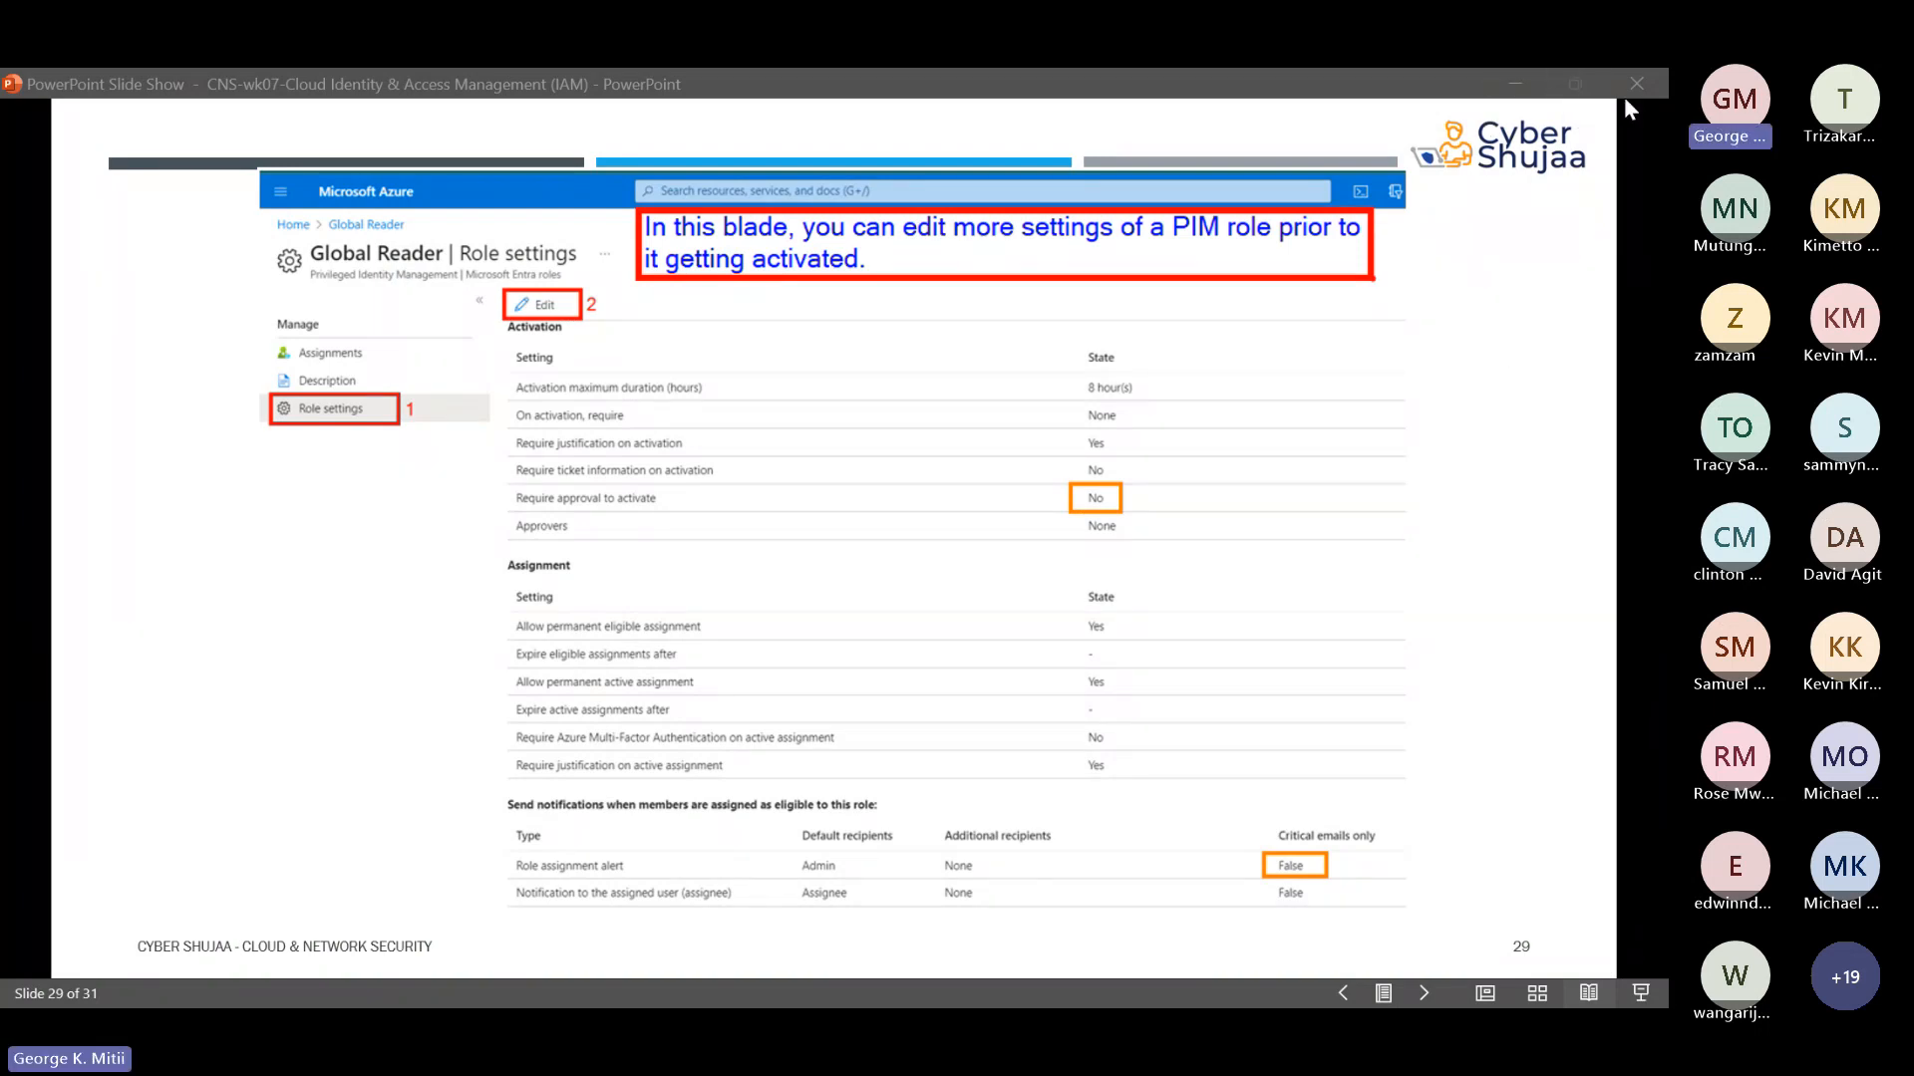
Minimise the PowerPoint slide show and the text notes window to reveal the Azure folder.
{"action": "left_click", "coordinate": [1519, 83]}
{"action": "left_click", "coordinate": [757, 358]}
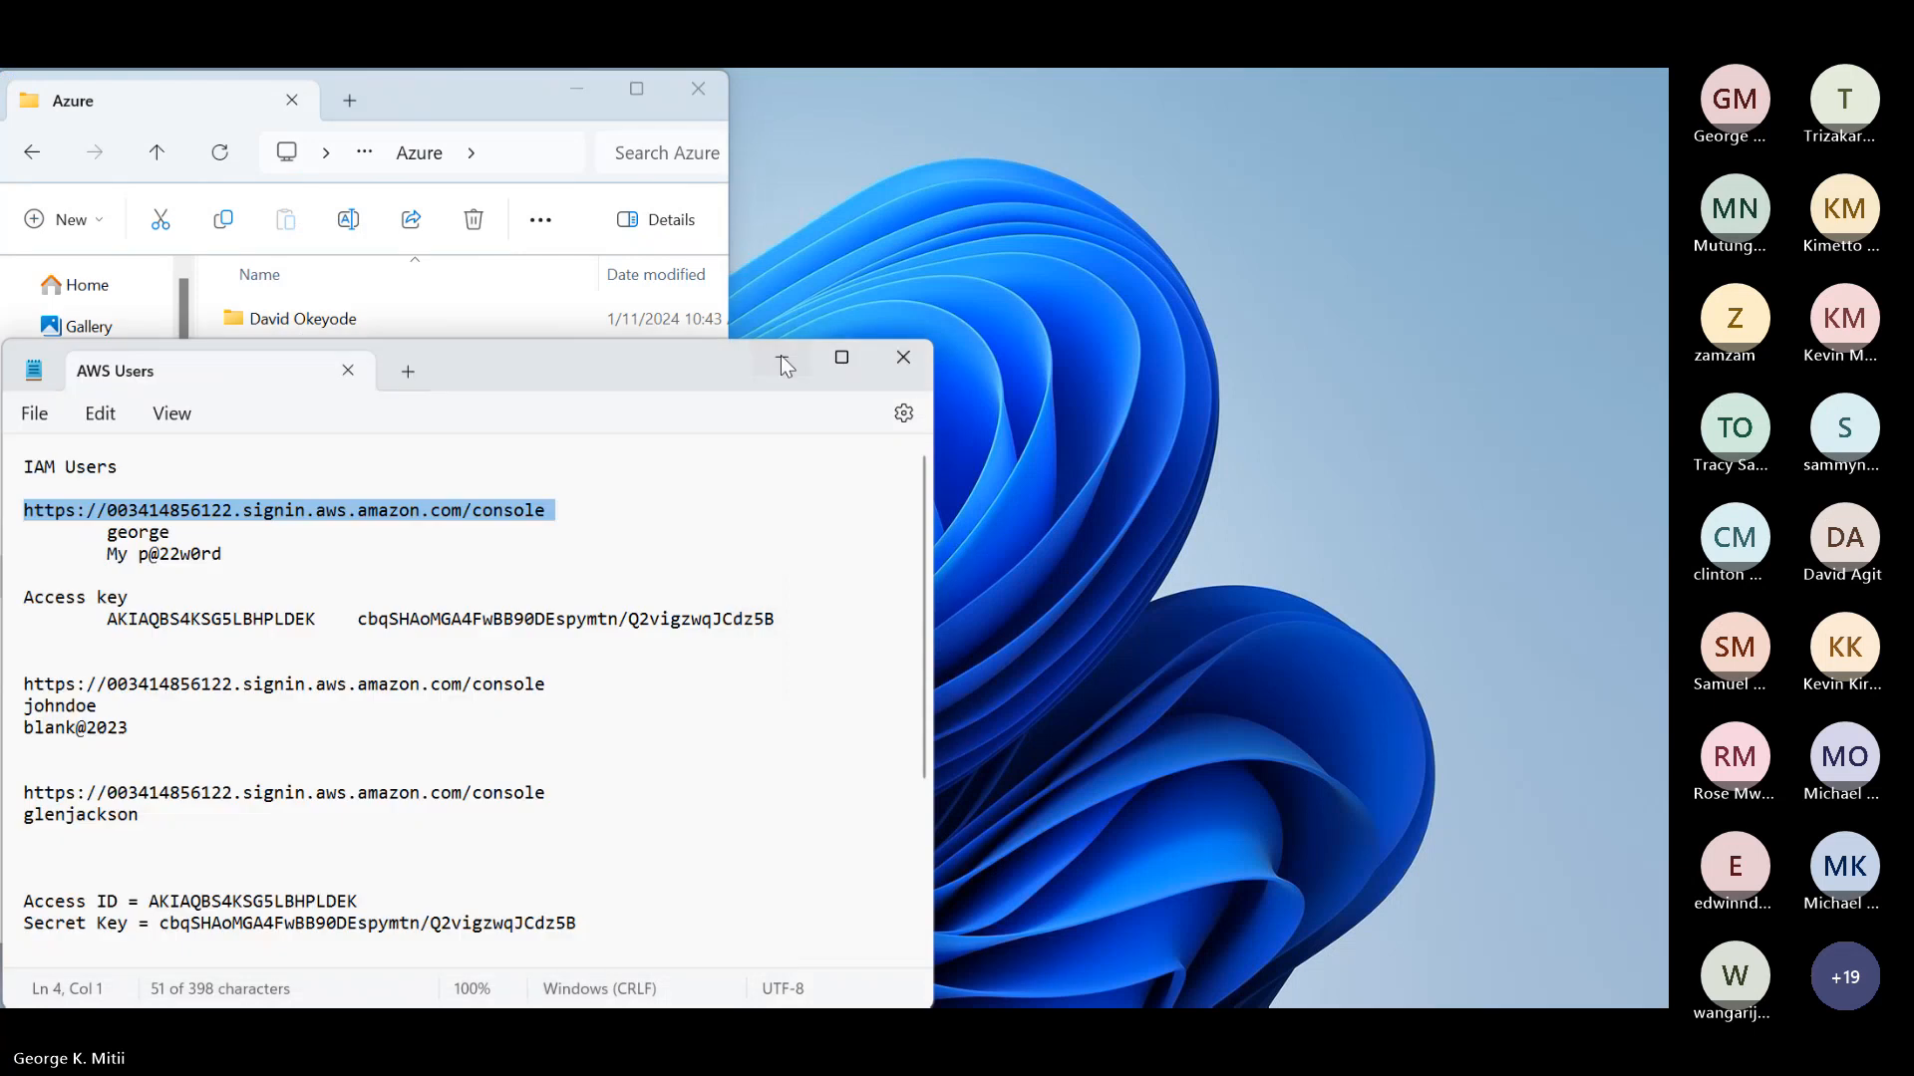
{"action": "left_click", "coordinate": [780, 354]}
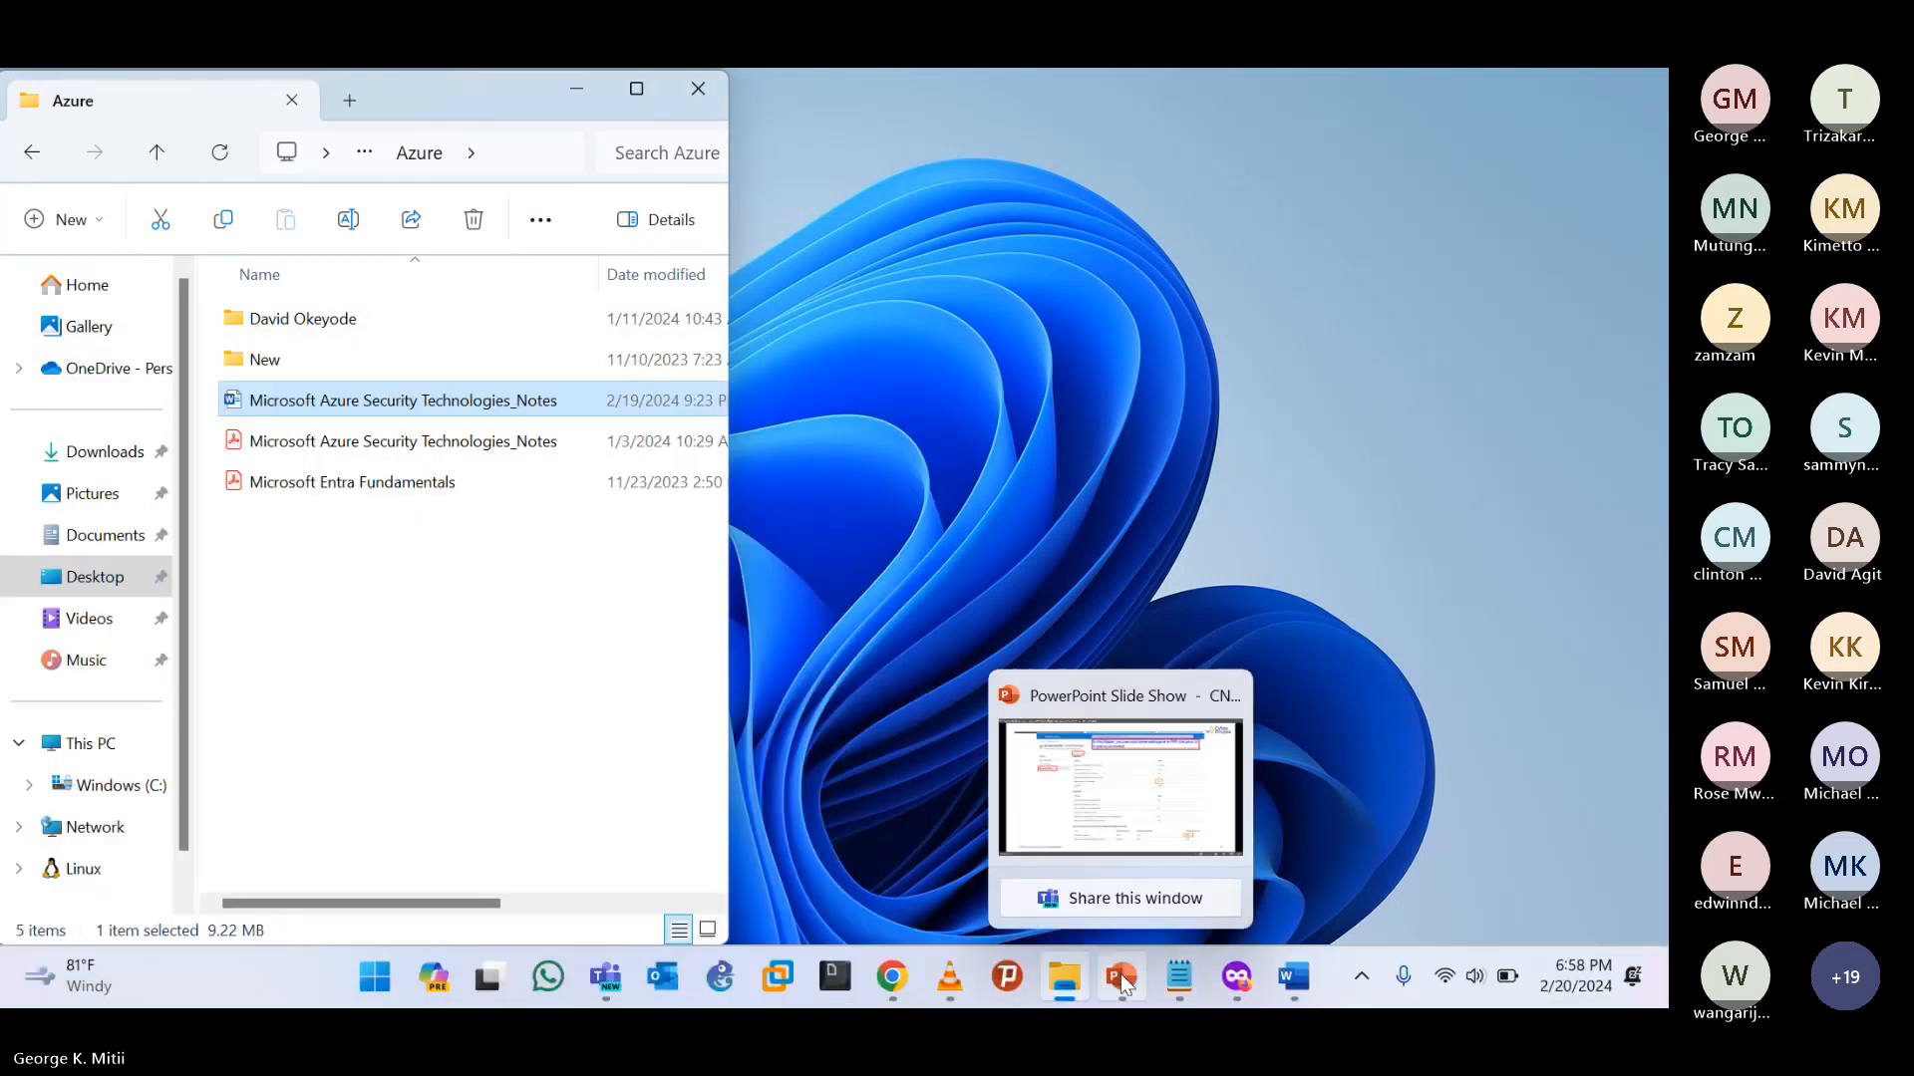
Enter the Authenticator app's verification code to finish signing in to My Sign-Ins Security info.
{"action": "left_click", "coordinate": [955, 96]}
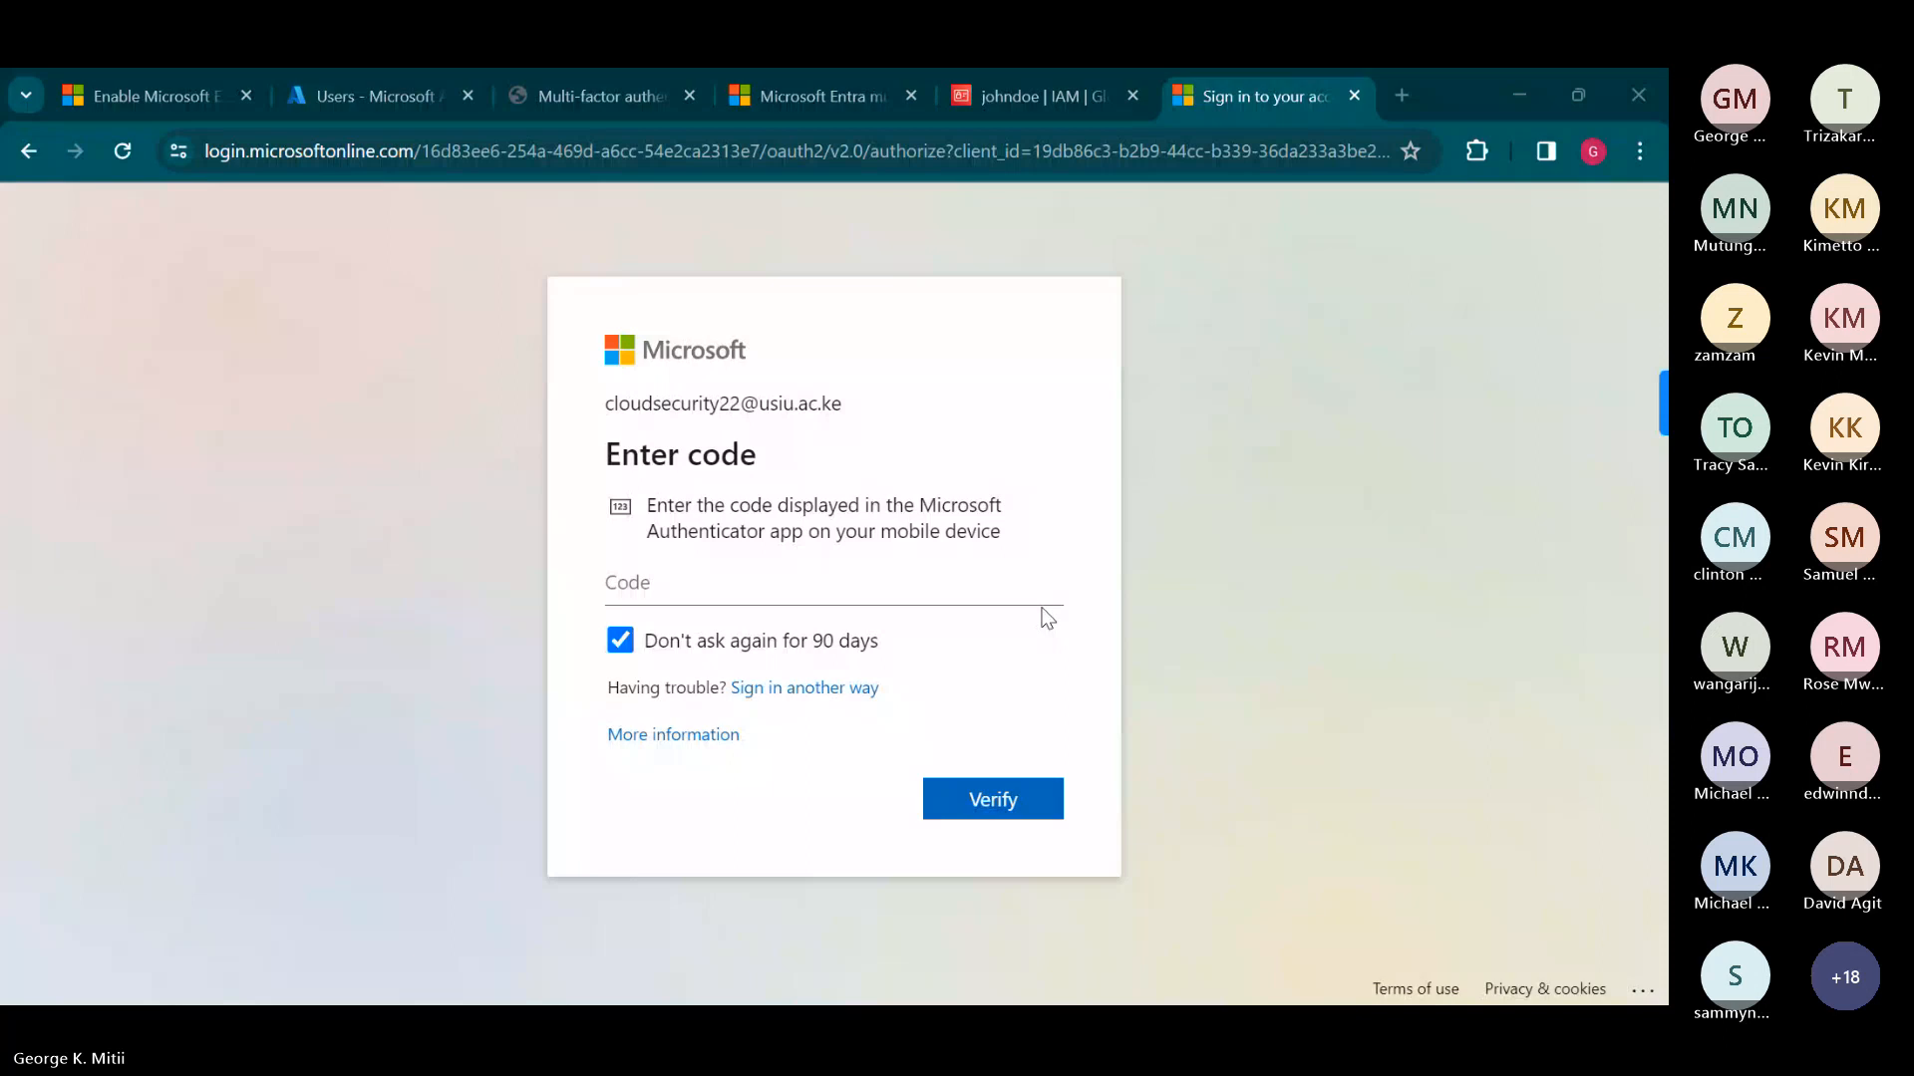
{"action": "left_click", "coordinate": [124, 151]}
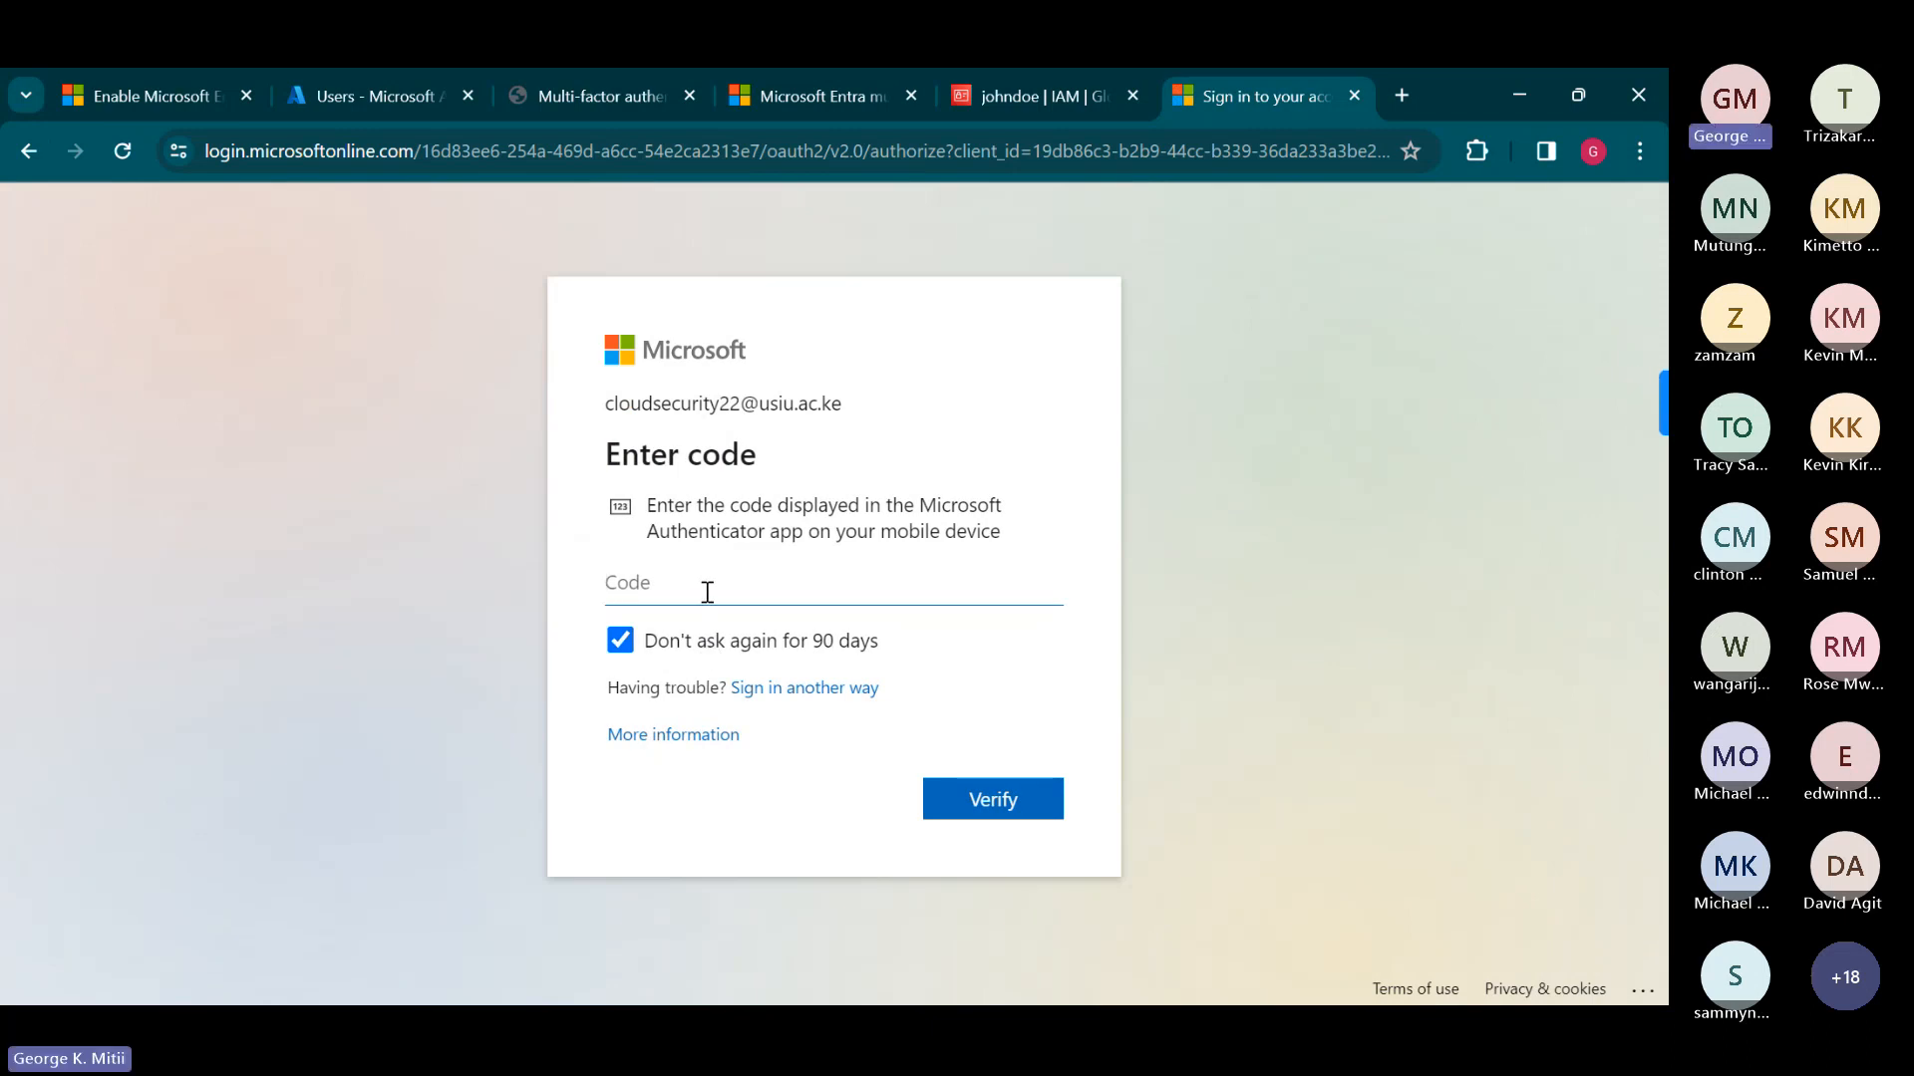
{"action": "key", "text": "Return"}
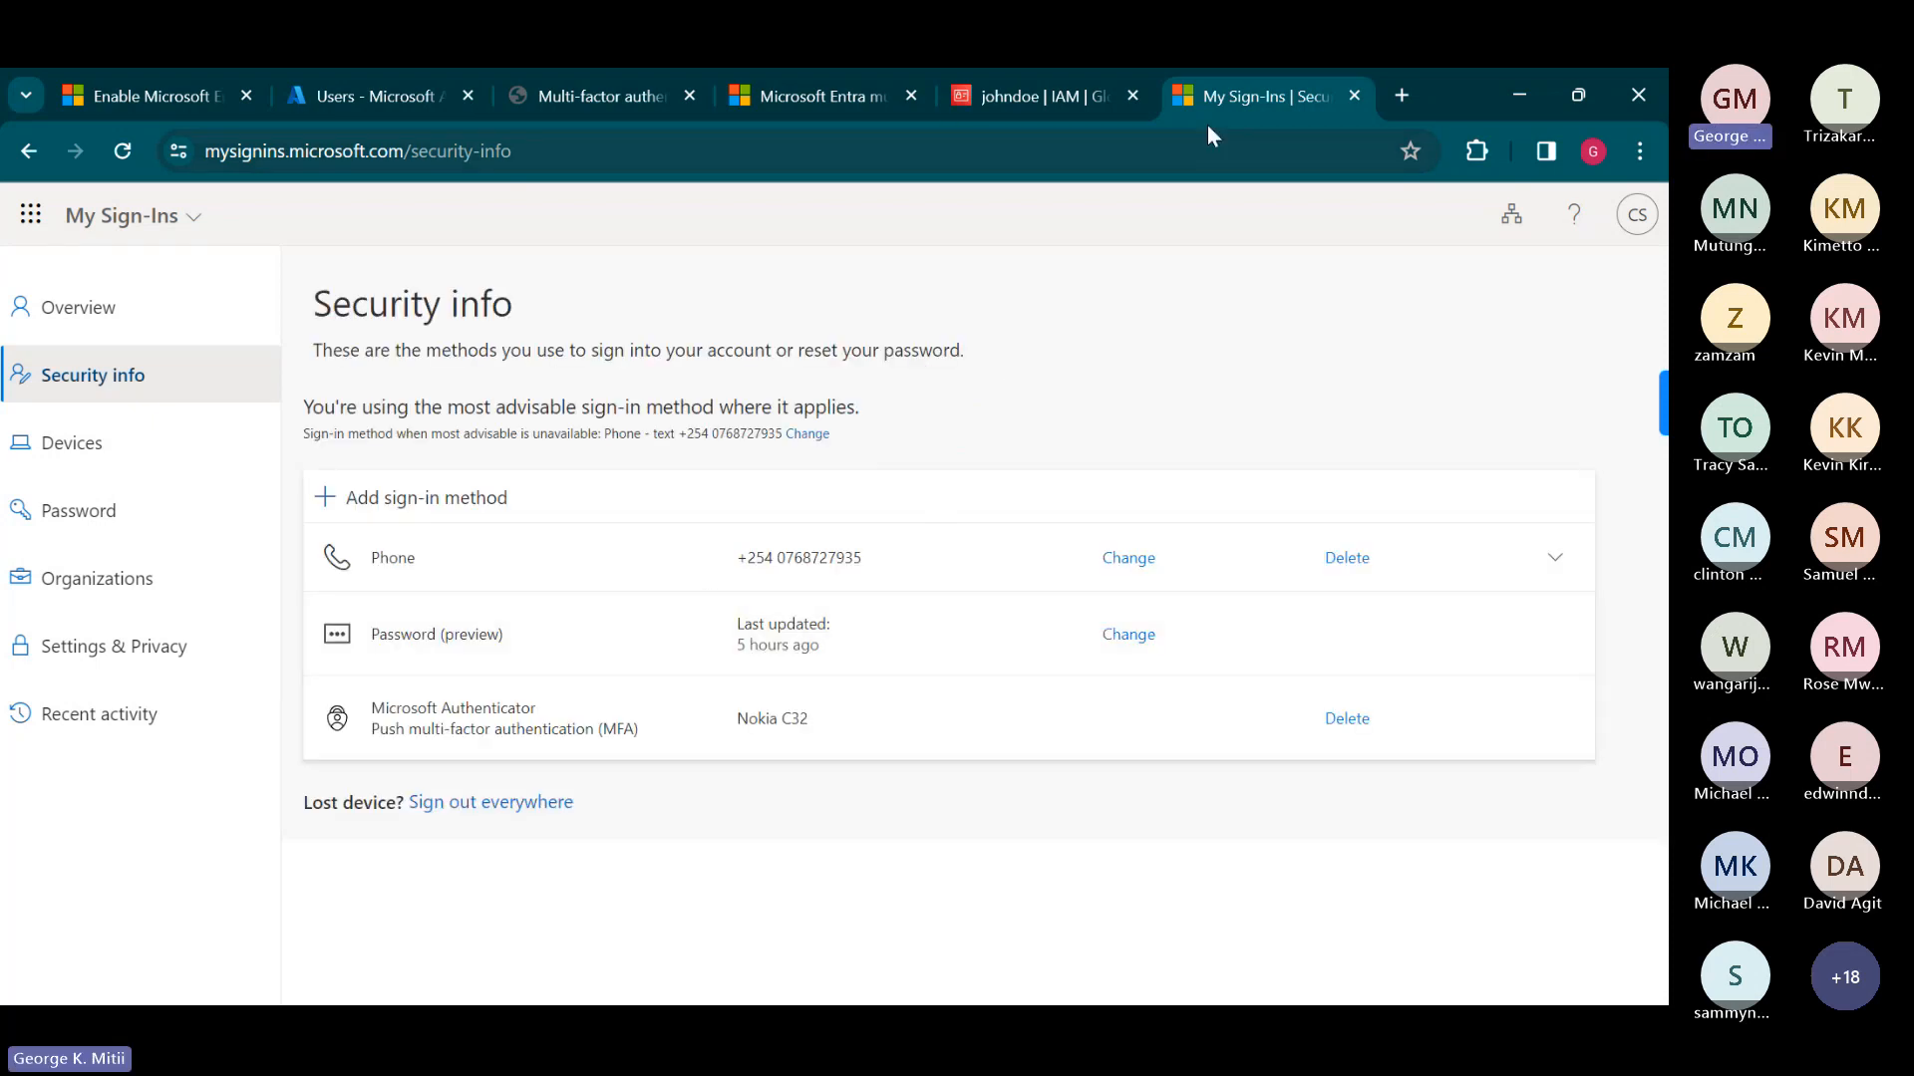
Move the My Sign-Ins tab to first position, close the Users blade and return to Azure Home.
{"action": "left_click_drag", "start_coordinate": [1244, 95], "coordinate": [188, 79]}
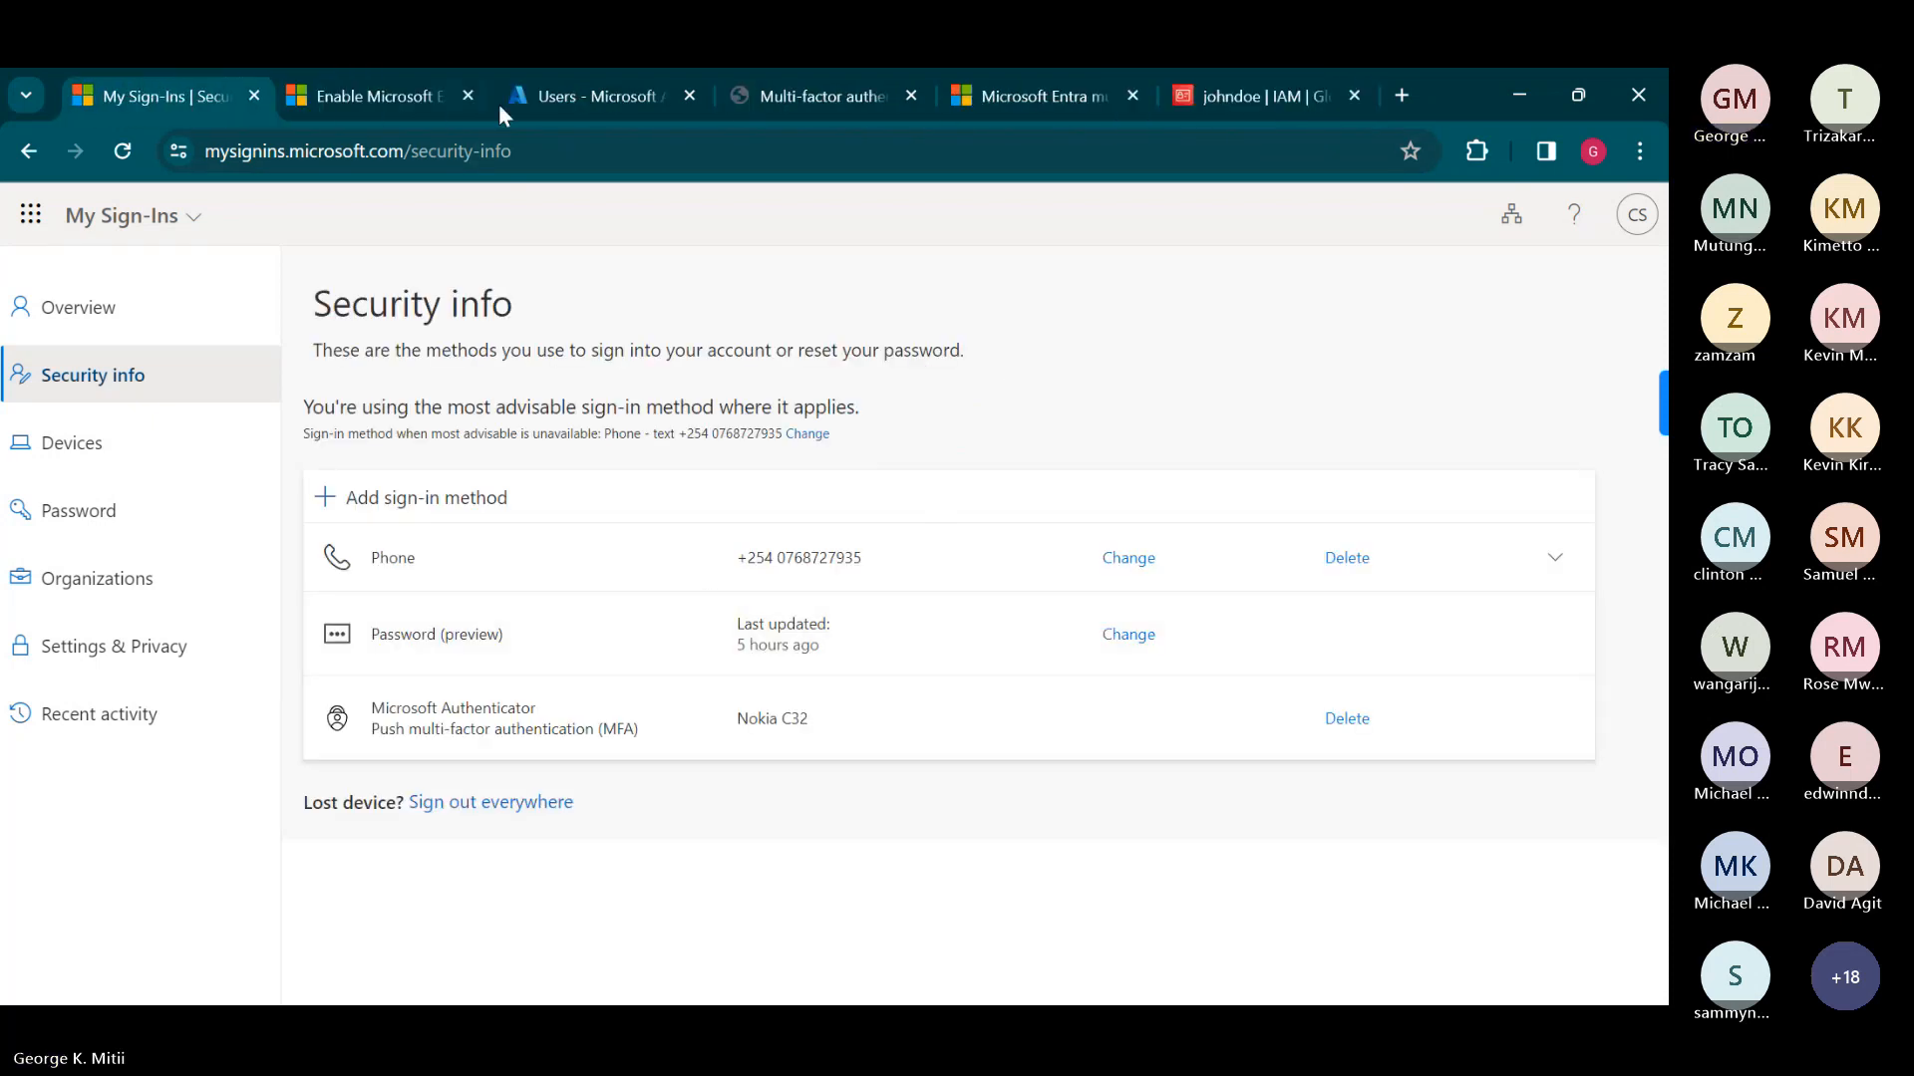
{"action": "left_click", "coordinate": [604, 100]}
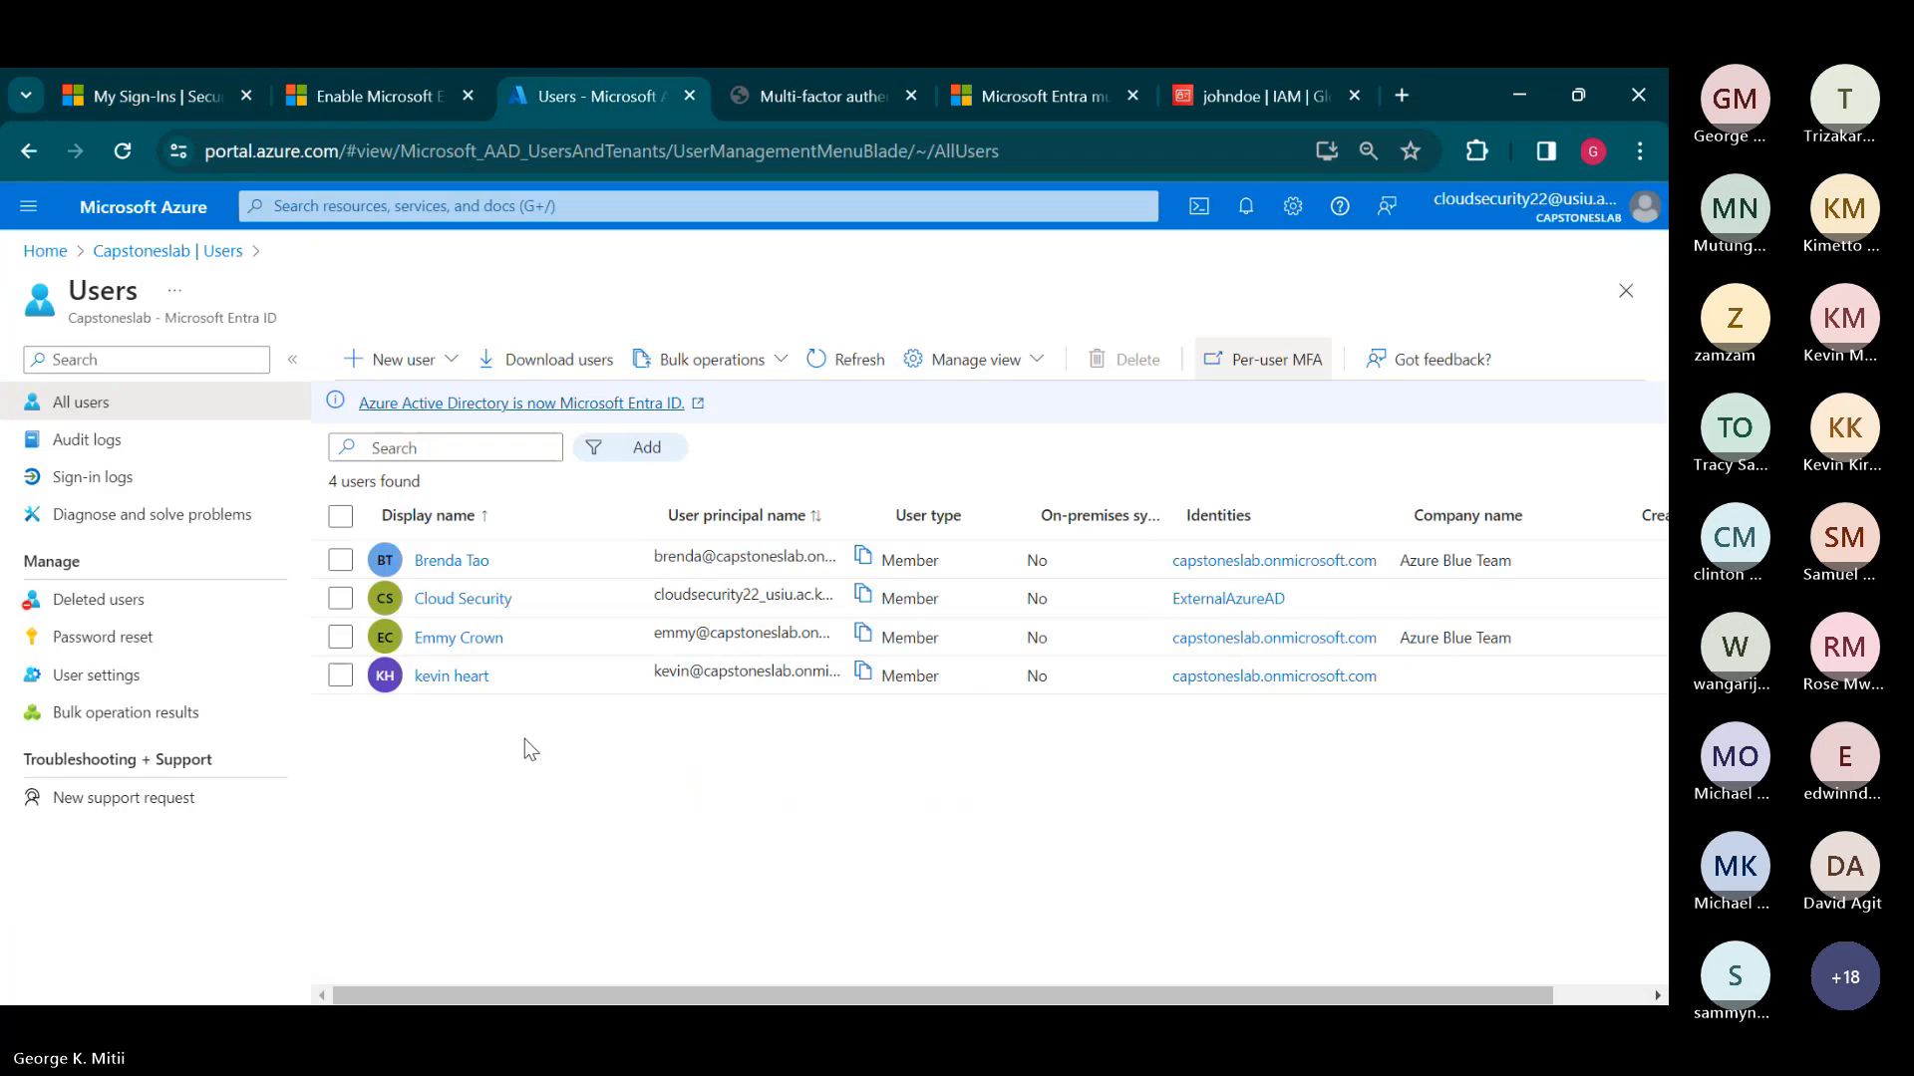
{"action": "left_click", "coordinate": [1625, 290]}
{"action": "left_click", "coordinate": [45, 250]}
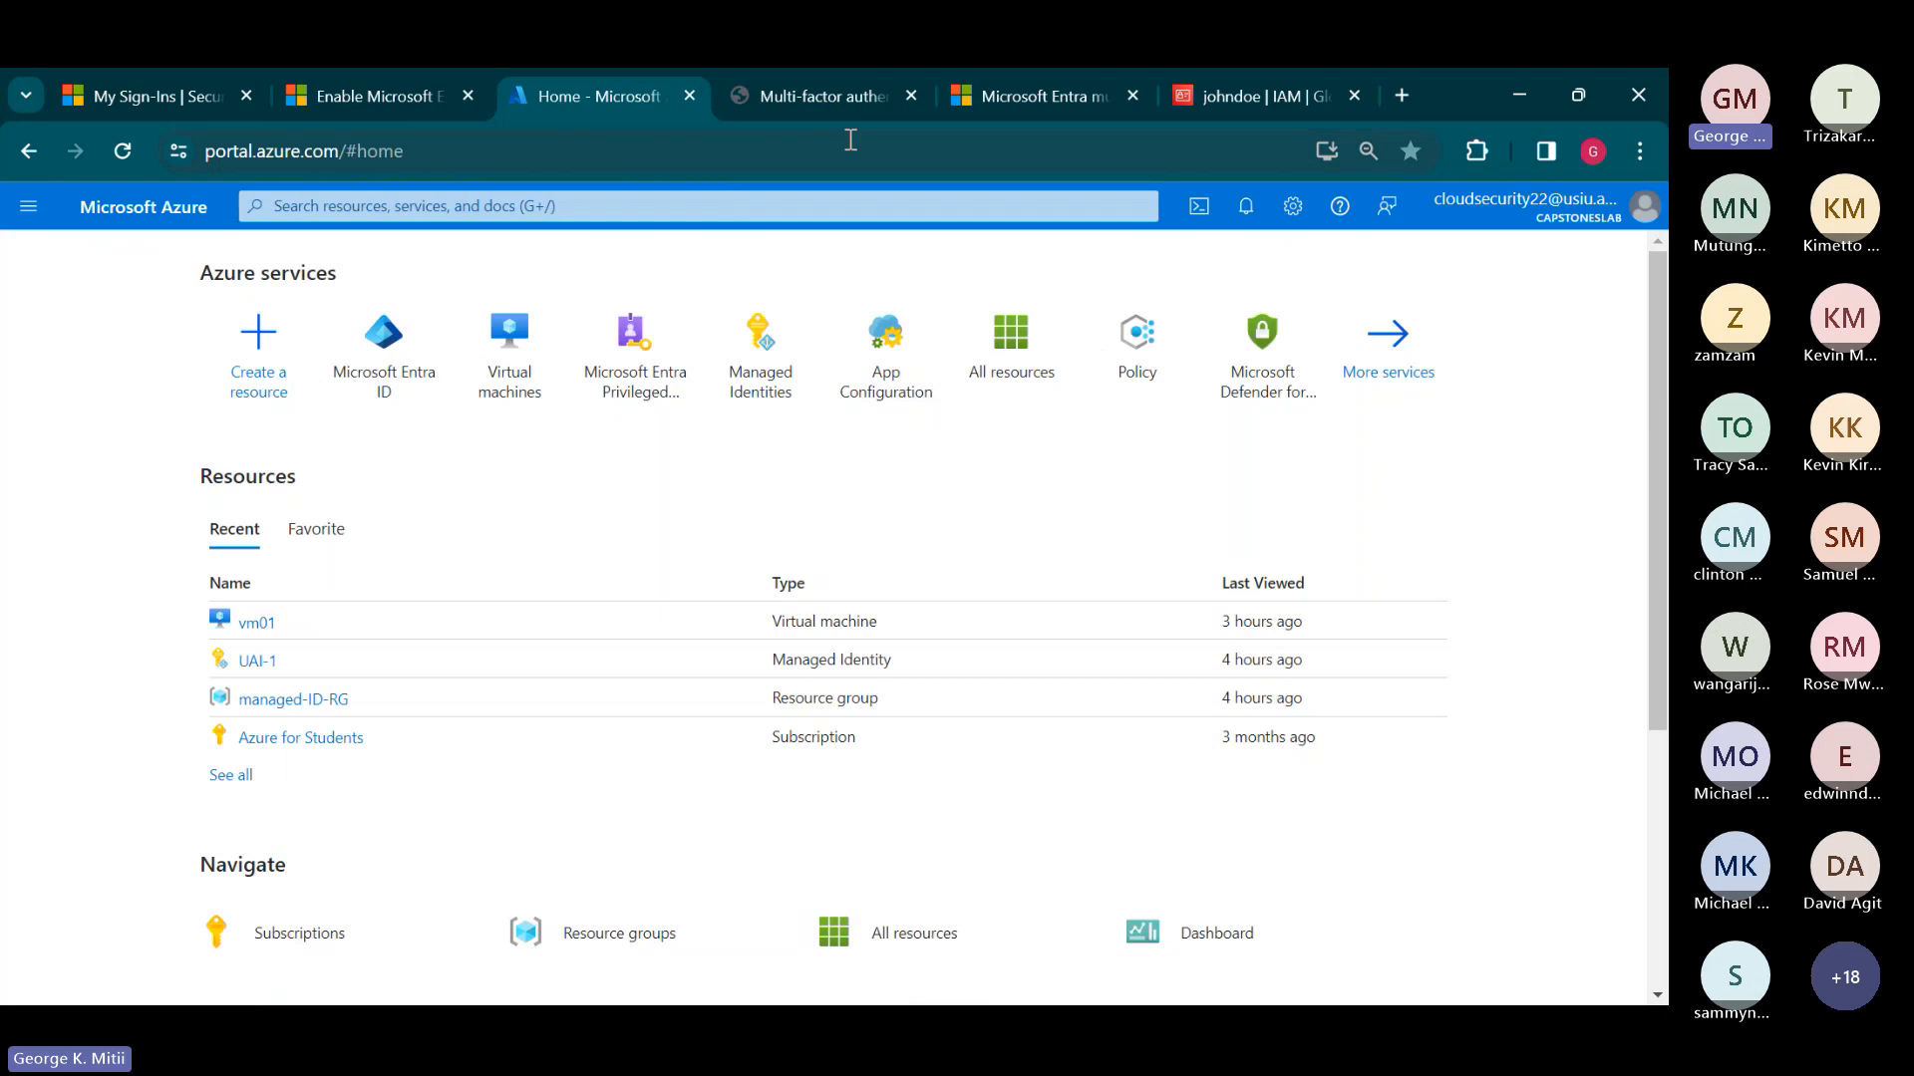
Sign out of the Azure portal from the account menu and open a blank browser tab.
{"action": "left_click", "coordinate": [807, 153]}
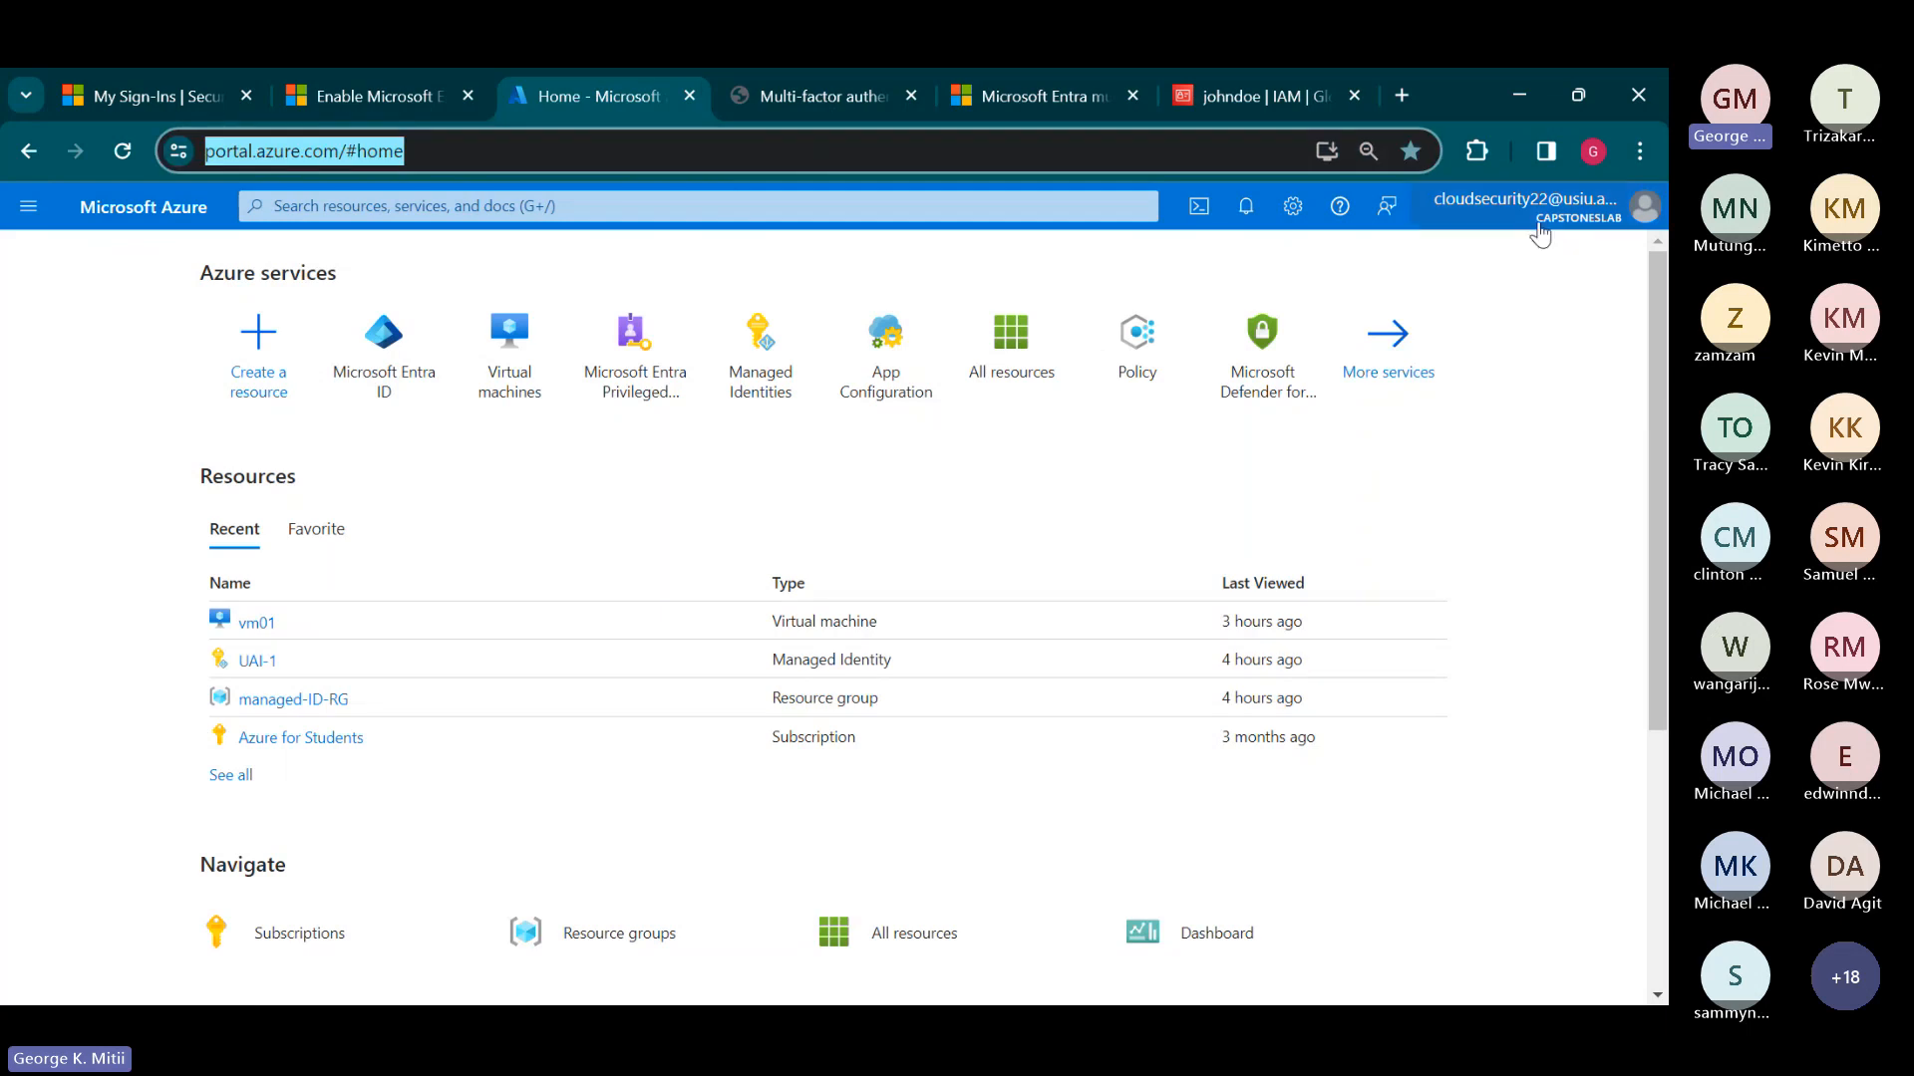
{"action": "left_click", "coordinate": [1639, 207]}
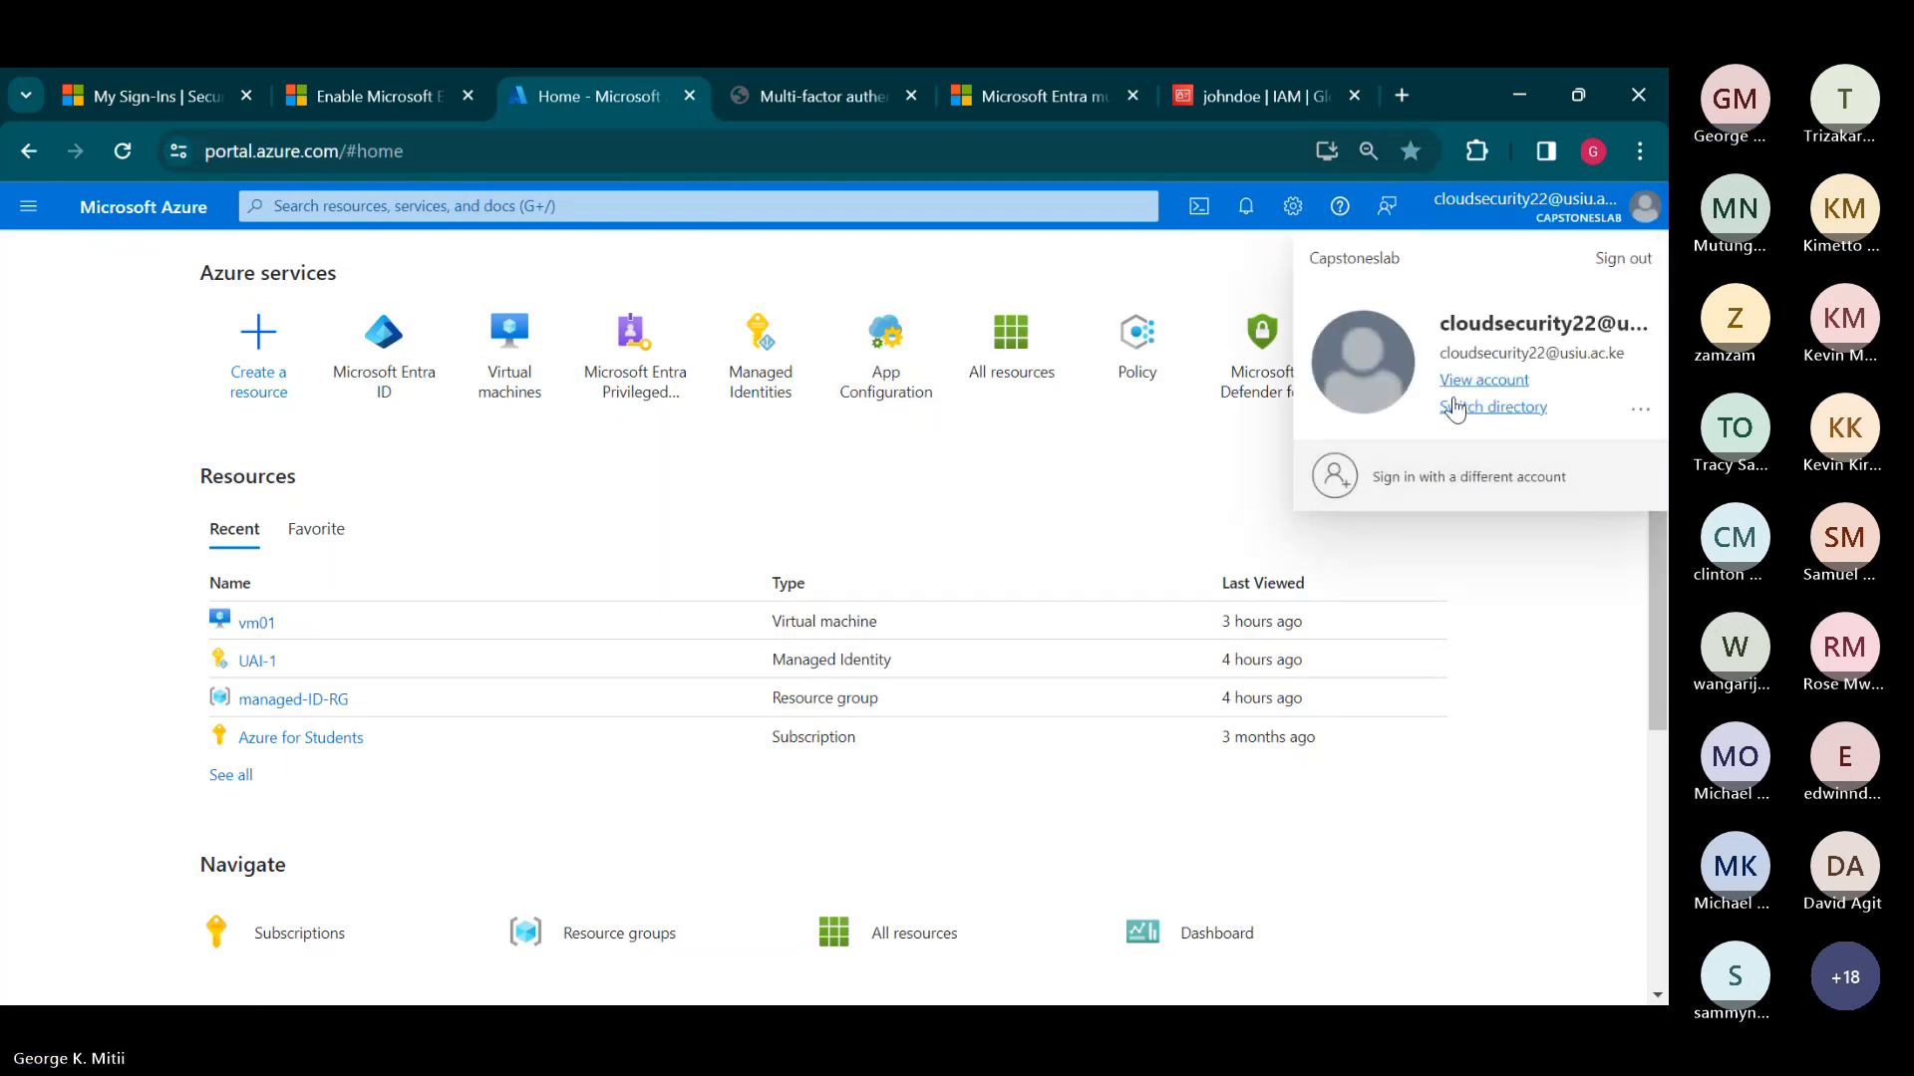
{"action": "left_click", "coordinate": [1624, 258]}
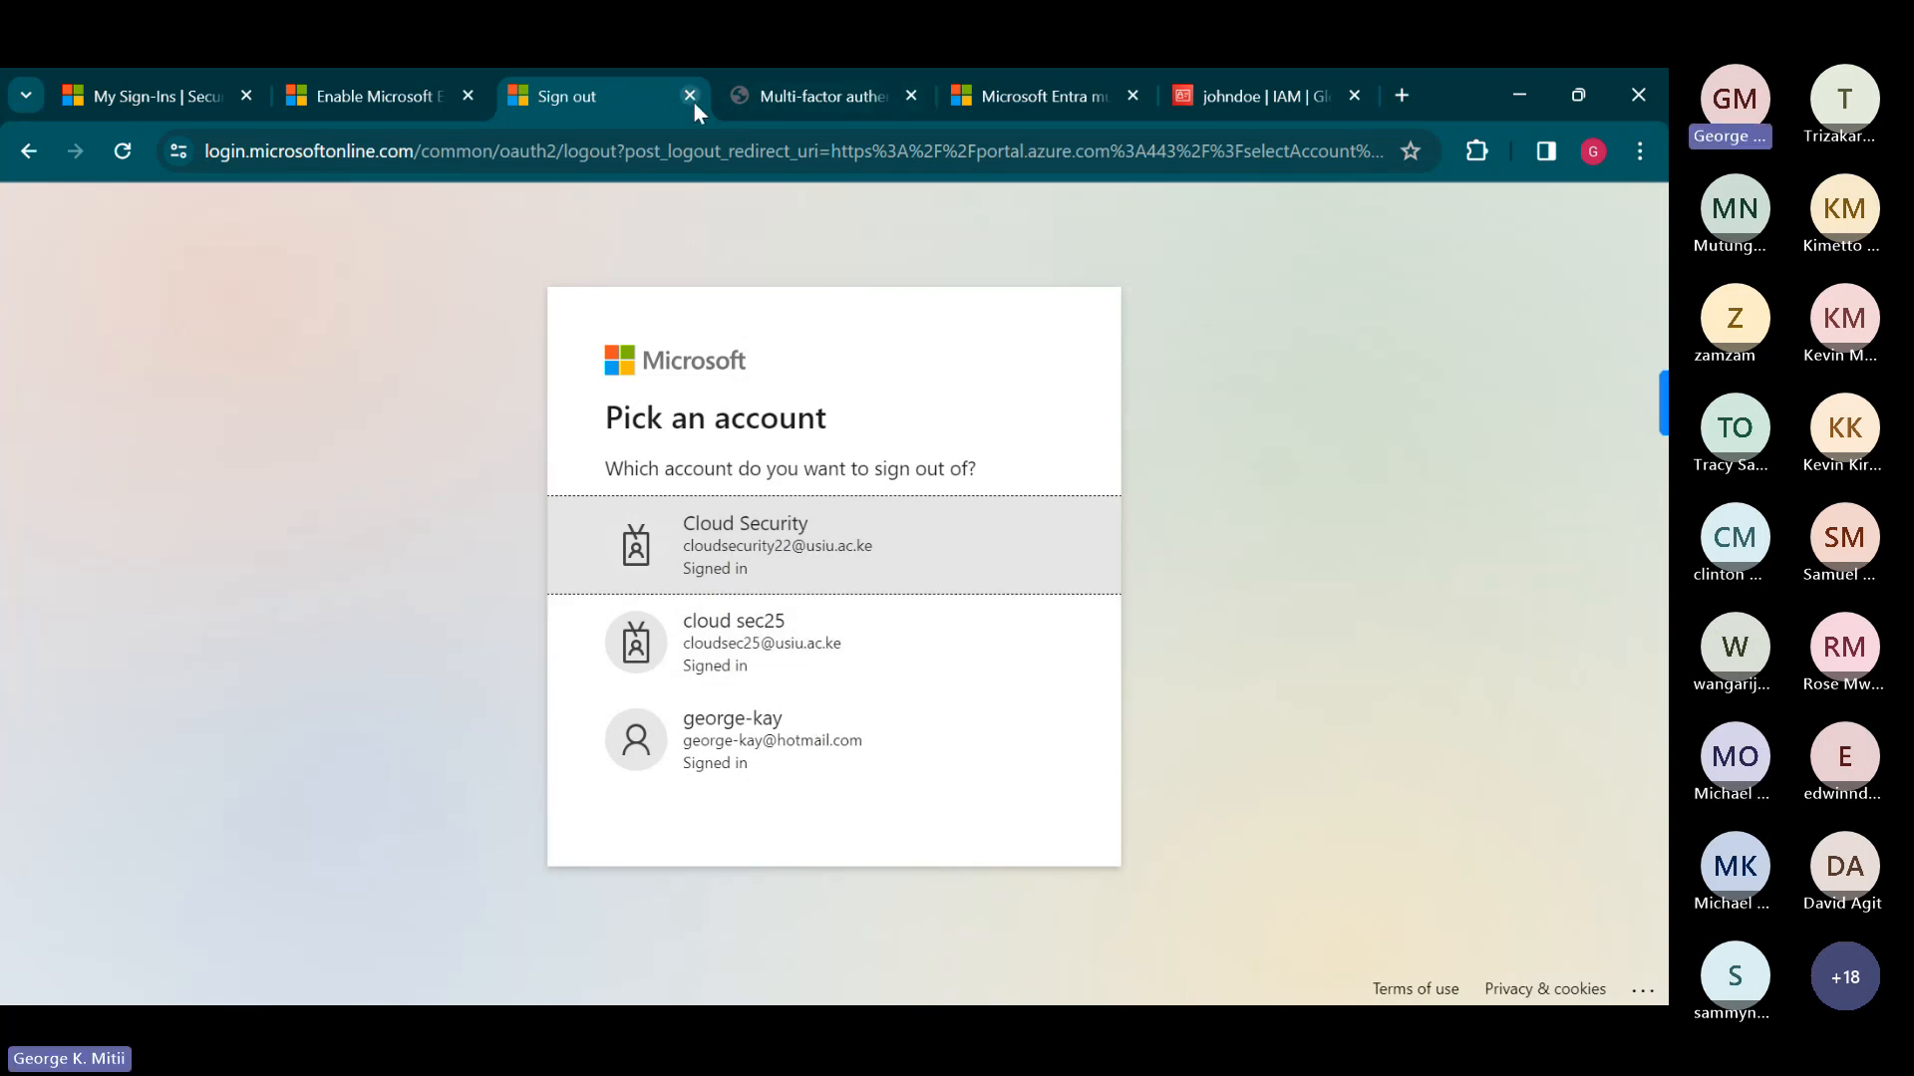
{"action": "left_click", "coordinate": [455, 304]}
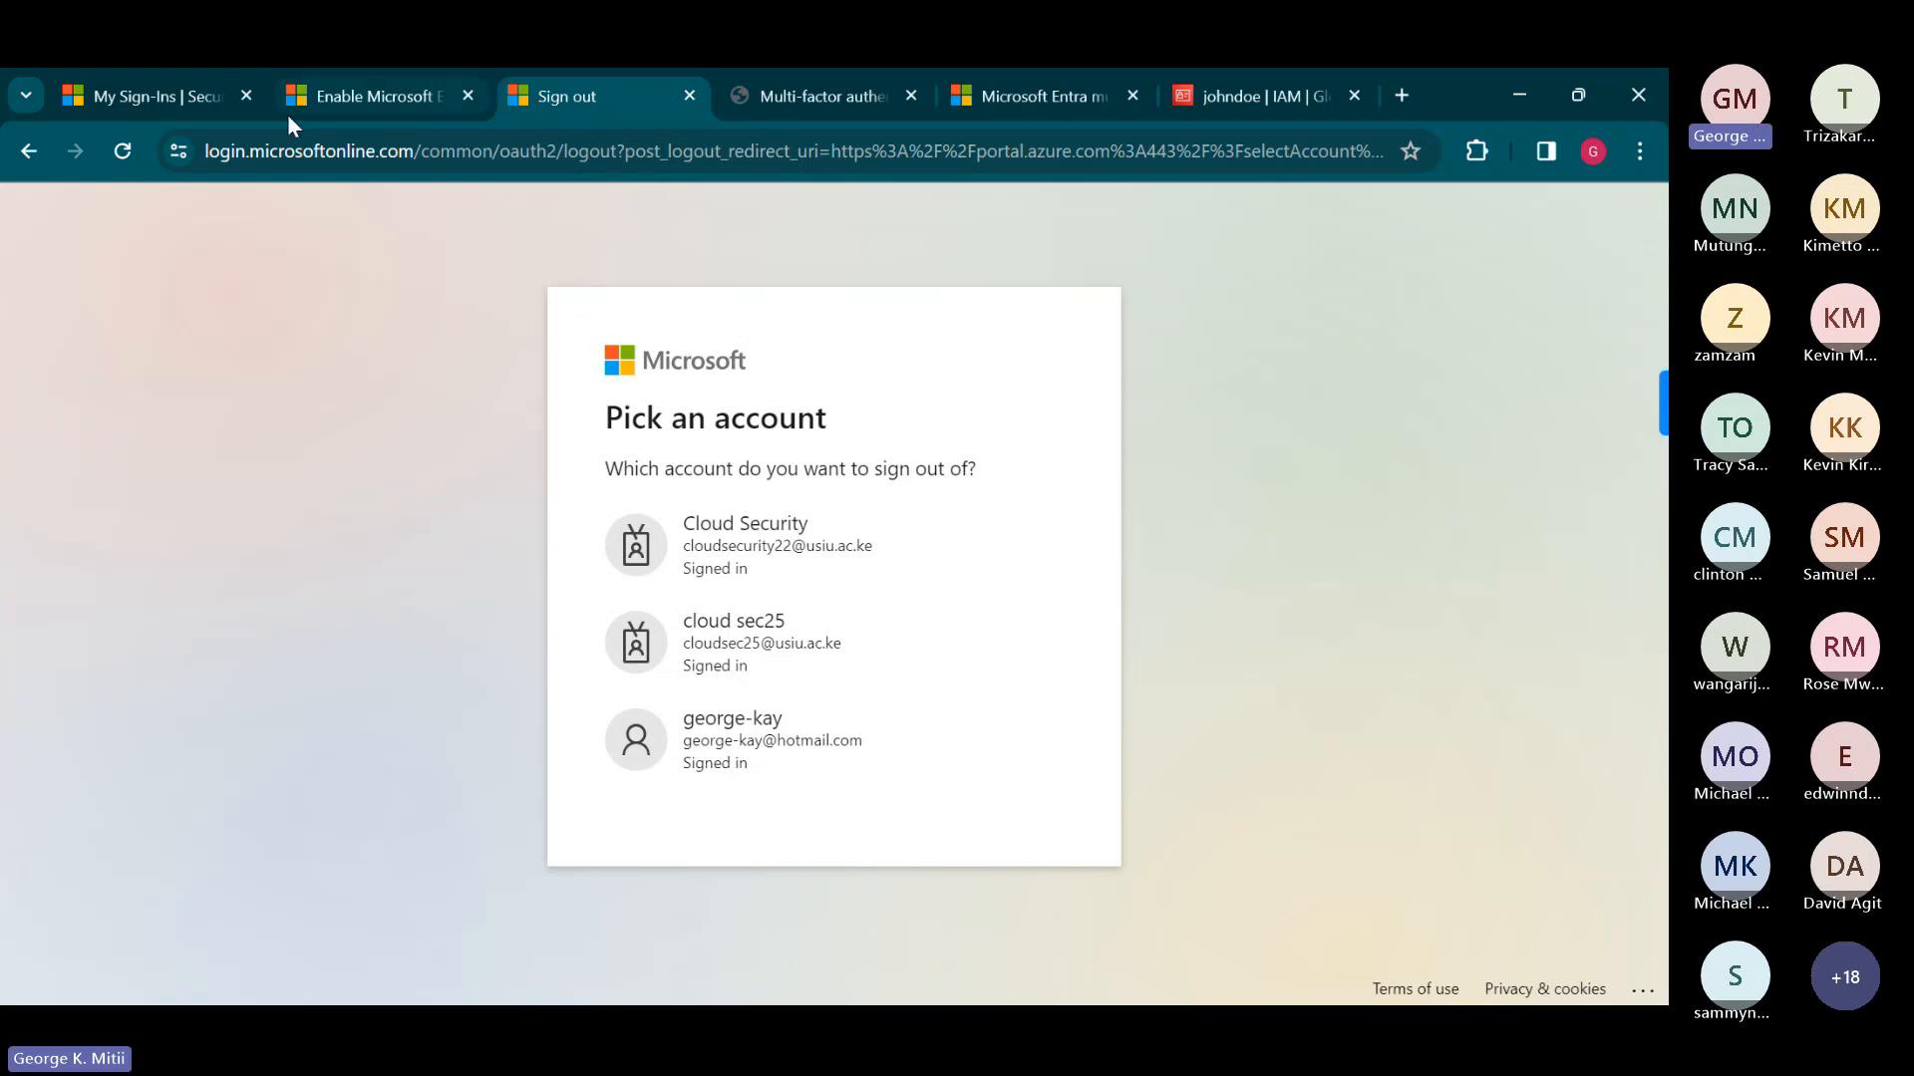
{"action": "left_click", "coordinate": [1403, 100]}
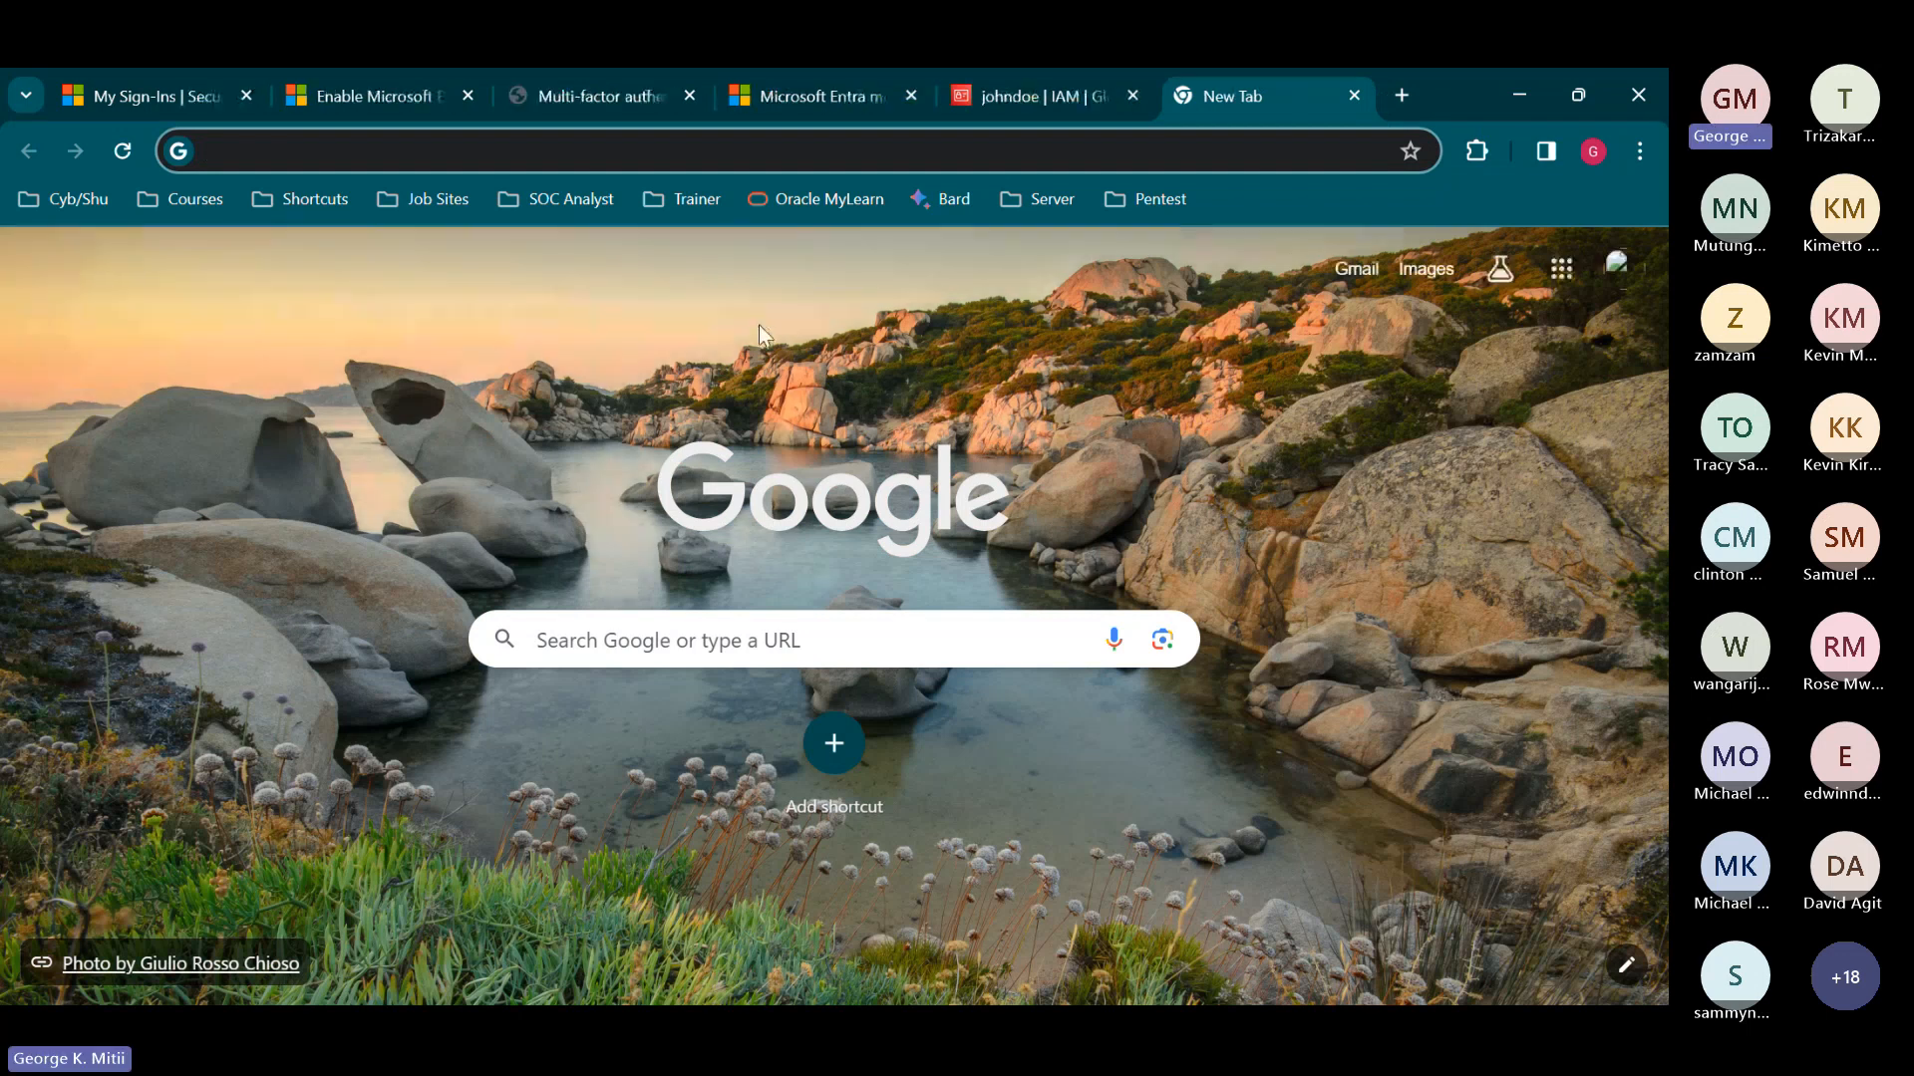
Go to portal.azure.com in the new tab to reach the Azure account picker.
{"action": "type", "text": "port"}
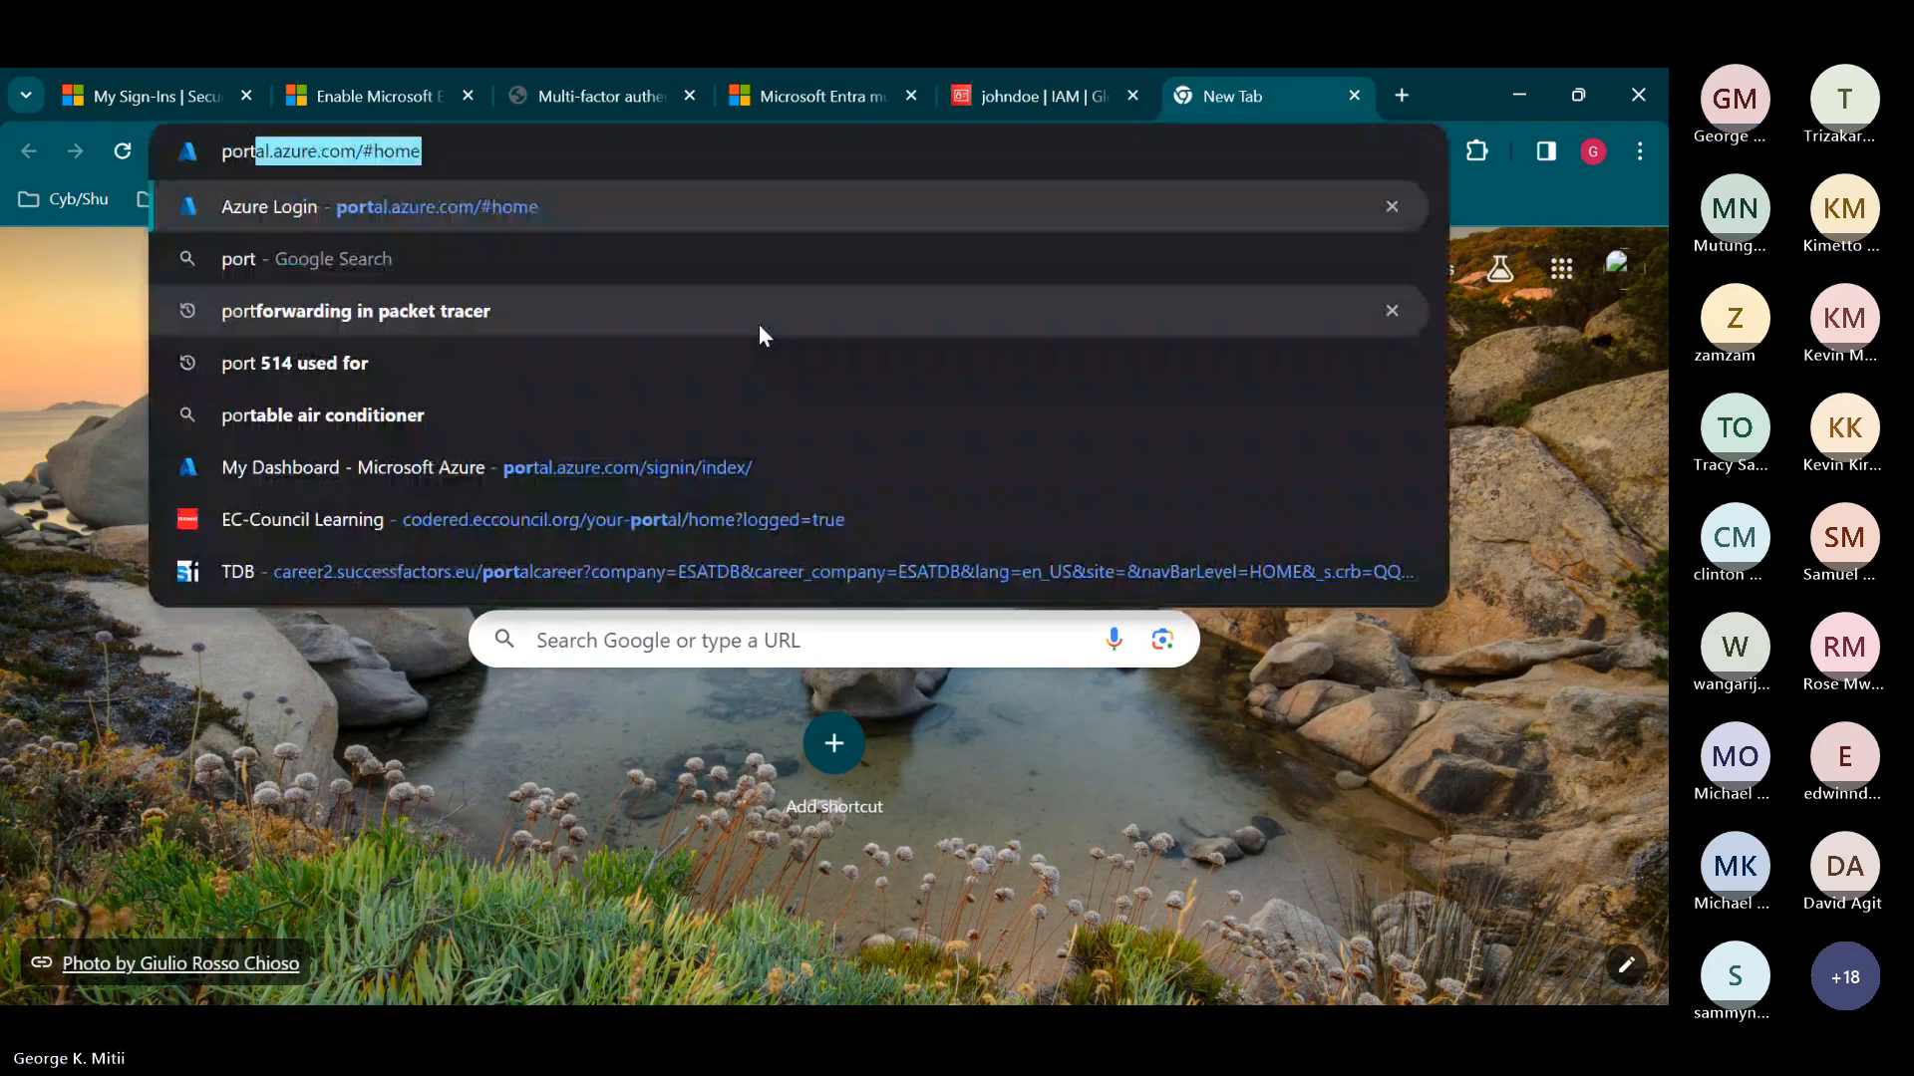
{"action": "type", "text": "al.azure"}
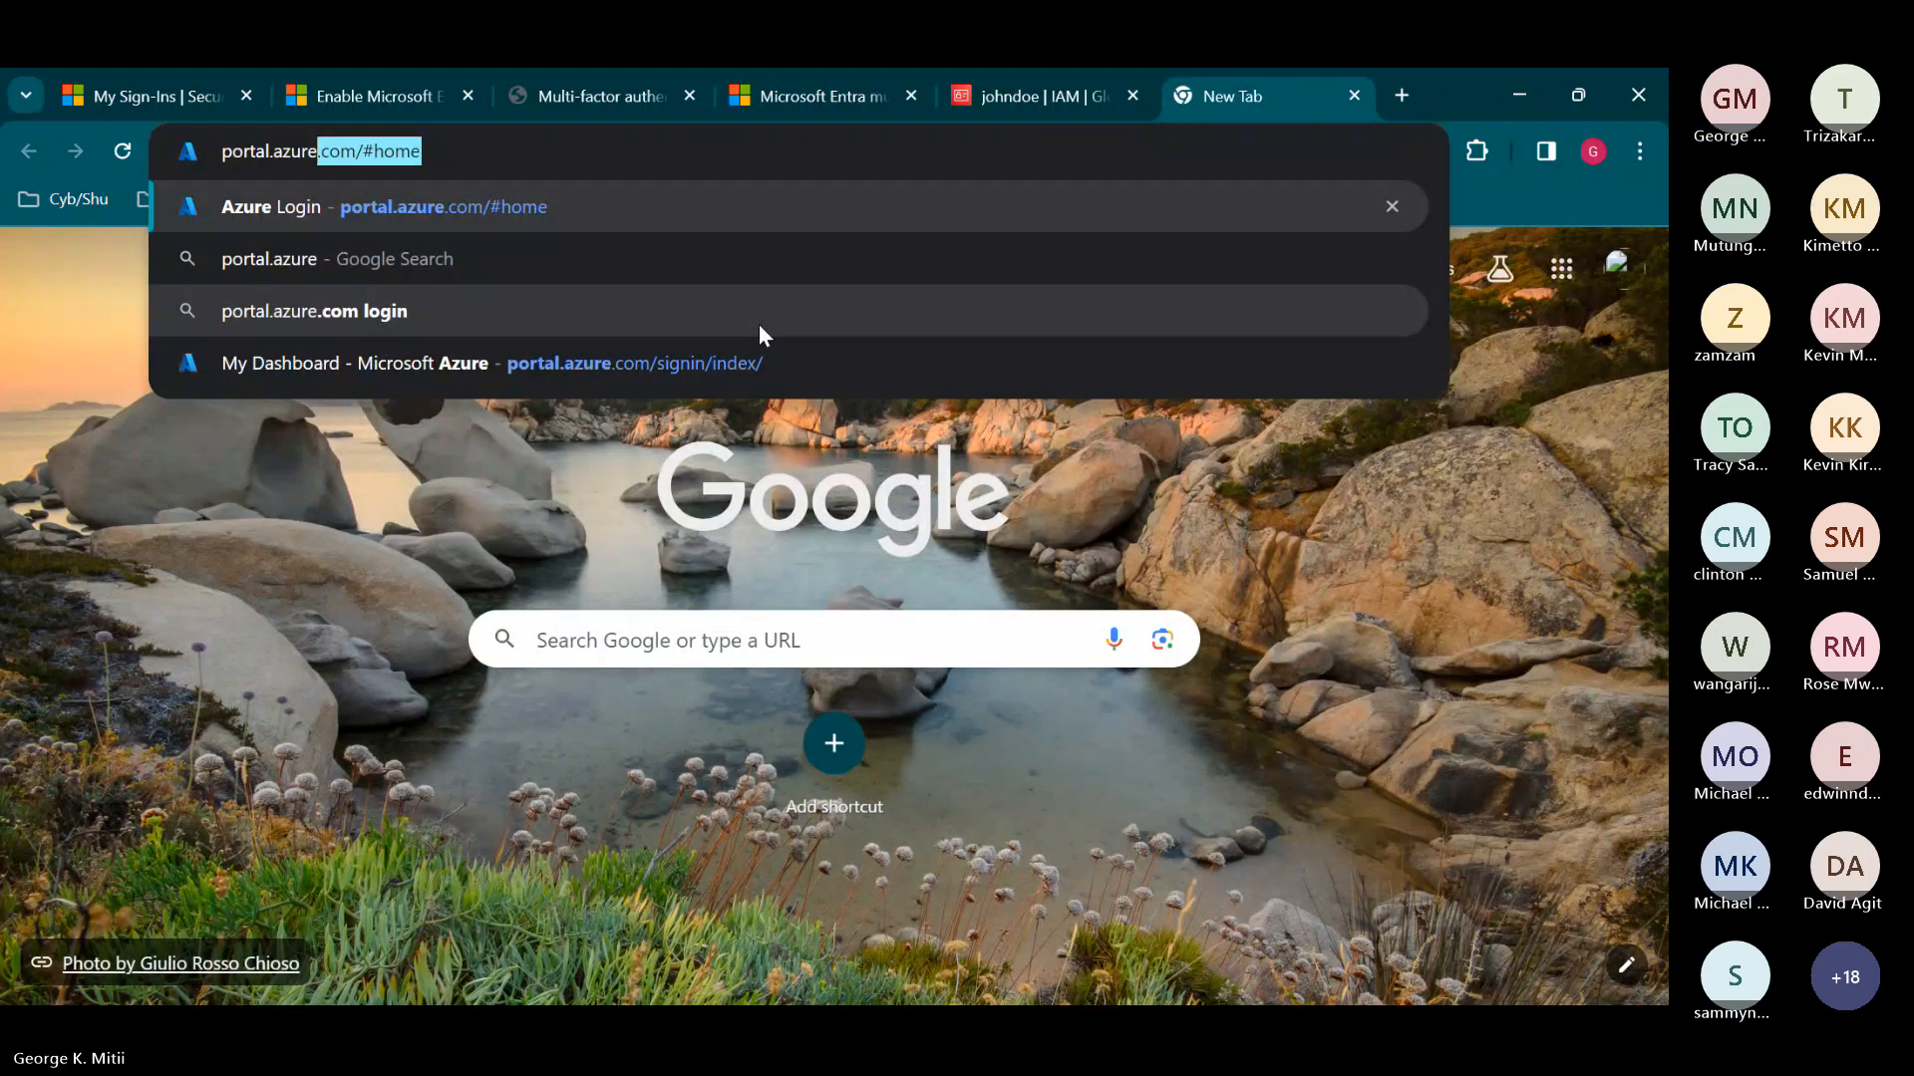
{"action": "type", "text": ".com/"}
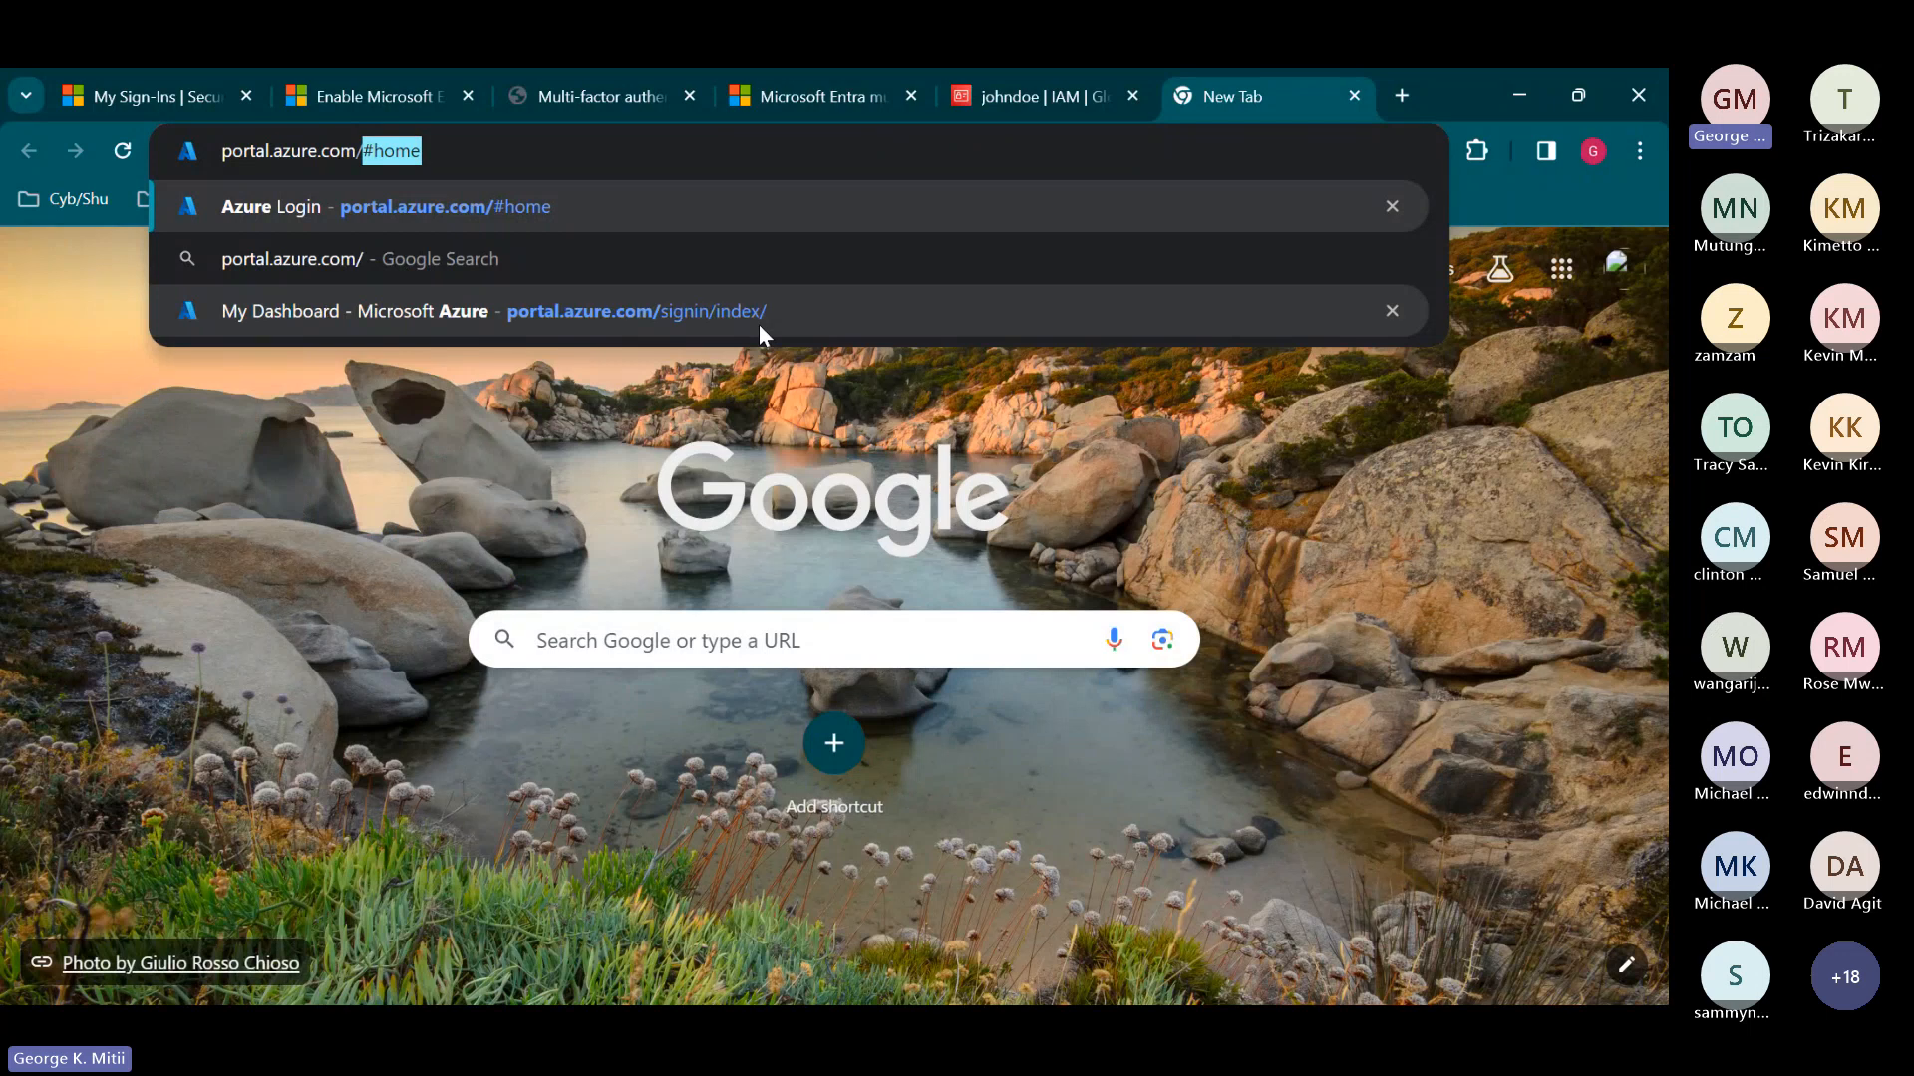
{"action": "type", "text": "#"}
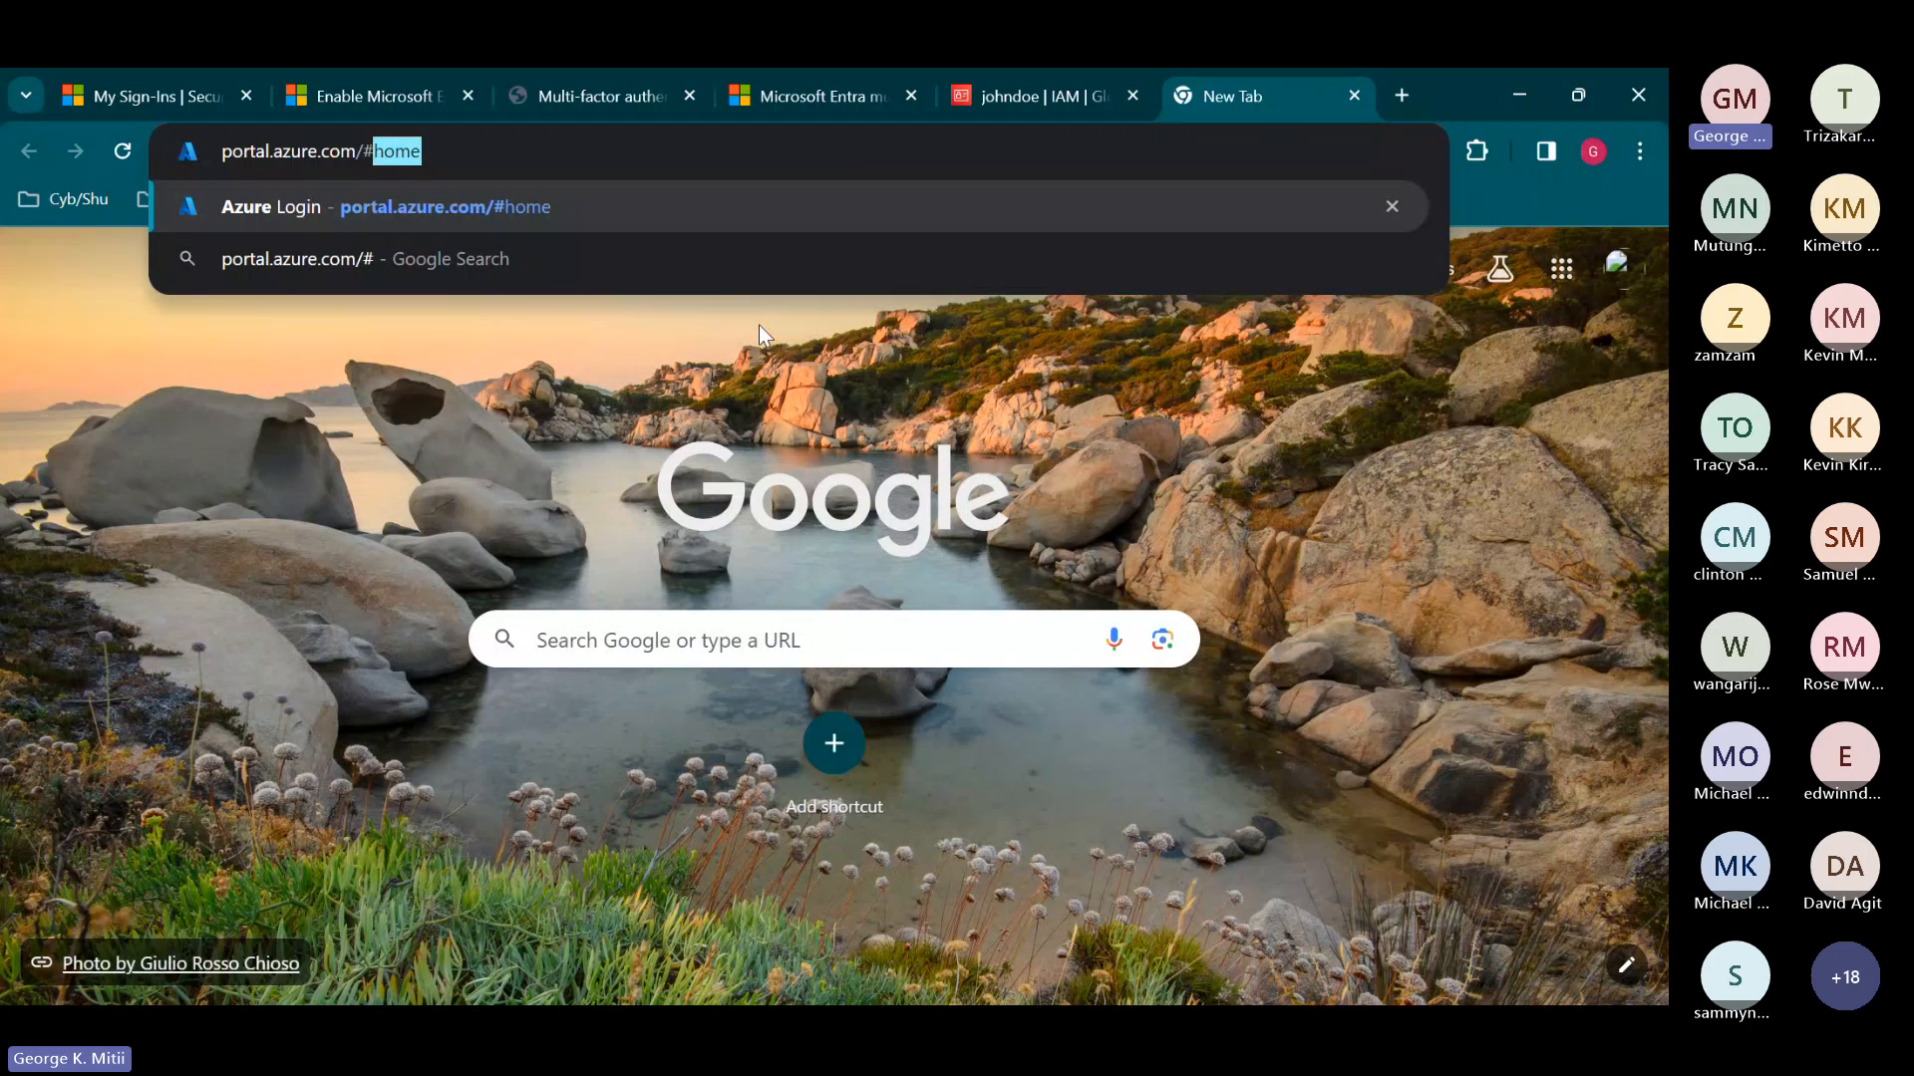
{"action": "type", "text": "hom"}
{"action": "key", "text": "BackSpace"}
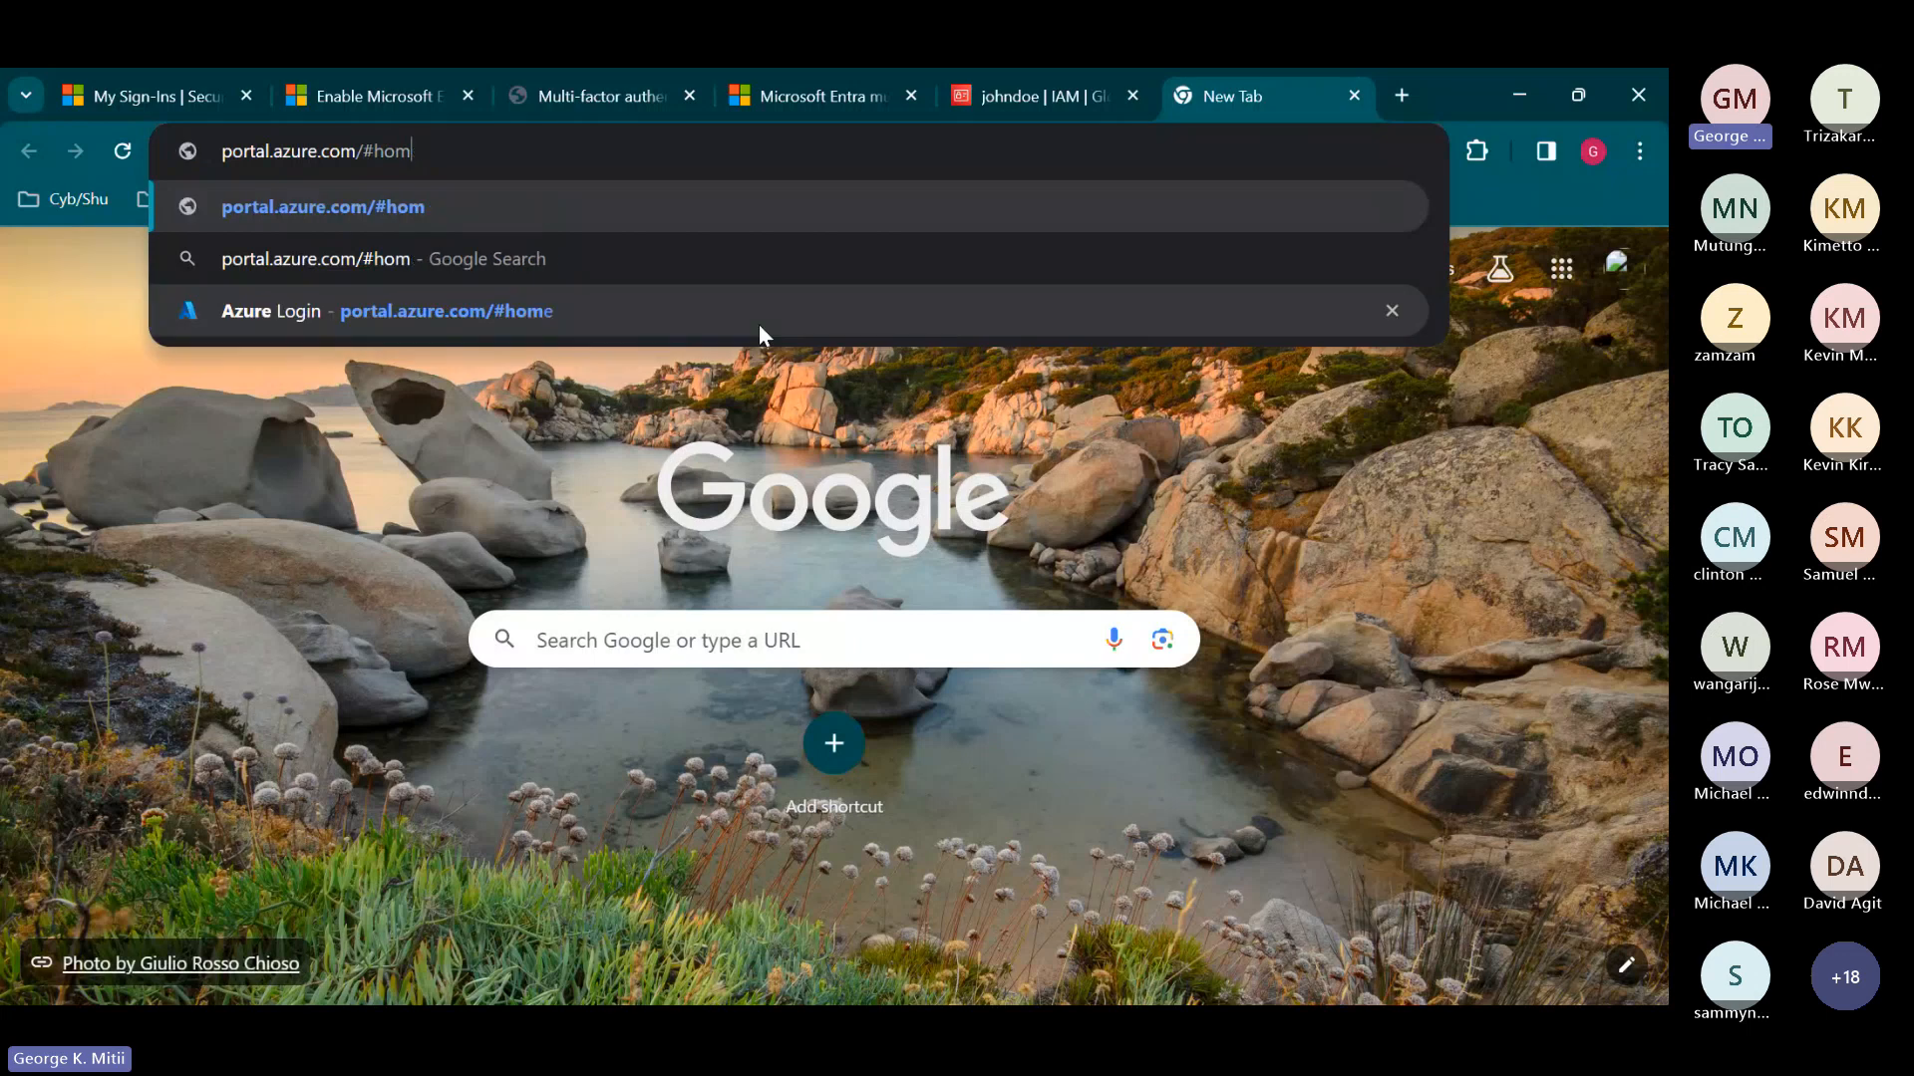
{"action": "key", "text": "BackSpace"}
{"action": "key", "text": "BackSpace"}
{"action": "key", "text": "BackSpace"}
{"action": "key", "text": "BackSpace"}
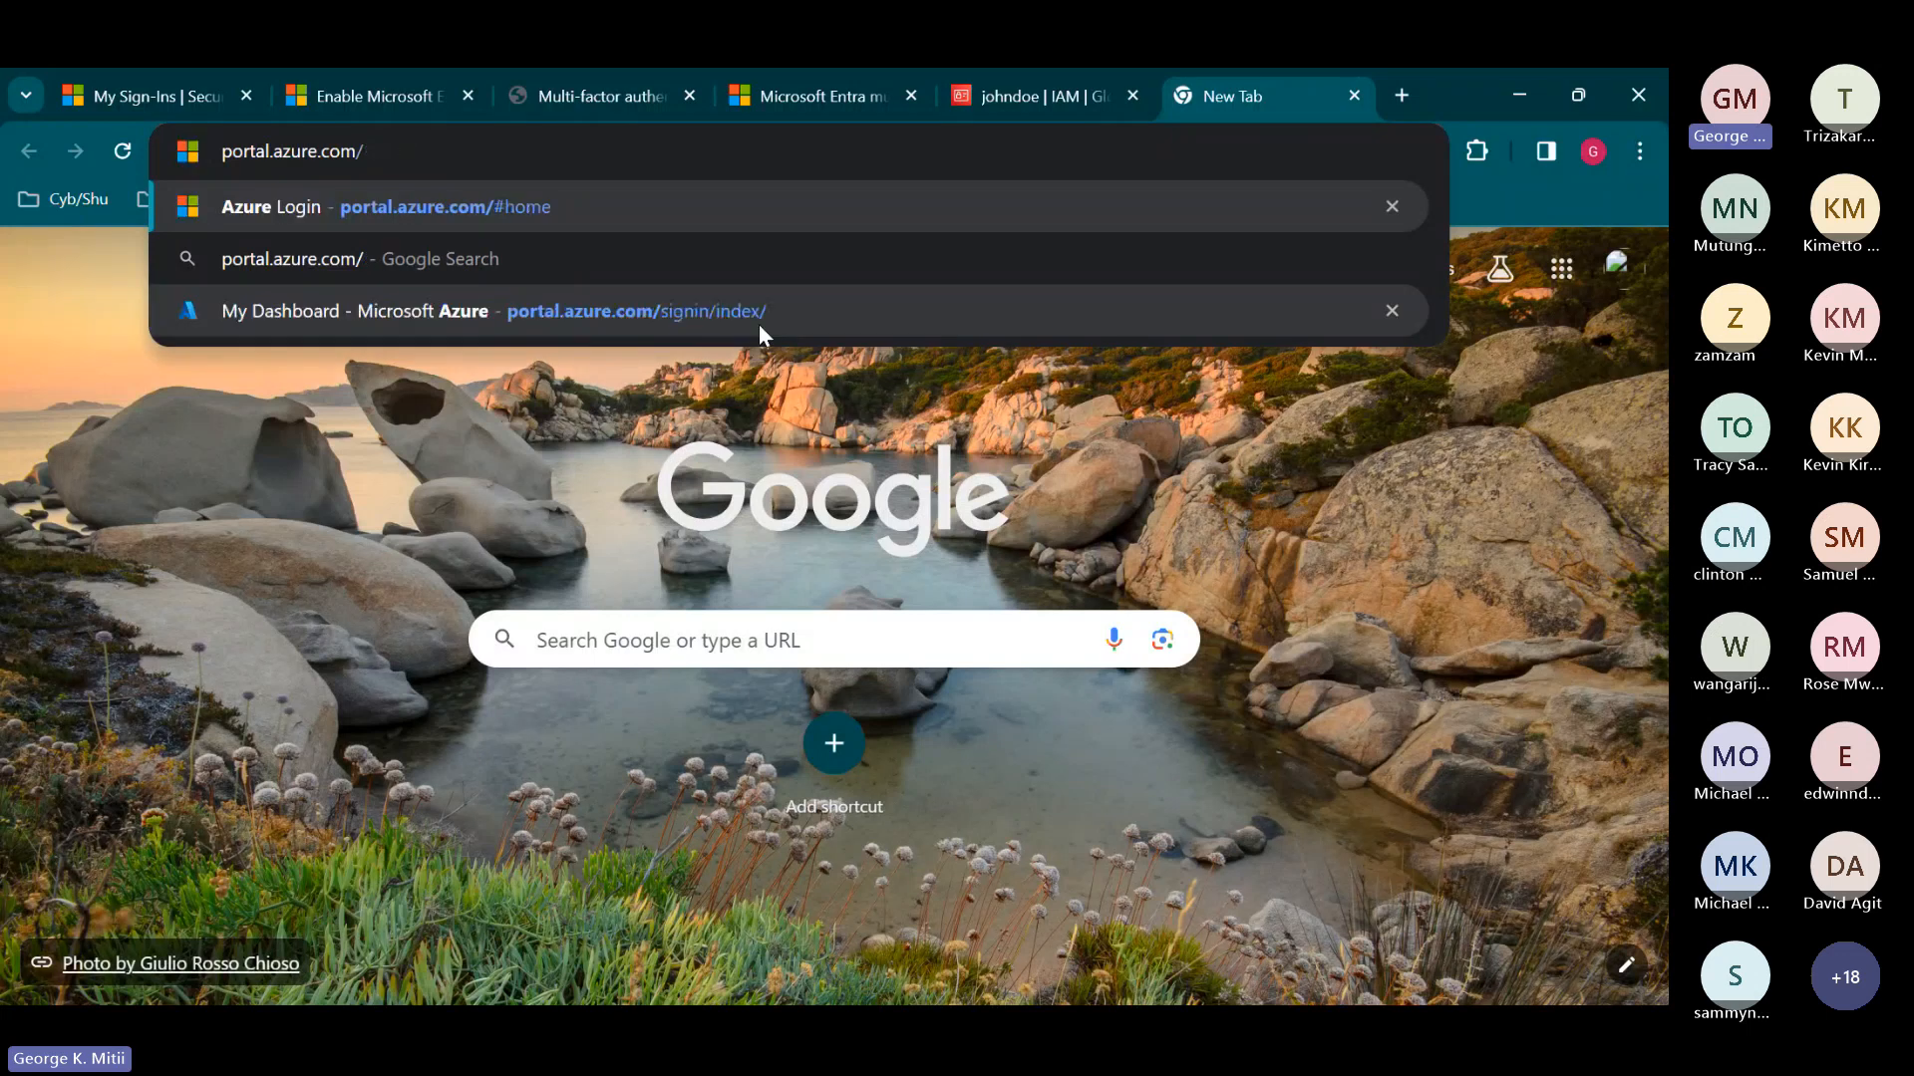
{"action": "key", "text": "BackSpace"}
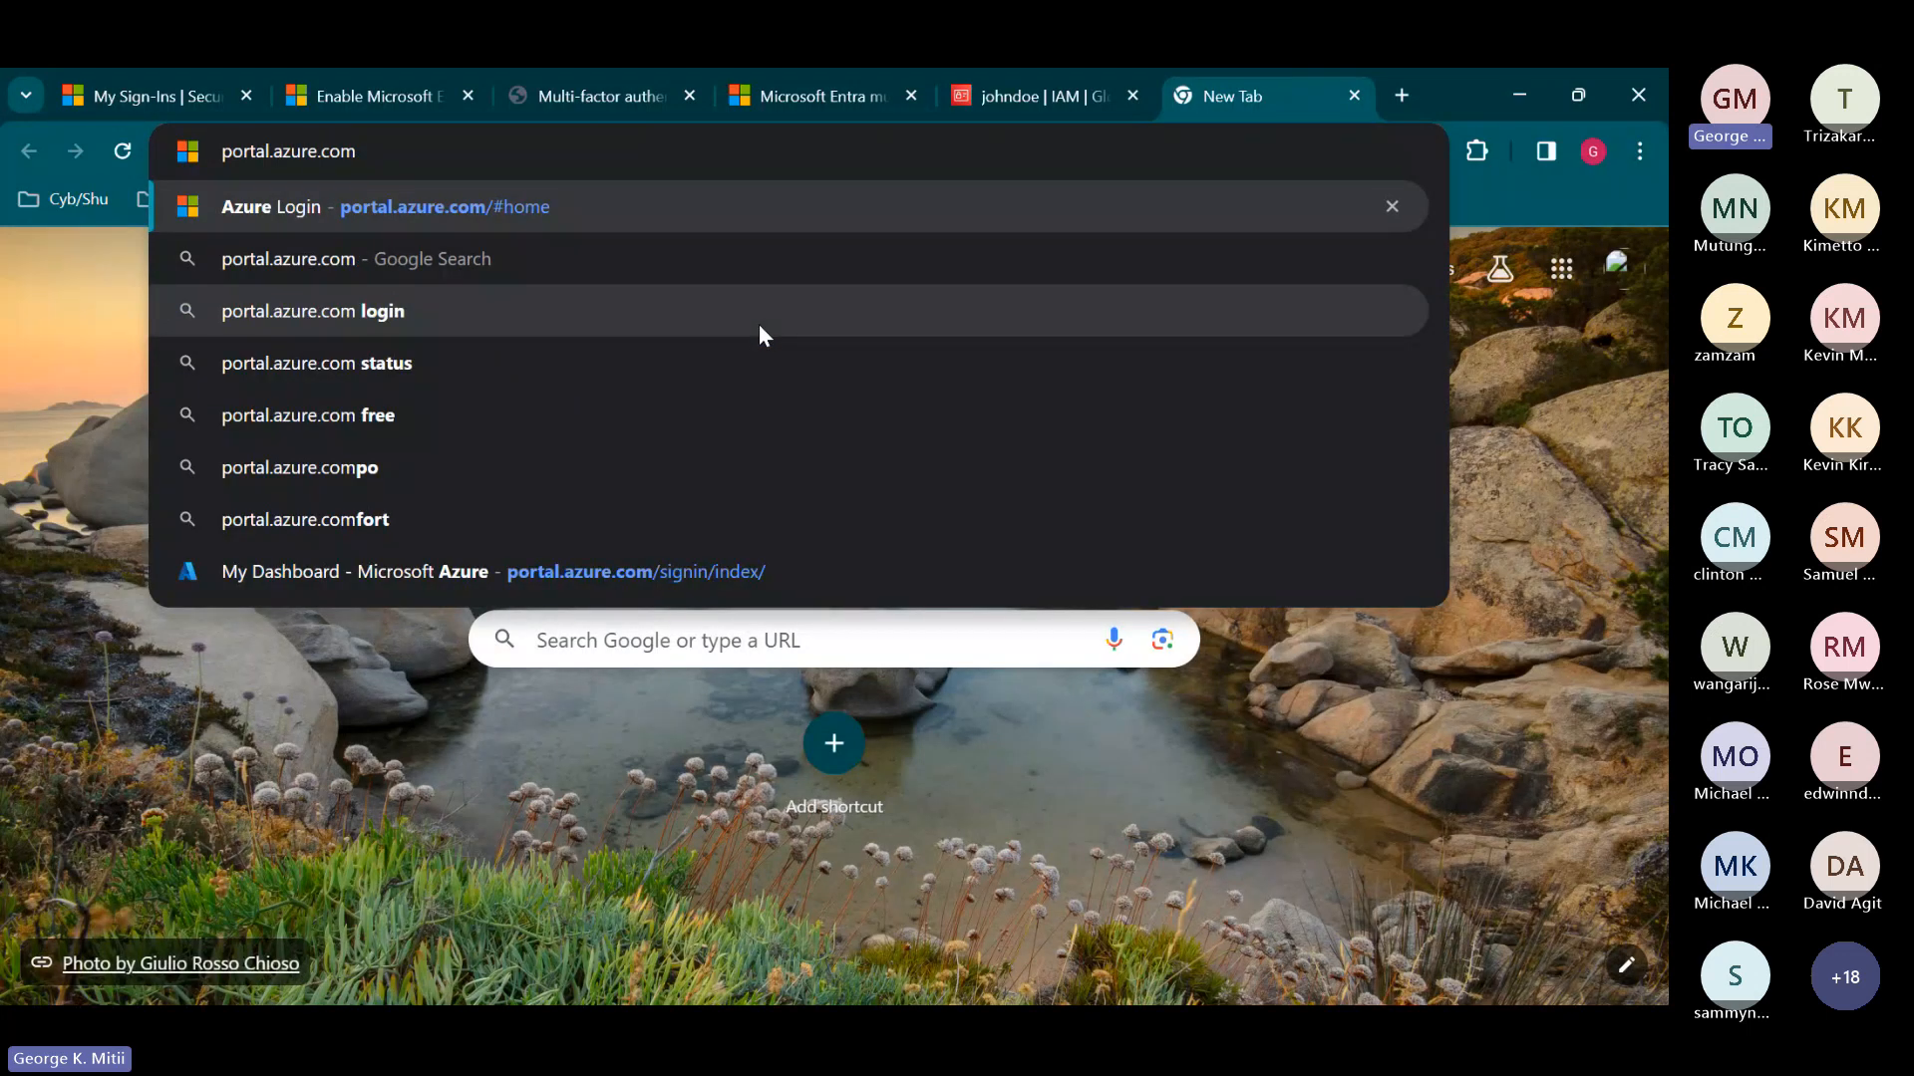
{"action": "key", "text": "Return"}
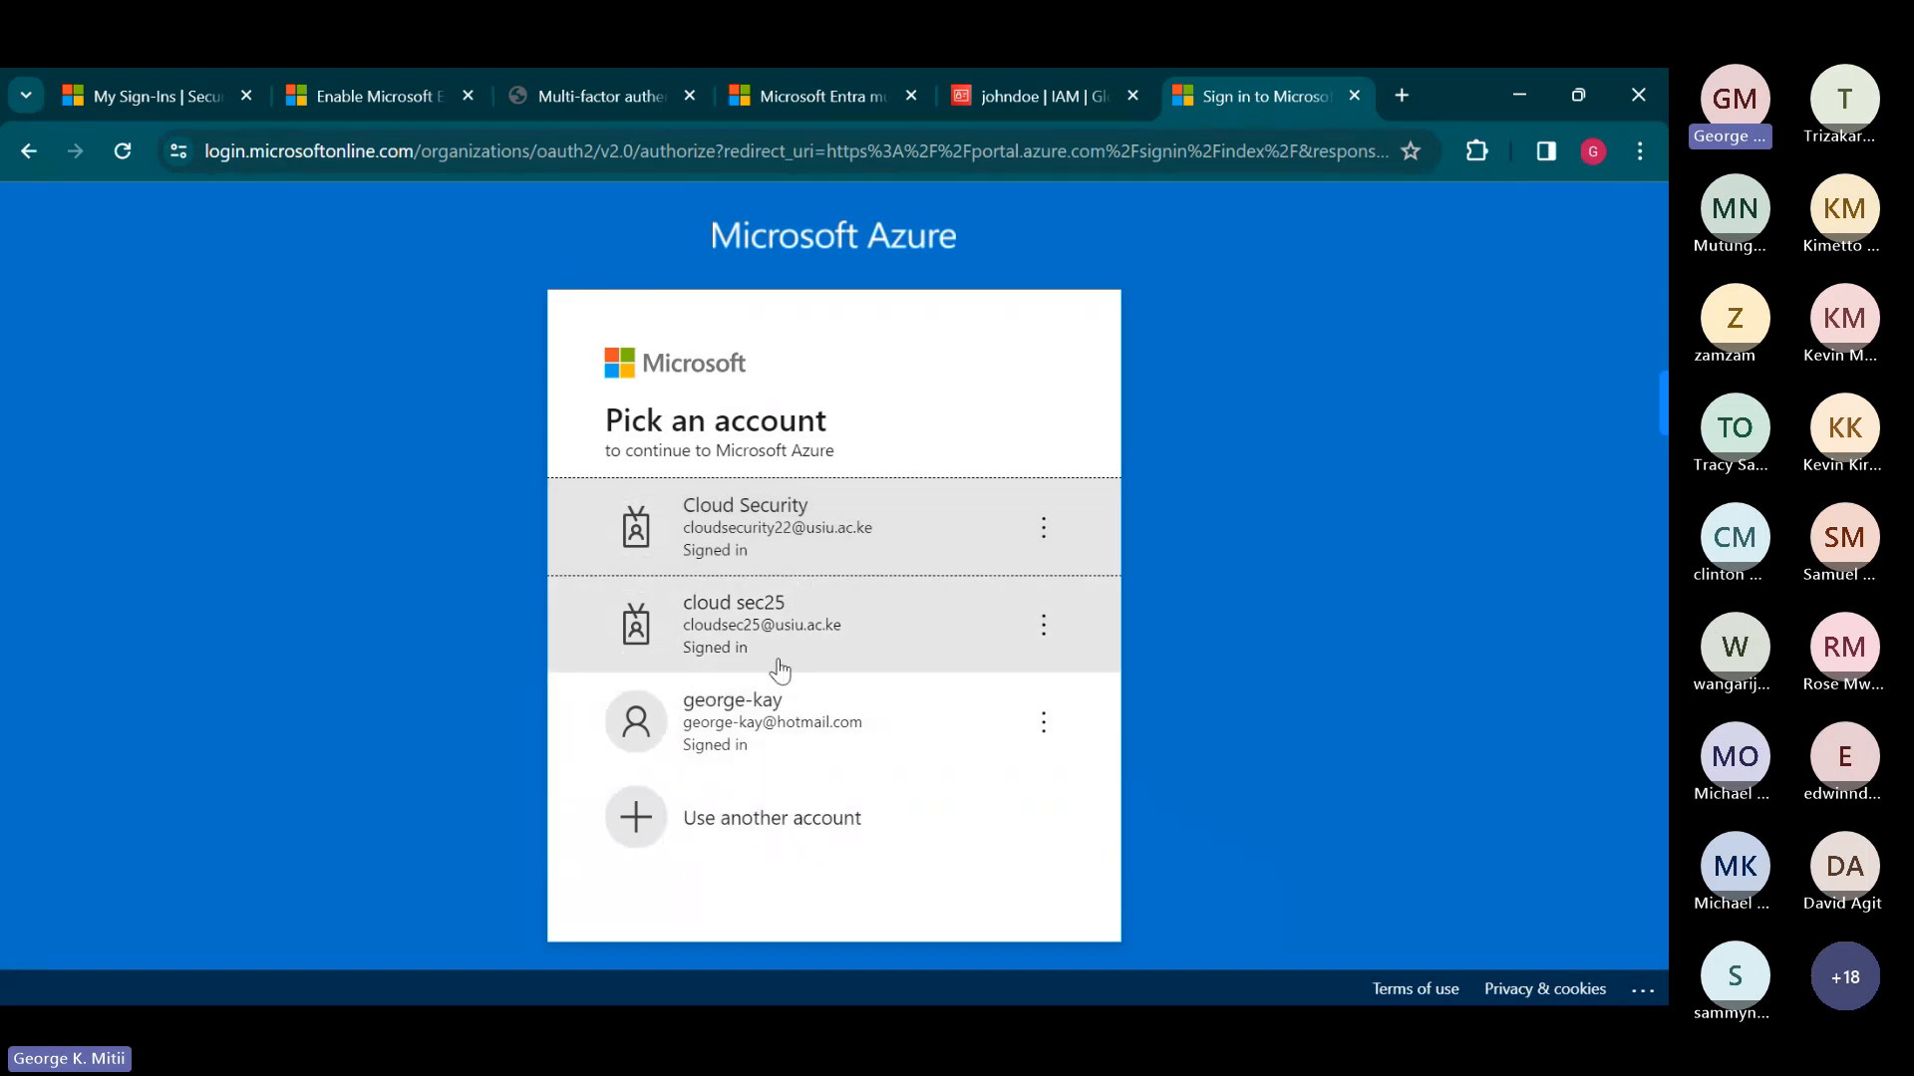
Sign back in with the Cloud Security account and let the Azure home page load.
{"action": "left_click", "coordinate": [843, 538]}
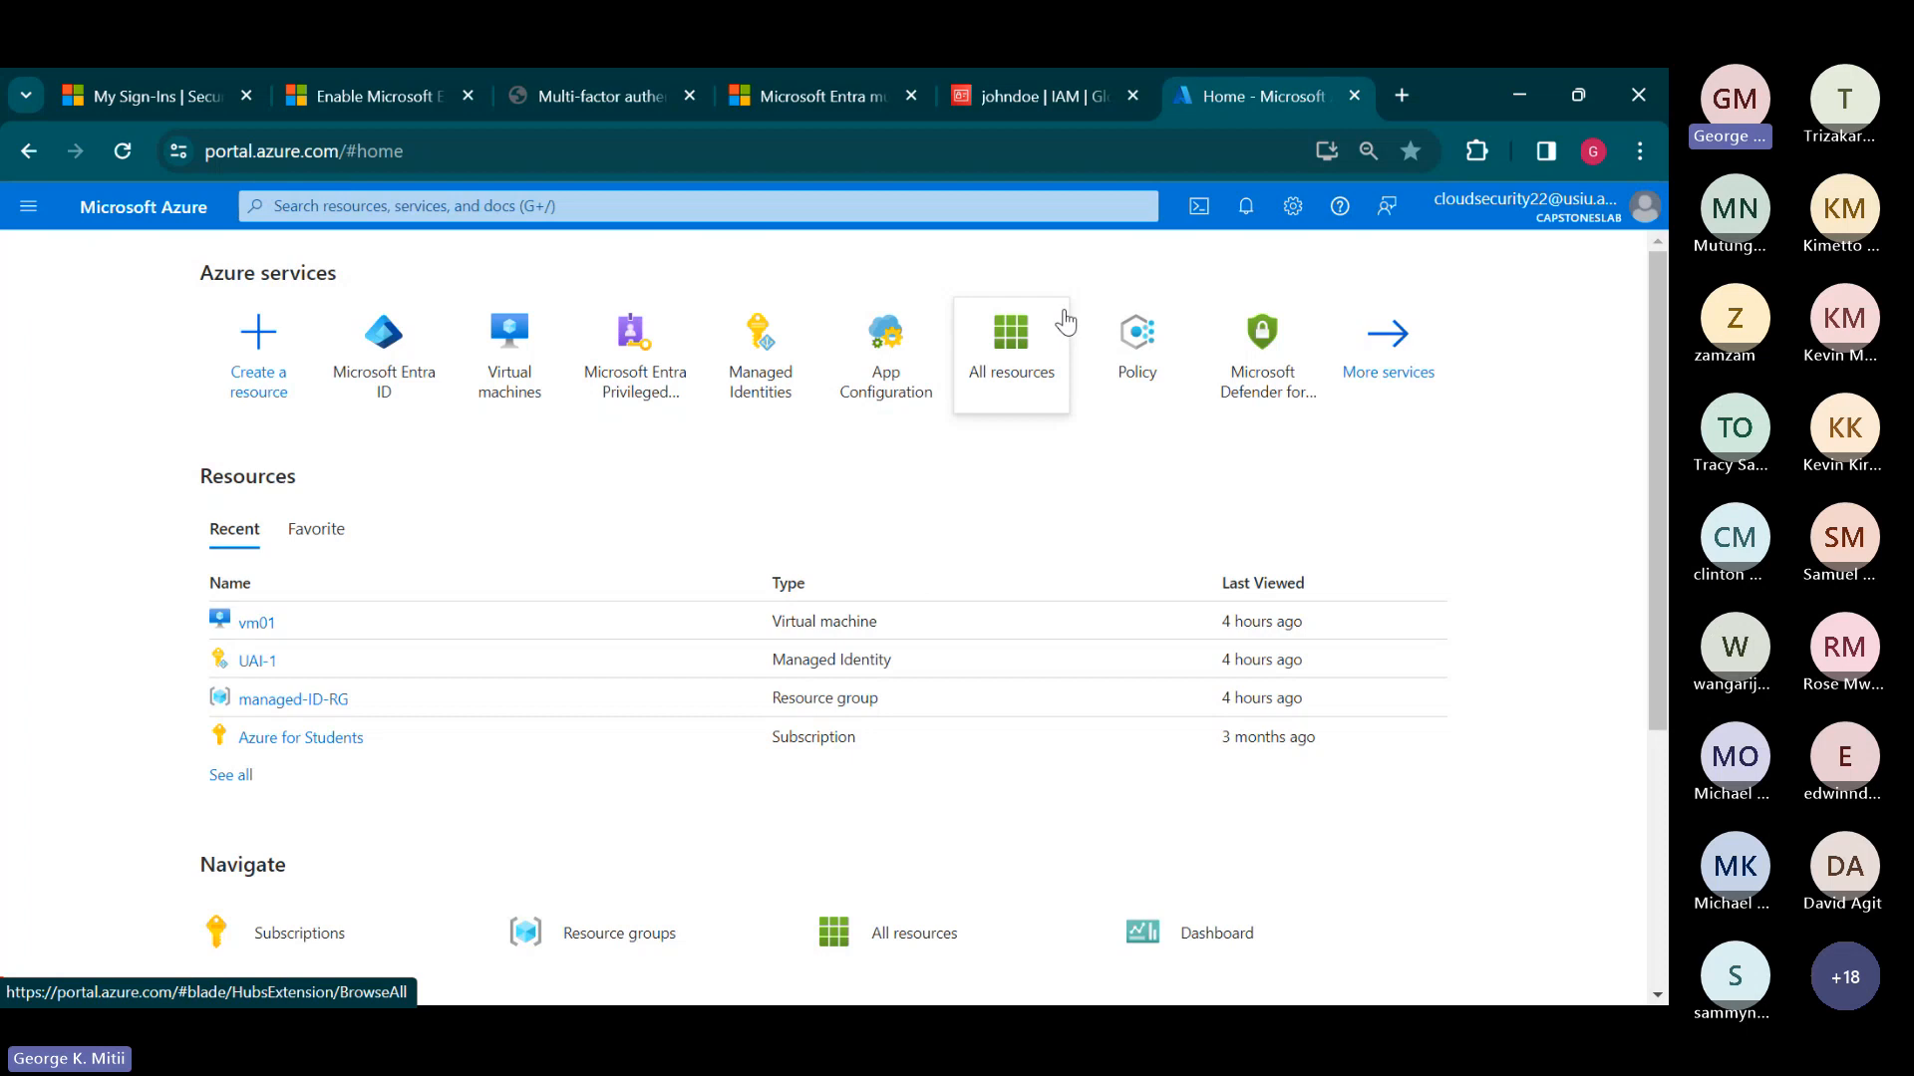
{"action": "mouse_move", "coordinate": [1065, 317]}
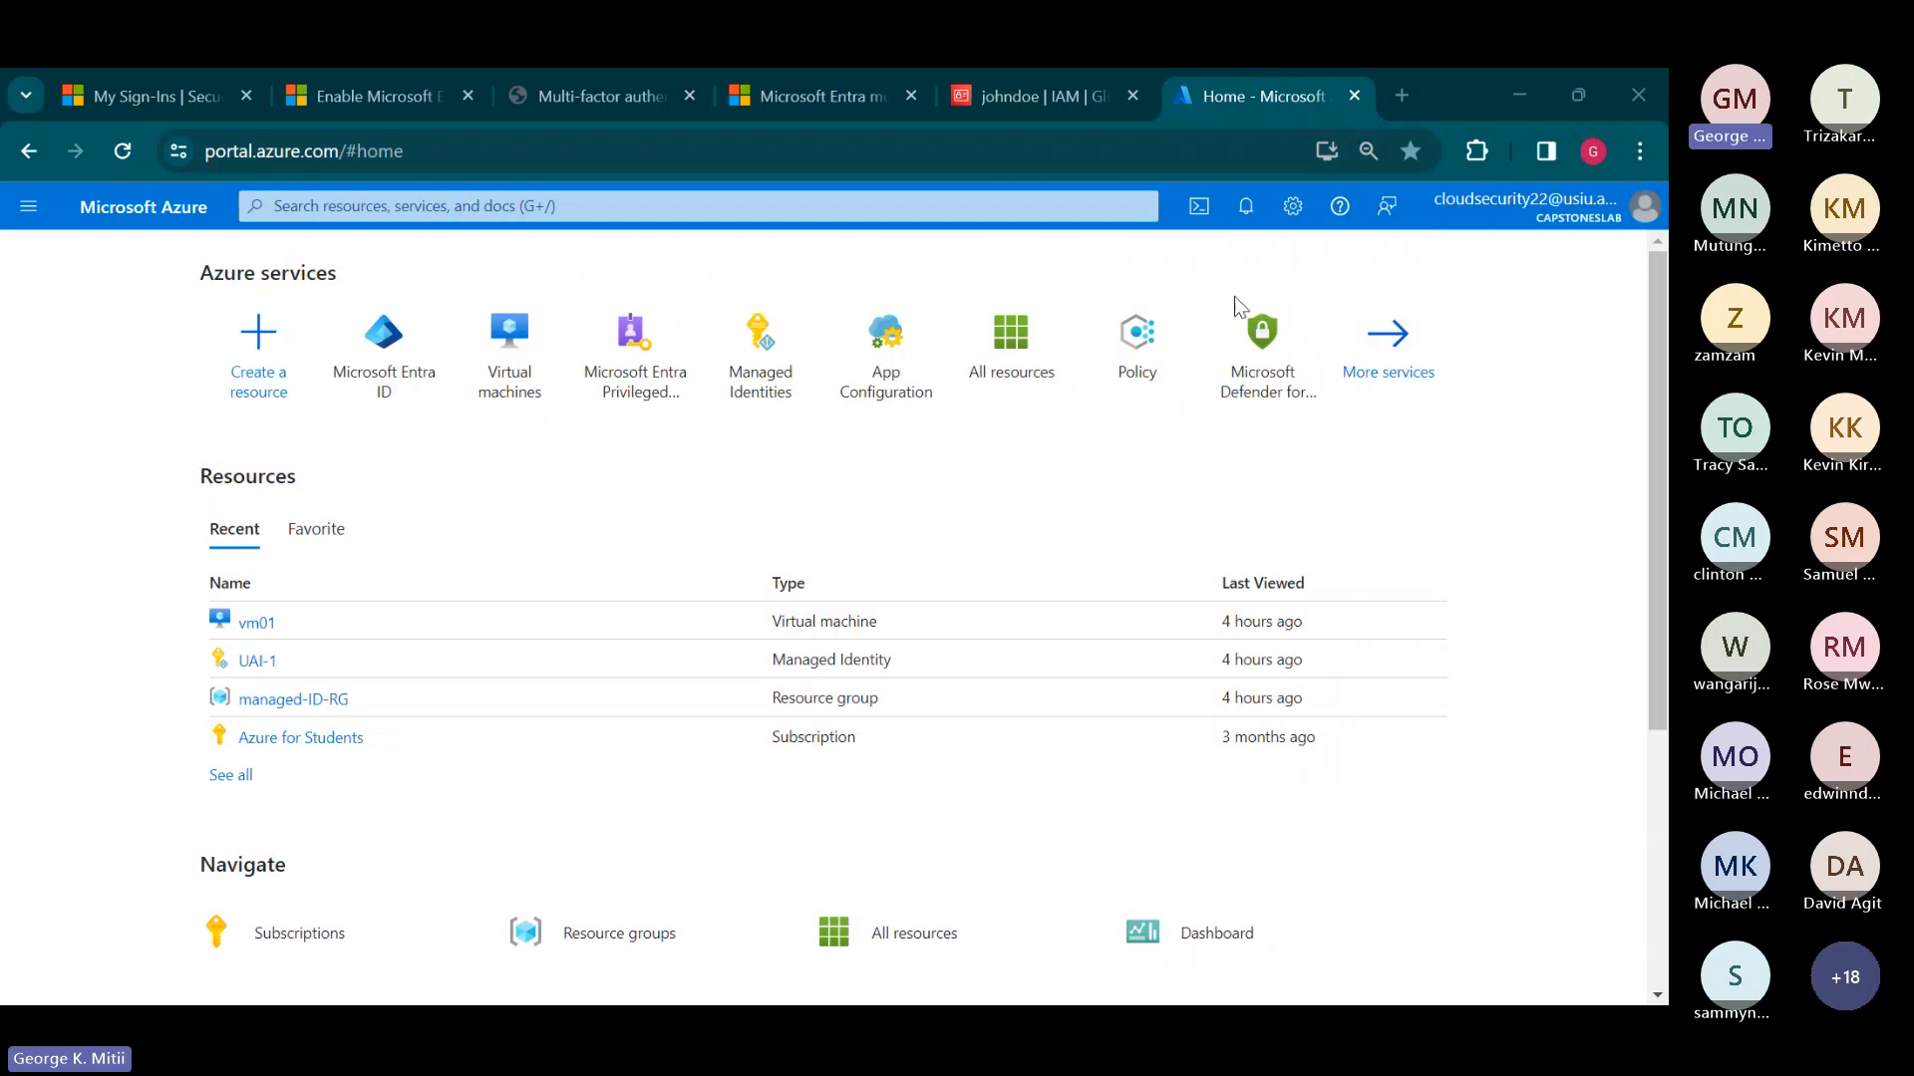
Return to the My Sign-Ins Security info page listing Phone, Password and Microsoft Authenticator methods.
{"action": "mouse_move", "coordinate": [1234, 304]}
{"action": "left_click", "coordinate": [1402, 94]}
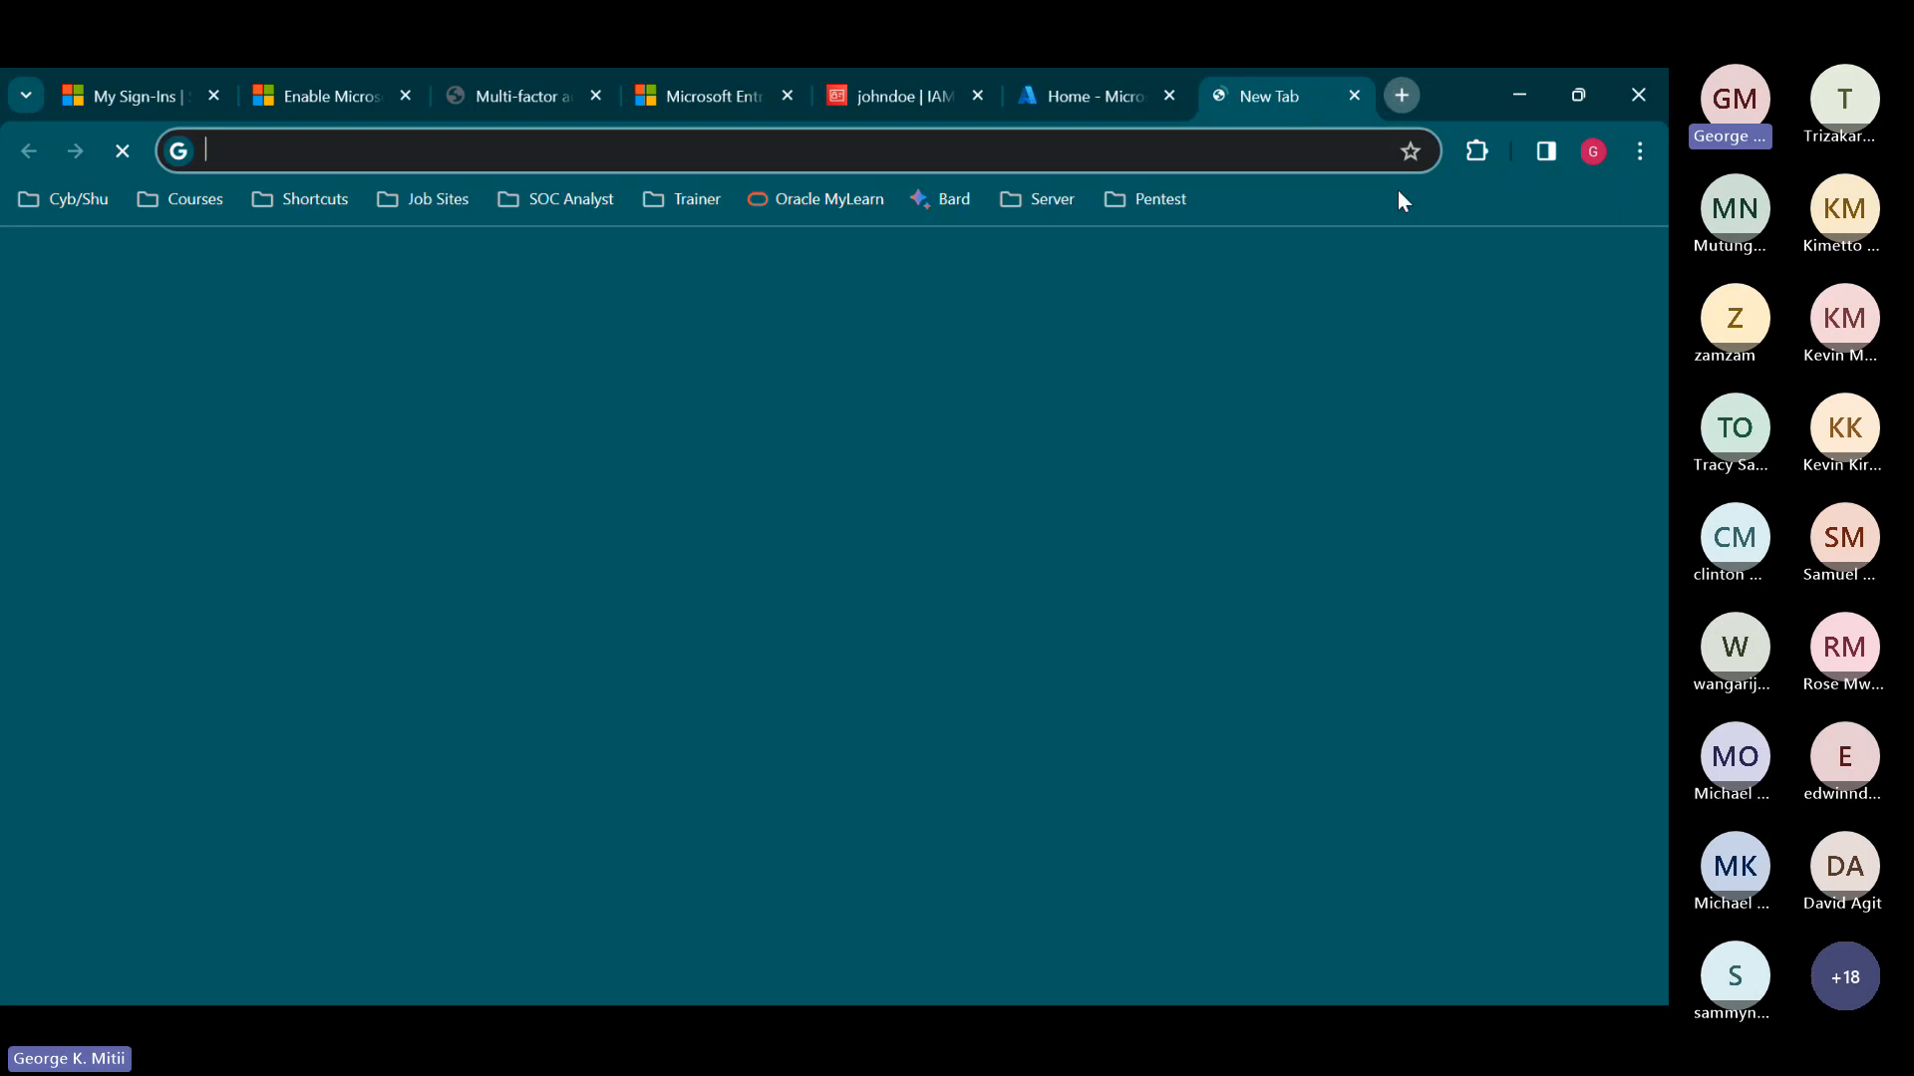
{"action": "type", "text": "https://mysignins.microsoft.com/security-info"}
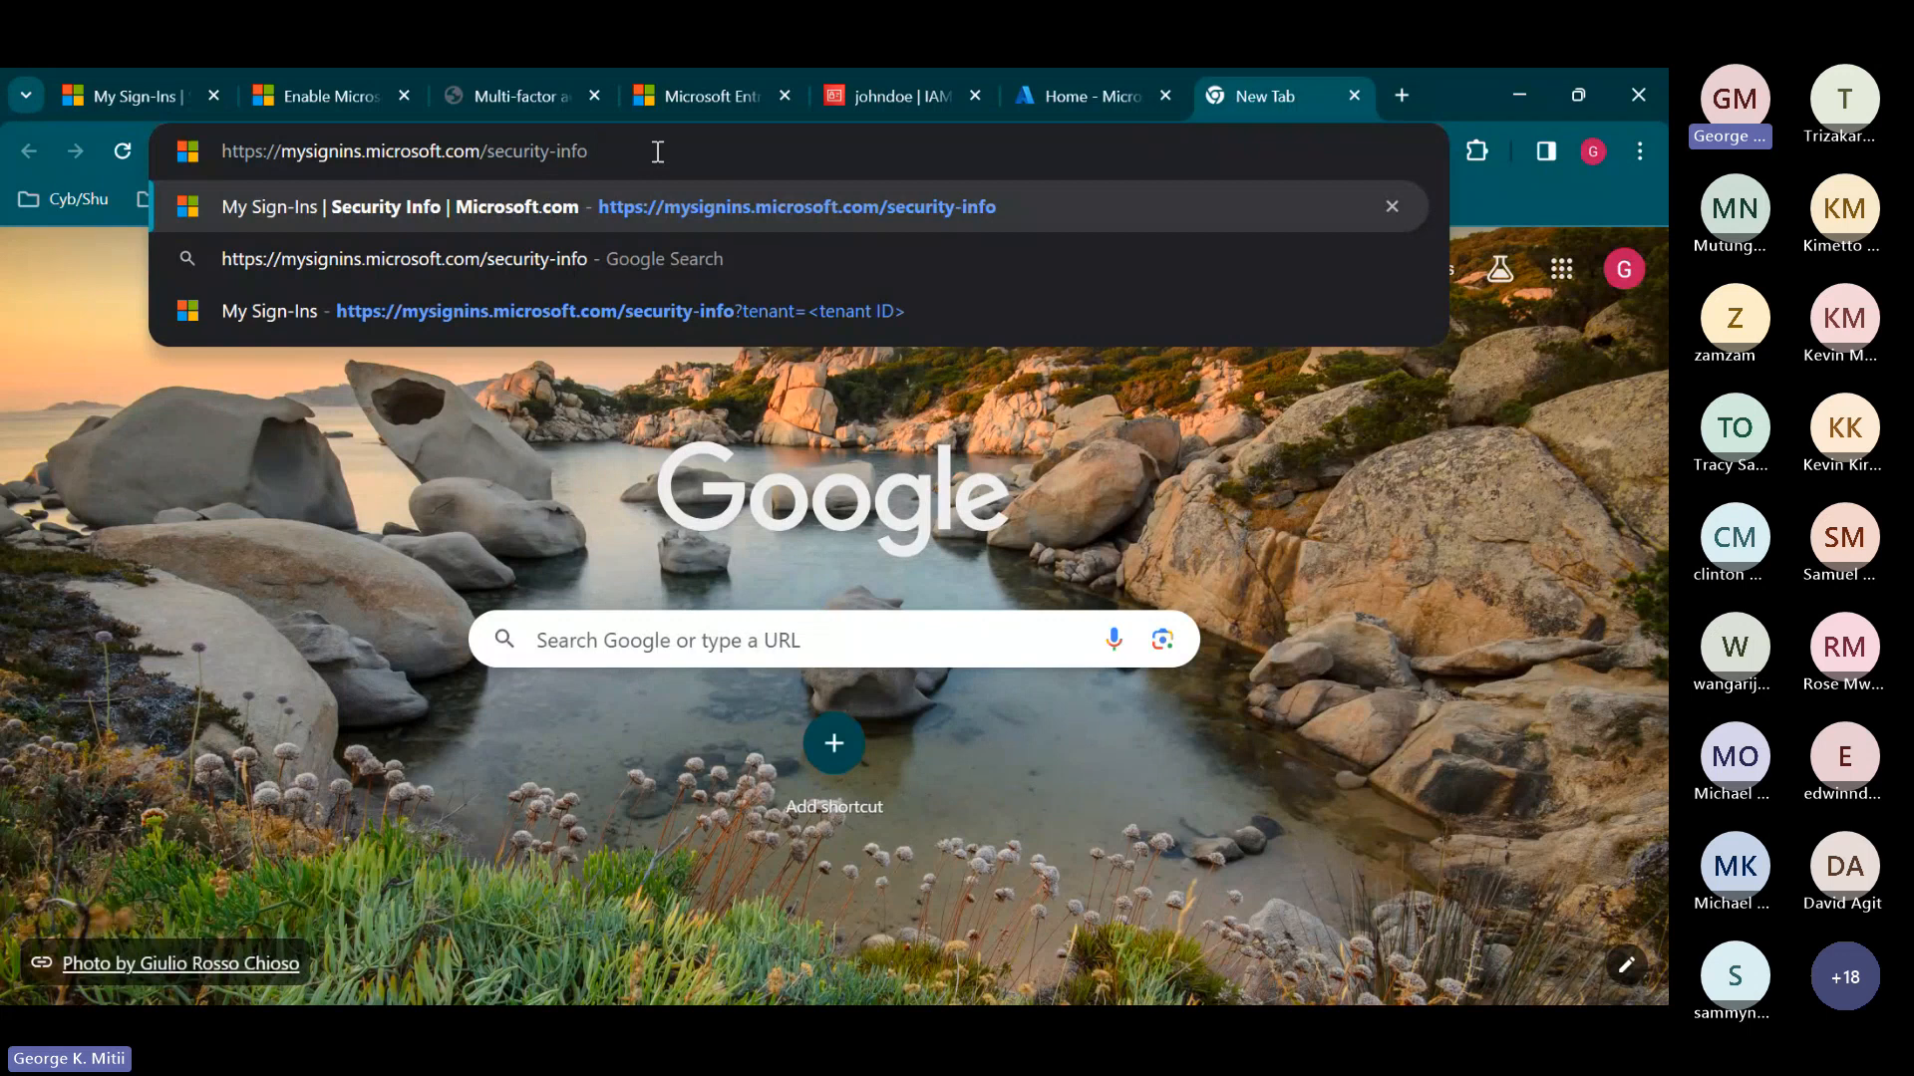
{"action": "left_click", "coordinate": [1356, 97]}
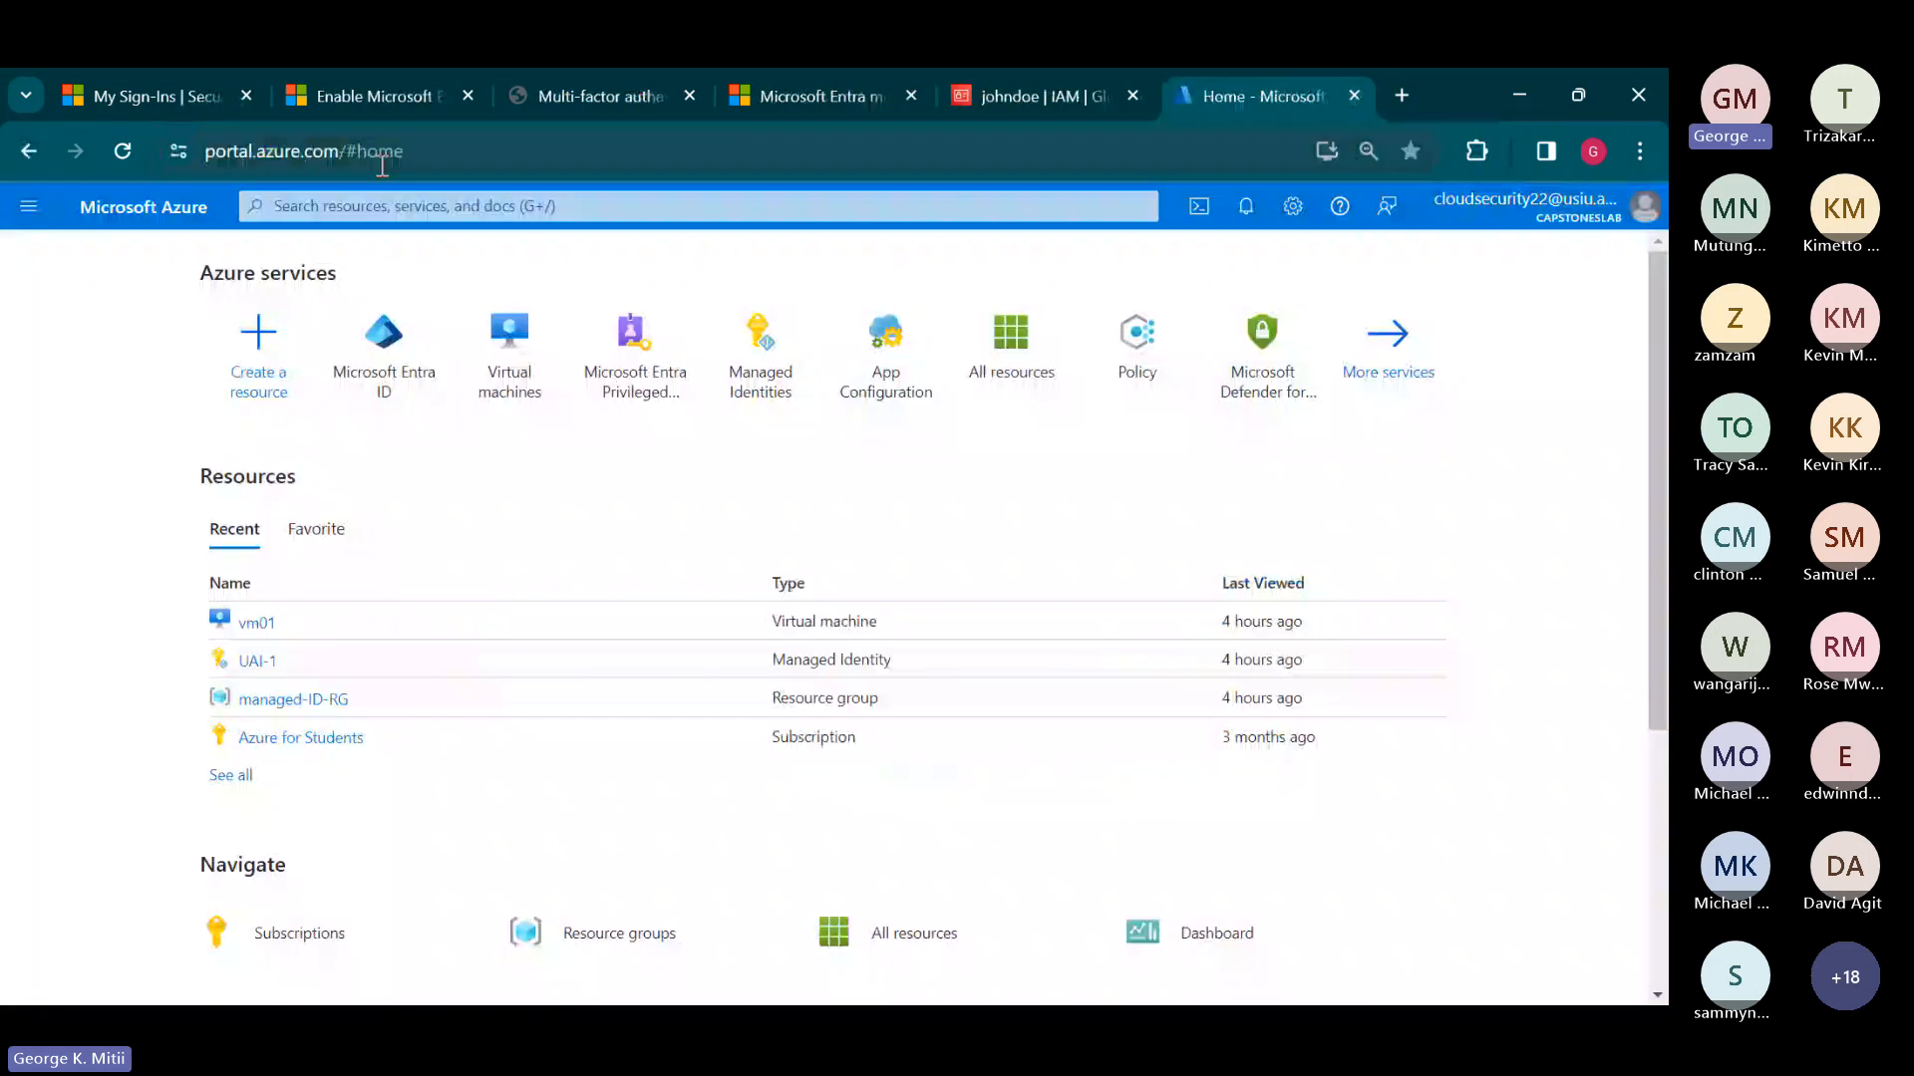
{"action": "left_click", "coordinate": [1401, 96]}
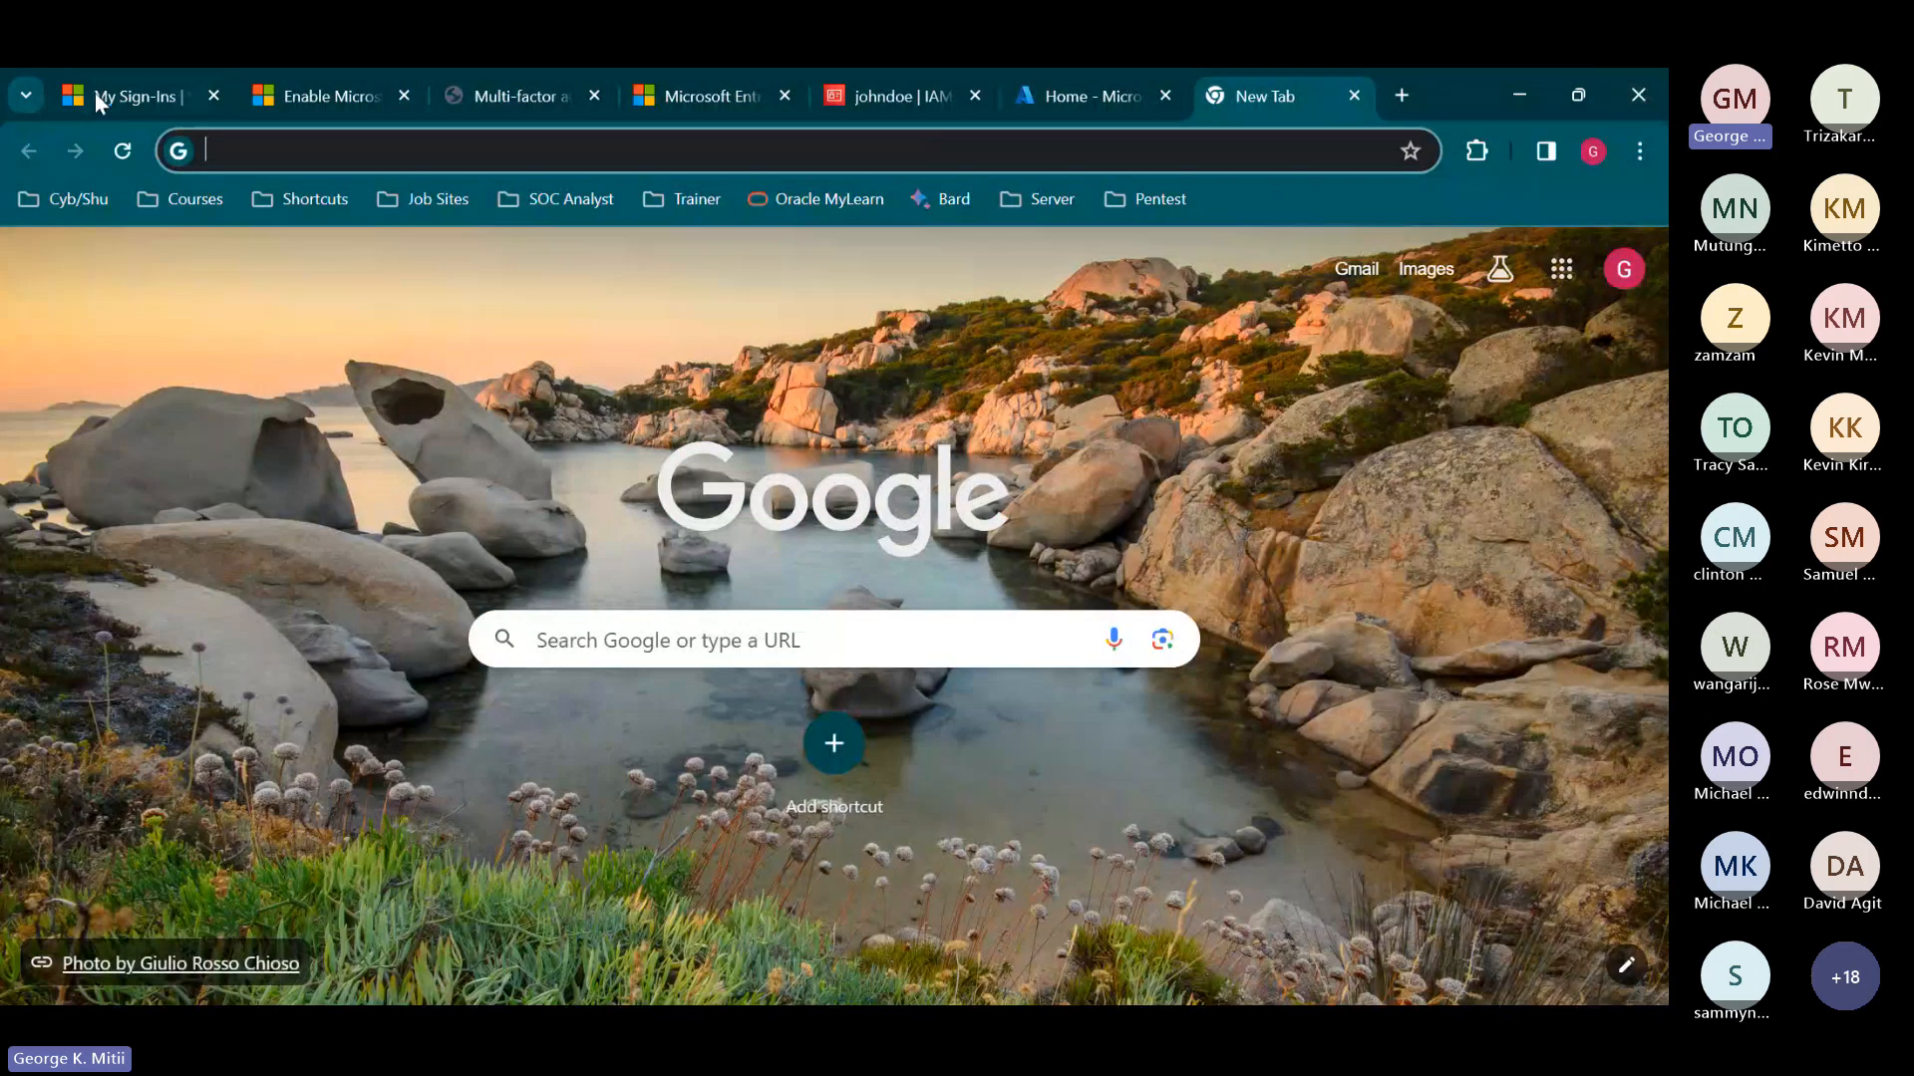
{"action": "left_click", "coordinate": [96, 101]}
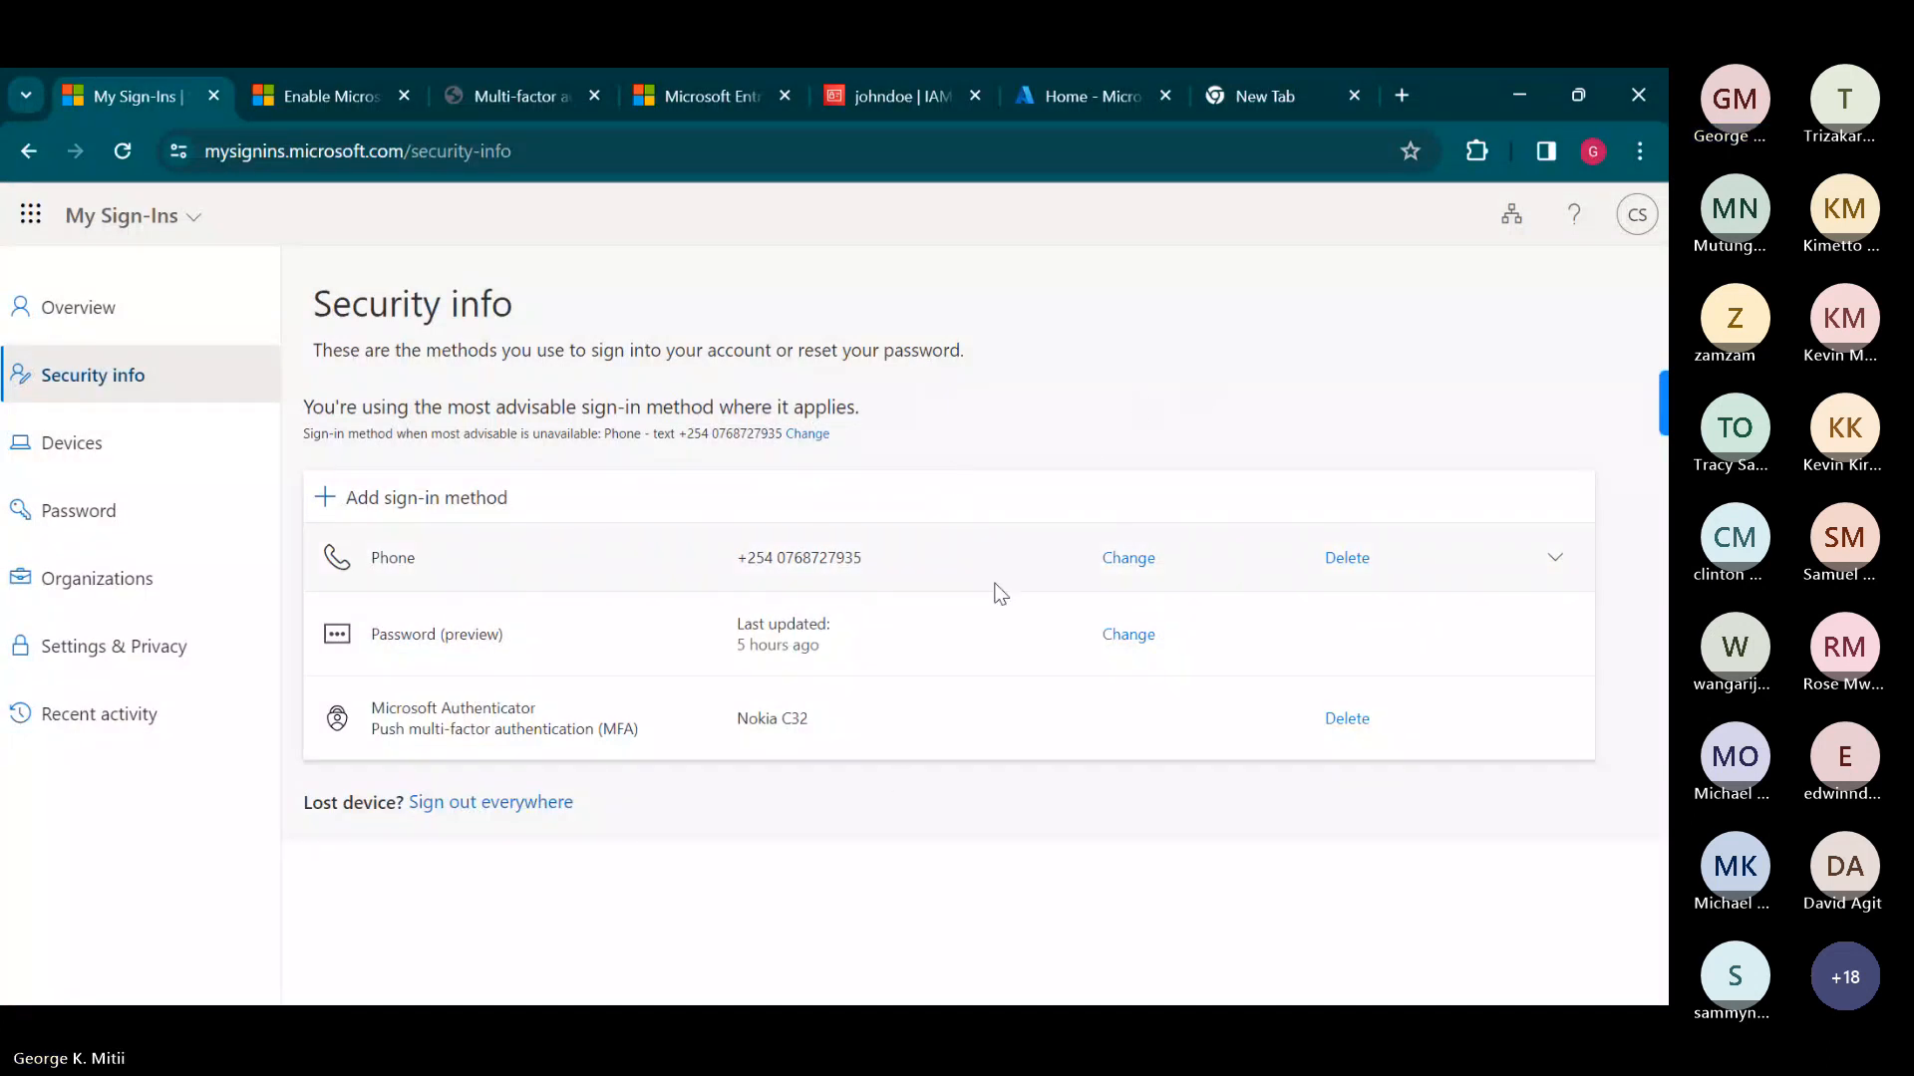
{"action": "left_click", "coordinate": [1294, 94]}
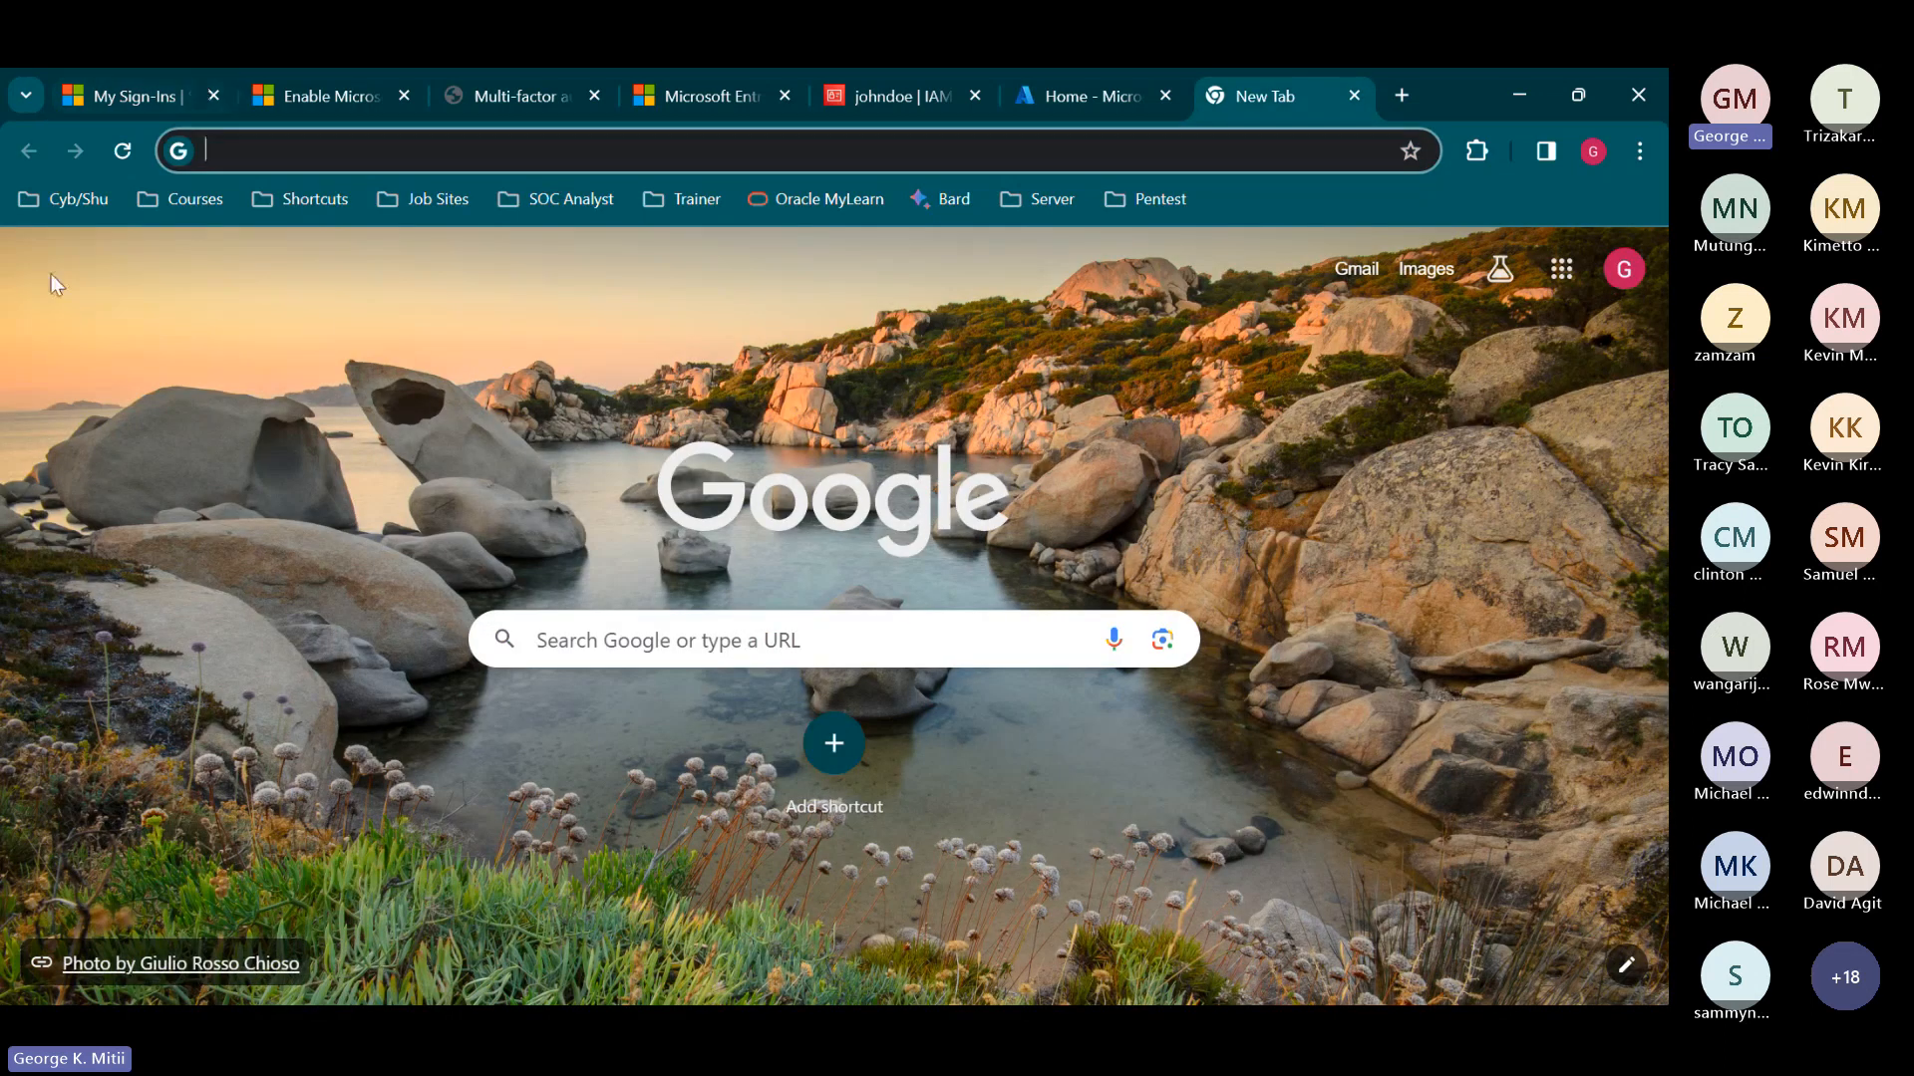
{"action": "left_click", "coordinate": [1097, 100]}
{"action": "left_click", "coordinate": [1575, 219]}
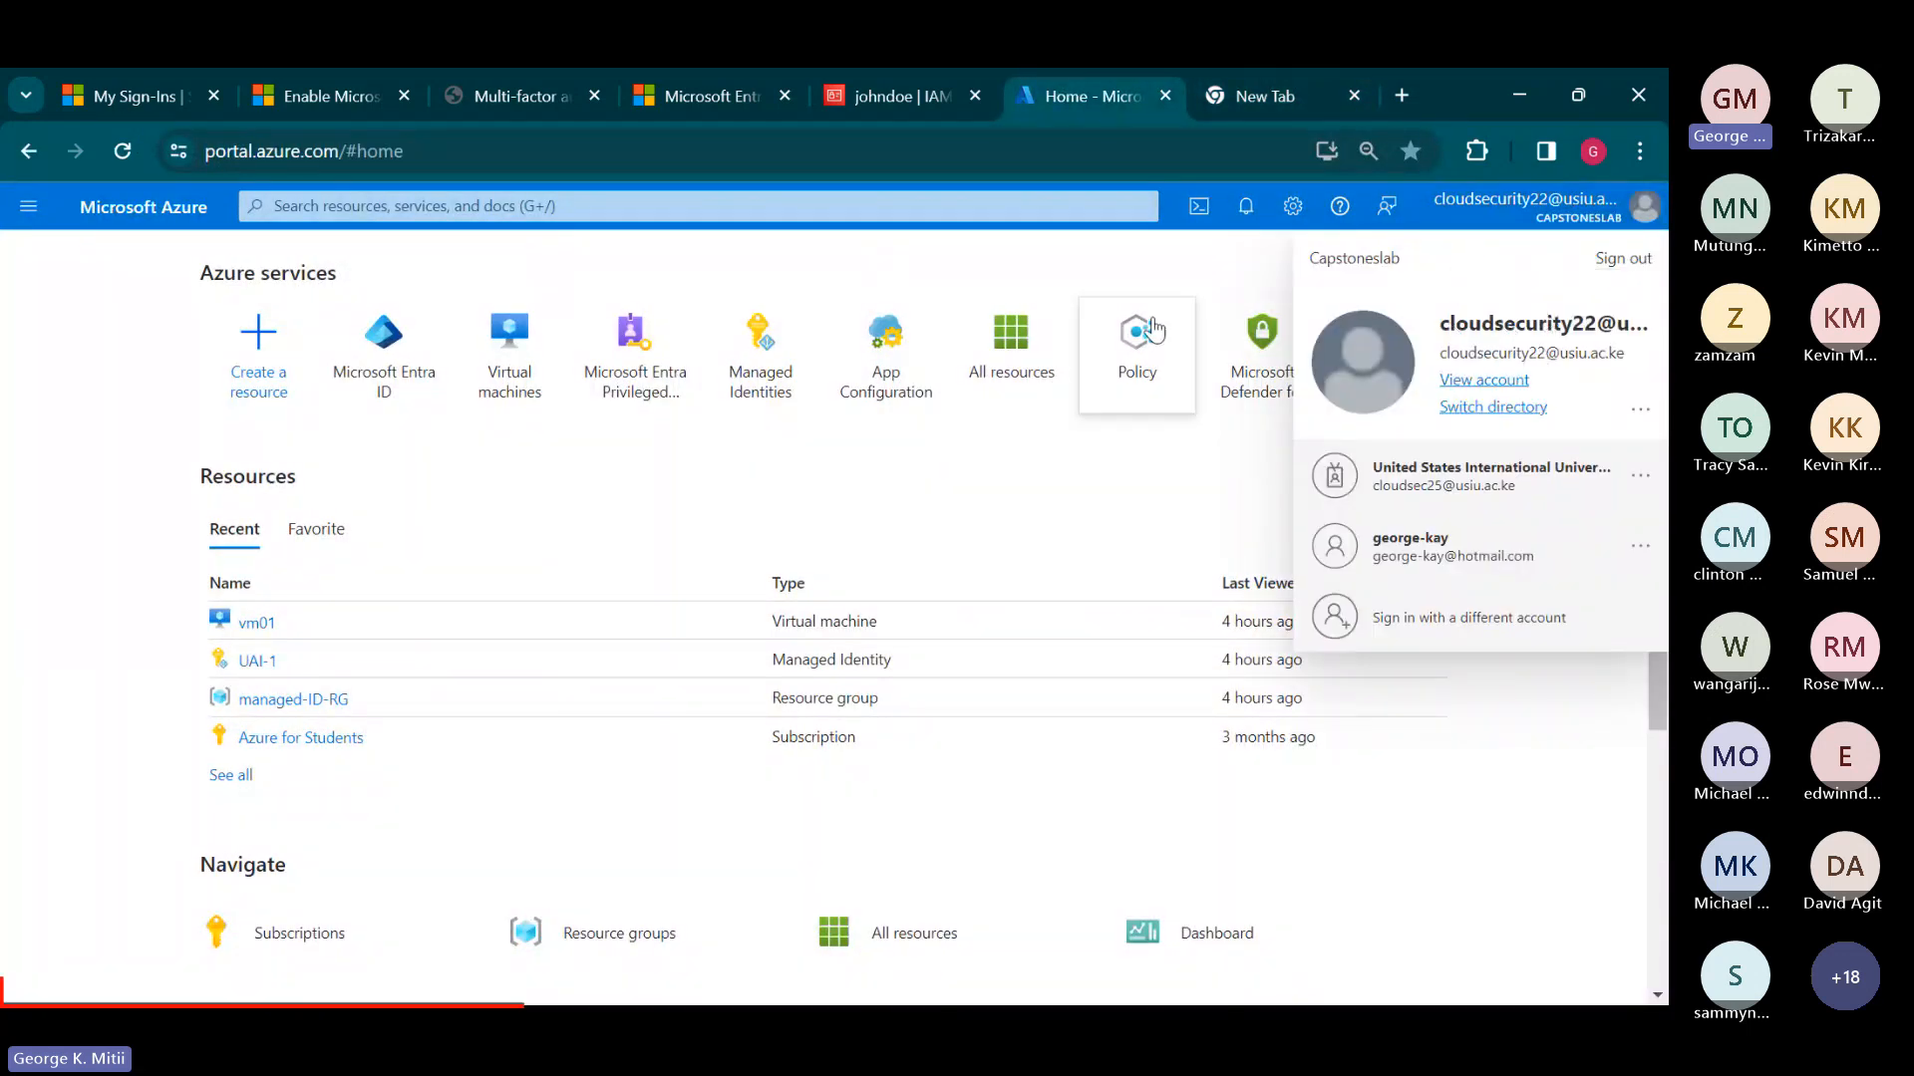
{"action": "left_click", "coordinate": [175, 92]}
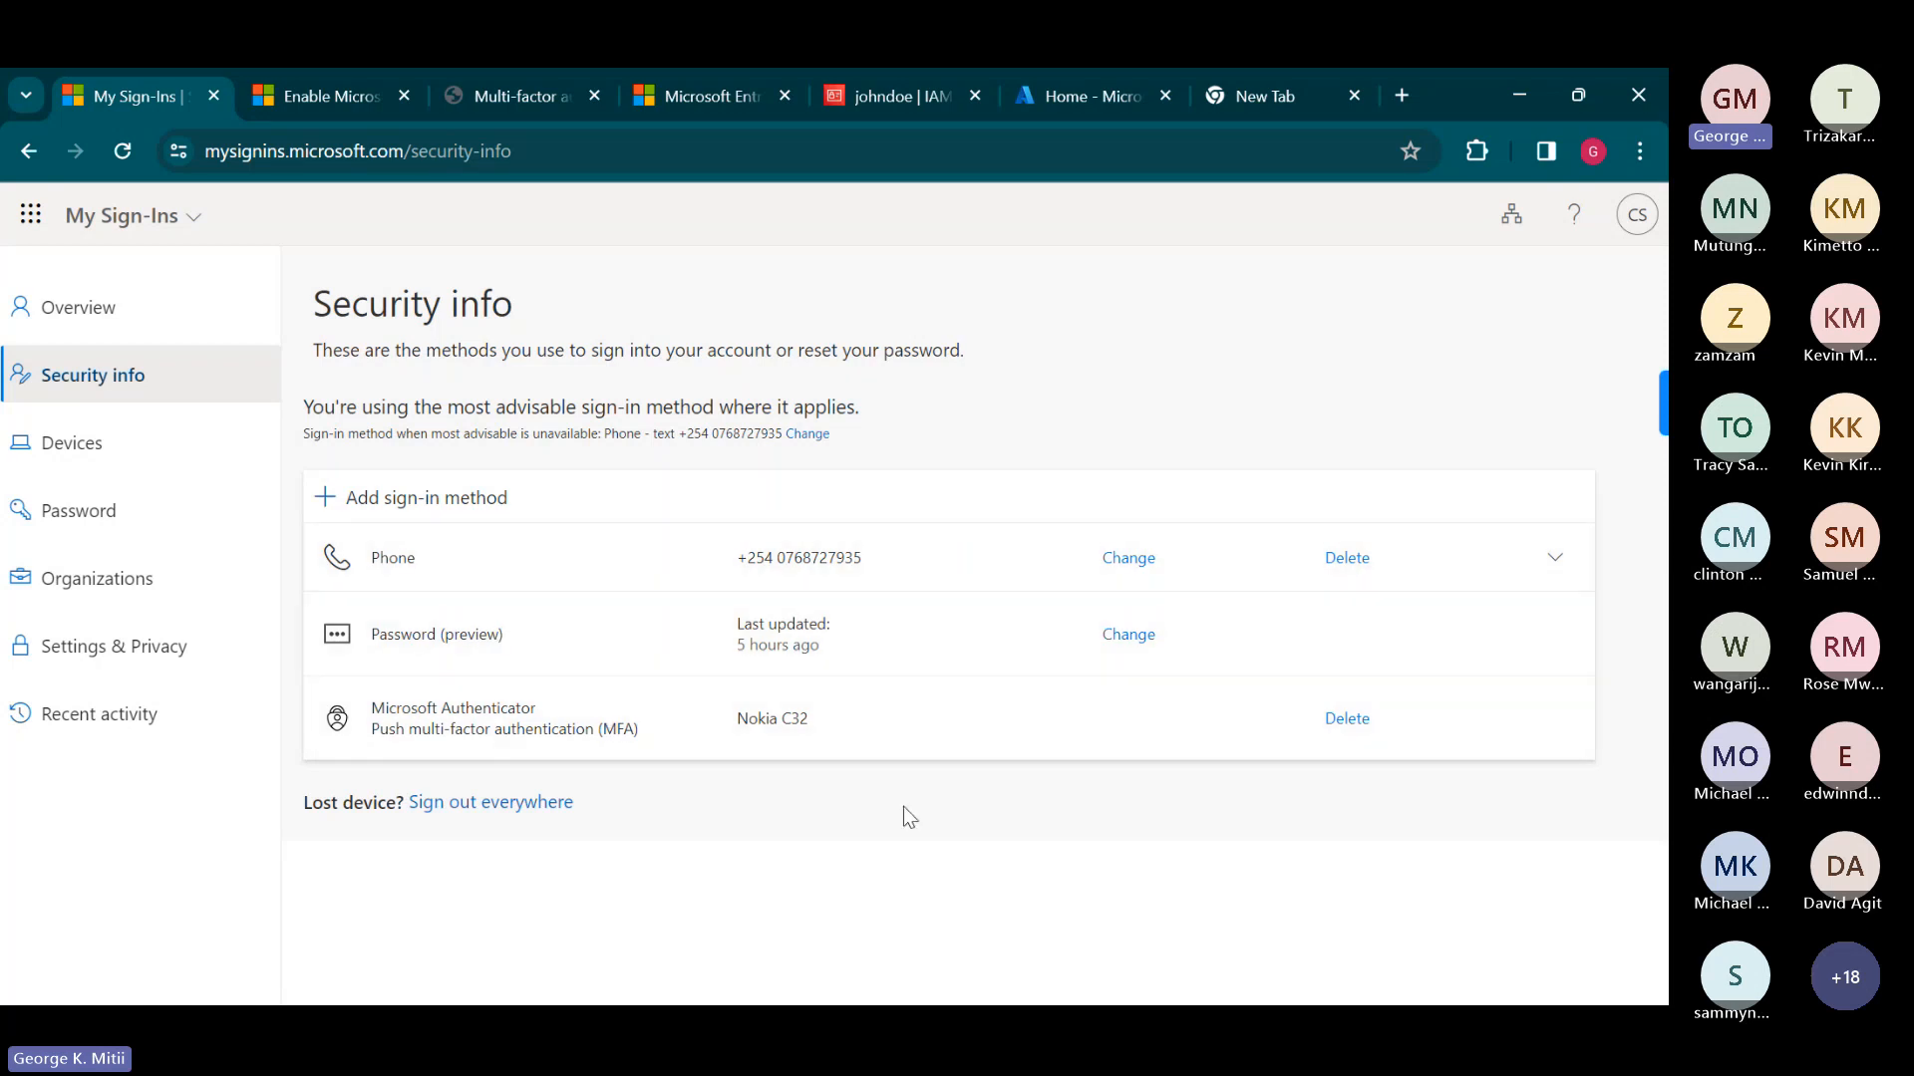
Review the available sign-in methods without adding one, then close the My Sign-Ins tab.
{"action": "left_click", "coordinate": [390, 504]}
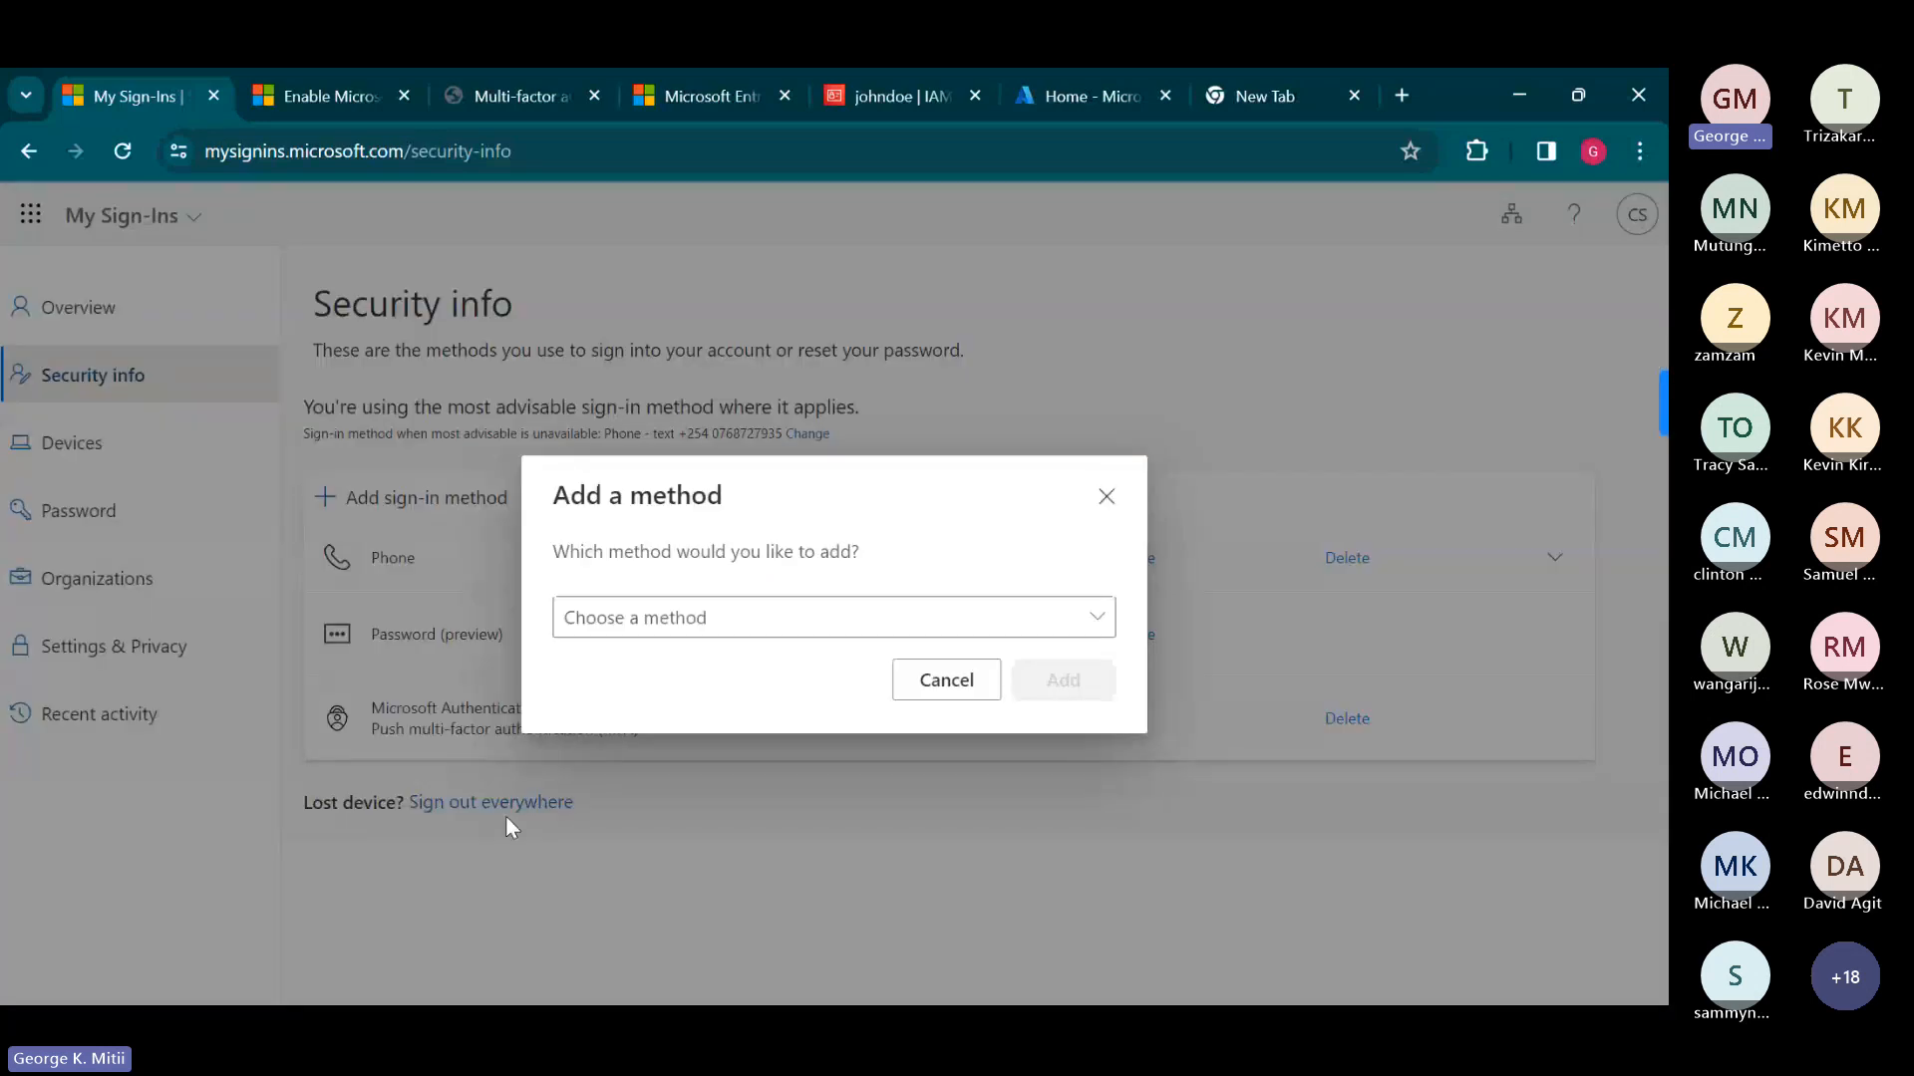
{"action": "left_click", "coordinate": [1047, 628]}
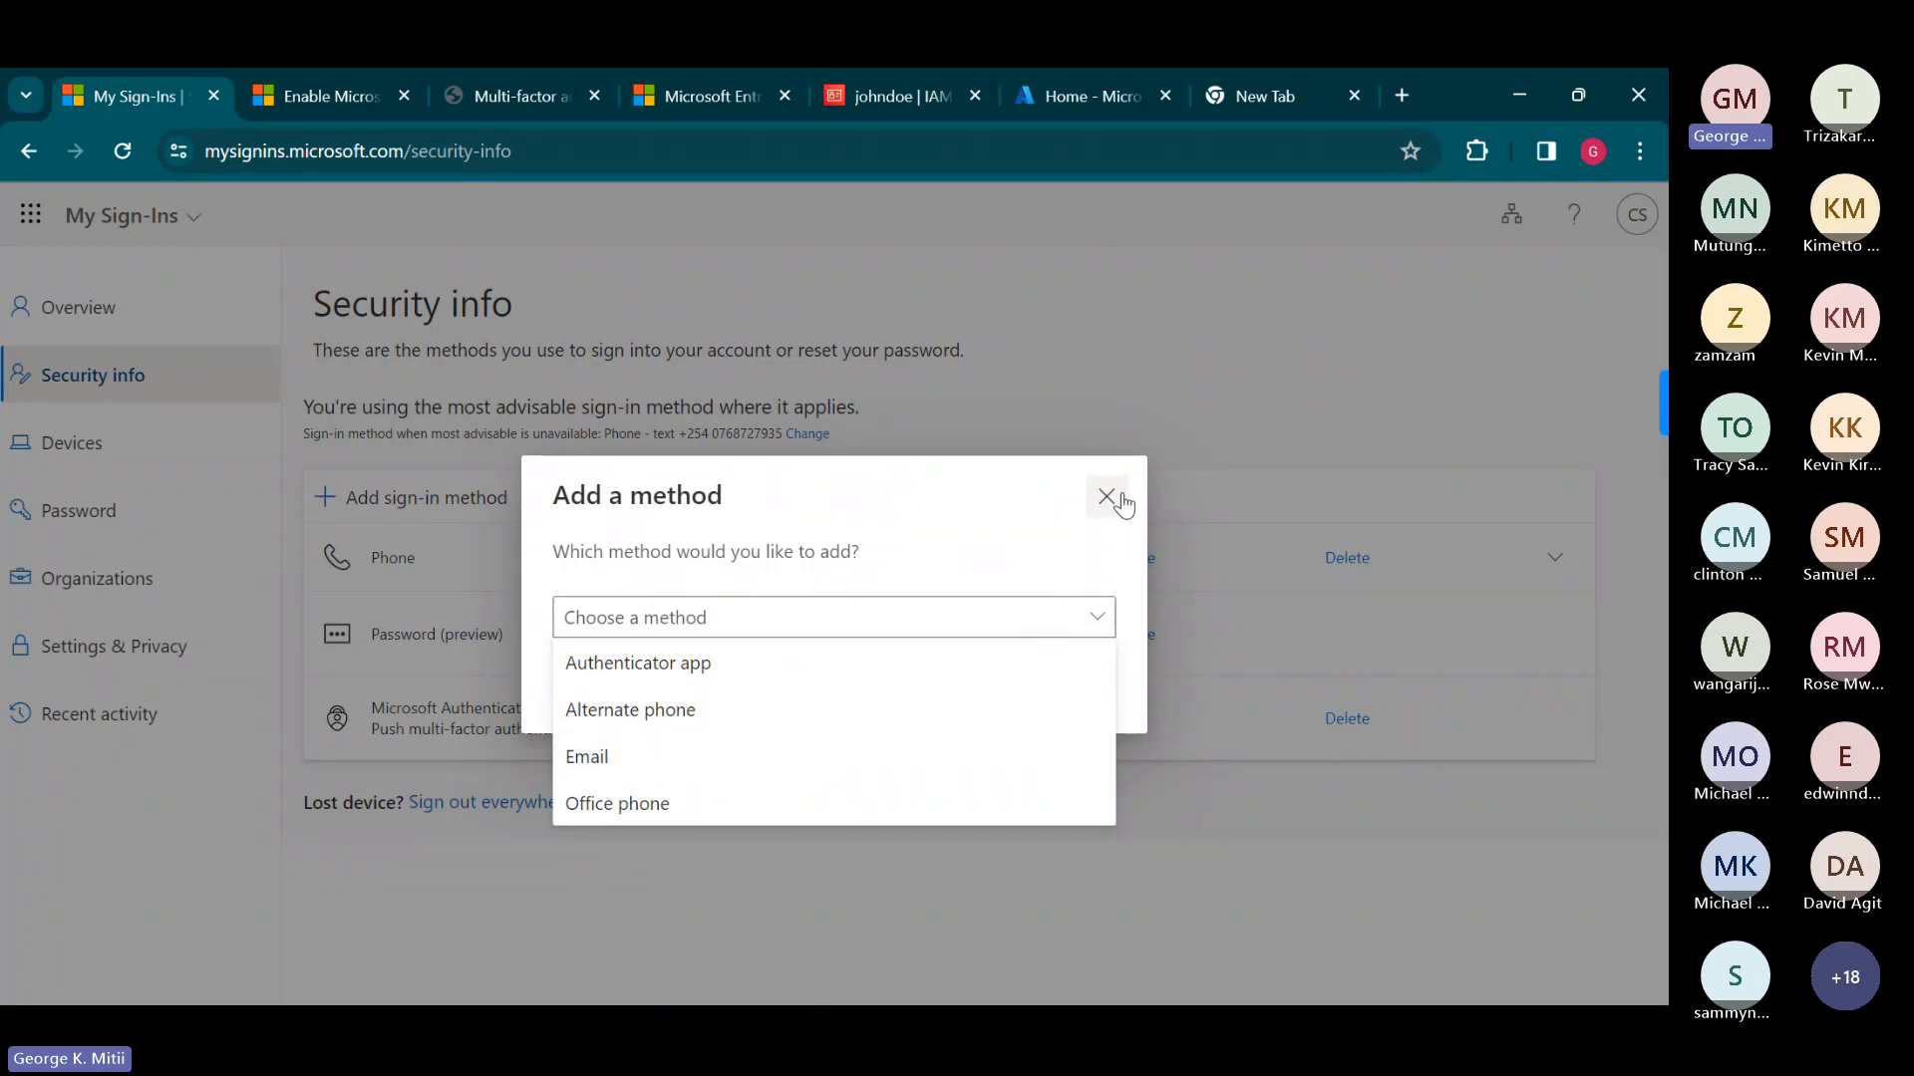
{"action": "left_click", "coordinate": [1119, 498]}
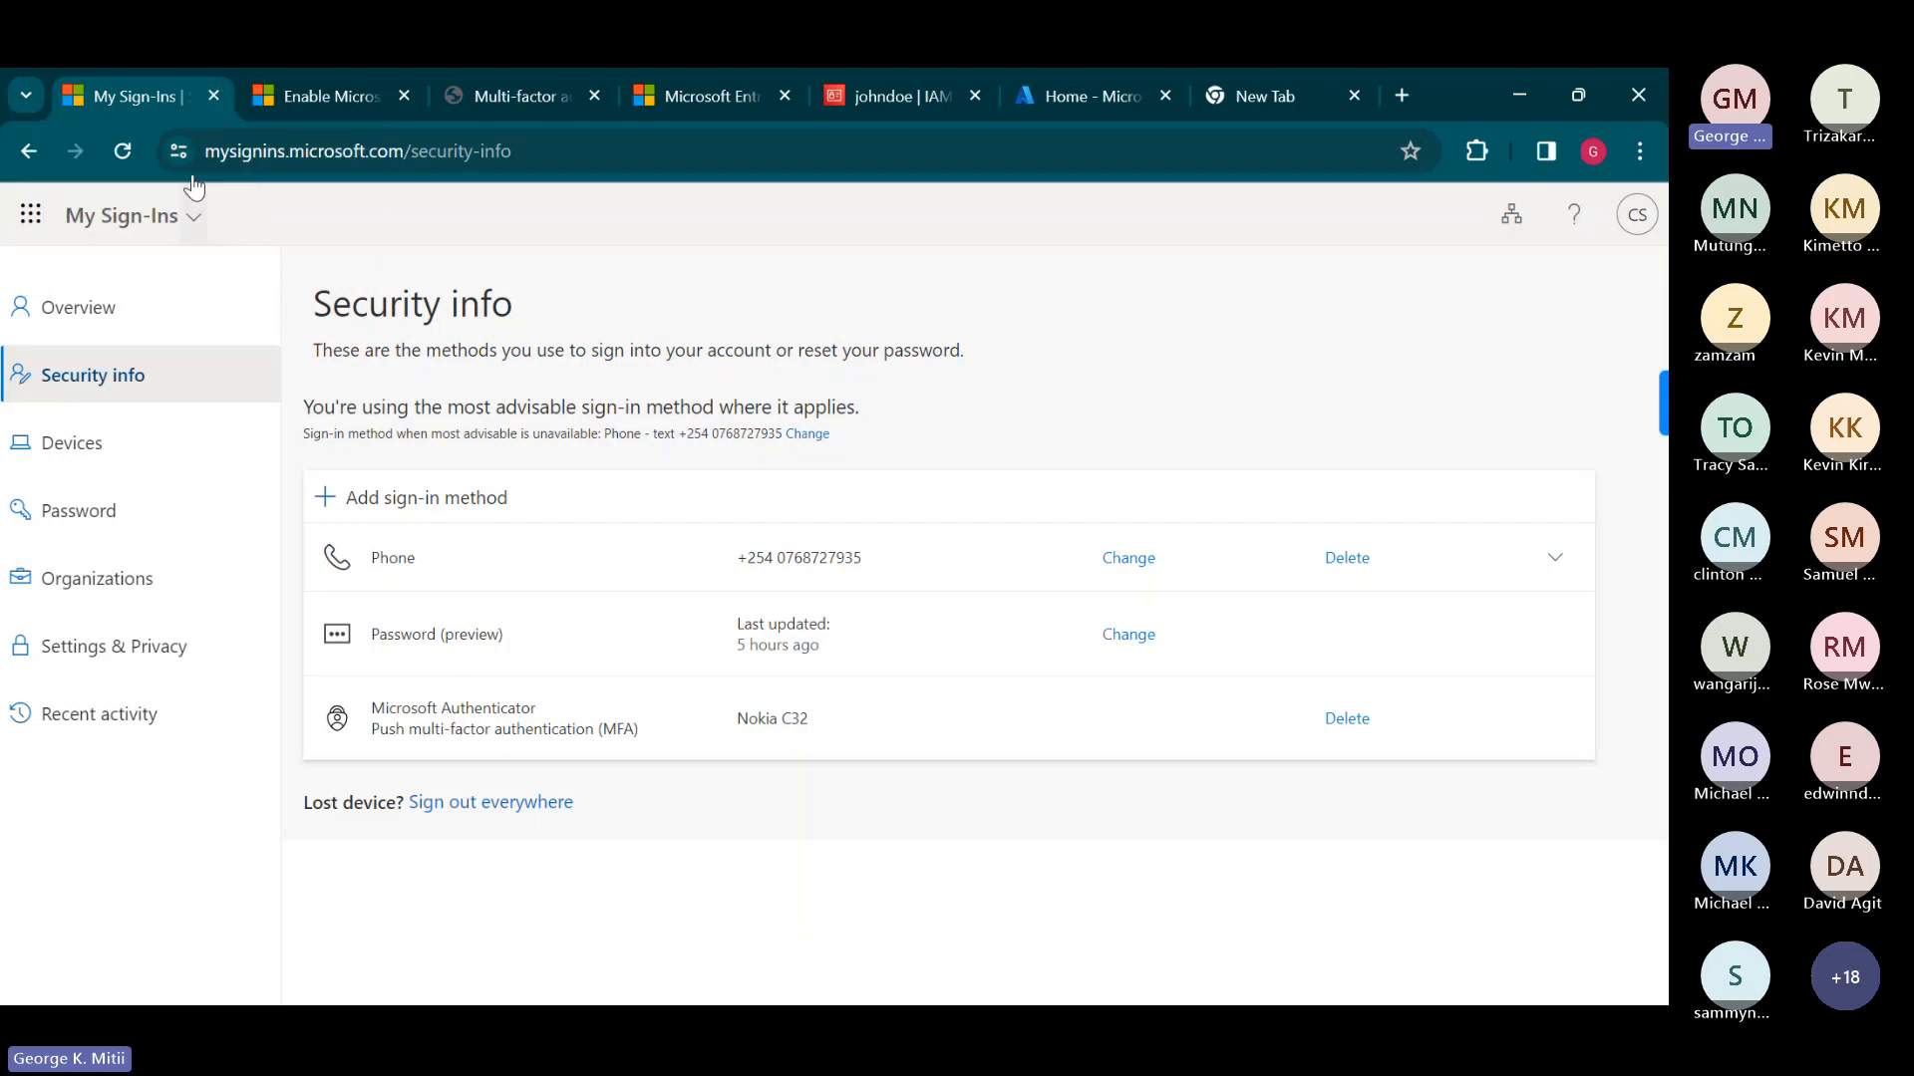
{"action": "left_click", "coordinate": [209, 94]}
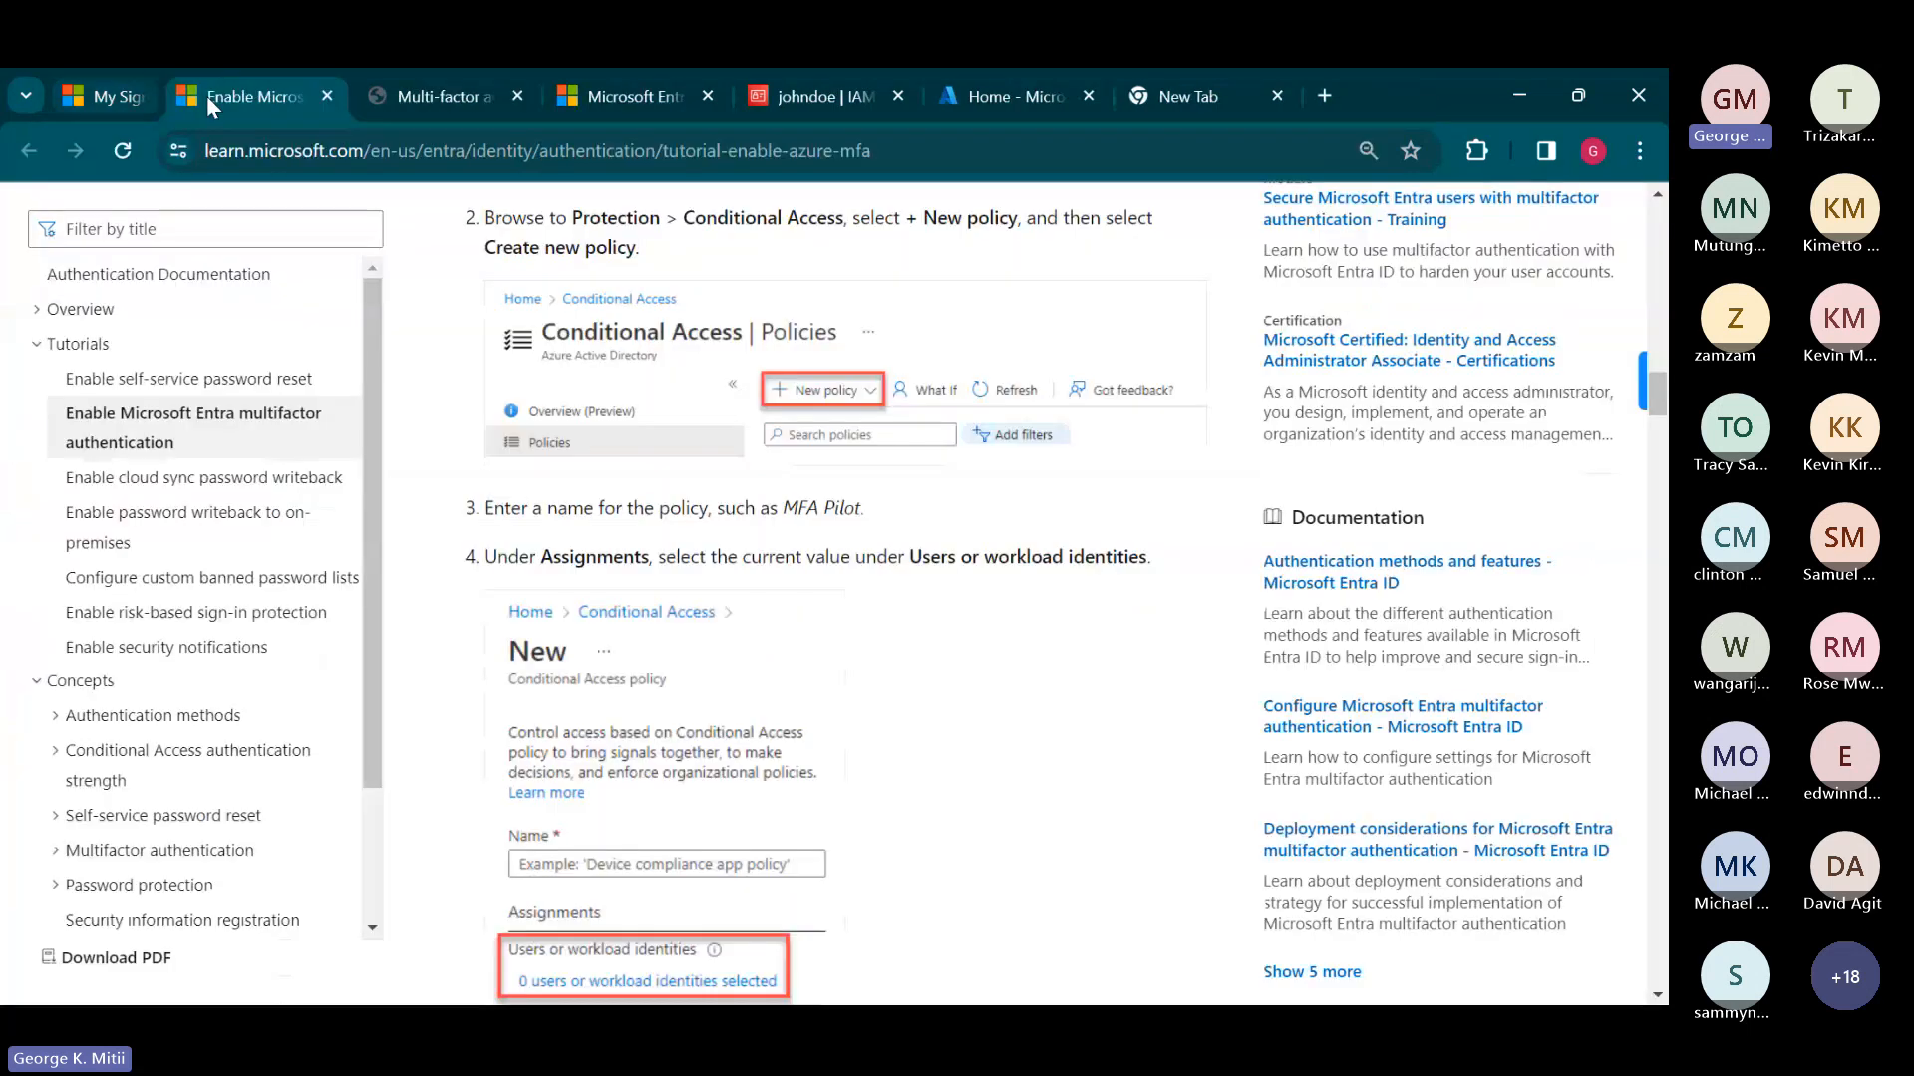
{"action": "left_click", "coordinate": [1259, 110]}
Switch to the Azure home tab, close the blank tab and dismiss the account panel.
{"action": "left_click", "coordinate": [1086, 95]}
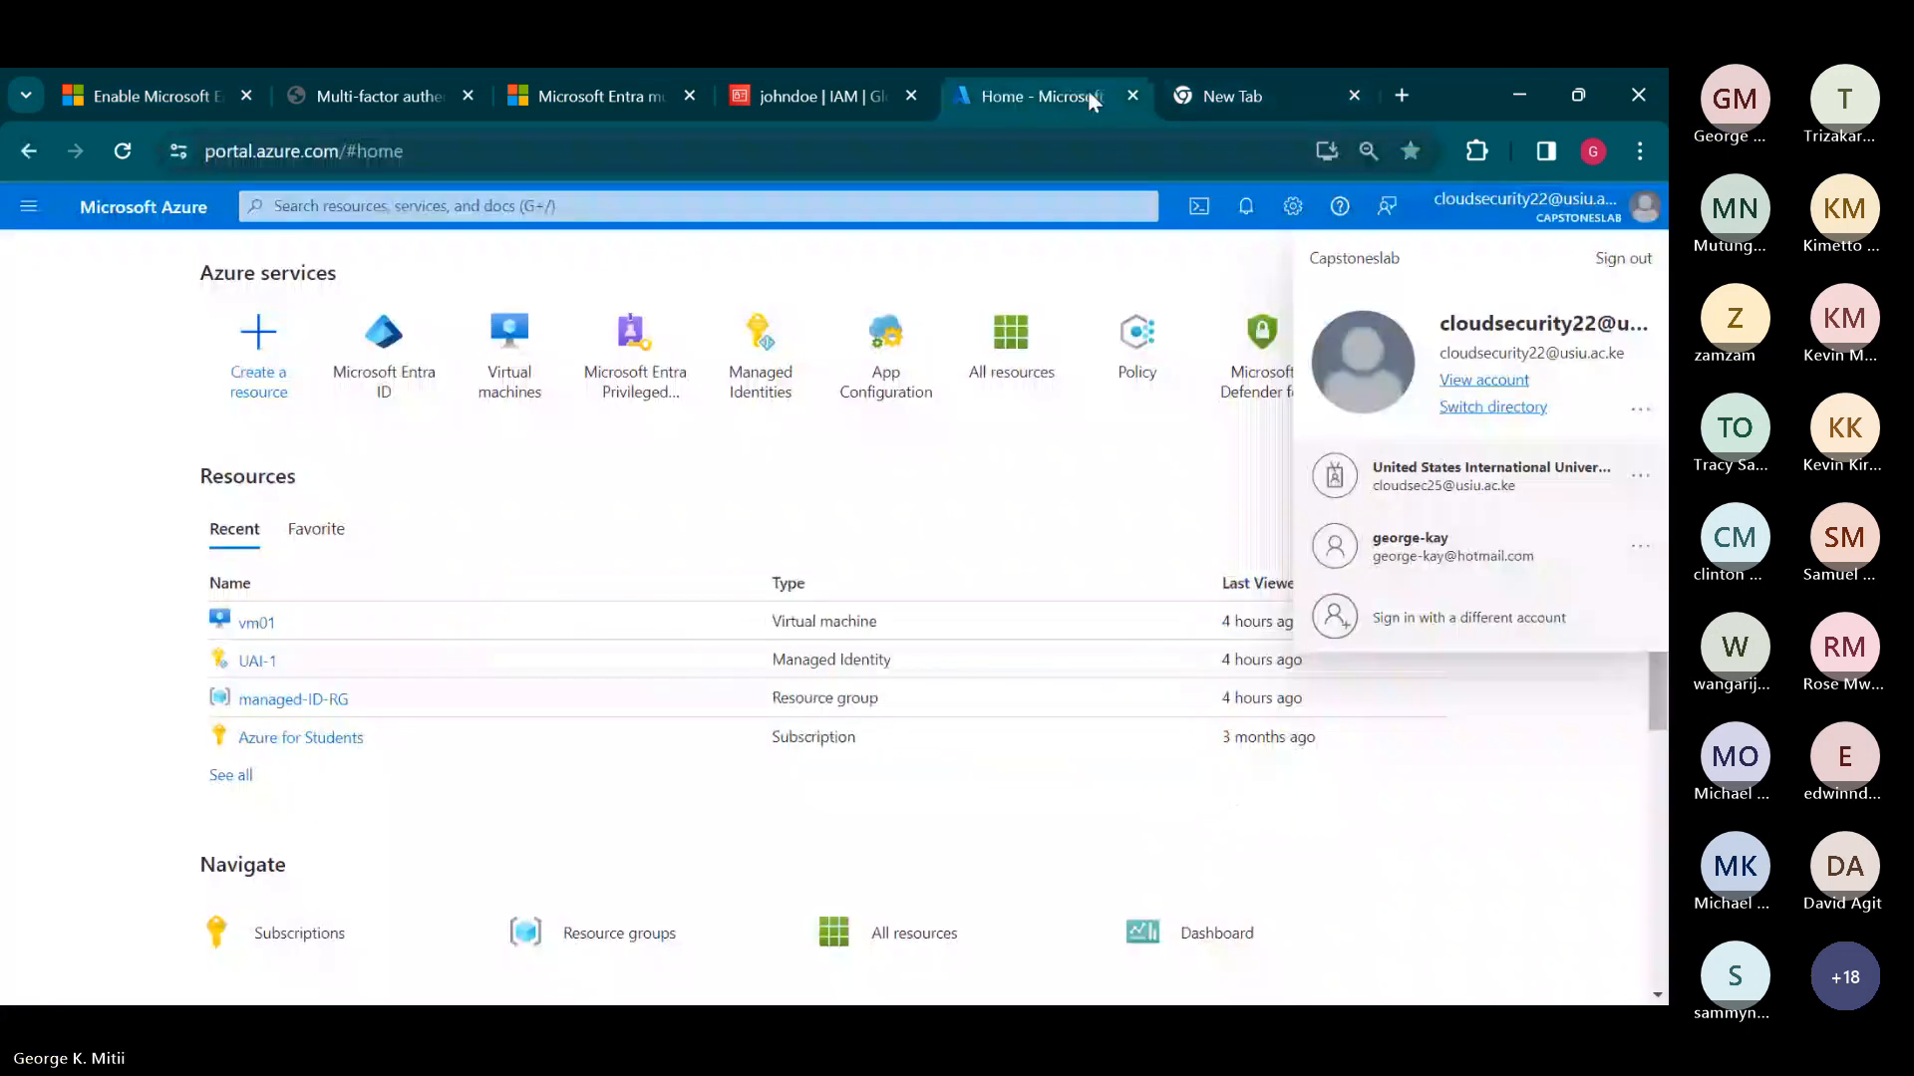
{"action": "middle_click", "coordinate": [1274, 95]}
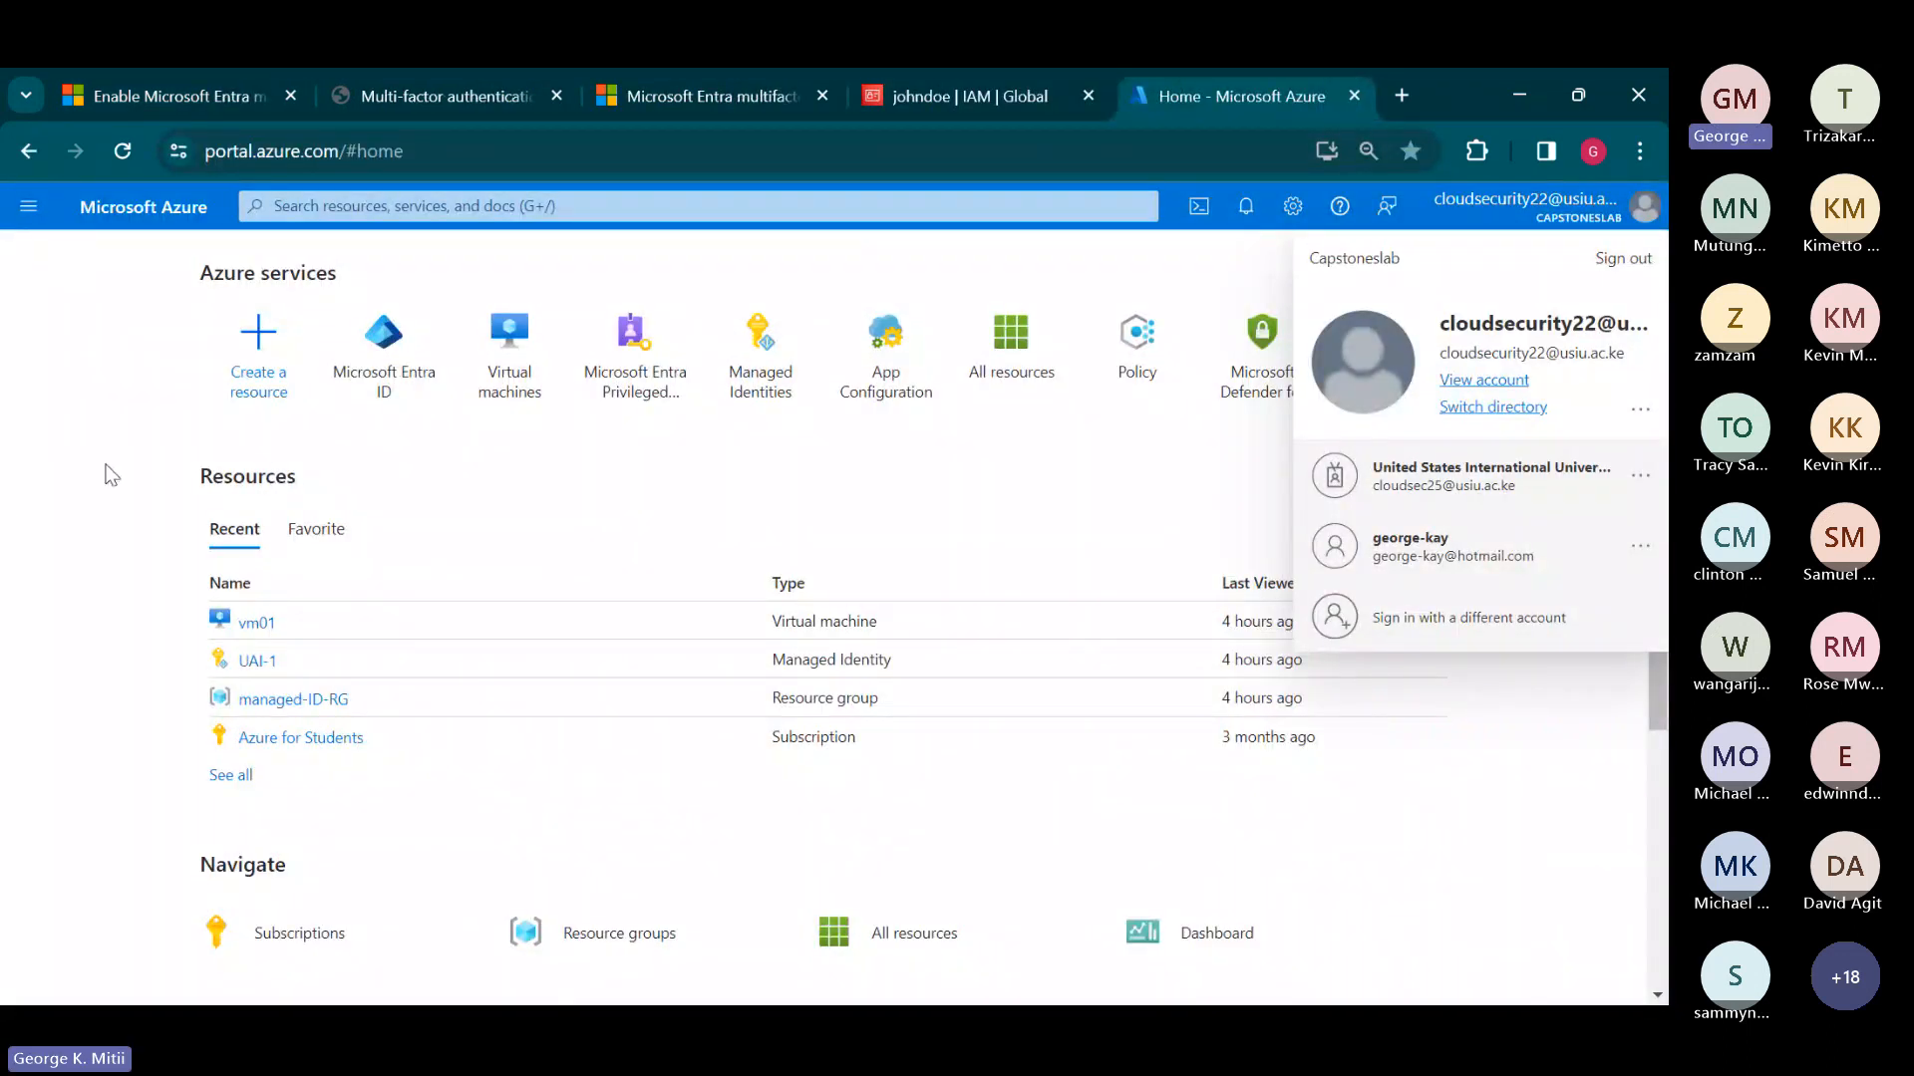
{"action": "left_click", "coordinate": [624, 469]}
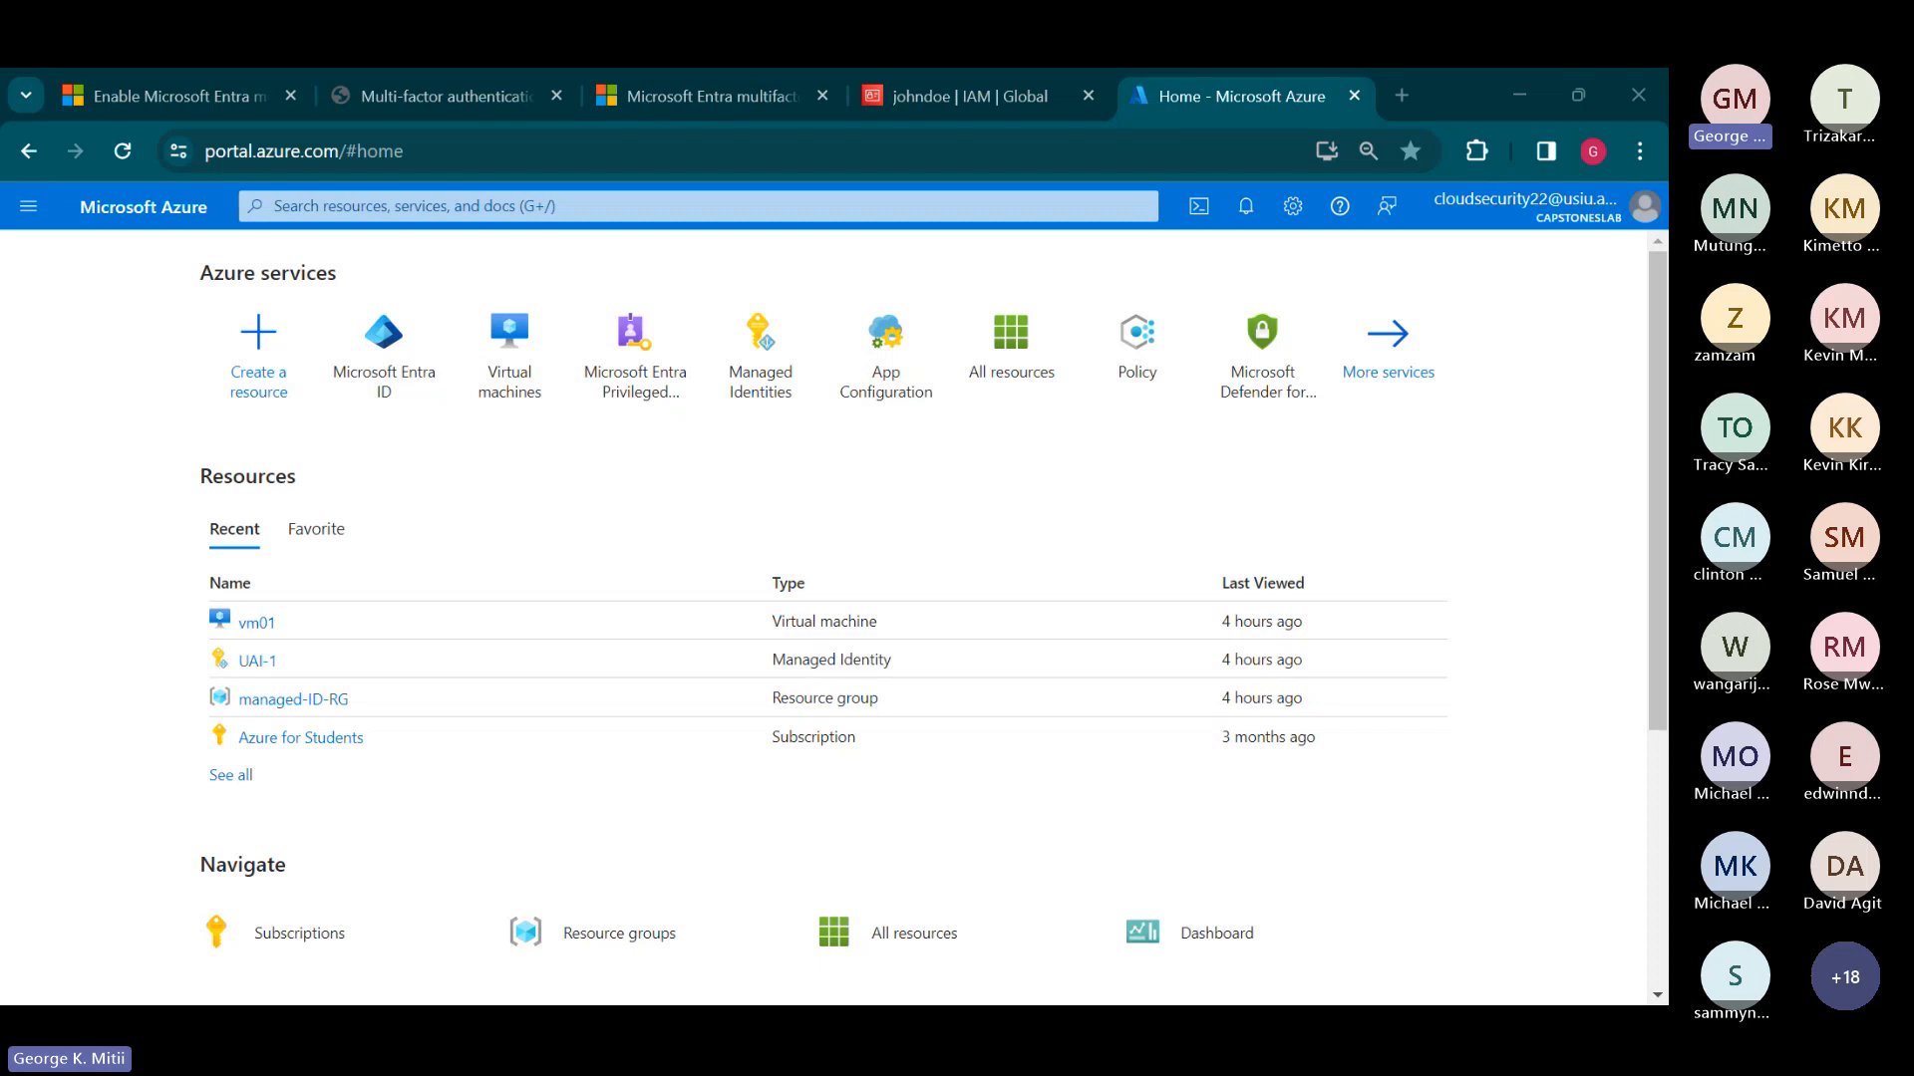
{"action": "left_click", "coordinate": [64, 256]}
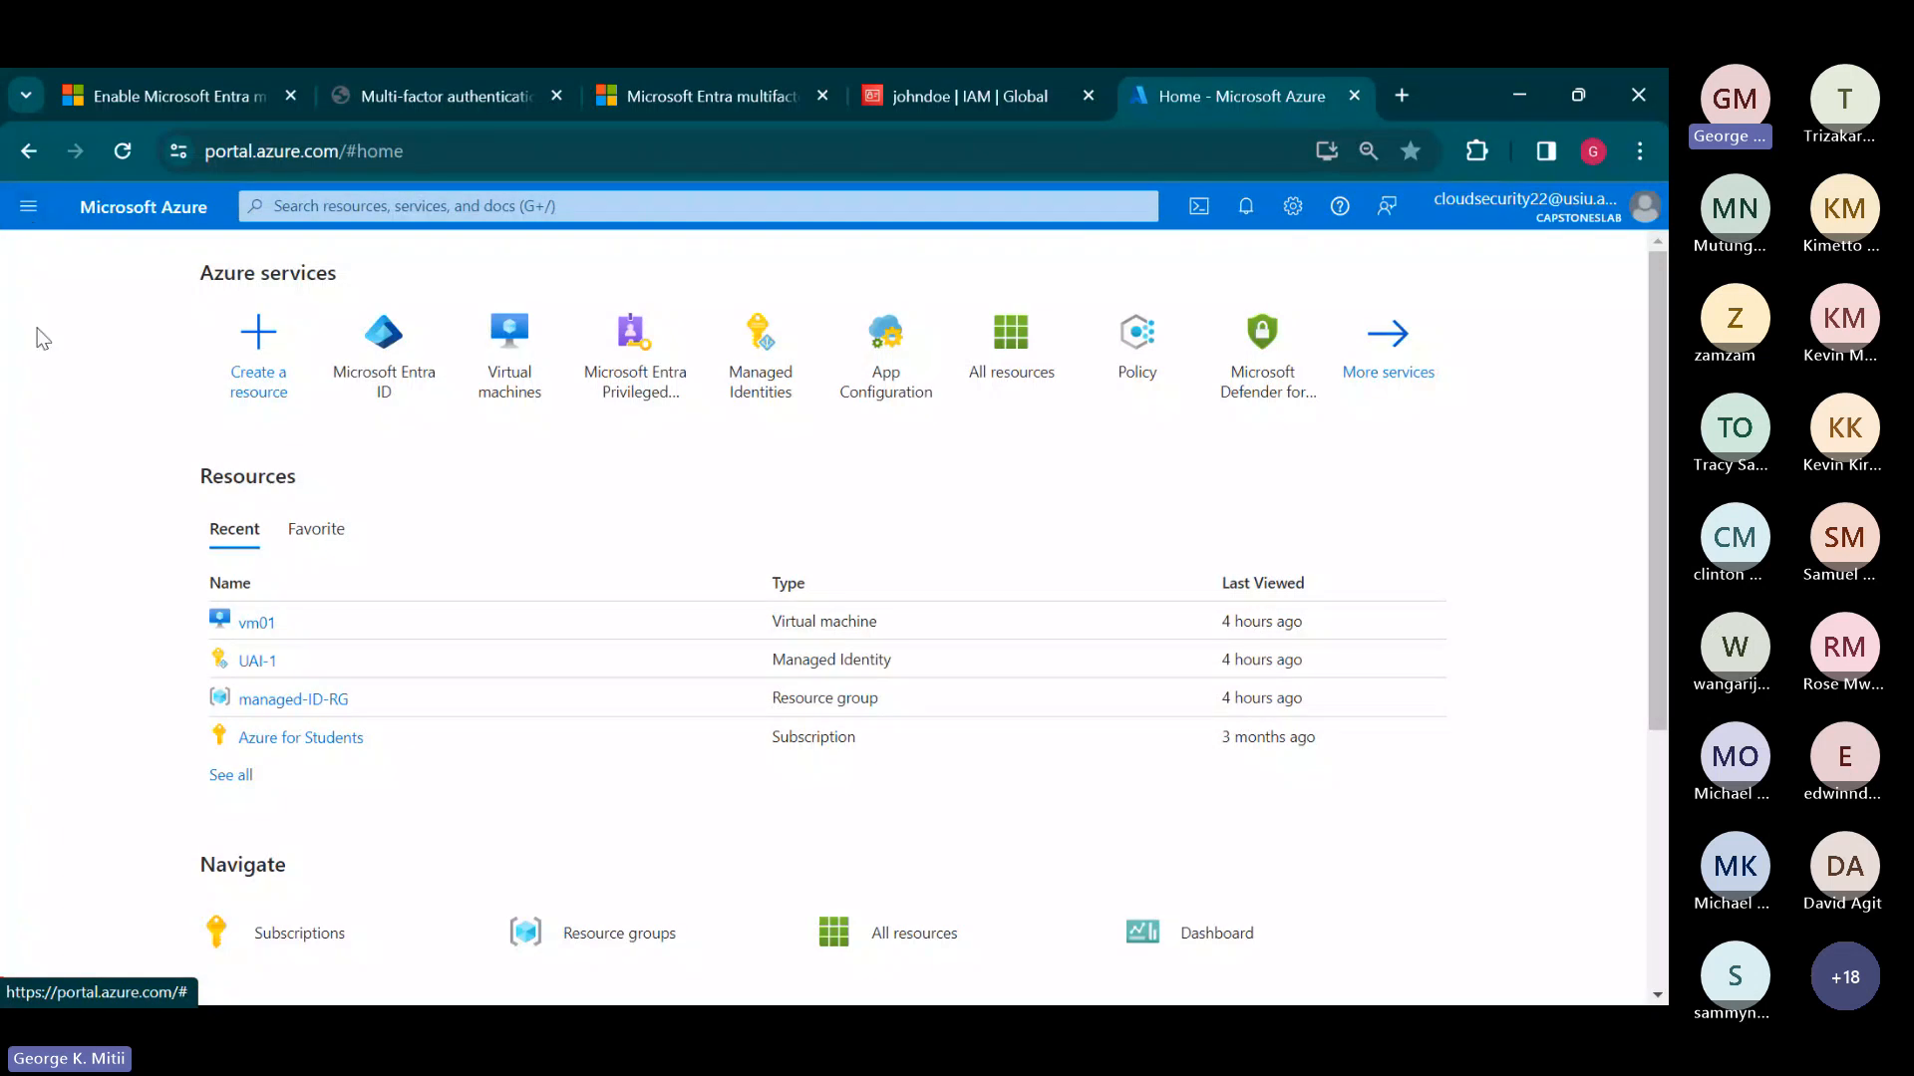
Open the portal menu to view favourites like Virtual machines, Microsoft Entra ID and Monitor.
{"action": "left_click", "coordinate": [29, 208]}
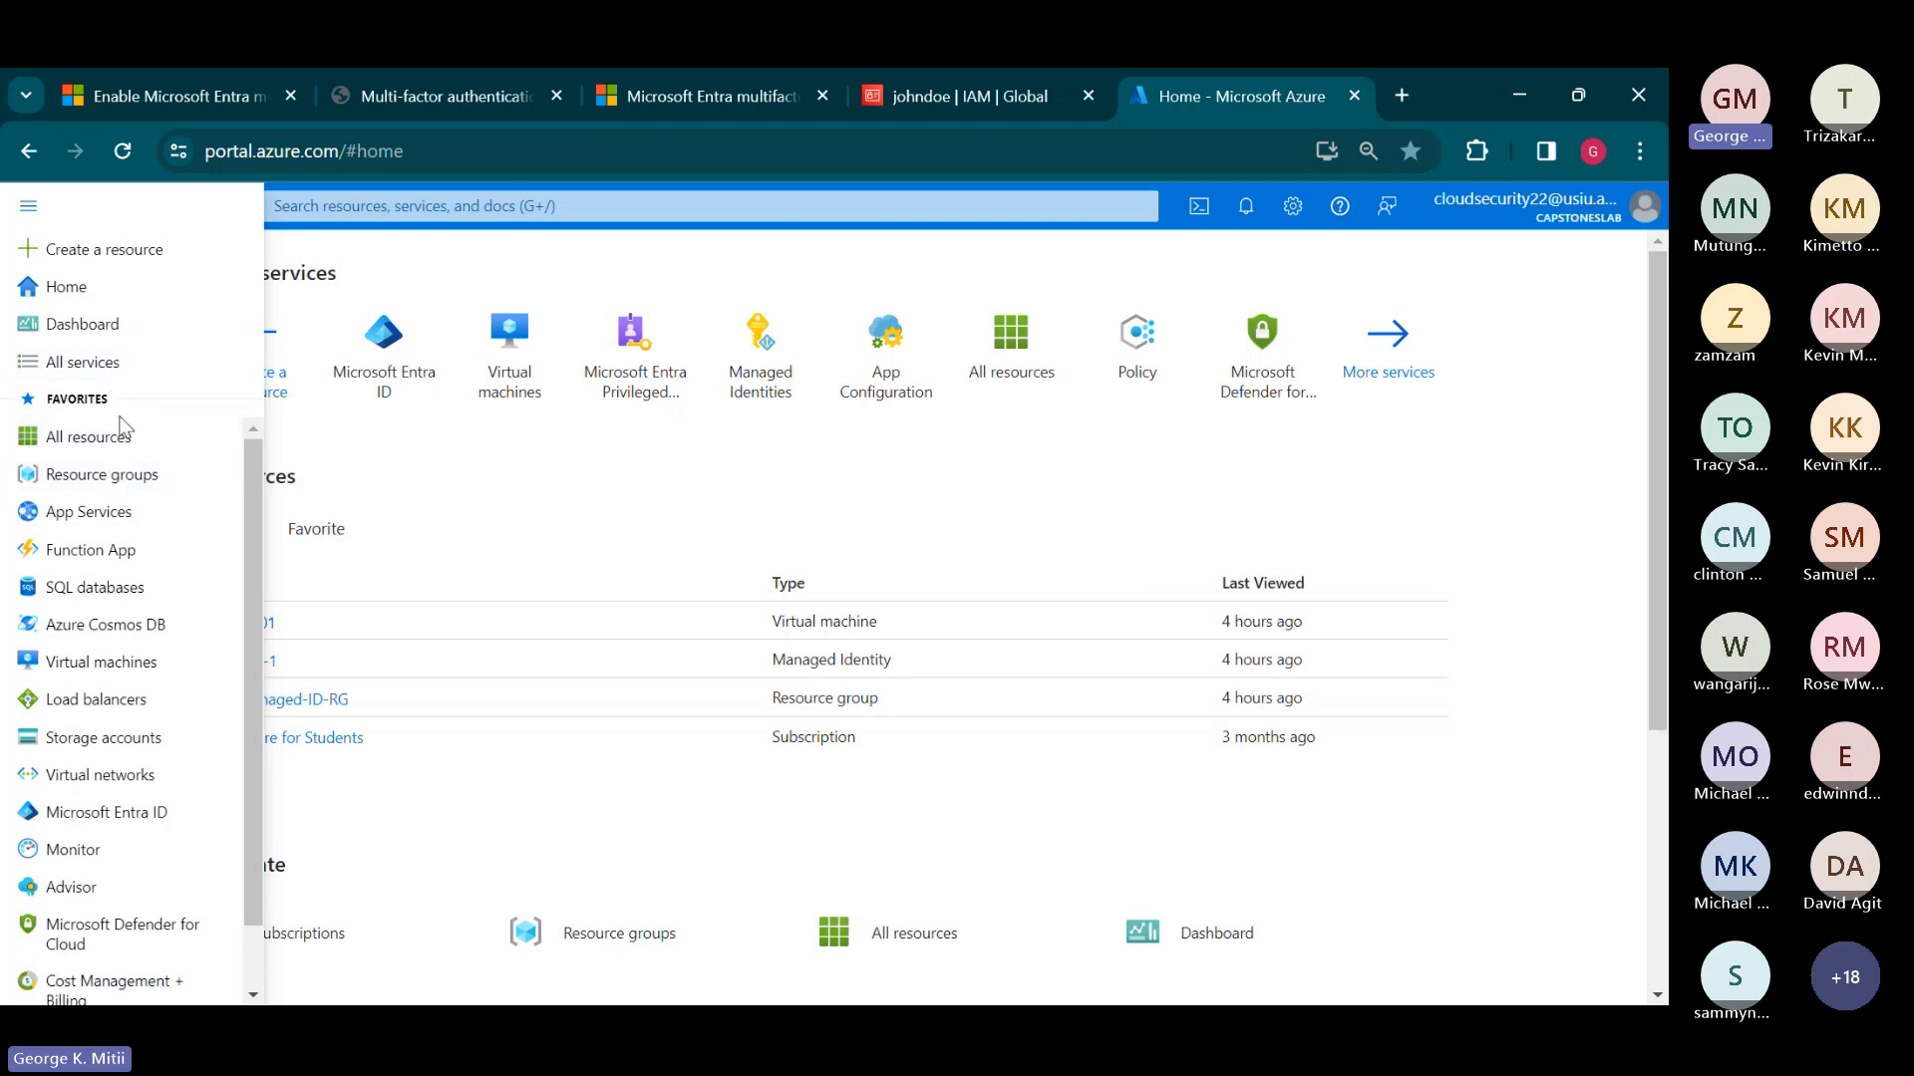
{"action": "mouse_move", "coordinate": [124, 413]}
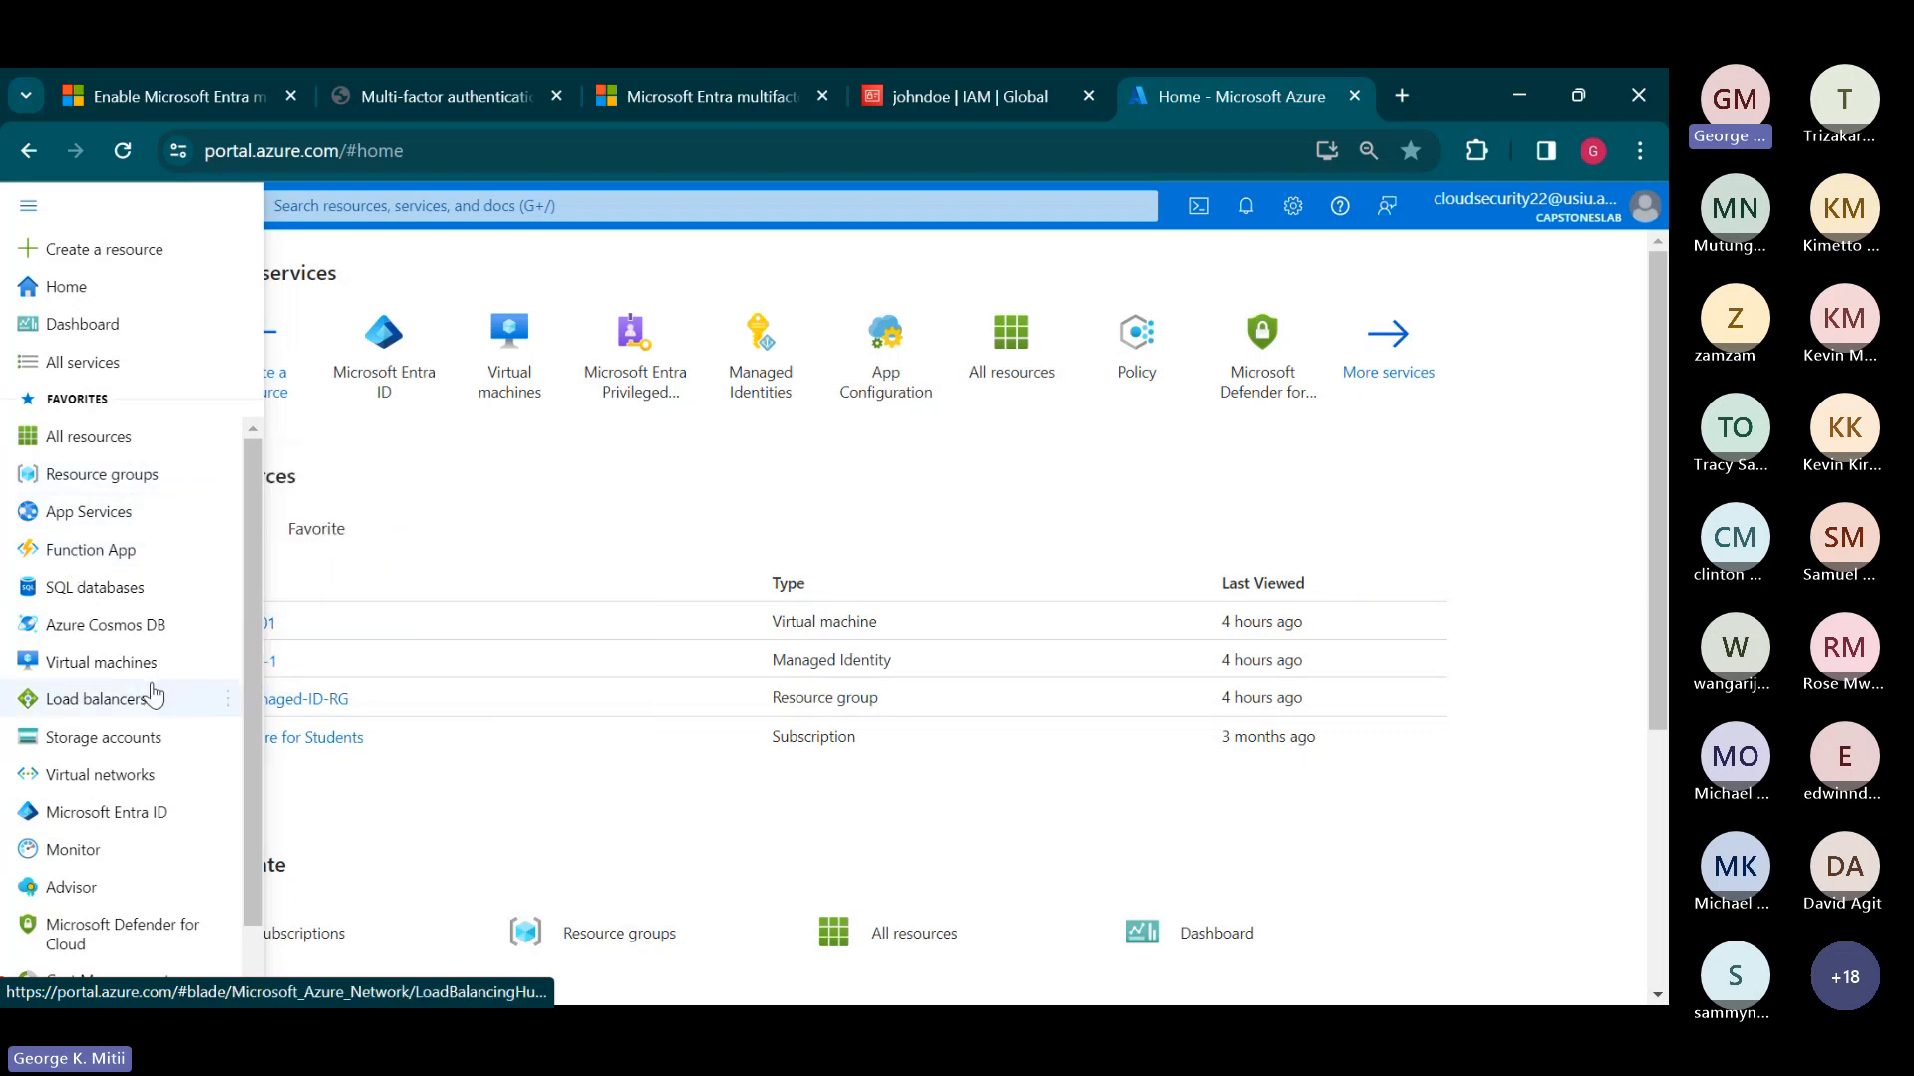
{"action": "scroll", "coordinate": [152, 694], "scroll_direction": "down", "scroll_amount": 2}
{"action": "scroll", "coordinate": [153, 692], "scroll_direction": "up", "scroll_amount": 2}
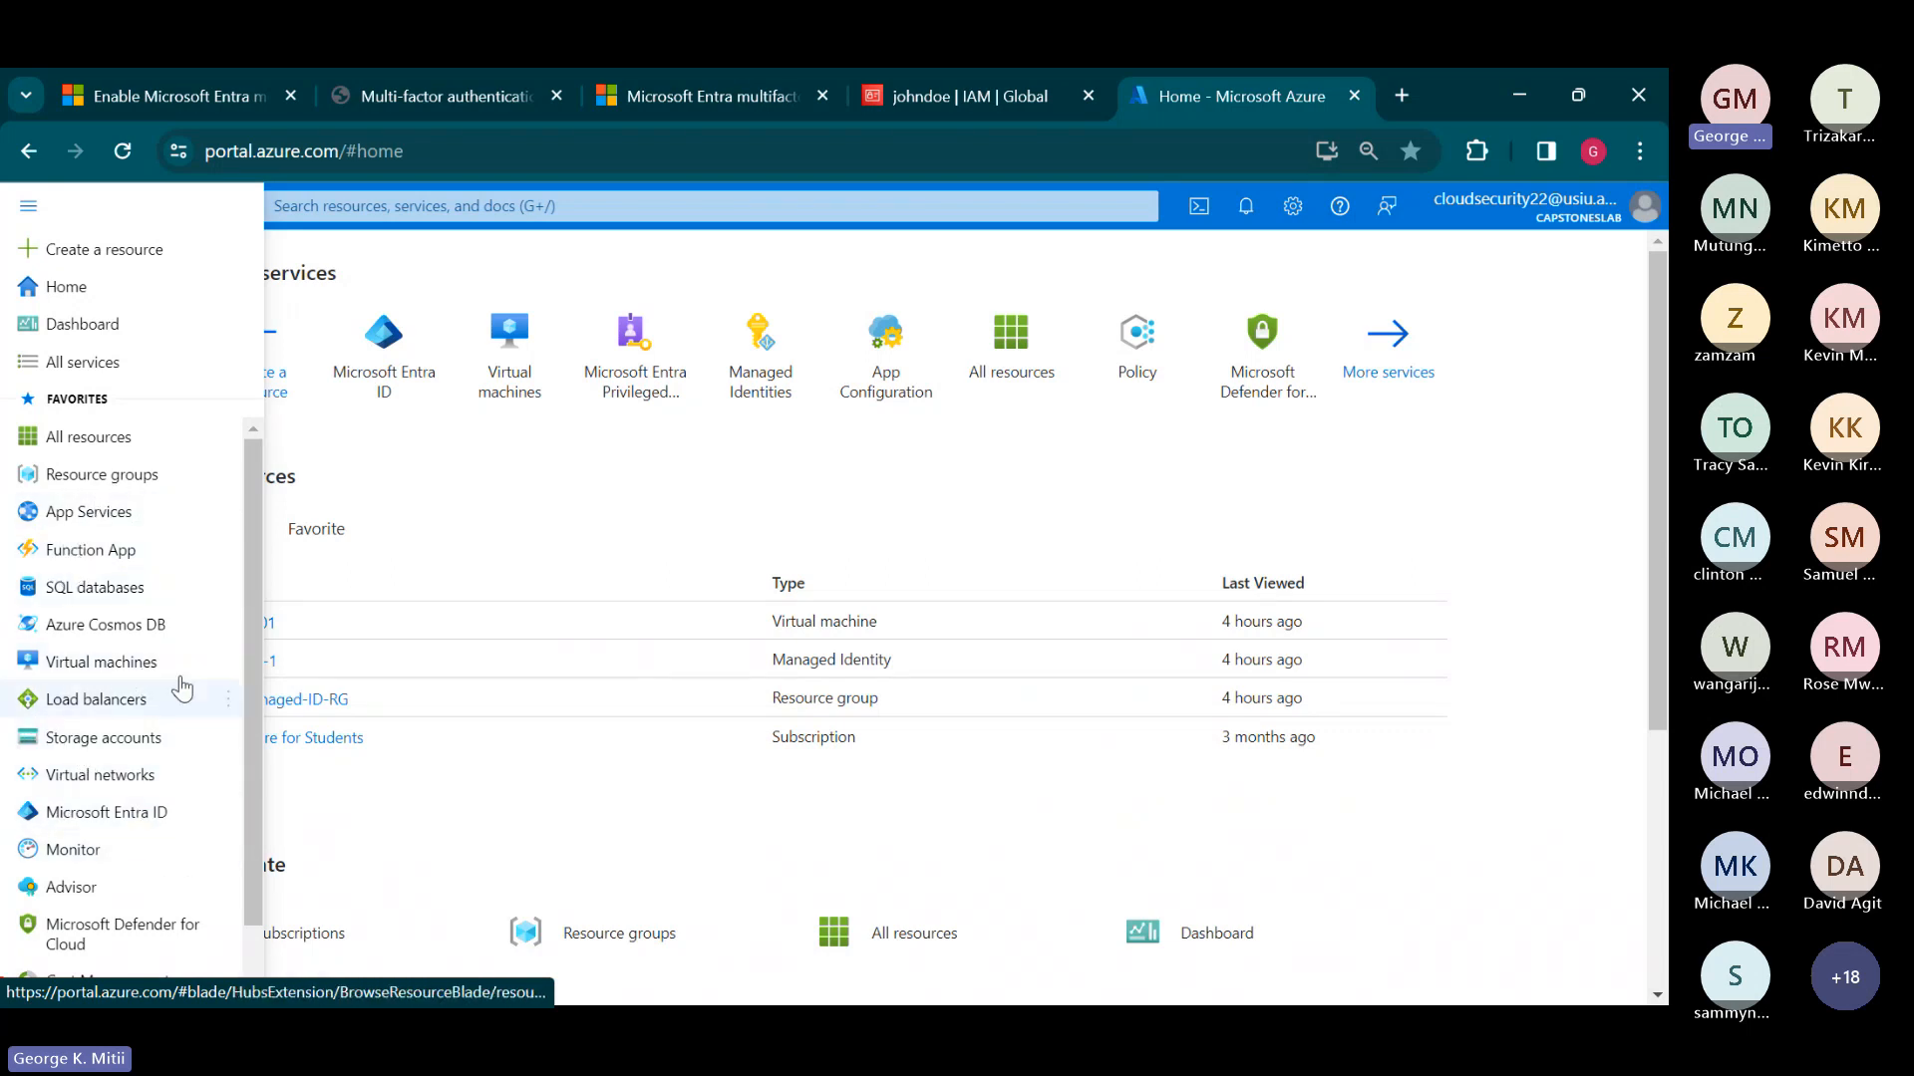
Open Microsoft Entra ID to show the Capstoneslab overview with 4 users, 2 groups and 1 application.
{"action": "left_click", "coordinate": [149, 812]}
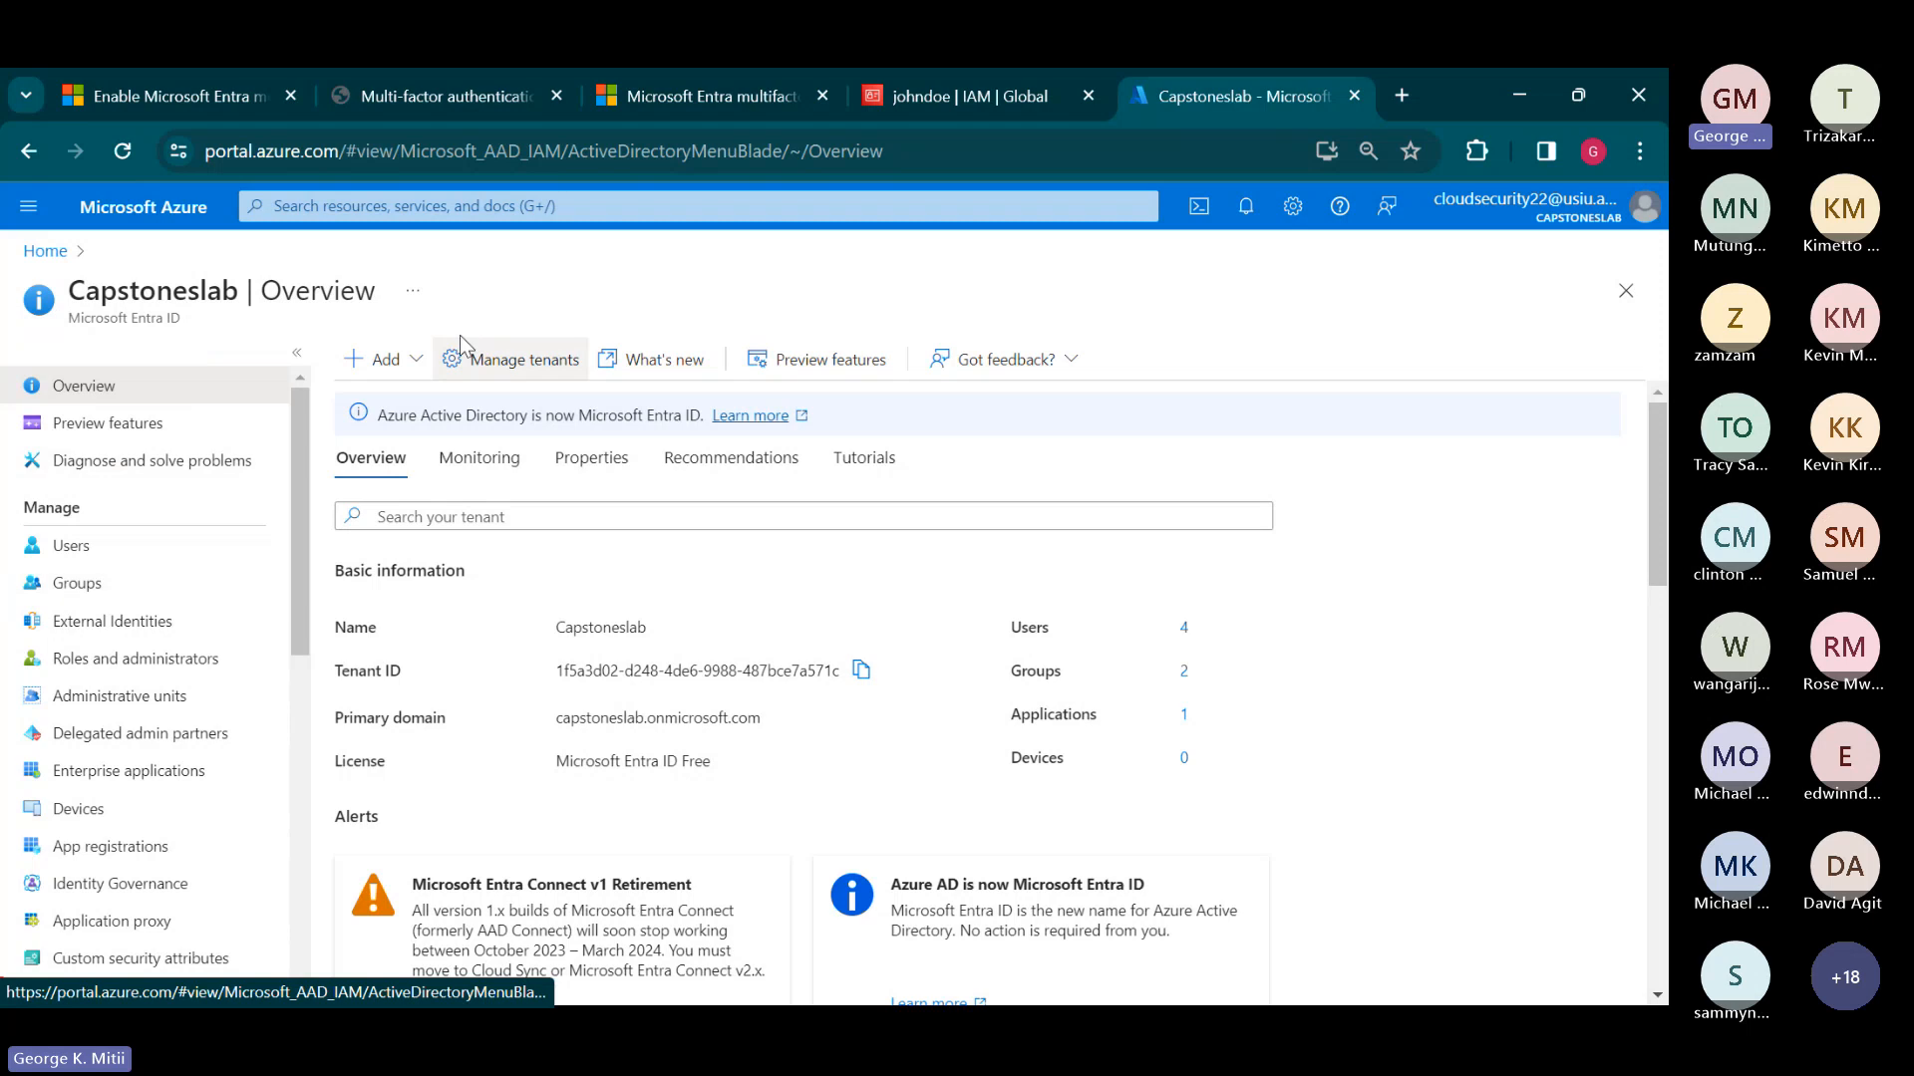
{"action": "left_click", "coordinate": [204, 561]}
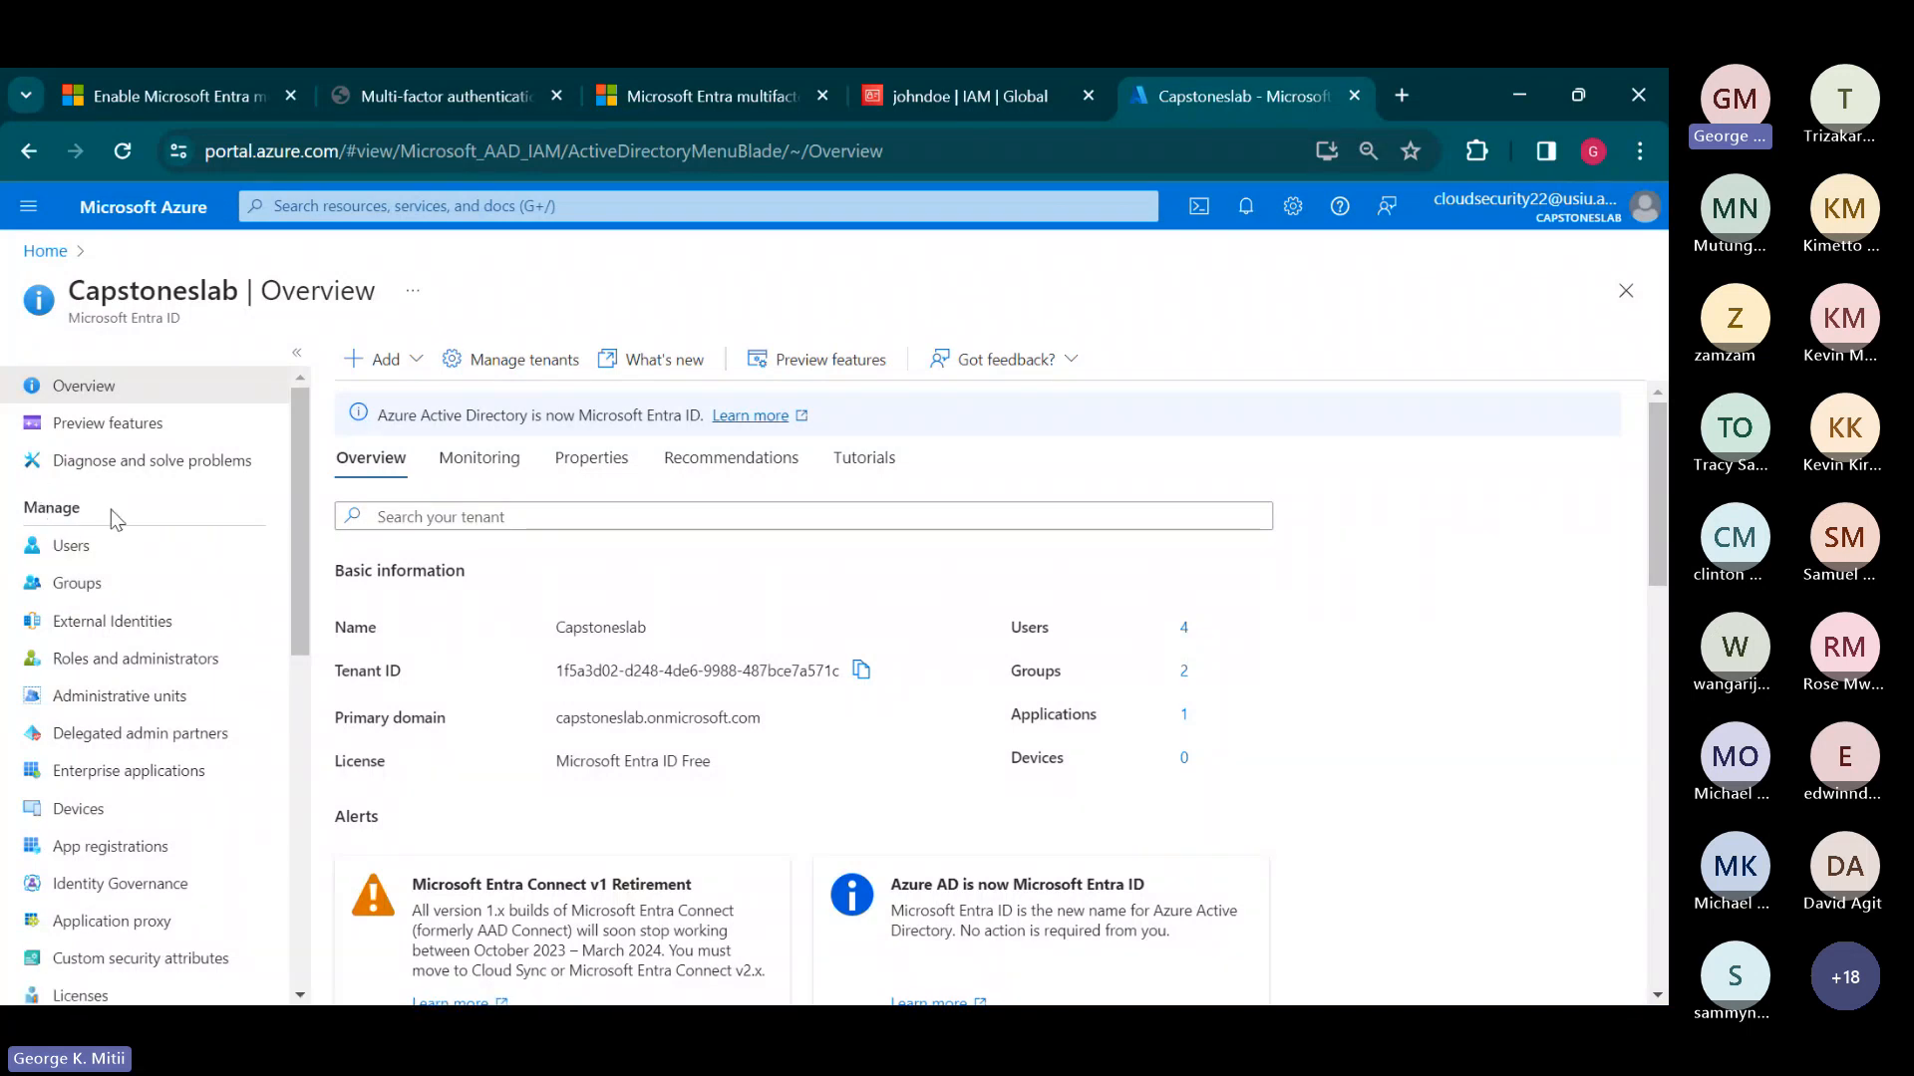
{"action": "left_click_drag", "start_coordinate": [93, 518], "coordinate": [20, 514]}
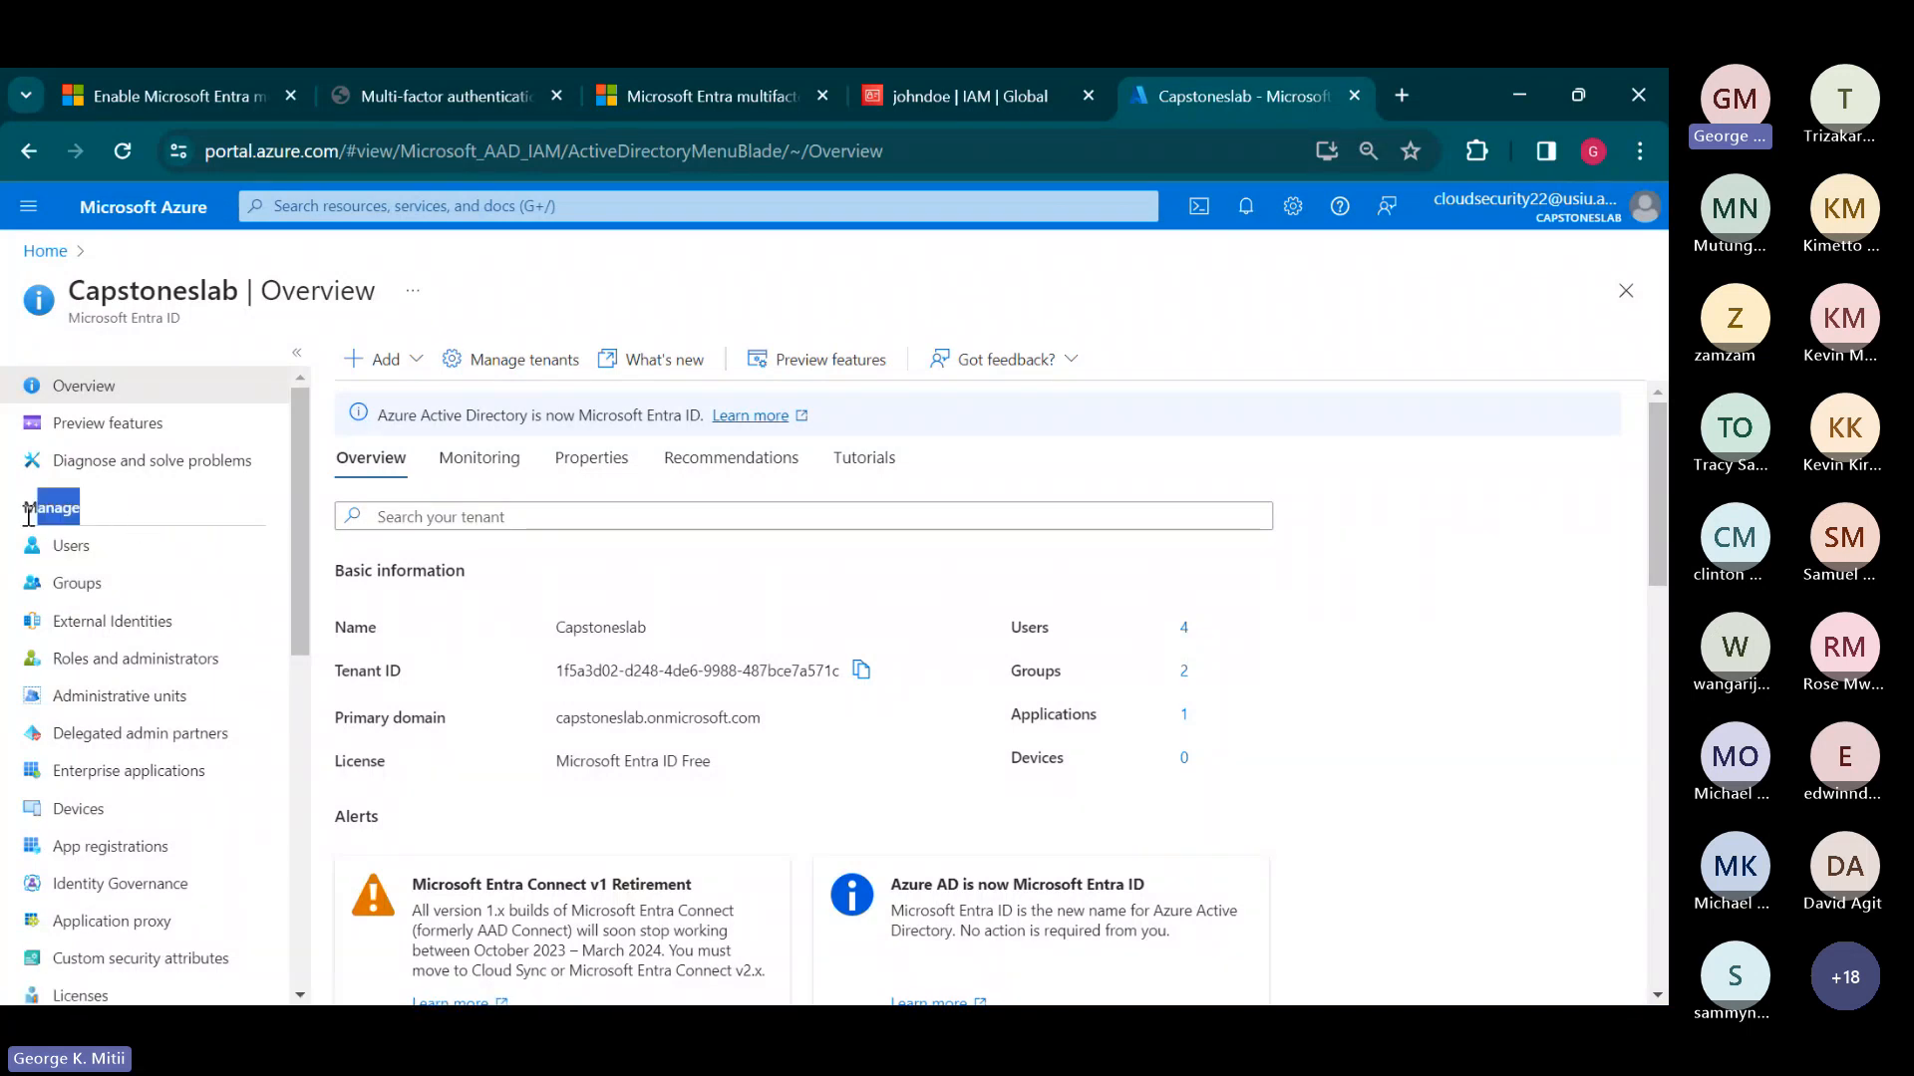
{"action": "left_click_drag", "start_coordinate": [299, 485], "coordinate": [313, 712]}
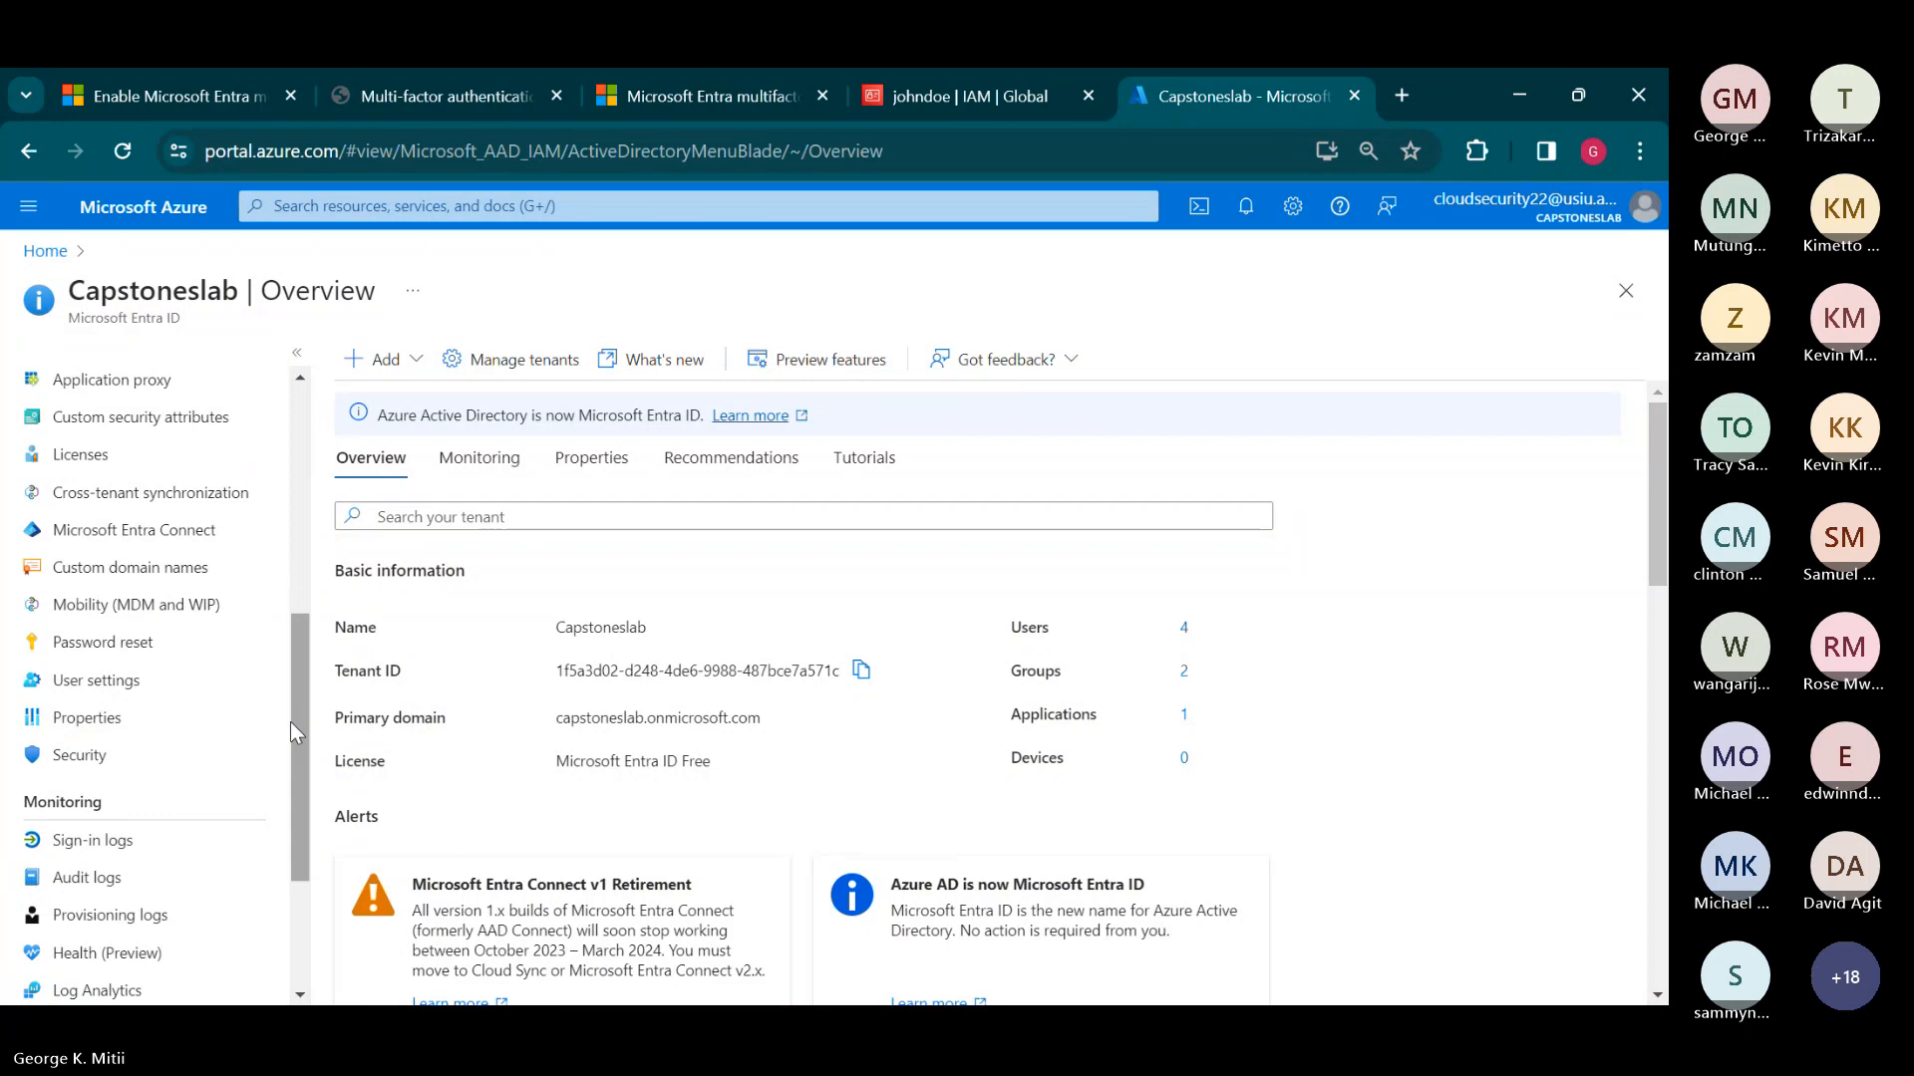
{"action": "left_click_drag", "start_coordinate": [309, 727], "coordinate": [299, 511]}
{"action": "left_click", "coordinate": [126, 507]}
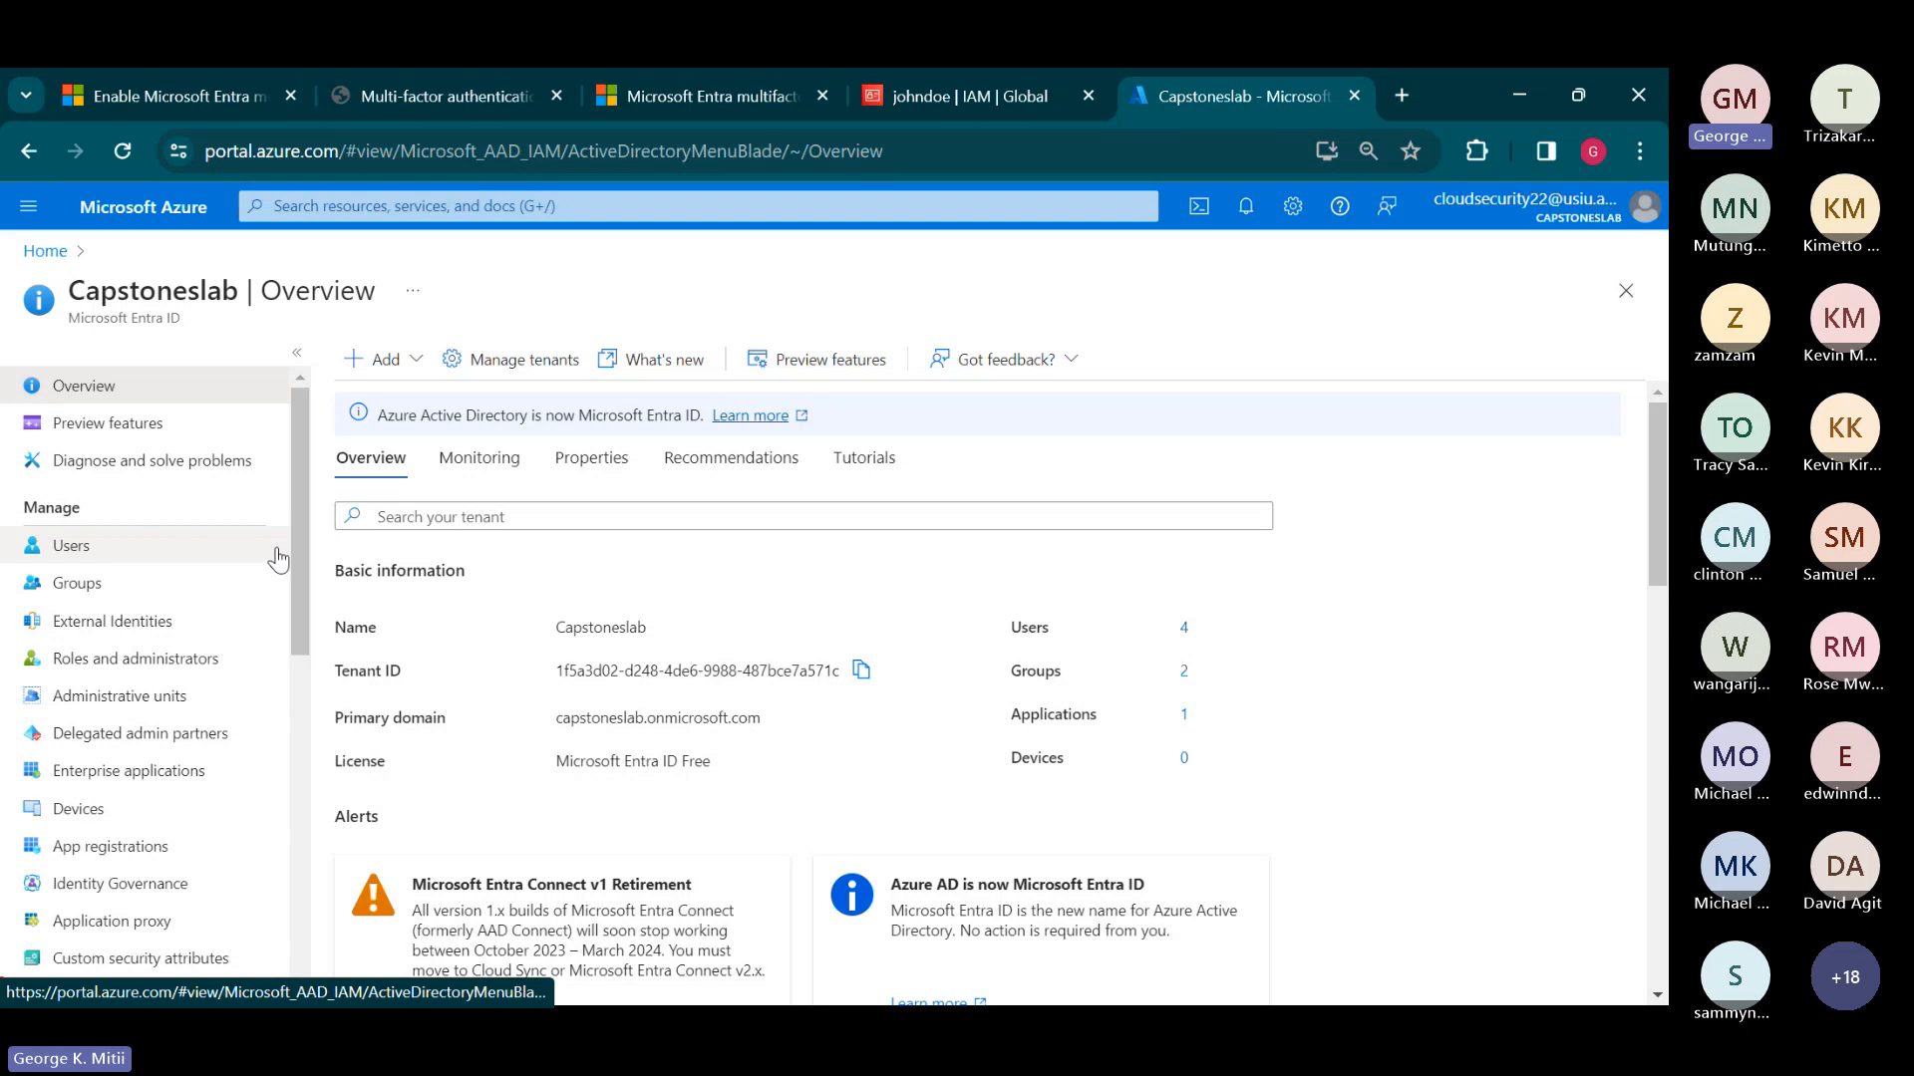
Look over the Users list and its New user options, then close it.
{"action": "left_click", "coordinate": [223, 556]}
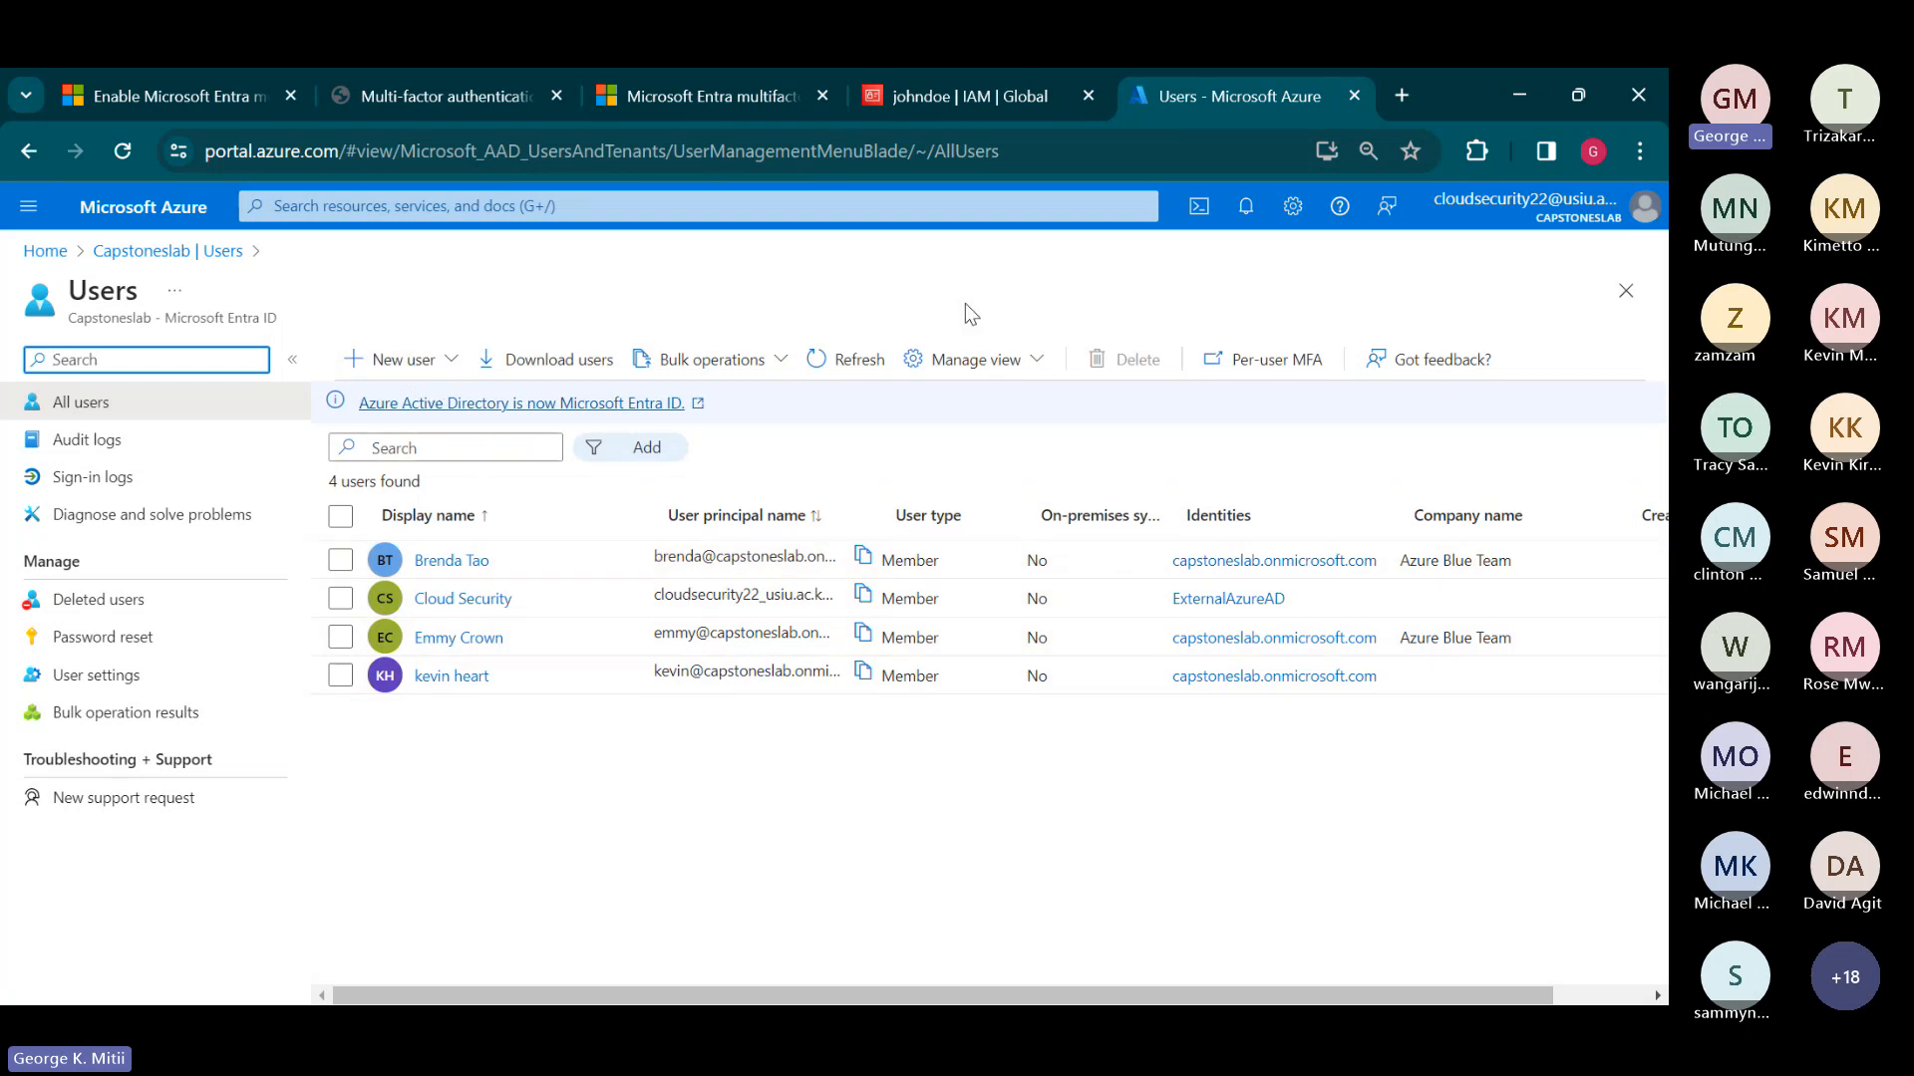
{"action": "left_click", "coordinate": [419, 371]}
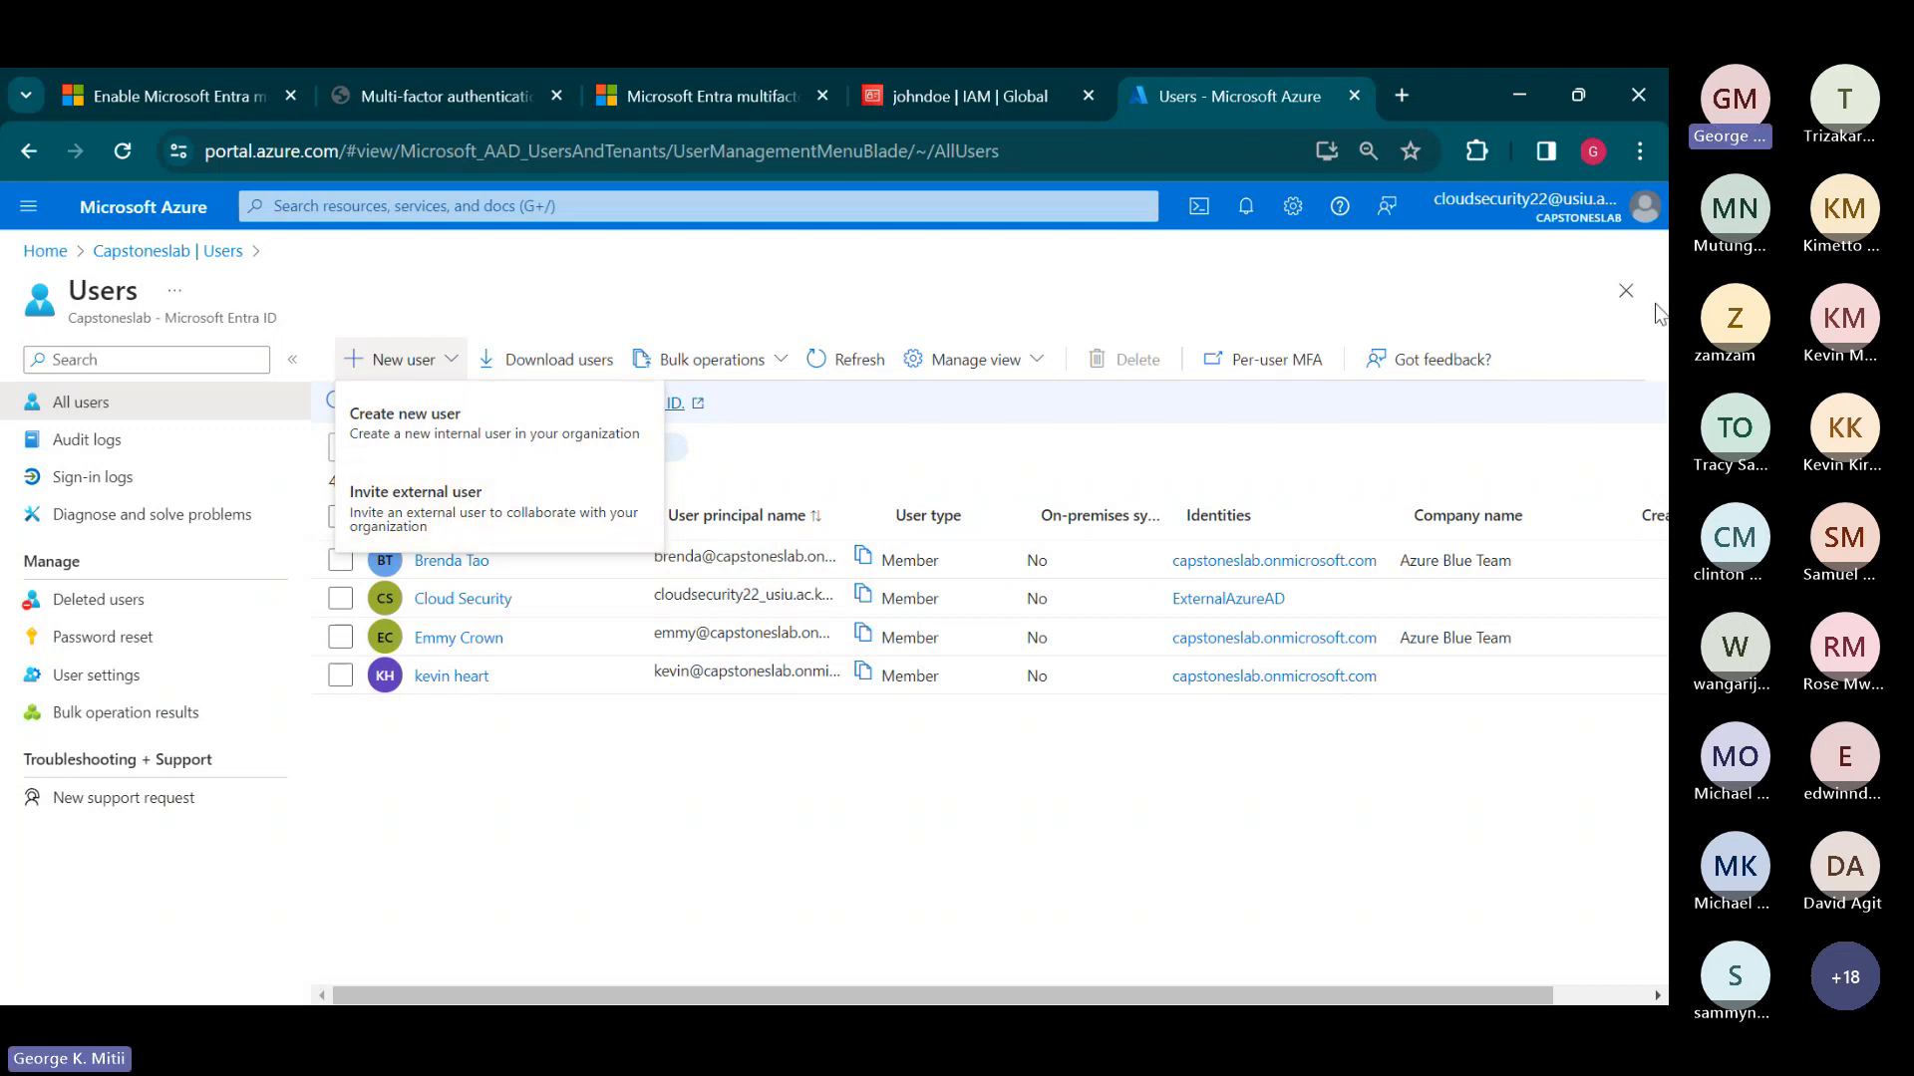
{"action": "left_click", "coordinate": [1625, 290]}
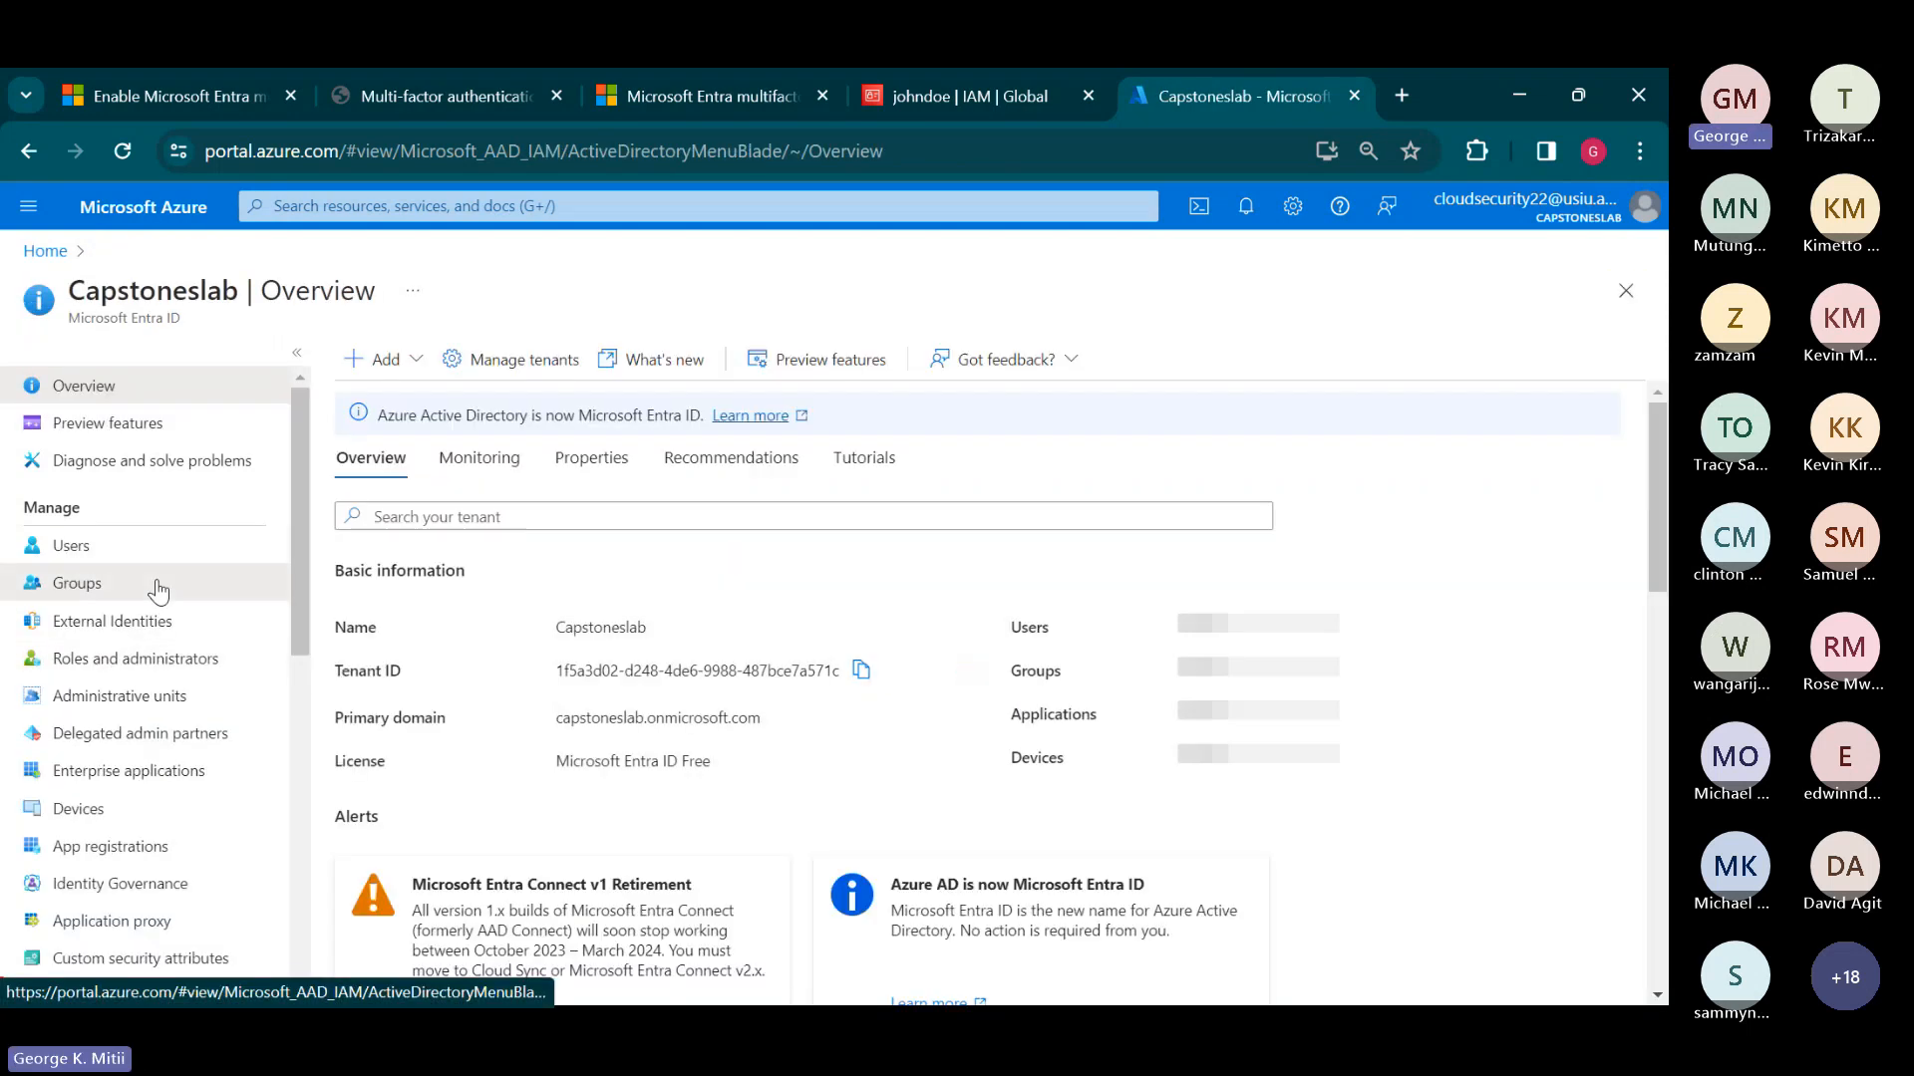
Browse the two groups and the New group form without creating anything, then reopen Users.
{"action": "left_click", "coordinate": [158, 588]}
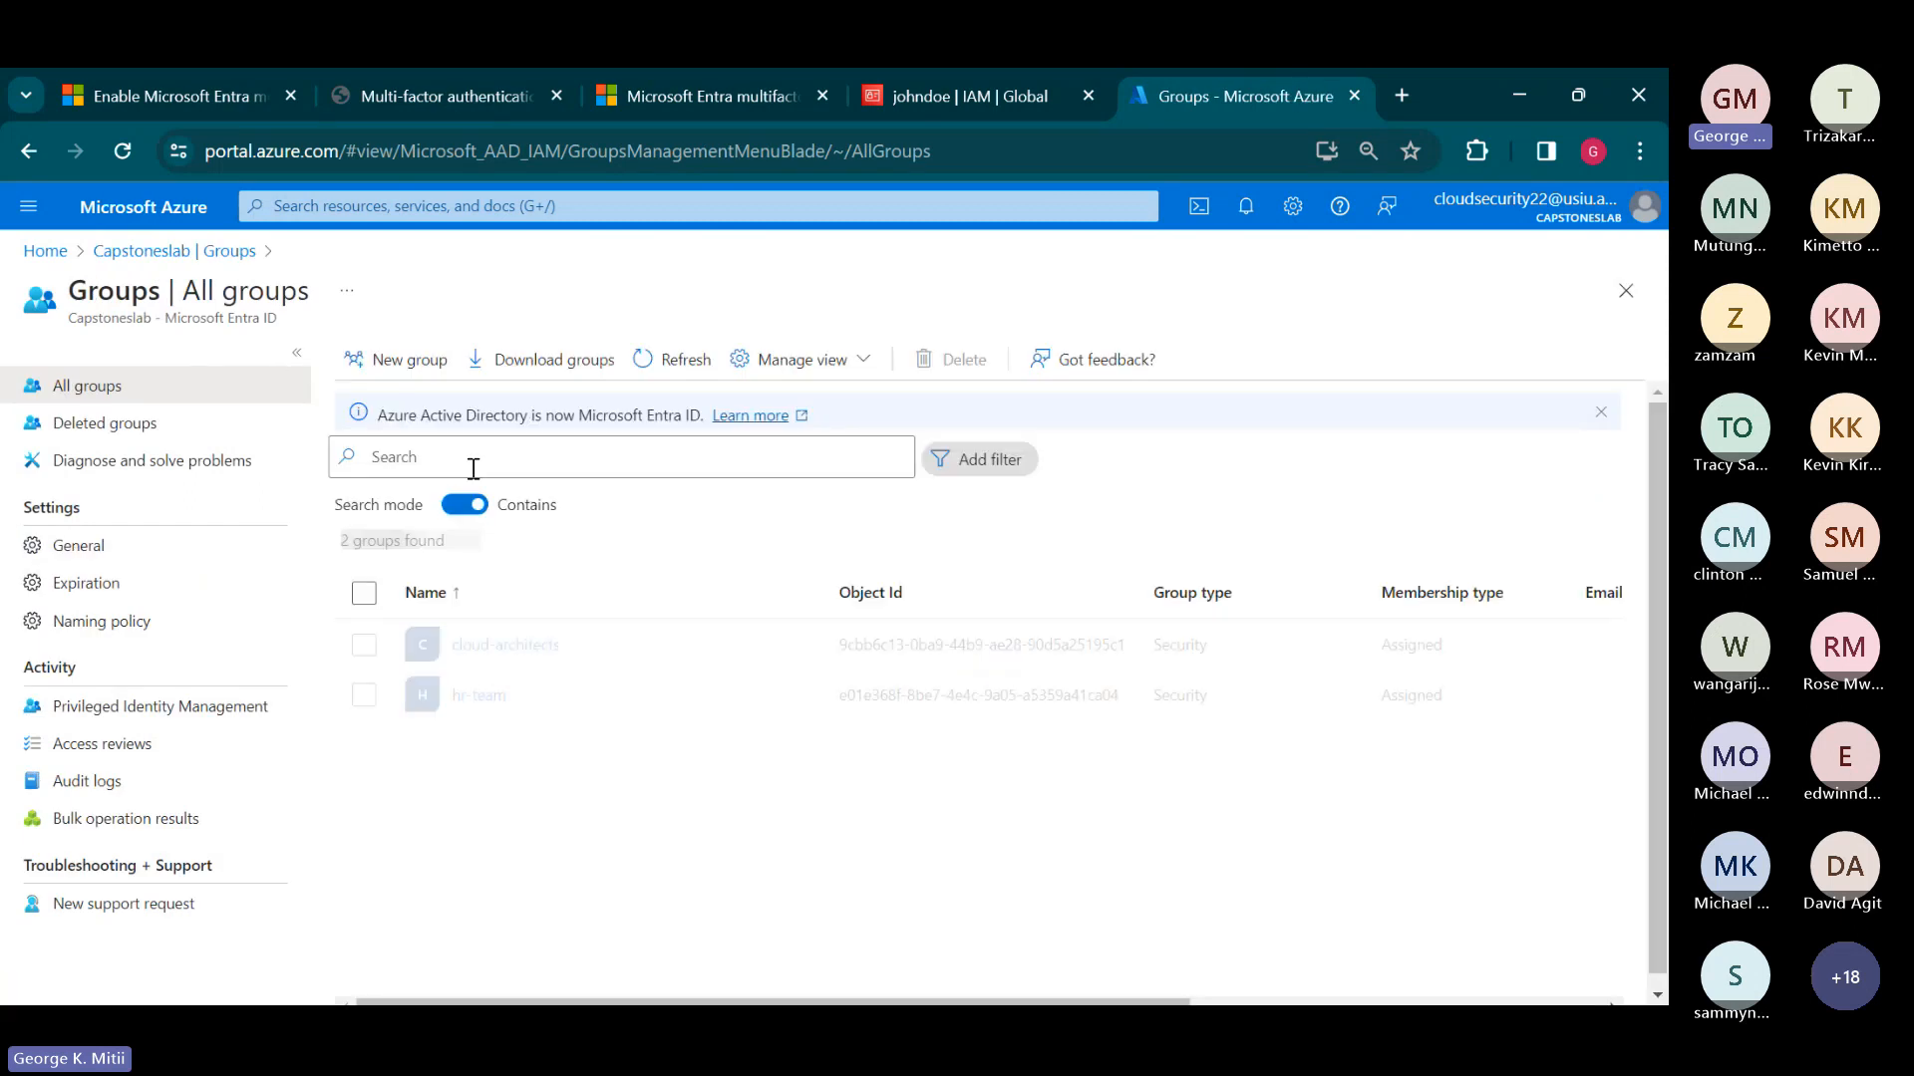
{"action": "left_click", "coordinate": [424, 373]}
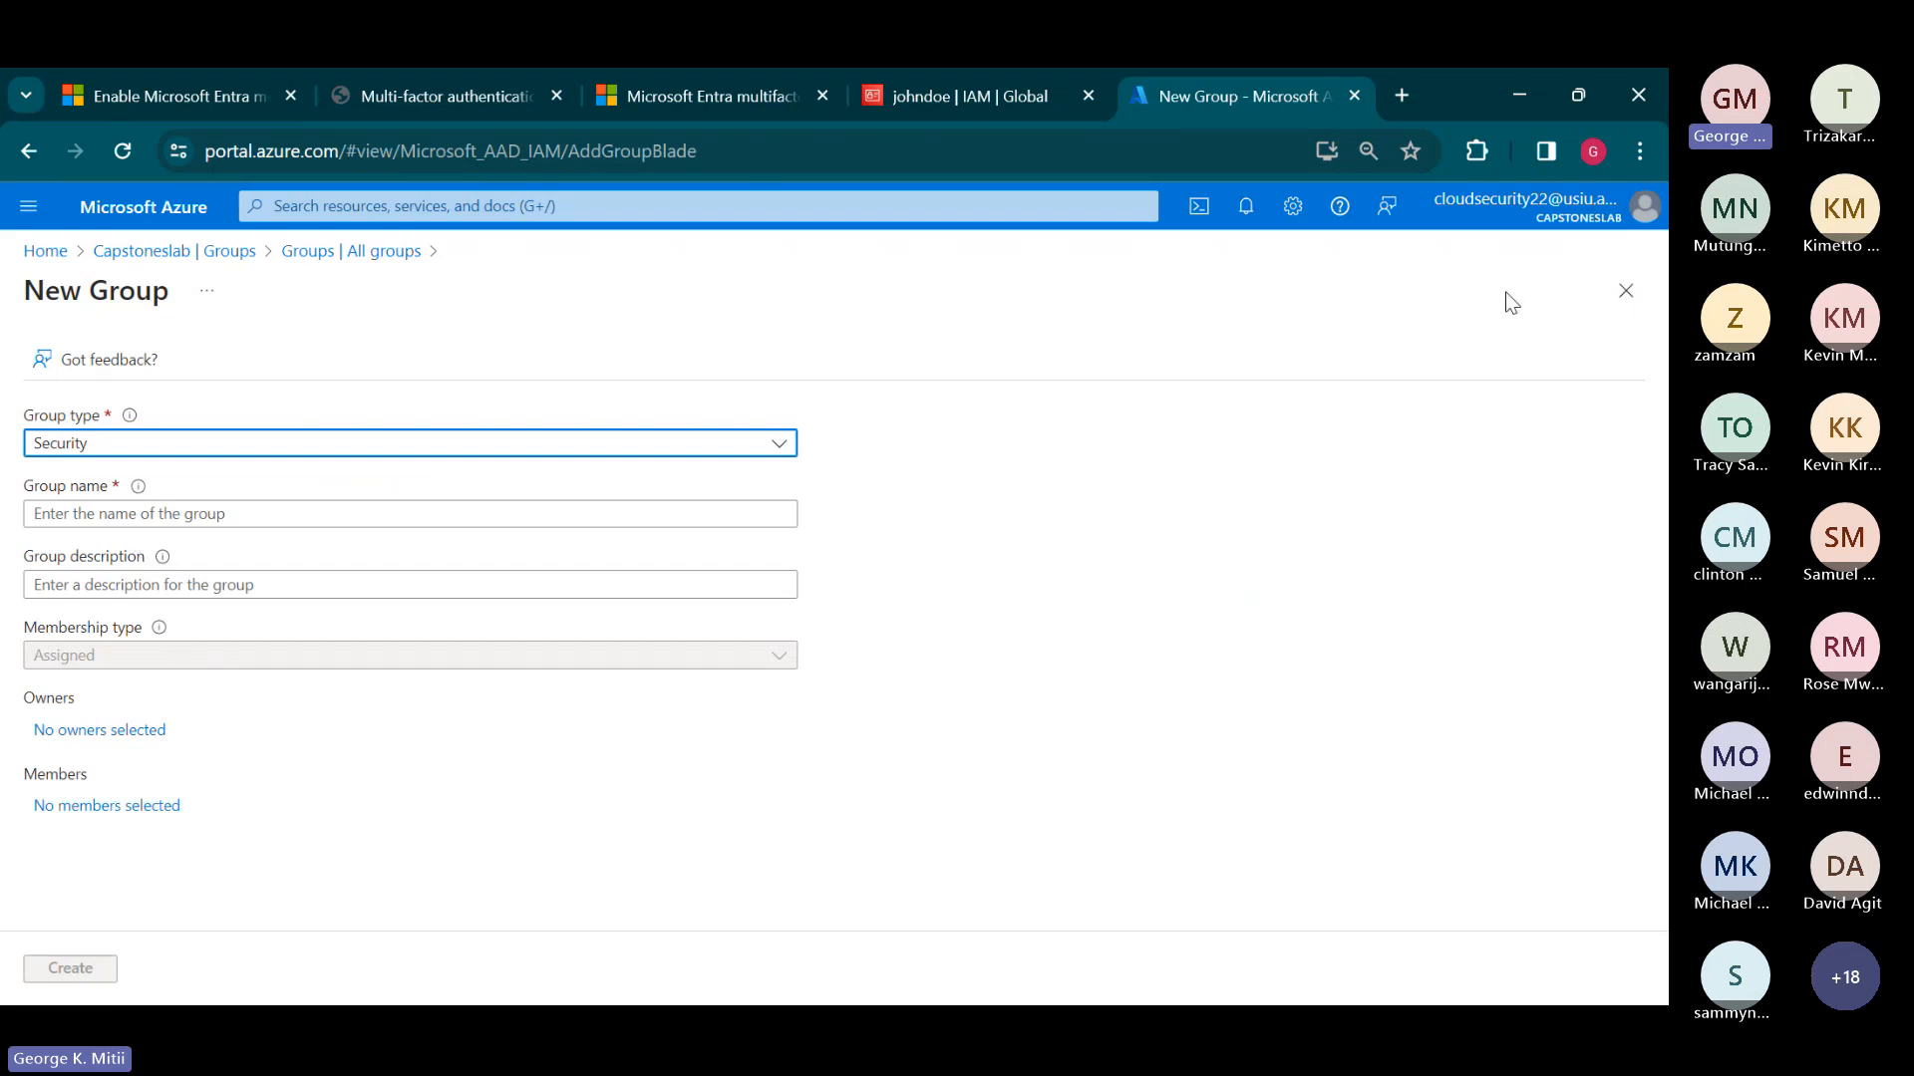
{"action": "left_click", "coordinate": [1631, 305]}
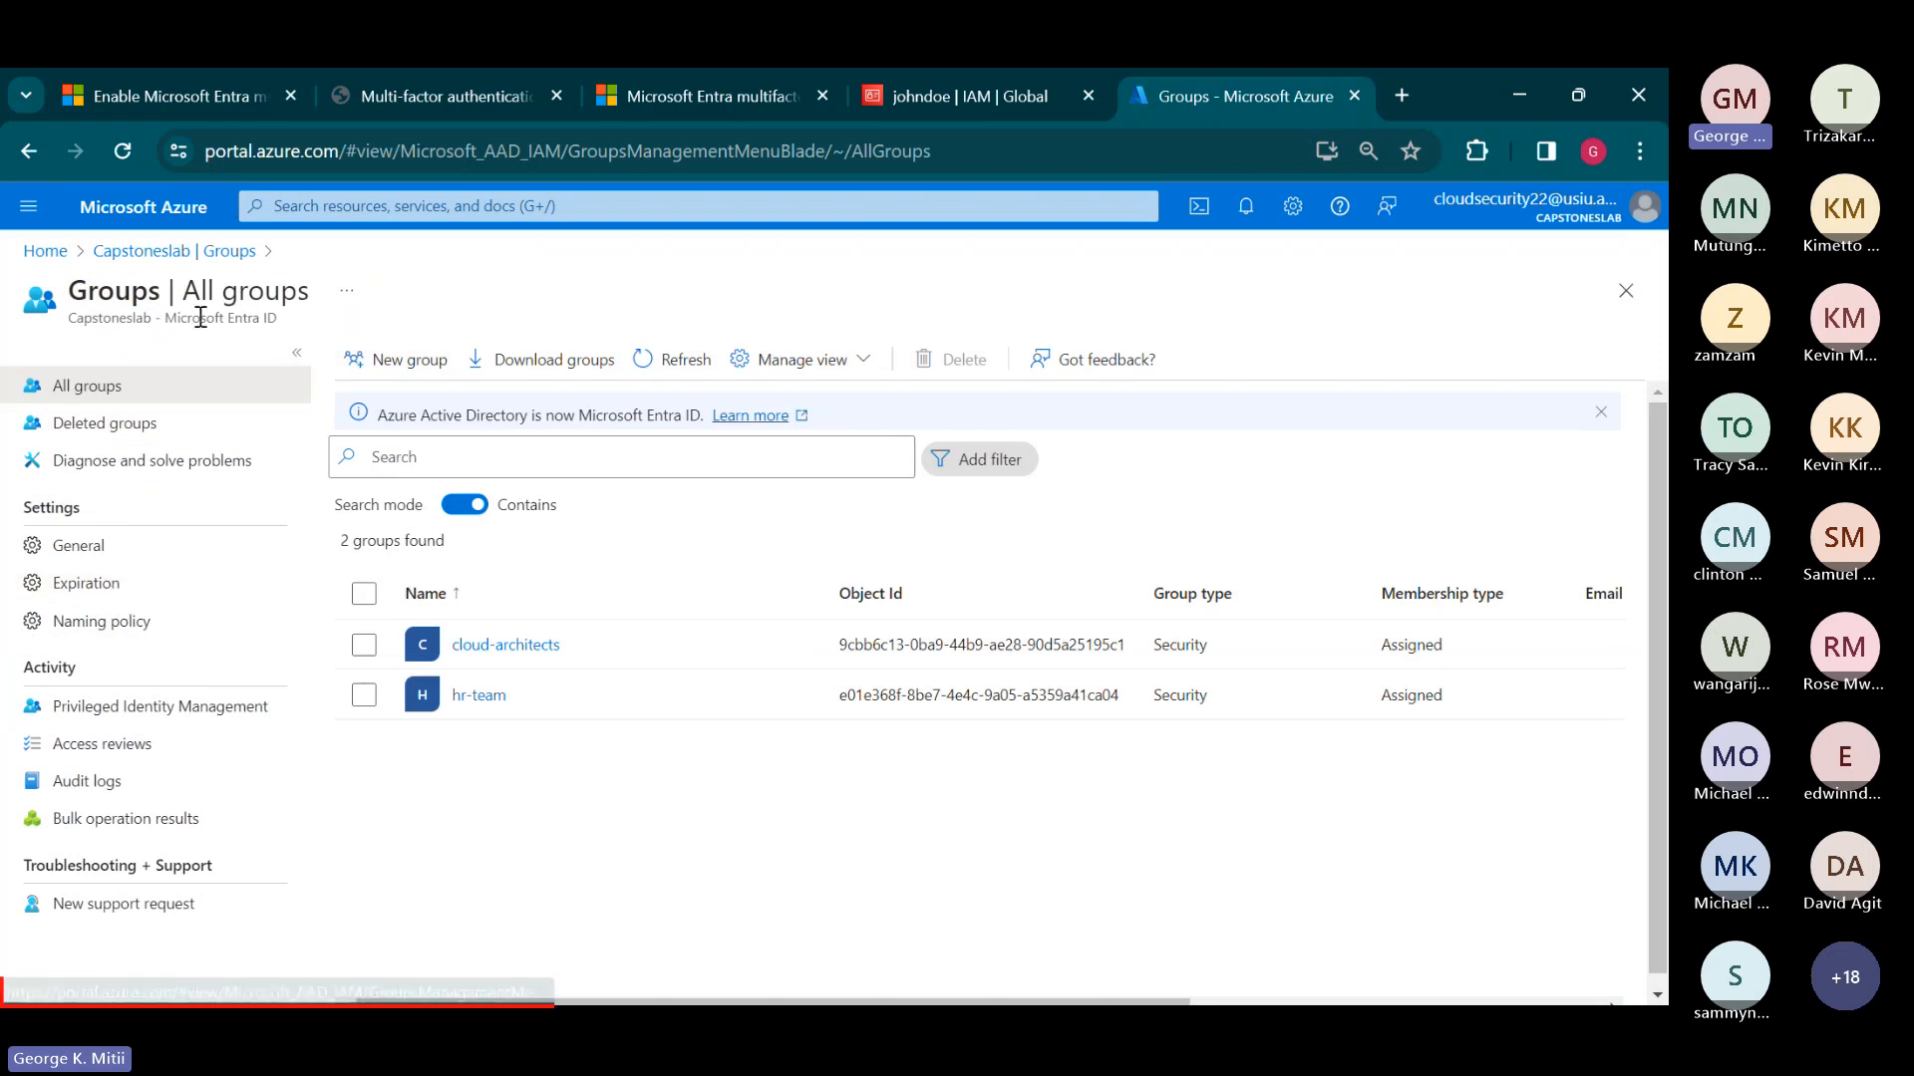
{"action": "left_click", "coordinate": [1626, 290]}
{"action": "left_click", "coordinate": [105, 548]}
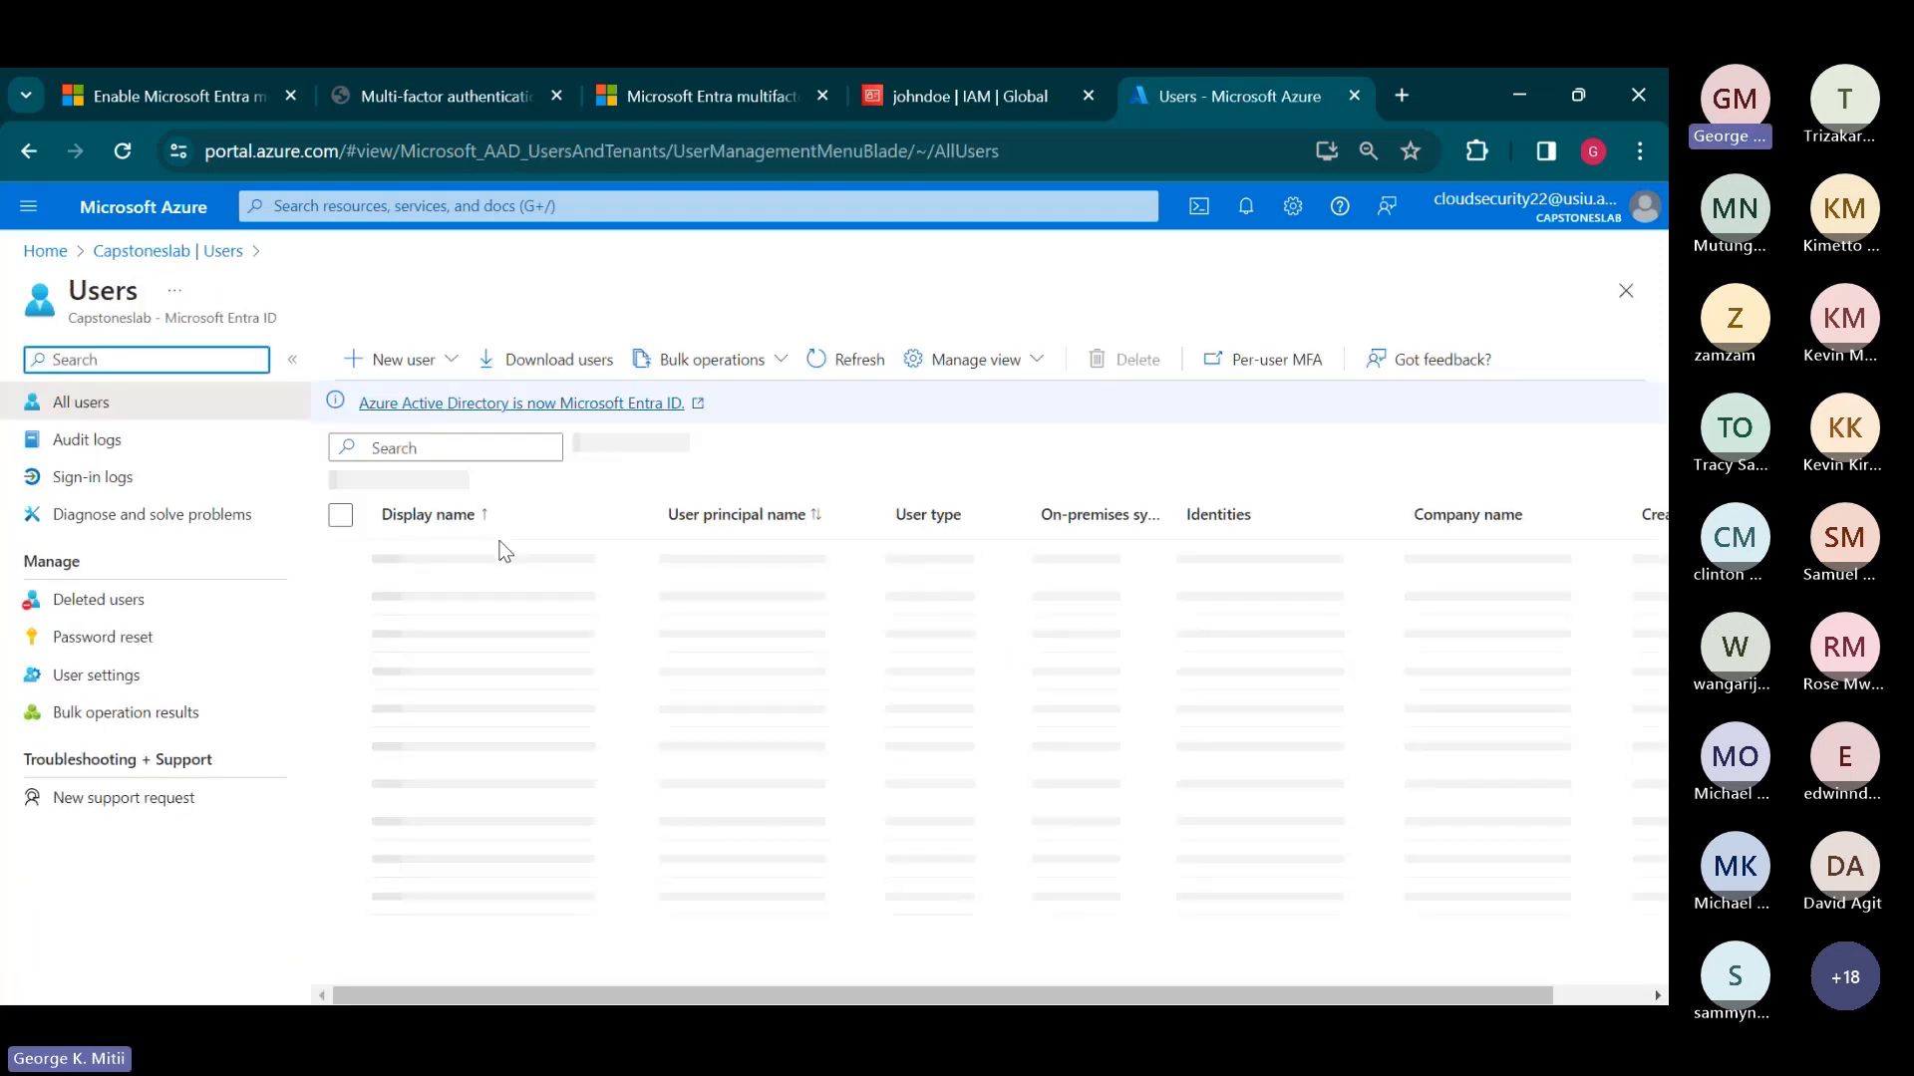
Start a Create new user form, enter the user principal name and copy it for the mail nickname.
{"action": "left_click", "coordinate": [444, 360]}
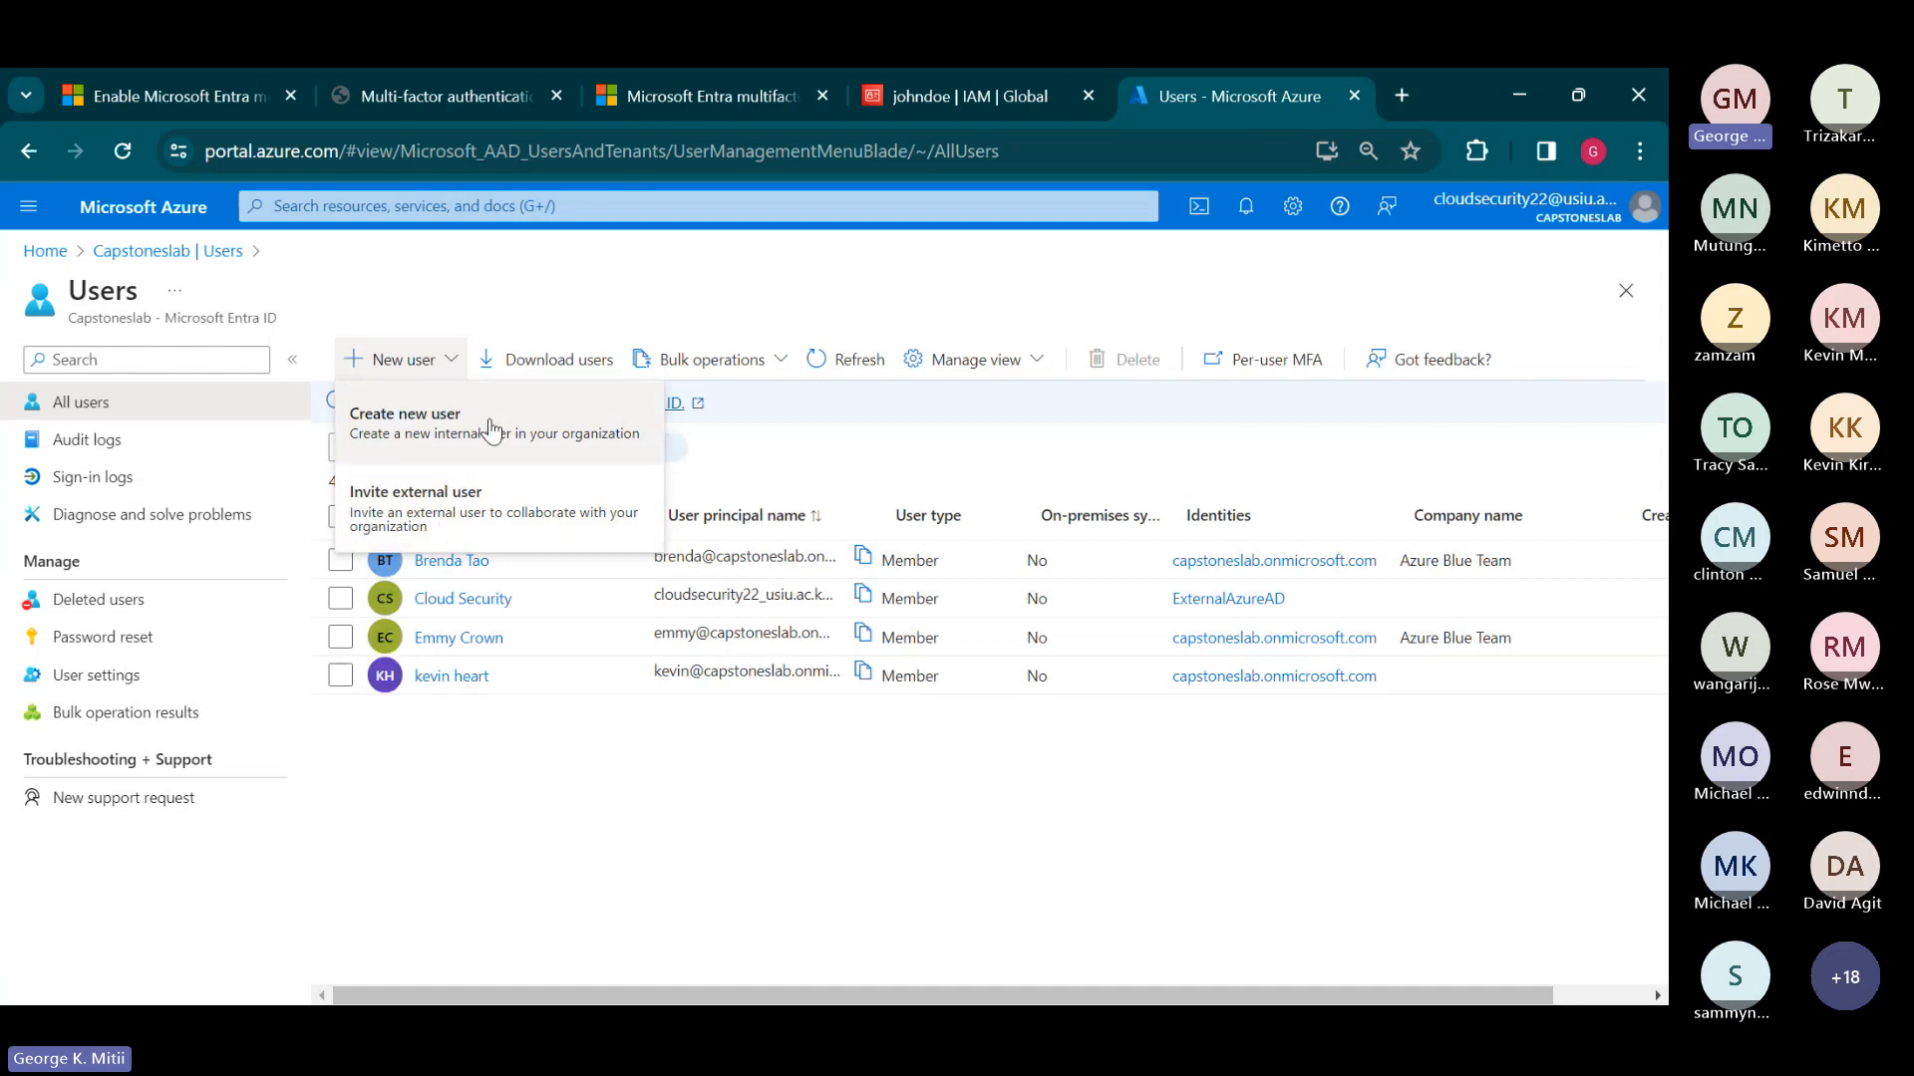
{"action": "left_click", "coordinate": [491, 435]}
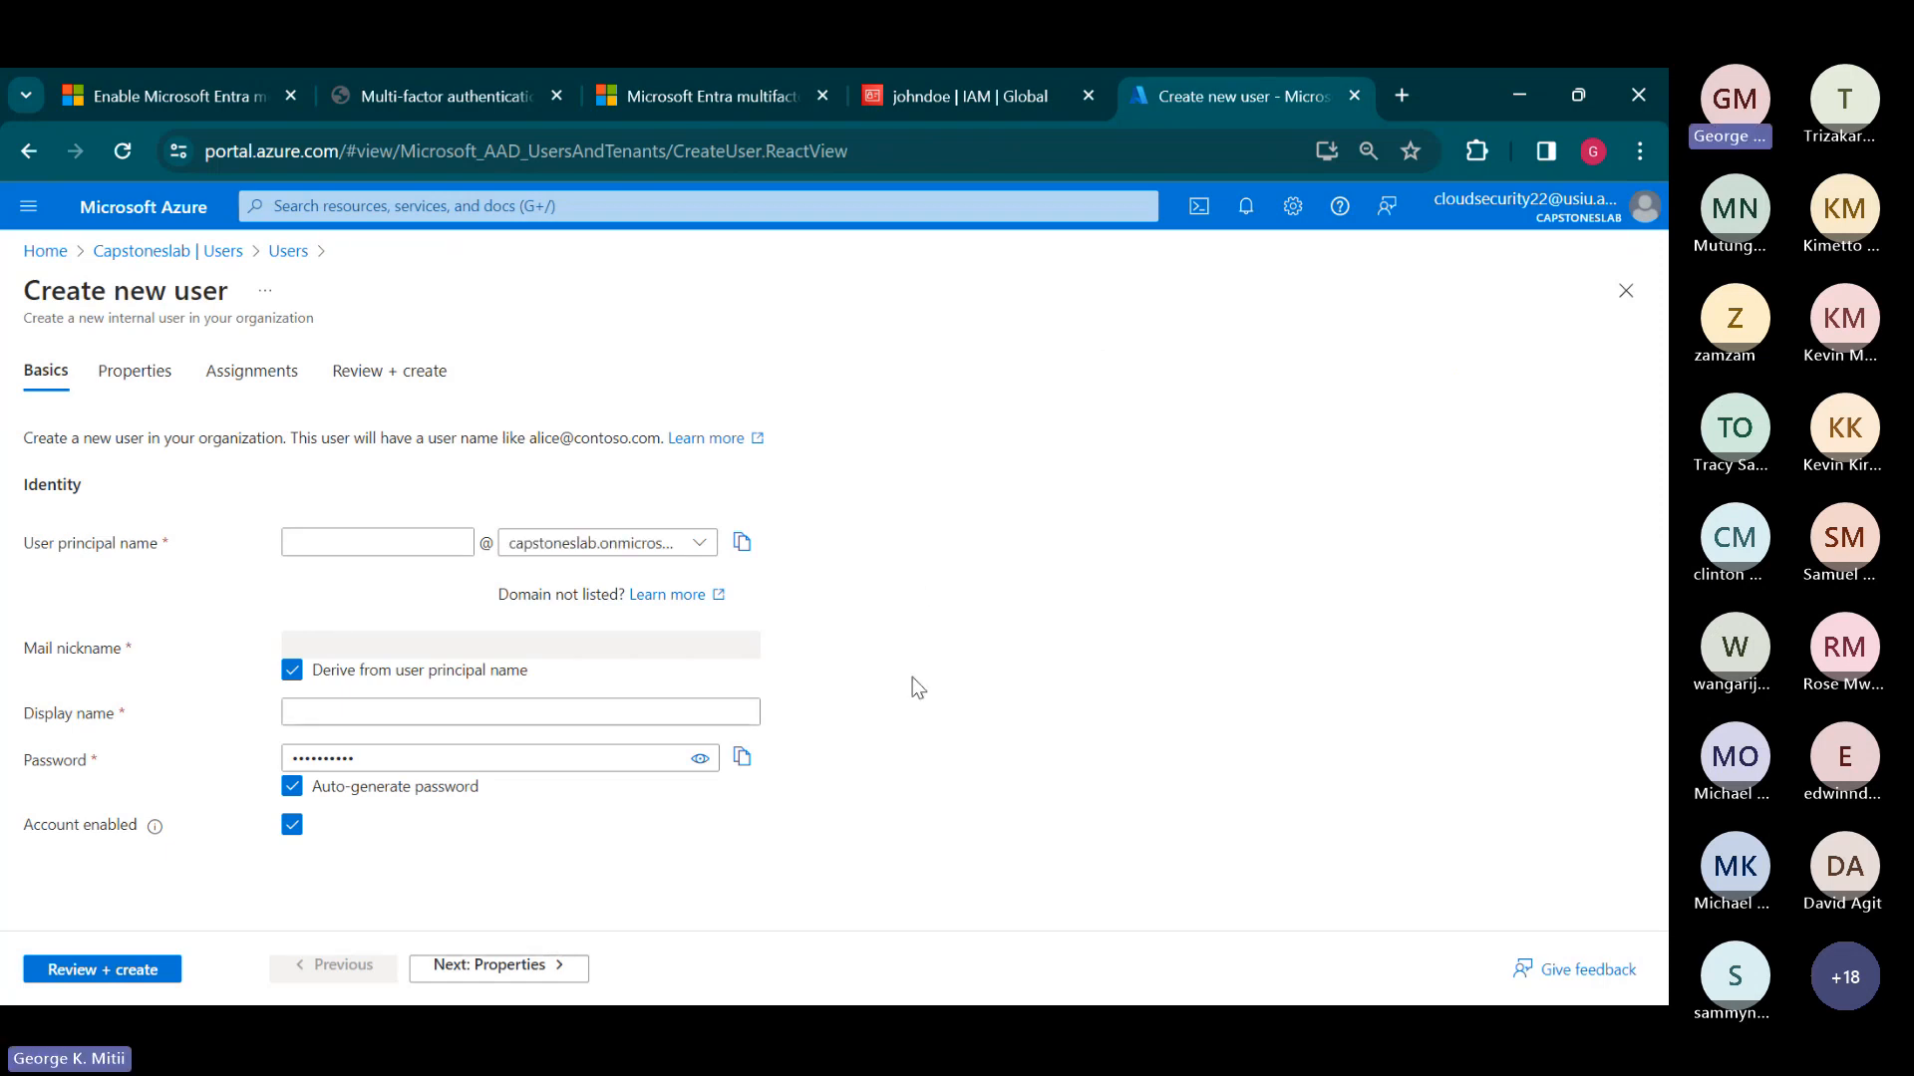
{"action": "left_click", "coordinate": [380, 548]}
{"action": "left_click", "coordinate": [344, 540]}
{"action": "type", "text": "jayde"}
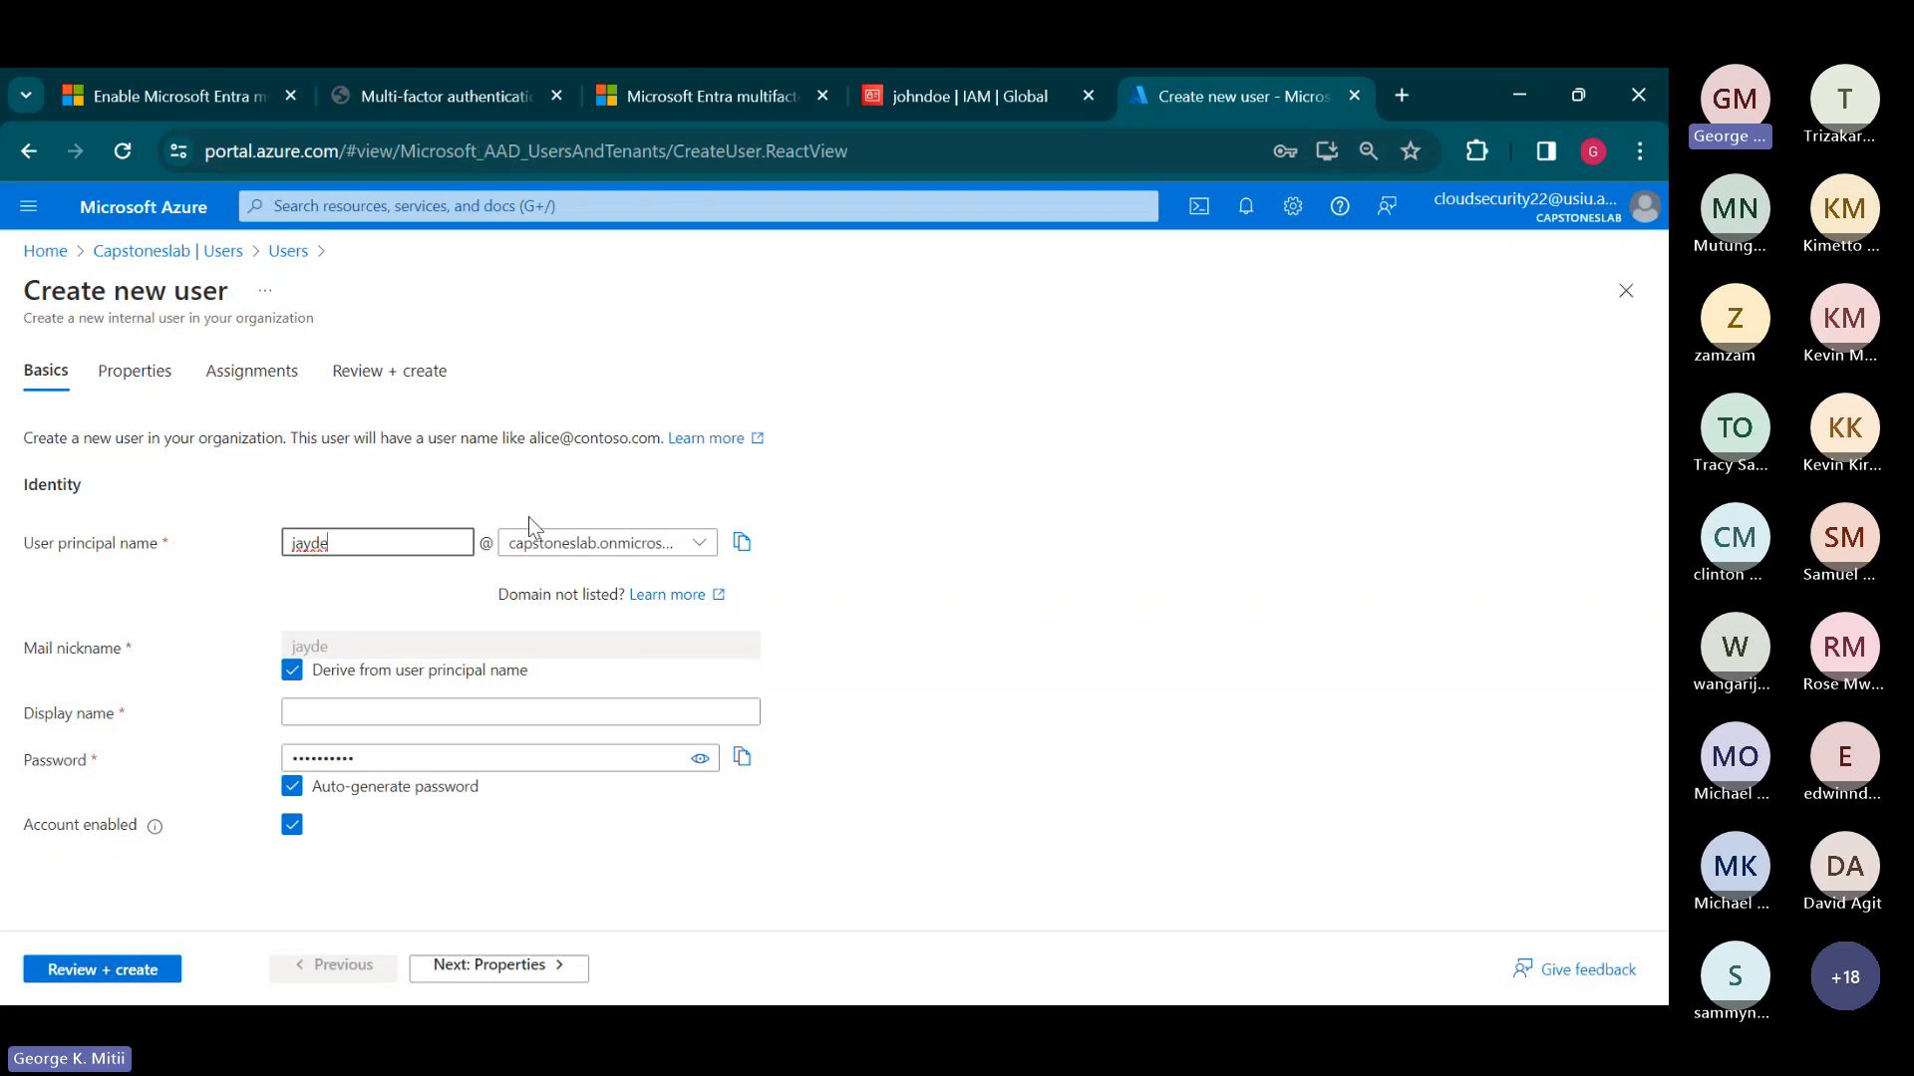
{"action": "left_click", "coordinate": [746, 548]}
{"action": "left_click_drag", "start_coordinate": [397, 547], "coordinate": [166, 541]}
Fill in the new user's display name with first name and surname.
{"action": "left_click", "coordinate": [130, 709]}
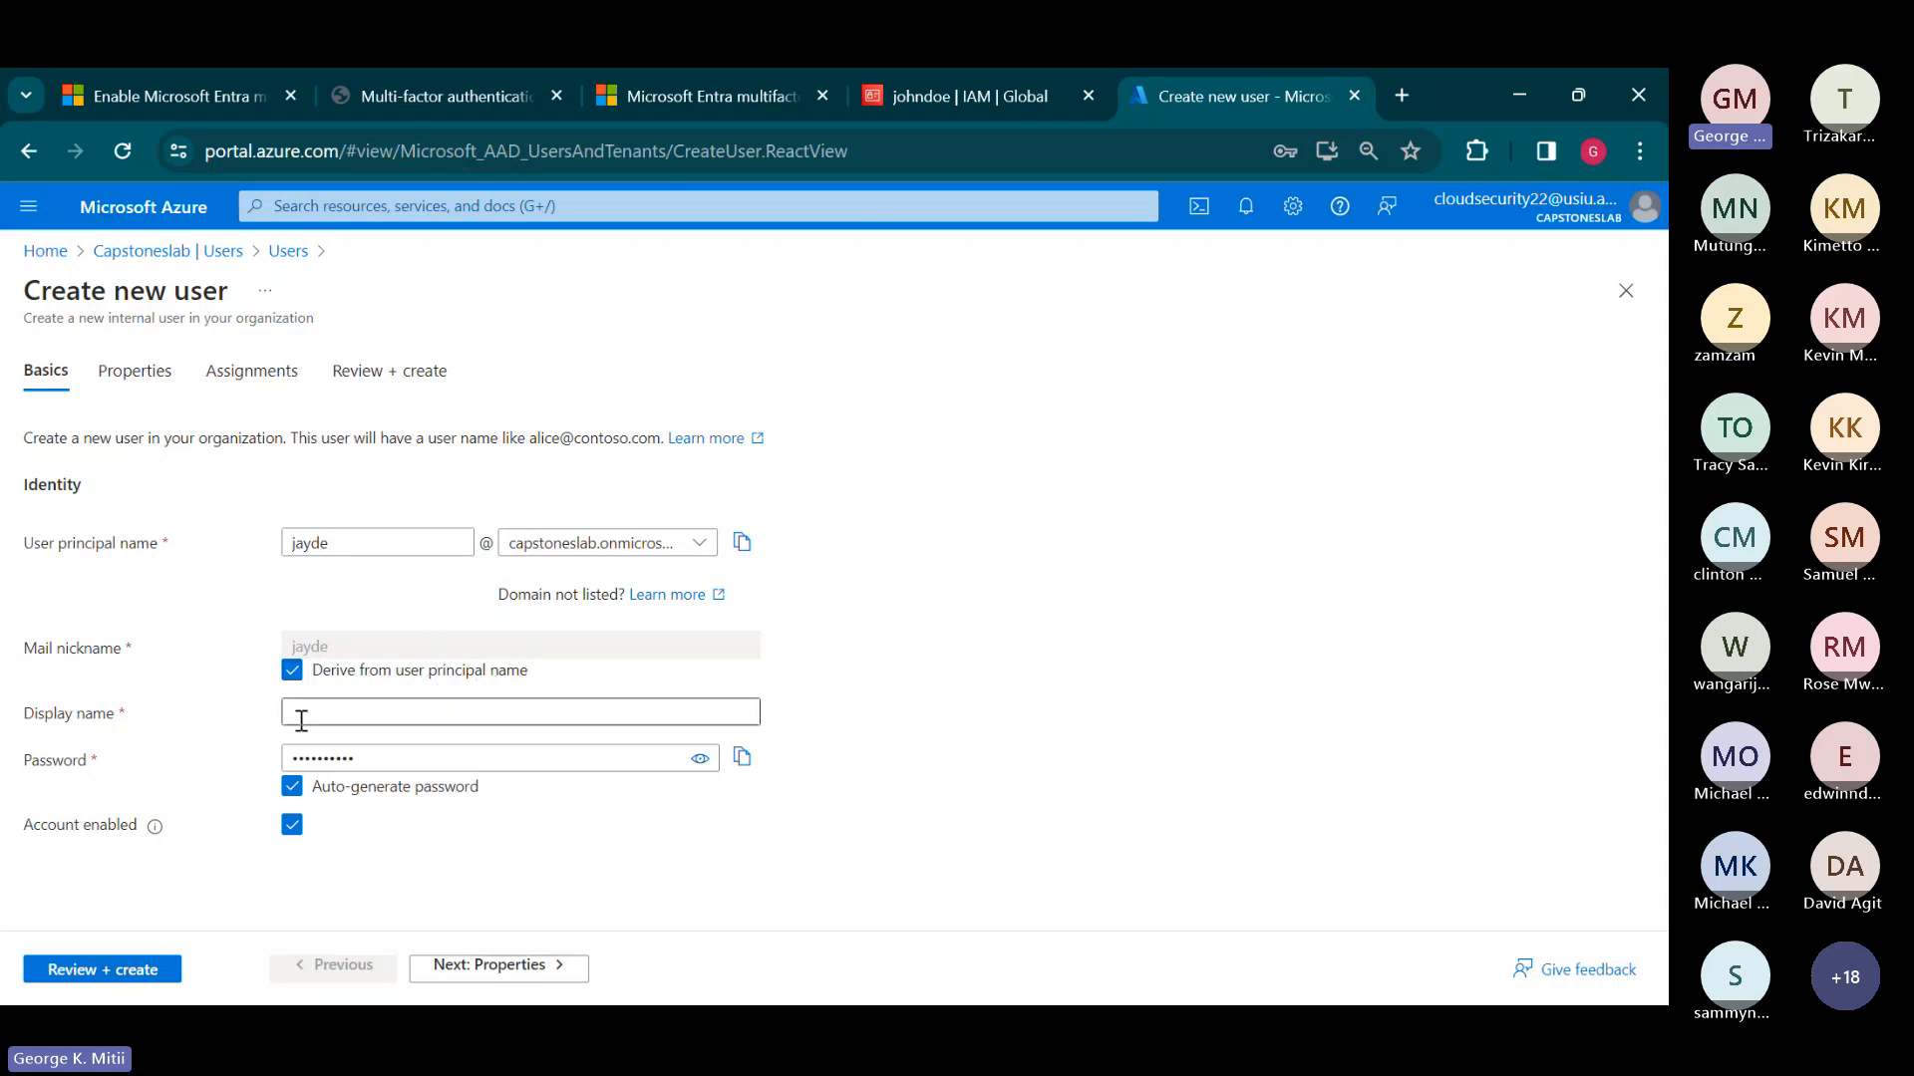
{"action": "left_click", "coordinate": [369, 718]}
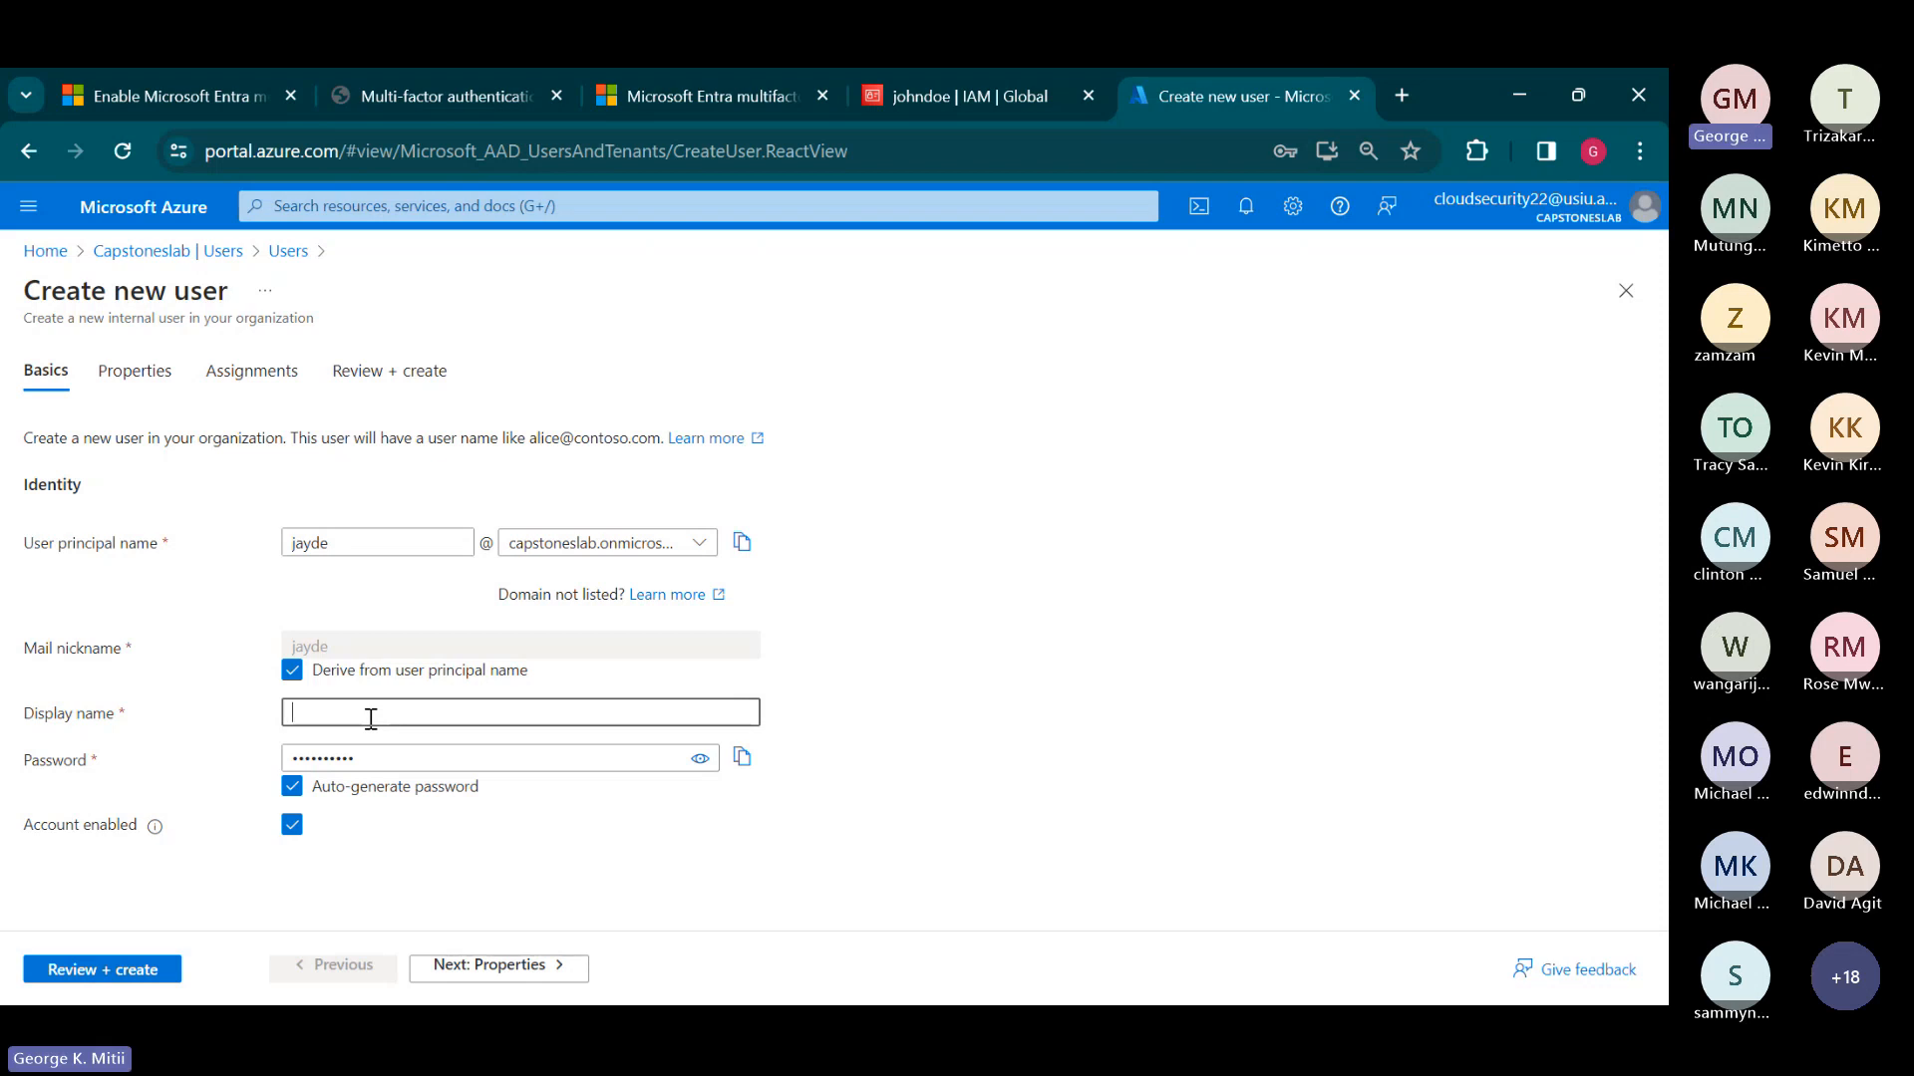
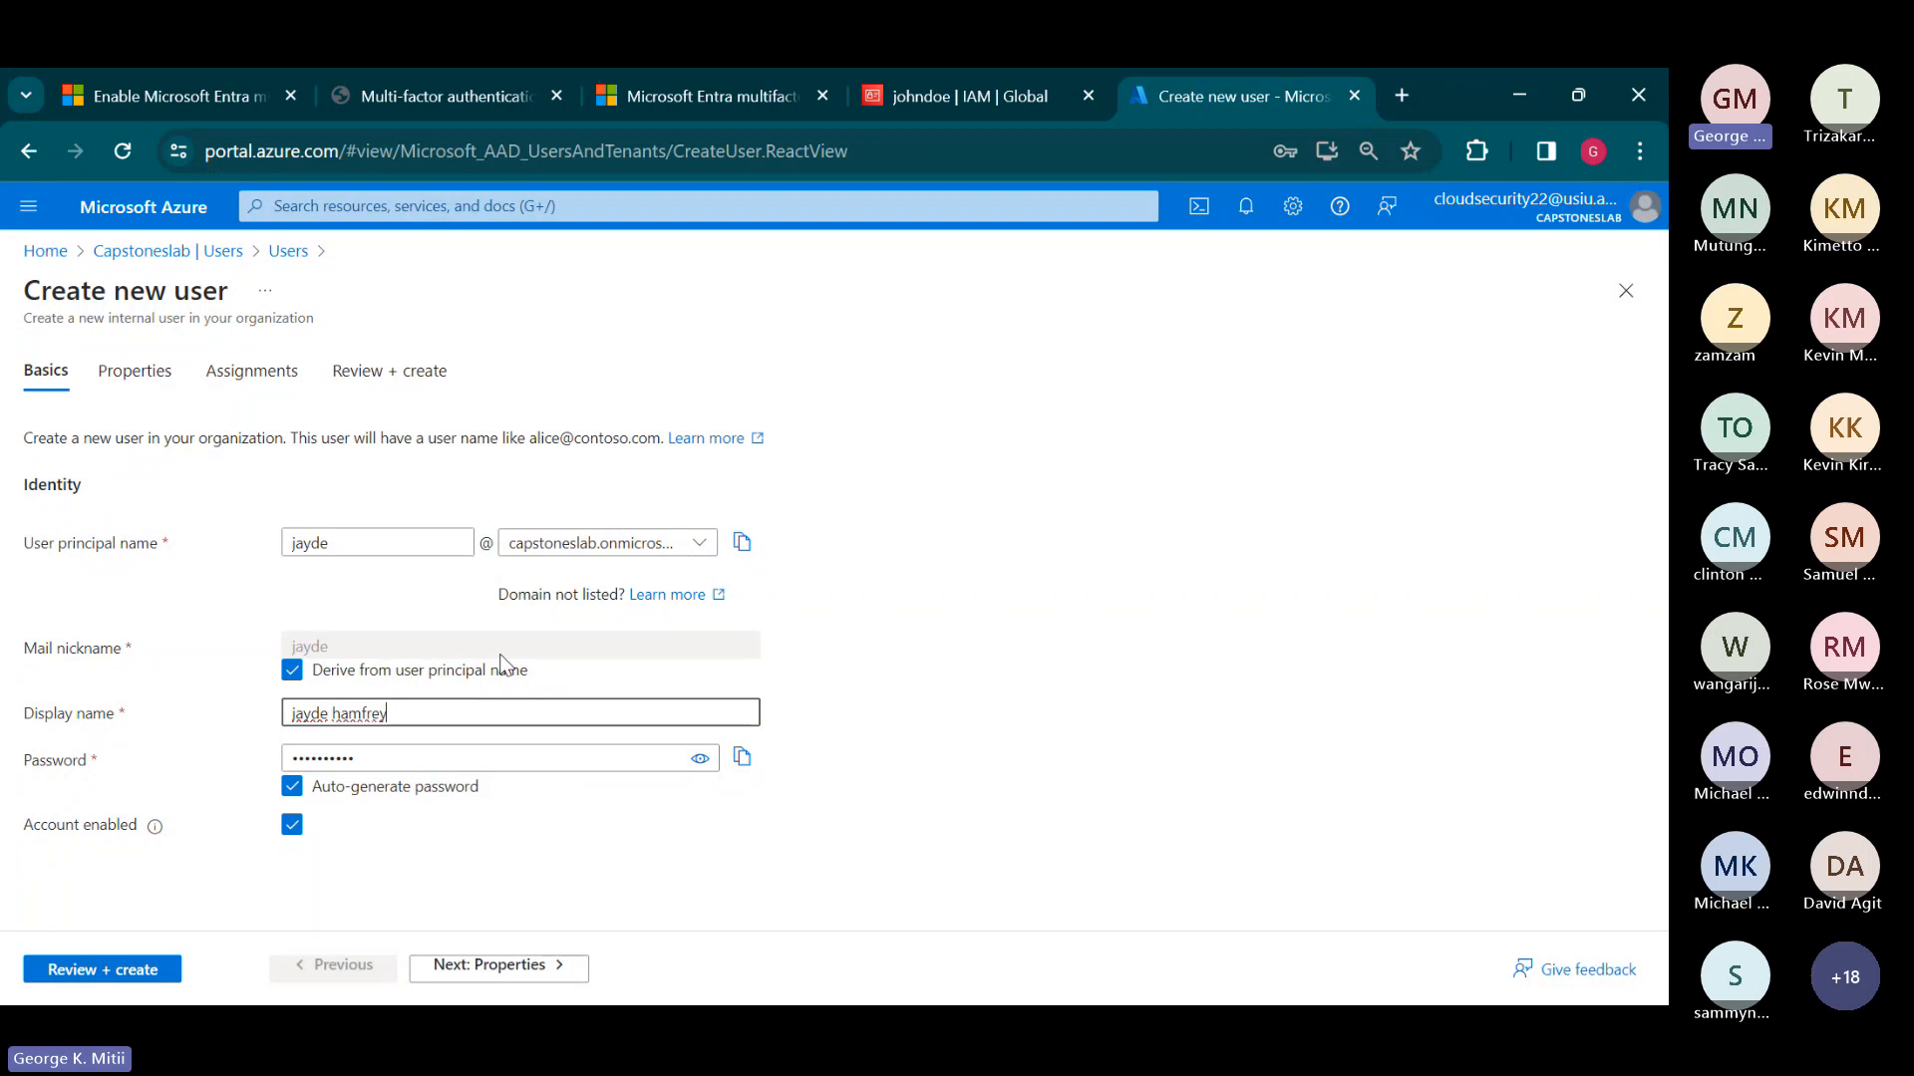
{"action": "left_click_drag", "start_coordinate": [469, 723], "coordinate": [192, 695]}
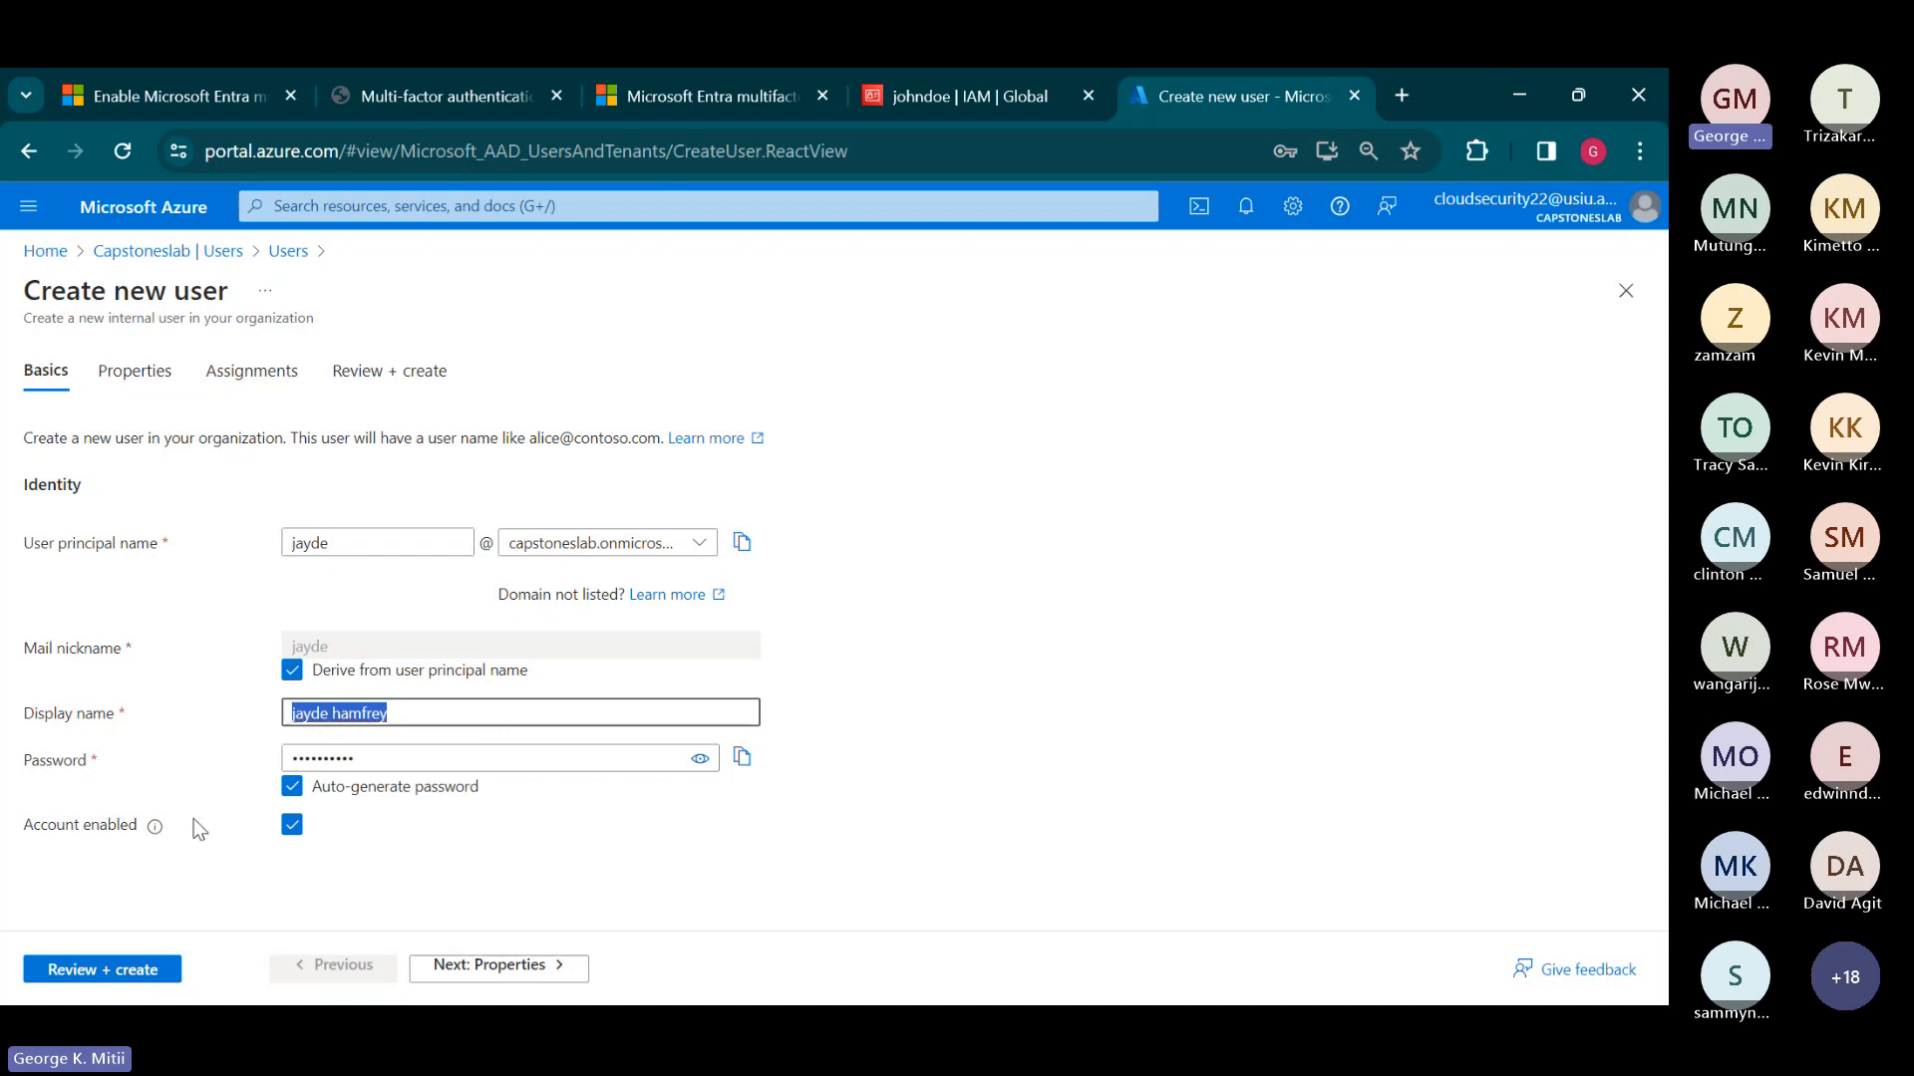
Show the auto-generated password in plain text and restore the browser window from maximized.
{"action": "left_click", "coordinate": [385, 756]}
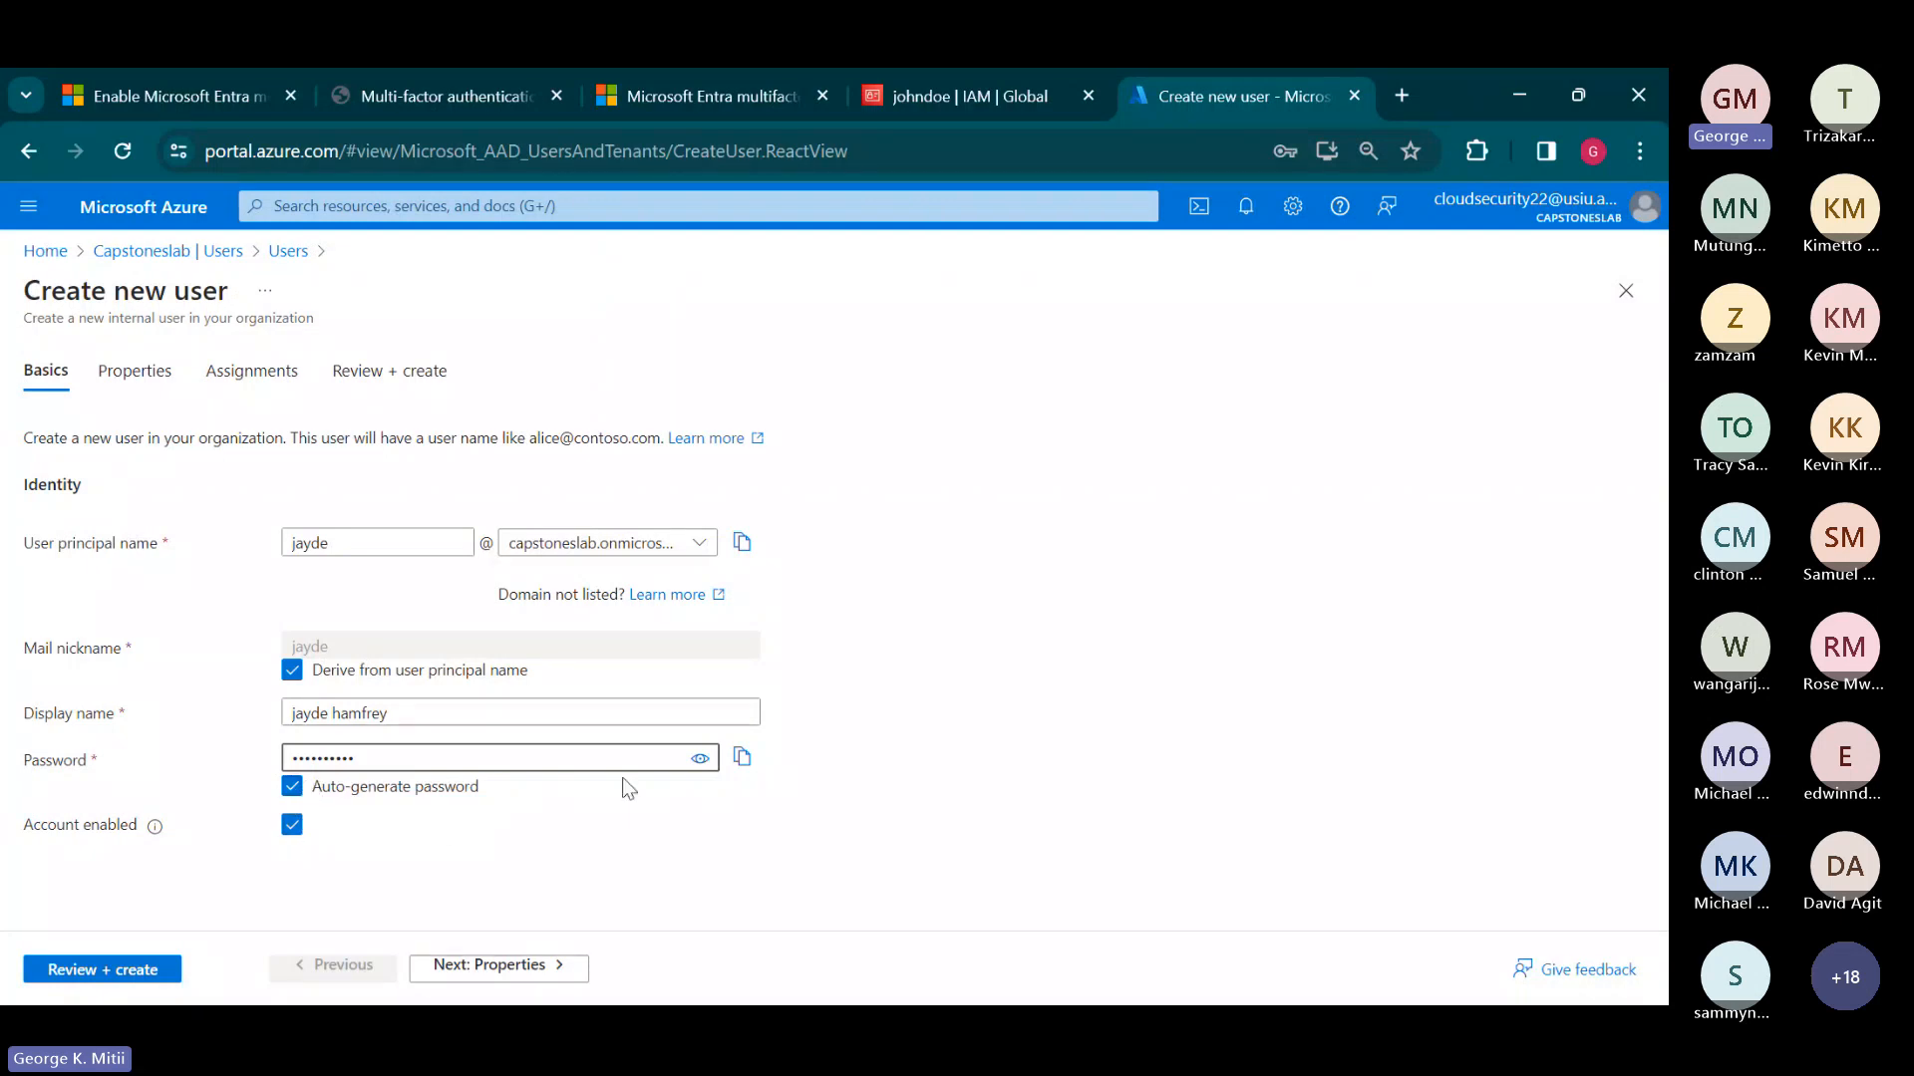
{"action": "left_click", "coordinate": [701, 758]}
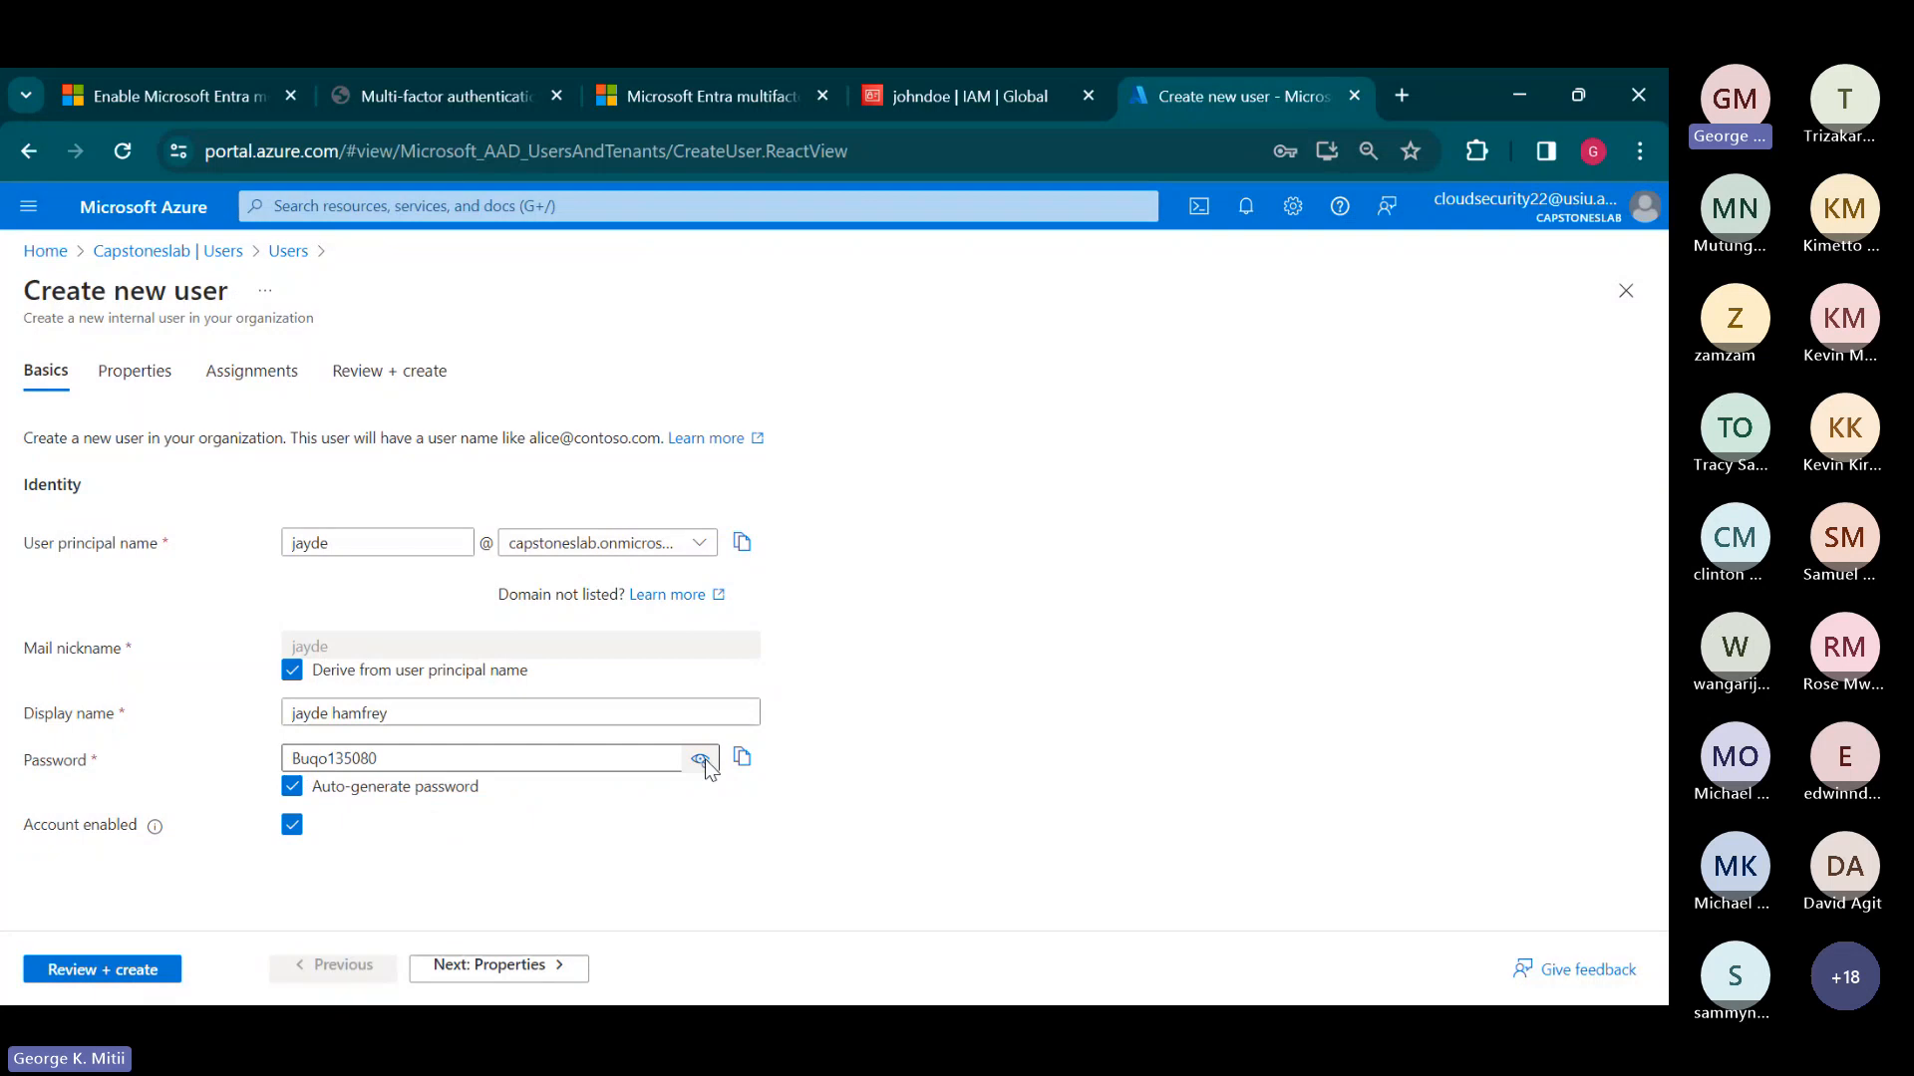
{"action": "double_click", "coordinate": [443, 758]}
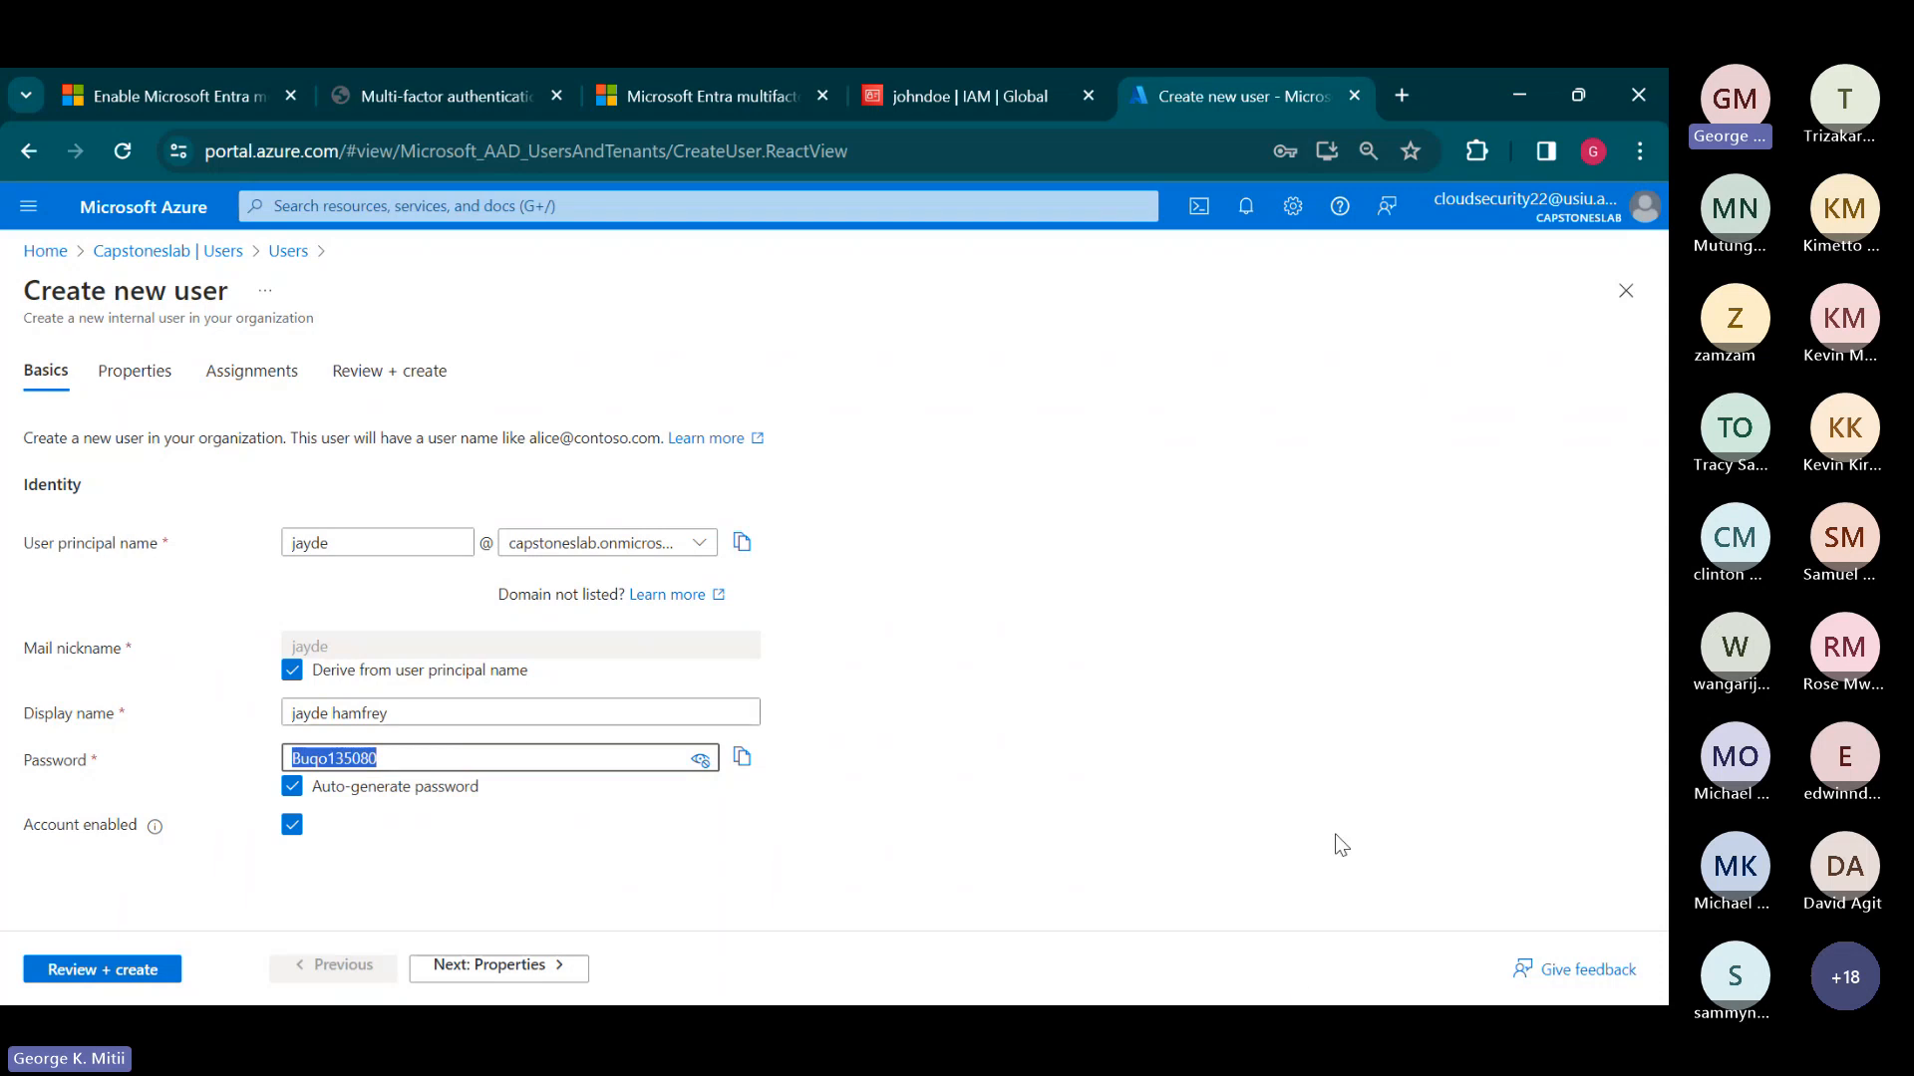
{"action": "left_click", "coordinate": [1354, 778]}
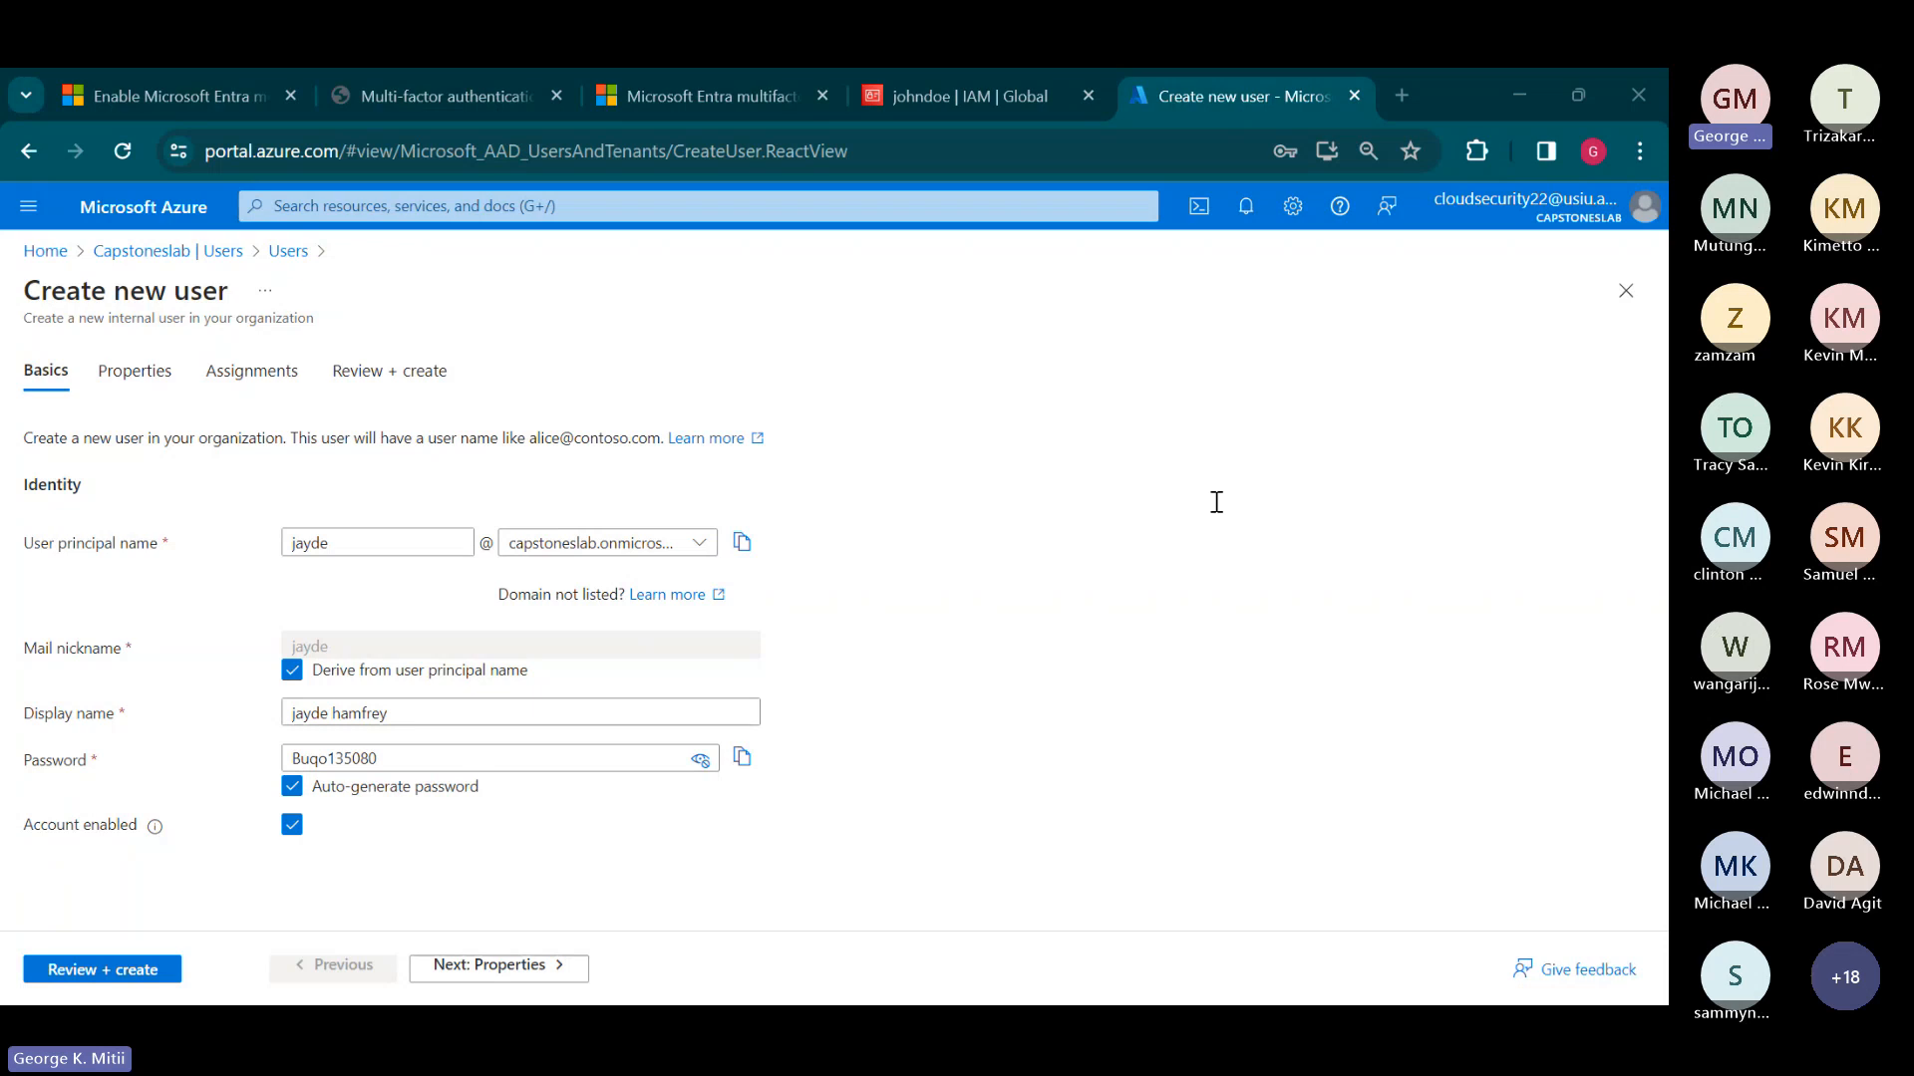
{"action": "left_click", "coordinate": [1587, 91]}
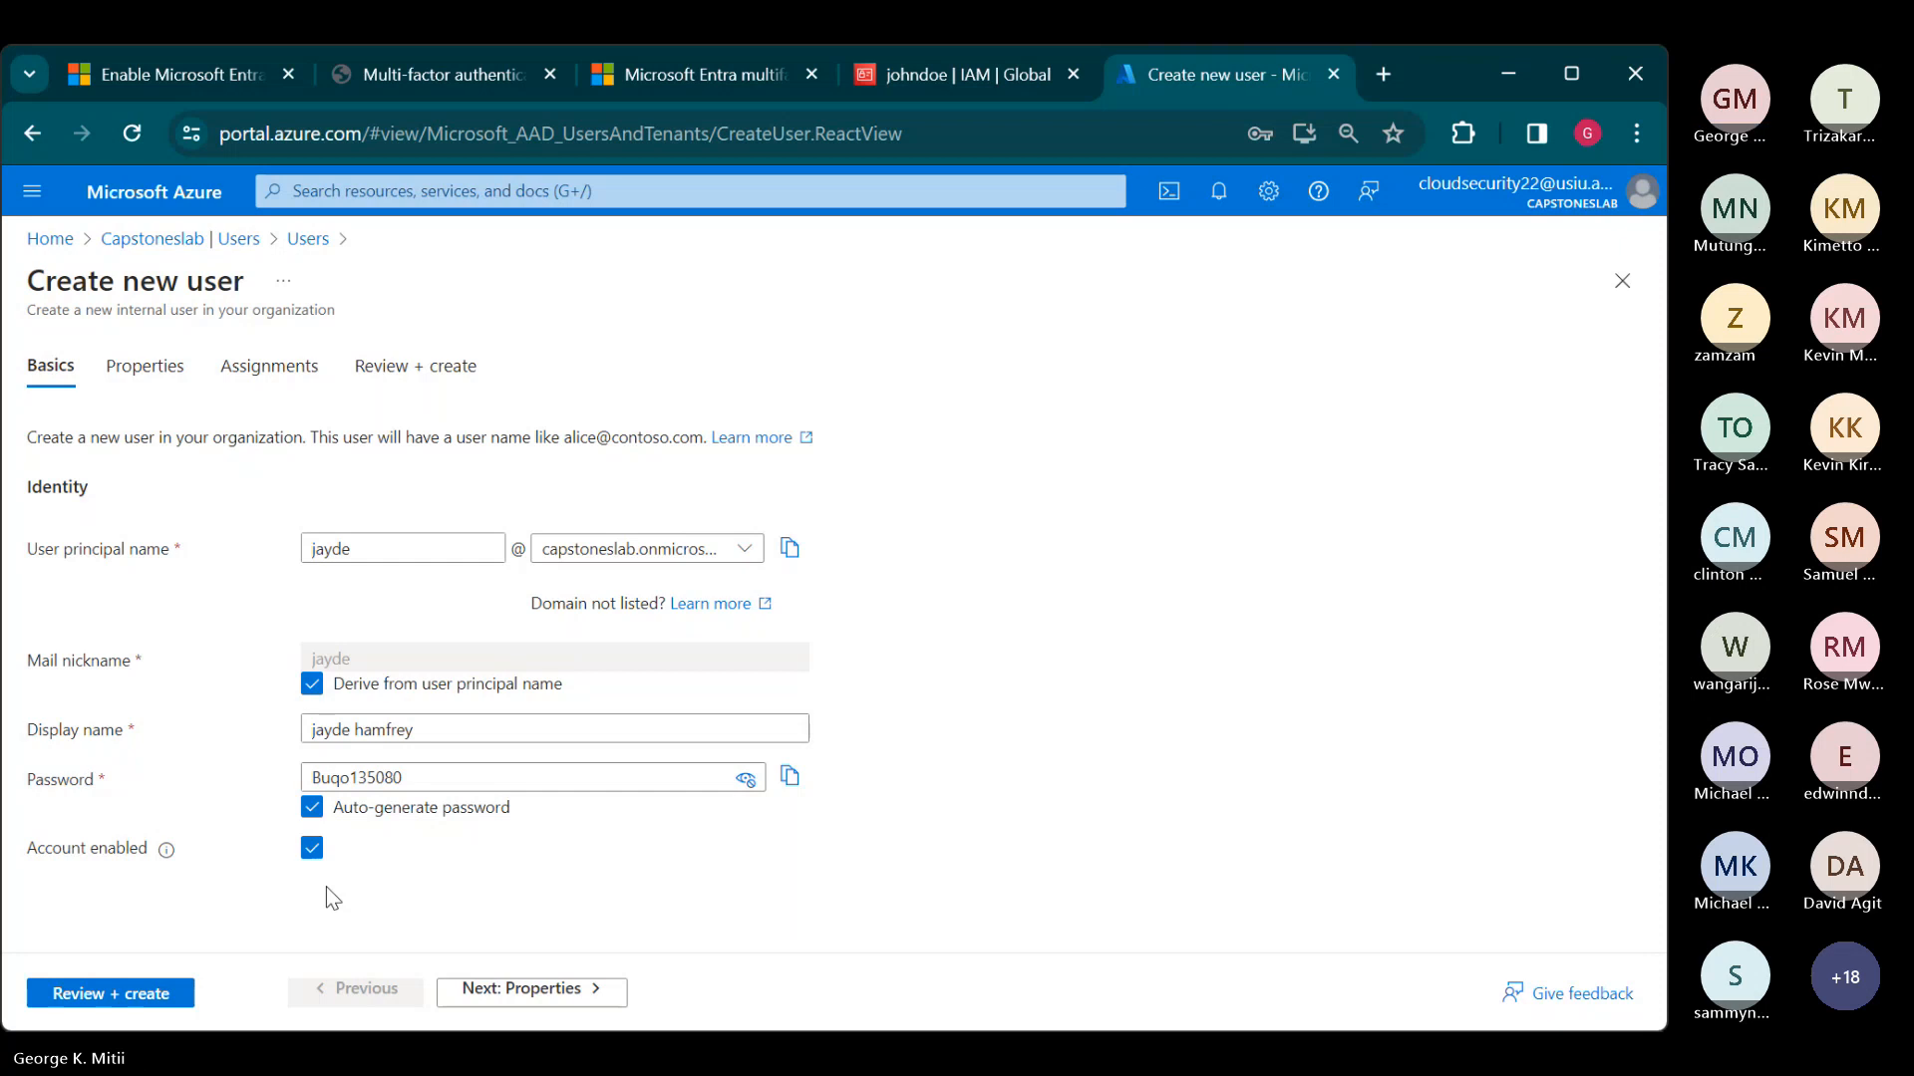
Untick Account enabled on the Basics tab so the new account starts disabled.
{"action": "left_click", "coordinate": [314, 853]}
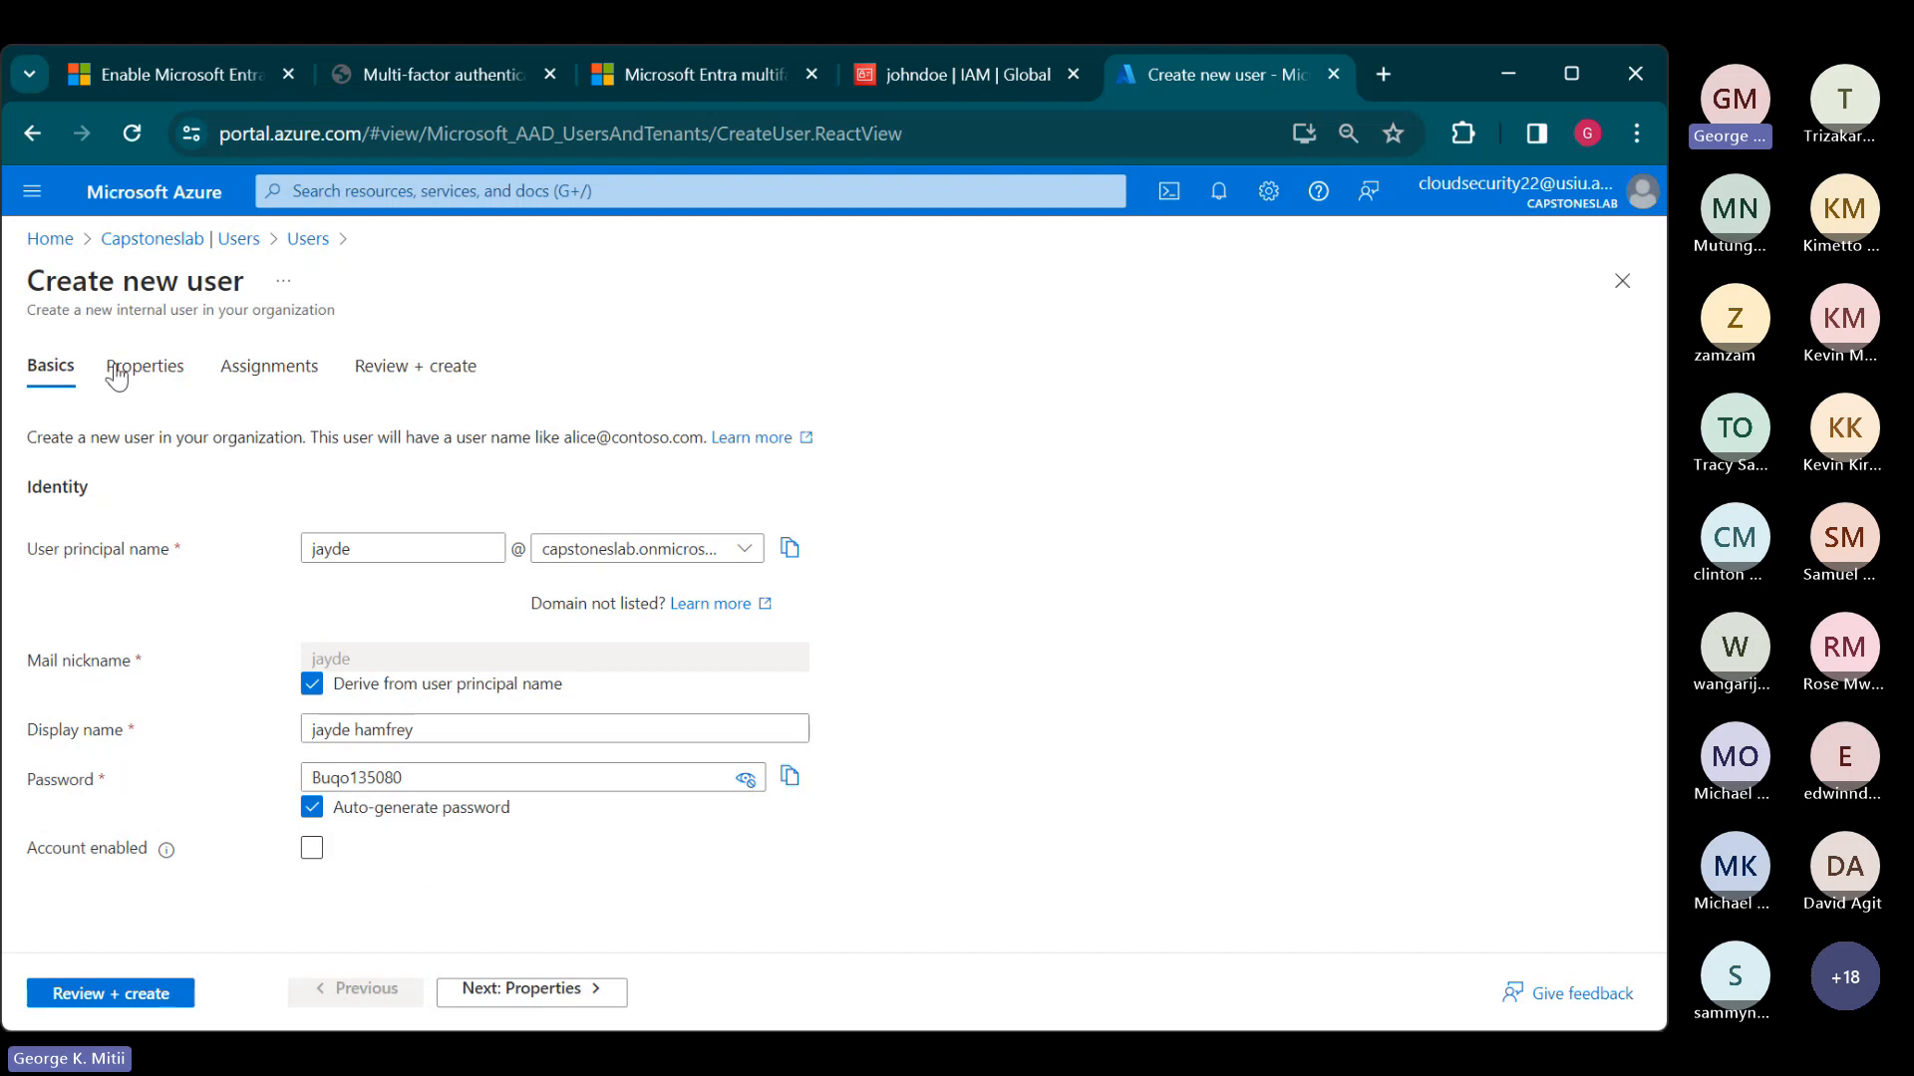
Continue to the Properties step, keeping Member as the user type, and reach Job title.
{"action": "left_click", "coordinate": [511, 1002]}
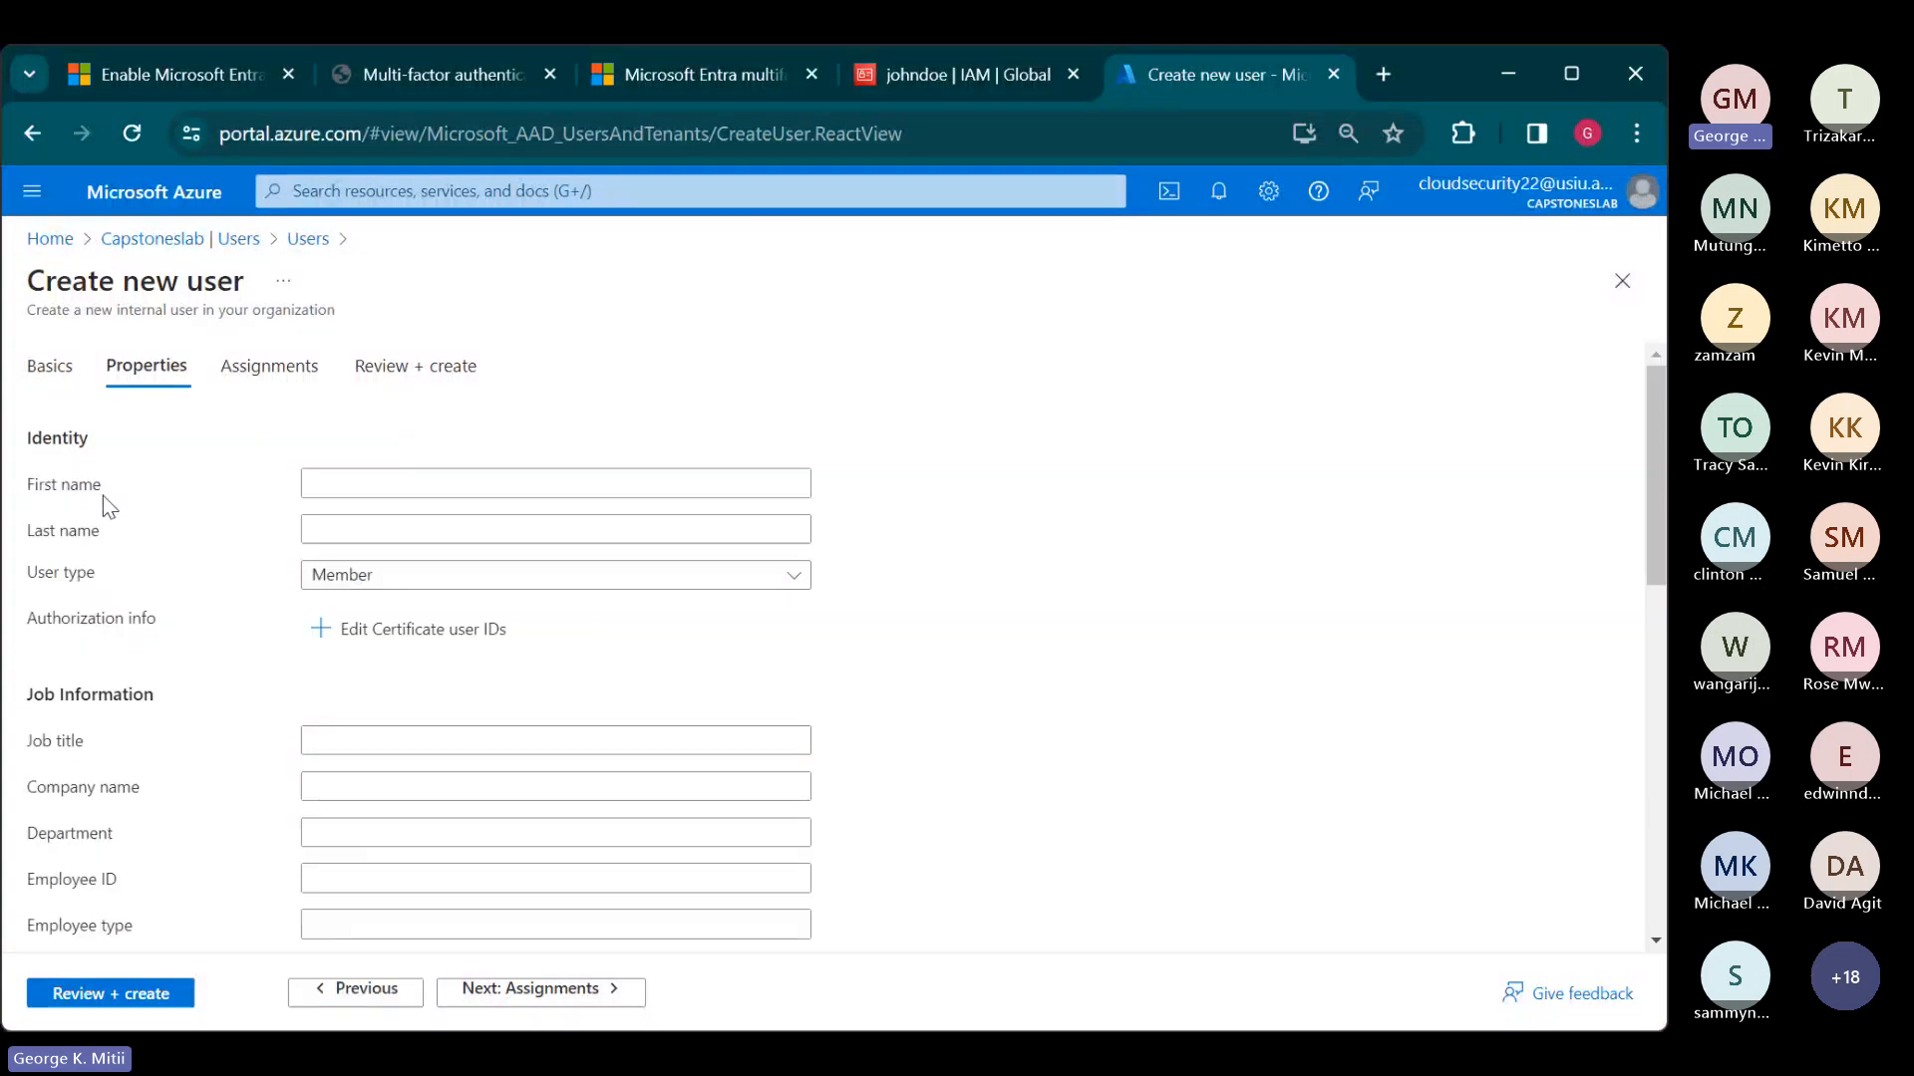
{"action": "left_click", "coordinate": [405, 489]}
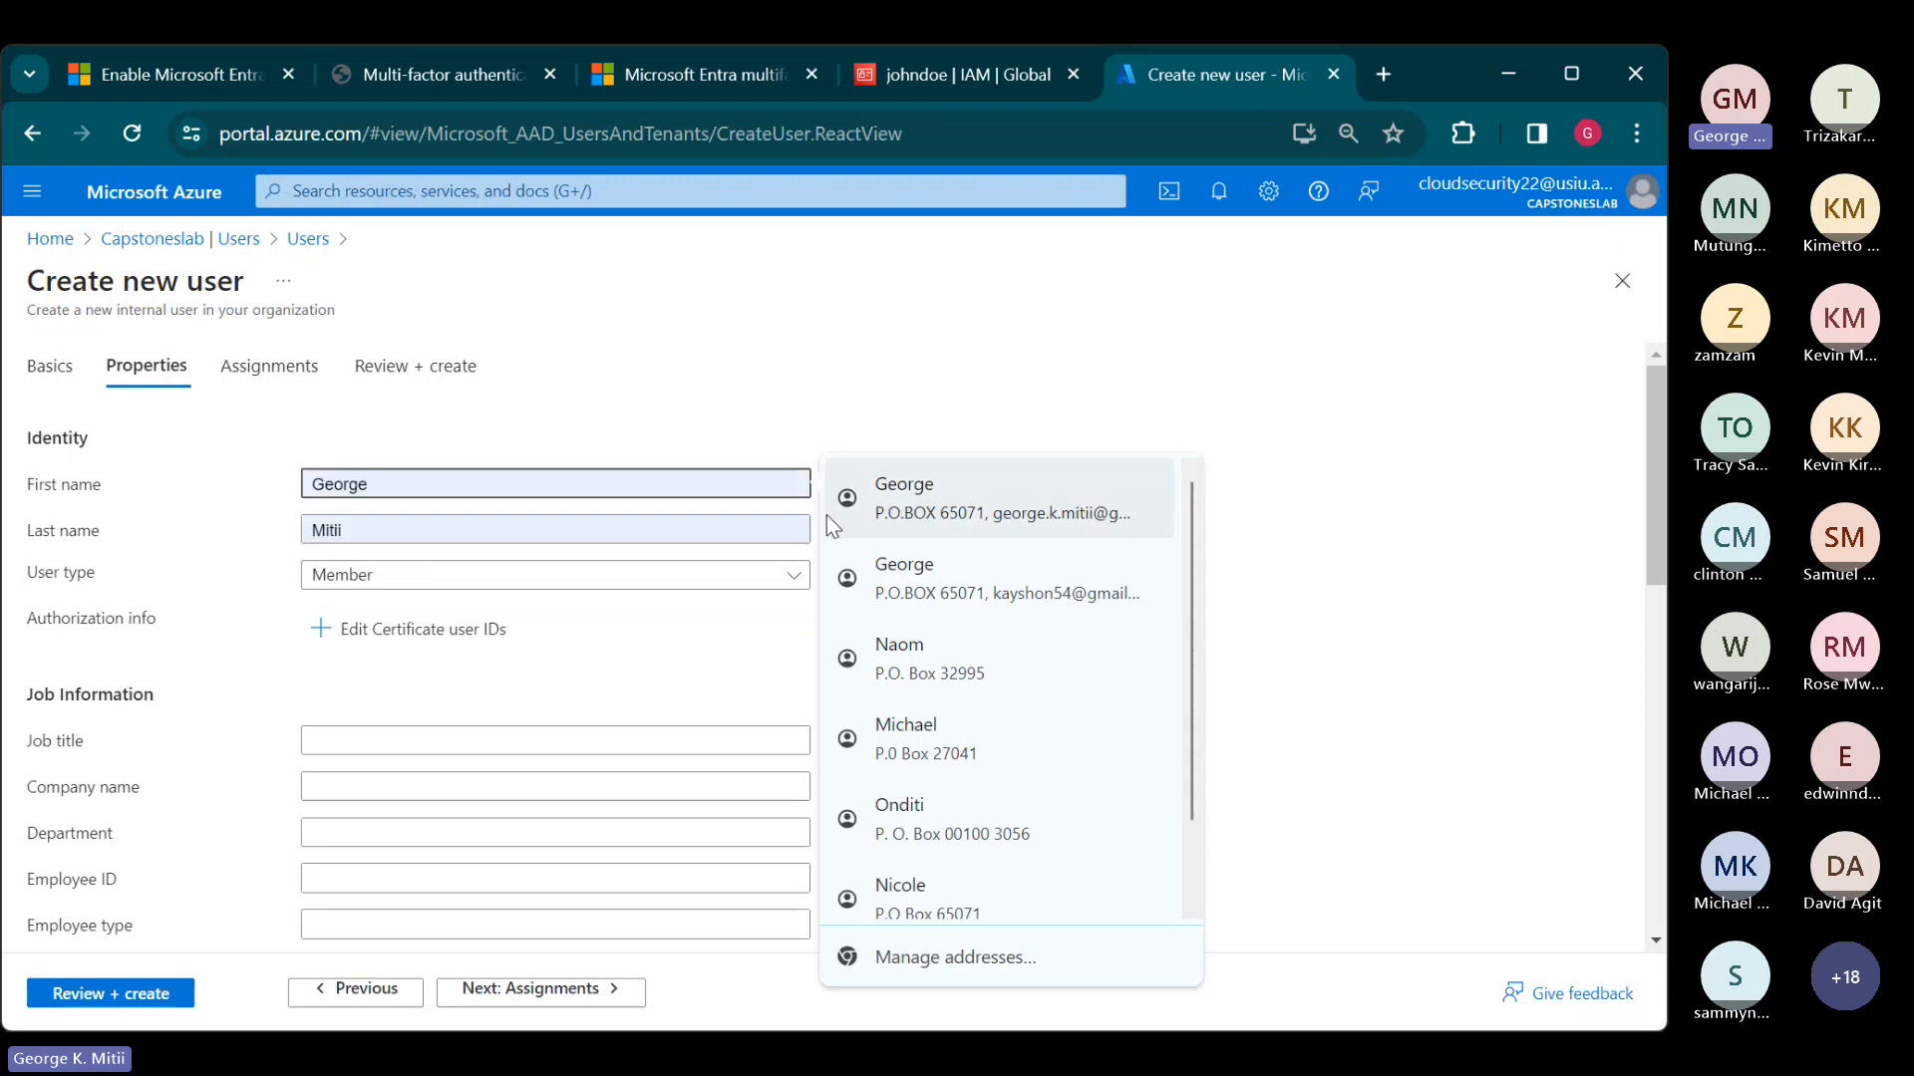
{"action": "left_click", "coordinate": [42, 509]}
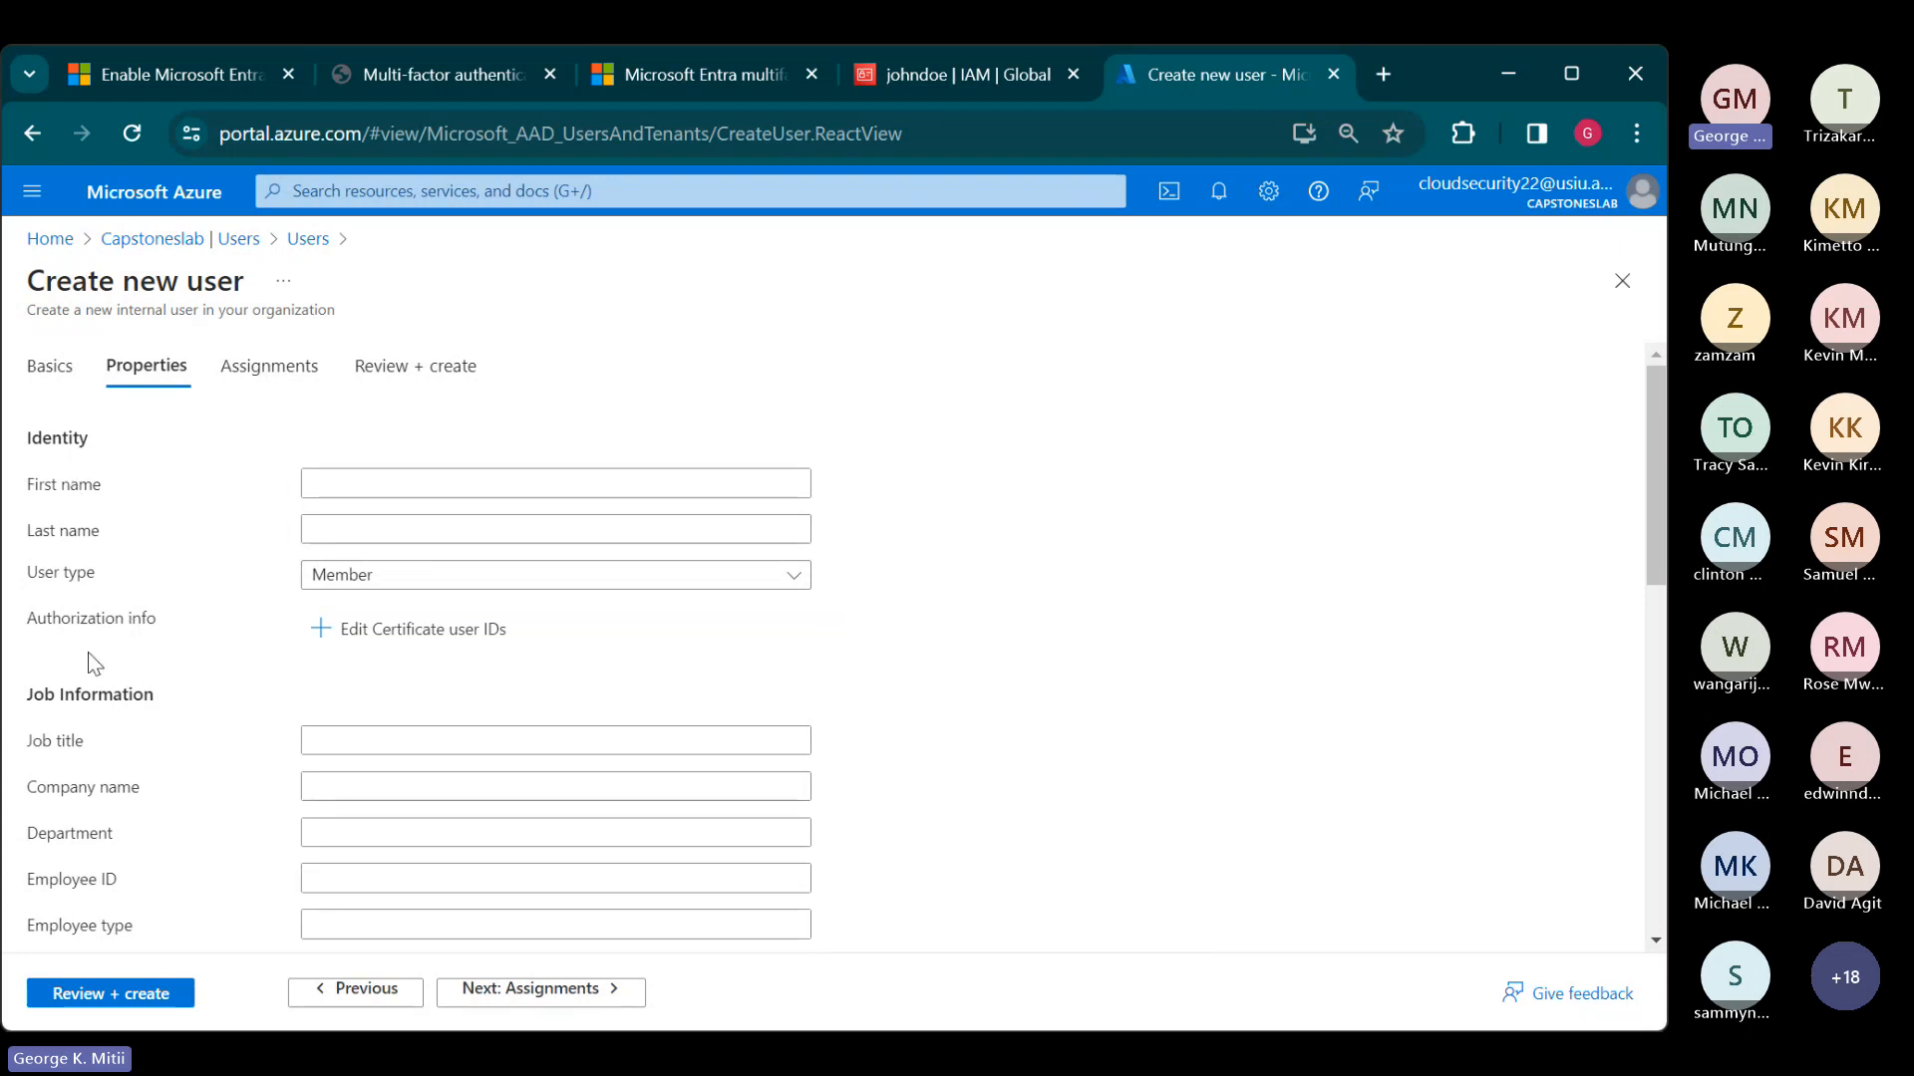
{"action": "left_click", "coordinate": [391, 586]}
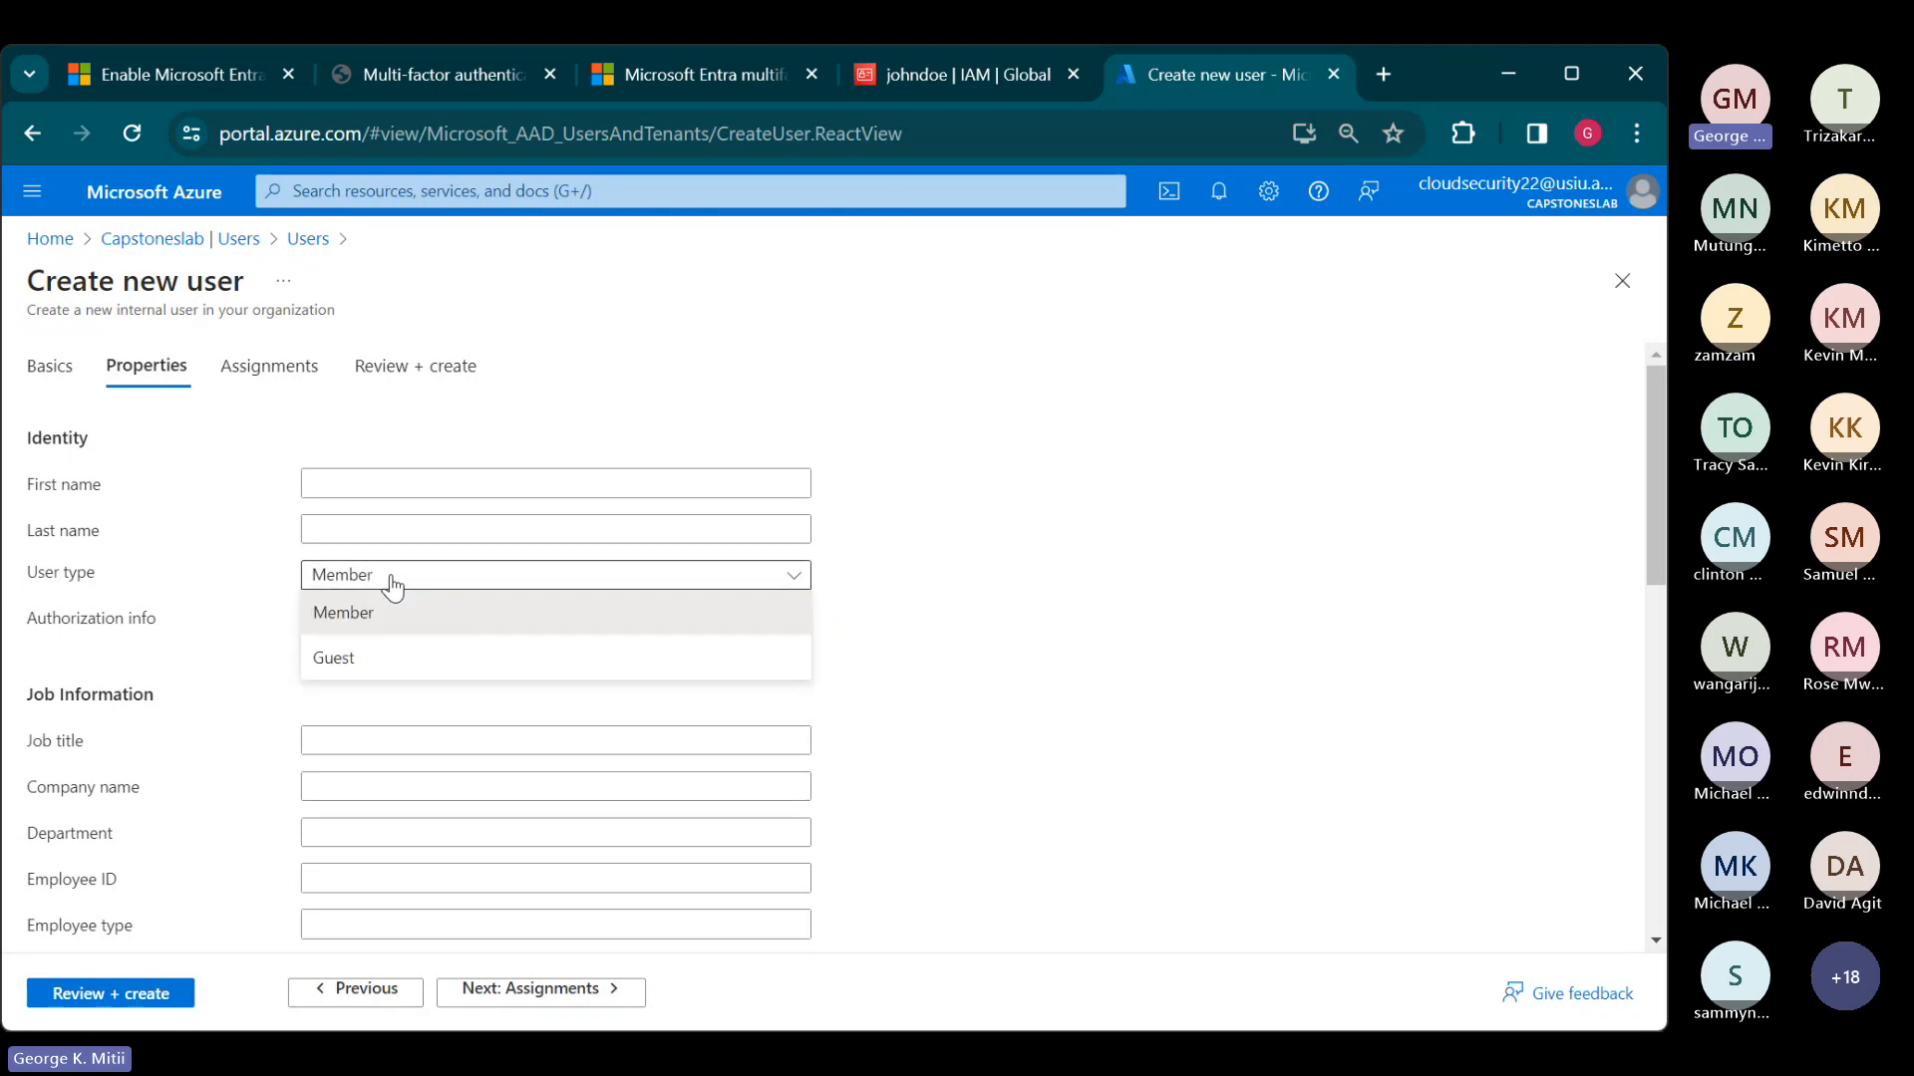
{"action": "left_click", "coordinate": [392, 594]}
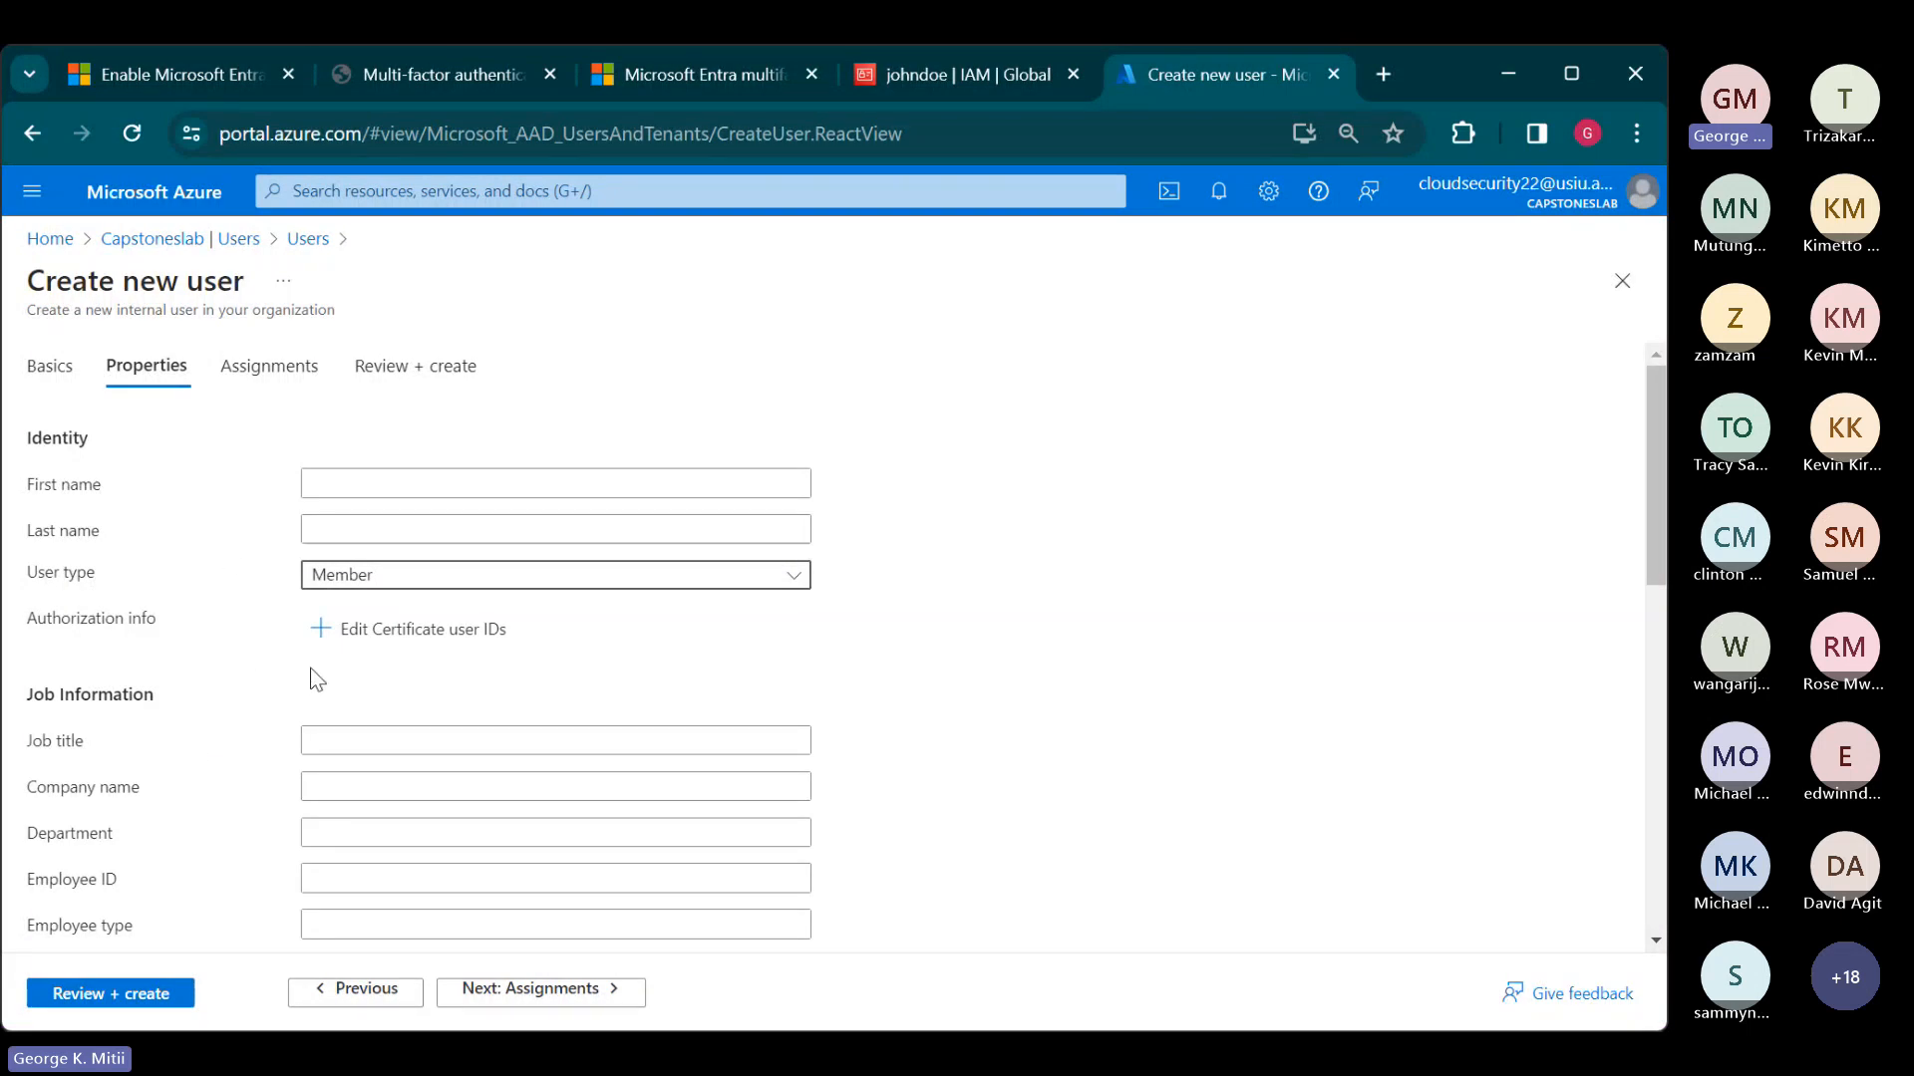
{"action": "scroll", "coordinate": [237, 697], "scroll_direction": "down", "scroll_amount": 2}
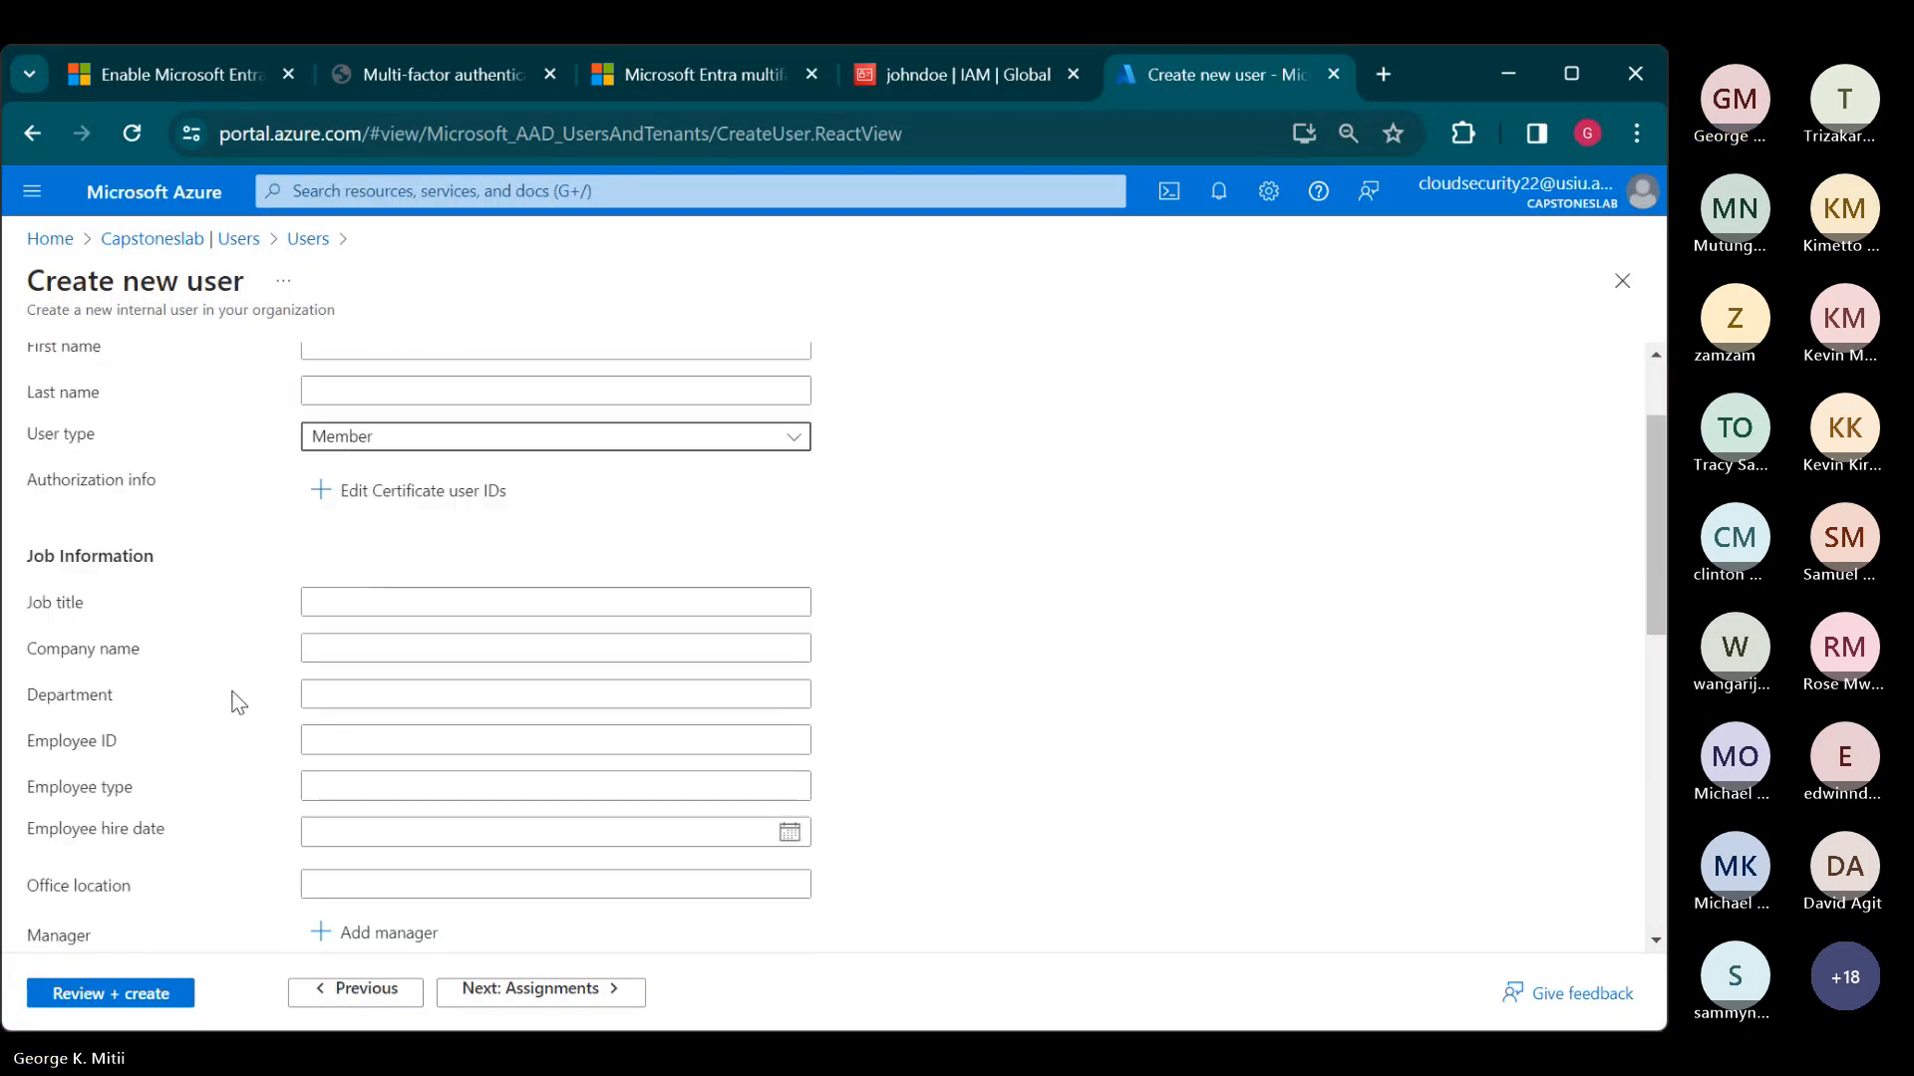
{"action": "left_click", "coordinate": [402, 605]}
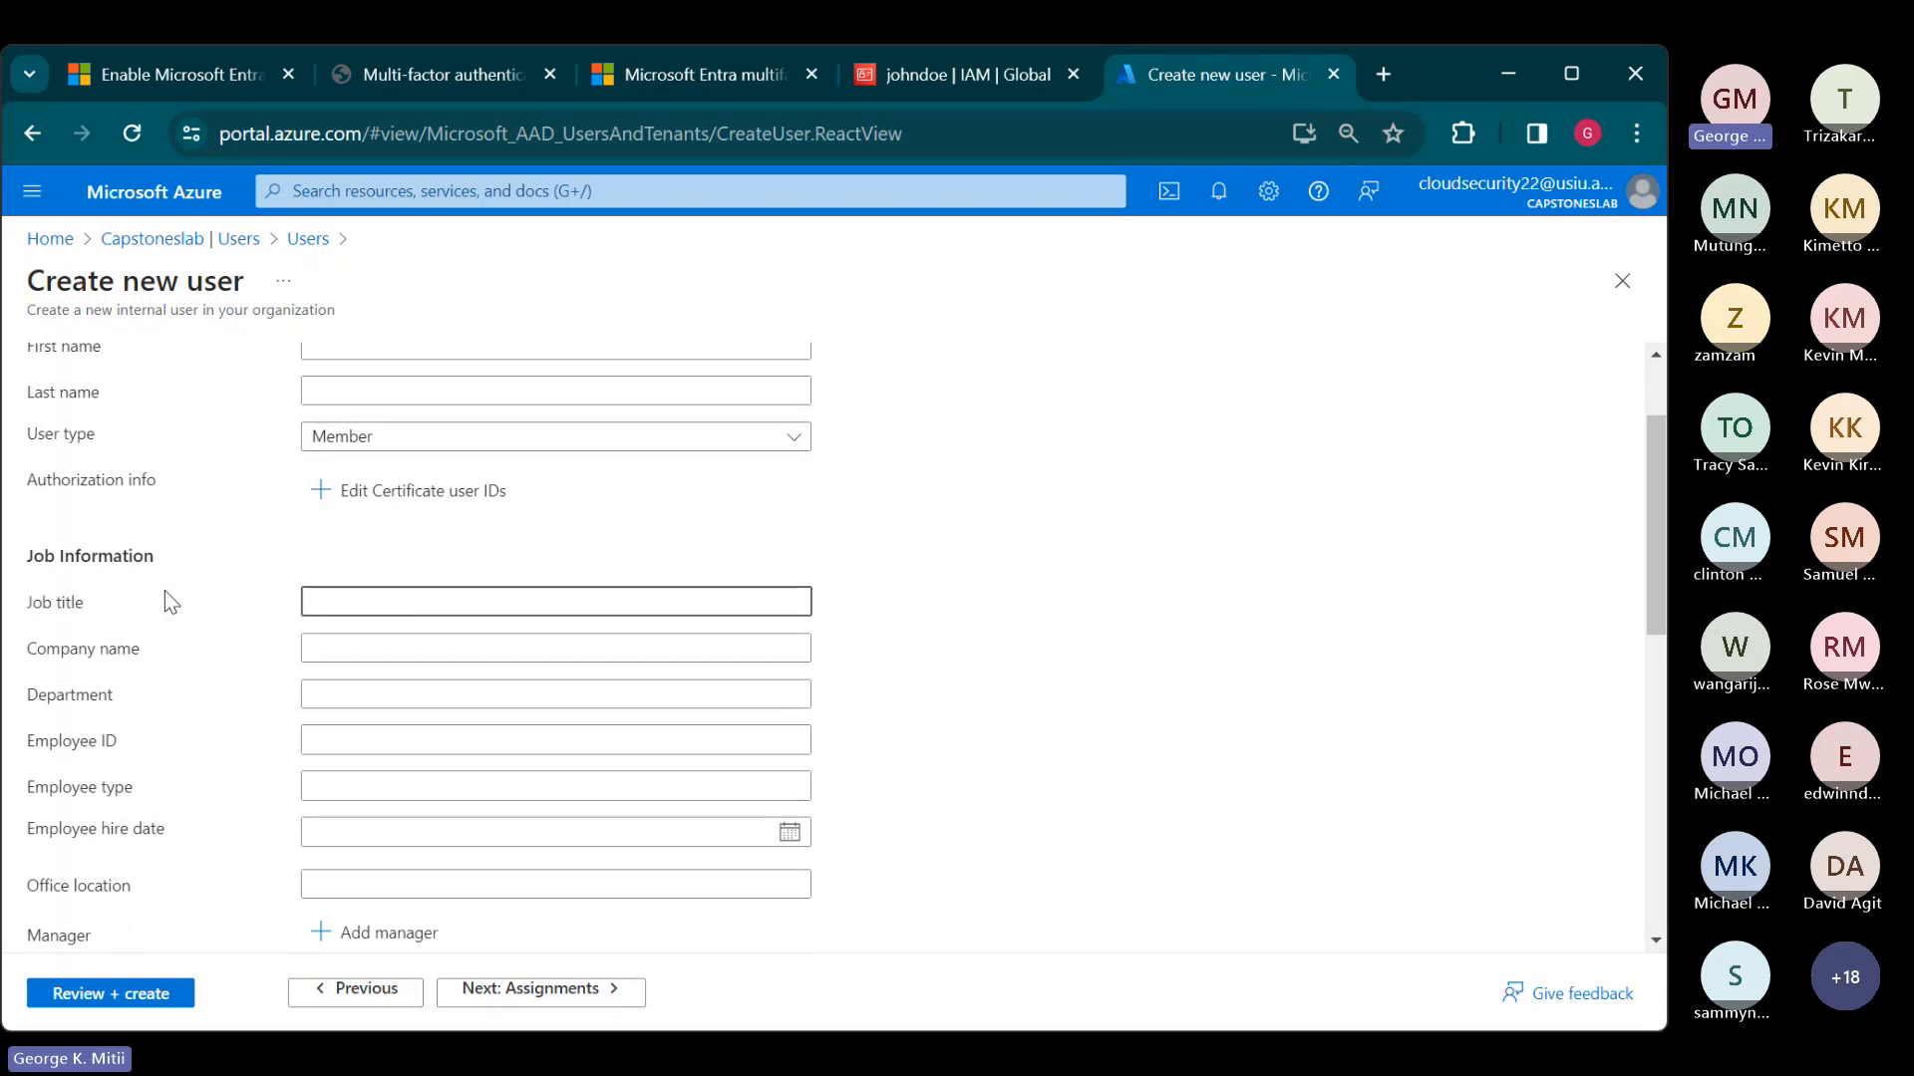
{"action": "scroll", "coordinate": [179, 641], "scroll_direction": "down", "scroll_amount": 2}
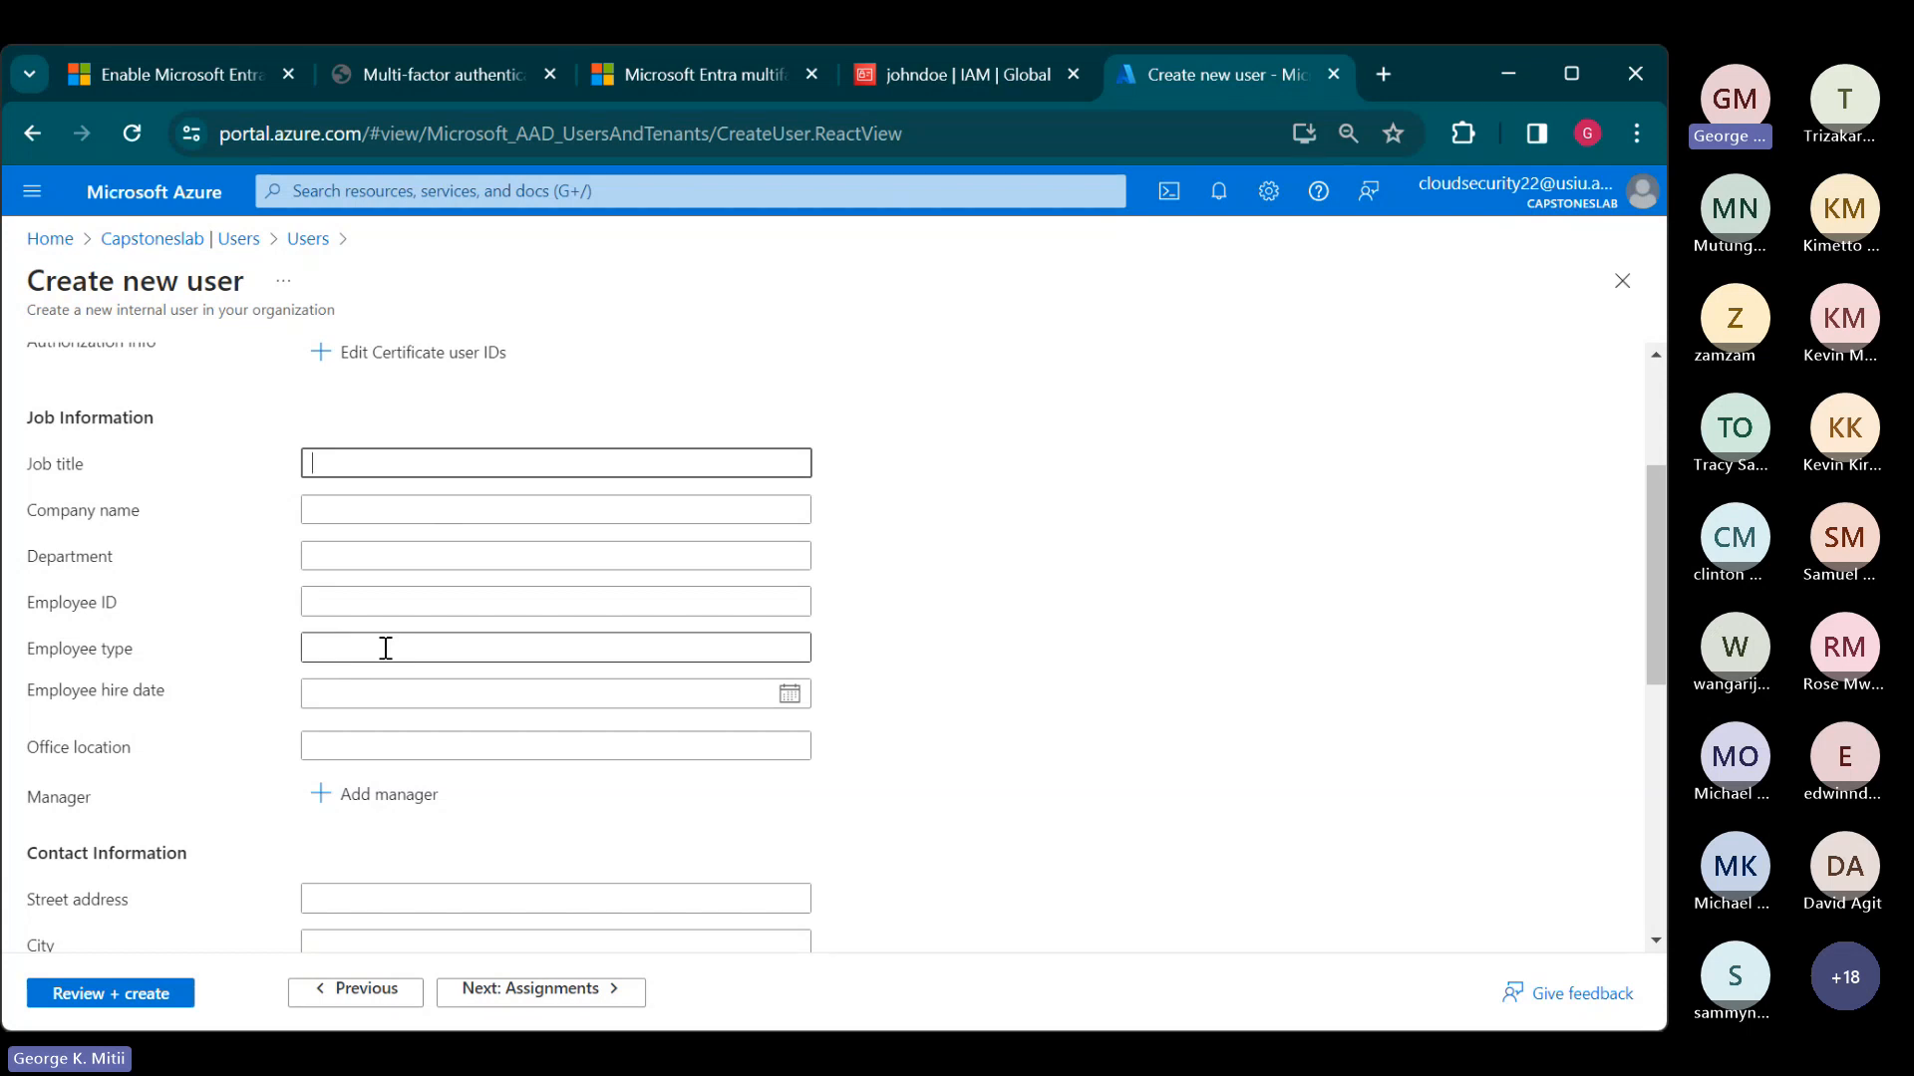
Enter job title Junior Engineer, company Azure Company and department ICT.
{"action": "type", "text": "Engineer"}
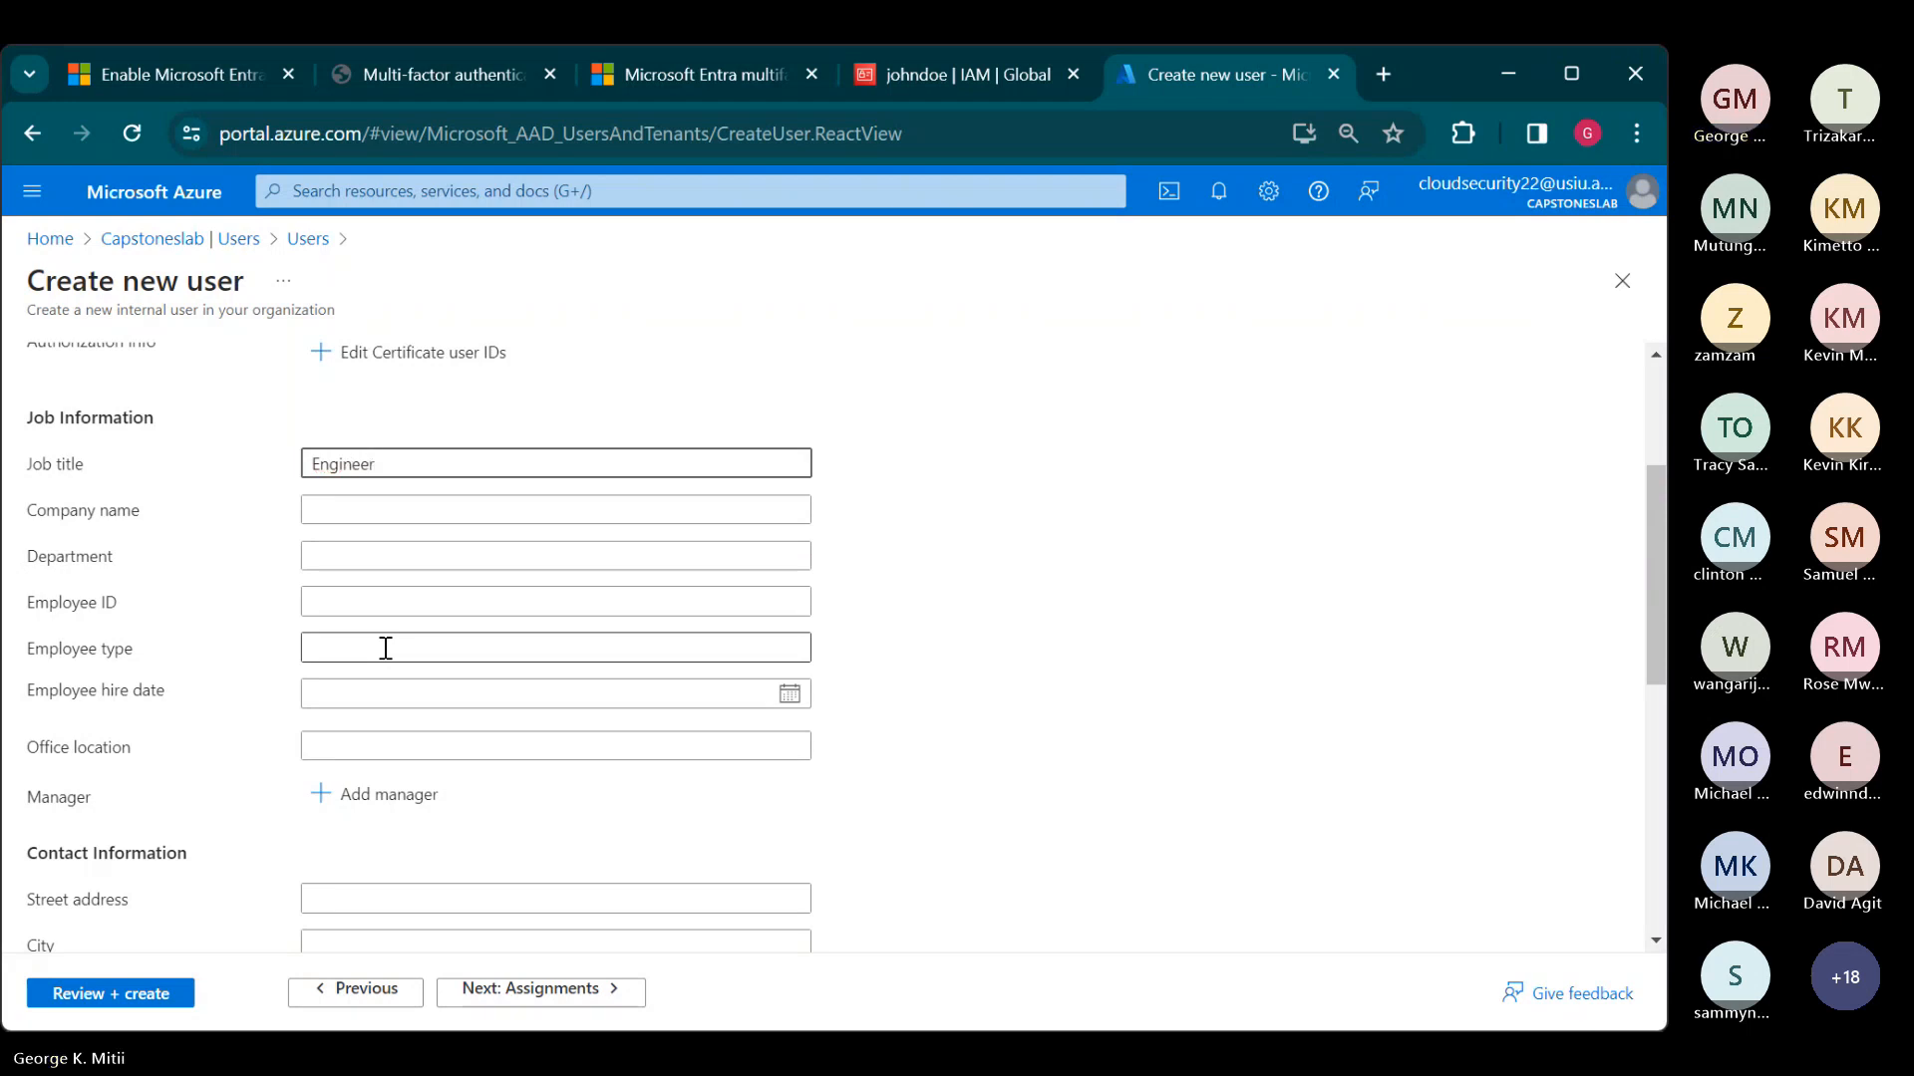
{"action": "type", "text": "Junior"}
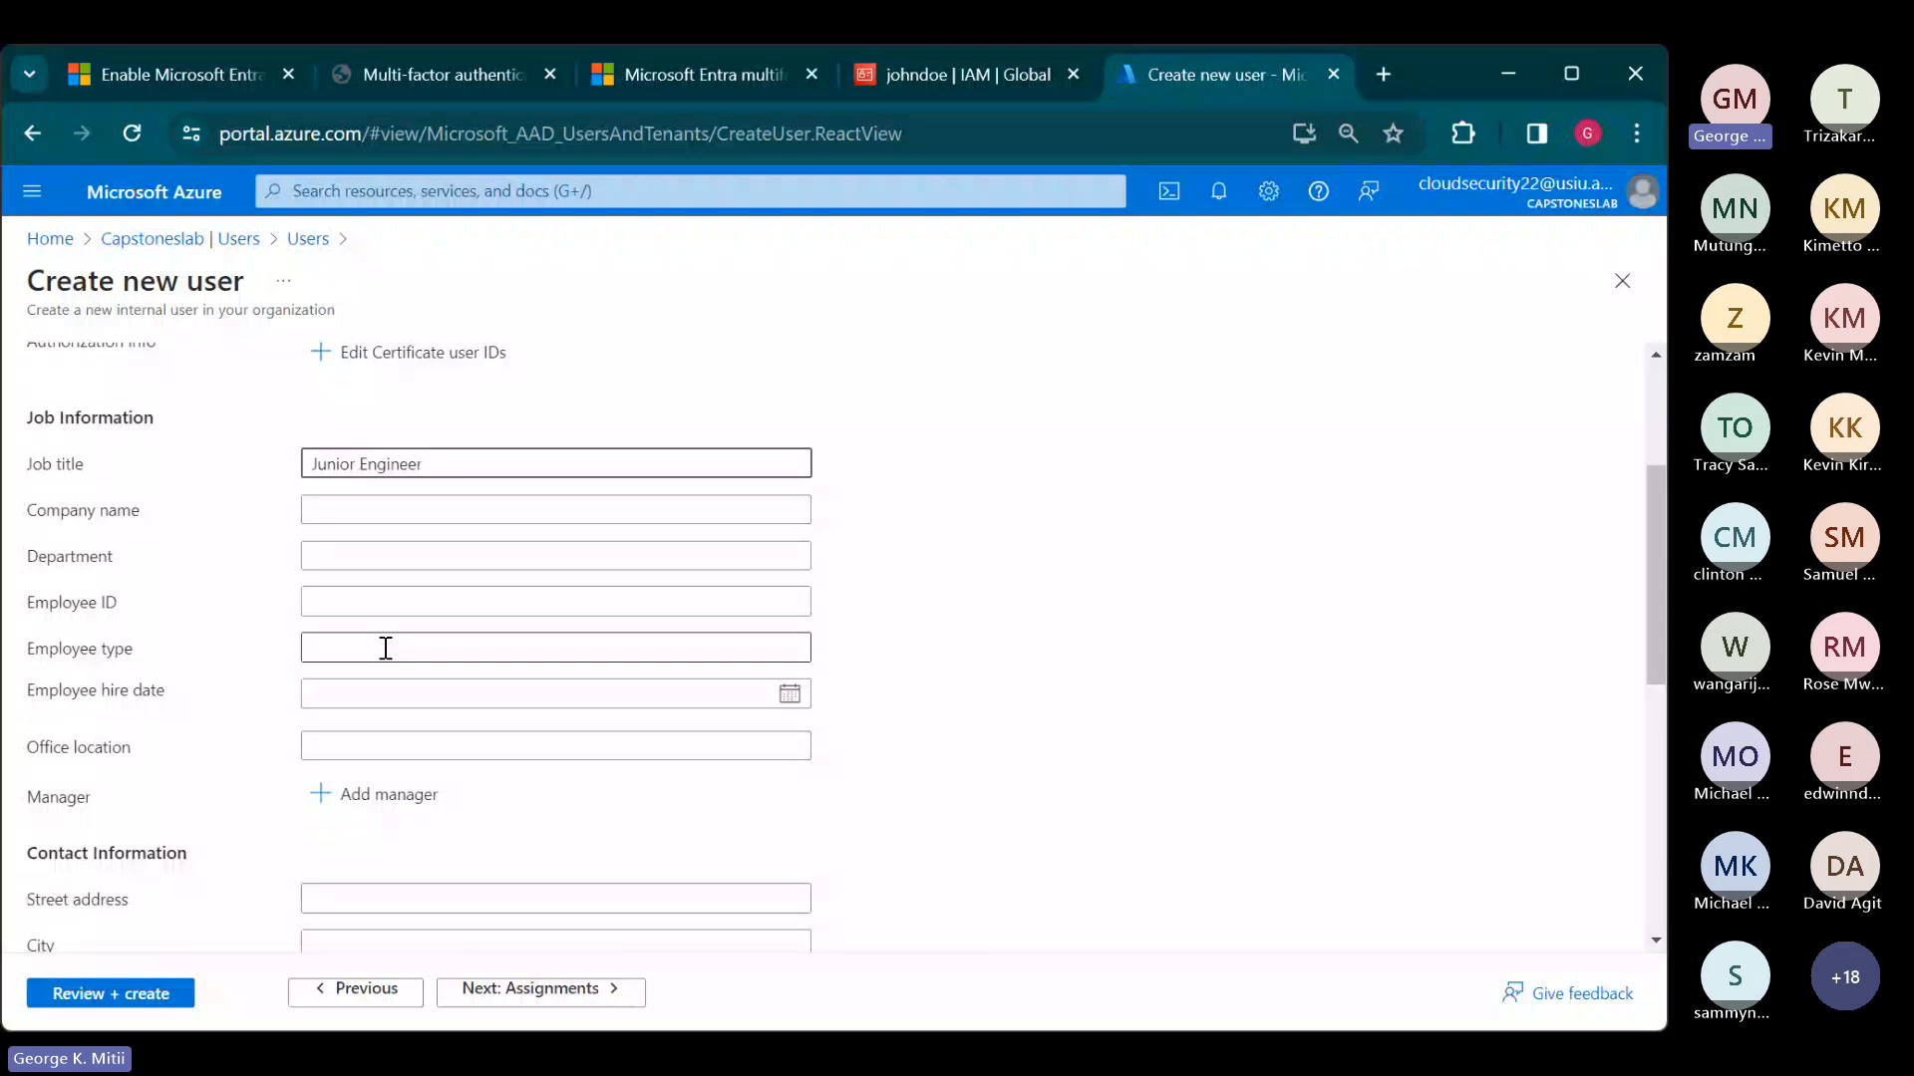
{"action": "key", "text": "Tab"}
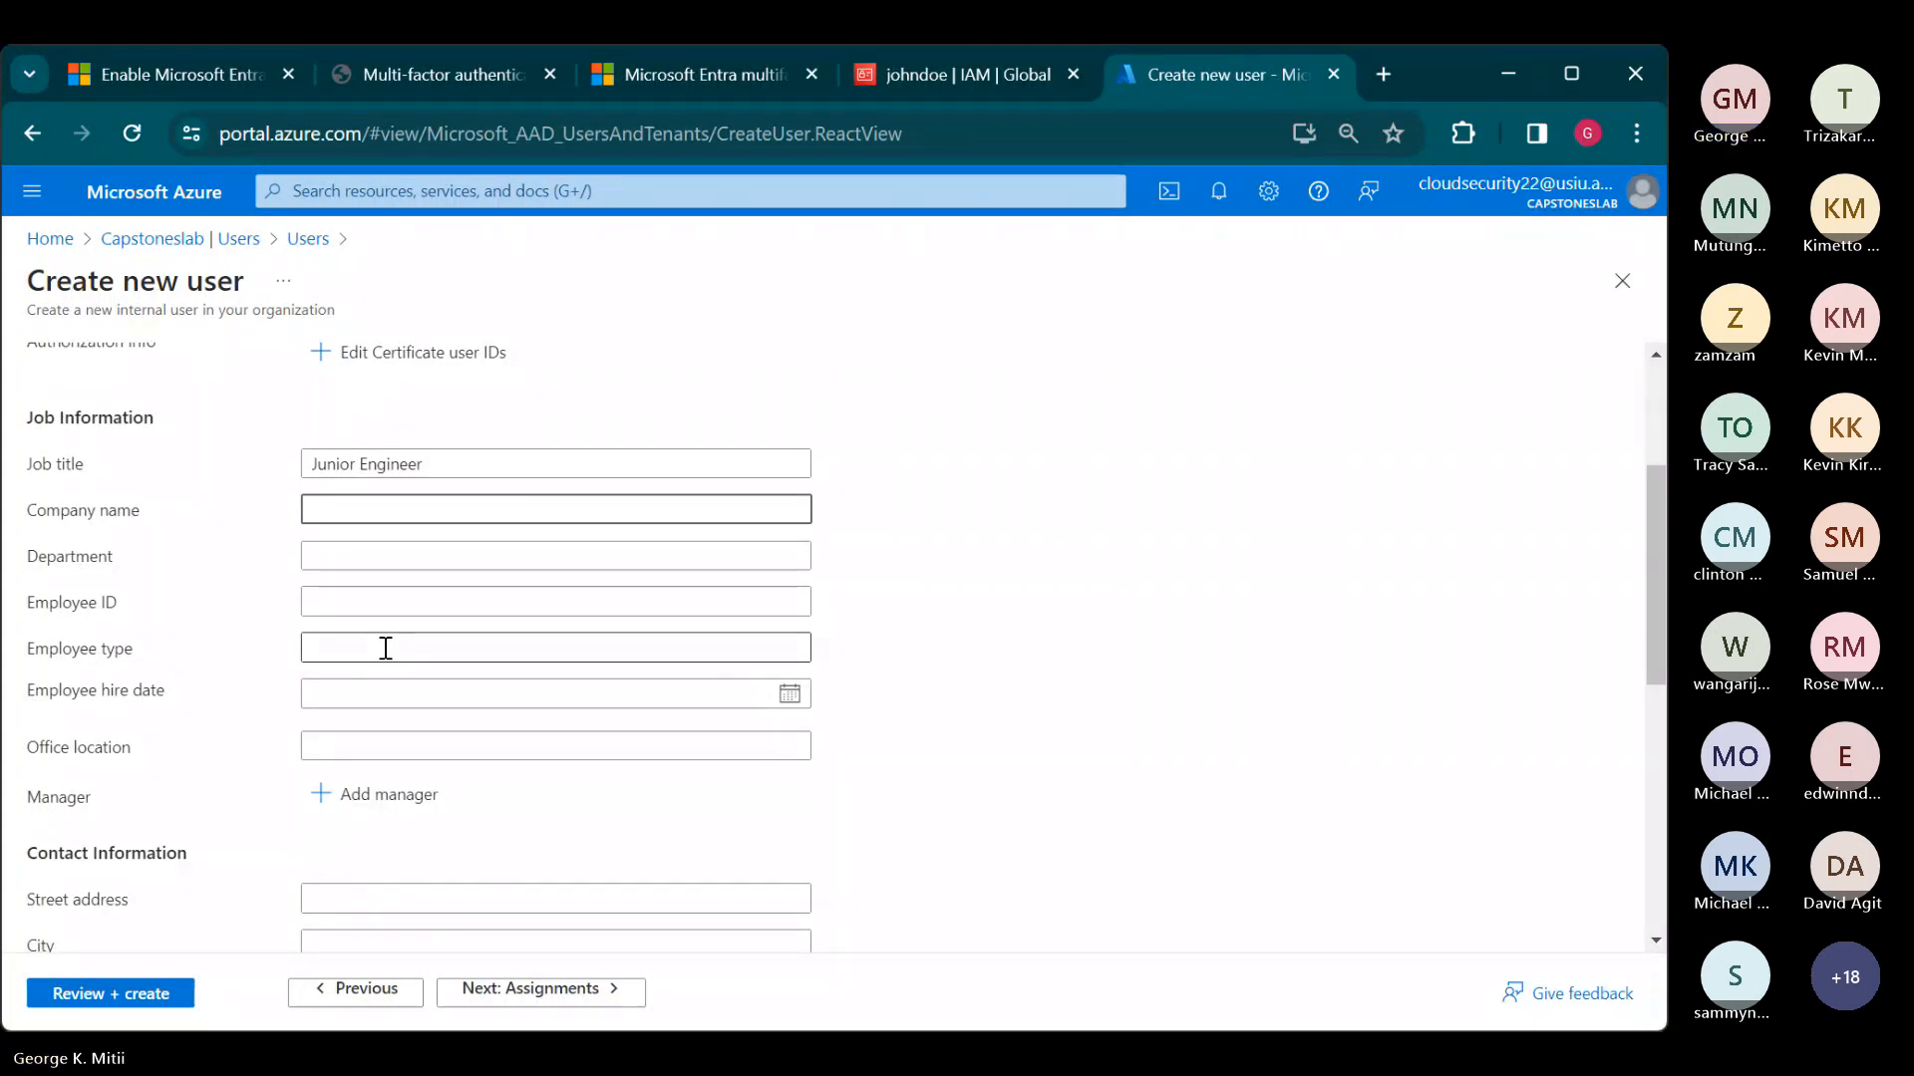
{"action": "type", "text": "Mol"}
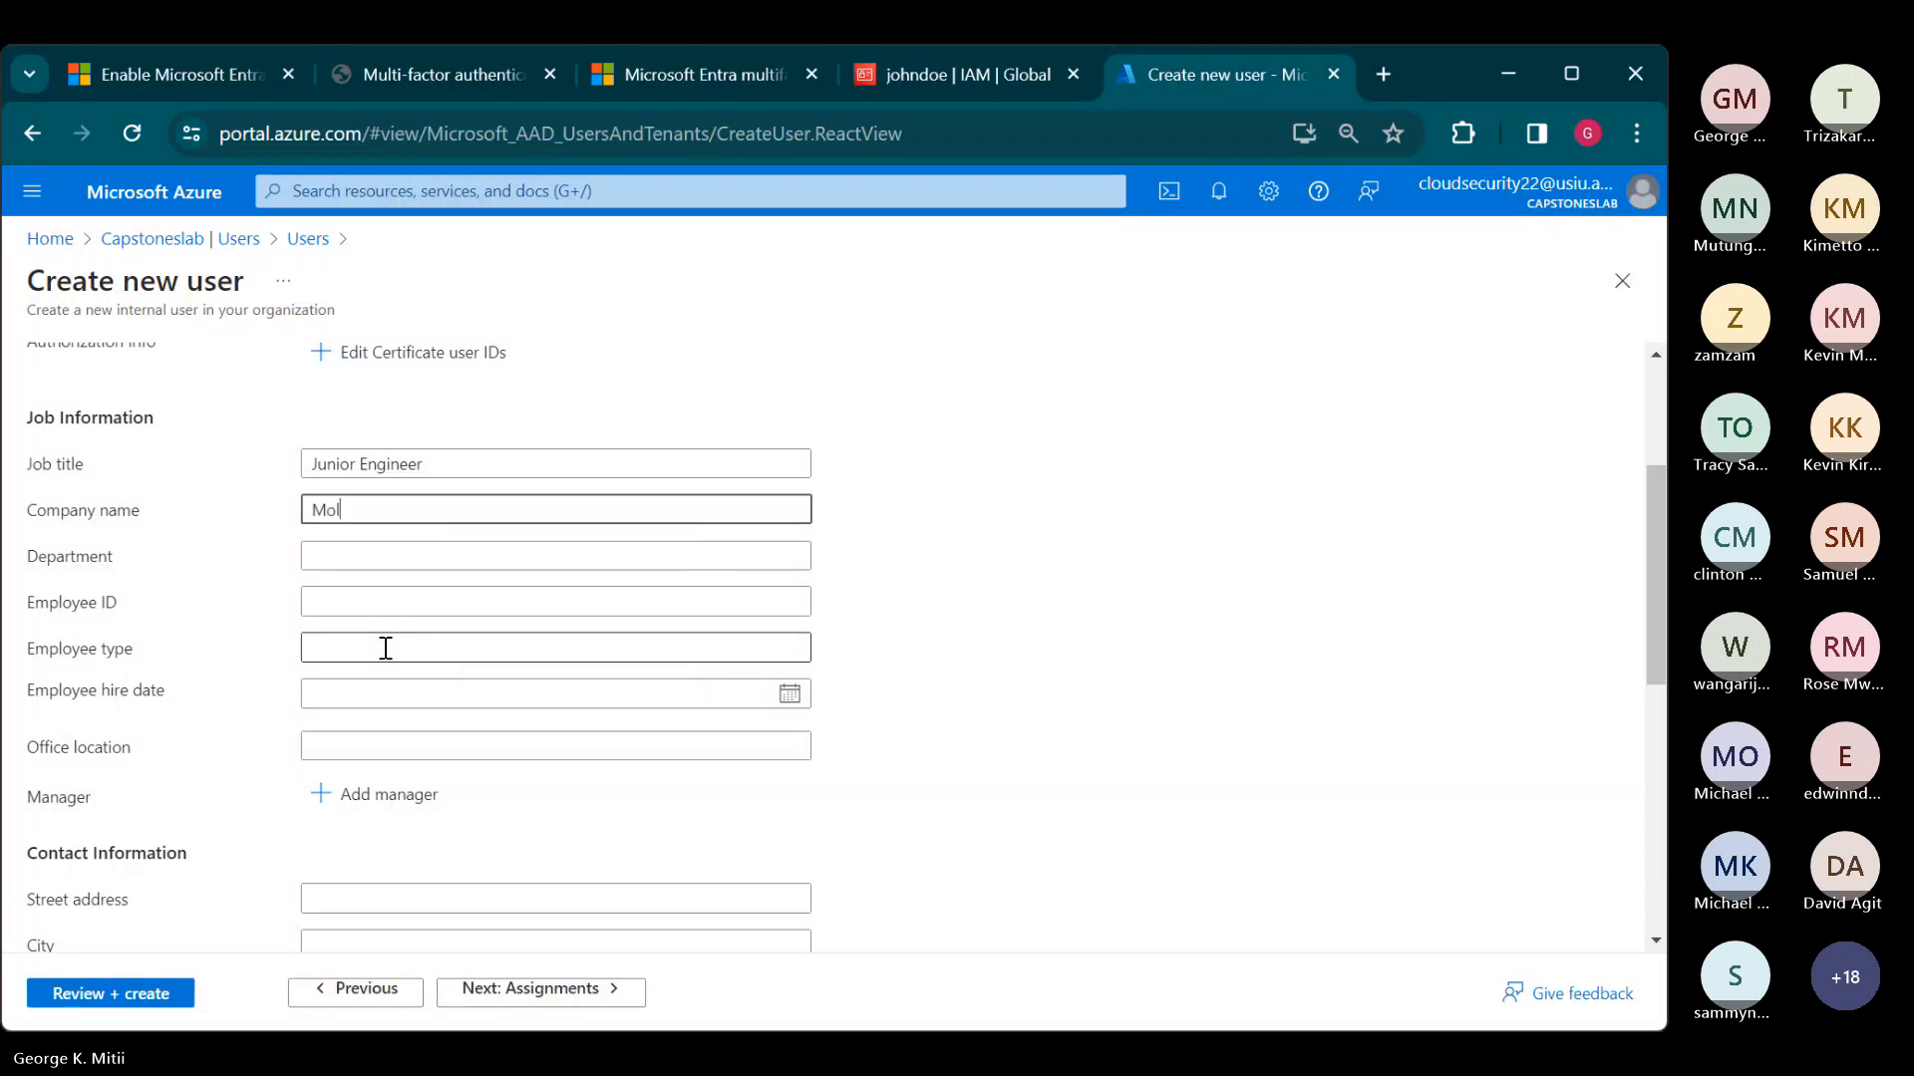
{"action": "key", "text": "BackSpace"}
{"action": "key", "text": "BackSpace"}
{"action": "key", "text": "BackSpace"}
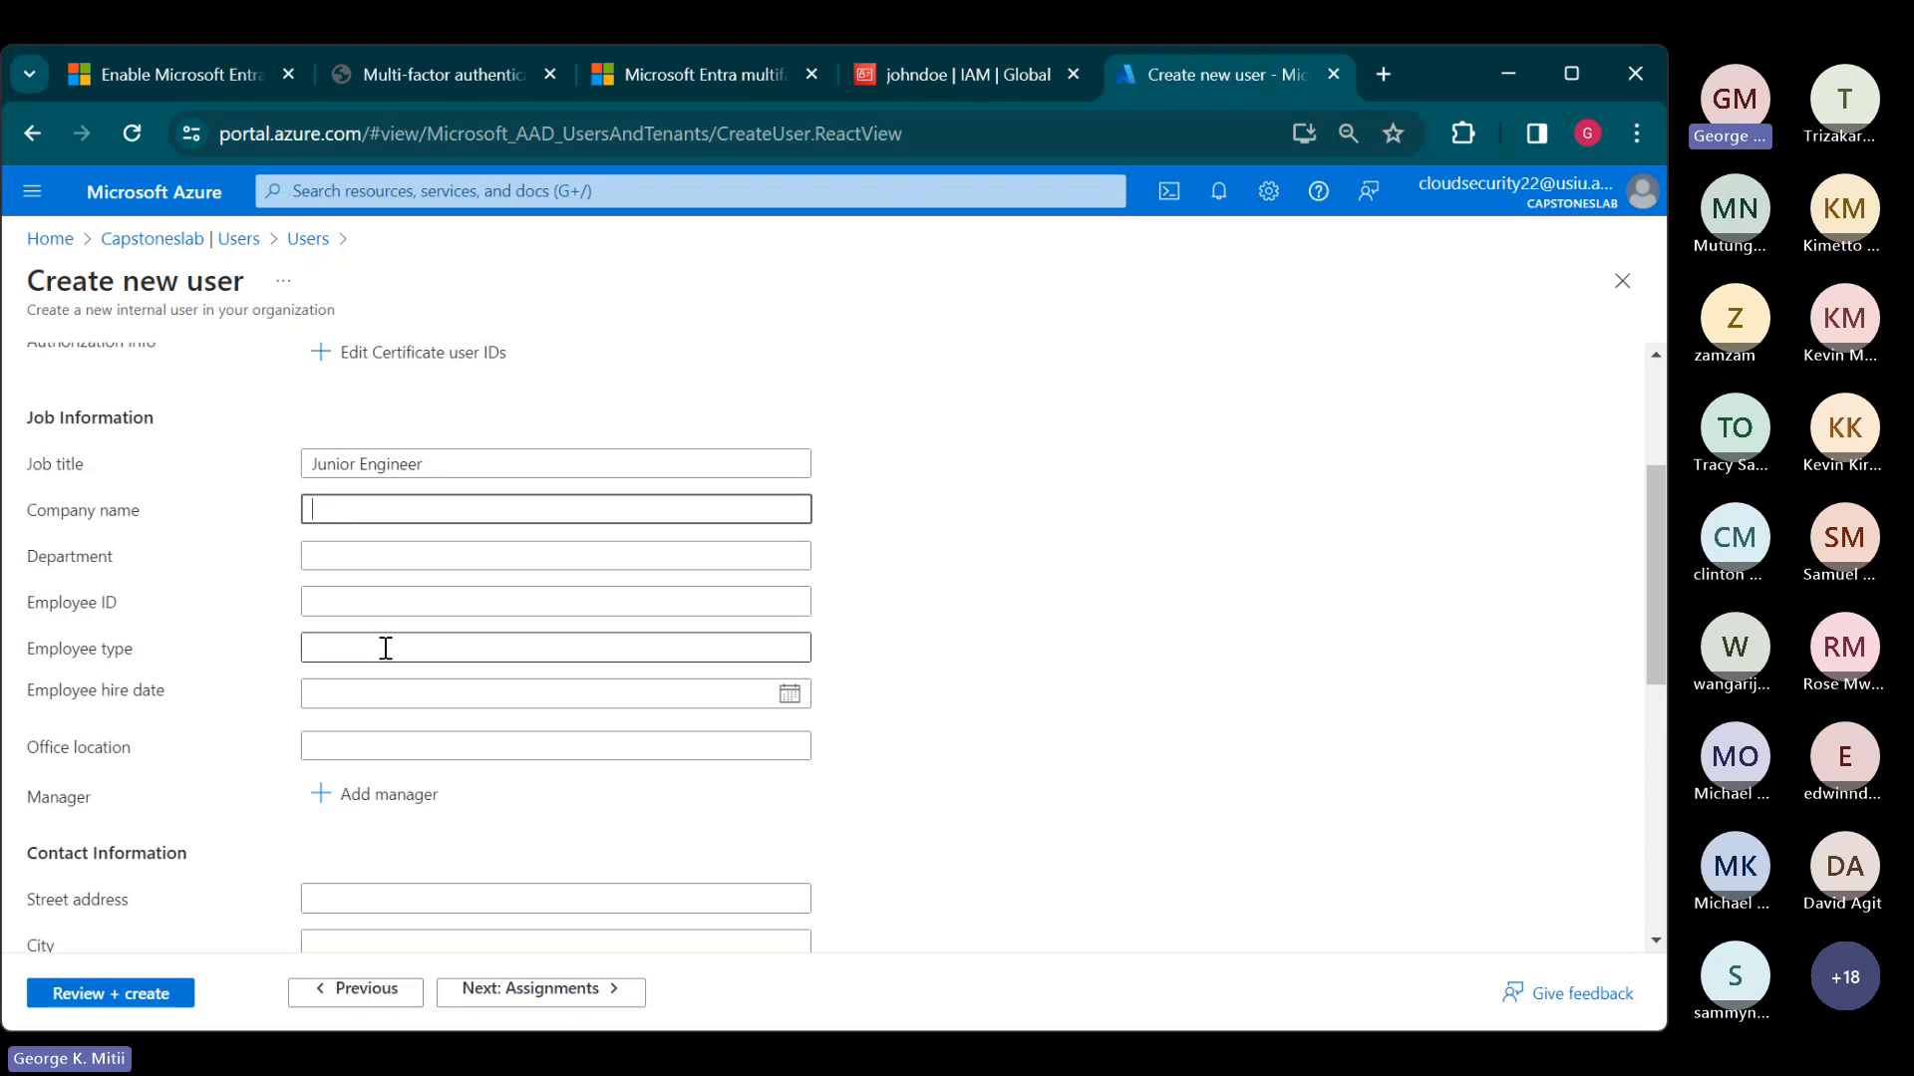
{"action": "type", "text": "Azure Company"}
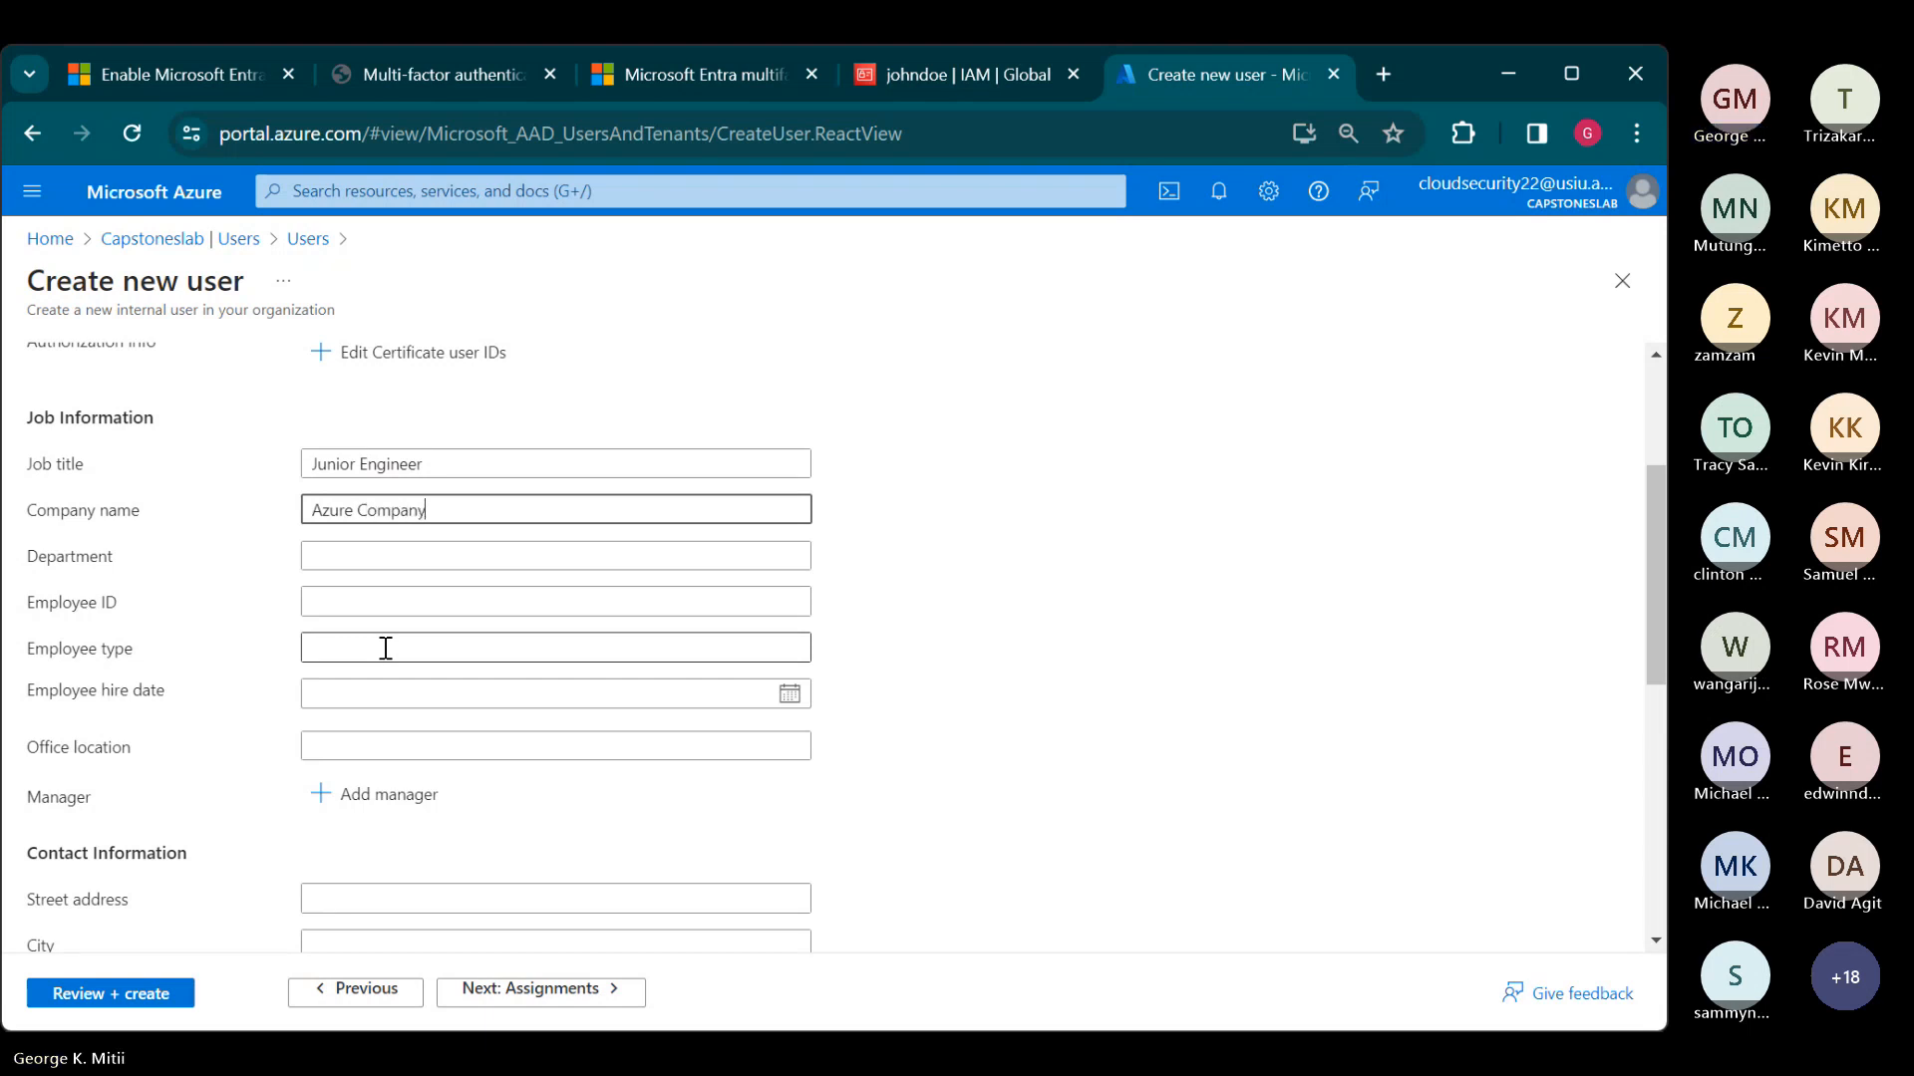
{"action": "key", "text": "Tab"}
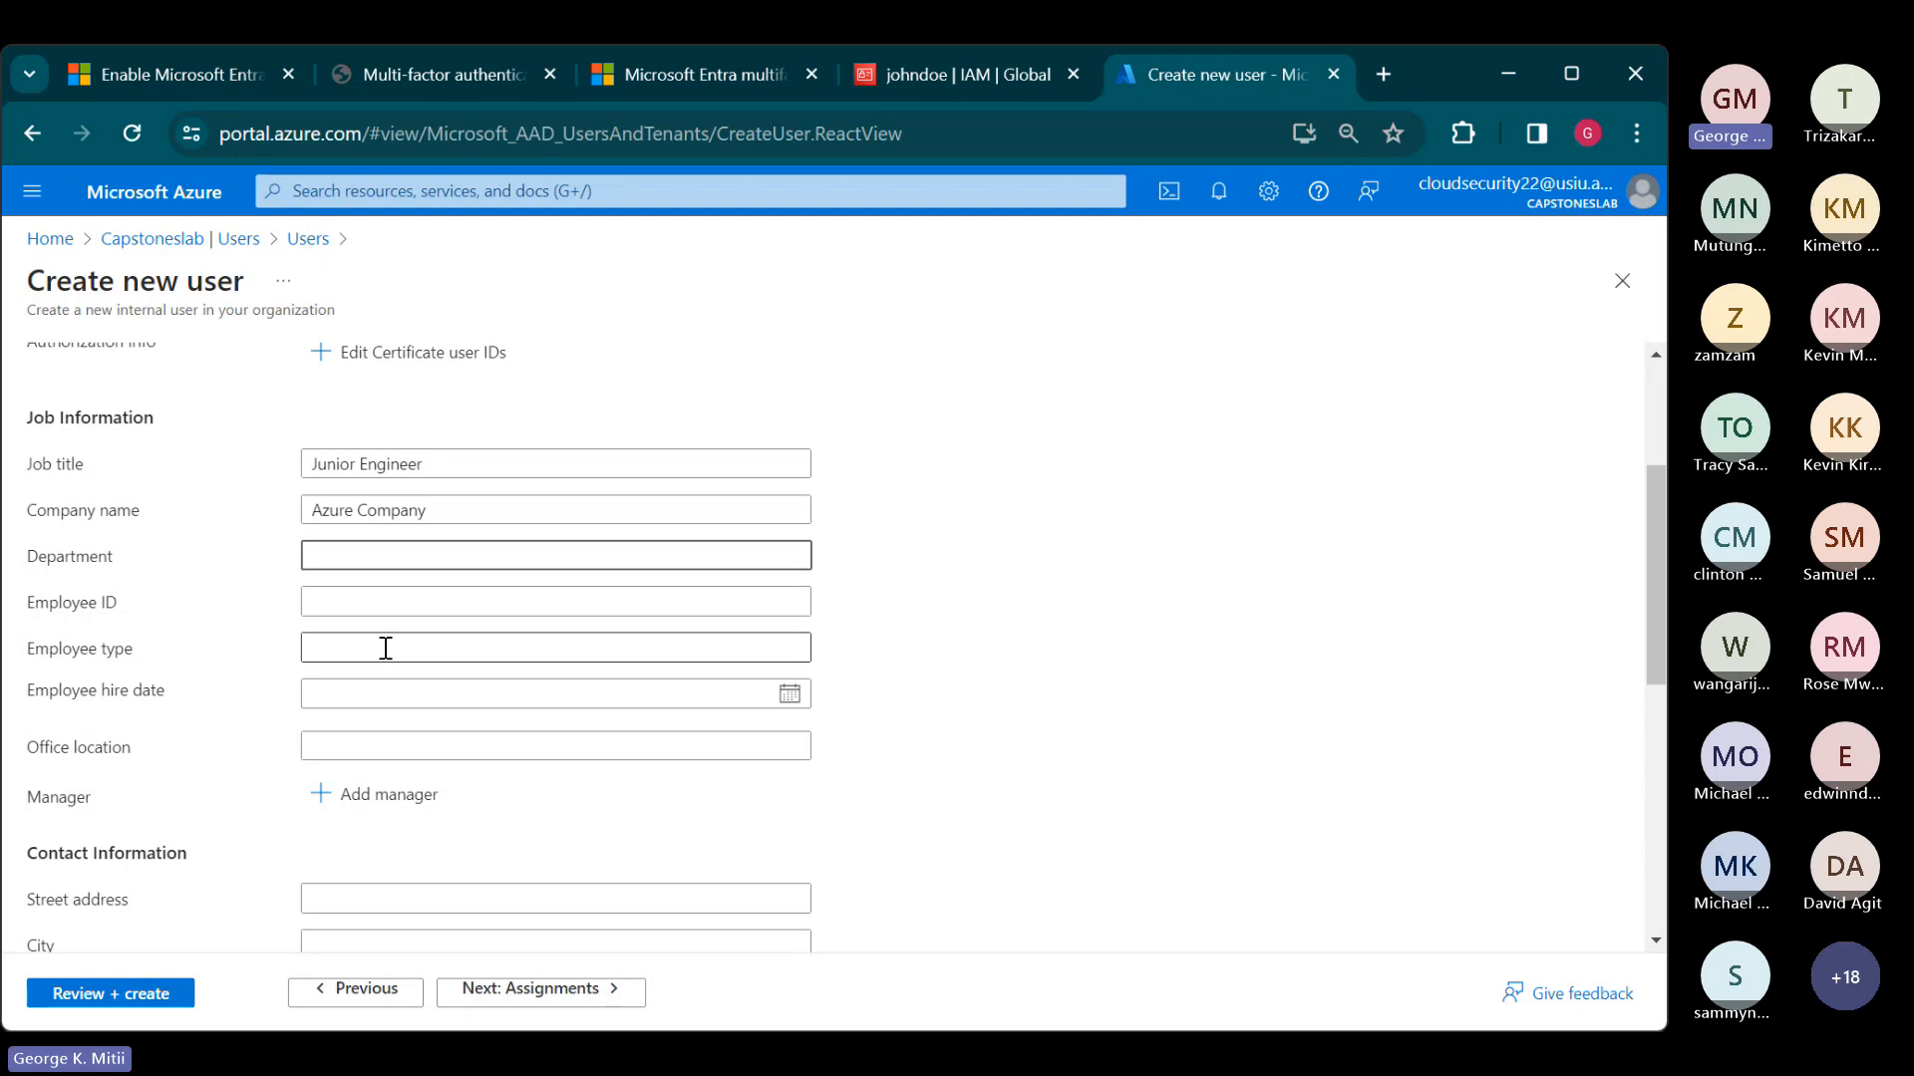
{"action": "type", "text": "ICT"}
{"action": "key", "text": "Tab"}
{"action": "key", "text": "Tab"}
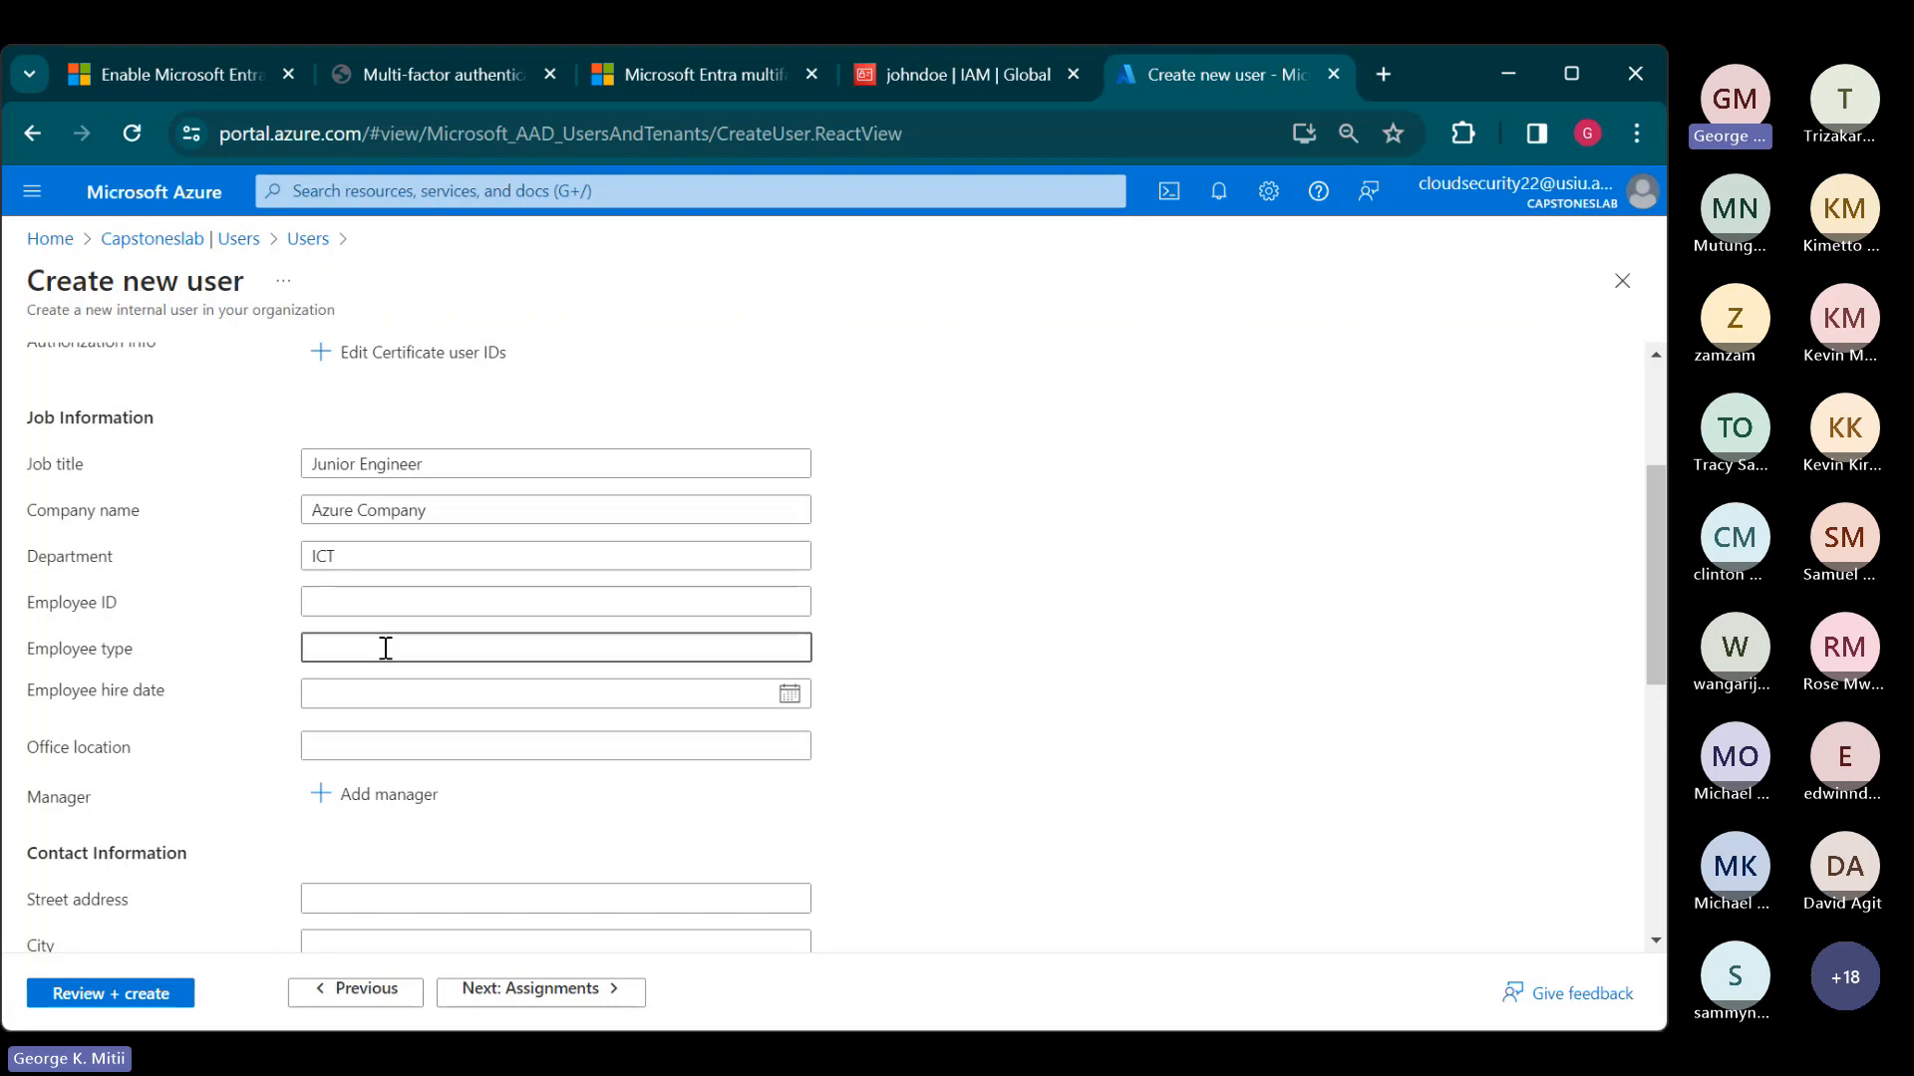
{"action": "key", "text": "Tab"}
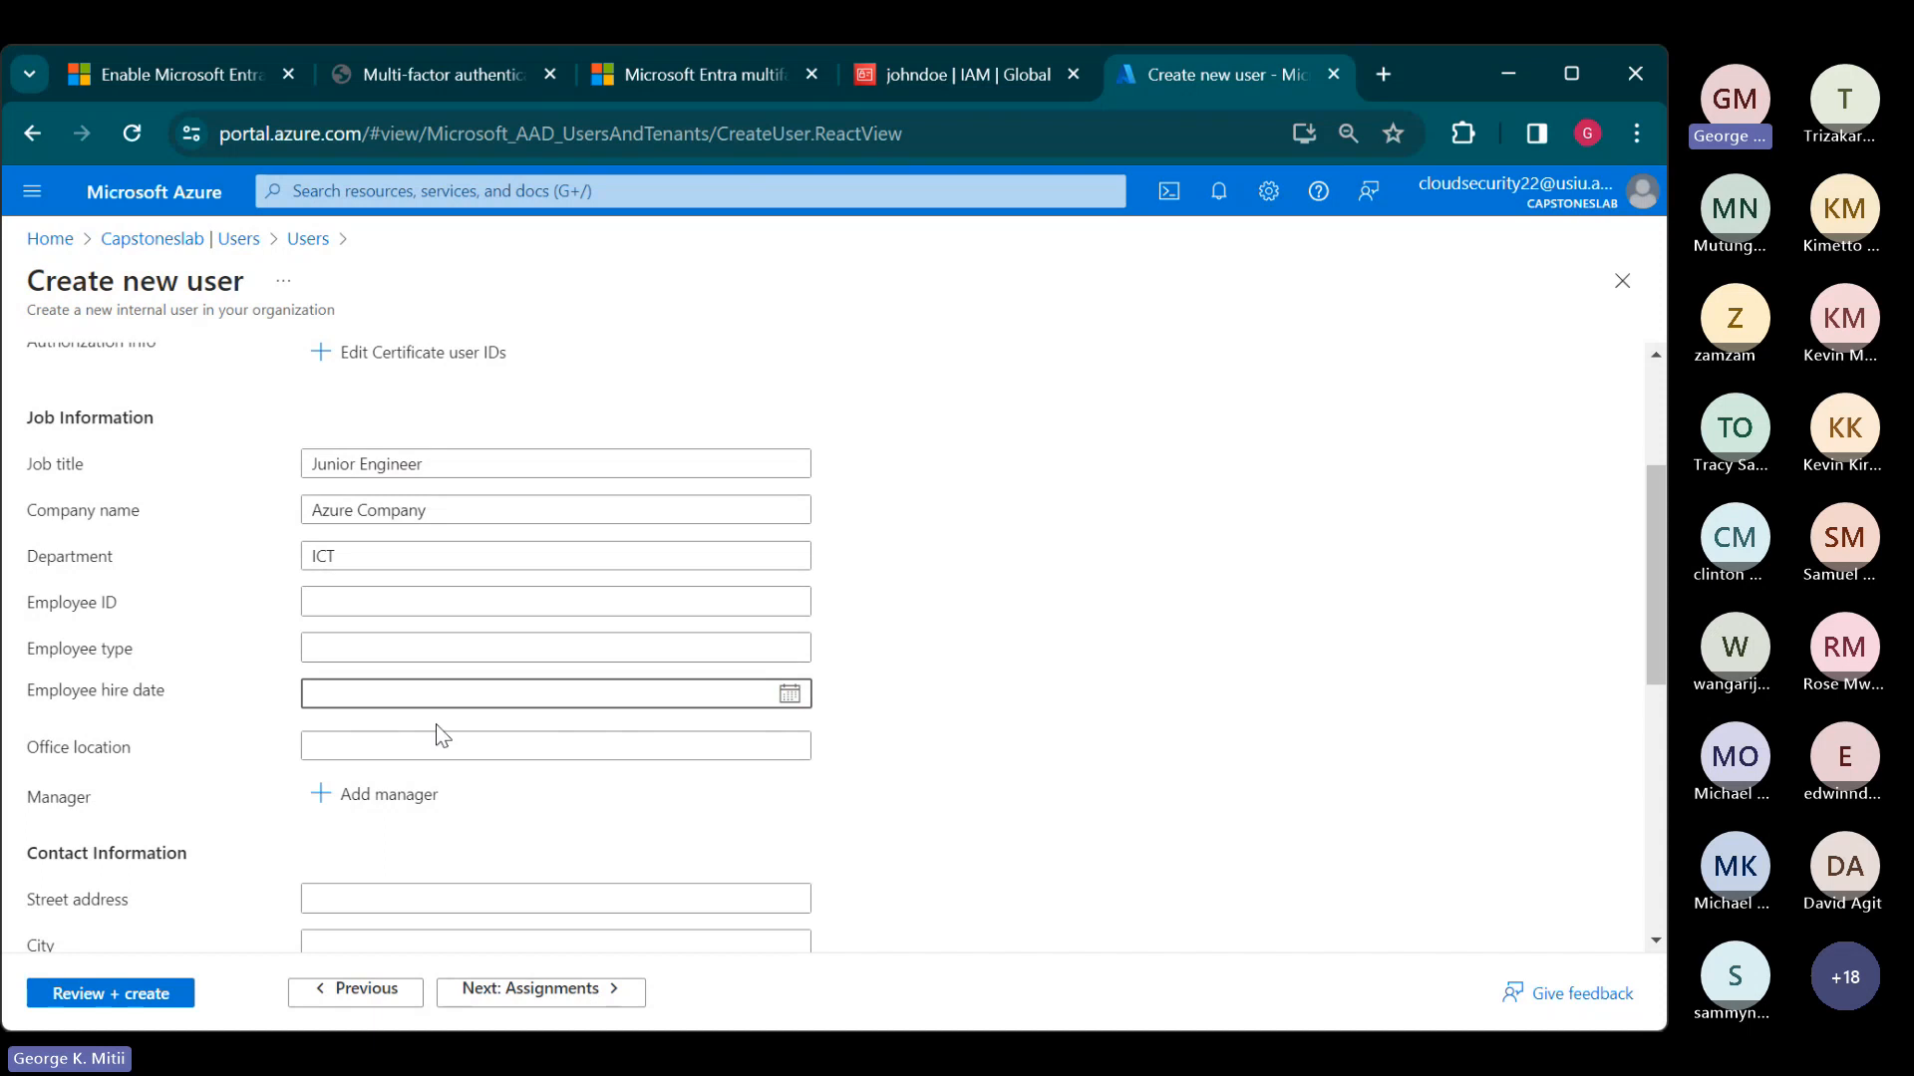
Scroll the Properties form past Contact Information and Parental controls down to Settings.
{"action": "left_click", "coordinate": [380, 747]}
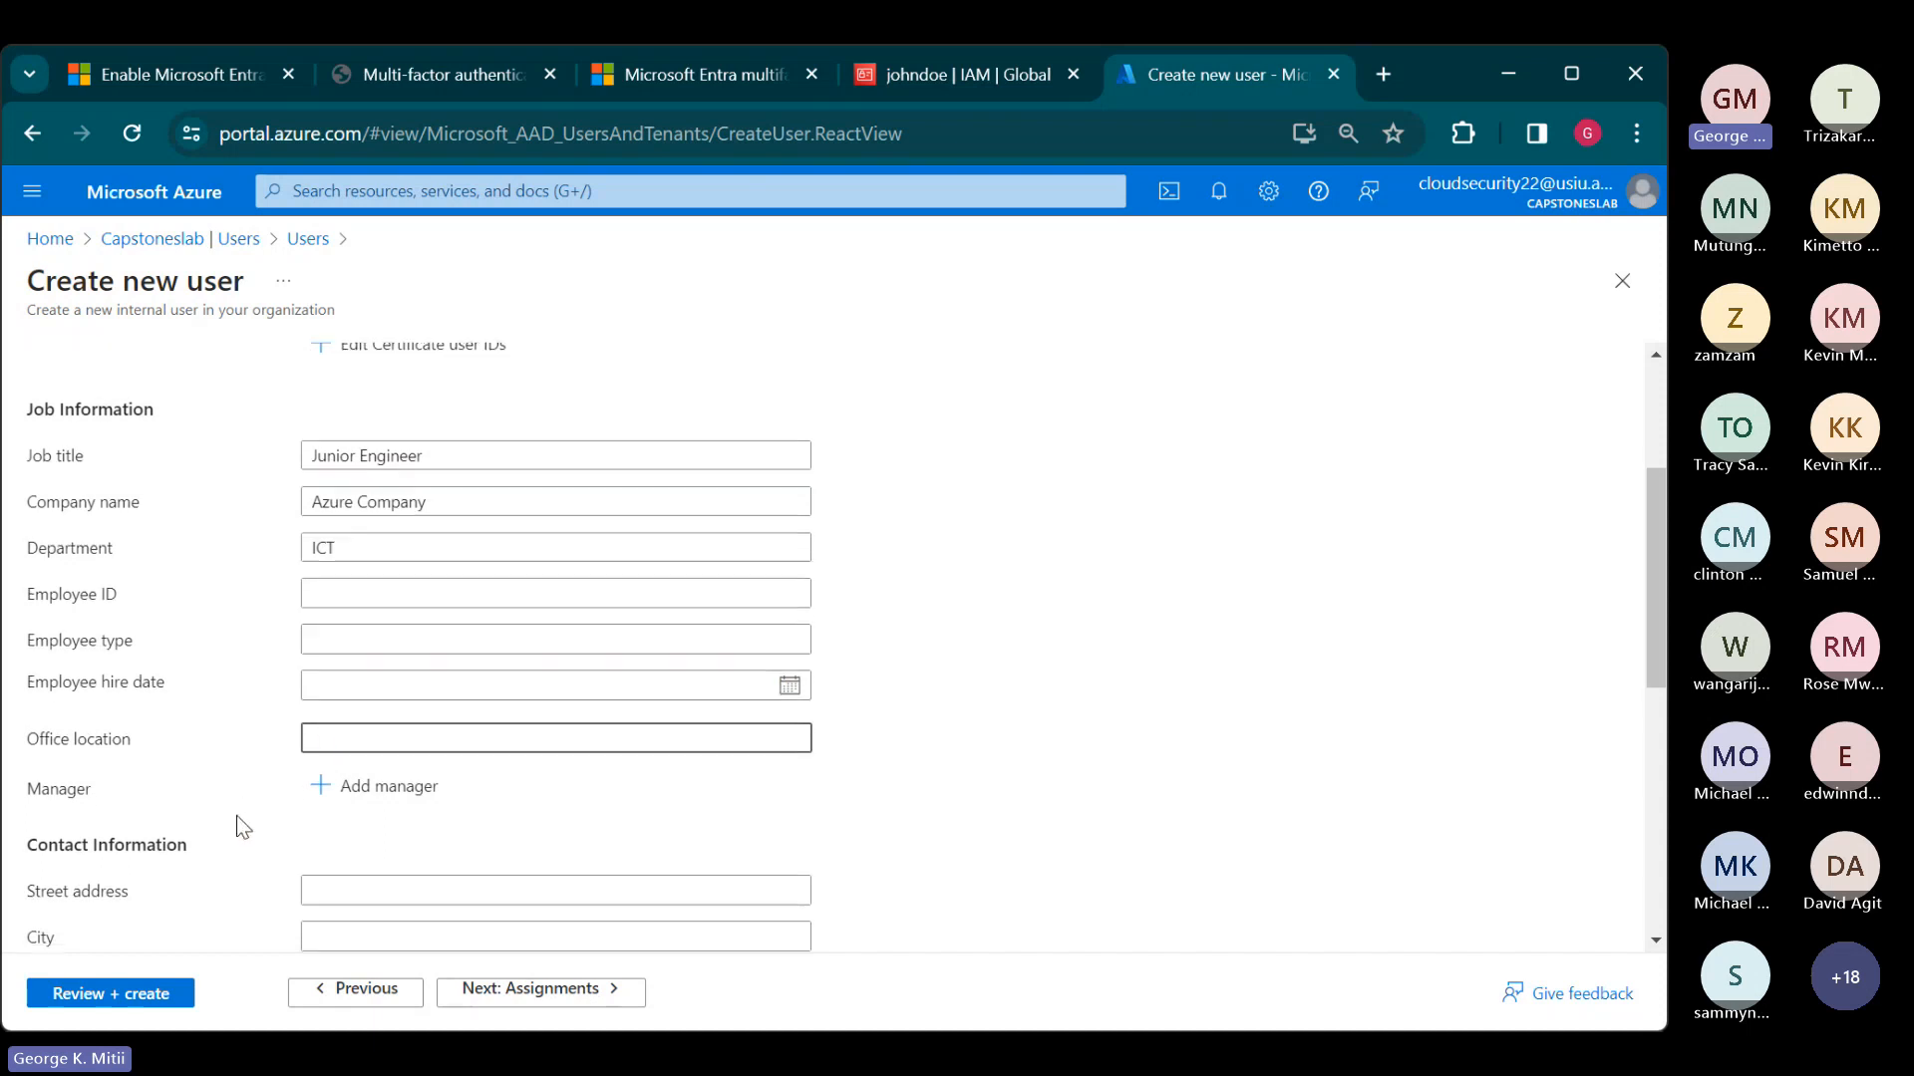
{"action": "scroll", "coordinate": [240, 812], "scroll_direction": "down", "scroll_amount": 1}
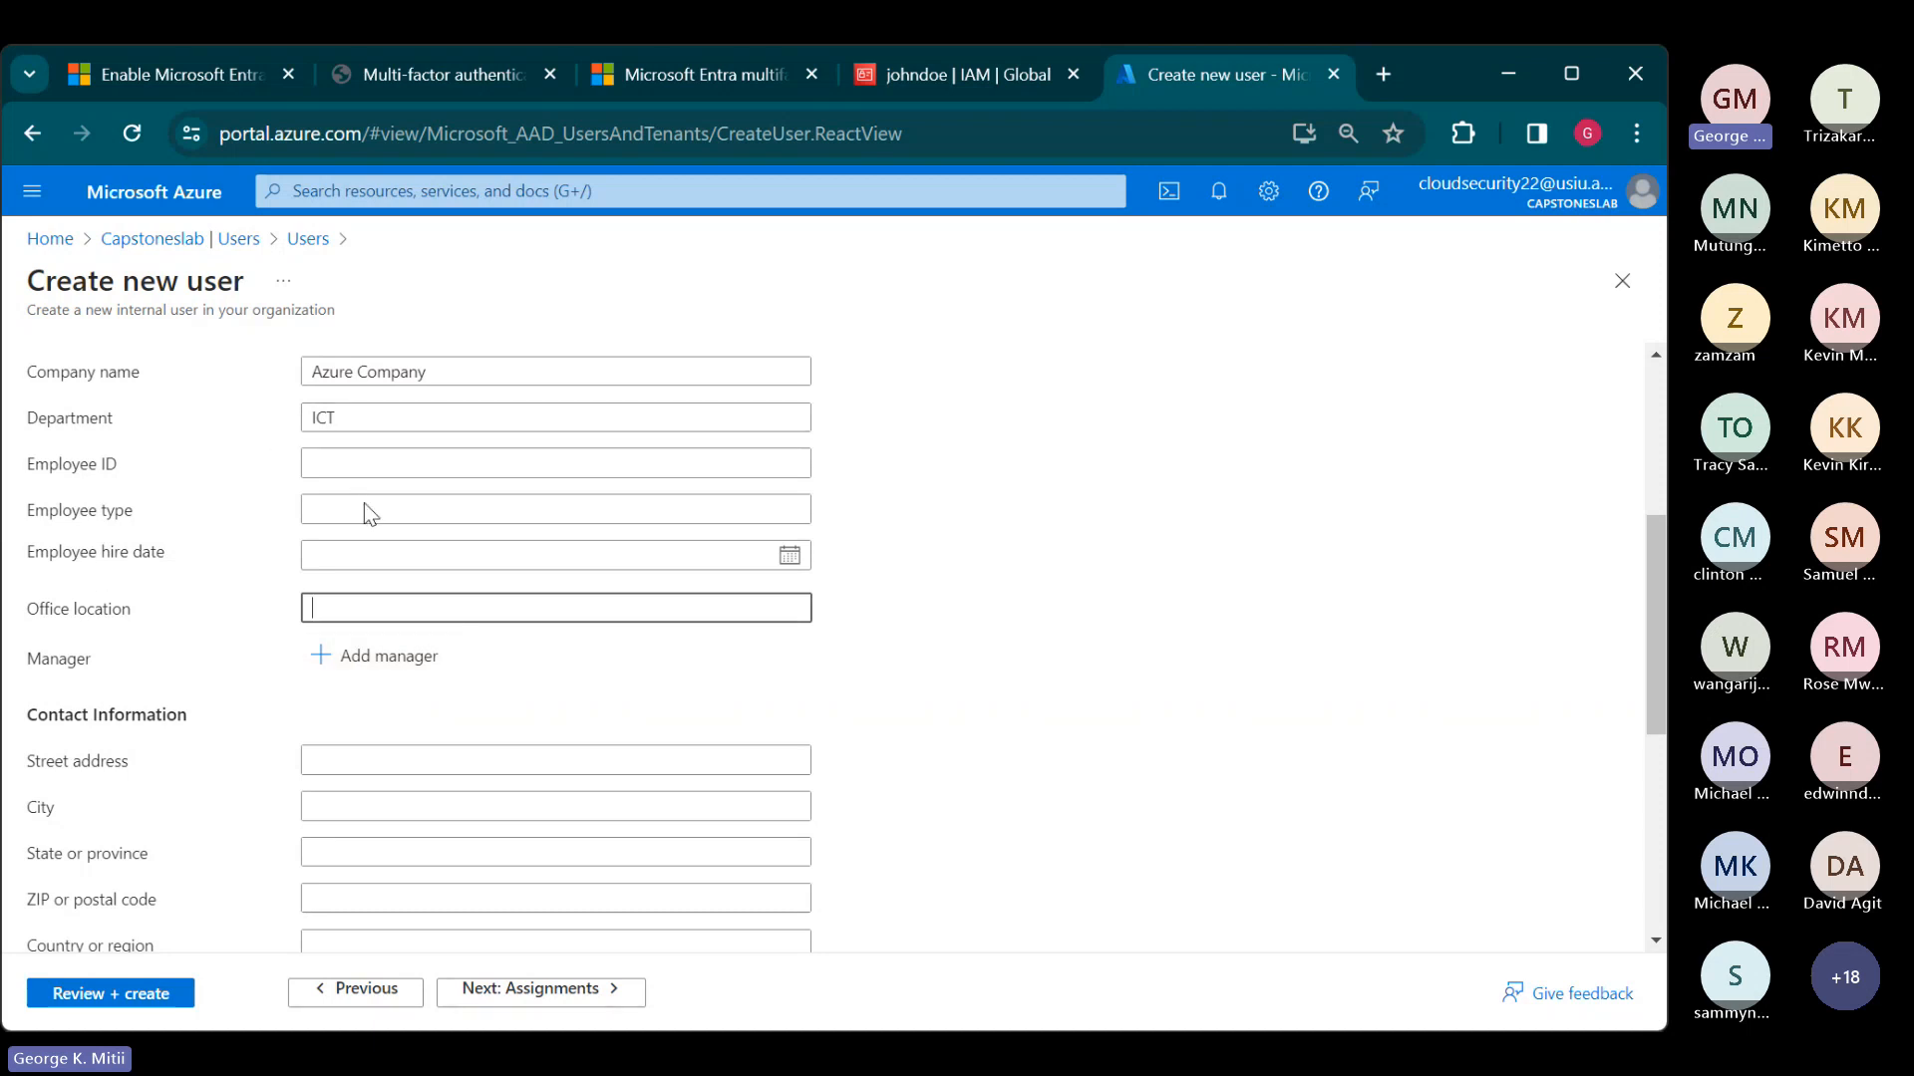
{"action": "left_click_drag", "start_coordinate": [393, 415], "coordinate": [279, 403]}
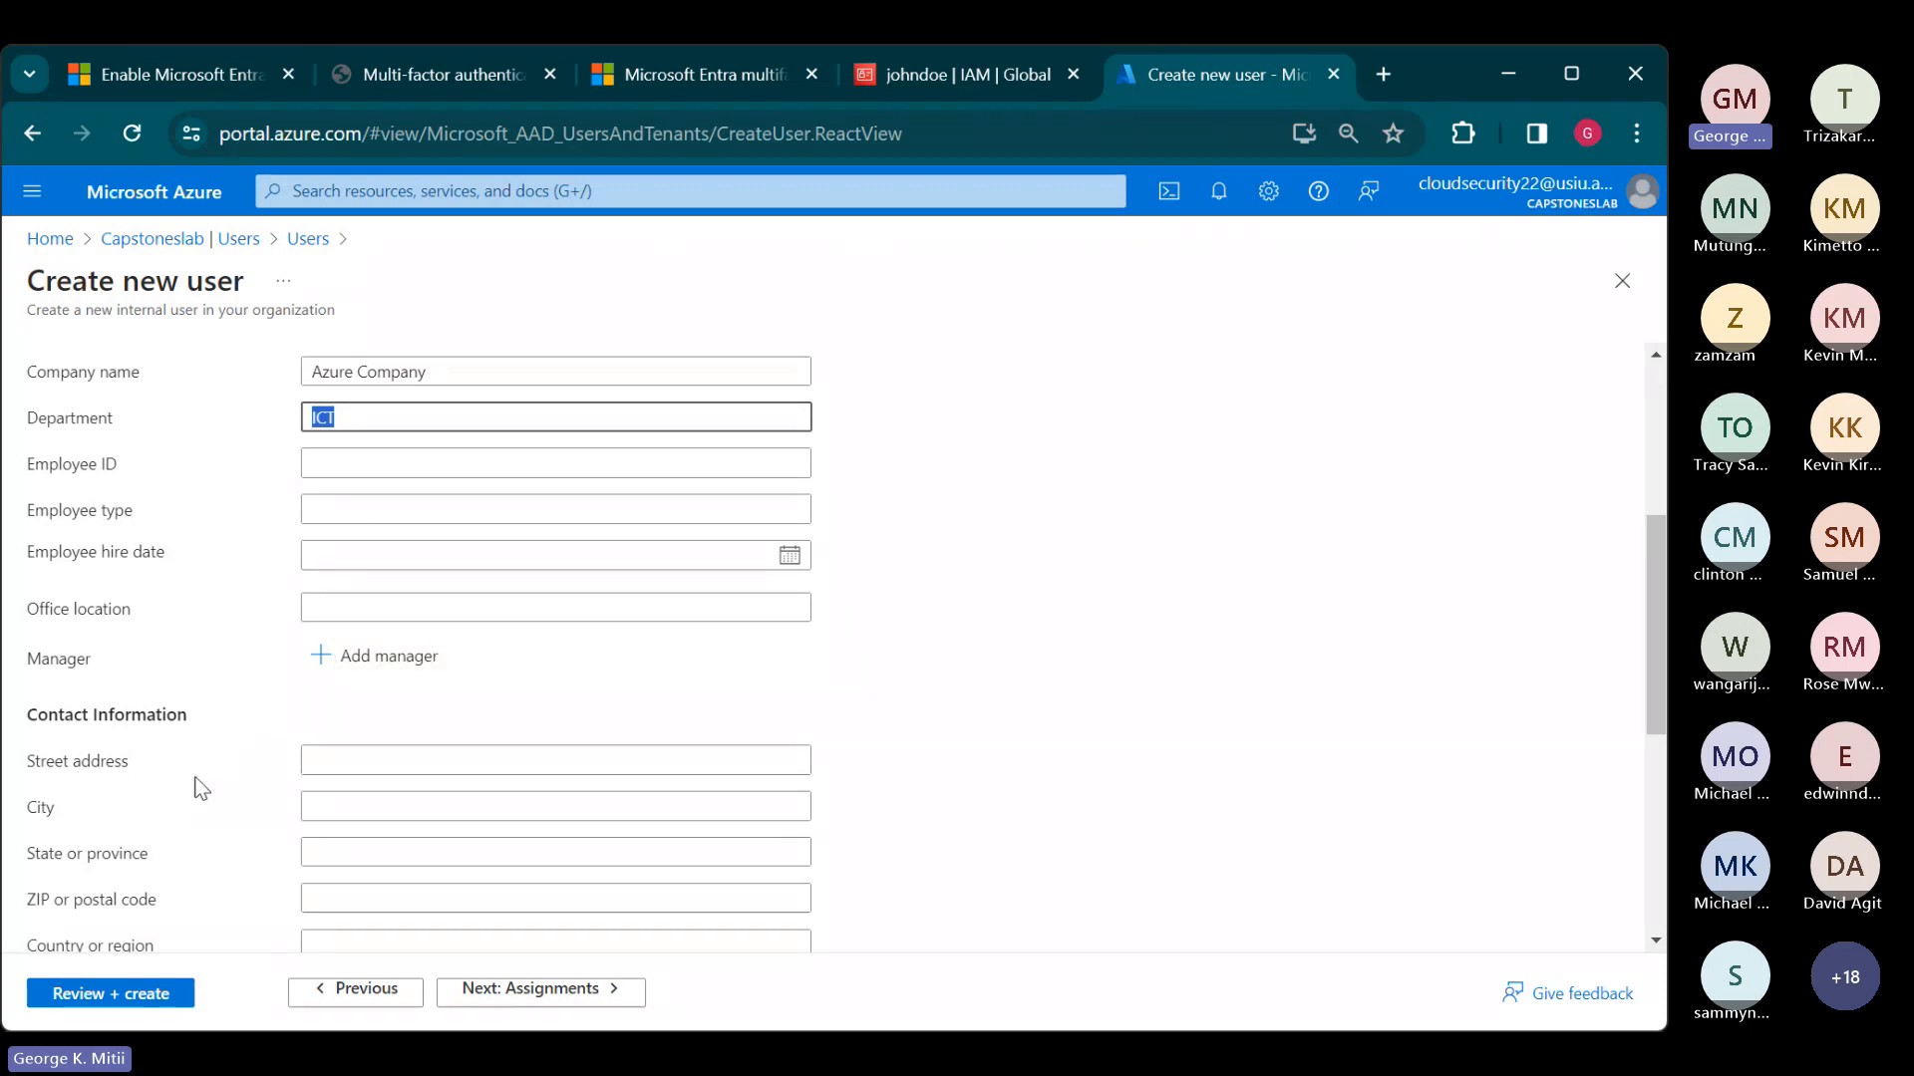
{"action": "scroll", "coordinate": [202, 634], "scroll_direction": "down", "scroll_amount": 1}
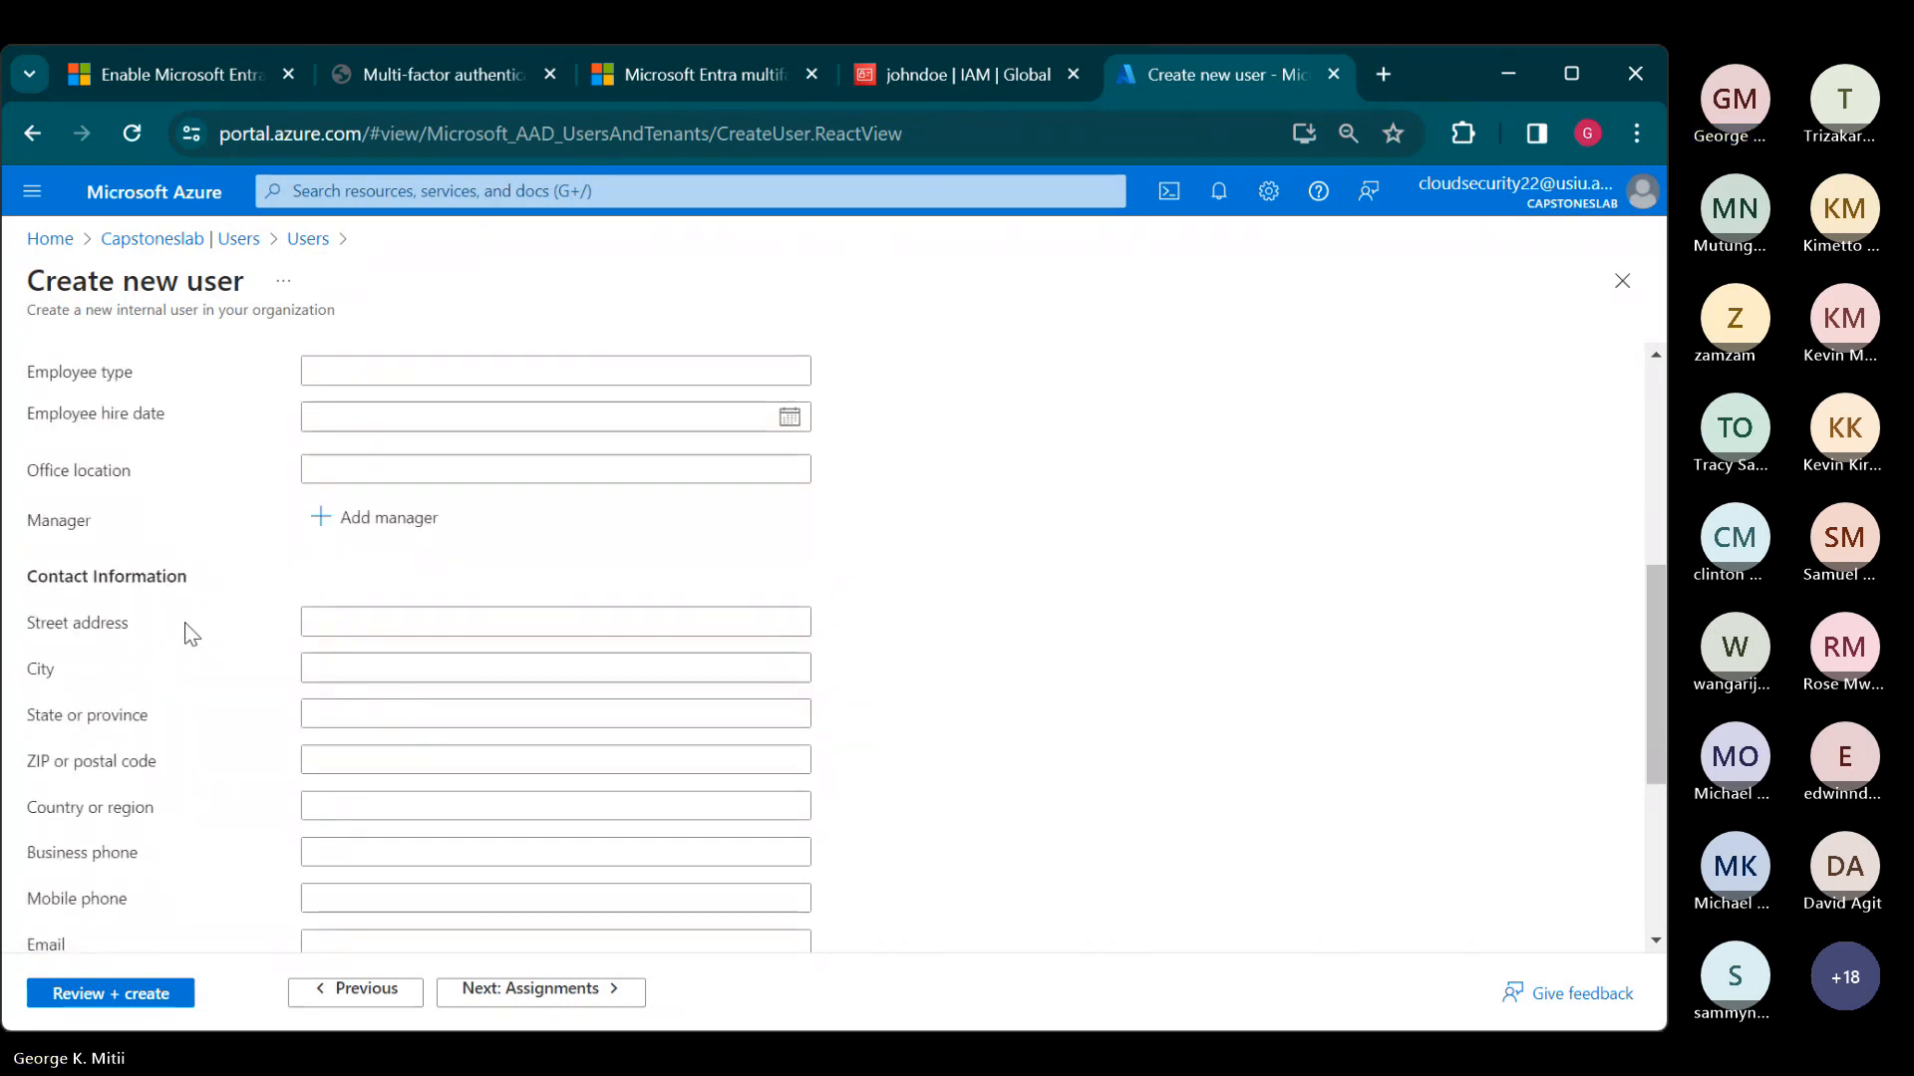
{"action": "scroll", "coordinate": [245, 692], "scroll_direction": "down", "scroll_amount": 1}
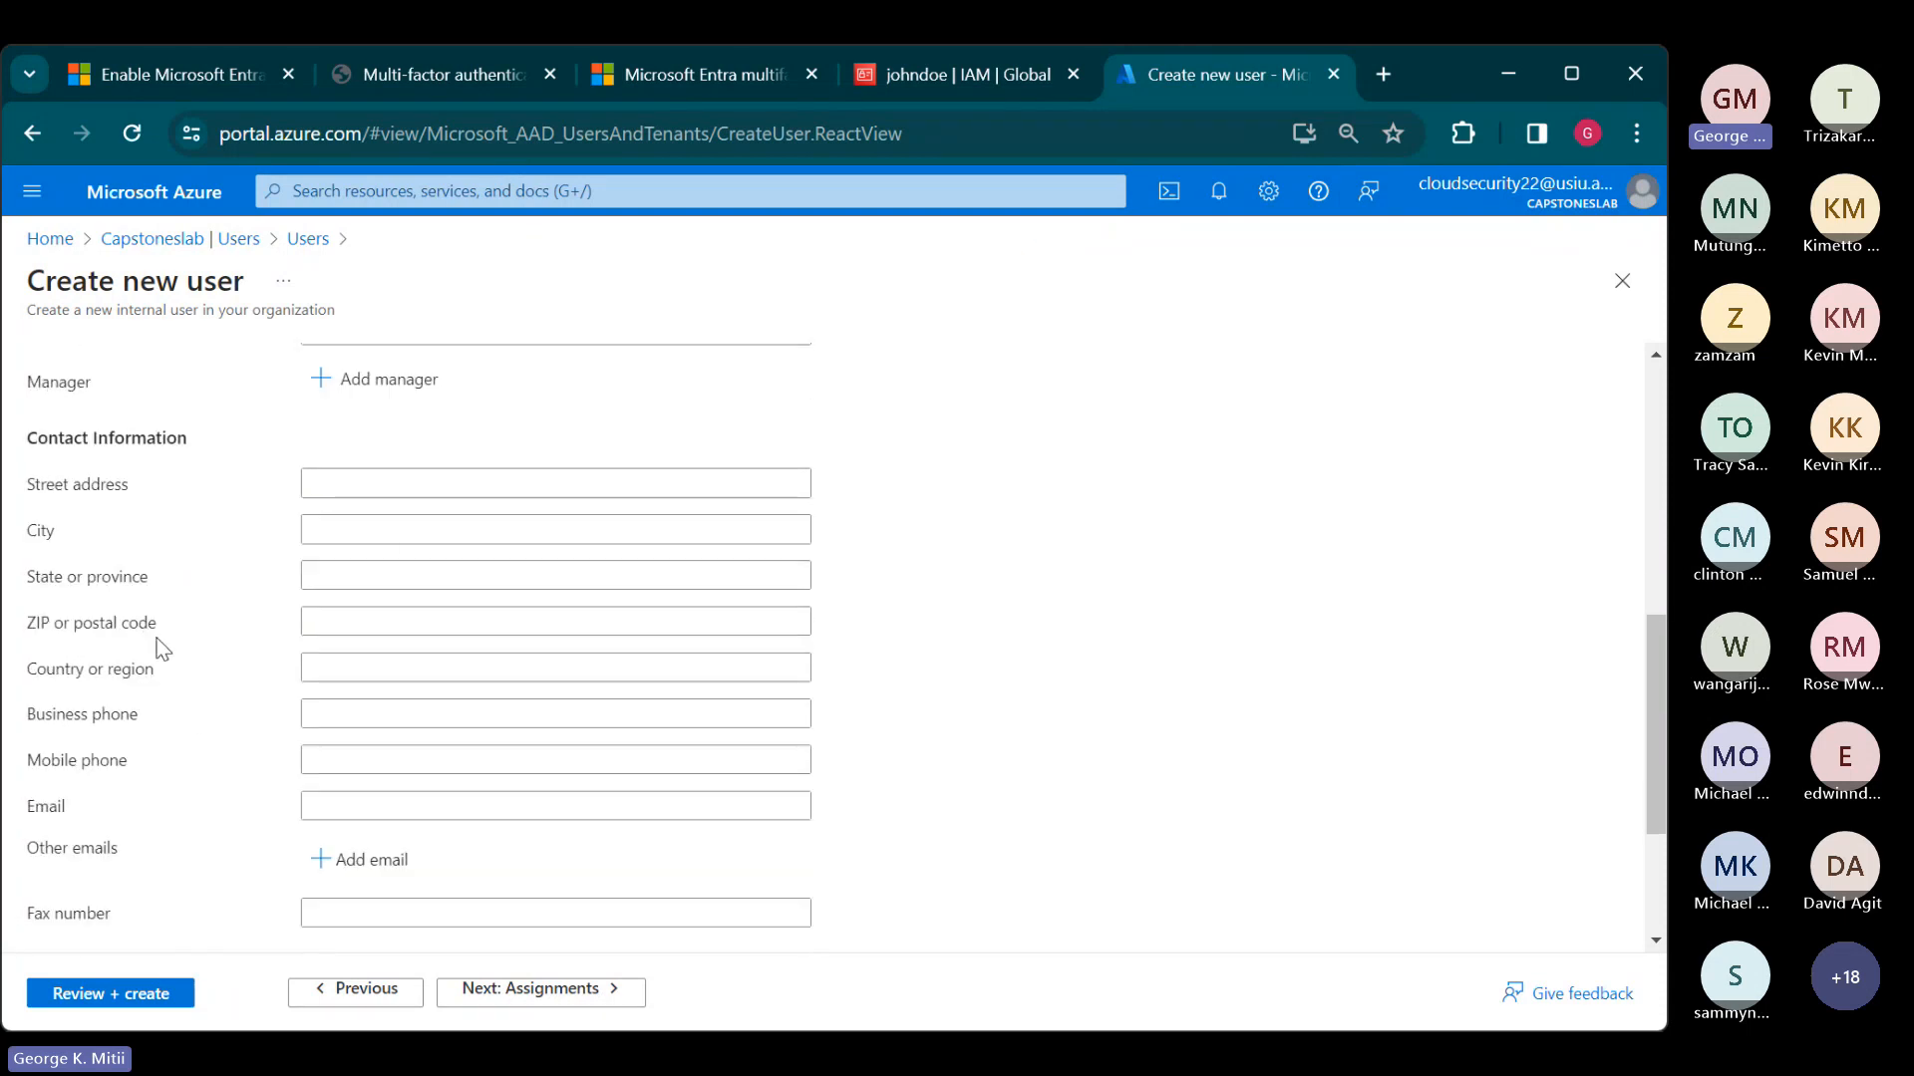
{"action": "scroll", "coordinate": [412, 787], "scroll_direction": "down", "scroll_amount": 1}
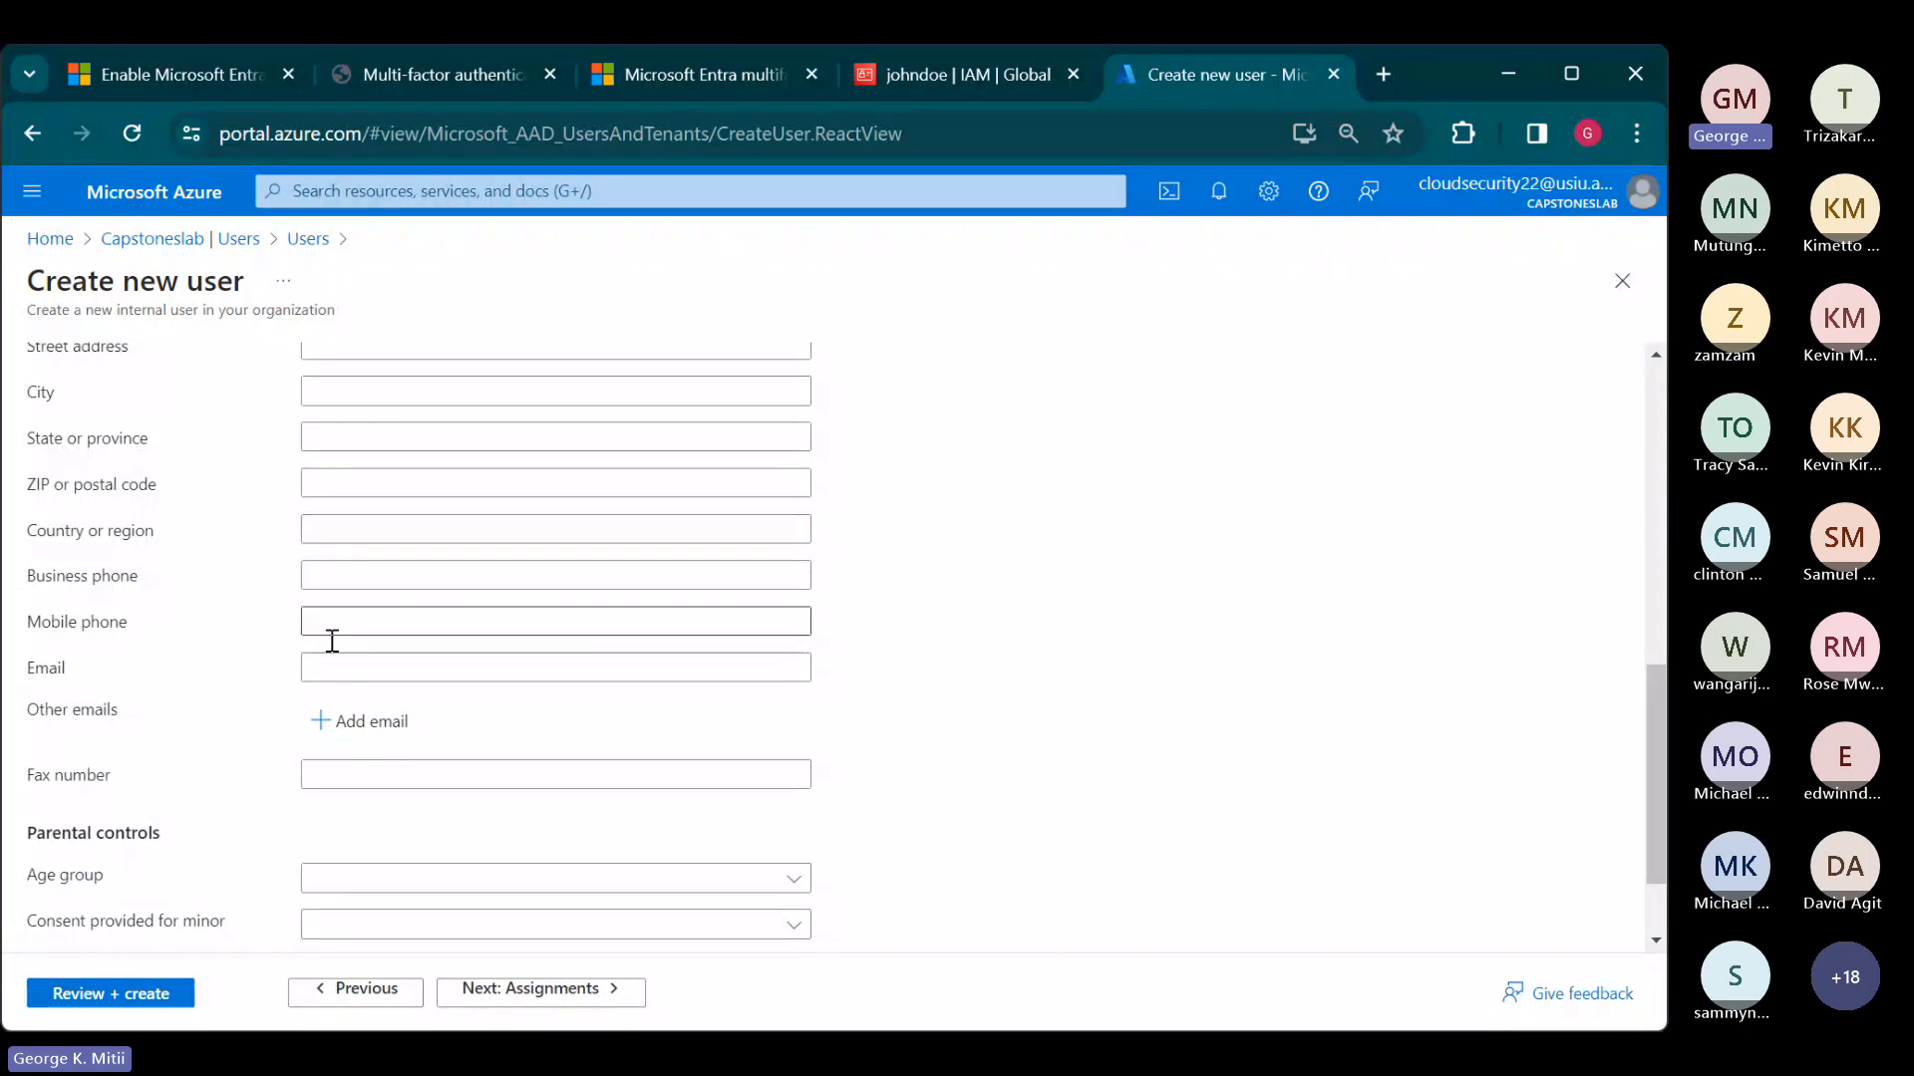
{"action": "scroll", "coordinate": [105, 769], "scroll_direction": "down", "scroll_amount": 2}
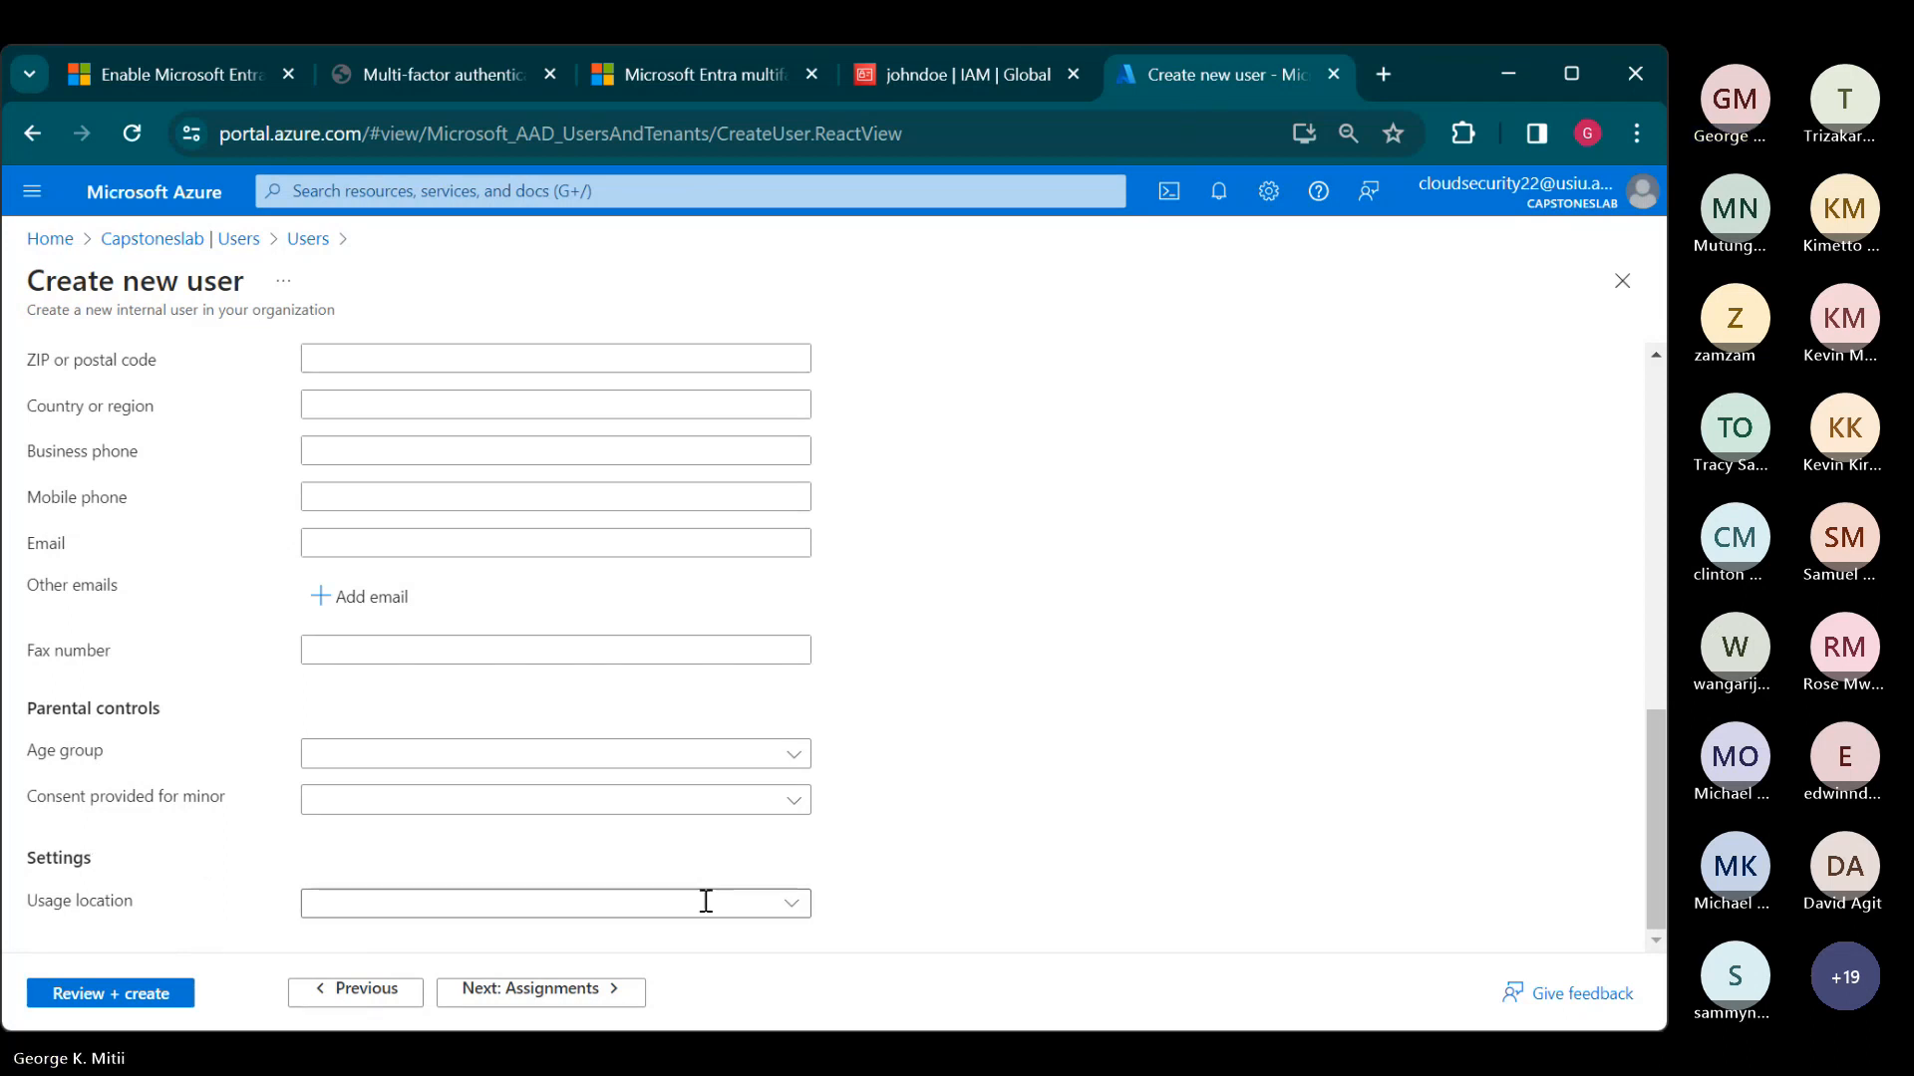
Choose Ecuador from the Usage location country list.
{"action": "left_click", "coordinate": [796, 906]}
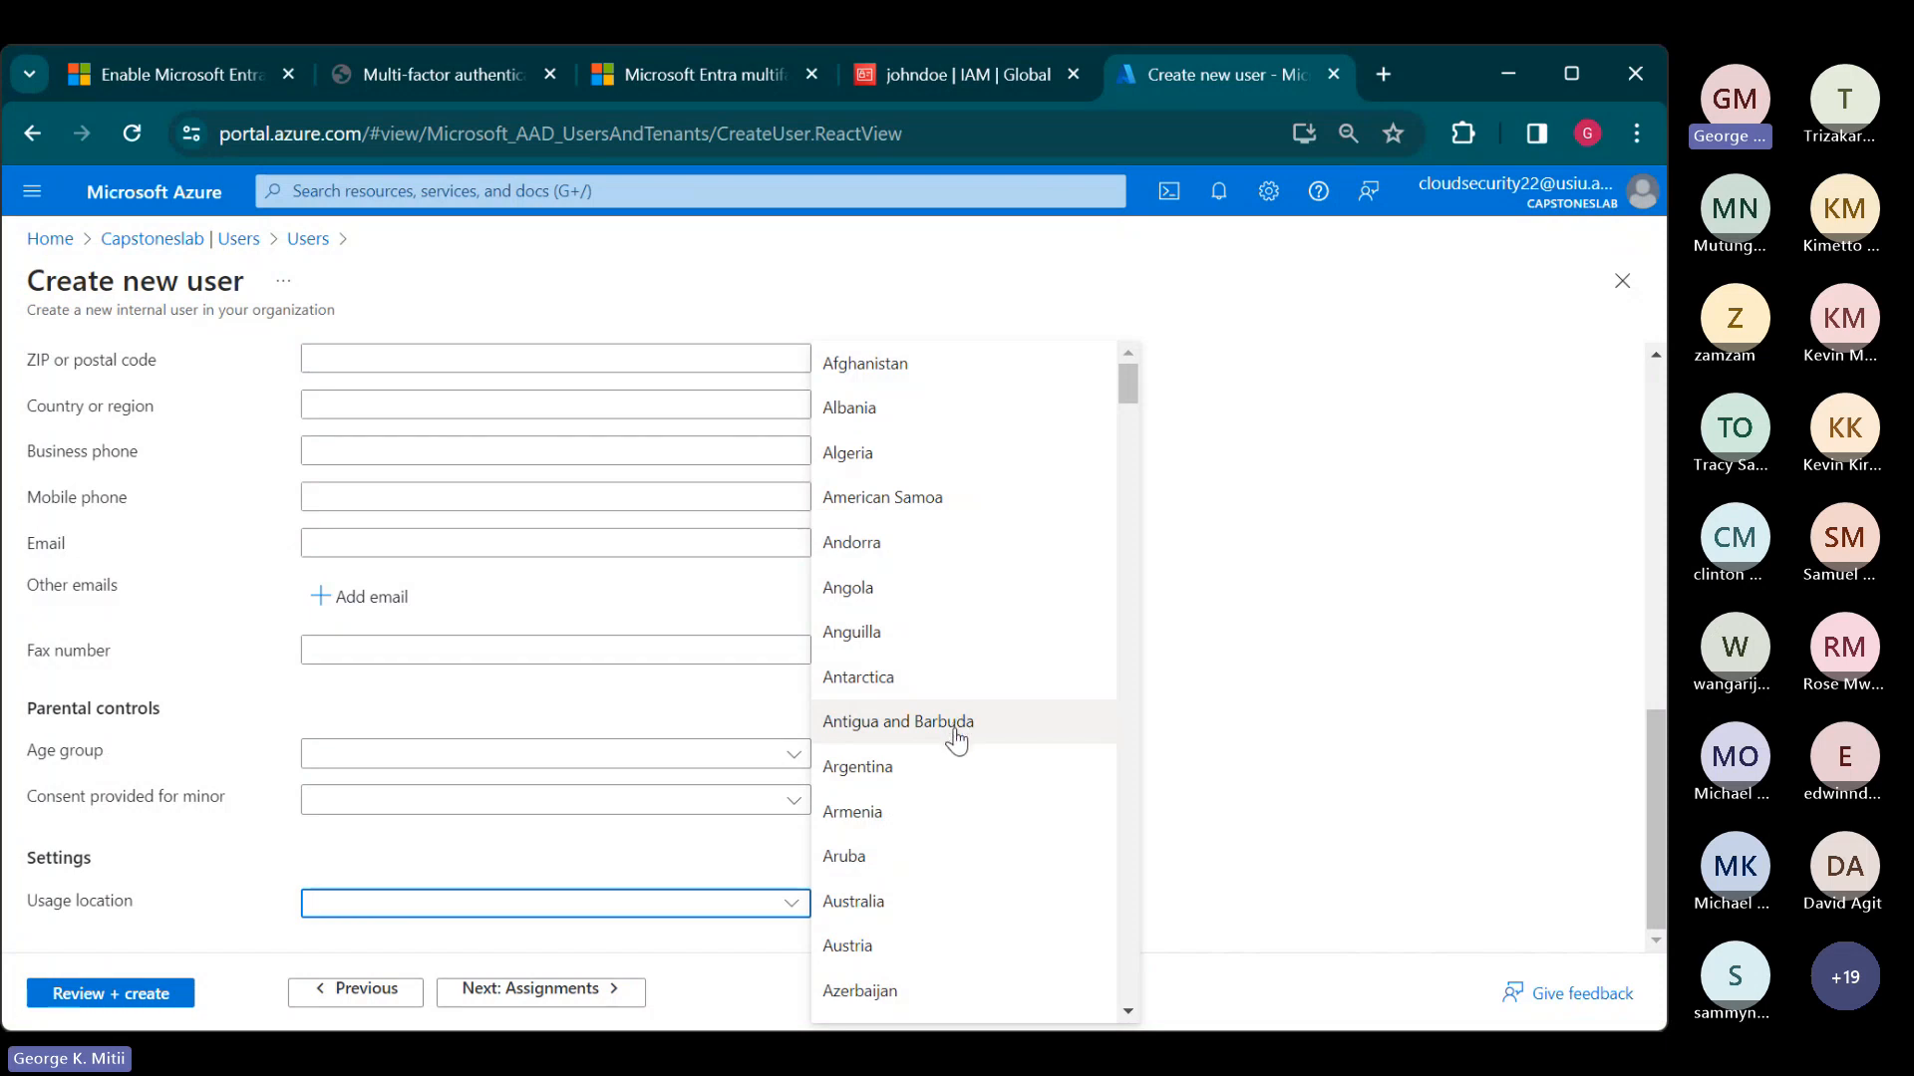
{"action": "scroll", "coordinate": [925, 855], "scroll_direction": "down", "scroll_amount": 10}
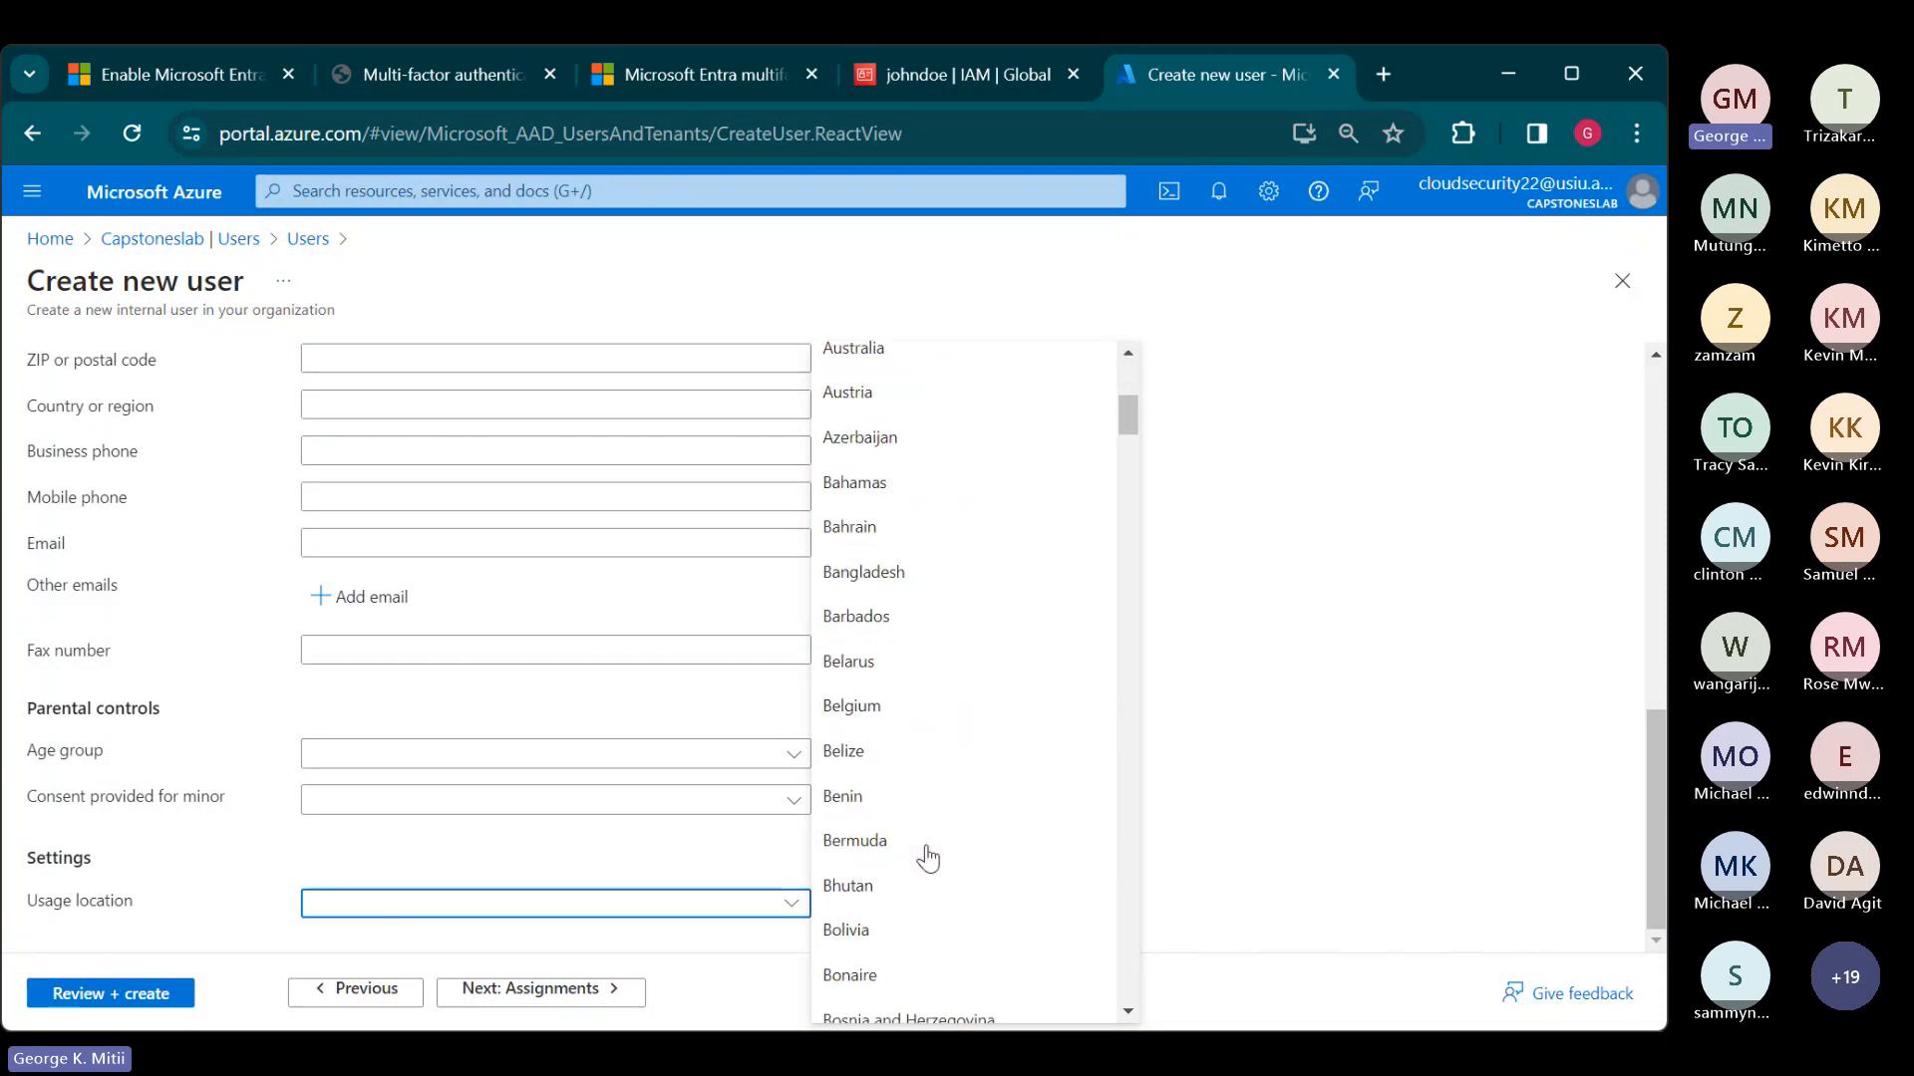
{"action": "scroll", "coordinate": [926, 857], "scroll_direction": "down", "scroll_amount": 12}
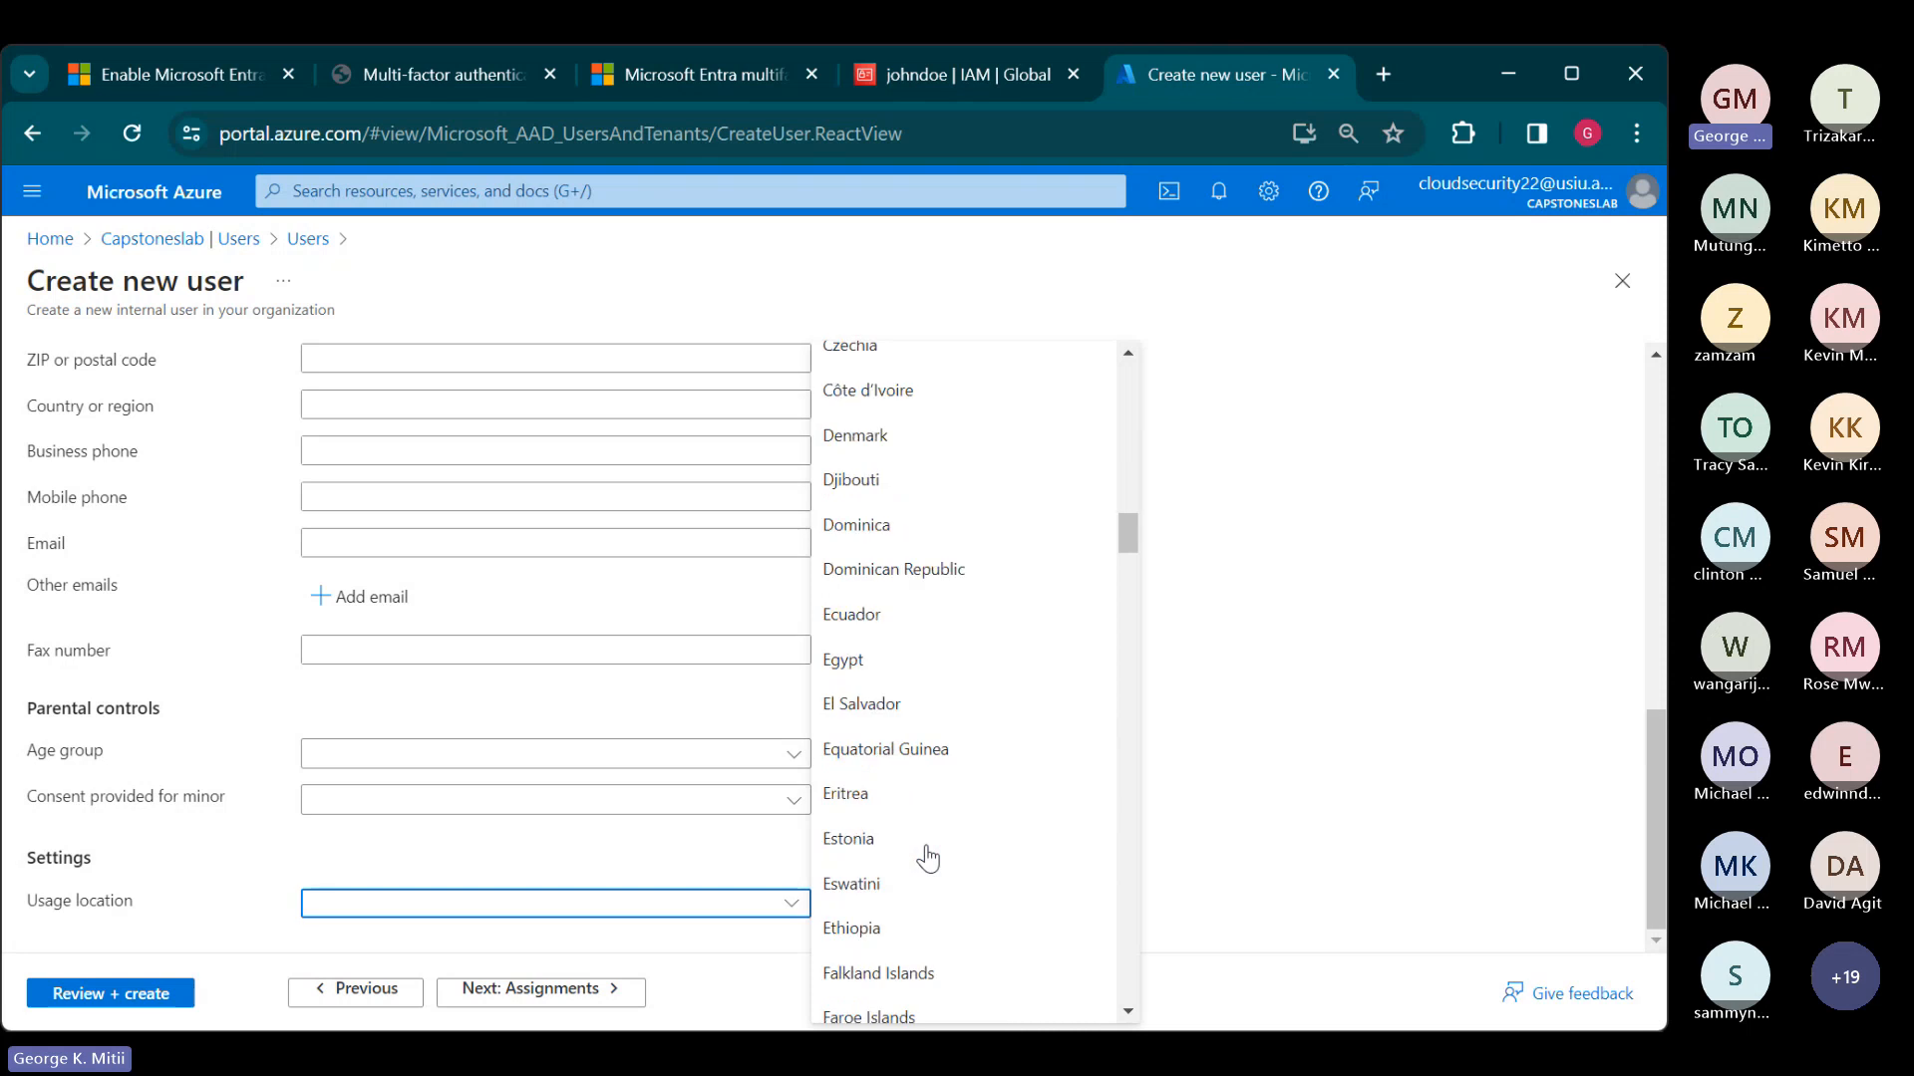
{"action": "scroll", "coordinate": [926, 857], "scroll_direction": "up", "scroll_amount": 11}
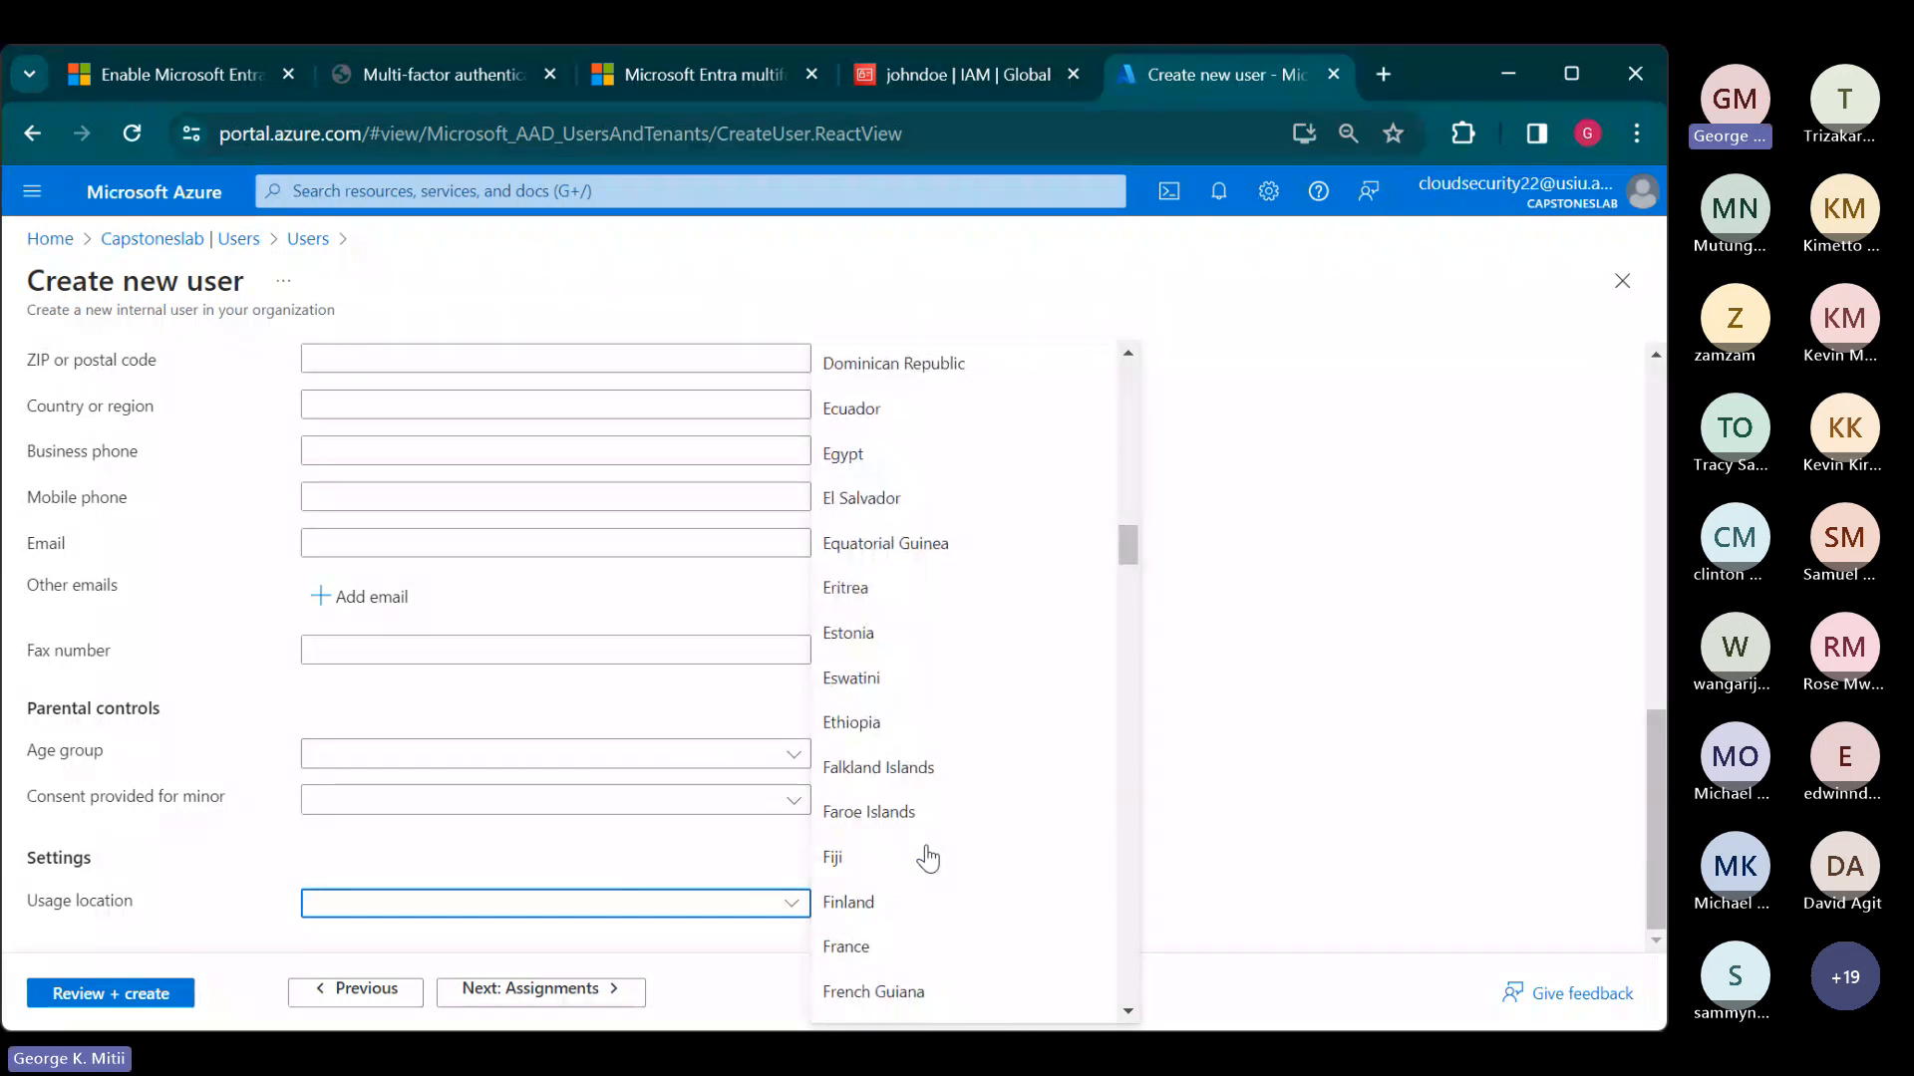
{"action": "scroll", "coordinate": [927, 859], "scroll_direction": "up", "scroll_amount": 3}
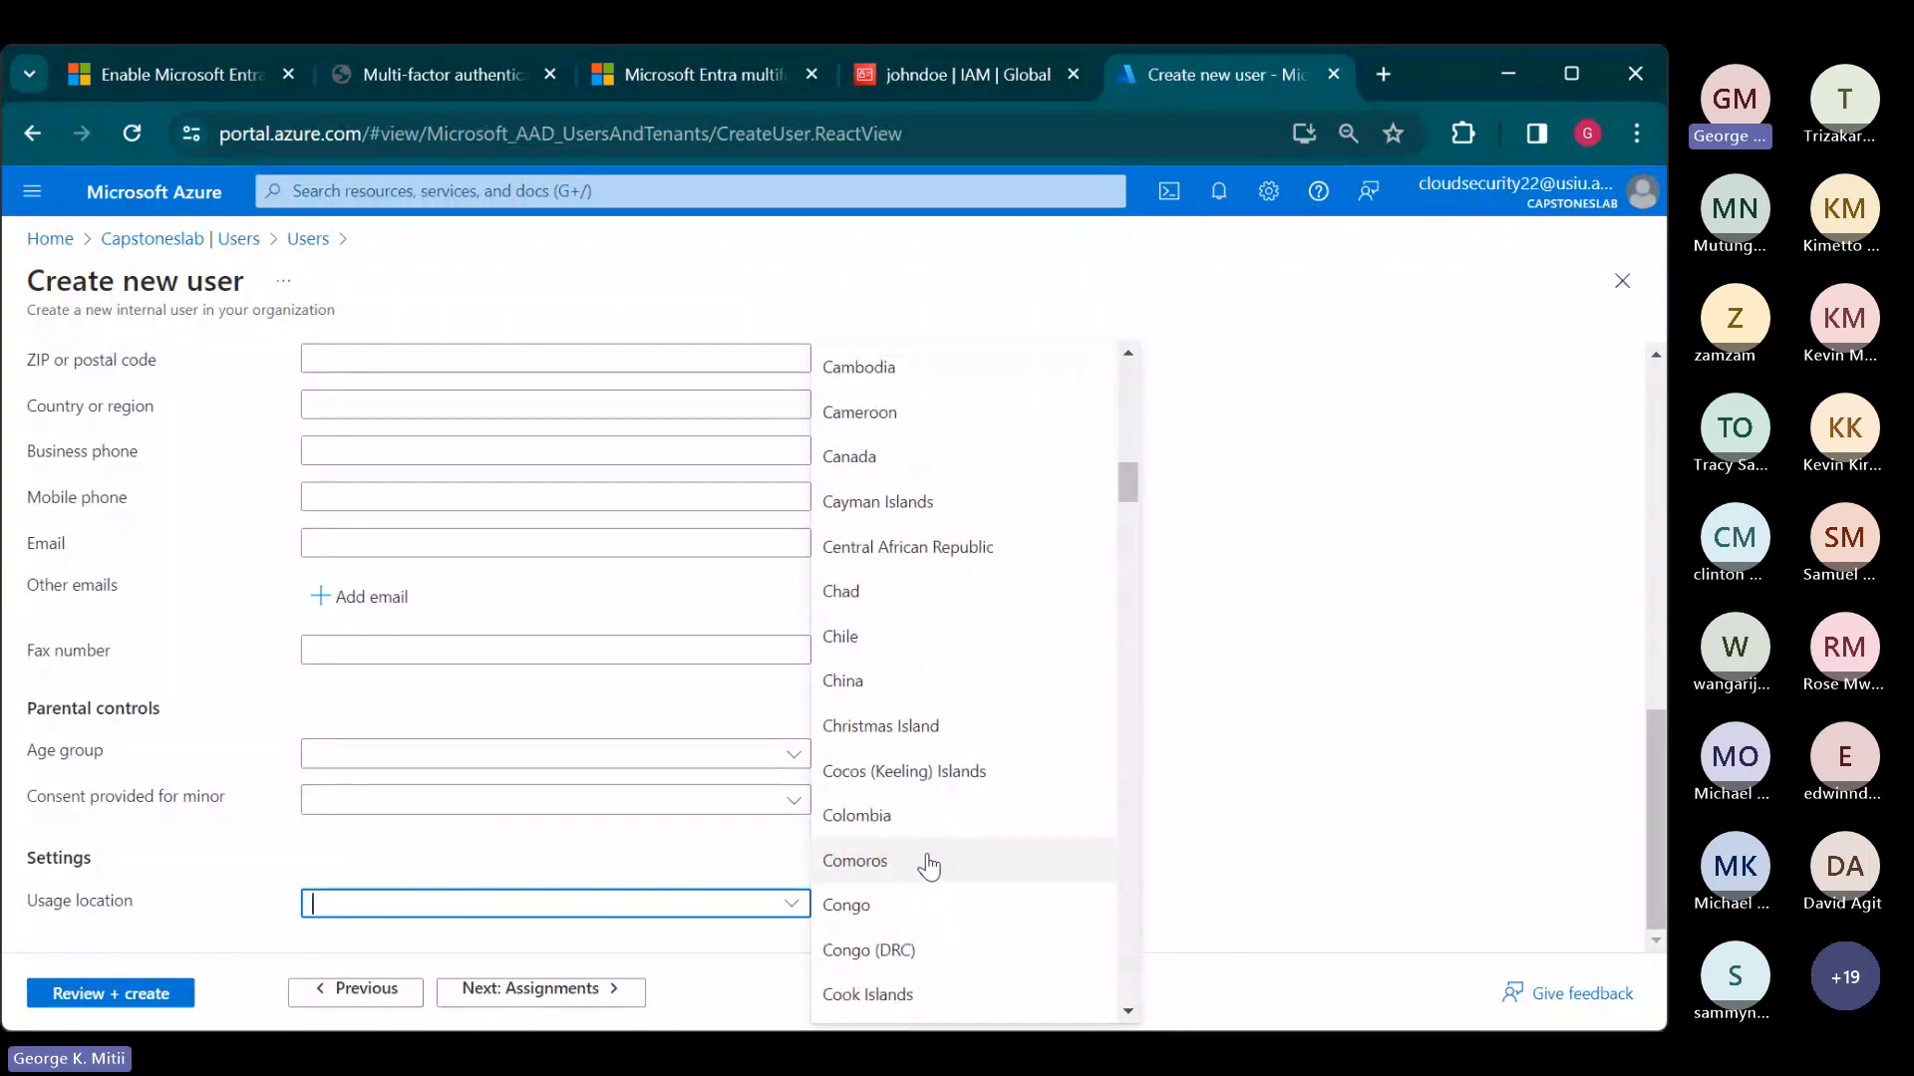
{"action": "type", "text": "Ecuador"}
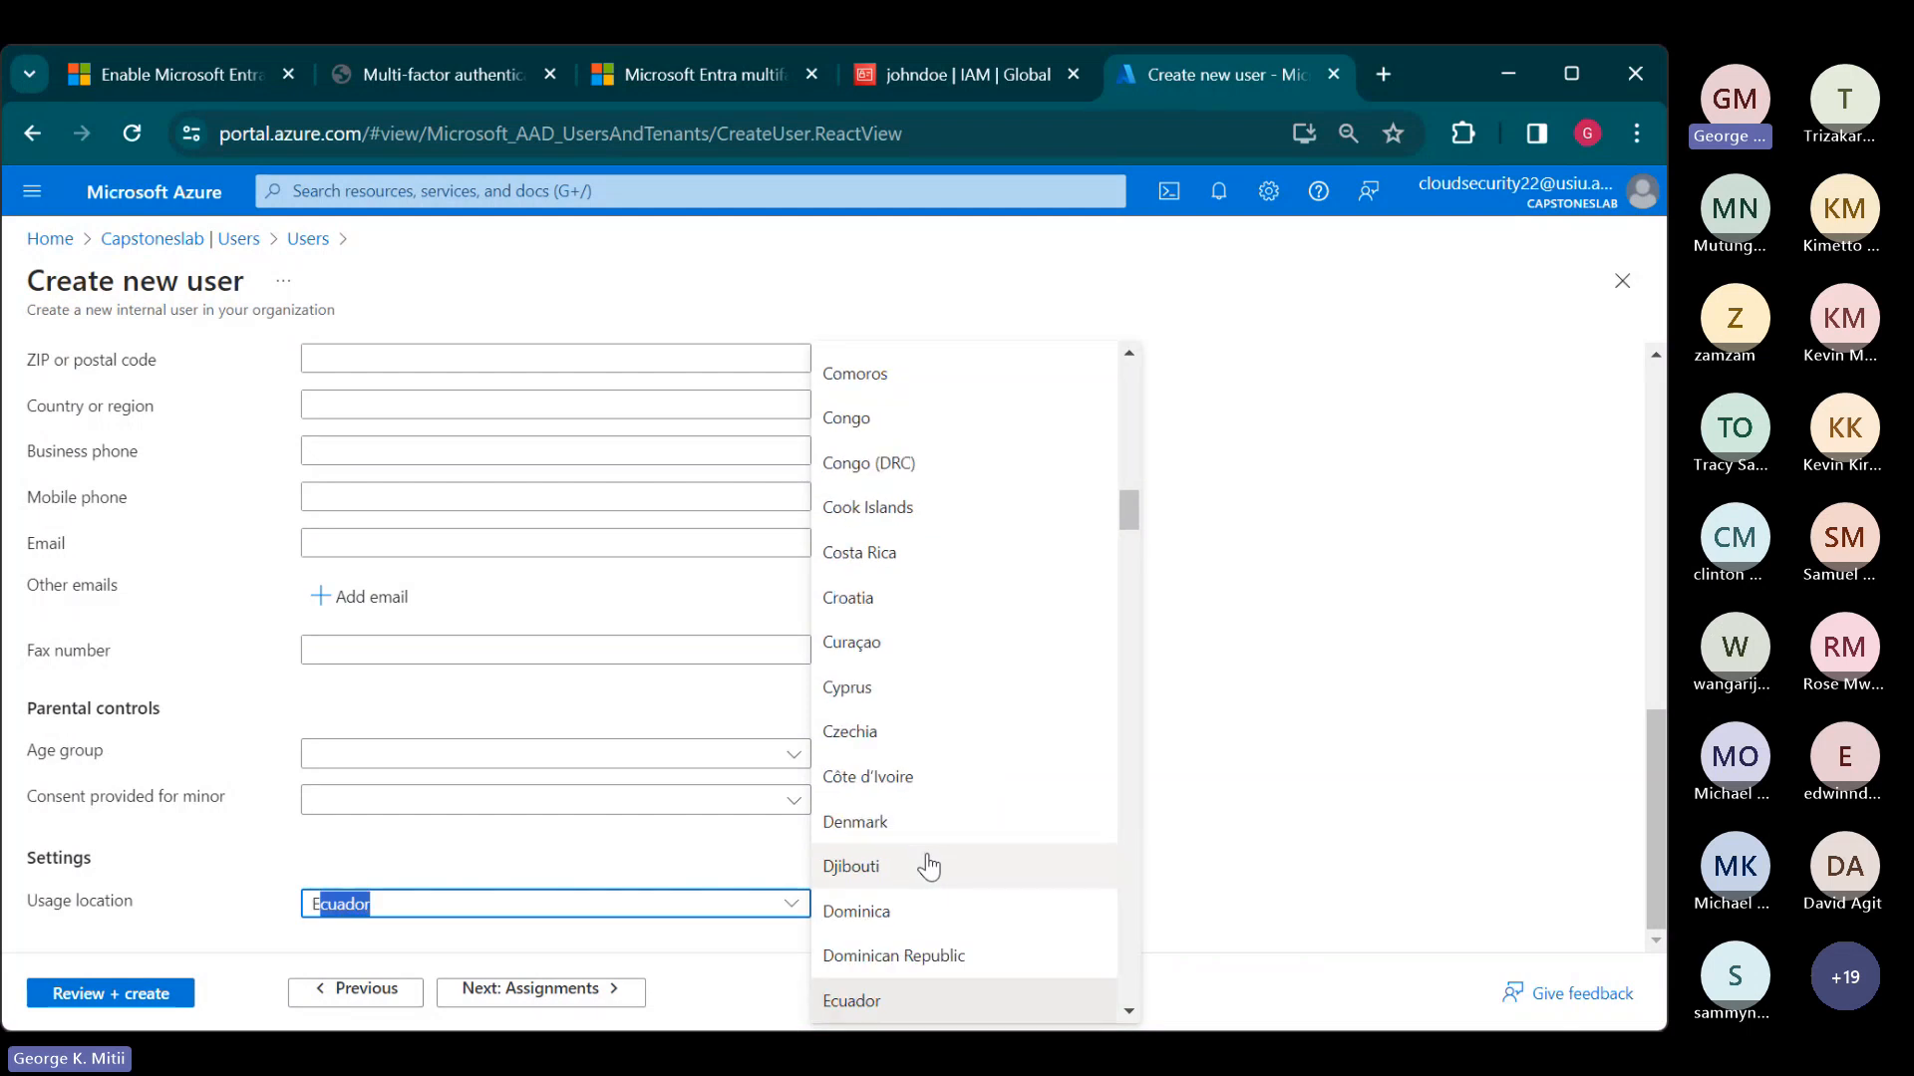
{"action": "scroll", "coordinate": [927, 867], "scroll_direction": "down", "scroll_amount": 20}
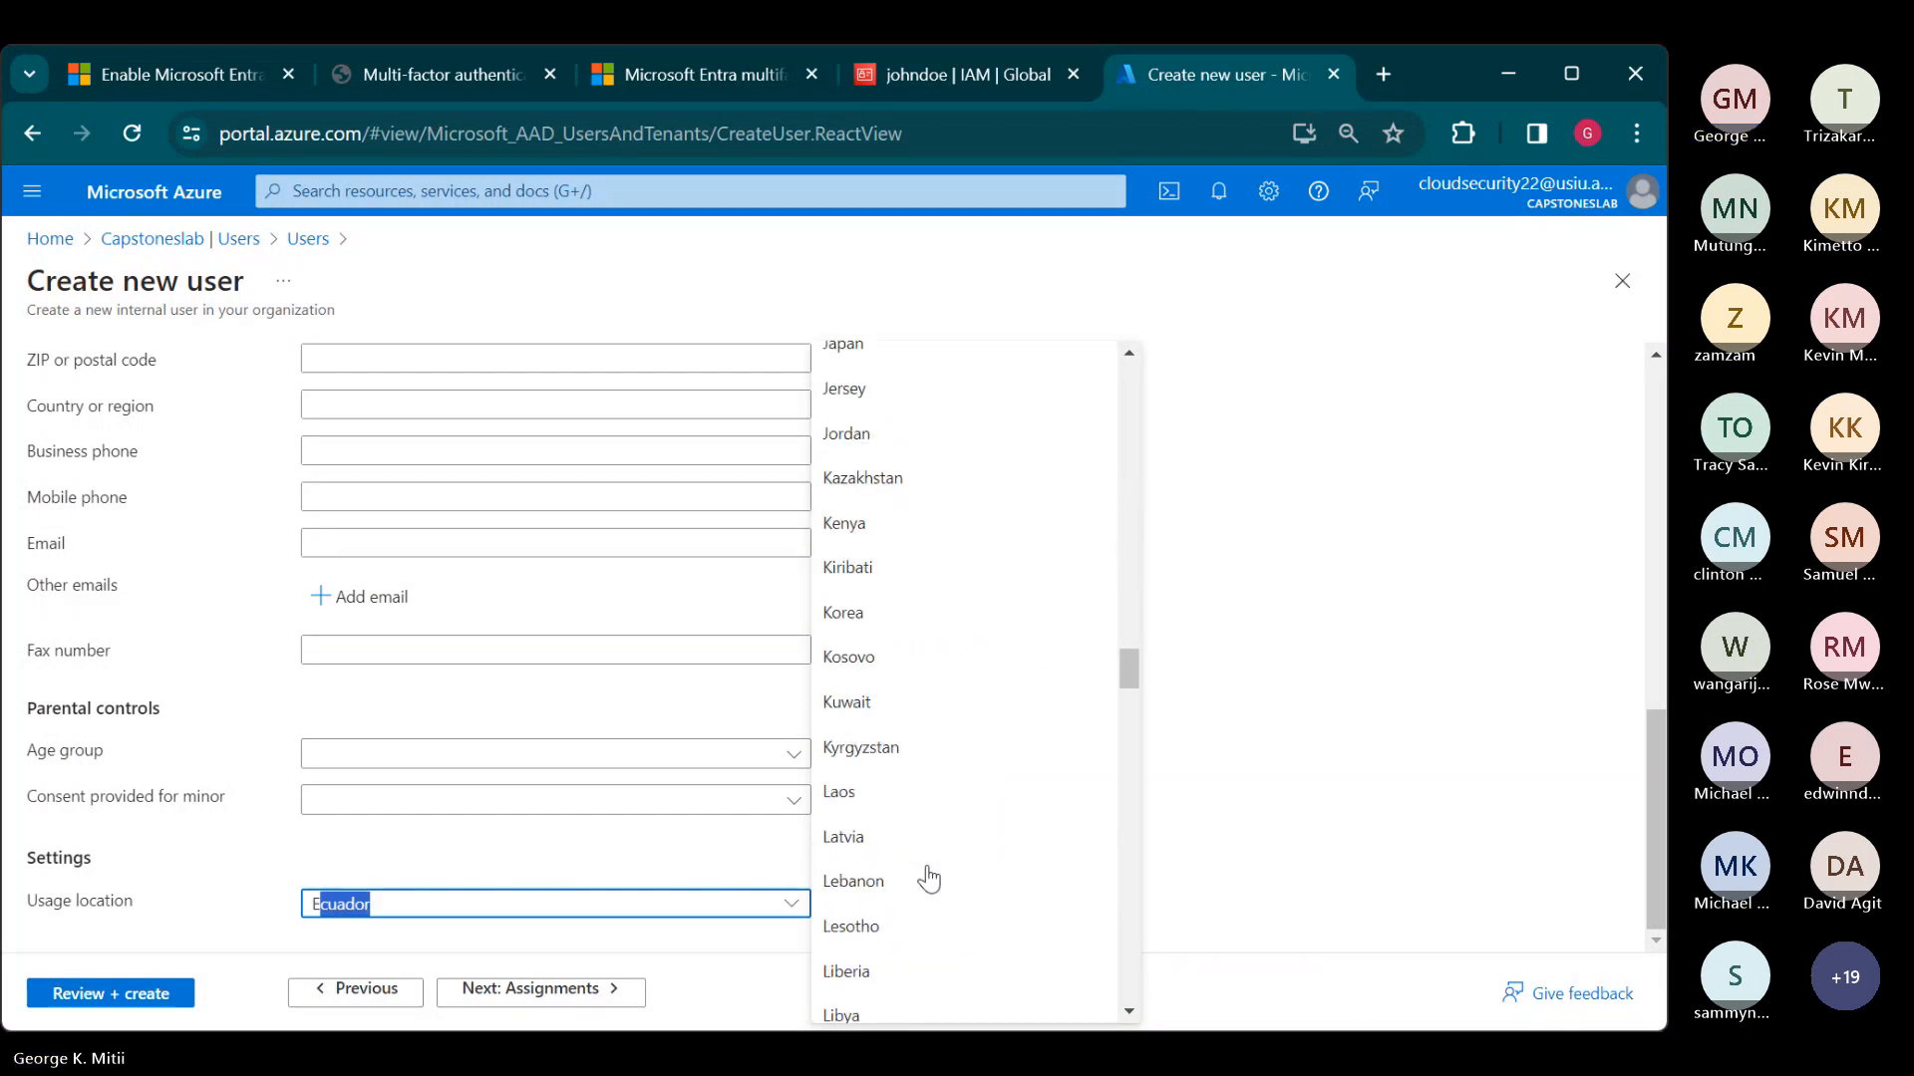
{"action": "scroll", "coordinate": [929, 880], "scroll_direction": "down", "scroll_amount": 20}
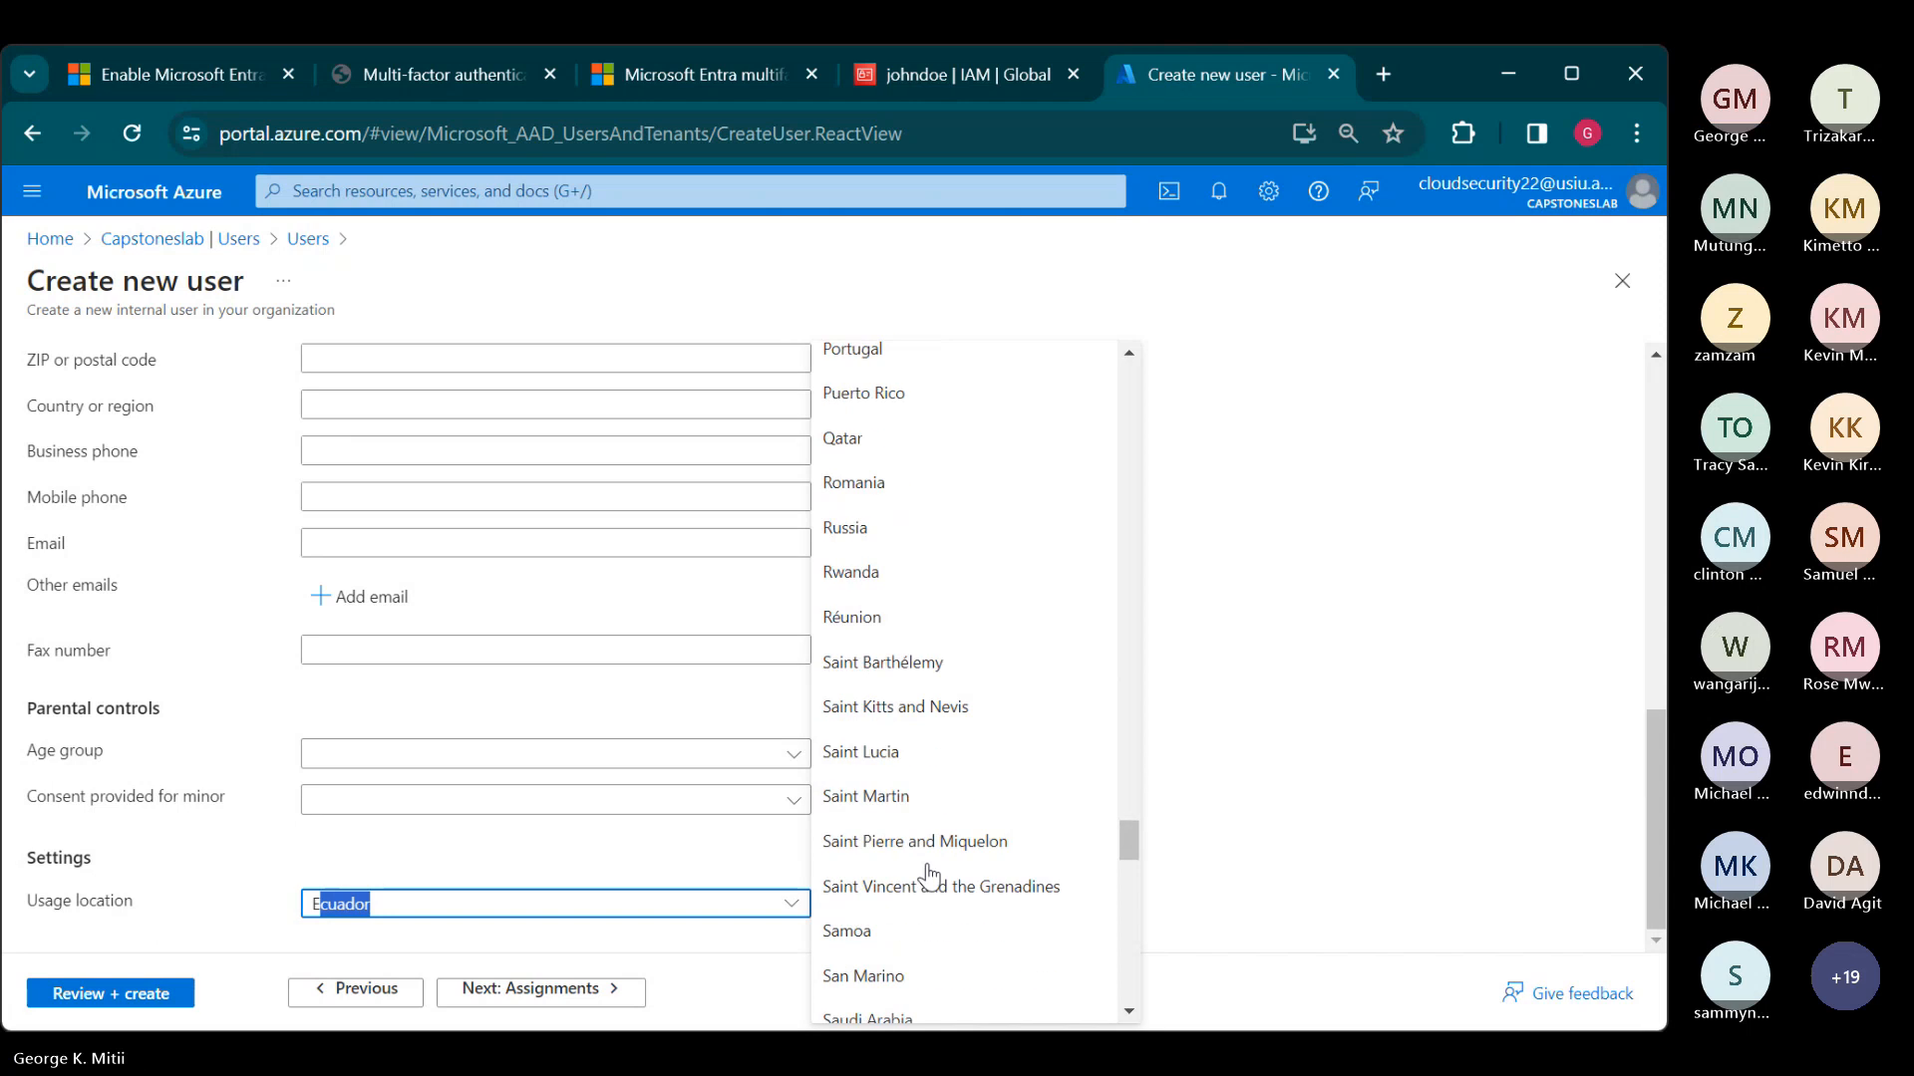
{"action": "scroll", "coordinate": [929, 877], "scroll_direction": "down", "scroll_amount": 9}
{"action": "scroll", "coordinate": [927, 875], "scroll_direction": "down", "scroll_amount": 18}
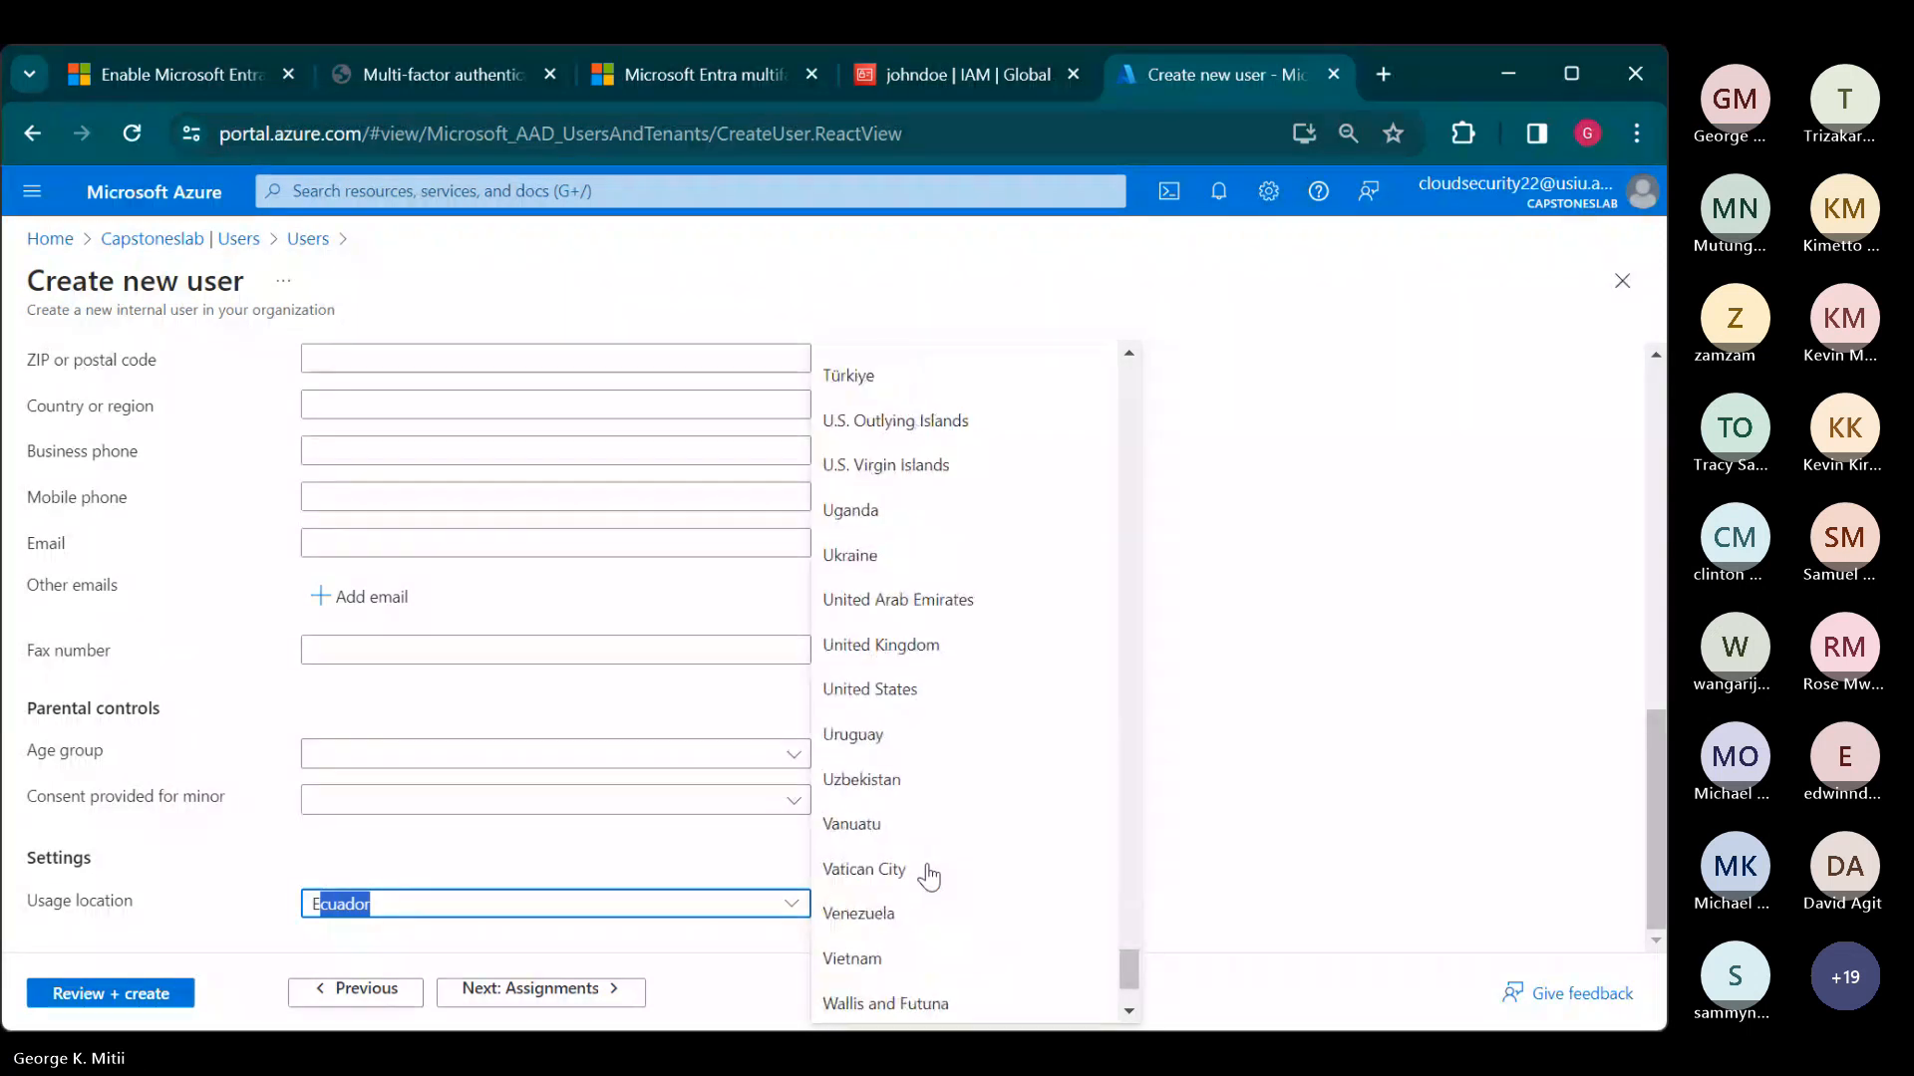
{"action": "scroll", "coordinate": [932, 872], "scroll_direction": "up", "scroll_amount": 20}
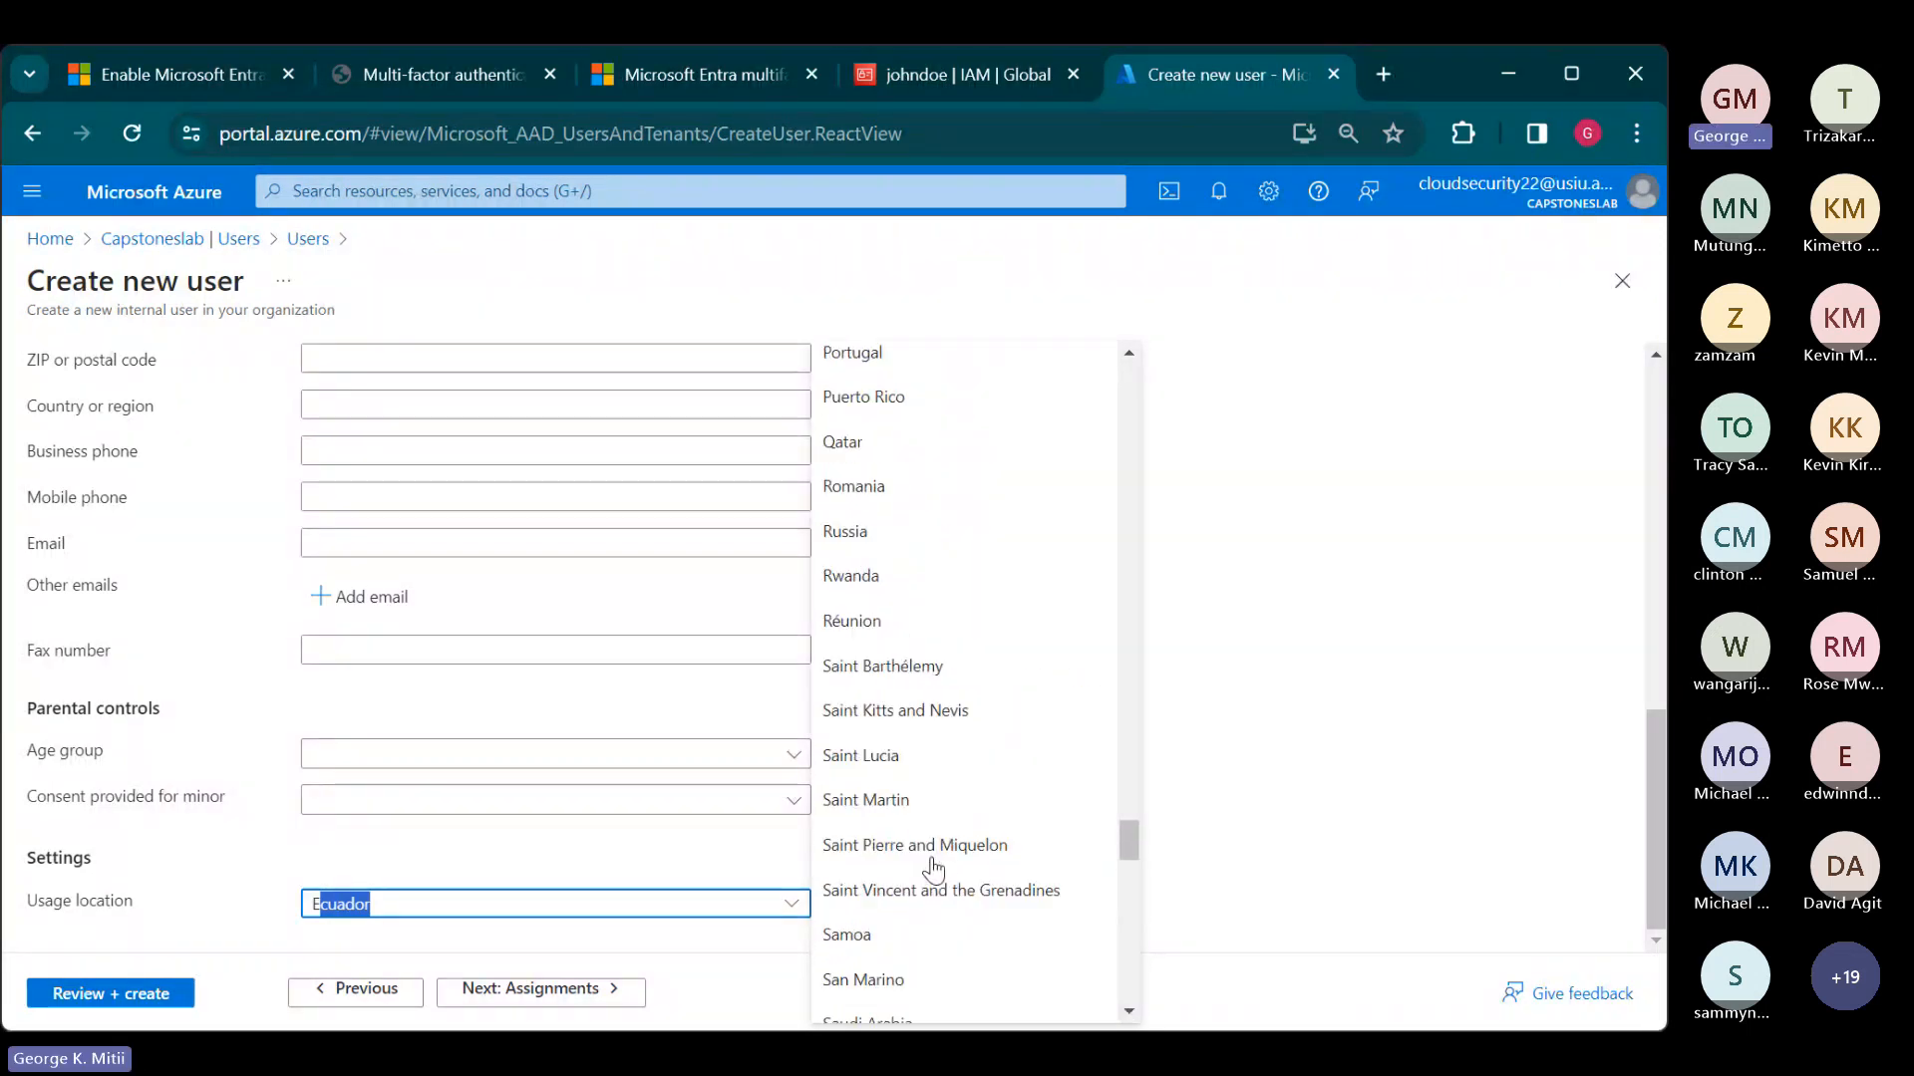
{"action": "scroll", "coordinate": [932, 872], "scroll_direction": "up", "scroll_amount": 11}
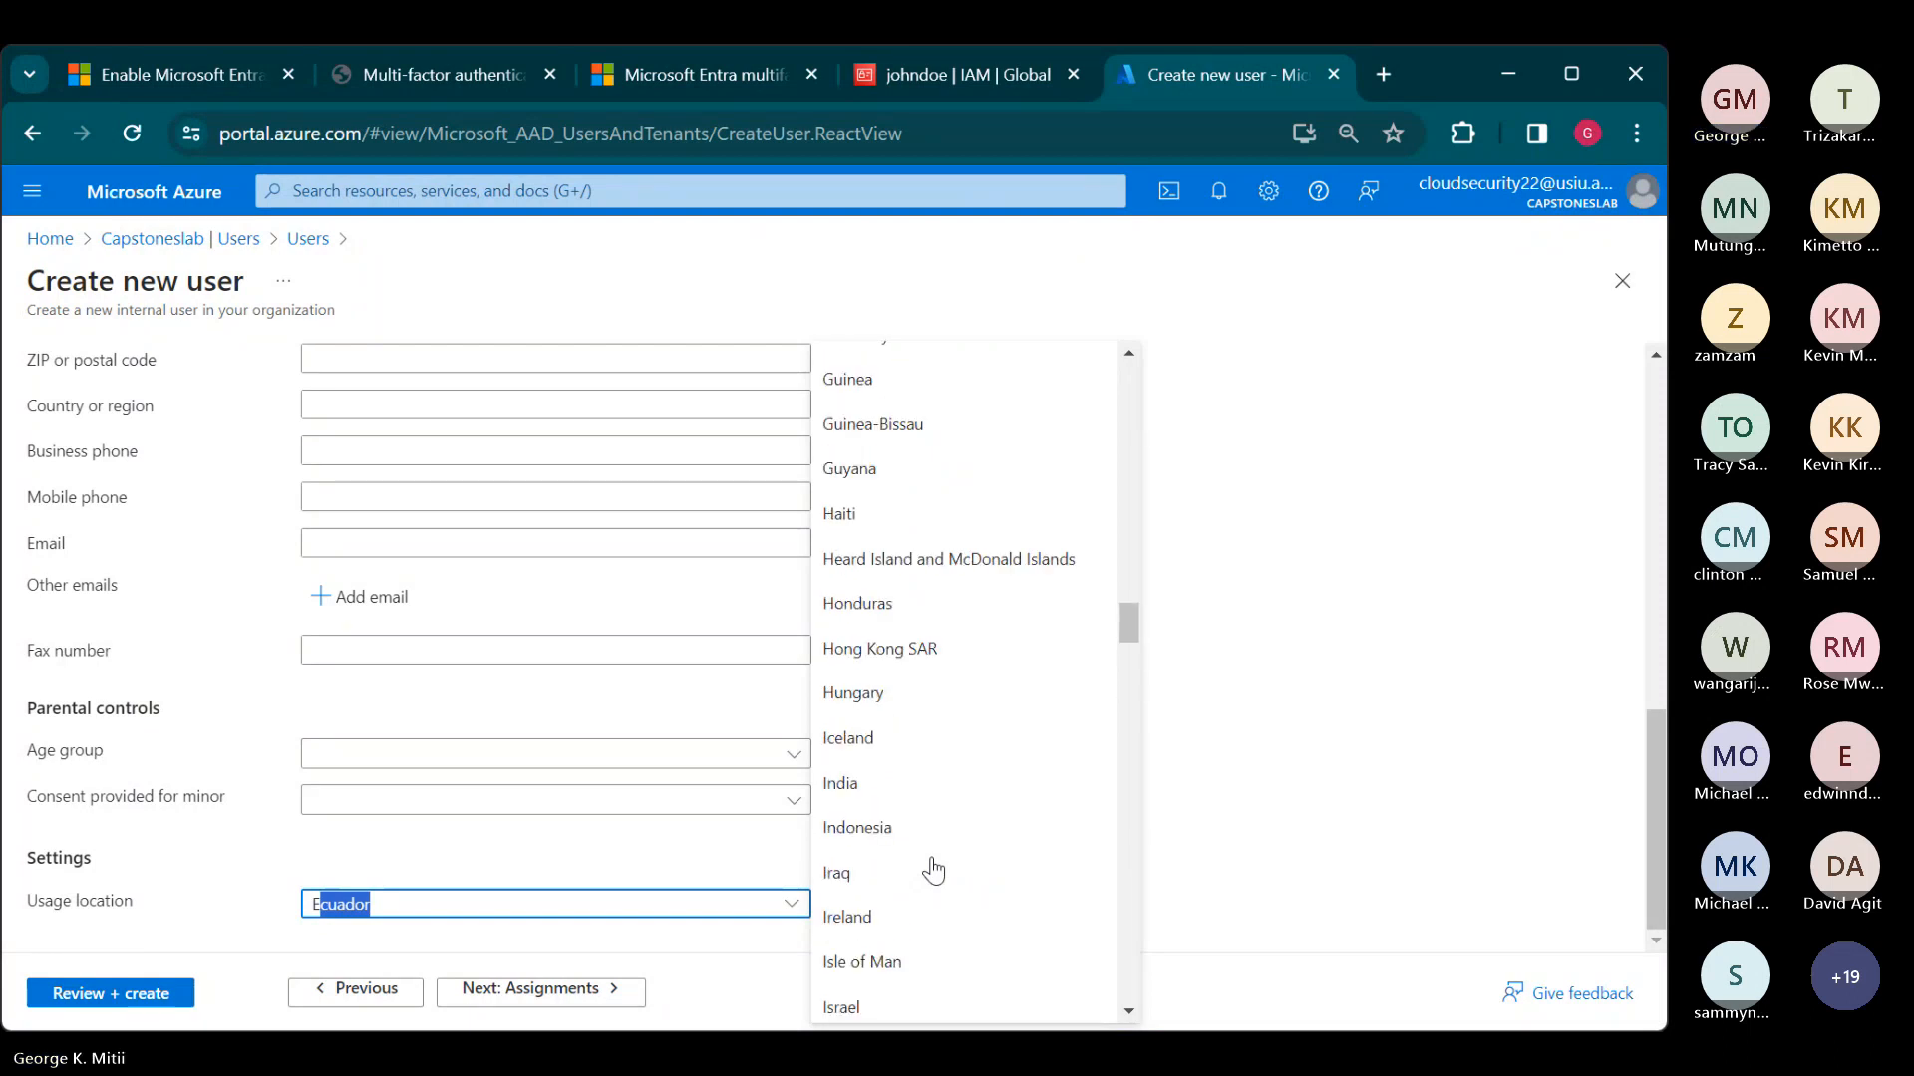
{"action": "scroll", "coordinate": [933, 871], "scroll_direction": "up", "scroll_amount": 3}
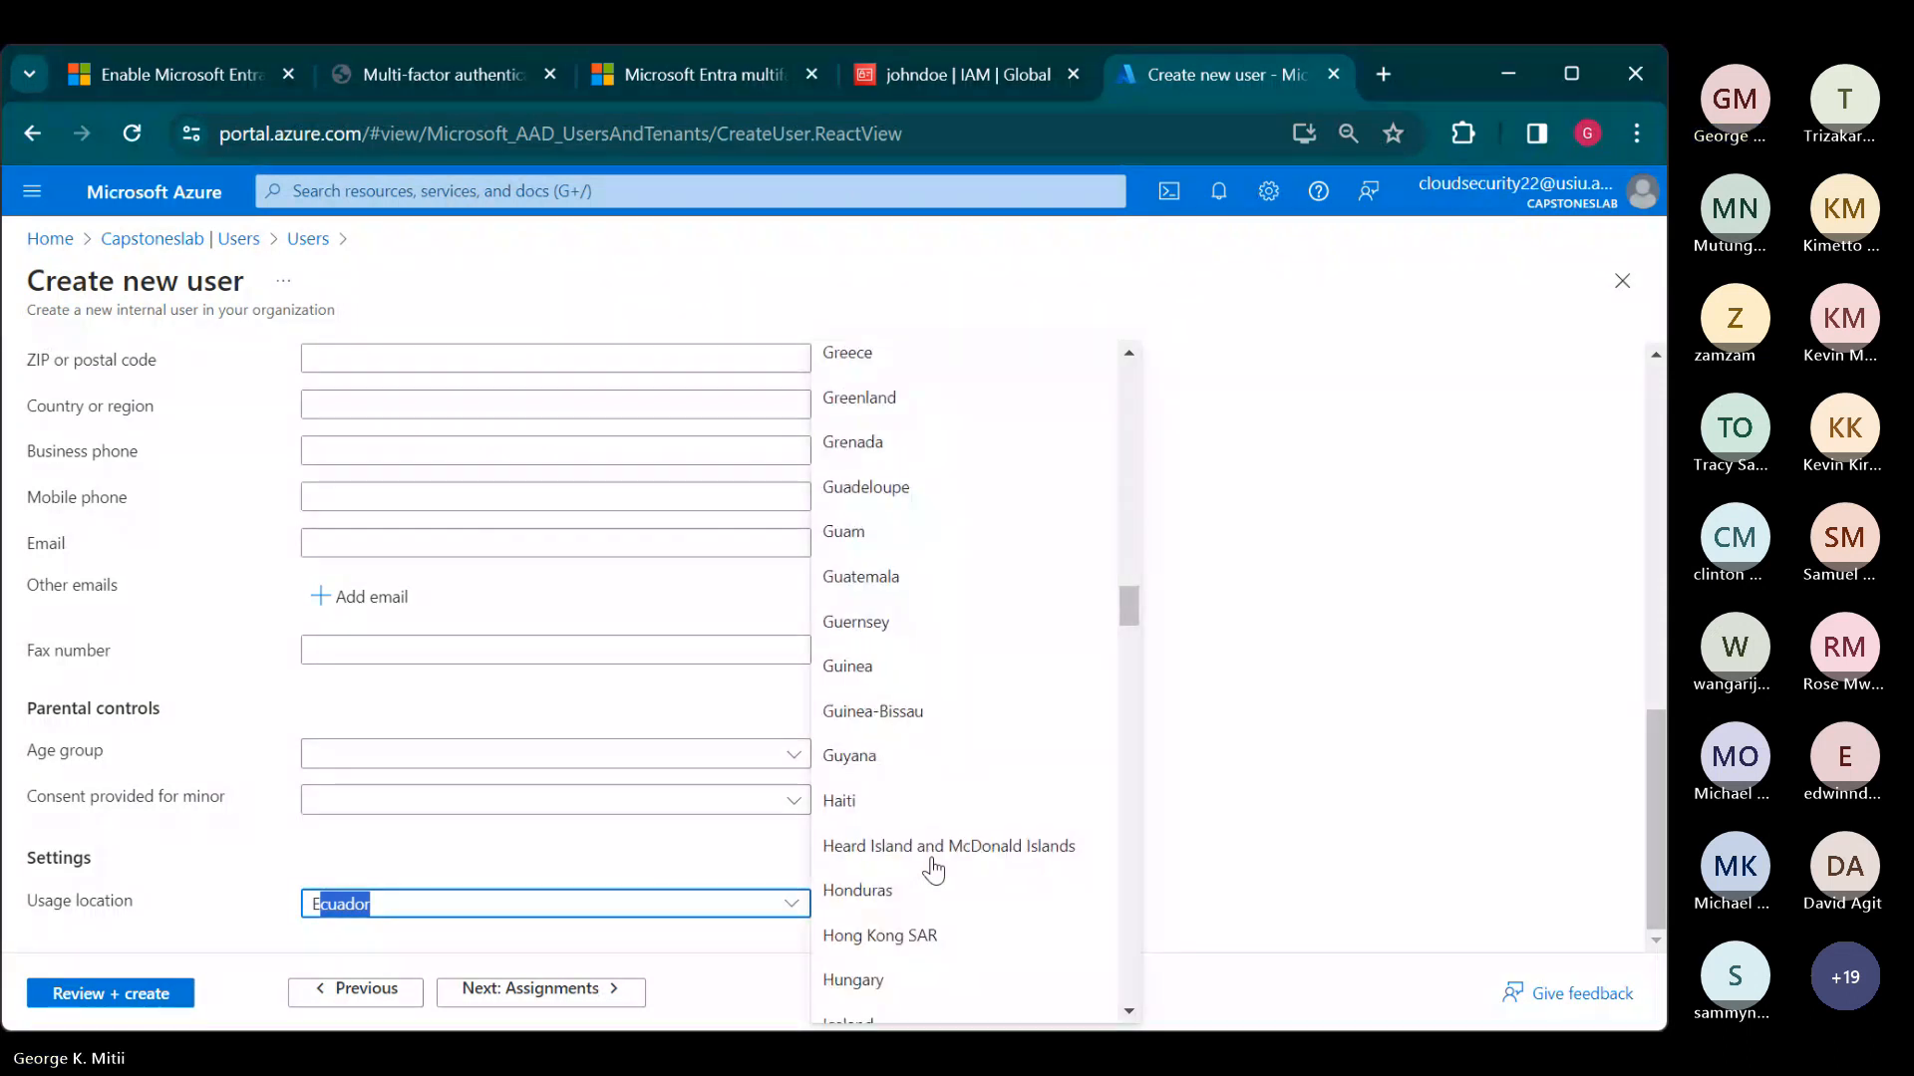
{"action": "scroll", "coordinate": [933, 871], "scroll_direction": "down", "scroll_amount": 3}
{"action": "scroll", "coordinate": [933, 871], "scroll_direction": "up", "scroll_amount": 20}
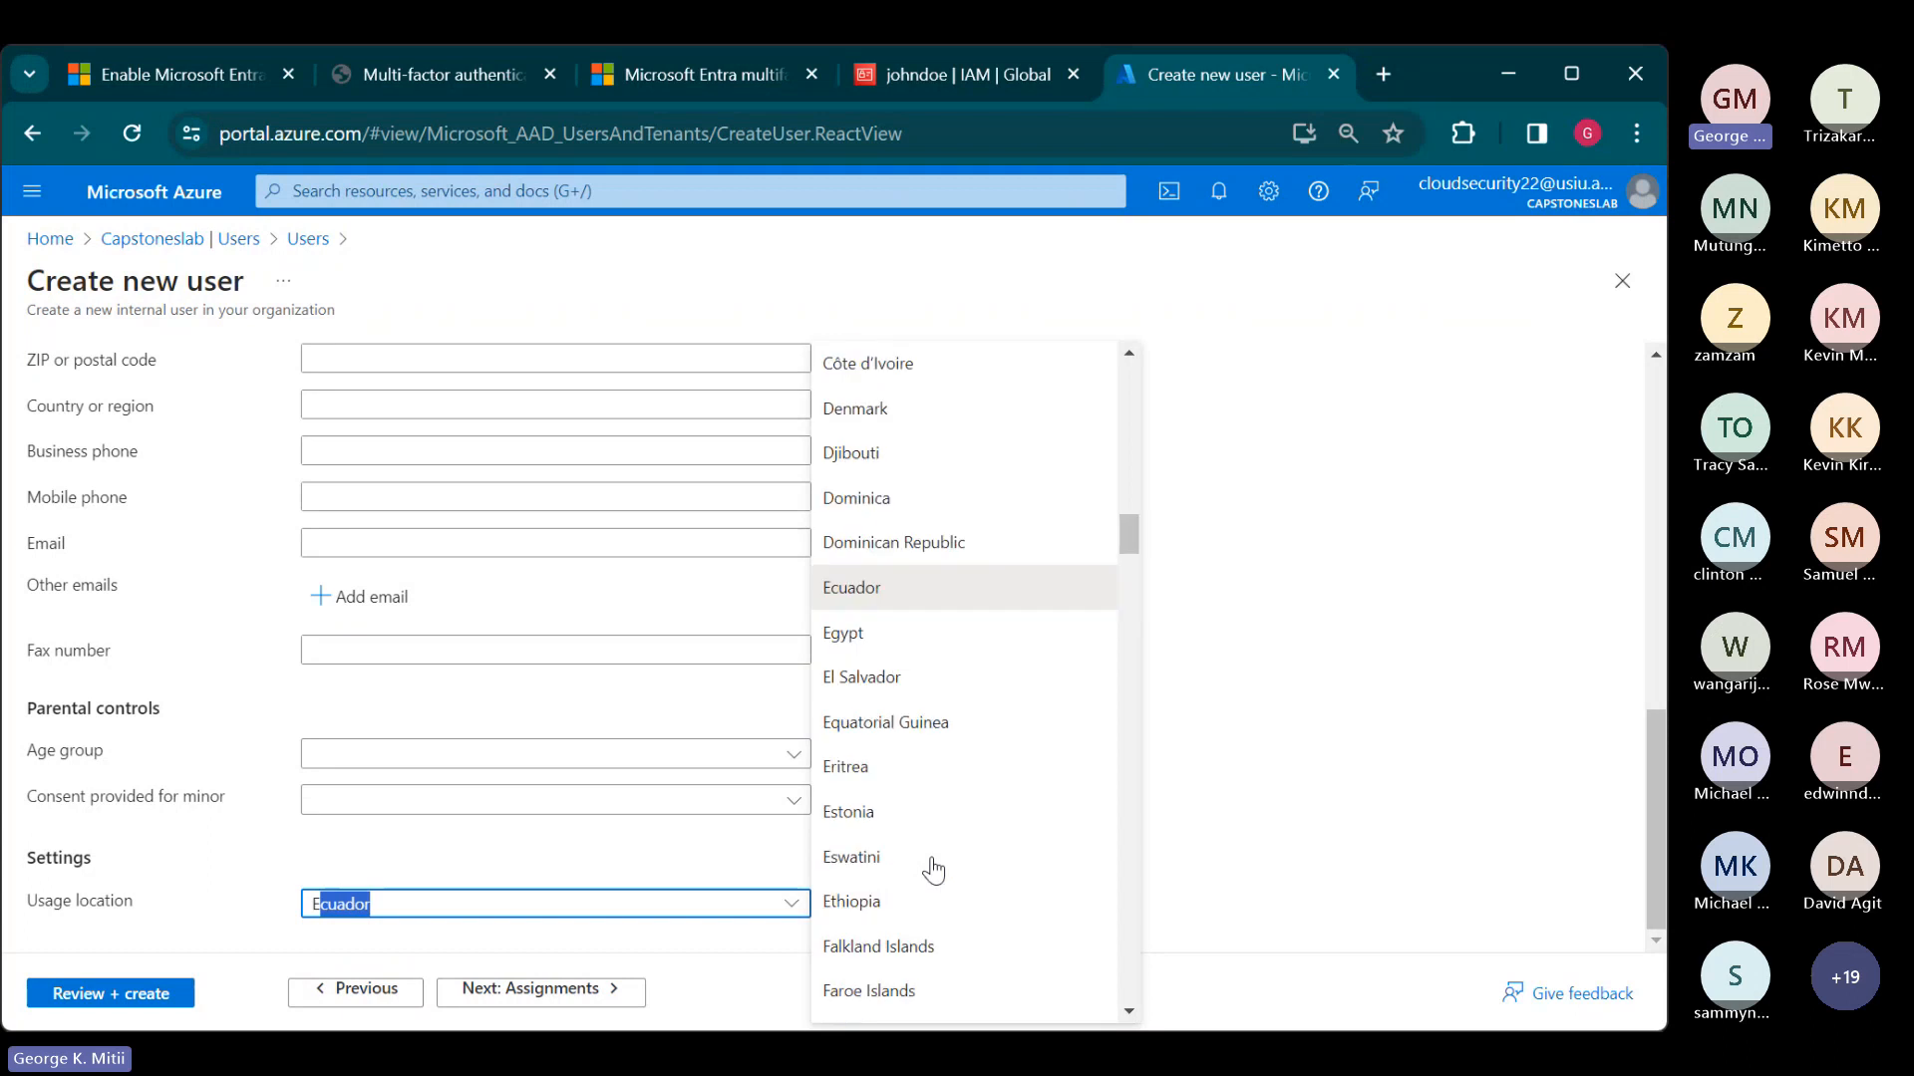
{"action": "scroll", "coordinate": [929, 871], "scroll_direction": "up", "scroll_amount": 20}
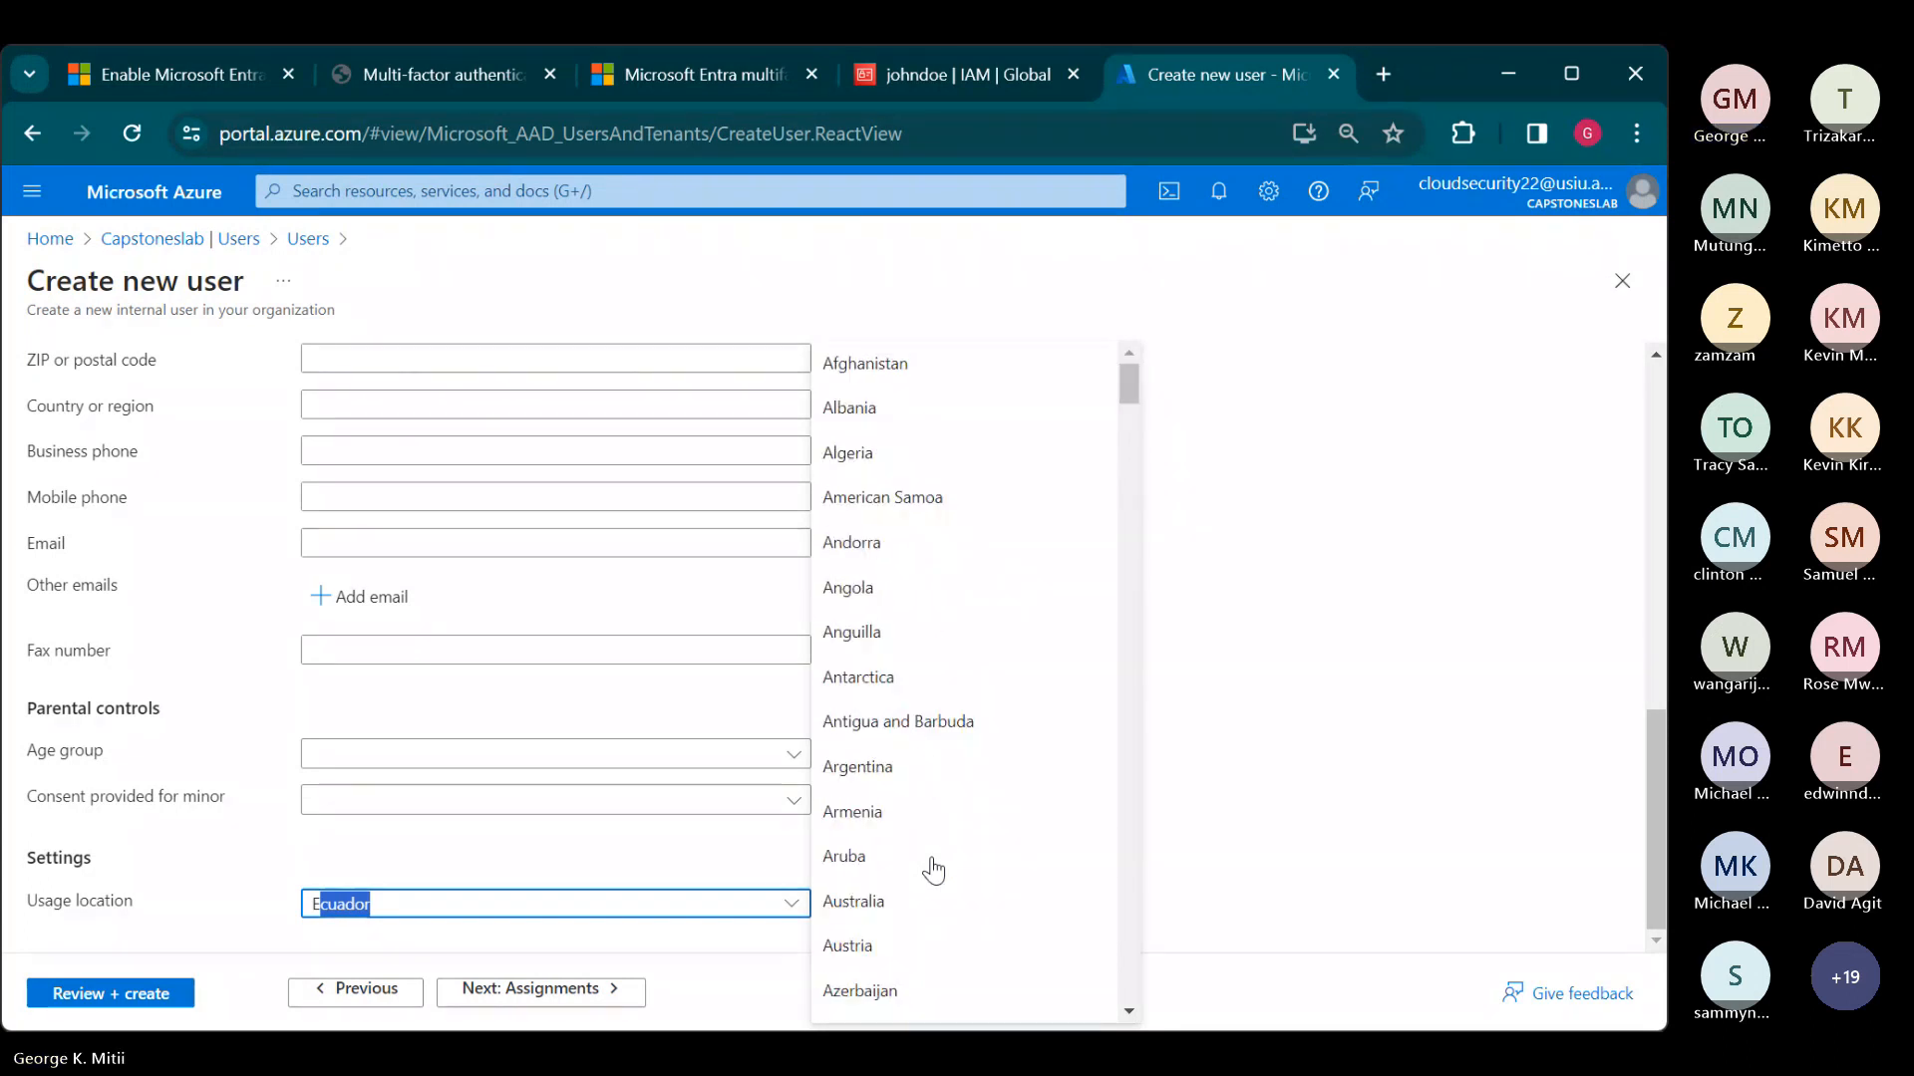
{"action": "left_click", "coordinate": [756, 953]}
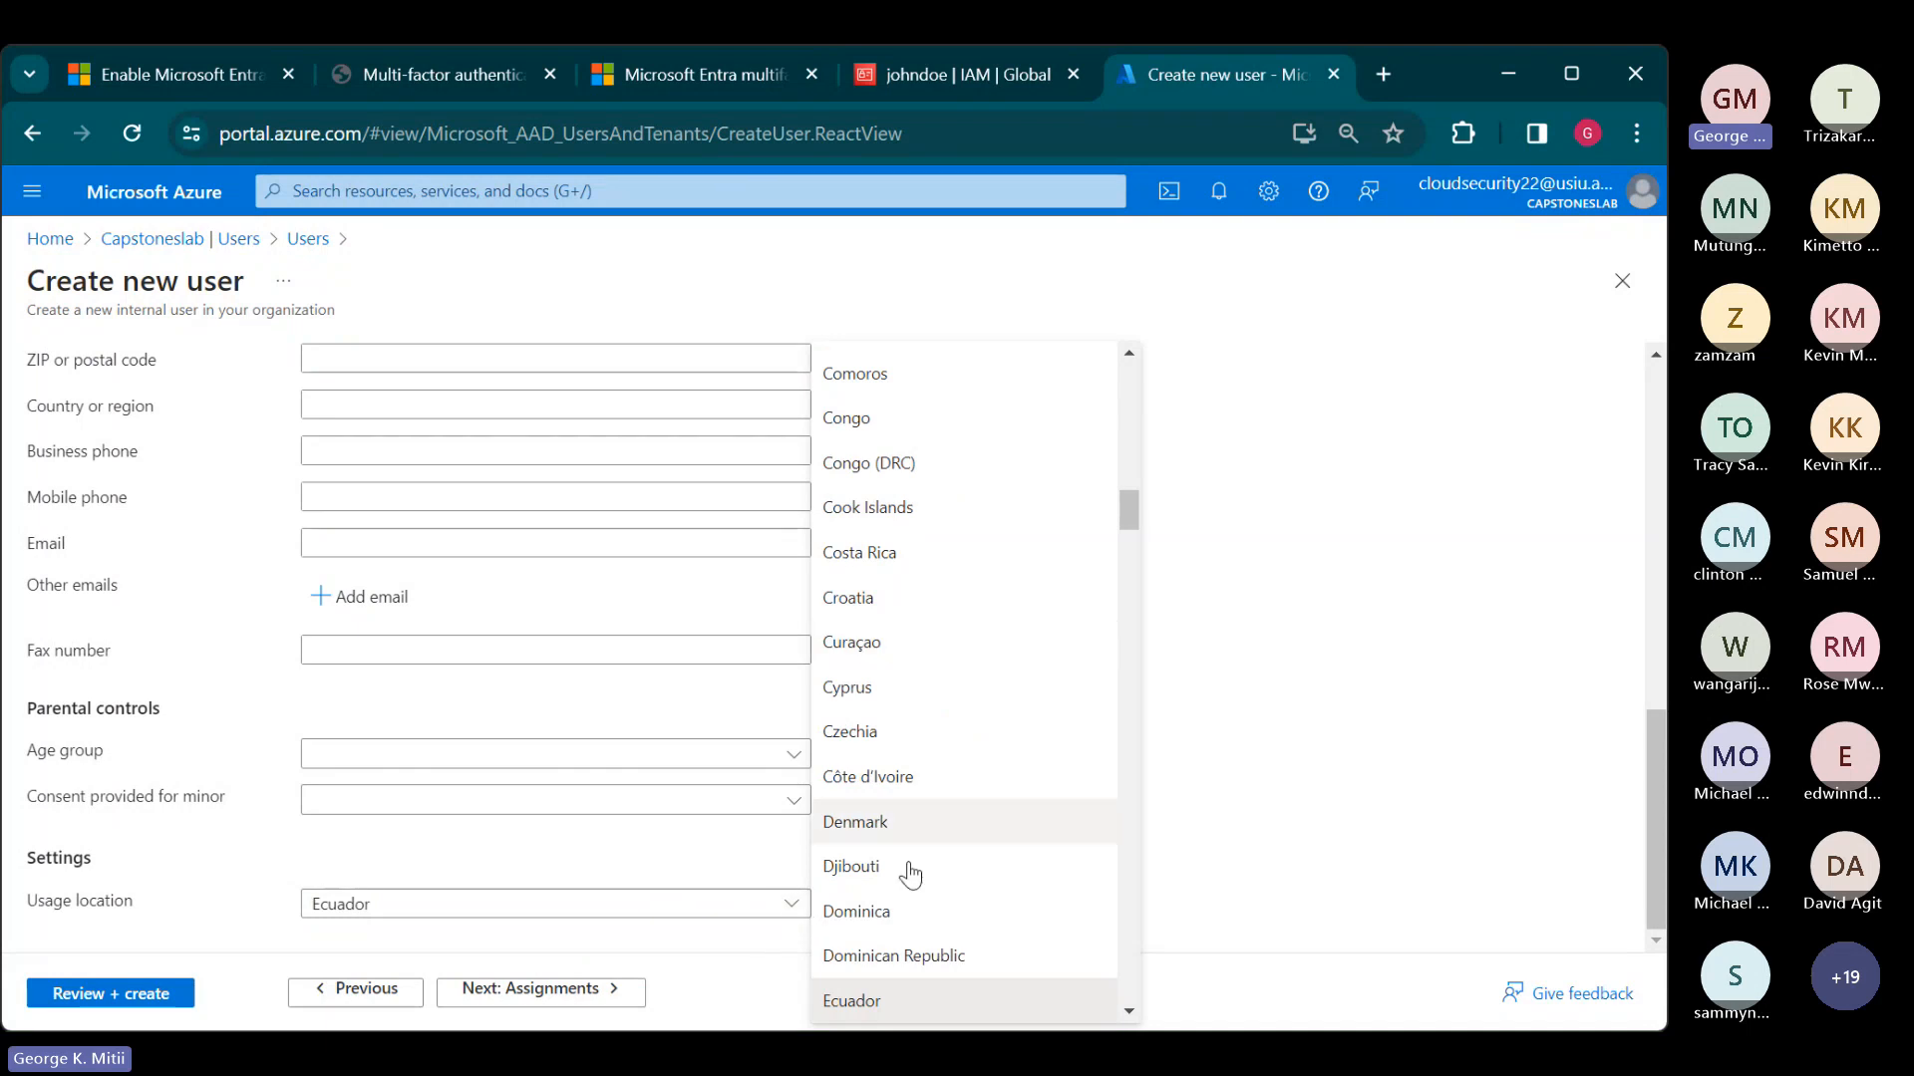
{"action": "left_click", "coordinate": [227, 930]}
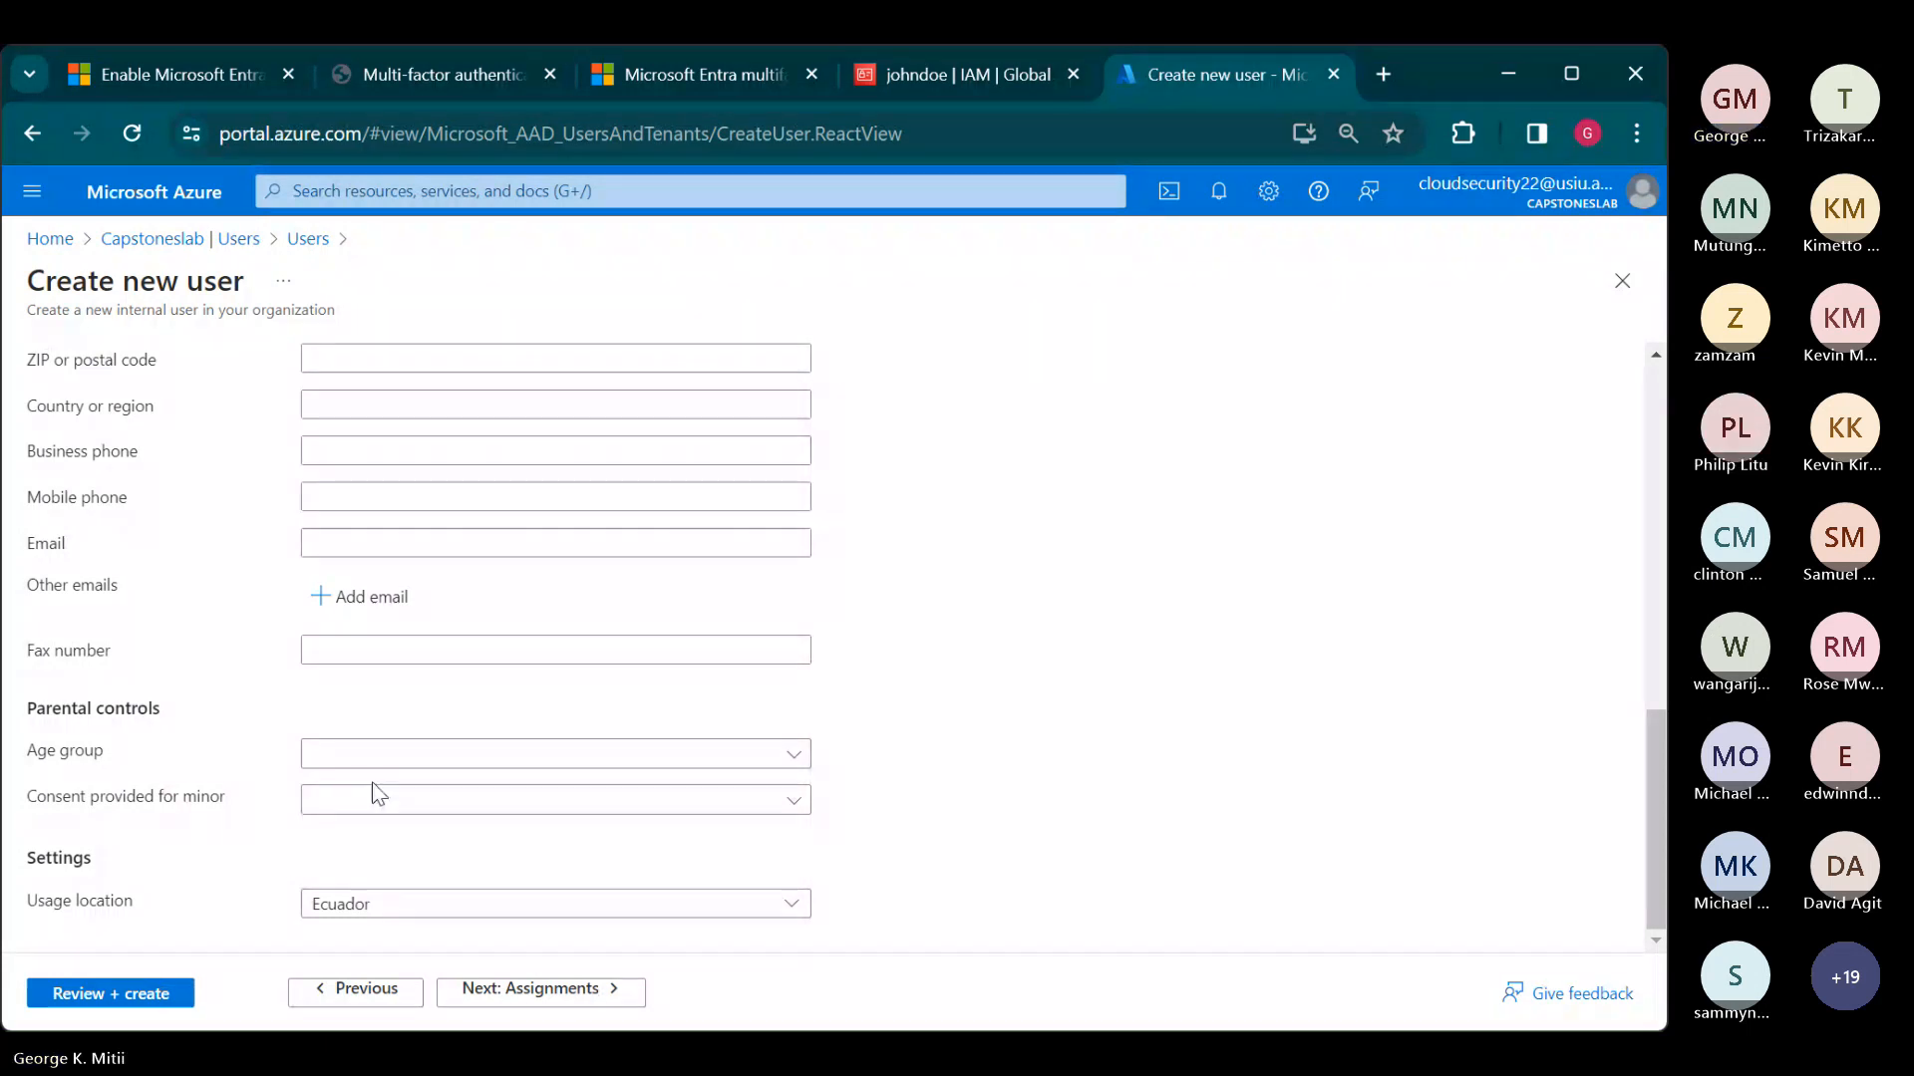
Reopen the country list to review other choices, leaving Ecuador selected.
{"action": "left_click", "coordinate": [783, 909]}
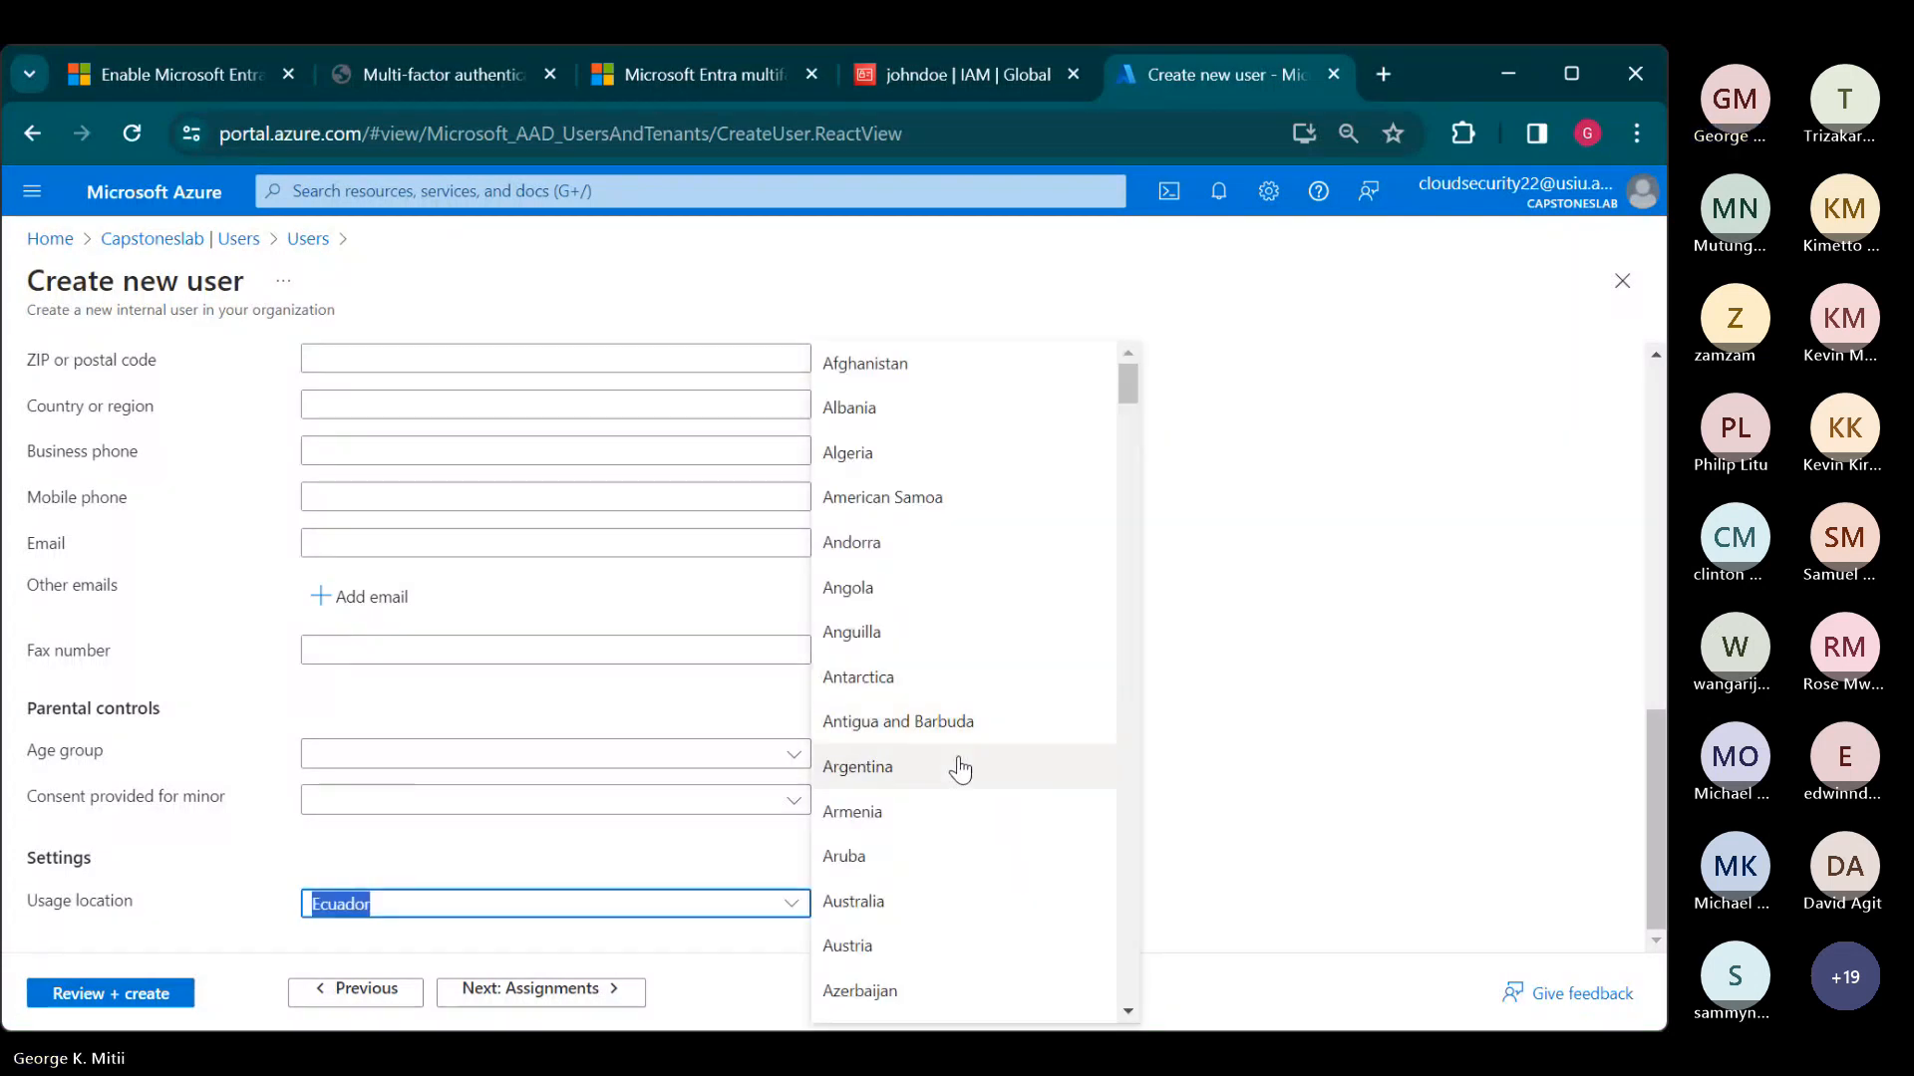
{"action": "scroll", "coordinate": [960, 770], "scroll_direction": "down", "scroll_amount": 20}
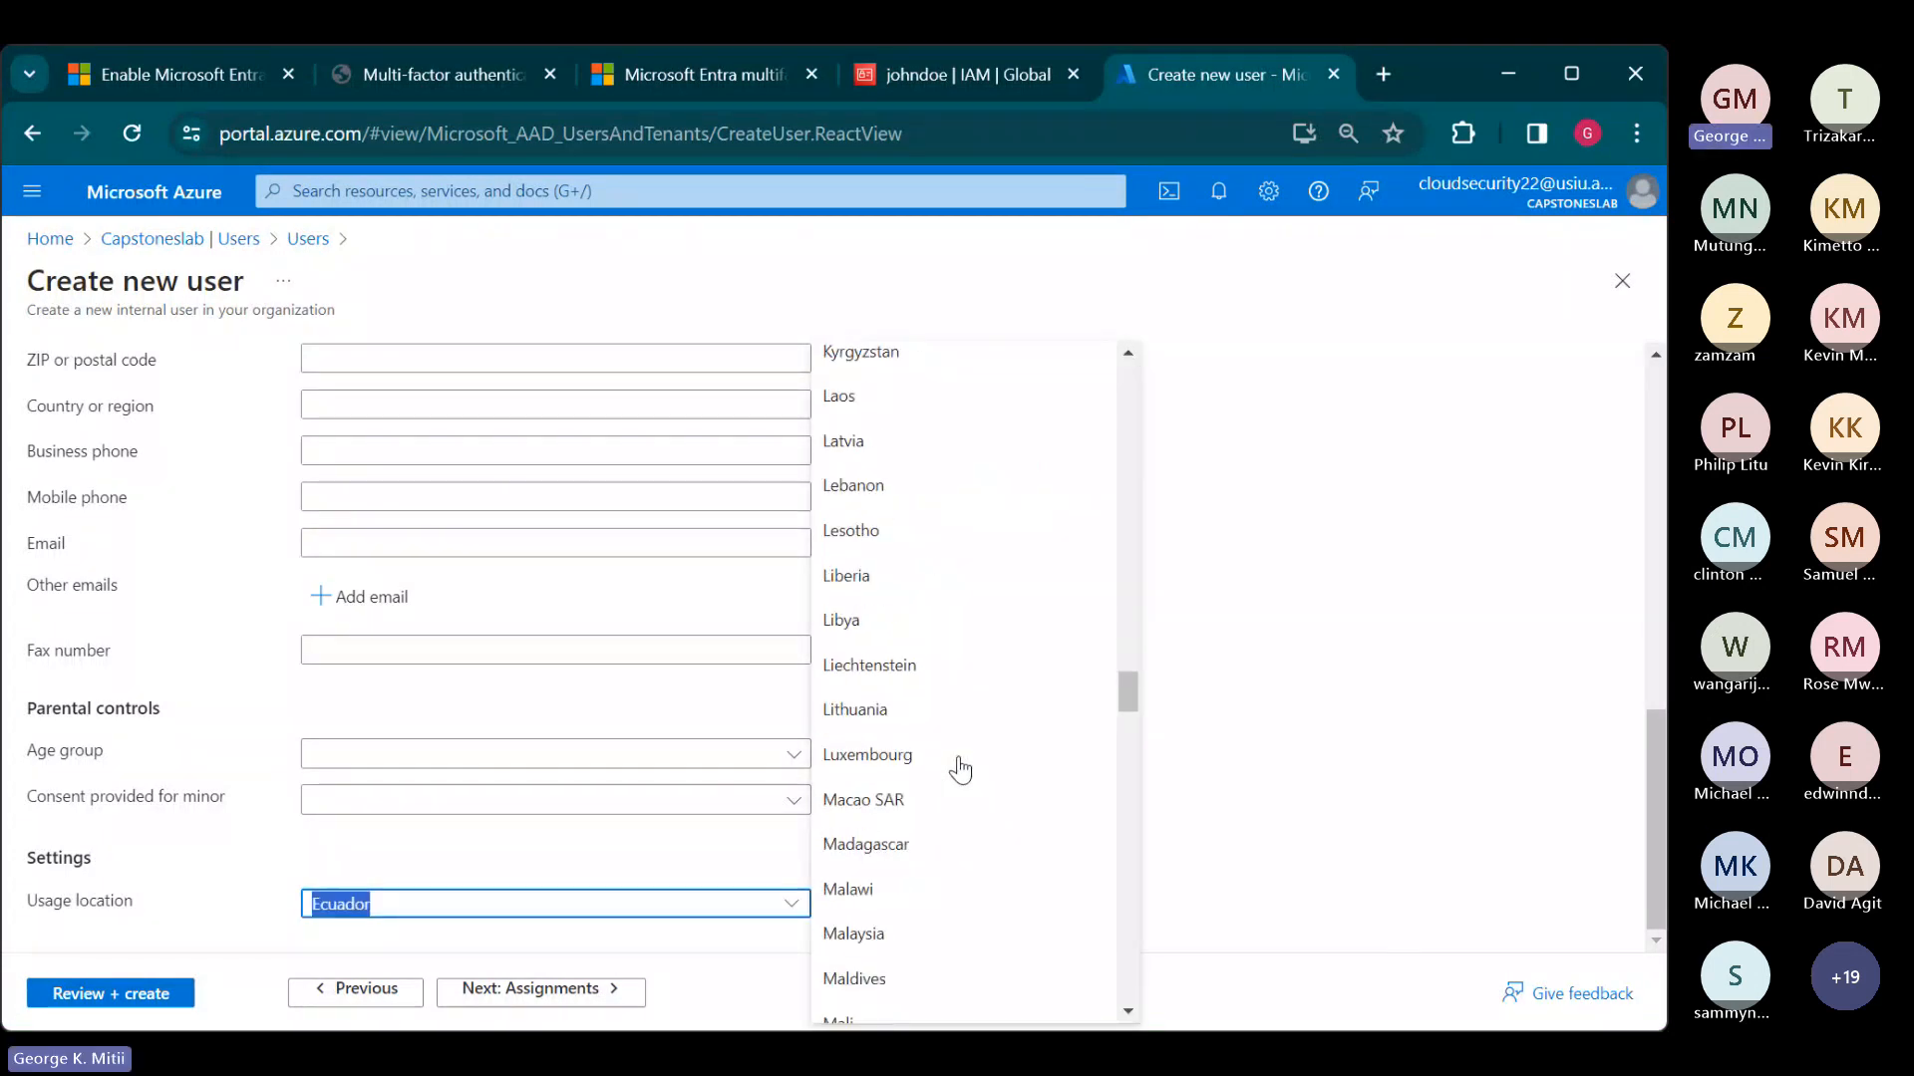
{"action": "scroll", "coordinate": [960, 770], "scroll_direction": "down", "scroll_amount": 20}
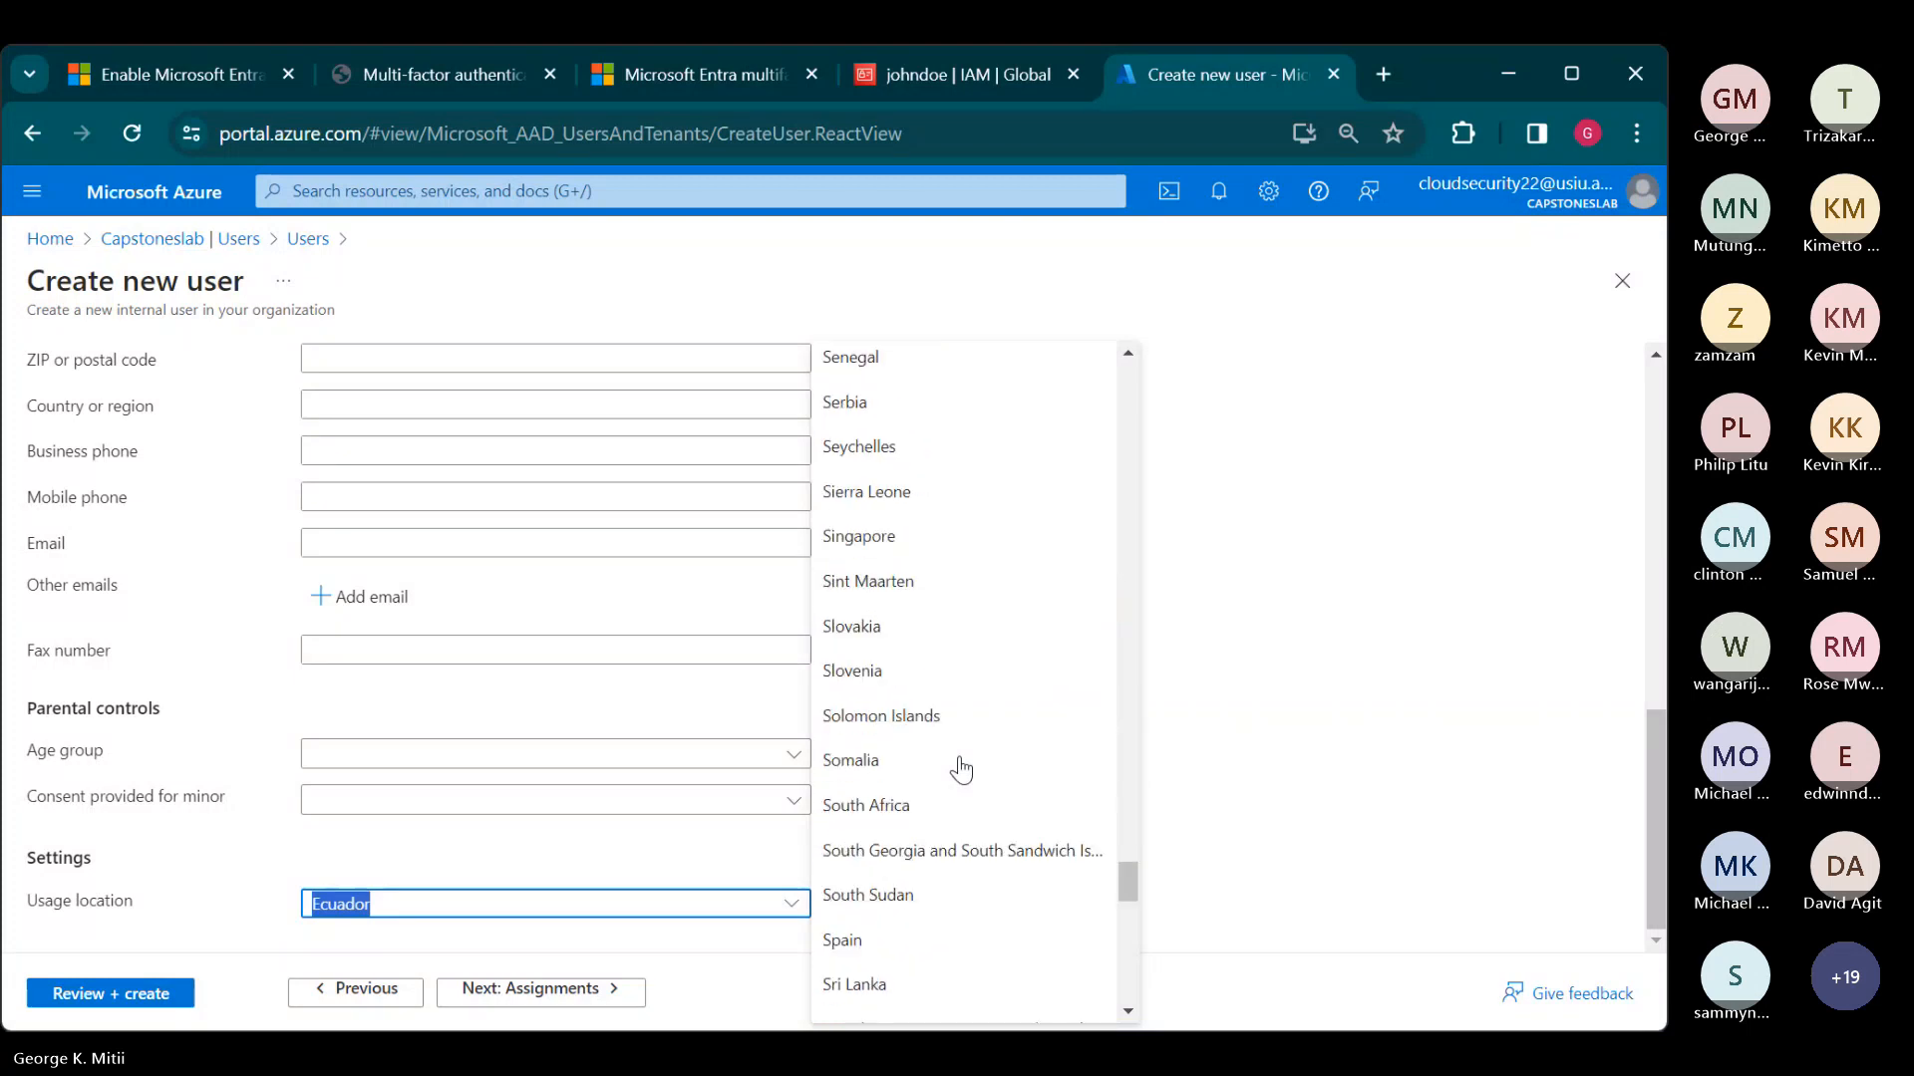
{"action": "scroll", "coordinate": [960, 769], "scroll_direction": "down", "scroll_amount": 8}
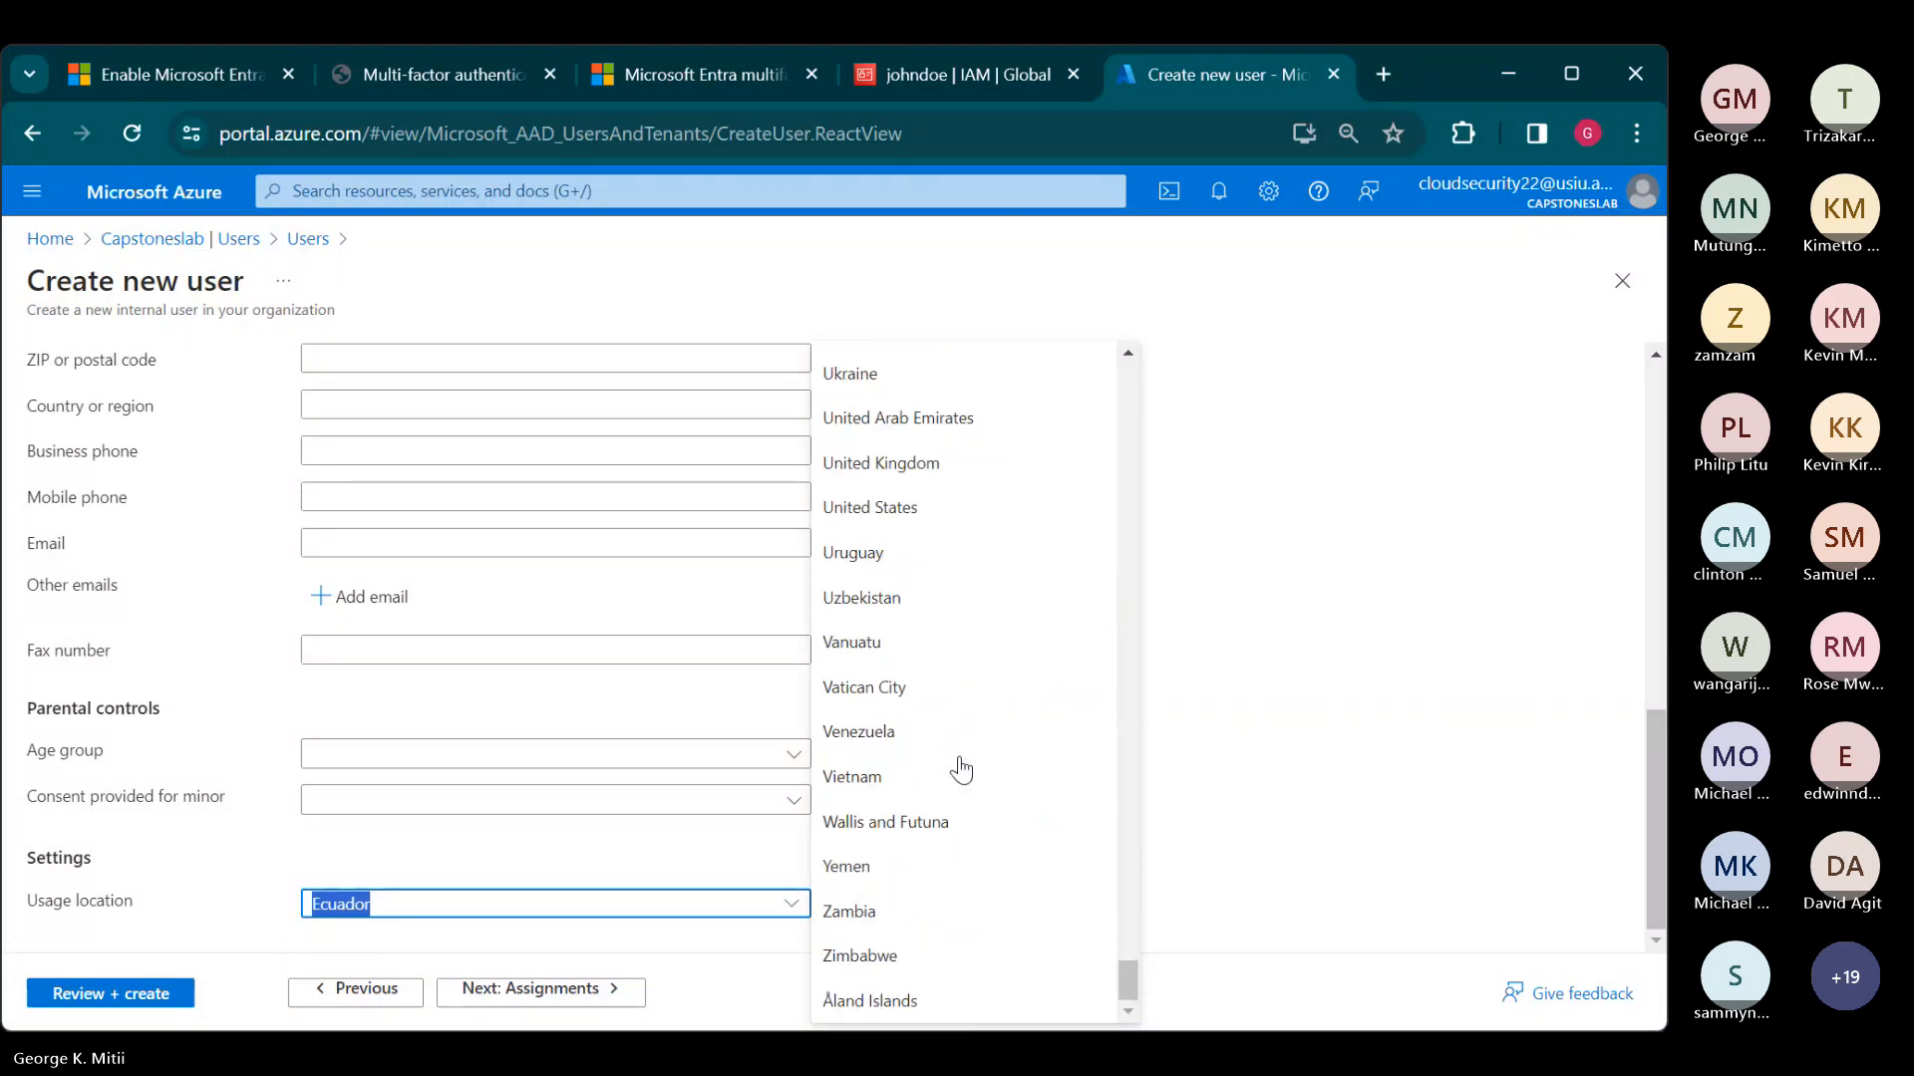
{"action": "scroll", "coordinate": [404, 578], "scroll_direction": "up", "scroll_amount": 15}
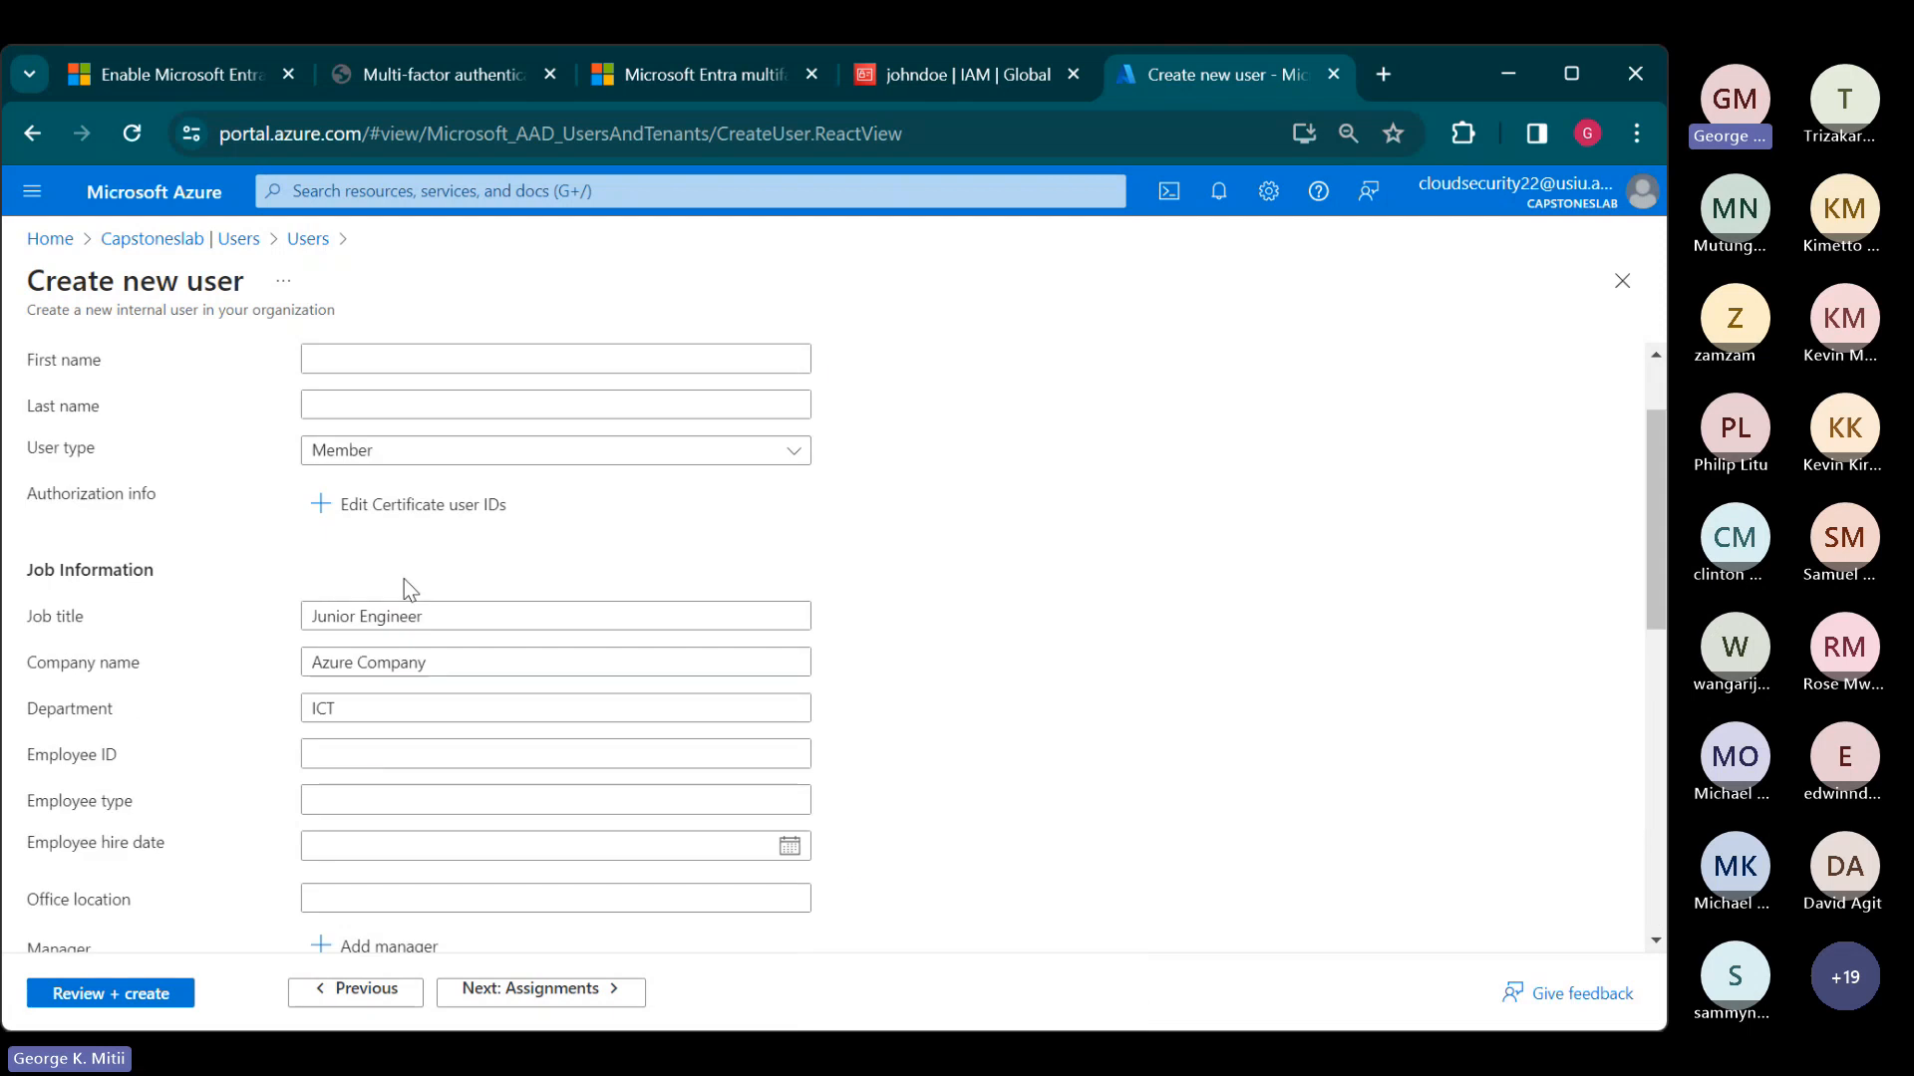
Delete the Junior Engineer job title, Azure Company company name and ICT department.
{"action": "left_click_drag", "start_coordinate": [458, 742], "coordinate": [259, 749]}
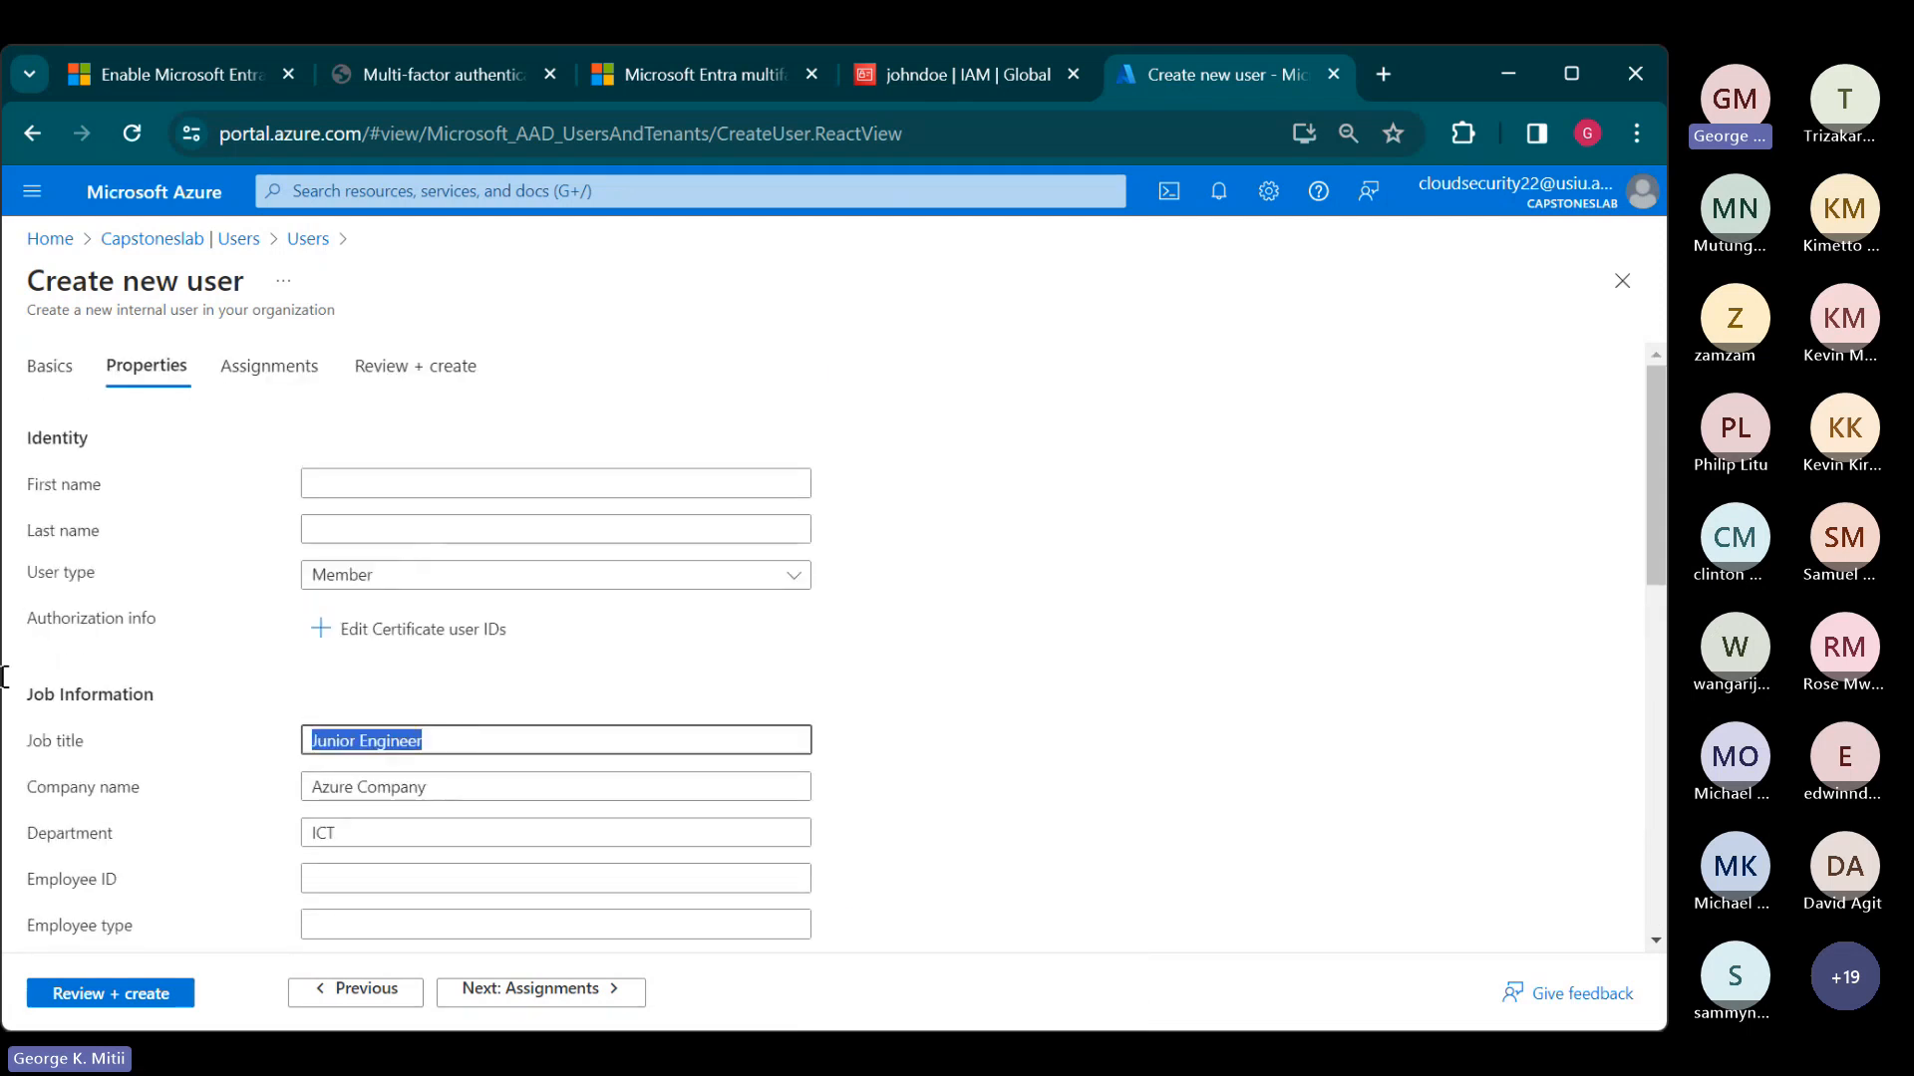
{"action": "key", "text": "BackSpace"}
{"action": "key", "text": "alt+Tab"}
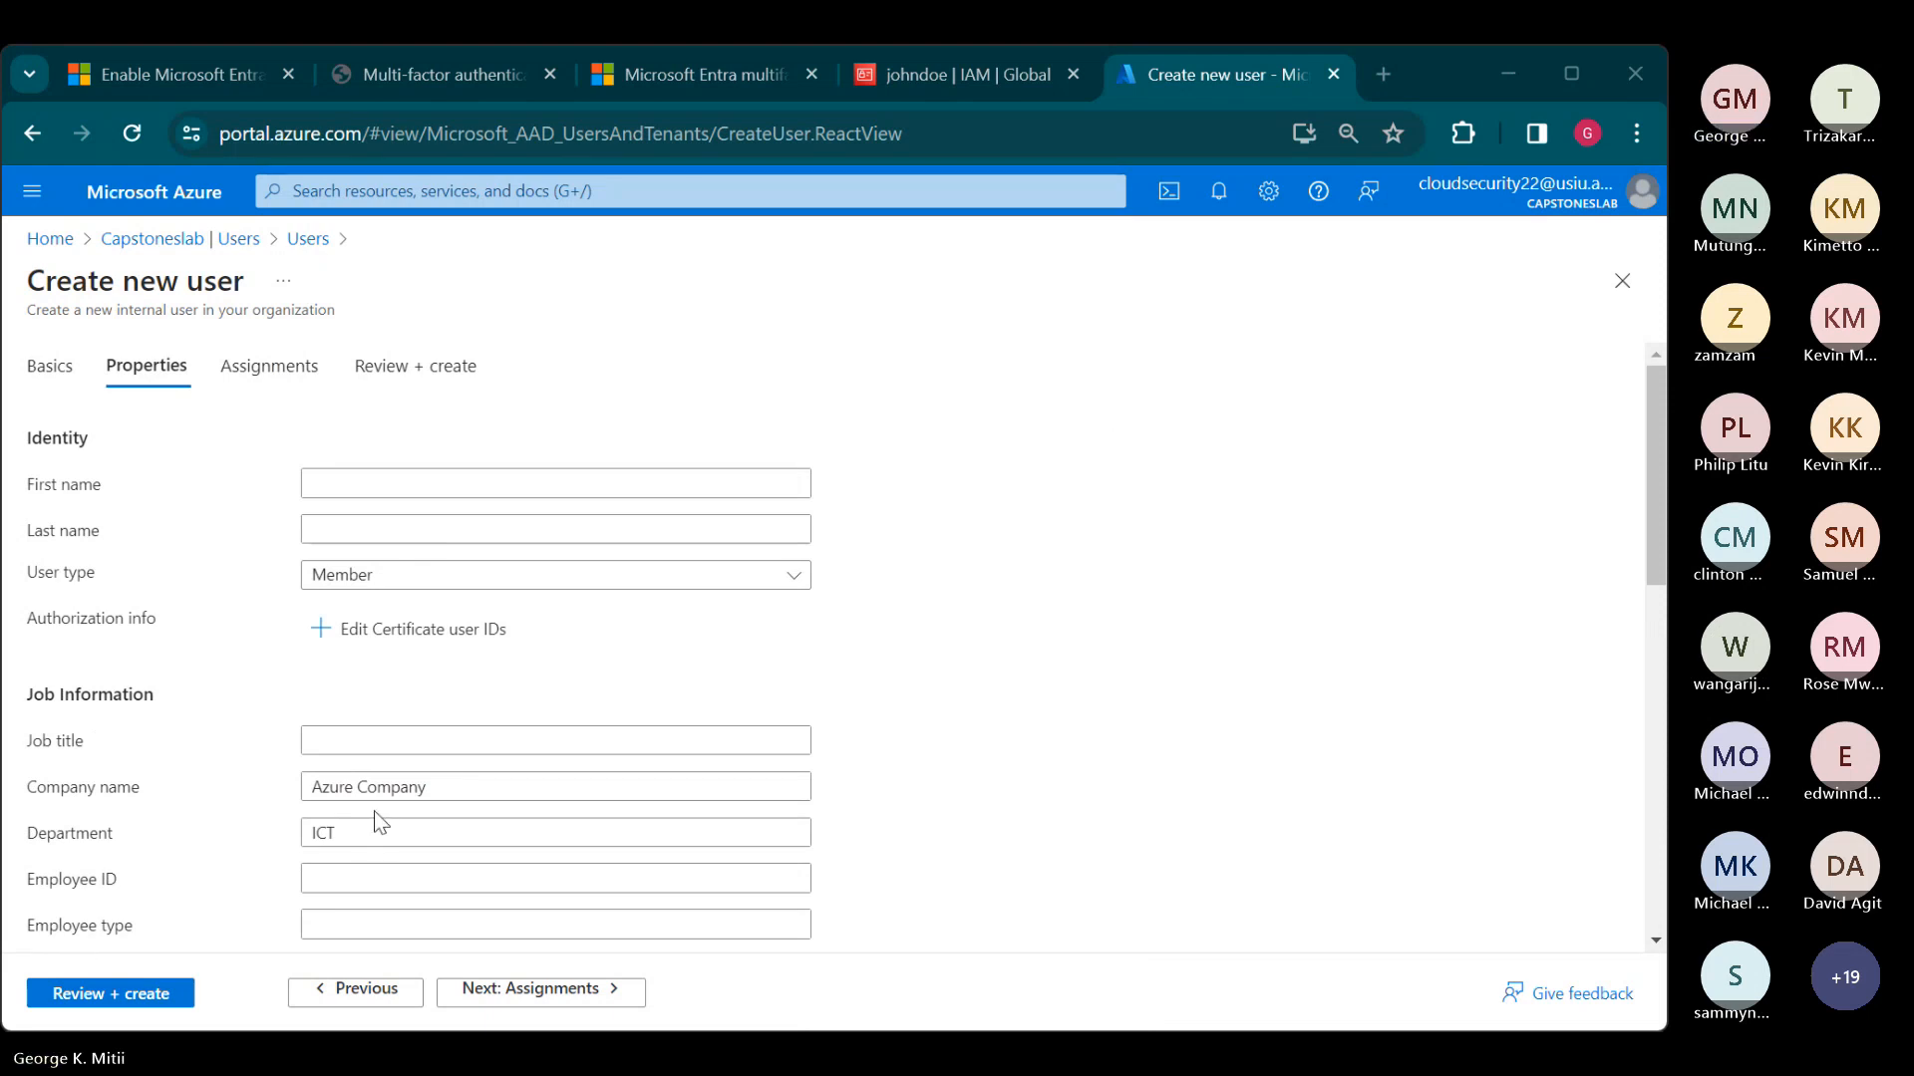
{"action": "double_click", "coordinate": [397, 793]}
{"action": "key", "text": "ctrl+a"}
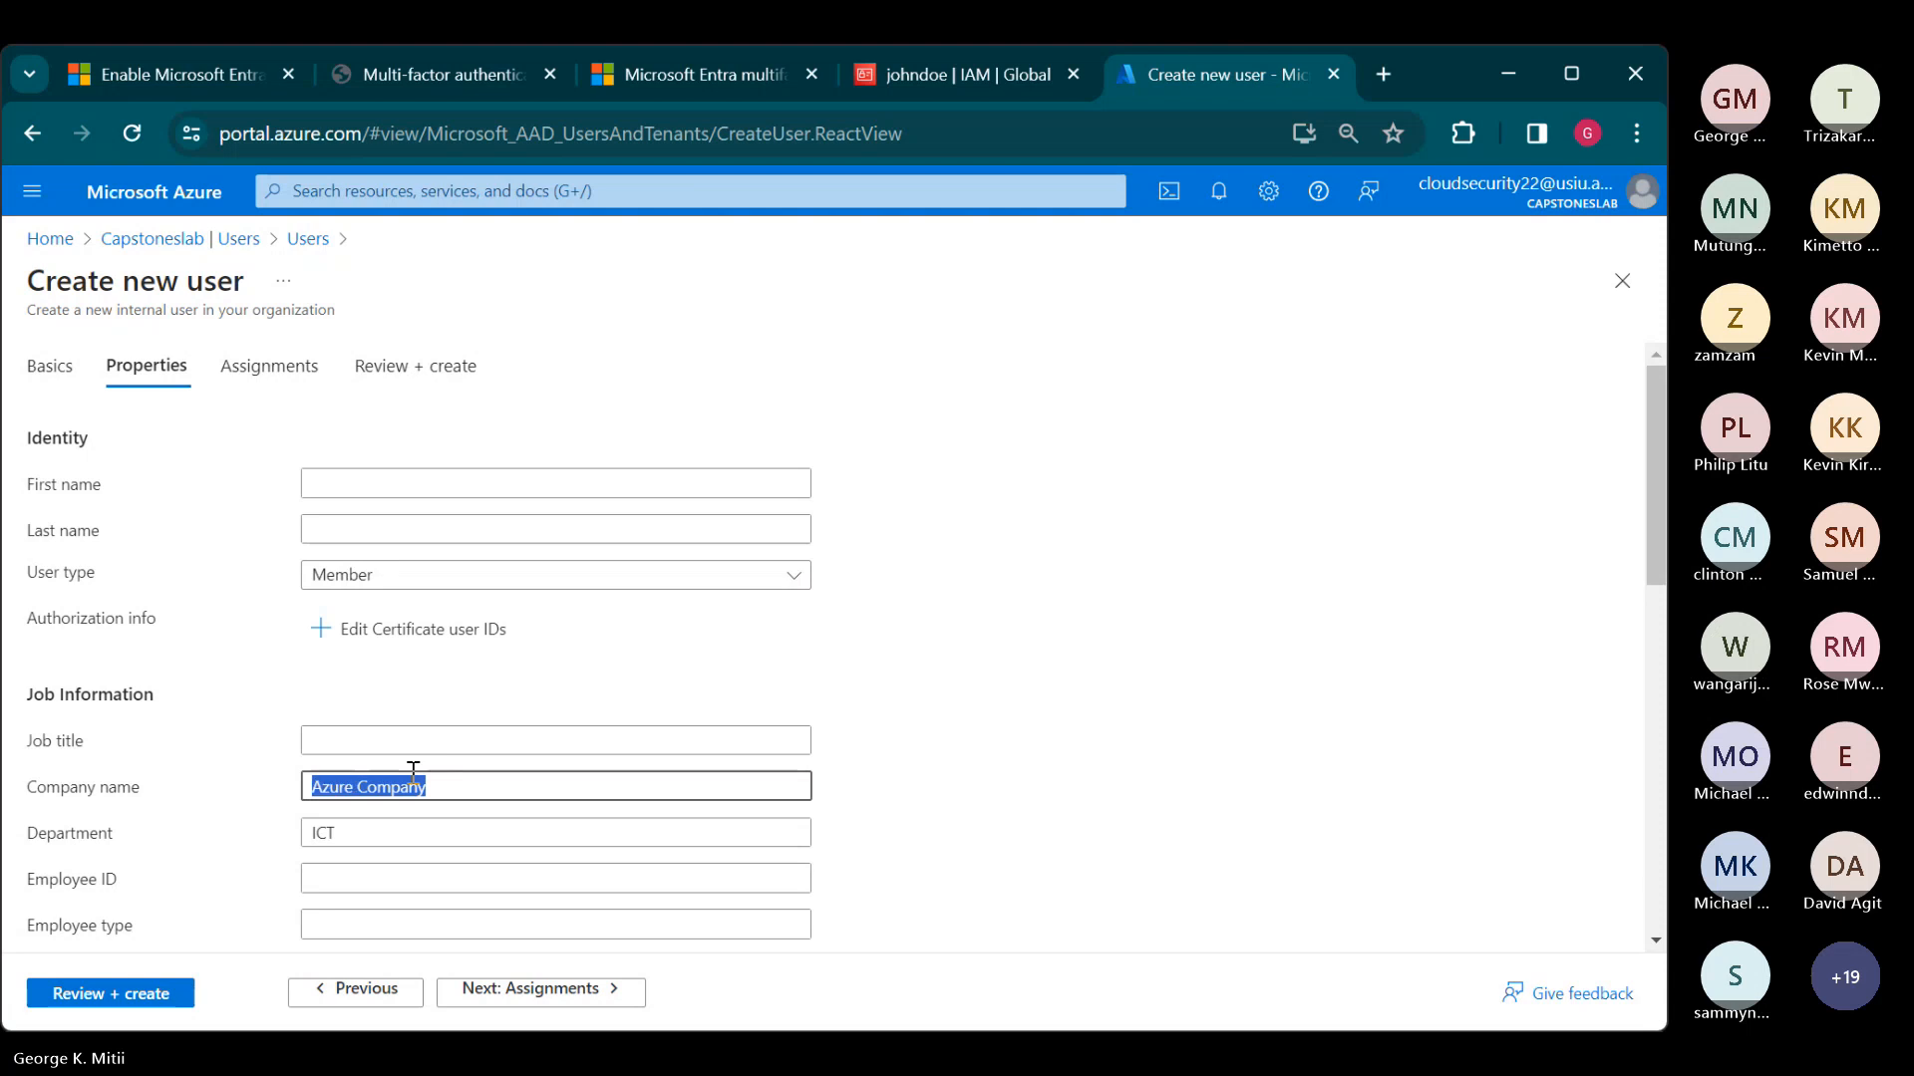
{"action": "key", "text": "BackSpace"}
{"action": "key", "text": "alt+Tab"}
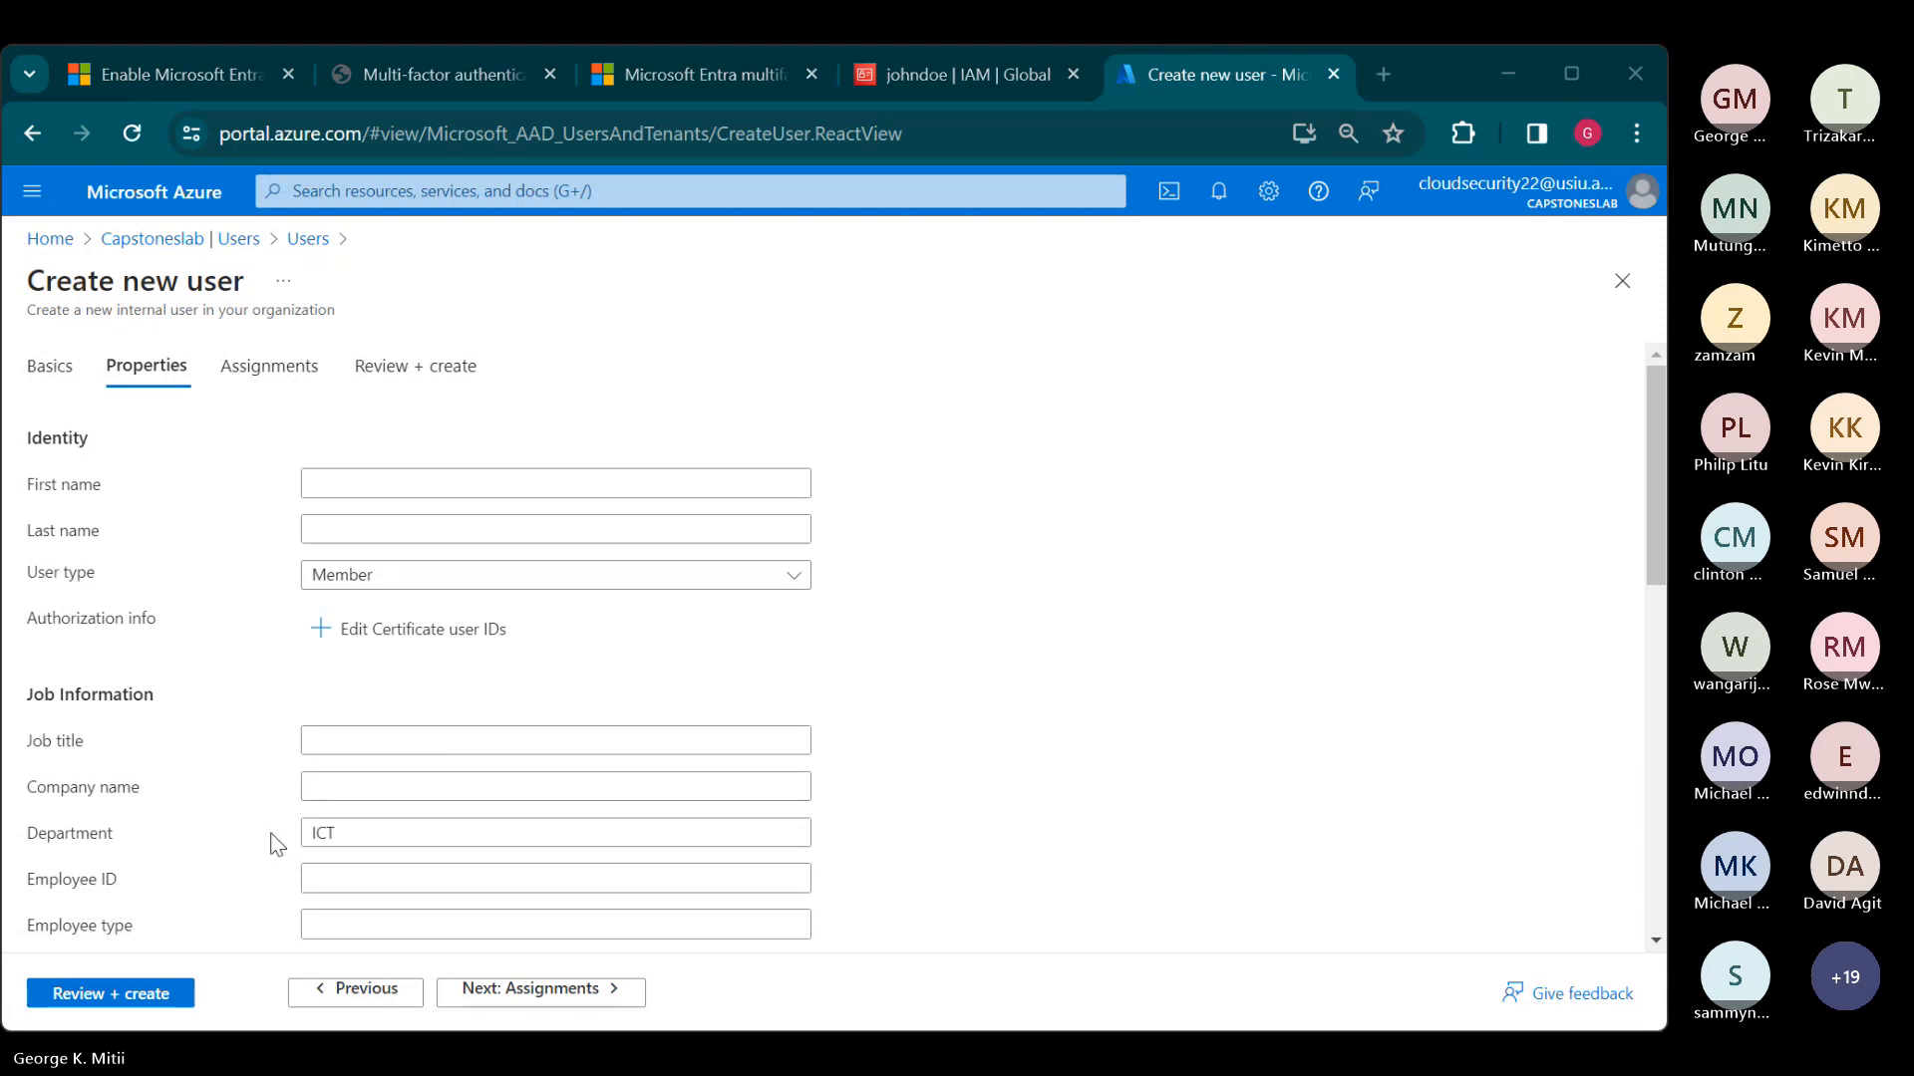
{"action": "left_click", "coordinate": [418, 842]}
{"action": "double_click", "coordinate": [421, 842]}
{"action": "key", "text": "BackSpace"}
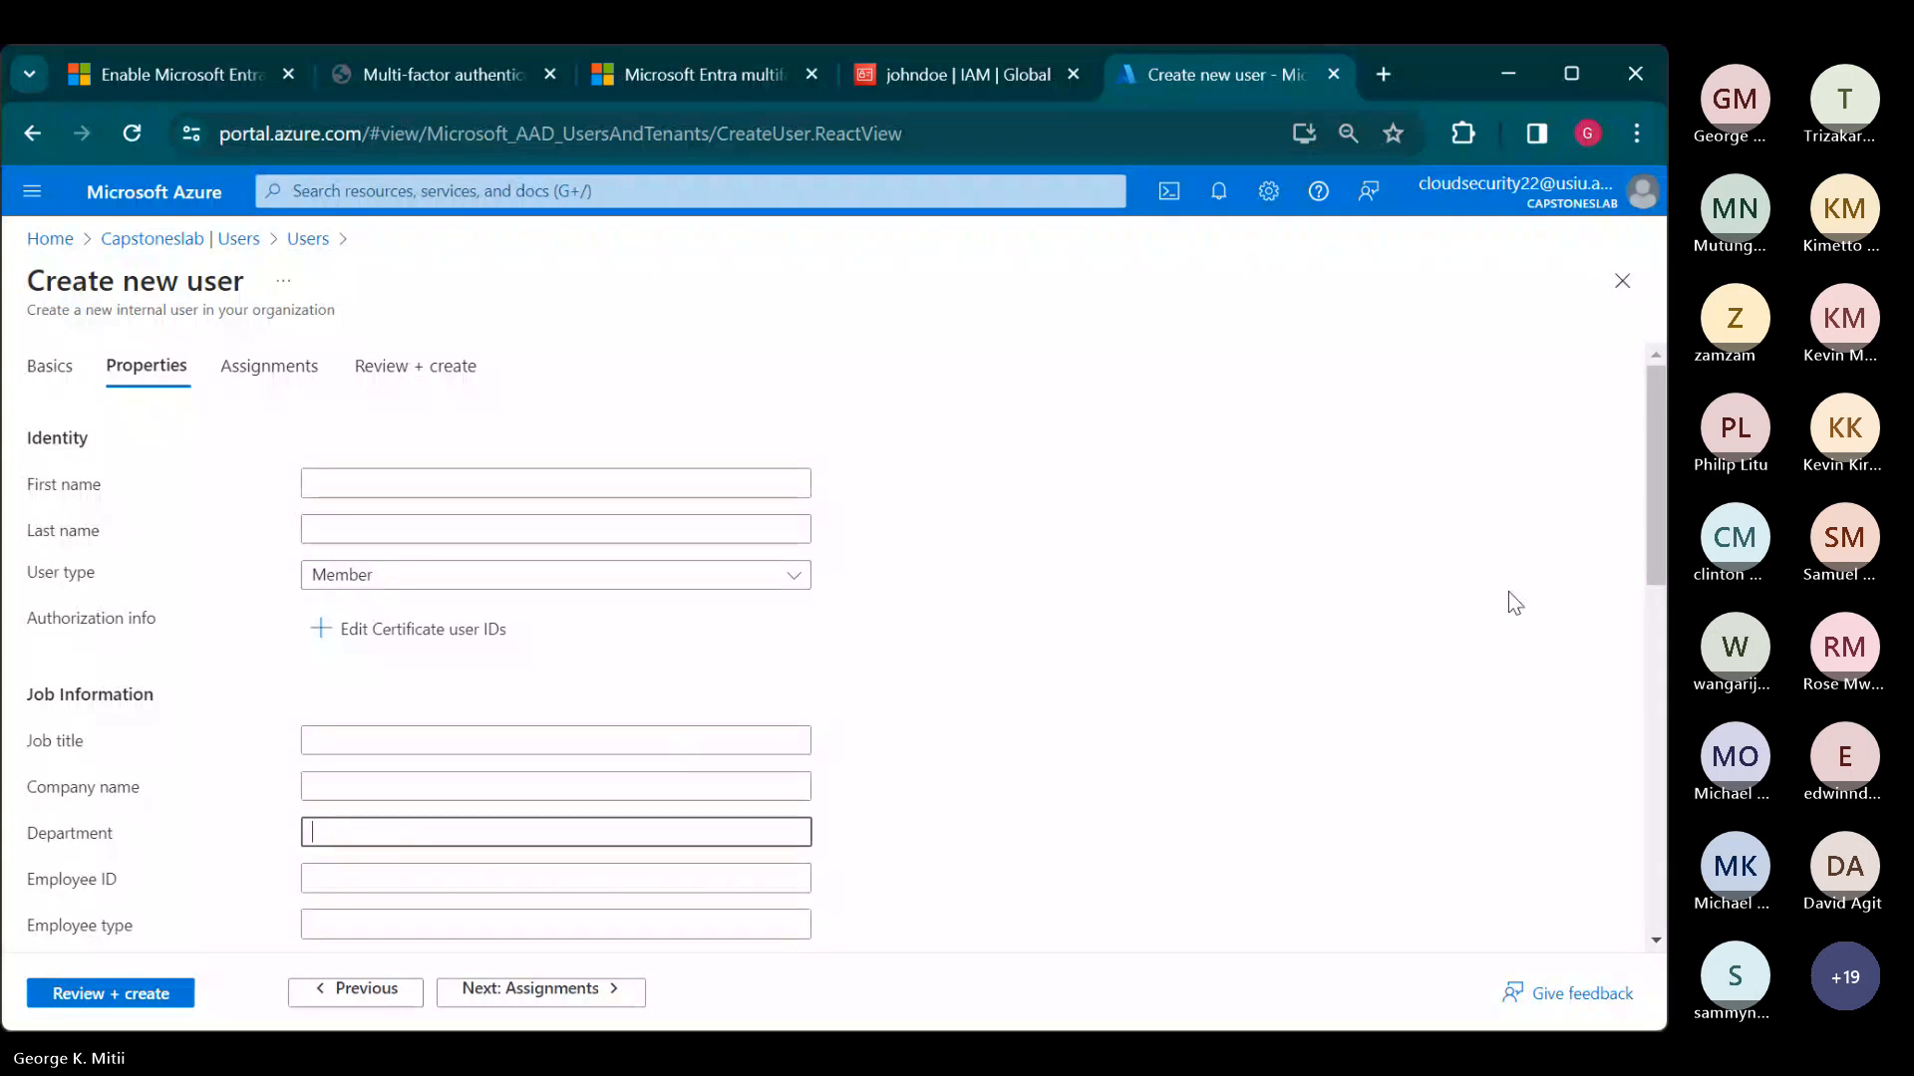
{"action": "key", "text": "alt+Tab"}
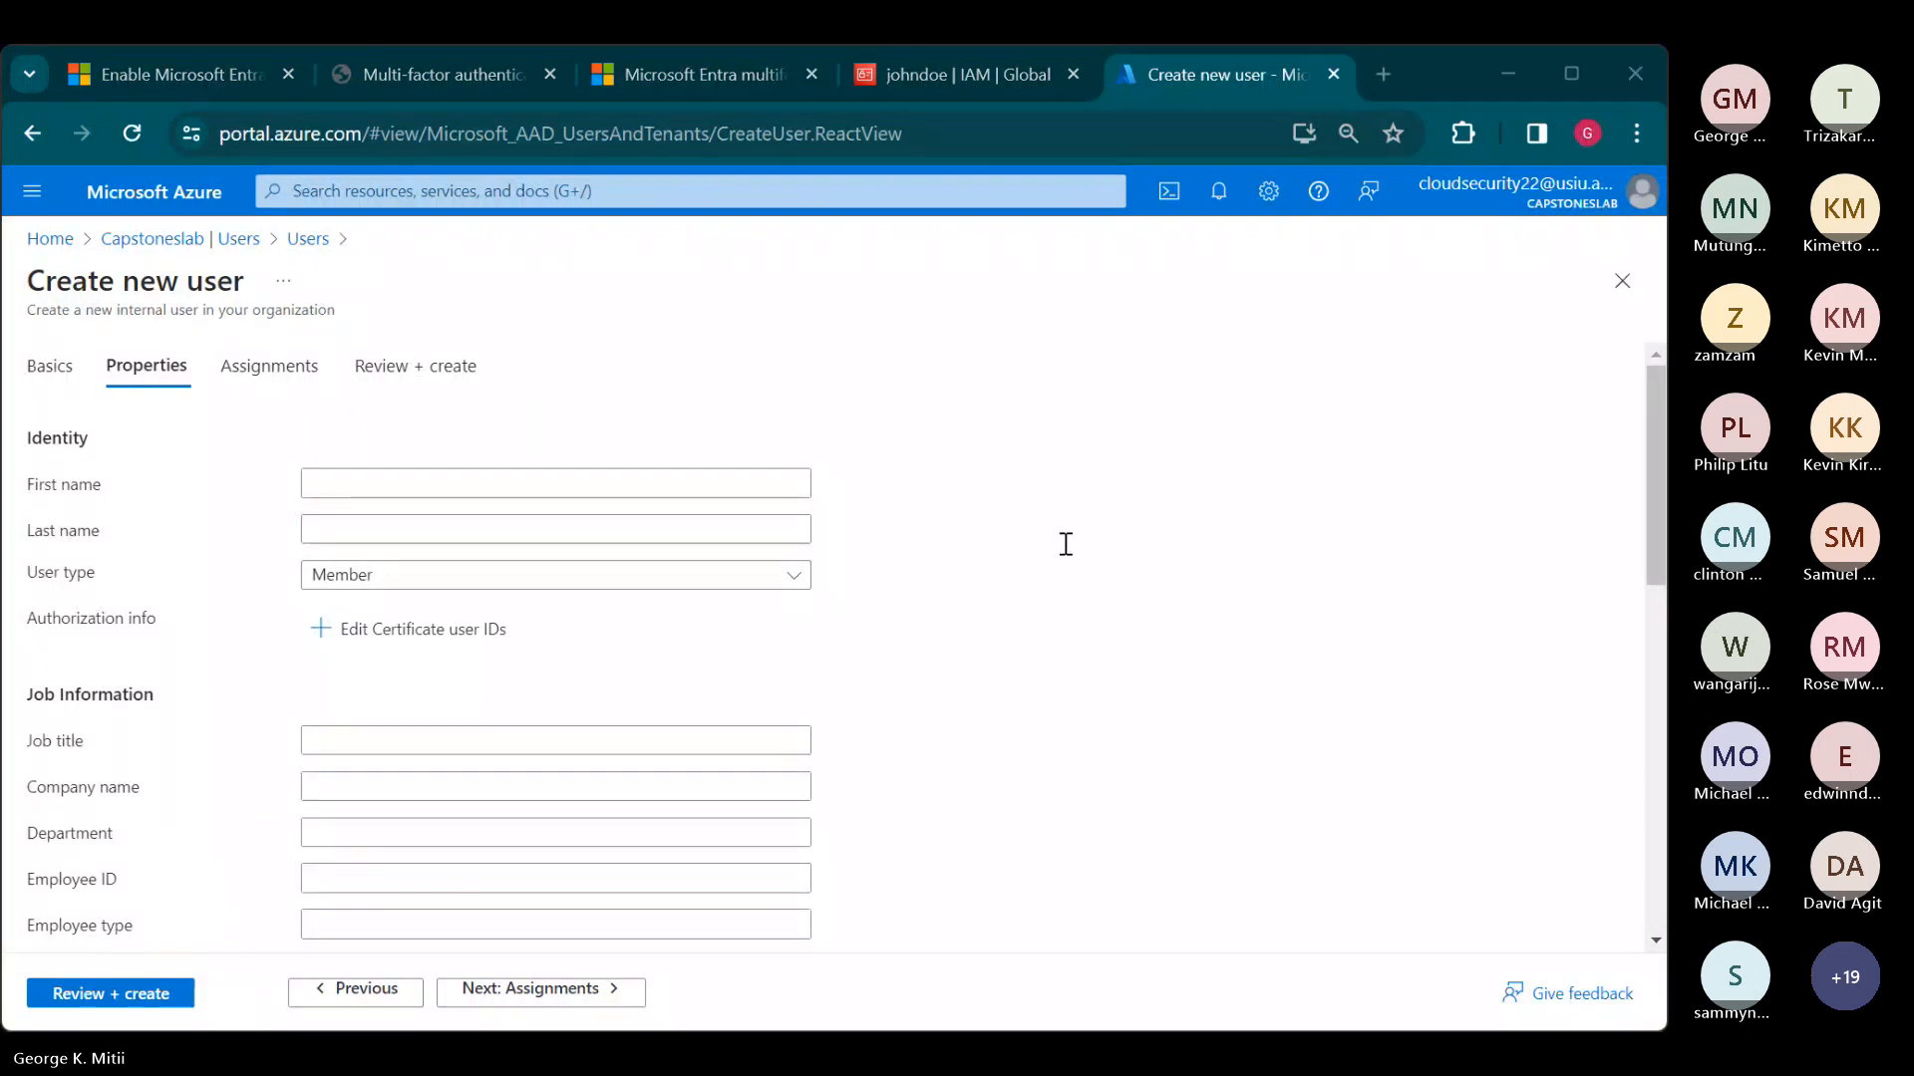
Clear the display name, leave Account enabled off, and discard the unsaved new-user form.
{"action": "left_click", "coordinate": [74, 389]}
{"action": "double_click", "coordinate": [452, 549]}
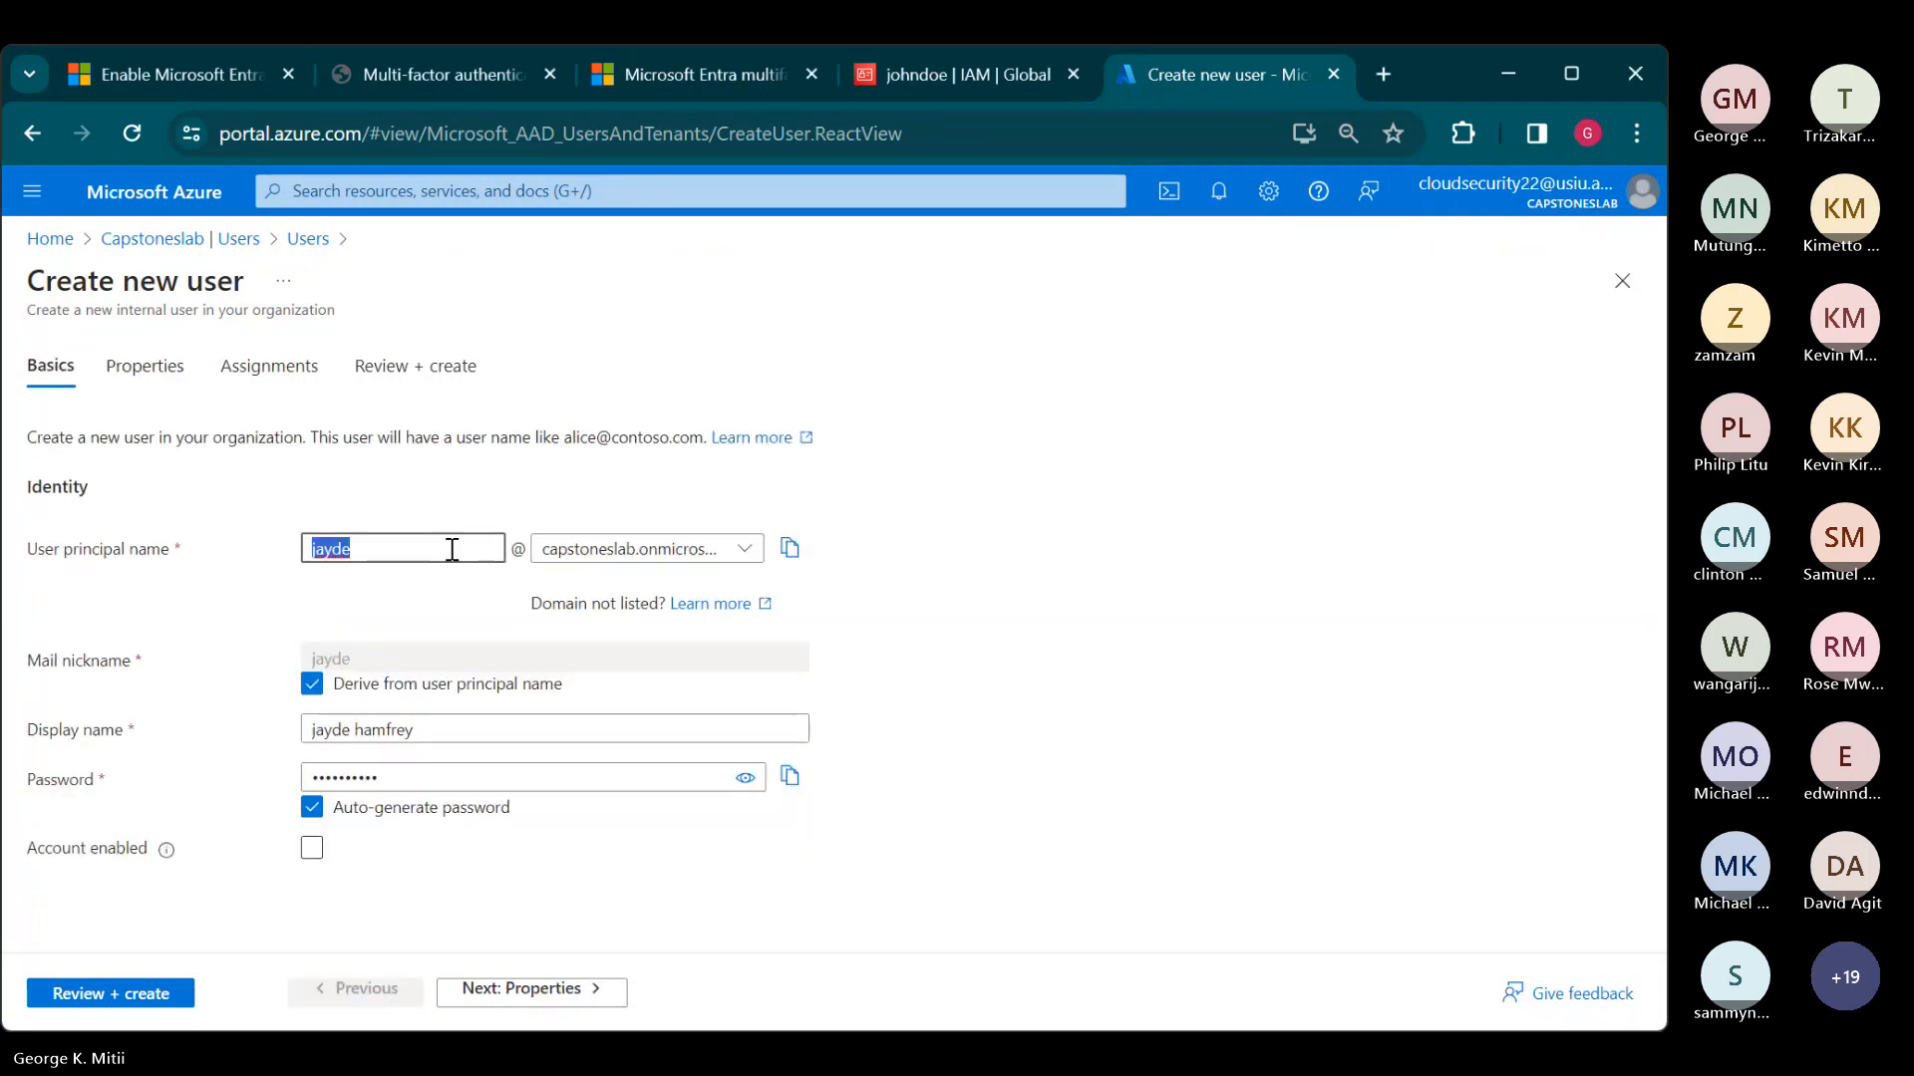
{"action": "triple_click", "coordinate": [458, 727]}
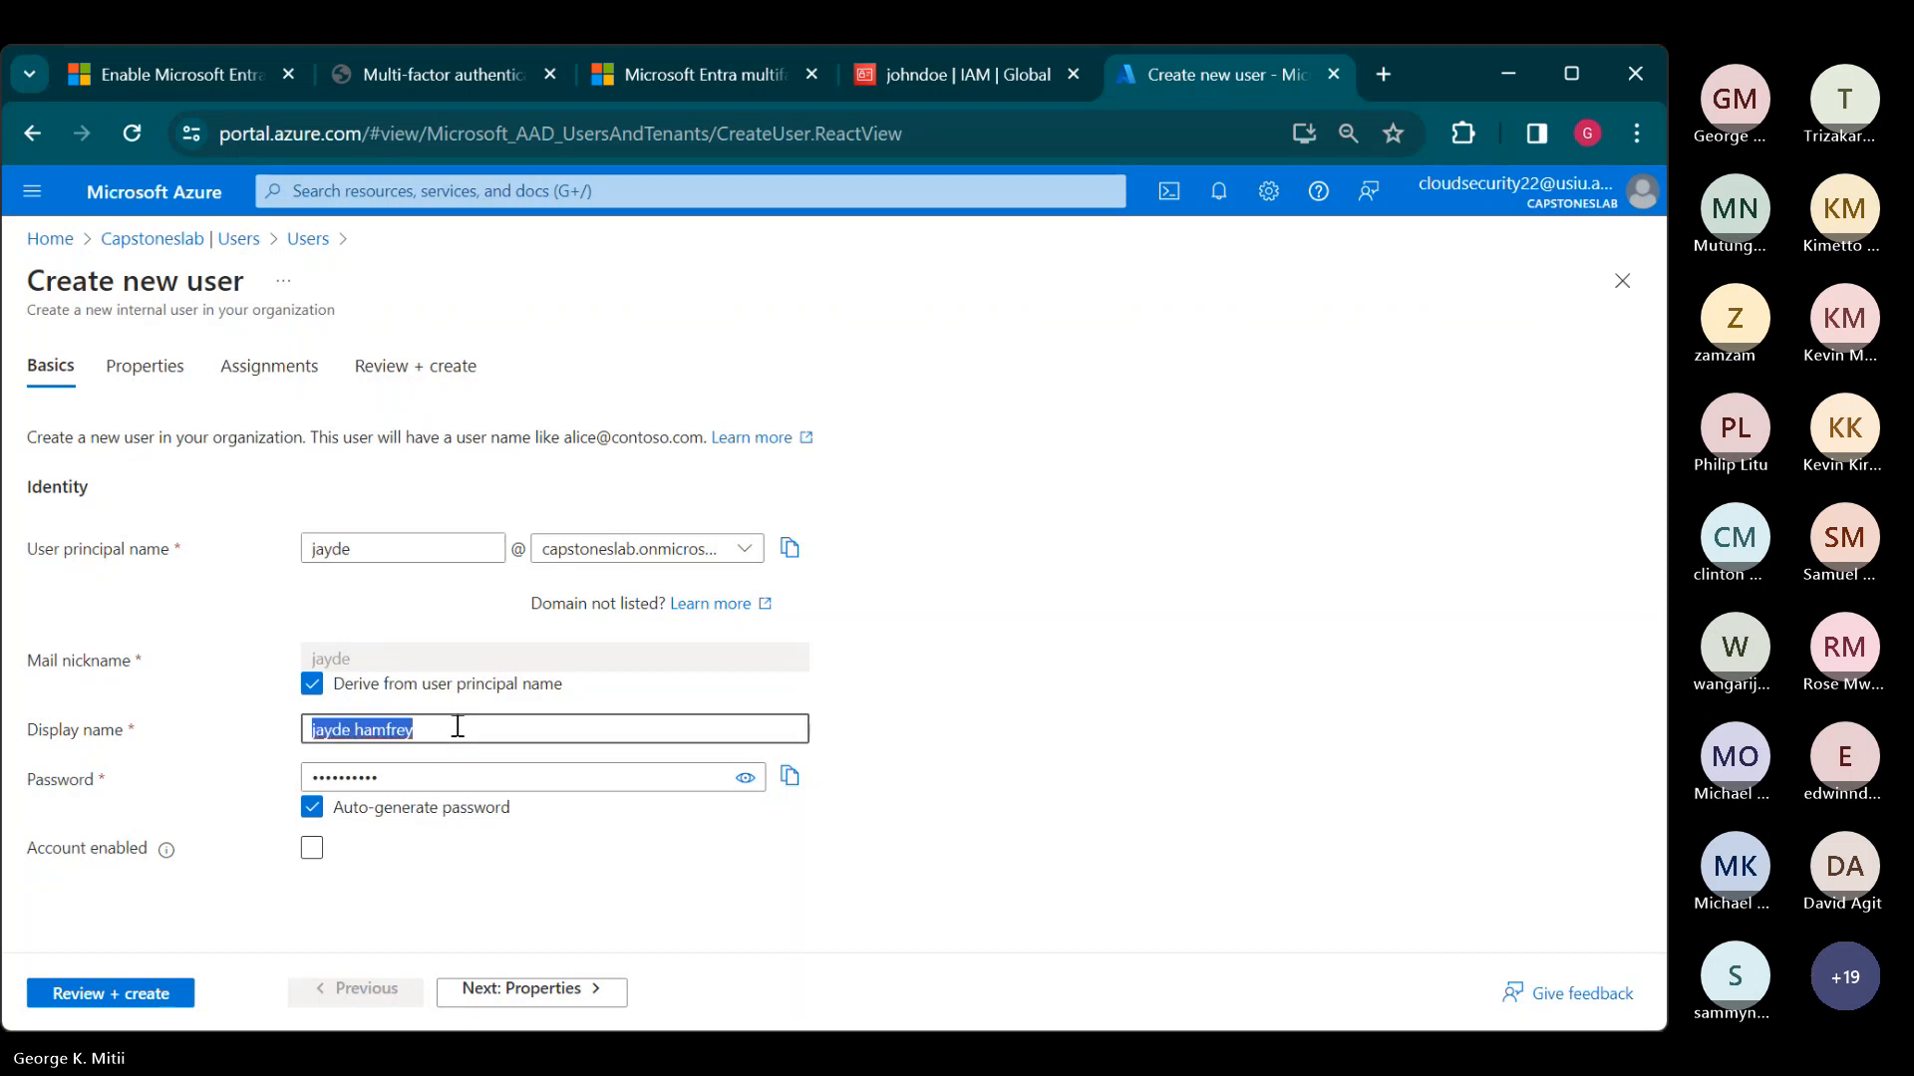
{"action": "key", "text": "BackSpace"}
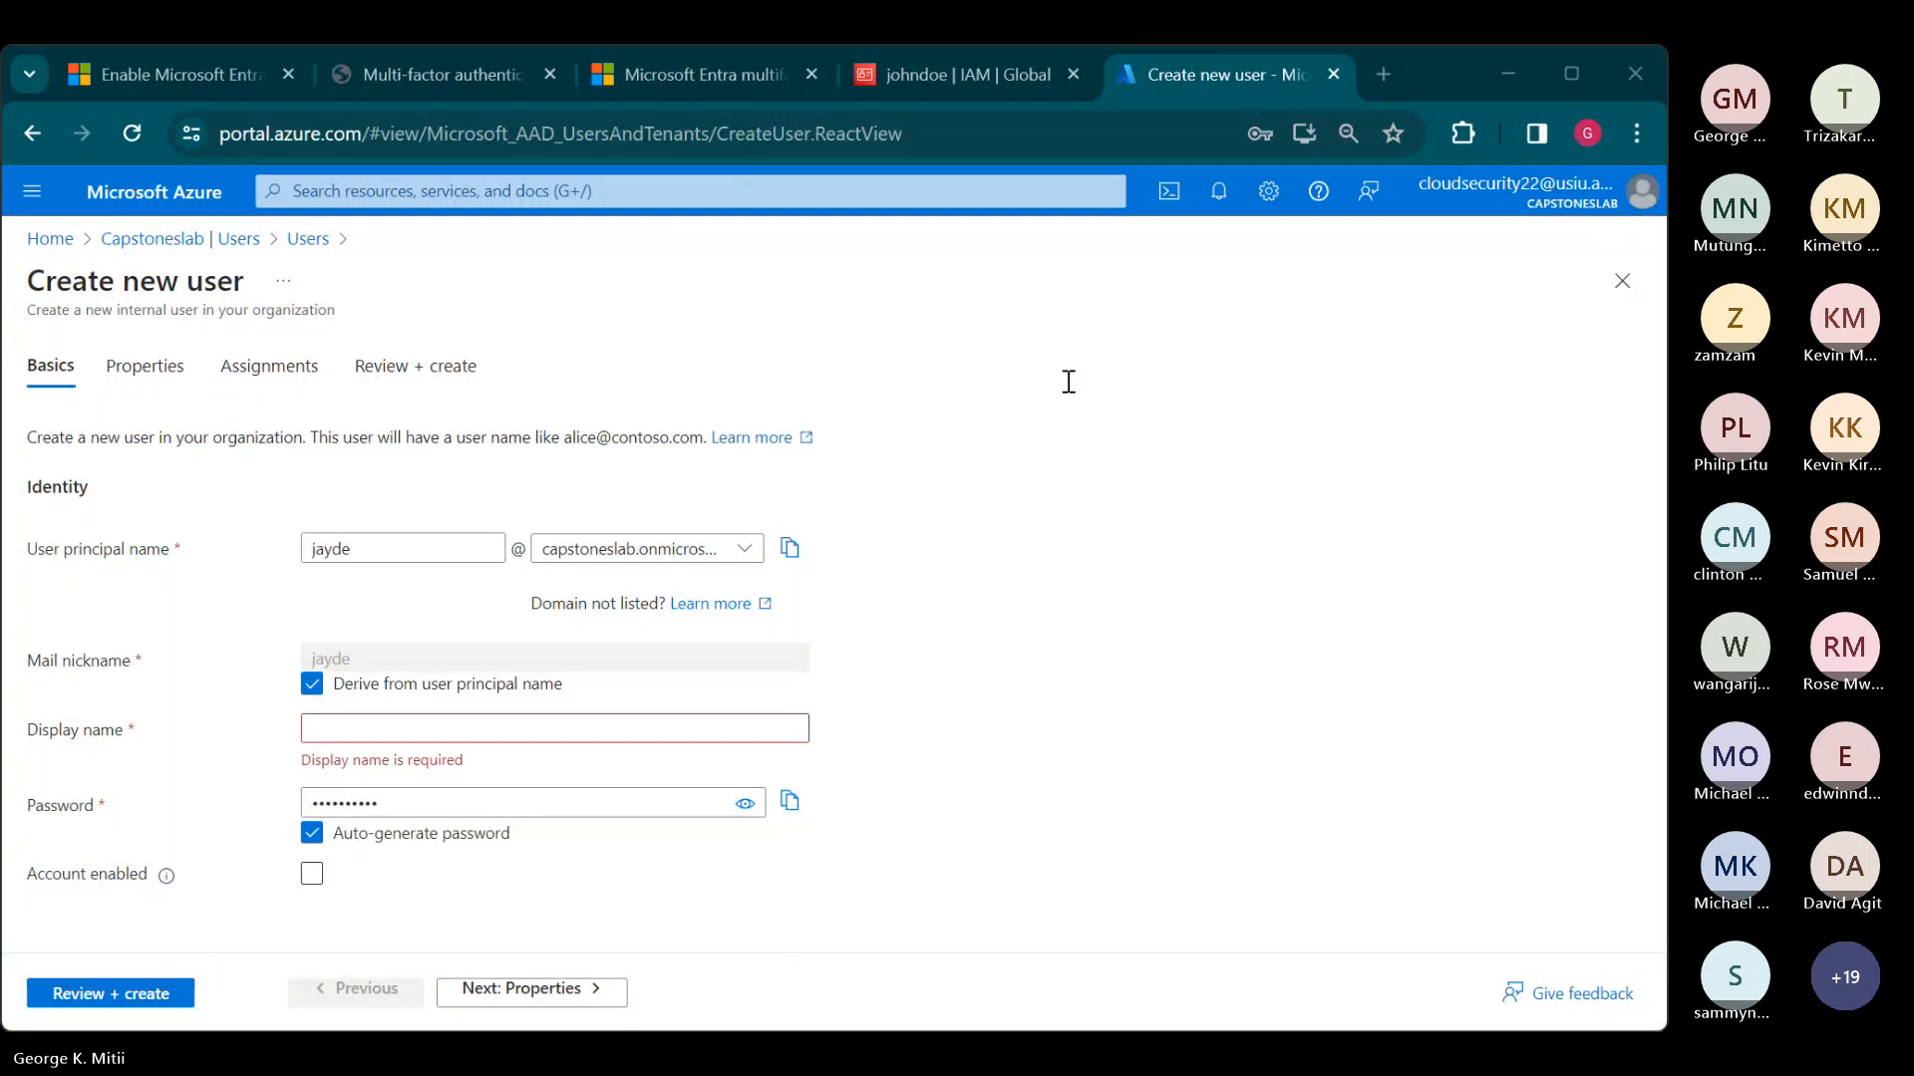
{"action": "left_click", "coordinate": [487, 865]}
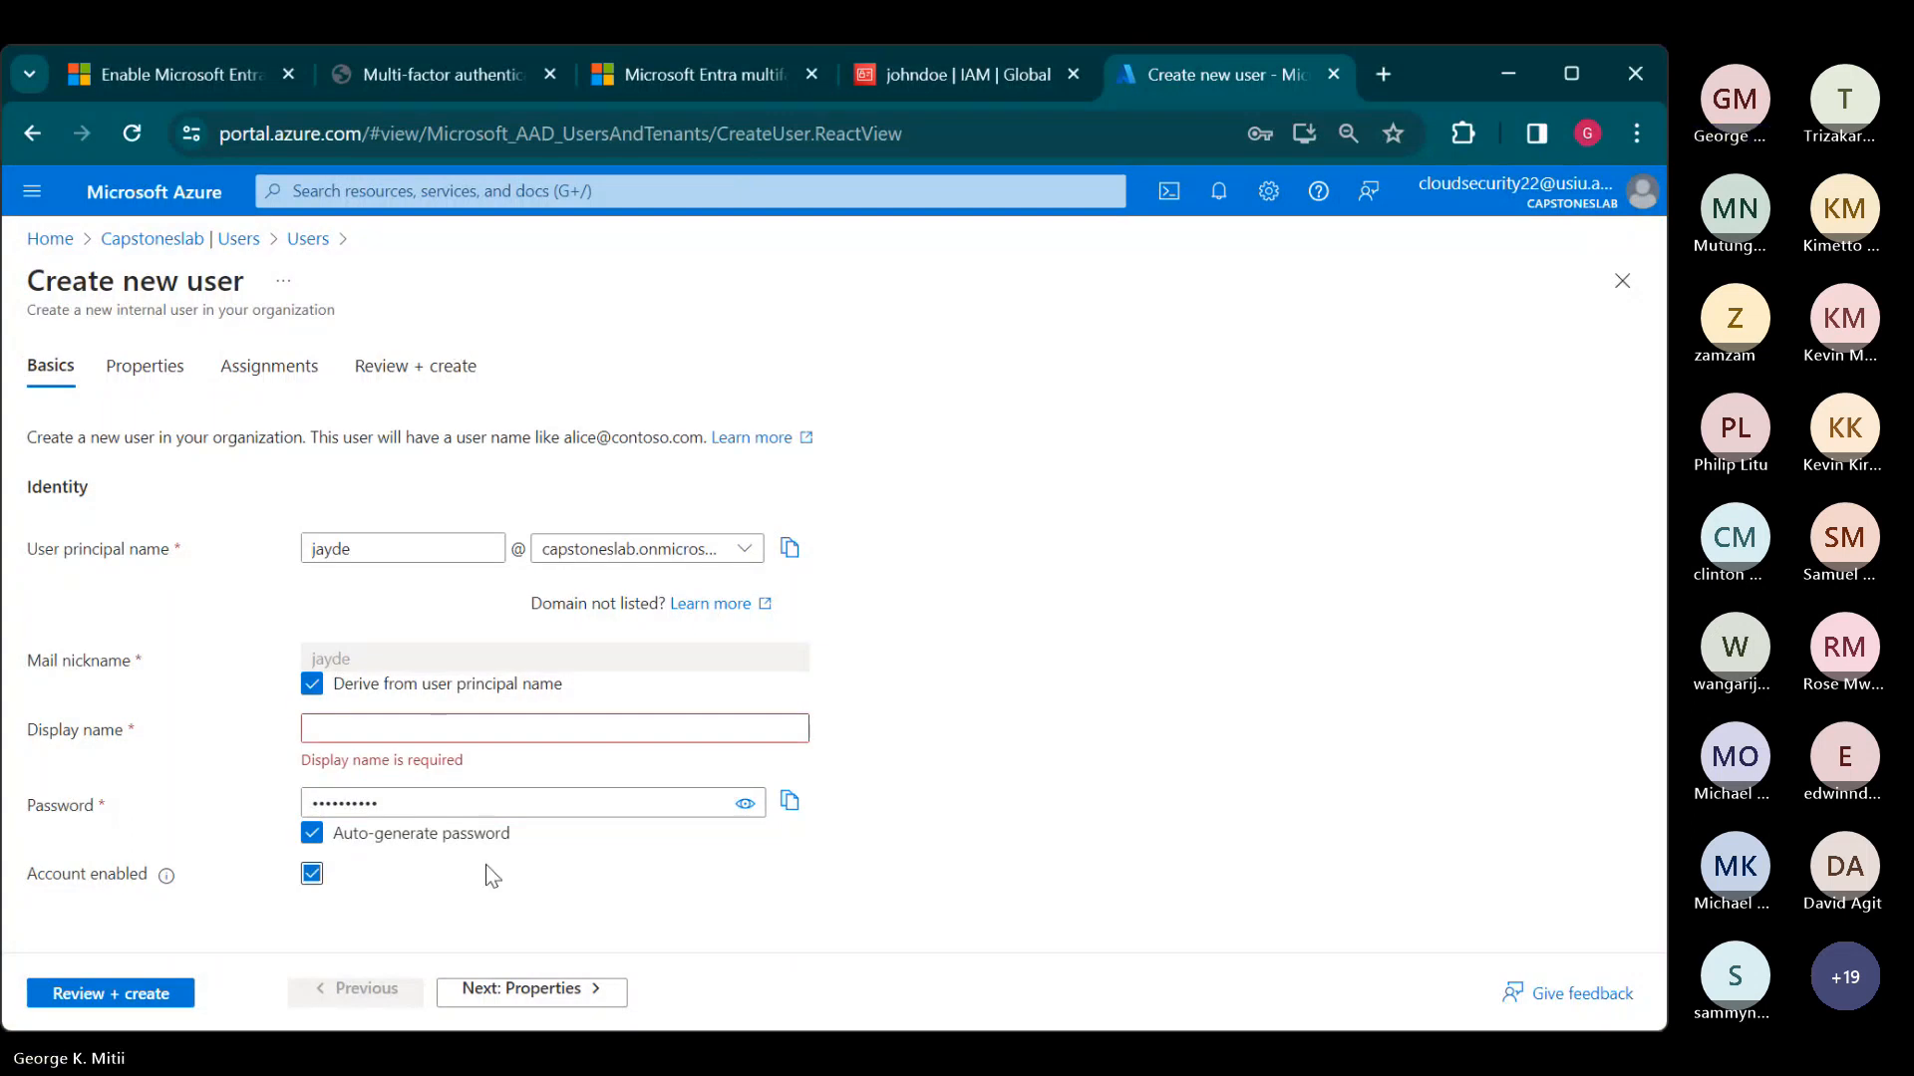
{"action": "left_click", "coordinate": [379, 873]}
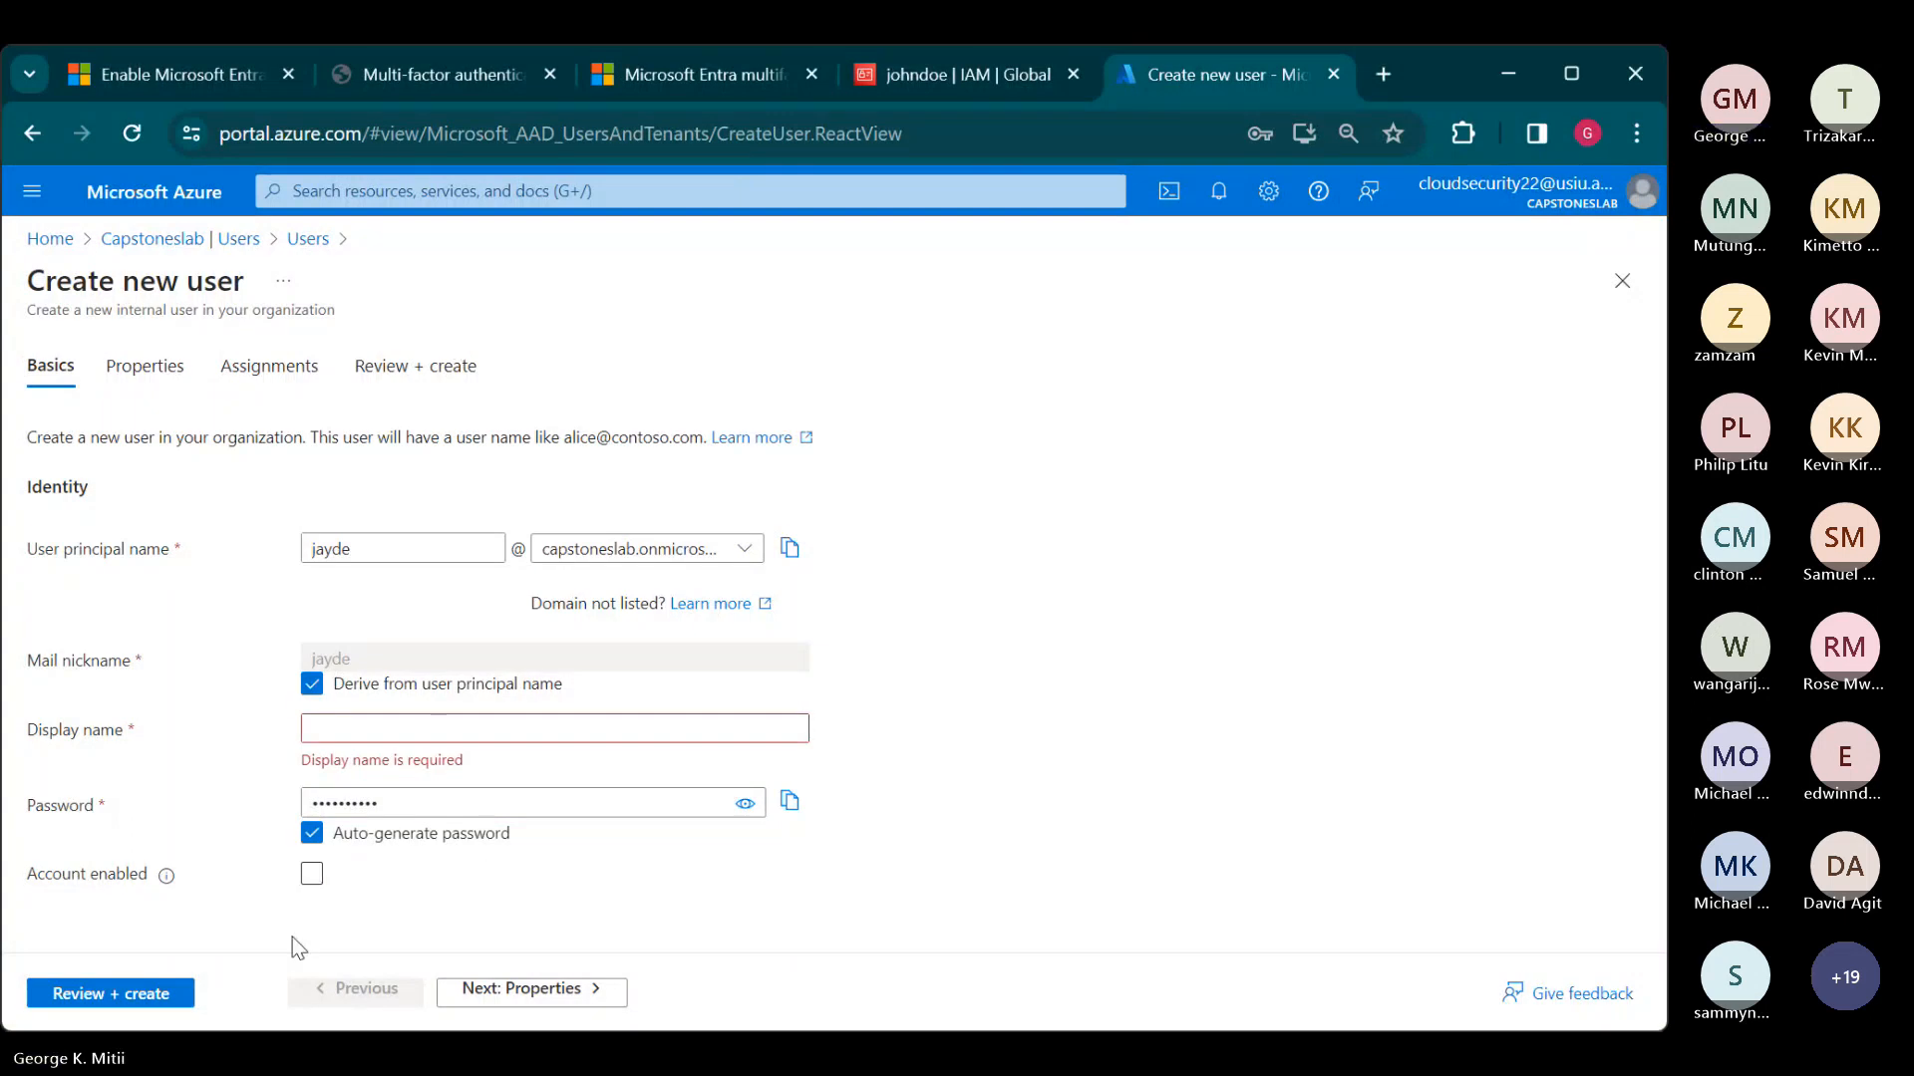
{"action": "left_click", "coordinate": [1622, 282]}
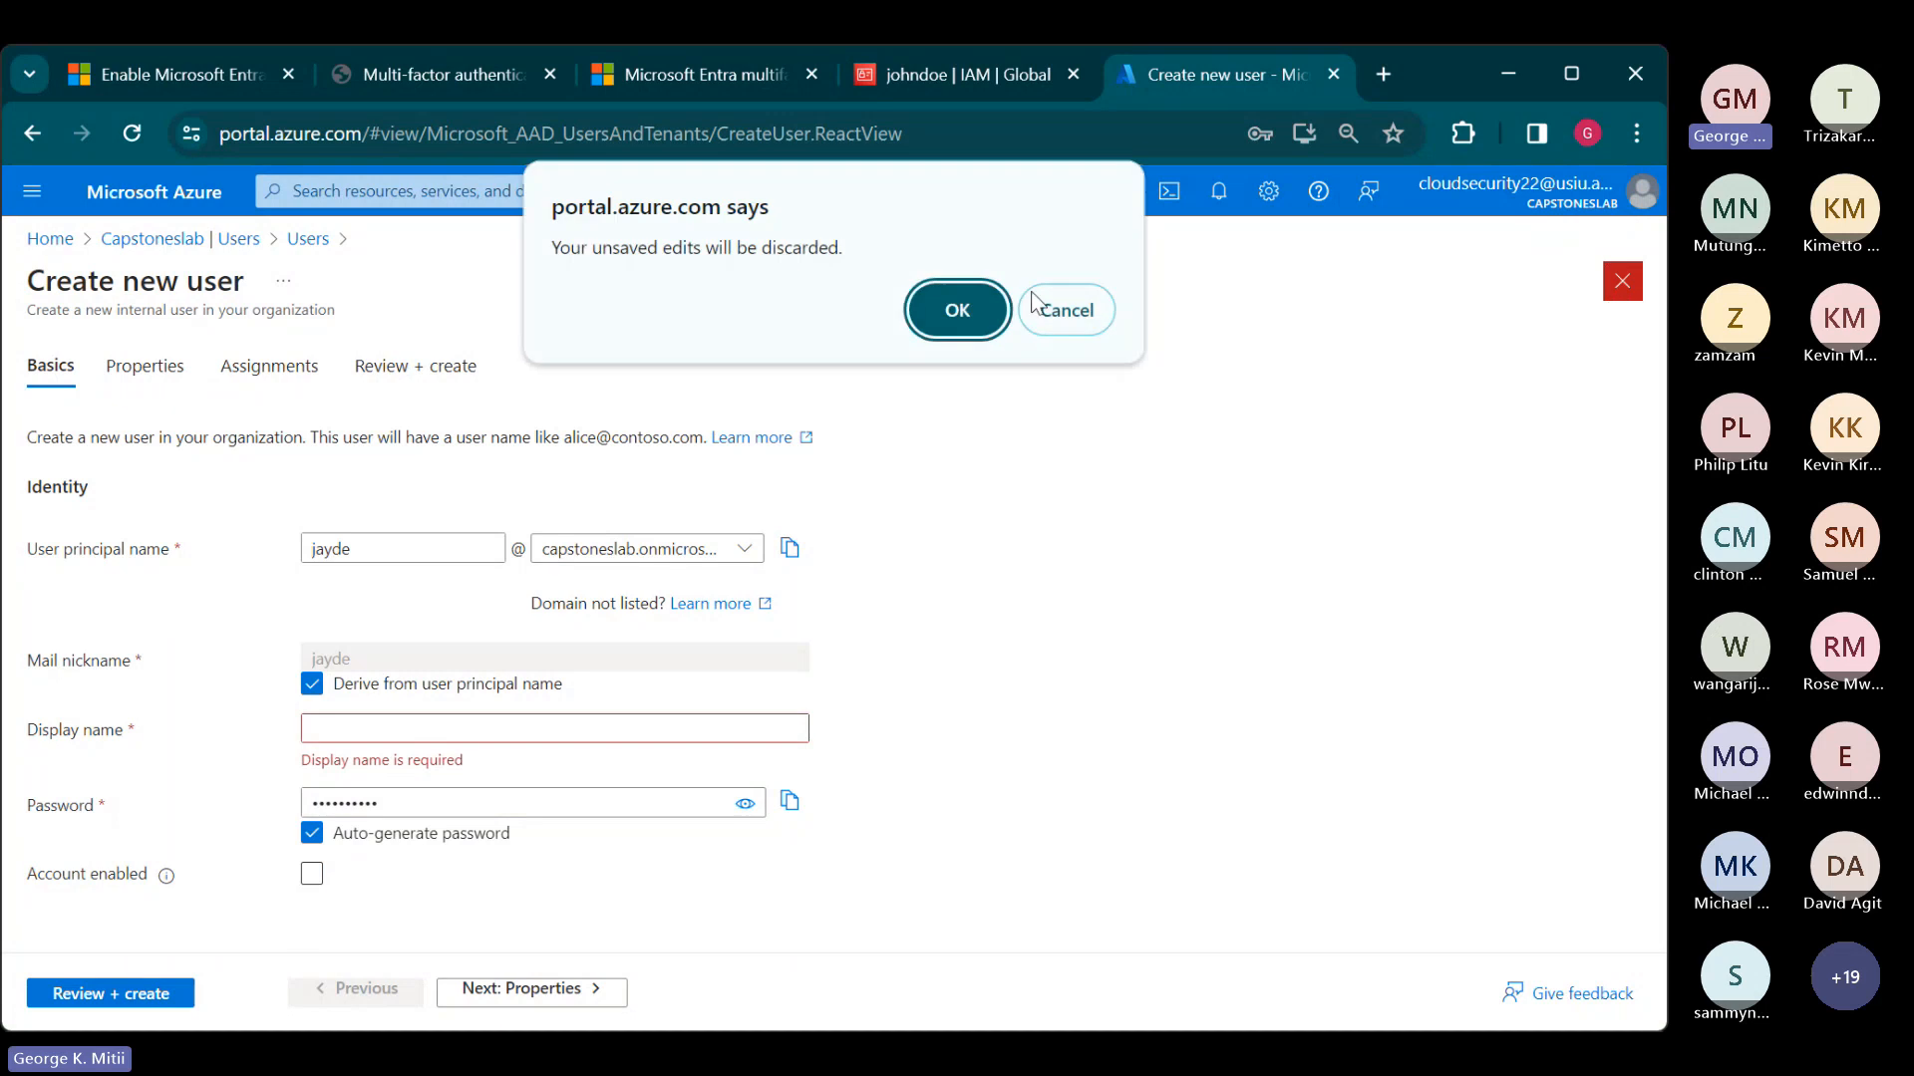
{"action": "left_click", "coordinate": [979, 313]}
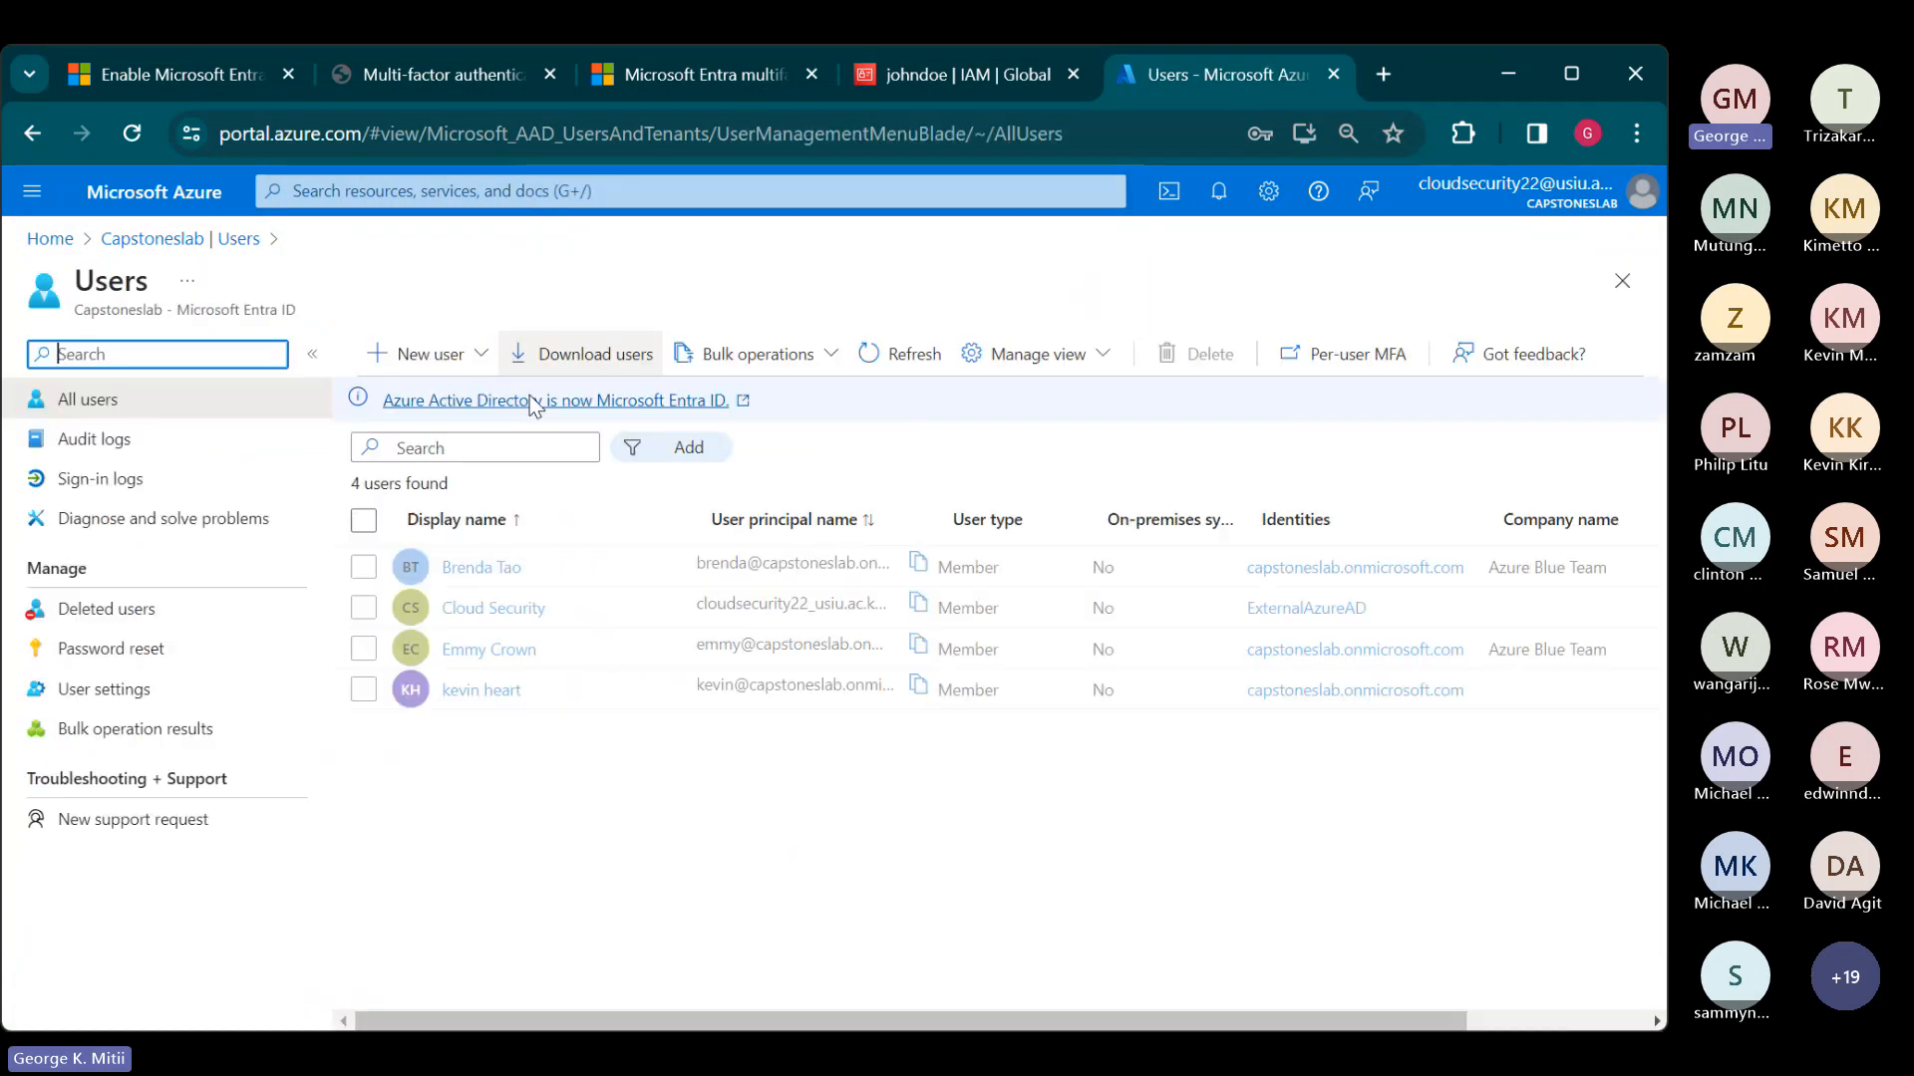
{"action": "left_click", "coordinate": [415, 365]}
{"action": "left_click", "coordinate": [513, 443]}
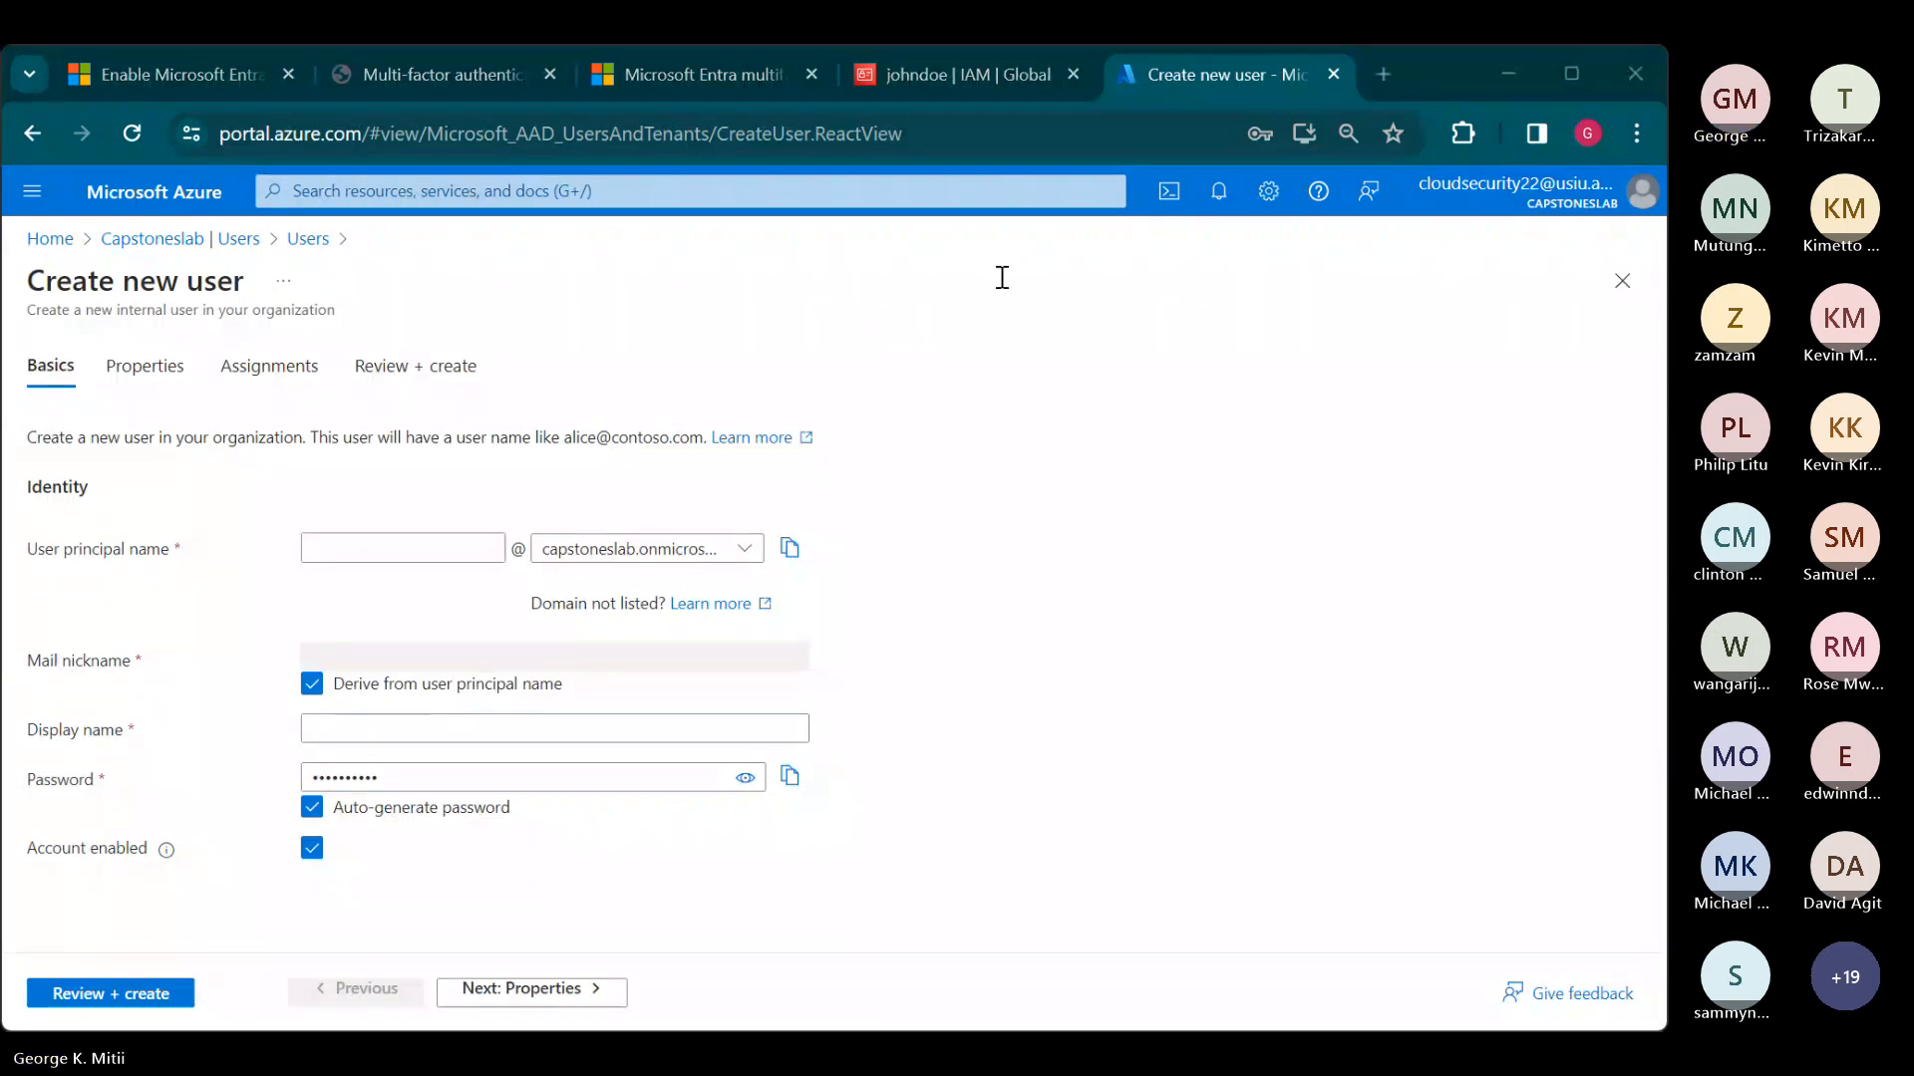
{"action": "left_click", "coordinate": [462, 547]}
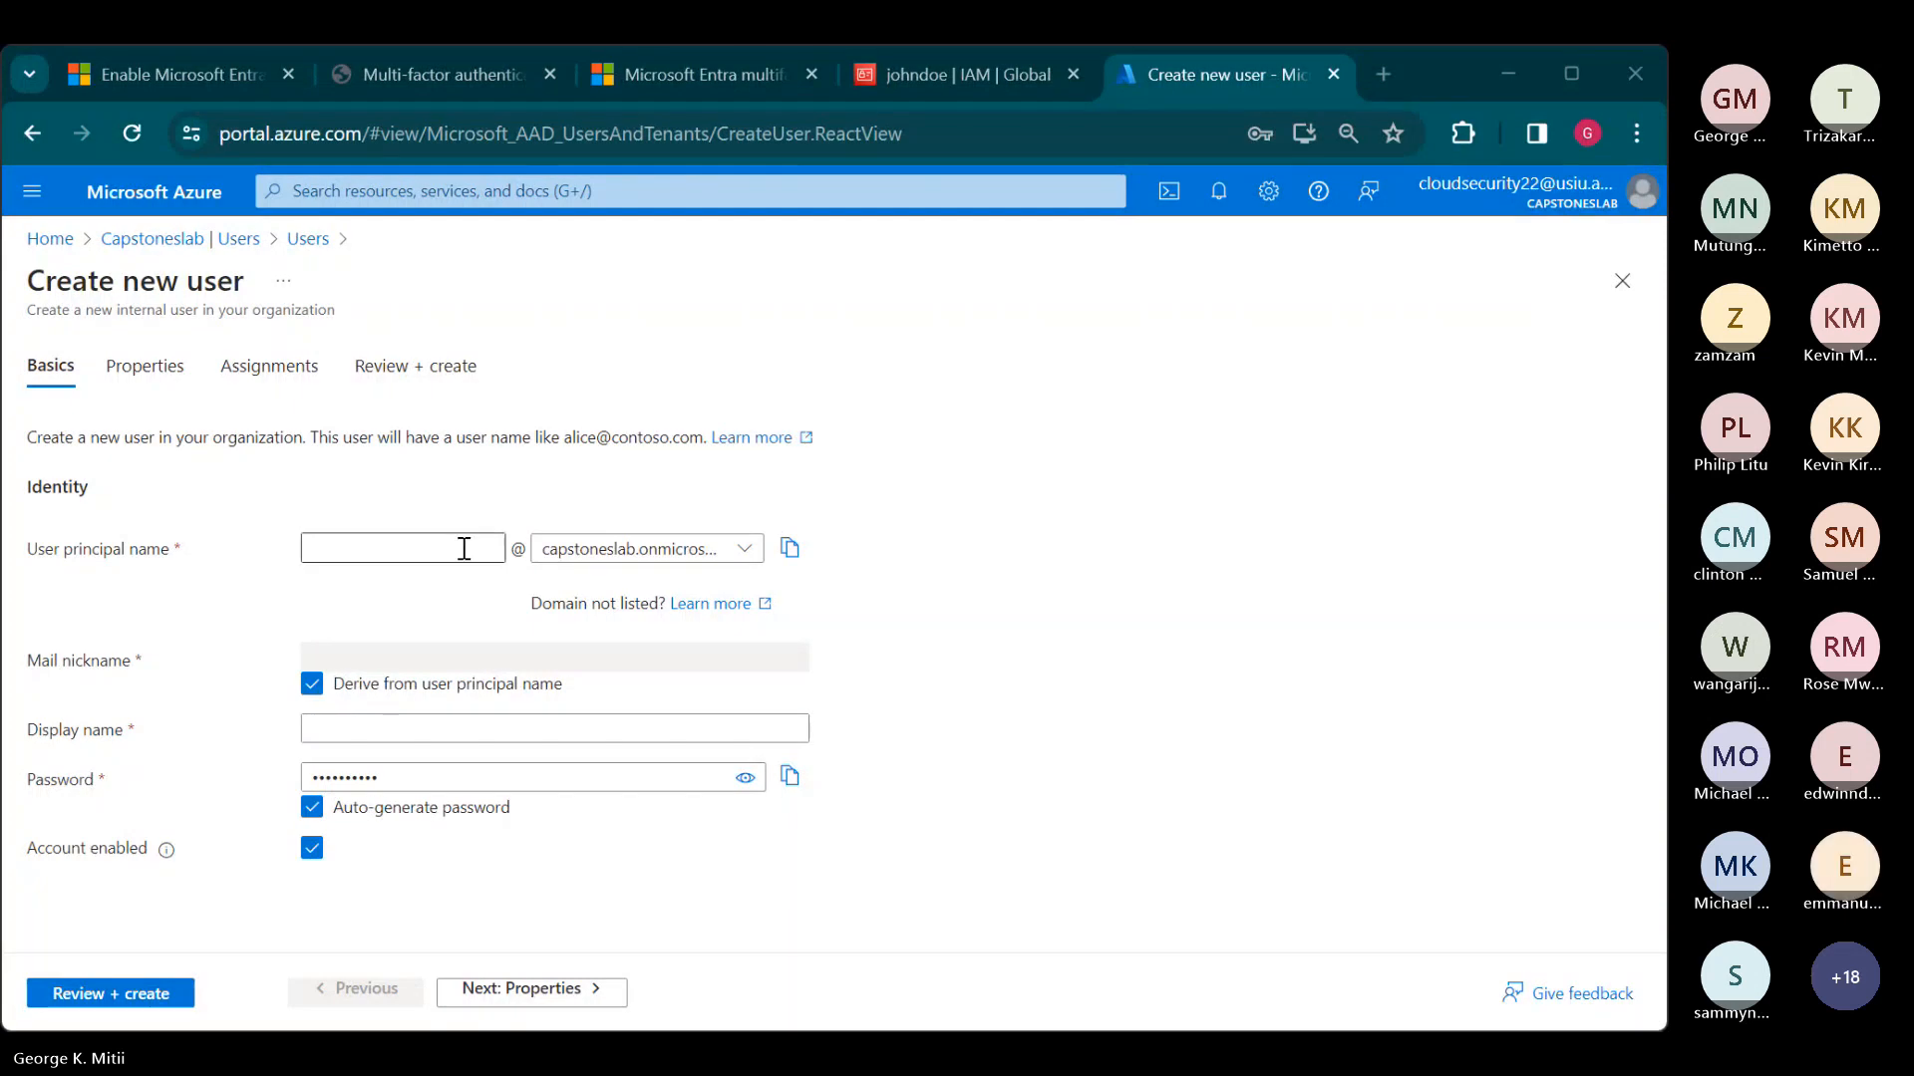
{"action": "type", "text": "jayde"}
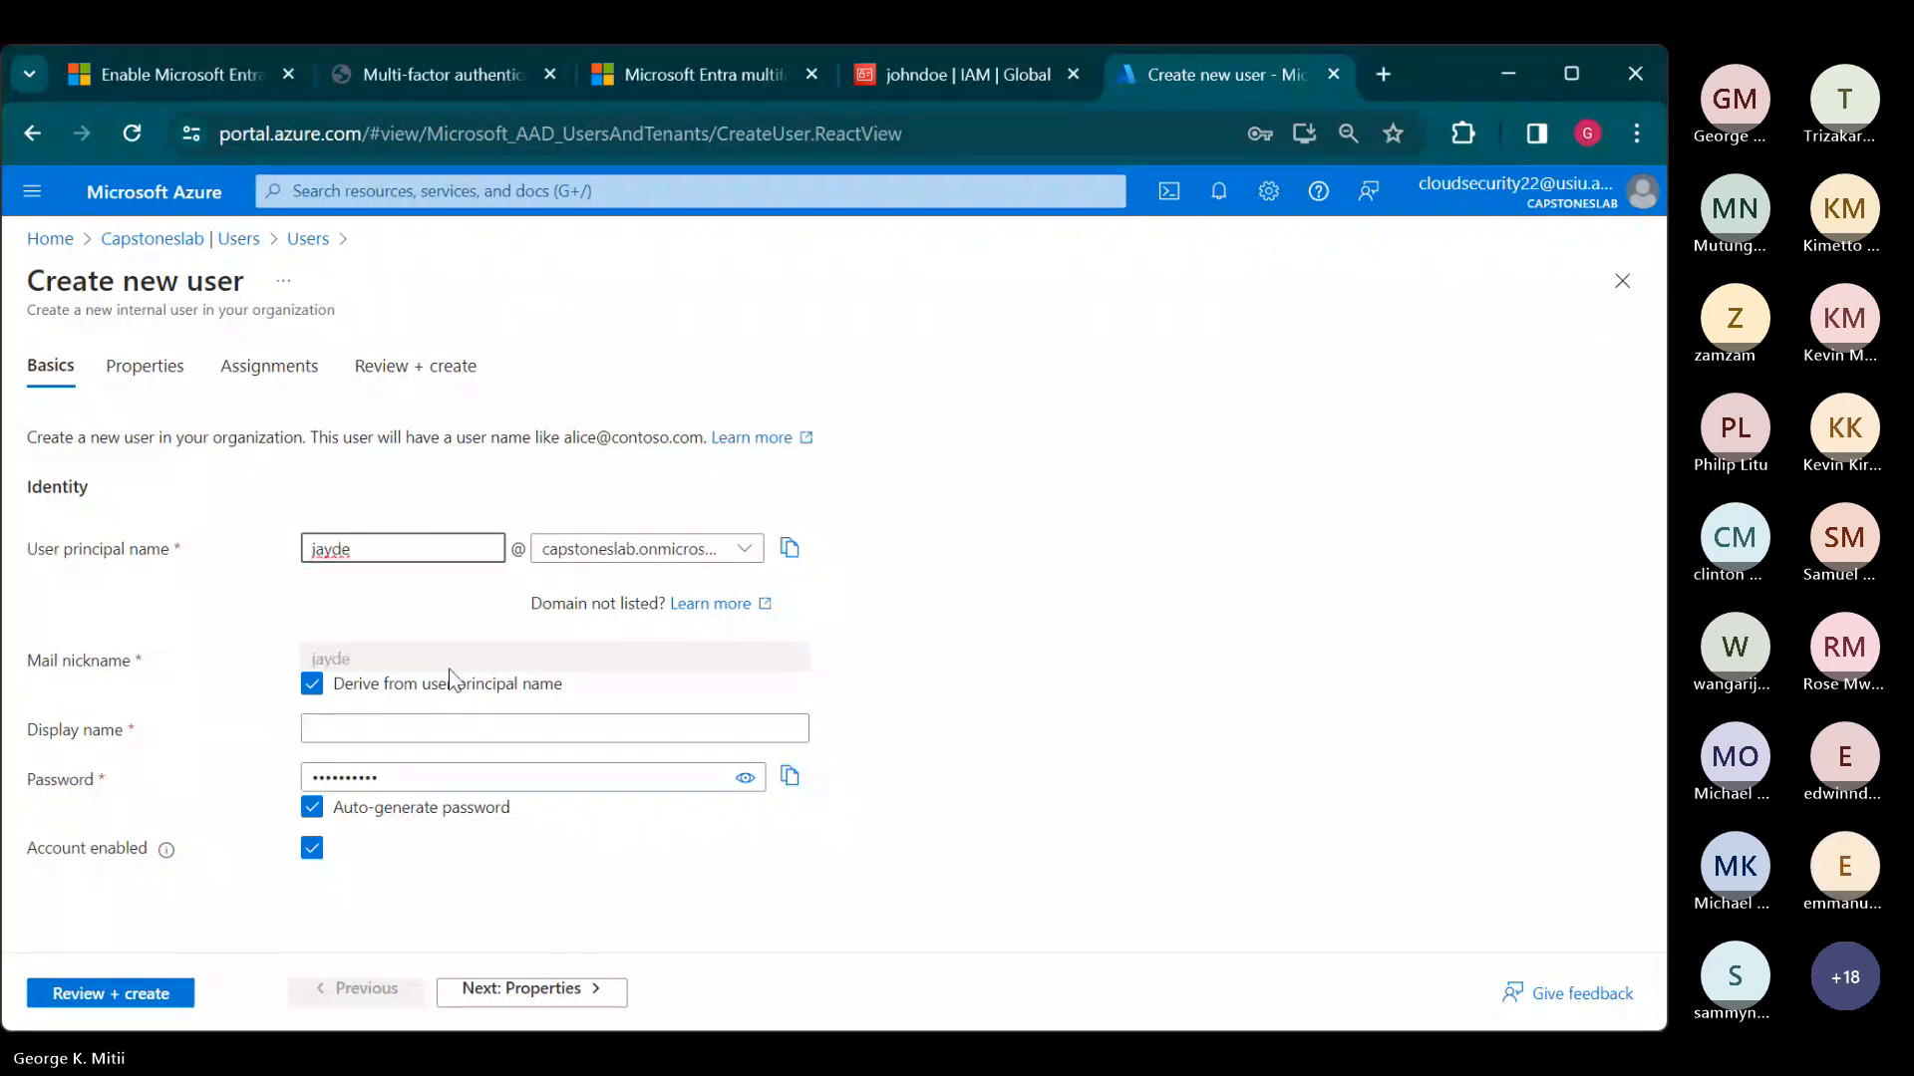
{"action": "left_click", "coordinate": [429, 729]}
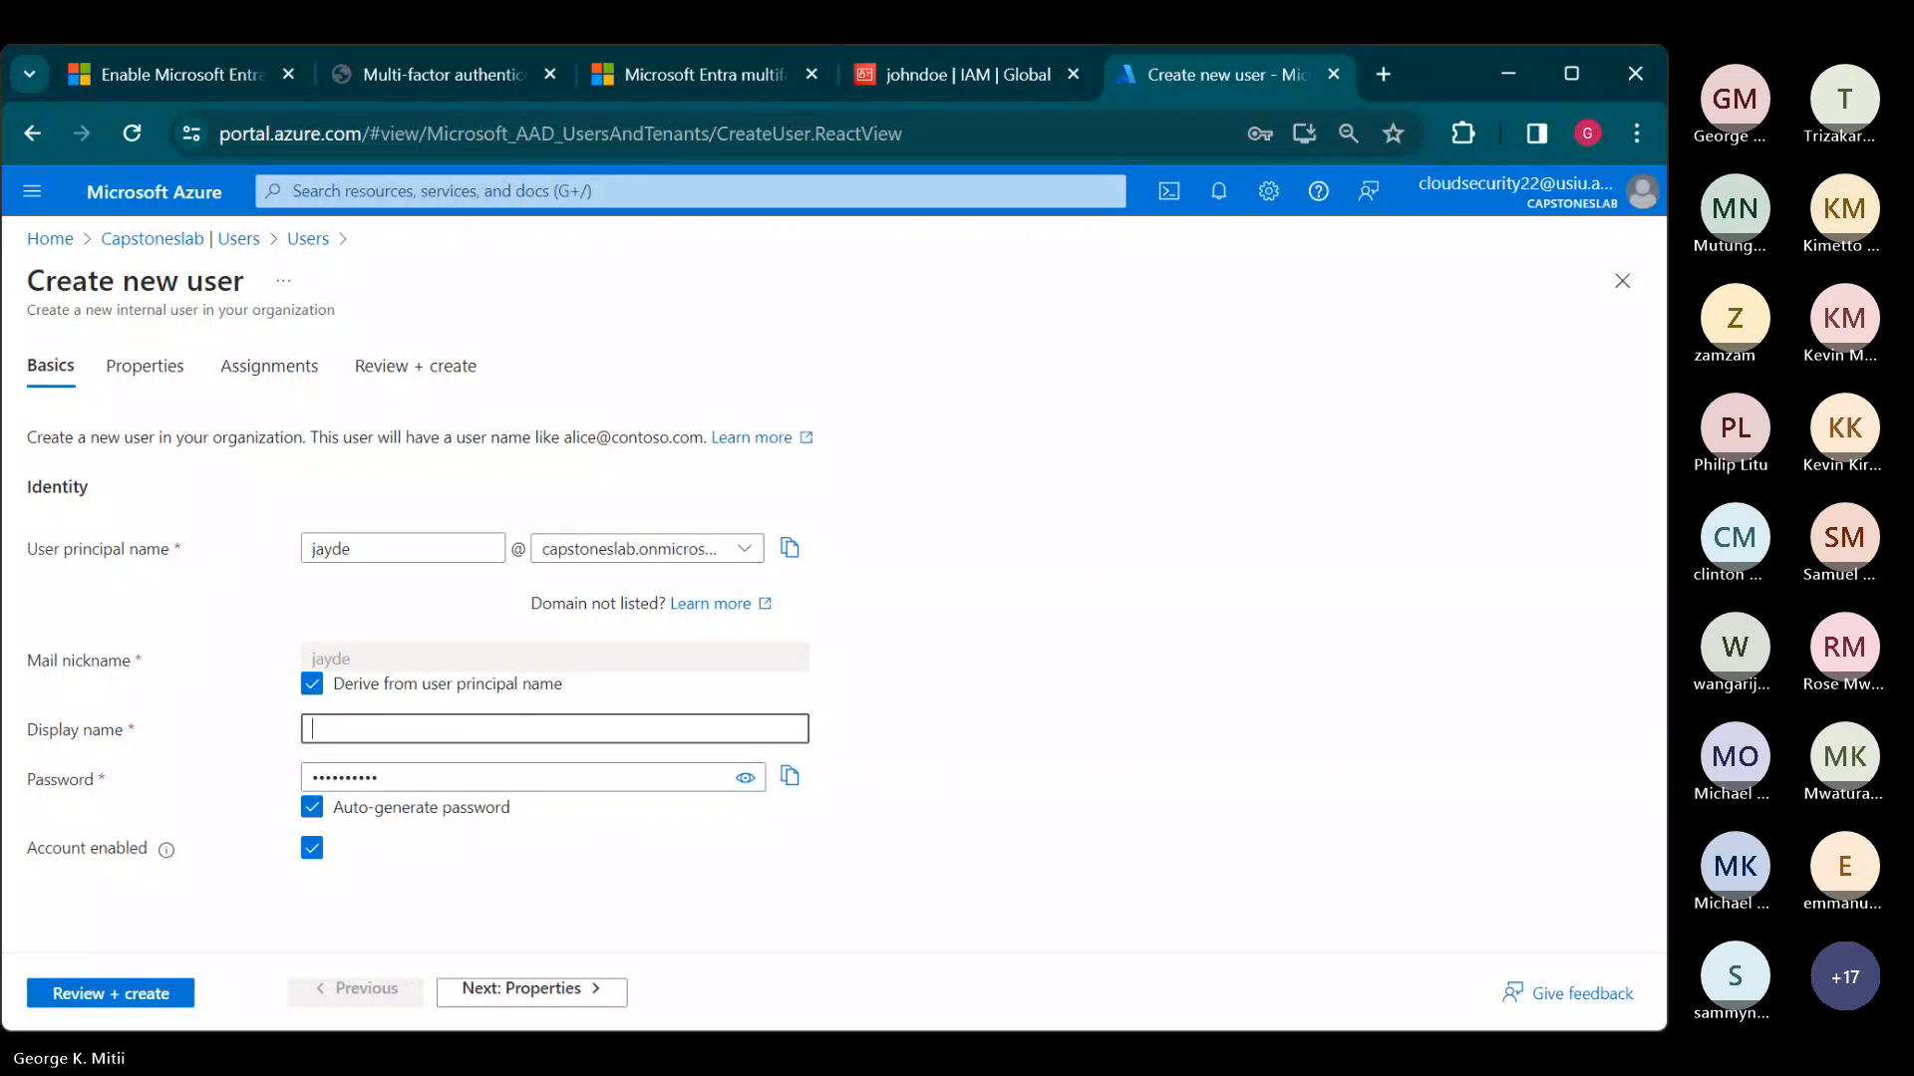
{"action": "left_click", "coordinate": [418, 726]}
{"action": "double_click", "coordinate": [309, 851]}
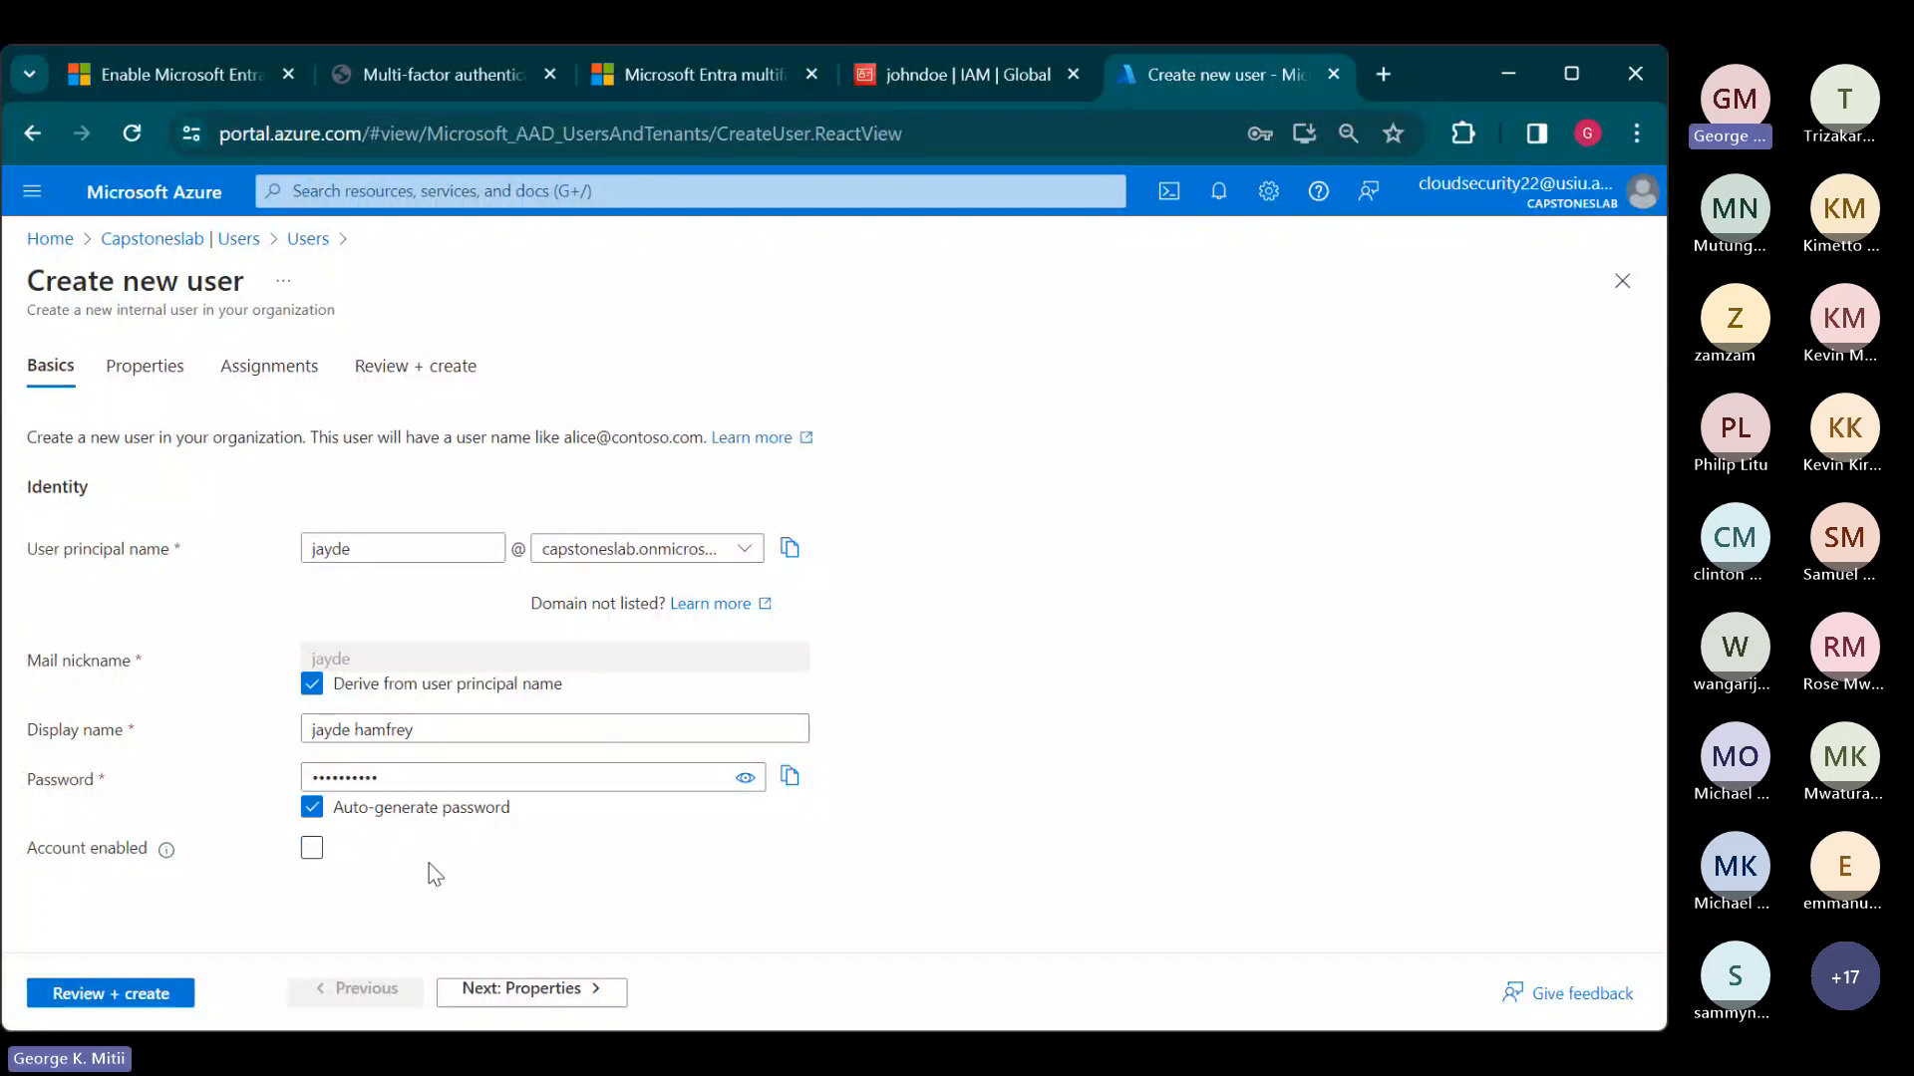
{"action": "left_click", "coordinate": [522, 992]}
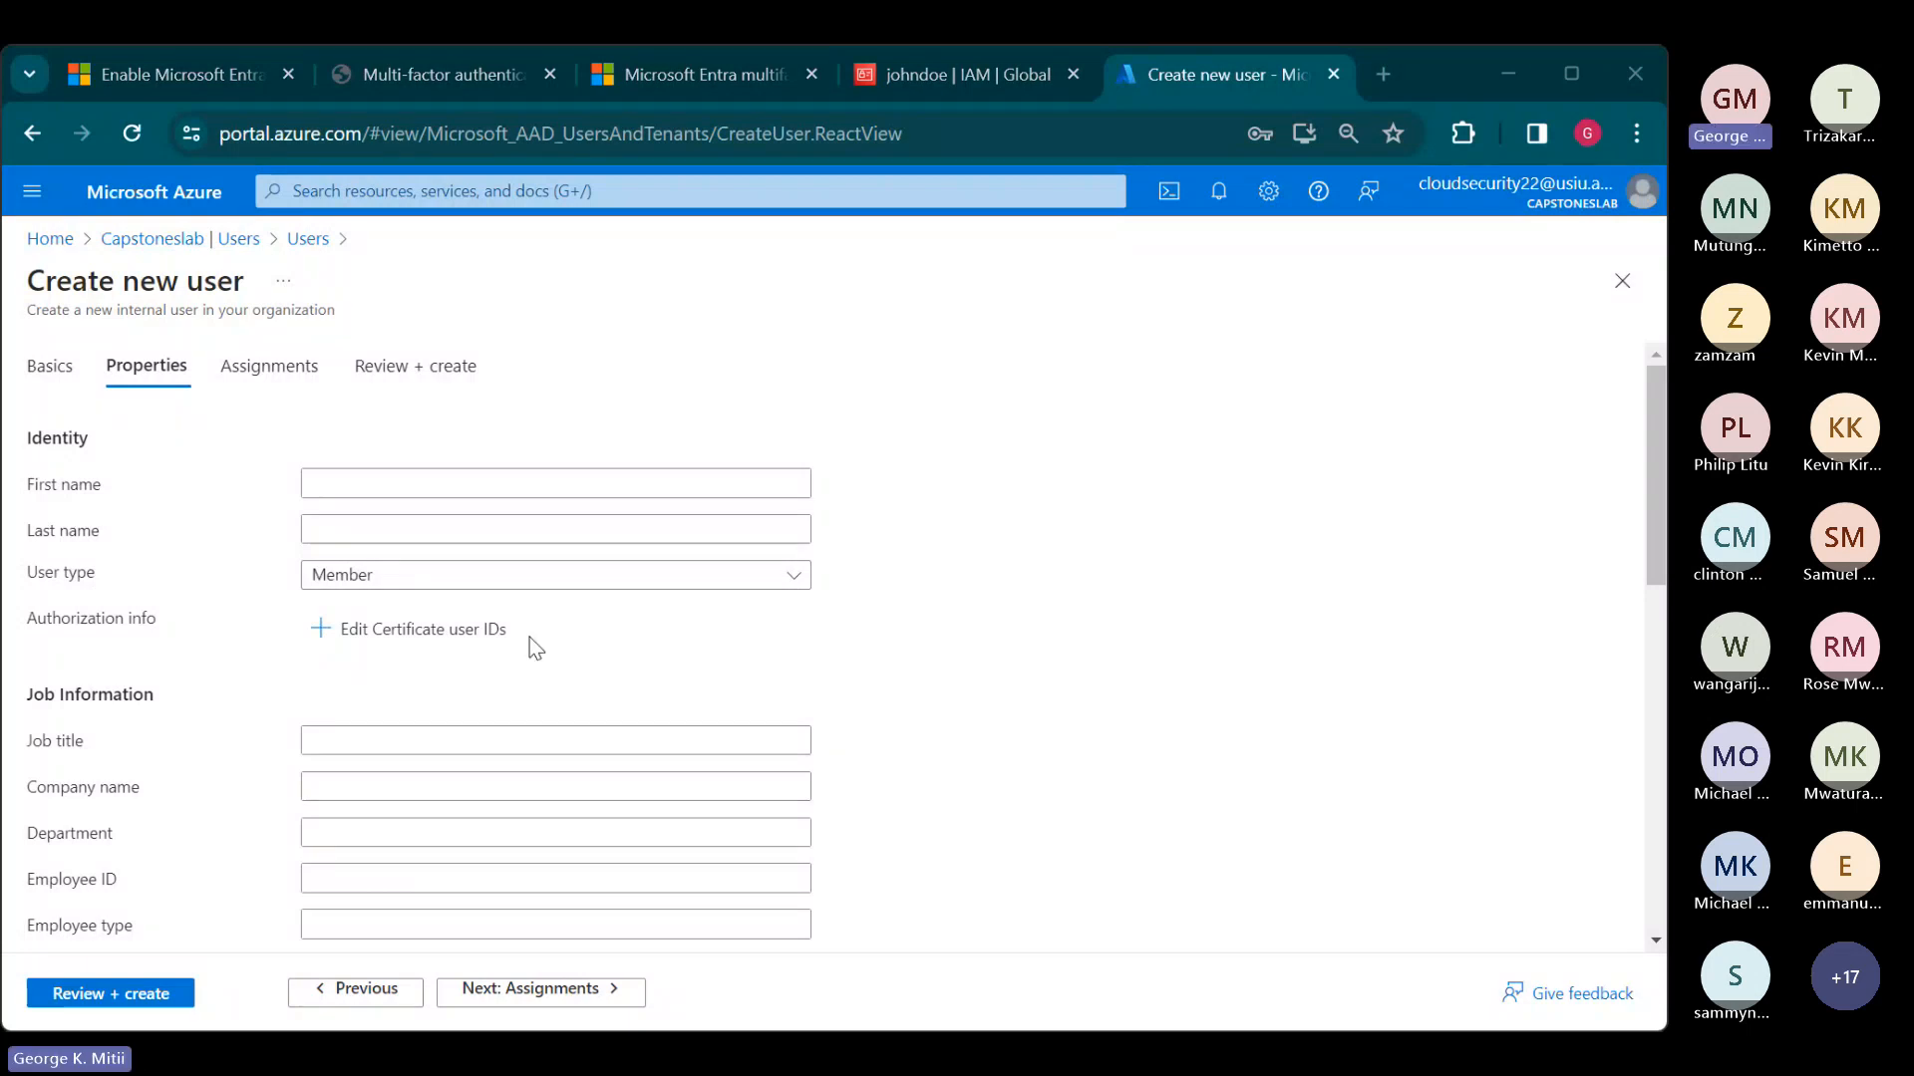
Enter job title Junior Engineer, company name Azure Company and department ICT.
{"action": "left_click", "coordinate": [362, 737]}
{"action": "type", "text": "Junior Engineer"}
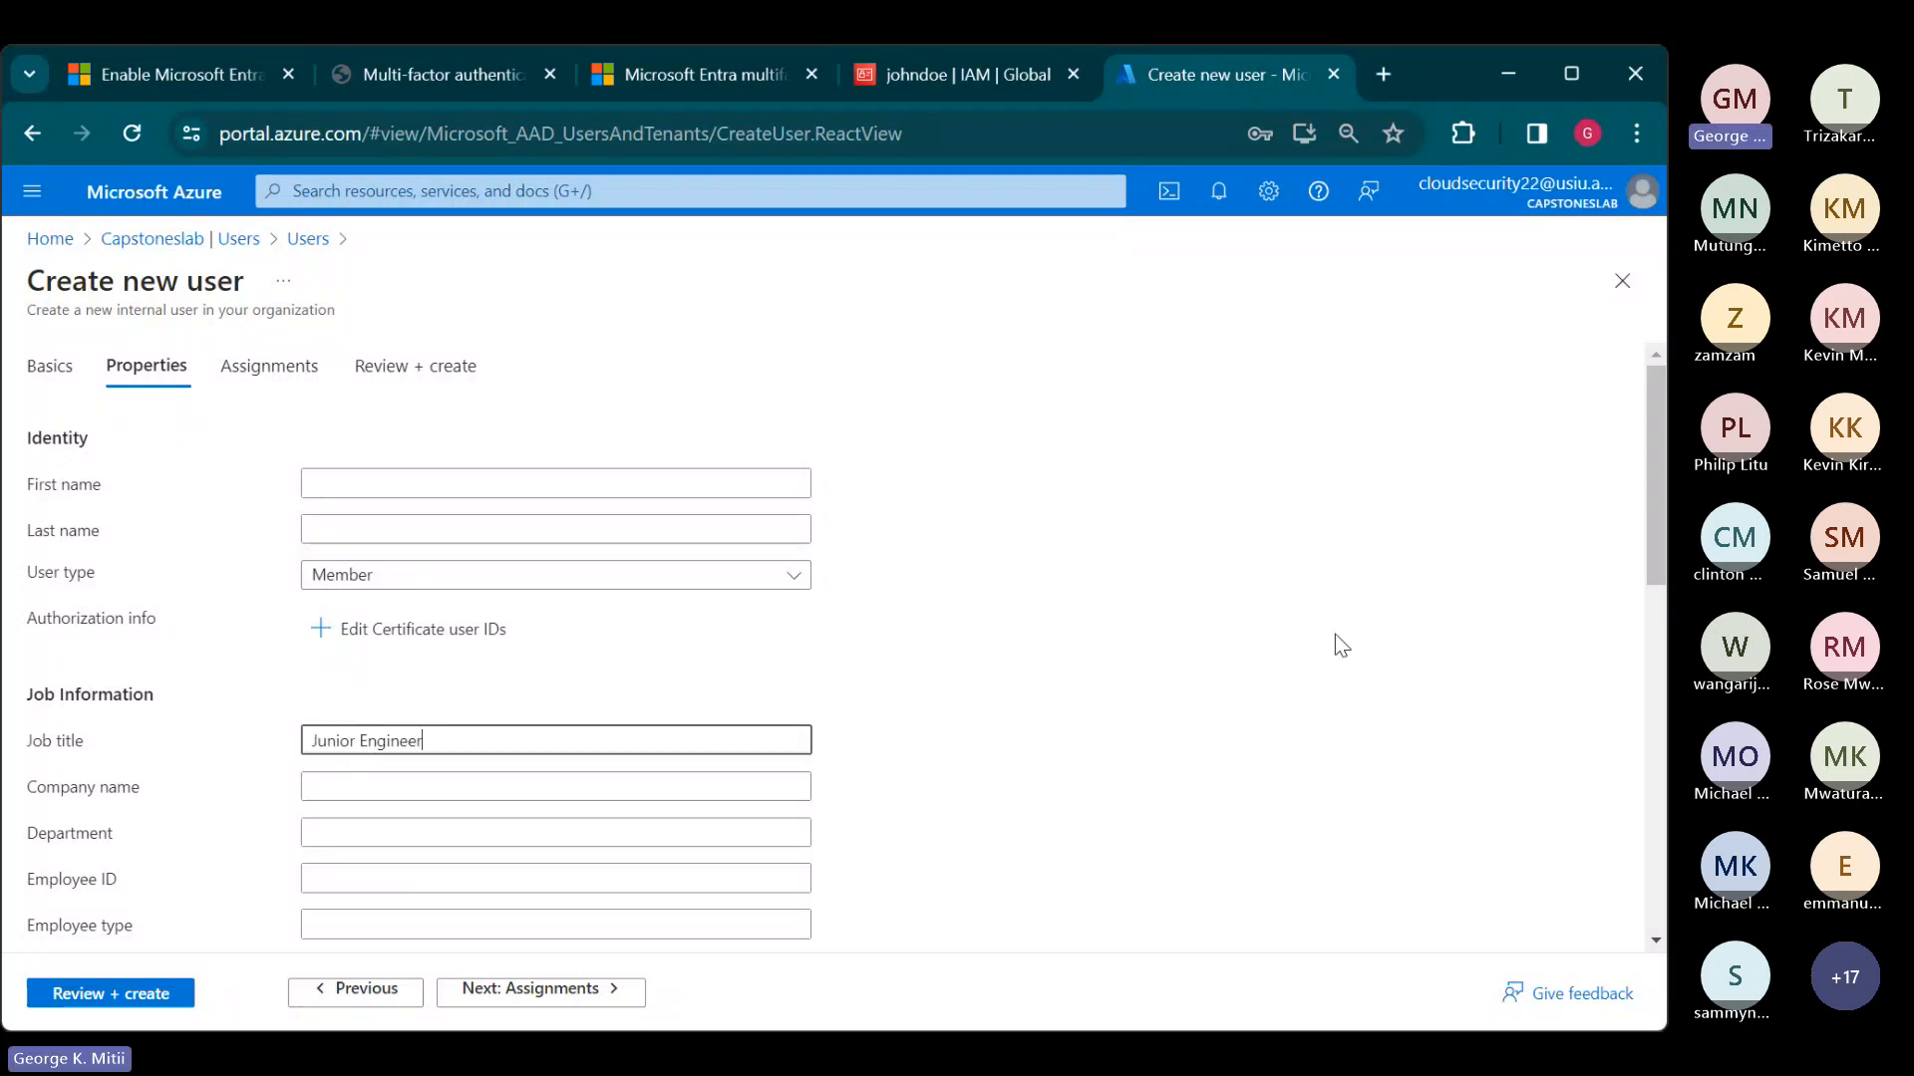
{"action": "left_click", "coordinate": [1201, 434]}
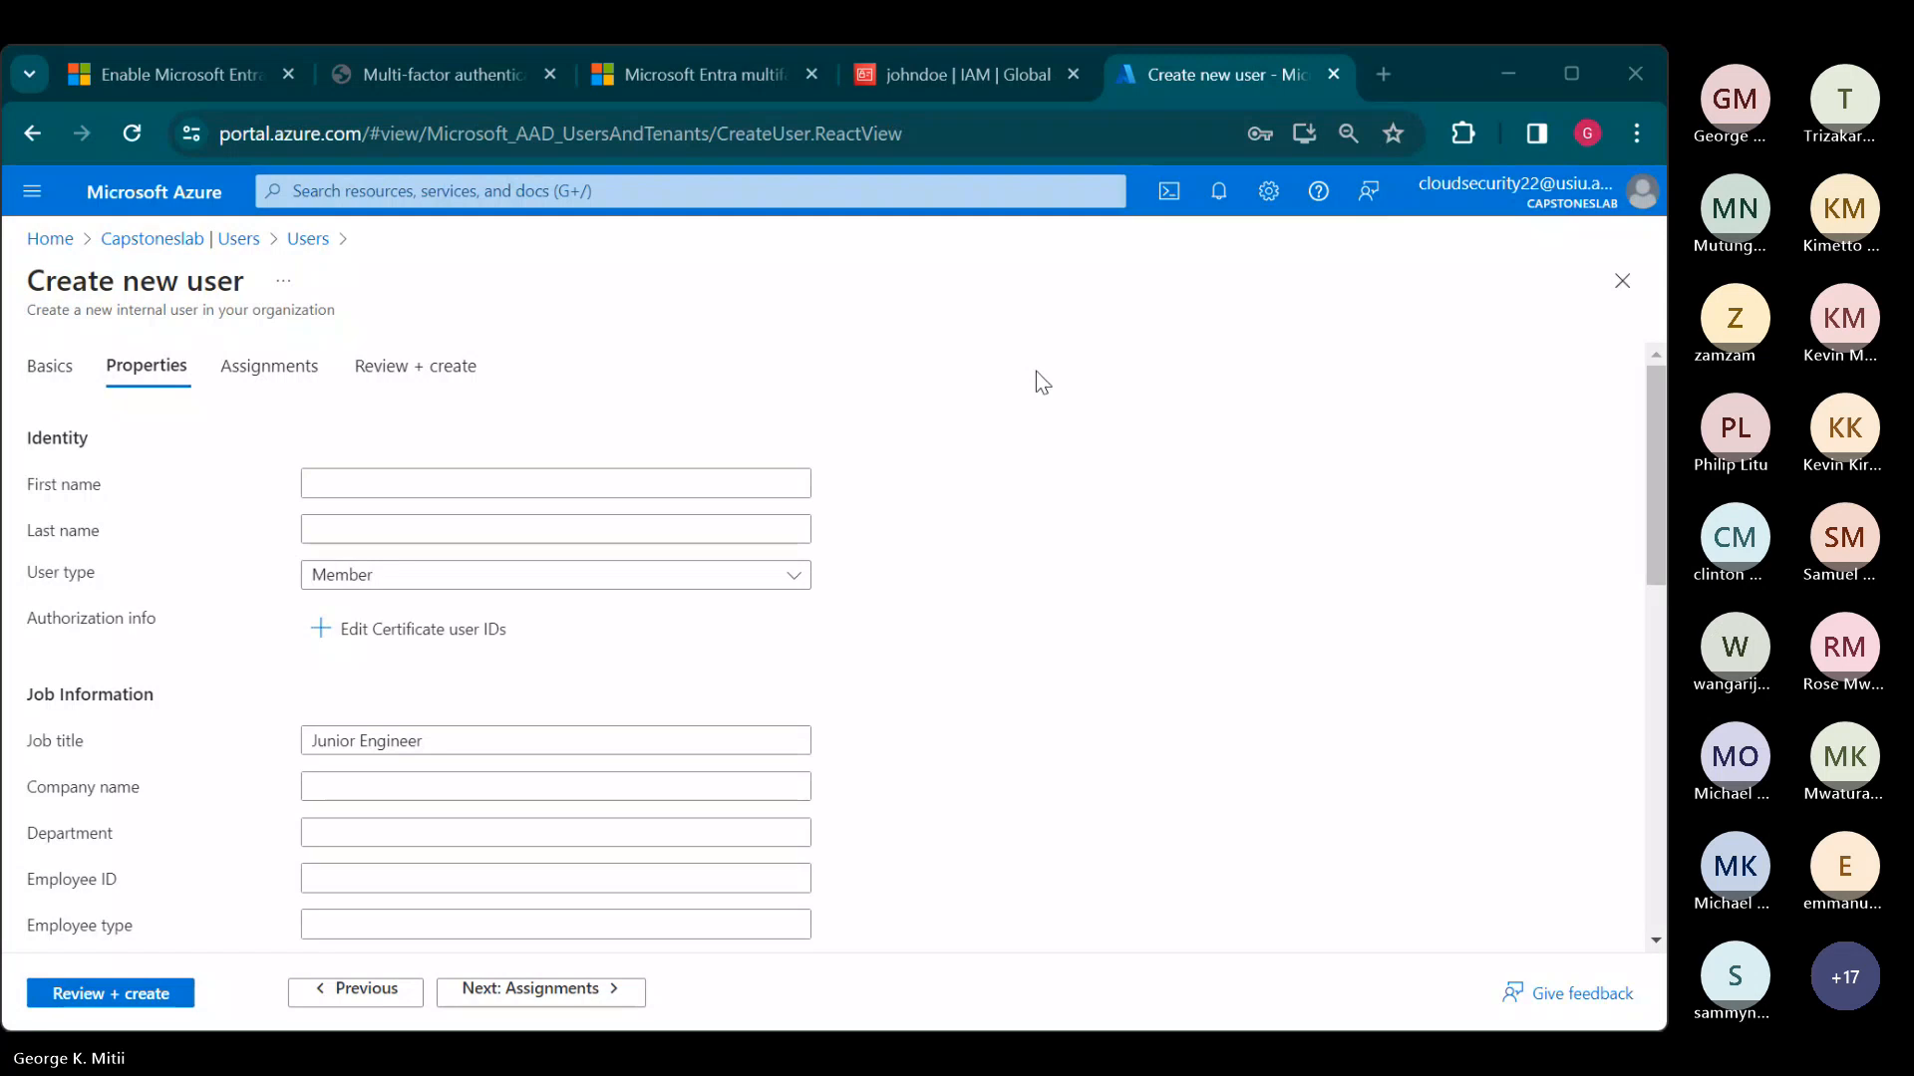
{"action": "left_click", "coordinate": [419, 792]}
{"action": "type", "text": "Azure Company"}
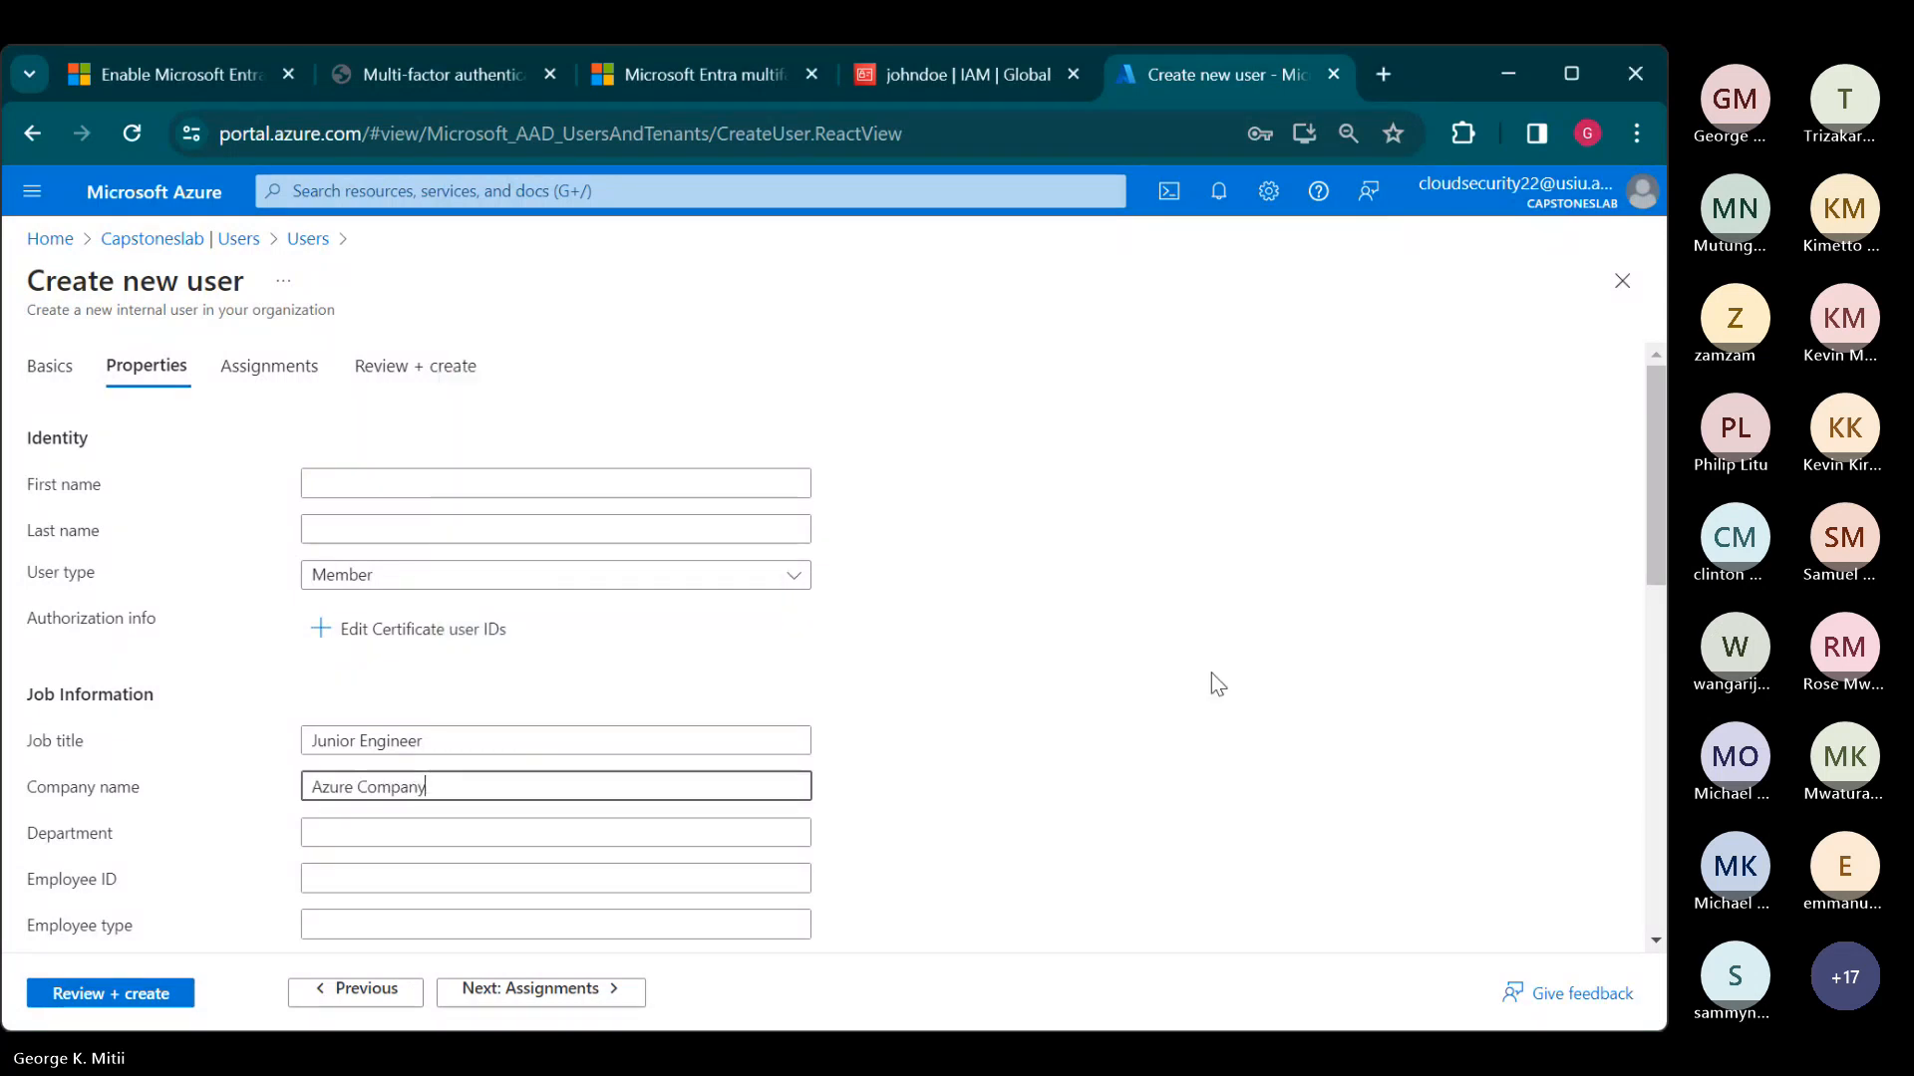
{"action": "left_click", "coordinate": [1157, 486]}
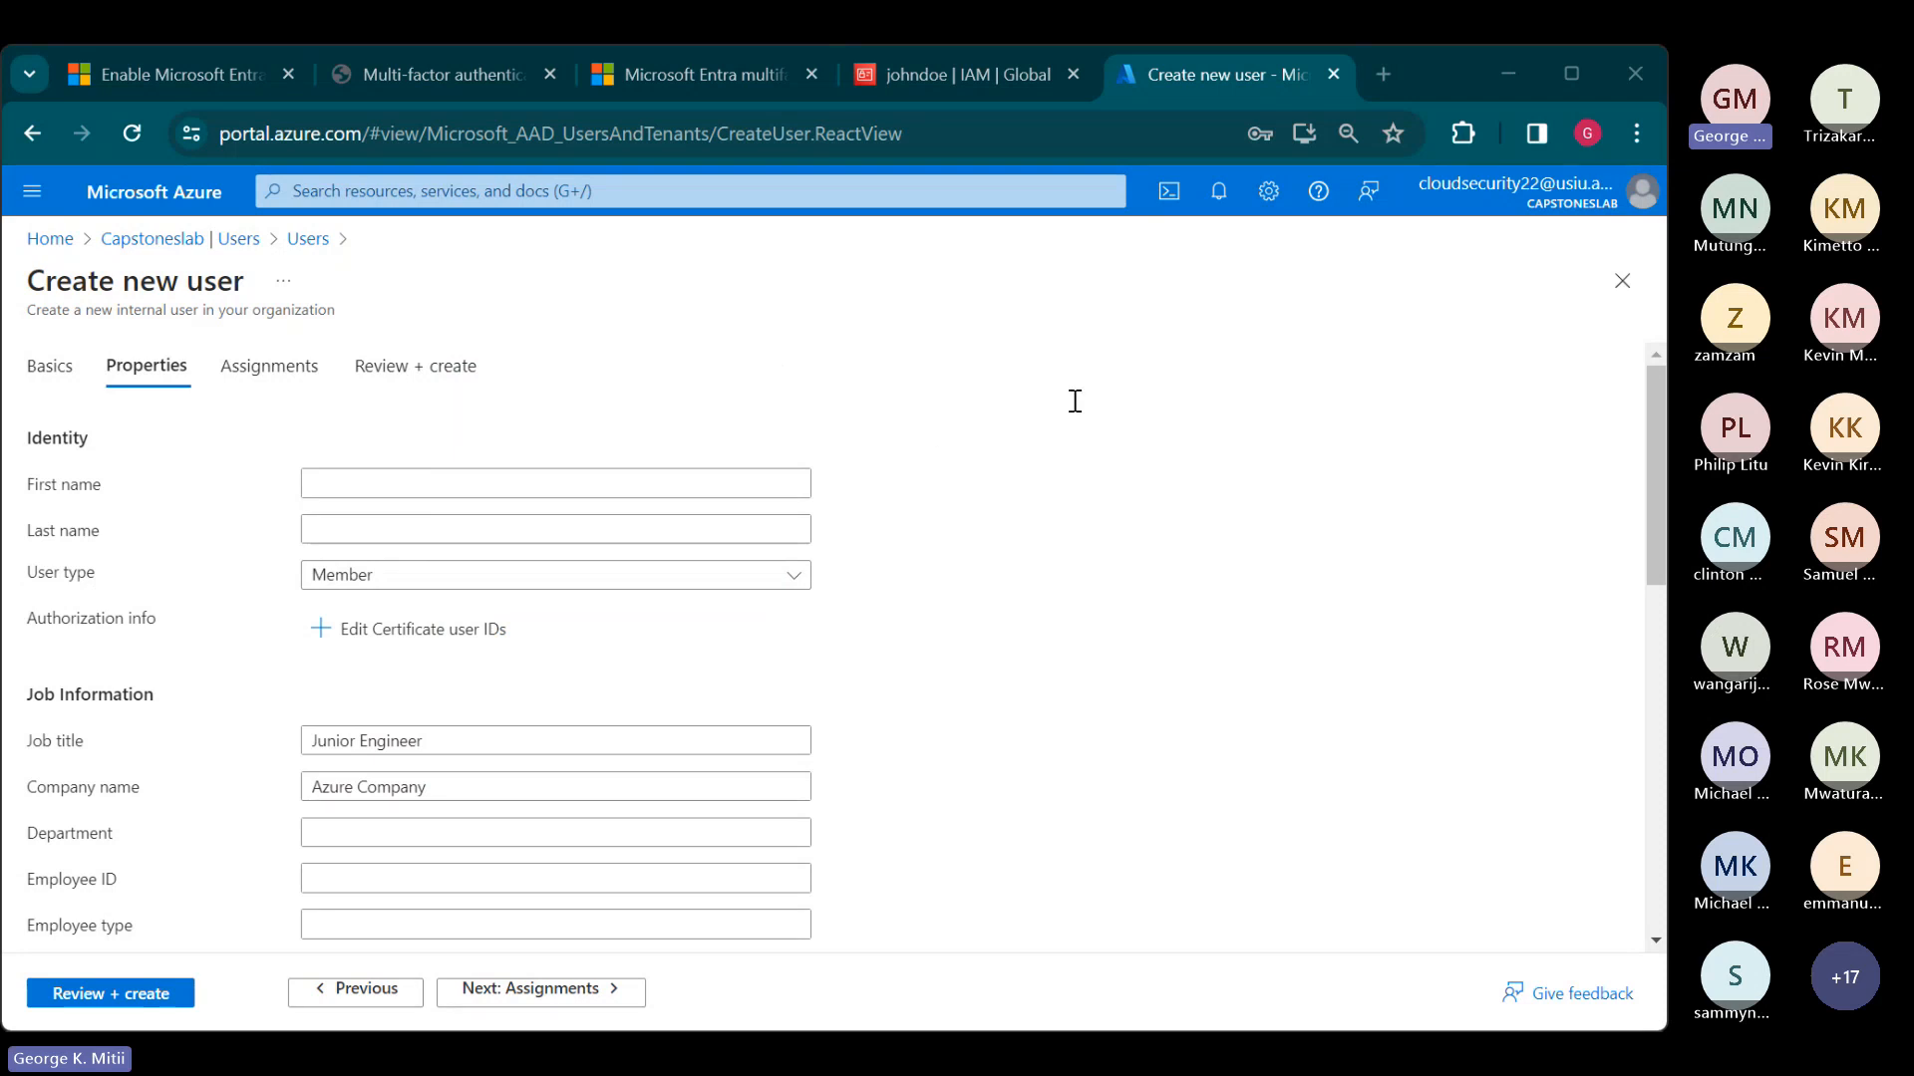
{"action": "left_click", "coordinate": [384, 836]}
{"action": "type", "text": "ICT"}
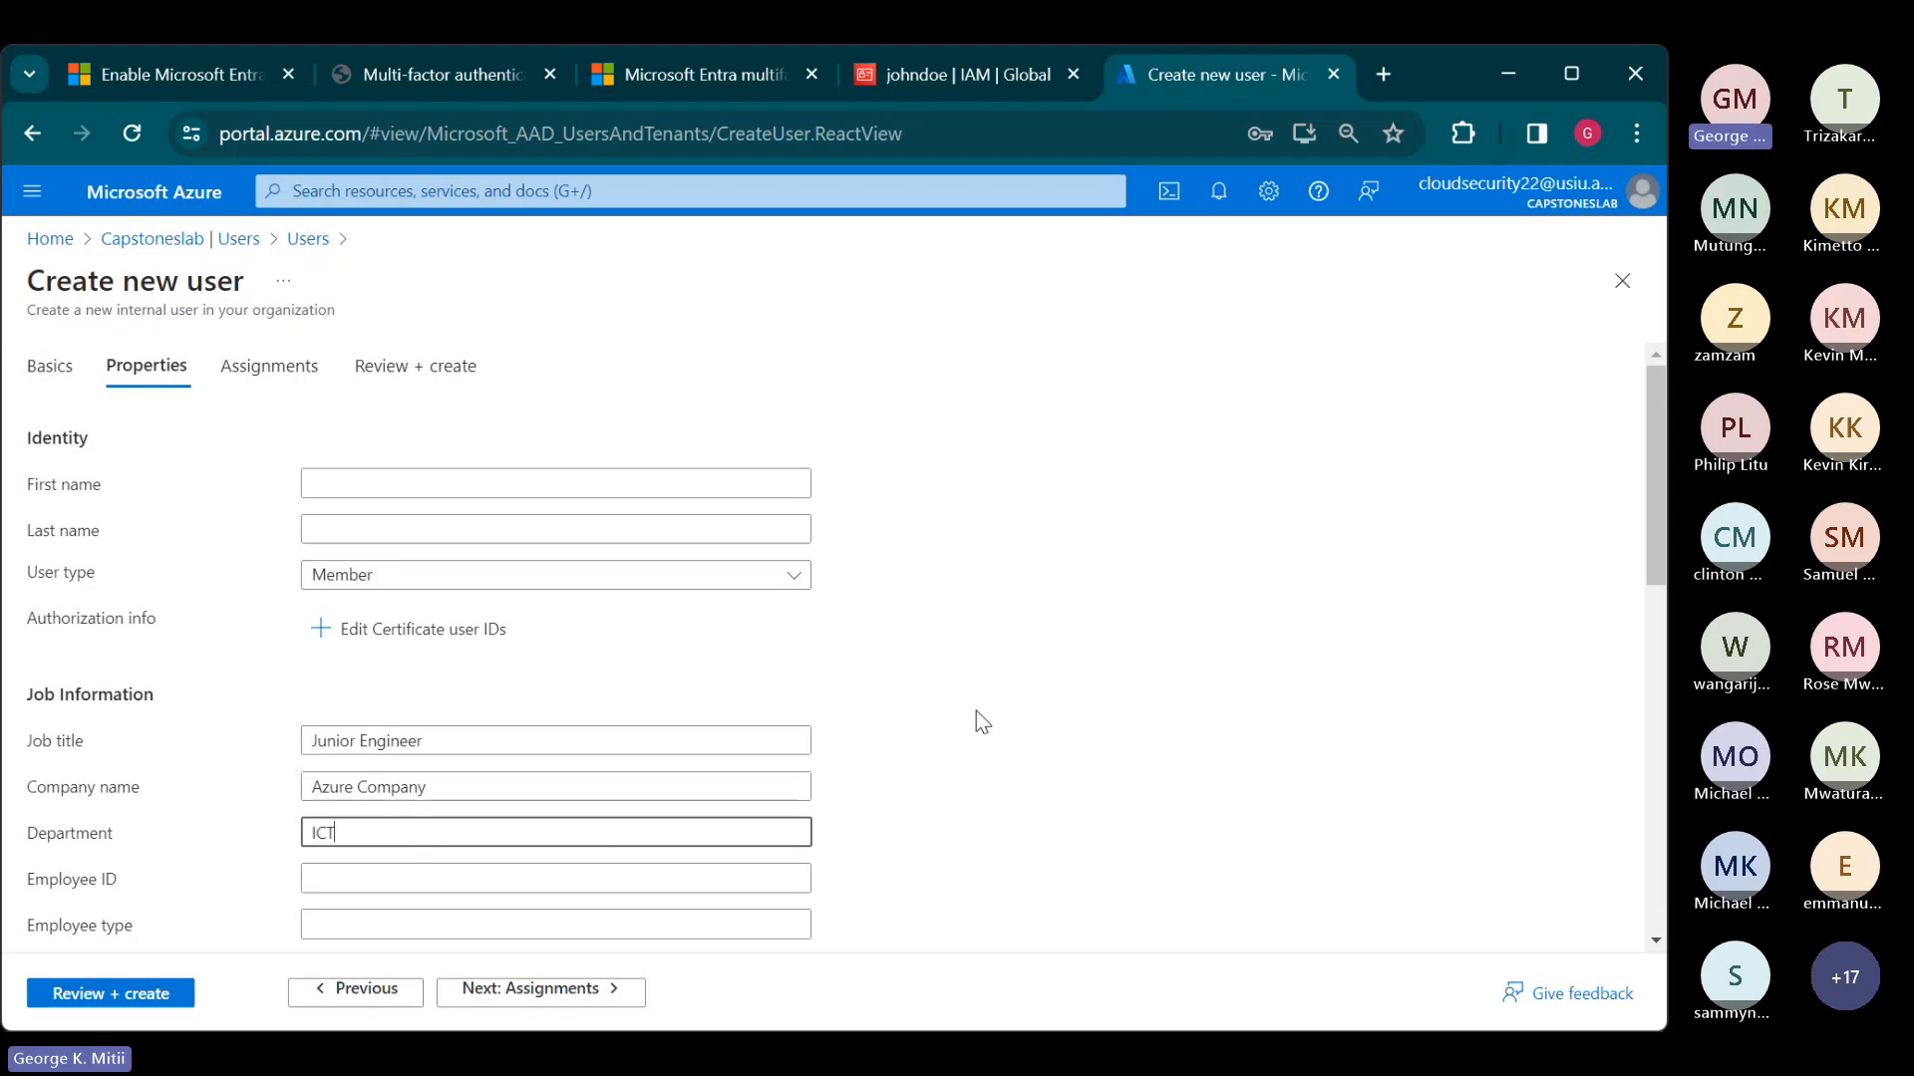
{"action": "scroll", "coordinate": [982, 716], "scroll_direction": "down", "scroll_amount": 4}
{"action": "scroll", "coordinate": [984, 720], "scroll_direction": "down", "scroll_amount": 5}
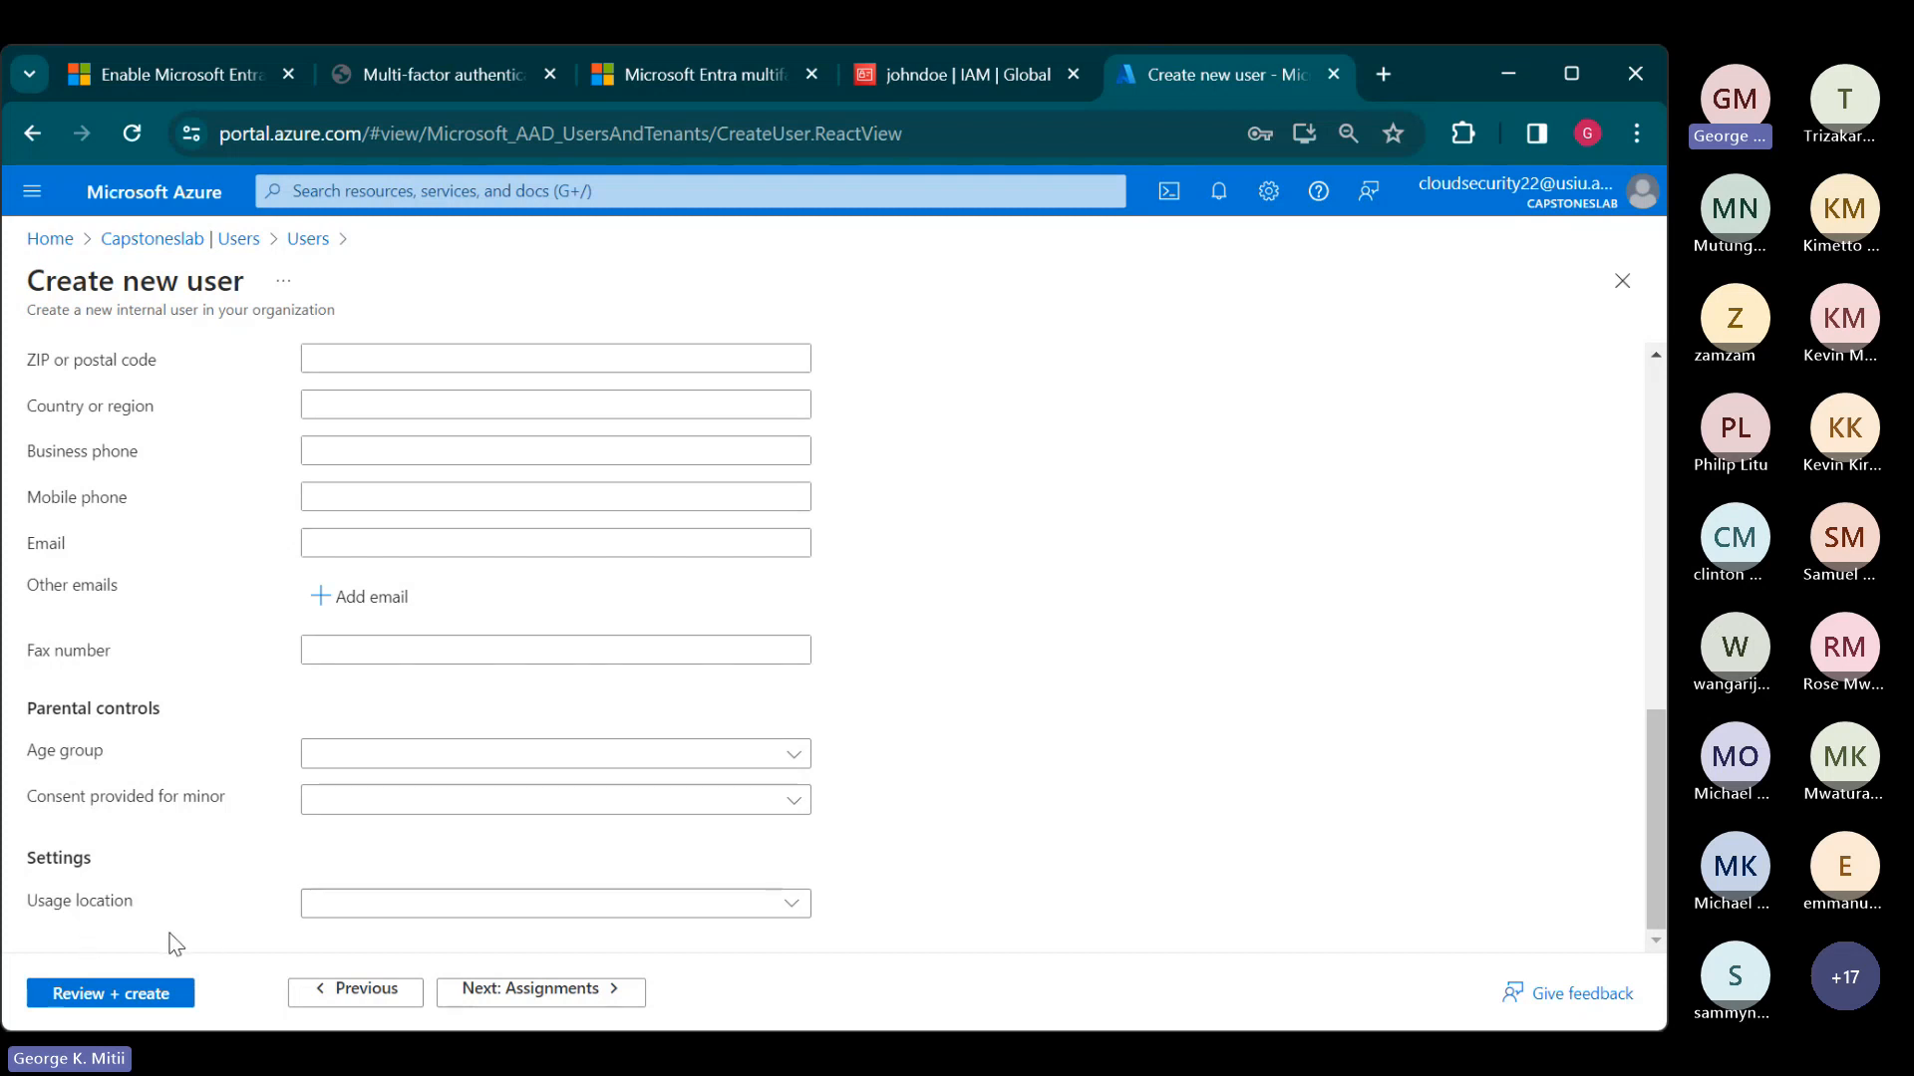
Advance to the Assignments step without adding any groups or roles.
{"action": "left_click", "coordinate": [564, 992]}
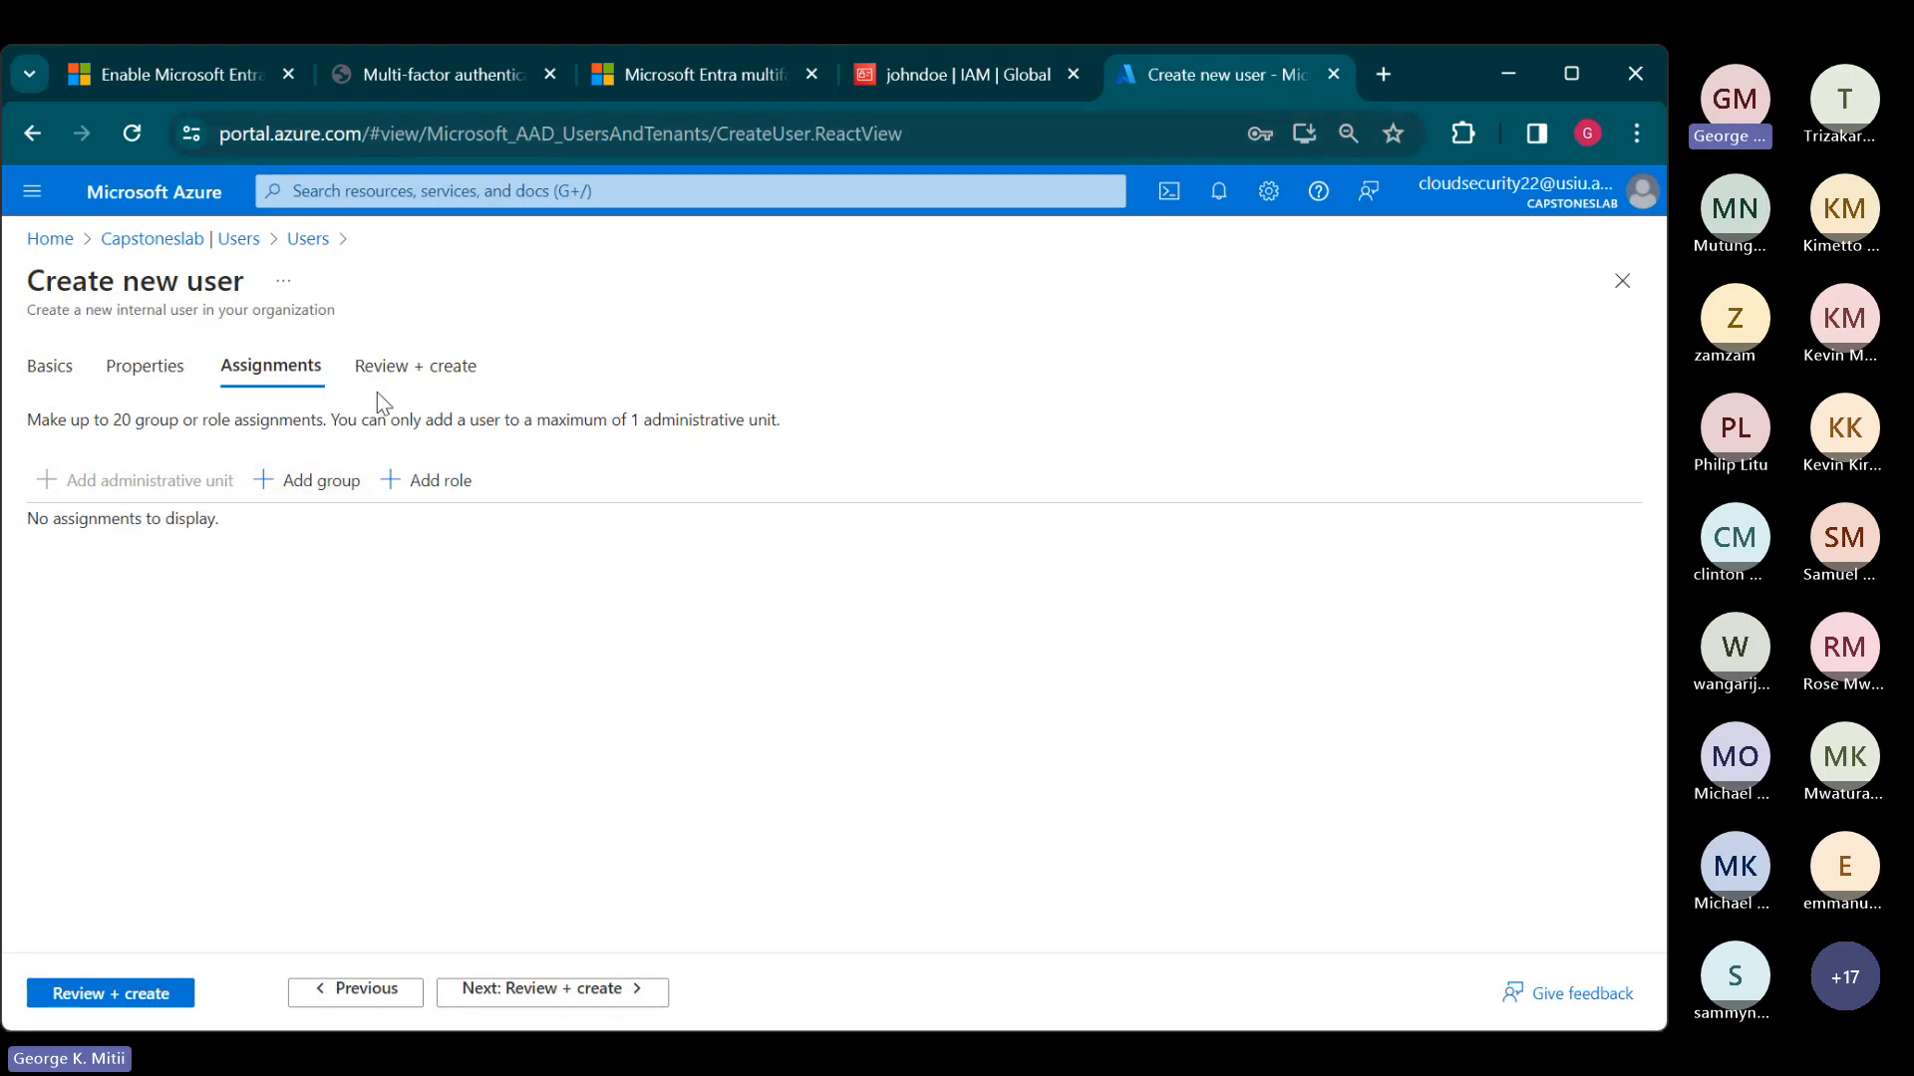
Open the Review + create summary and look over the user's basics, properties and assignments.
{"action": "left_click", "coordinate": [610, 996]}
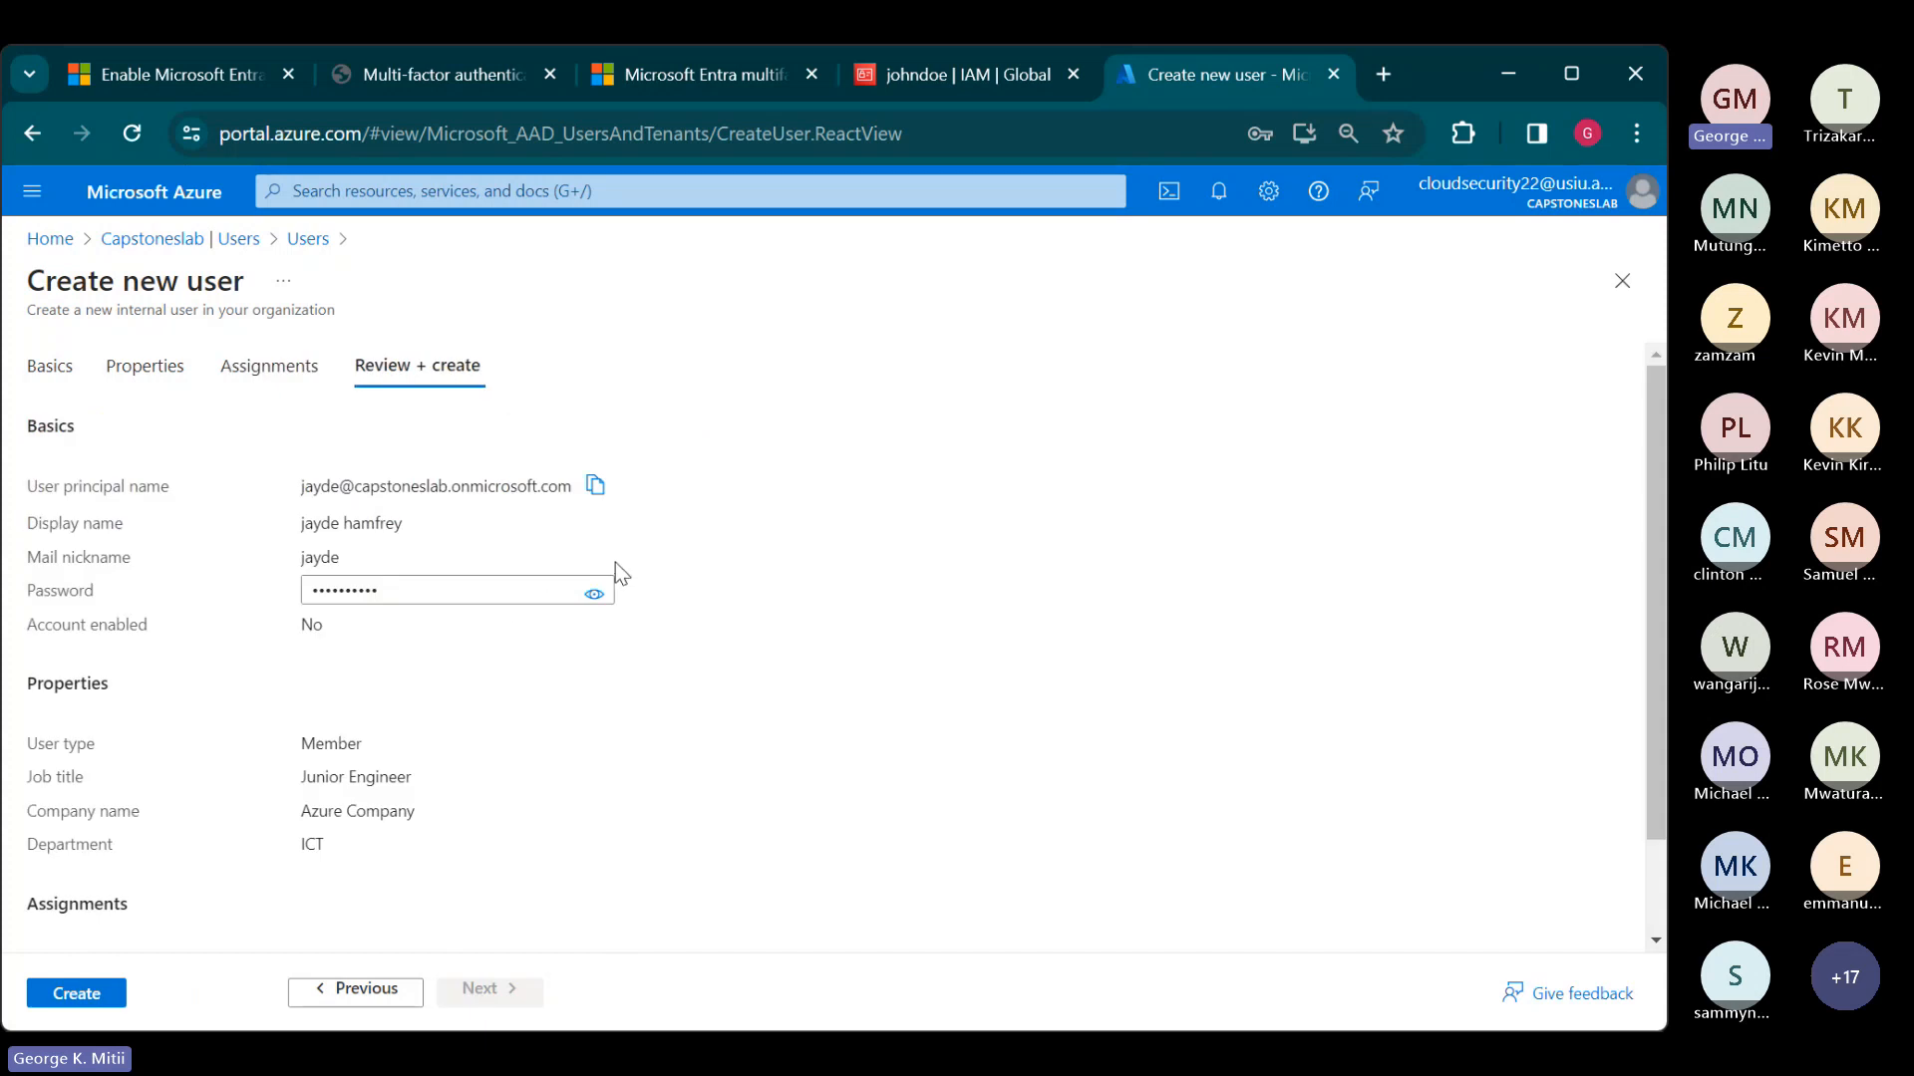
{"action": "scroll", "coordinate": [780, 564], "scroll_direction": "down", "scroll_amount": 1}
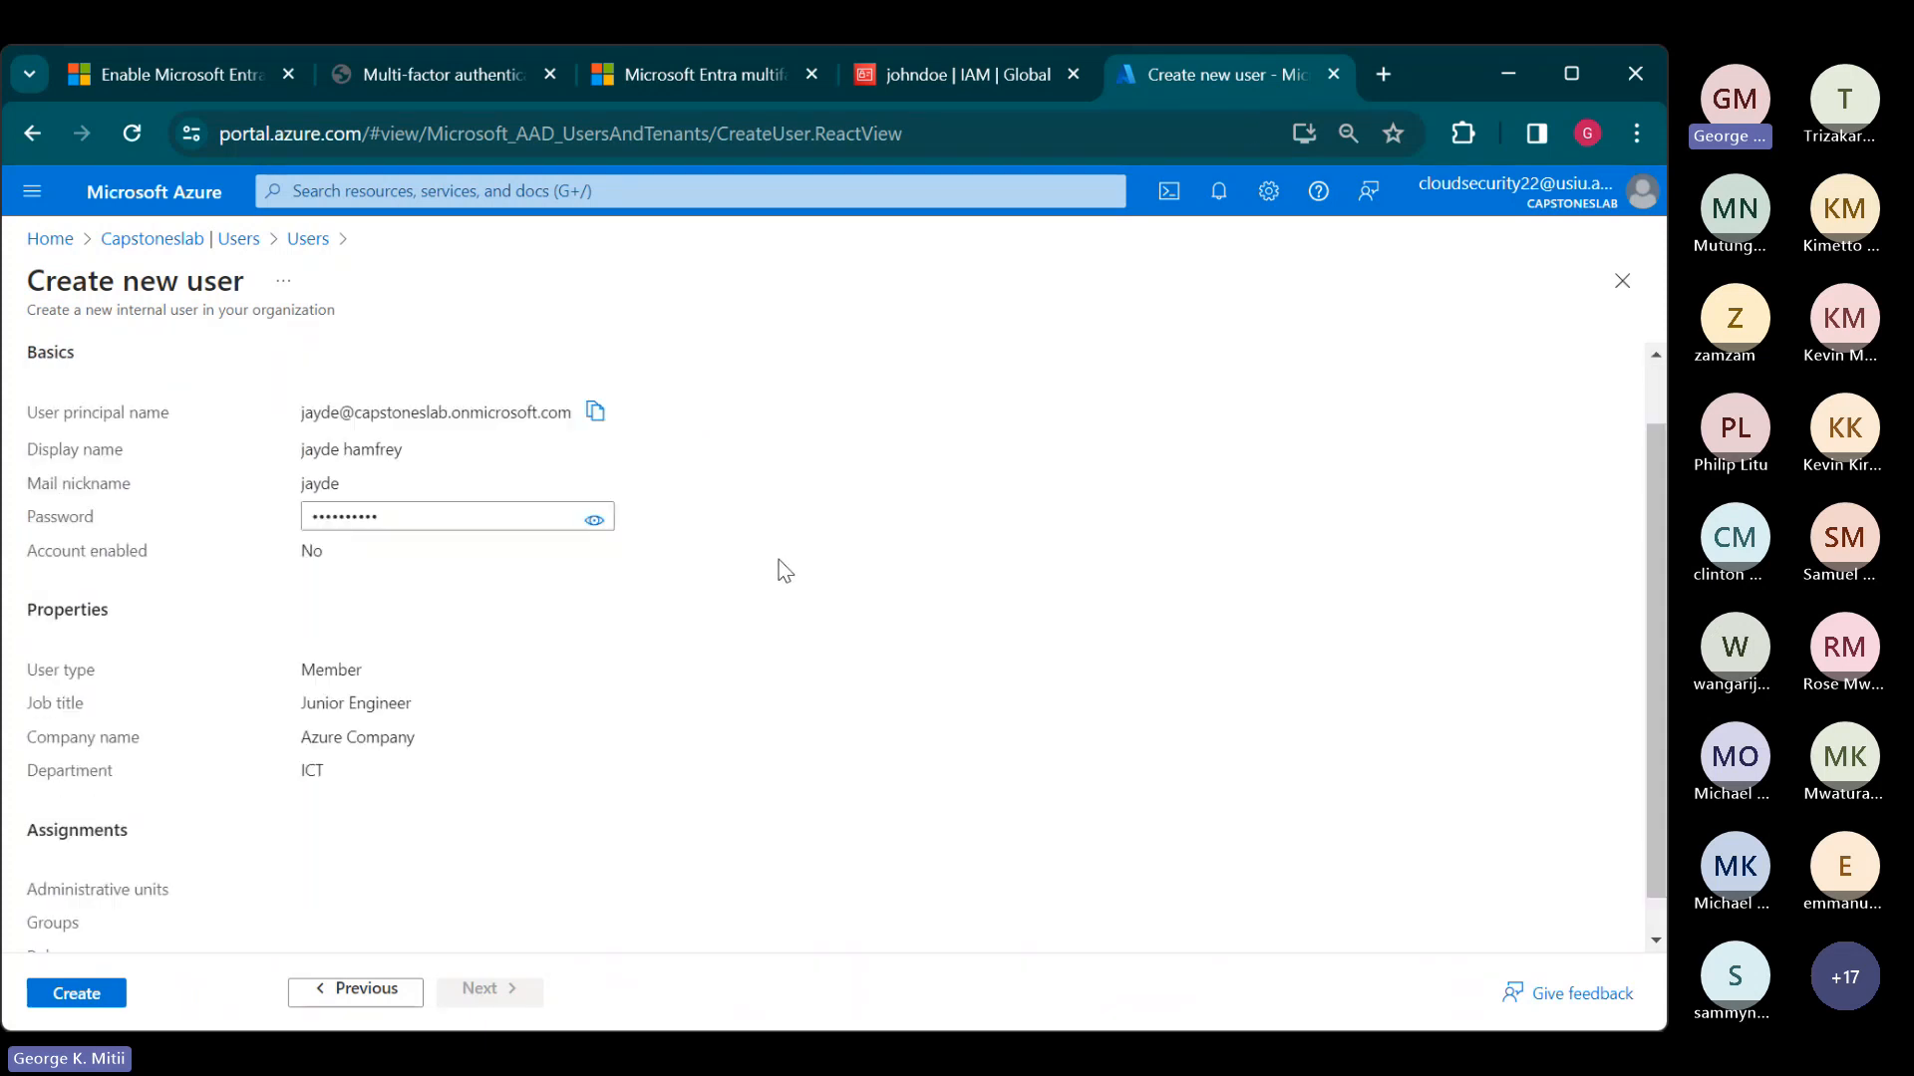
{"action": "scroll", "coordinate": [782, 723], "scroll_direction": "up", "scroll_amount": 1}
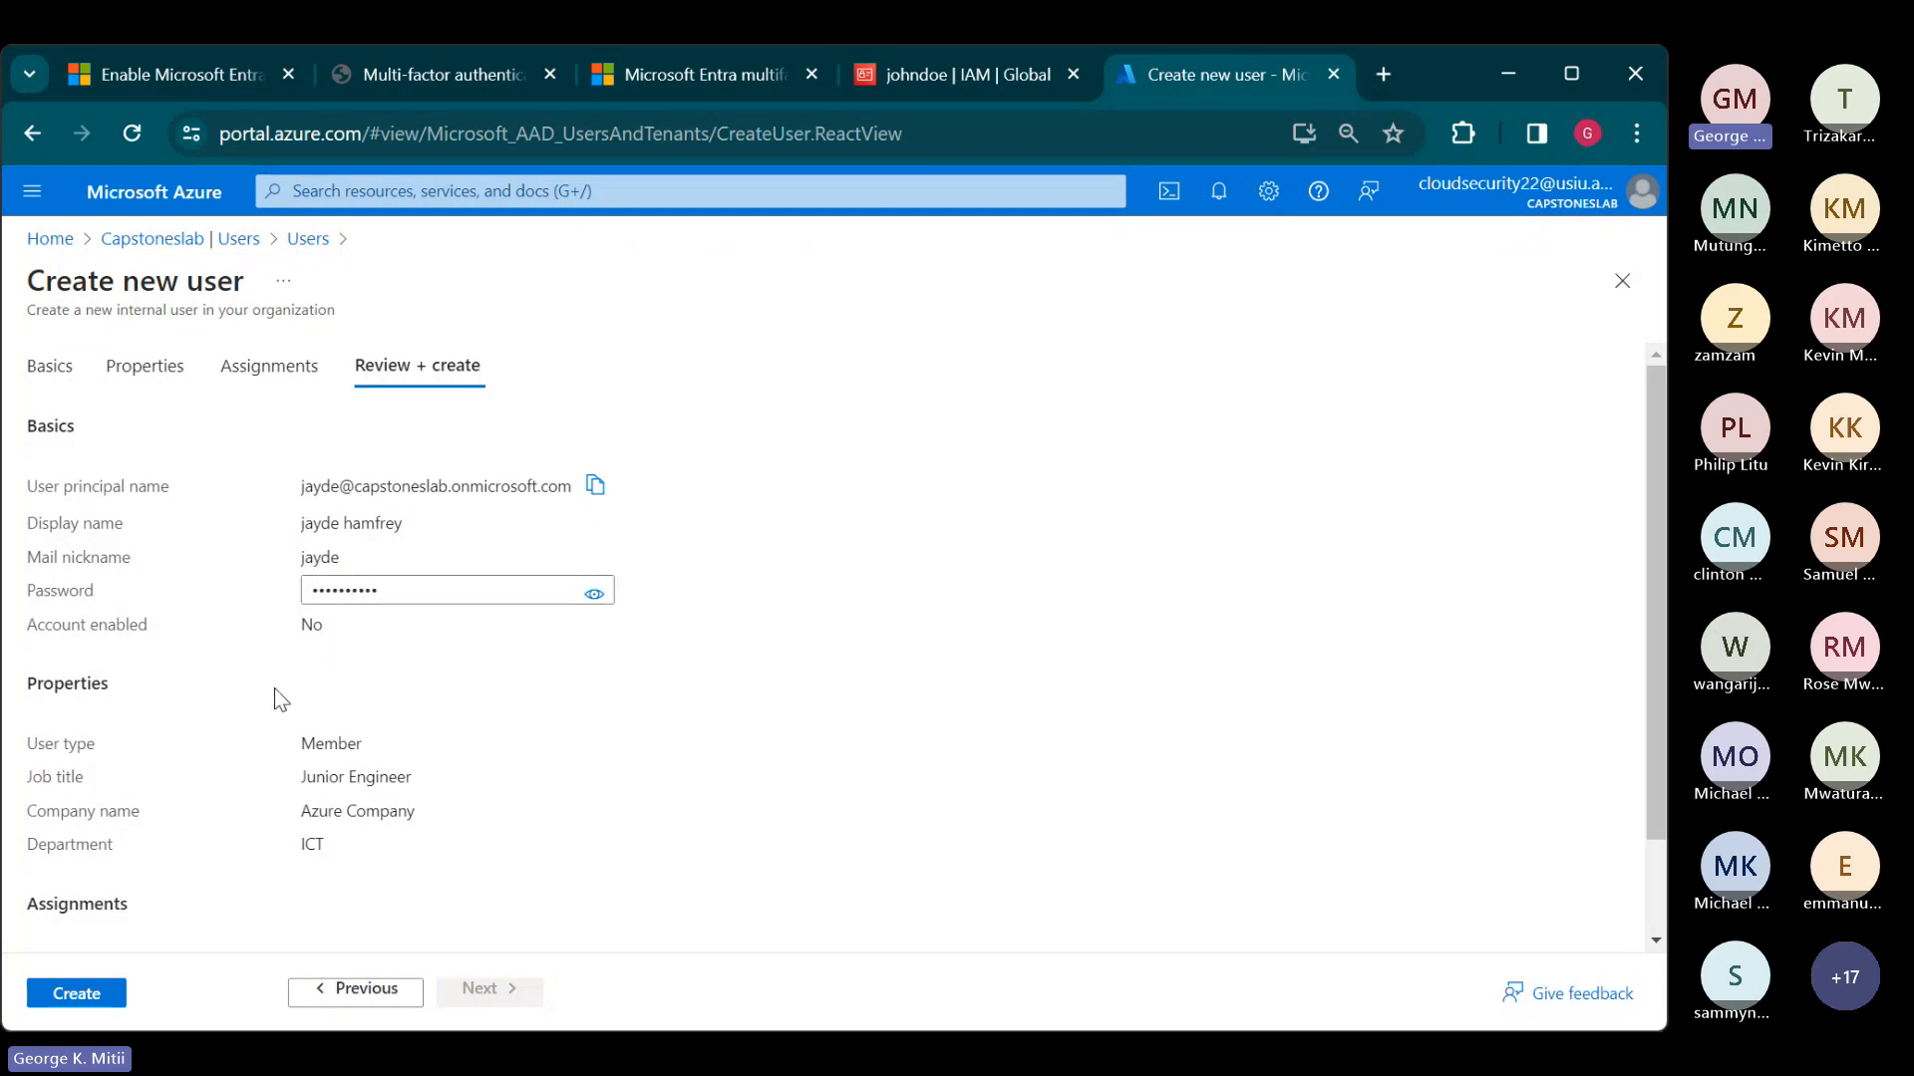
{"action": "scroll", "coordinate": [273, 687], "scroll_direction": "down", "scroll_amount": 2}
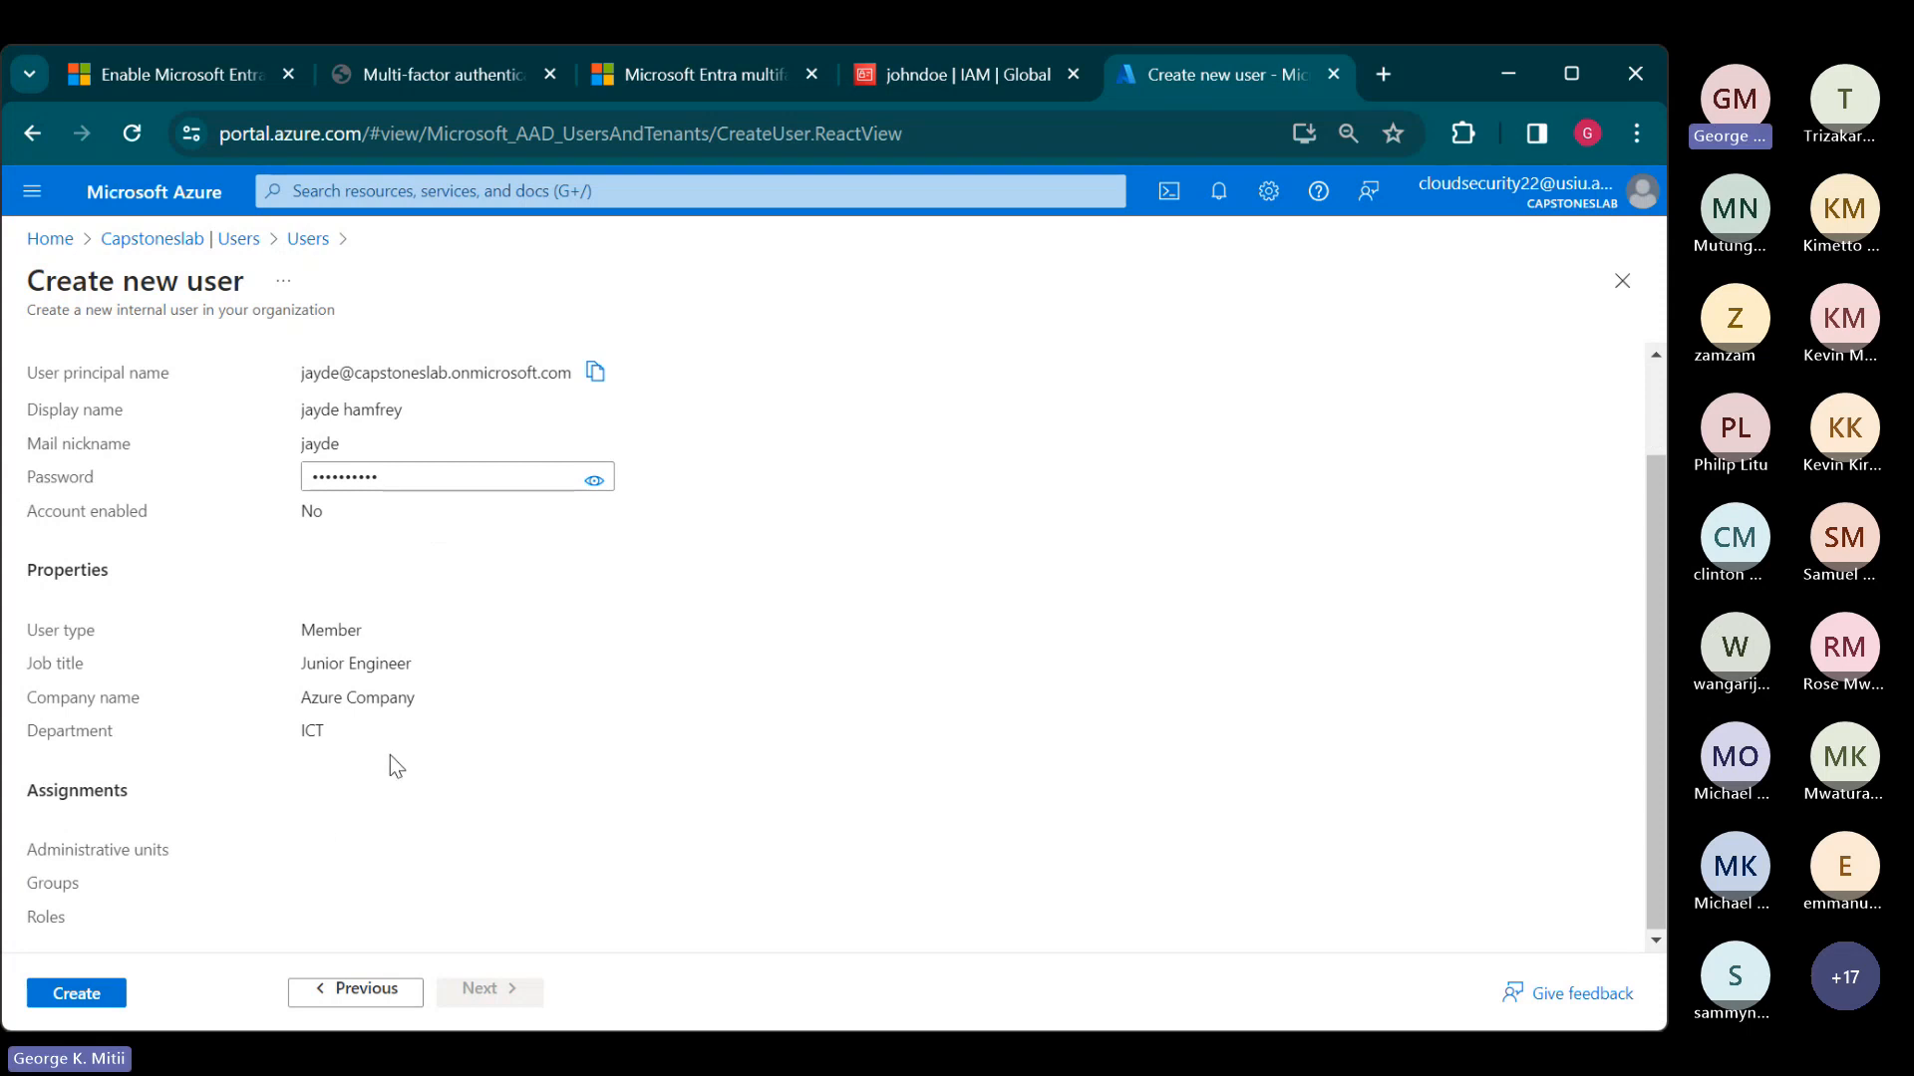
{"action": "scroll", "coordinate": [205, 628], "scroll_direction": "up", "scroll_amount": 2}
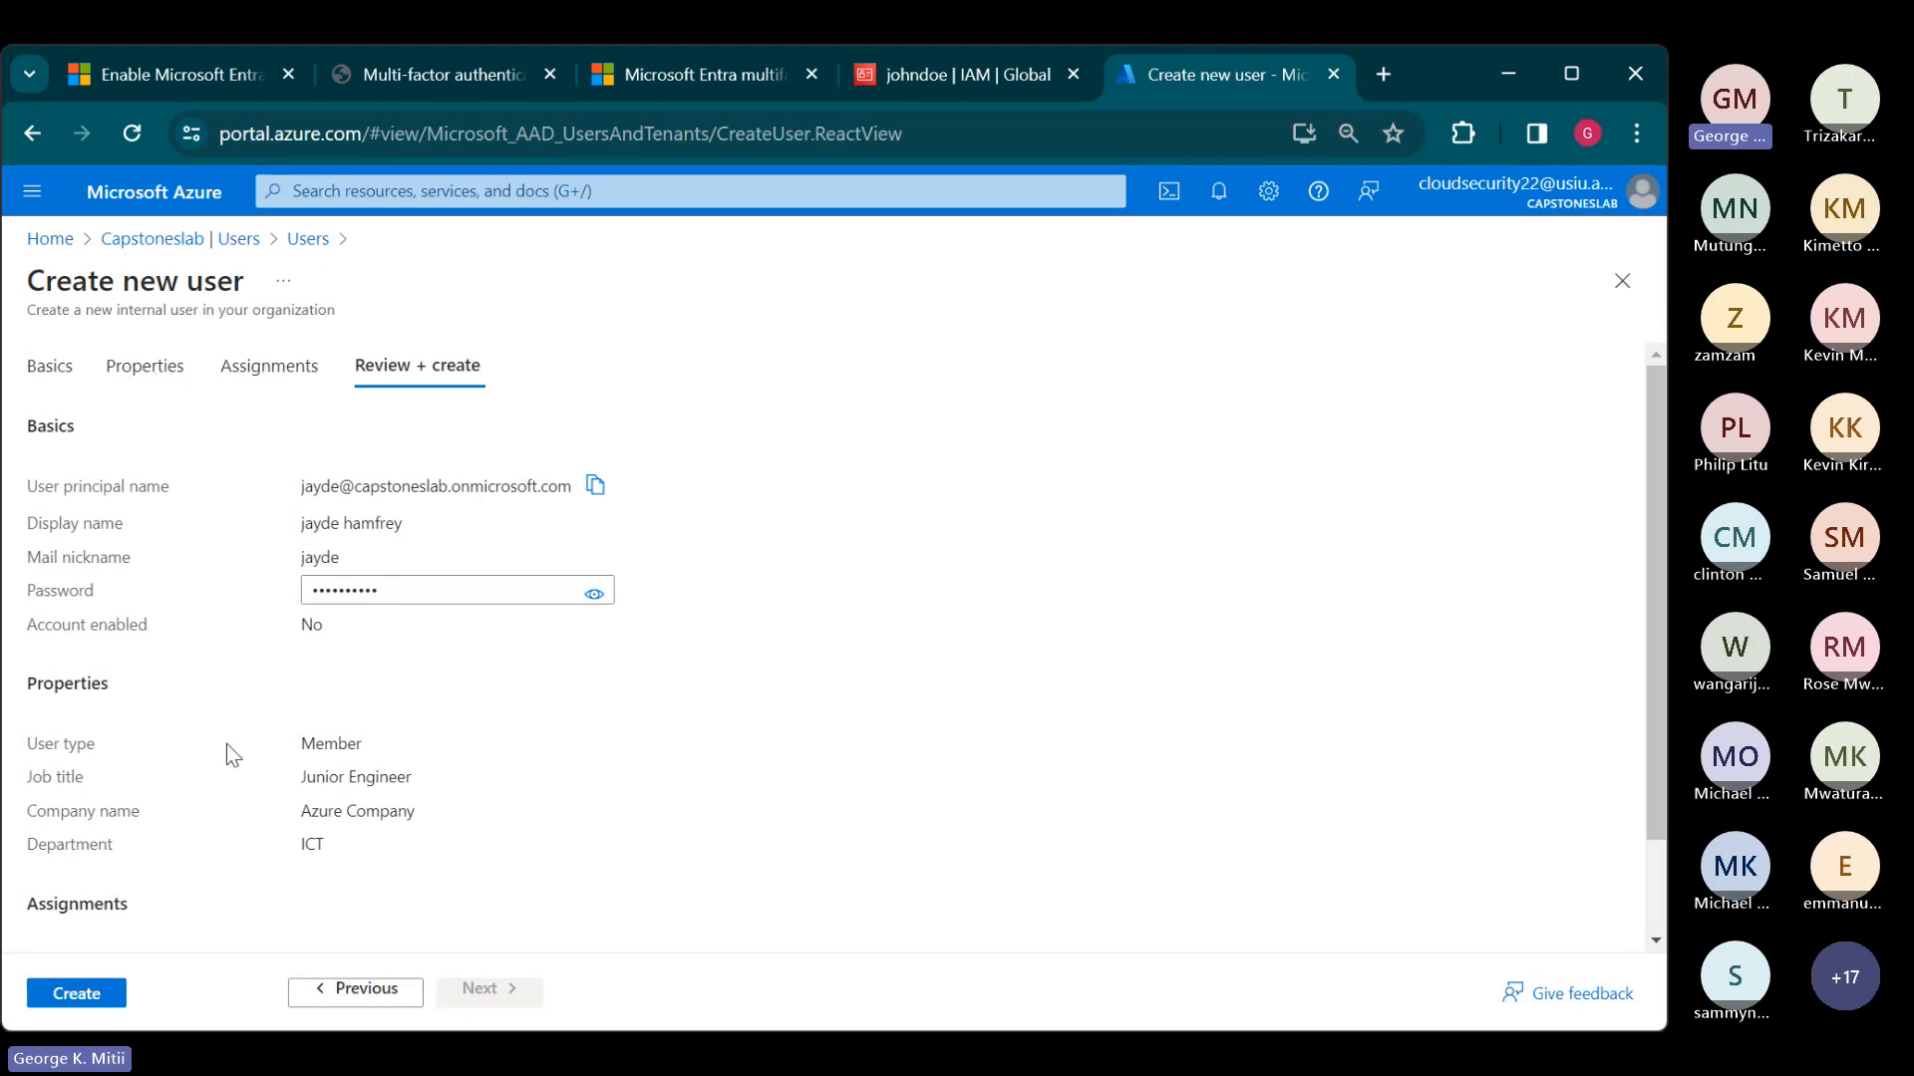
{"action": "scroll", "coordinate": [177, 779], "scroll_direction": "down", "scroll_amount": 2}
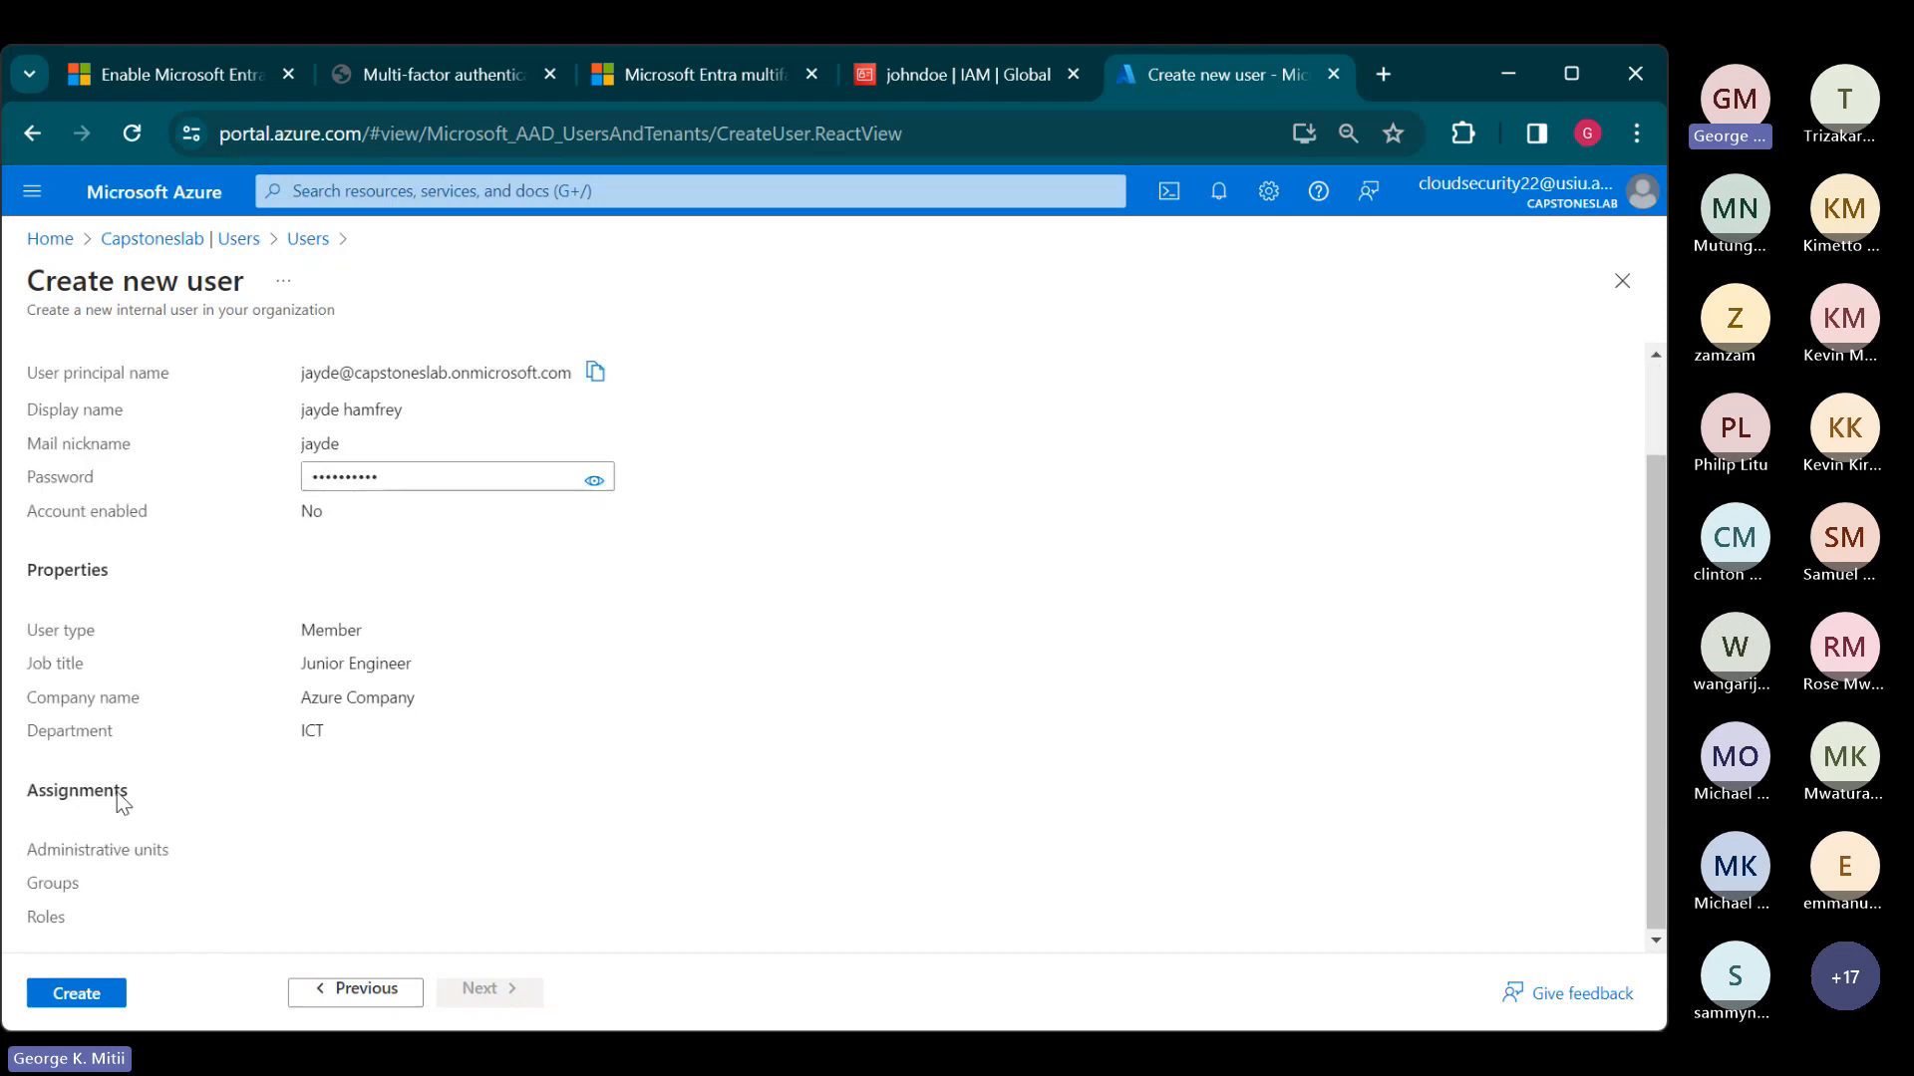
{"action": "left_click", "coordinate": [100, 997]}
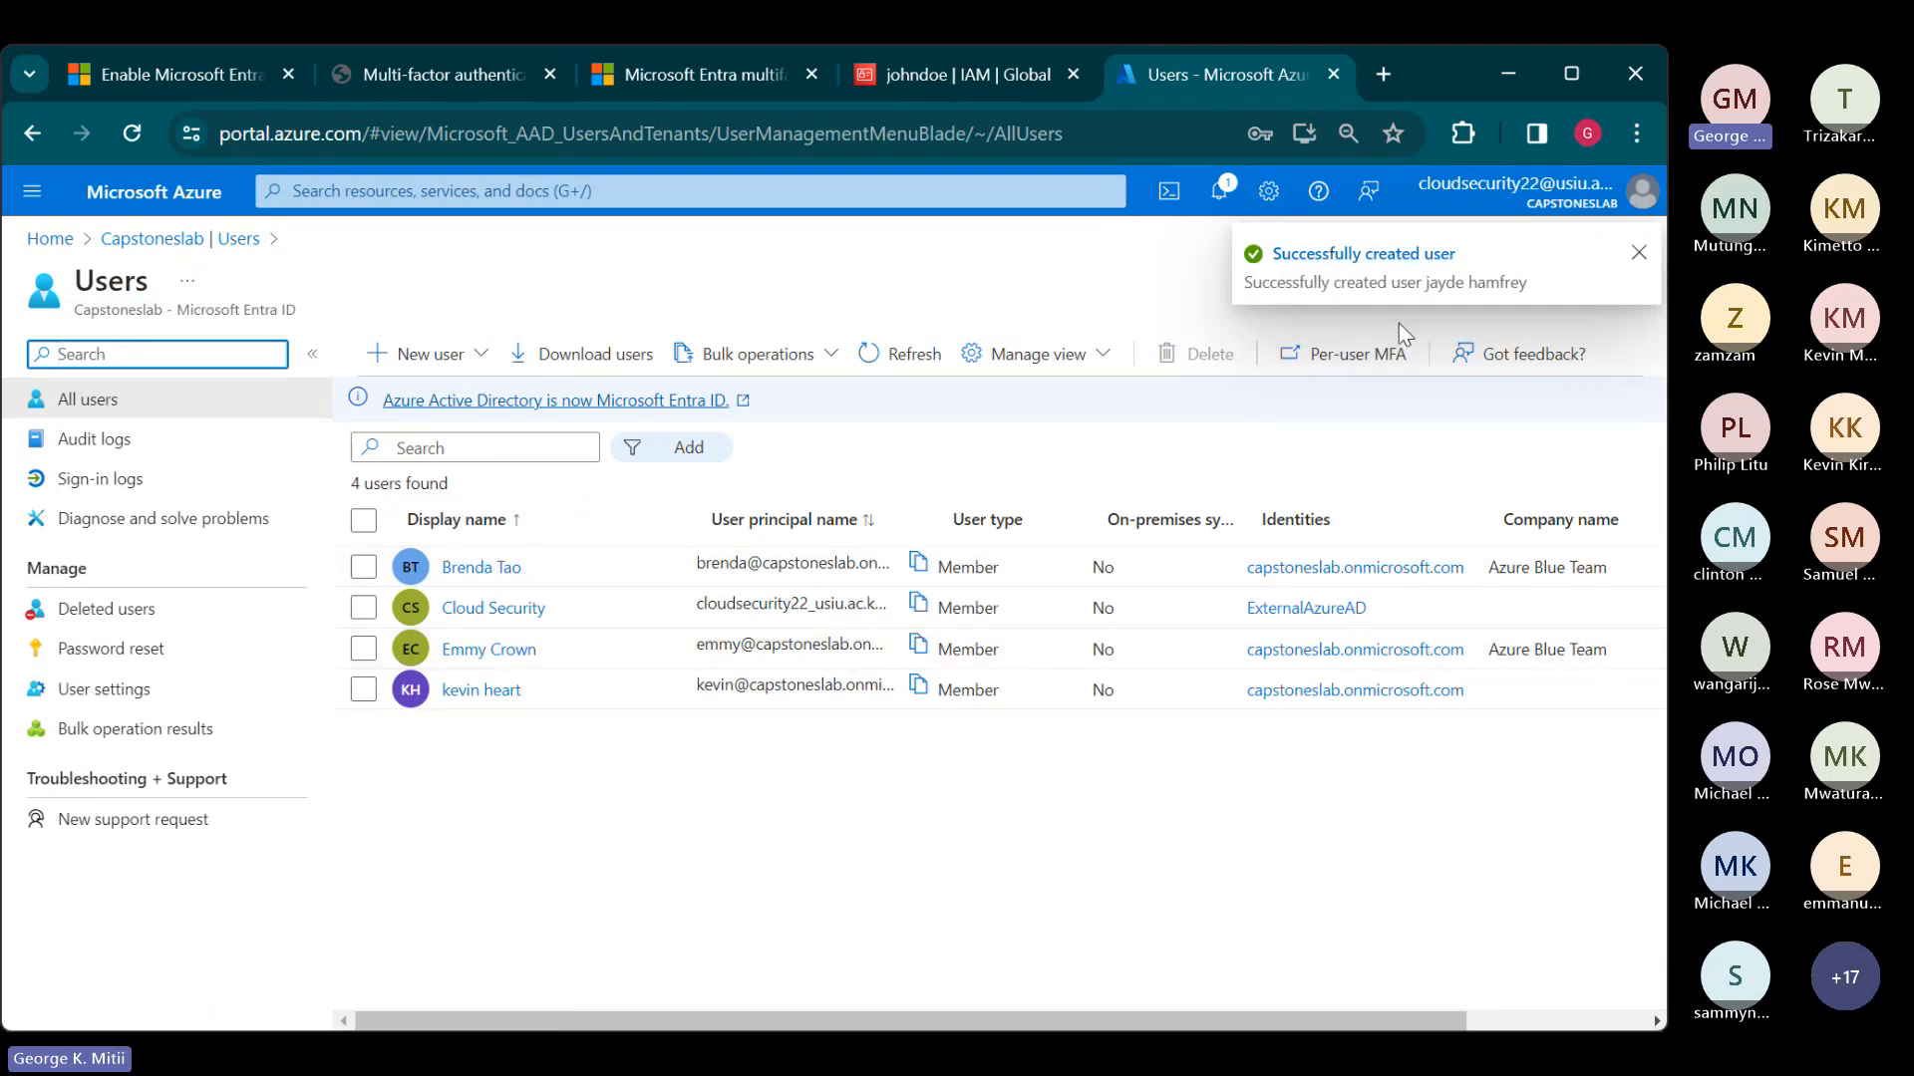
{"action": "left_click", "coordinate": [1455, 280]}
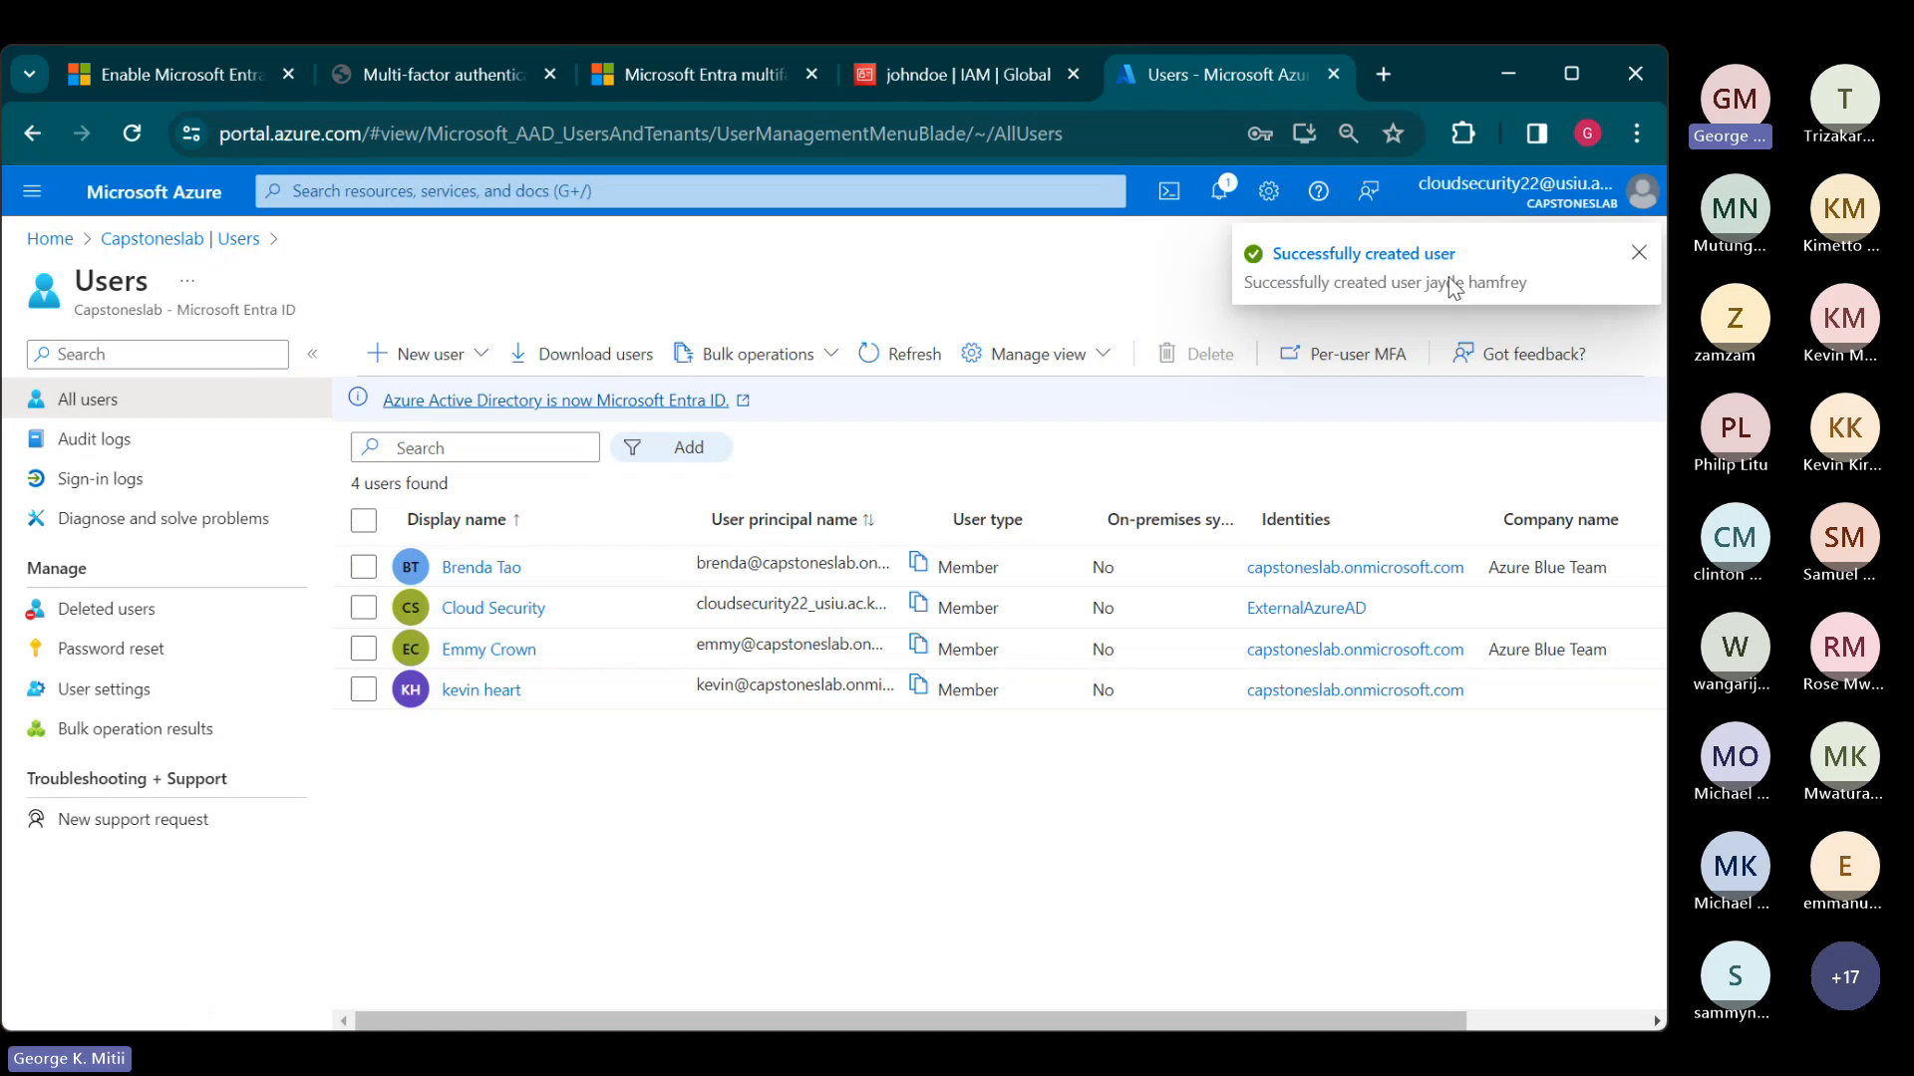
{"action": "left_click", "coordinate": [1415, 256]}
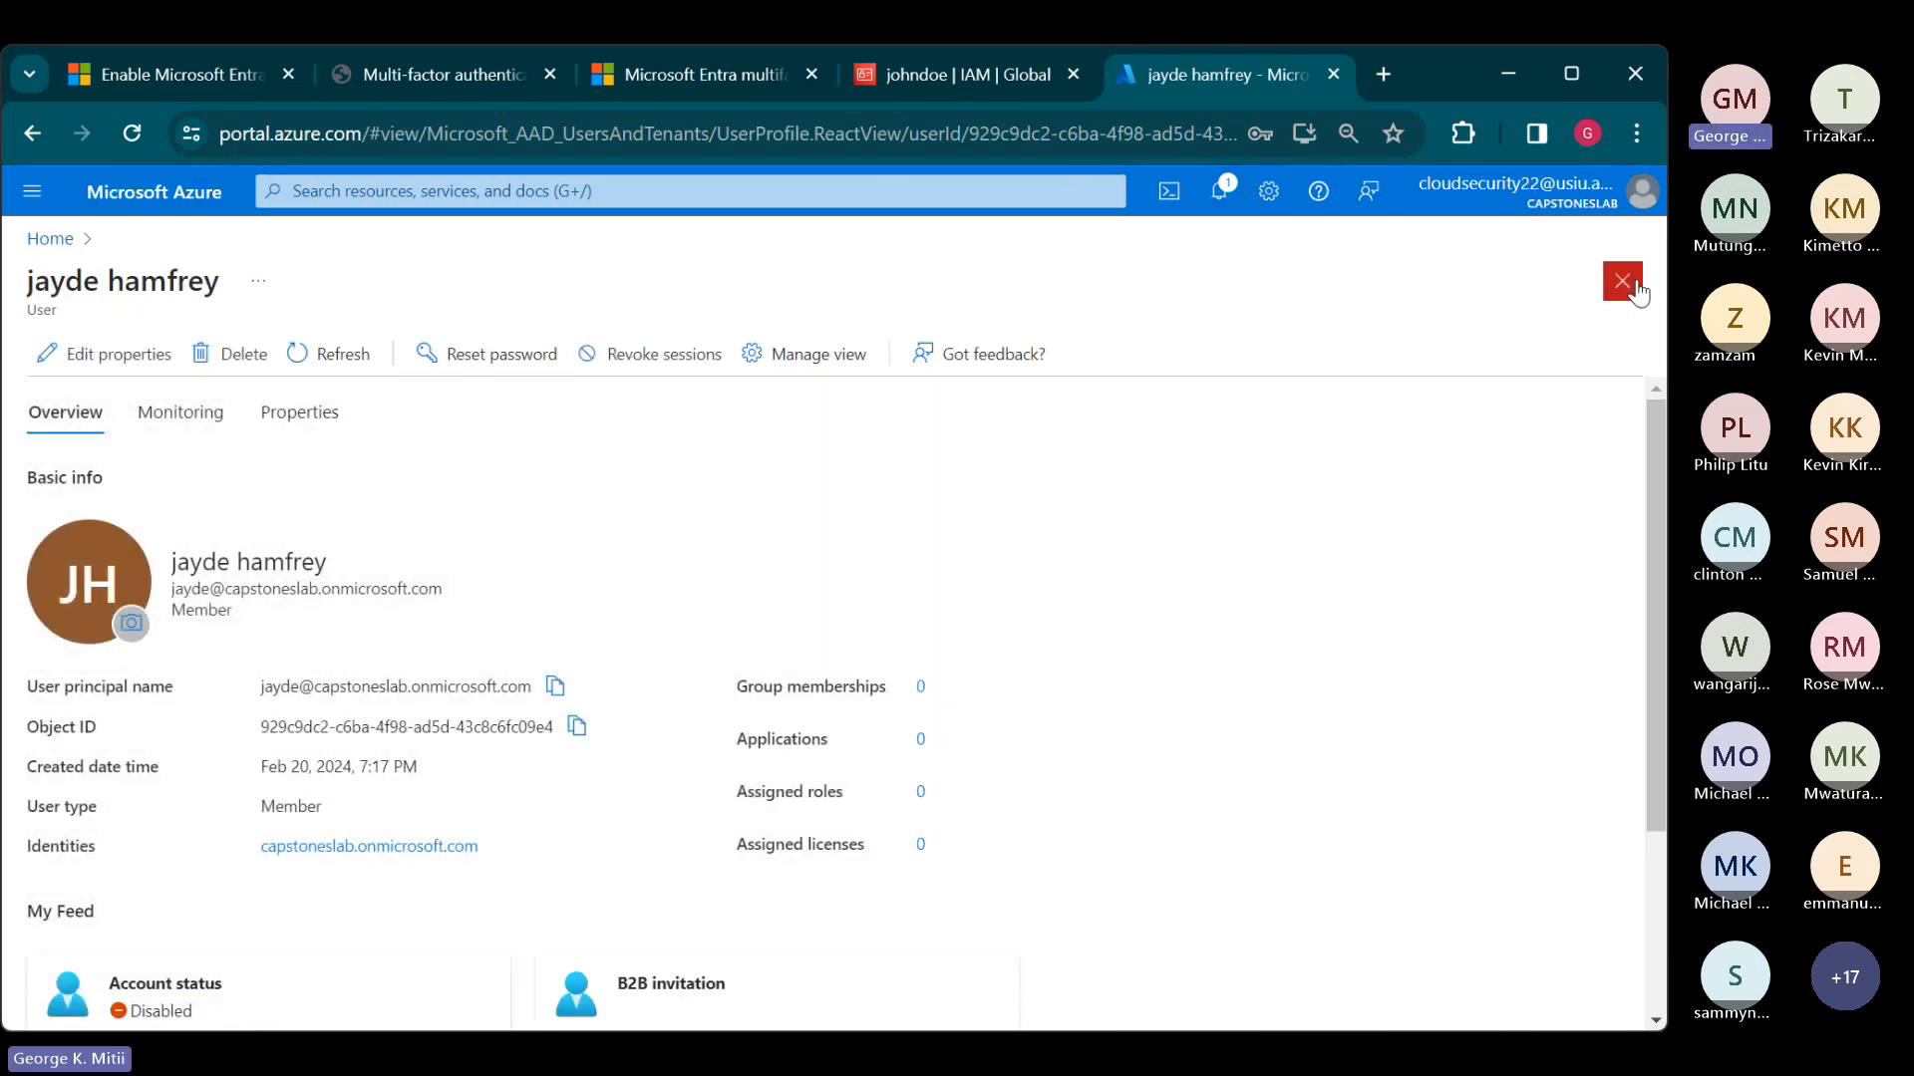
{"action": "left_click", "coordinate": [1621, 281]}
{"action": "left_click", "coordinate": [1219, 191]}
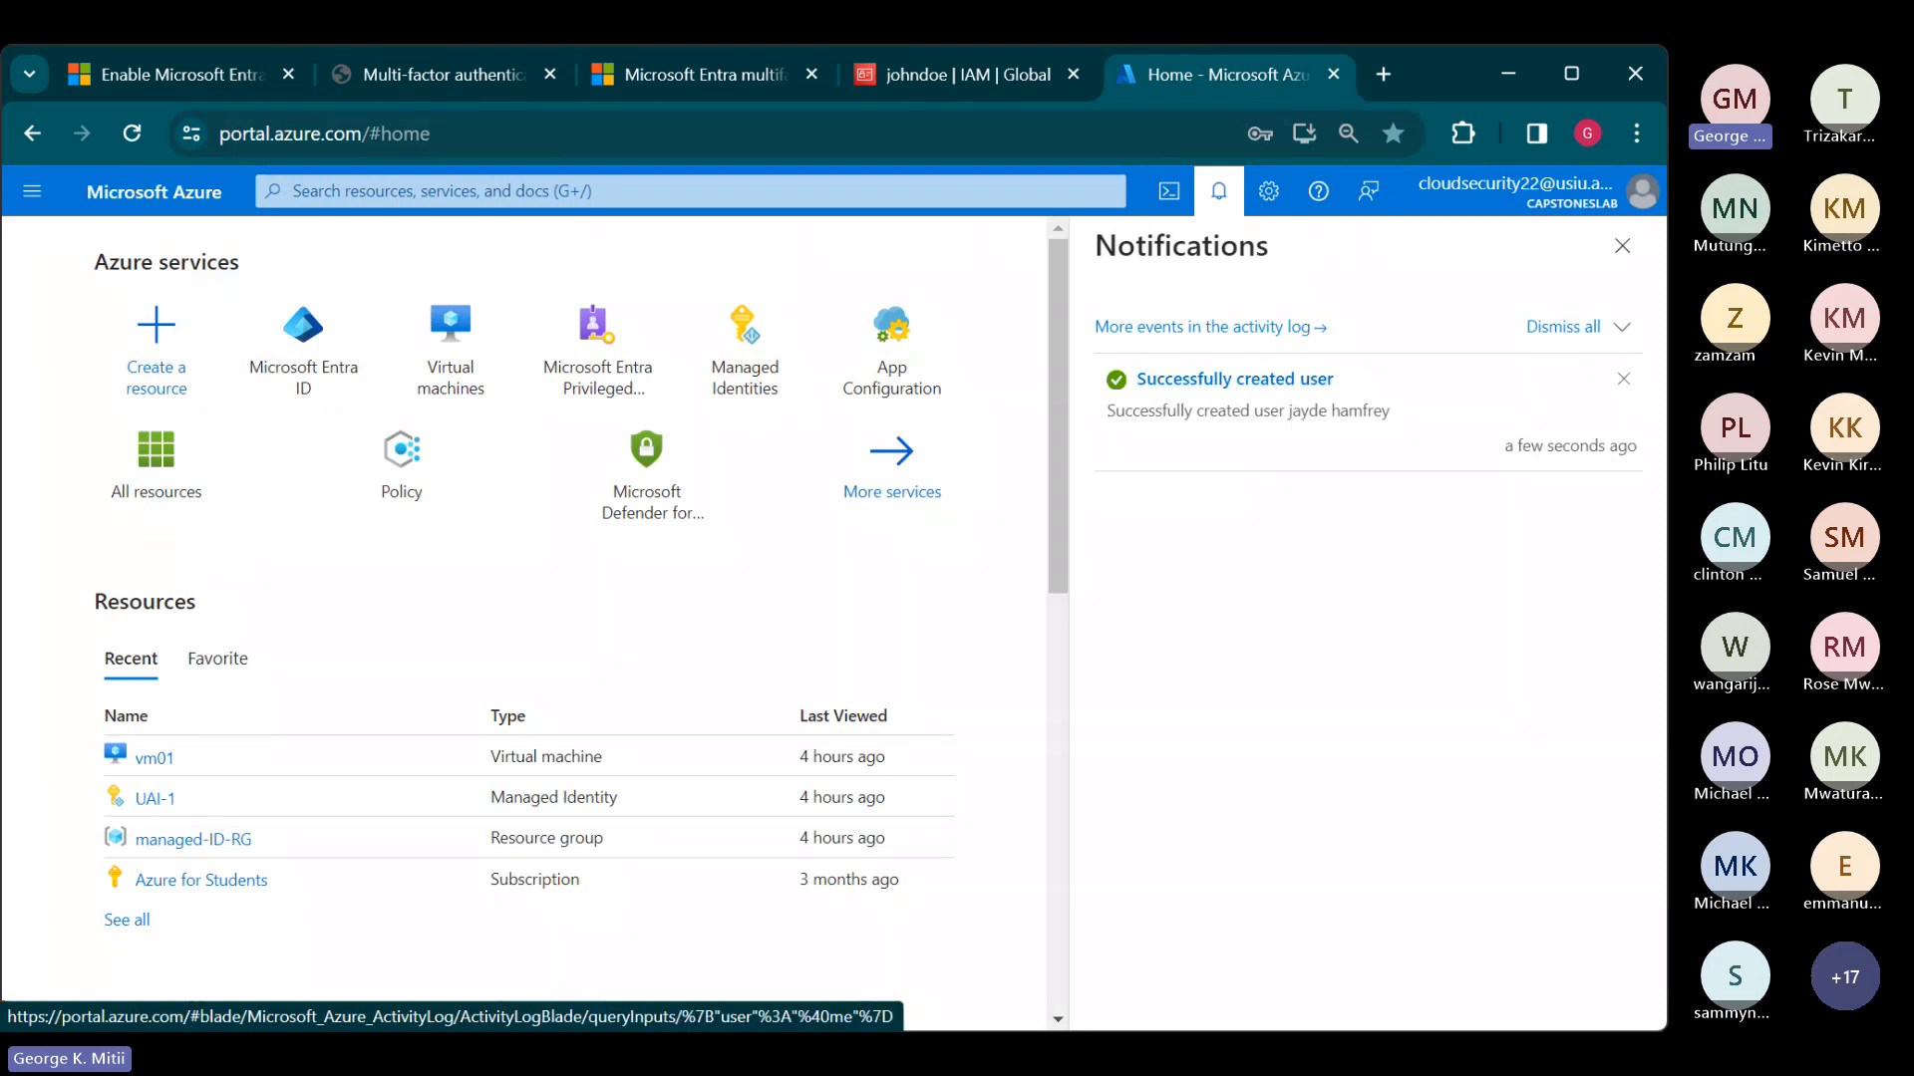
{"action": "left_click", "coordinate": [1623, 246]}
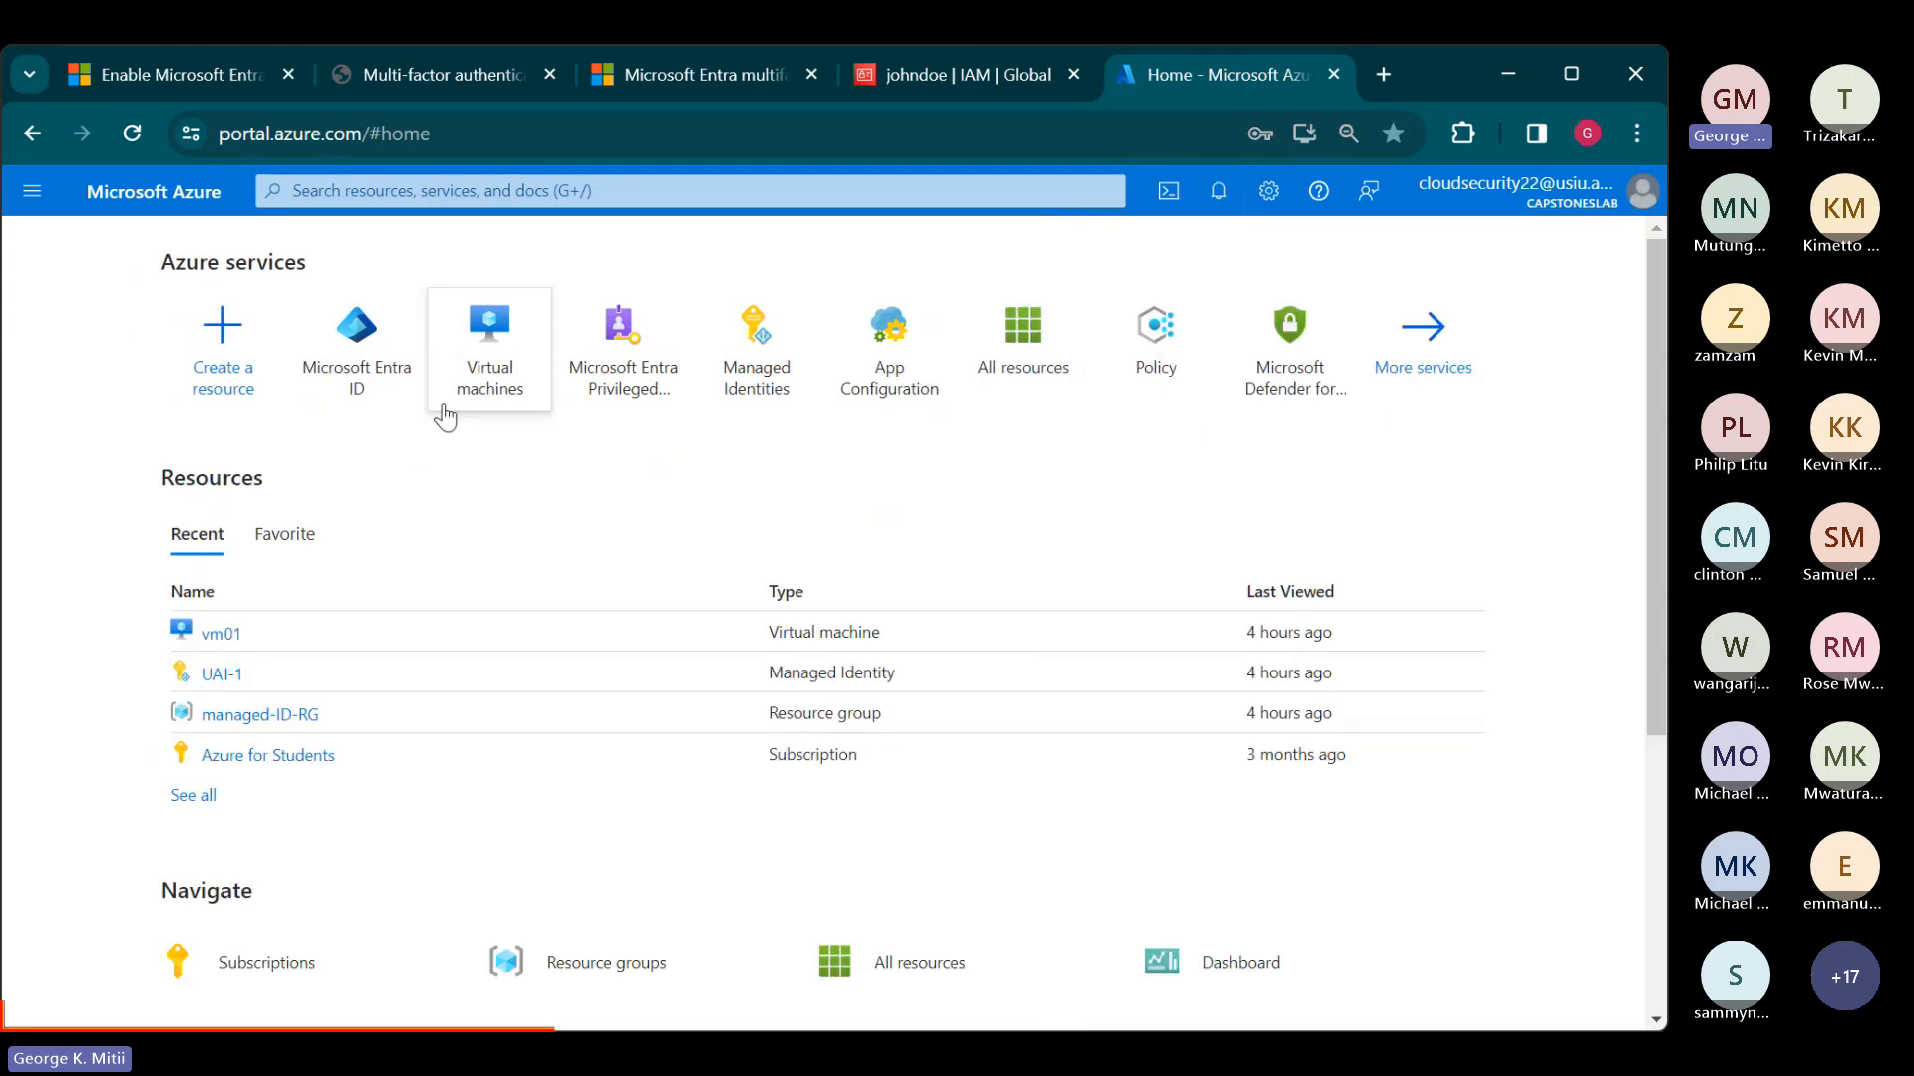
Go to Microsoft Entra ID and open the tenant's All users list.
{"action": "left_click", "coordinate": [354, 359]}
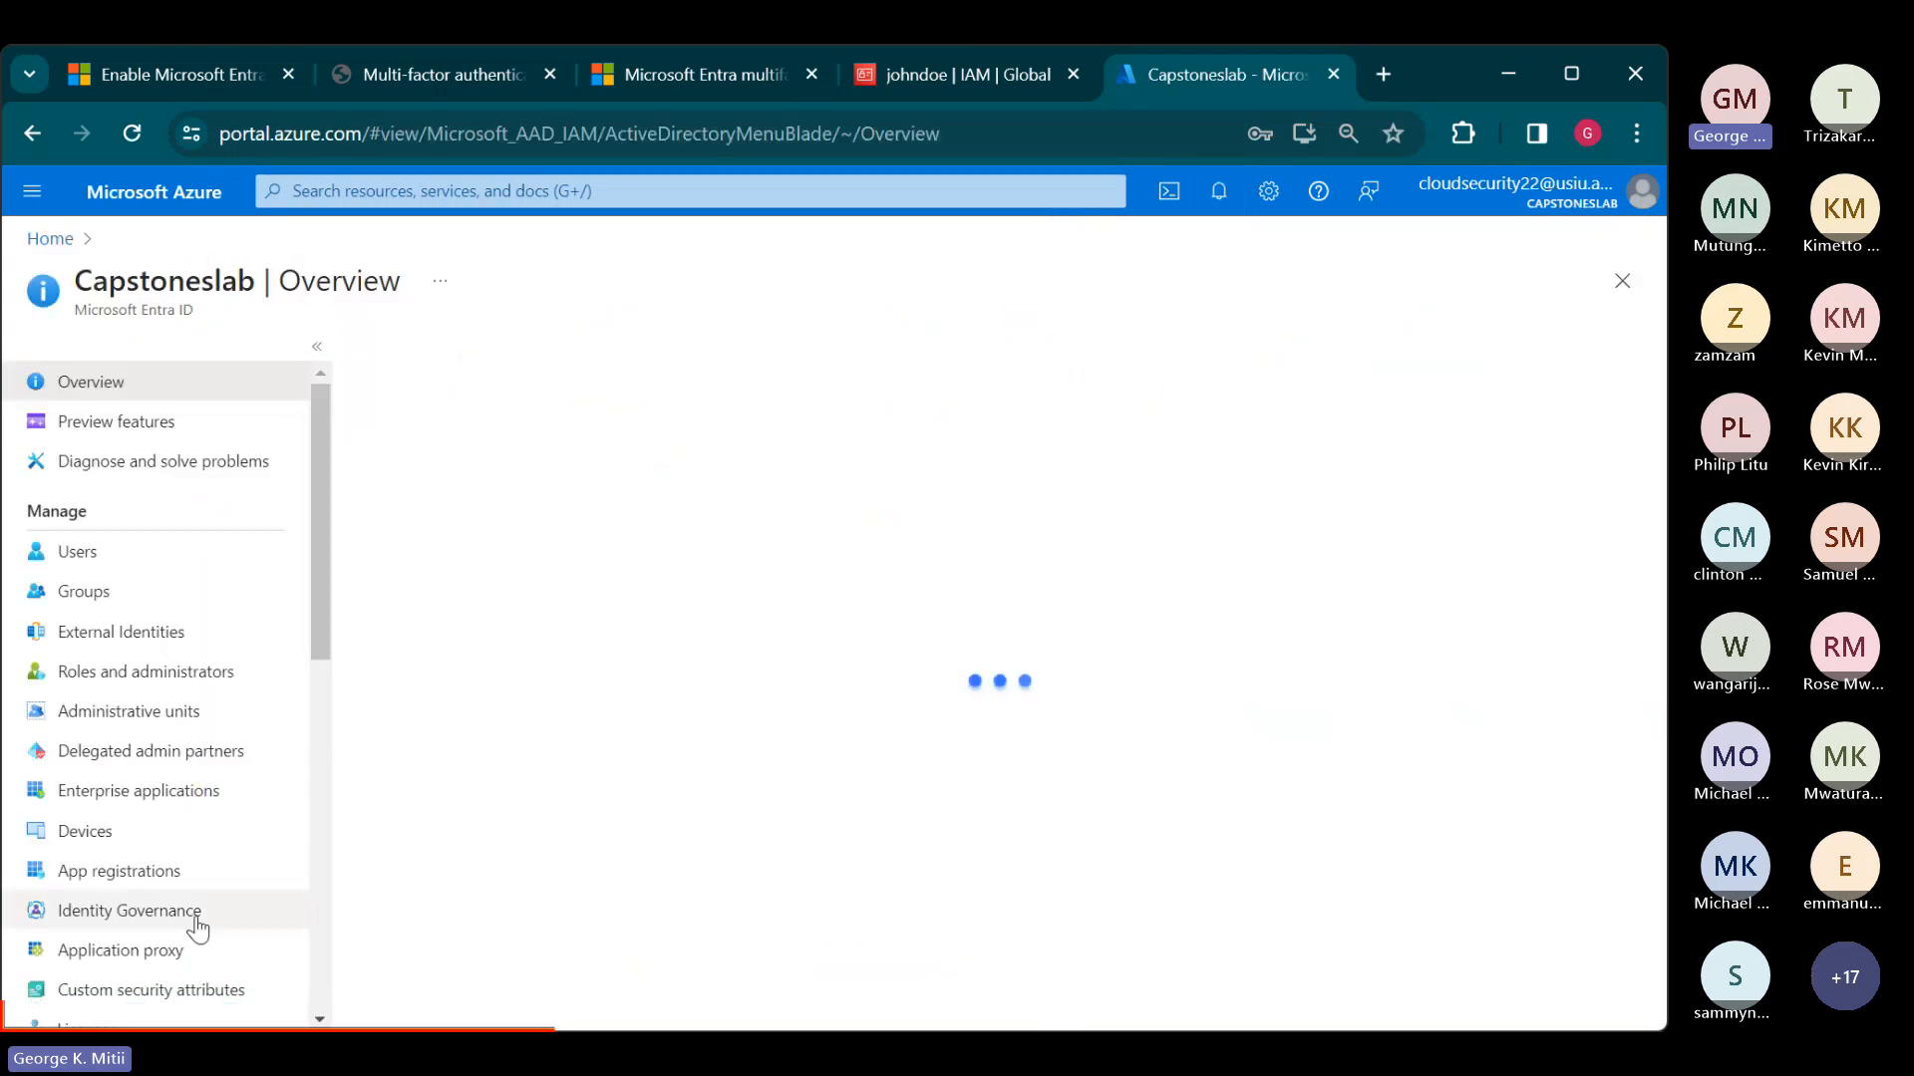
{"action": "left_click", "coordinate": [186, 575]}
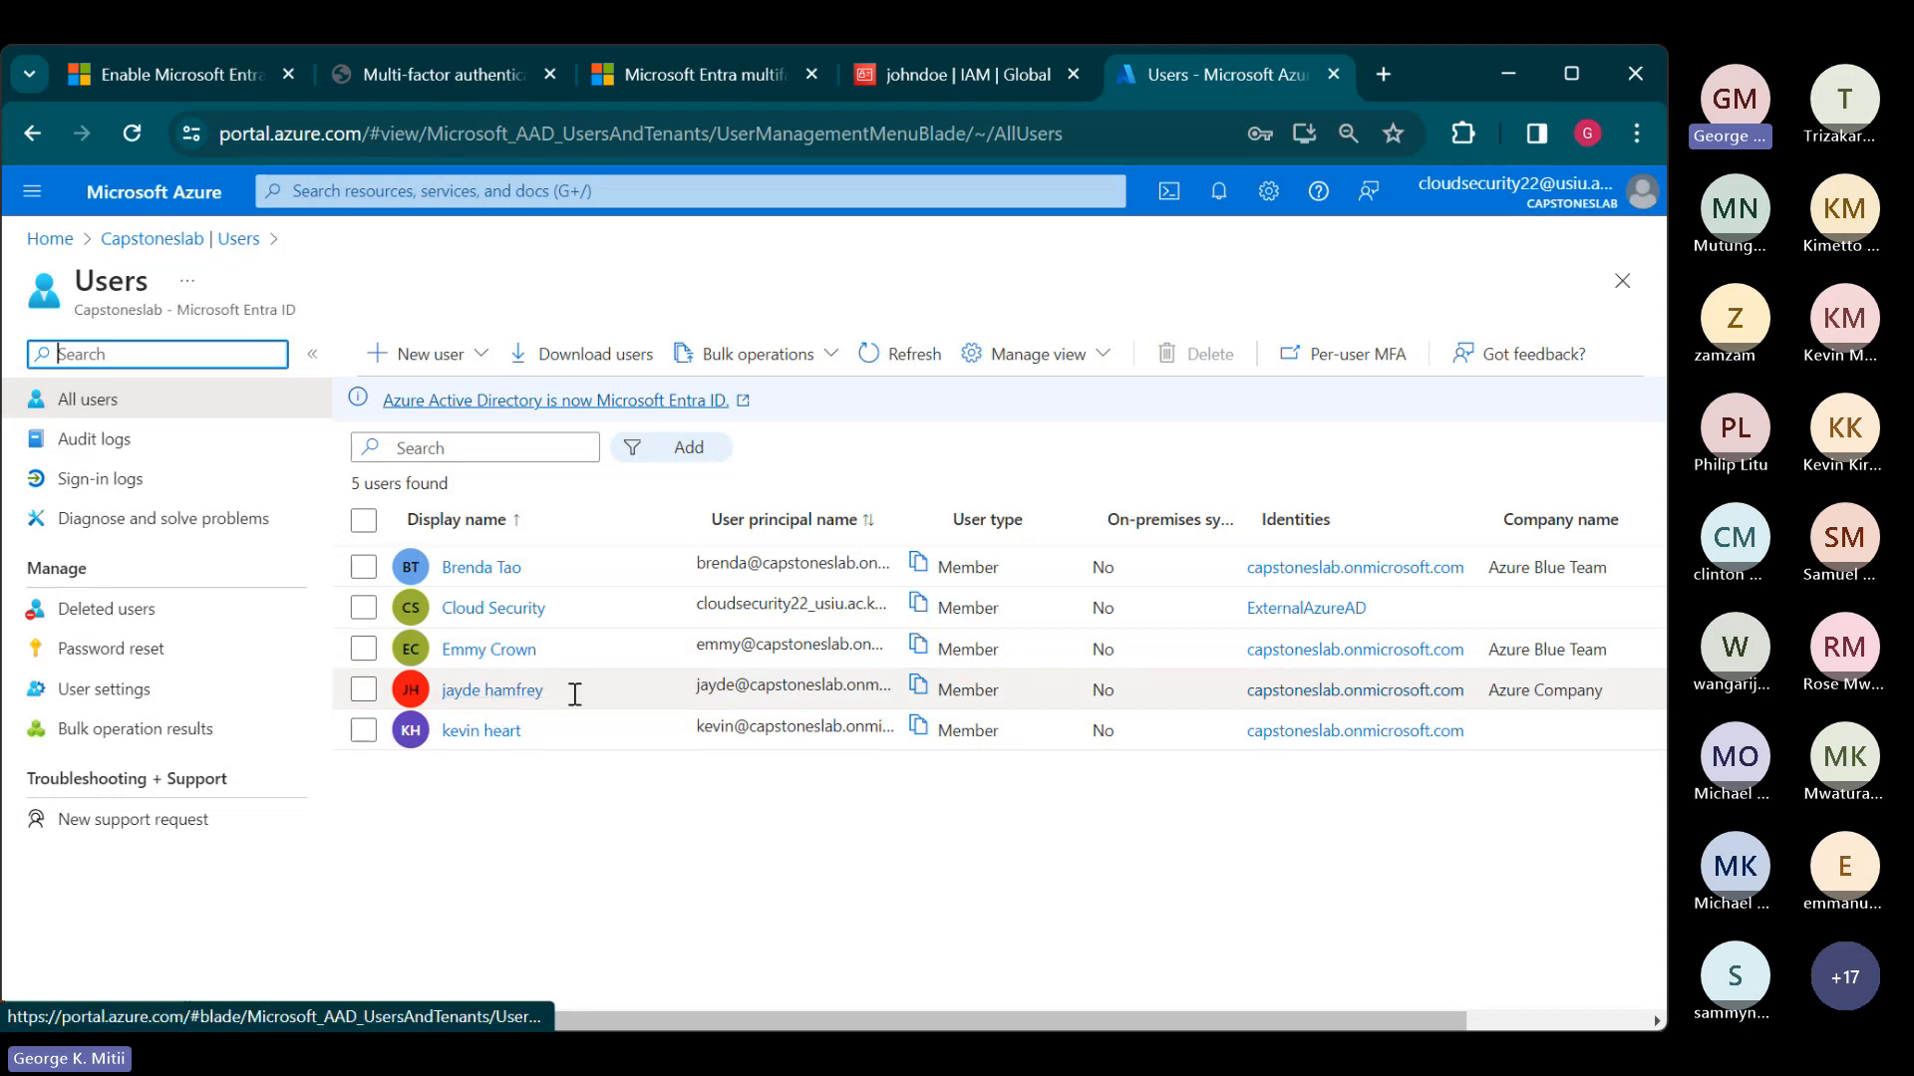
{"action": "left_click", "coordinate": [1573, 75]}
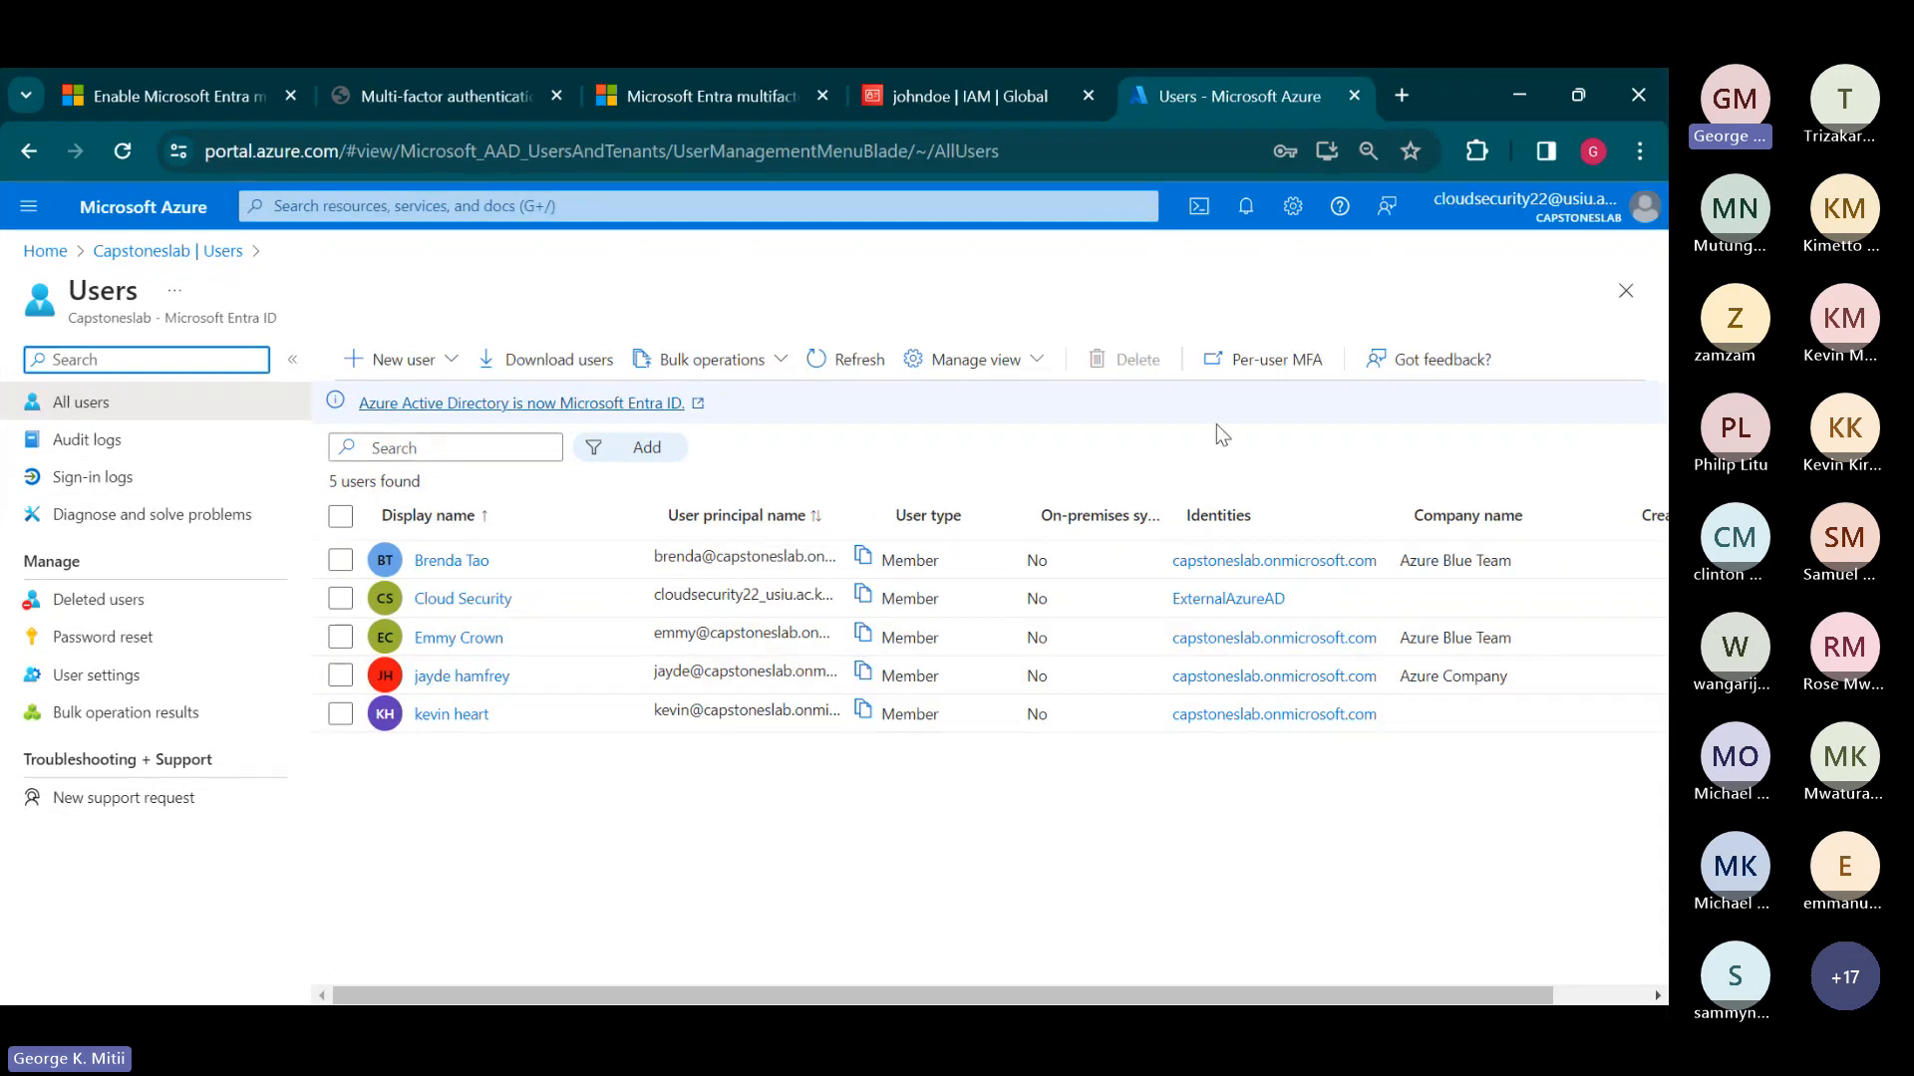
{"action": "left_click", "coordinate": [1573, 92]}
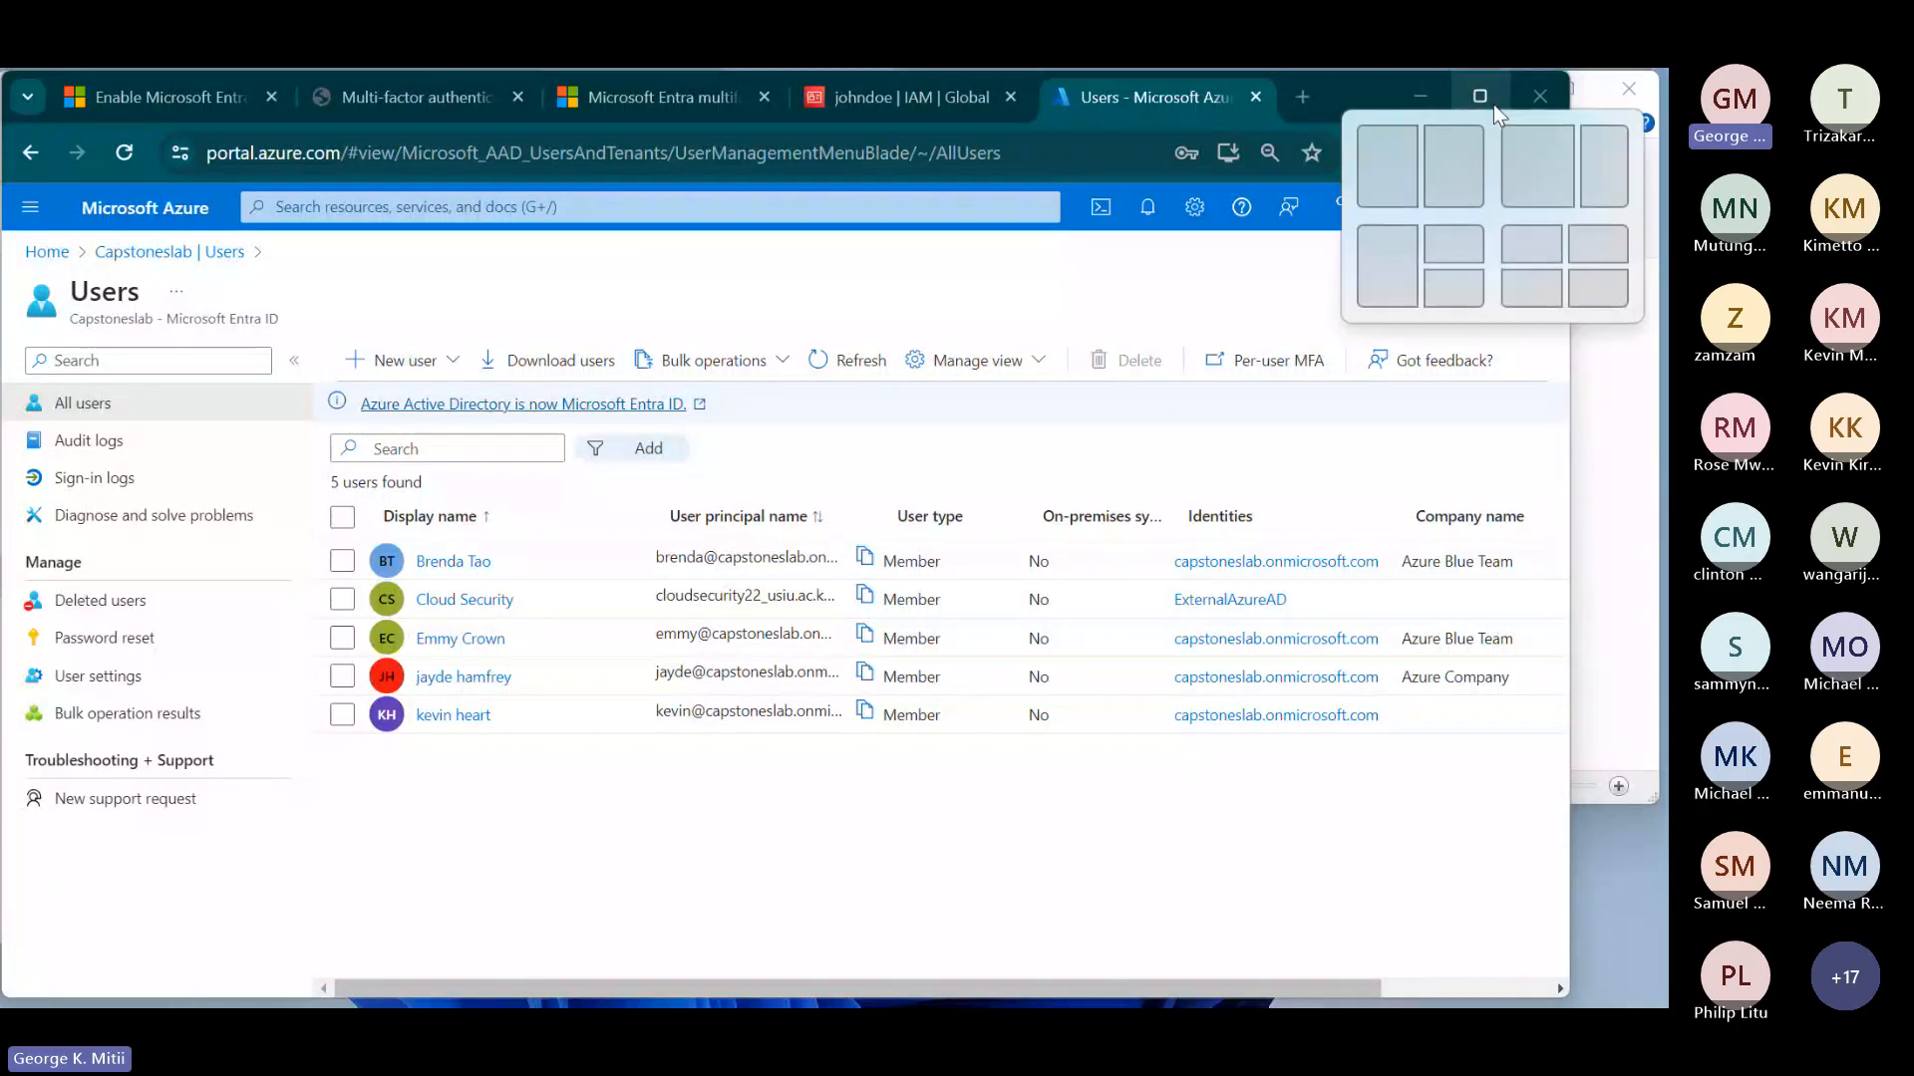
Collapse the left navigation pane so the users table spans the page, showing Creation type.
{"action": "left_click", "coordinate": [1493, 104]}
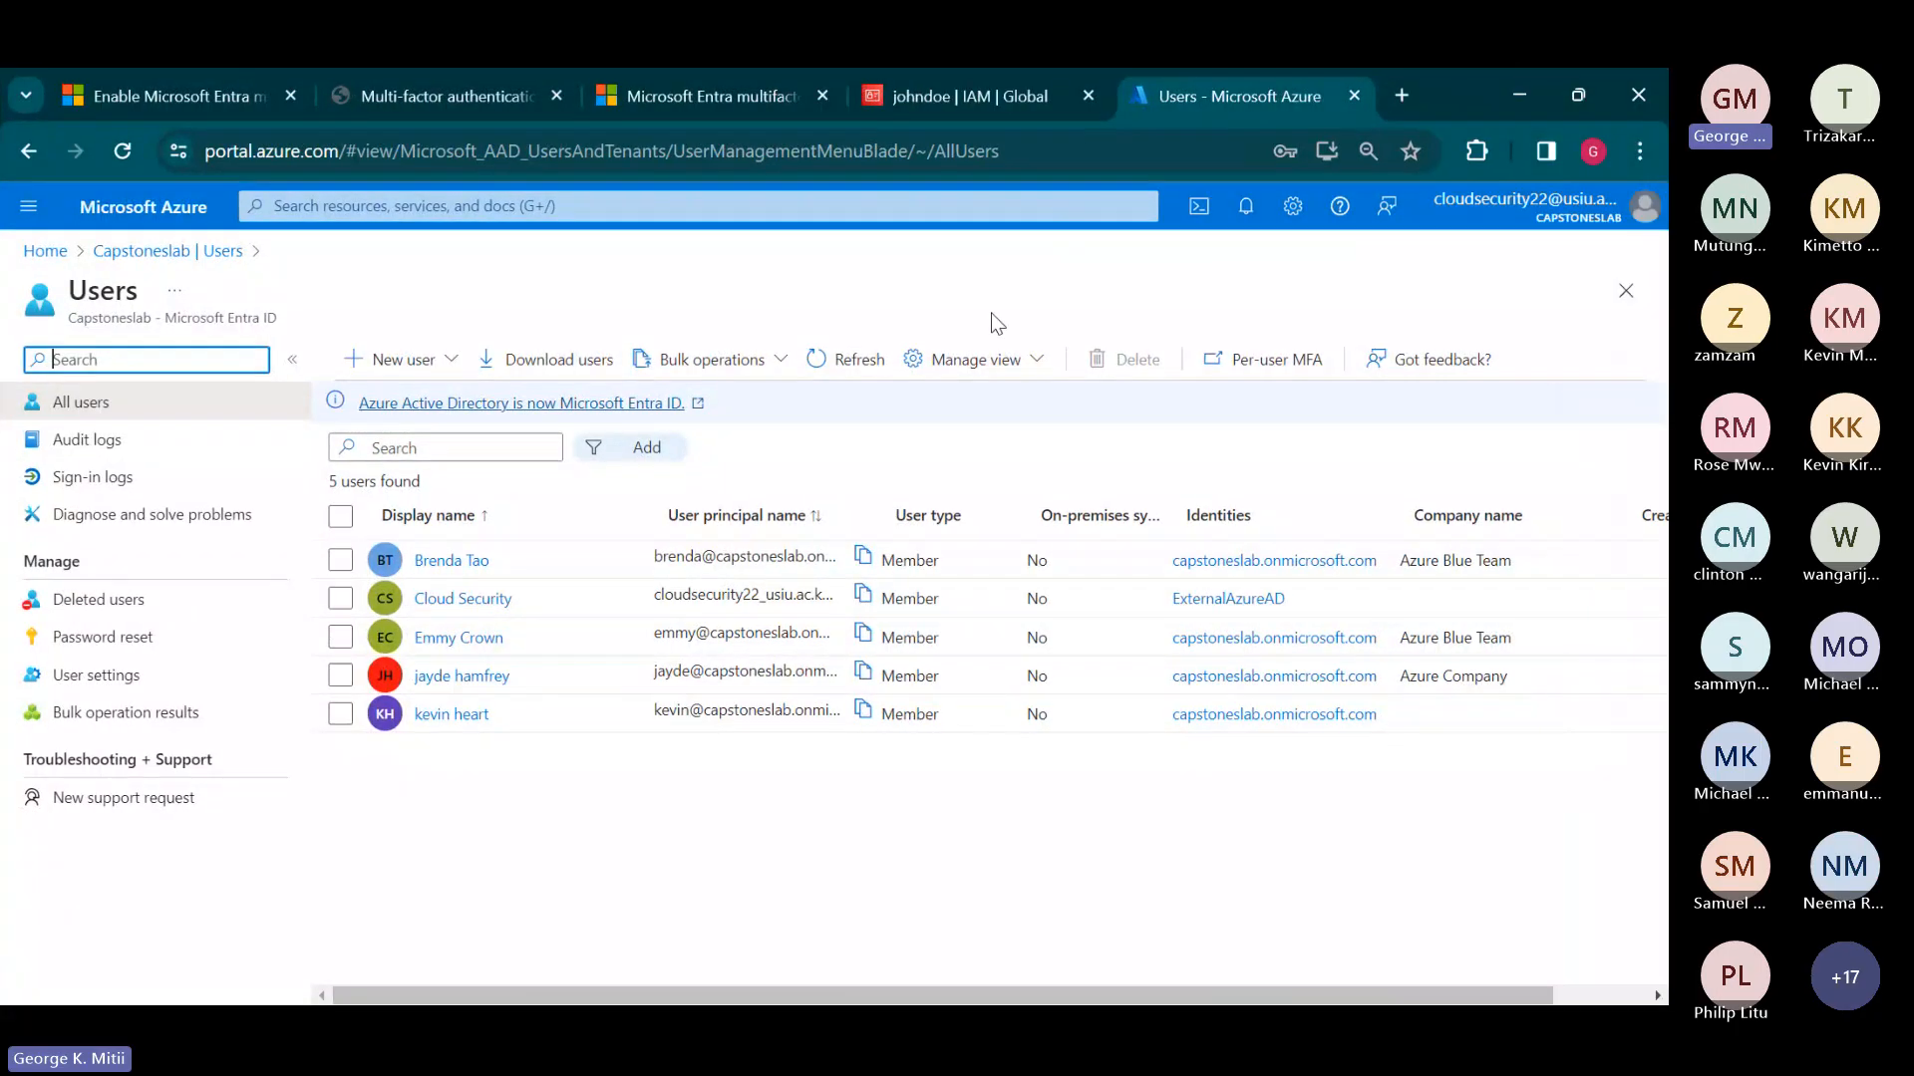
{"action": "left_click", "coordinate": [512, 841]}
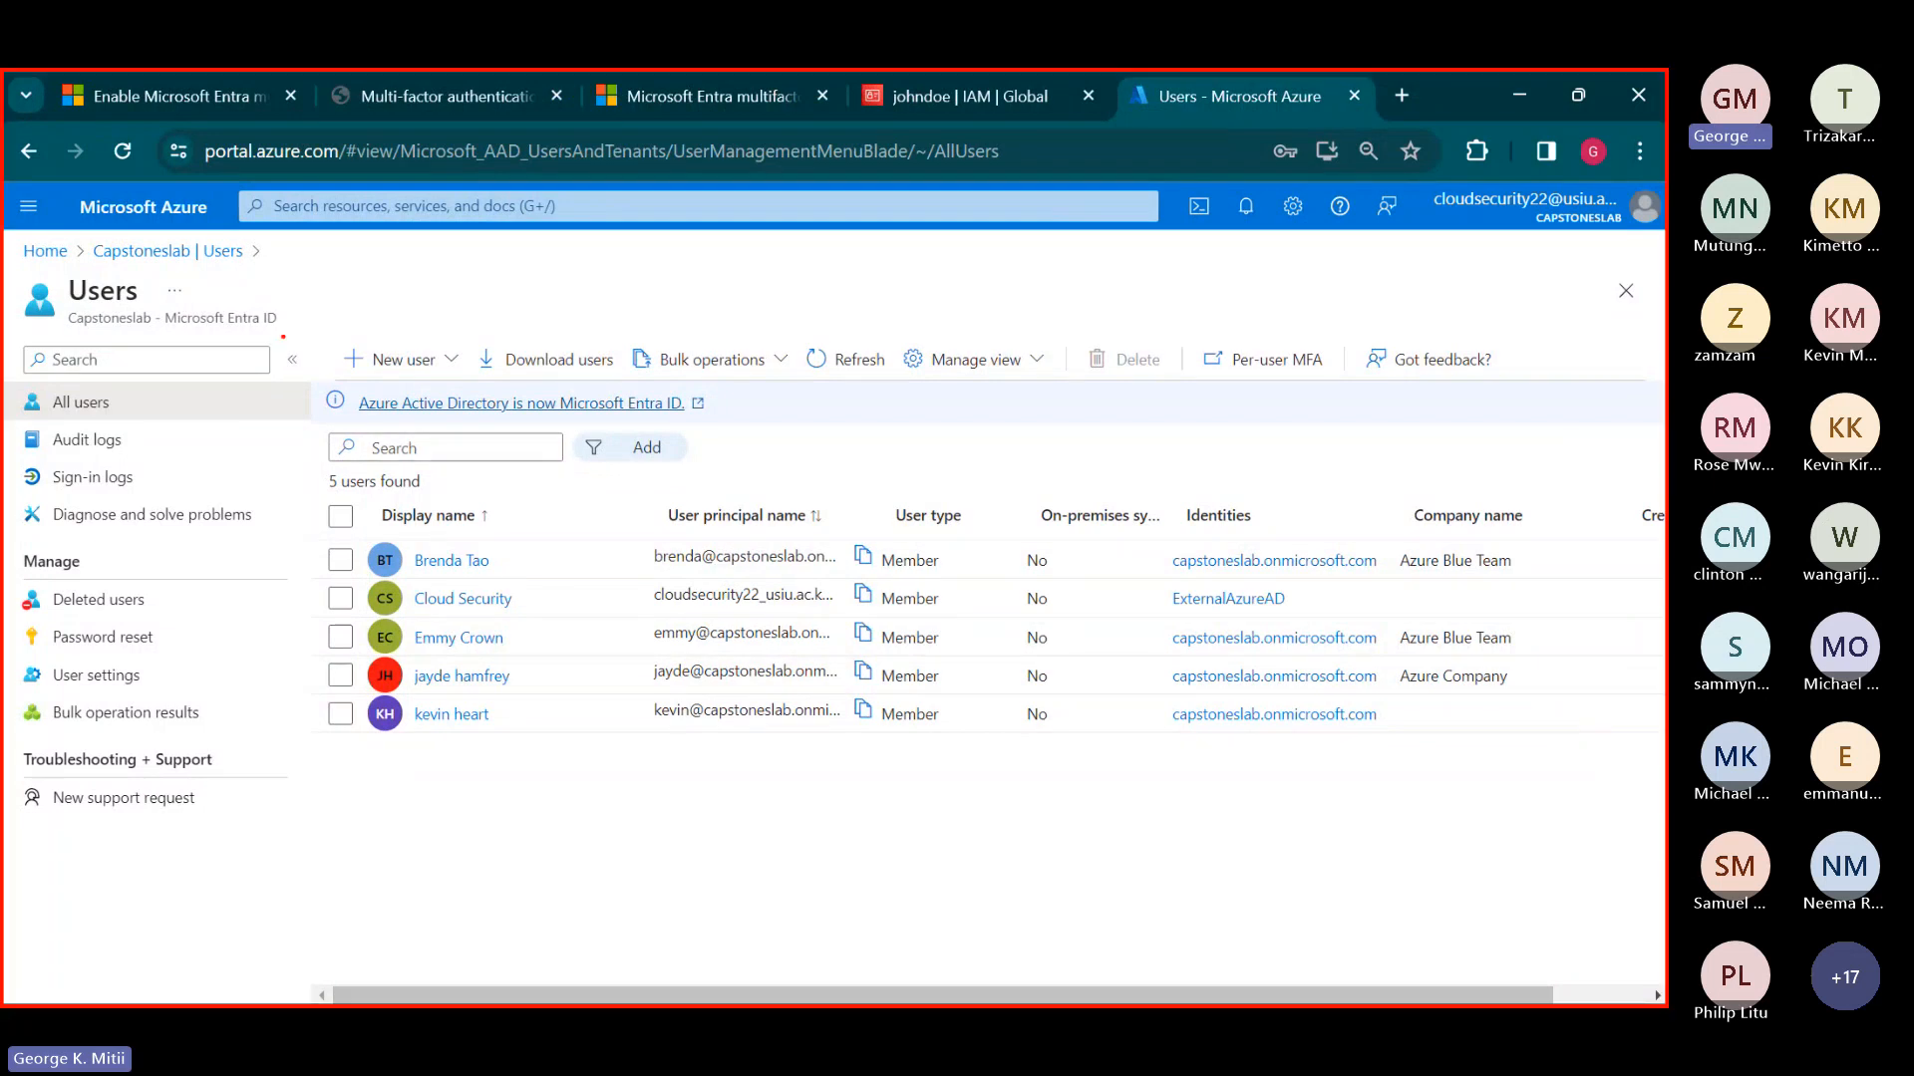
{"action": "mouse_move", "coordinate": [274, 333]}
{"action": "left_mouse_down"}
{"action": "mouse_move", "coordinate": [328, 388]}
{"action": "mouse_move", "coordinate": [379, 325]}
{"action": "mouse_move", "coordinate": [504, 259]}
{"action": "left_mouse_up"}
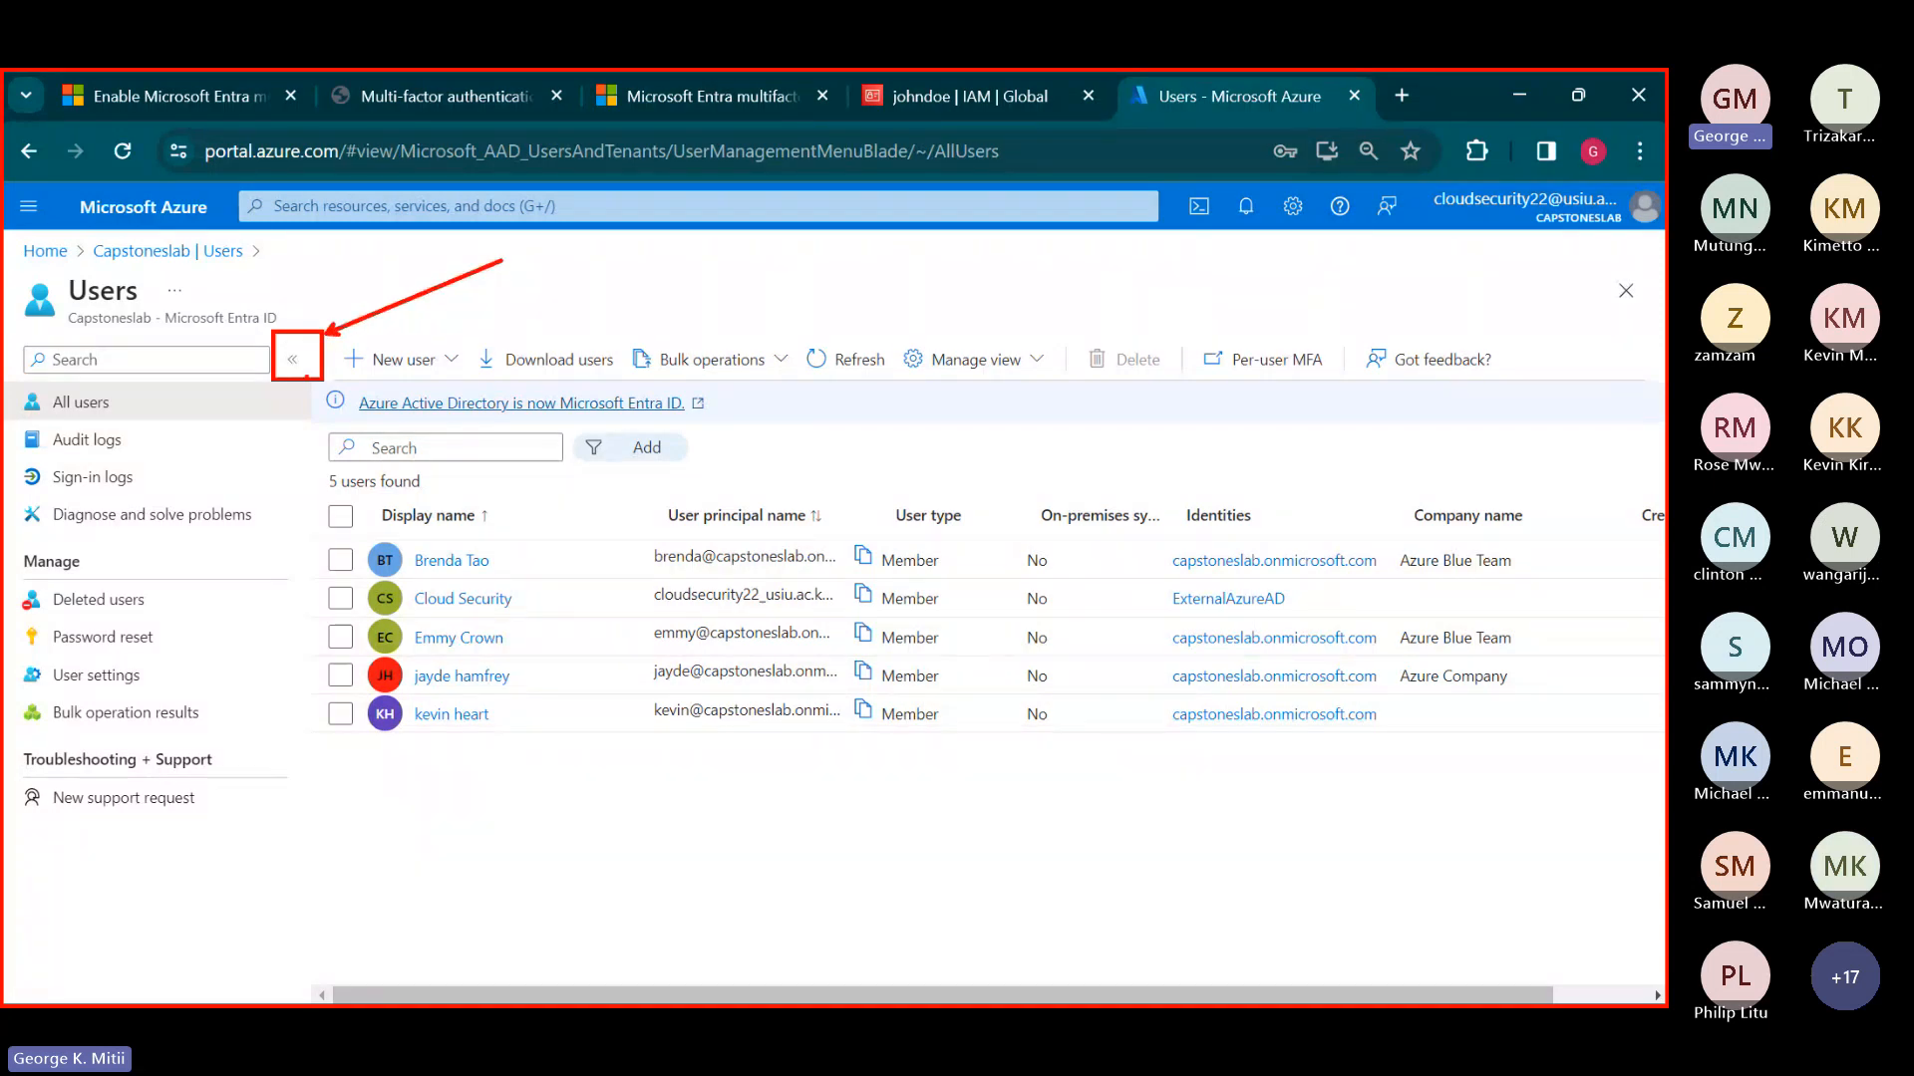
{"action": "key", "text": "Escape"}
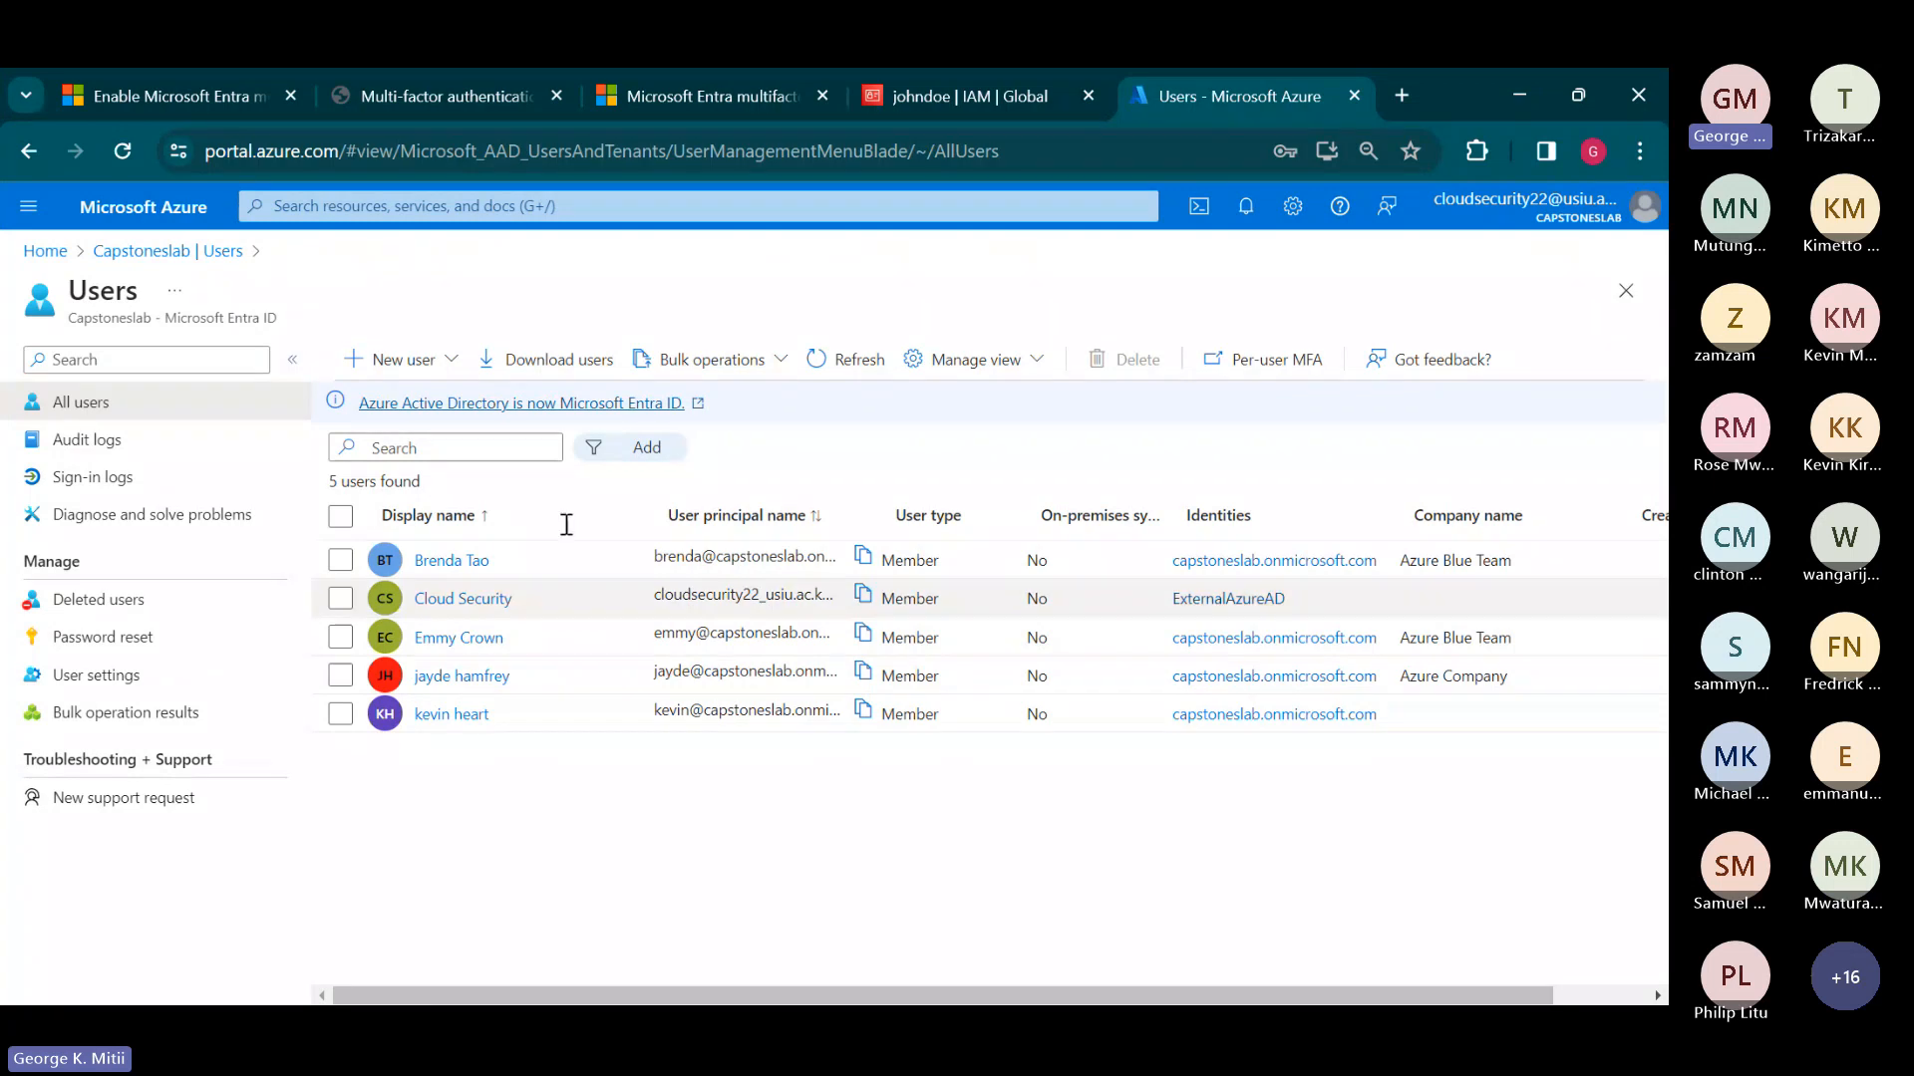
{"action": "left_click", "coordinate": [293, 365]}
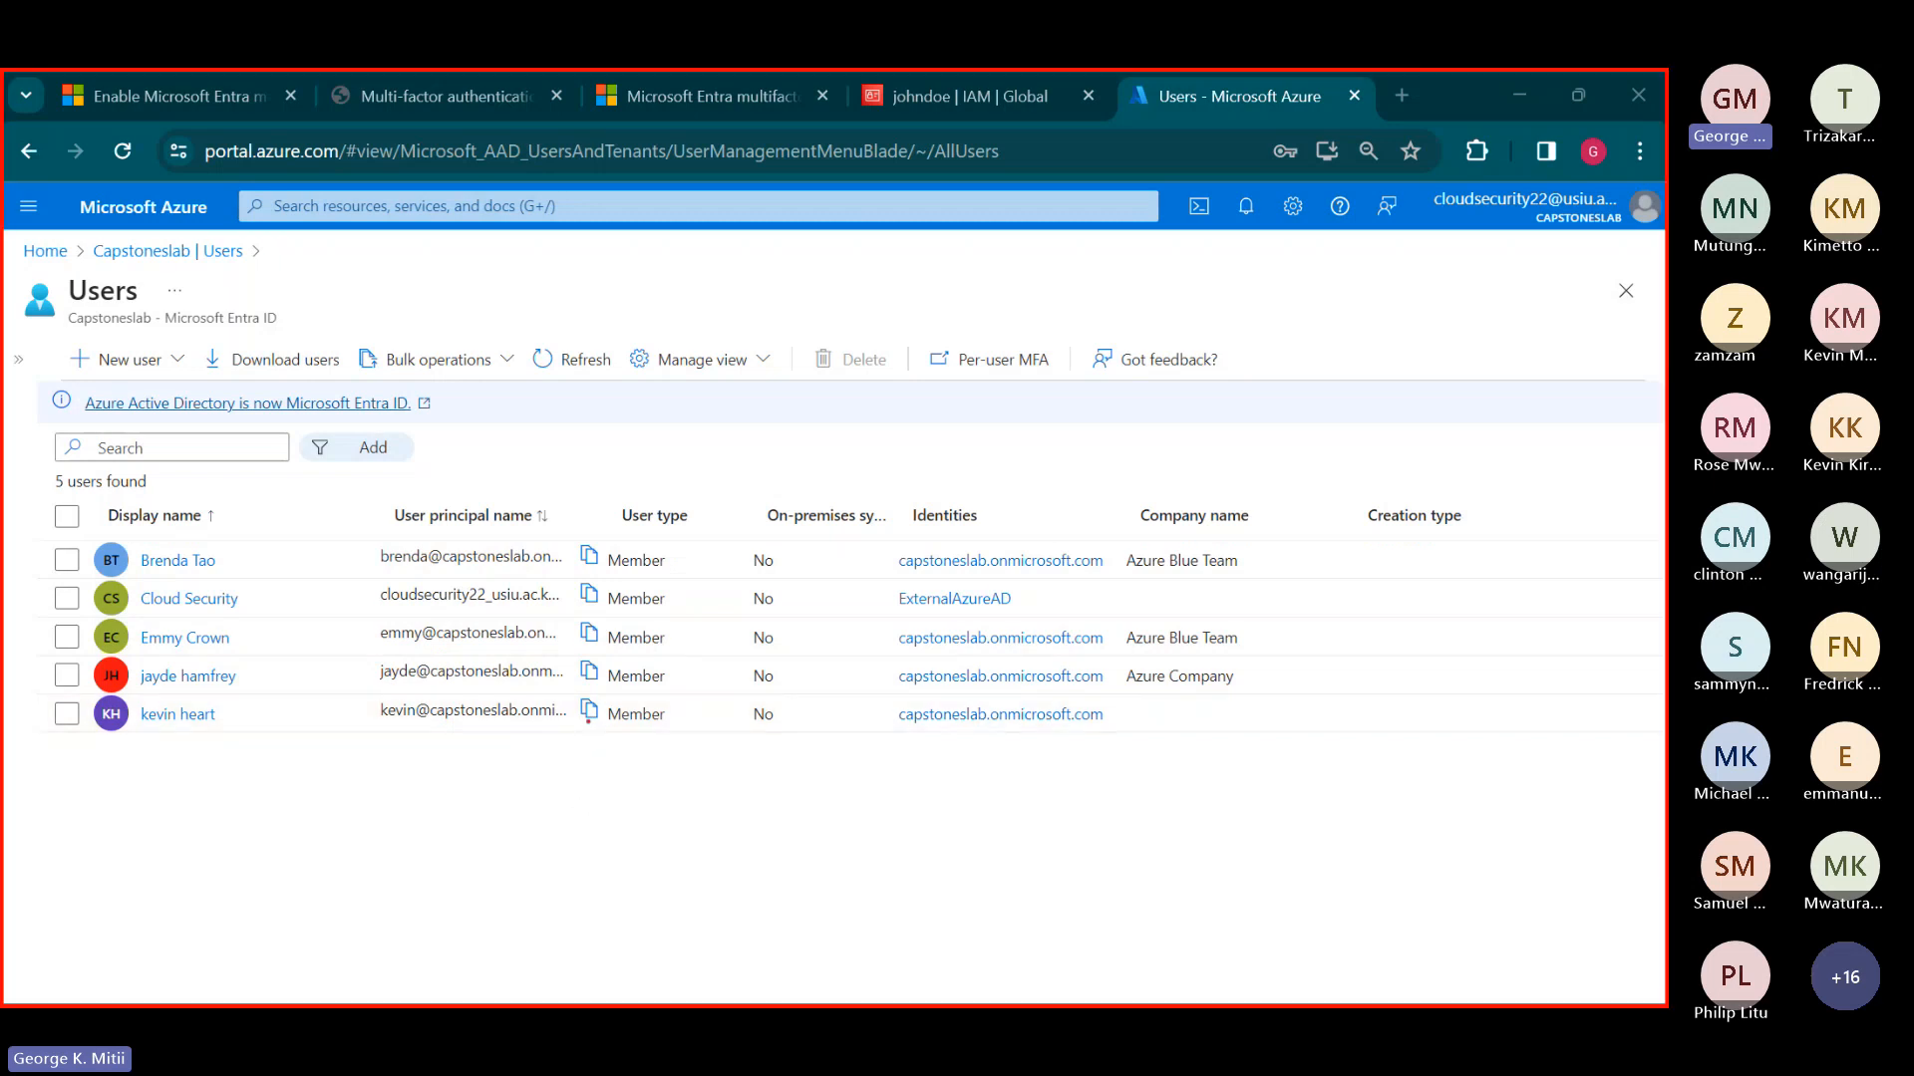
{"action": "left_click_drag", "start_coordinate": [607, 815], "coordinate": [590, 729]}
{"action": "left_click_drag", "start_coordinate": [700, 634], "coordinate": [596, 667]}
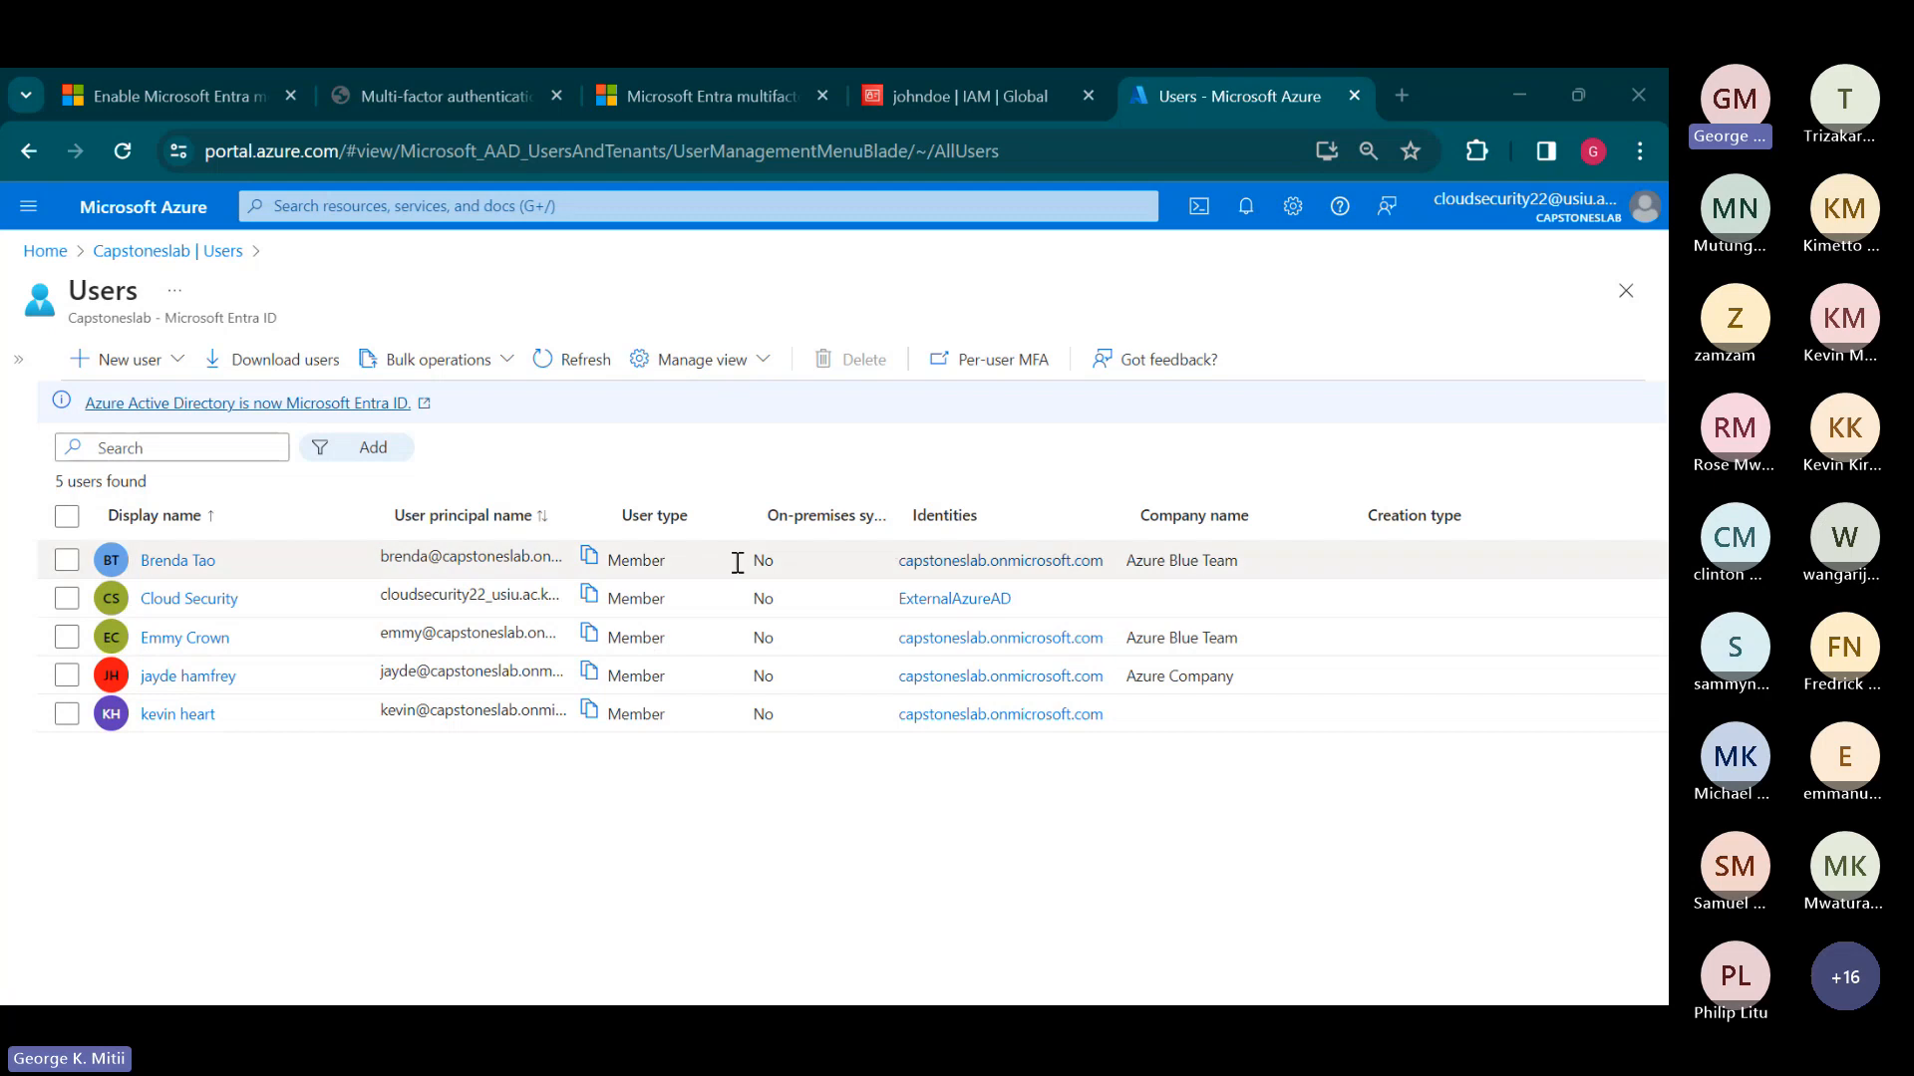
{"action": "left_click", "coordinate": [169, 369]}
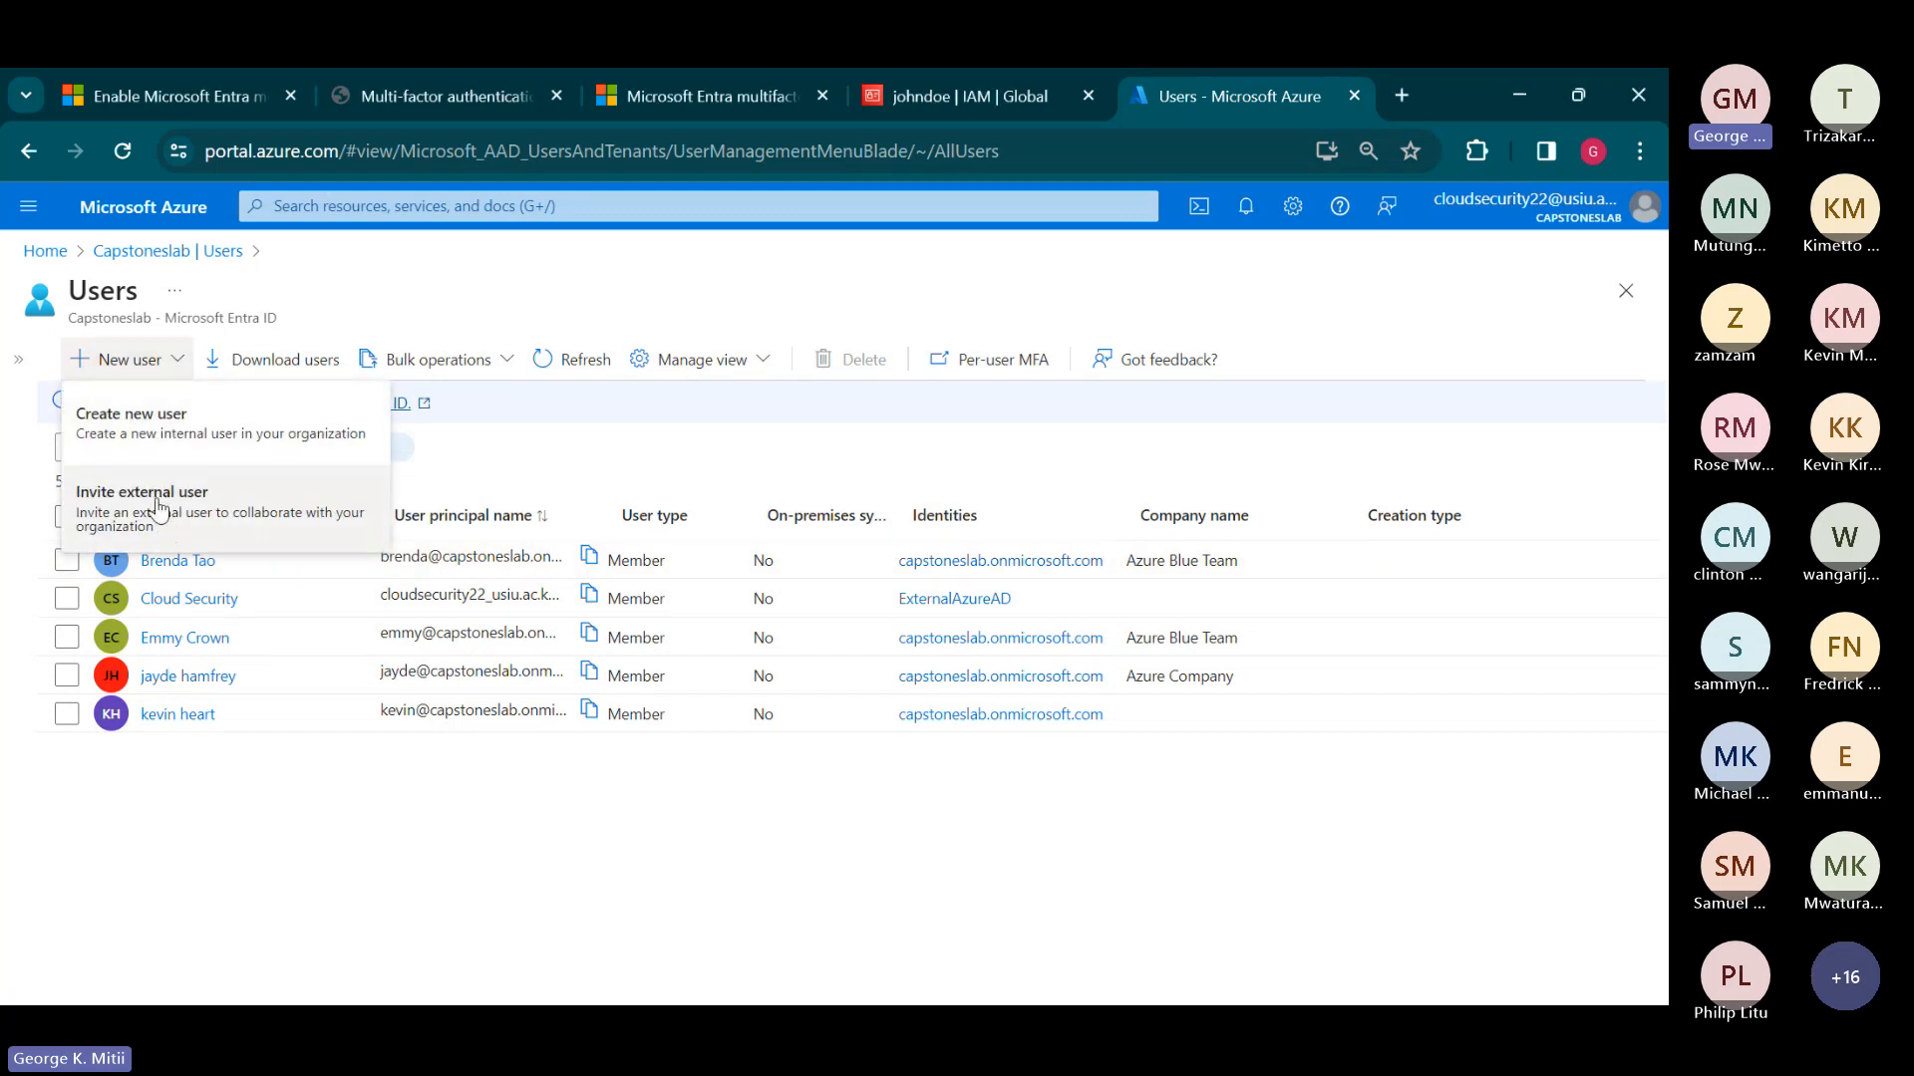
{"action": "left_click", "coordinate": [883, 872]}
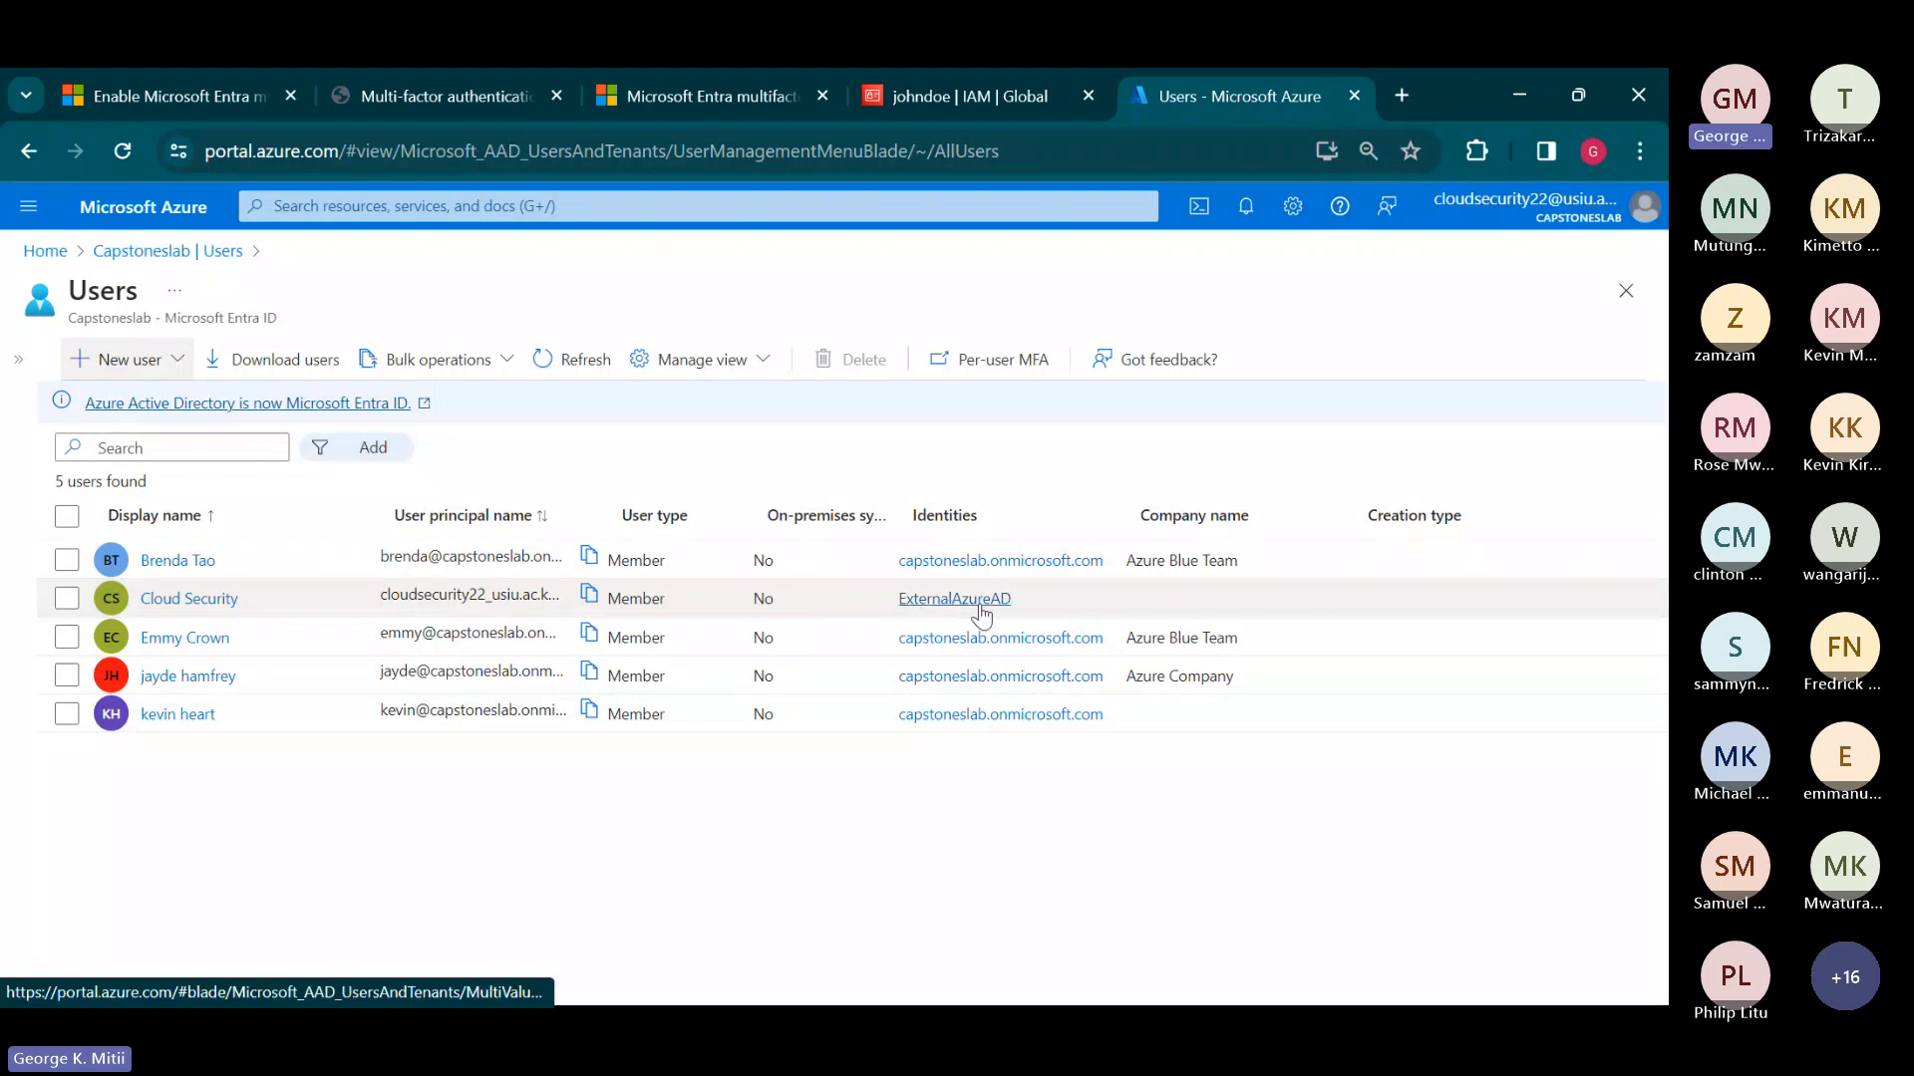
{"action": "left_click", "coordinate": [189, 599]}
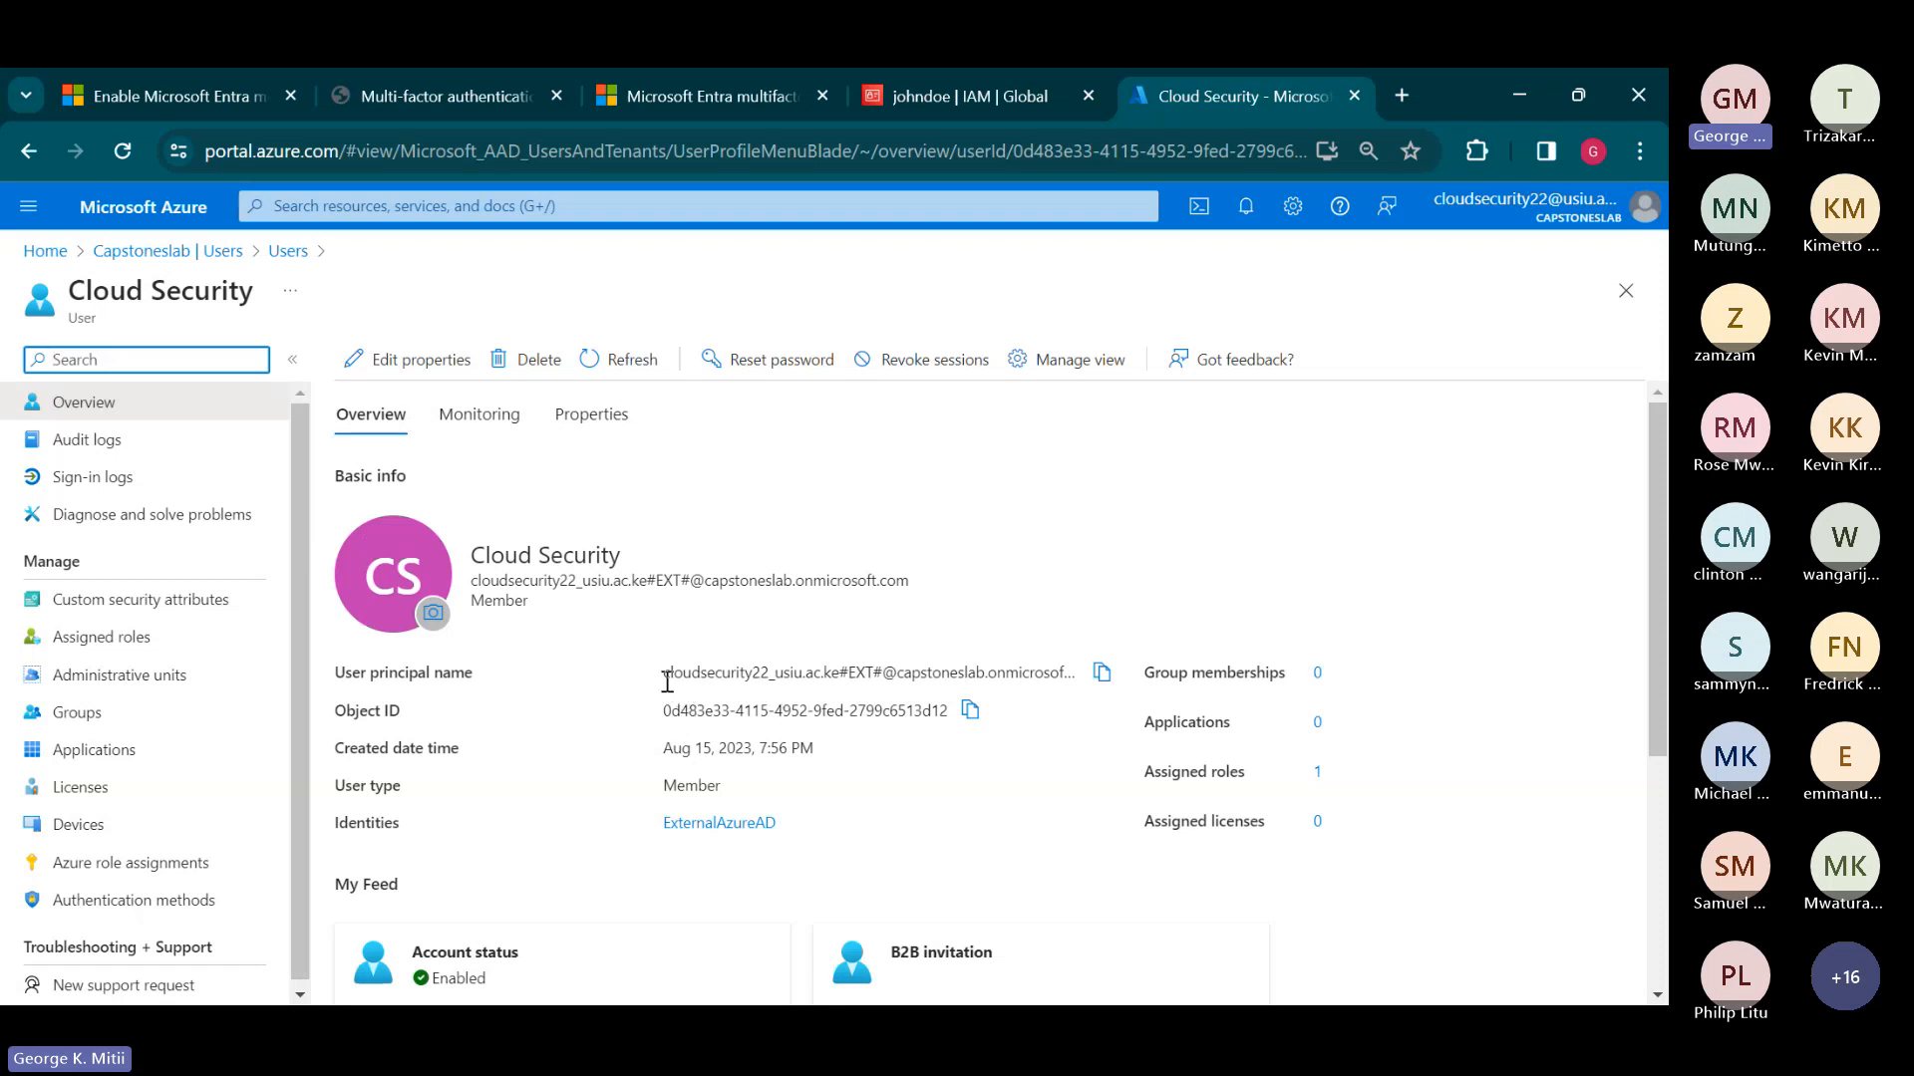
{"action": "left_click_drag", "start_coordinate": [664, 674], "coordinate": [1076, 672]}
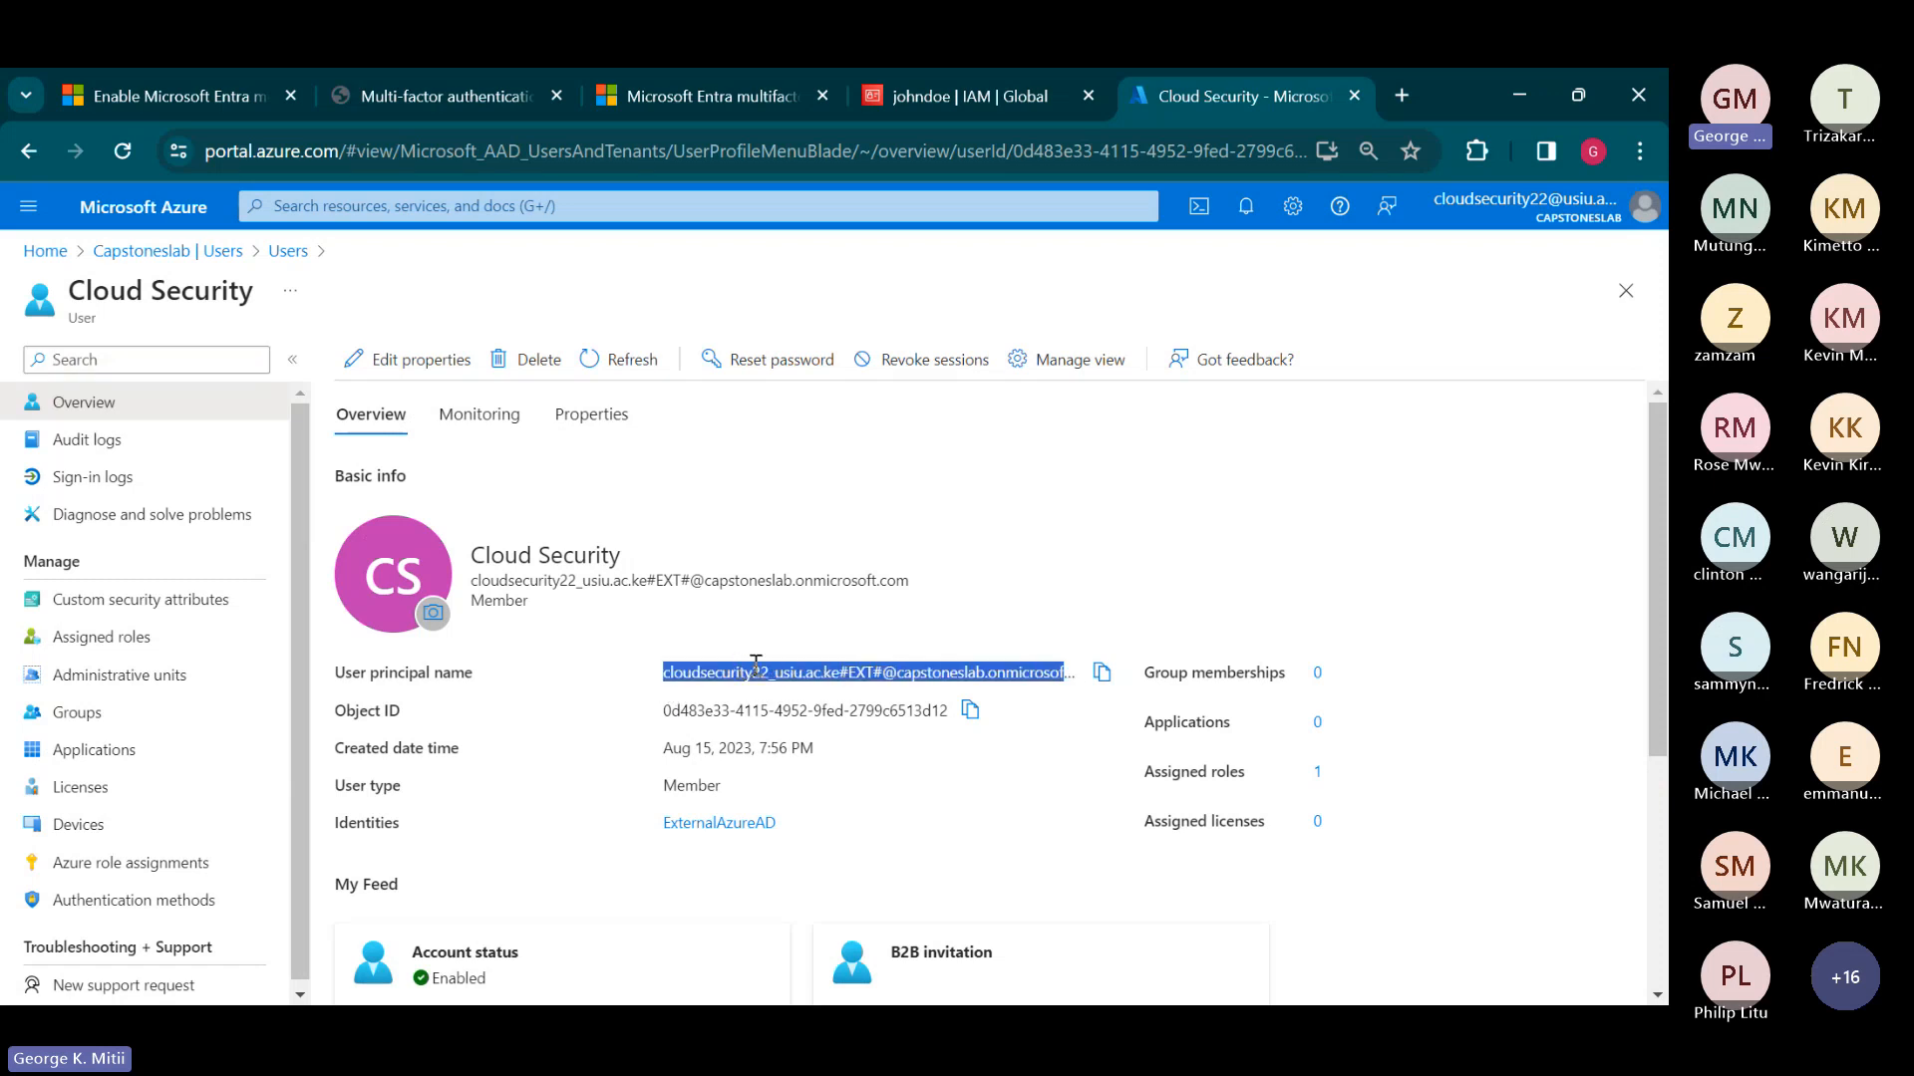
{"action": "left_click", "coordinate": [787, 721]}
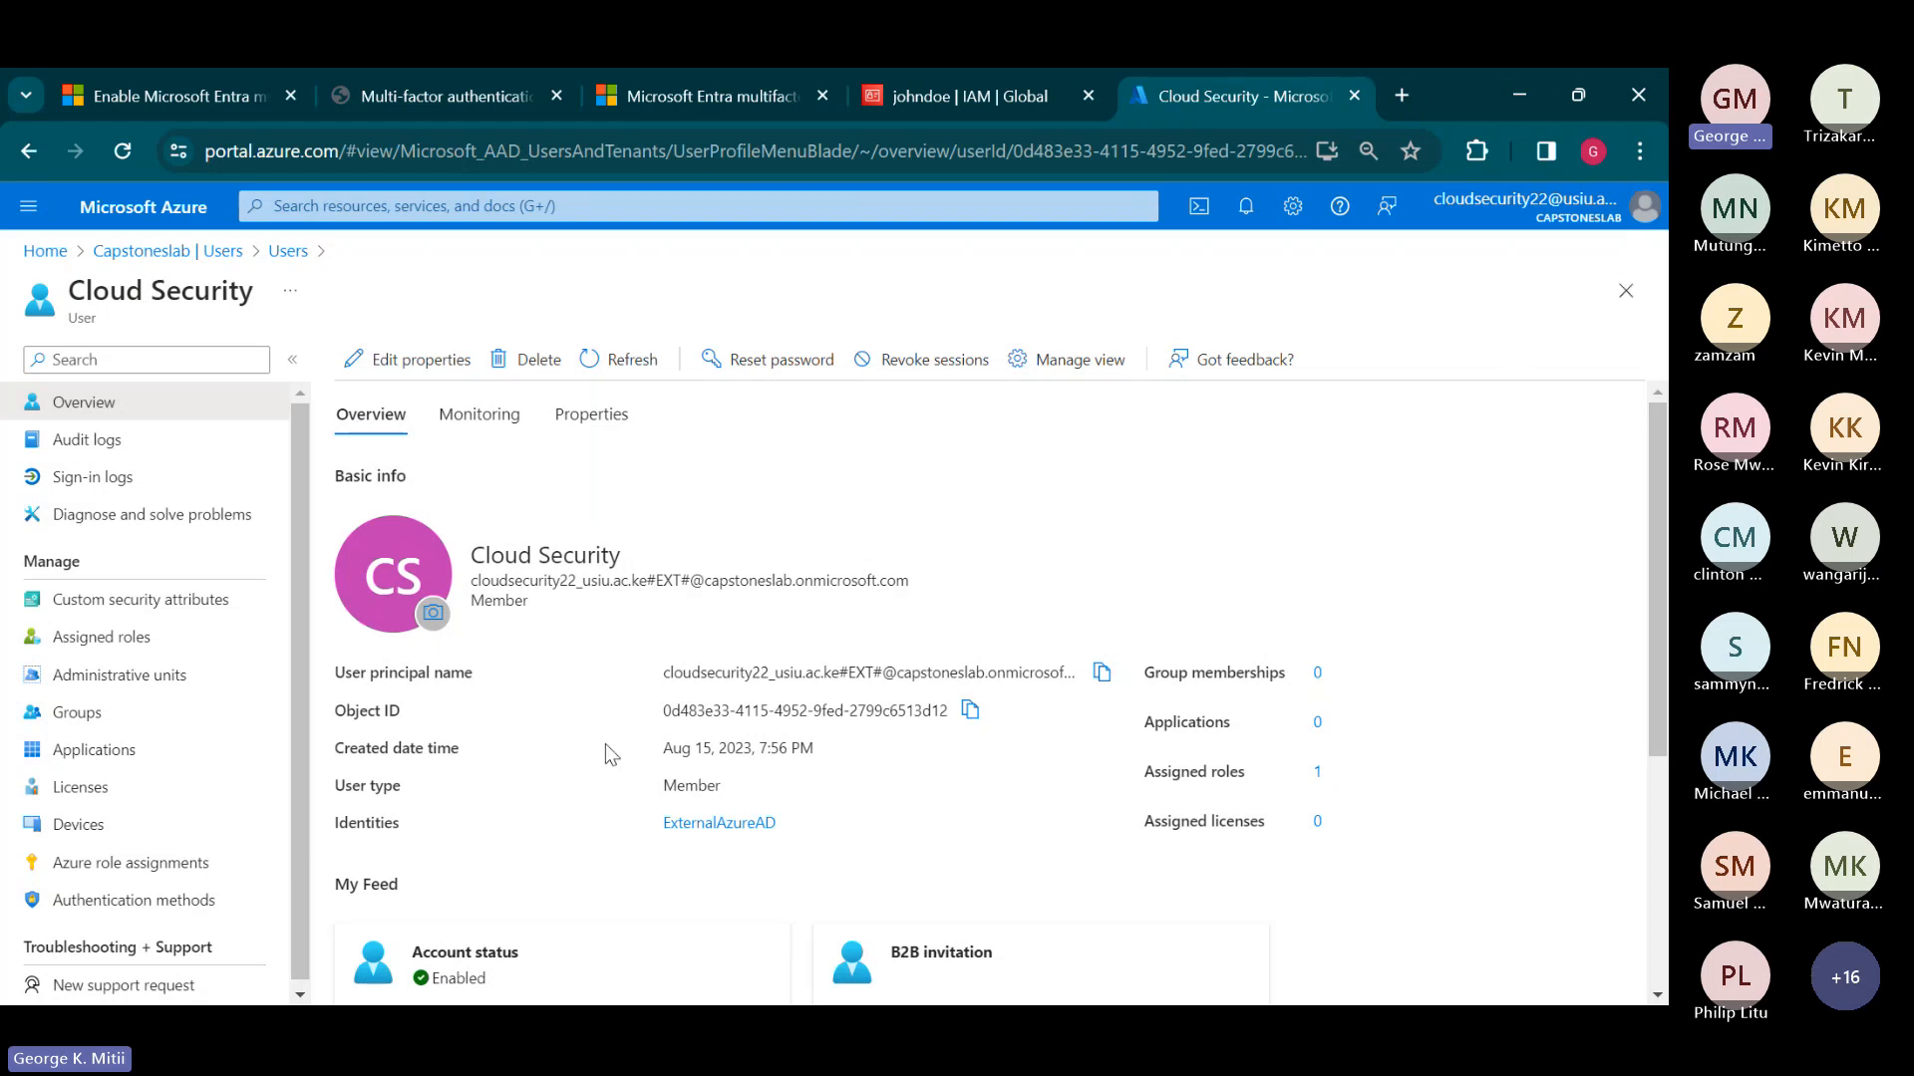
{"action": "left_click", "coordinate": [1628, 295]}
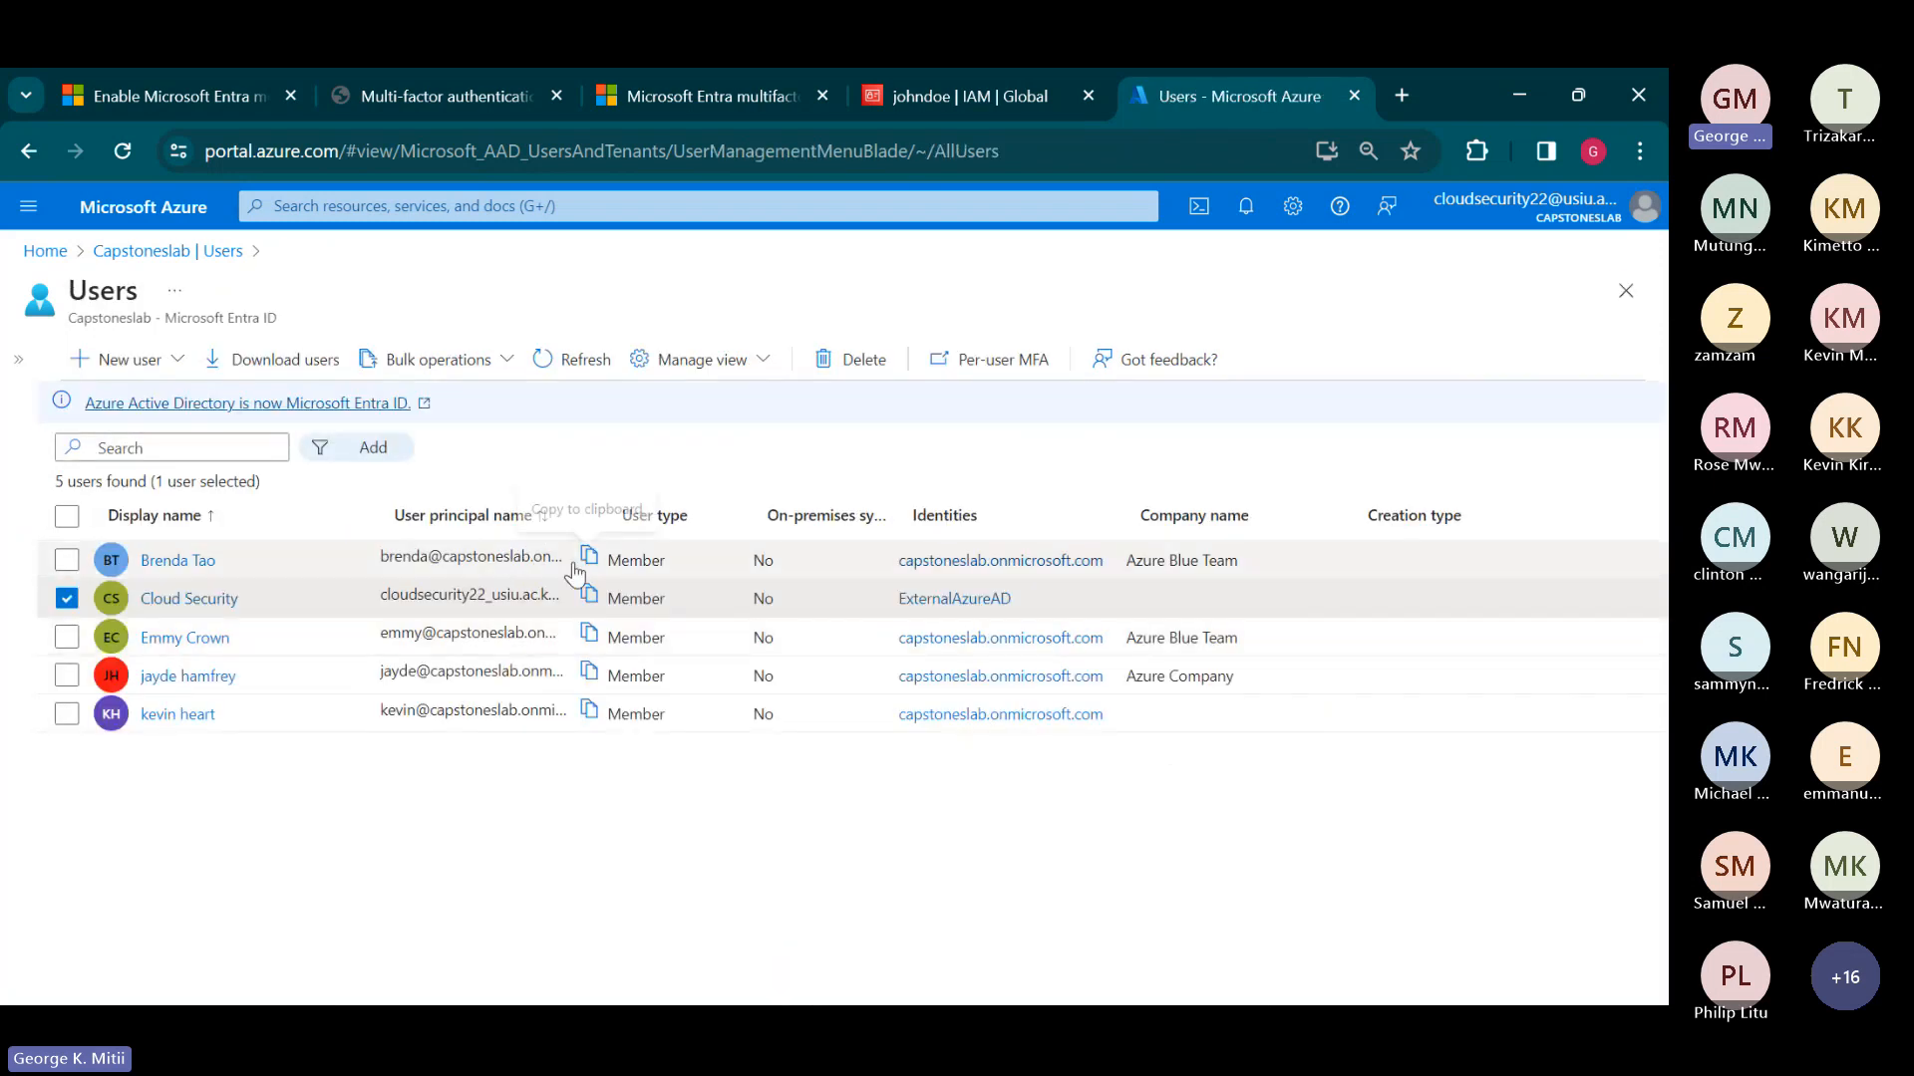
{"action": "left_click", "coordinate": [213, 689]}
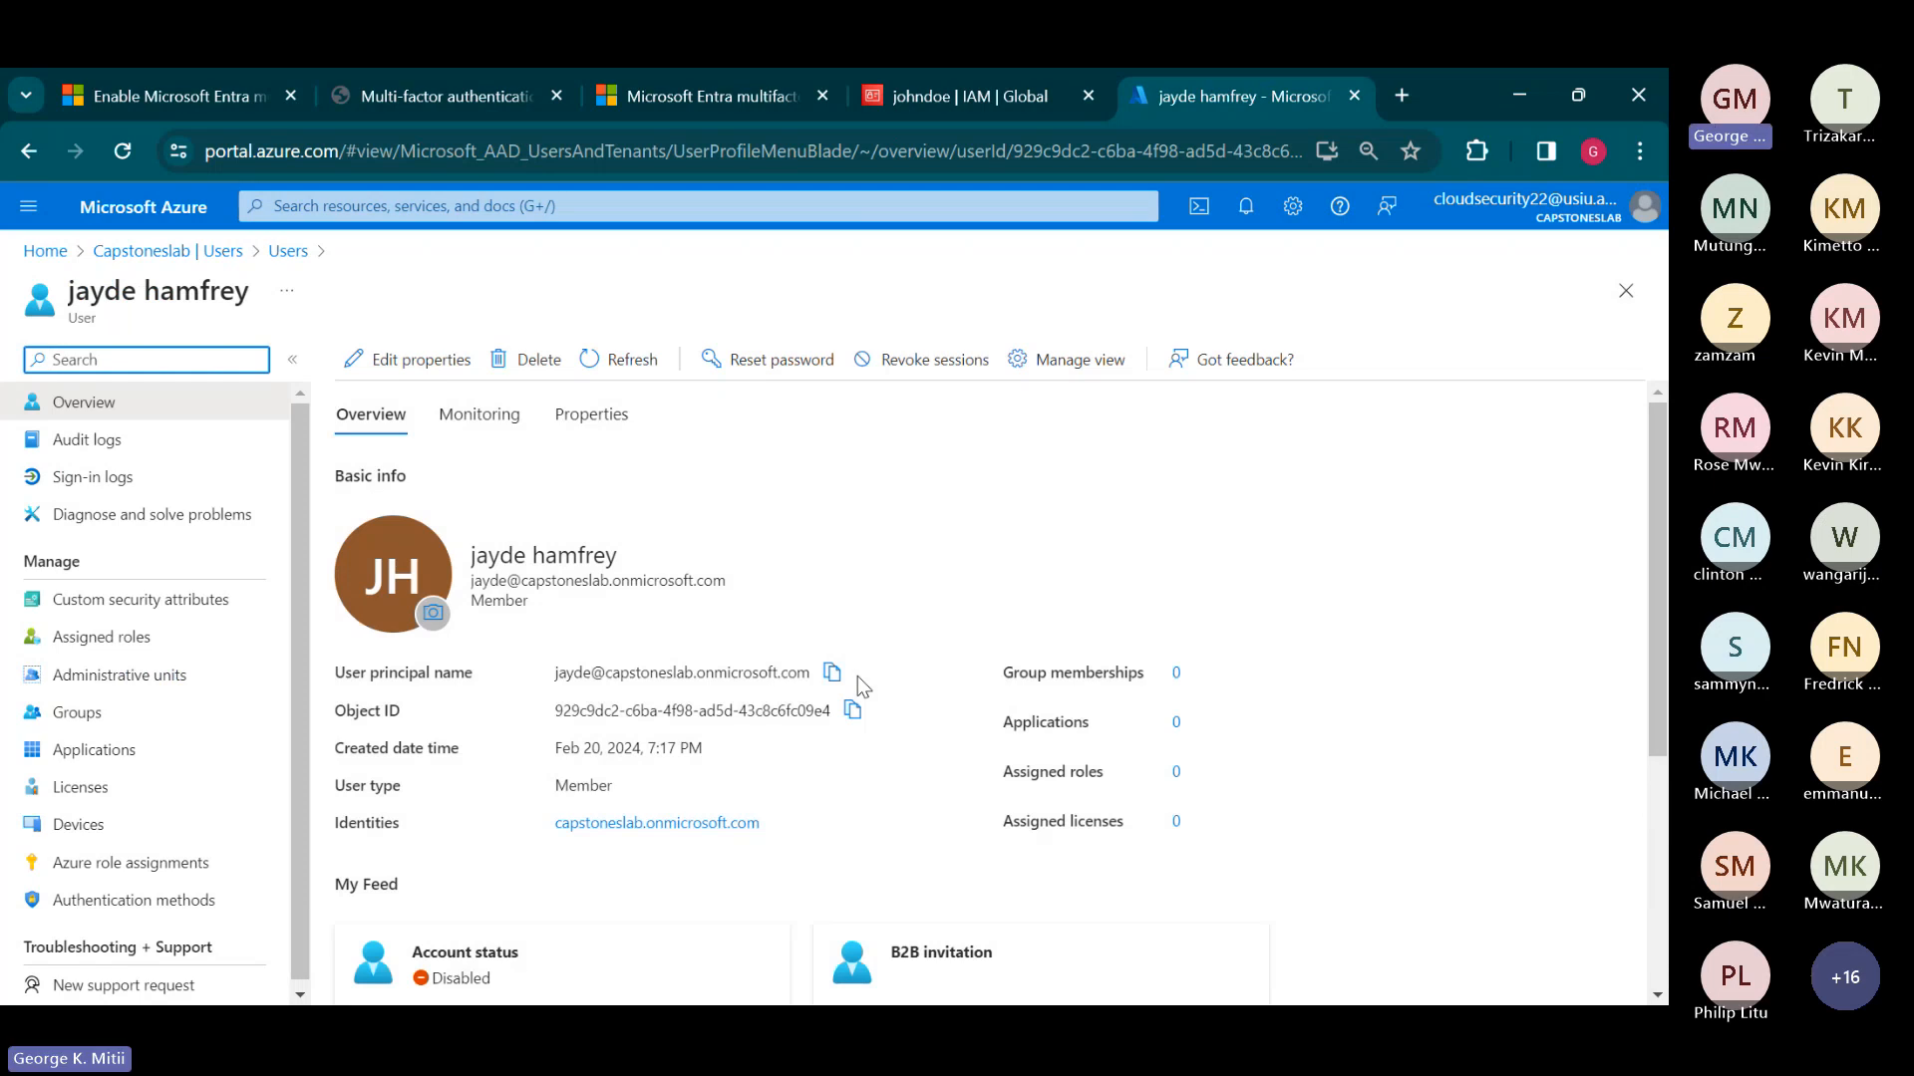
{"action": "left_click_drag", "start_coordinate": [554, 673], "coordinate": [815, 682]}
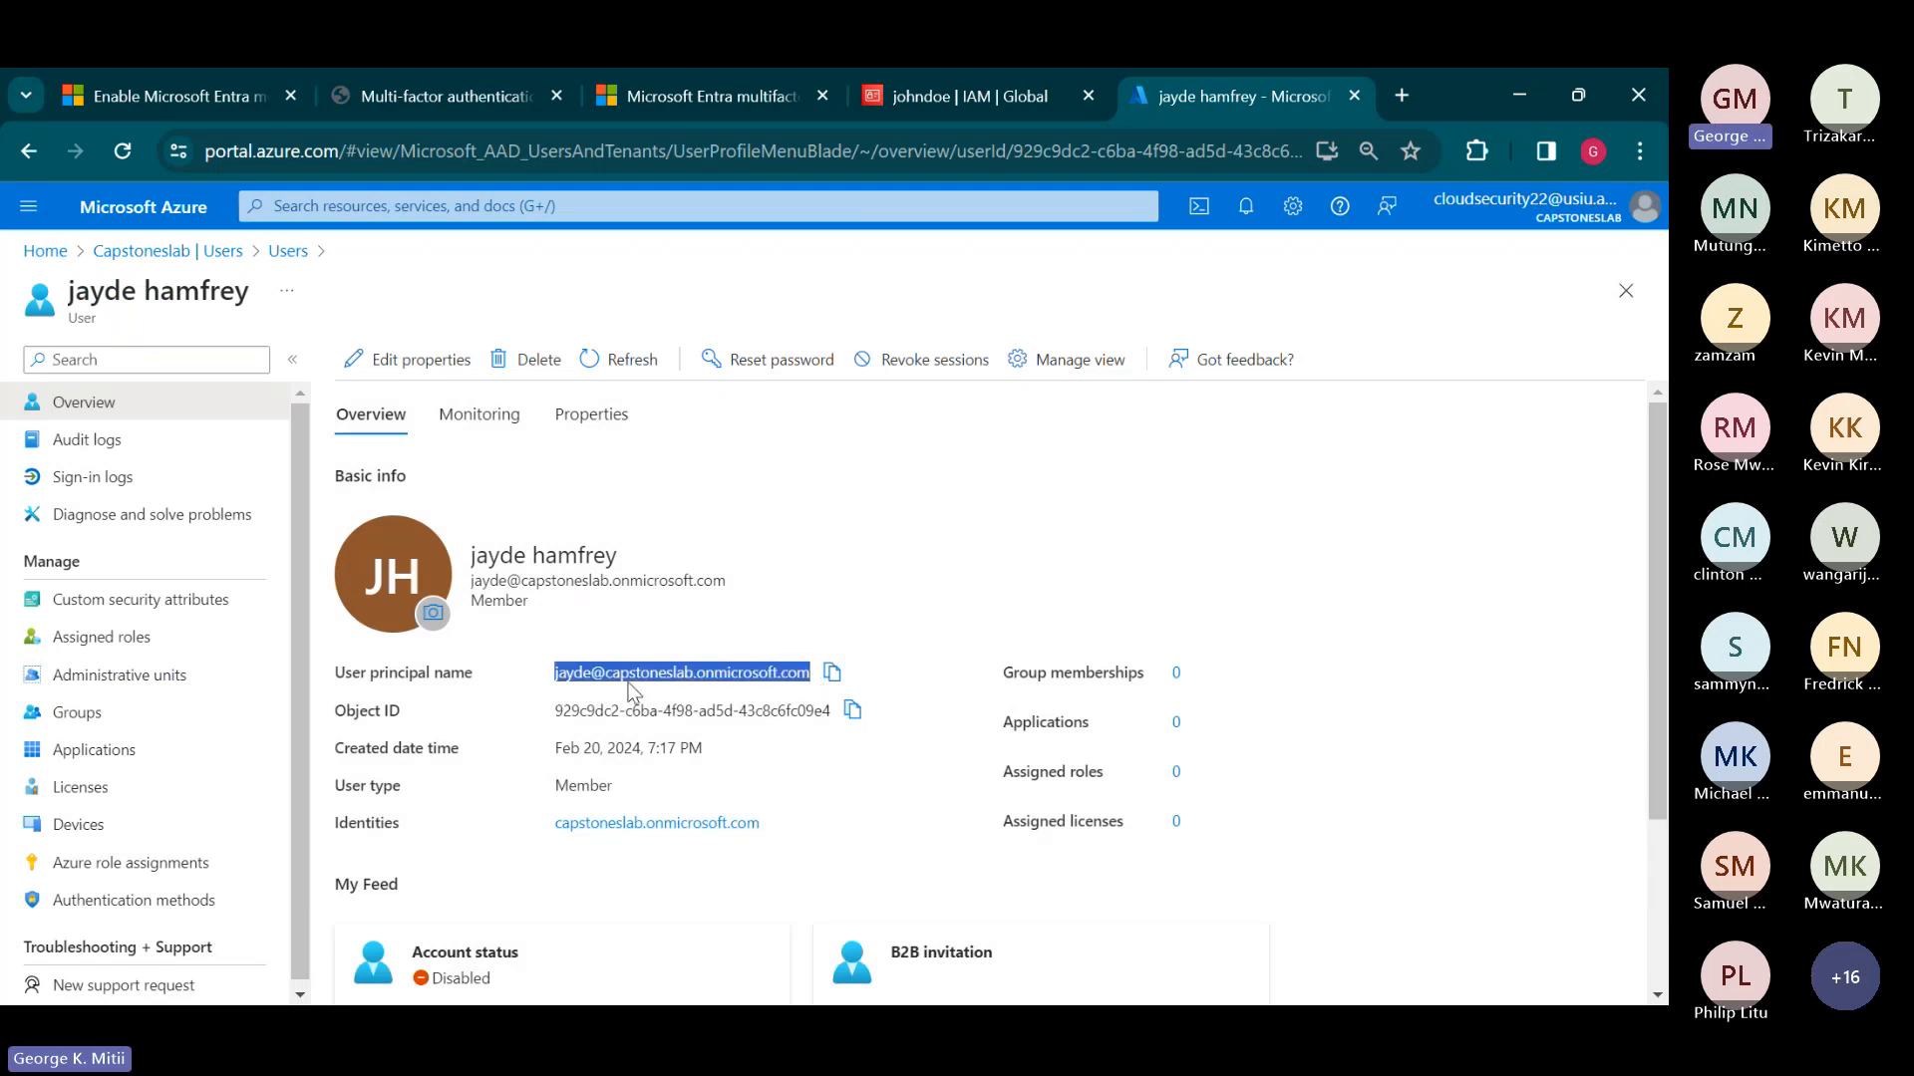
{"action": "left_click", "coordinate": [1211, 554]}
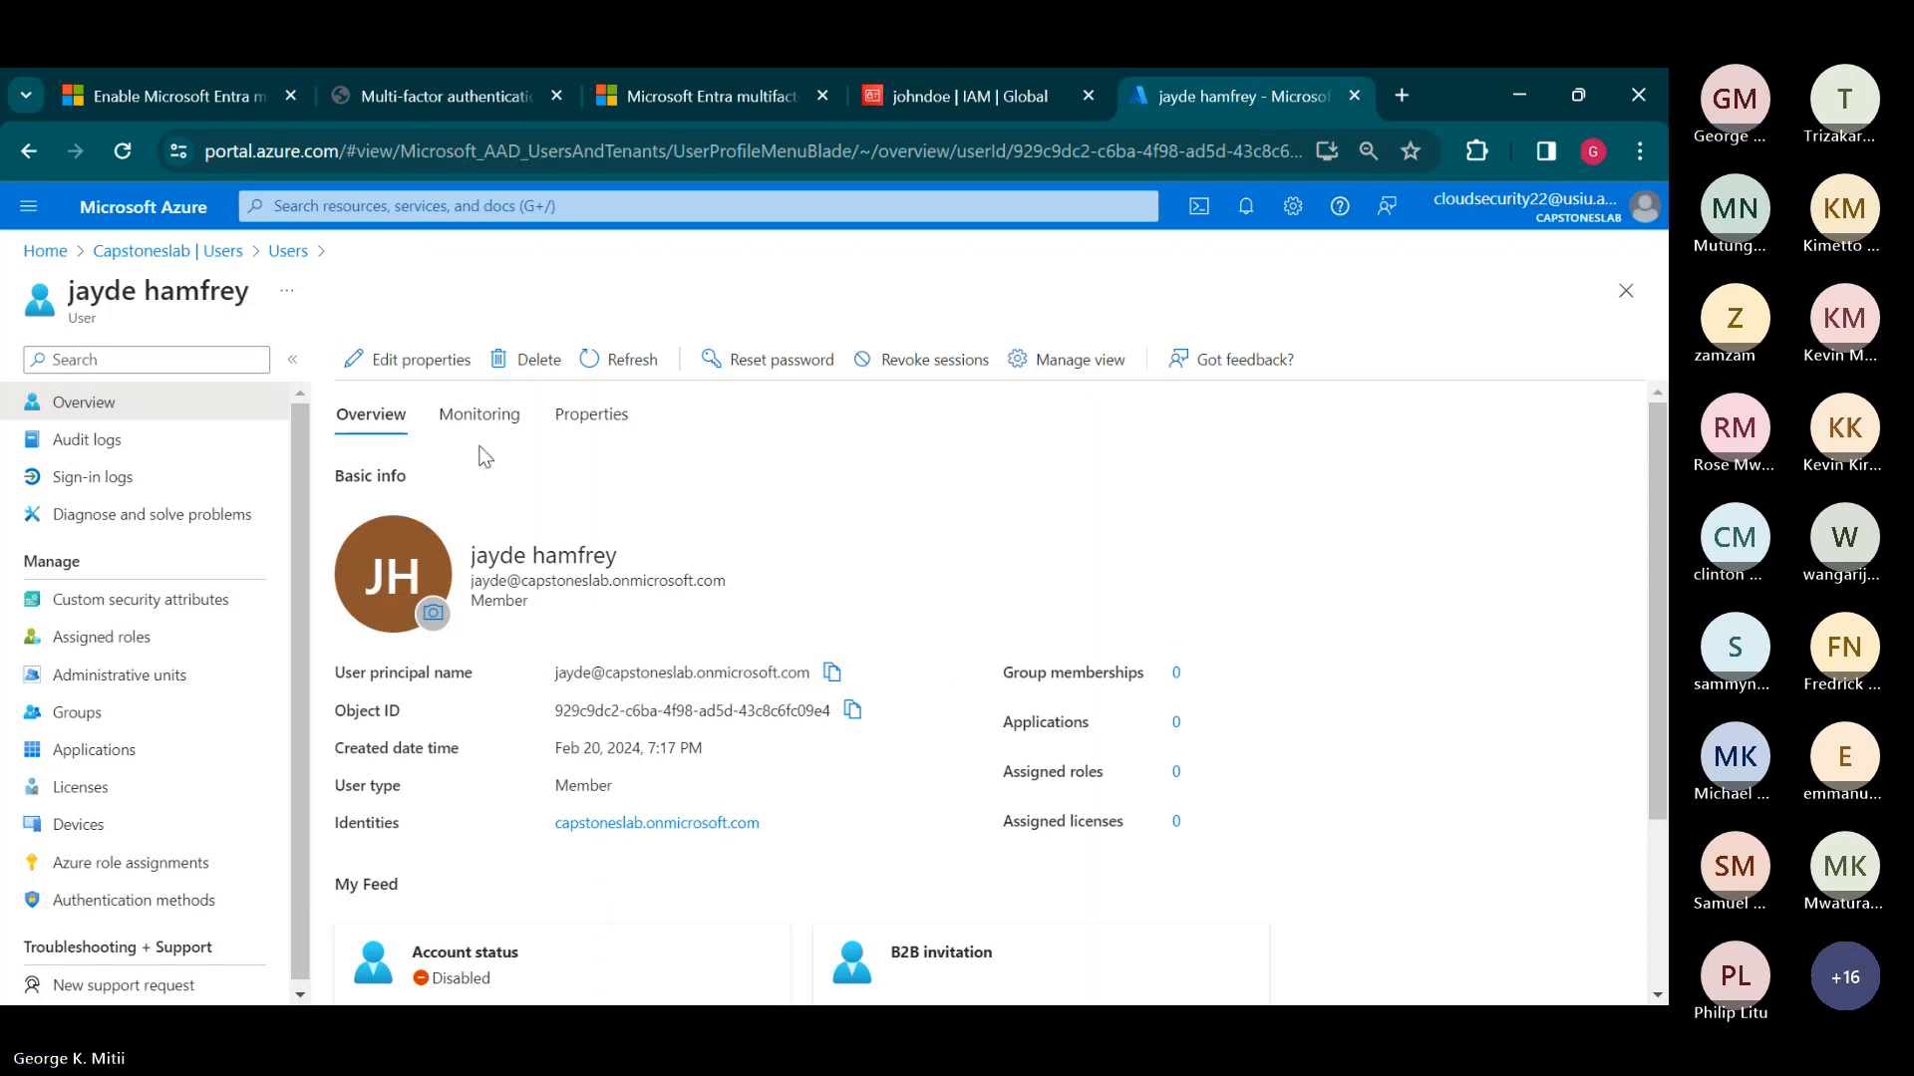
{"action": "left_click", "coordinate": [1626, 290]}
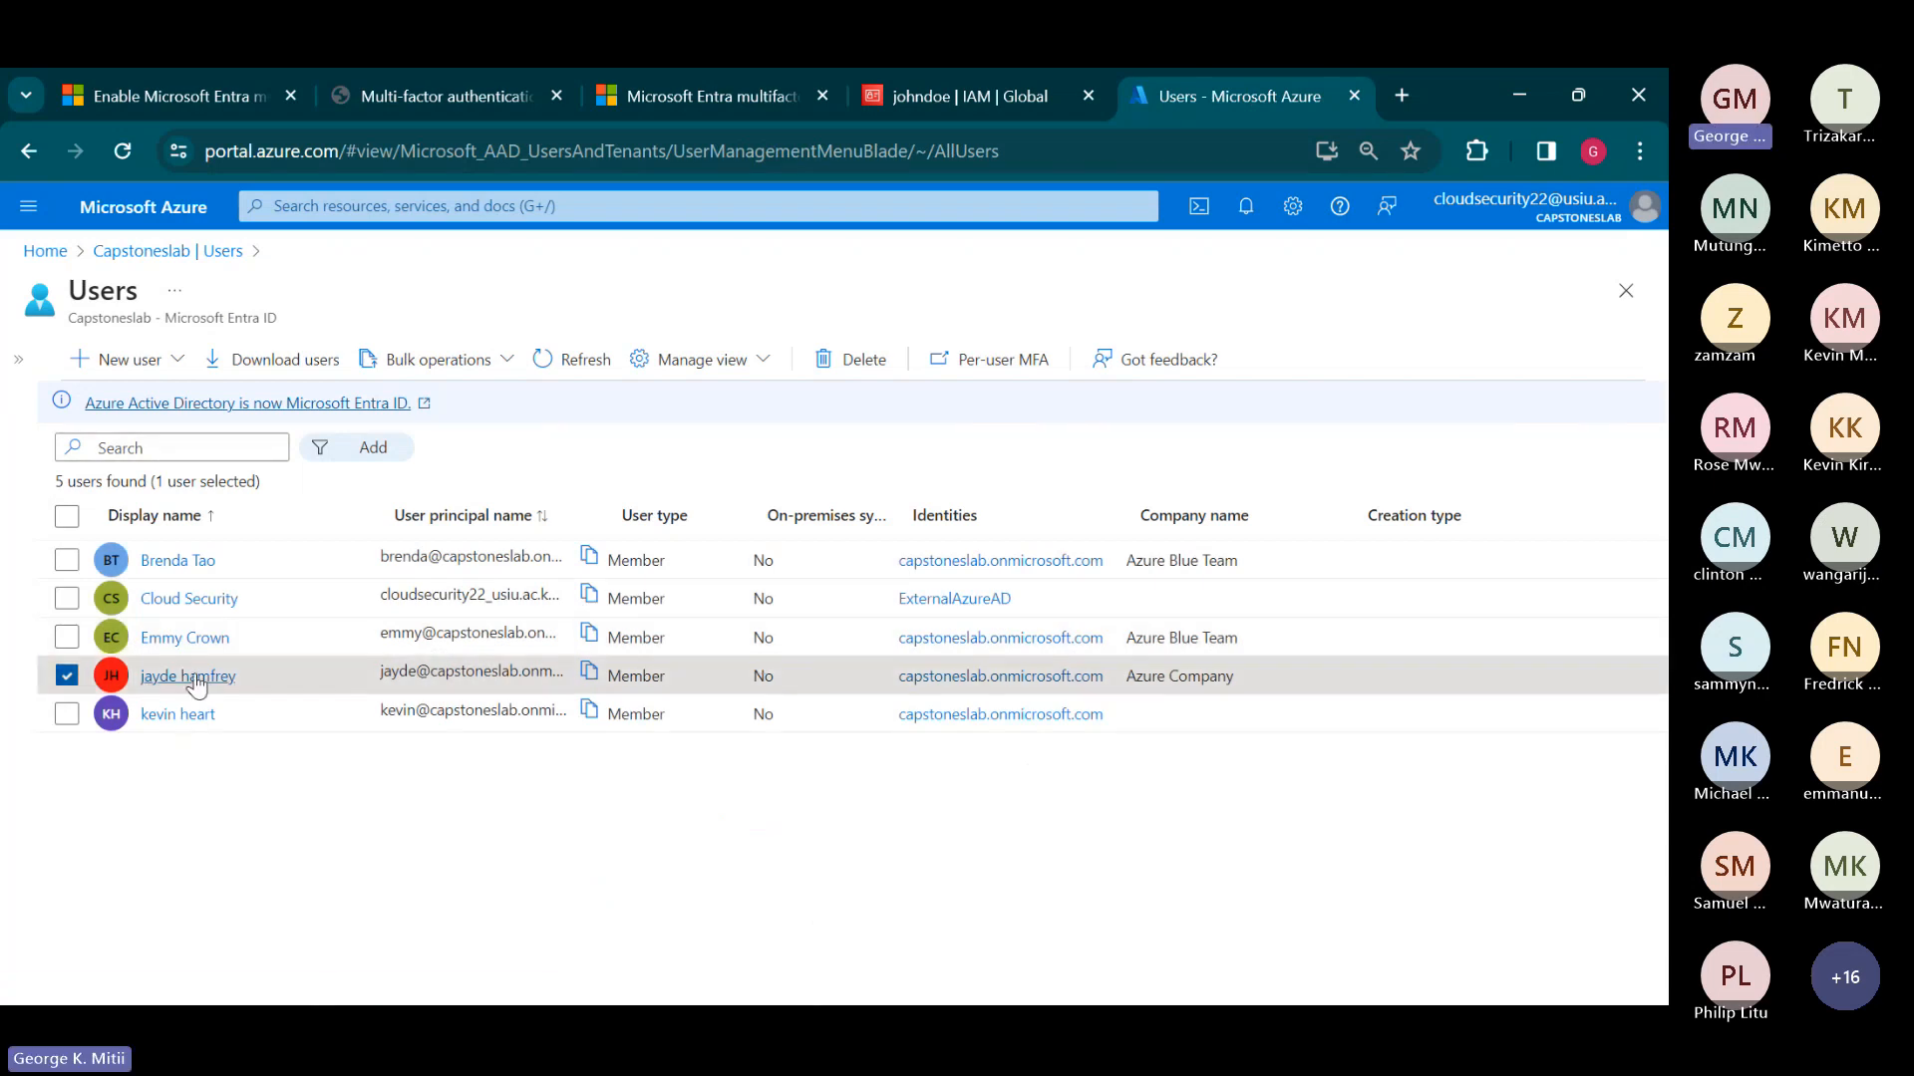
{"action": "left_click", "coordinate": [66, 677]}
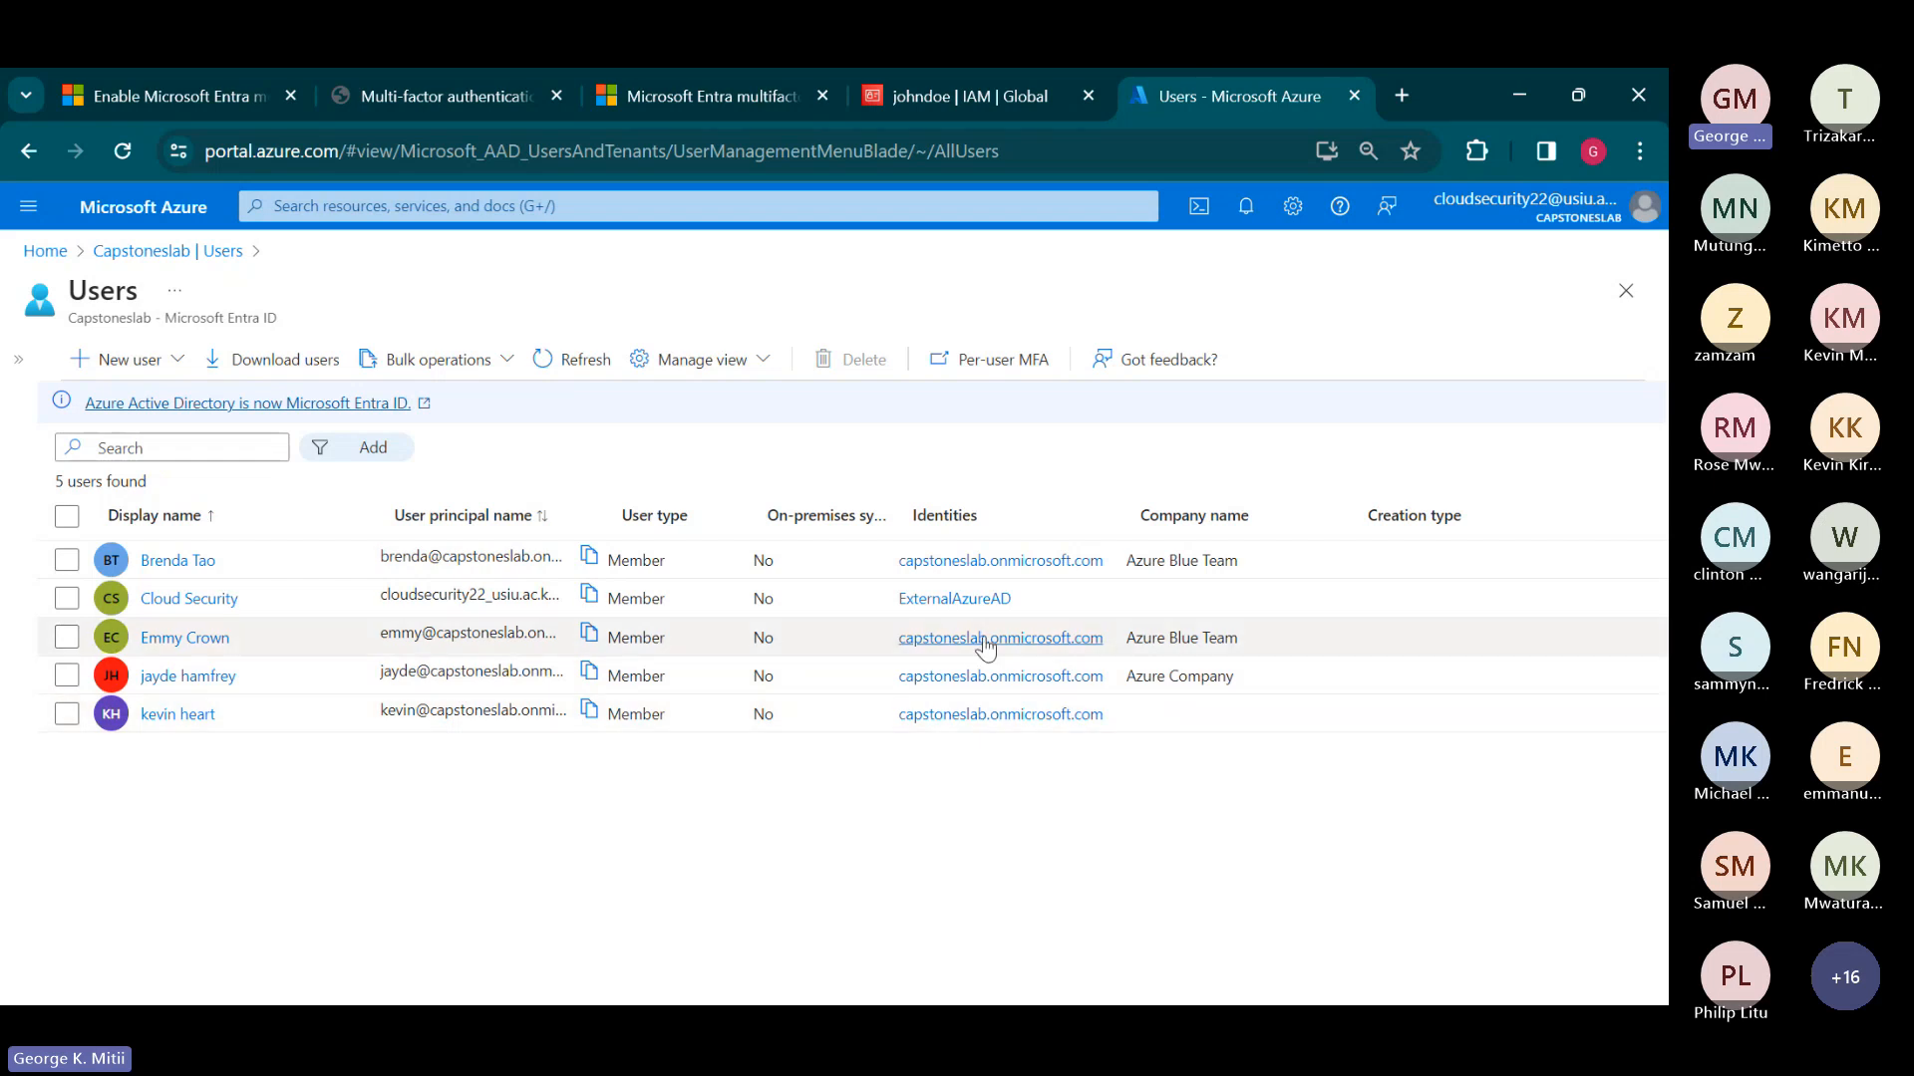
{"action": "left_click", "coordinate": [190, 677]}
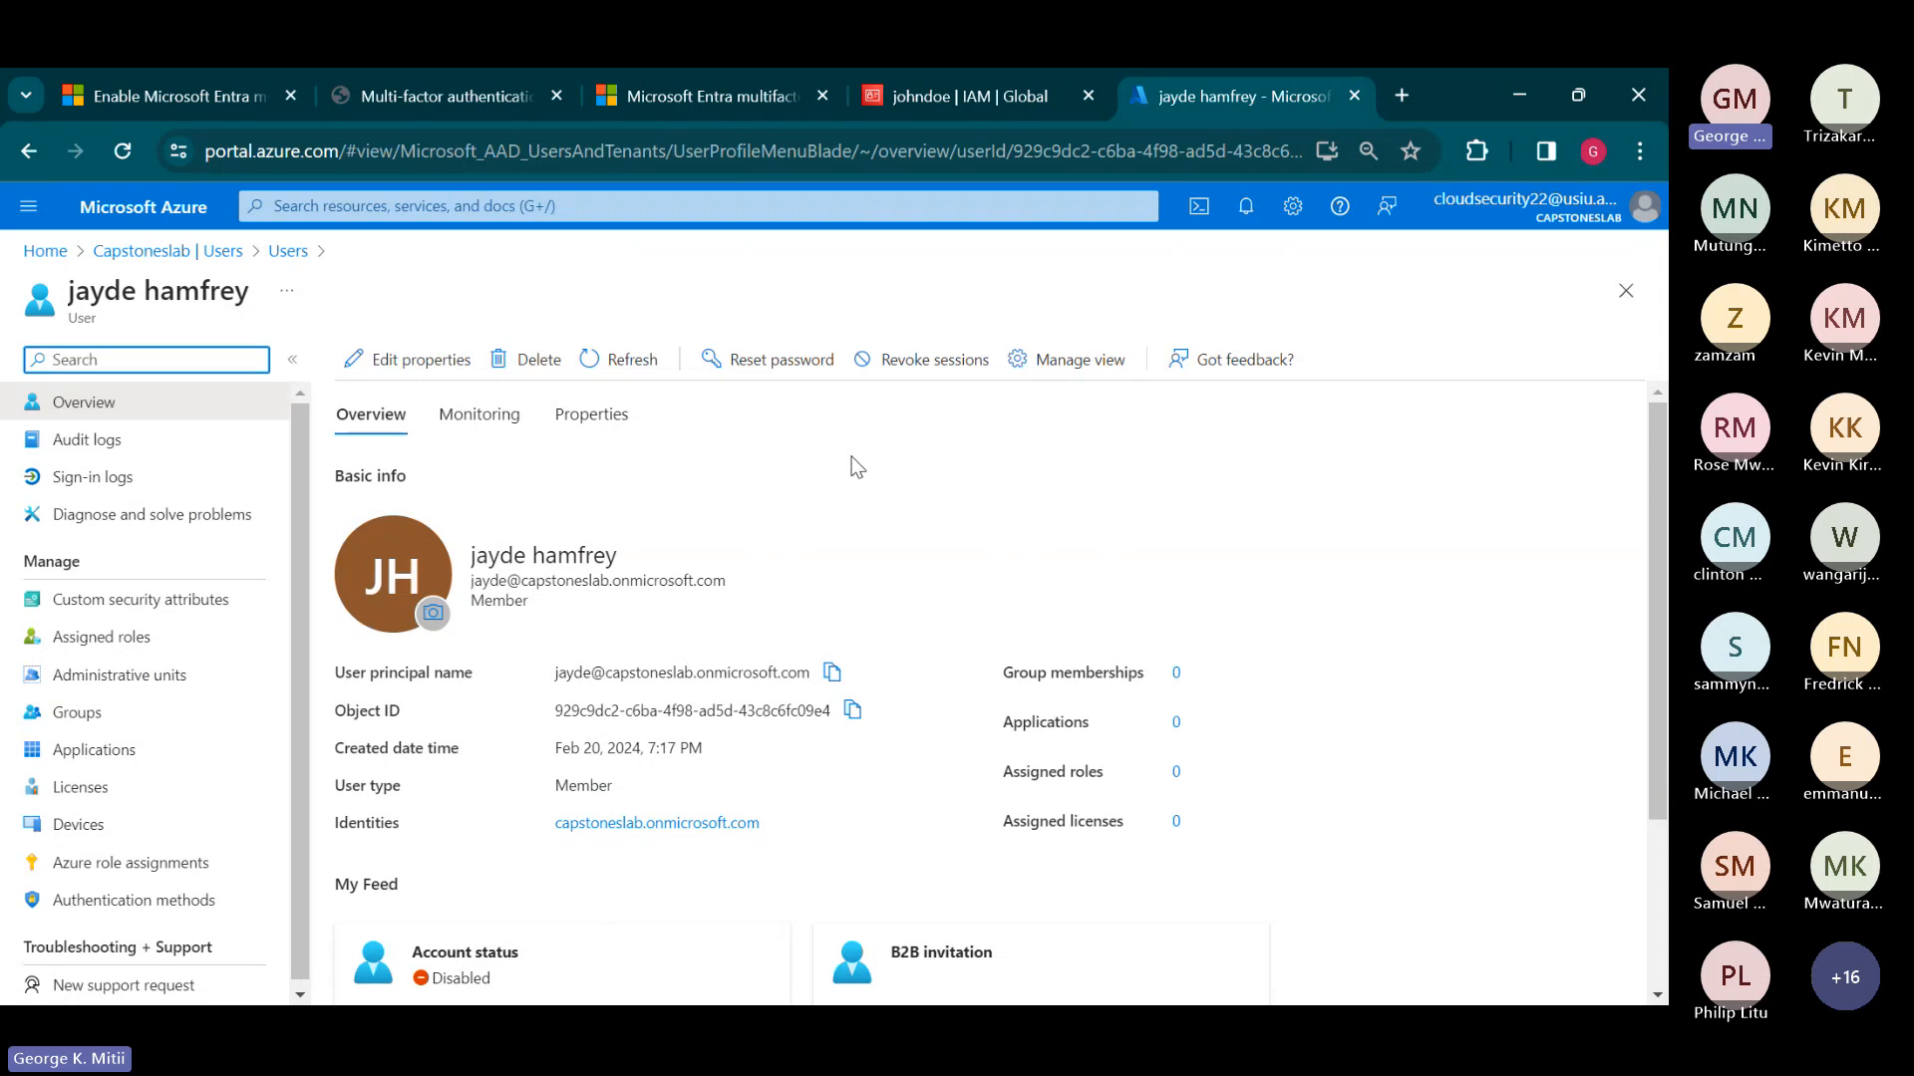
{"action": "key", "text": "ctrl+2"}
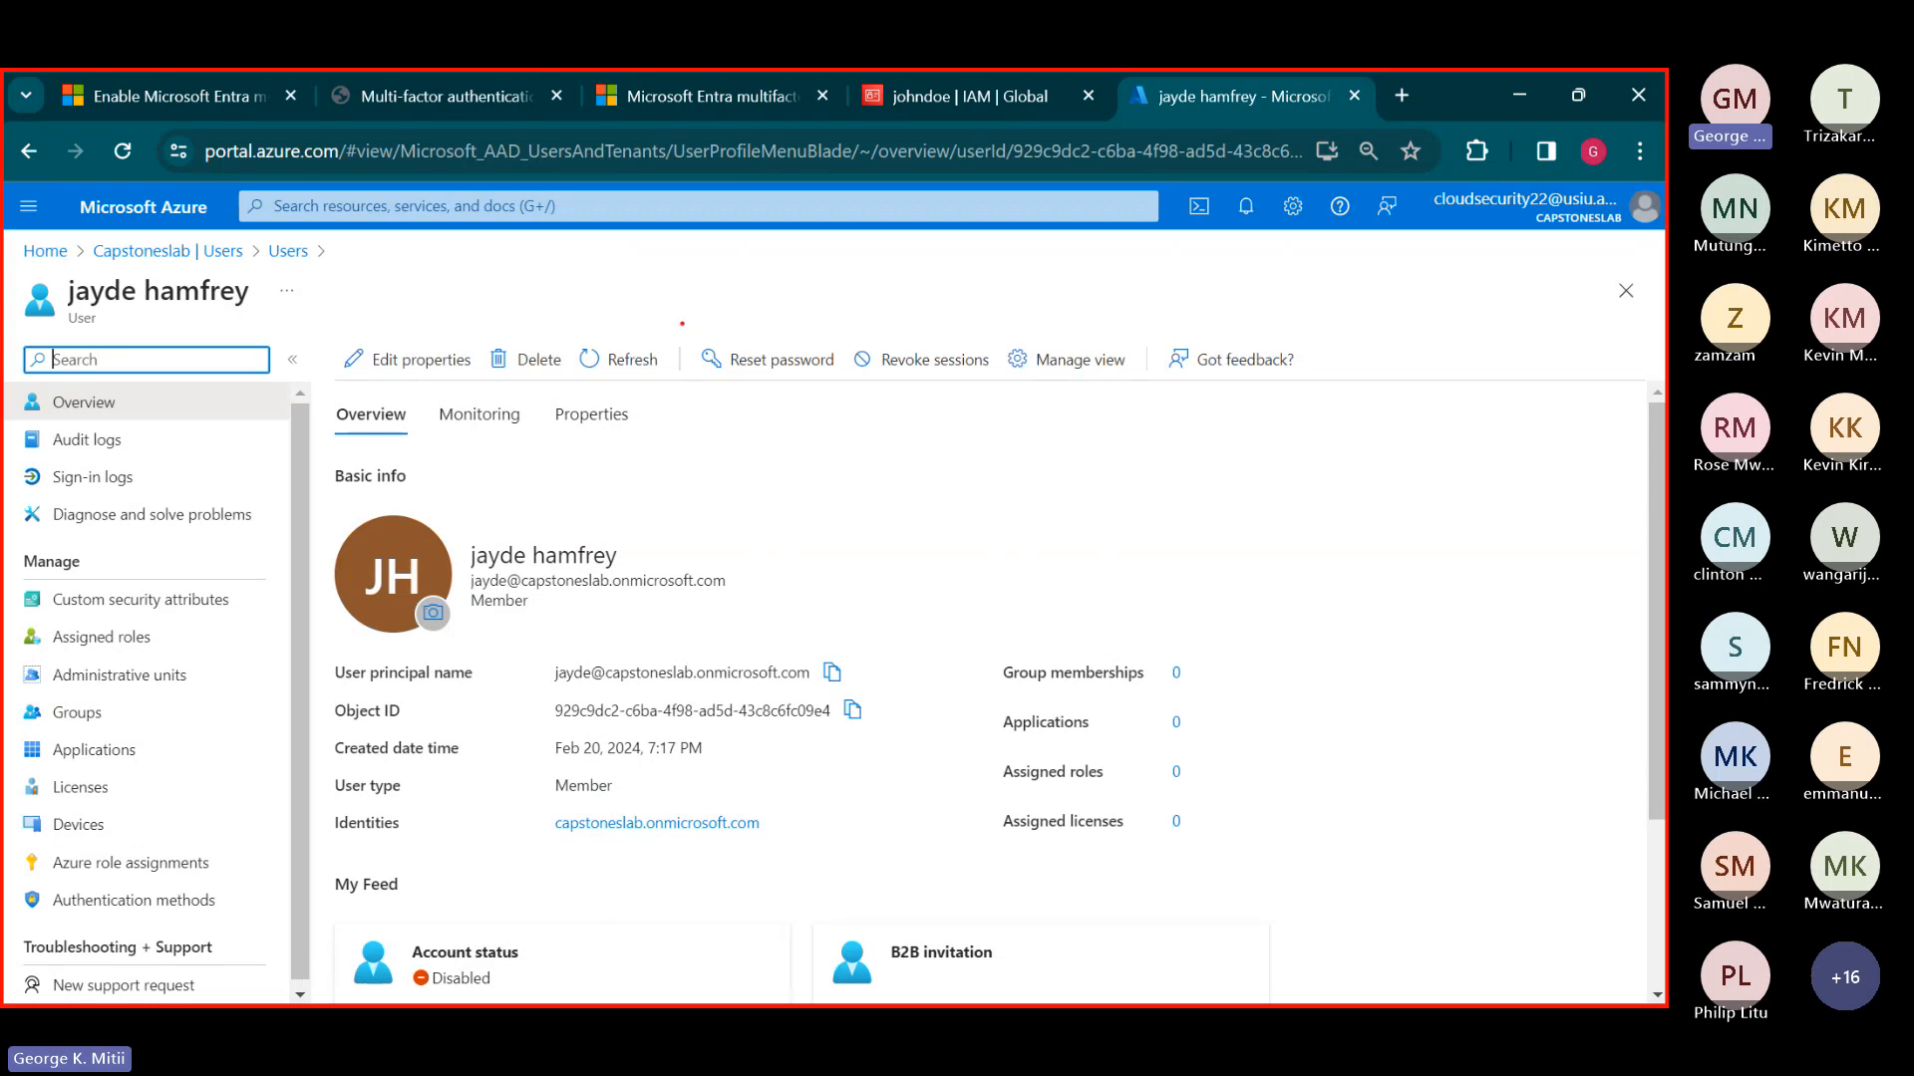
{"action": "mouse_move", "coordinate": [682, 323]}
{"action": "left_mouse_down"}
{"action": "mouse_move", "coordinate": [961, 392]}
{"action": "mouse_move", "coordinate": [851, 389]}
{"action": "mouse_move", "coordinate": [937, 487]}
{"action": "left_mouse_up"}
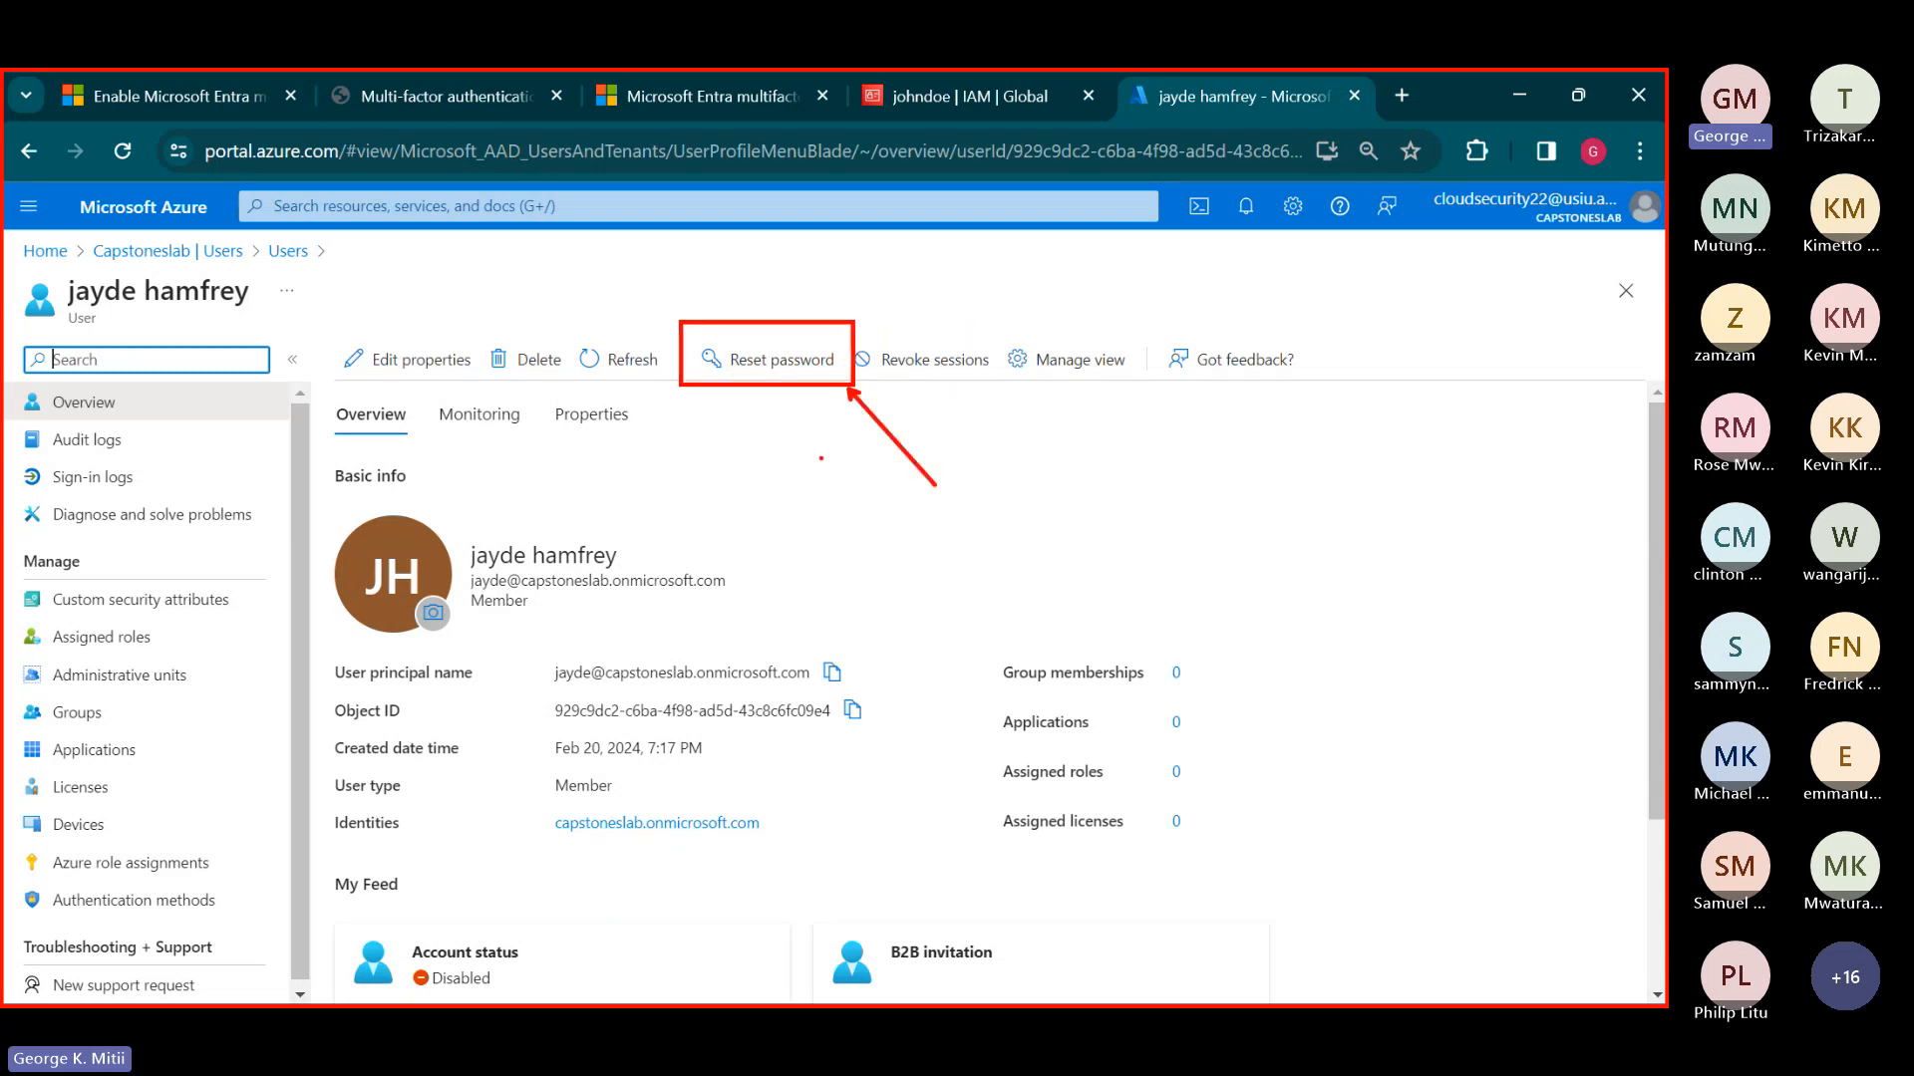
{"action": "key", "text": "Escape"}
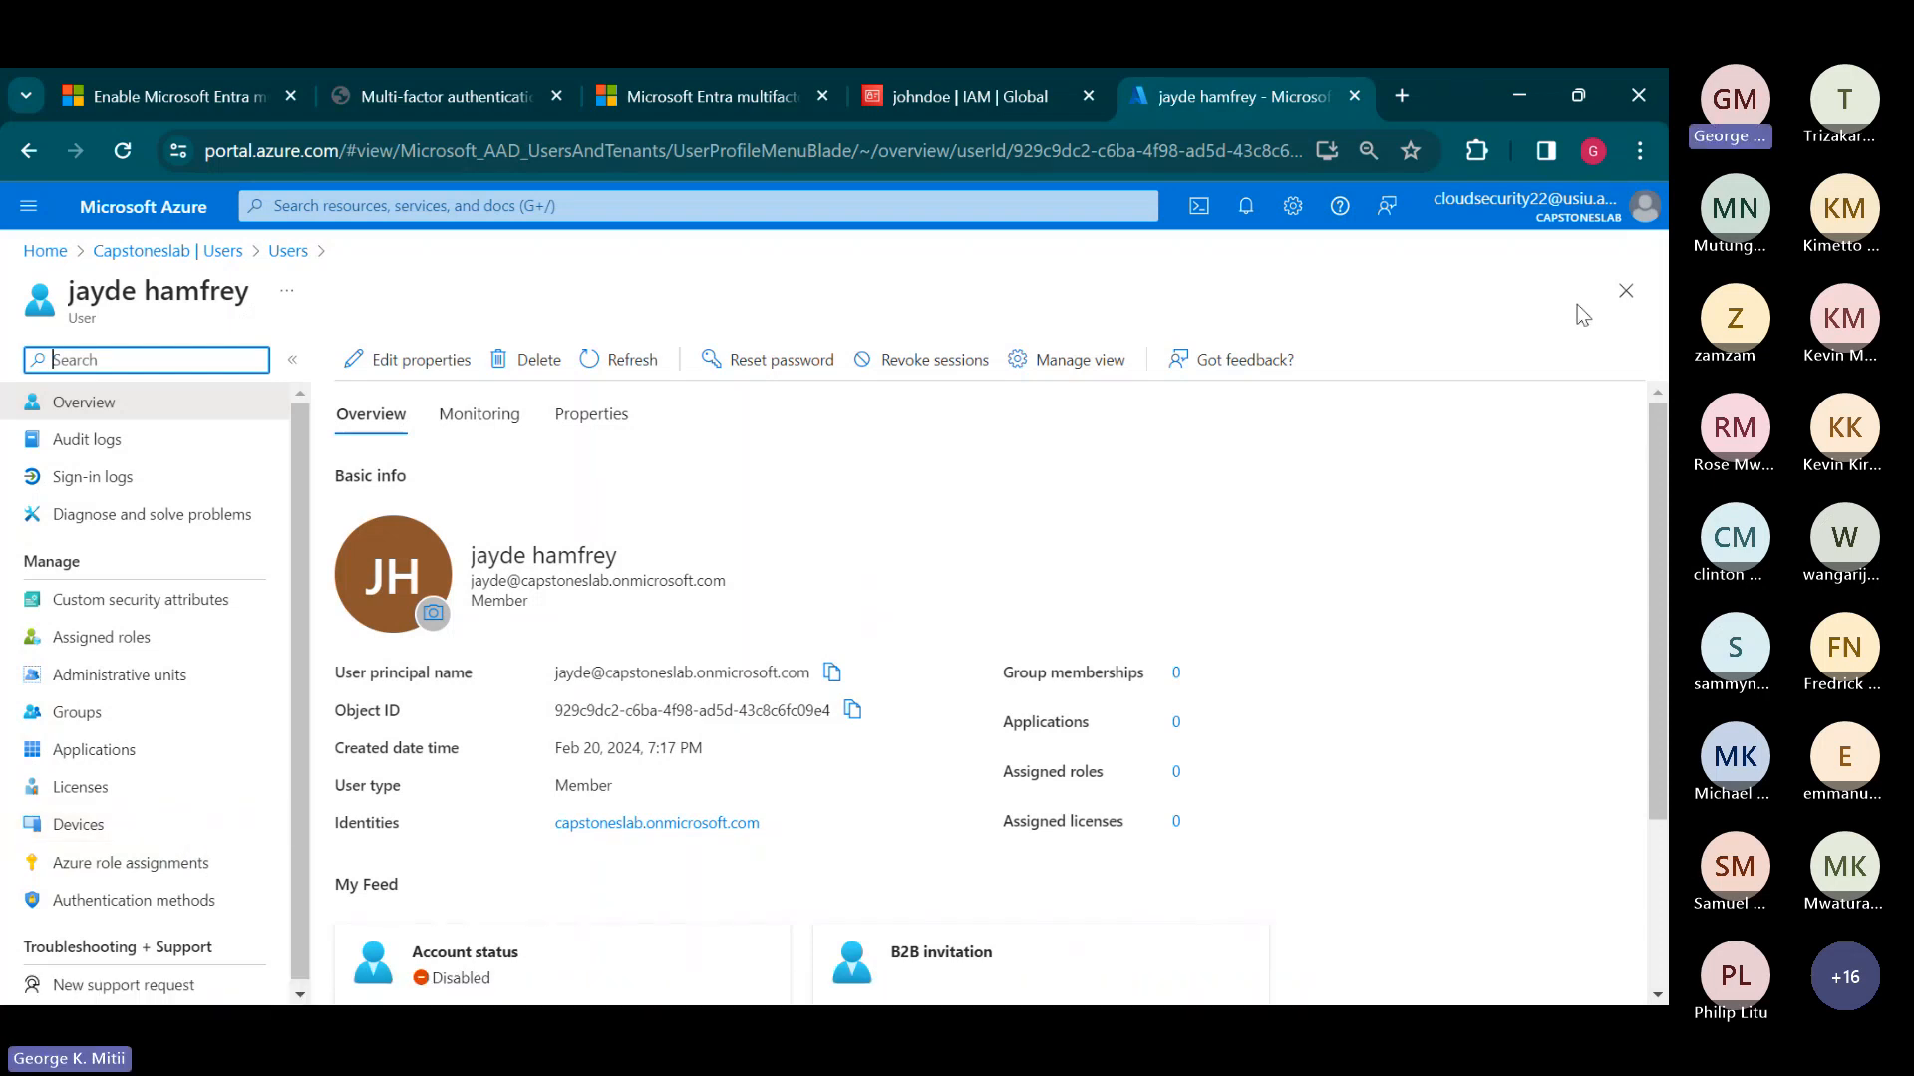
{"action": "left_click", "coordinate": [1625, 290]}
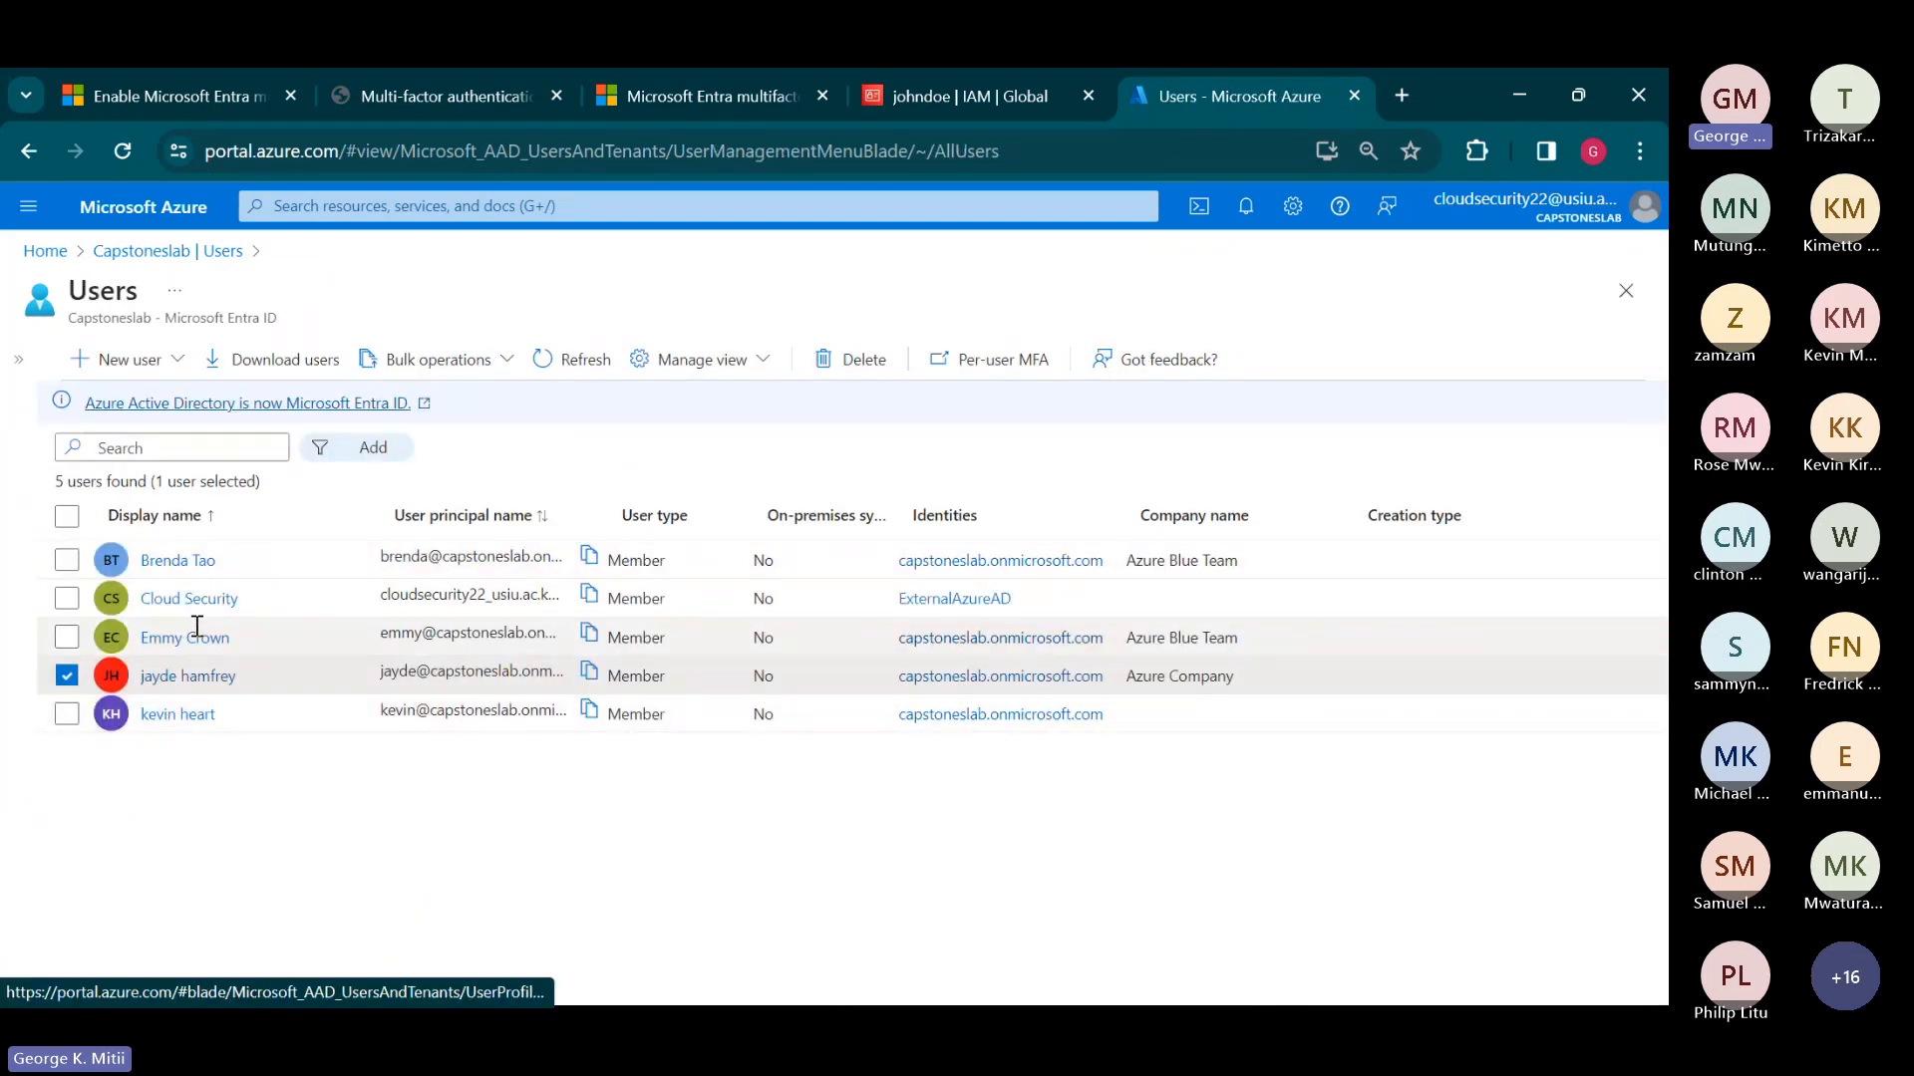
Open the first listed user's profile and go to its Authentication methods page.
{"action": "left_click", "coordinate": [201, 568]}
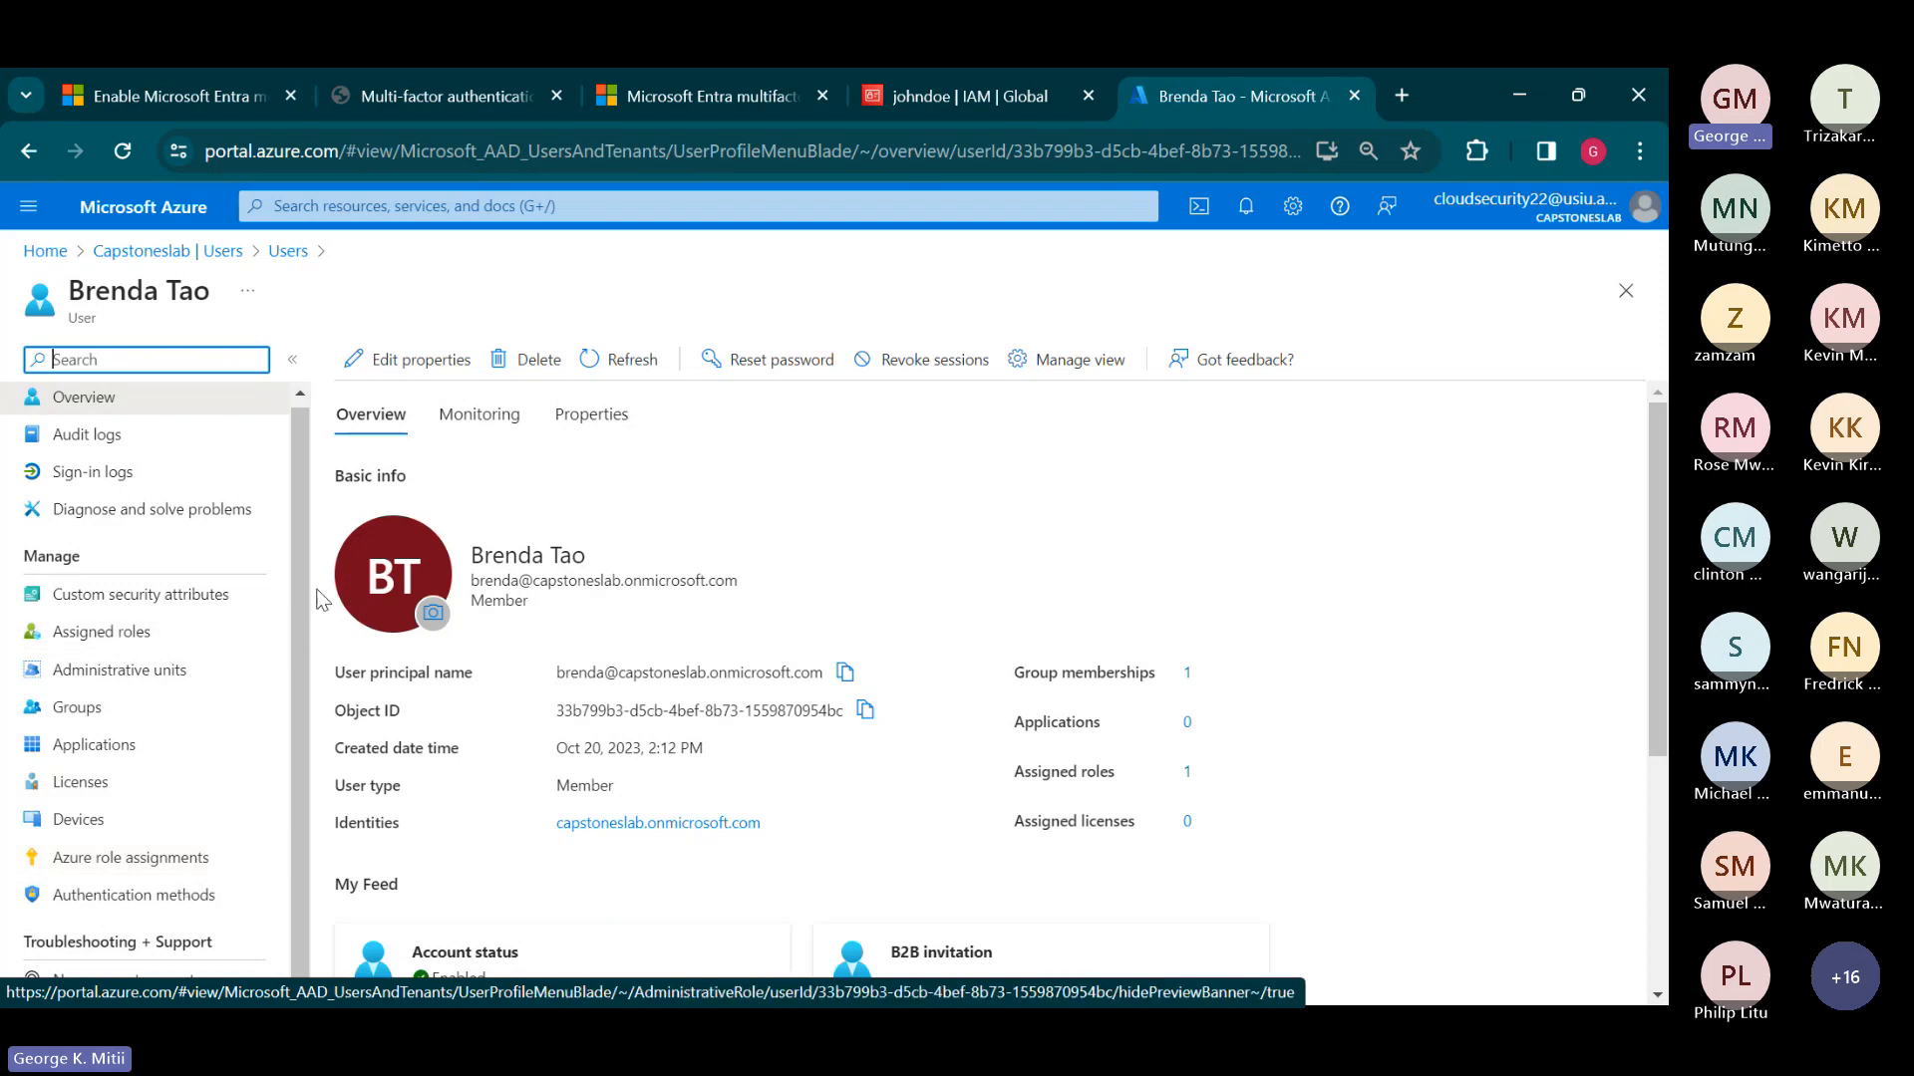
{"action": "left_click", "coordinate": [167, 876]}
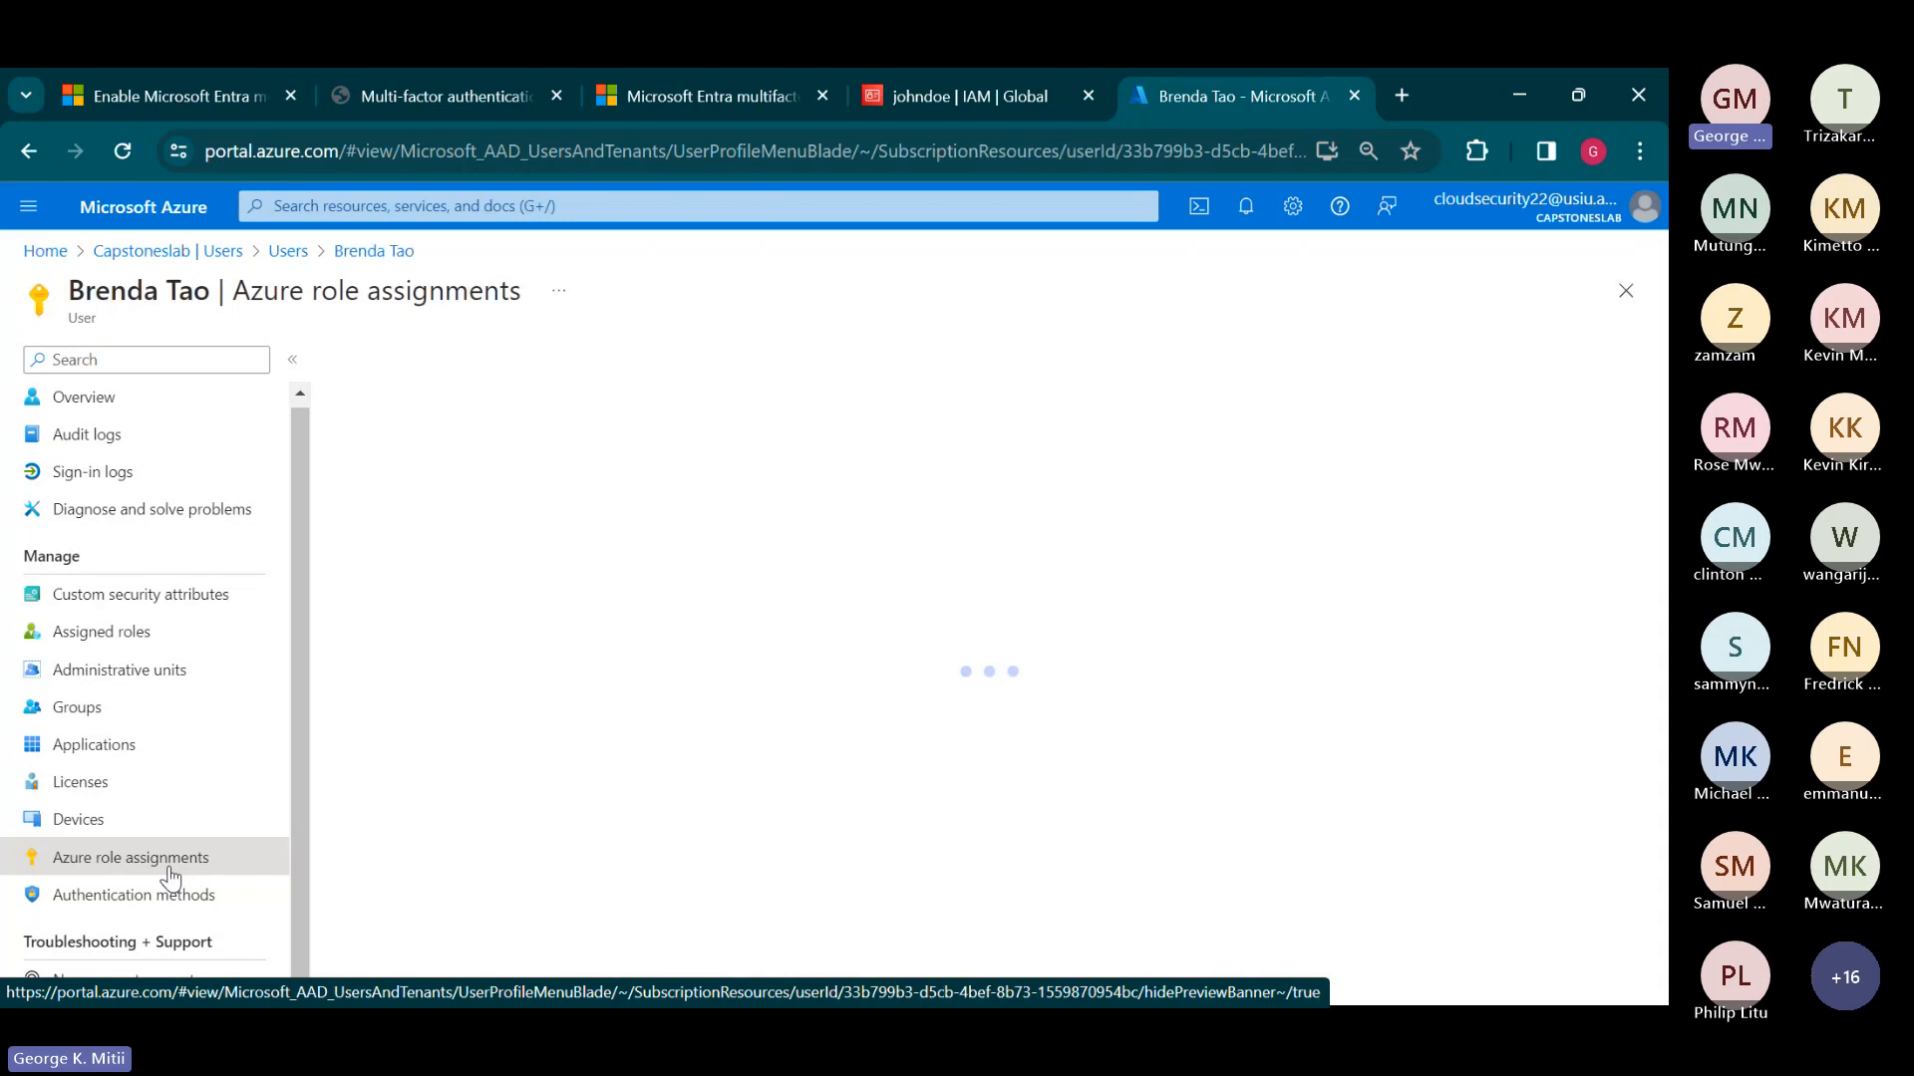
{"action": "left_click", "coordinate": [164, 895]}
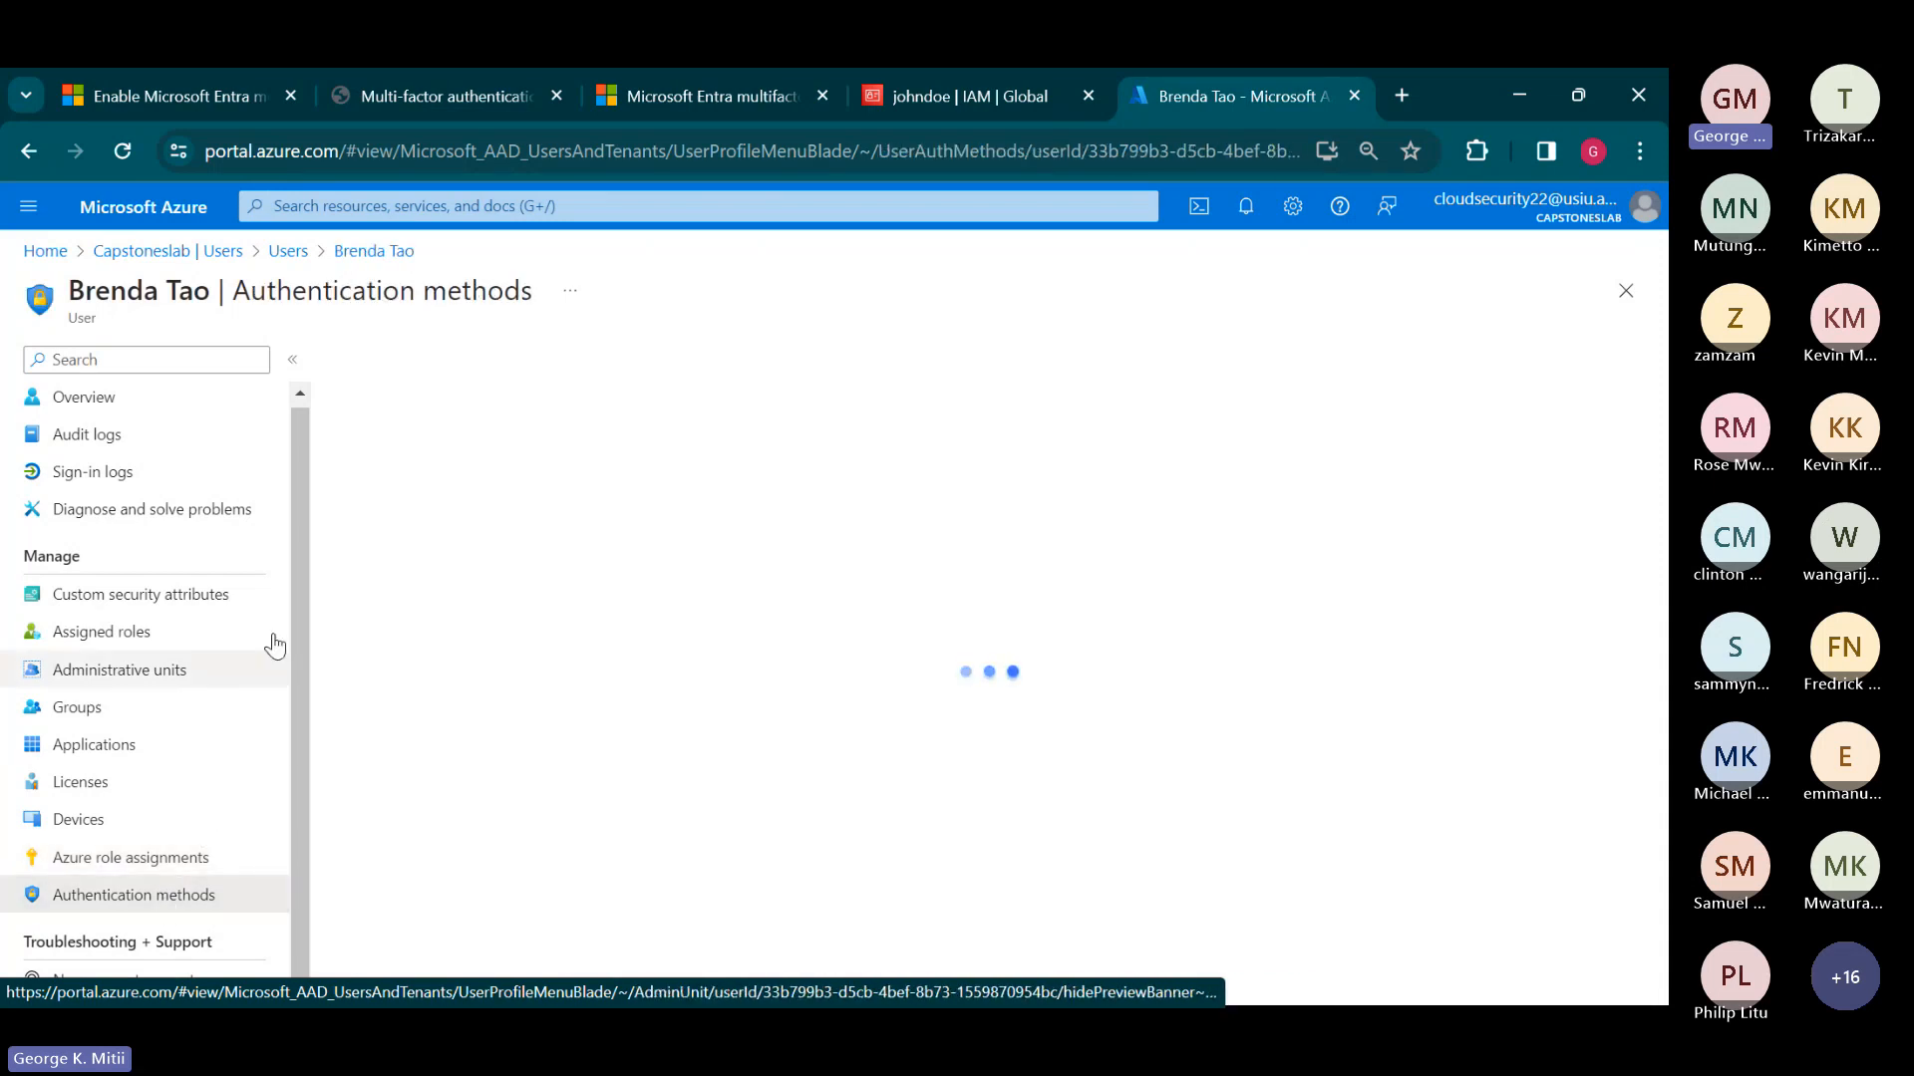
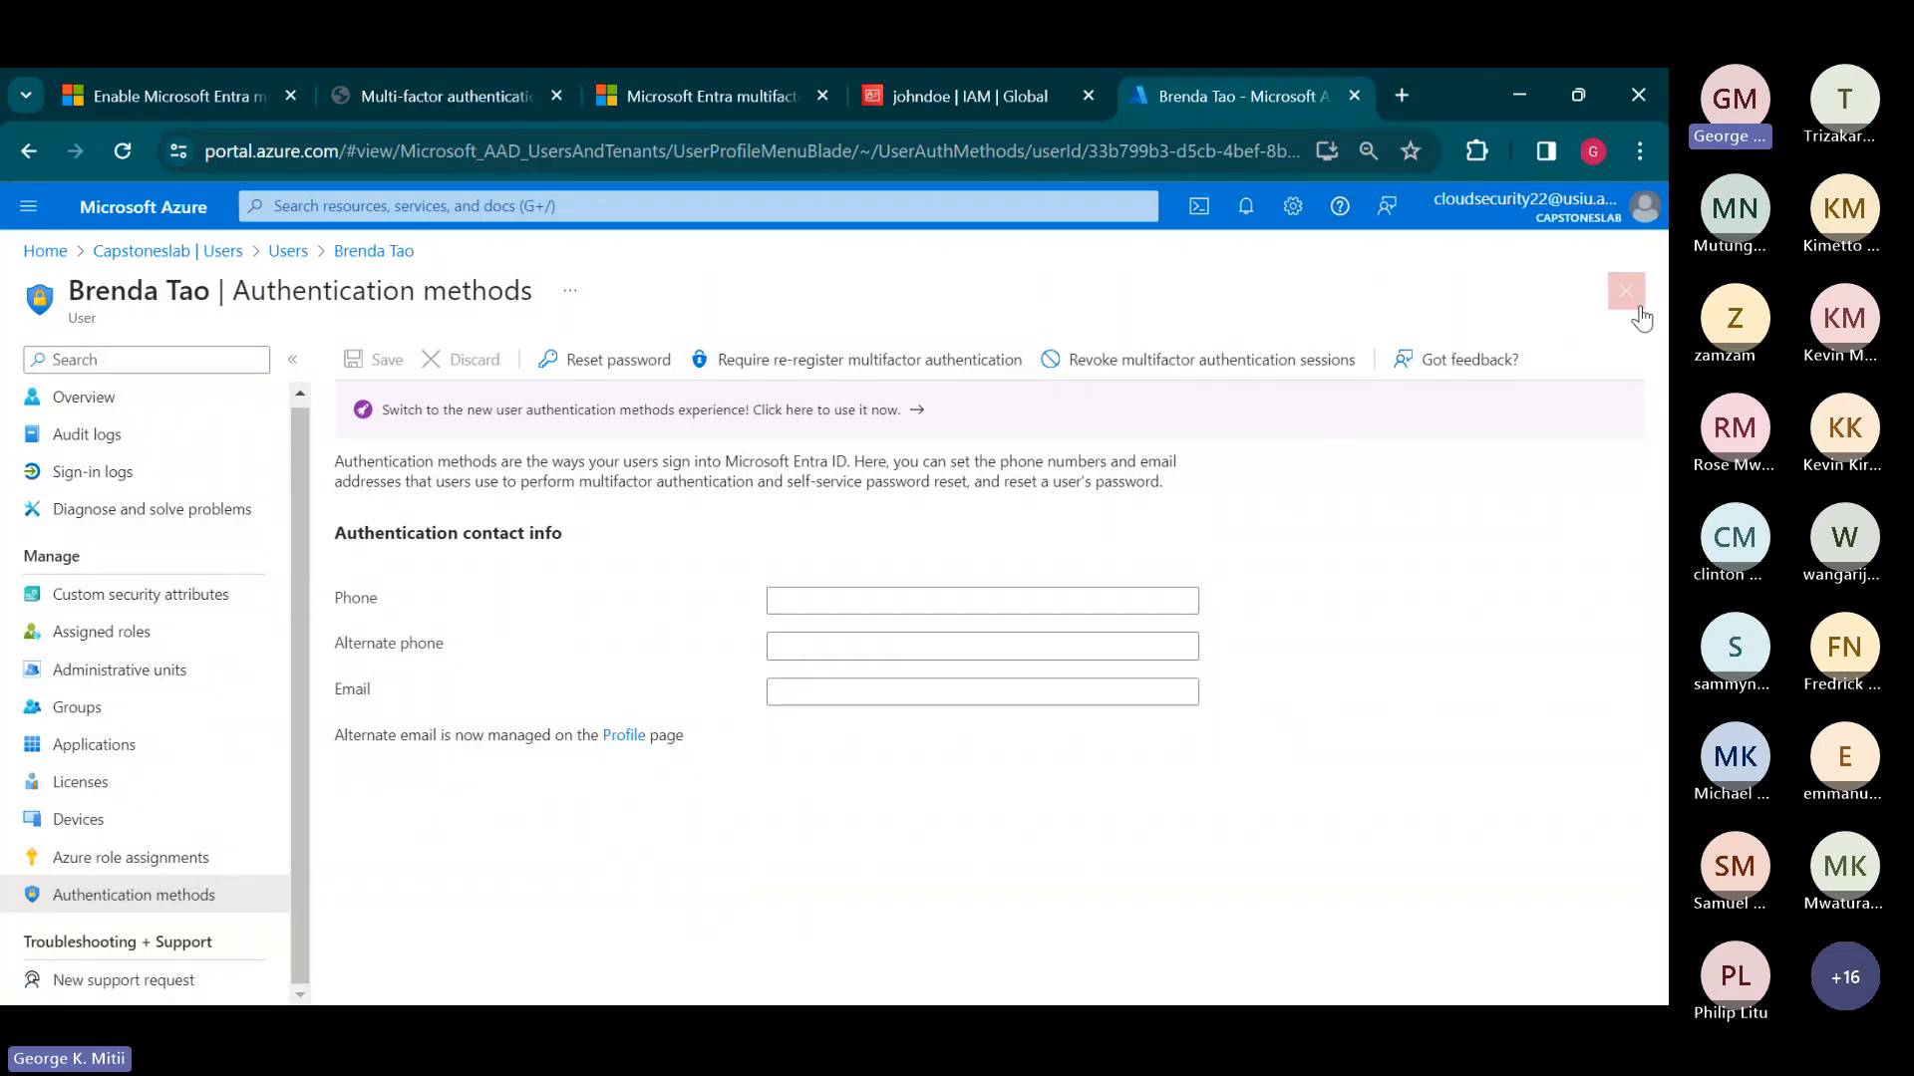
Close the user's Authentication methods page and the Users list to reach the Capstoneslab overview.
{"action": "left_click", "coordinate": [1636, 309]}
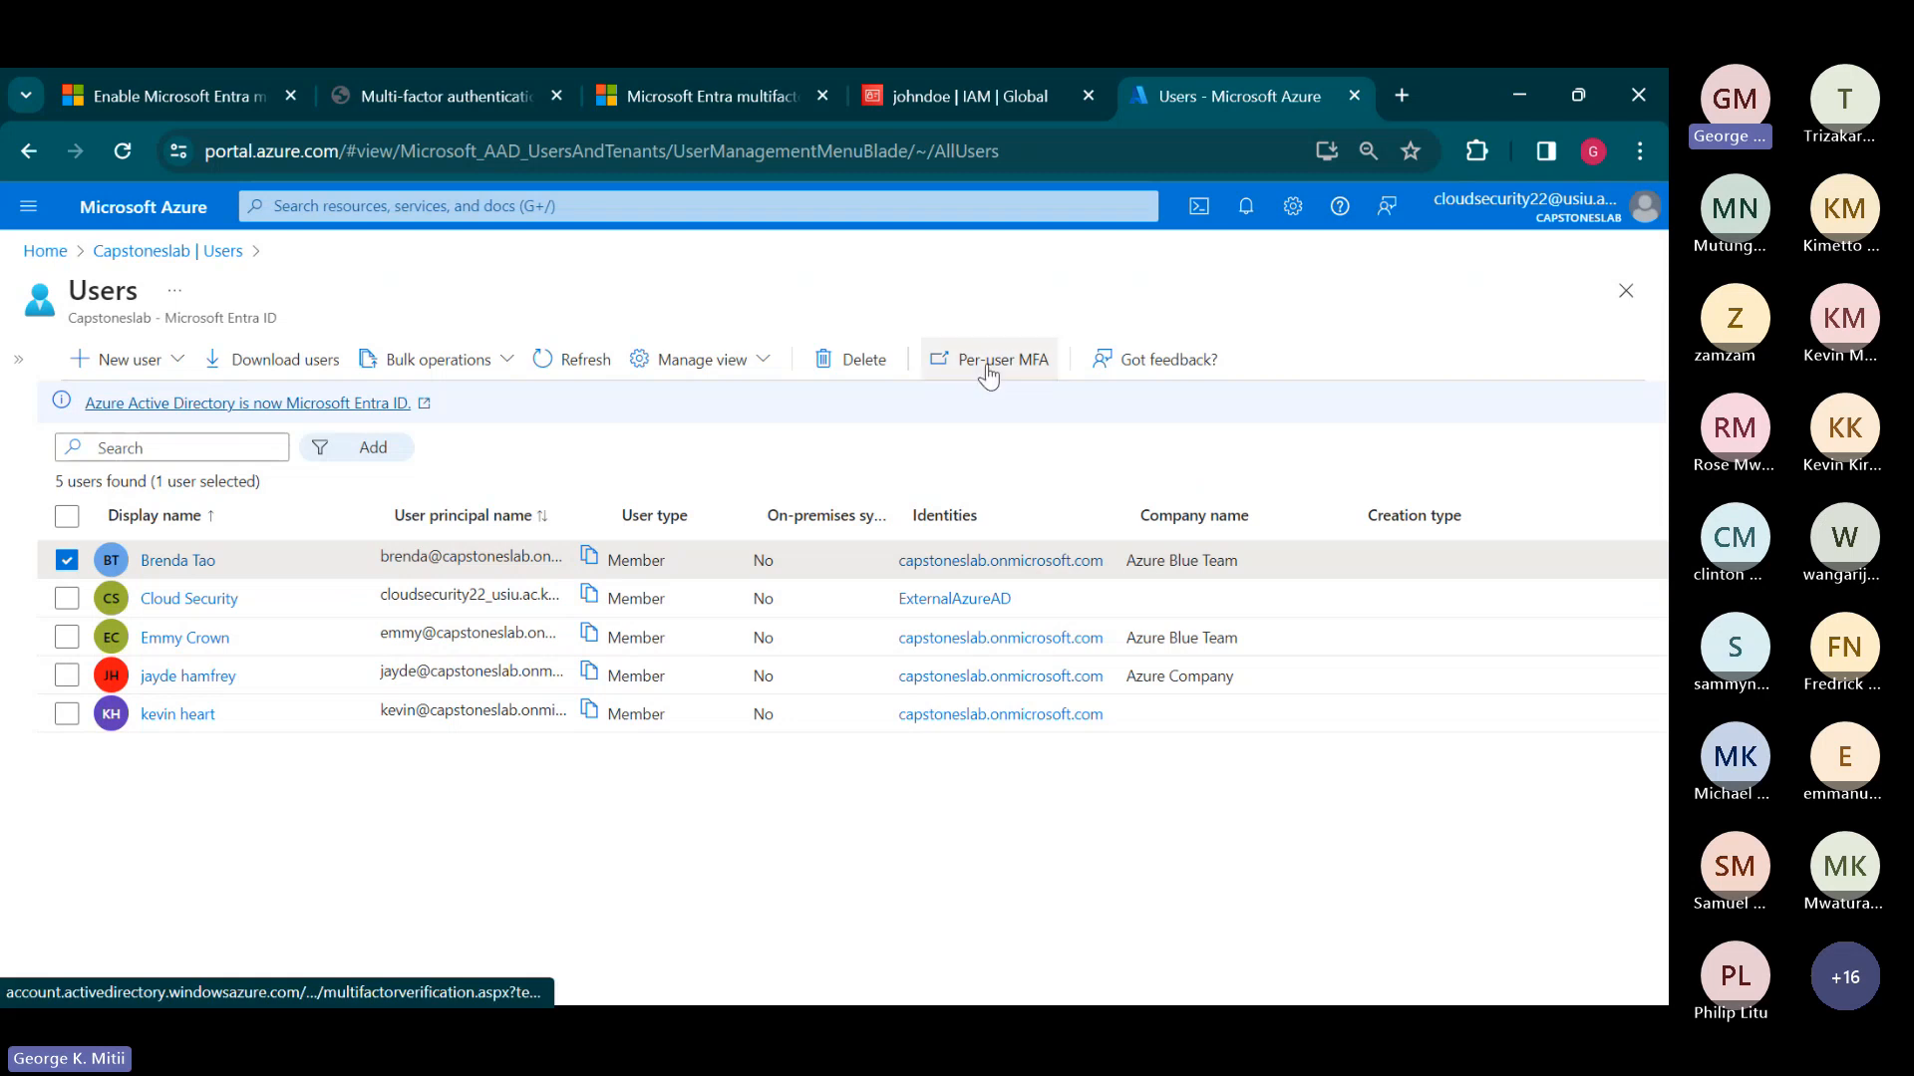
{"action": "left_click", "coordinate": [1626, 292]}
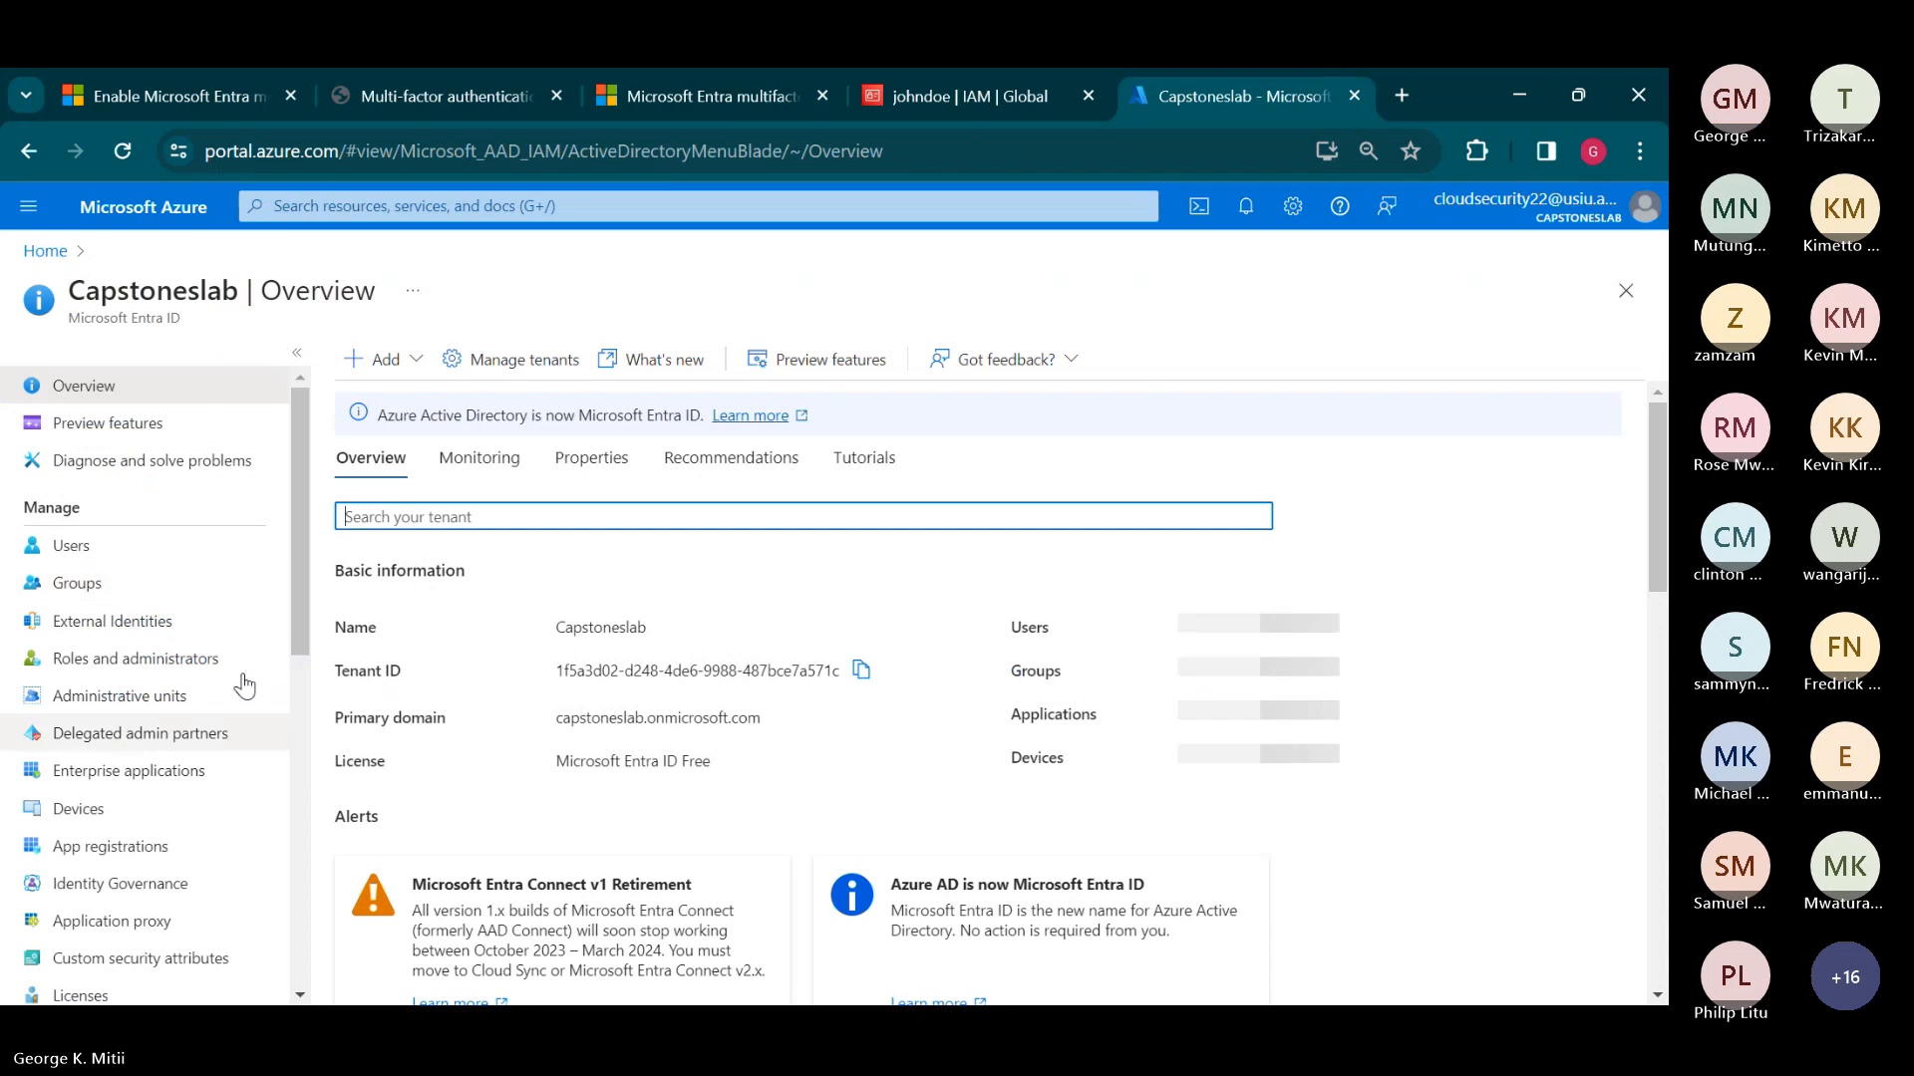
From the Users list, launch Per-user MFA and highlight it; a new tab shows the account picker.
{"action": "left_click", "coordinate": [178, 554]}
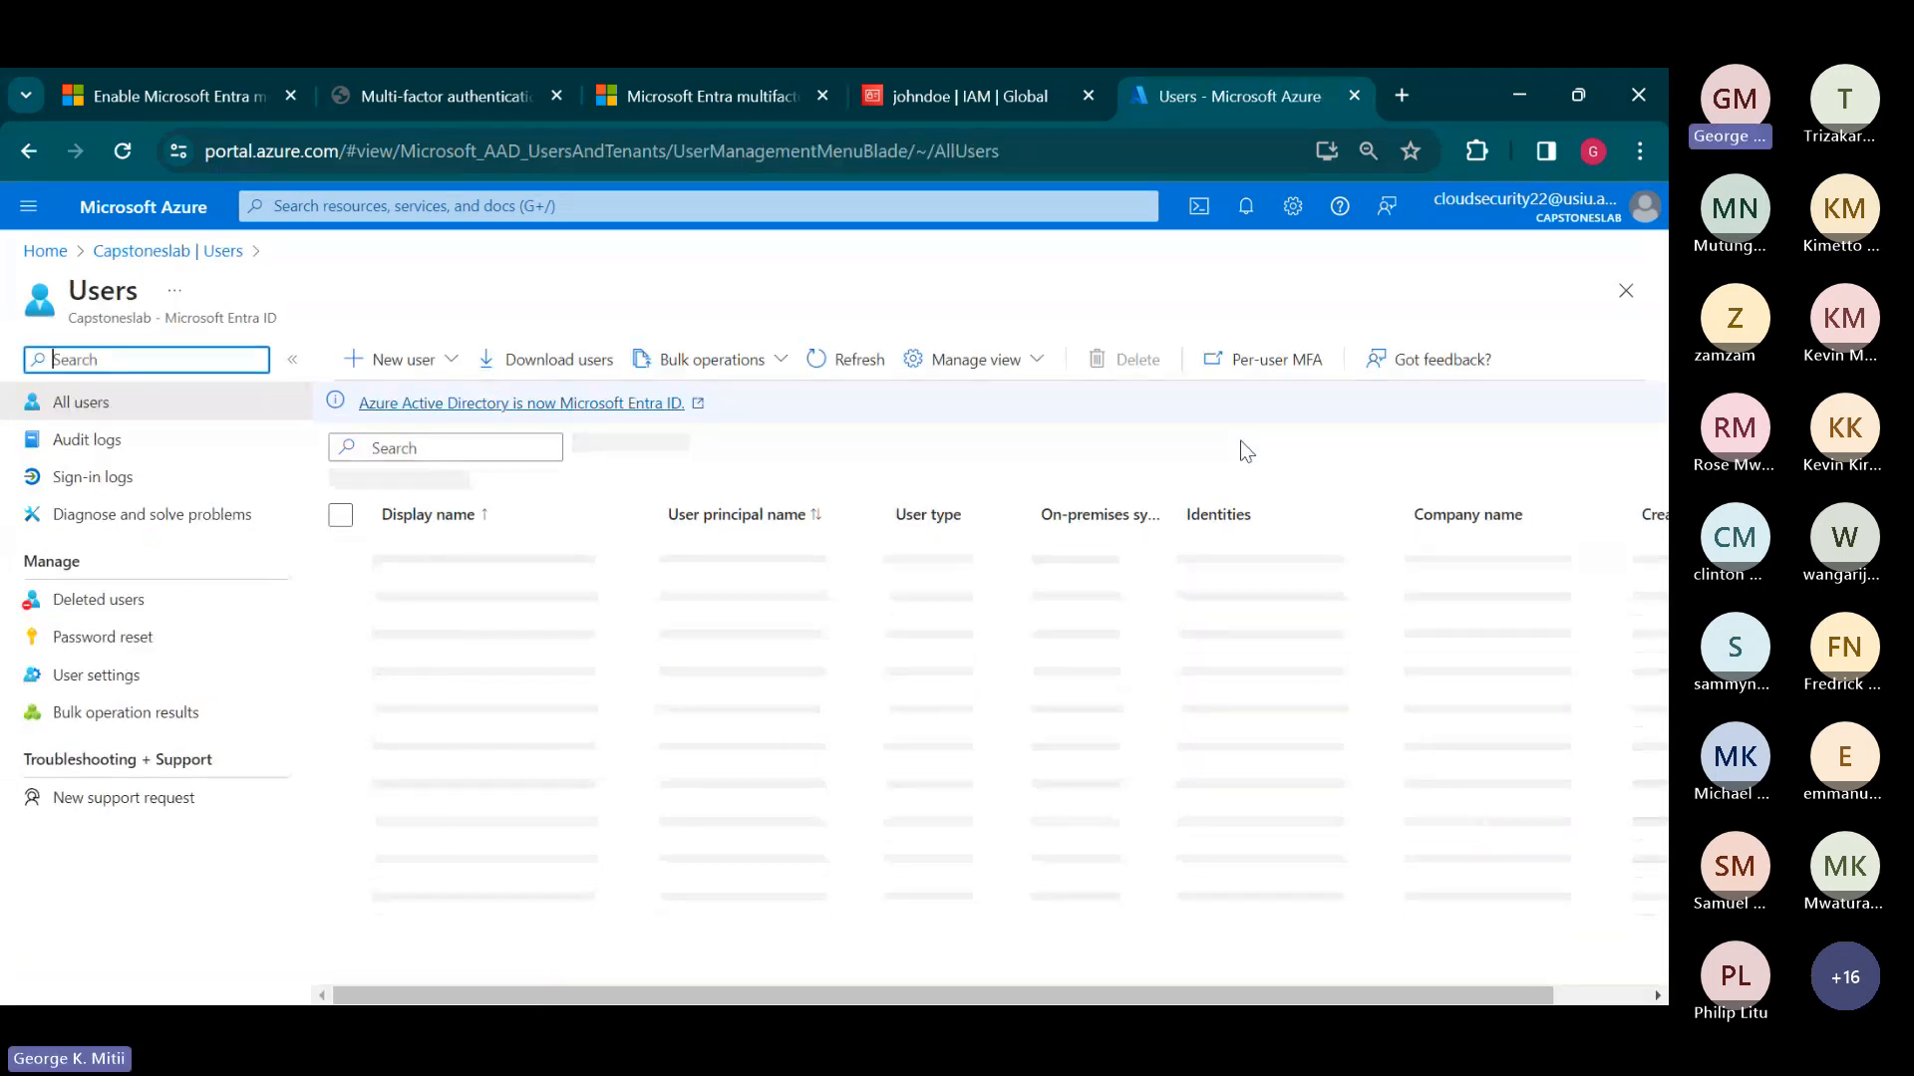
{"action": "left_click_drag", "start_coordinate": [1179, 329], "coordinate": [1348, 384]}
{"action": "mouse_move", "coordinate": [1376, 266]}
{"action": "left_mouse_down"}
{"action": "mouse_move", "coordinate": [1335, 321]}
{"action": "mouse_move", "coordinate": [1387, 249]}
{"action": "left_mouse_up"}
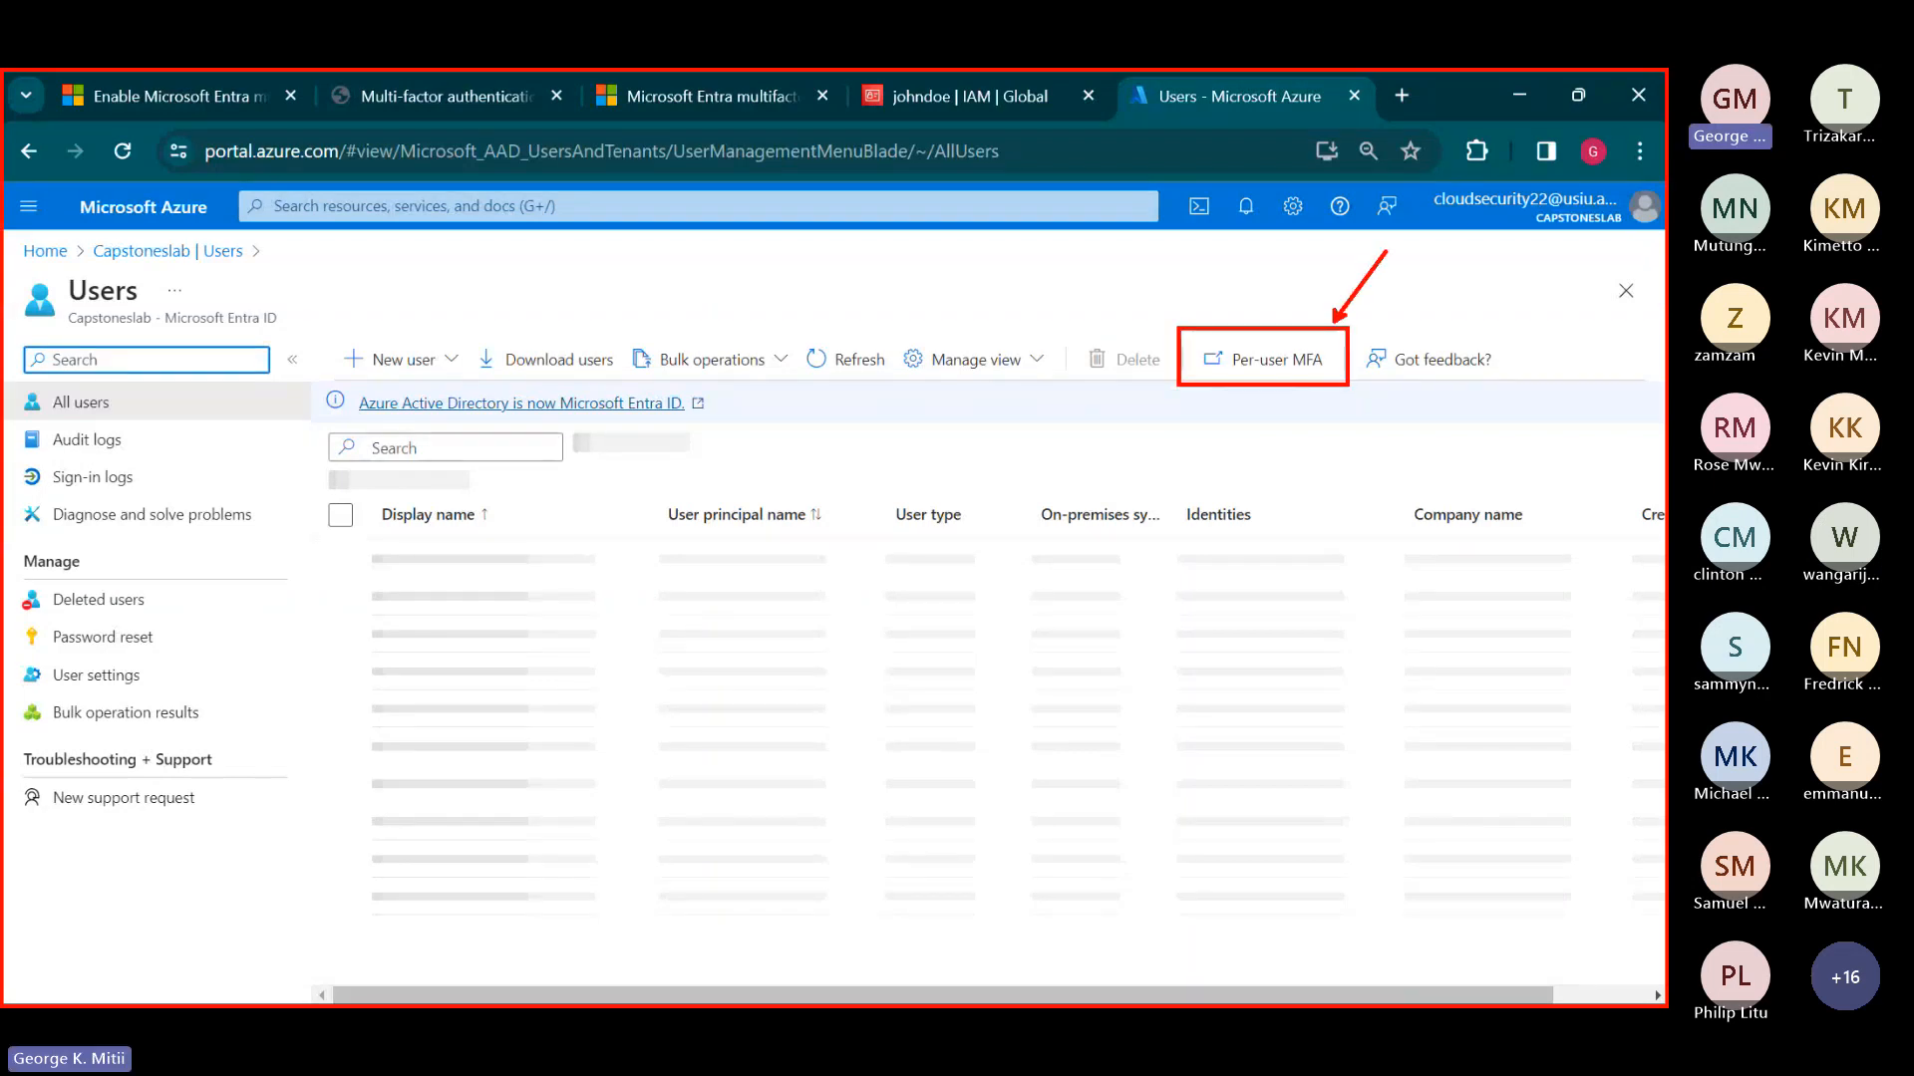
{"action": "left_click", "coordinate": [1246, 379]}
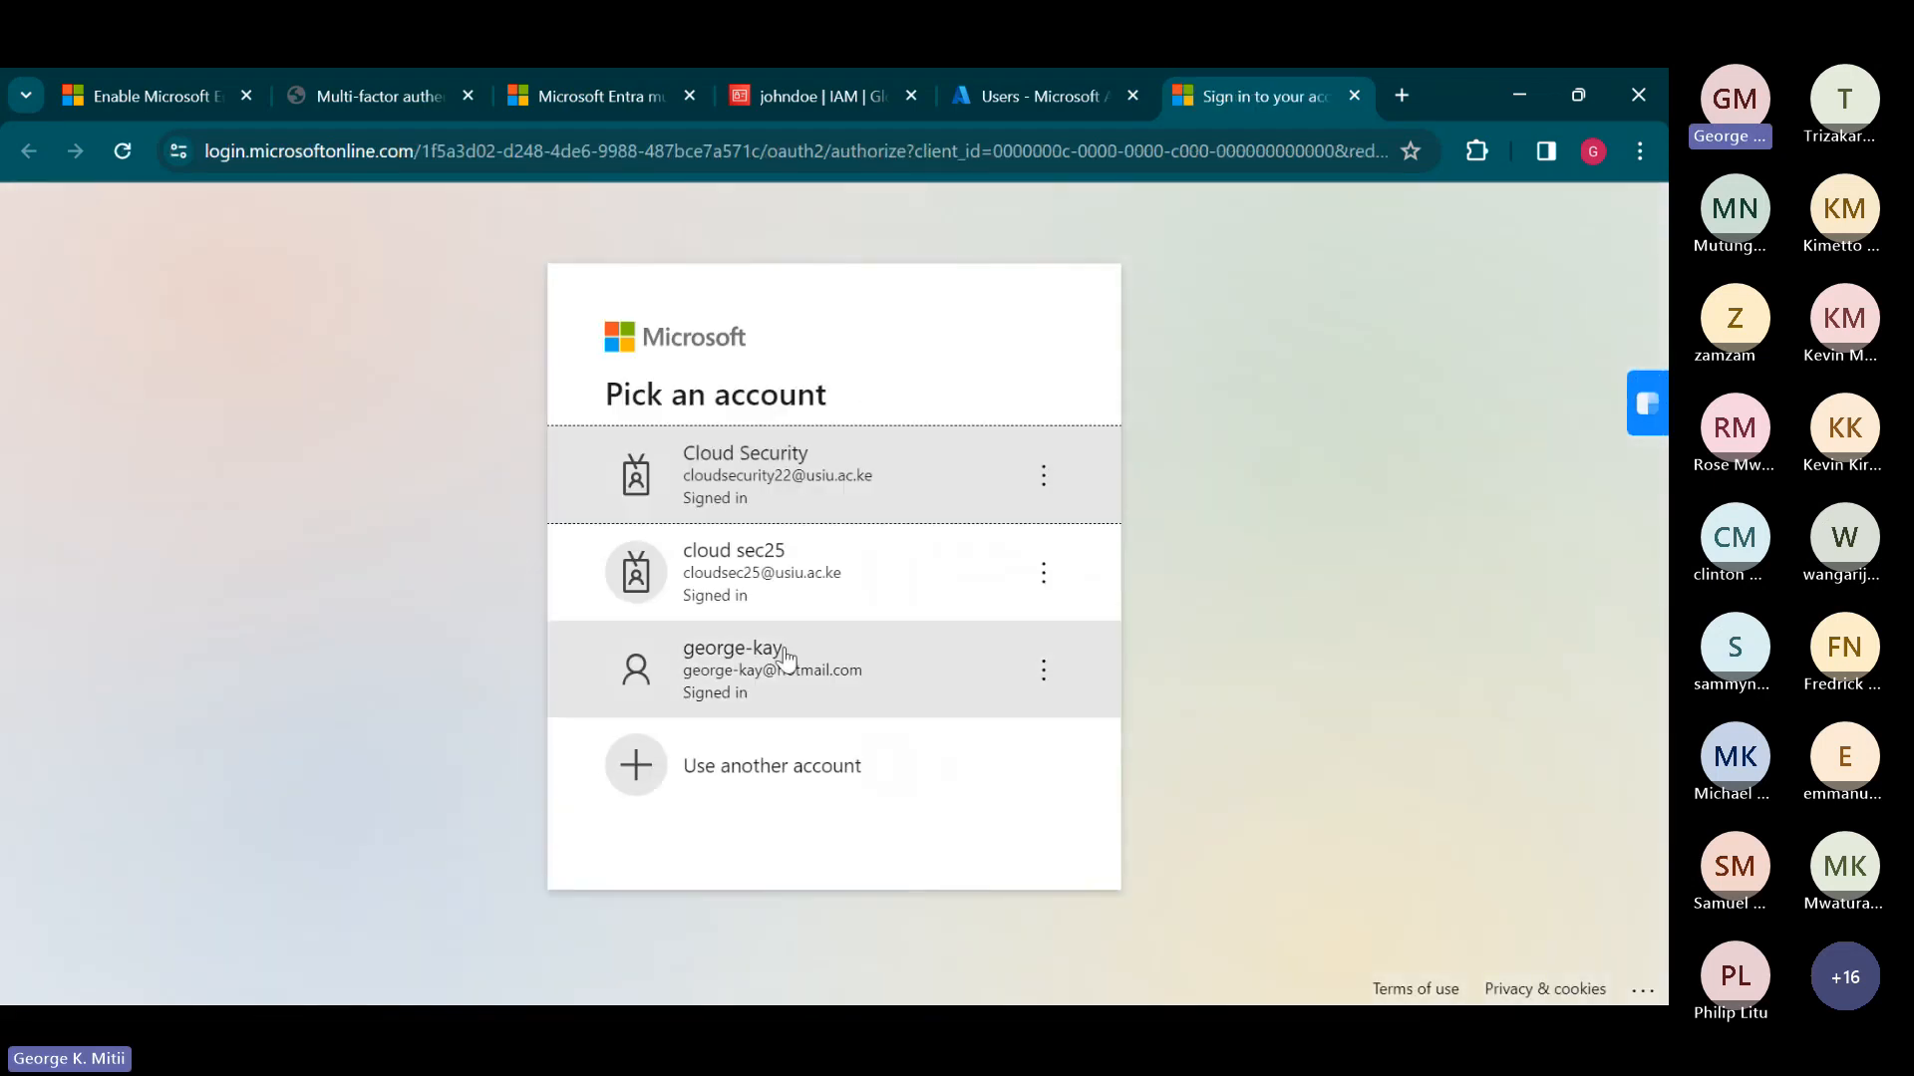
Sign in as admin and tick the first Disabled user to reveal the Enable MFA option.
{"action": "left_click", "coordinate": [859, 493]}
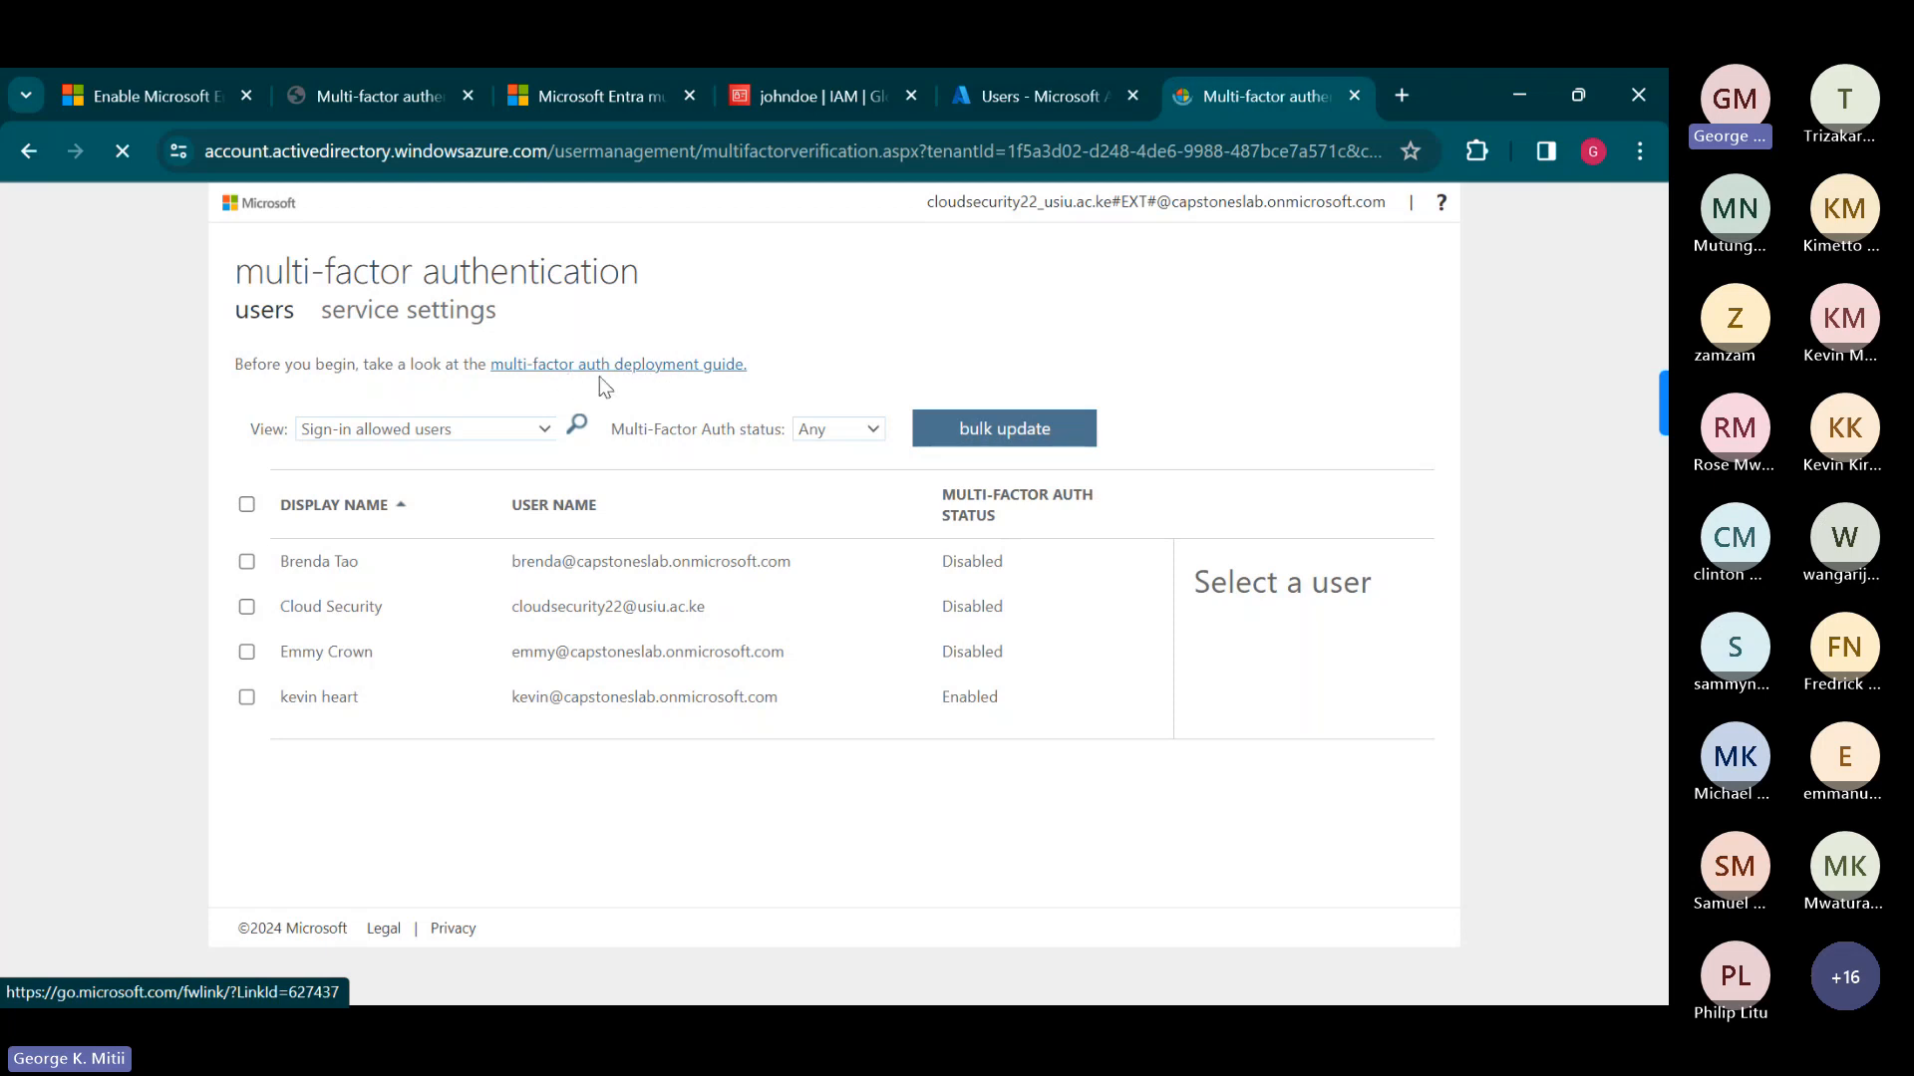
{"action": "left_click_drag", "start_coordinate": [696, 289], "coordinate": [646, 350]}
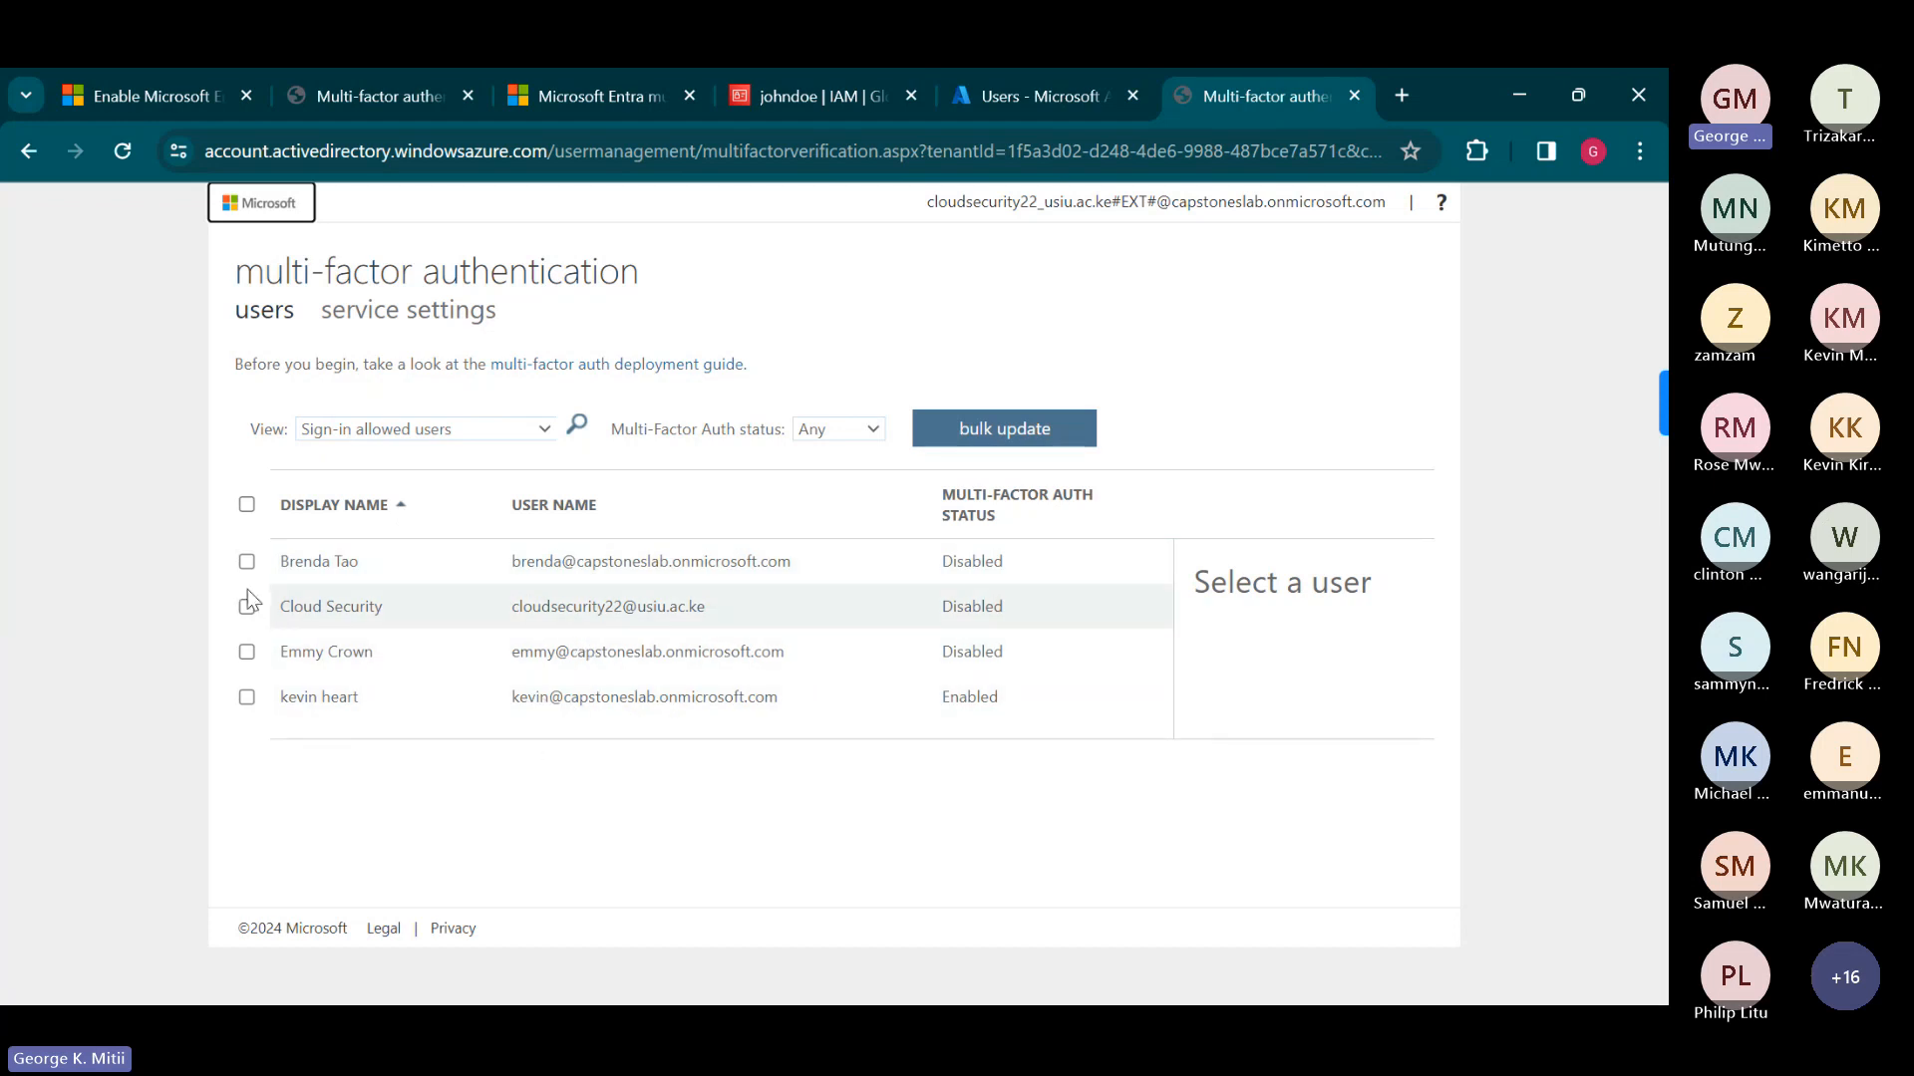
{"action": "left_click", "coordinate": [247, 562]}
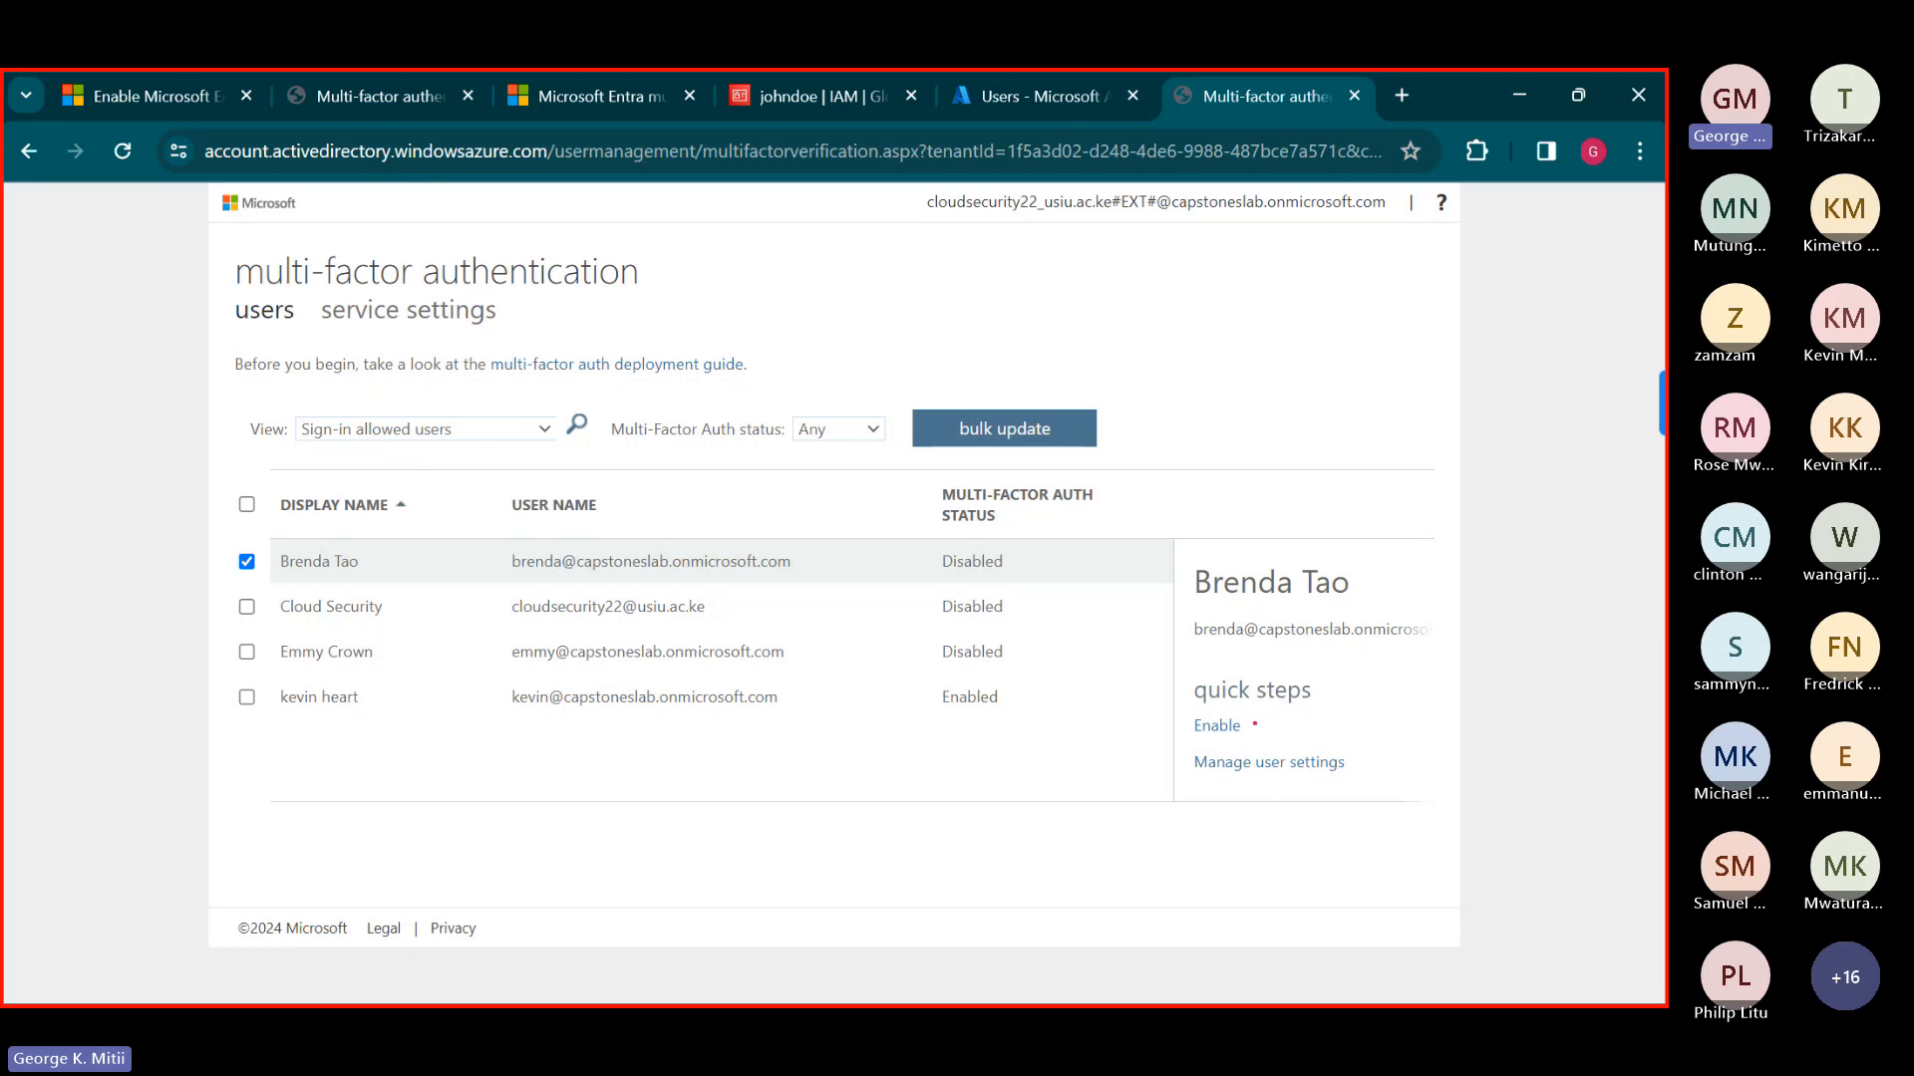
{"action": "left_click_drag", "start_coordinate": [1253, 724], "coordinate": [1425, 631]}
{"action": "key", "text": "Escape"}
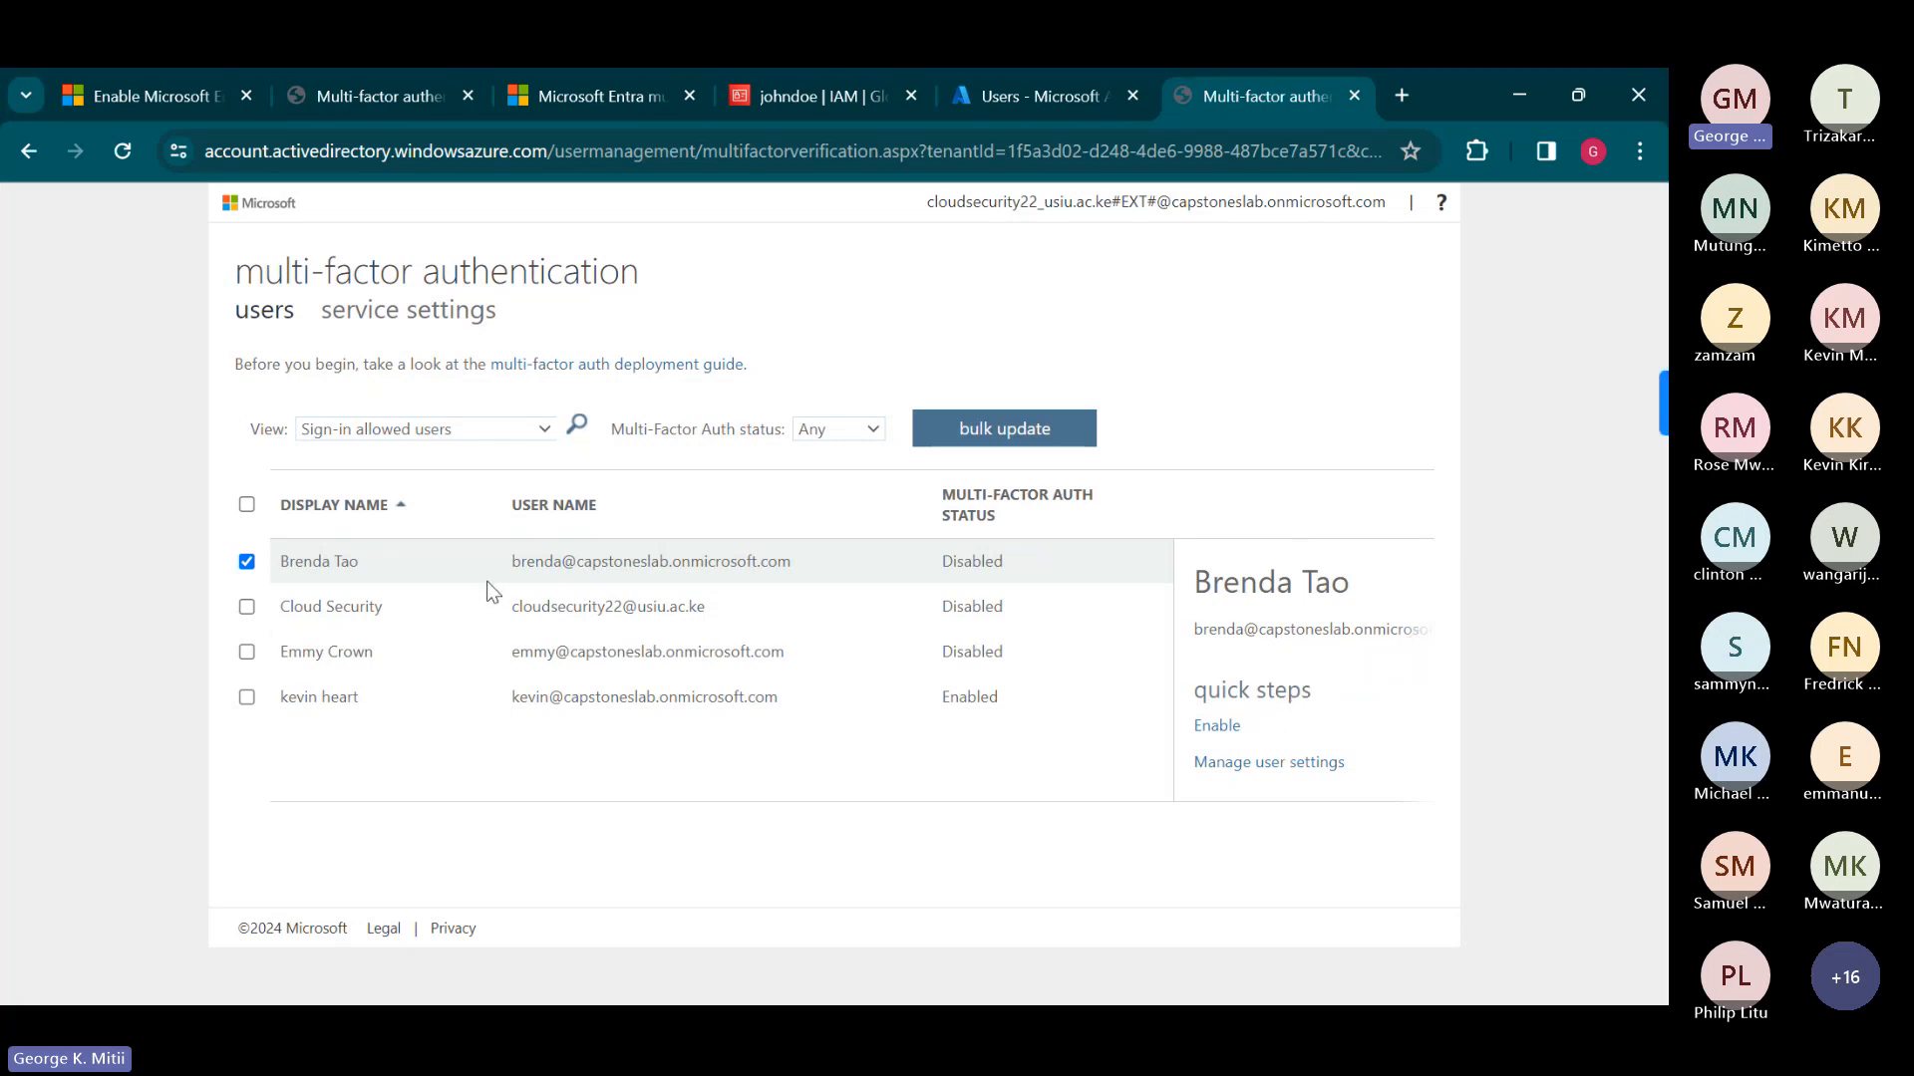
{"action": "key", "text": "Escape"}
Toggle select-all and the Enabled user's checkbox, highlighting the Multi-Factor Auth Status column.
{"action": "left_click", "coordinate": [714, 322]}
{"action": "left_click", "coordinate": [246, 504]}
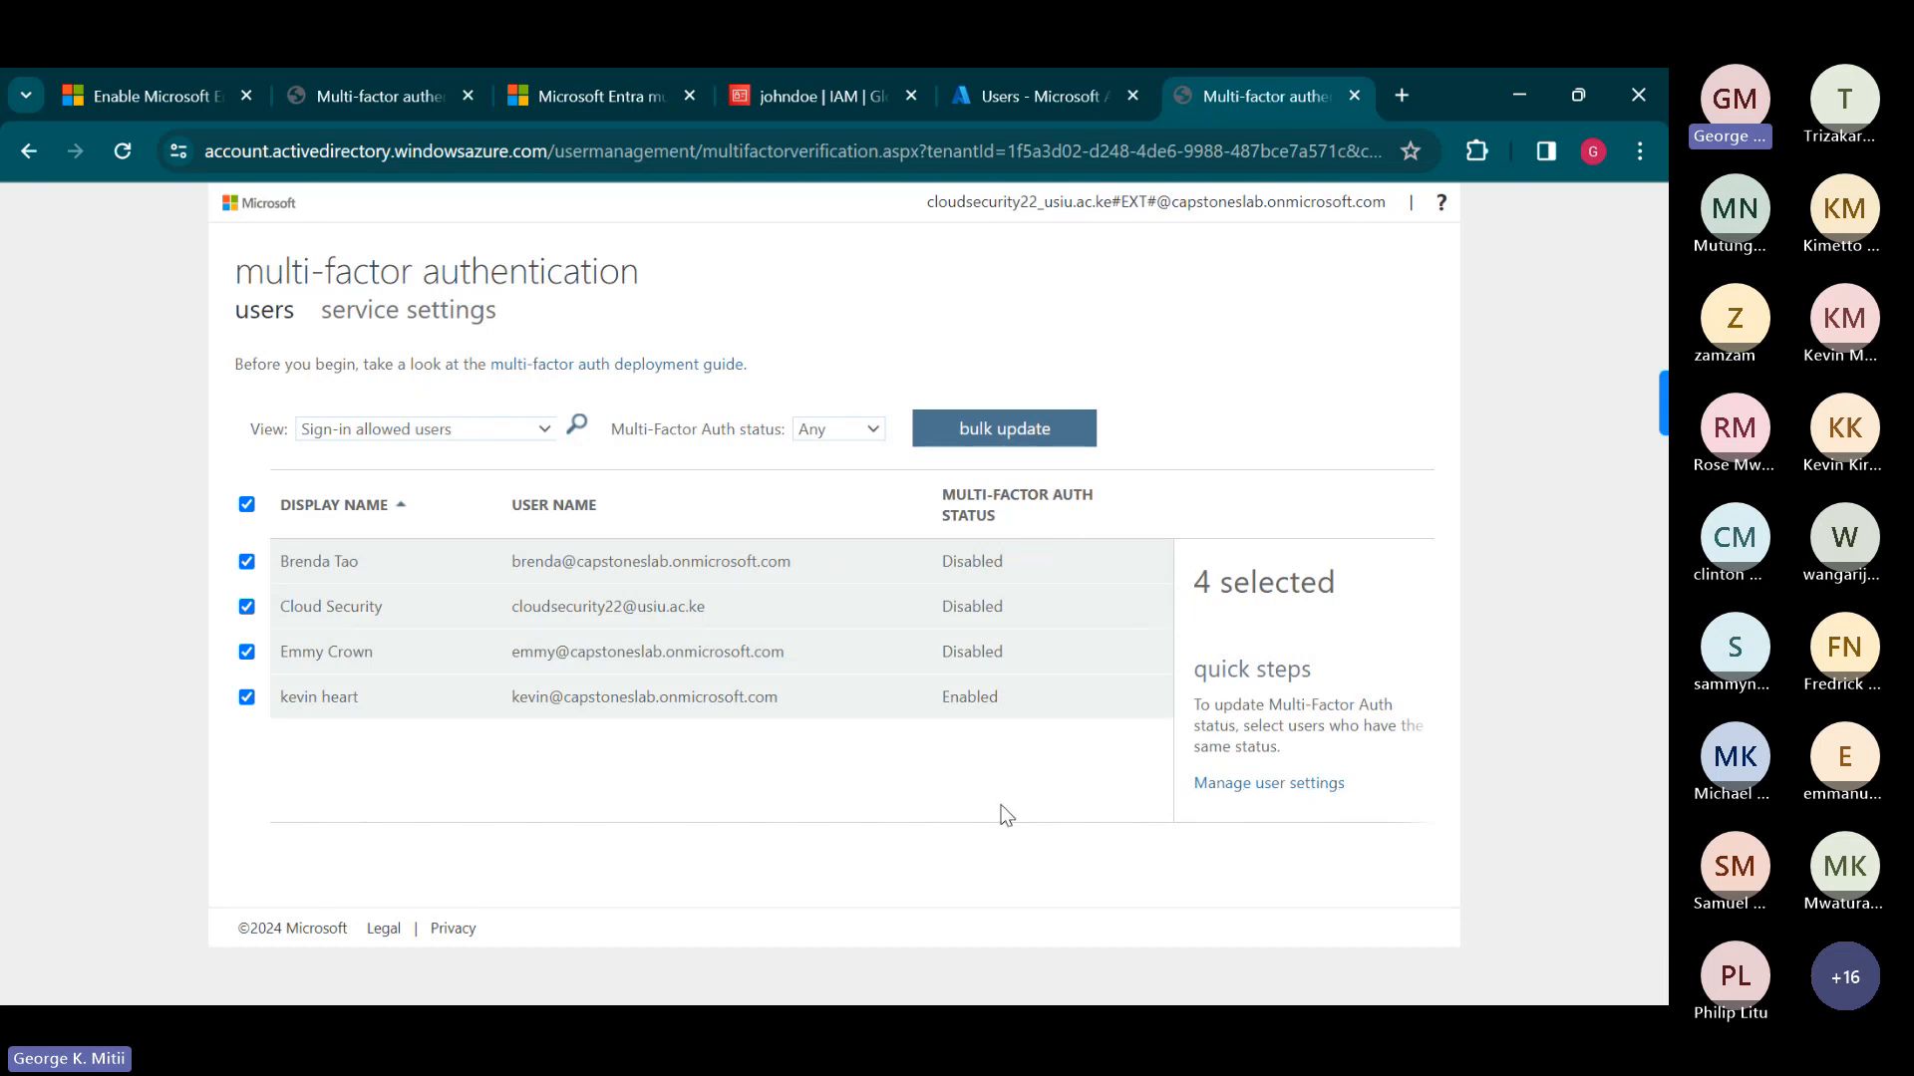
{"action": "left_click", "coordinate": [246, 697]}
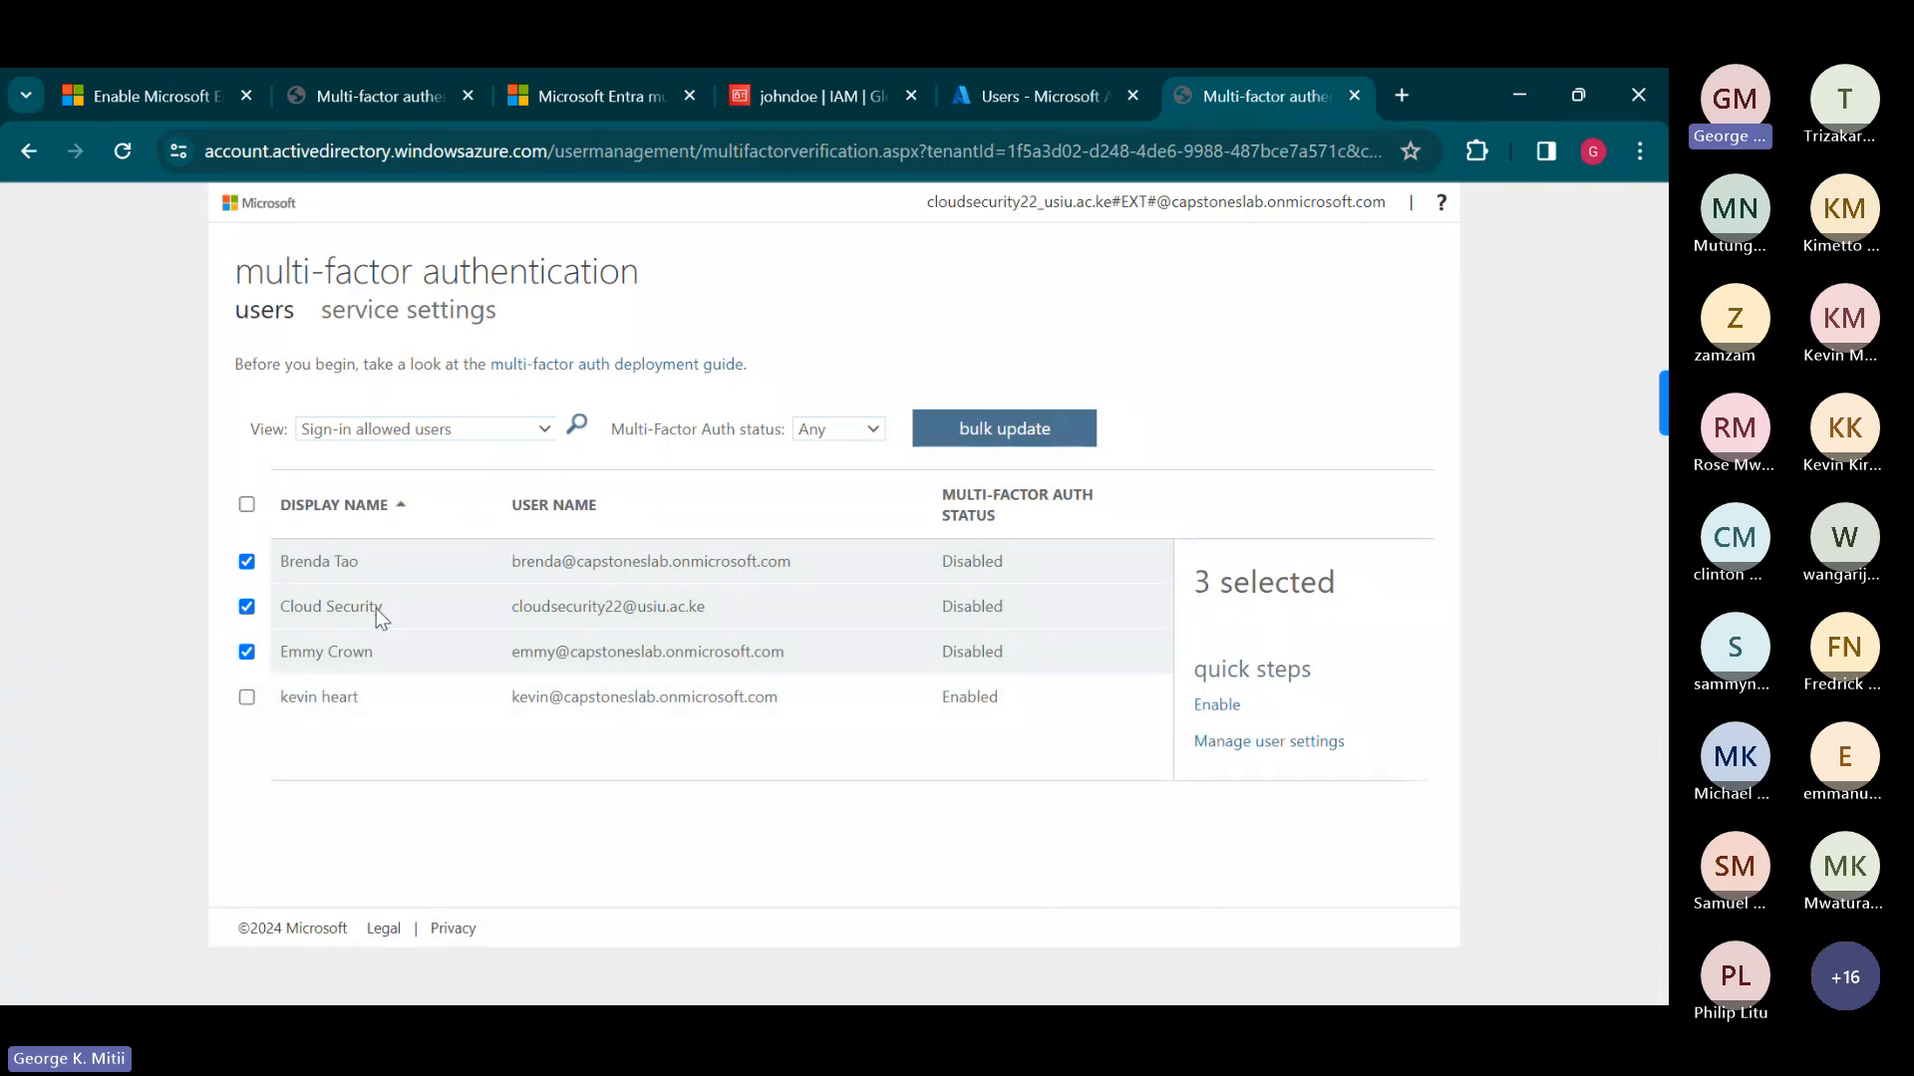
{"action": "left_click", "coordinate": [391, 710]}
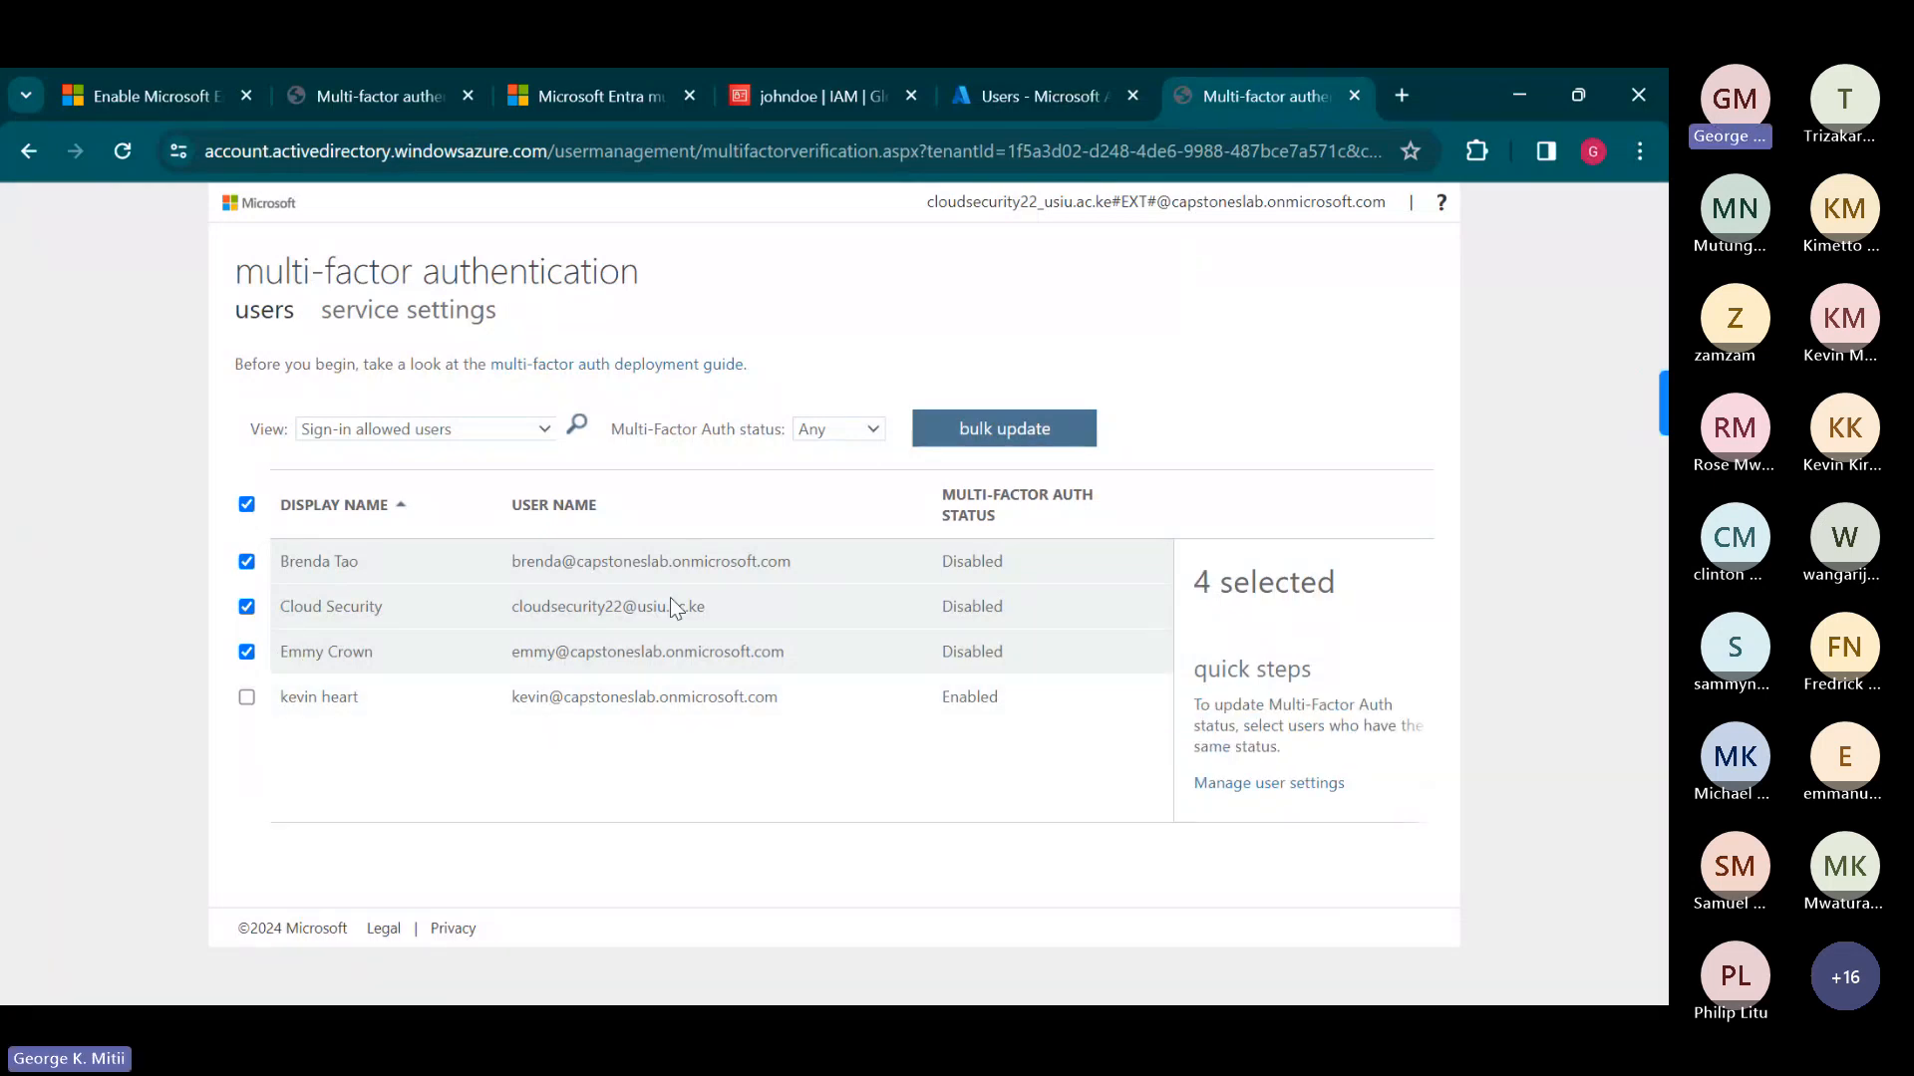
{"action": "left_click", "coordinate": [247, 504]}
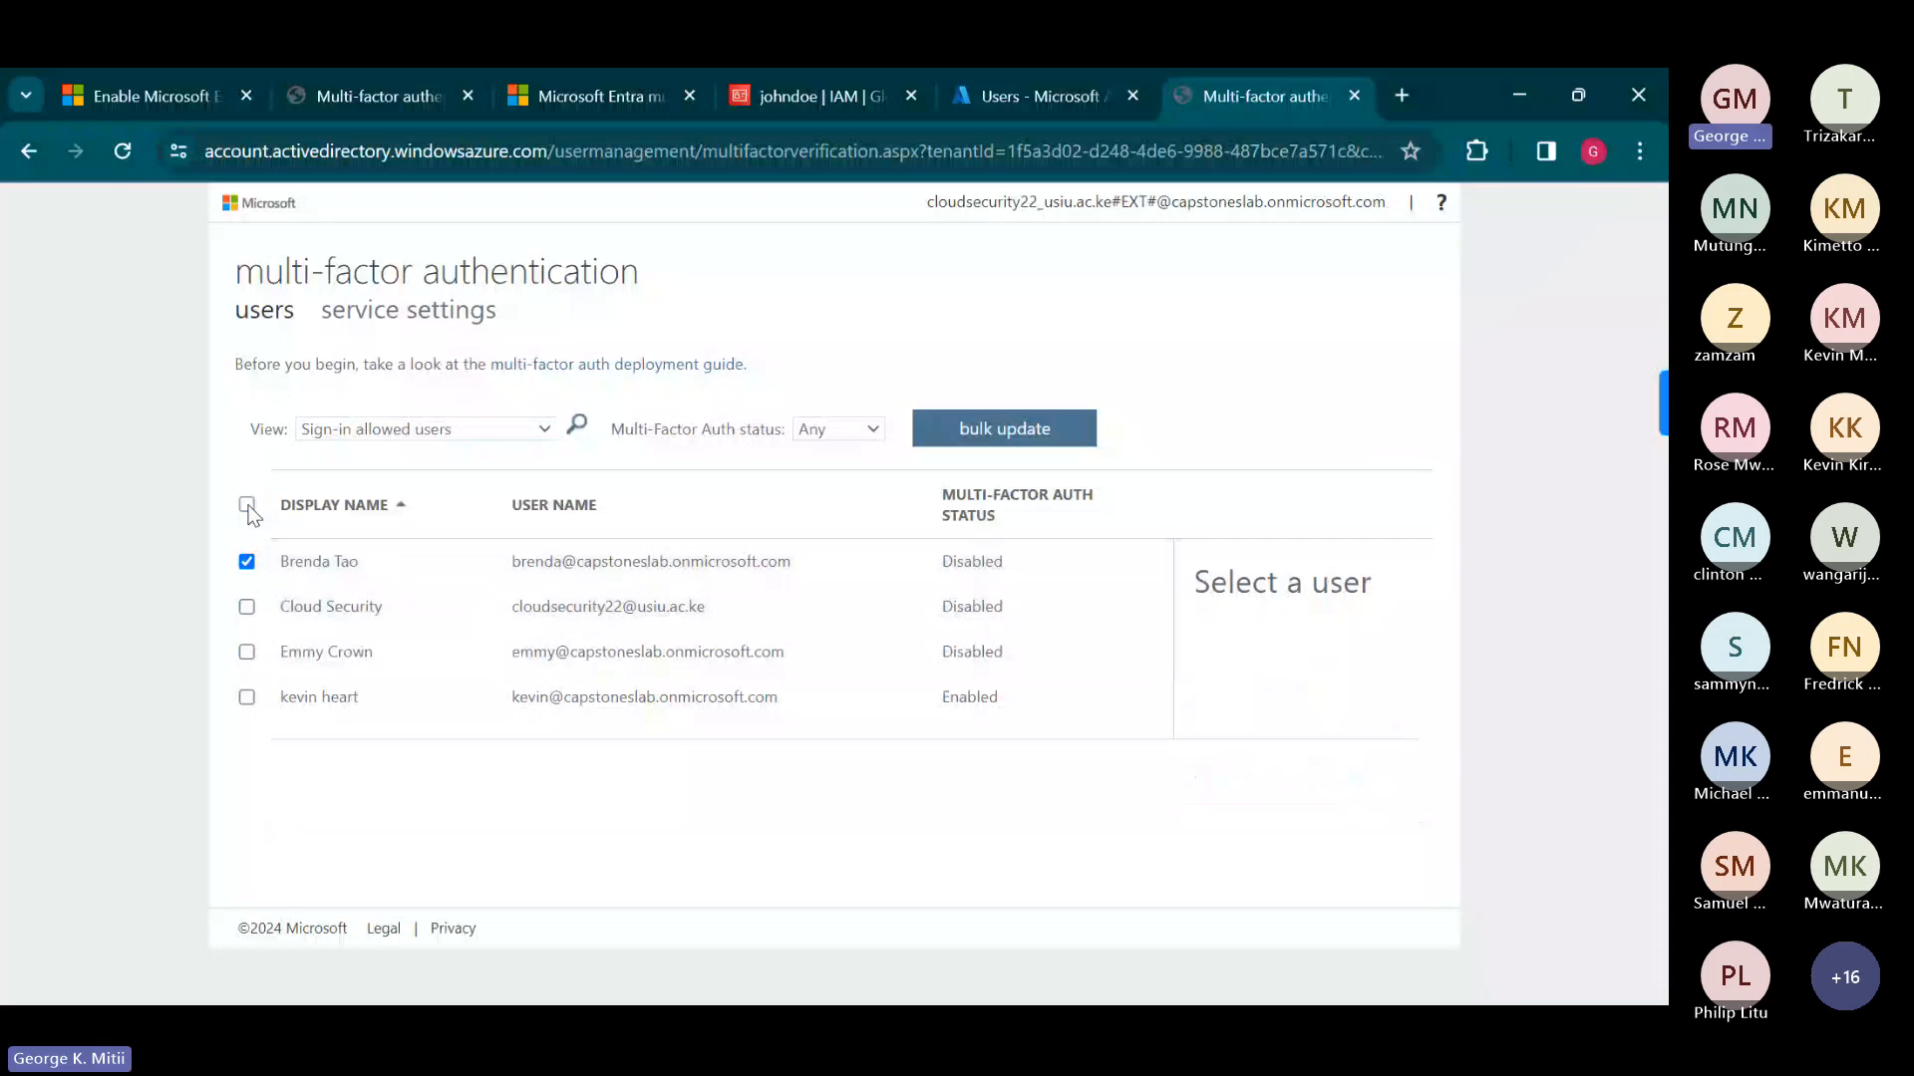
{"action": "left_click", "coordinate": [246, 504]}
{"action": "left_click", "coordinate": [248, 699]}
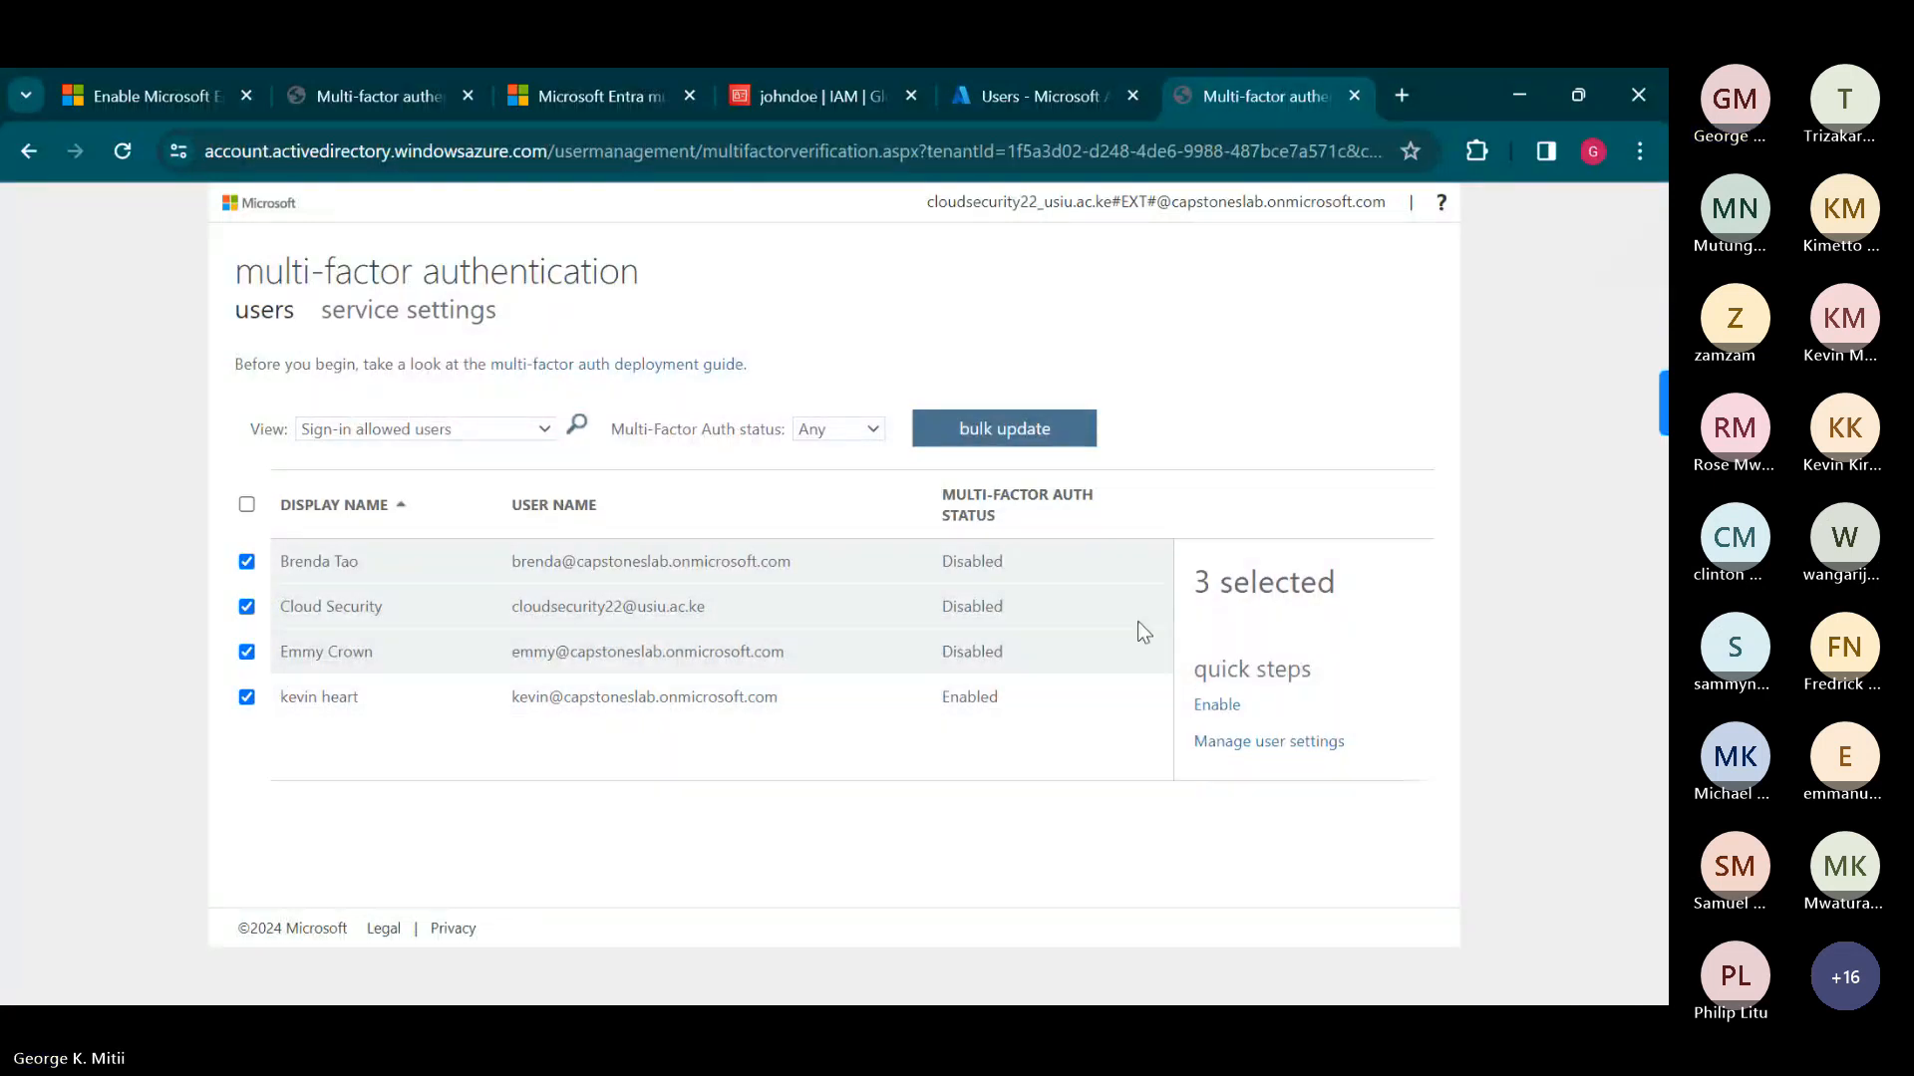
{"action": "left_click", "coordinate": [246, 504]}
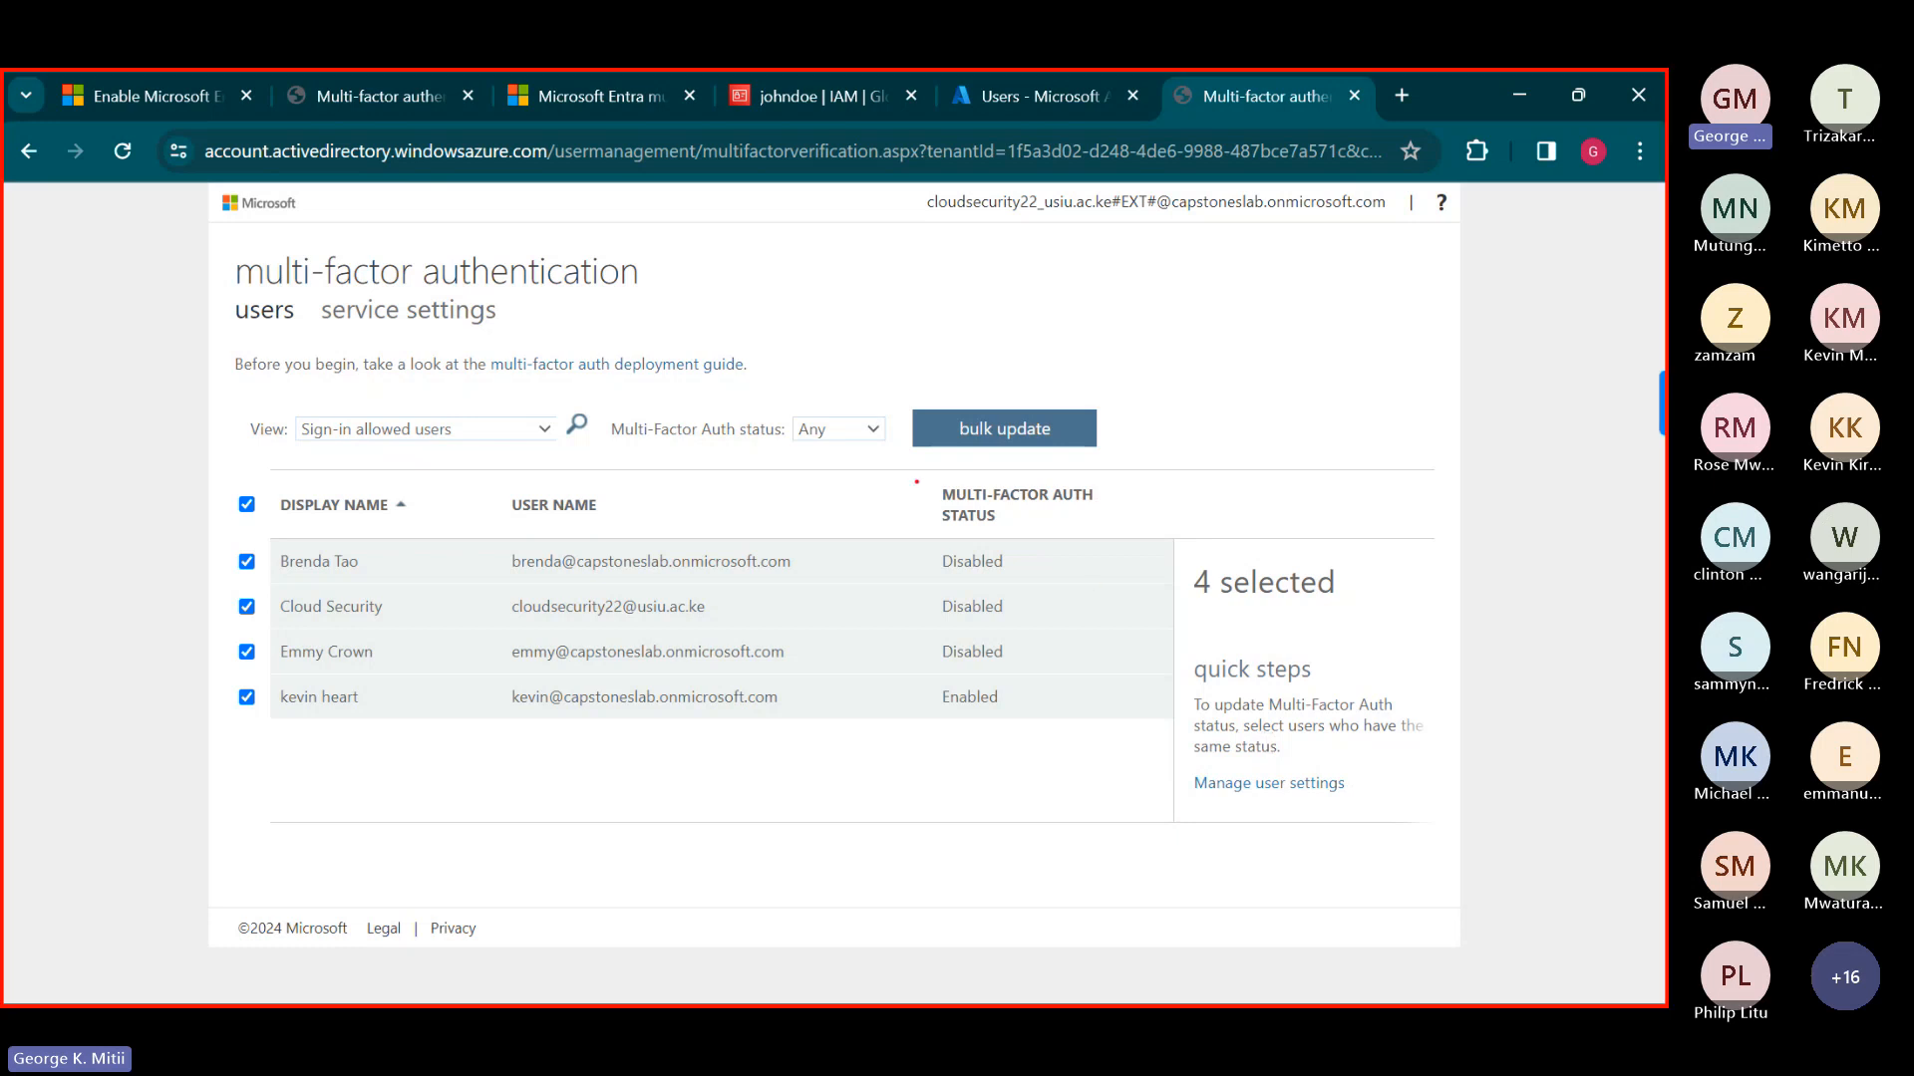
{"action": "mouse_move", "coordinate": [916, 483]}
{"action": "left_mouse_down"}
{"action": "mouse_move", "coordinate": [1118, 696]}
{"action": "mouse_move", "coordinate": [1126, 798]}
{"action": "left_mouse_up"}
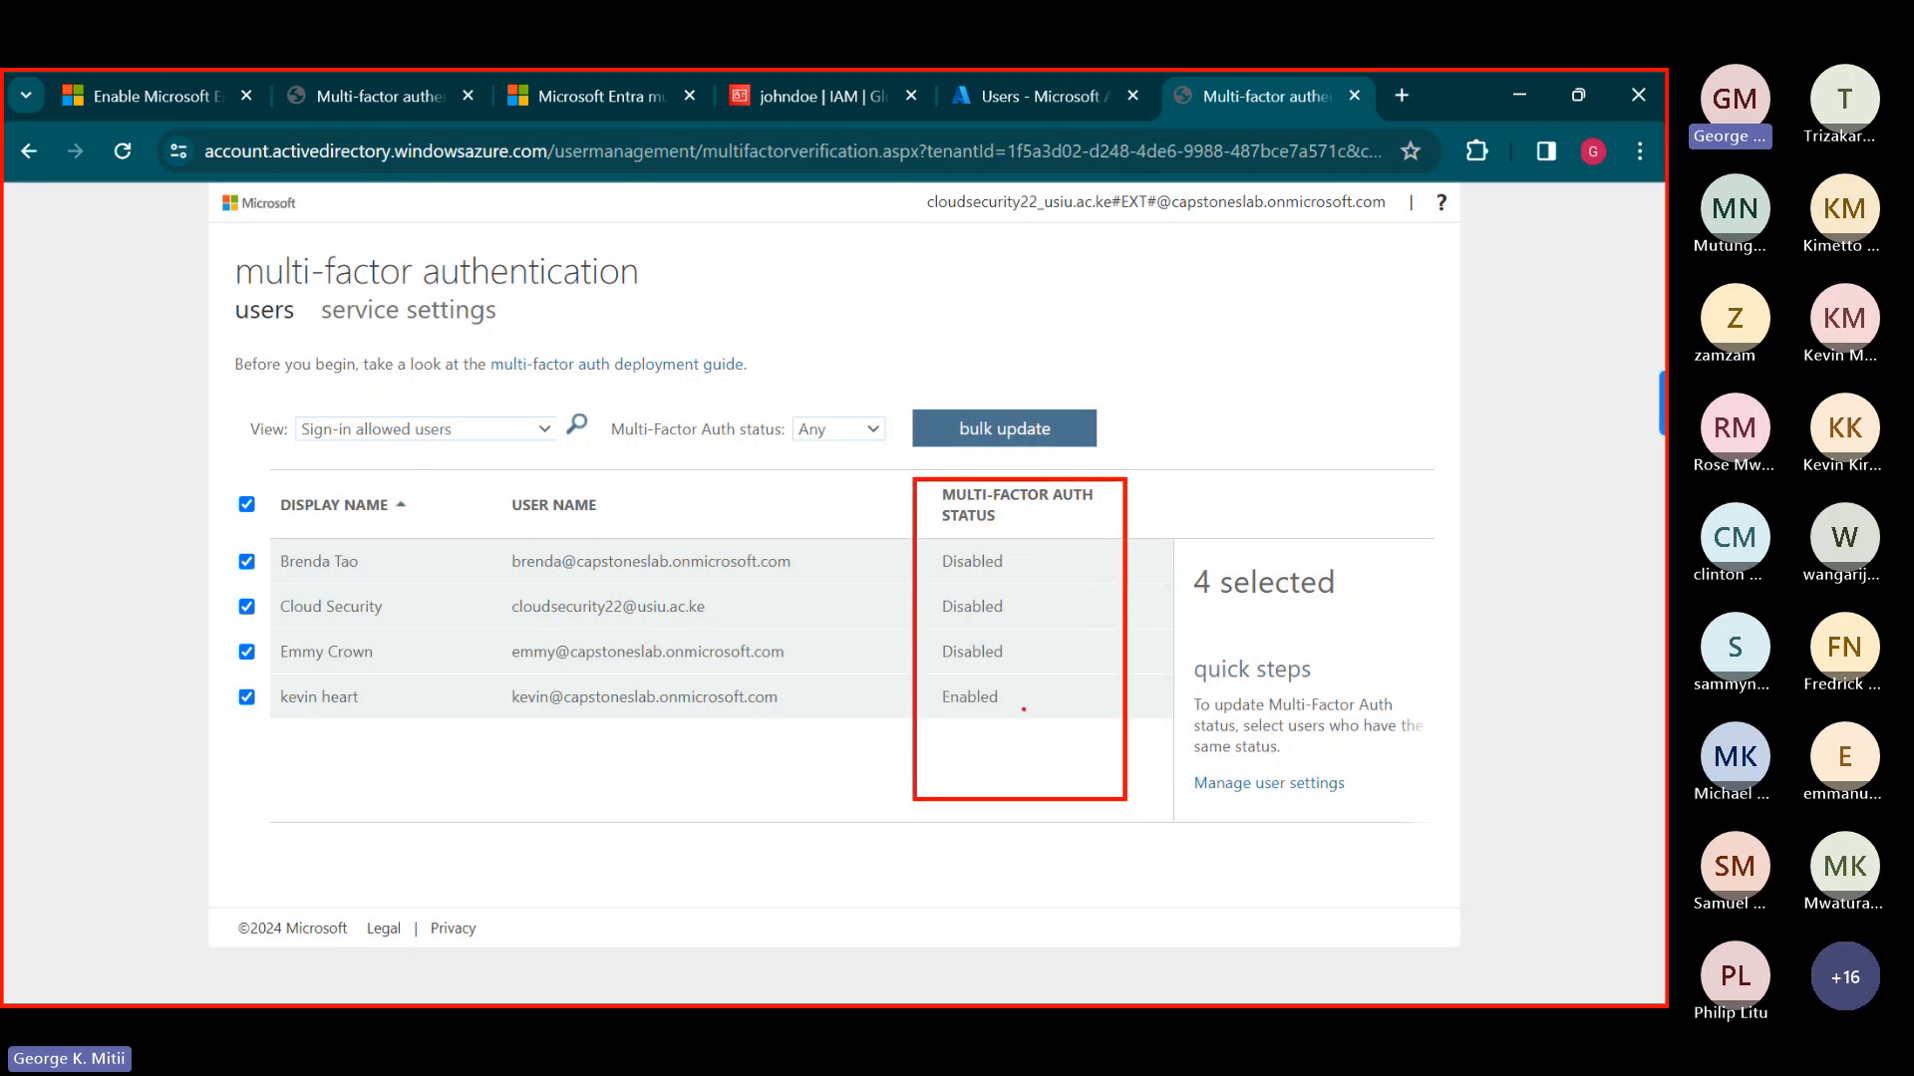
{"action": "left_click_drag", "start_coordinate": [1023, 705], "coordinate": [1084, 678]}
{"action": "key", "text": "Escape"}
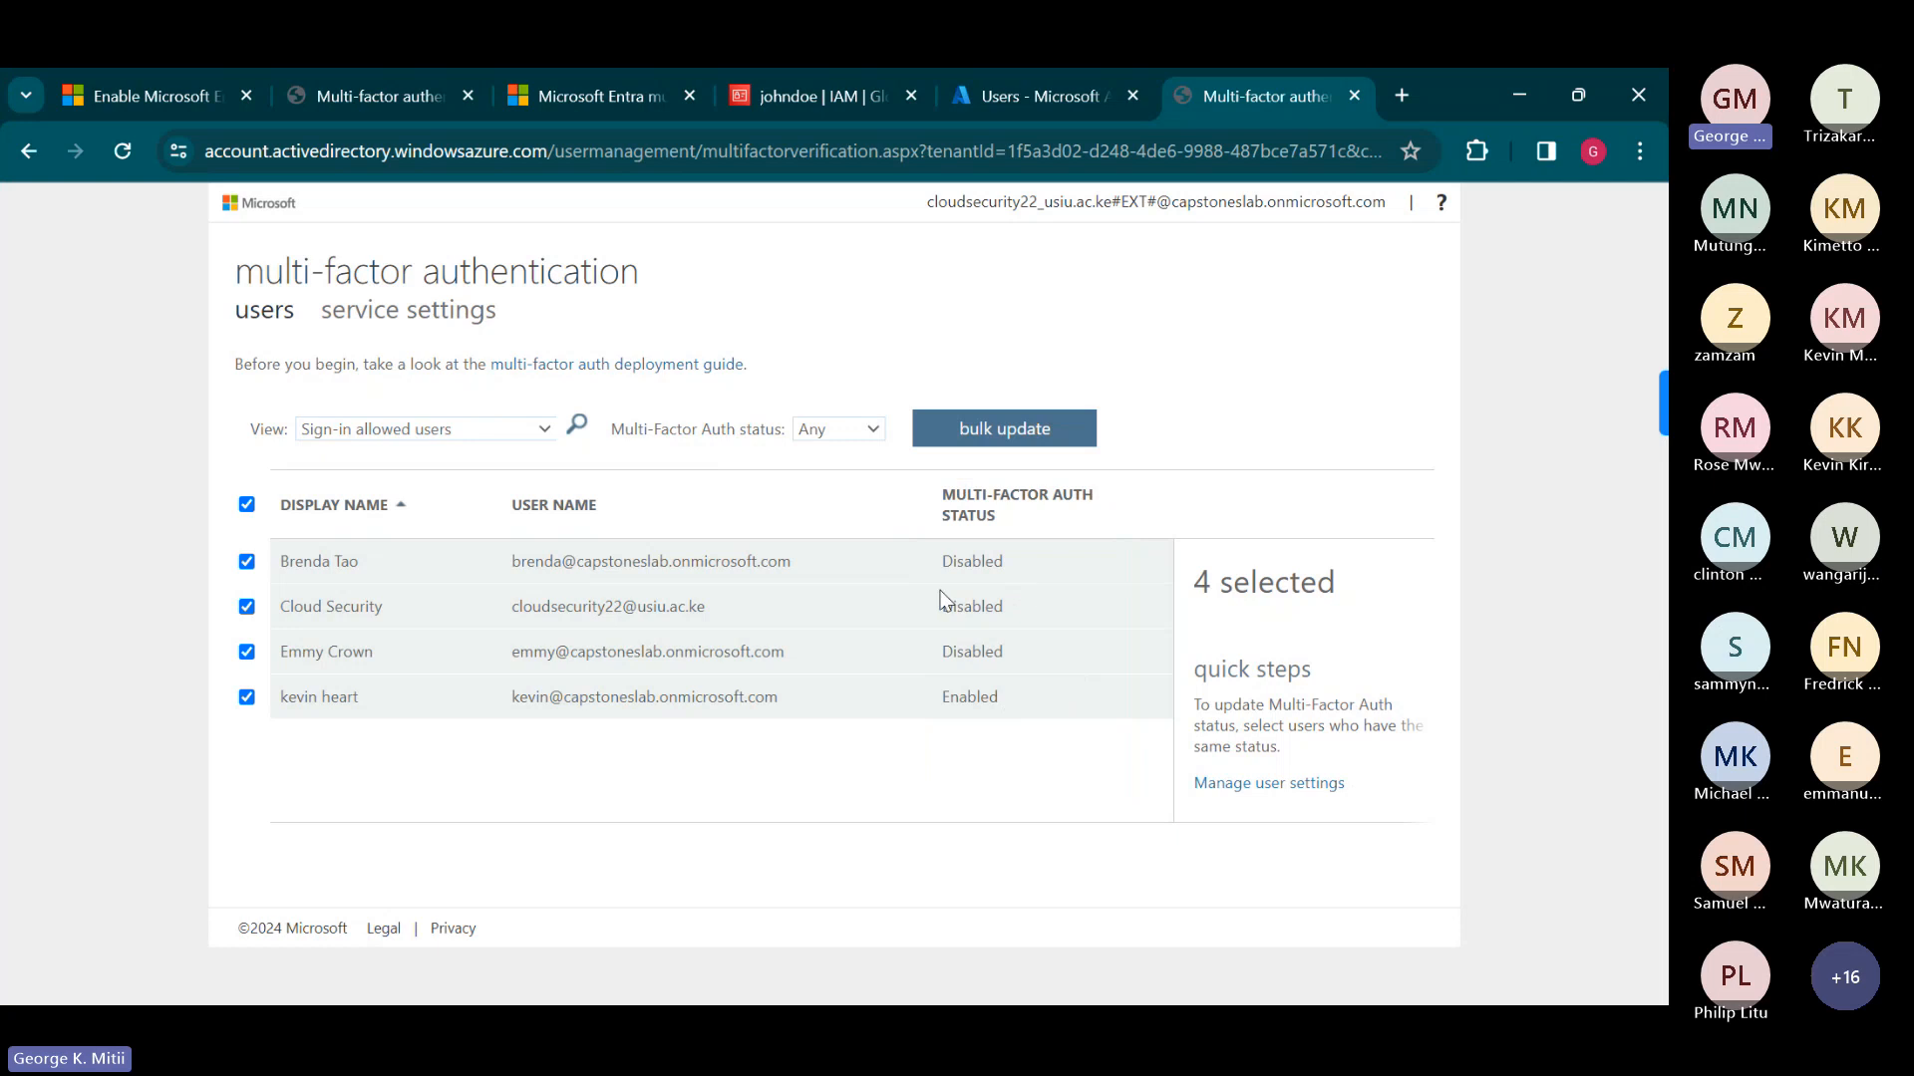
Select only the three Disabled users, then close the multi-factor authentication tab.
{"action": "left_click", "coordinate": [247, 507]}
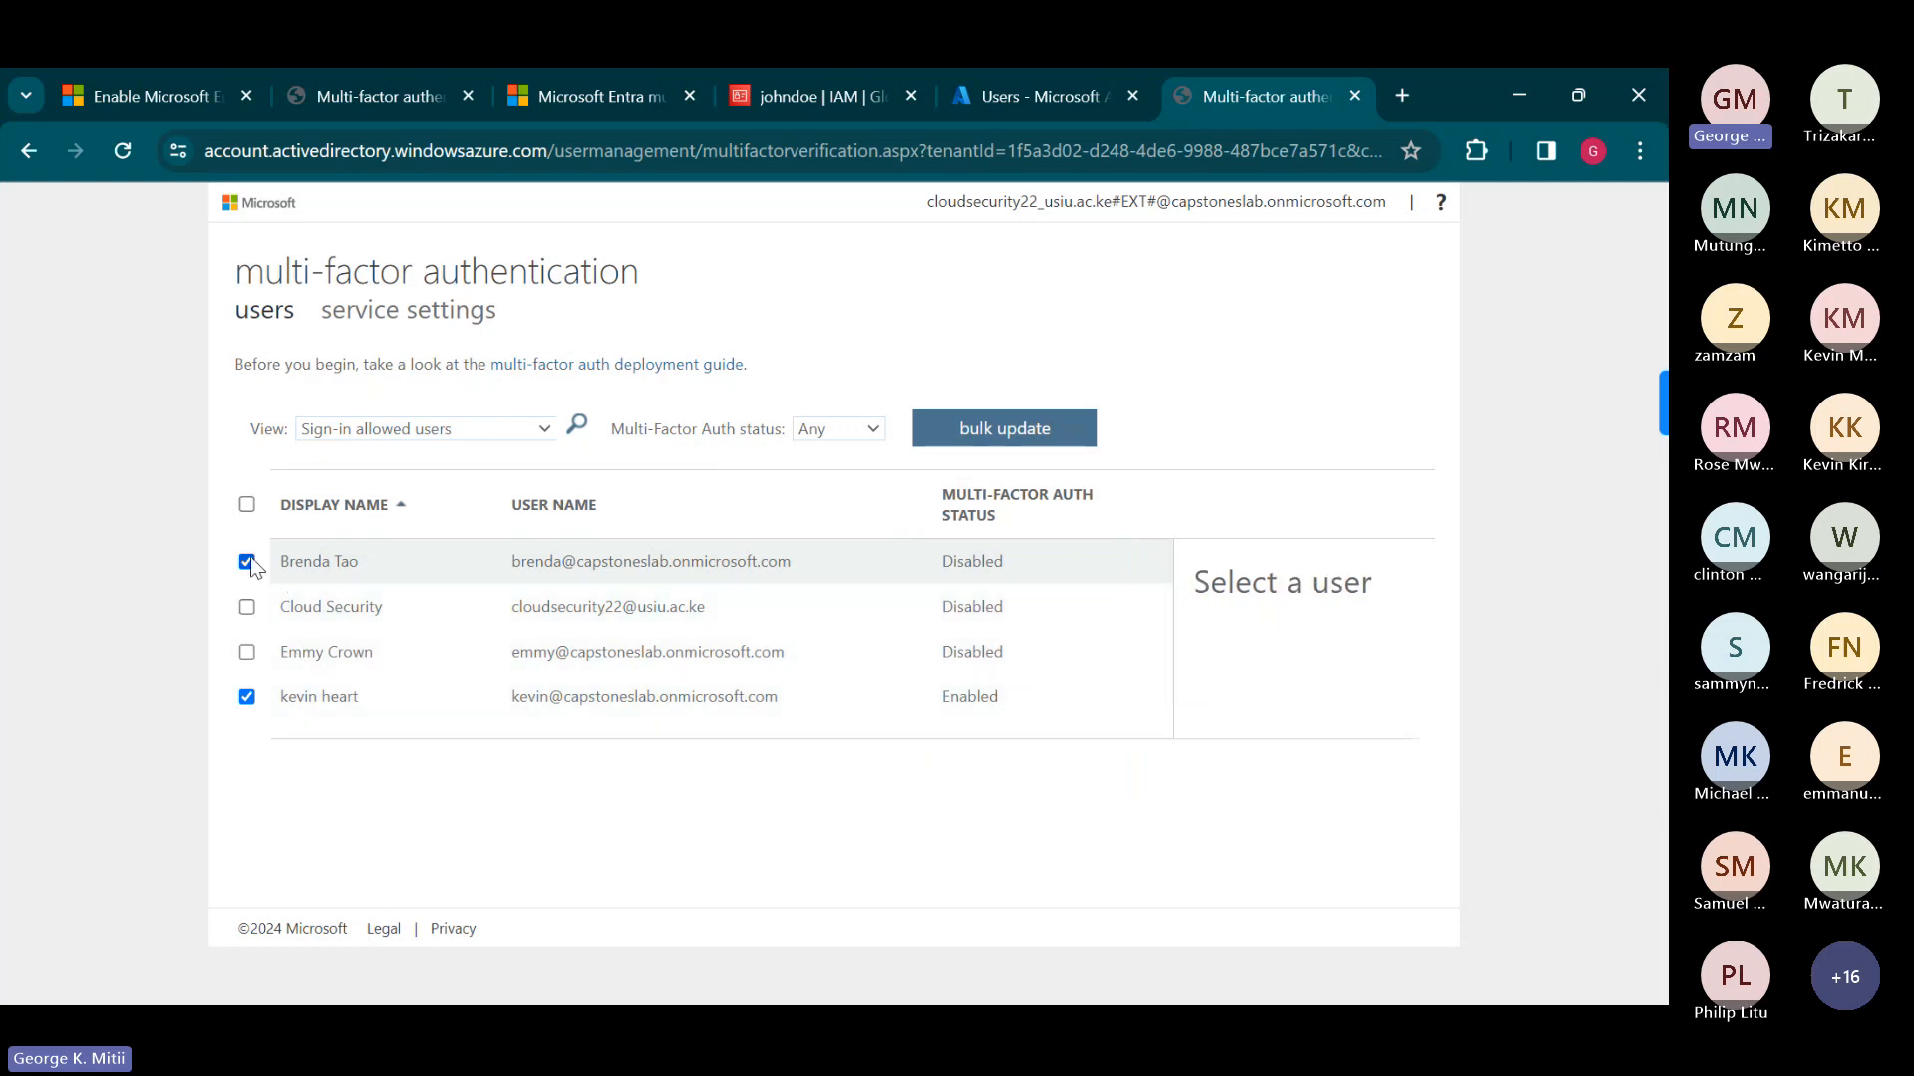
{"action": "left_click", "coordinate": [246, 607]}
{"action": "left_click", "coordinate": [246, 652]}
{"action": "left_click", "coordinate": [246, 697]}
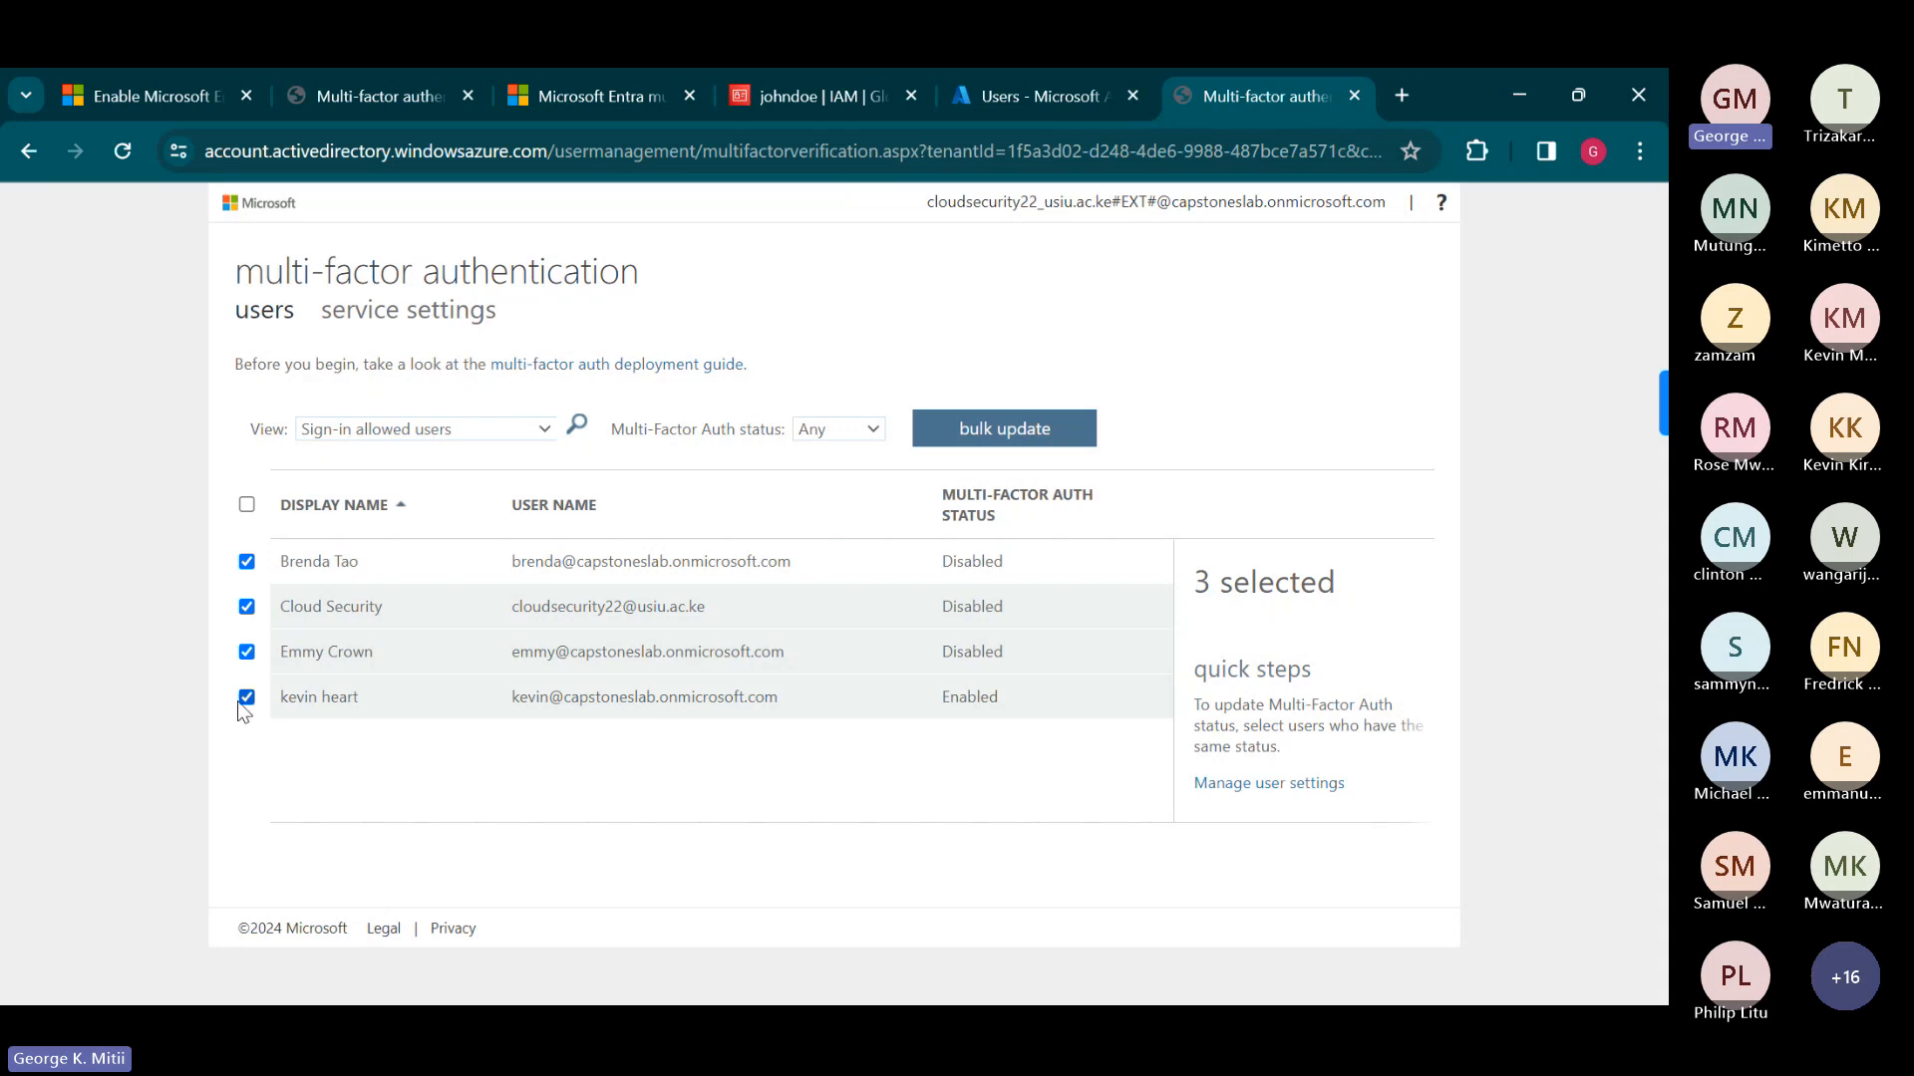
{"action": "left_click", "coordinate": [247, 697]}
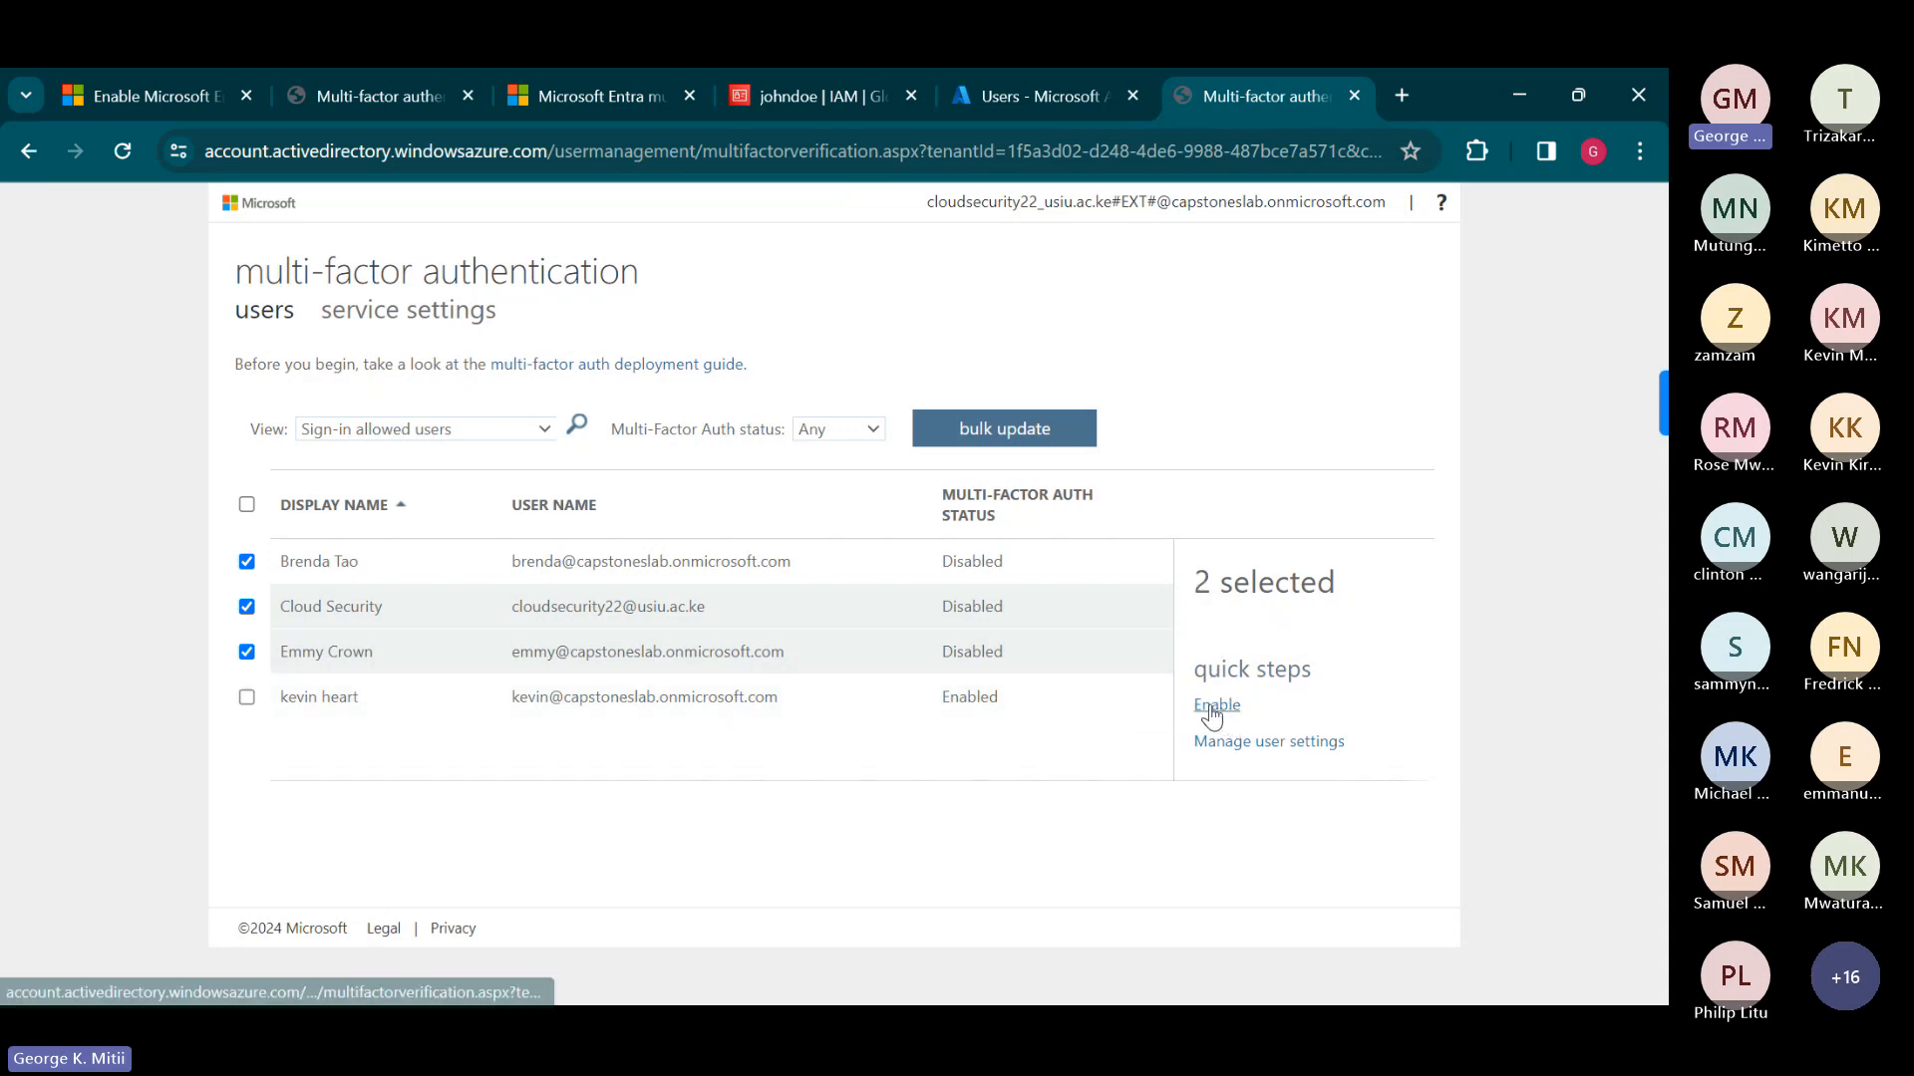
{"action": "left_click", "coordinate": [1356, 96]}
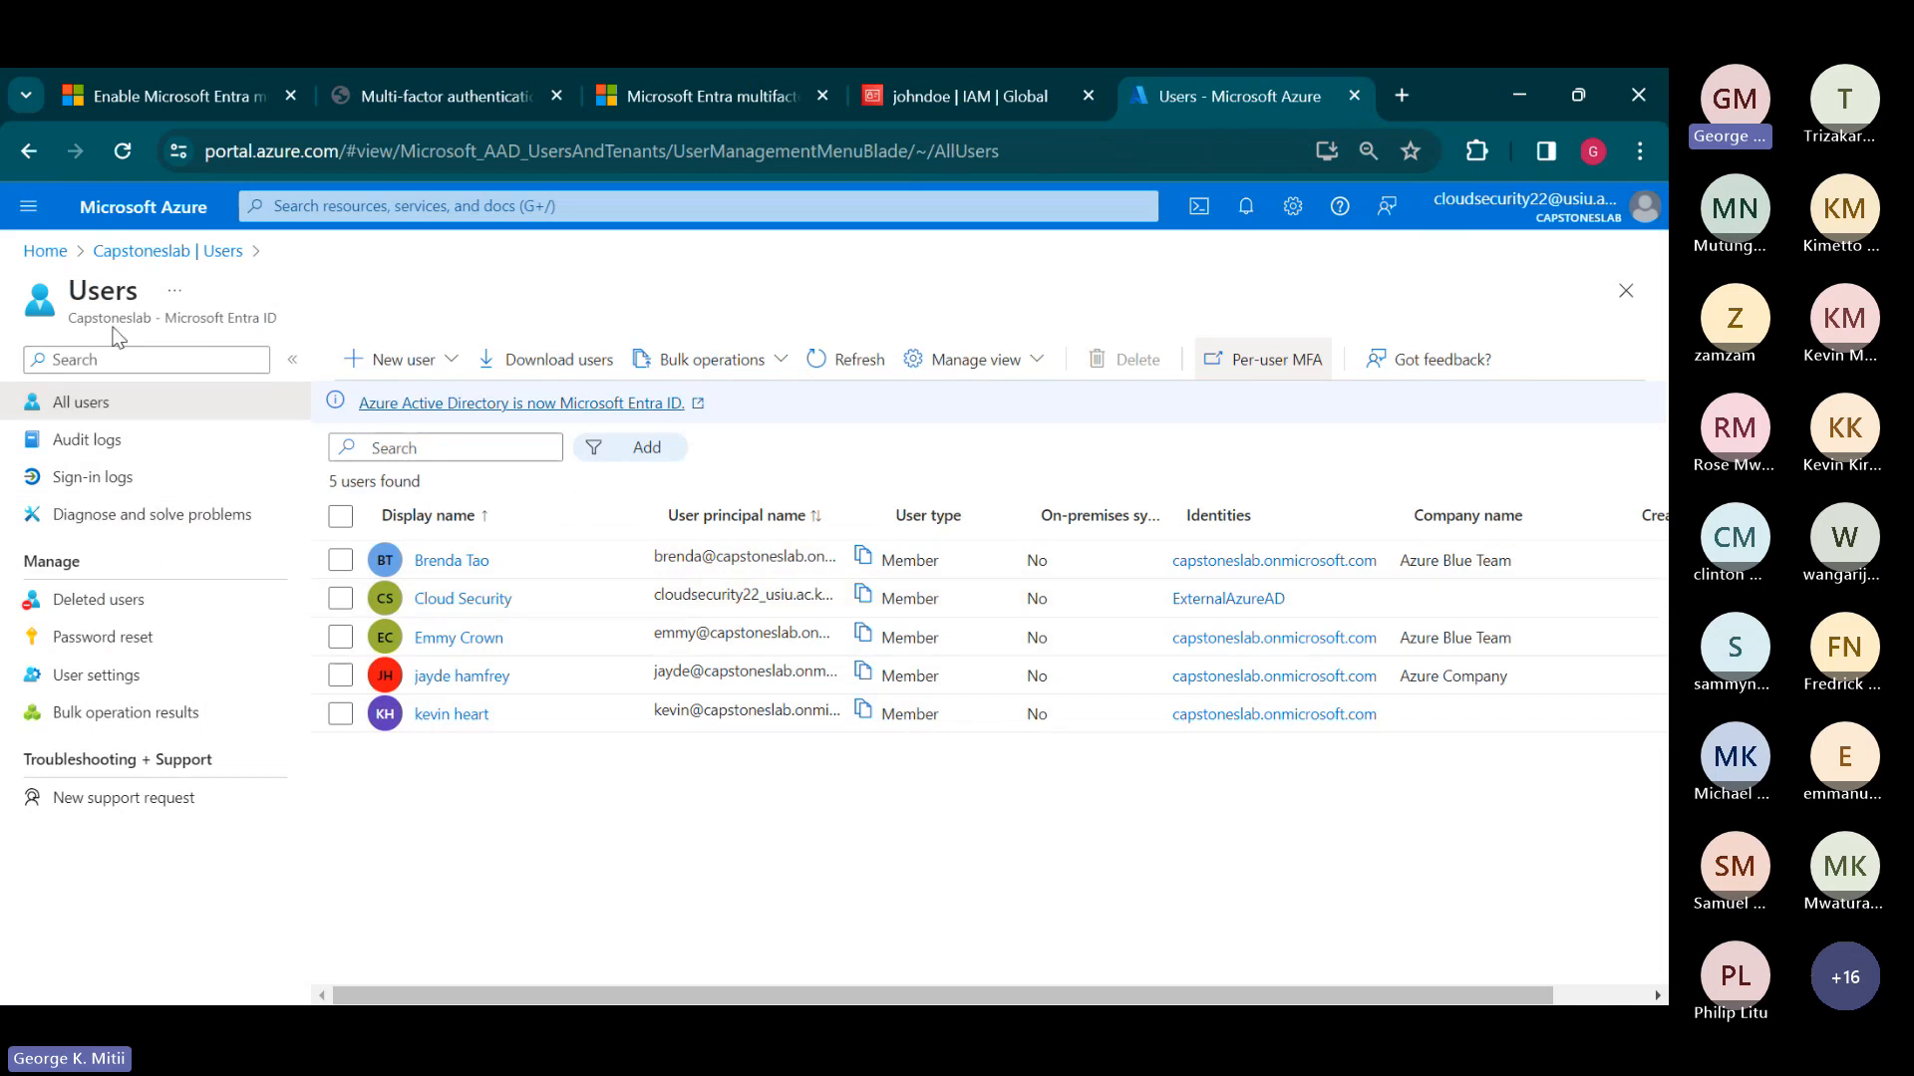
Go to Microsoft Entra ID > Security > Conditional Access.
{"action": "left_click", "coordinate": [28, 206]}
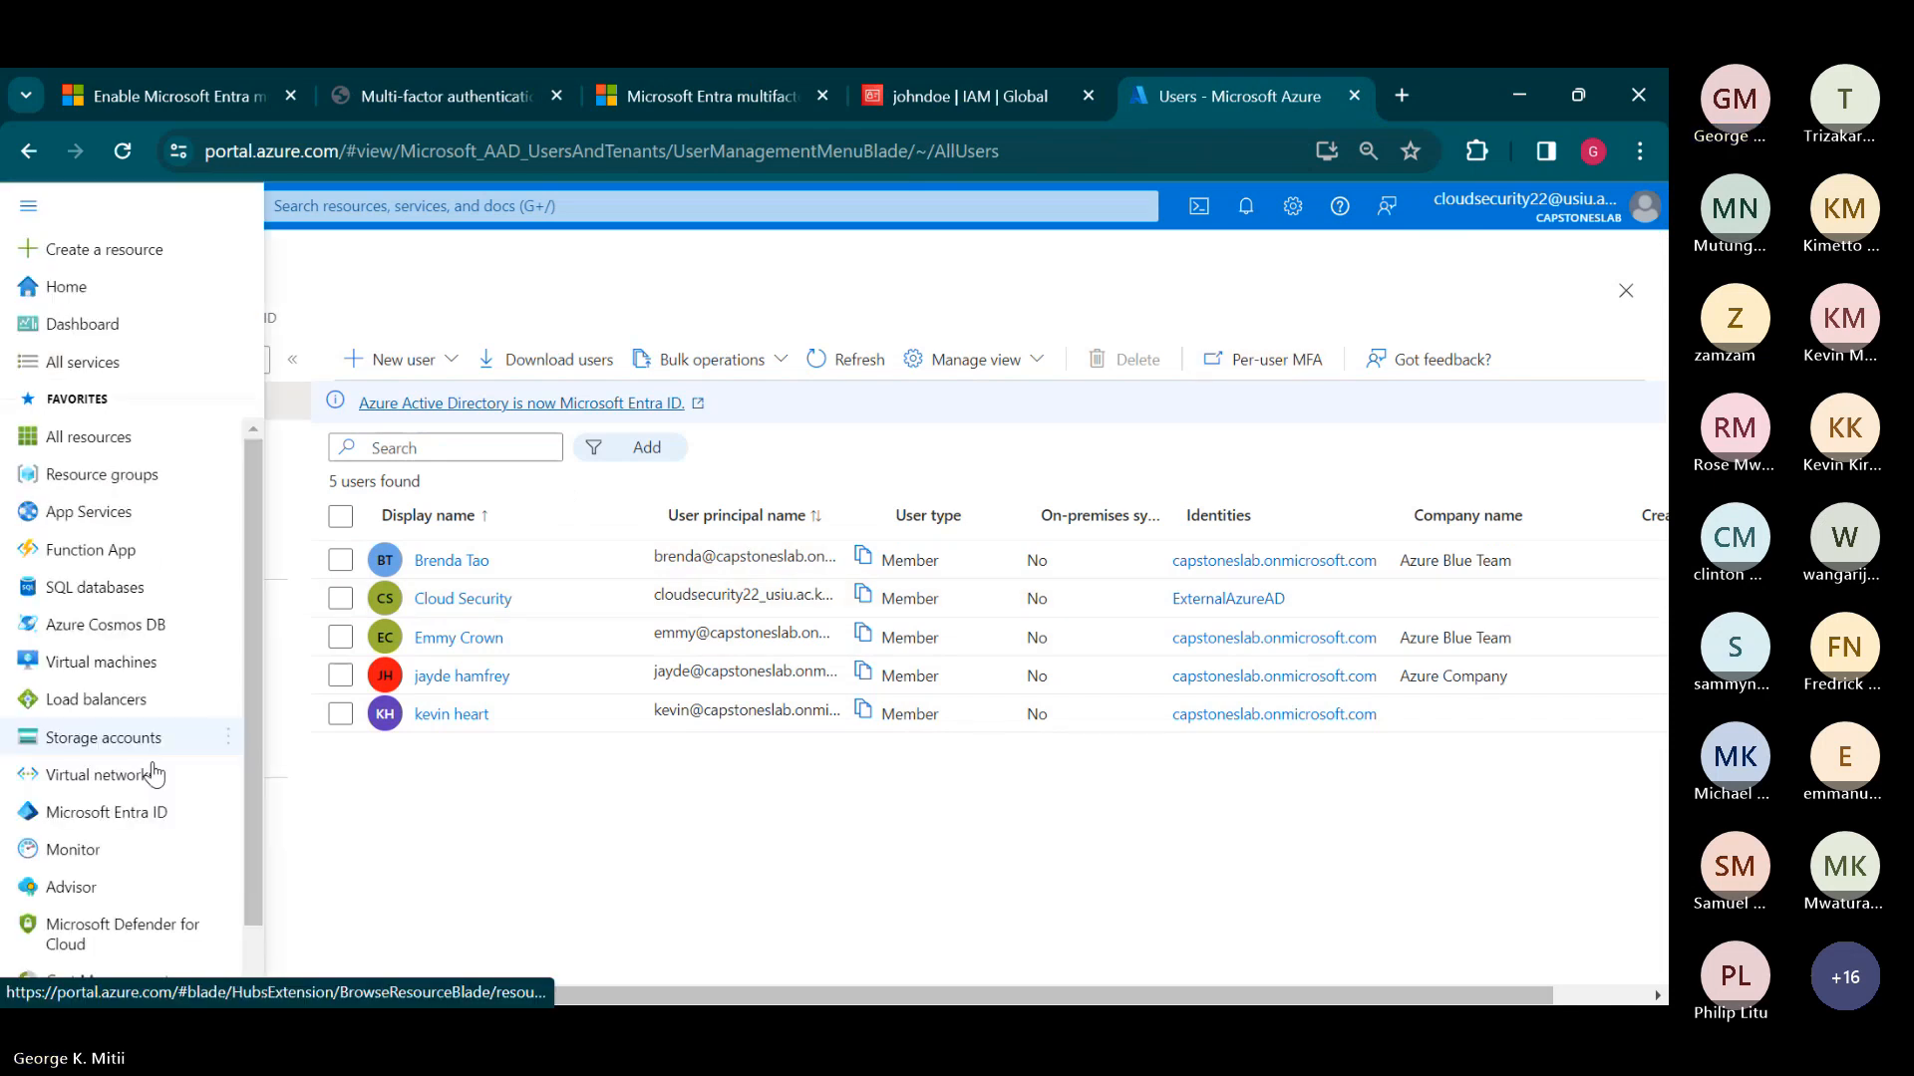
{"action": "left_click", "coordinate": [150, 812]}
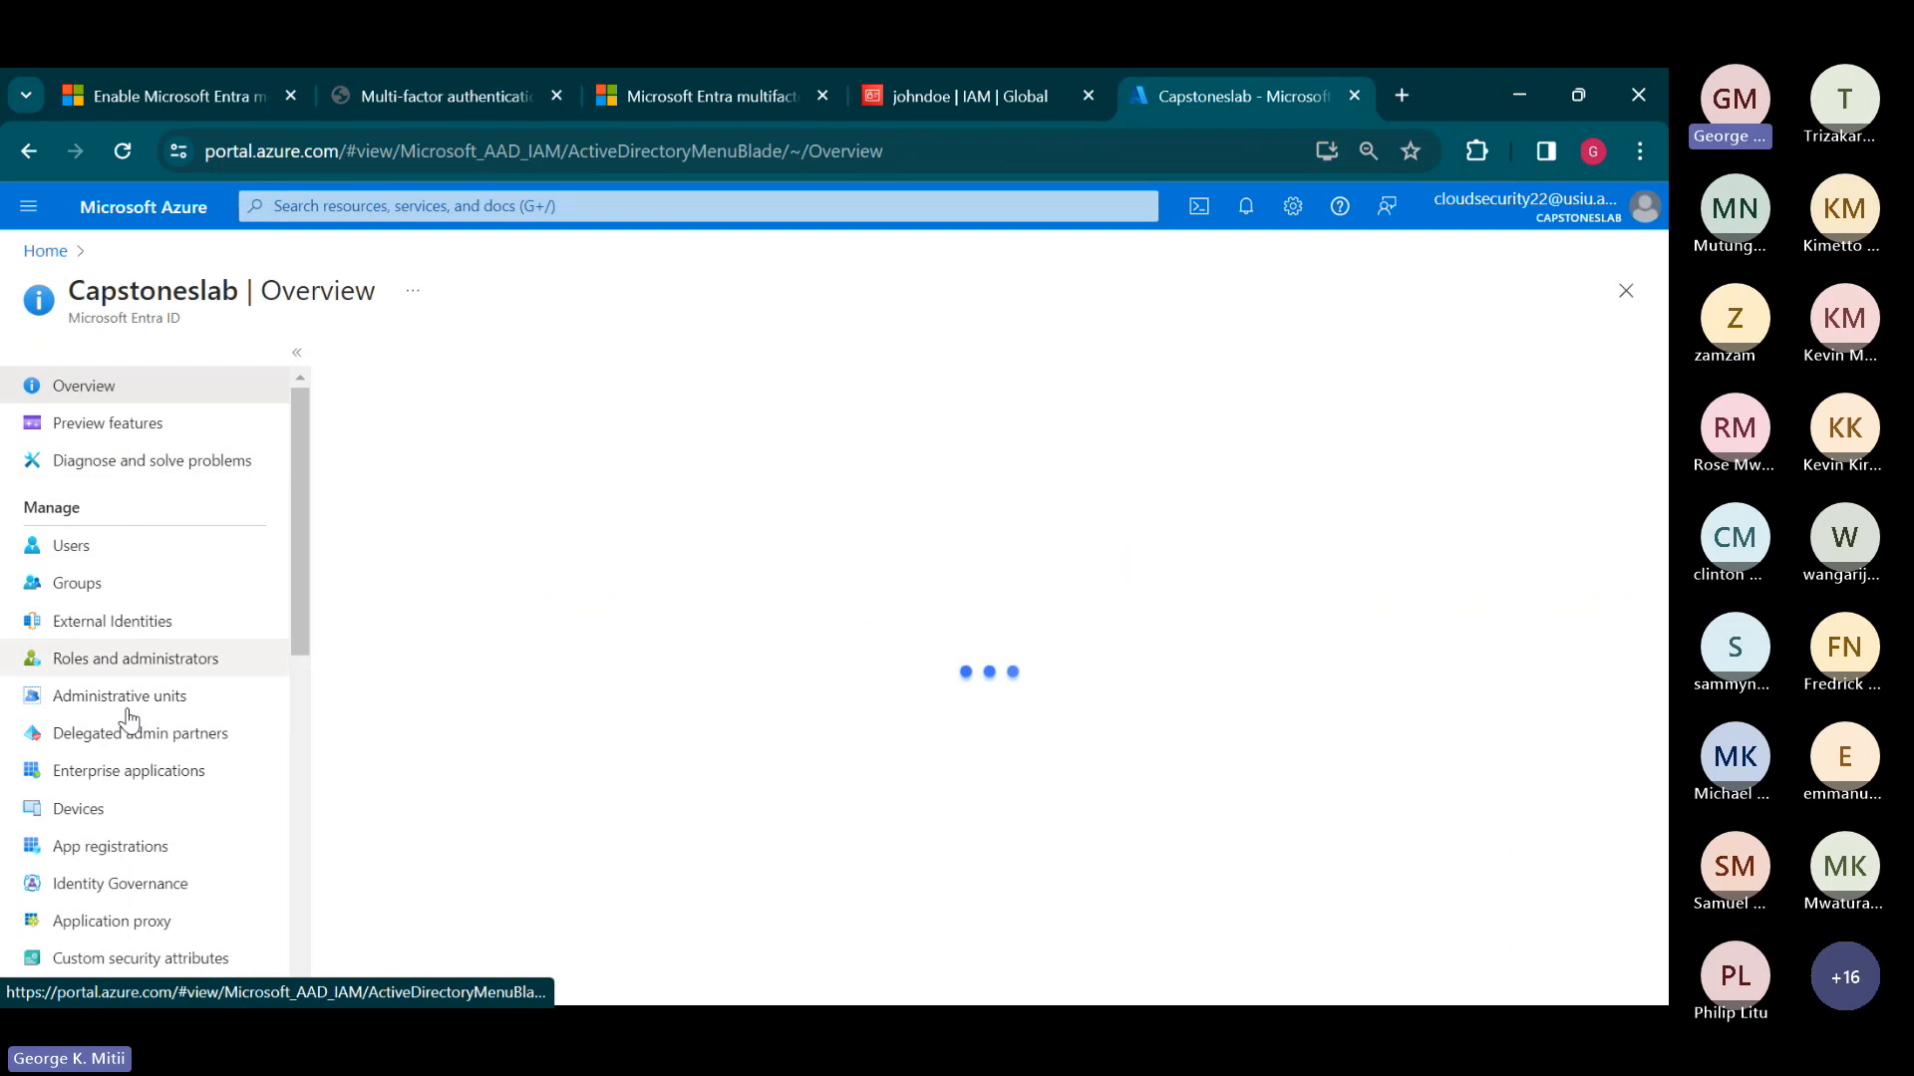
{"action": "scroll", "coordinate": [130, 663], "scroll_direction": "down", "scroll_amount": 4}
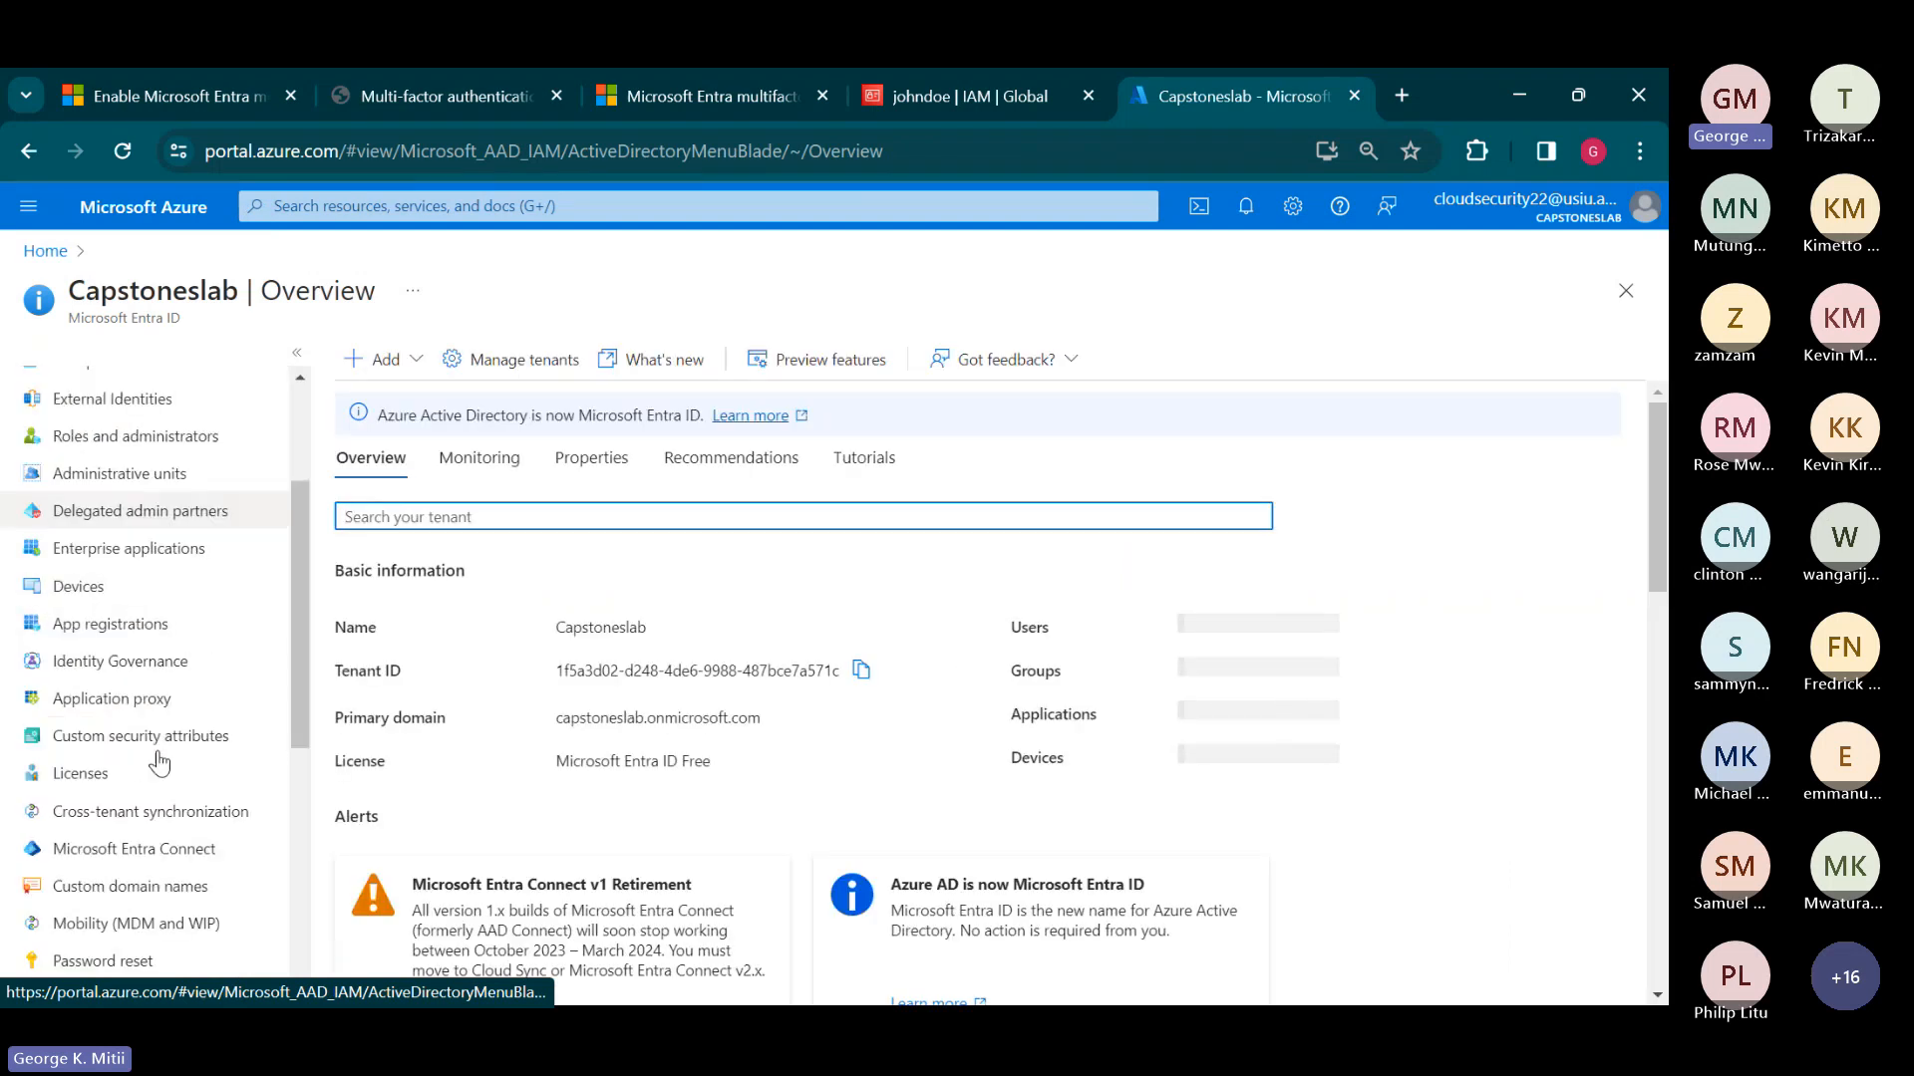
{"action": "scroll", "coordinate": [157, 819], "scroll_direction": "down", "scroll_amount": 1}
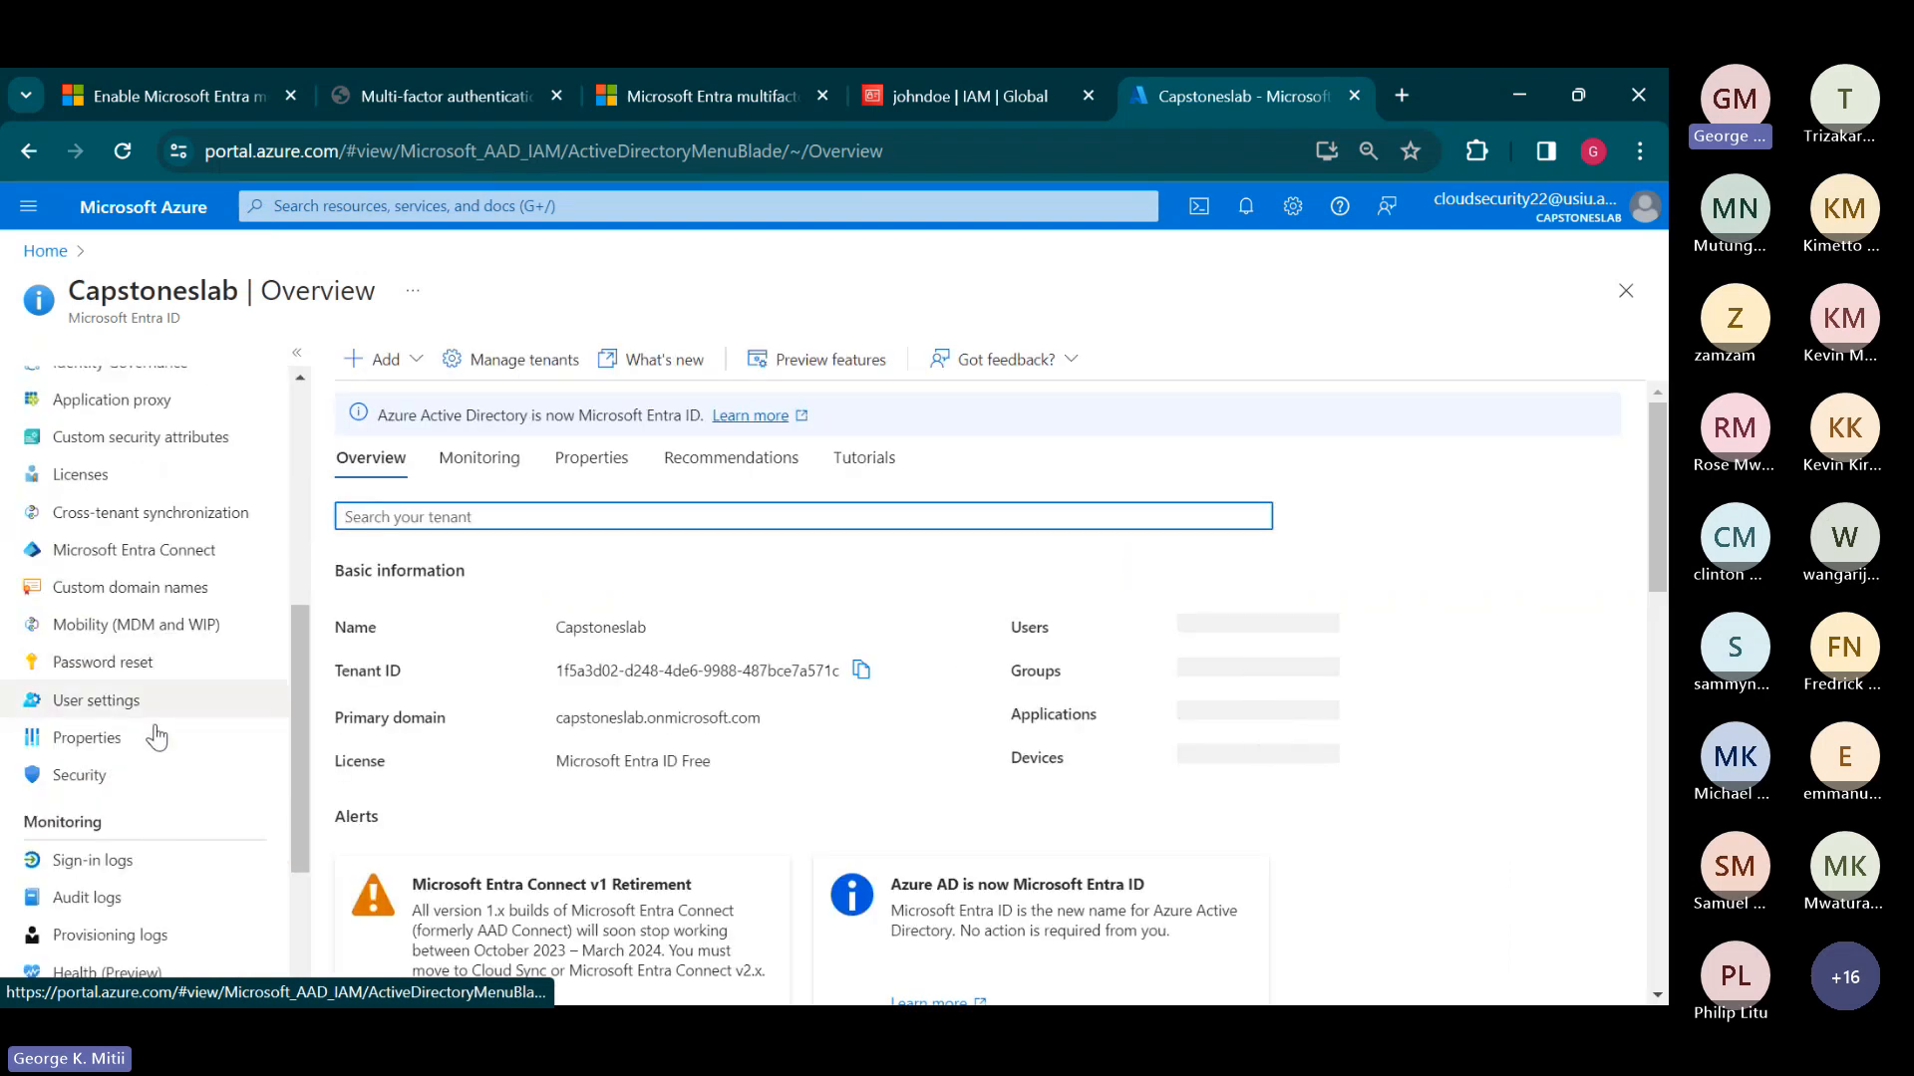
{"action": "left_click", "coordinate": [146, 776]}
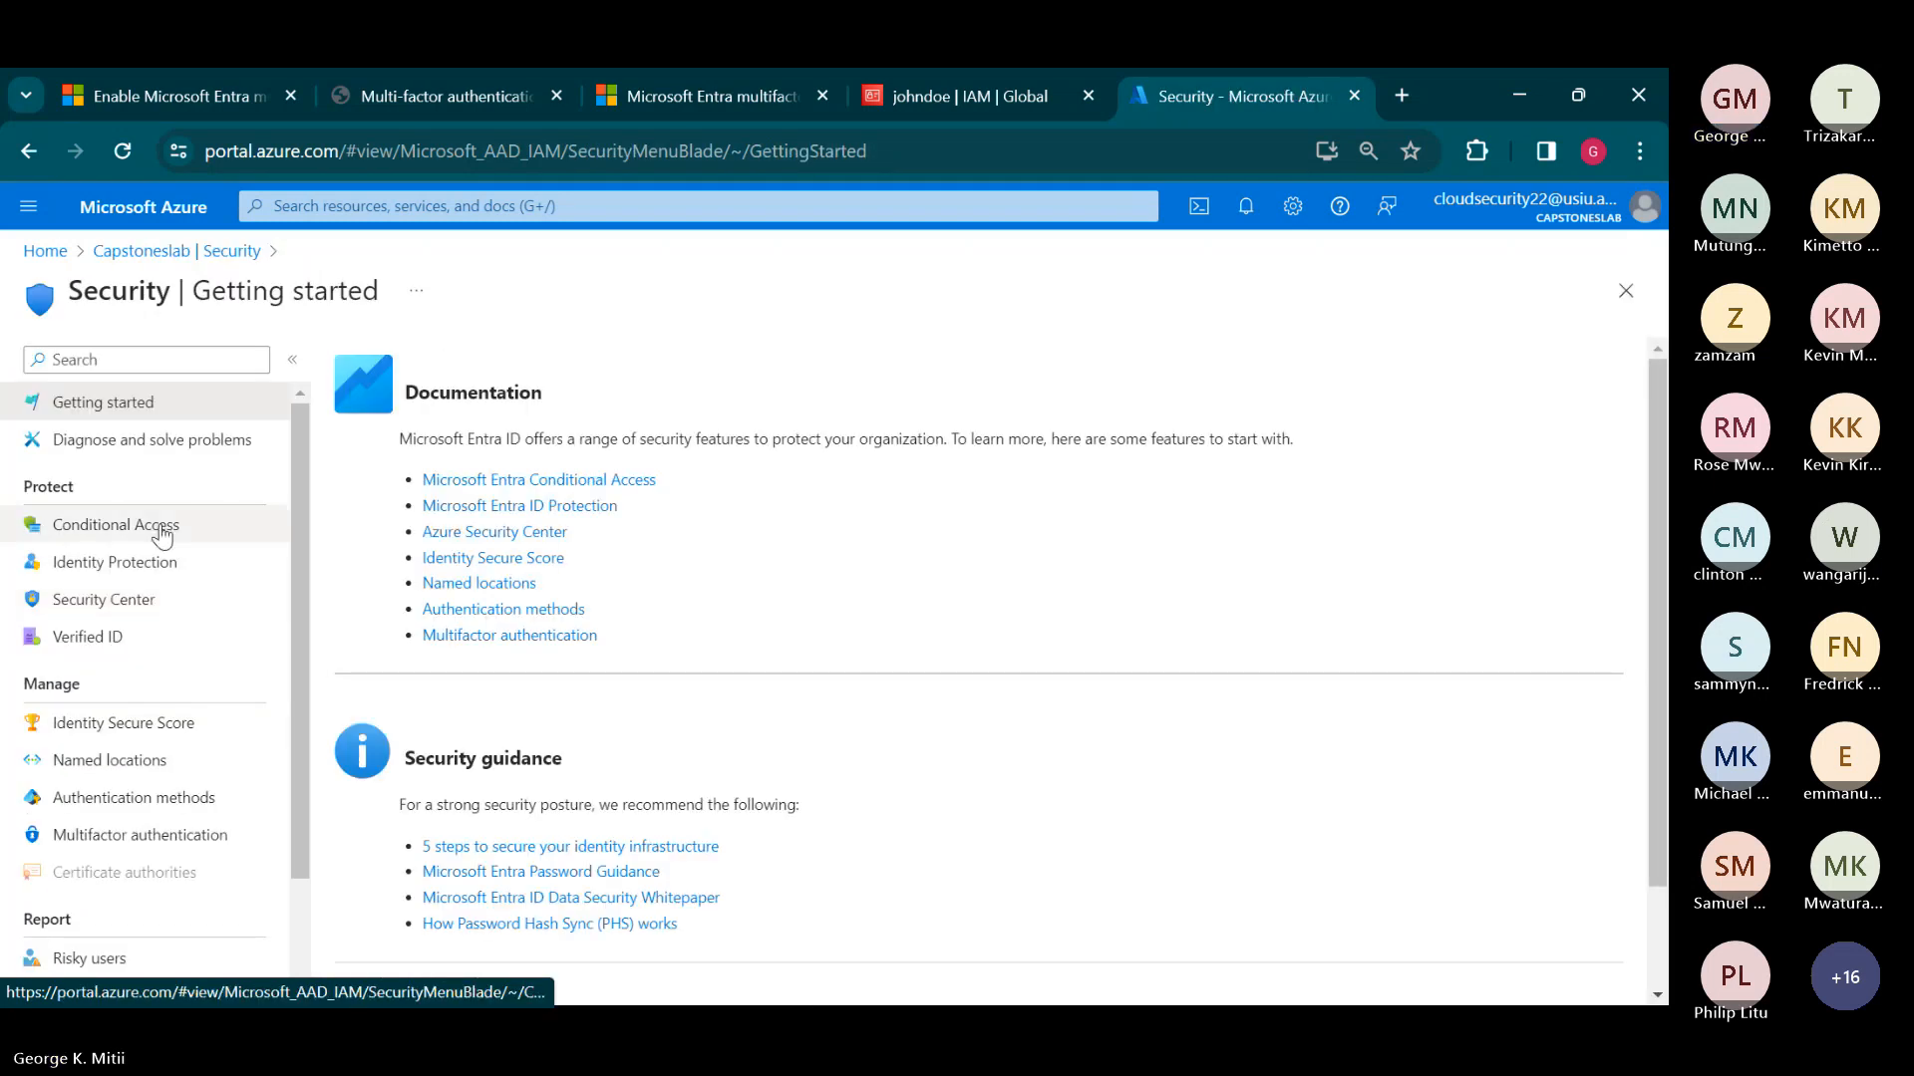
{"action": "left_click", "coordinate": [206, 539]}
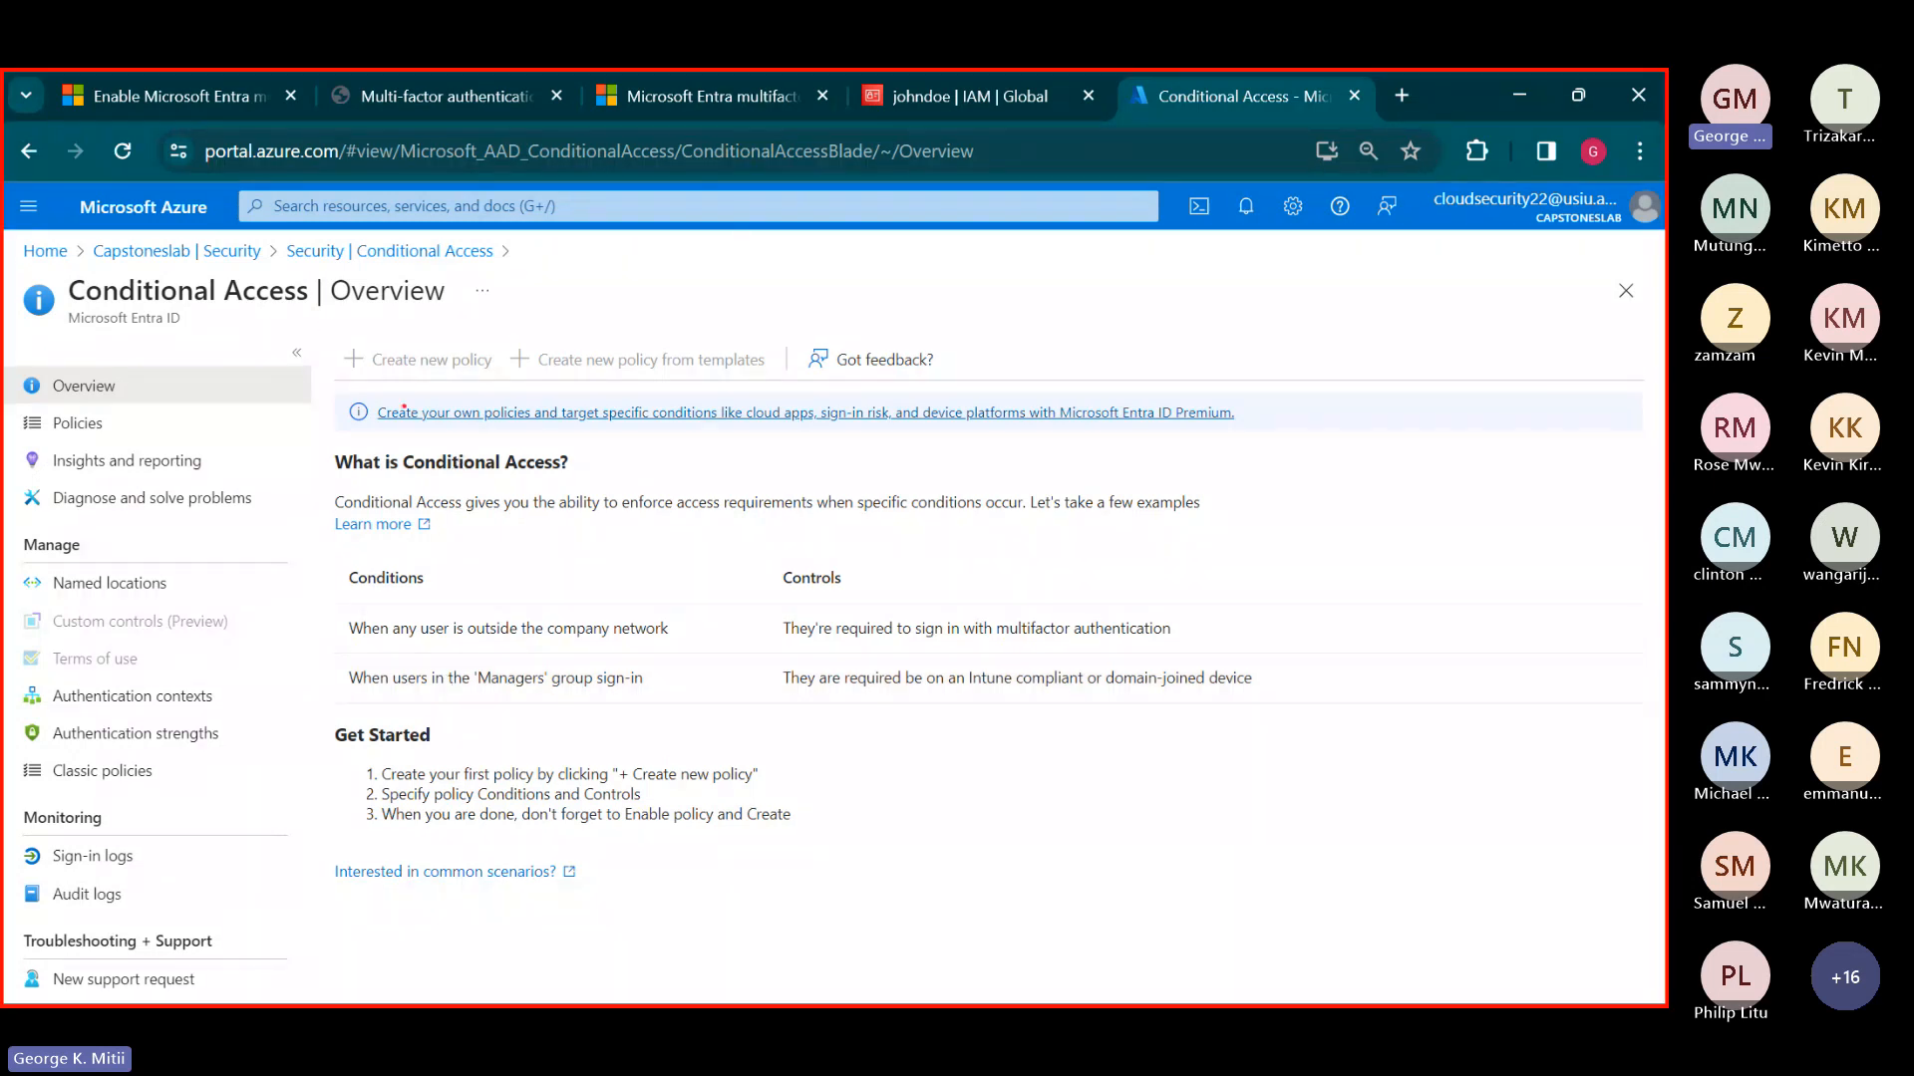
Highlight the Create new policy option, then close Conditional Access back to Security.
{"action": "mouse_move", "coordinate": [323, 324]}
{"action": "left_mouse_down"}
{"action": "mouse_move", "coordinate": [510, 389]}
{"action": "mouse_move", "coordinate": [701, 272]}
{"action": "left_mouse_up"}
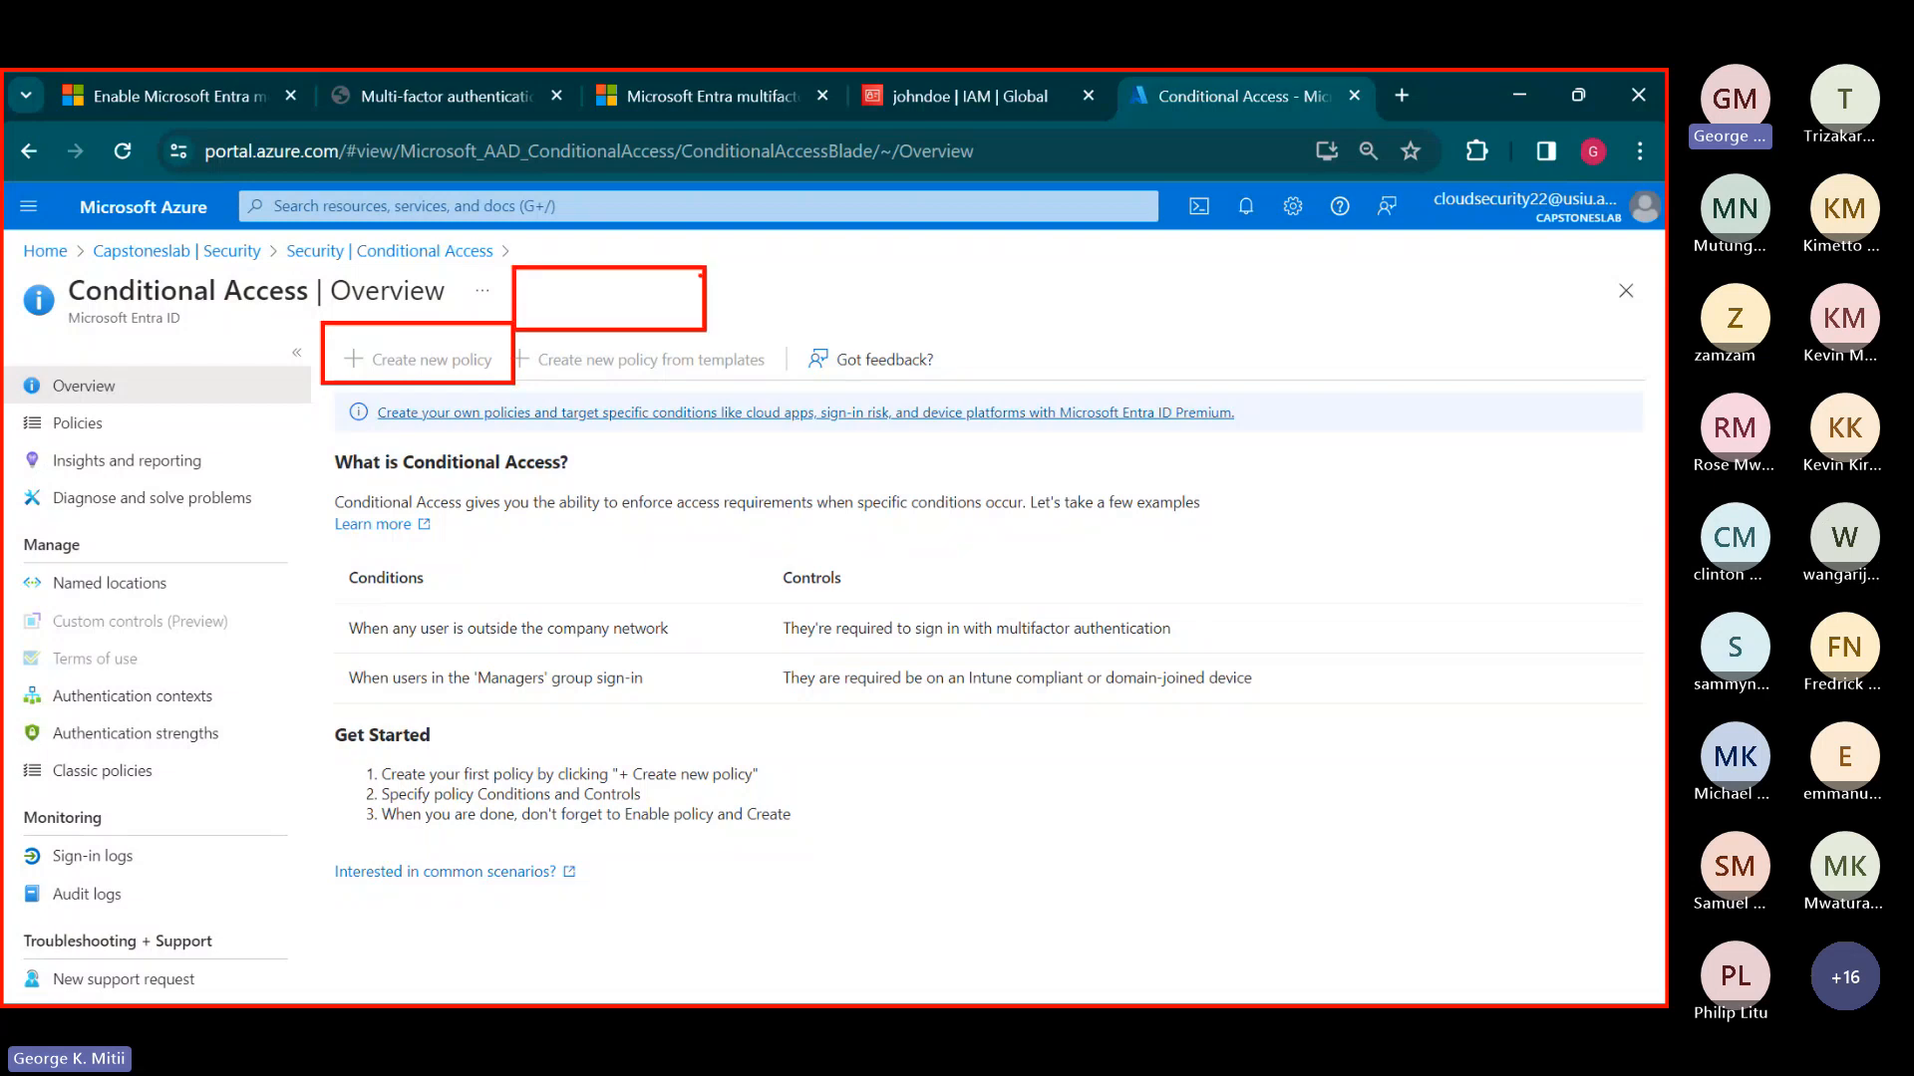
{"action": "key", "text": "ctrl+z"}
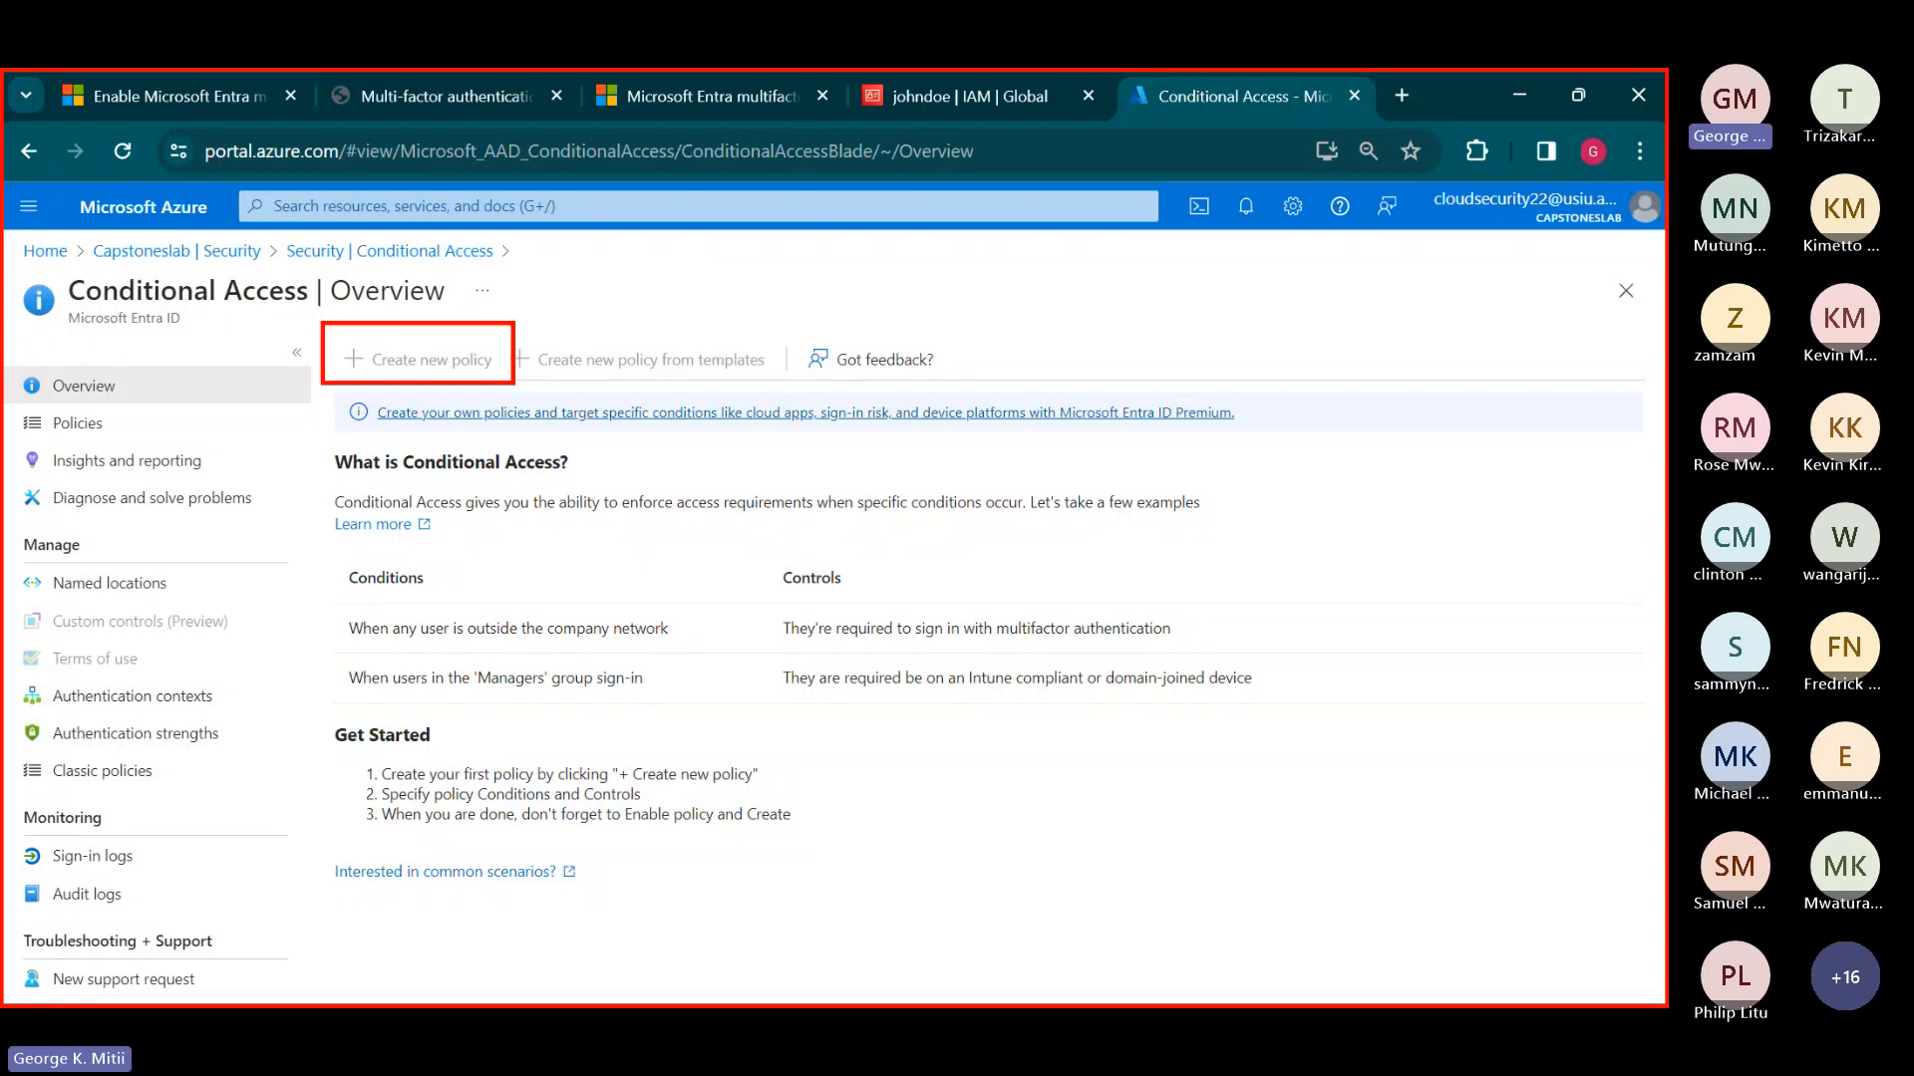
{"action": "left_click_drag", "start_coordinate": [655, 254], "coordinate": [513, 323]}
{"action": "key", "text": "Escape"}
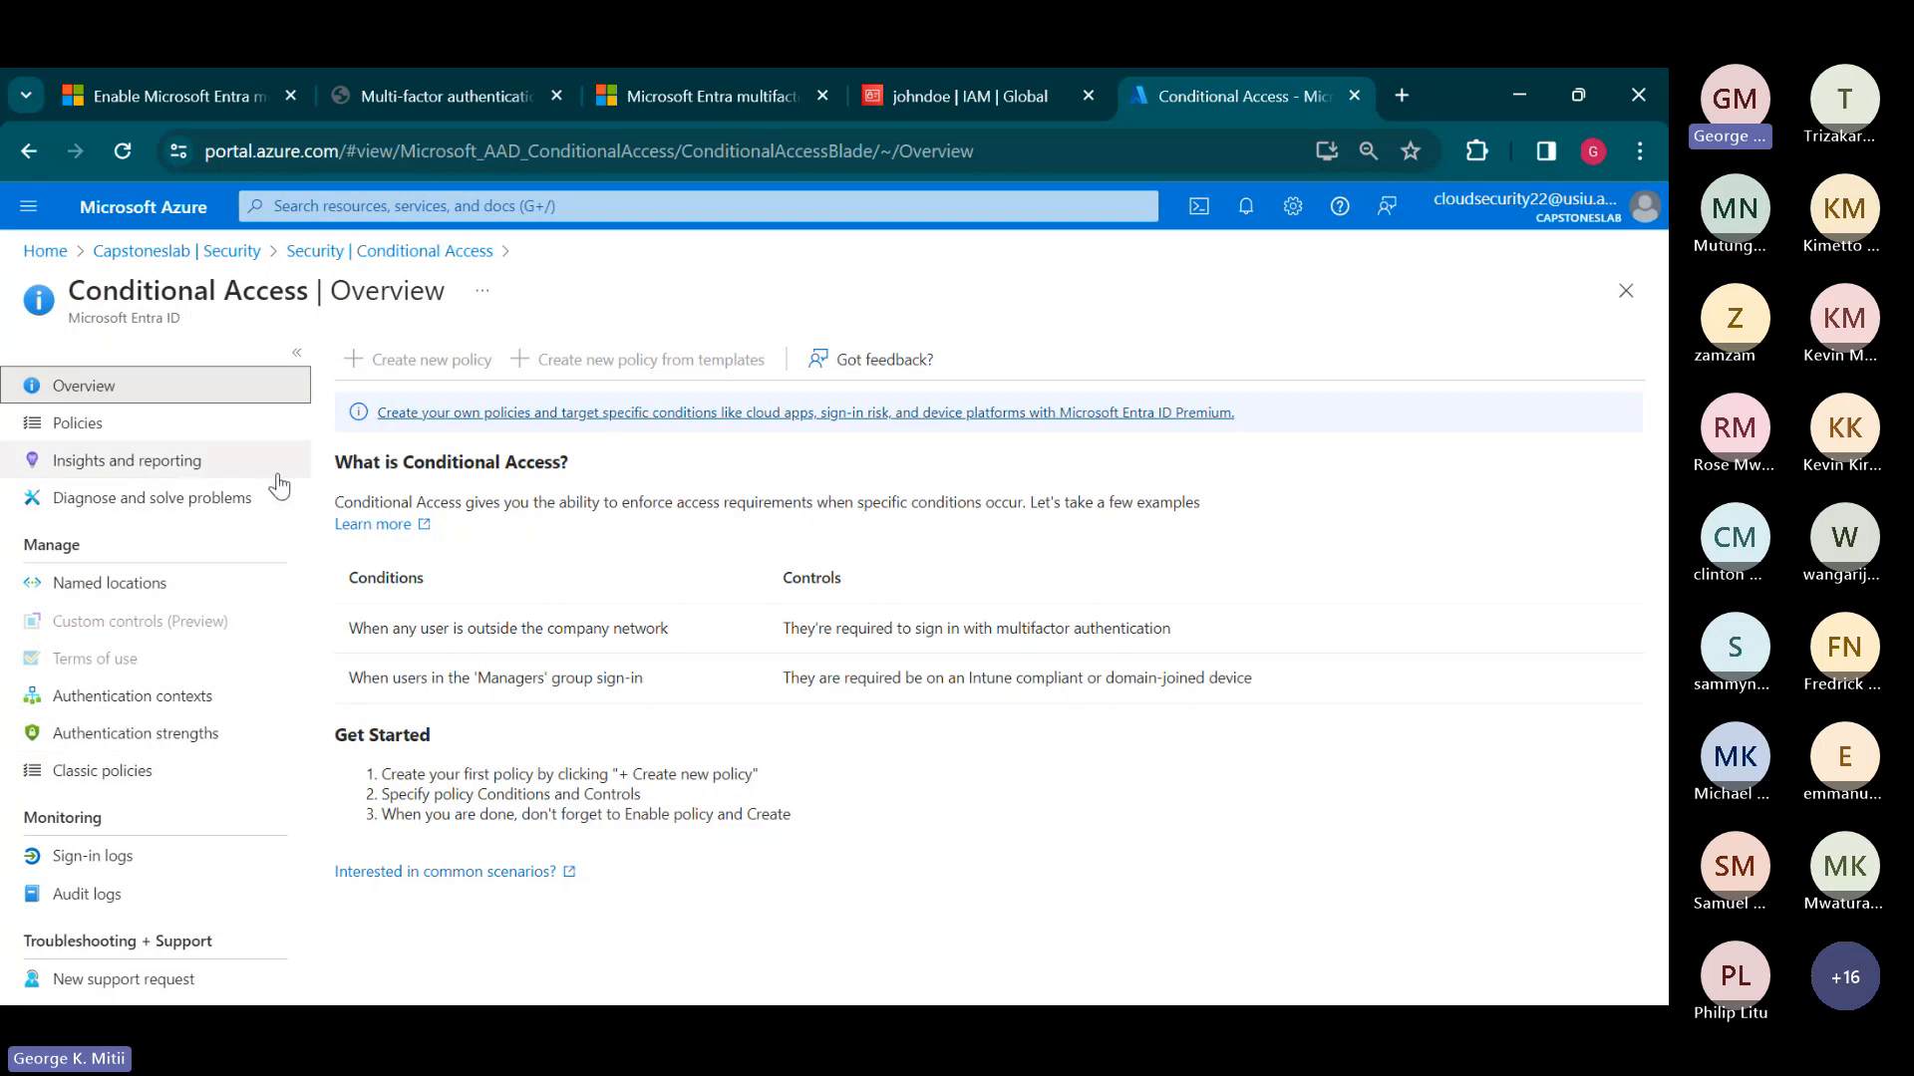
{"action": "left_click", "coordinate": [1626, 291]}
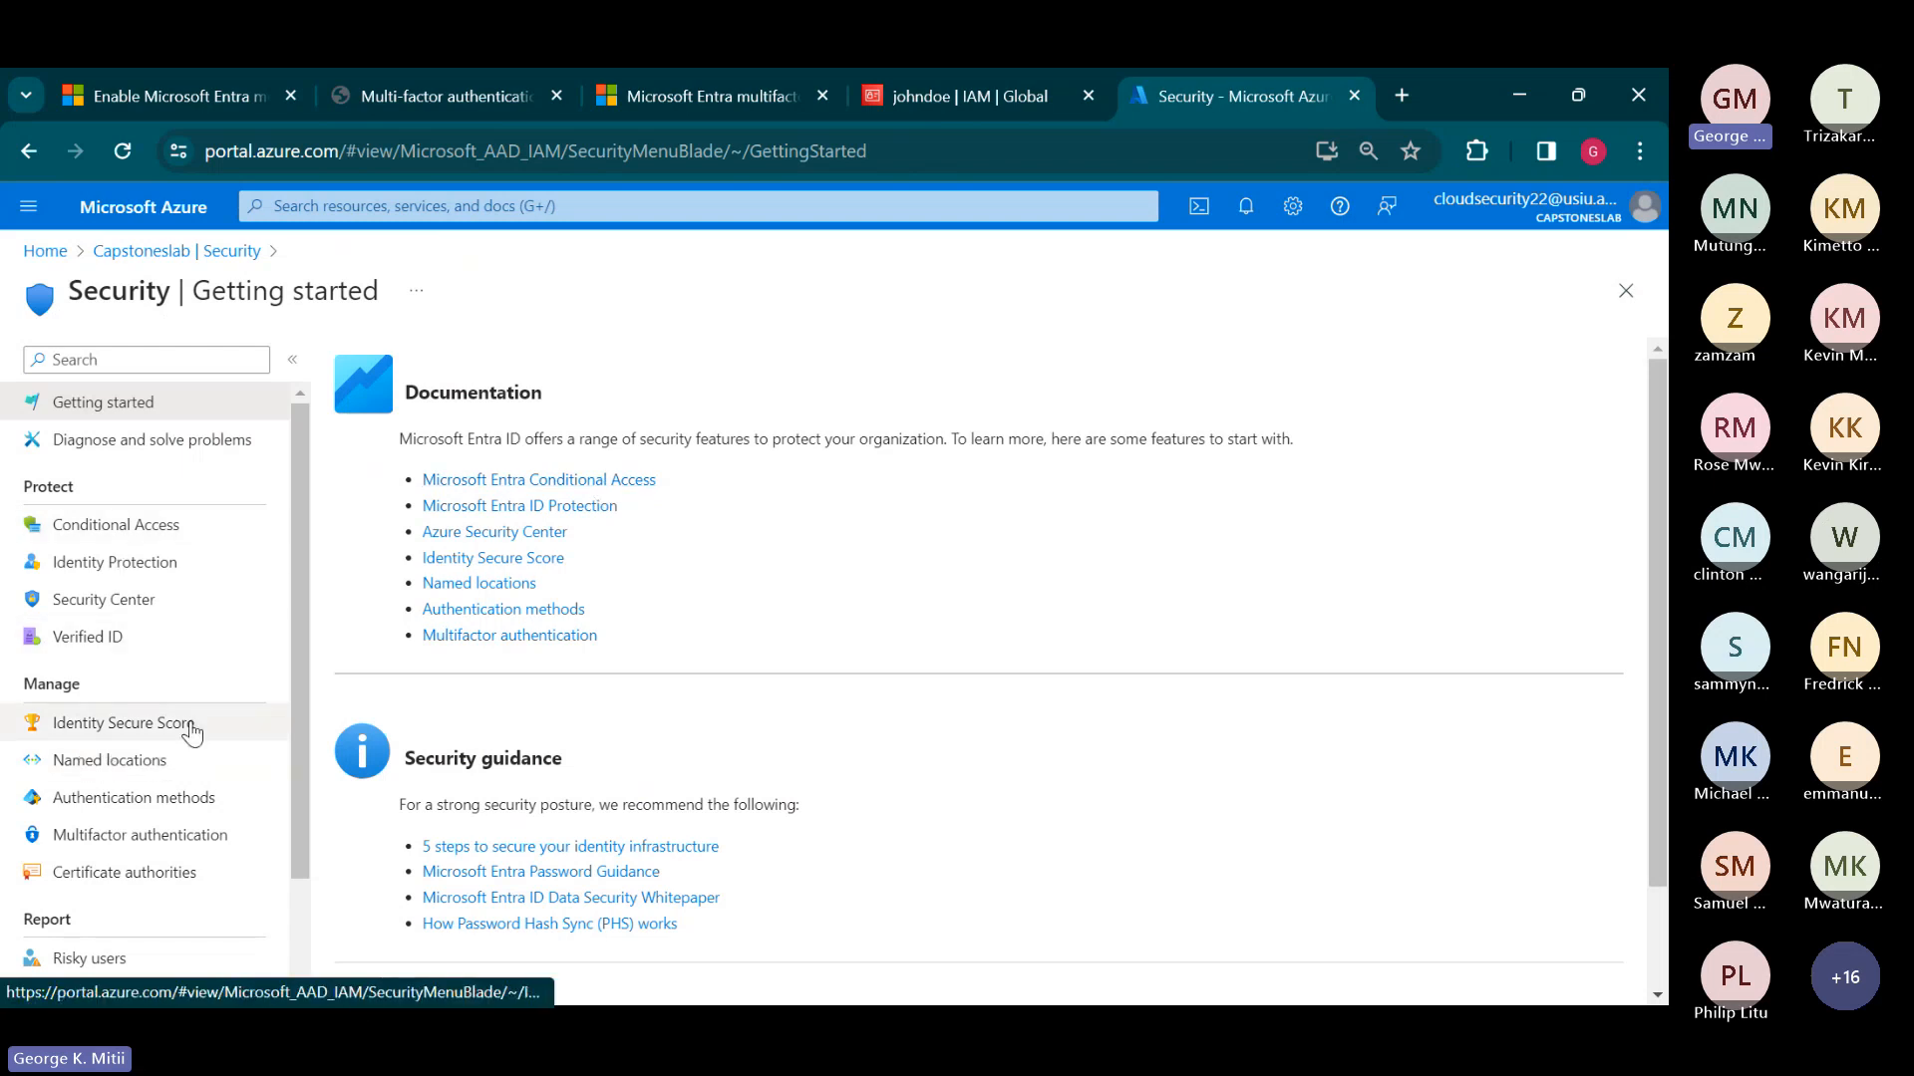
Return to Home and open Microsoft Entra ID's Security settings.
{"action": "scroll", "coordinate": [186, 732], "scroll_direction": "down", "scroll_amount": 2}
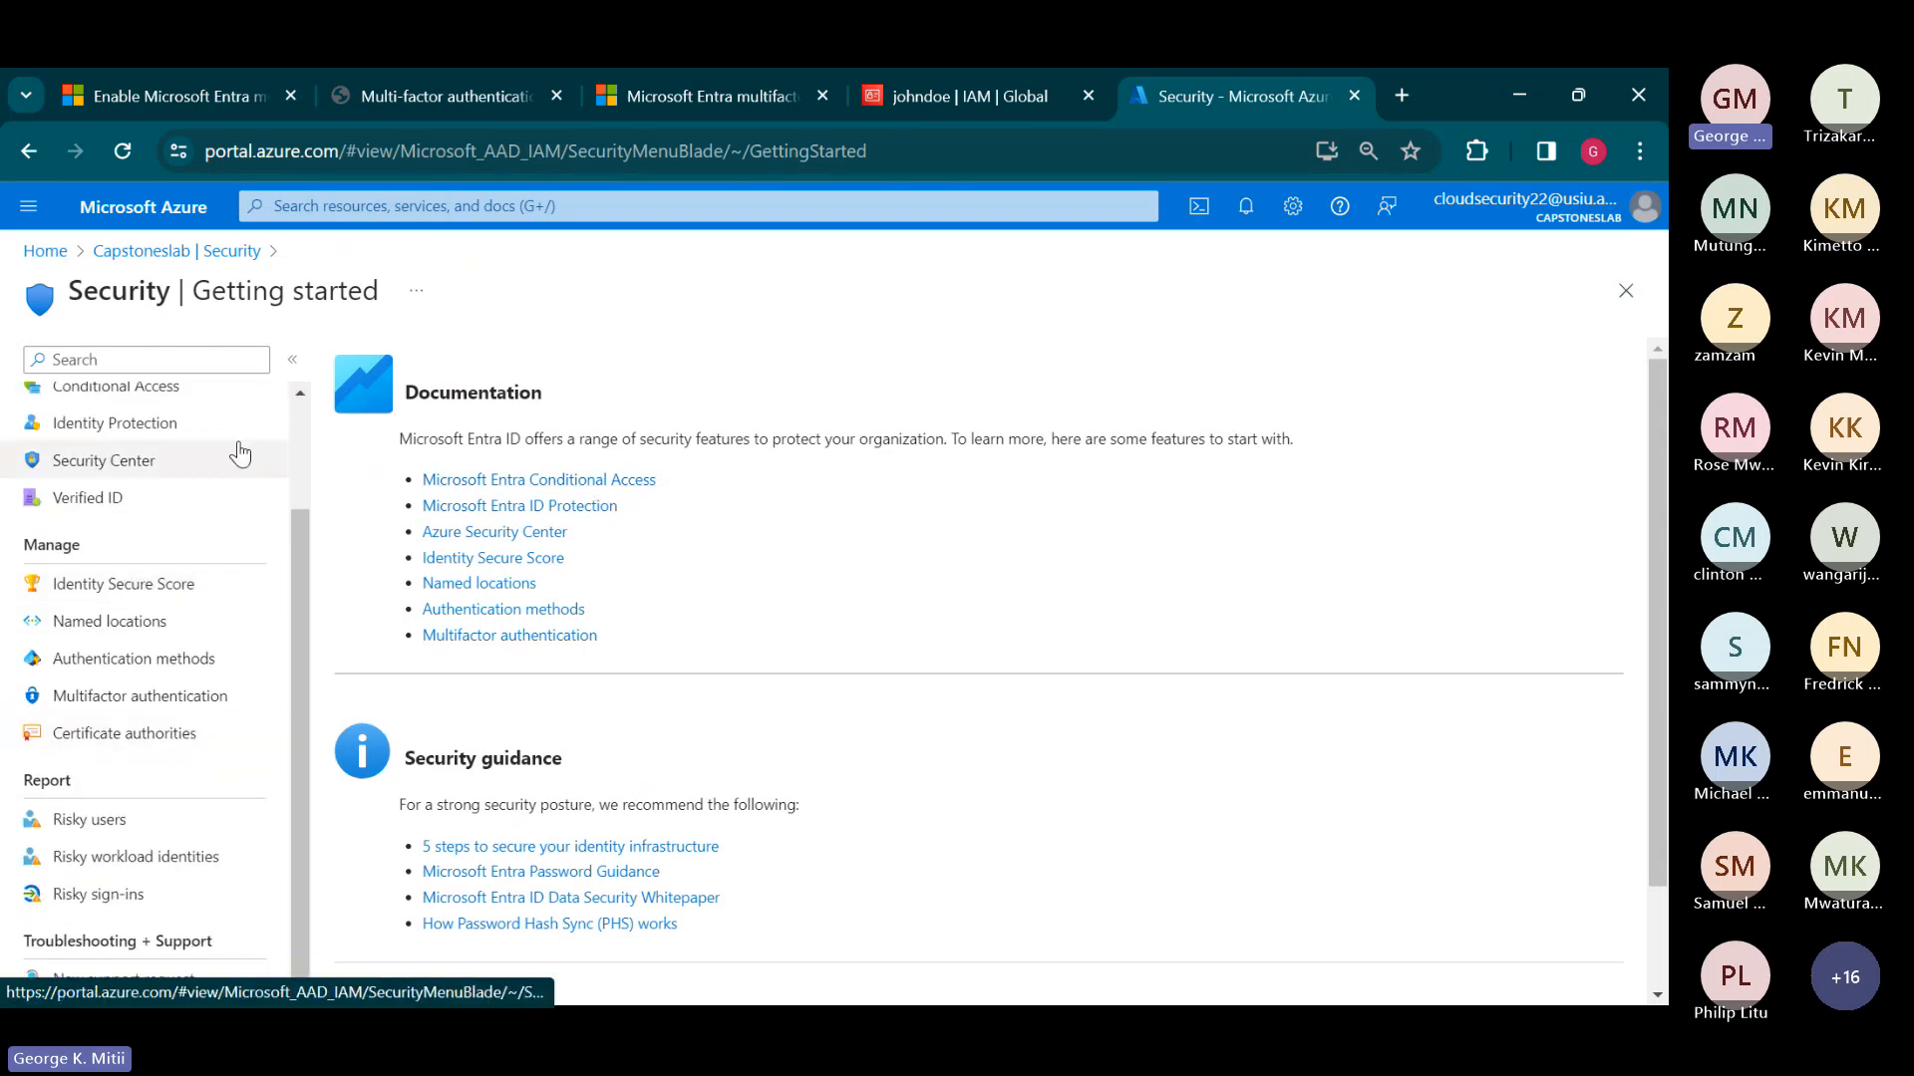
{"action": "left_click", "coordinate": [118, 205]}
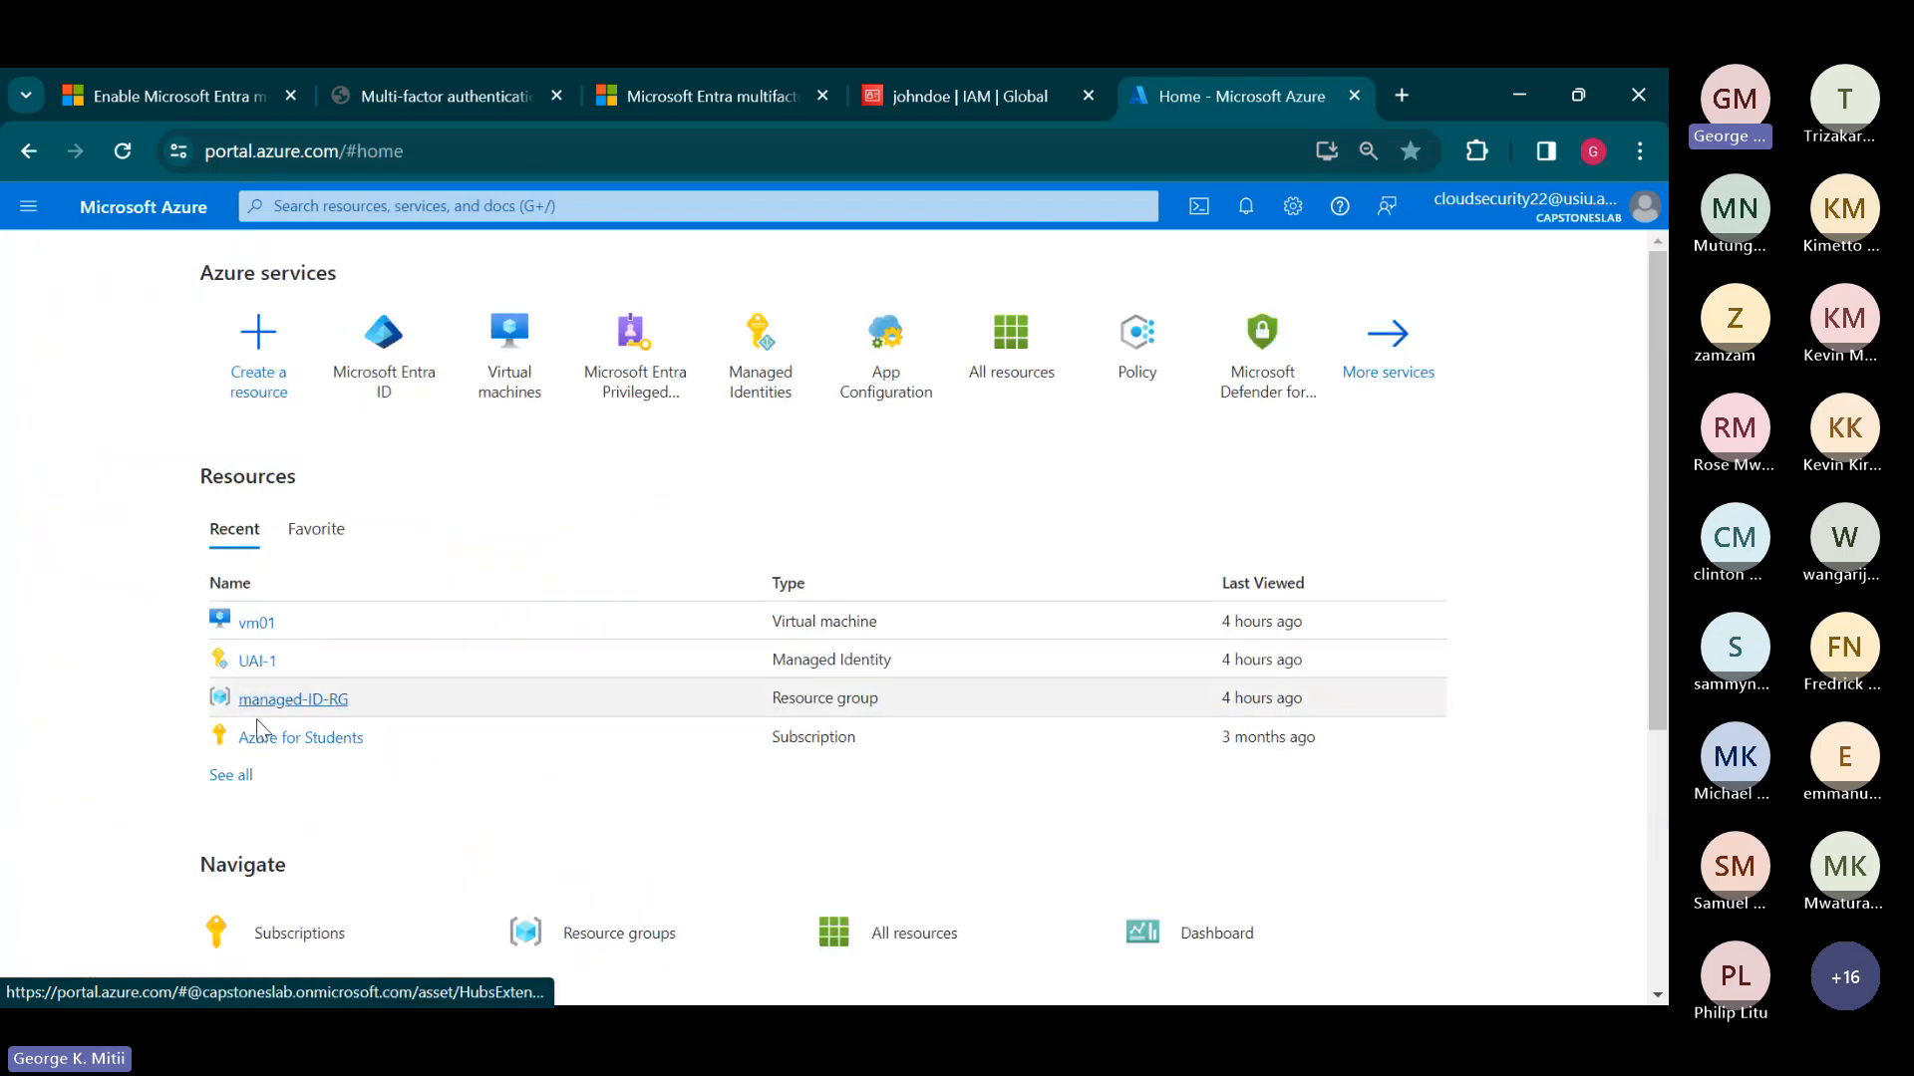
{"action": "left_click", "coordinate": [29, 206]}
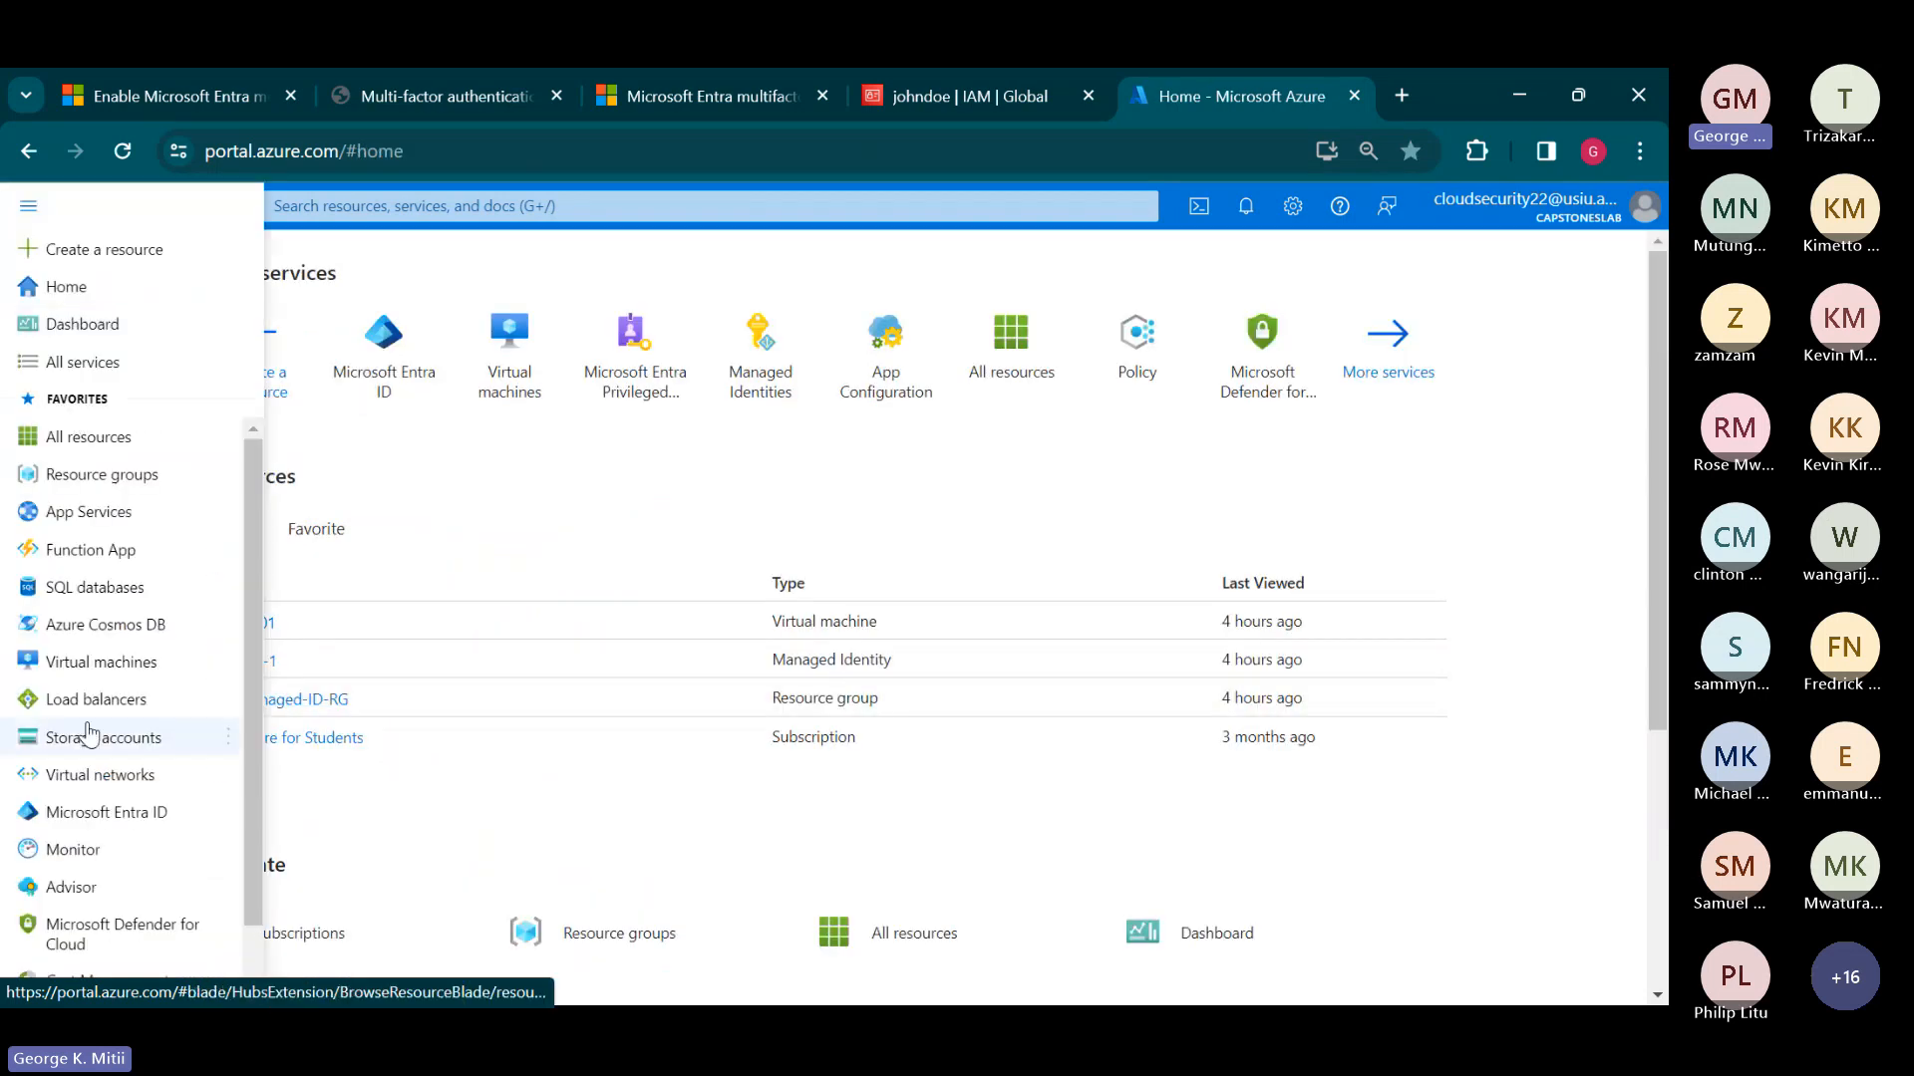
{"action": "left_click", "coordinate": [127, 816]}
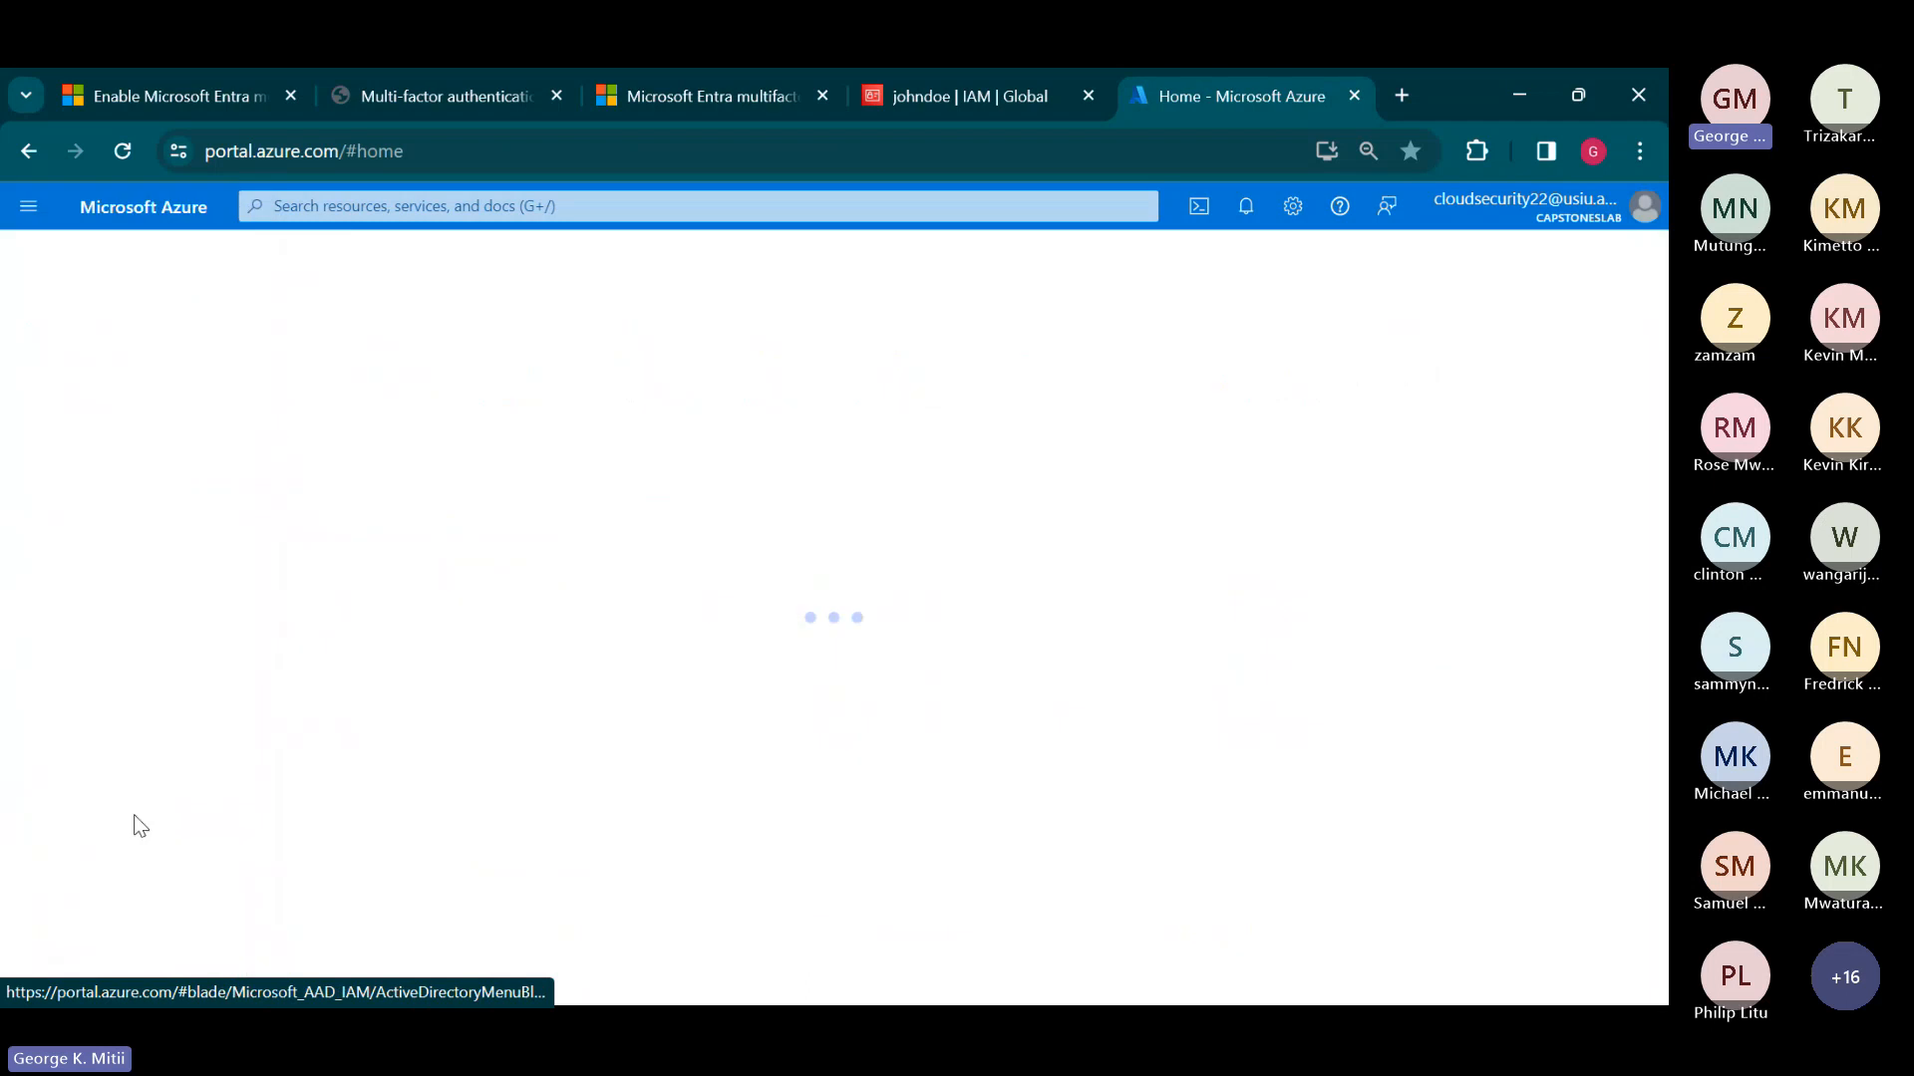
{"action": "scroll", "coordinate": [150, 768], "scroll_direction": "down", "scroll_amount": 5}
{"action": "left_click", "coordinate": [140, 784]}
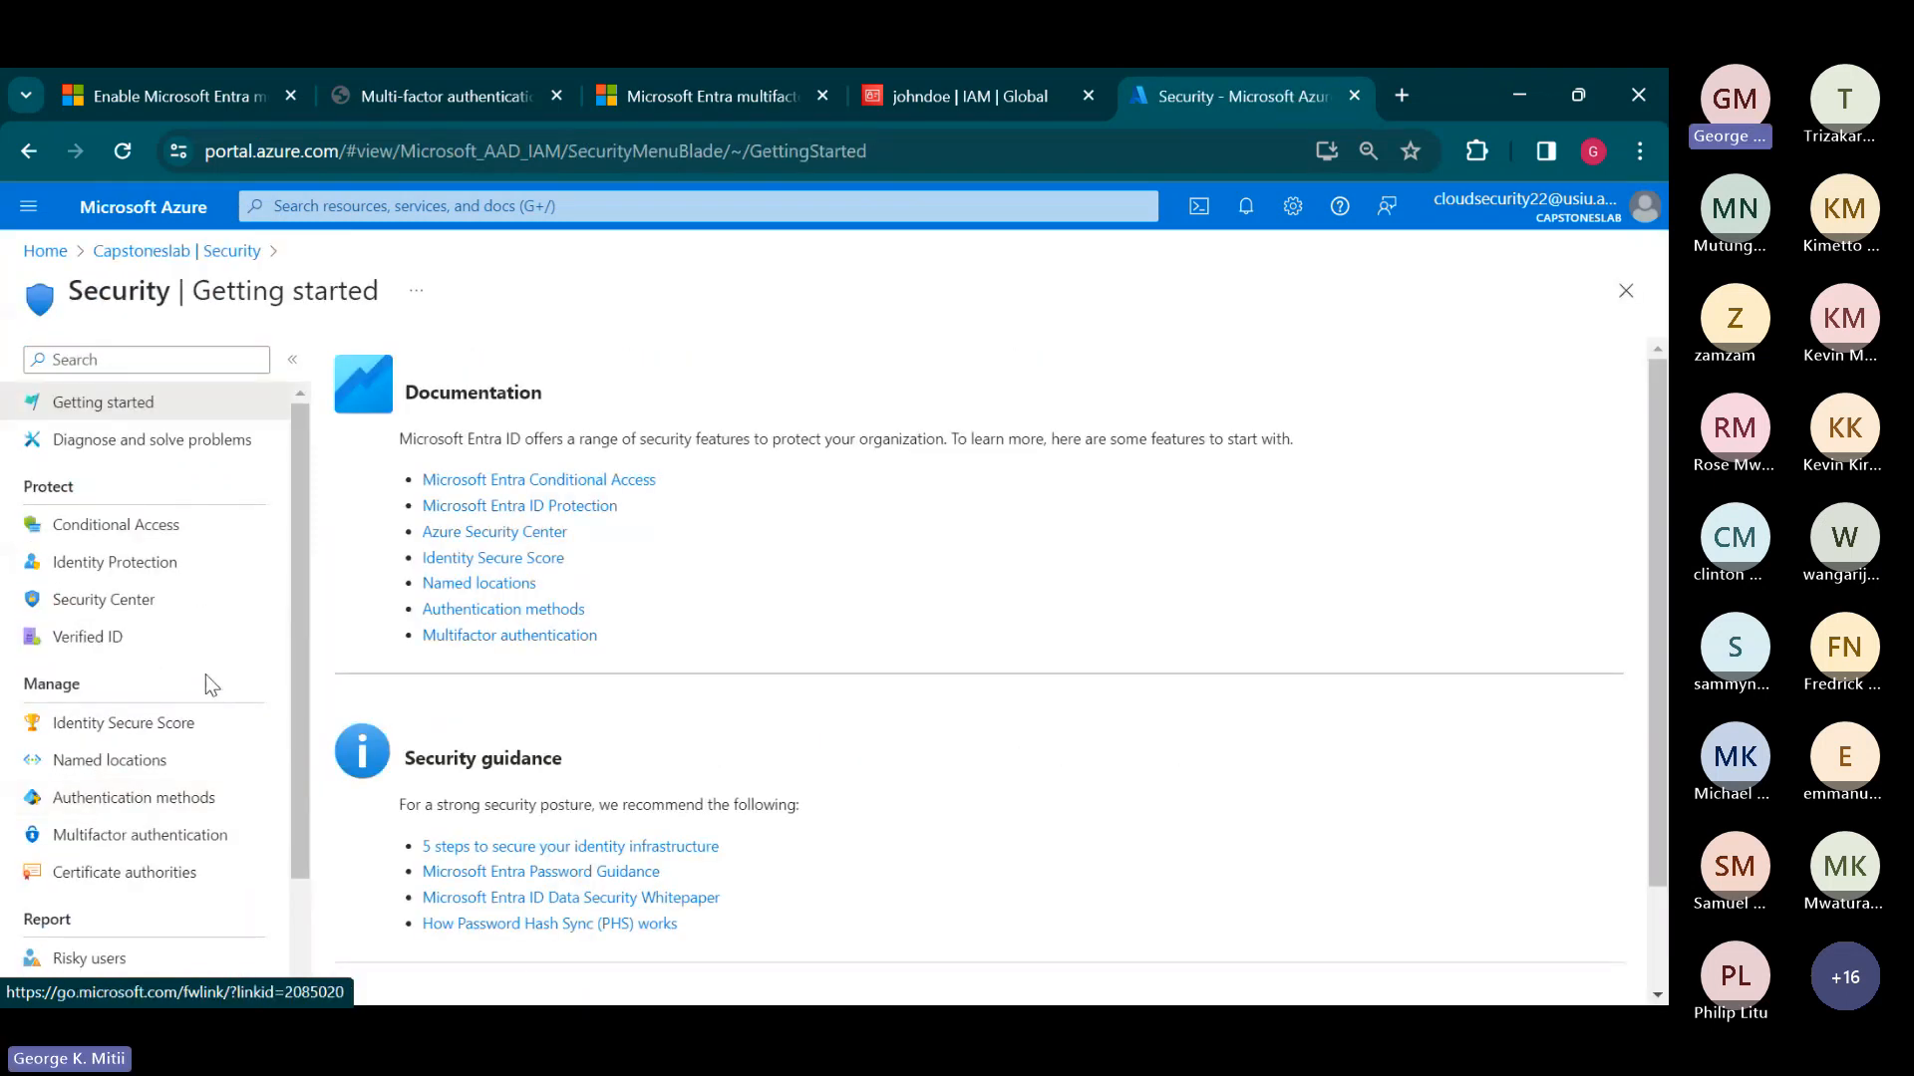
Review the Multifactor authentication and Authentication methods pages, closing each afterwards.
{"action": "left_click", "coordinate": [205, 848]}
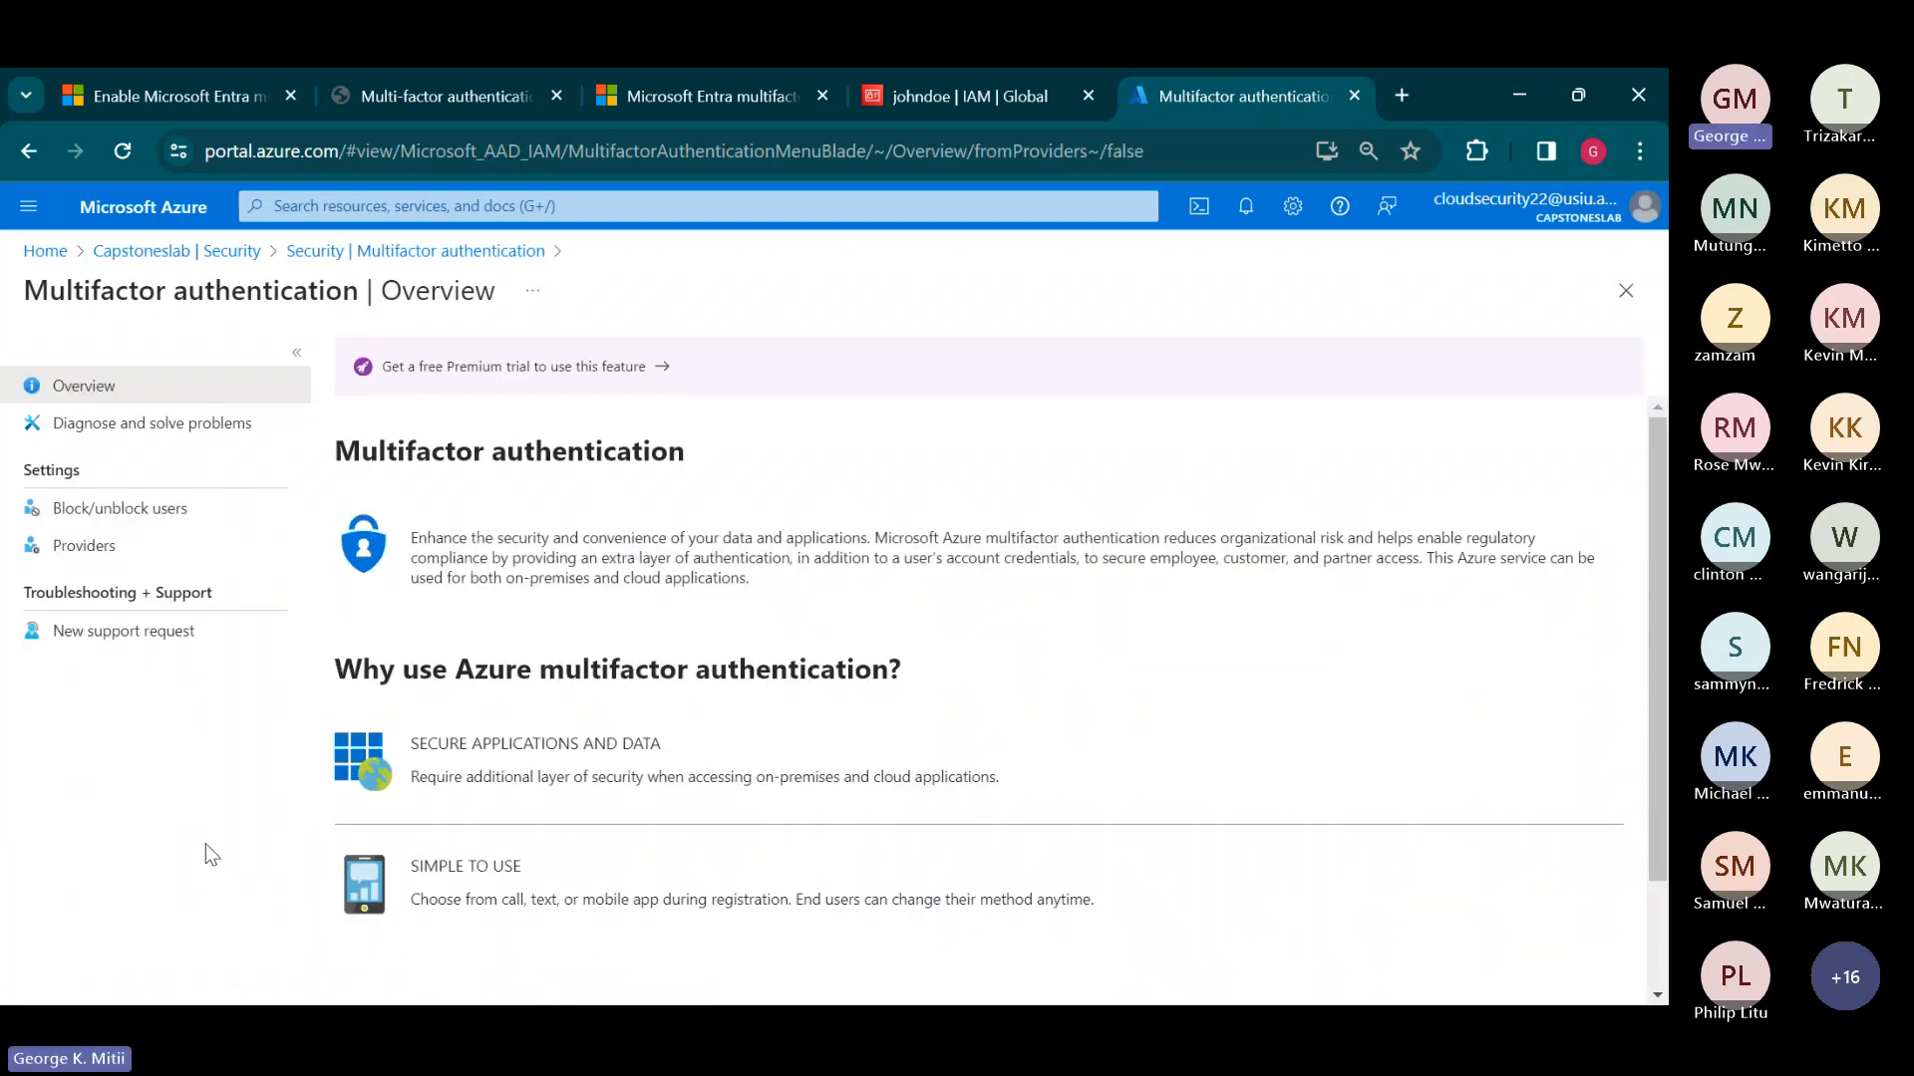
{"action": "left_click", "coordinate": [1626, 290]}
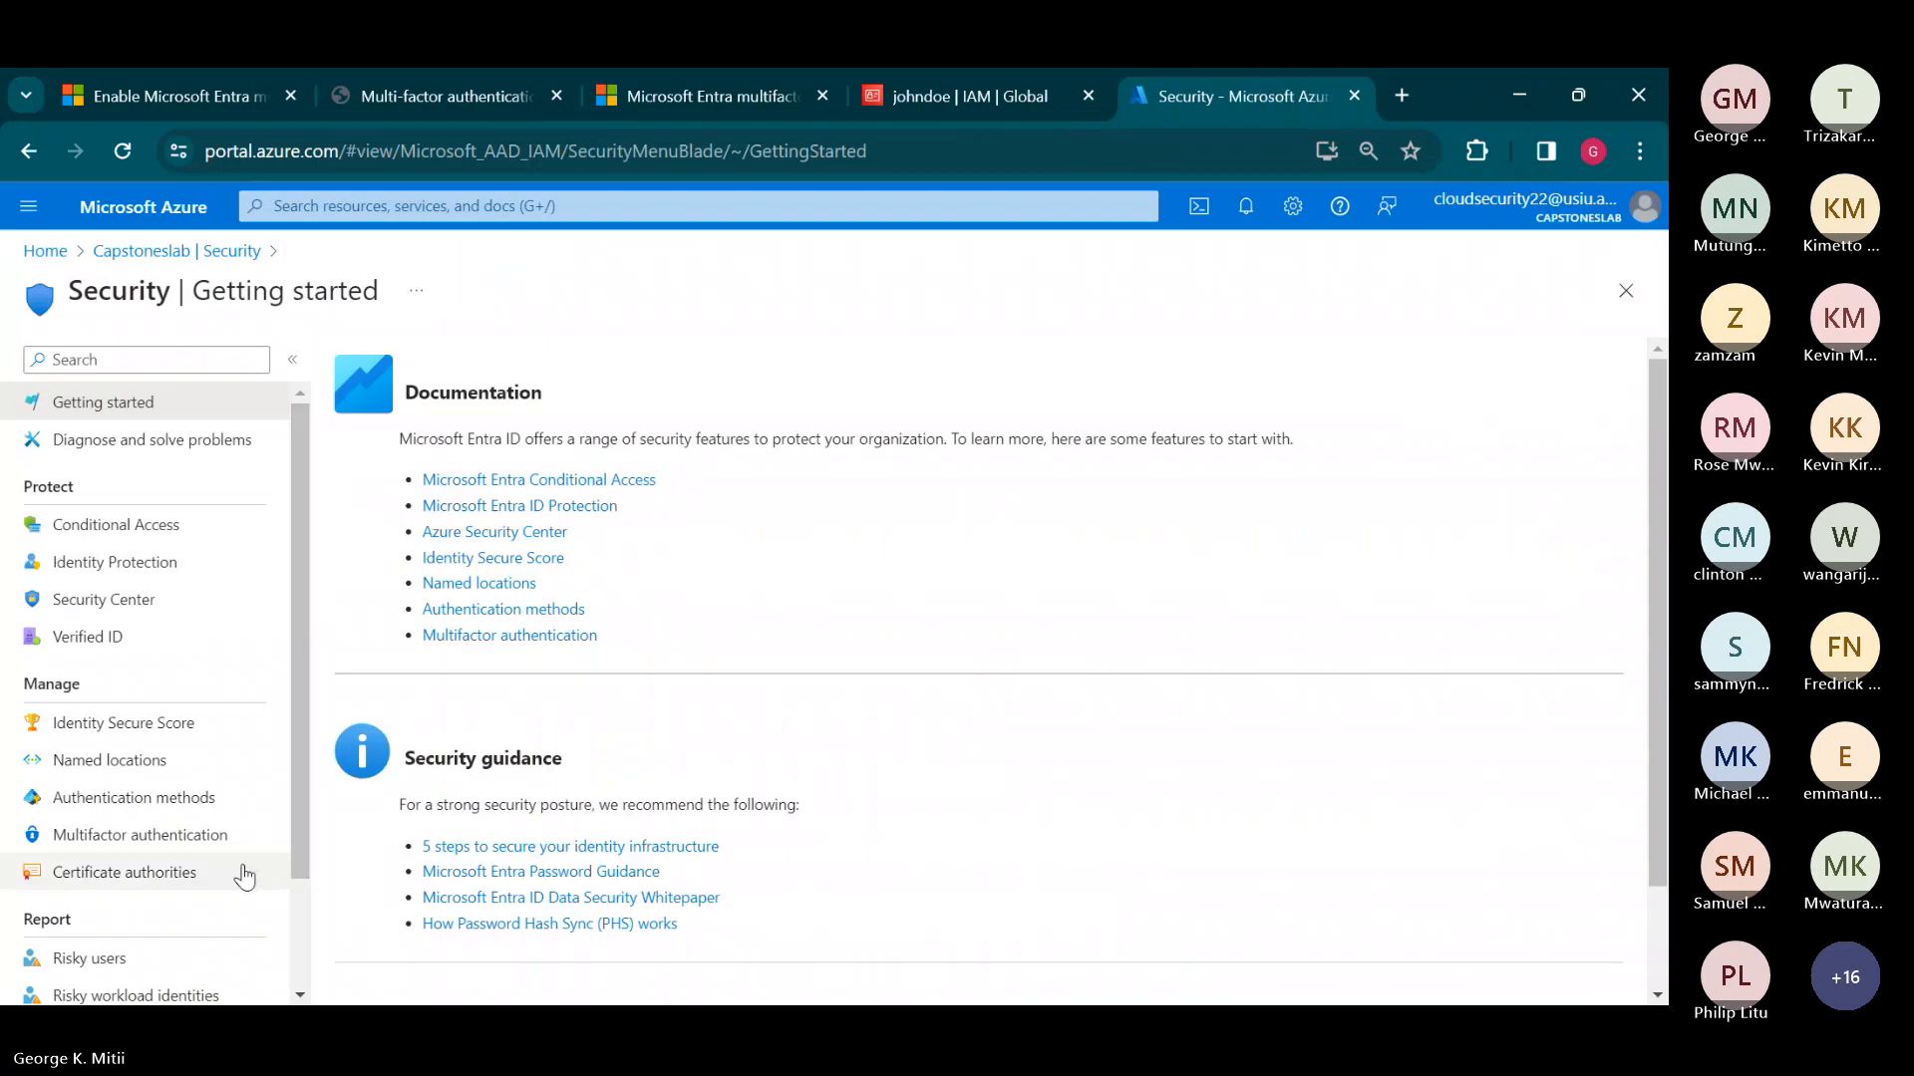
{"action": "left_click", "coordinate": [211, 805]}
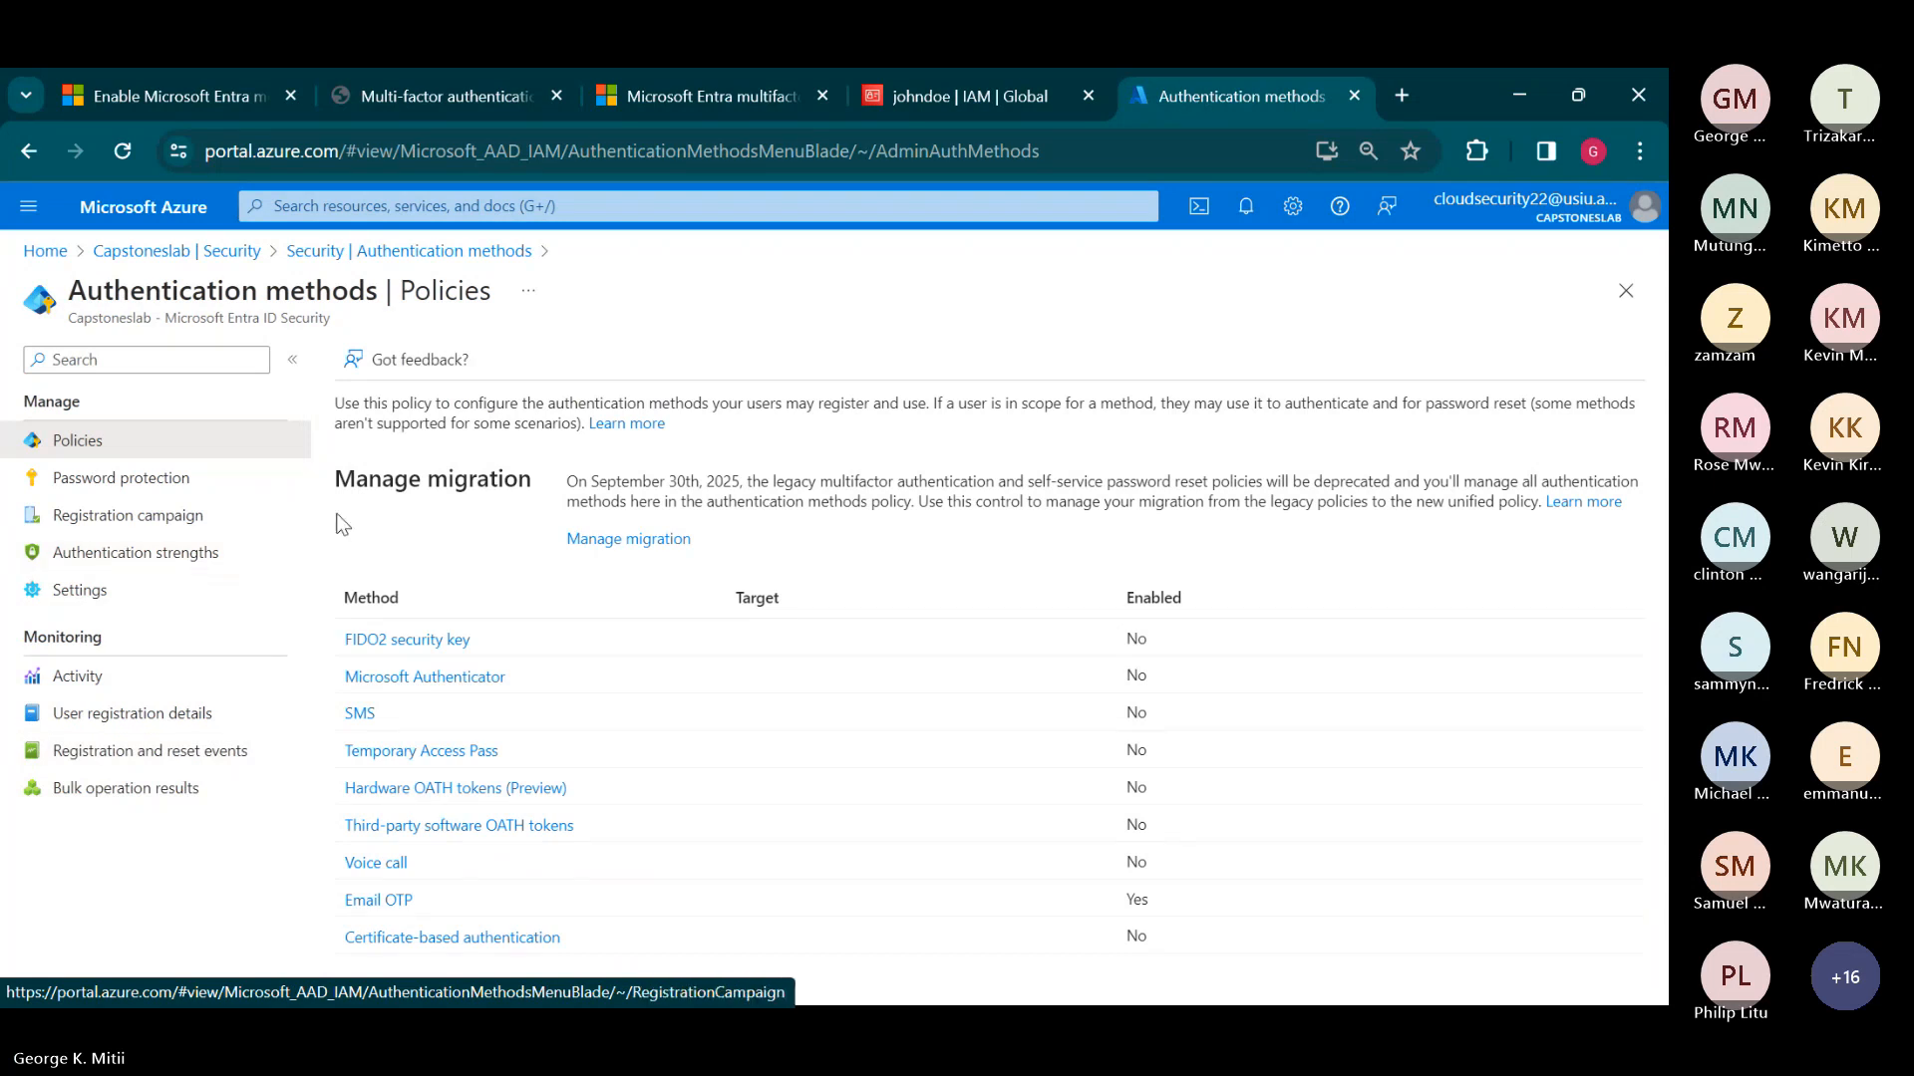
{"action": "left_click", "coordinate": [1626, 290]}
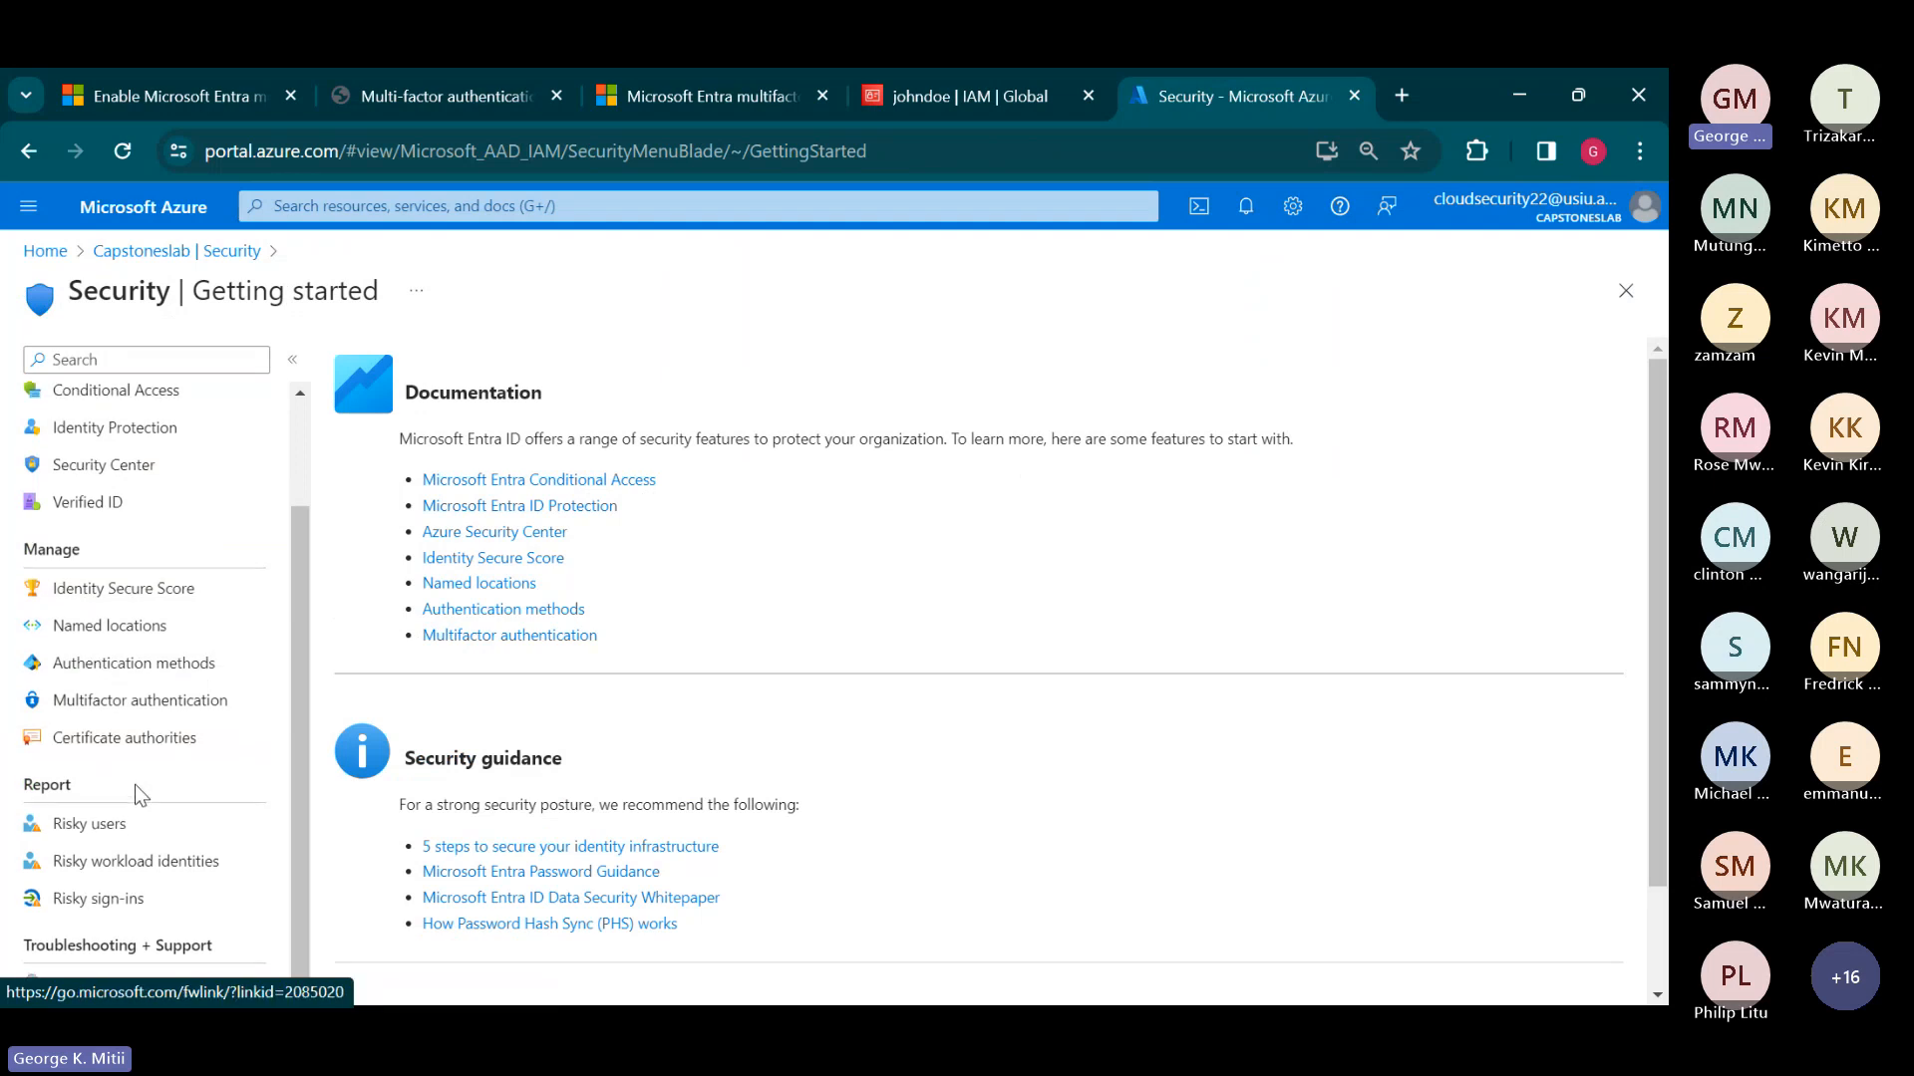
{"action": "scroll", "coordinate": [140, 794], "scroll_direction": "down", "scroll_amount": 1}
{"action": "scroll", "coordinate": [140, 794], "scroll_direction": "up", "scroll_amount": 3}
Reopen Security and go to Identity Protection's multifactor authentication registration policy.
{"action": "left_click", "coordinate": [1626, 290]}
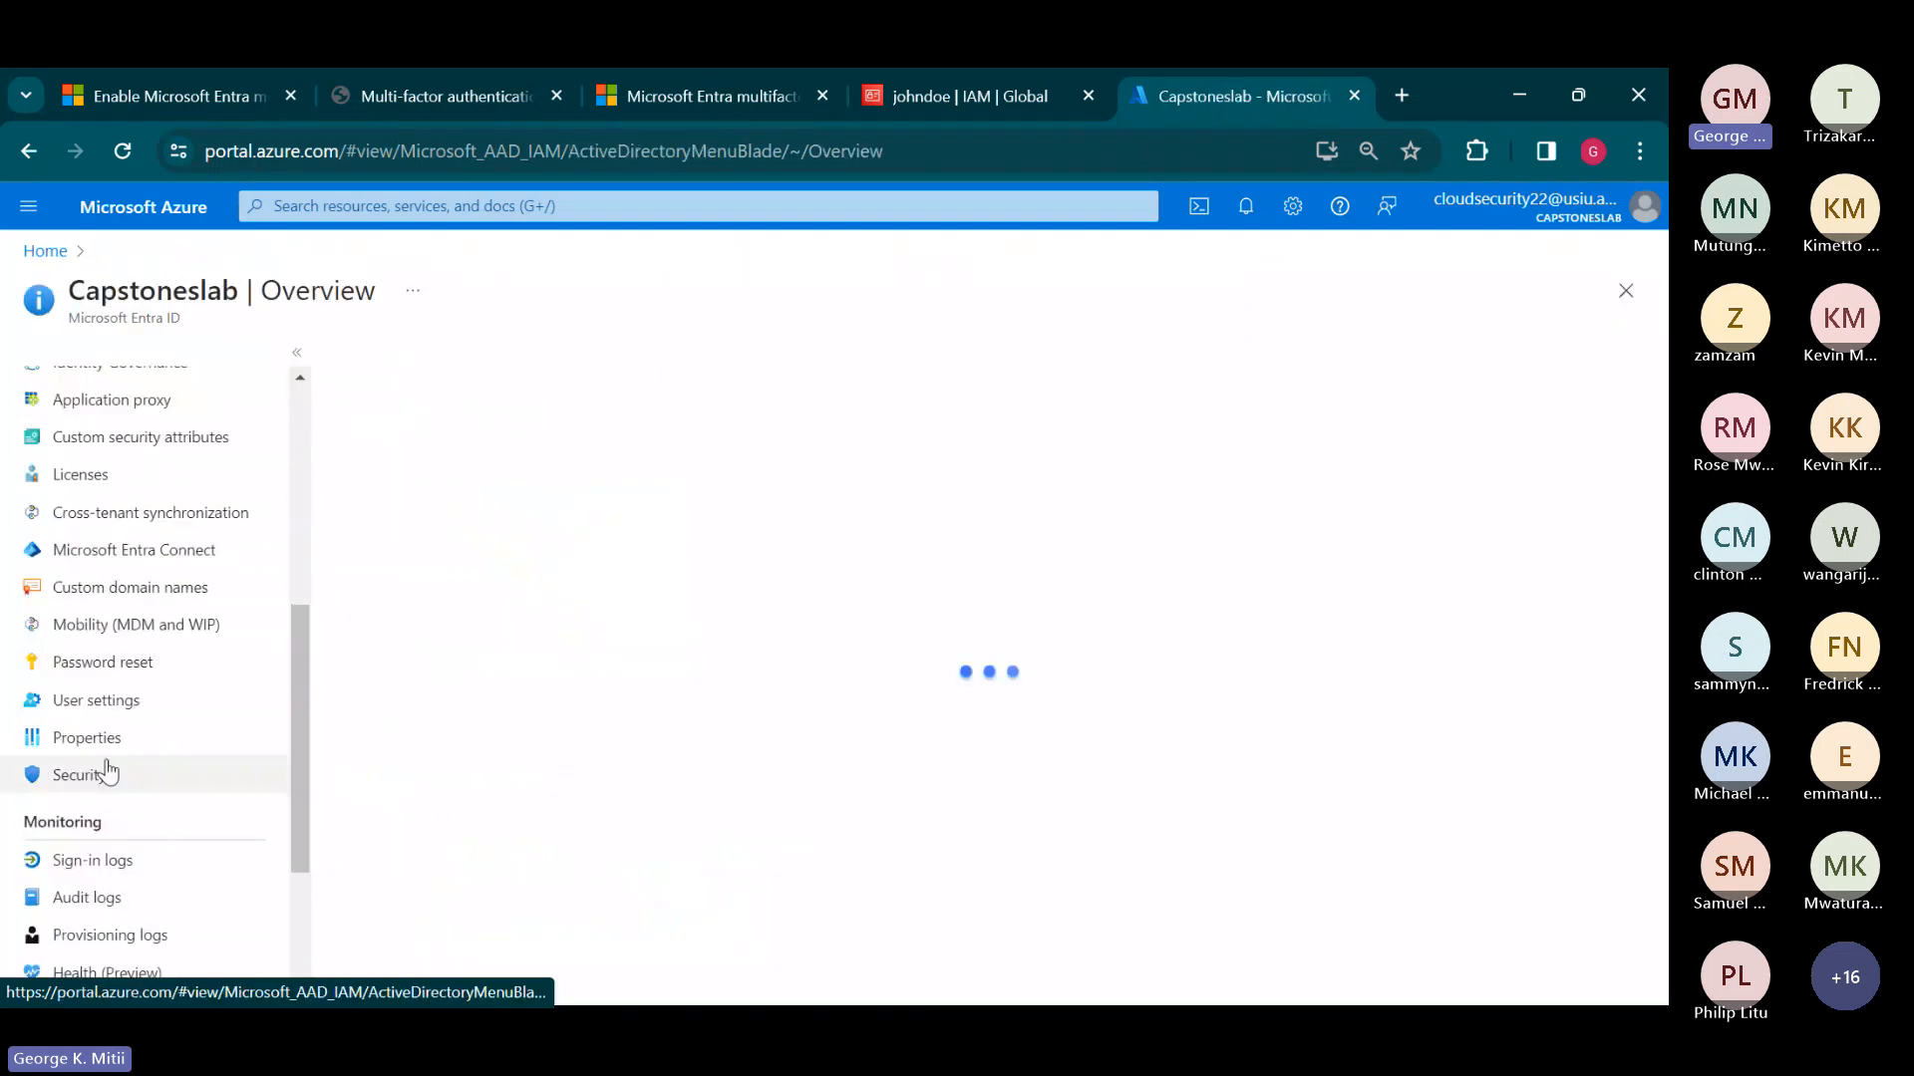
{"action": "left_click", "coordinate": [117, 776]}
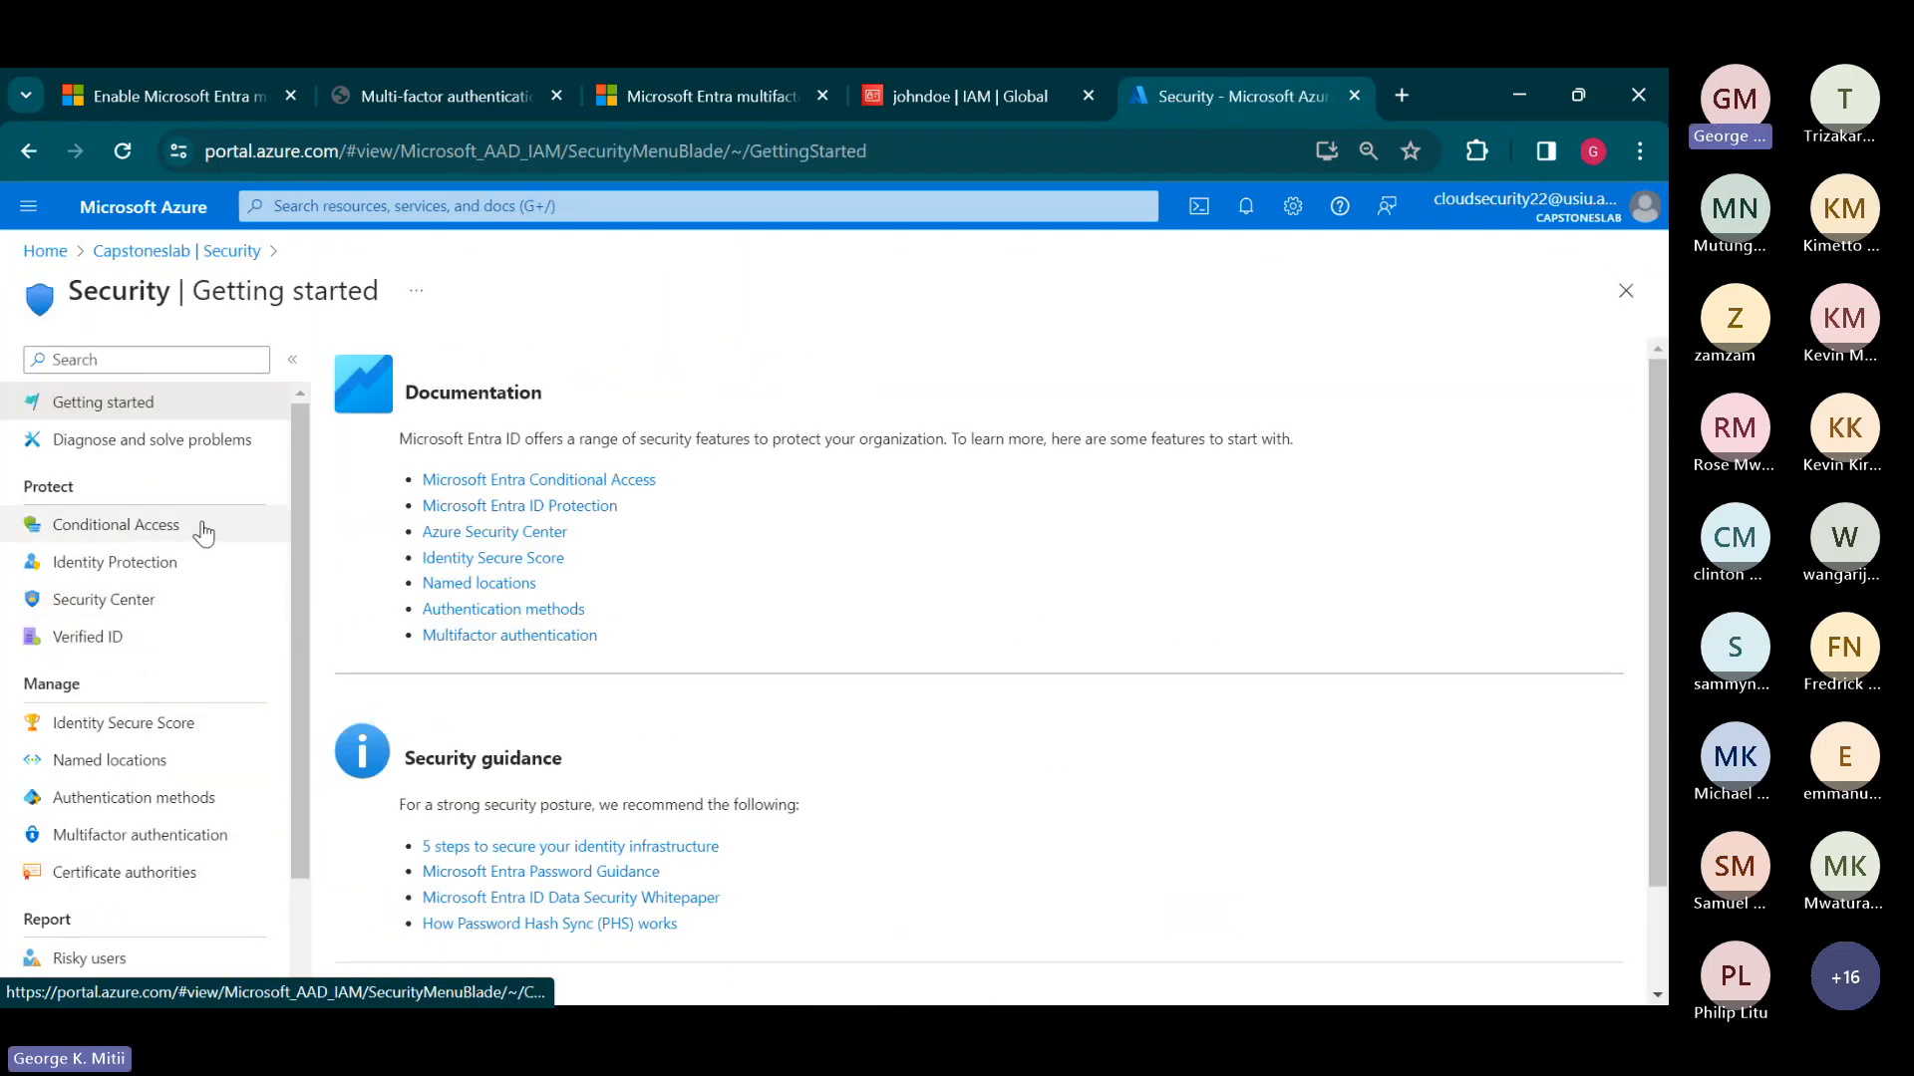
{"action": "left_click", "coordinate": [151, 574]}
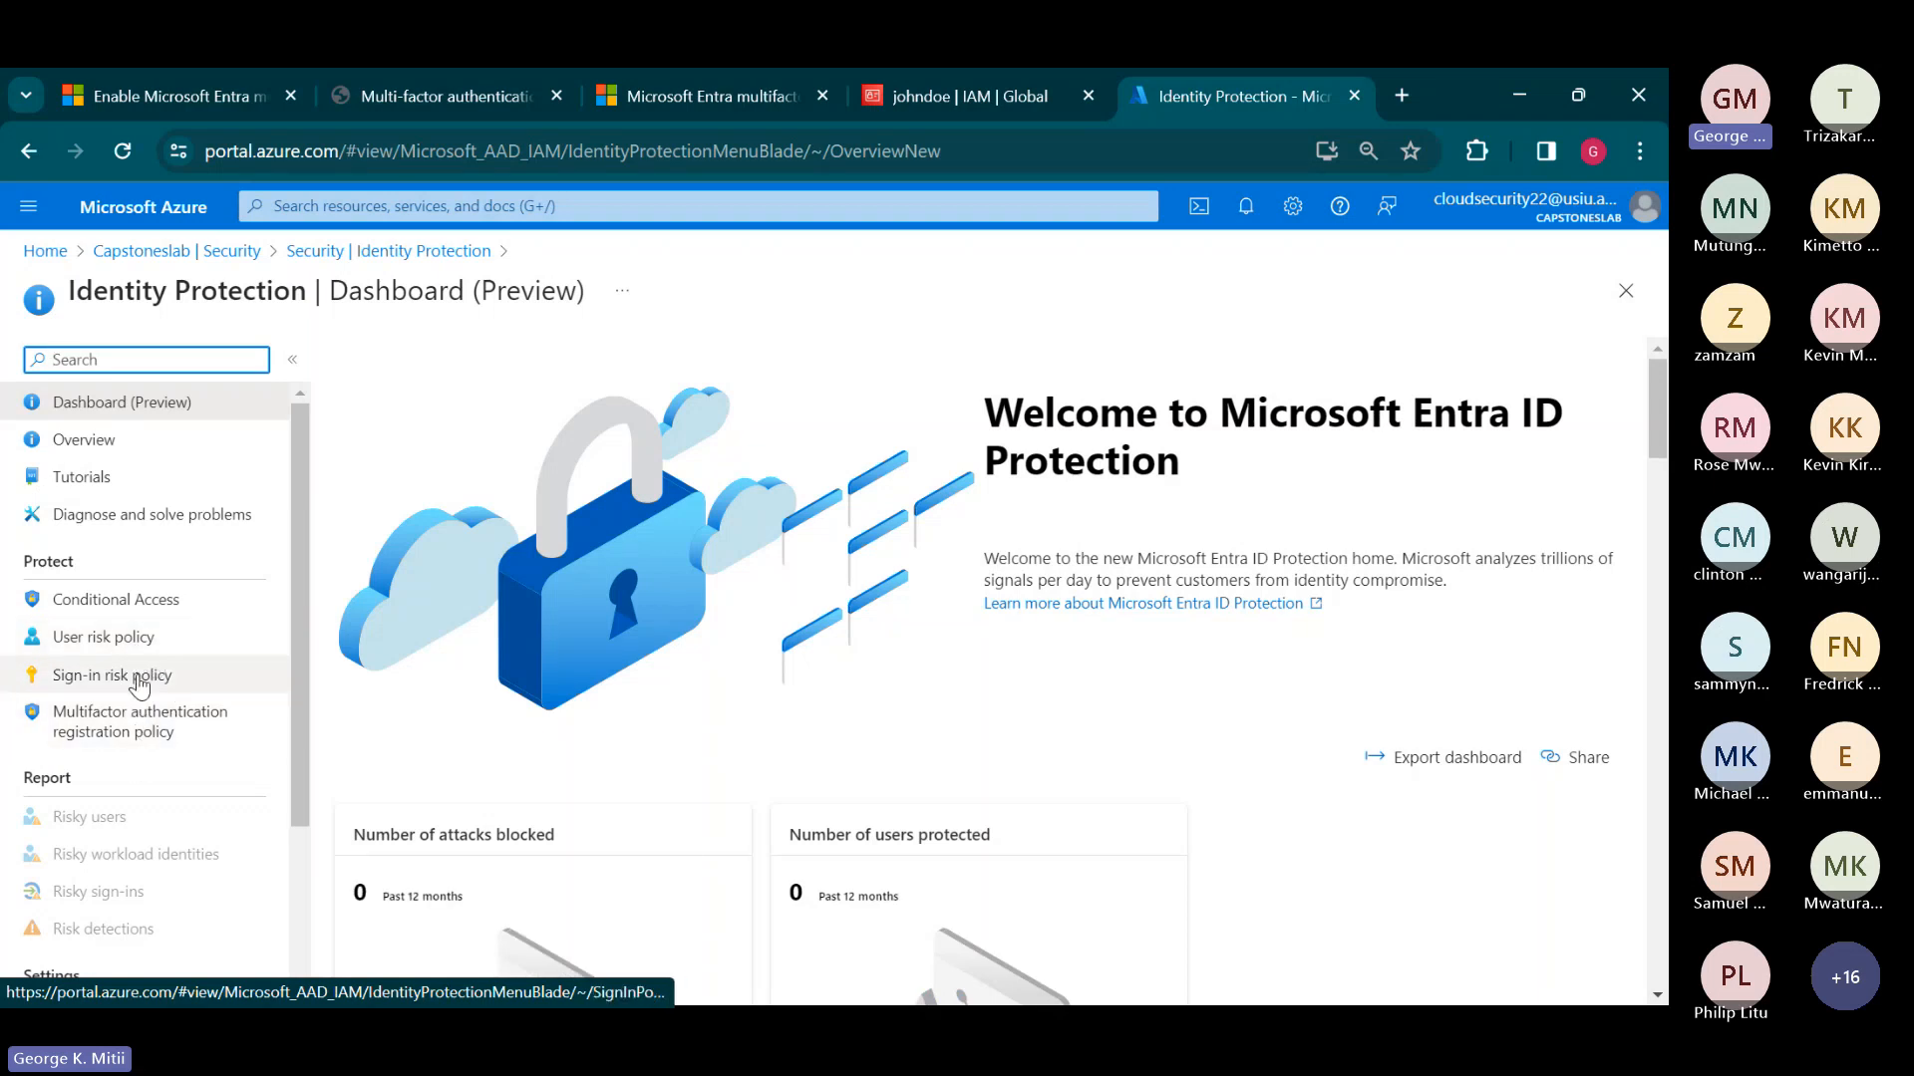
{"action": "left_click", "coordinate": [189, 725]}
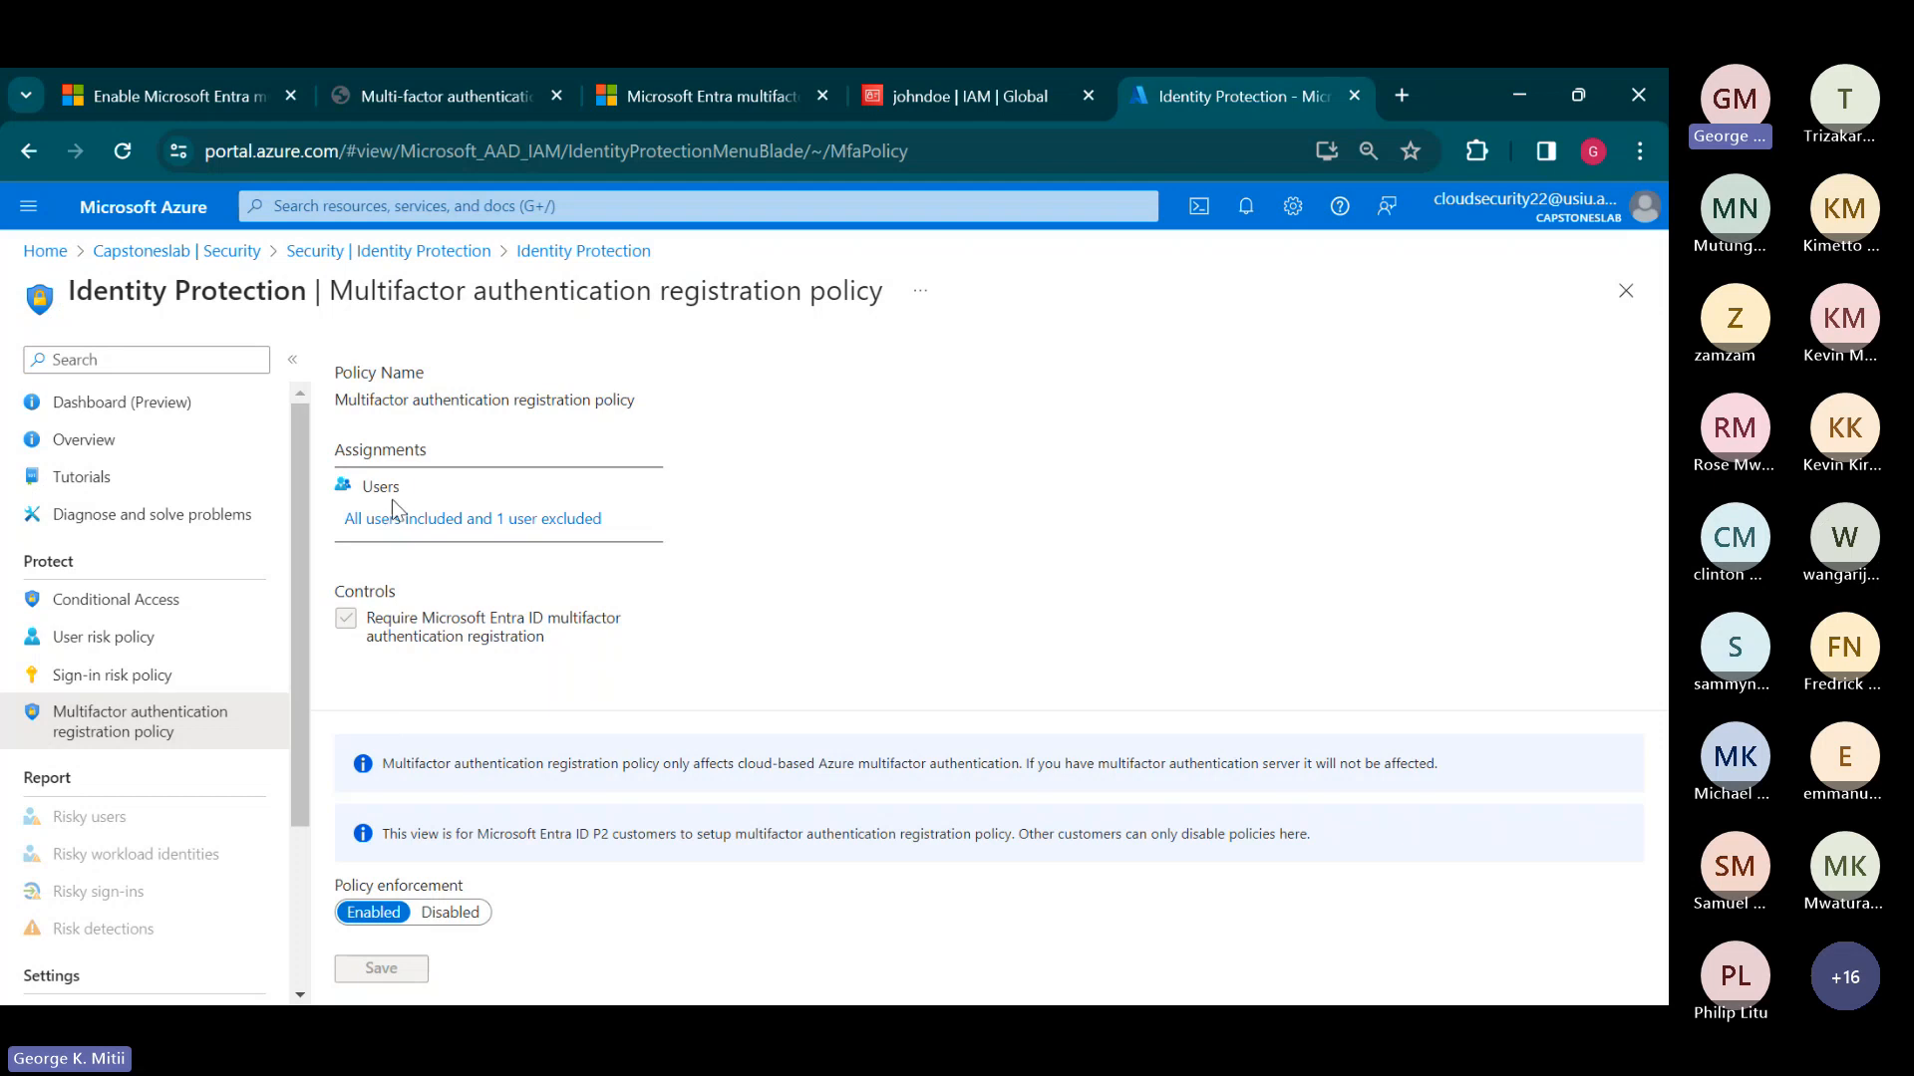
Annotate the policy's assignments, controls and Enabled policy enforcement setting.
{"action": "mouse_move", "coordinate": [328, 423]}
{"action": "left_mouse_down"}
{"action": "mouse_move", "coordinate": [628, 512]}
{"action": "mouse_move", "coordinate": [675, 679]}
{"action": "left_mouse_up"}
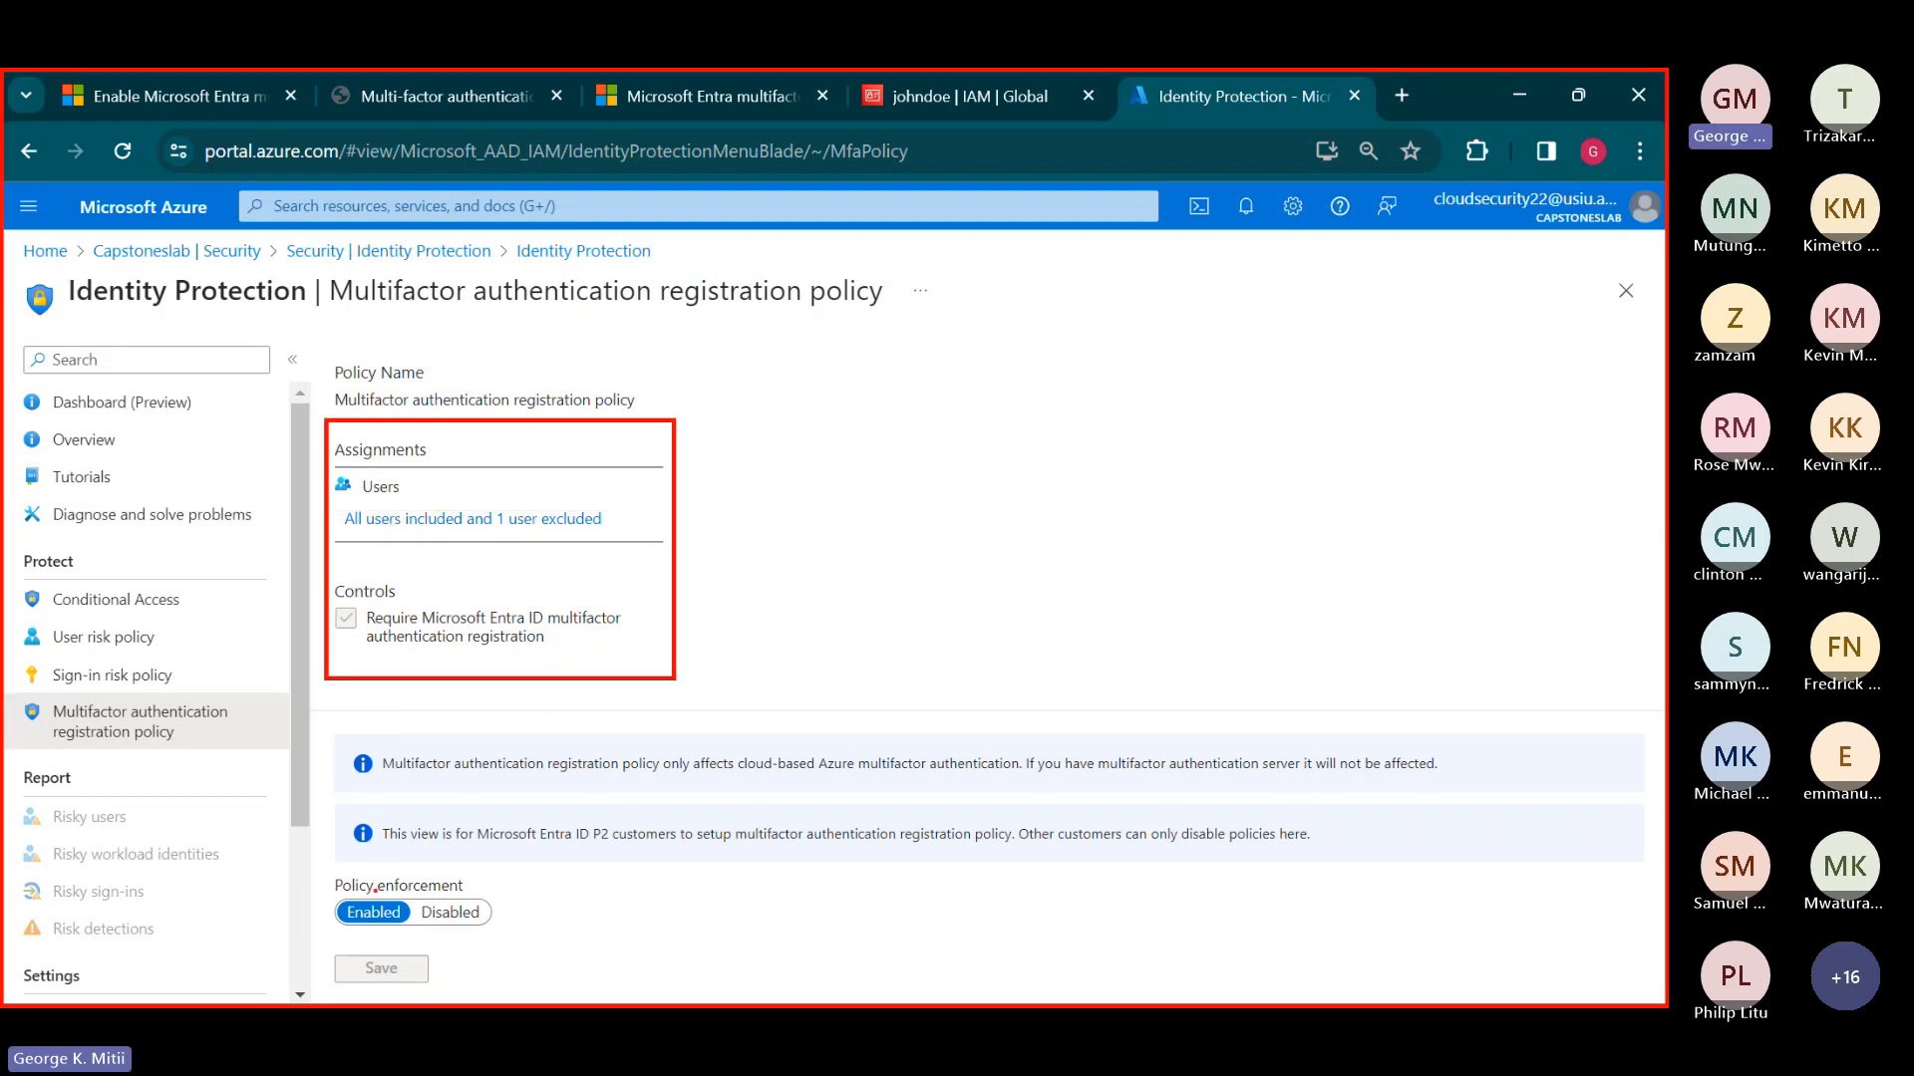
{"action": "mouse_move", "coordinate": [328, 872]}
{"action": "left_mouse_down"}
{"action": "mouse_move", "coordinate": [531, 947]}
{"action": "mouse_move", "coordinate": [882, 817]}
{"action": "mouse_move", "coordinate": [1099, 580]}
{"action": "left_mouse_up"}
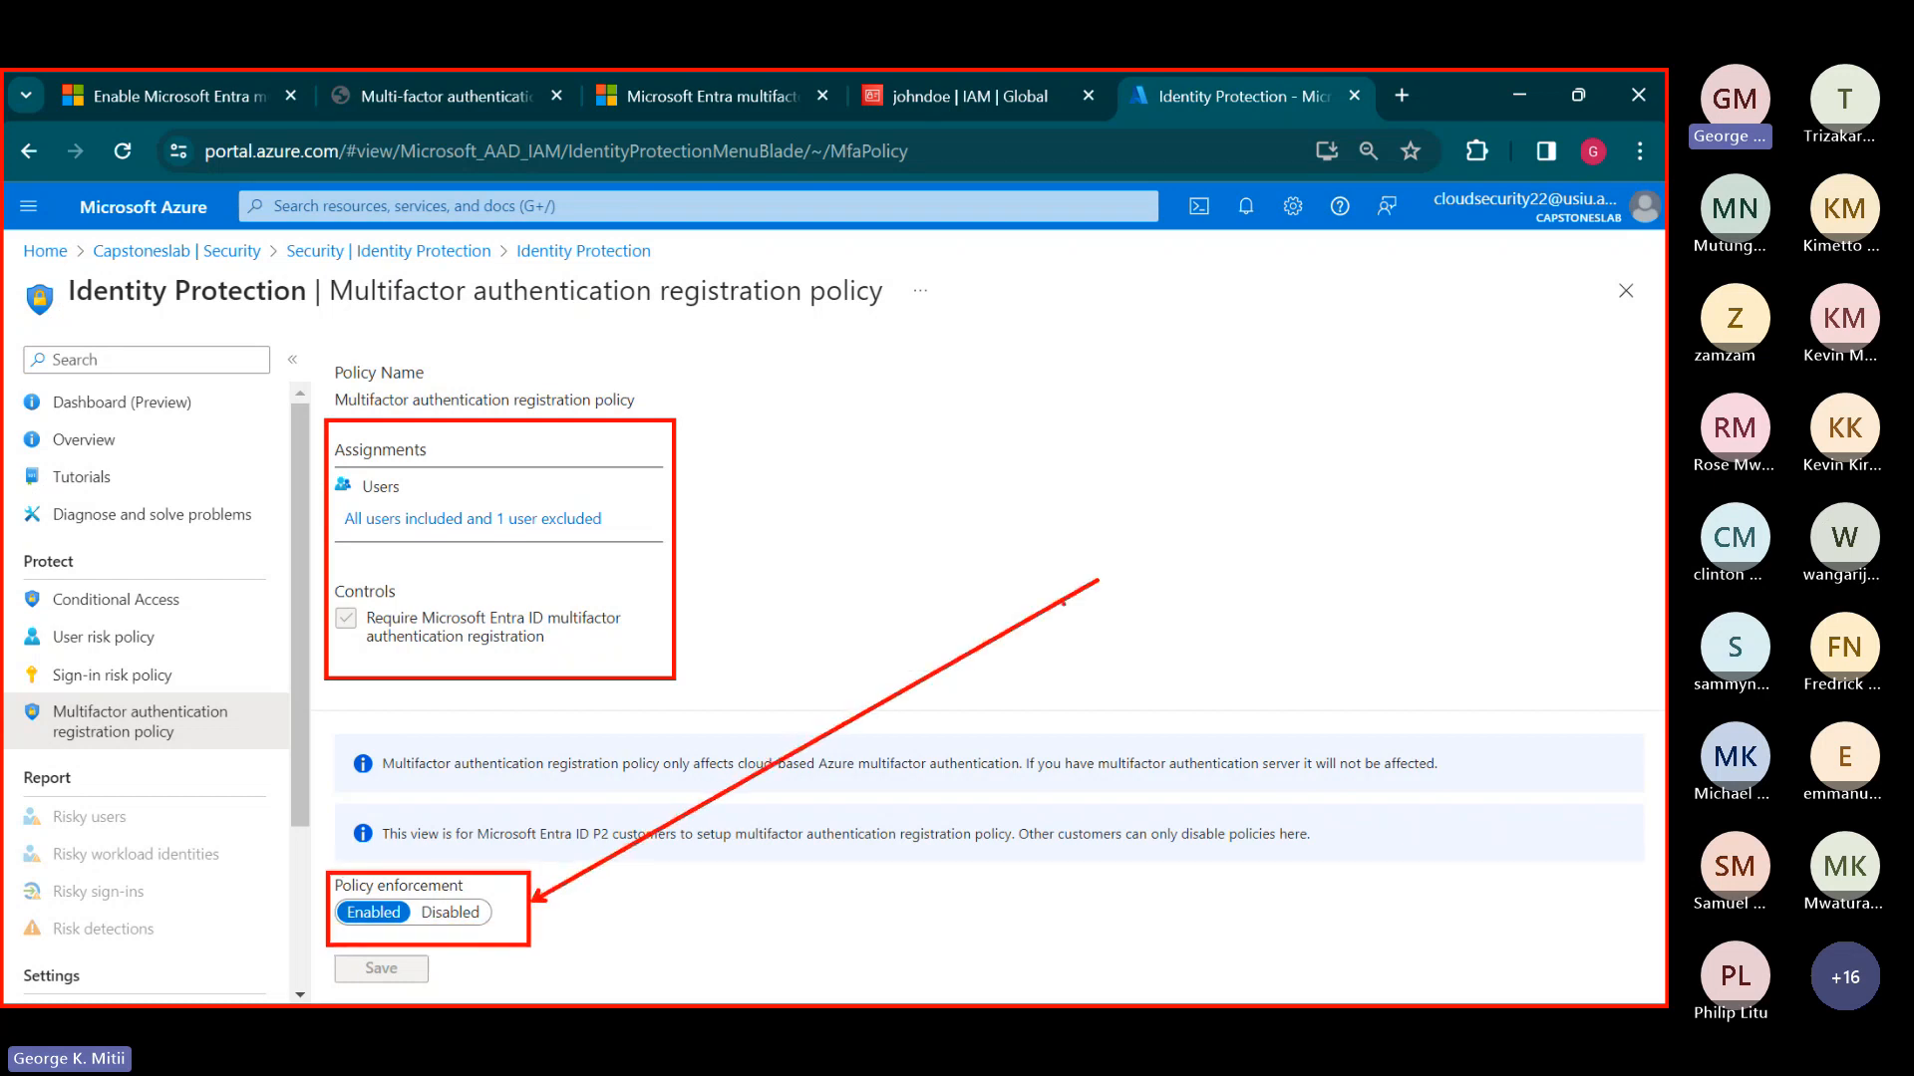
{"action": "key", "text": "Escape"}
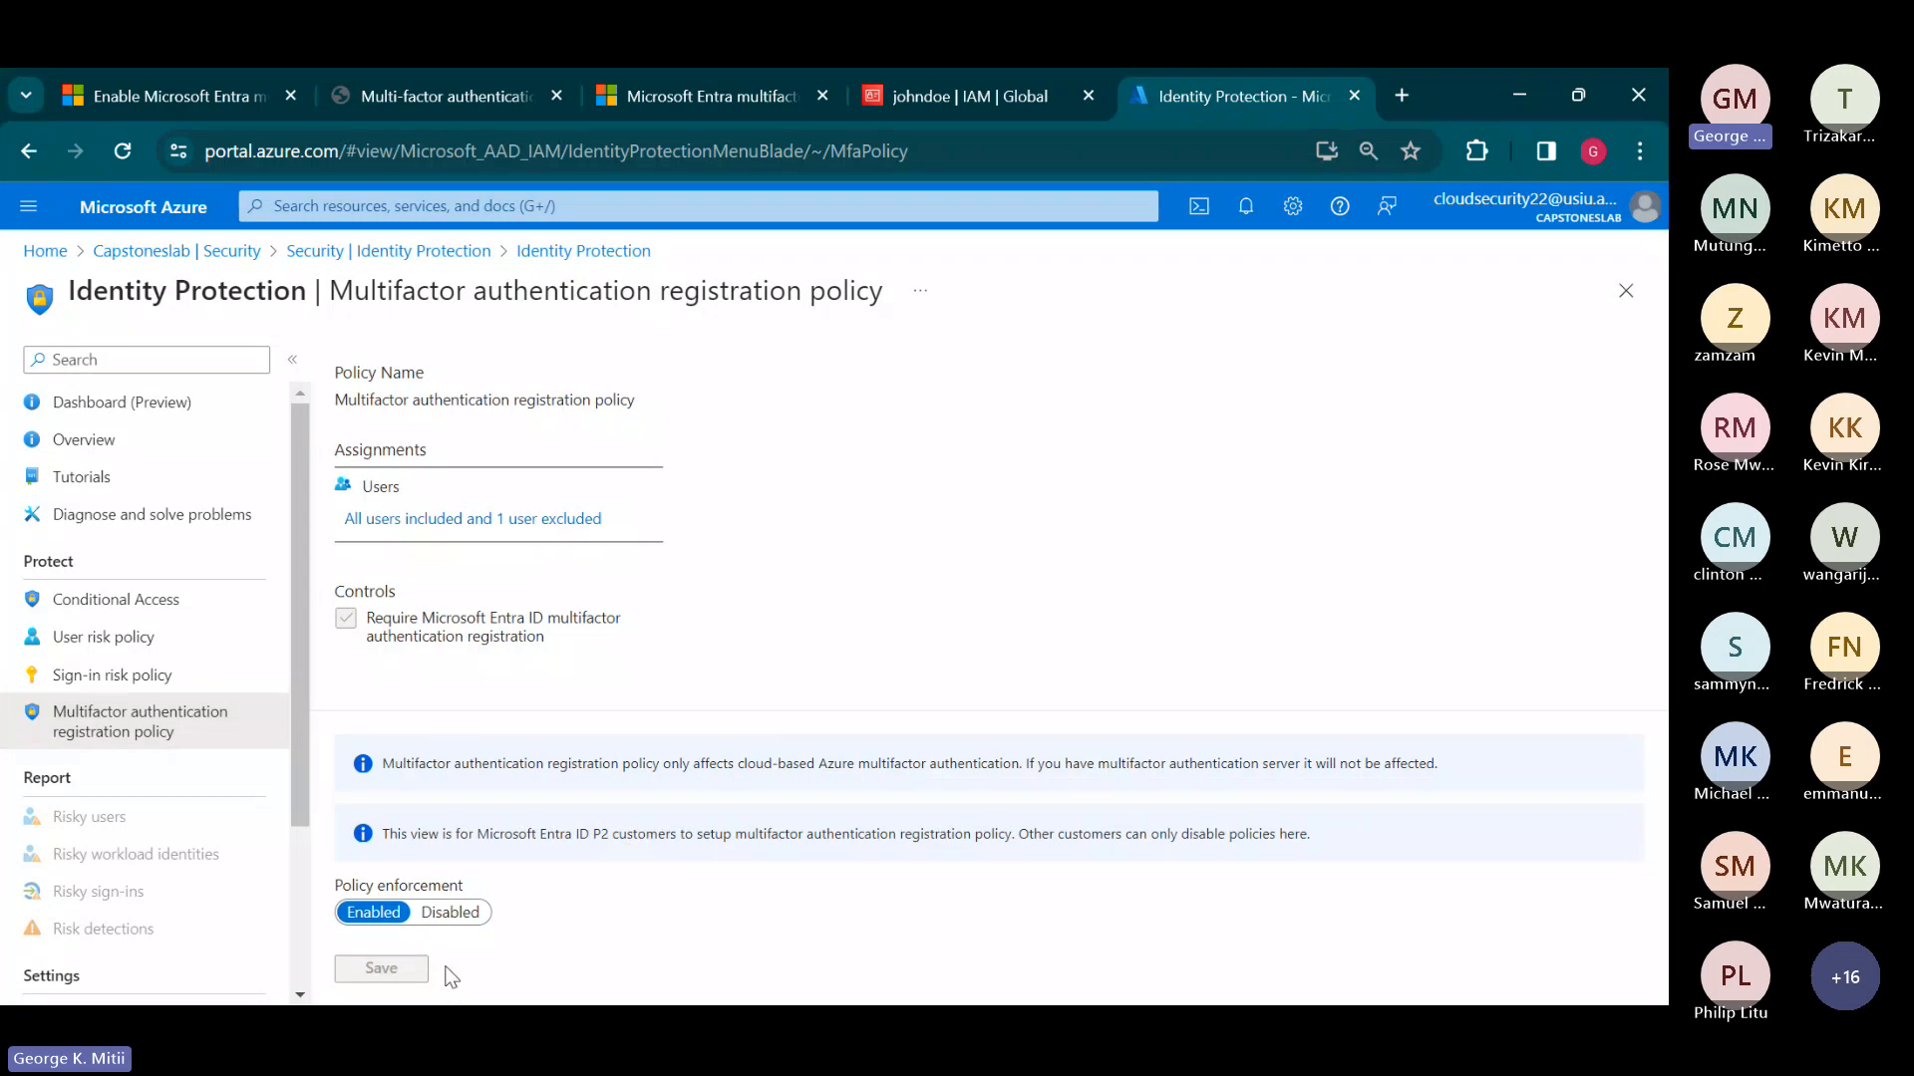
{"action": "key", "text": "ctrl+2"}
{"action": "left_click_drag", "start_coordinate": [436, 964], "coordinate": [715, 840]}
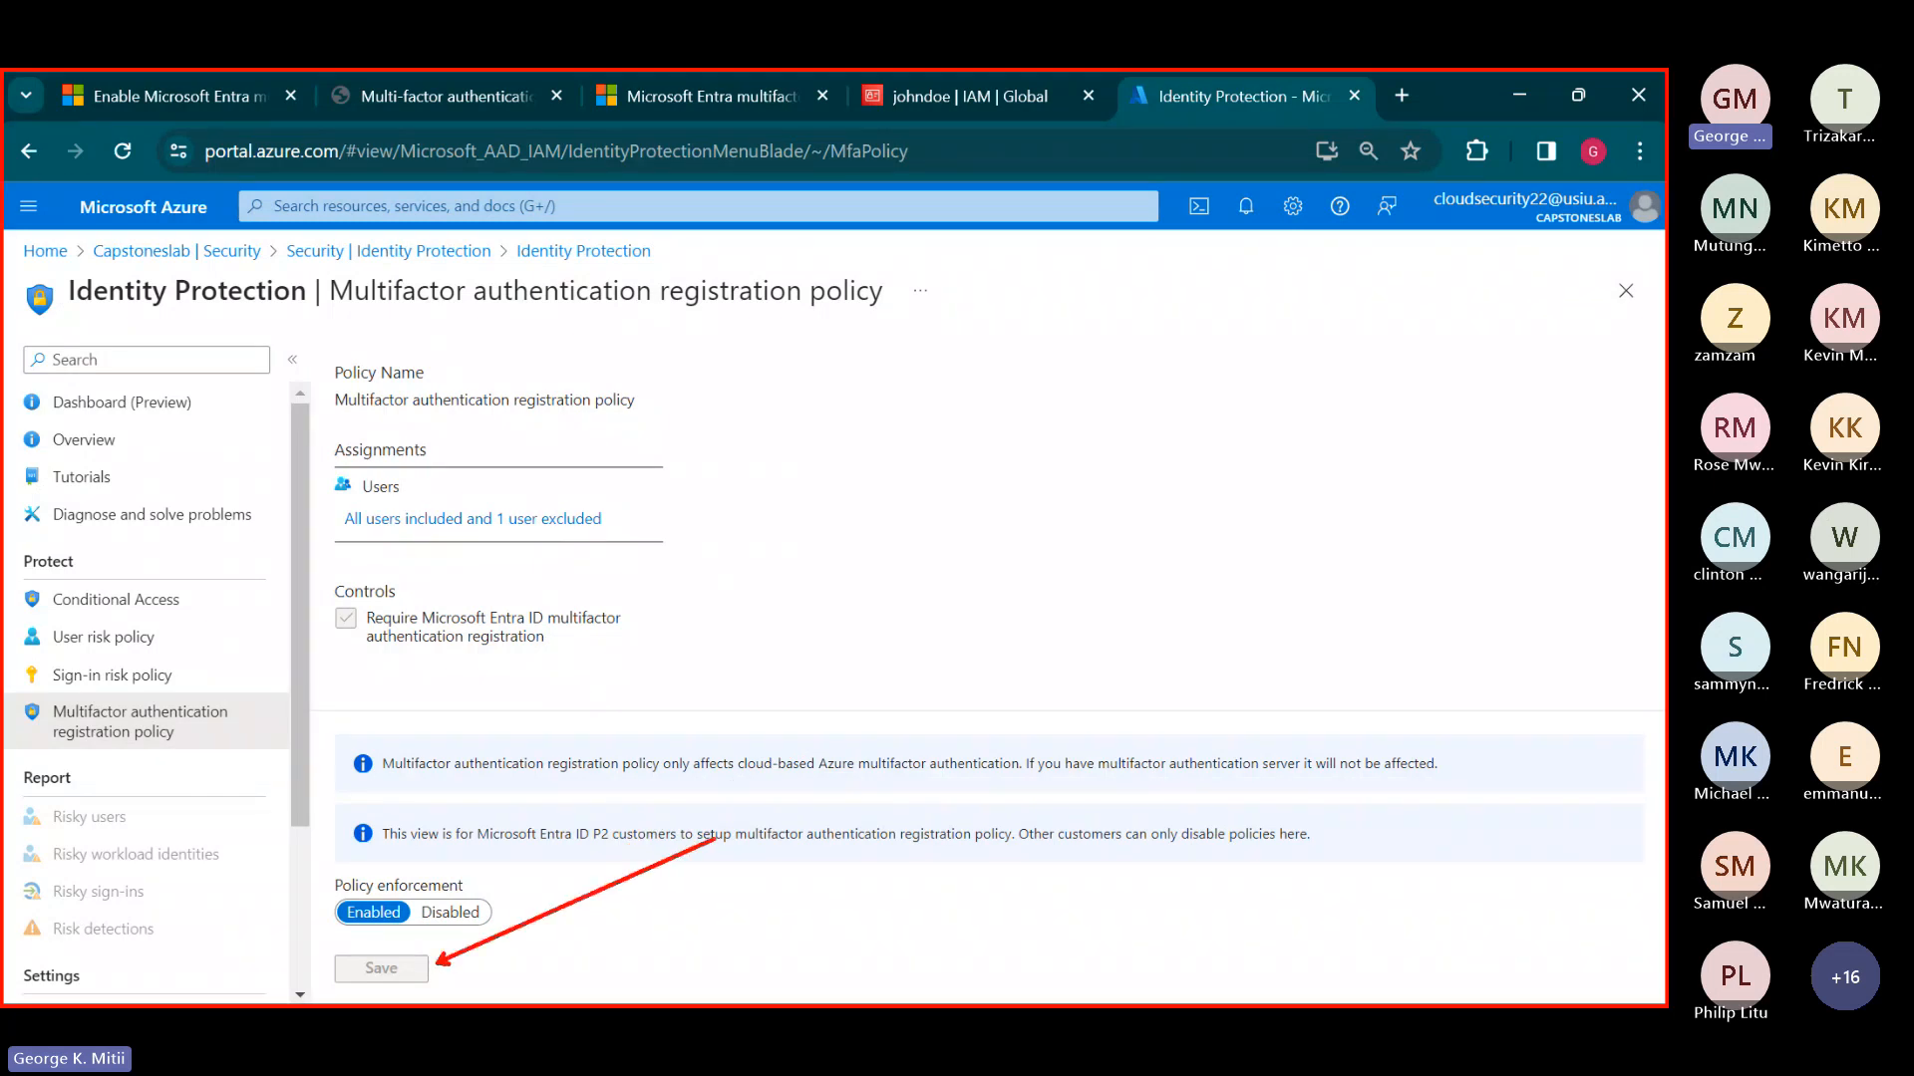
{"action": "key", "text": "Escape"}
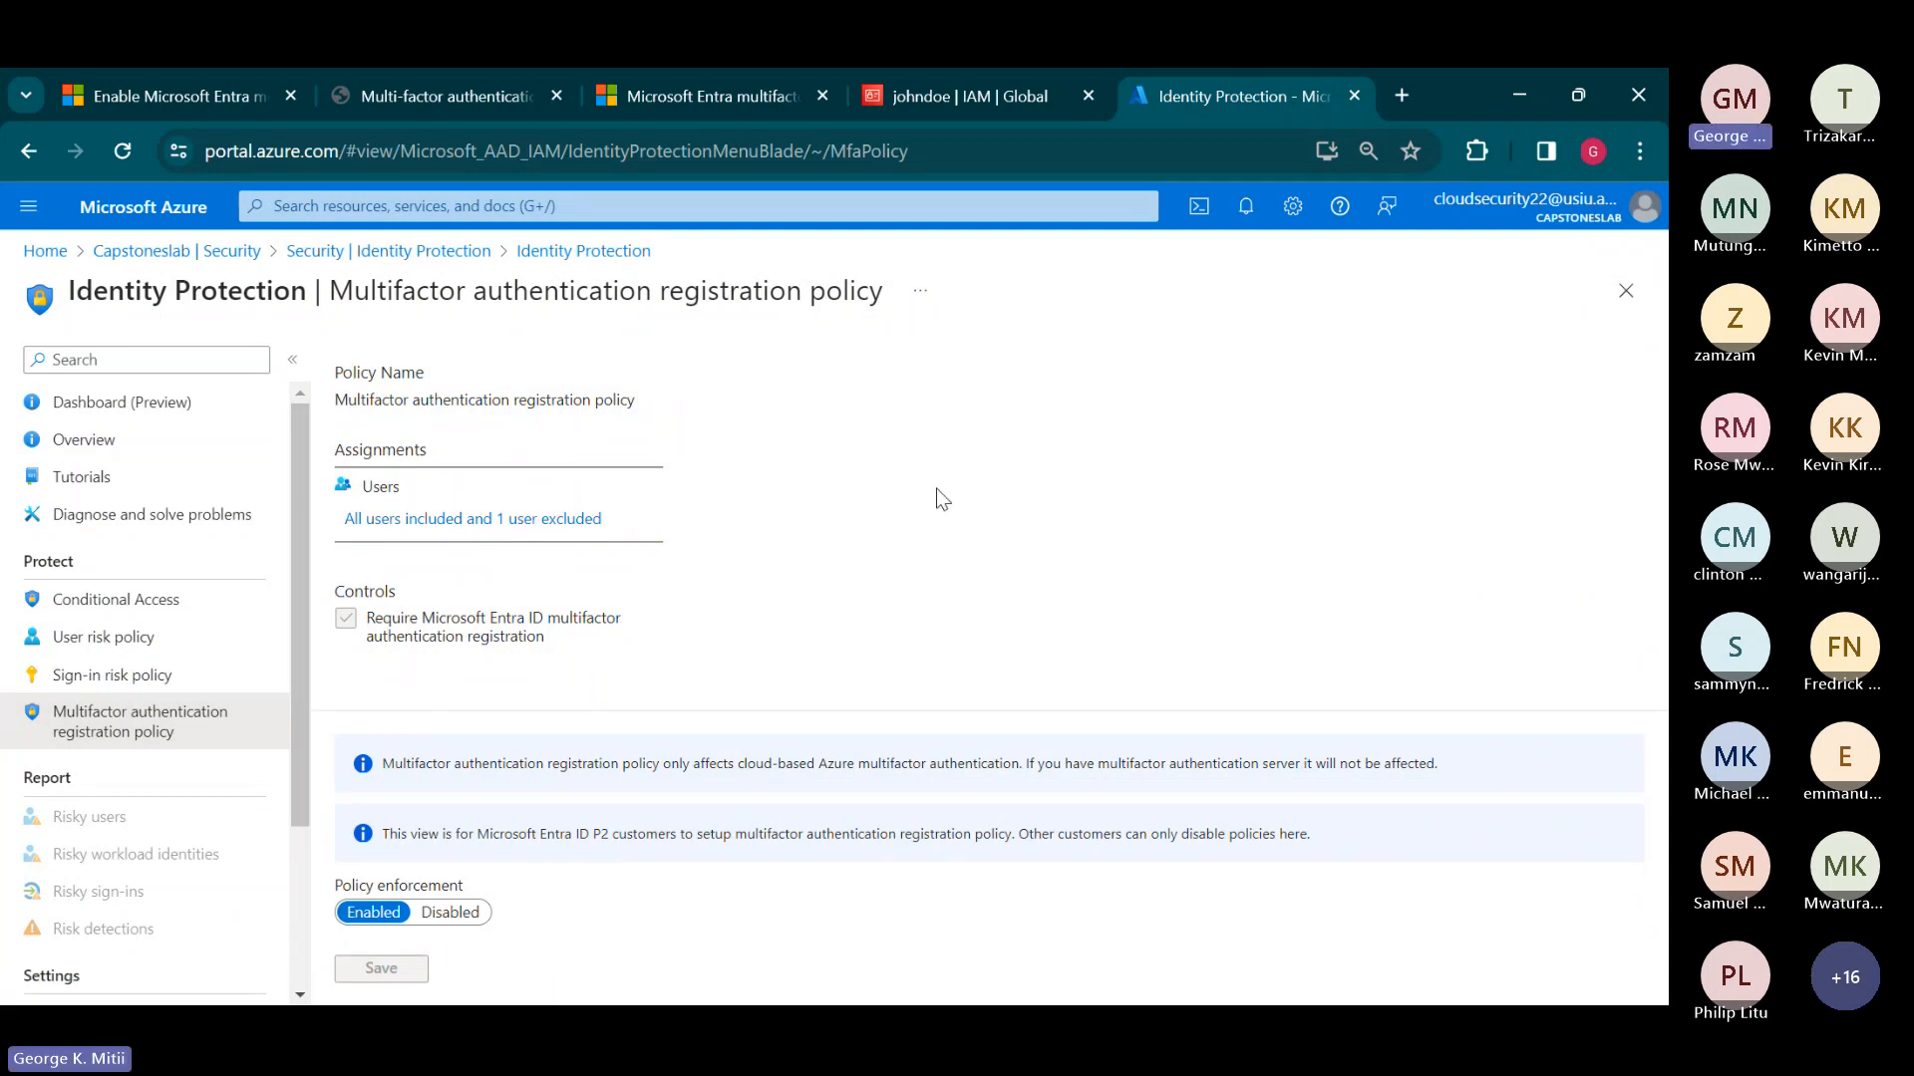
Look at the disabled User risk and Sign-in risk policies, then close back to Security.
{"action": "left_click", "coordinate": [119, 638]}
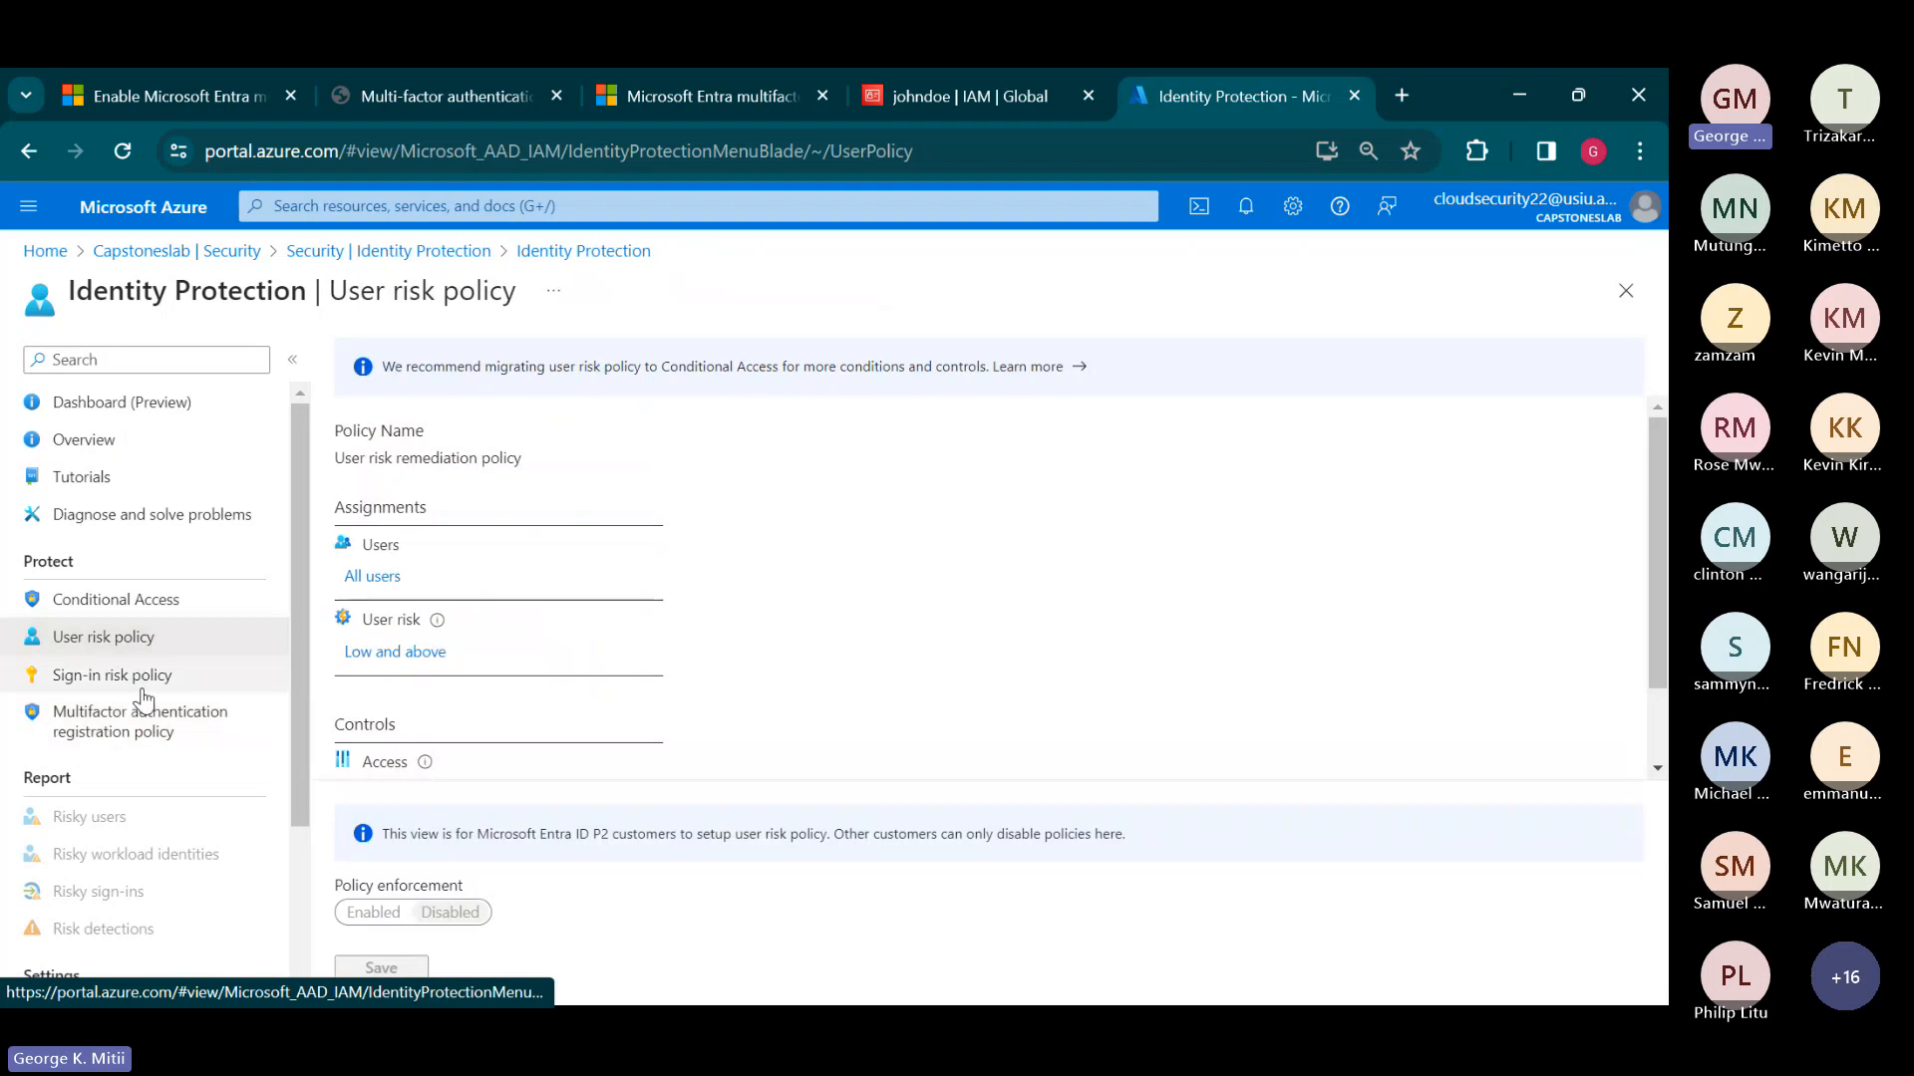
{"action": "left_click", "coordinate": [142, 686]}
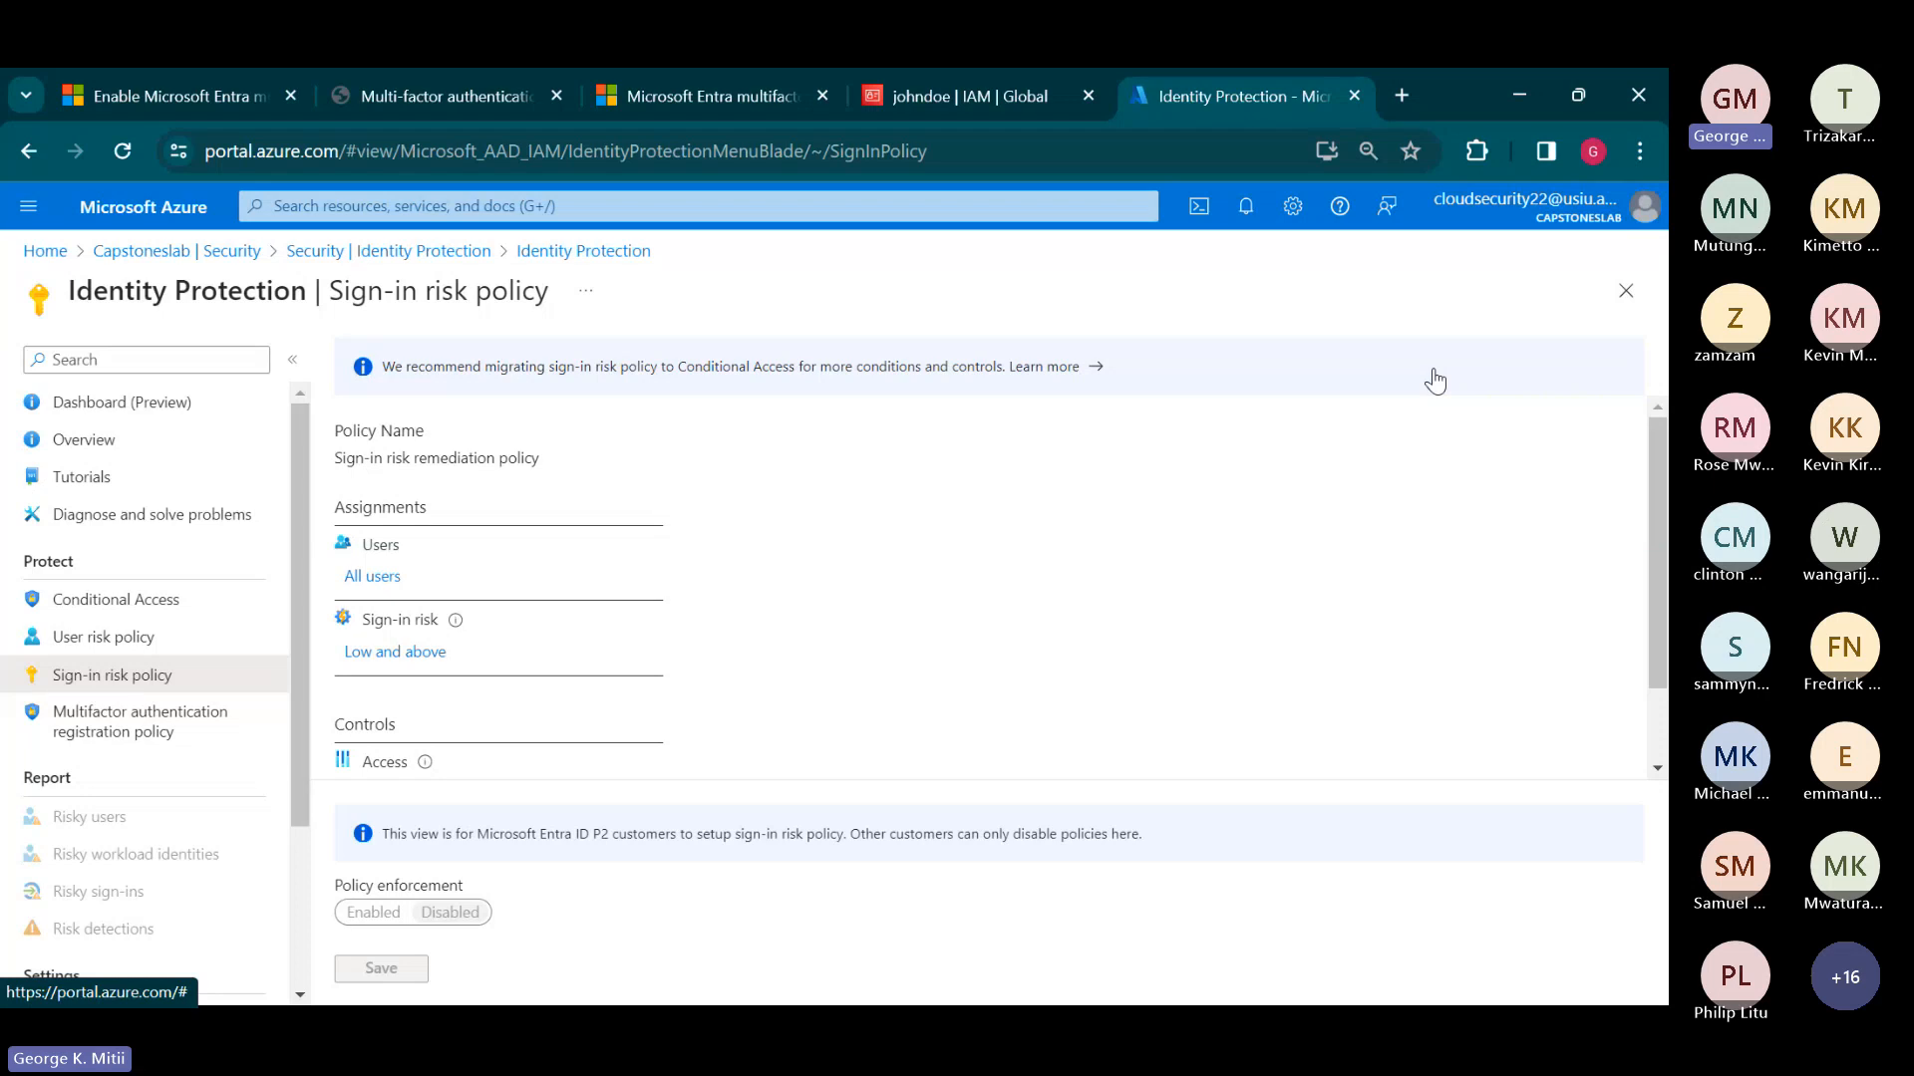
{"action": "mouse_move", "coordinate": [1421, 999]}
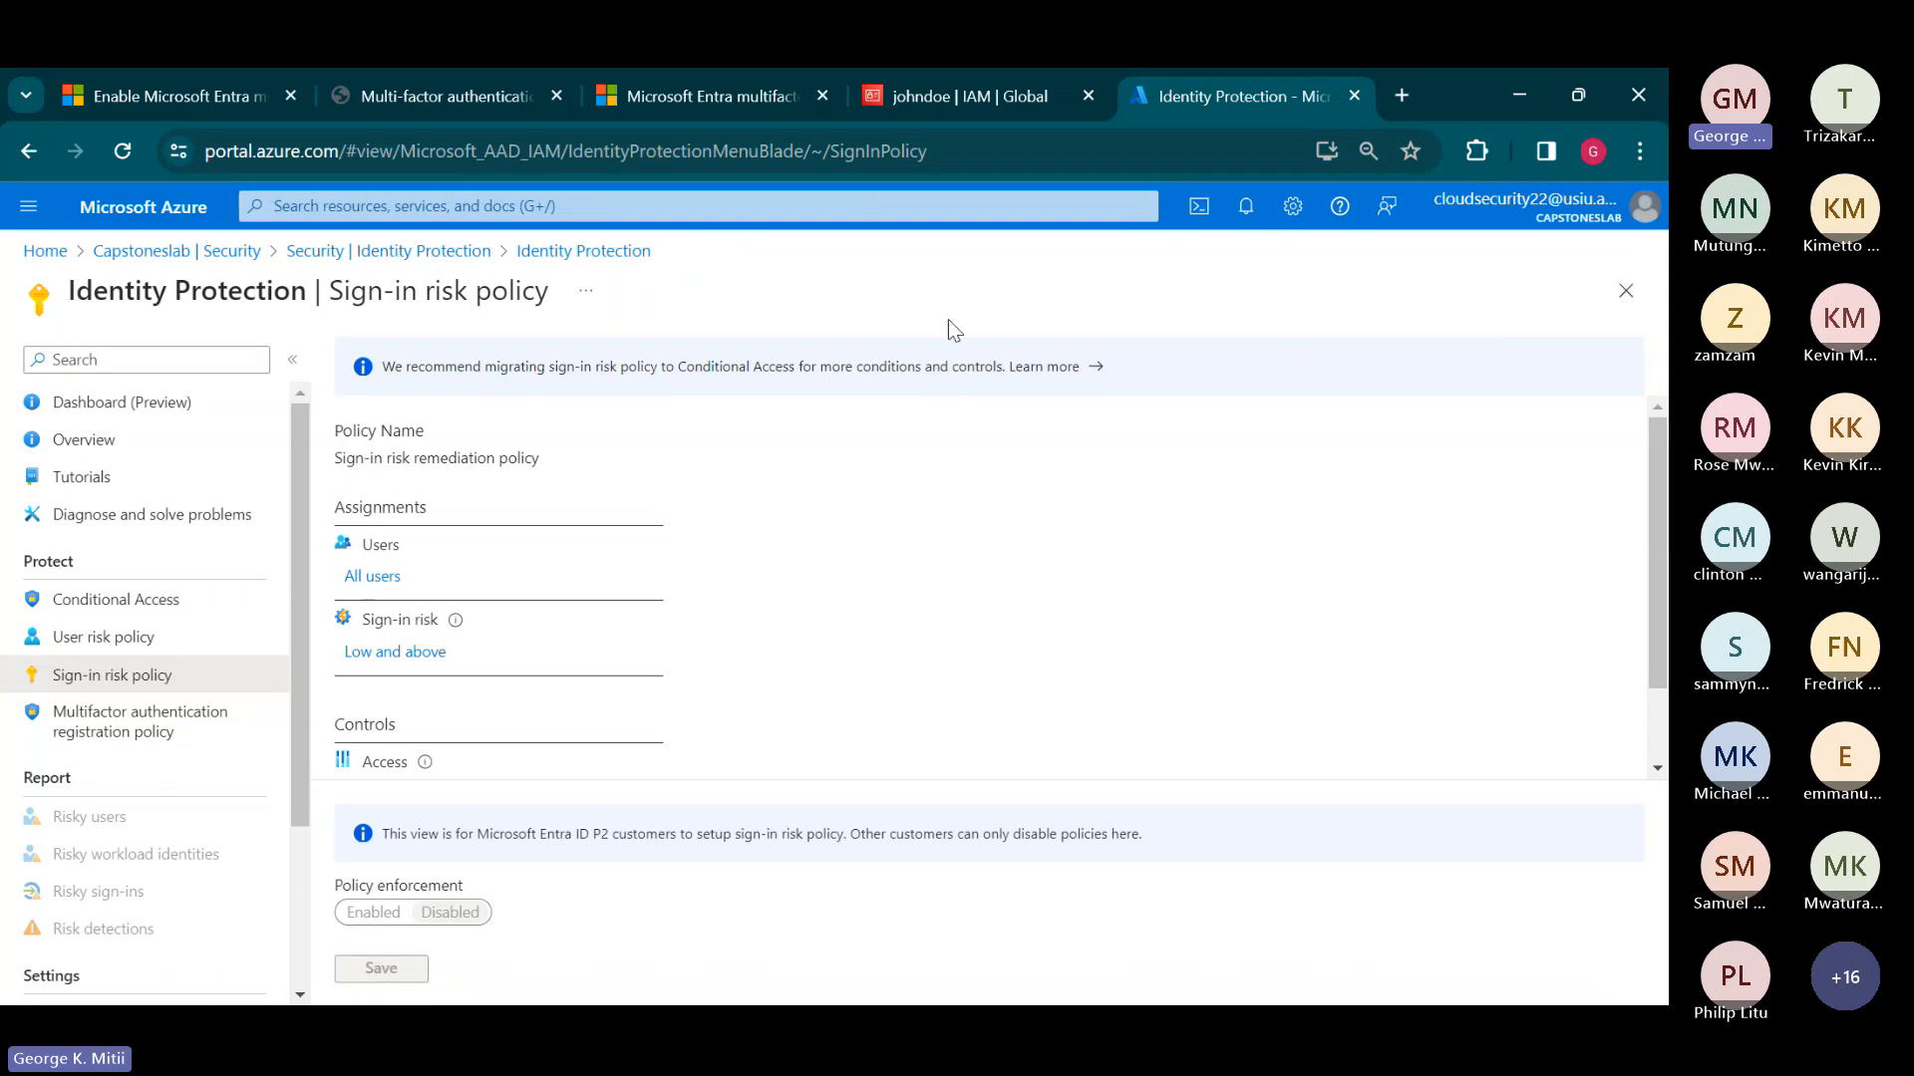
{"action": "left_click", "coordinate": [1626, 293]}
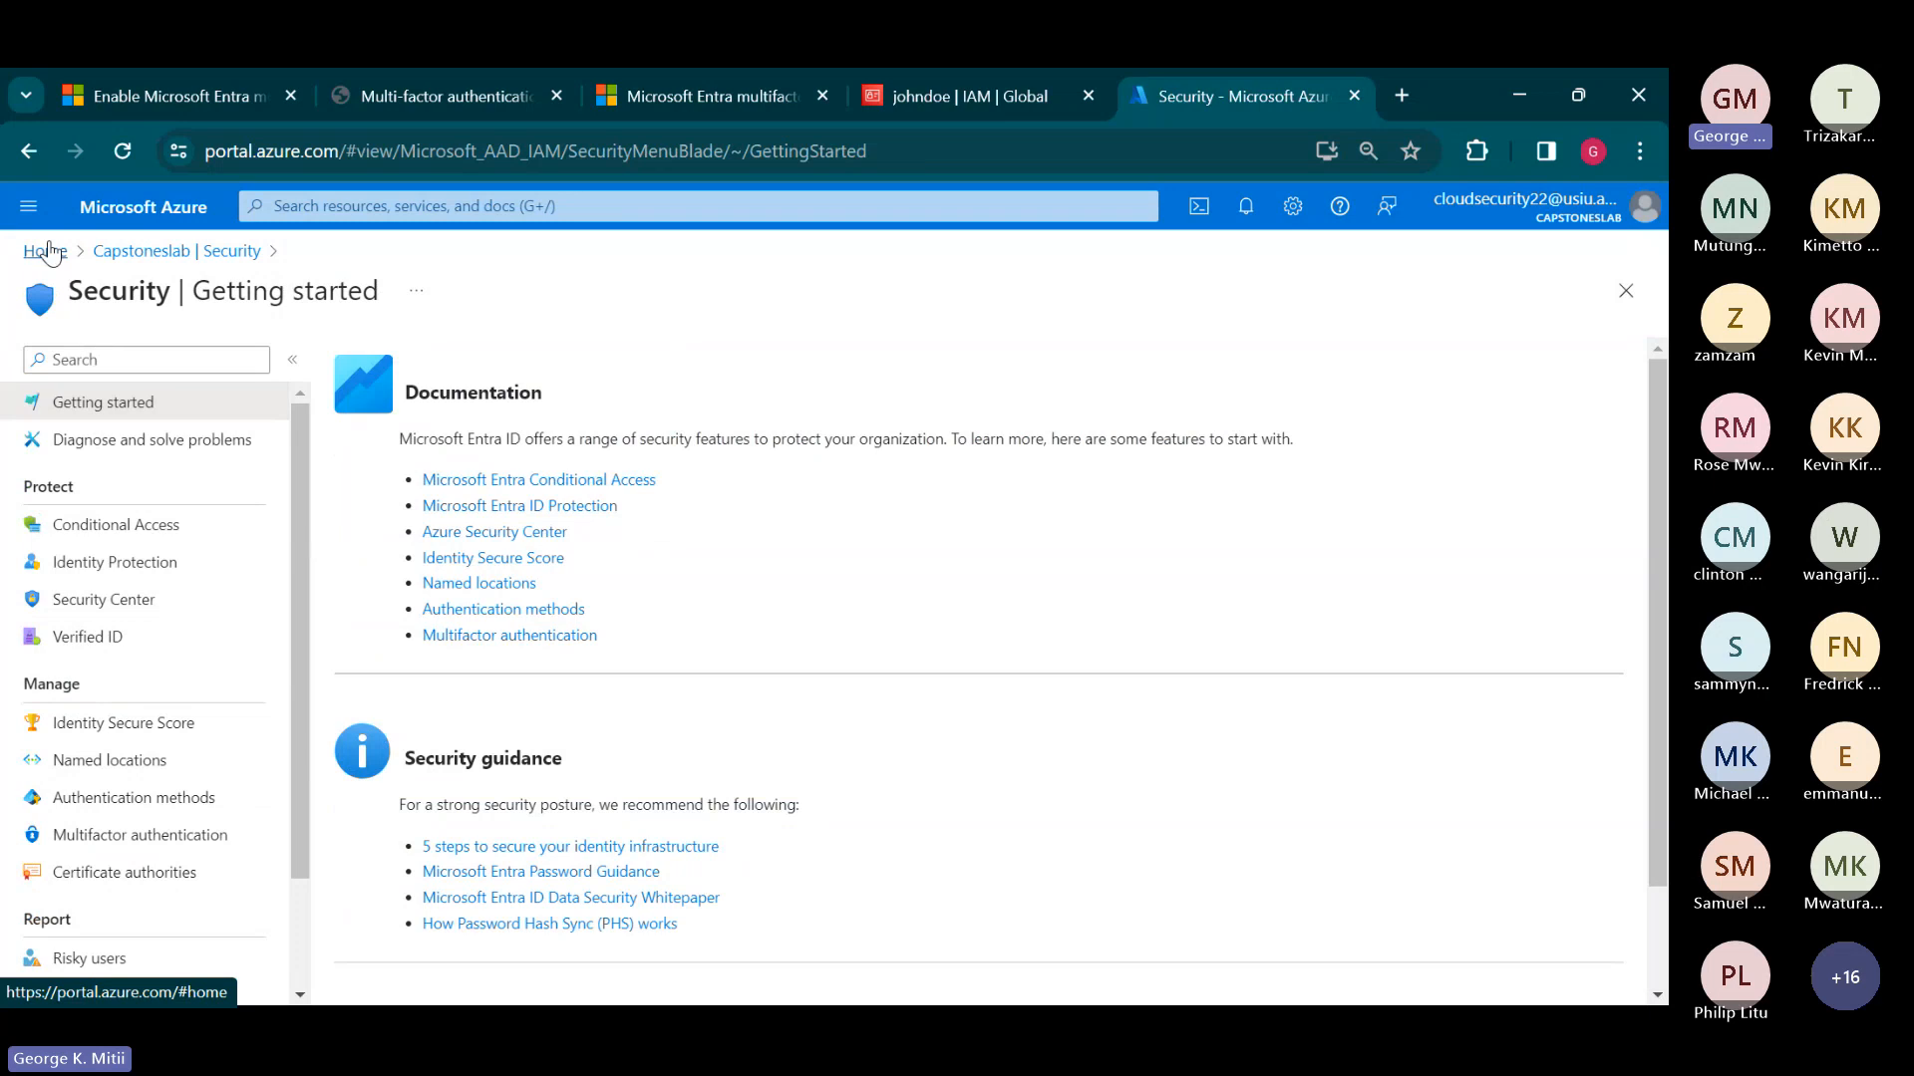
Check Entra ID's Users list, then go to Groups and begin a New group.
{"action": "left_click", "coordinate": [29, 207]}
{"action": "left_click", "coordinate": [84, 812]}
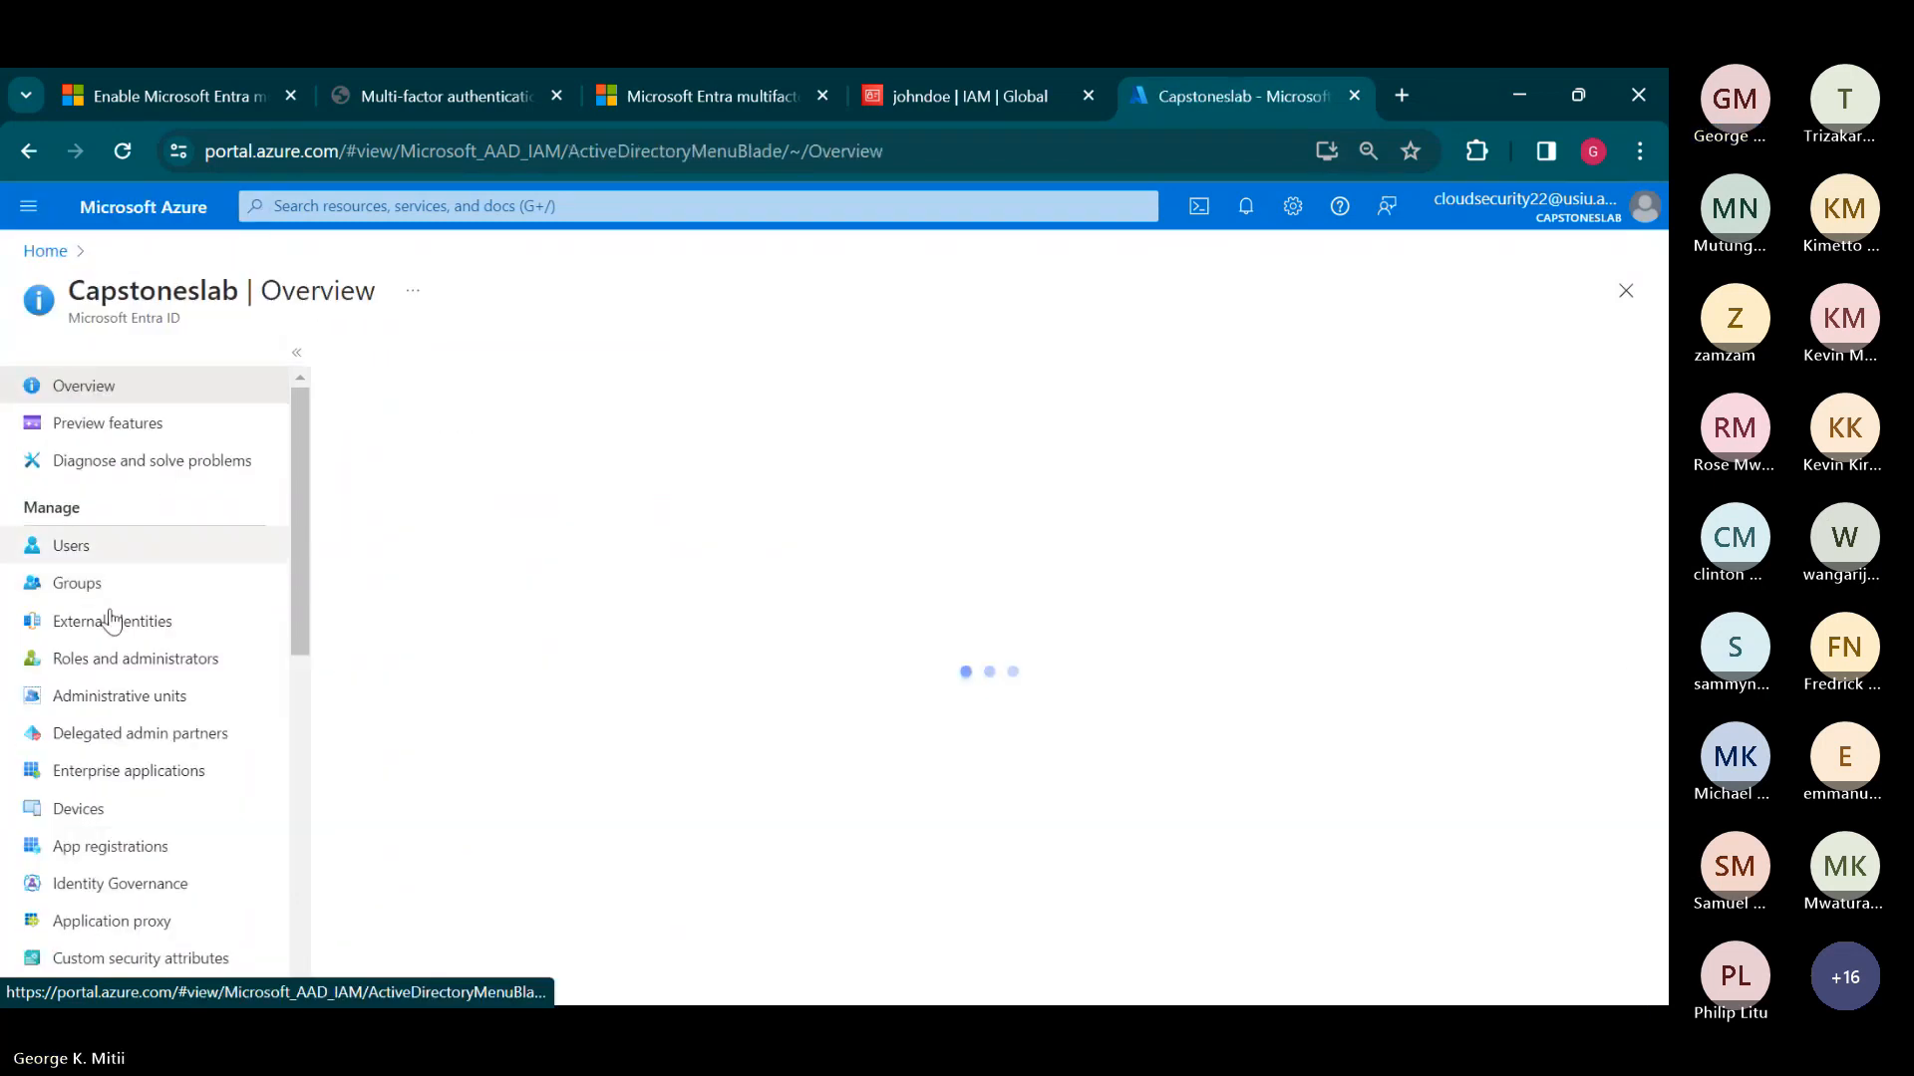
{"action": "left_click", "coordinate": [145, 546]}
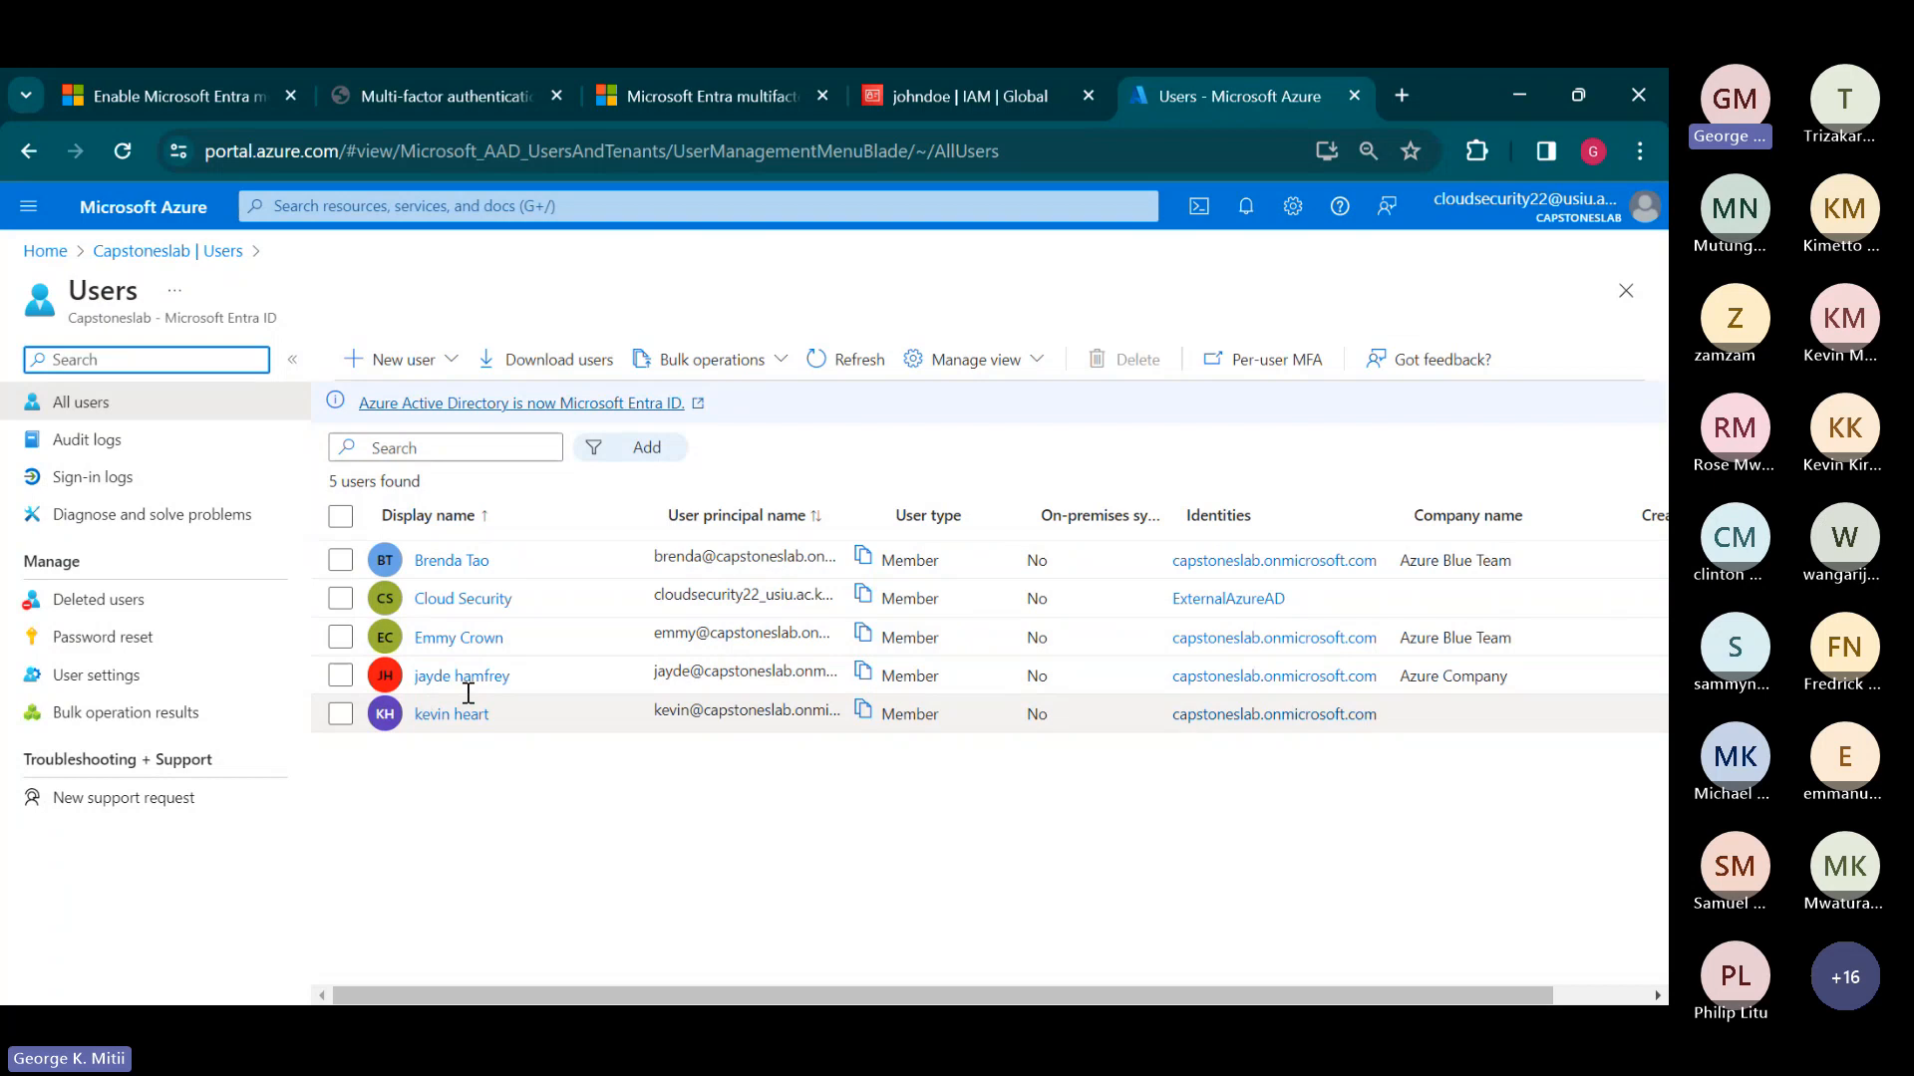
{"action": "left_click", "coordinate": [1624, 291]}
{"action": "left_click", "coordinate": [128, 587]}
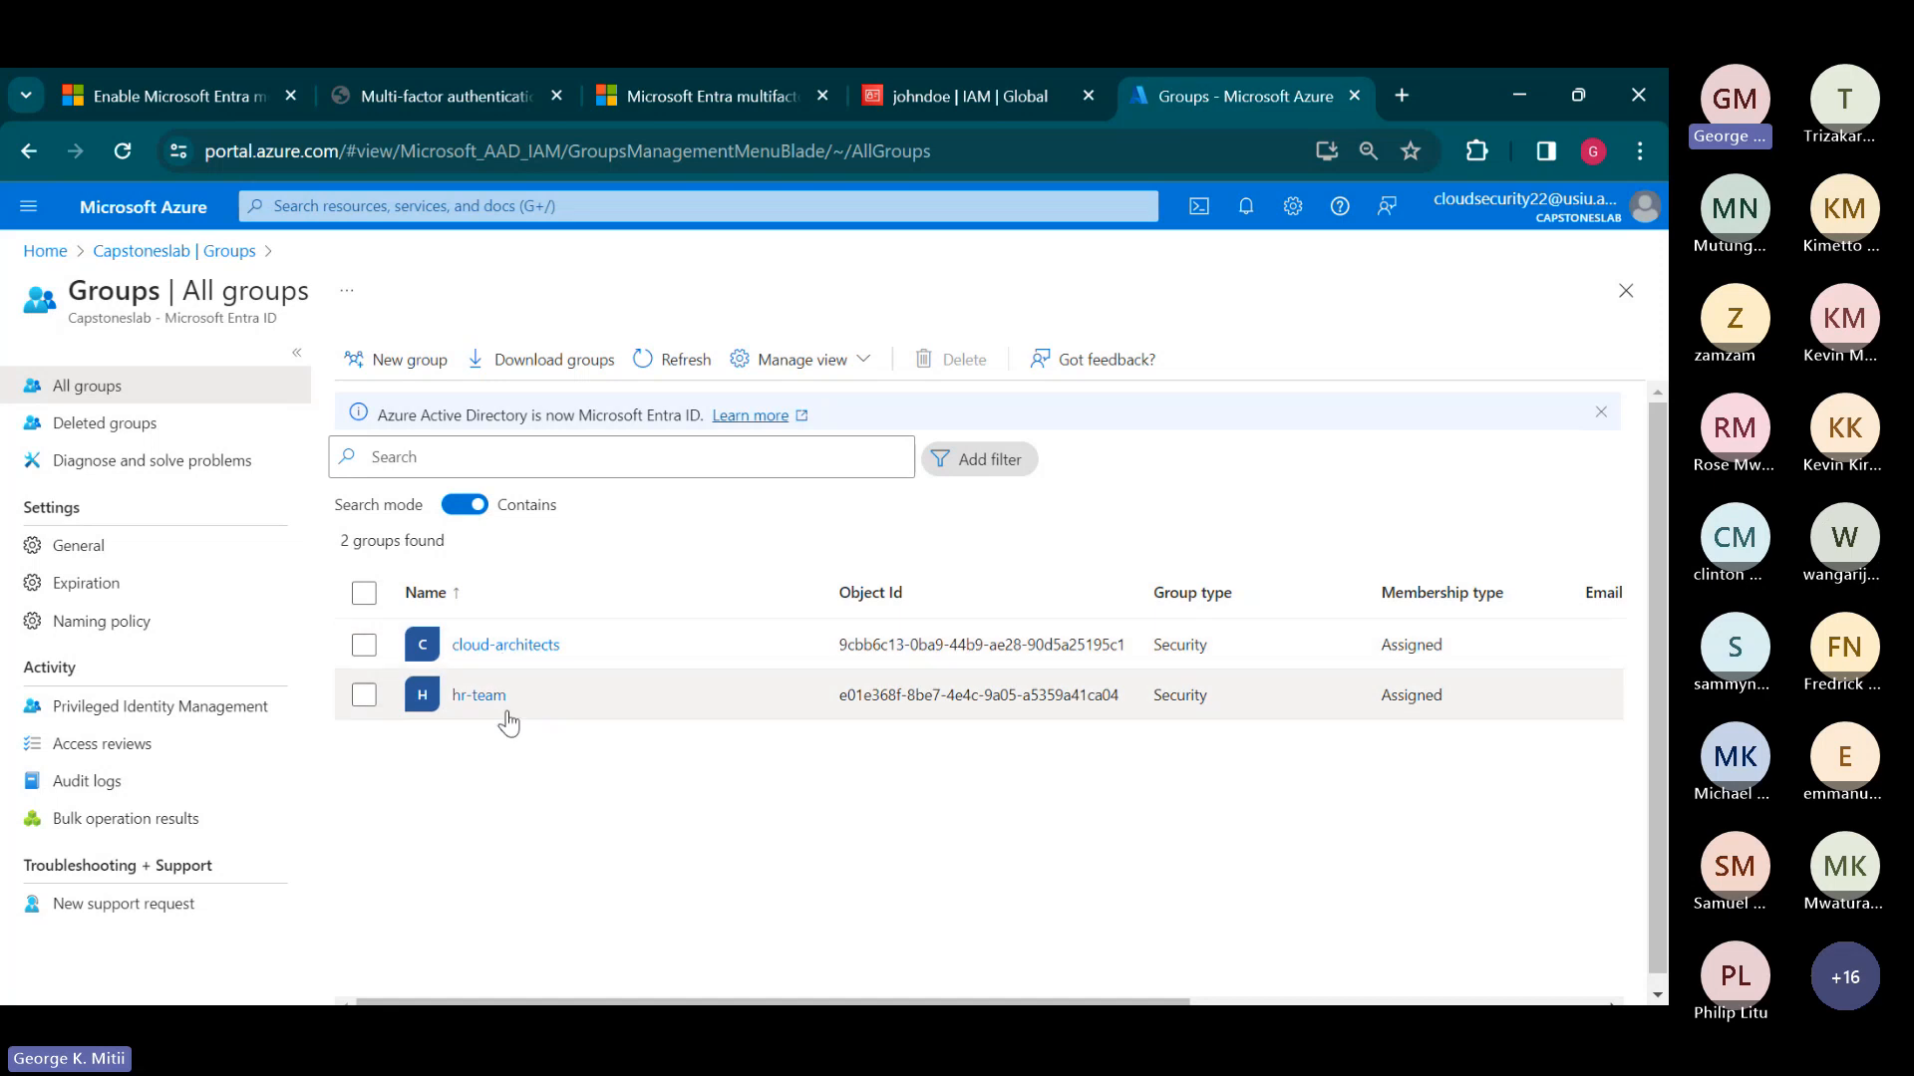
{"action": "left_click", "coordinate": [410, 361]}
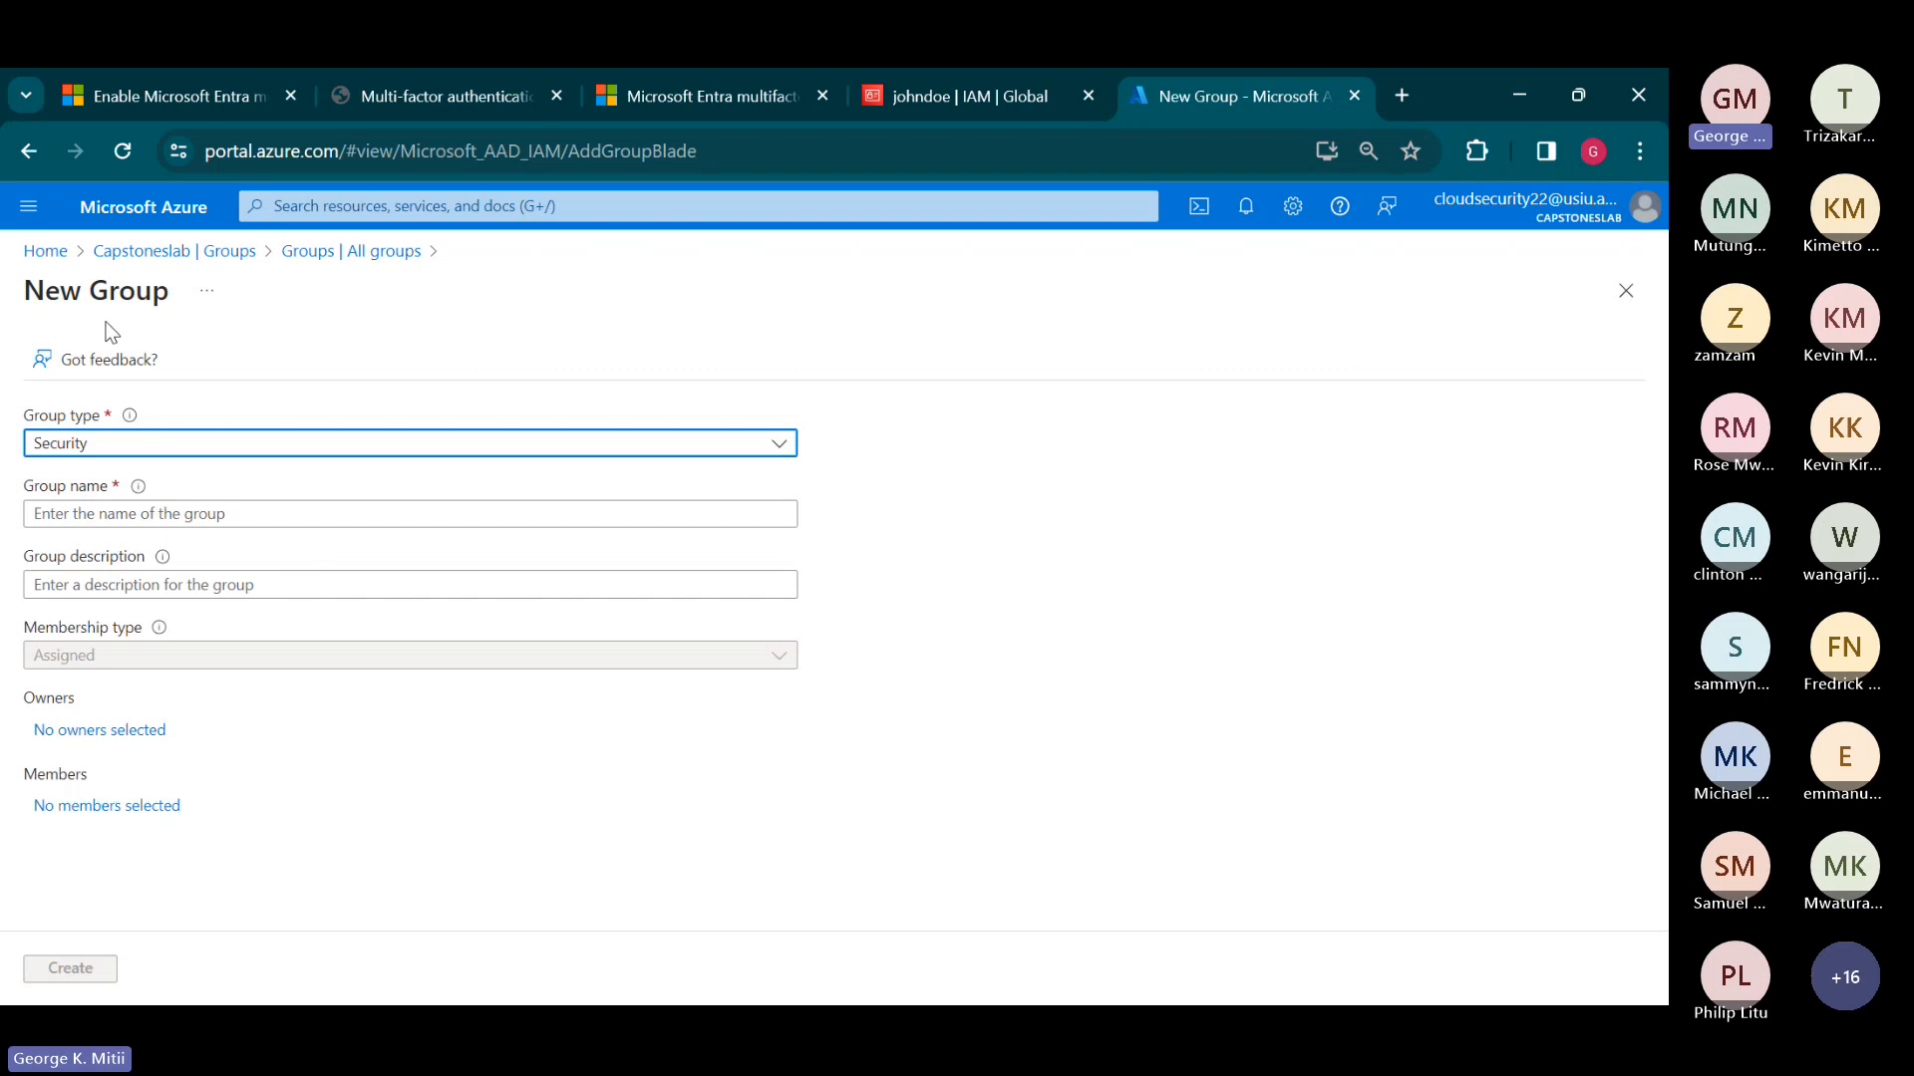
Keep the group type as Security and name the group 'testgroup'.
{"action": "left_click", "coordinate": [107, 449]}
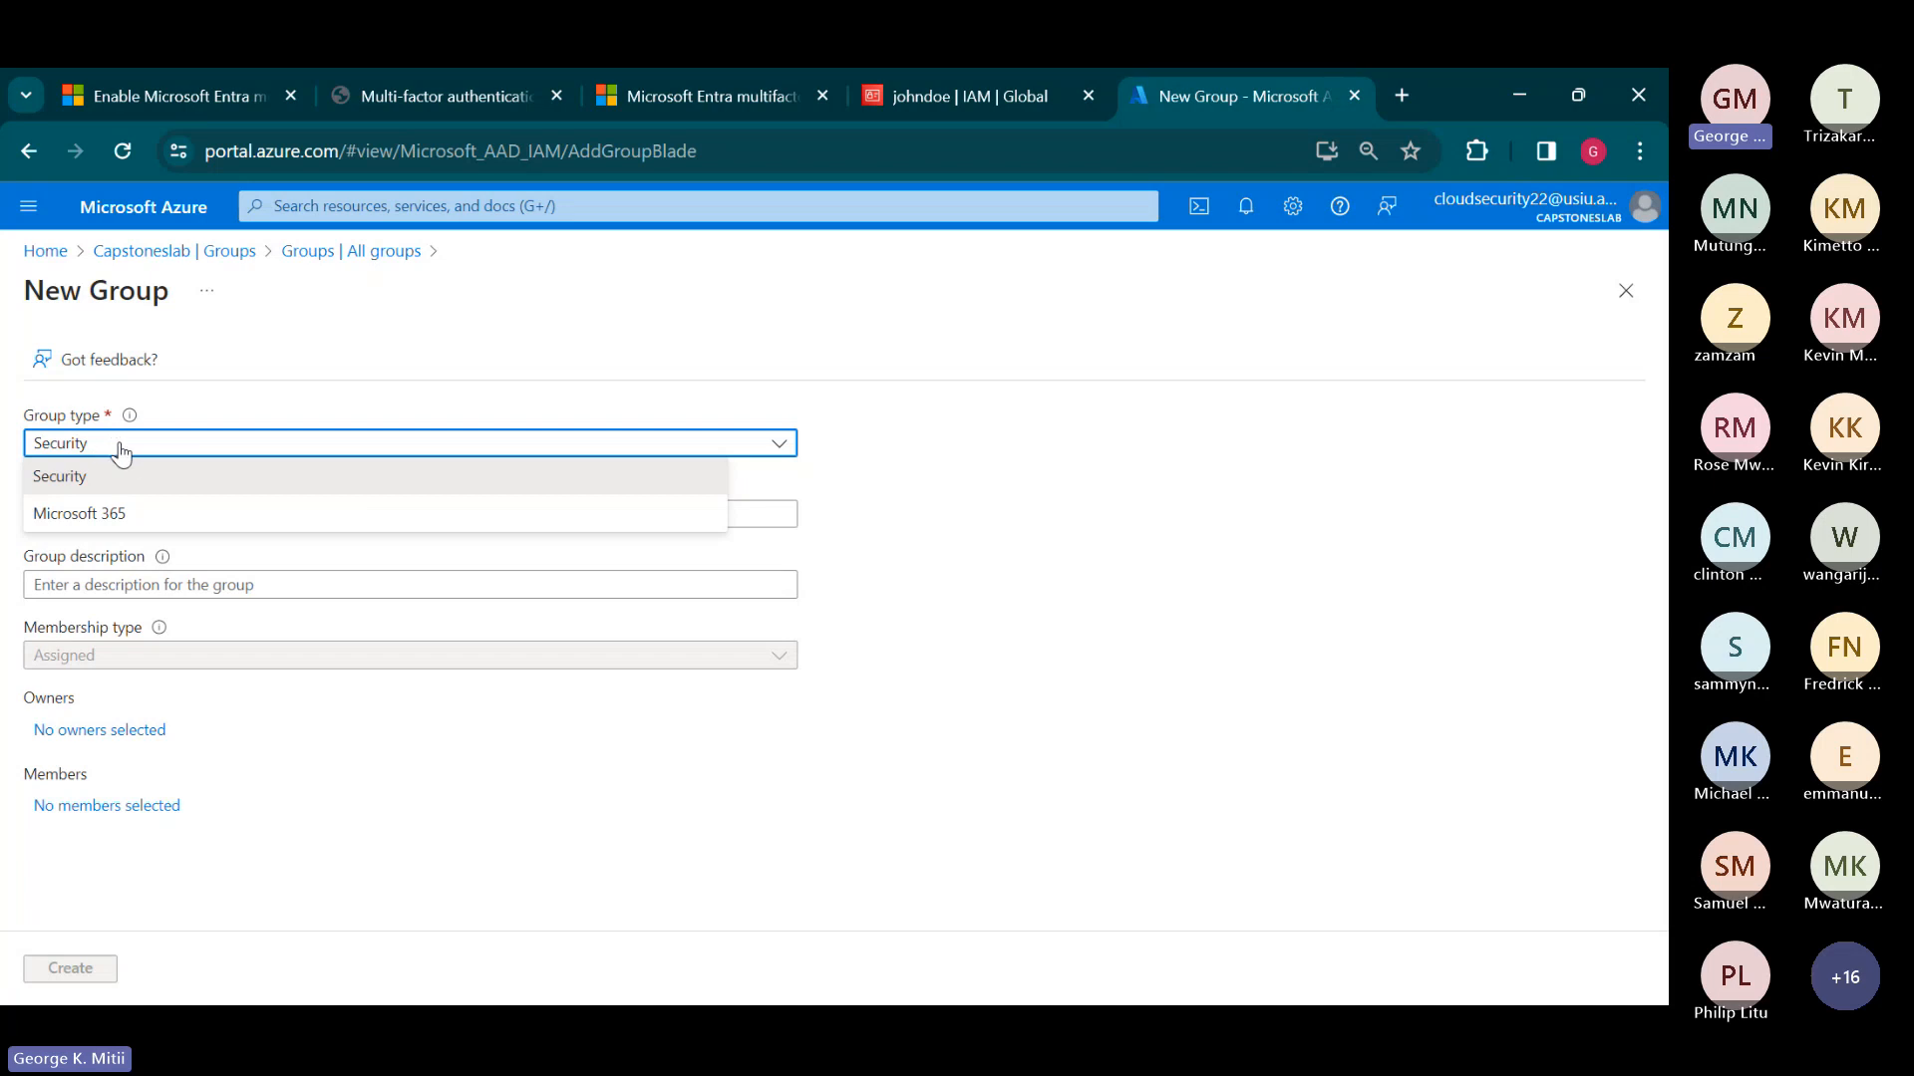
{"action": "left_click", "coordinate": [1020, 571]}
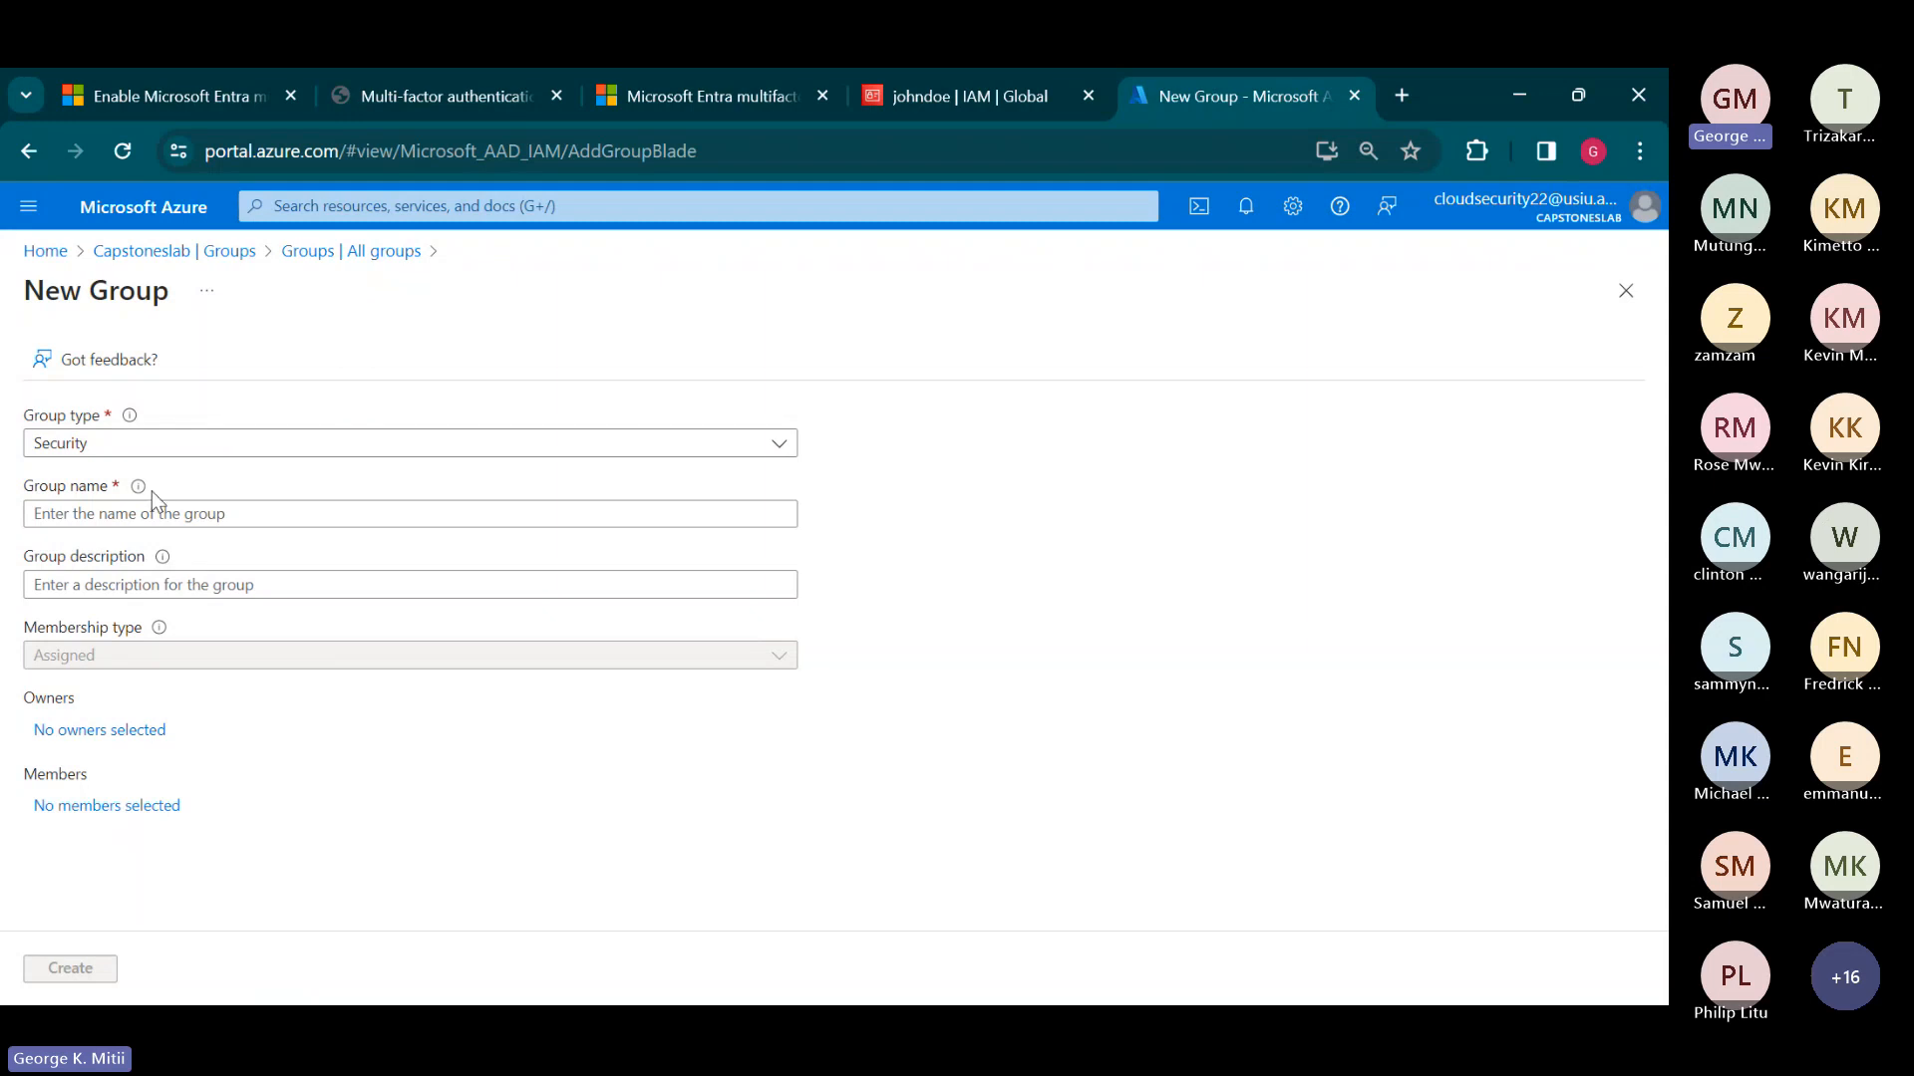
{"action": "left_click", "coordinate": [139, 515]}
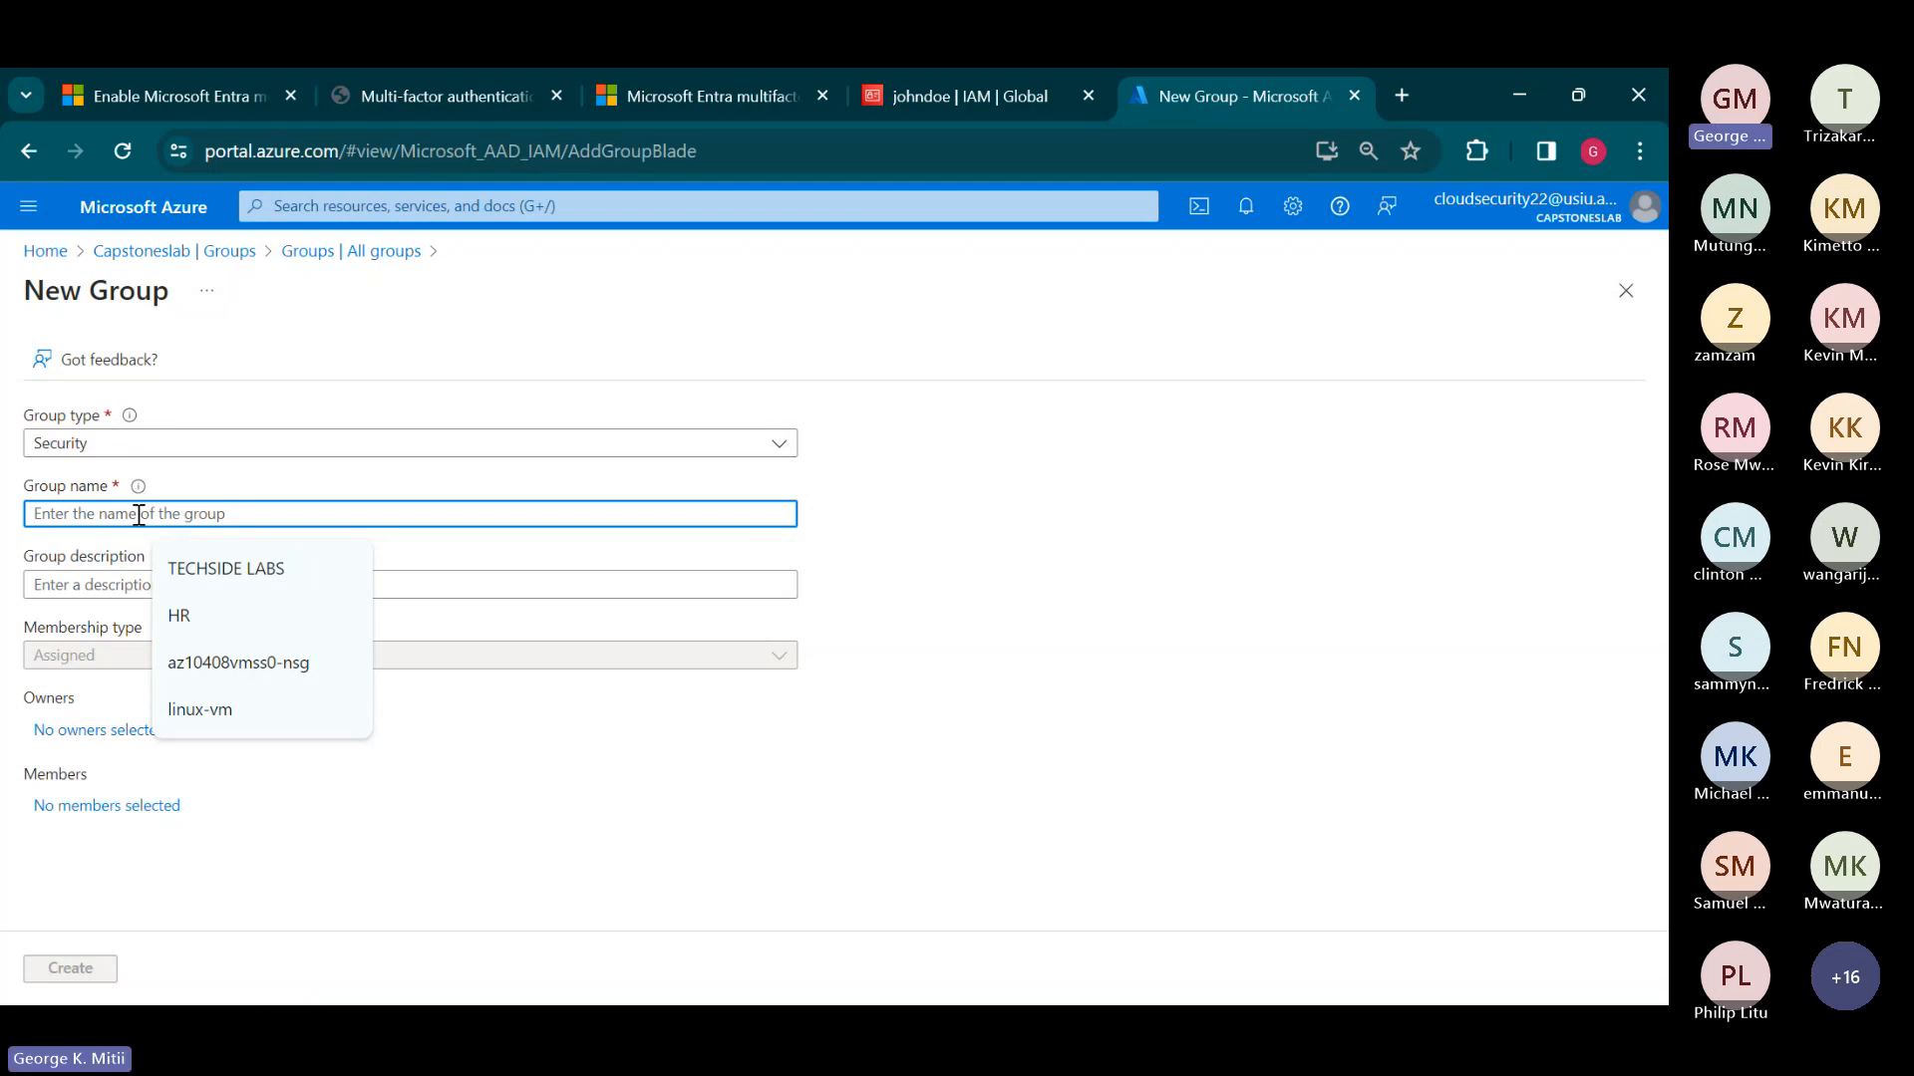
{"action": "type", "text": "test"}
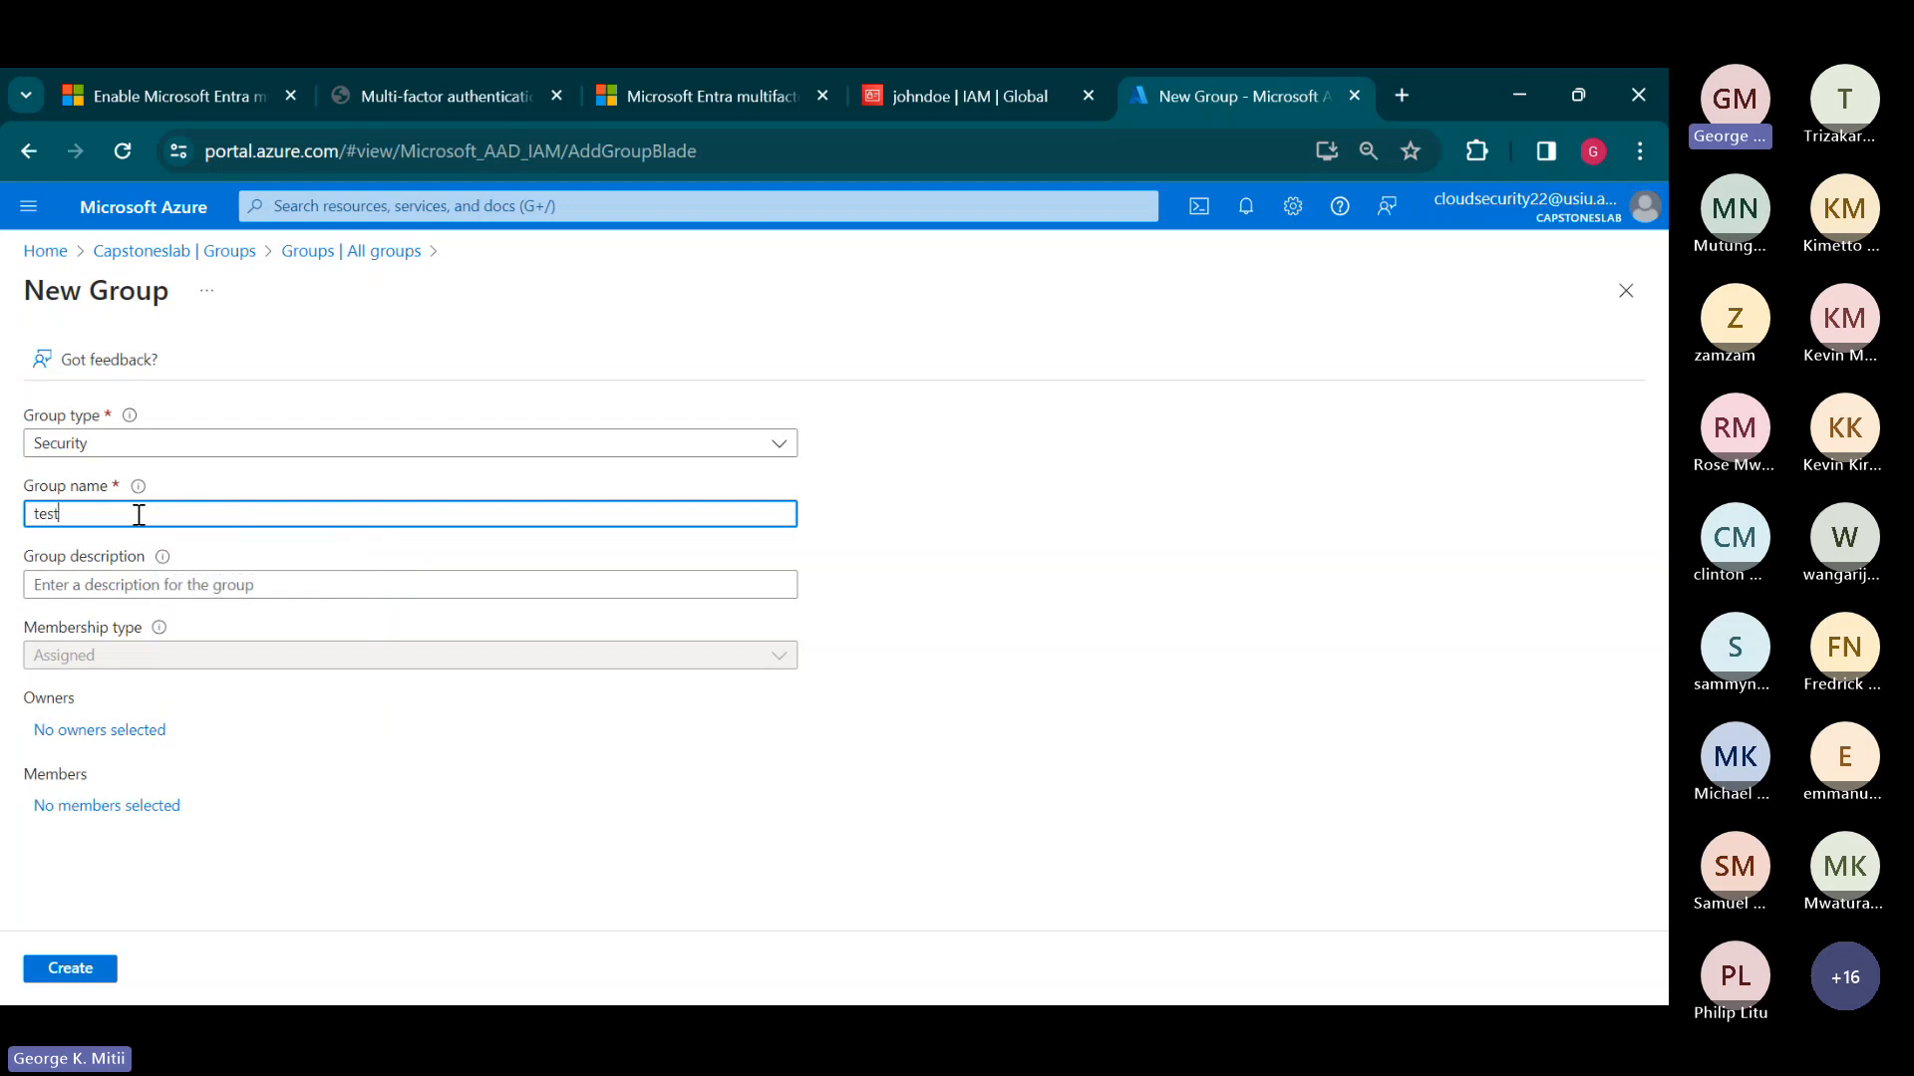
{"action": "type", "text": "group"}
Highlight the Assigned membership type setting and create the group.
{"action": "left_click", "coordinate": [140, 588]}
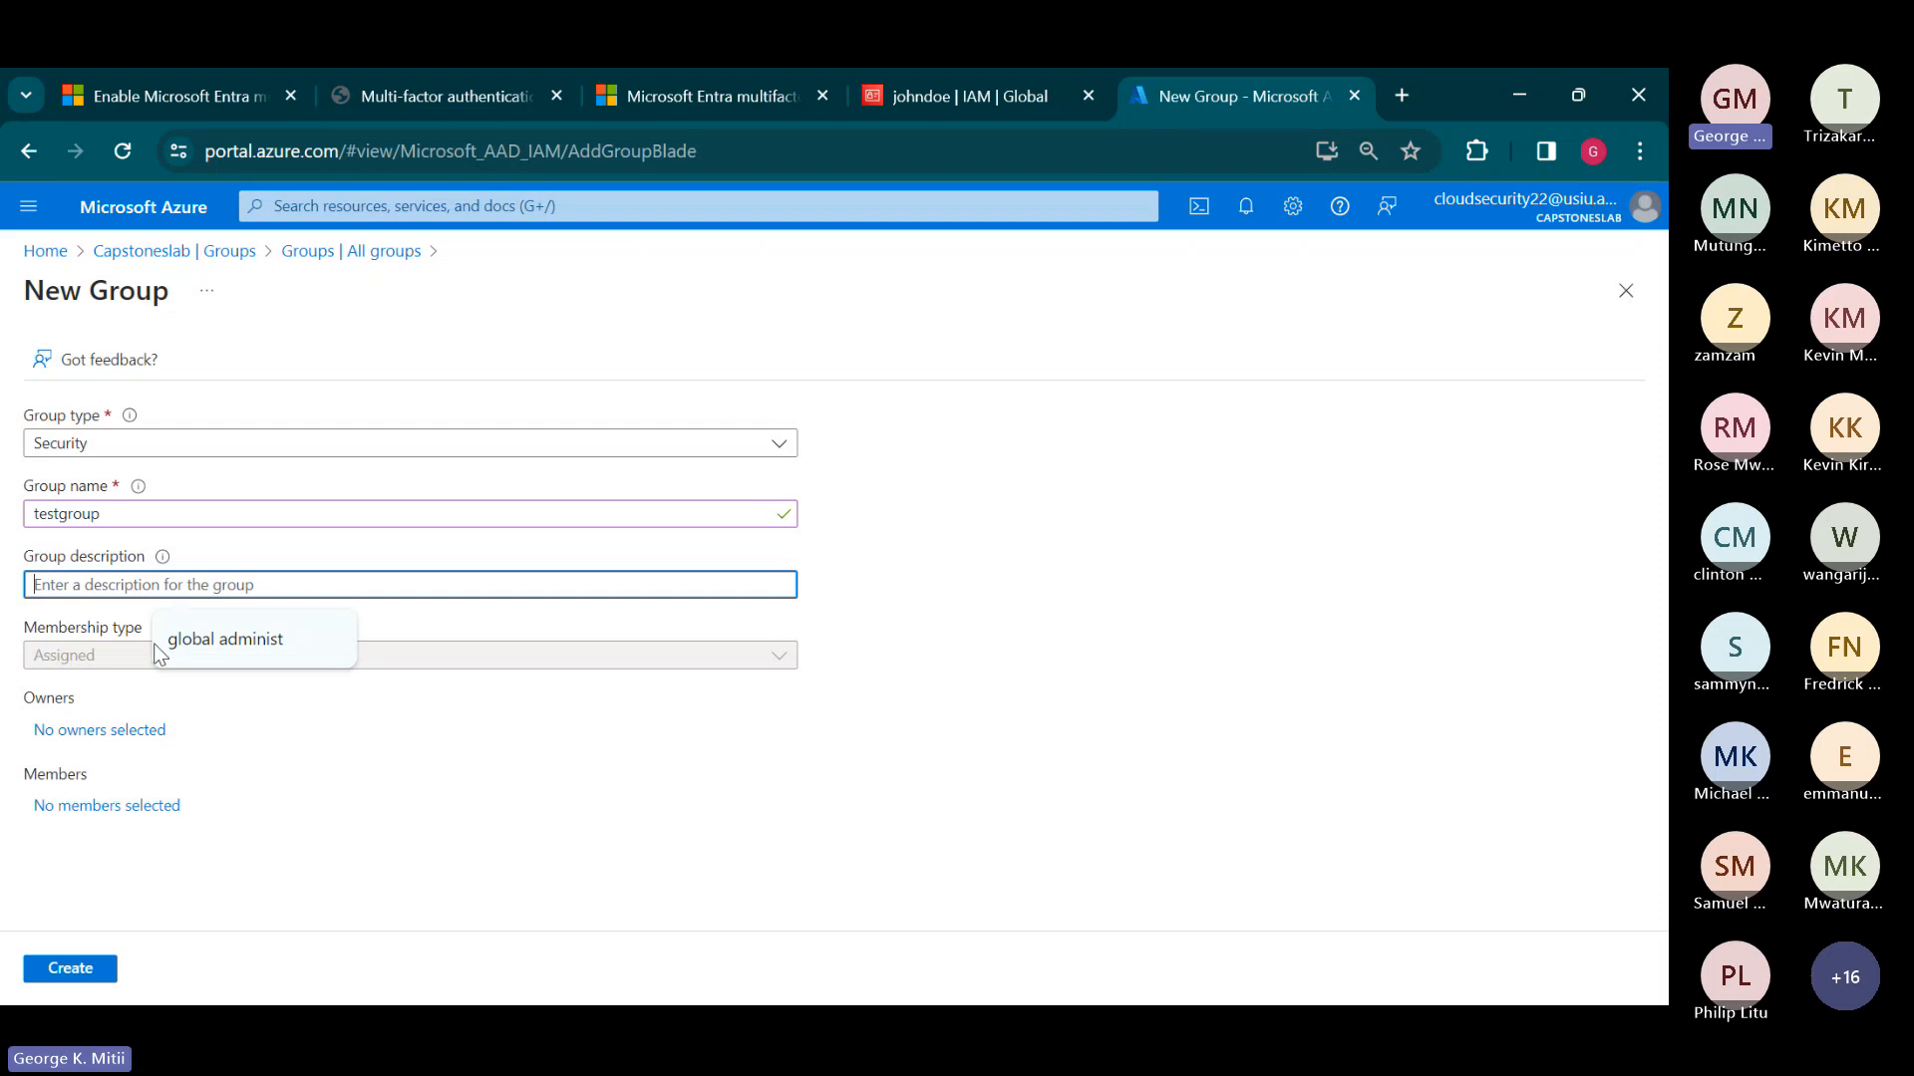
{"action": "left_click", "coordinate": [977, 687]}
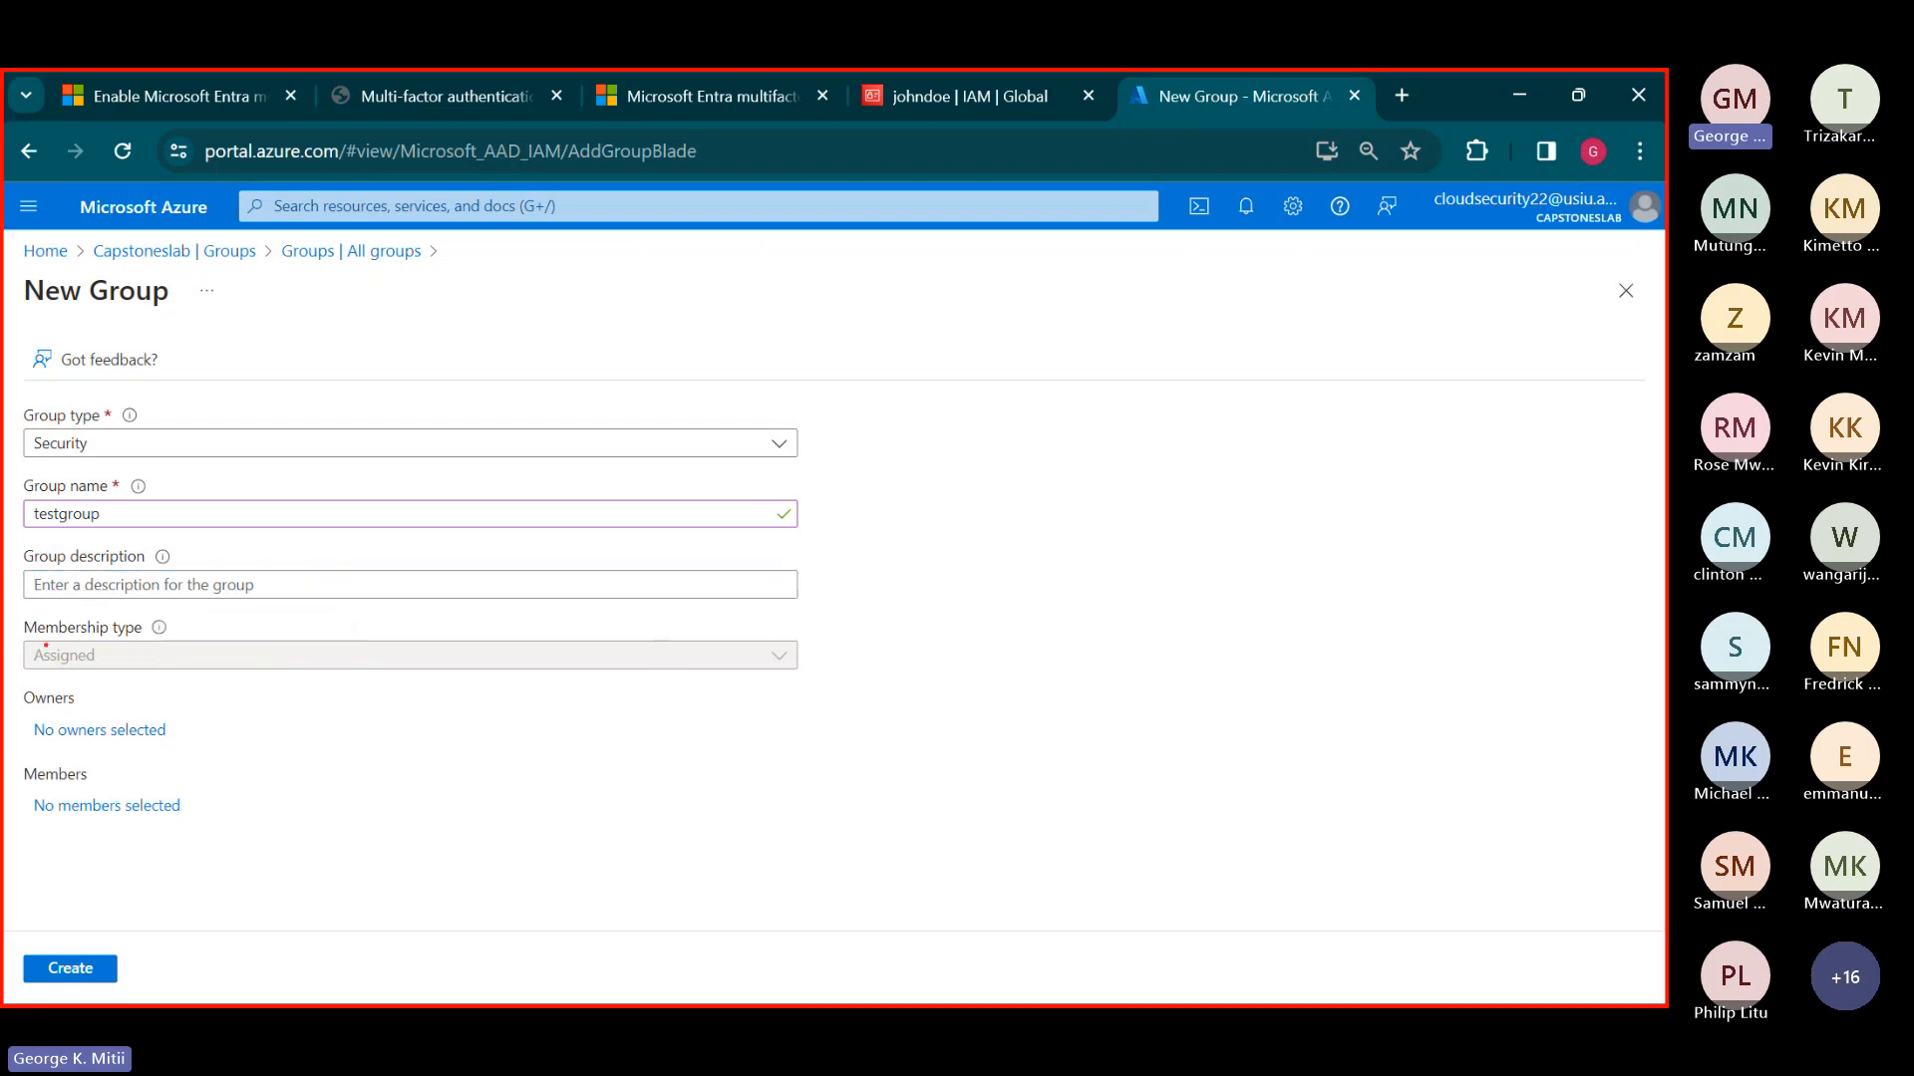
{"action": "mouse_move", "coordinate": [19, 636]}
{"action": "left_mouse_down"}
{"action": "mouse_move", "coordinate": [569, 688]}
{"action": "mouse_move", "coordinate": [858, 675]}
{"action": "left_mouse_up"}
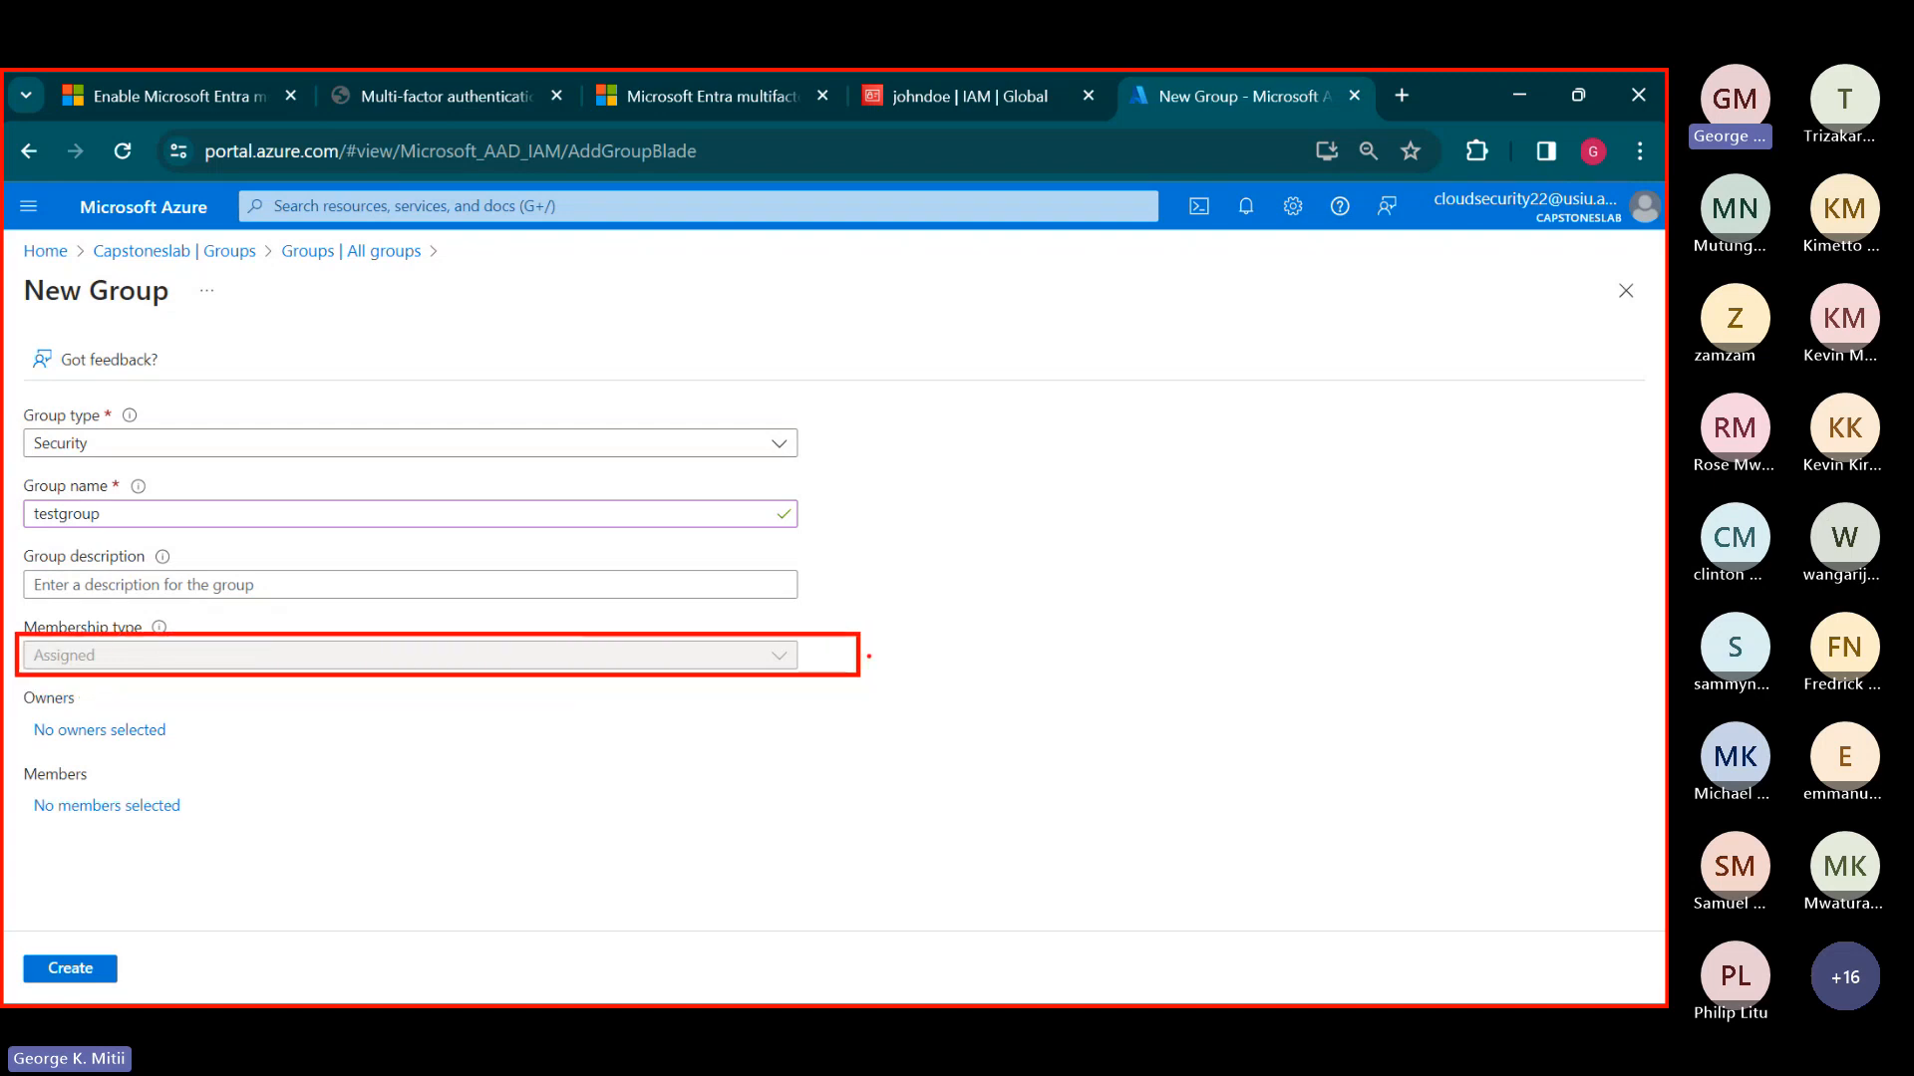
{"action": "left_click_drag", "start_coordinate": [970, 569], "coordinate": [867, 650]}
{"action": "key", "text": "Escape"}
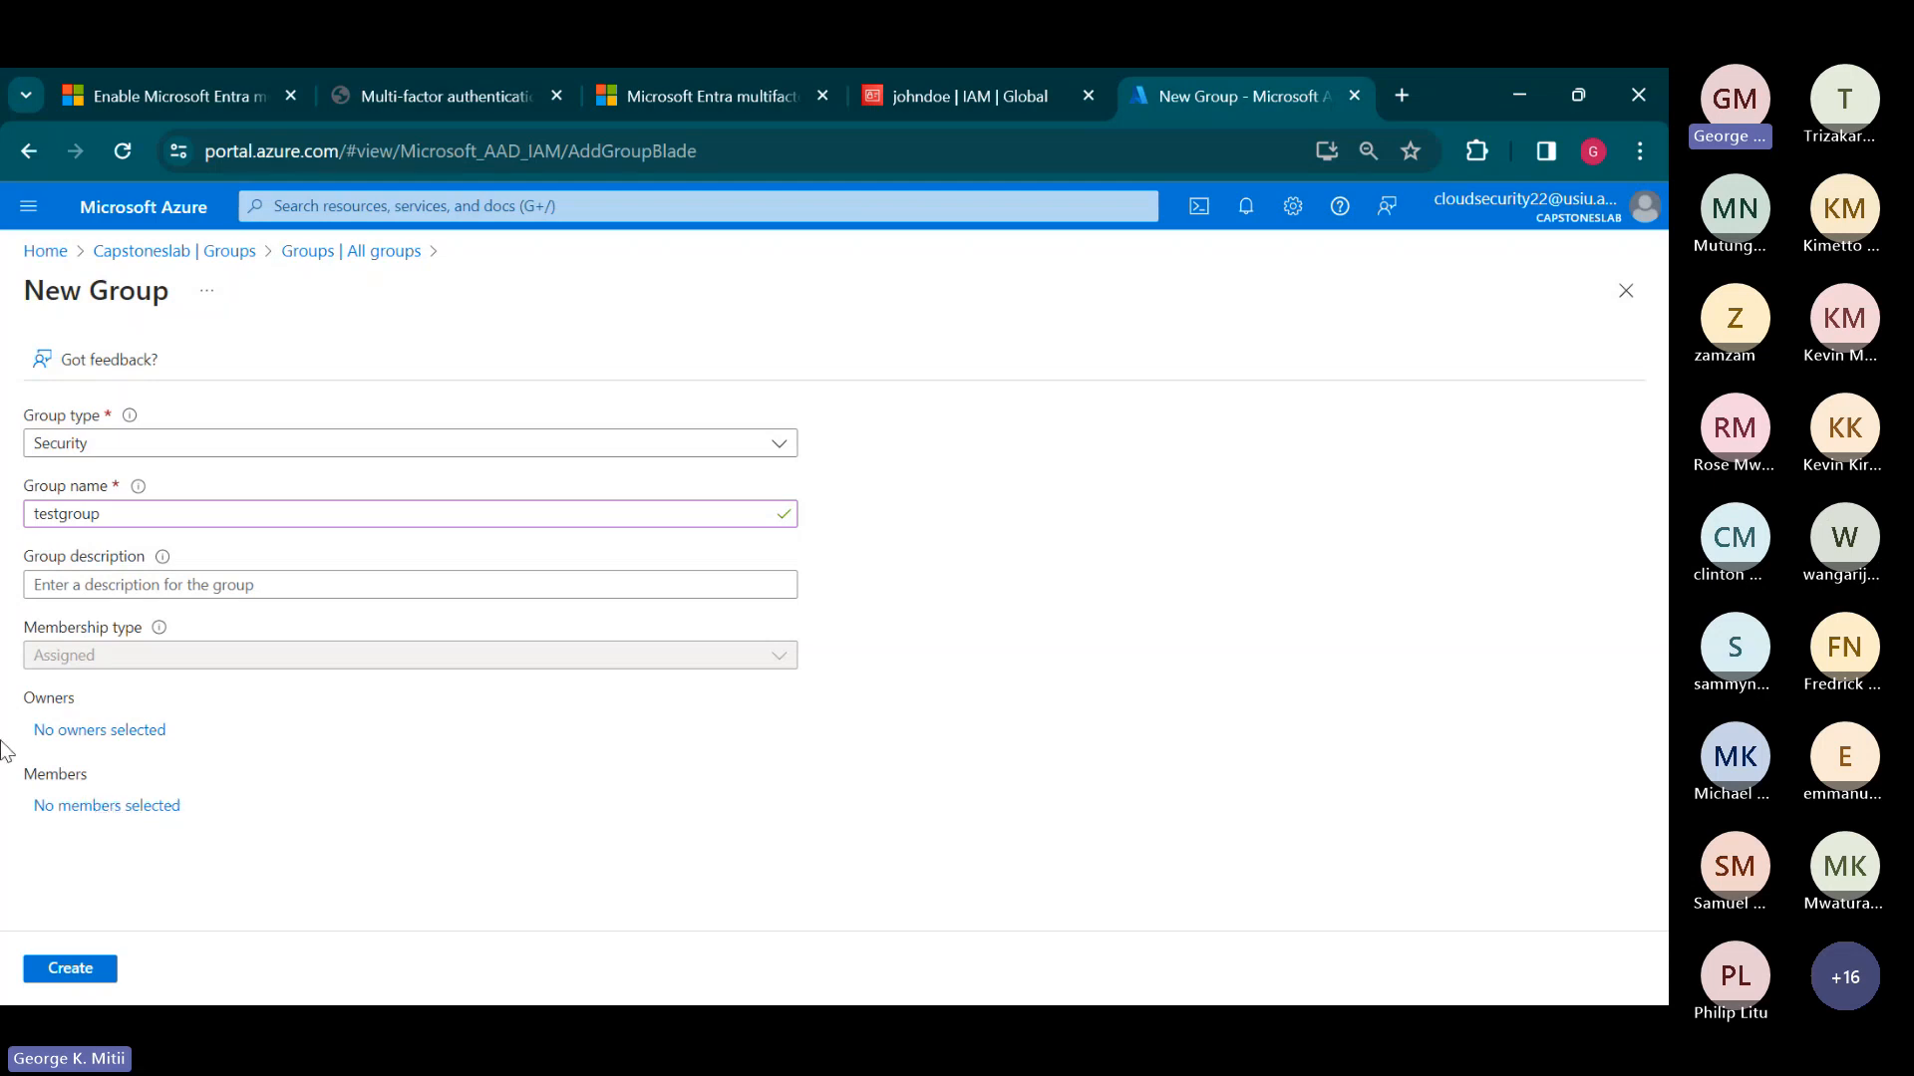
{"action": "left_click", "coordinate": [69, 969]}
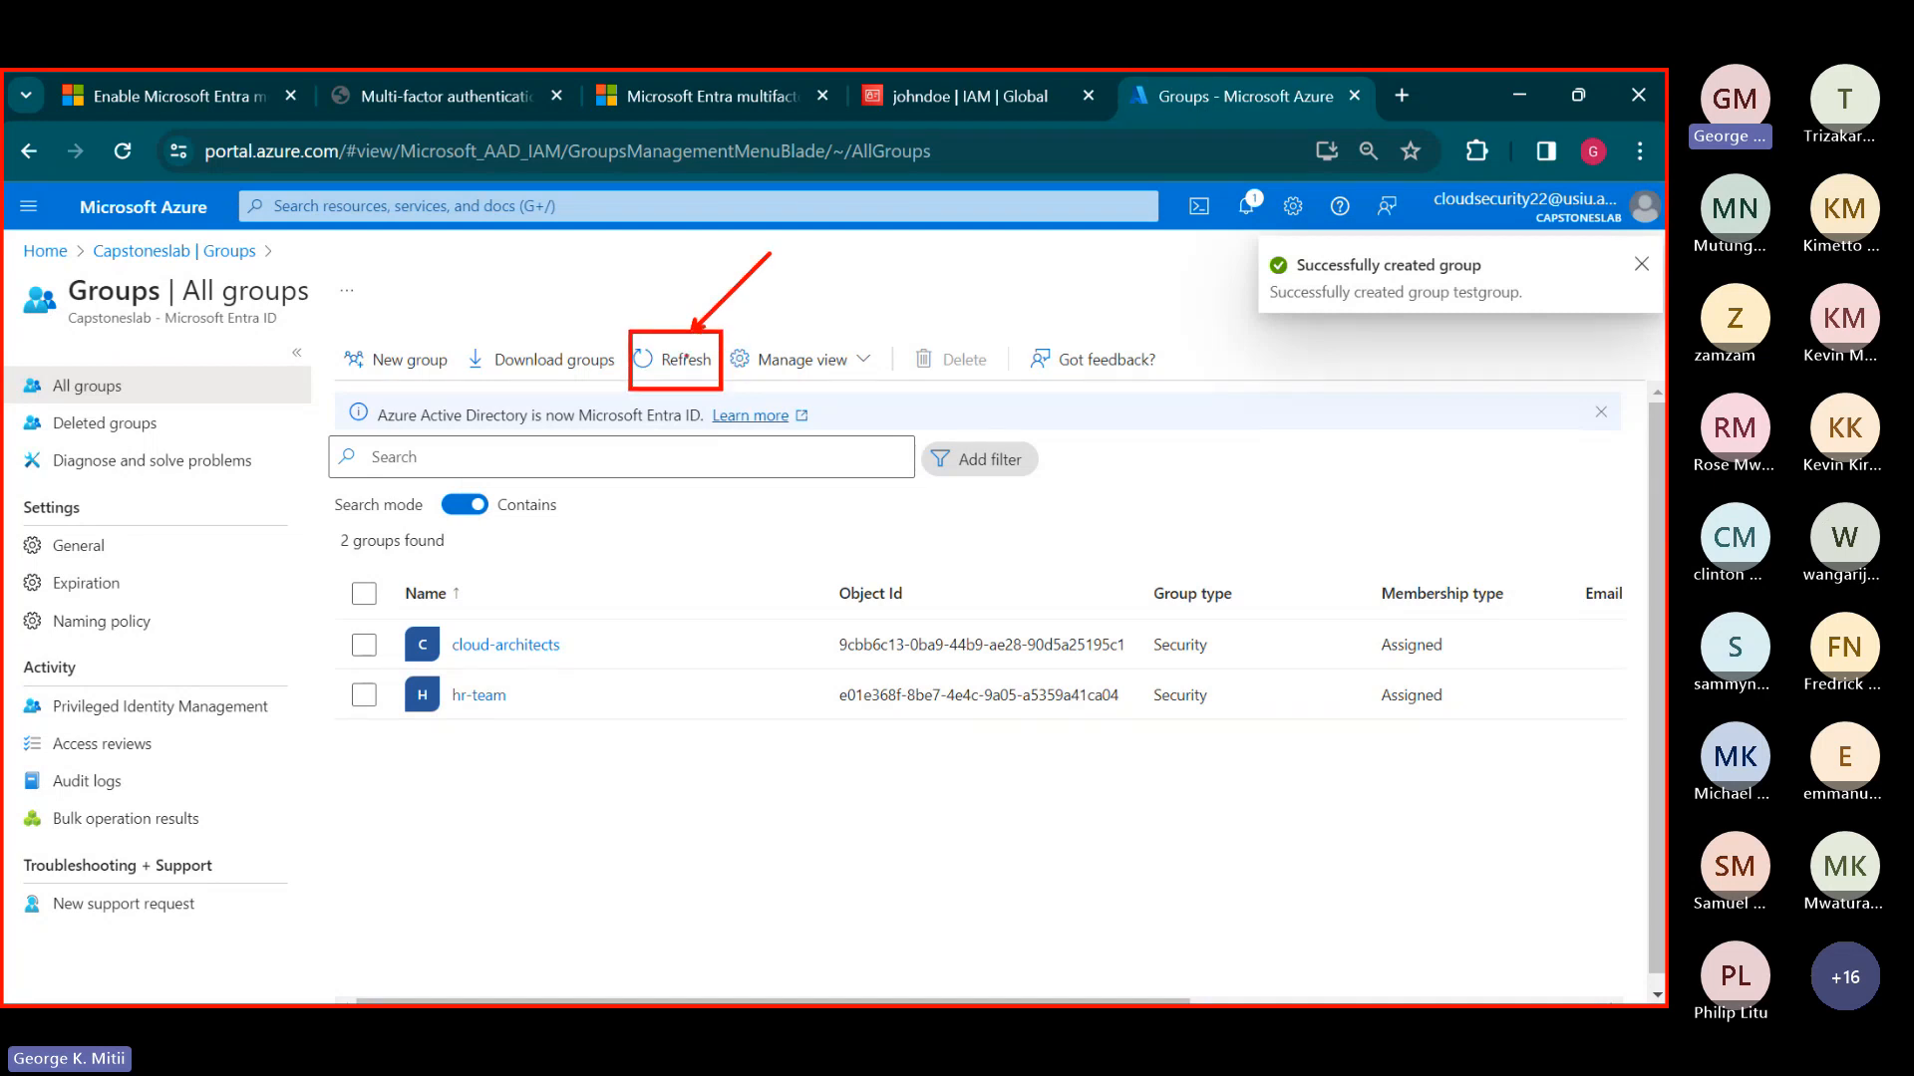
Refresh the groups list and open testgroup's All members view, which shows no members.
{"action": "left_click", "coordinate": [683, 361]}
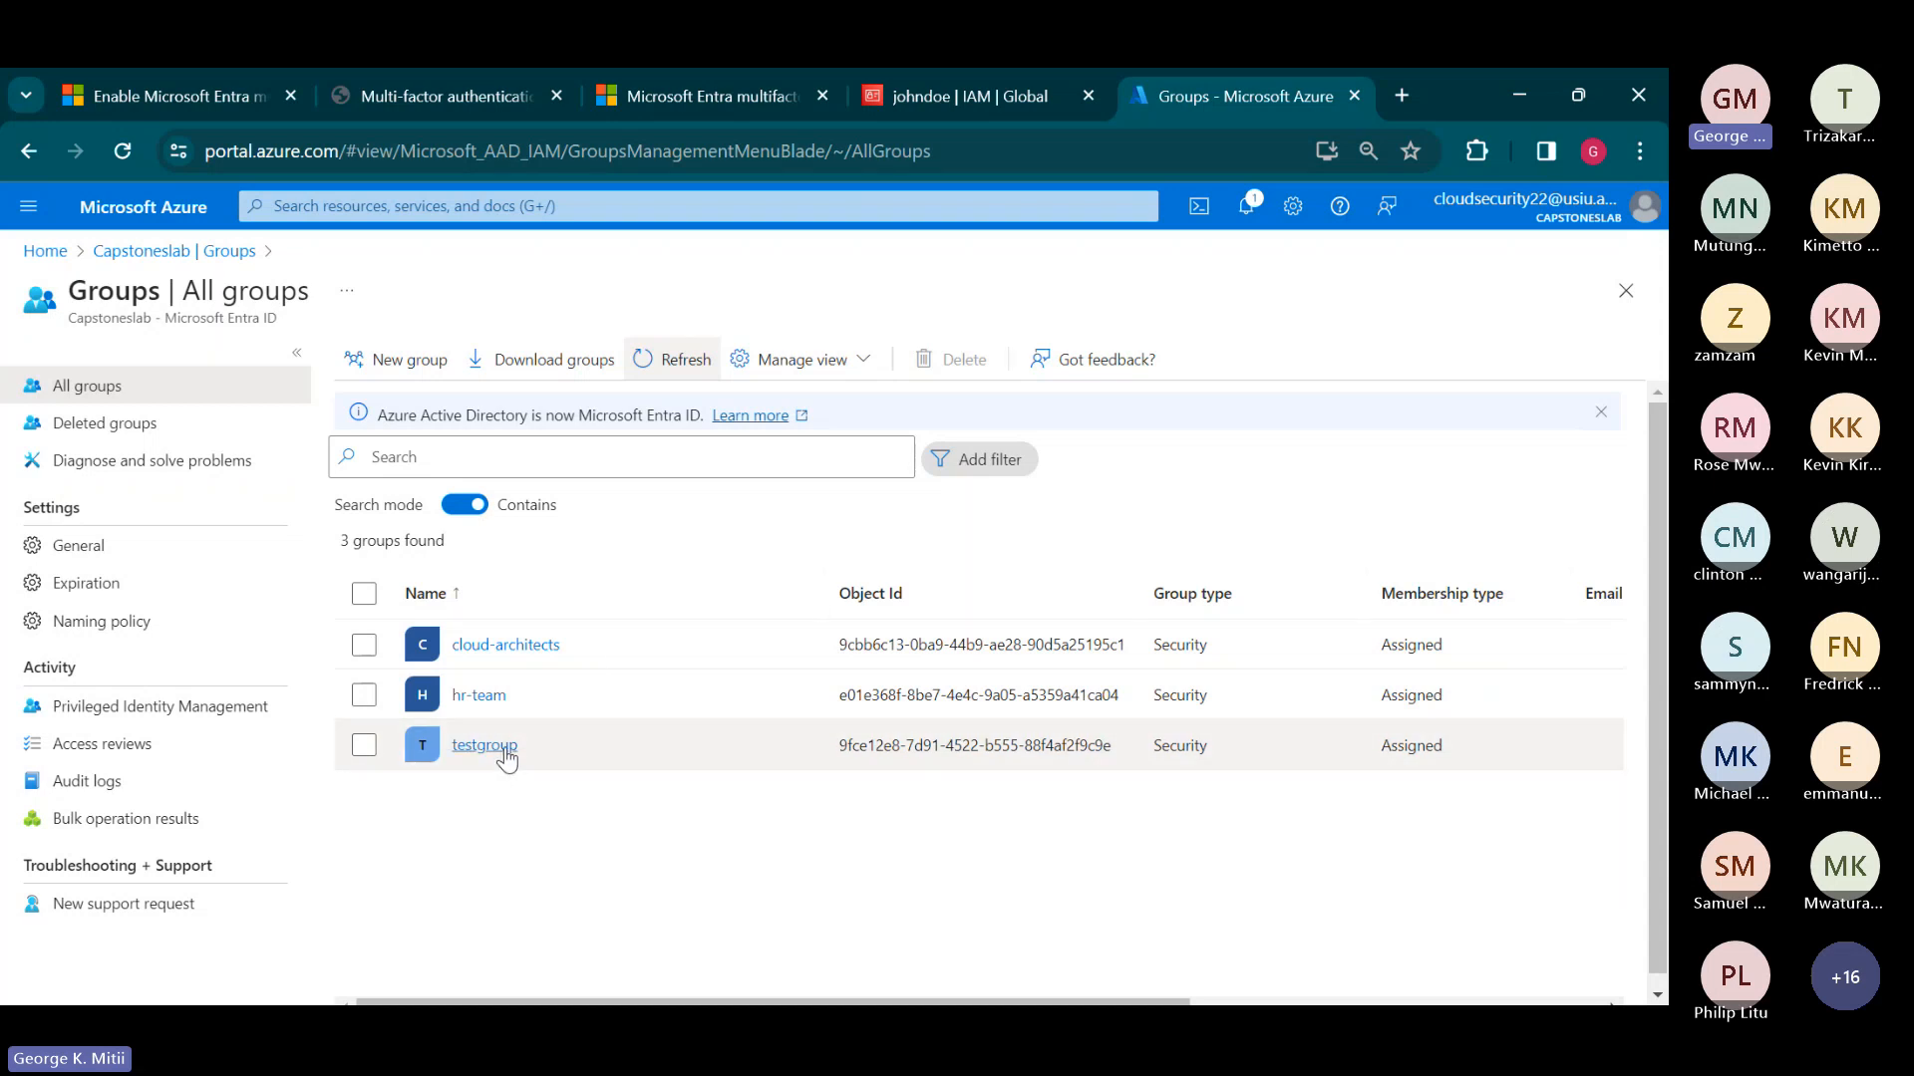
{"action": "left_click", "coordinate": [501, 755]}
{"action": "left_click", "coordinate": [484, 746]}
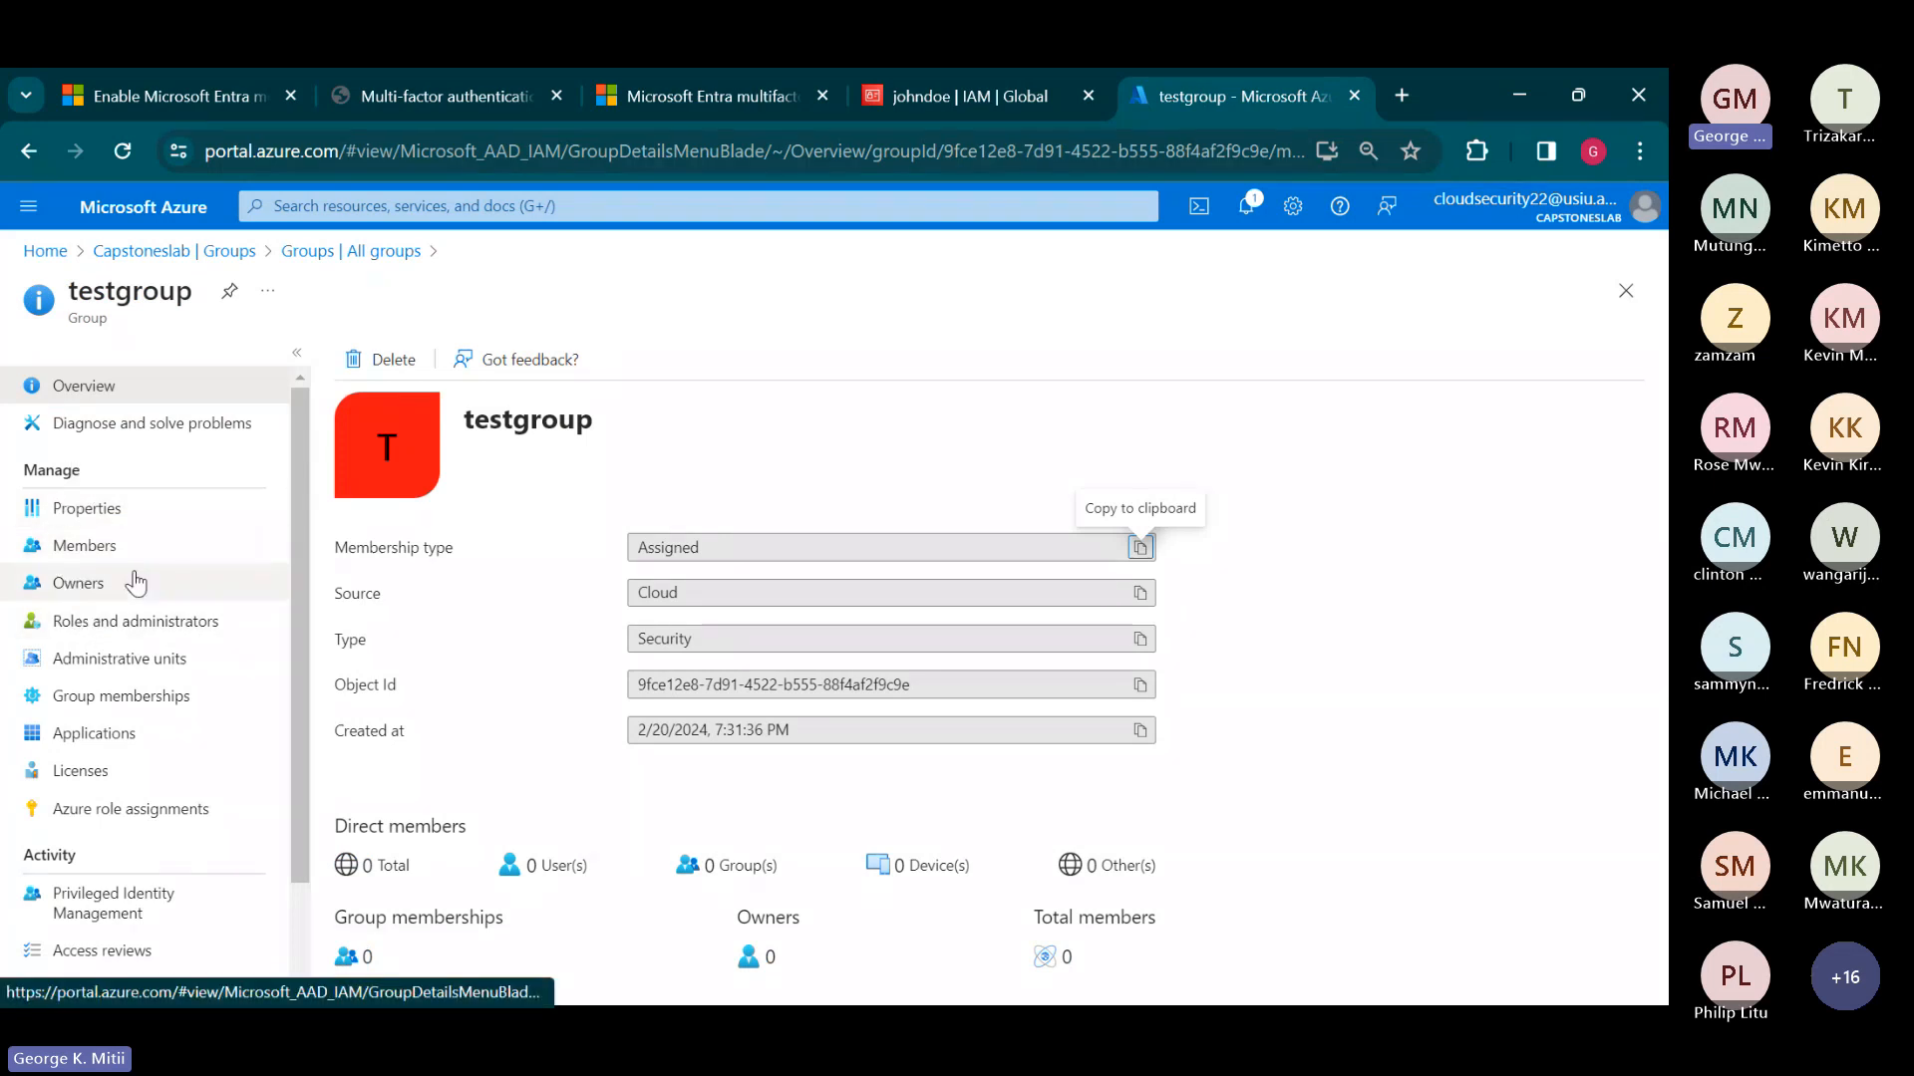
{"action": "left_click", "coordinate": [146, 557]}
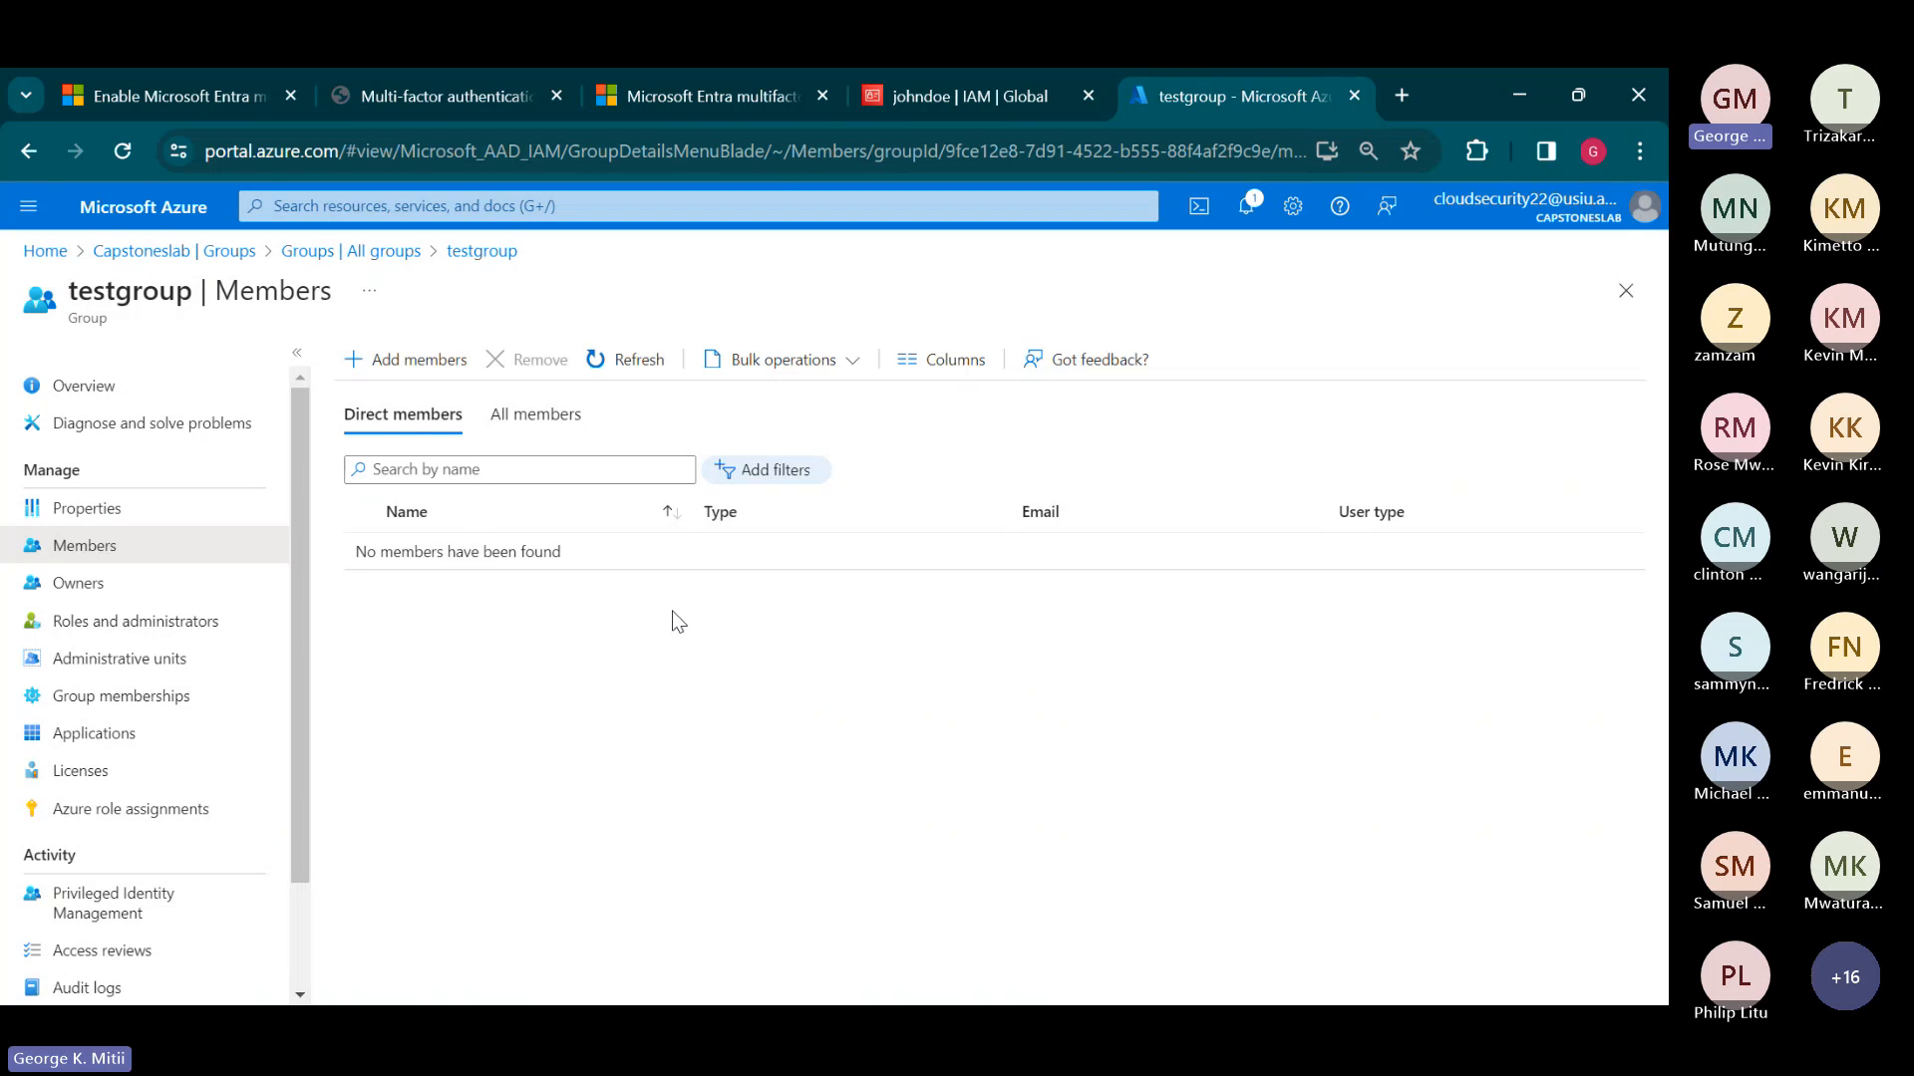
{"action": "left_click", "coordinate": [547, 430]}
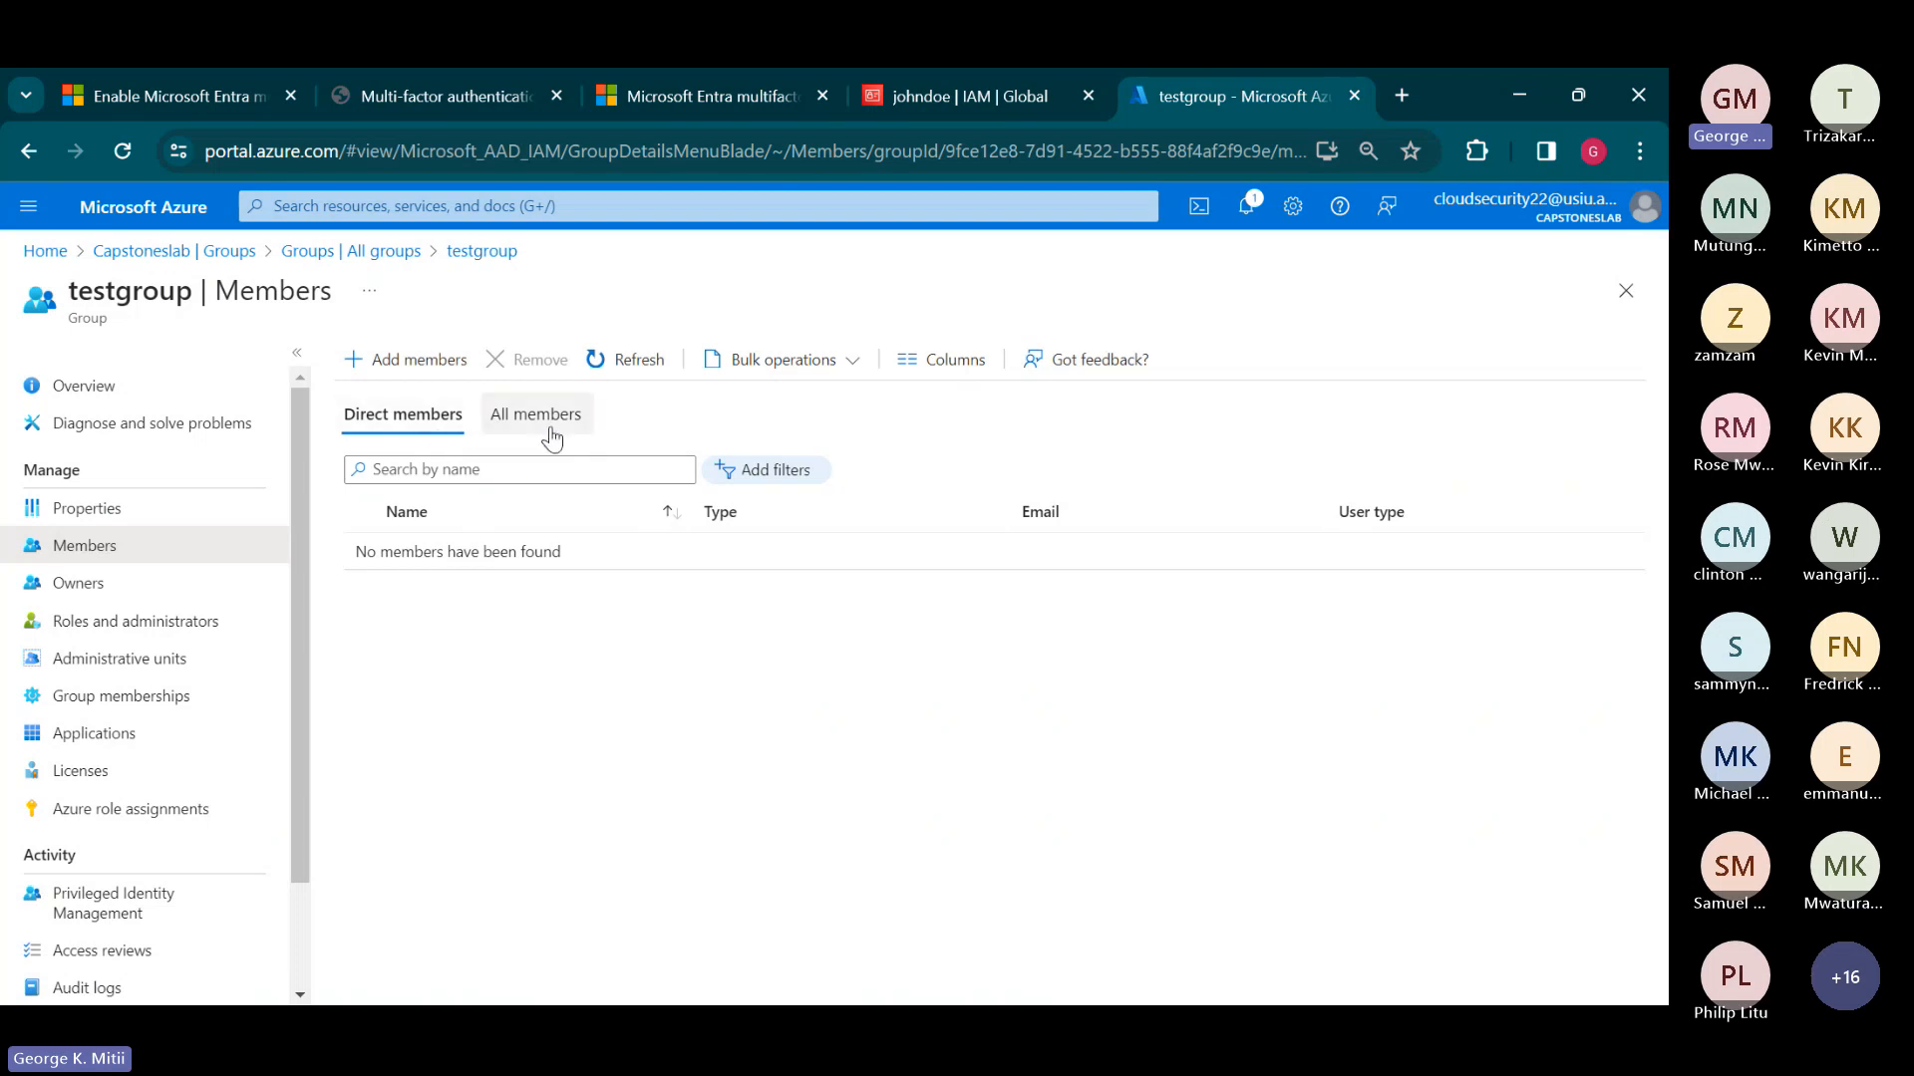
From testgroup's Direct members view, start adding members and list users as candidates.
{"action": "left_click", "coordinate": [417, 417]}
{"action": "left_click", "coordinate": [444, 372]}
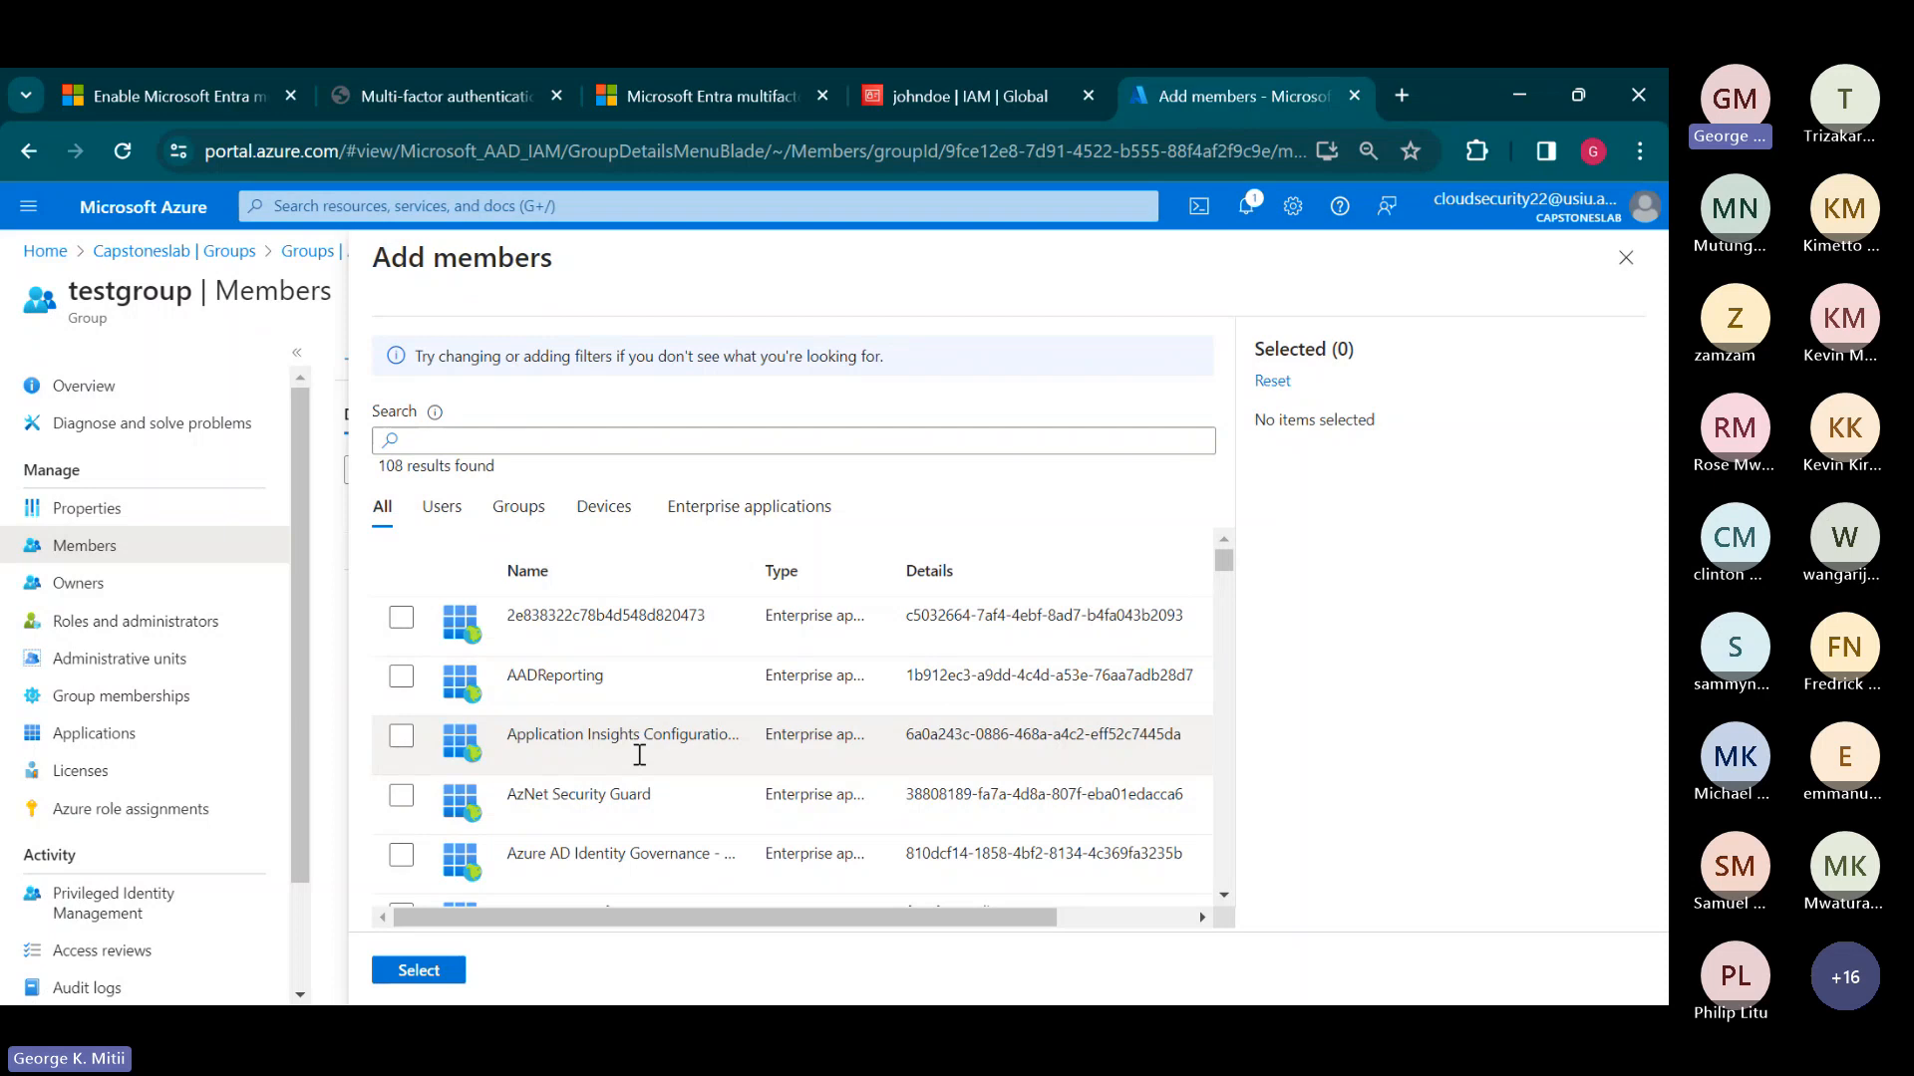
{"action": "scroll", "coordinate": [639, 755], "scroll_direction": "down", "scroll_amount": 10}
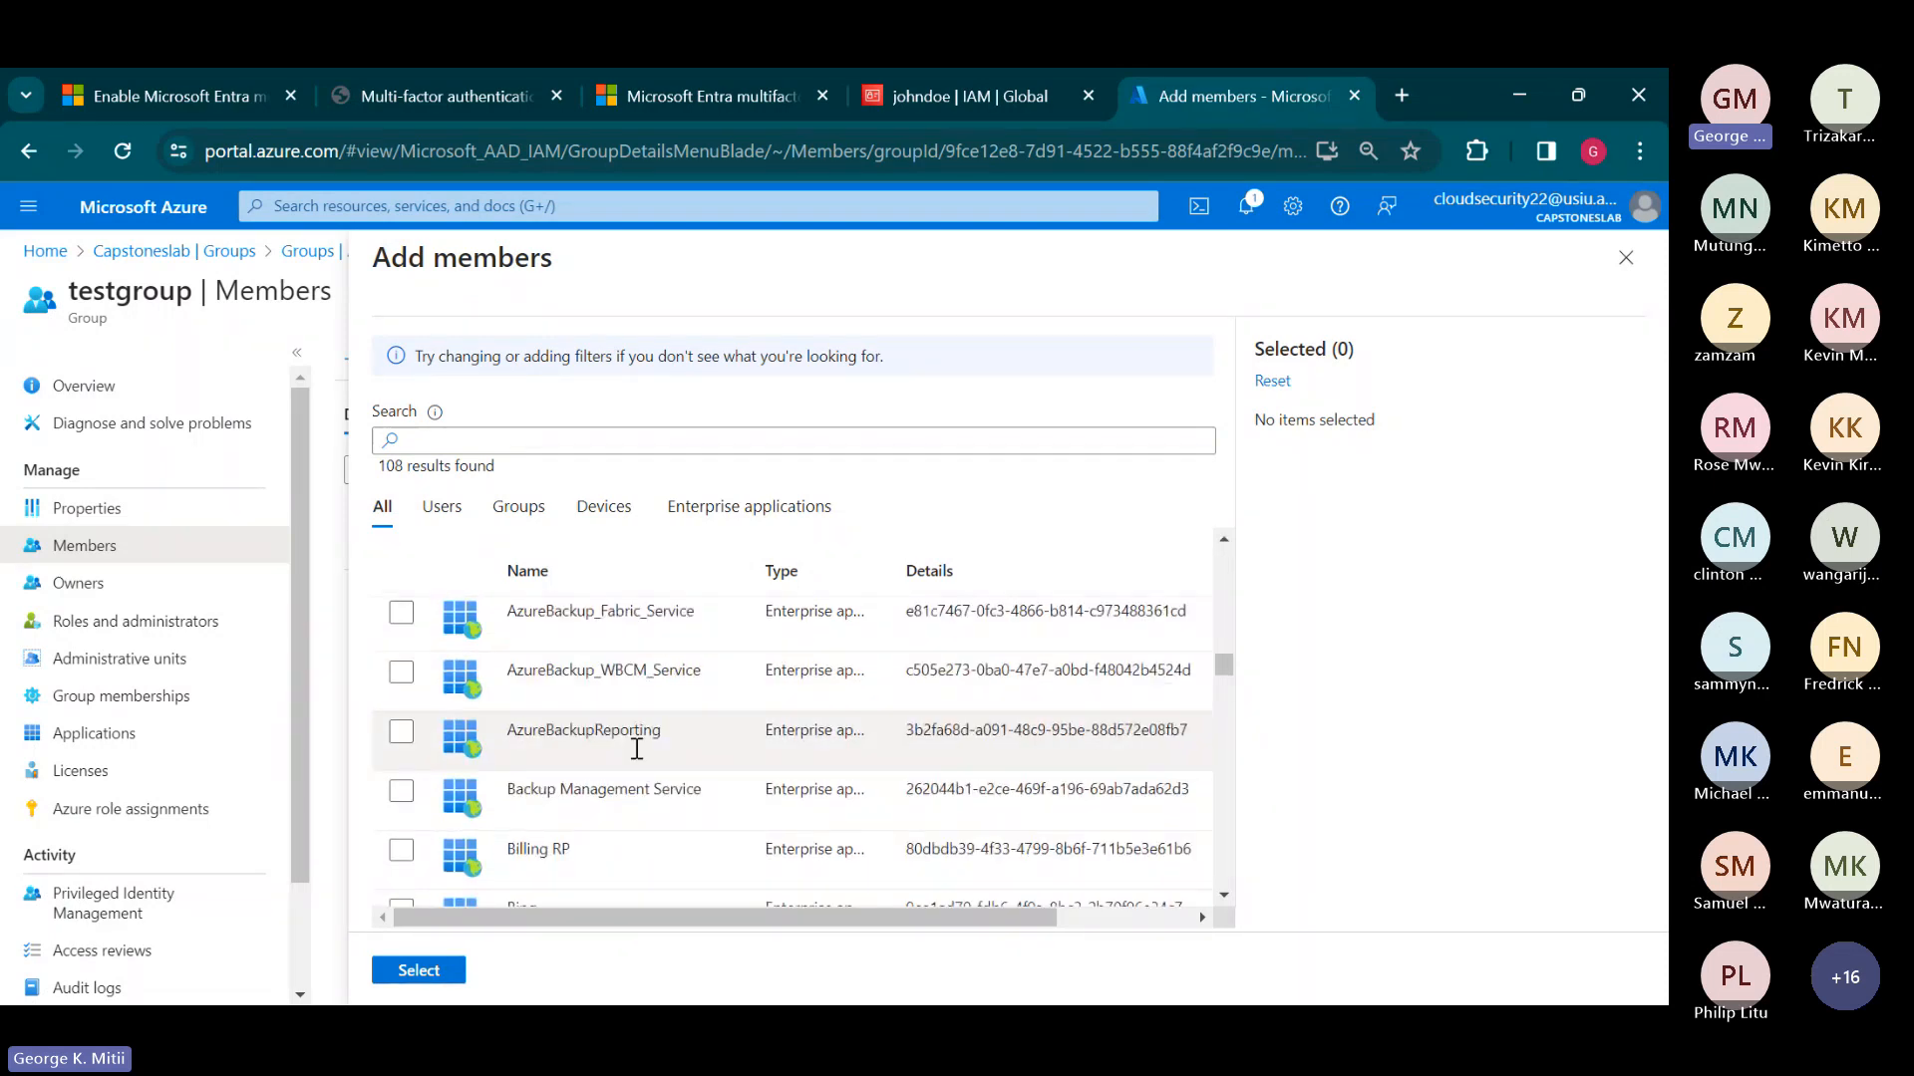
{"action": "scroll", "coordinate": [636, 748], "scroll_direction": "up", "scroll_amount": 10}
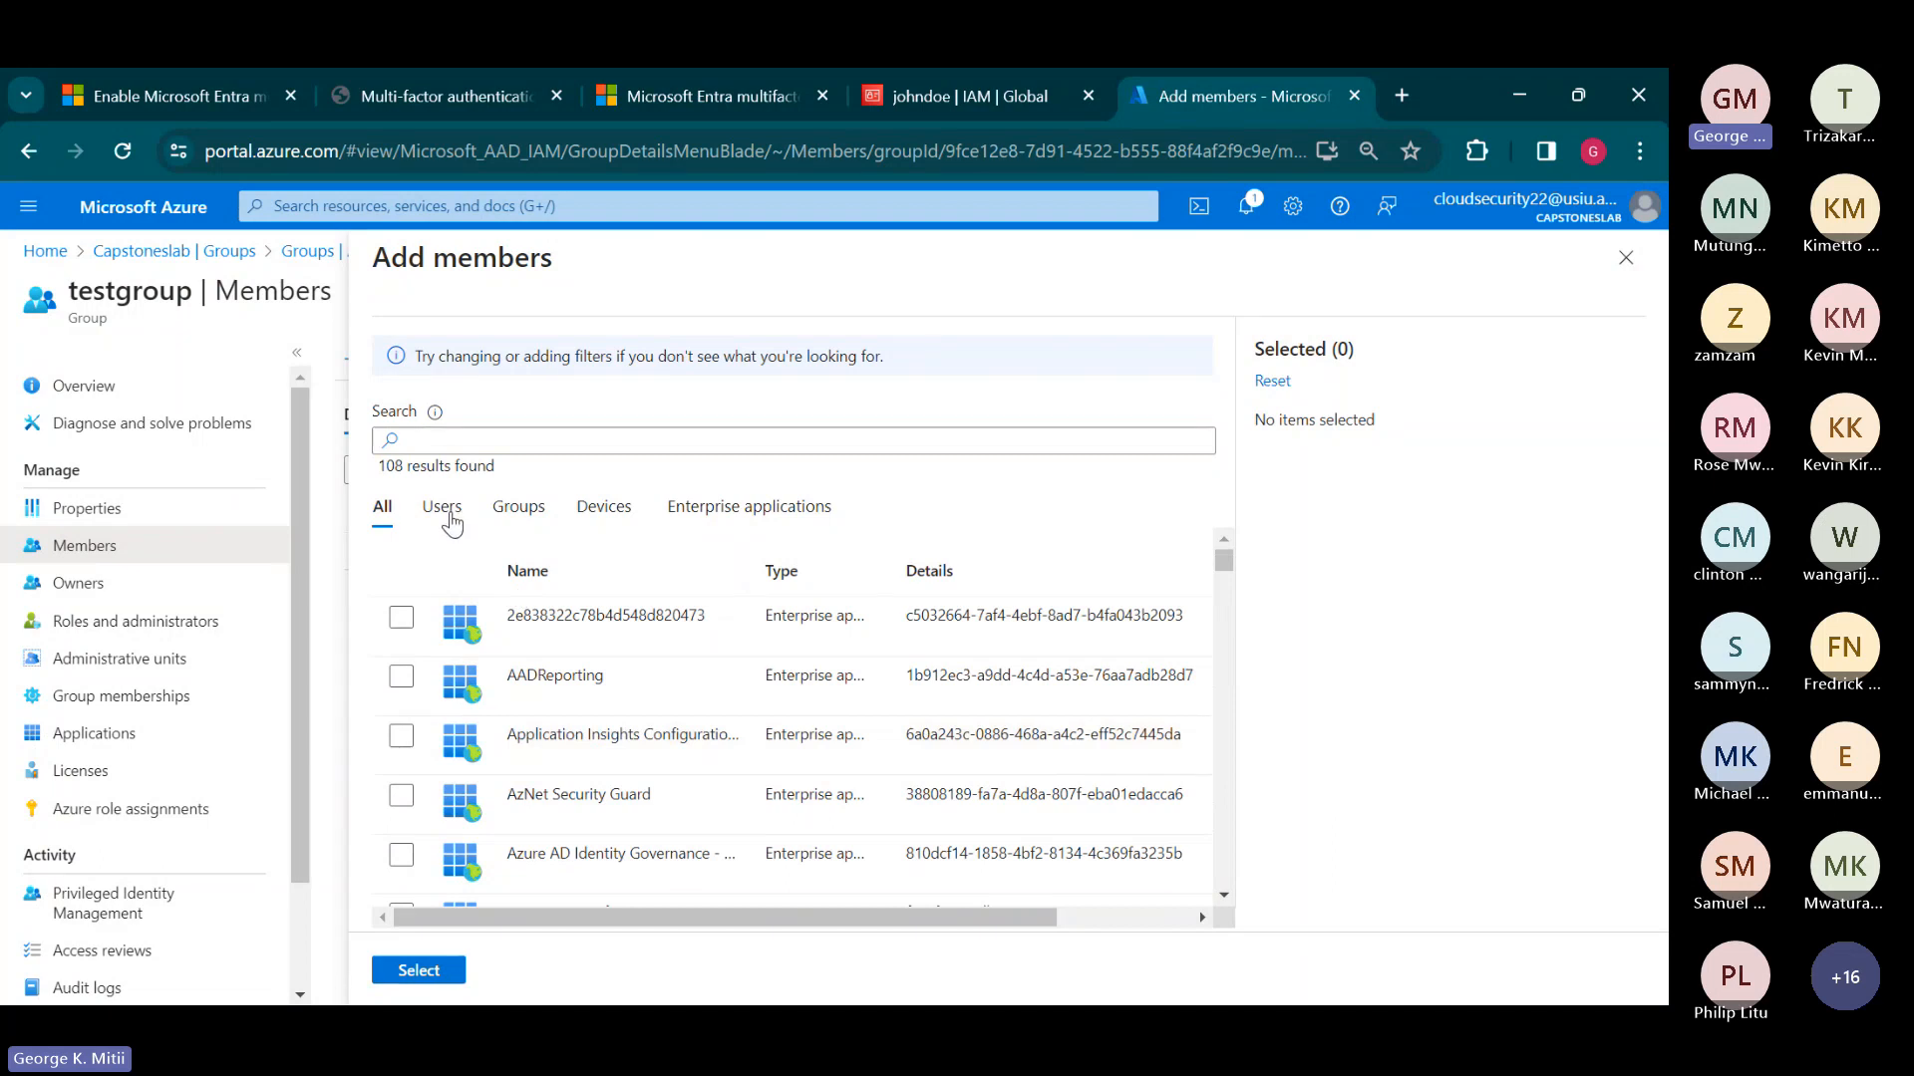
{"action": "left_click", "coordinate": [452, 522]}
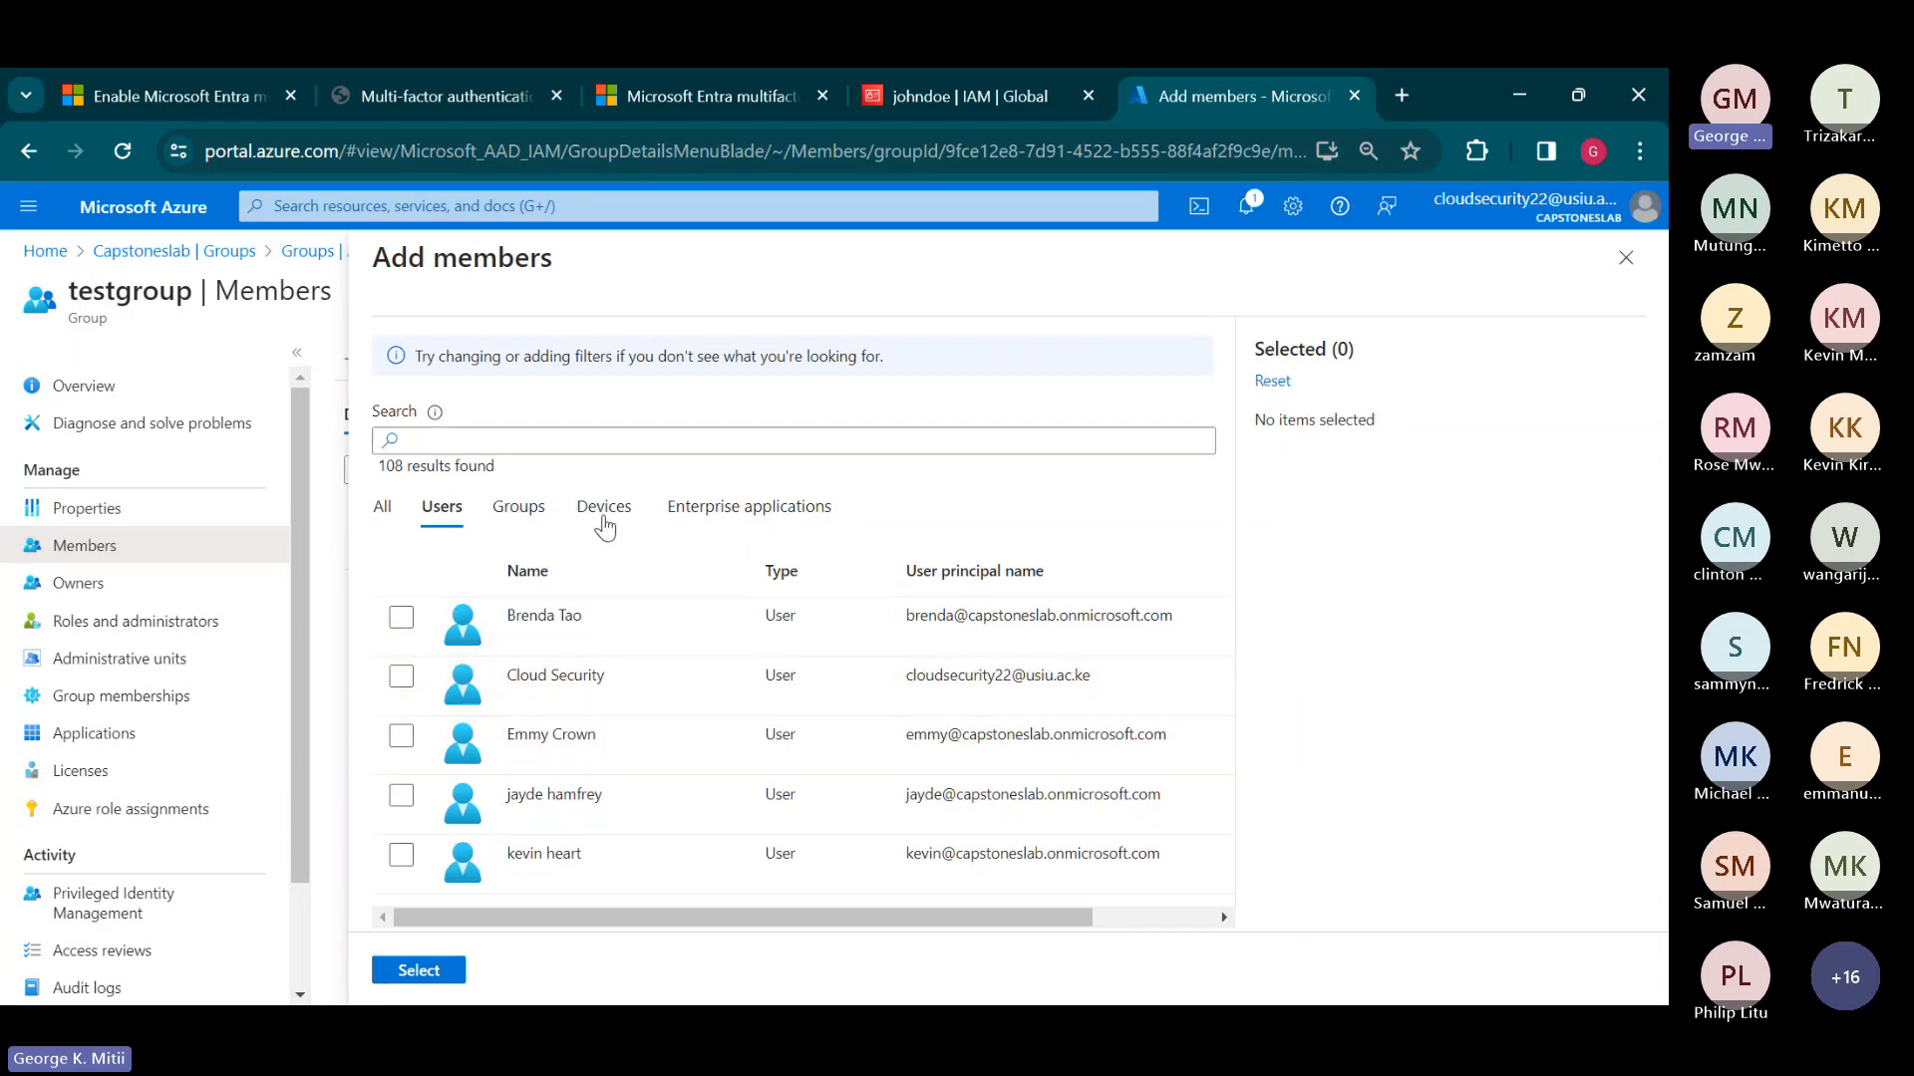
{"action": "left_click", "coordinate": [604, 525]}
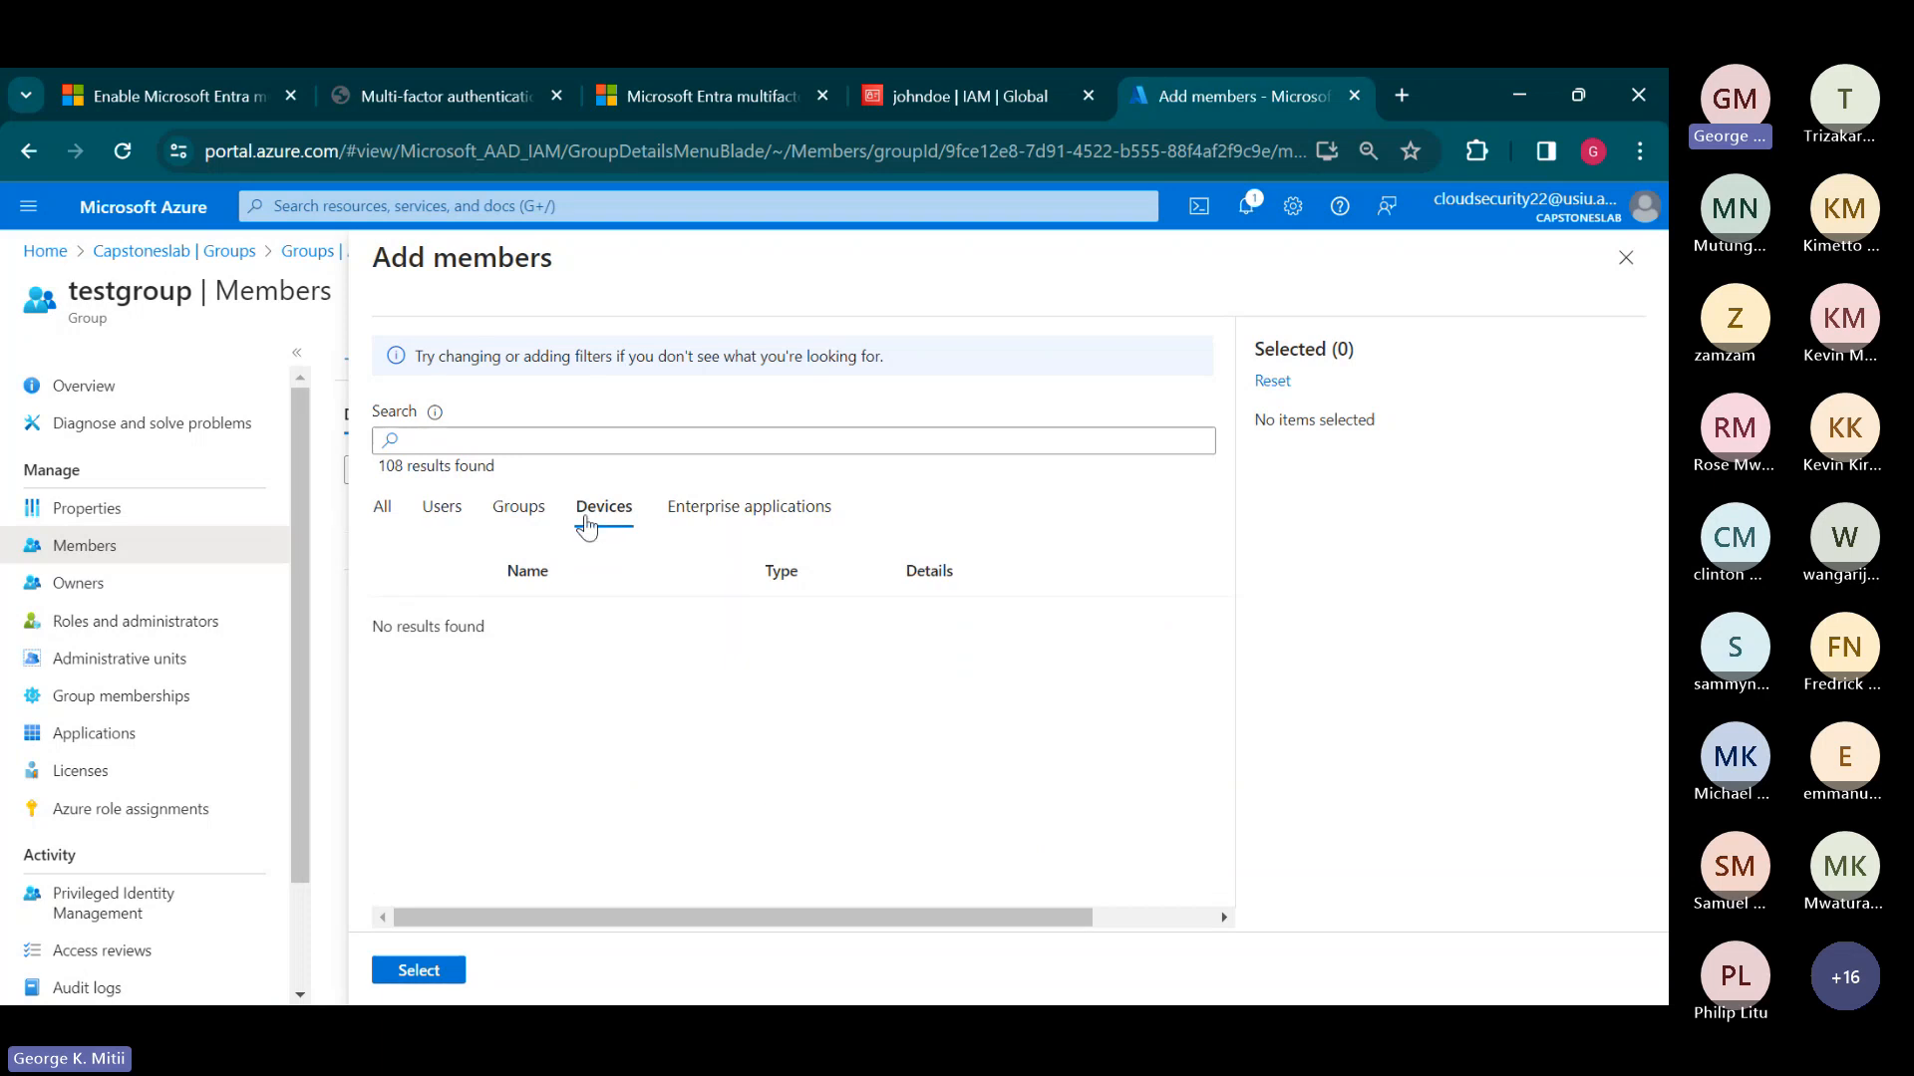
{"action": "left_click", "coordinate": [534, 523]}
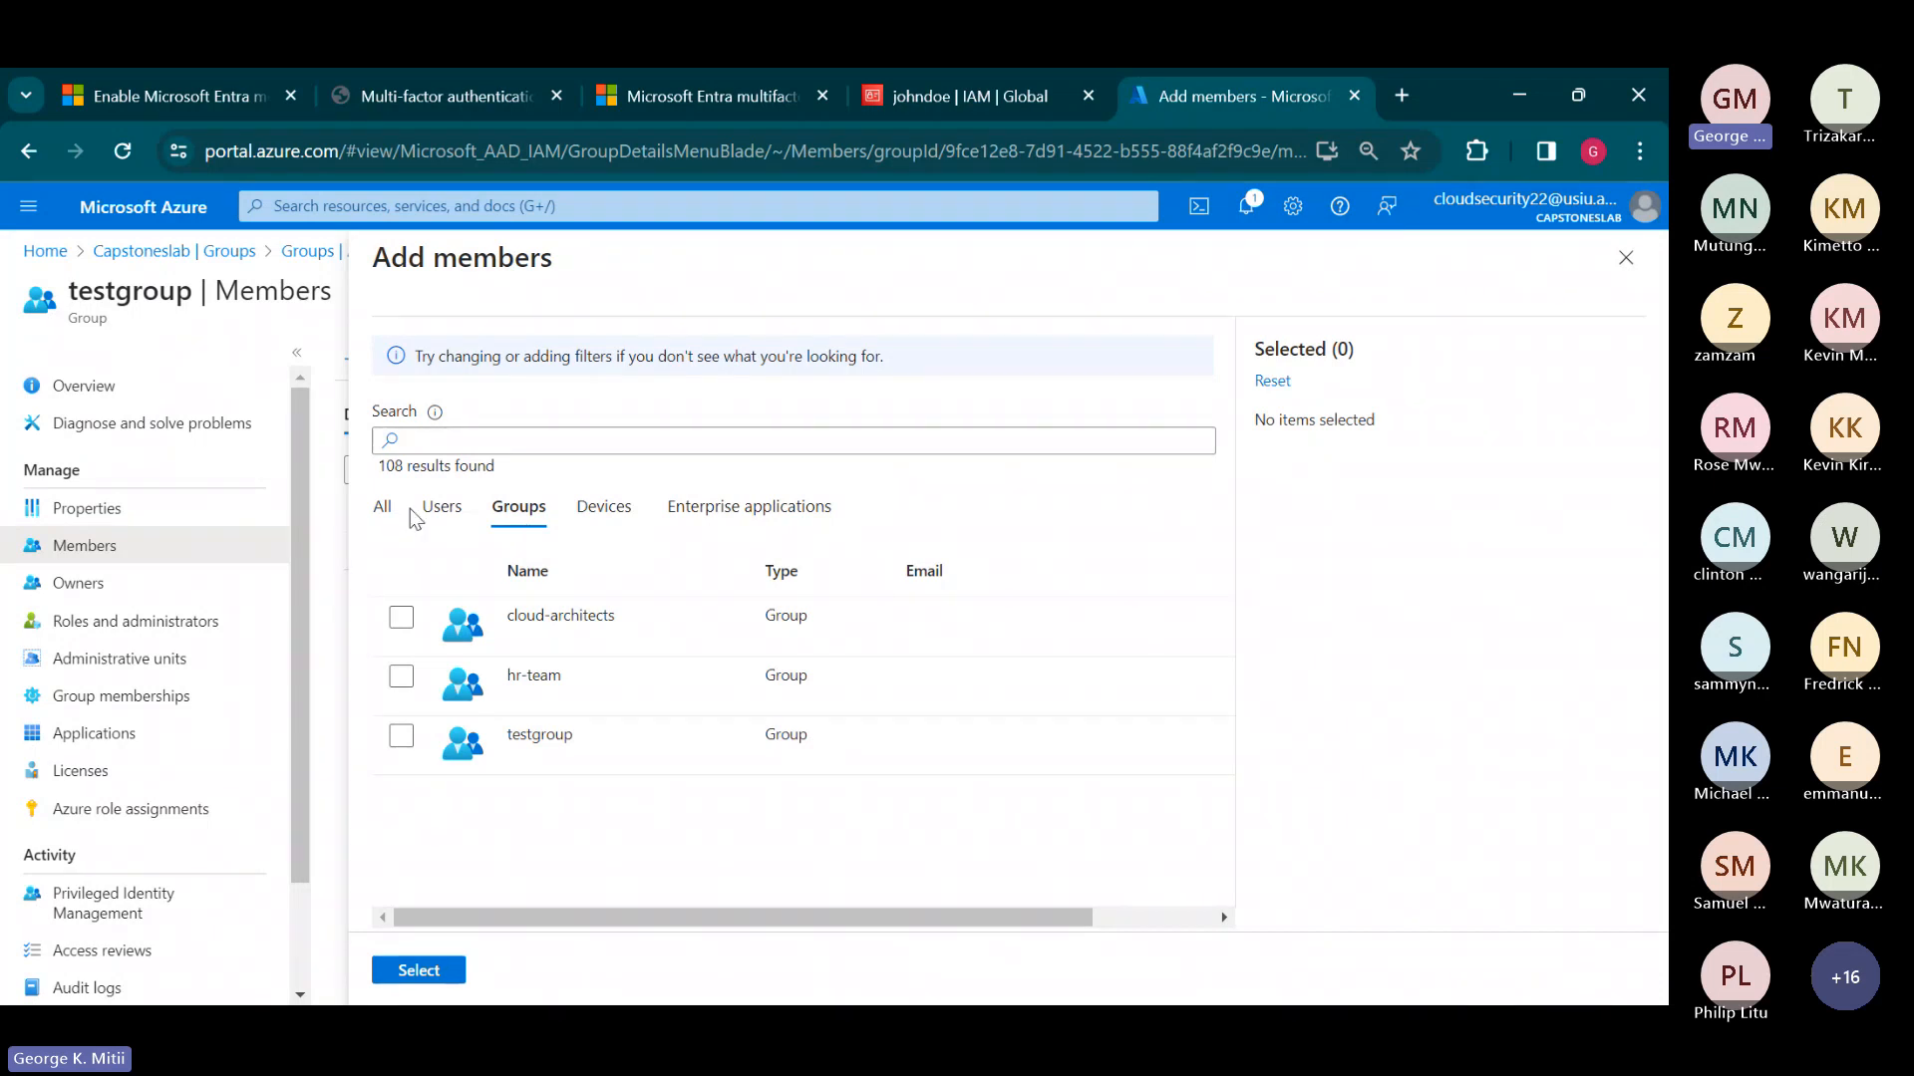
{"action": "left_click", "coordinate": [440, 510]}
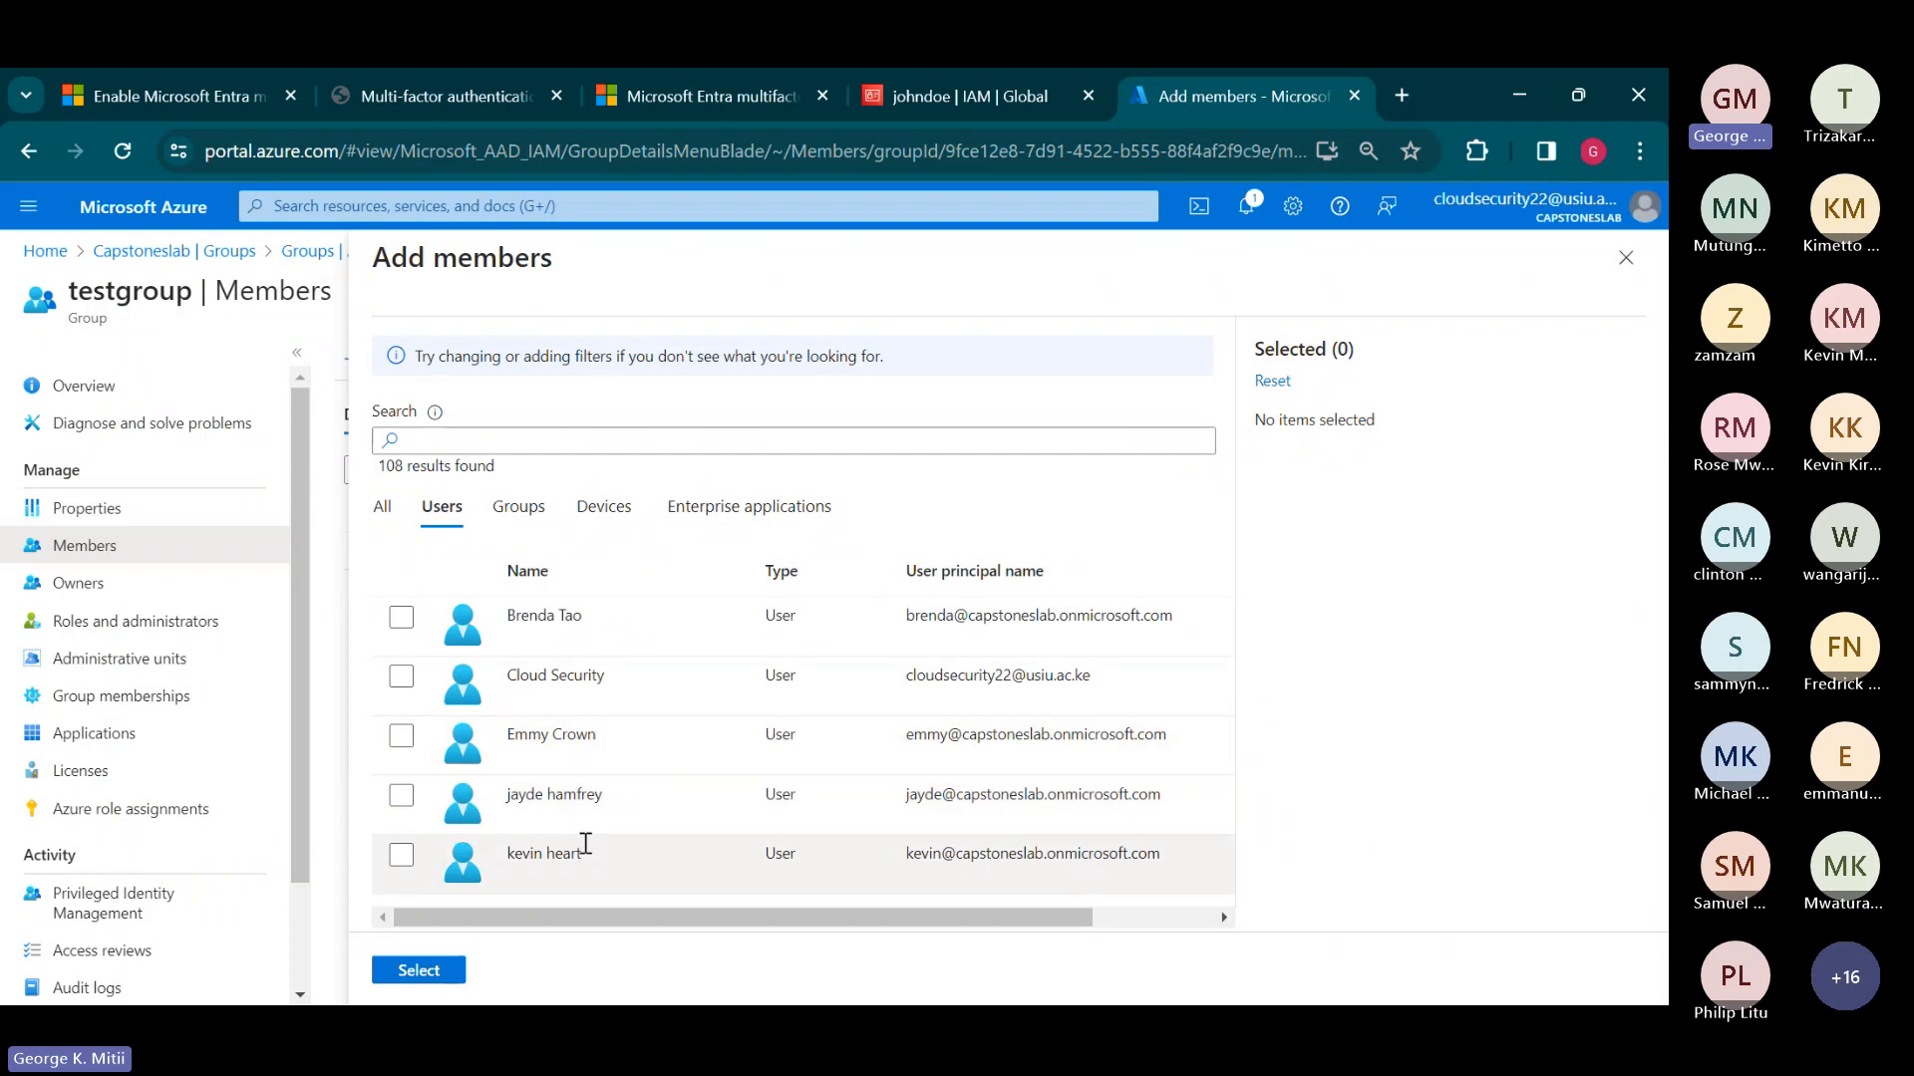
Tick only the fourth listed user and add them to testgroup.
{"action": "left_click", "coordinate": [401, 797]}
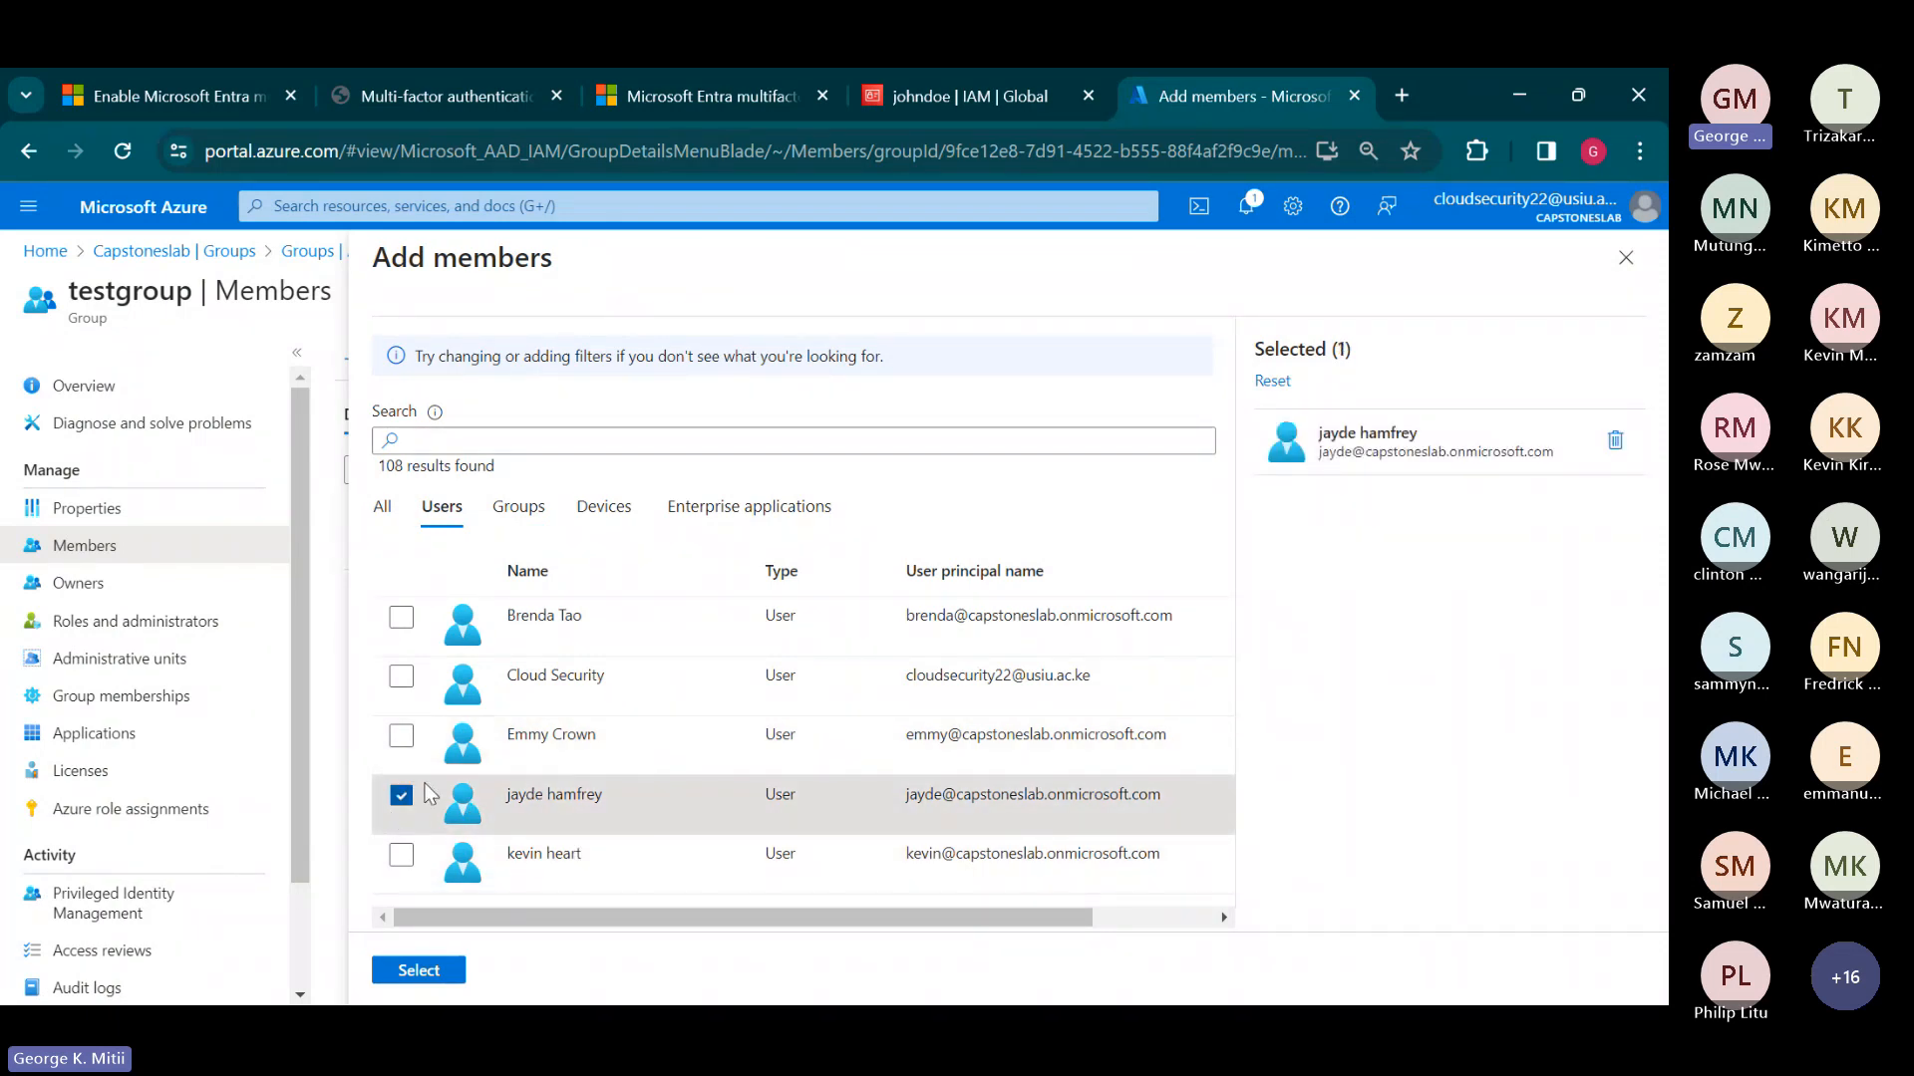
{"action": "left_click", "coordinate": [401, 738]}
{"action": "left_click", "coordinate": [402, 677]}
{"action": "left_click", "coordinate": [402, 617]}
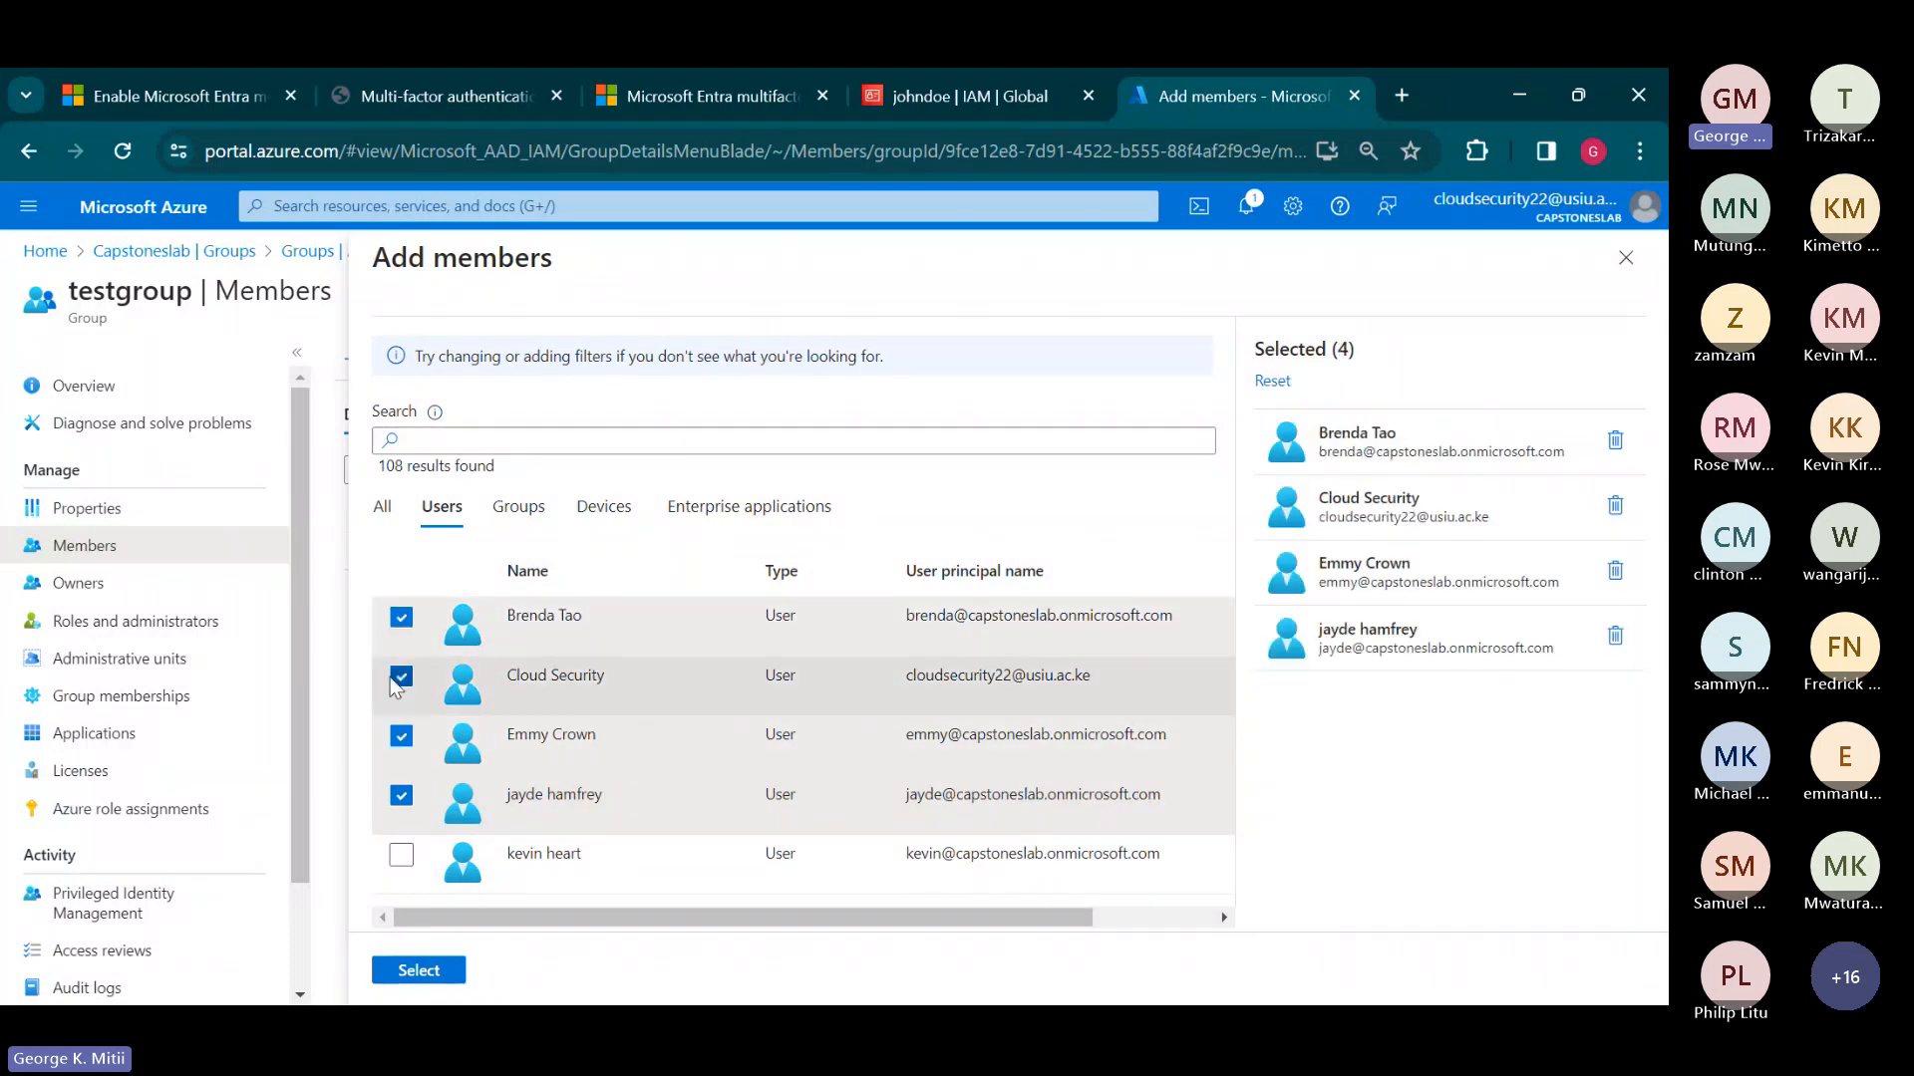
{"action": "left_click", "coordinate": [402, 677]}
{"action": "left_click", "coordinate": [402, 617]}
{"action": "left_click", "coordinate": [401, 736]}
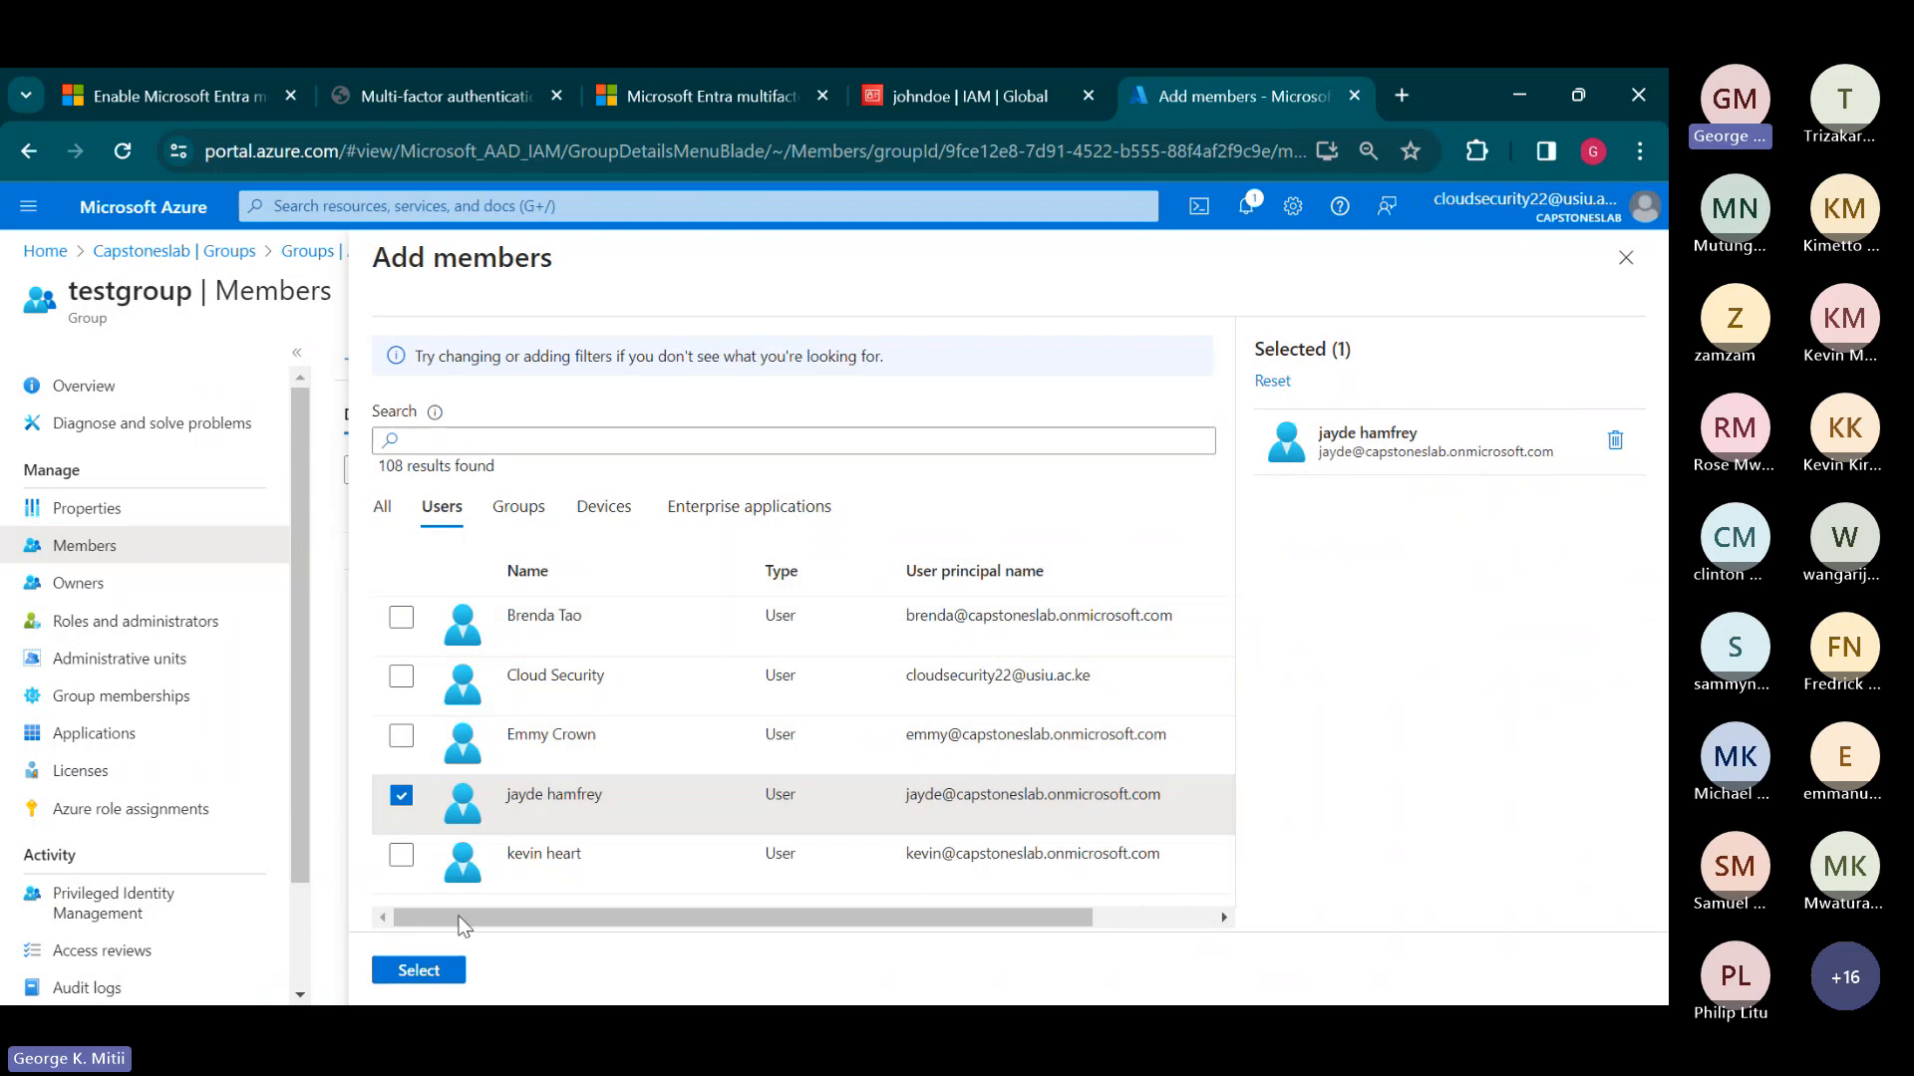
{"action": "left_click", "coordinate": [419, 970]}
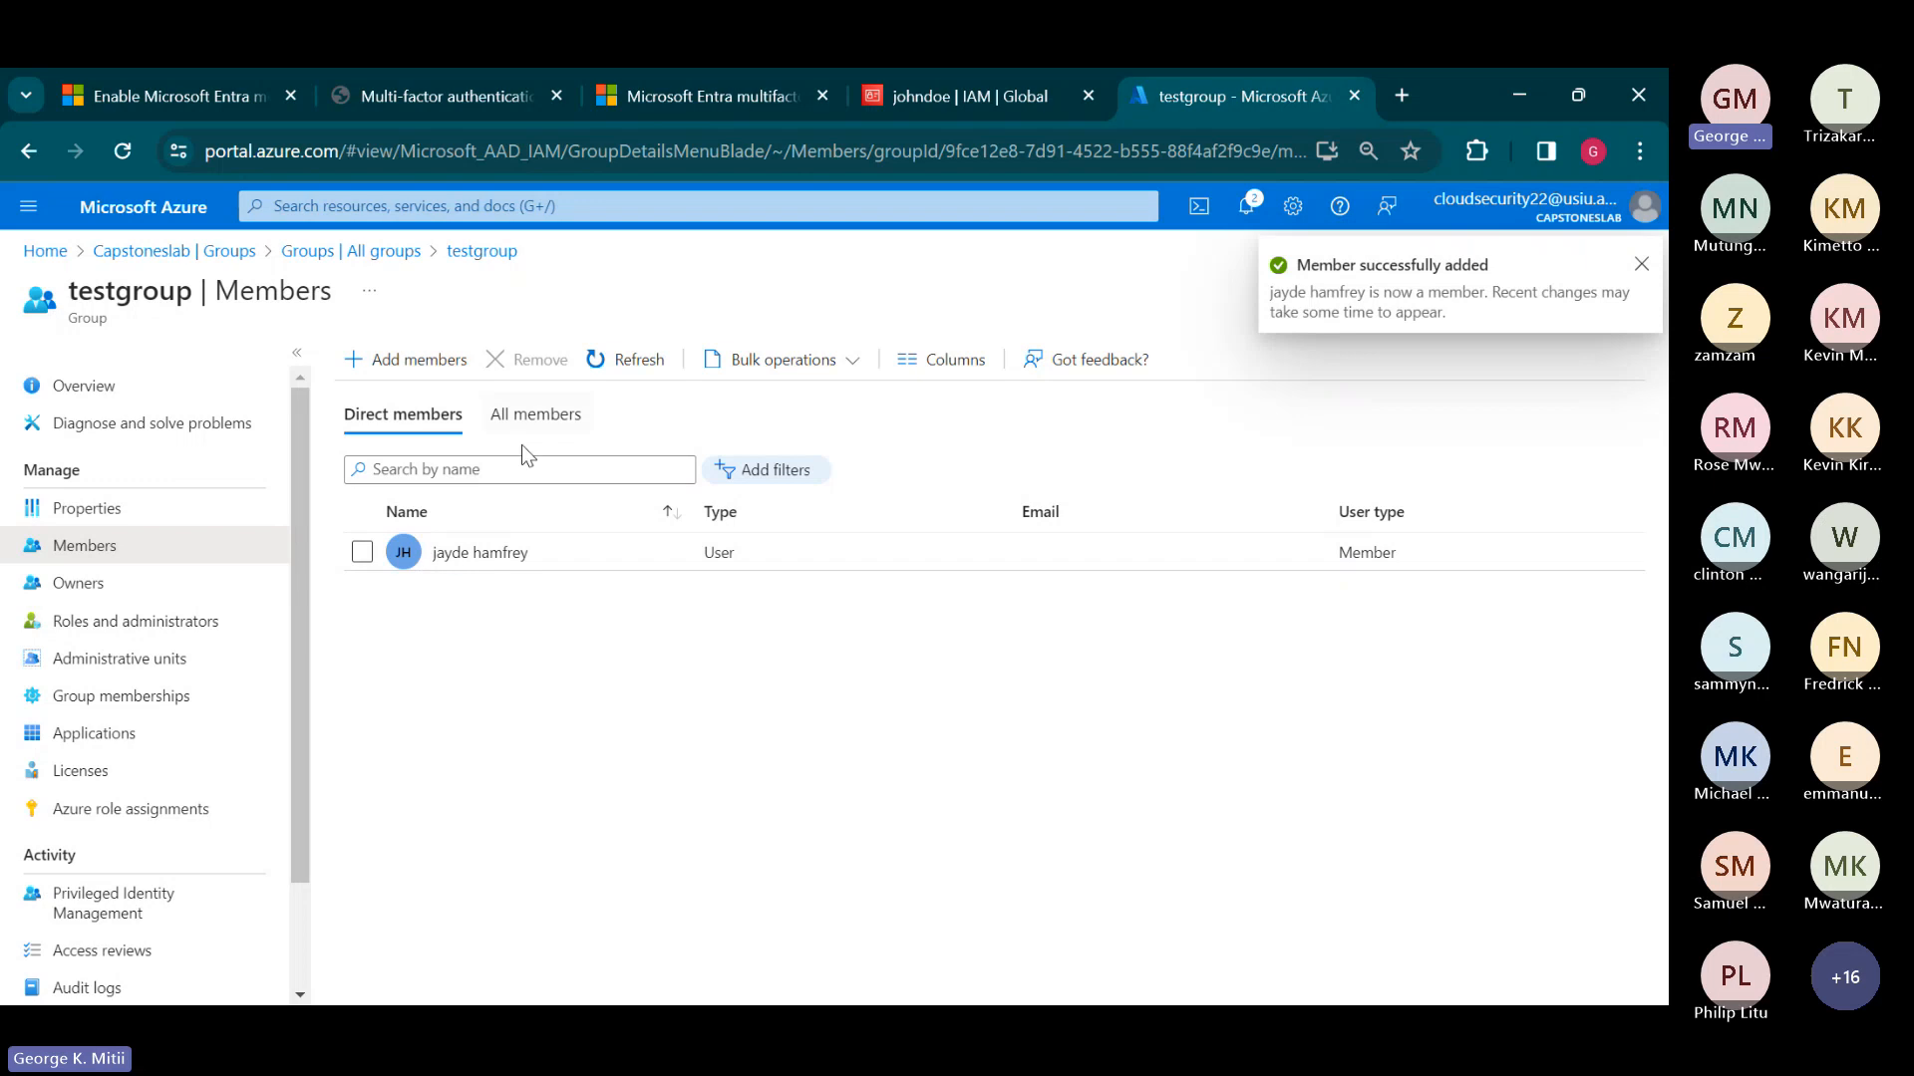
Dismiss the member-added notification, close testgroup's Members page and return to the portal Home.
{"action": "left_click", "coordinate": [1641, 266]}
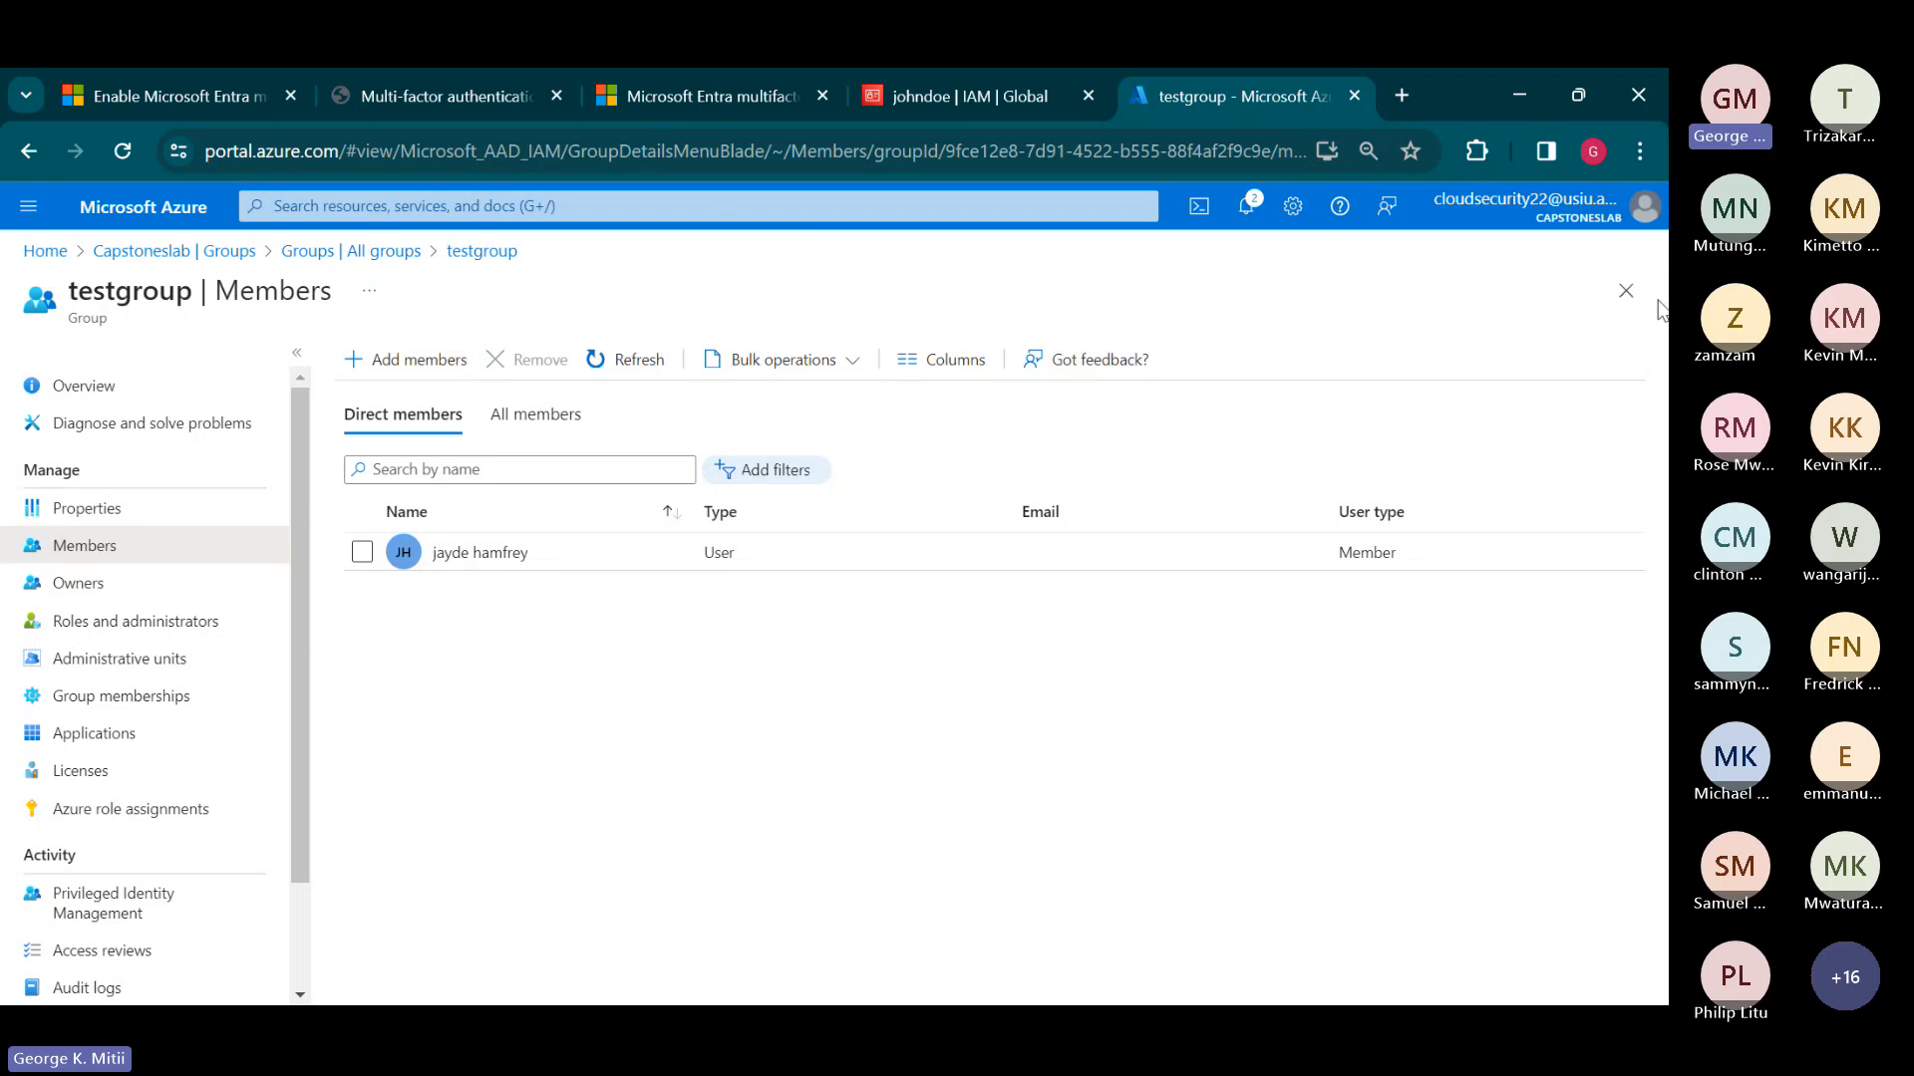
{"action": "left_click", "coordinate": [1641, 301]}
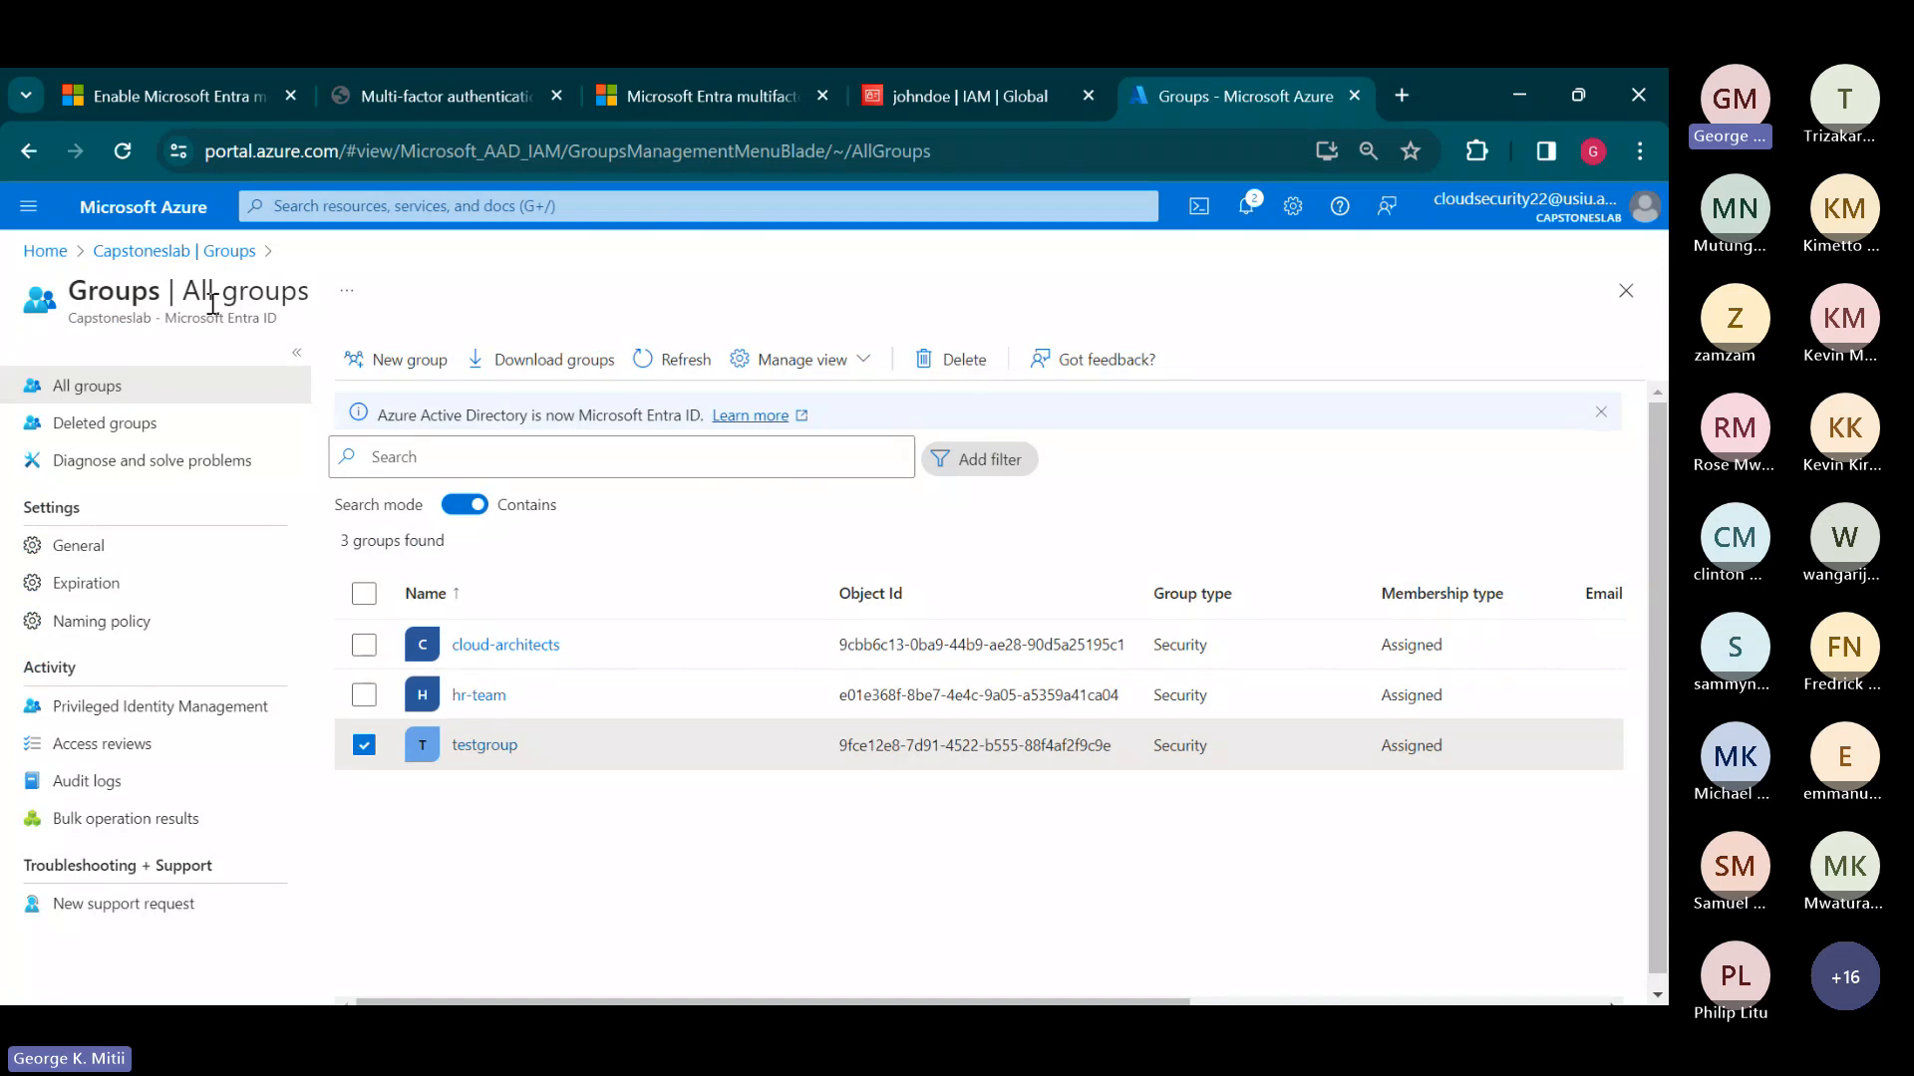
{"action": "left_click", "coordinate": [53, 224]}
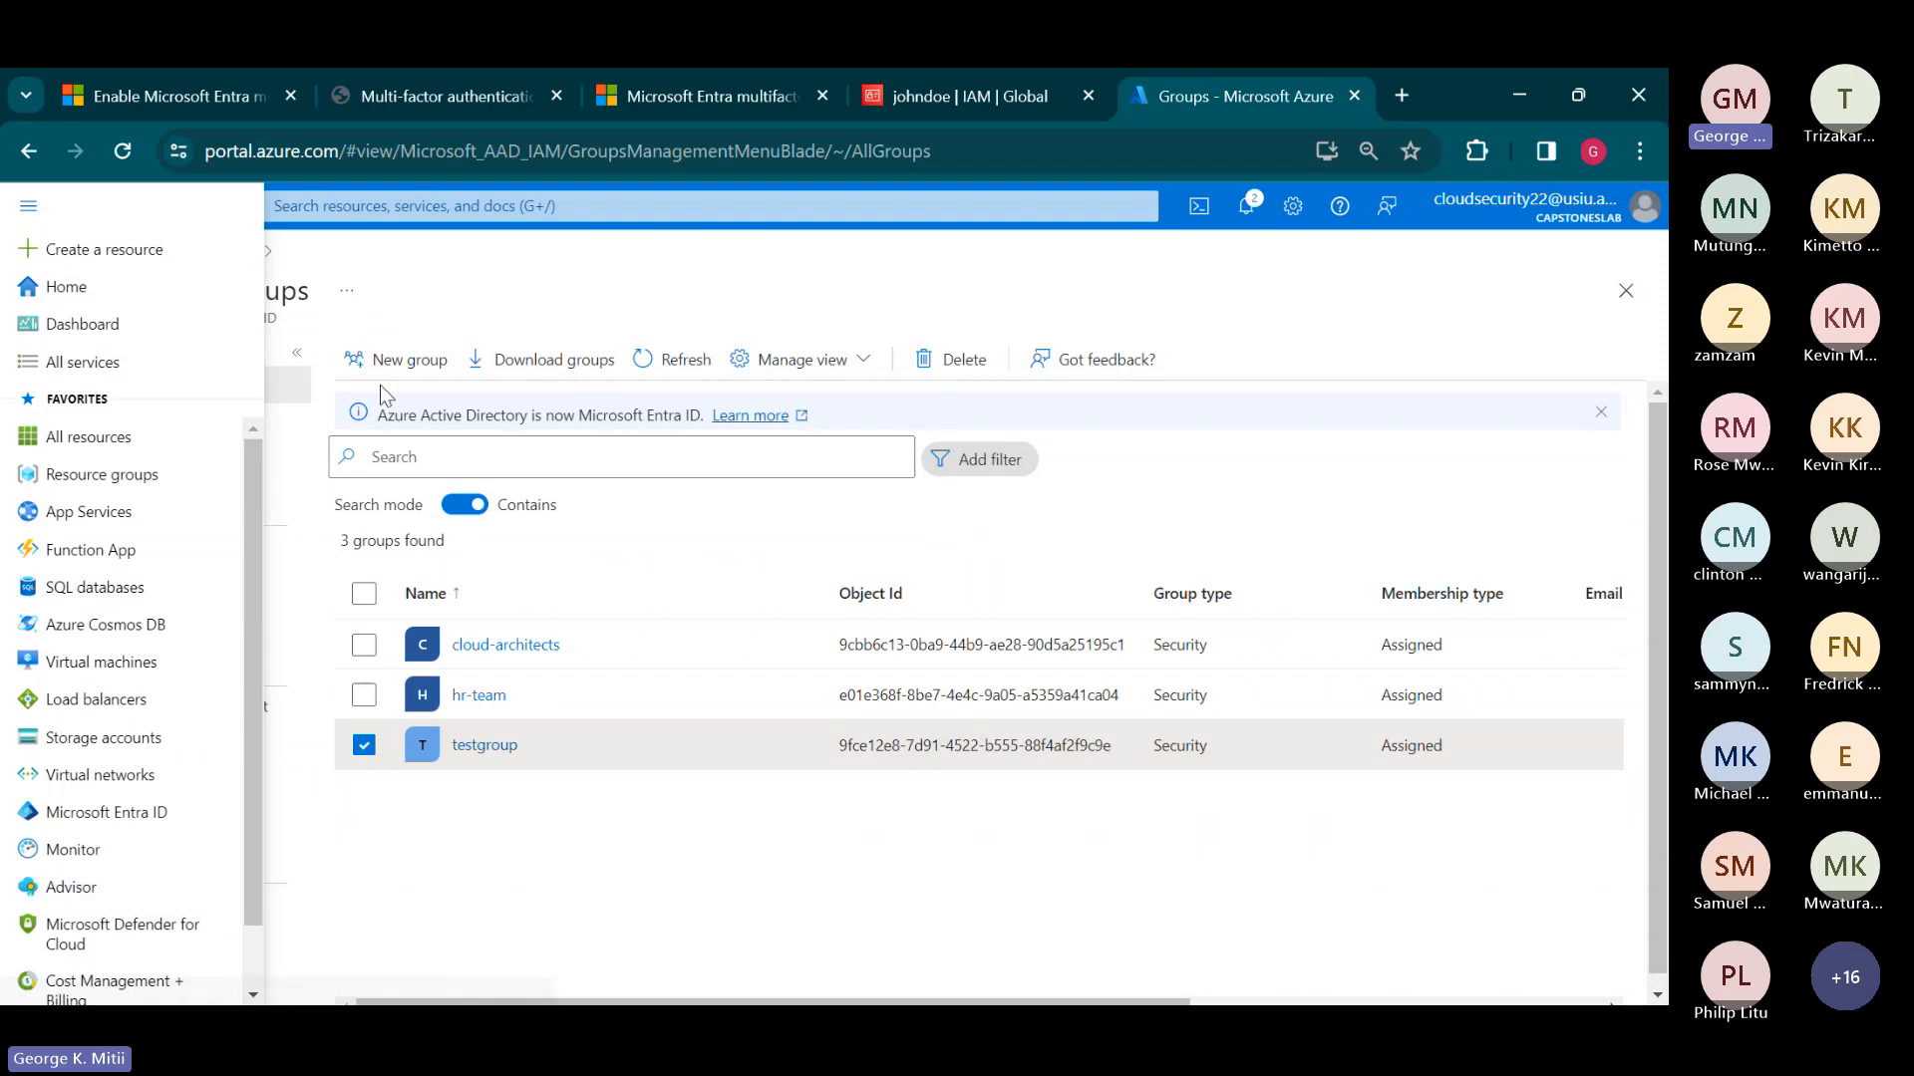
{"action": "left_click", "coordinate": [536, 295]}
{"action": "left_click", "coordinate": [174, 211]}
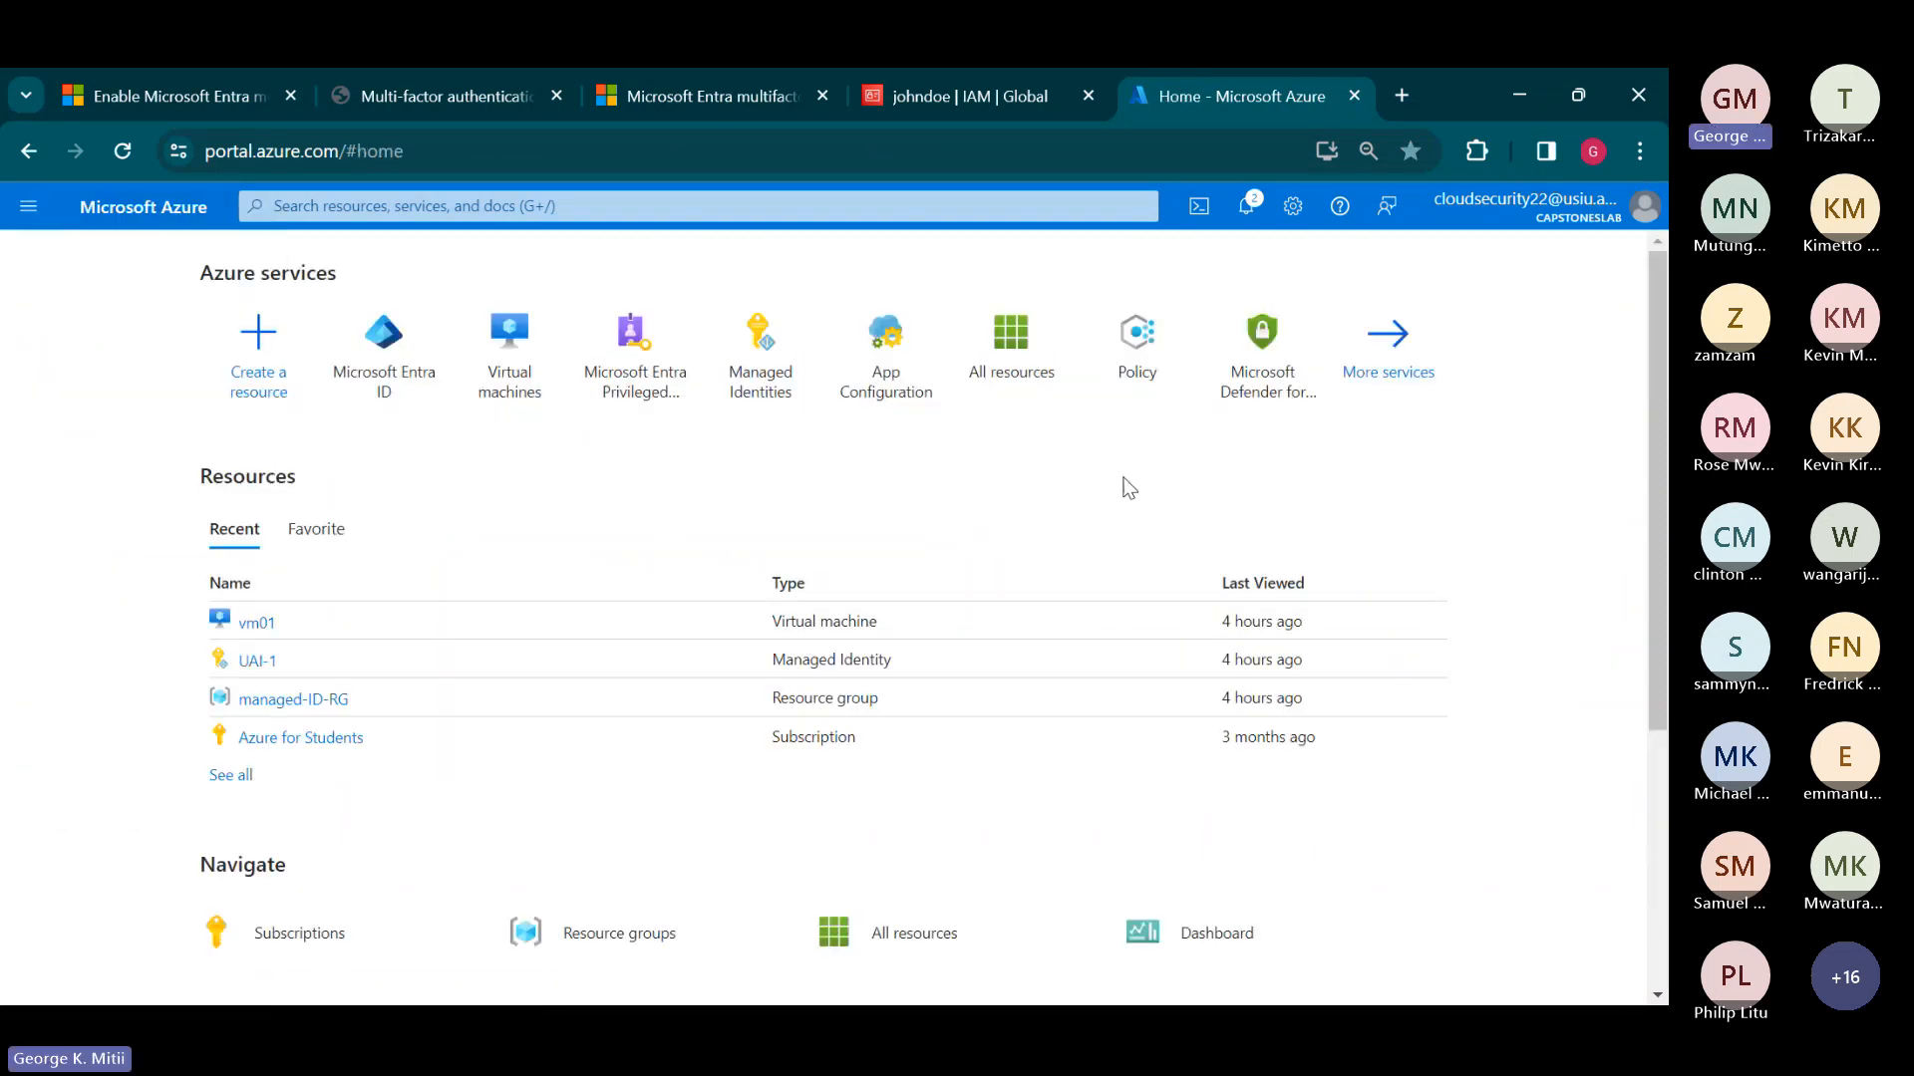
Go to Microsoft Entra ID and open its Licenses page, highlighting the licensing menu section.
{"action": "left_click", "coordinate": [34, 215]}
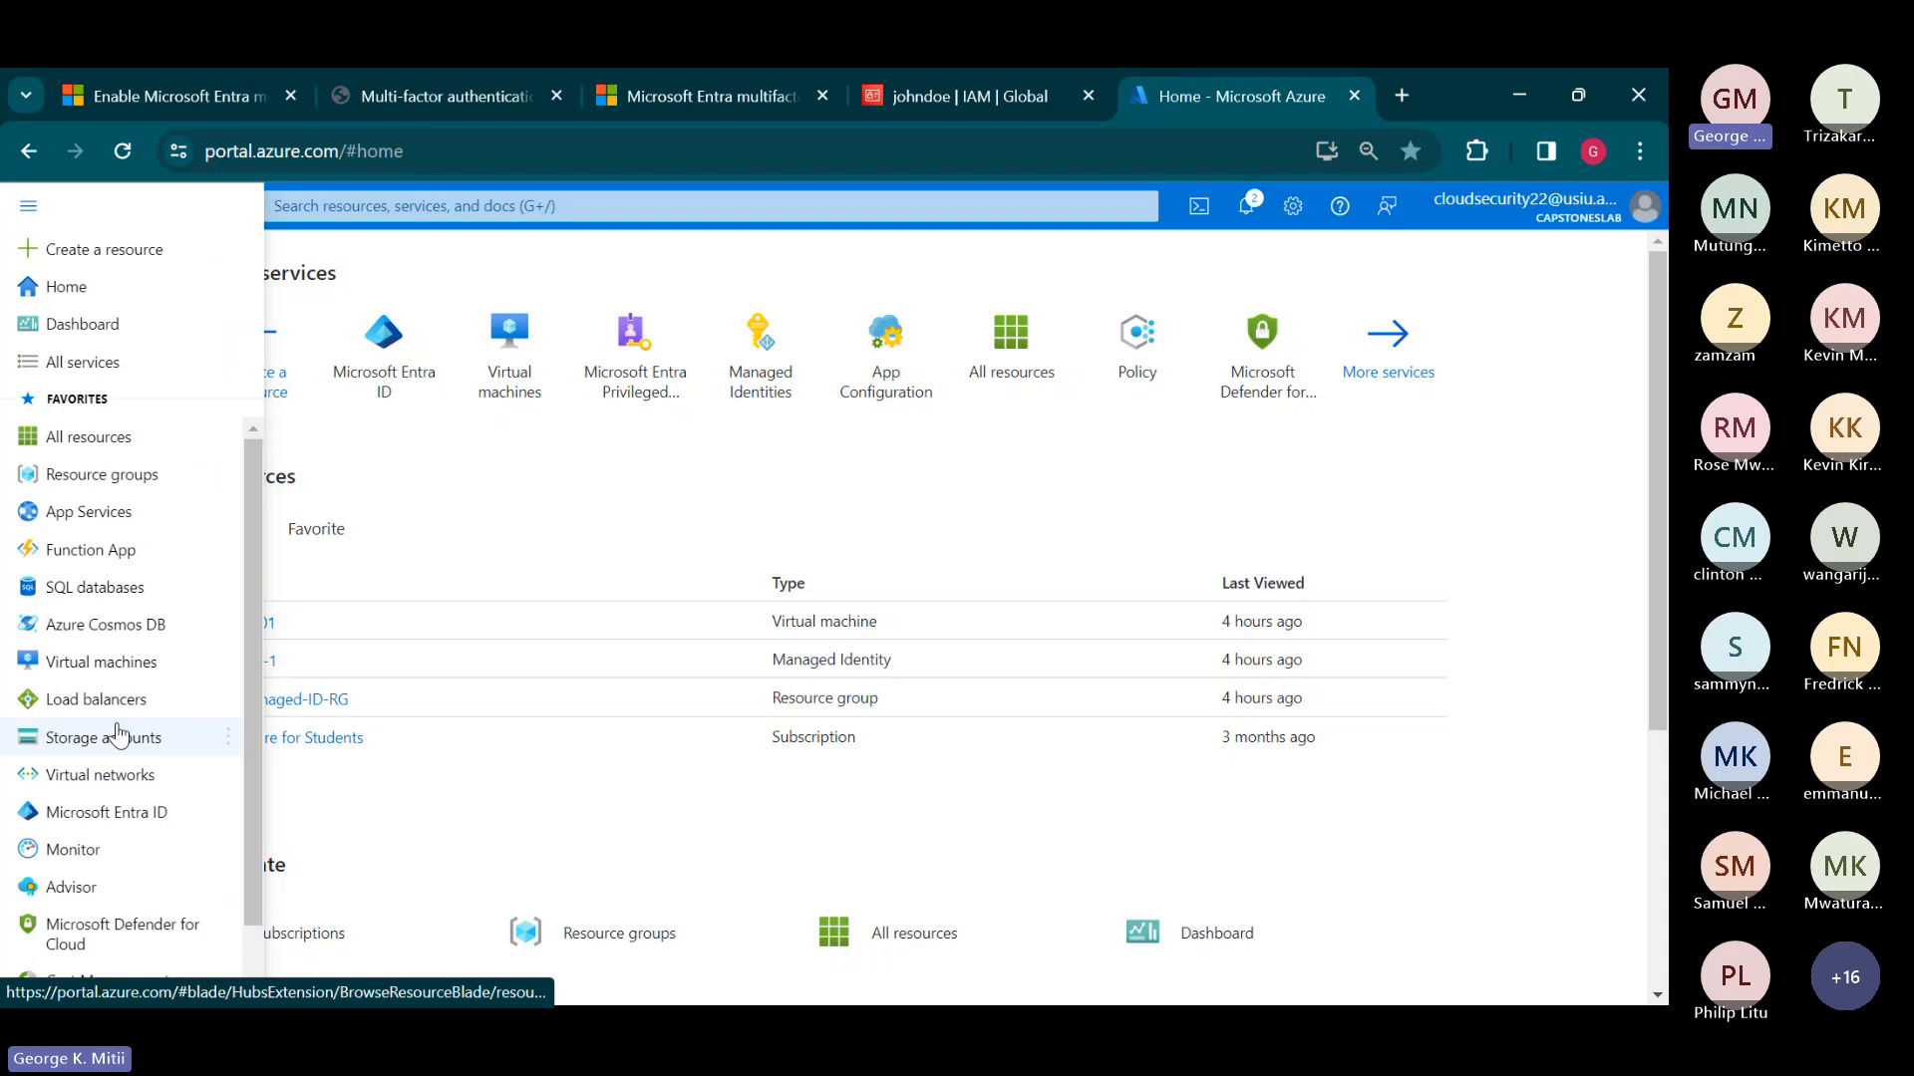
{"action": "left_click", "coordinate": [107, 812]}
{"action": "left_click", "coordinate": [431, 207]}
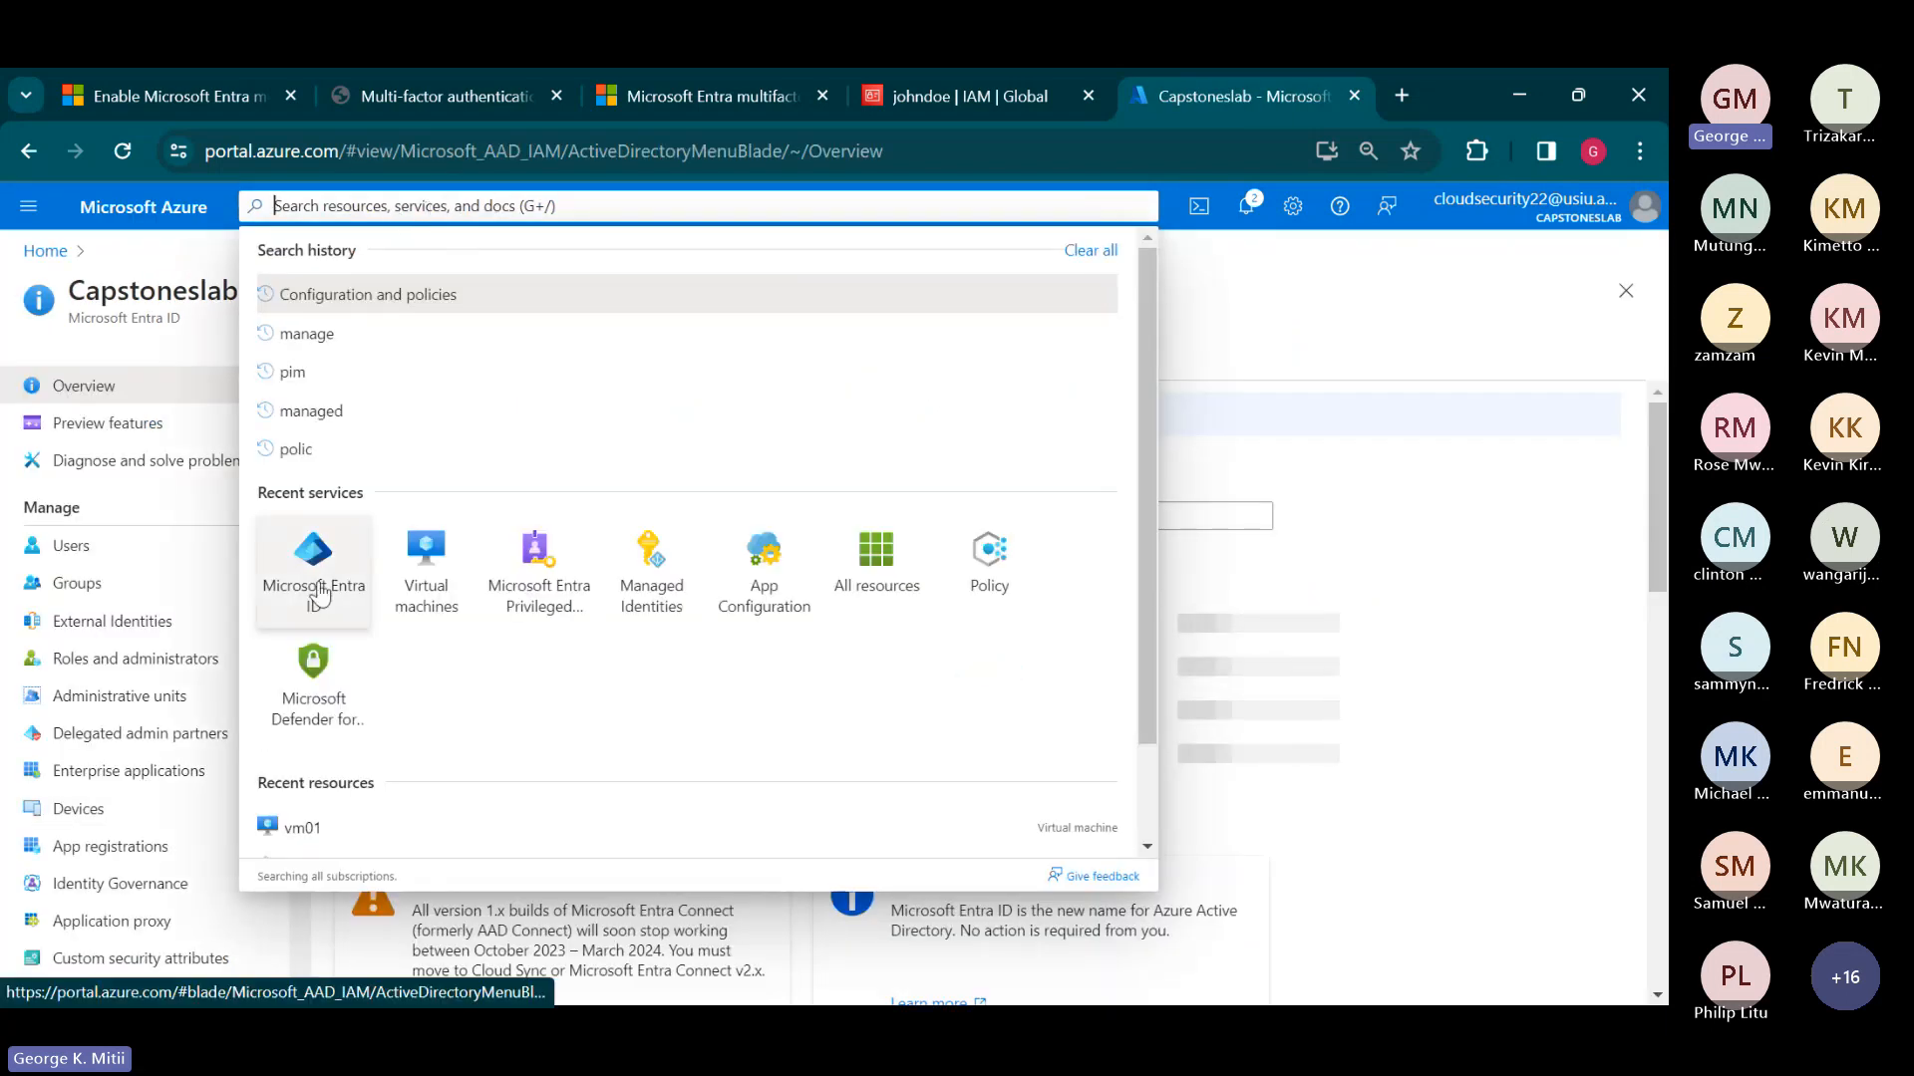
{"action": "left_click", "coordinate": [1480, 319]}
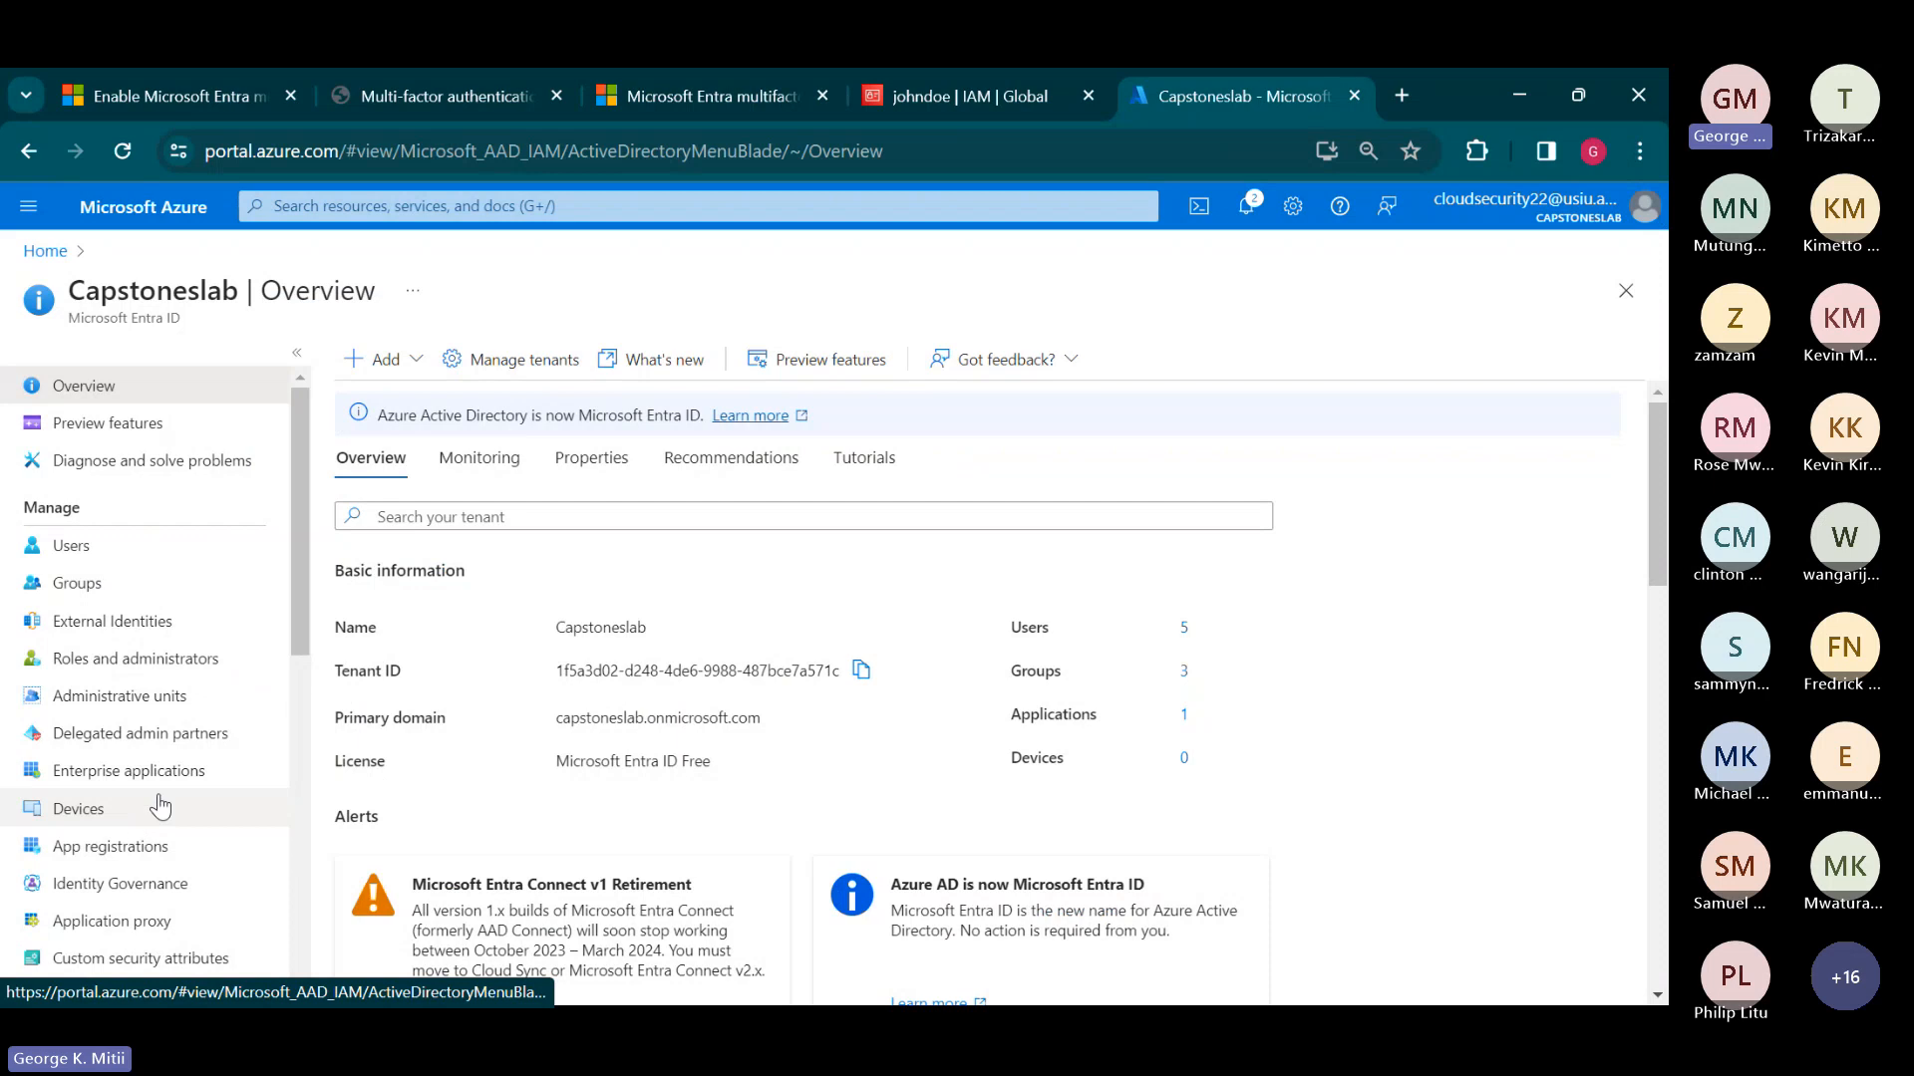
{"action": "scroll", "coordinate": [167, 788], "scroll_direction": "down", "scroll_amount": 1}
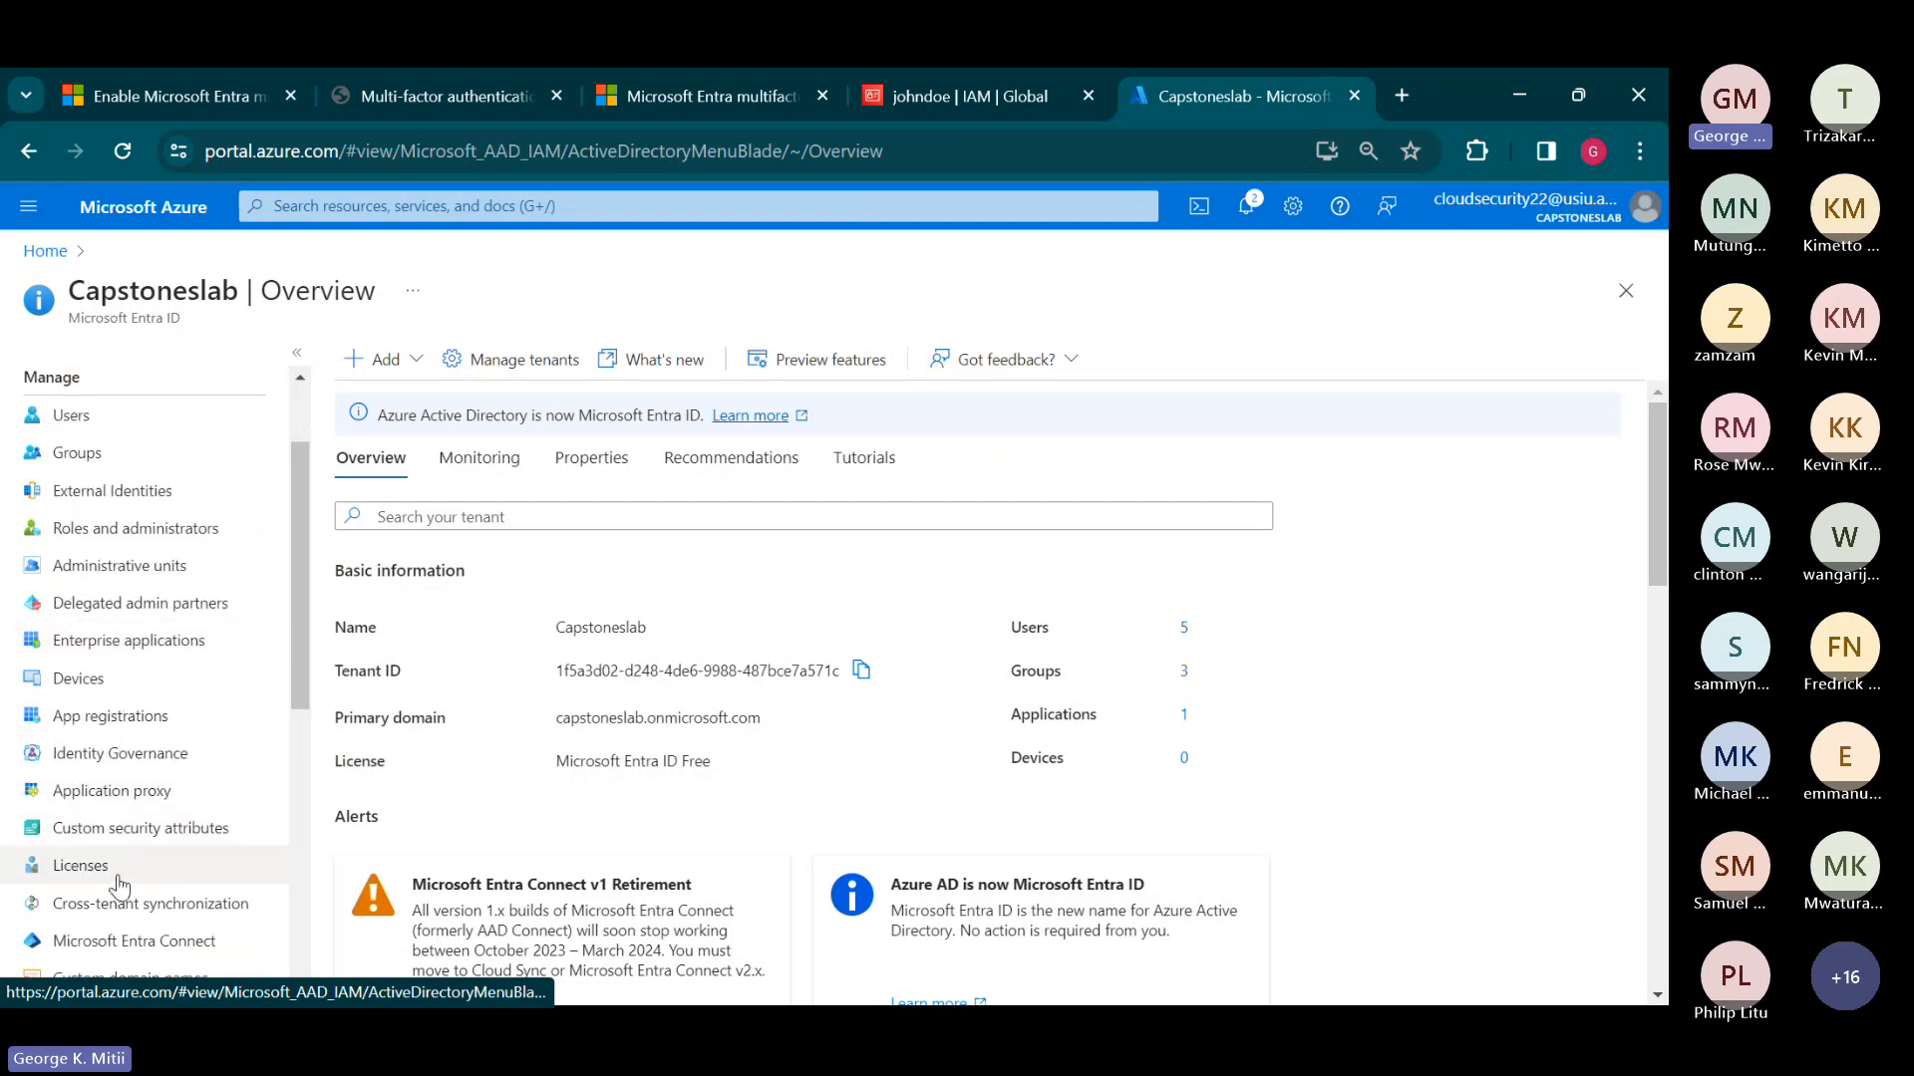
{"action": "key", "text": "ctrl+2"}
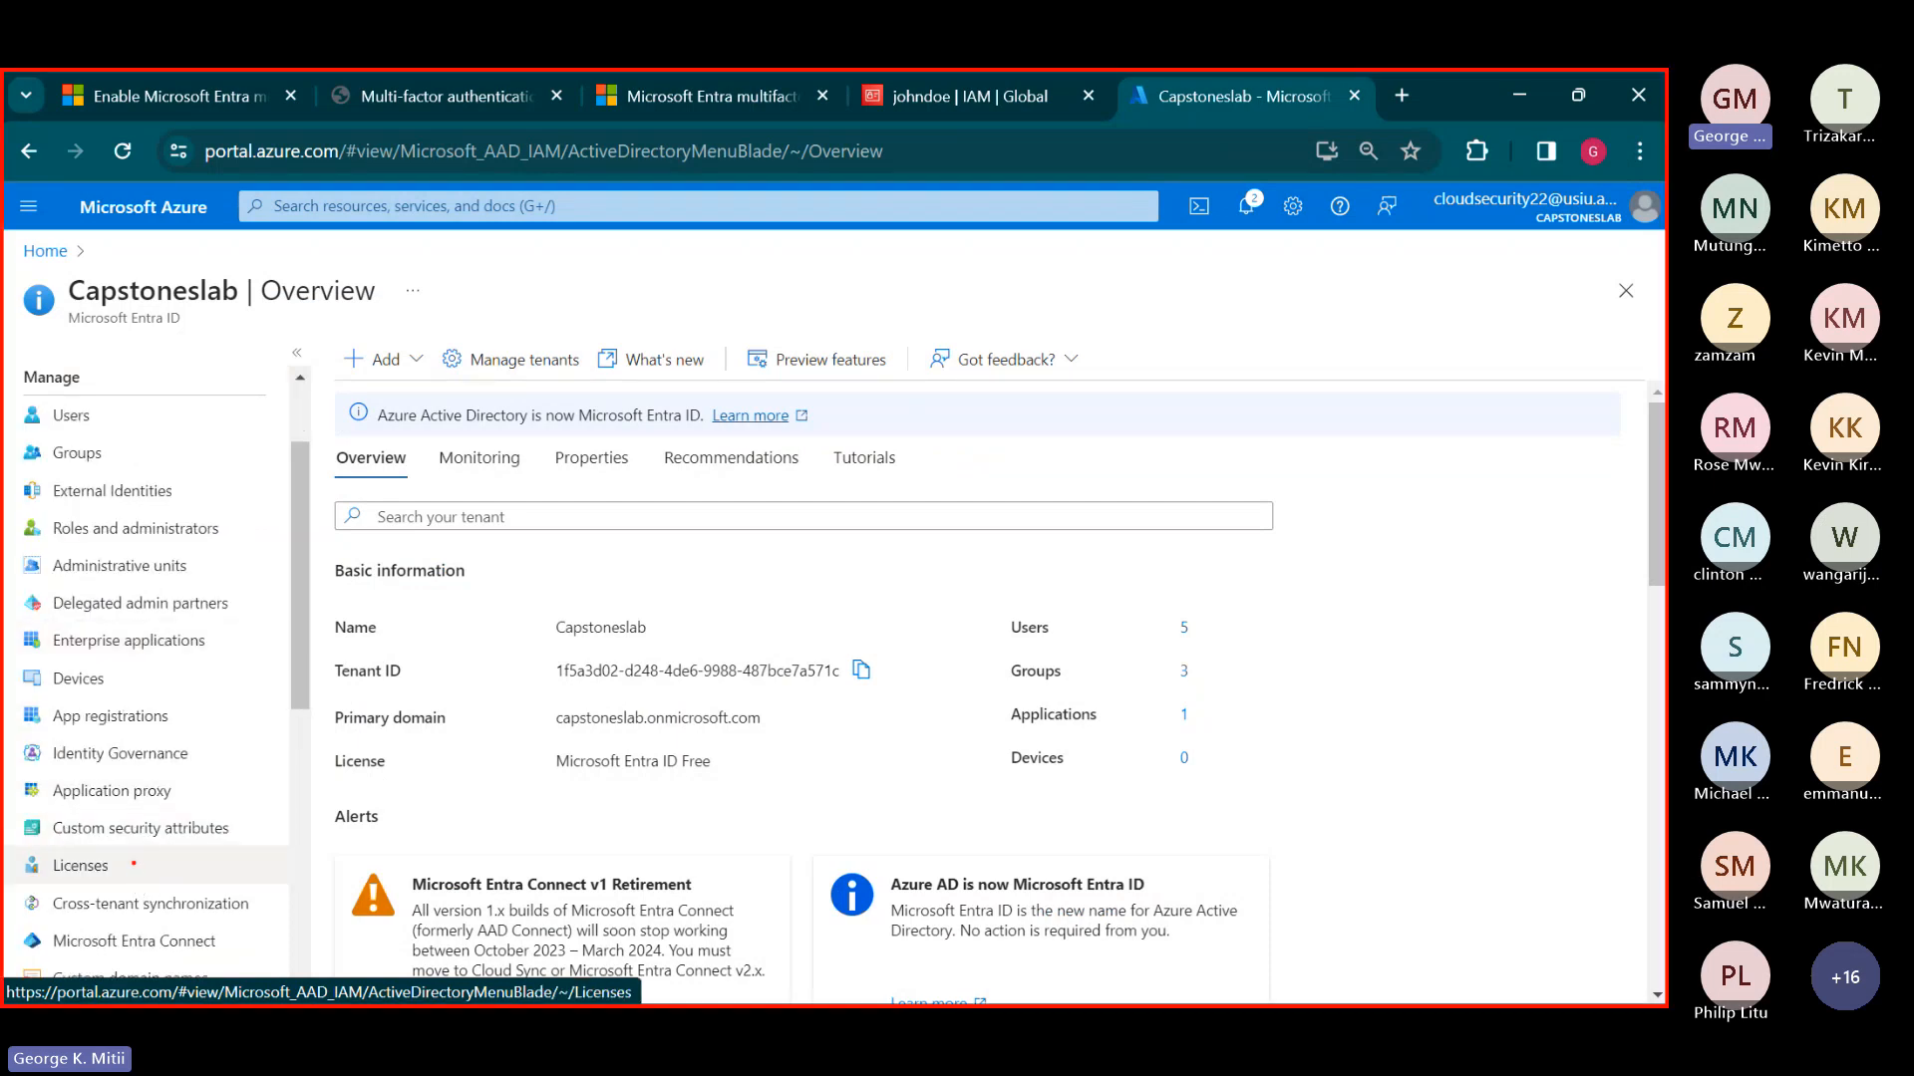
{"action": "left_click_drag", "start_coordinate": [132, 864], "coordinate": [450, 651]}
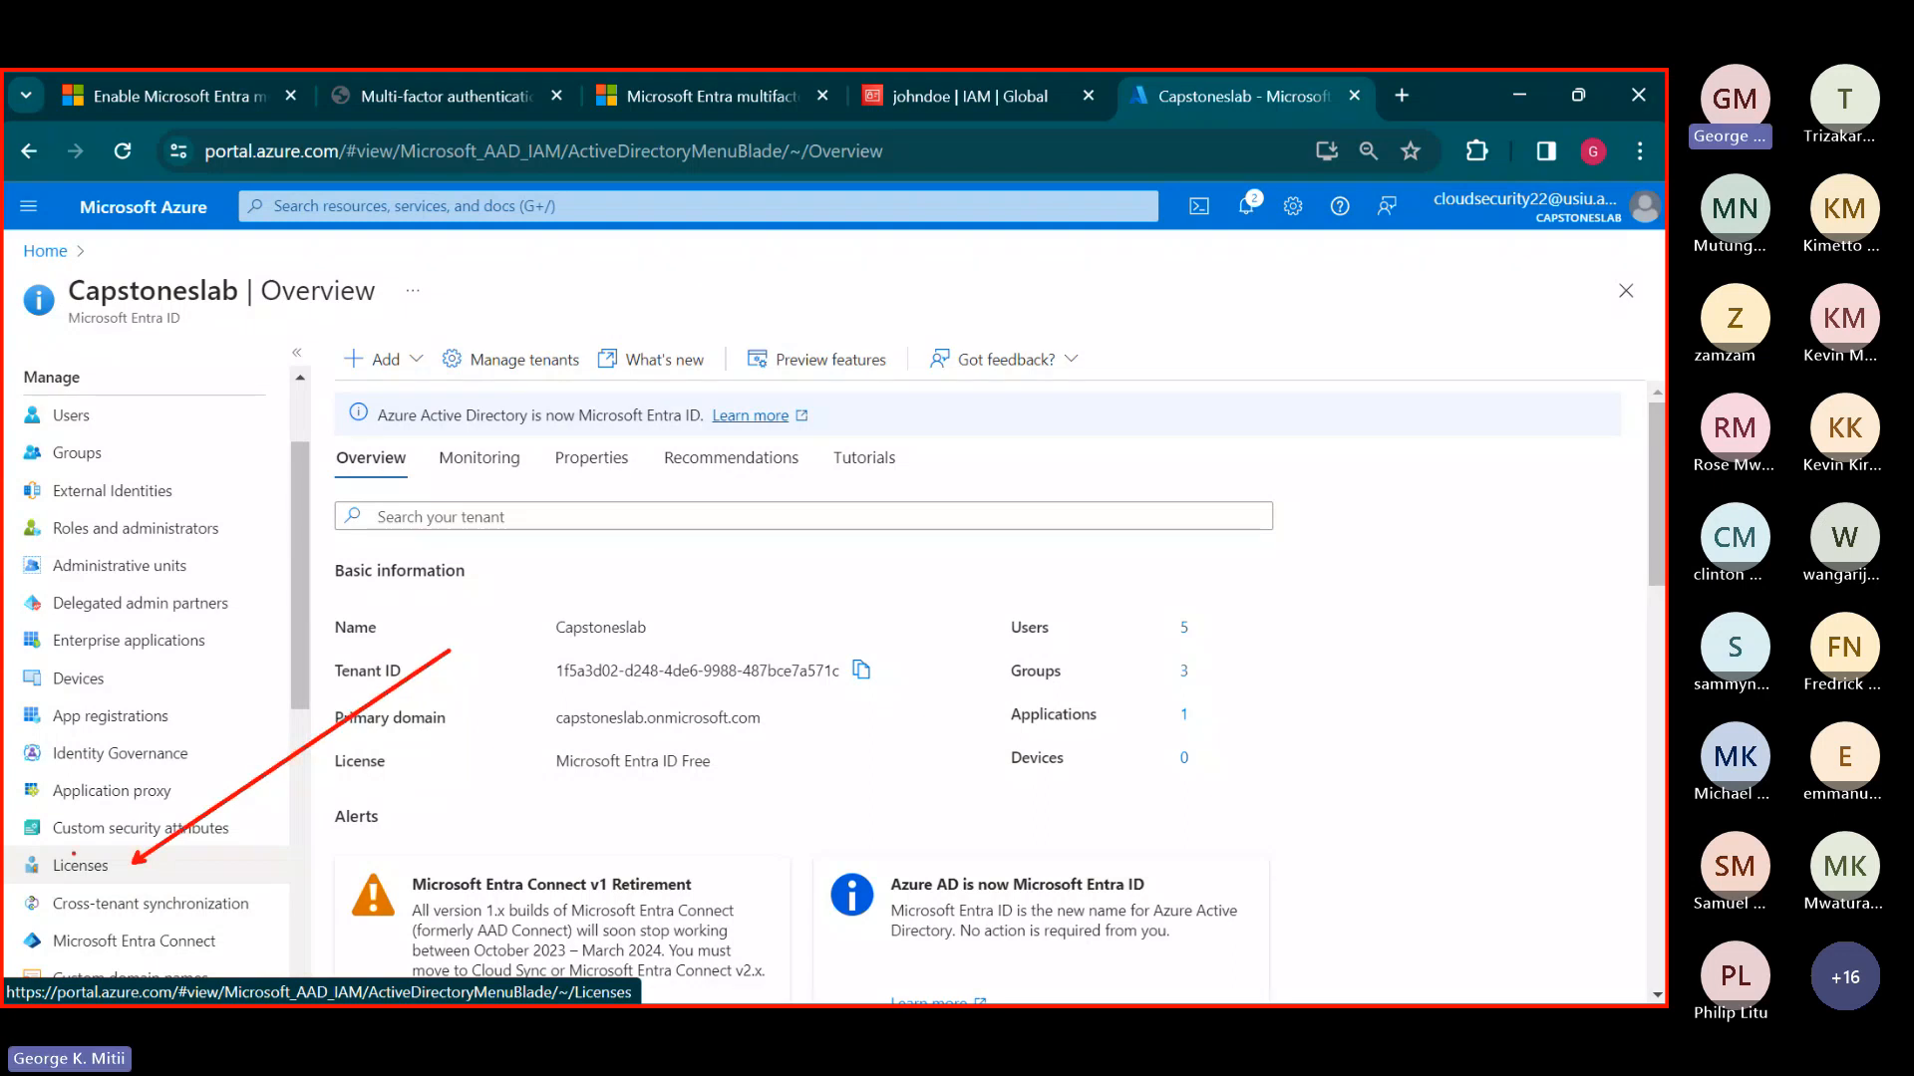
{"action": "key", "text": "Escape"}
{"action": "left_click", "coordinate": [80, 865]}
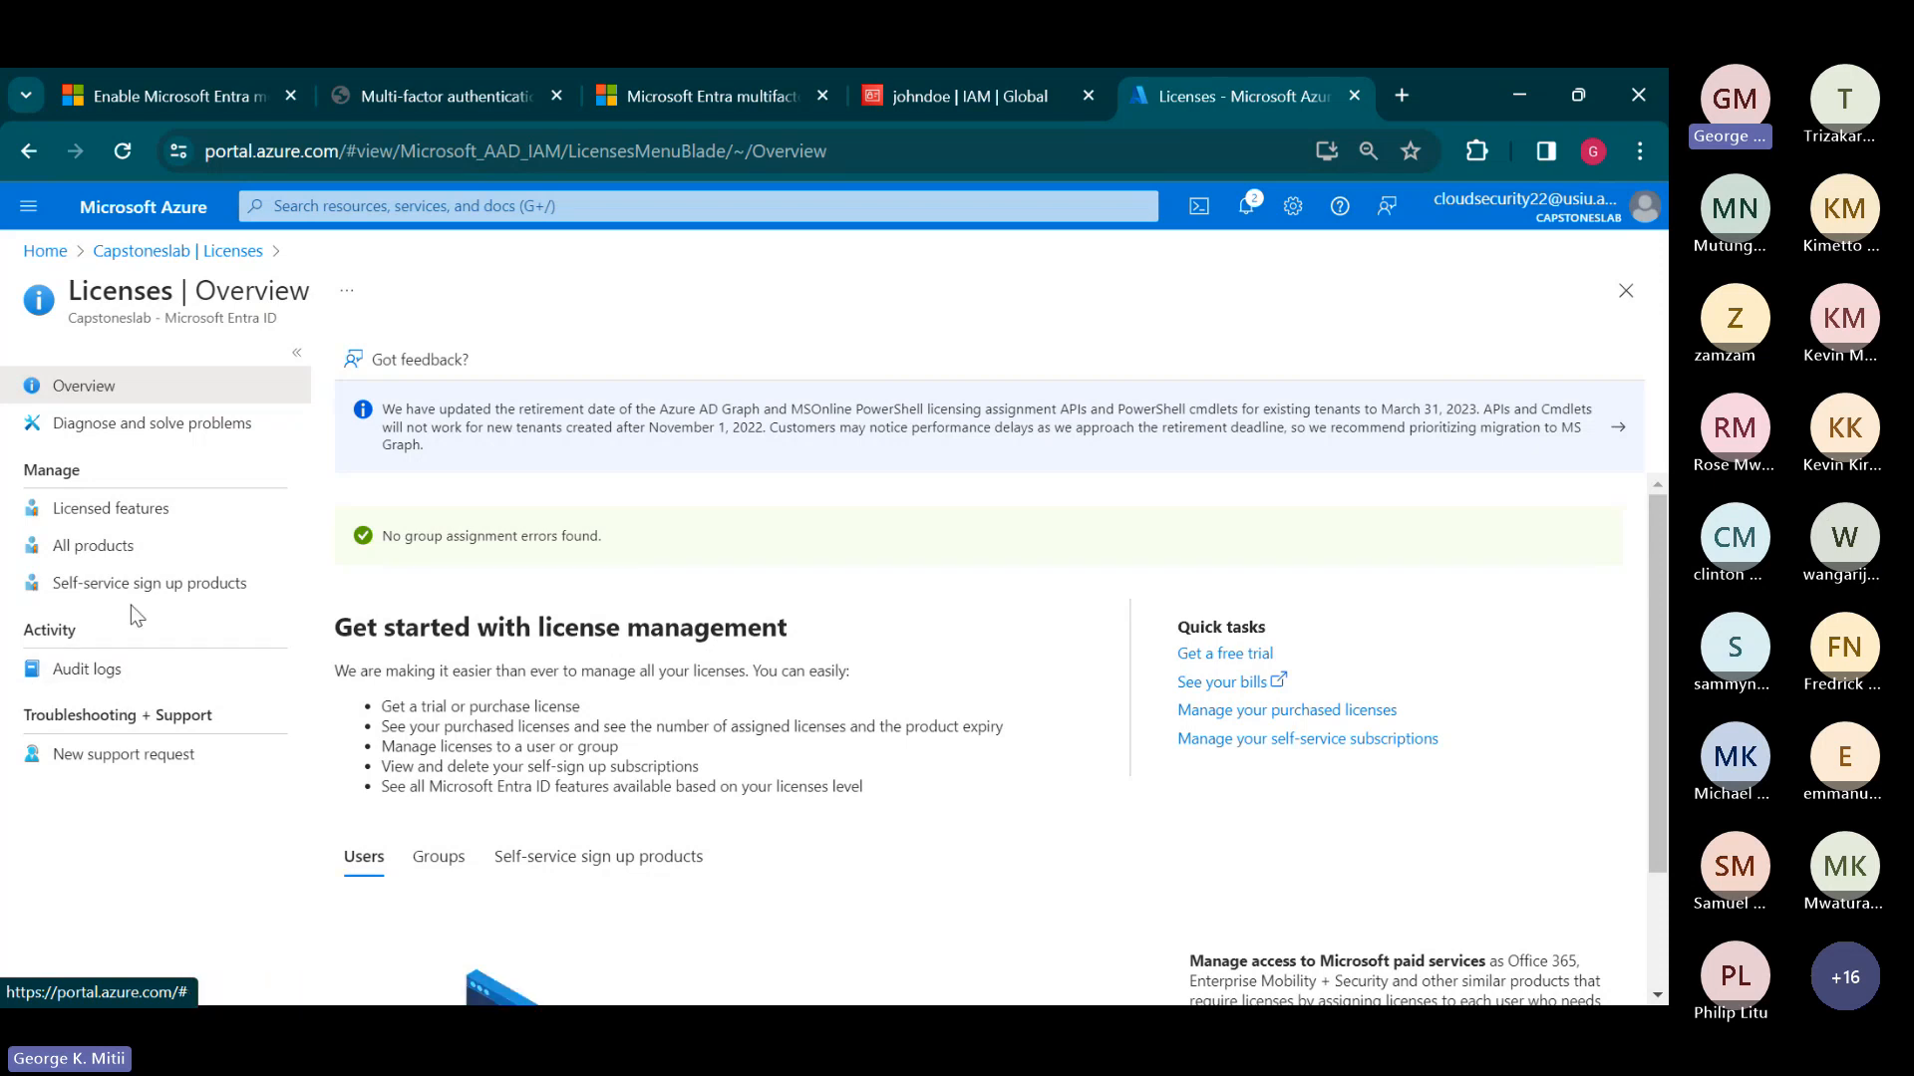
{"action": "left_click", "coordinate": [130, 564]}
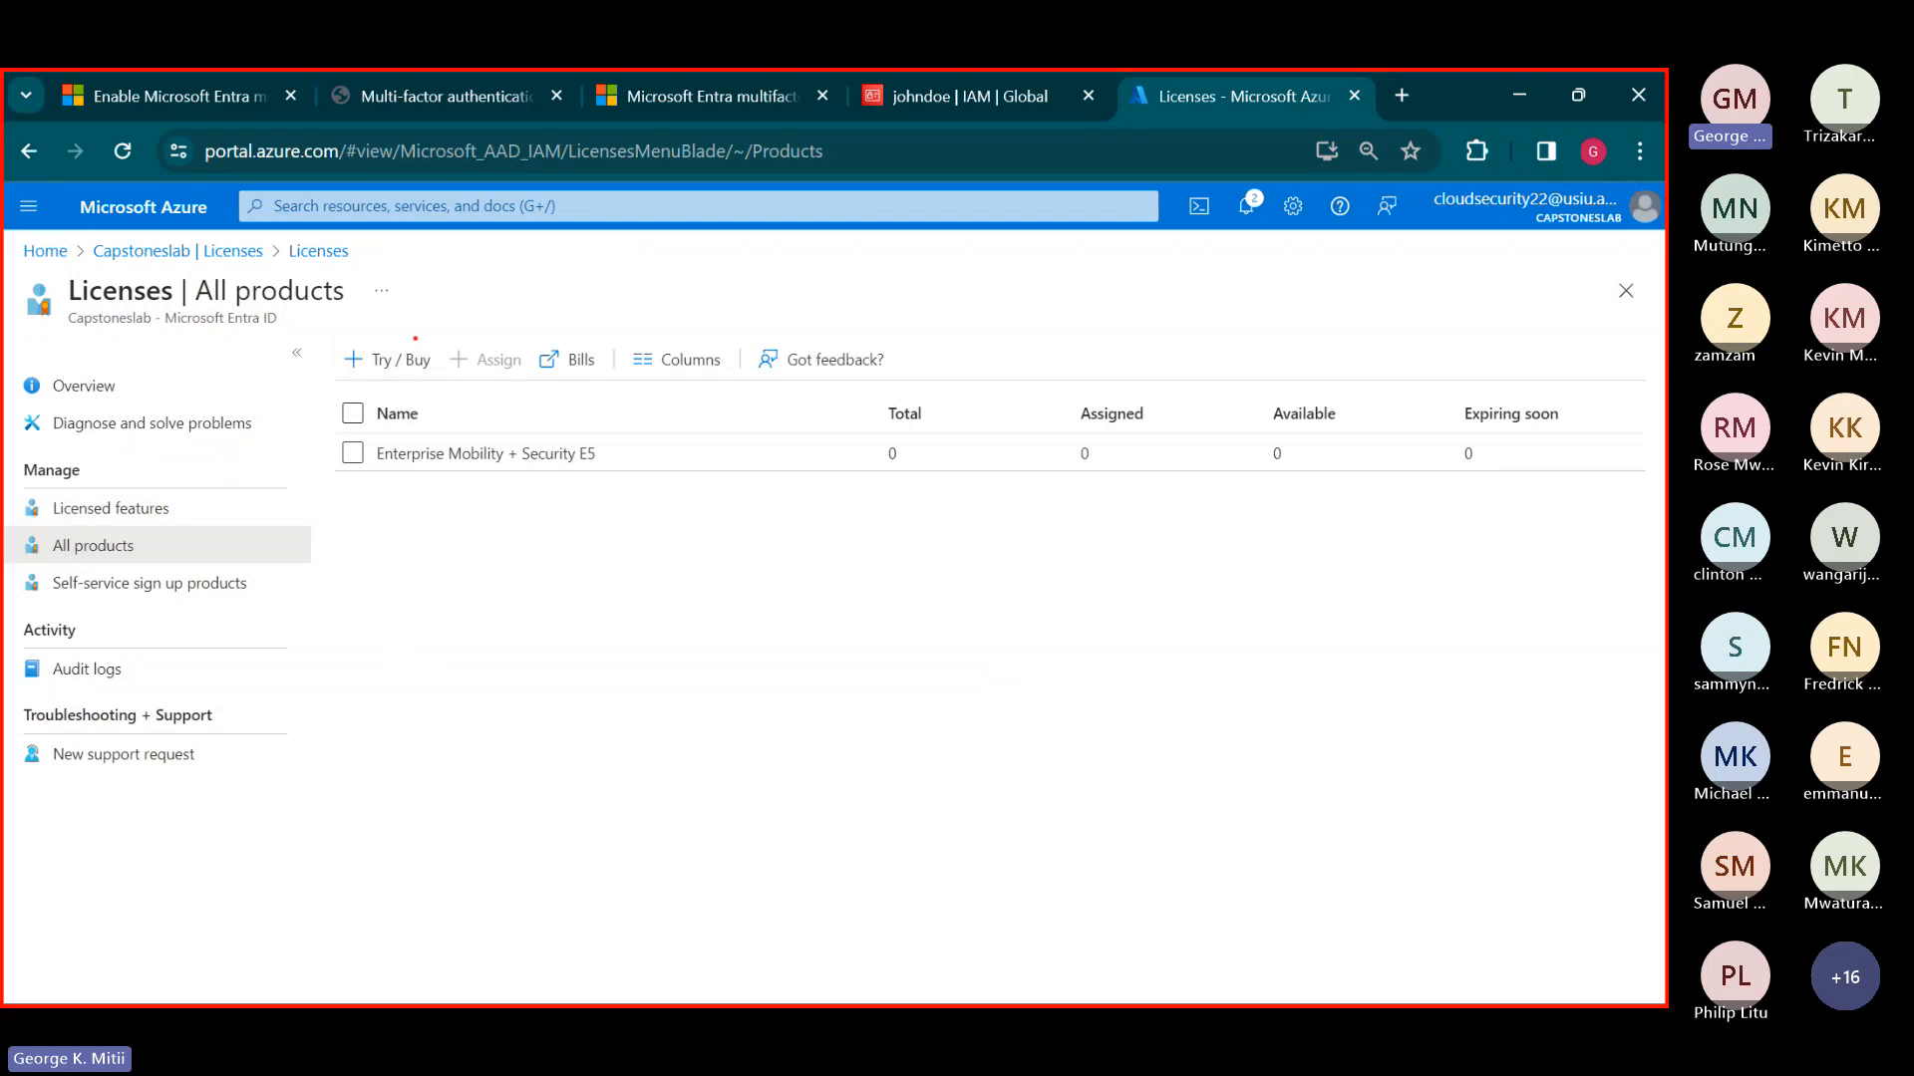
{"action": "mouse_move", "coordinate": [338, 336]}
{"action": "left_mouse_down"}
{"action": "mouse_move", "coordinate": [482, 398]}
{"action": "mouse_move", "coordinate": [438, 390]}
{"action": "left_mouse_up"}
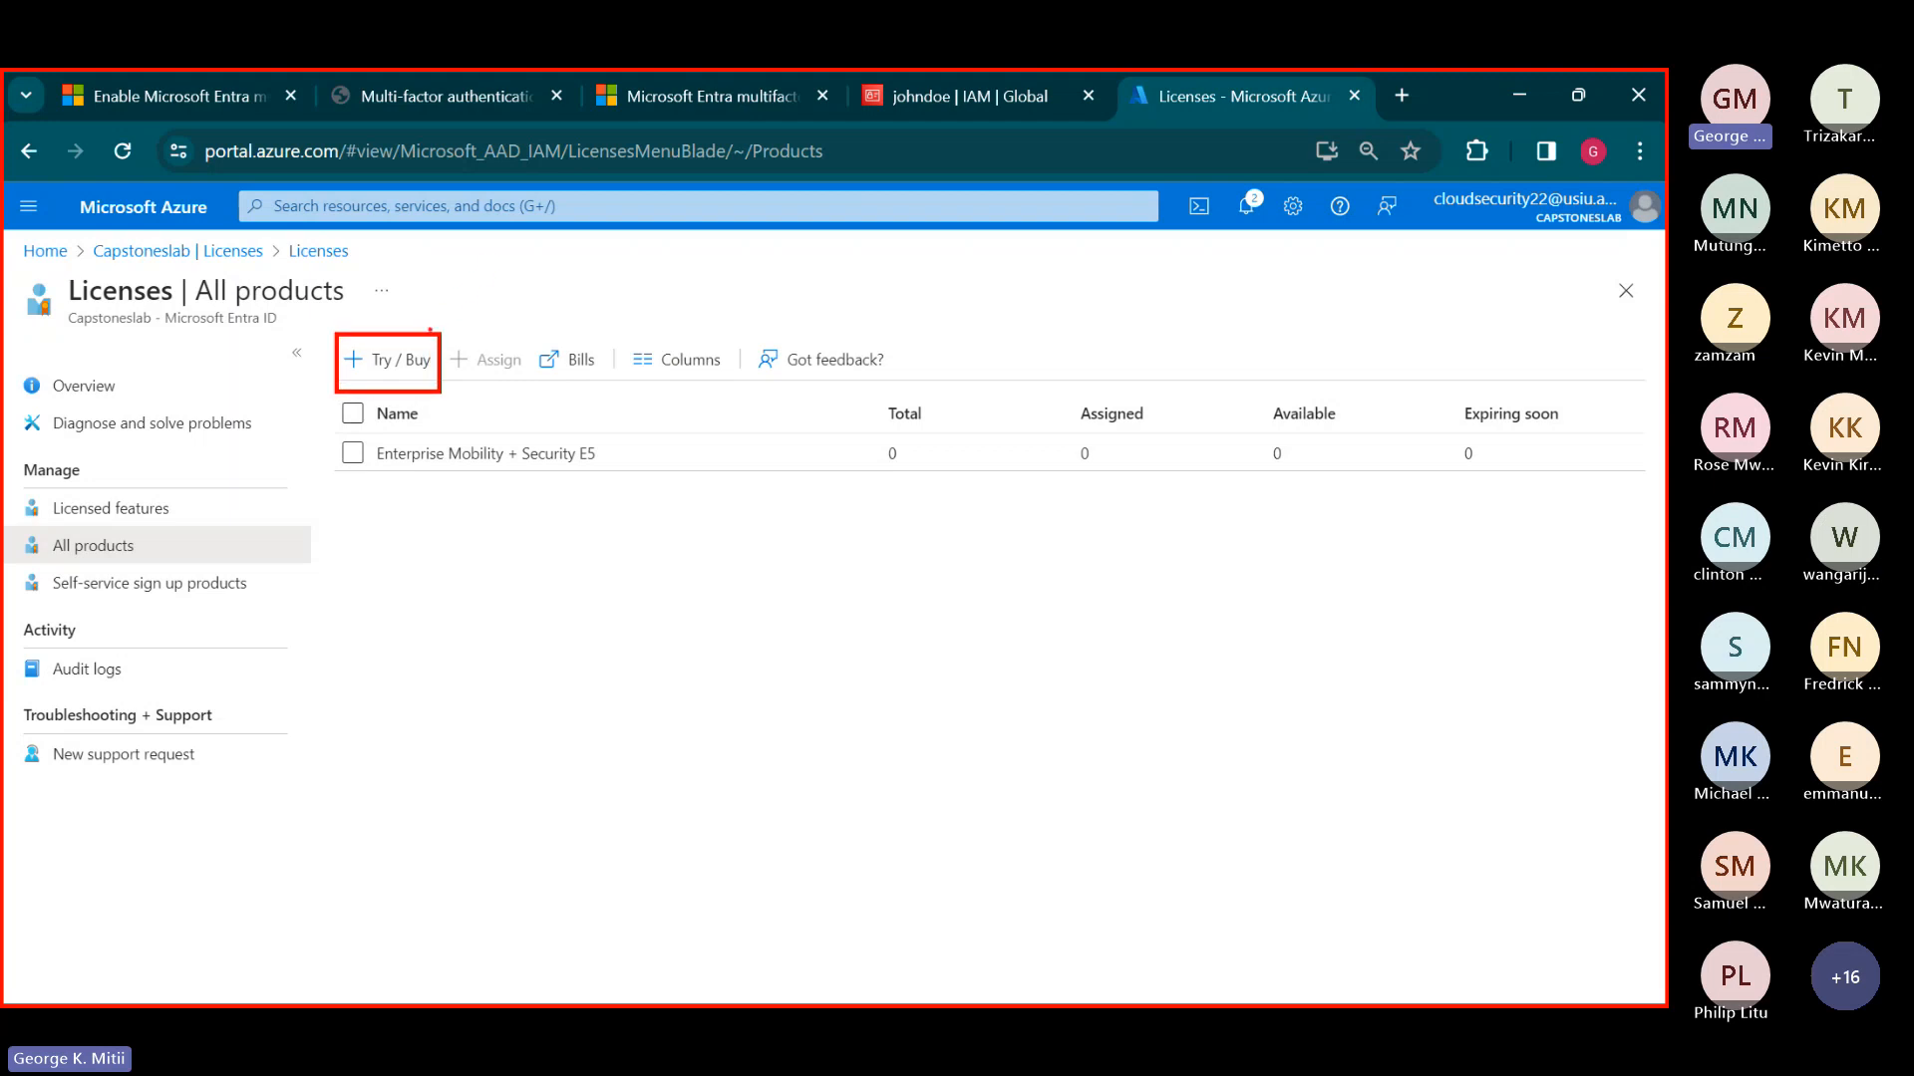
{"action": "left_click_drag", "start_coordinate": [506, 245], "coordinate": [429, 329]}
Under Try / Buy, expand the Microsoft Entra ID P2 free trial and activate it.
{"action": "left_click", "coordinate": [407, 365]}
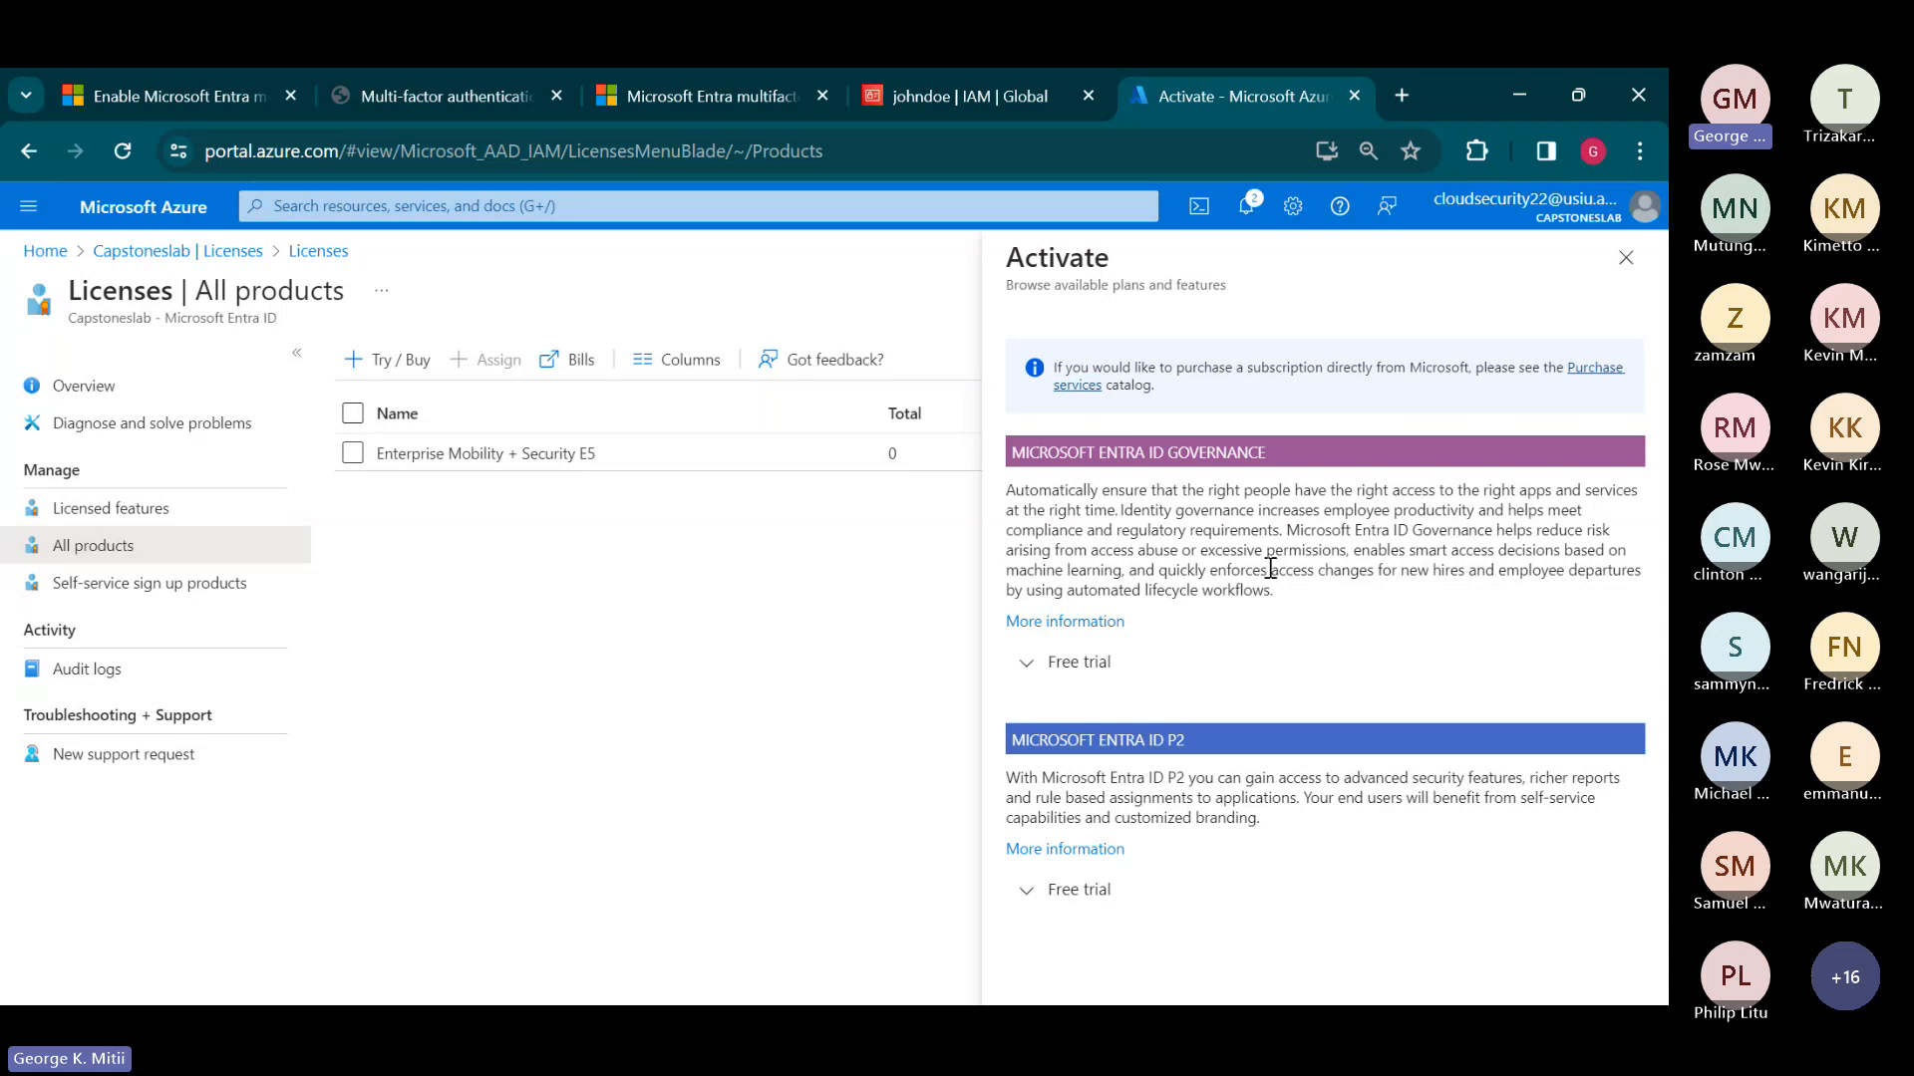
{"action": "left_click", "coordinate": [1097, 889]}
{"action": "scroll", "coordinate": [1381, 668], "scroll_direction": "down", "scroll_amount": 2}
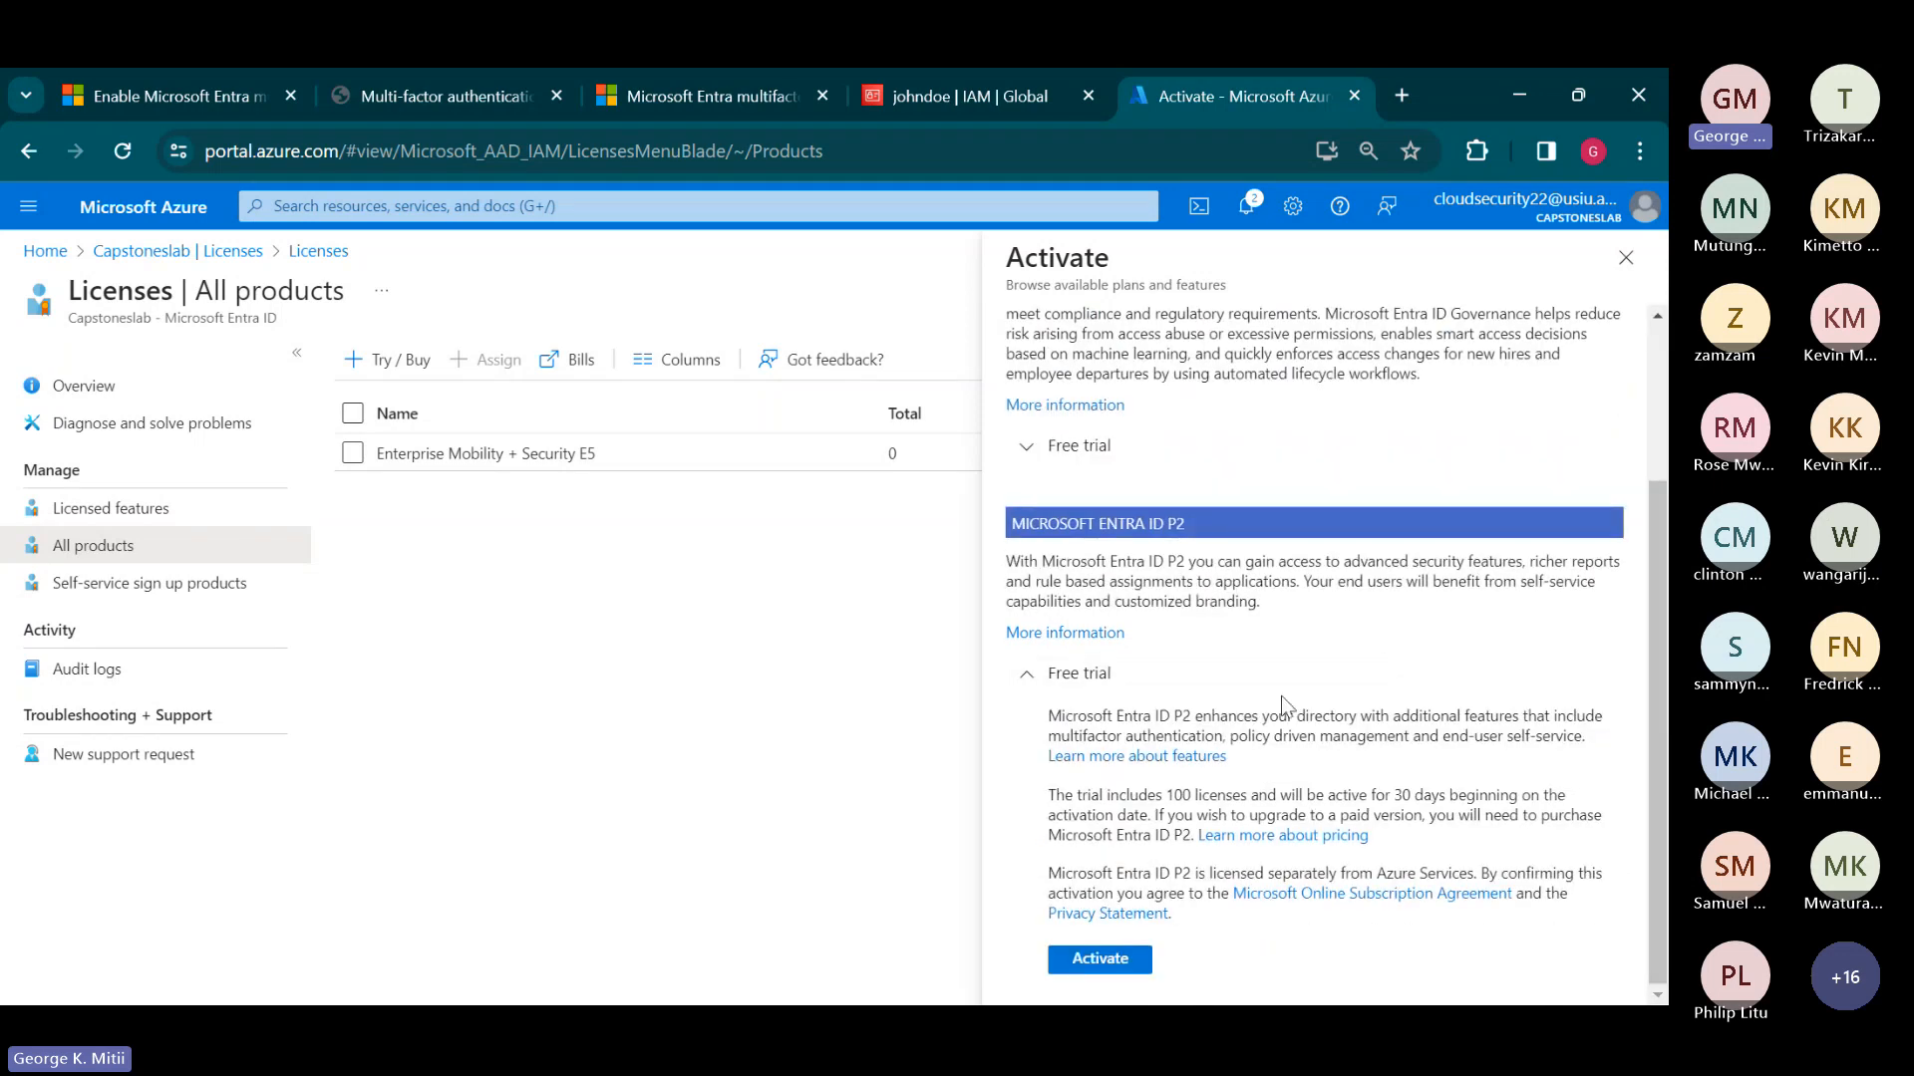
{"action": "left_click", "coordinate": [1137, 972]}
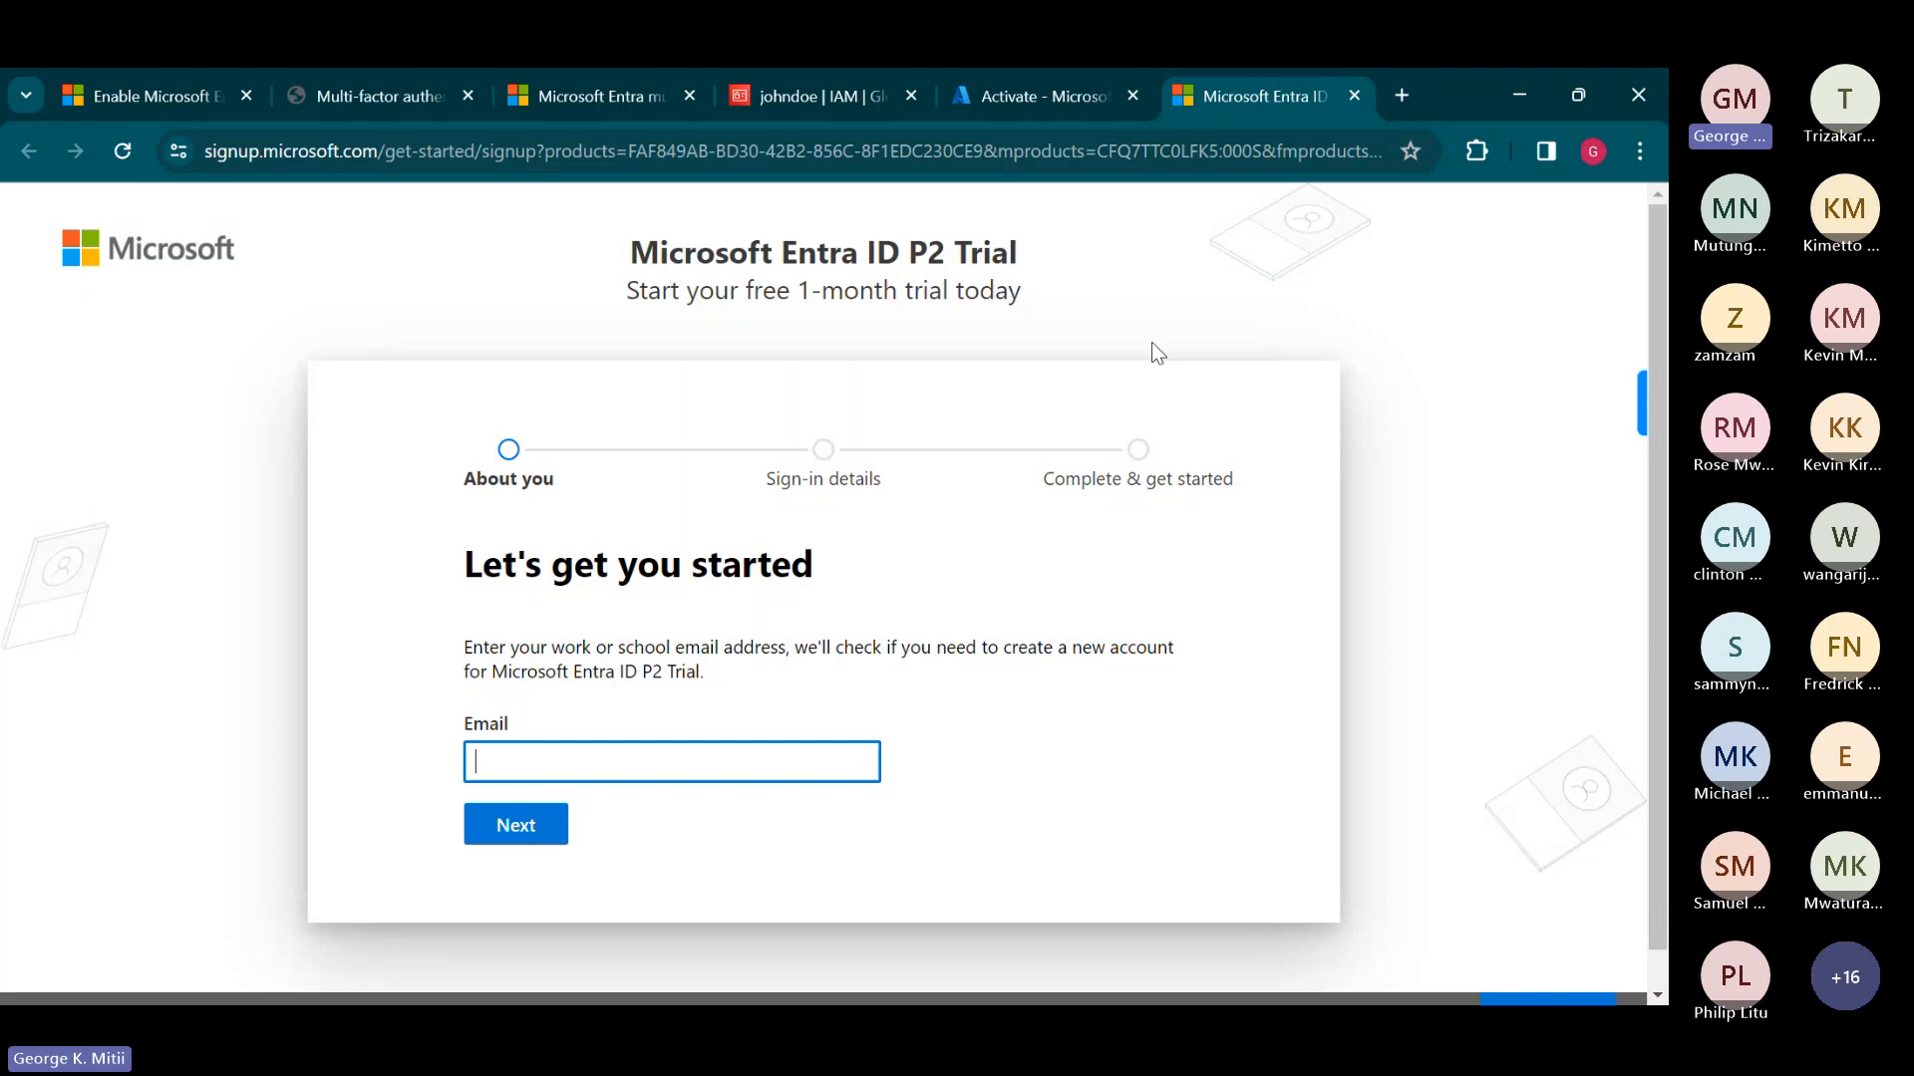
Enter the admin's work e-mail address in the P2 Trial signup Email field.
{"action": "left_click", "coordinate": [542, 769]}
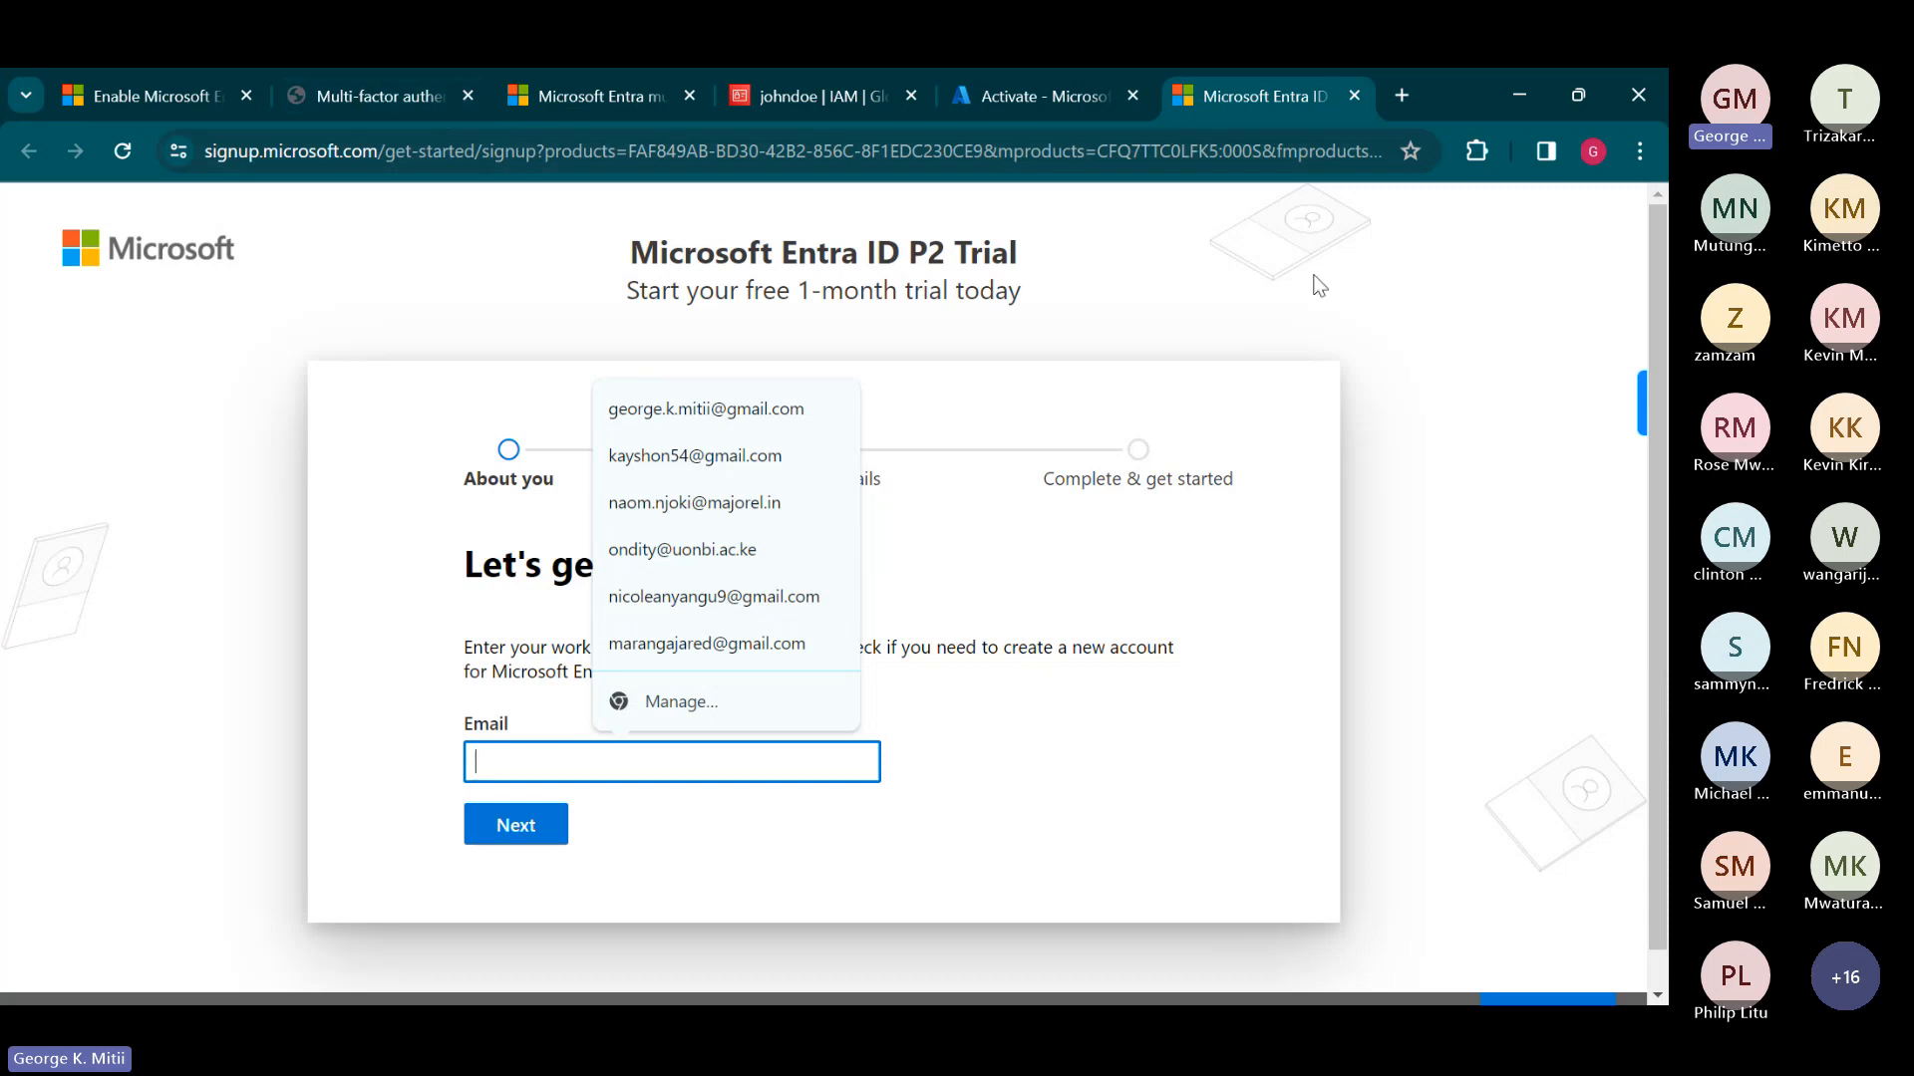
{"action": "left_click", "coordinate": [1439, 302]}
{"action": "left_click", "coordinate": [354, 95]}
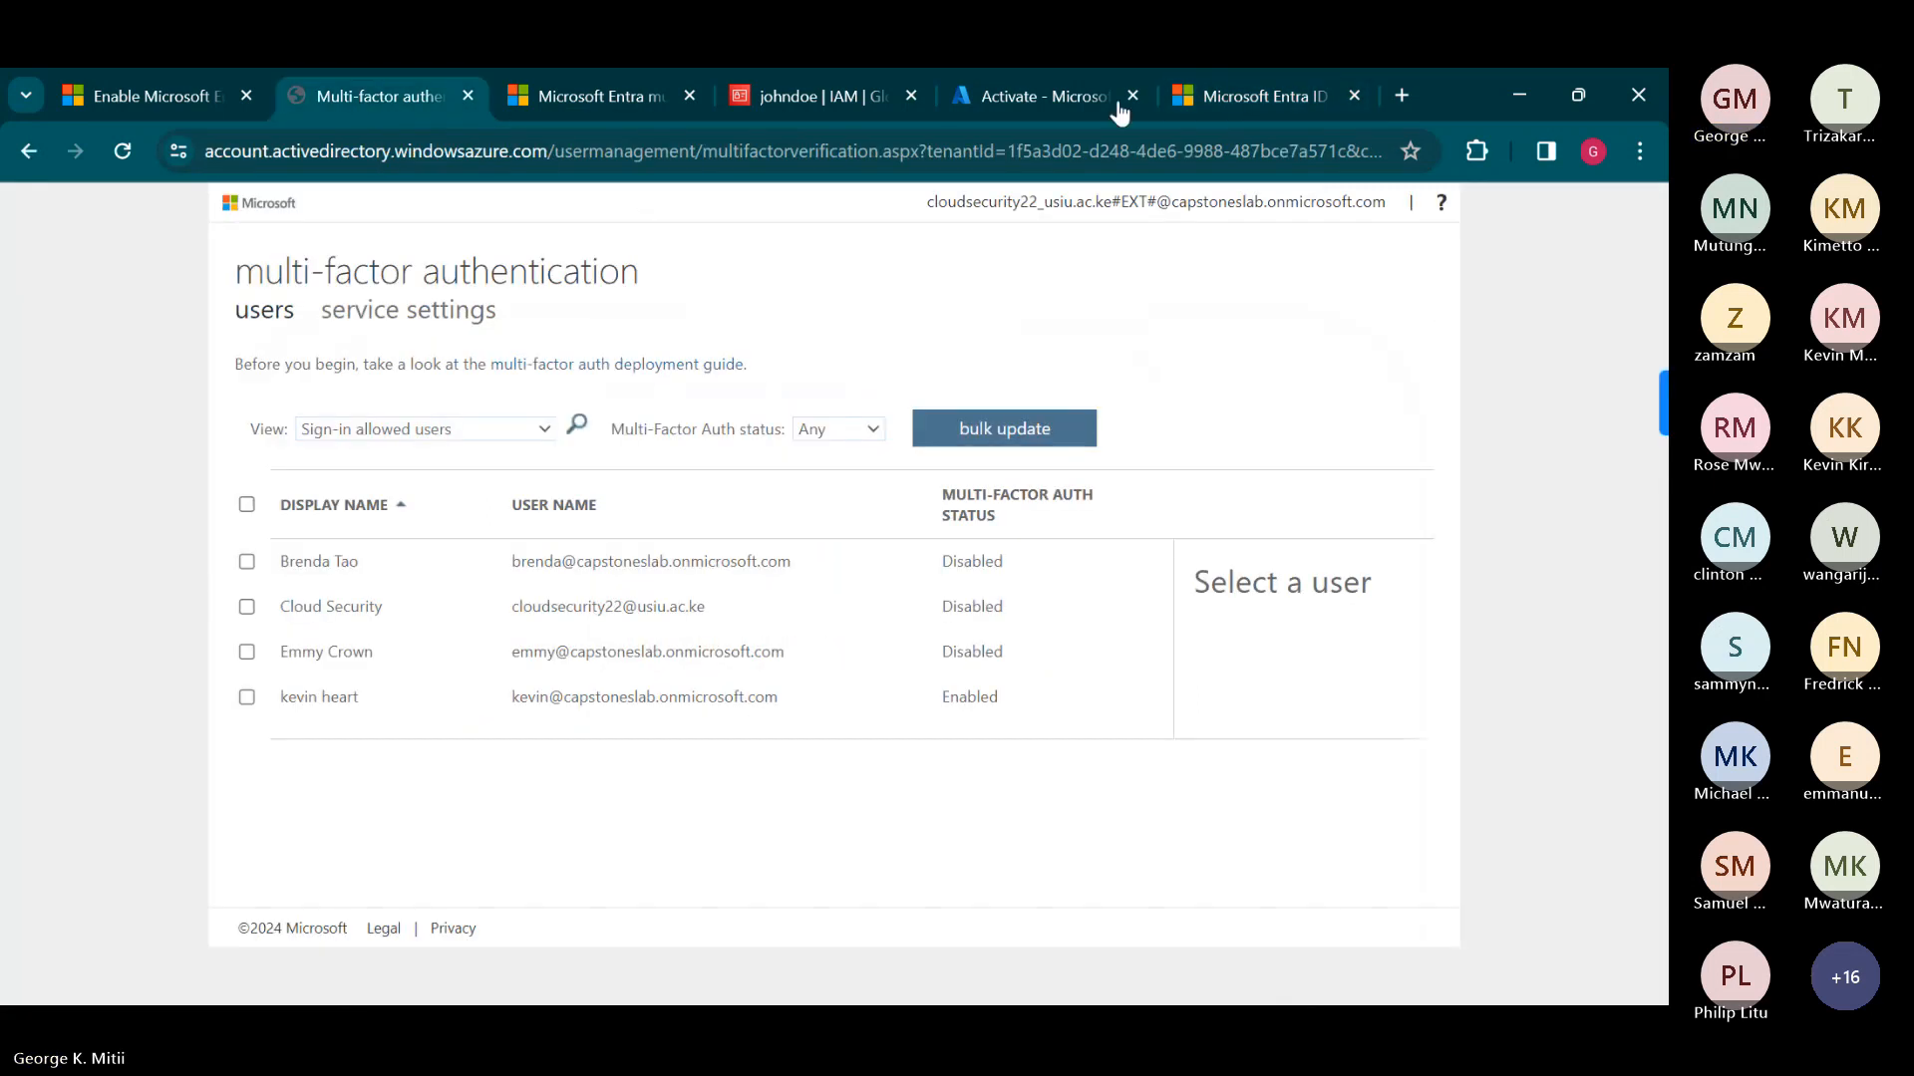
{"action": "left_click", "coordinate": [1288, 93]}
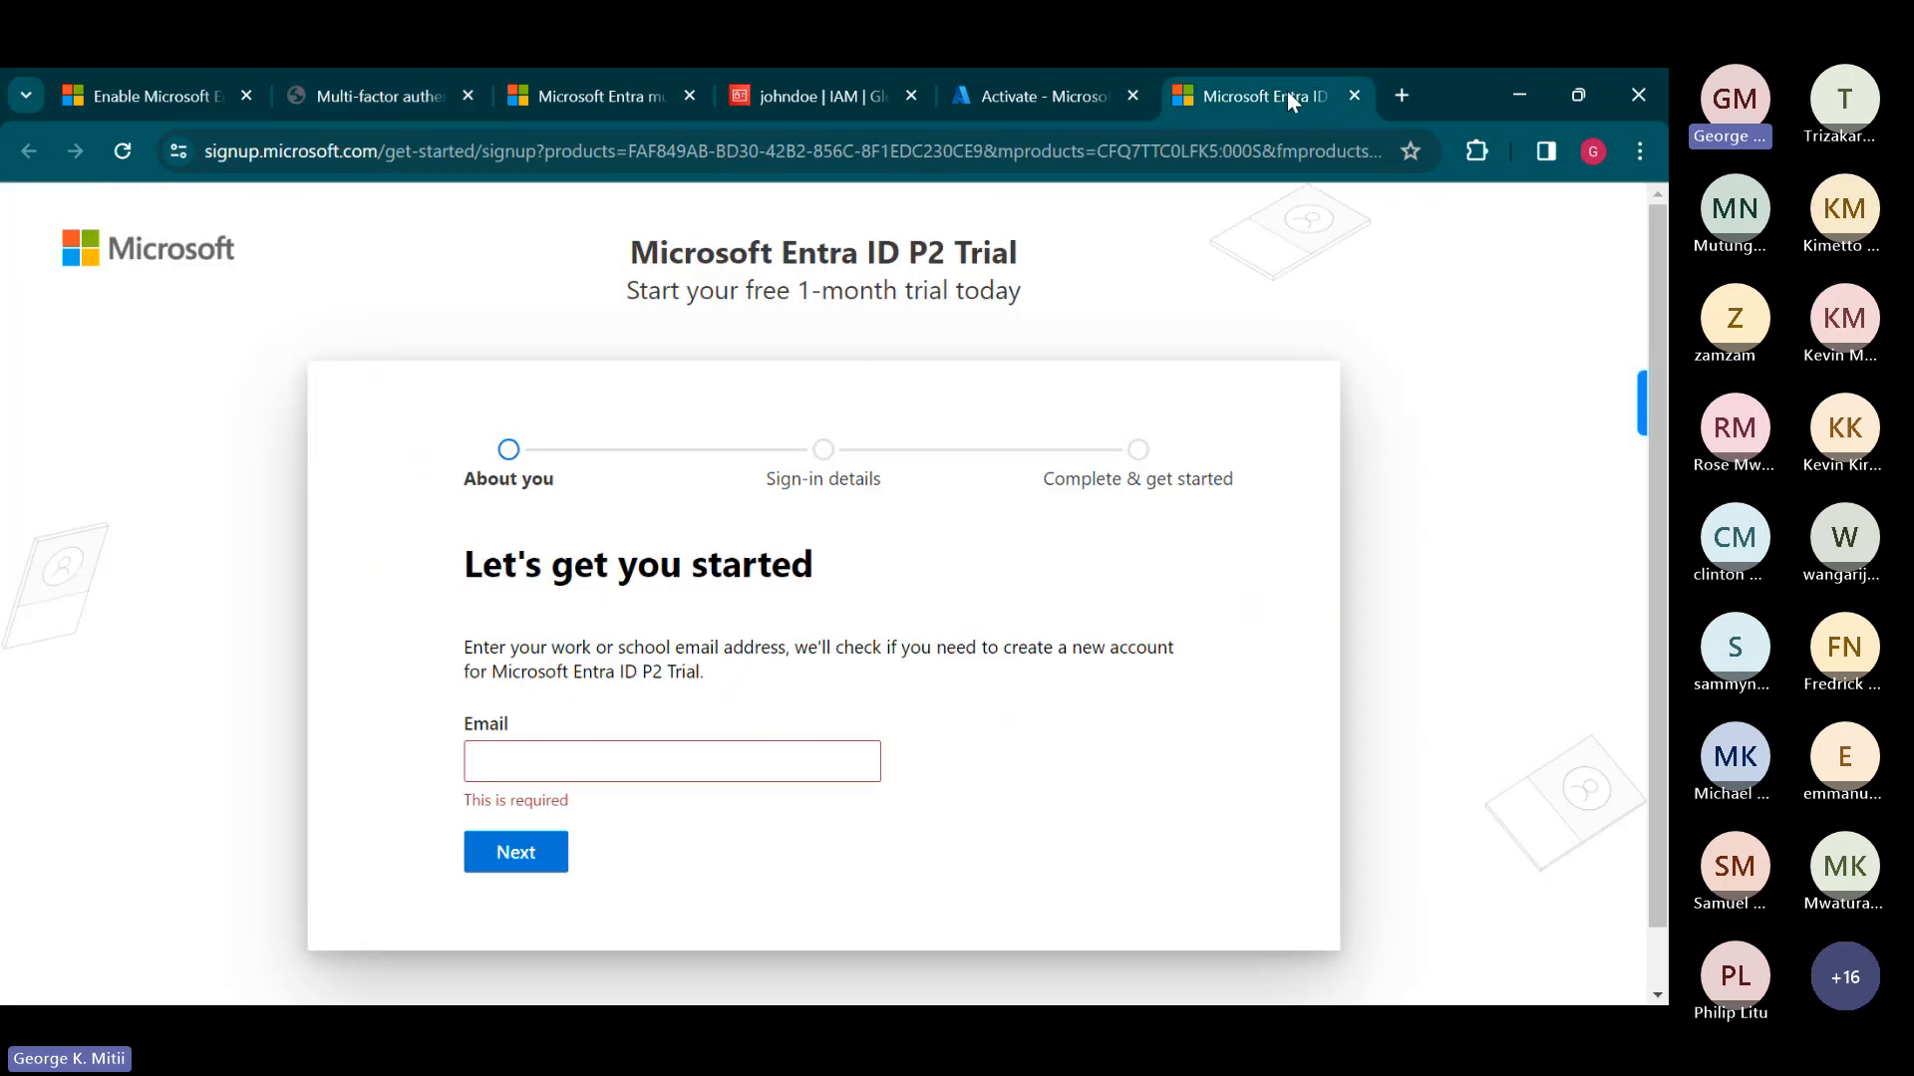
{"action": "left_click", "coordinate": [576, 748]}
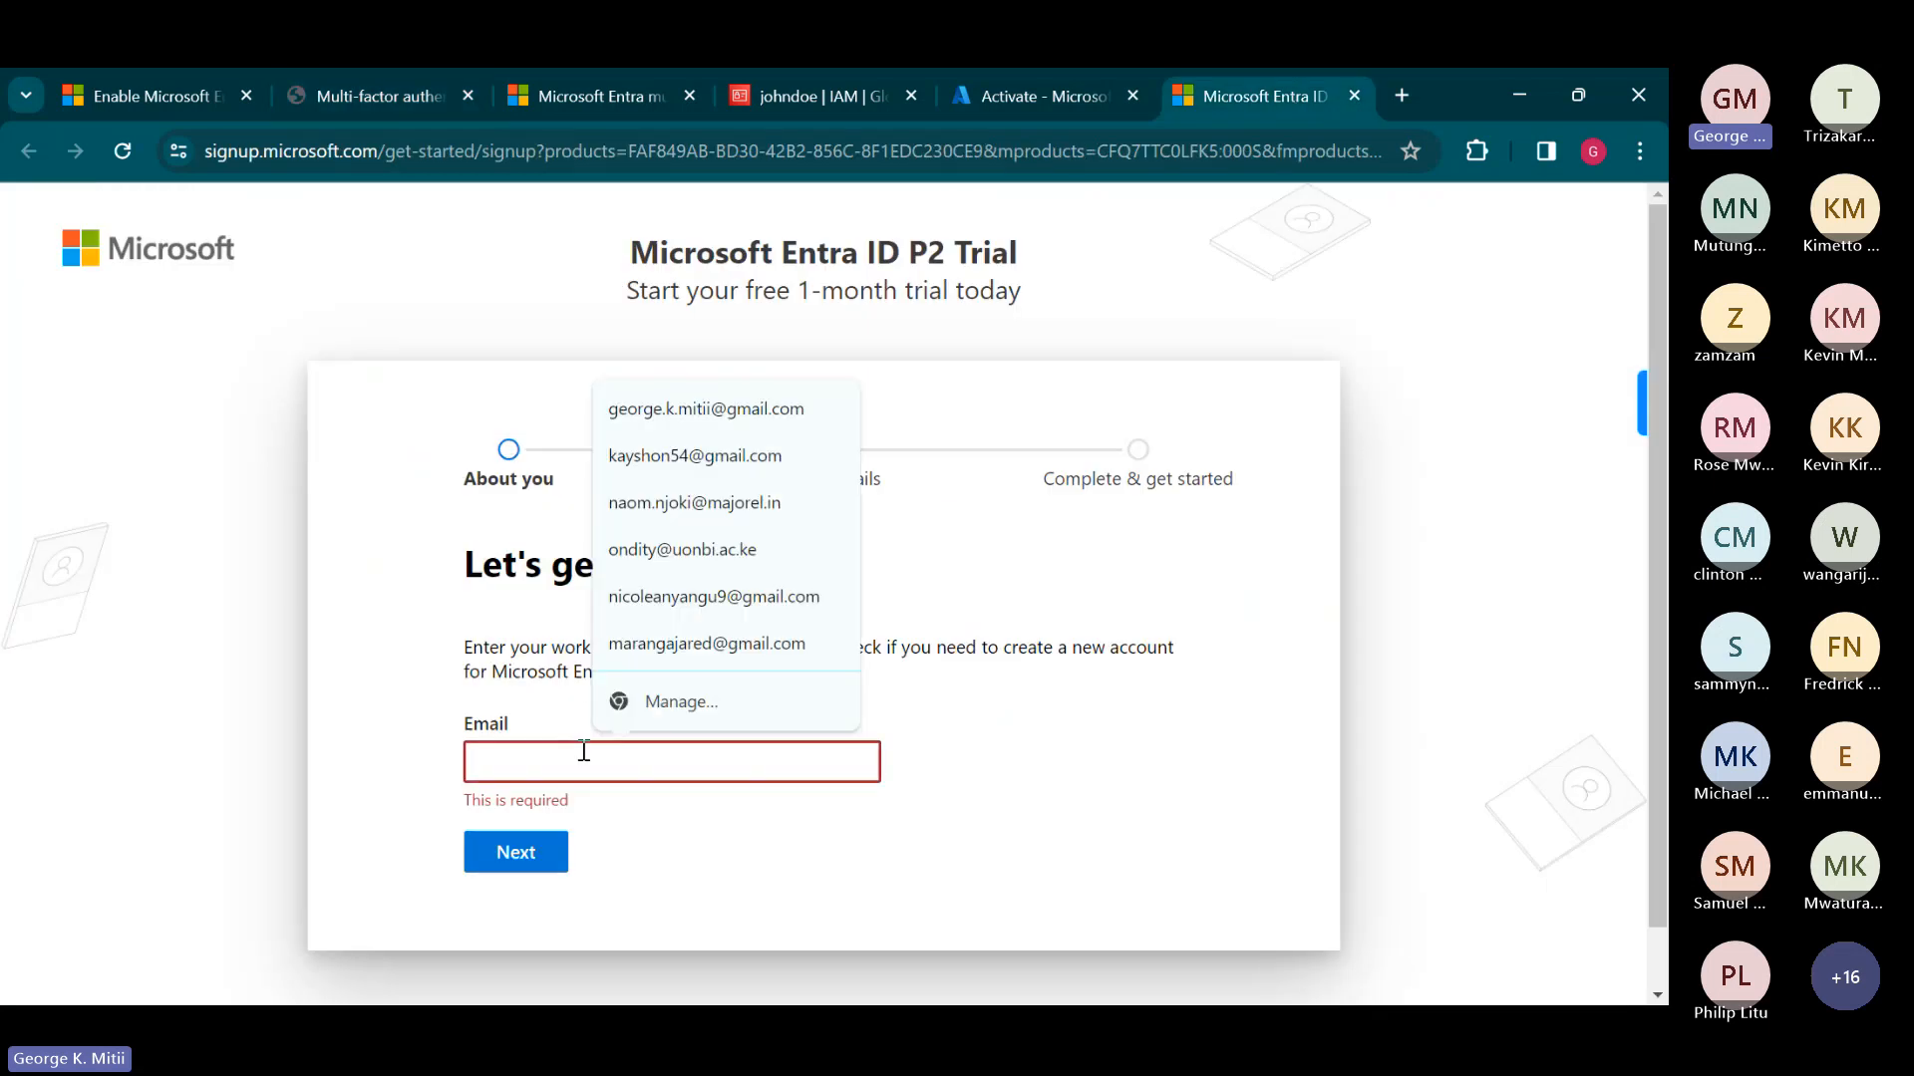
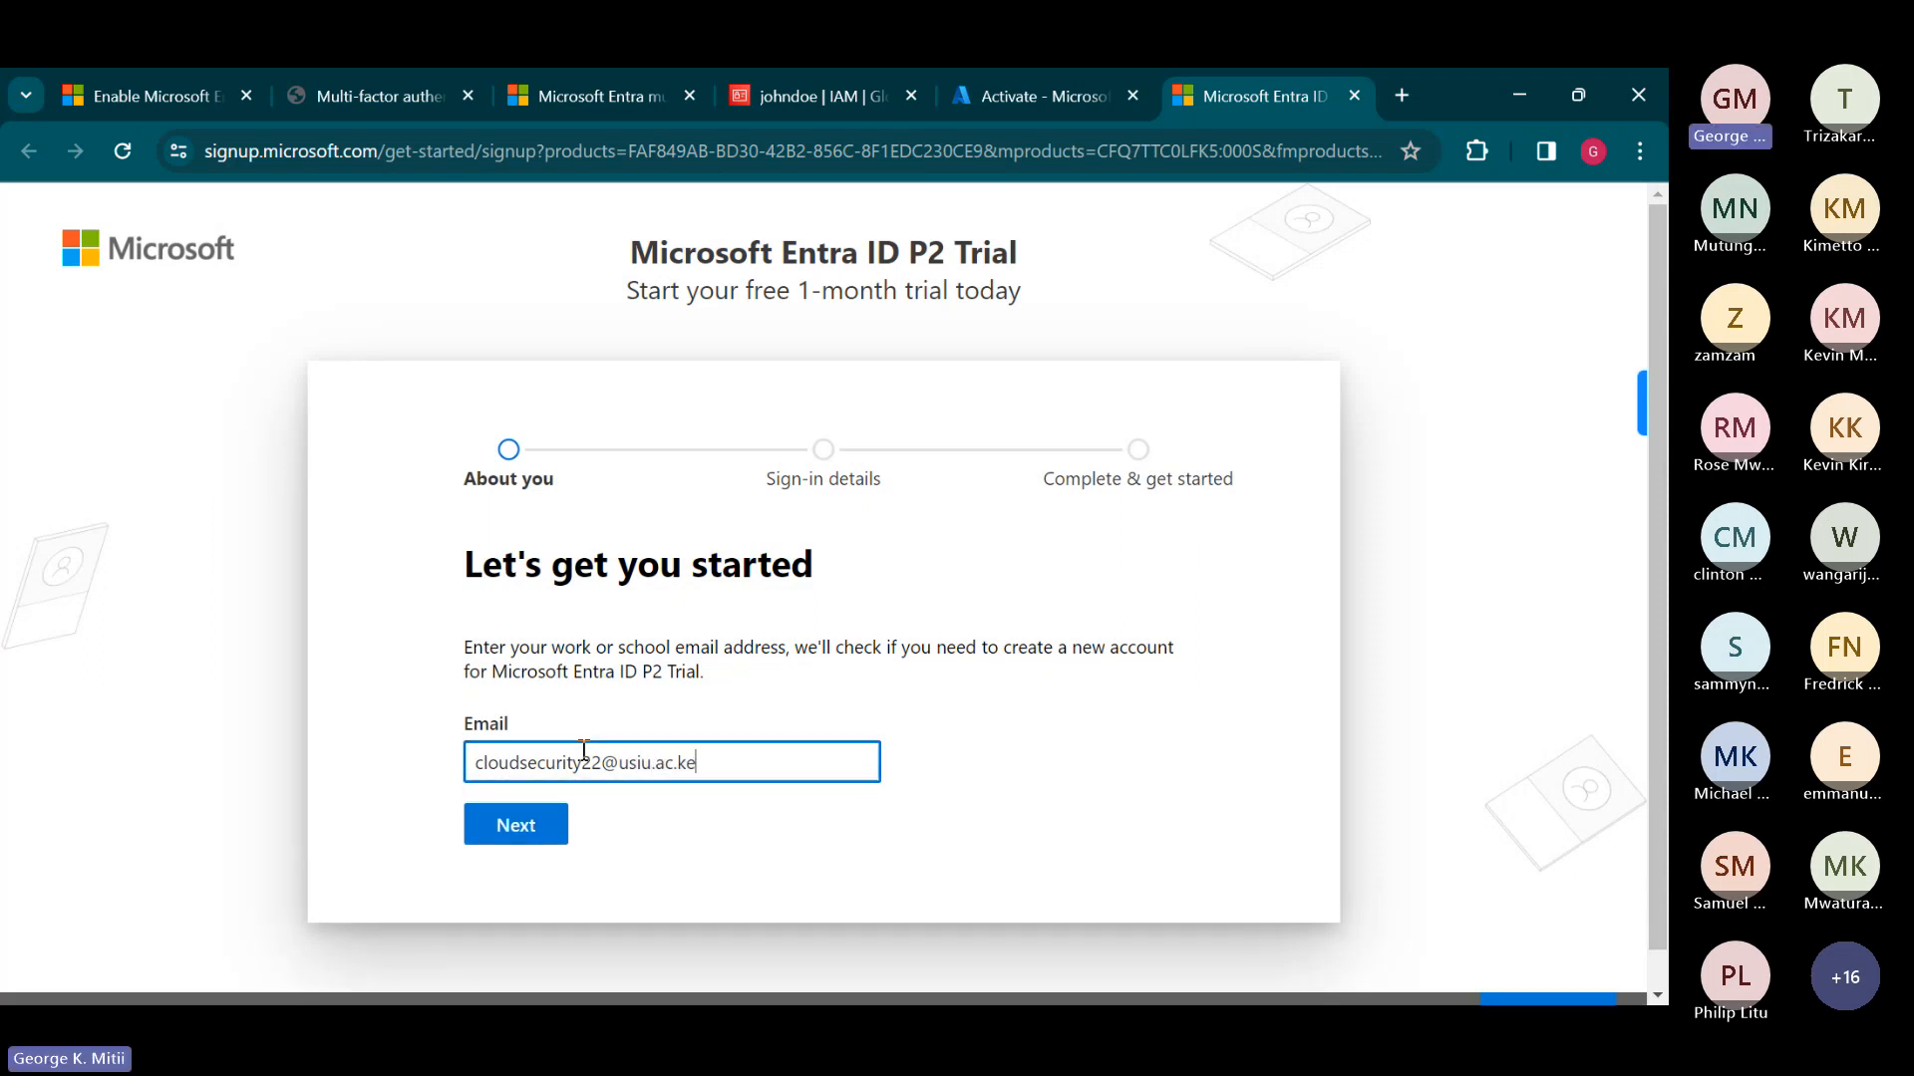
Check which account is signed in, then submit the e-mail with Next.
{"action": "left_click", "coordinate": [626, 99]}
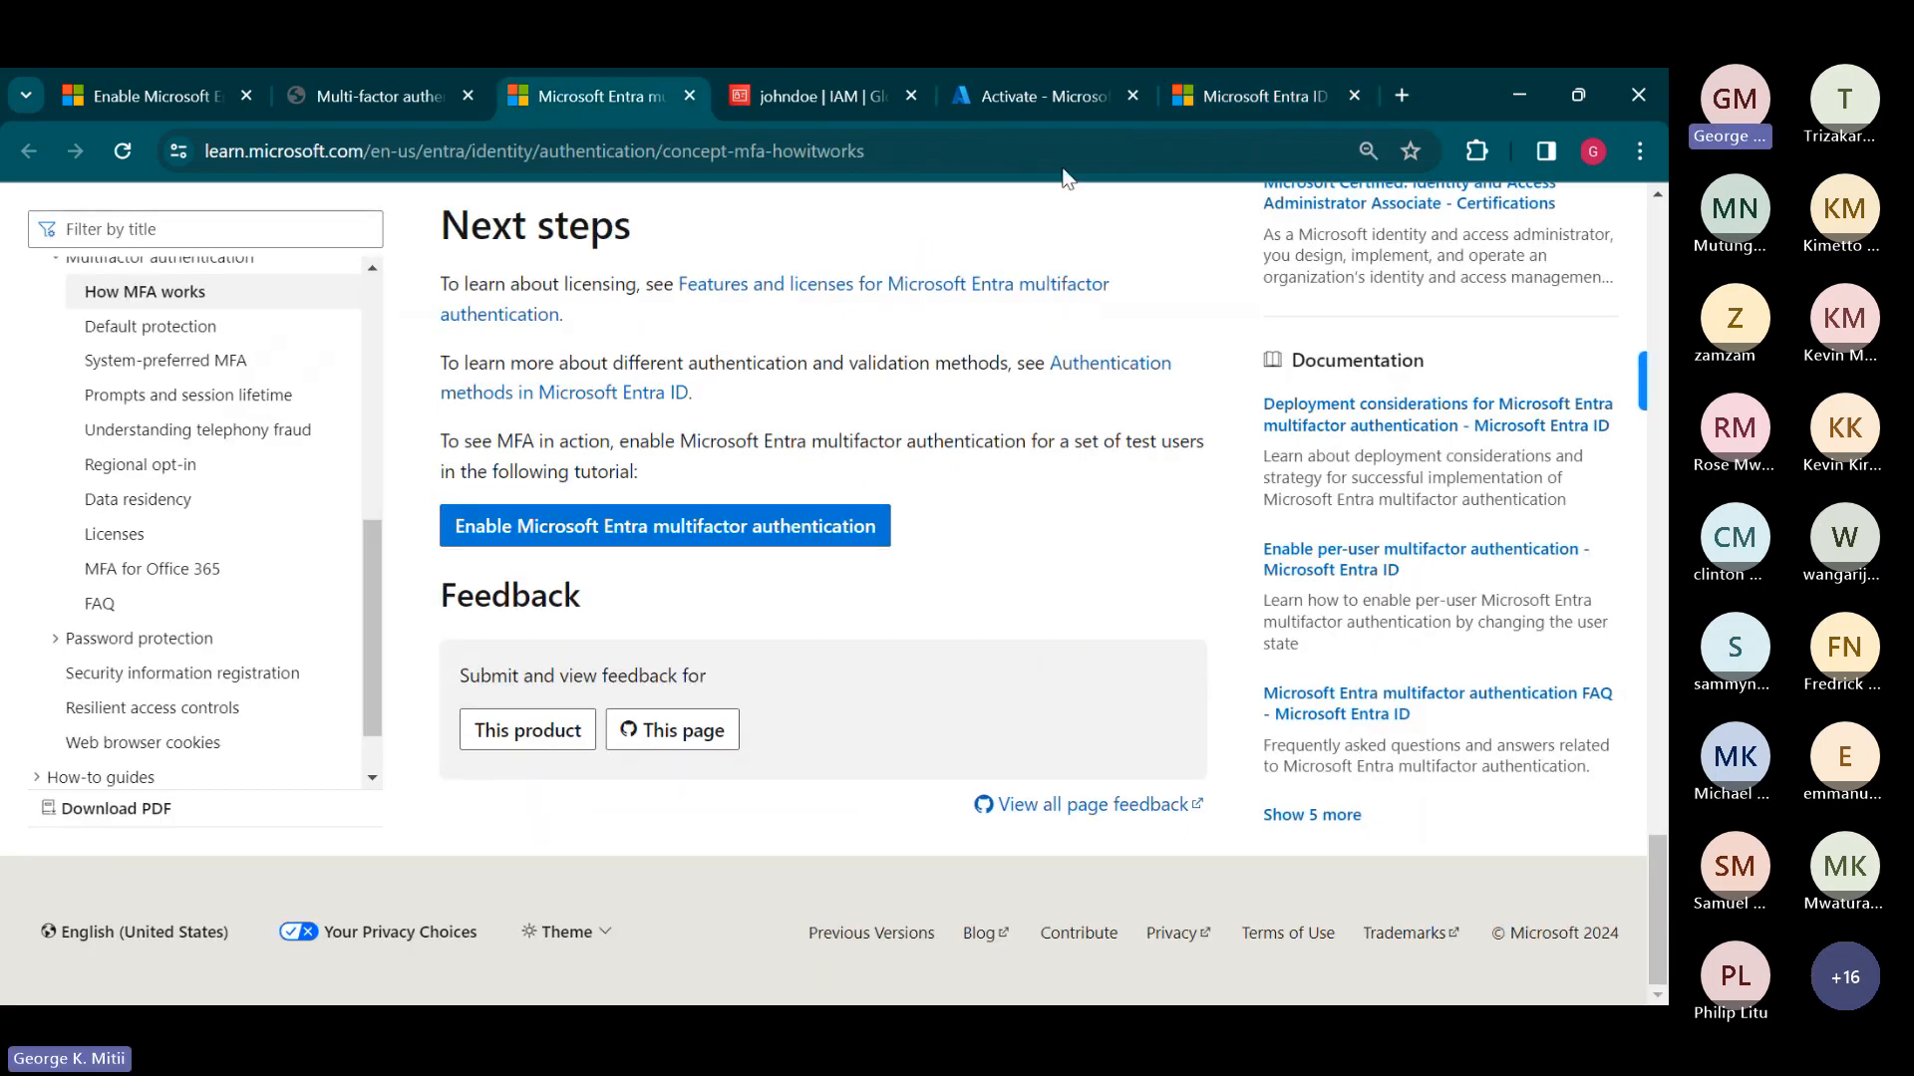
{"action": "left_click", "coordinate": [1577, 95]}
{"action": "left_click_drag", "start_coordinate": [1361, 134], "coordinate": [1355, 185]}
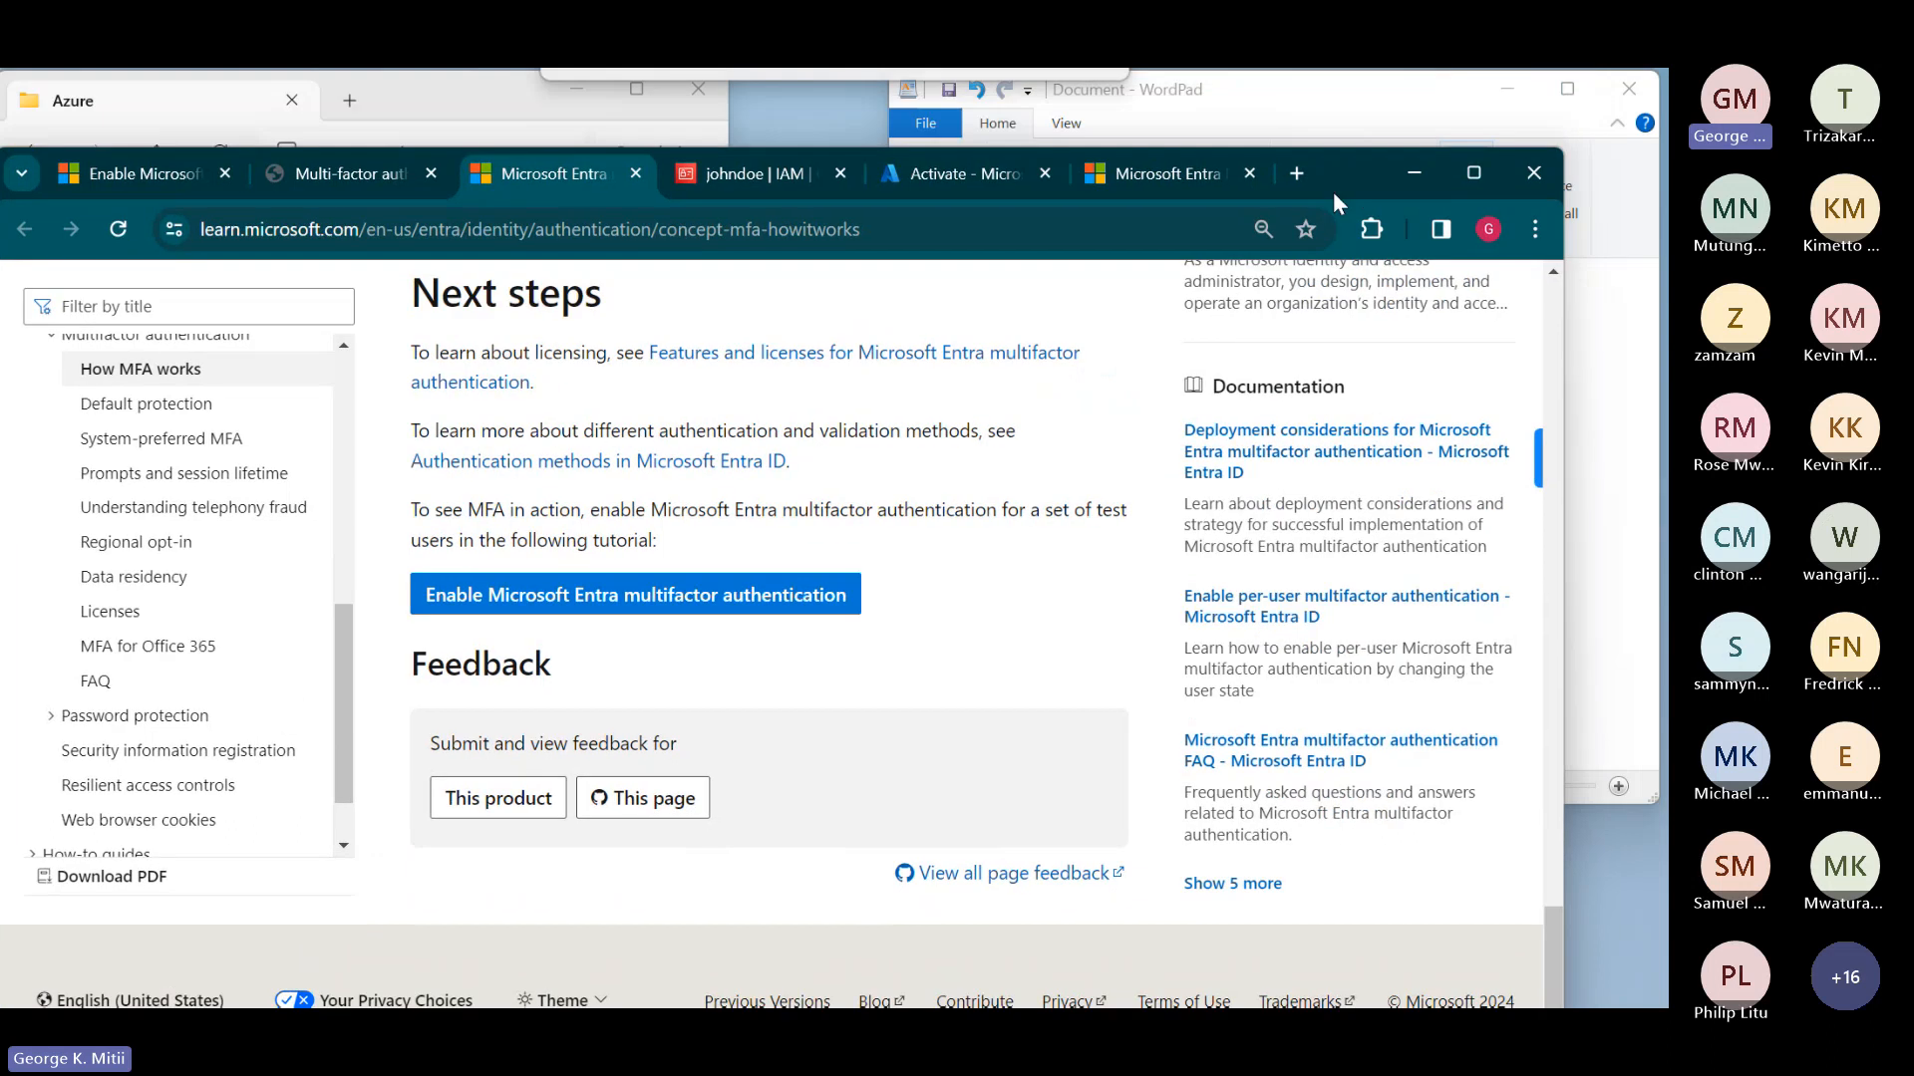
{"action": "left_click", "coordinate": [957, 174]}
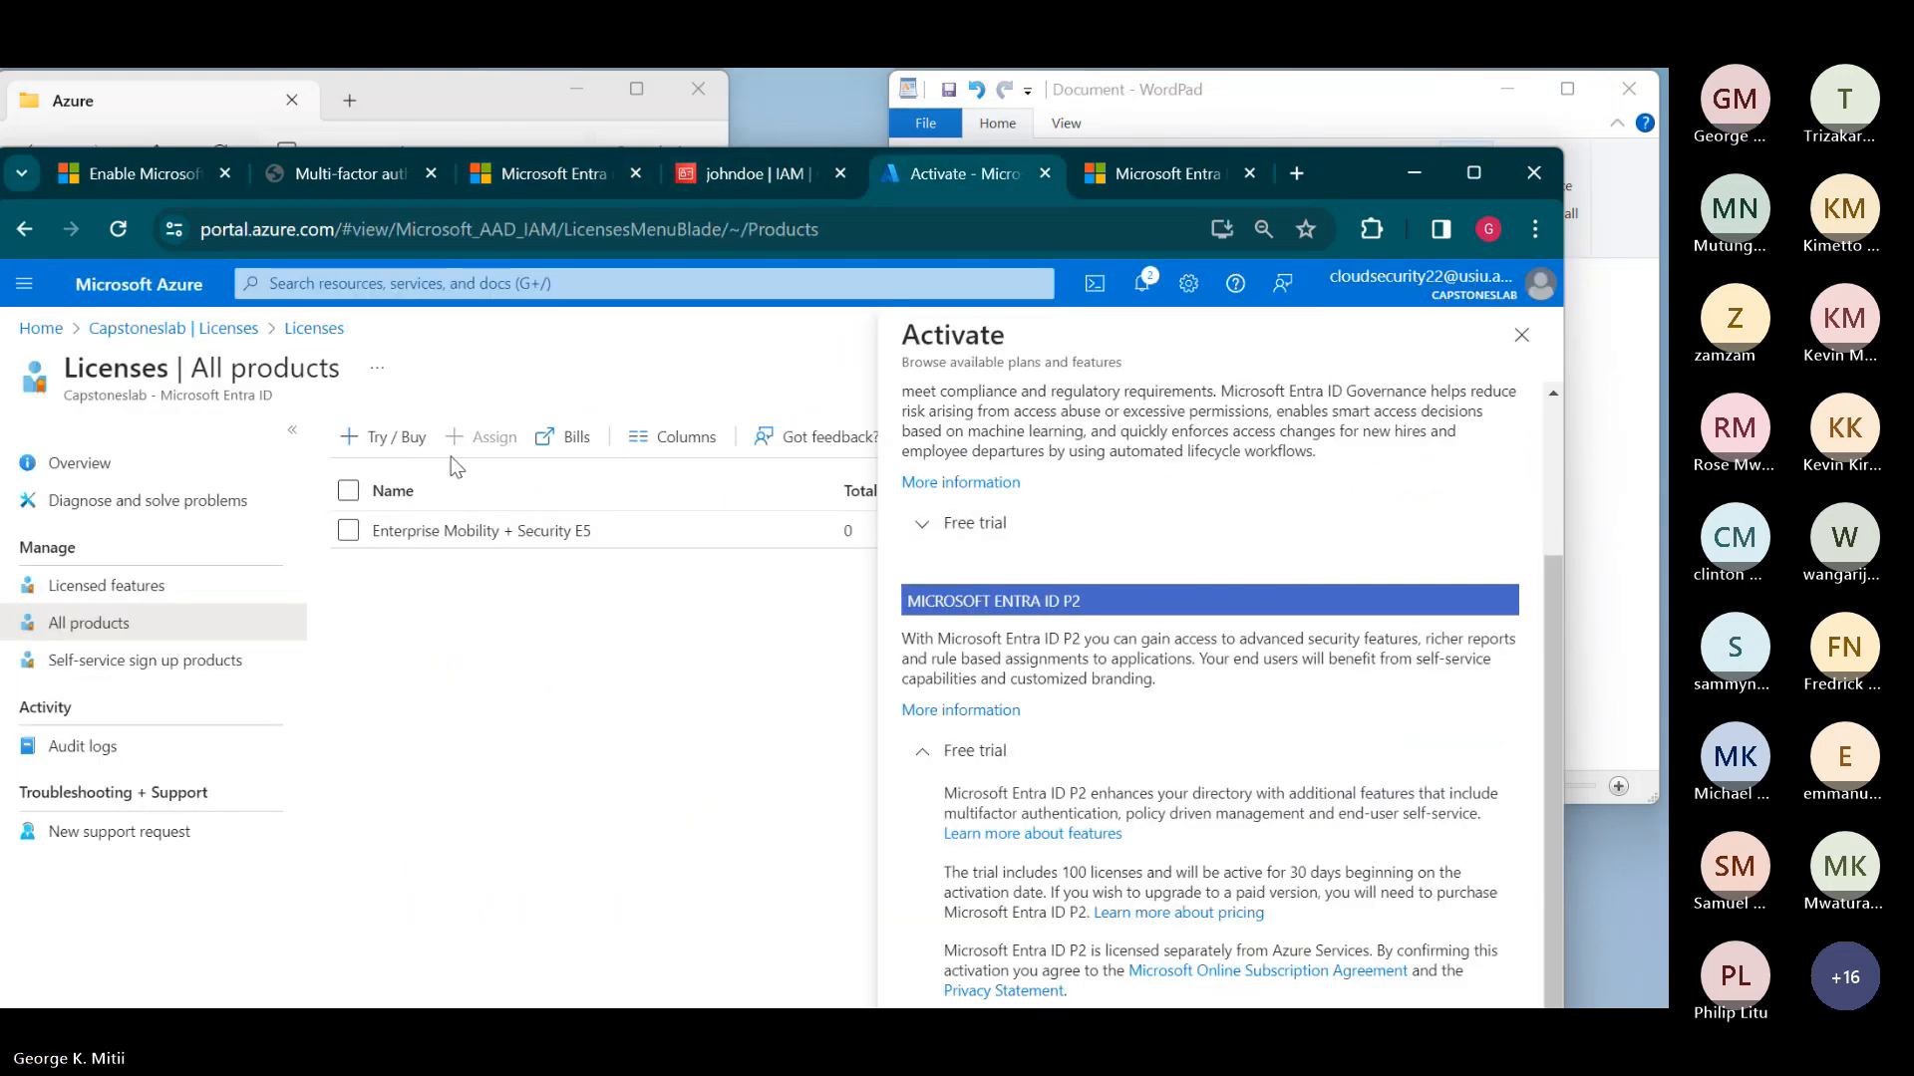
{"action": "left_click", "coordinate": [1539, 299]}
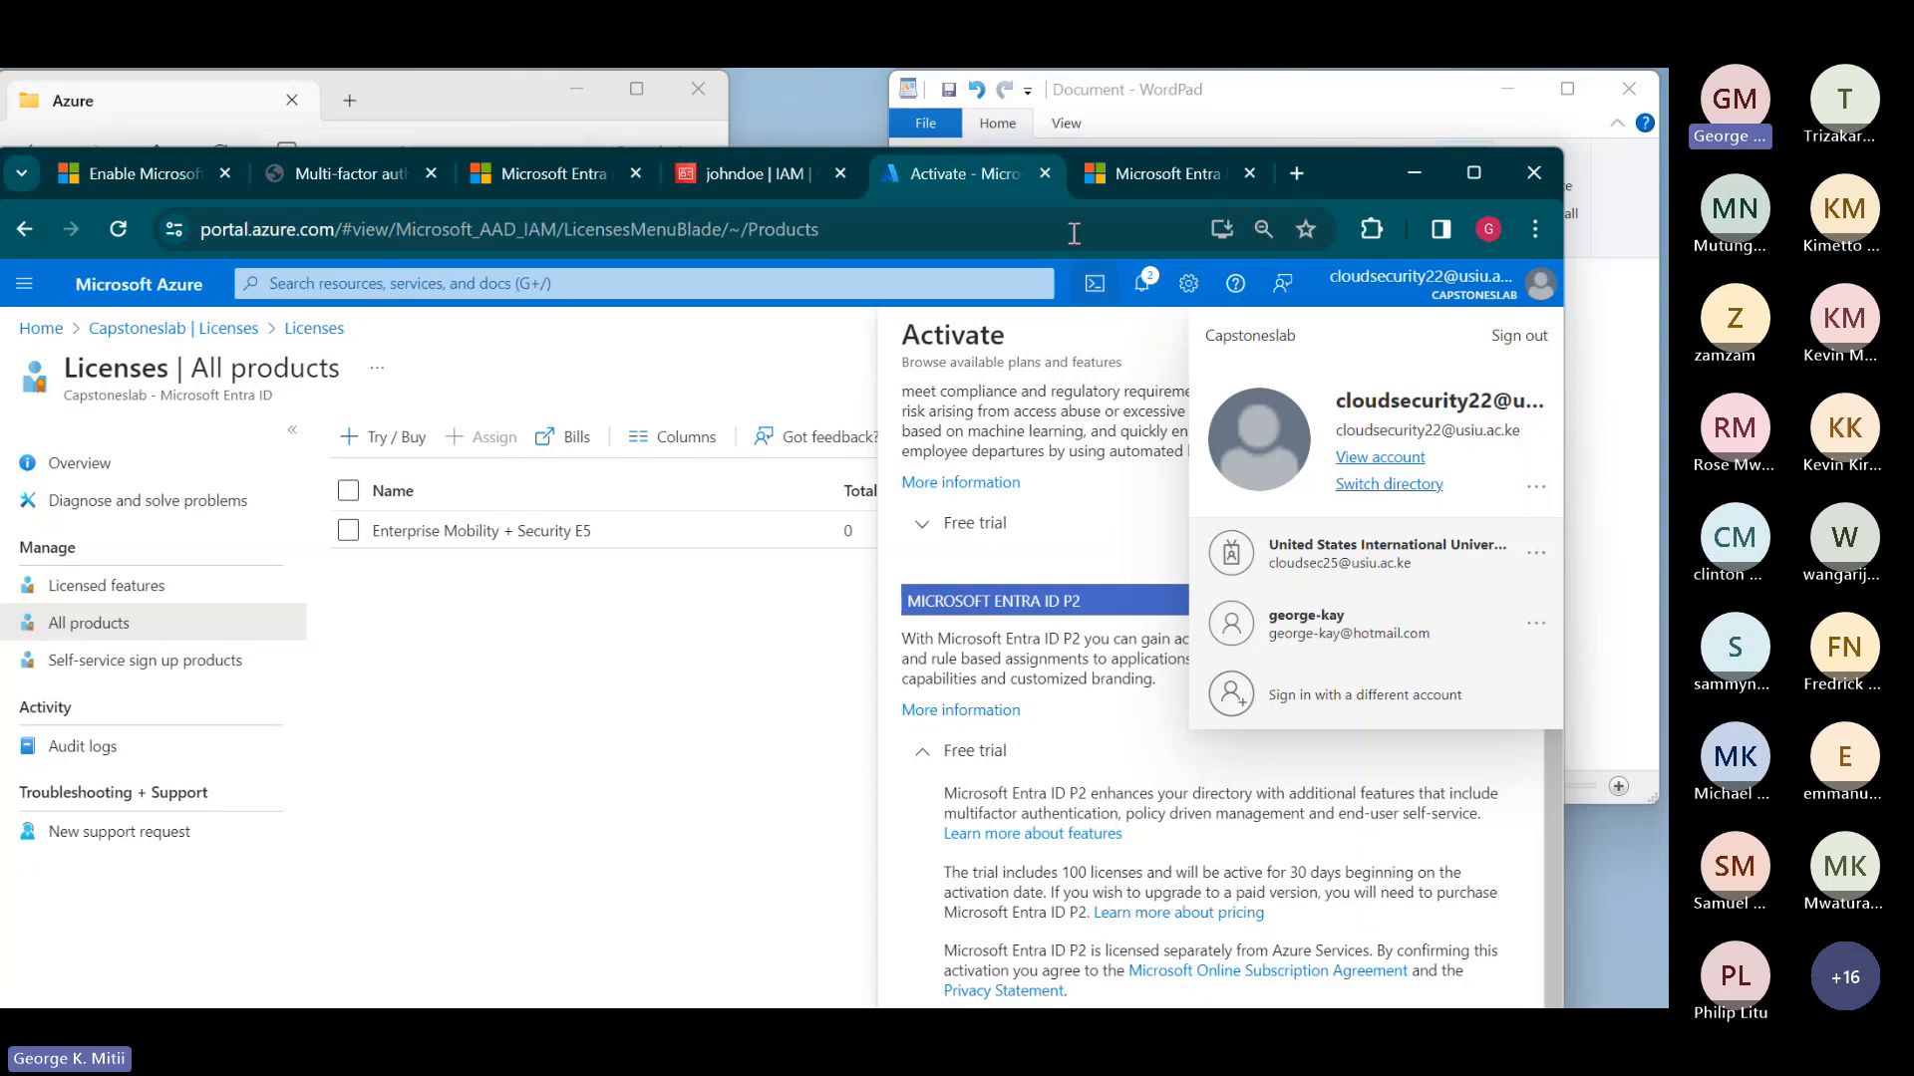
{"action": "left_click", "coordinate": [1176, 185]}
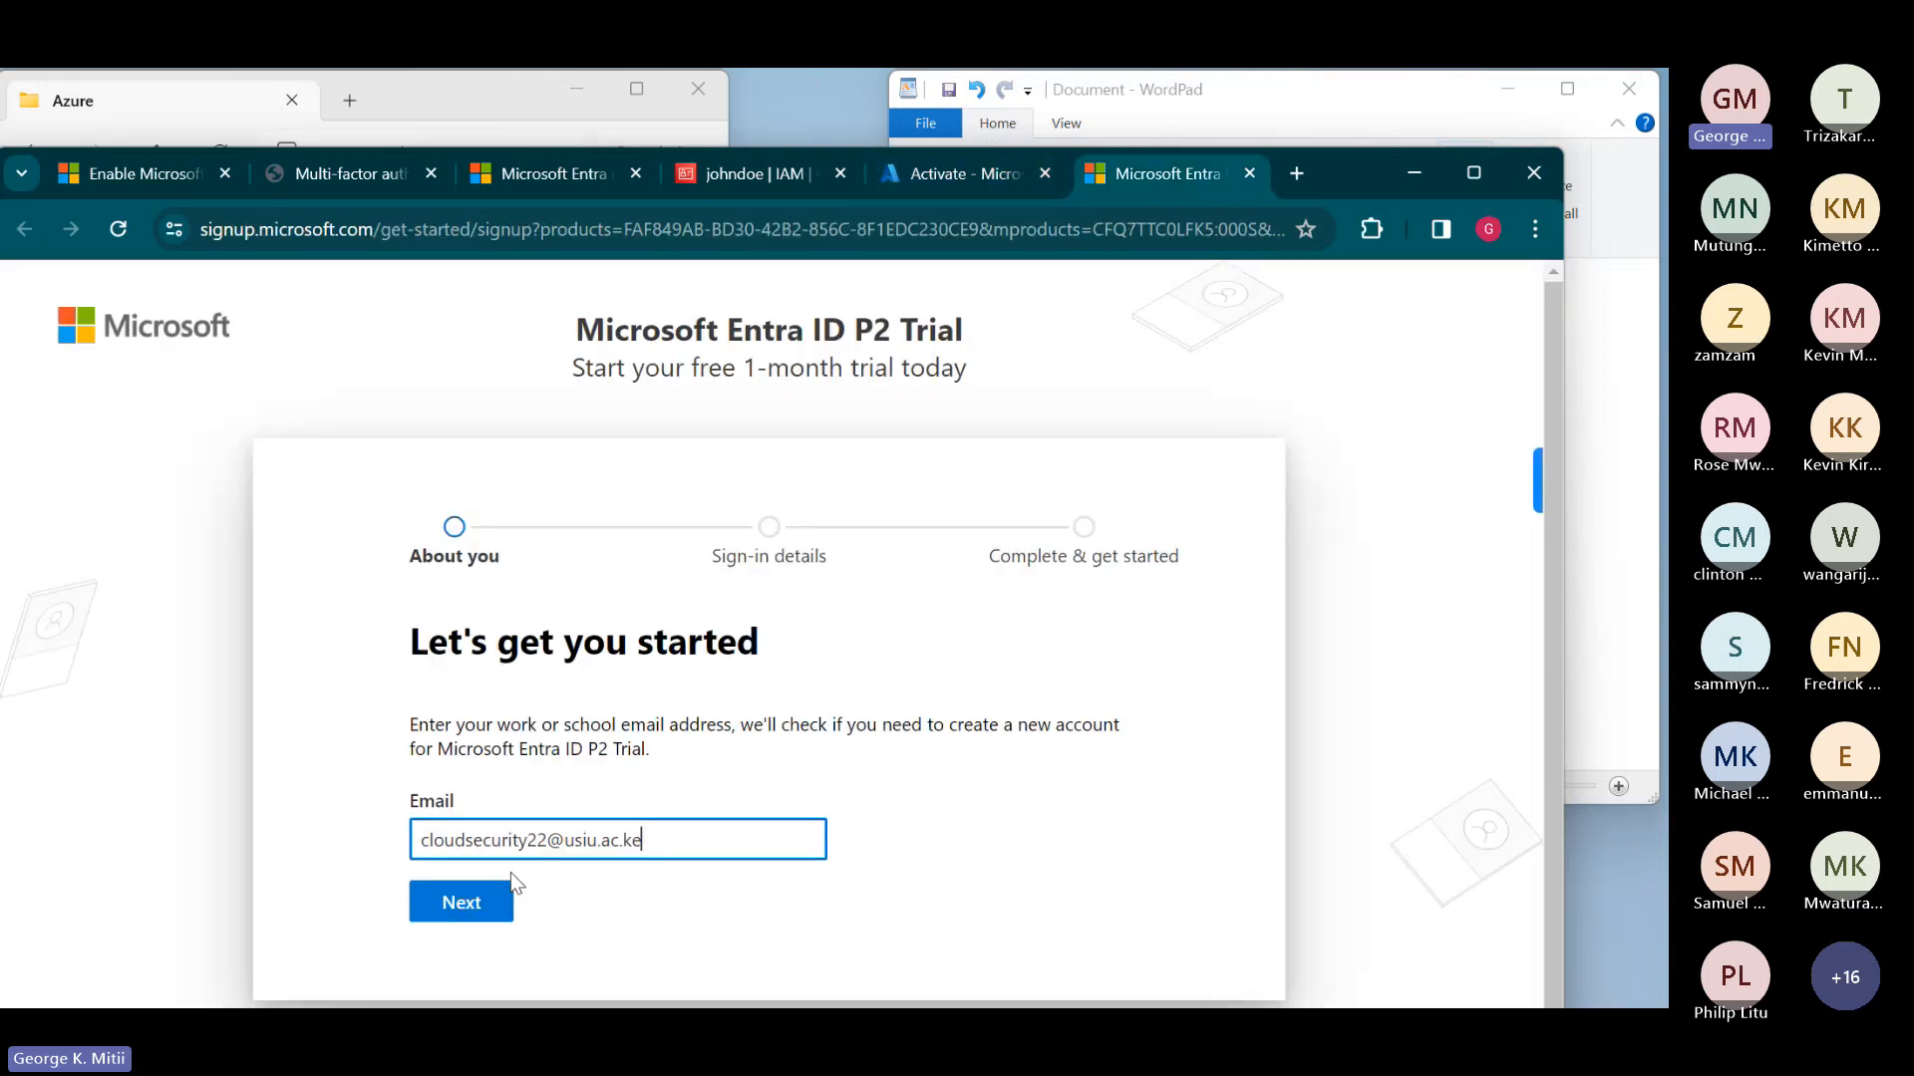
{"action": "left_click", "coordinate": [456, 912]}
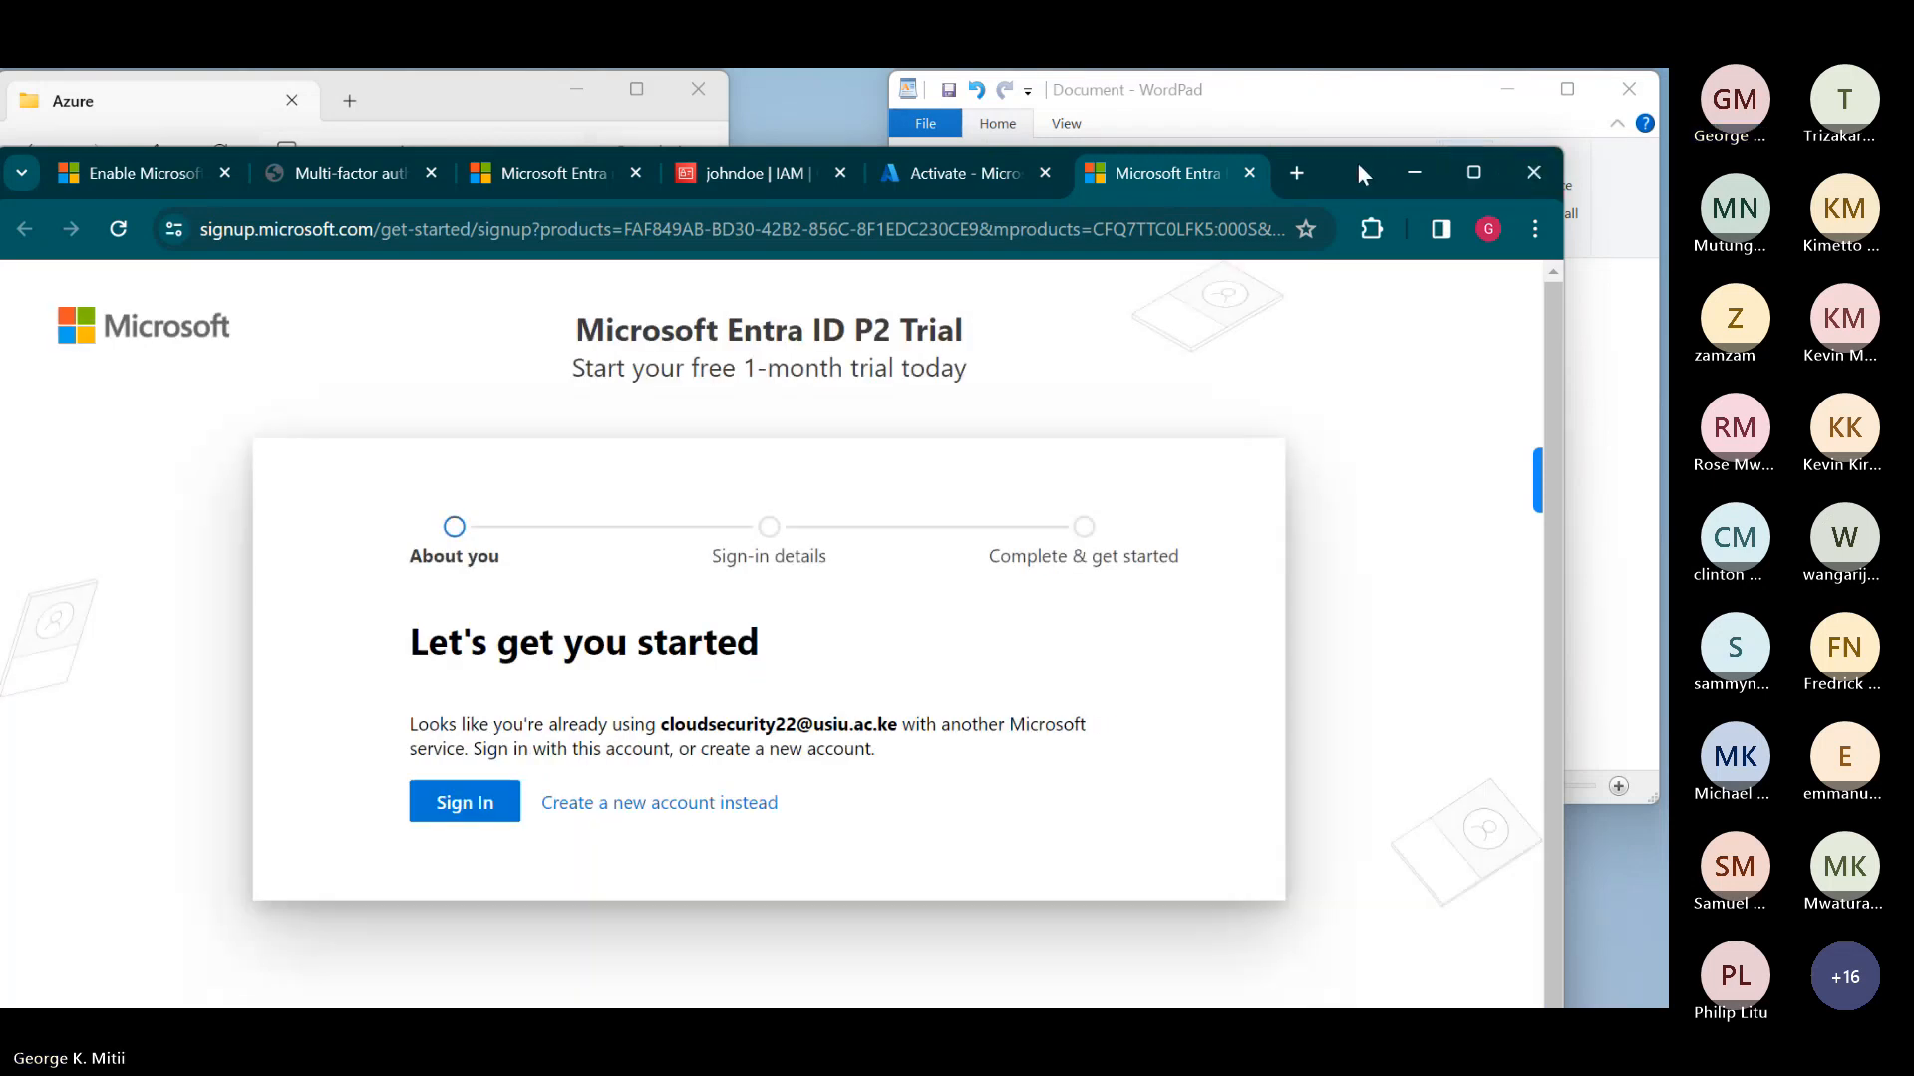
Sign in with the existing work account, note the ask-an-administrator message, then close the signup tab.
{"action": "left_click_drag", "start_coordinate": [1357, 161], "coordinate": [1360, 102]}
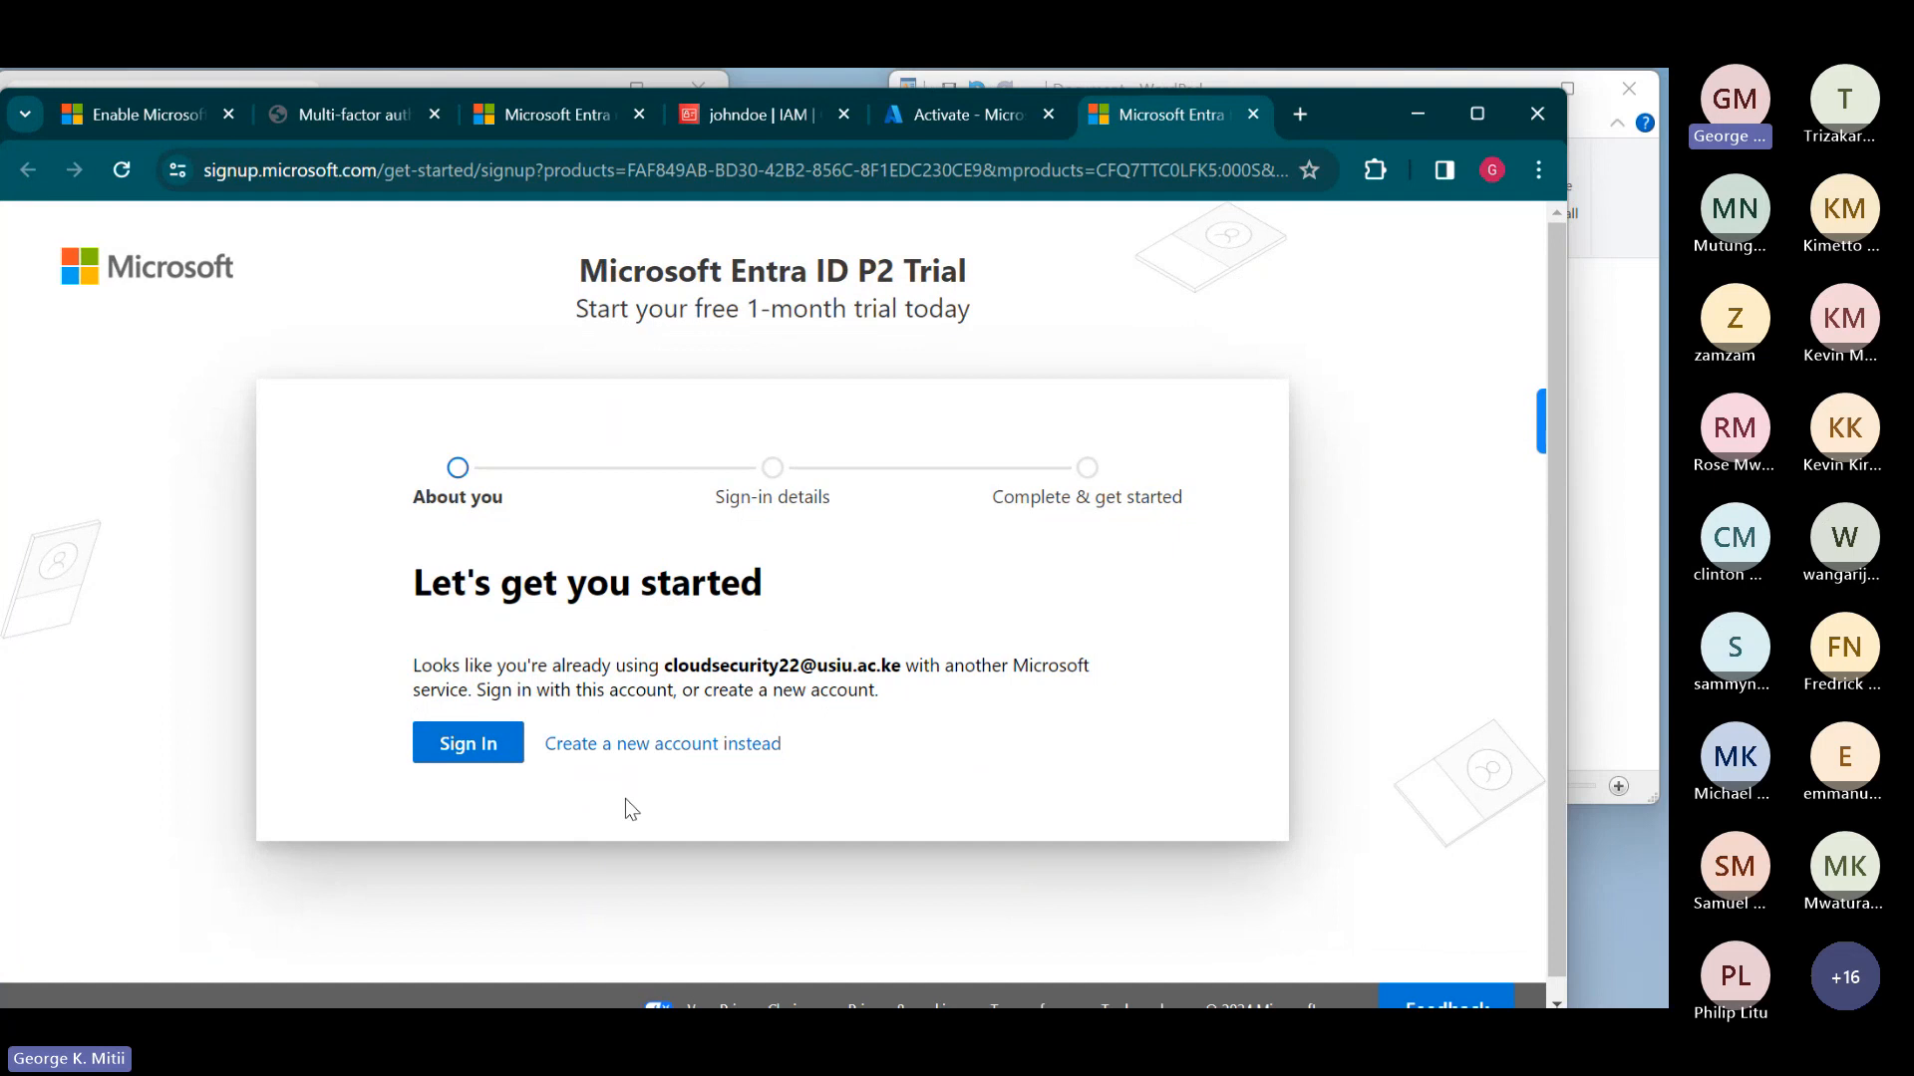
{"action": "left_click", "coordinate": [454, 743]}
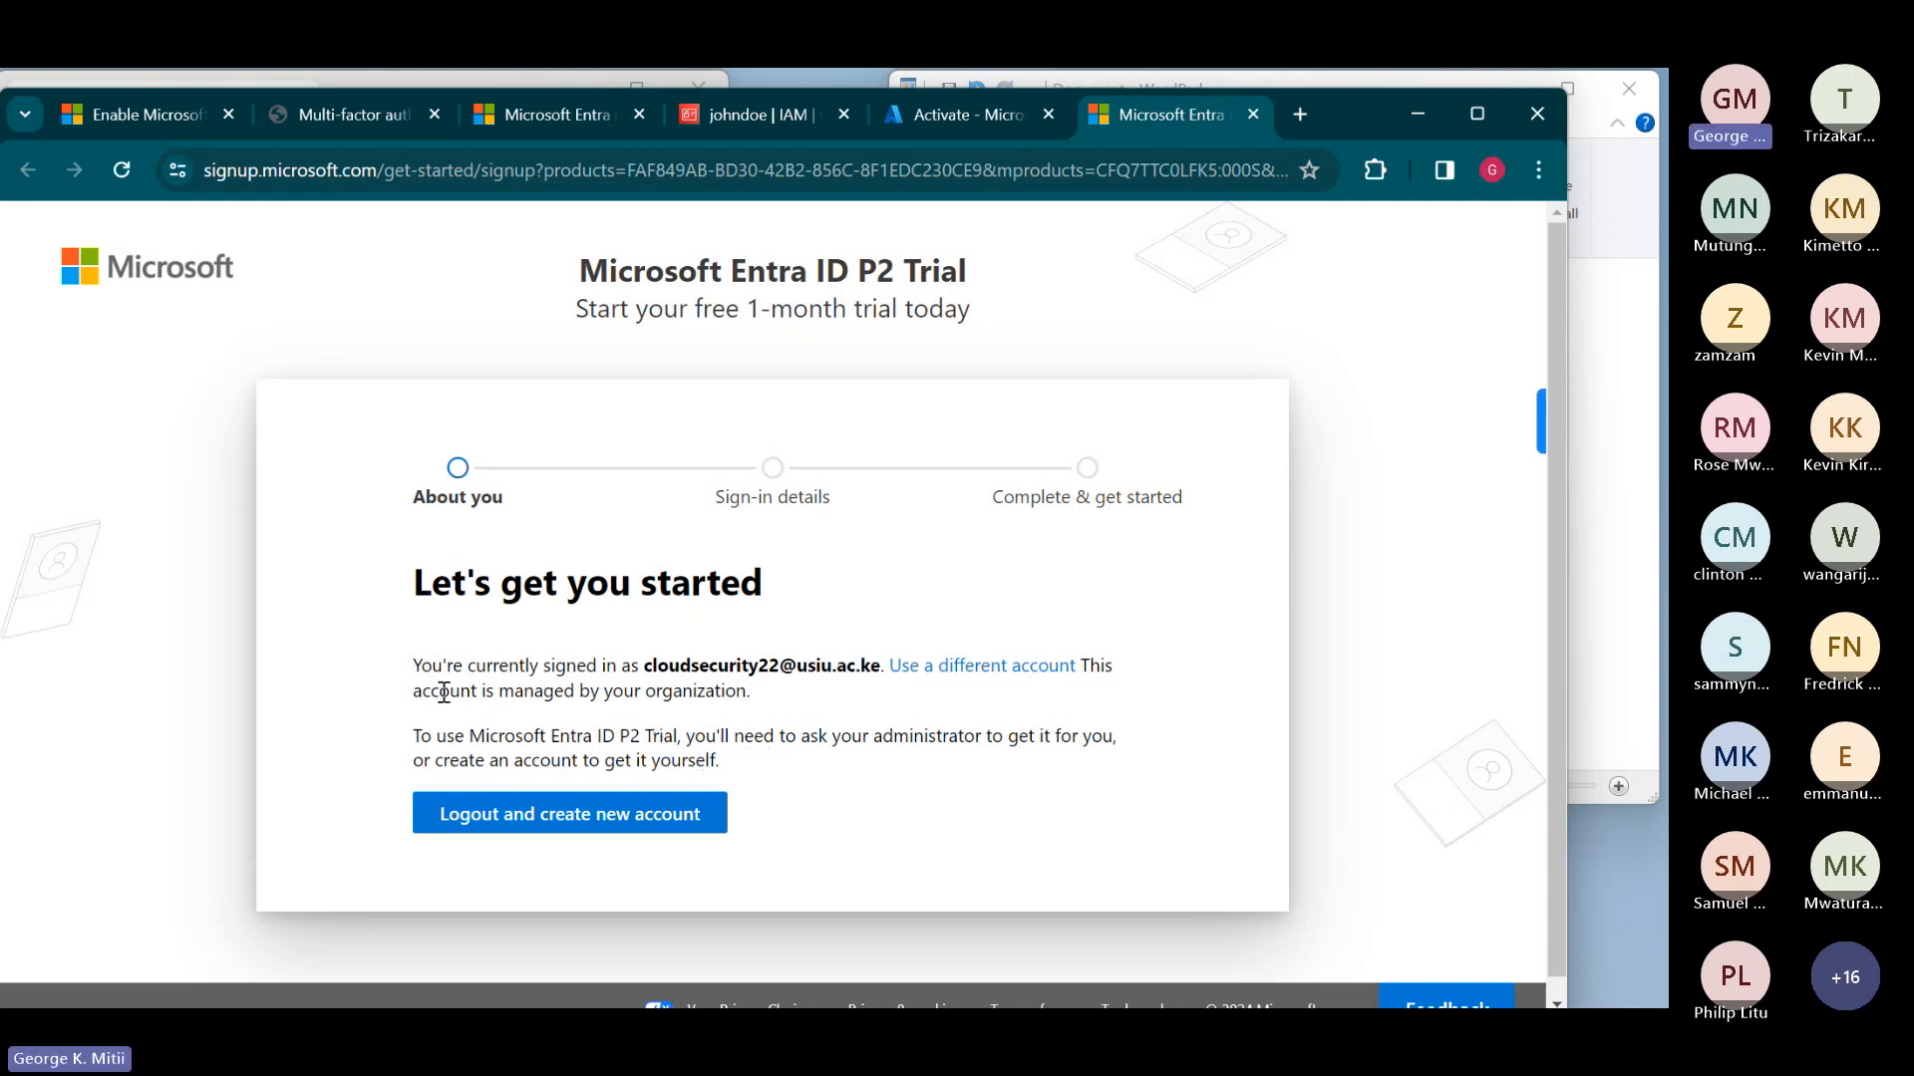
{"action": "left_click_drag", "start_coordinate": [428, 741], "coordinate": [811, 737]}
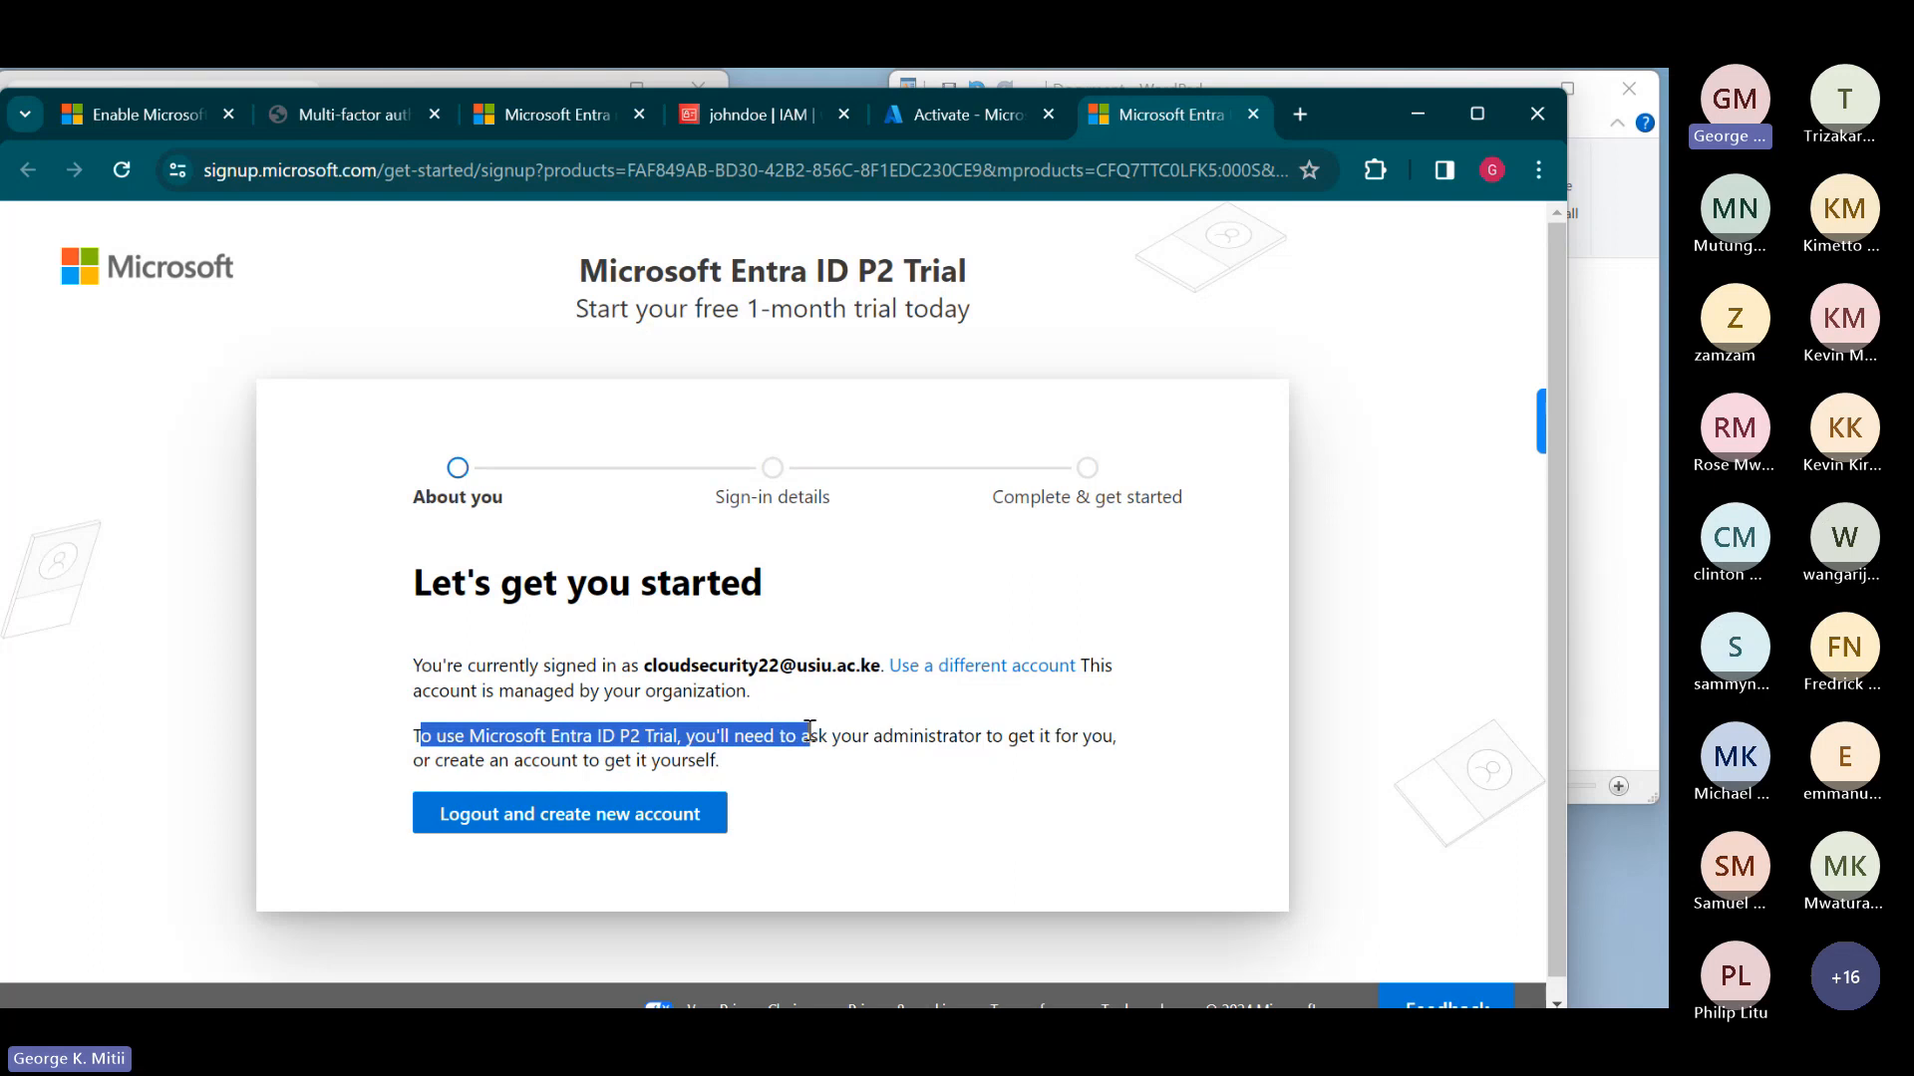
{"action": "left_click", "coordinate": [657, 750]}
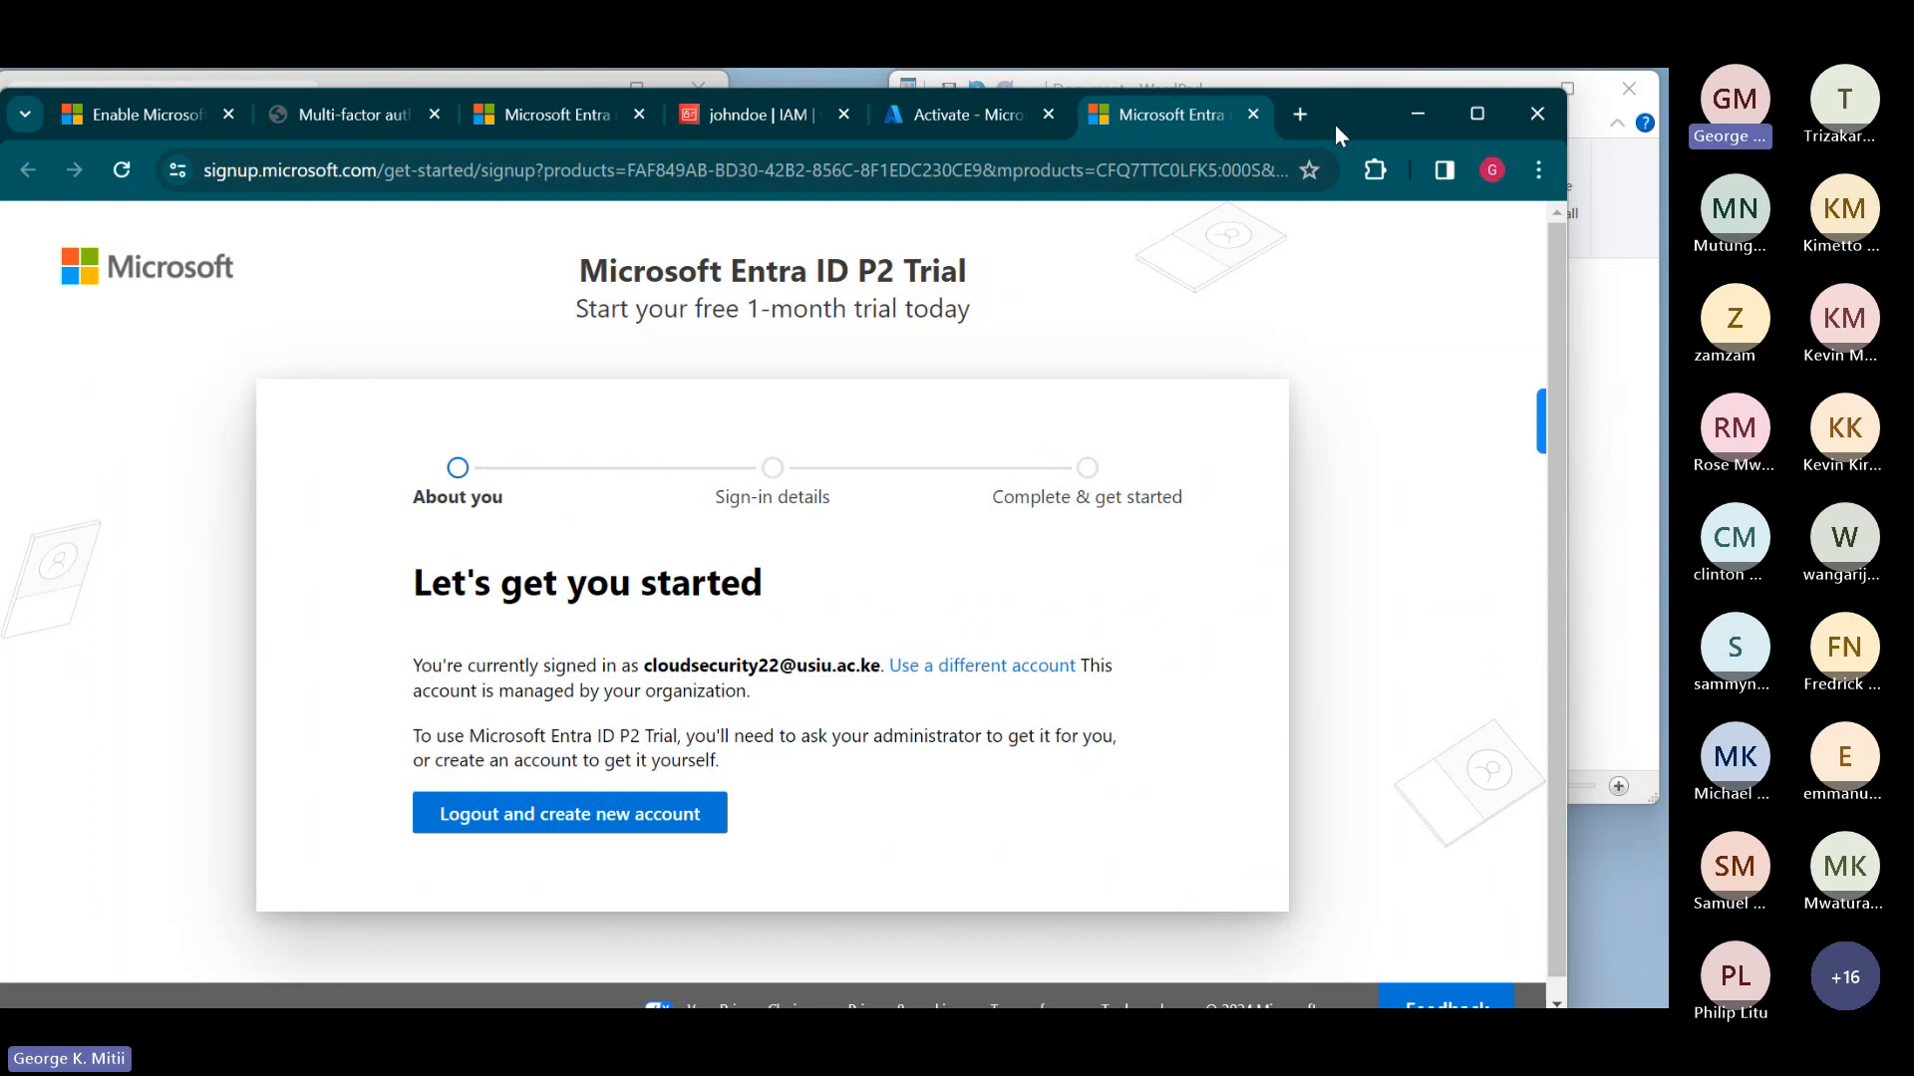
{"action": "left_click_drag", "start_coordinate": [1335, 123], "coordinate": [1337, 109]}
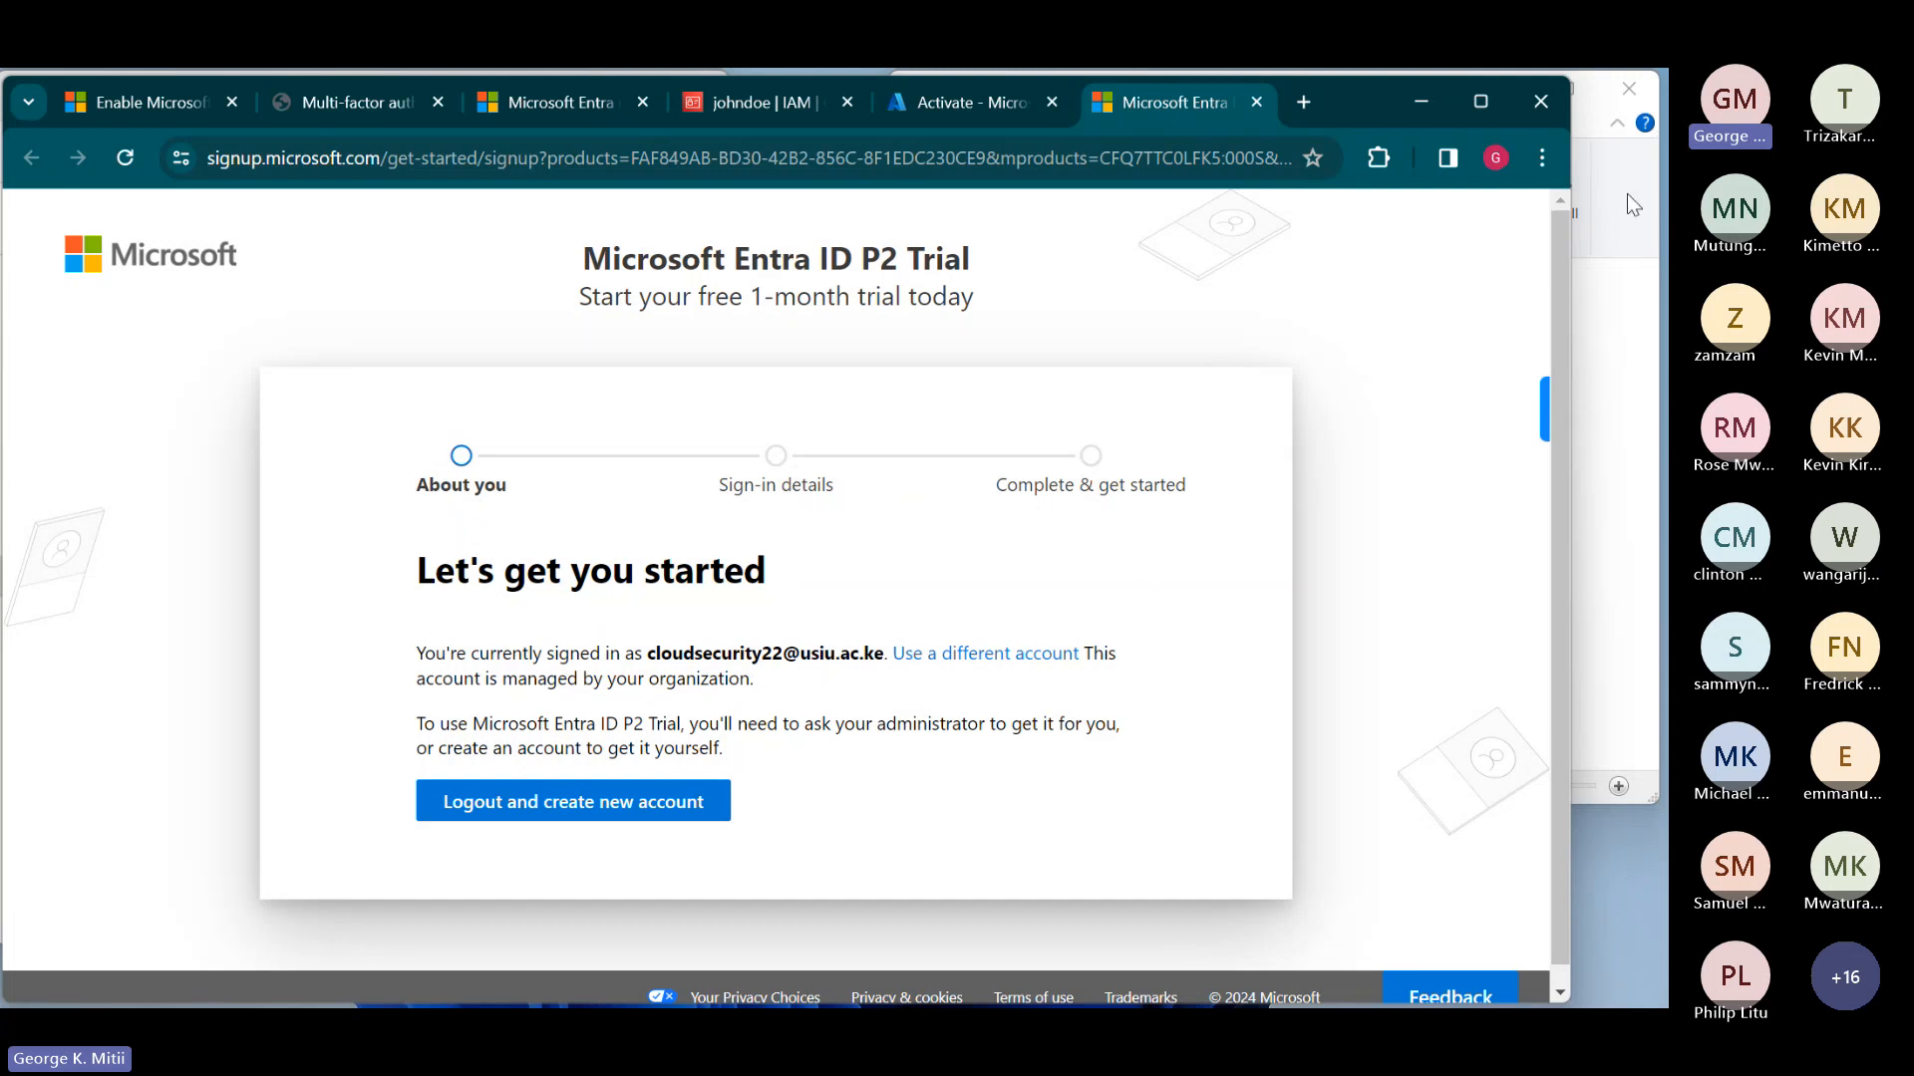
{"action": "left_click_drag", "start_coordinate": [1576, 158], "coordinate": [1598, 160]}
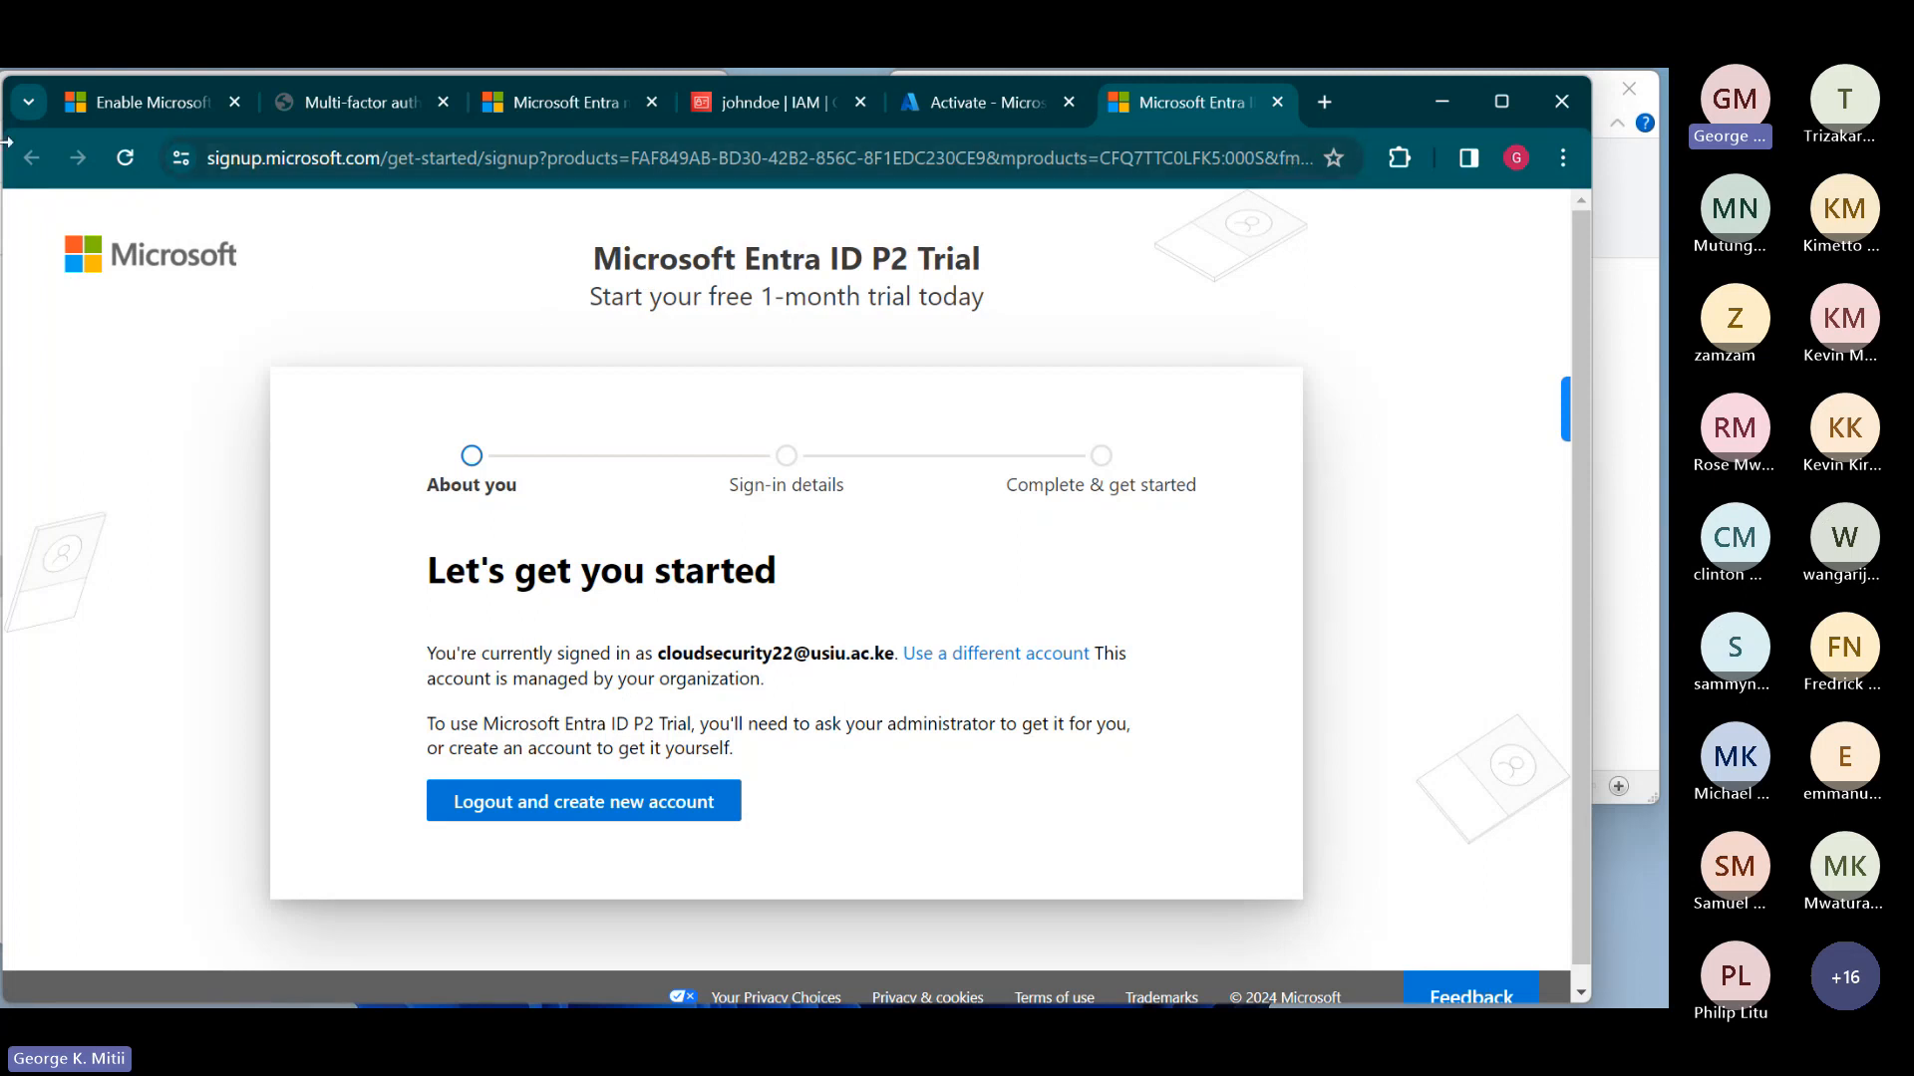
{"action": "left_click", "coordinate": [1277, 100]}
{"action": "left_click", "coordinate": [1501, 100]}
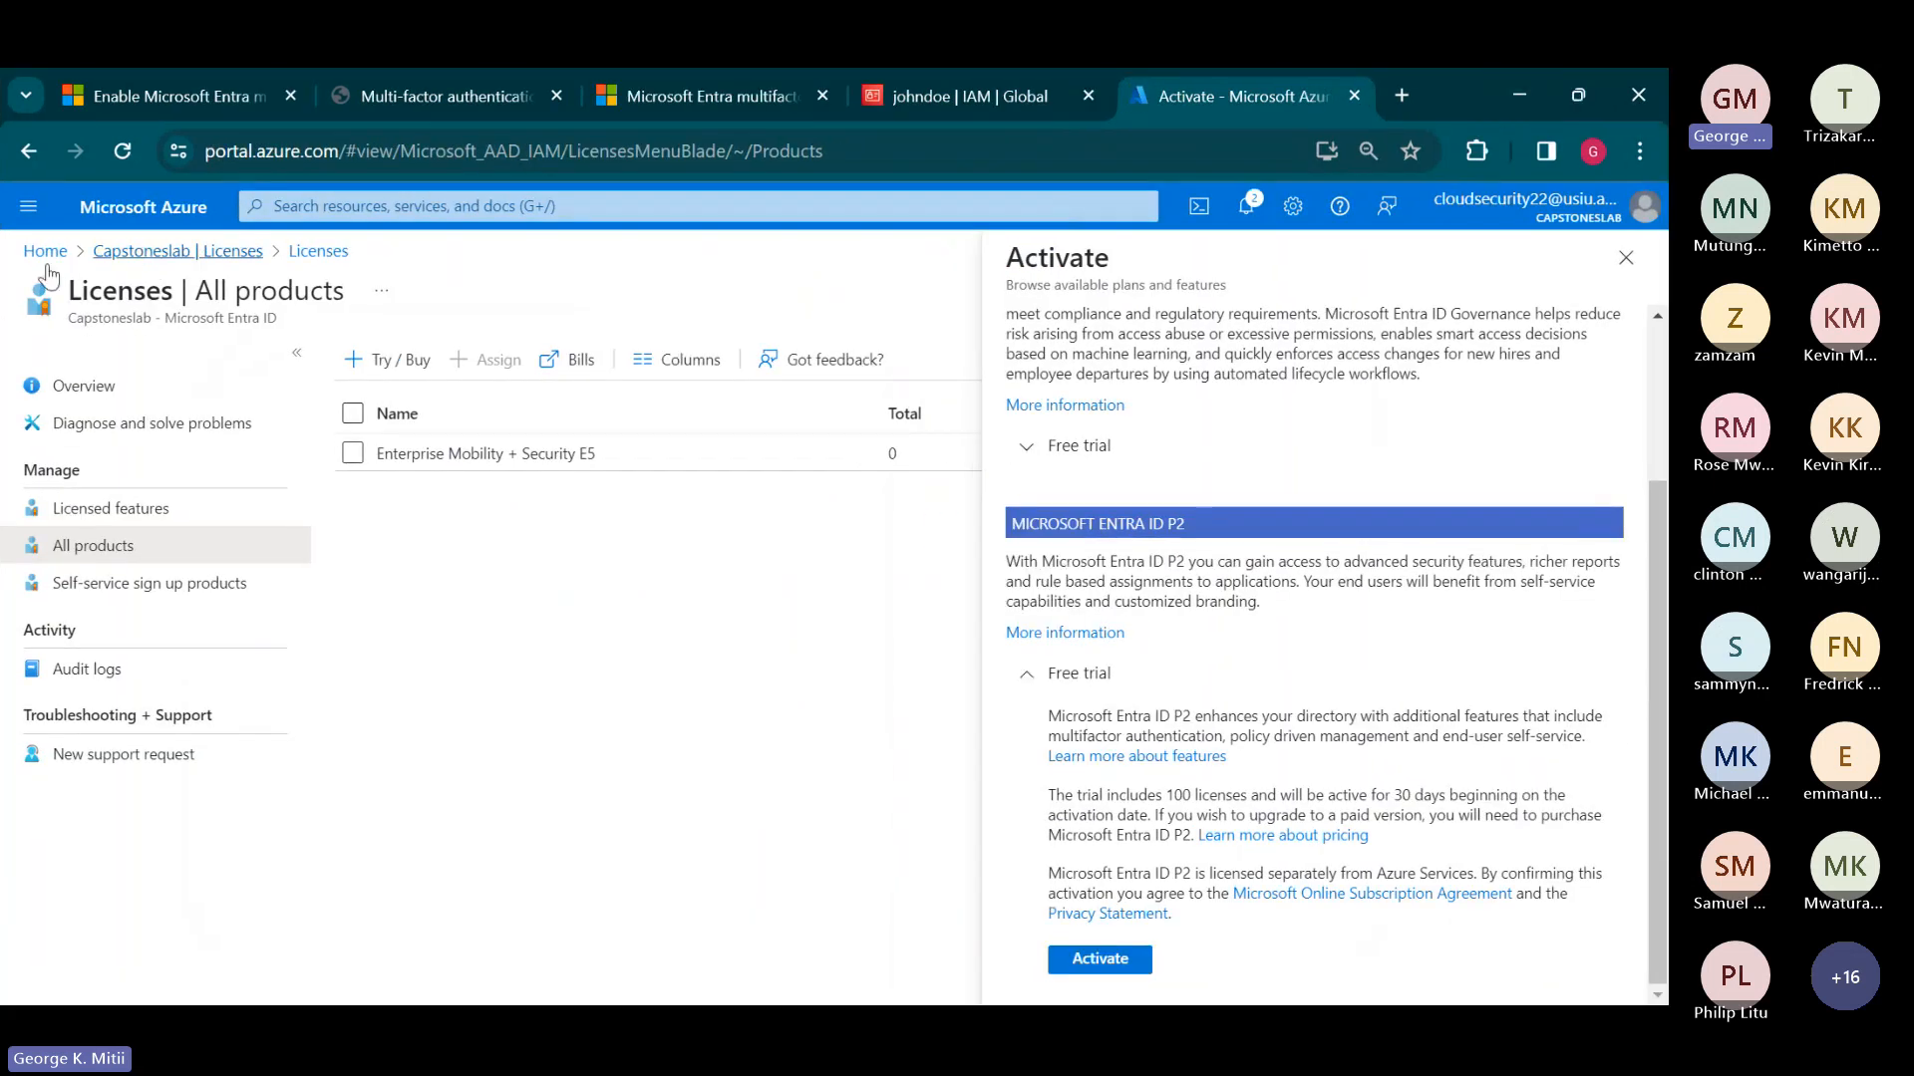
Close the Activate panel, select the Enterprise Mobility + Security E5 row, then close Licenses.
{"action": "left_click", "coordinate": [1625, 257]}
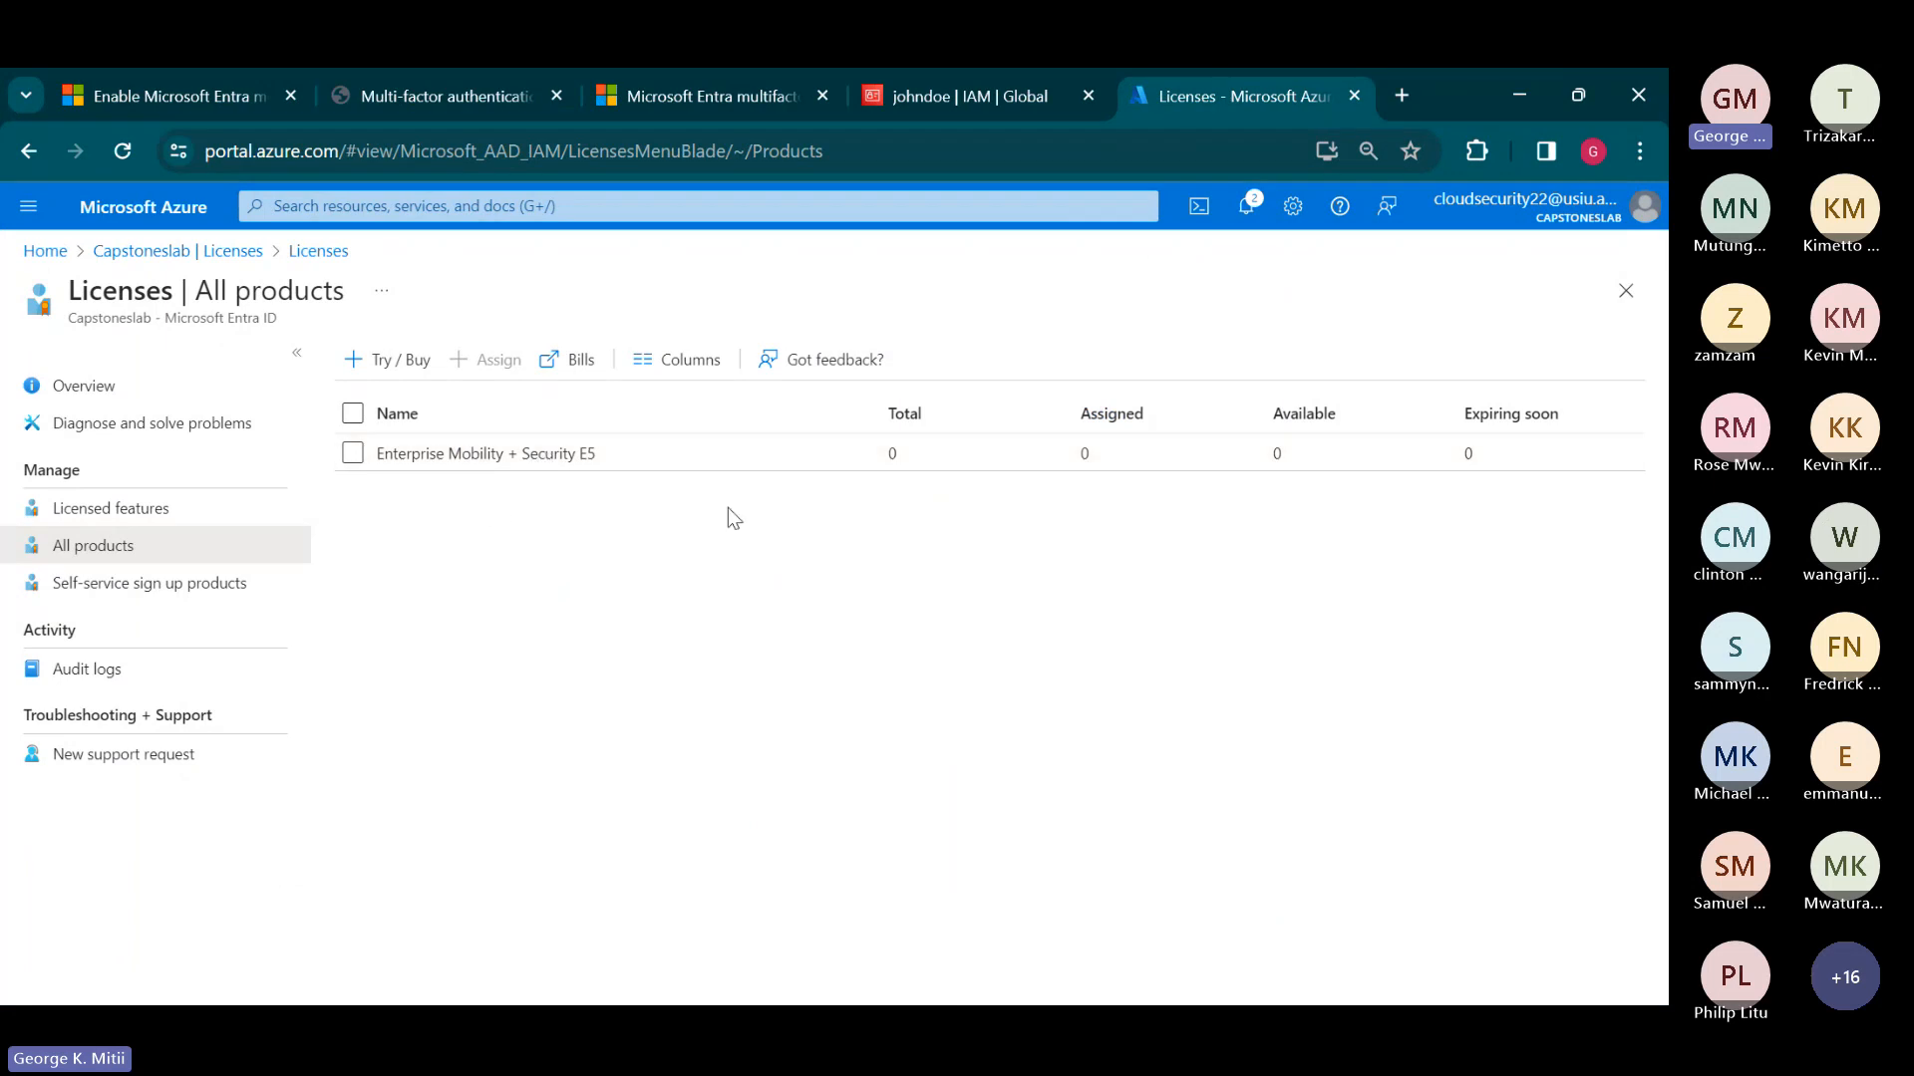
{"action": "left_click", "coordinate": [353, 453]}
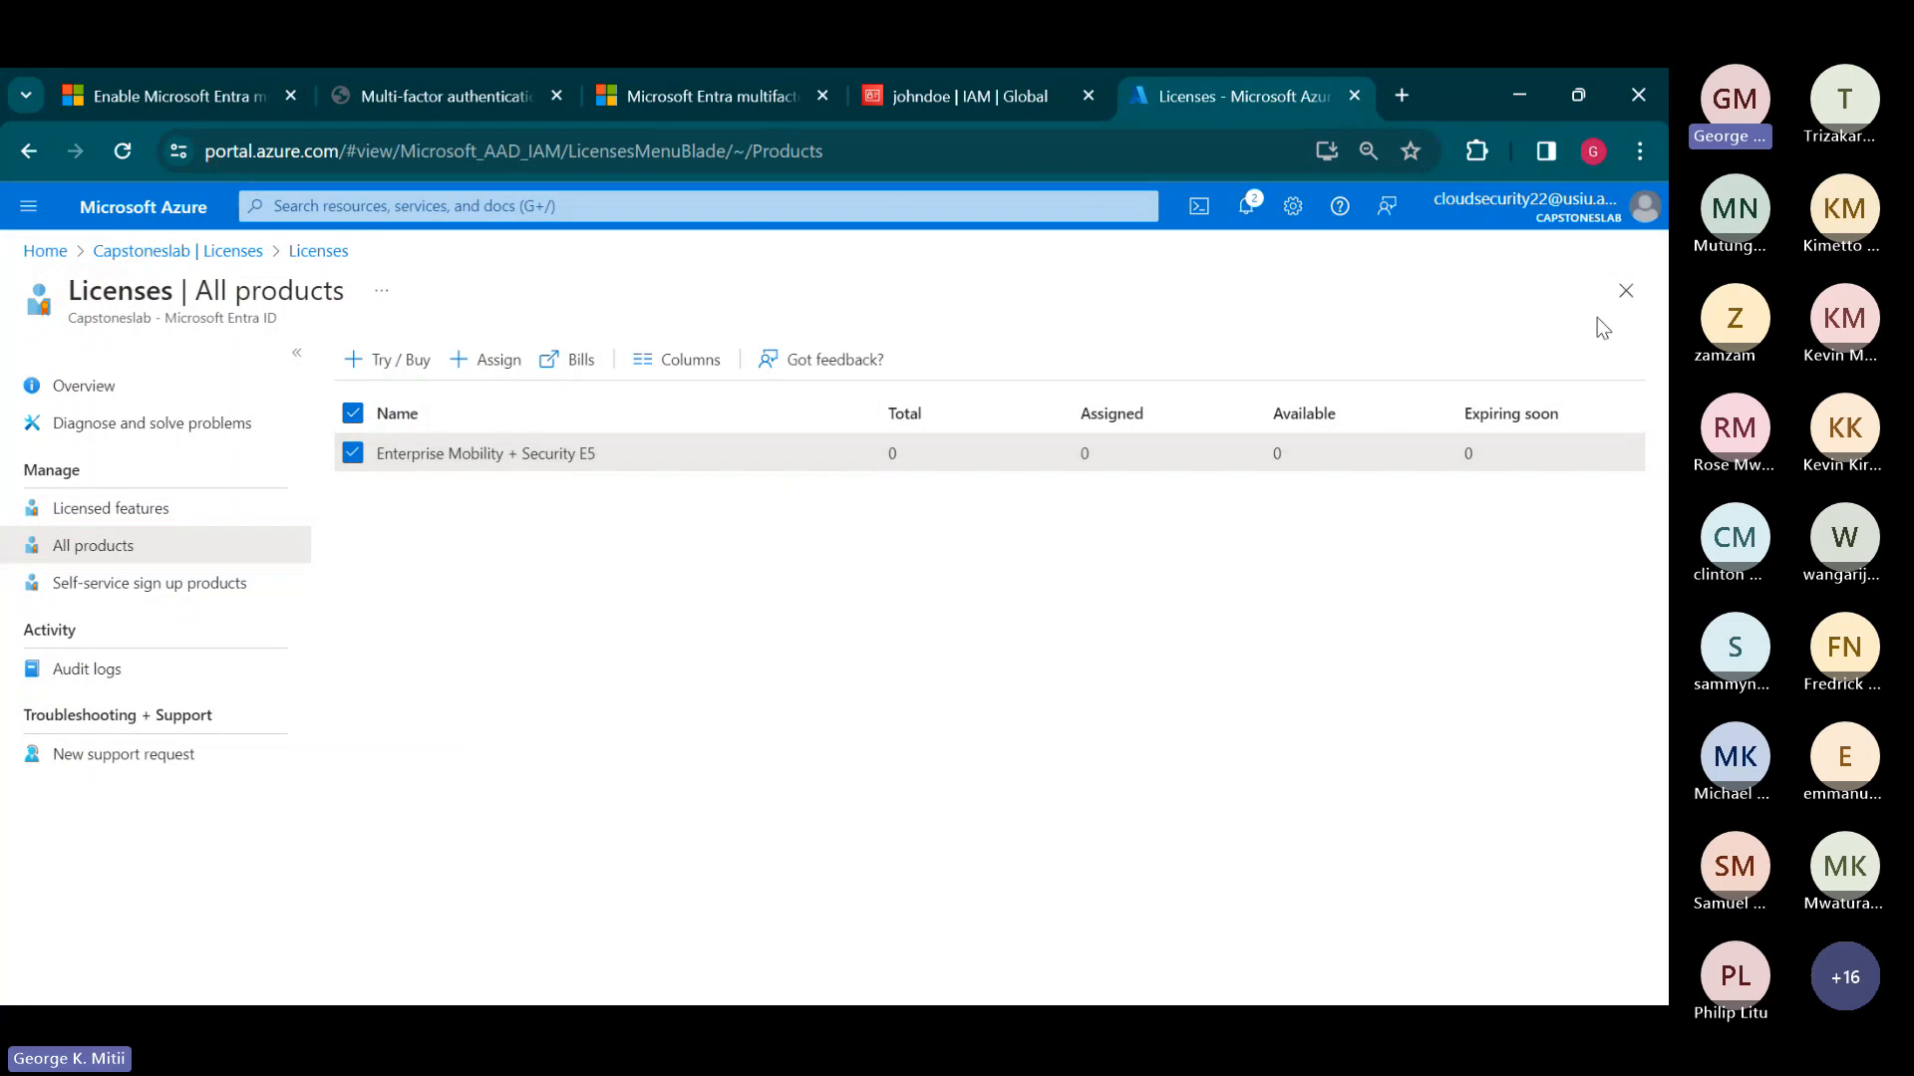
{"action": "left_click", "coordinate": [1625, 292]}
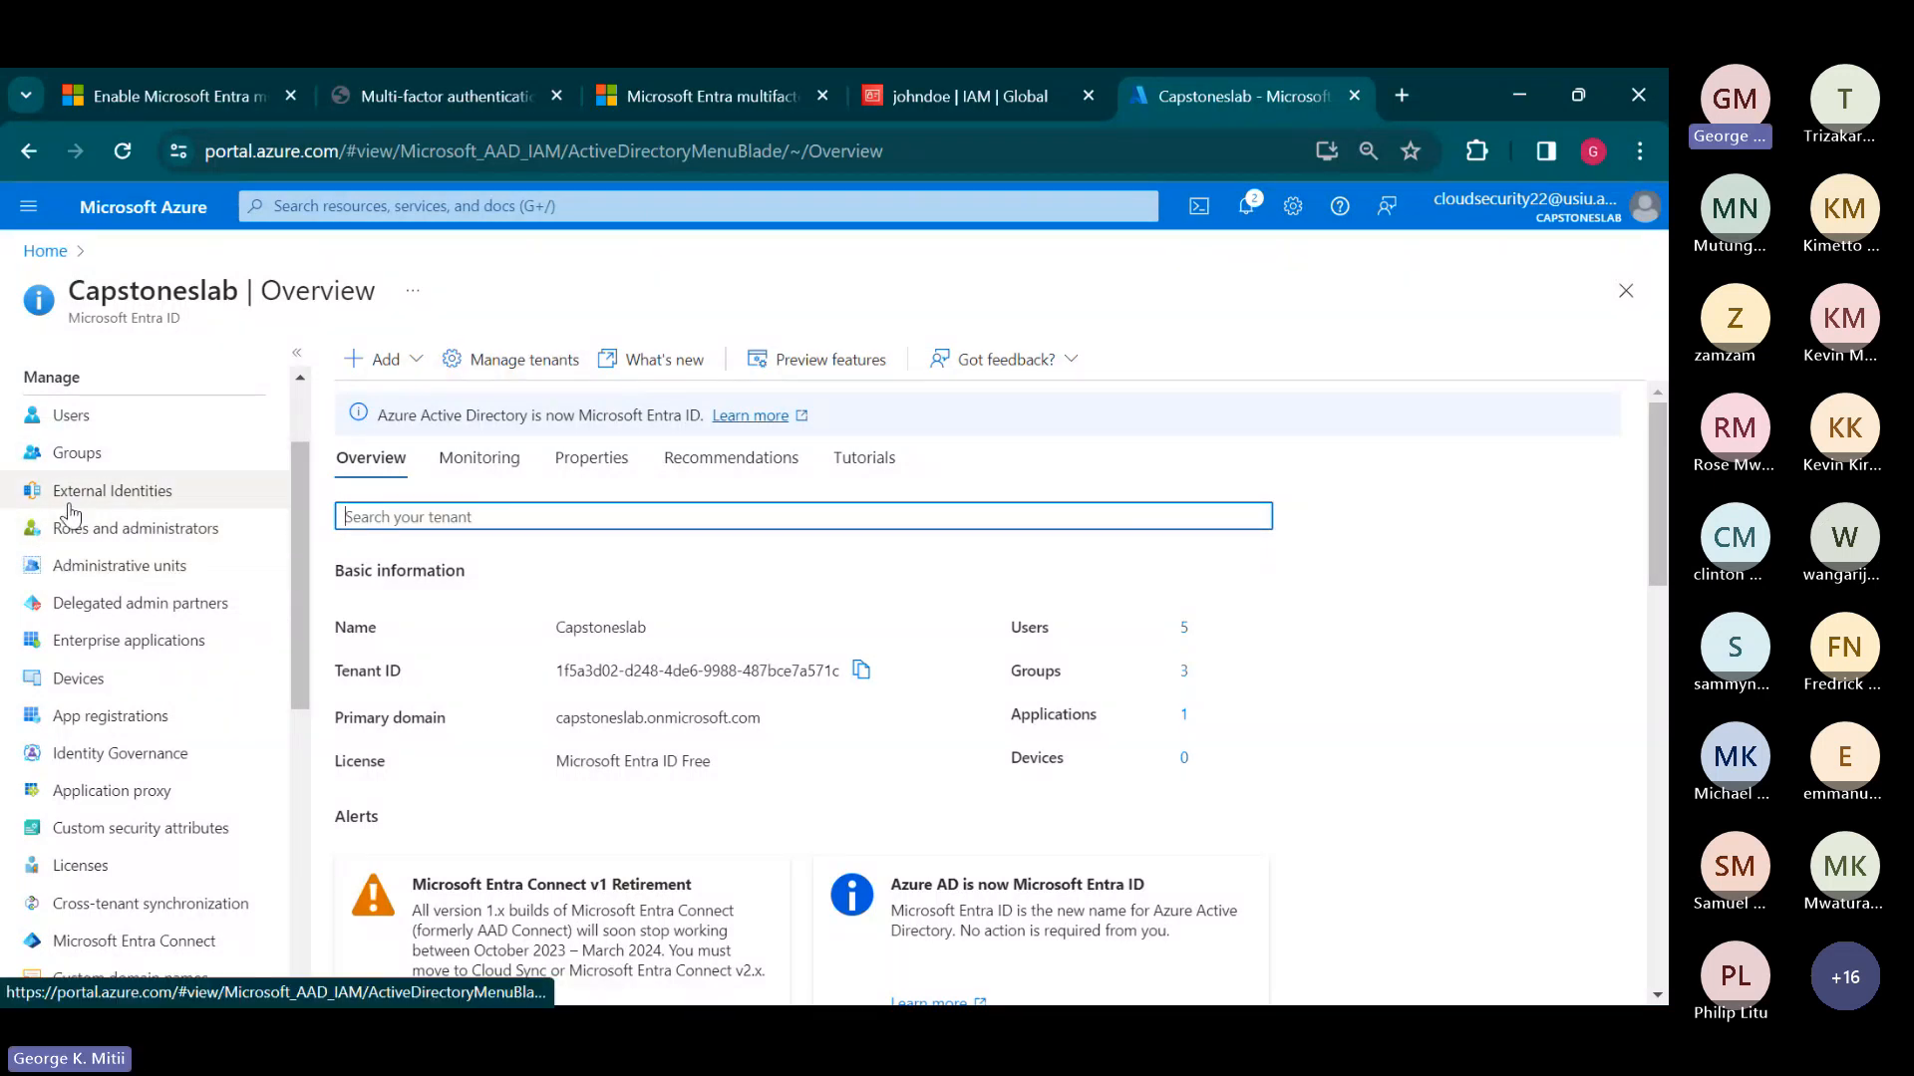
From Azure home, open Microsoft Entra ID and its Roles and administrators list.
{"action": "left_click", "coordinate": [119, 215]}
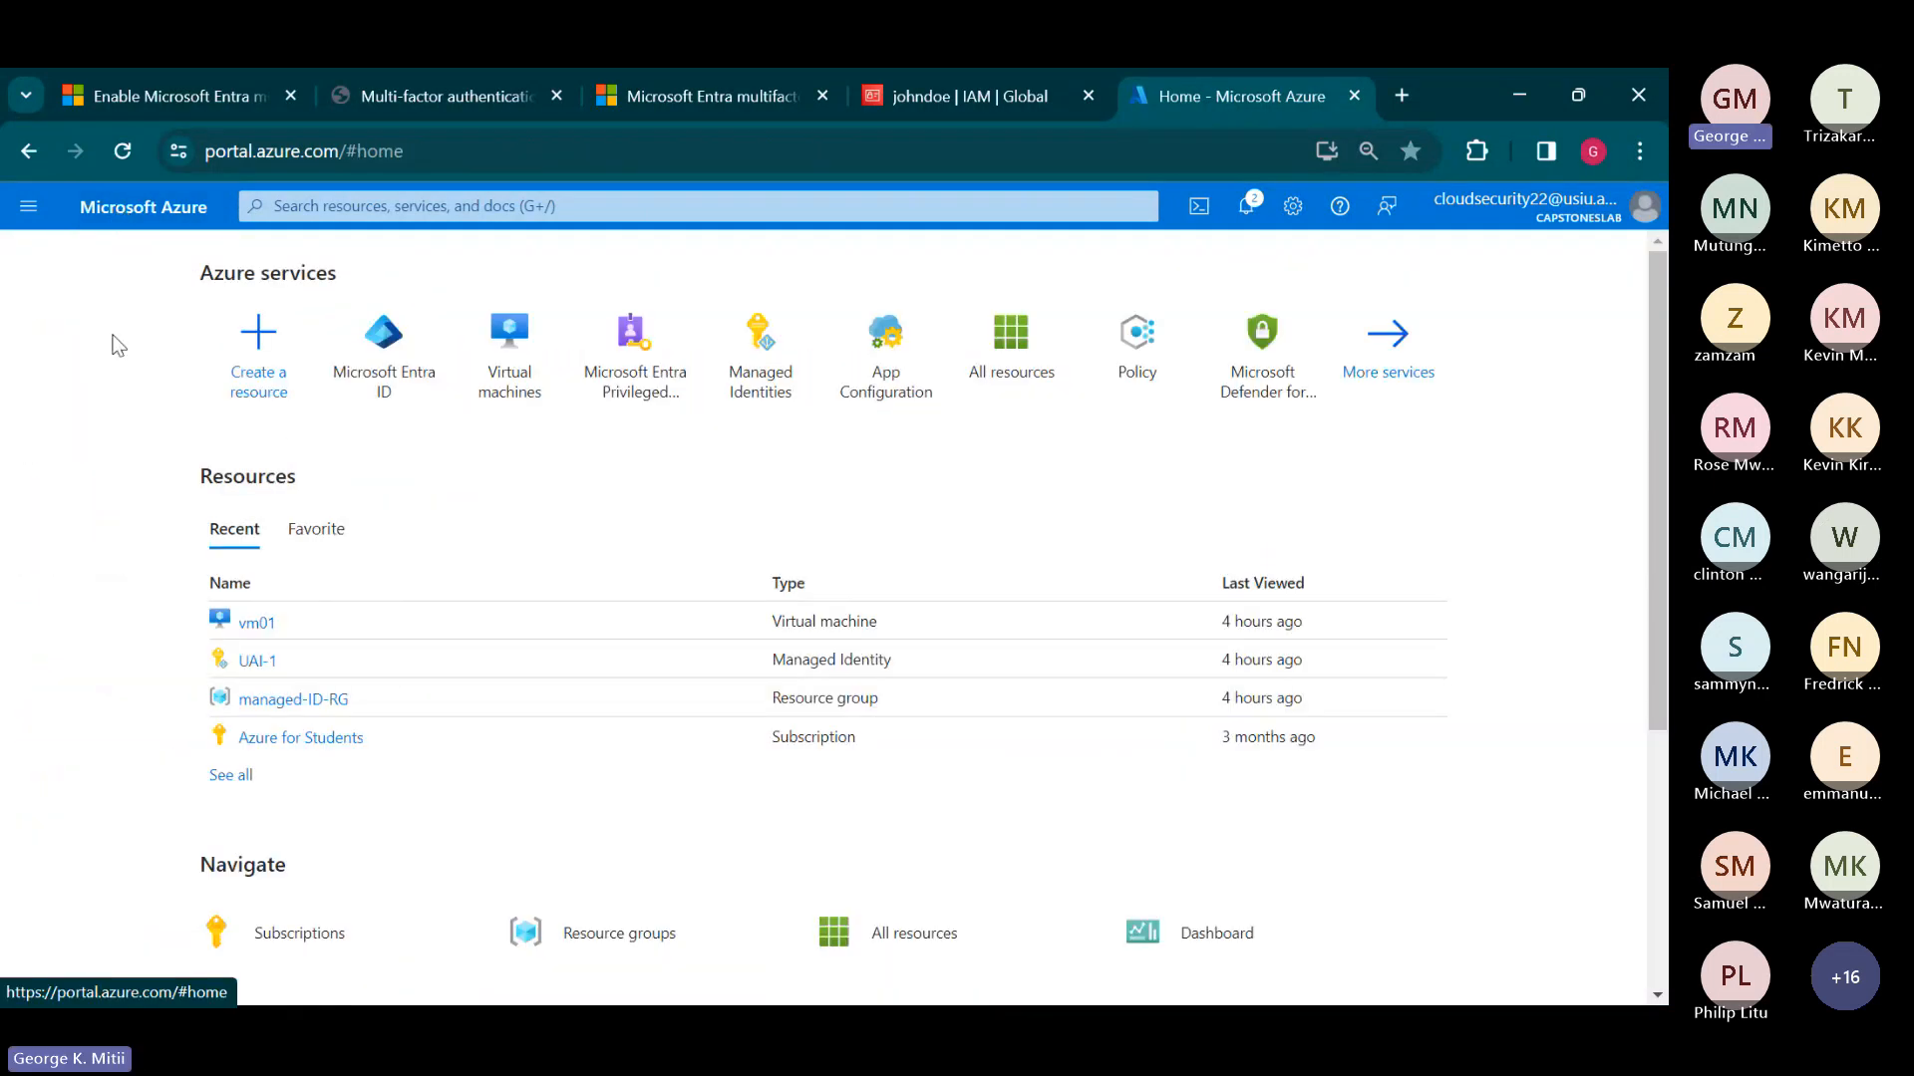
{"action": "left_click", "coordinate": [360, 407]}
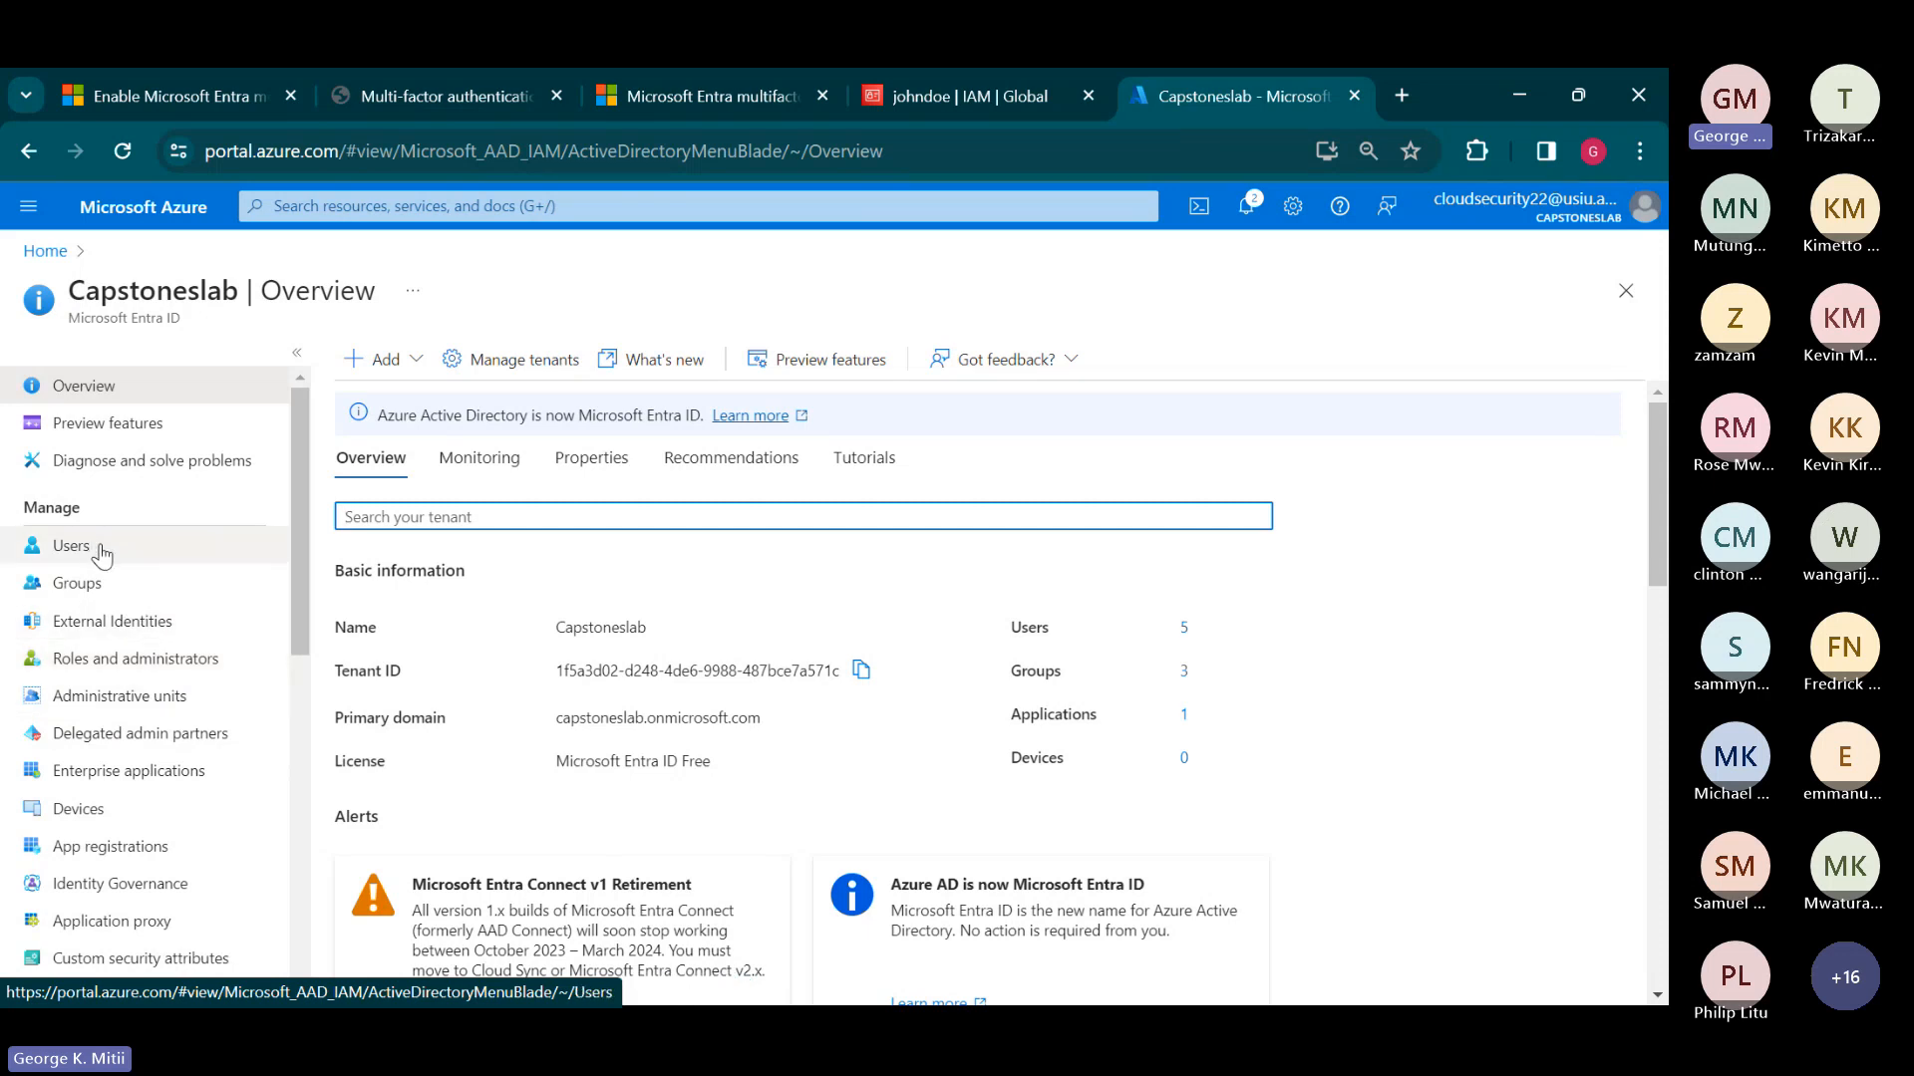
{"action": "left_click", "coordinate": [180, 659]}
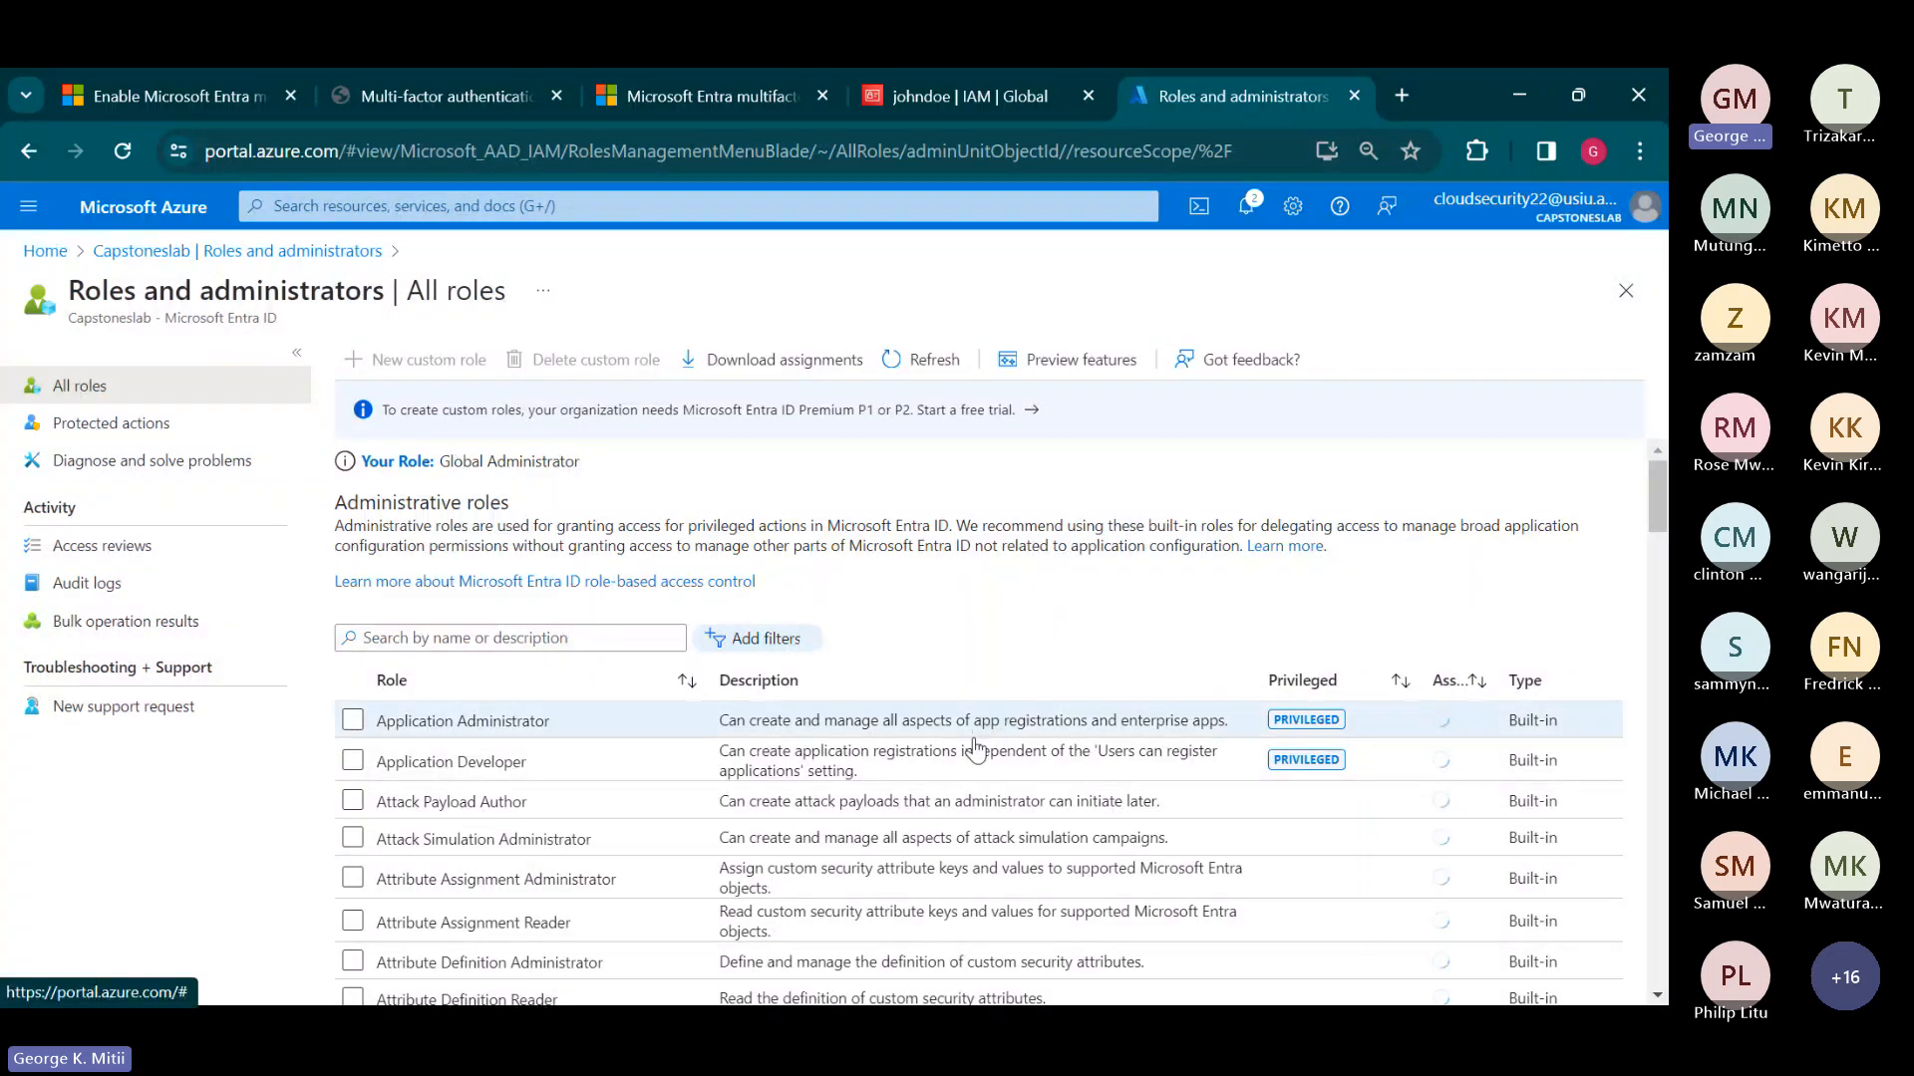
Open the Application Administrator role from the All roles list to see its assignments.
{"action": "scroll", "coordinate": [965, 788], "scroll_direction": "down", "scroll_amount": 3}
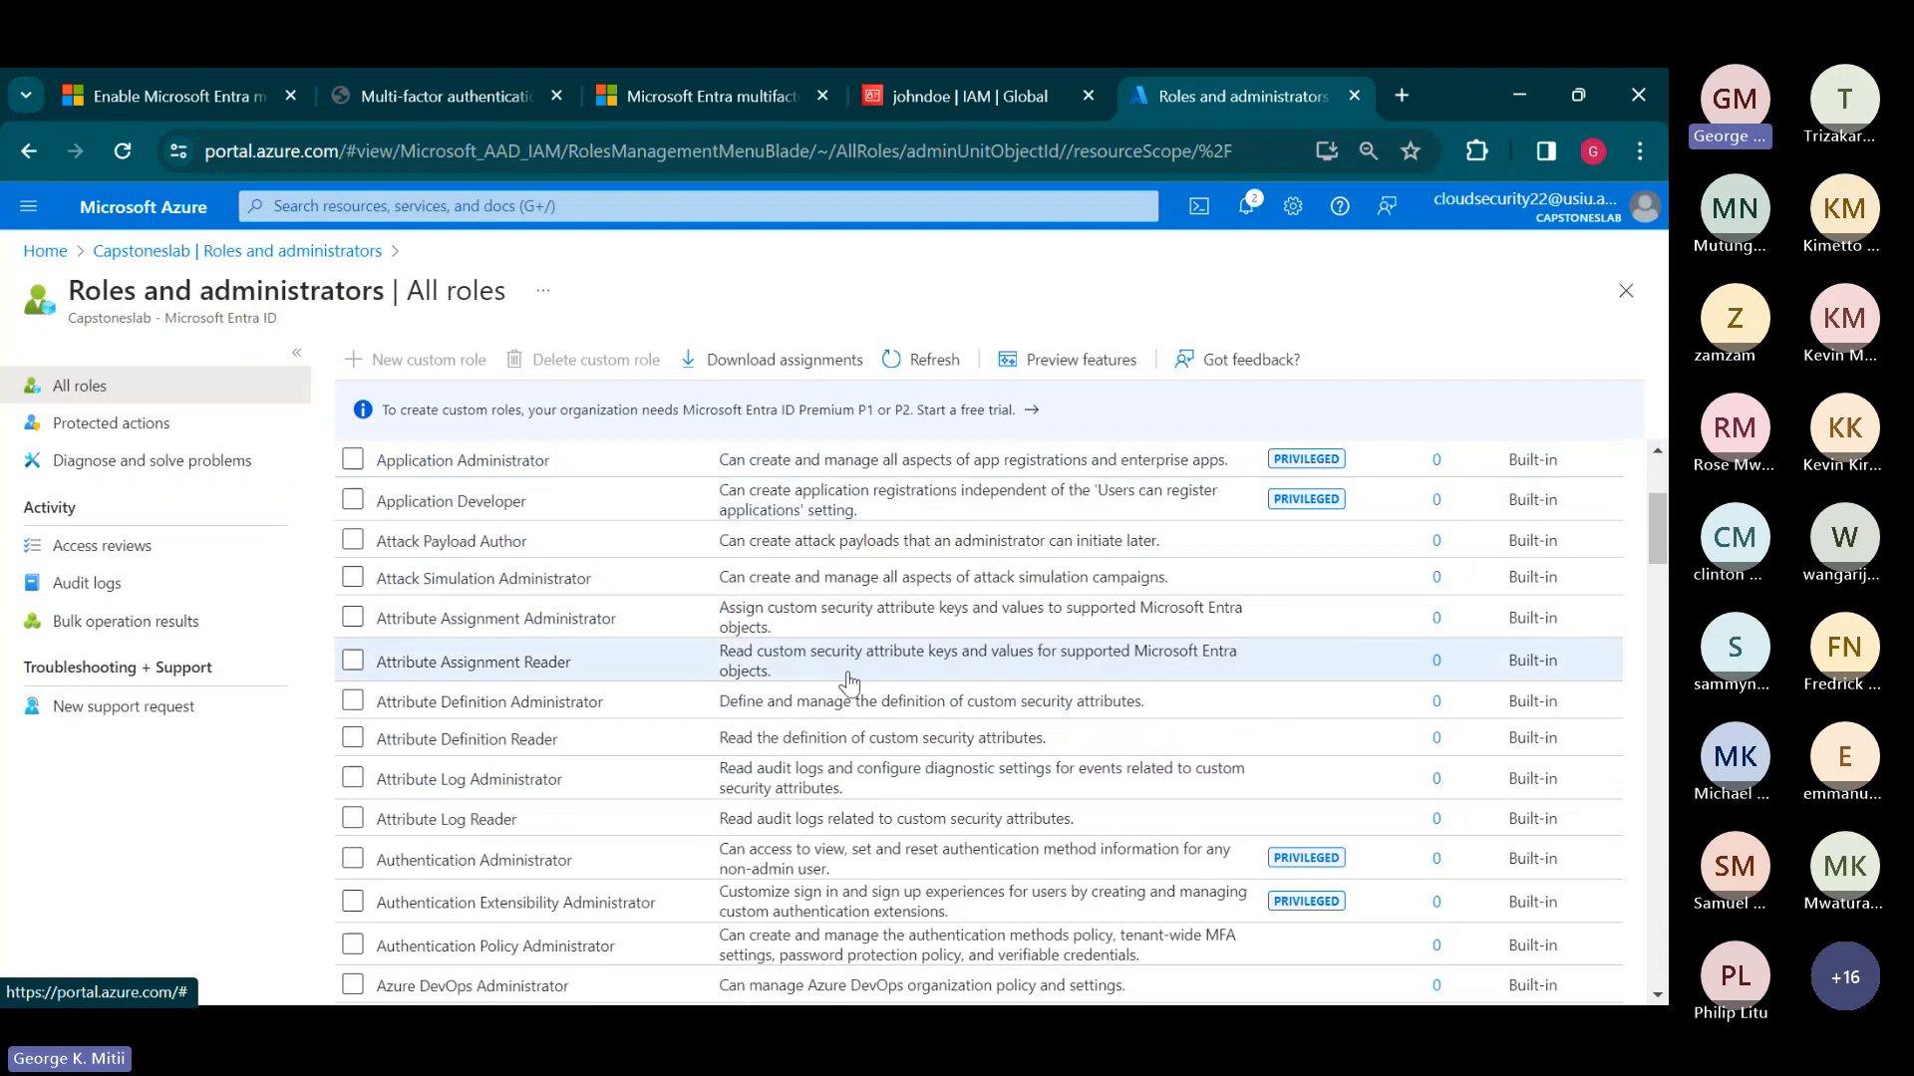
{"action": "scroll", "coordinate": [848, 684], "scroll_direction": "down", "scroll_amount": 20}
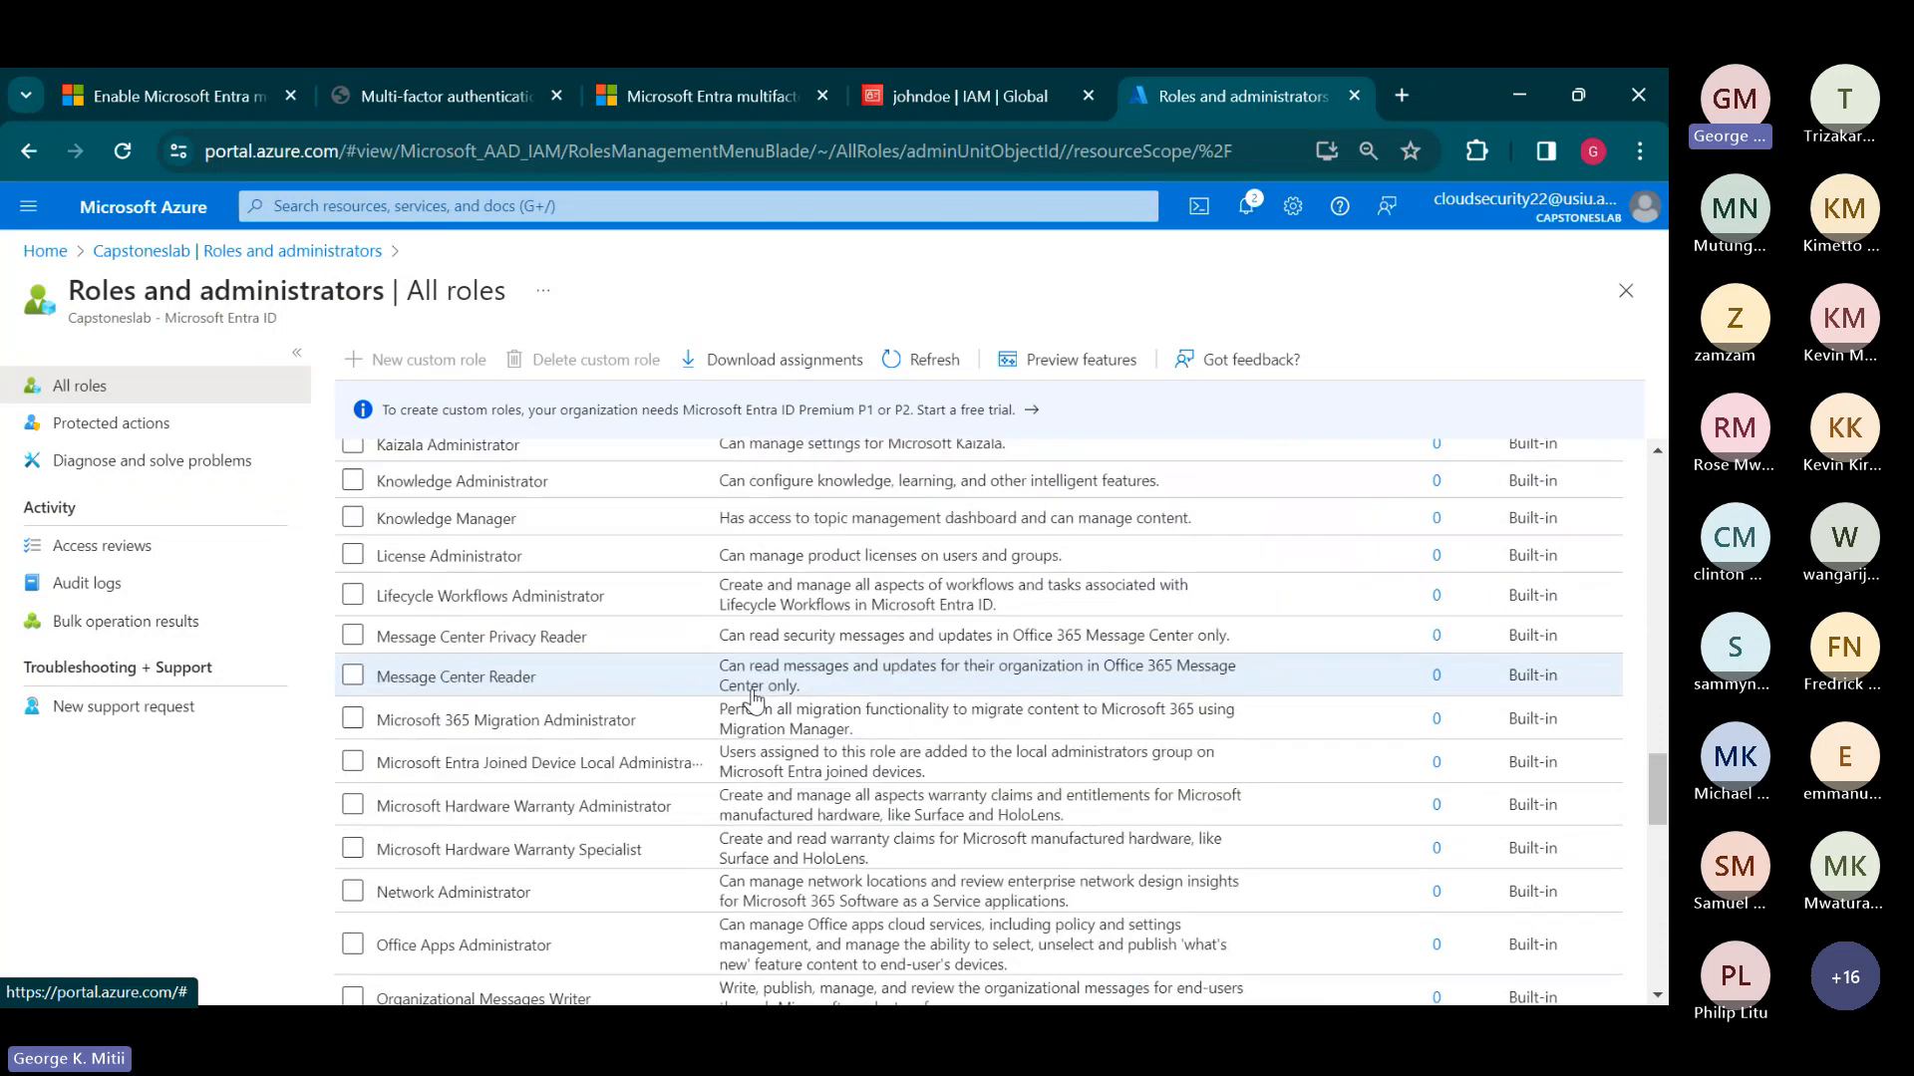
{"action": "scroll", "coordinate": [774, 666], "scroll_direction": "up", "scroll_amount": 6}
{"action": "scroll", "coordinate": [773, 666], "scroll_direction": "up", "scroll_amount": 10}
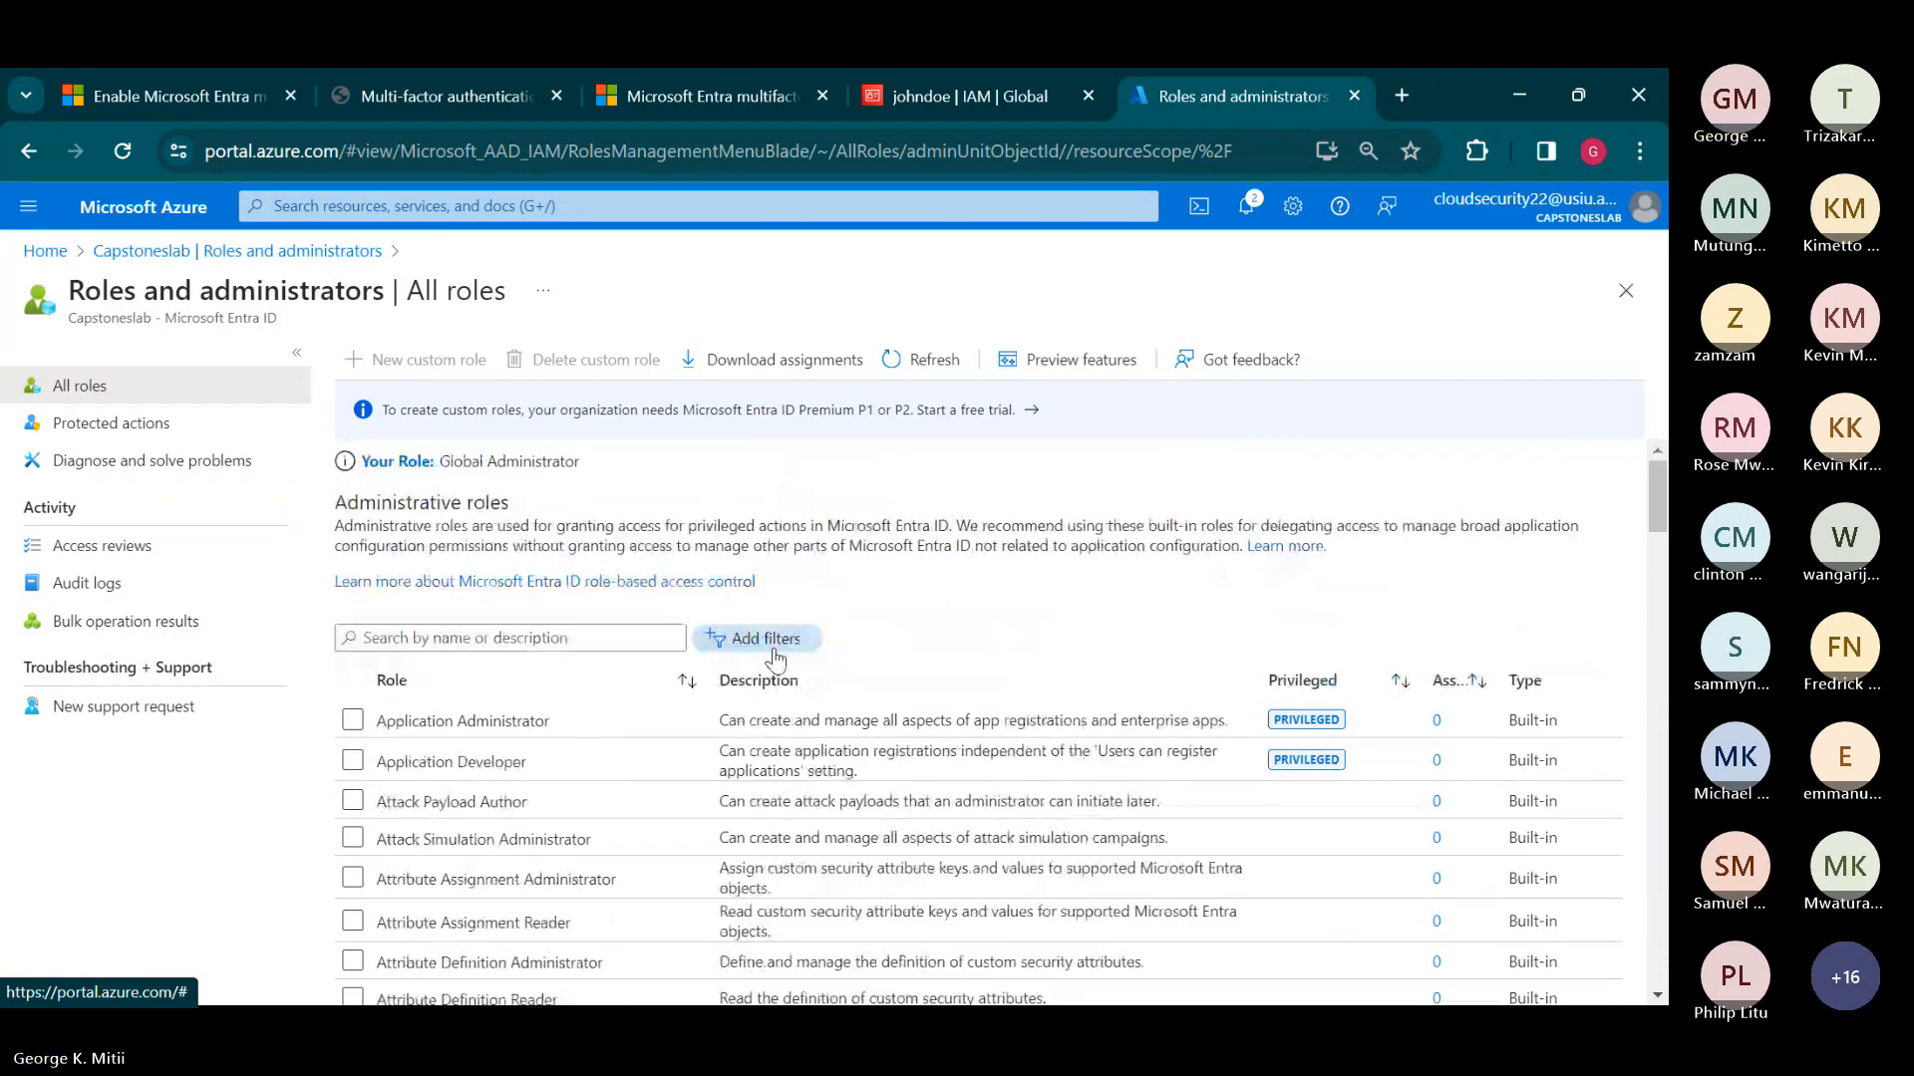
{"action": "left_click", "coordinate": [520, 728]}
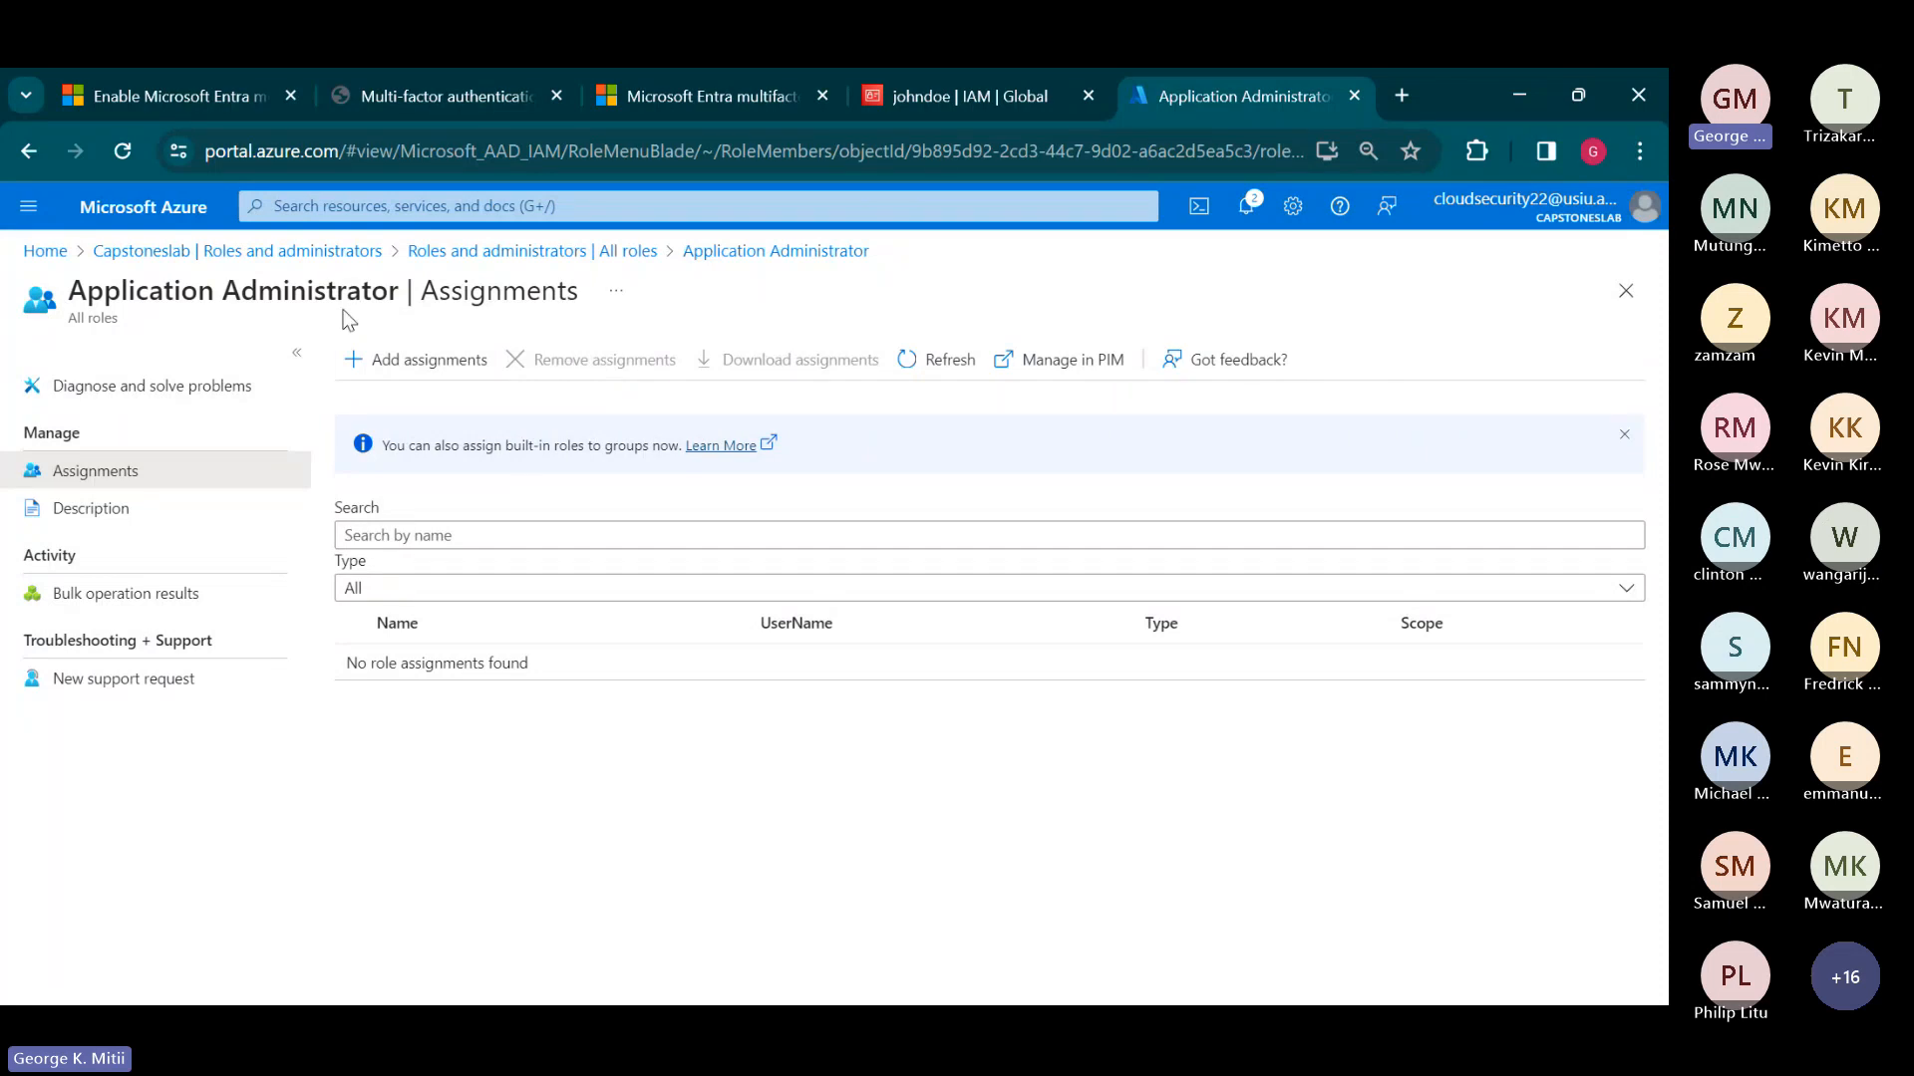
Close the Application Administrator role and filter the role list by 'admini', browsing the results.
{"action": "left_click", "coordinate": [1613, 299]}
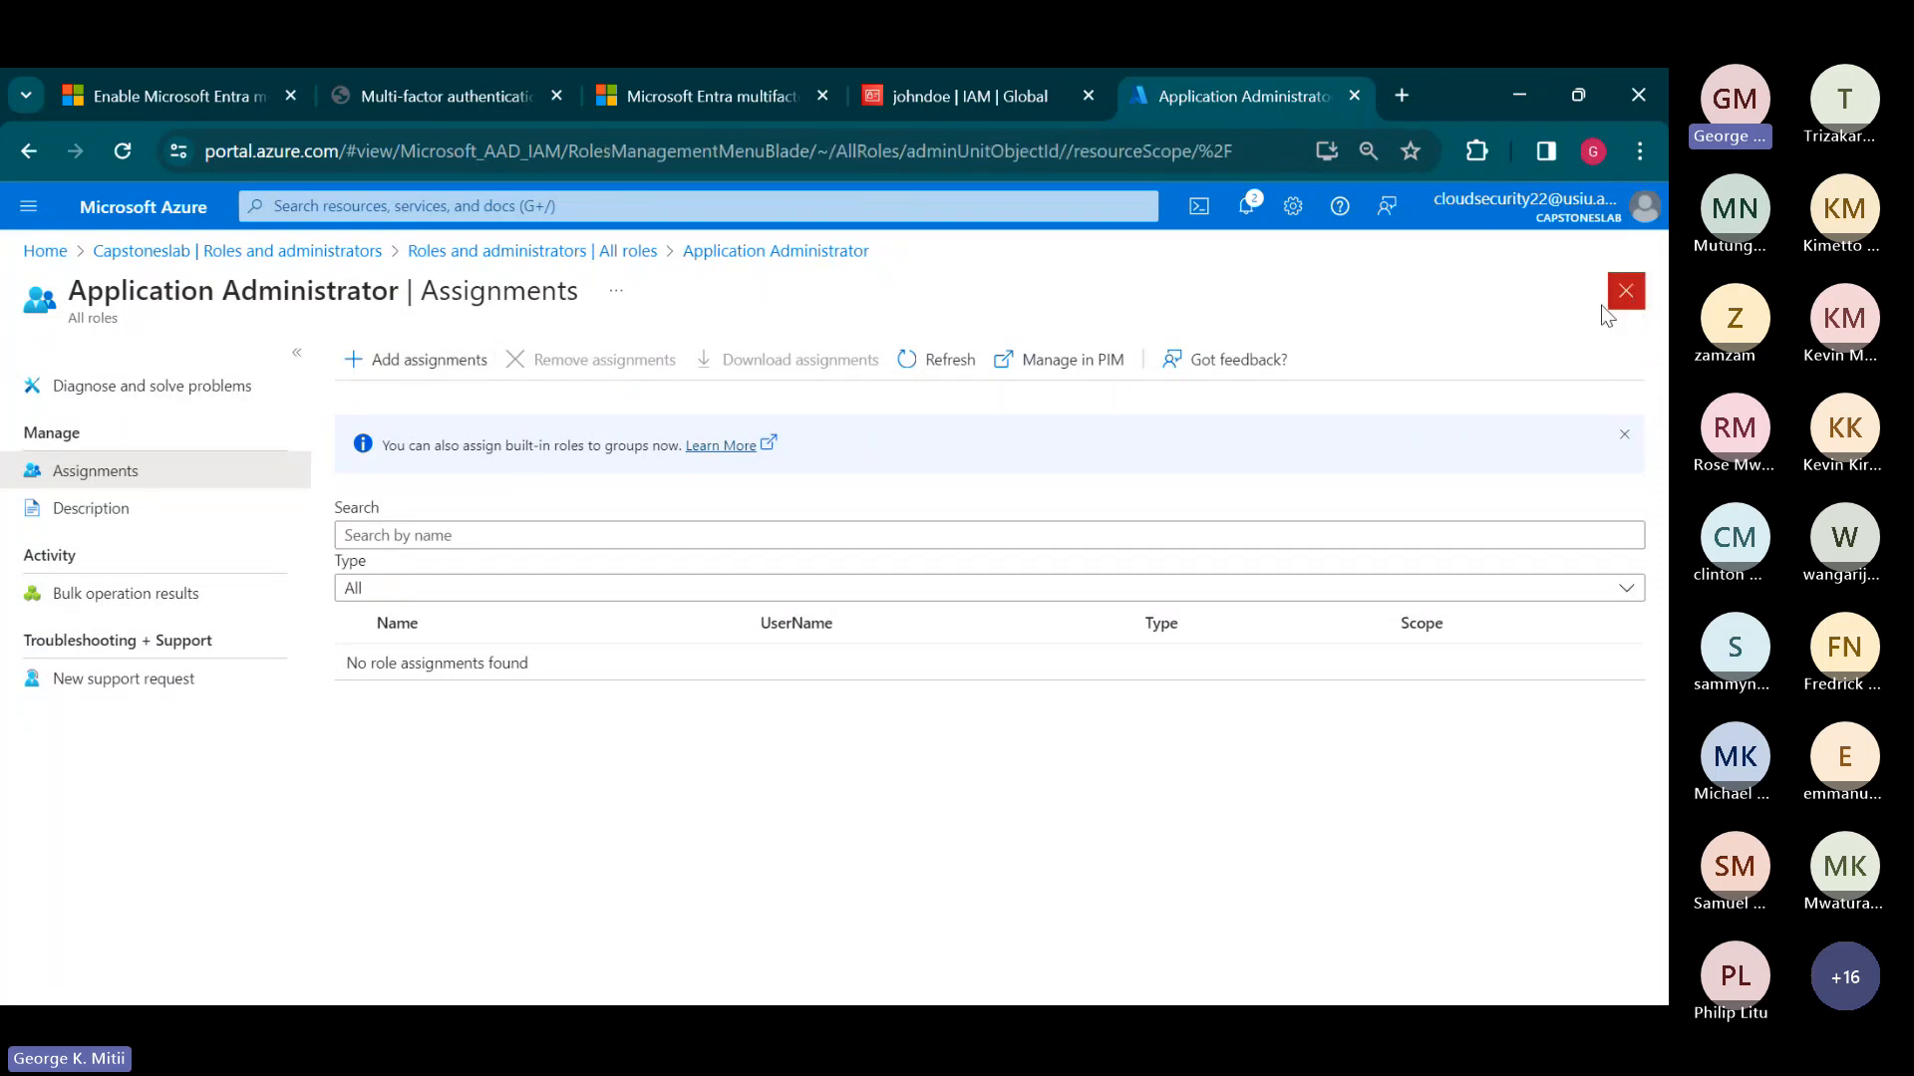
{"action": "left_click", "coordinate": [491, 636]}
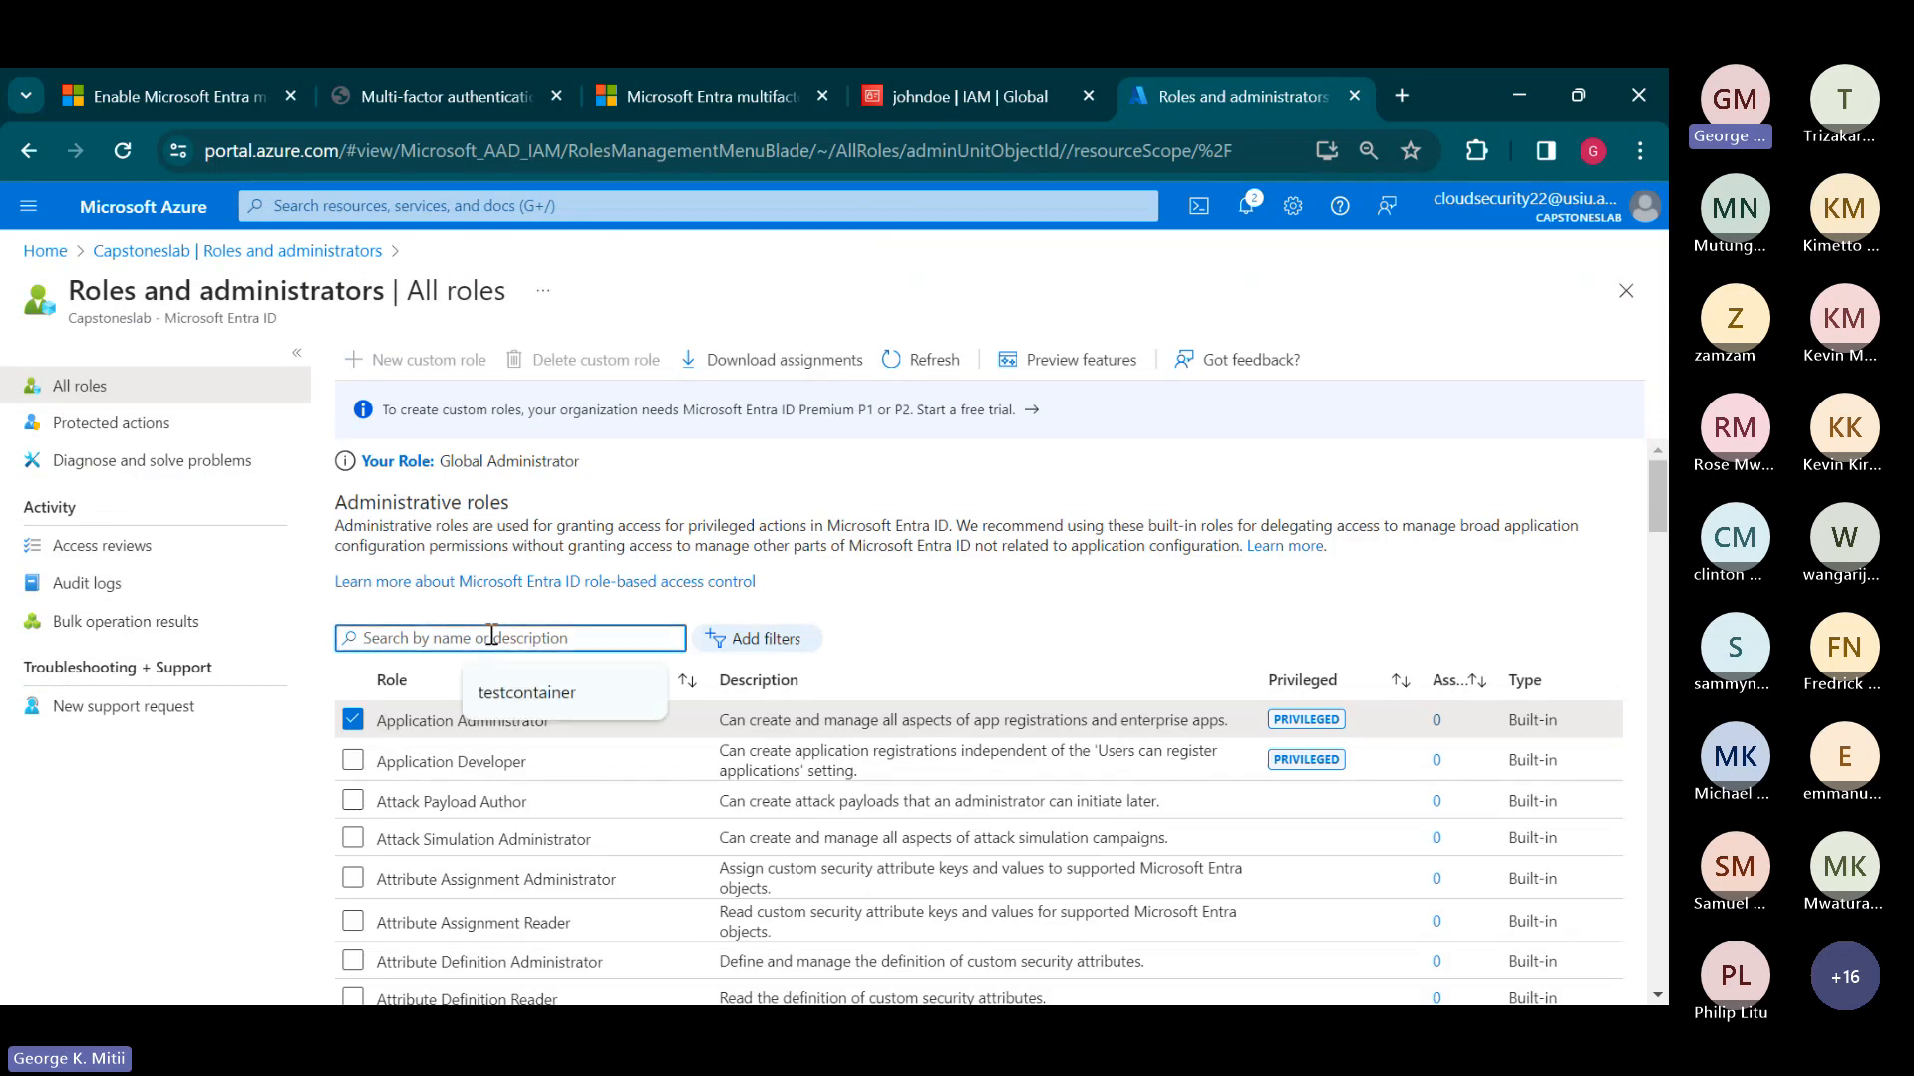
{"action": "type", "text": "admini"}
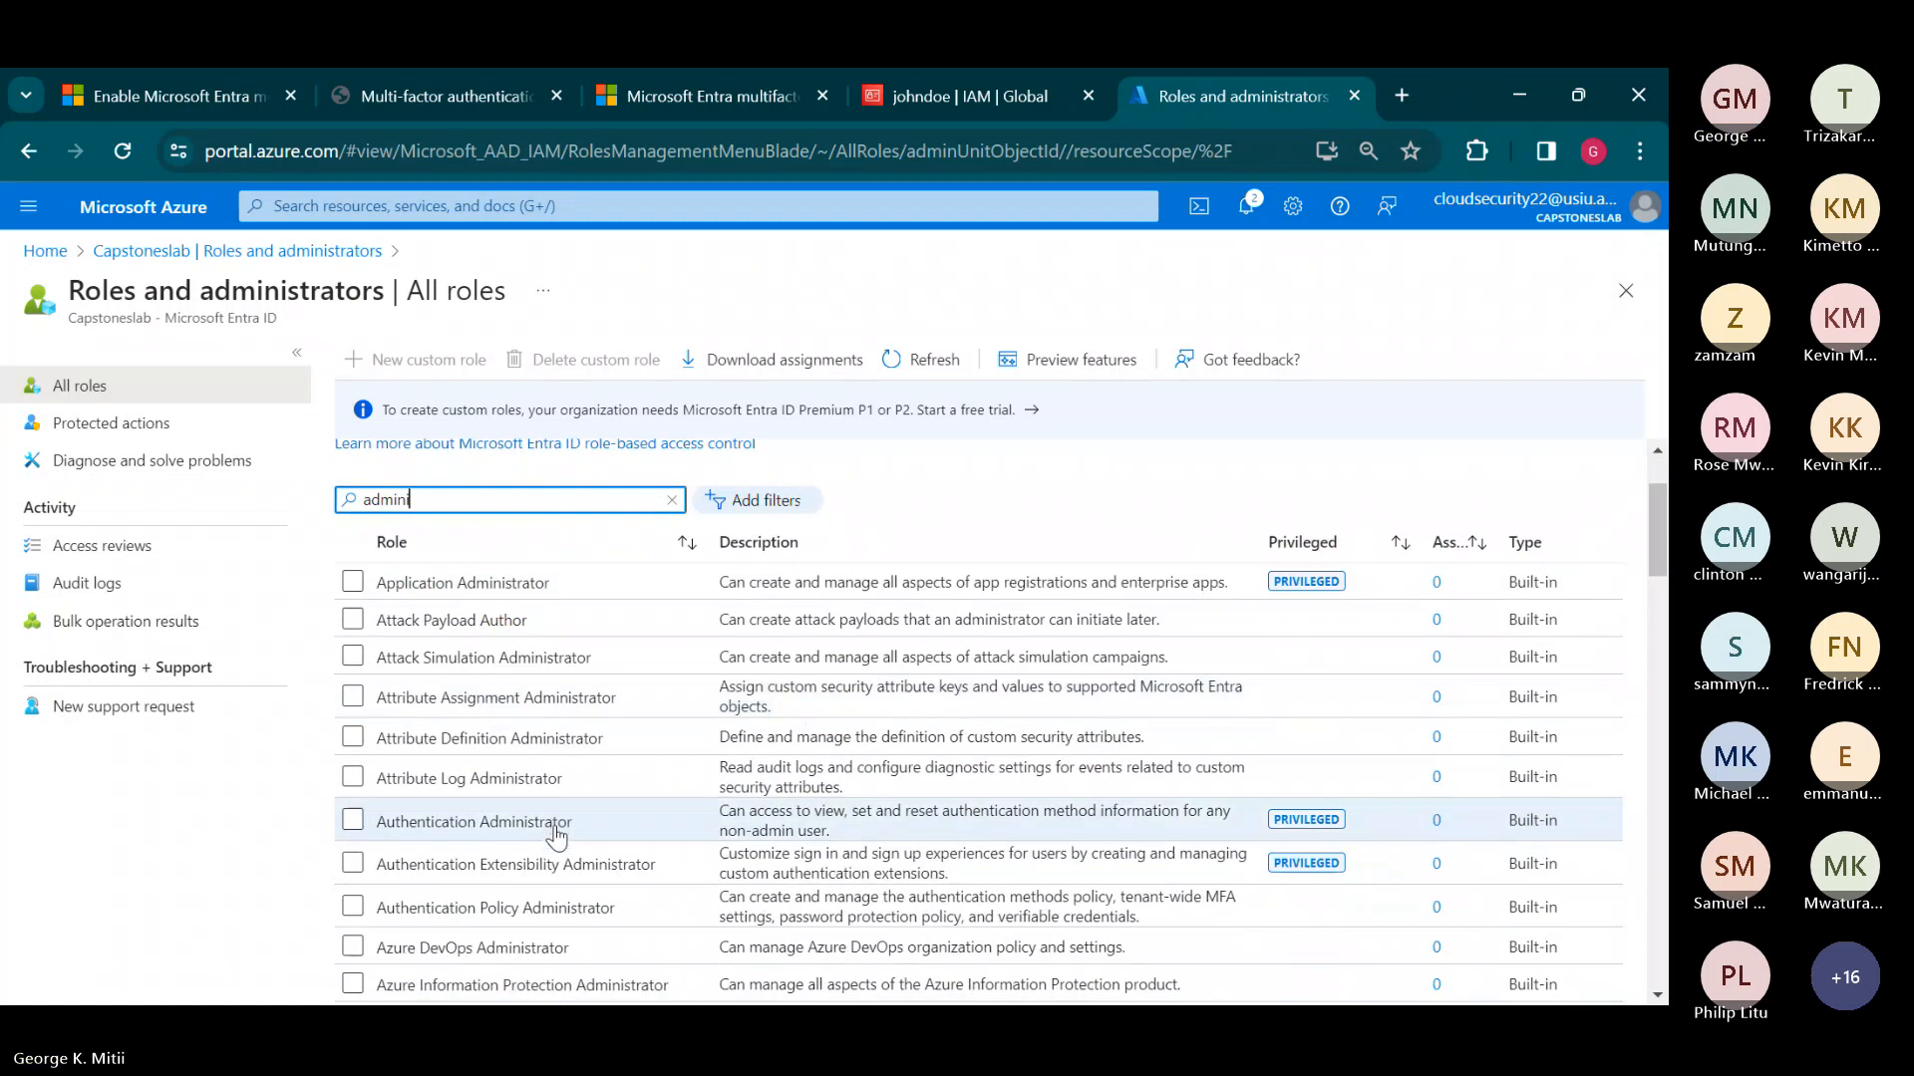
{"action": "scroll", "coordinate": [557, 837], "scroll_direction": "down", "scroll_amount": 5}
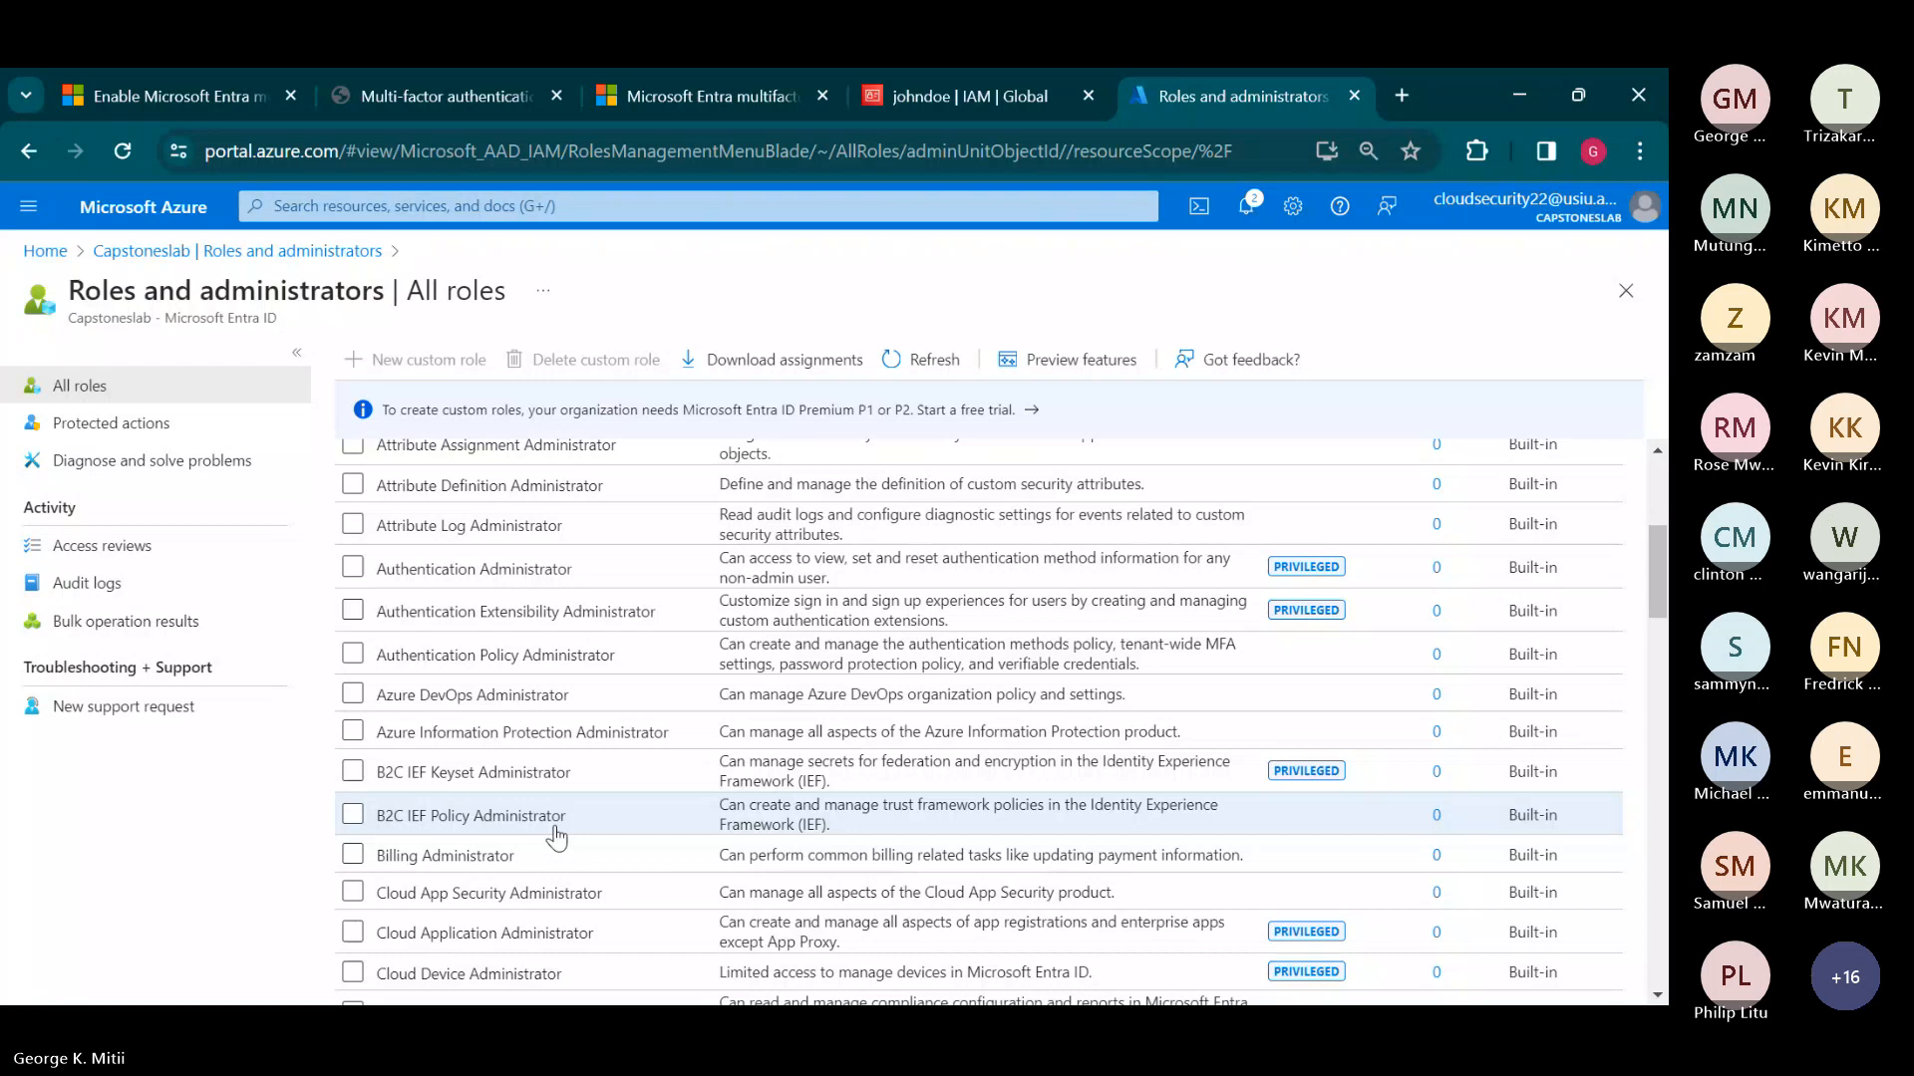
{"action": "scroll", "coordinate": [556, 837], "scroll_direction": "down", "scroll_amount": 3}
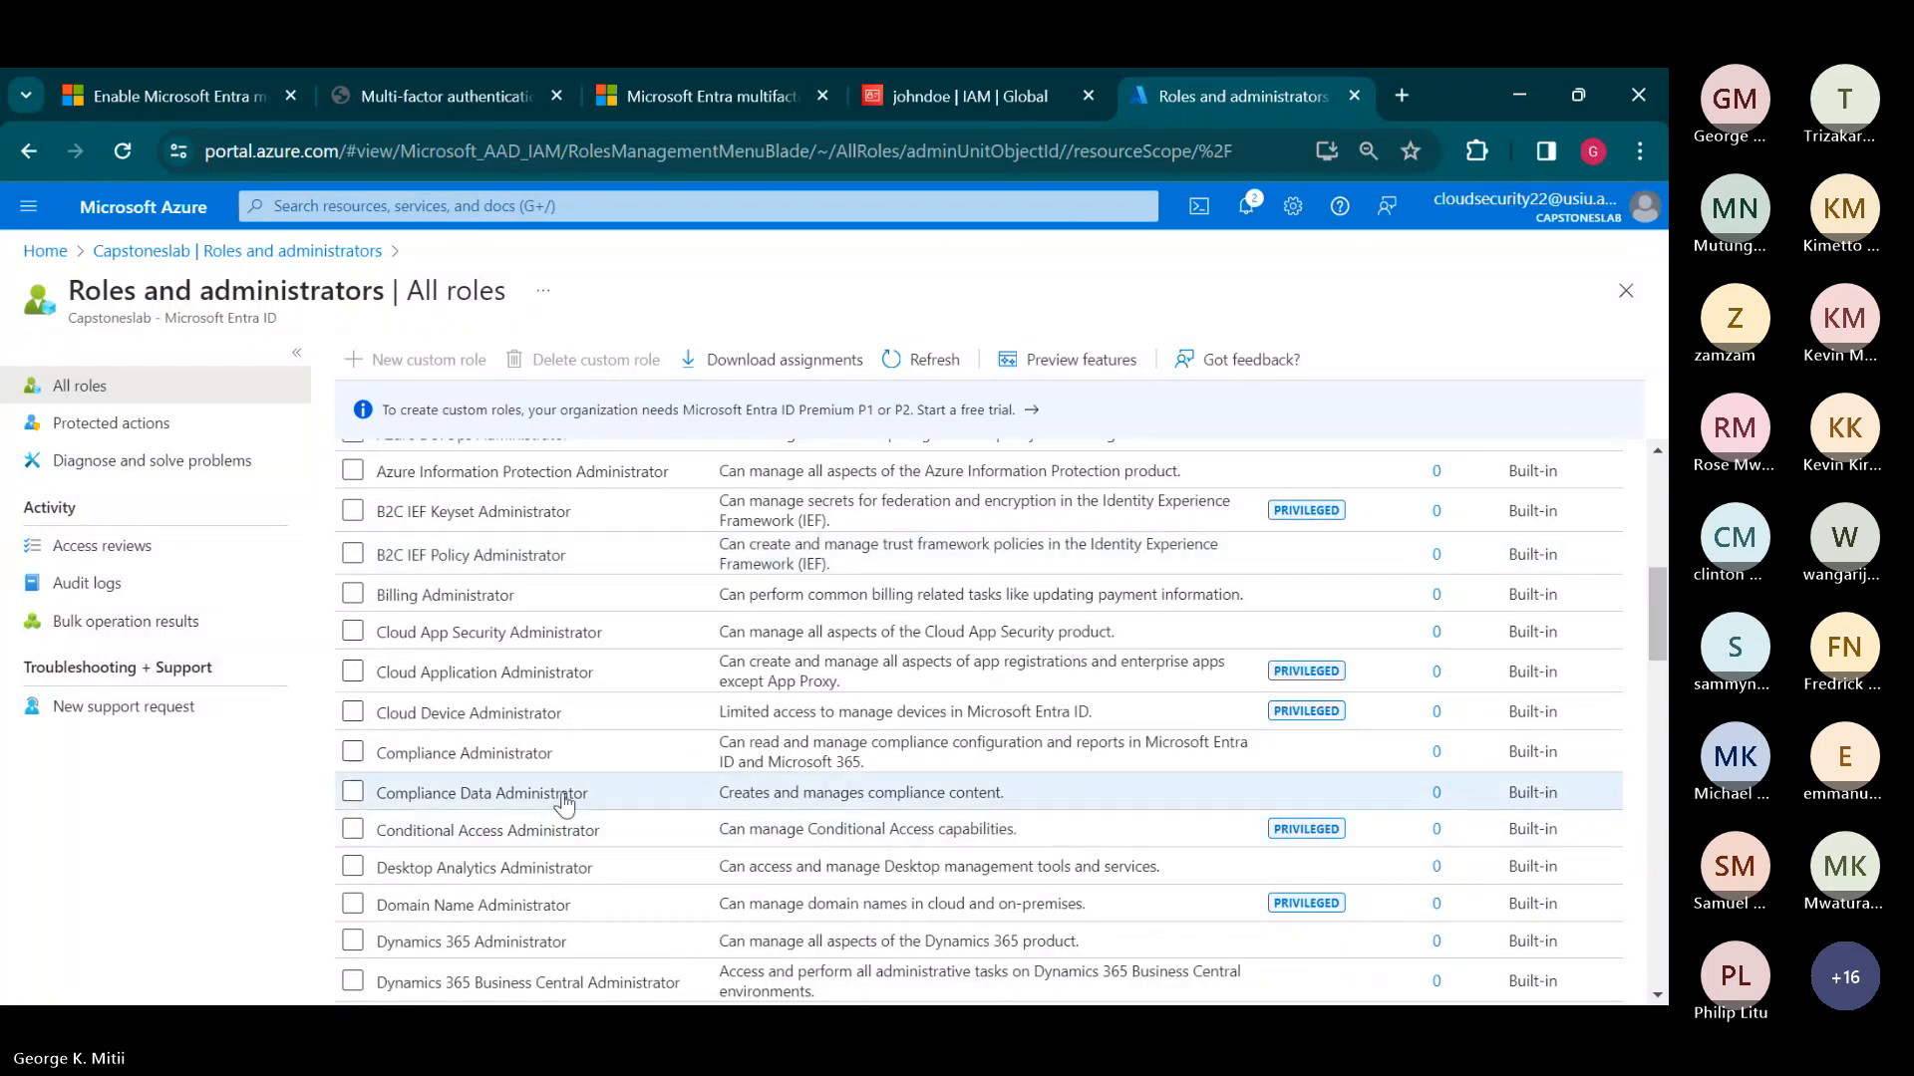
{"action": "scroll", "coordinate": [565, 802], "scroll_direction": "down", "scroll_amount": 6}
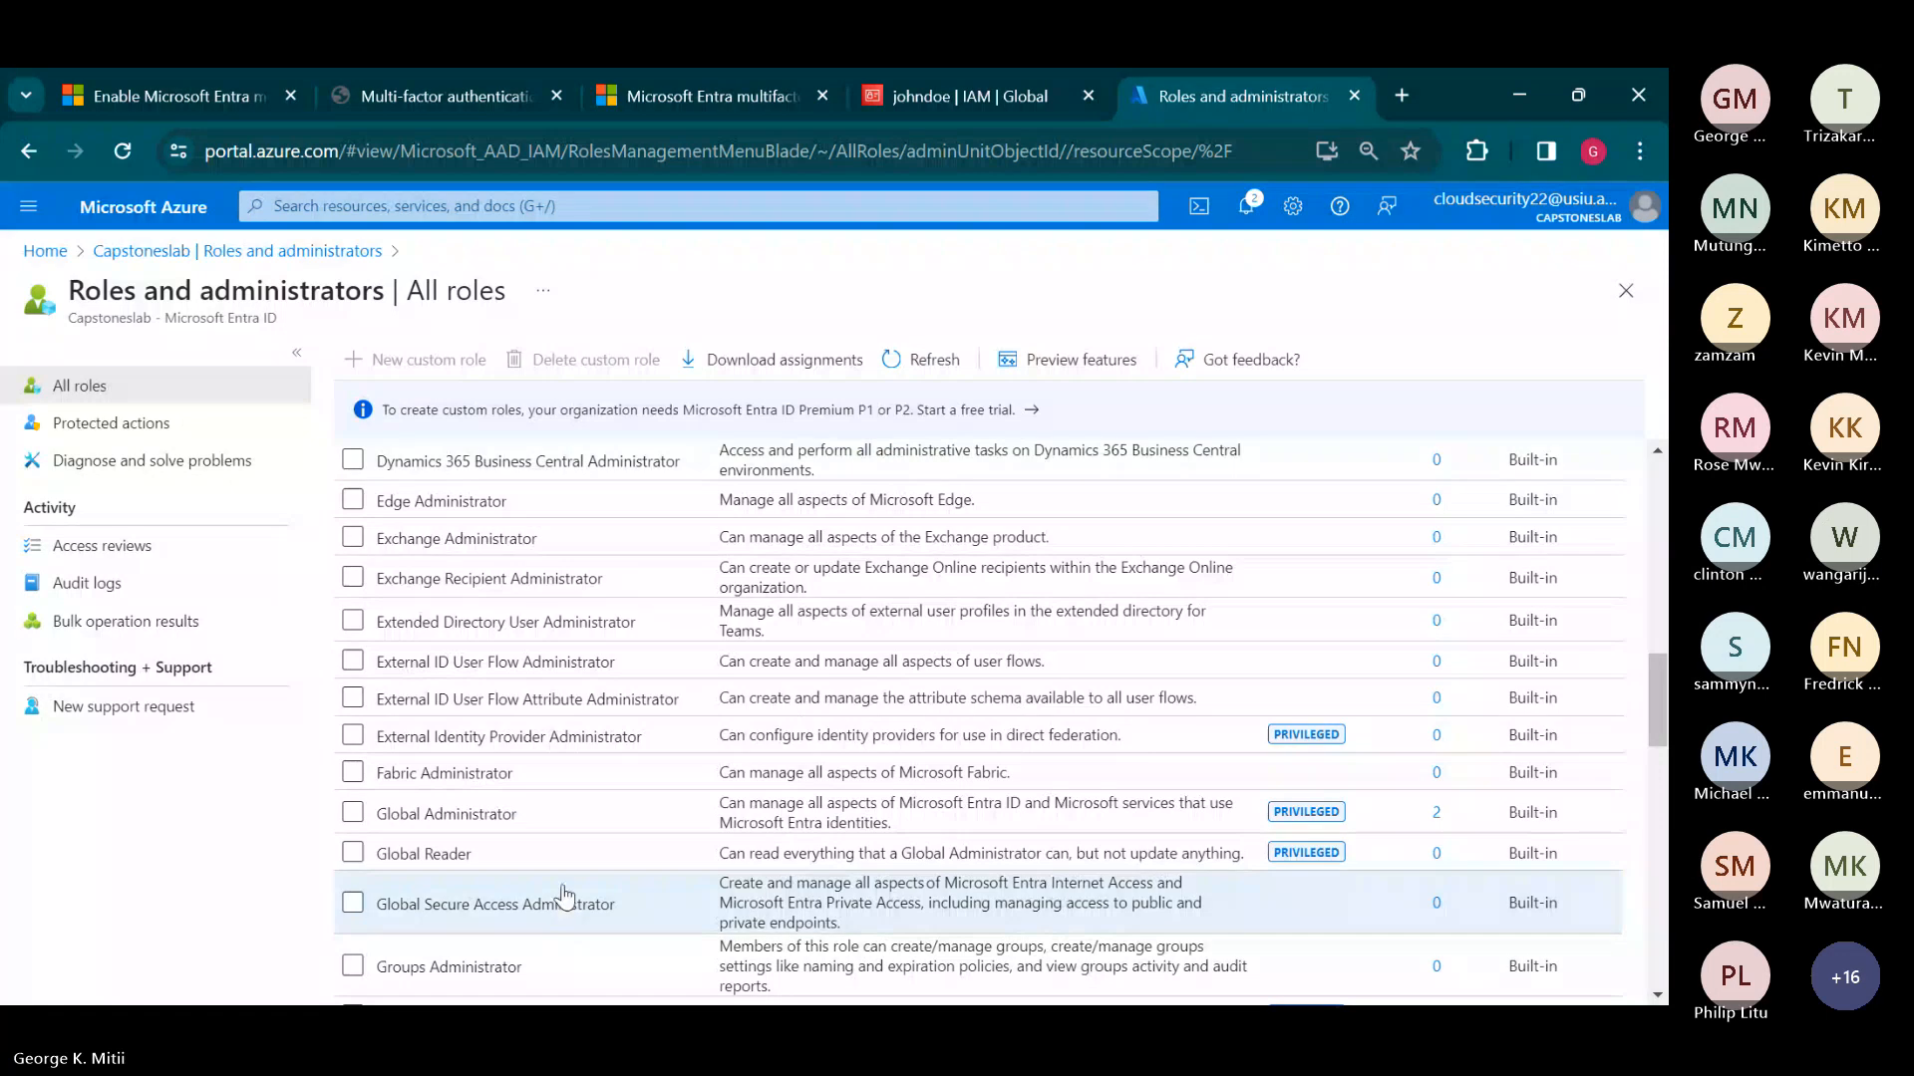
{"action": "scroll", "coordinate": [586, 890], "scroll_direction": "down", "scroll_amount": 2}
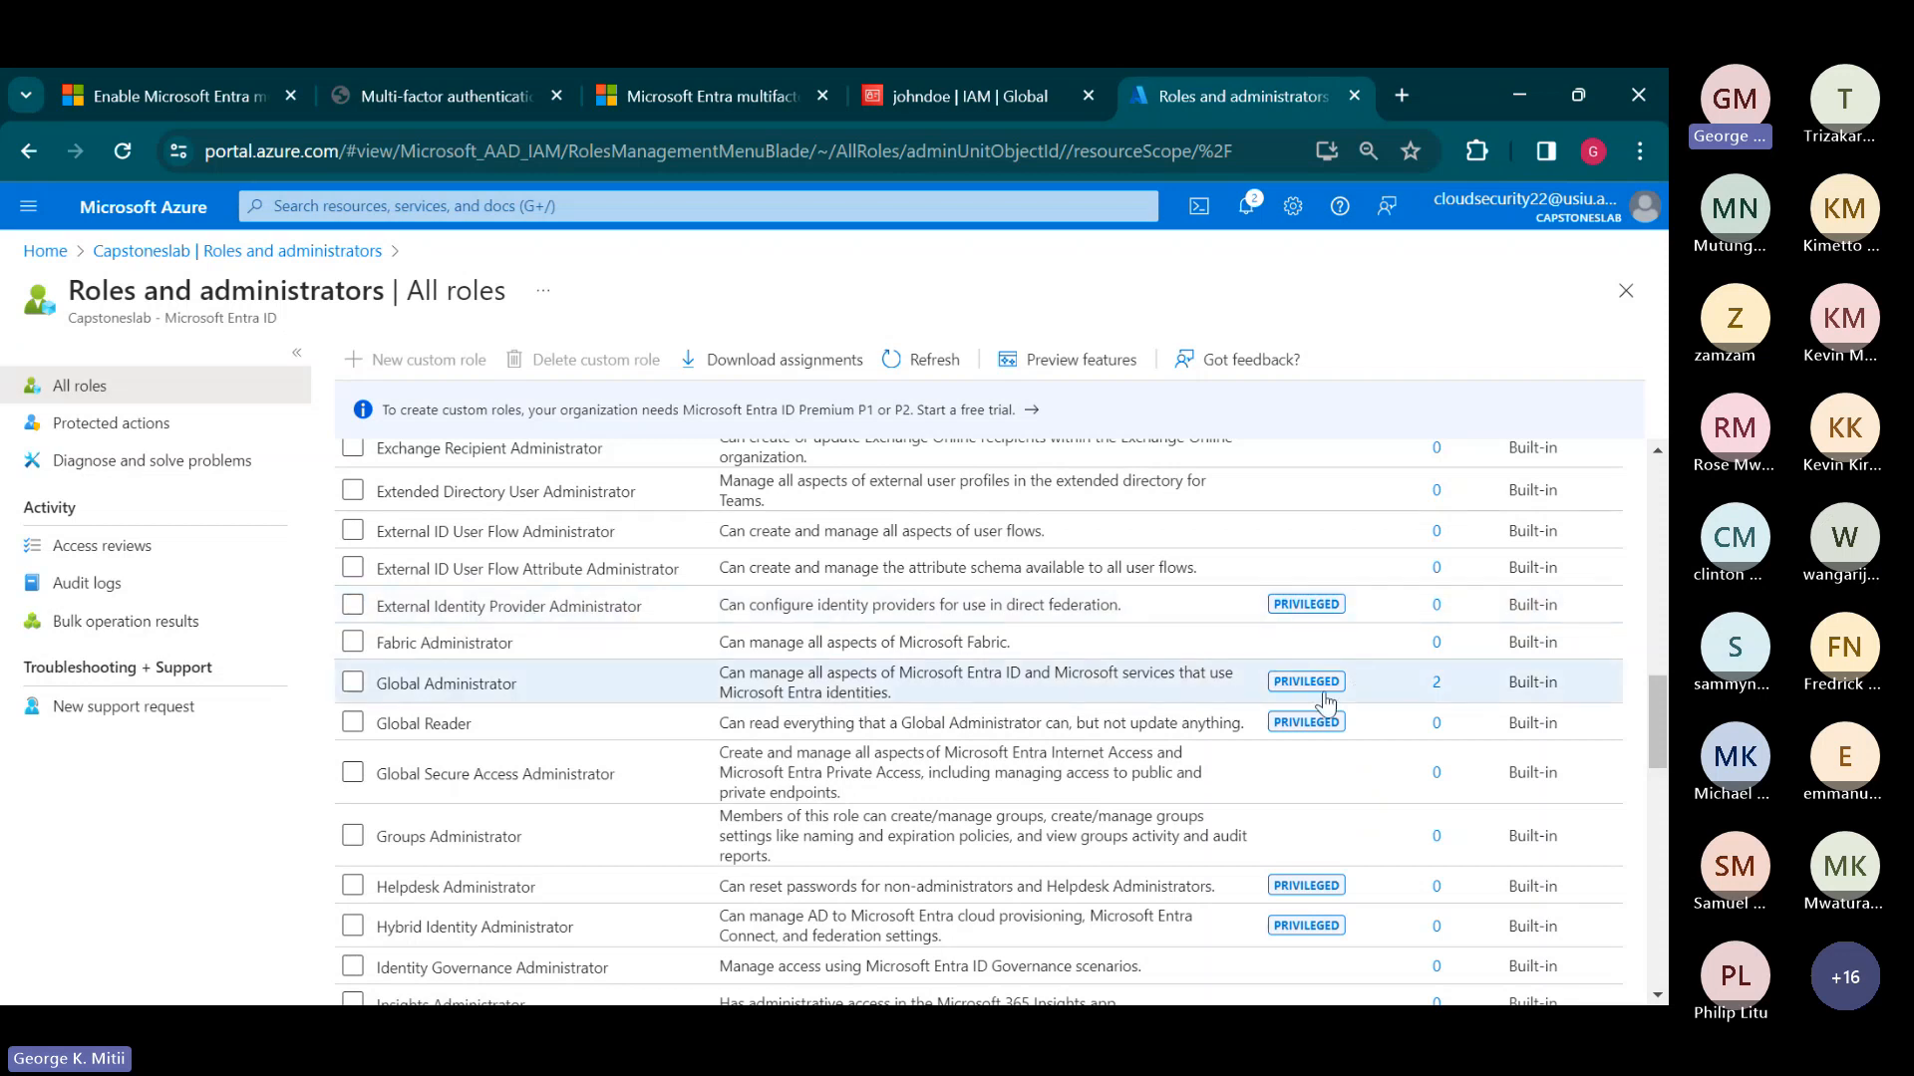
{"action": "scroll", "coordinate": [1349, 890], "scroll_direction": "down", "scroll_amount": 1}
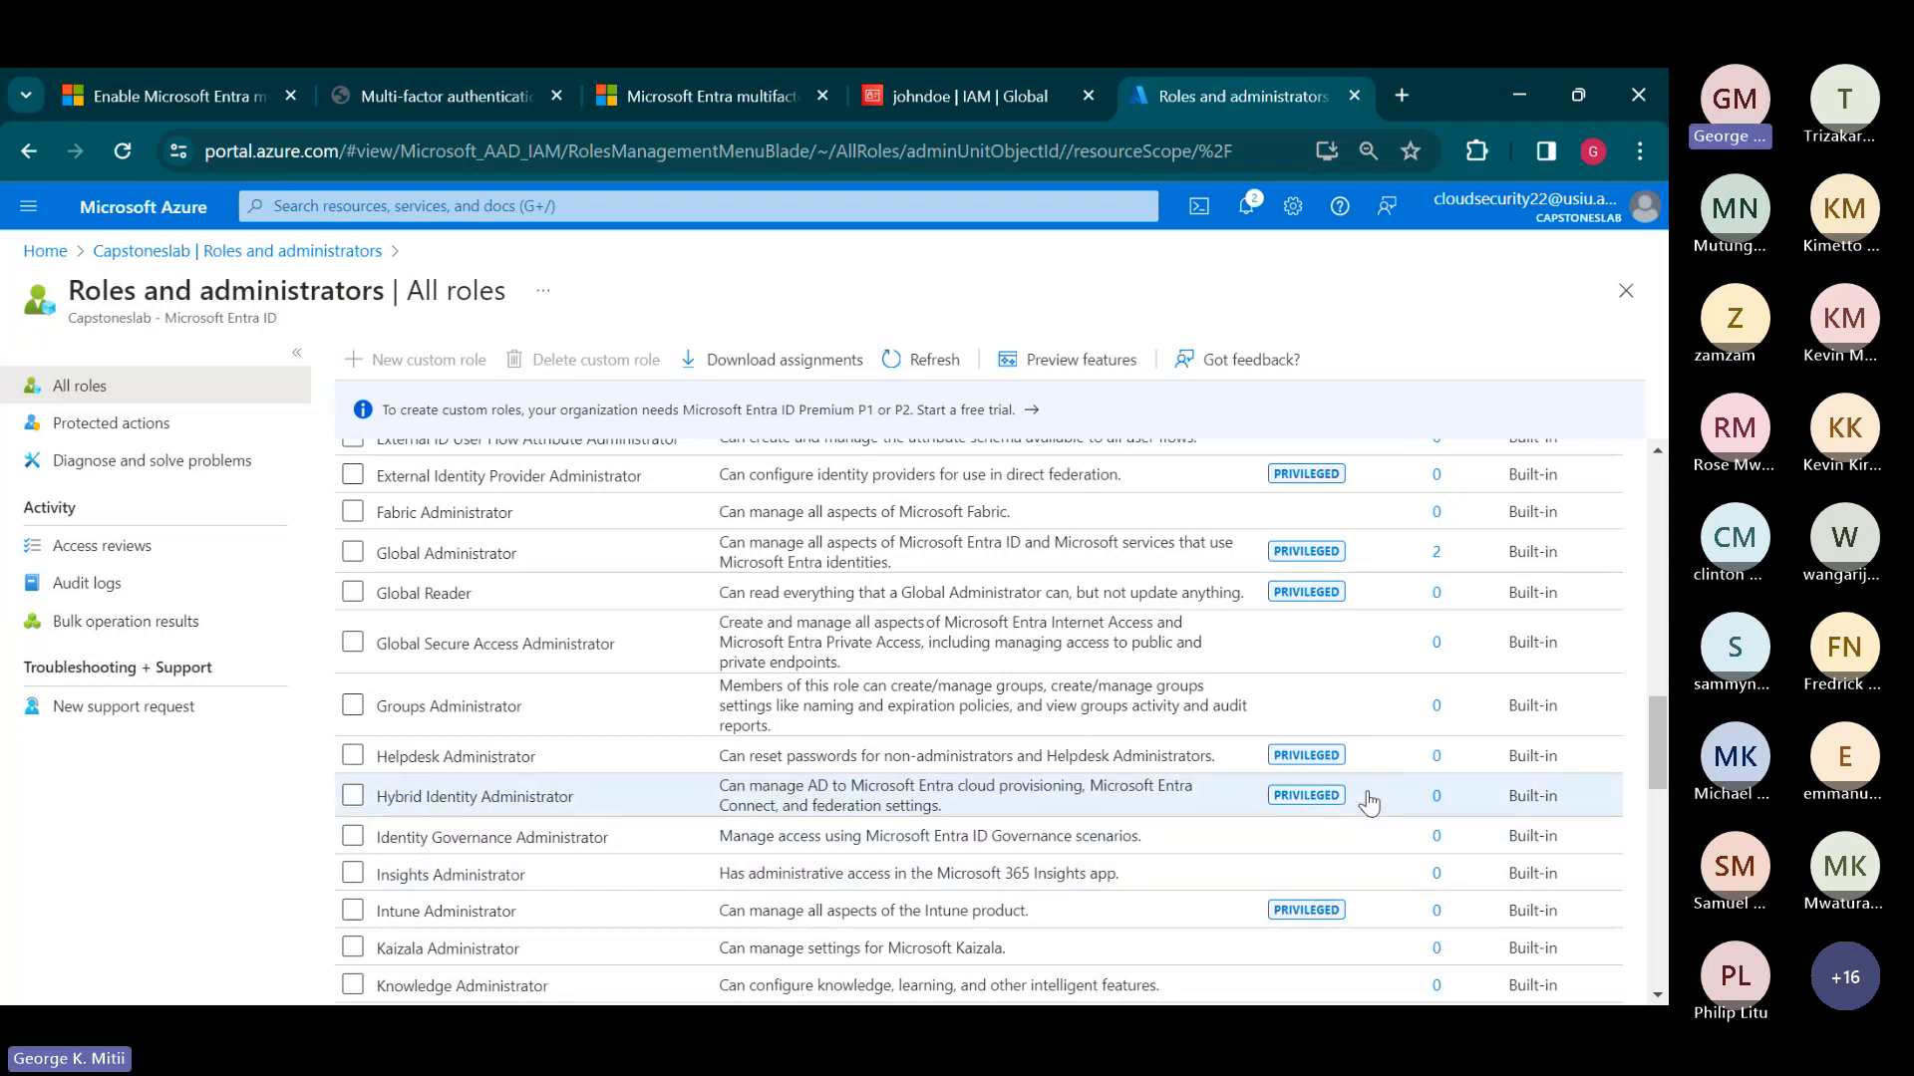
{"action": "scroll", "coordinate": [838, 767], "scroll_direction": "down", "scroll_amount": 1}
{"action": "scroll", "coordinate": [824, 774], "scroll_direction": "down", "scroll_amount": 1}
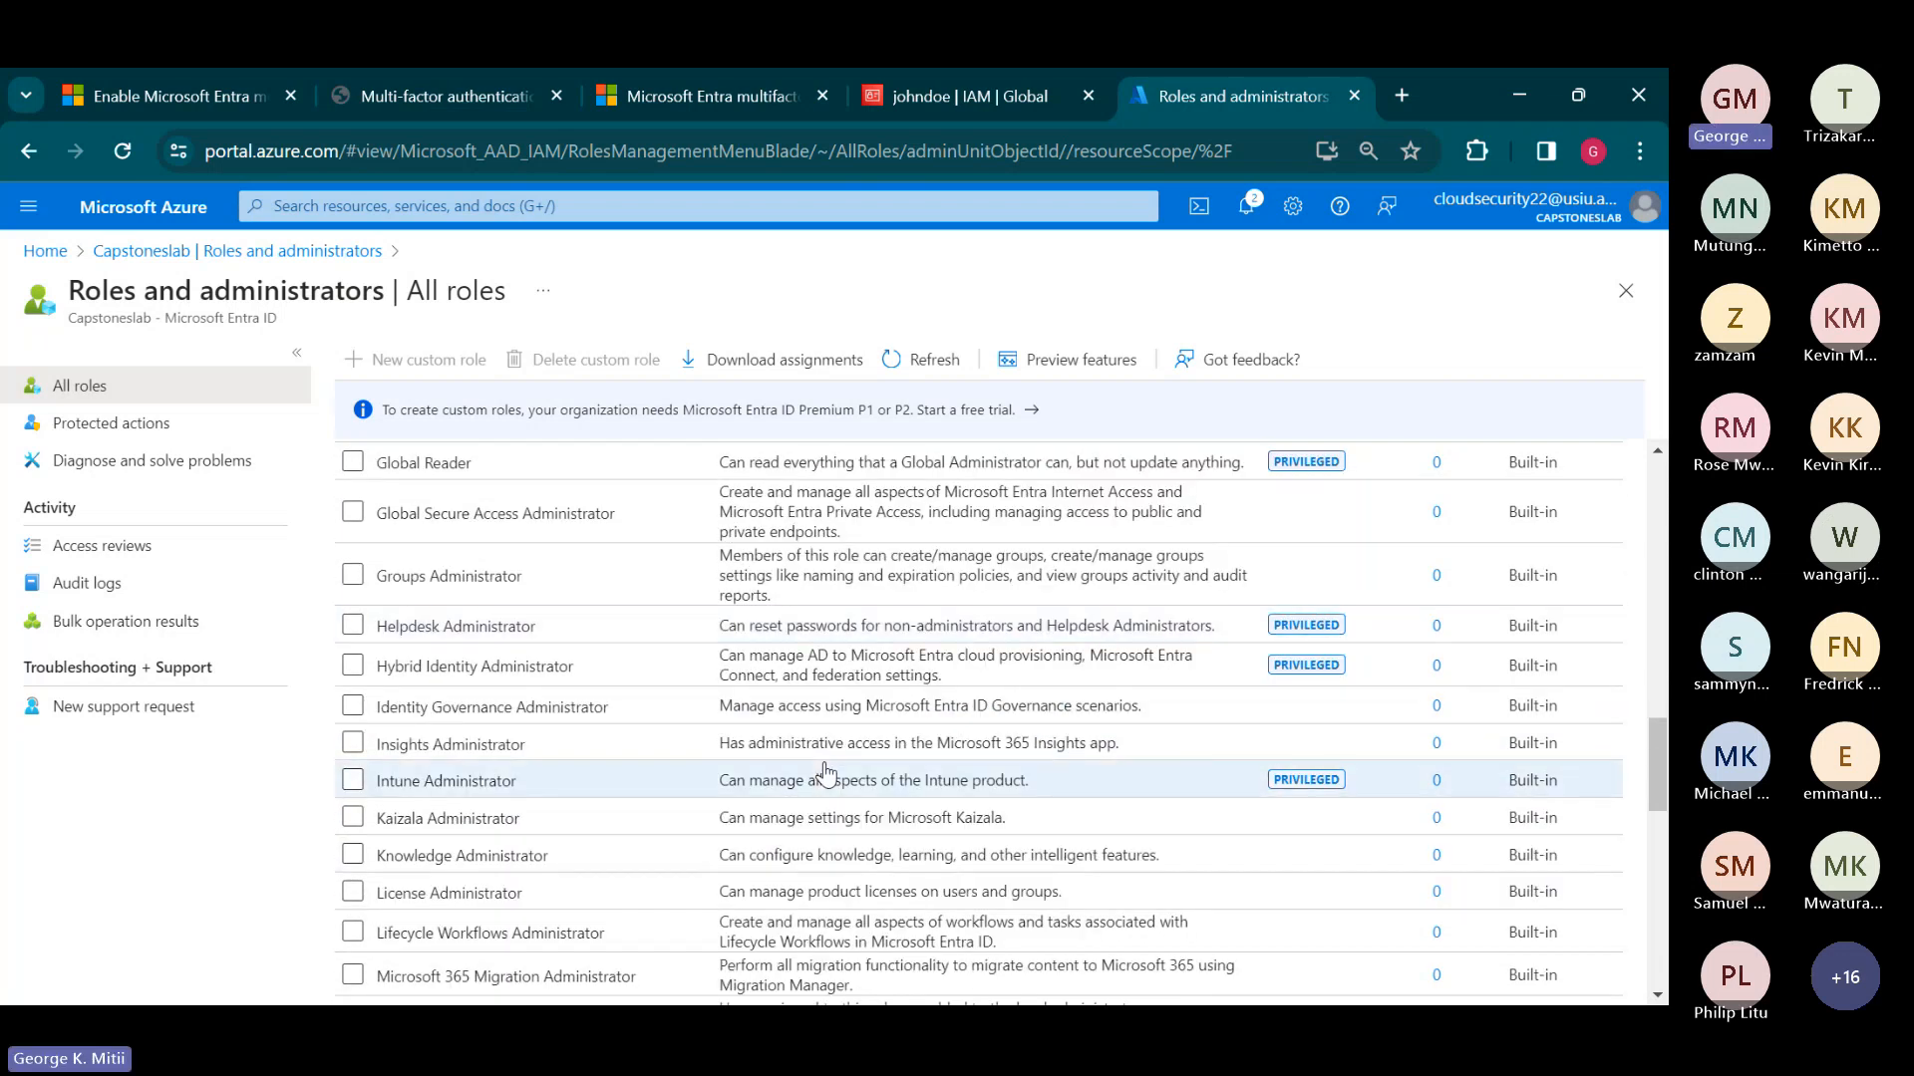
{"action": "scroll", "coordinate": [833, 760], "scroll_direction": "down", "scroll_amount": 3}
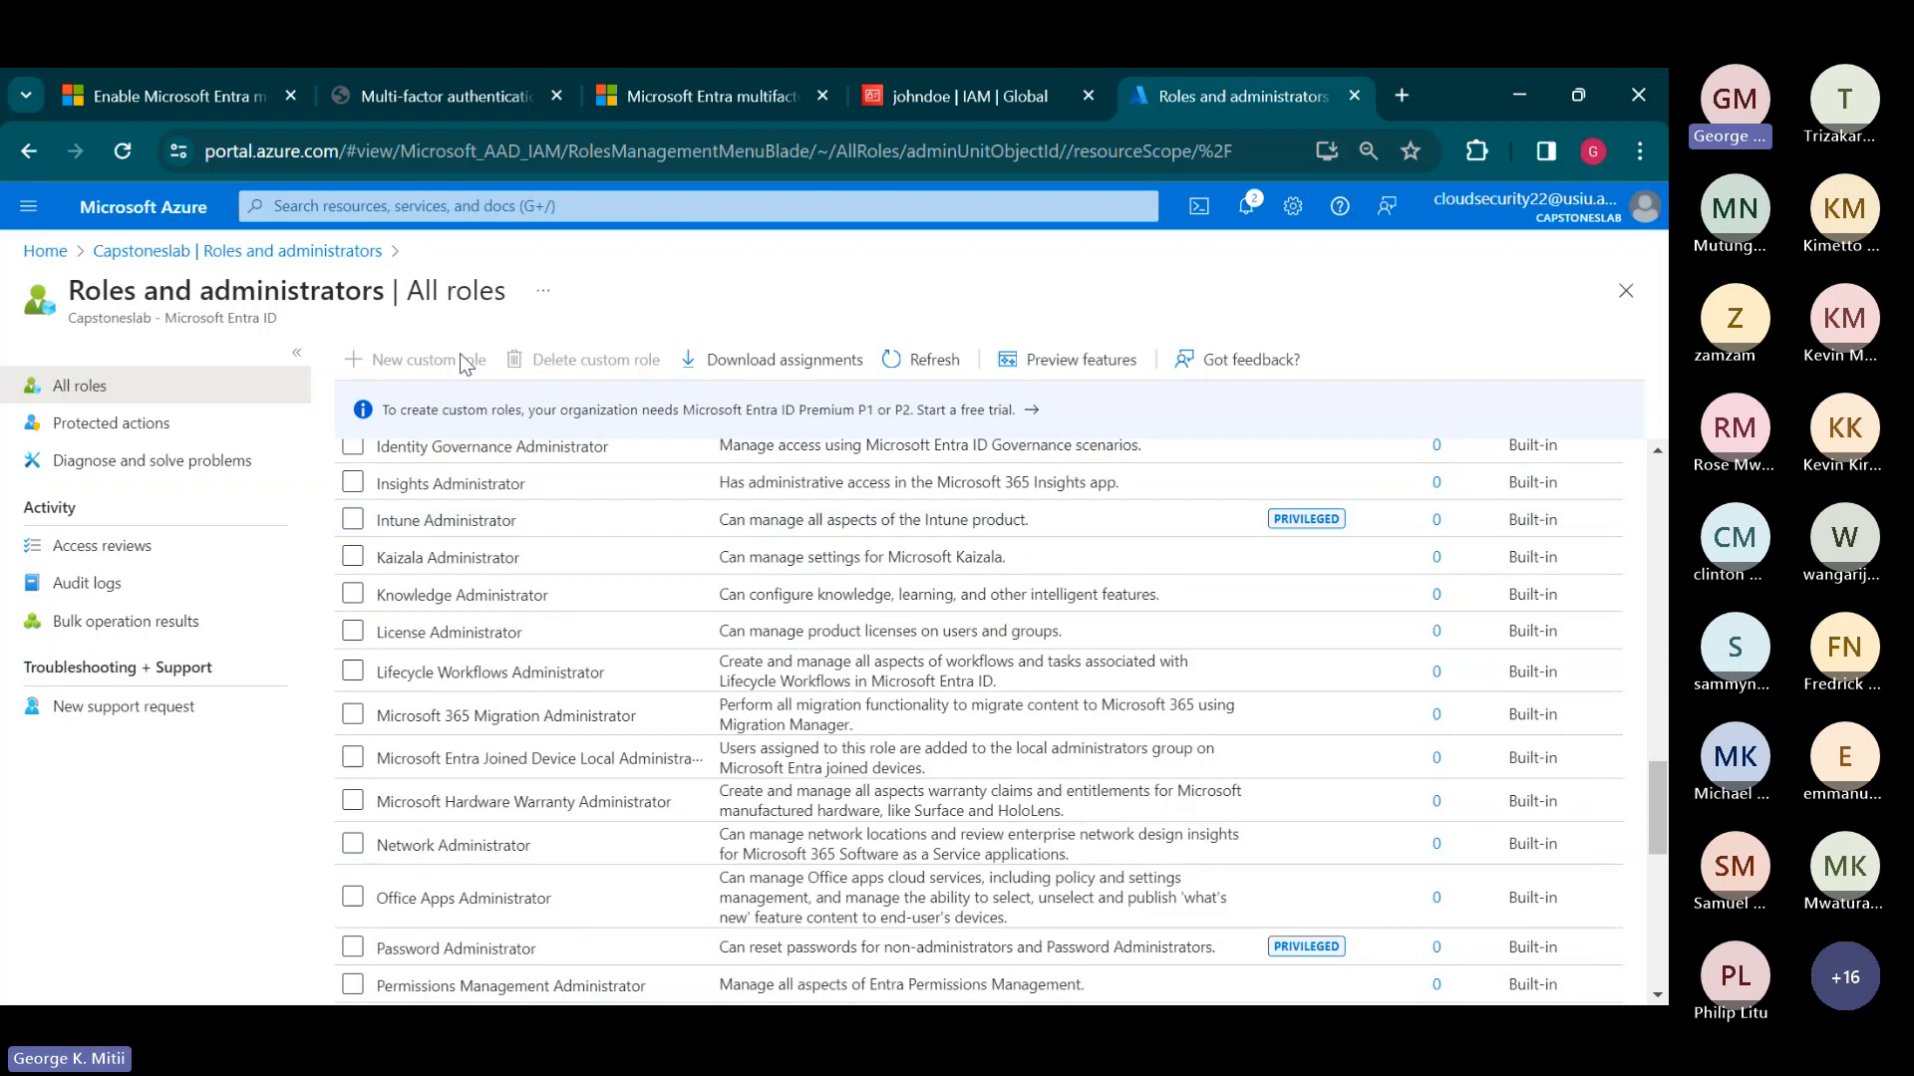
{"action": "scroll", "coordinate": [522, 610], "scroll_direction": "up", "scroll_amount": 8}
{"action": "scroll", "coordinate": [498, 638], "scroll_direction": "up", "scroll_amount": 10}
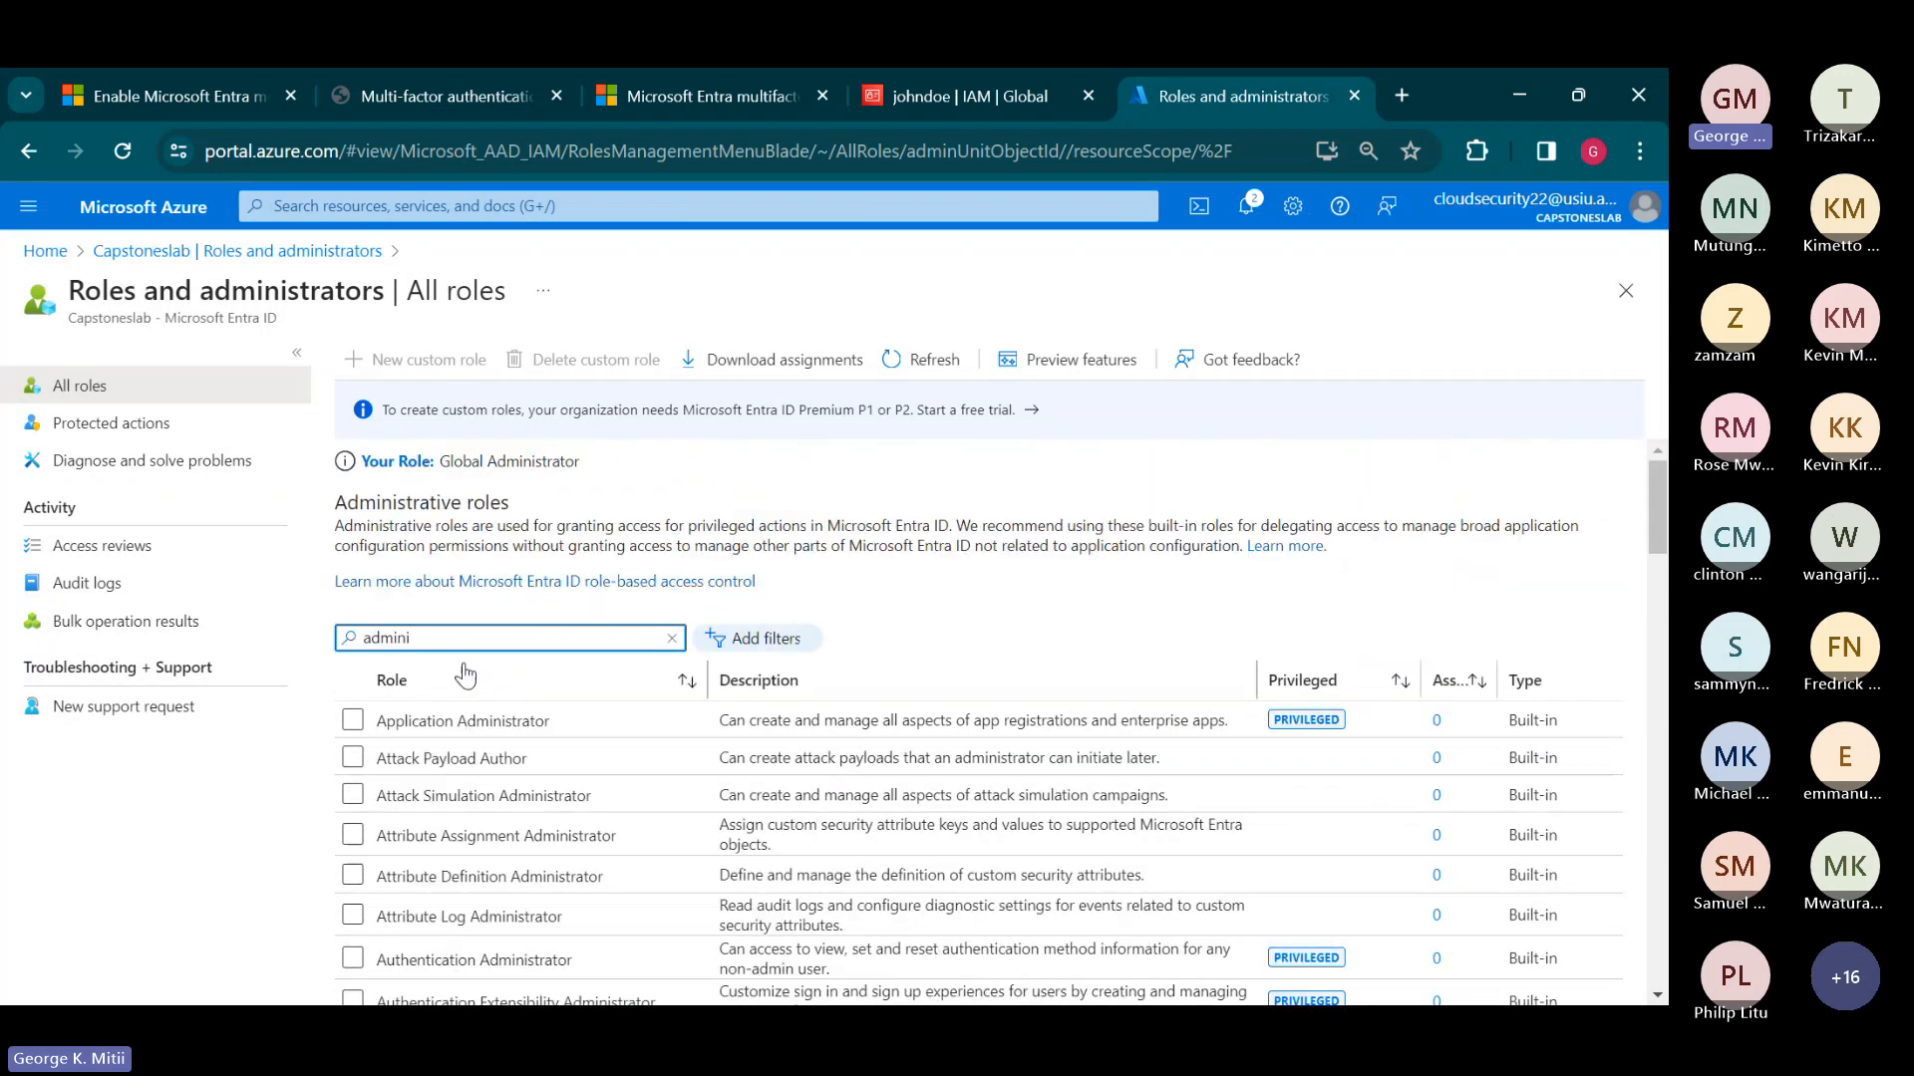
Change the role search to 'virtual', then 'help', and open Helpdesk Administrator.
{"action": "double_click", "coordinate": [452, 641]}
{"action": "type", "text": "virtual"}
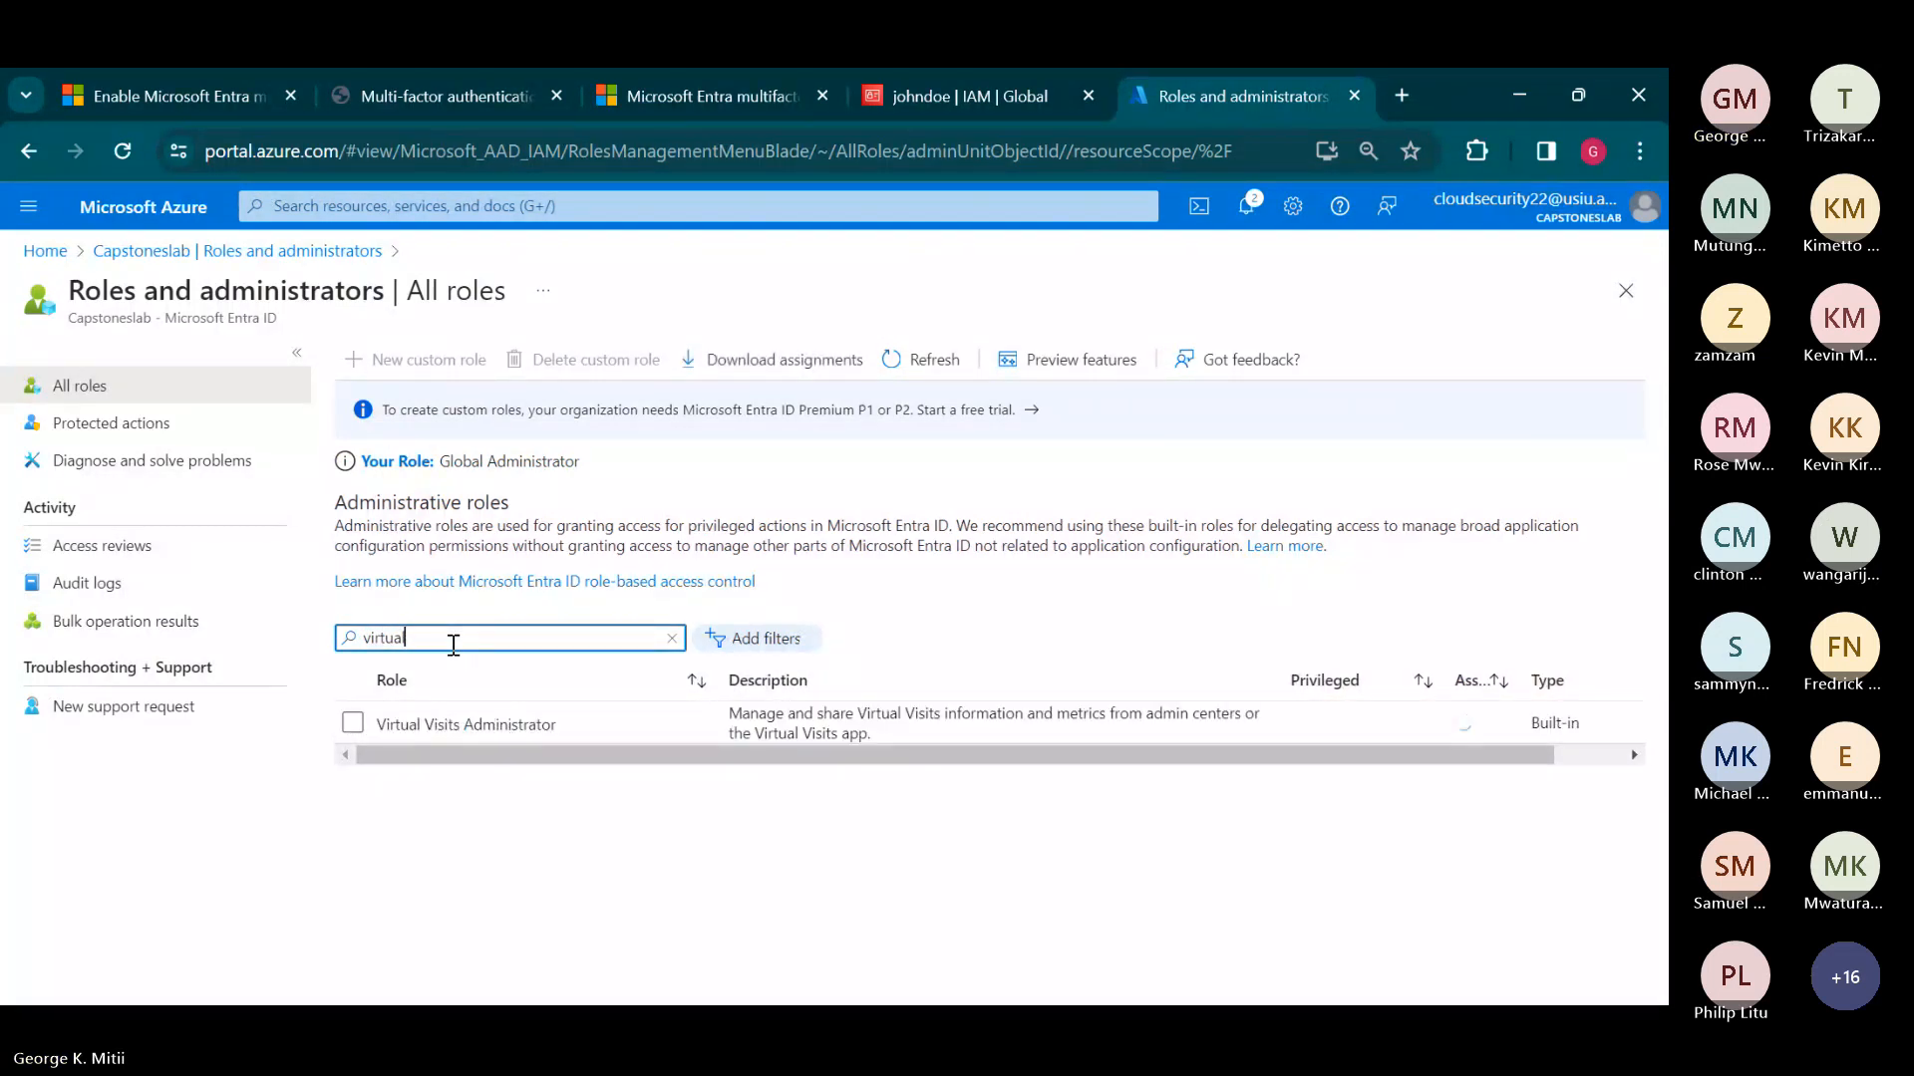
{"action": "double_click", "coordinate": [466, 647]}
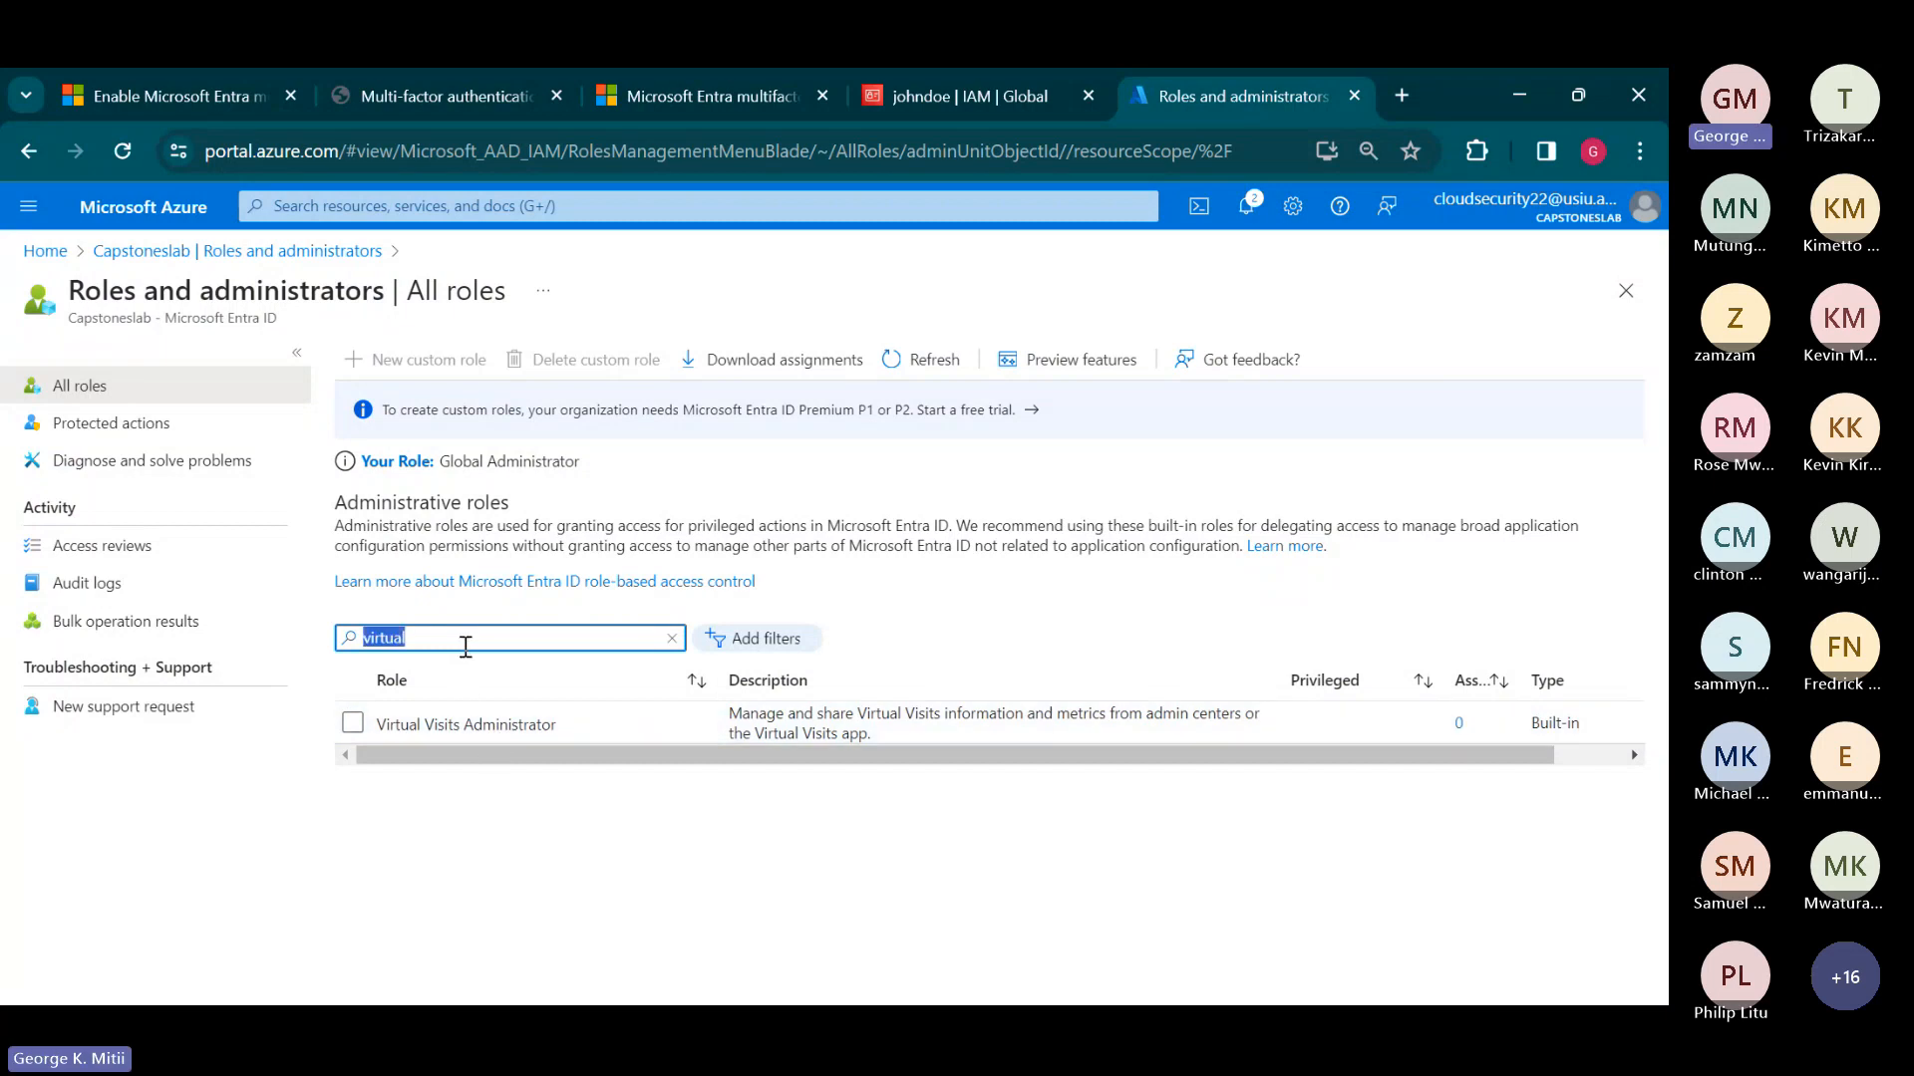
{"action": "type", "text": "help"}
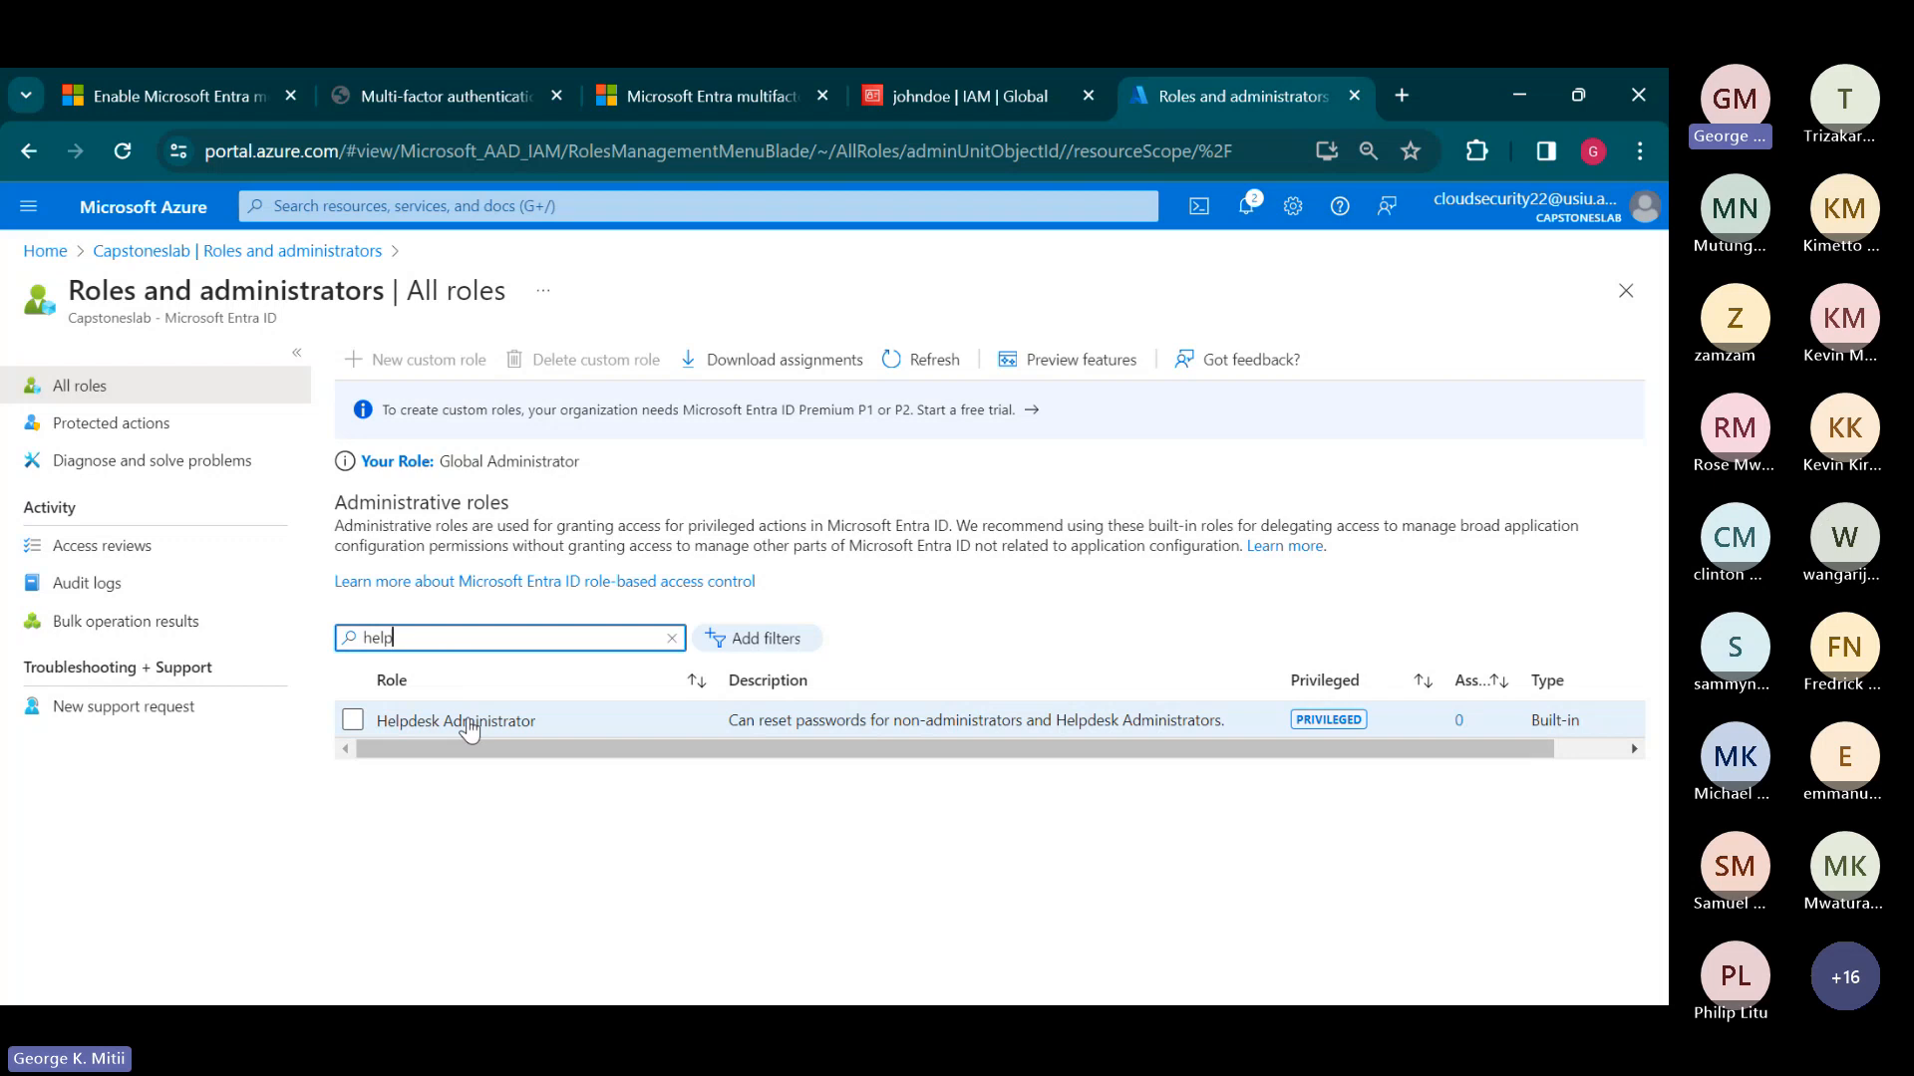
{"action": "left_click", "coordinate": [469, 722]}
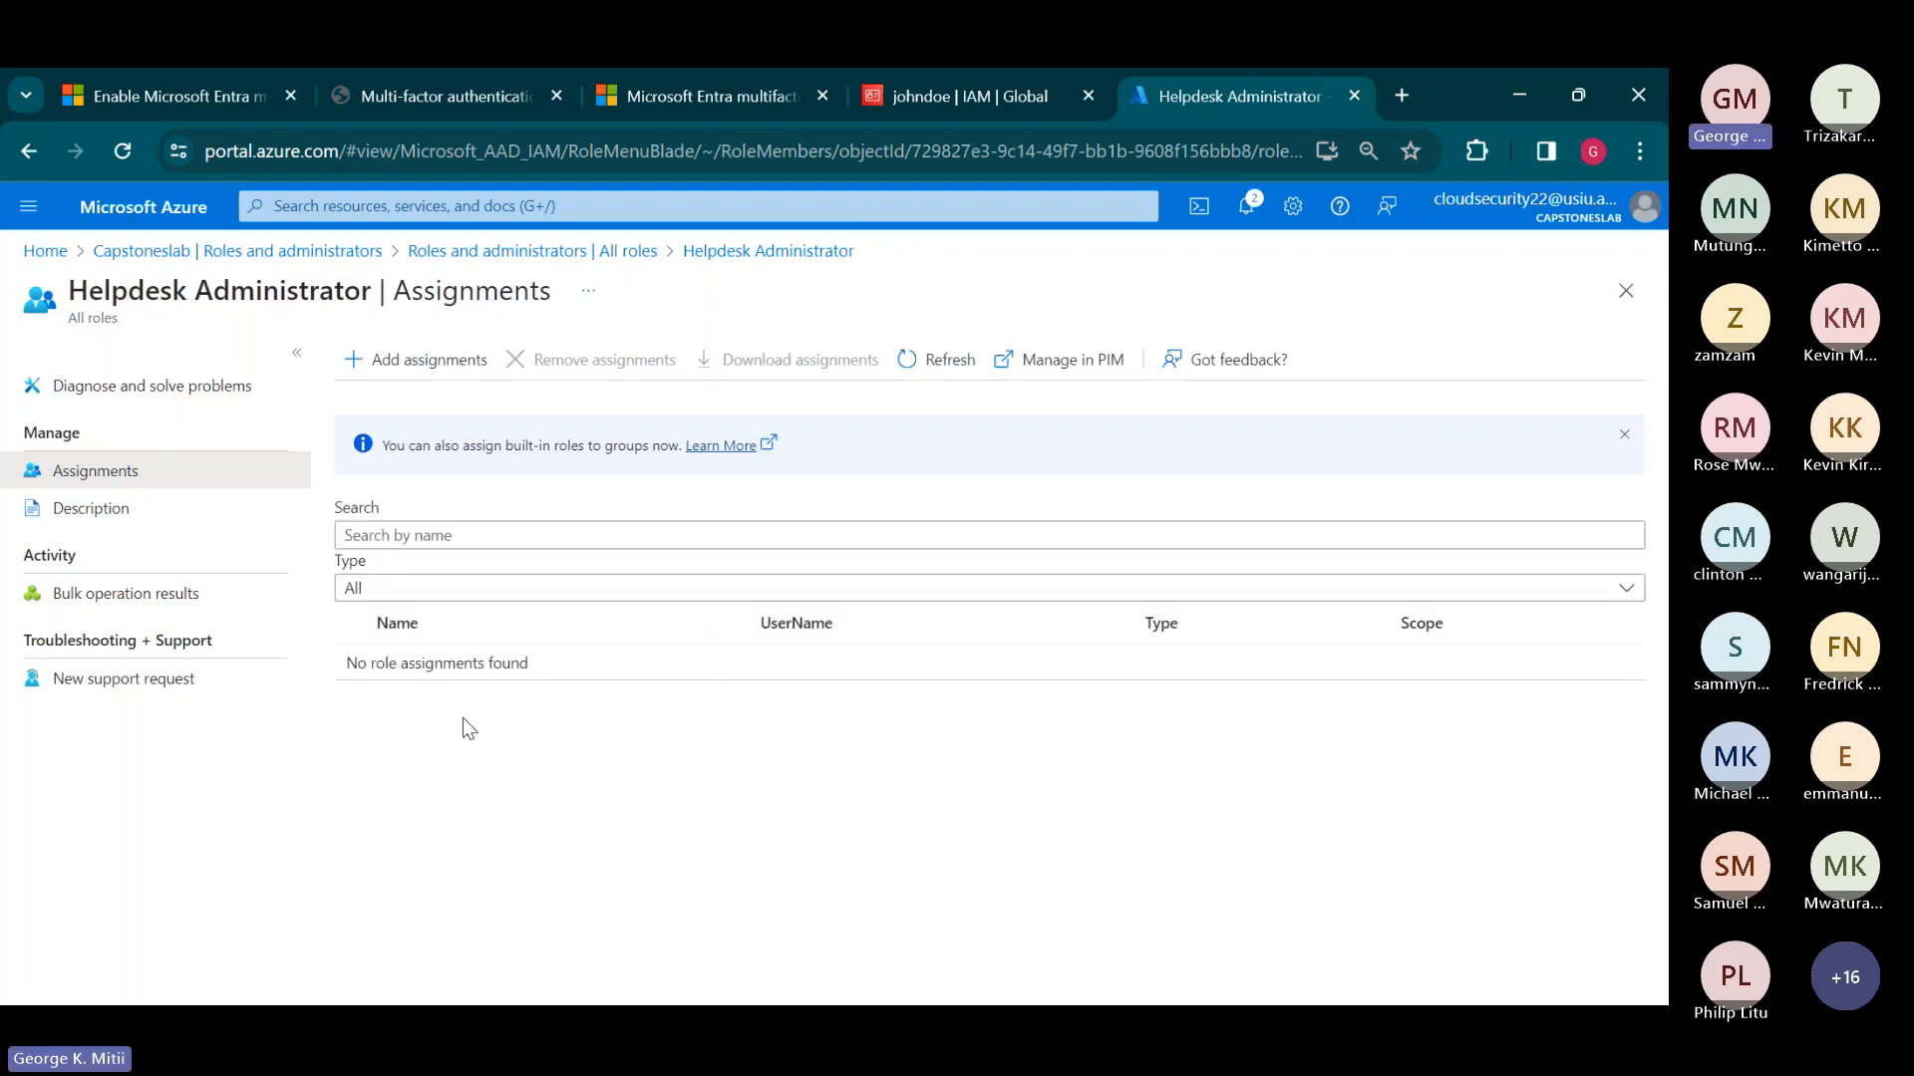
{"action": "left_click", "coordinate": [152, 516]}
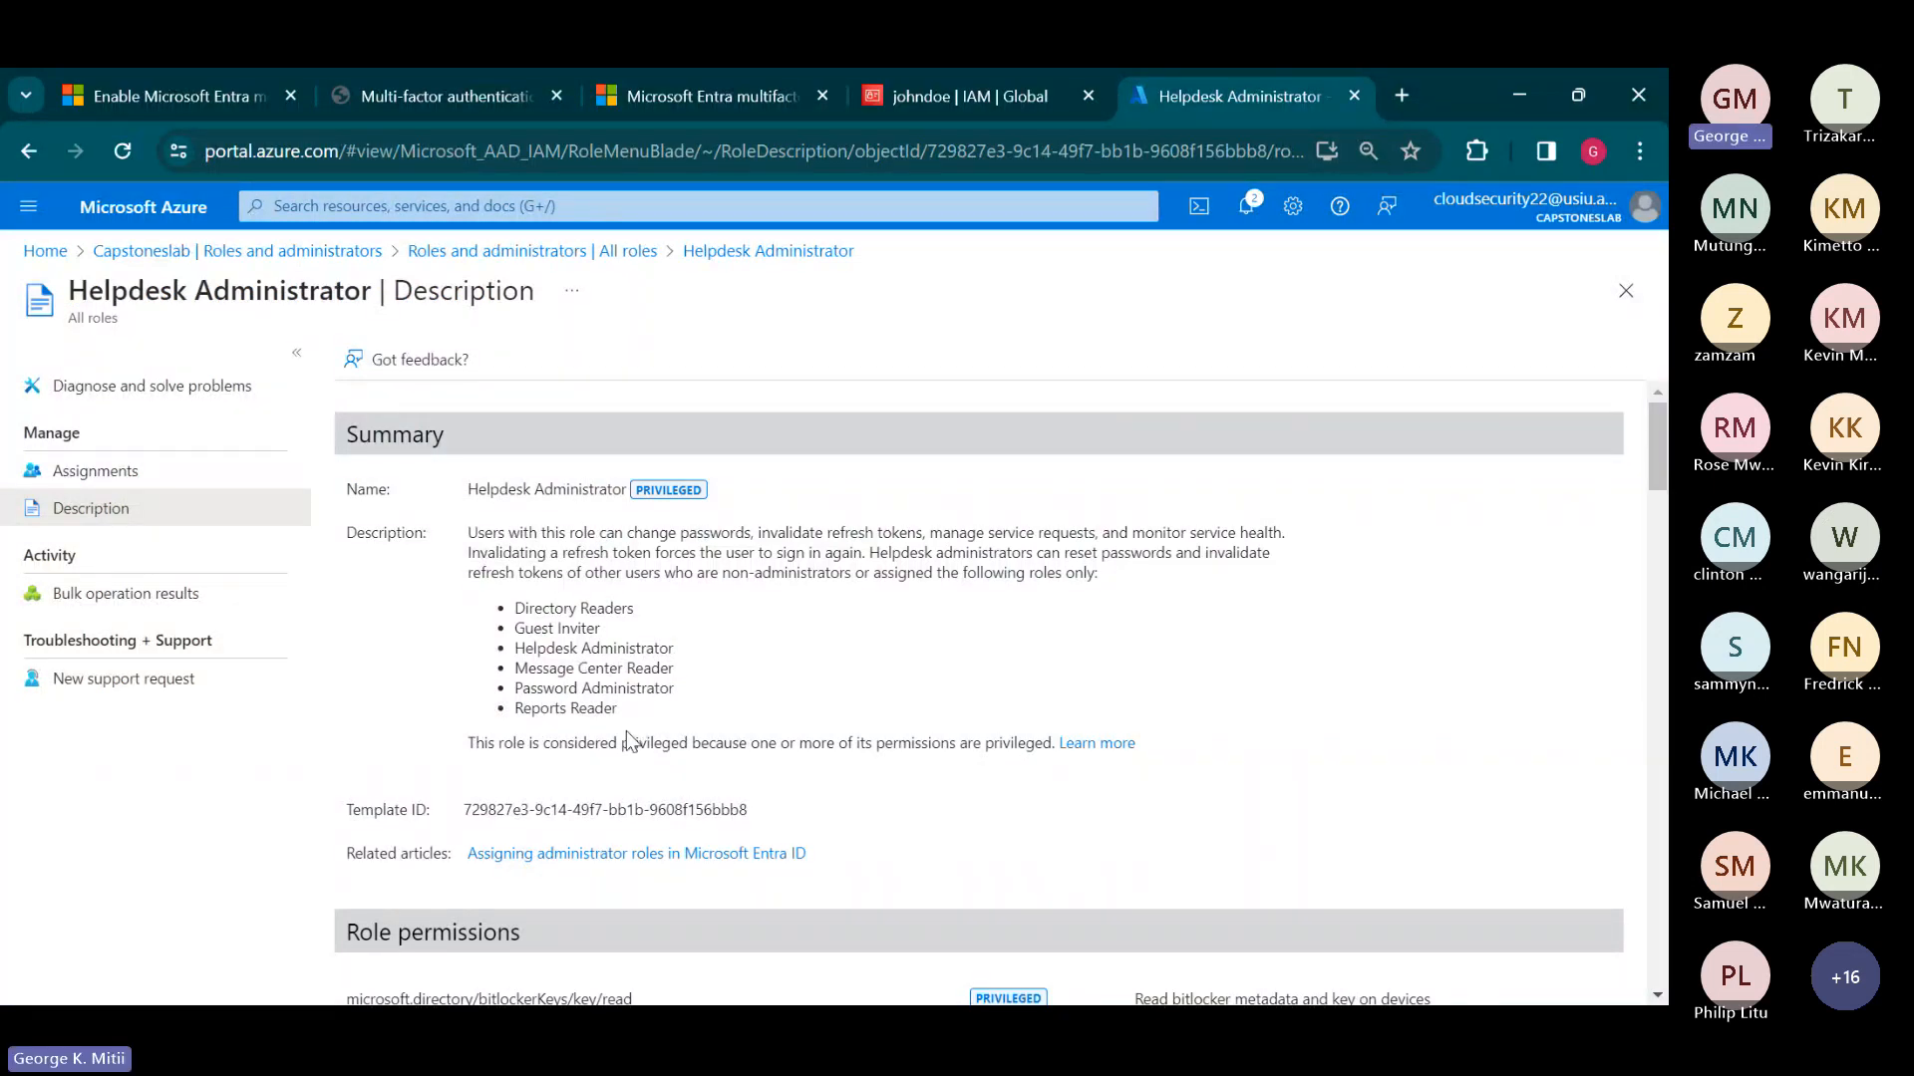
{"action": "scroll", "coordinate": [627, 734], "scroll_direction": "down", "scroll_amount": 3}
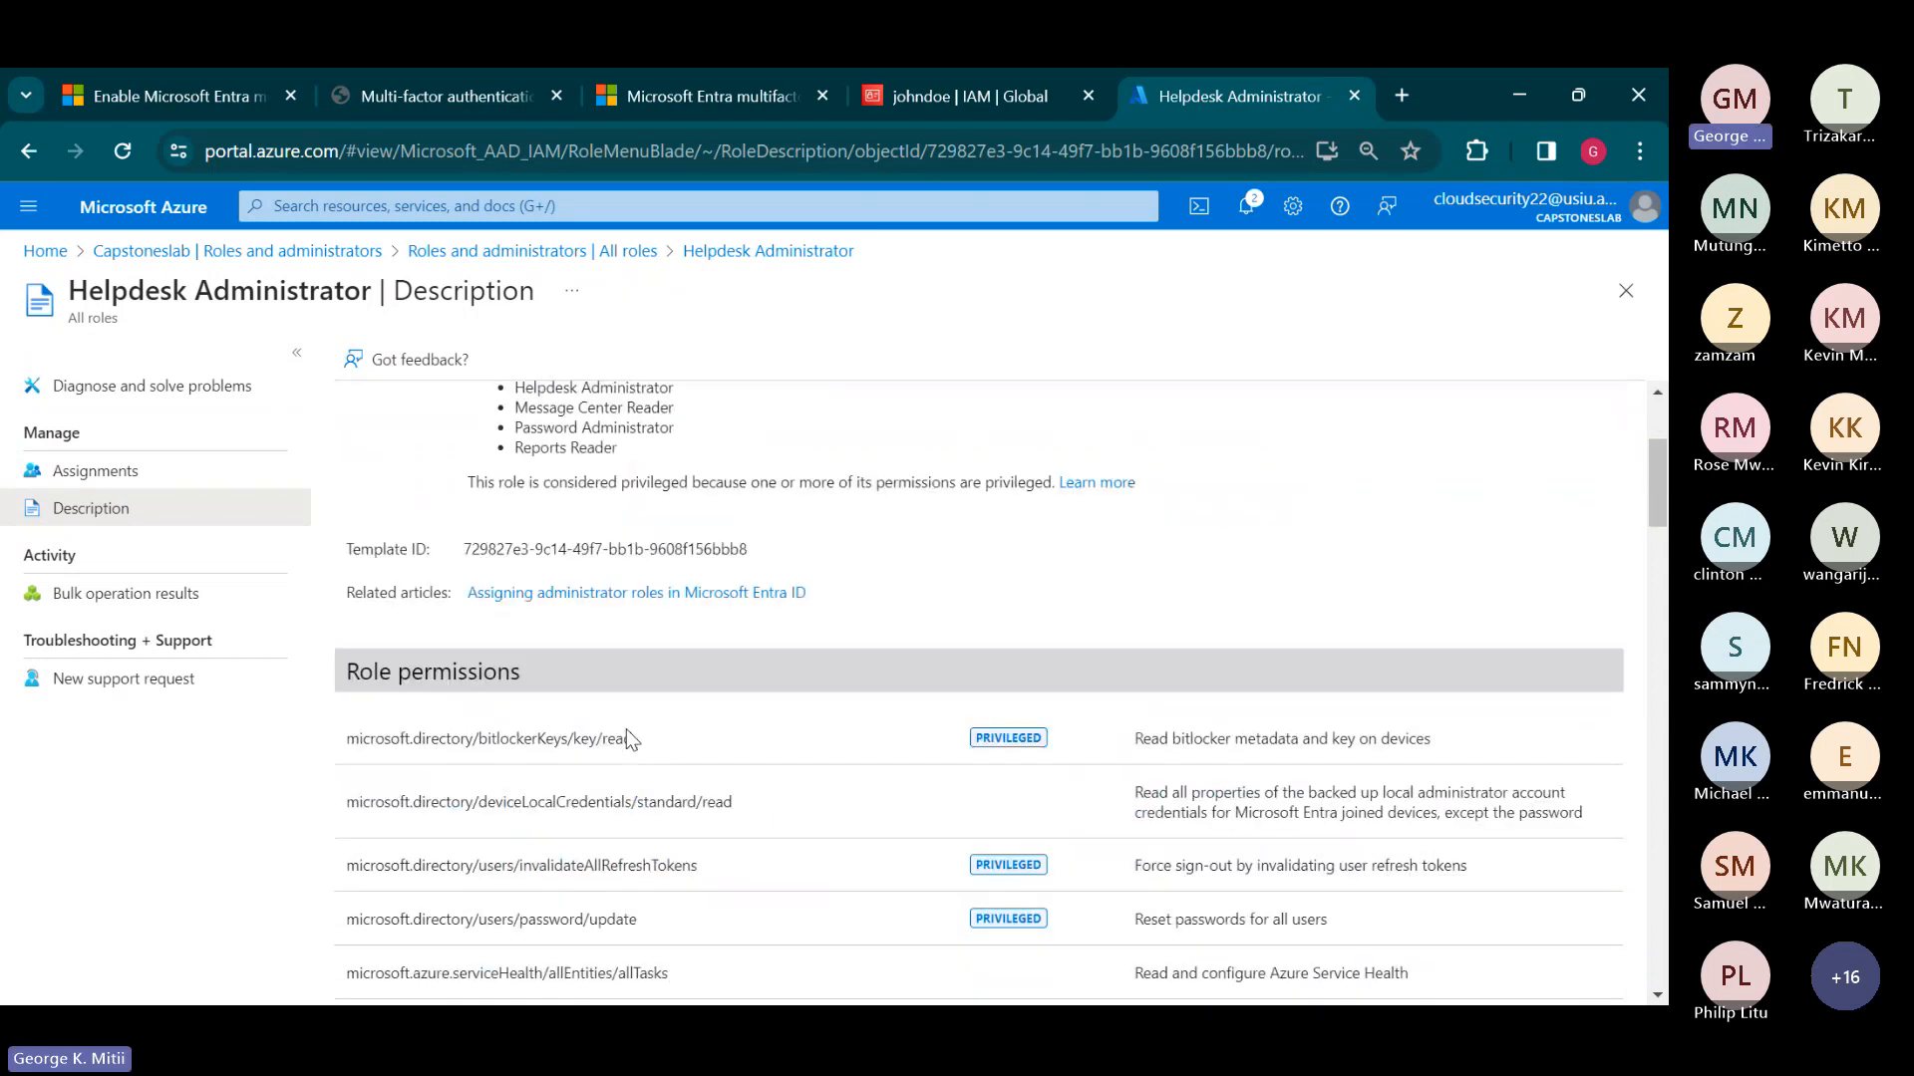
{"action": "scroll", "coordinate": [570, 694], "scroll_direction": "up", "scroll_amount": 3}
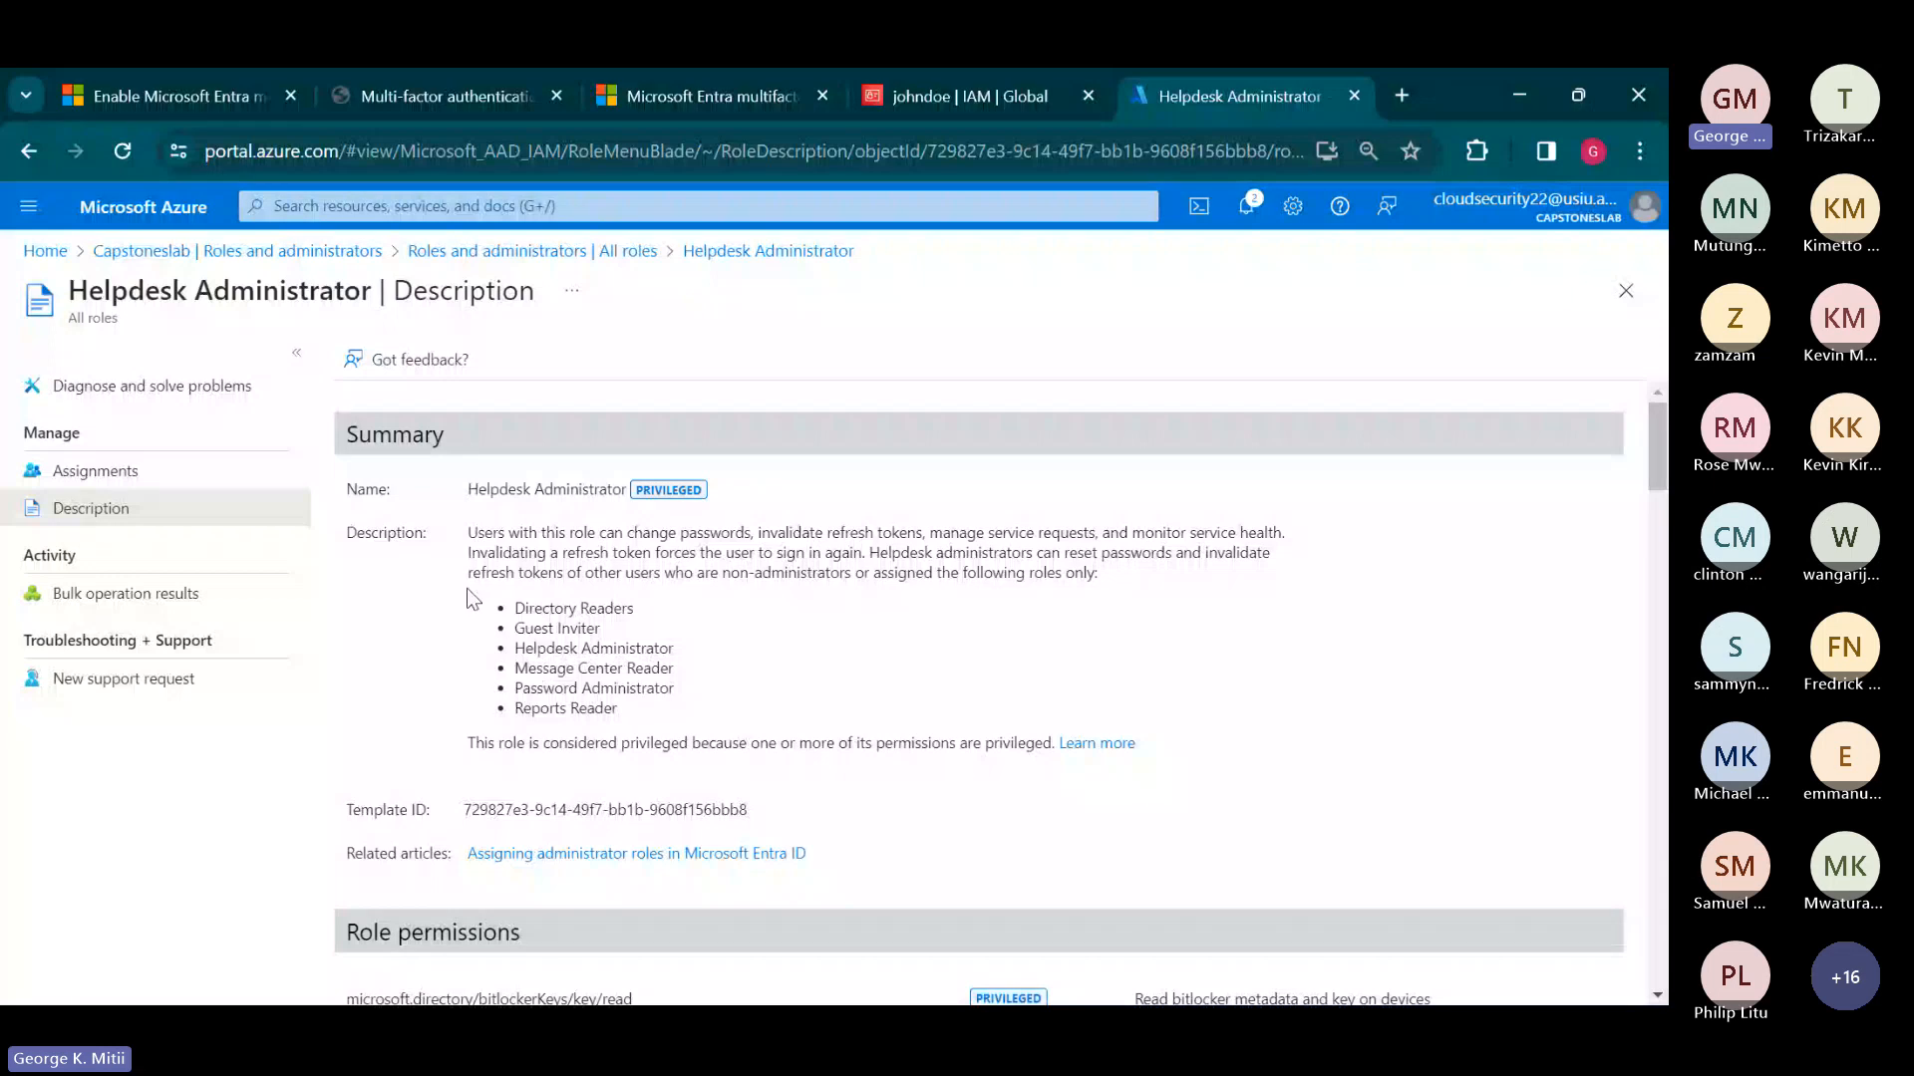
{"action": "left_click_drag", "start_coordinate": [516, 604], "coordinate": [634, 659]}
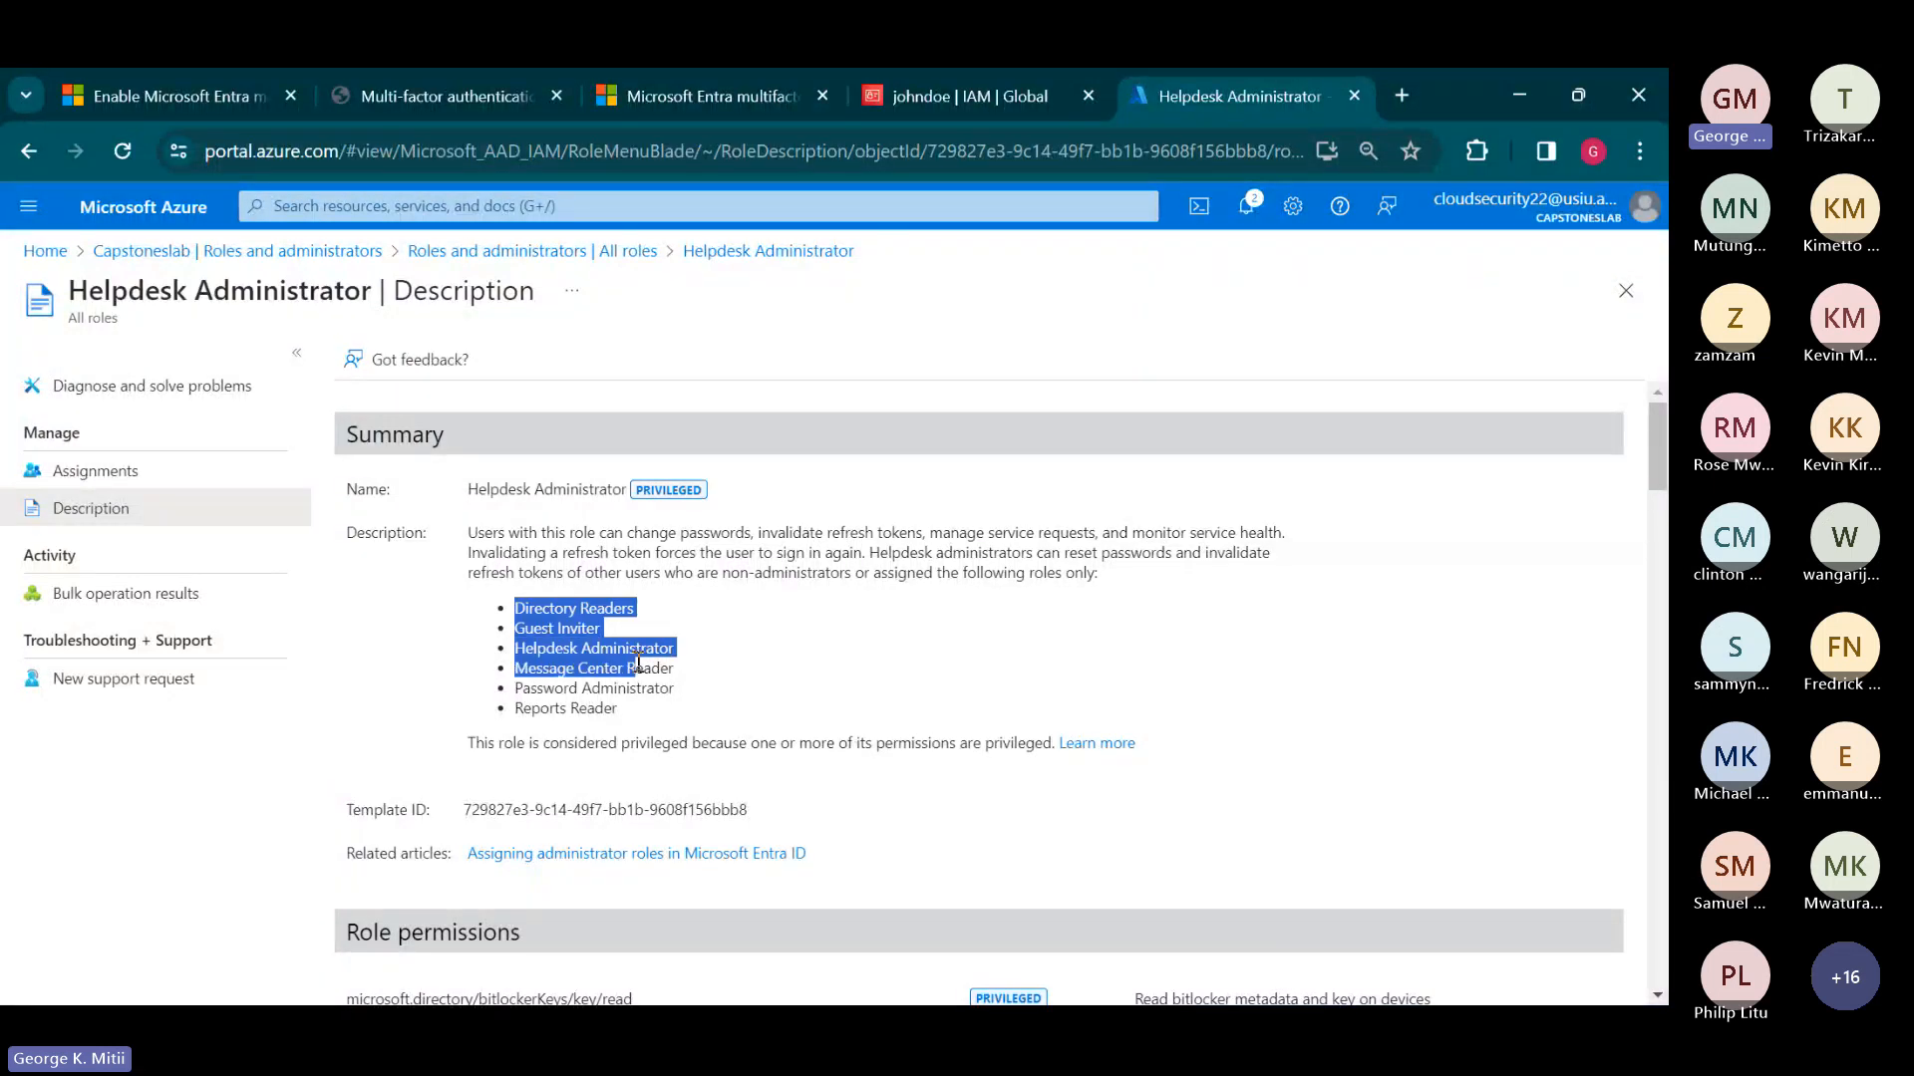
{"action": "left_click", "coordinate": [630, 697]}
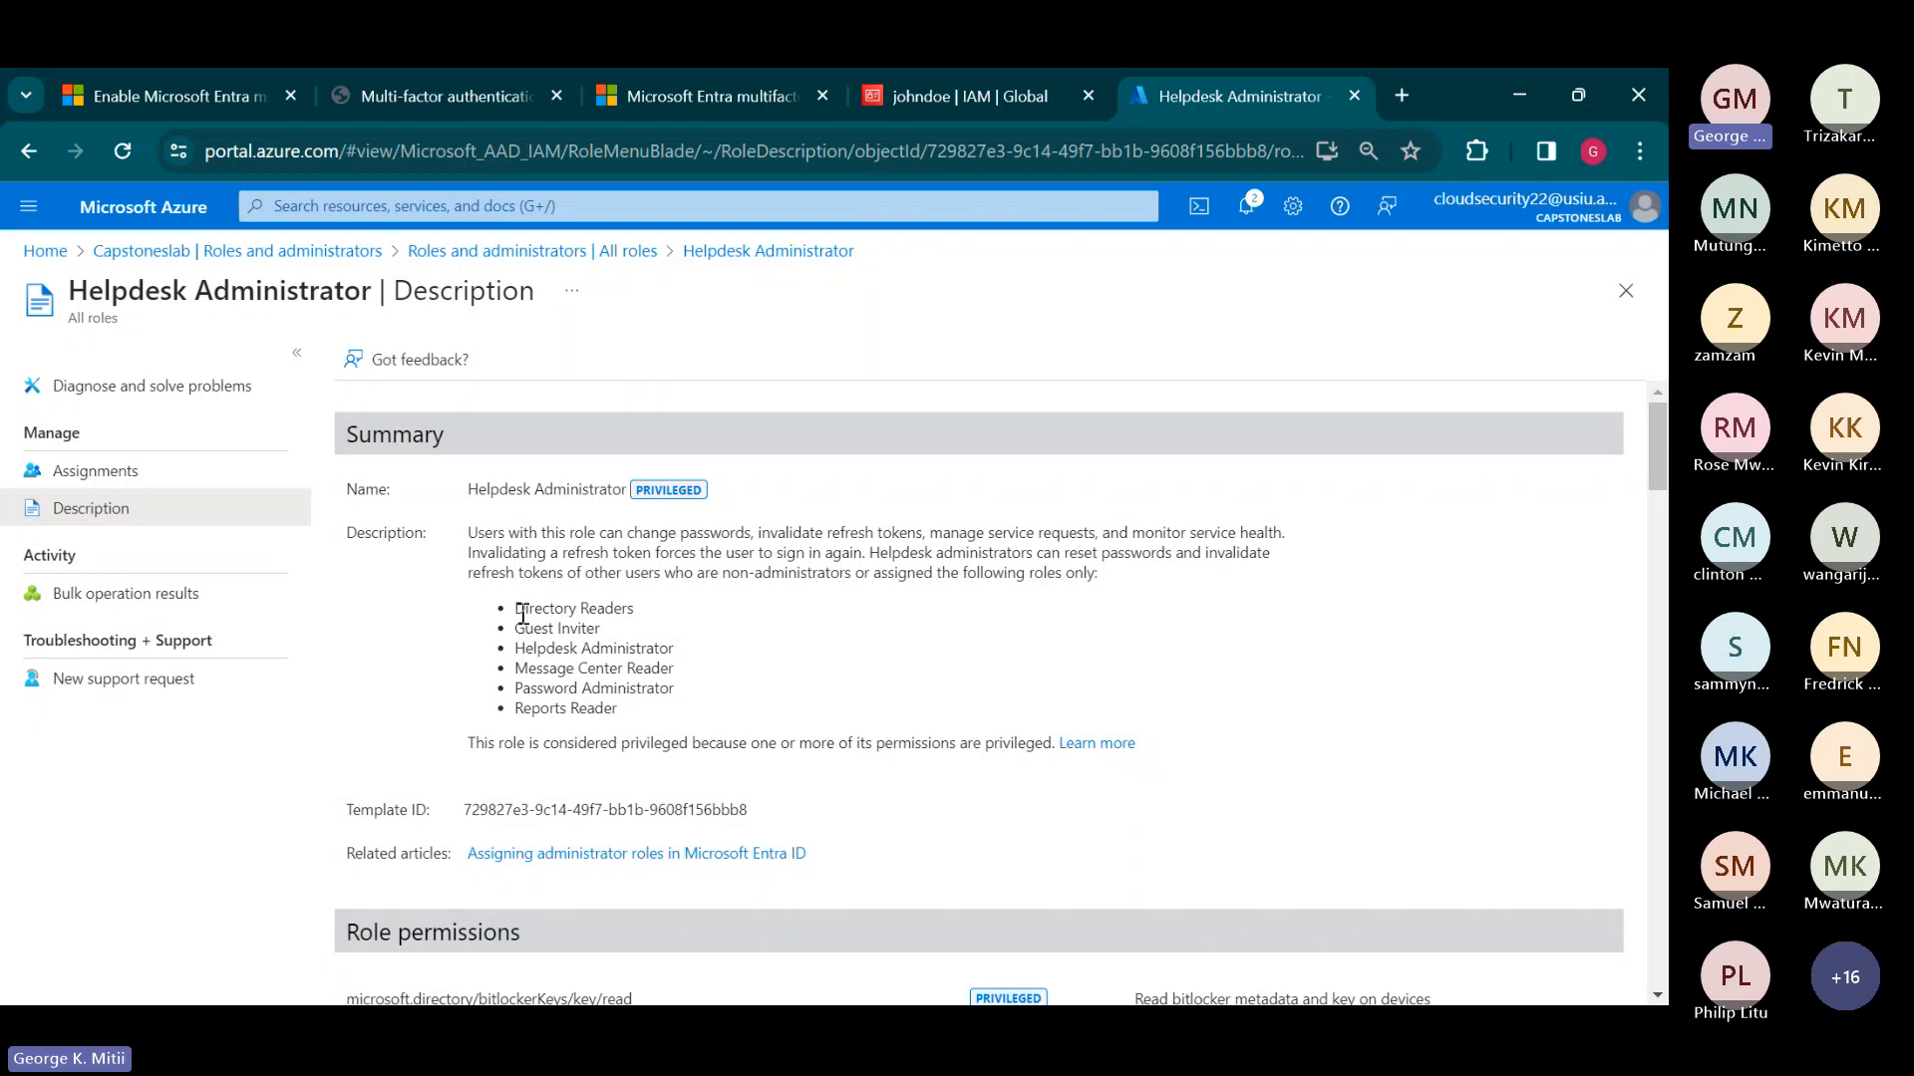
{"action": "left_click_drag", "start_coordinate": [517, 609], "coordinate": [666, 637]}
{"action": "left_click", "coordinate": [578, 657]}
{"action": "left_click", "coordinate": [169, 474]}
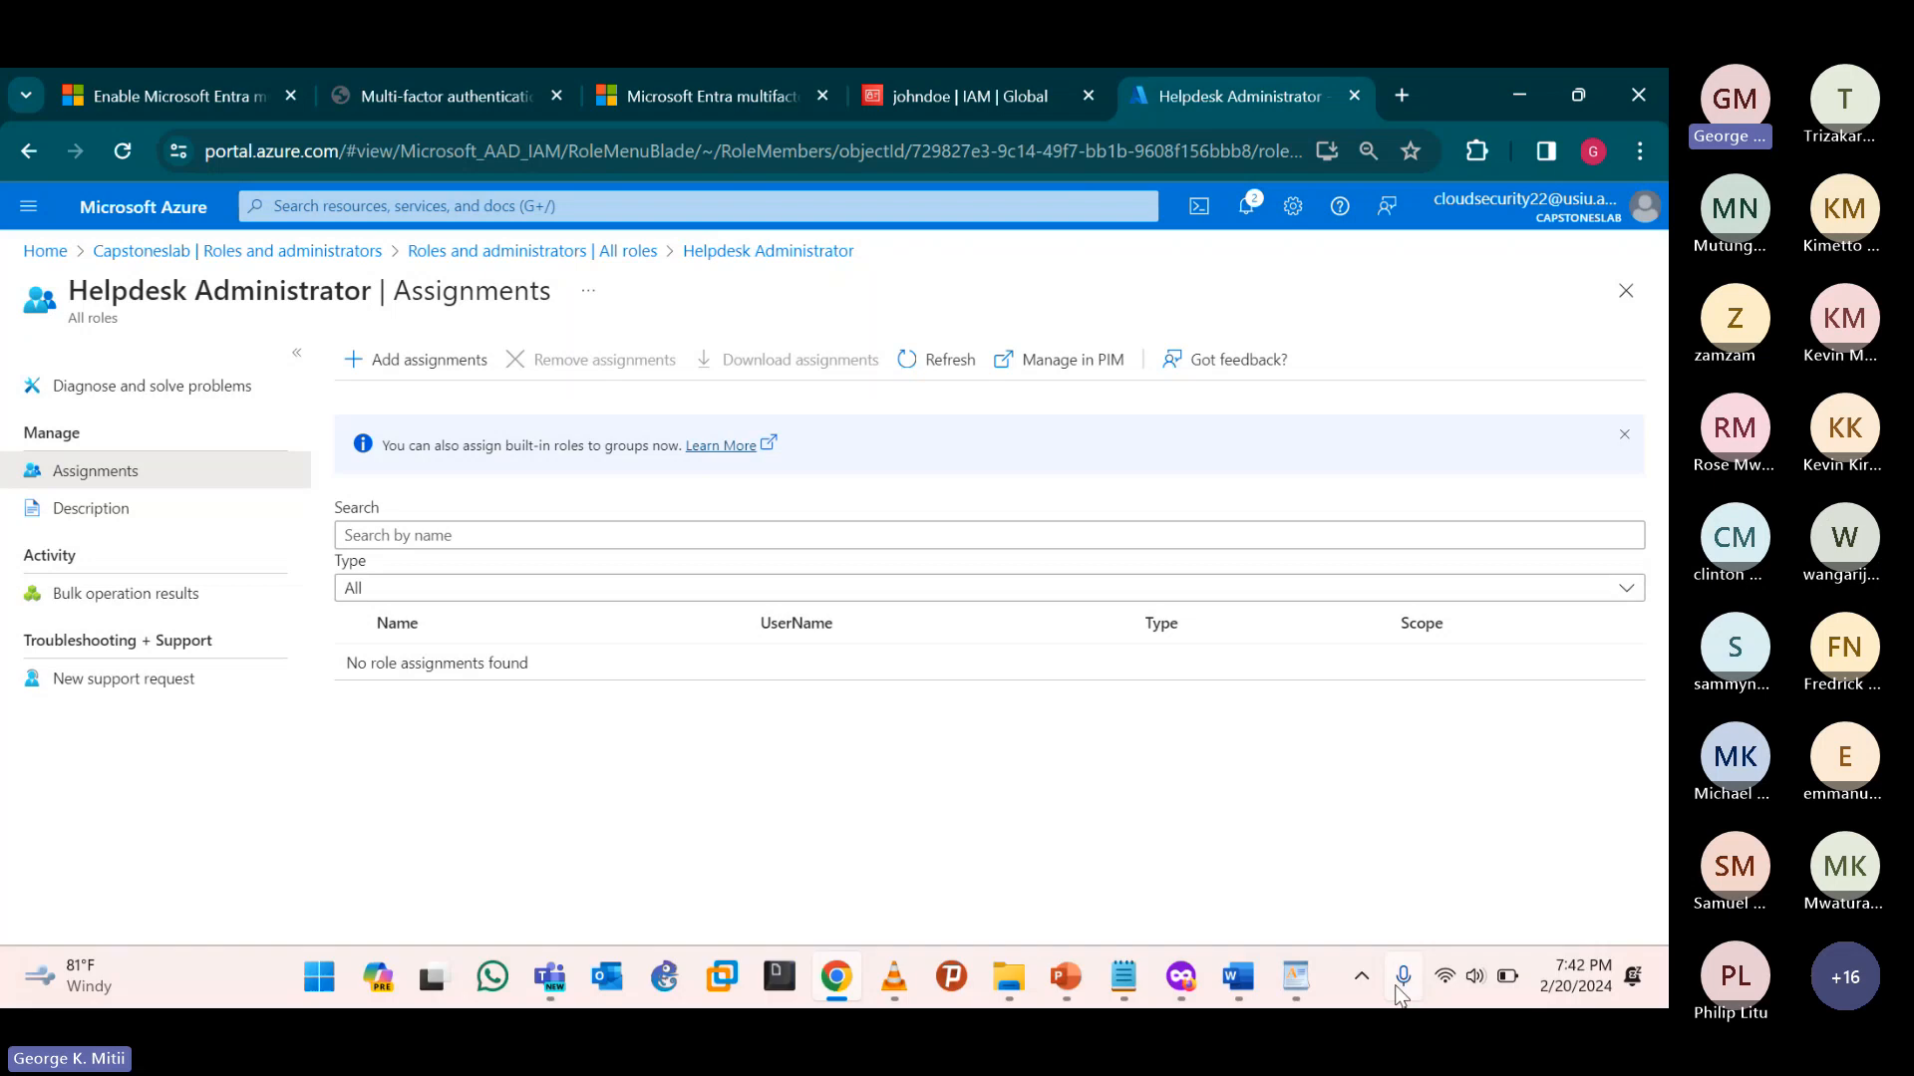
Copy the test user's sign-in name from the notes and switch to the Firefox private window.
{"action": "left_click", "coordinate": [1295, 979]}
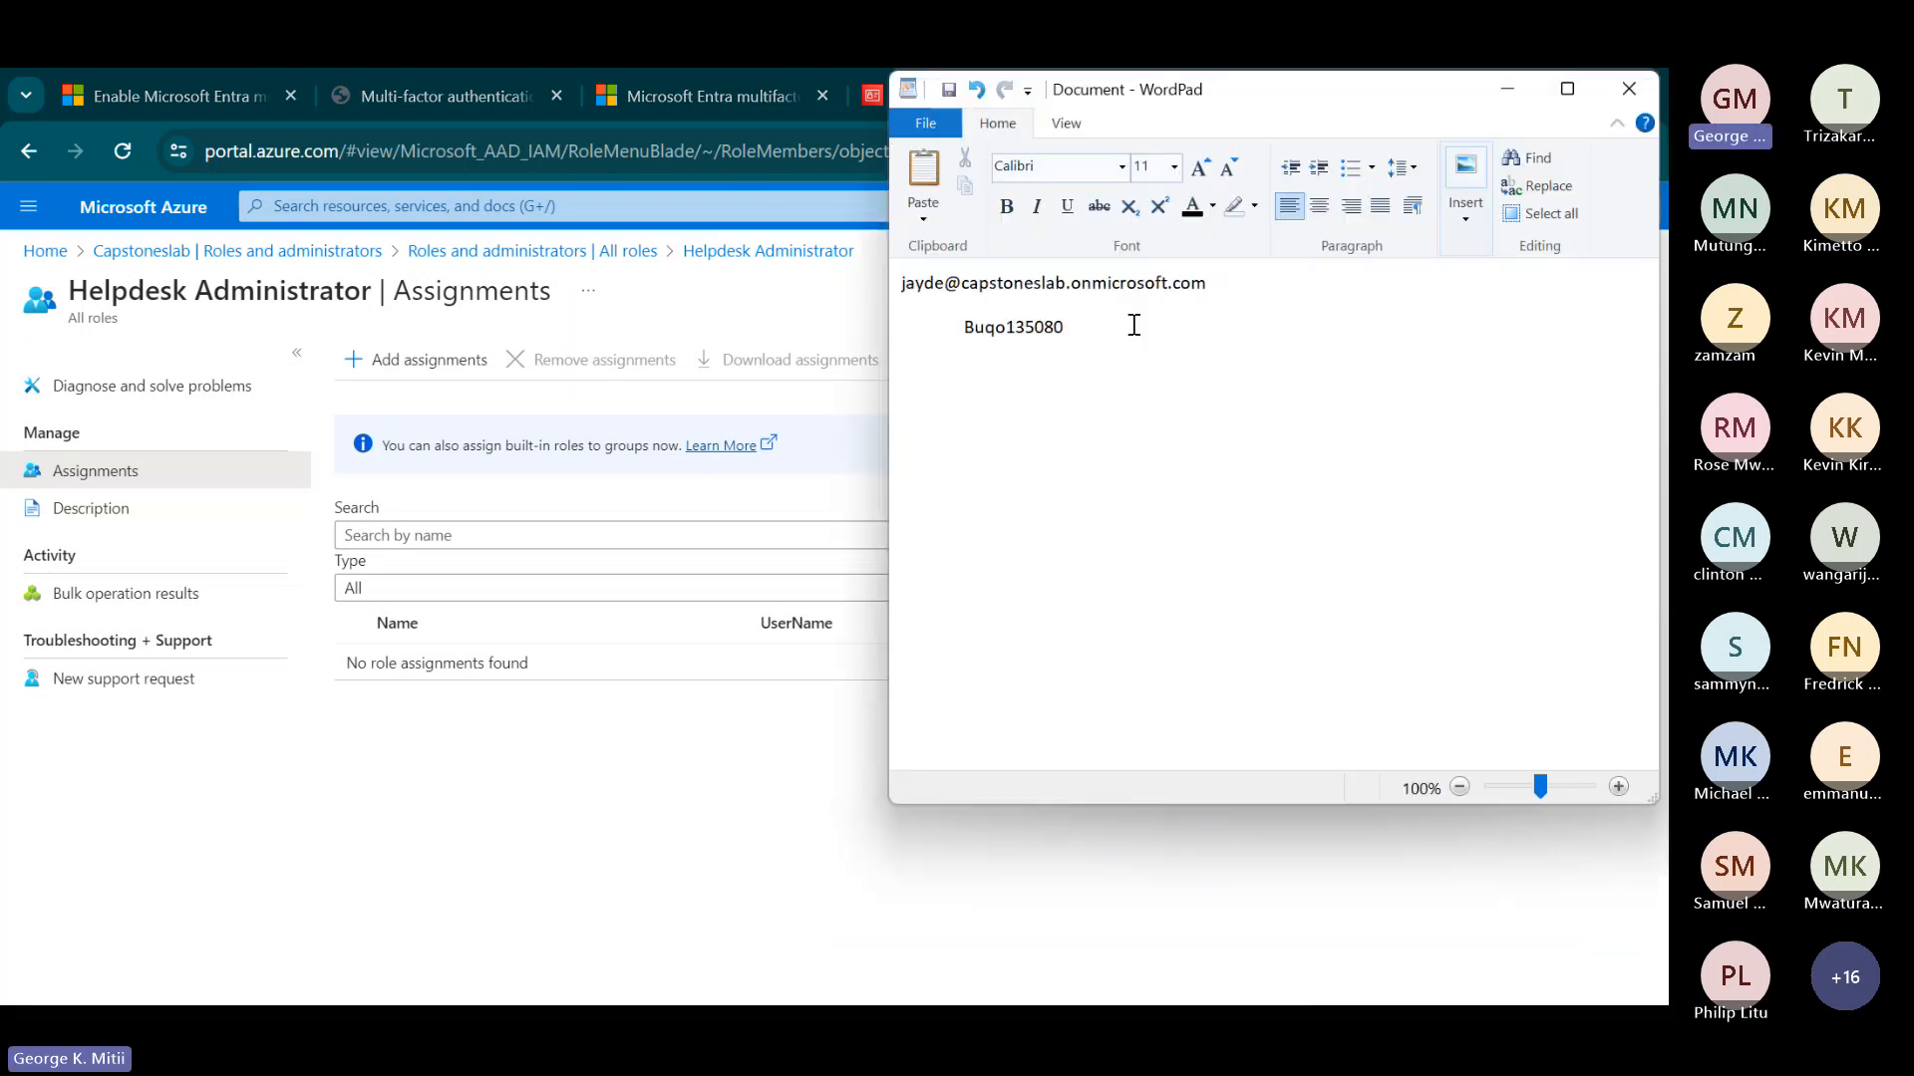
{"action": "double_click", "coordinate": [1051, 295]}
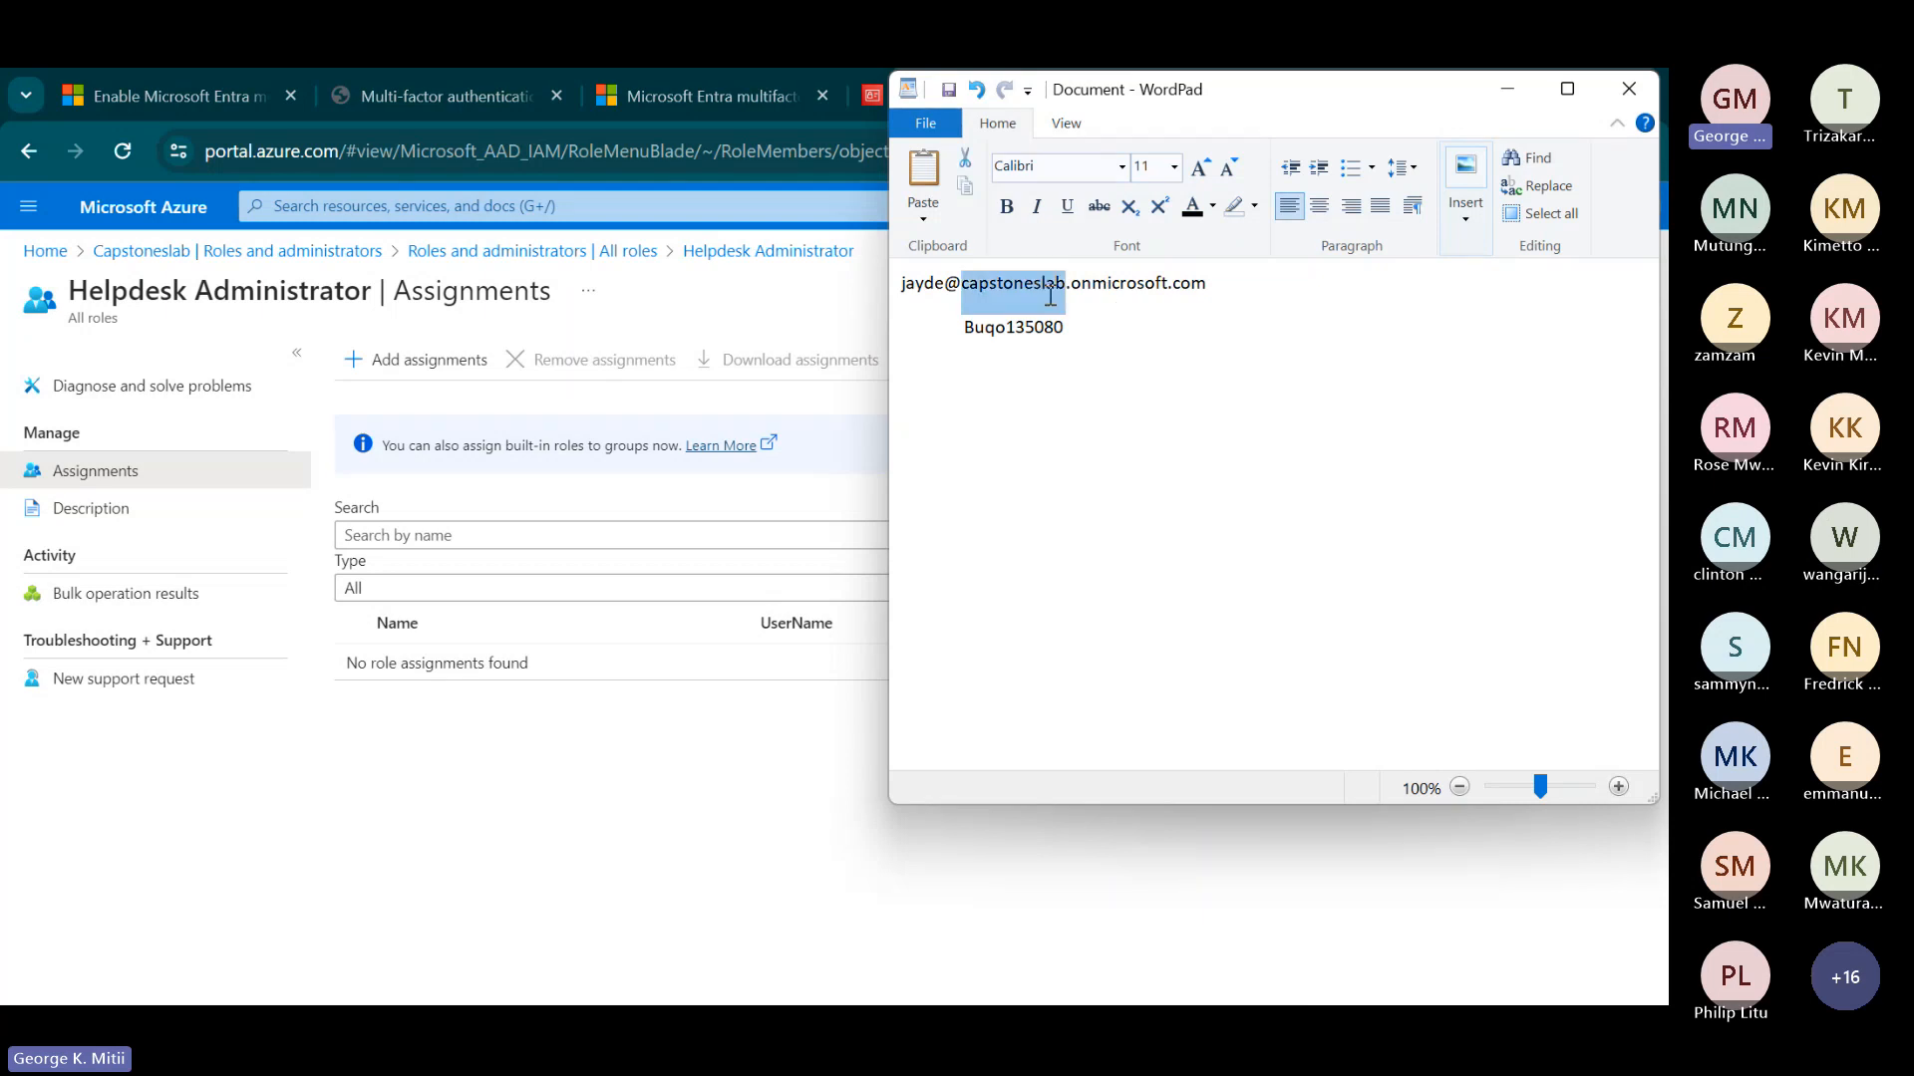
{"action": "triple_click", "coordinate": [1052, 297]}
{"action": "key", "text": "ctrl+c"}
{"action": "left_click", "coordinate": [726, 307]}
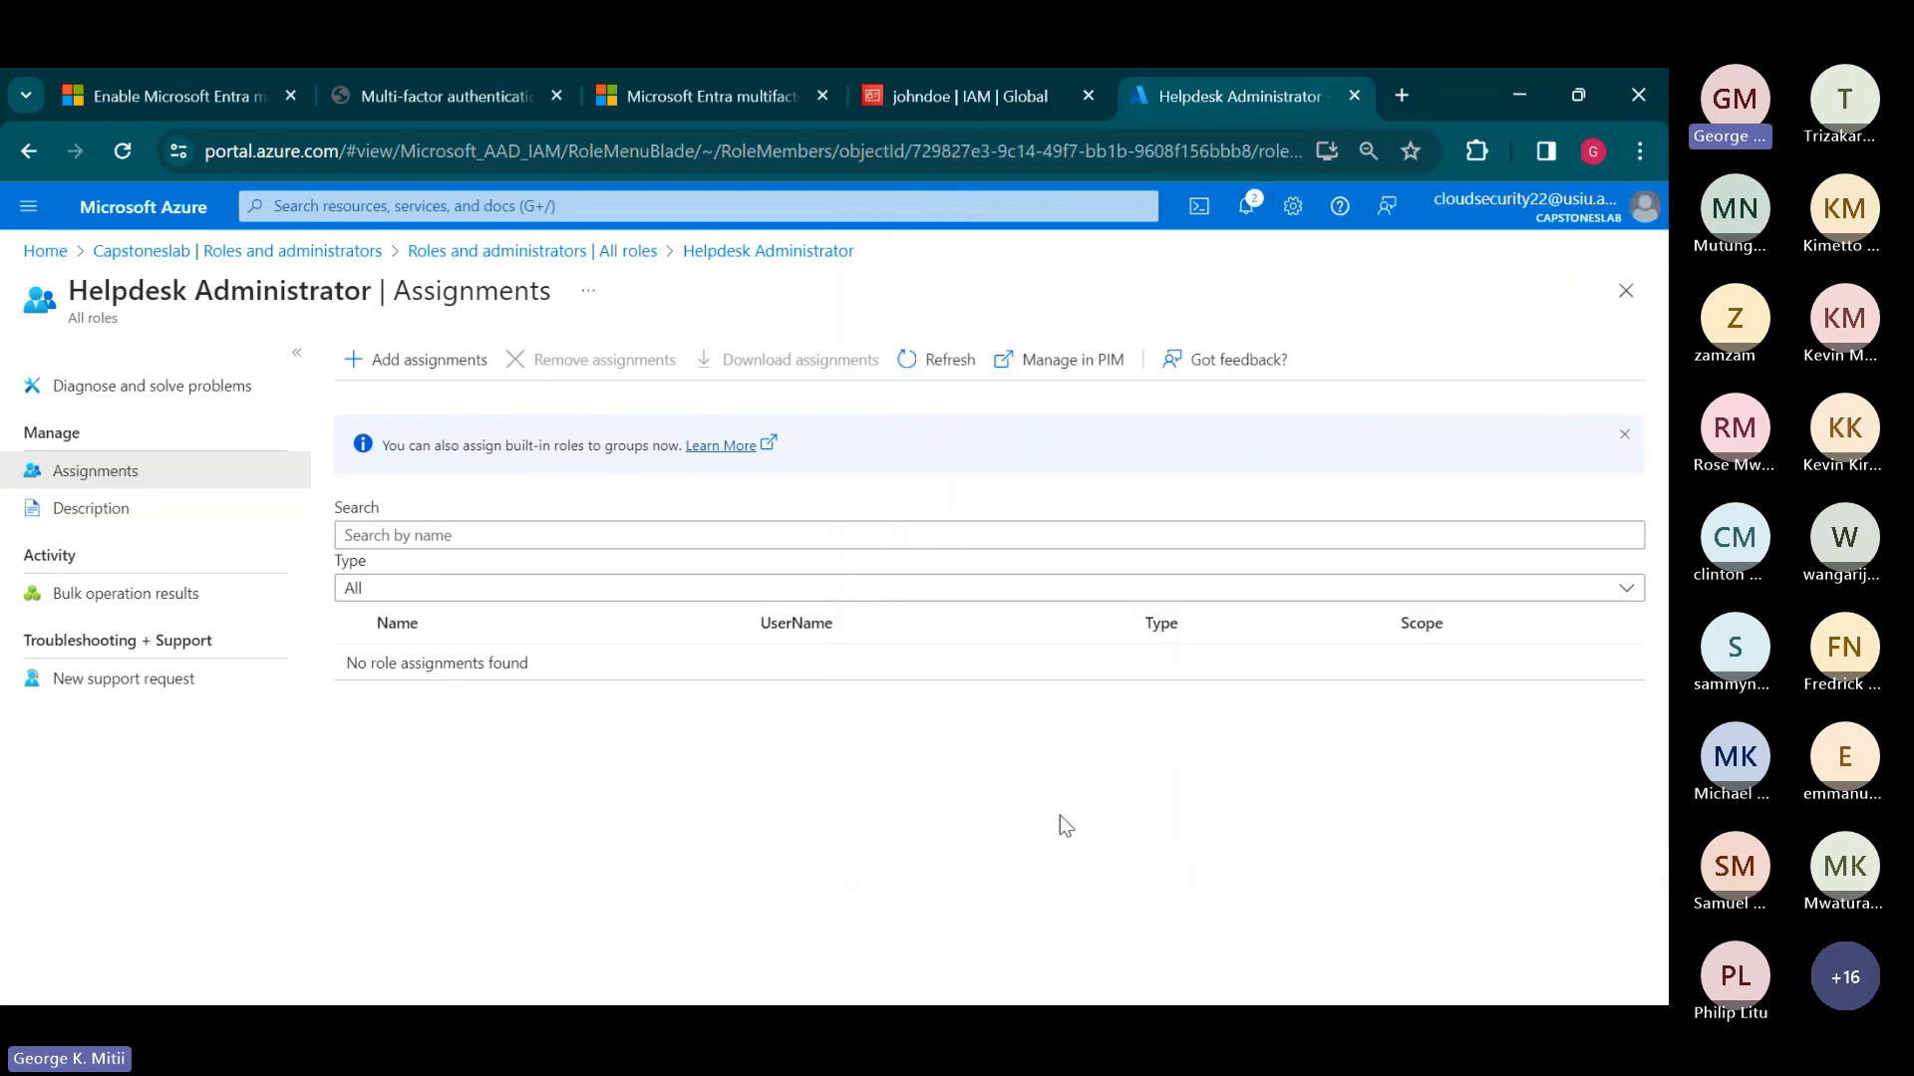
{"action": "key", "text": "super"}
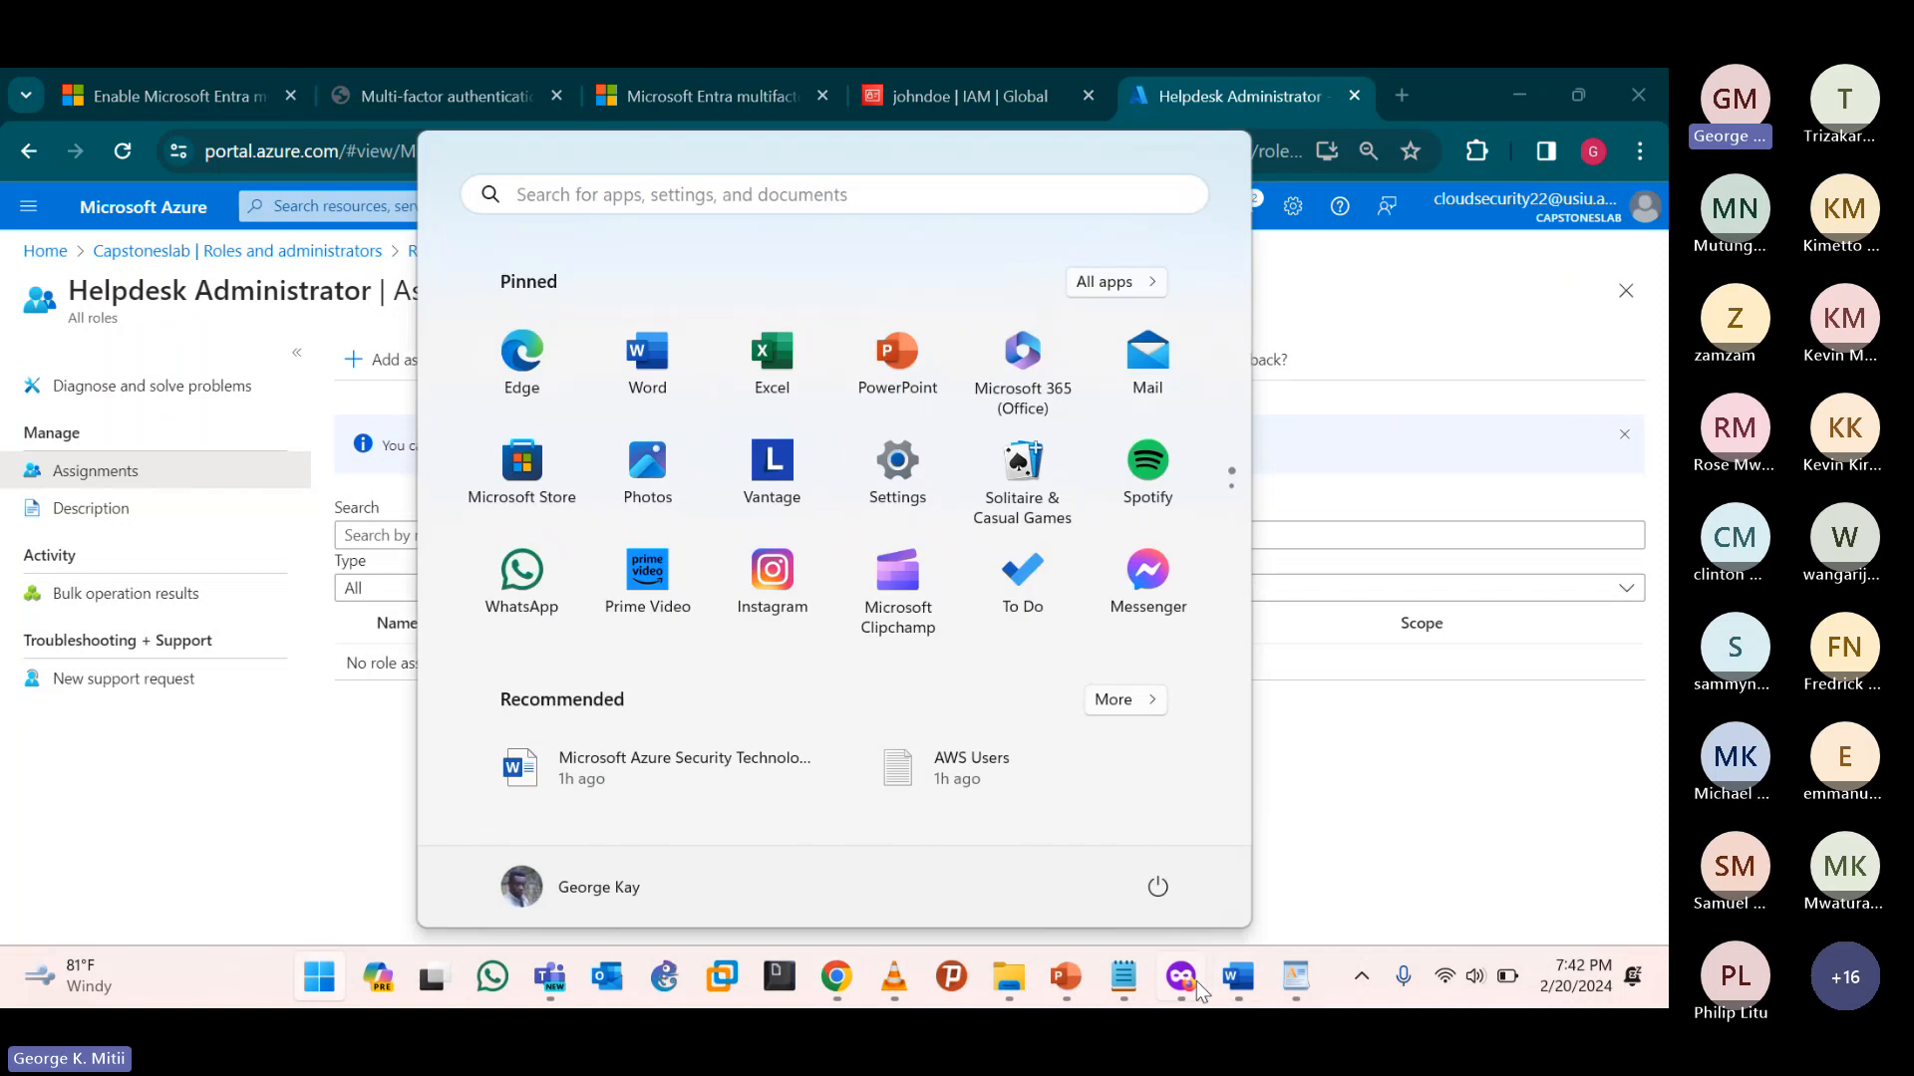
{"action": "left_click", "coordinate": [1197, 985]}
In a new private tab, type portal.azure.com/#home@ followed by the capstoneslab tenant name.
{"action": "left_click", "coordinate": [319, 100]}
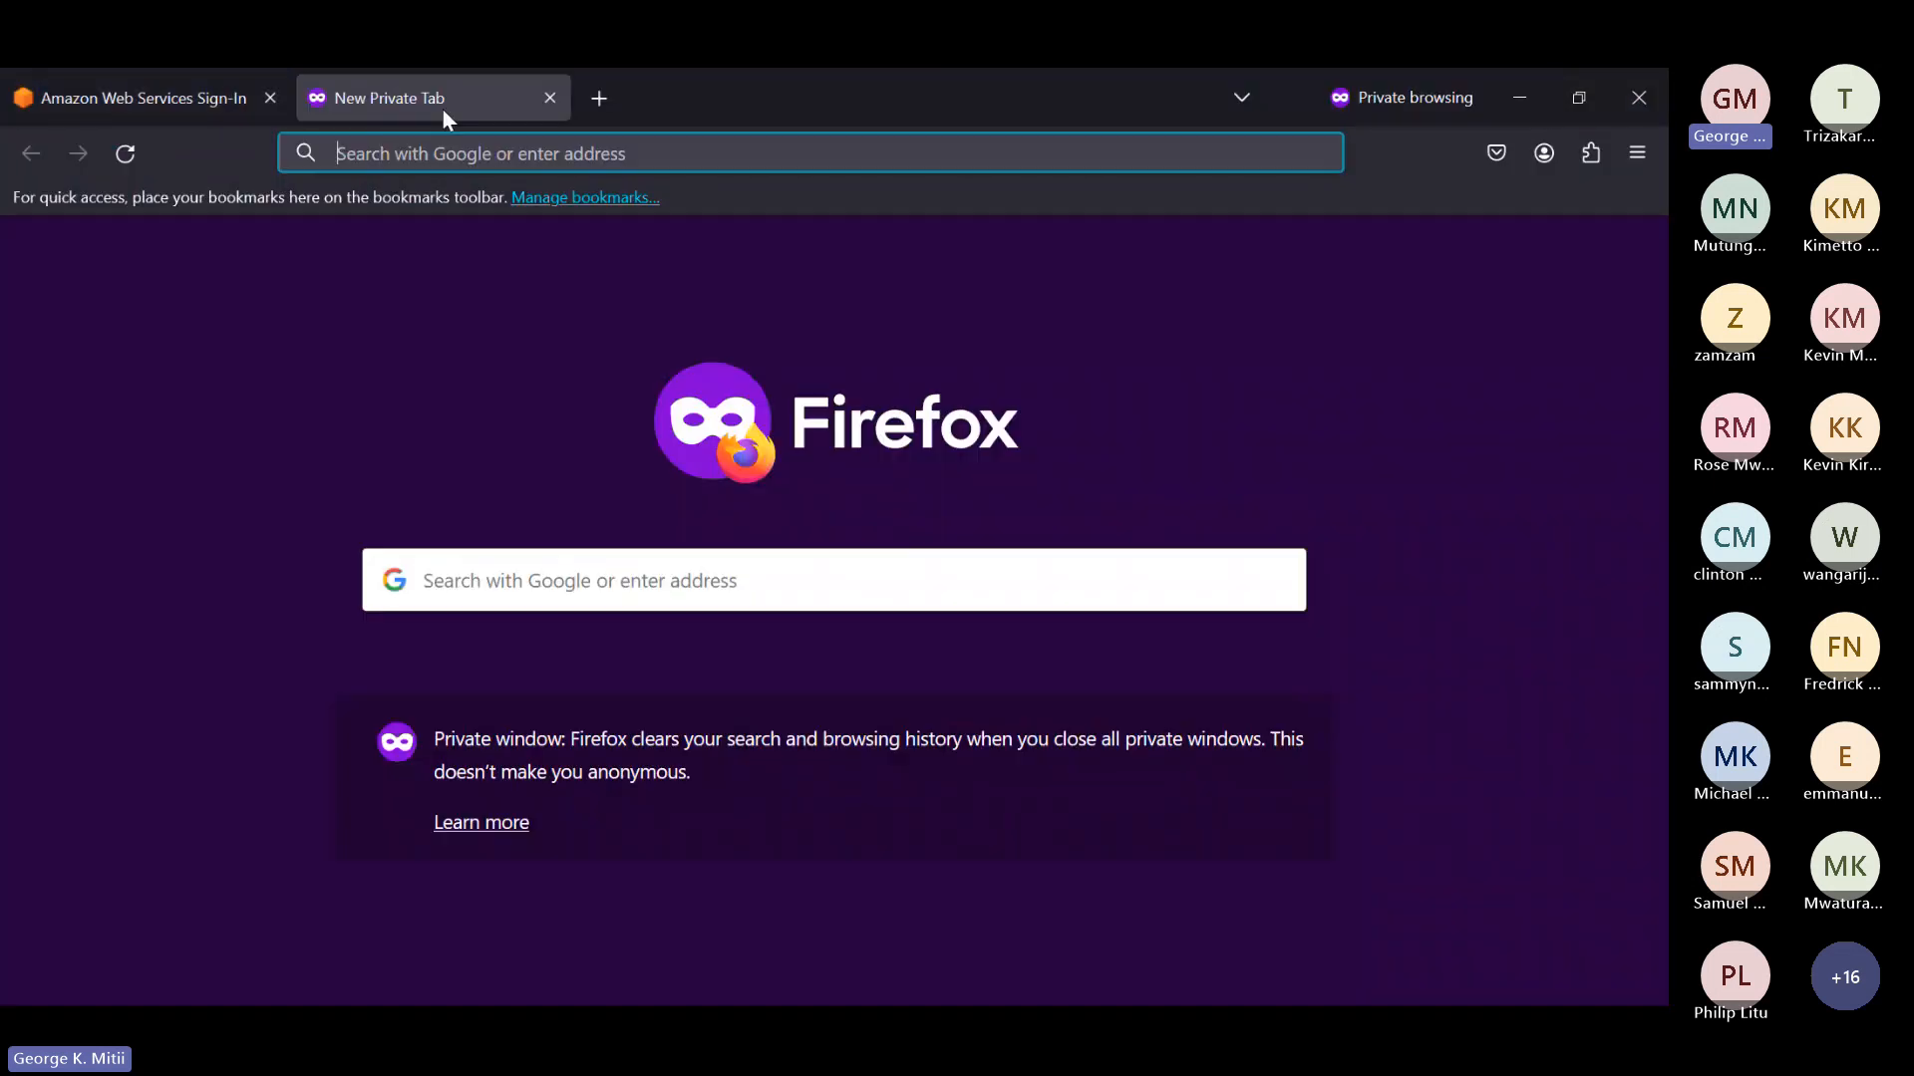
{"action": "type", "text": "portal.a"}
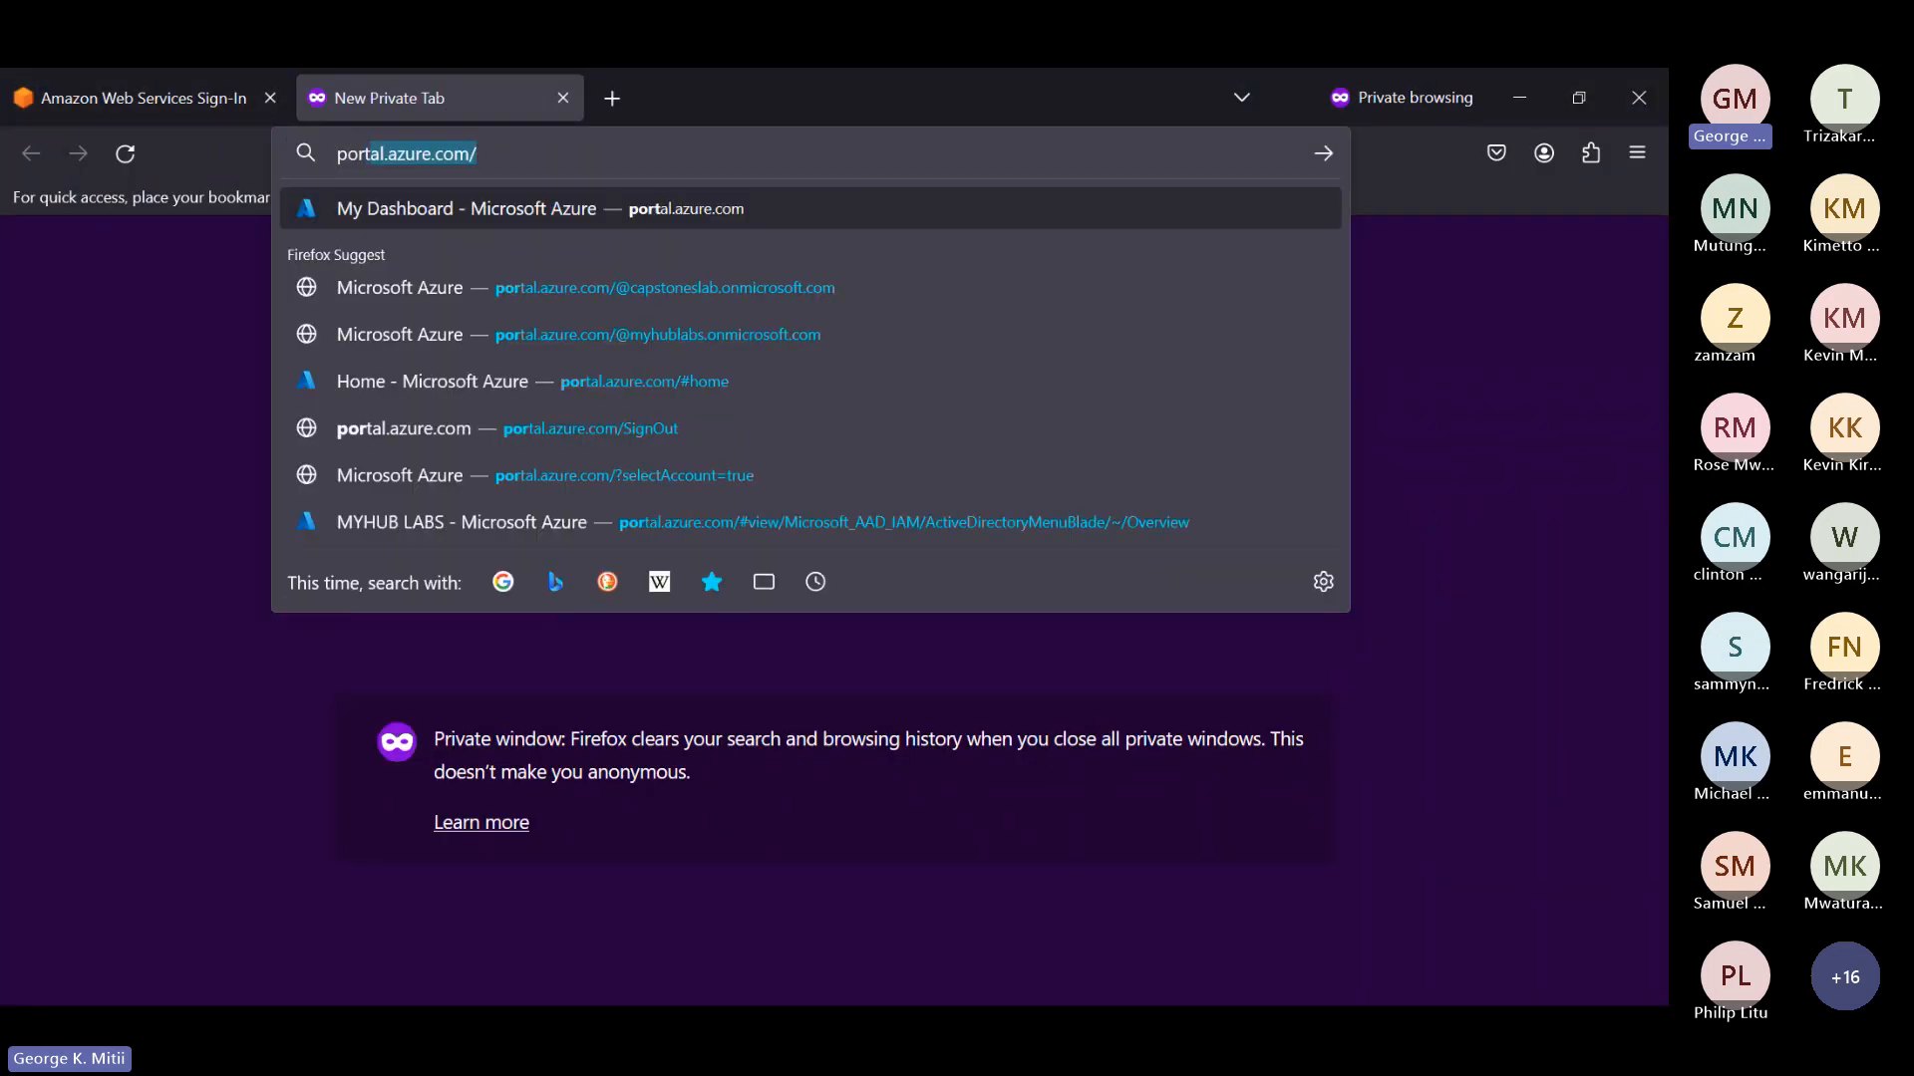
{"action": "type", "text": "zure.com/"}
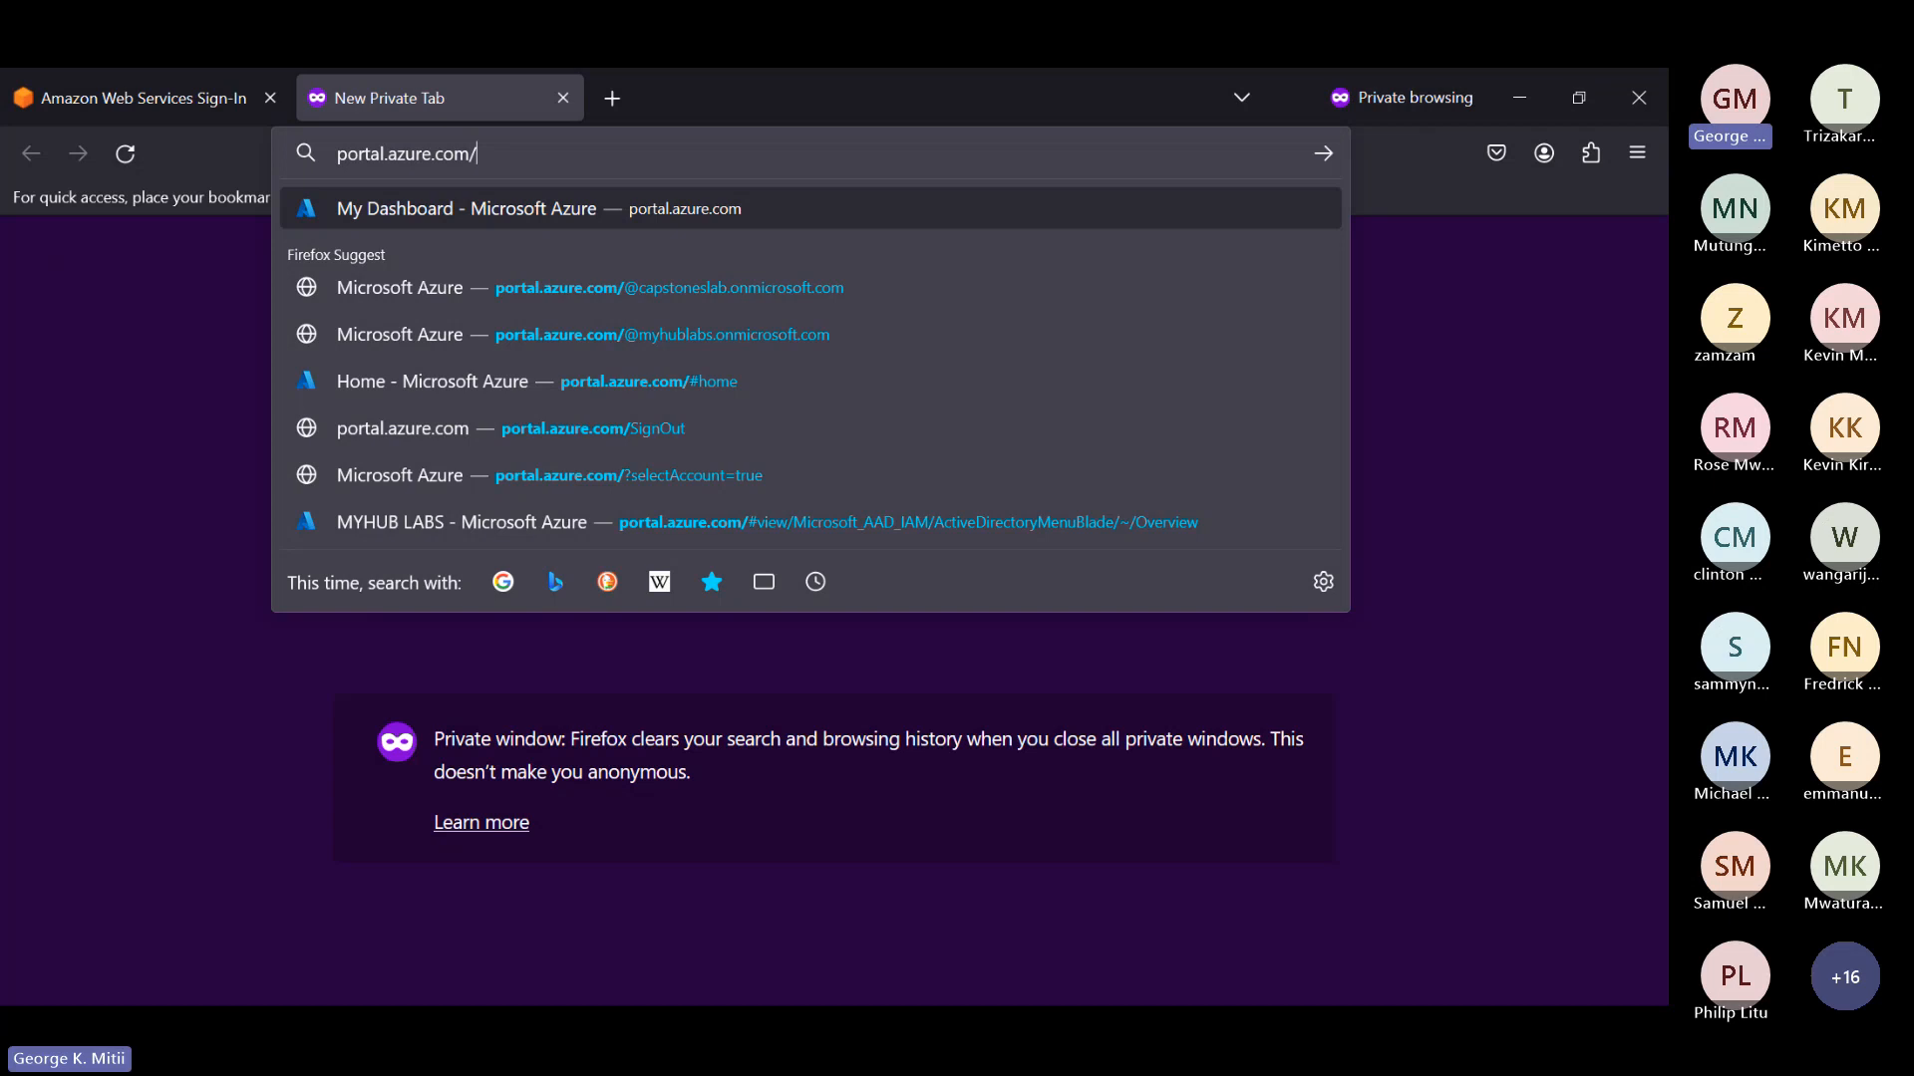
{"action": "type", "text": "#home"}
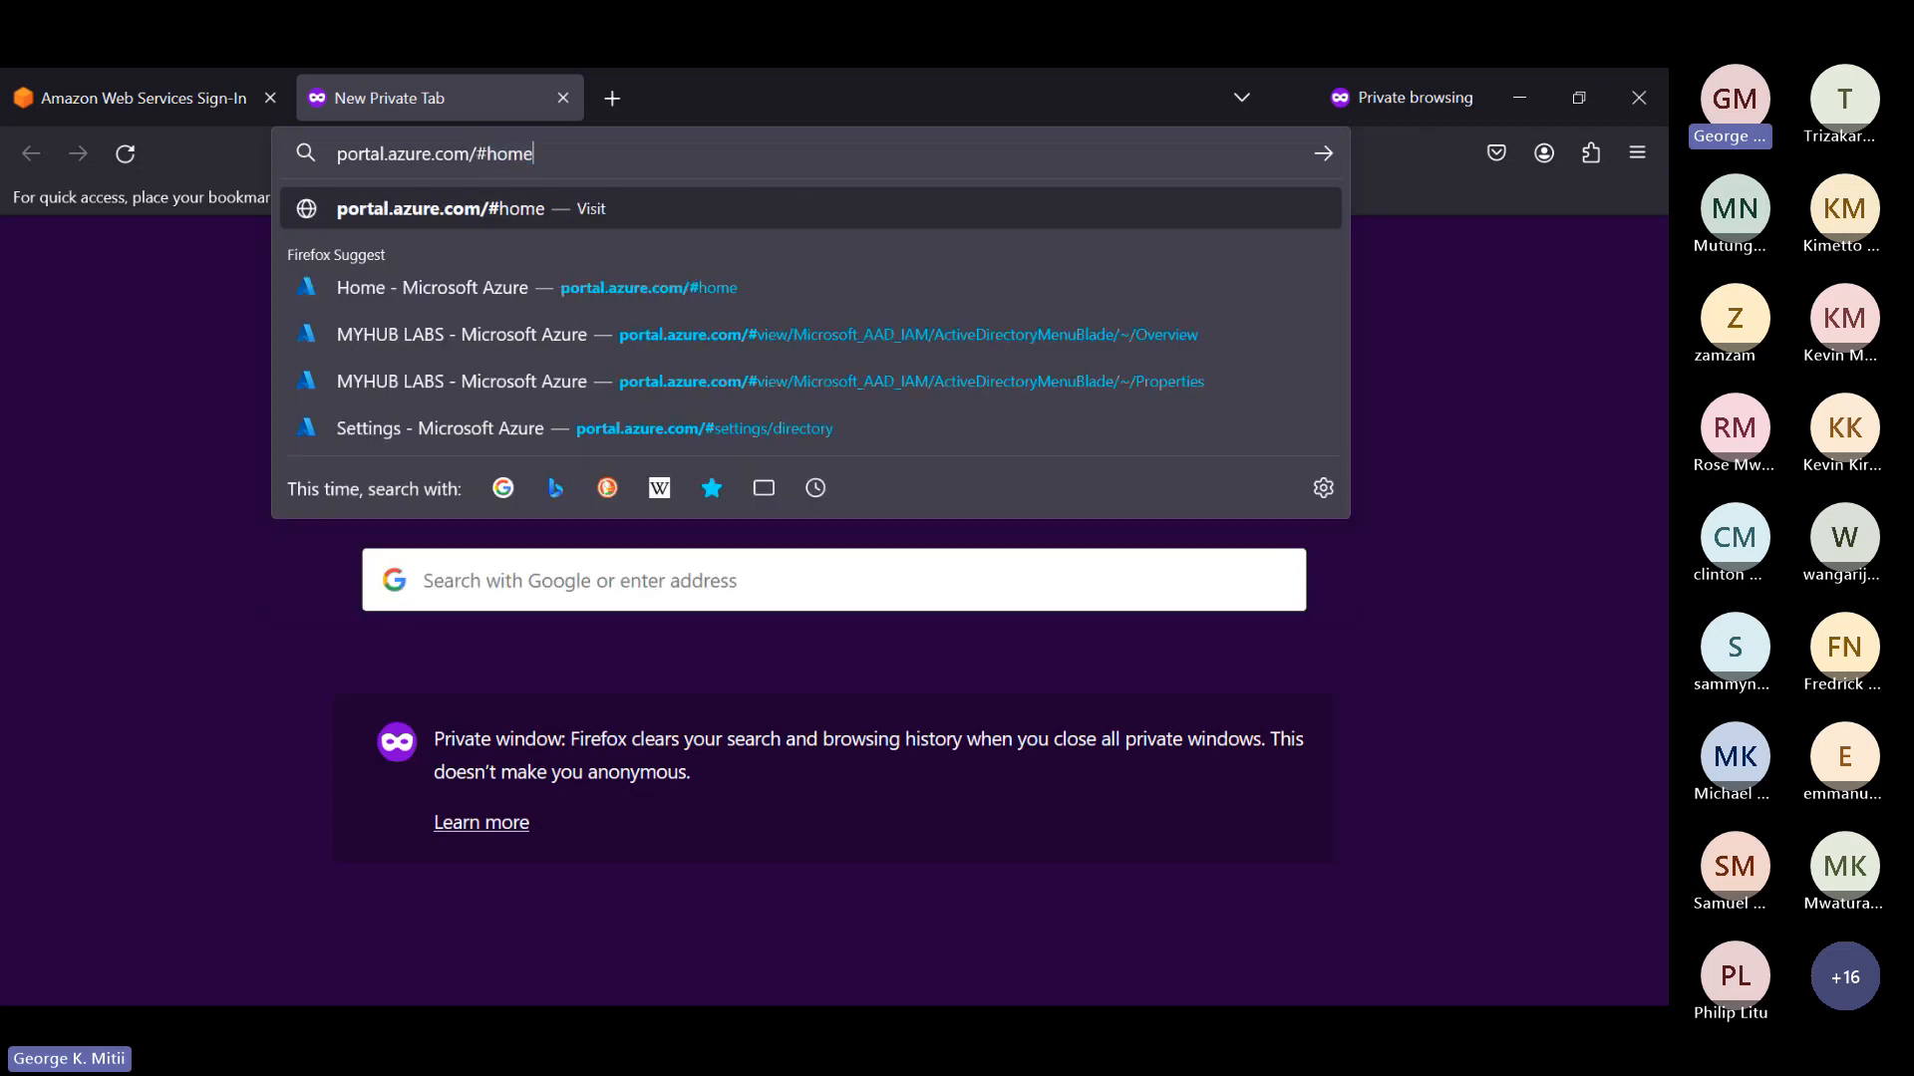
{"action": "type", "text": "@onmicr"}
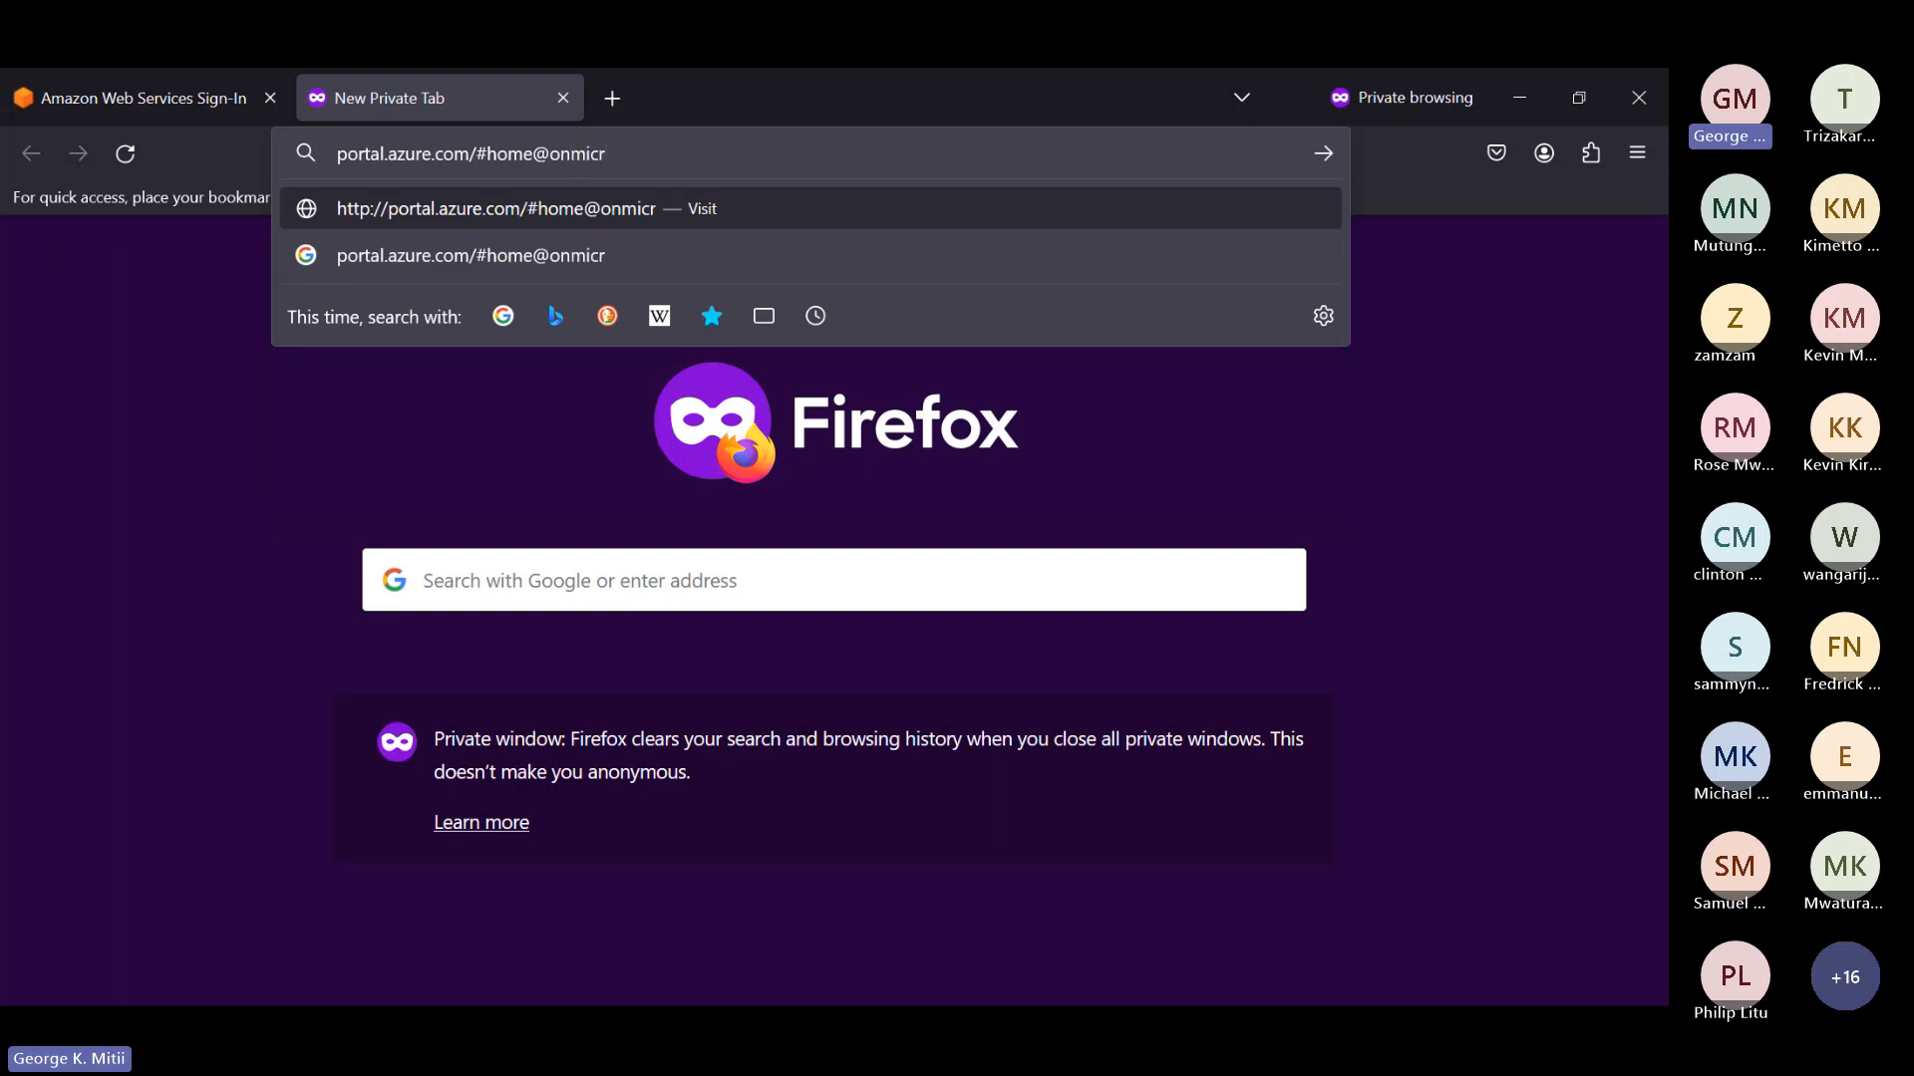
{"action": "key", "text": "BackSpace"}
{"action": "key", "text": "BackSpace"}
{"action": "key", "text": "BackSpace"}
{"action": "key", "text": "BackSpace"}
{"action": "key", "text": "BackSpace"}
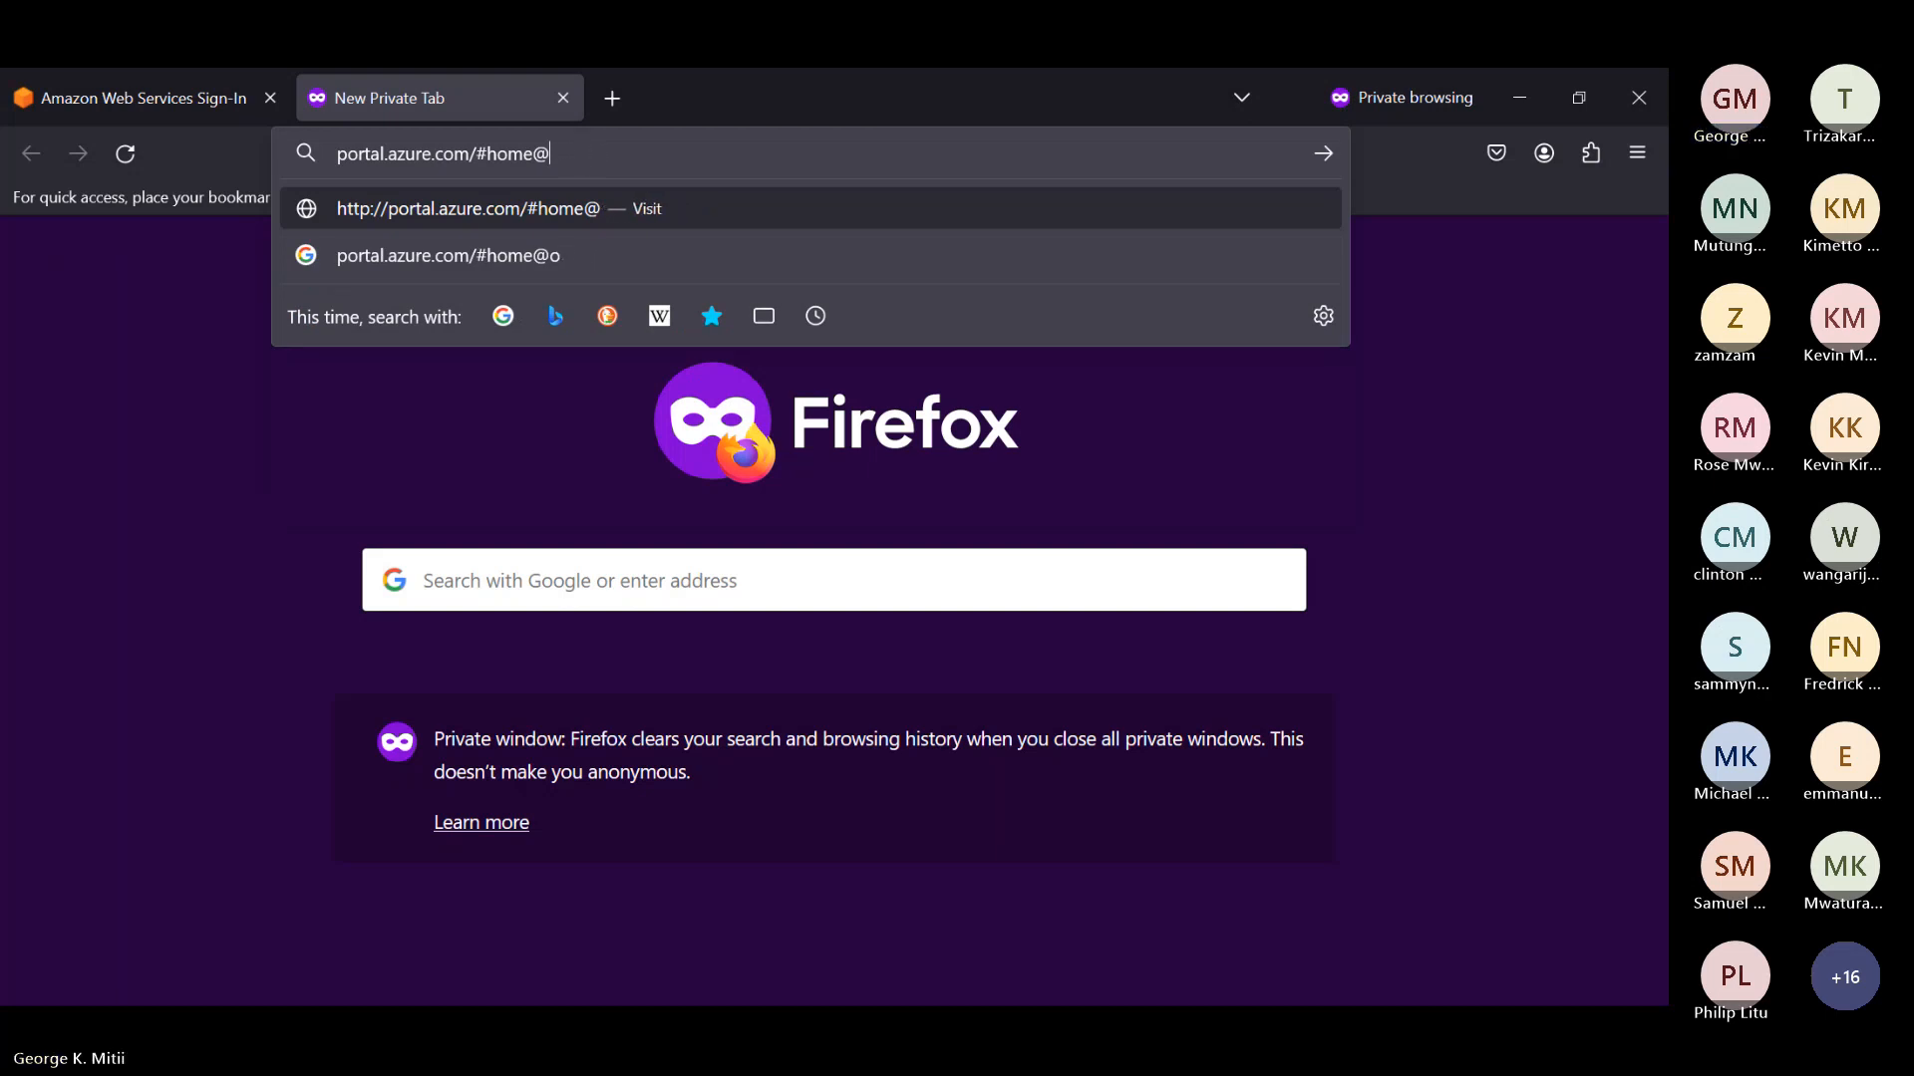
{"action": "type", "text": "capstonesla"}
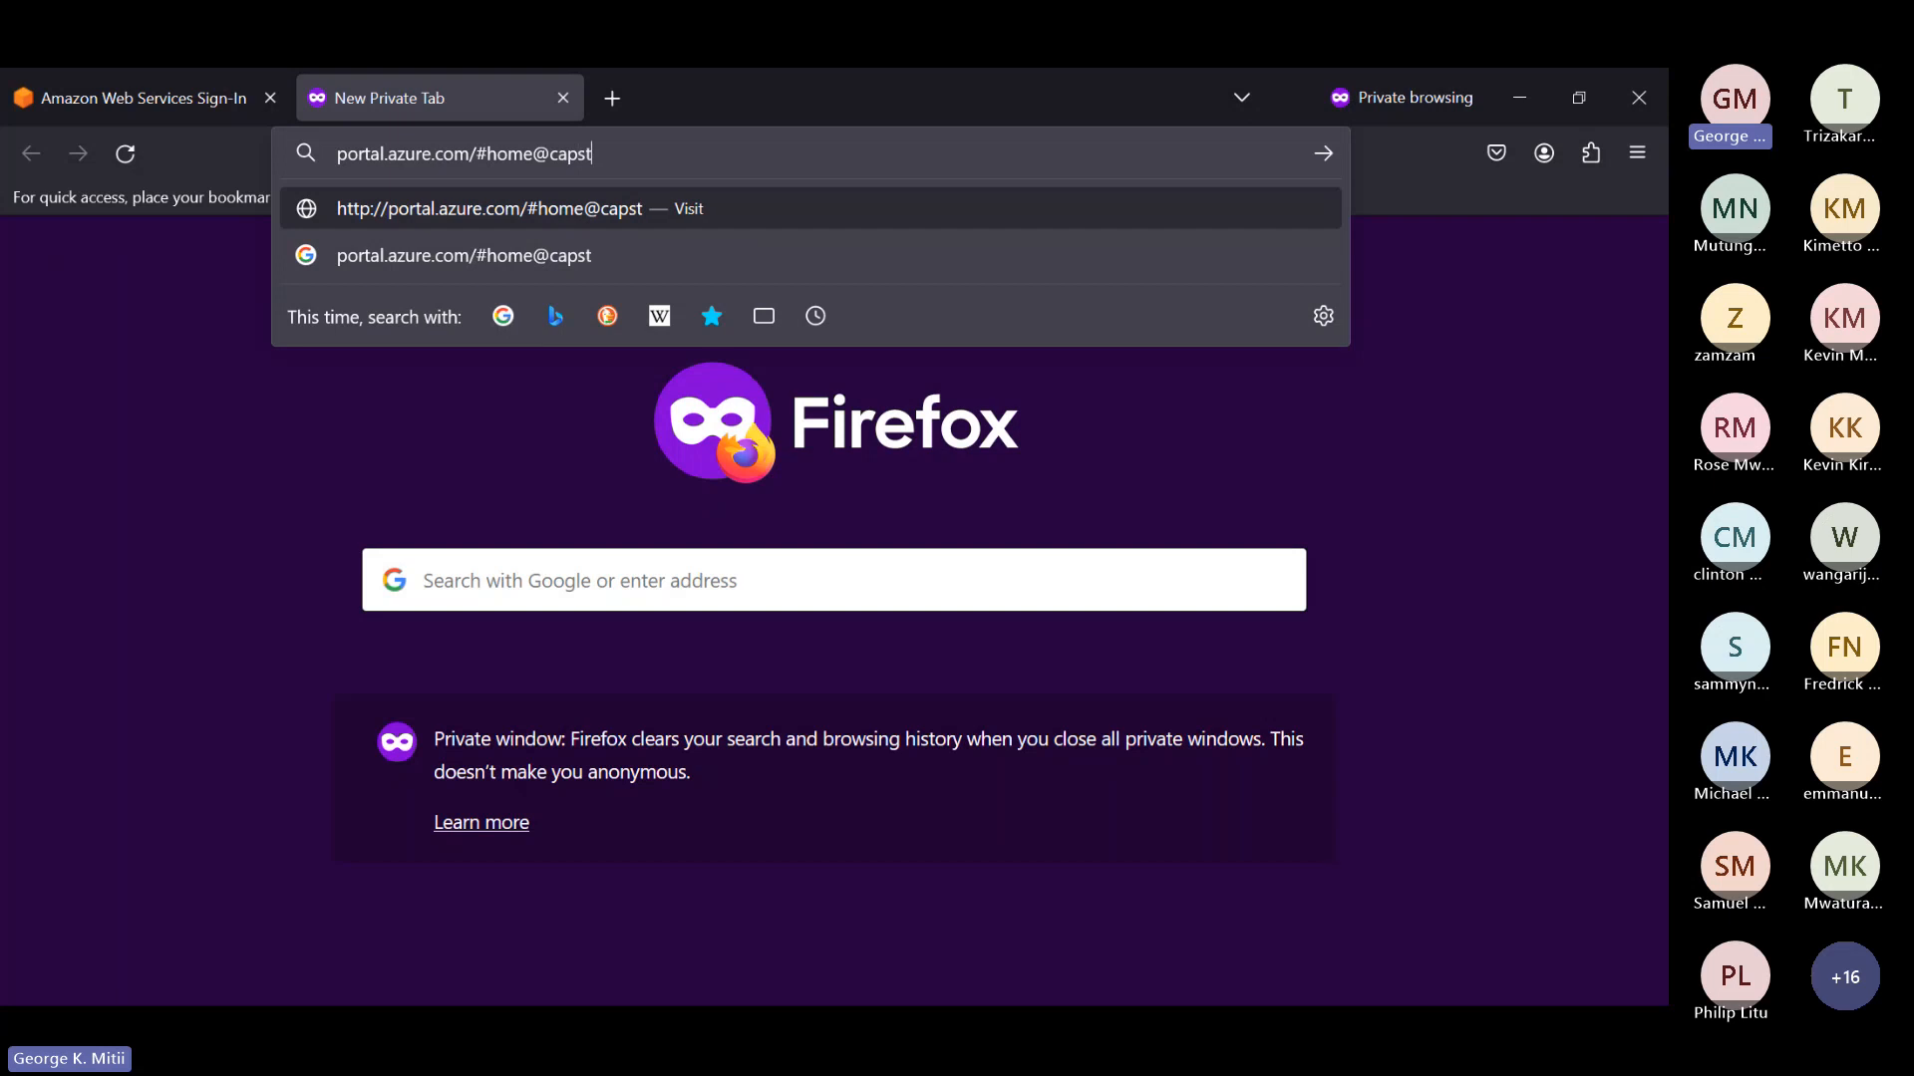
{"action": "key", "text": "BackSpace"}
{"action": "key", "text": "BackSpace"}
{"action": "key", "text": "BackSpace"}
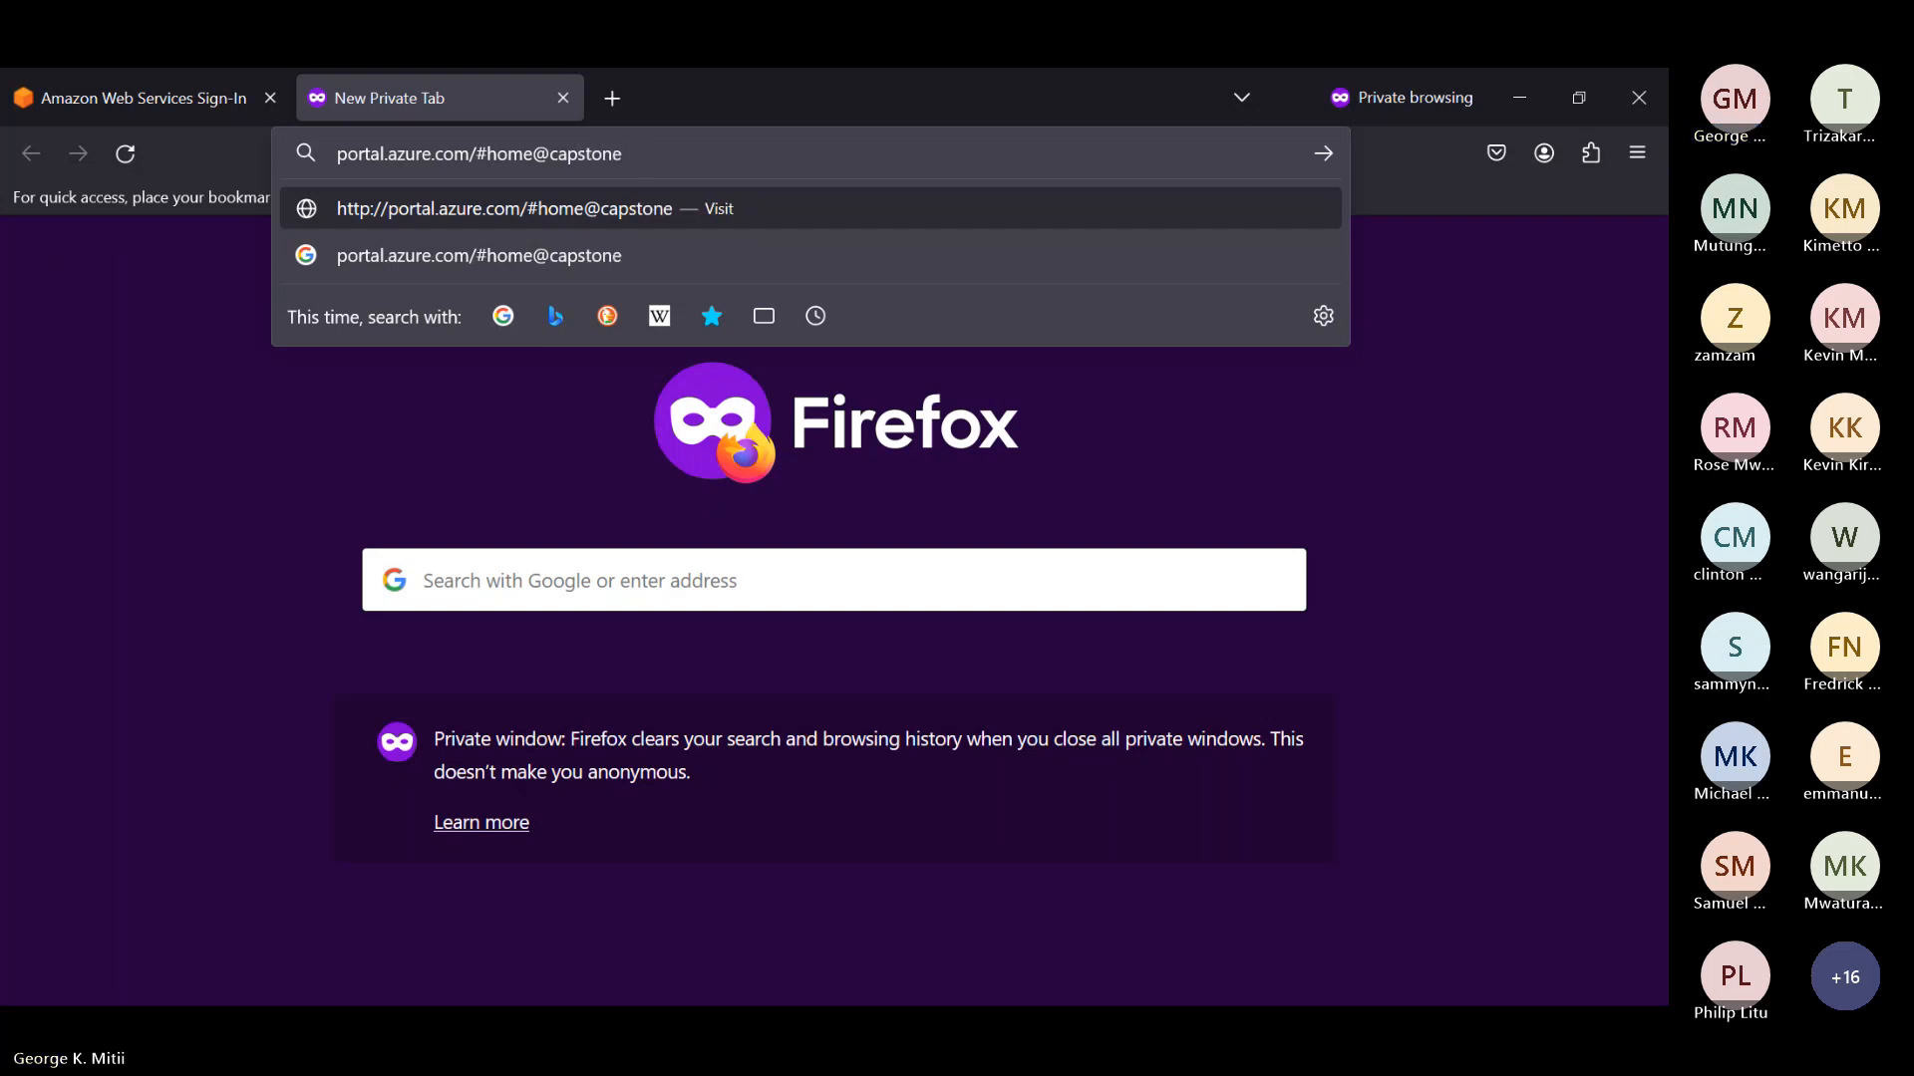
{"action": "type", "text": "lab"}
Complete the portal address with the copied tenant domain and load the Azure sign-in page.
{"action": "left_click", "coordinate": [613, 98]}
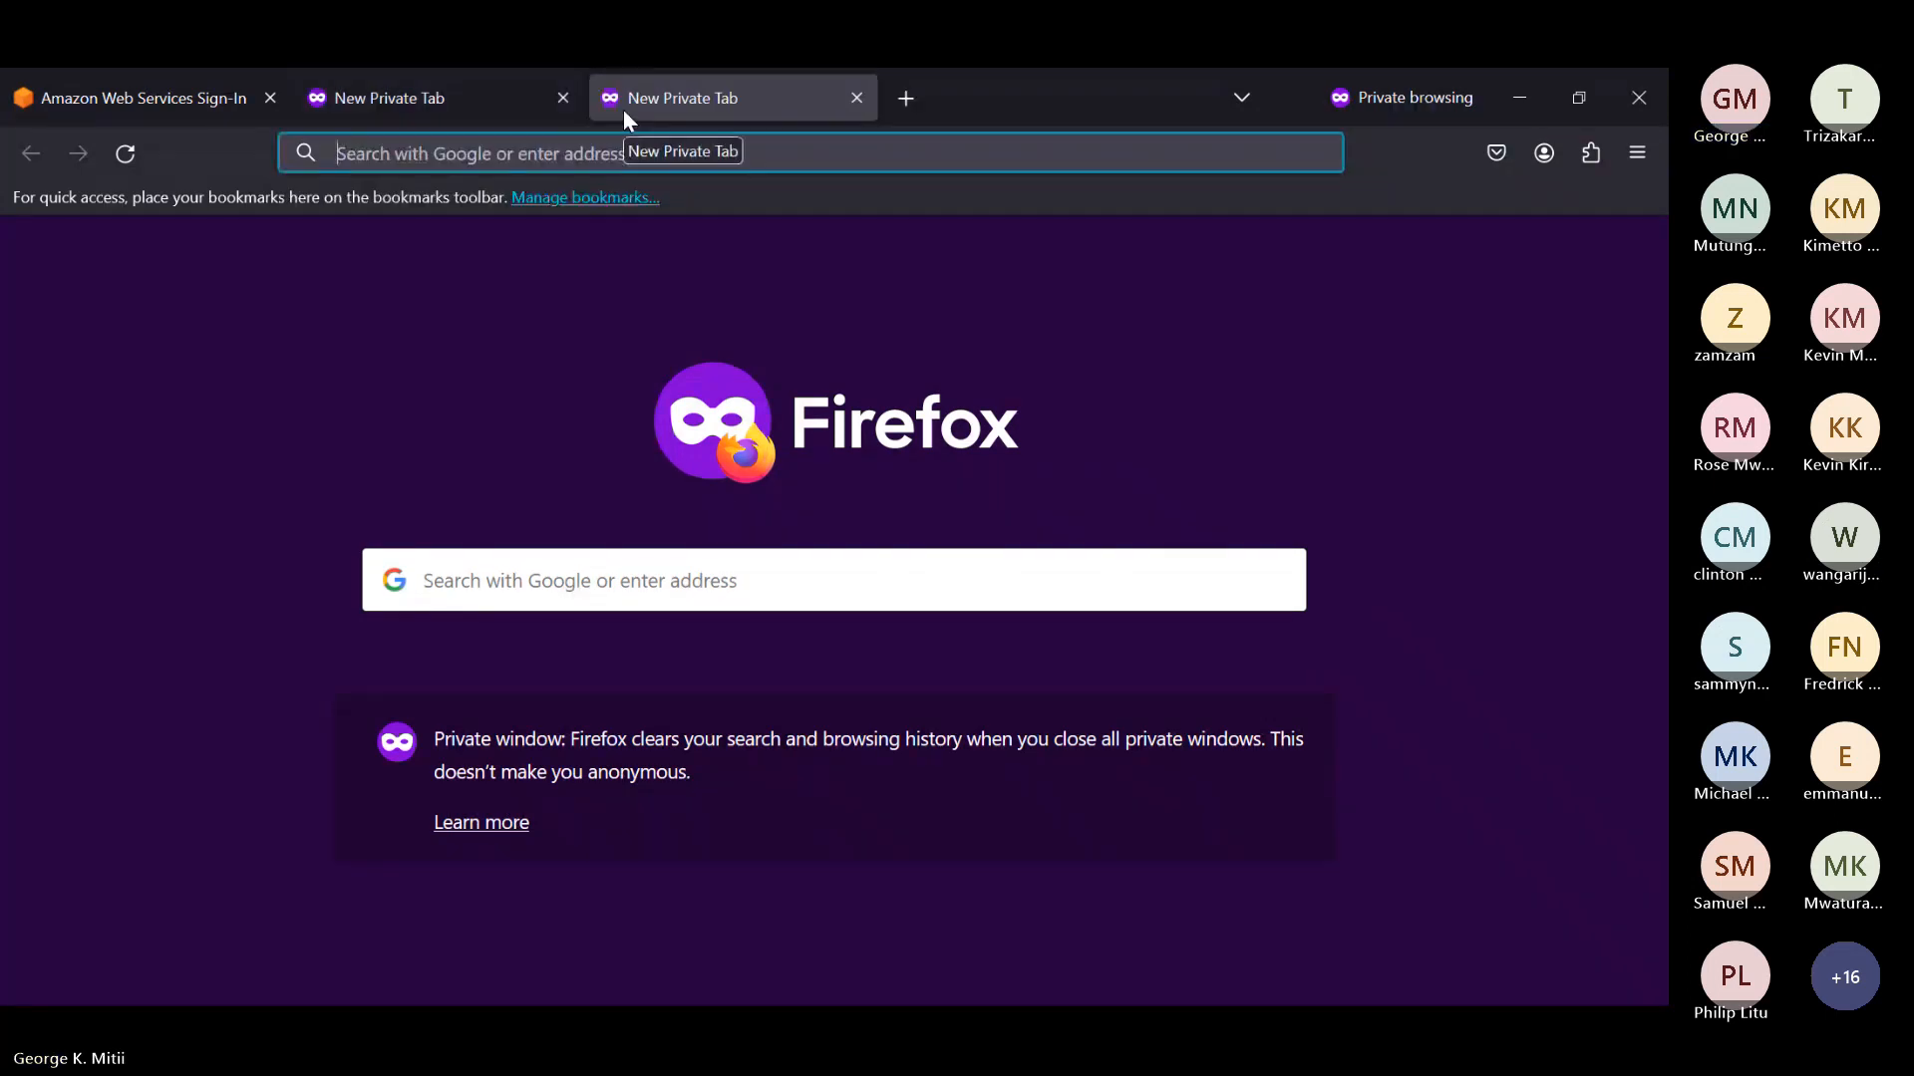
{"action": "key", "text": "ctrl+v"}
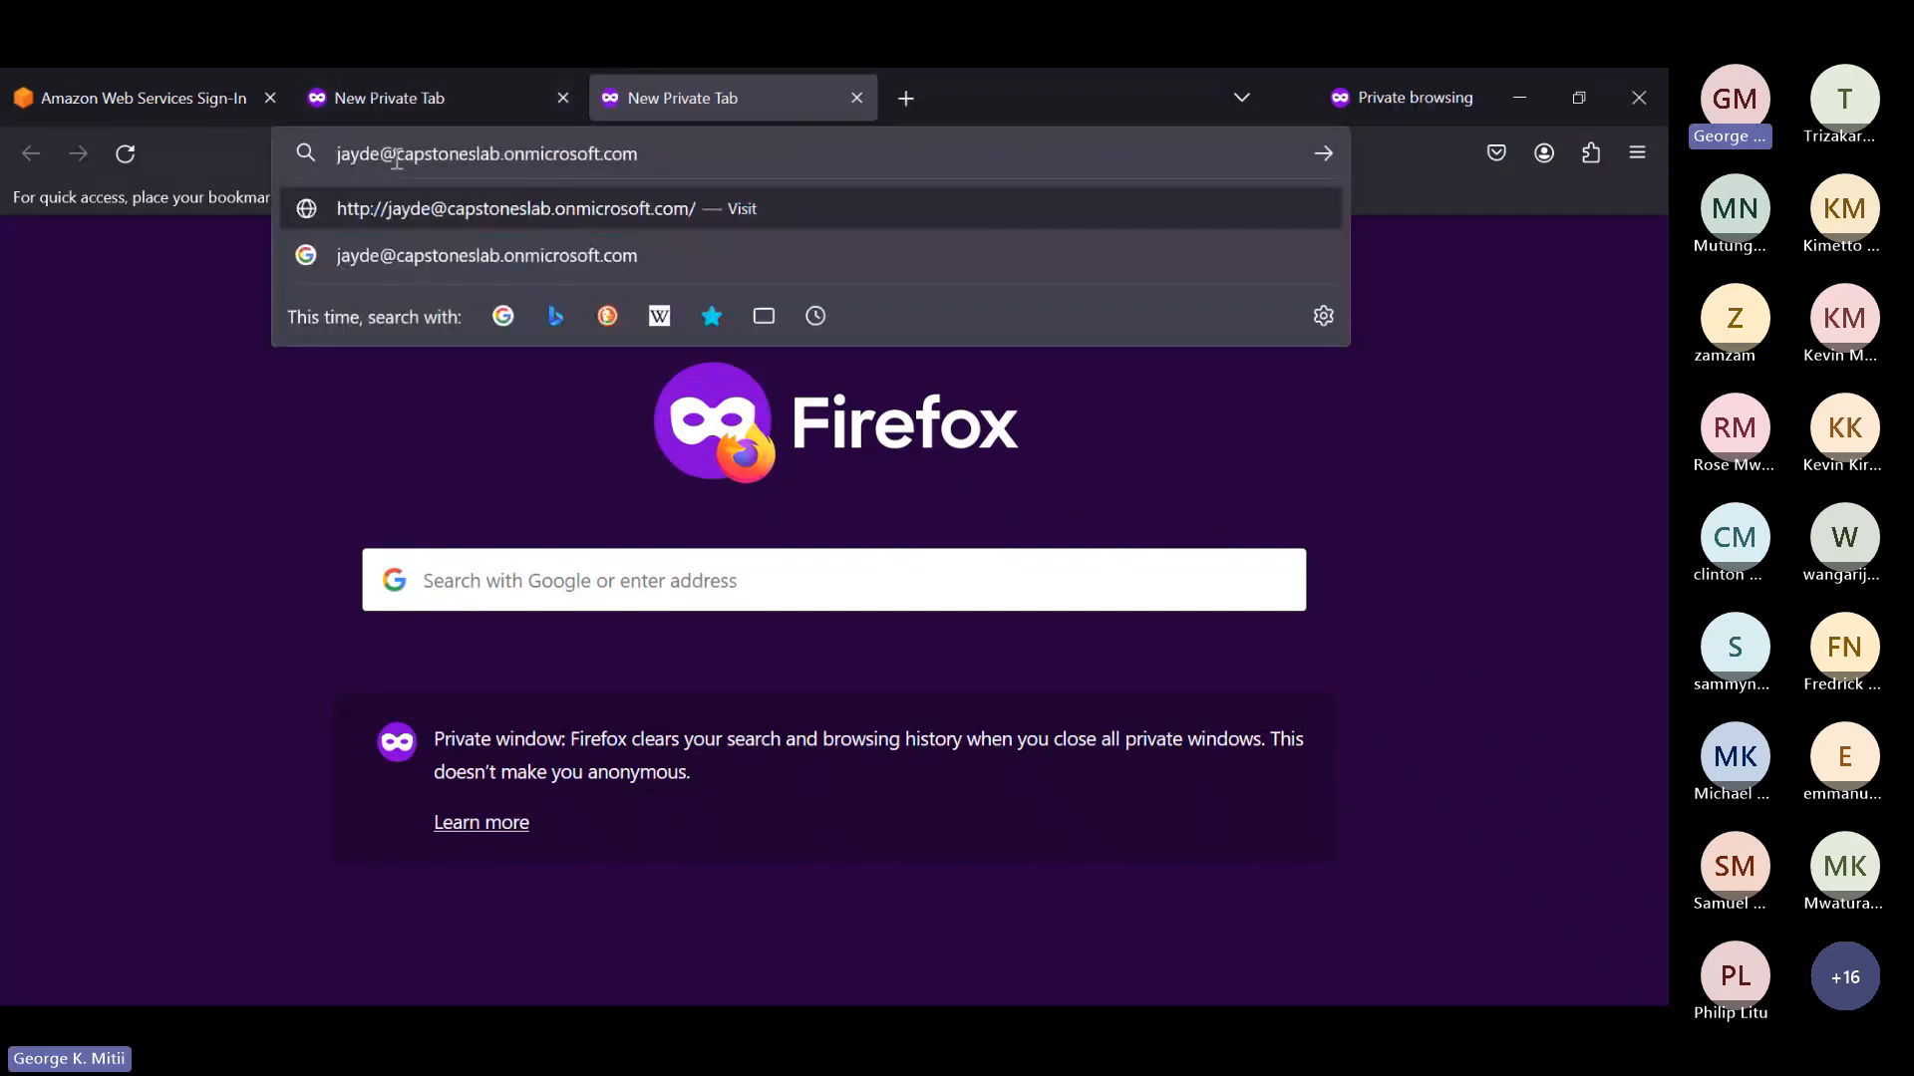
{"action": "left_click_drag", "start_coordinate": [381, 153], "coordinate": [650, 180]}
{"action": "key", "text": "ctrl+c"}
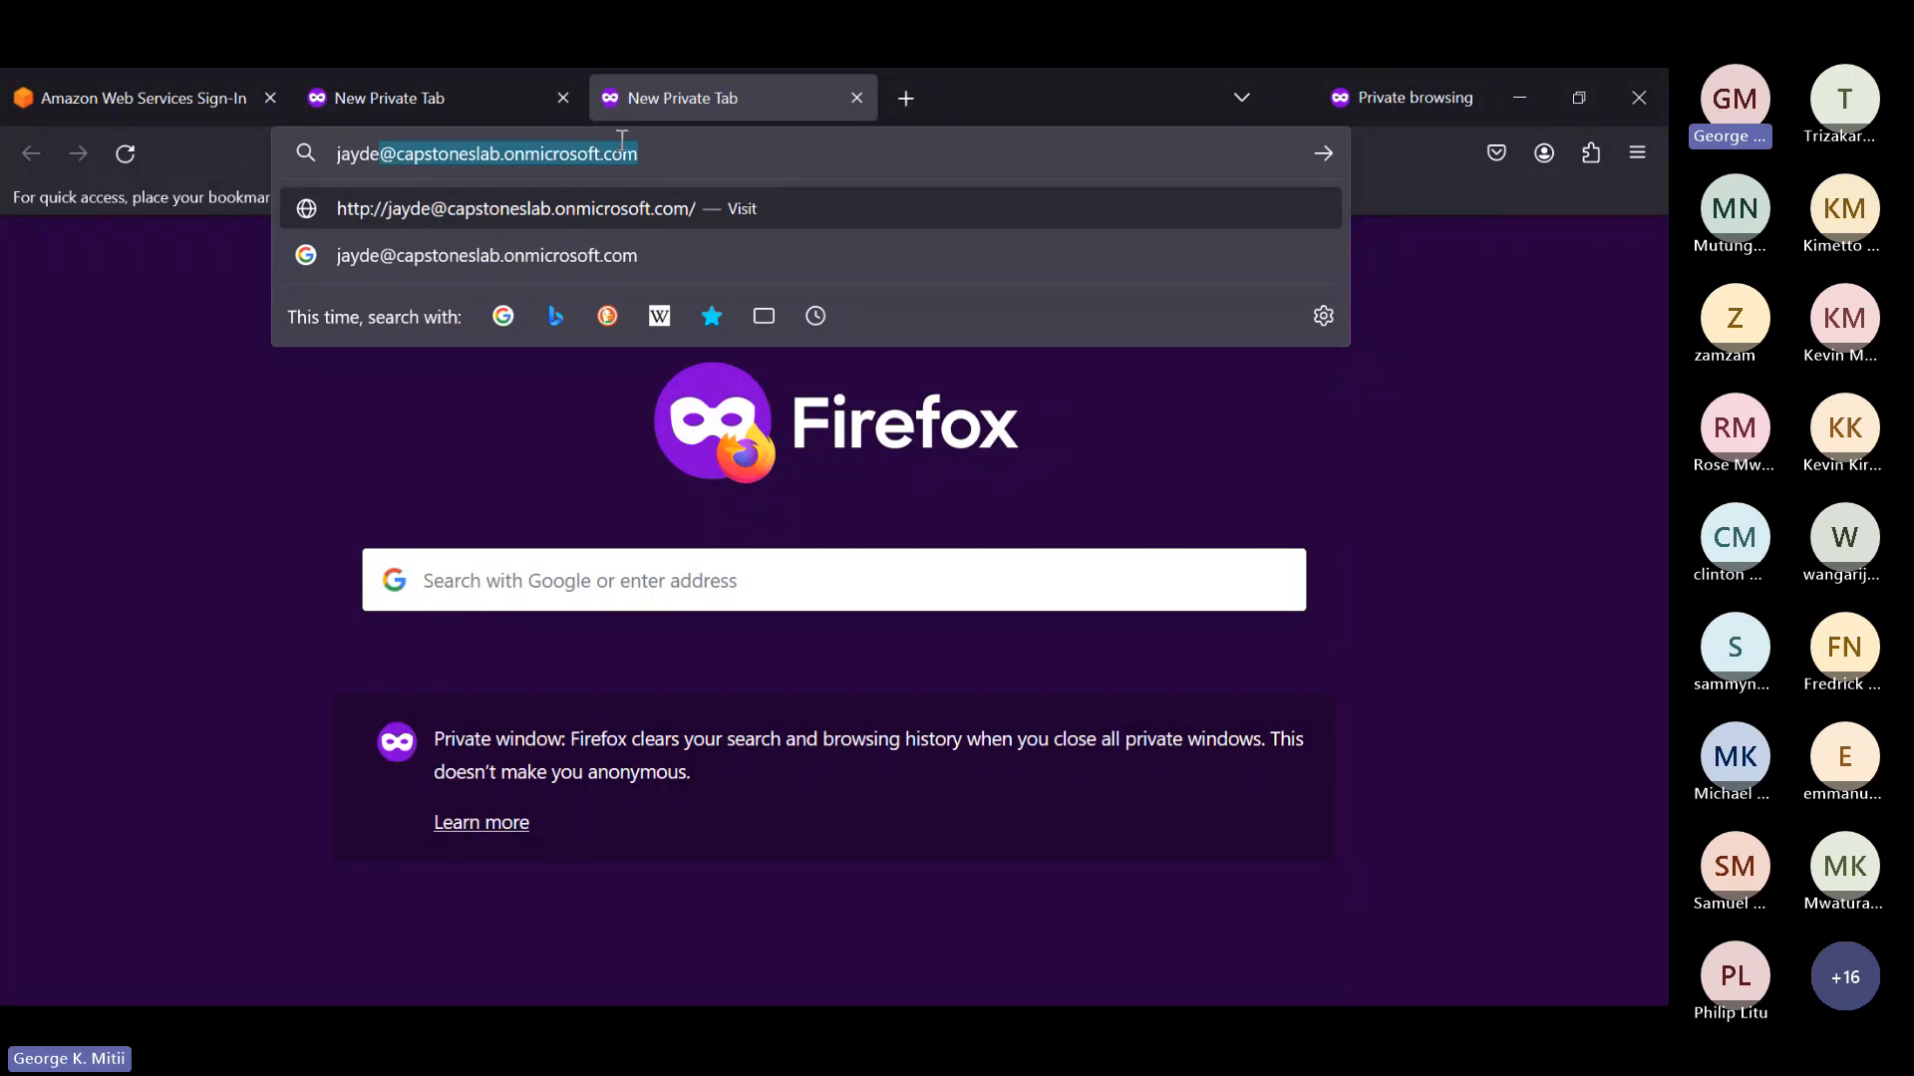
{"action": "left_click", "coordinate": [531, 97]}
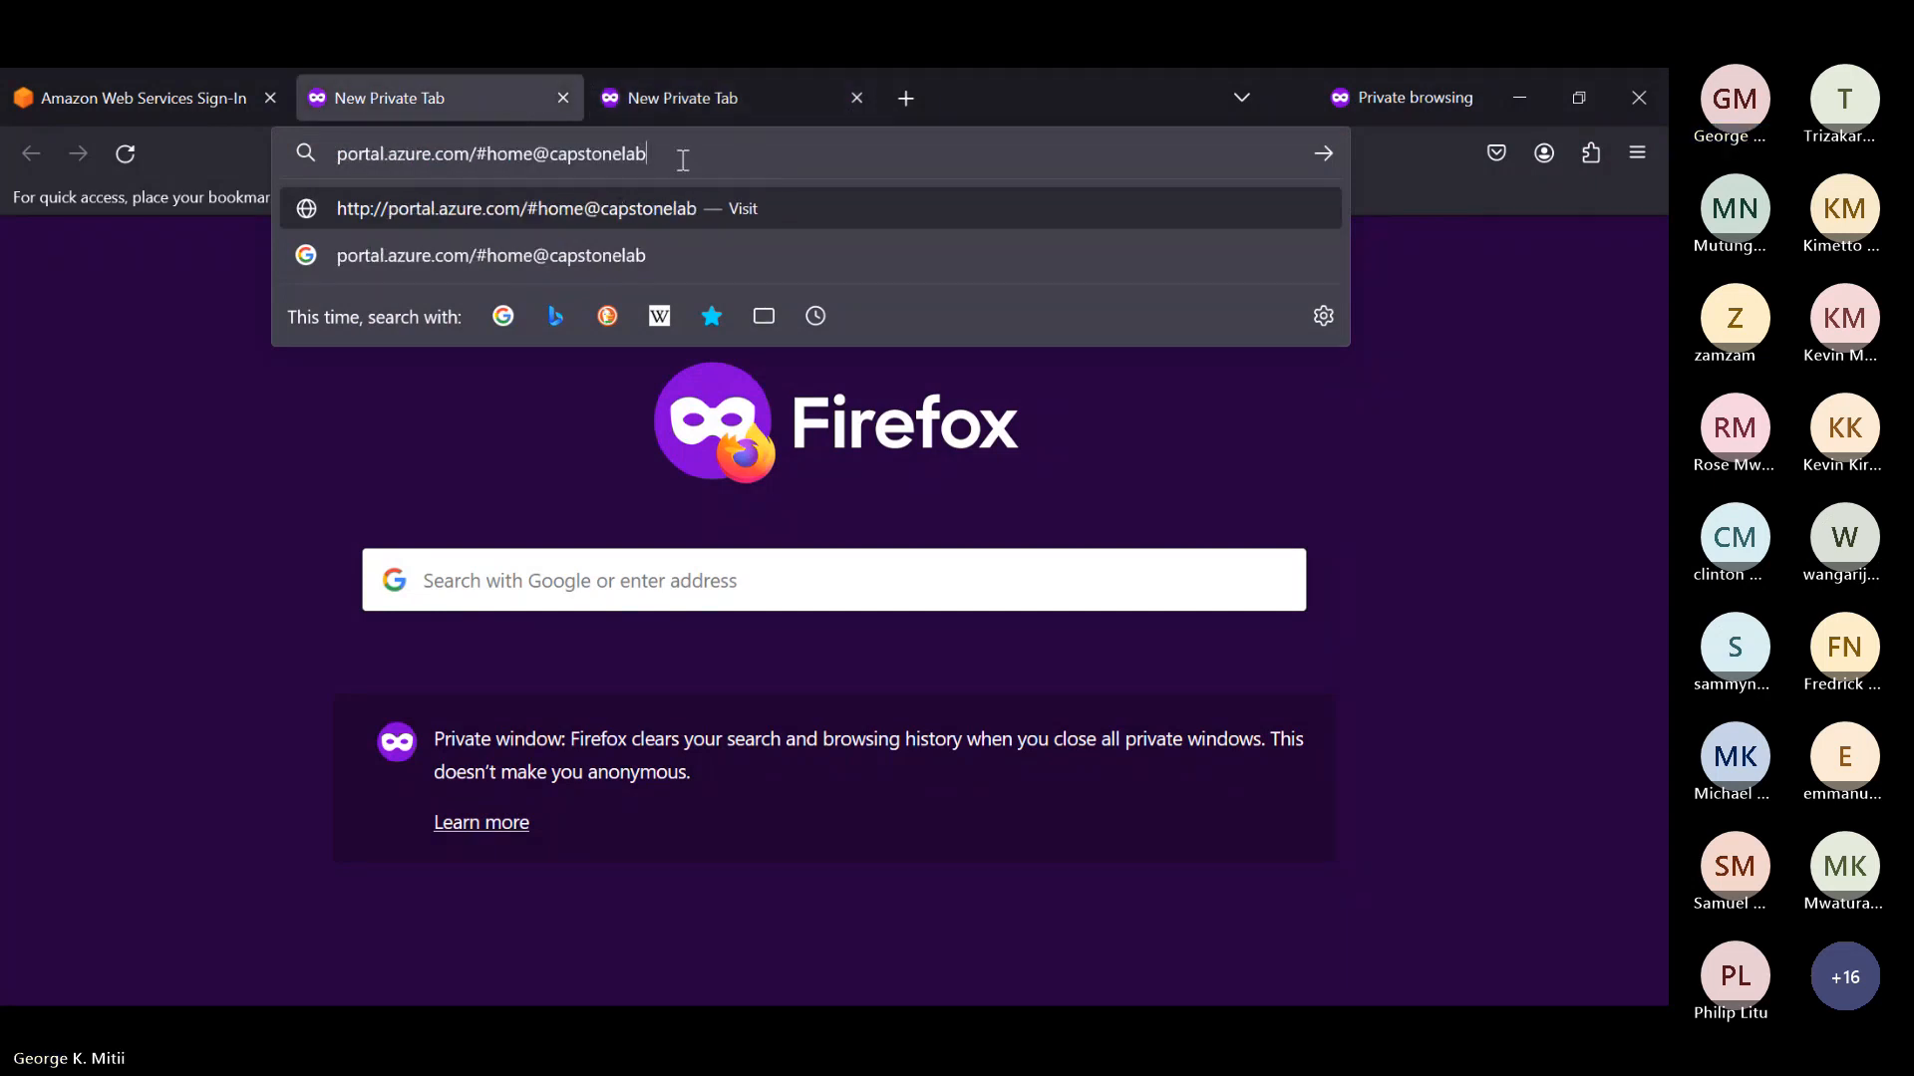
{"action": "key", "text": "BackSpace"}
{"action": "key", "text": "BackSpace"}
{"action": "key", "text": "BackSpace"}
{"action": "key", "text": "BackSpace"}
{"action": "key", "text": "BackSpace"}
{"action": "key", "text": "BackSpace"}
{"action": "key", "text": "BackSpace"}
{"action": "key", "text": "BackSpace"}
{"action": "key", "text": "BackSpace"}
{"action": "key", "text": "BackSpace"}
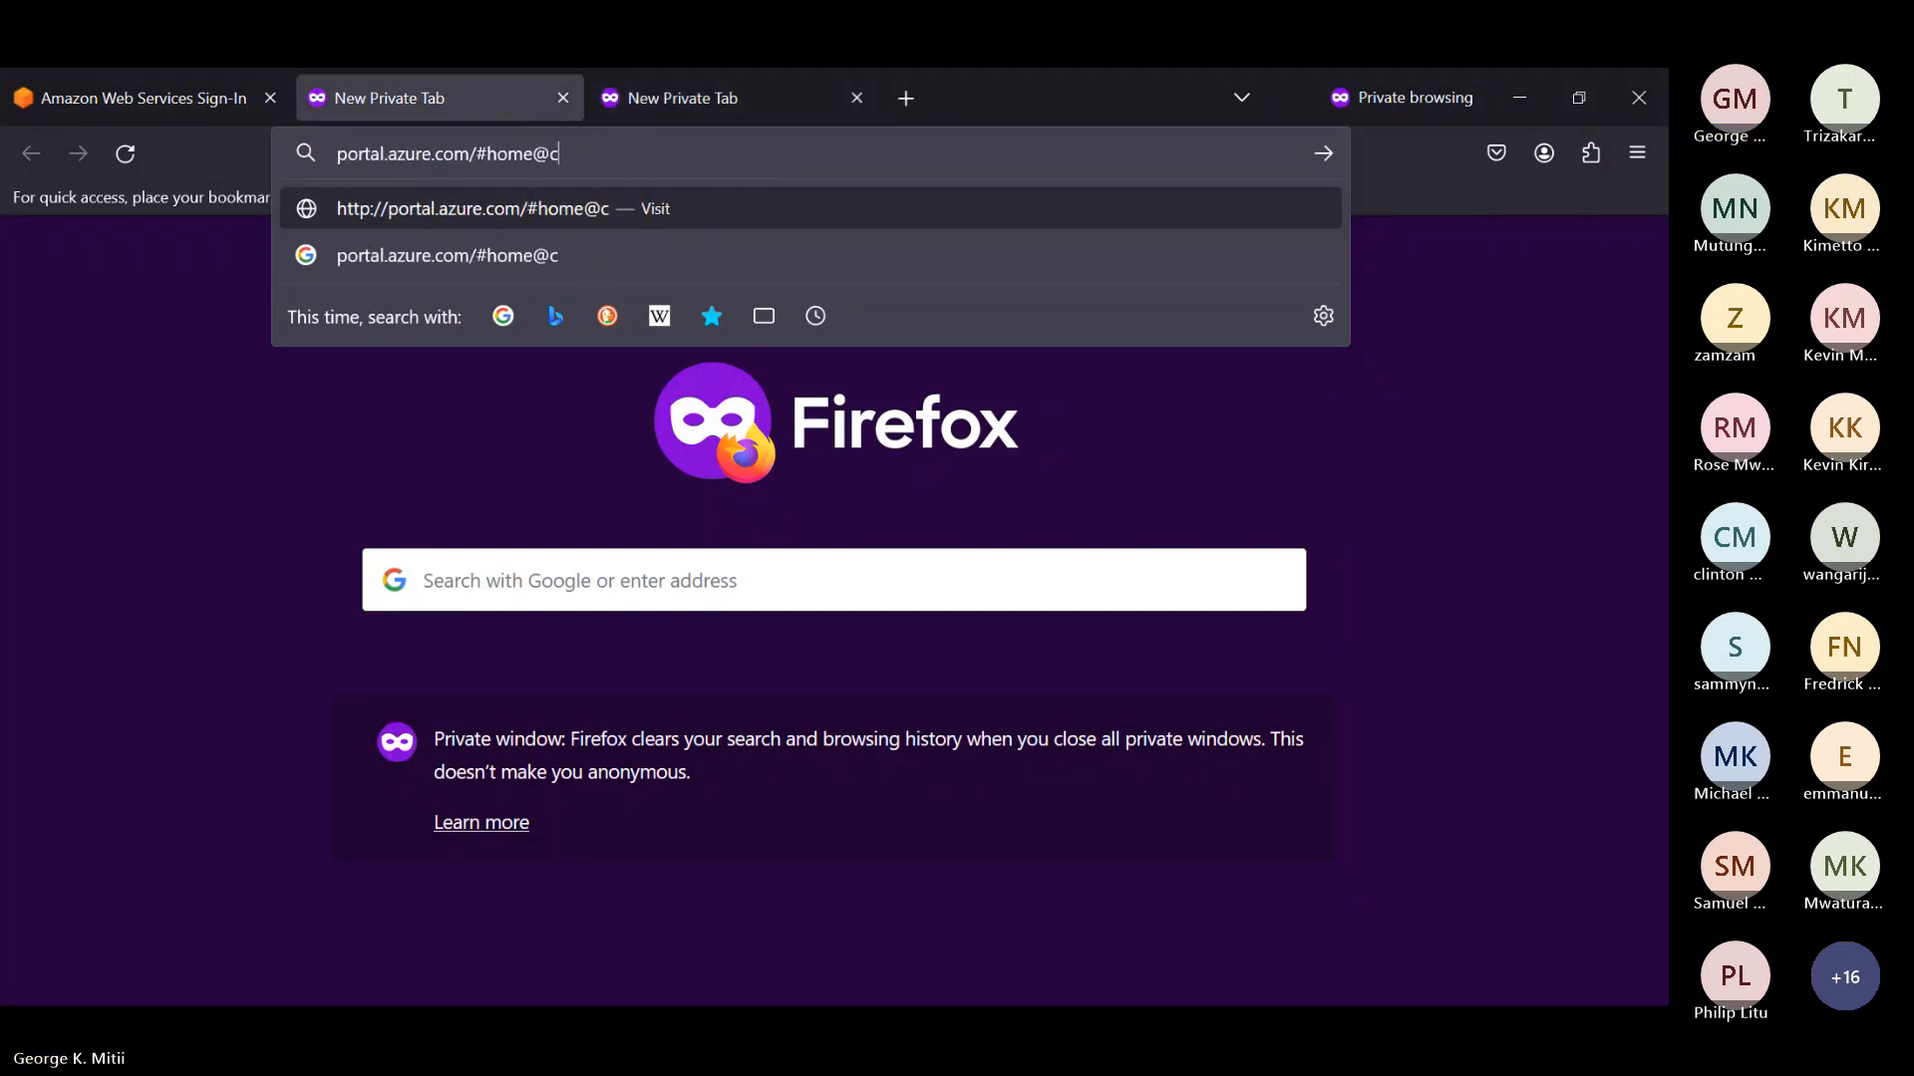
{"action": "key", "text": "BackSpace"}
{"action": "key", "text": "BackSpace"}
{"action": "key", "text": "ctrl+v"}
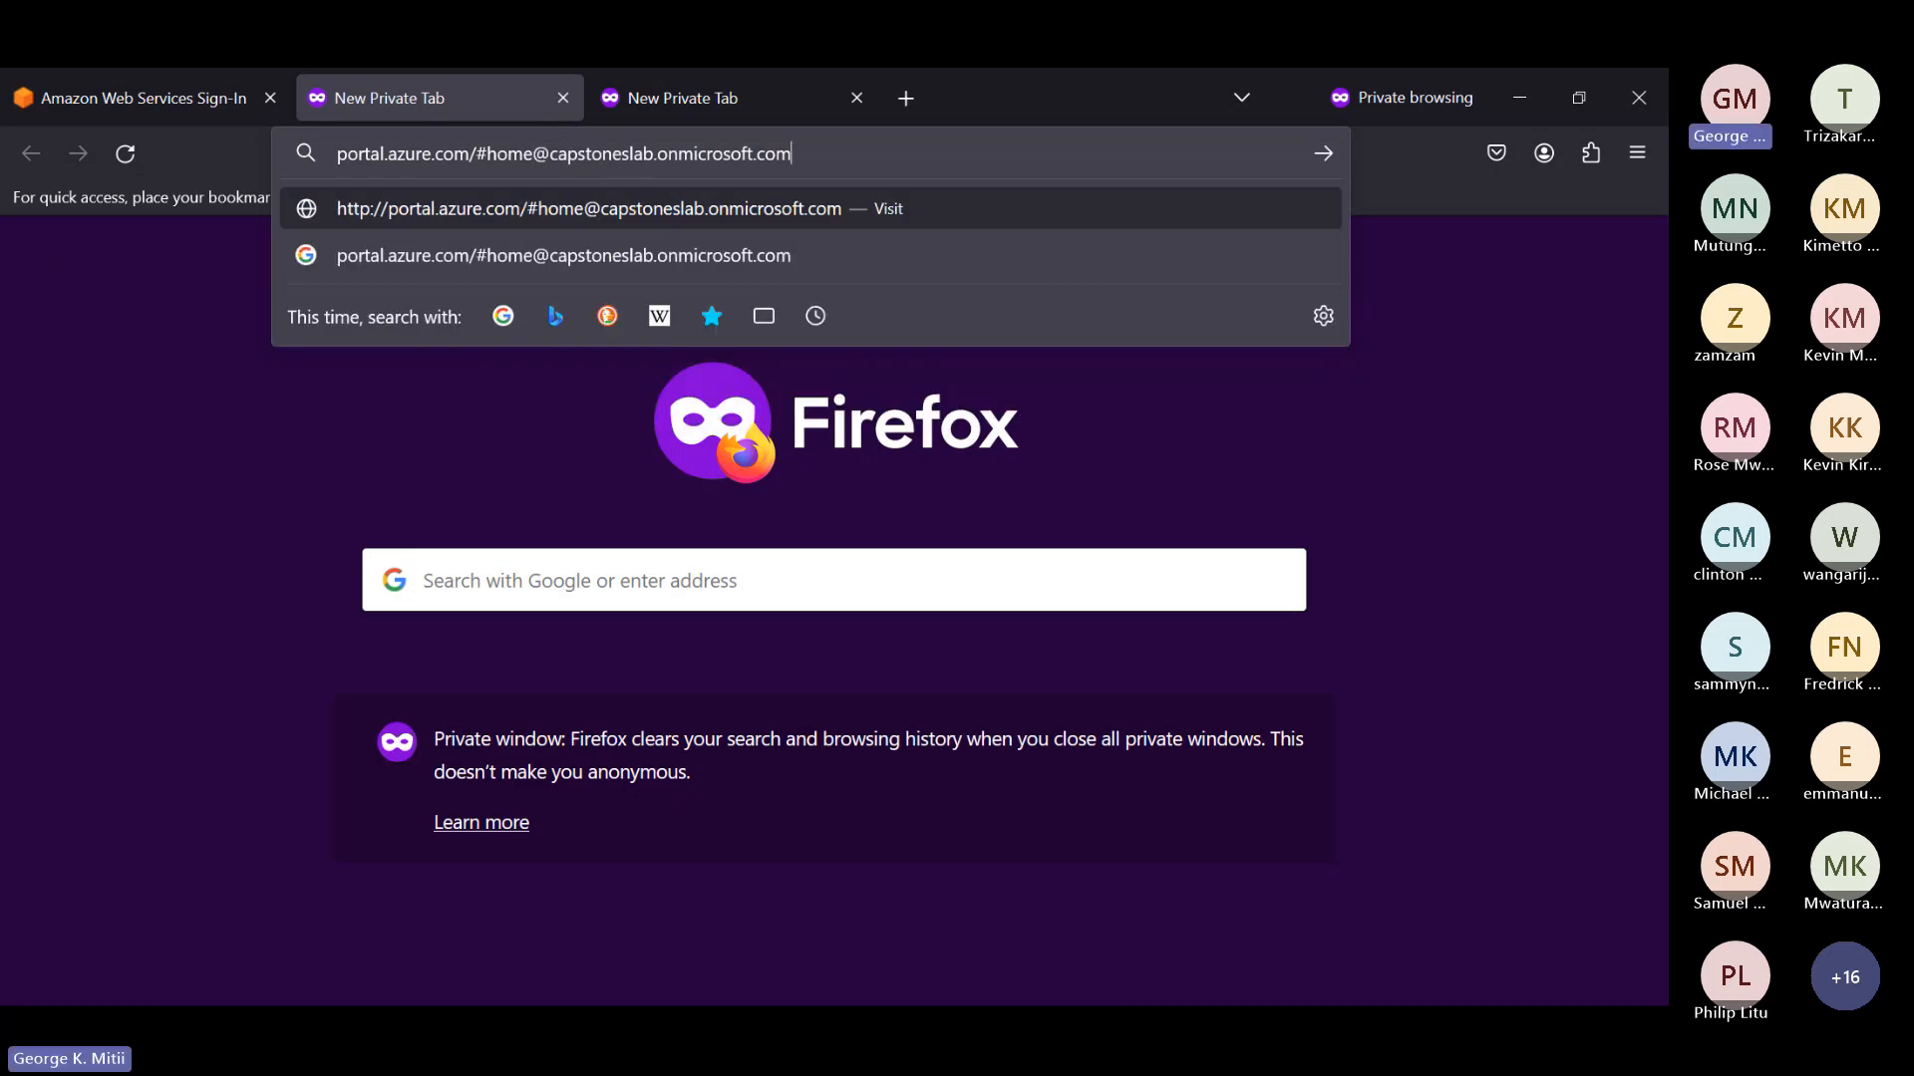
{"action": "key", "text": "Return"}
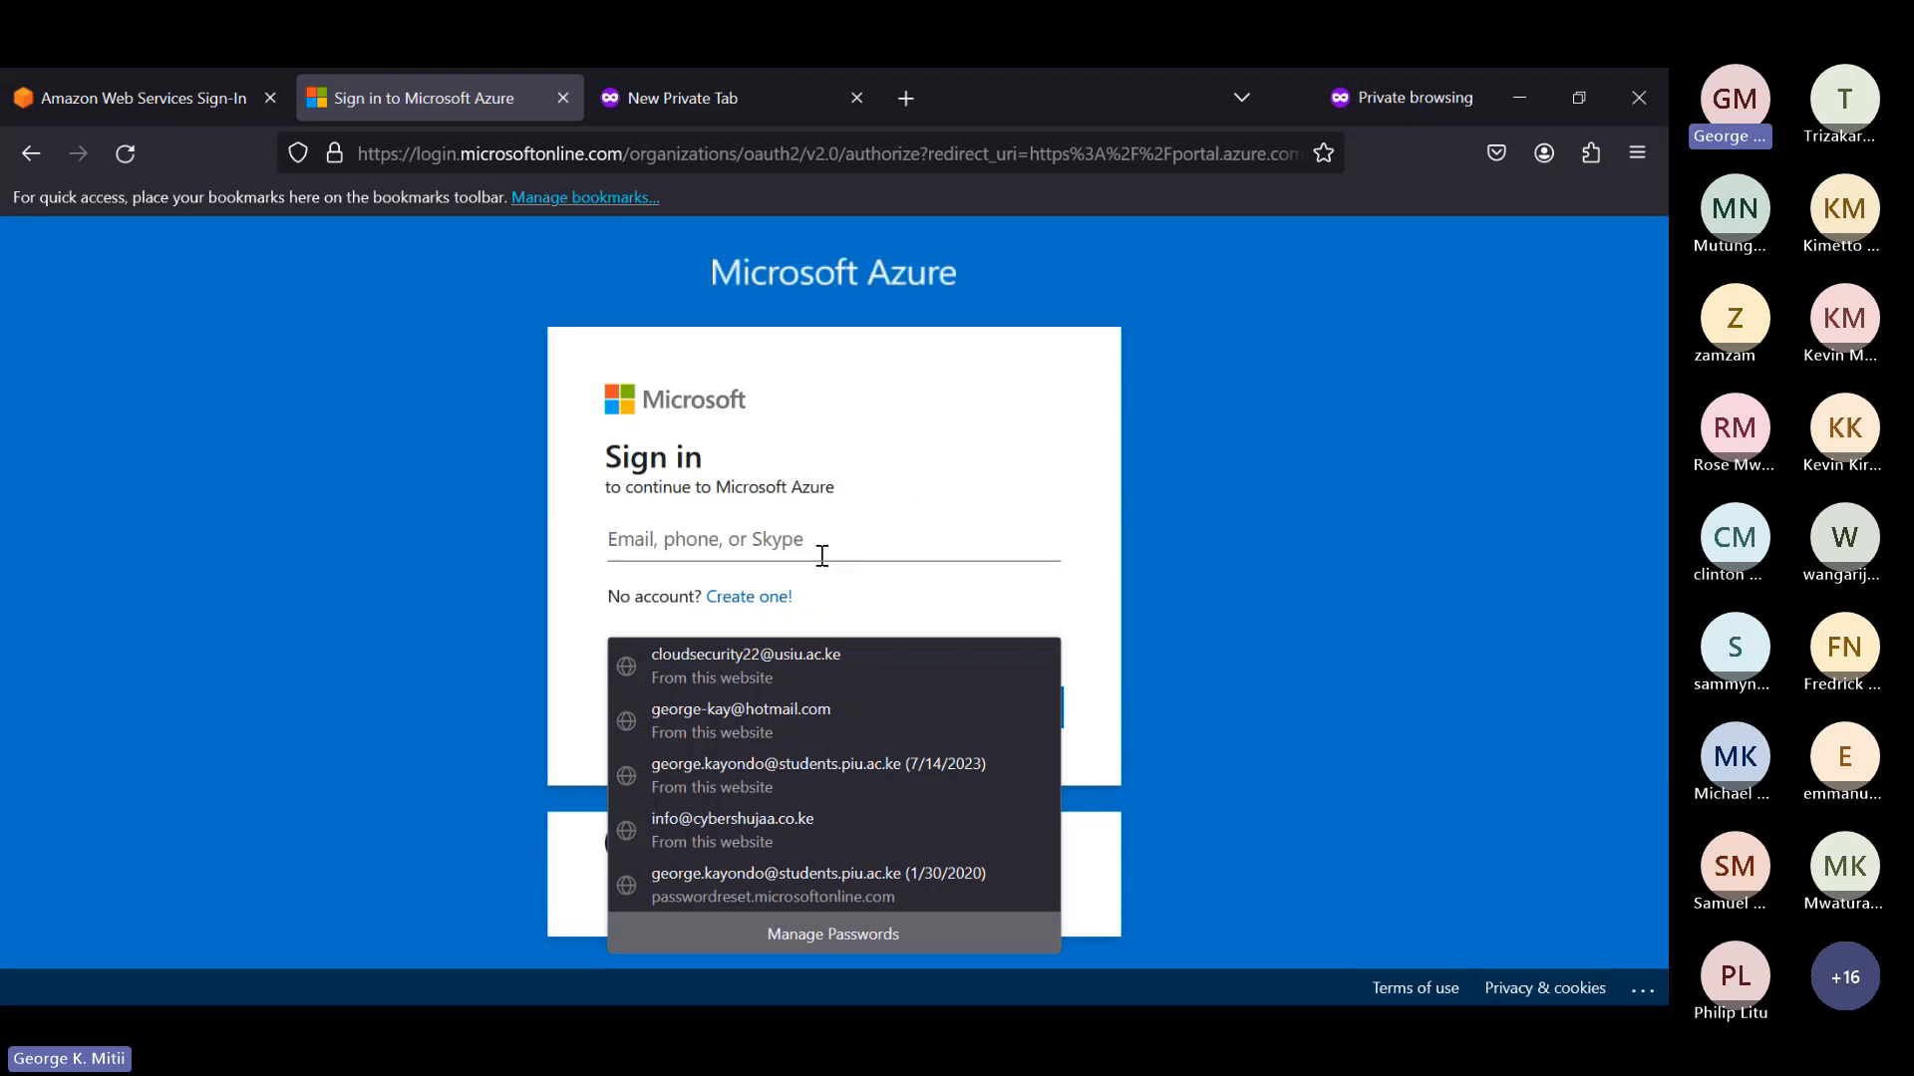
Enter the test user's full sign-in name in the email field and continue.
{"action": "left_click", "coordinate": [702, 535]}
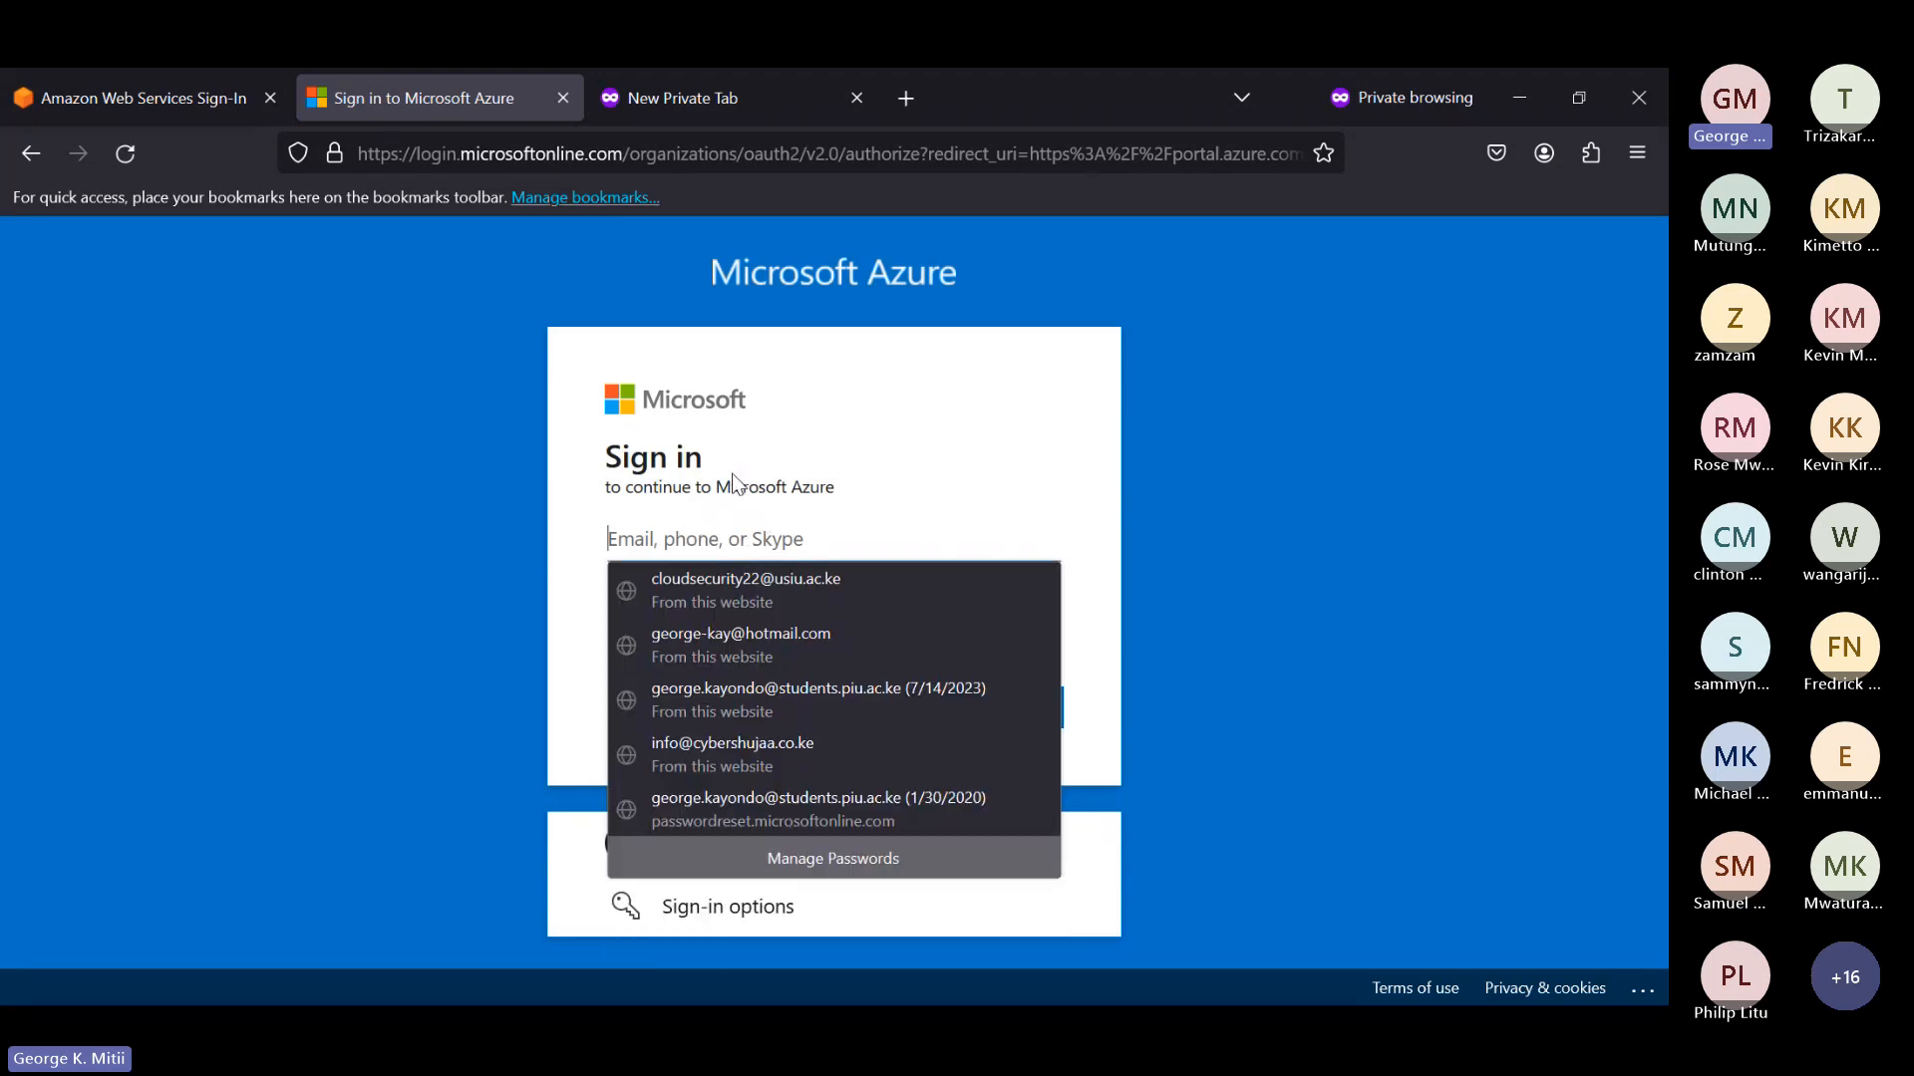
{"action": "left_click", "coordinate": [728, 541]}
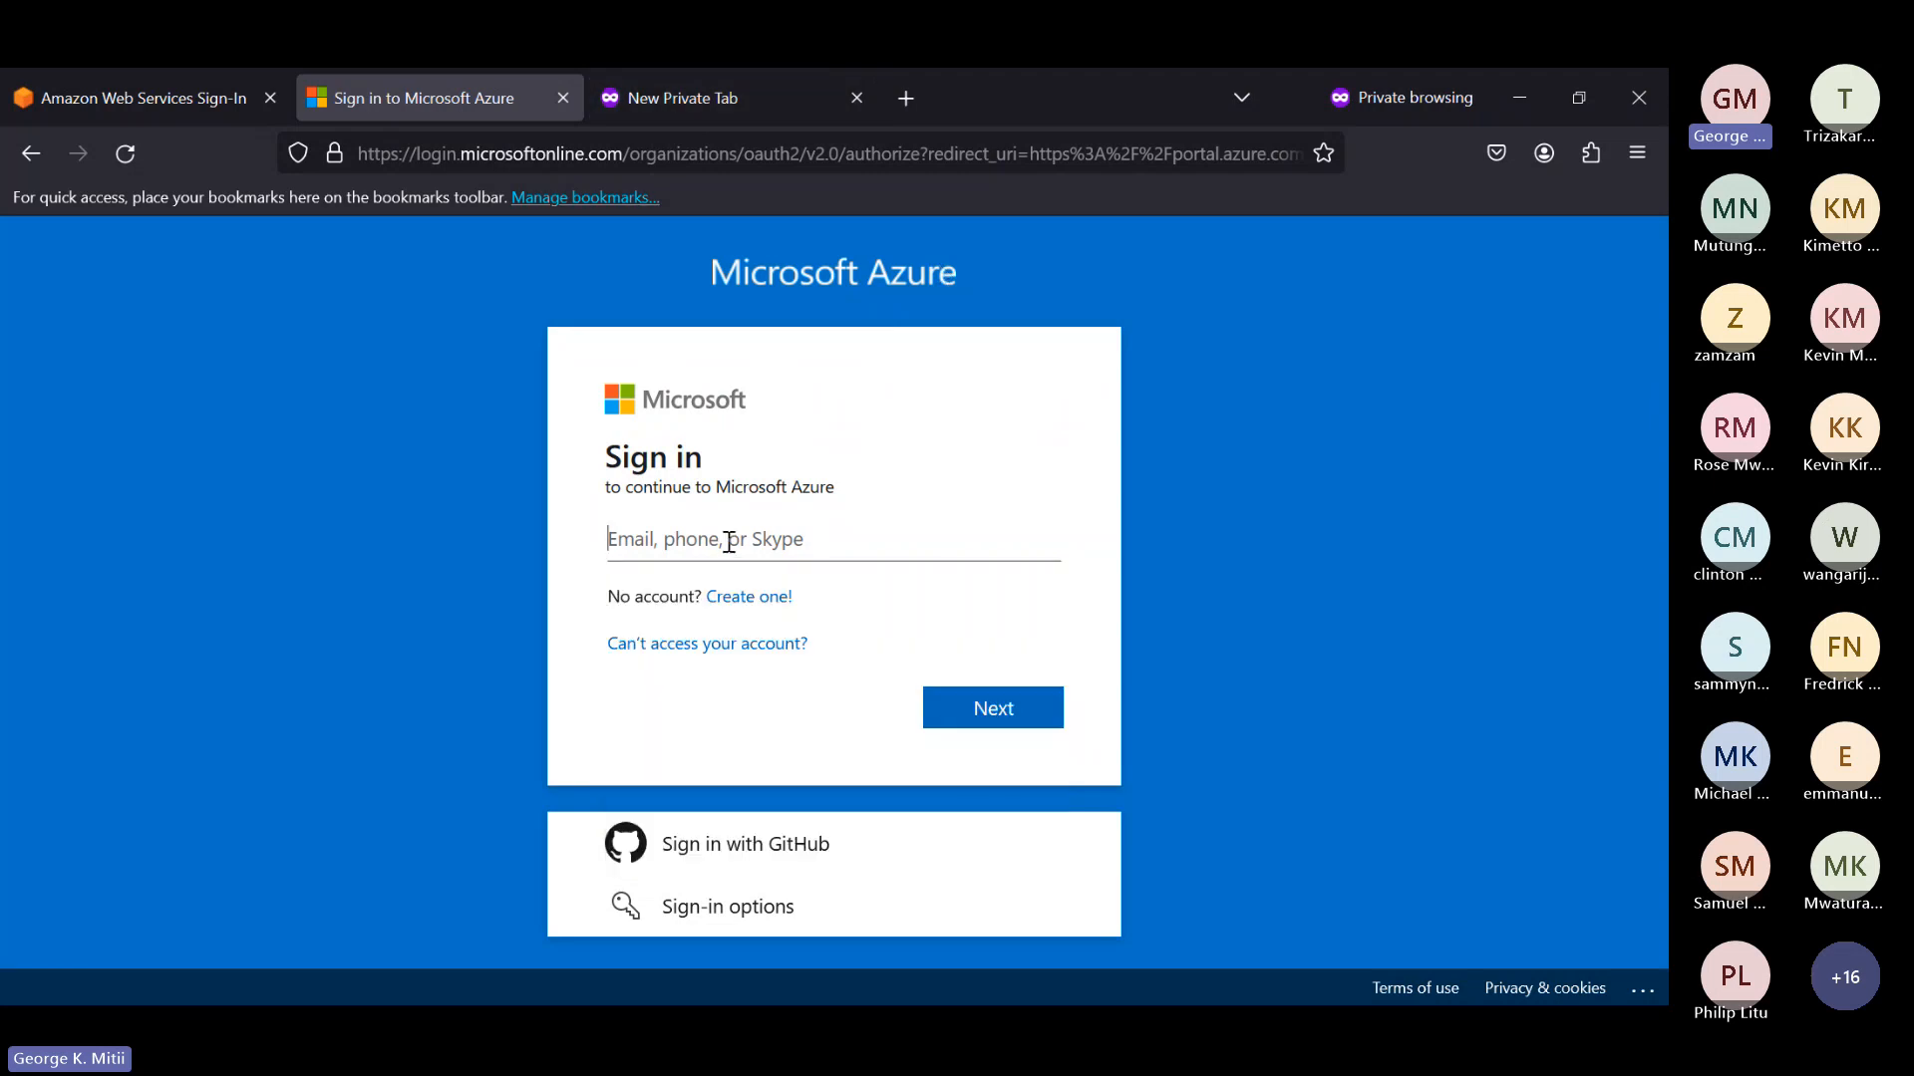
{"action": "key", "text": "ctrl+v"}
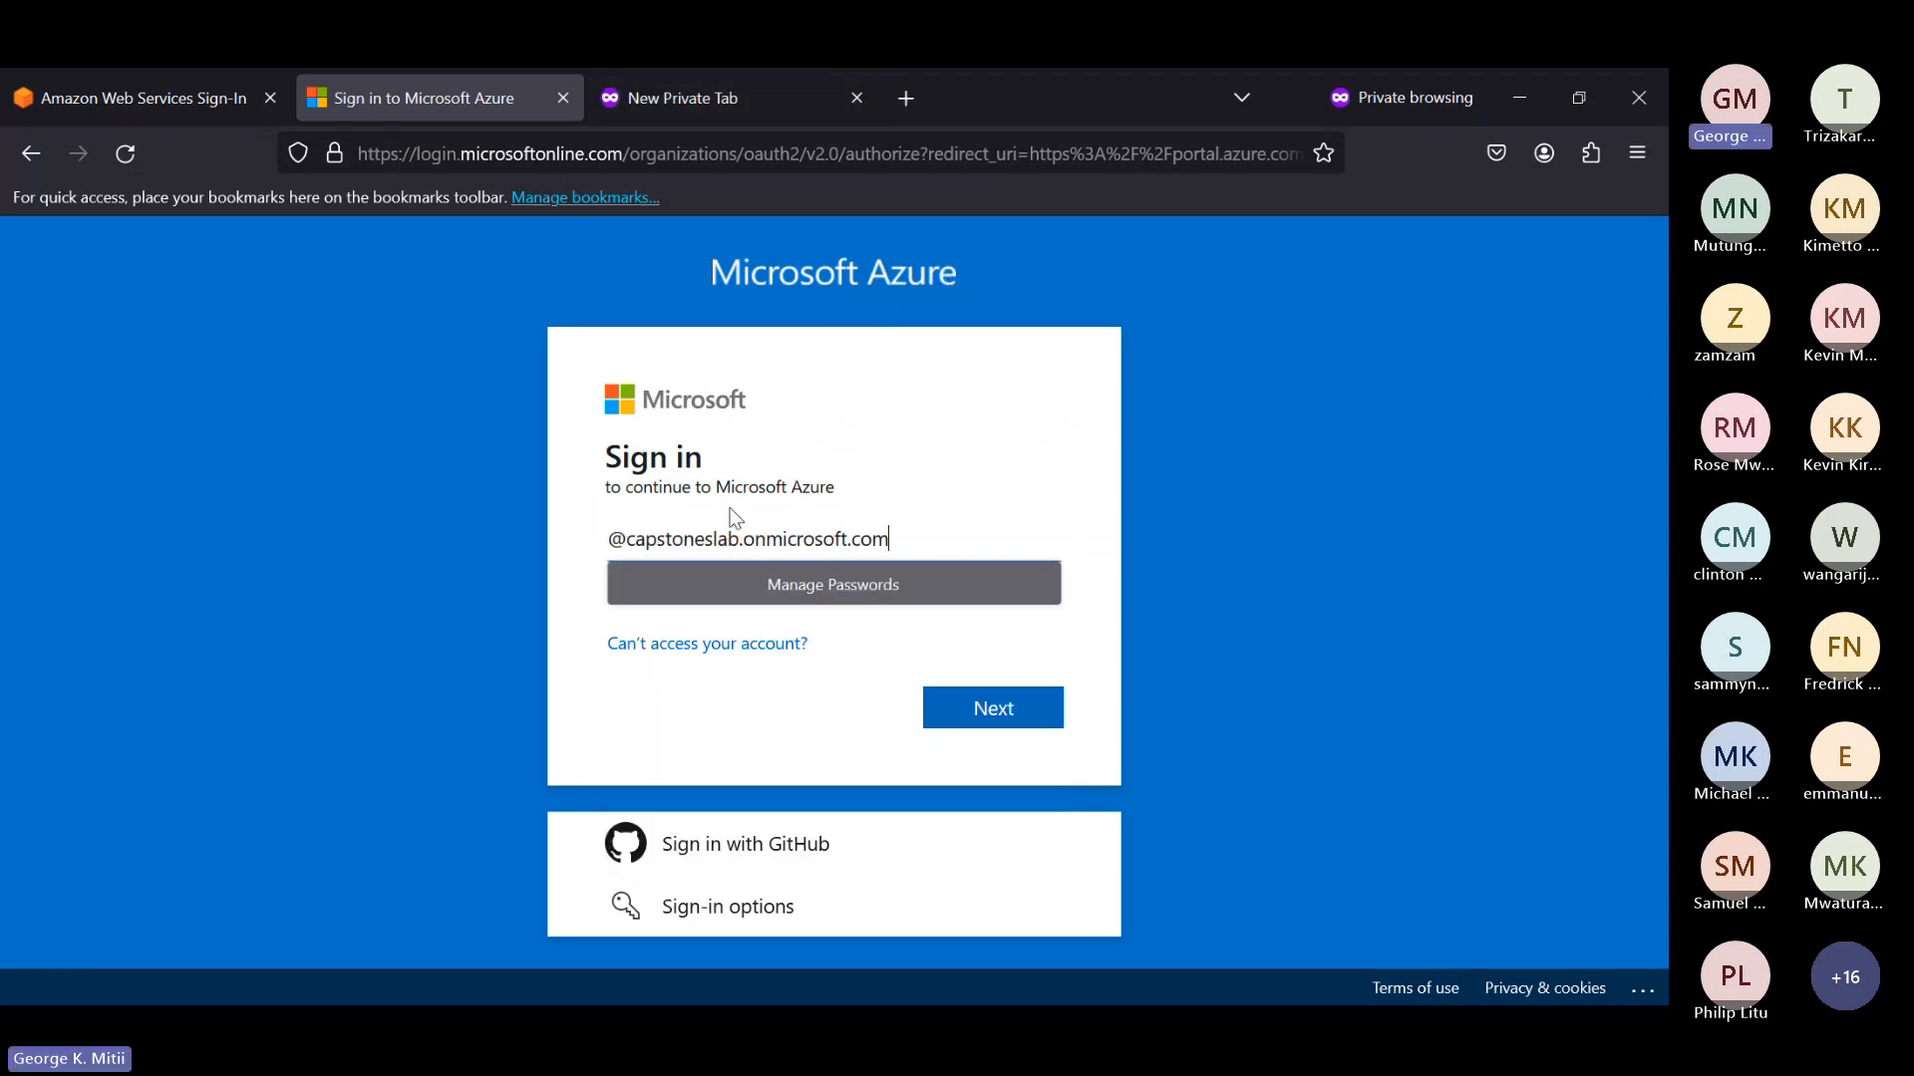
{"action": "left_click", "coordinate": [635, 115]}
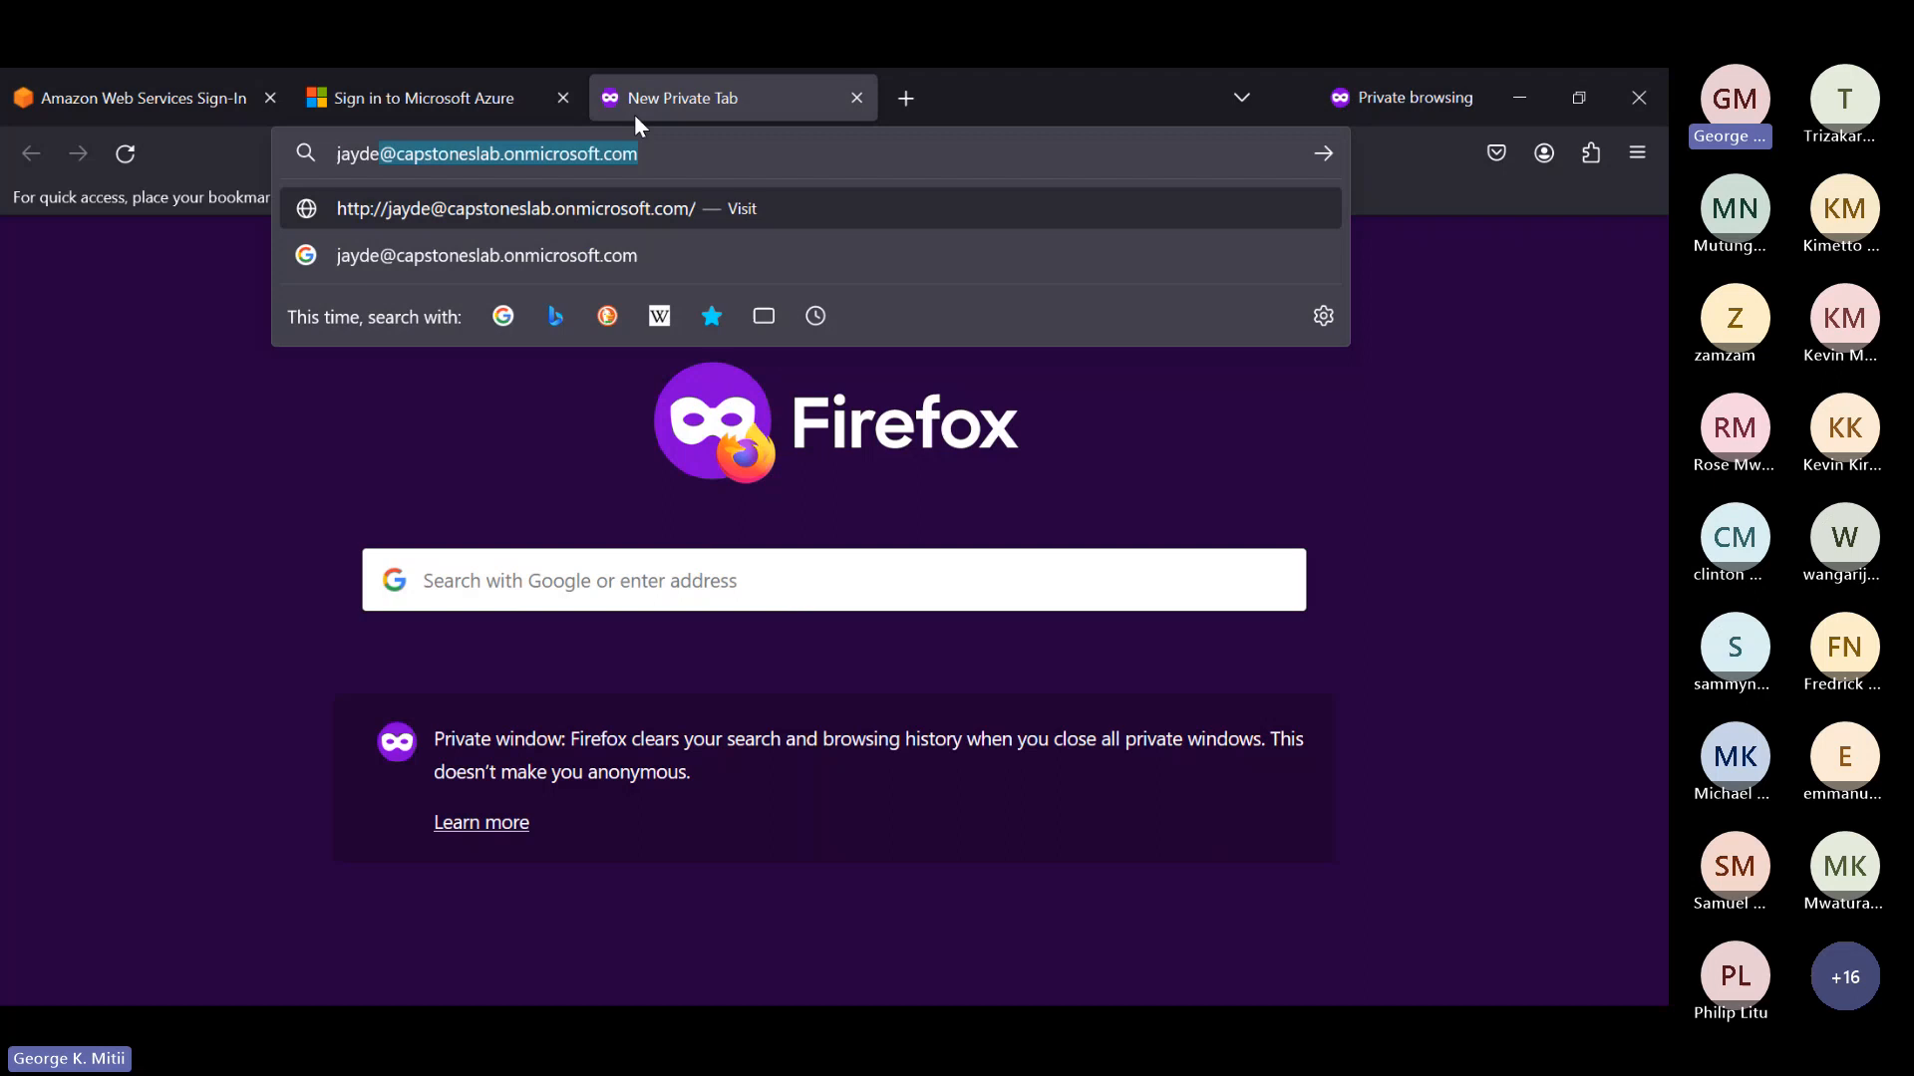
{"action": "triple_click", "coordinate": [592, 155]}
{"action": "key", "text": "ctrl+c"}
{"action": "left_click", "coordinate": [470, 92]}
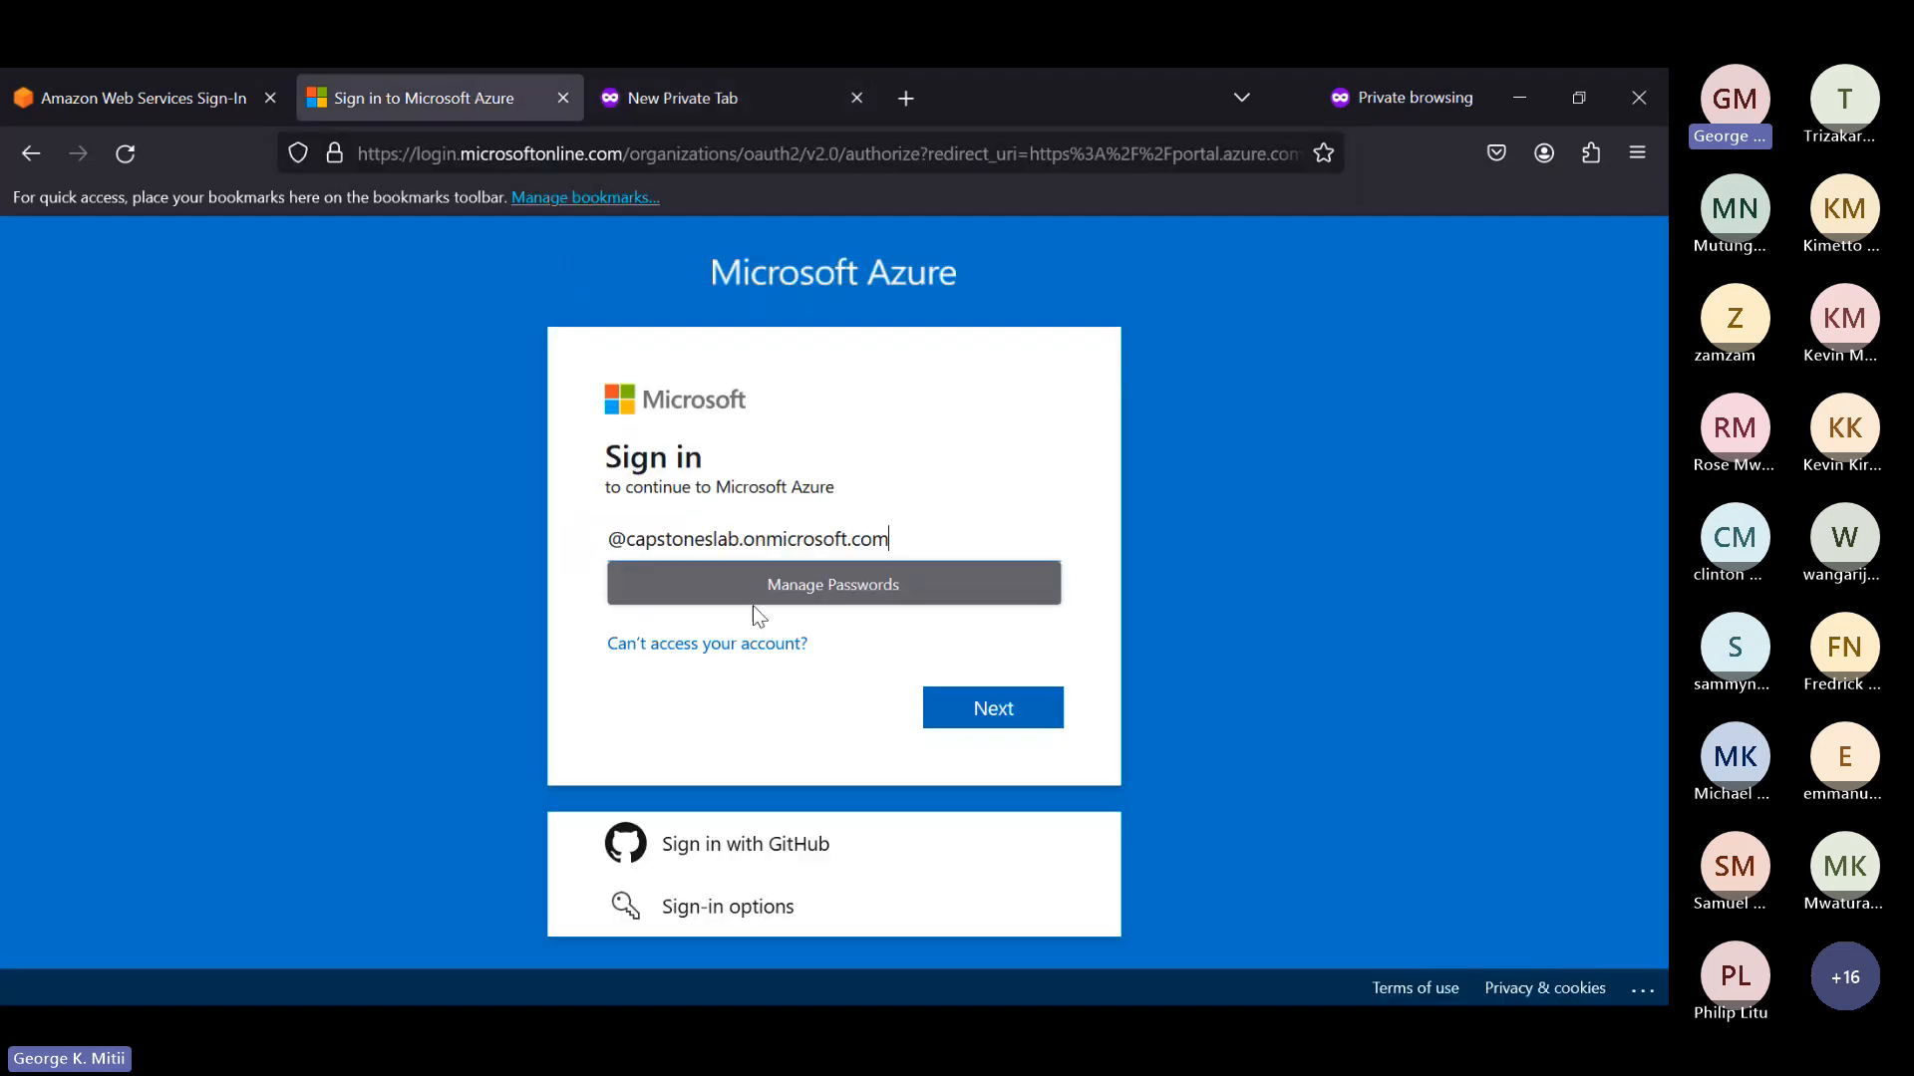
{"action": "left_click", "coordinate": [774, 542]}
{"action": "key", "text": "ctrl+a"}
{"action": "key", "text": "BackSpace"}
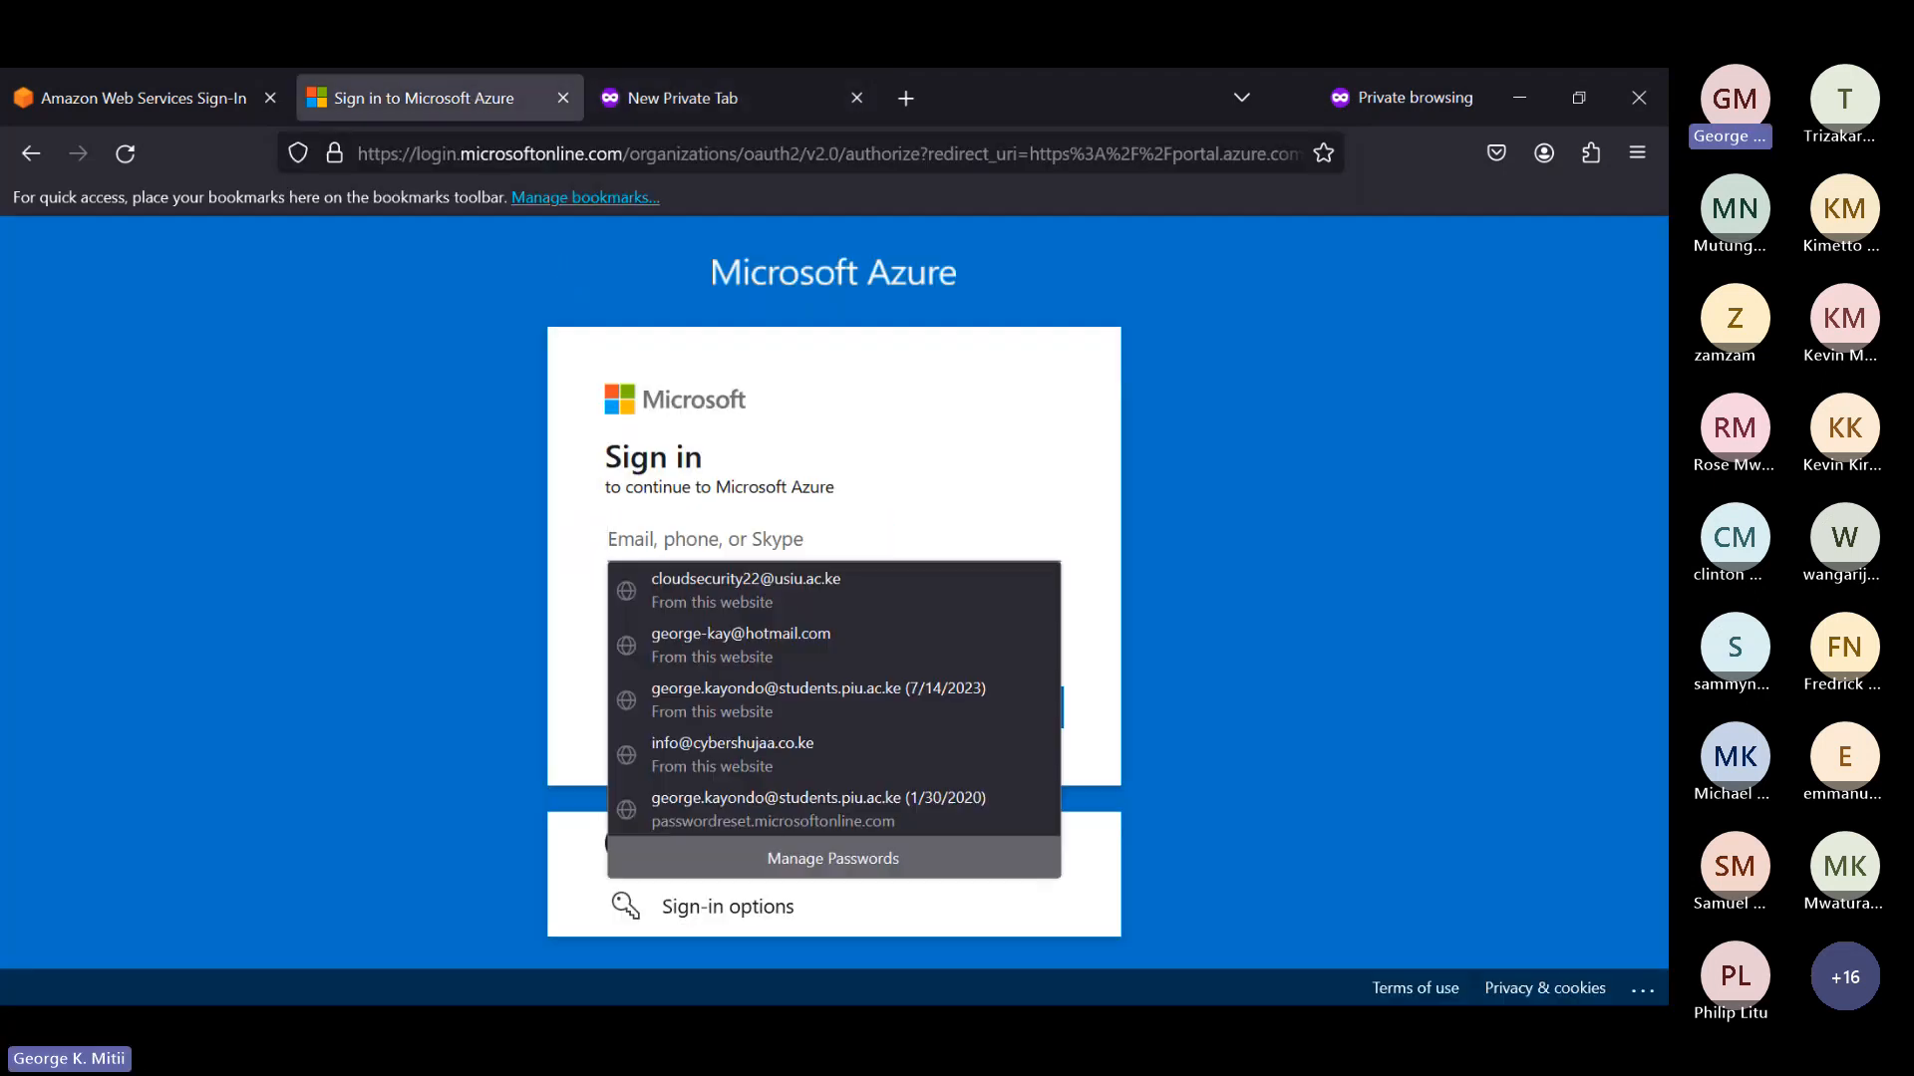
{"action": "key", "text": "ctrl+v"}
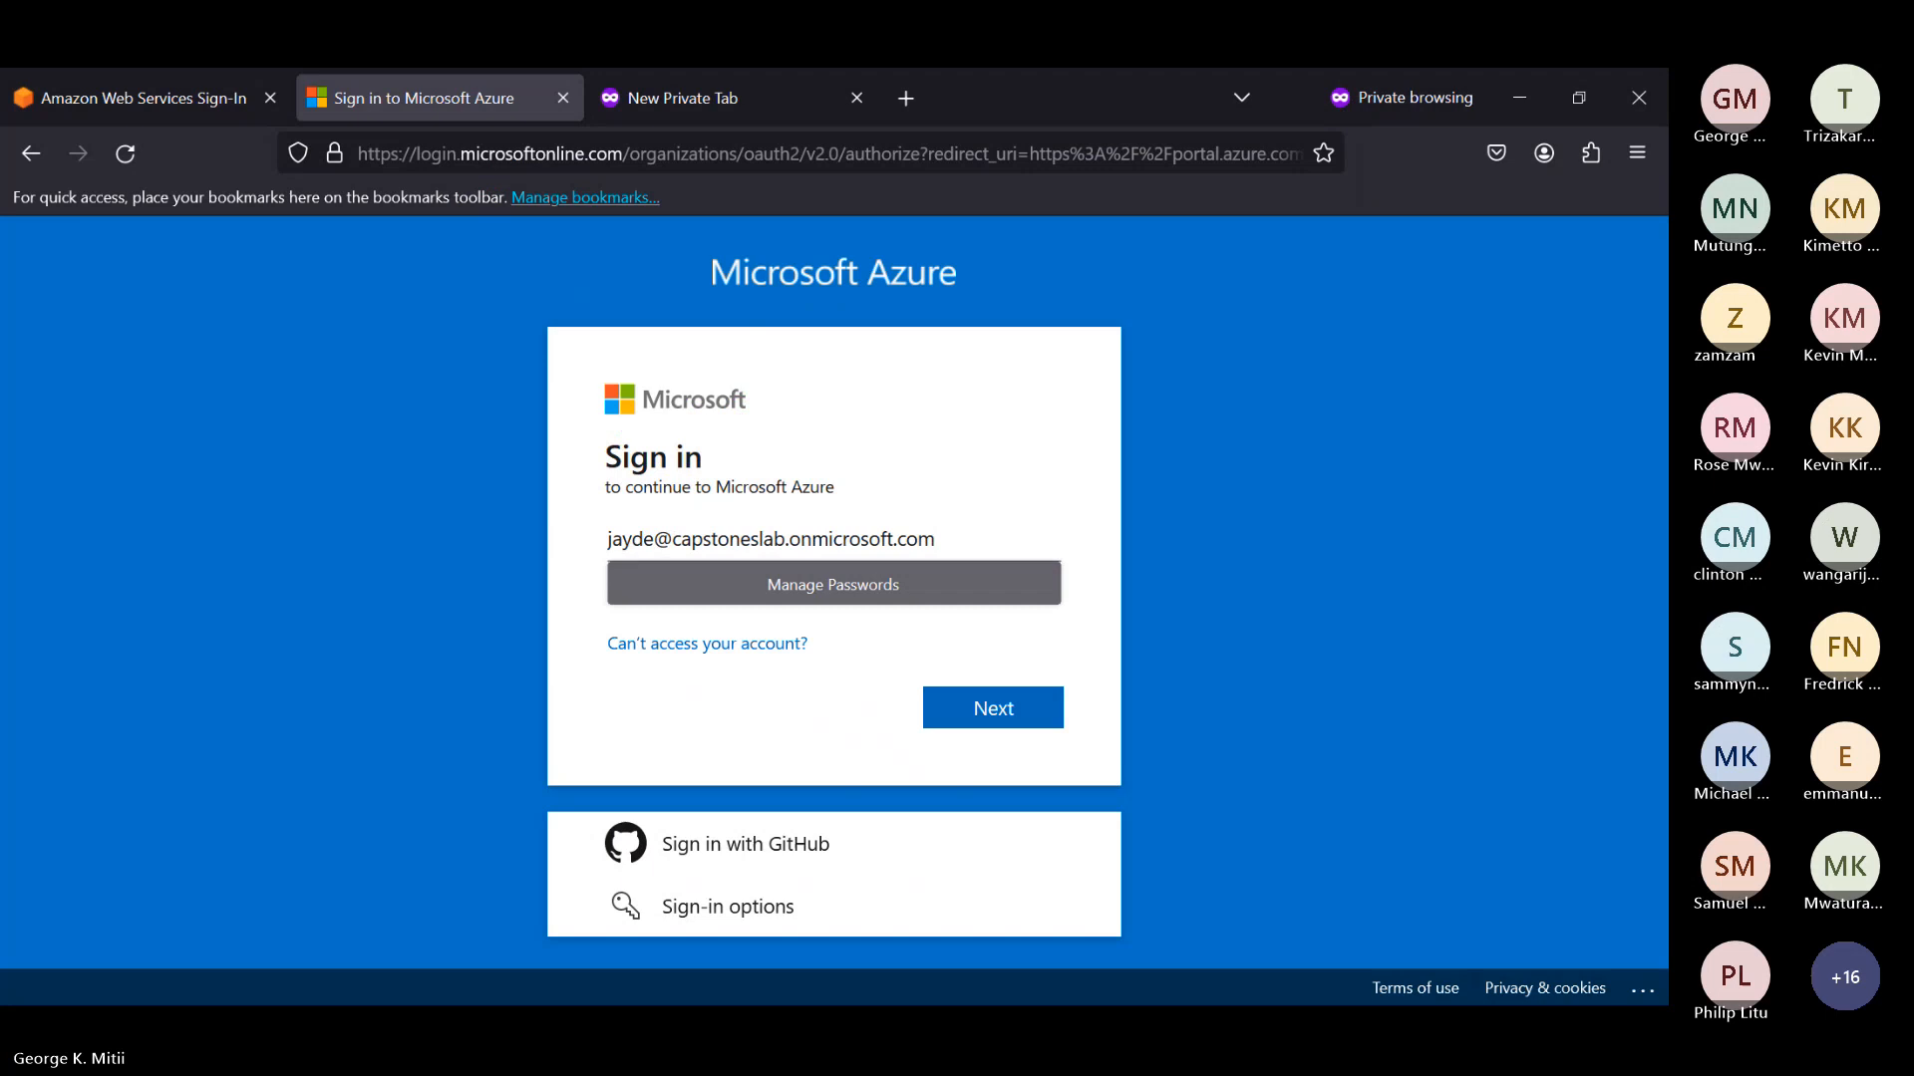
{"action": "left_click", "coordinate": [964, 715]}
Copy the test user's password from the notes, paste it into Password, and sign in.
{"action": "left_click", "coordinate": [772, 650]}
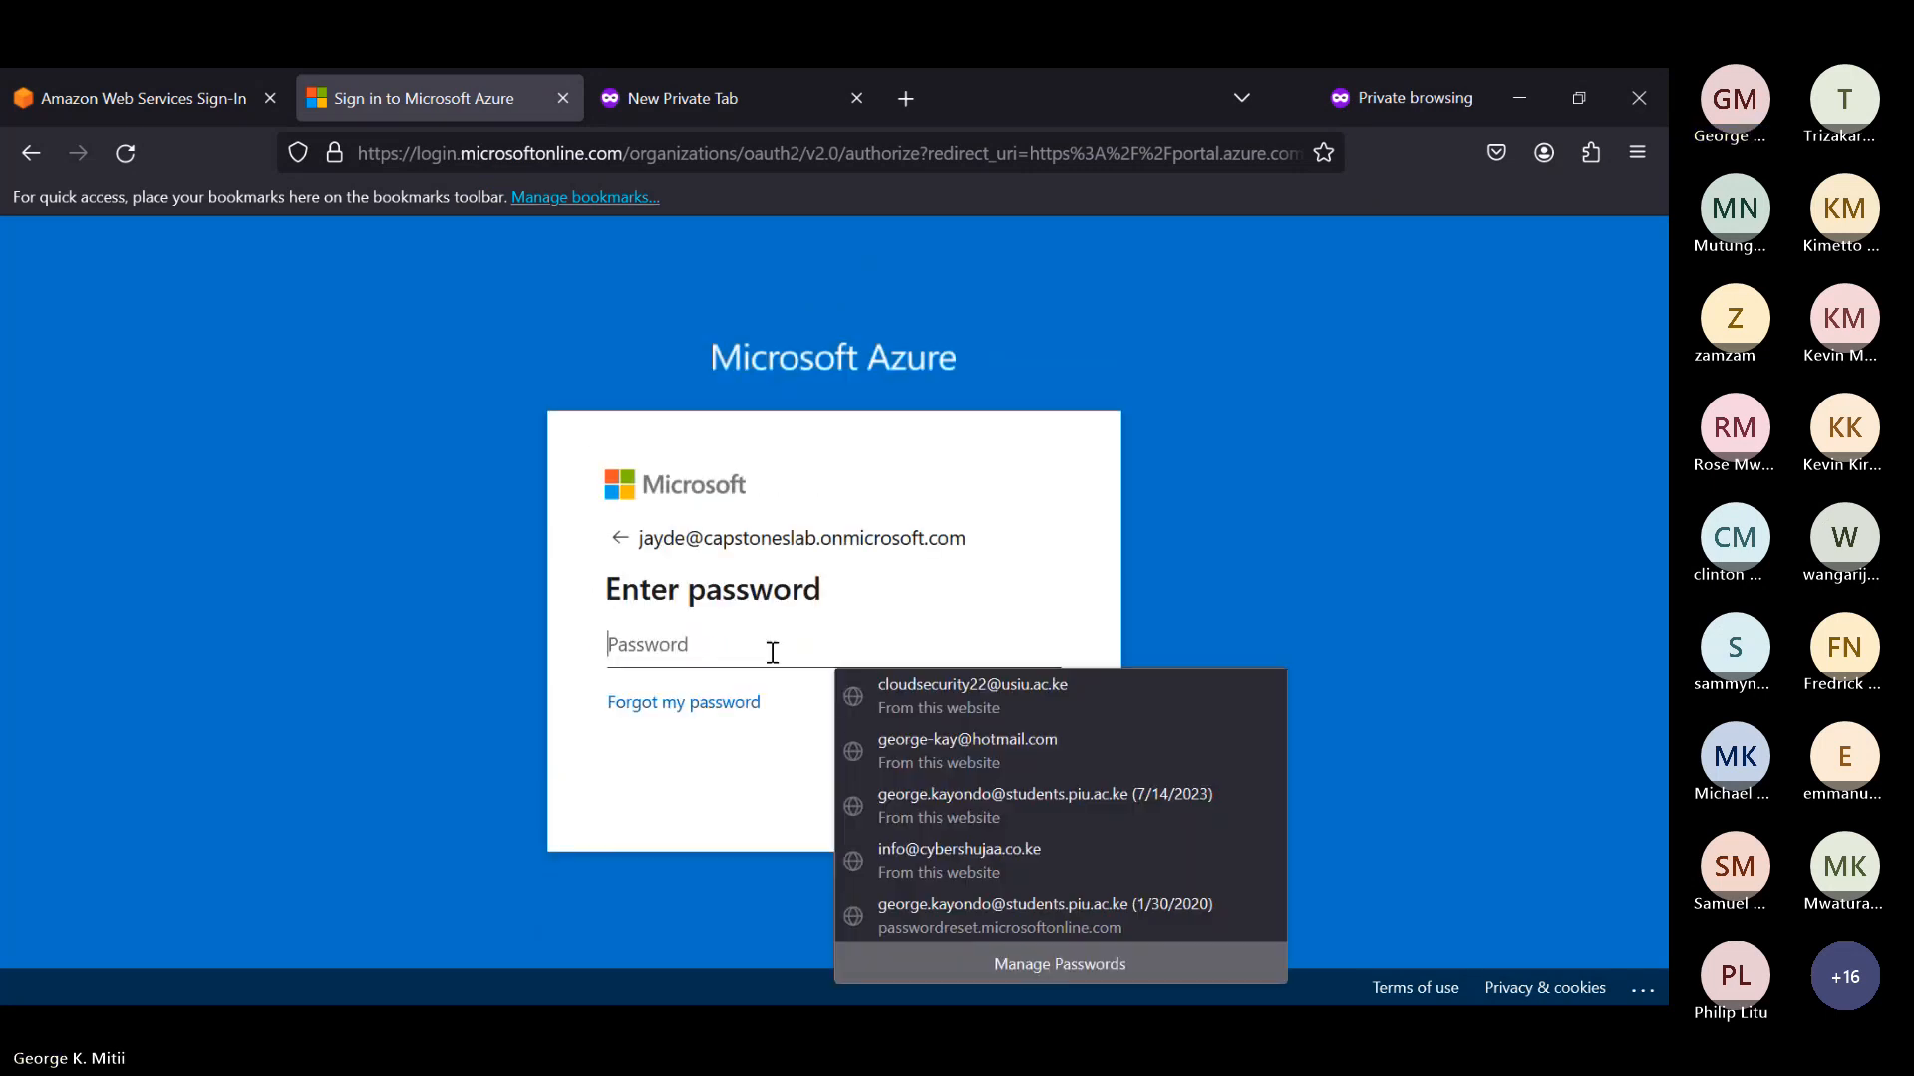
{"action": "key", "text": "super"}
{"action": "left_click", "coordinate": [1298, 996]}
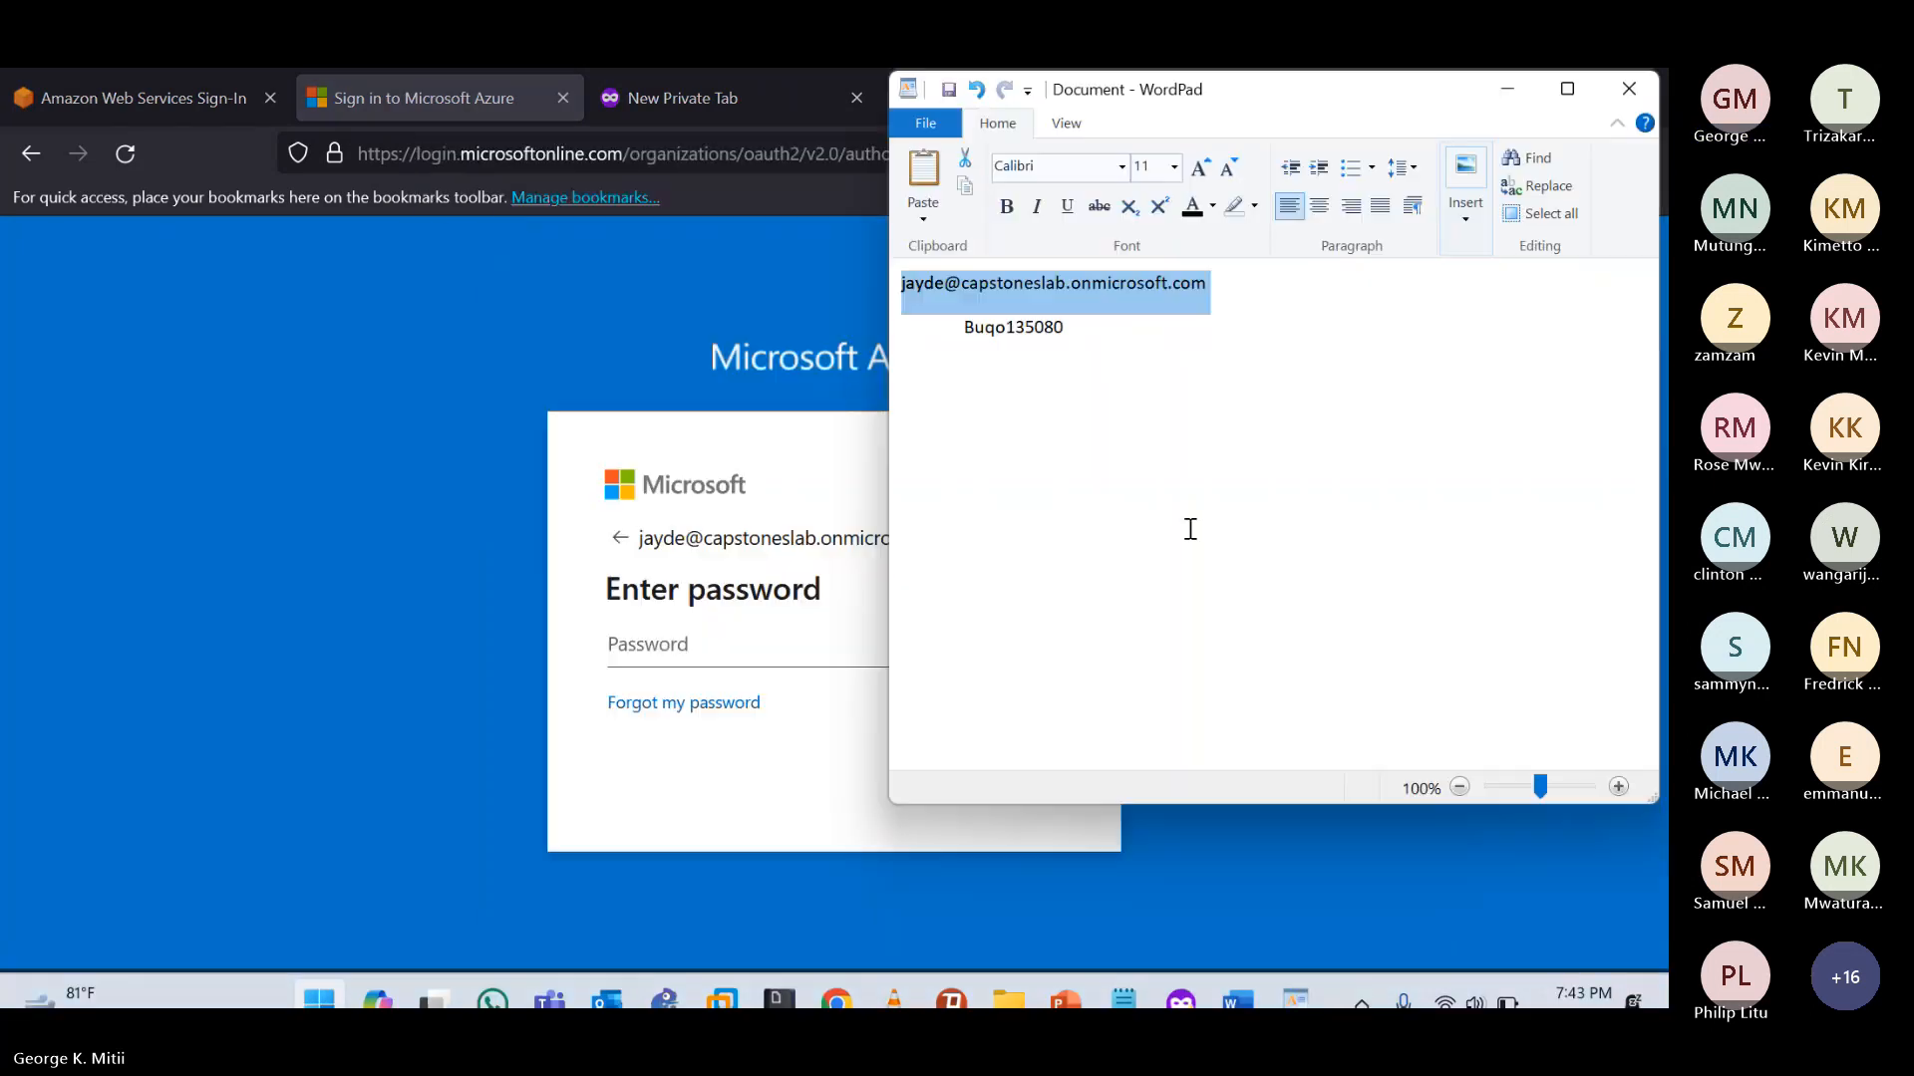
{"action": "triple_click", "coordinate": [1014, 337]}
{"action": "left_click", "coordinate": [1015, 332]}
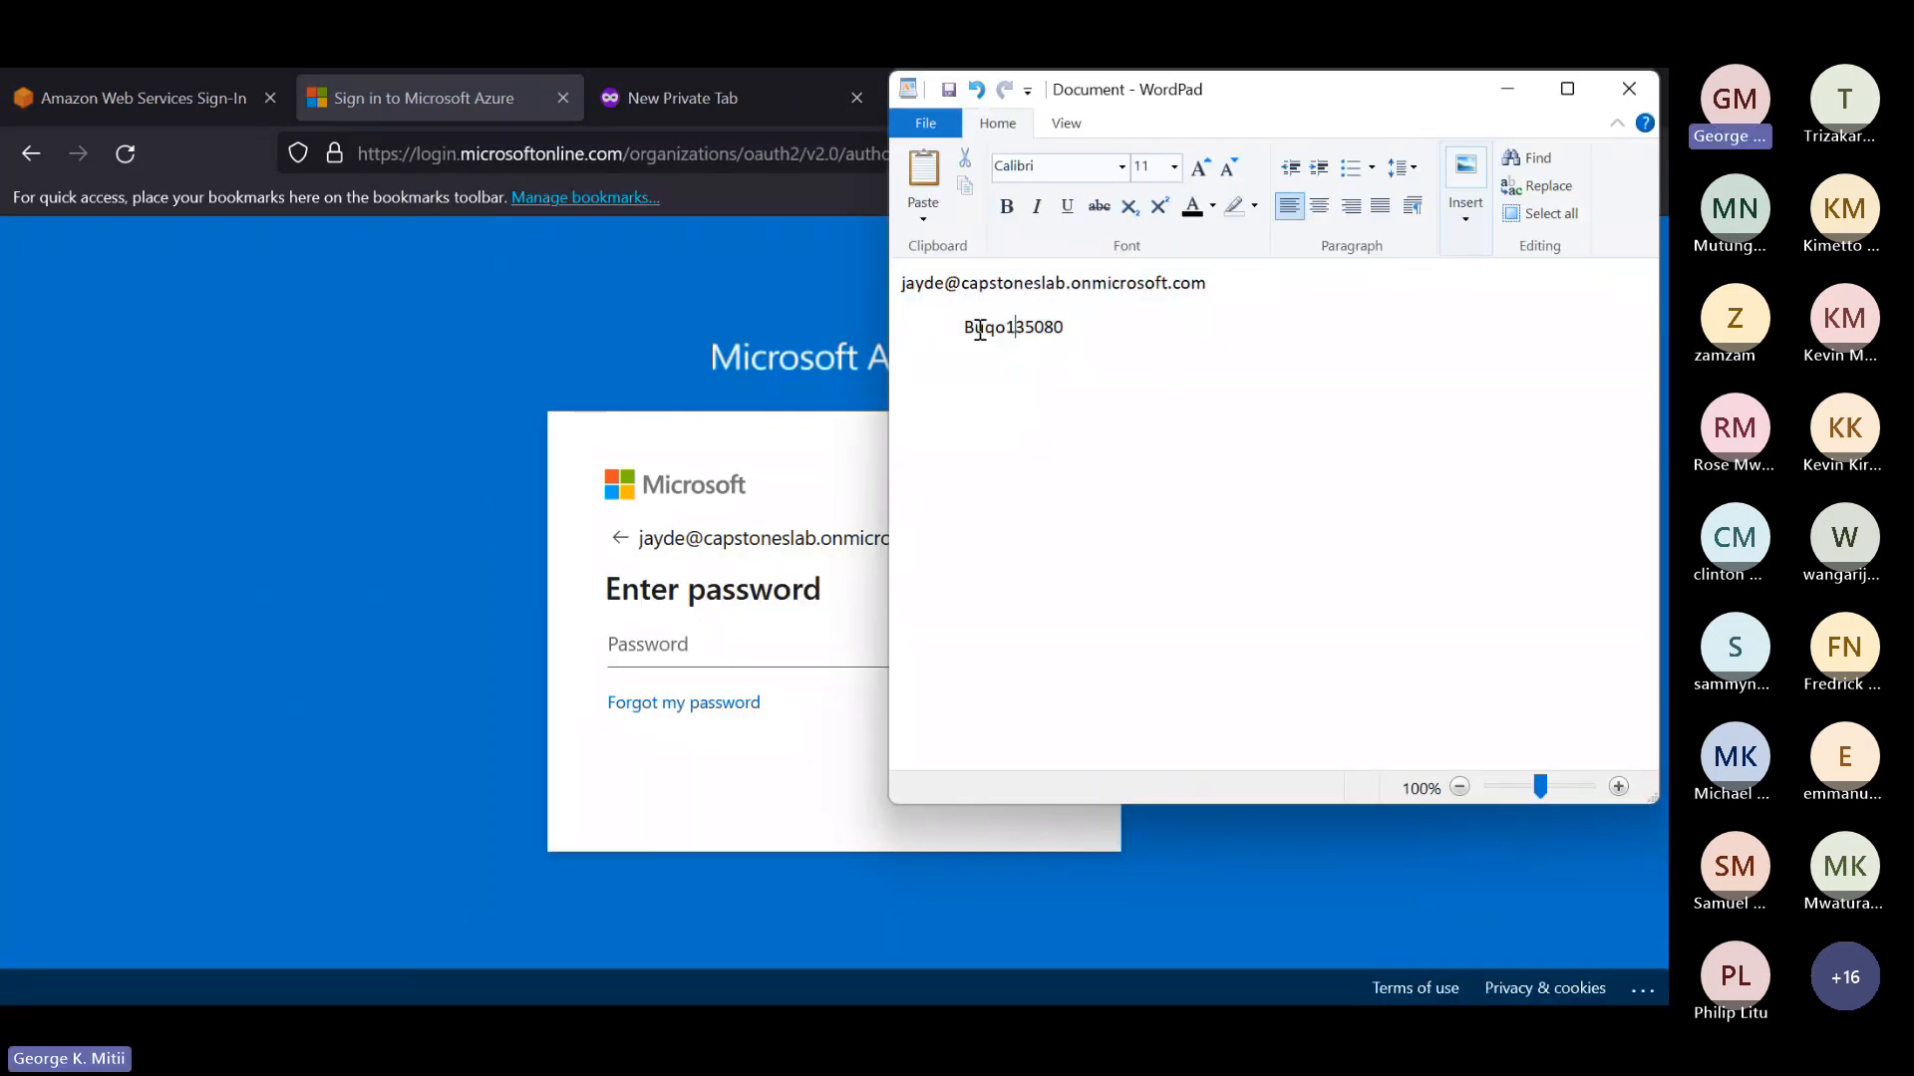
{"action": "left_click_drag", "start_coordinate": [964, 327], "coordinate": [1065, 328]}
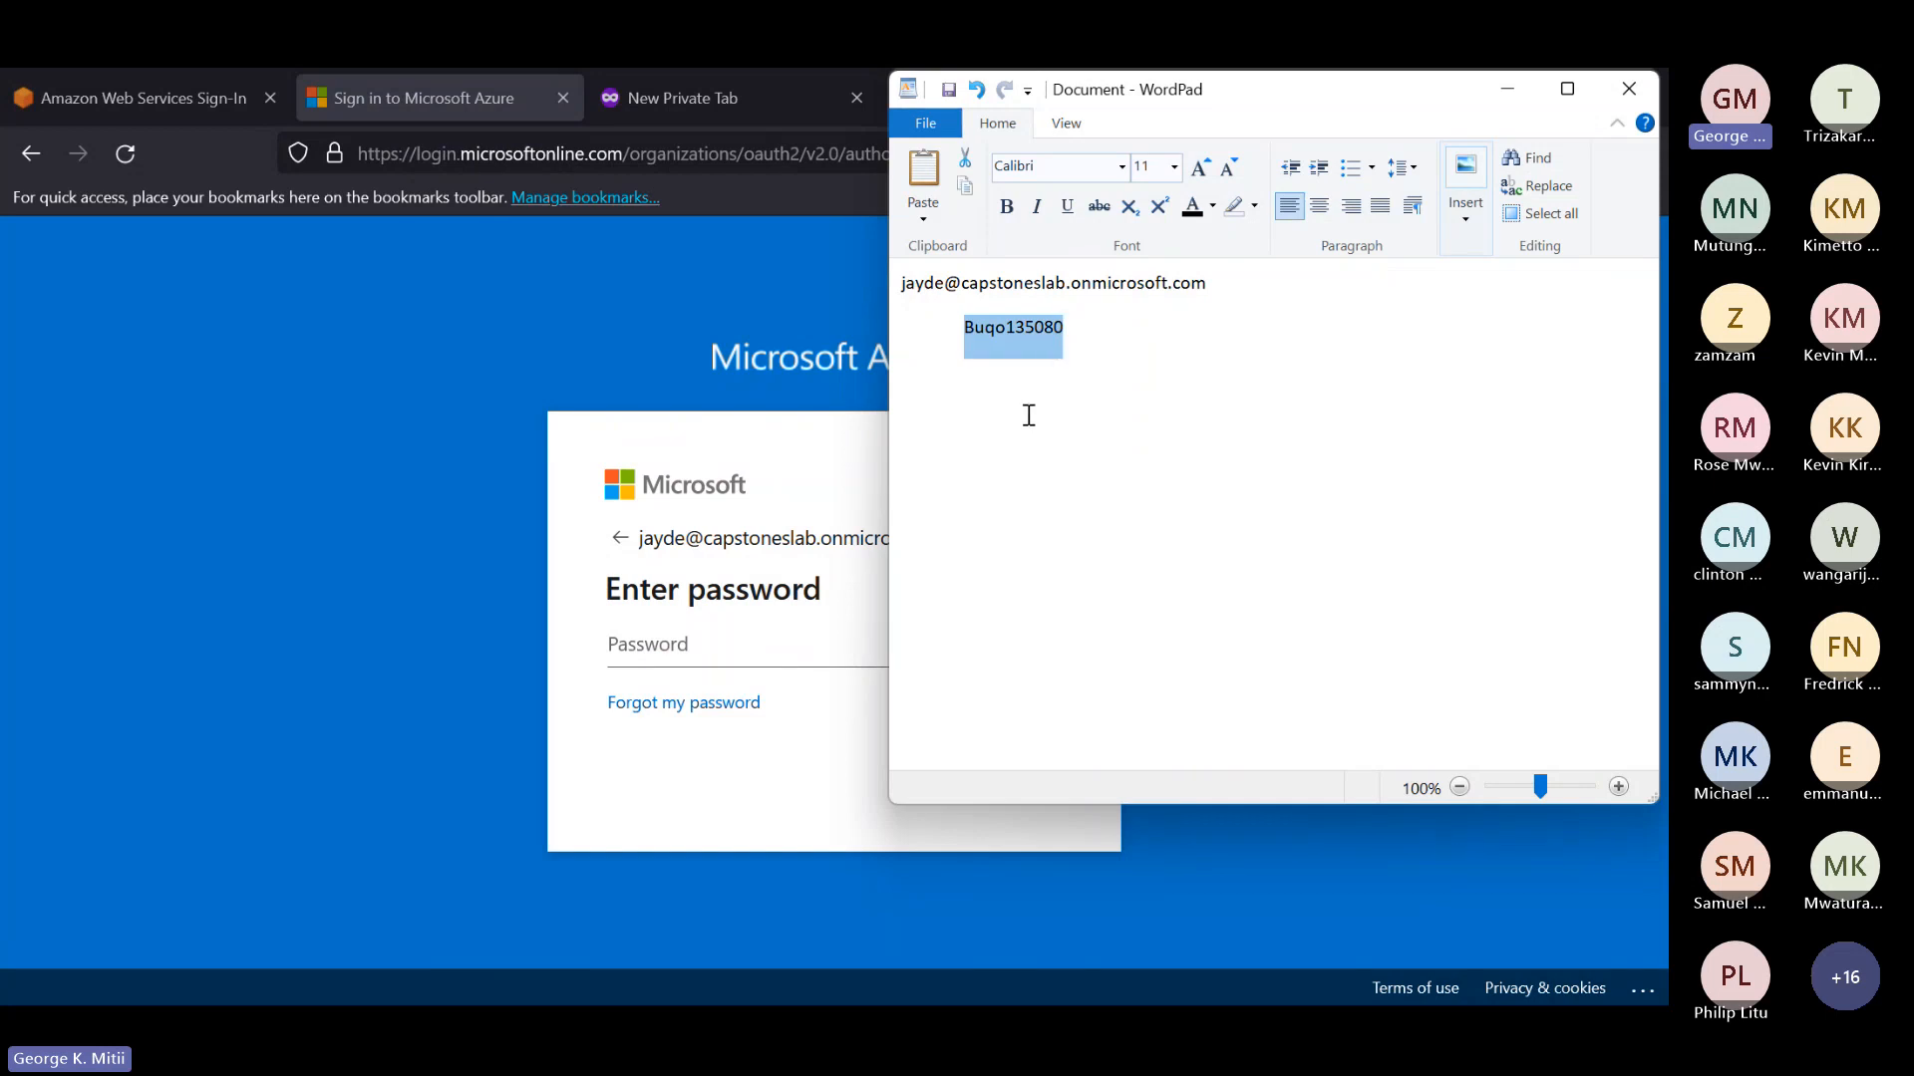
{"action": "left_click", "coordinate": [779, 652]}
{"action": "key", "text": "ctrl+v"}
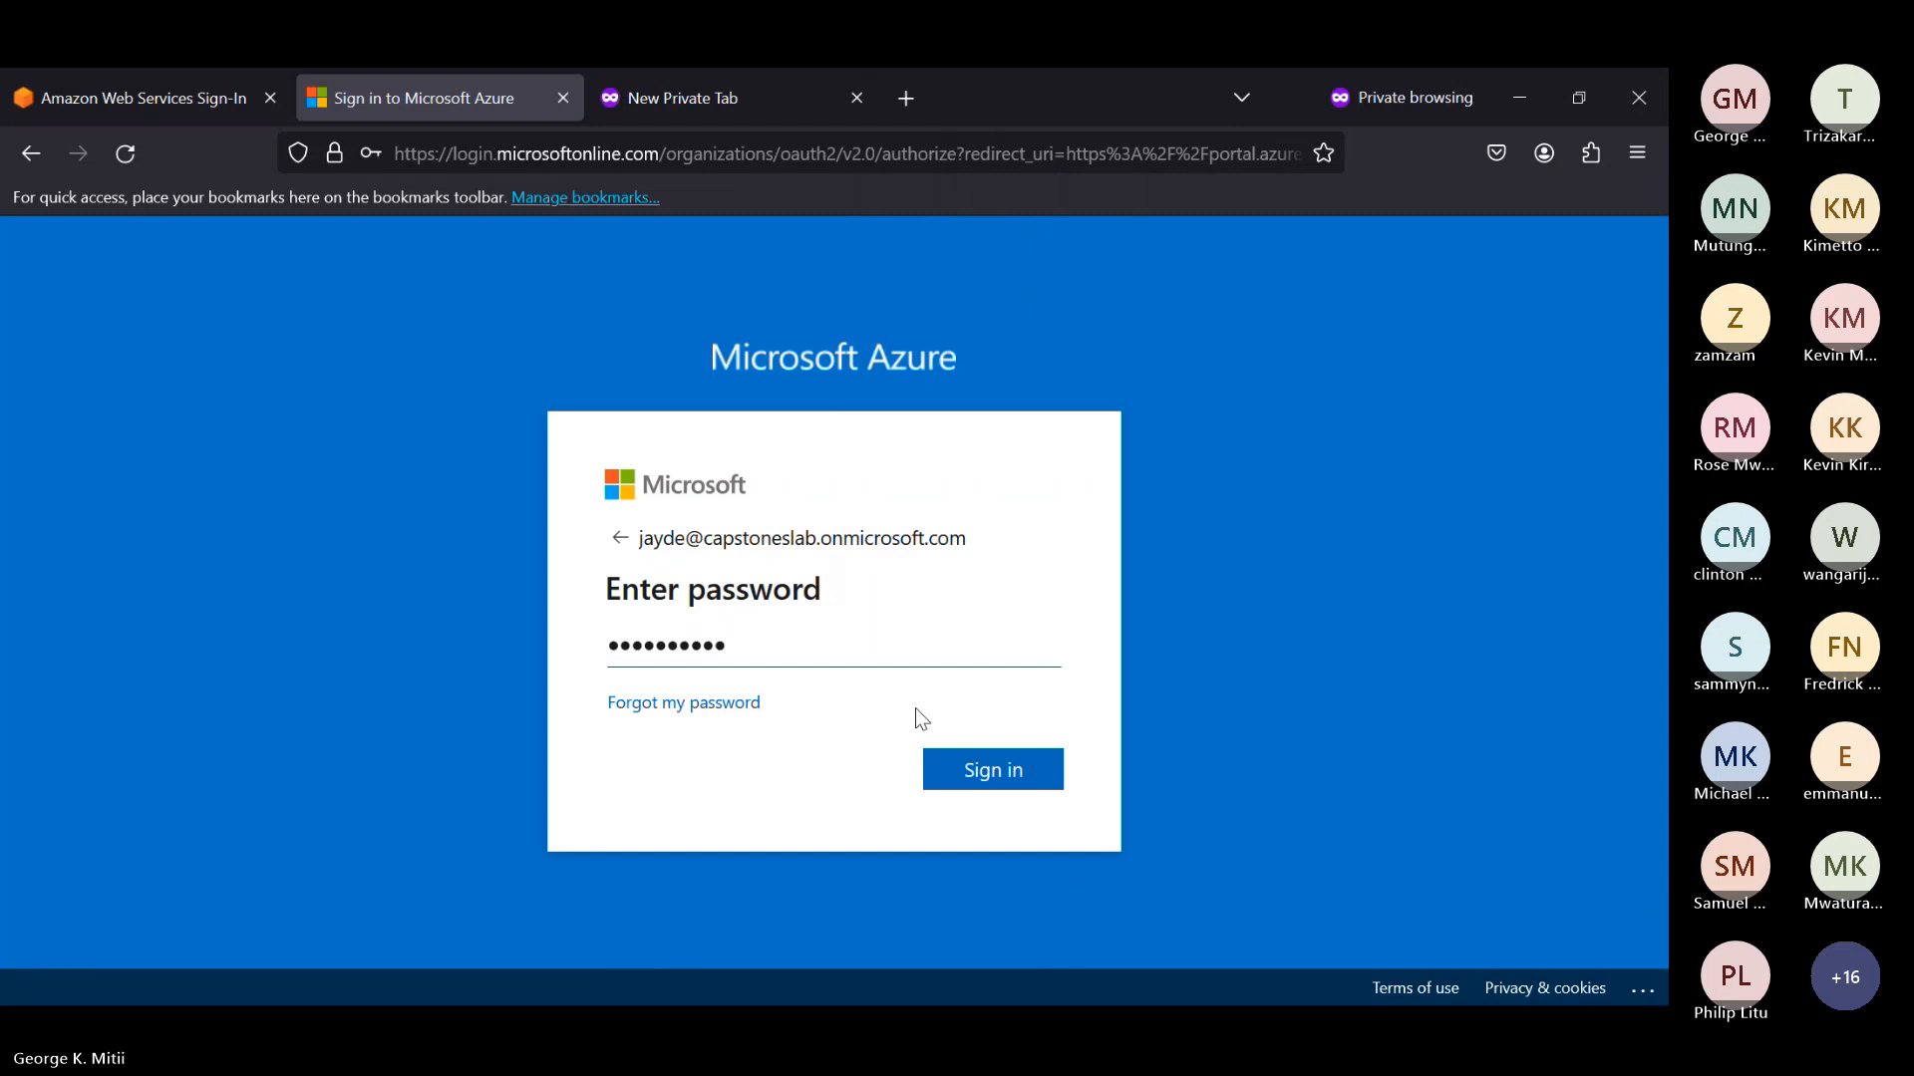
{"action": "left_click", "coordinate": [968, 774]}
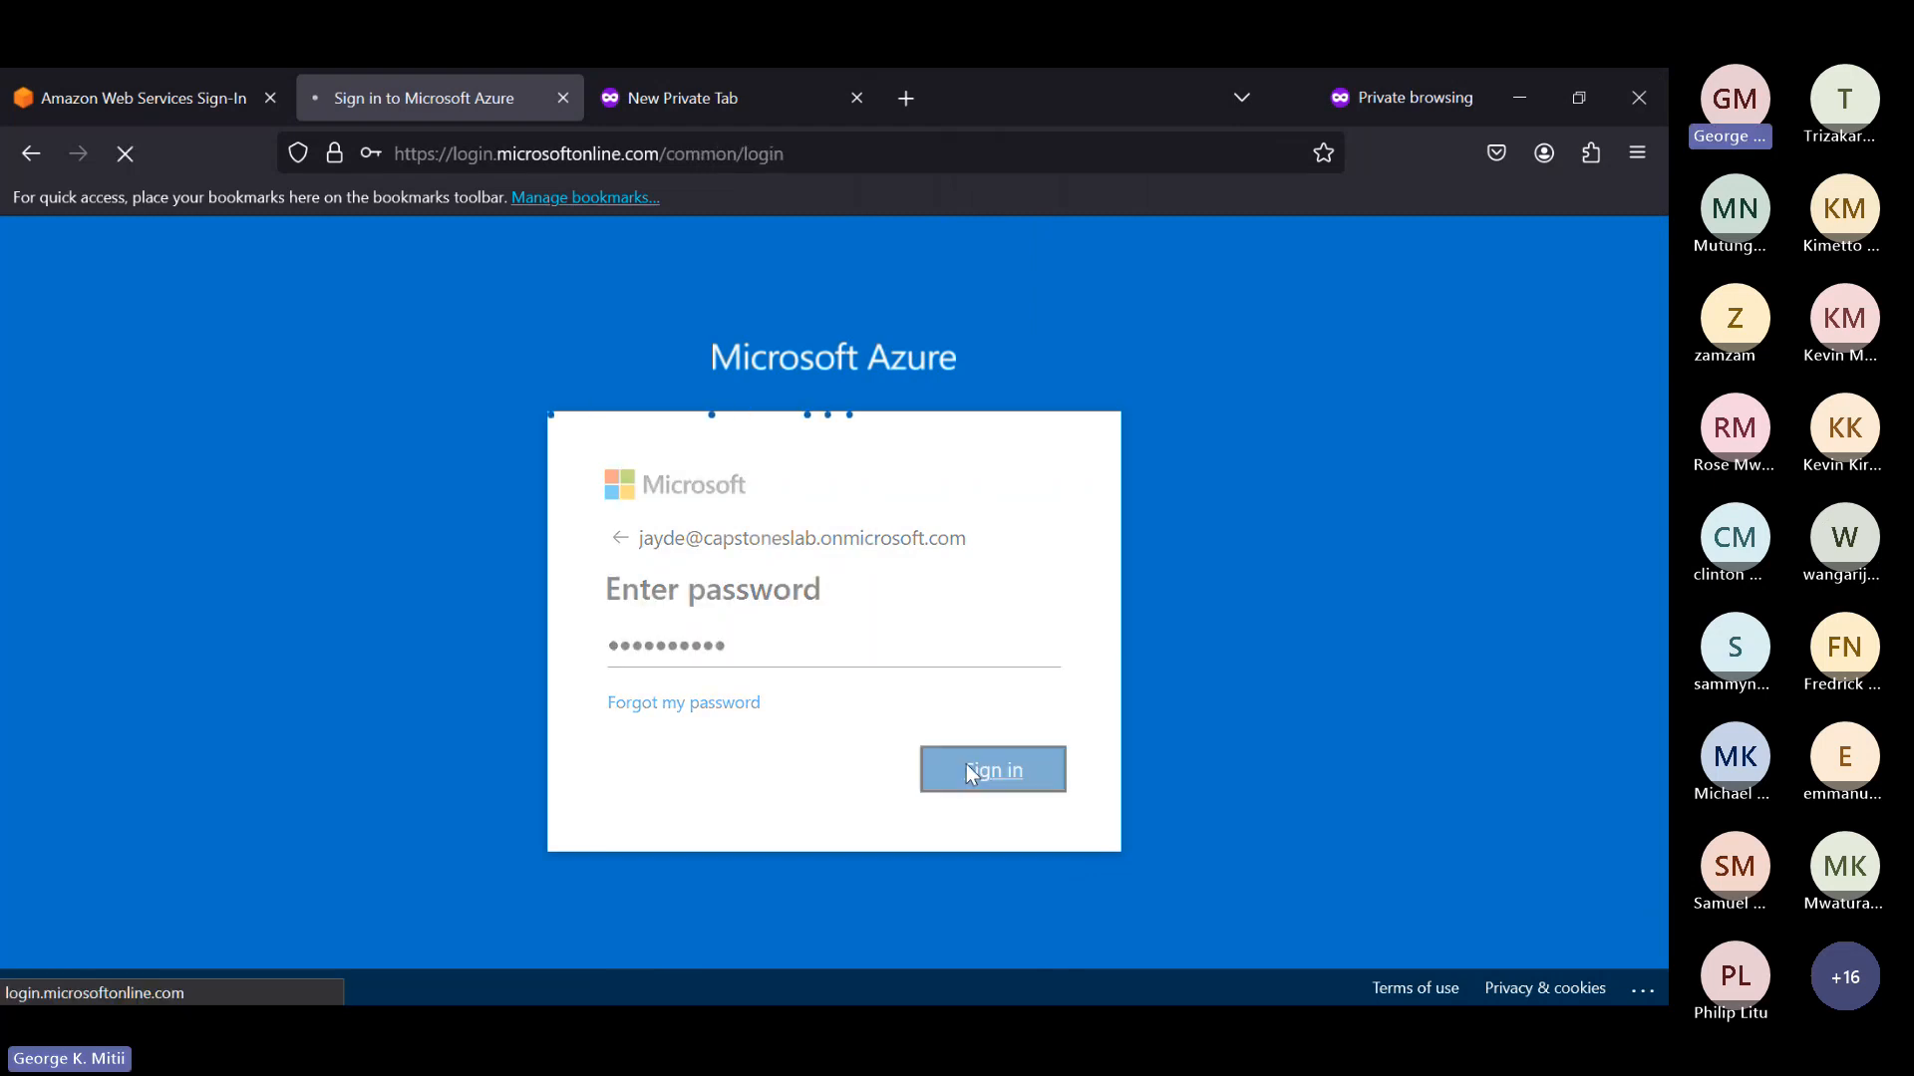
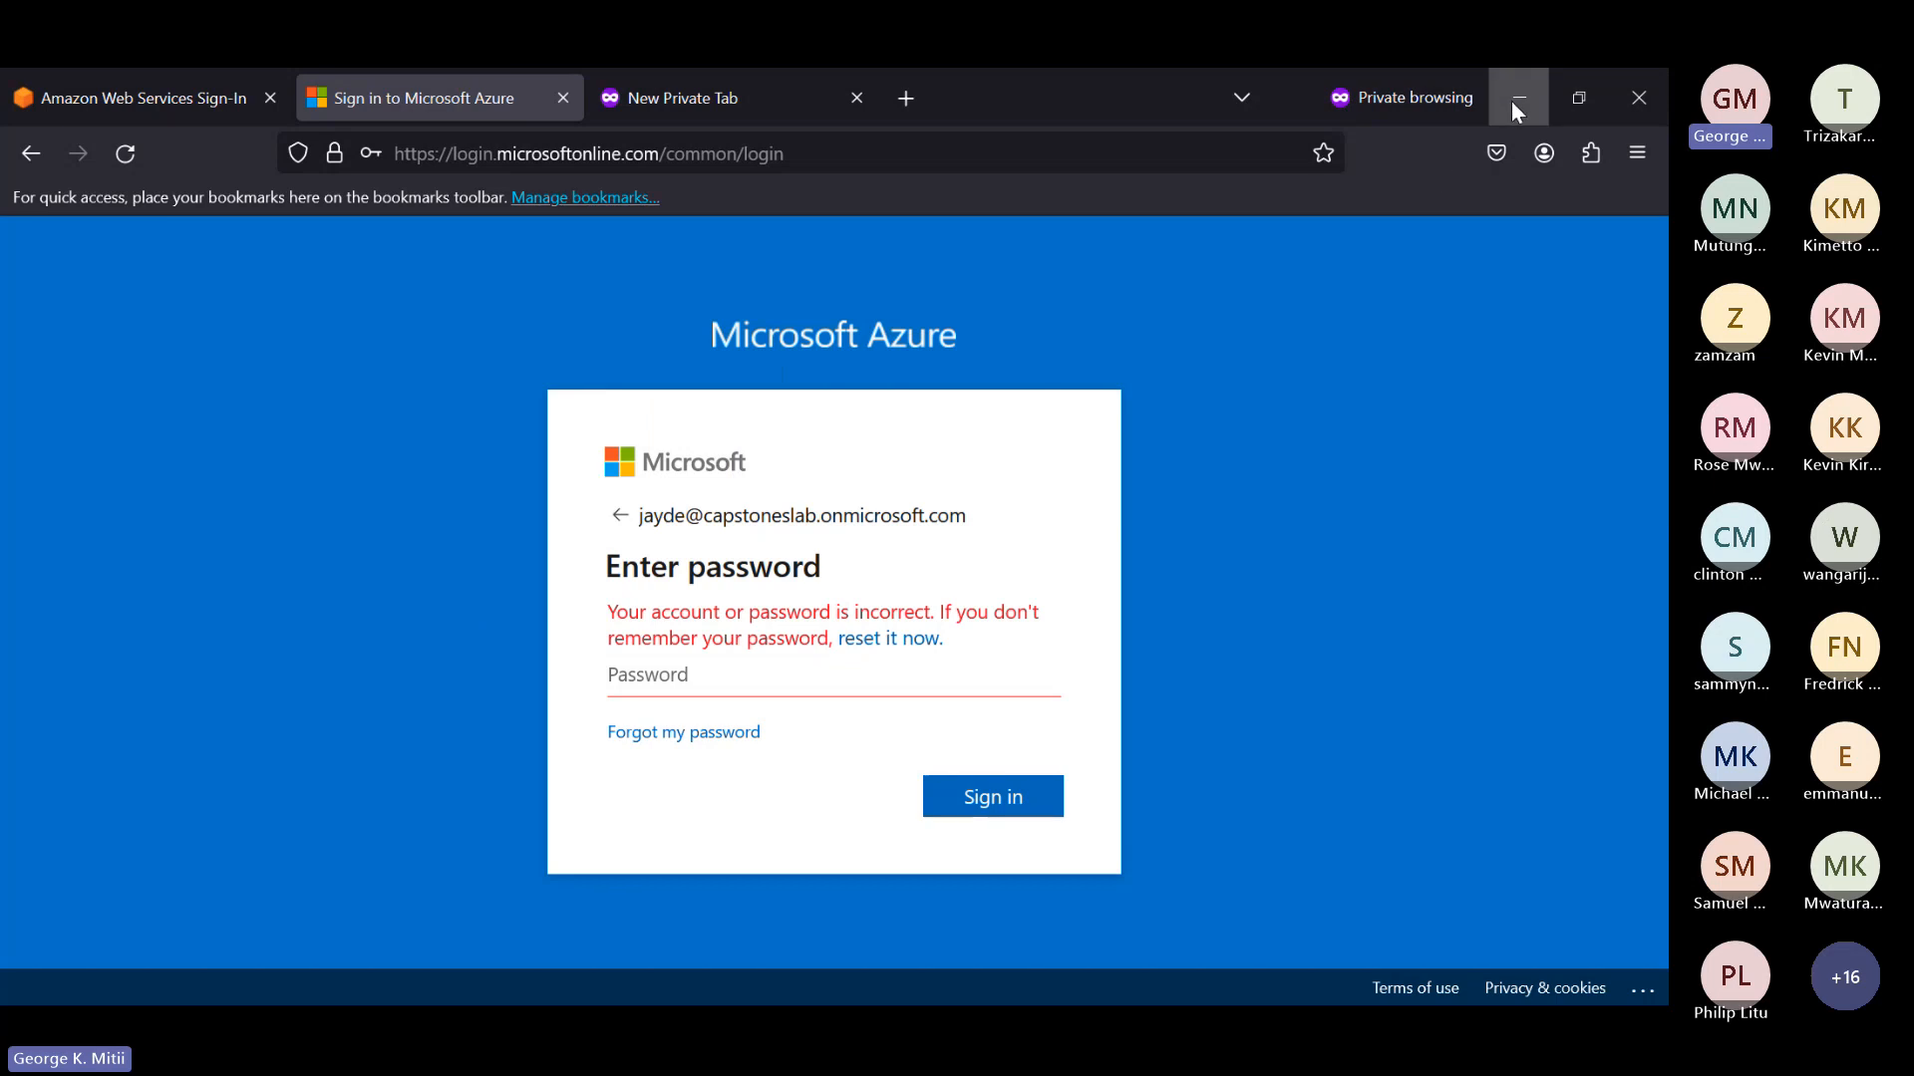
Minimize the Firefox window with the failed sign-in to bring the Azure portal back.
{"action": "left_click", "coordinate": [1517, 99]}
Close the Helpdesk Administrator and Roles and administrators blades and go to All users.
{"action": "left_click", "coordinate": [640, 728]}
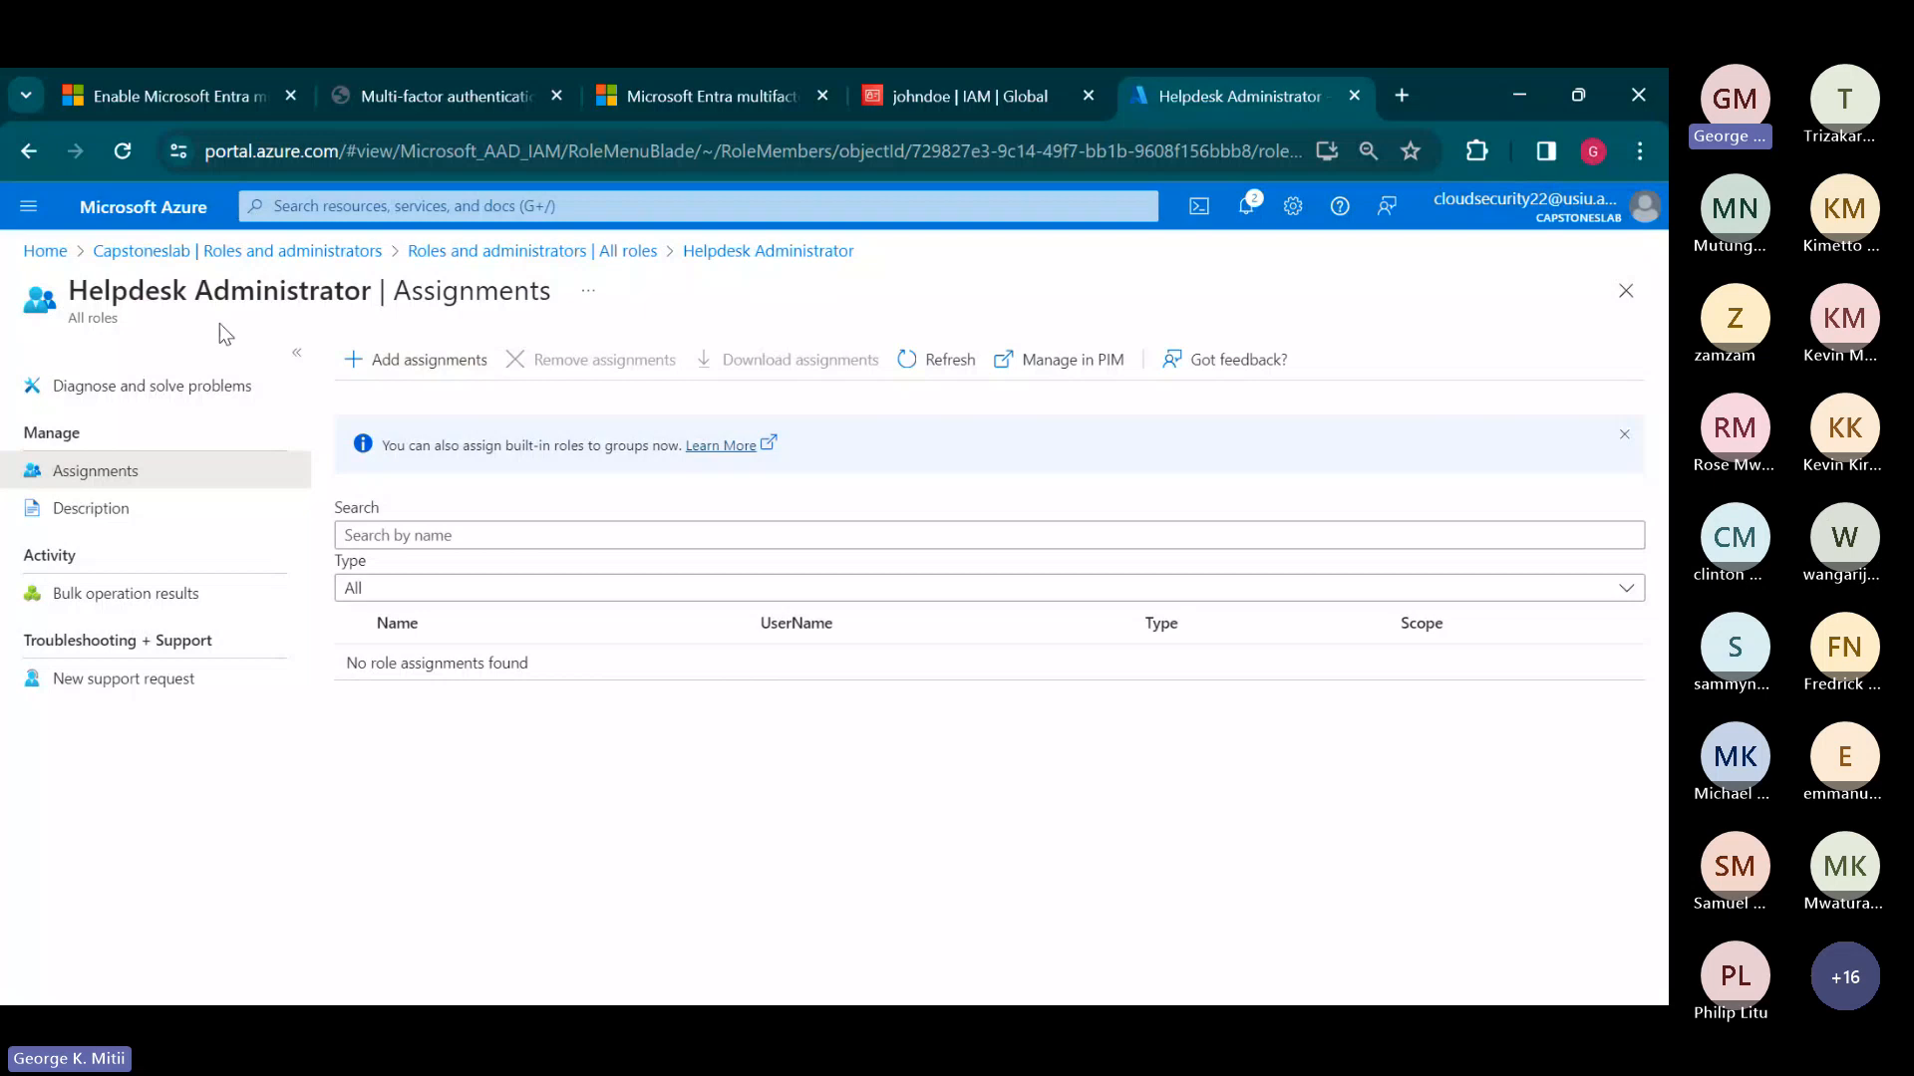
{"action": "right_click", "coordinate": [1242, 96]}
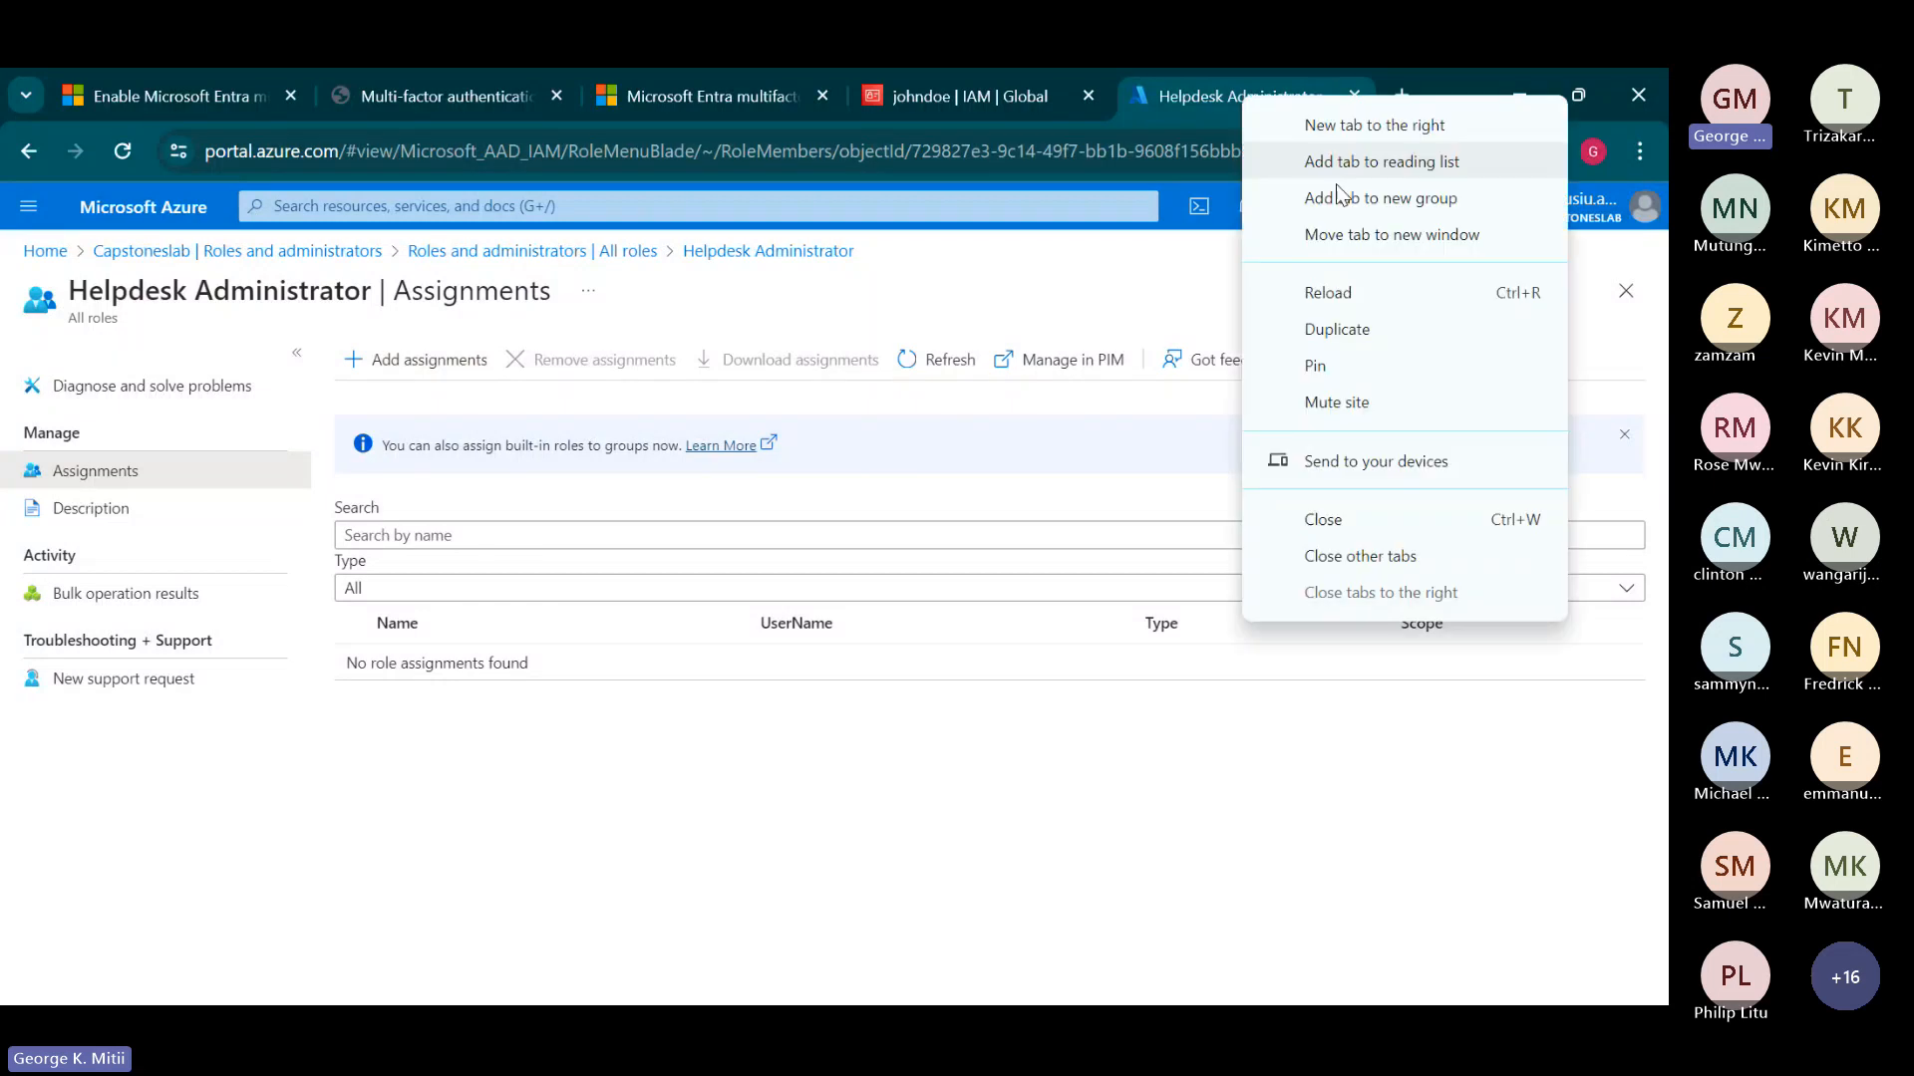
{"action": "left_click", "coordinate": [1340, 332]}
{"action": "left_click", "coordinate": [1042, 97]}
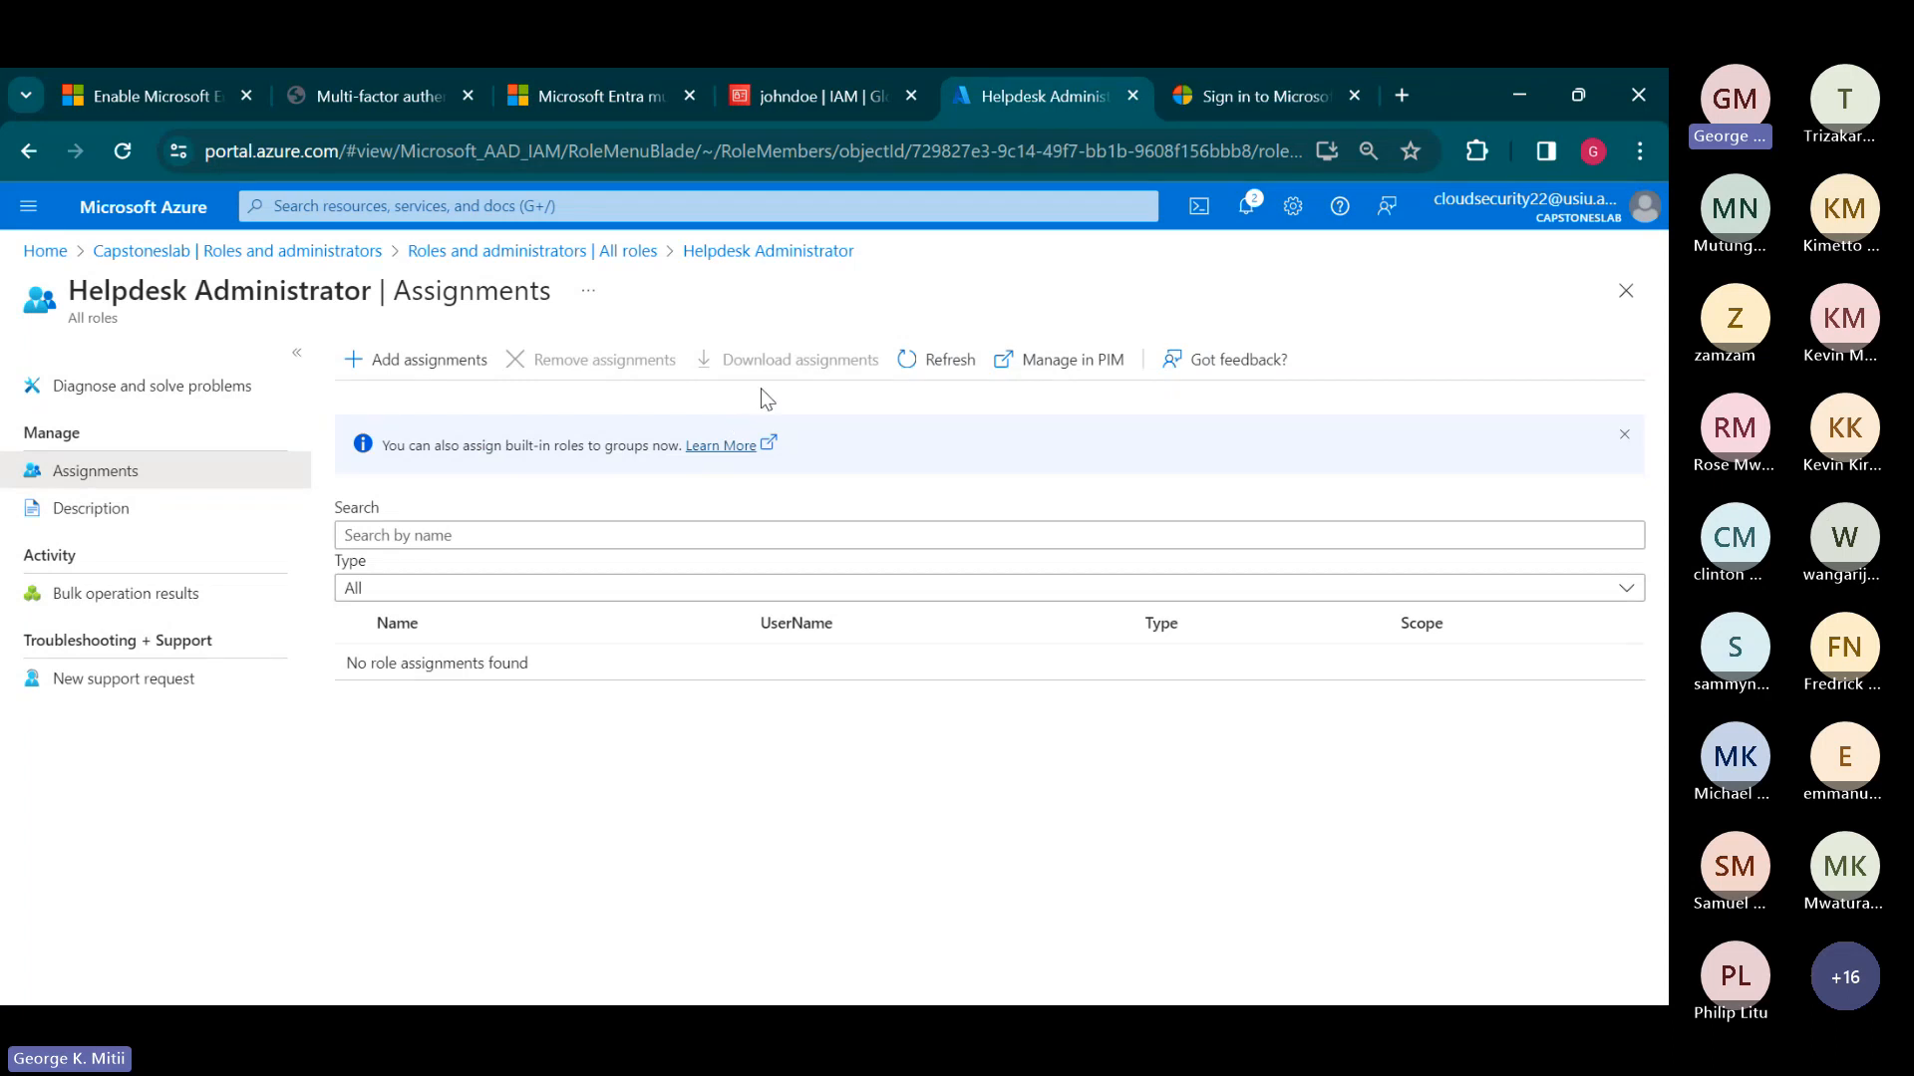
{"action": "left_click", "coordinate": [1306, 106]}
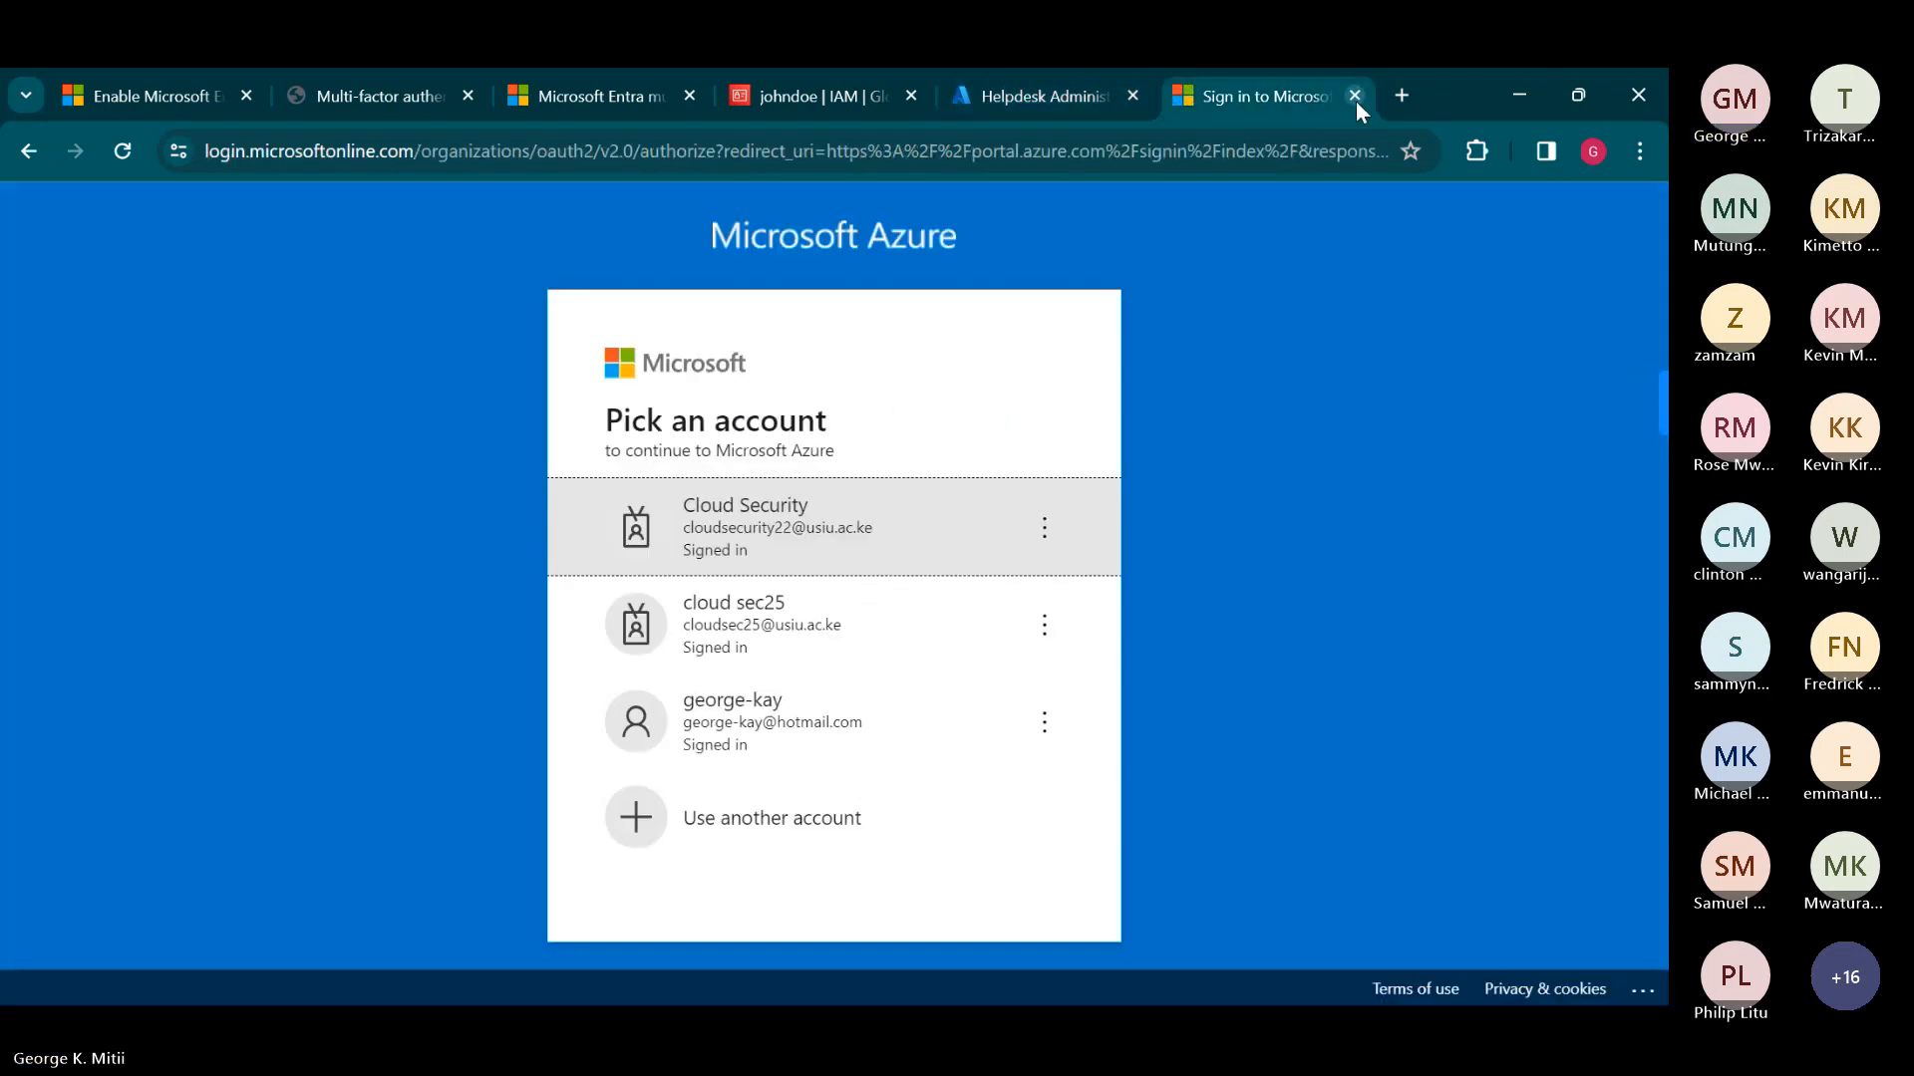
{"action": "left_click", "coordinate": [1353, 96]}
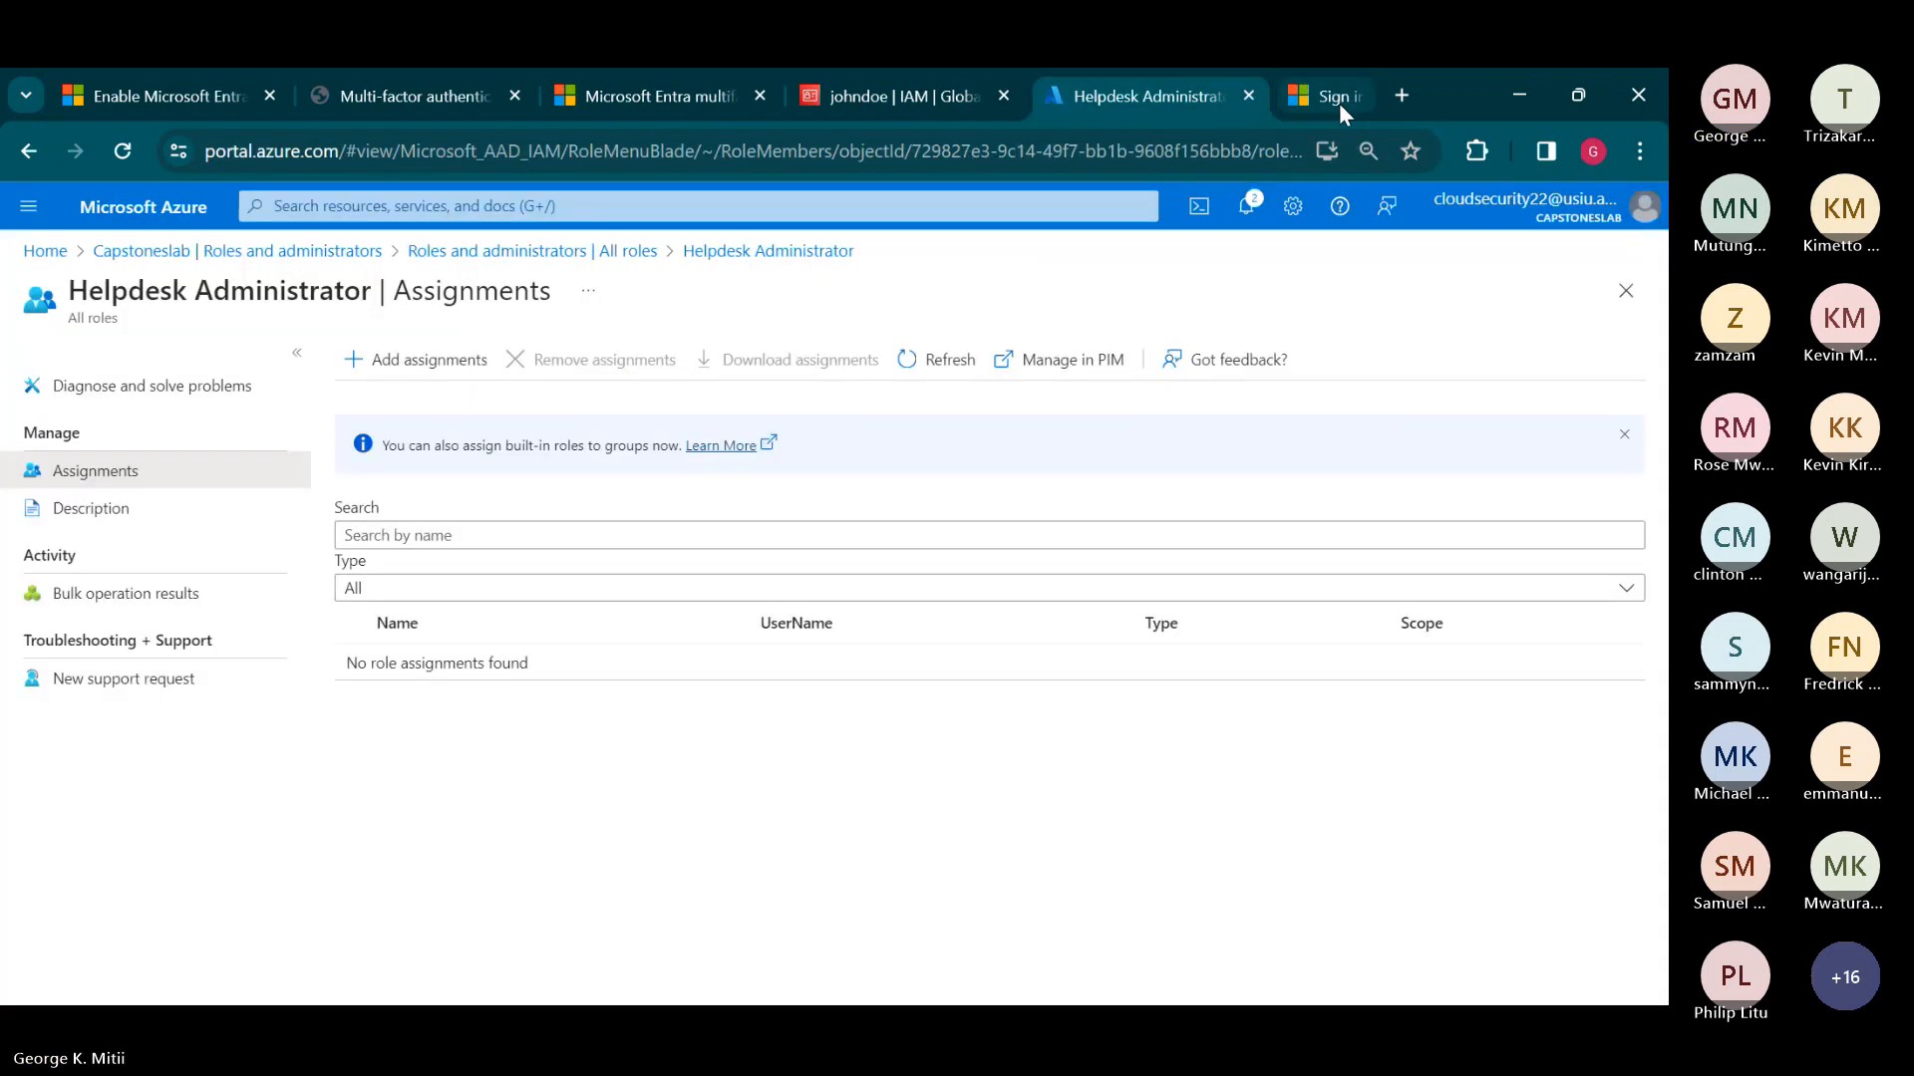
{"action": "left_click", "coordinate": [1626, 290]}
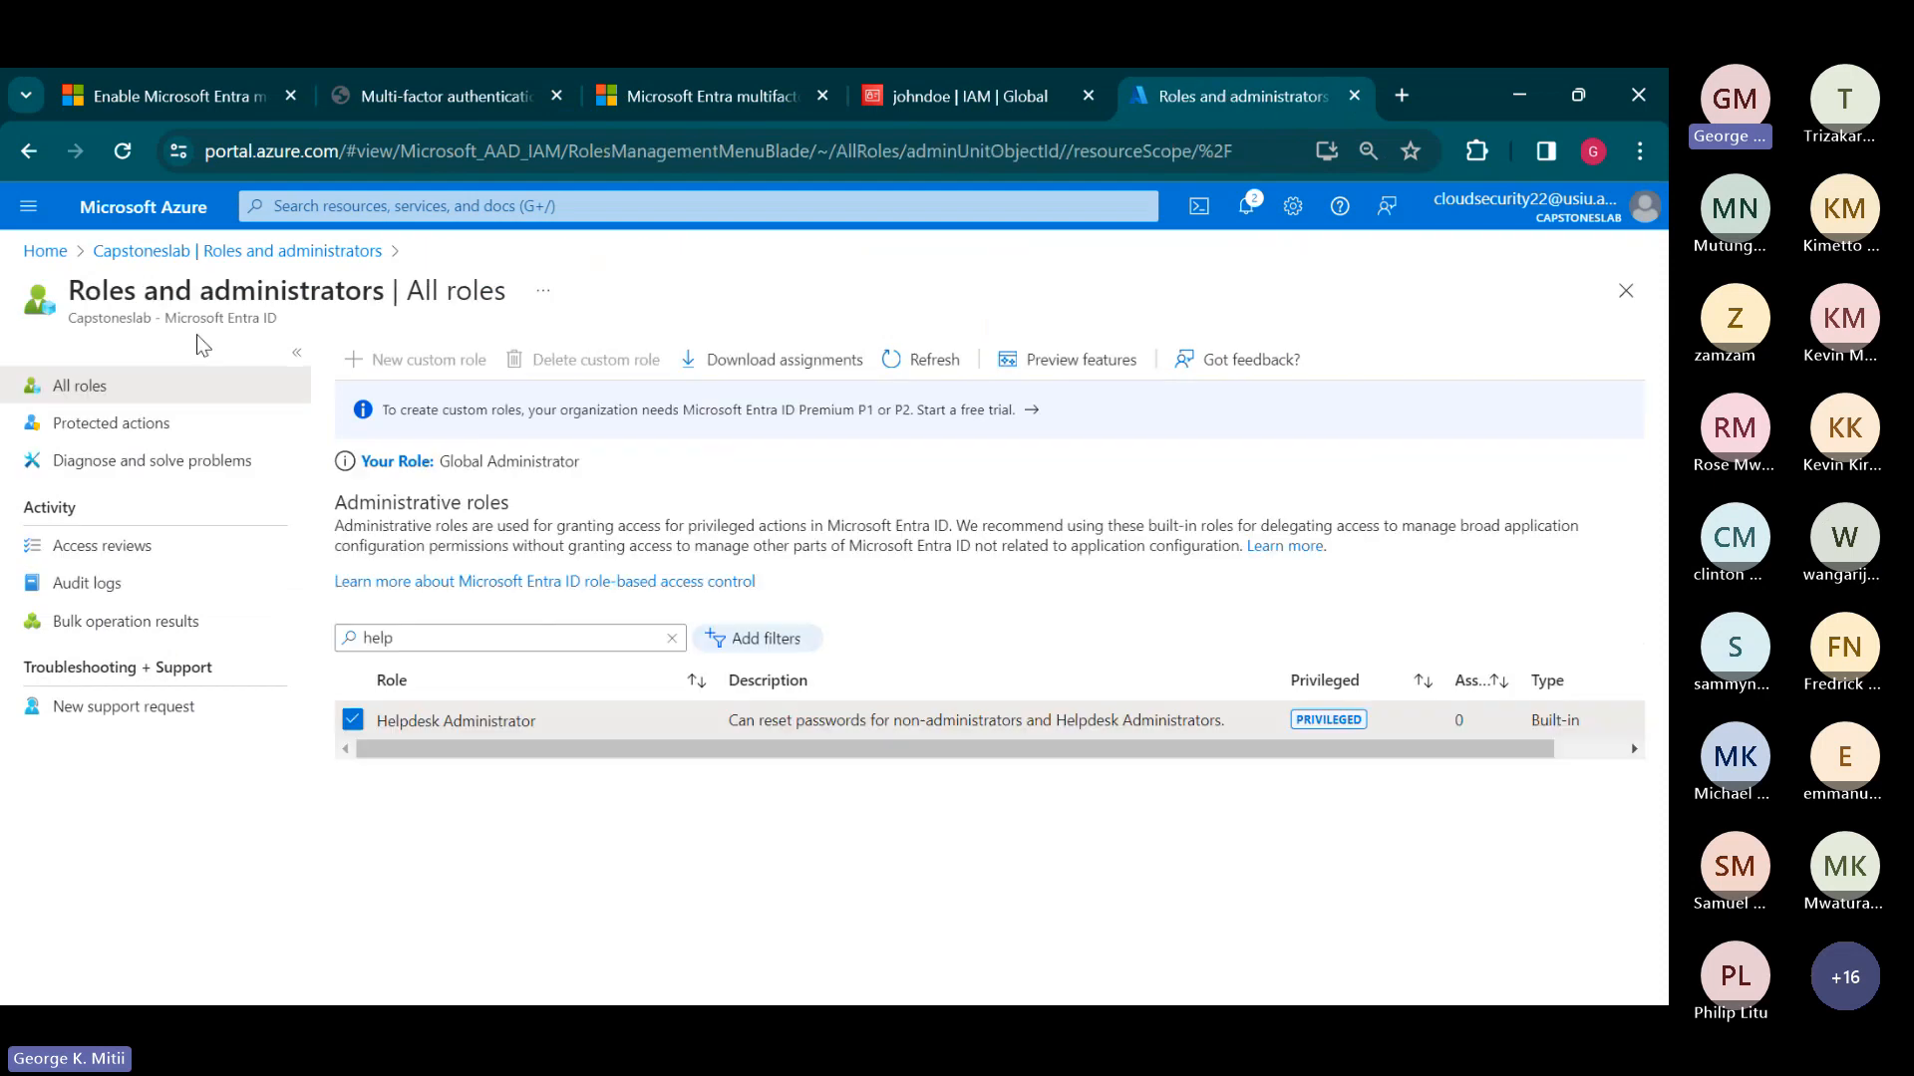
{"action": "left_click", "coordinate": [1625, 290]}
{"action": "left_click", "coordinate": [150, 547]}
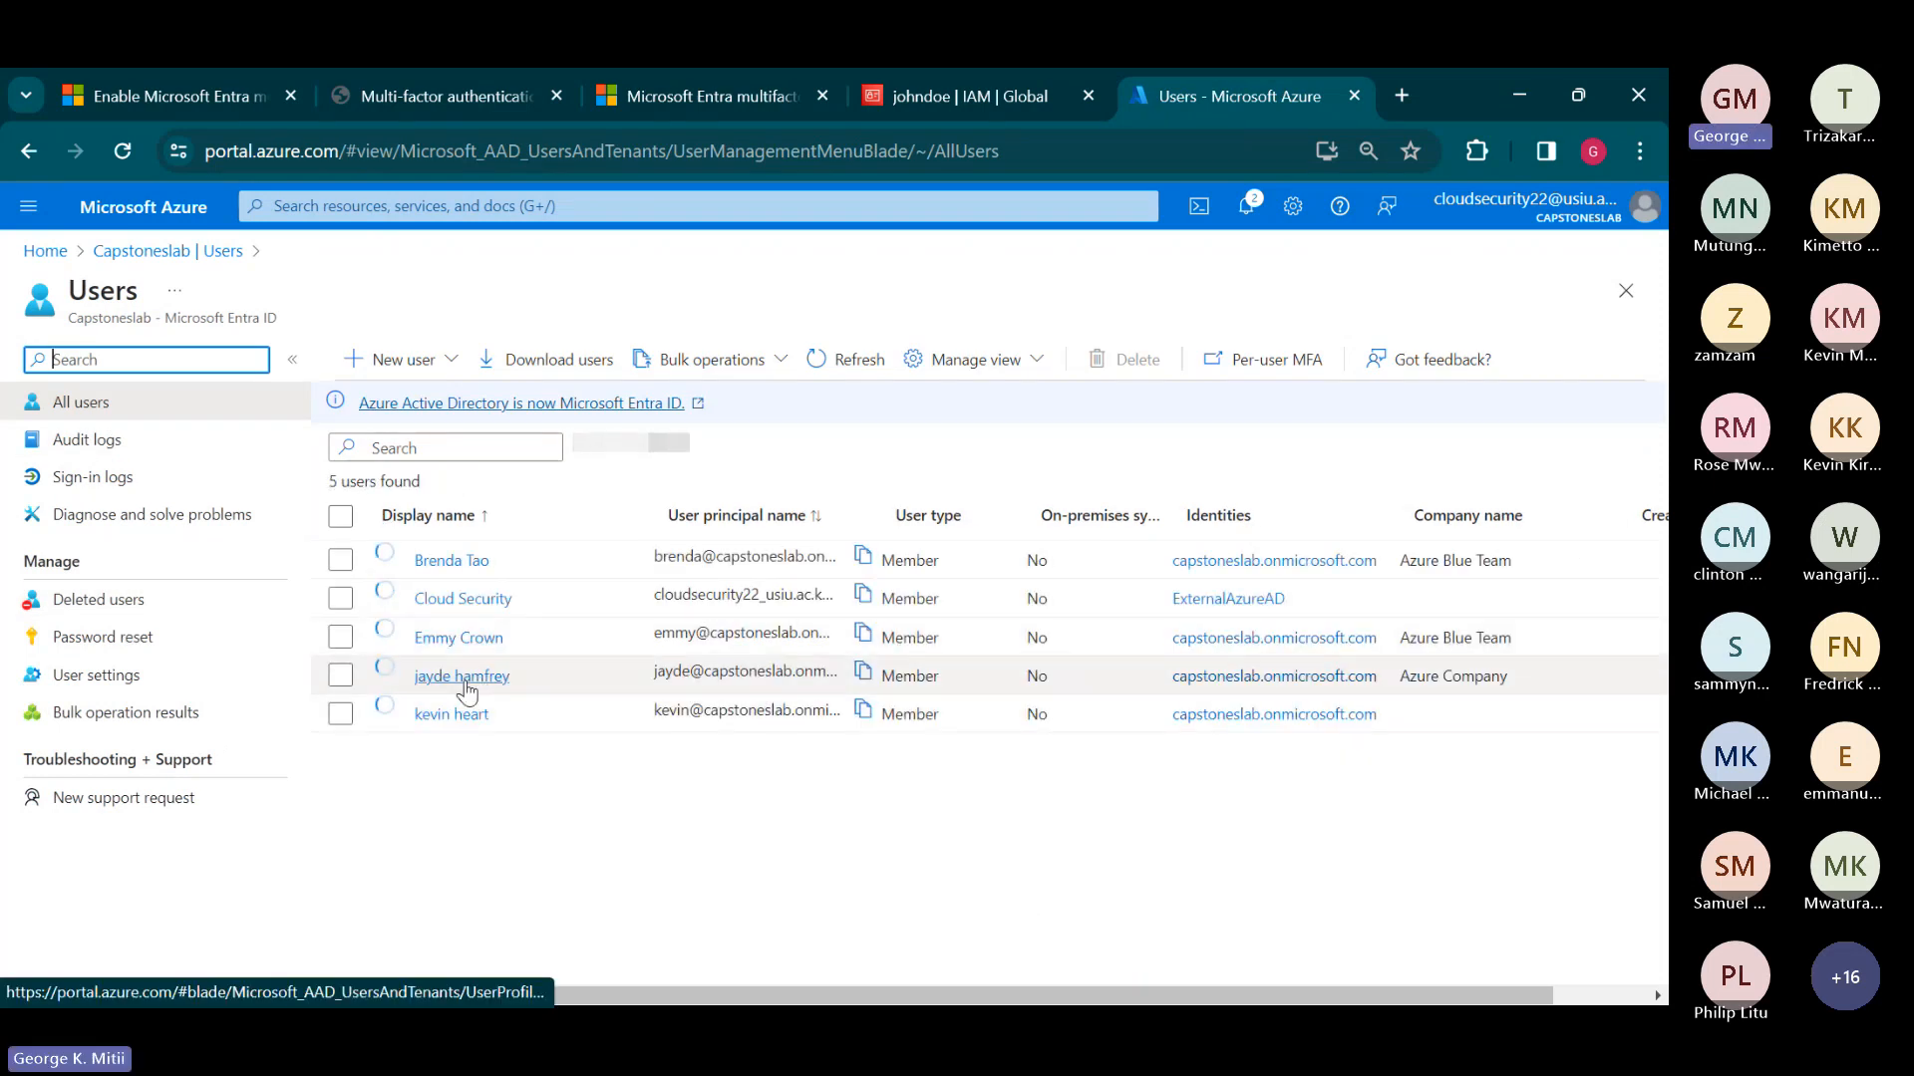
{"action": "left_click", "coordinate": [467, 690]}
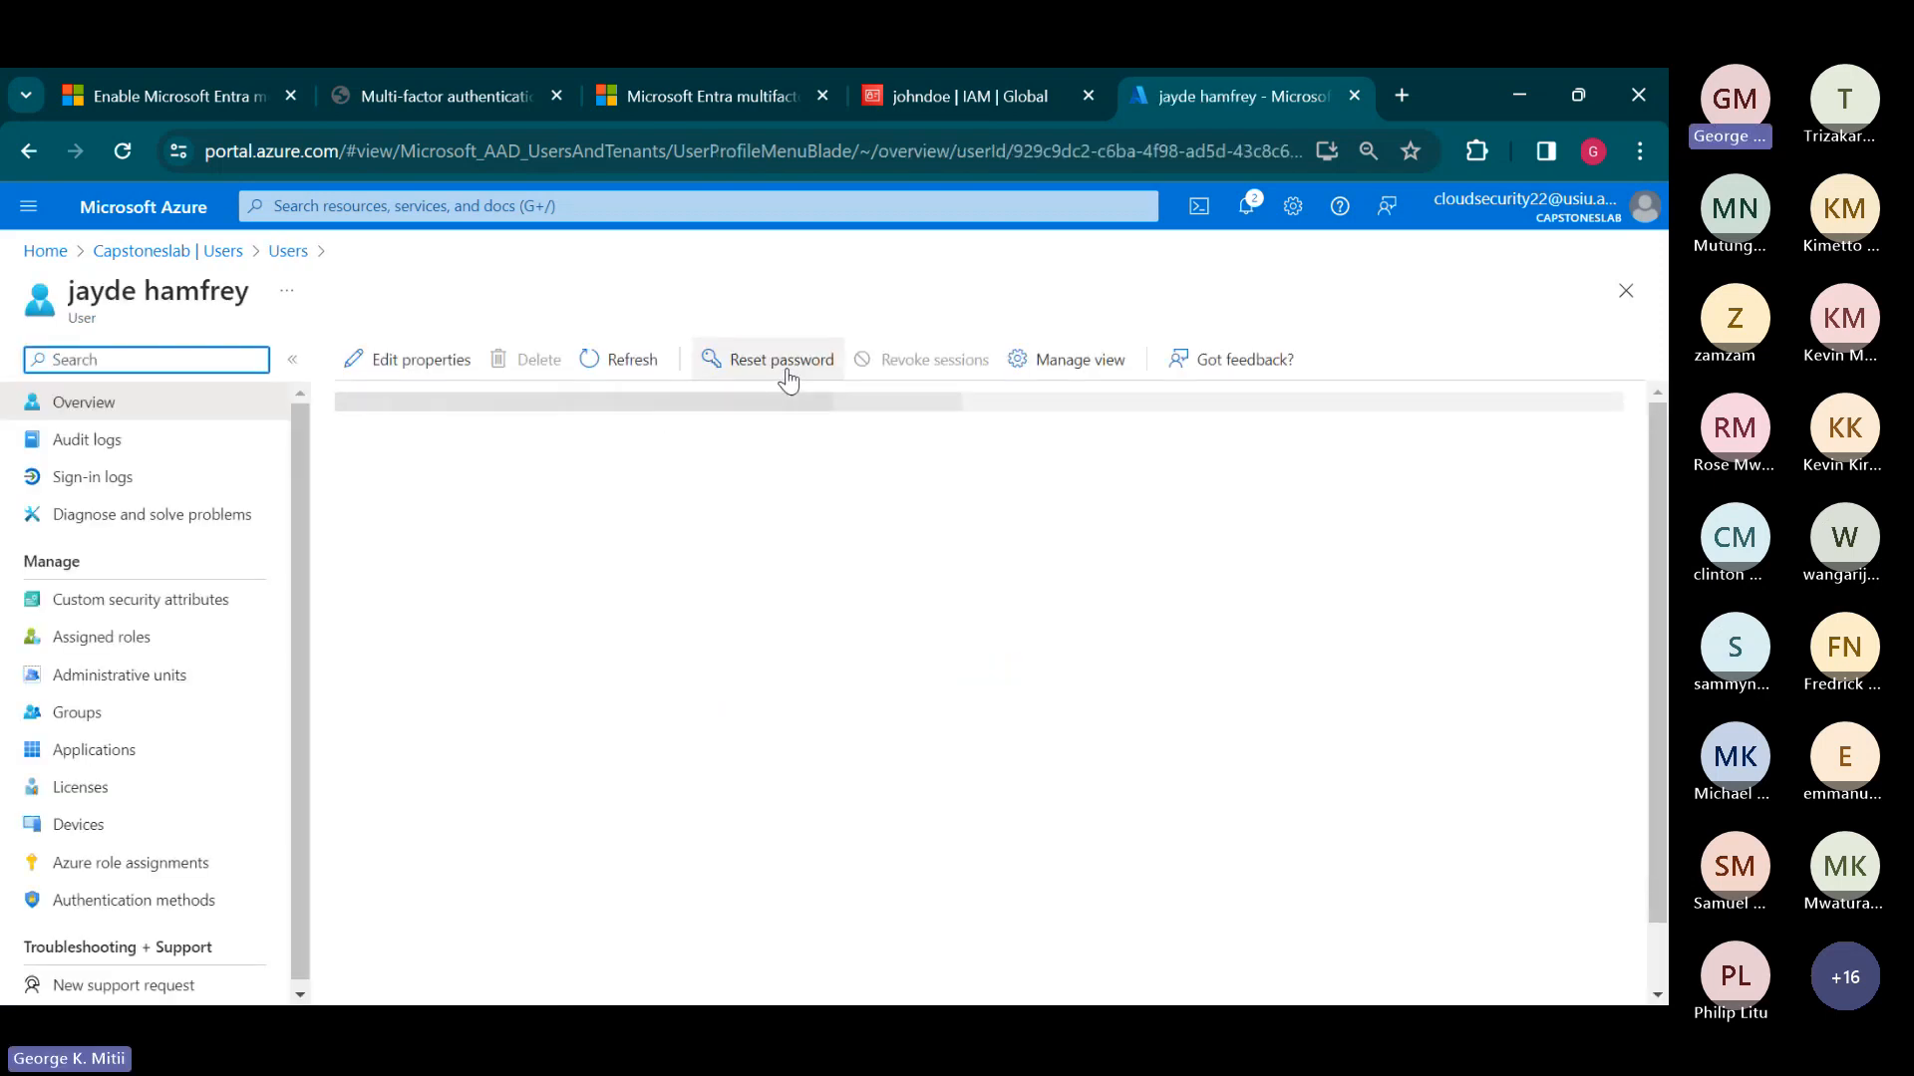
{"action": "left_click", "coordinate": [757, 359]}
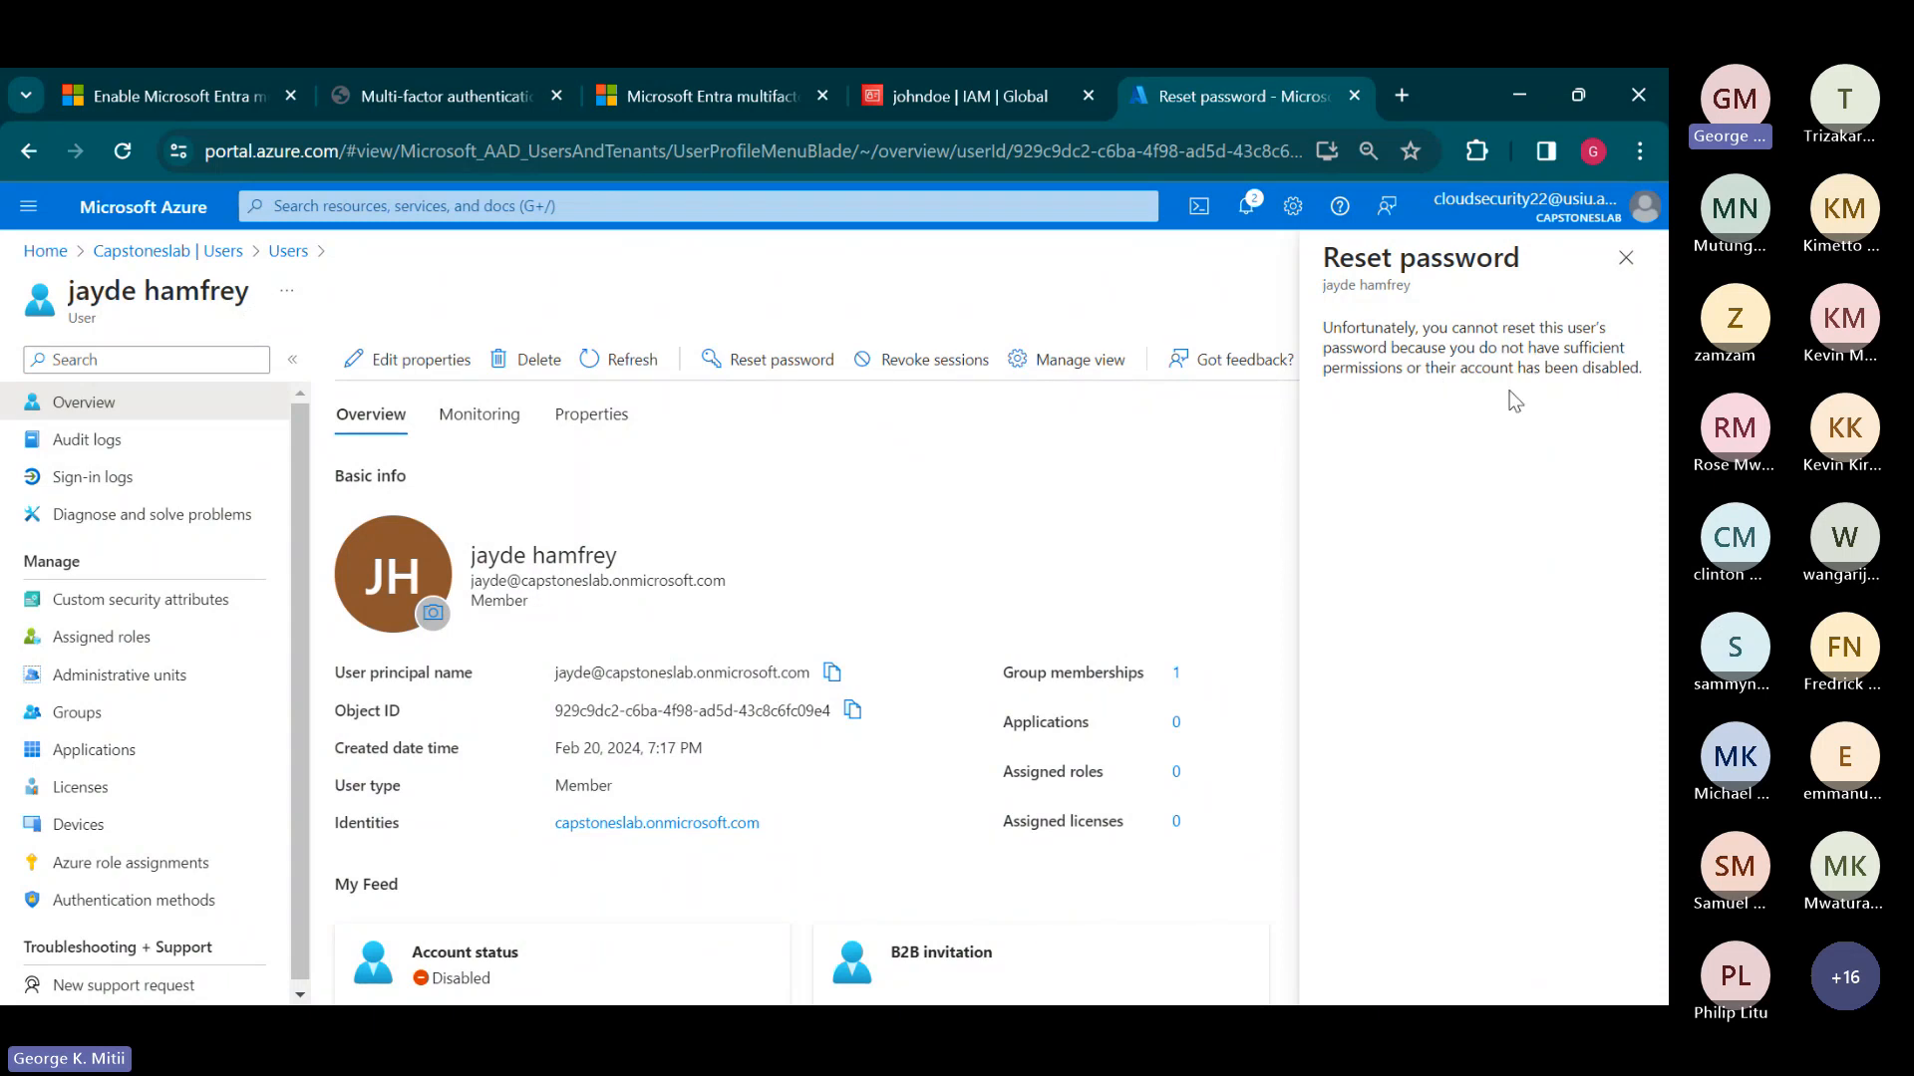
{"action": "left_click", "coordinate": [1629, 271]}
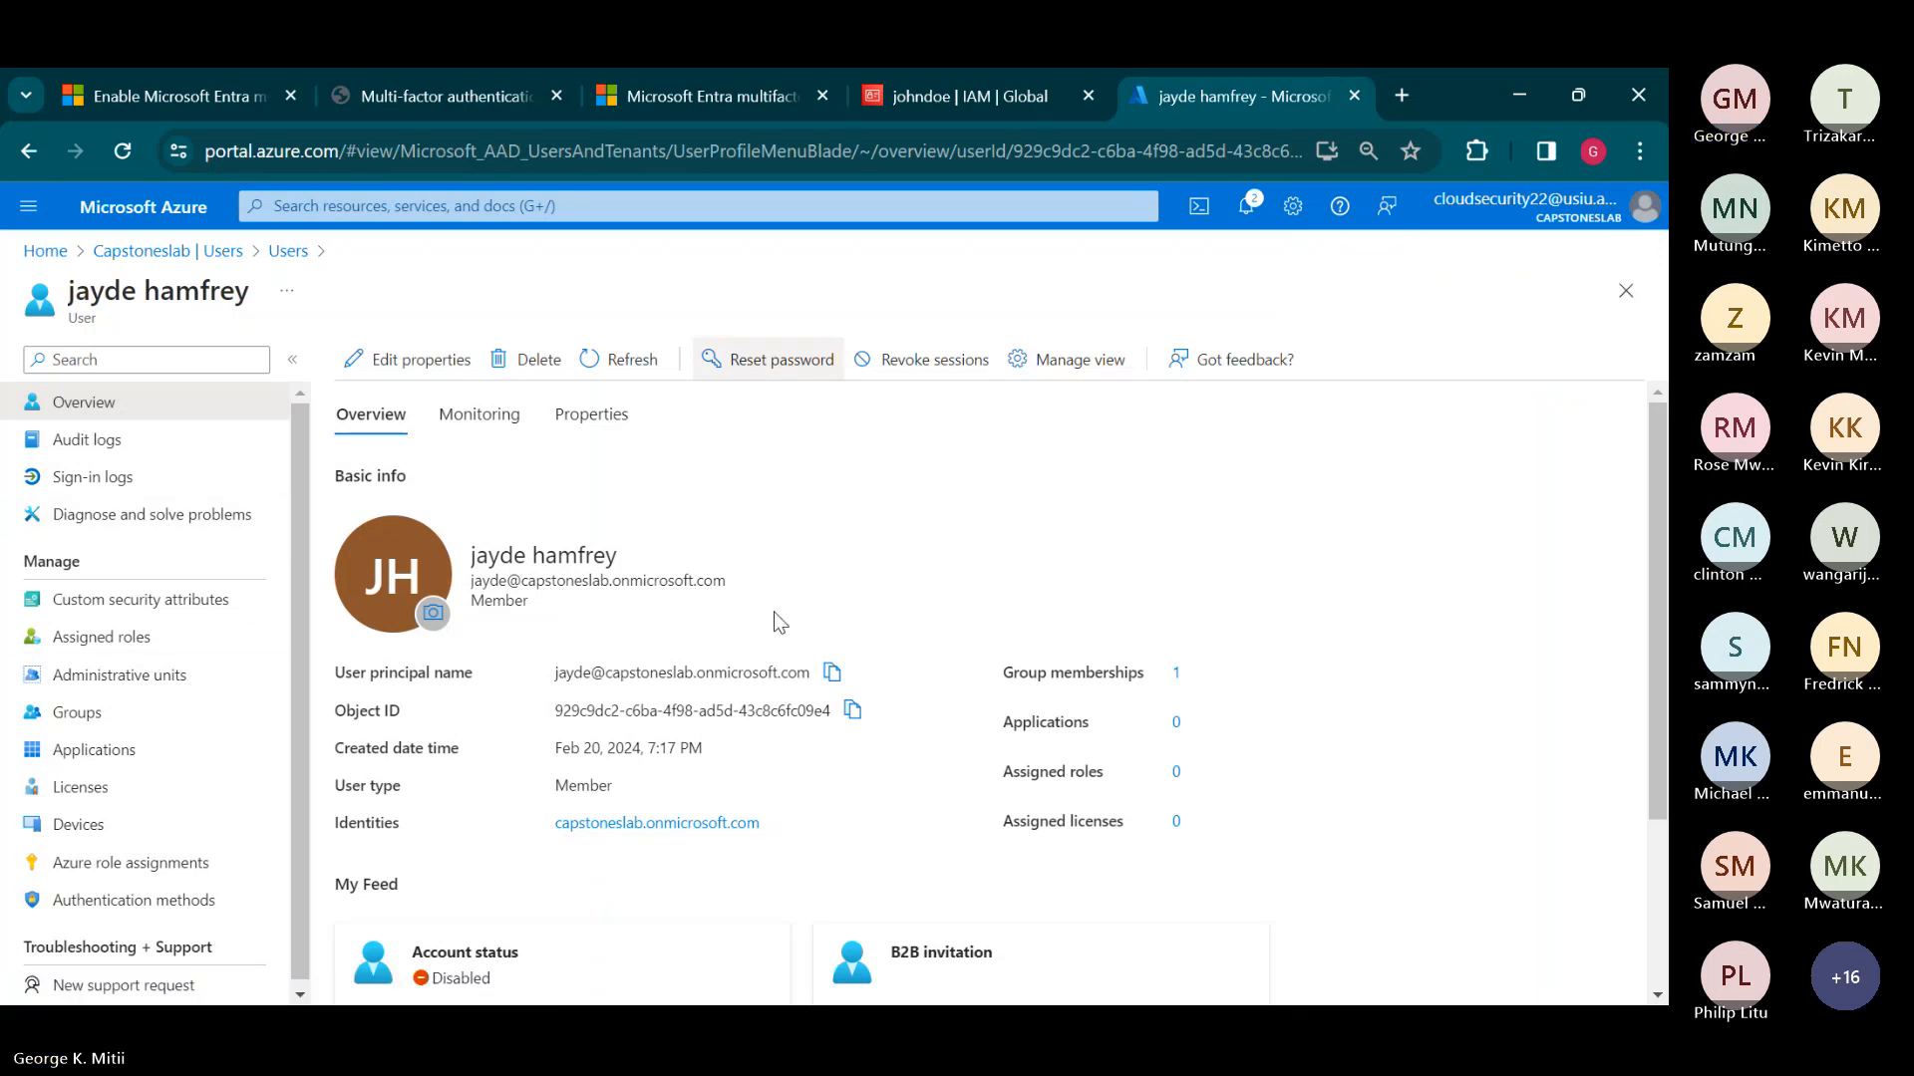
Scroll down and highlight the Account status card with an on-screen outline and arrow.
{"action": "scroll", "coordinate": [776, 623], "scroll_direction": "down", "scroll_amount": 3}
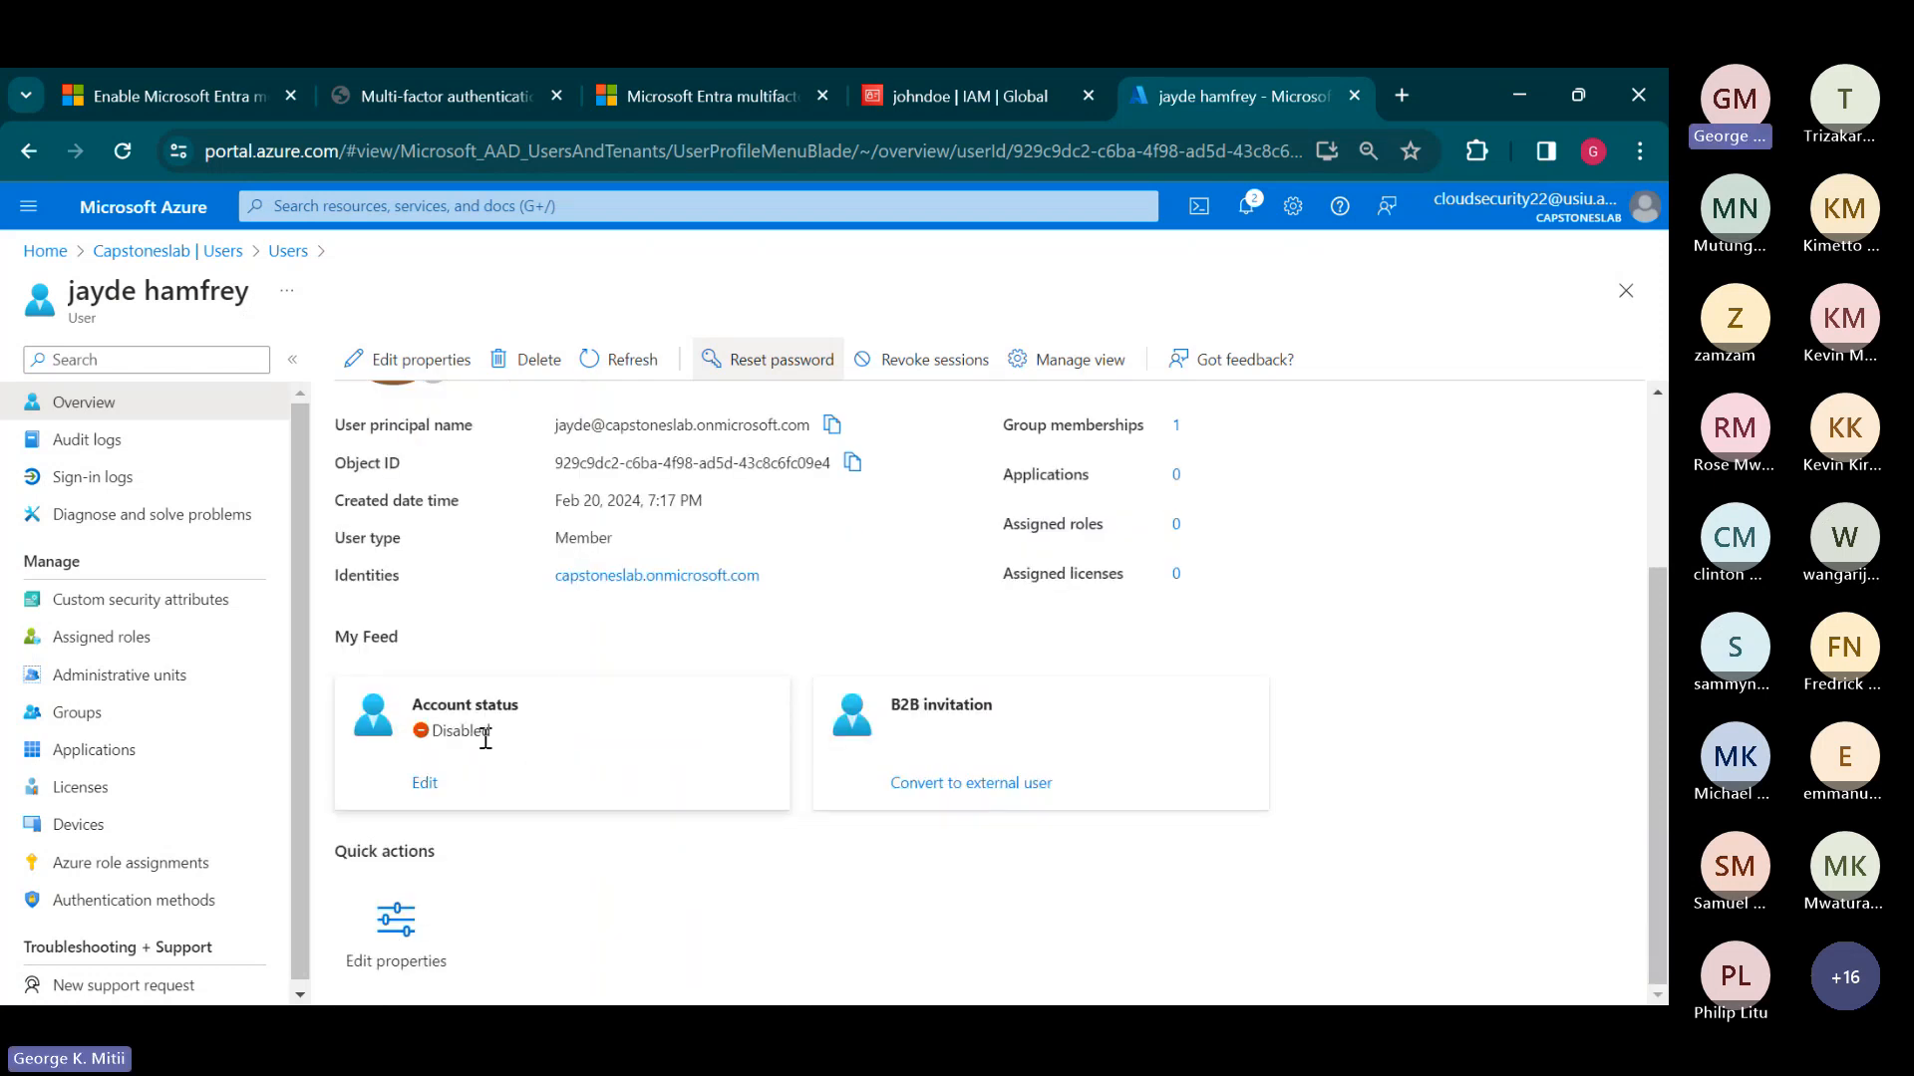
{"action": "key", "text": "ctrl+2"}
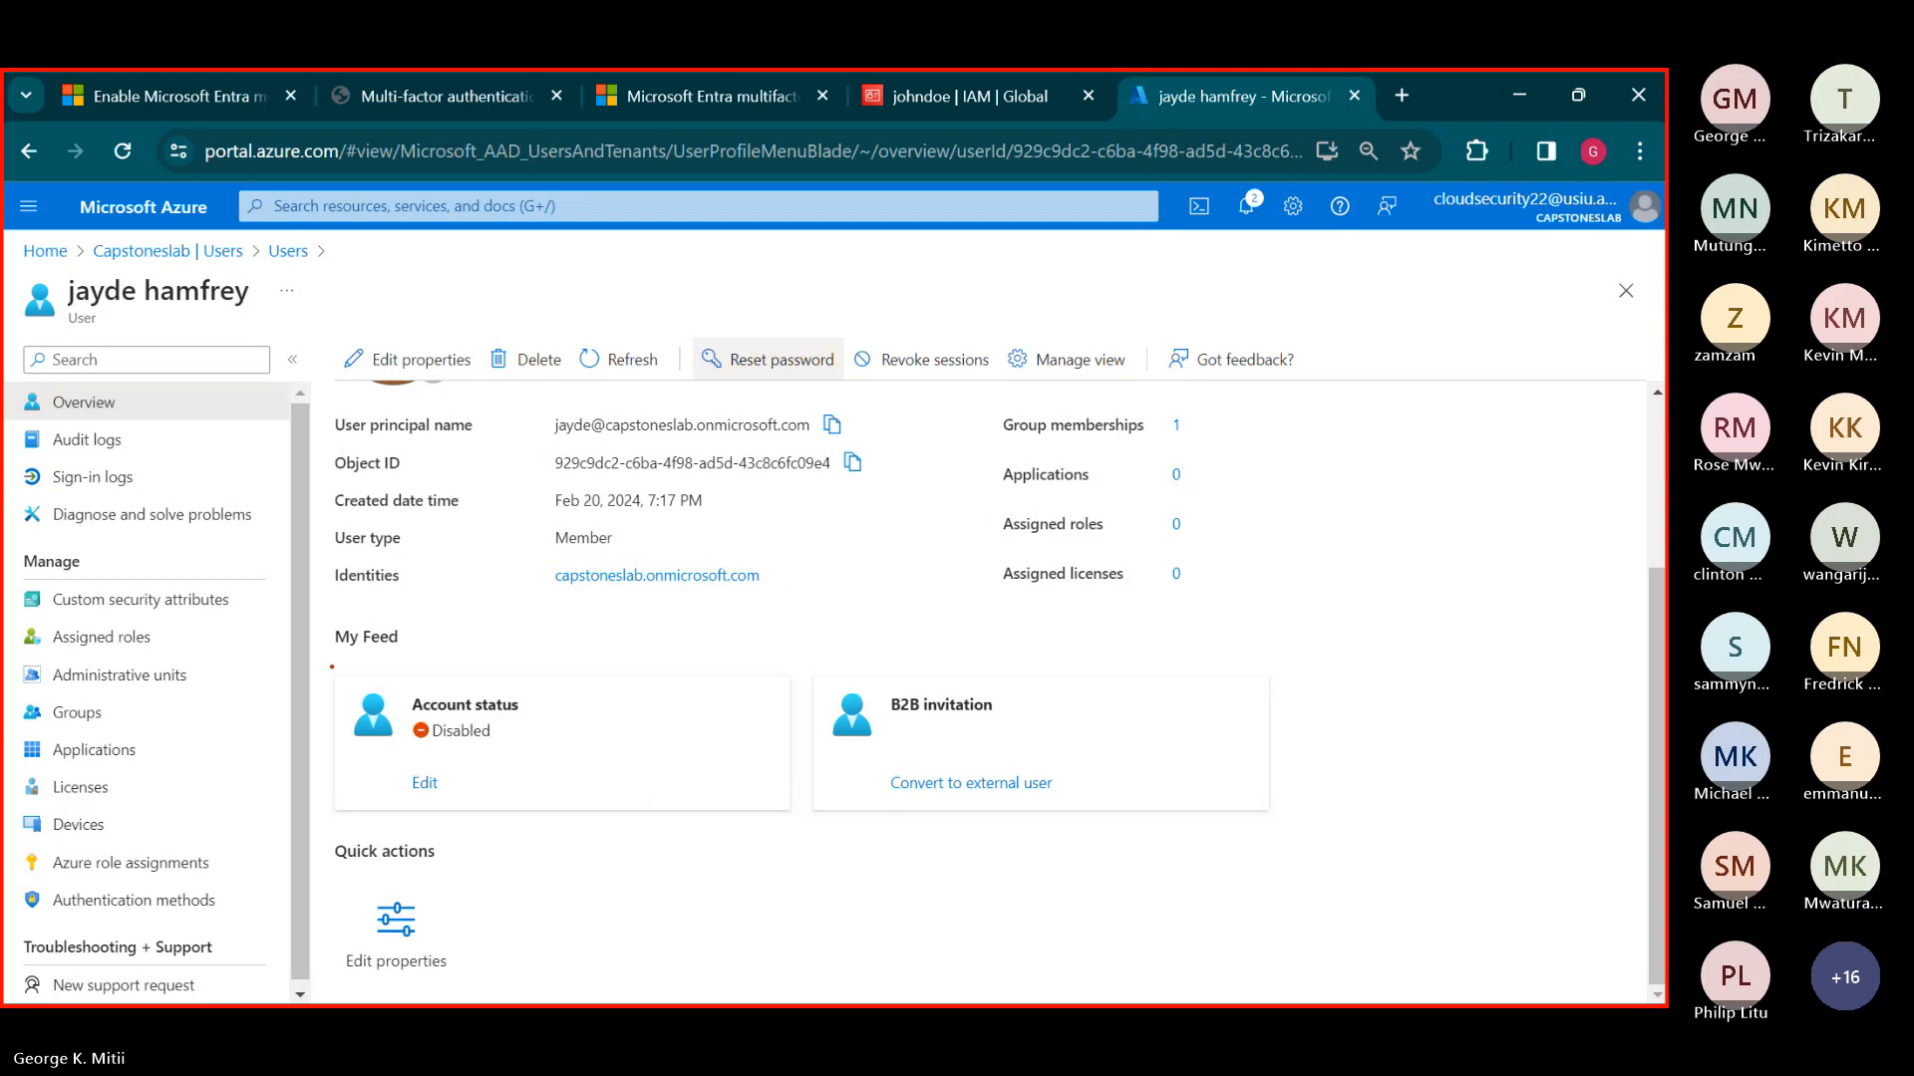
{"action": "mouse_move", "coordinate": [332, 666]}
{"action": "left_mouse_down"}
{"action": "mouse_move", "coordinate": [749, 746]}
{"action": "mouse_move", "coordinate": [810, 818]}
{"action": "left_mouse_up"}
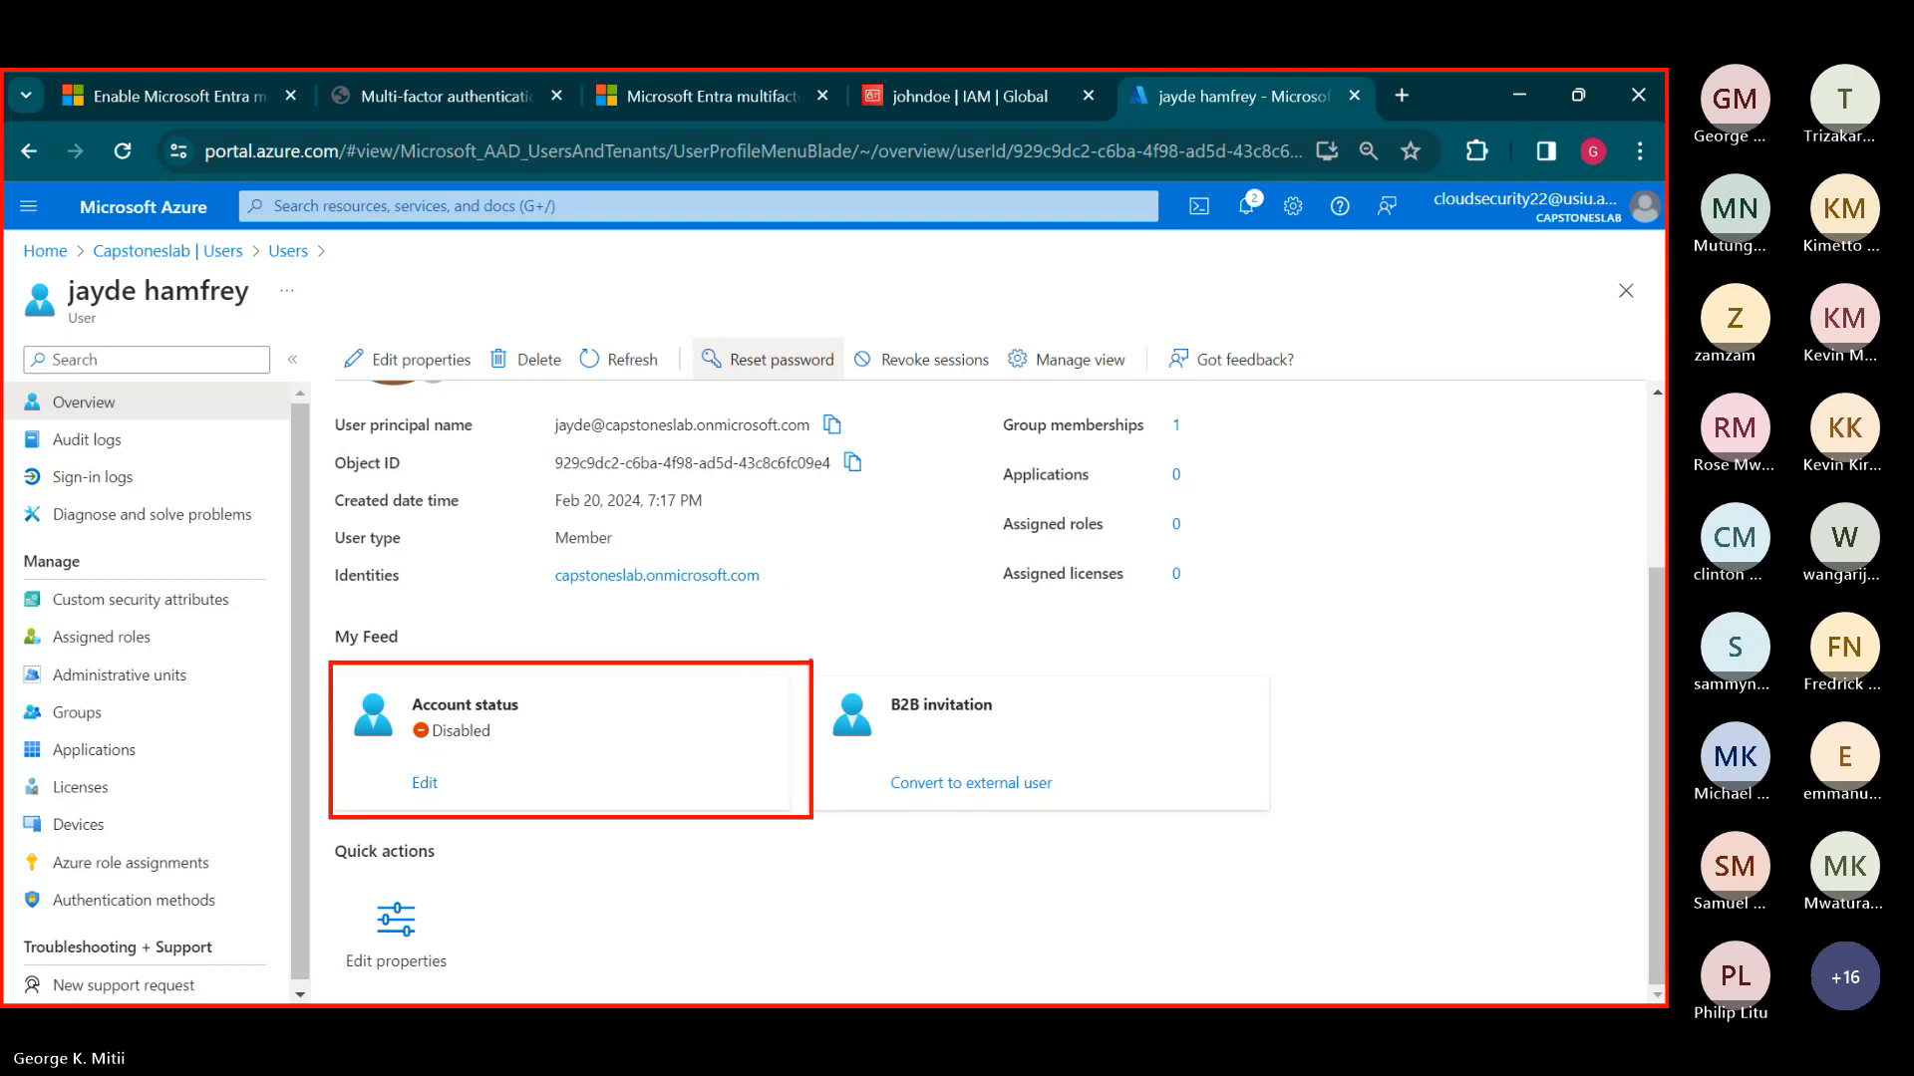
{"action": "left_click_drag", "start_coordinate": [810, 660], "coordinate": [1076, 520]}
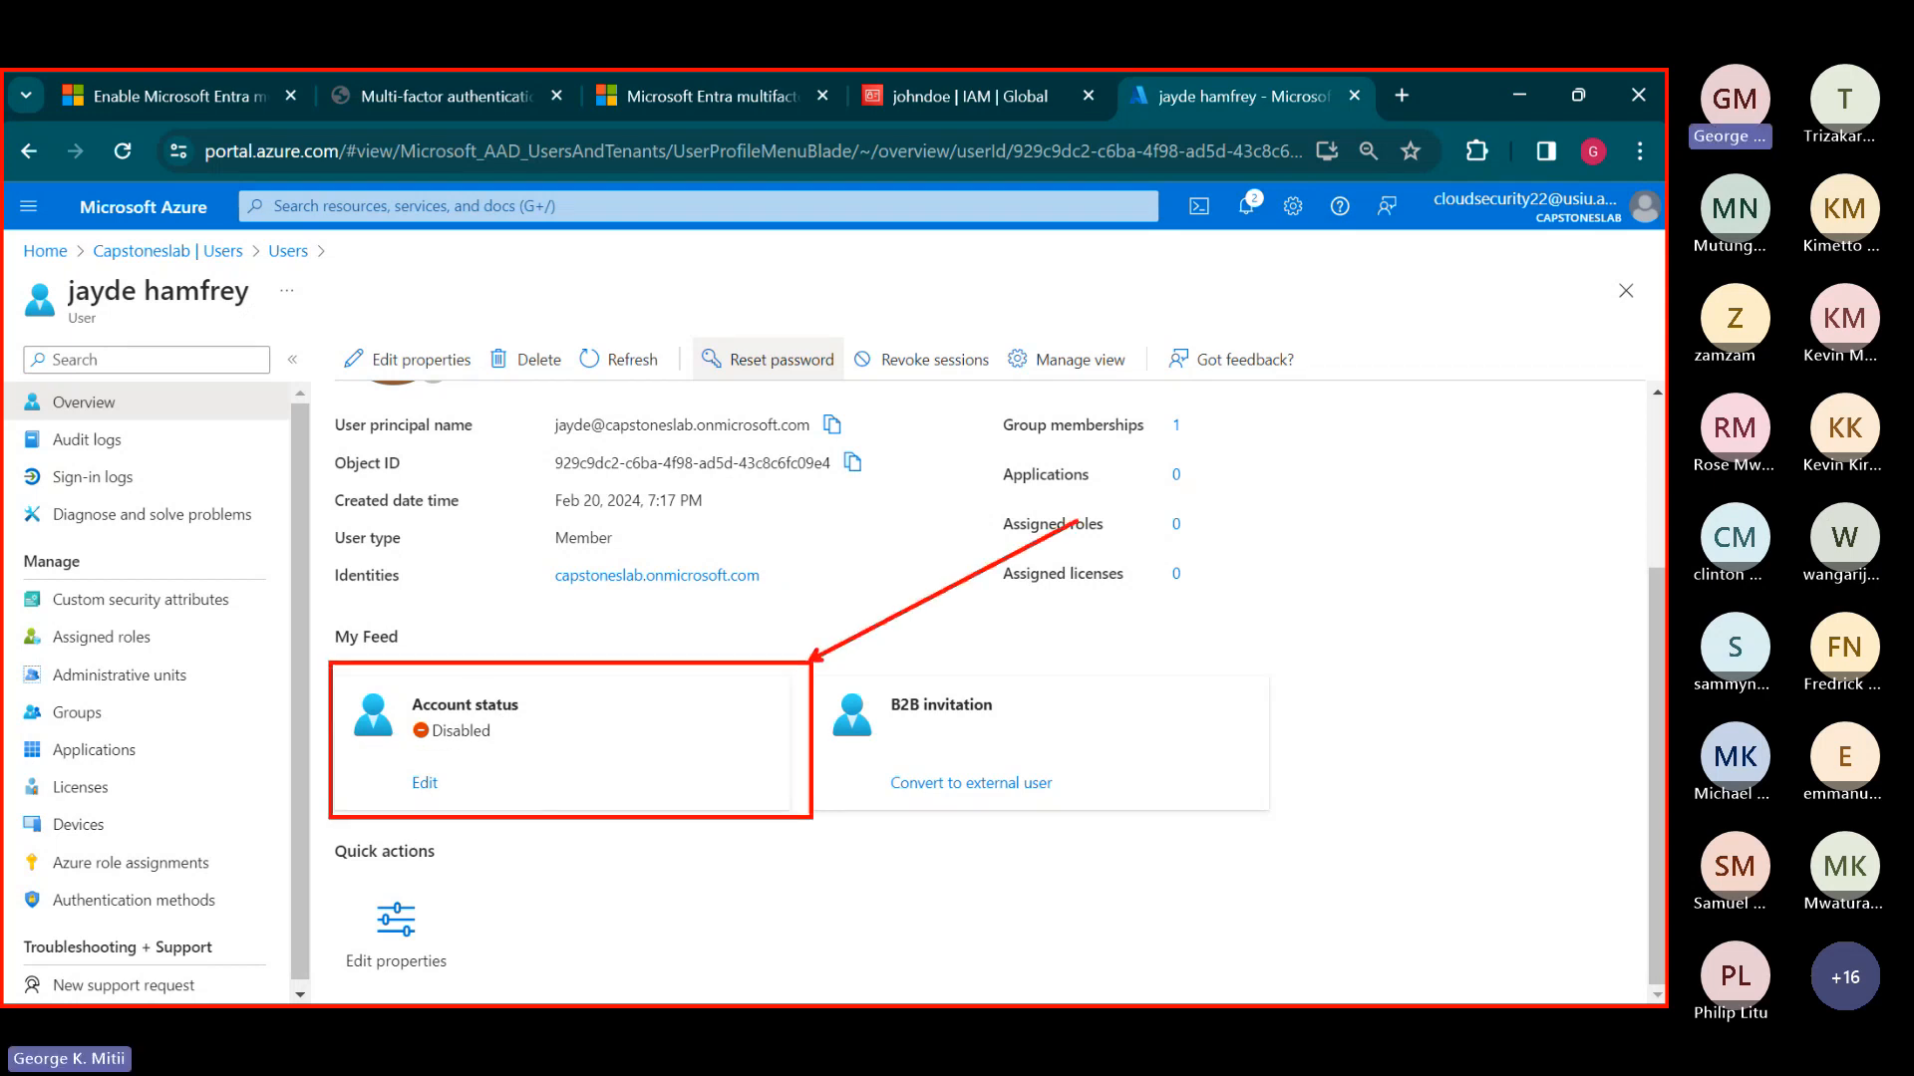
{"action": "key", "text": "Escape"}
{"action": "left_click", "coordinate": [423, 785]}
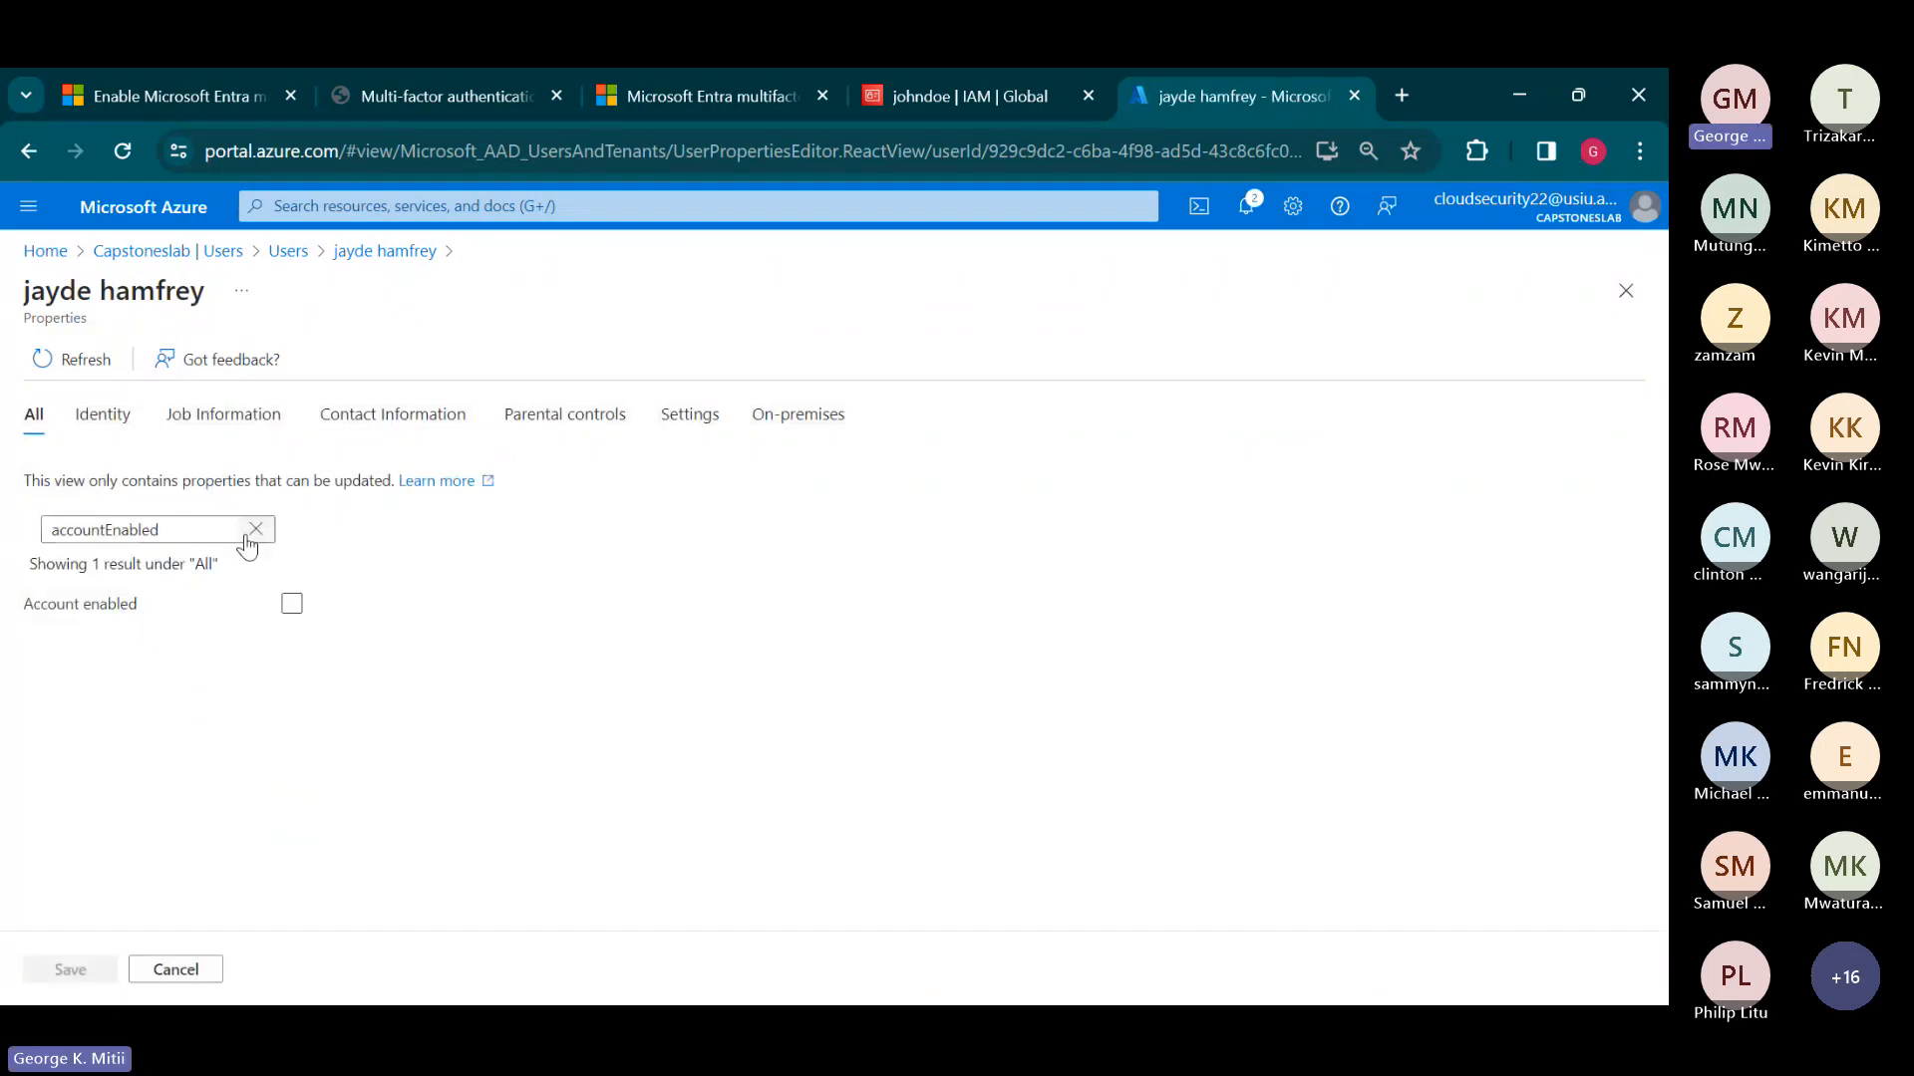
{"action": "left_click", "coordinate": [292, 605]}
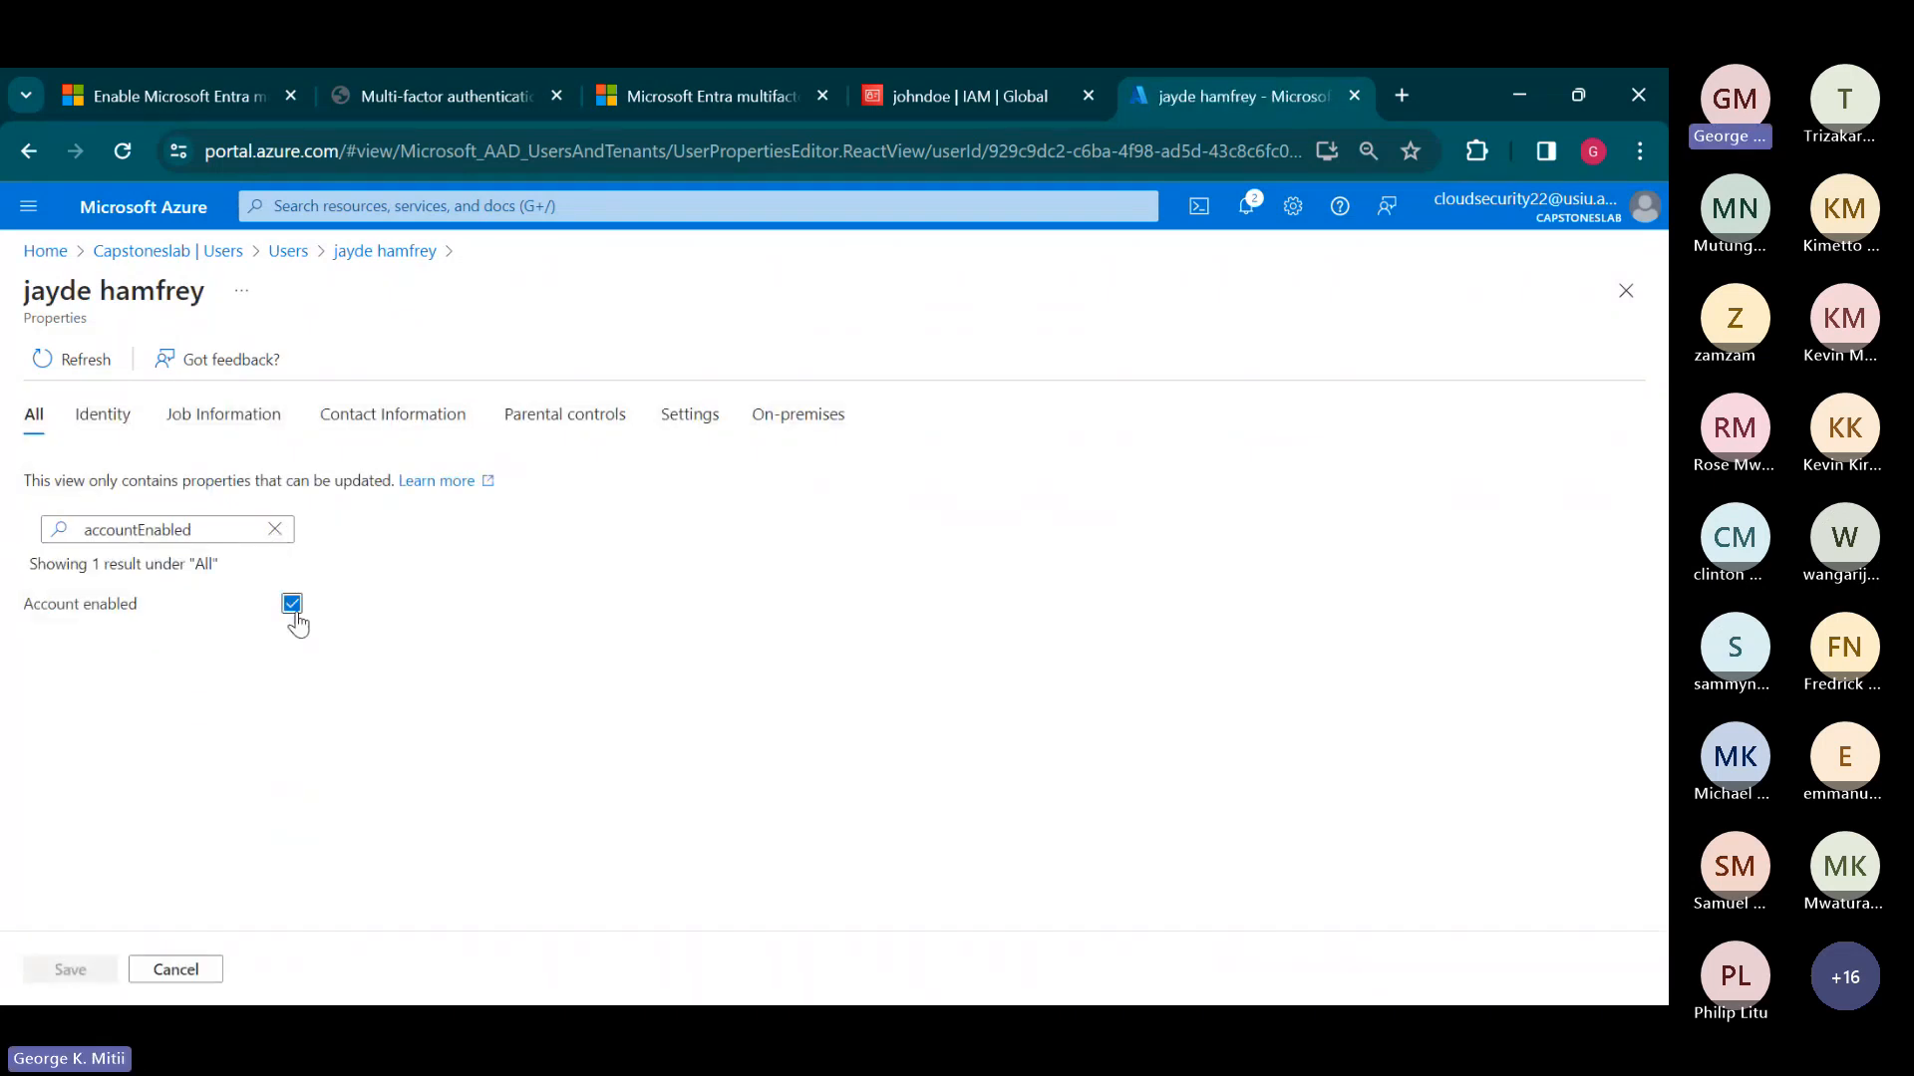
{"action": "left_click", "coordinate": [69, 971]}
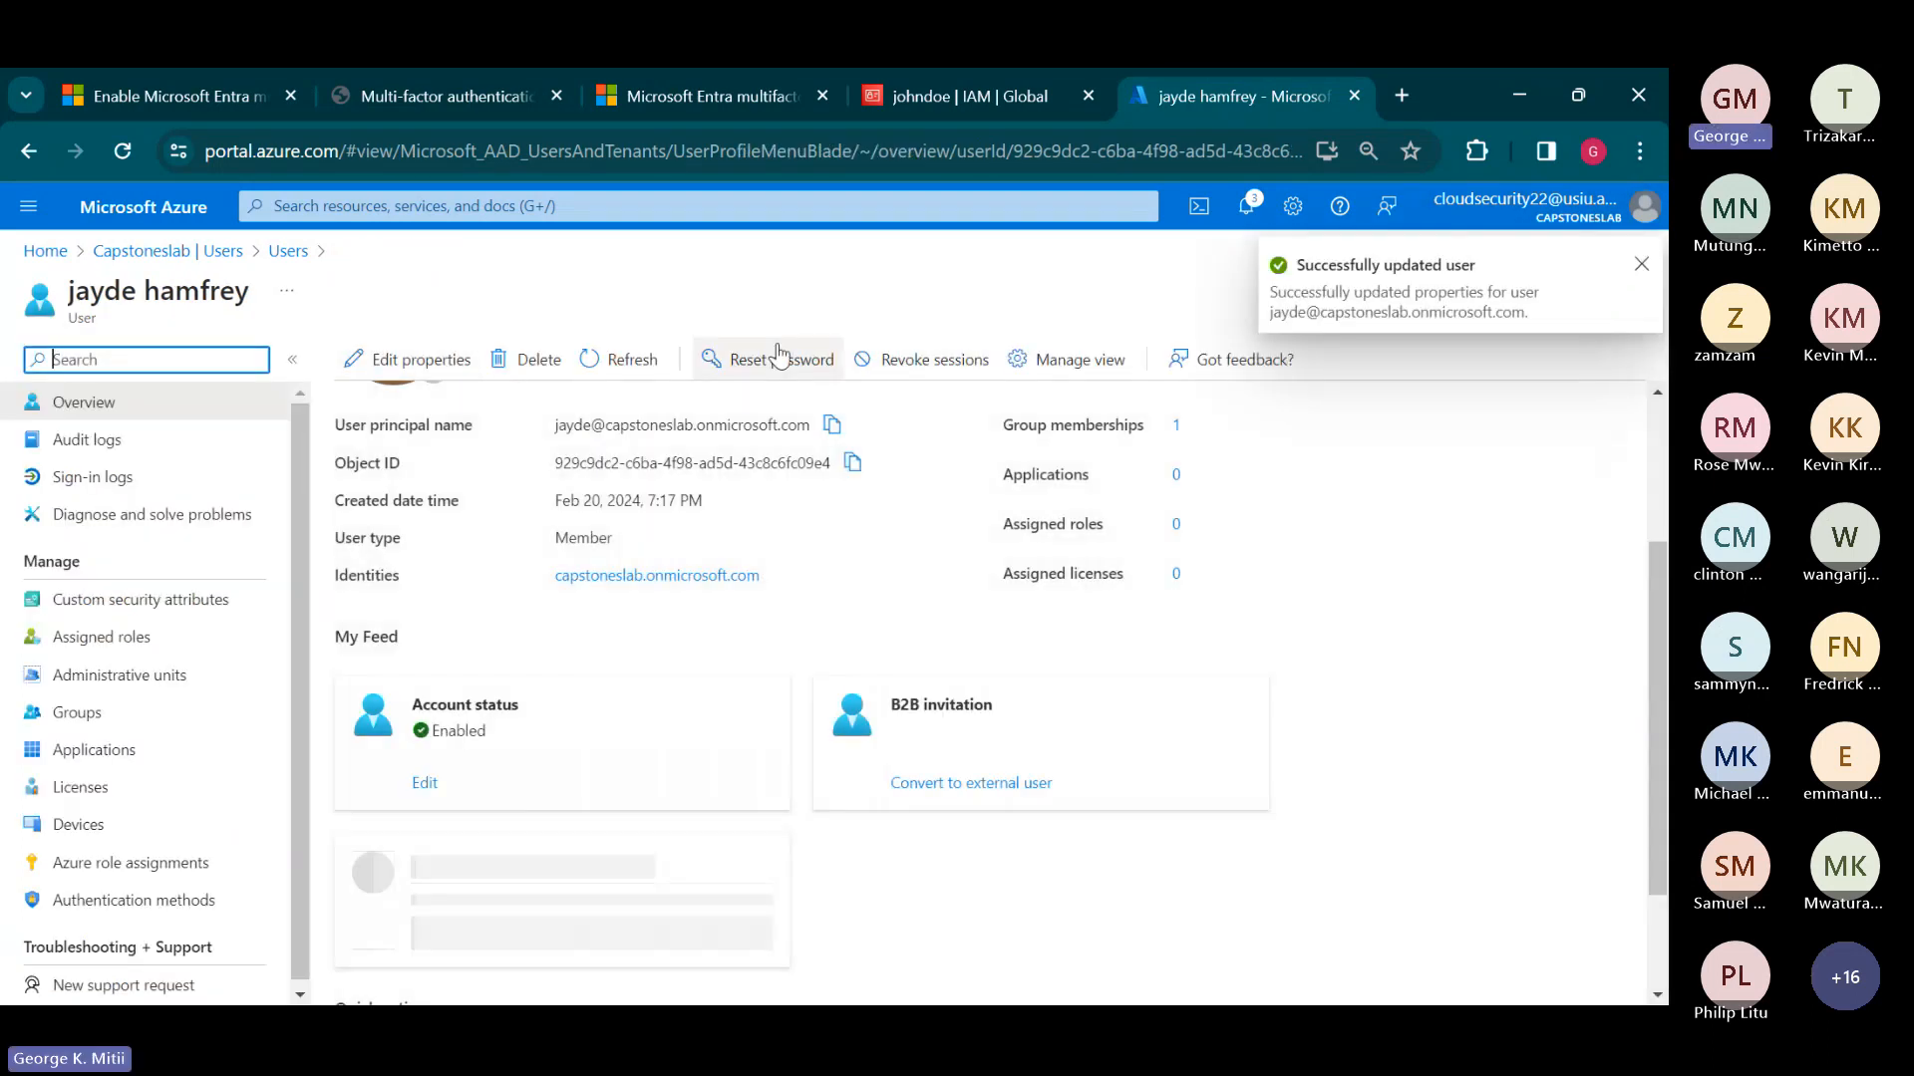
{"action": "left_click", "coordinate": [763, 359]}
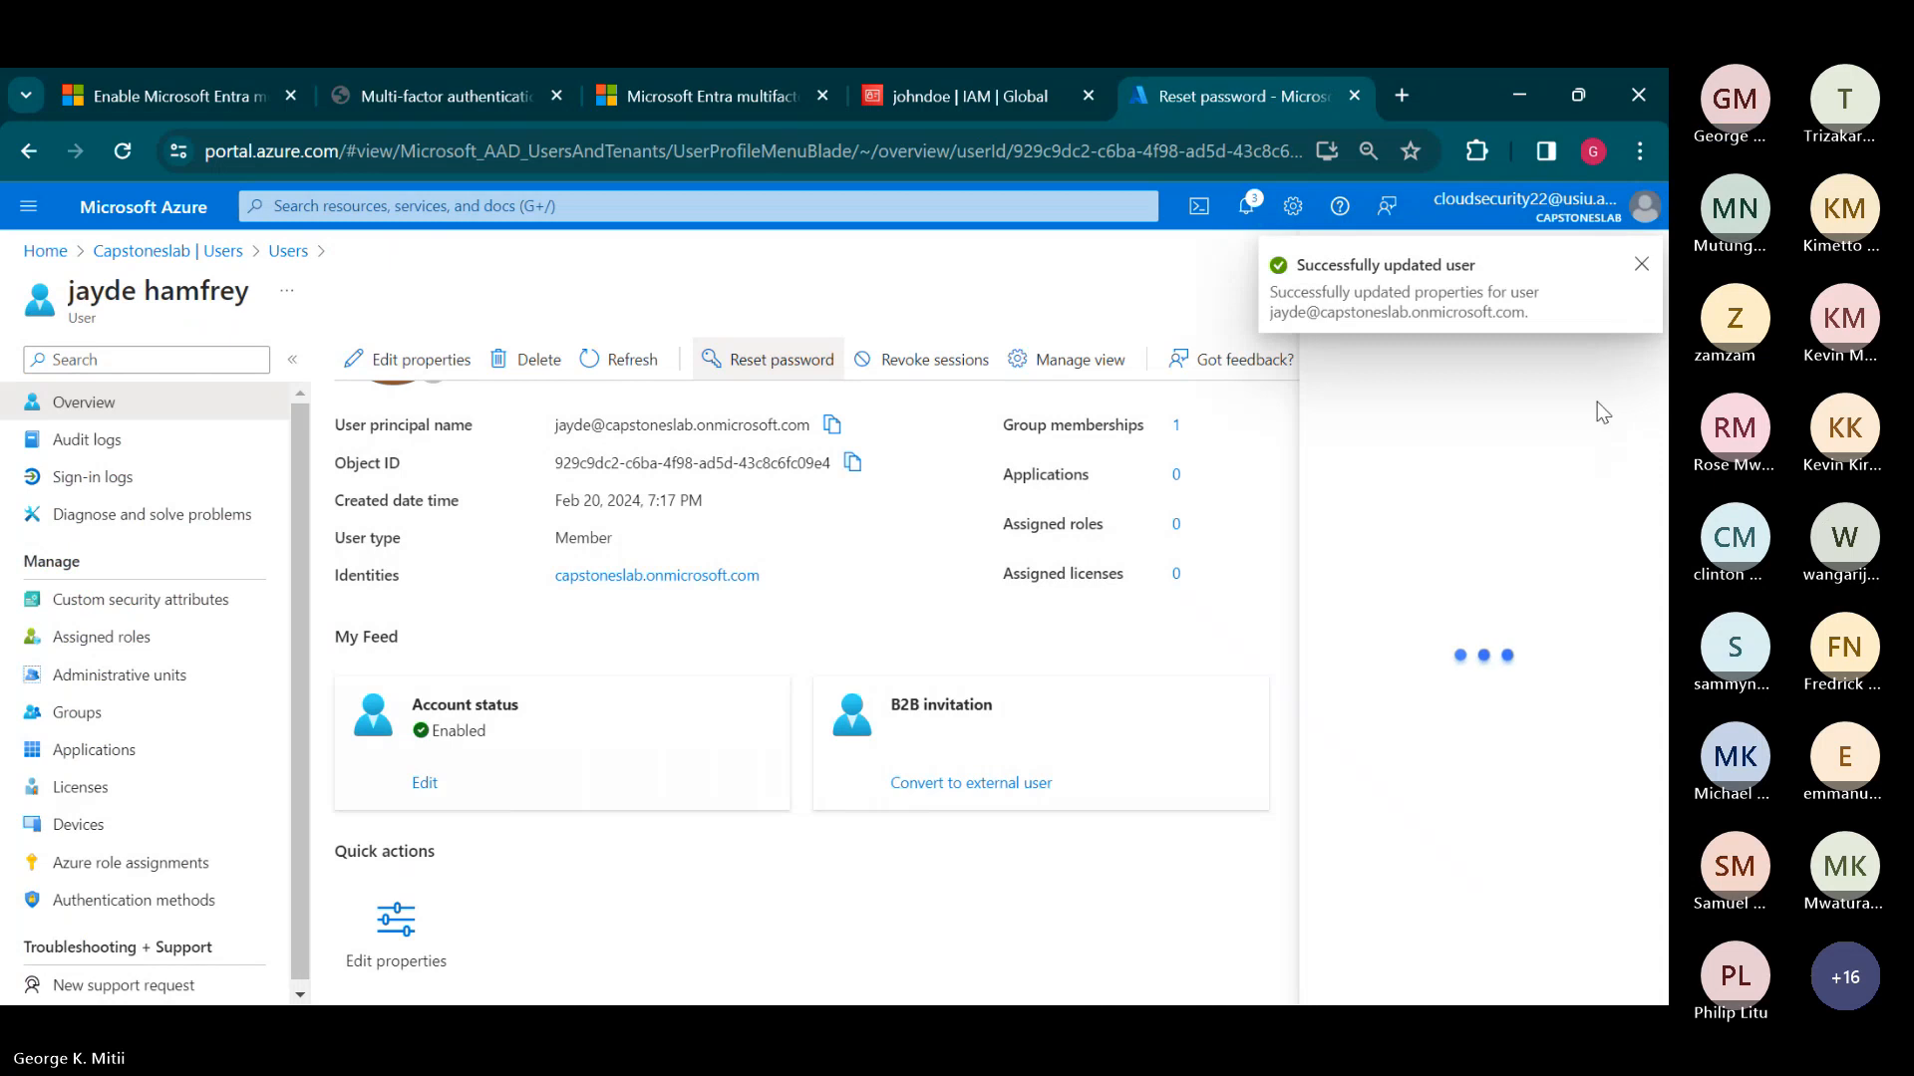
{"action": "left_click", "coordinate": [1641, 264]}
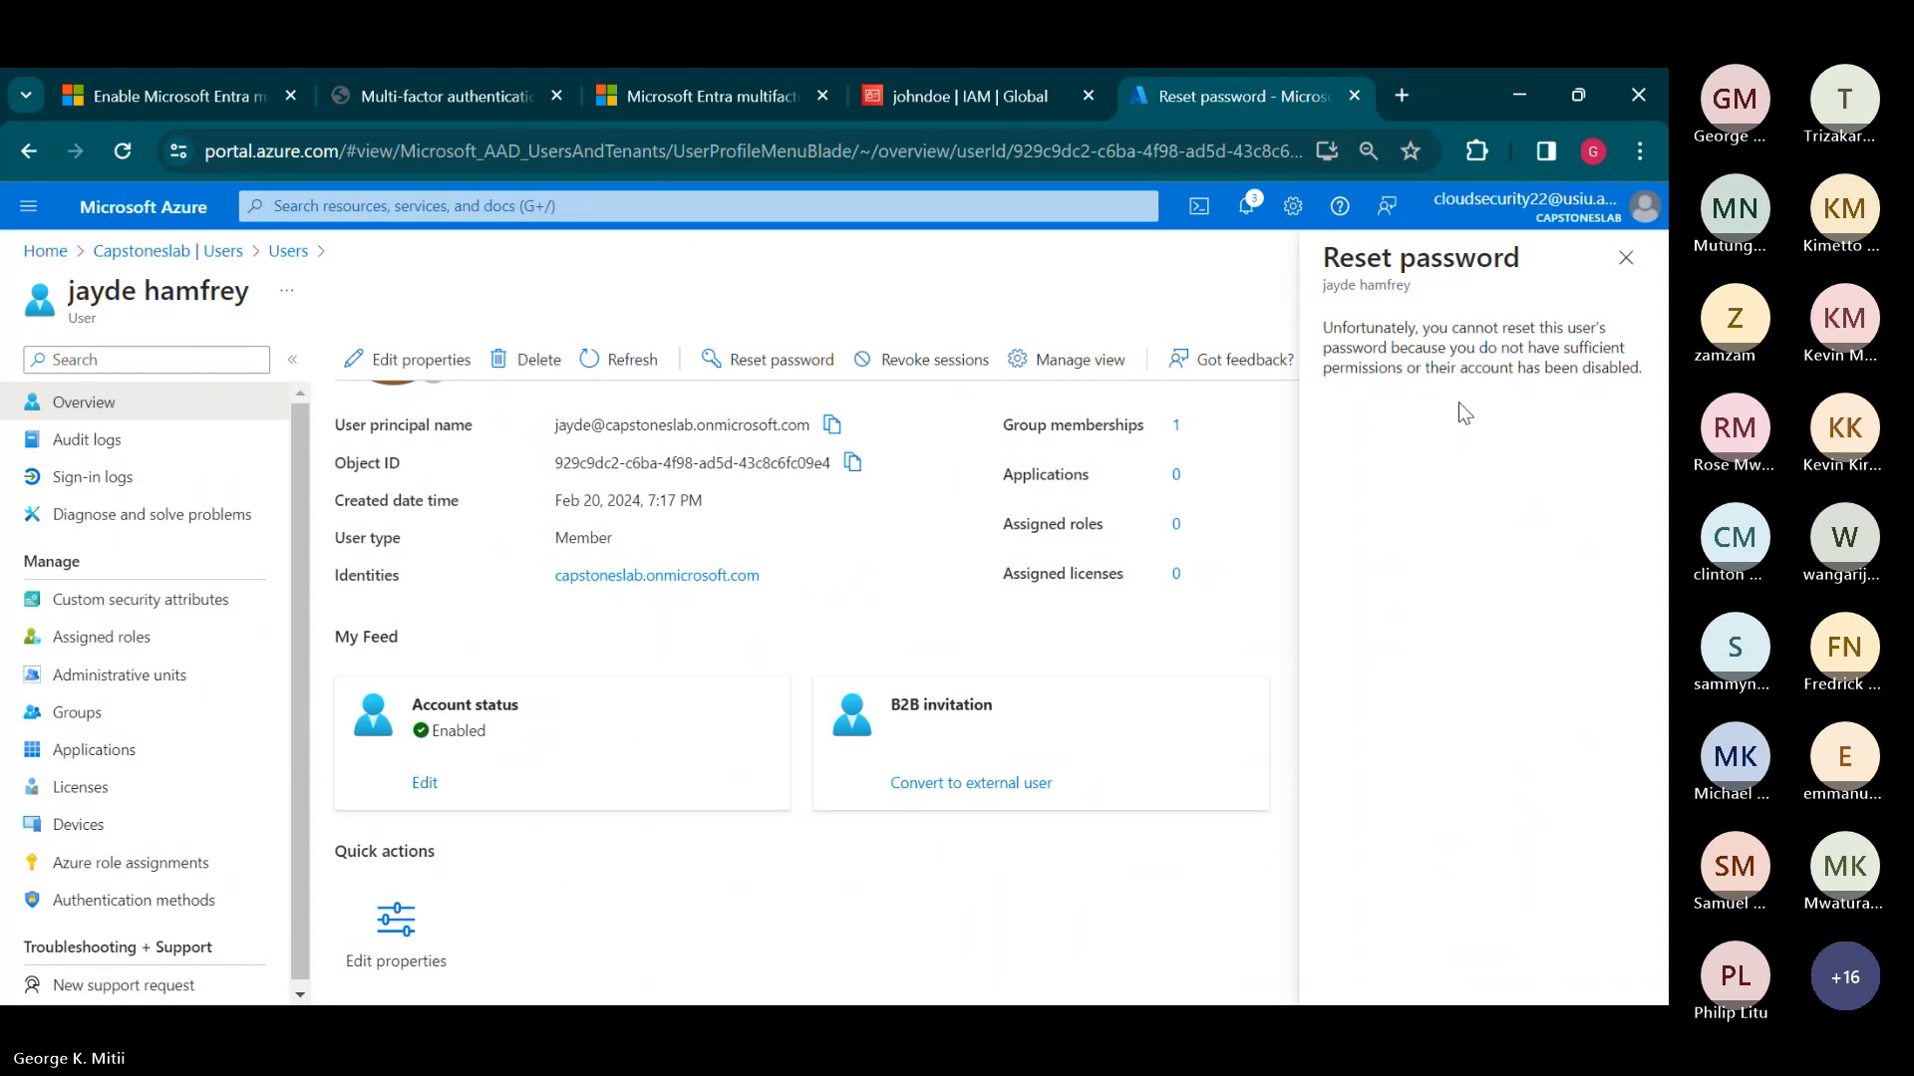
{"action": "left_click", "coordinate": [1625, 258]}
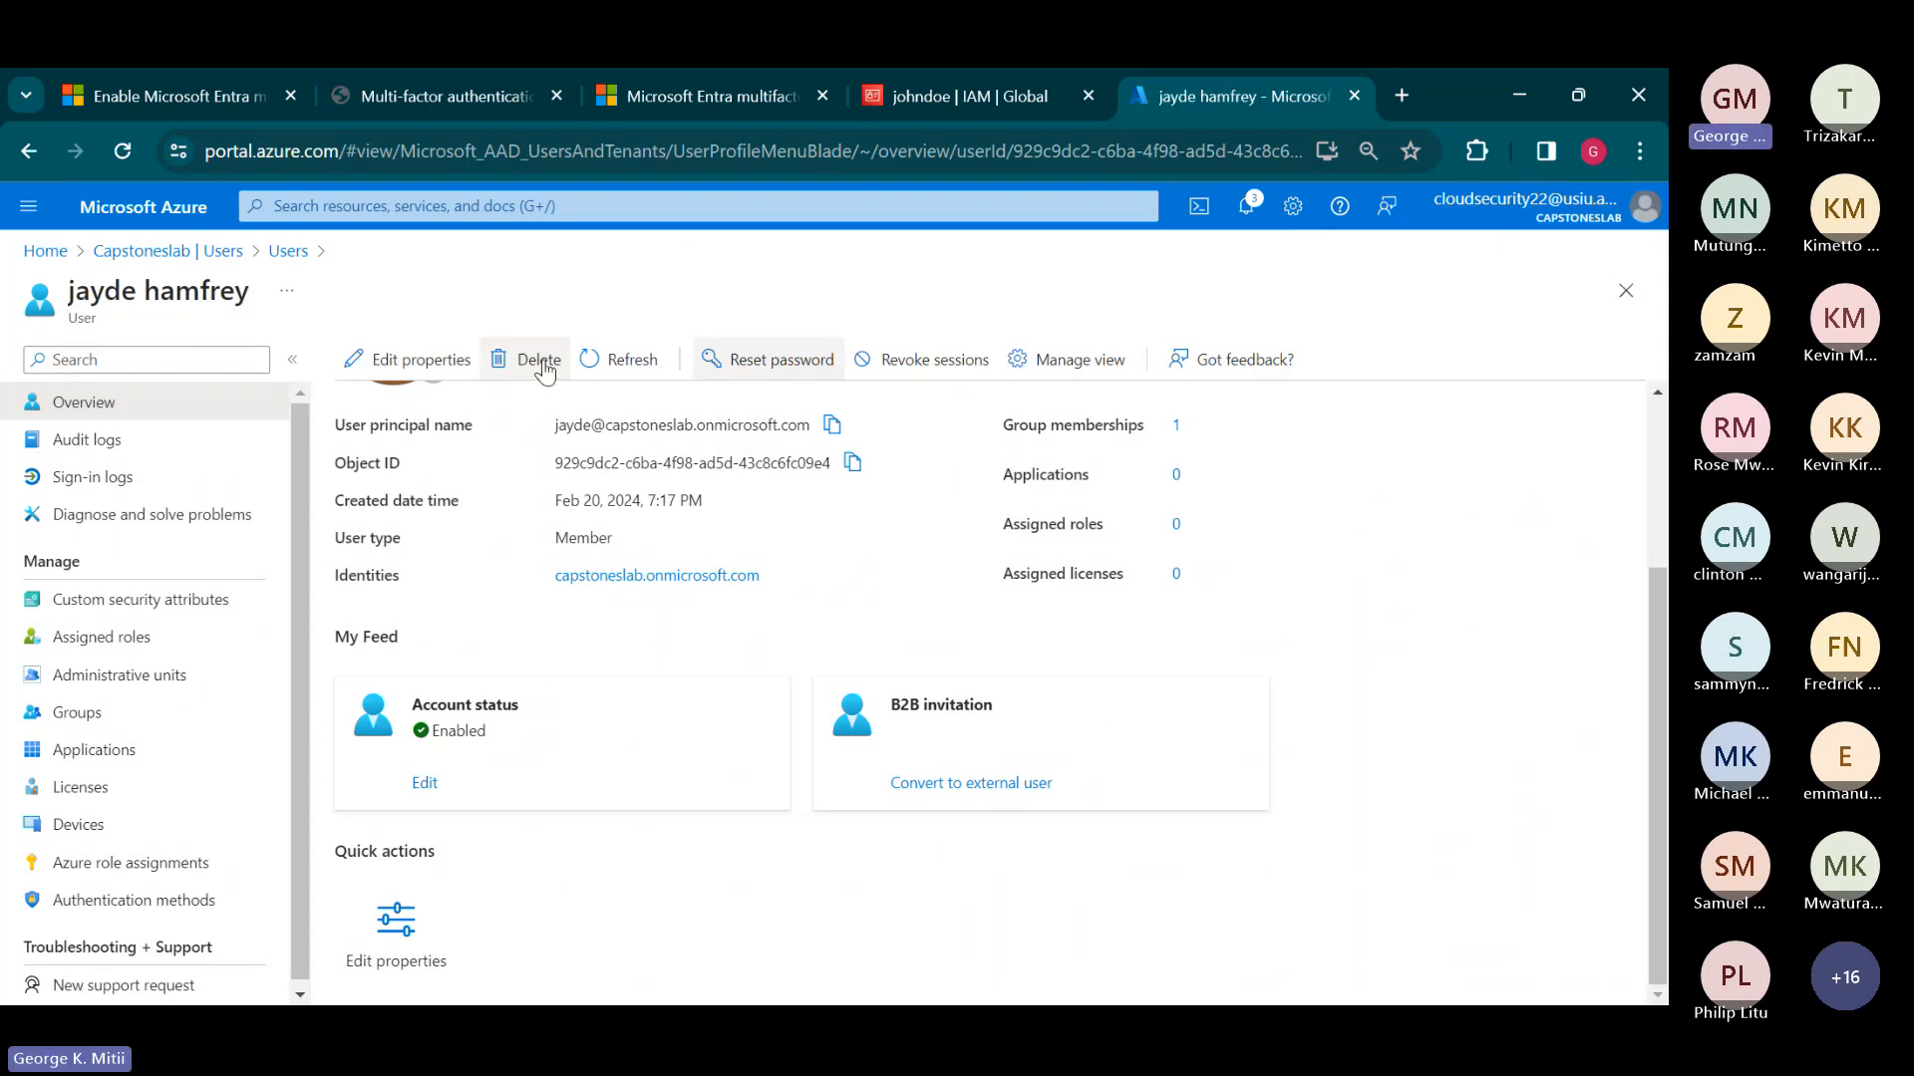
{"action": "left_click", "coordinate": [632, 360]}
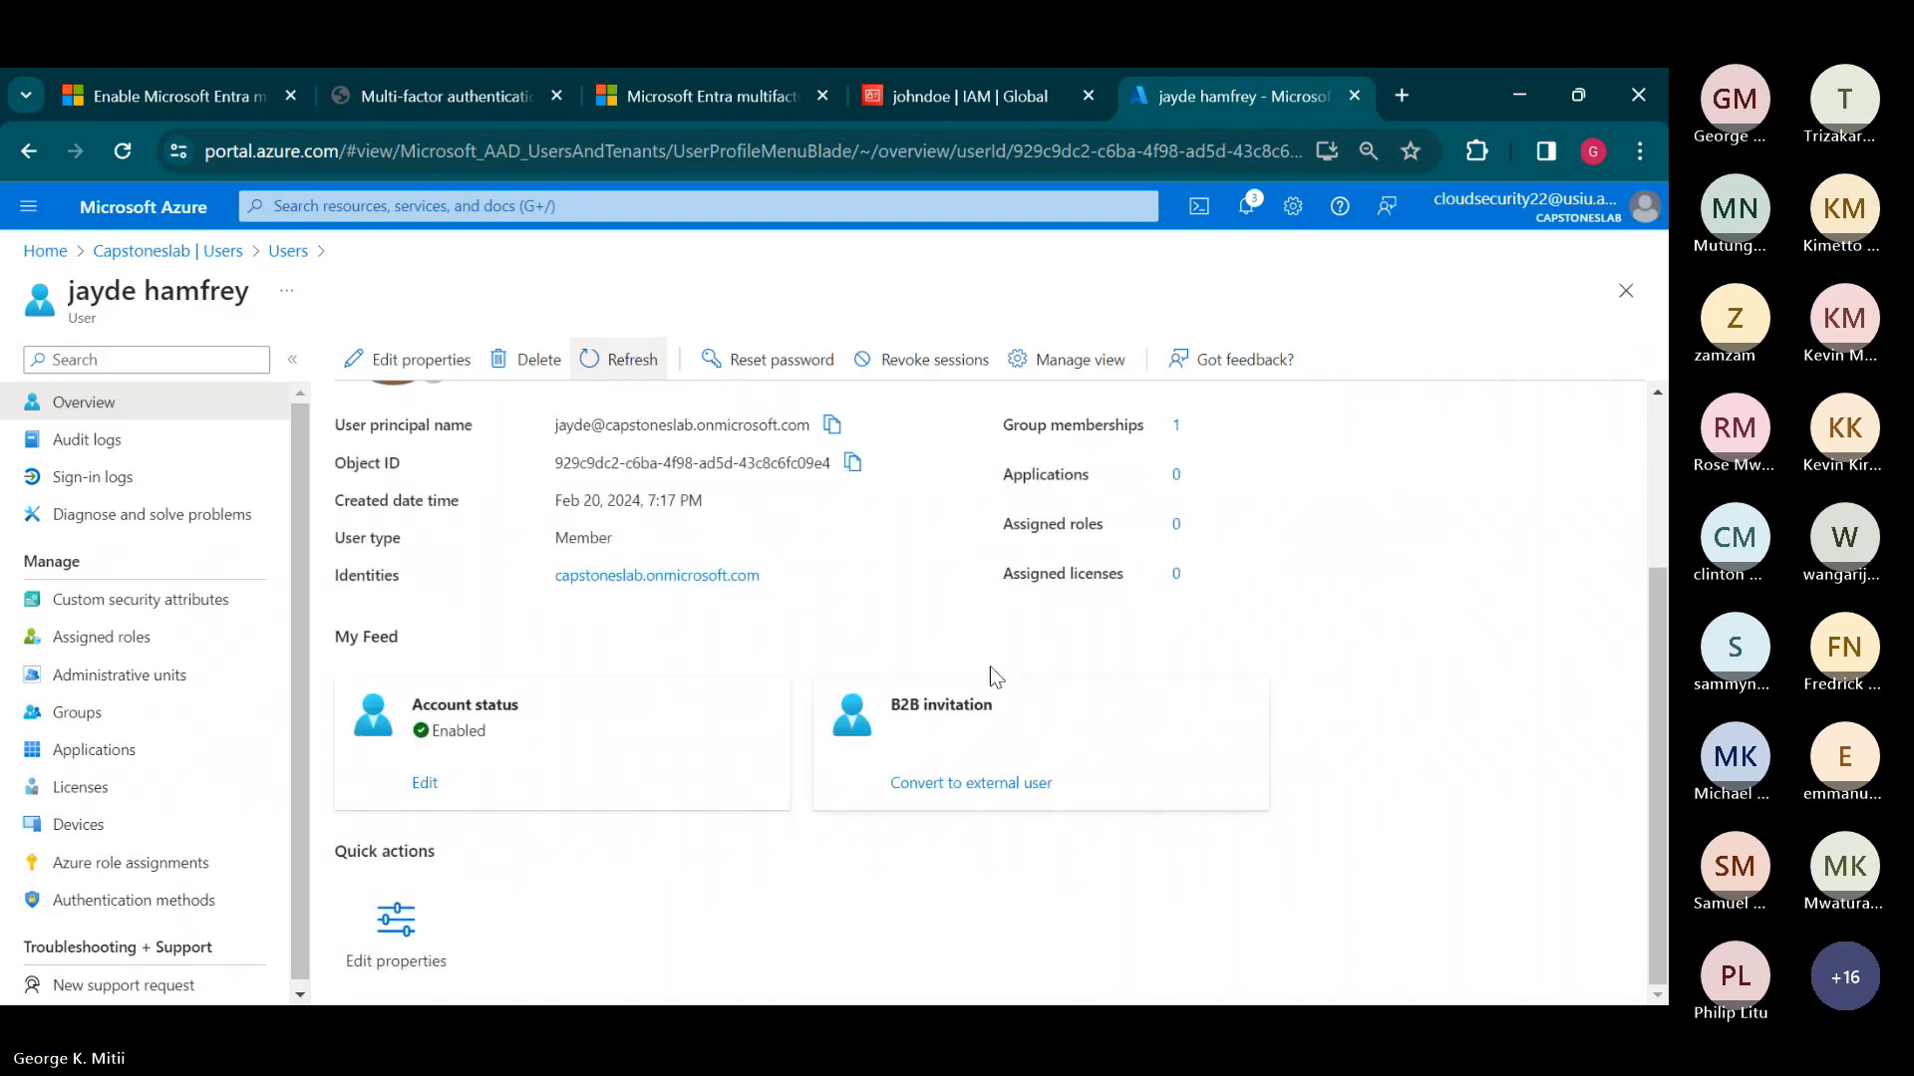
{"action": "left_click", "coordinate": [788, 361]}
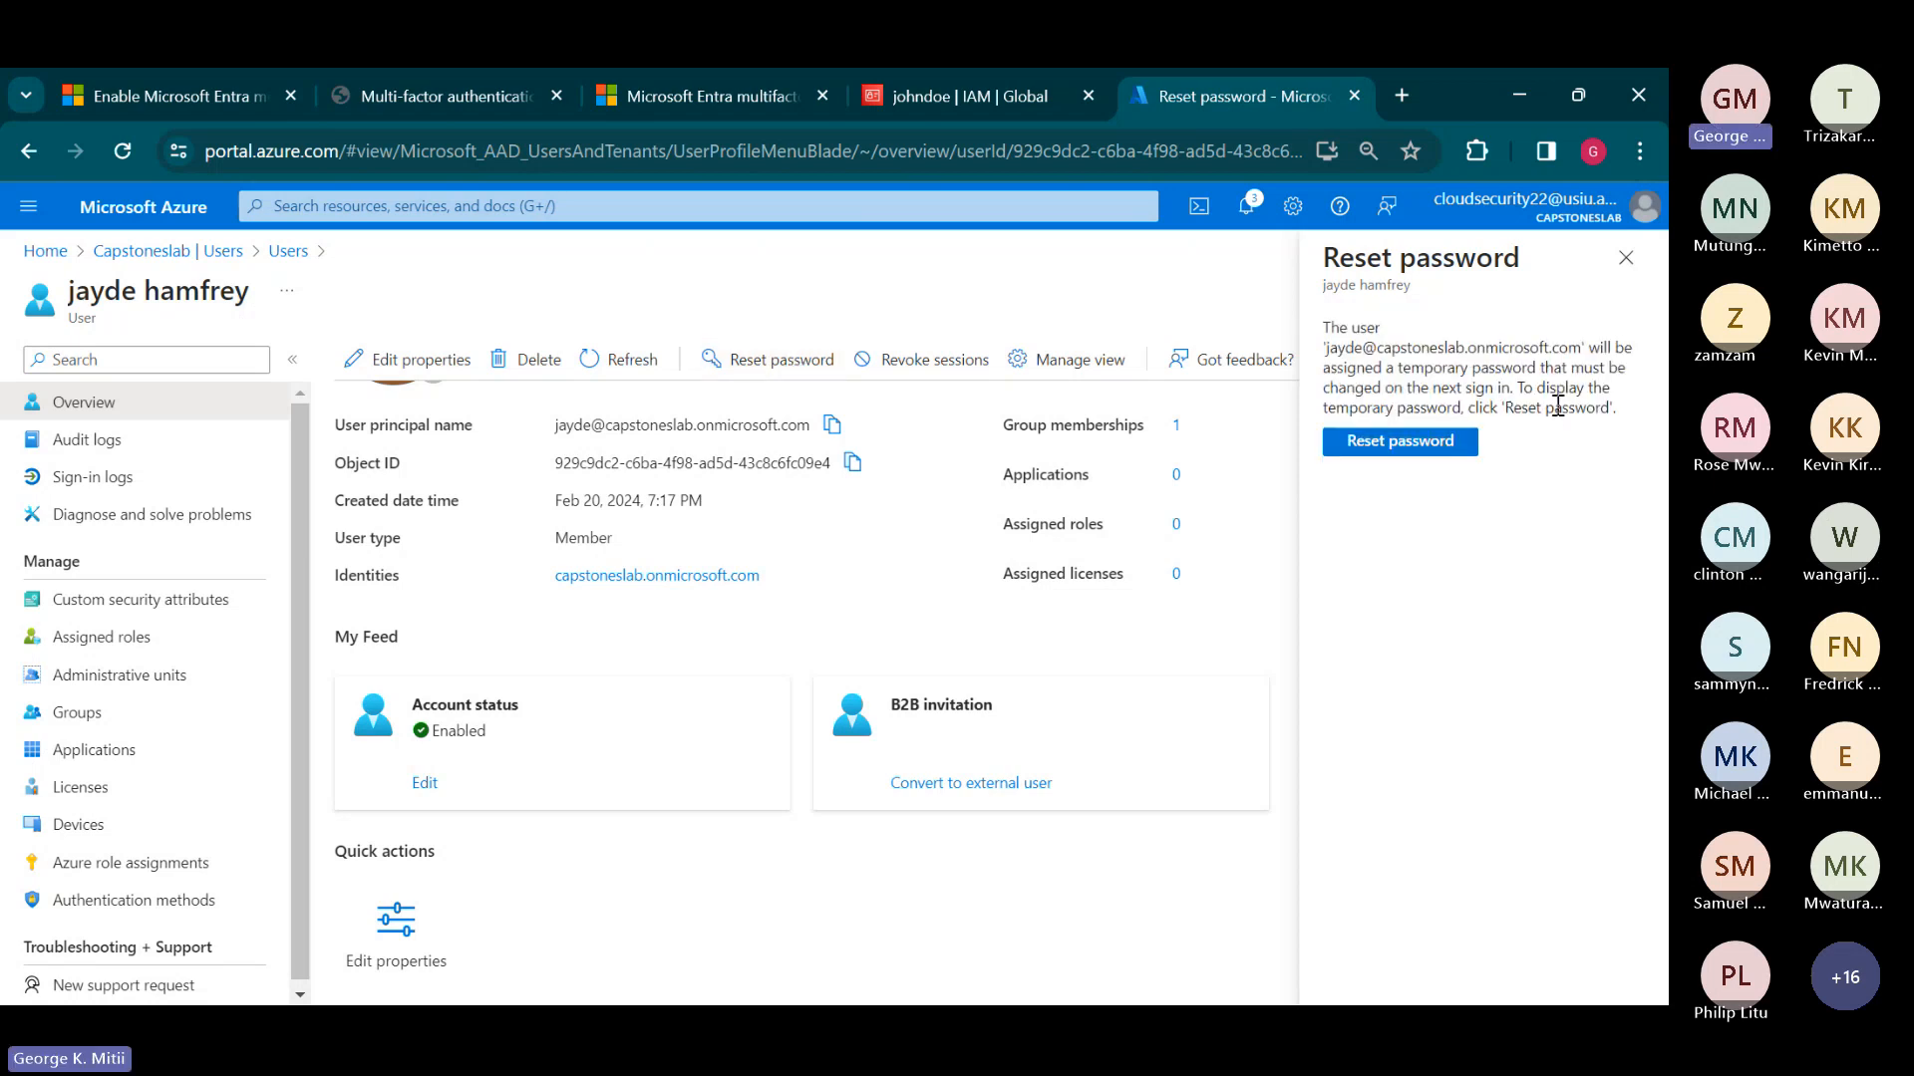
{"action": "left_click", "coordinate": [1625, 259]}
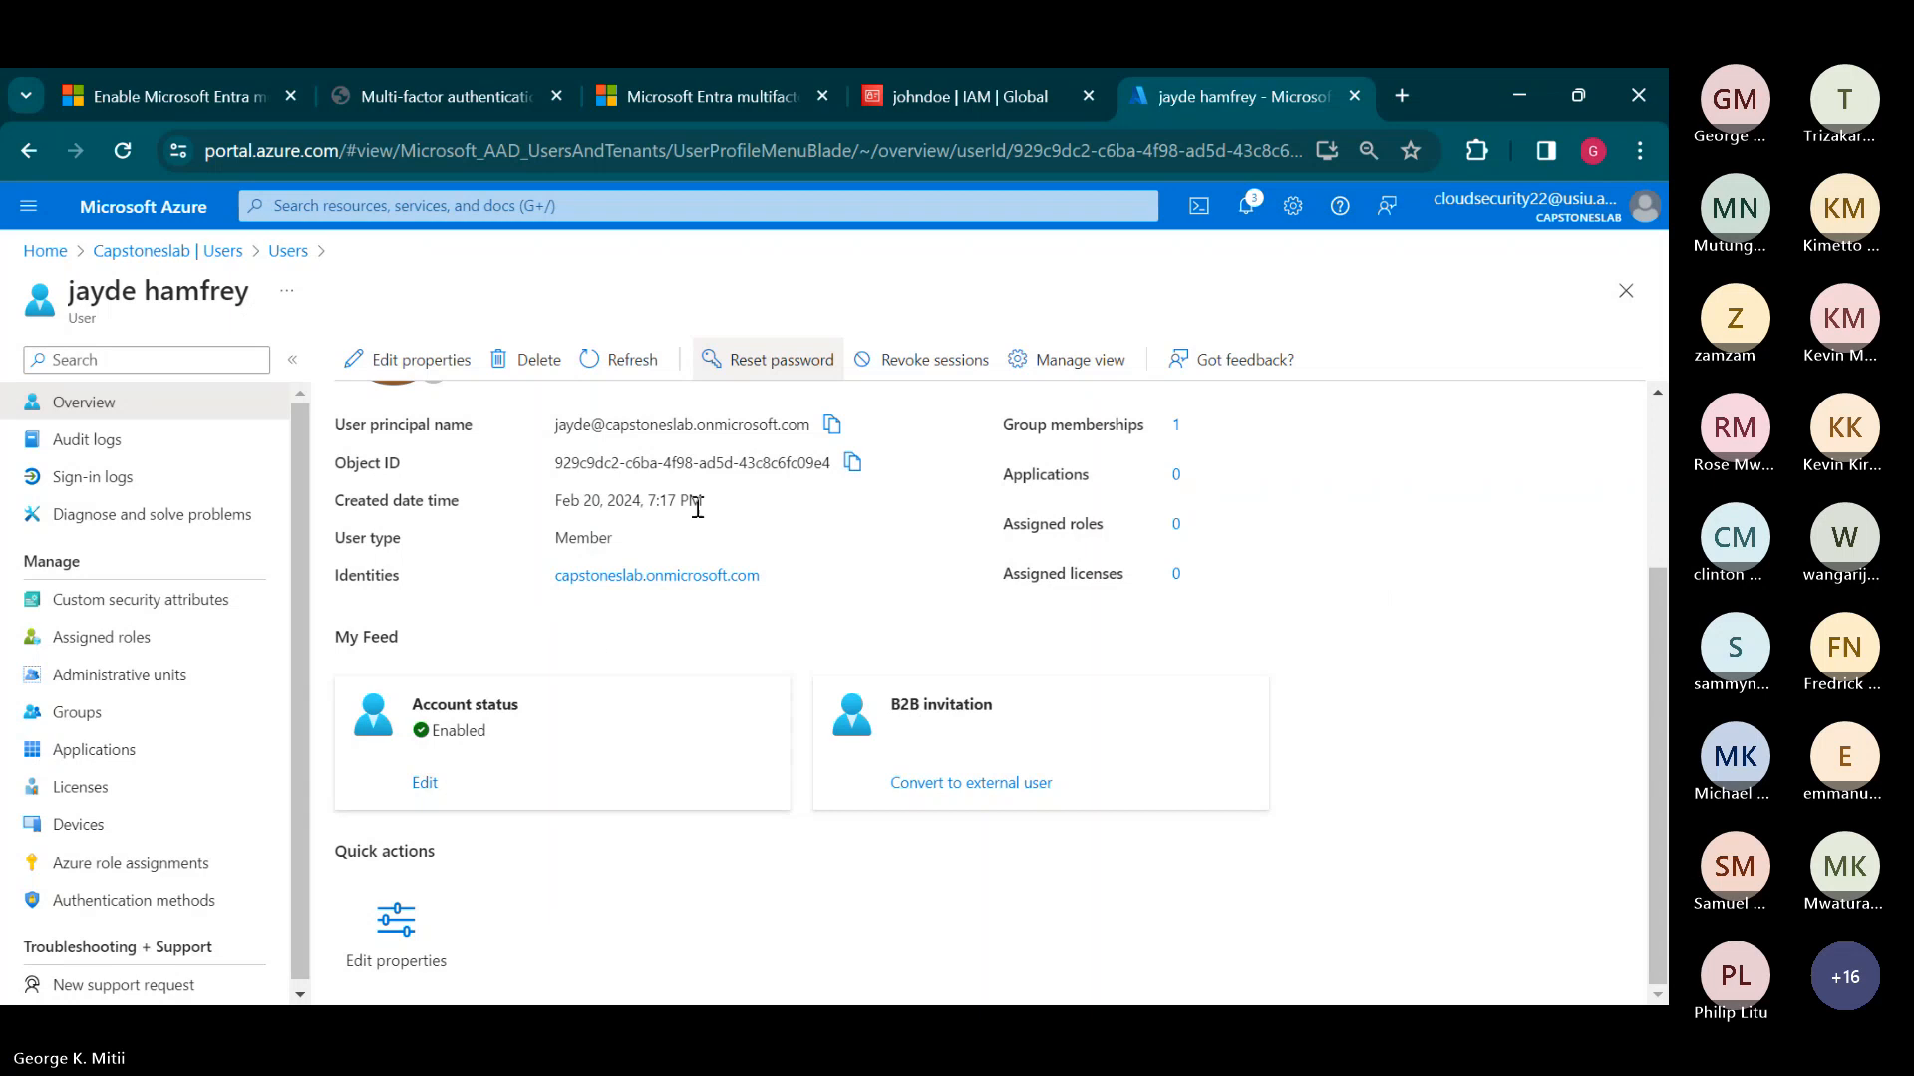
{"action": "scroll", "coordinate": [698, 506], "scroll_direction": "up", "scroll_amount": 3}
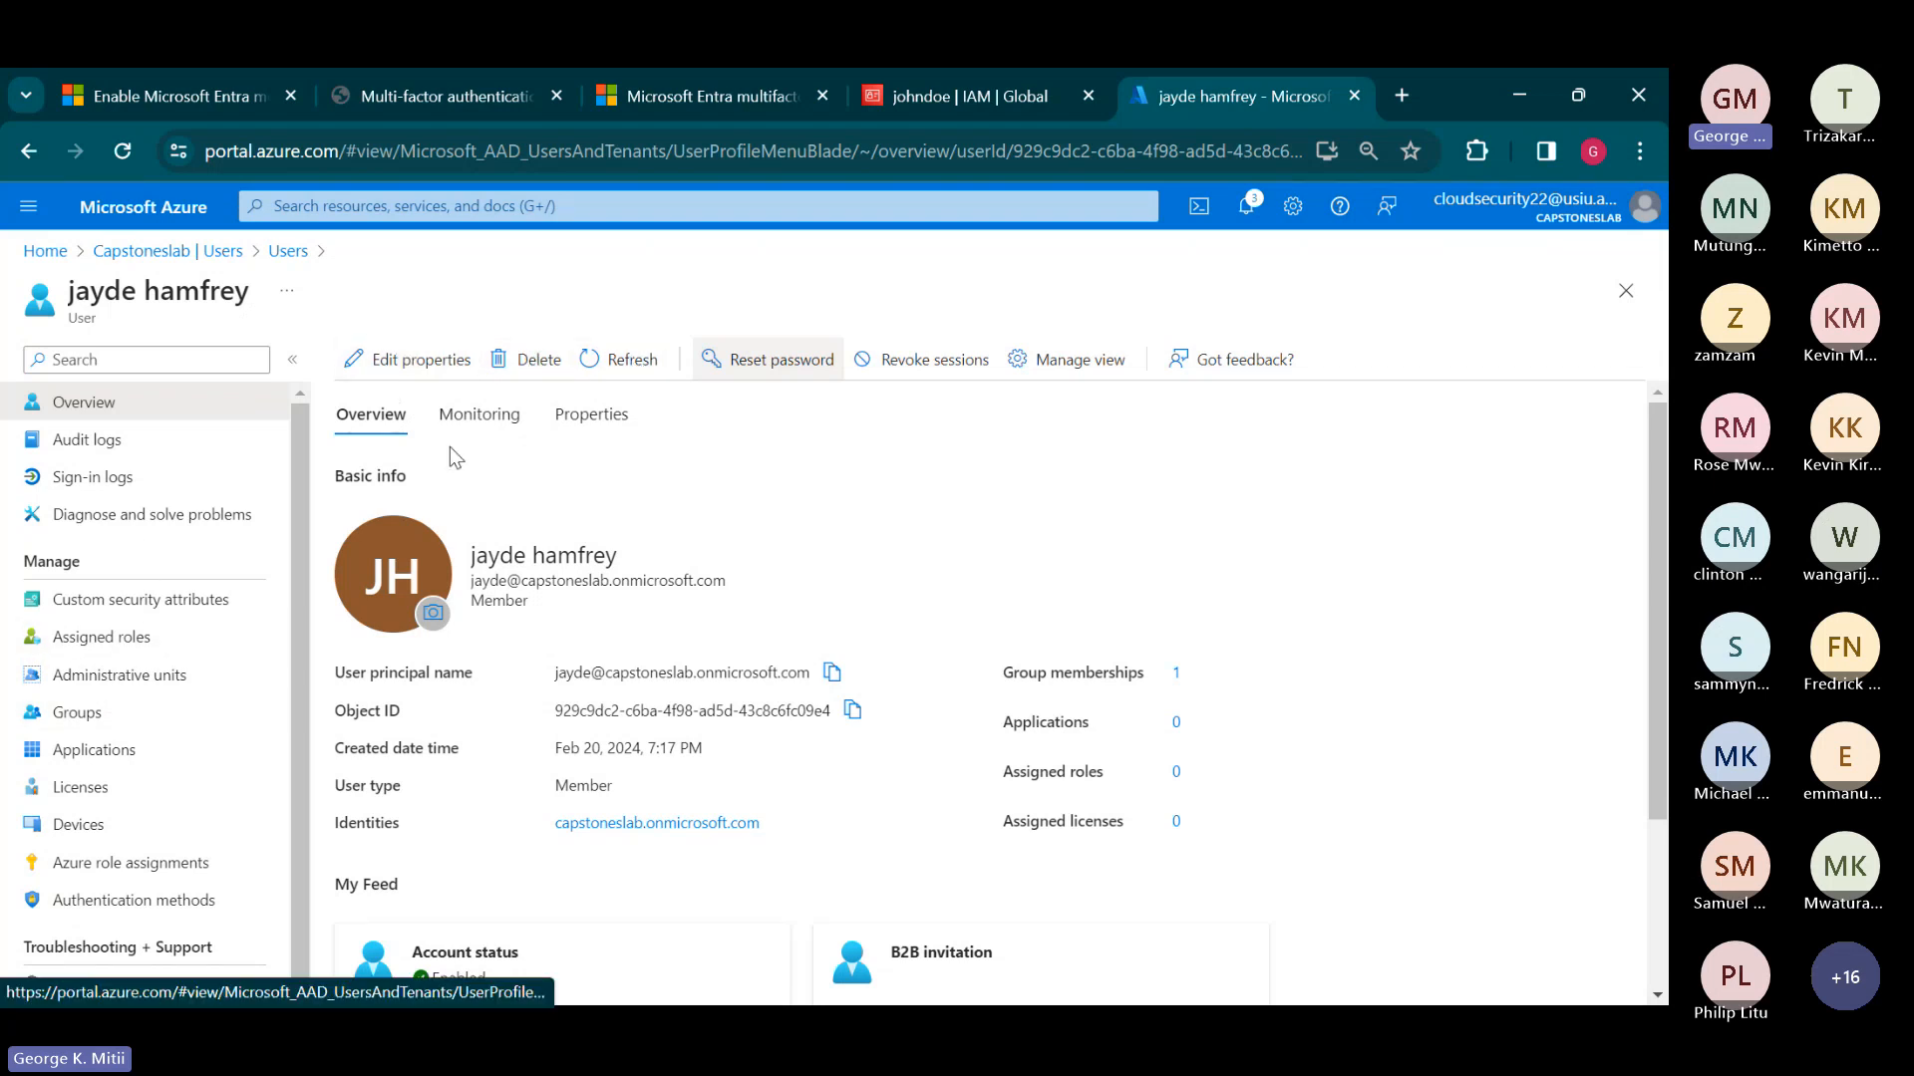
{"action": "left_click", "coordinate": [1624, 291]}
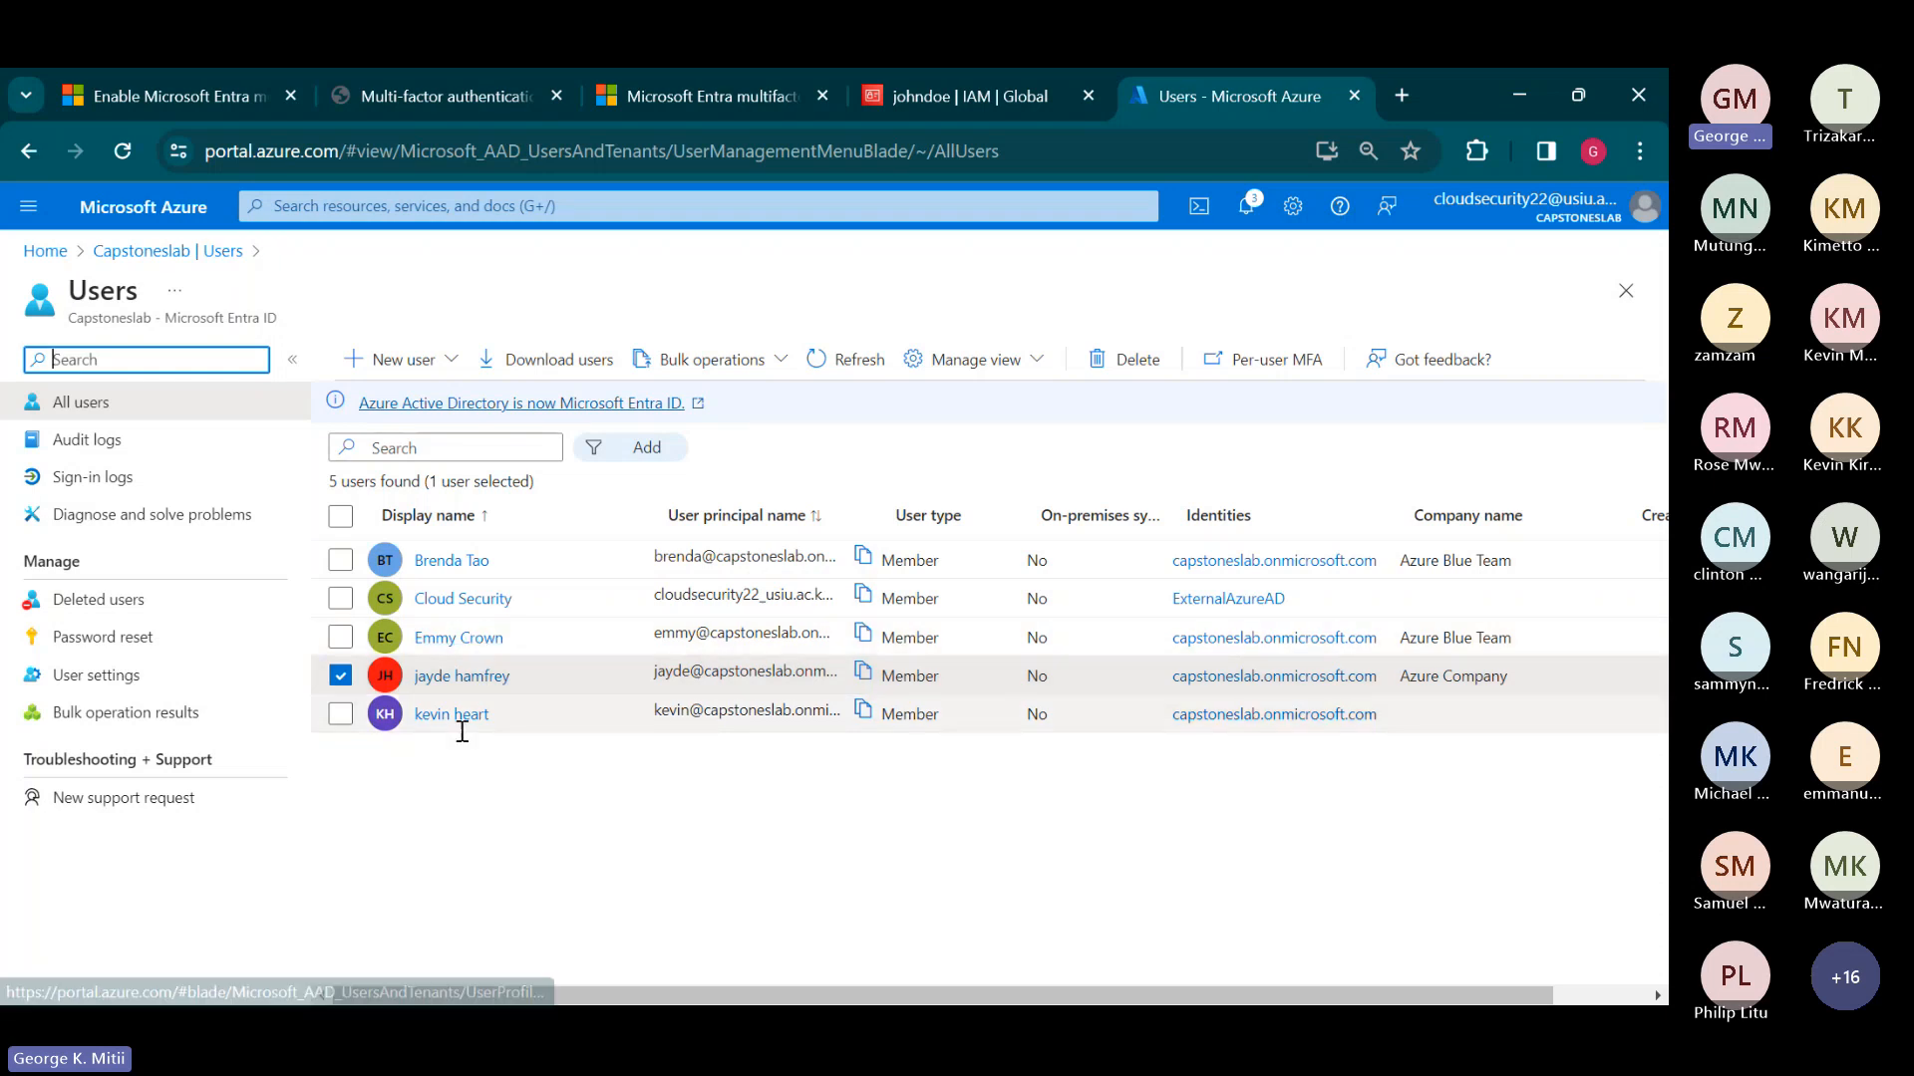
Open kevin heart's profile, check that Reset password is available, and close it again.
{"action": "left_click", "coordinate": [451, 715]}
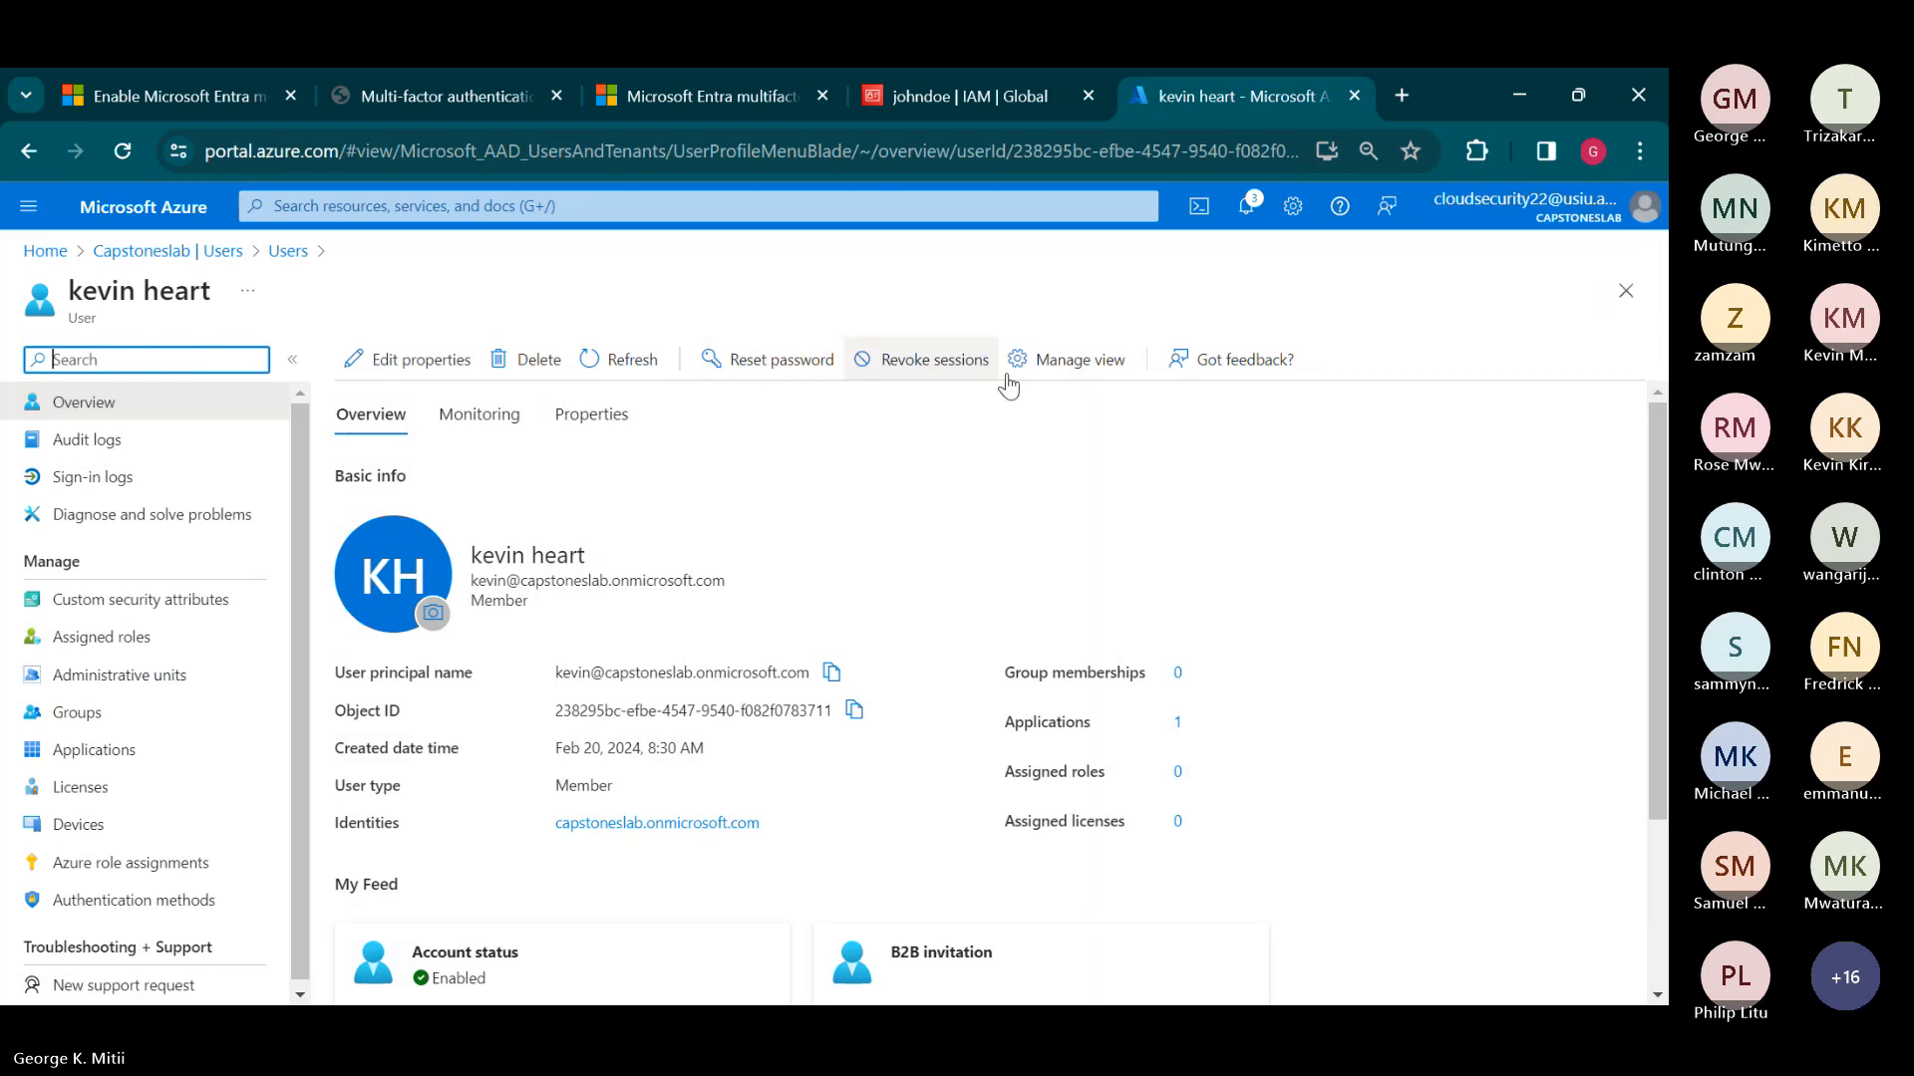
{"action": "left_click", "coordinate": [765, 369]}
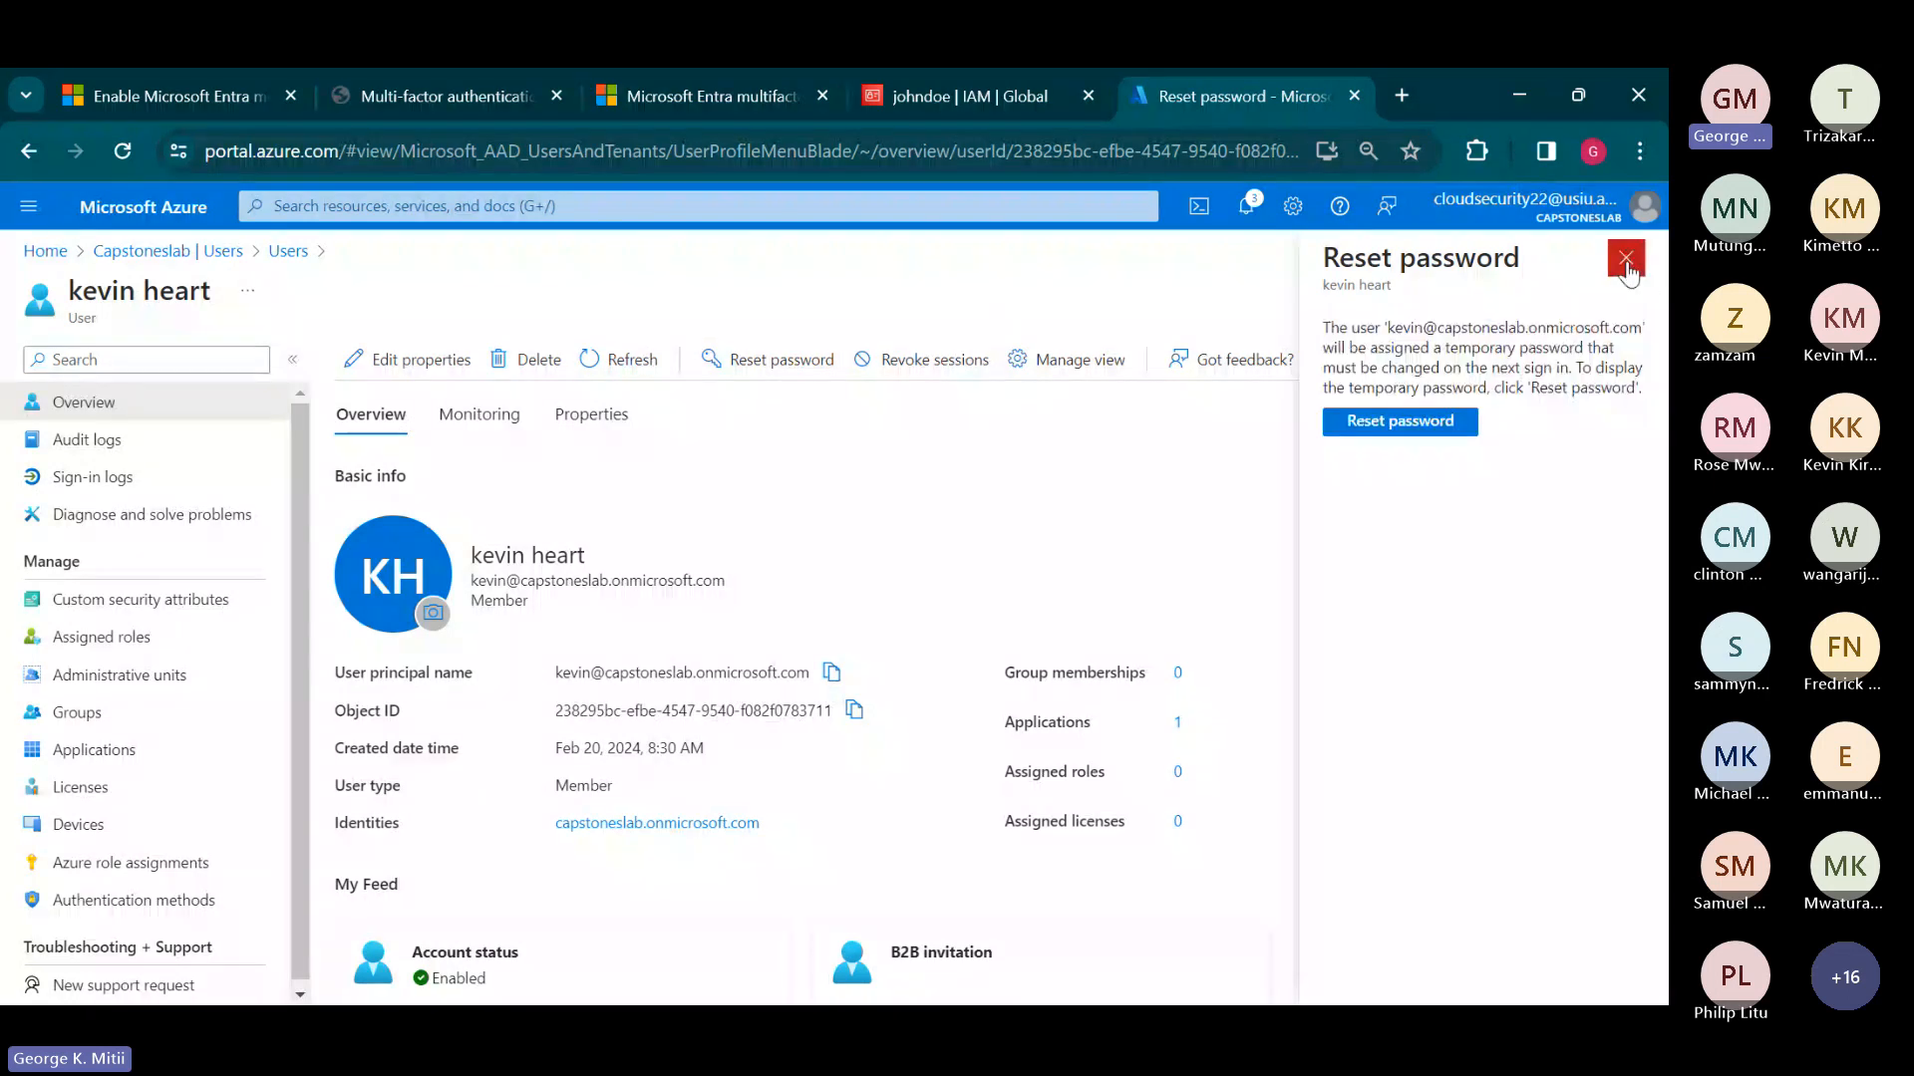
{"action": "left_click", "coordinate": [1627, 261]}
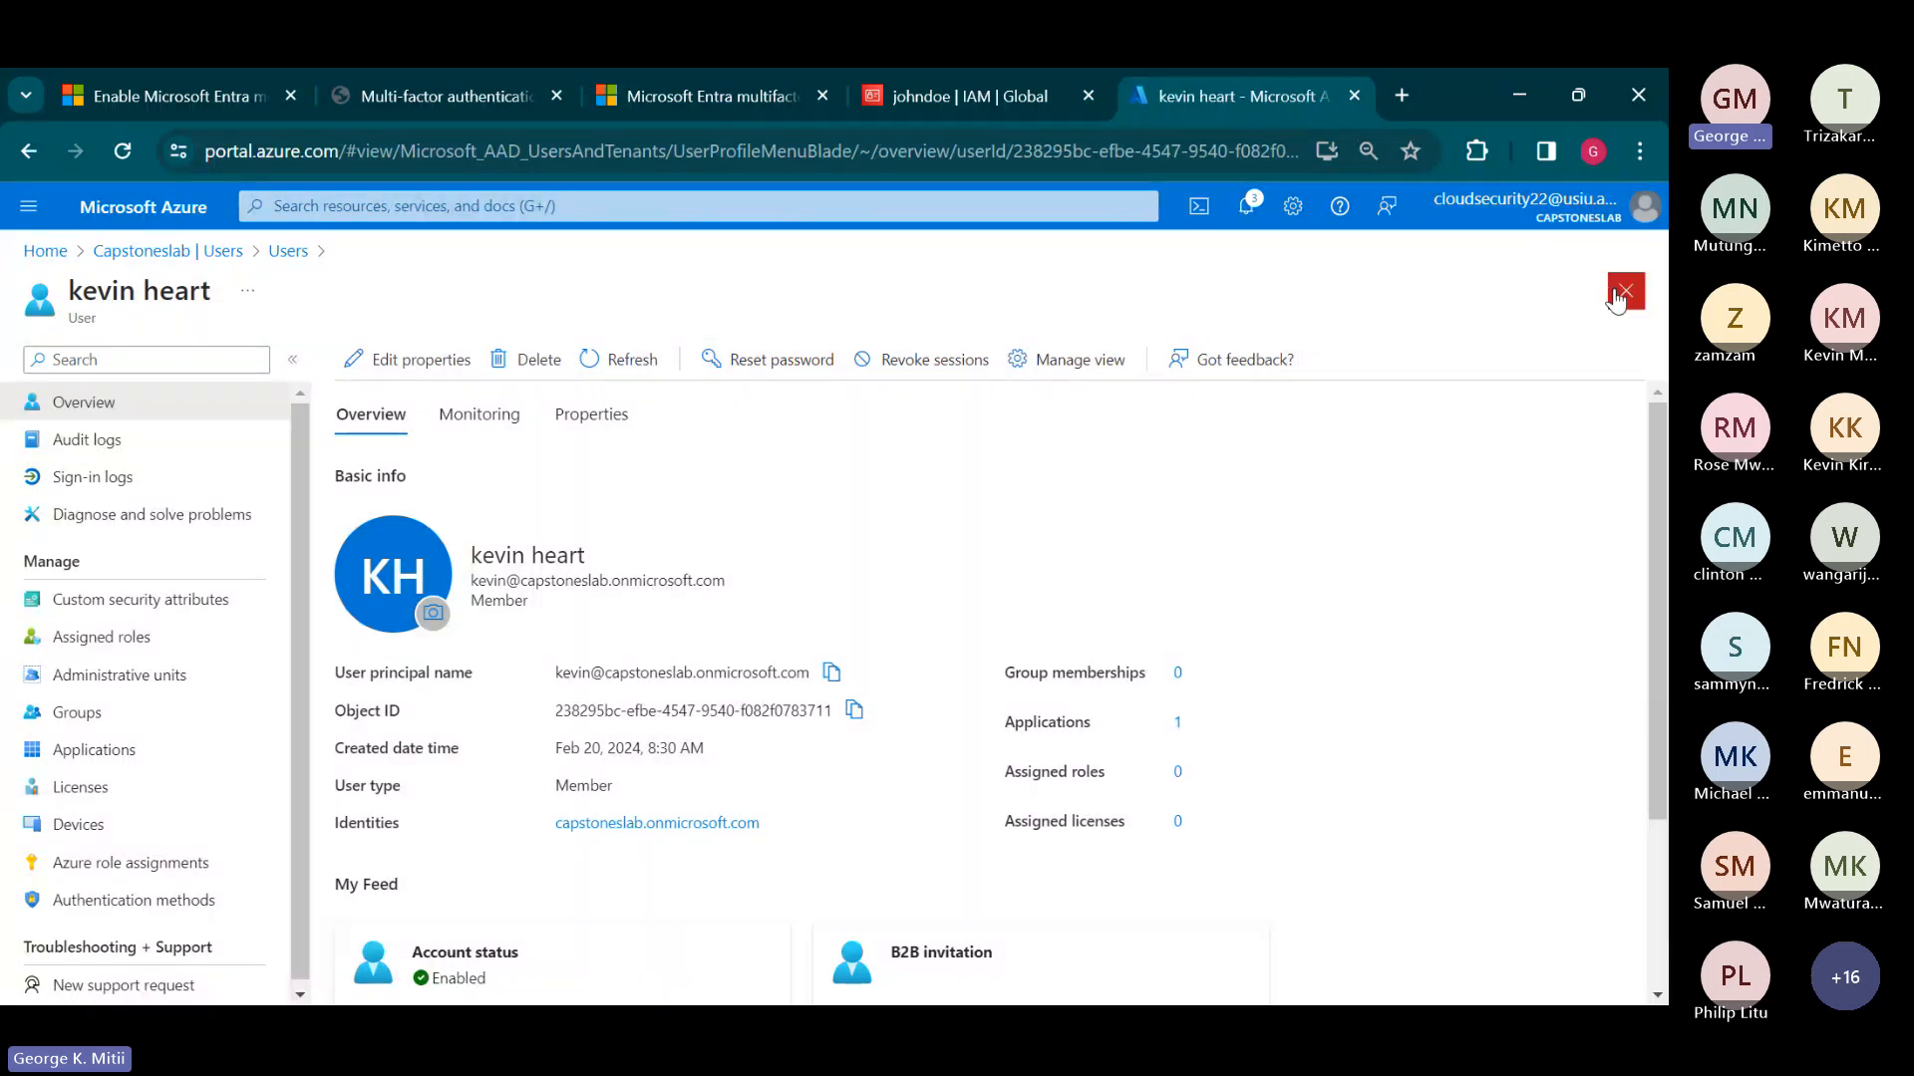
{"action": "left_click", "coordinate": [1625, 290]}
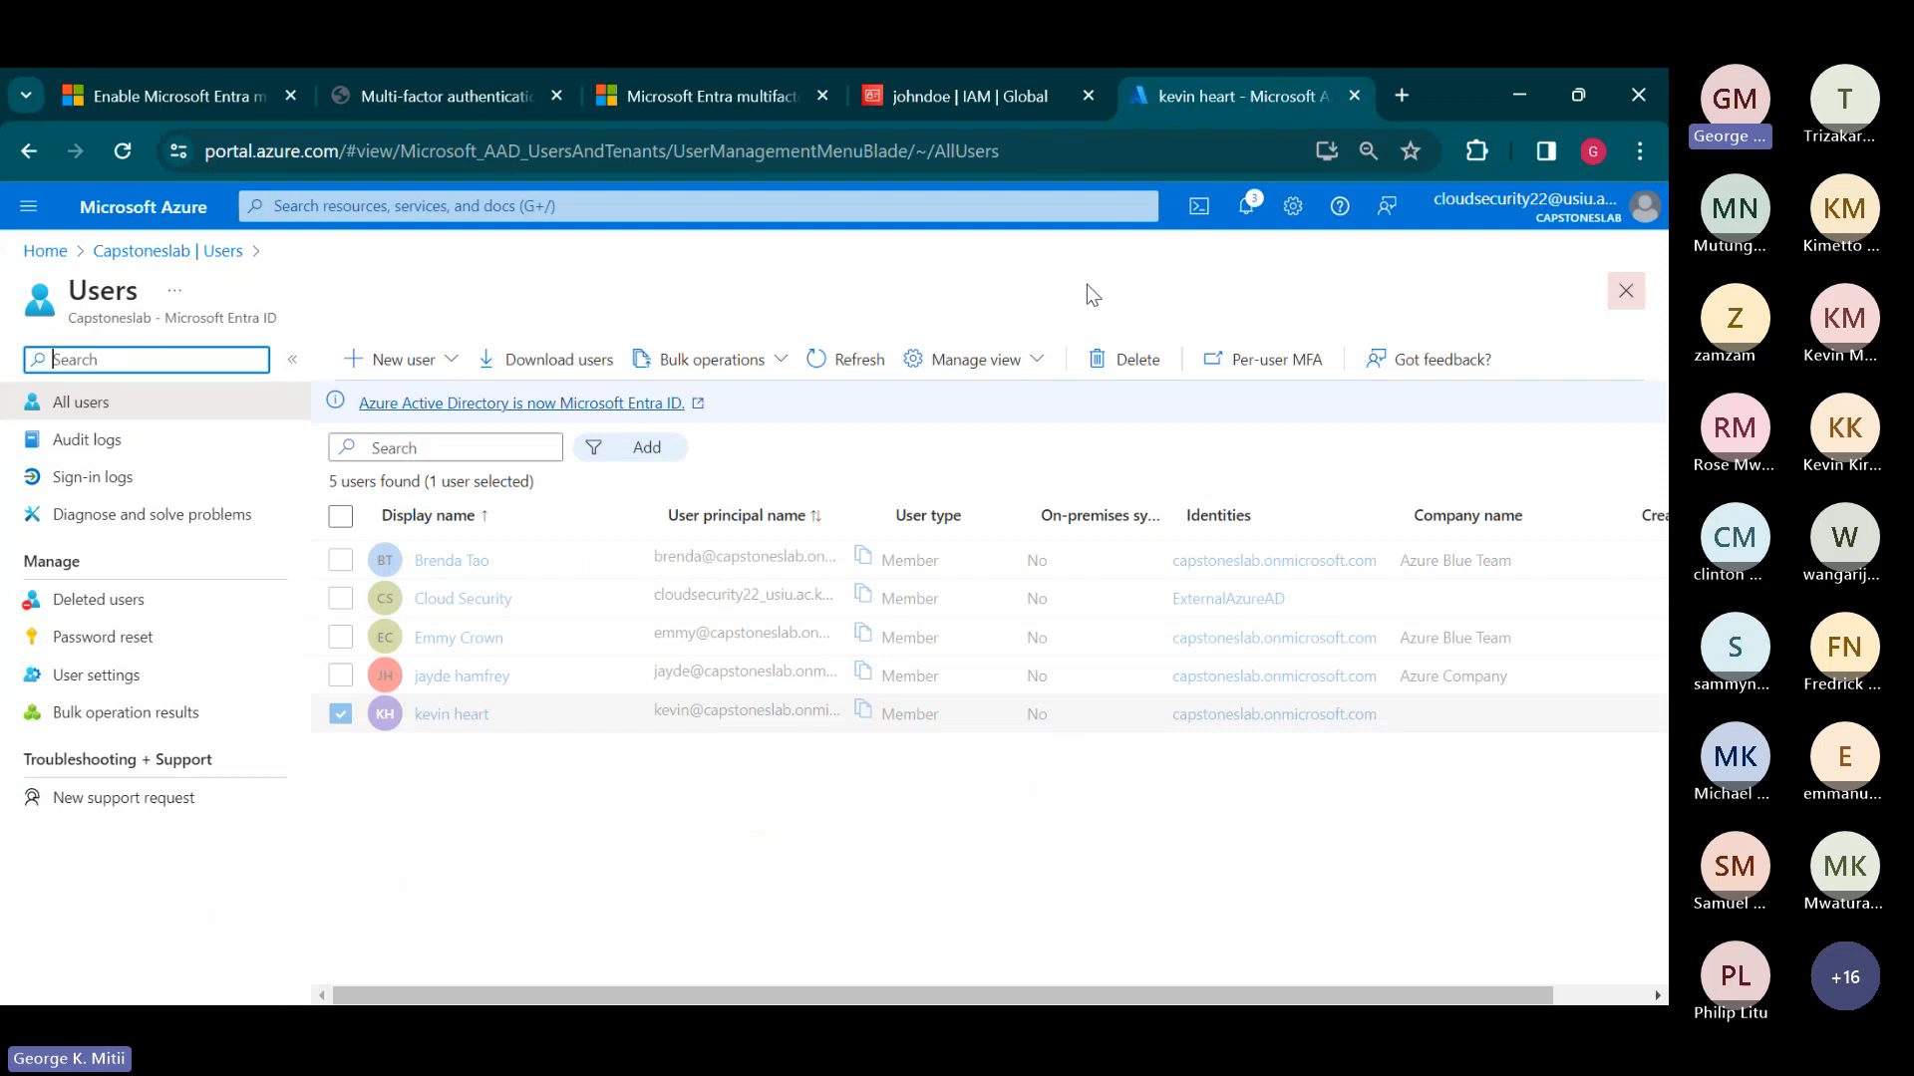
Start the Create new user form, then back out to the users list.
{"action": "left_click", "coordinate": [409, 365]}
{"action": "left_click", "coordinate": [461, 417]}
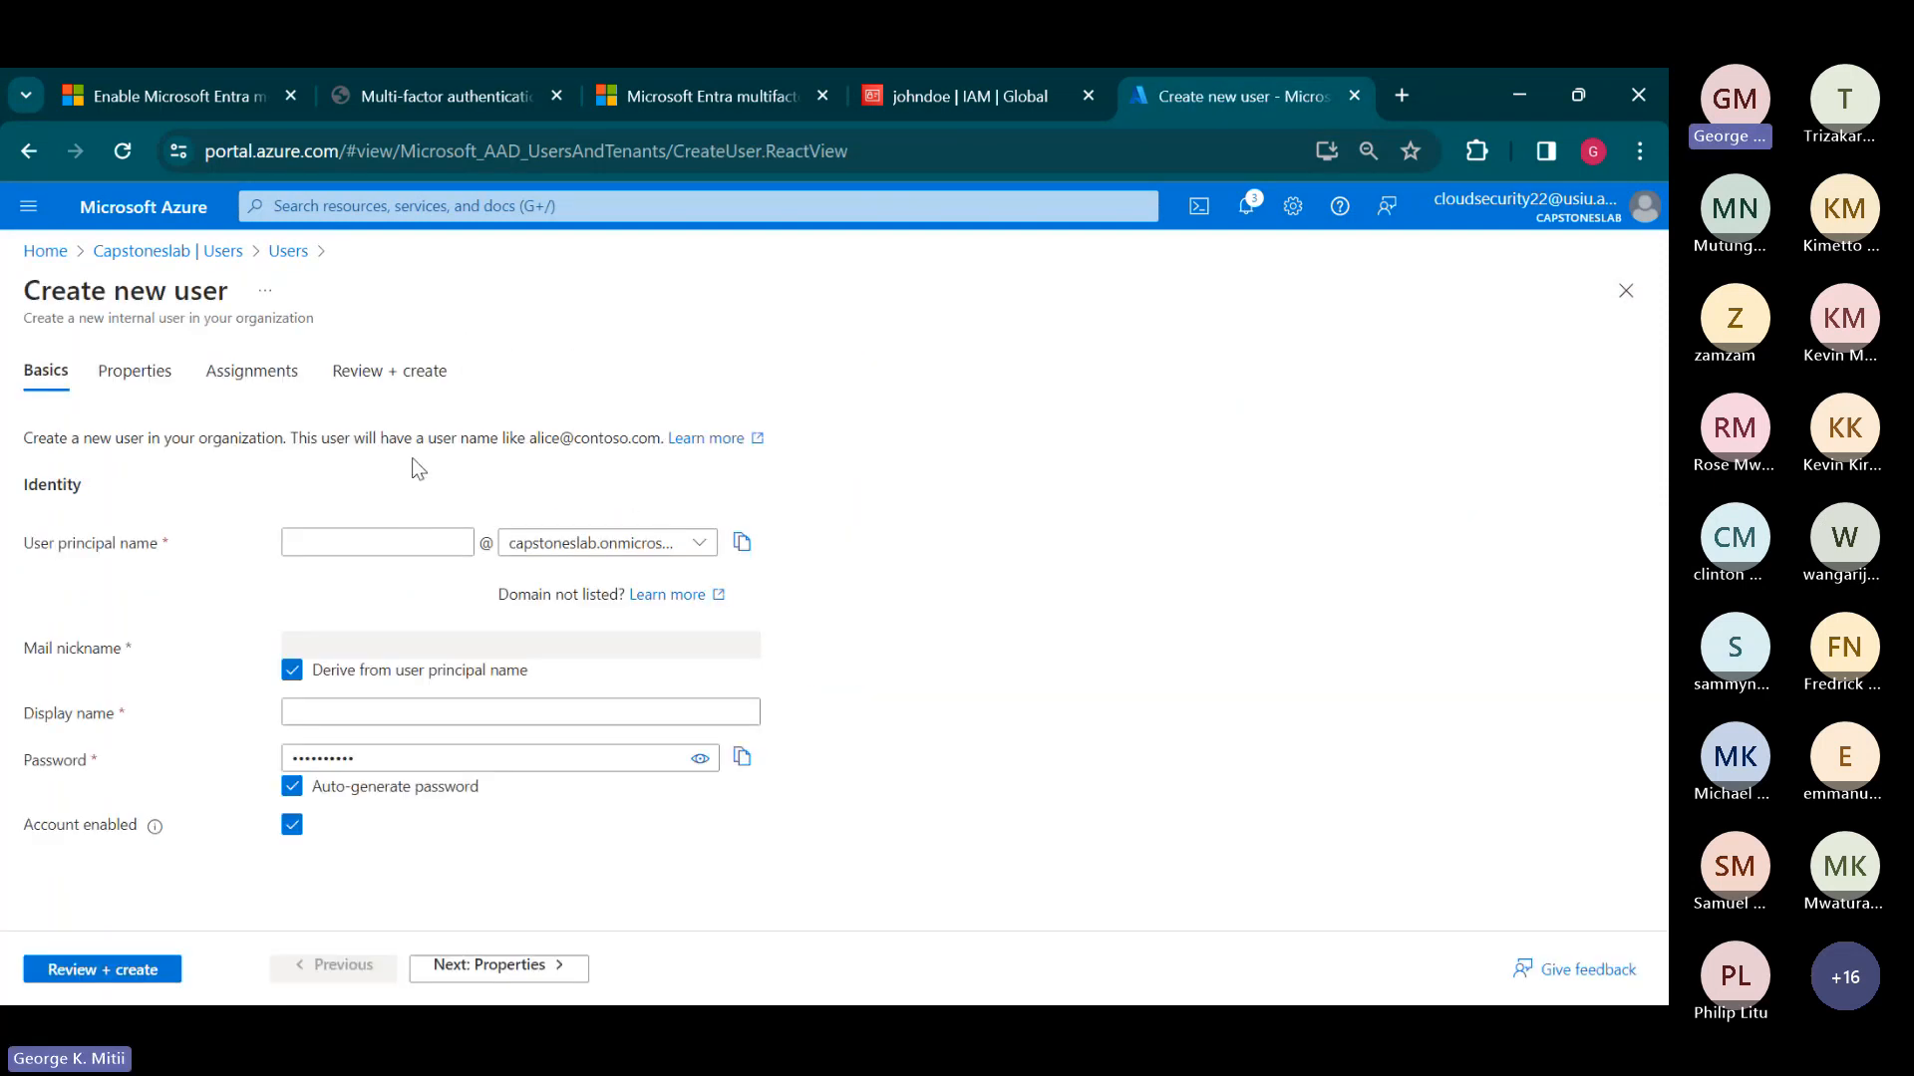
{"action": "left_click", "coordinate": [28, 152]}
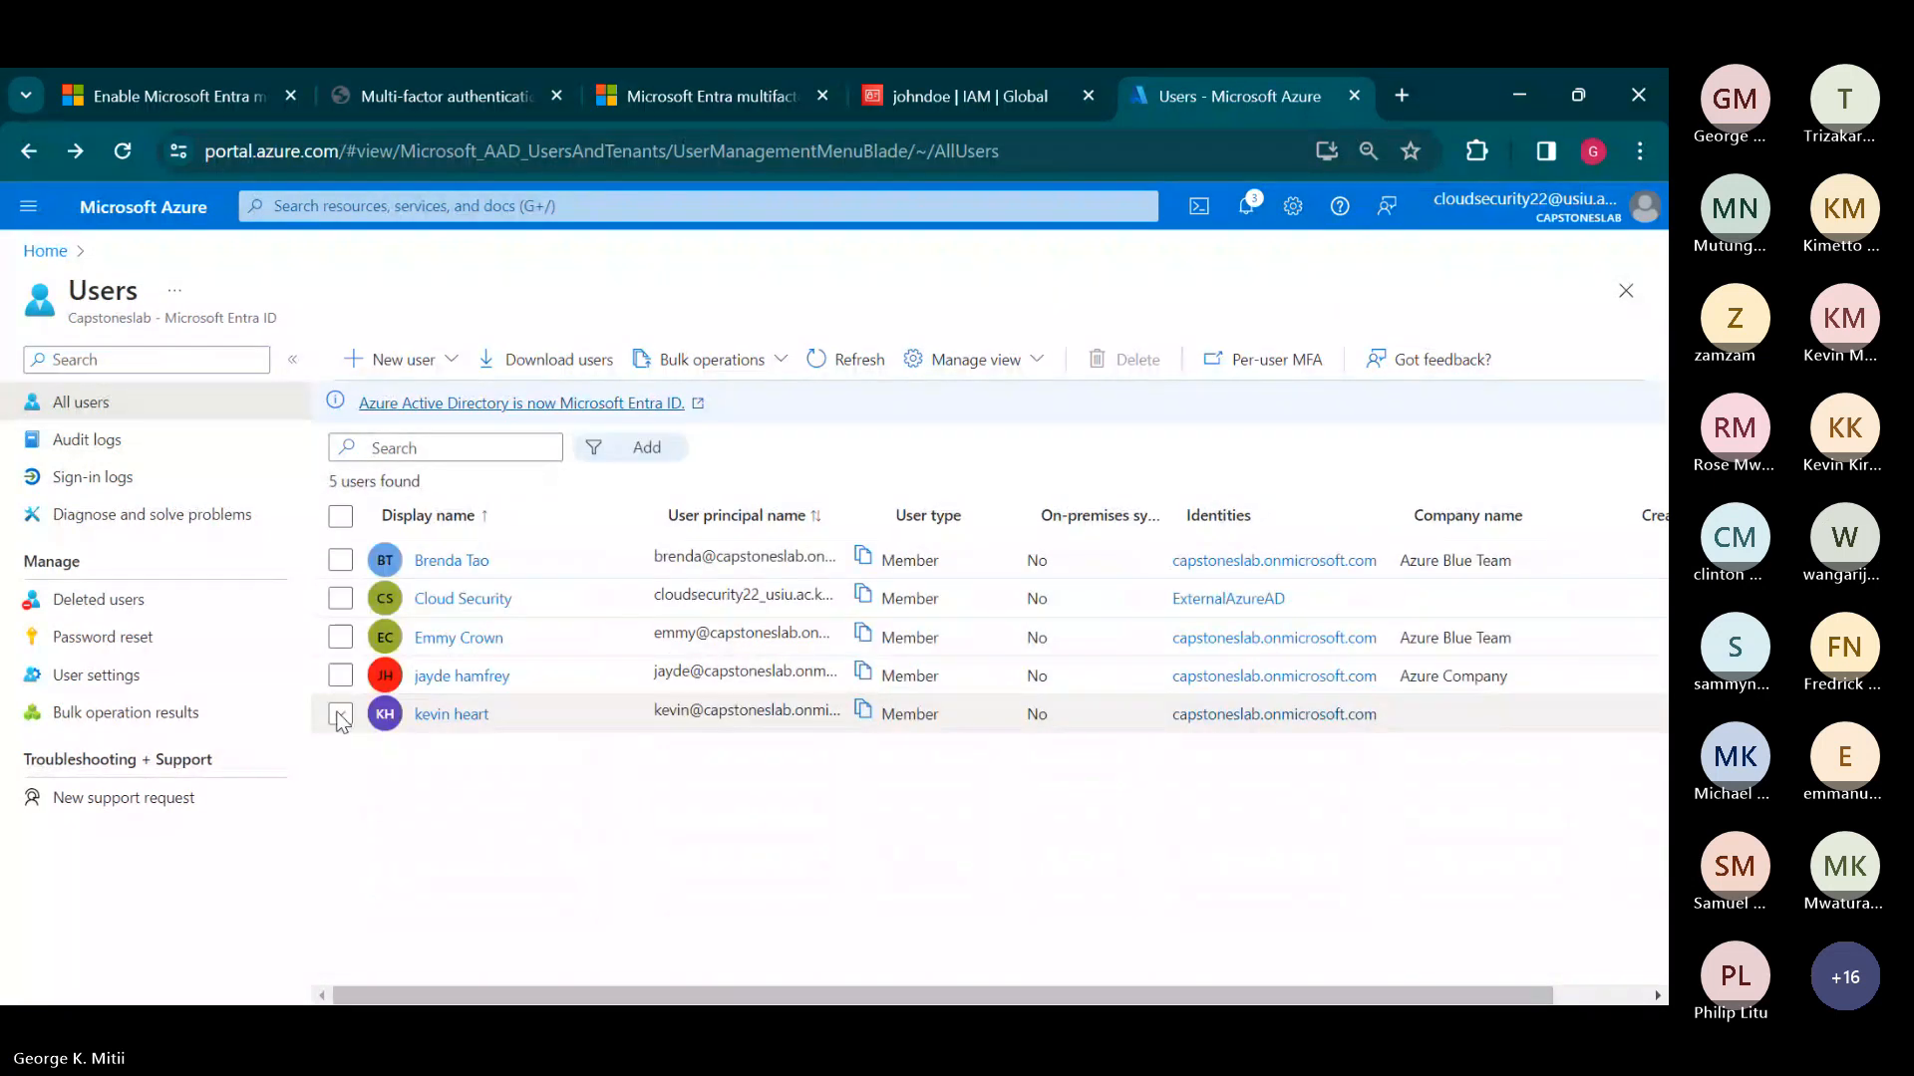
Delete the two old test users and refresh the list to show 4 users.
{"action": "left_click", "coordinate": [340, 675]}
{"action": "left_click", "coordinate": [340, 714]}
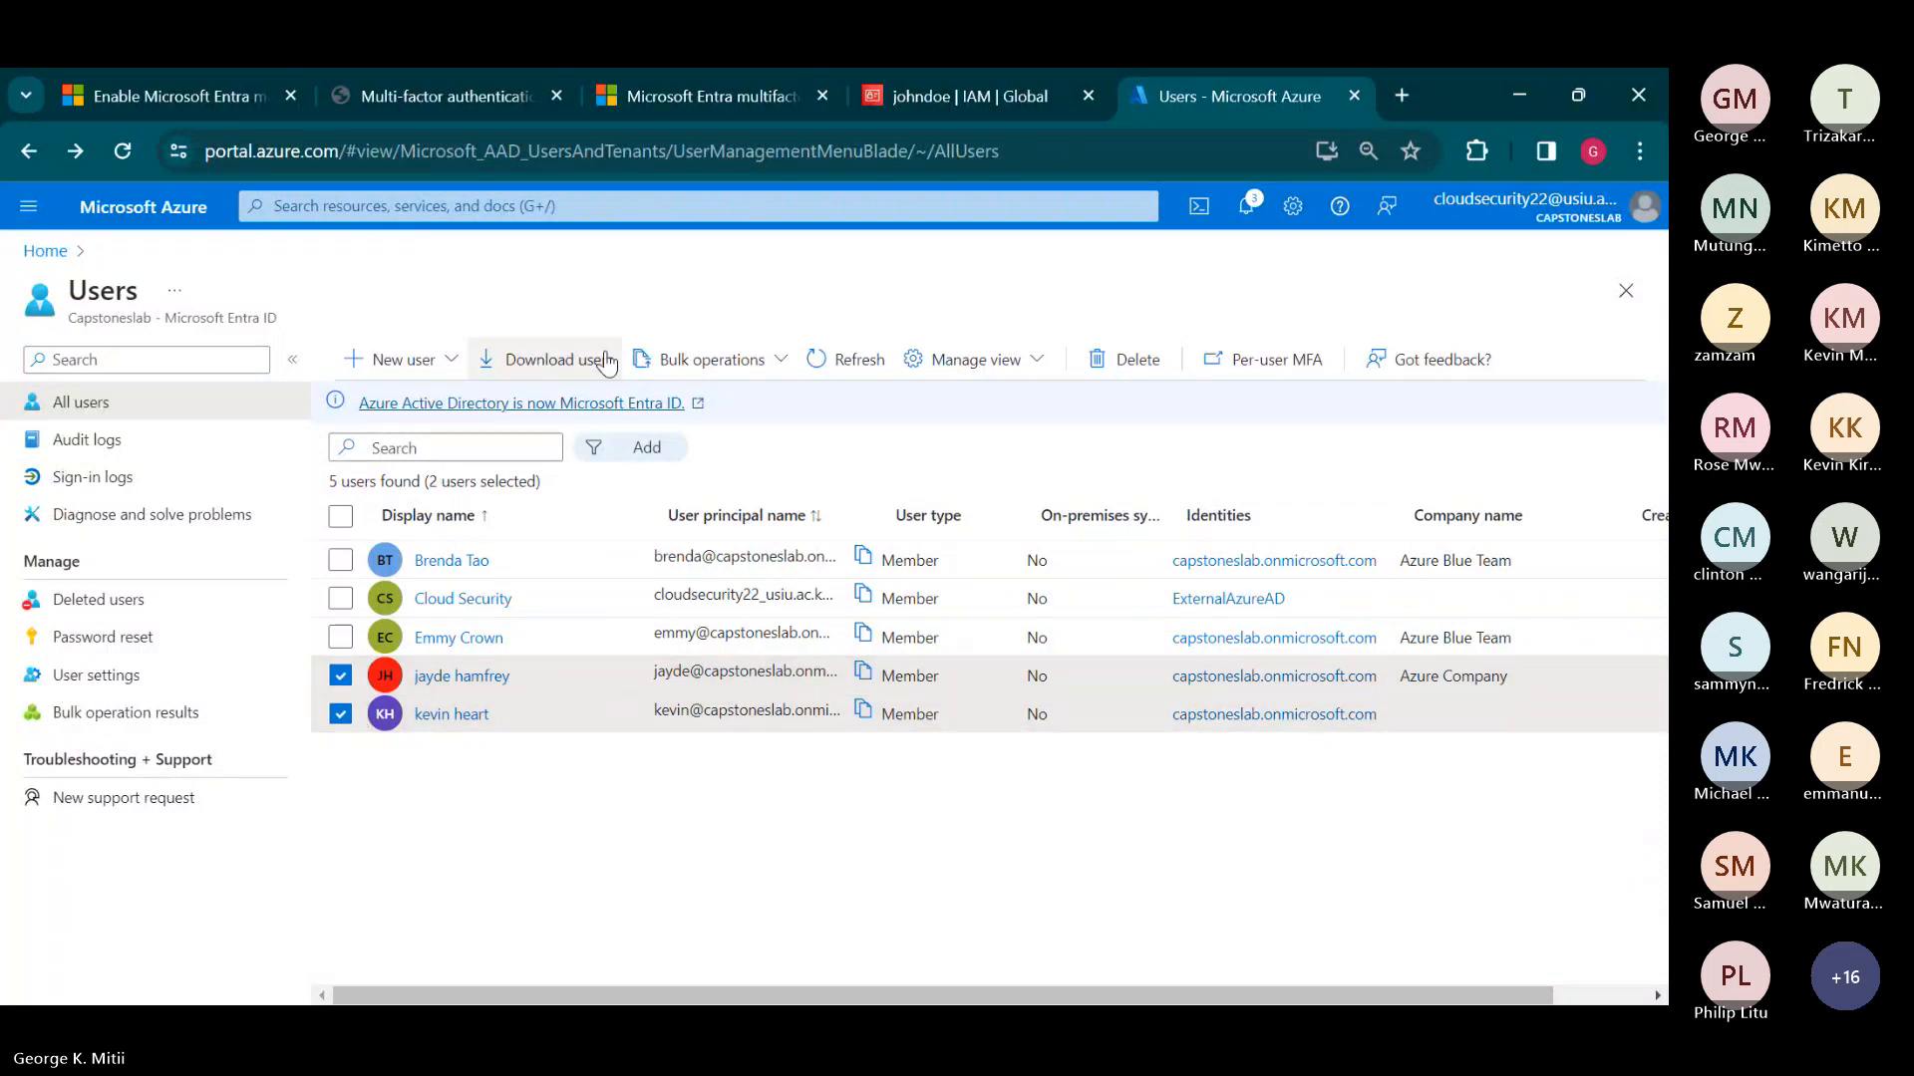
{"action": "left_click", "coordinate": [1109, 369]}
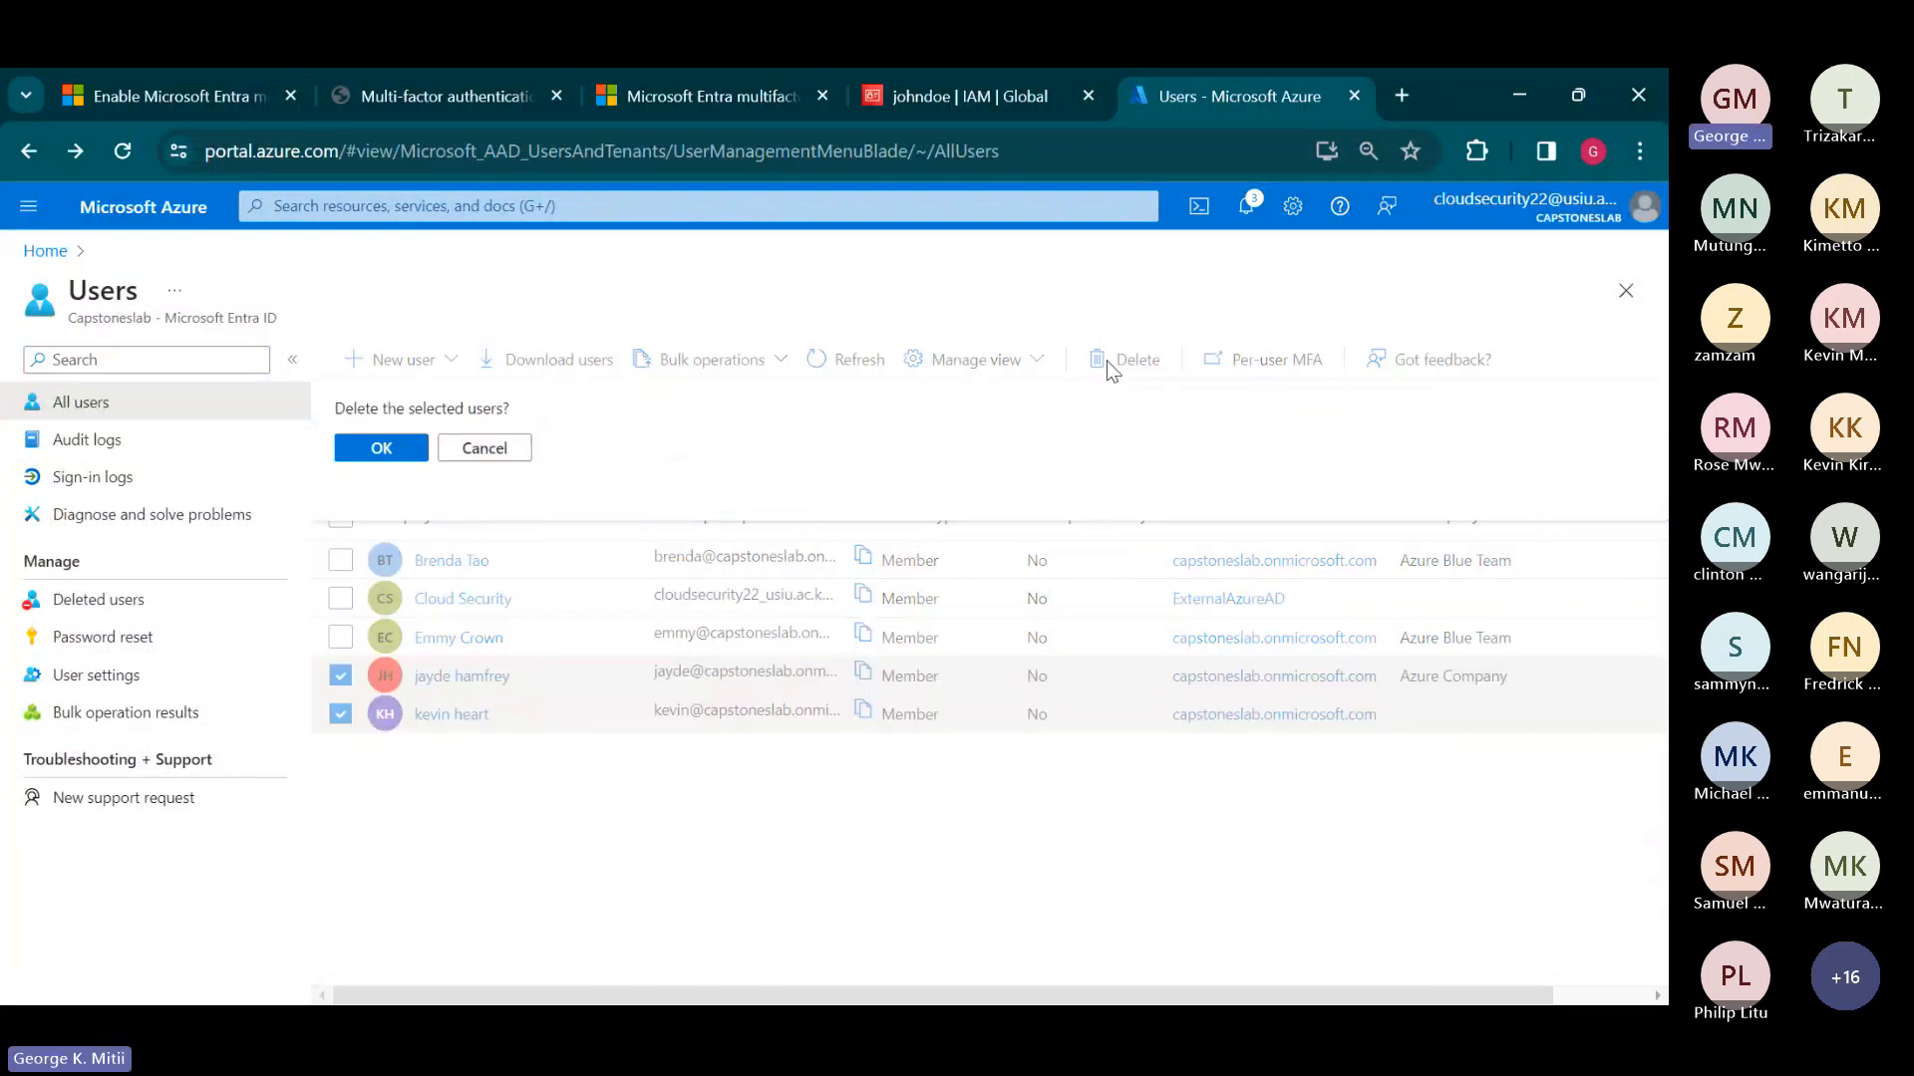
{"action": "left_click", "coordinate": [381, 448]}
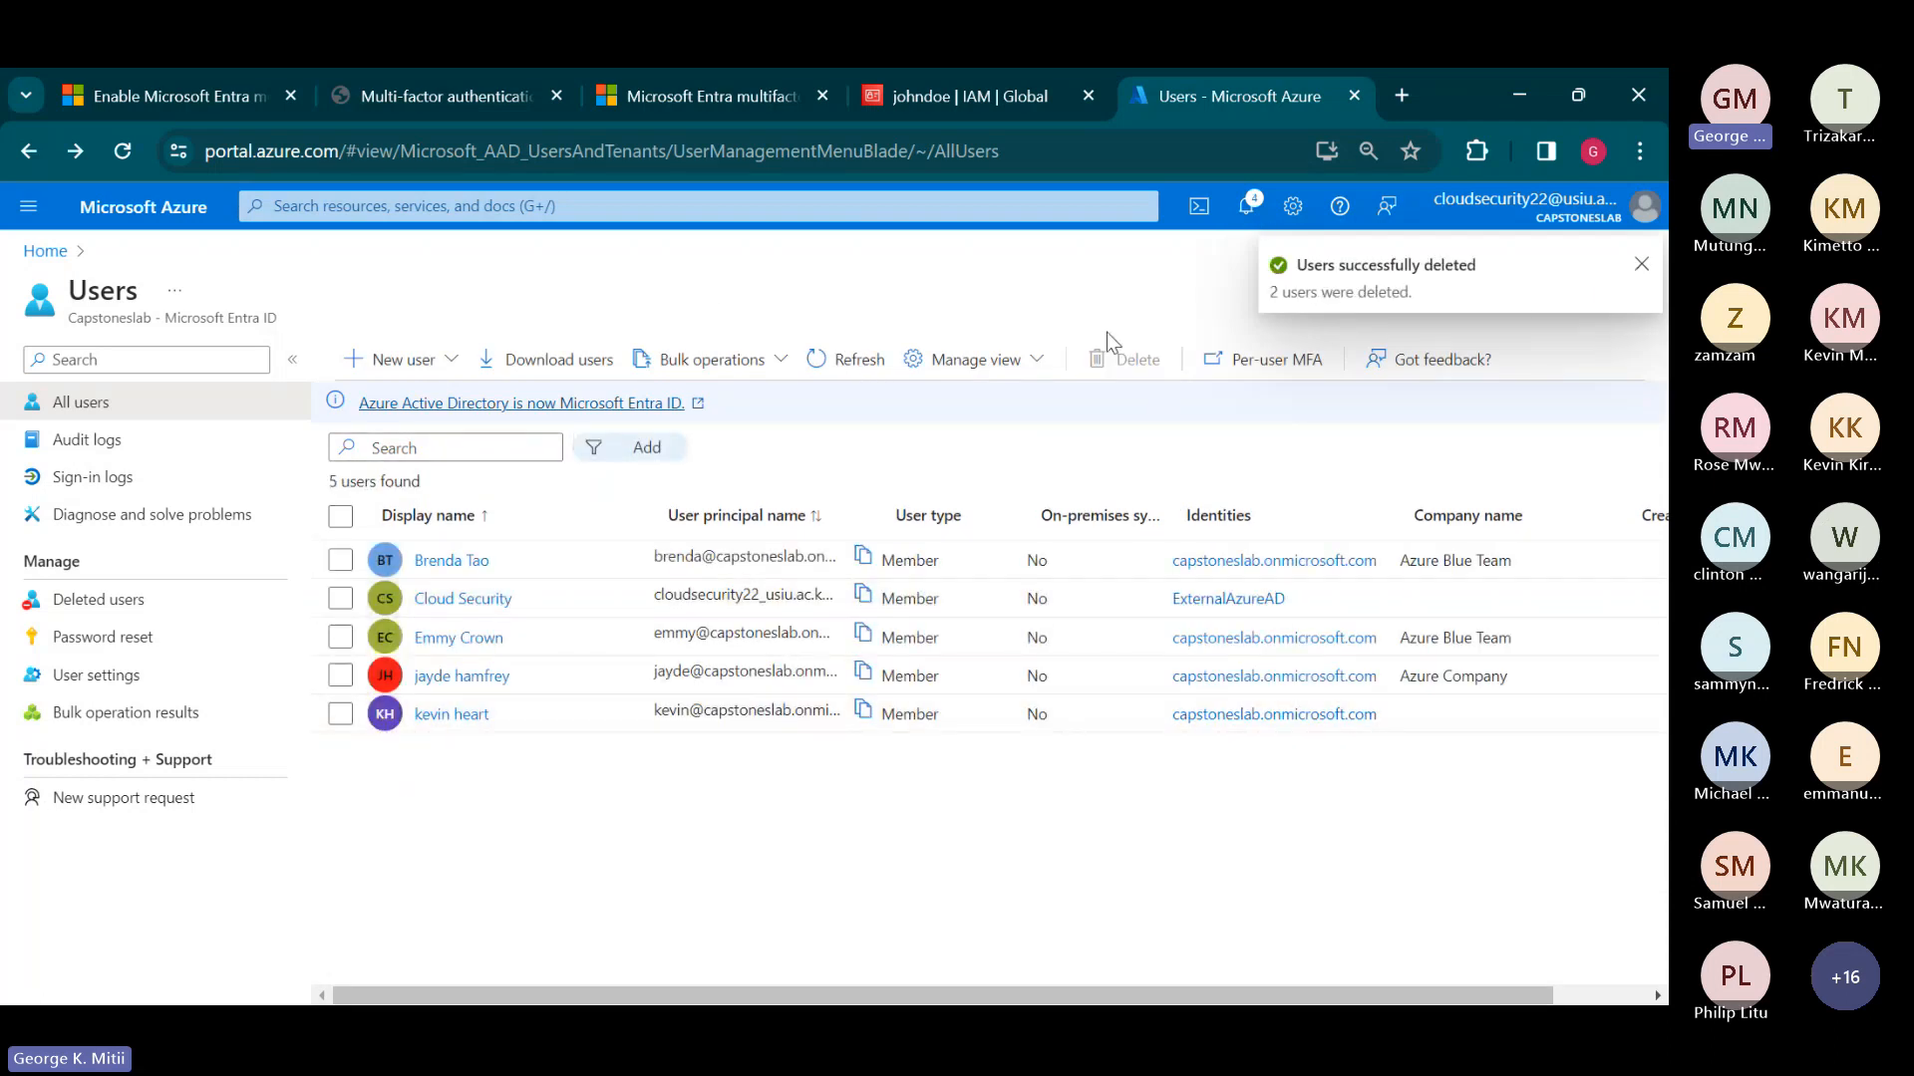
{"action": "left_click", "coordinate": [861, 364]}
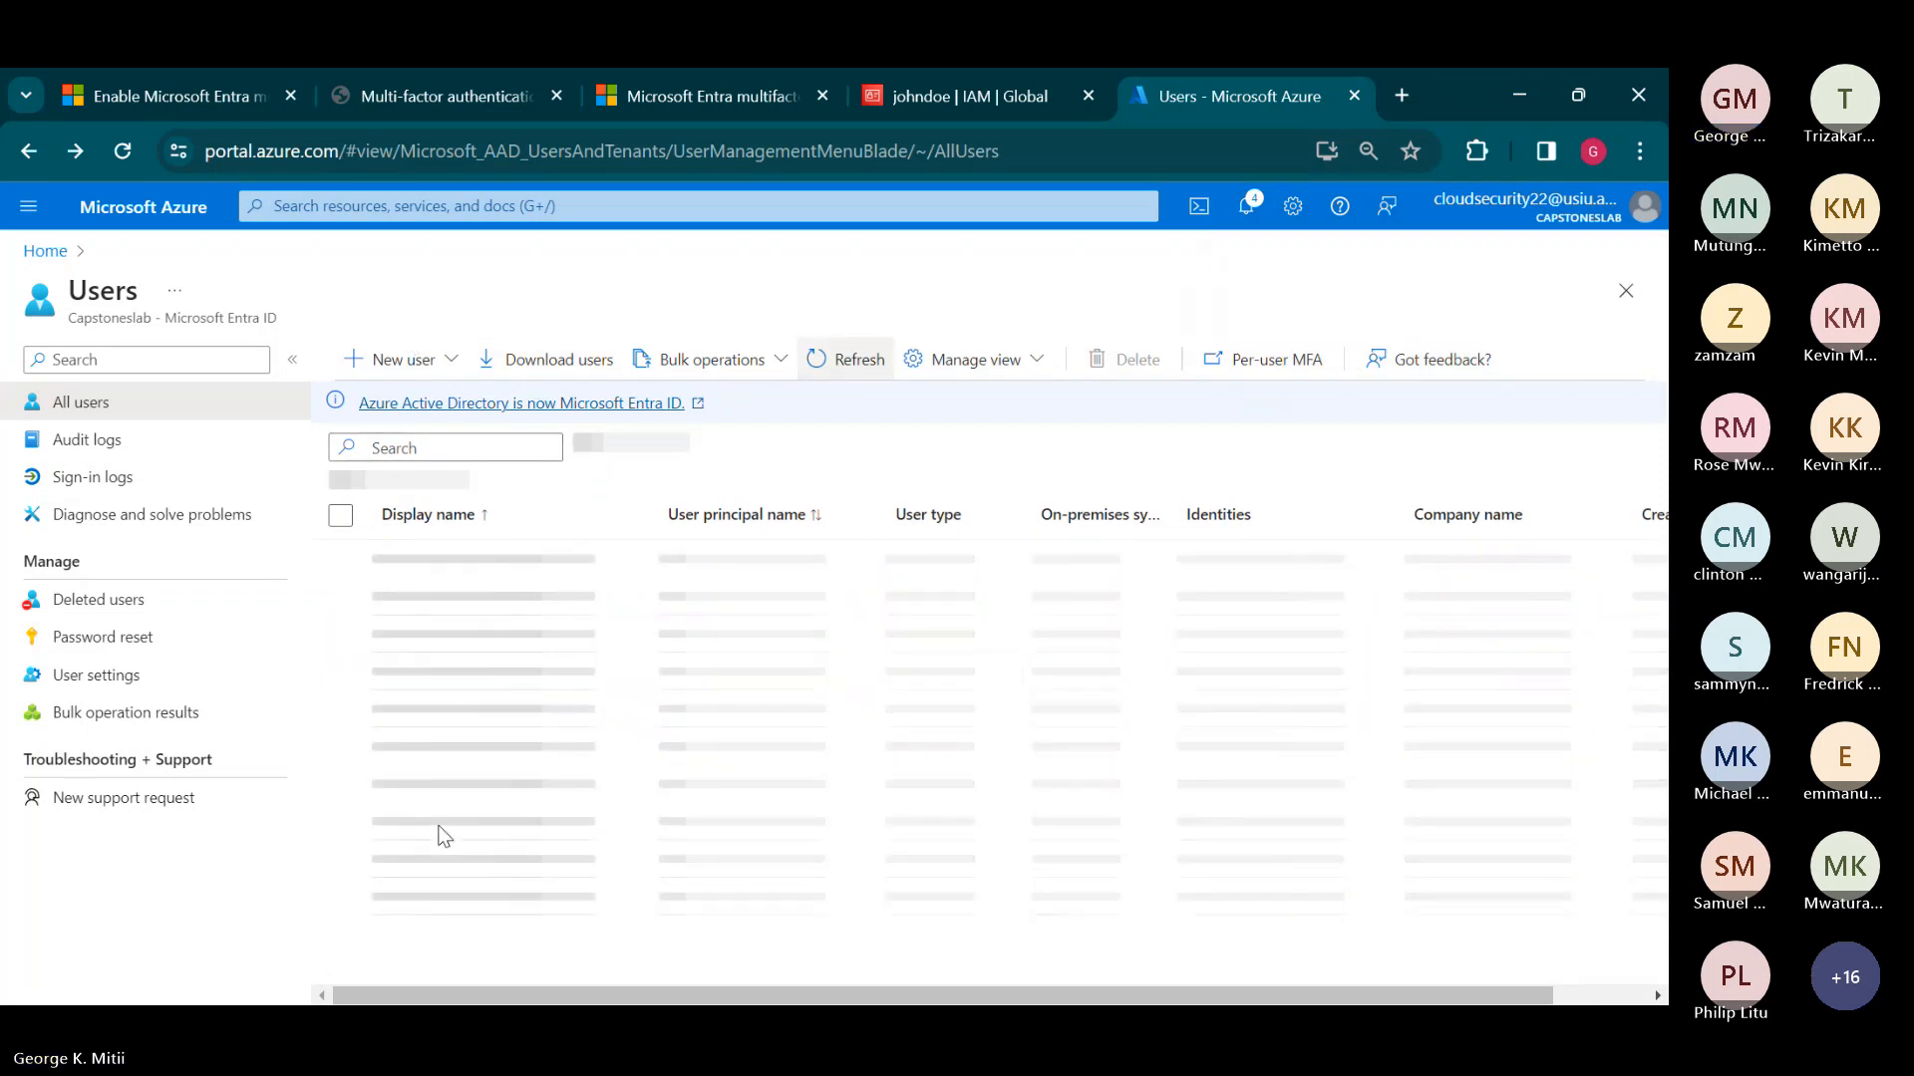
{"action": "left_click", "coordinate": [1575, 97]}
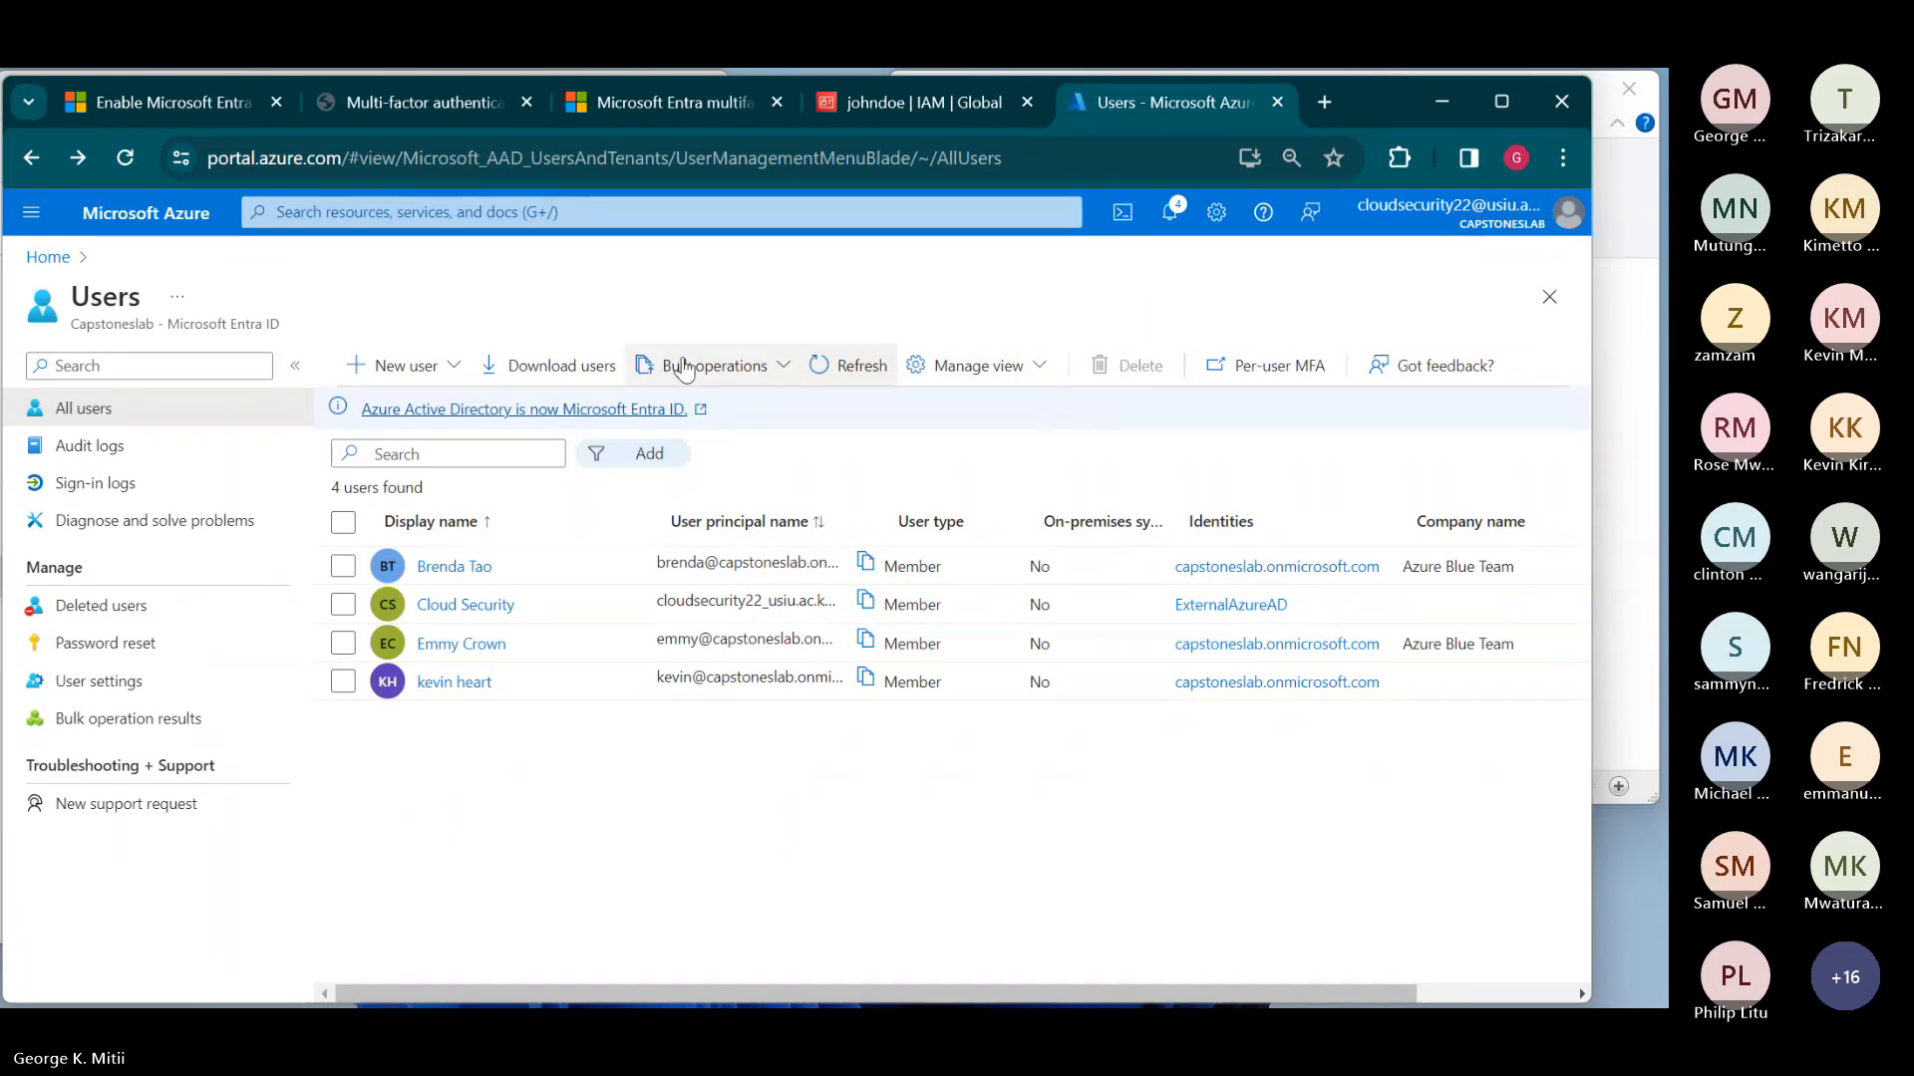
Start a new internal user and paste the saved username 'jayde' as principal name.
{"action": "left_click", "coordinate": [409, 366]}
{"action": "left_click", "coordinate": [406, 418]}
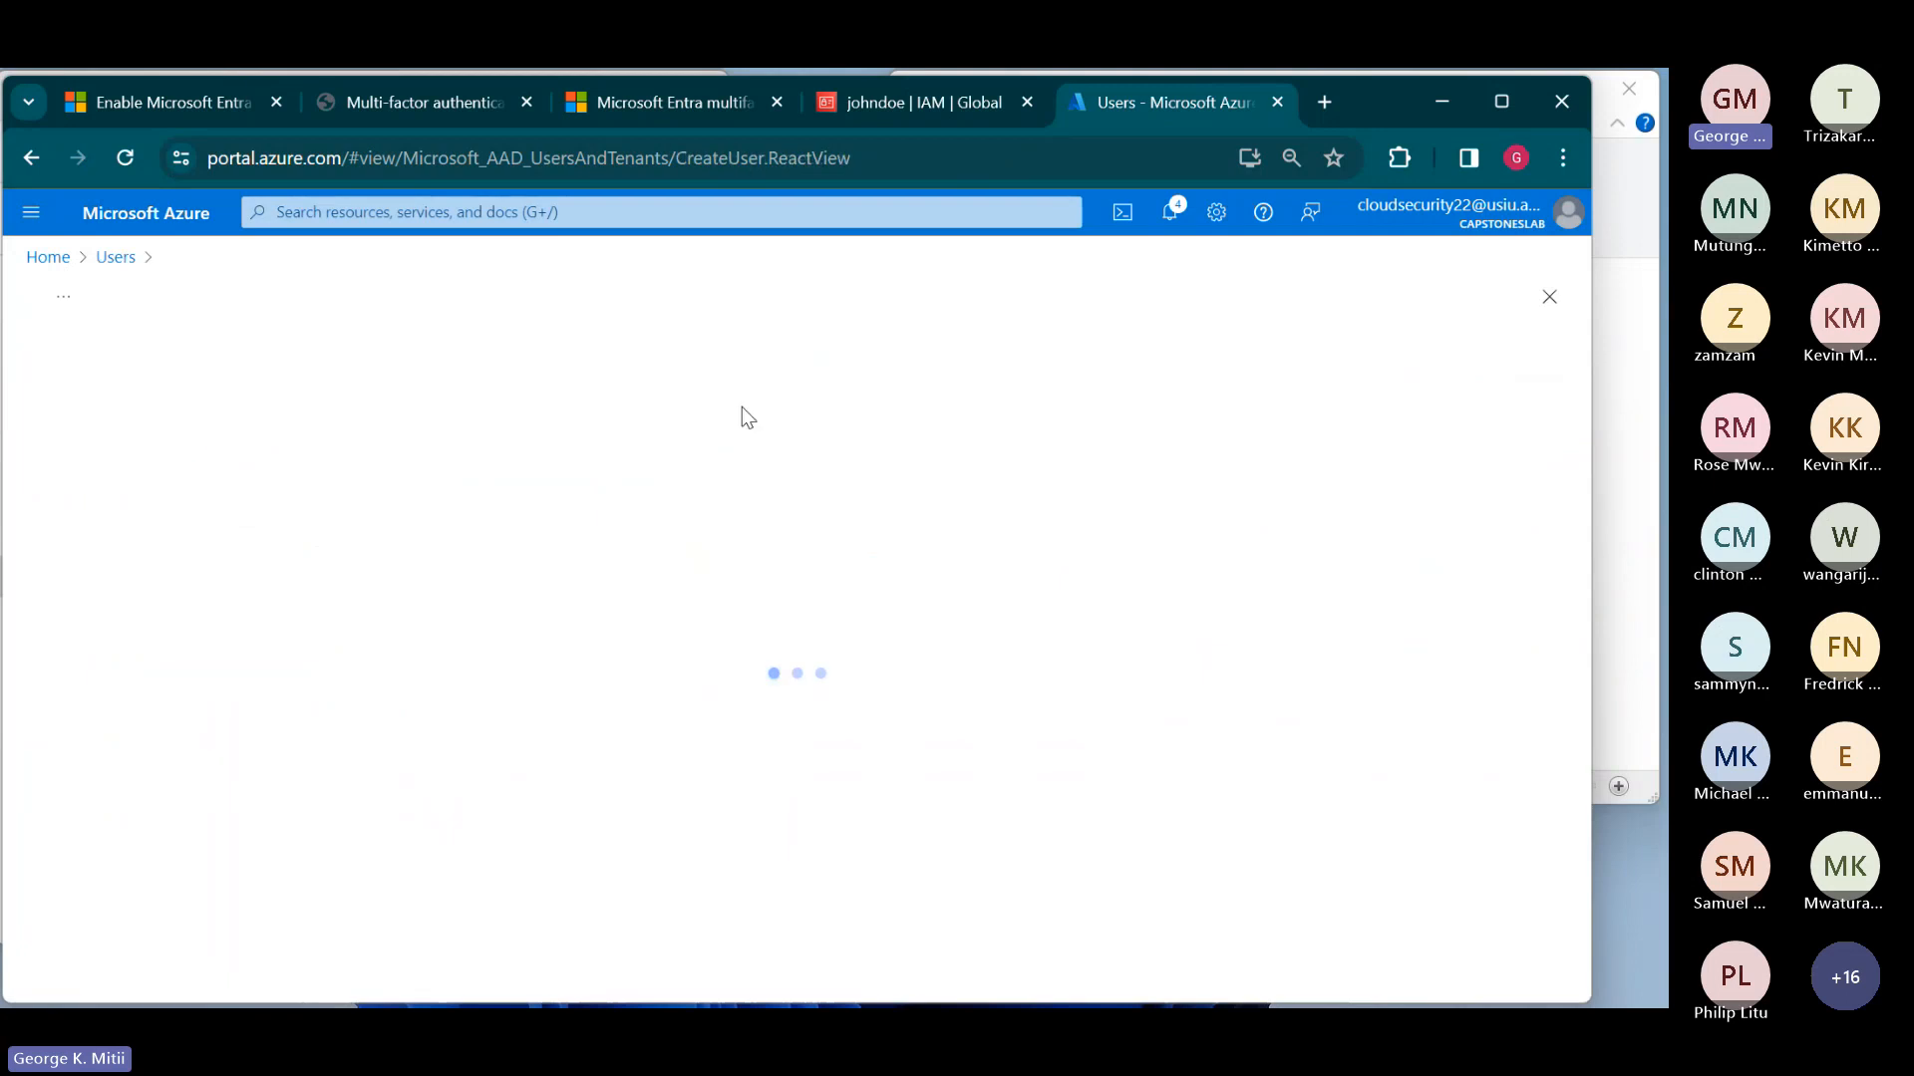
{"action": "left_click", "coordinate": [1639, 470]}
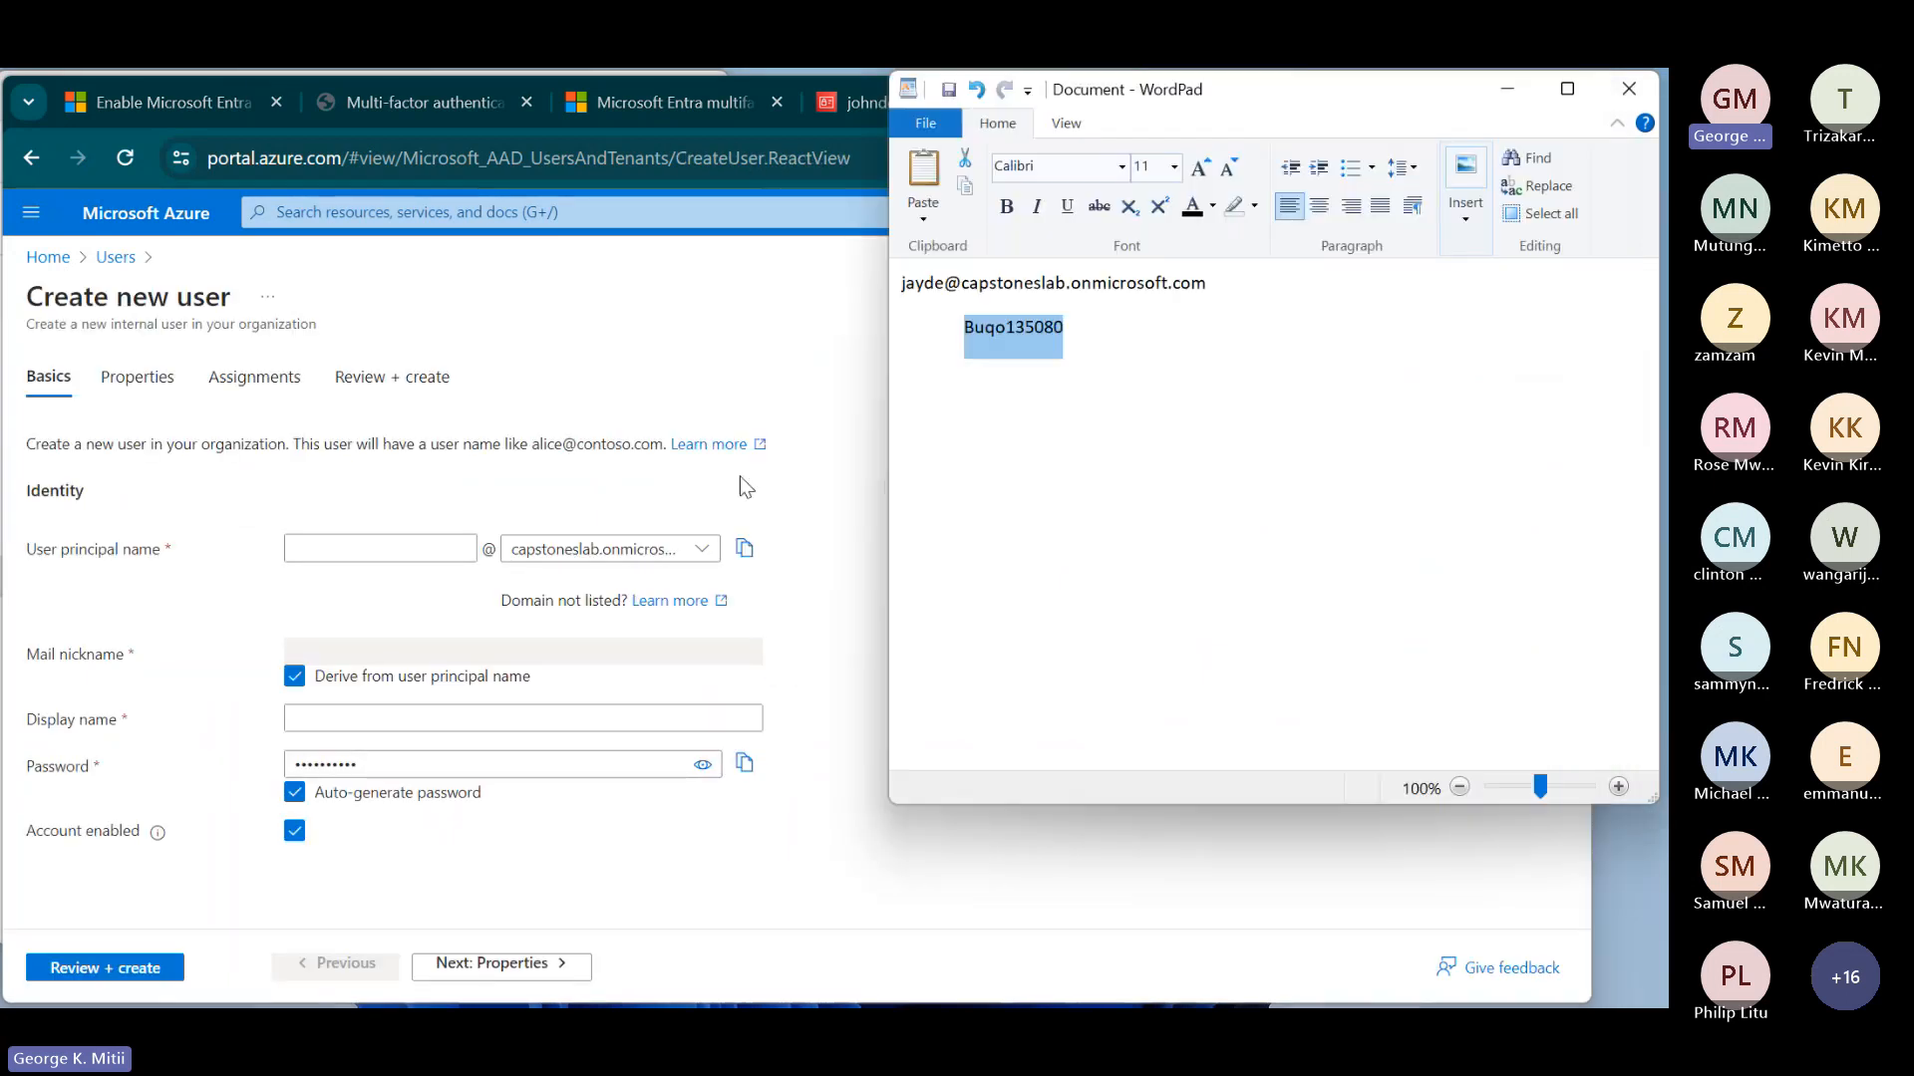
{"action": "left_click", "coordinate": [964, 336]}
{"action": "double_click", "coordinate": [944, 286]}
{"action": "key", "text": "ctrl+c"}
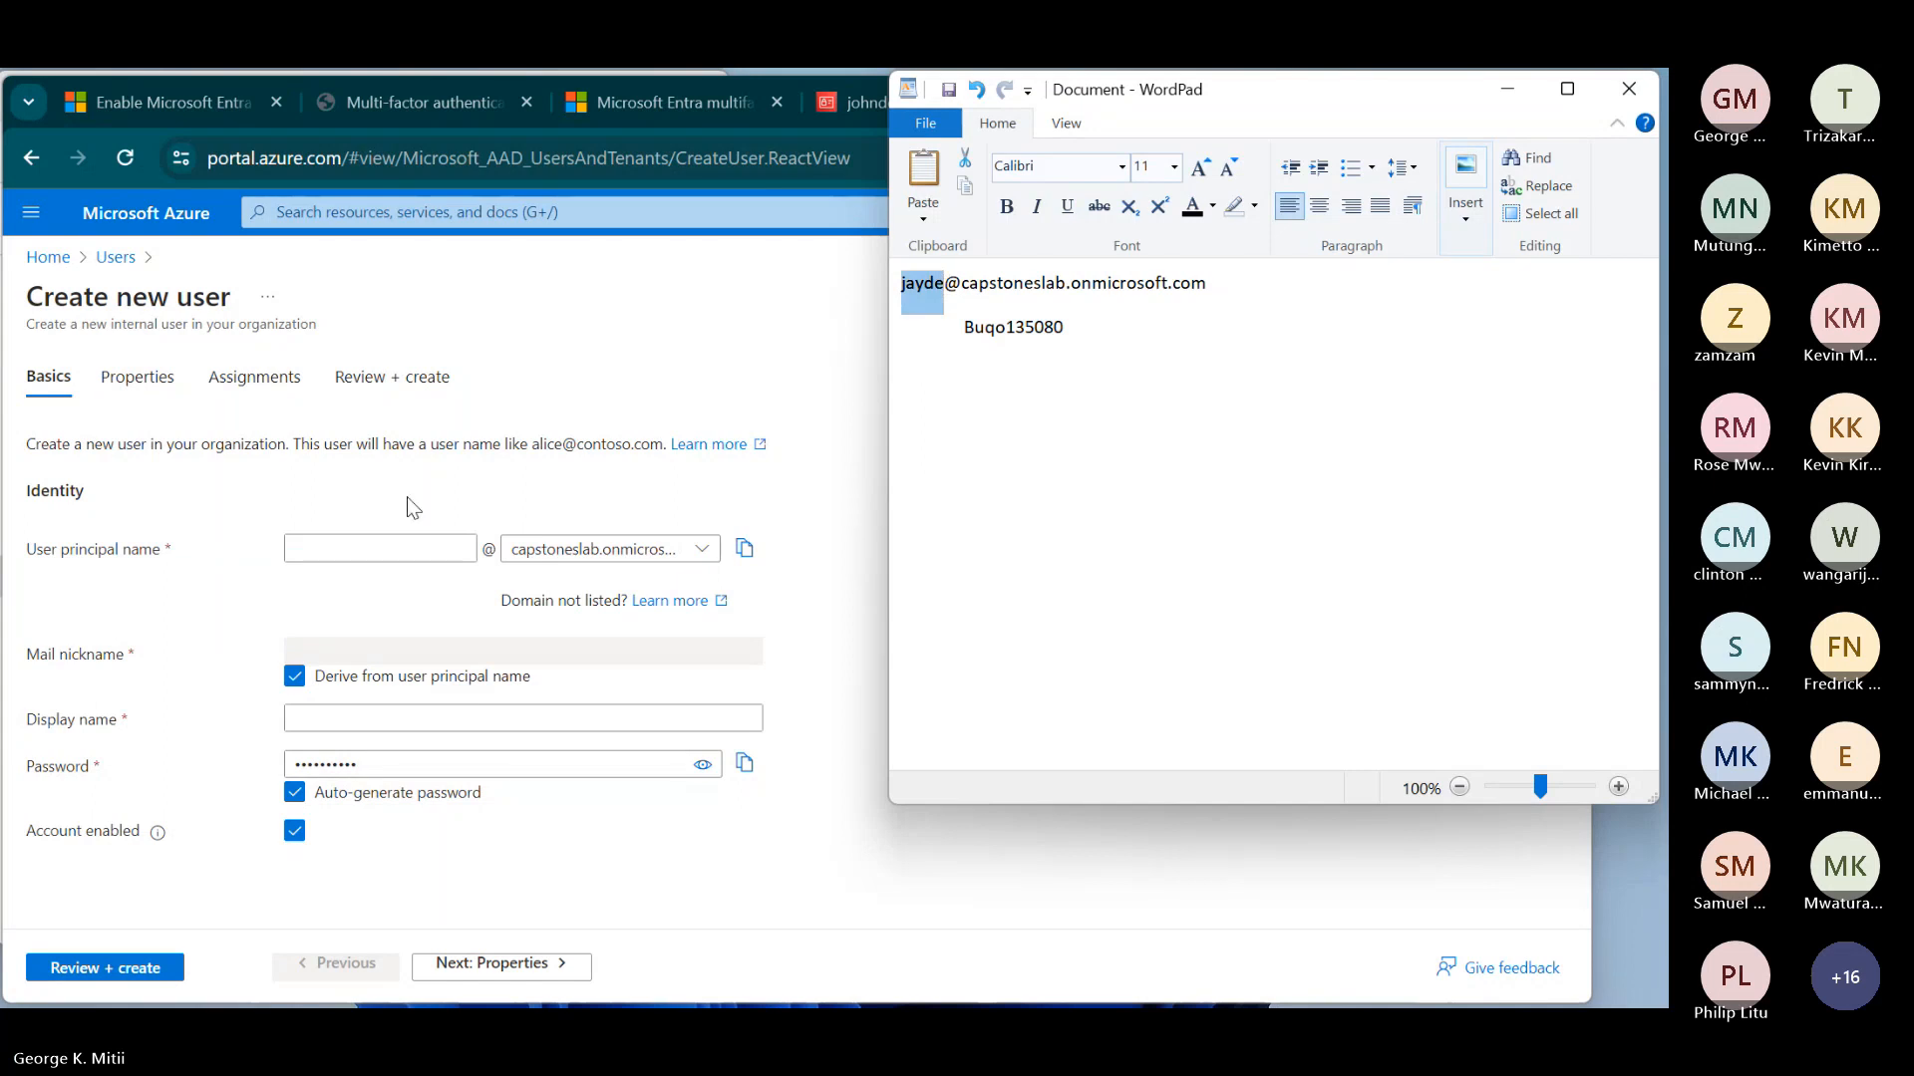
{"action": "left_click", "coordinate": [387, 547]}
{"action": "key", "text": "ctrl+v"}
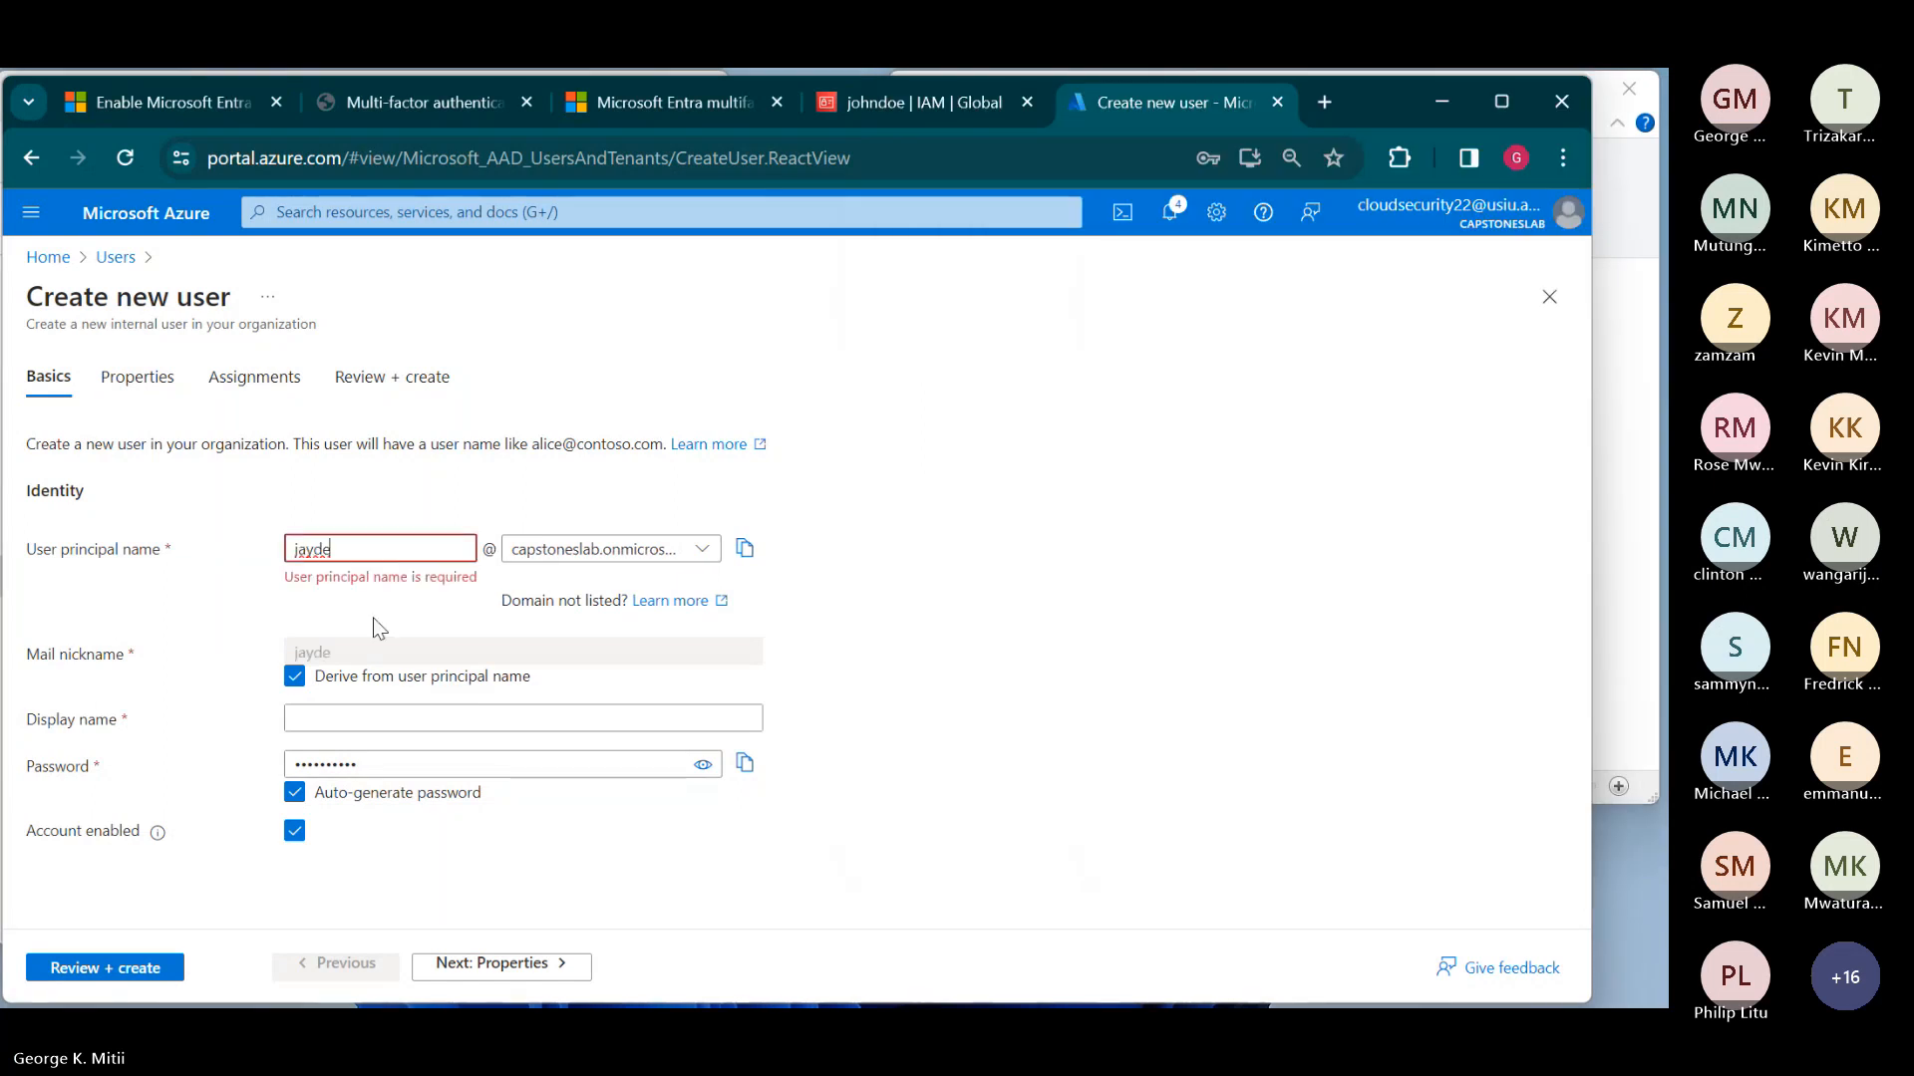
{"action": "left_click", "coordinate": [379, 726]}
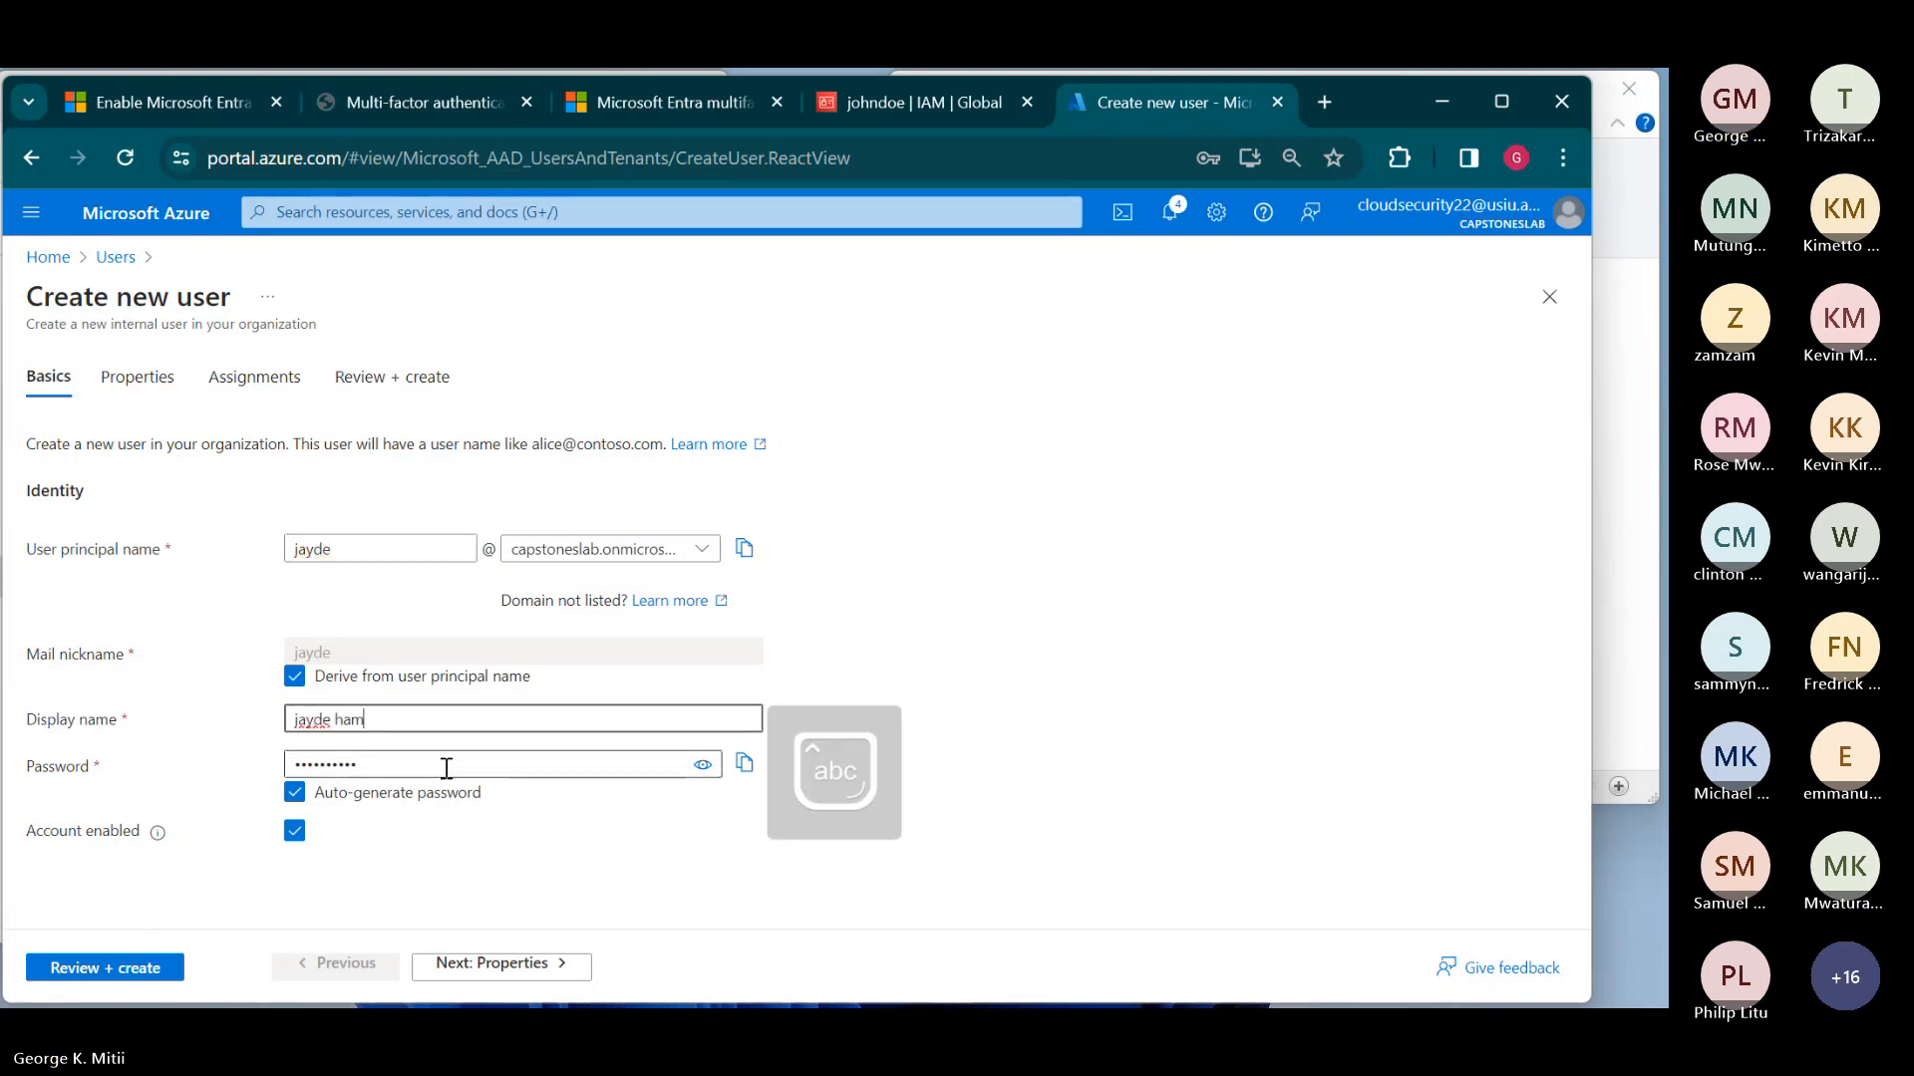
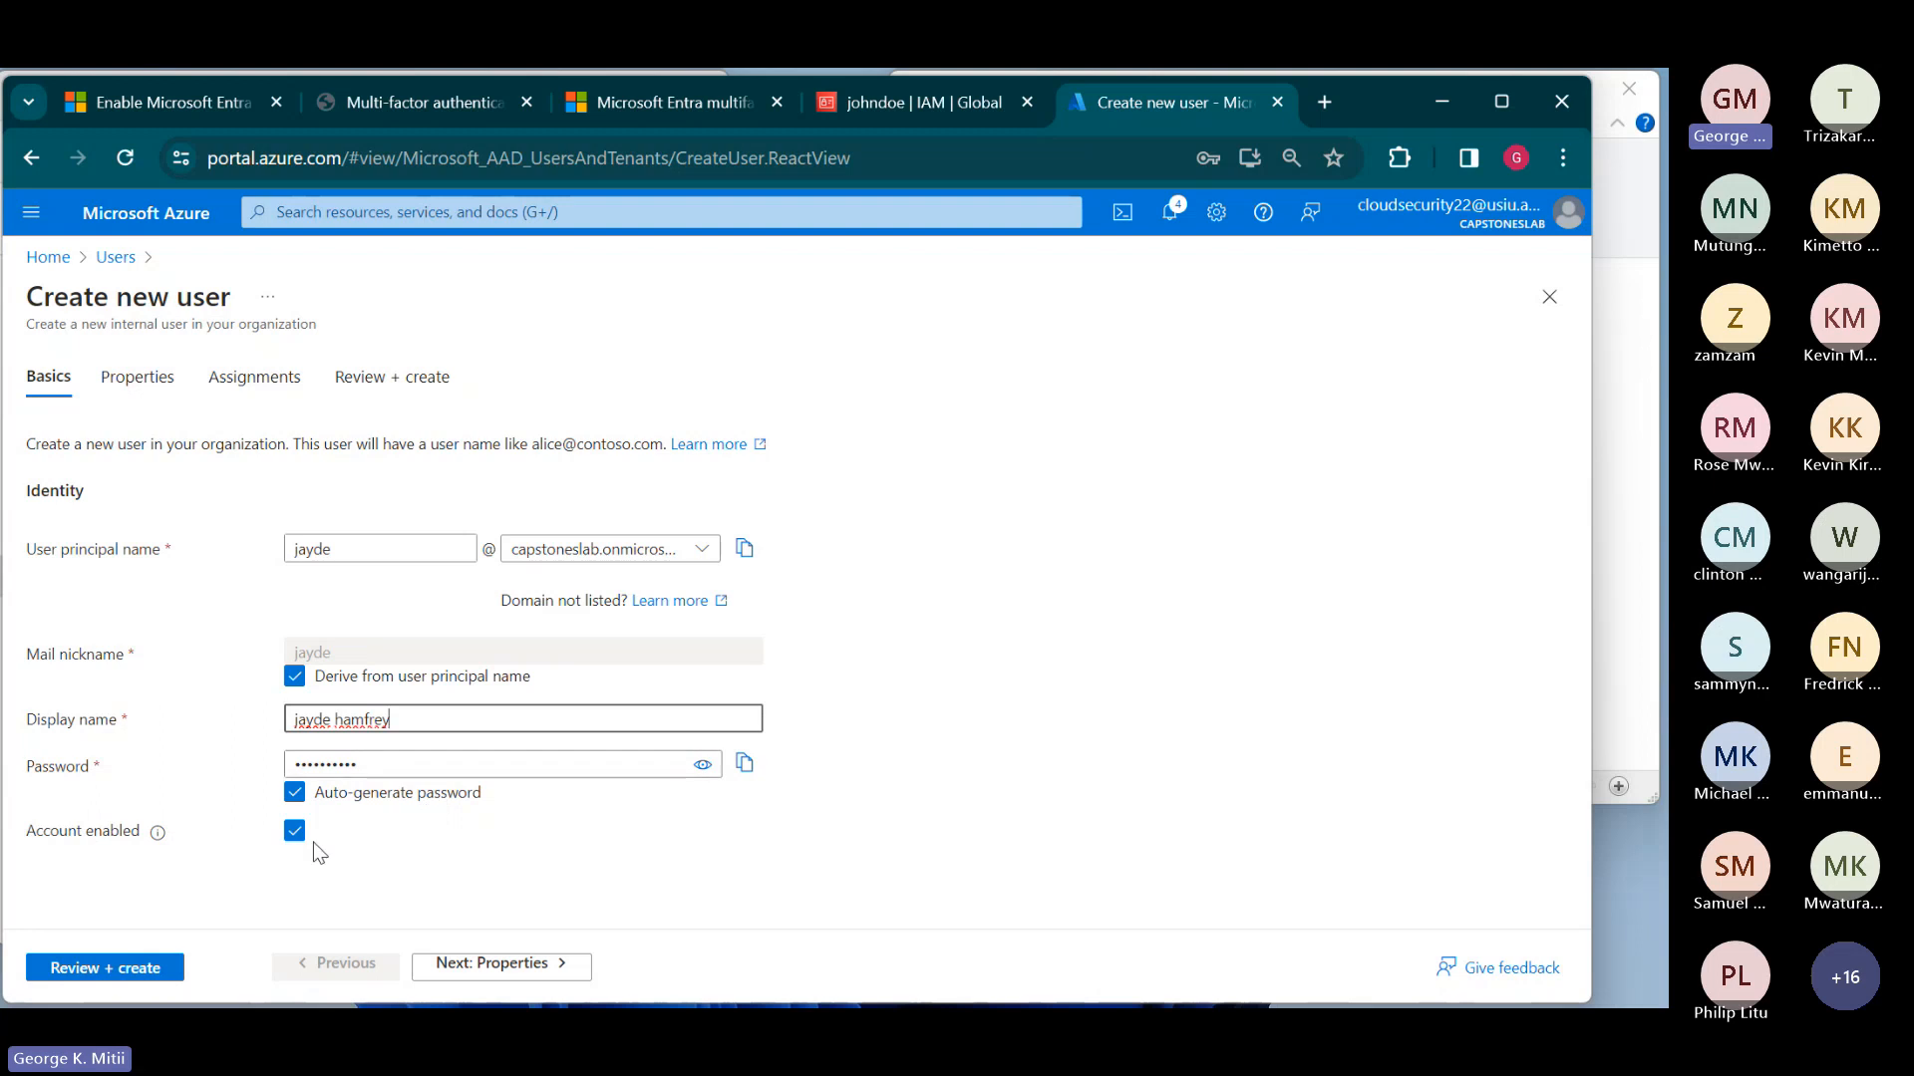
{"action": "left_click", "coordinate": [703, 764]}
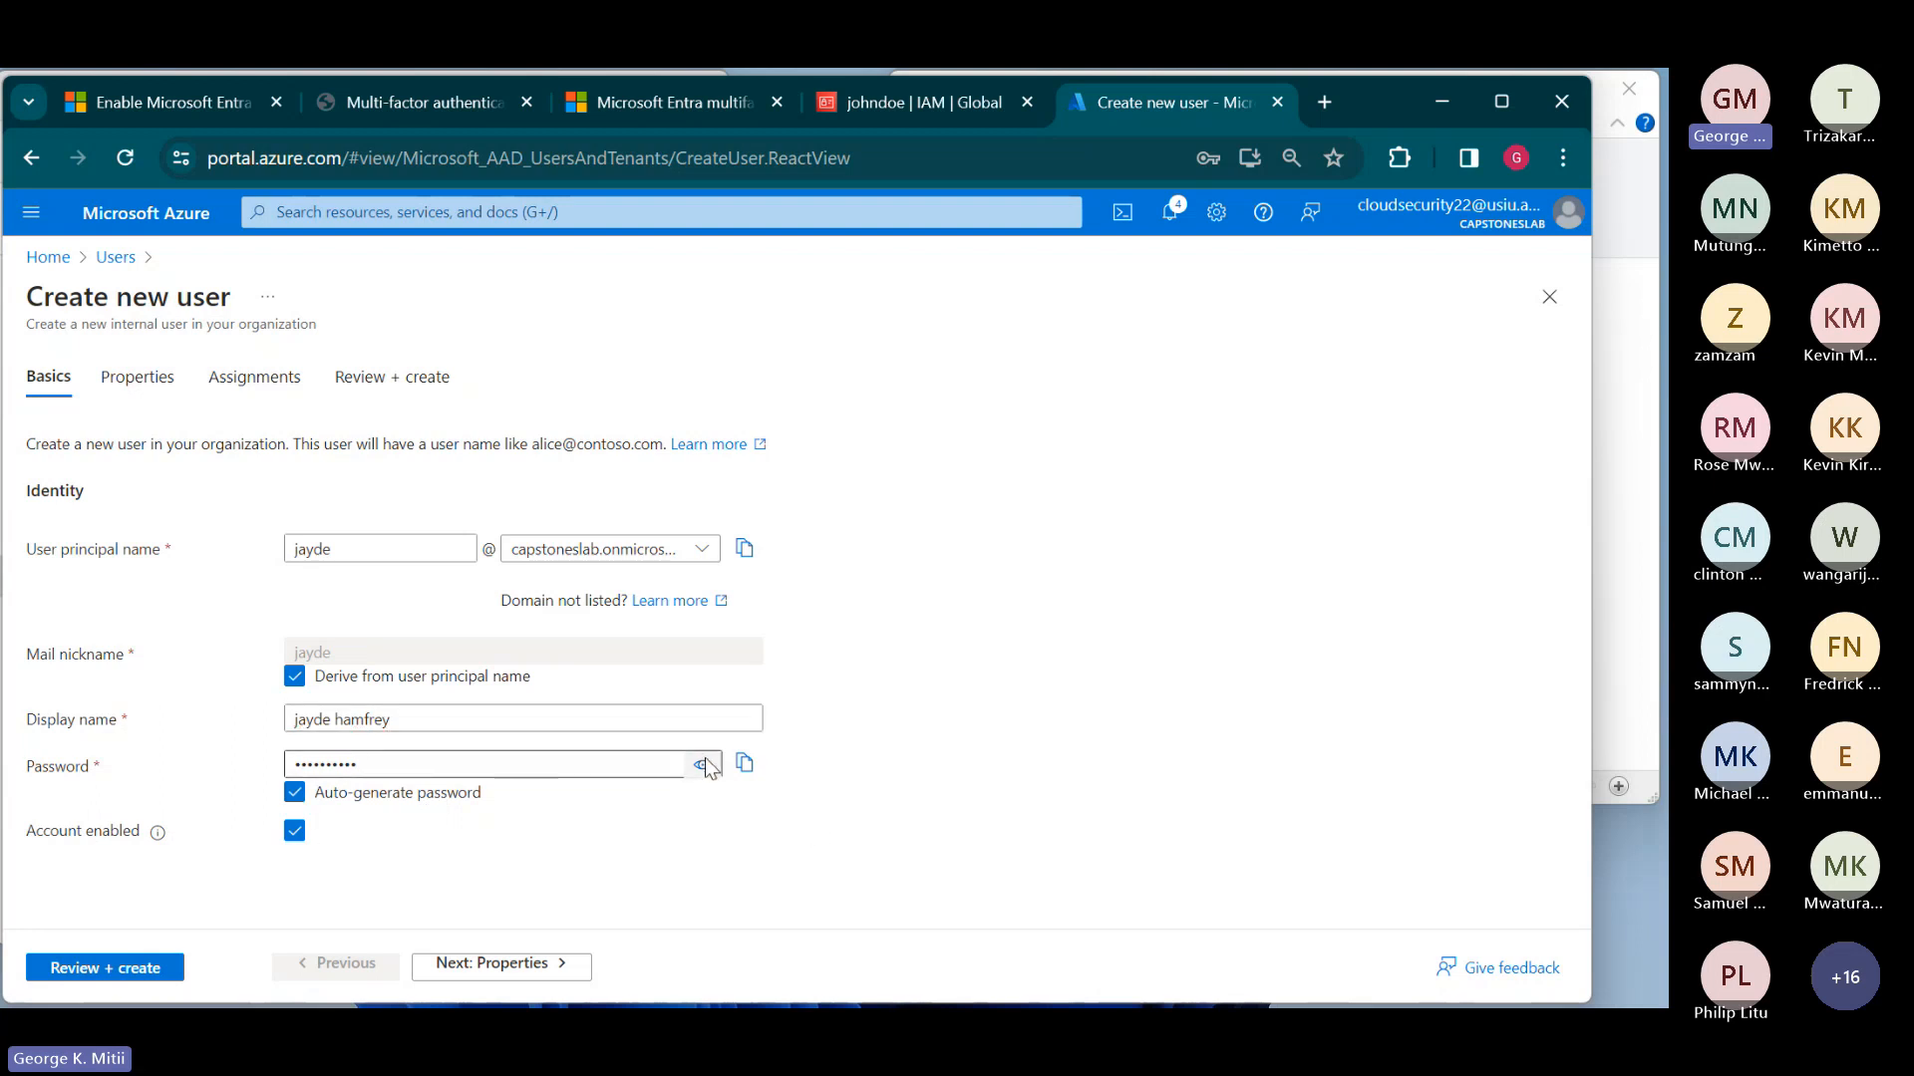
{"action": "left_click", "coordinate": [704, 763]}
{"action": "double_click", "coordinate": [392, 765]}
{"action": "key", "text": "super+c"}
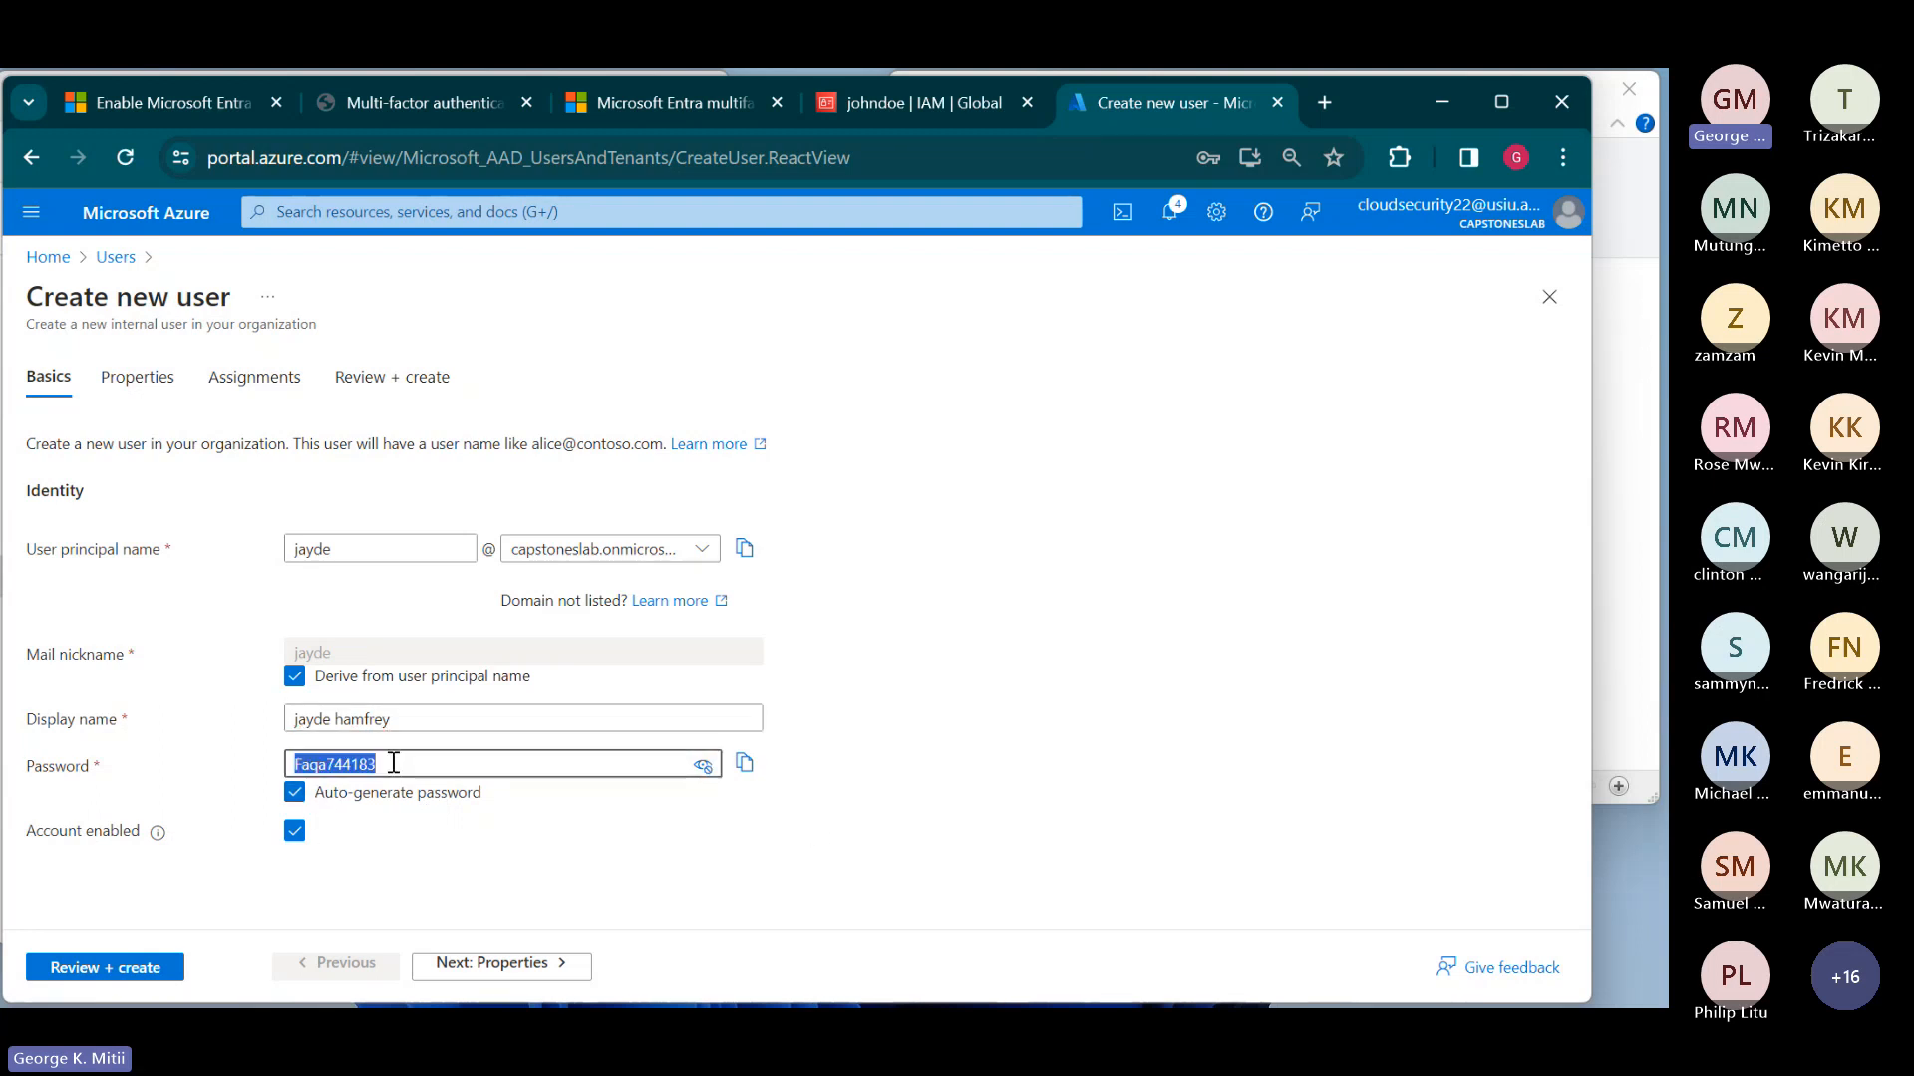
{"action": "left_click", "coordinate": [1615, 539]}
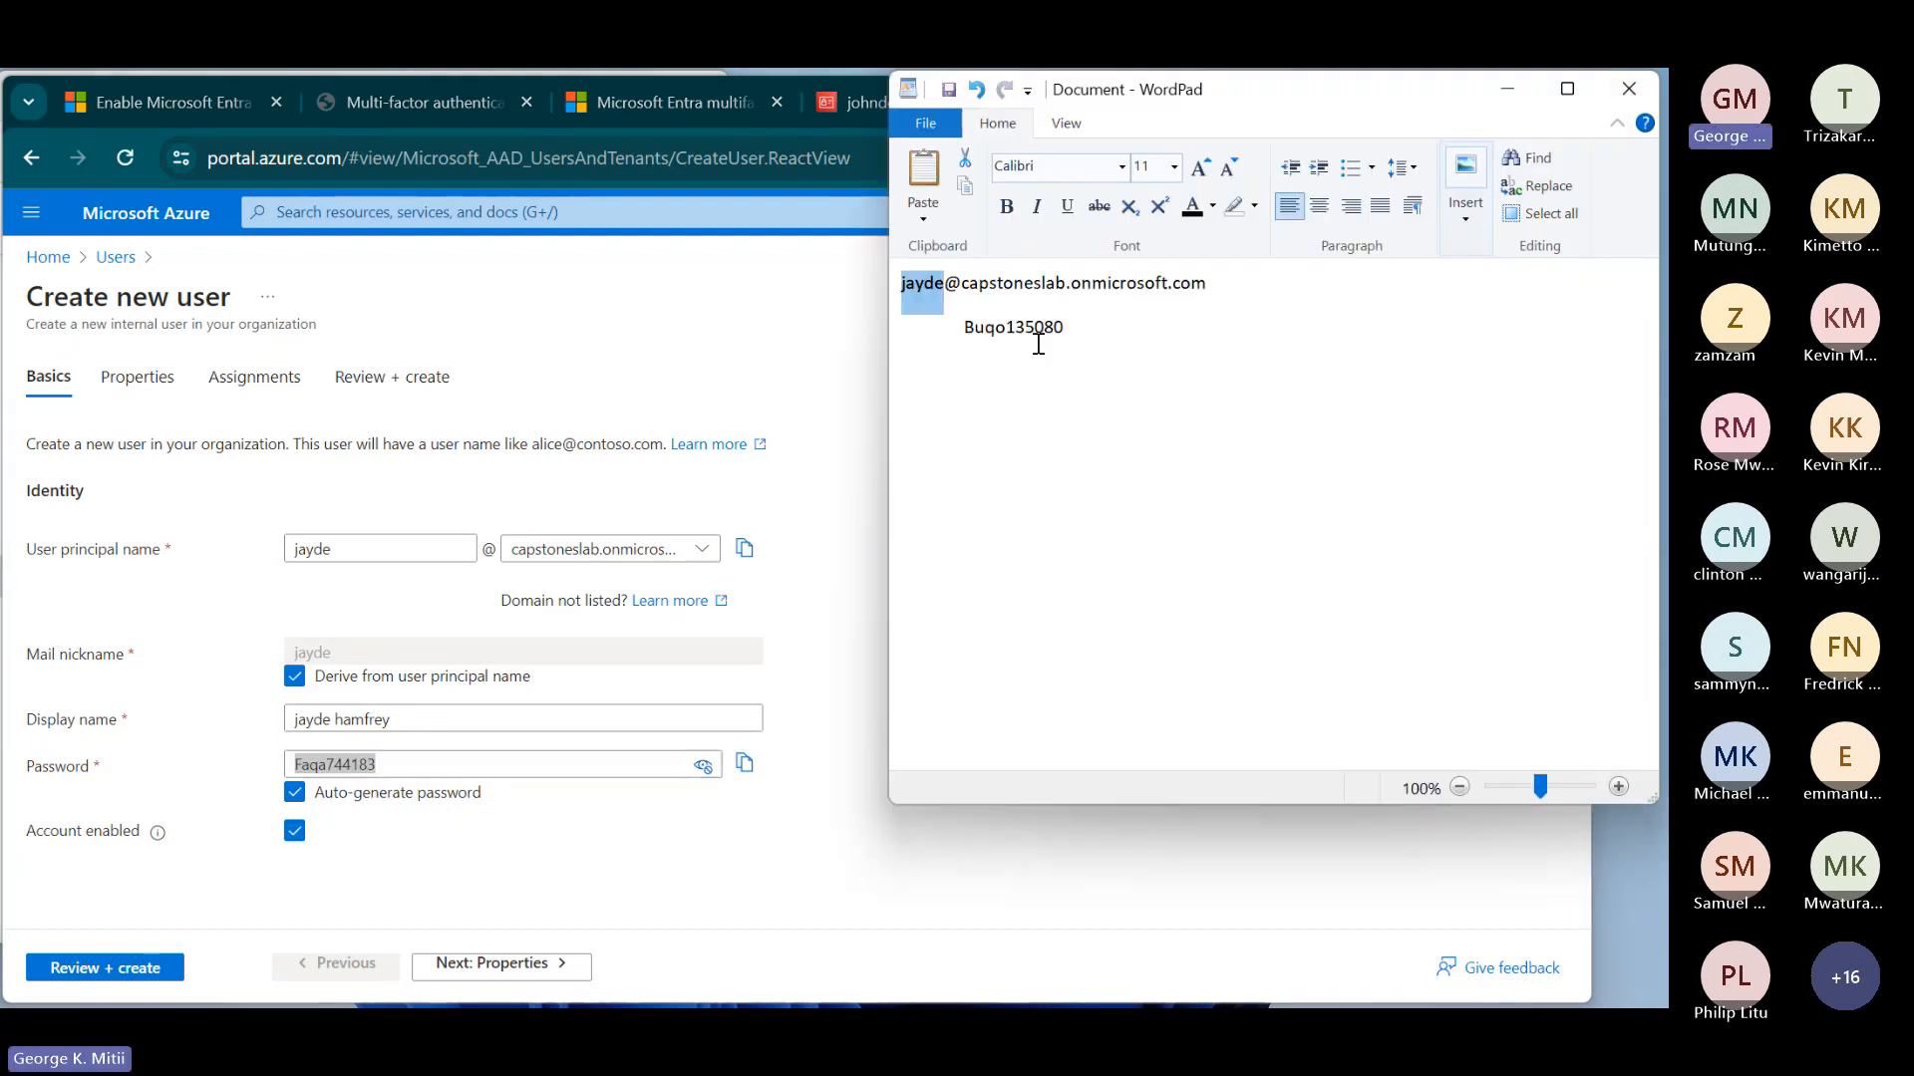
{"action": "left_click_drag", "start_coordinate": [964, 328], "coordinate": [1062, 330]}
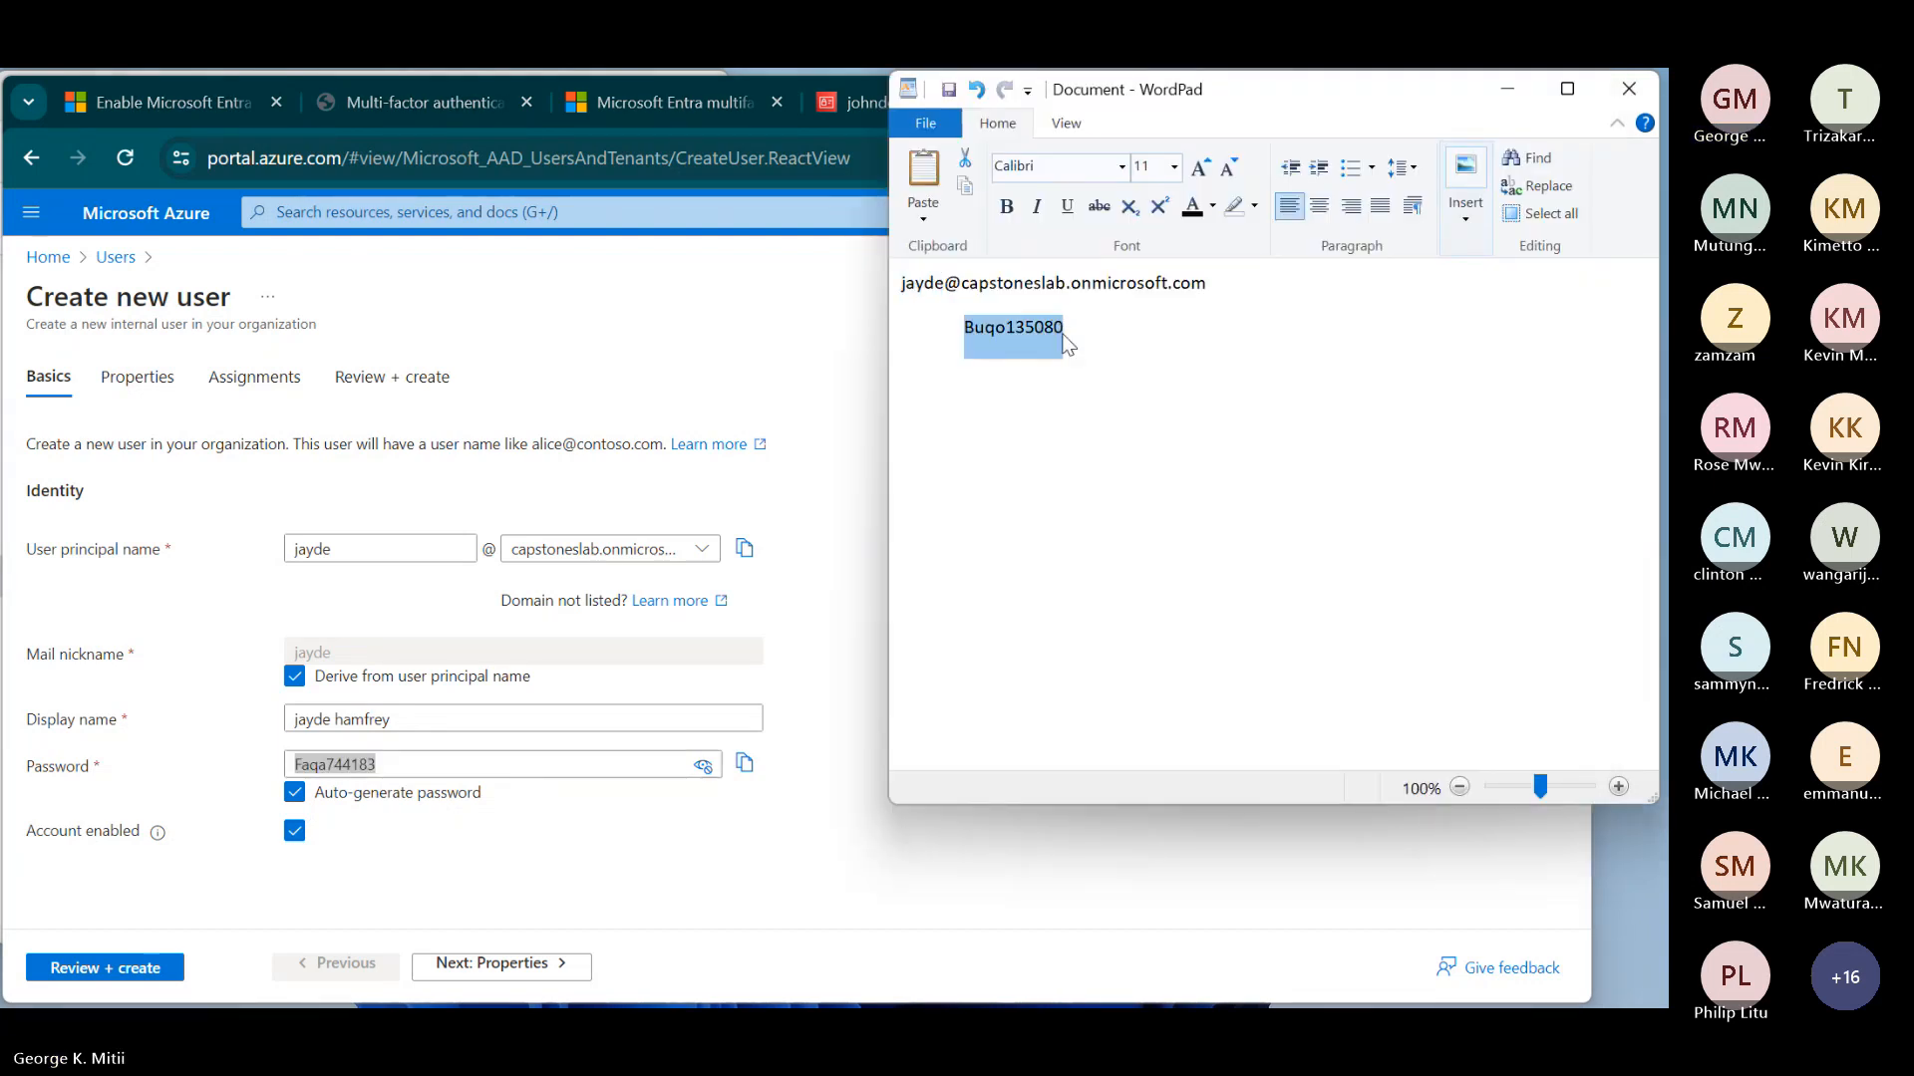
{"action": "right_click", "coordinate": [1061, 332]}
{"action": "left_click", "coordinate": [1127, 403]}
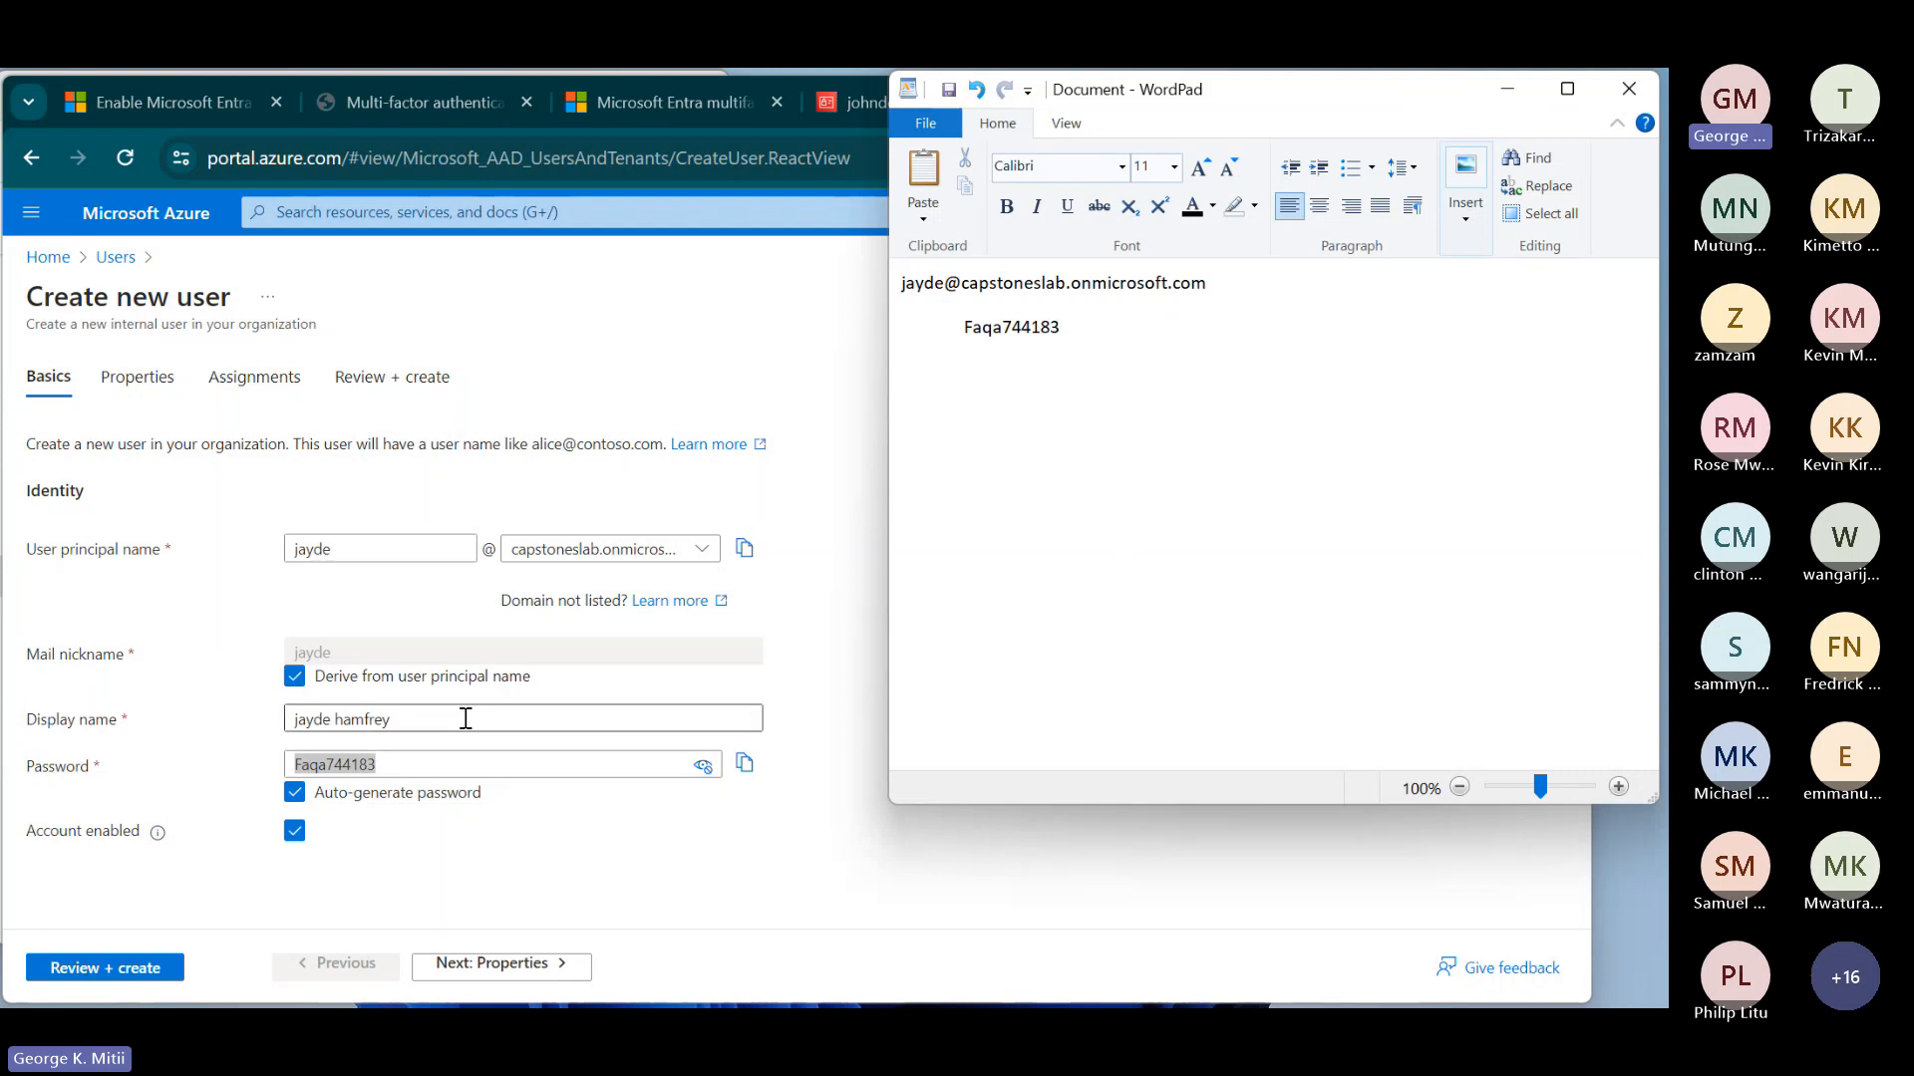
{"action": "left_click", "coordinate": [172, 857]}
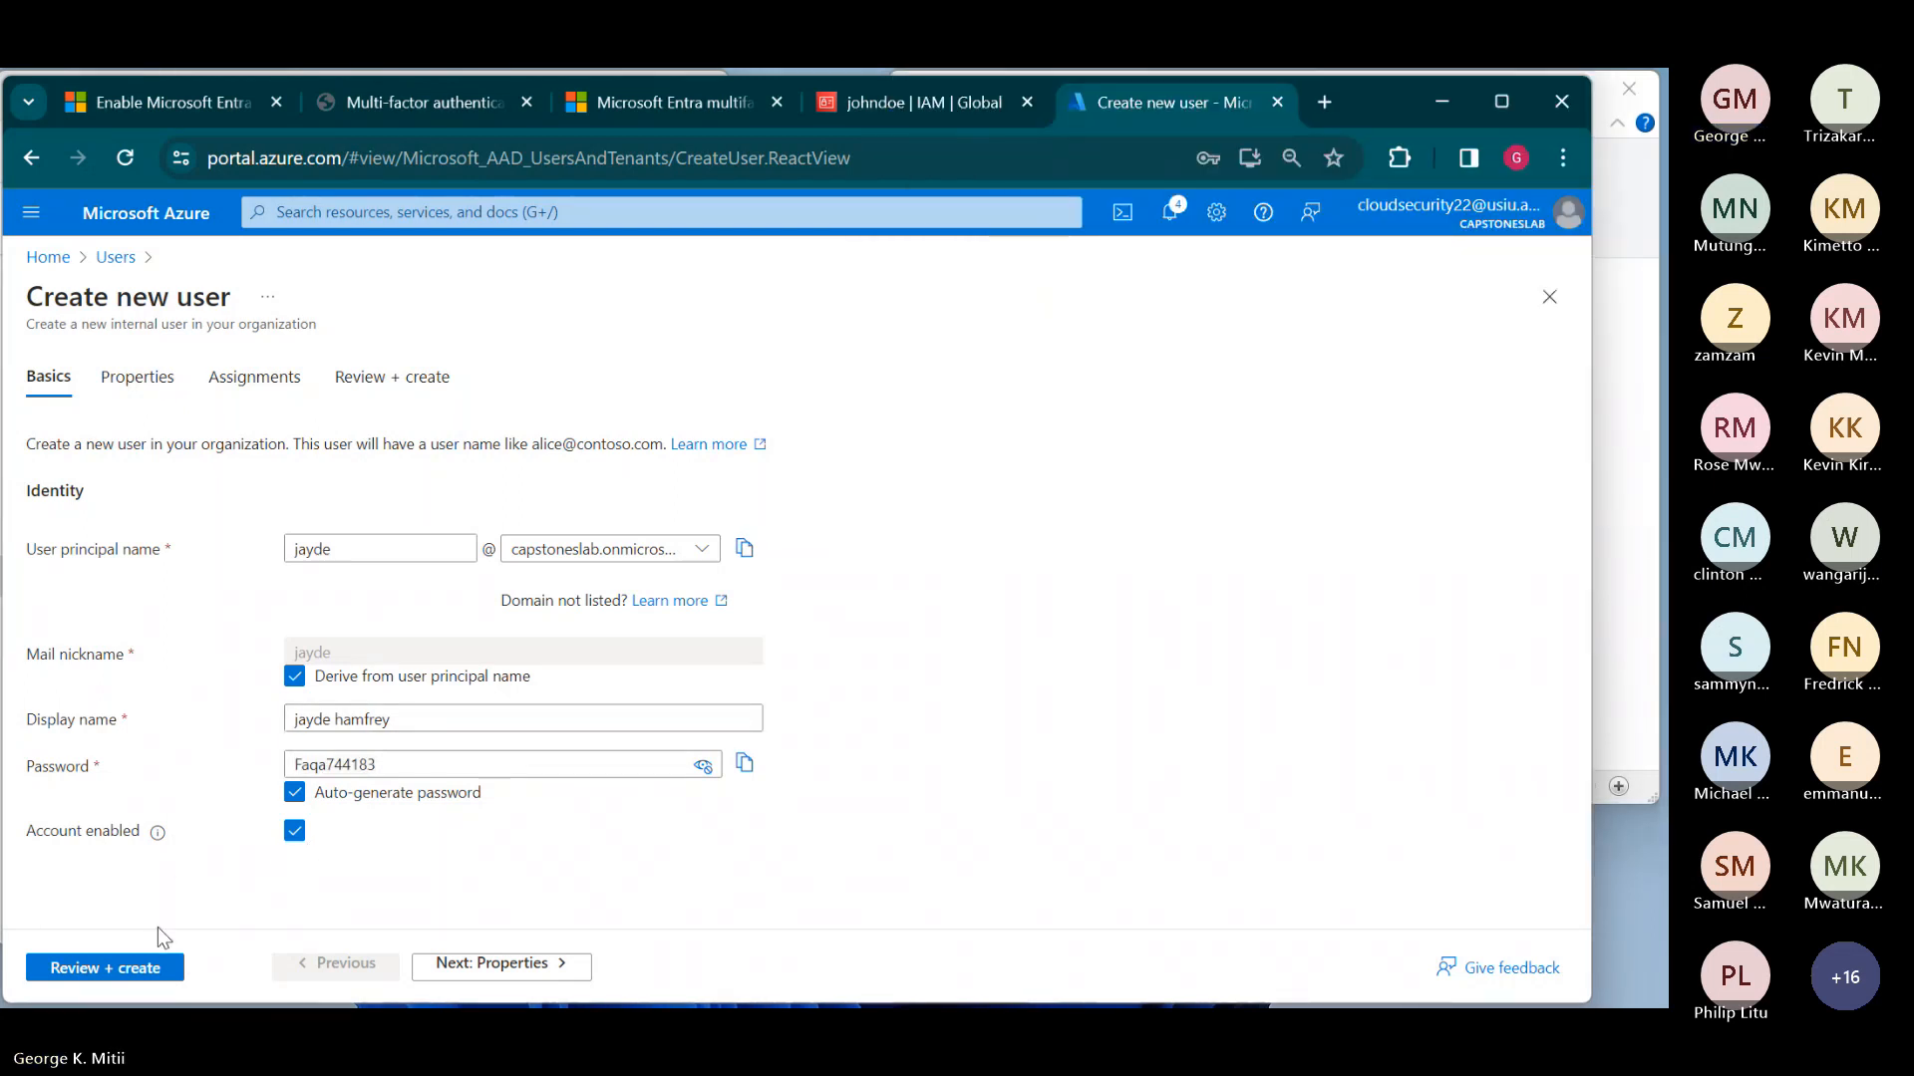
Review and create the user, then refresh the Users list to show them.
{"action": "left_click", "coordinate": [131, 977]}
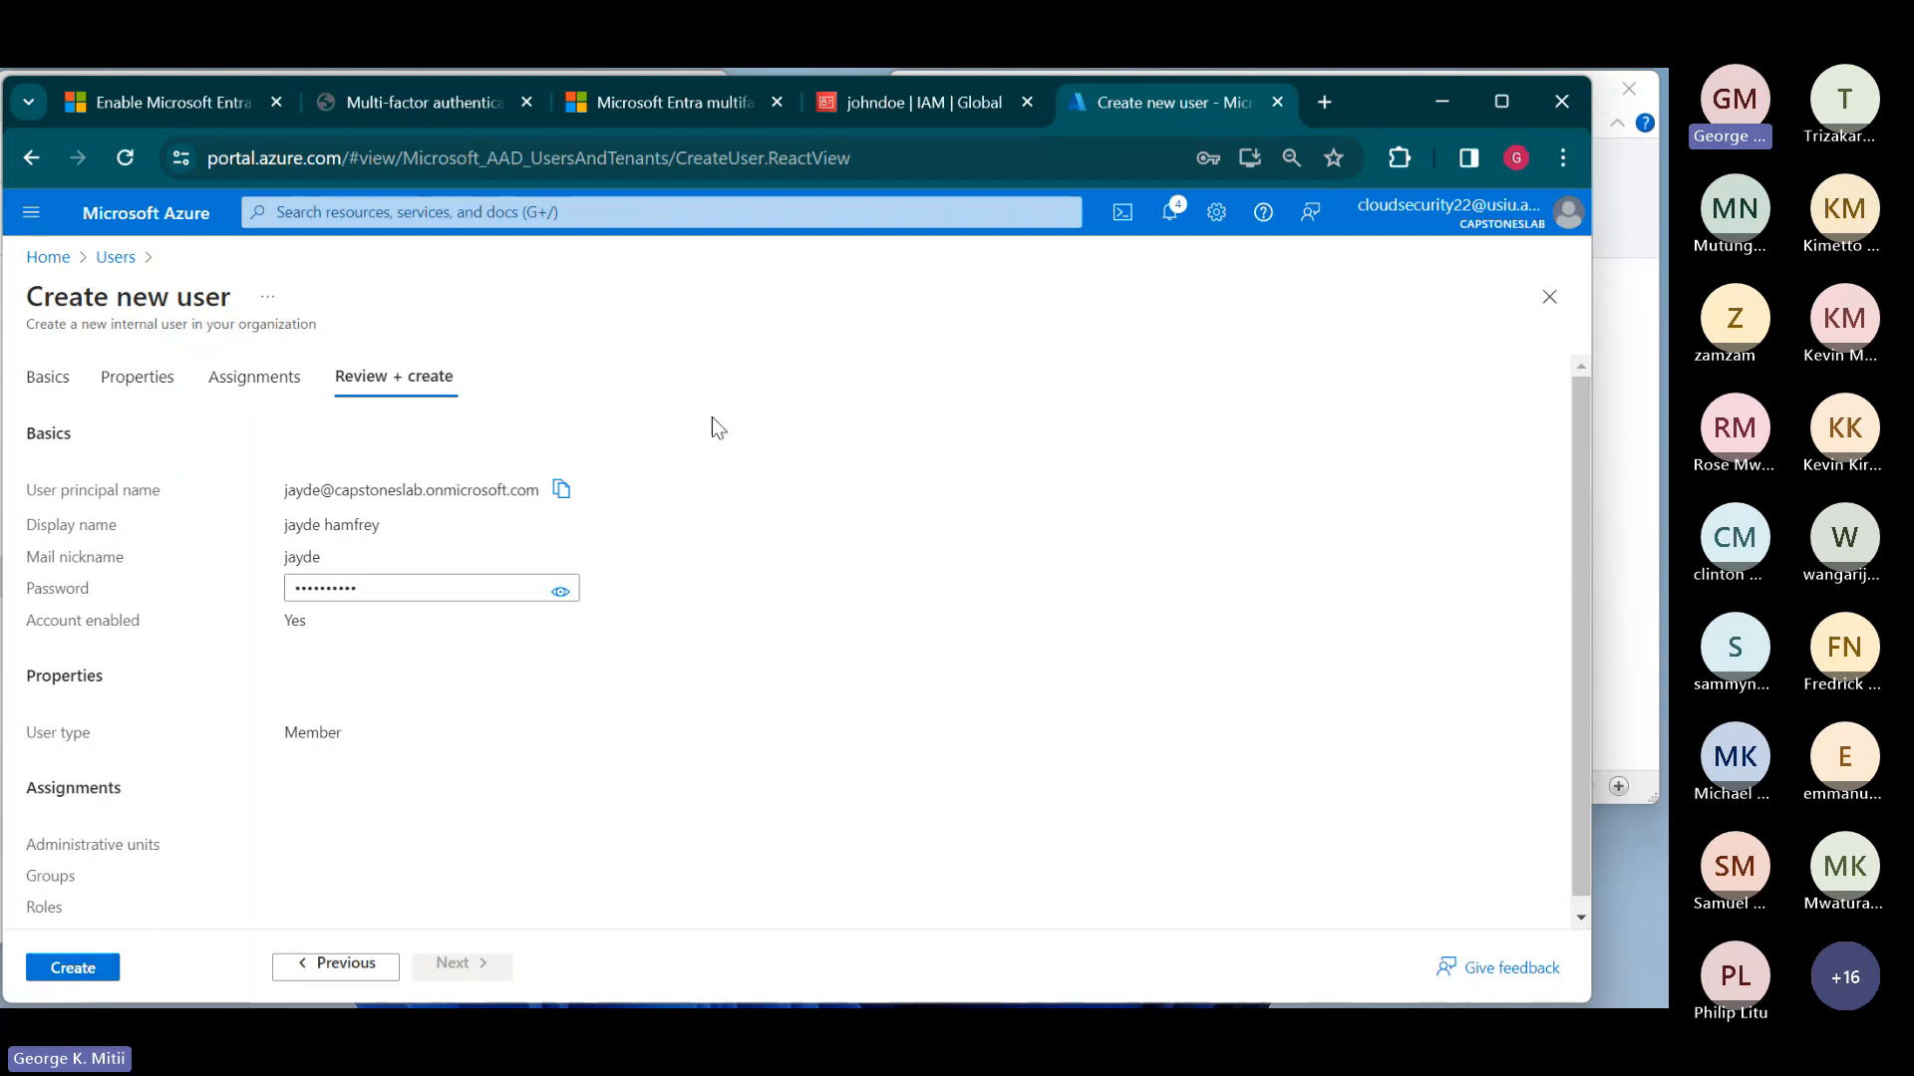
{"action": "left_click", "coordinate": [61, 972]}
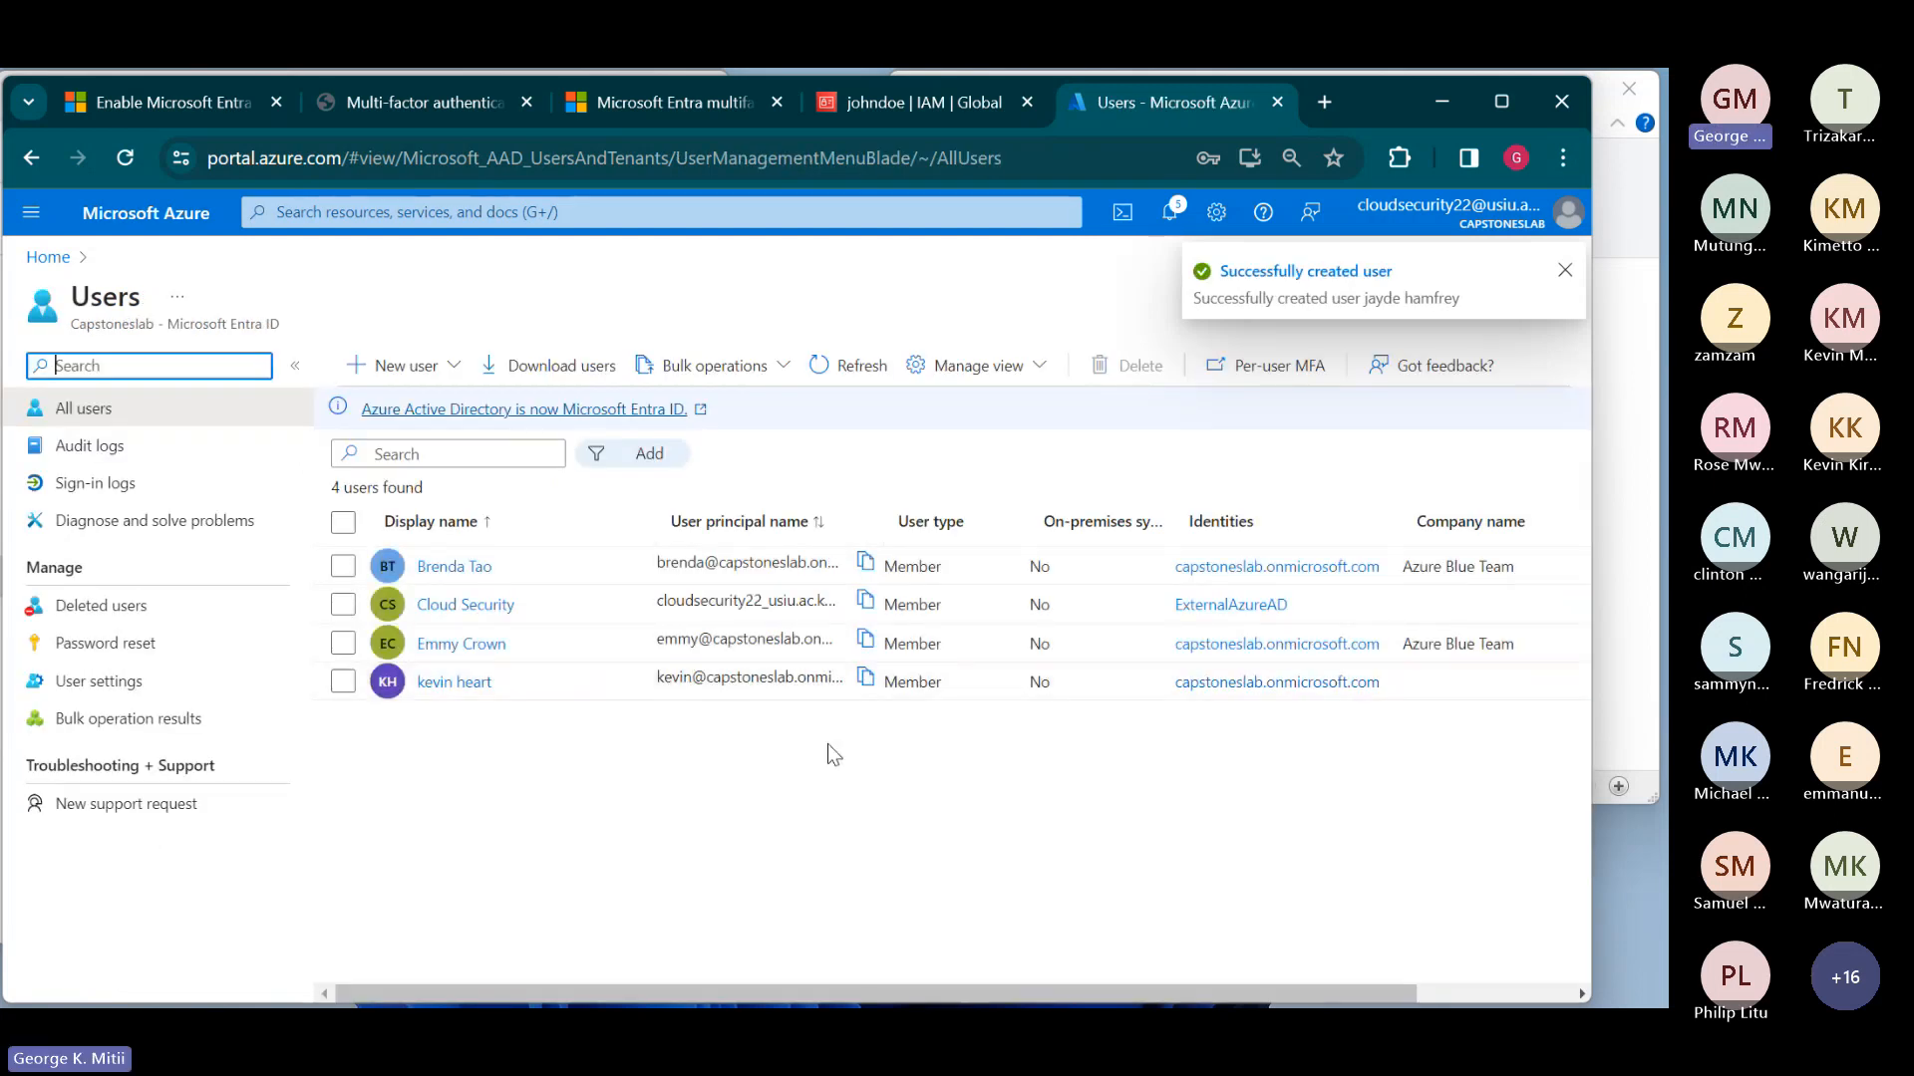
{"action": "left_click", "coordinate": [1610, 528]}
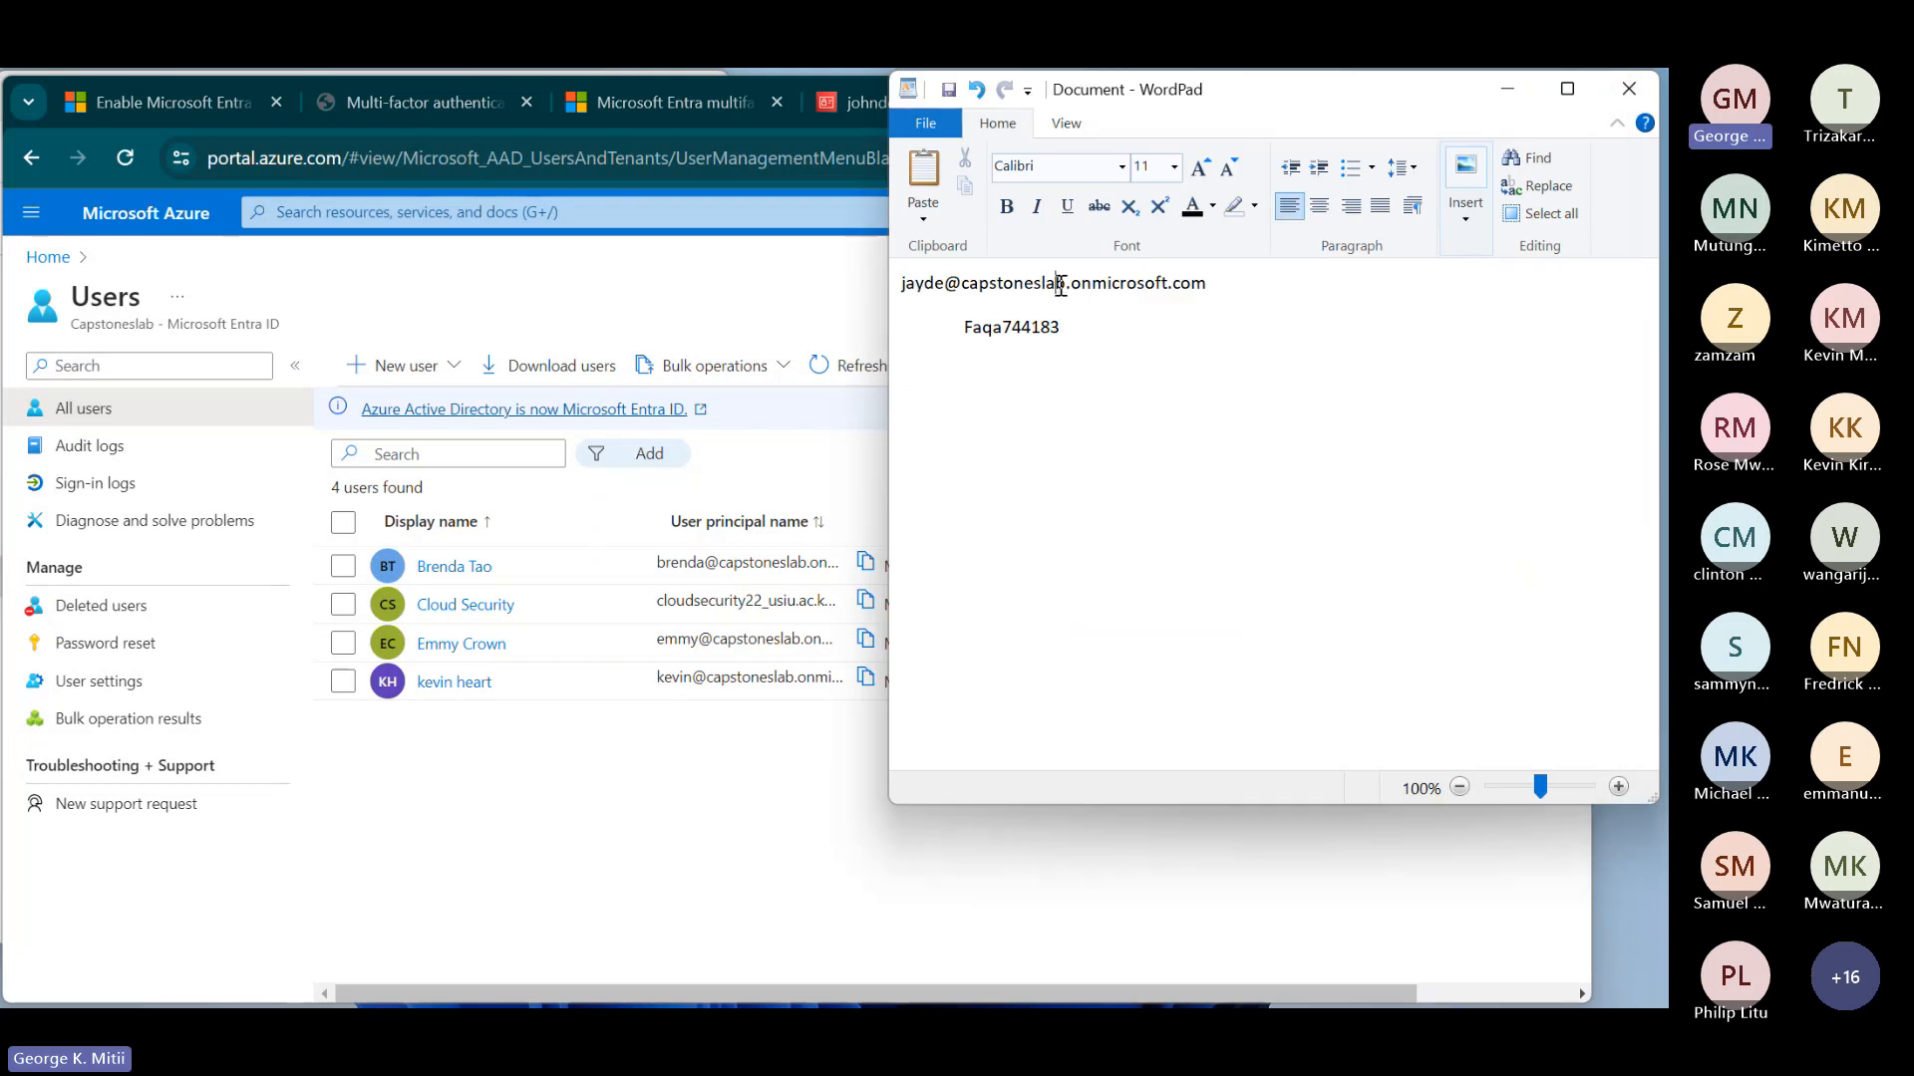
{"action": "triple_click", "coordinate": [1059, 286]}
{"action": "left_click", "coordinate": [616, 831]}
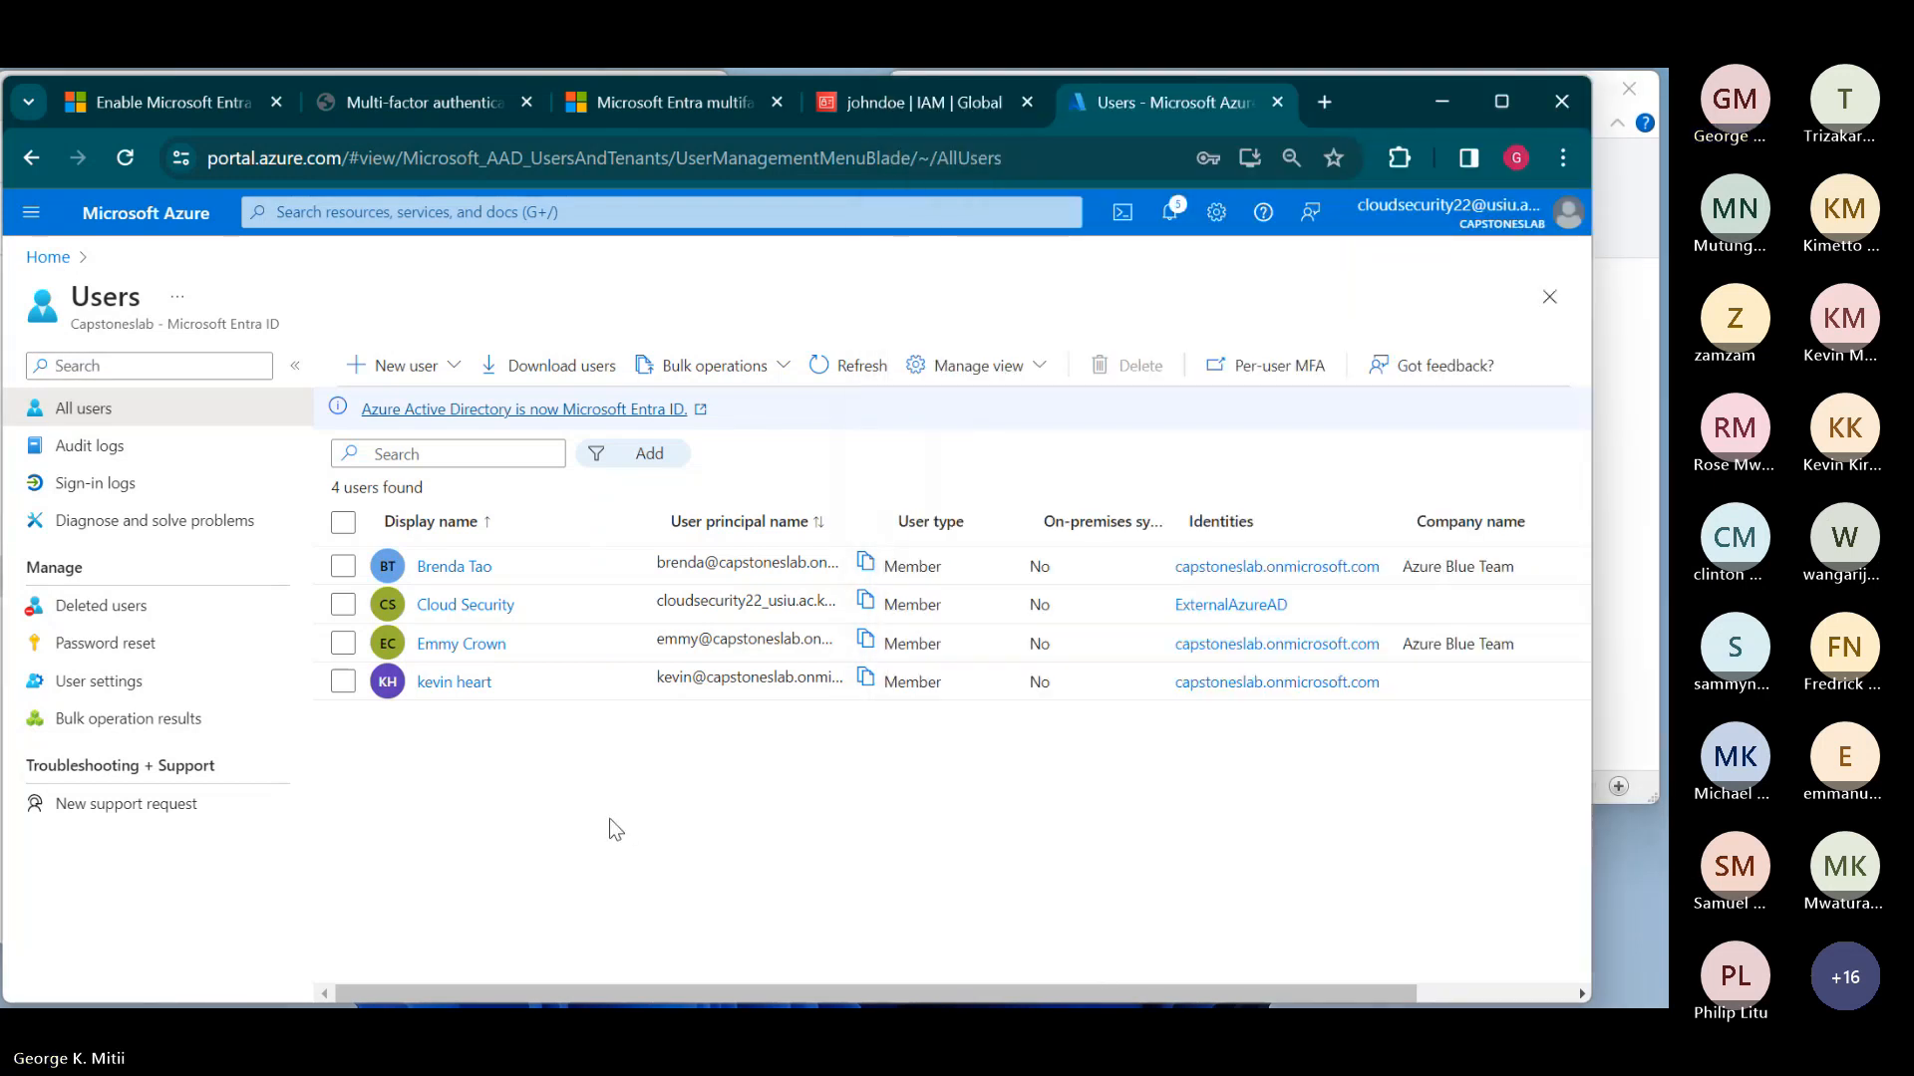
{"action": "left_click", "coordinate": [855, 377]}
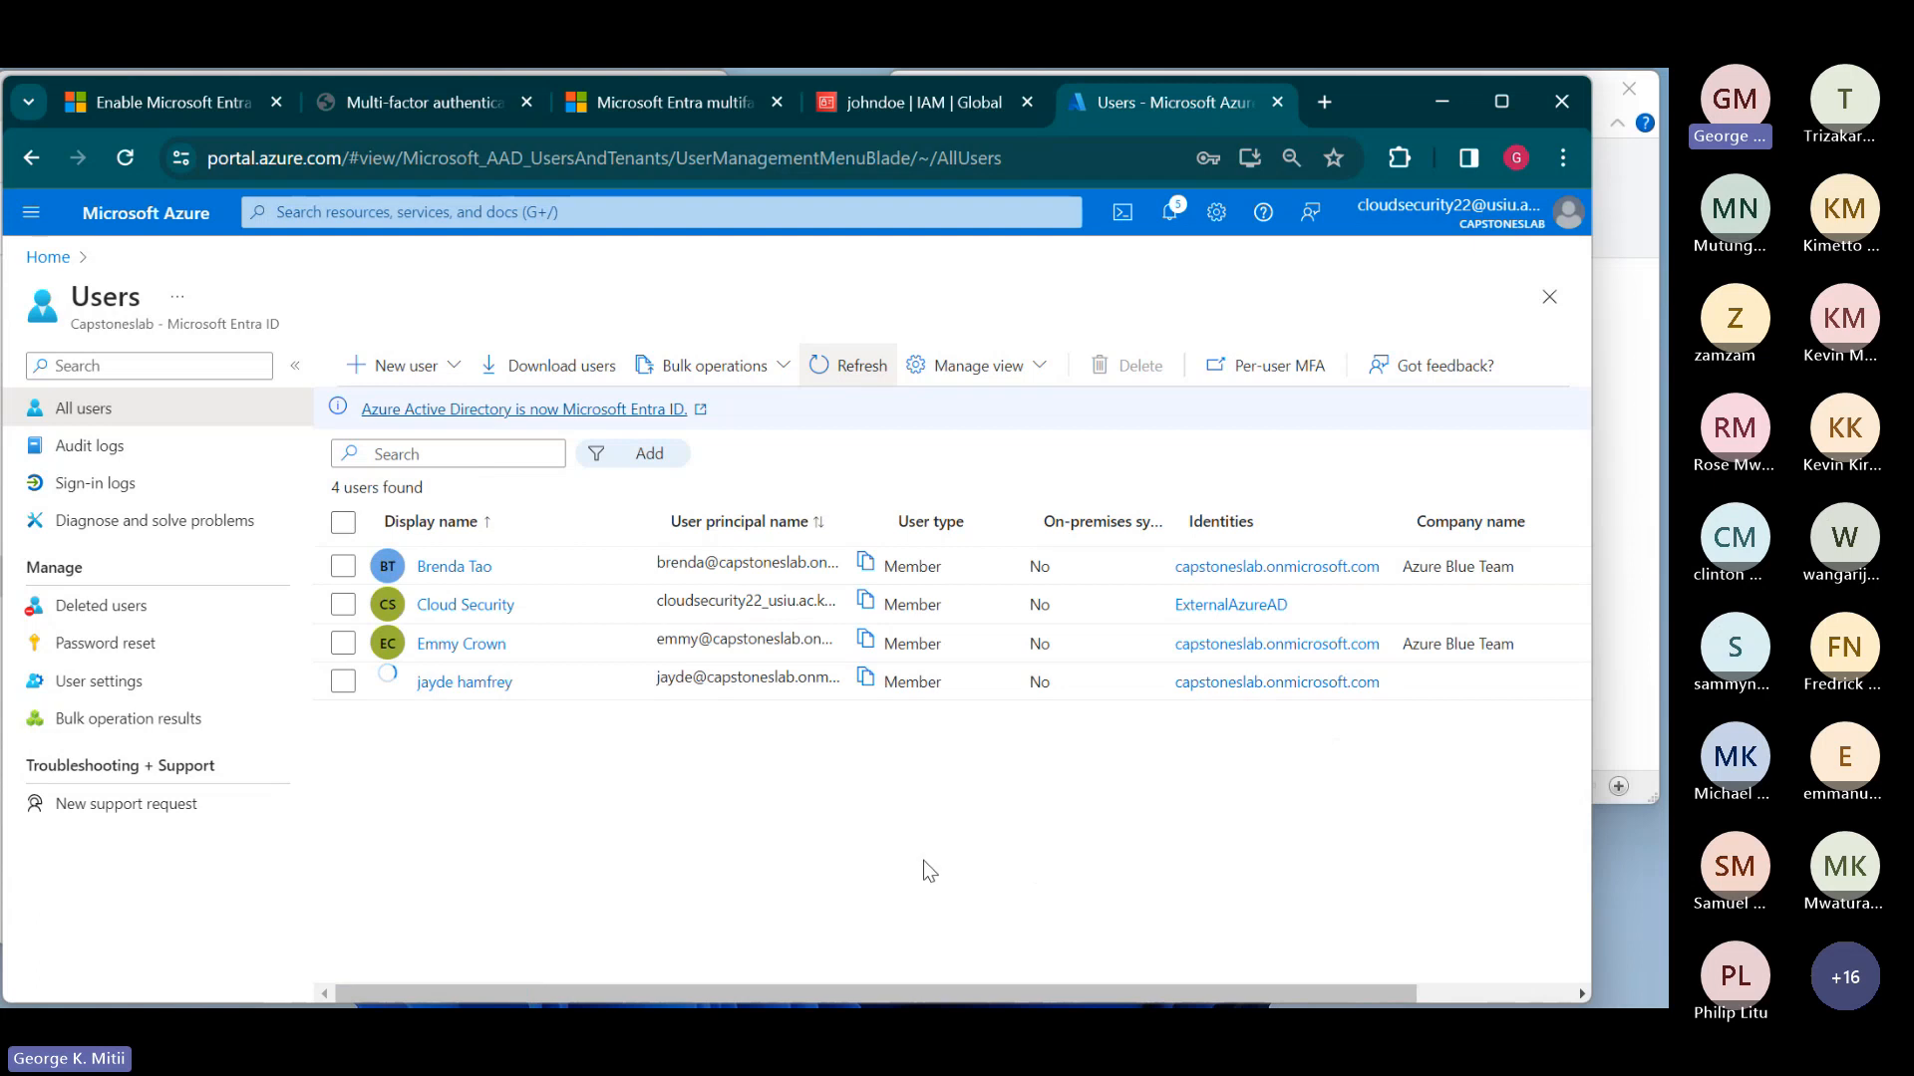
{"action": "key", "text": "super"}
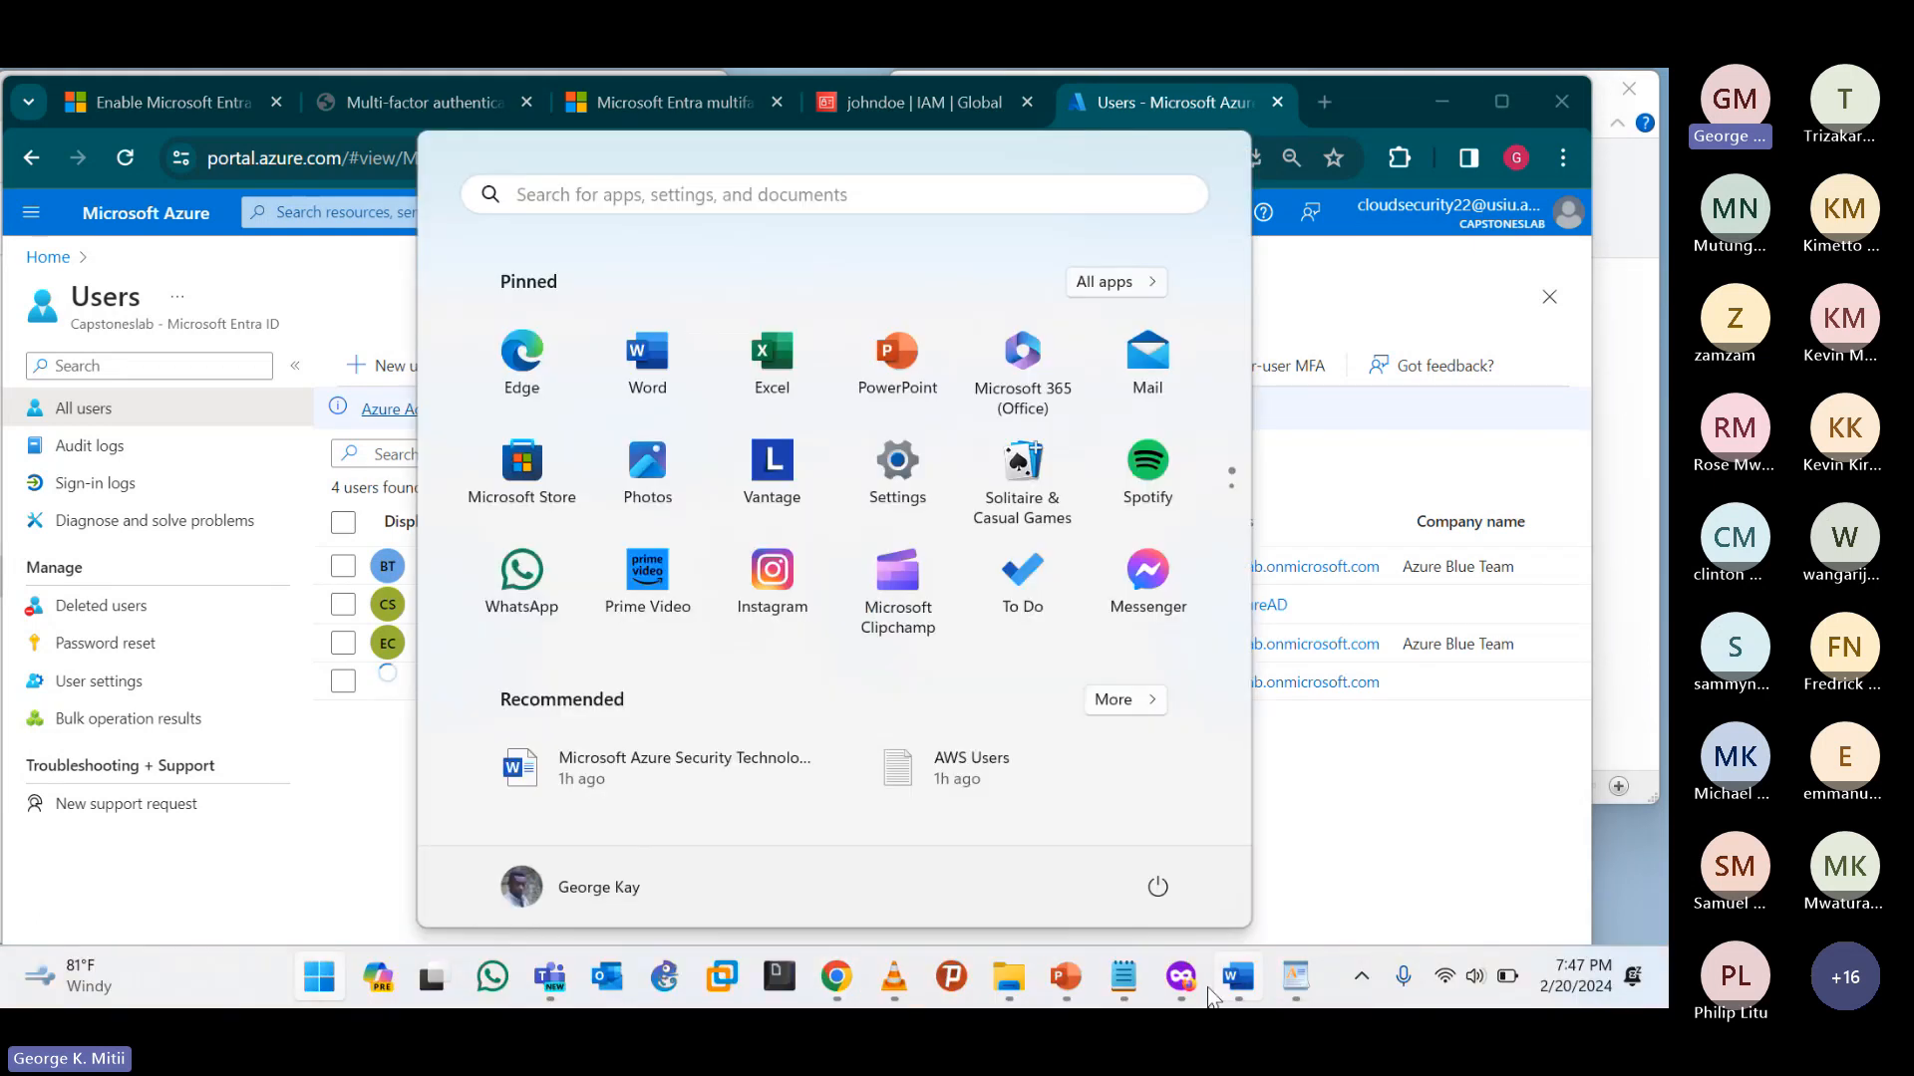
In the private Firefox sign-in, go back and resubmit the email to get a fresh password prompt.
{"action": "left_click", "coordinate": [1180, 994]}
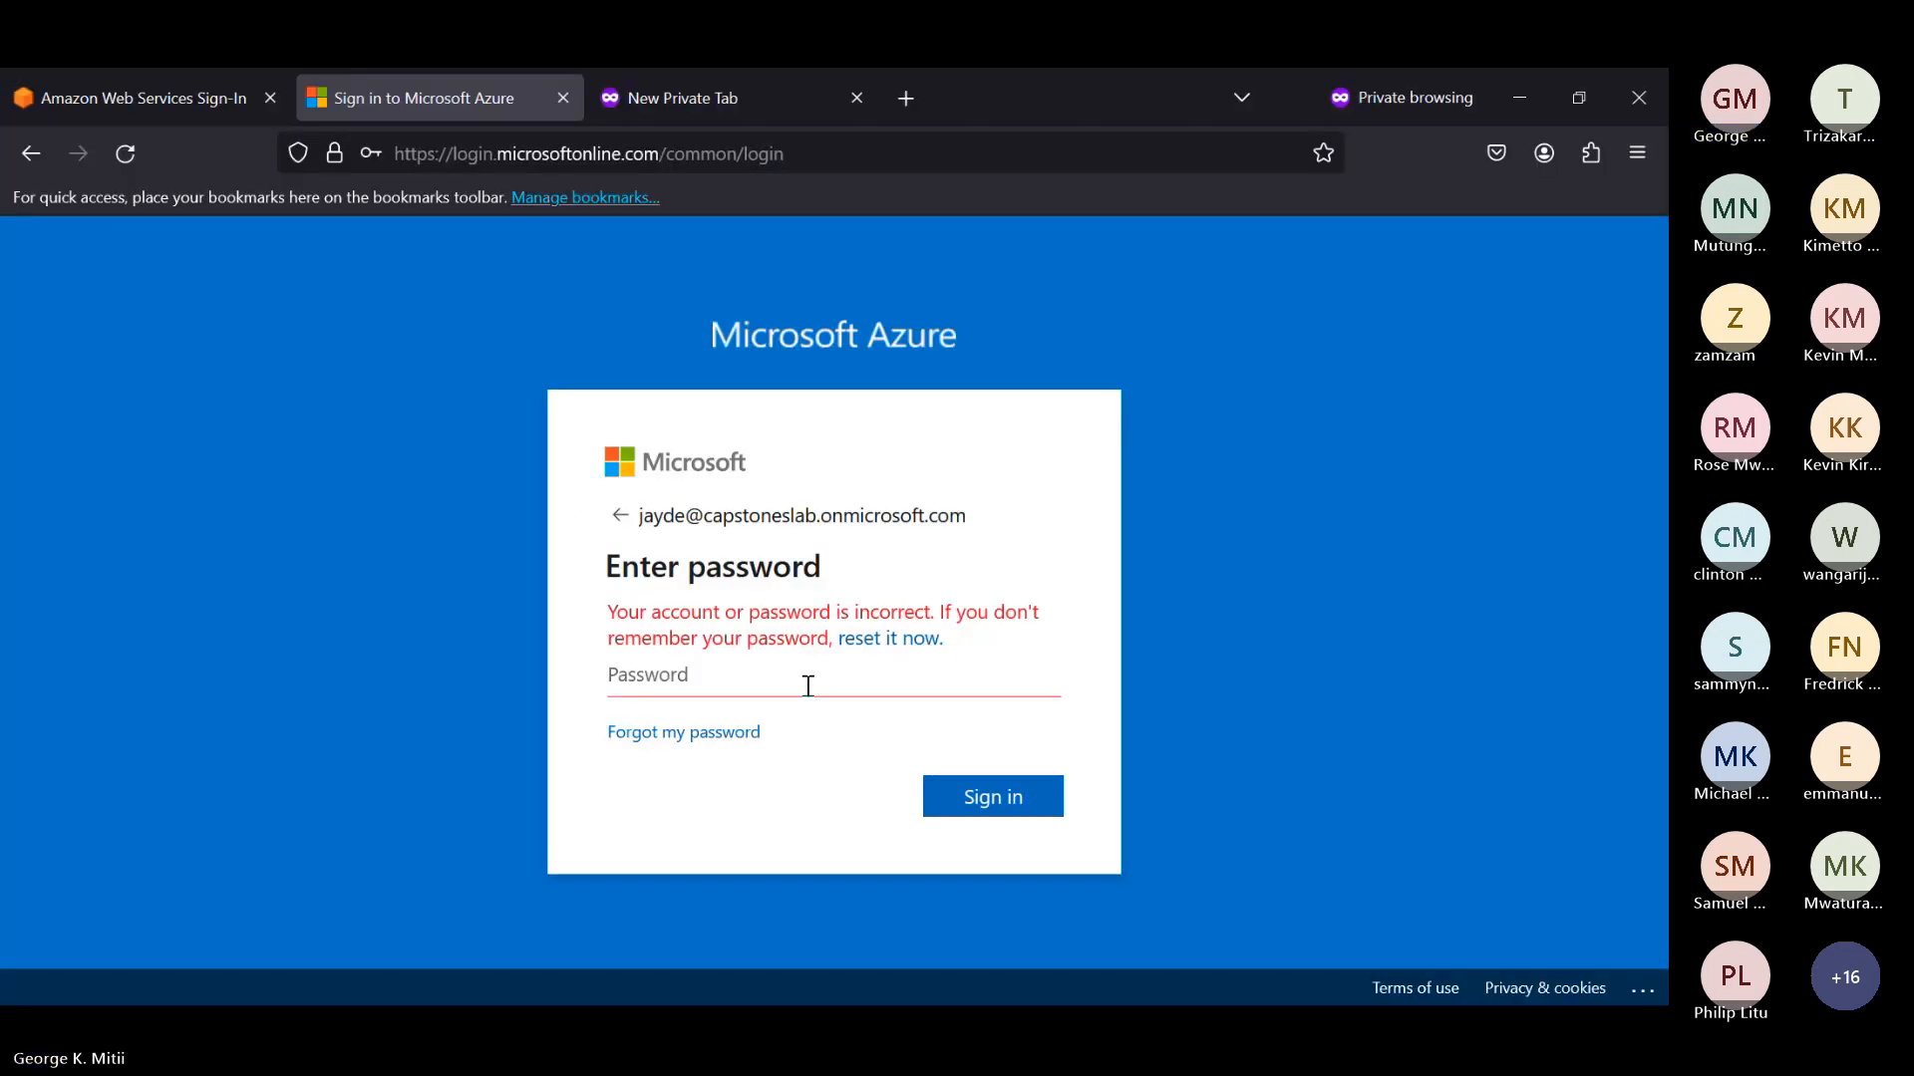
{"action": "left_click", "coordinate": [619, 515]}
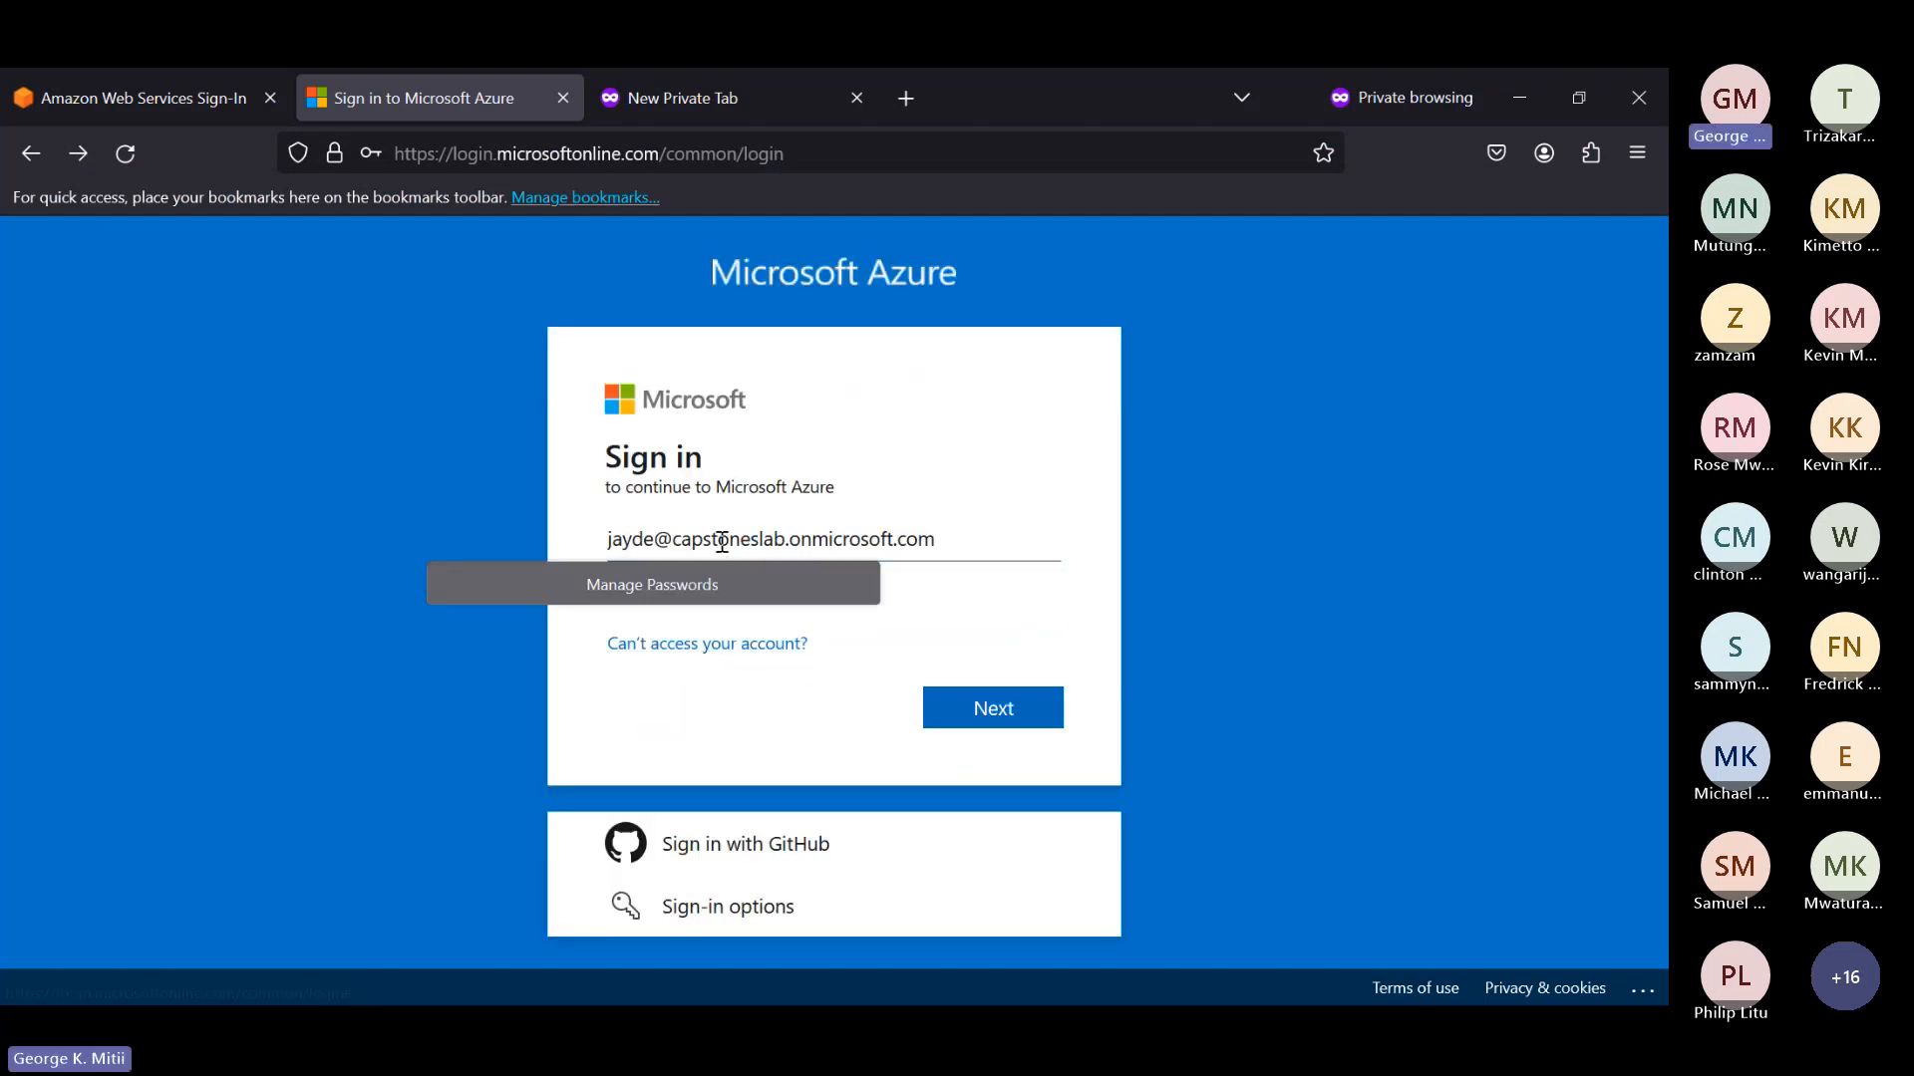
{"action": "left_click", "coordinate": [975, 714]}
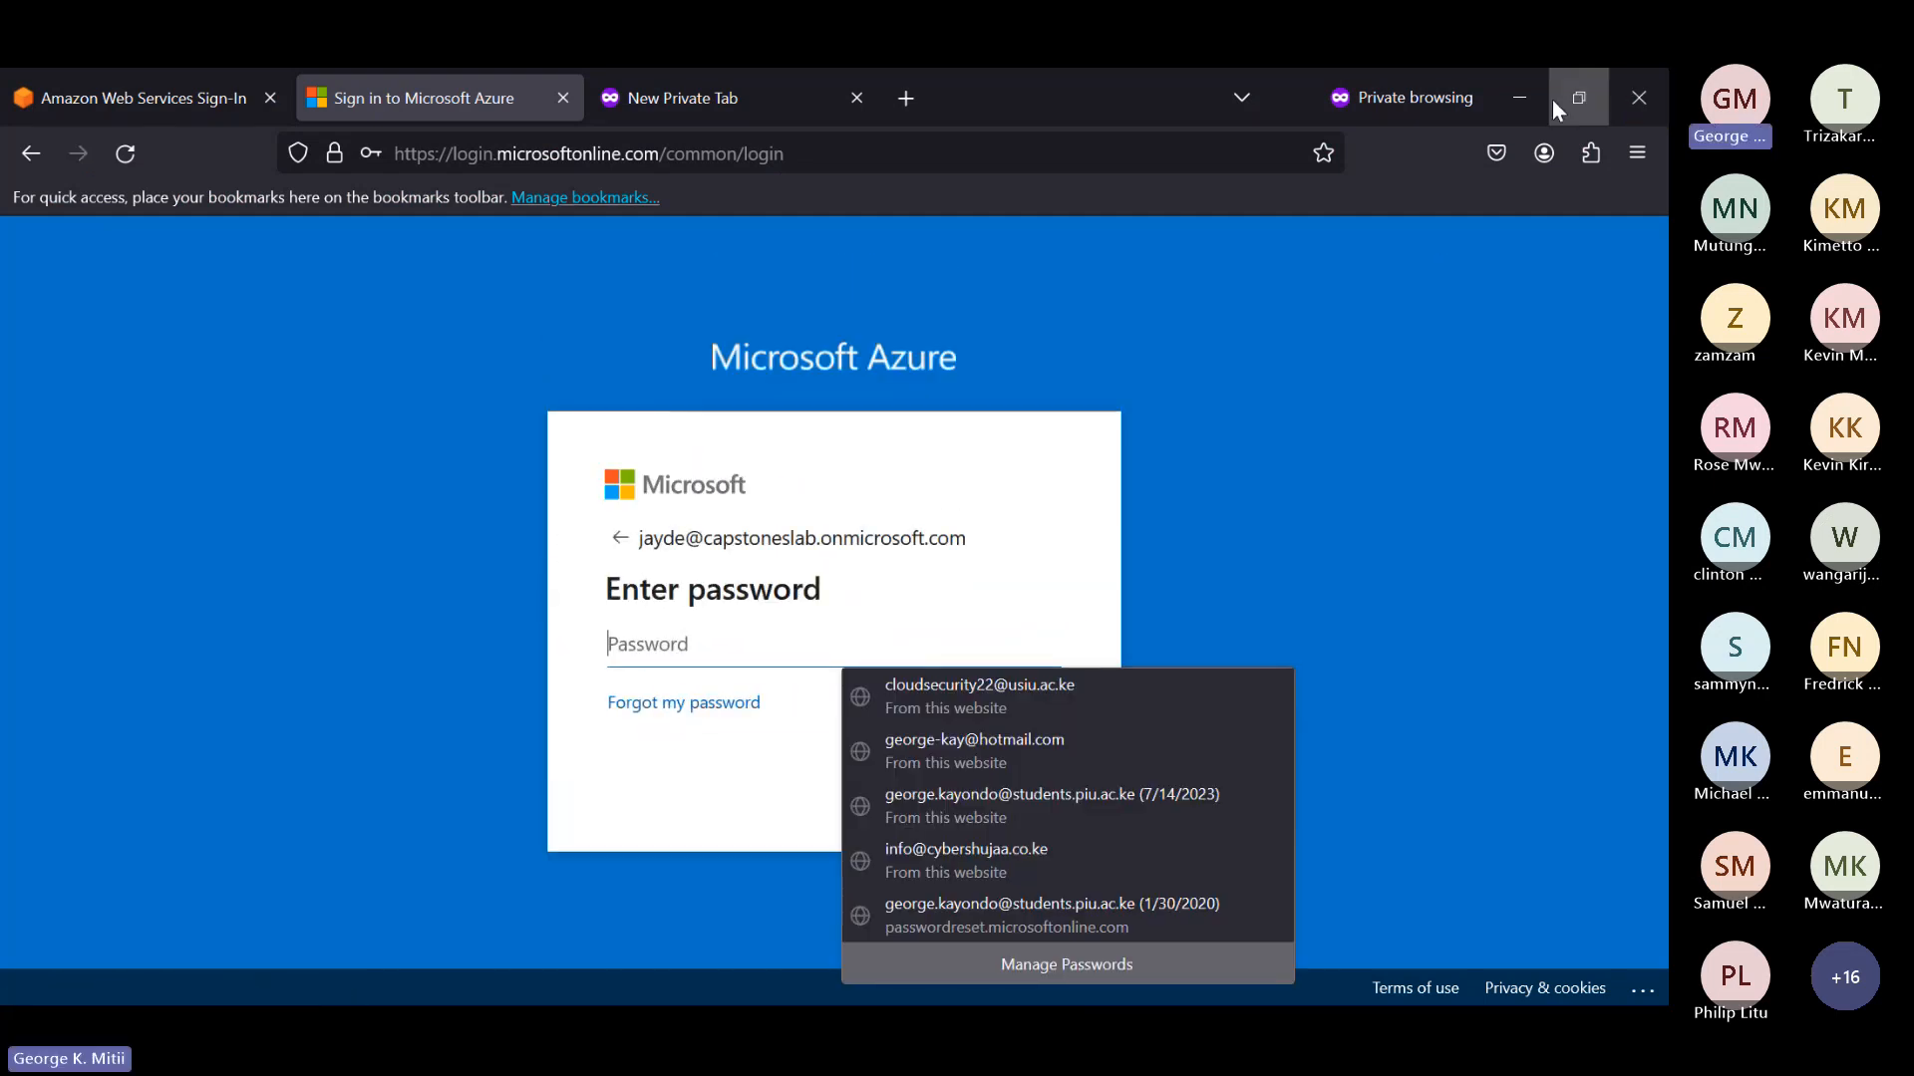
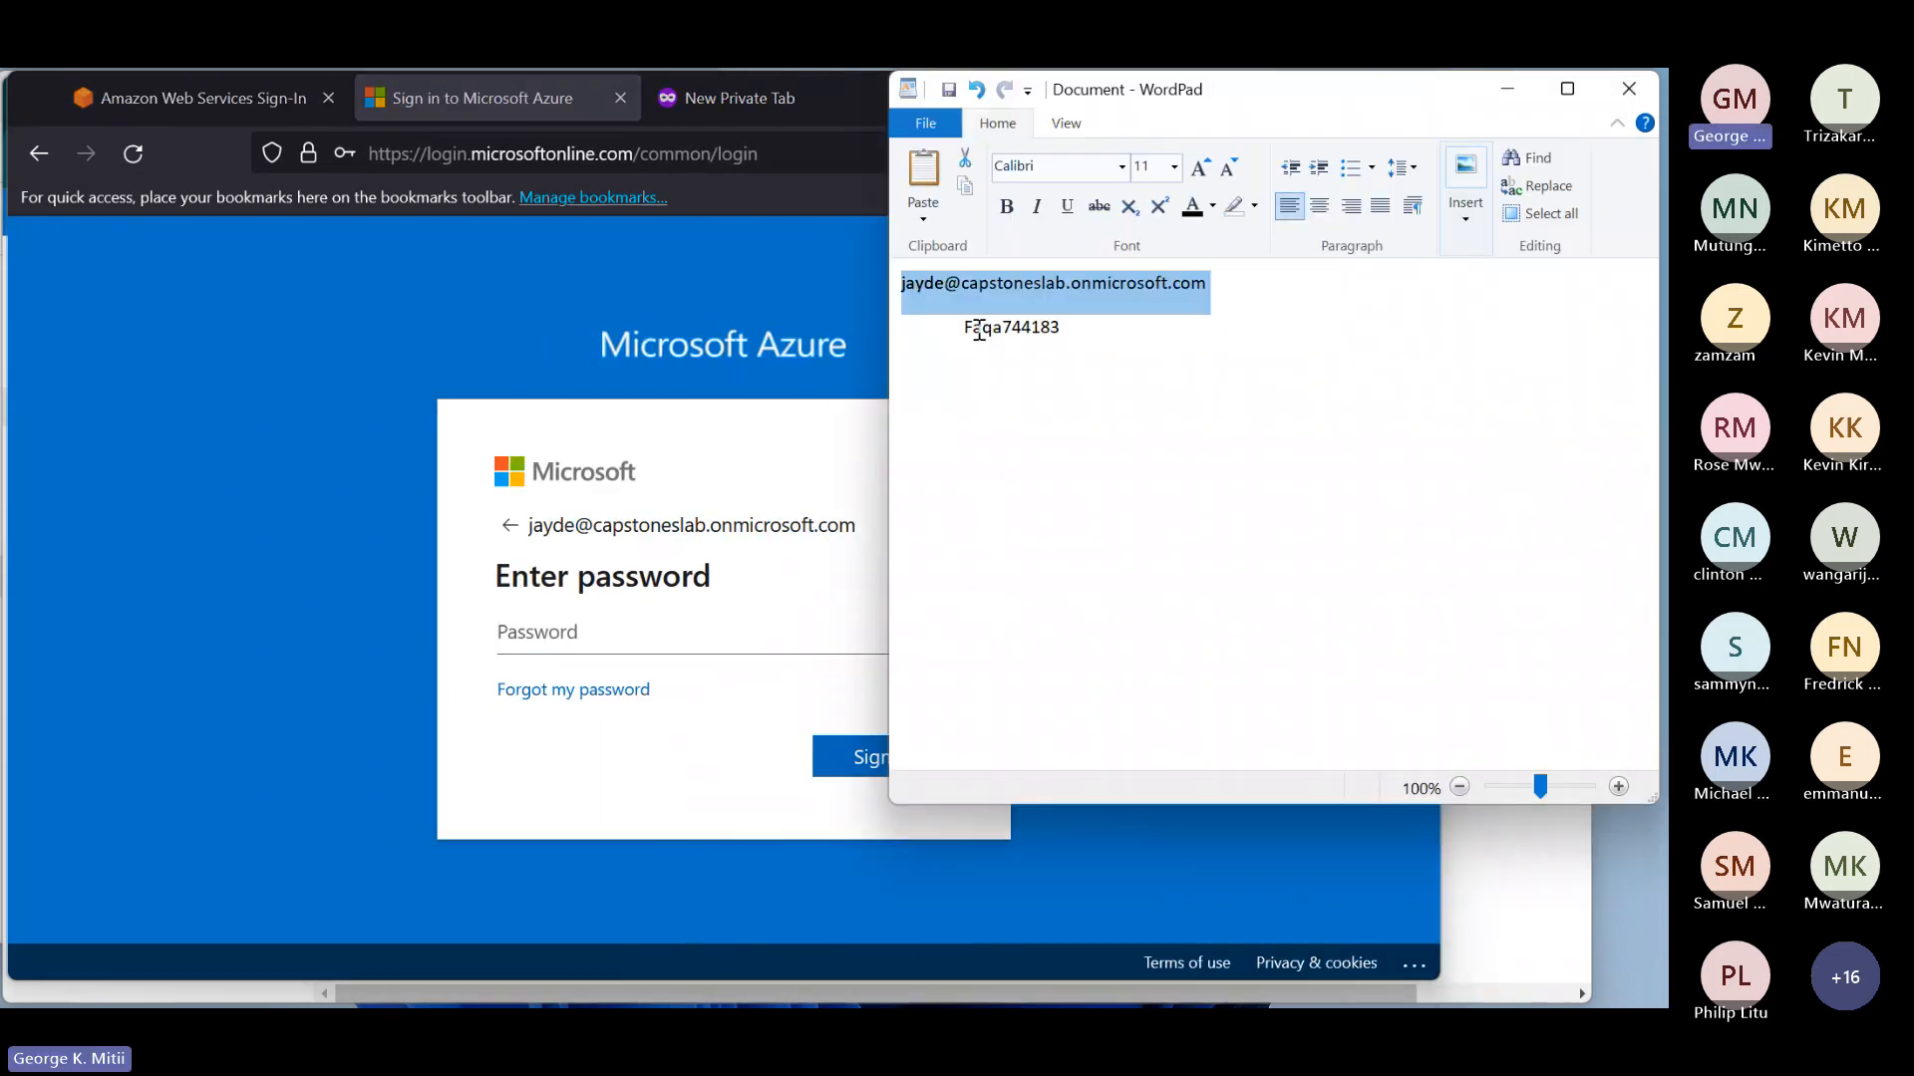
Copy the temporary password from the WordPad notes, paste it and sign in.
{"action": "left_click_drag", "start_coordinate": [965, 327], "coordinate": [1056, 340]}
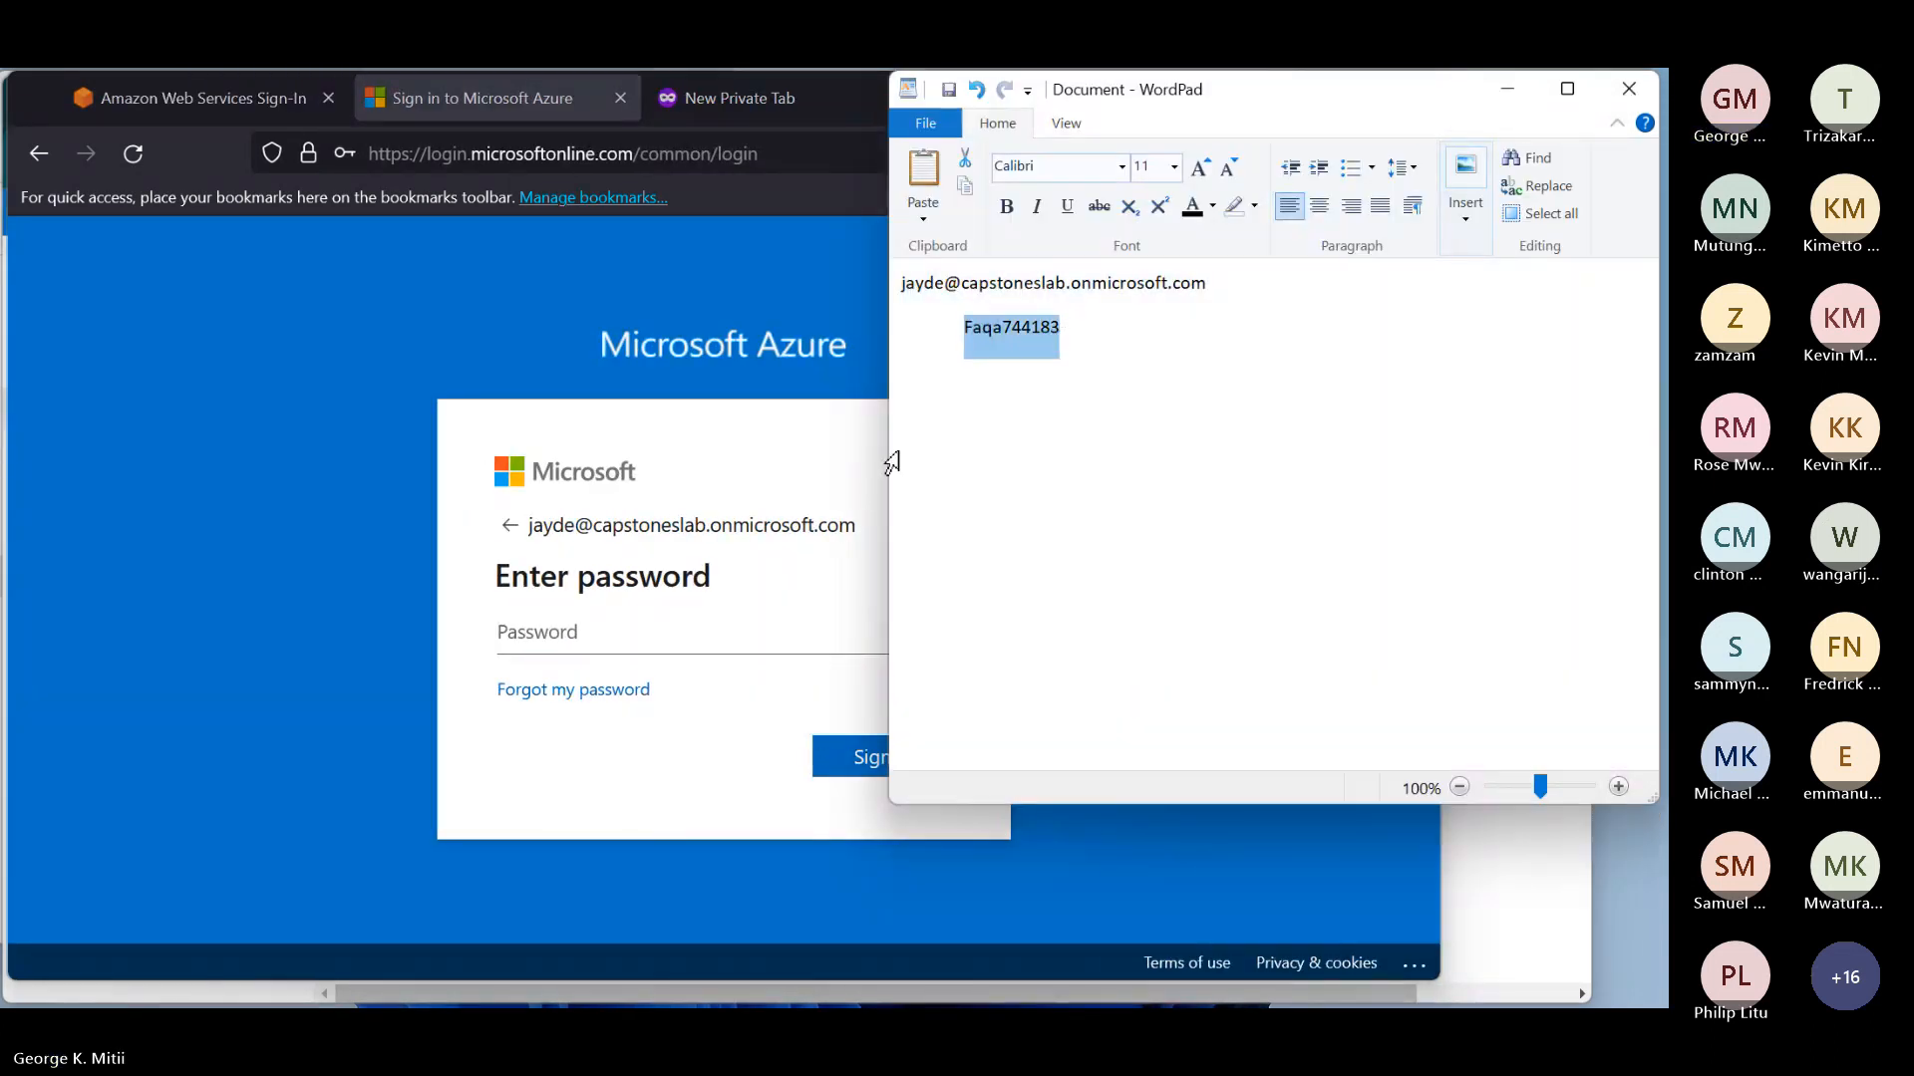
{"action": "left_click", "coordinate": [660, 631]}
{"action": "key", "text": "ctrl+v"}
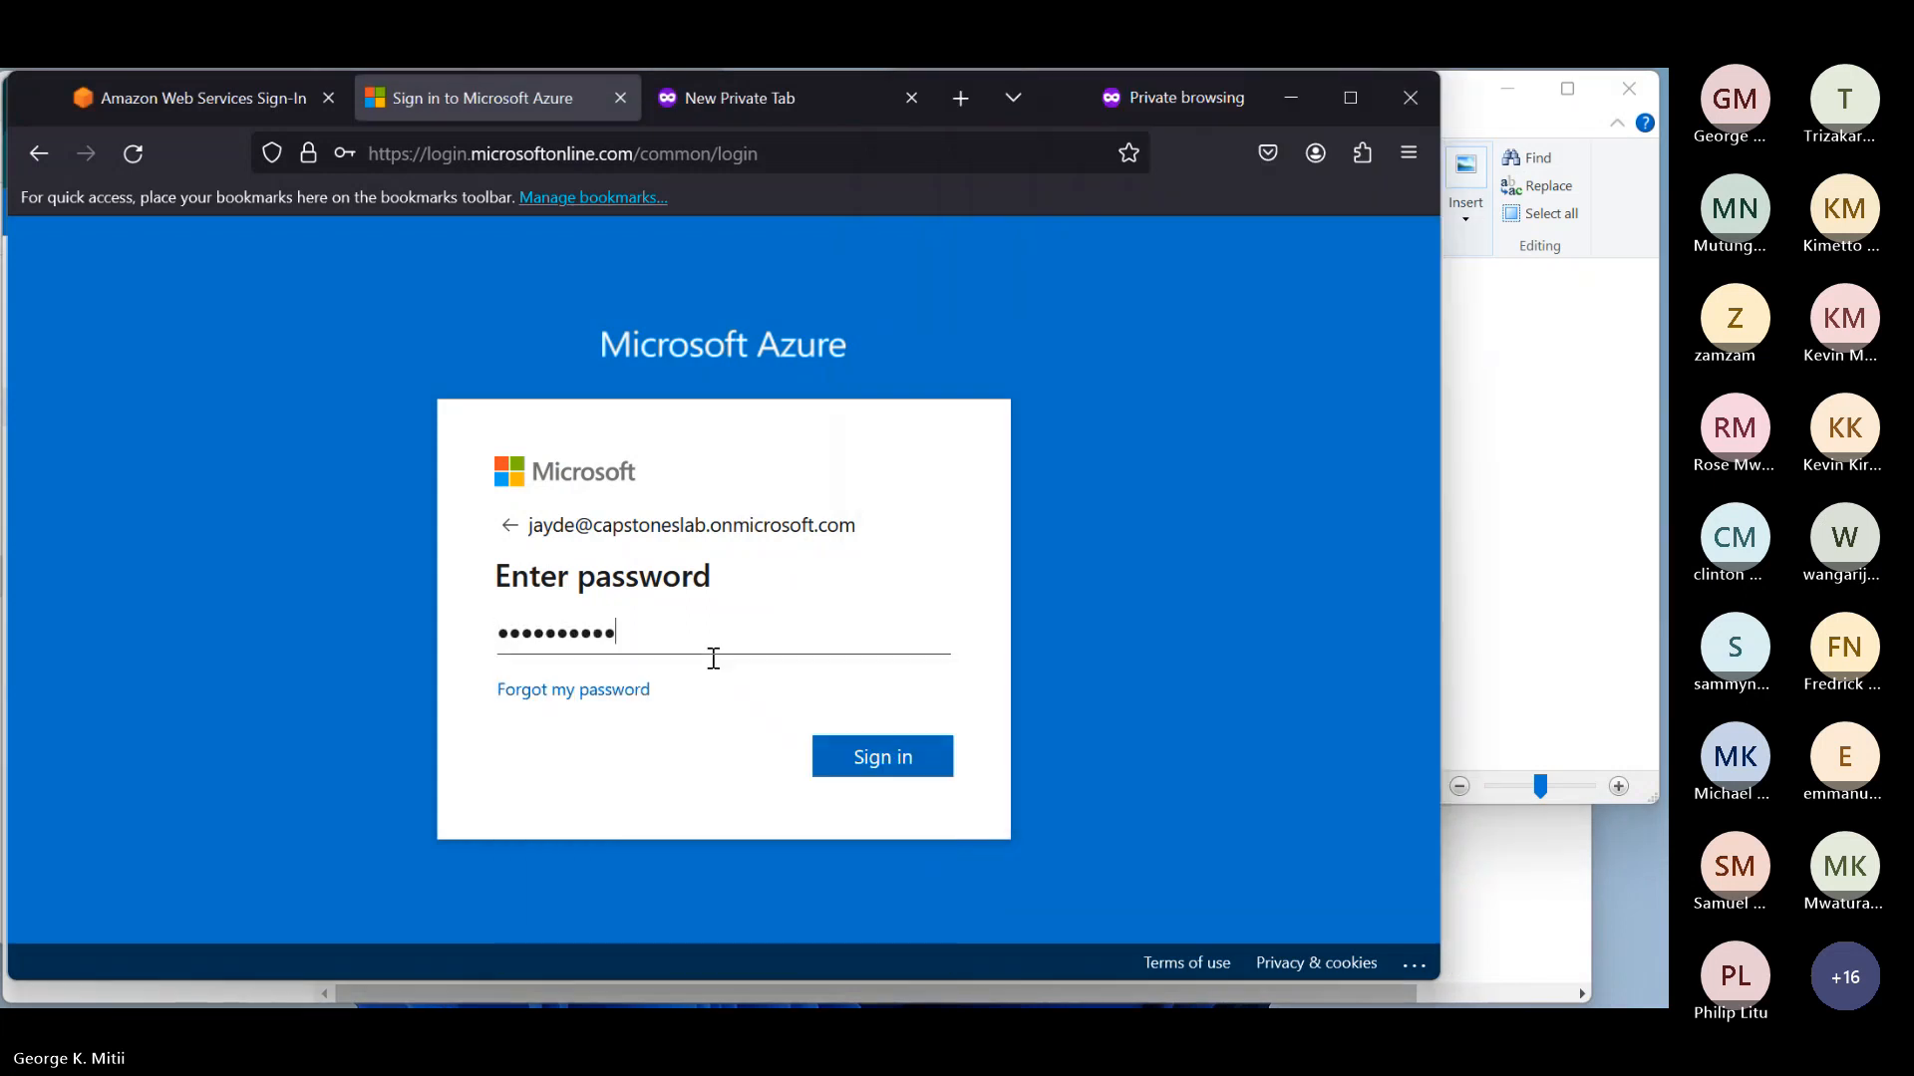
{"action": "left_click", "coordinate": [854, 763]}
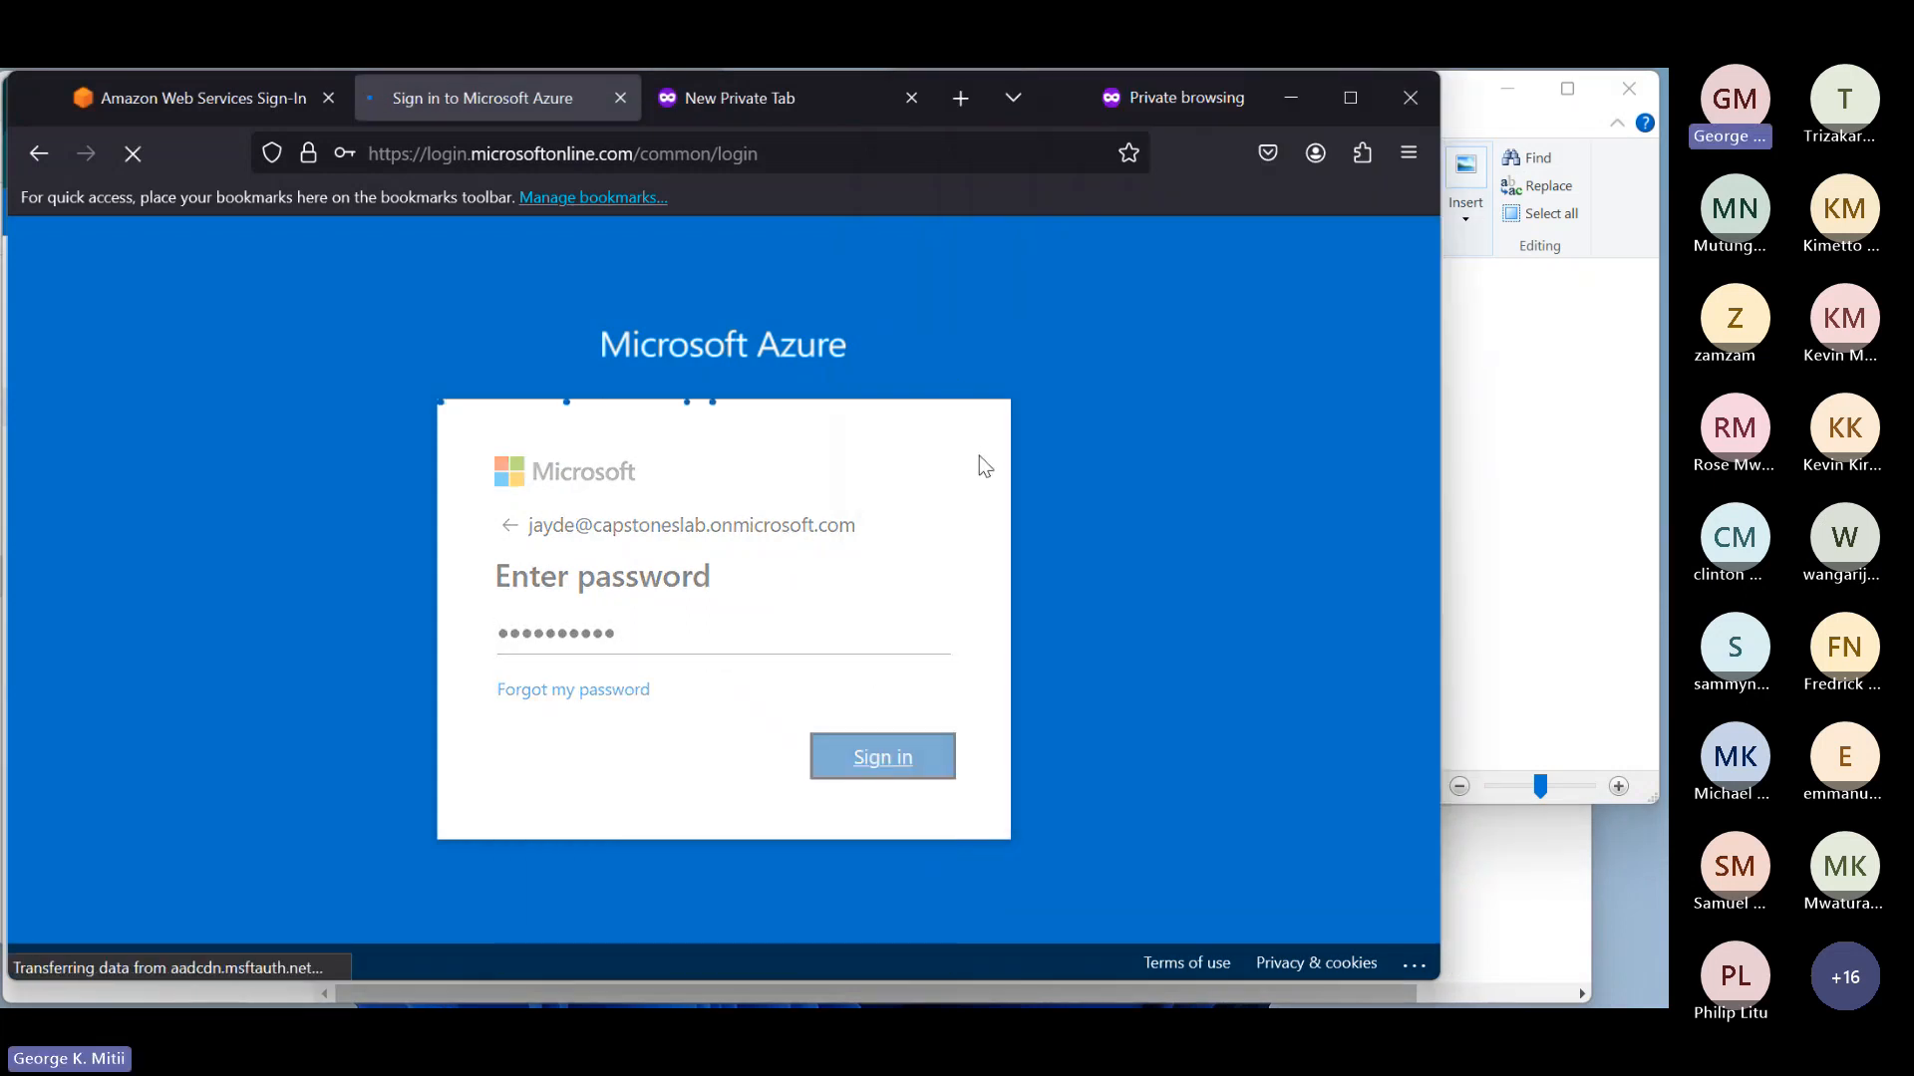
Enter the temporary password as the current password on the update-password page.
{"action": "left_click", "coordinate": [377, 676]}
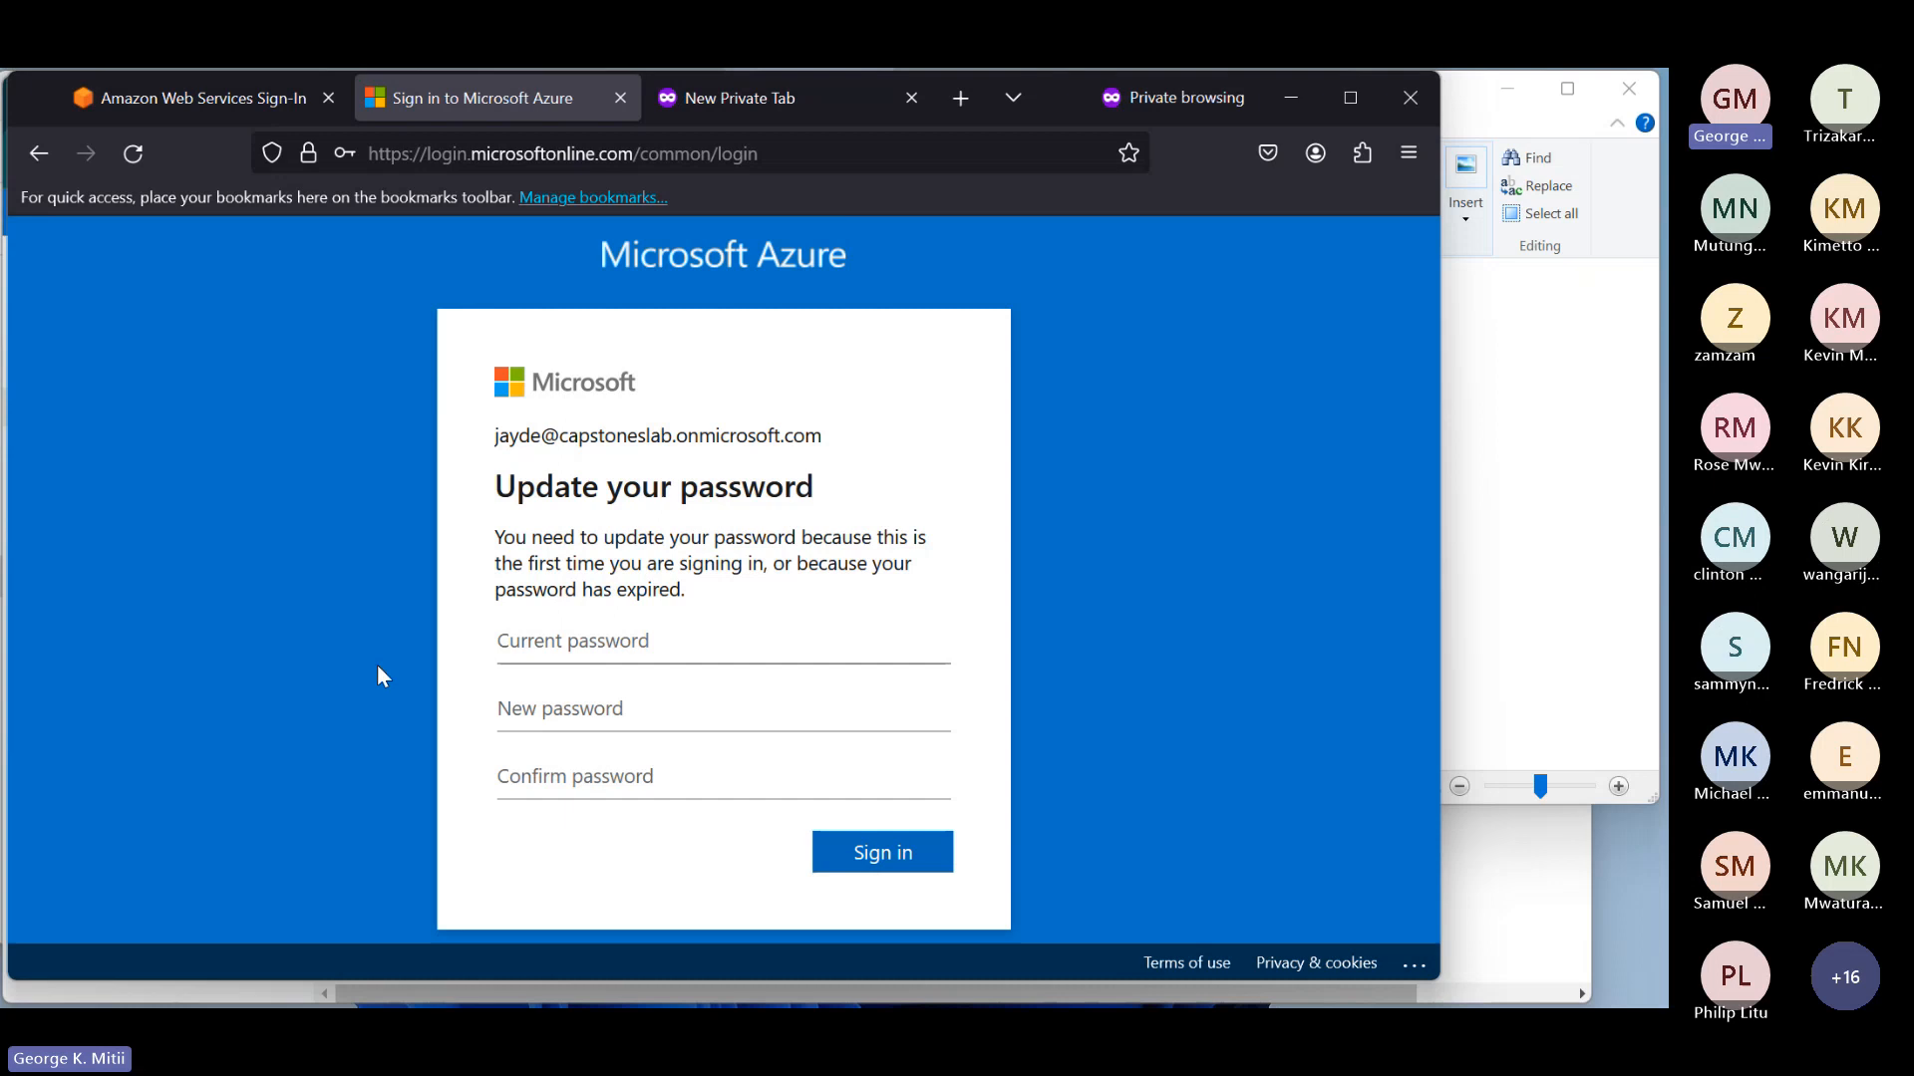
{"action": "left_click", "coordinate": [575, 640]}
{"action": "key", "text": "ctrl+v"}
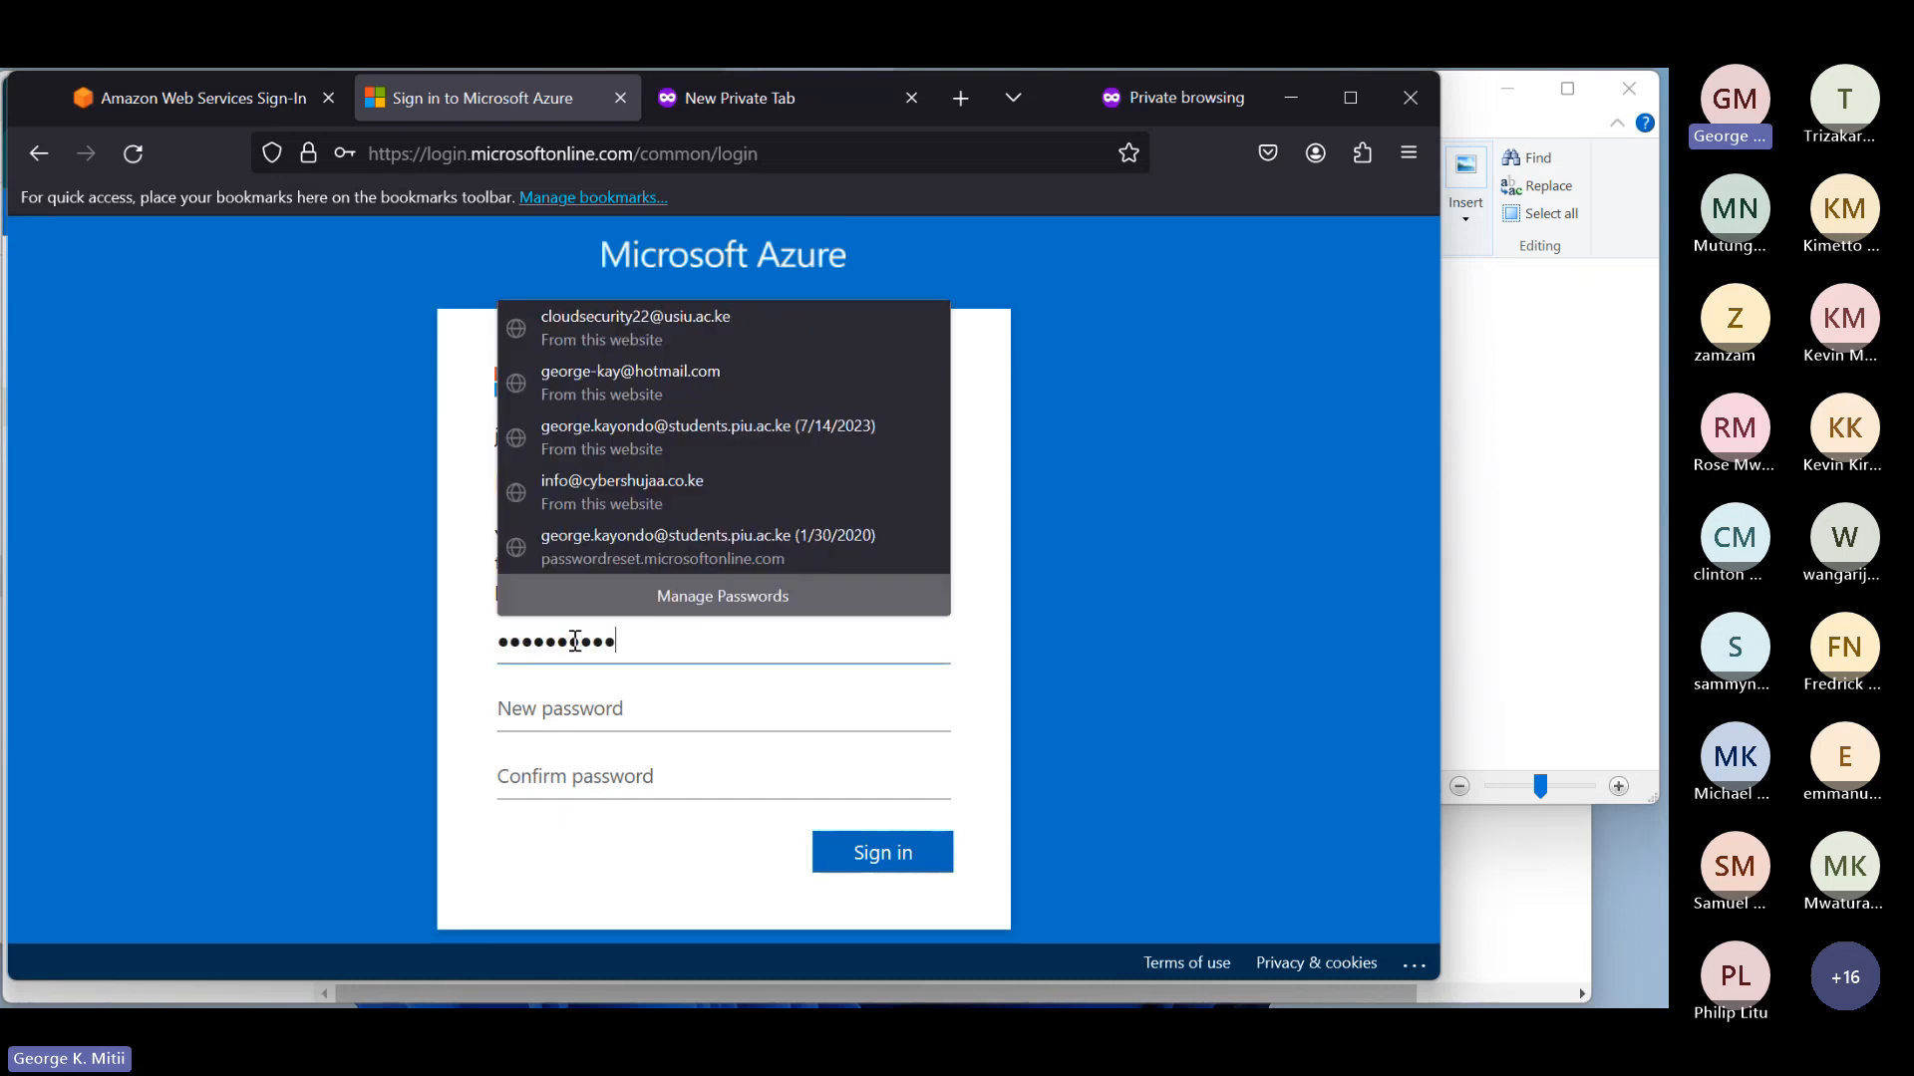
{"action": "left_click", "coordinate": [555, 711]}
Edit the noted password into a new one, enter it as new and confirm password, and submit.
{"action": "left_click", "coordinate": [1533, 523]}
{"action": "double_click", "coordinate": [1097, 324]}
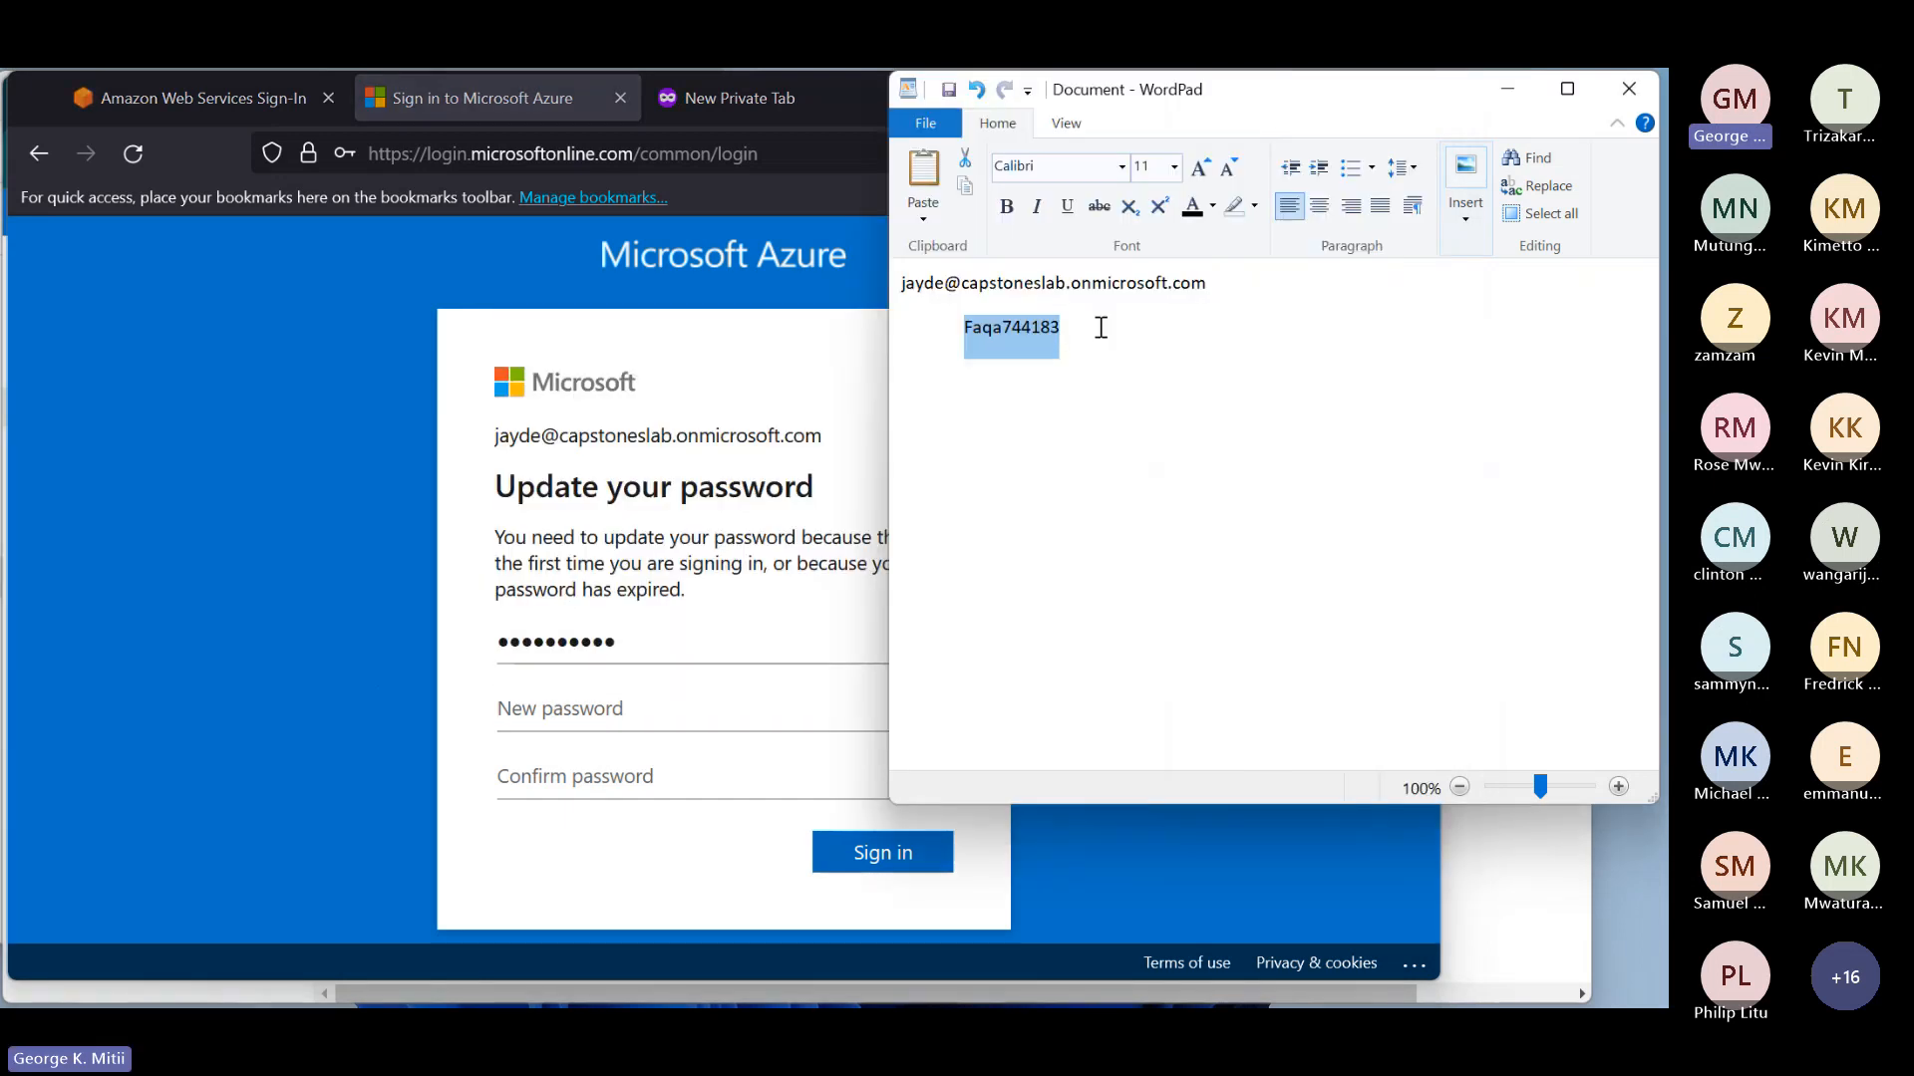
{"action": "left_click", "coordinate": [1101, 329]}
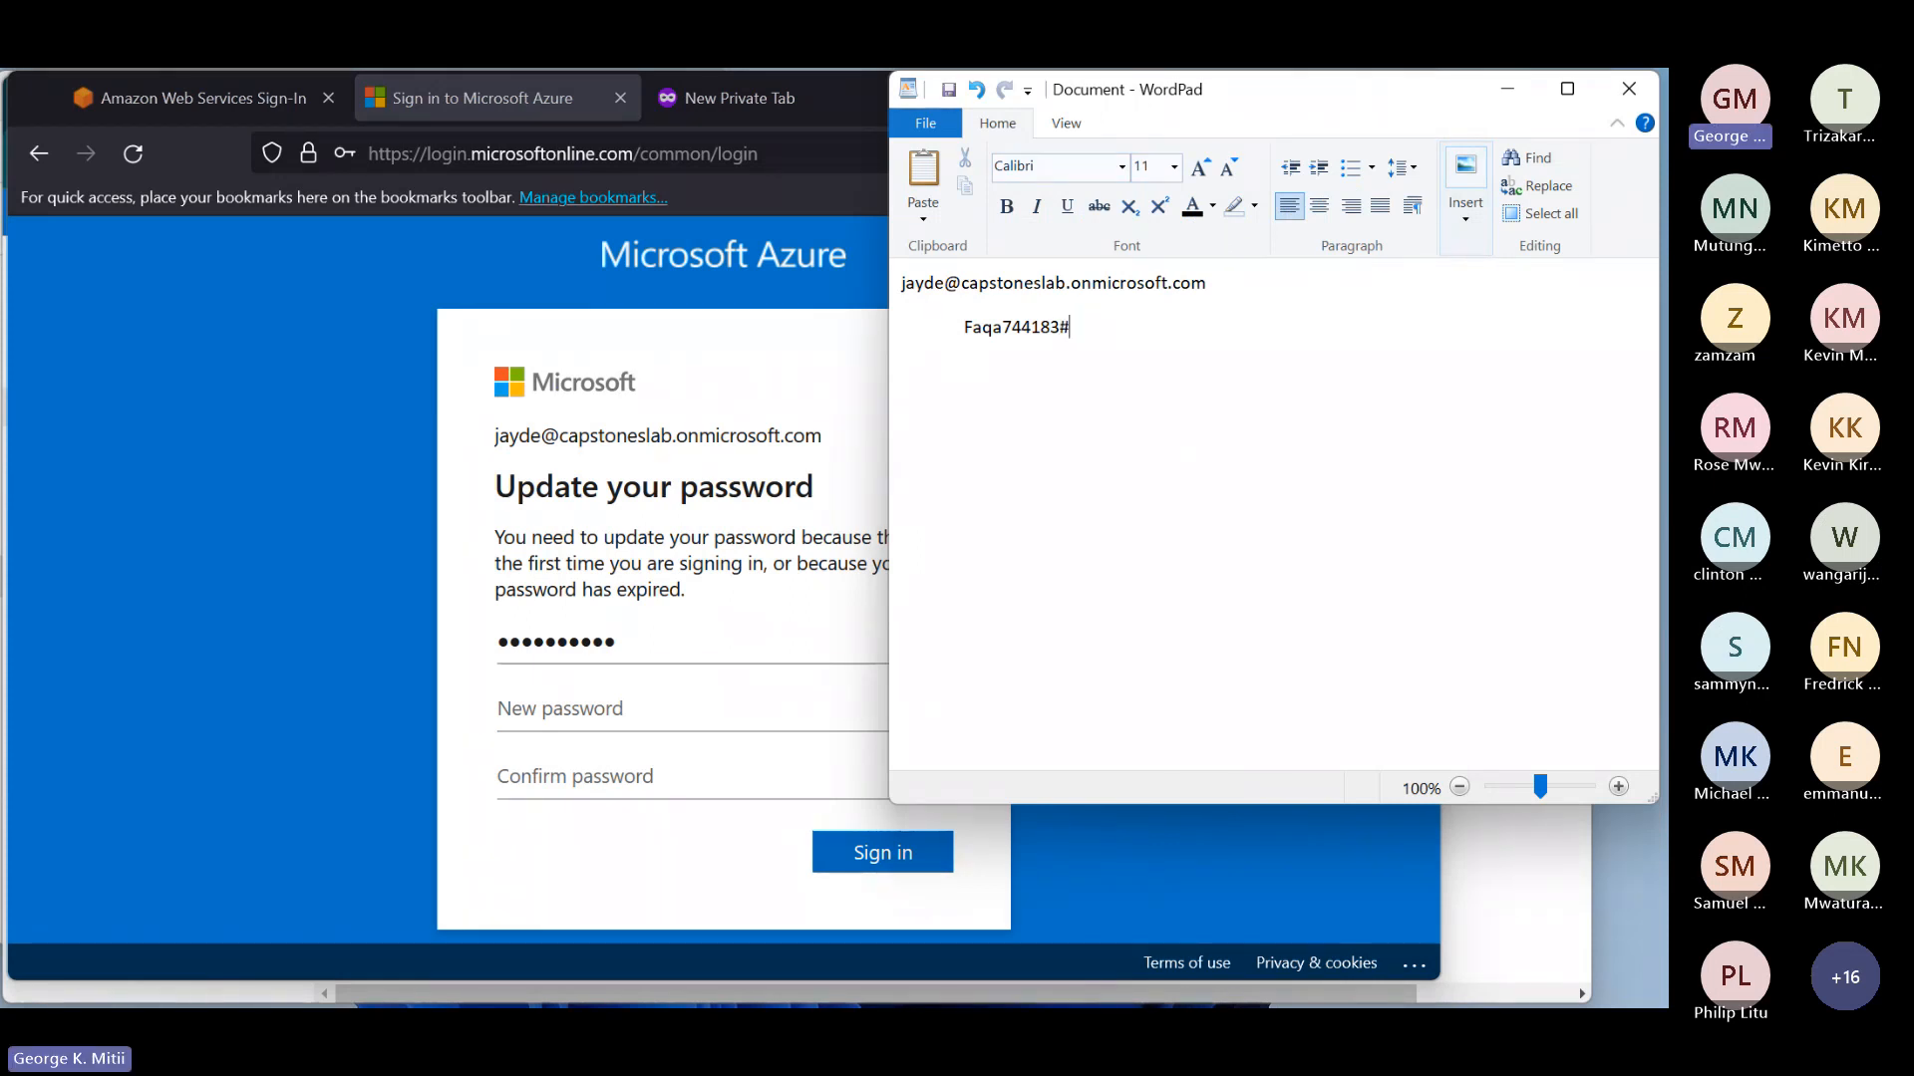
{"action": "left_click_drag", "start_coordinate": [967, 321], "coordinate": [1073, 344]}
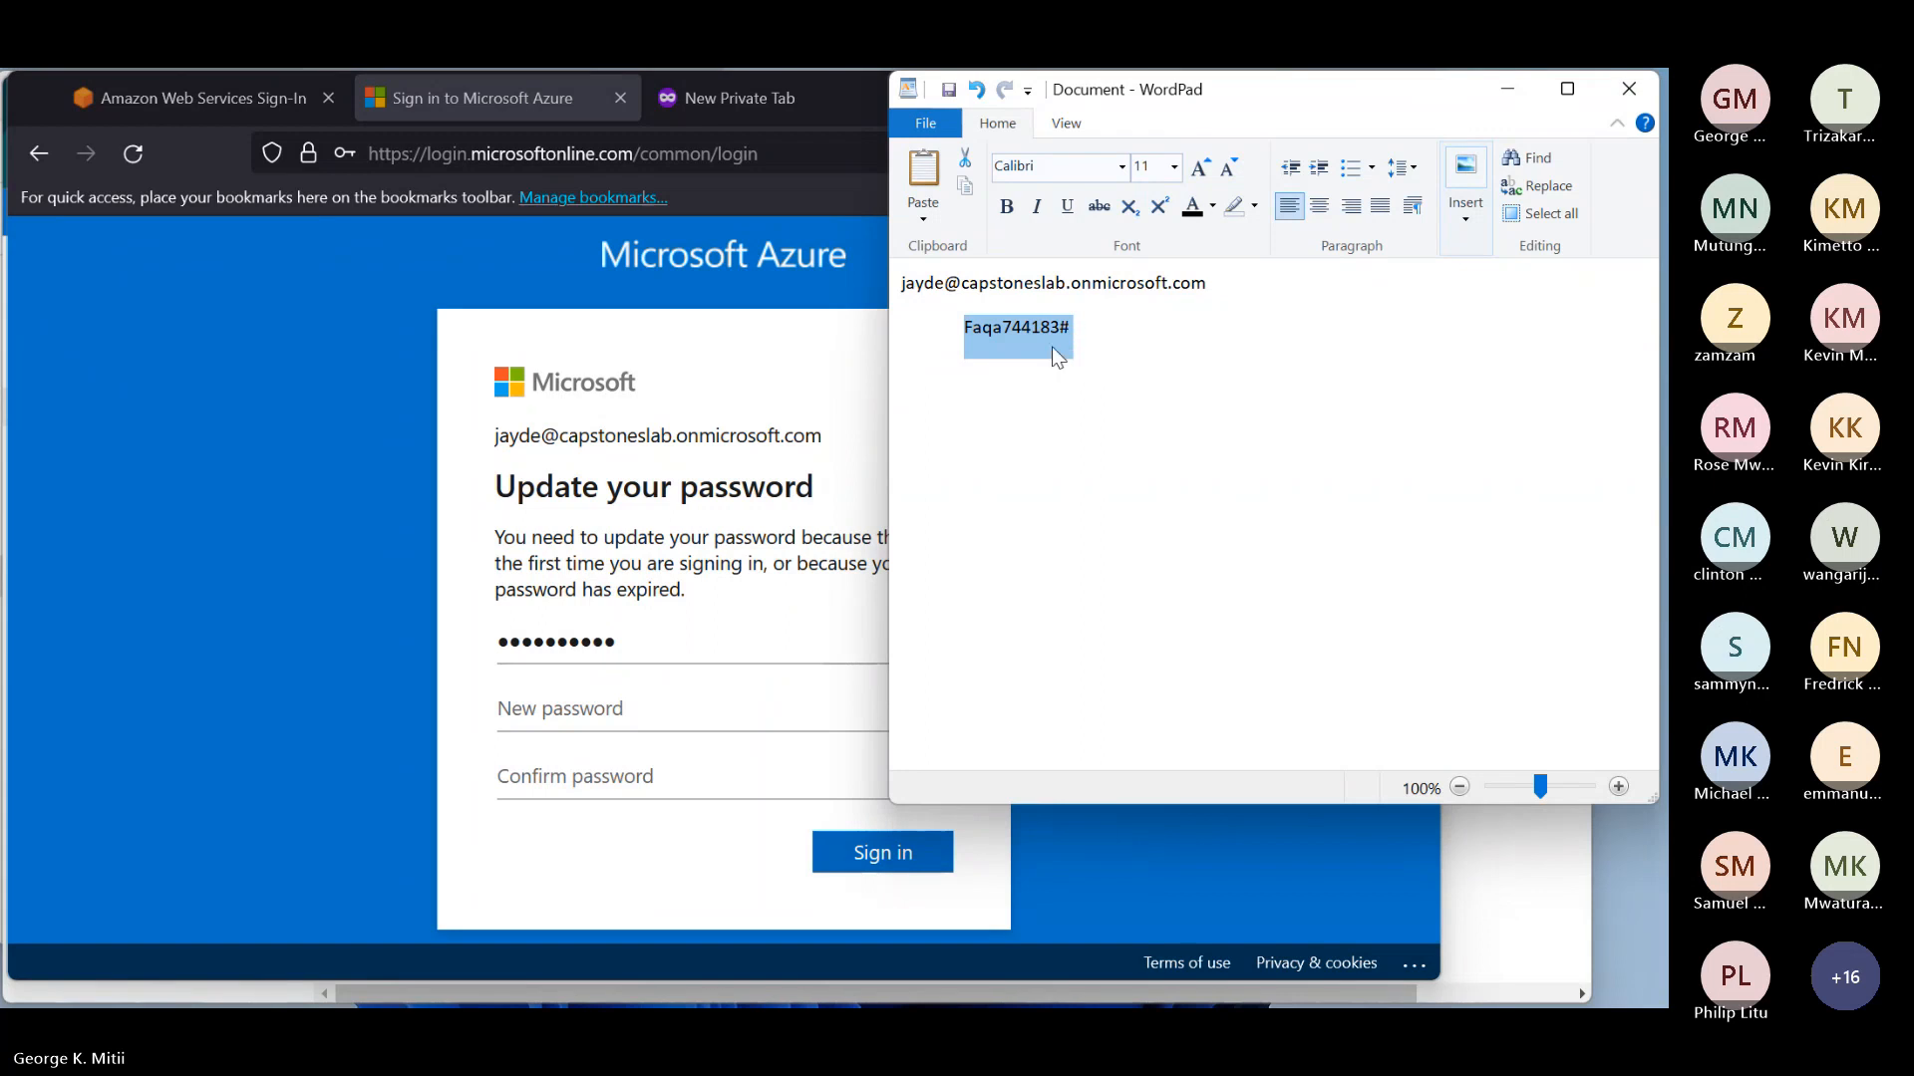
{"action": "left_click", "coordinate": [670, 703]}
{"action": "key", "text": "ctrl+v"}
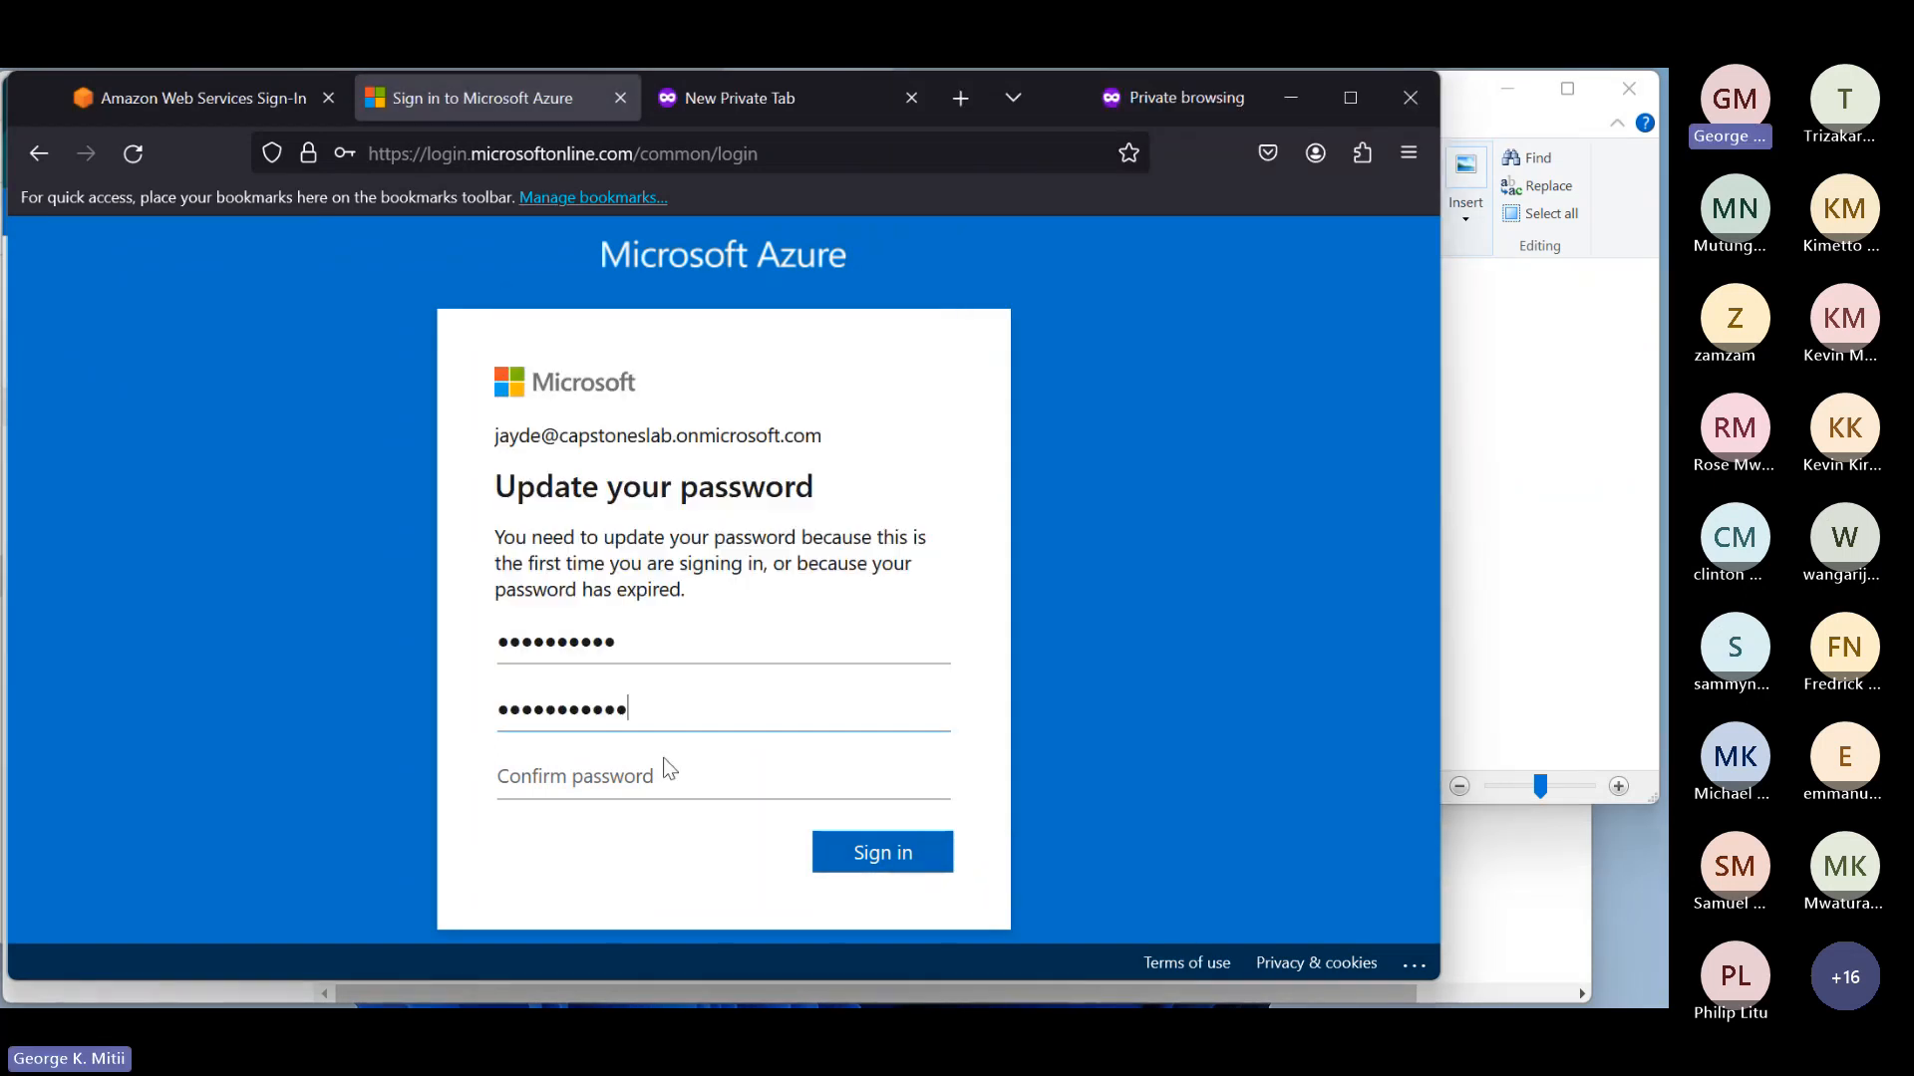
{"action": "left_click", "coordinate": [664, 763]}
{"action": "key", "text": "ctrl+v"}
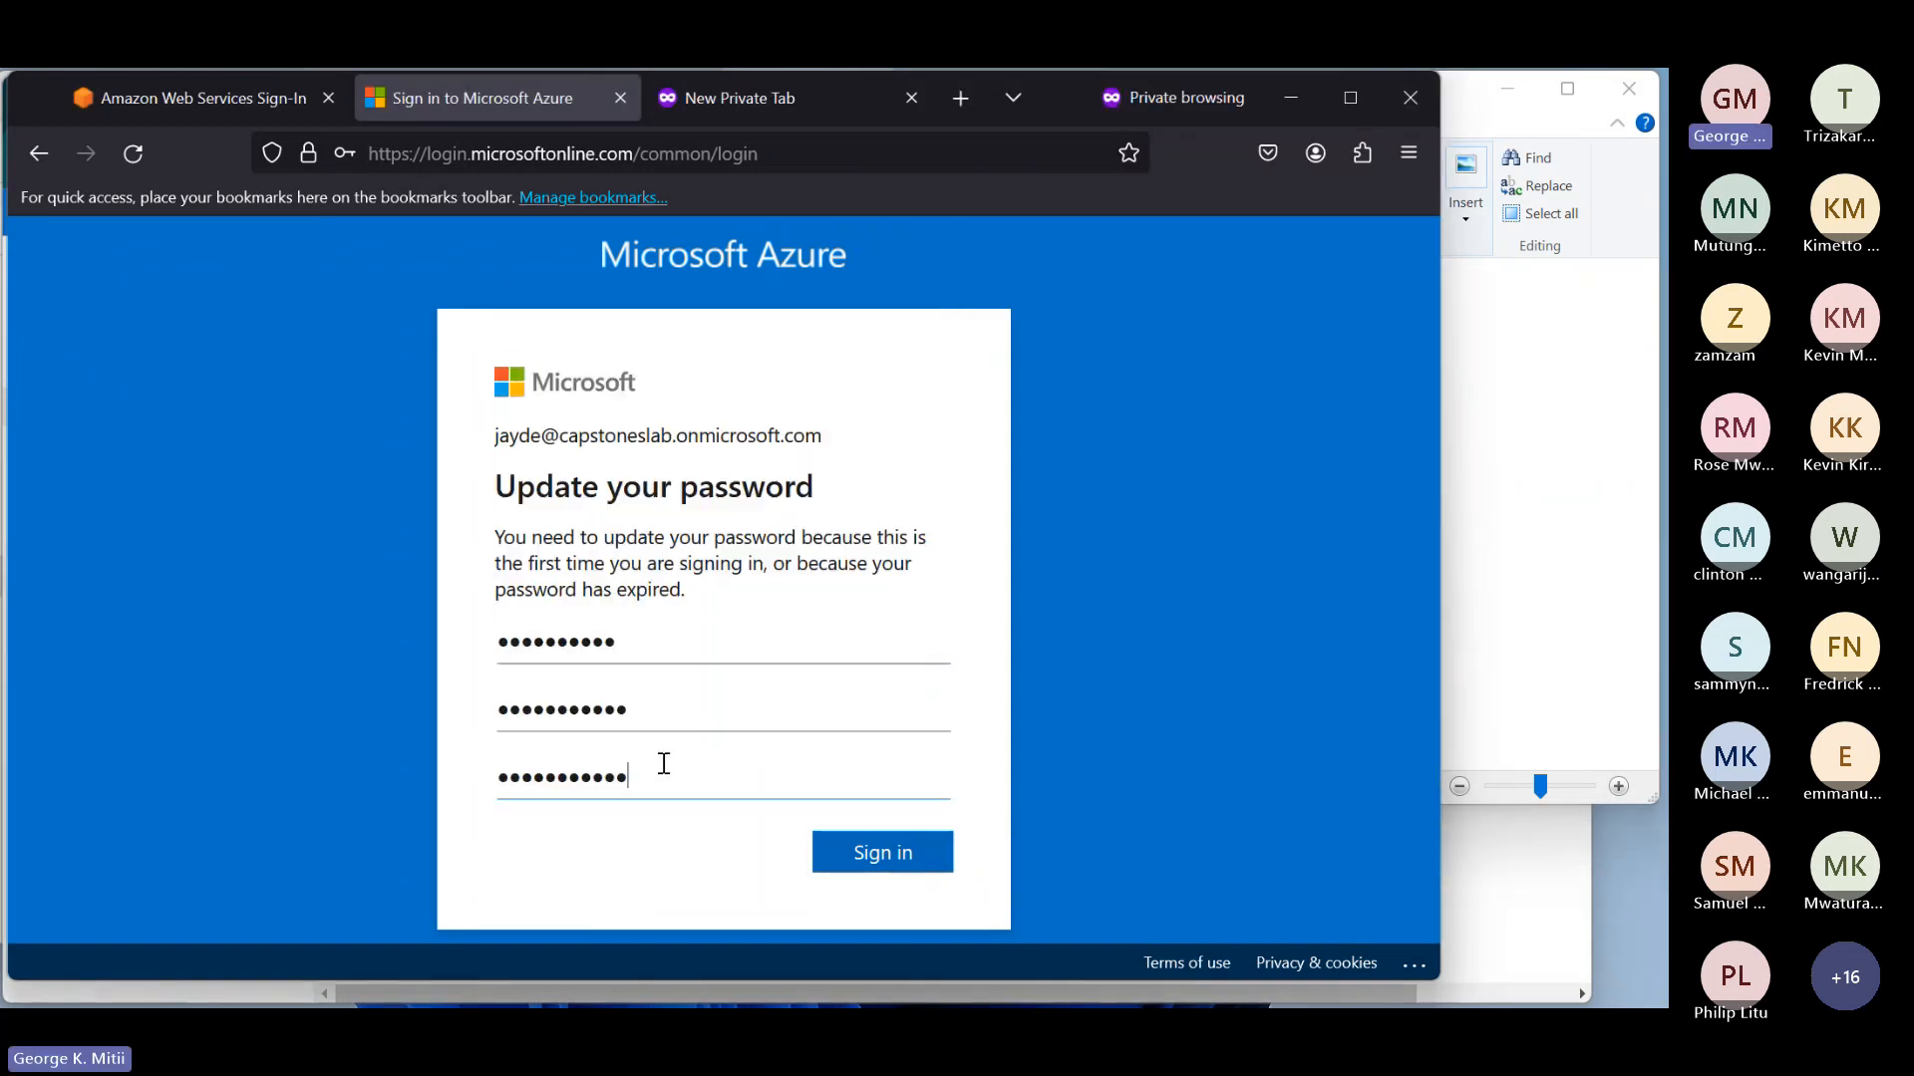
{"action": "left_click", "coordinate": [841, 850]}
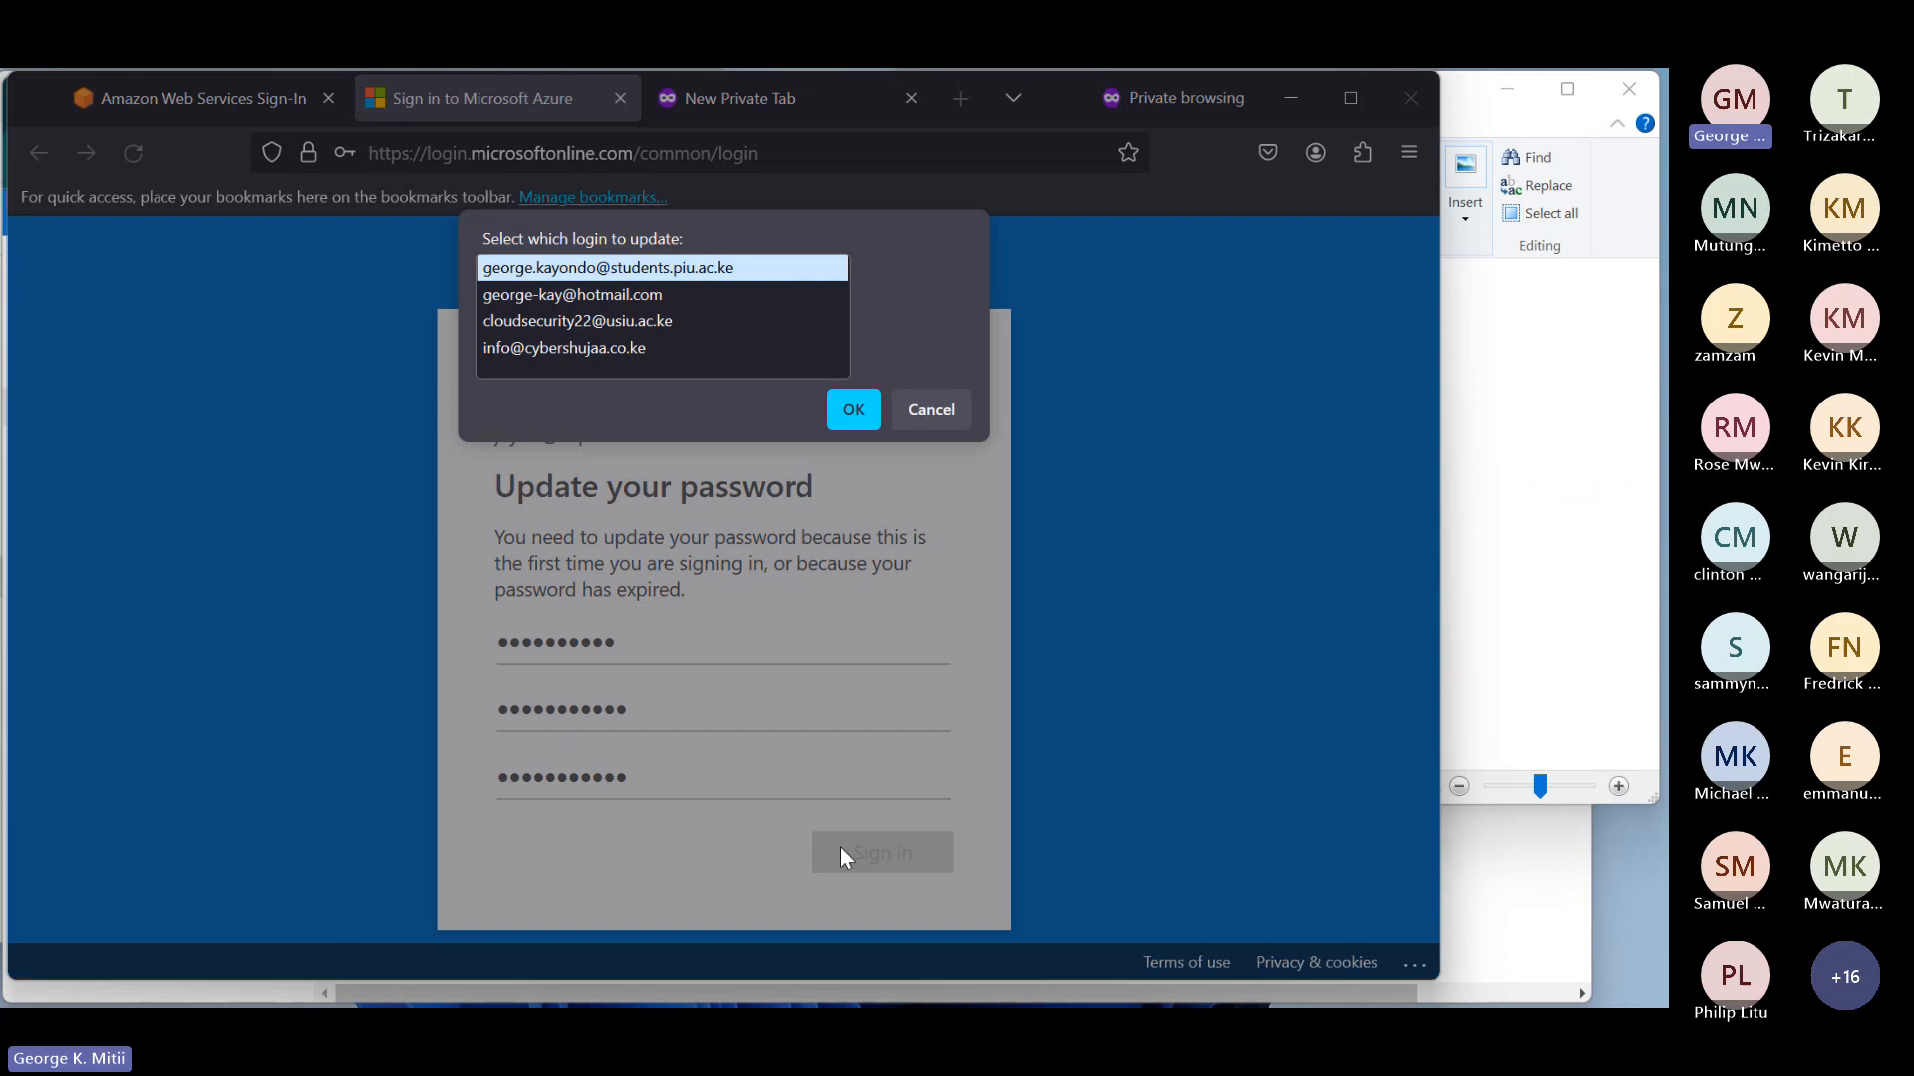
{"action": "left_click", "coordinate": [954, 400]}
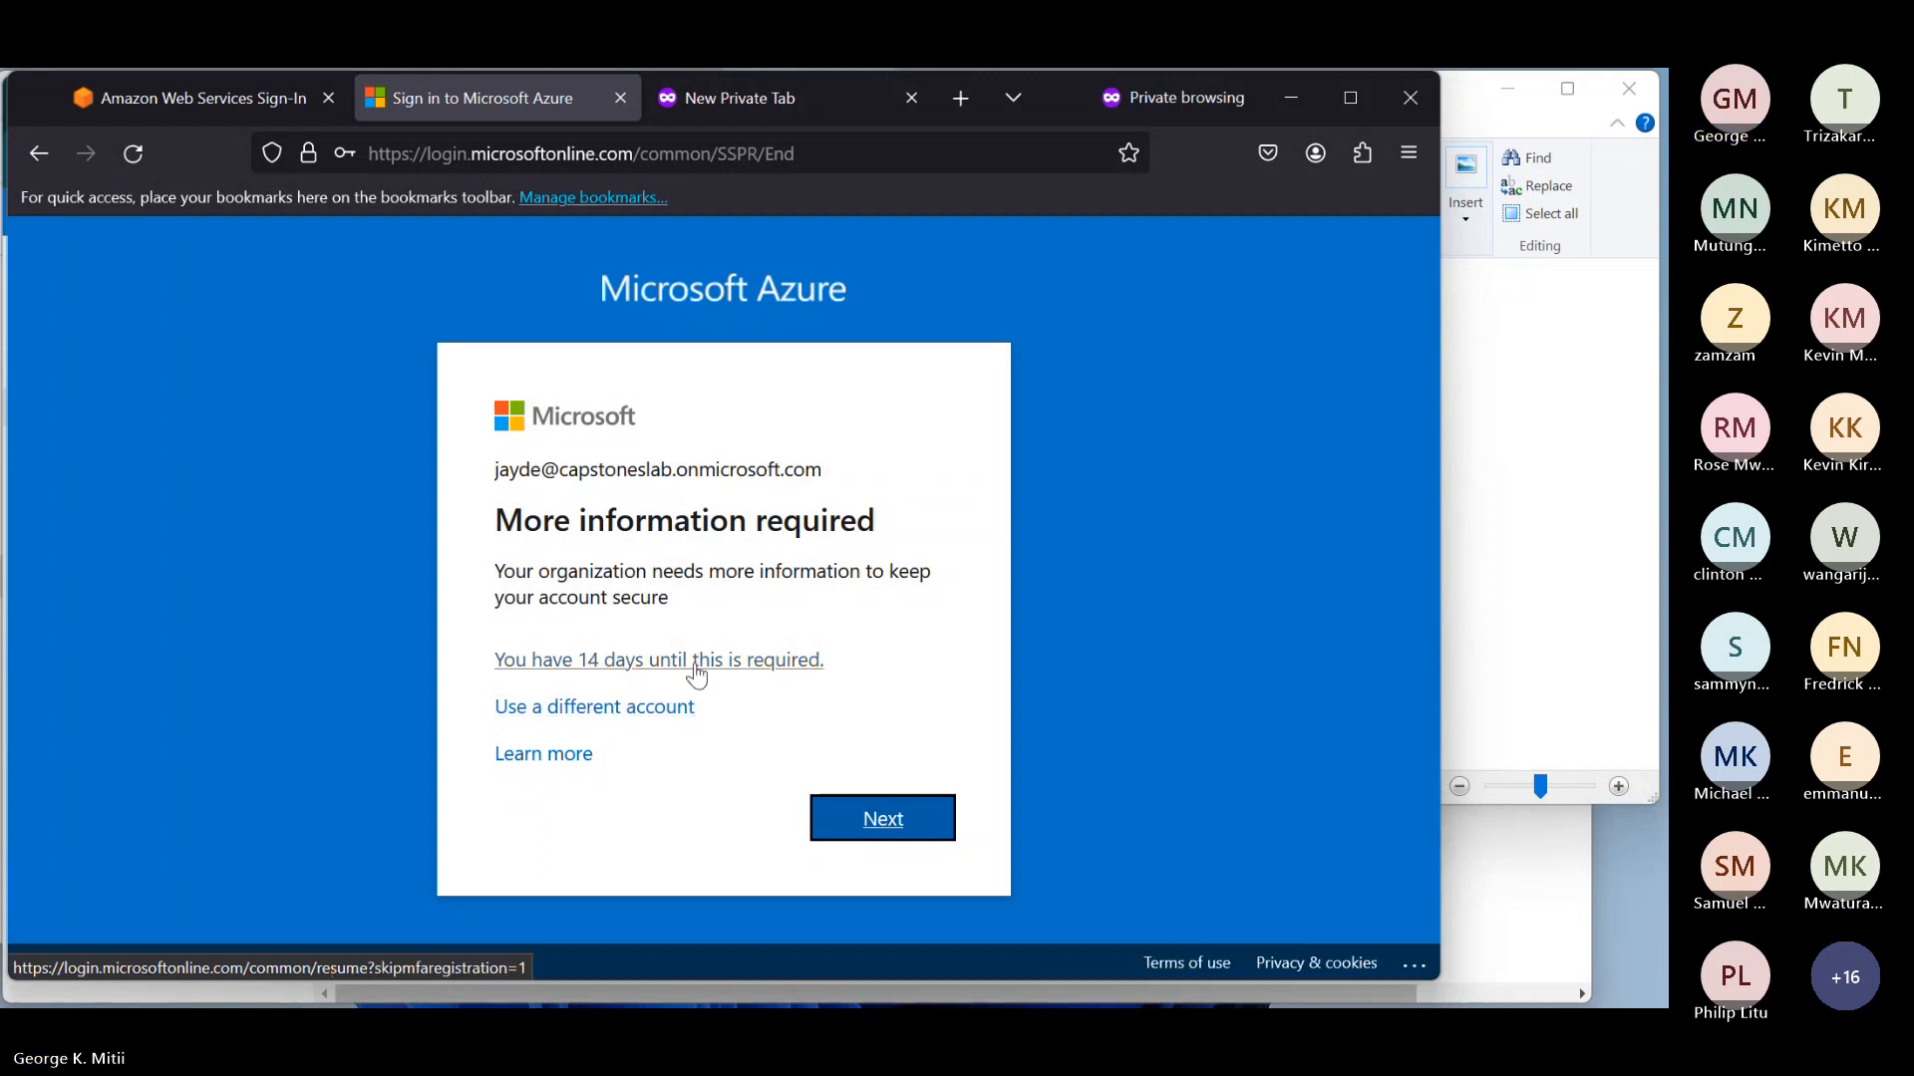
Postpone the security info setup for 14 days and choose Yes to stay signed in.
{"action": "left_click", "coordinate": [636, 668]}
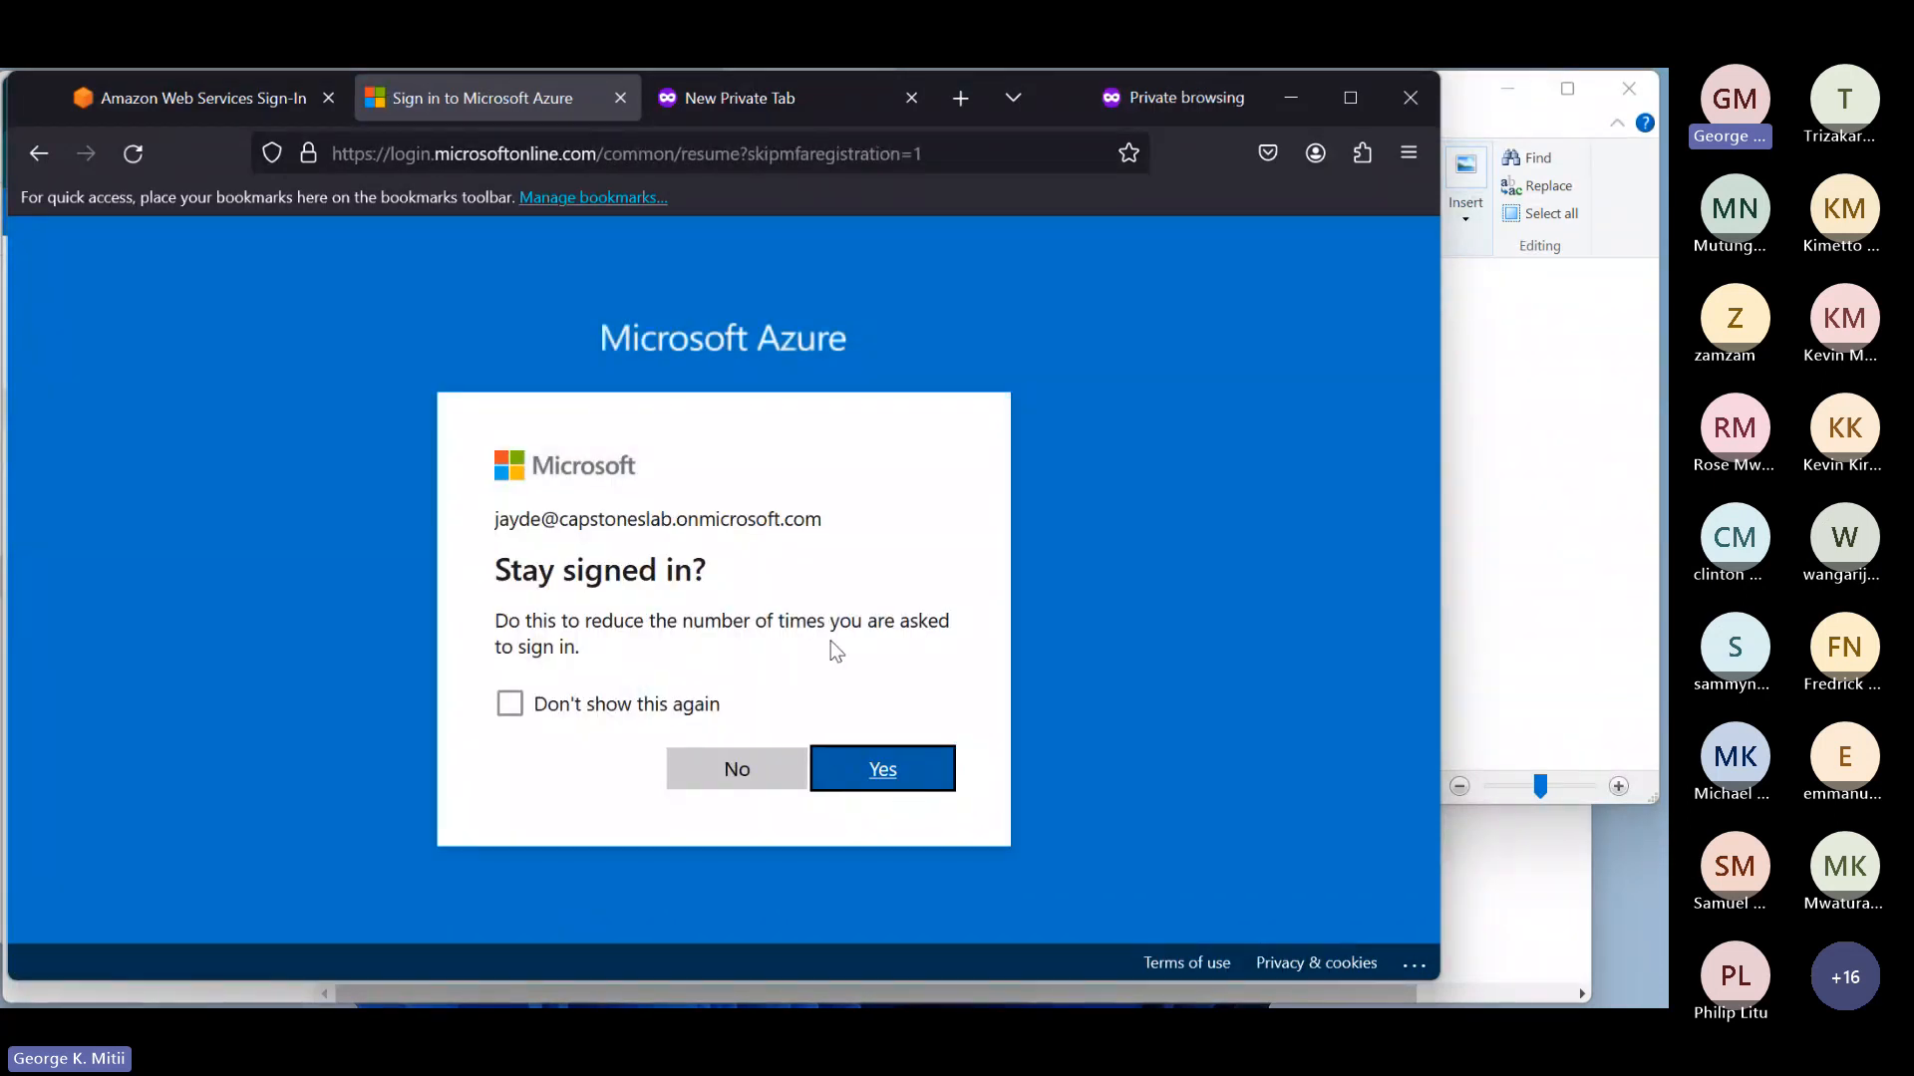
{"action": "left_click", "coordinate": [892, 782]}
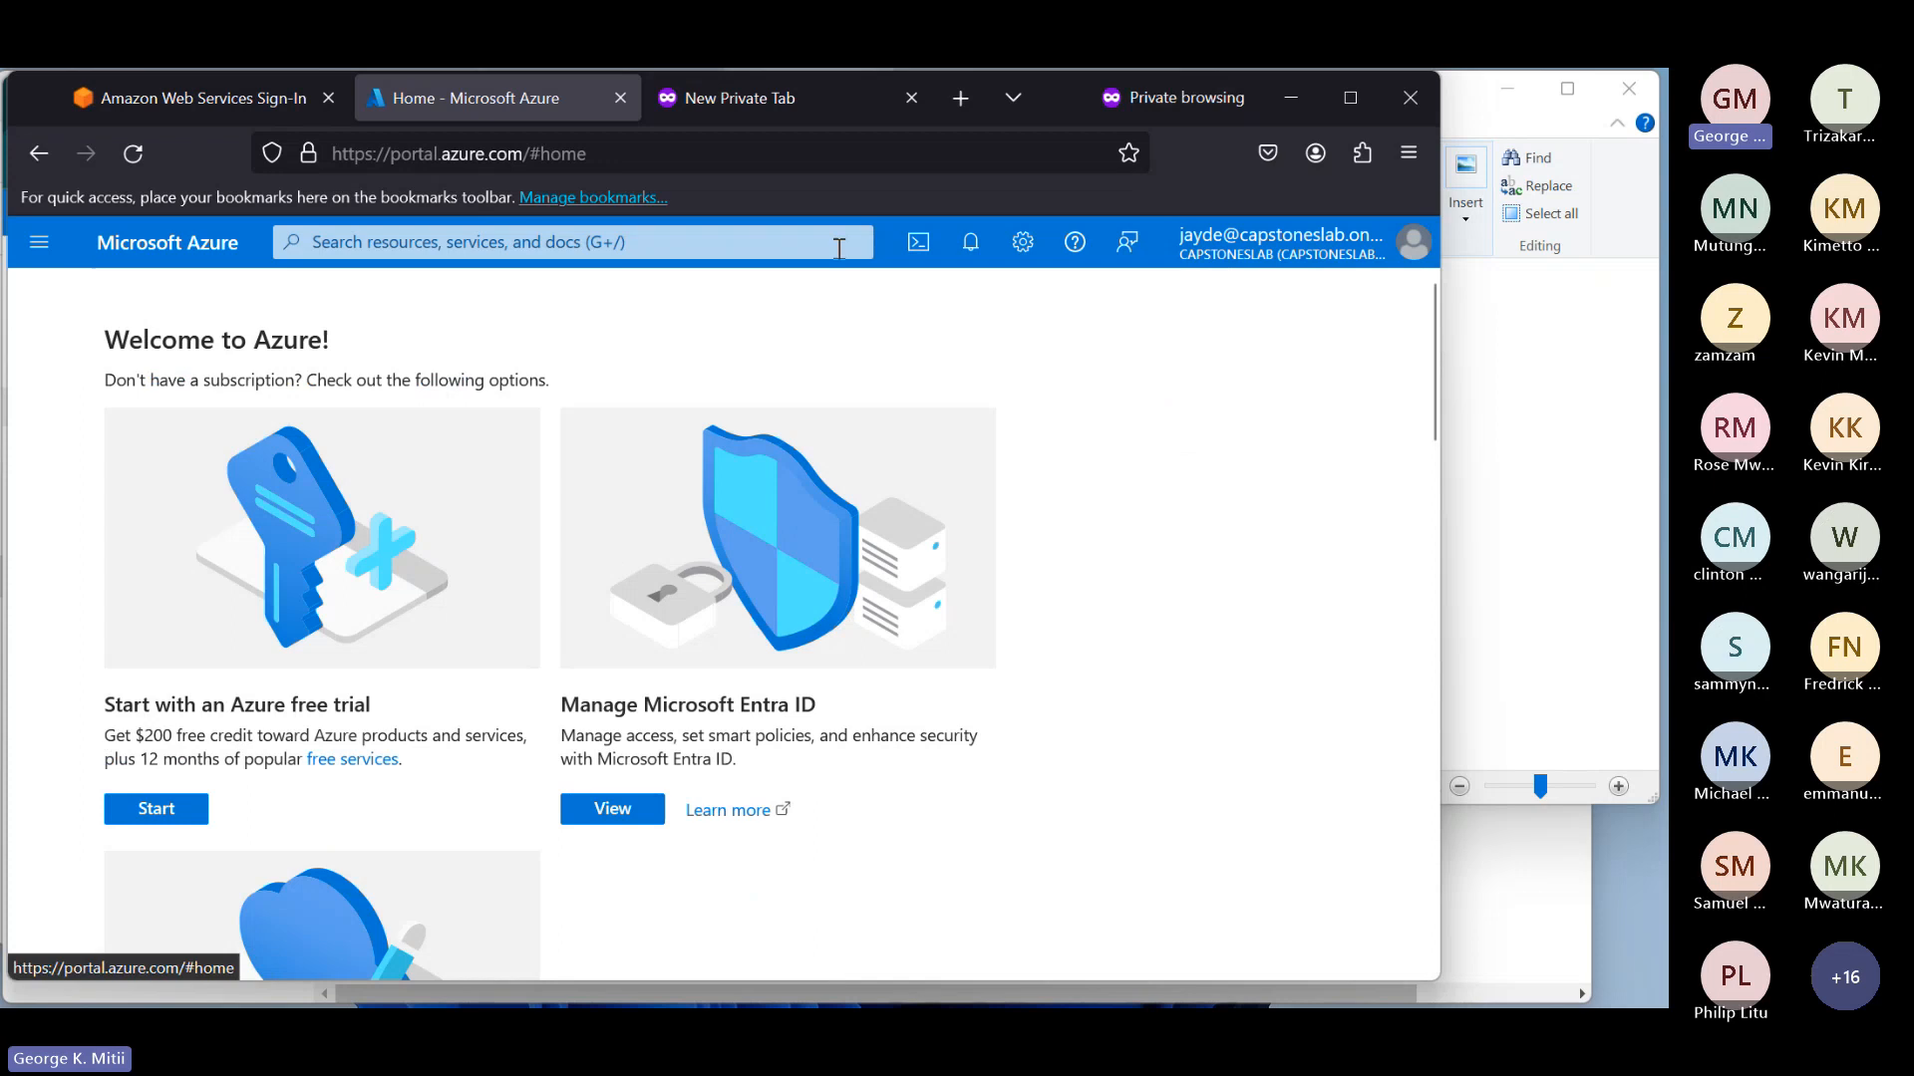
Go through Microsoft Entra ID to the Users list and show the New user options.
{"action": "left_click", "coordinate": [858, 167]}
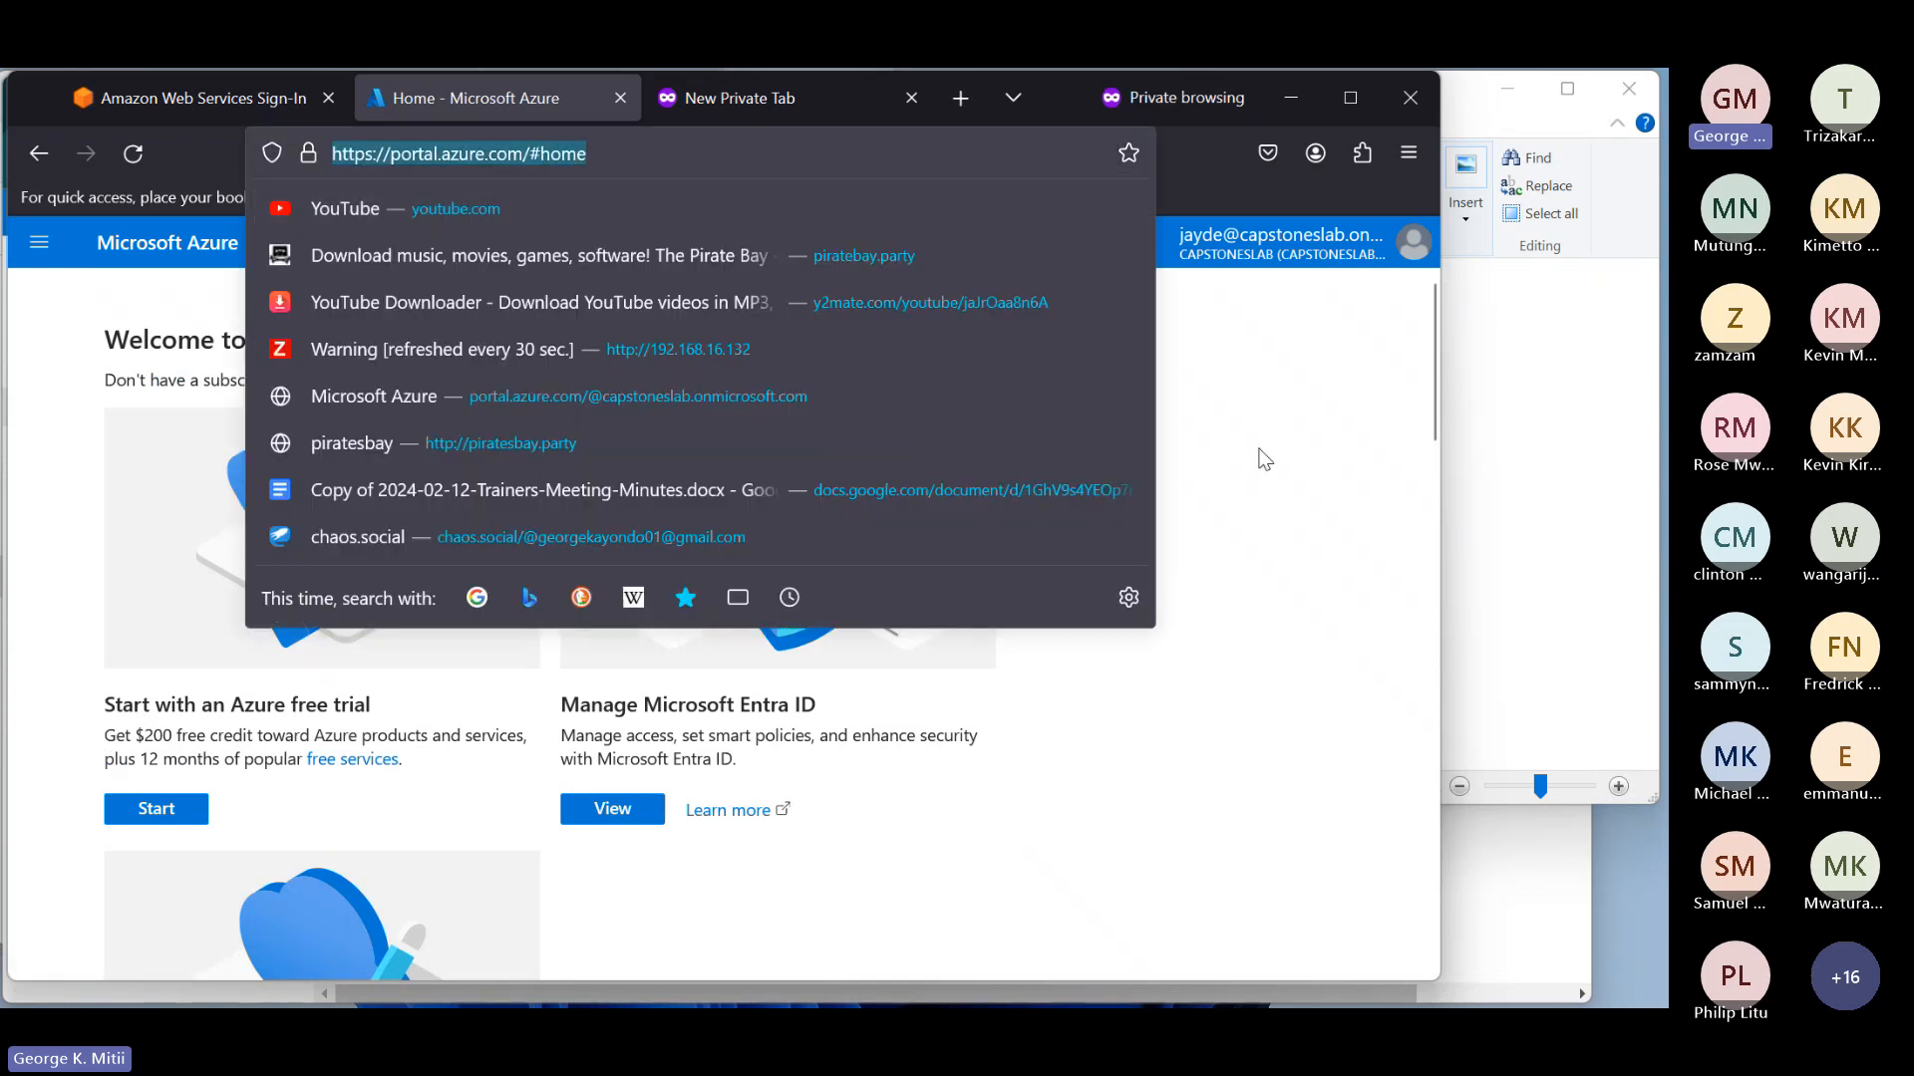
{"action": "left_click", "coordinate": [1258, 448]}
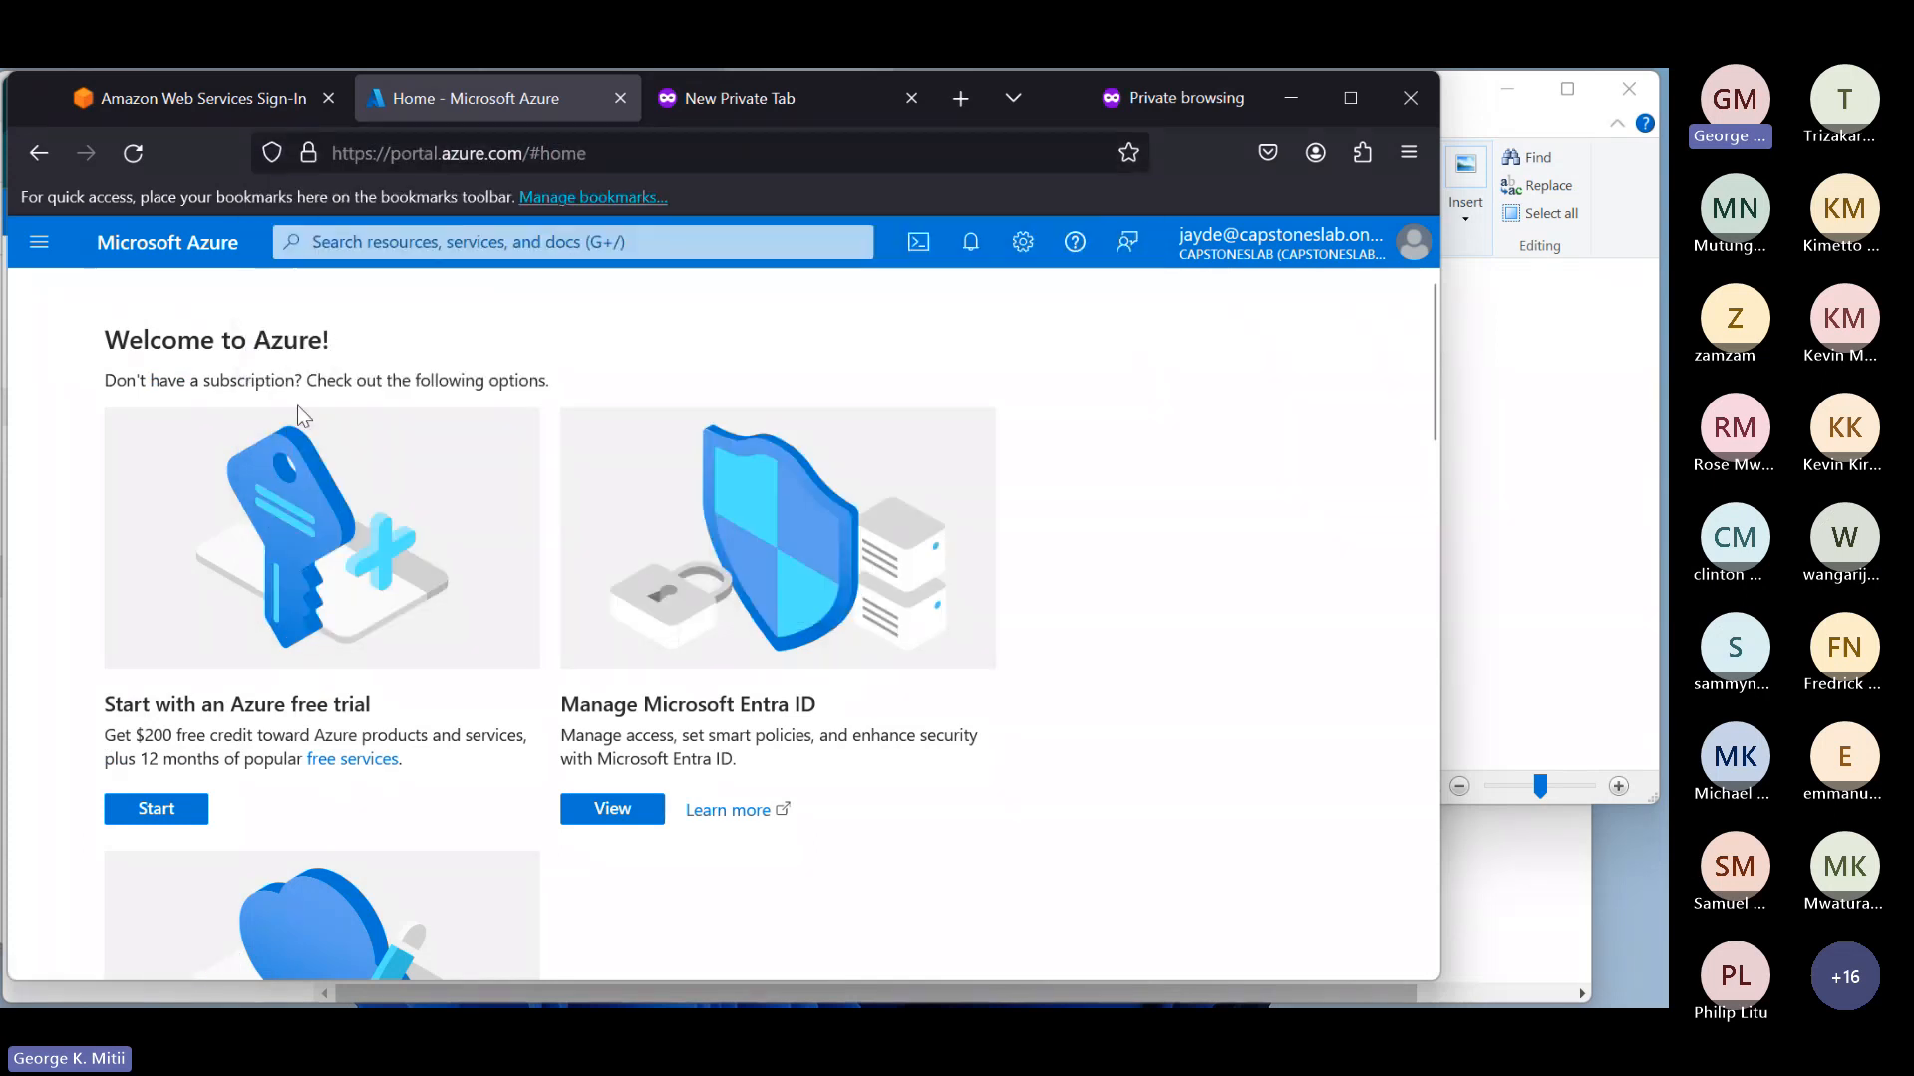
{"action": "left_click", "coordinate": [58, 243]}
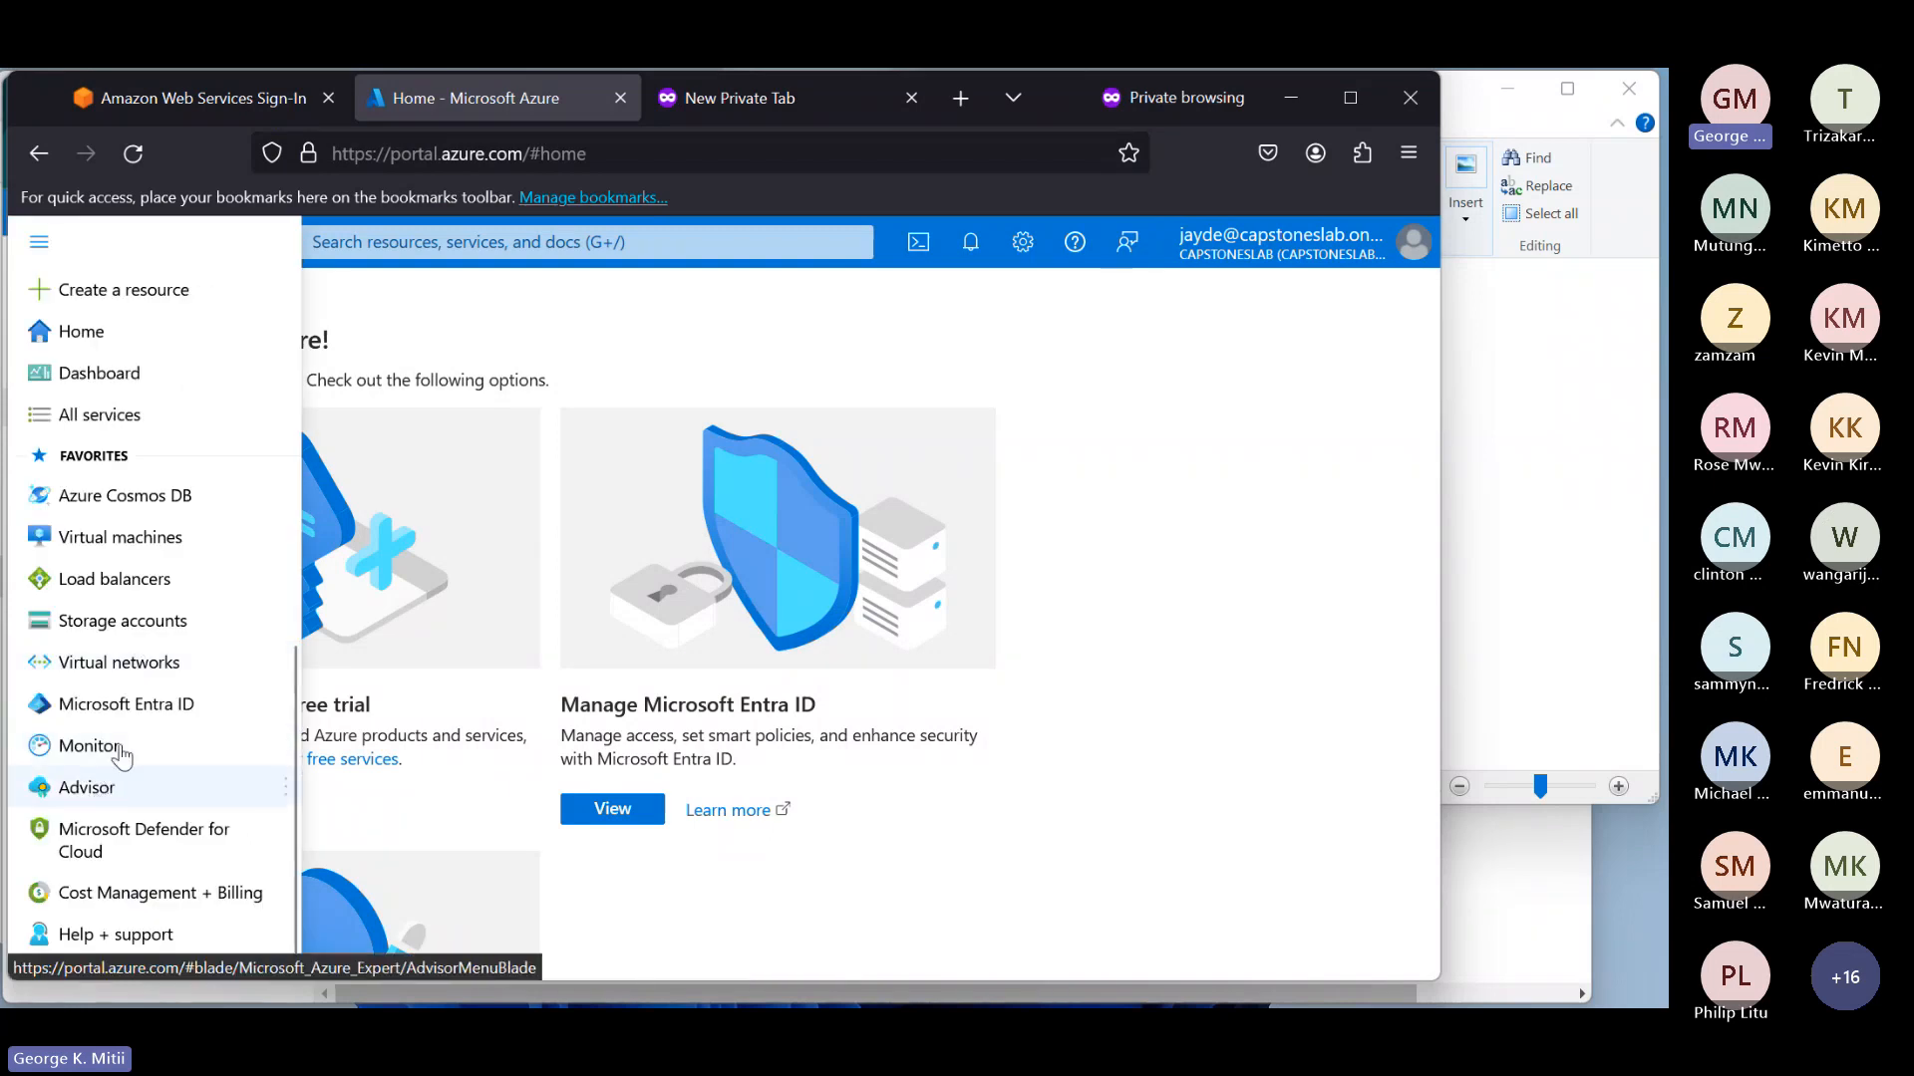
{"action": "left_click", "coordinate": [1186, 568]}
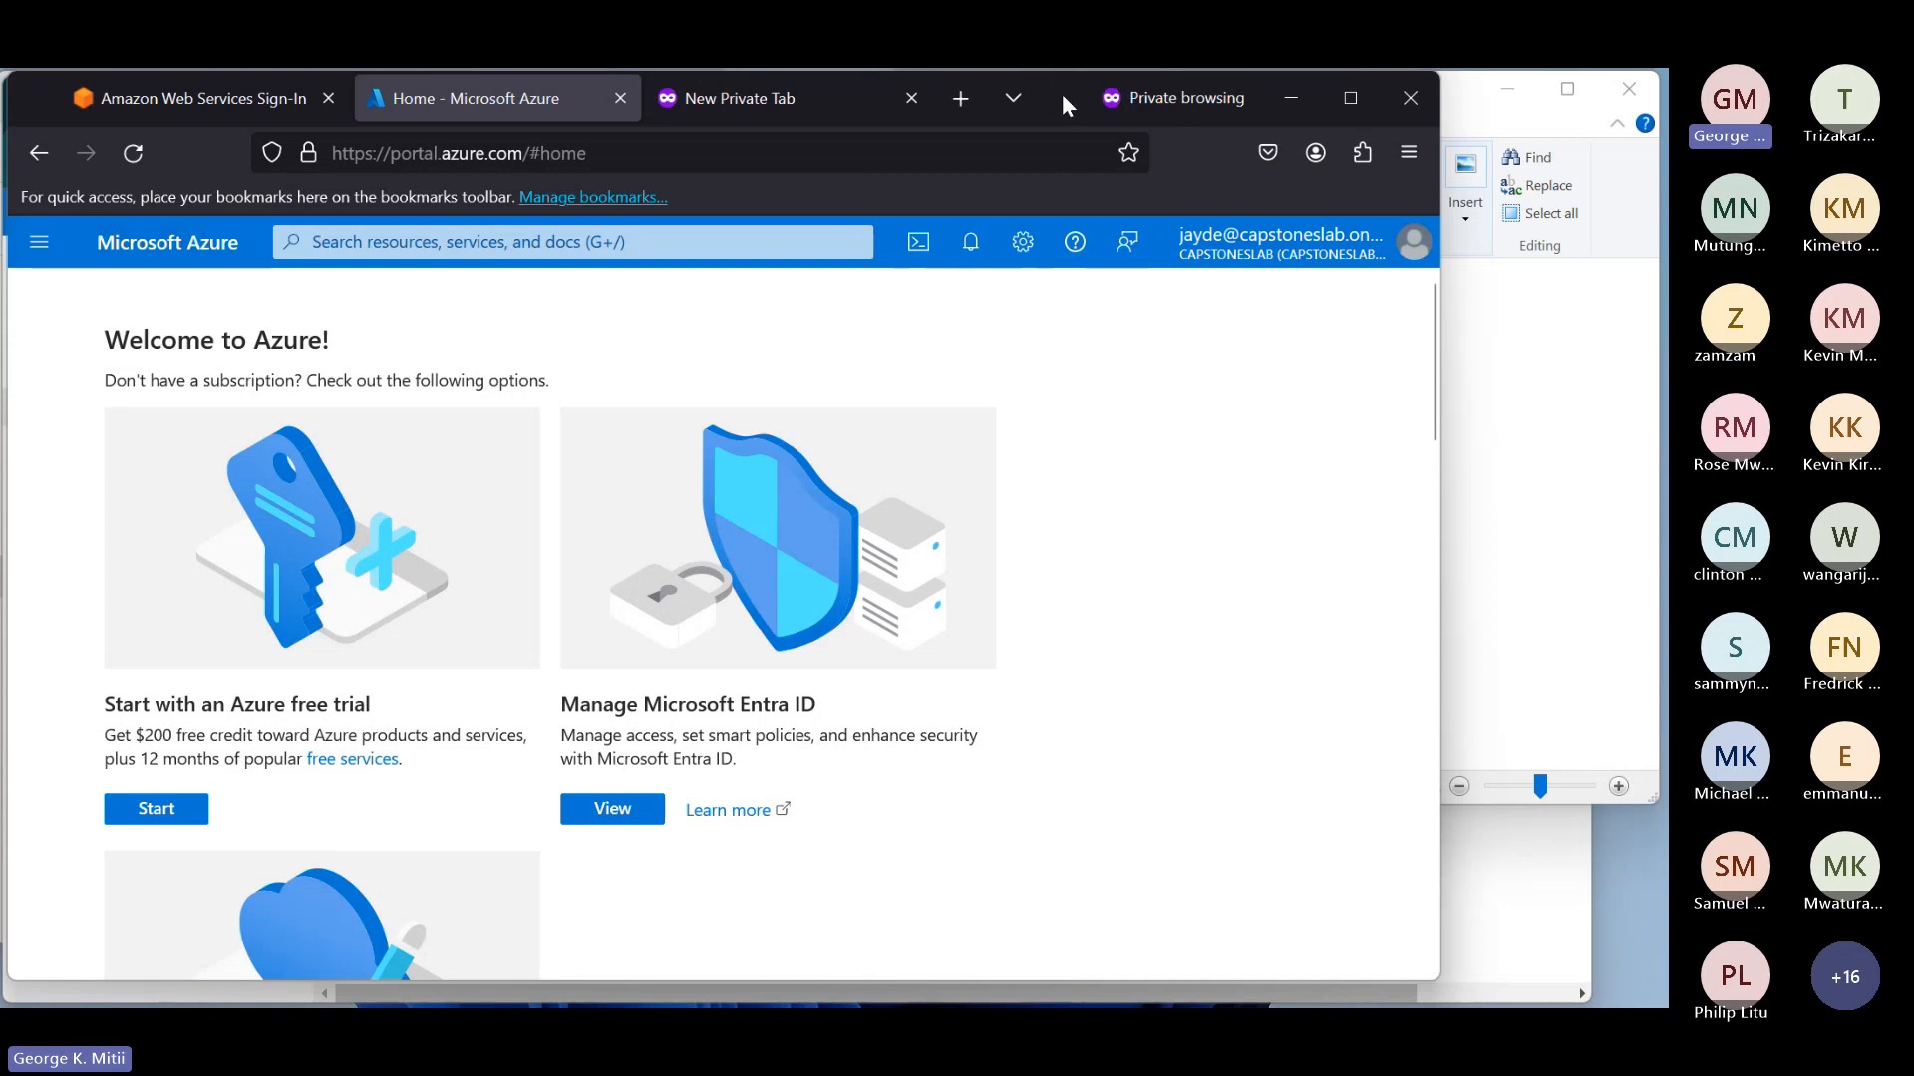
{"action": "left_click_drag", "start_coordinate": [1062, 93], "coordinate": [1050, 93]}
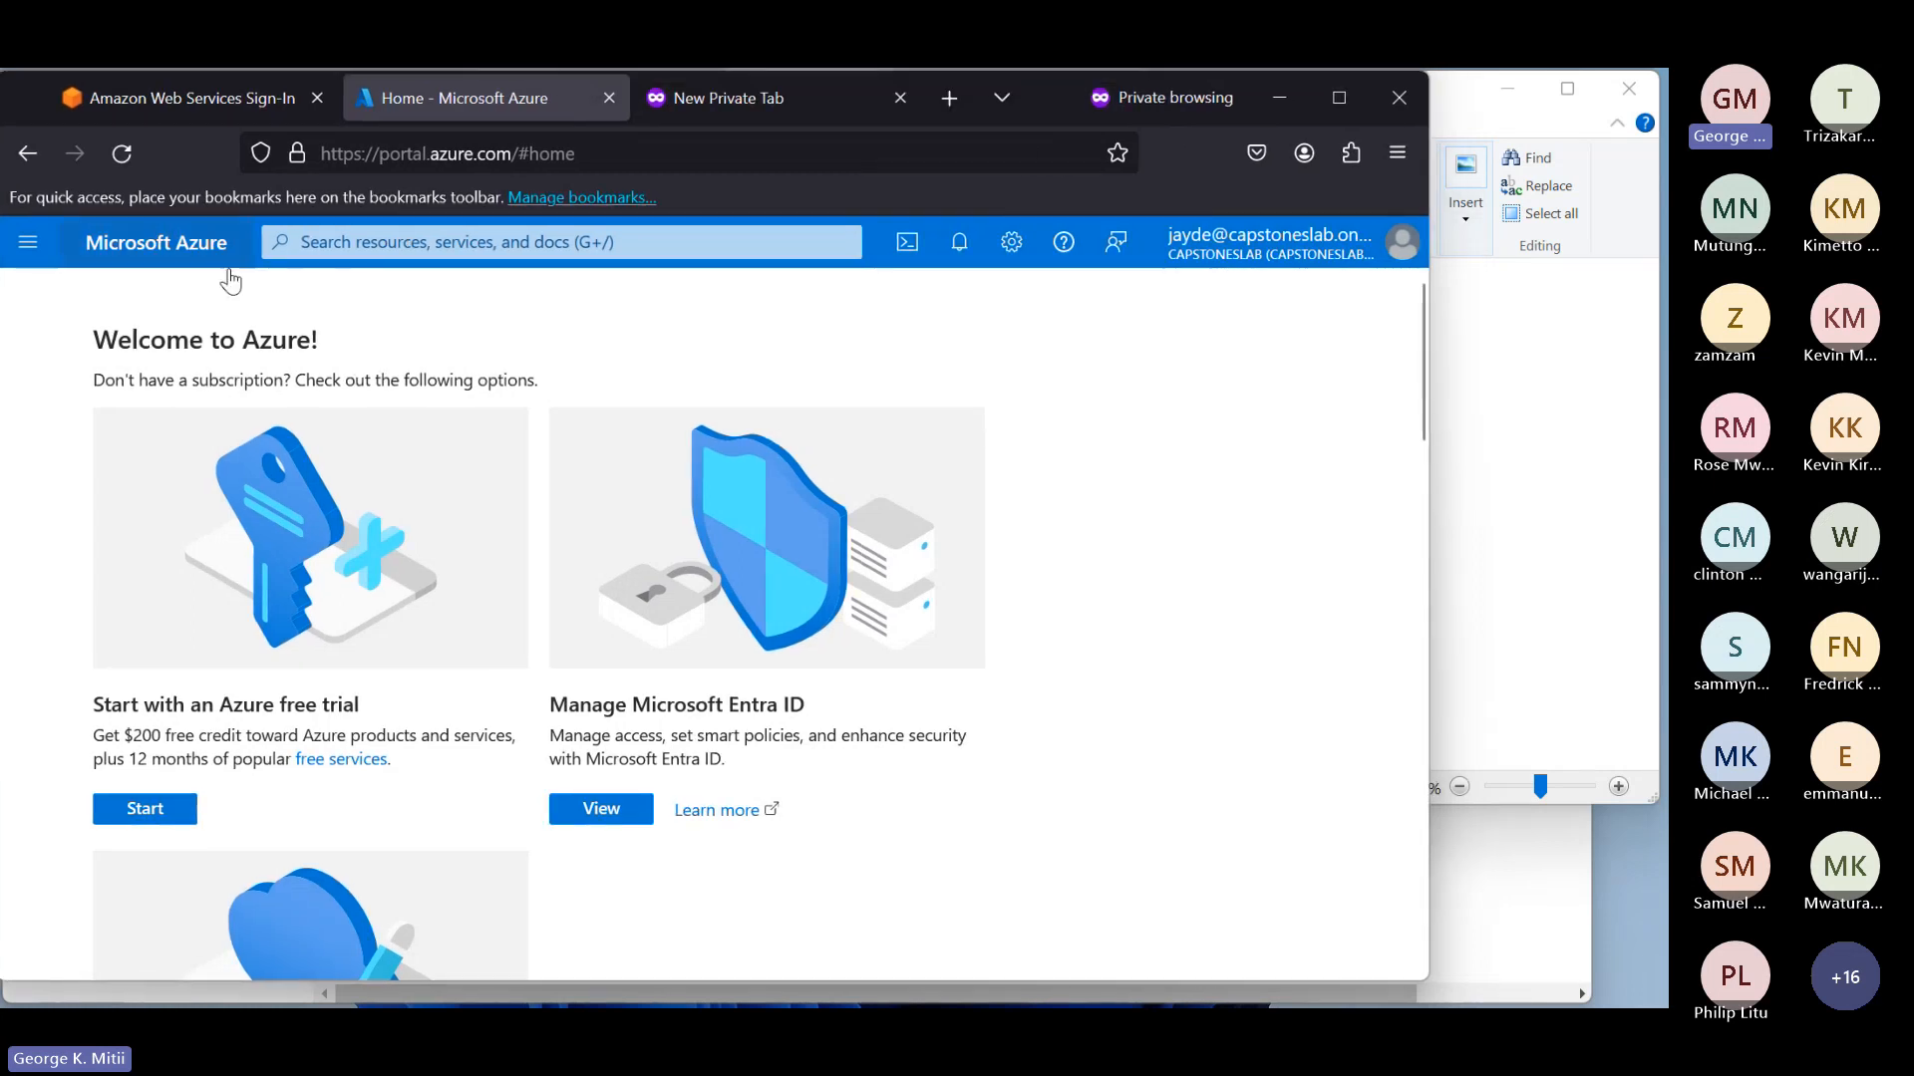
{"action": "left_click", "coordinate": [30, 244]}
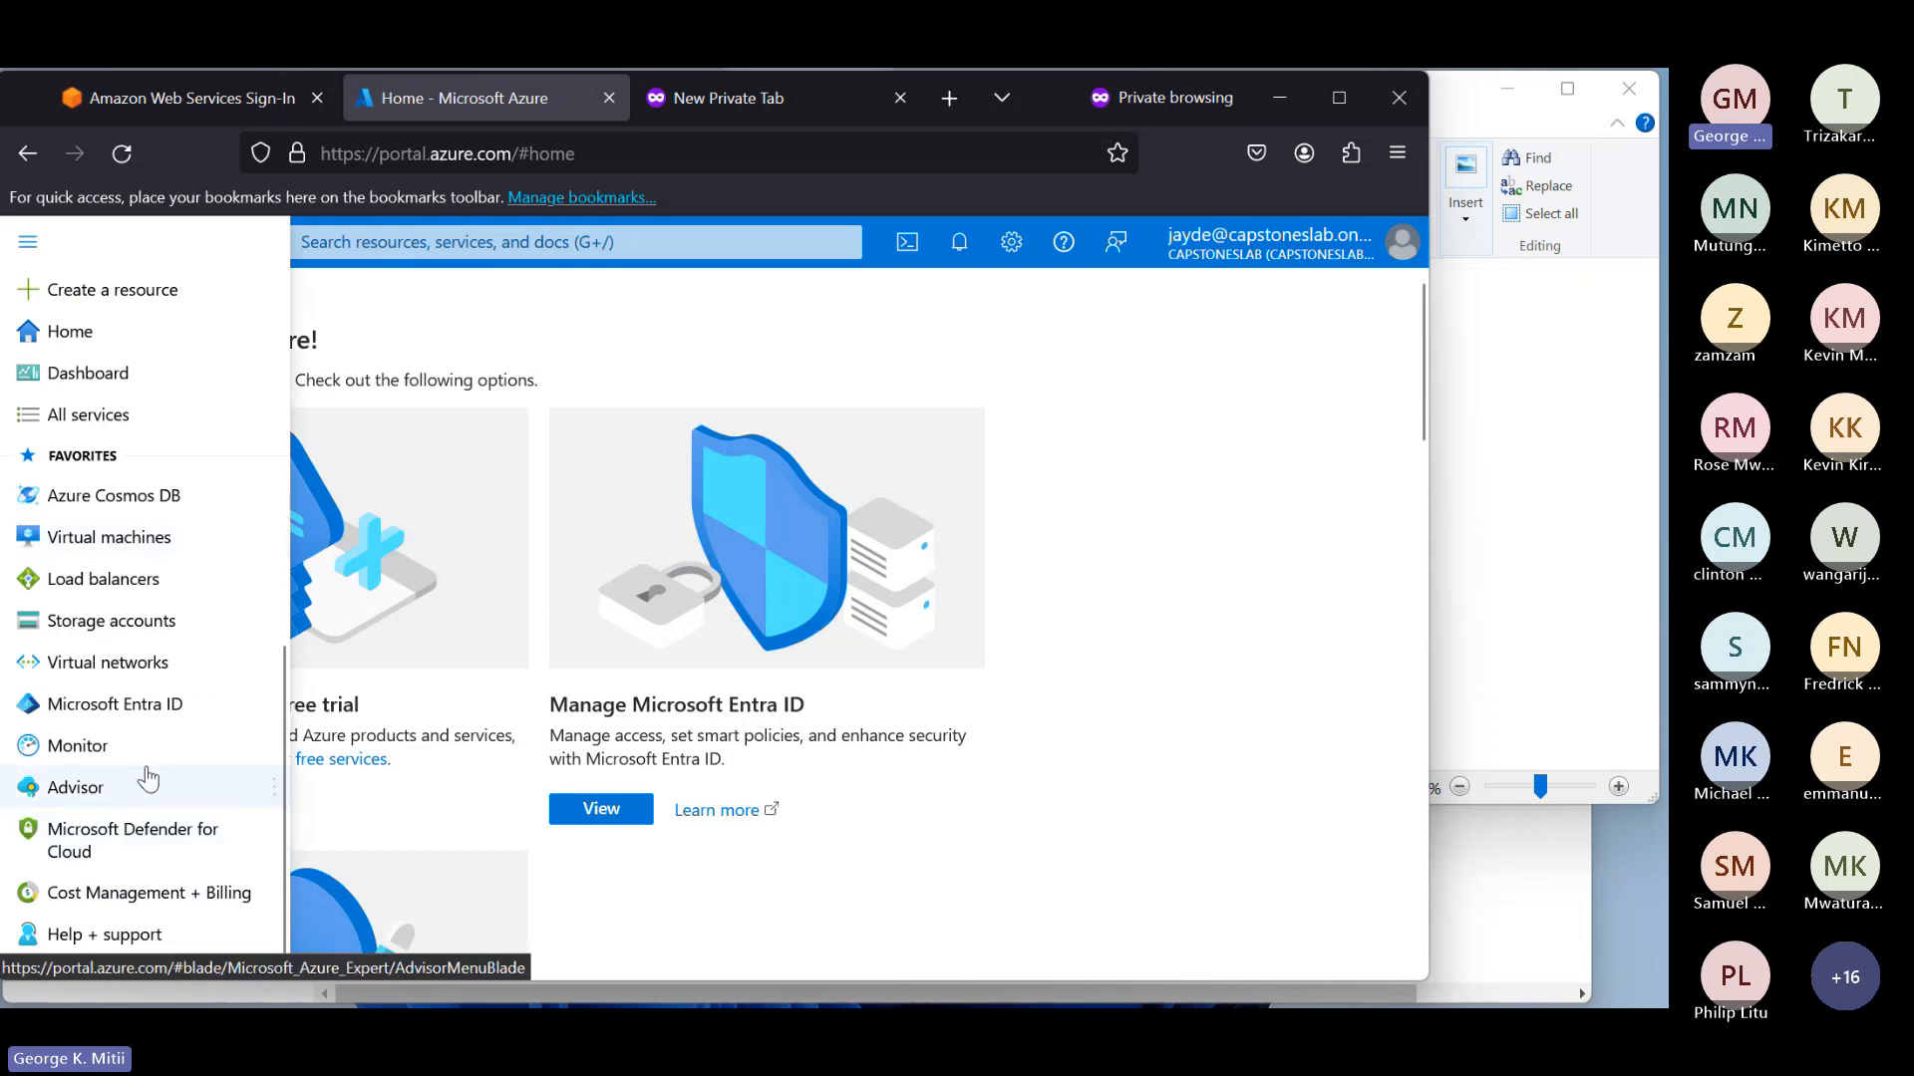
{"action": "left_click", "coordinate": [165, 704]}
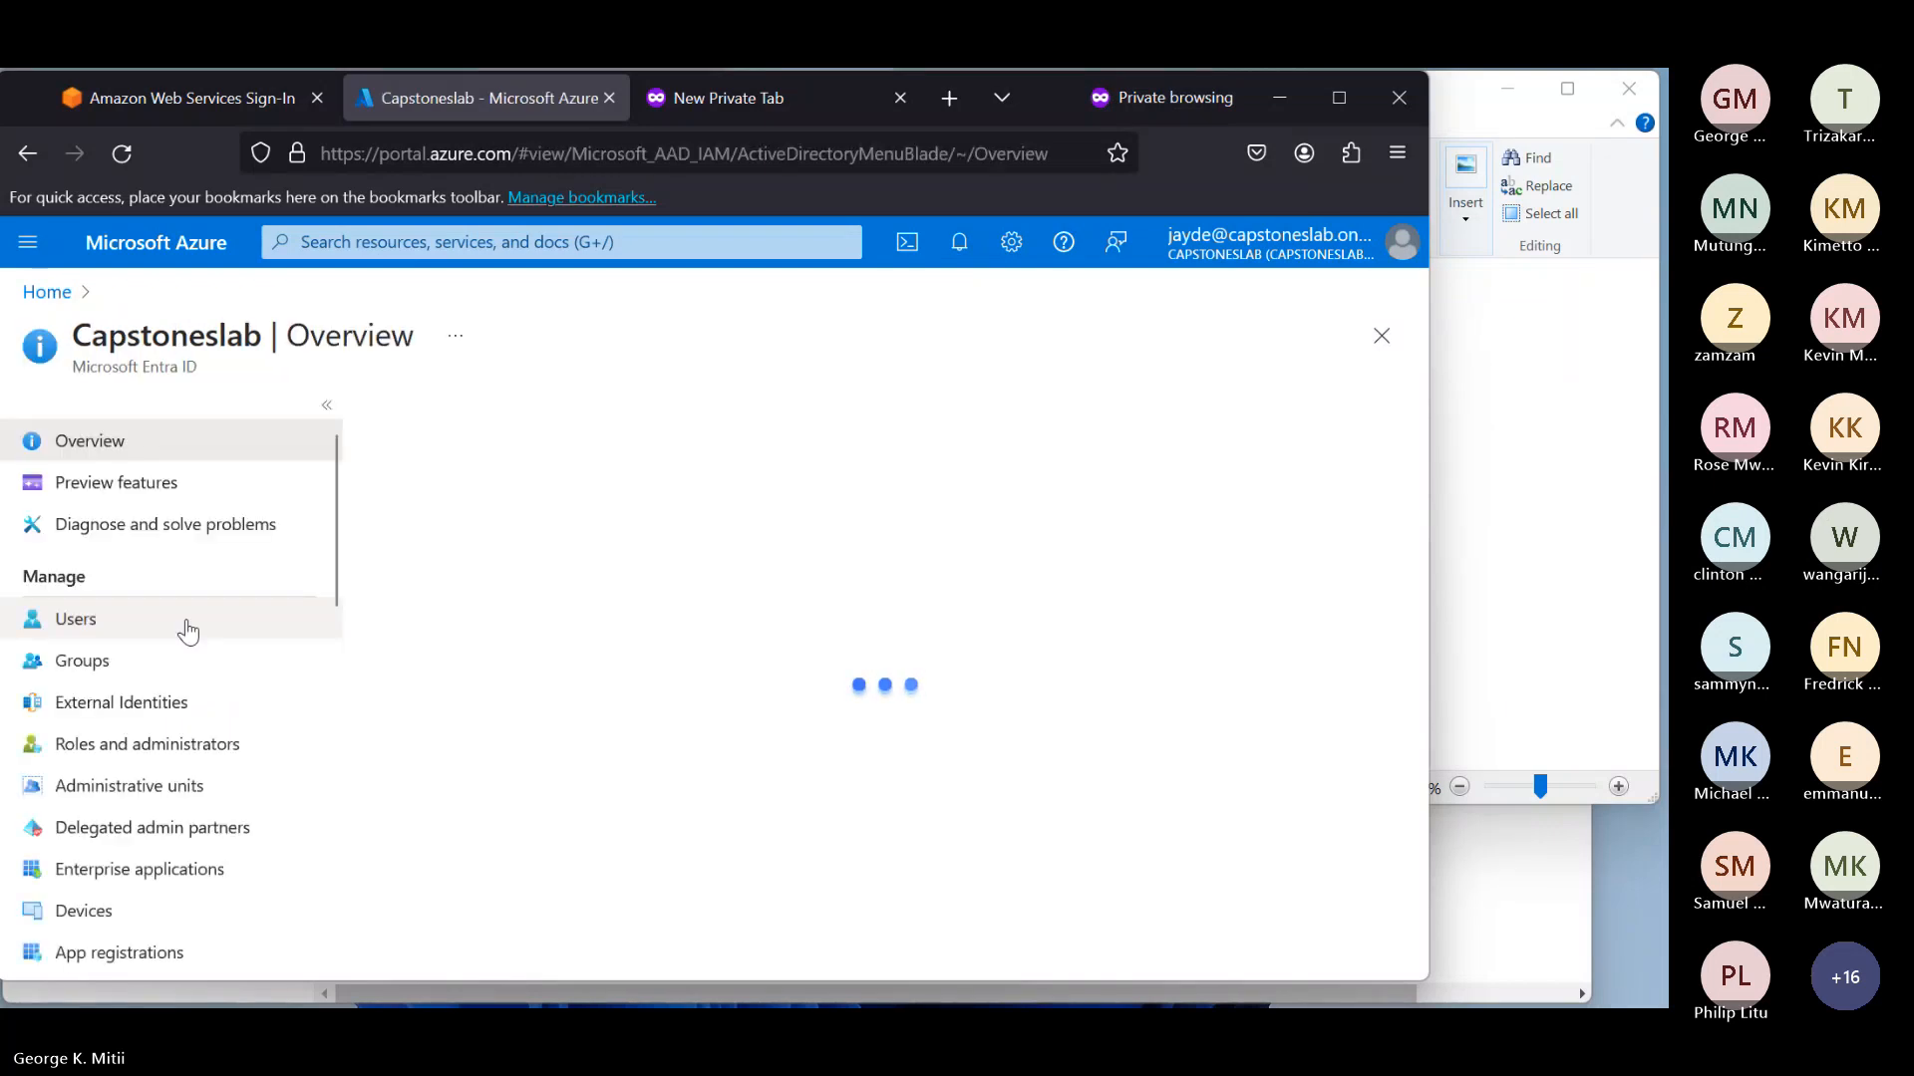
{"action": "left_click", "coordinate": [181, 628]}
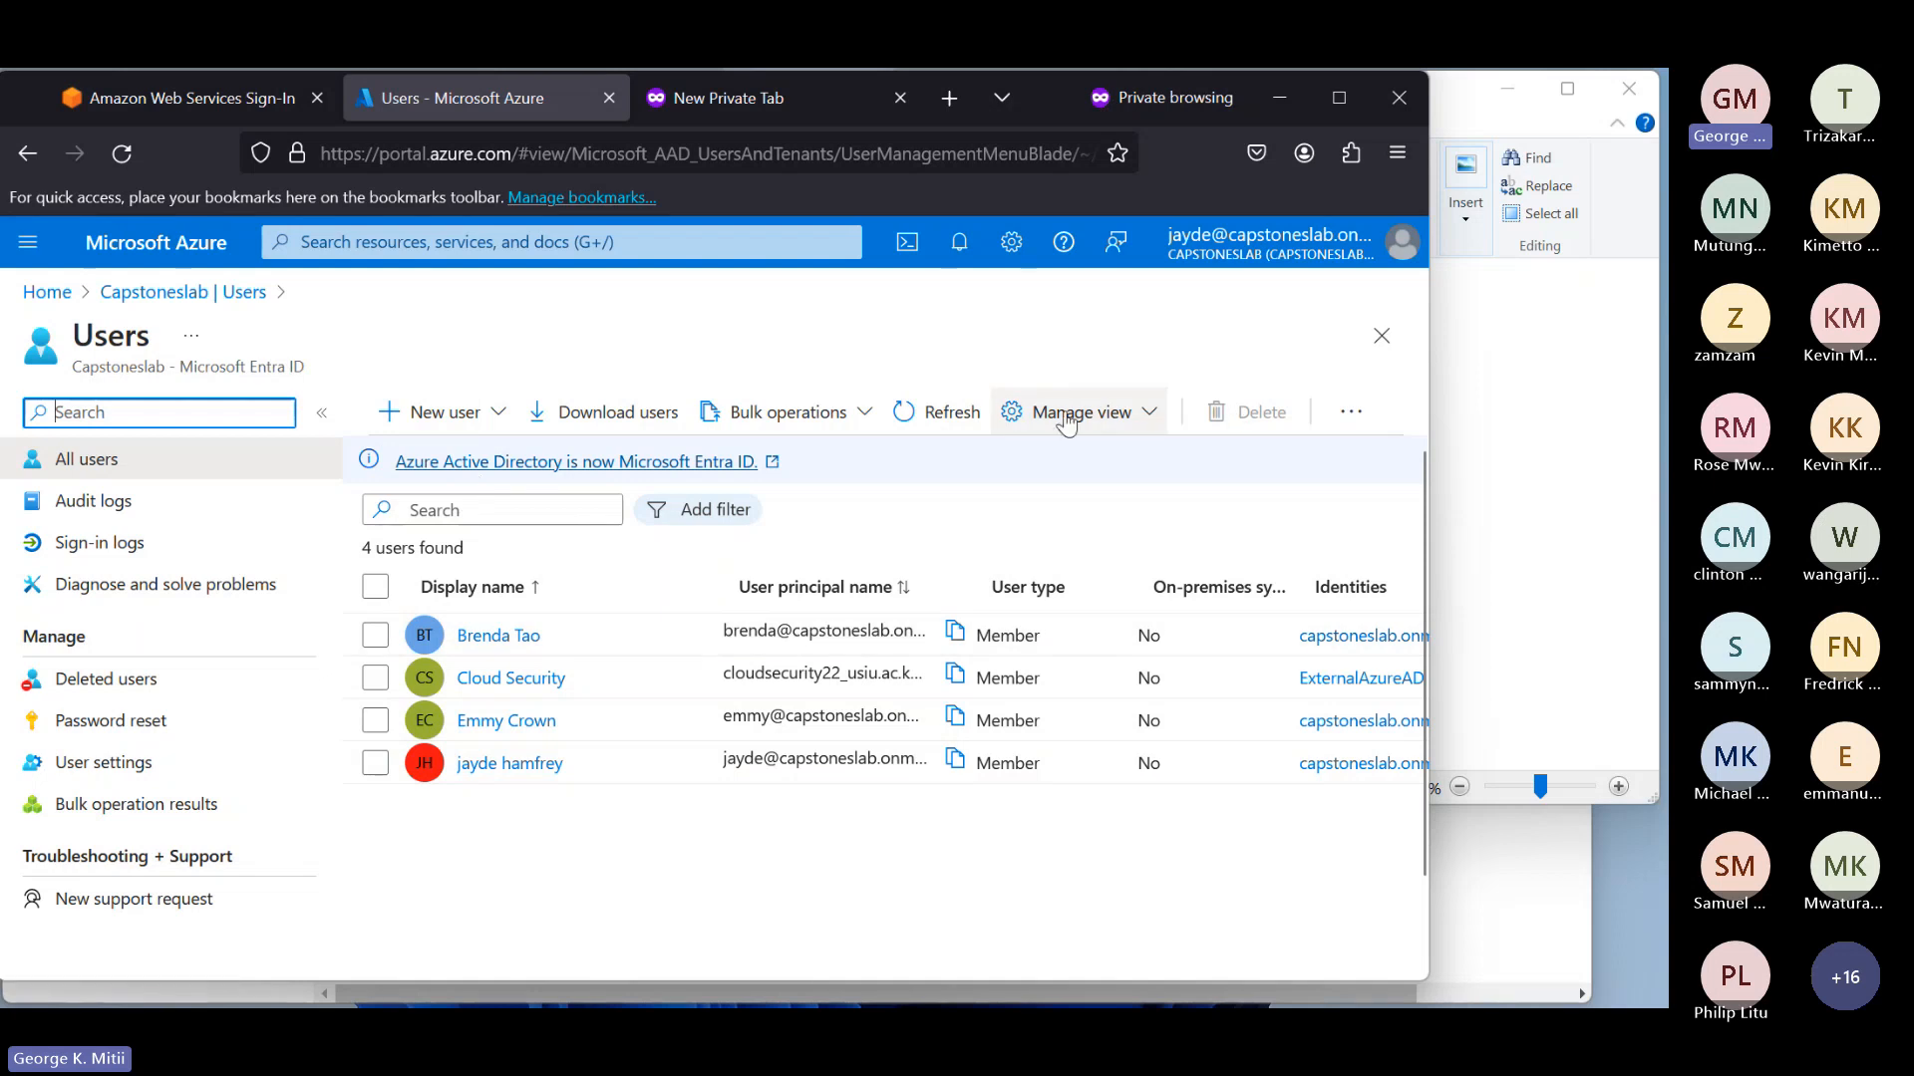
{"action": "left_click", "coordinate": [447, 414]}
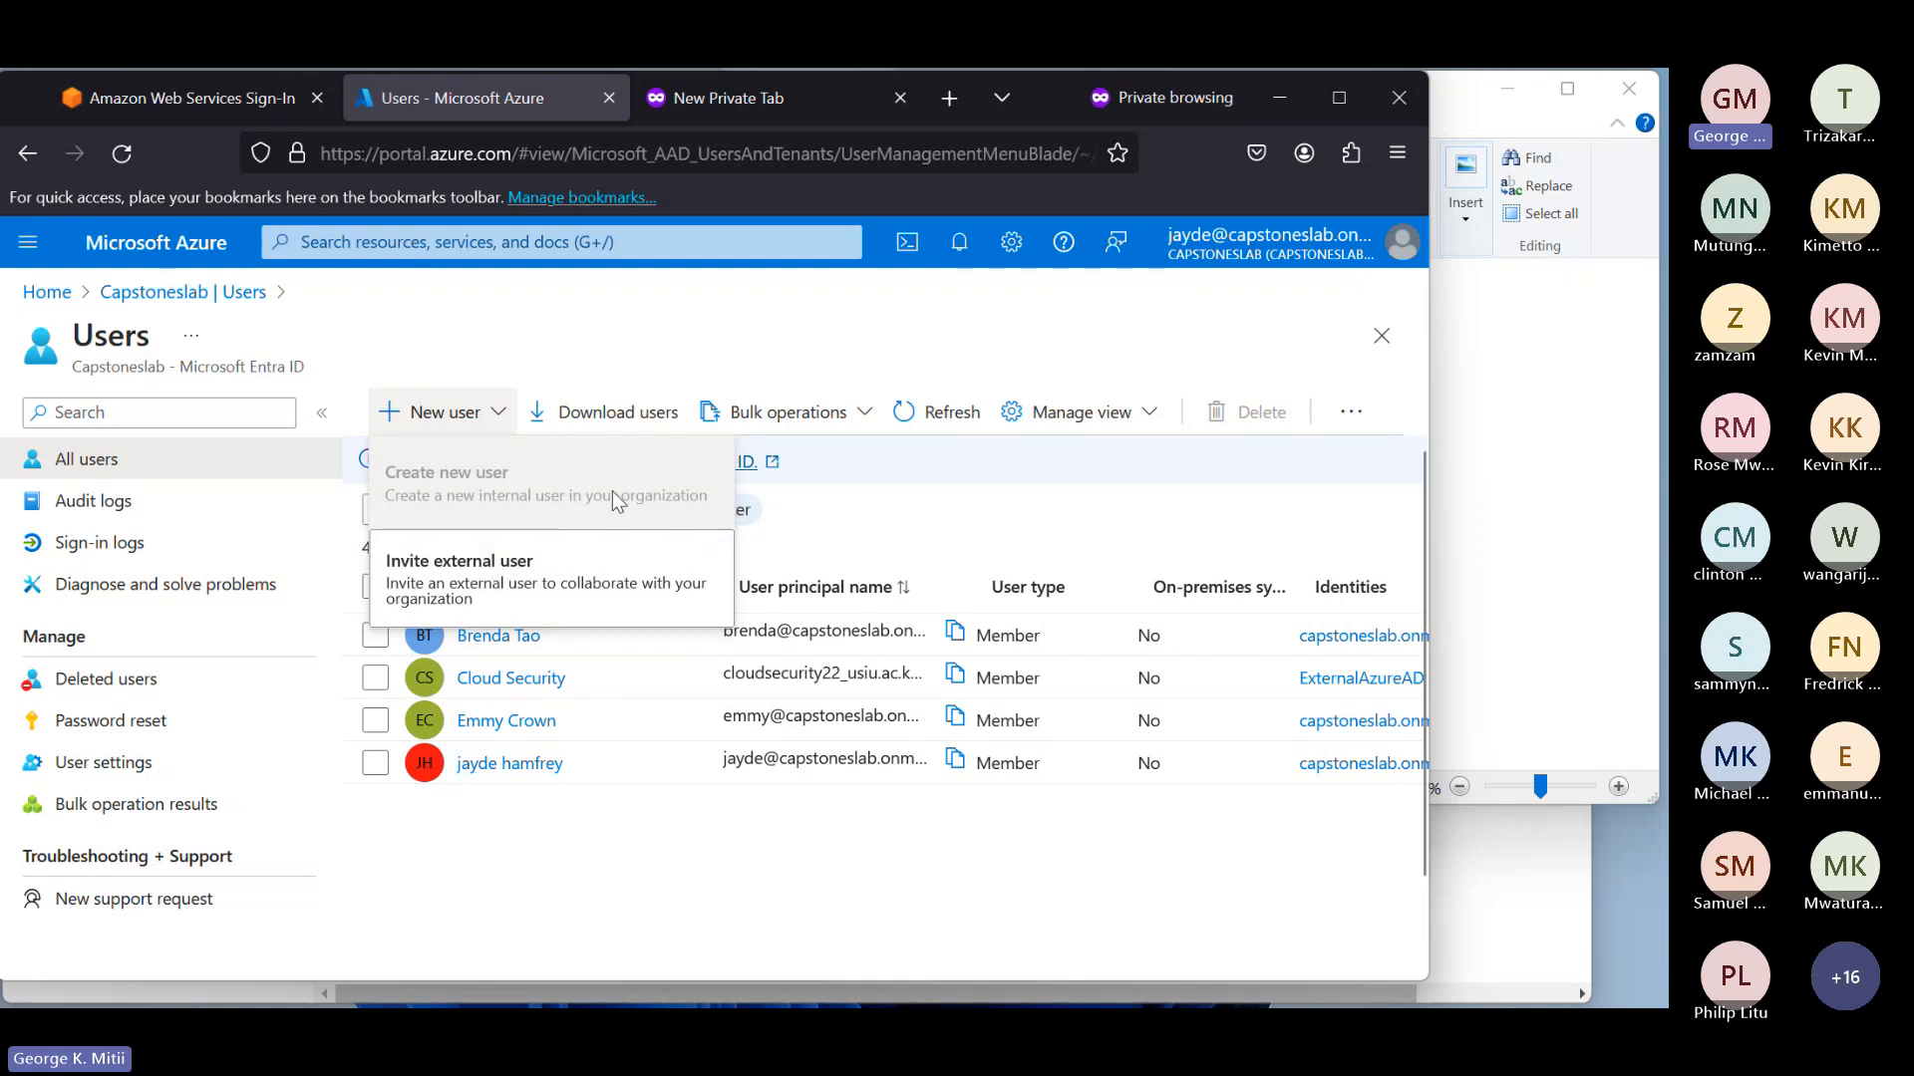
Maximize the private window and try opening Virtual machines from the portal menu.
{"action": "left_click", "coordinate": [30, 257]}
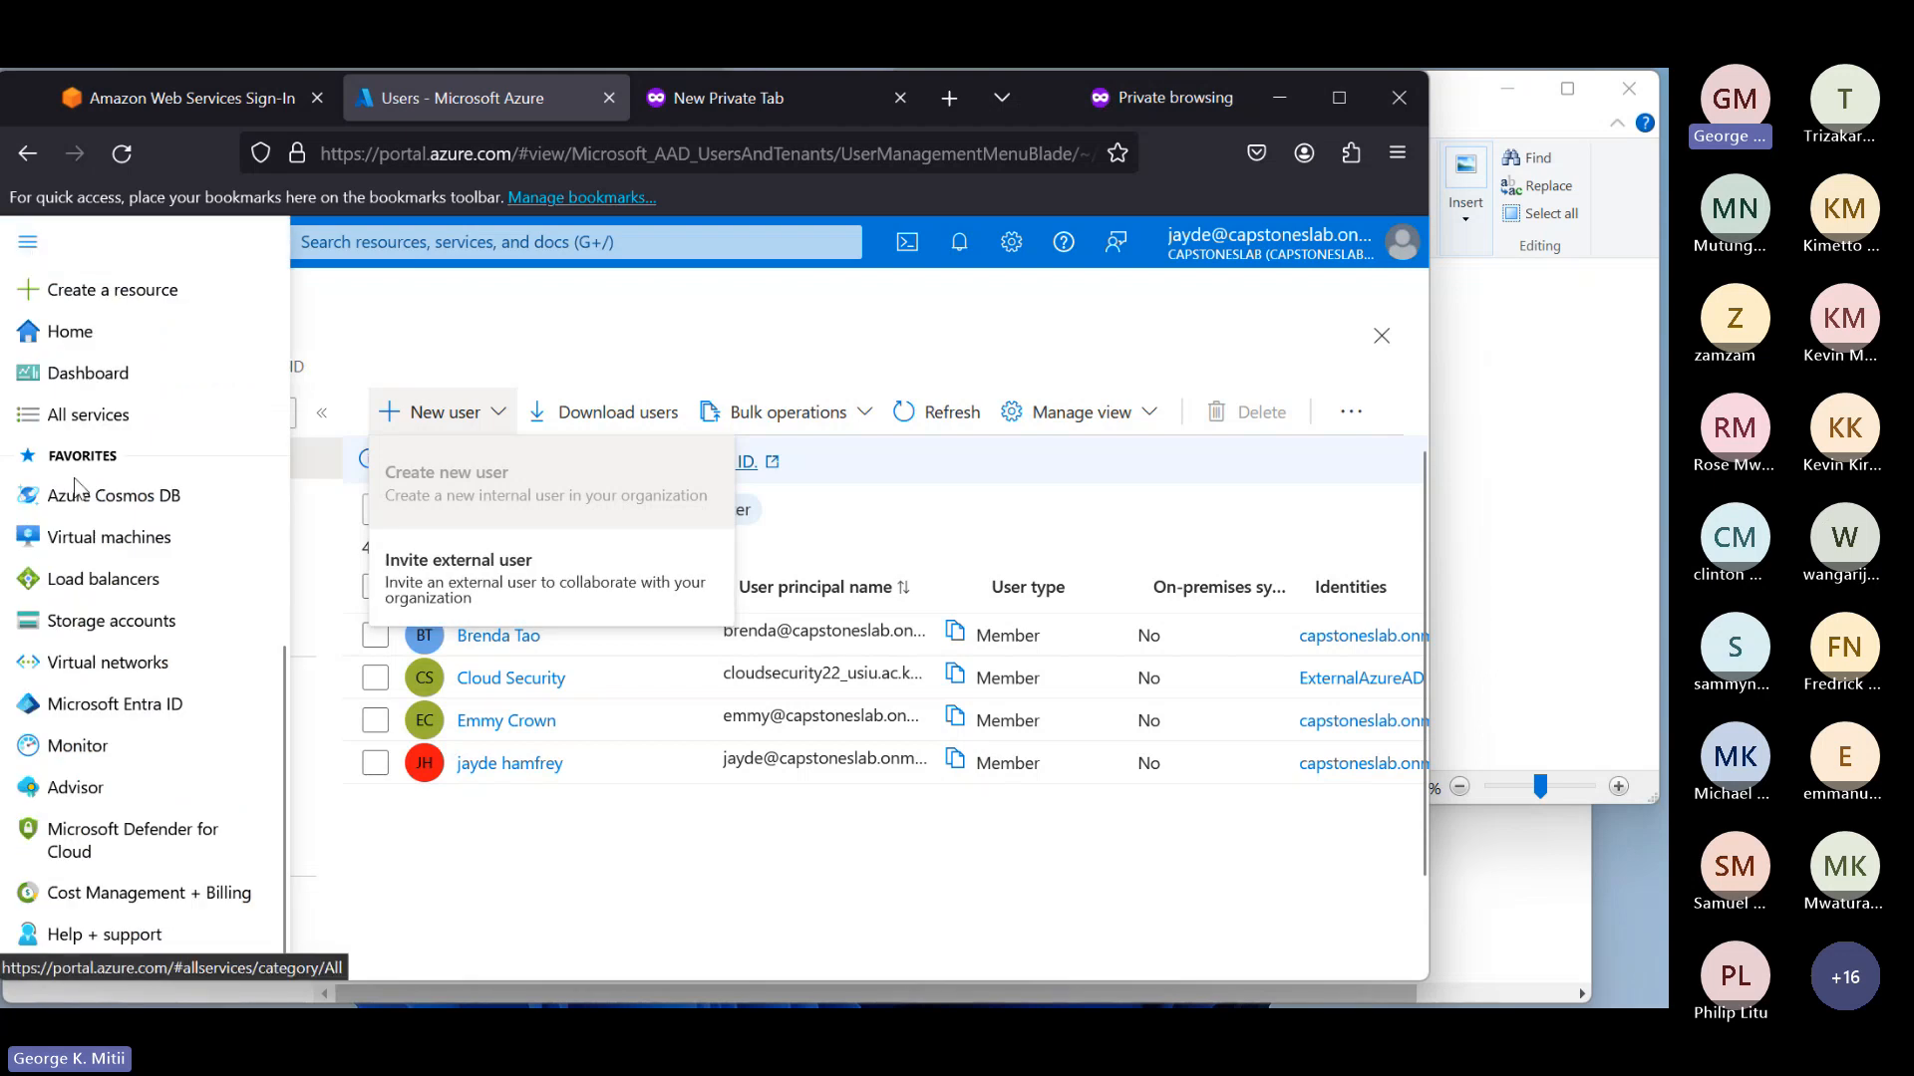
{"action": "left_click", "coordinate": [104, 538]}
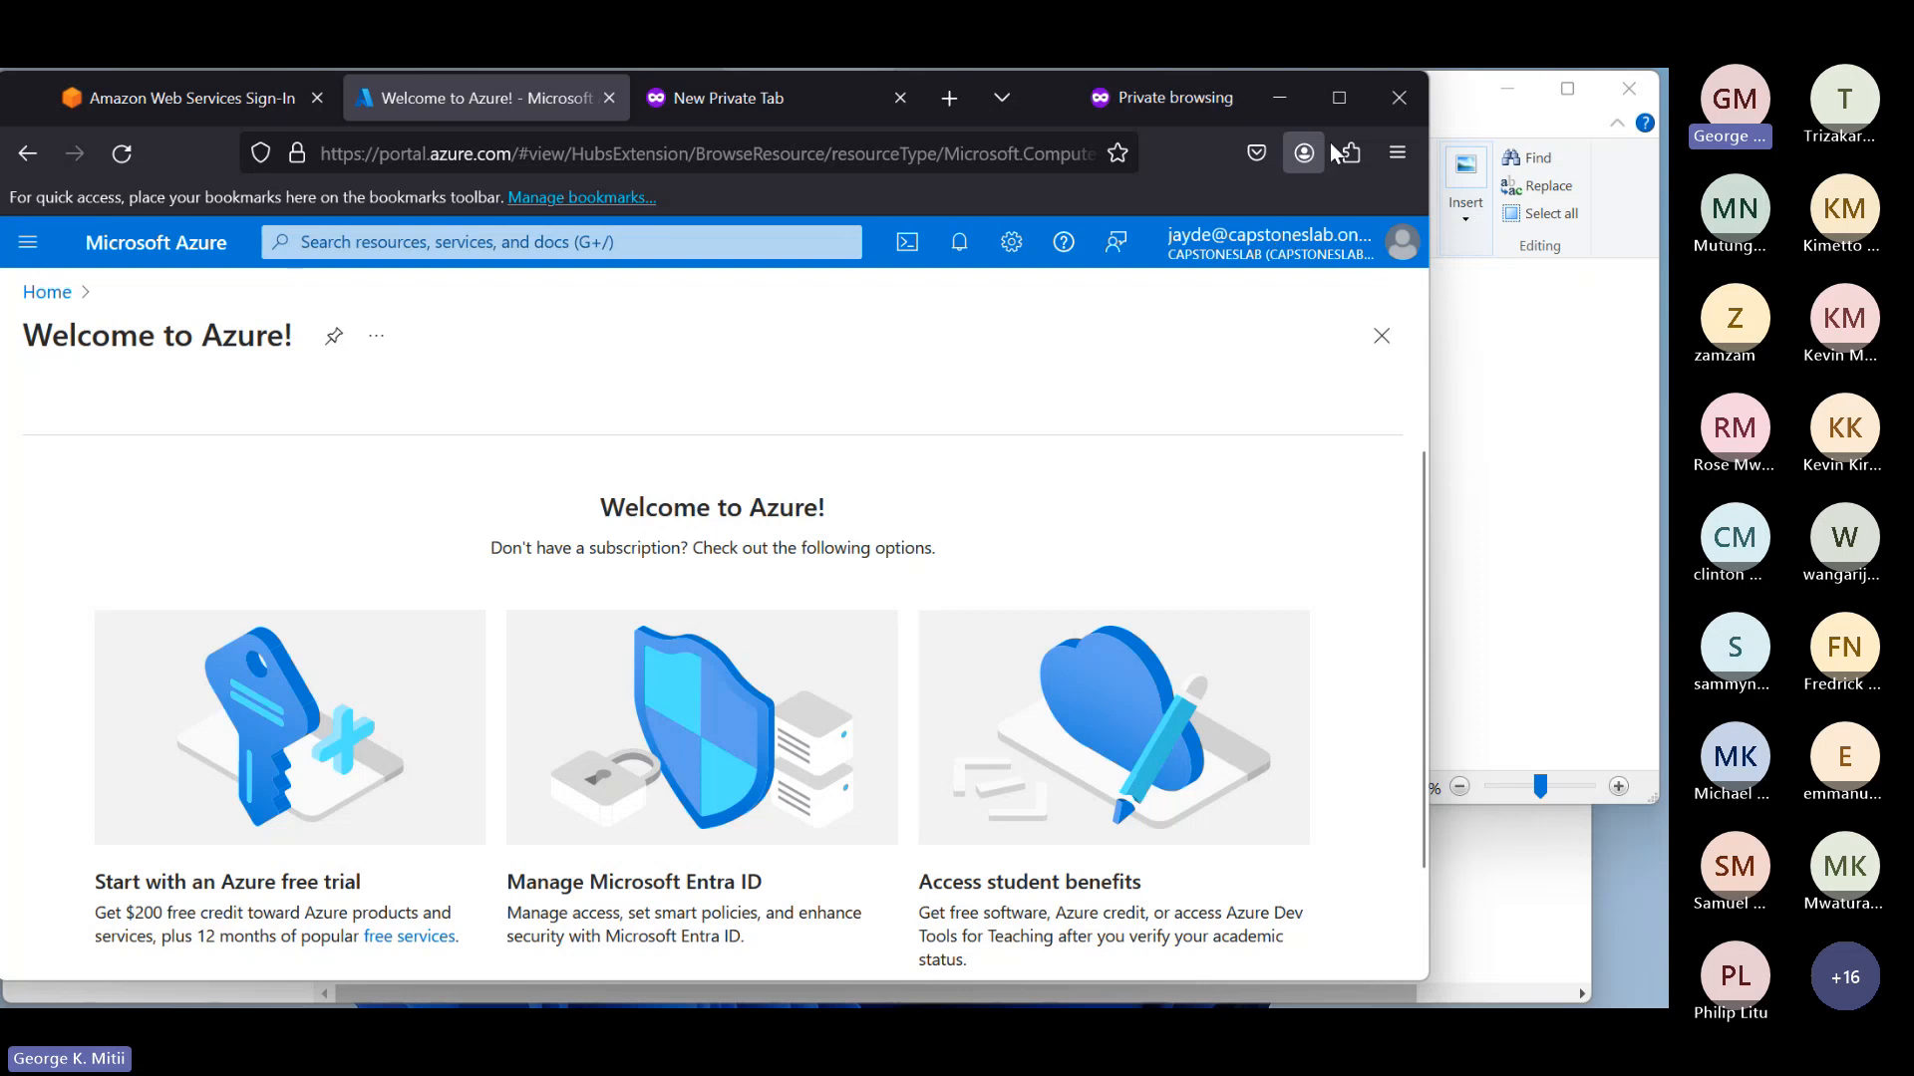
{"action": "left_click", "coordinate": [1338, 97]}
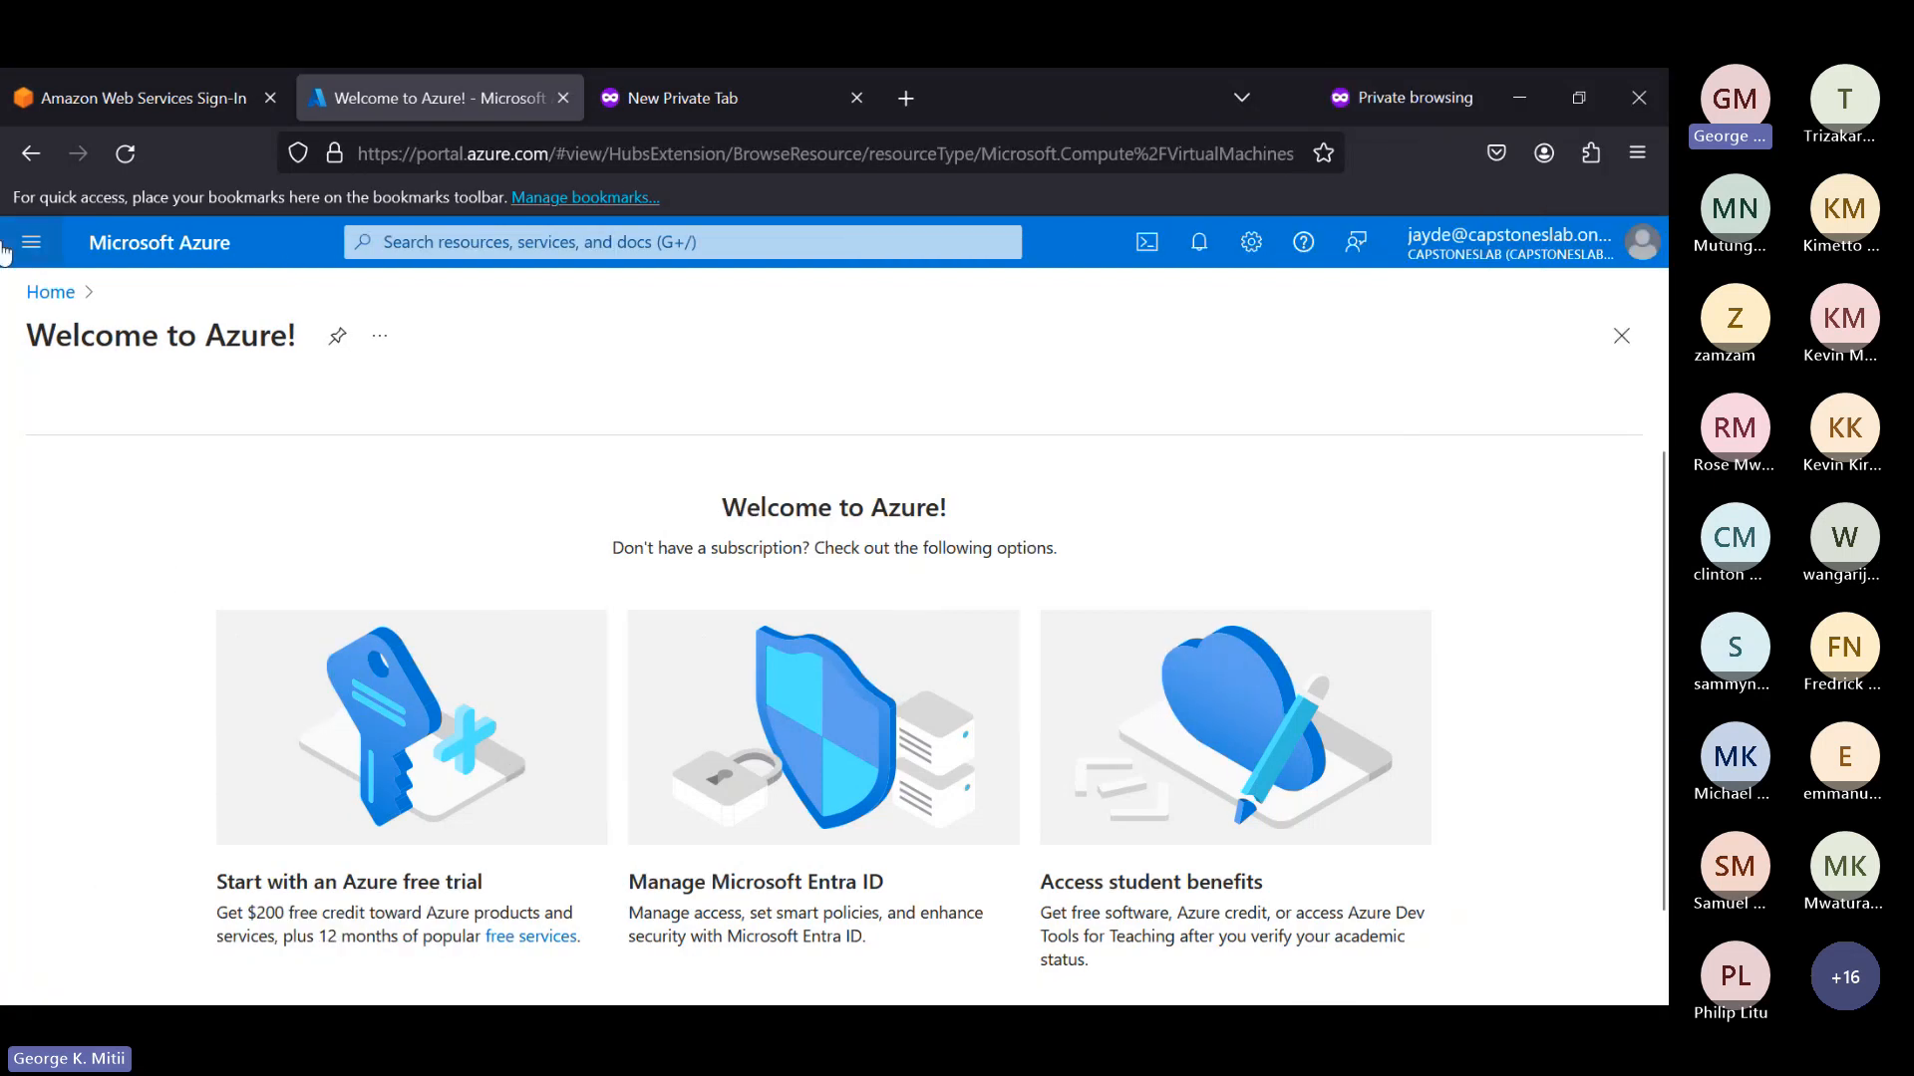
{"action": "left_click", "coordinate": [31, 242]}
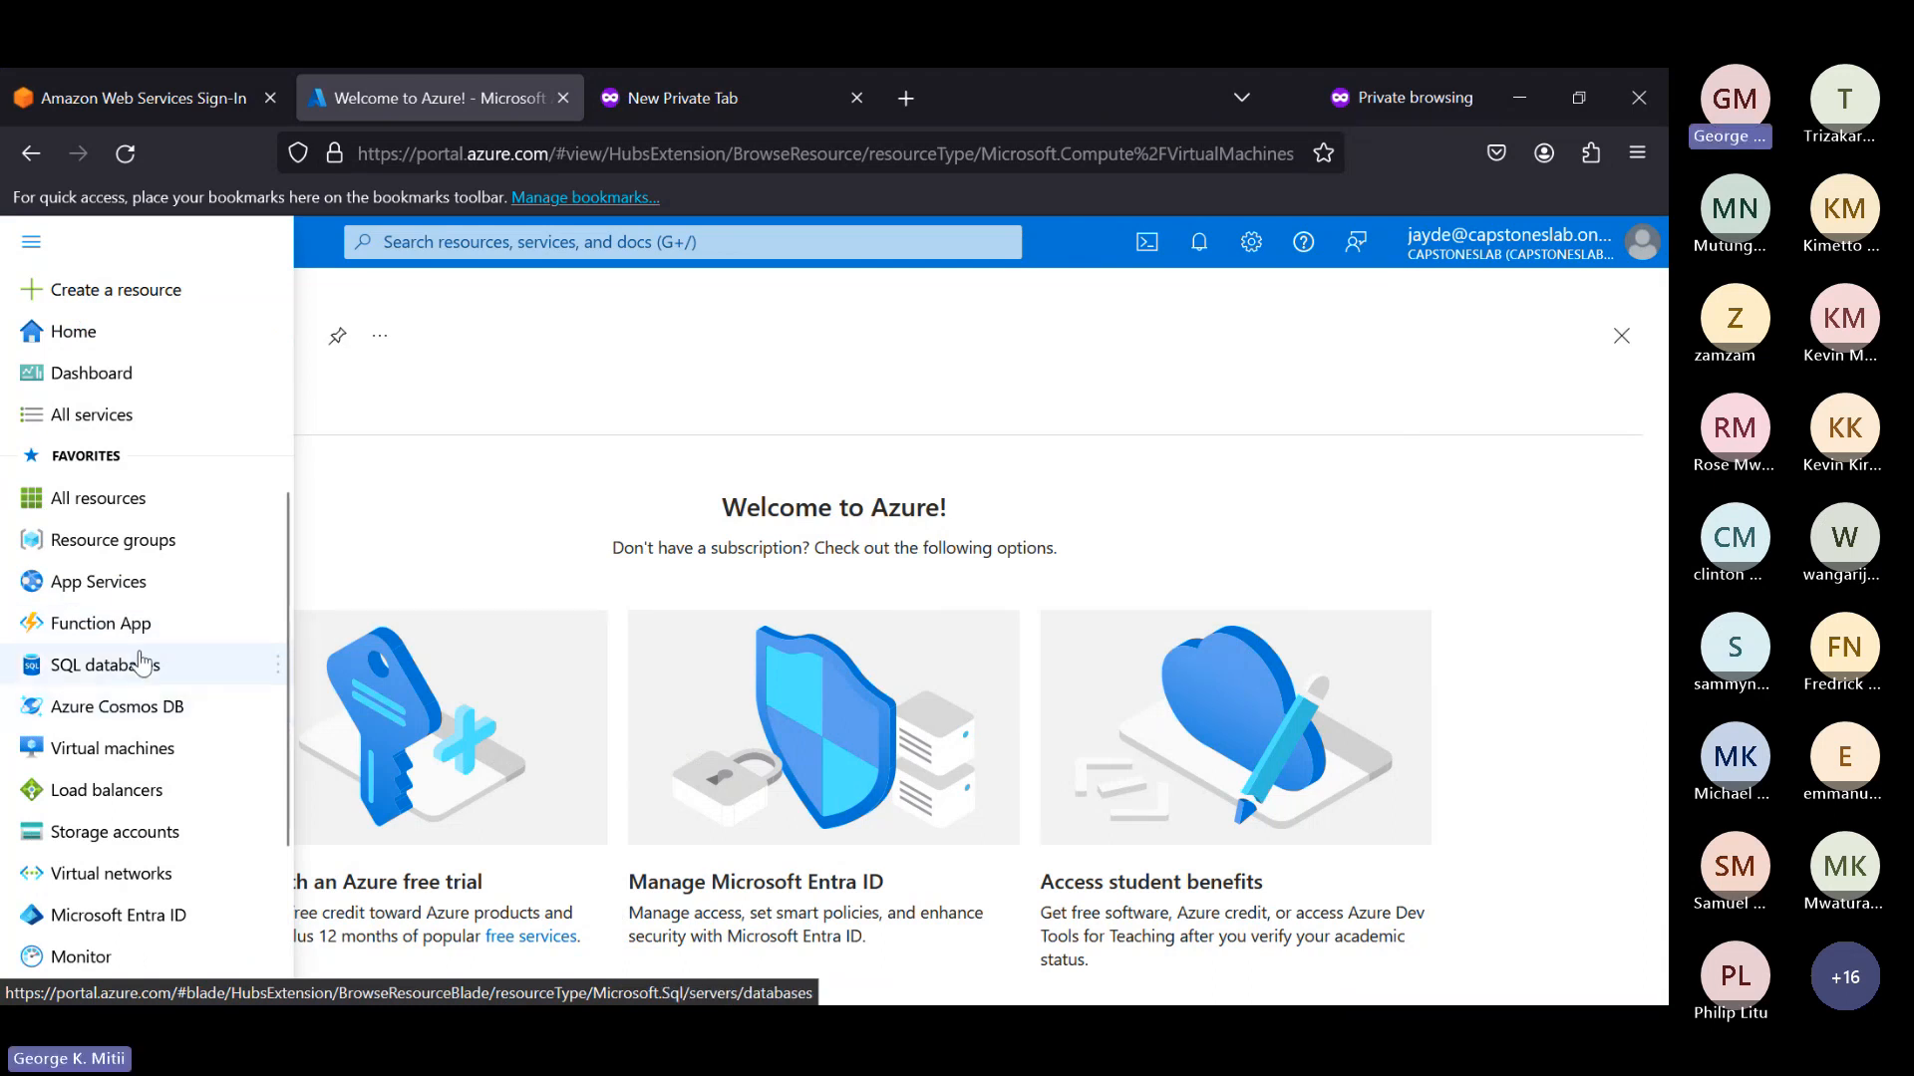
{"action": "left_click", "coordinate": [148, 756]}
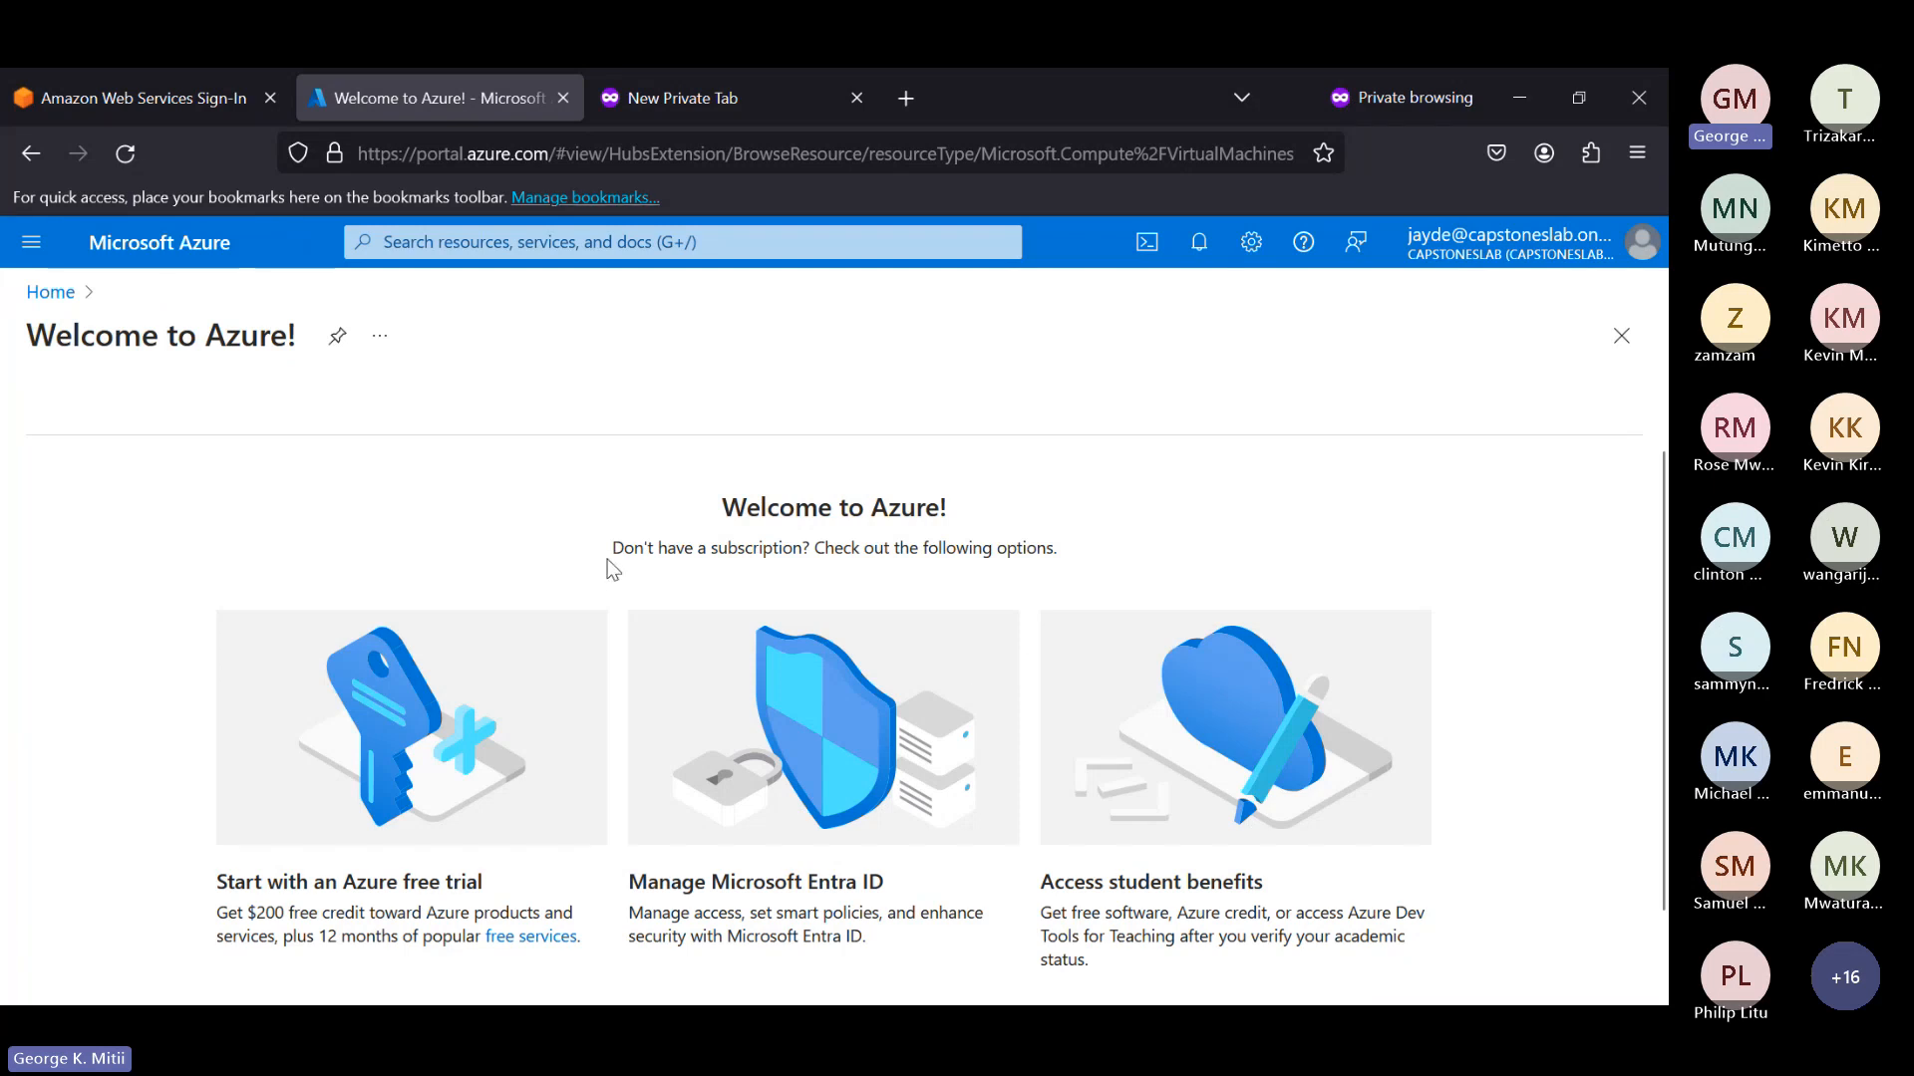
{"action": "scroll", "coordinate": [842, 702], "scroll_direction": "down", "scroll_amount": 1}
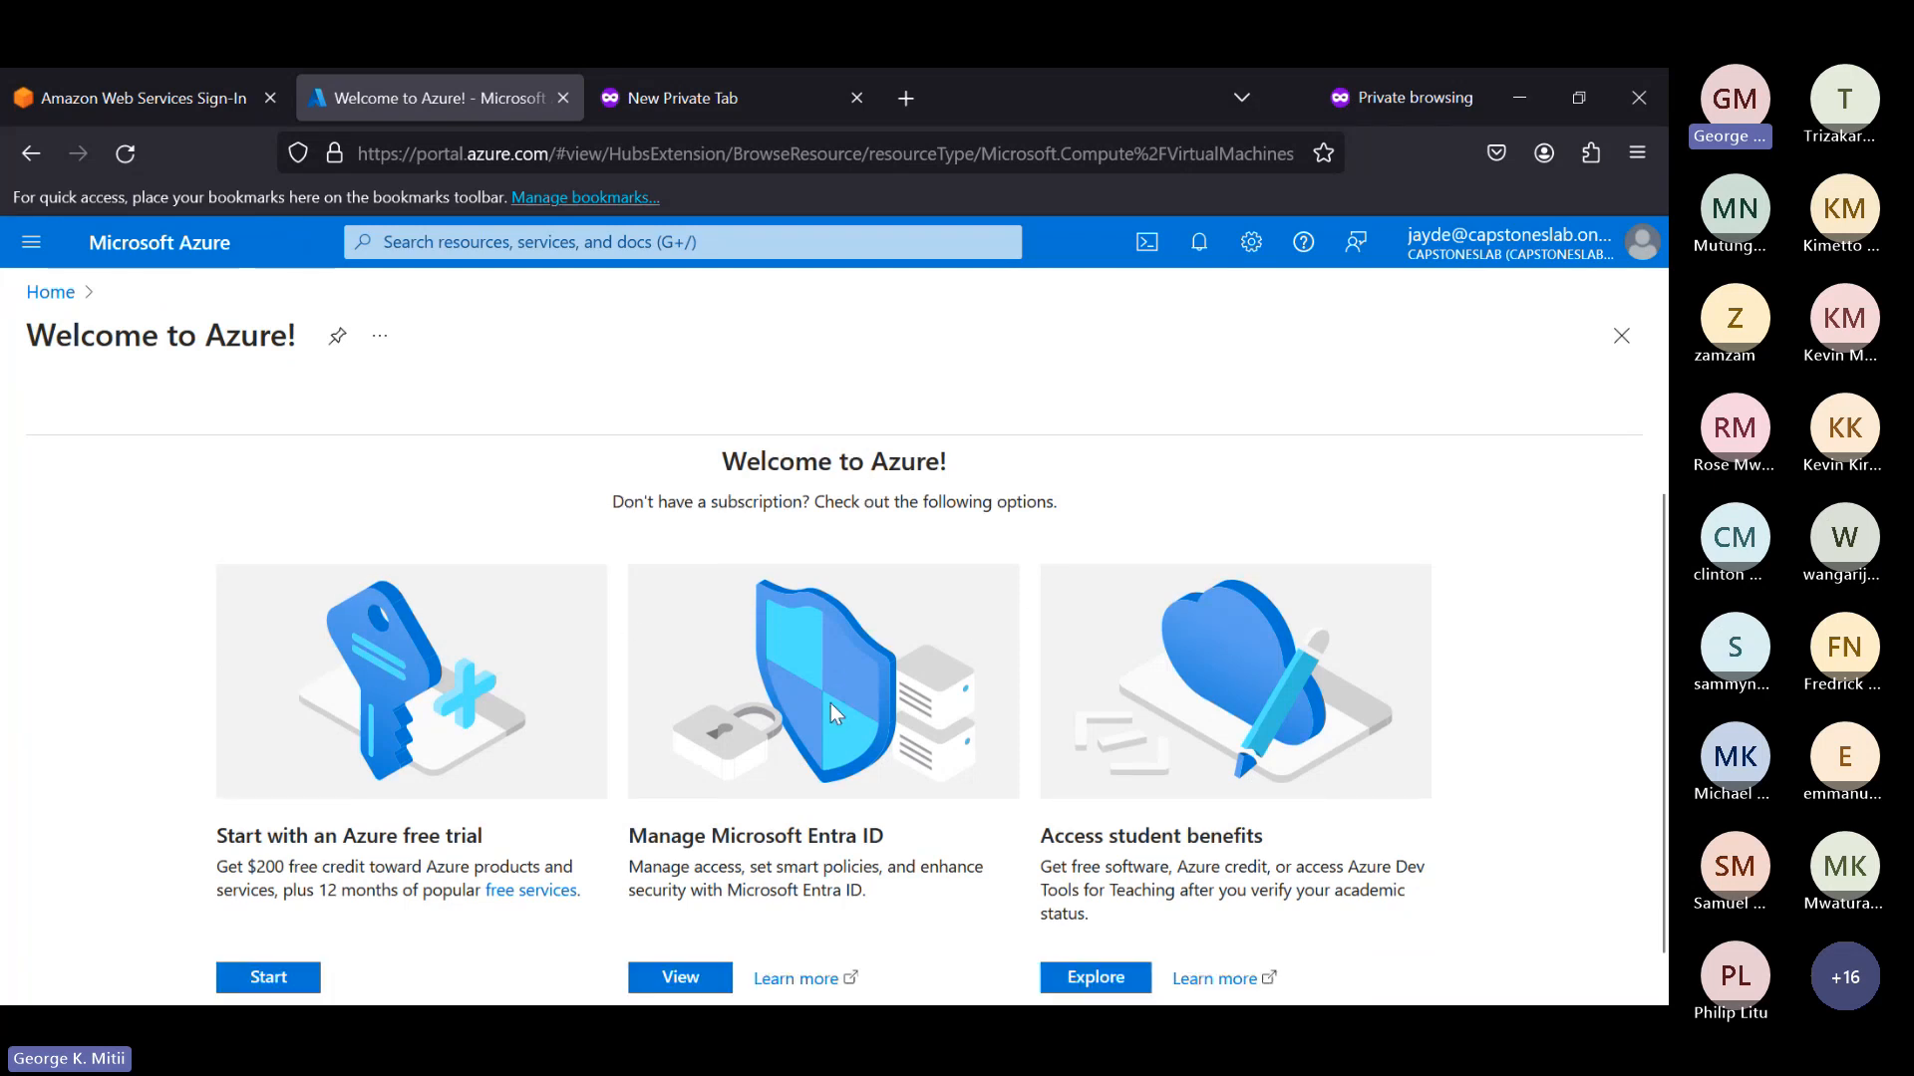
{"action": "scroll", "coordinate": [842, 702], "scroll_direction": "up", "scroll_amount": 1}
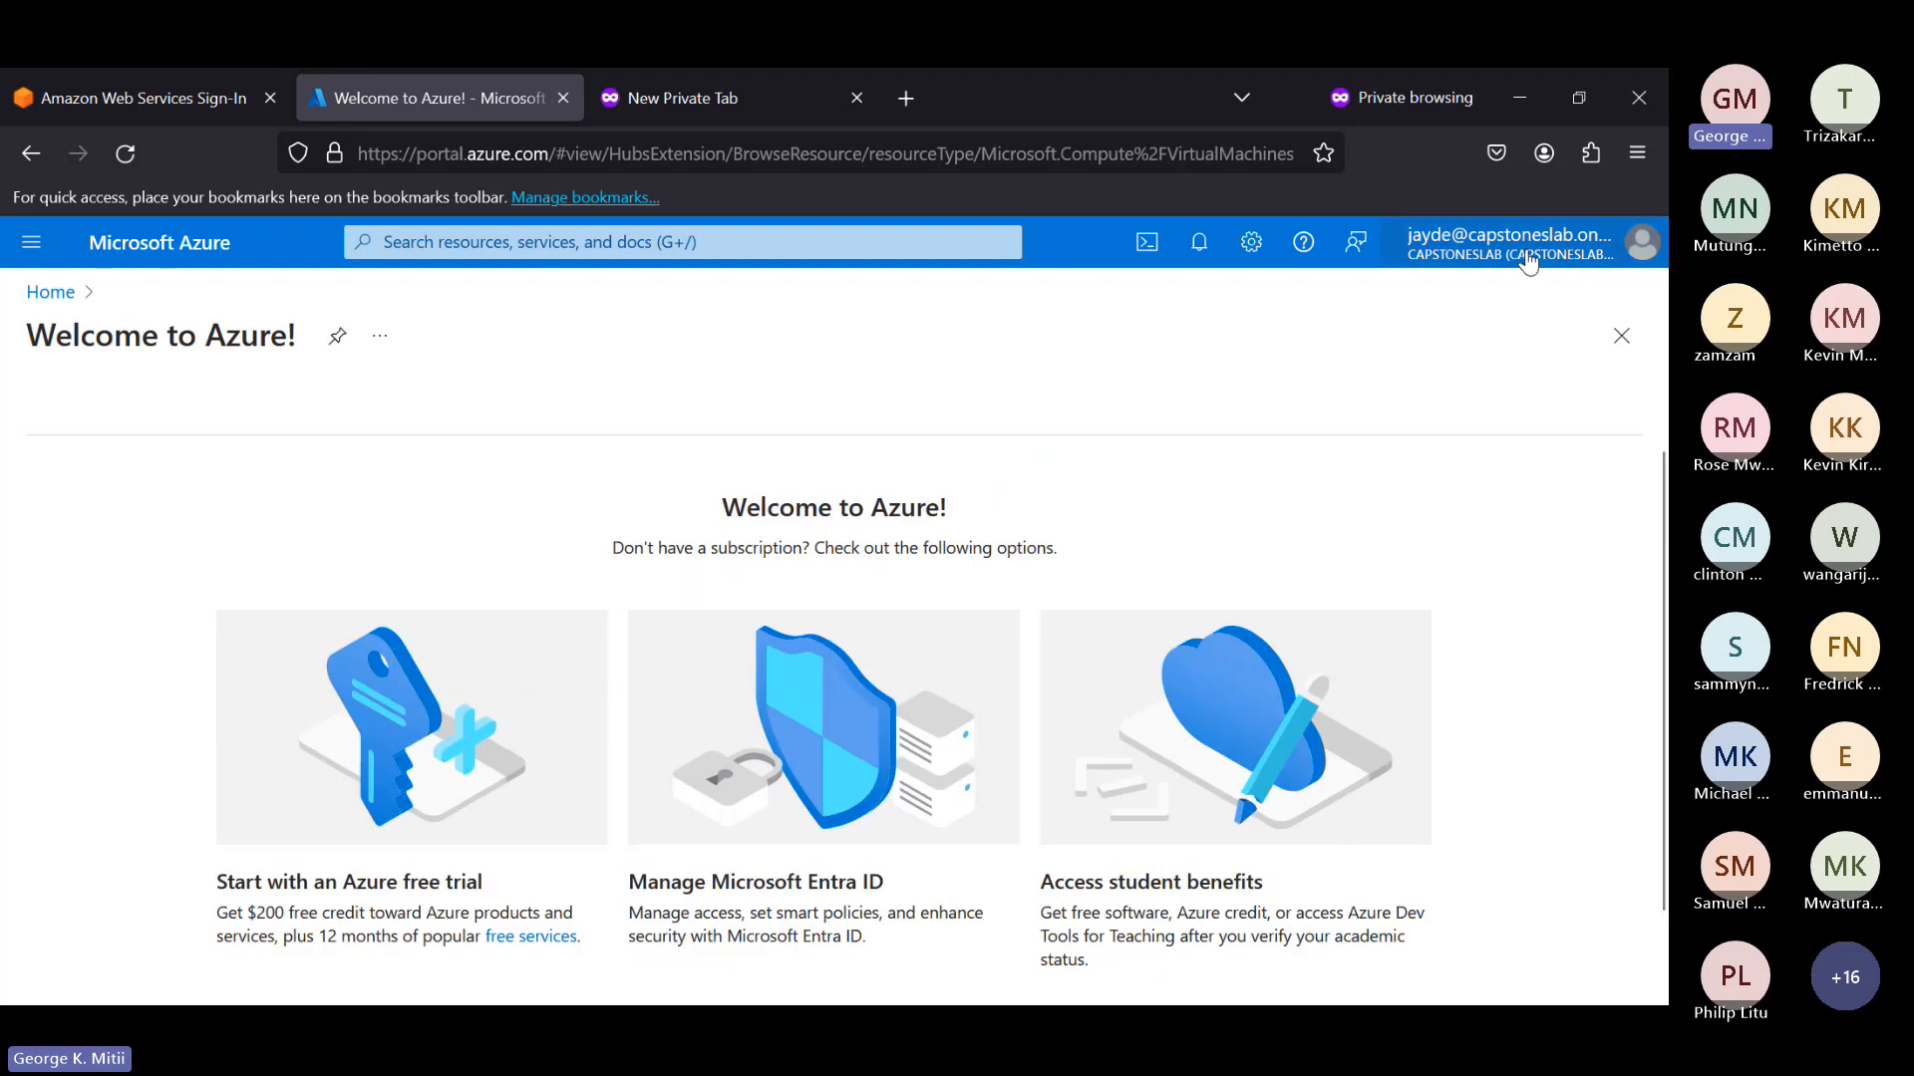
Check the password notes in WordPad and minimize the private browser window.
{"action": "left_click", "coordinate": [1579, 99]}
{"action": "left_click", "coordinate": [1573, 437]}
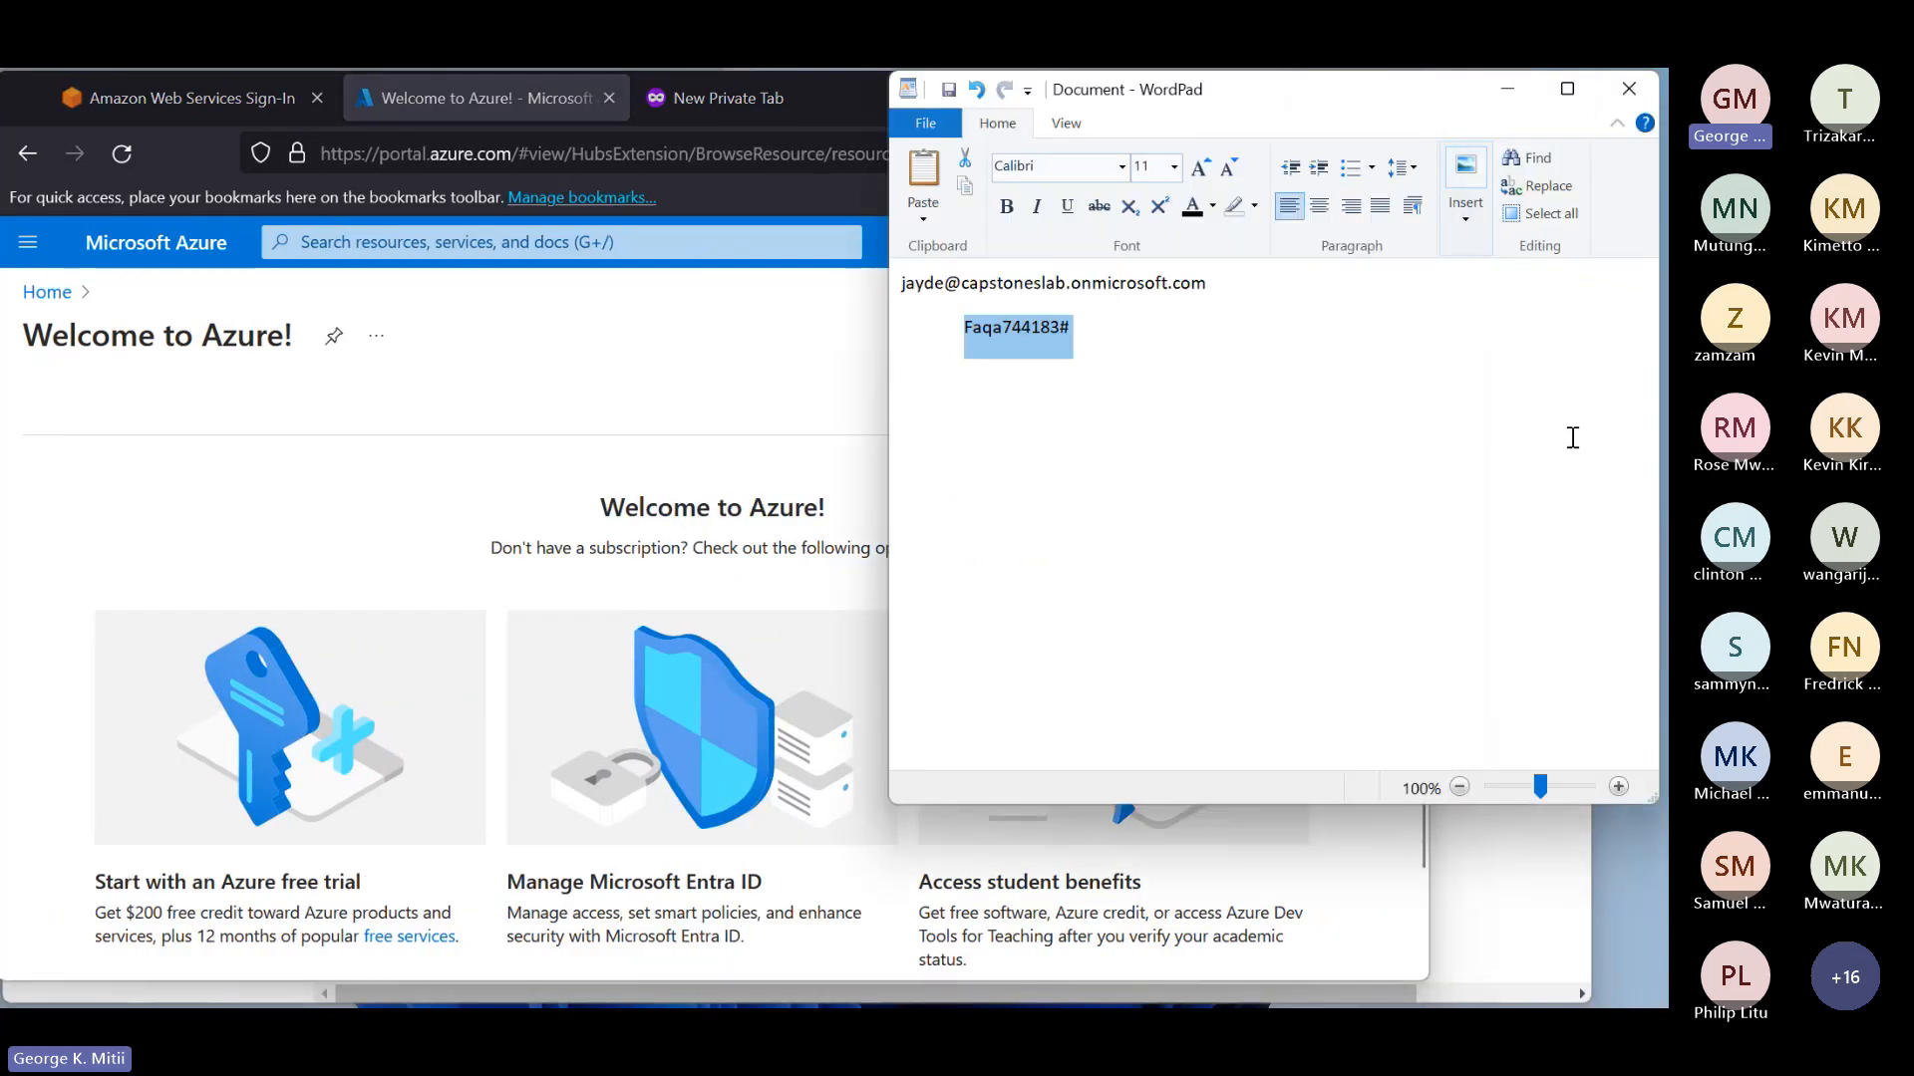
{"action": "key", "text": "alt+Tab"}
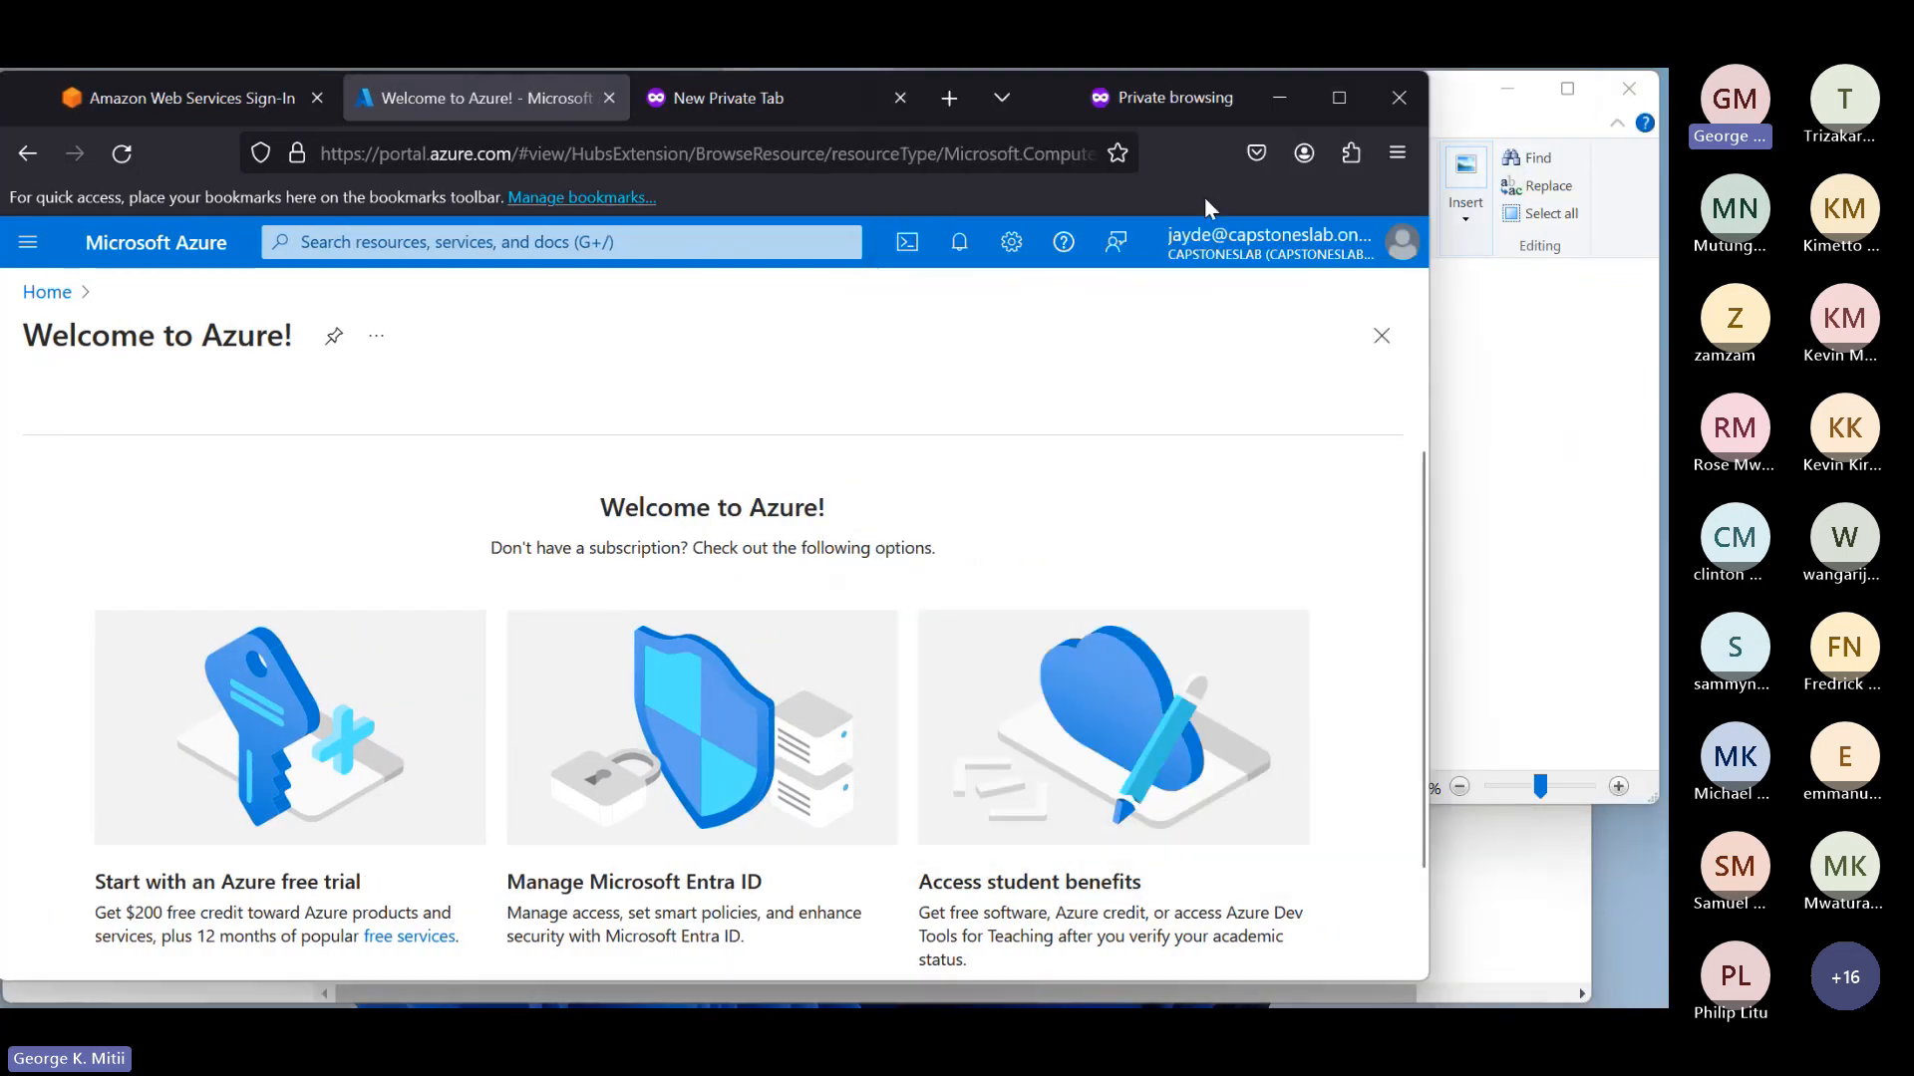
{"action": "left_click", "coordinate": [1289, 122]}
In the admin browser, search Entra ID Roles and administrators for 'global ad' and open Global Administrator.
{"action": "left_click", "coordinate": [488, 751]}
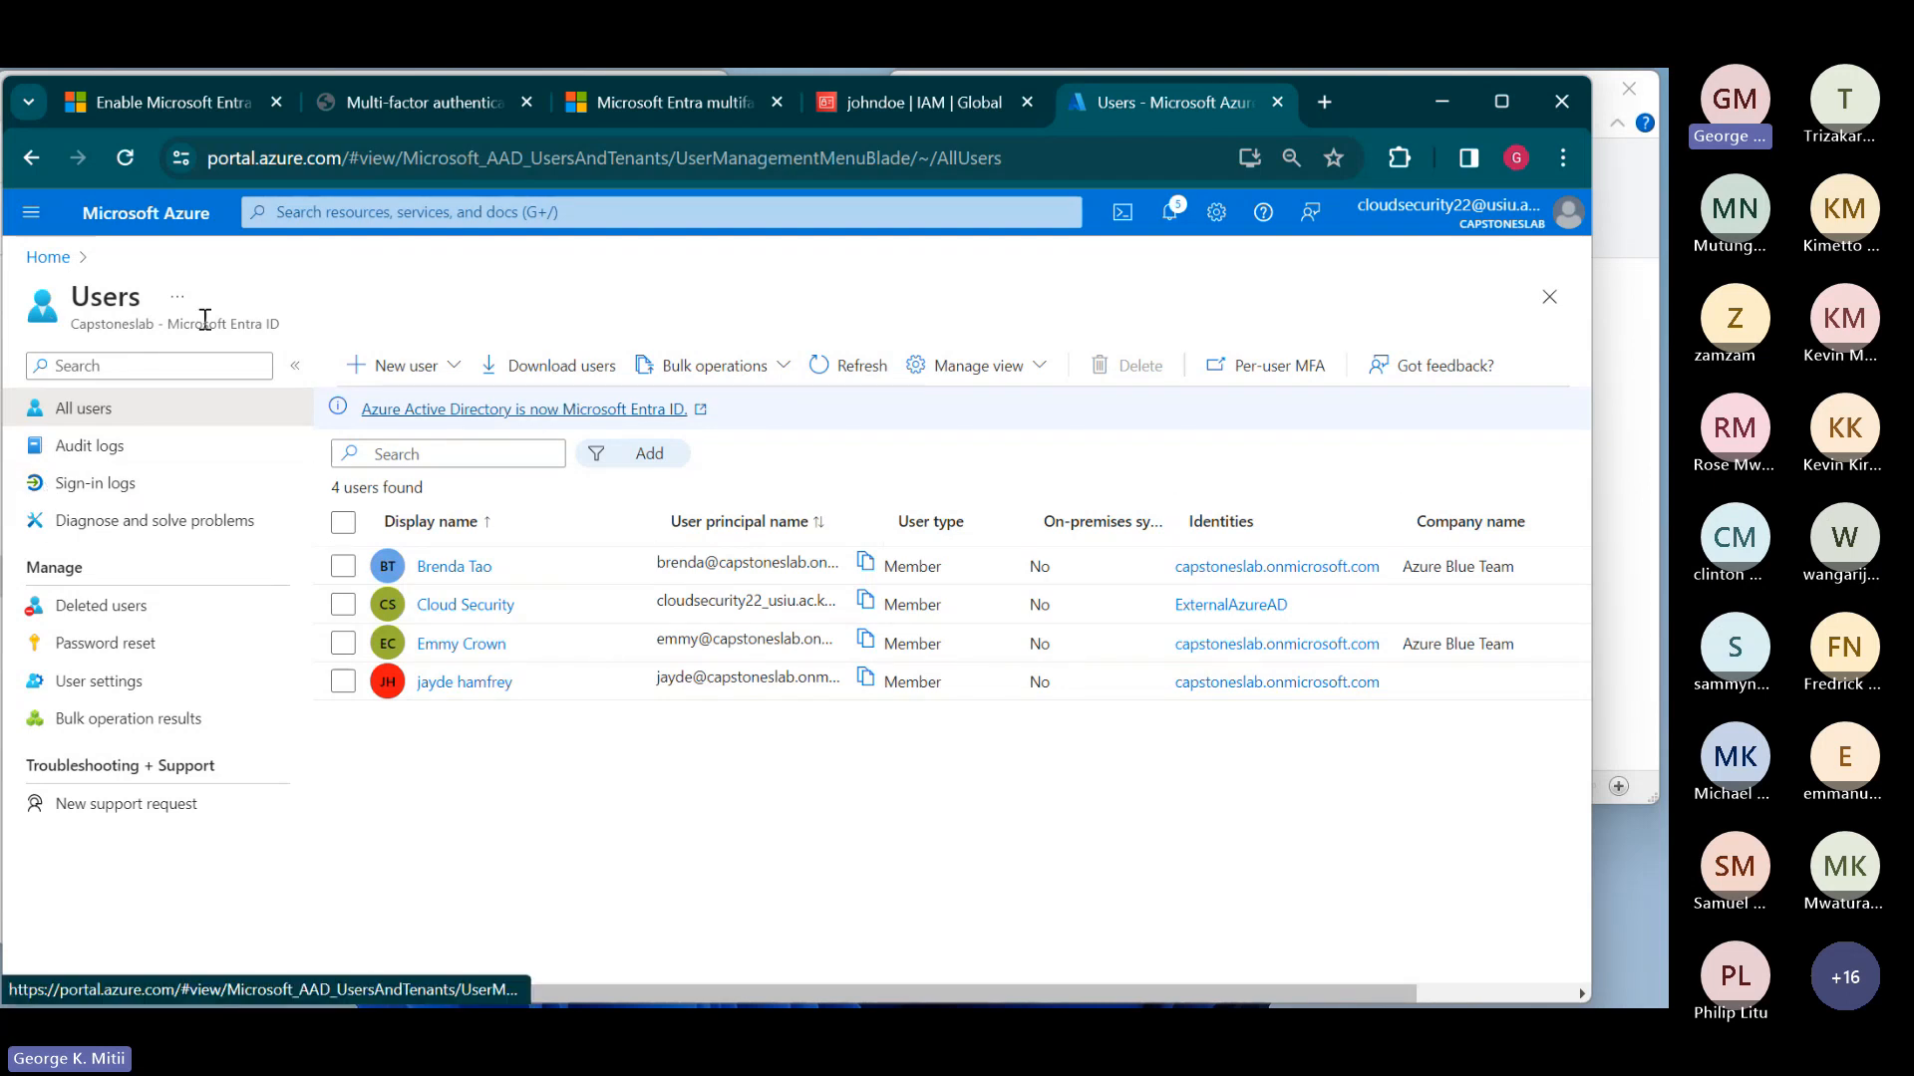
{"action": "left_click", "coordinate": [1549, 299]}
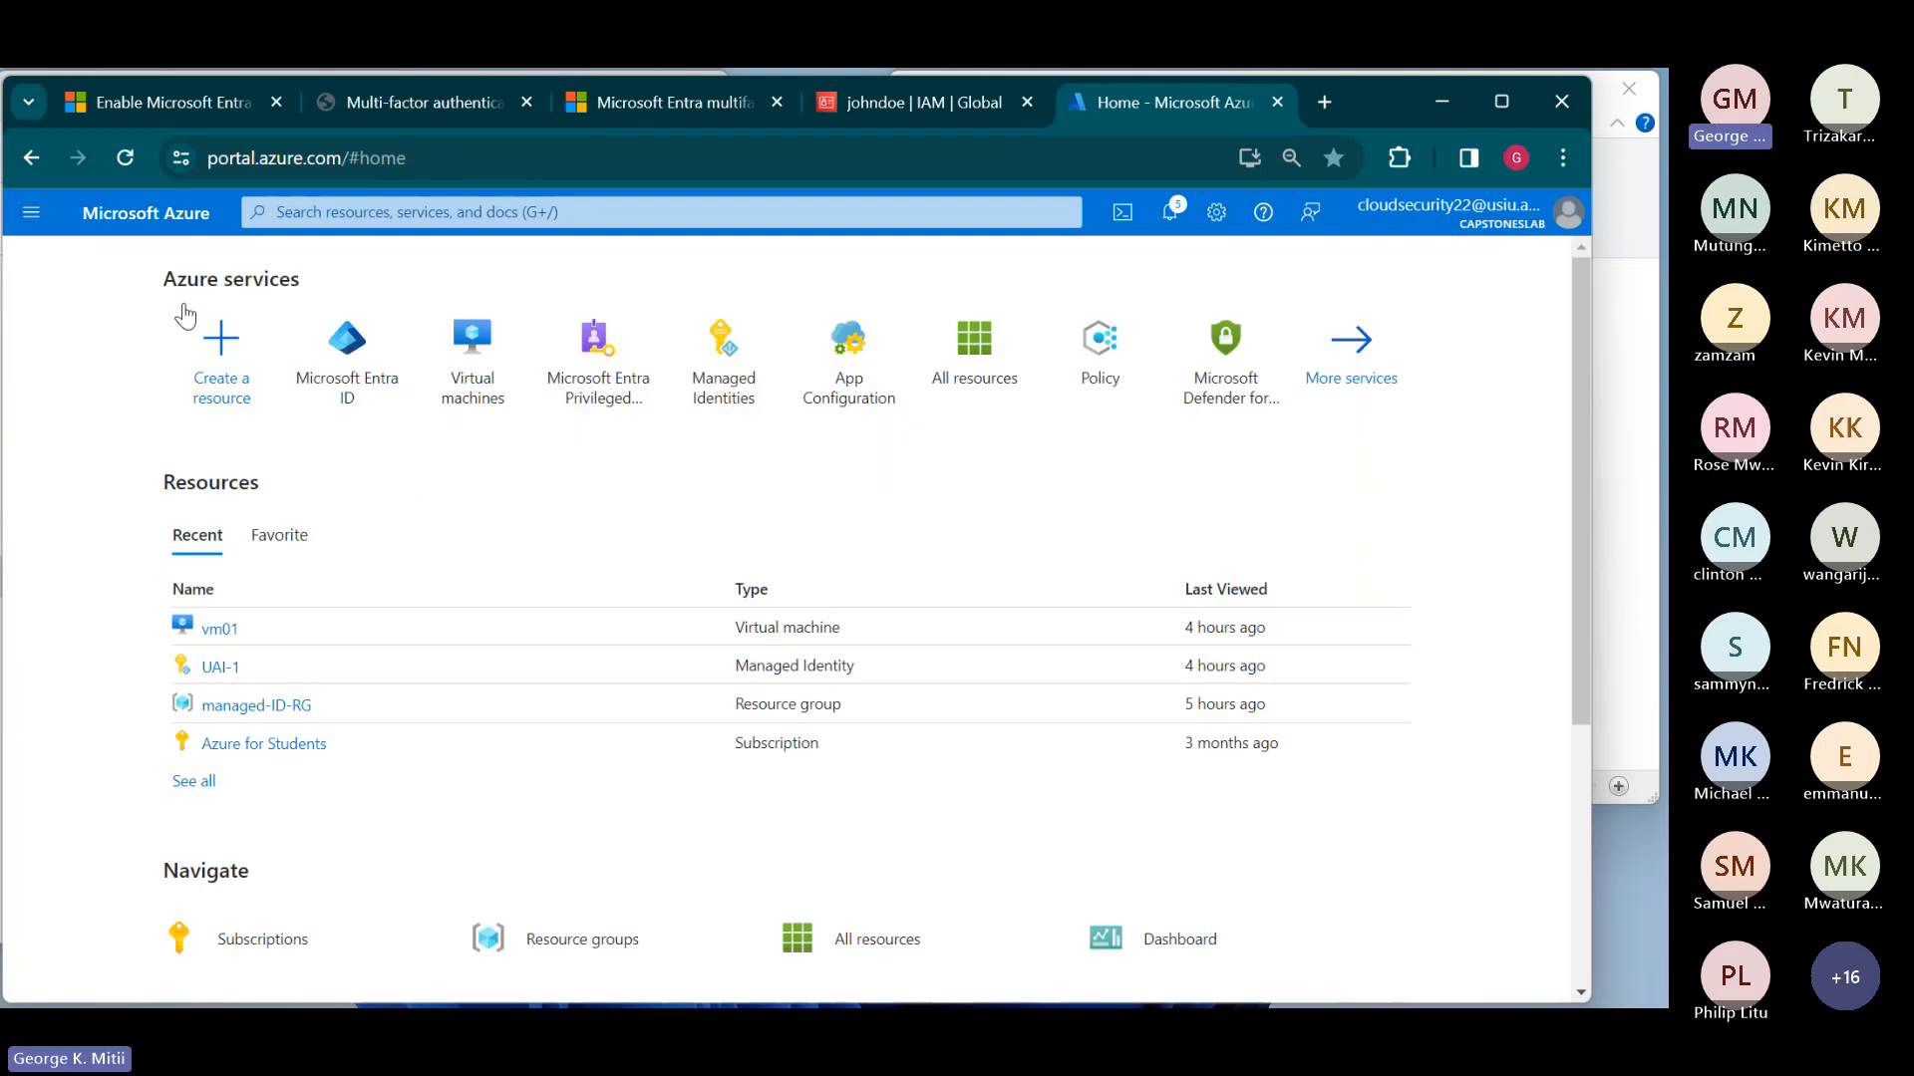
{"action": "left_click", "coordinate": [321, 369]}
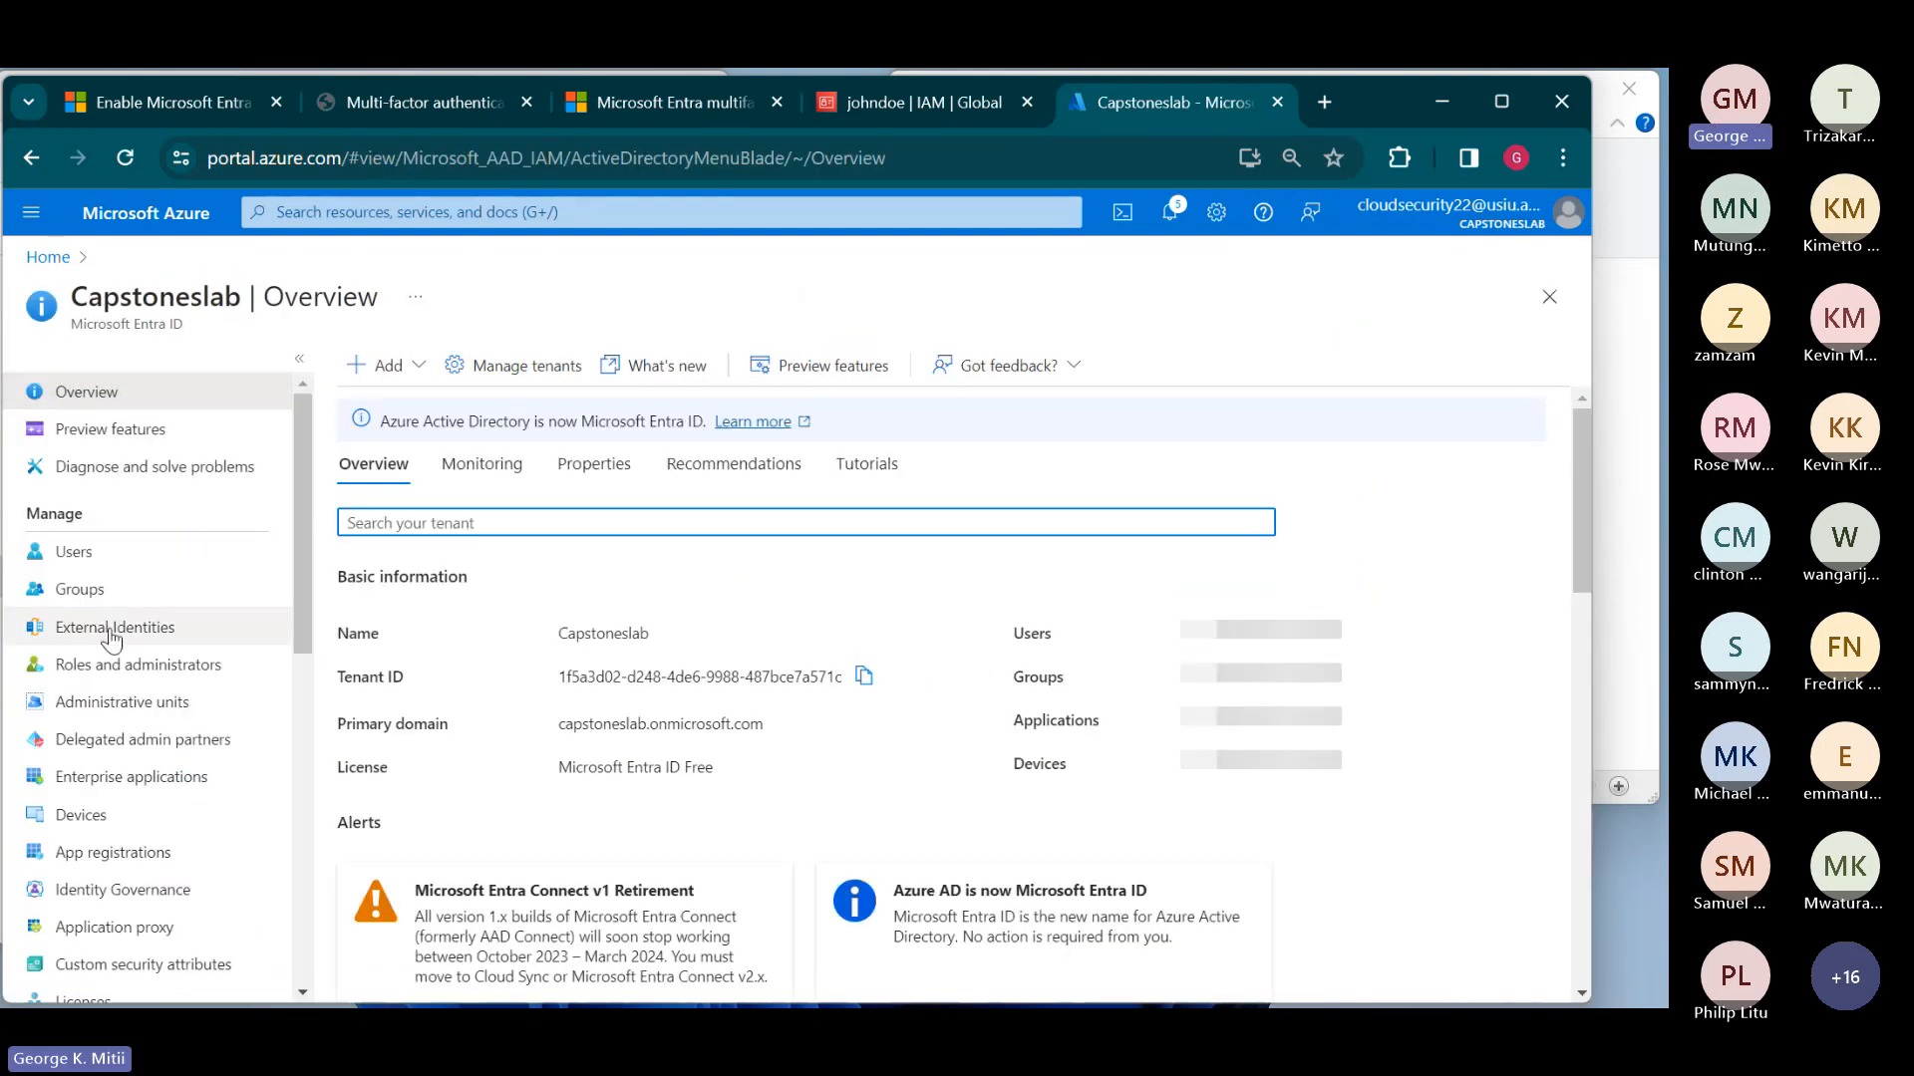
{"action": "left_click", "coordinate": [122, 668]}
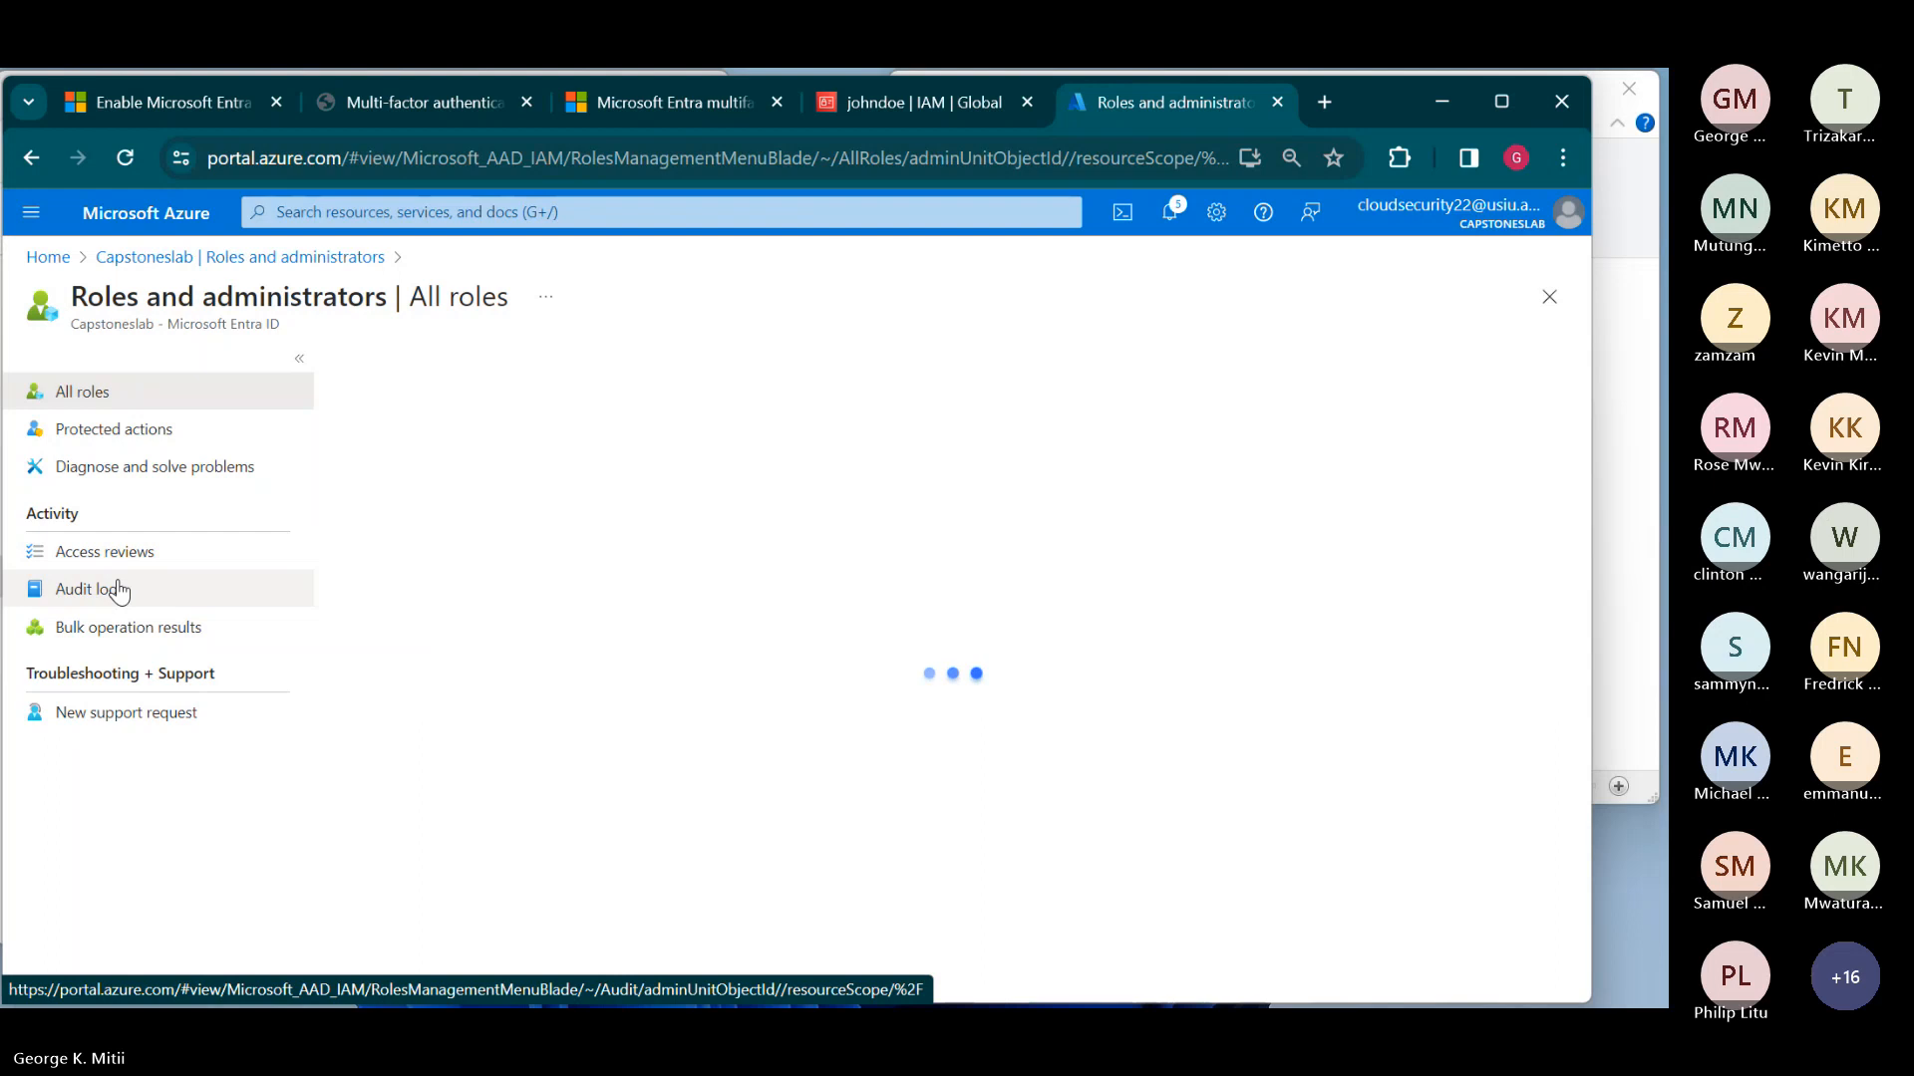
{"action": "left_click", "coordinate": [599, 651]}
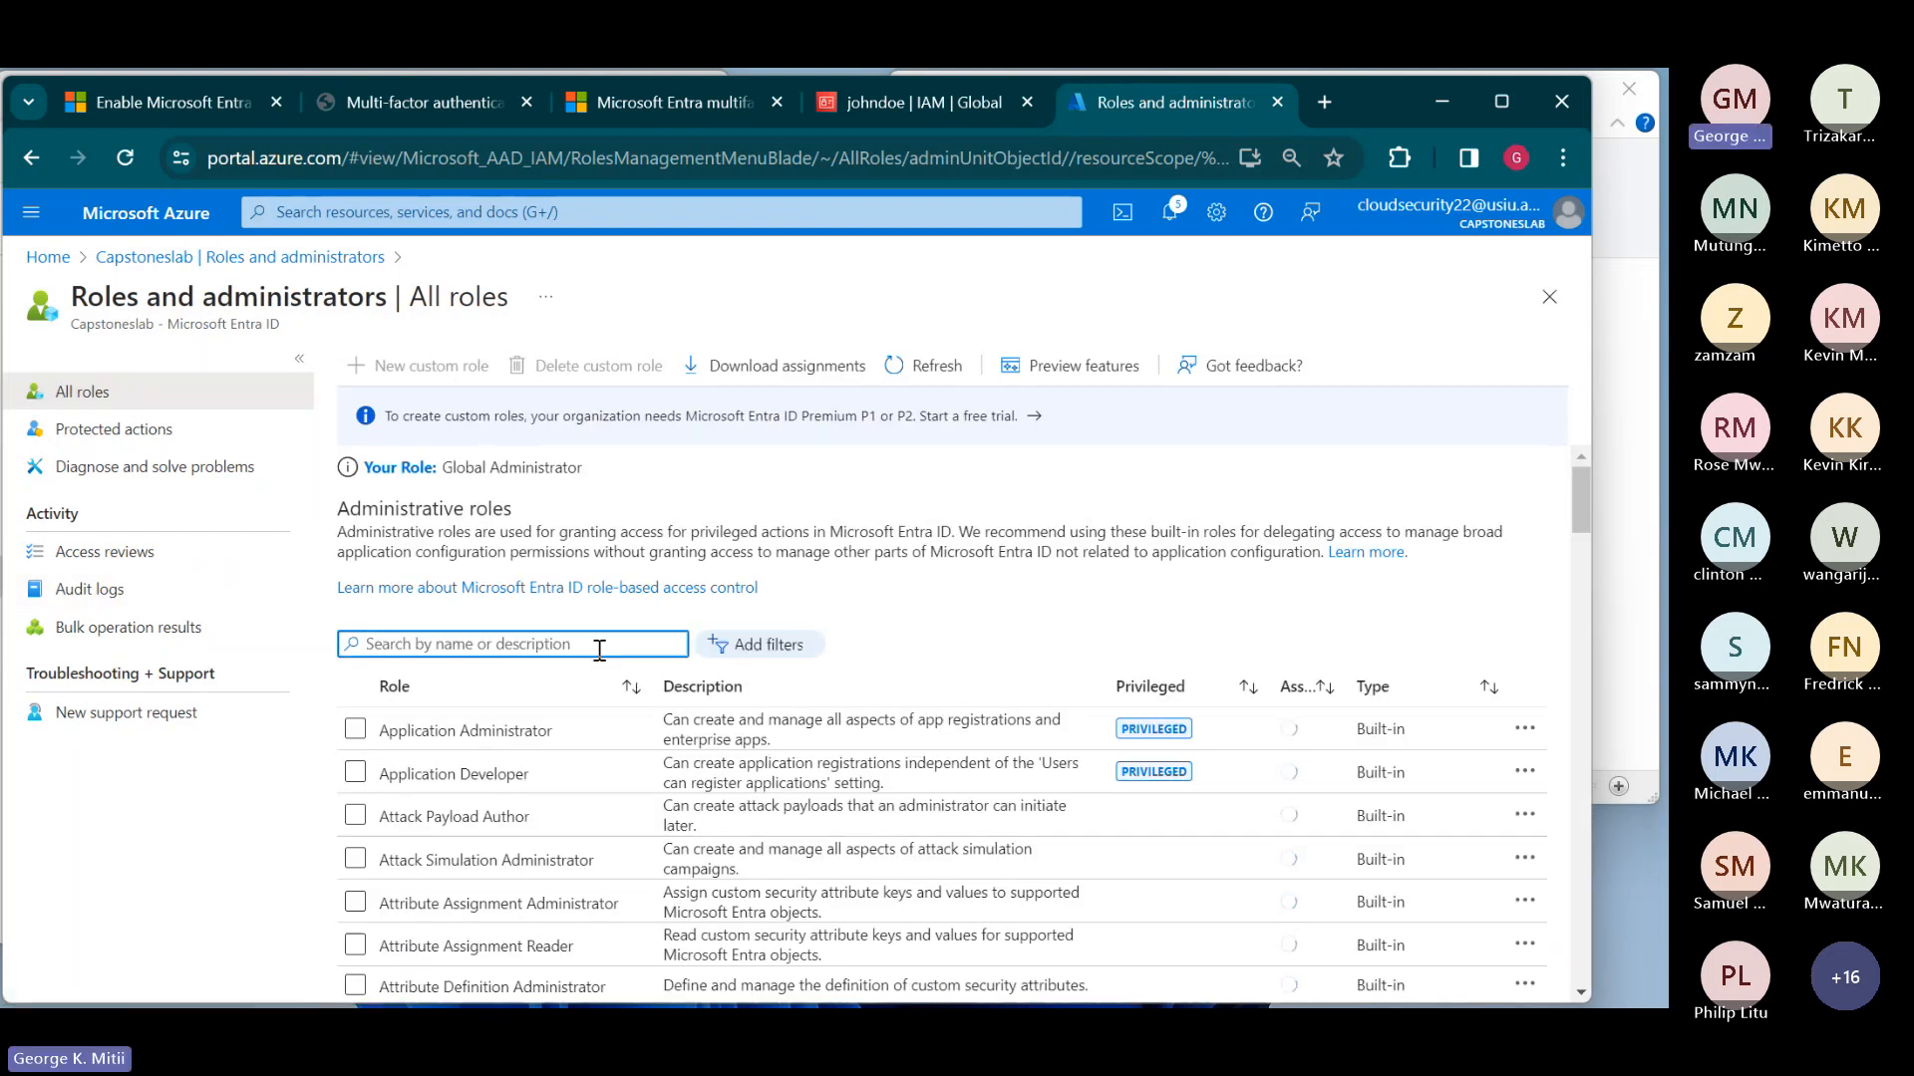
{"action": "type", "text": "global admini"}
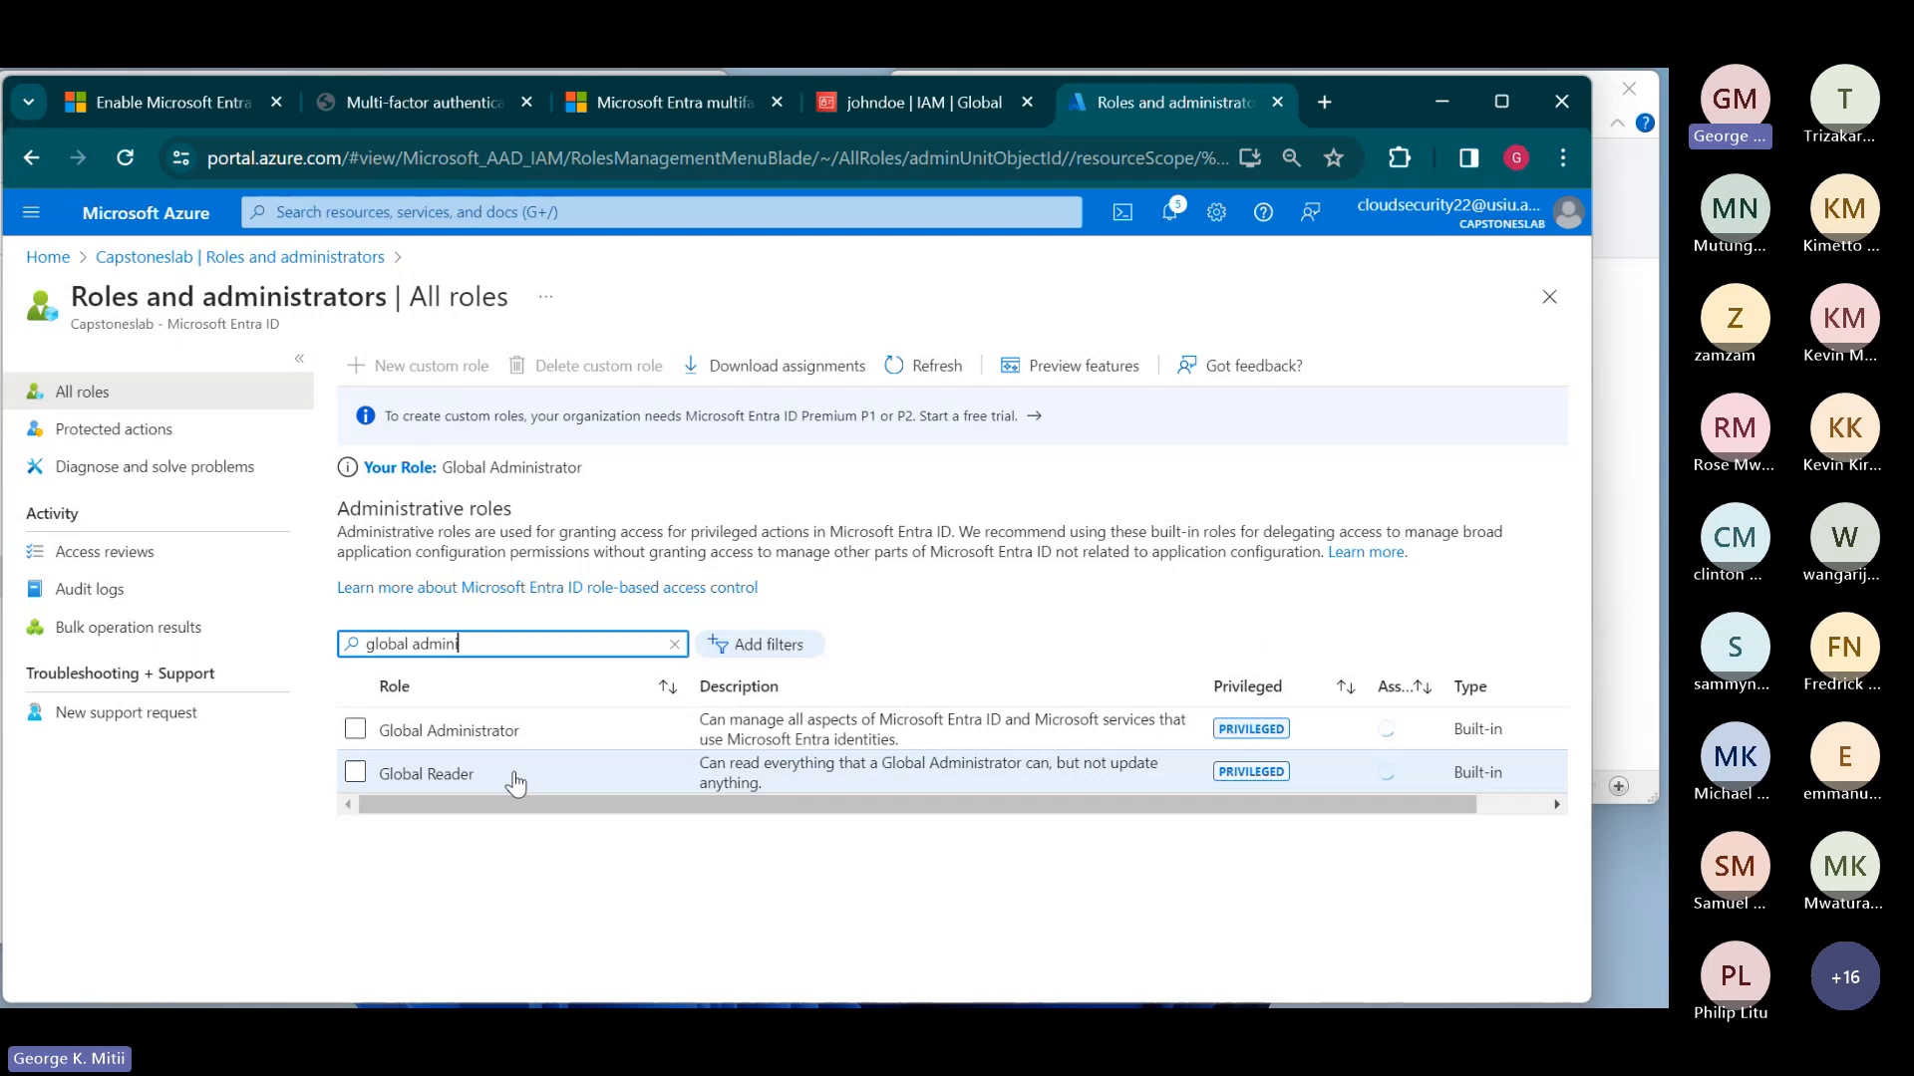
{"action": "left_click", "coordinate": [495, 736]}
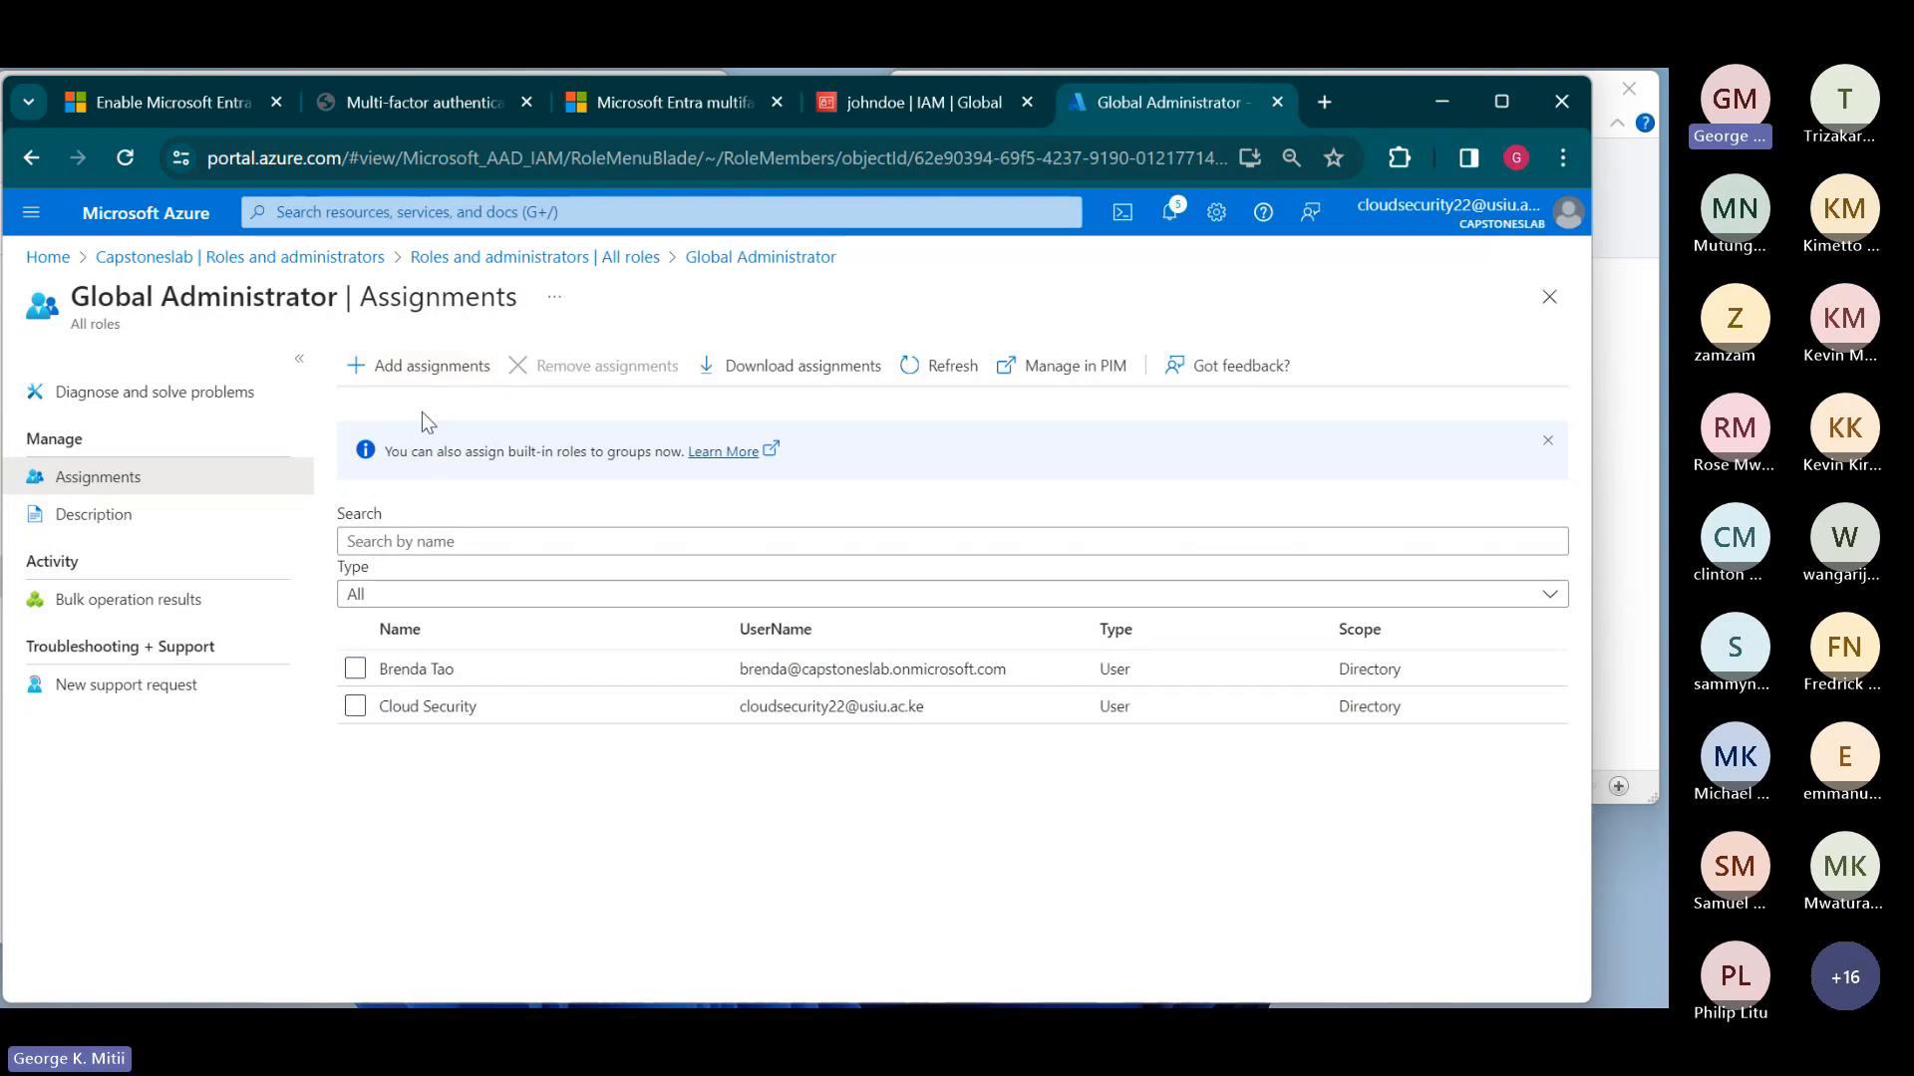
Add a Global Administrator assignment for the unassigned student user.
{"action": "left_click", "coordinate": [449, 370]}
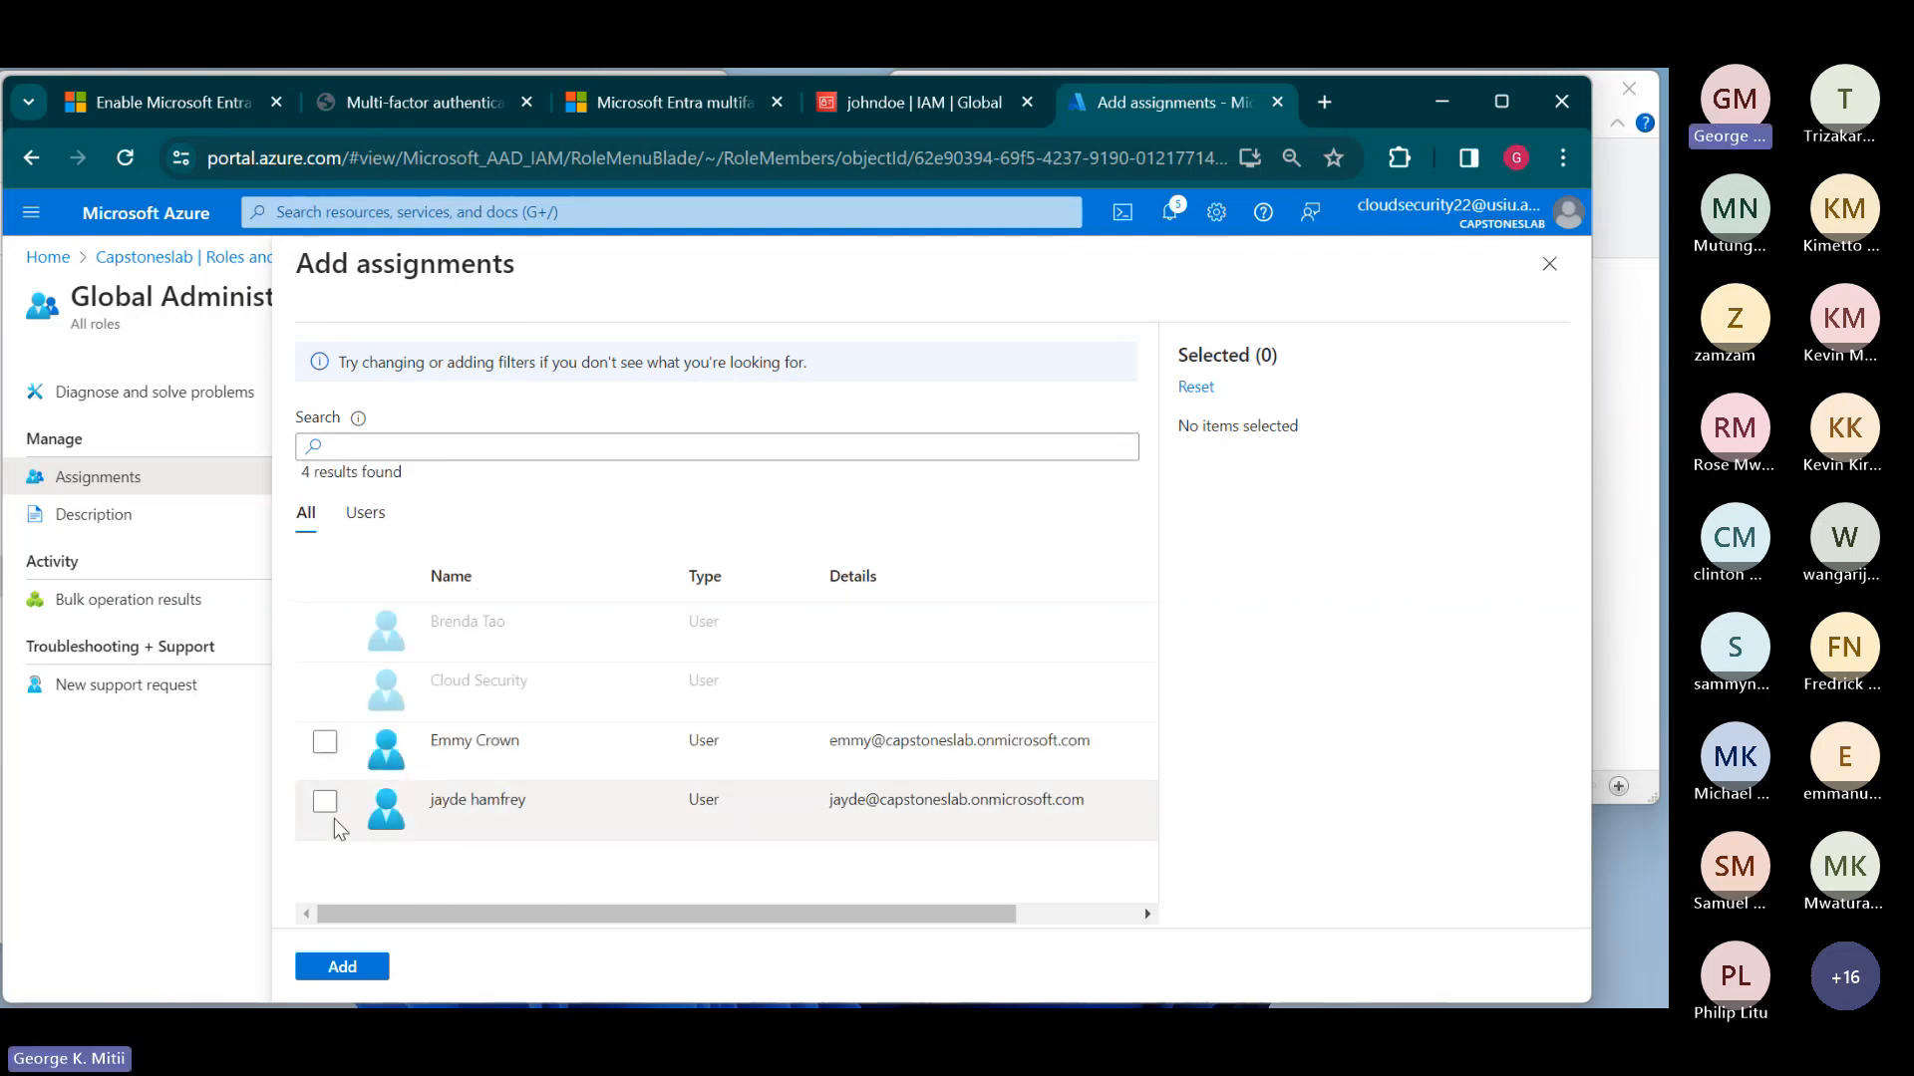
{"action": "left_click", "coordinate": [325, 804]}
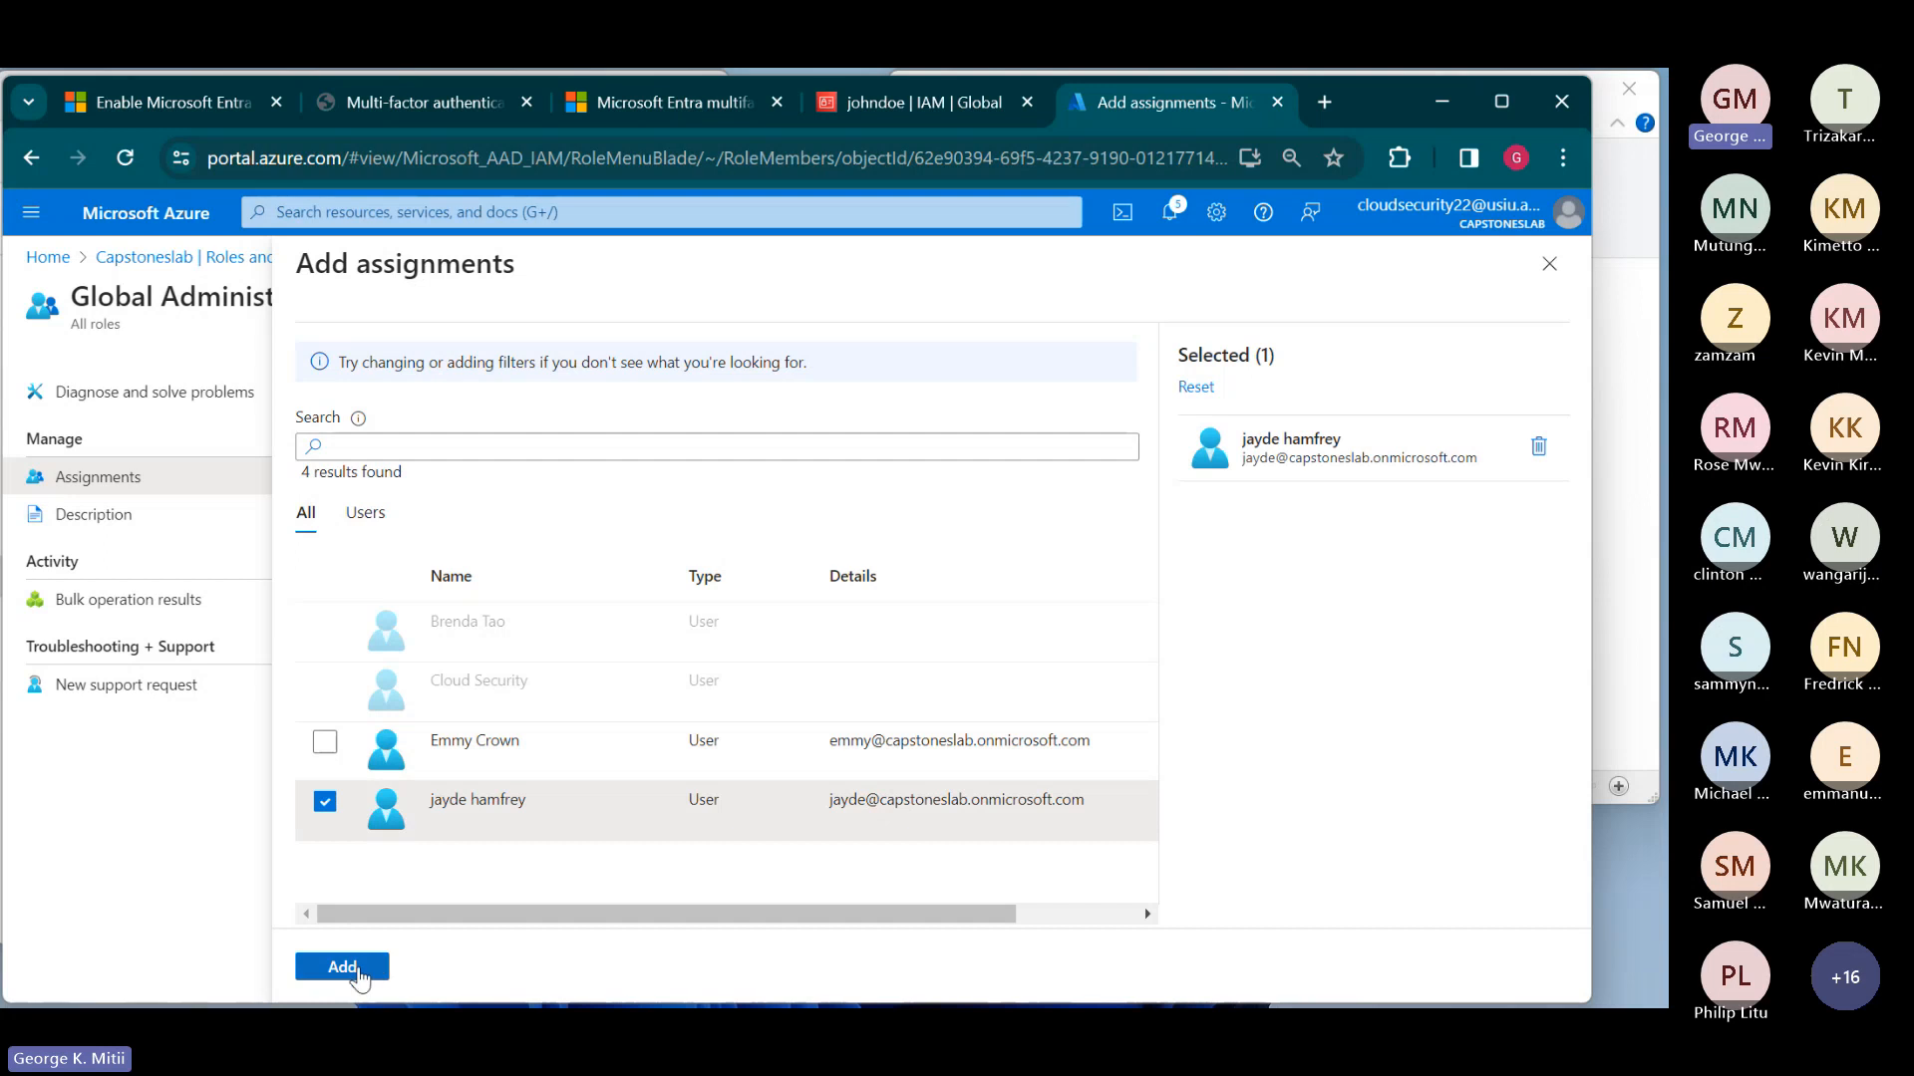
{"action": "left_click", "coordinate": [342, 968]}
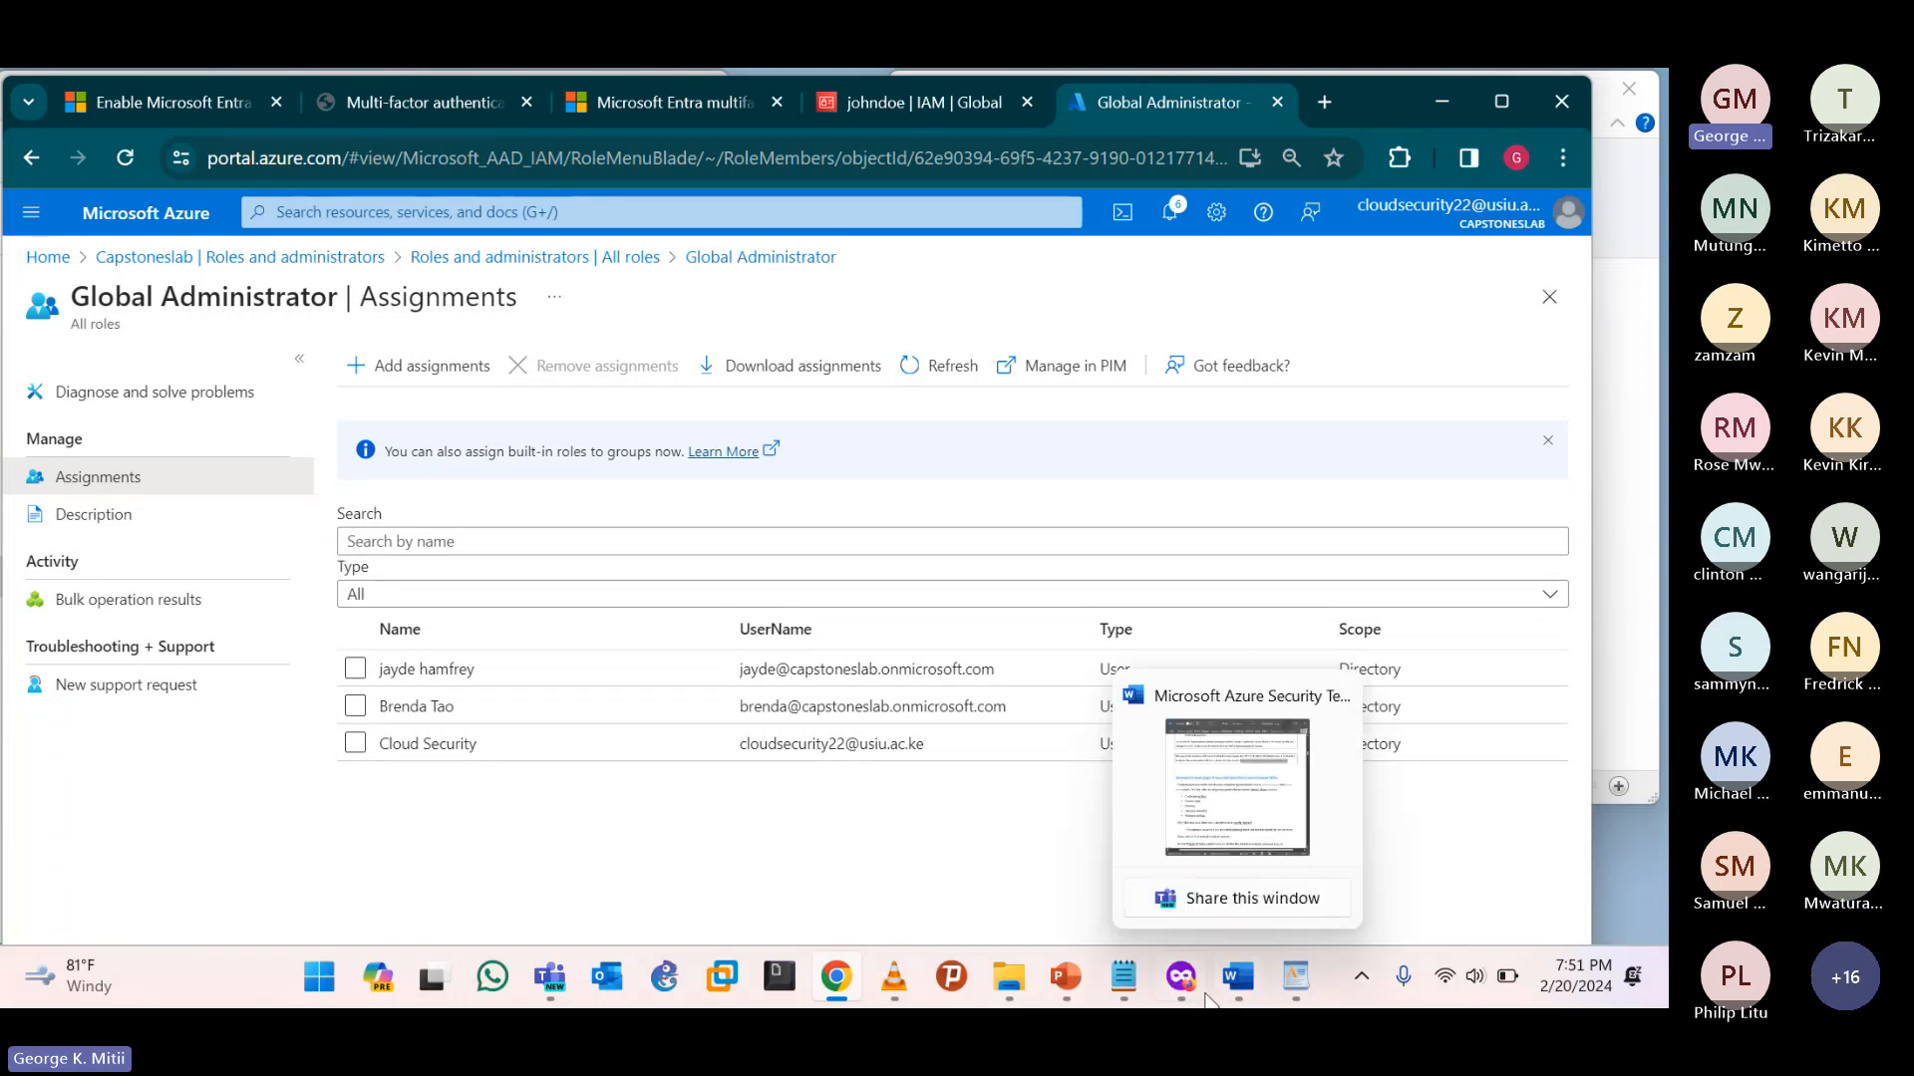
In the private window, reload the portal and choose Virtual machines from the menu.
{"action": "left_click", "coordinate": [1186, 985]}
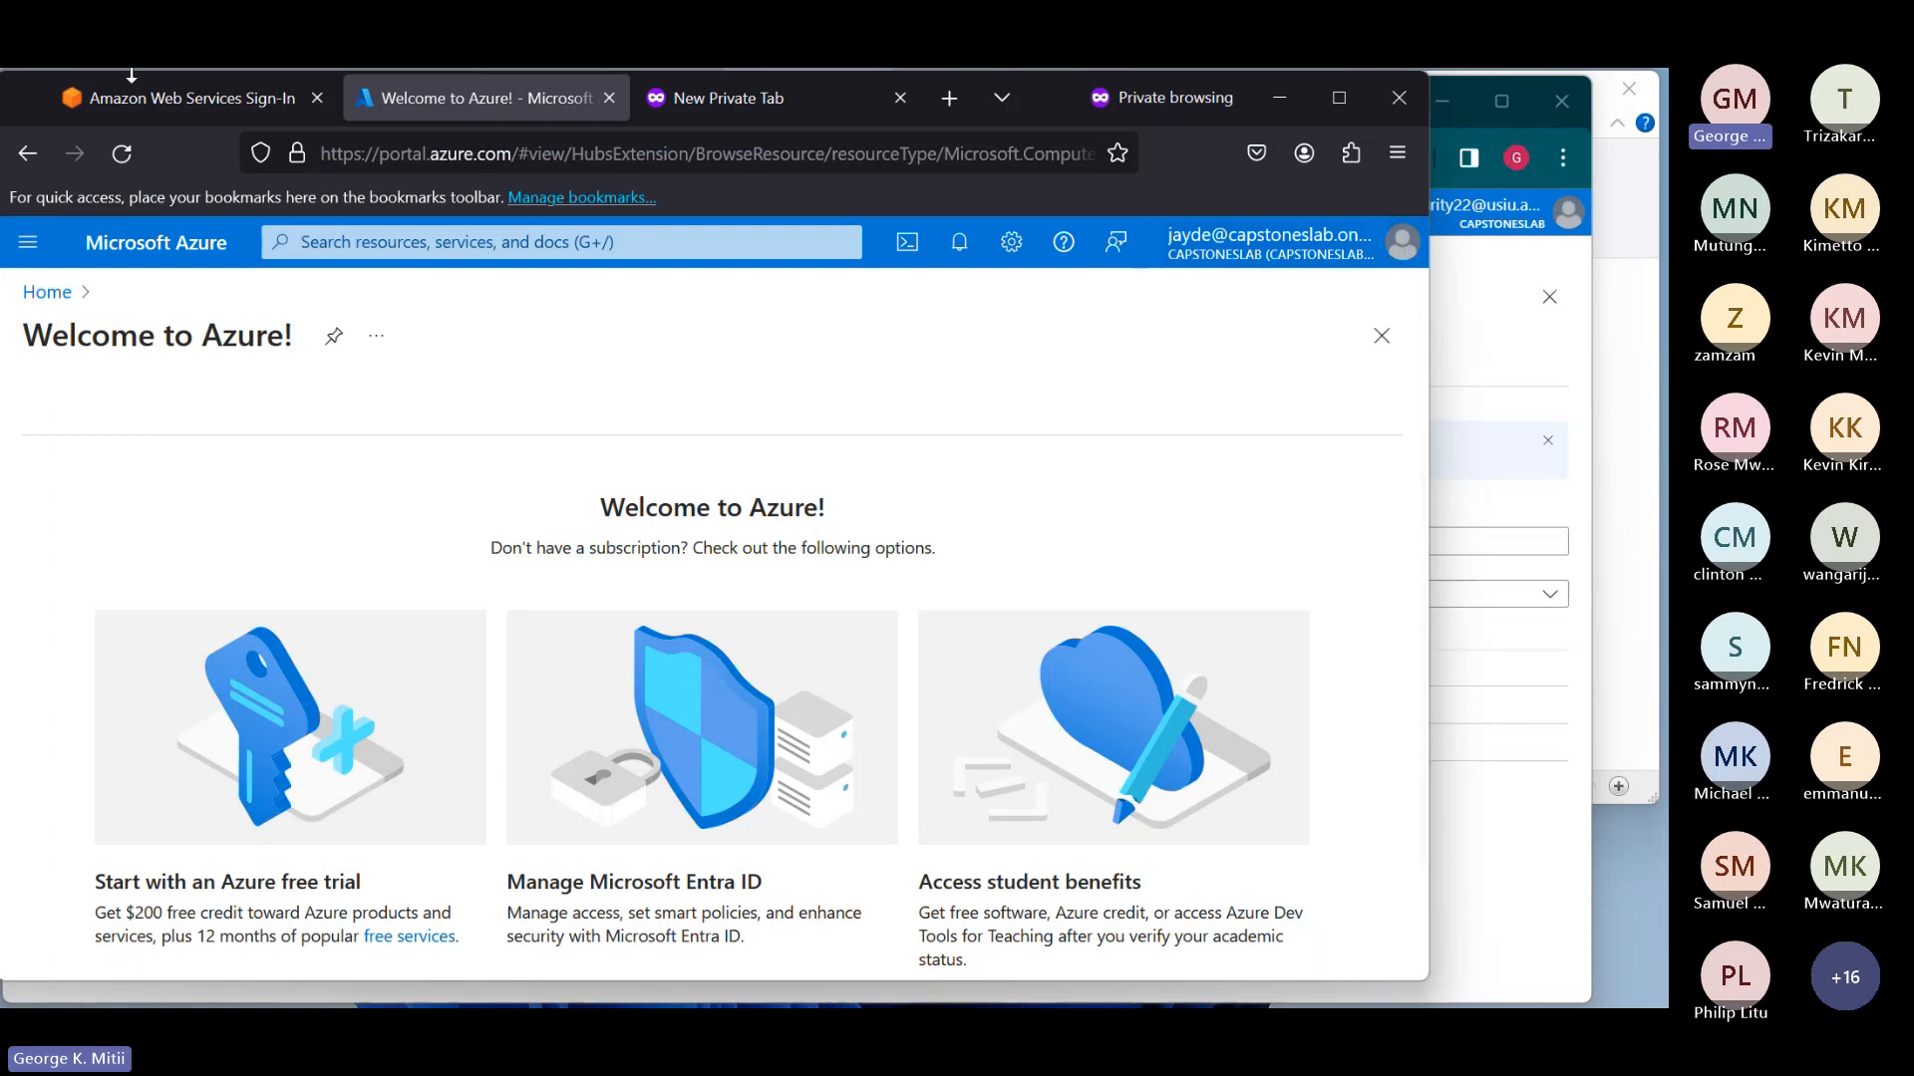
{"action": "left_click", "coordinate": [130, 156]}
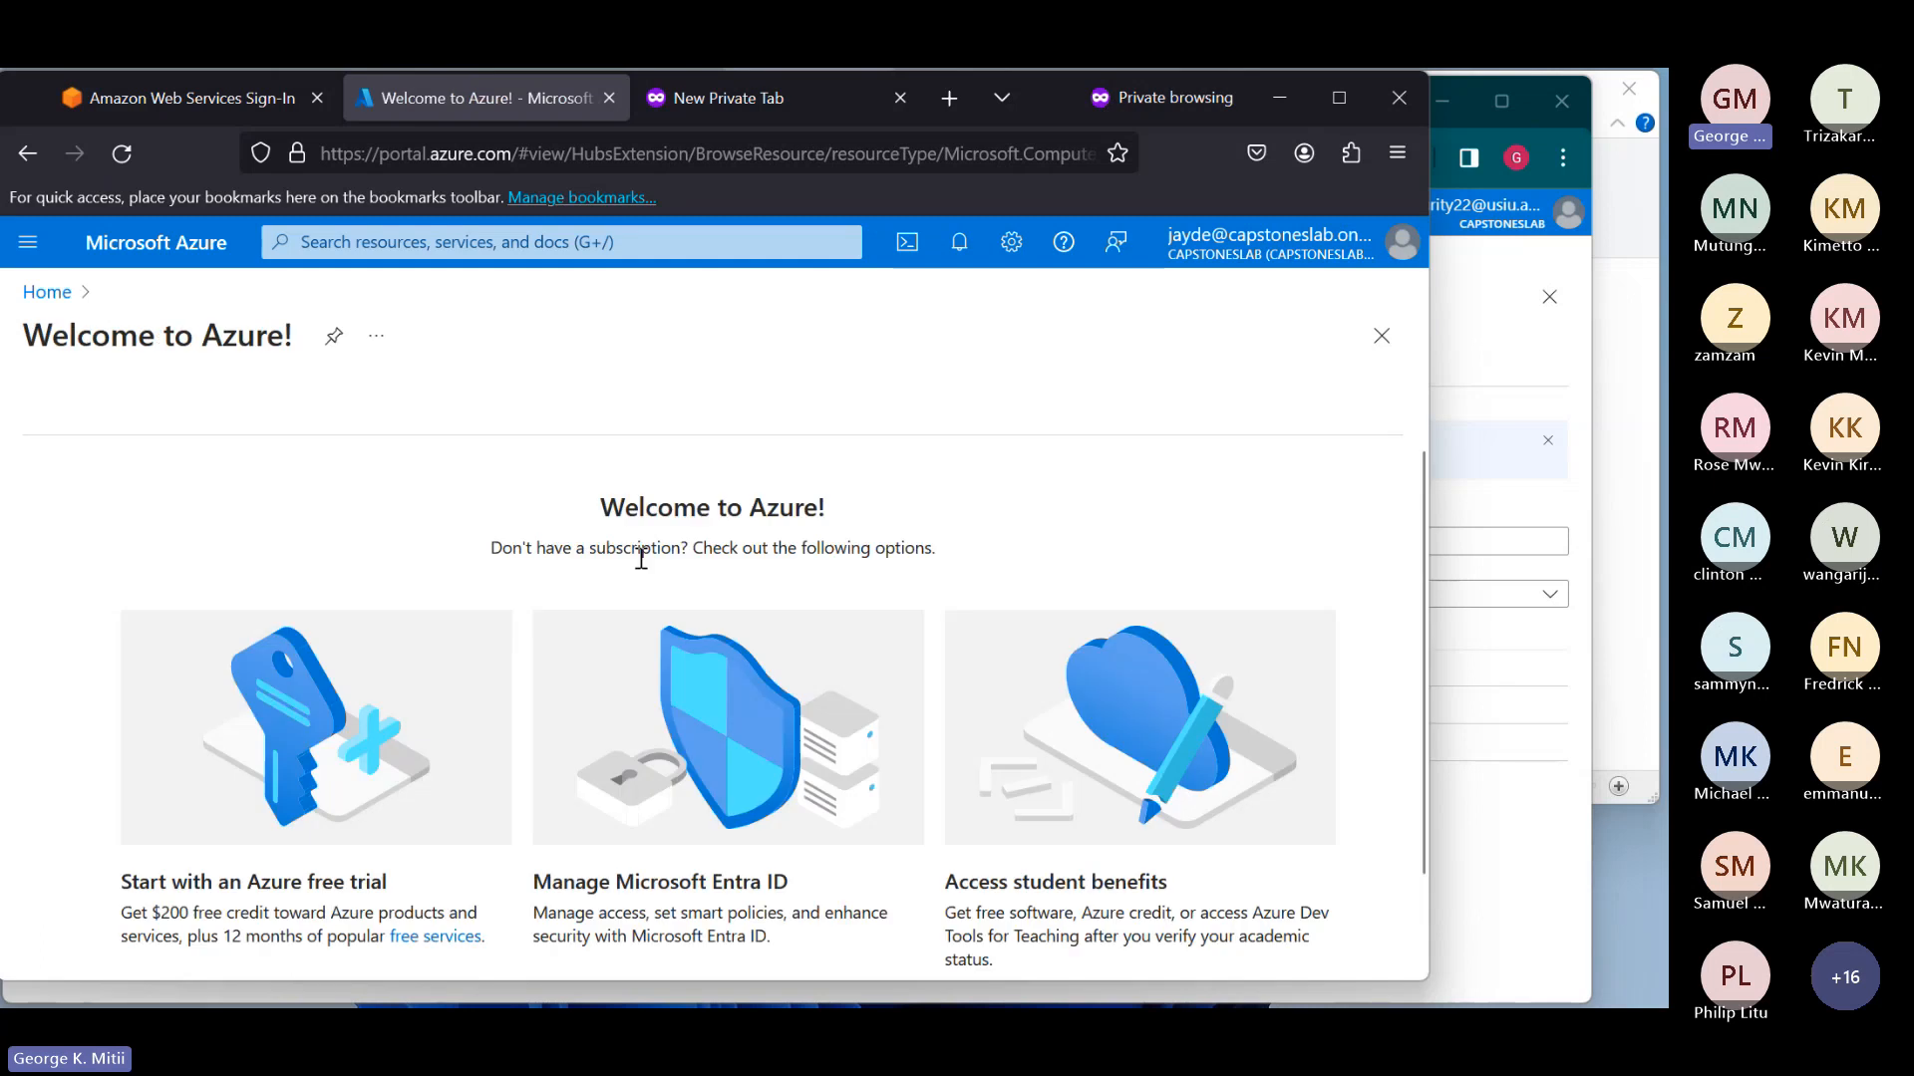
{"action": "left_click", "coordinate": [30, 242]}
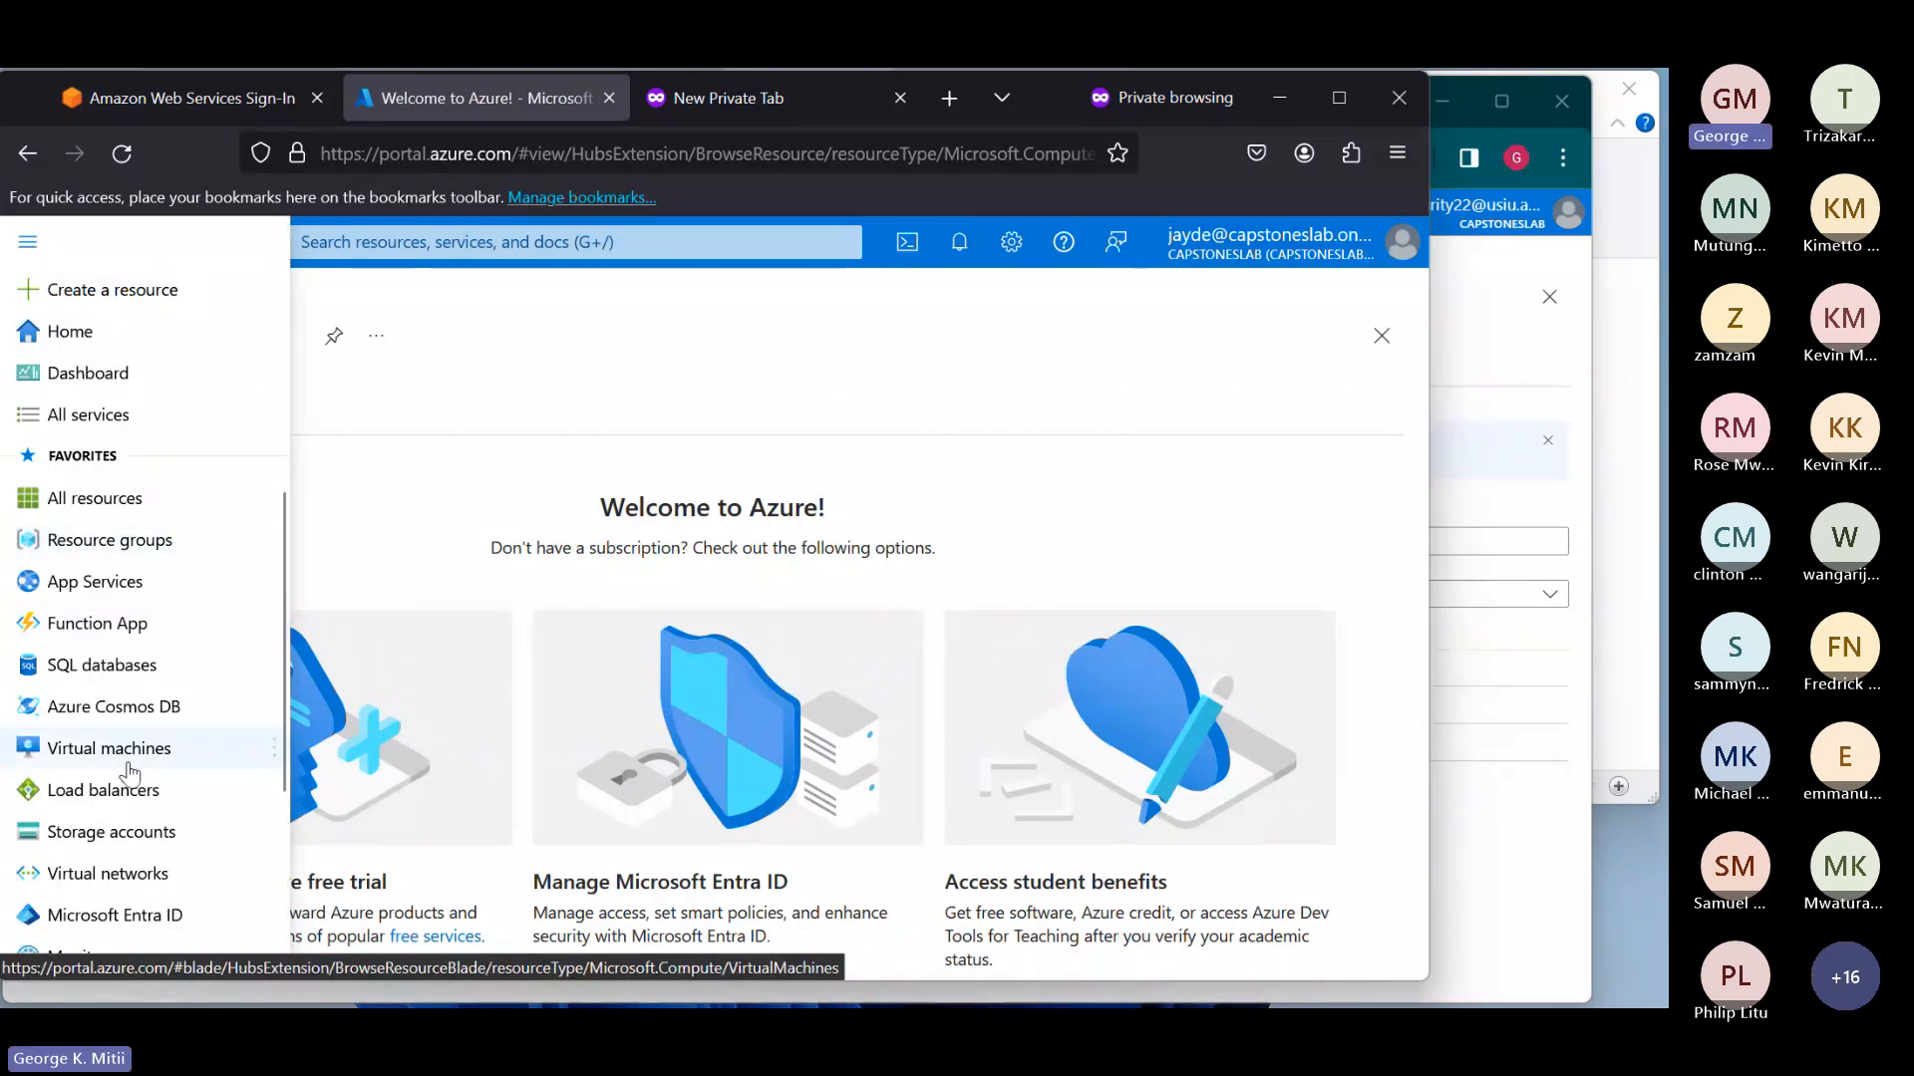
{"action": "left_click", "coordinate": [128, 748]}
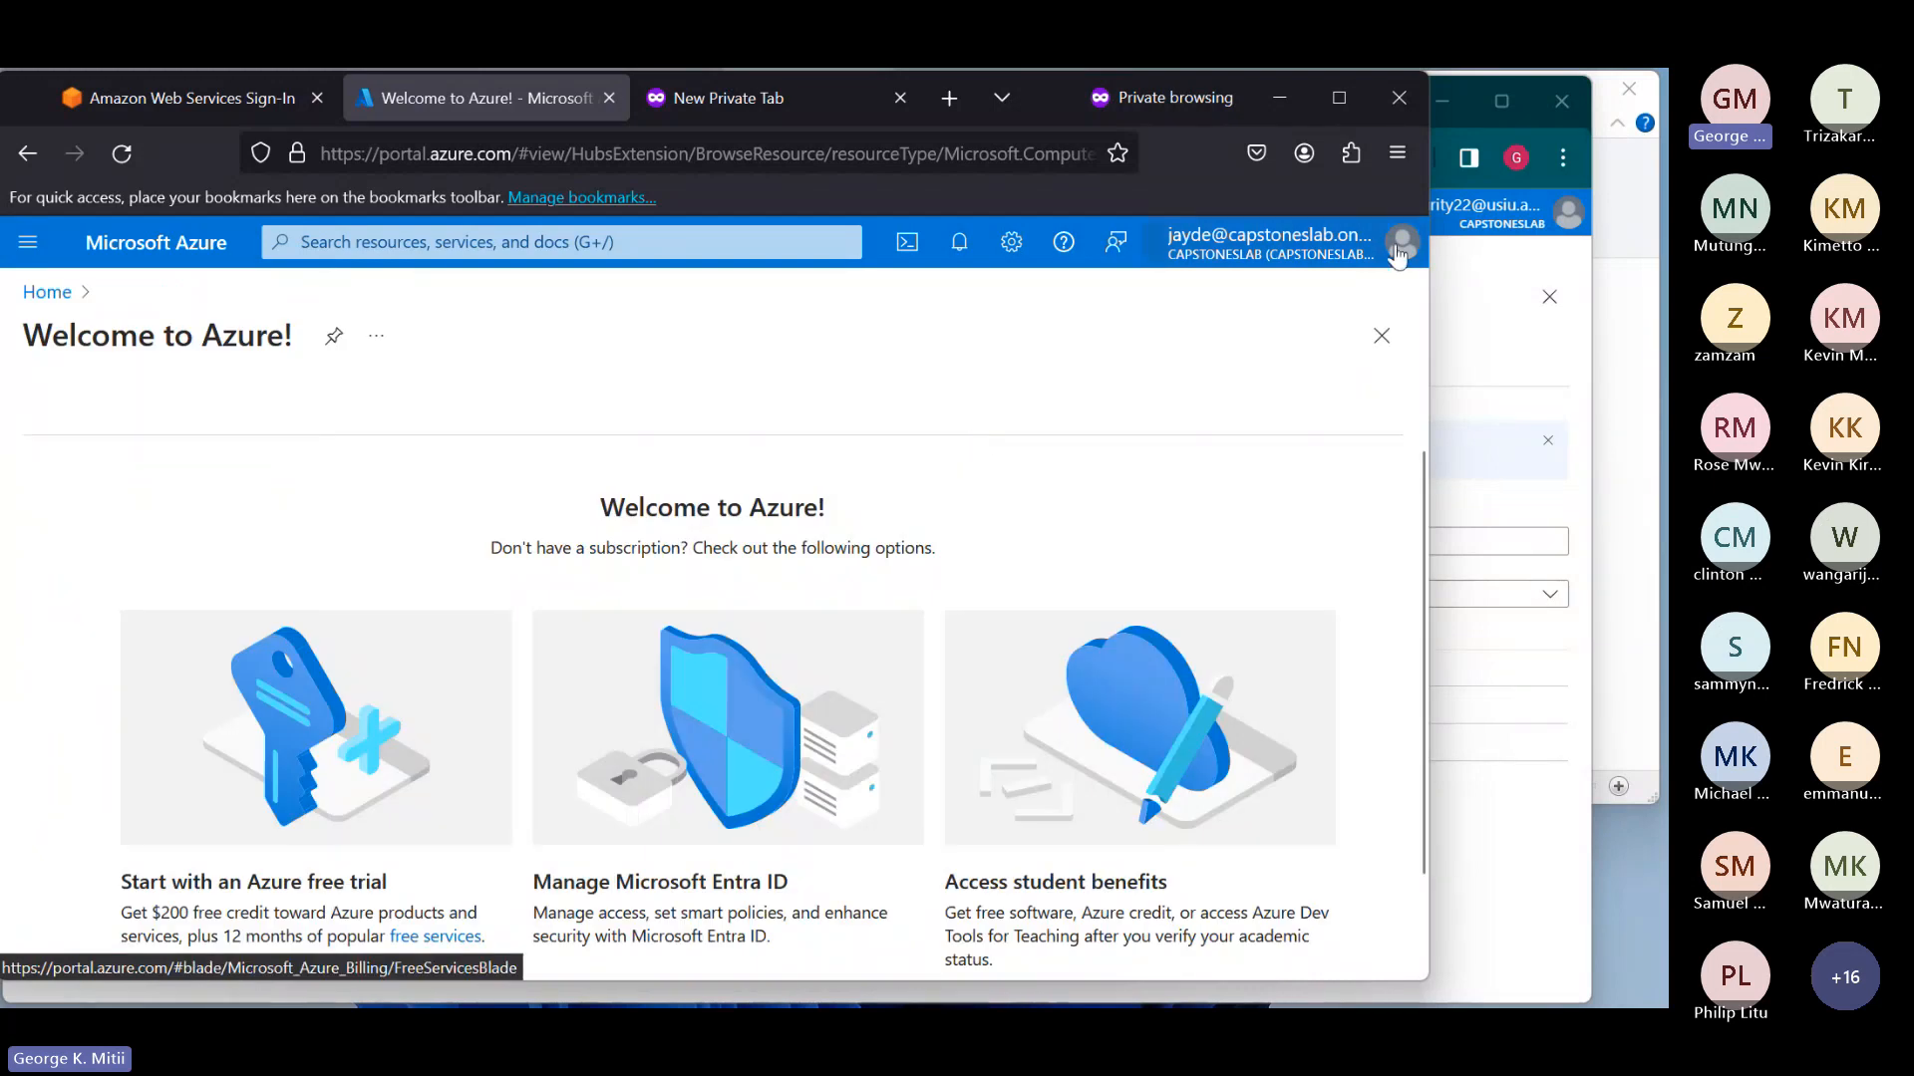
Sign out of the portal and copy the user's password from the WordPad notes.
{"action": "left_click", "coordinate": [1398, 256]}
{"action": "left_click", "coordinate": [1384, 292]}
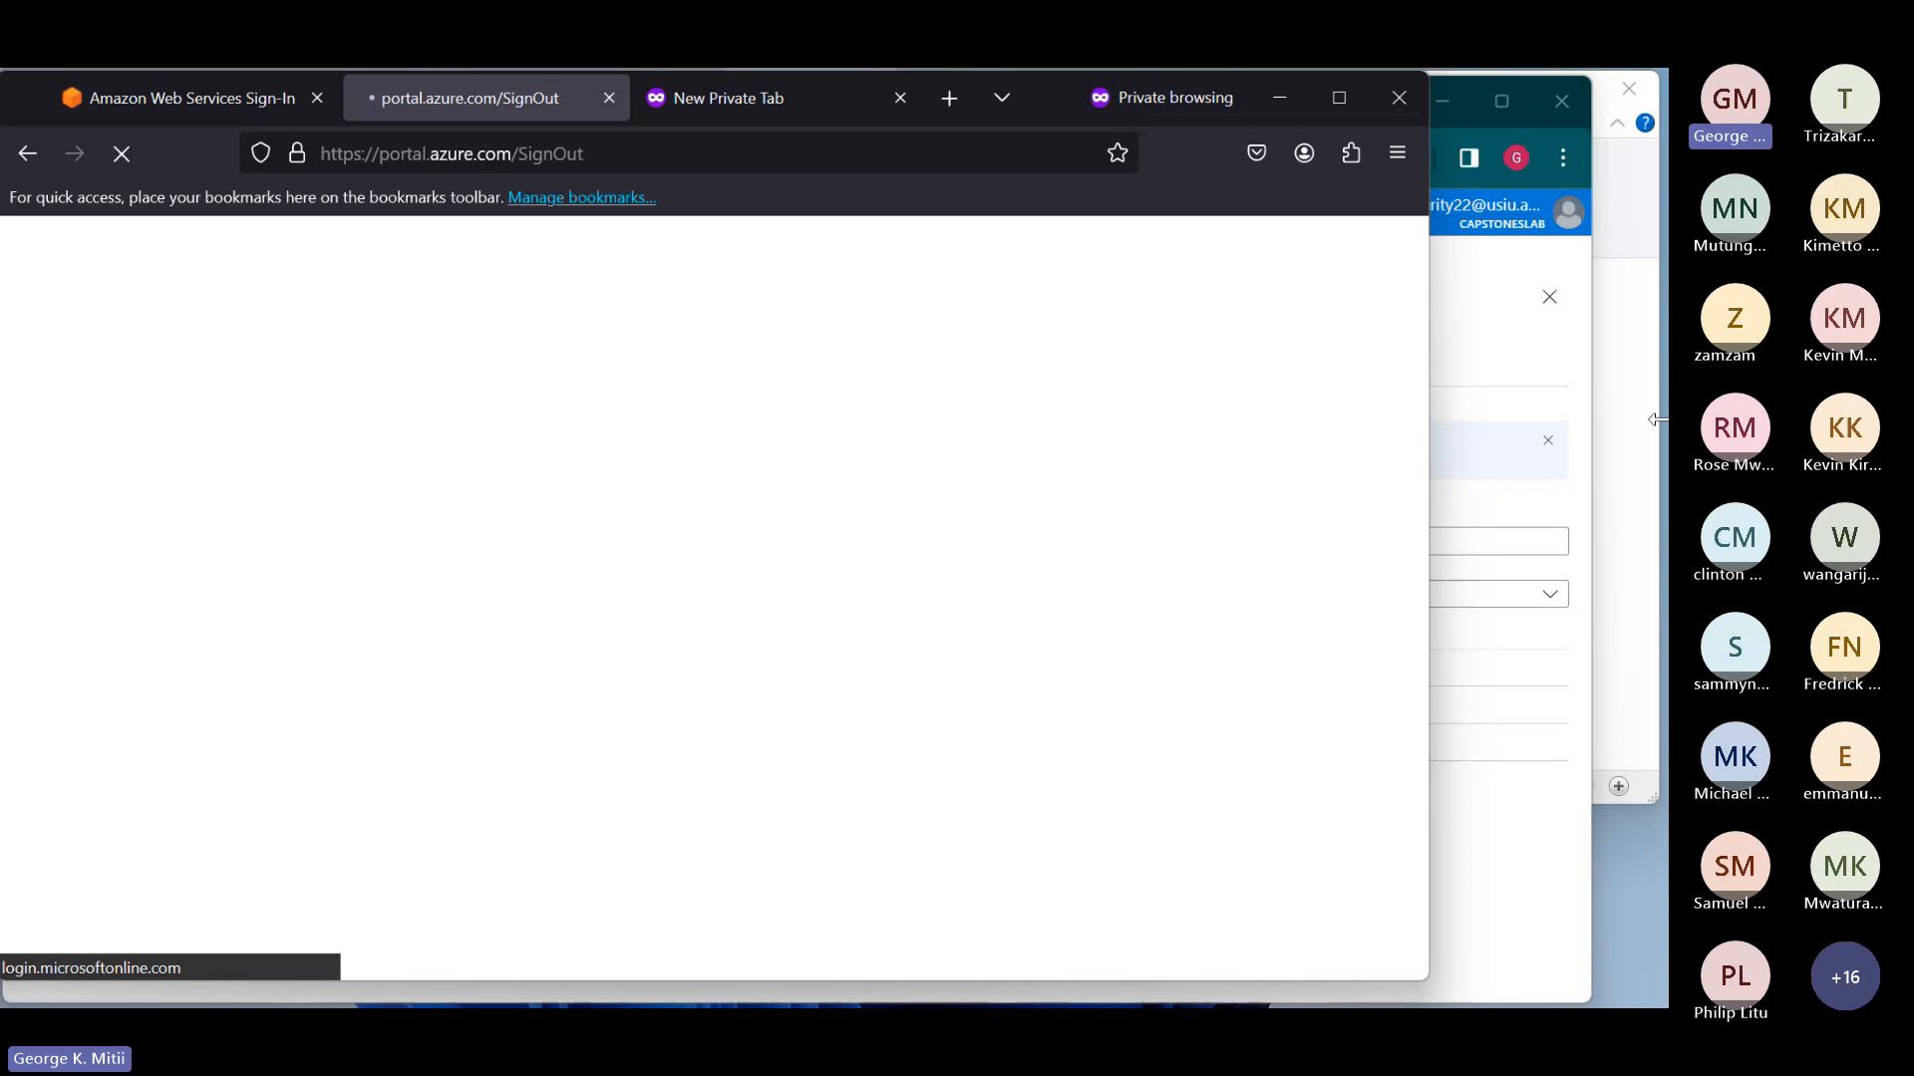
{"action": "left_click", "coordinate": [1657, 421]}
{"action": "right_click", "coordinate": [1038, 333]}
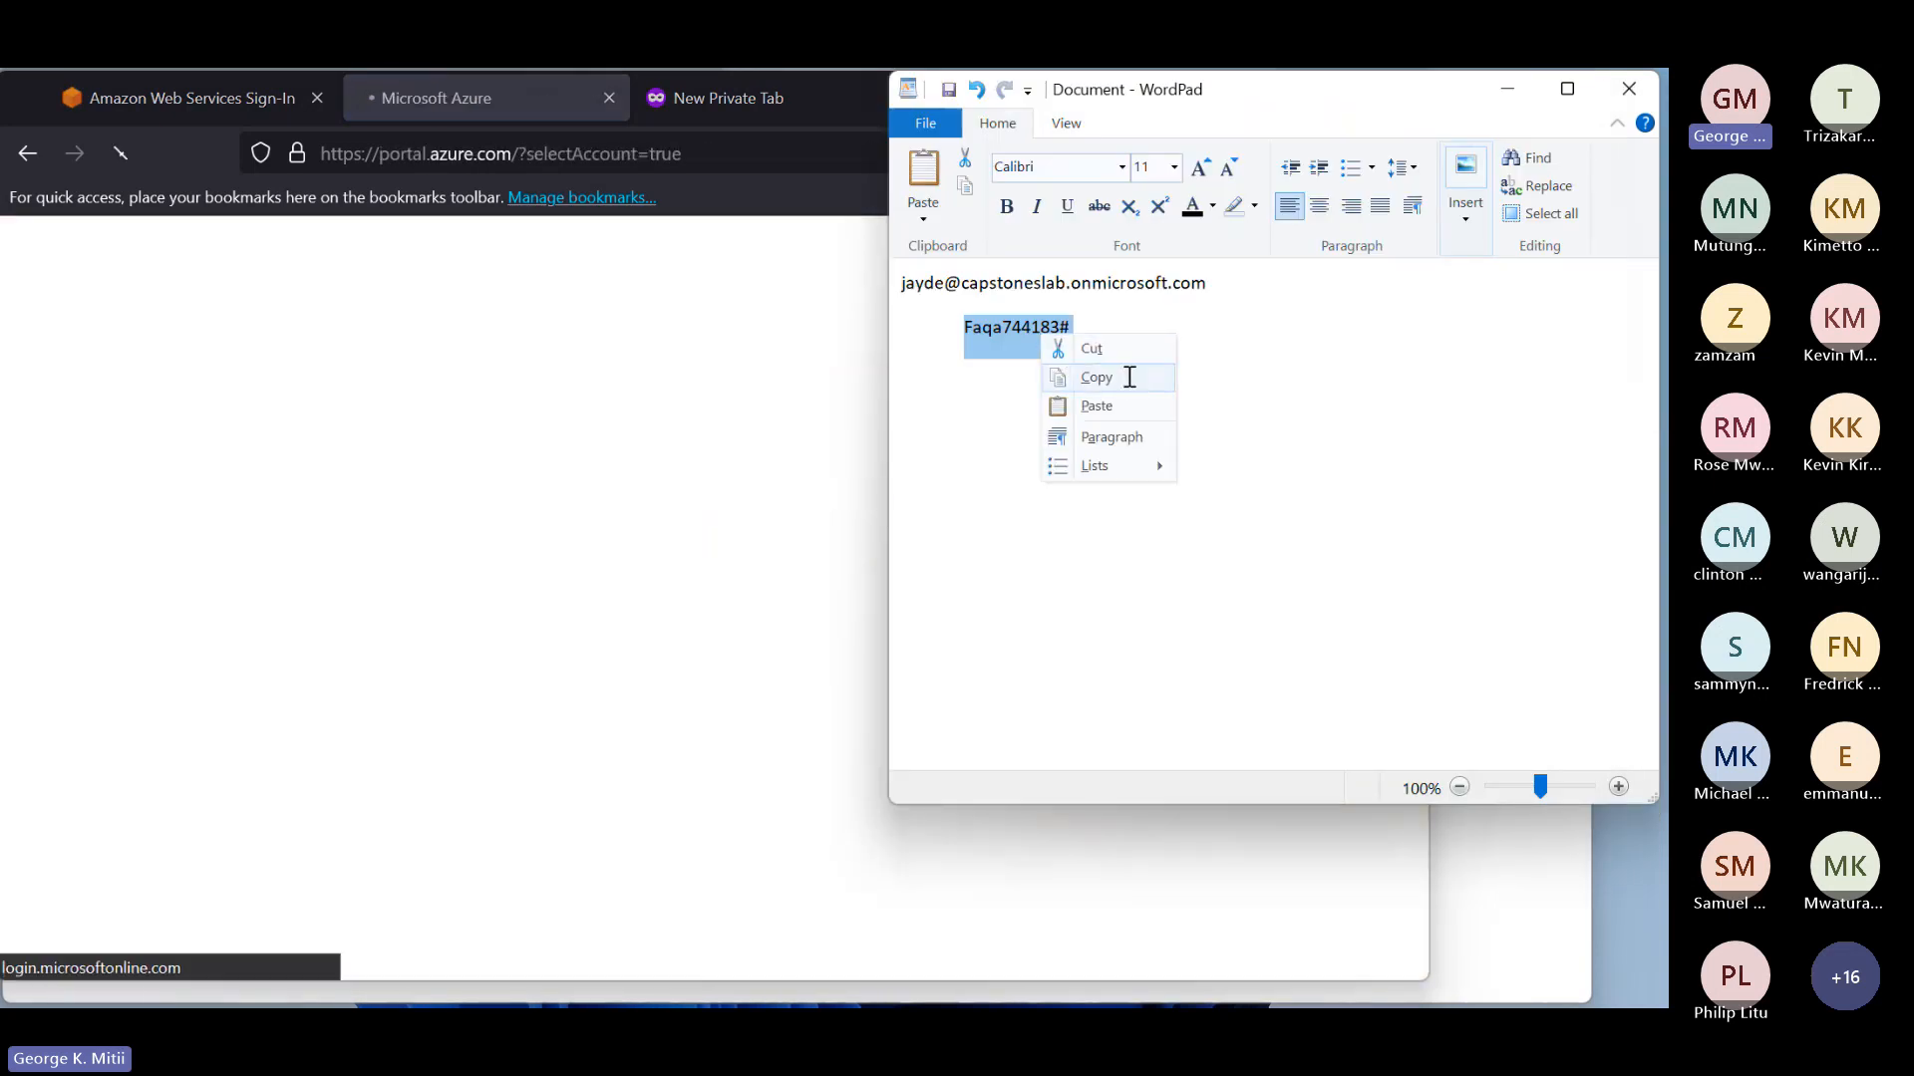
{"action": "left_click", "coordinate": [1128, 376]}
{"action": "left_click", "coordinate": [600, 483]}
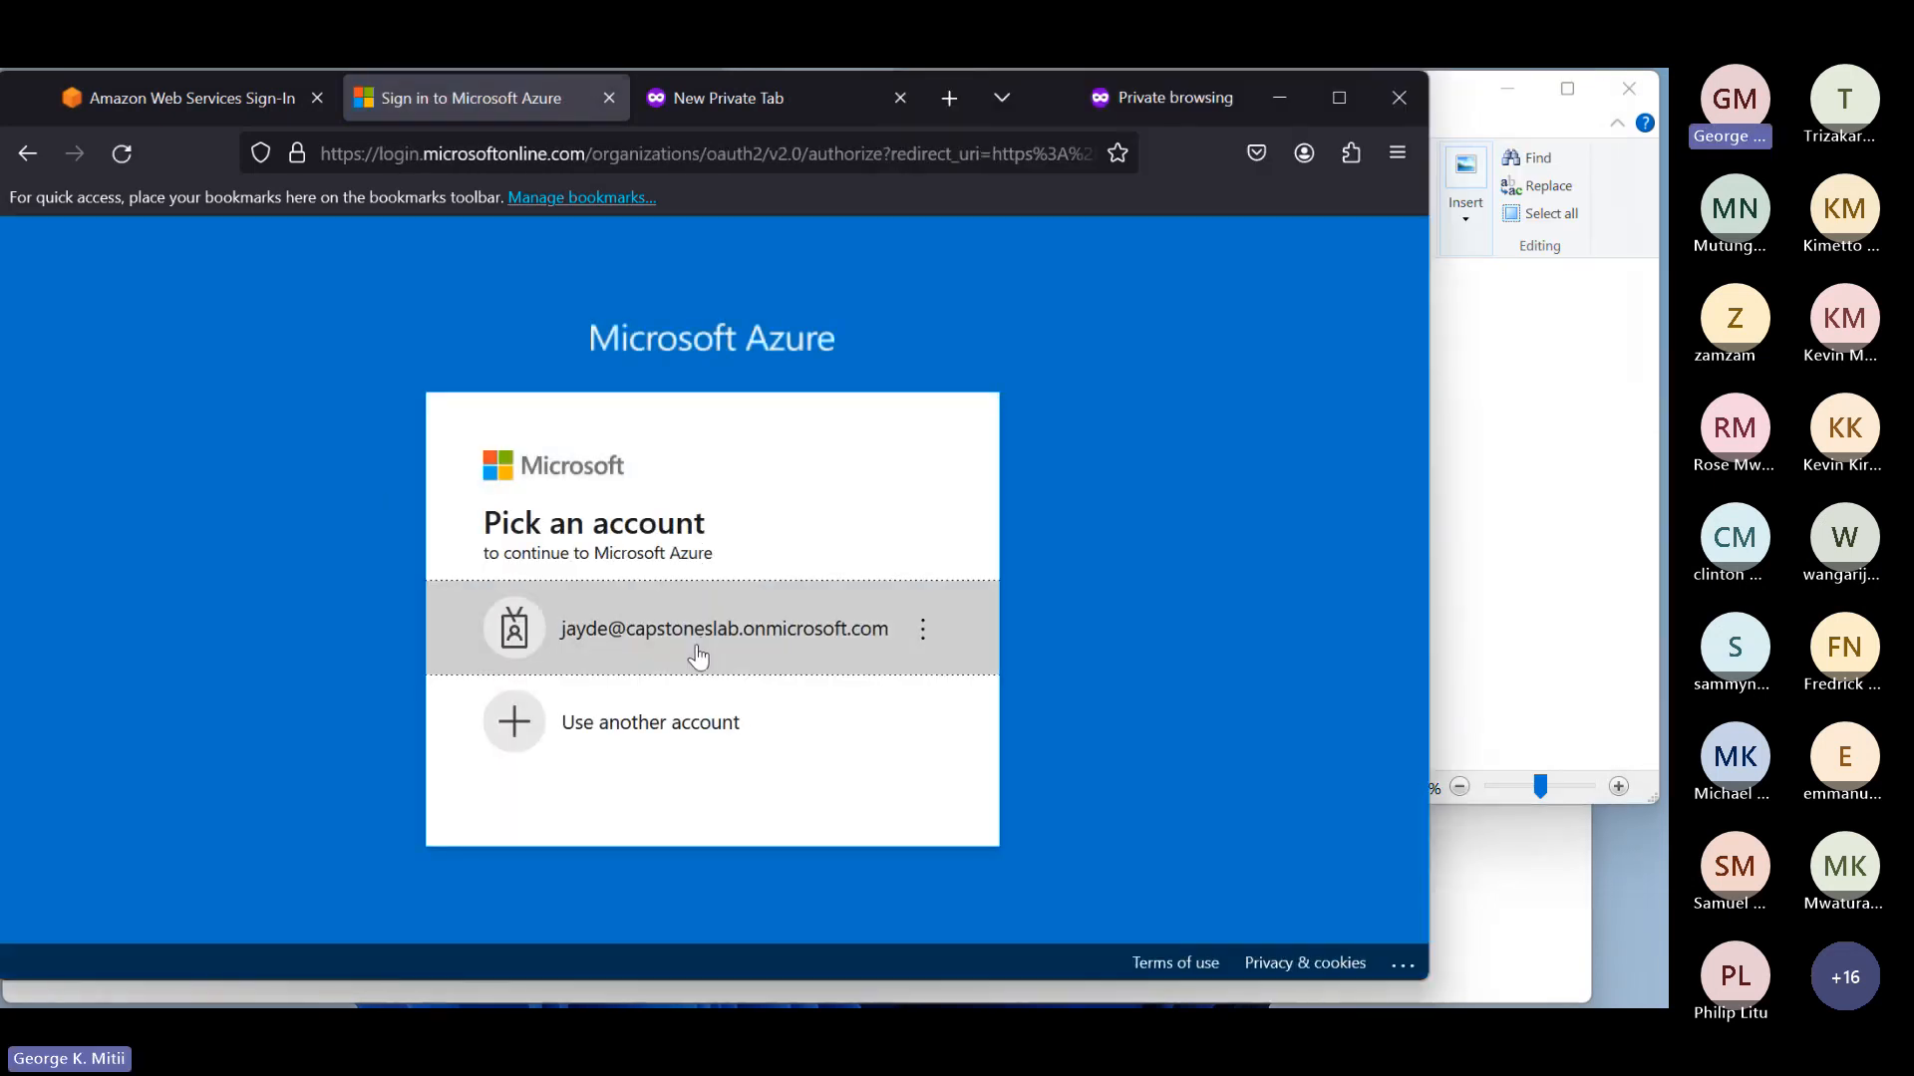
Sign back in with the pasted password, postpone security setup, and stay signed in.
{"action": "left_click", "coordinate": [588, 620]}
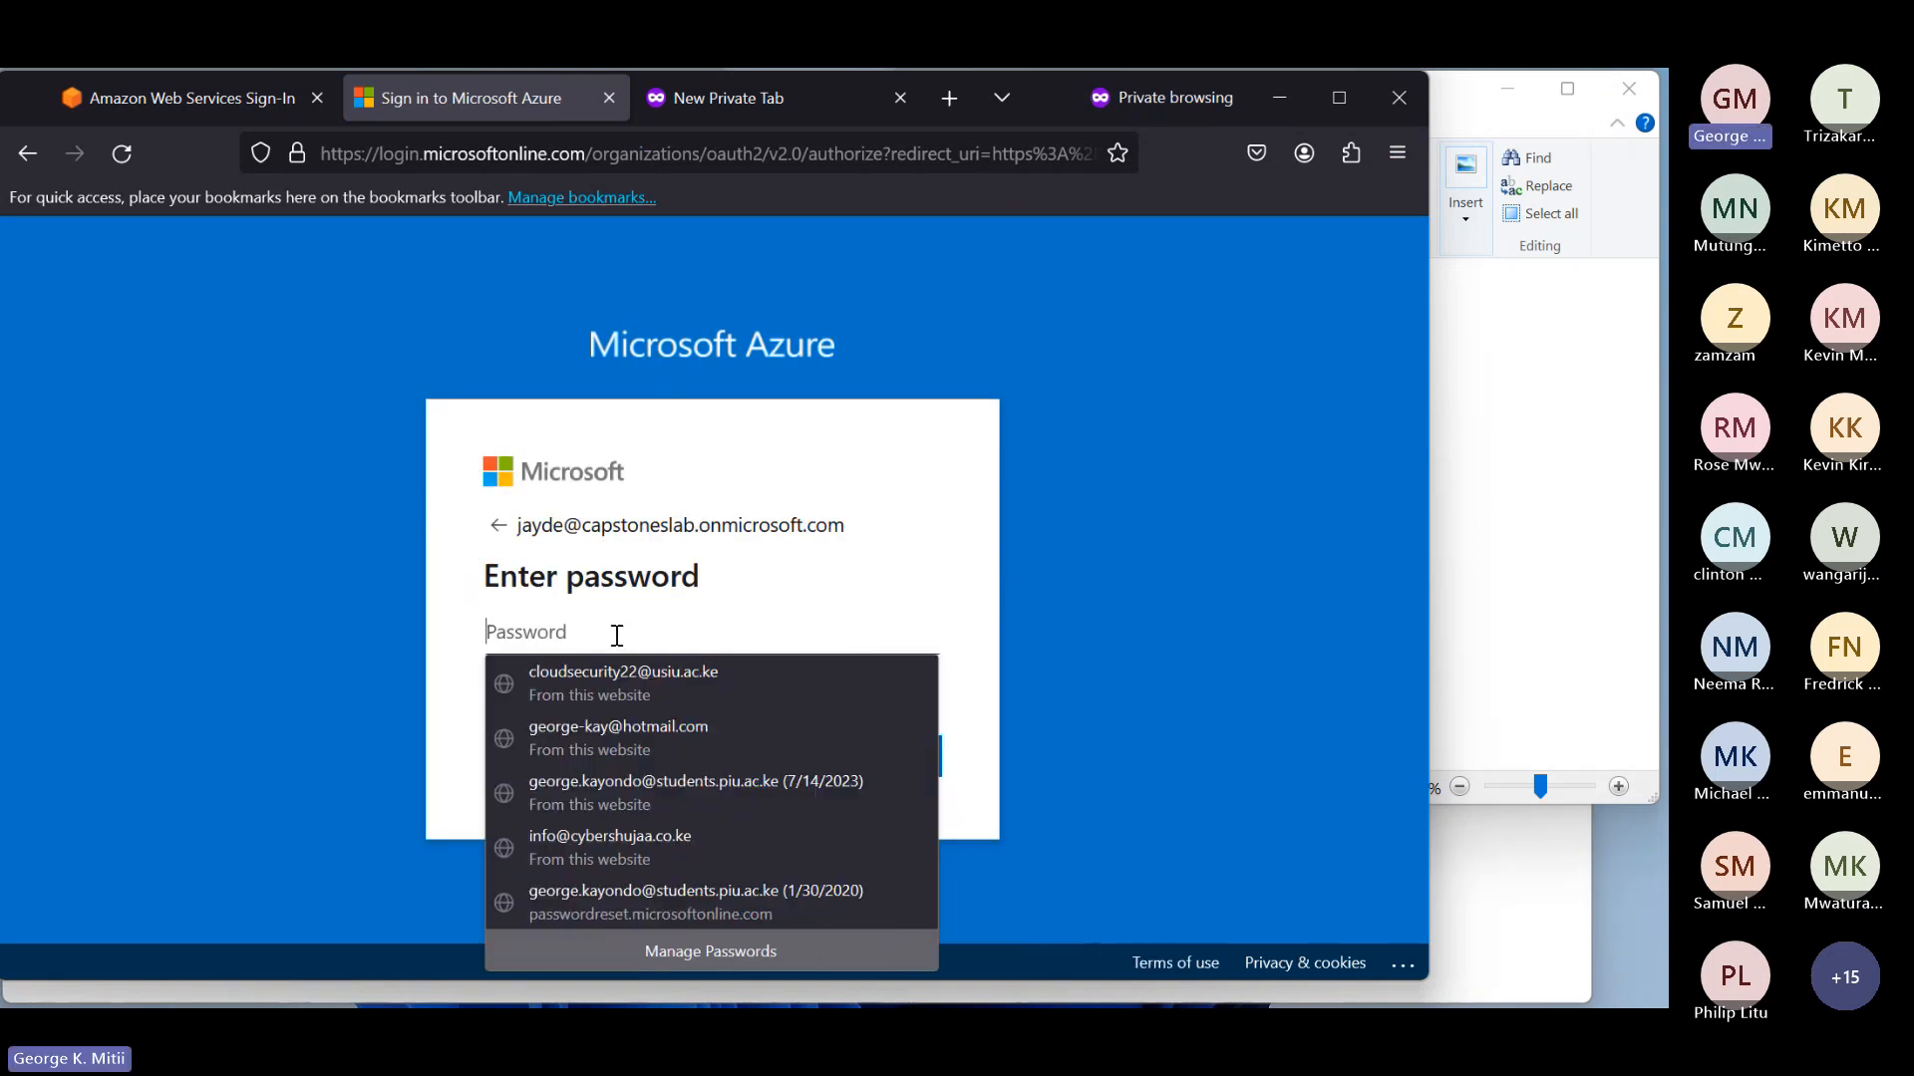
{"action": "key", "text": "ctrl+v"}
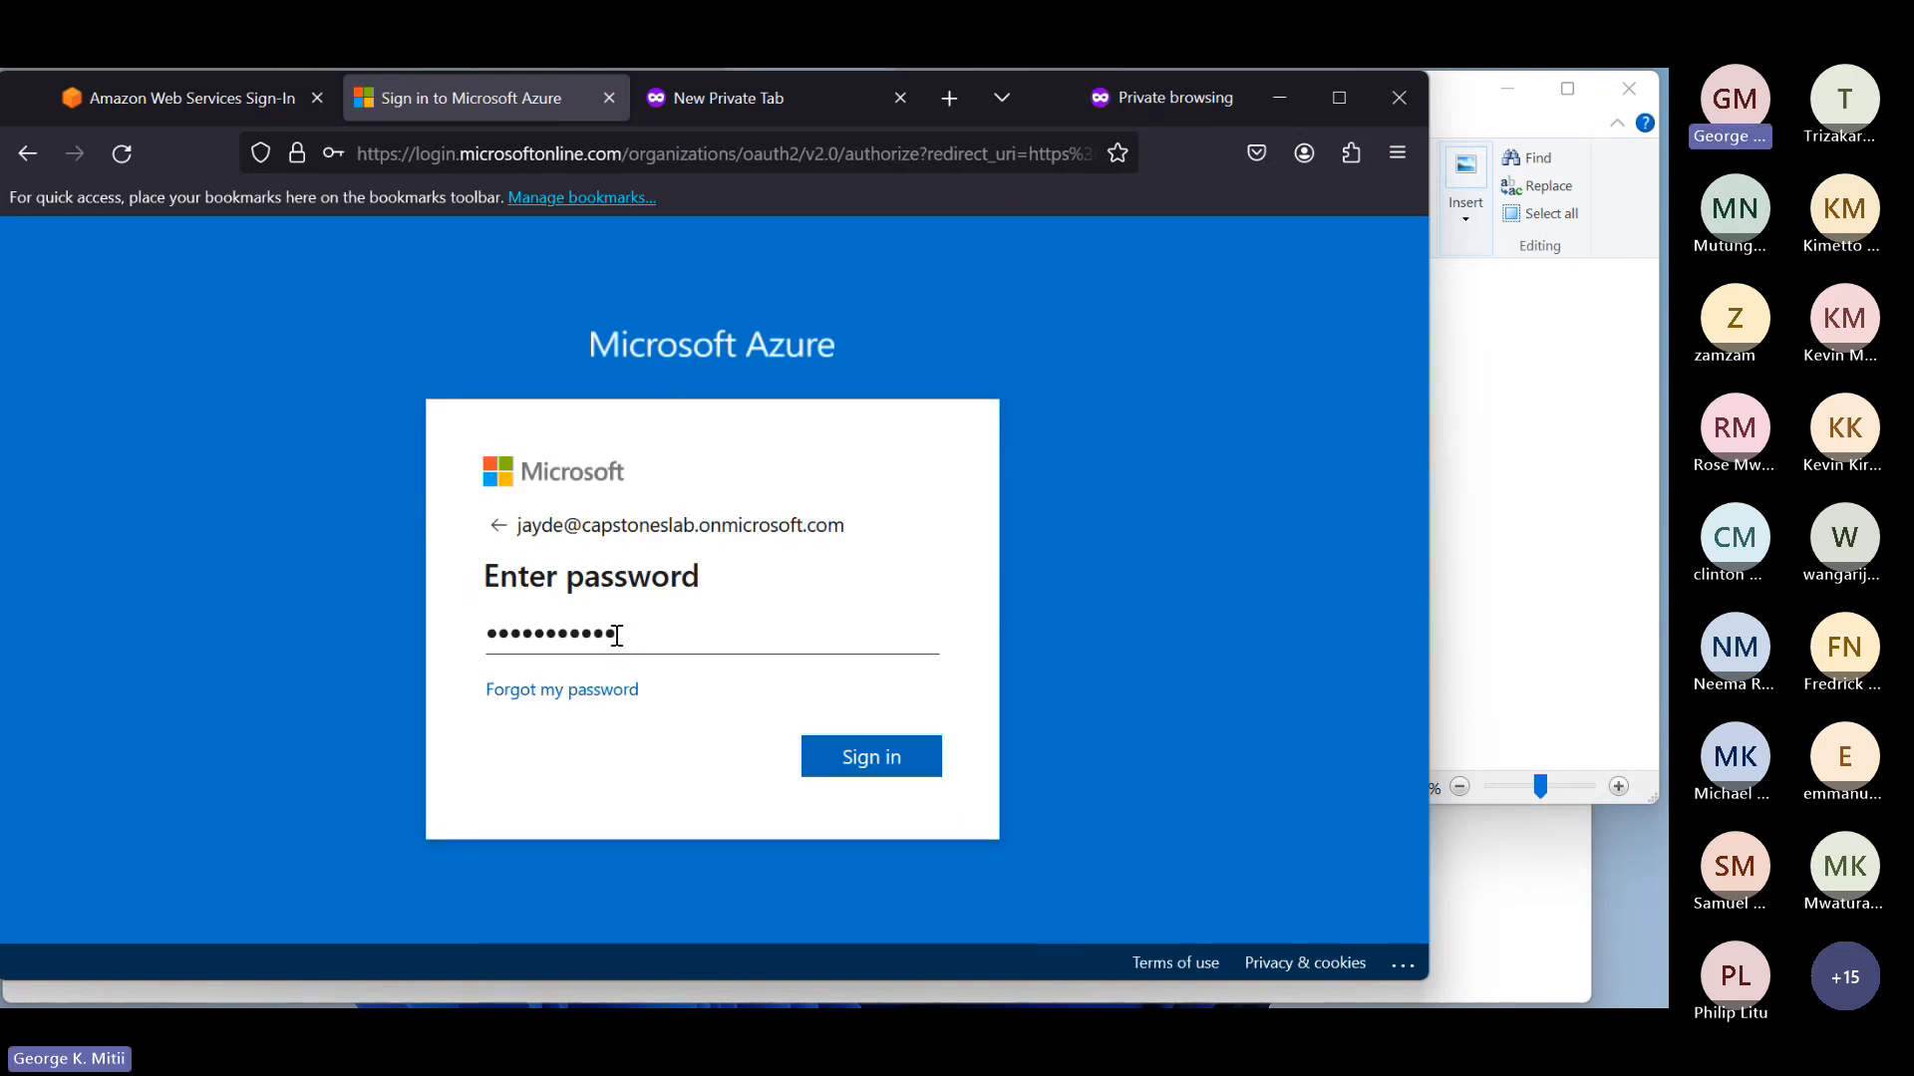
{"action": "left_click", "coordinate": [857, 754]}
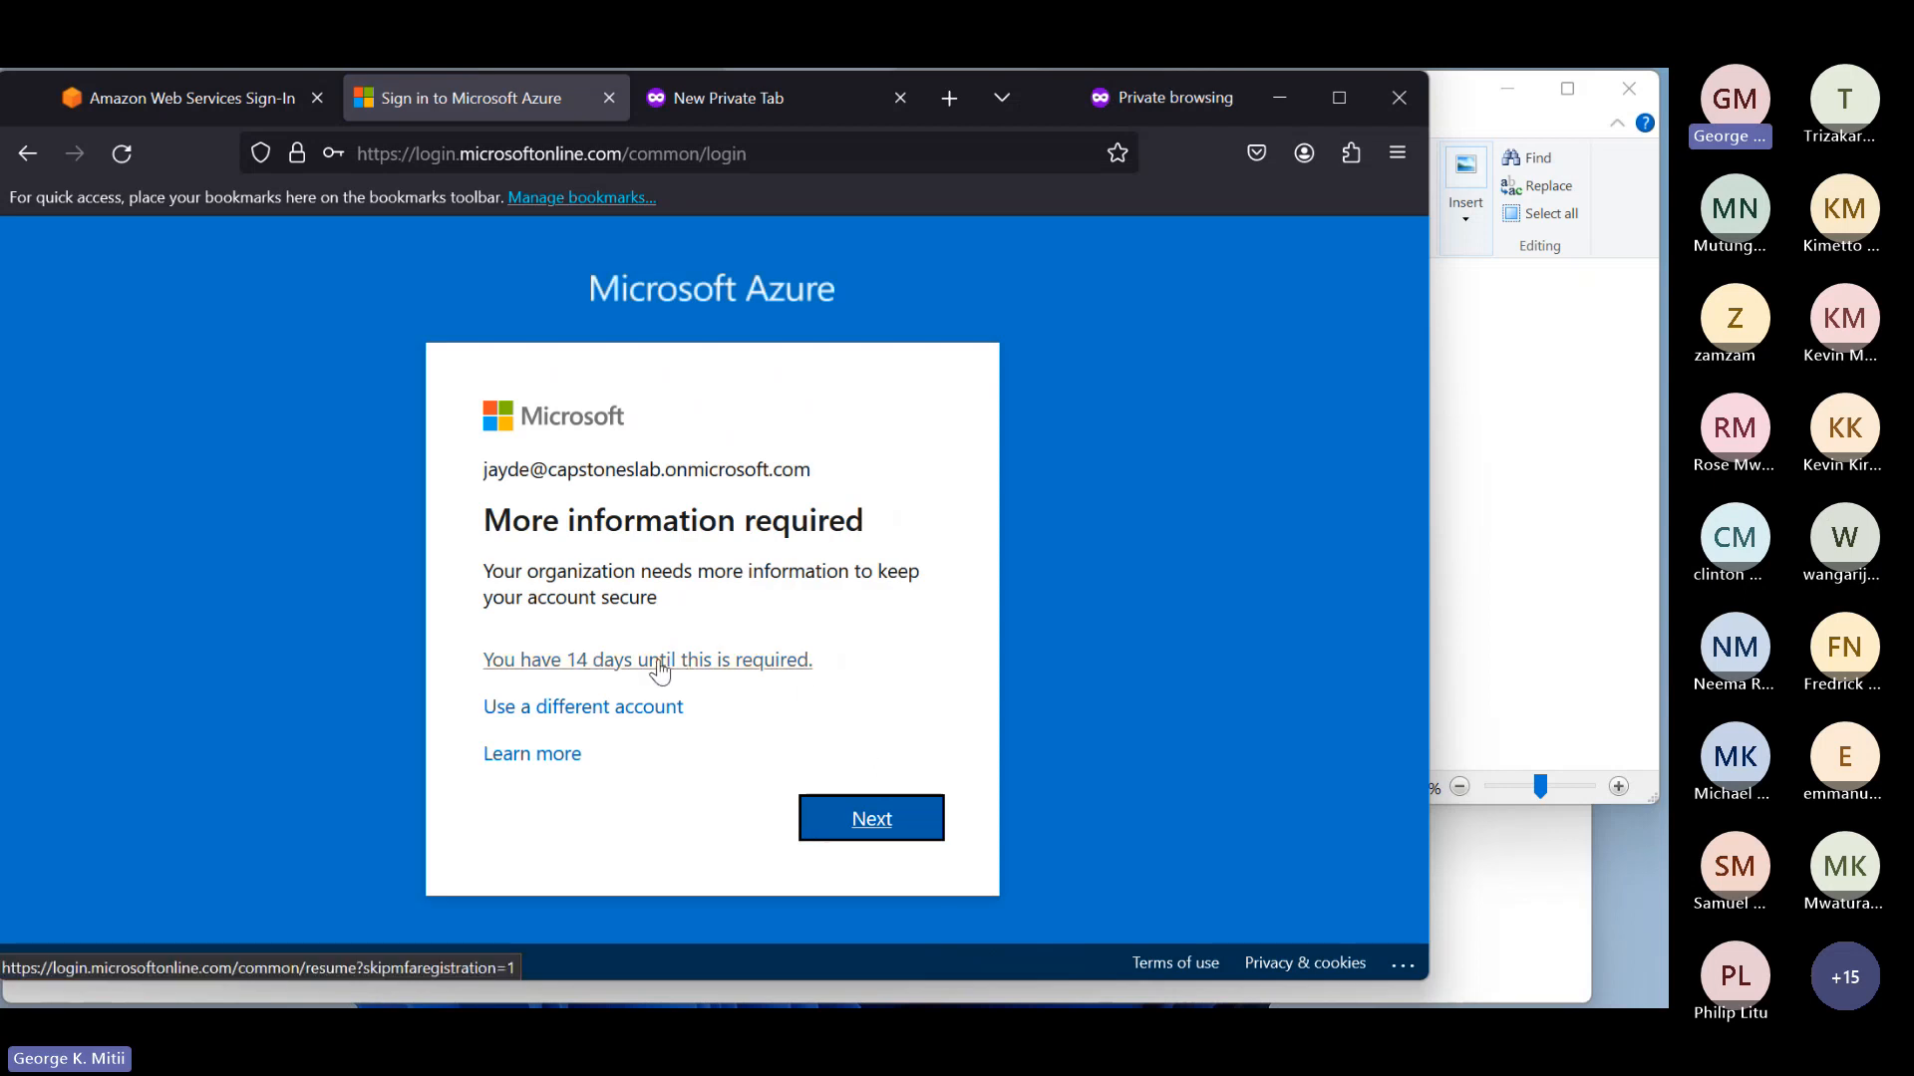
{"action": "left_click", "coordinate": [721, 665]}
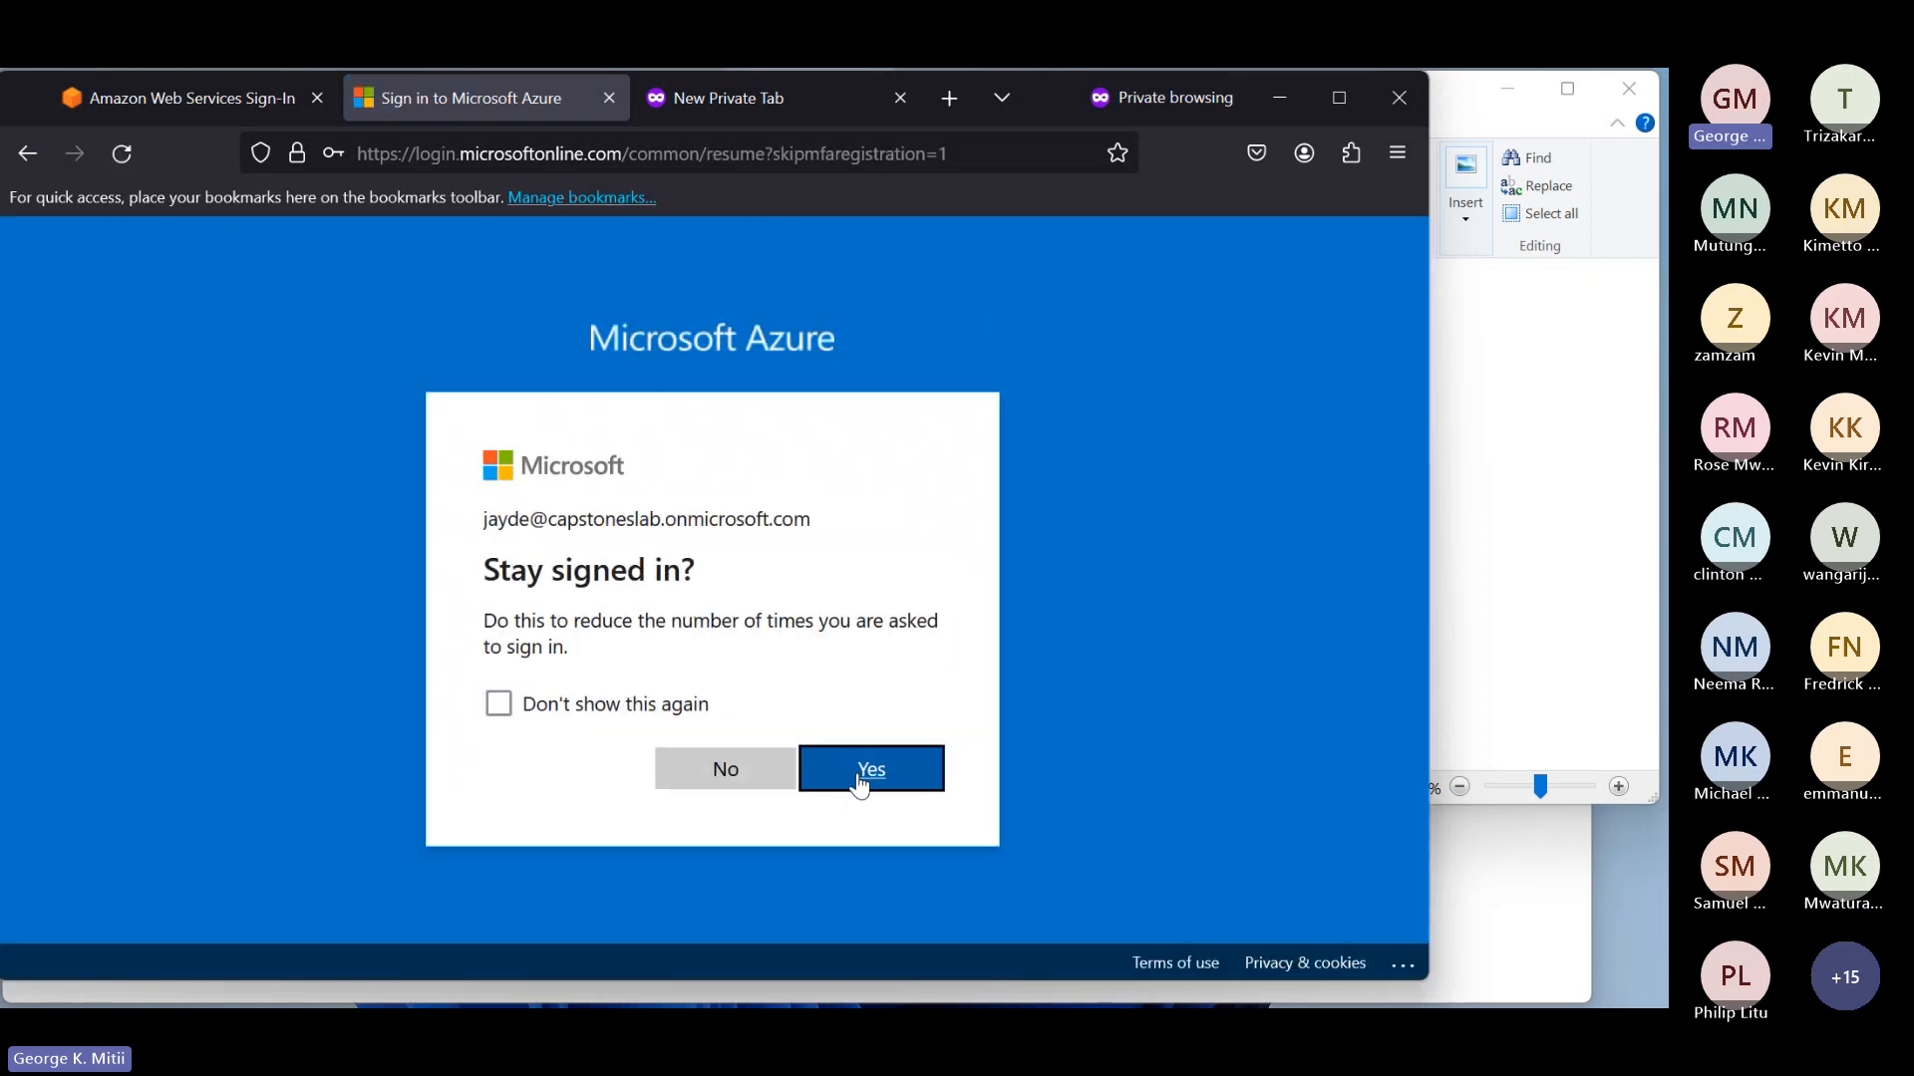
{"action": "left_click", "coordinate": [861, 784]}
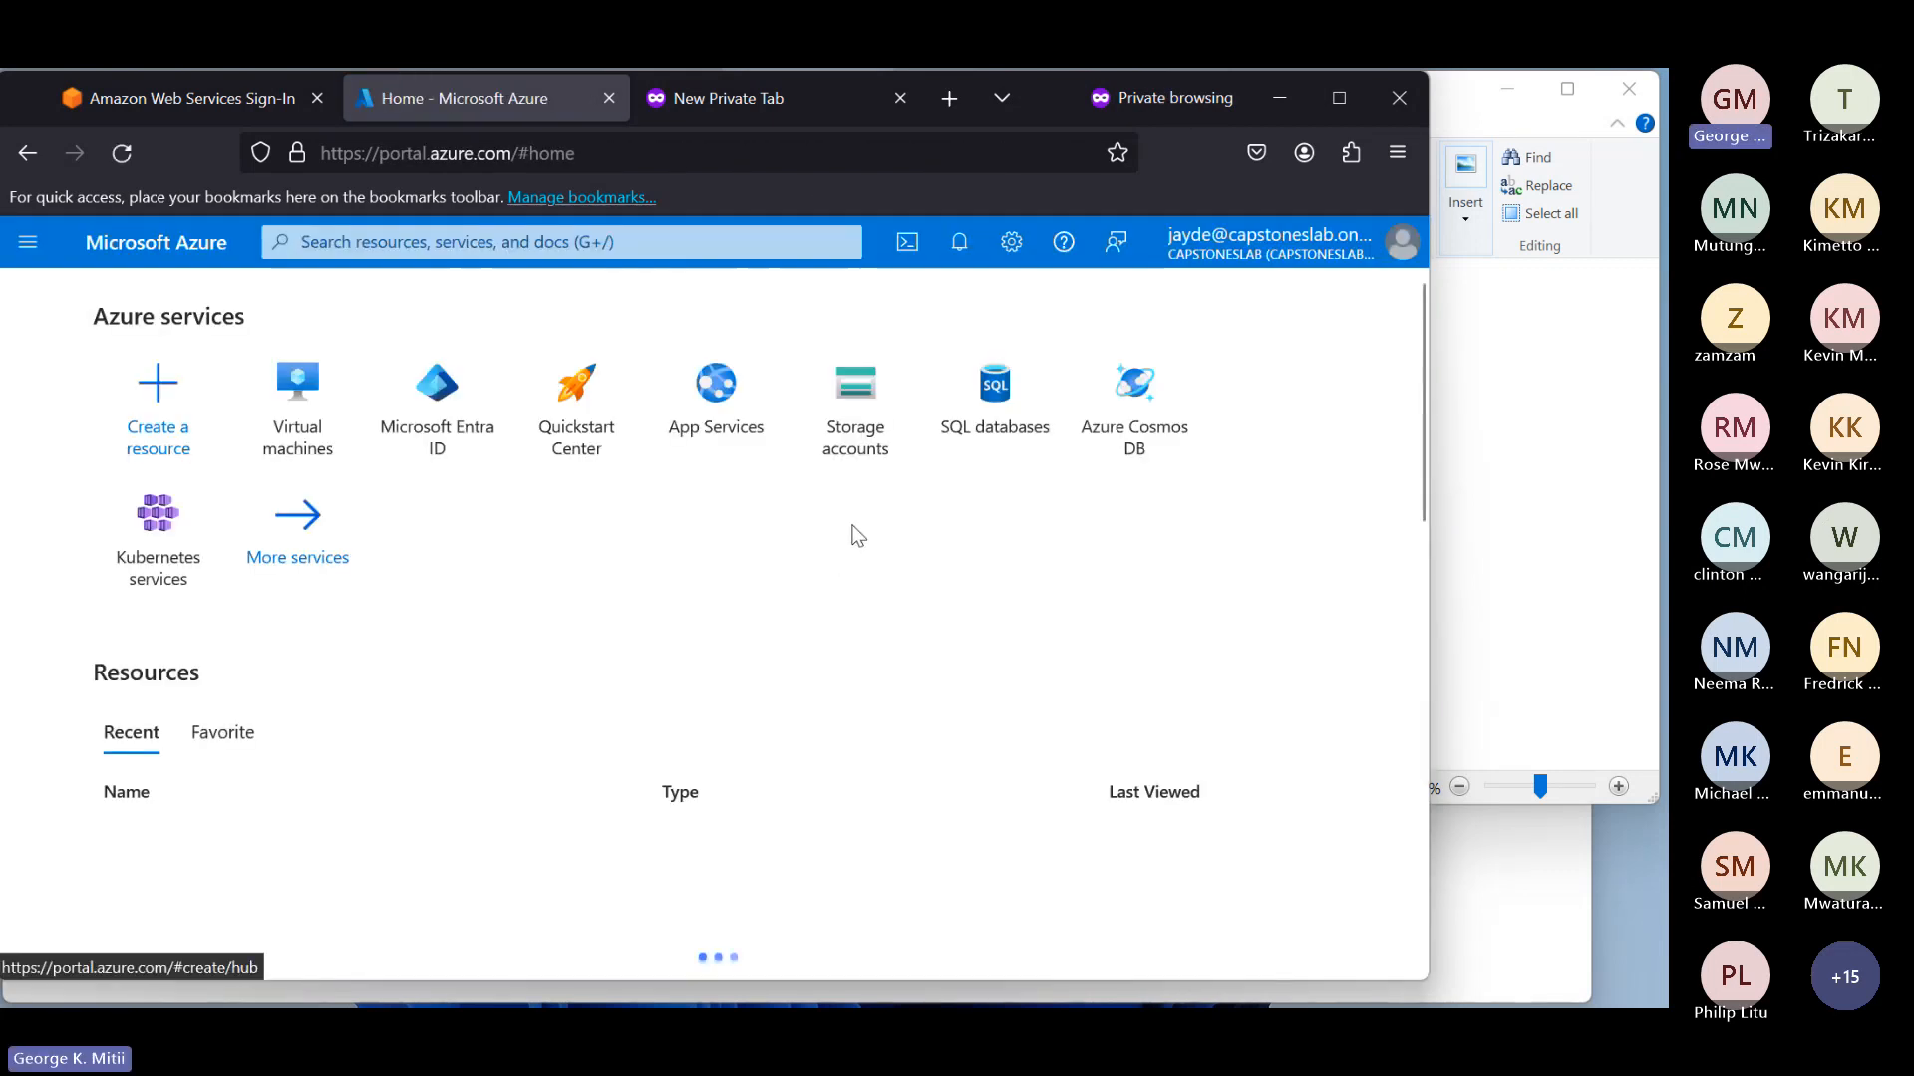
Try Virtual machines again, reload, then open the Users list under Microsoft Entra ID.
{"action": "left_click", "coordinate": [28, 242]}
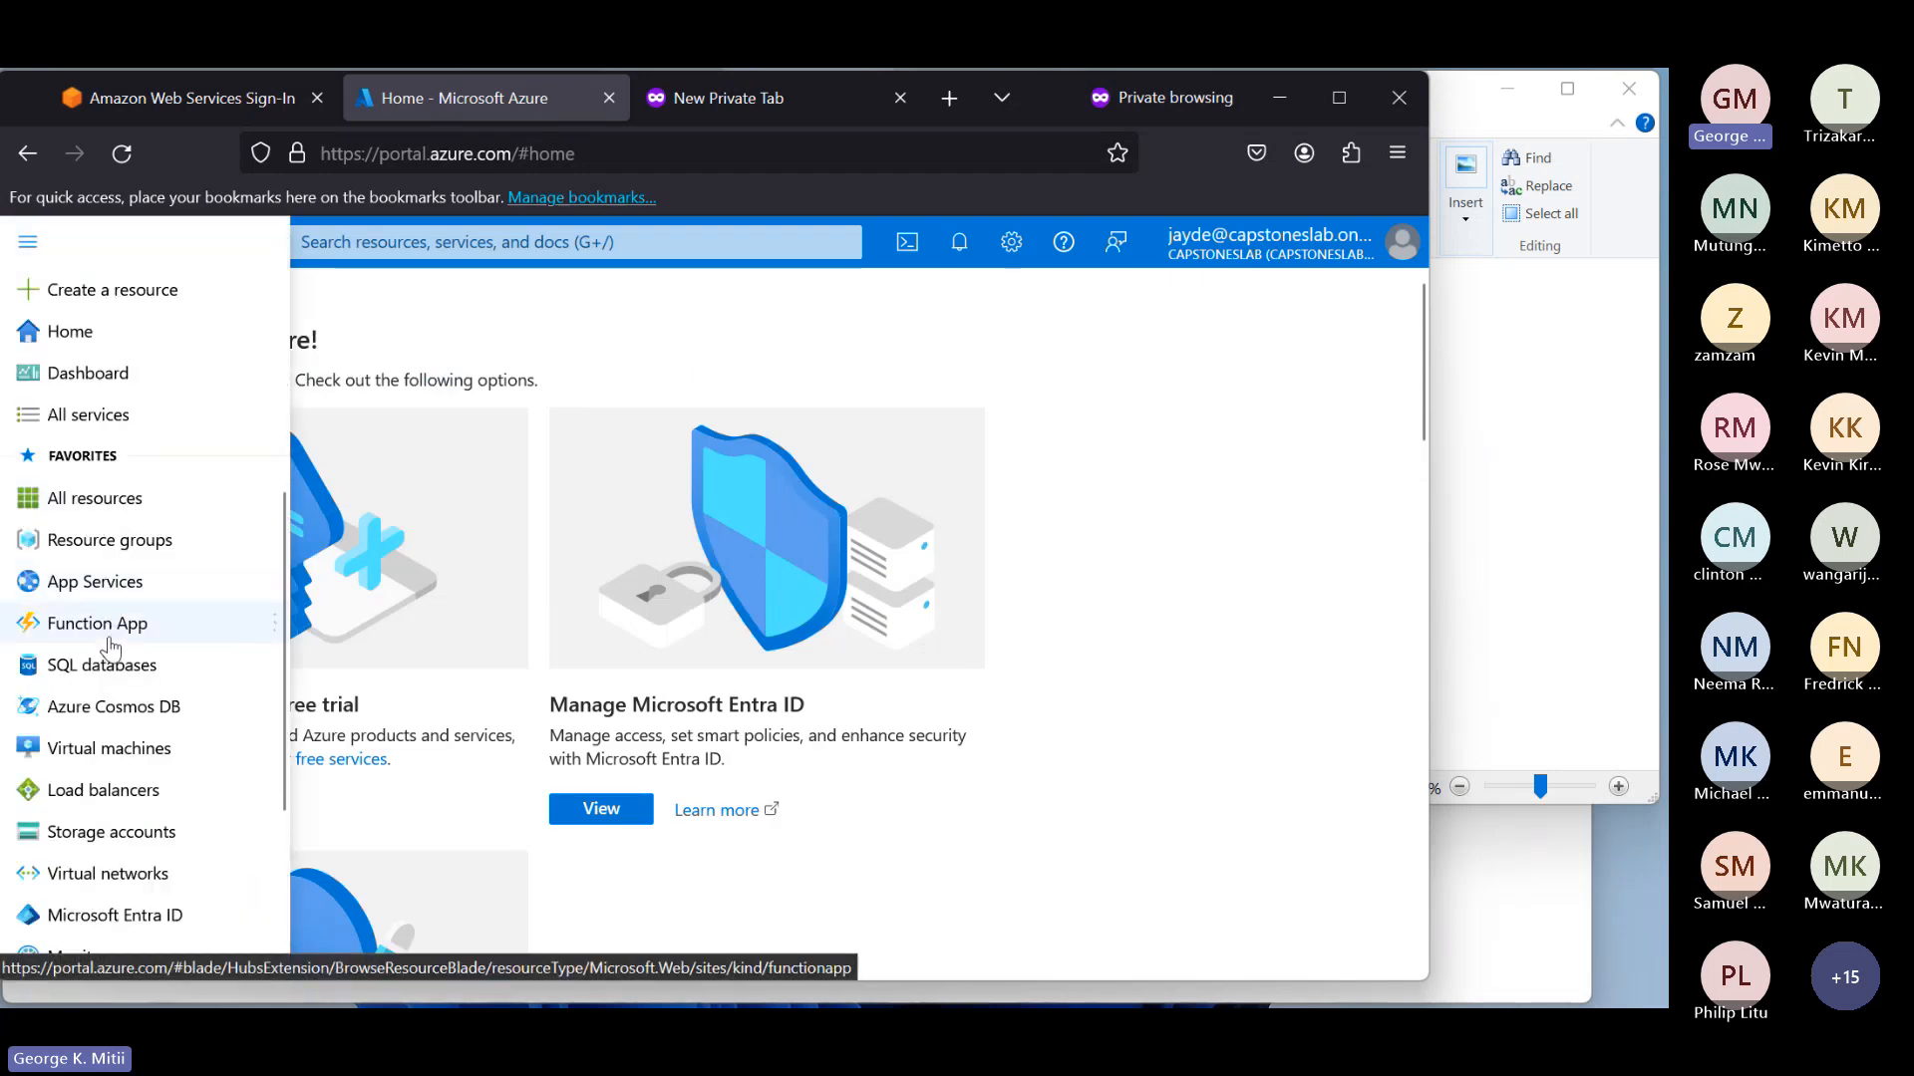
{"action": "left_click", "coordinate": [109, 748]}
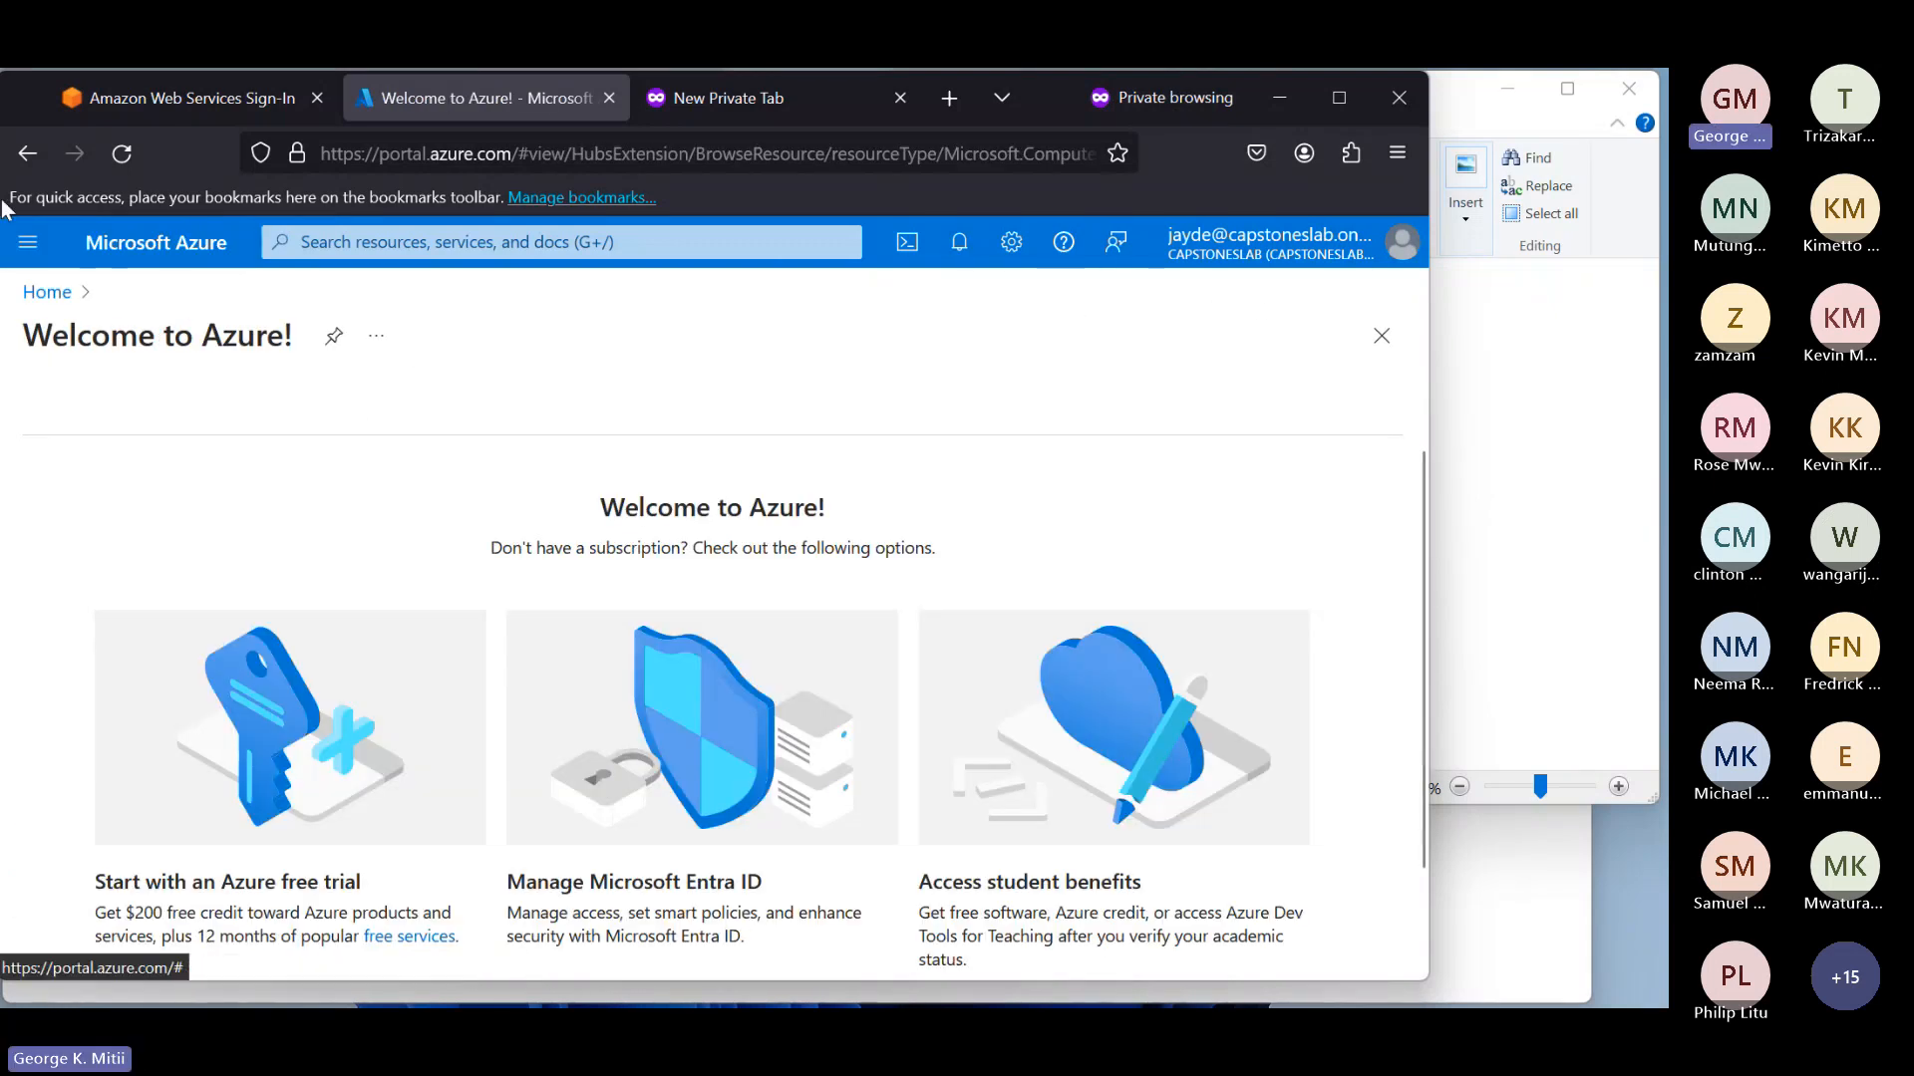
{"action": "left_click", "coordinate": [122, 153]}
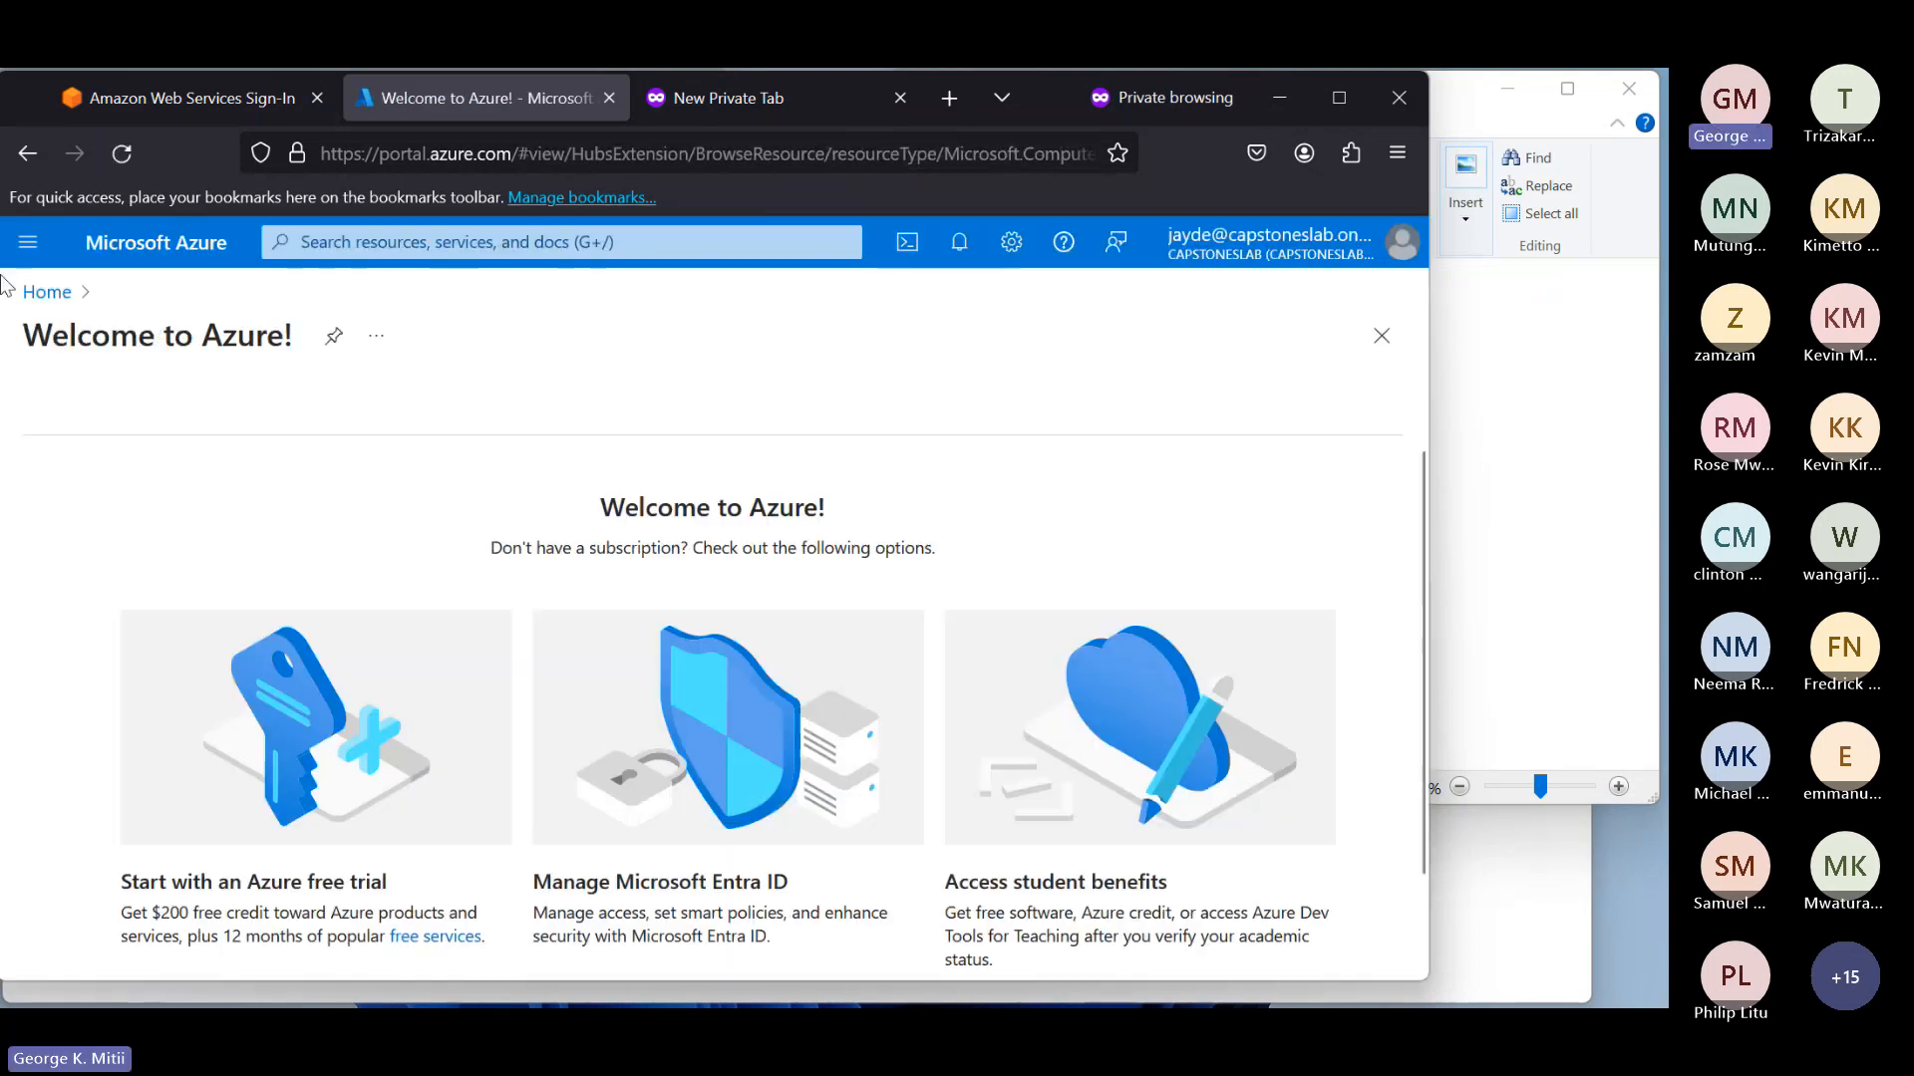
{"action": "left_click", "coordinate": [30, 242]}
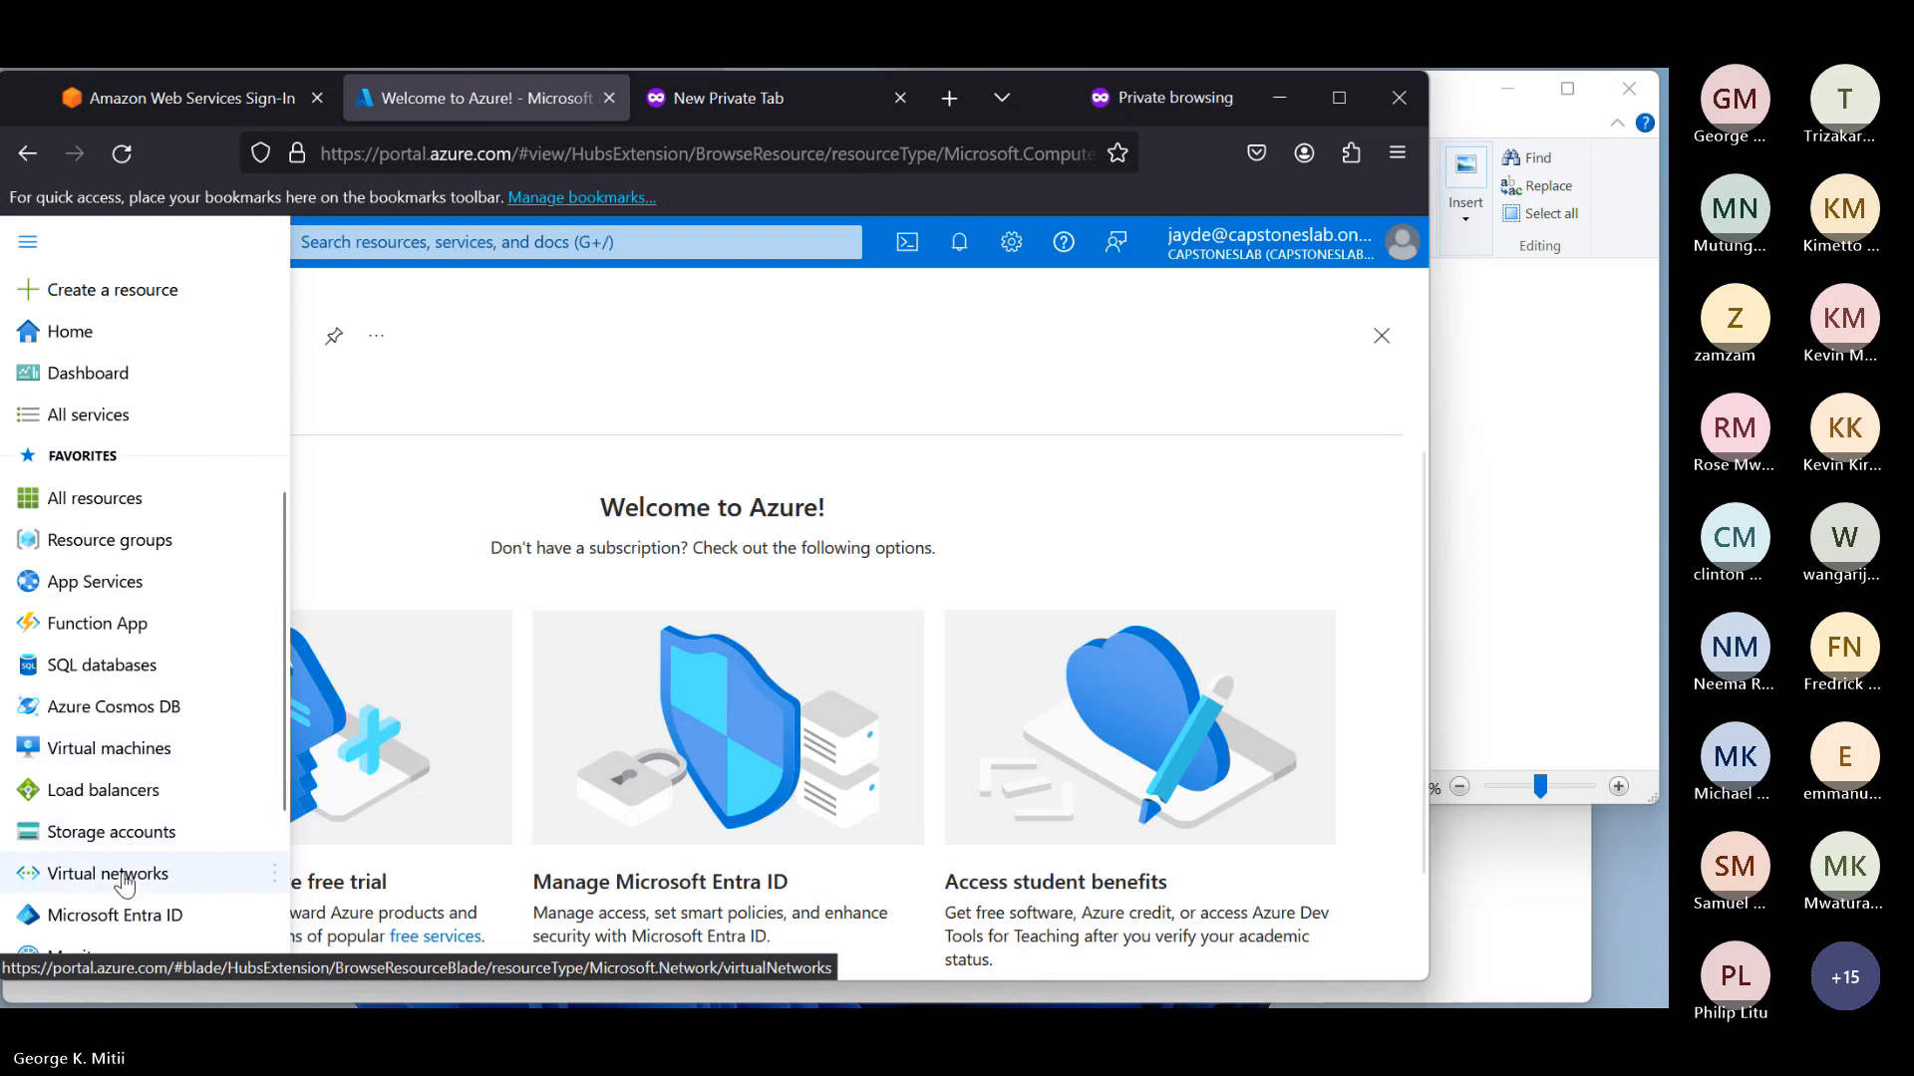
{"action": "left_click", "coordinate": [120, 875]}
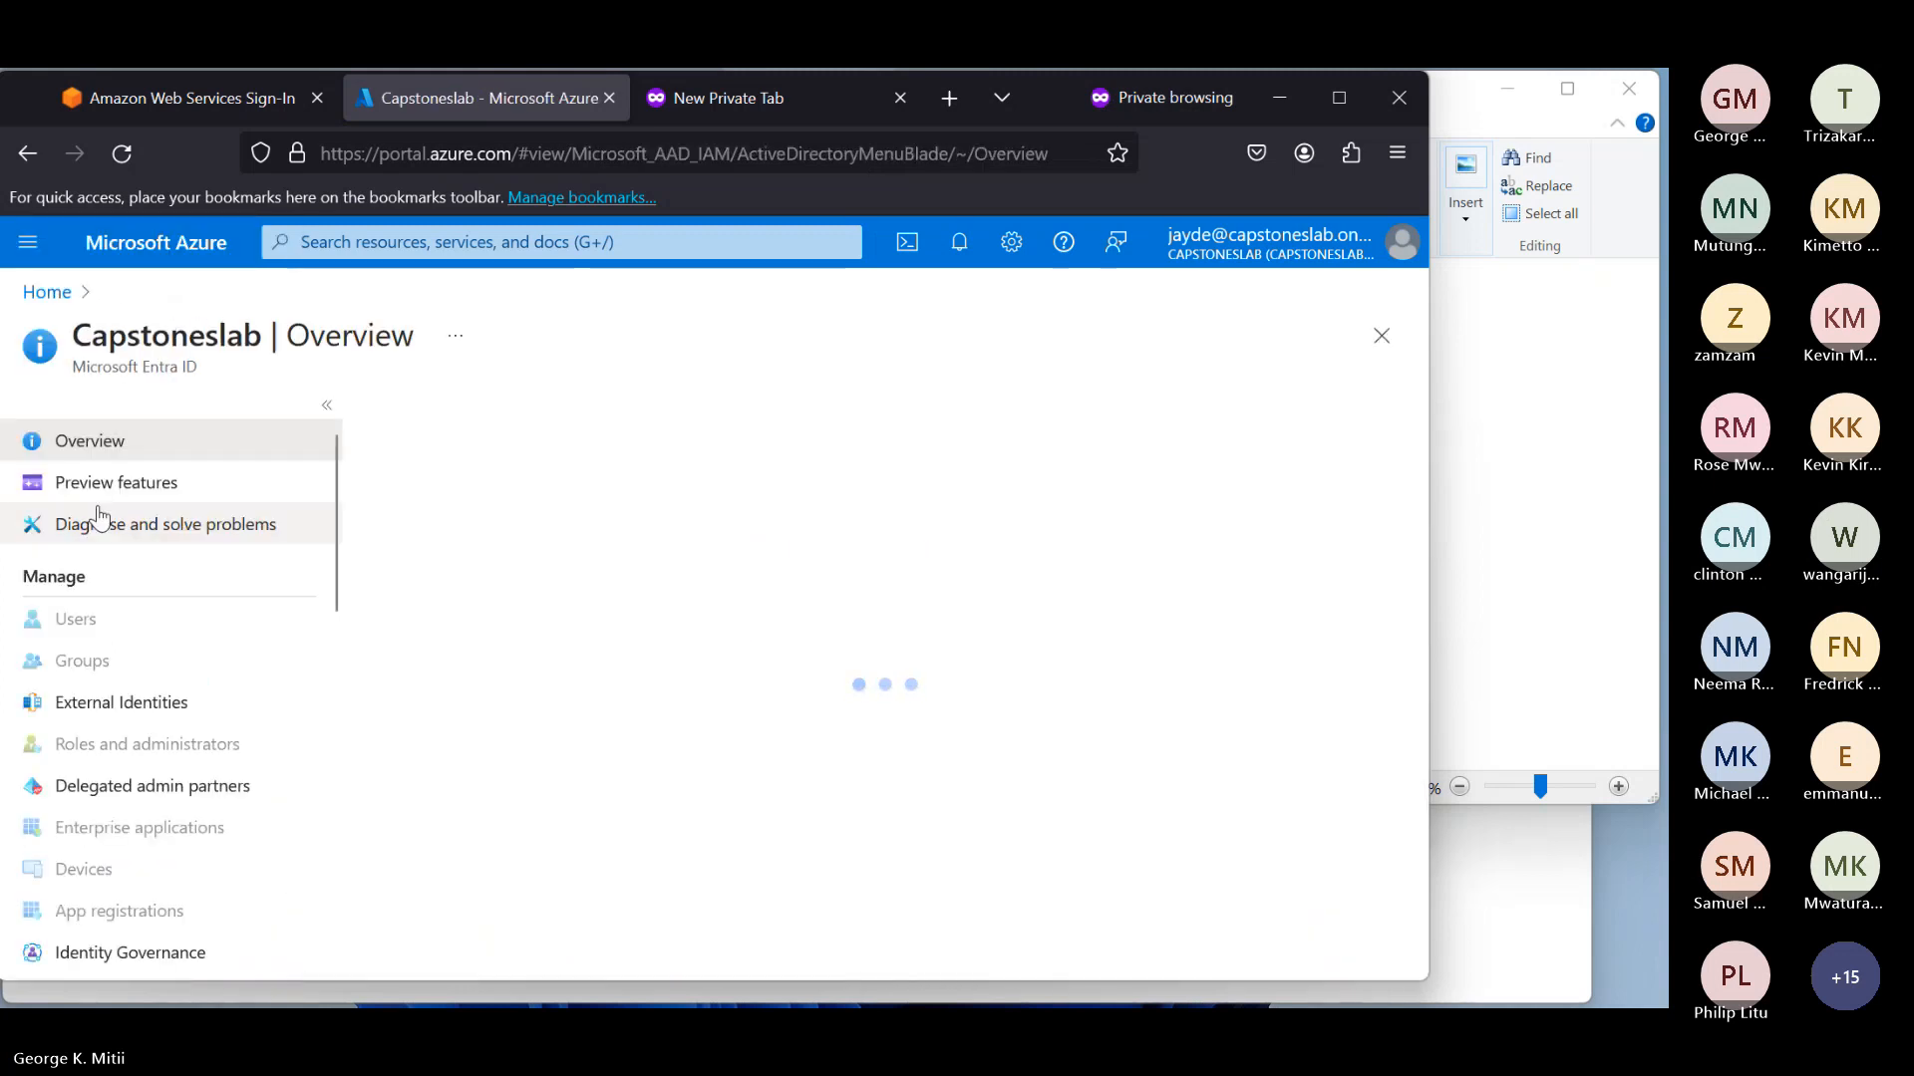
{"action": "left_click", "coordinate": [134, 623]}
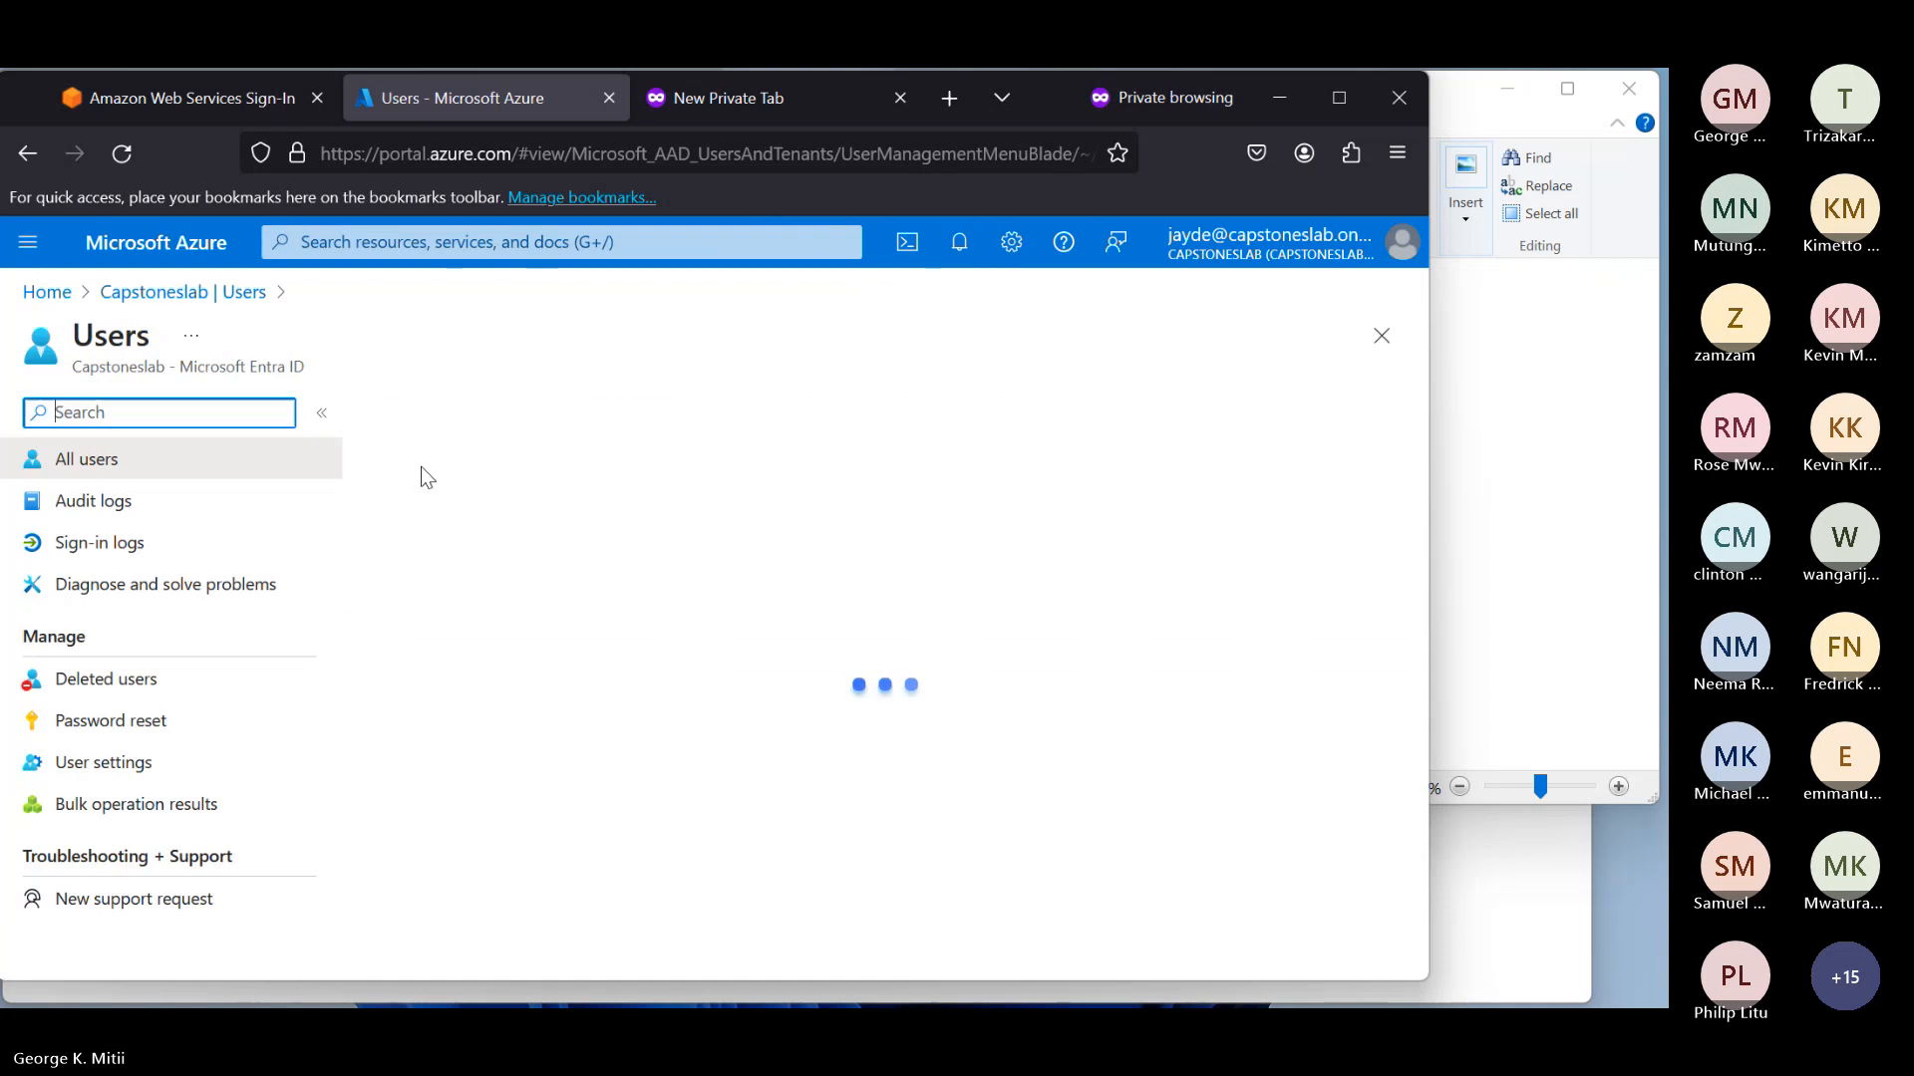
Open the Create new user form, cancel it, and close the Users blade.
{"action": "left_click", "coordinate": [436, 416]}
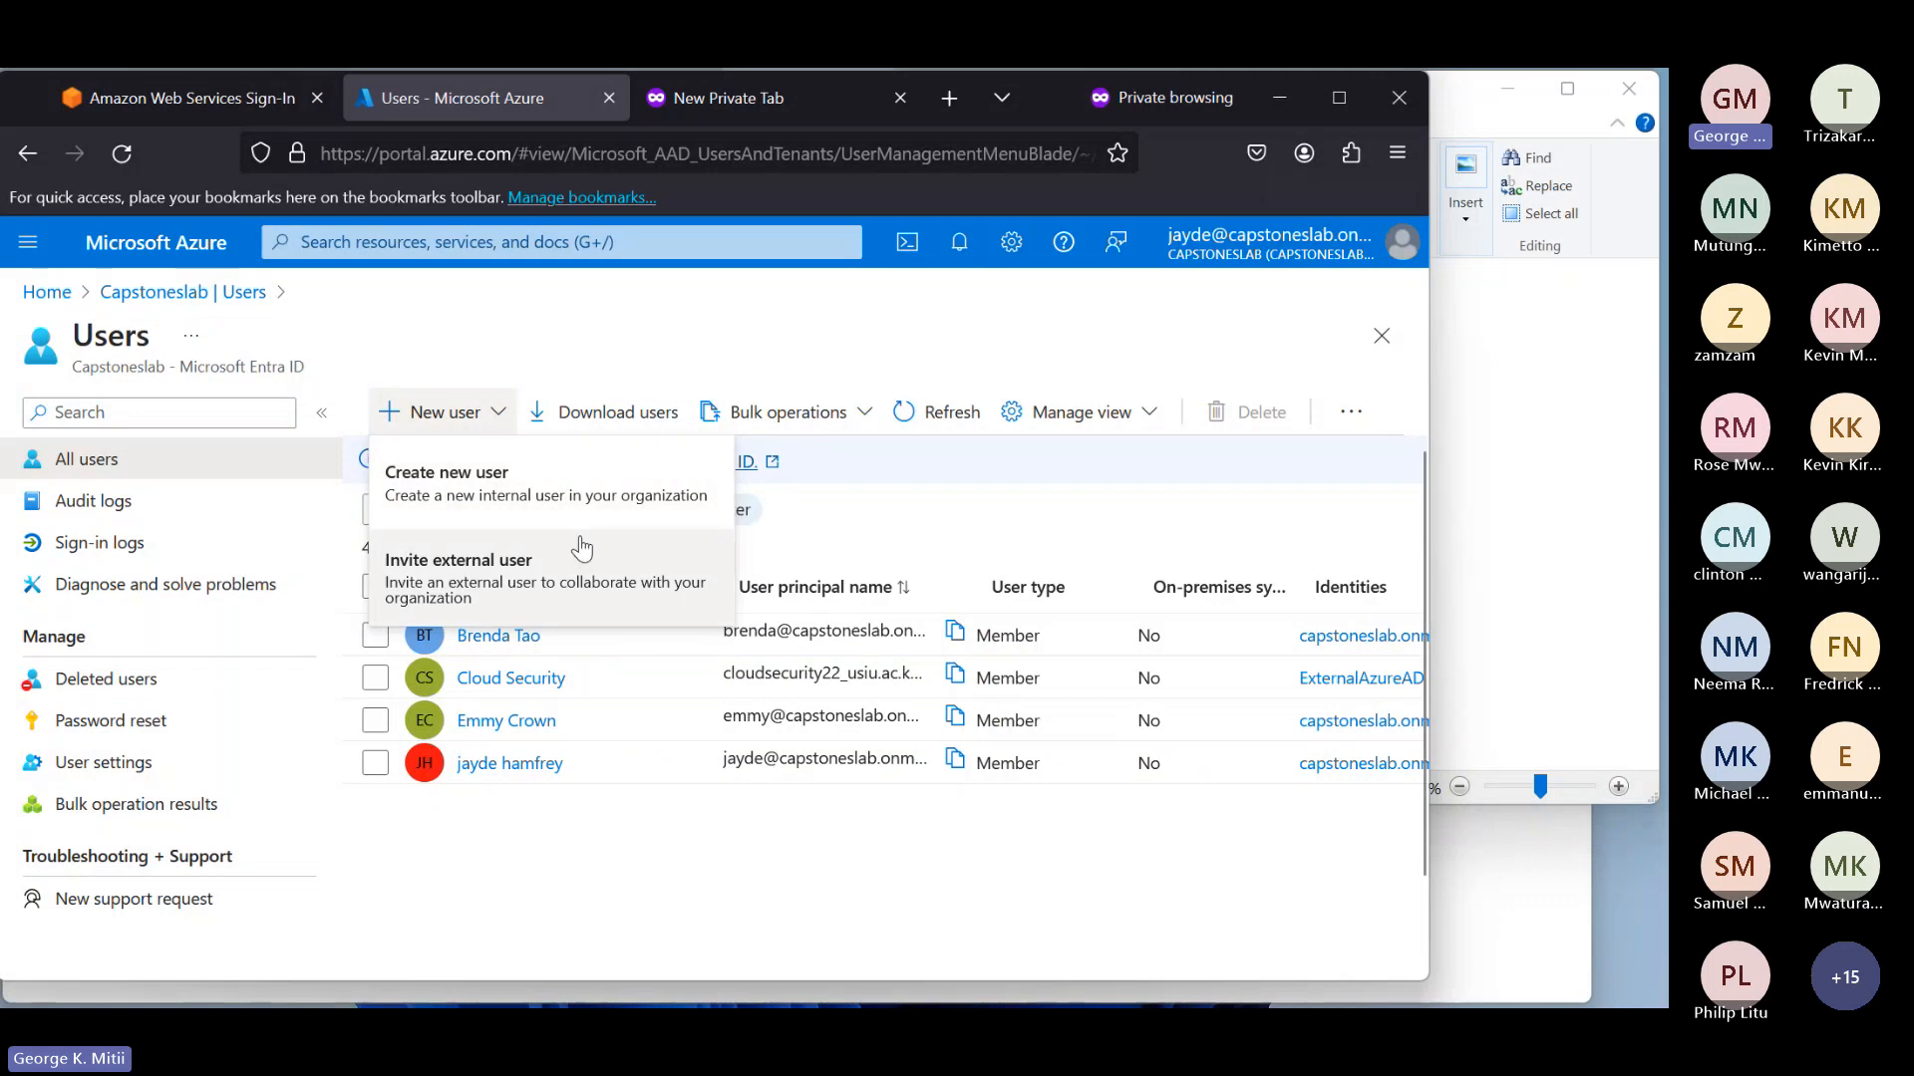
{"action": "left_click", "coordinate": [514, 503]}
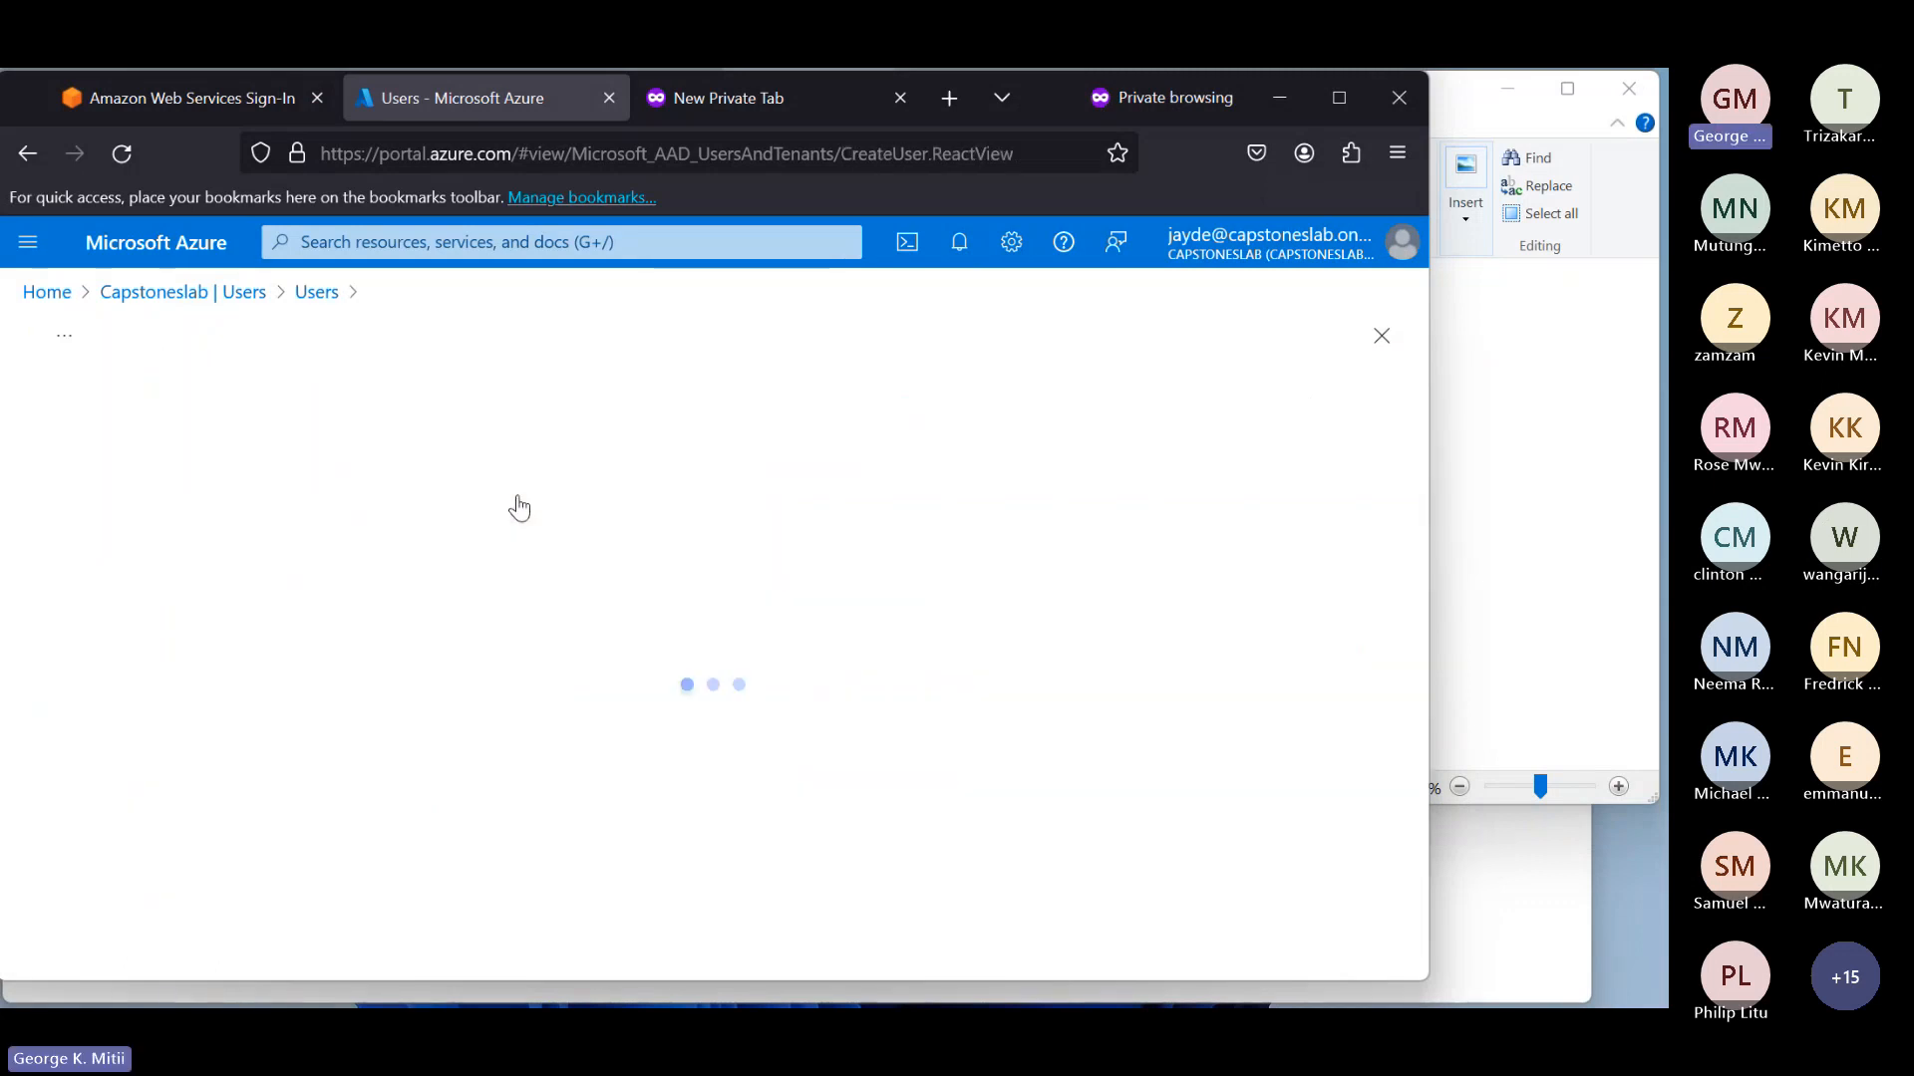
{"action": "left_click", "coordinate": [1382, 337]}
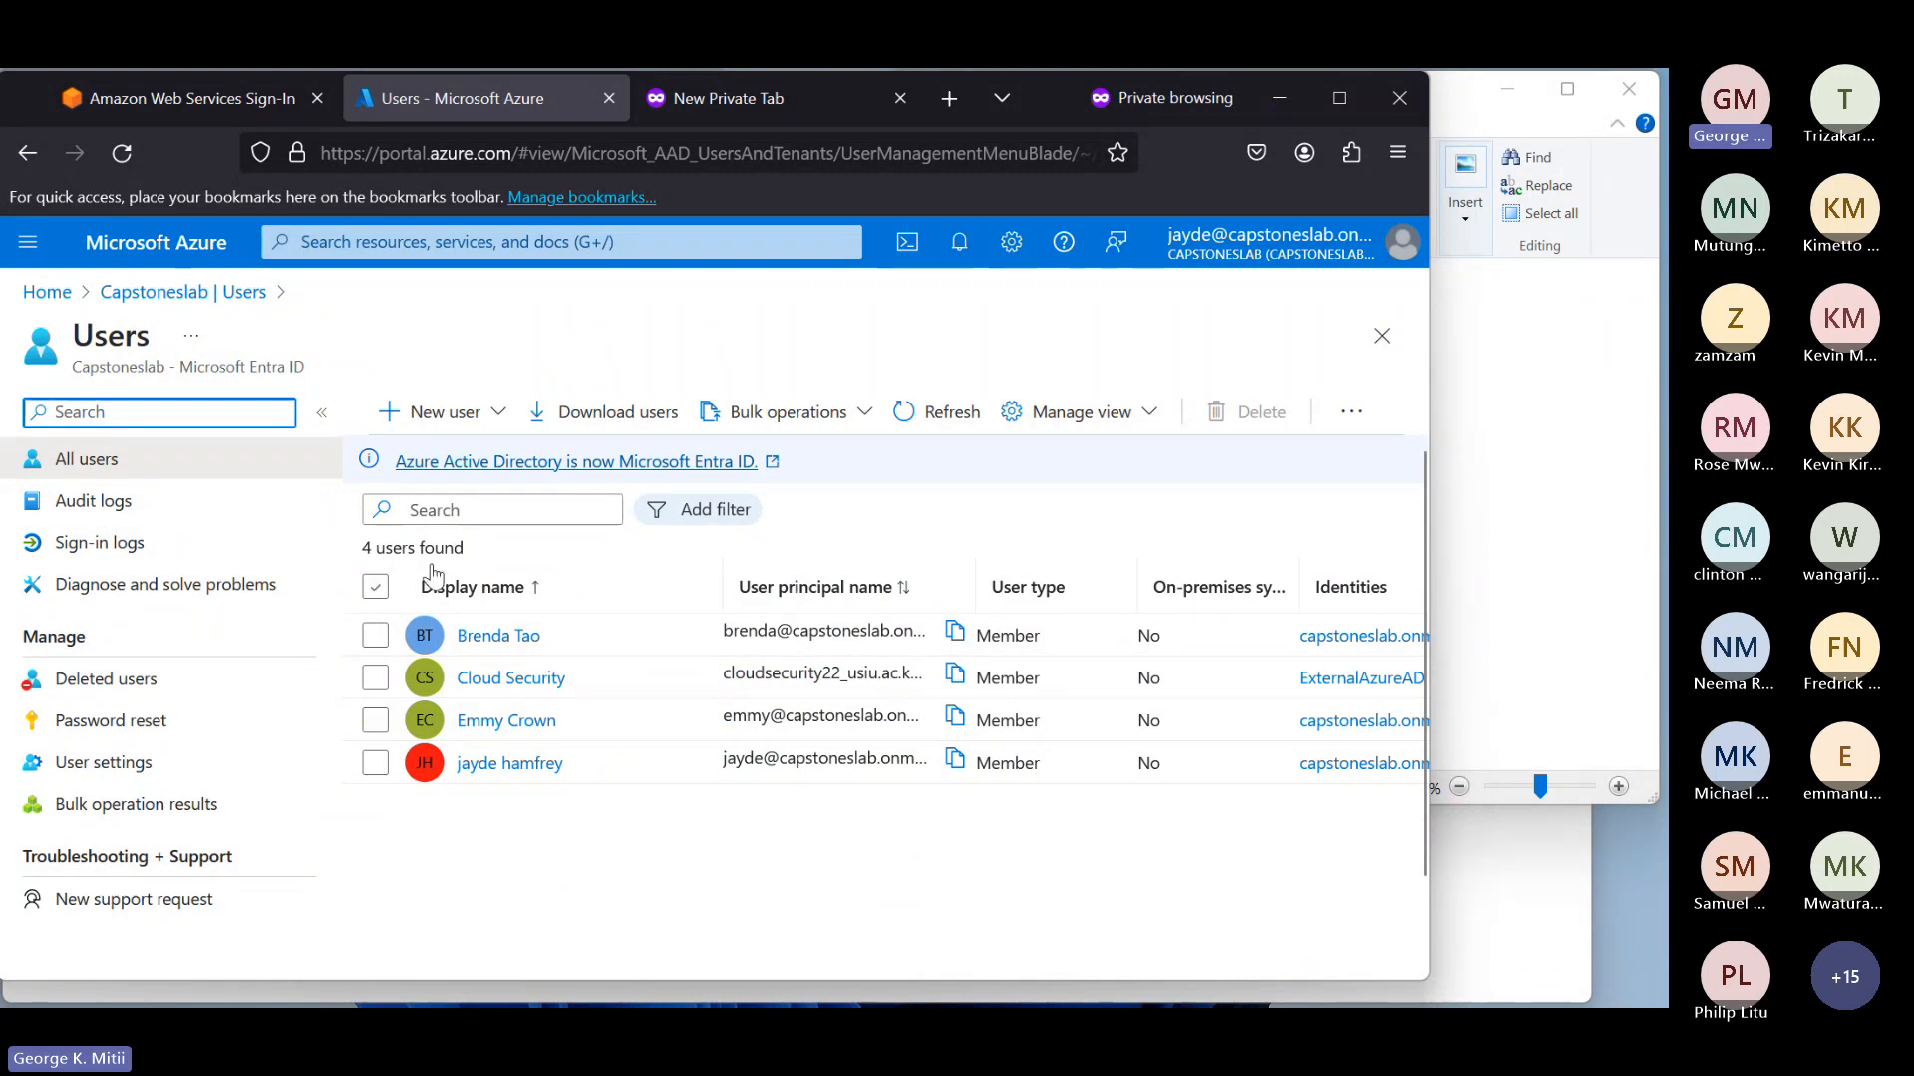
{"action": "left_click", "coordinate": [1381, 338]}
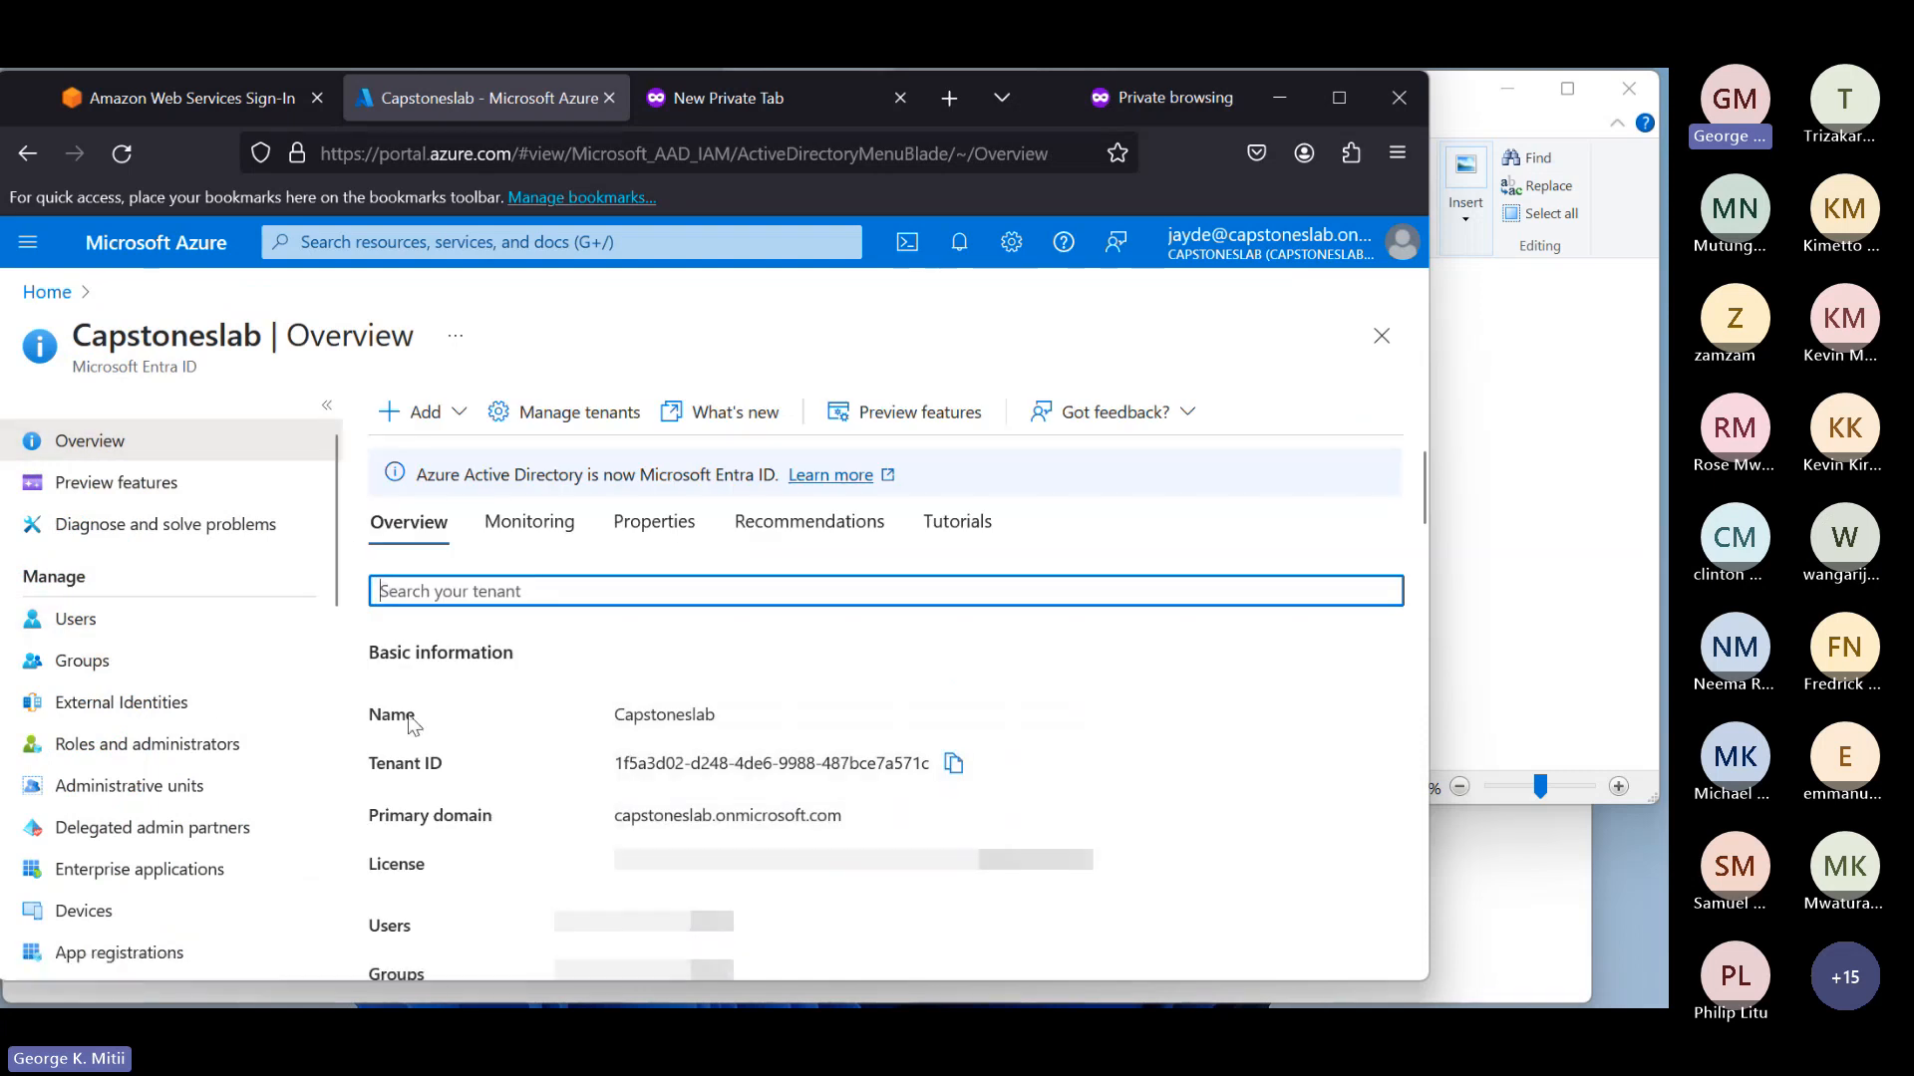
Open a user's Assigned roles, noting the active Global Administrator role, and check Eligible assignments.
{"action": "left_click", "coordinate": [137, 628]}
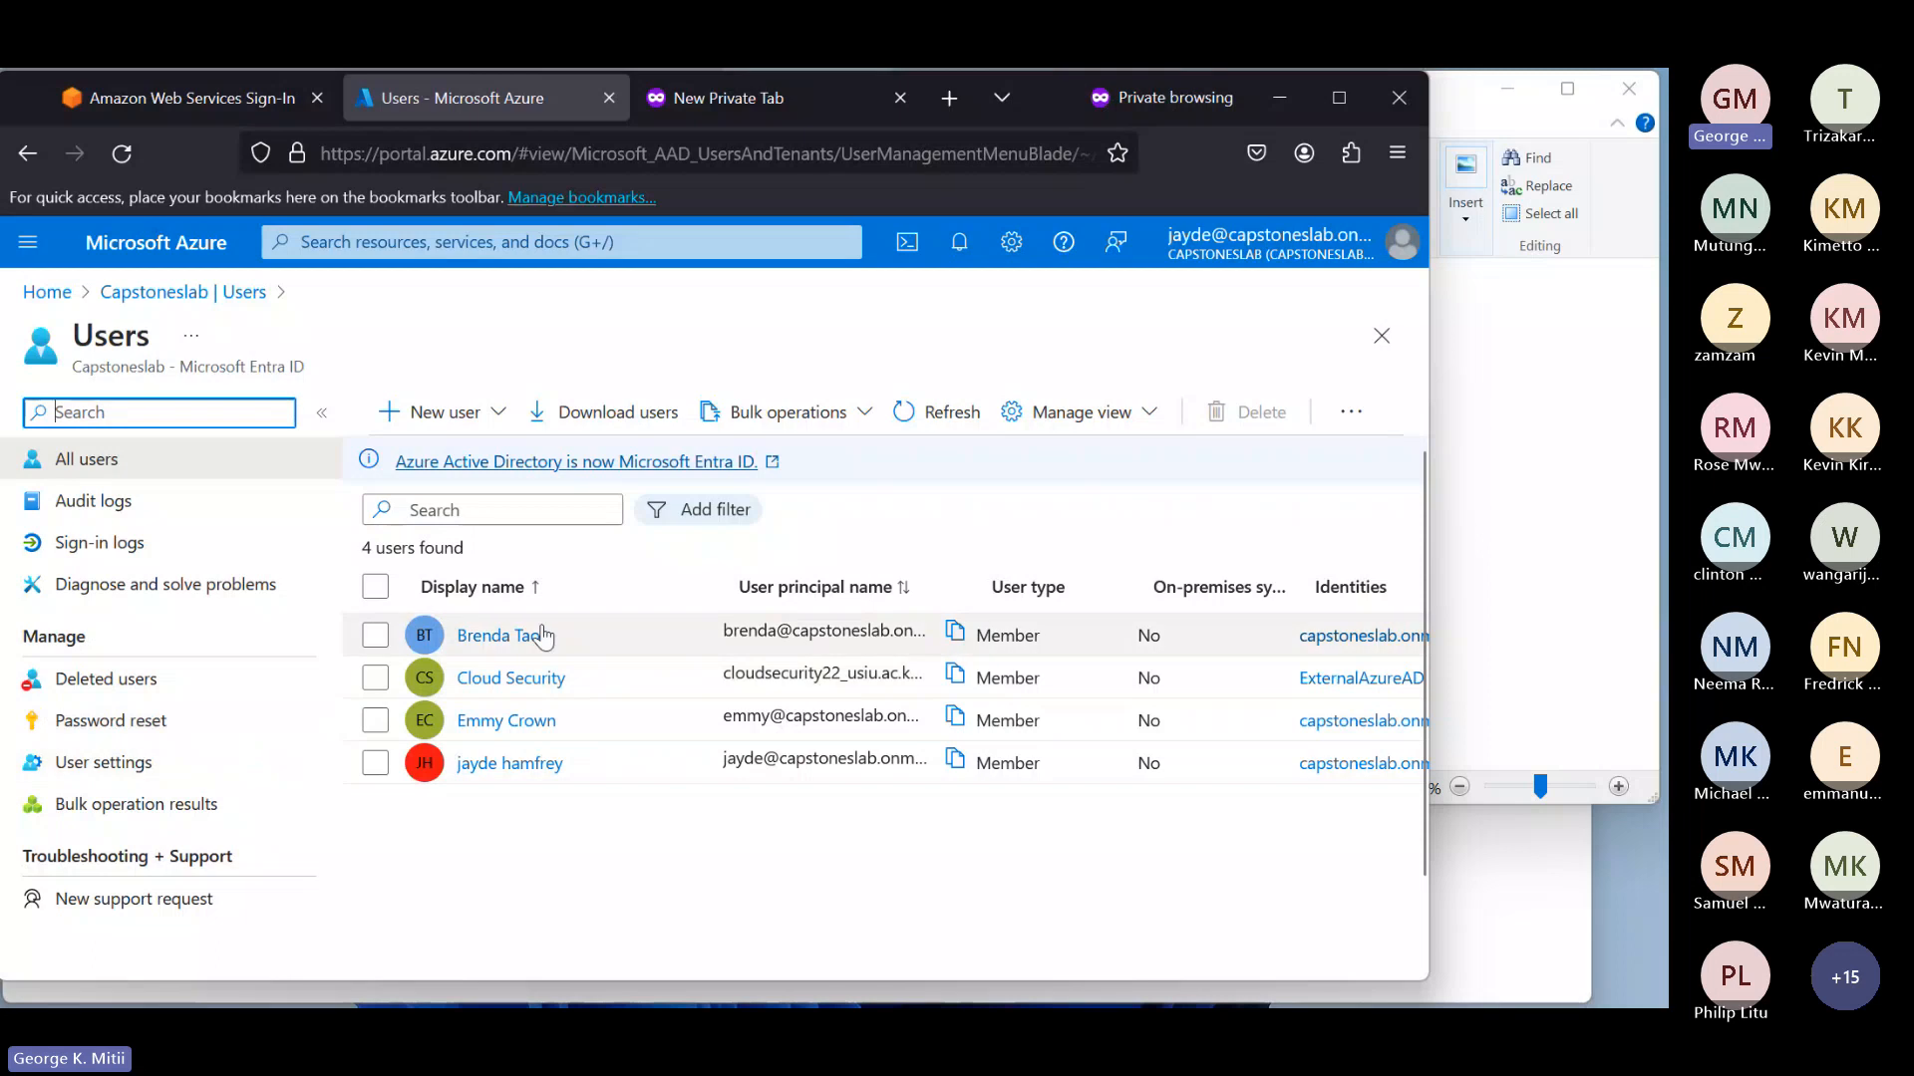
{"action": "left_click", "coordinate": [531, 767]}
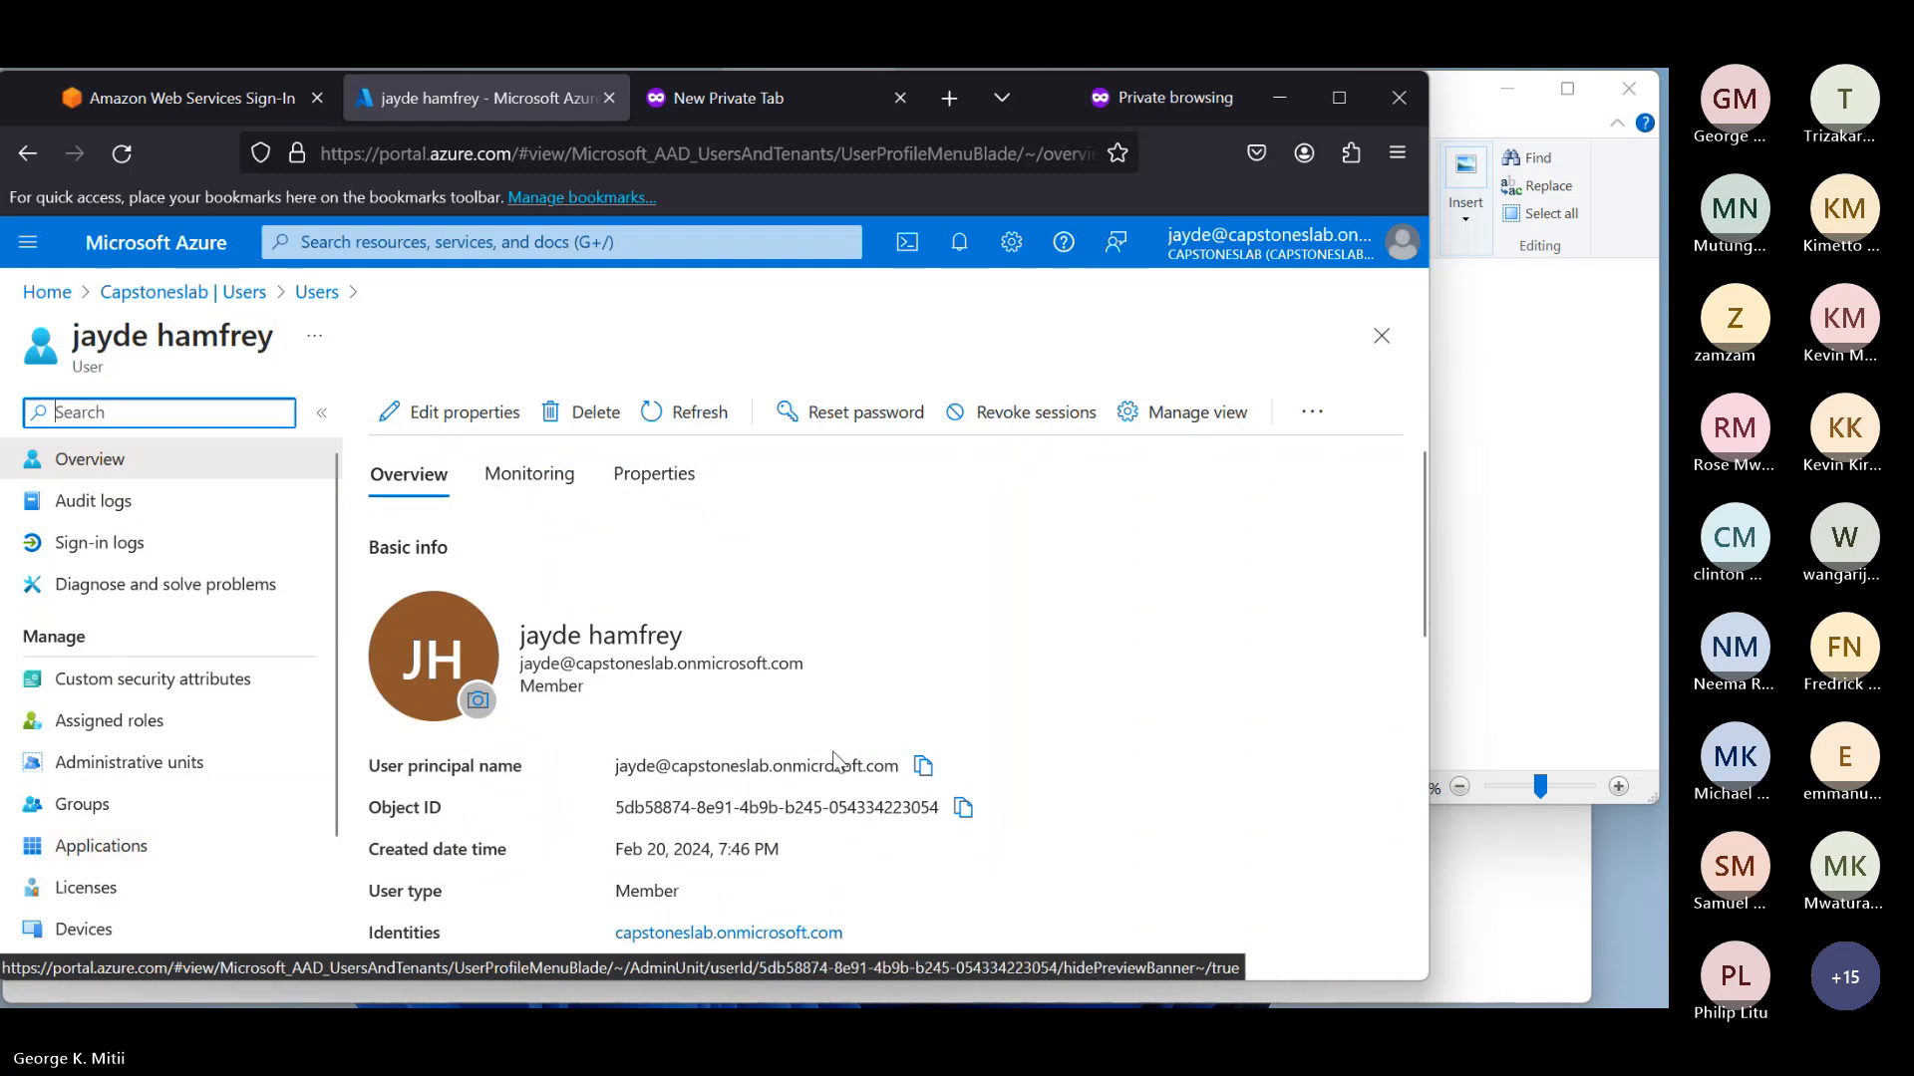
{"action": "scroll", "coordinate": [735, 804], "scroll_direction": "down", "scroll_amount": 3}
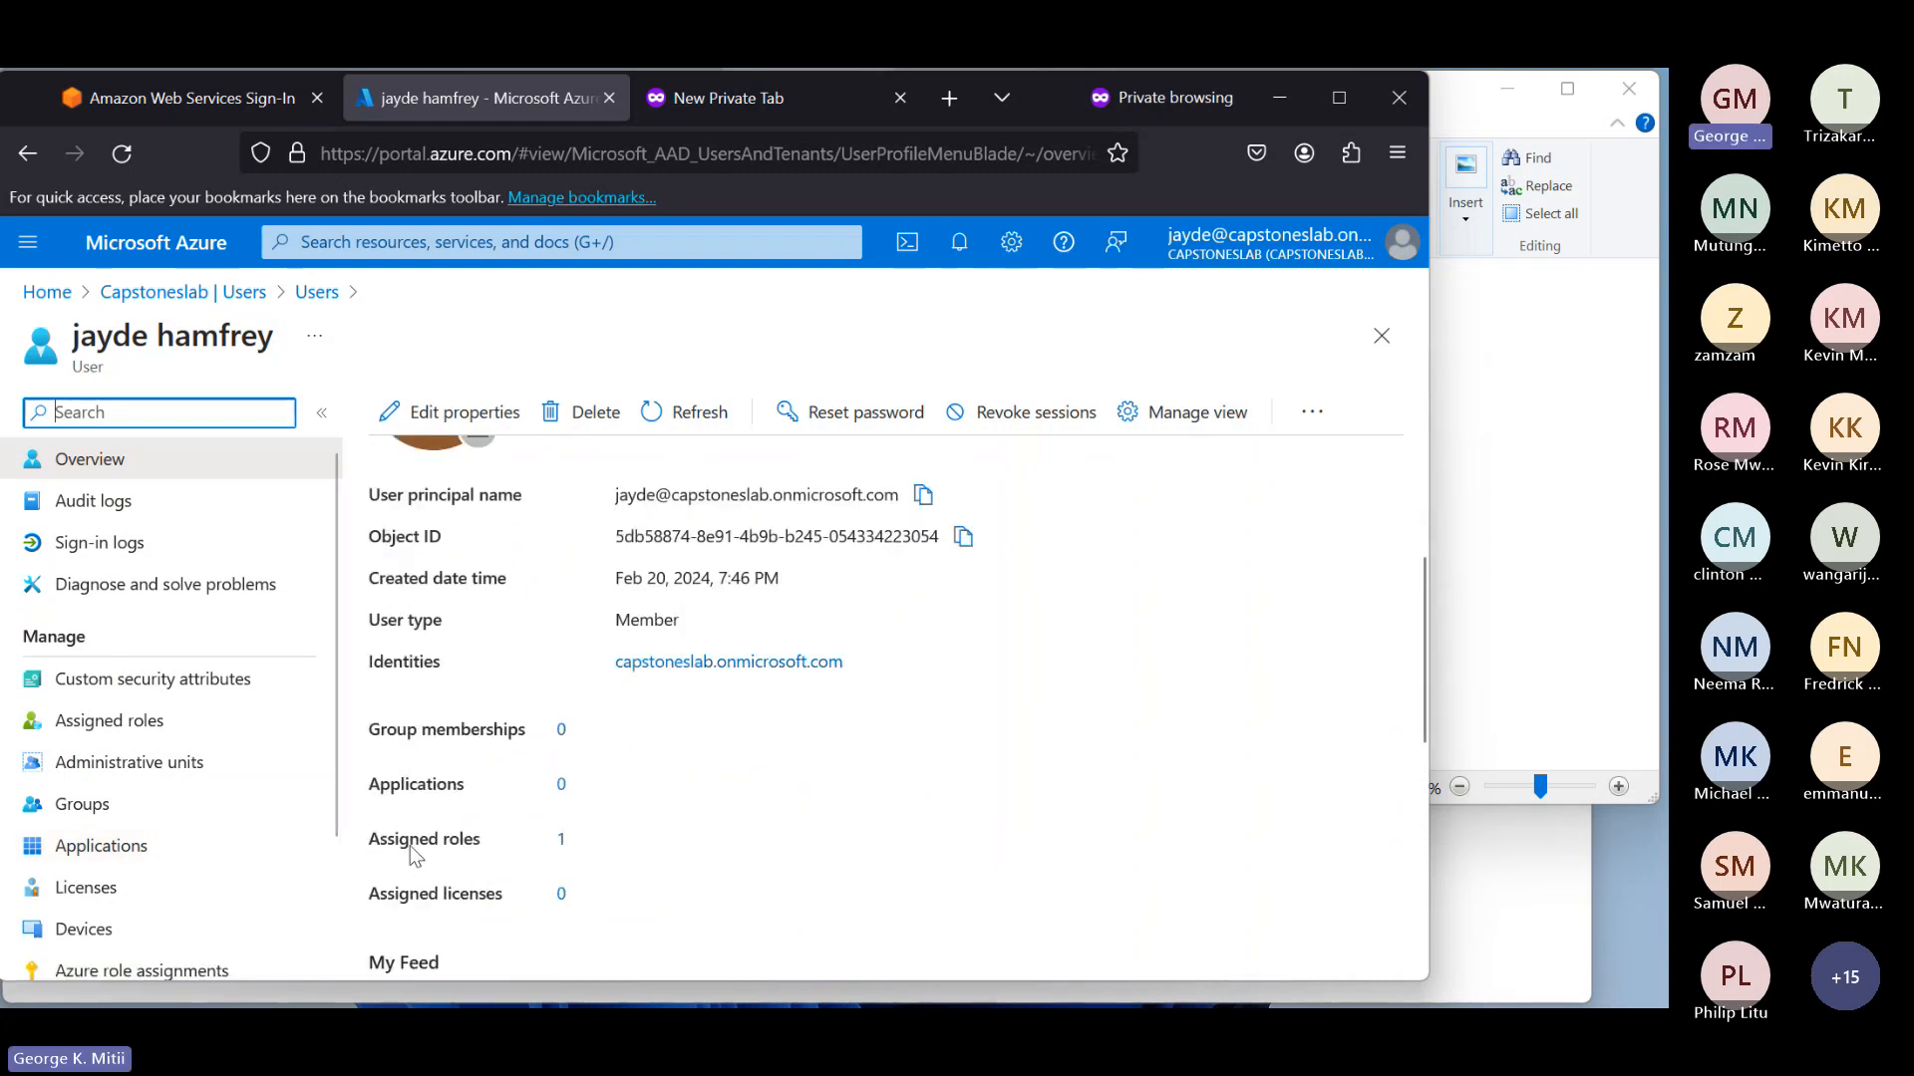
{"action": "left_click", "coordinate": [160, 730]}
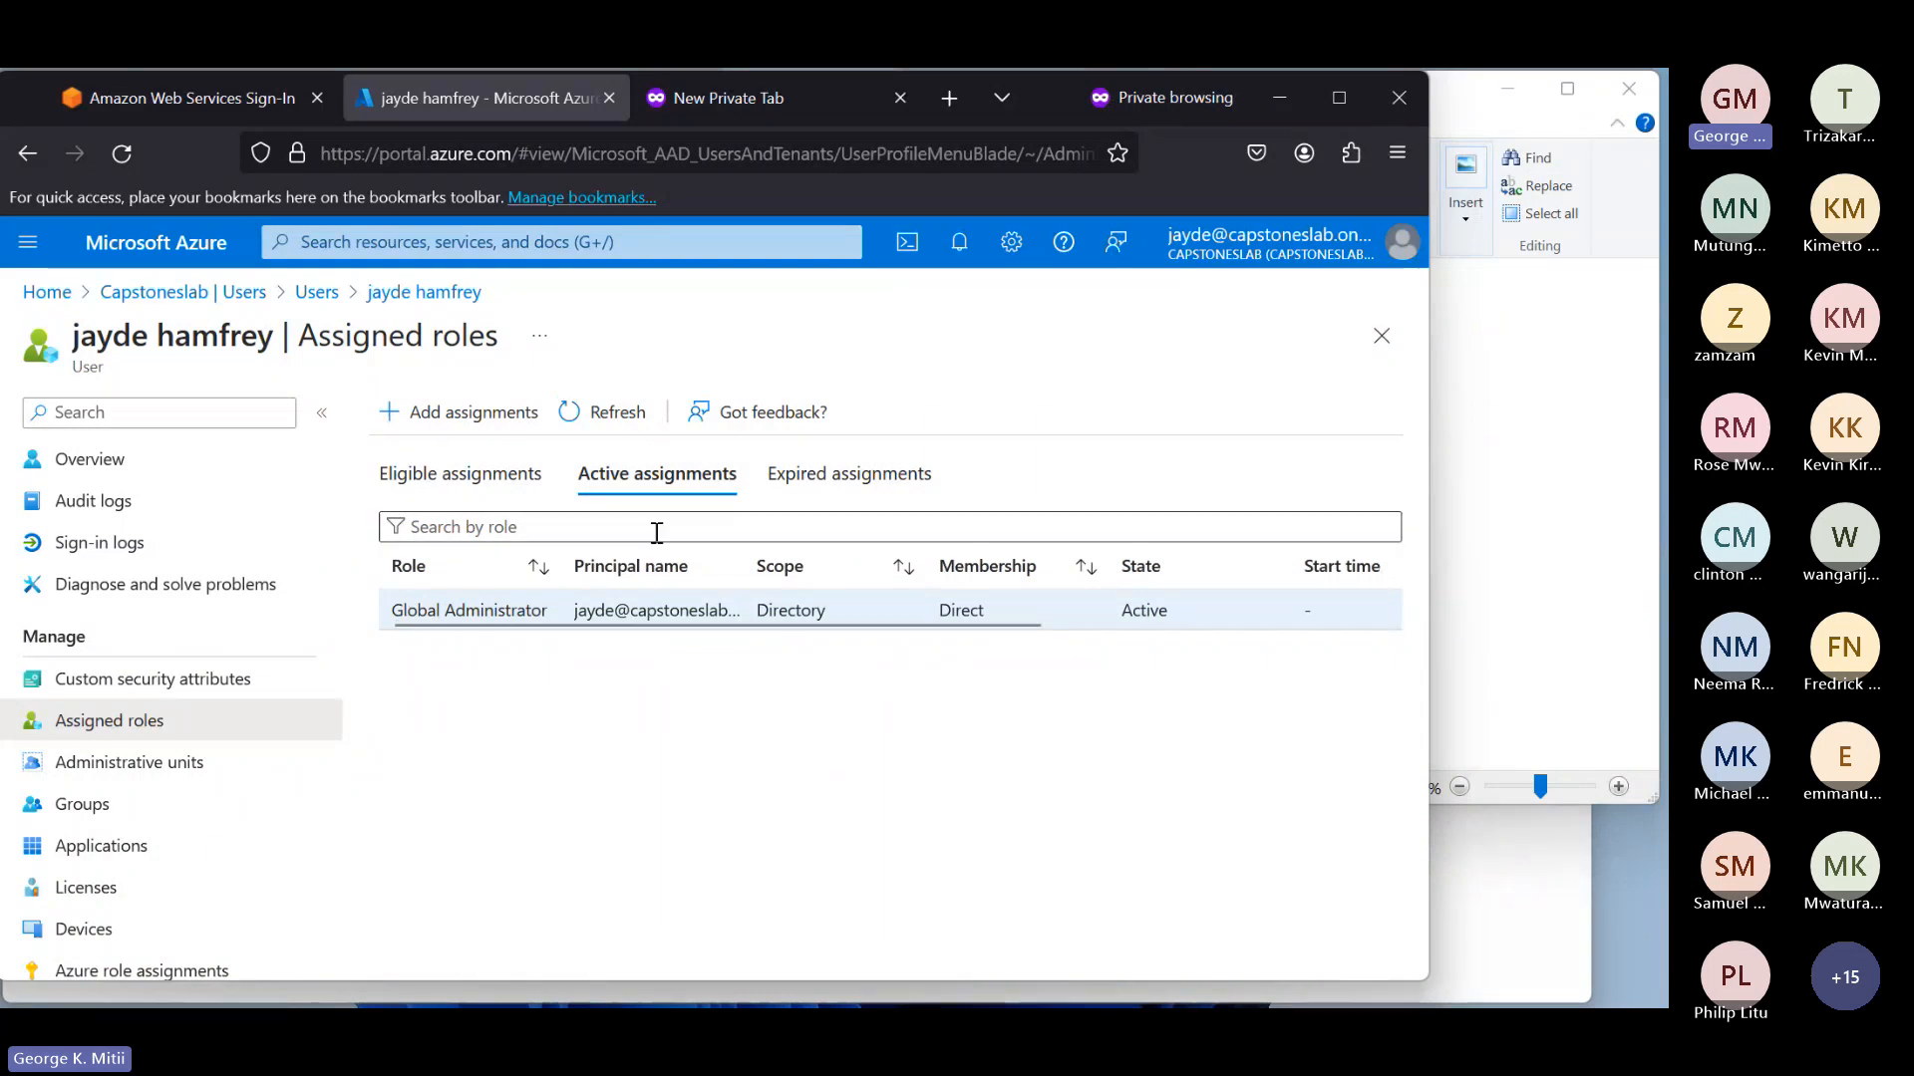
{"action": "left_click_drag", "start_coordinate": [392, 610], "coordinate": [558, 620]}
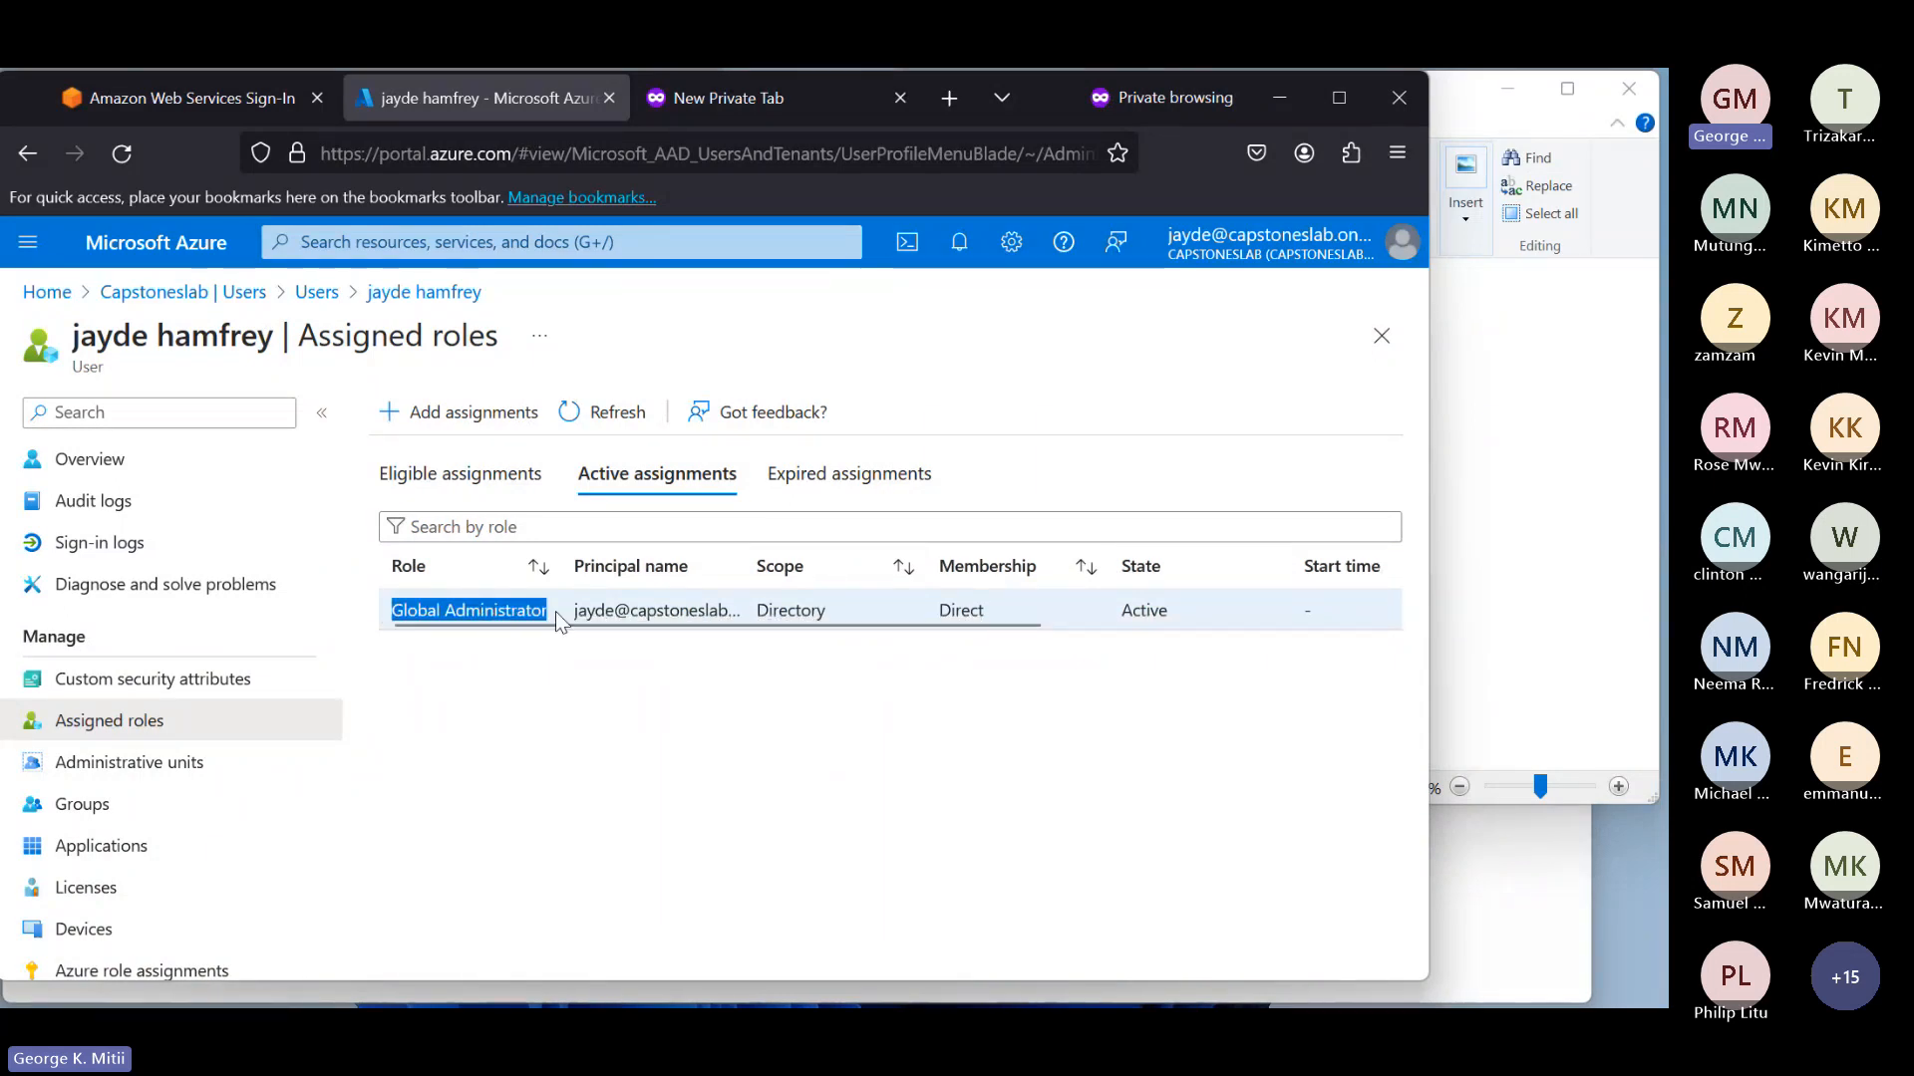
{"action": "left_click", "coordinate": [482, 482]}
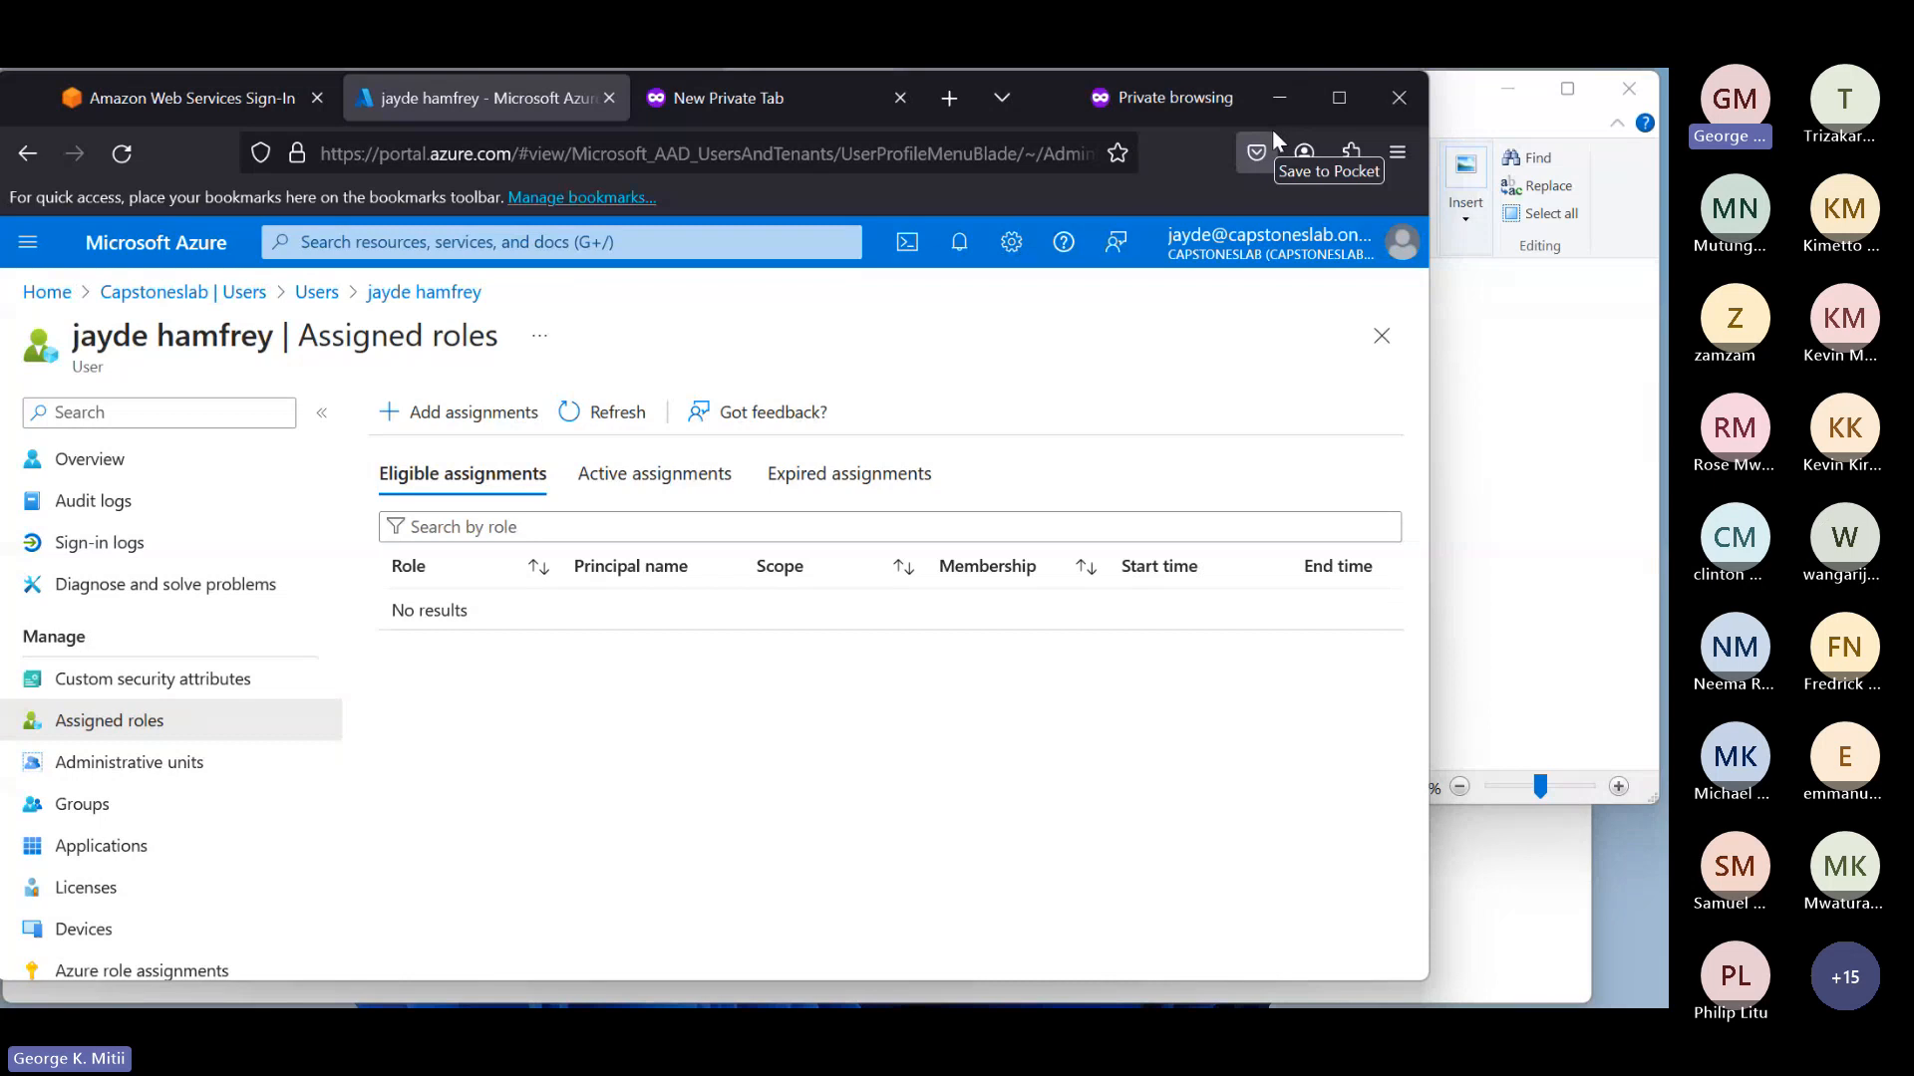
Switch to the other portal window and close the role blades back to Home.
{"action": "left_click", "coordinate": [1282, 98]}
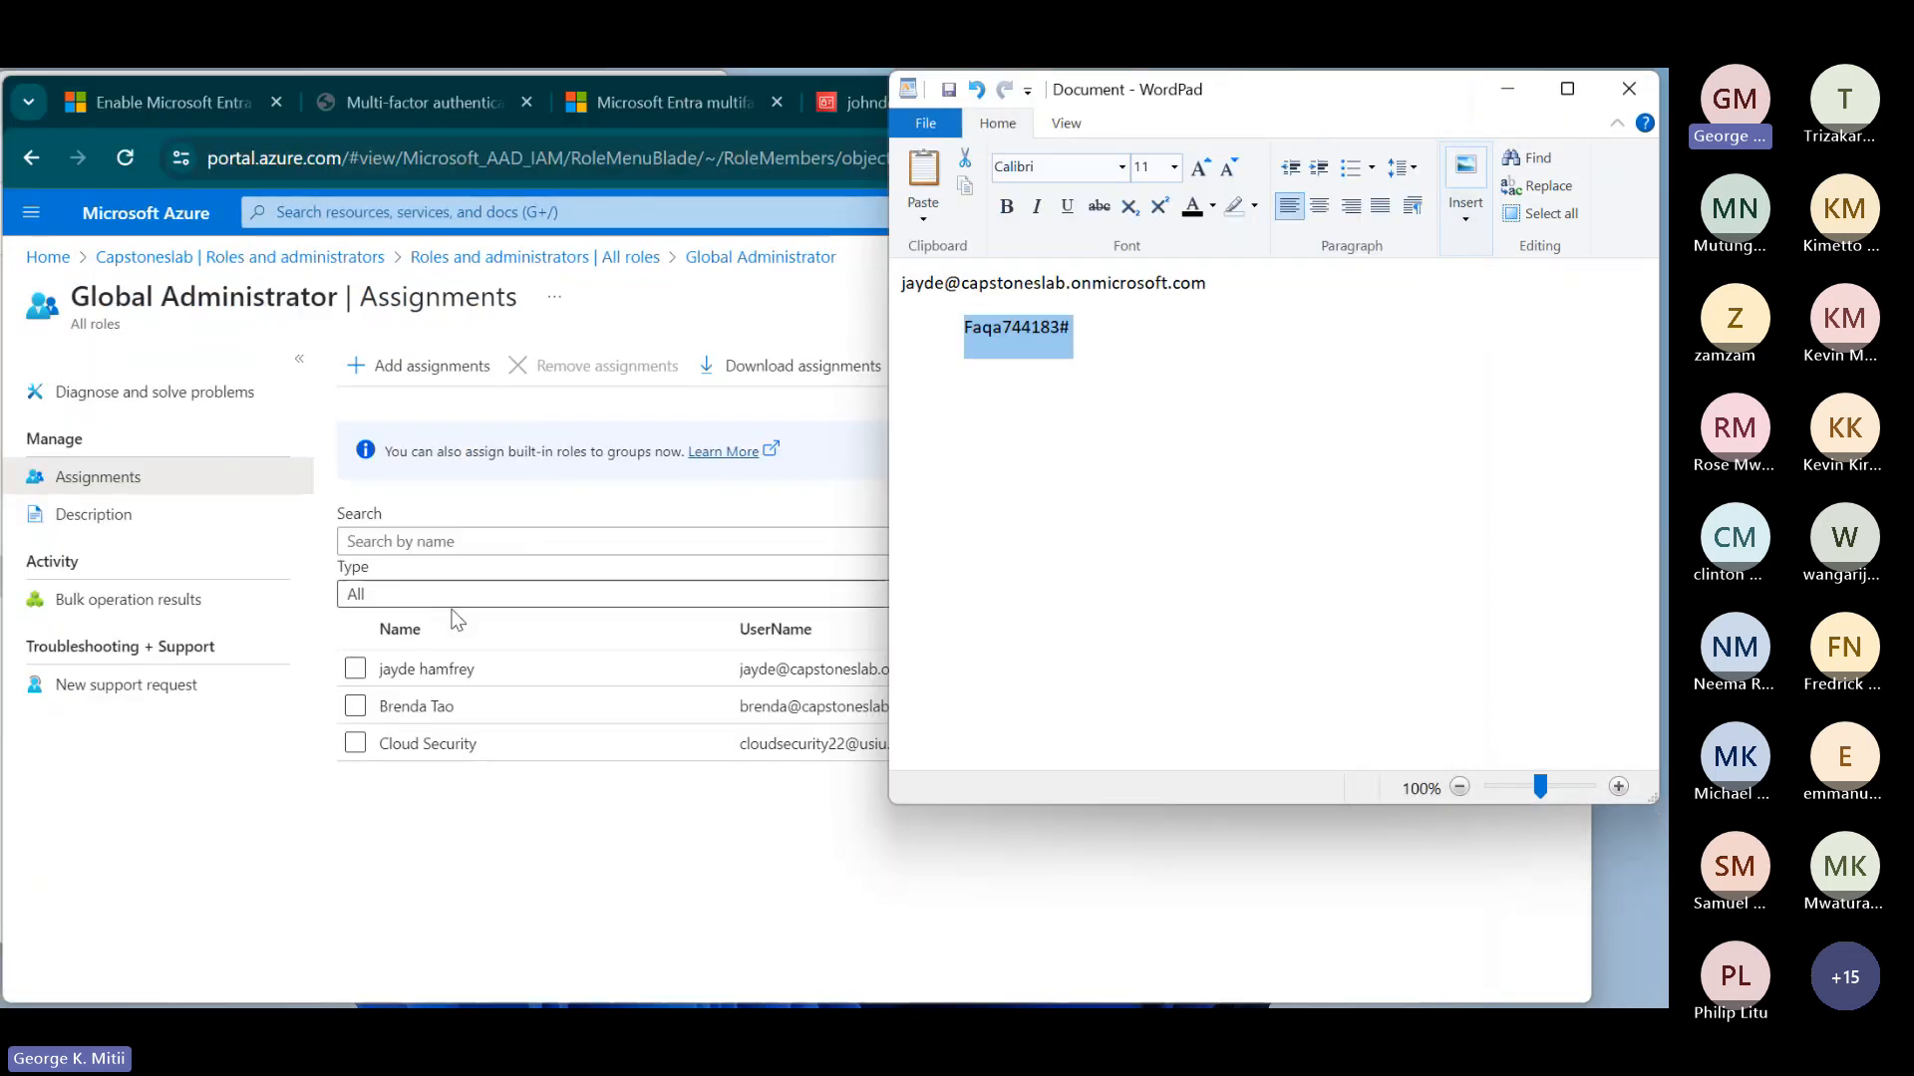
{"action": "left_click", "coordinate": [216, 741]}
{"action": "left_click", "coordinate": [1549, 296]}
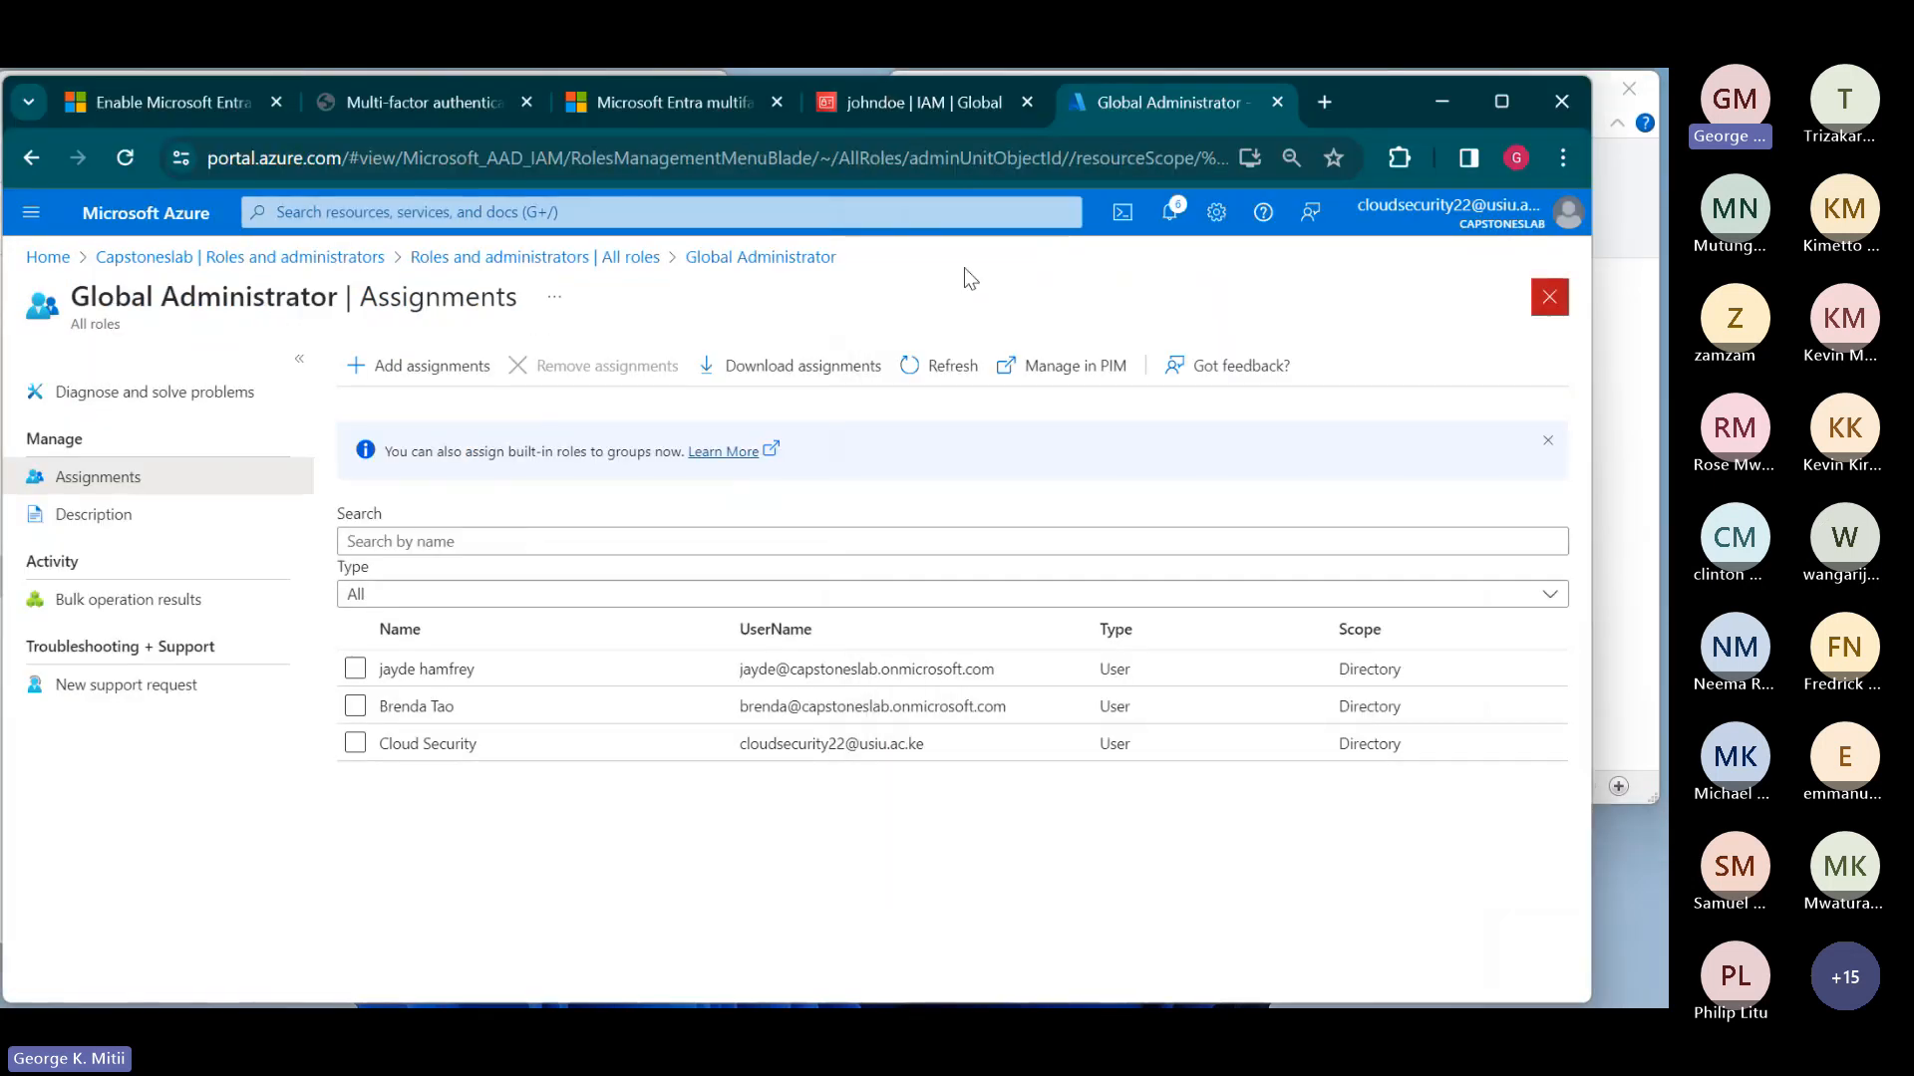
{"action": "left_click", "coordinate": [1549, 296]}
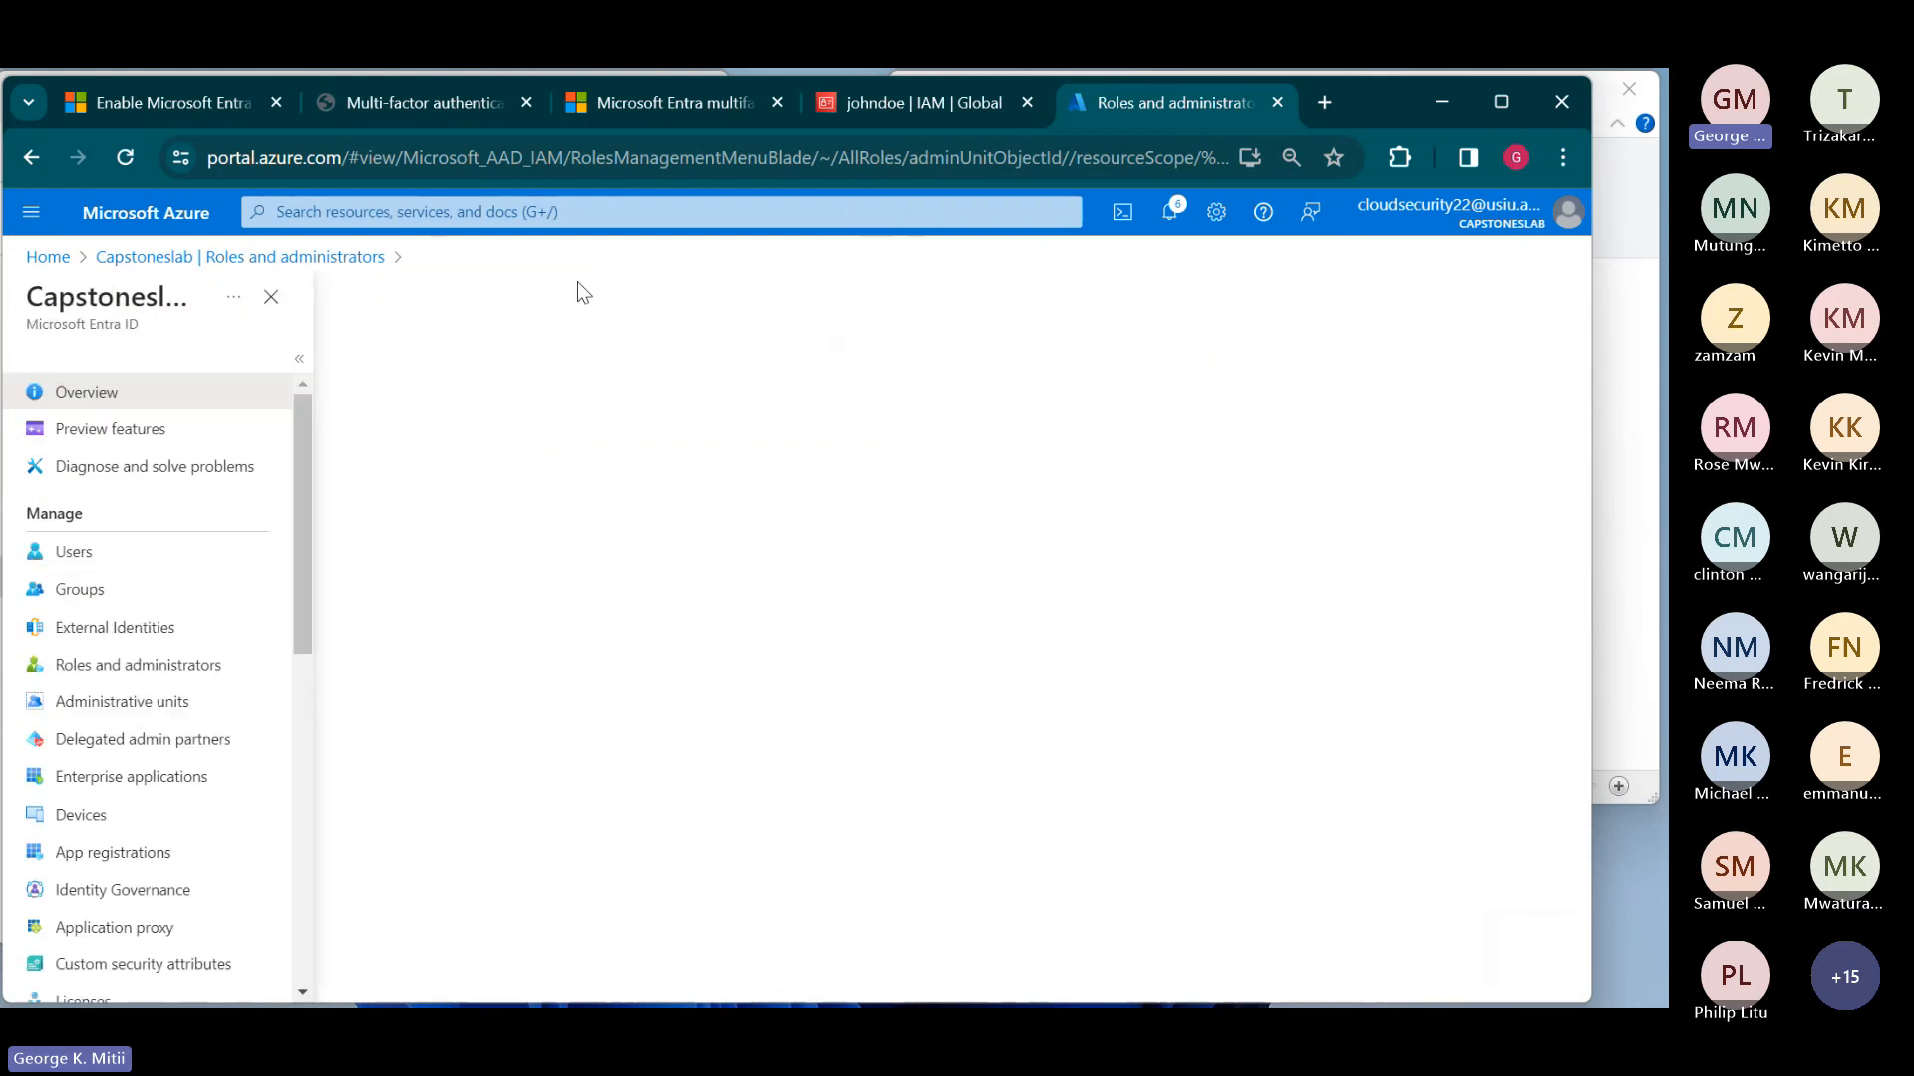
{"action": "left_click", "coordinate": [1549, 296]}
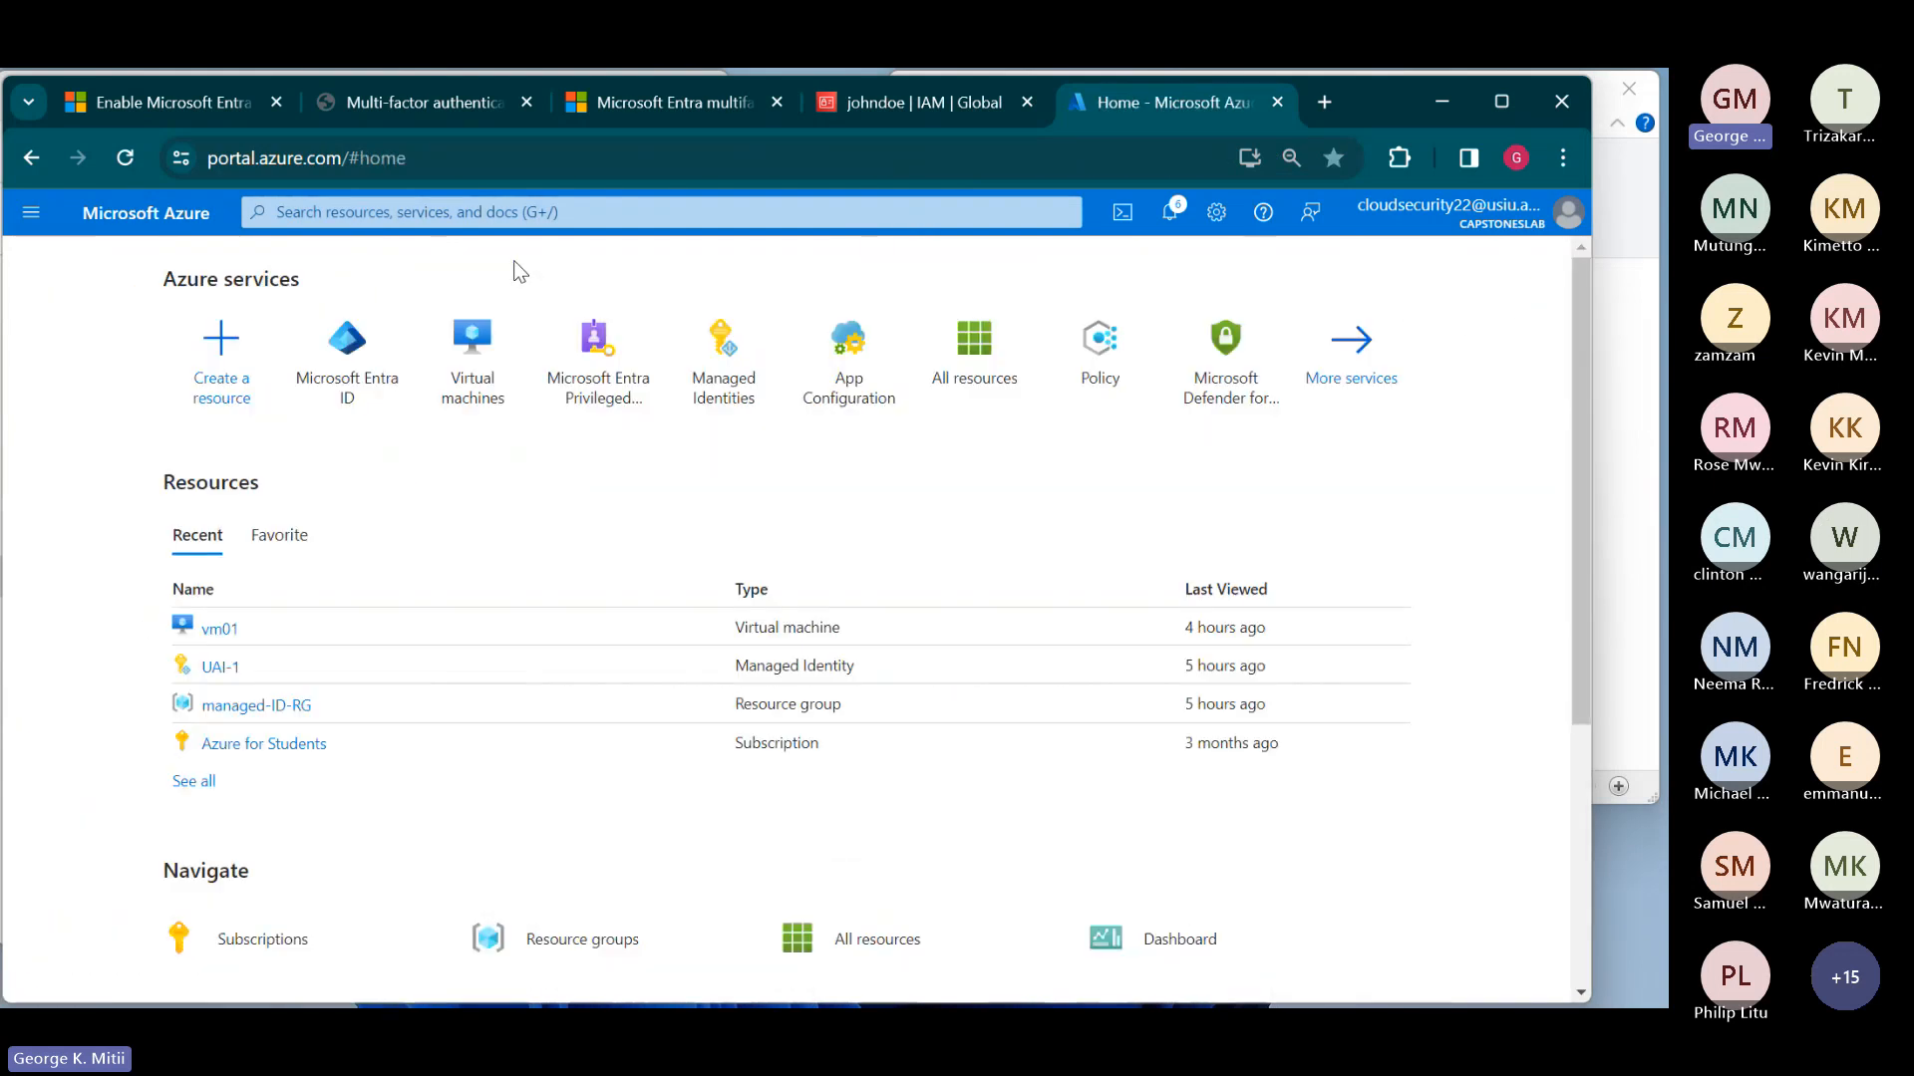
Search the portal for 'pim' and open Microsoft Entra Privileged Identity Management.
{"action": "left_click", "coordinate": [503, 214]}
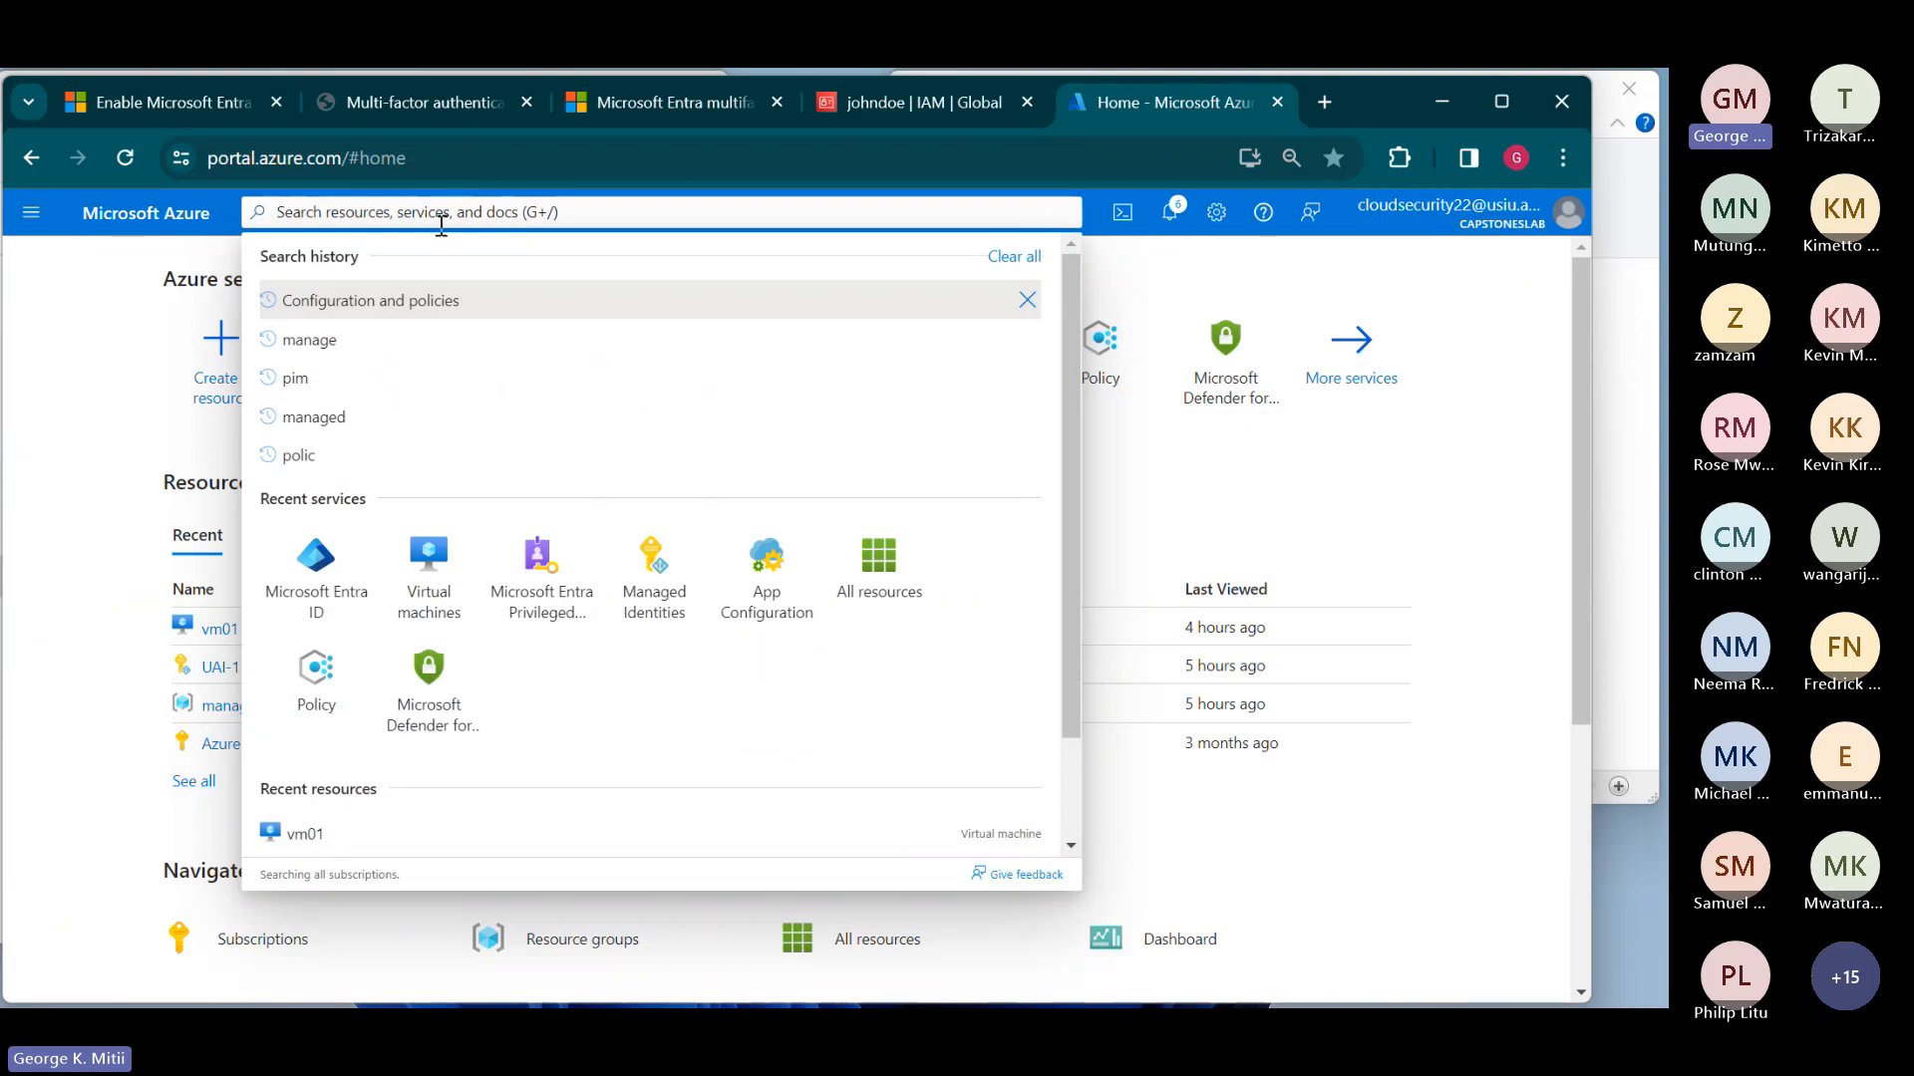
{"action": "left_click", "coordinate": [70, 403]}
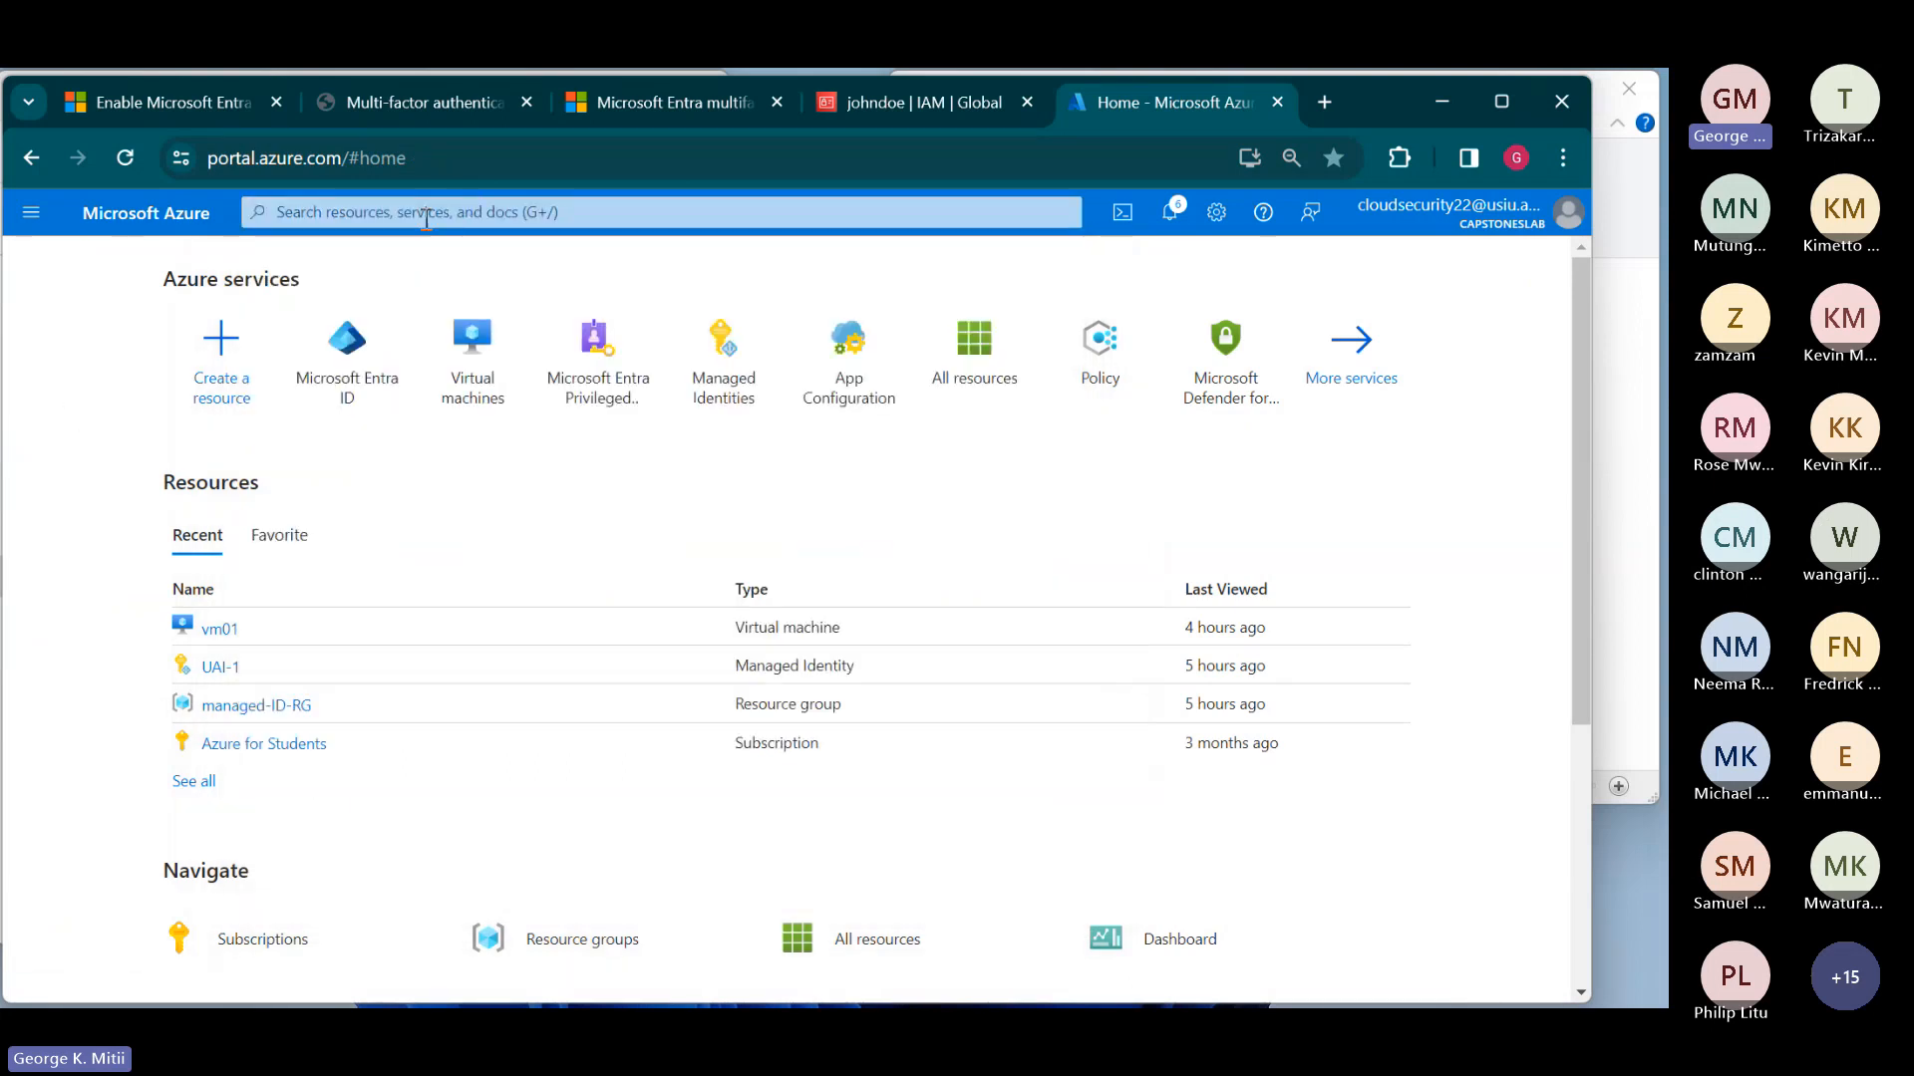
{"action": "left_click", "coordinate": [434, 213]}
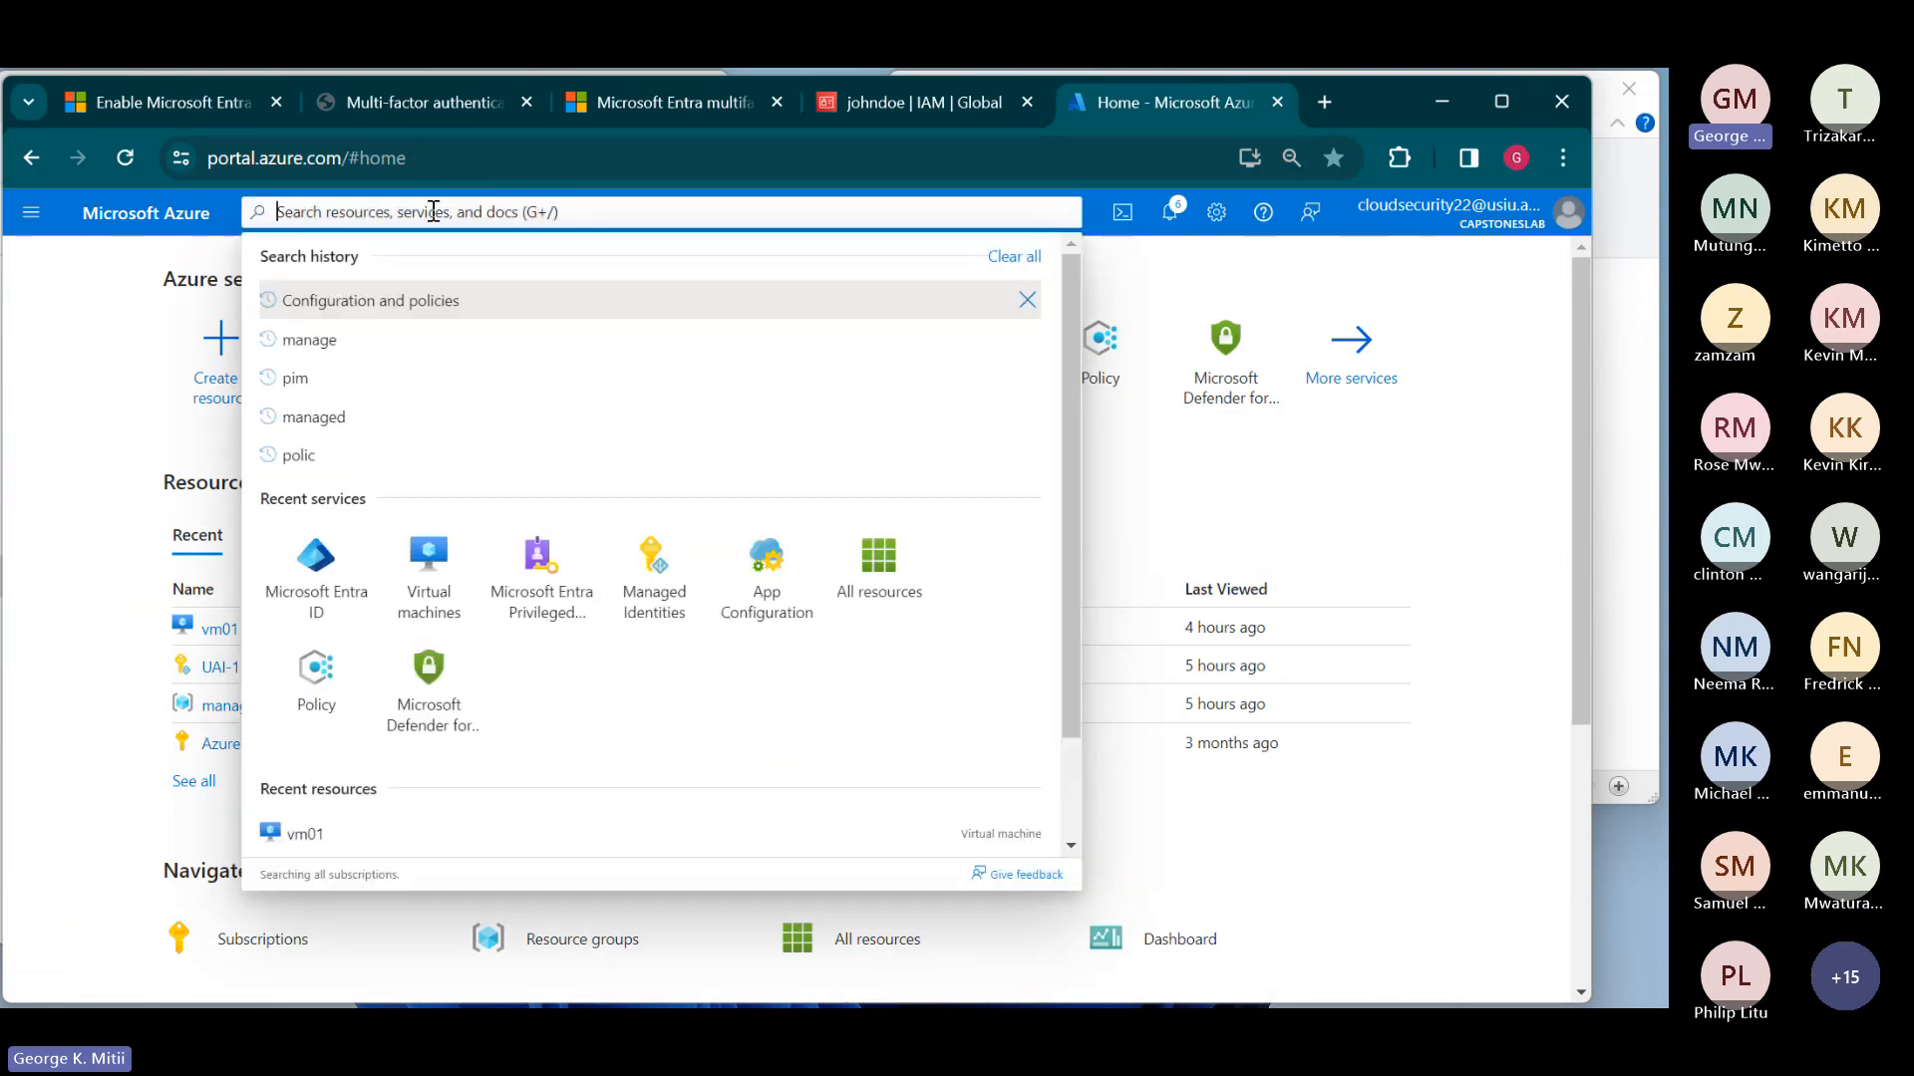
{"action": "type", "text": "p"}
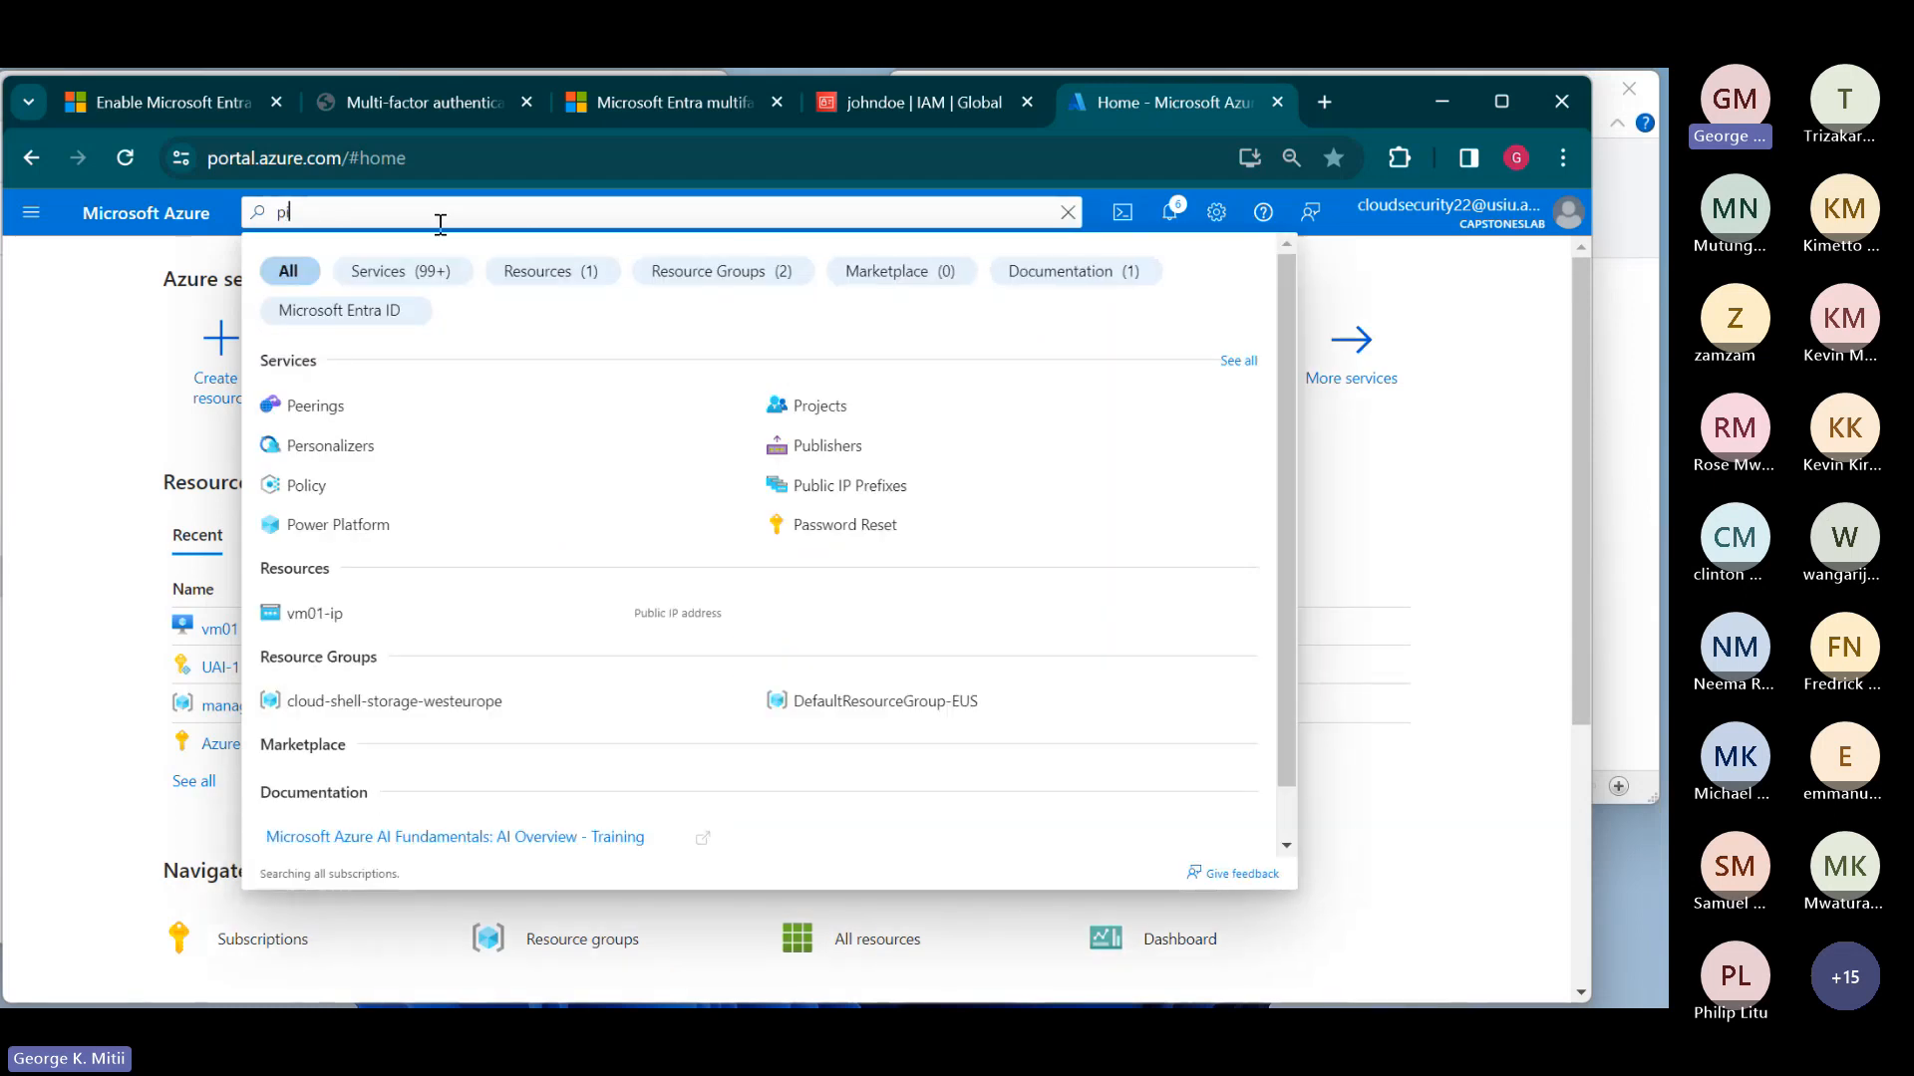
{"action": "type", "text": "im"}
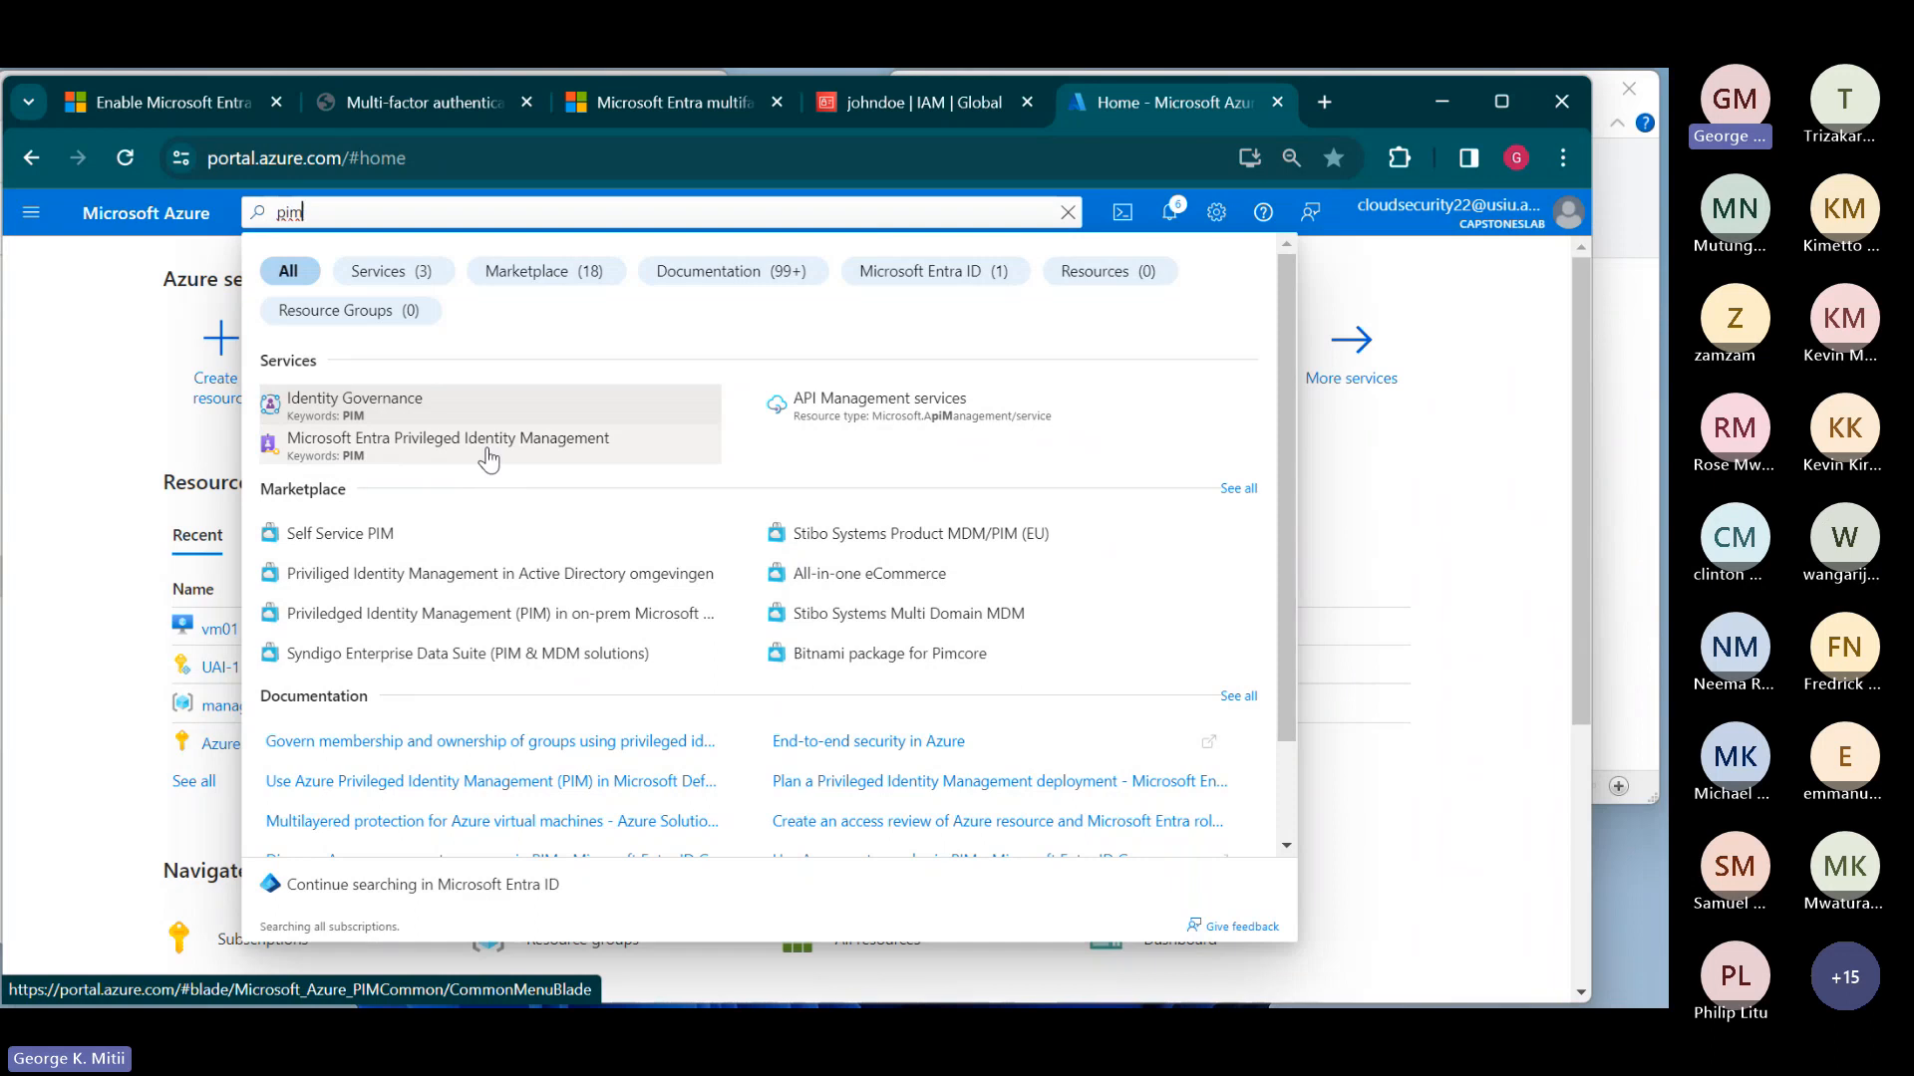
{"action": "left_click", "coordinate": [533, 458]}
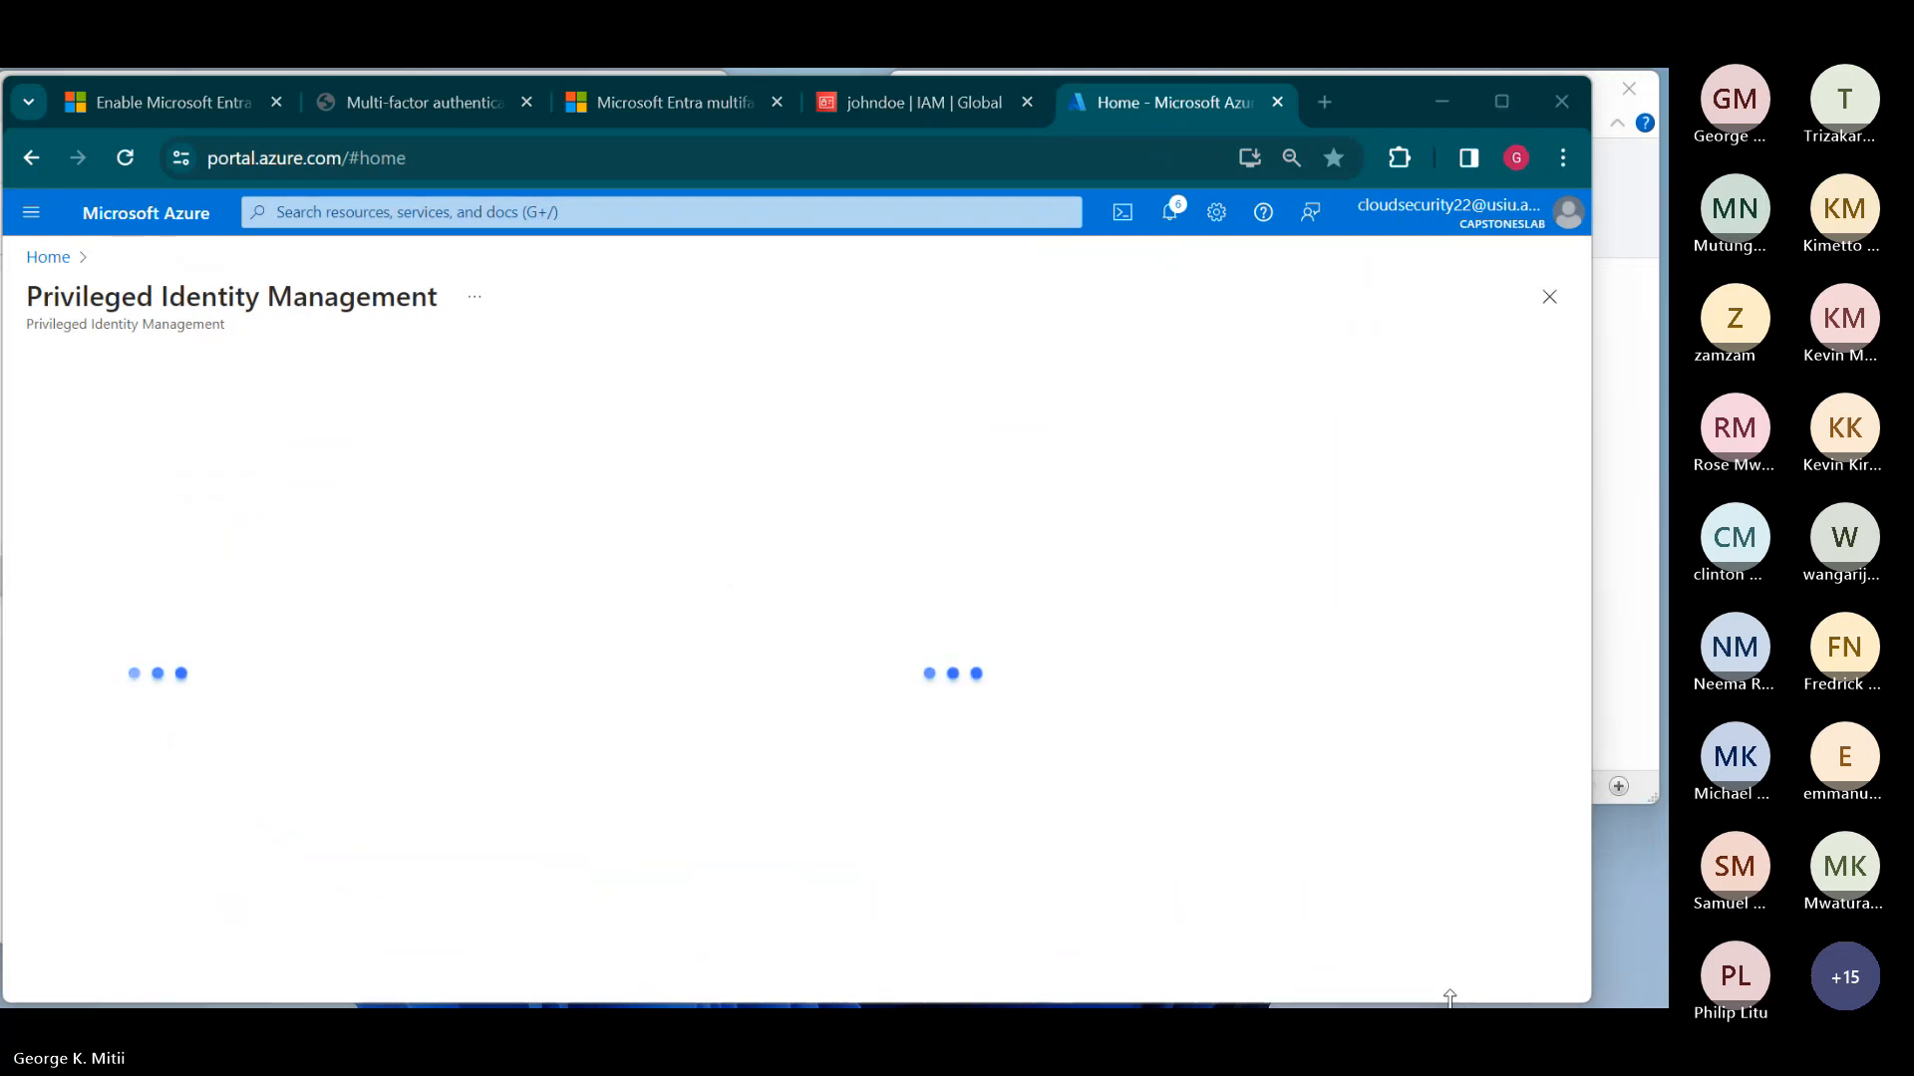
{"action": "key", "text": "super"}
{"action": "key", "text": "super"}
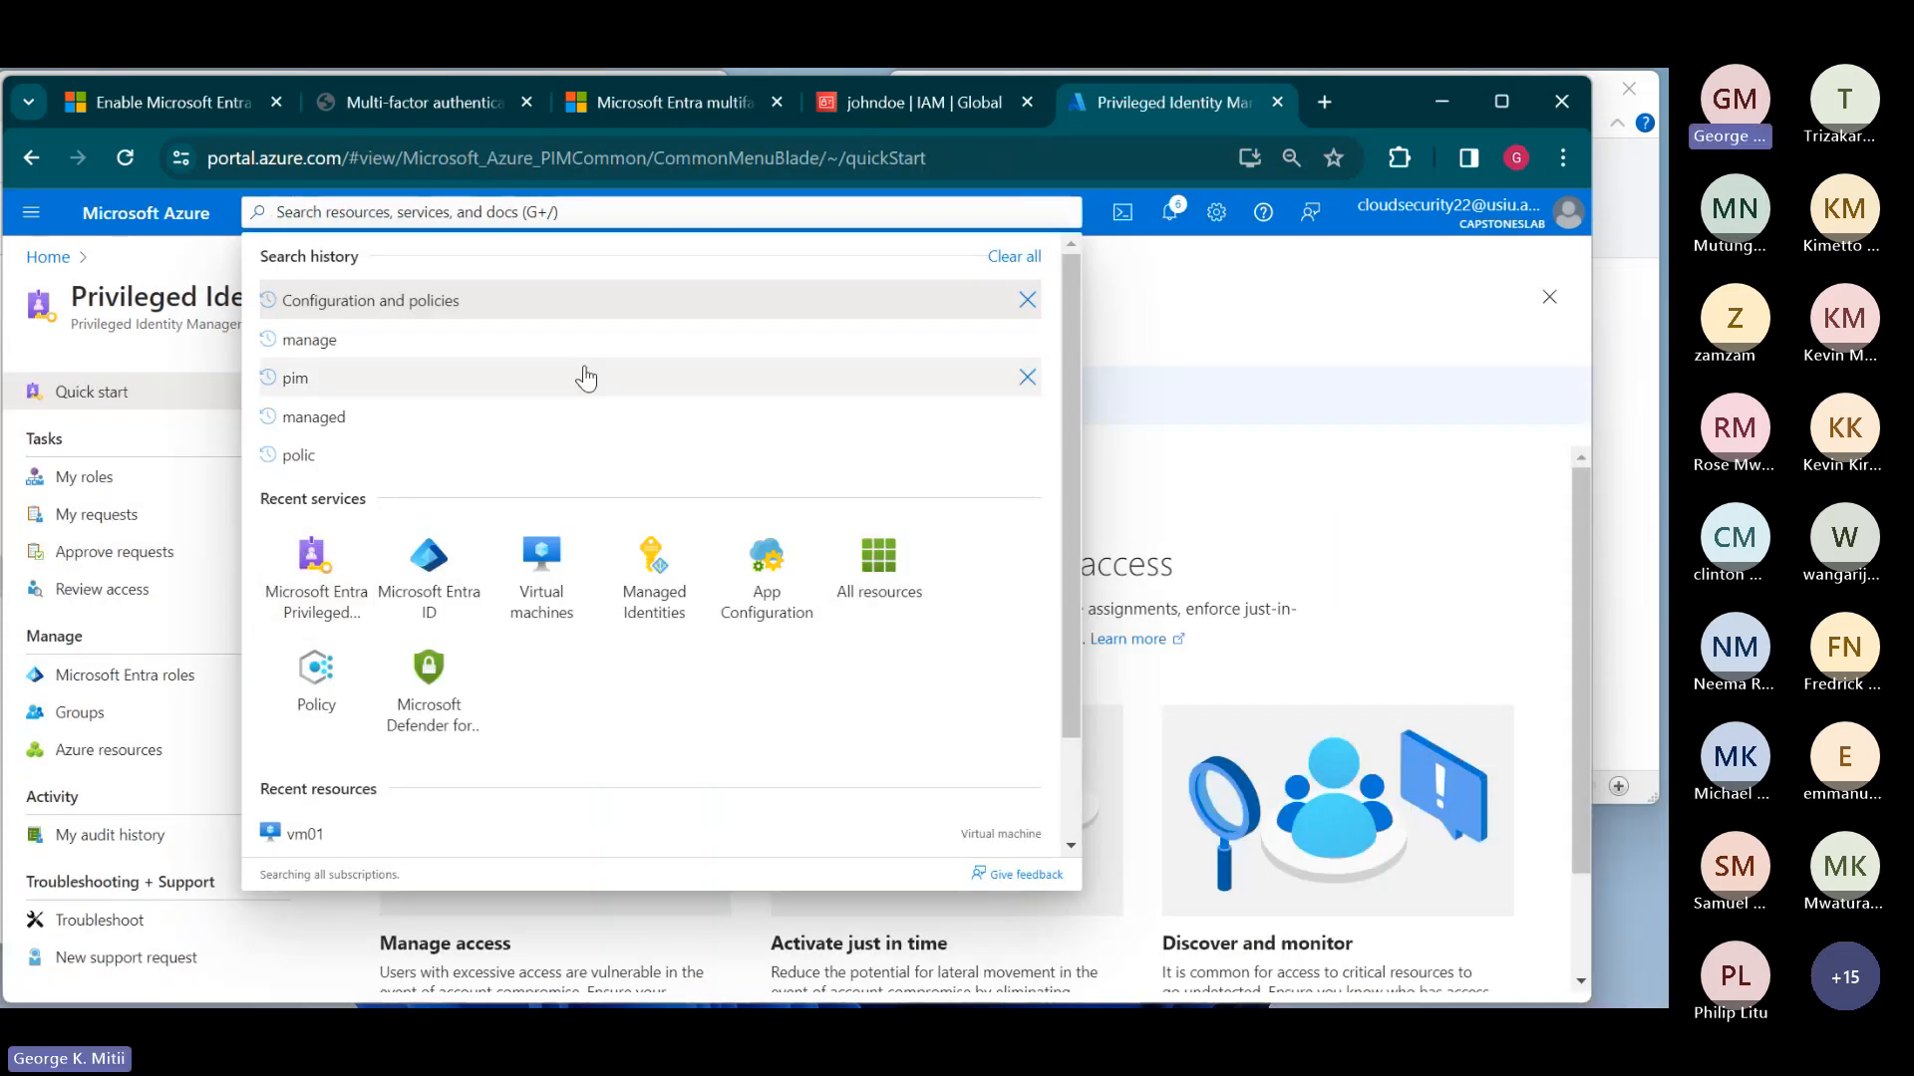
Go to Microsoft Entra roles under Manage in the PIM menu for Capstoneslab.
{"action": "left_click", "coordinate": [1362, 332]}
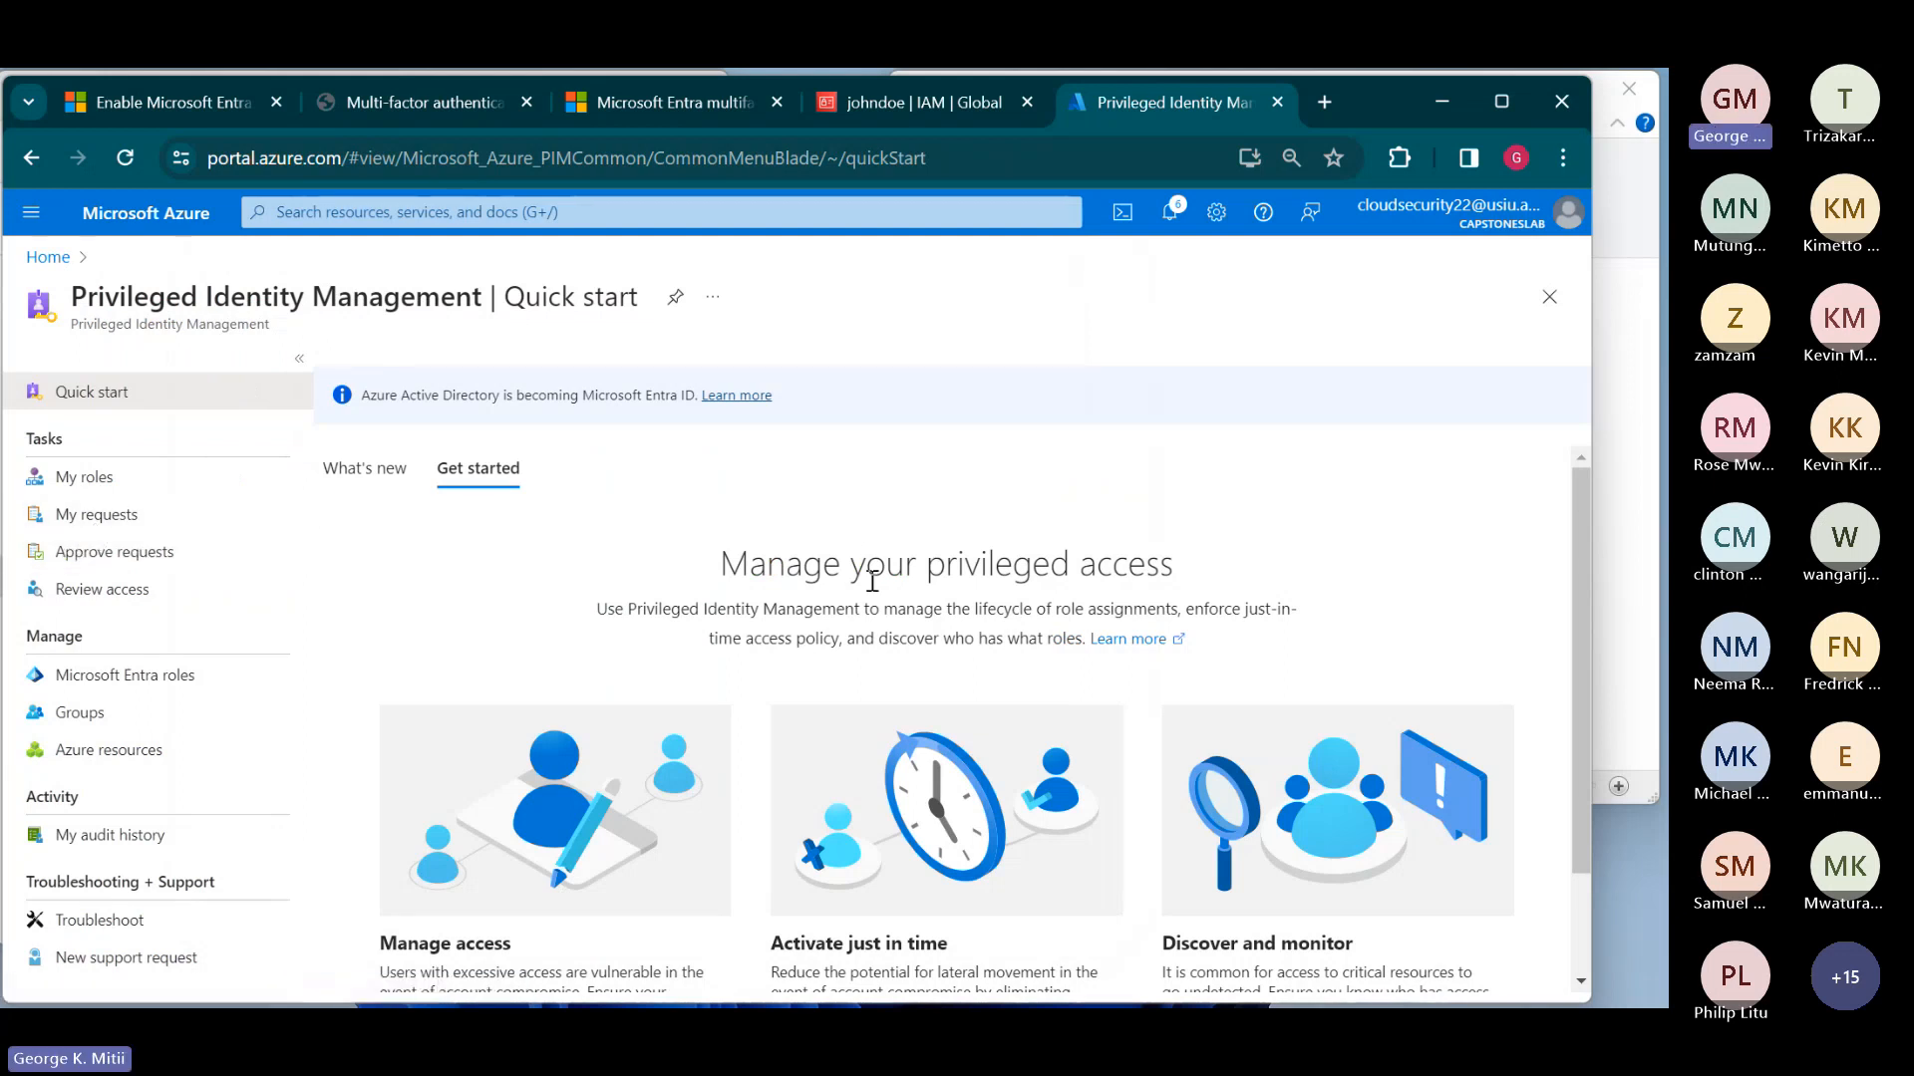
{"action": "scroll", "coordinate": [859, 684], "scroll_direction": "down", "scroll_amount": 2}
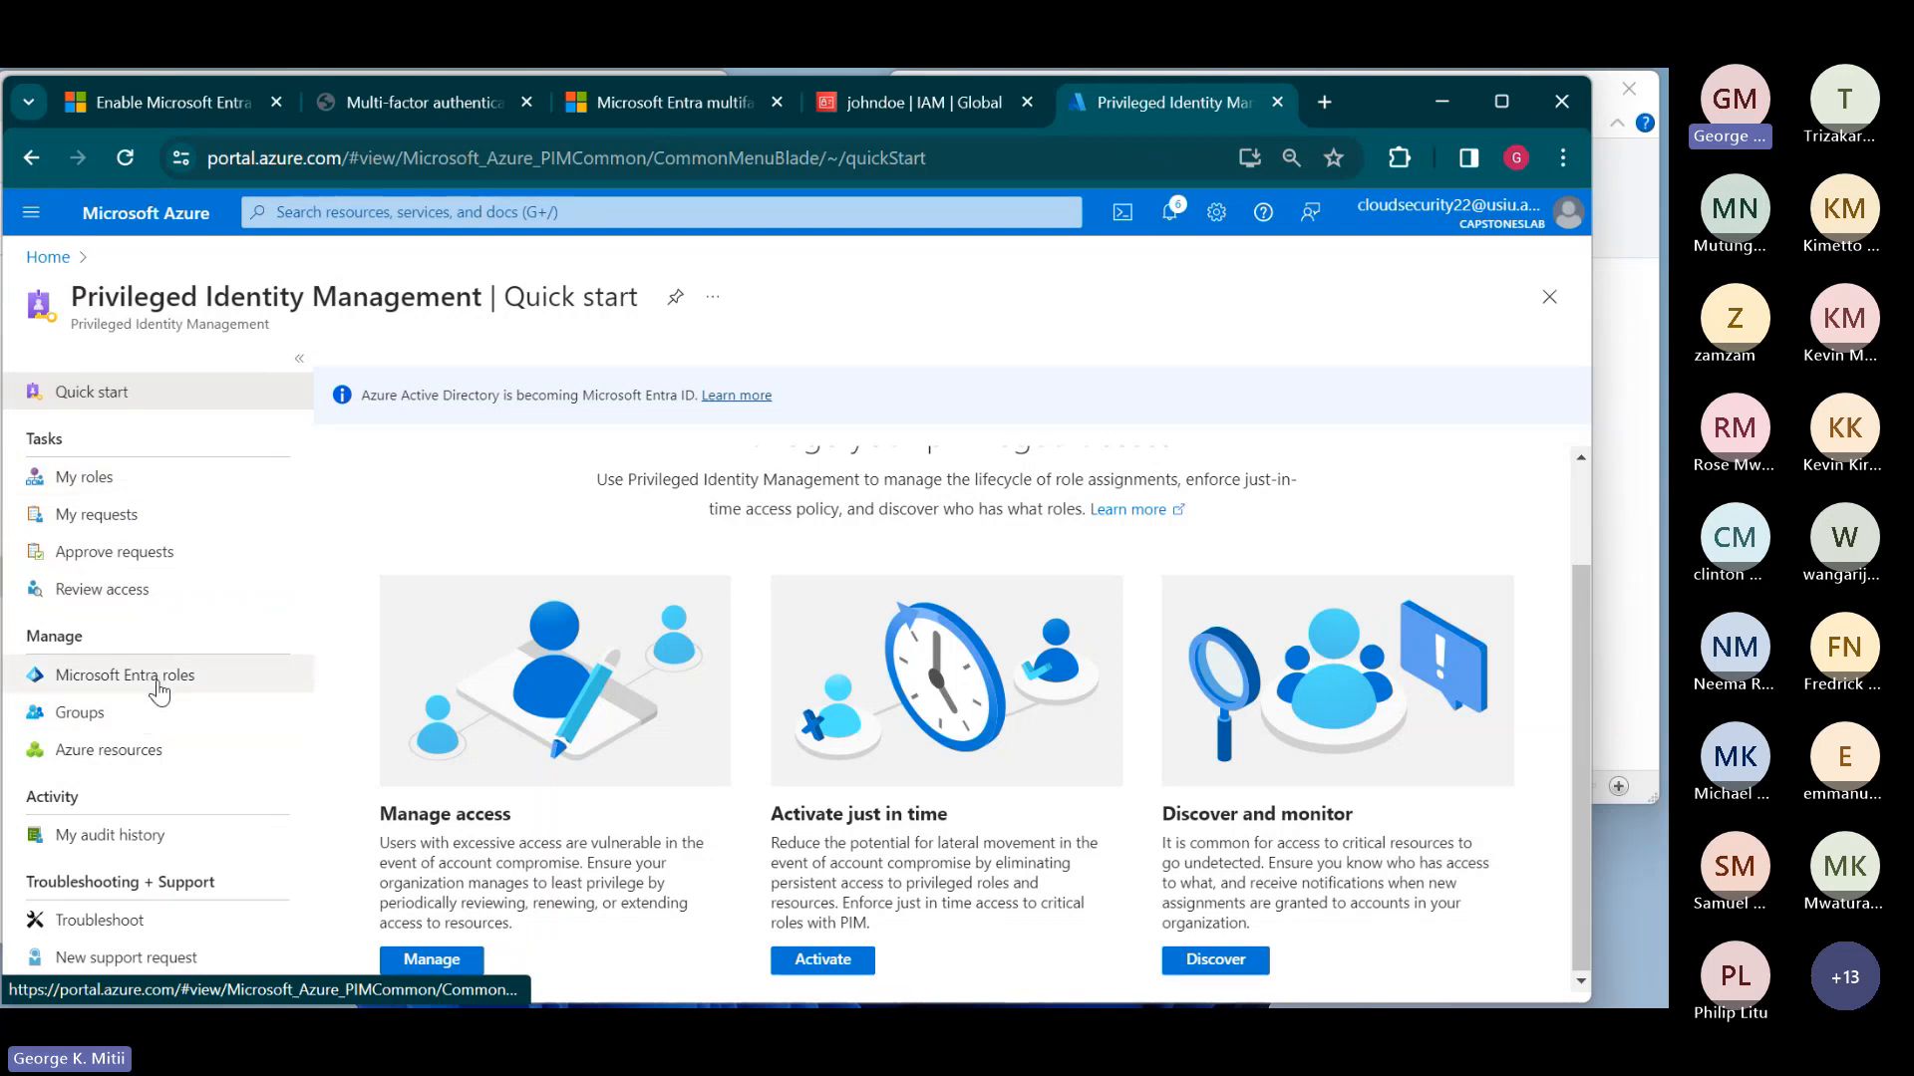
{"action": "left_click", "coordinate": [183, 681]}
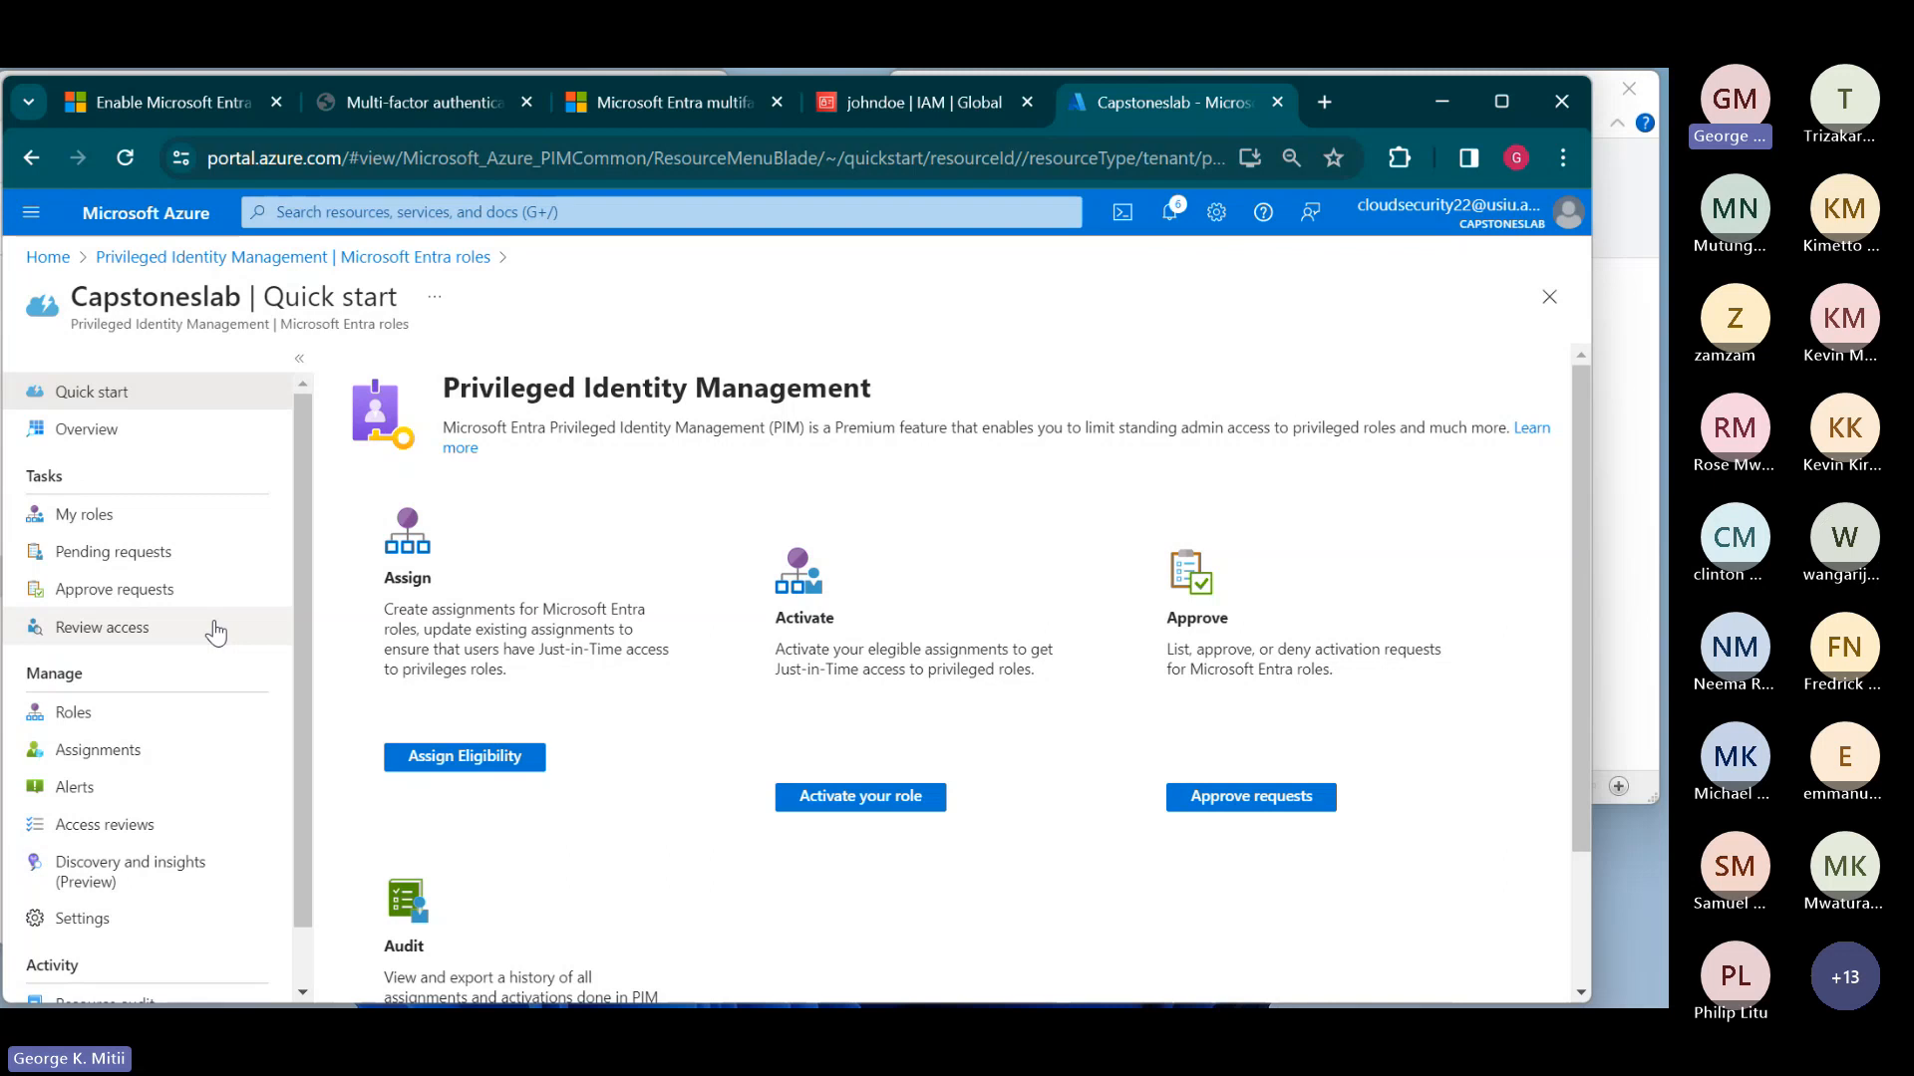
Filter the PIM roles list by 'globa' and open Global Administrator's assignments.
{"action": "left_click", "coordinate": [126, 725]}
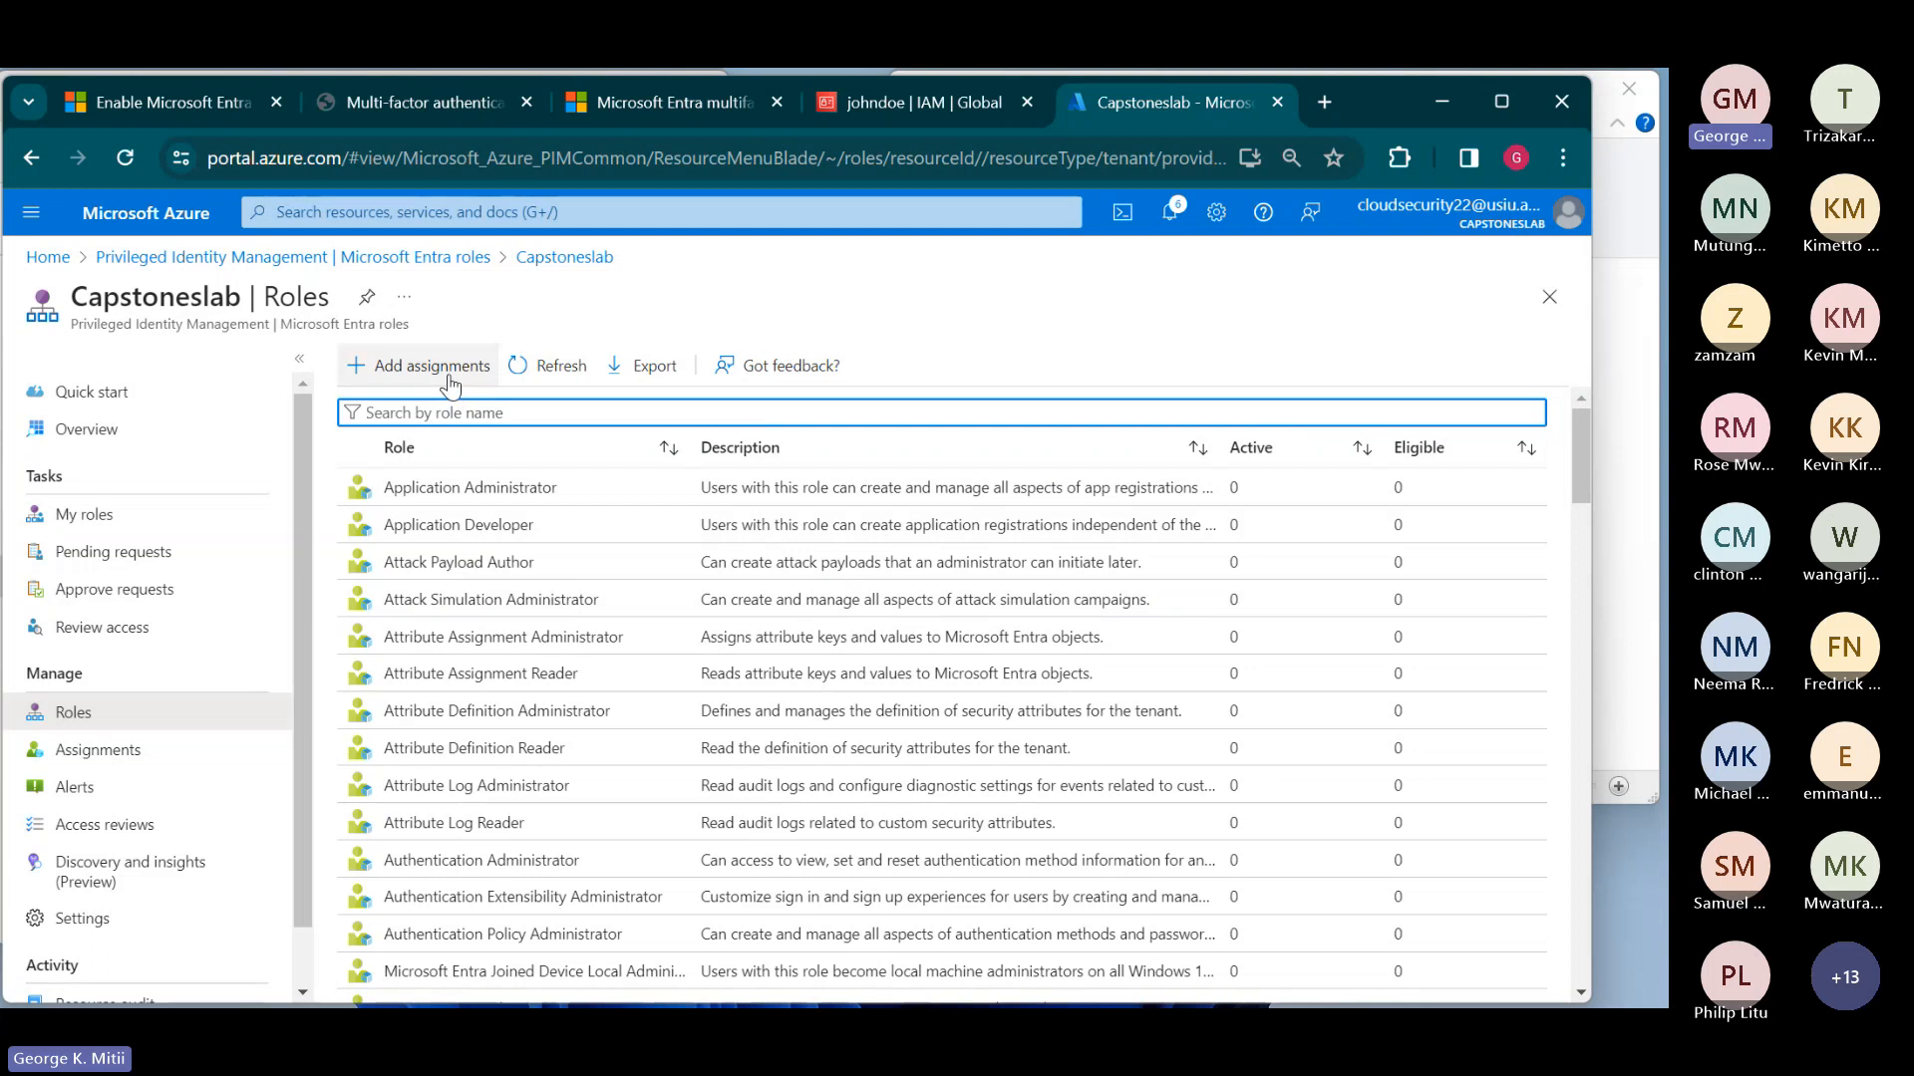
{"action": "type", "text": "glo"}
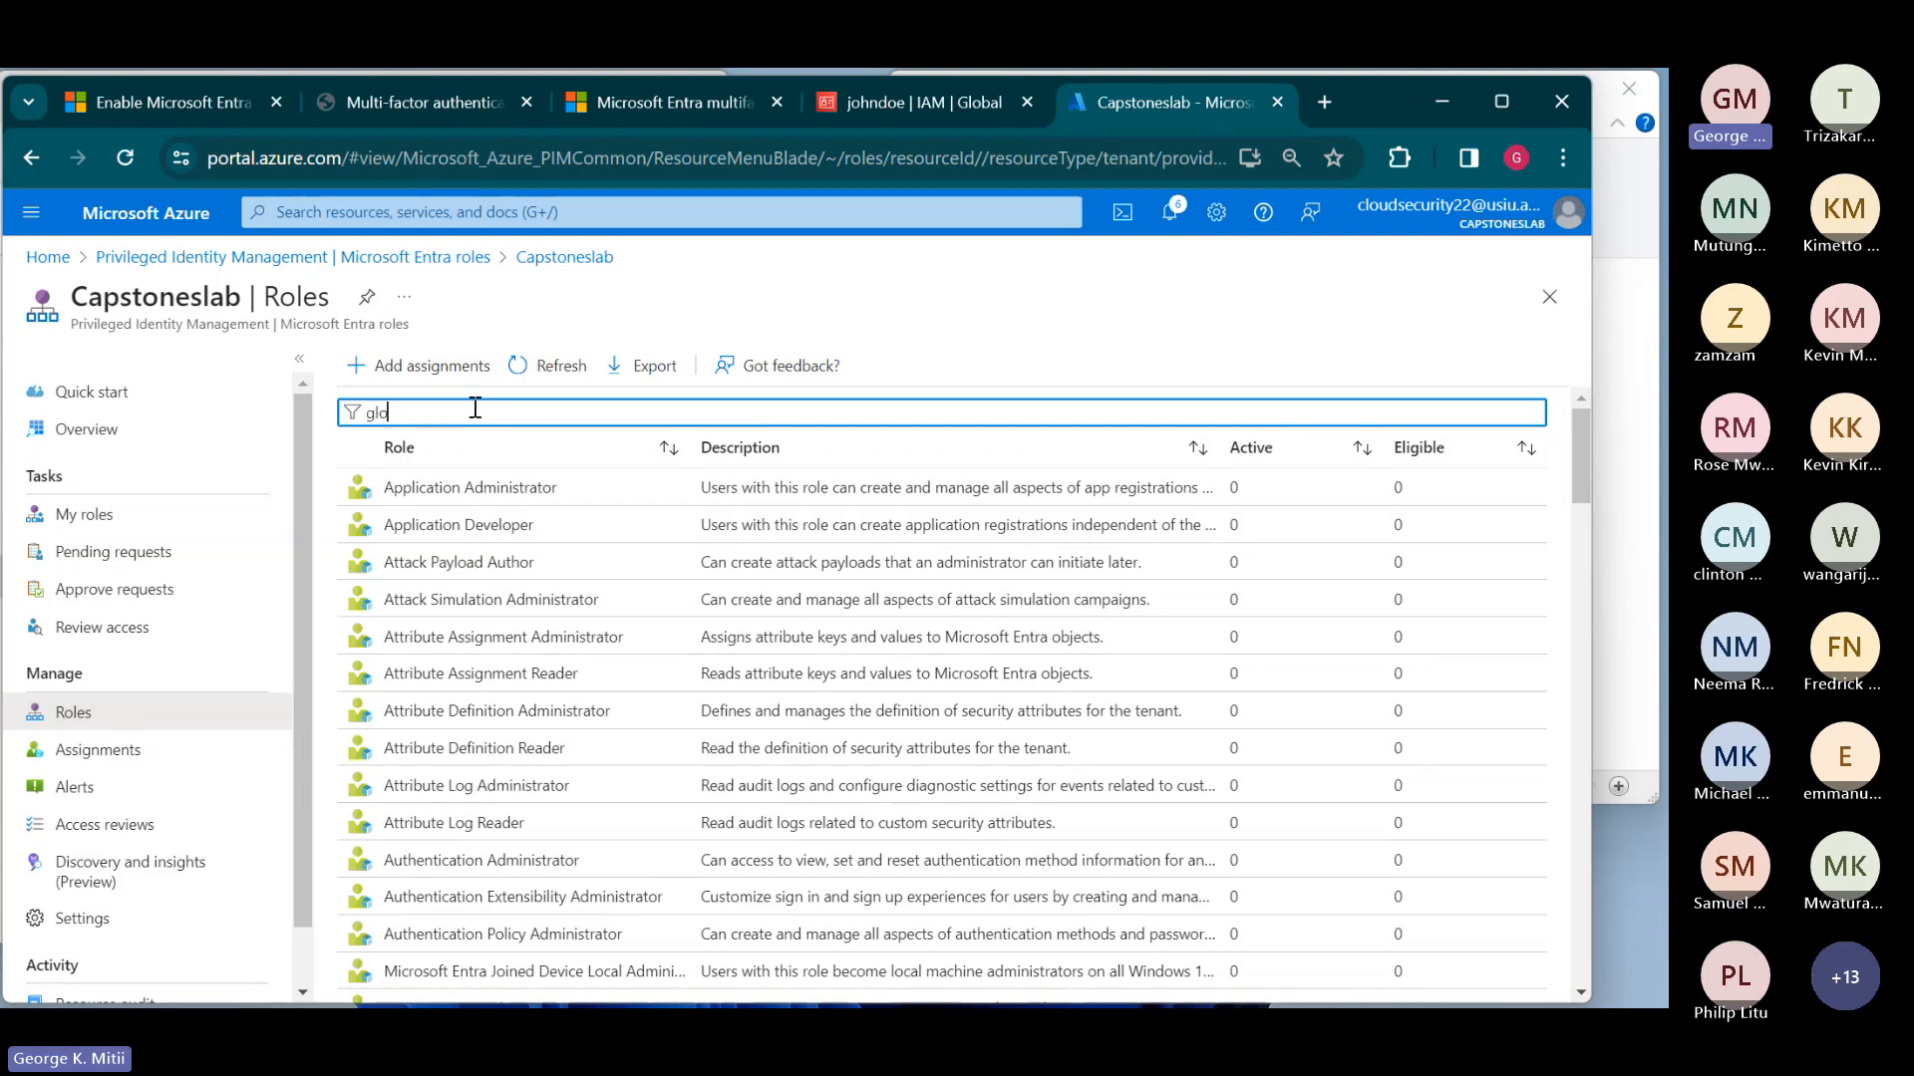
{"action": "type", "text": "ba"}
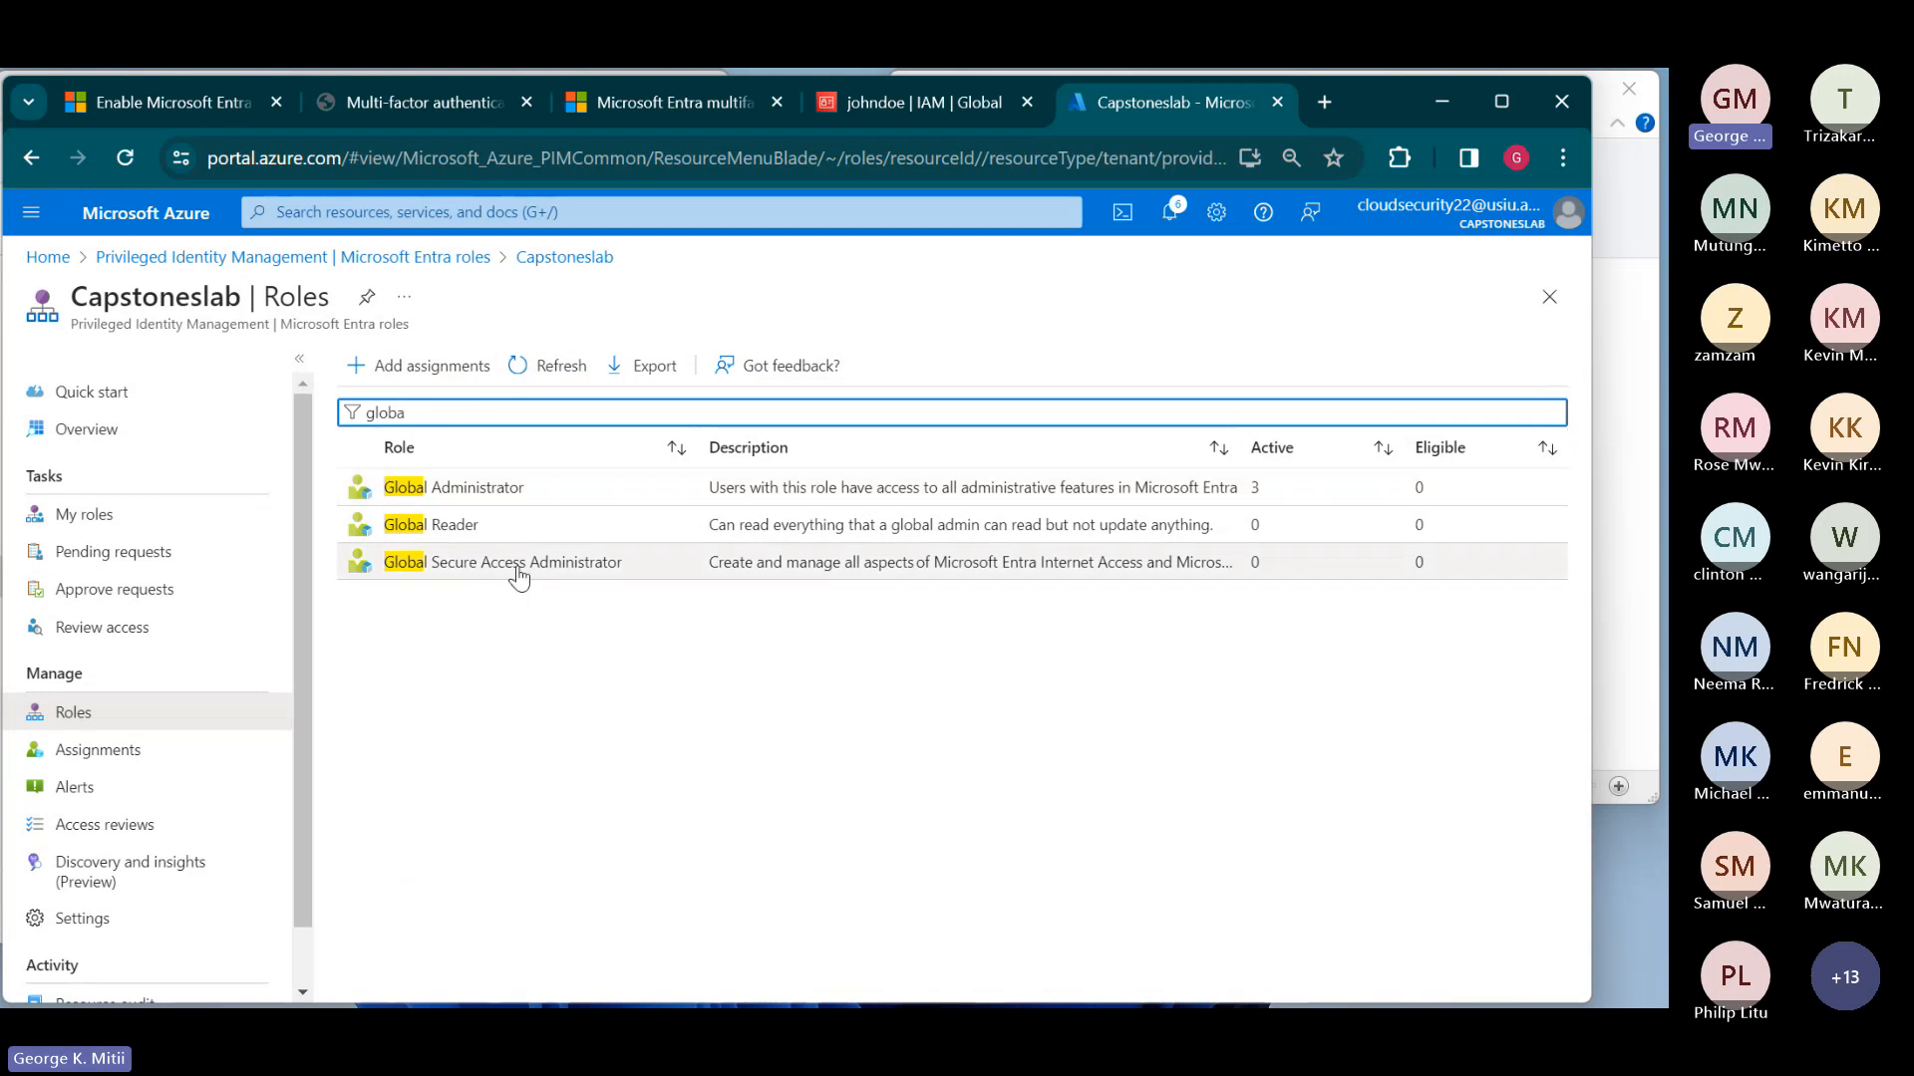
{"action": "left_click", "coordinate": [487, 501]}
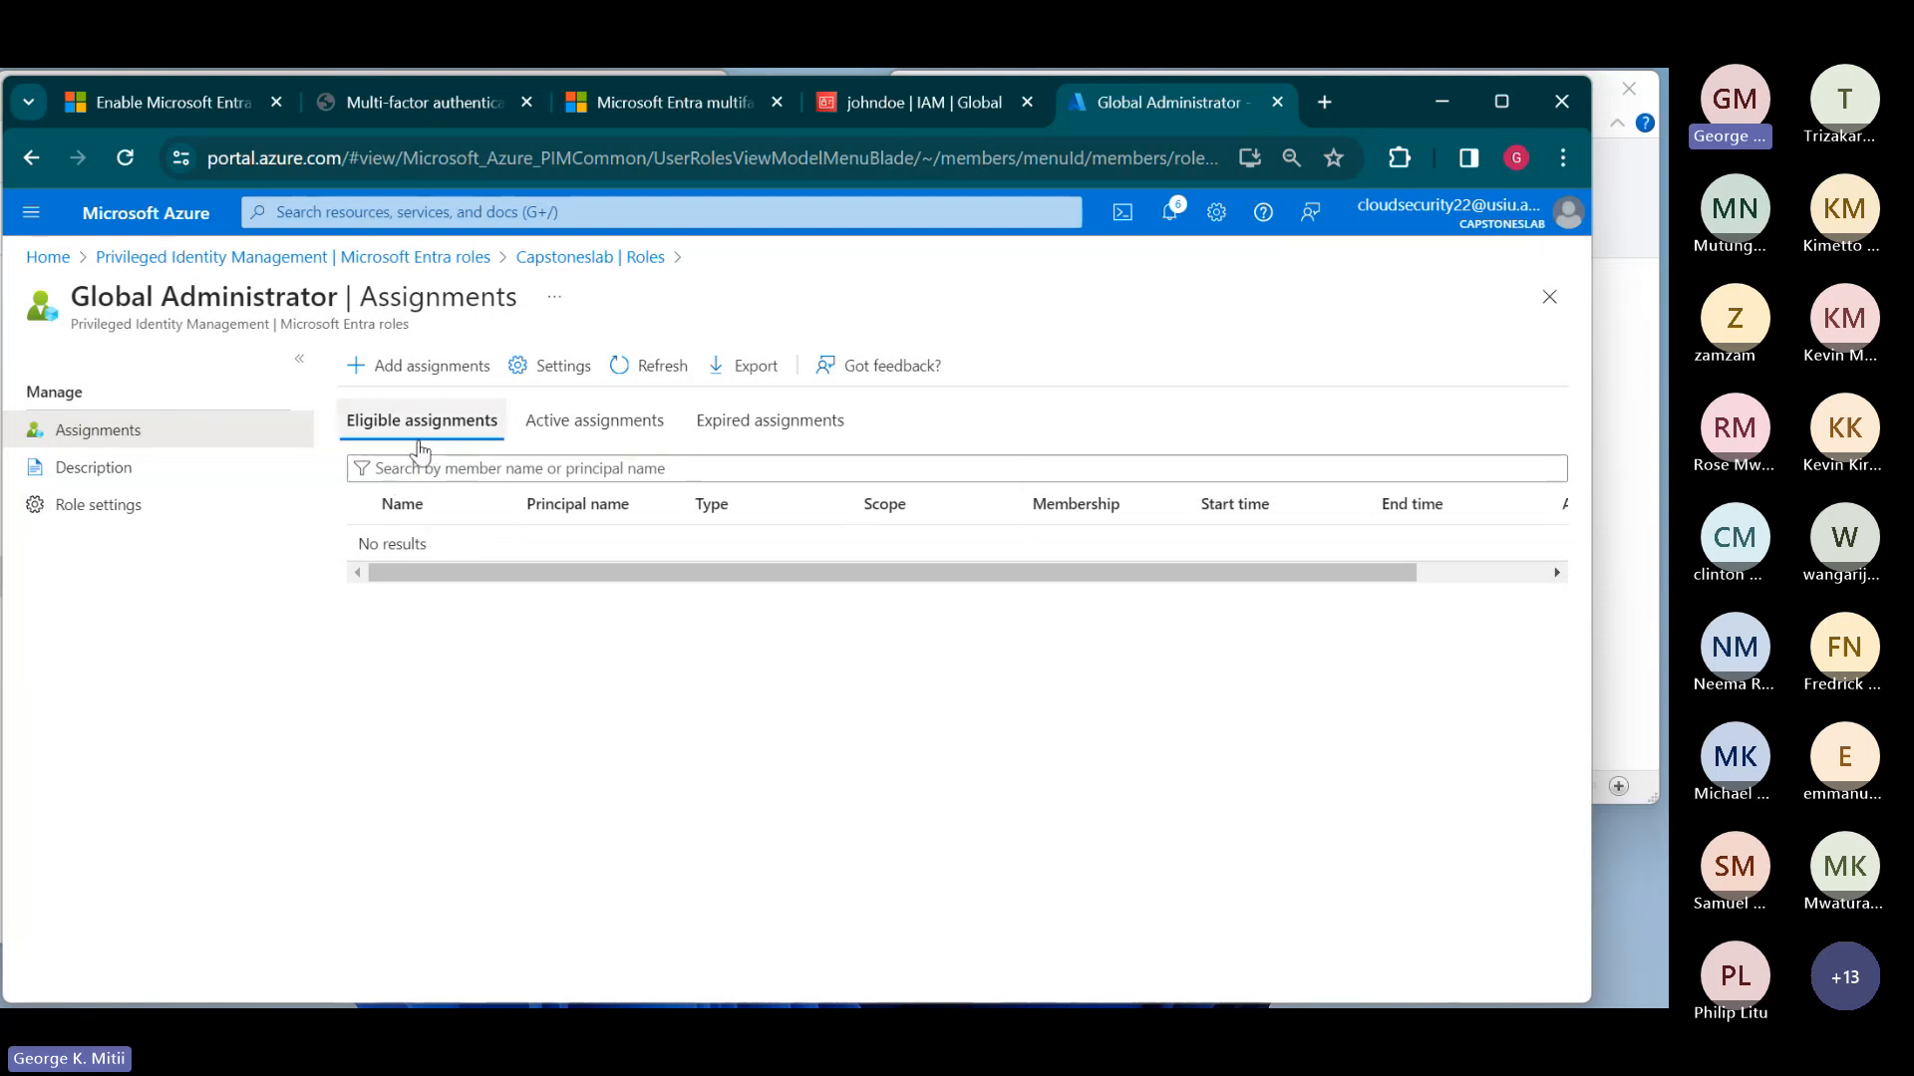
Start a new assignment for the Global Administrator role with Add assignments.
{"action": "left_click", "coordinate": [437, 369]}
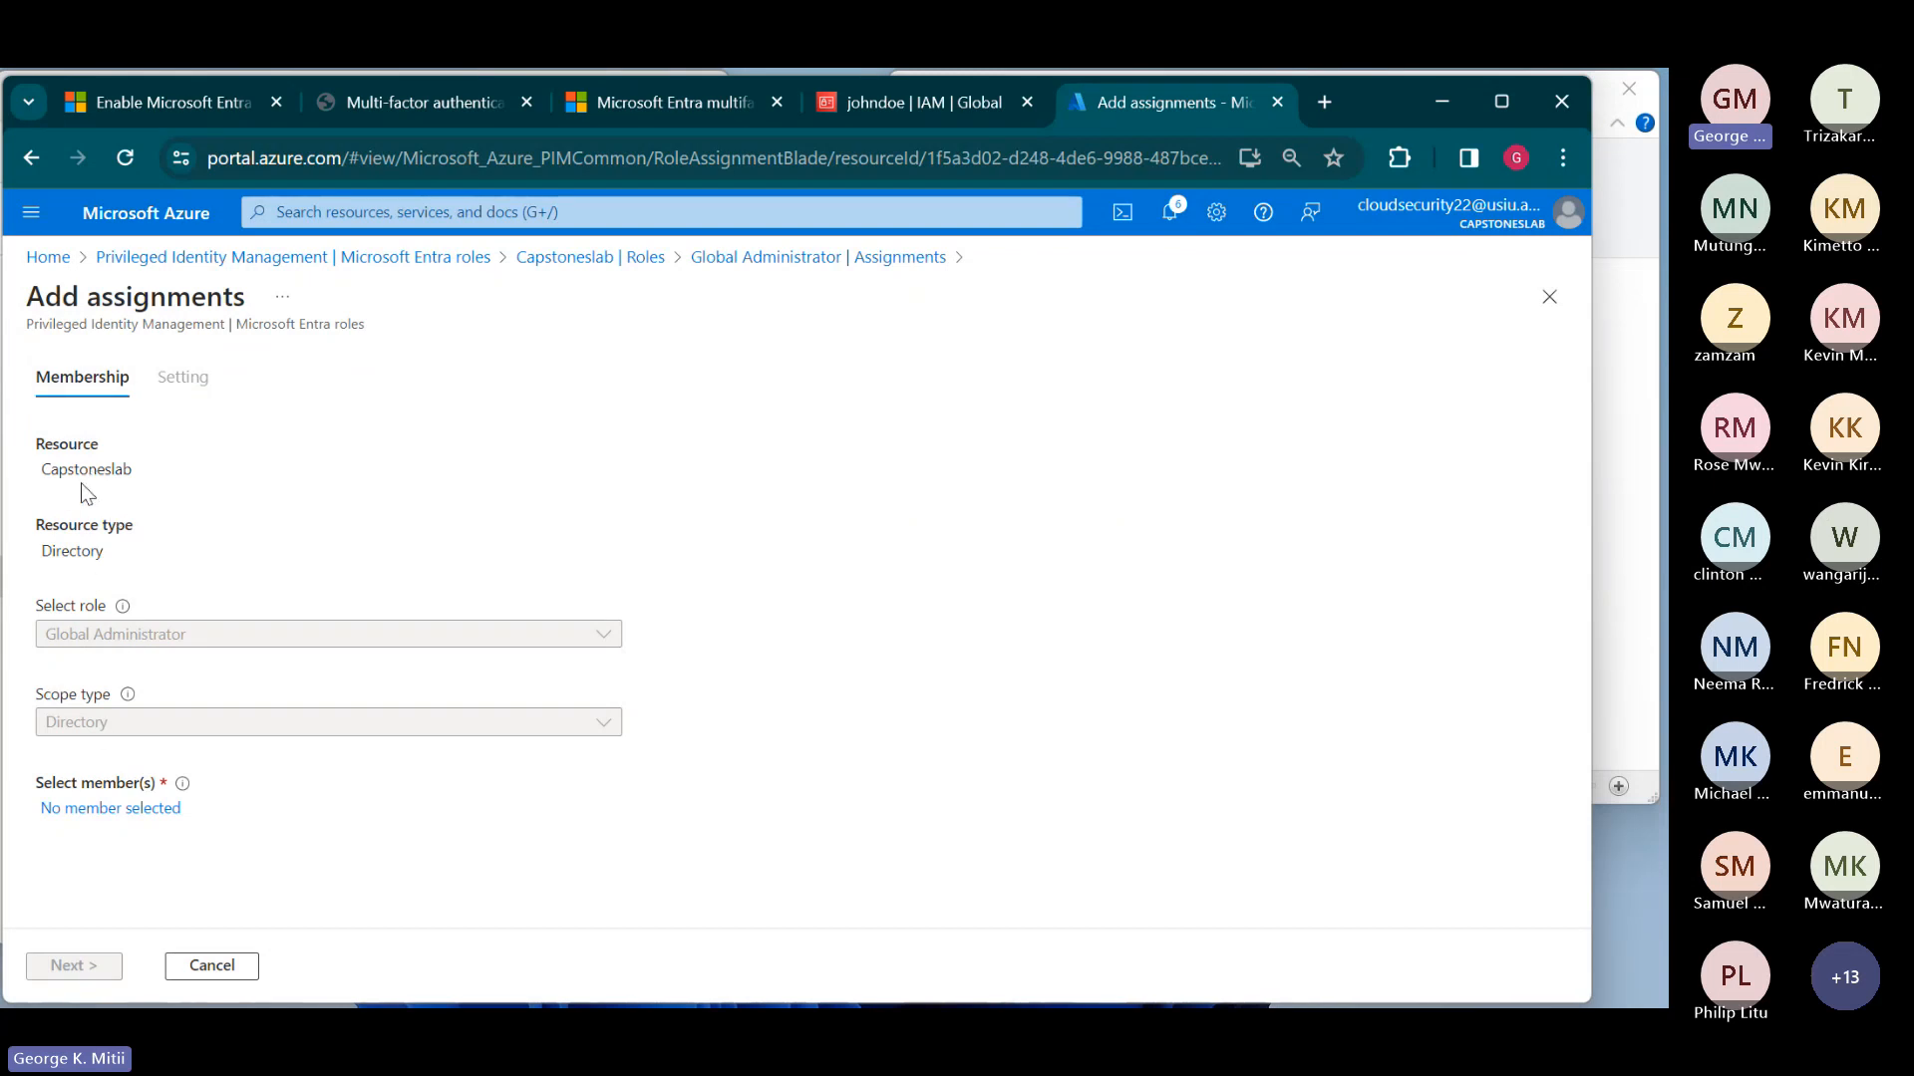
Select the last user in the member list as the assignment's single member.
{"action": "left_click", "coordinate": [138, 811]}
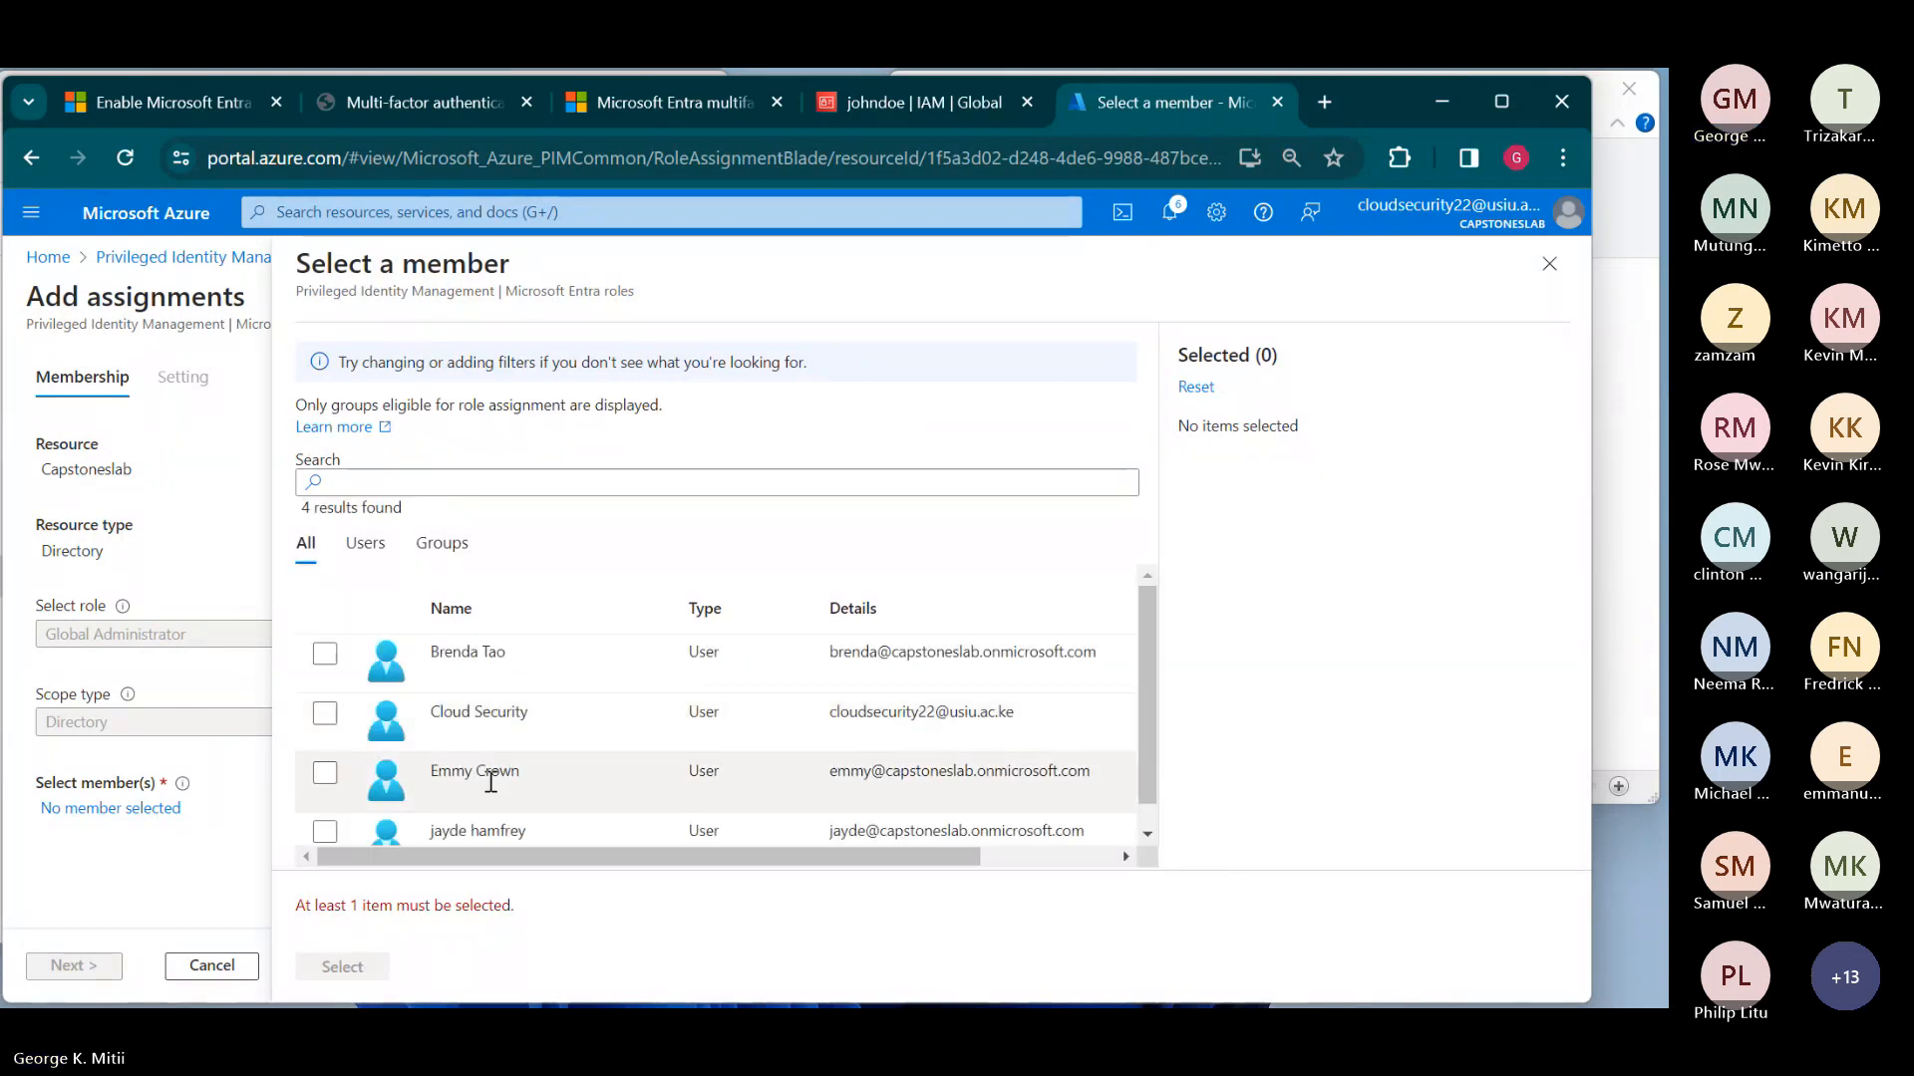
{"action": "scroll", "coordinate": [363, 833], "scroll_direction": "down", "scroll_amount": 1}
{"action": "left_click", "coordinate": [326, 806]}
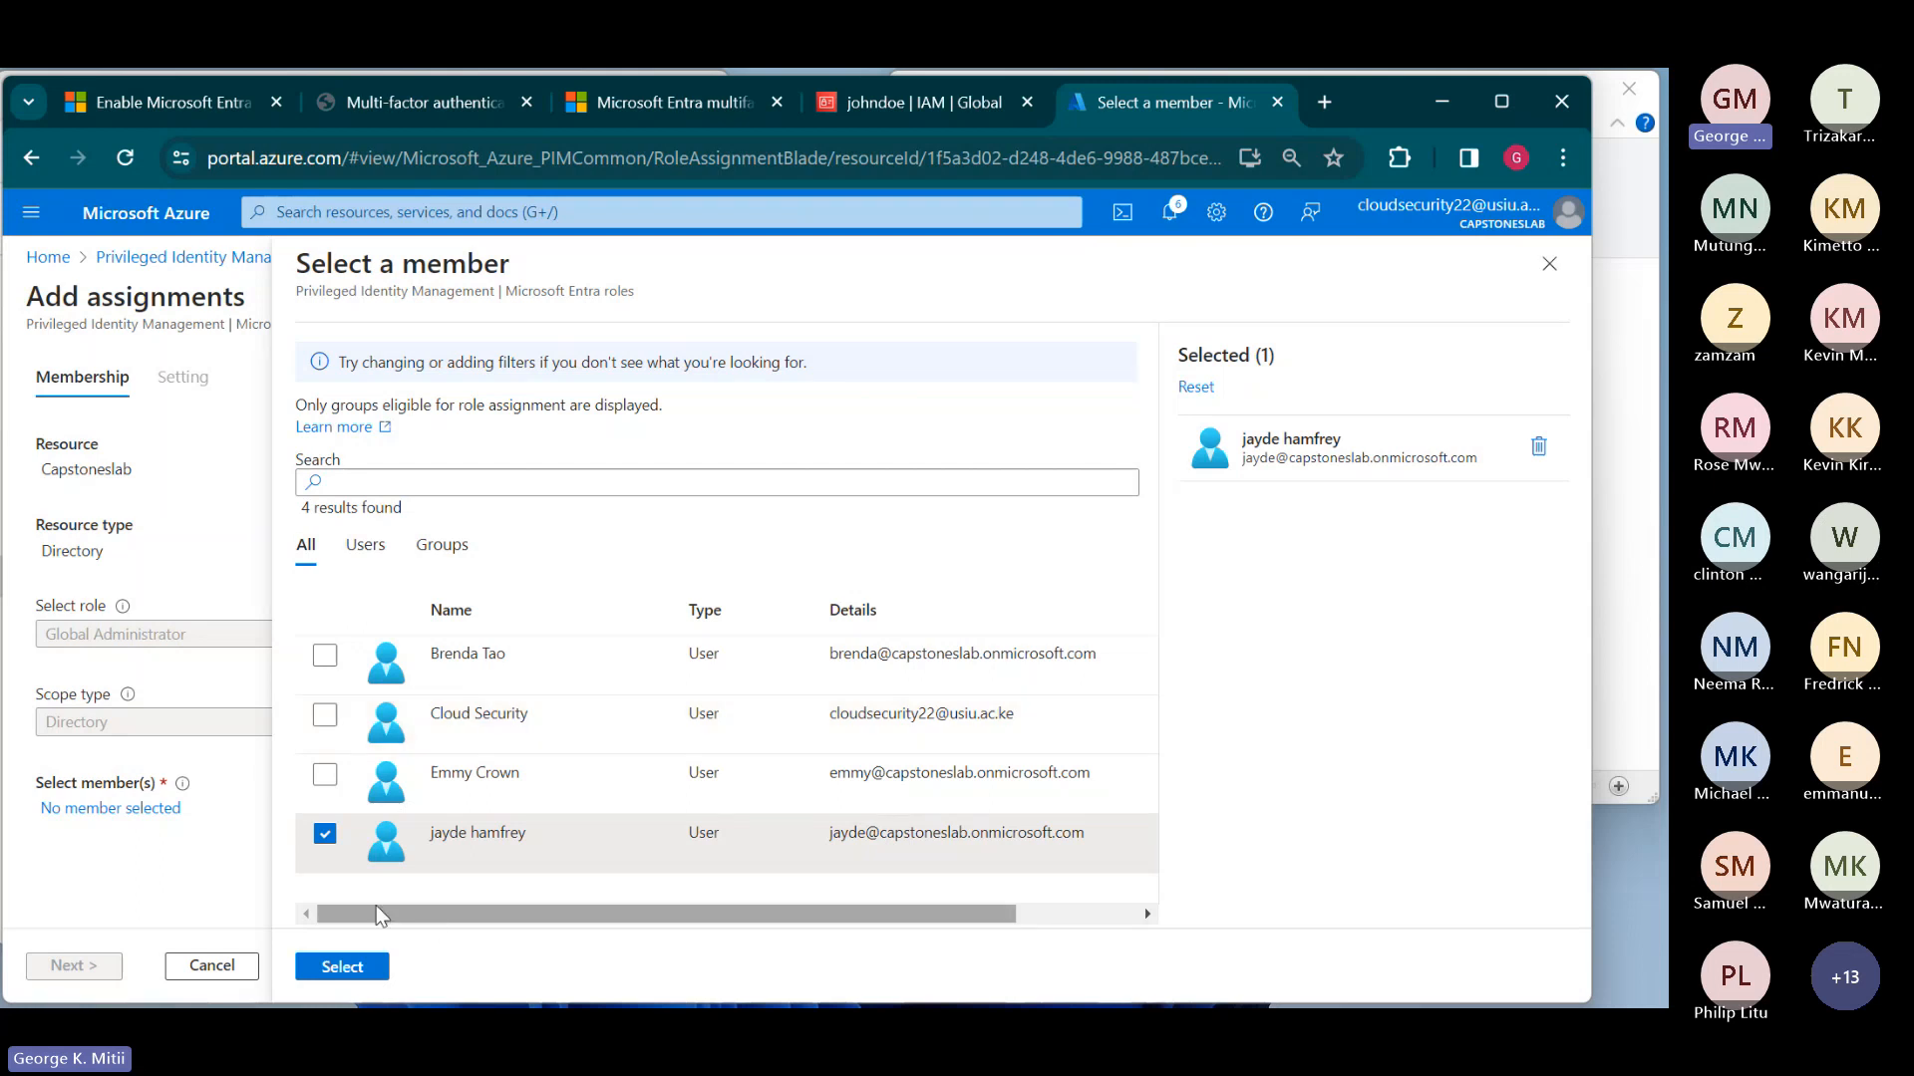
{"action": "left_click", "coordinate": [362, 967]}
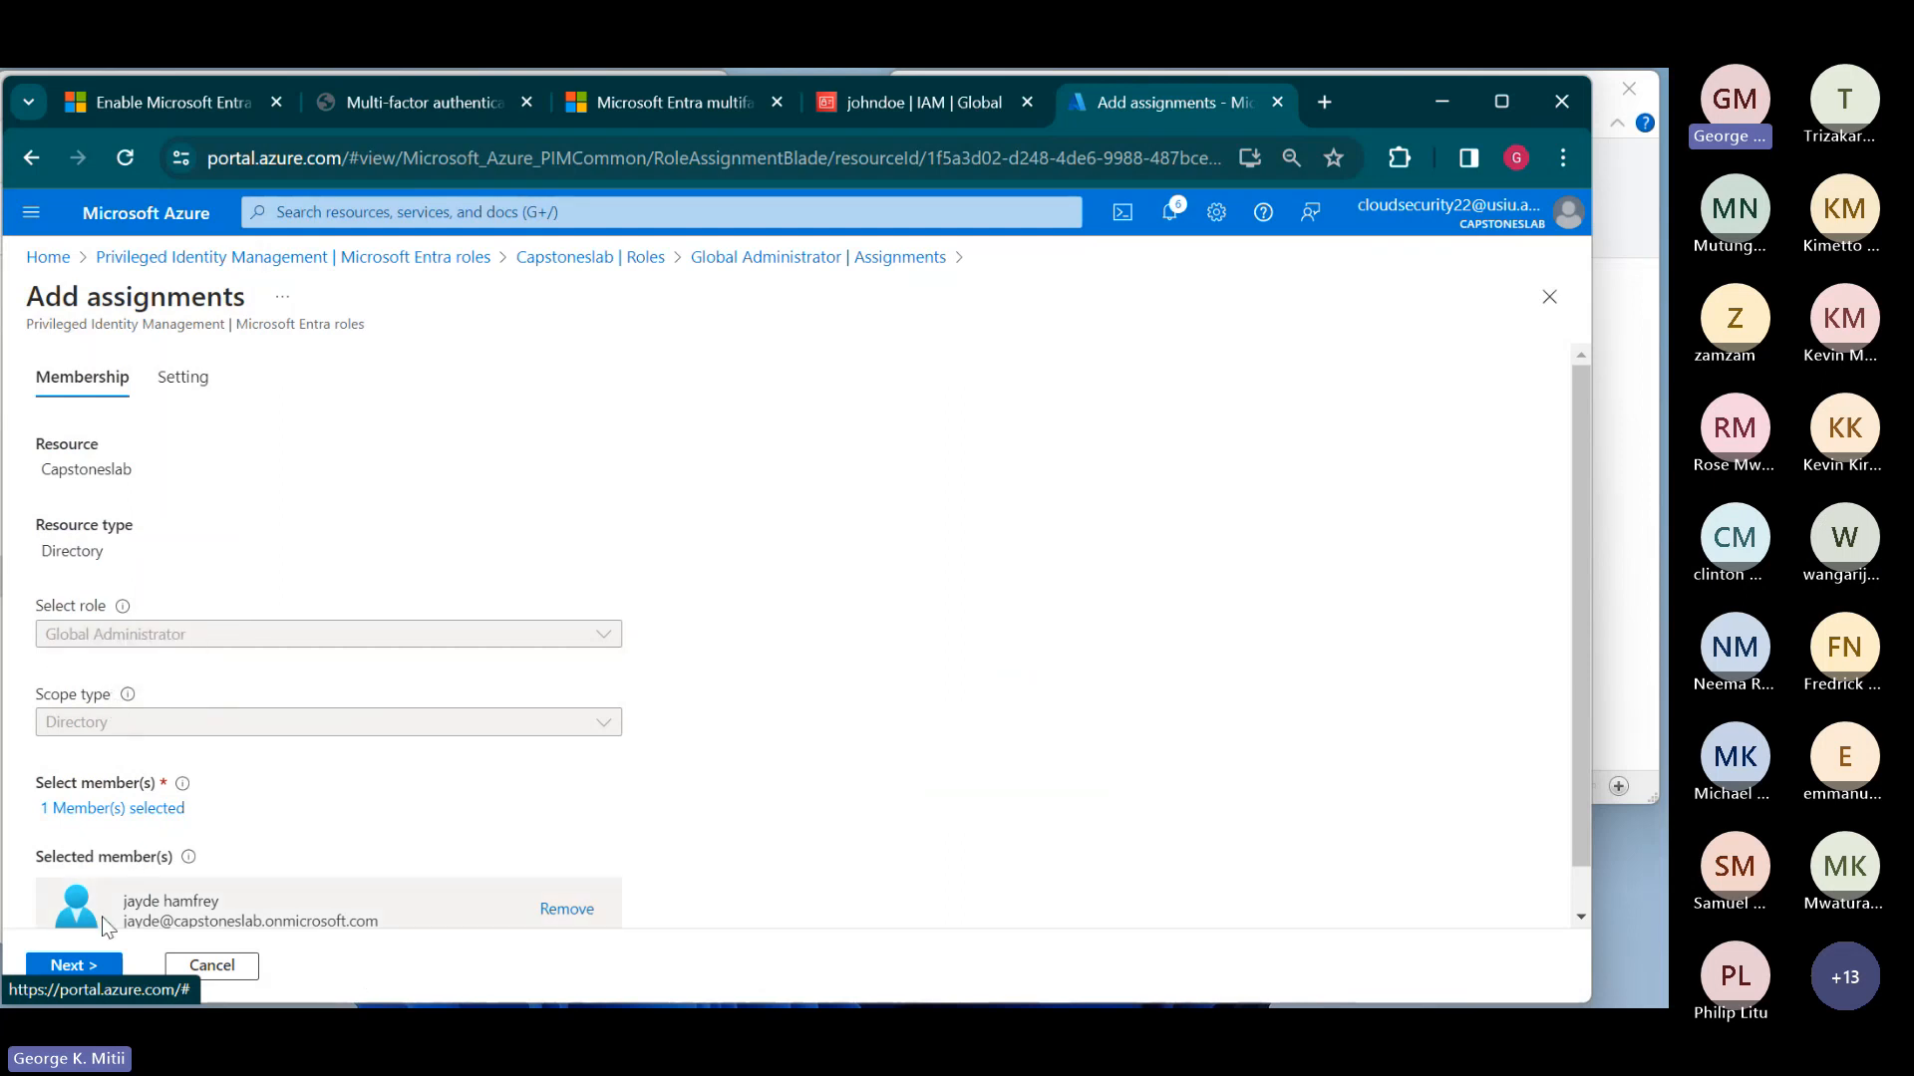
Go to the Setting step, try Active, then keep the assignment type as Eligible.
{"action": "left_click", "coordinate": [85, 971]}
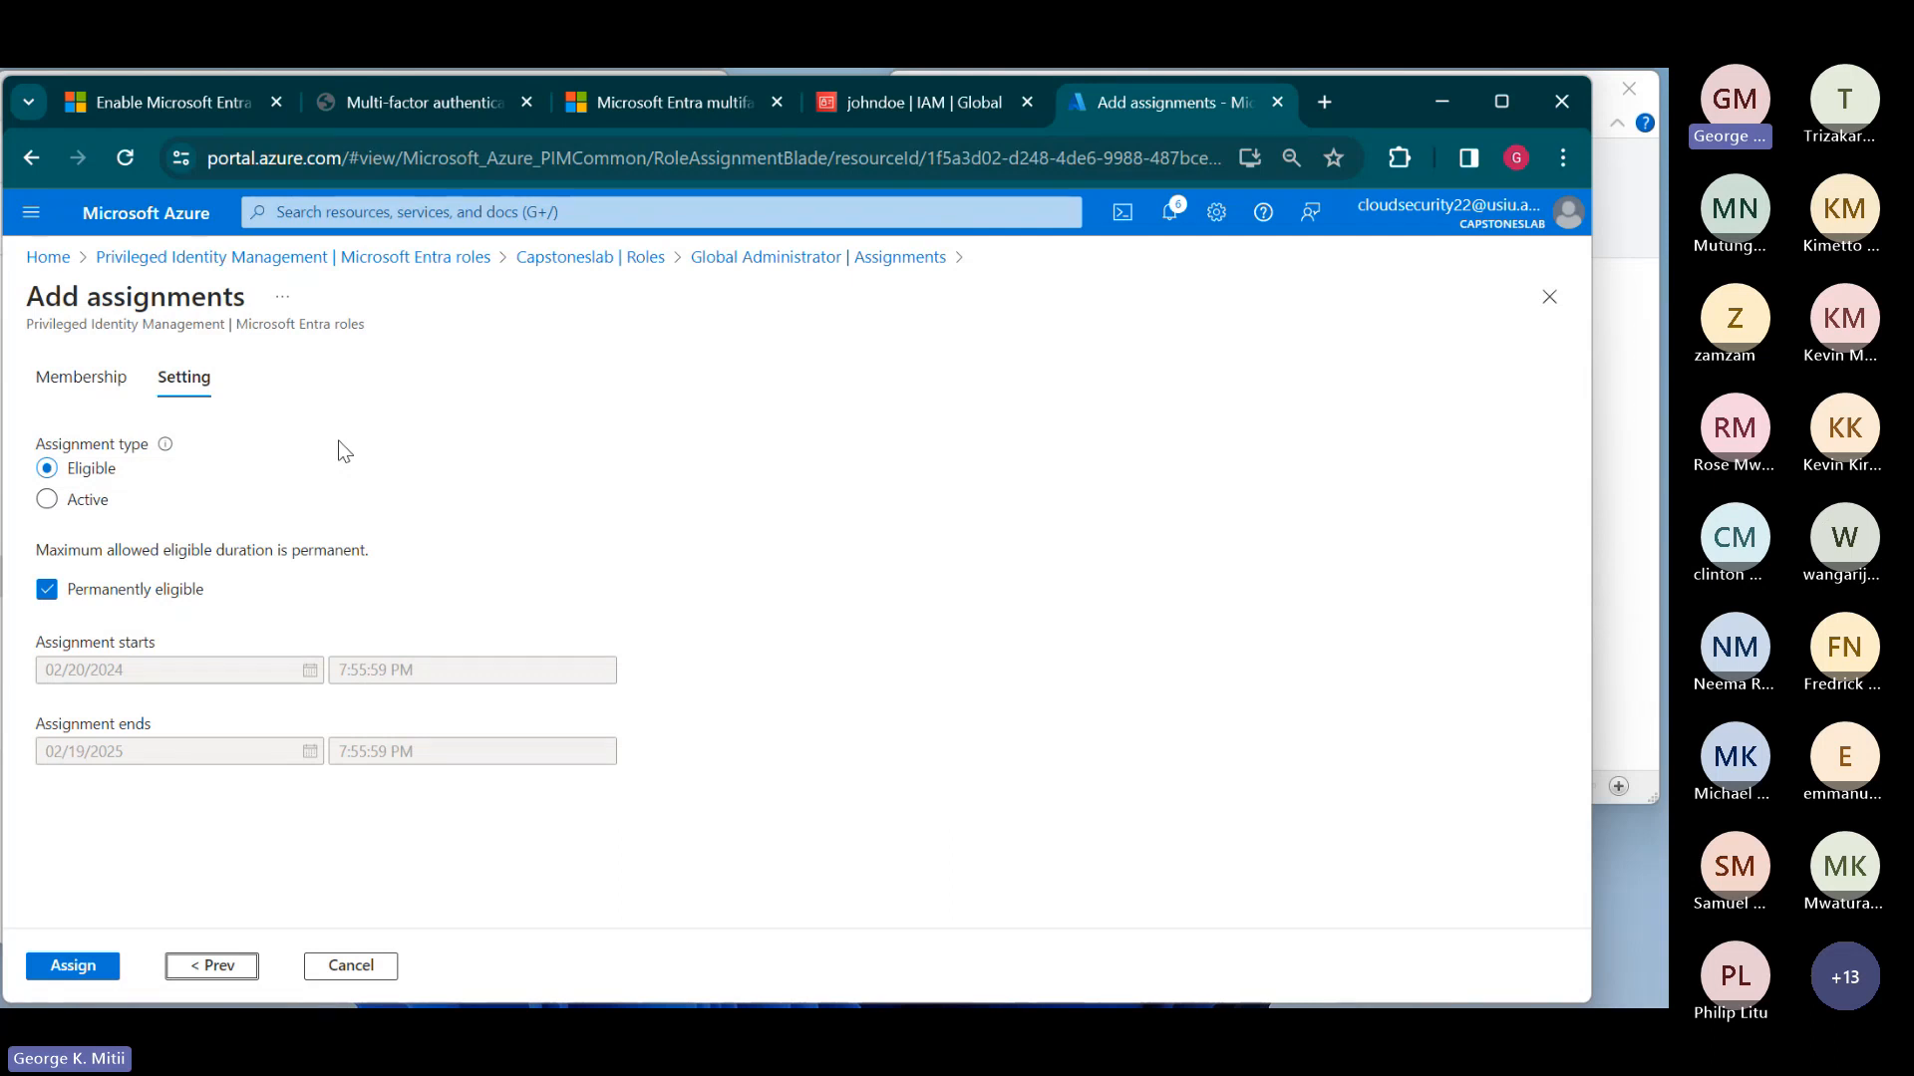
{"action": "left_click", "coordinate": [98, 502]}
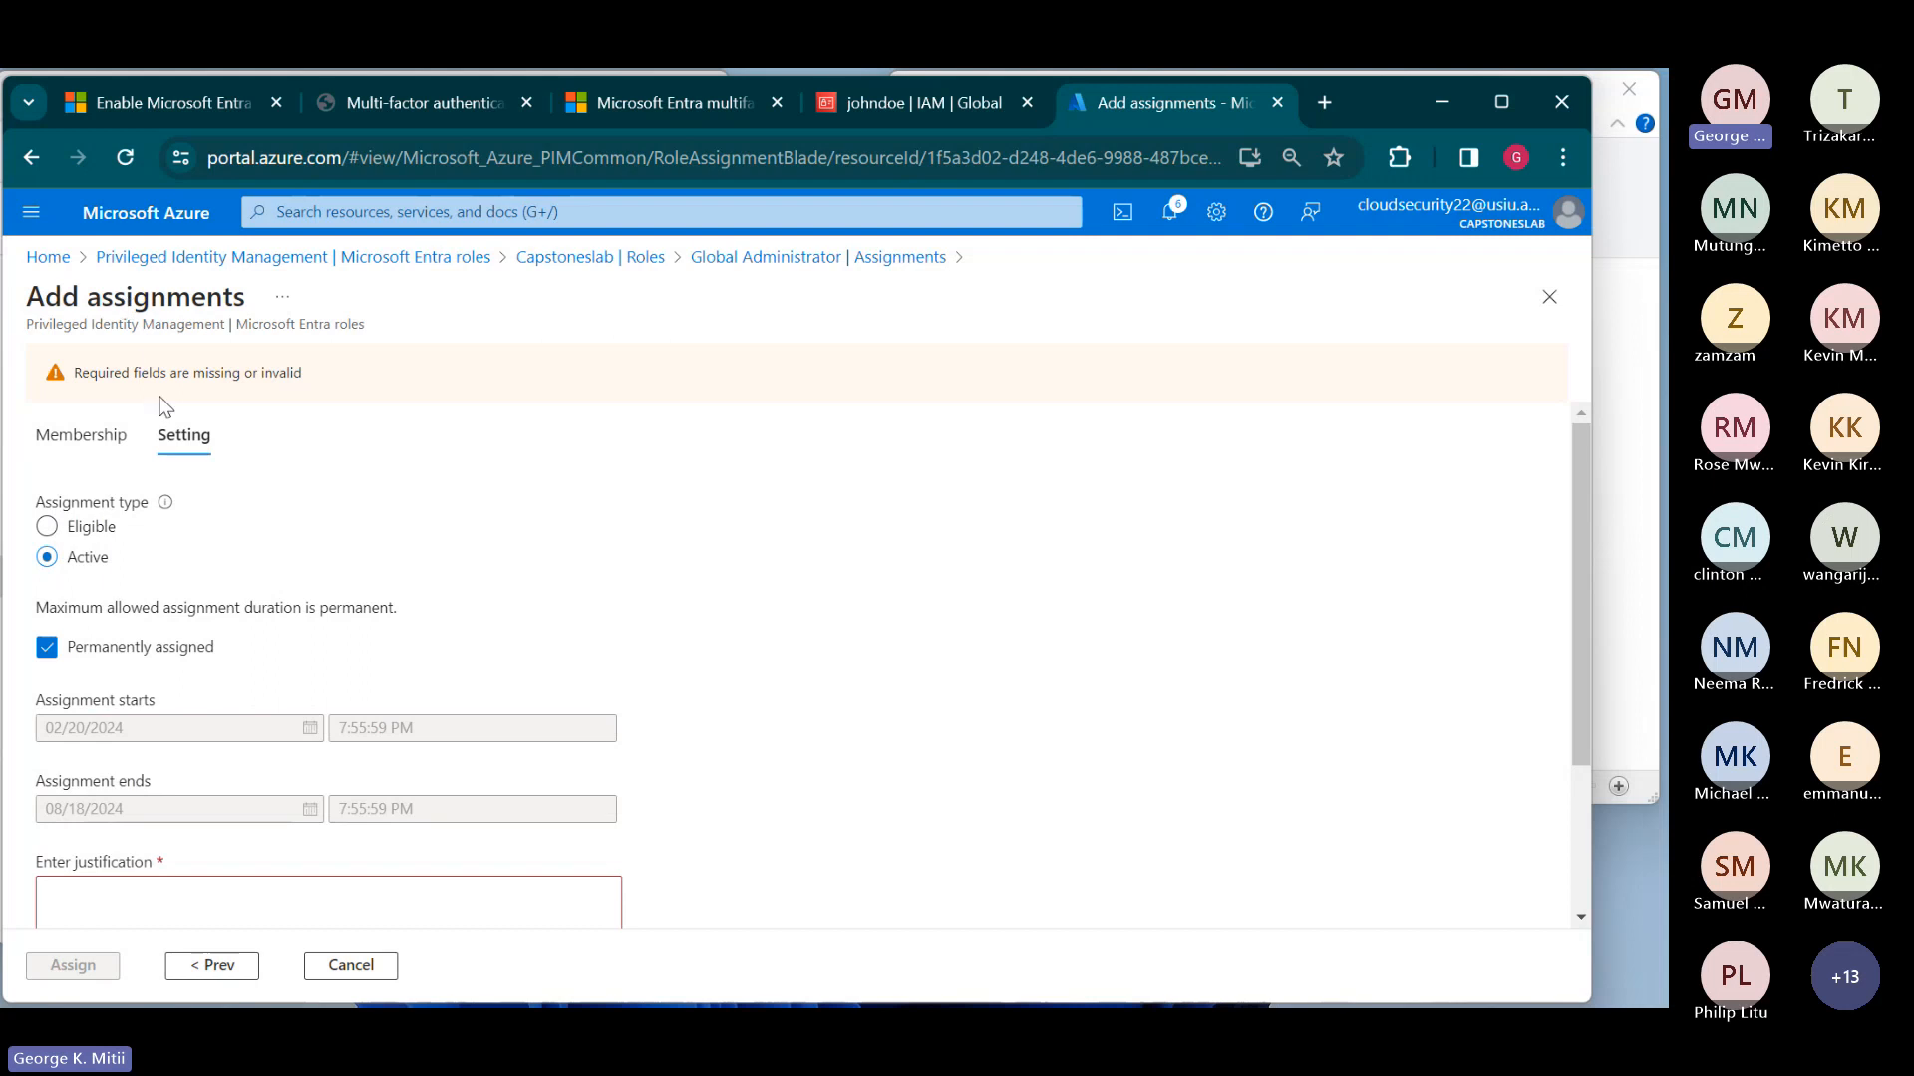
{"action": "left_click", "coordinate": [95, 529]}
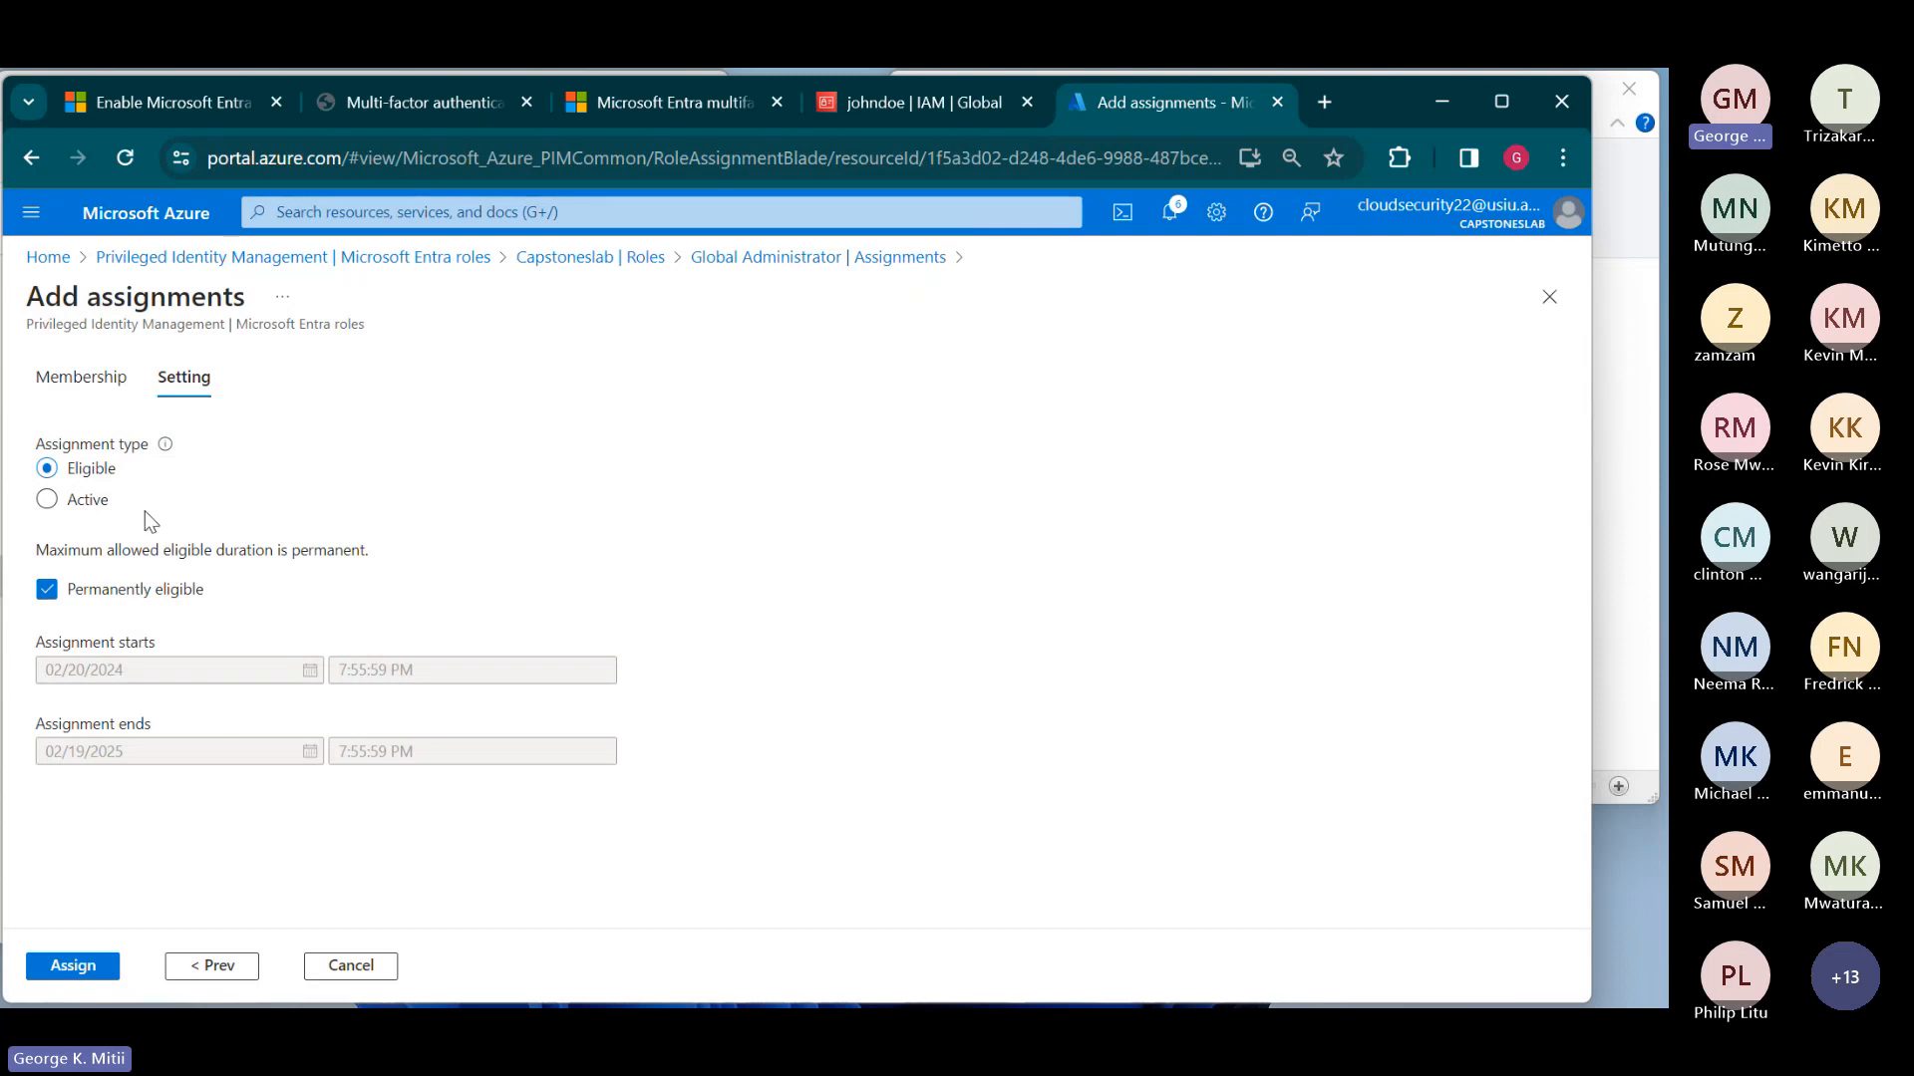
Uncheck Permanently eligible and change the assignment end date to 02/21/2024.
{"action": "left_click", "coordinate": [47, 593]}
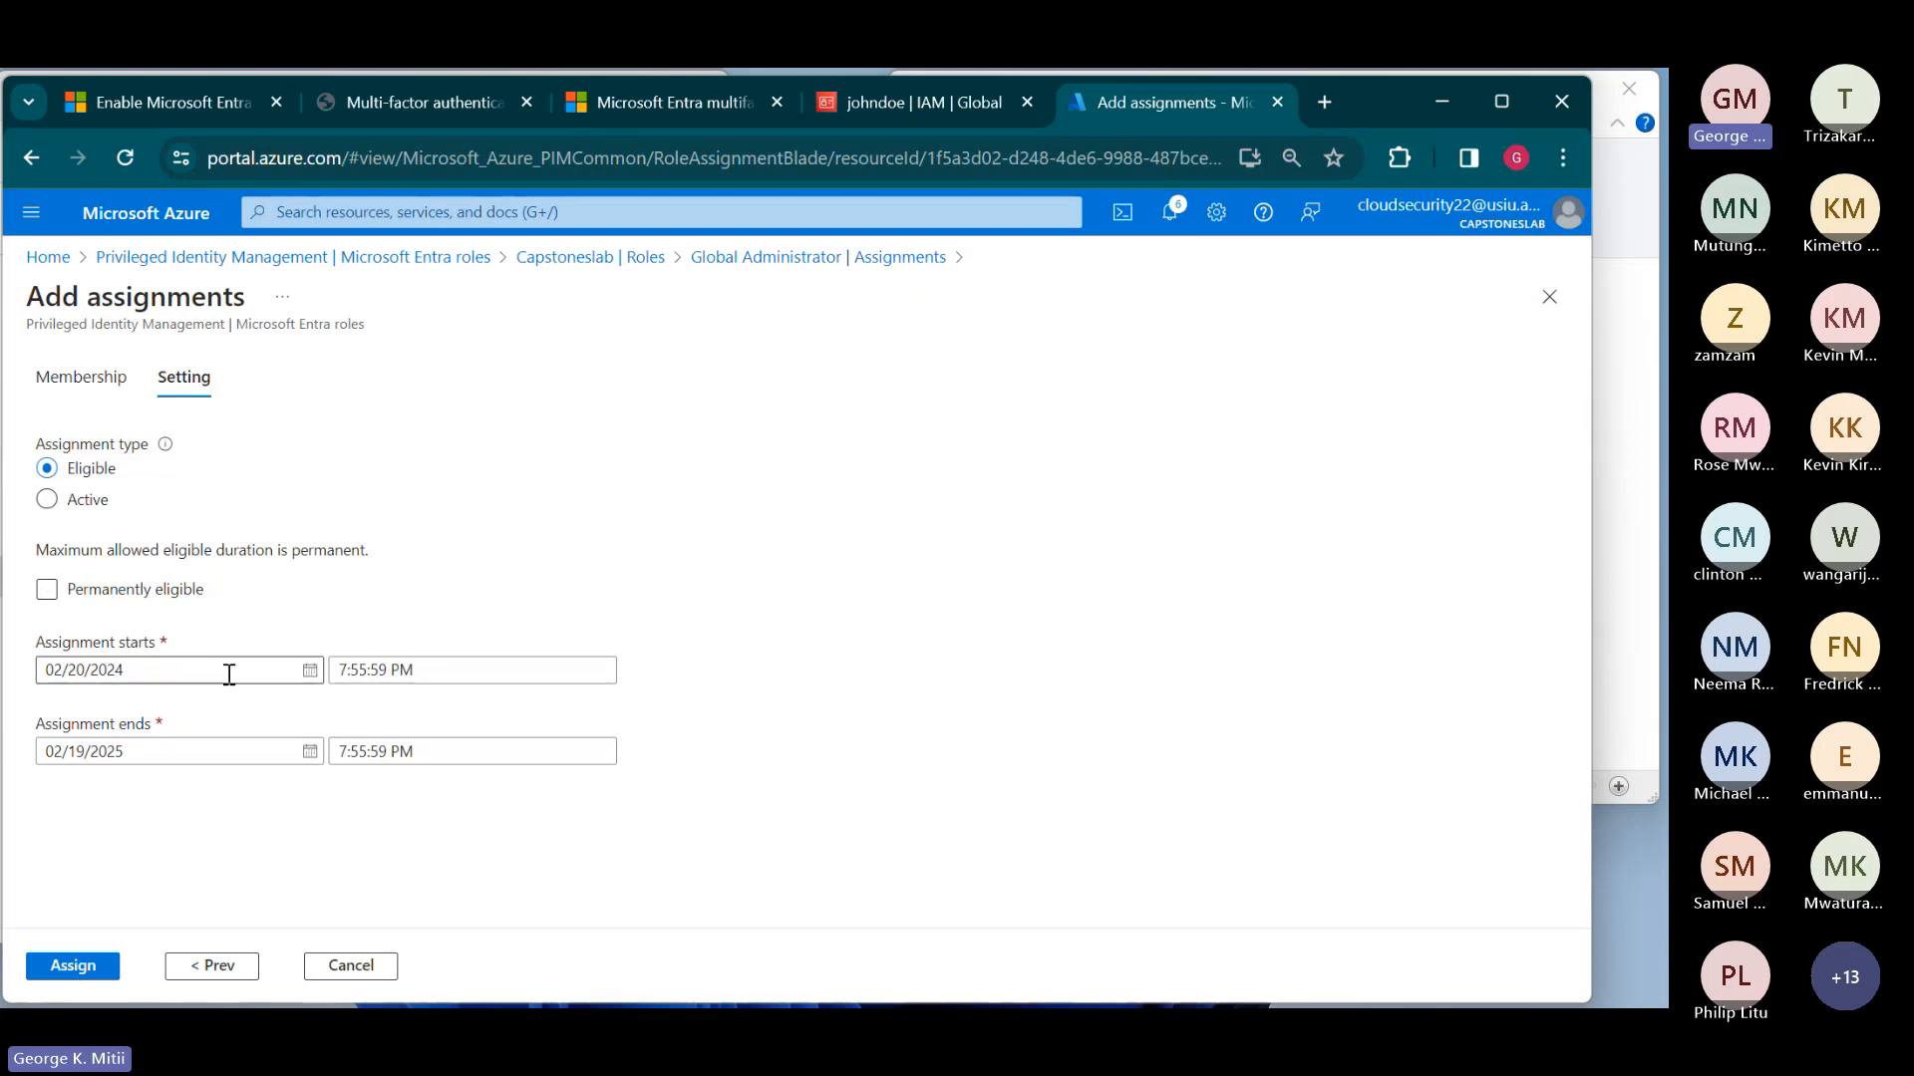
{"action": "left_click", "coordinate": [153, 677]}
{"action": "left_click", "coordinate": [175, 752]}
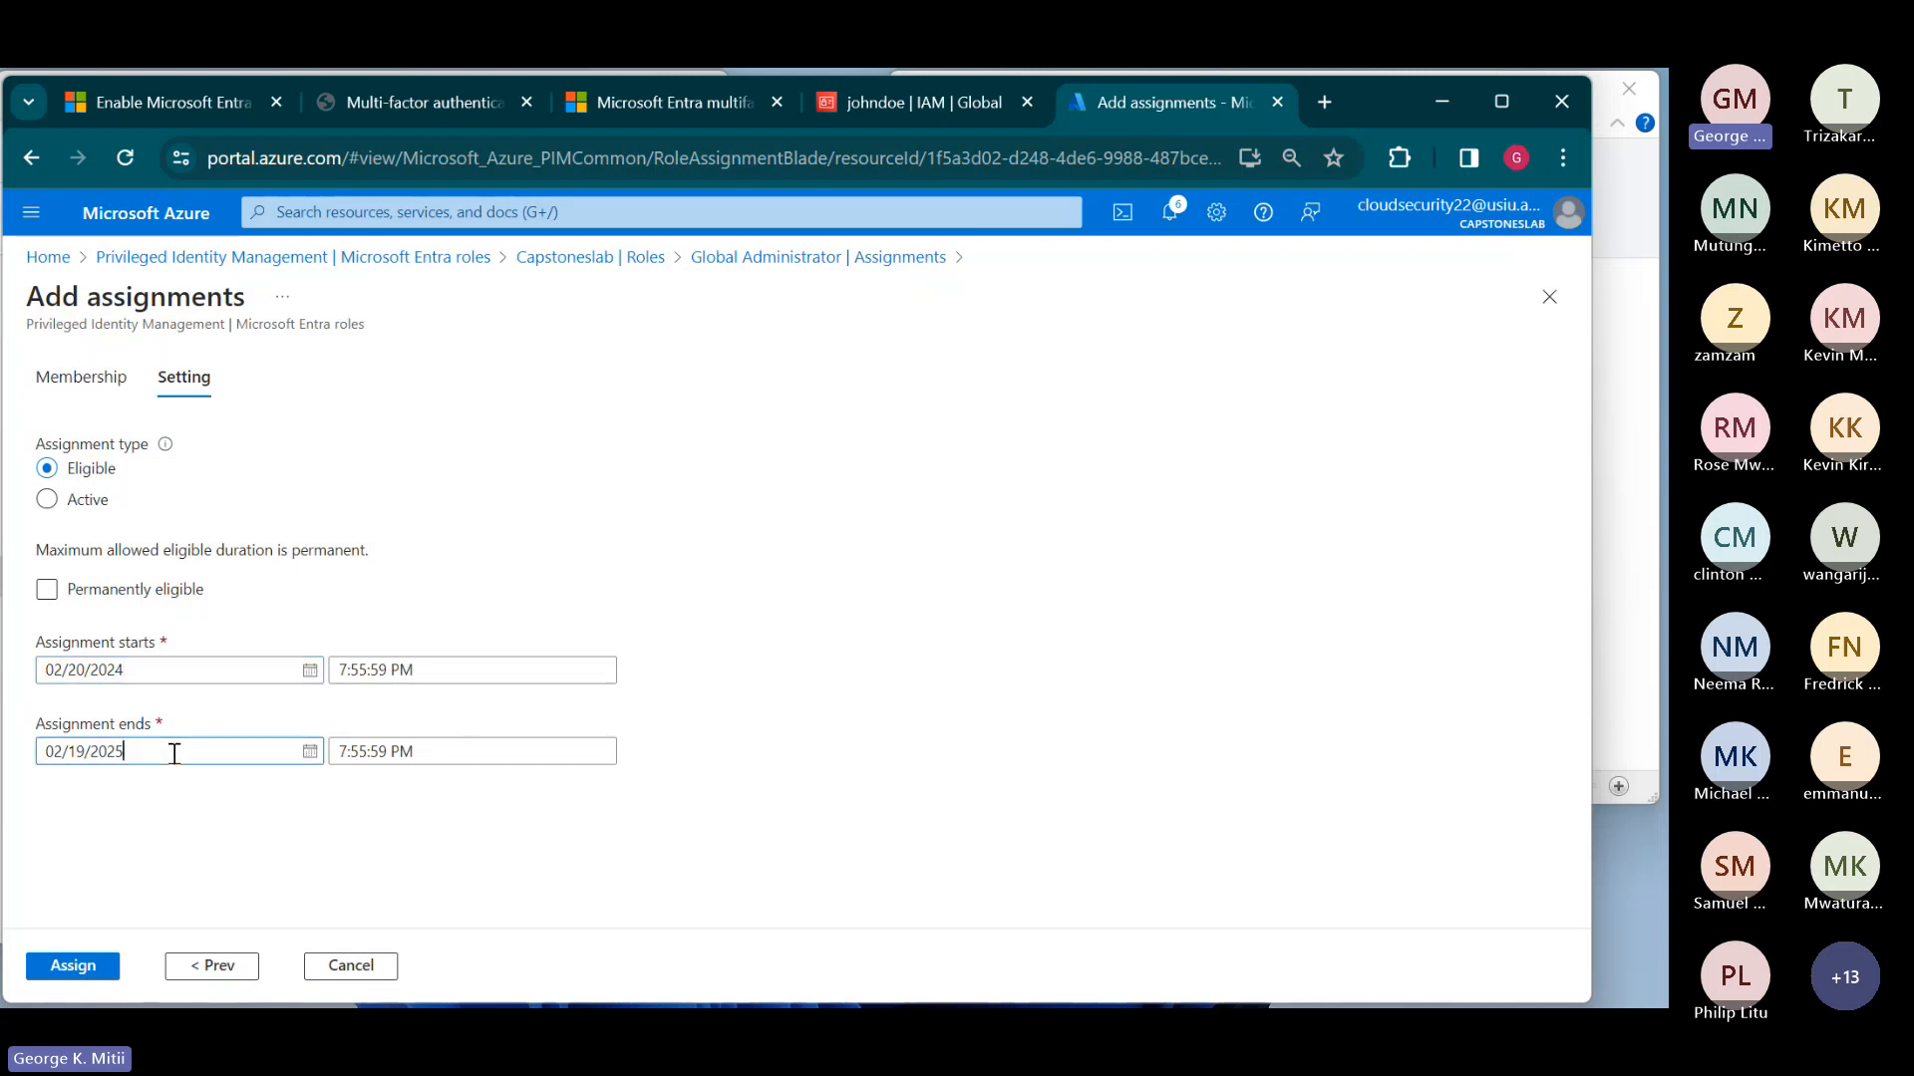
{"action": "double_click", "coordinate": [114, 759]}
{"action": "left_click", "coordinate": [141, 757]}
{"action": "key", "text": "BackSpace"}
{"action": "key", "text": "BackSpace"}
{"action": "type", "text": "21/2024"}
{"action": "left_click", "coordinate": [563, 751]}
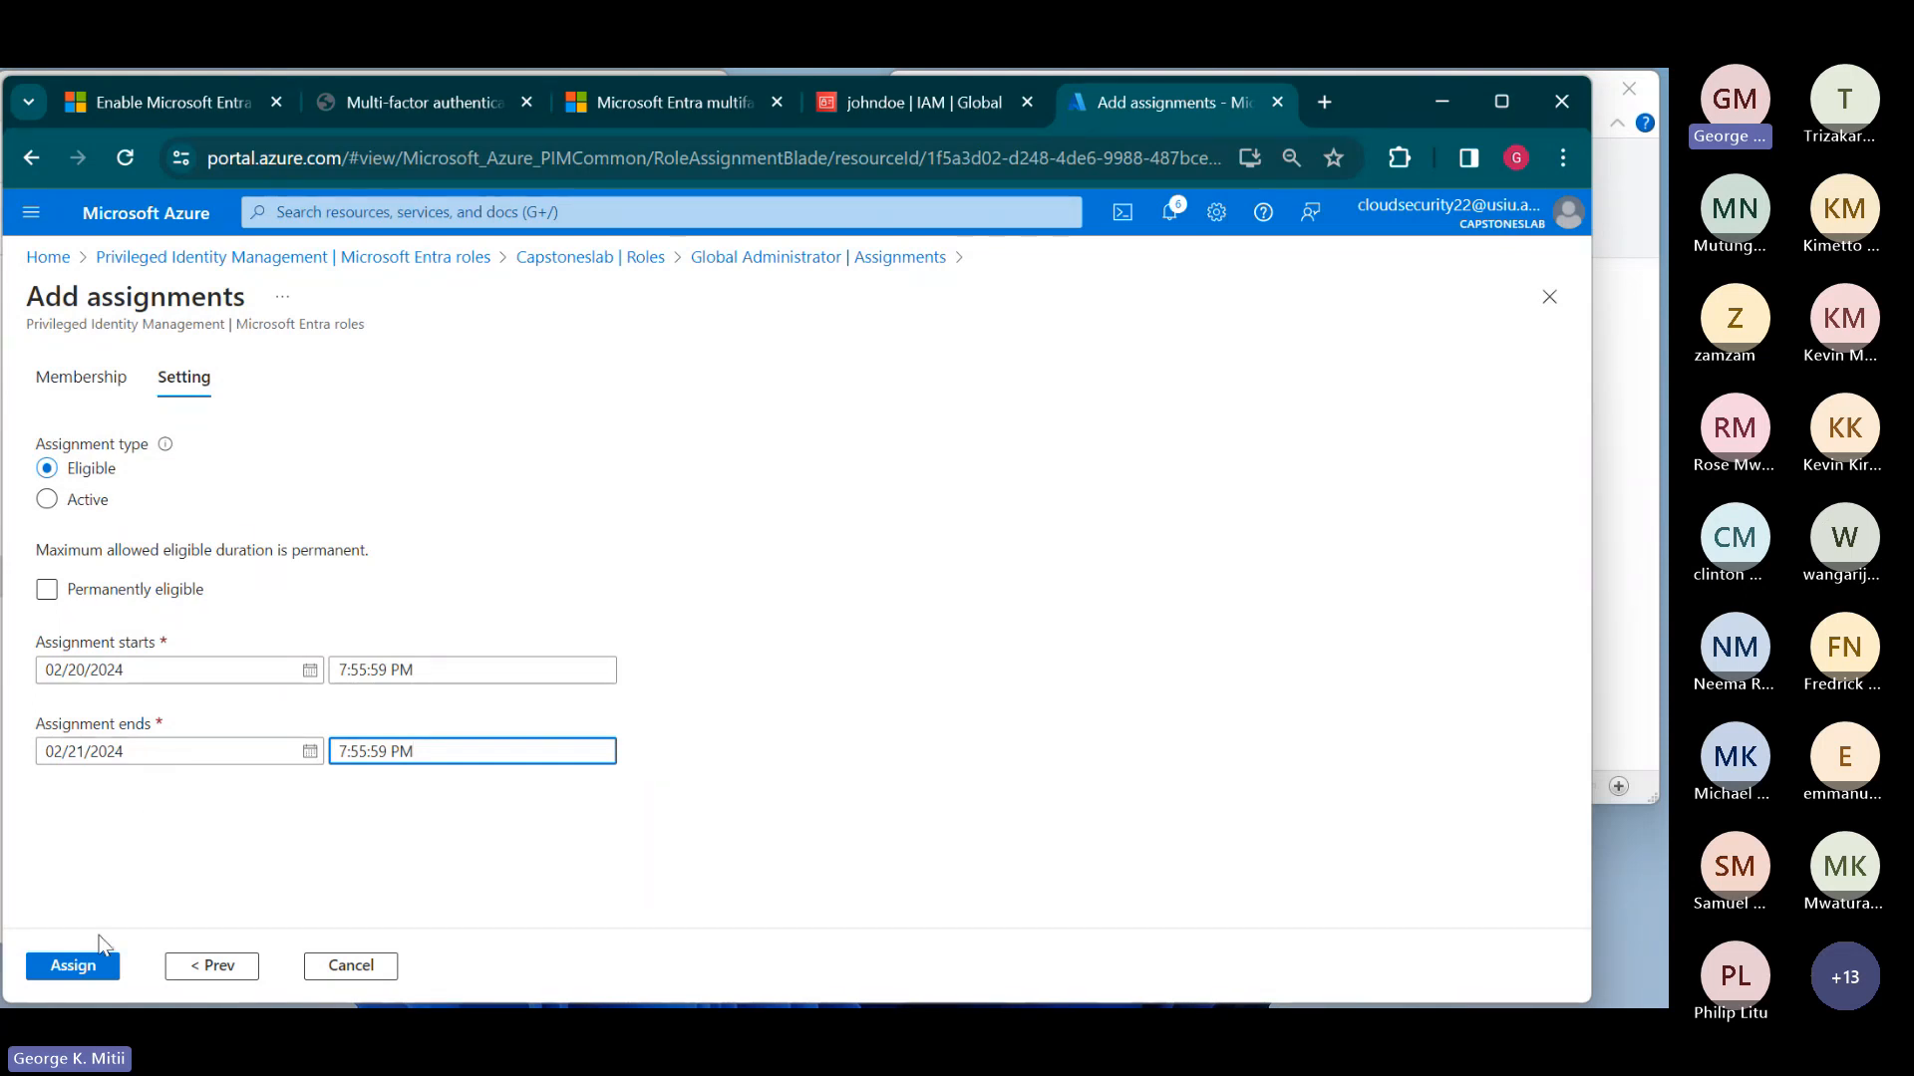
Assign the eligible Global Administrator role to the user, then view its Role settings.
{"action": "left_click", "coordinate": [73, 965]}
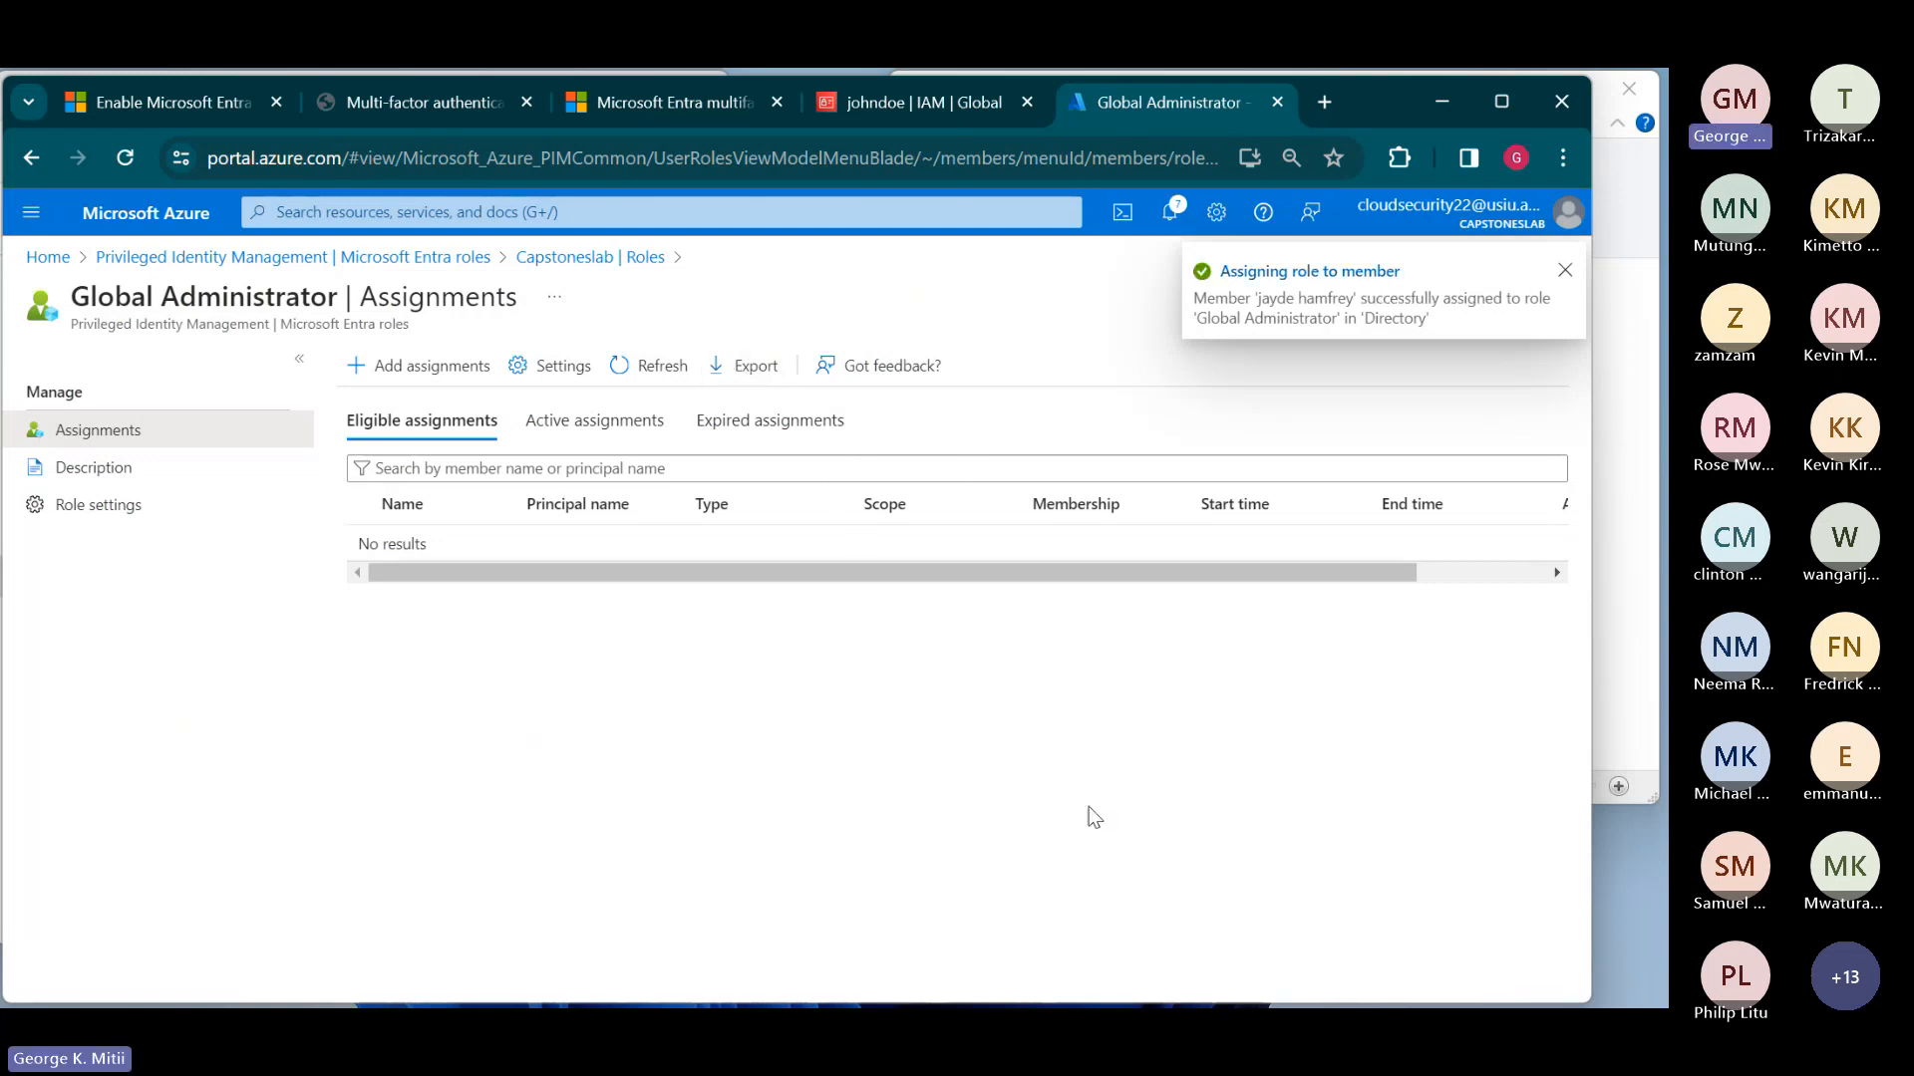
{"action": "mouse_move", "coordinate": [1149, 1002]}
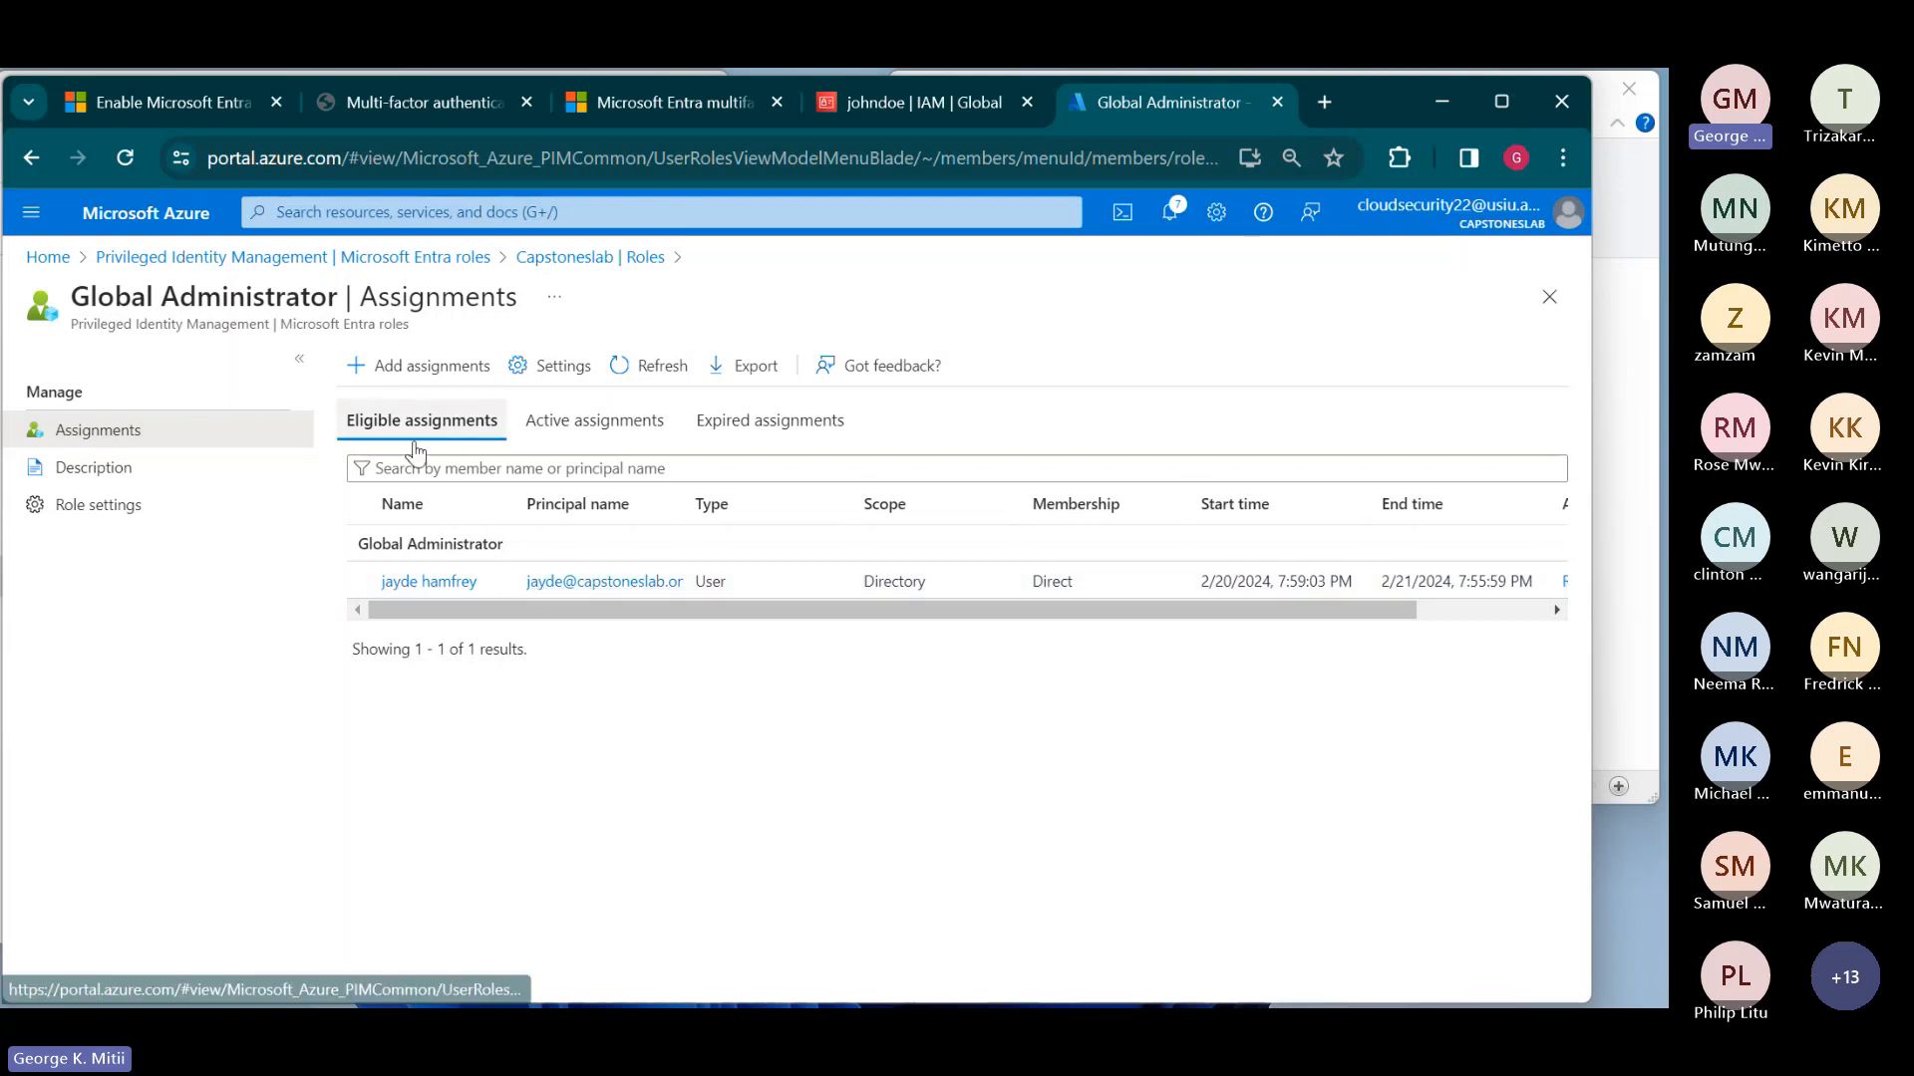
{"action": "left_click", "coordinate": [109, 507]}
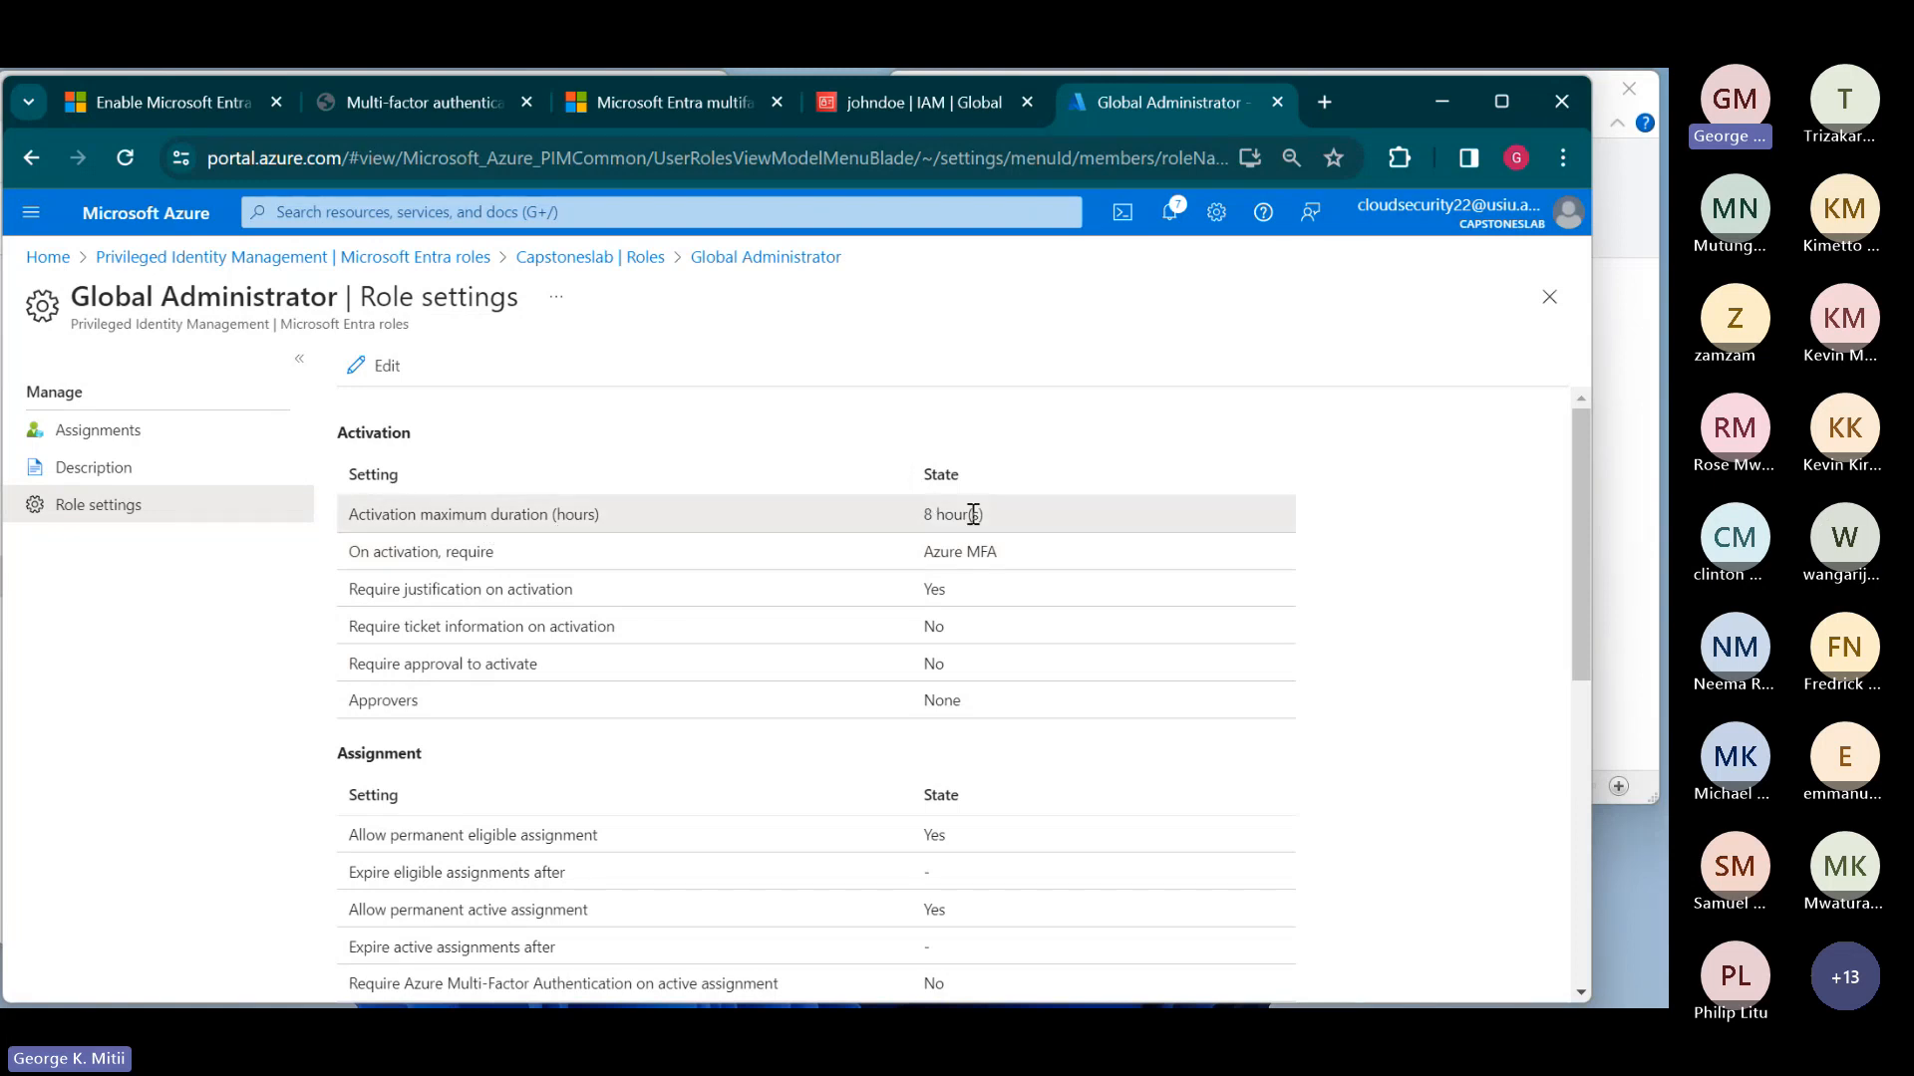
Review Global Administrator's activation settings without saving and return to the filtered roles list.
{"action": "left_click", "coordinate": [380, 370]}
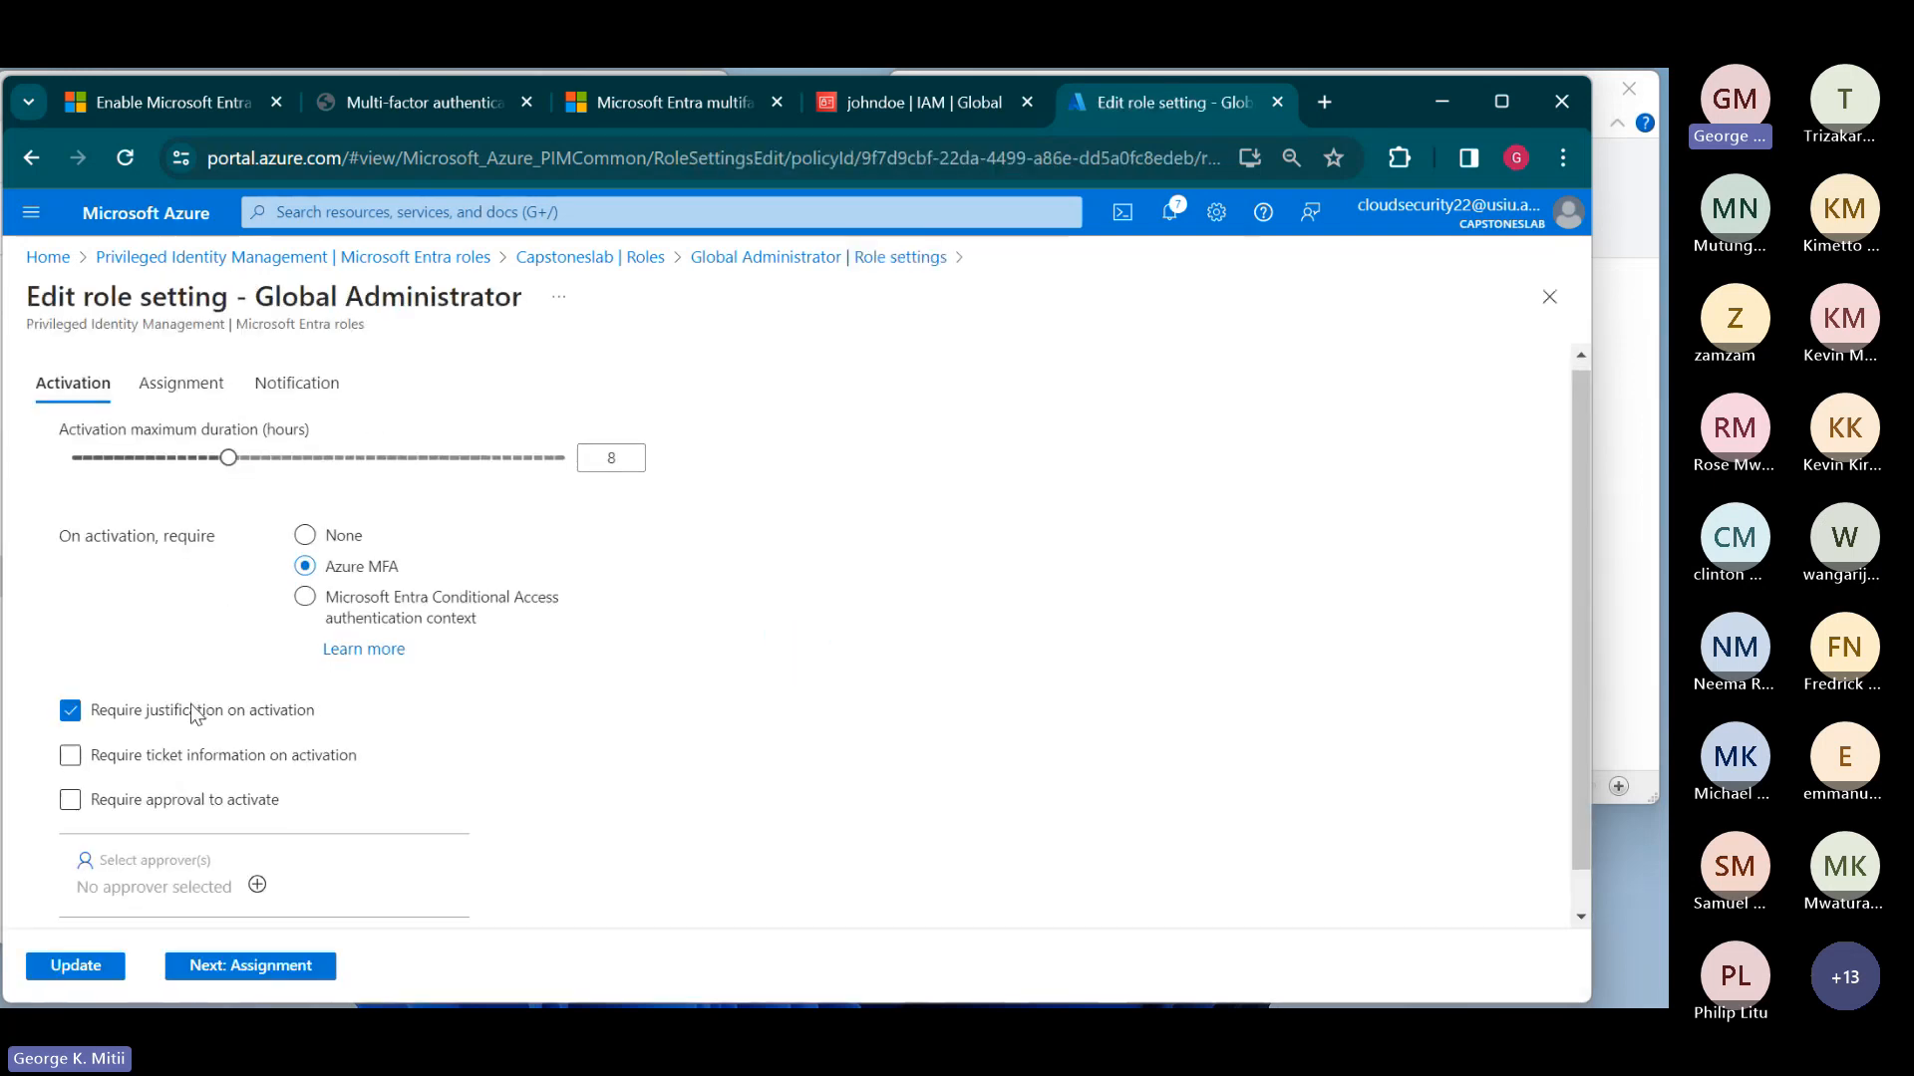
{"action": "scroll", "coordinate": [192, 712], "scroll_direction": "down", "scroll_amount": 1}
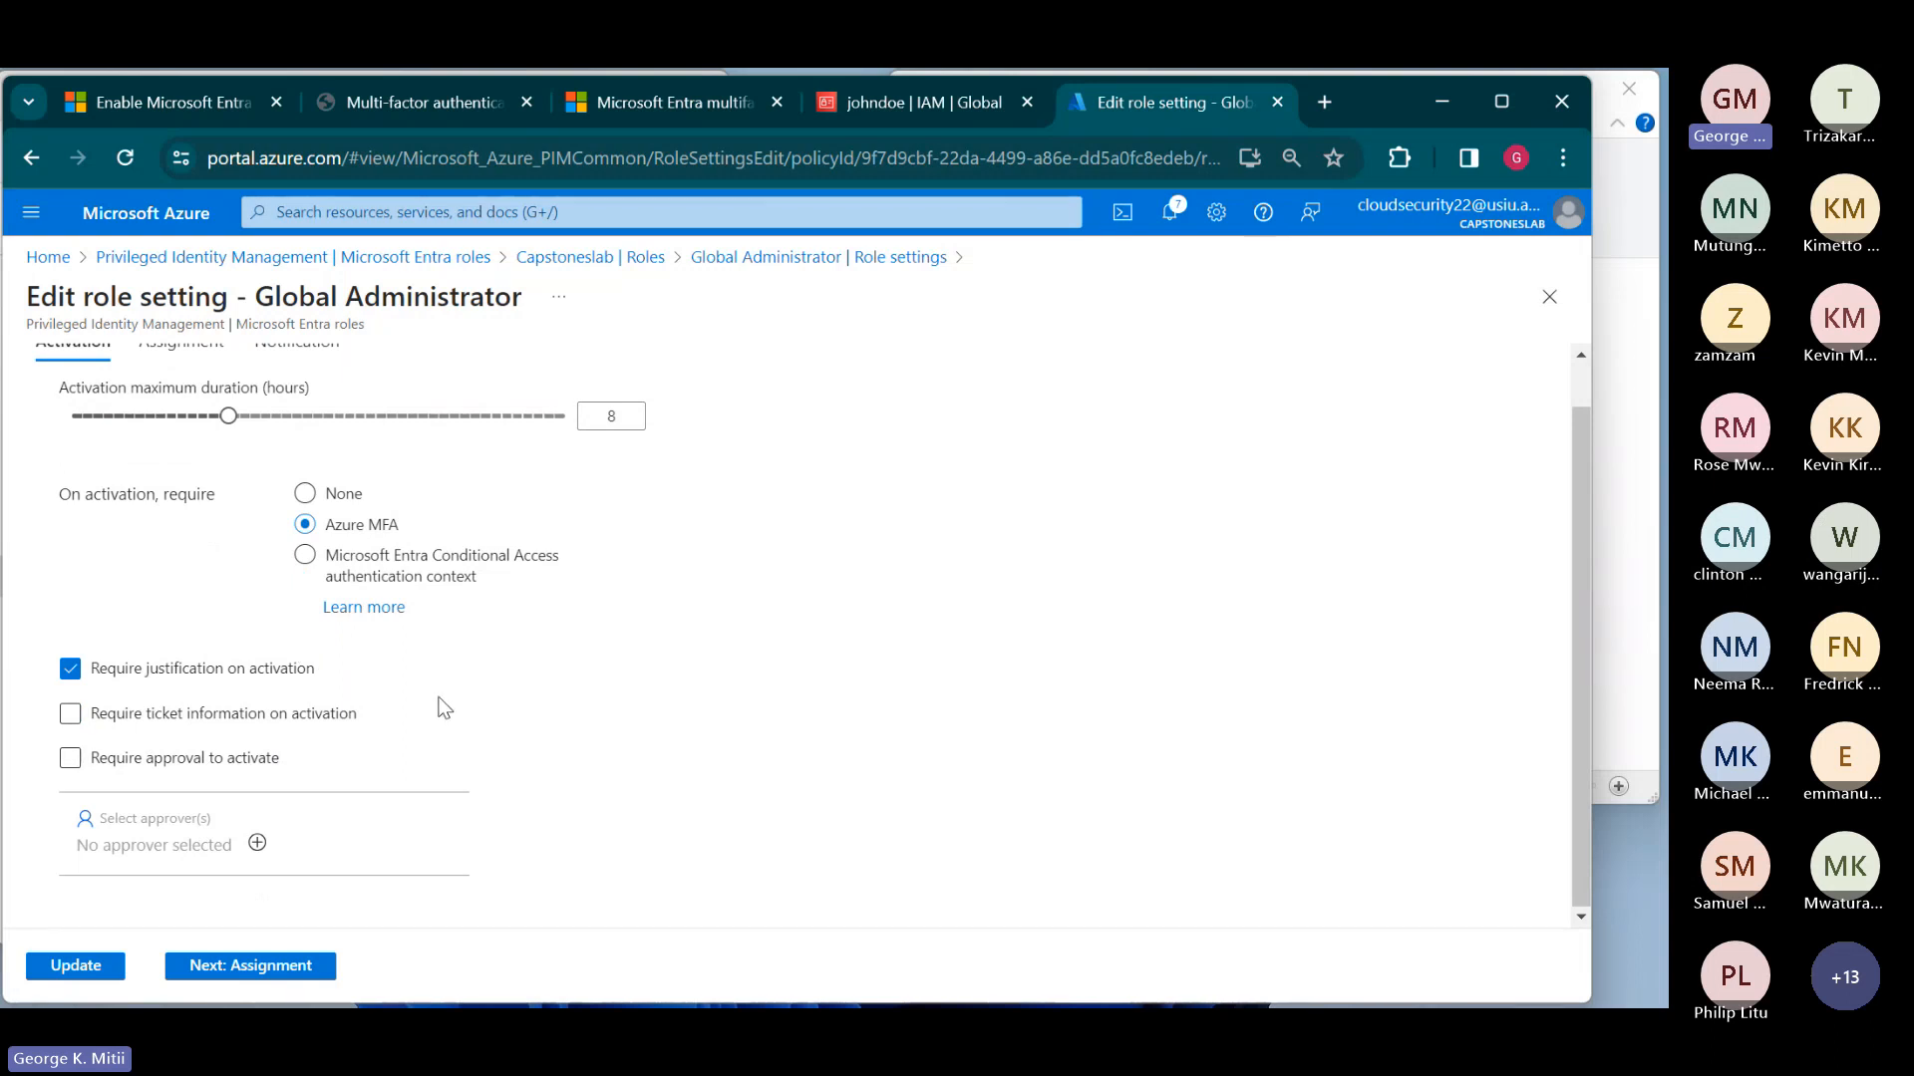
{"action": "scroll", "coordinate": [188, 594], "scroll_direction": "up", "scroll_amount": 1}
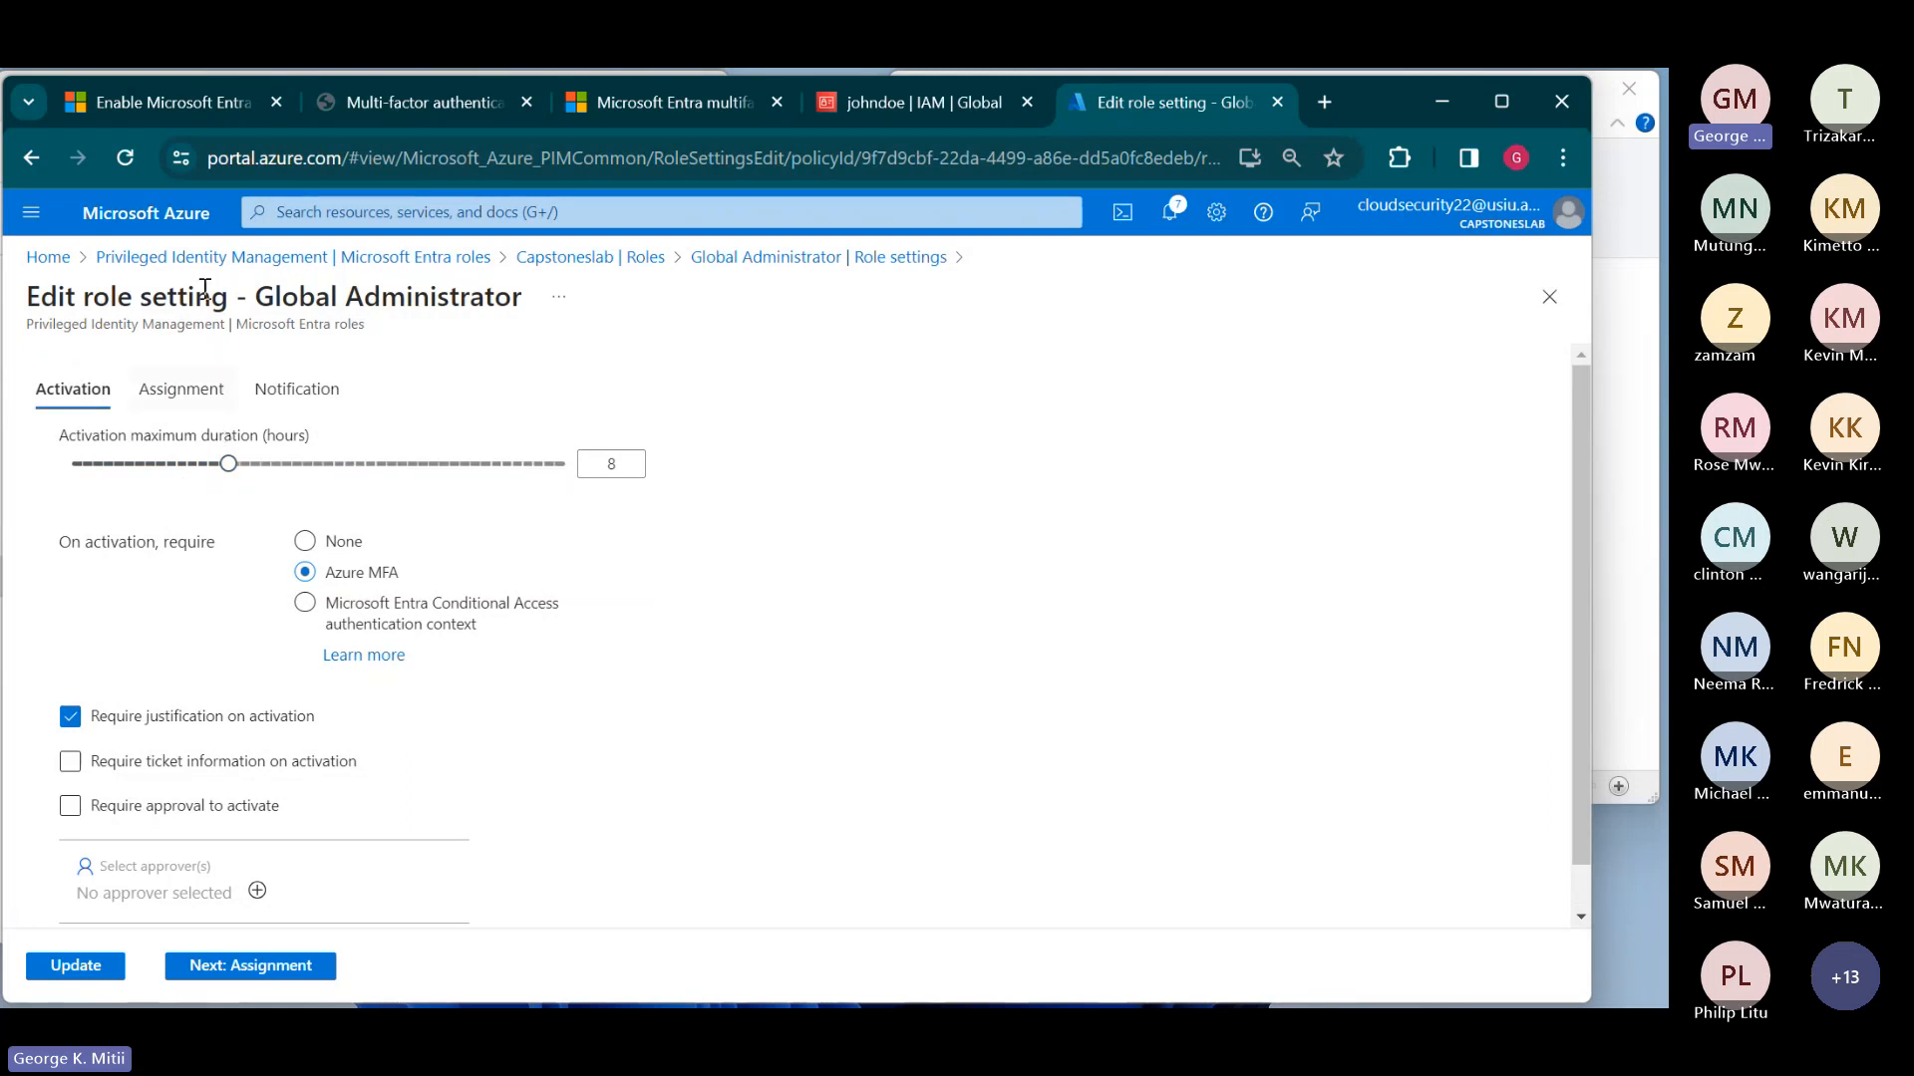
{"action": "left_click", "coordinate": [1550, 313]}
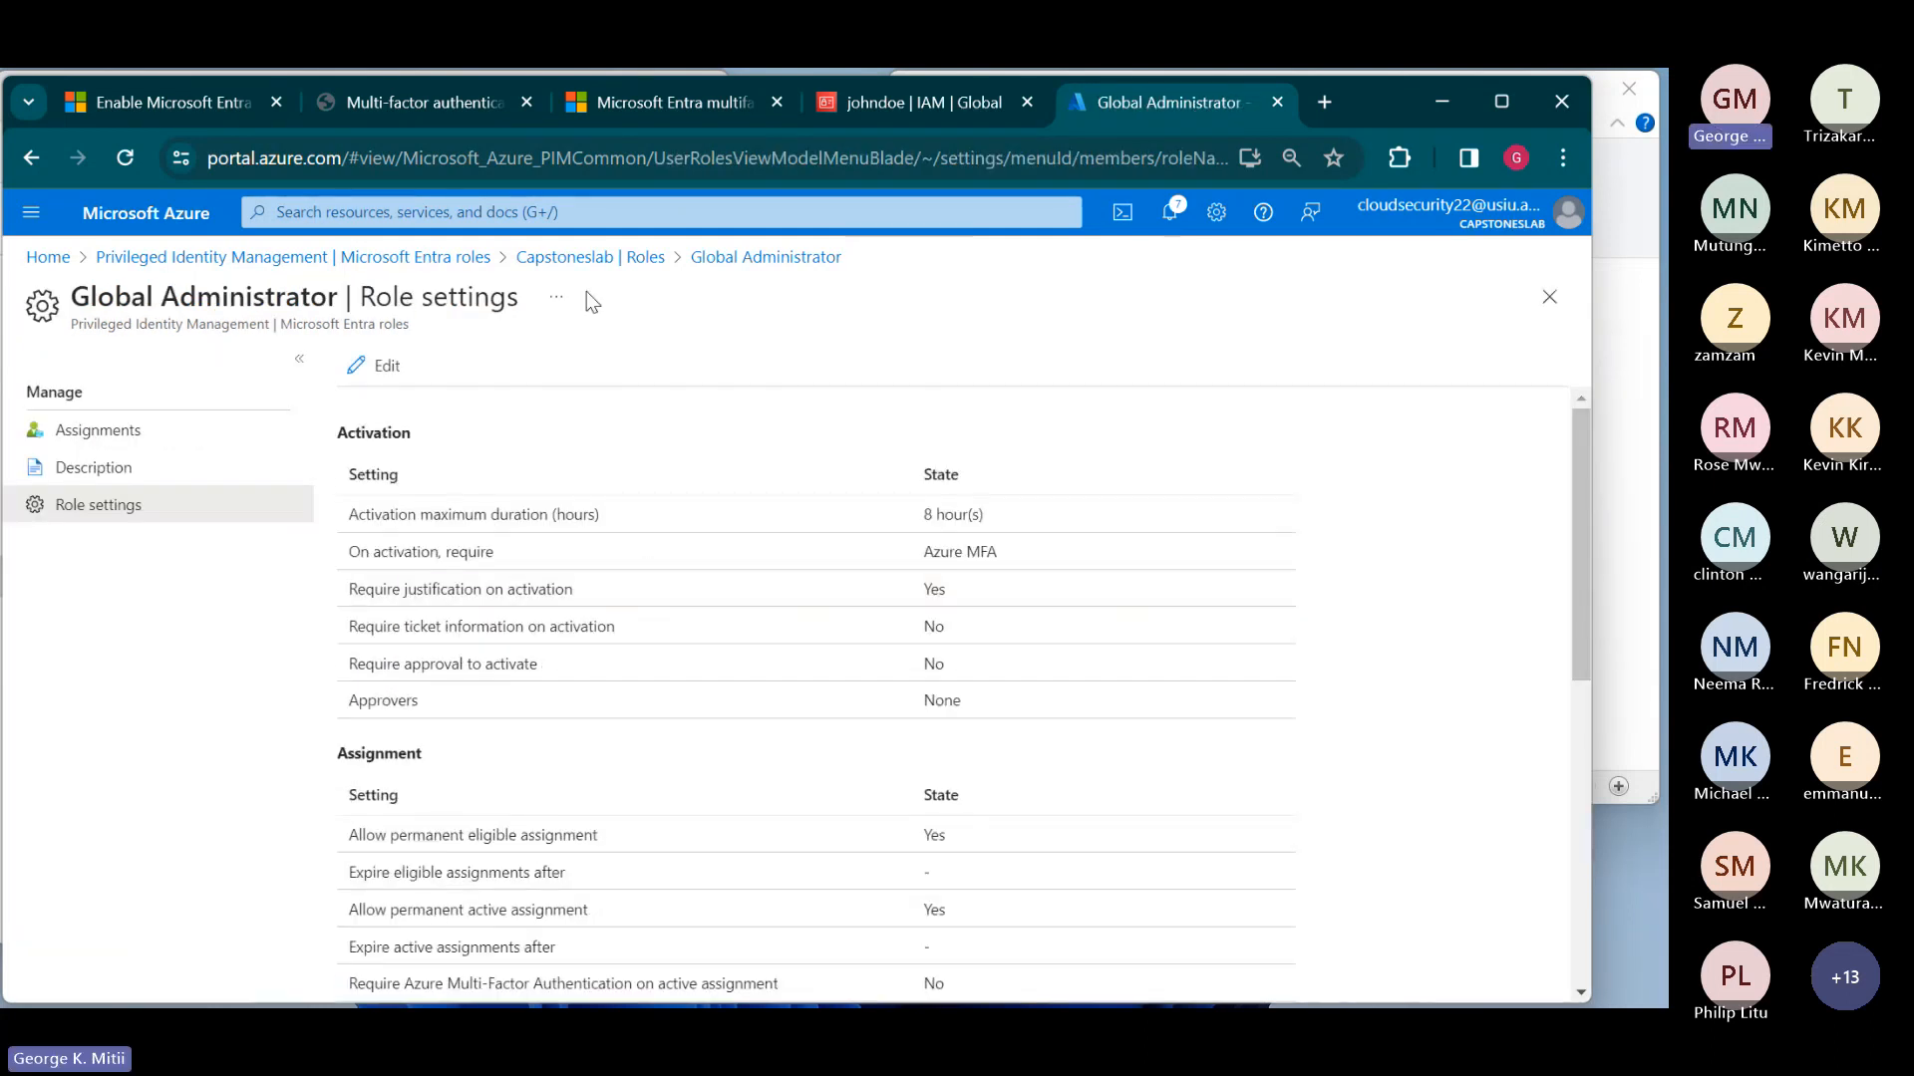
{"action": "scroll", "coordinate": [534, 595], "scroll_direction": "down", "scroll_amount": 10}
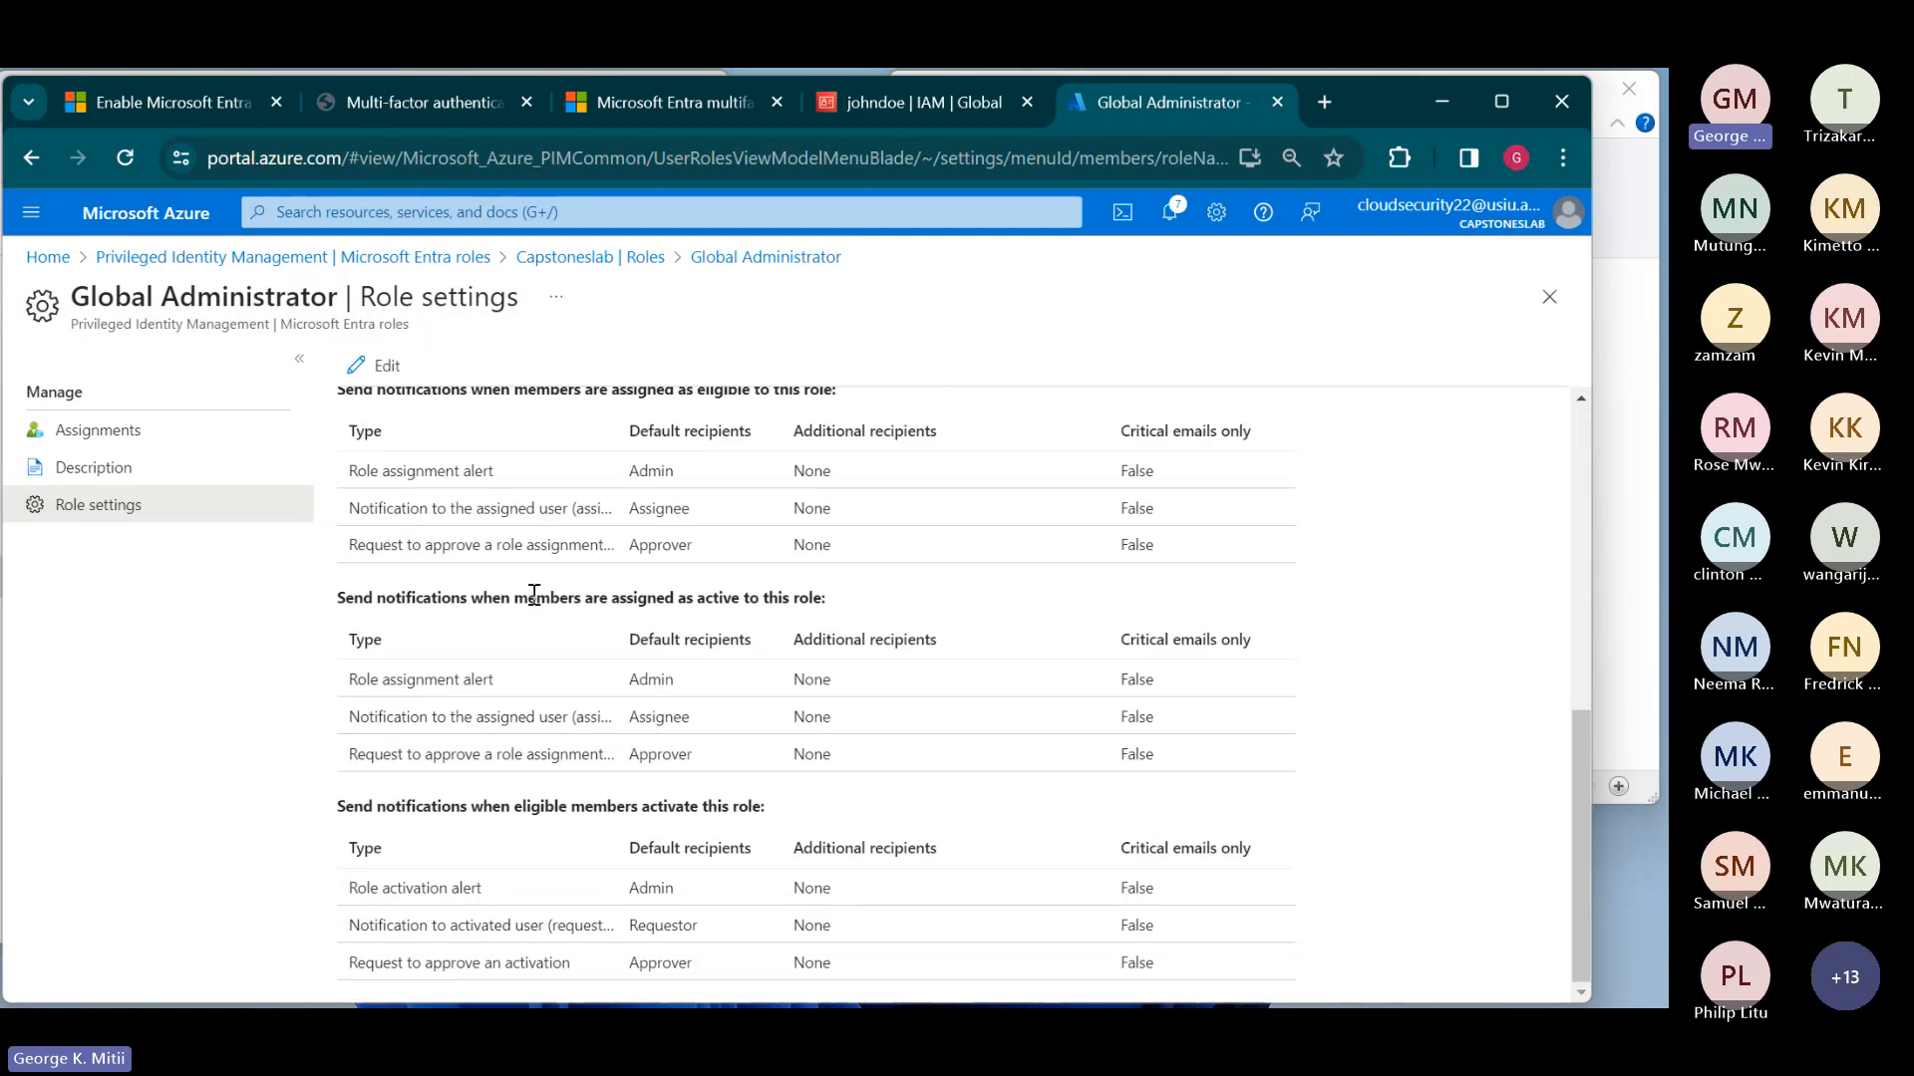
{"action": "scroll", "coordinate": [594, 613], "scroll_direction": "up", "scroll_amount": 10}
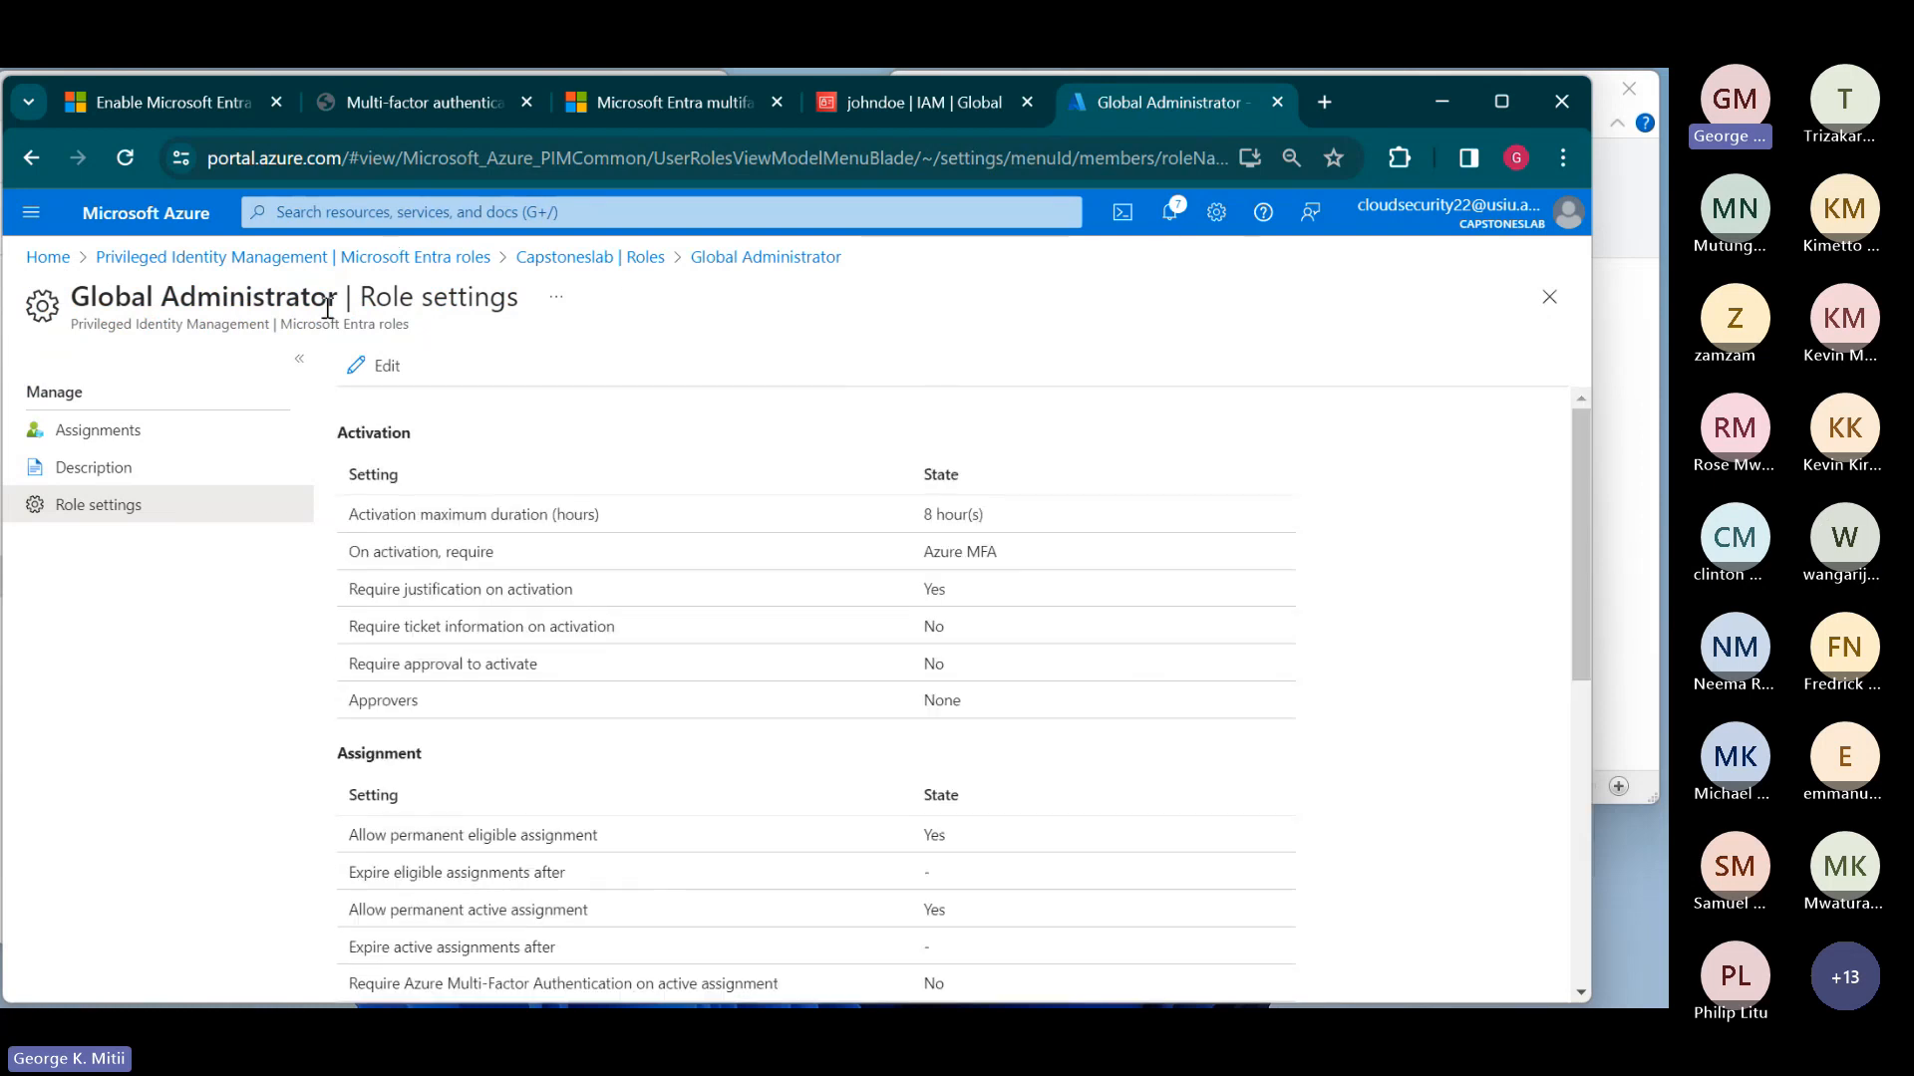
{"action": "left_click", "coordinate": [1549, 296]}
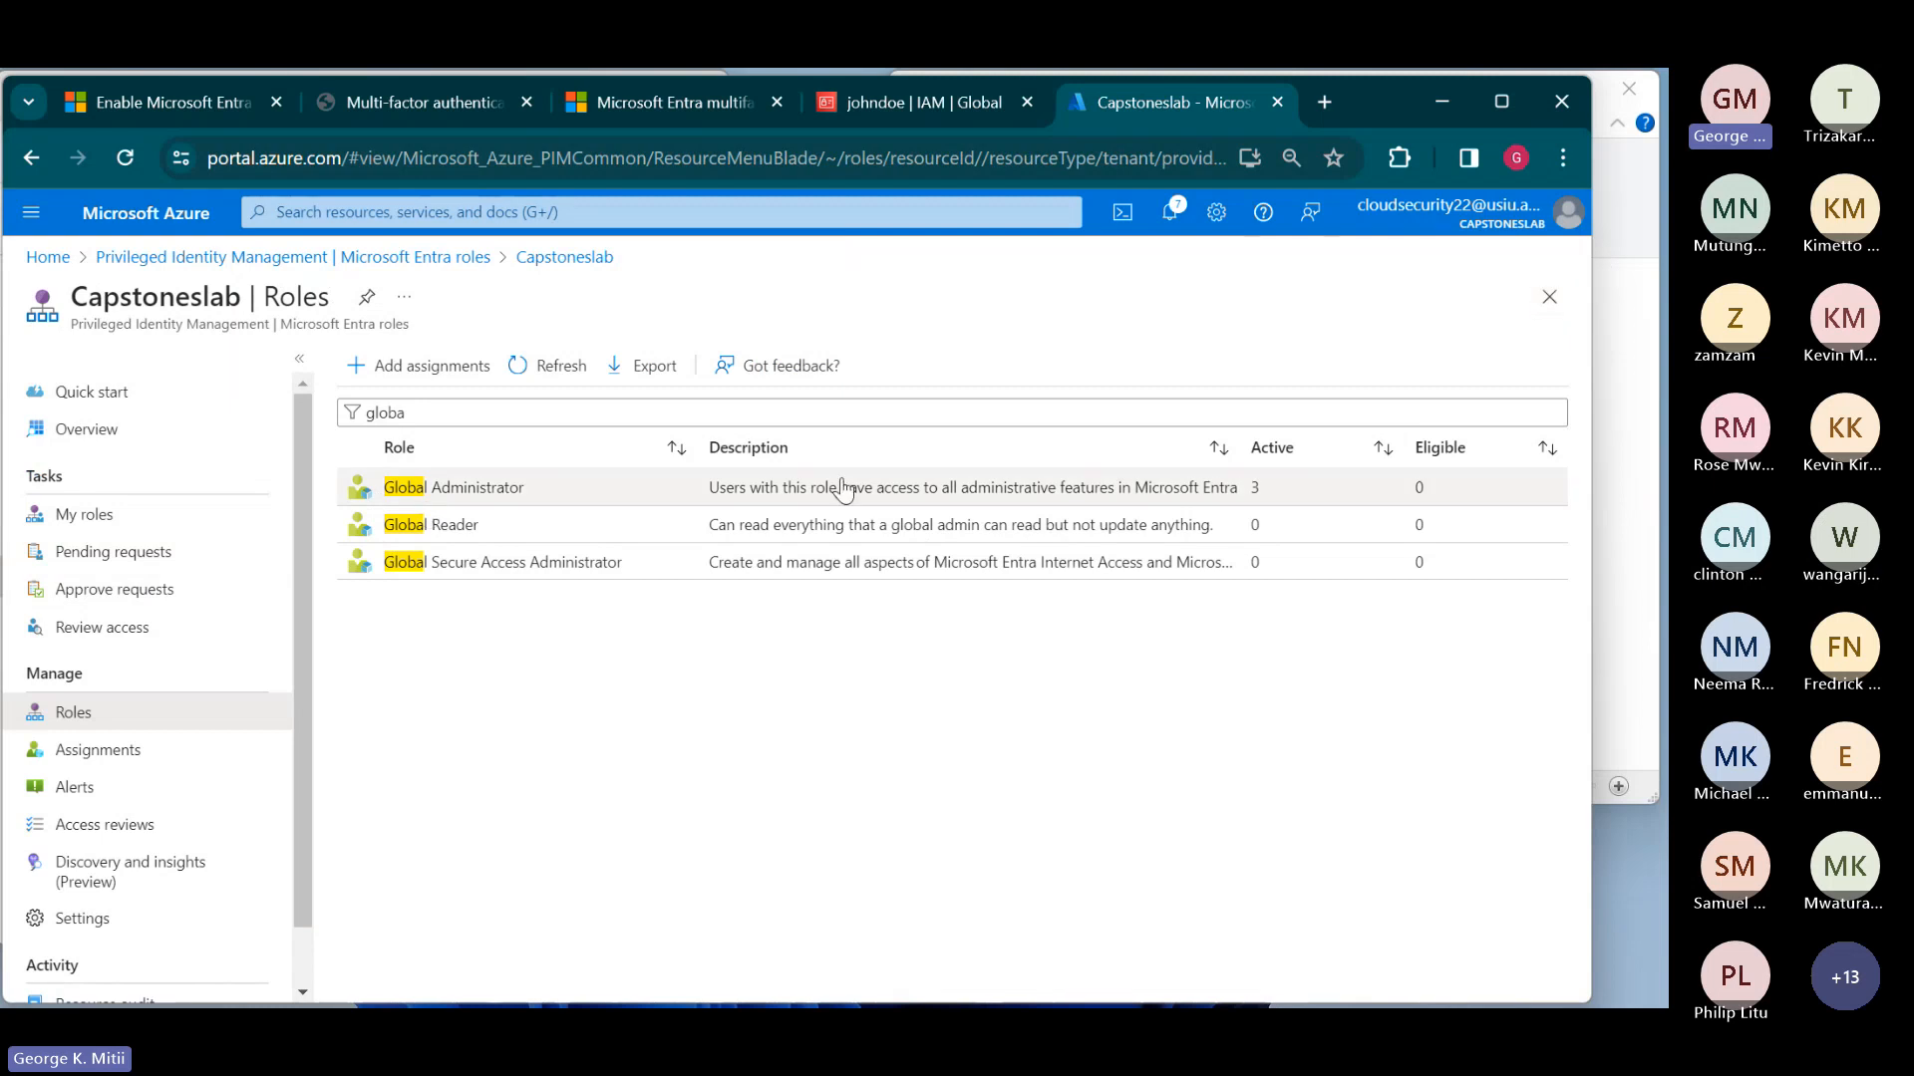
Go to Microsoft Entra ID's Roles and administrators list for Capstoneslab.
{"action": "left_click", "coordinate": [31, 211]}
{"action": "left_click", "coordinate": [40, 827]}
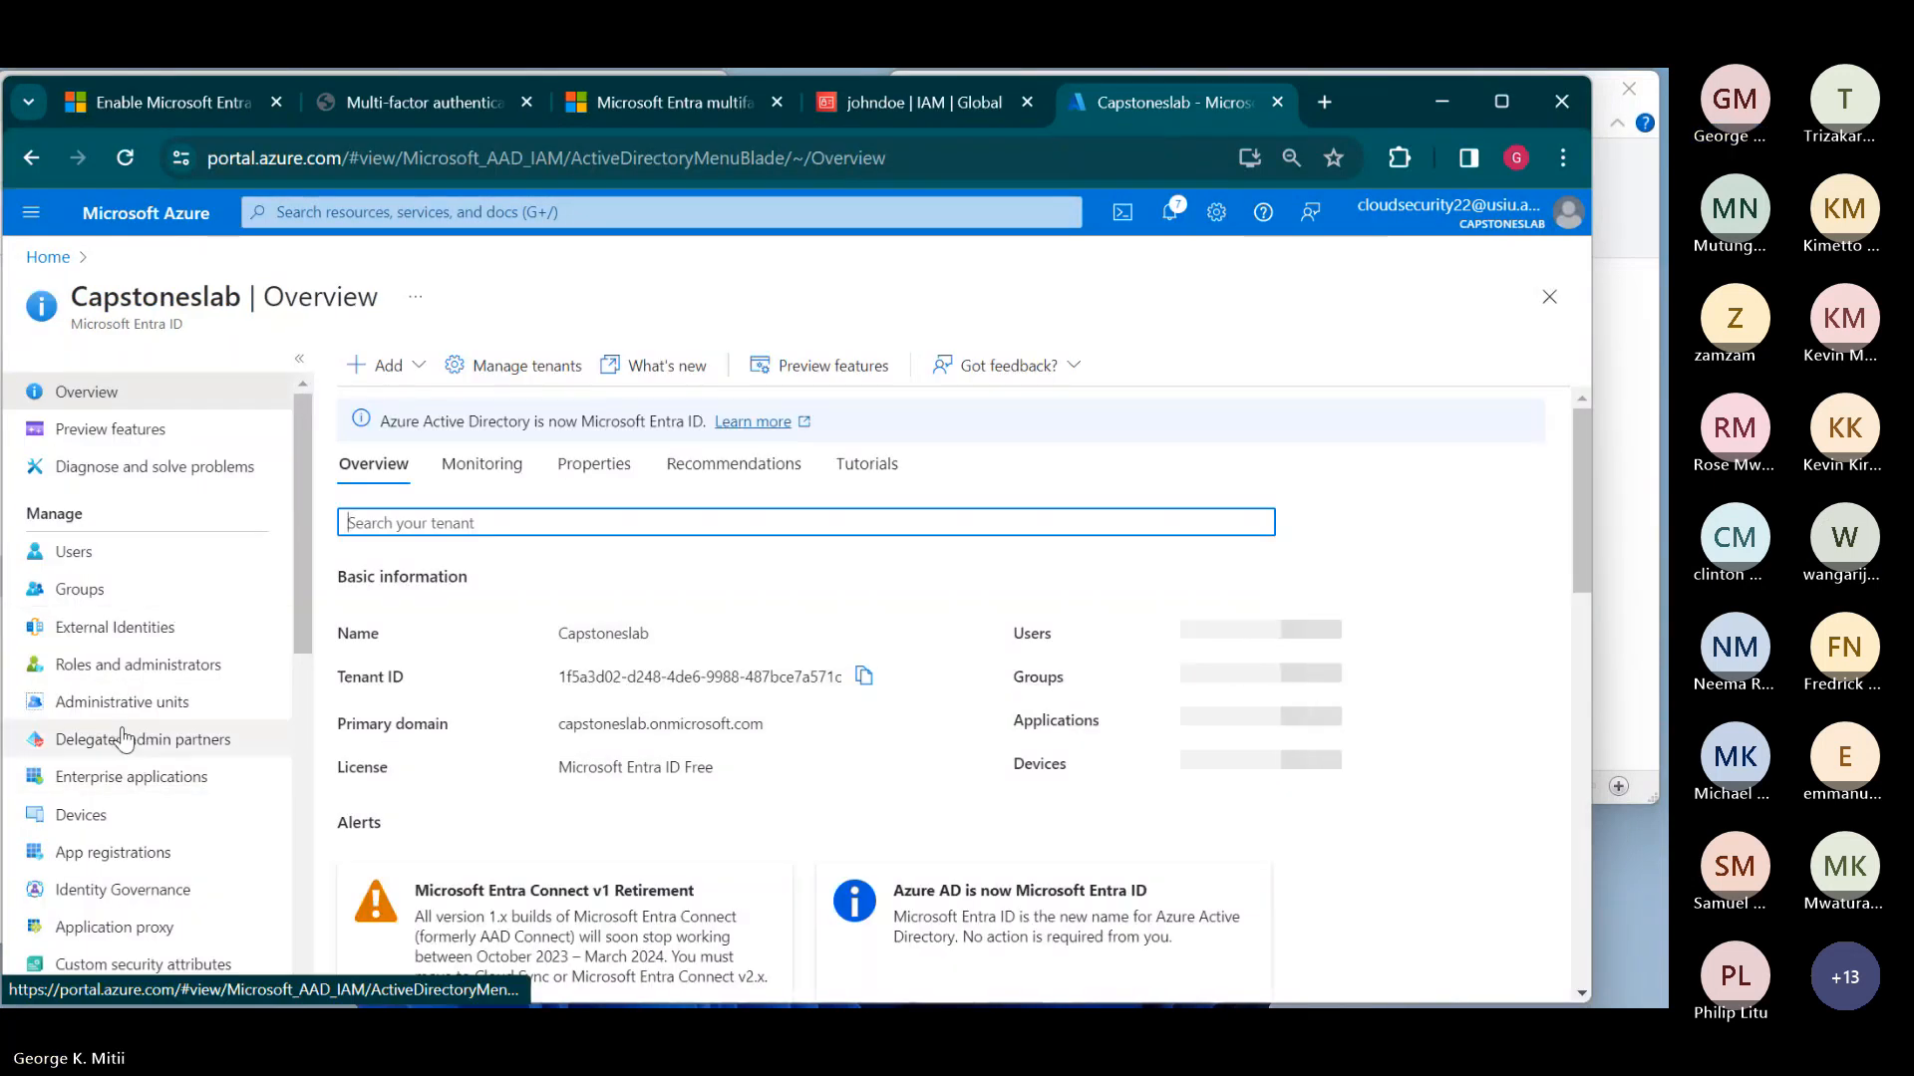
{"action": "left_click", "coordinate": [144, 664]}
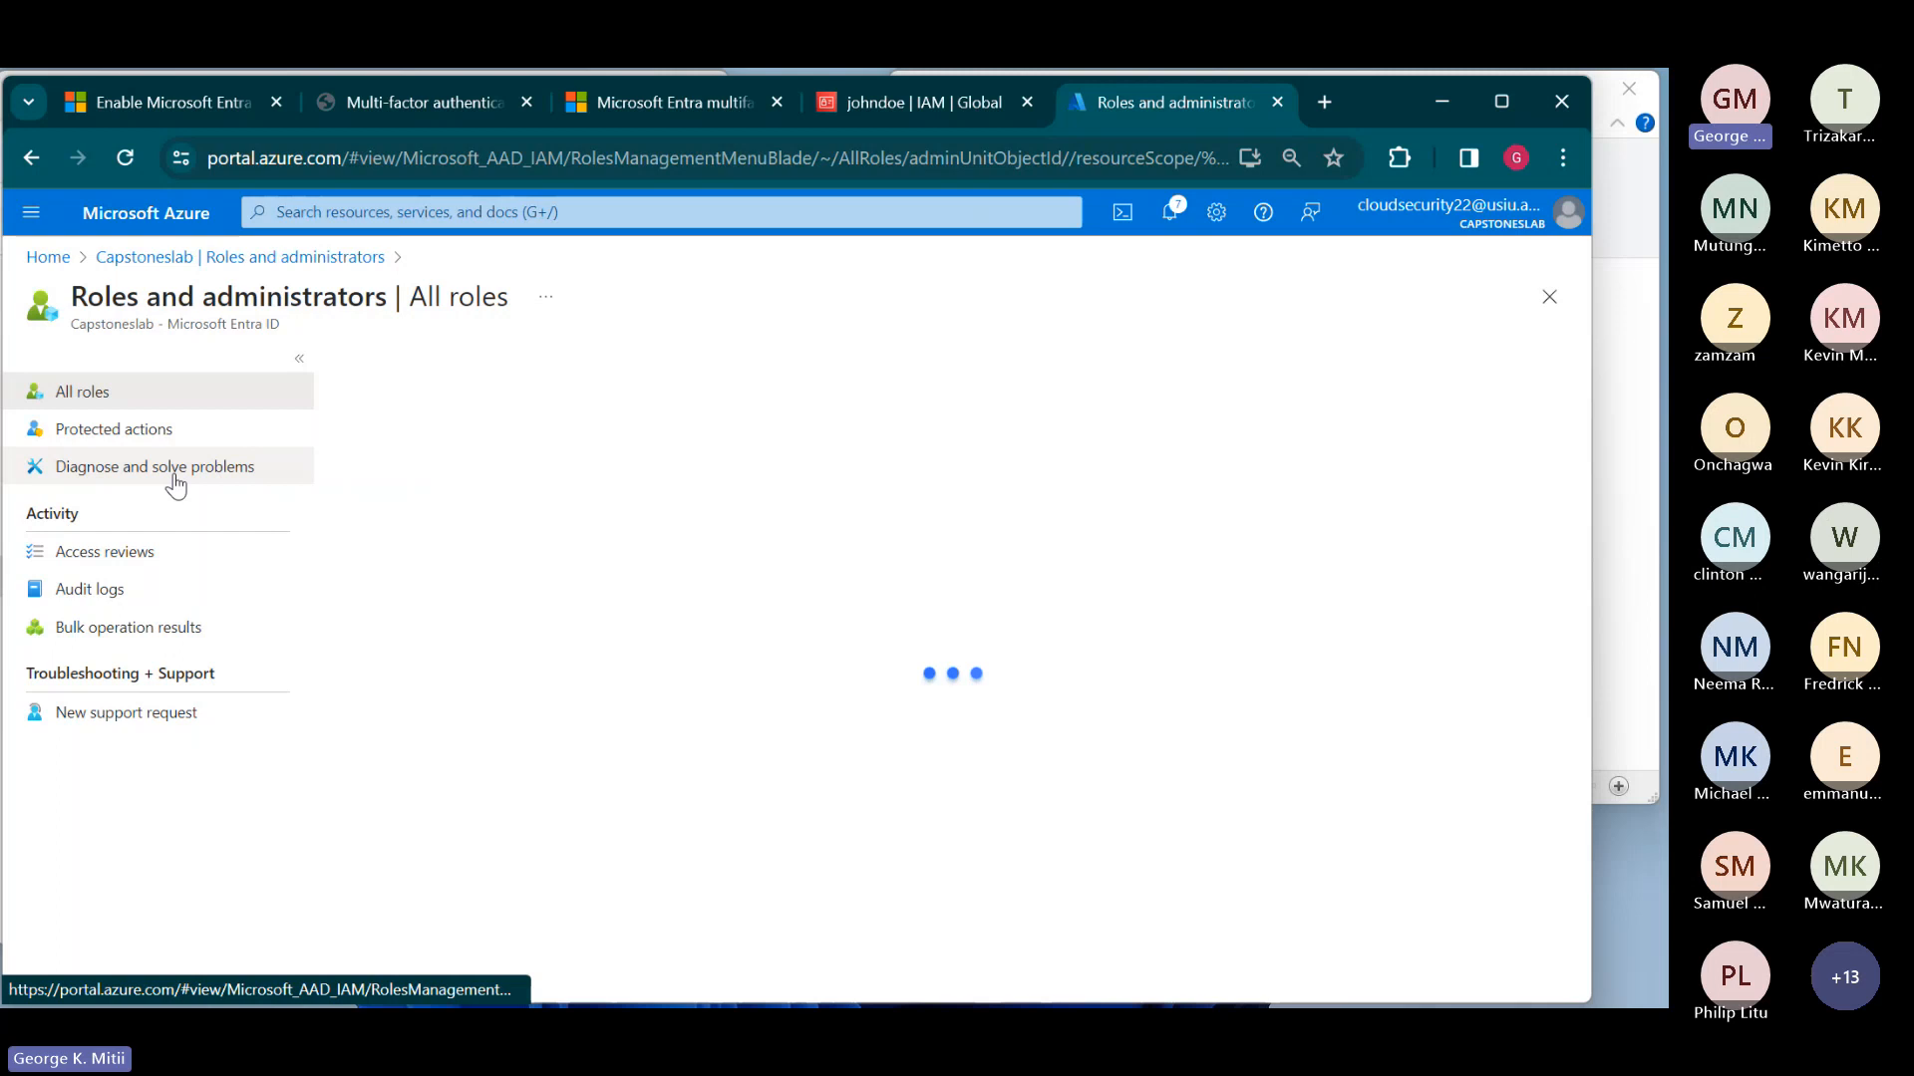
Search the All roles list for 'global'.
{"action": "left_click", "coordinate": [459, 638]}
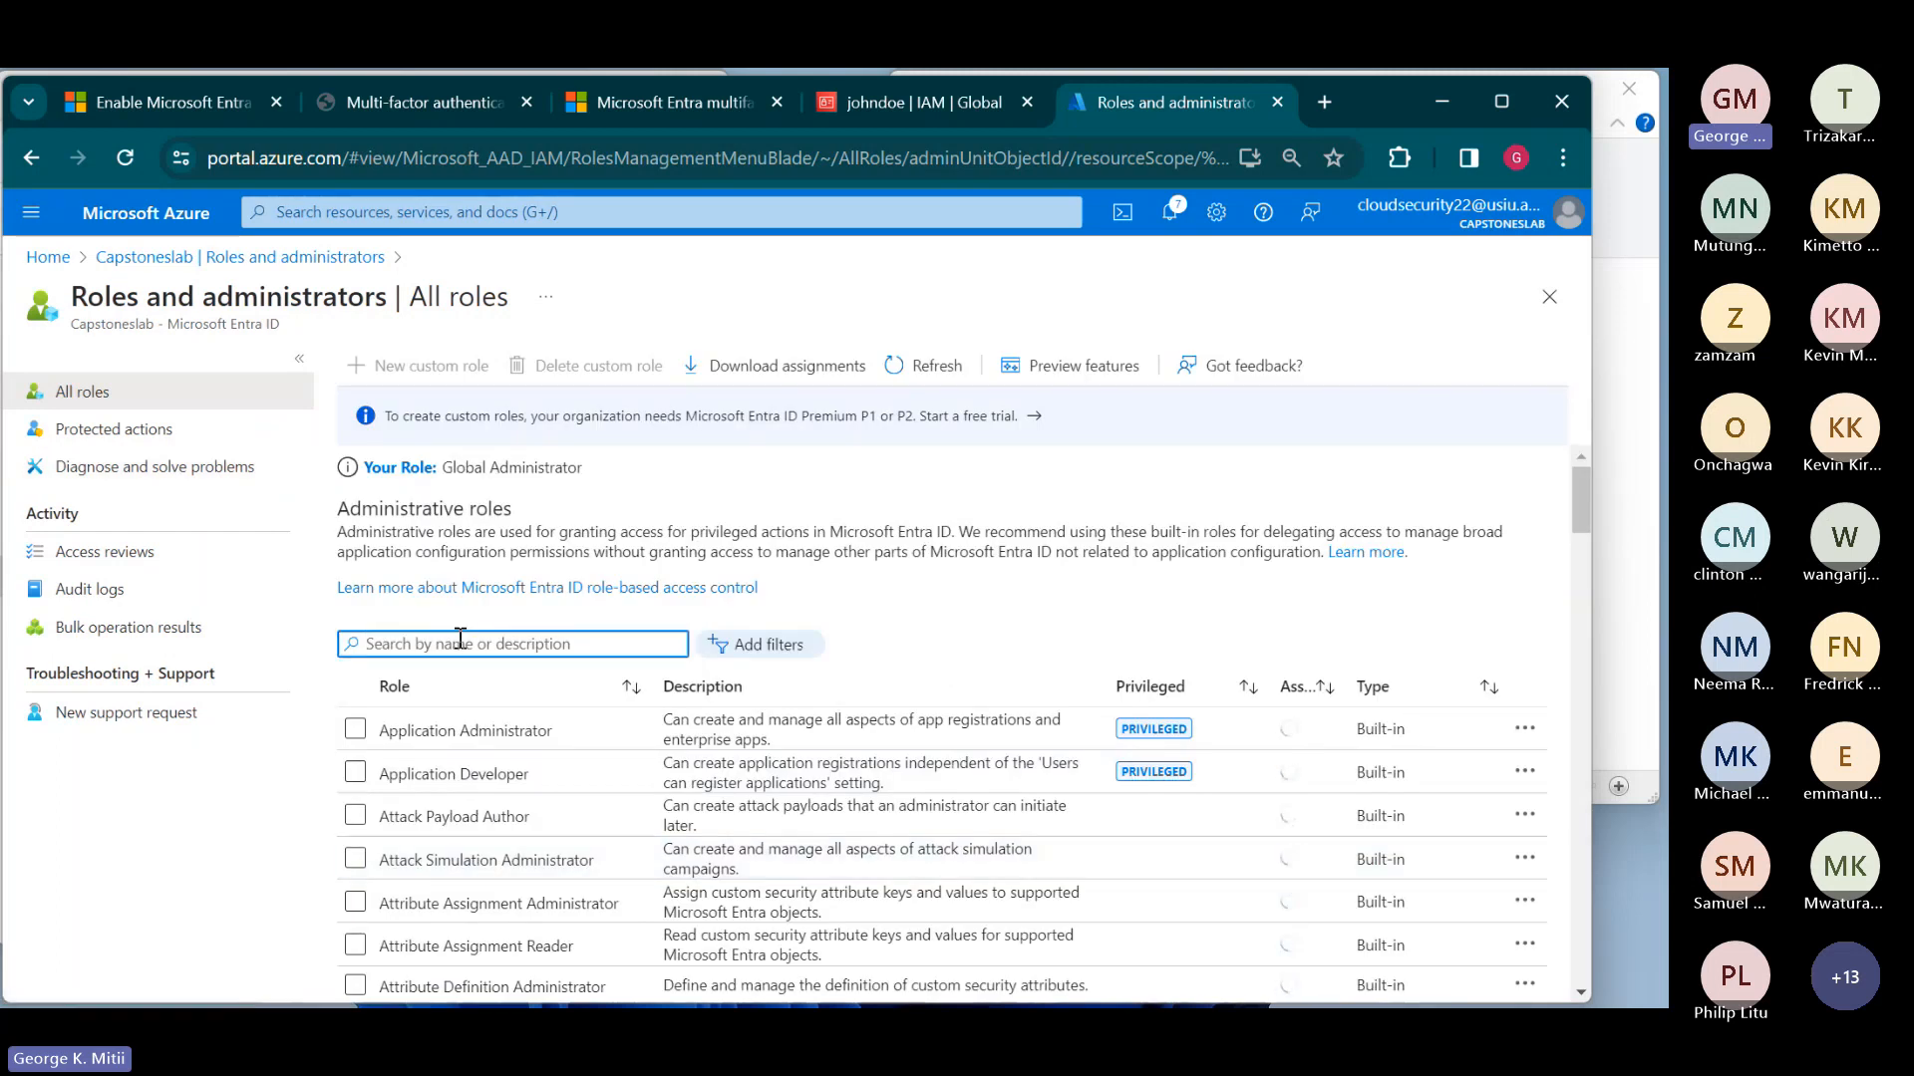
{"action": "type", "text": "global"}
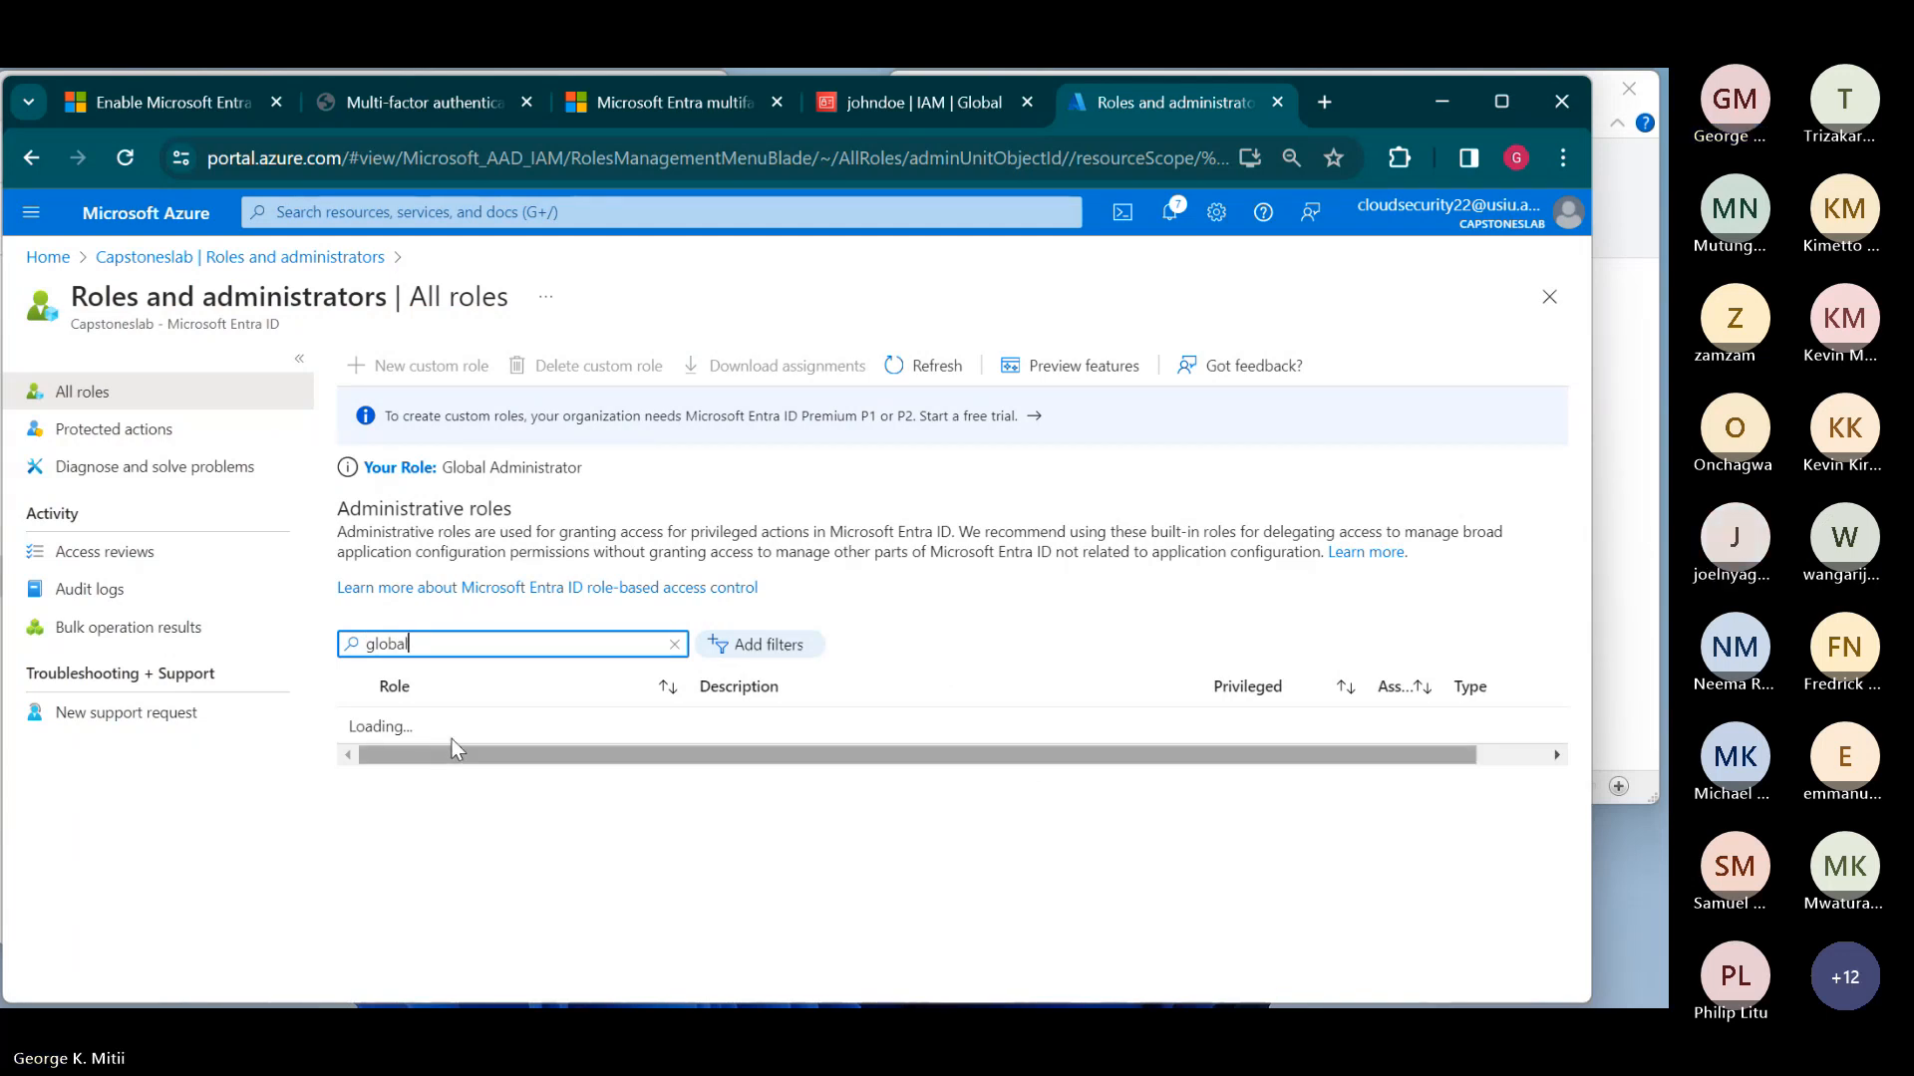
Remove the last-listed member's Global Administrator assignment, leaving two users with the role.
{"action": "left_click", "coordinate": [470, 733]}
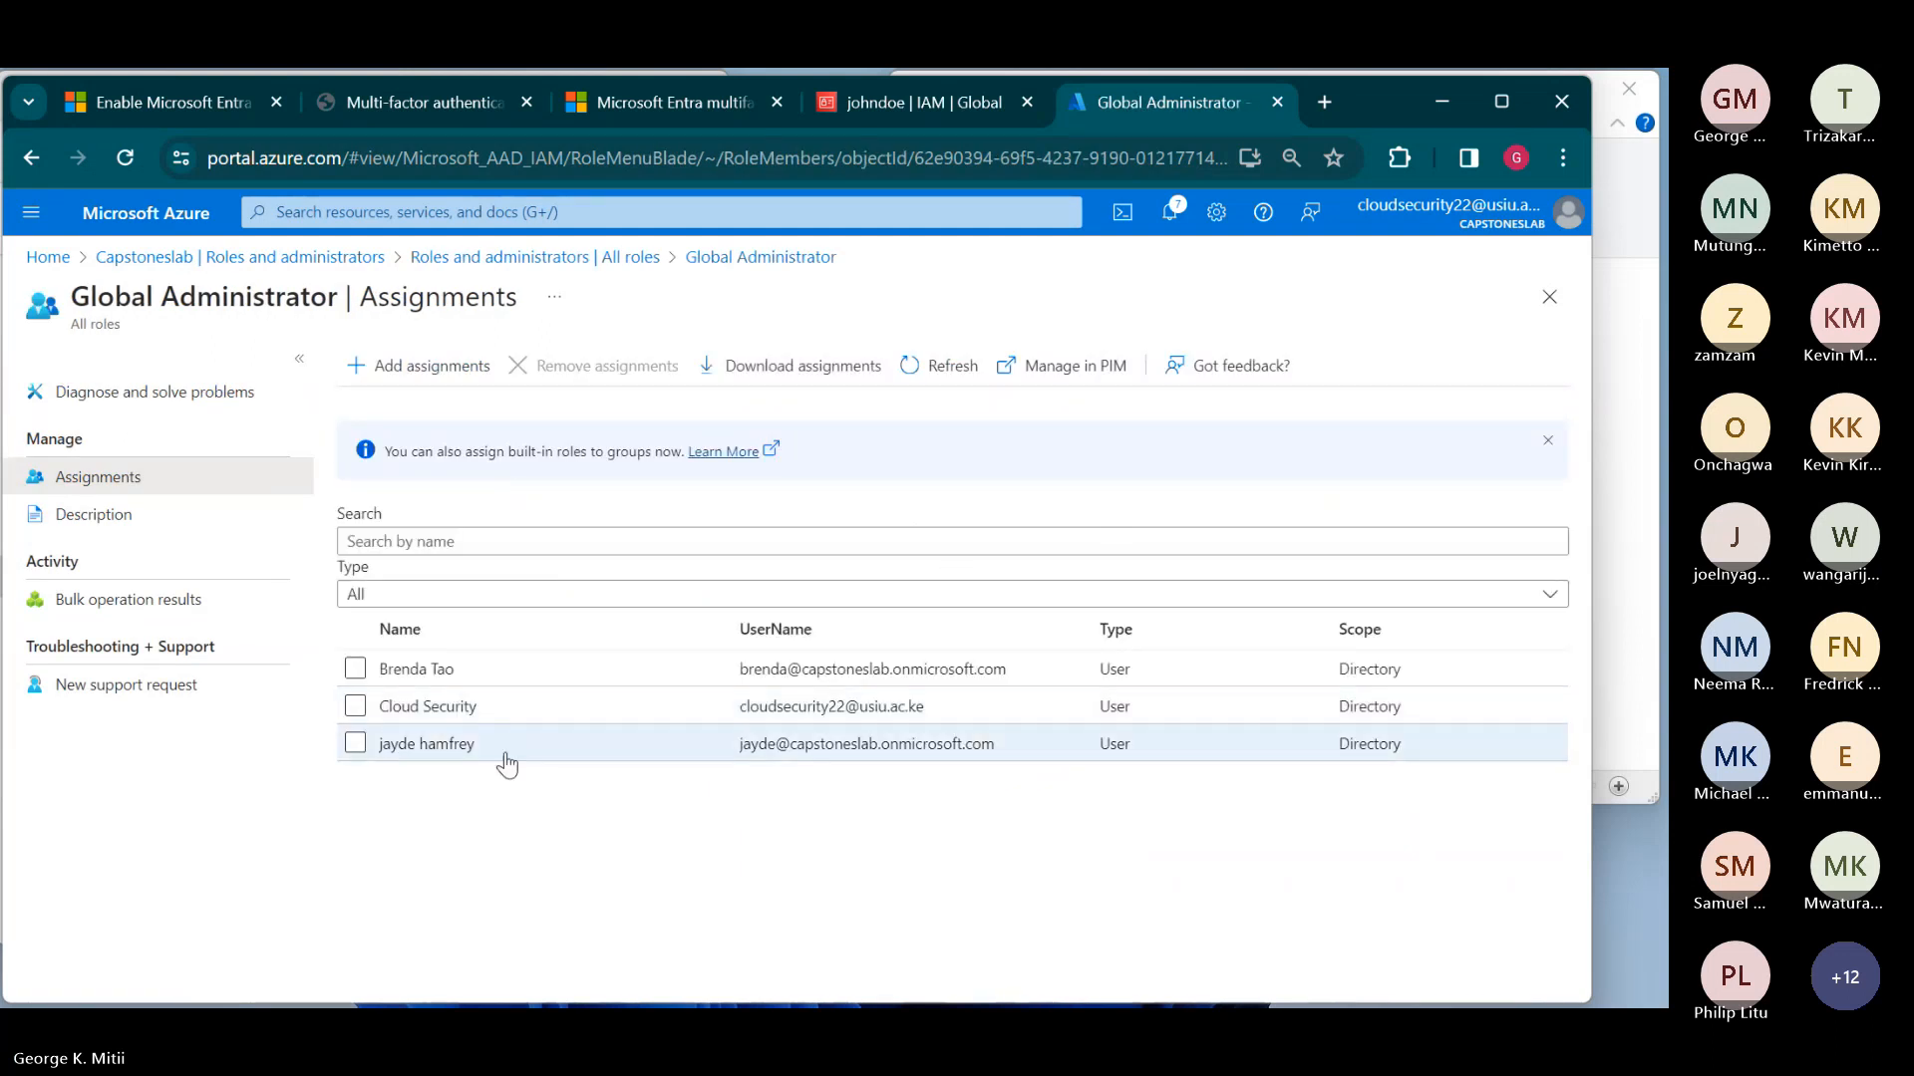
{"action": "left_click", "coordinate": [355, 744]}
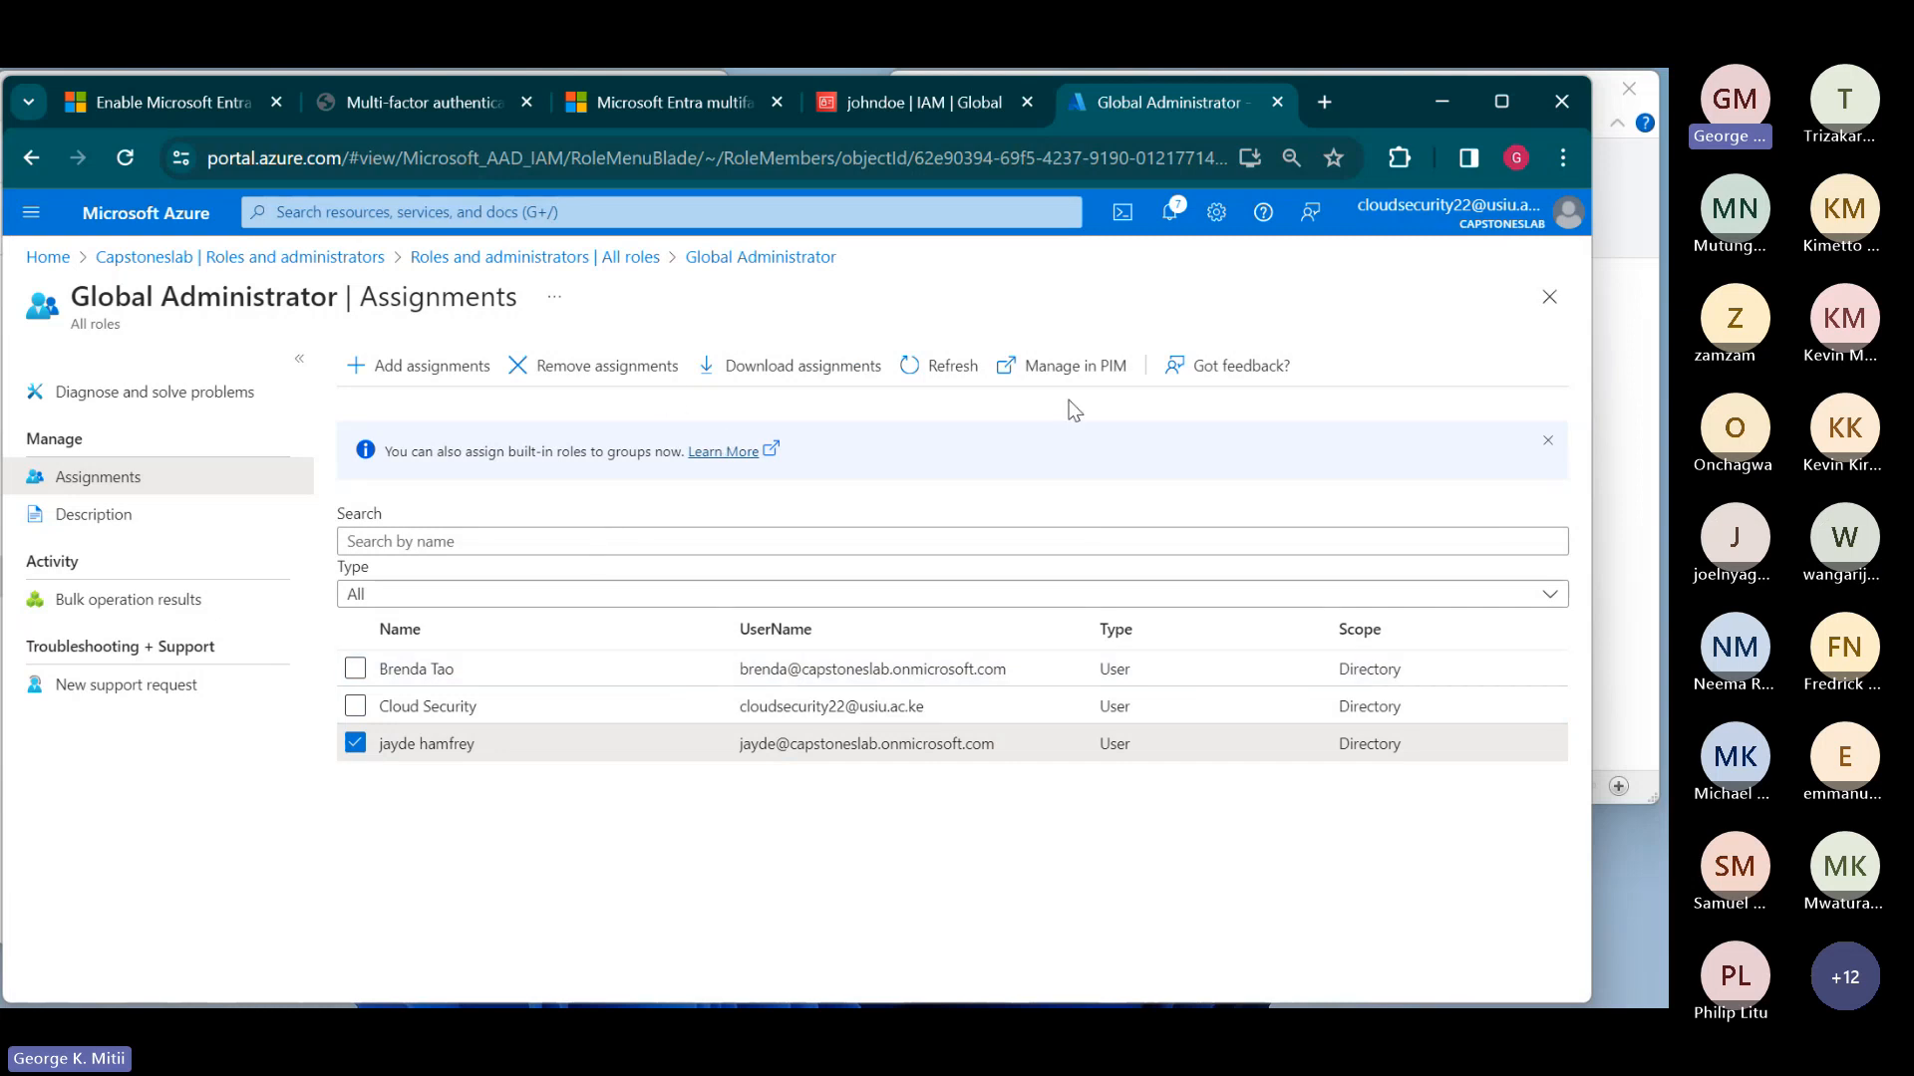
{"action": "left_click", "coordinate": [620, 378]}
{"action": "left_click", "coordinate": [379, 492]}
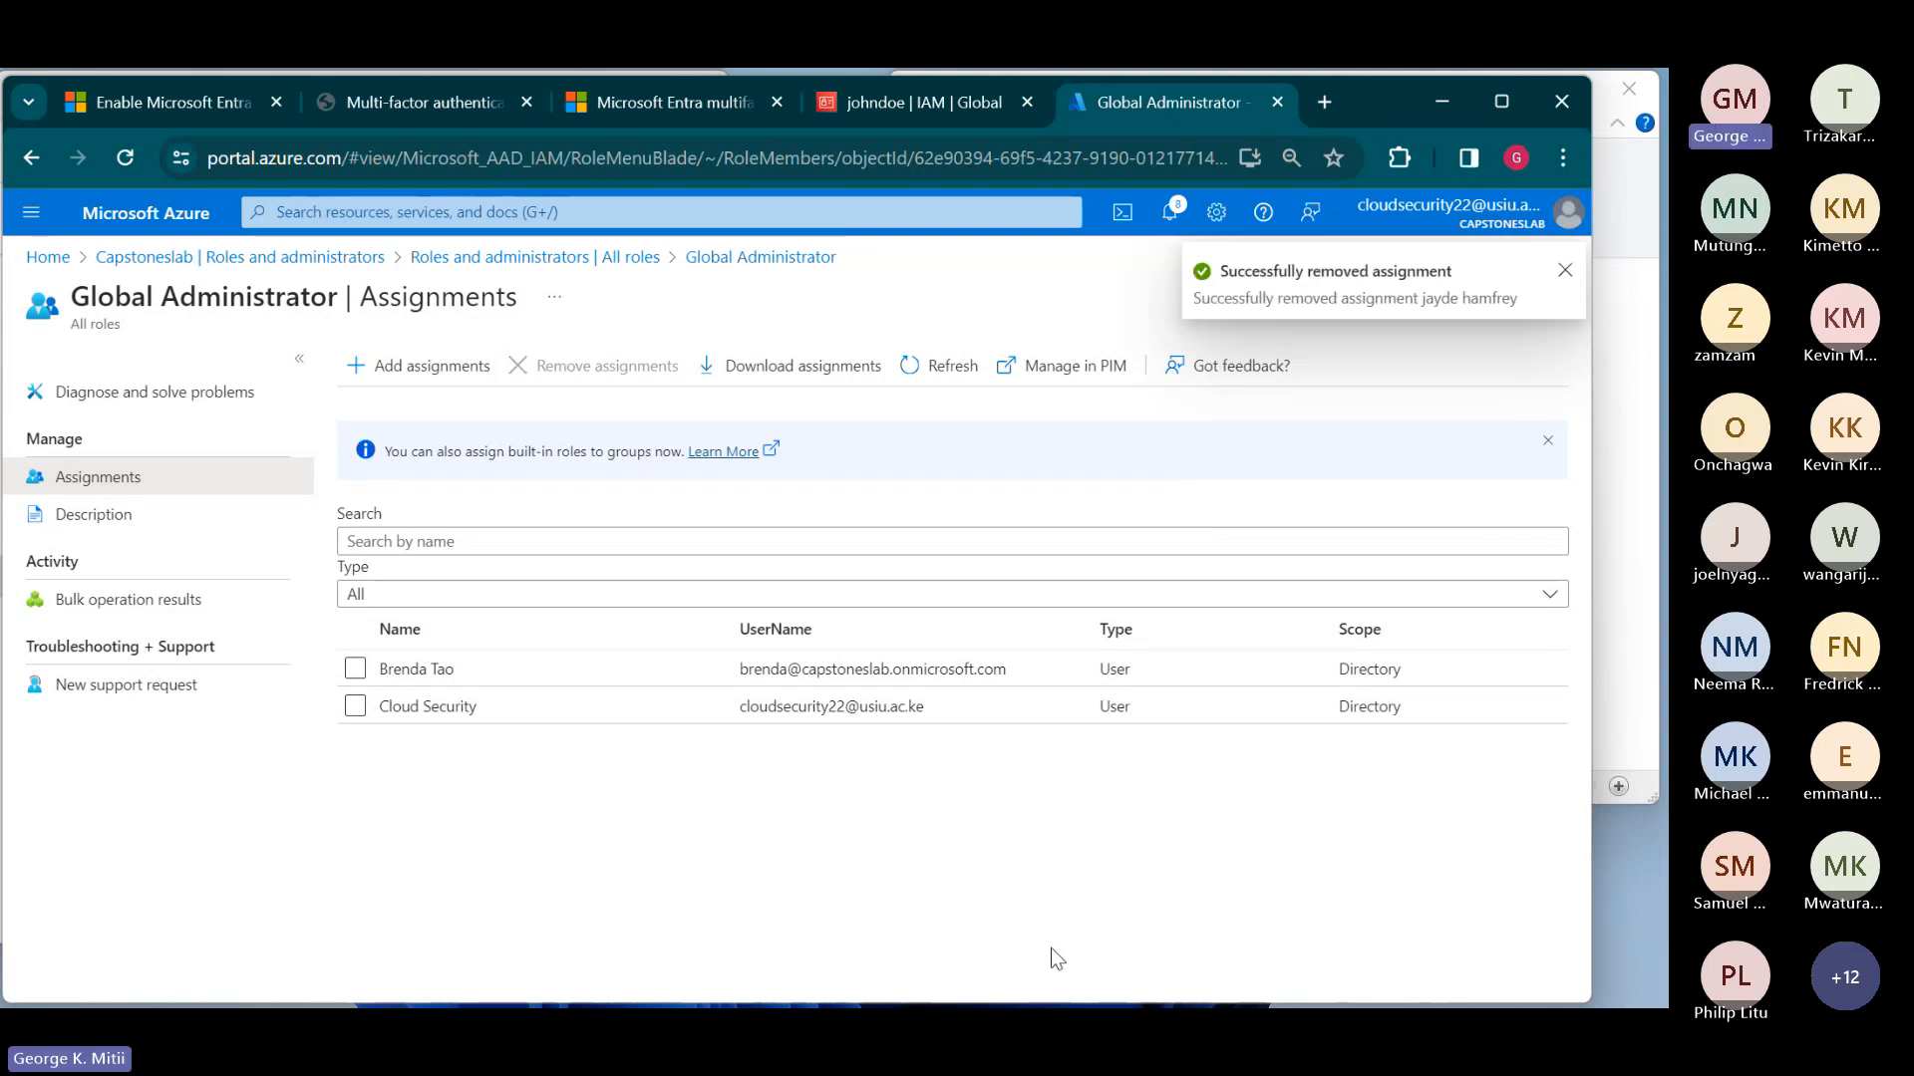
Sign the test user out of the portal in the private window.
{"action": "mouse_move", "coordinate": [1082, 1005]}
{"action": "left_click", "coordinate": [1181, 976]}
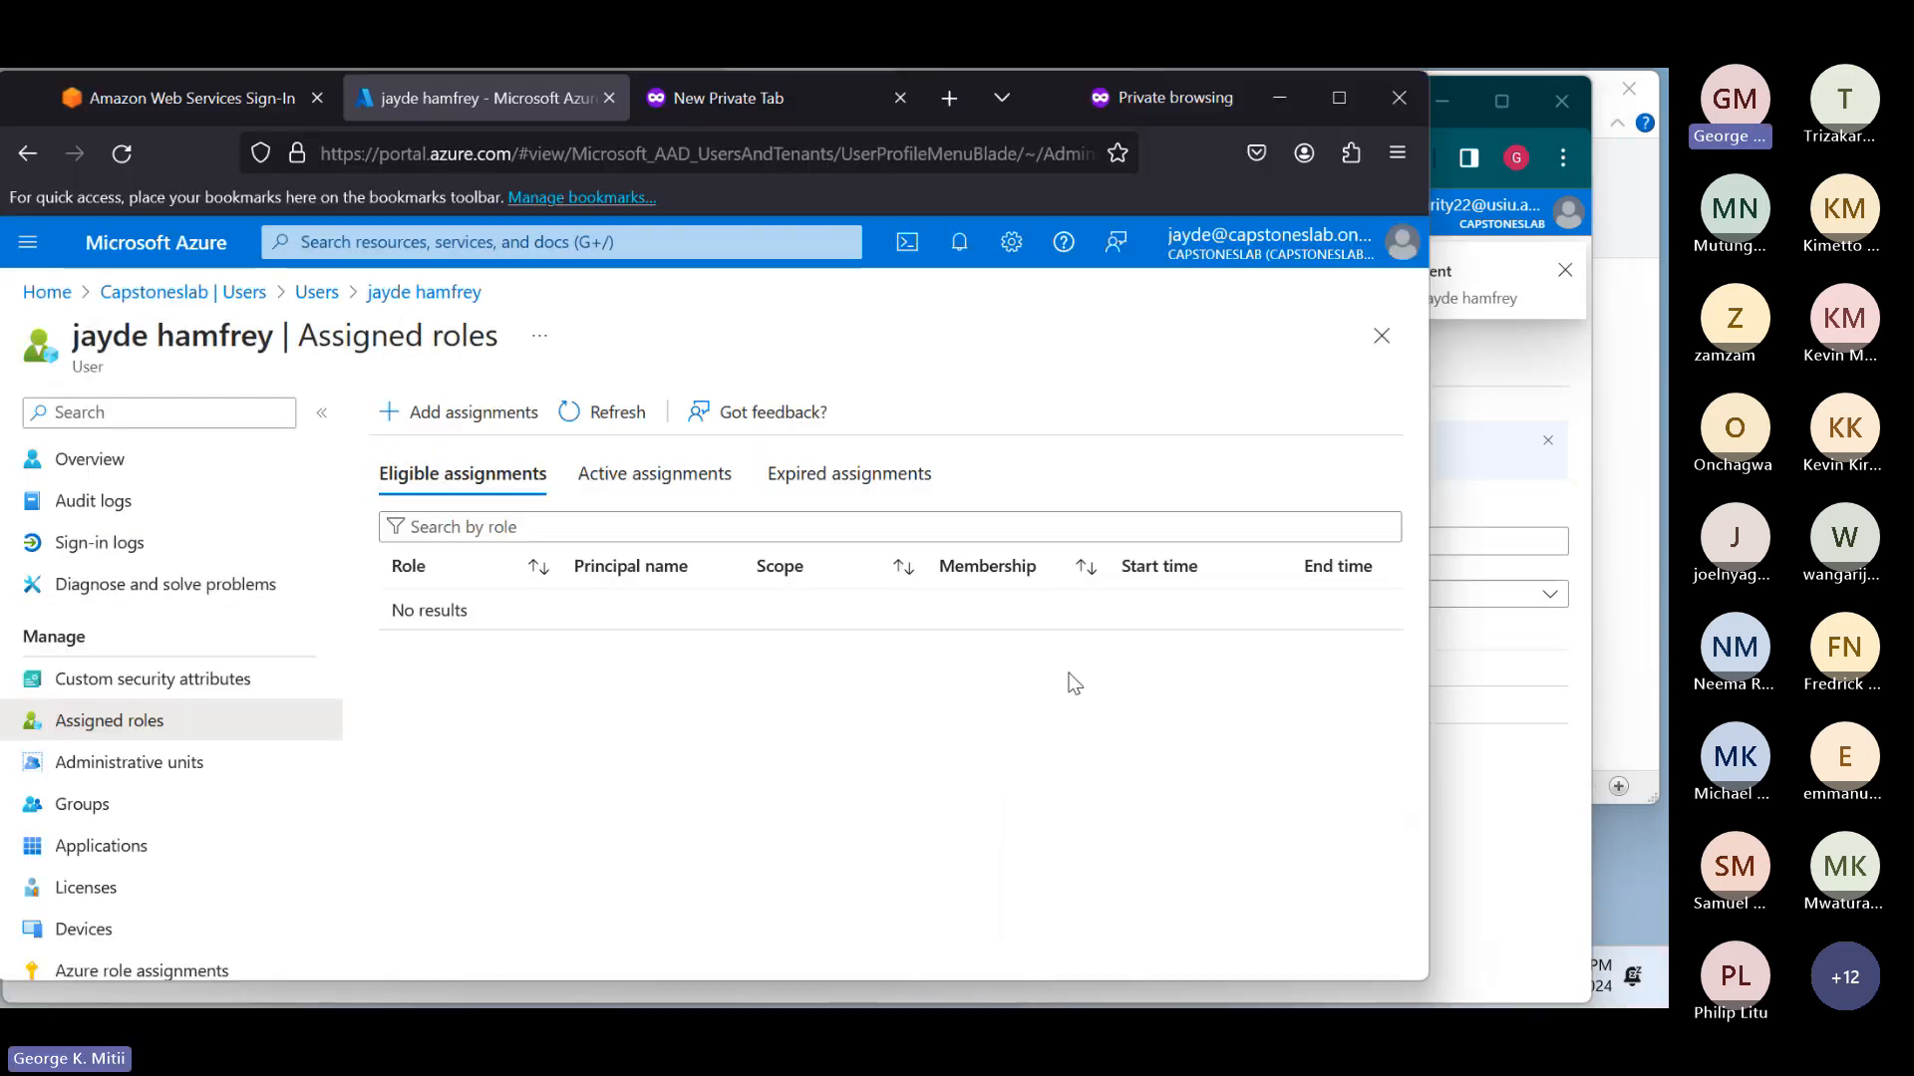
{"action": "left_click", "coordinate": [1392, 265]}
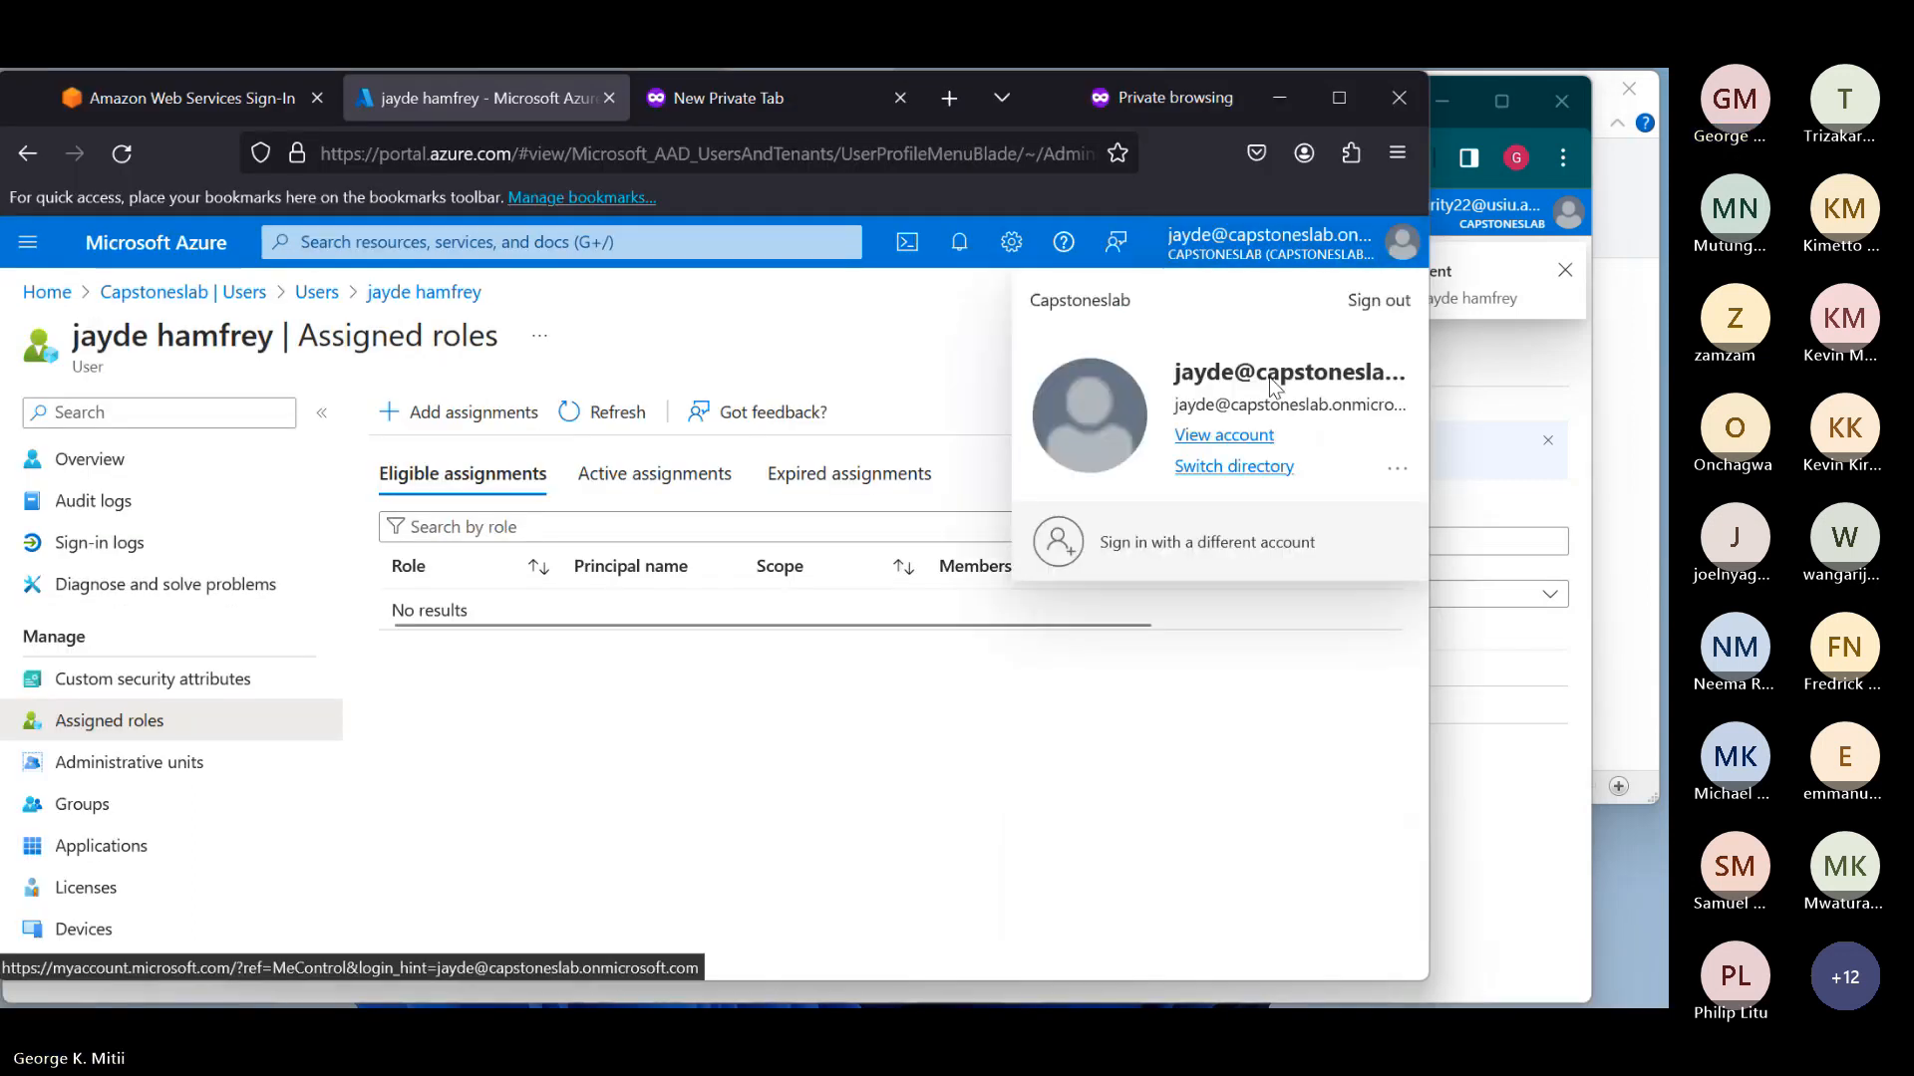
{"action": "left_click", "coordinate": [1378, 301]}
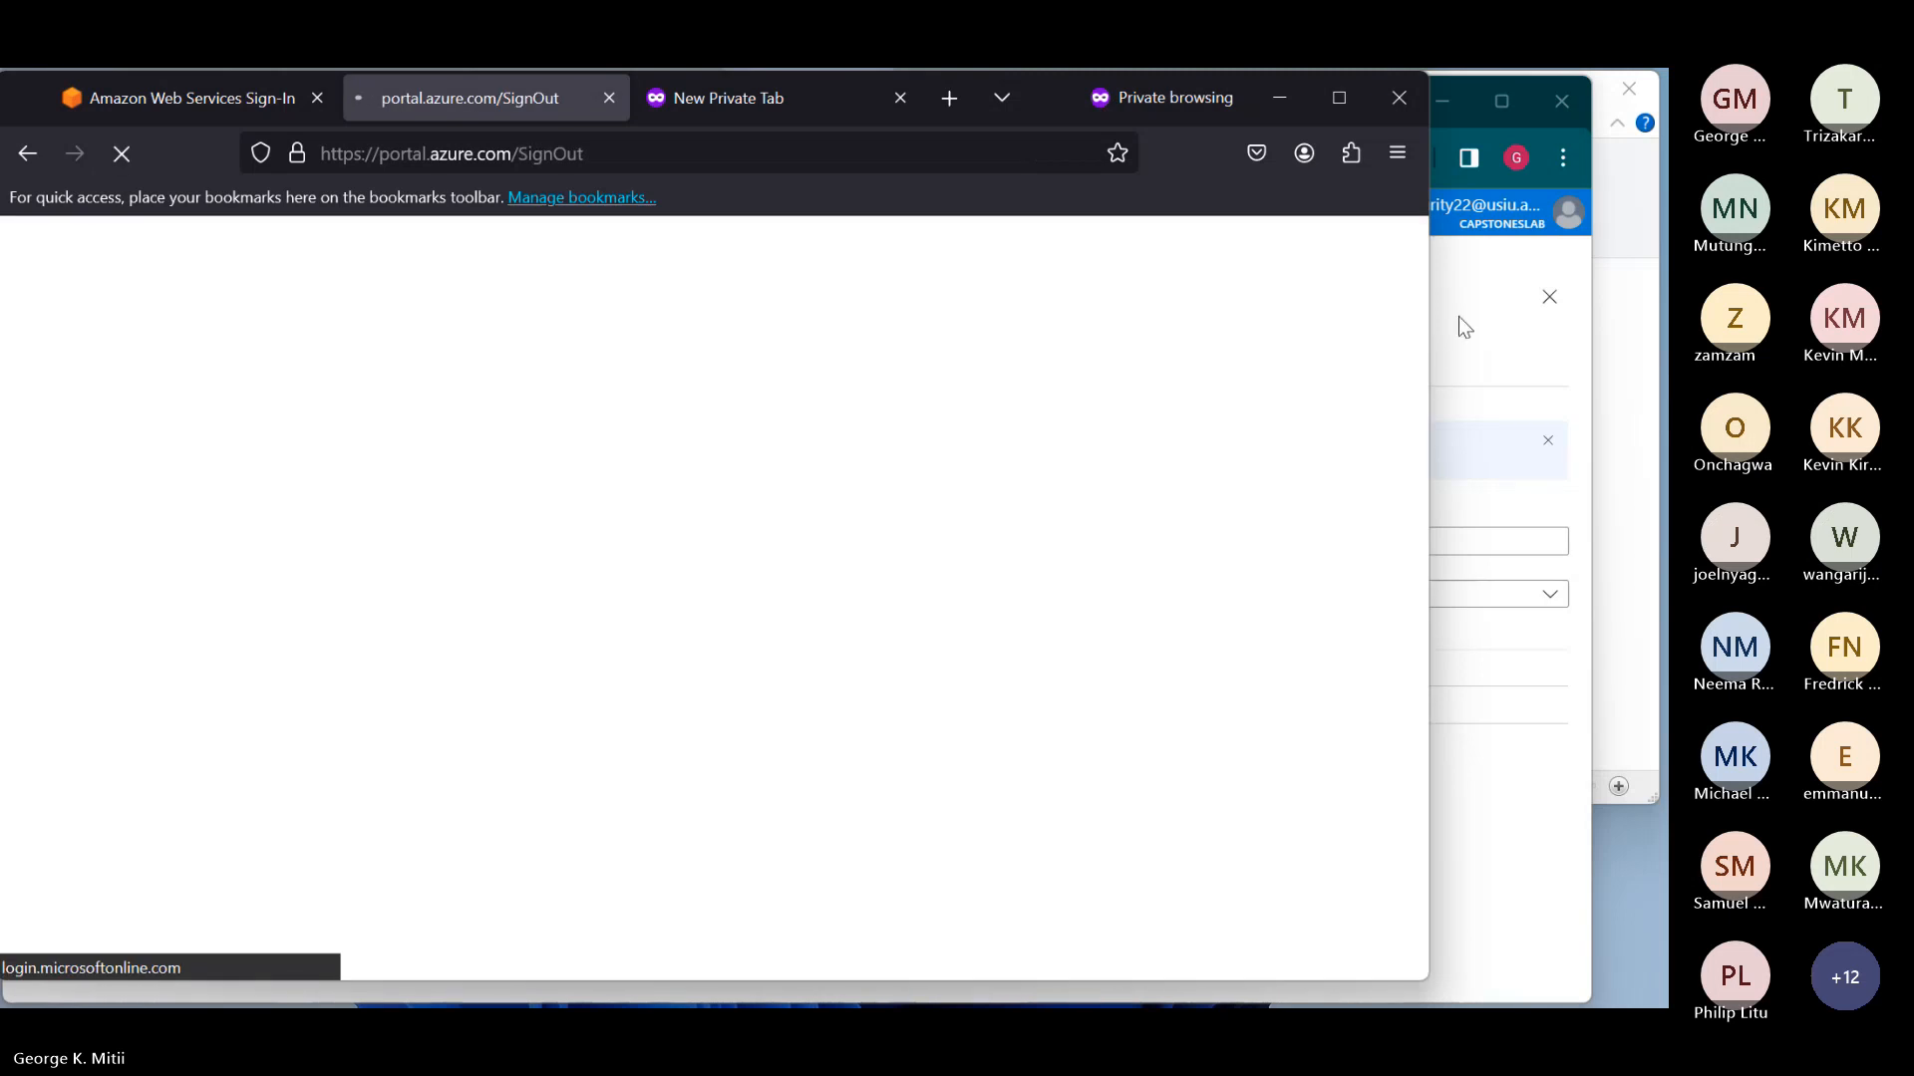
Copy the saved password from the WordPad notes and return to the Global Administrator assignments.
{"action": "left_click", "coordinate": [1457, 317]}
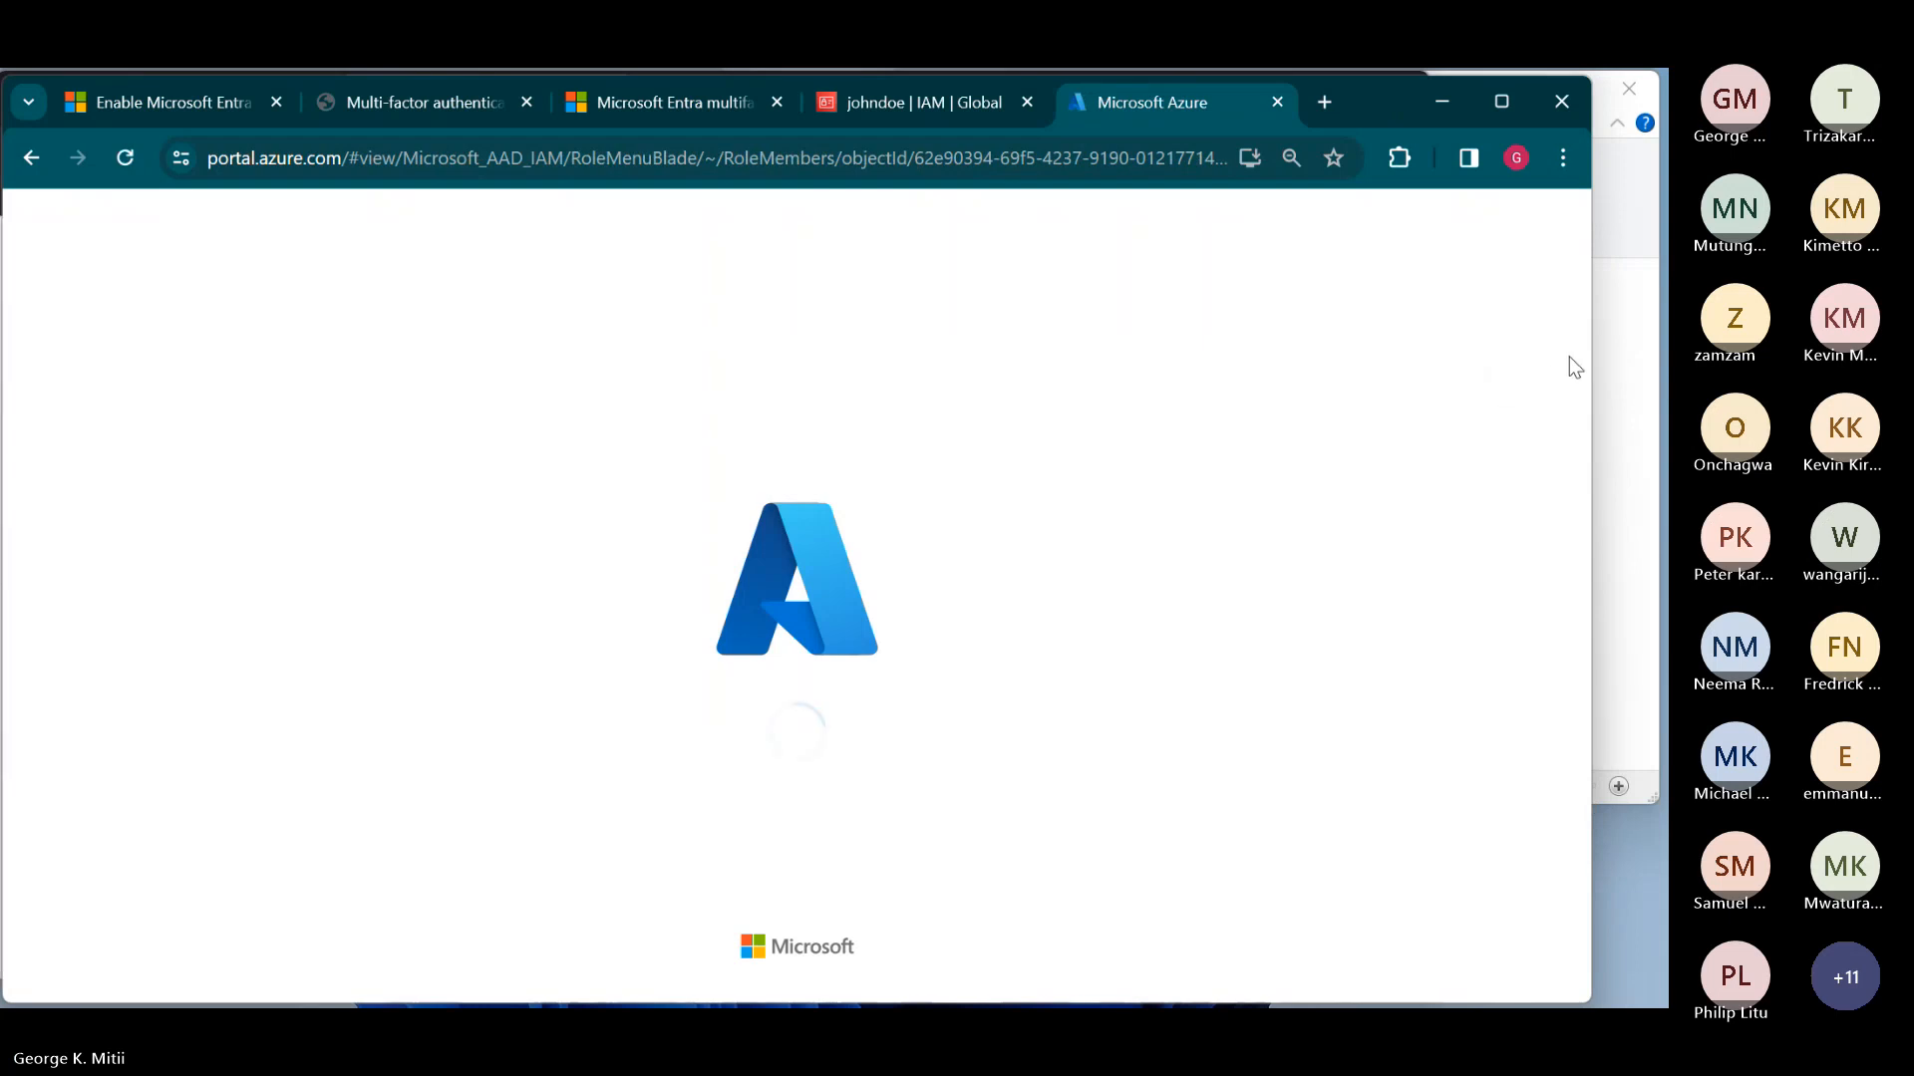
{"action": "left_click", "coordinate": [1619, 376]}
{"action": "right_click", "coordinate": [1032, 337]}
{"action": "left_click", "coordinate": [1109, 374]}
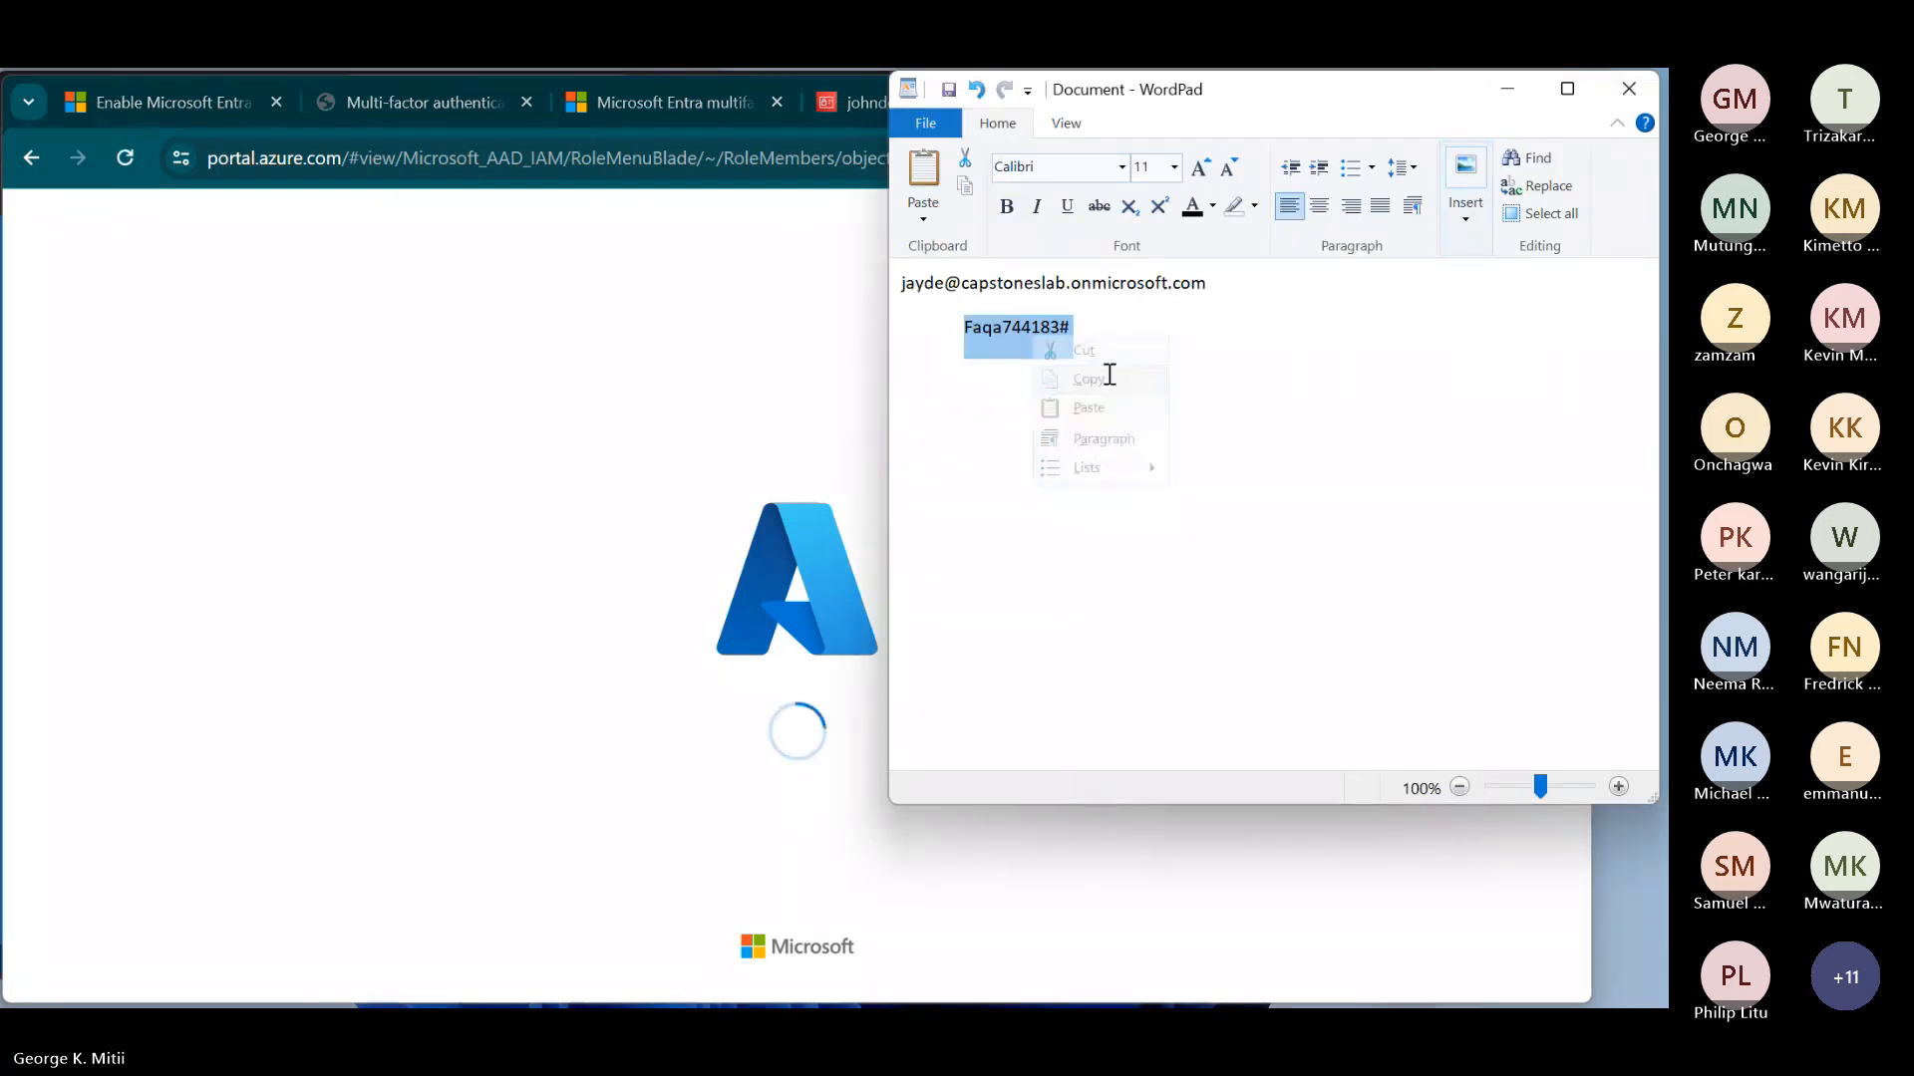
{"action": "mouse_move", "coordinate": [1121, 1002]}
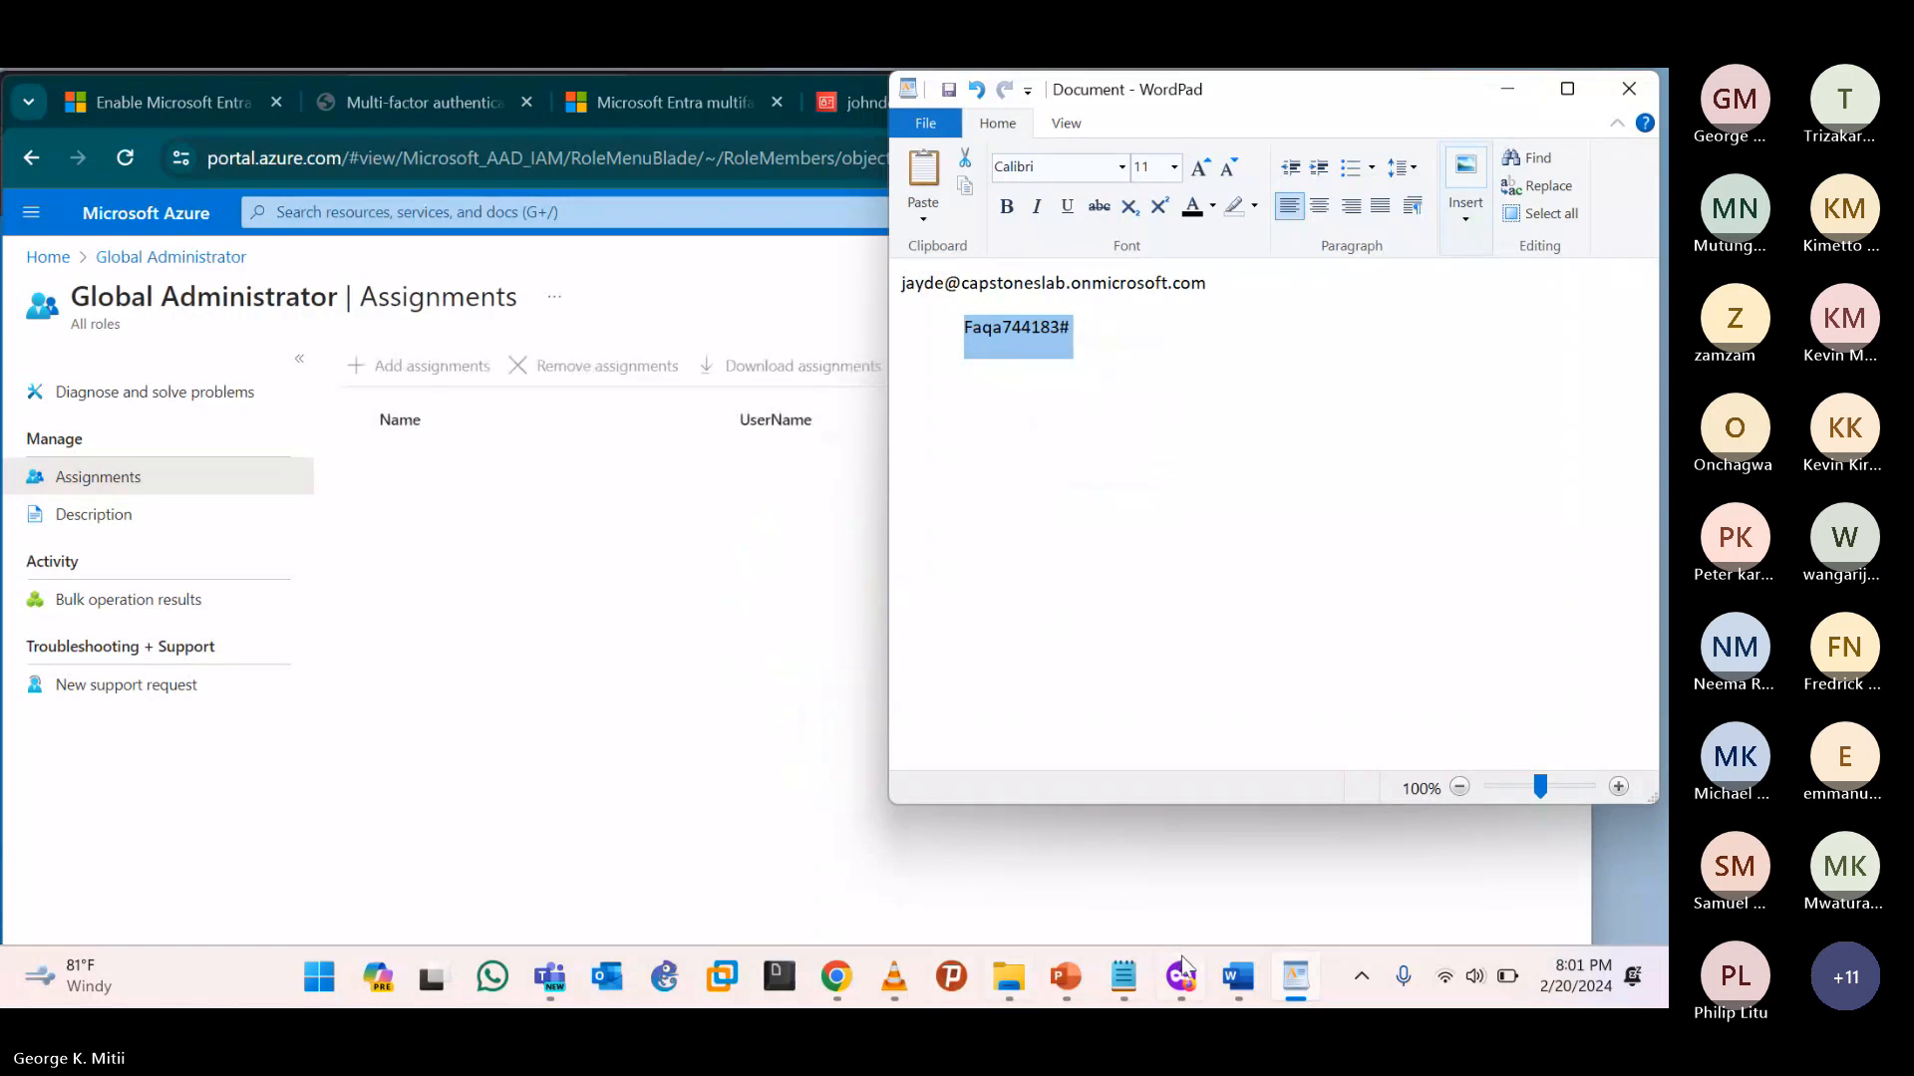
{"action": "left_click", "coordinate": [284, 846]}
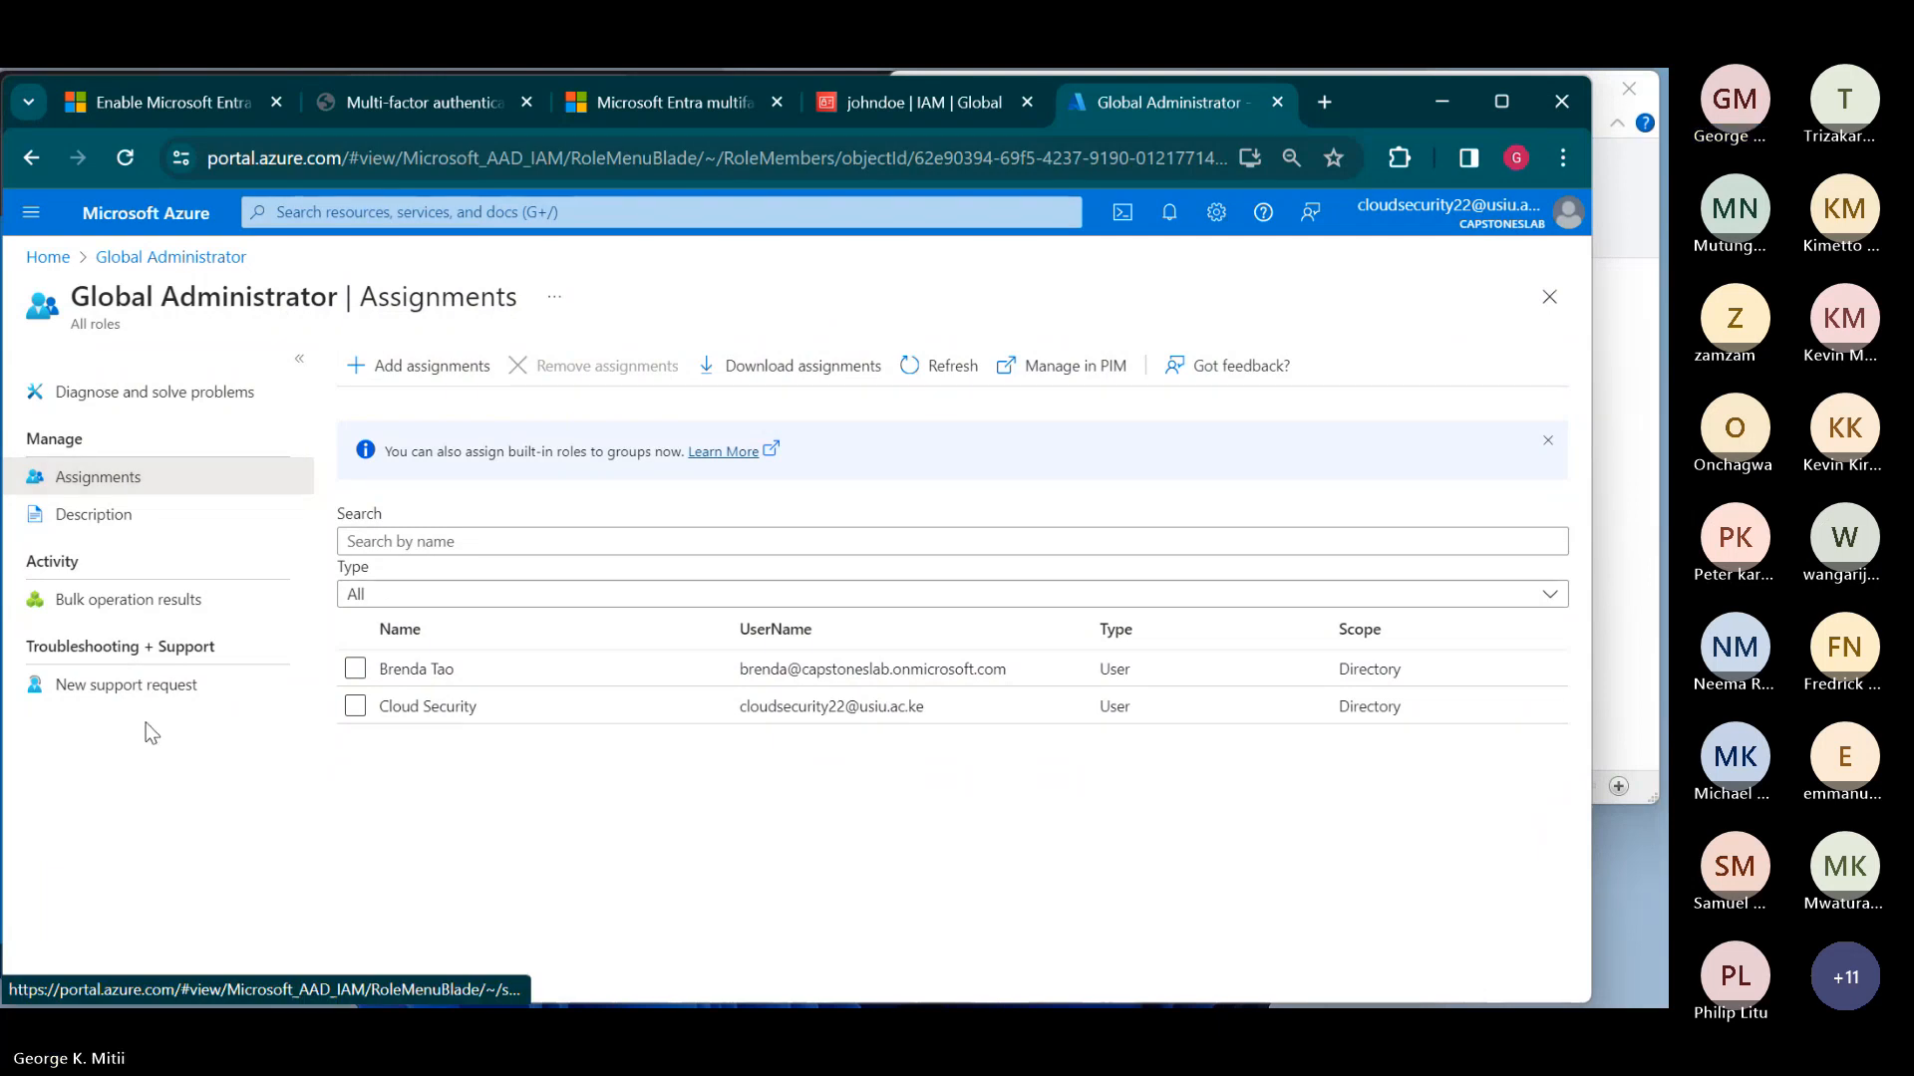
Open PIM's Microsoft Entra roles list, filter by 'global', and open Global Administrator.
{"action": "left_click", "coordinate": [505, 213]}
{"action": "type", "text": "pim"}
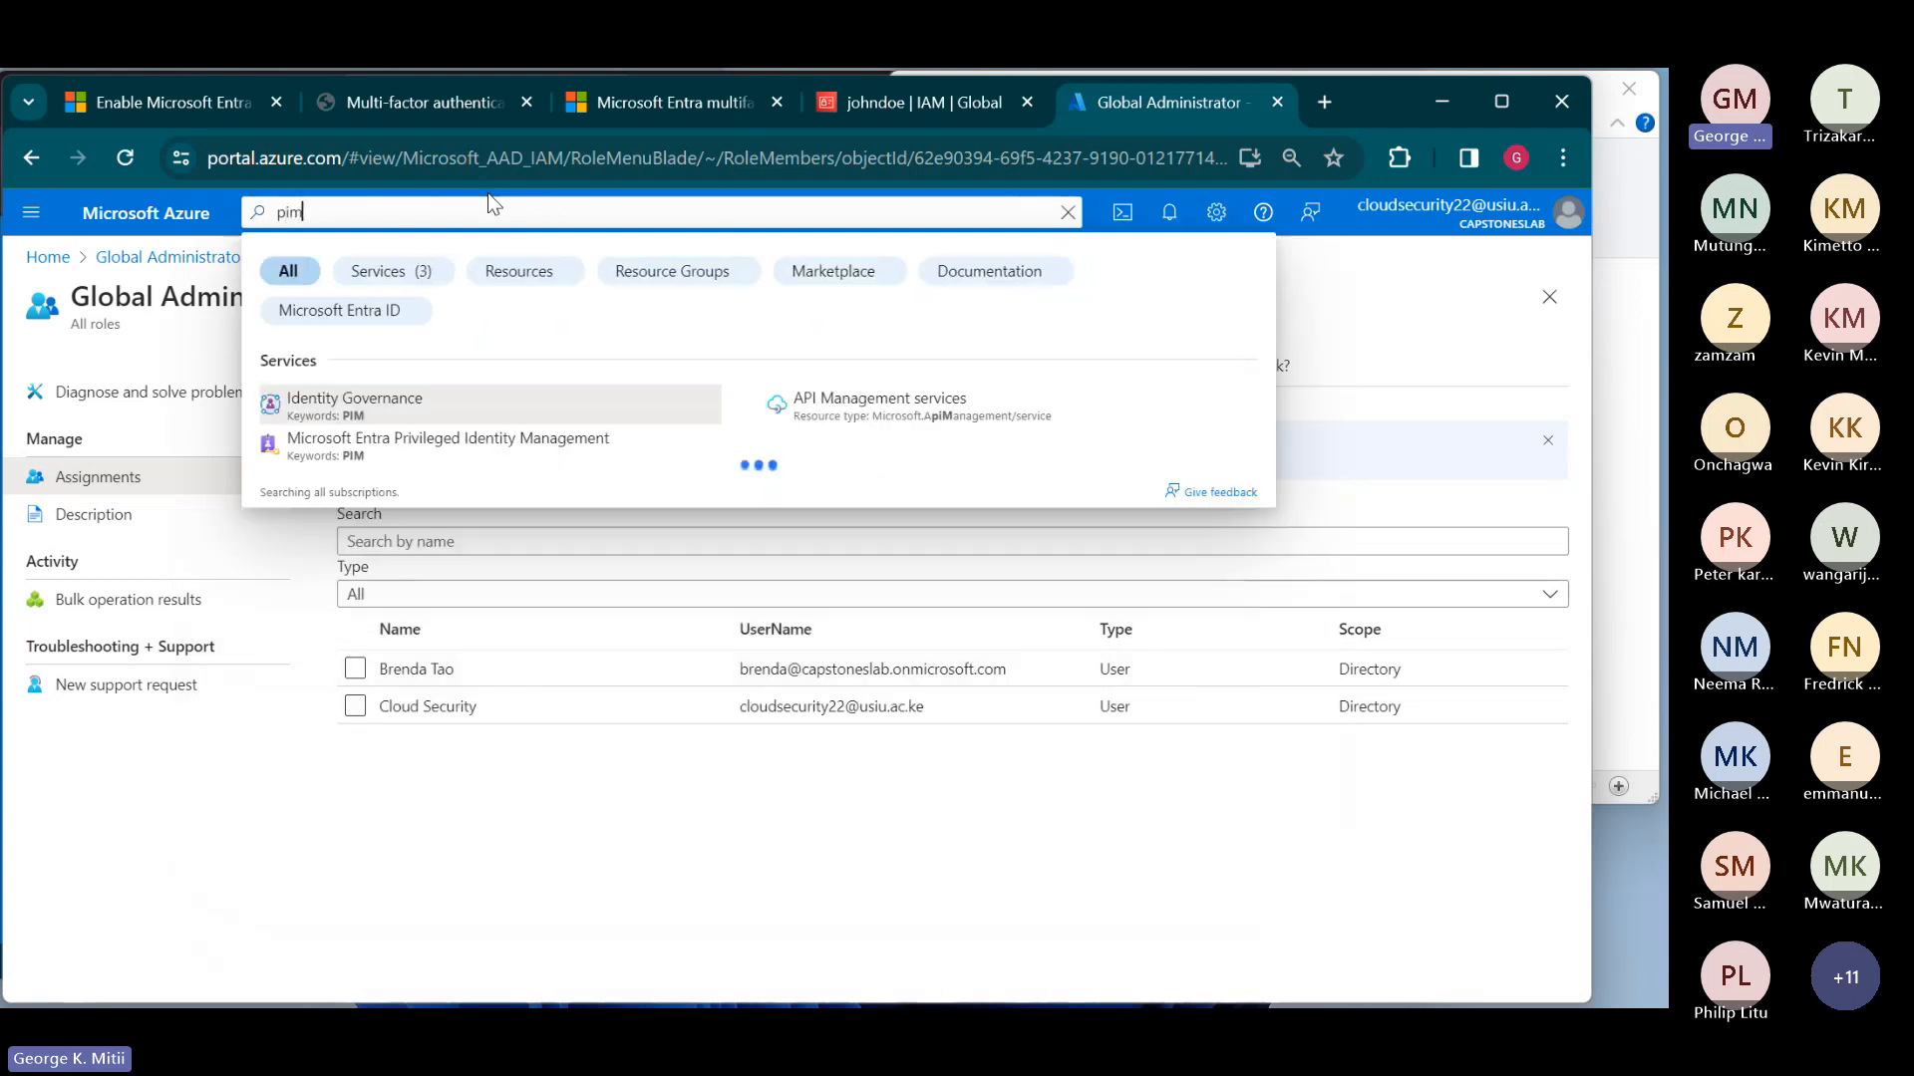
{"action": "left_click", "coordinate": [543, 446]}
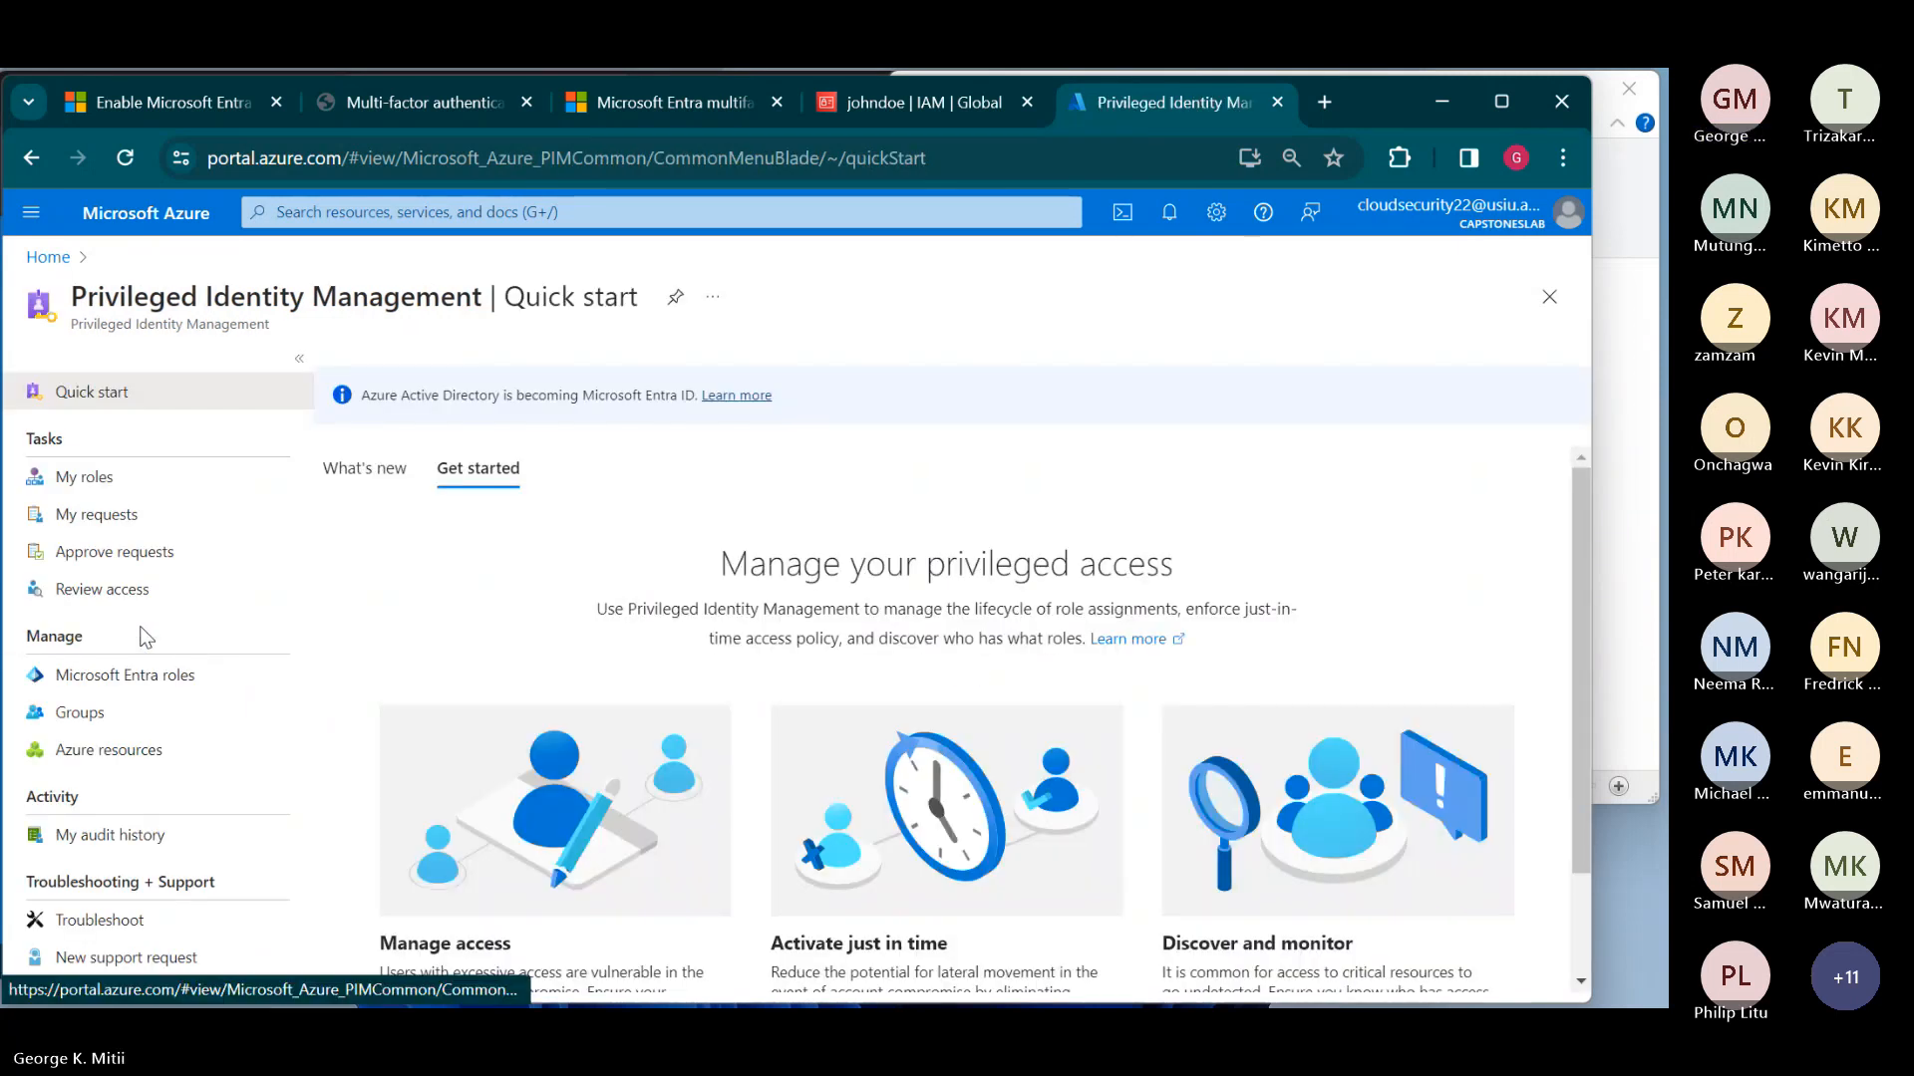
{"action": "left_click", "coordinate": [167, 682]}
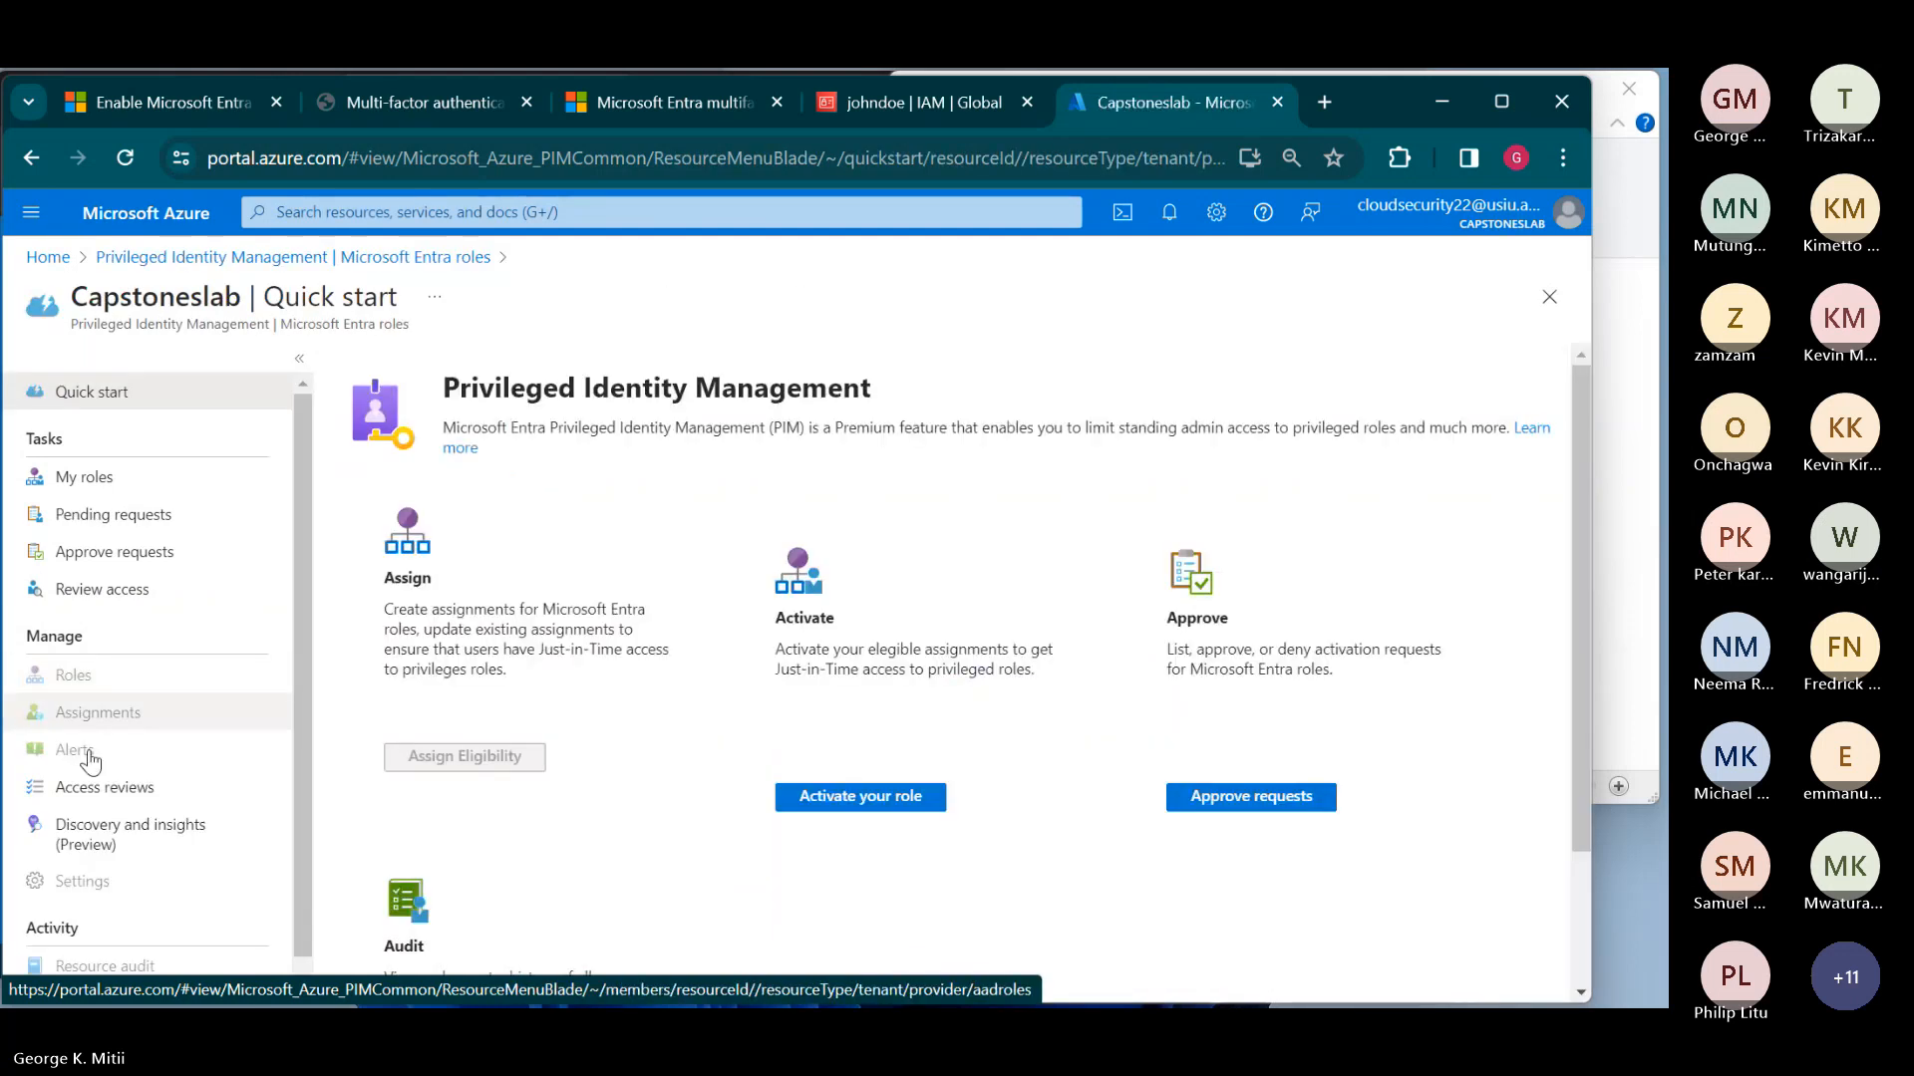
{"action": "left_click", "coordinate": [120, 714]}
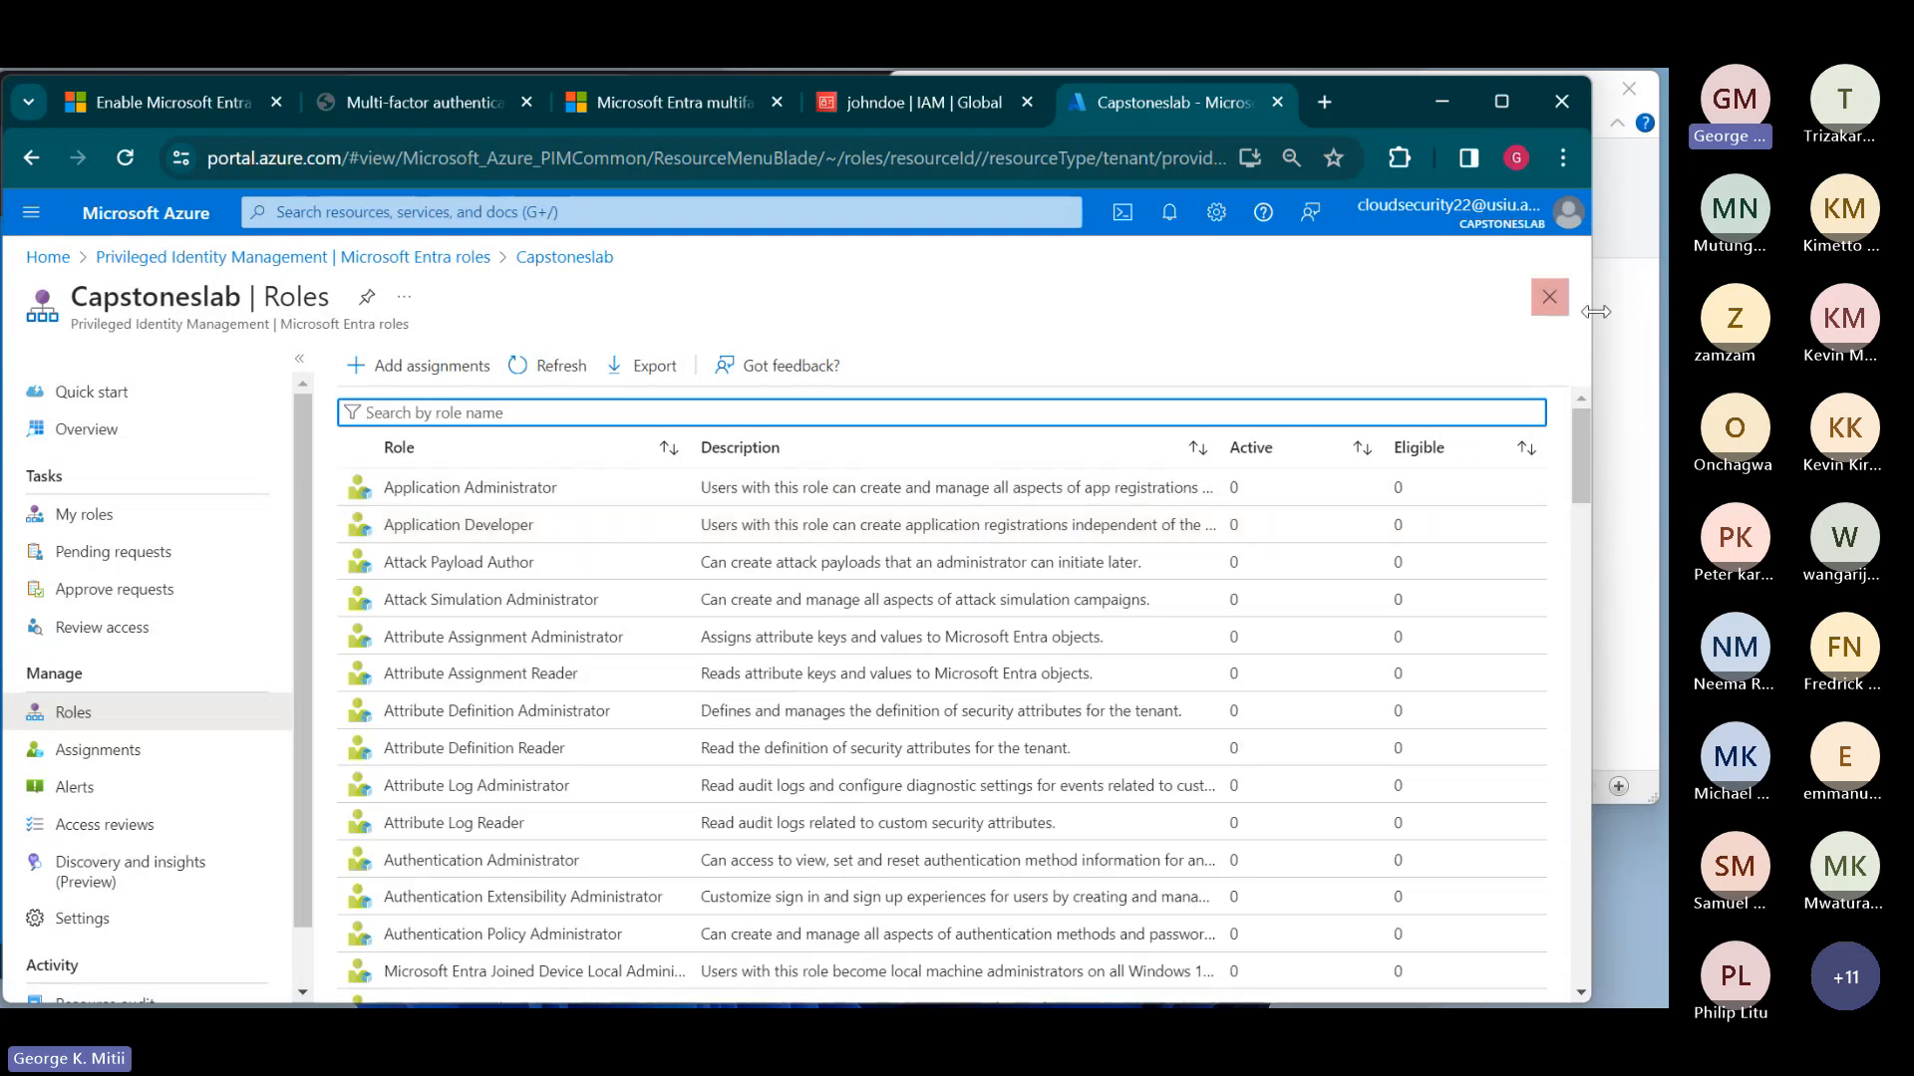
{"action": "left_click_drag", "start_coordinate": [1595, 328], "coordinate": [1609, 328]}
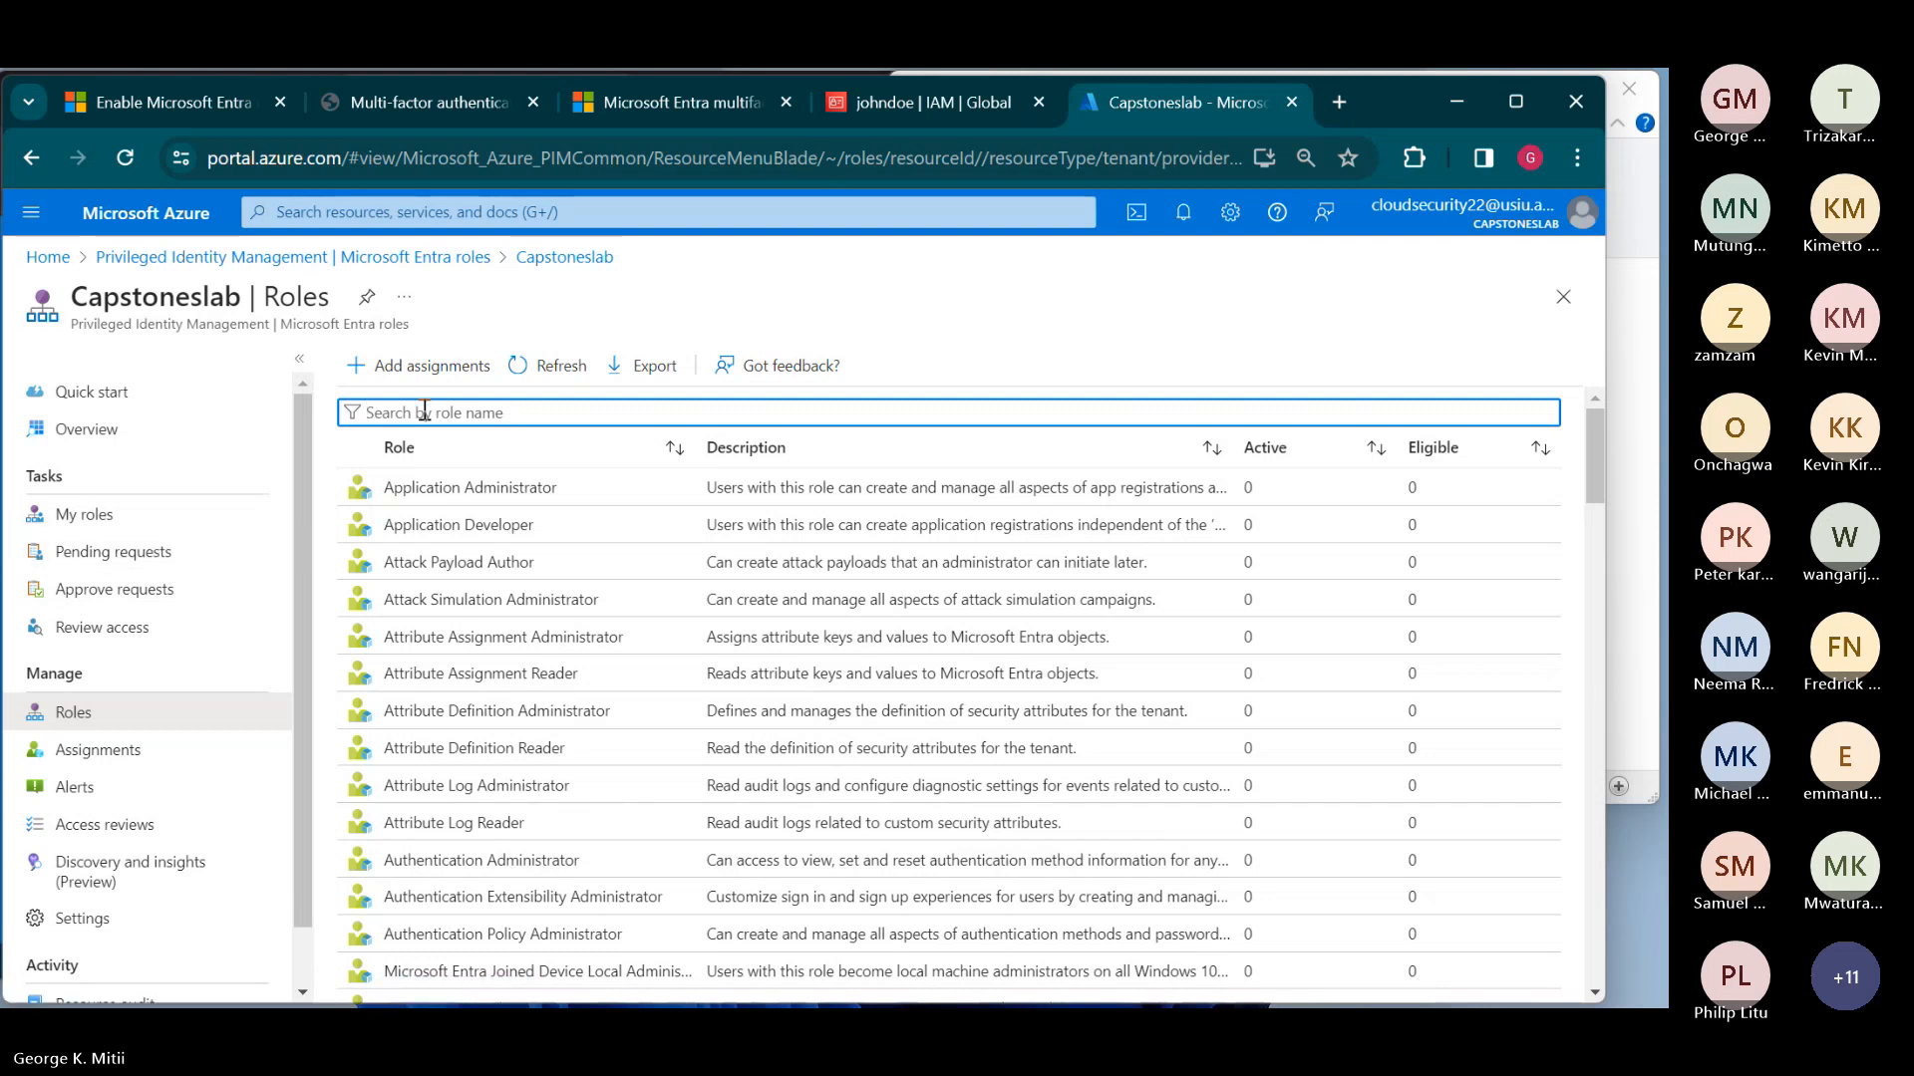
{"action": "type", "text": "global"}
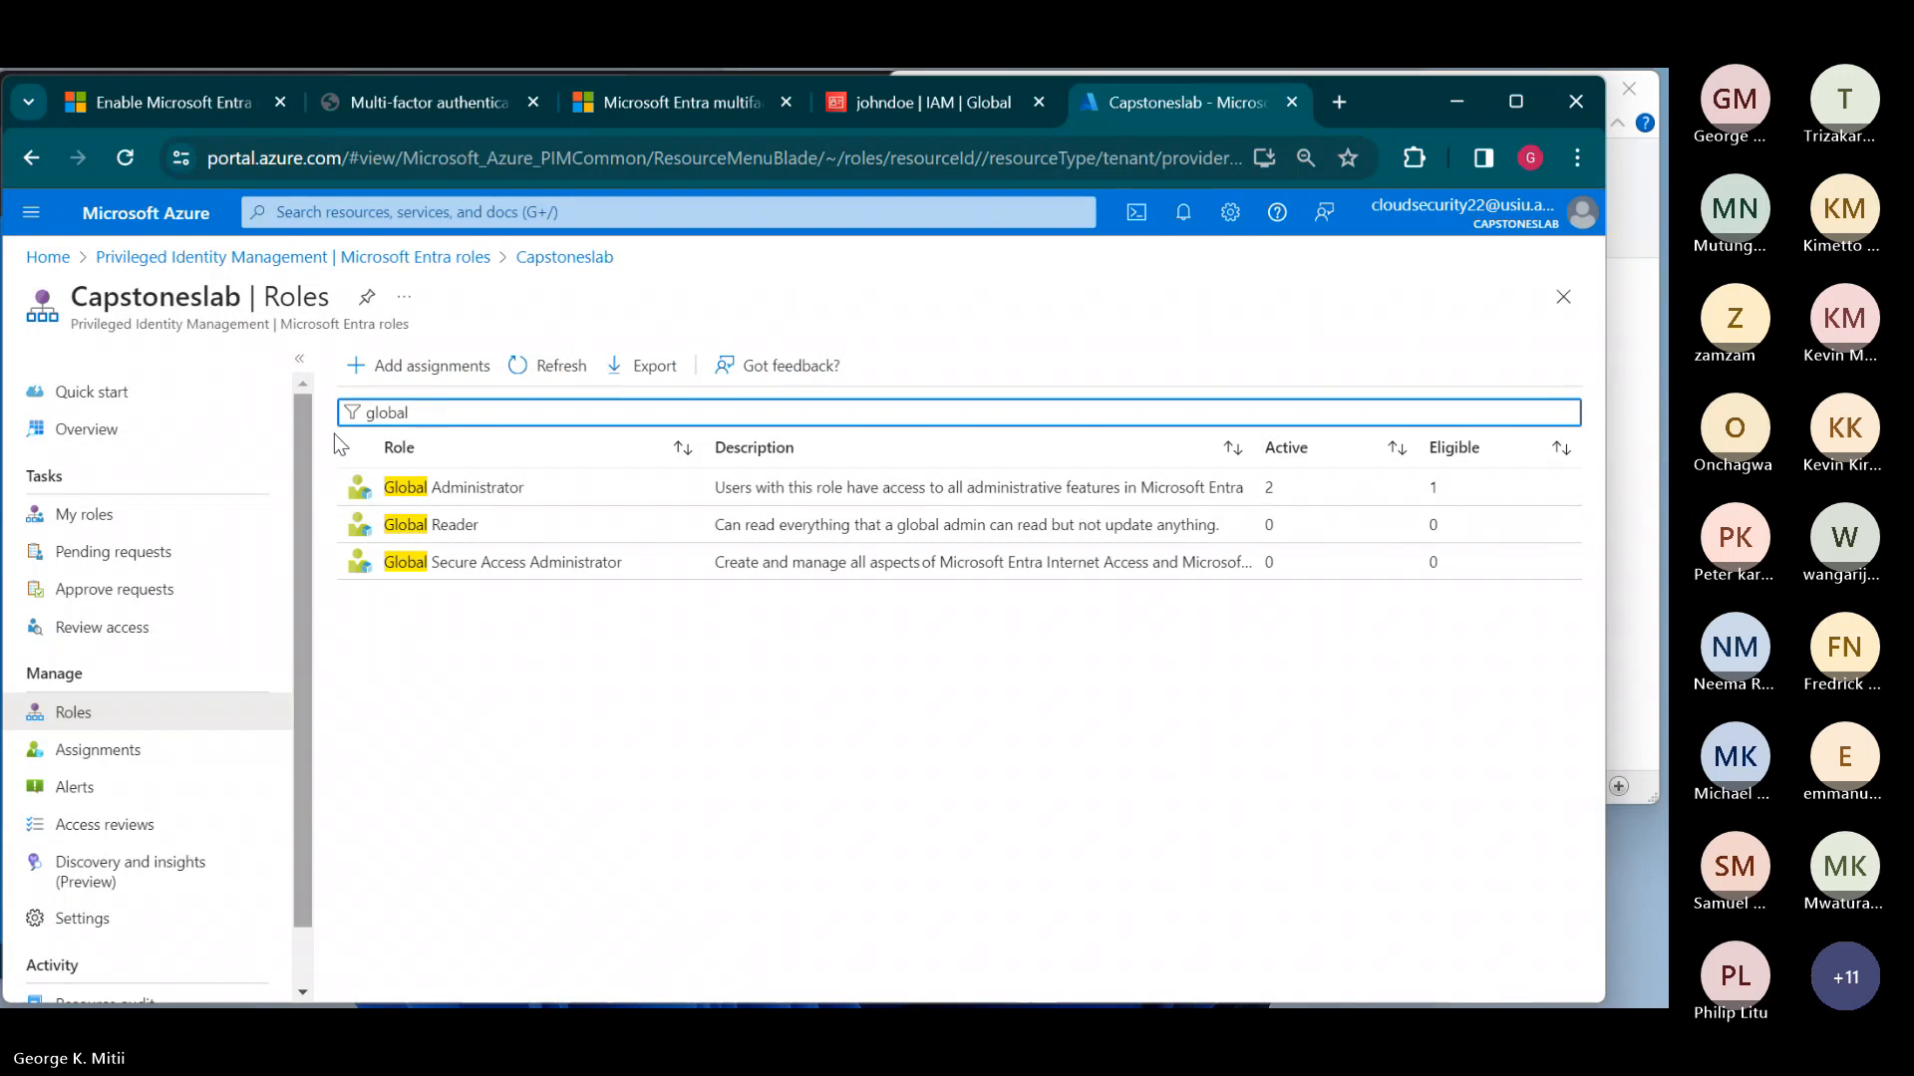
{"action": "left_click", "coordinate": [467, 496]}
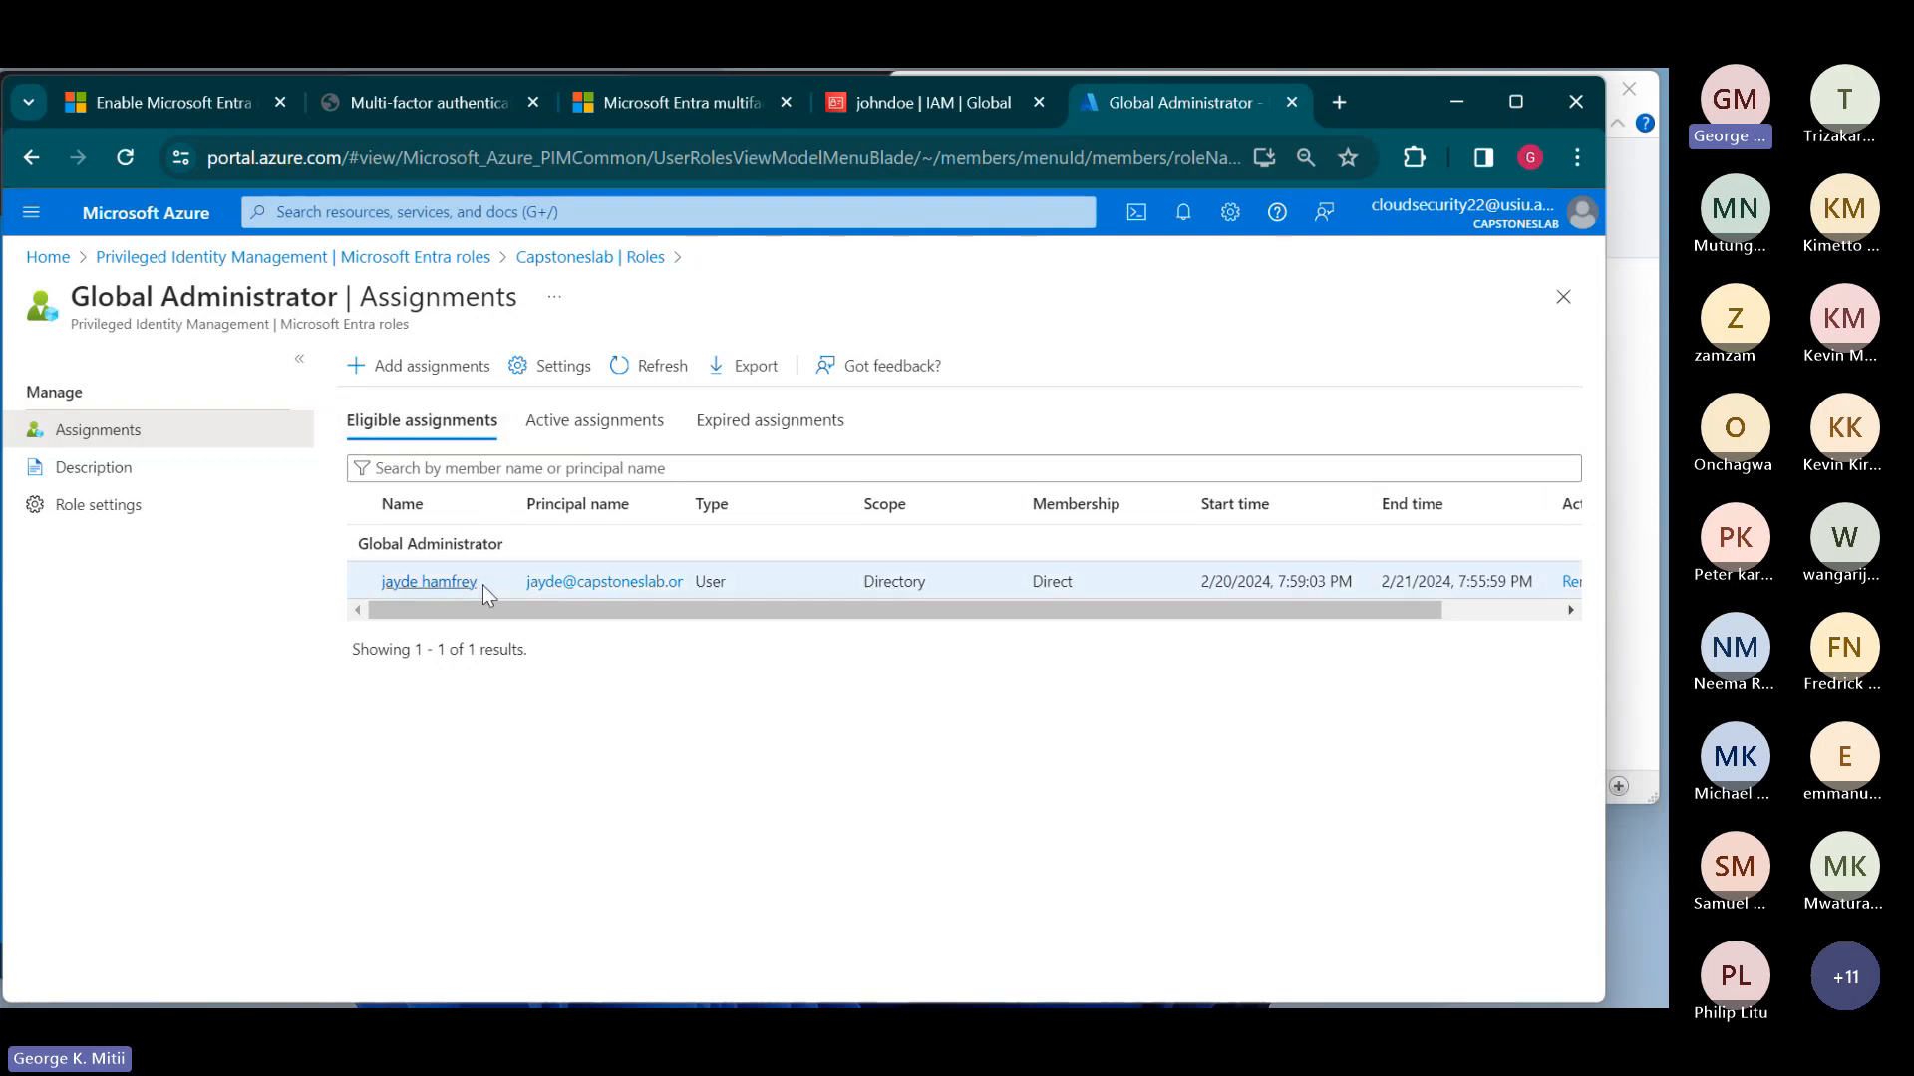
Edit Global Administrator role settings to require approval to activate, keeping justification required.
{"action": "left_click", "coordinate": [79, 508]}
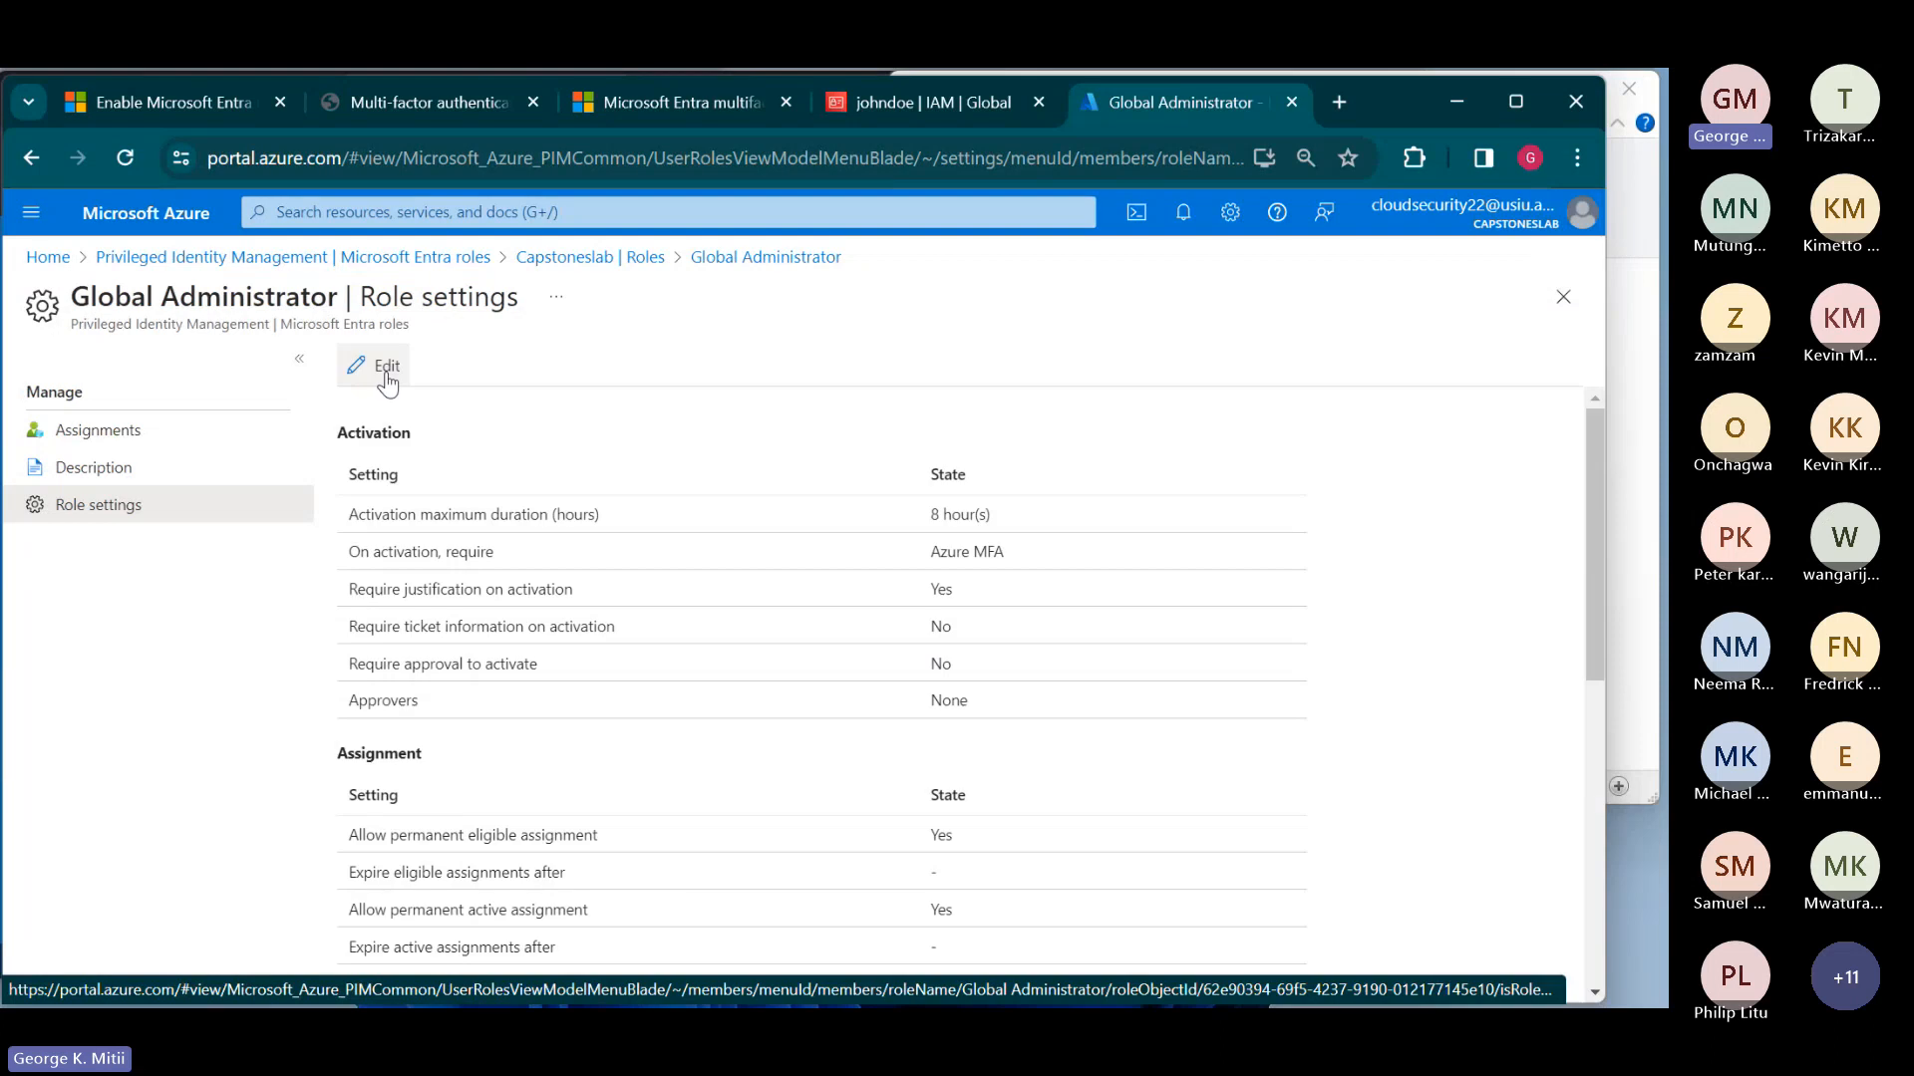
{"action": "left_click", "coordinate": [374, 367]}
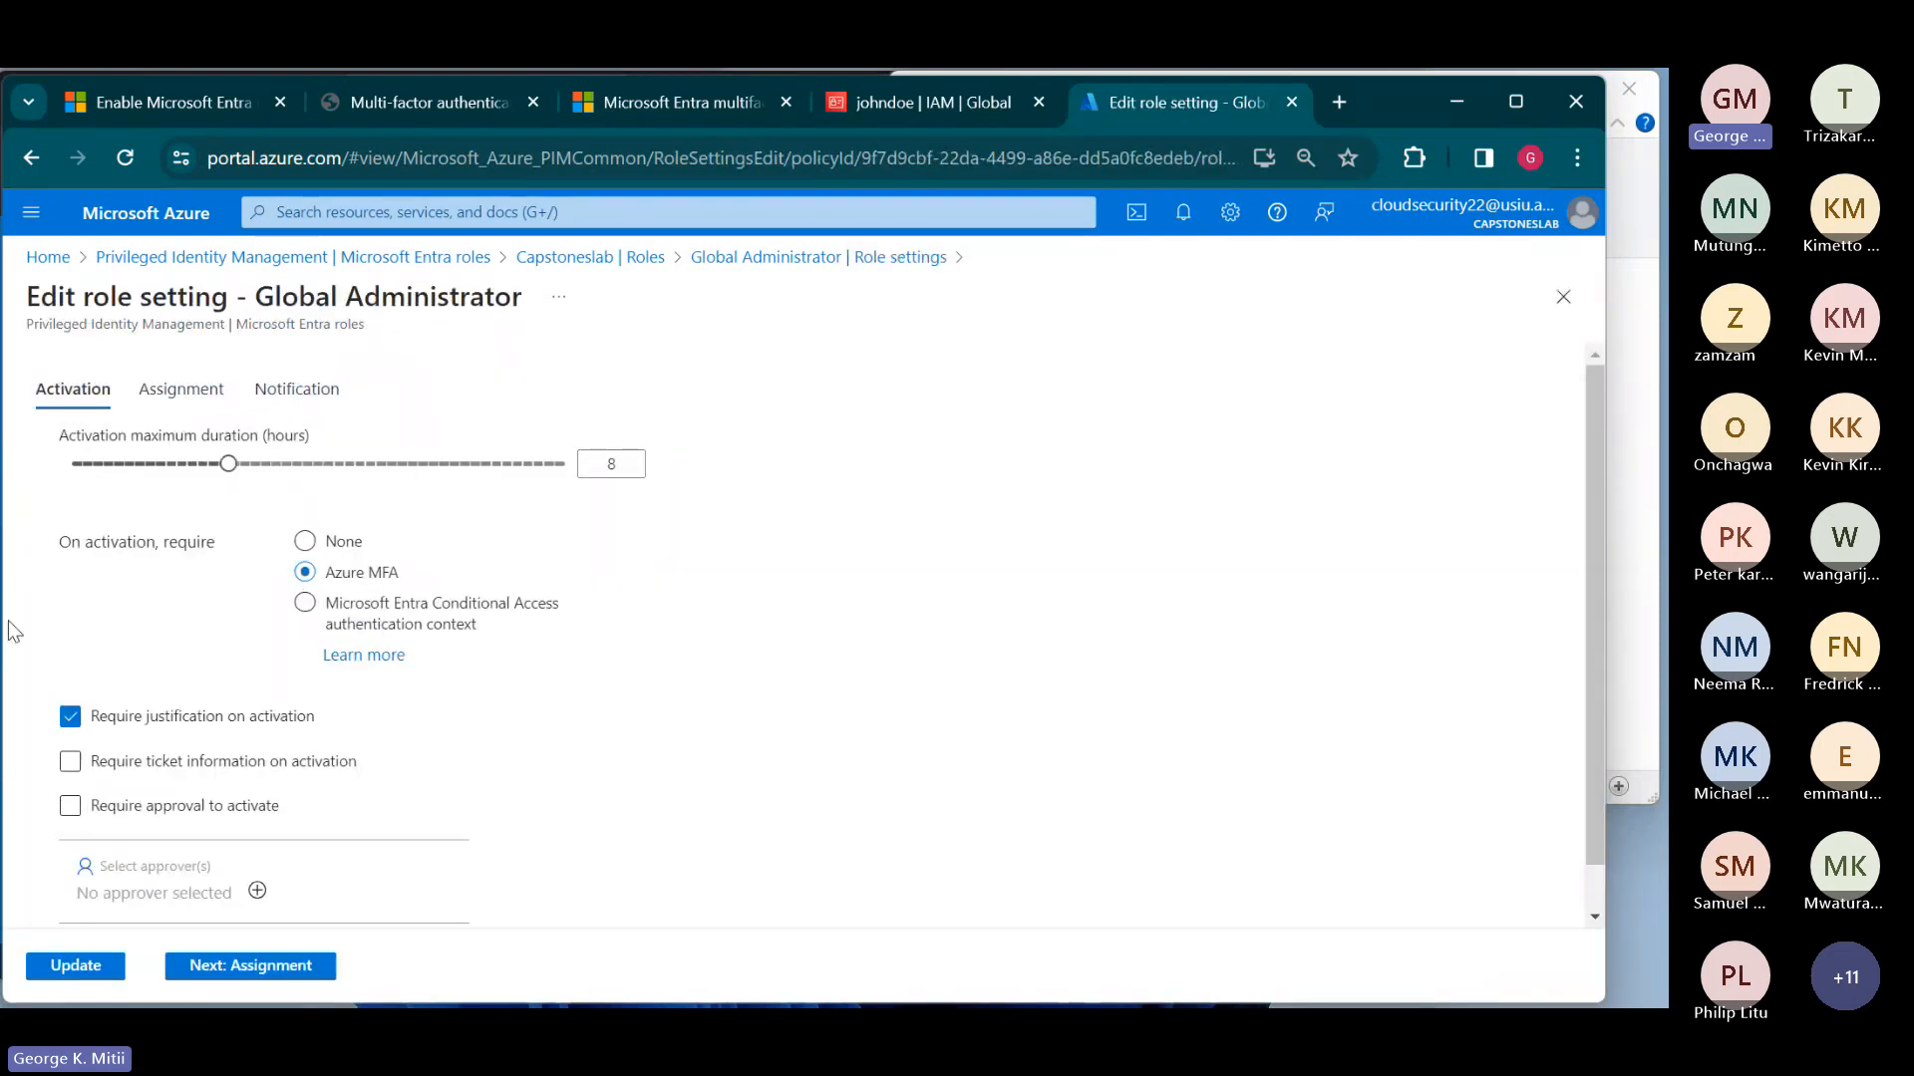
{"action": "scroll", "coordinate": [22, 700], "scroll_direction": "down", "scroll_amount": 1}
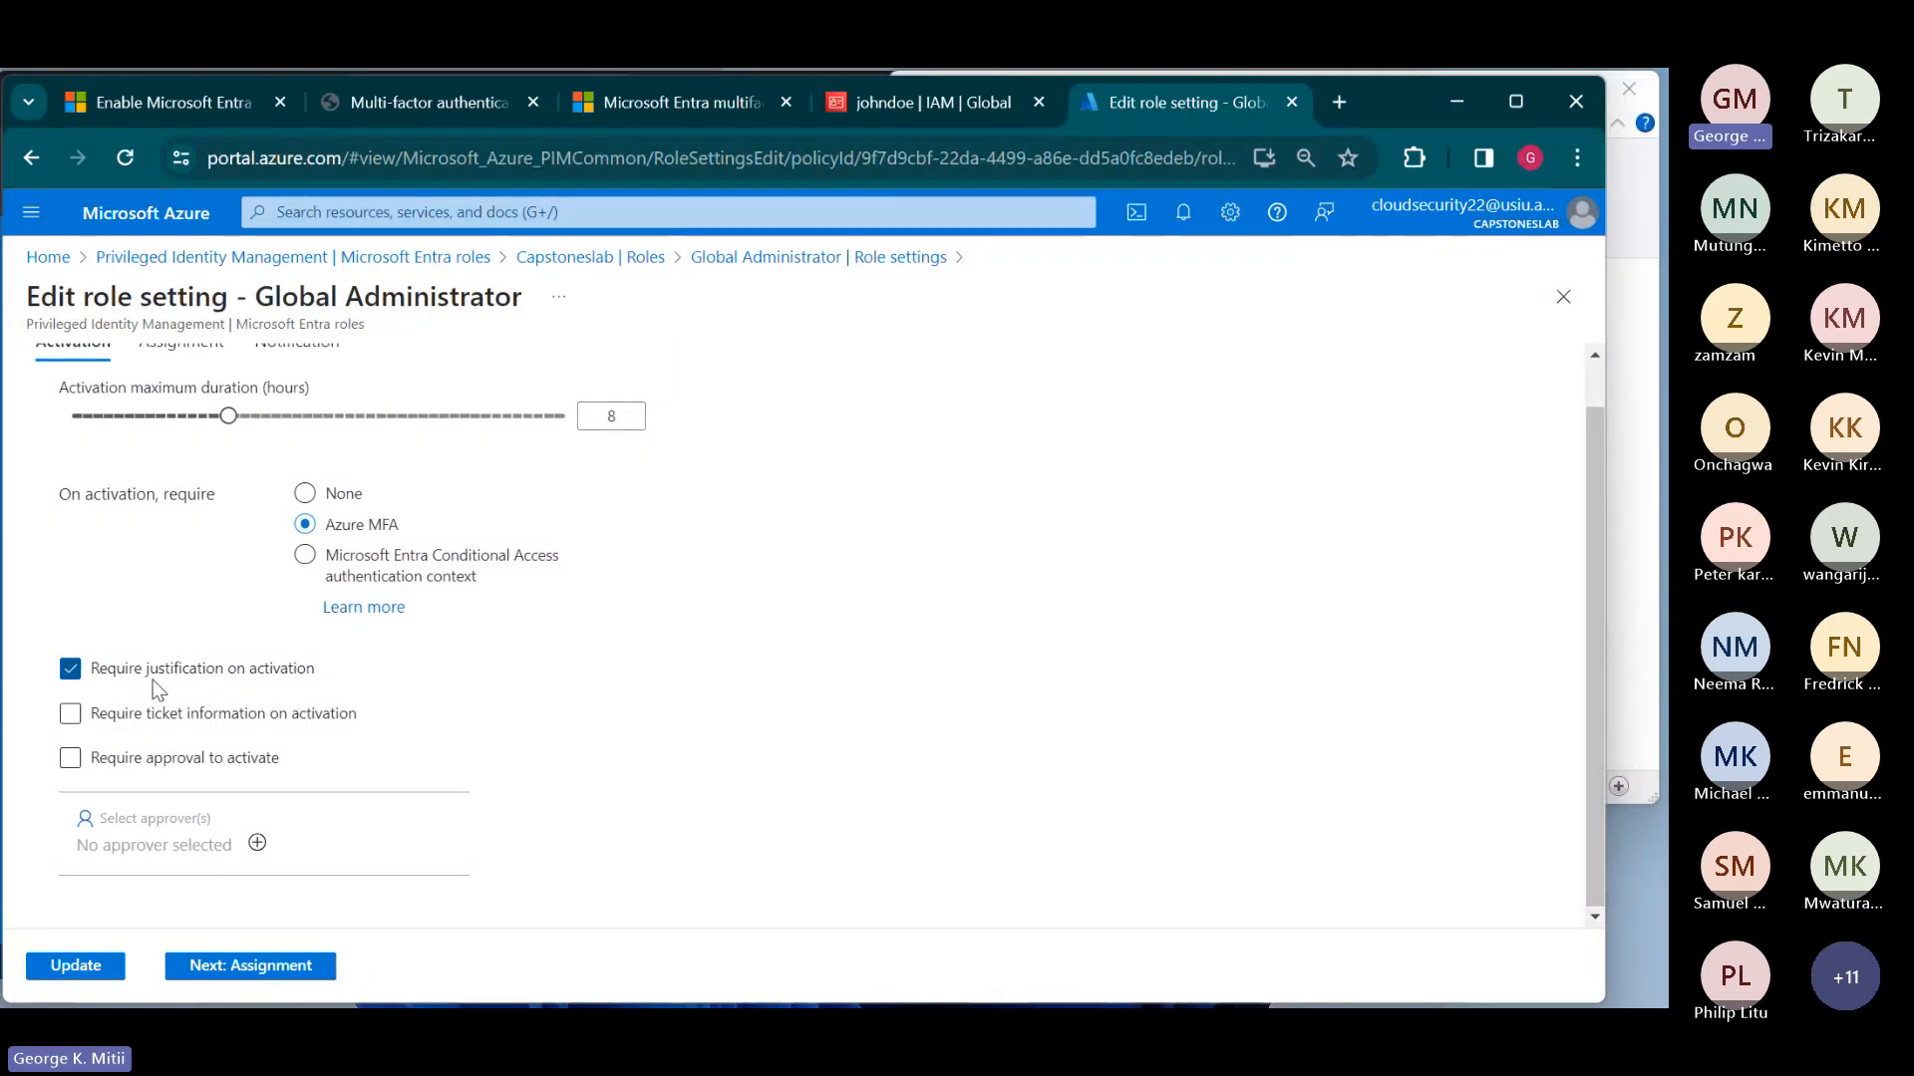
{"action": "left_click", "coordinate": [271, 668]}
{"action": "left_click", "coordinate": [110, 678]}
{"action": "left_click", "coordinate": [128, 763]}
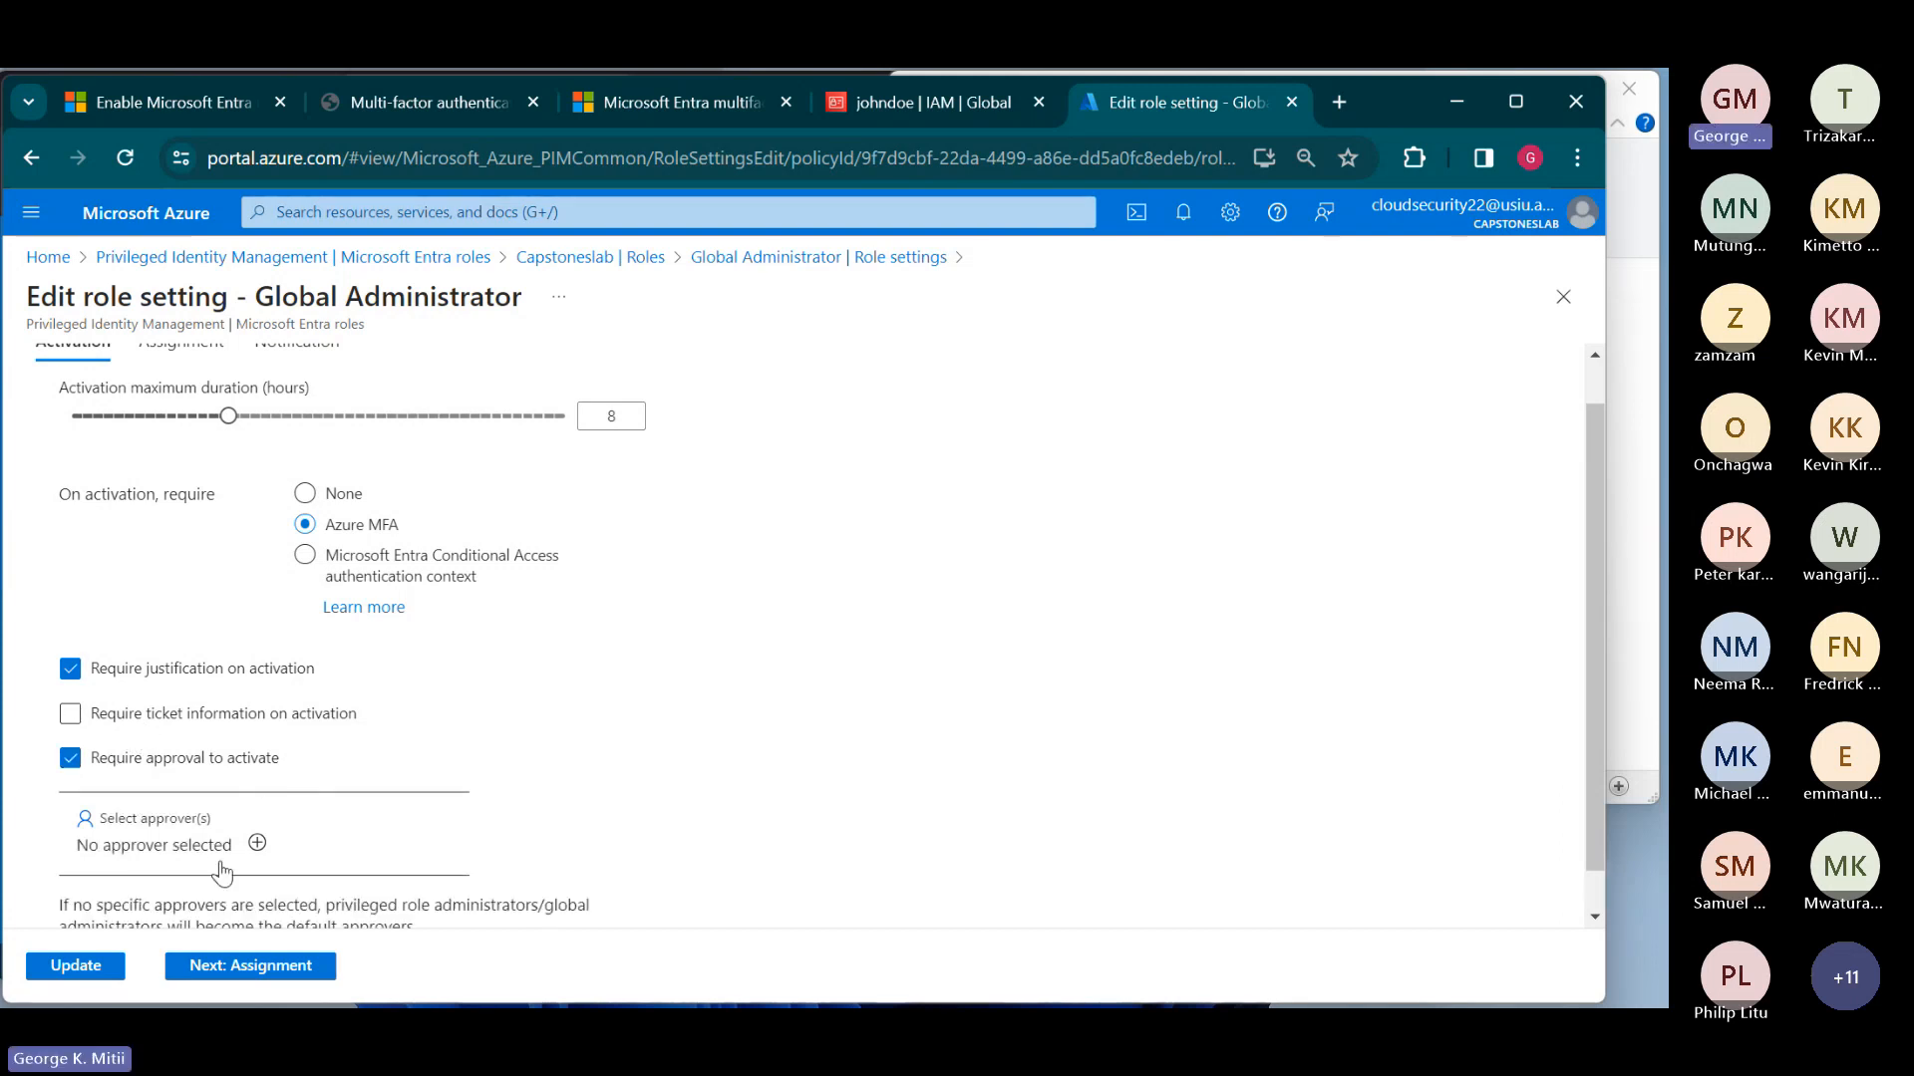
Select Cloud Security as the activation approver and update the role settings.
{"action": "scroll", "coordinate": [214, 865], "scroll_direction": "down", "scroll_amount": 1}
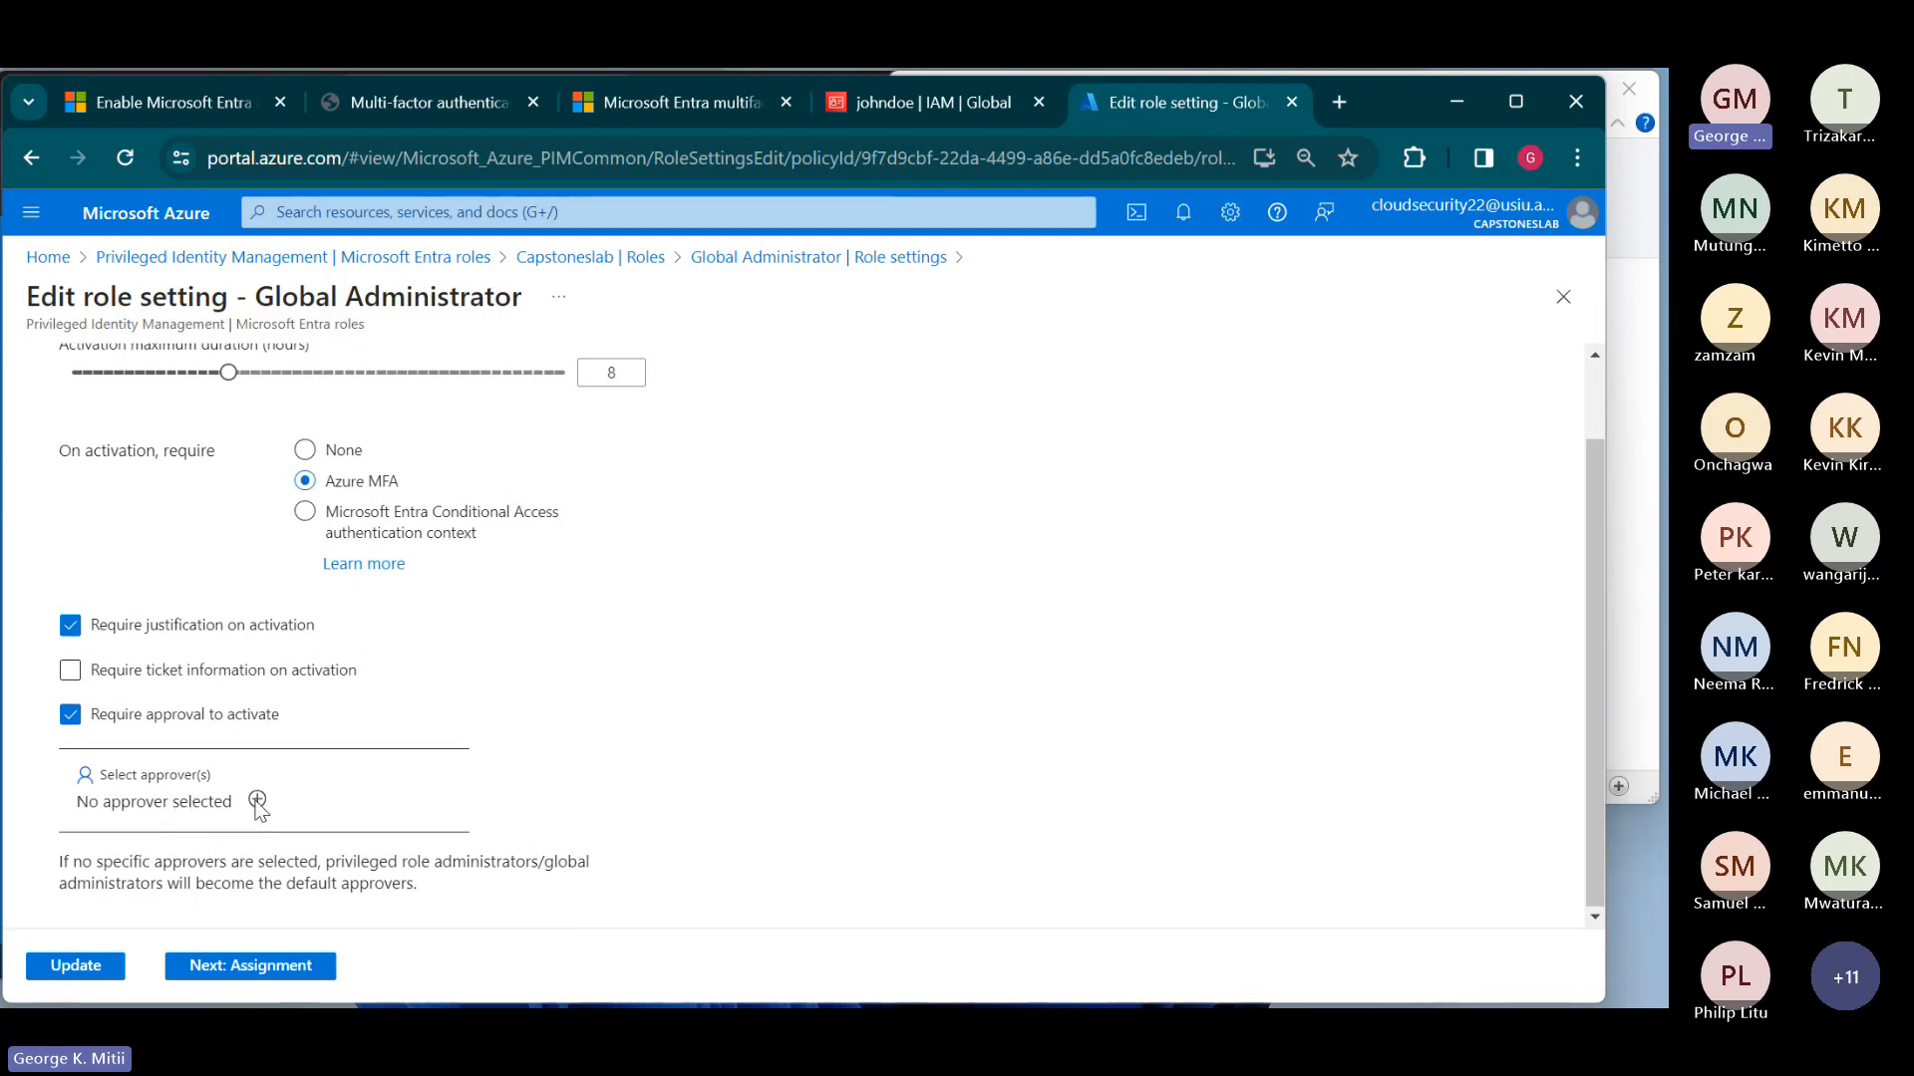
{"action": "left_click", "coordinate": [256, 798]}
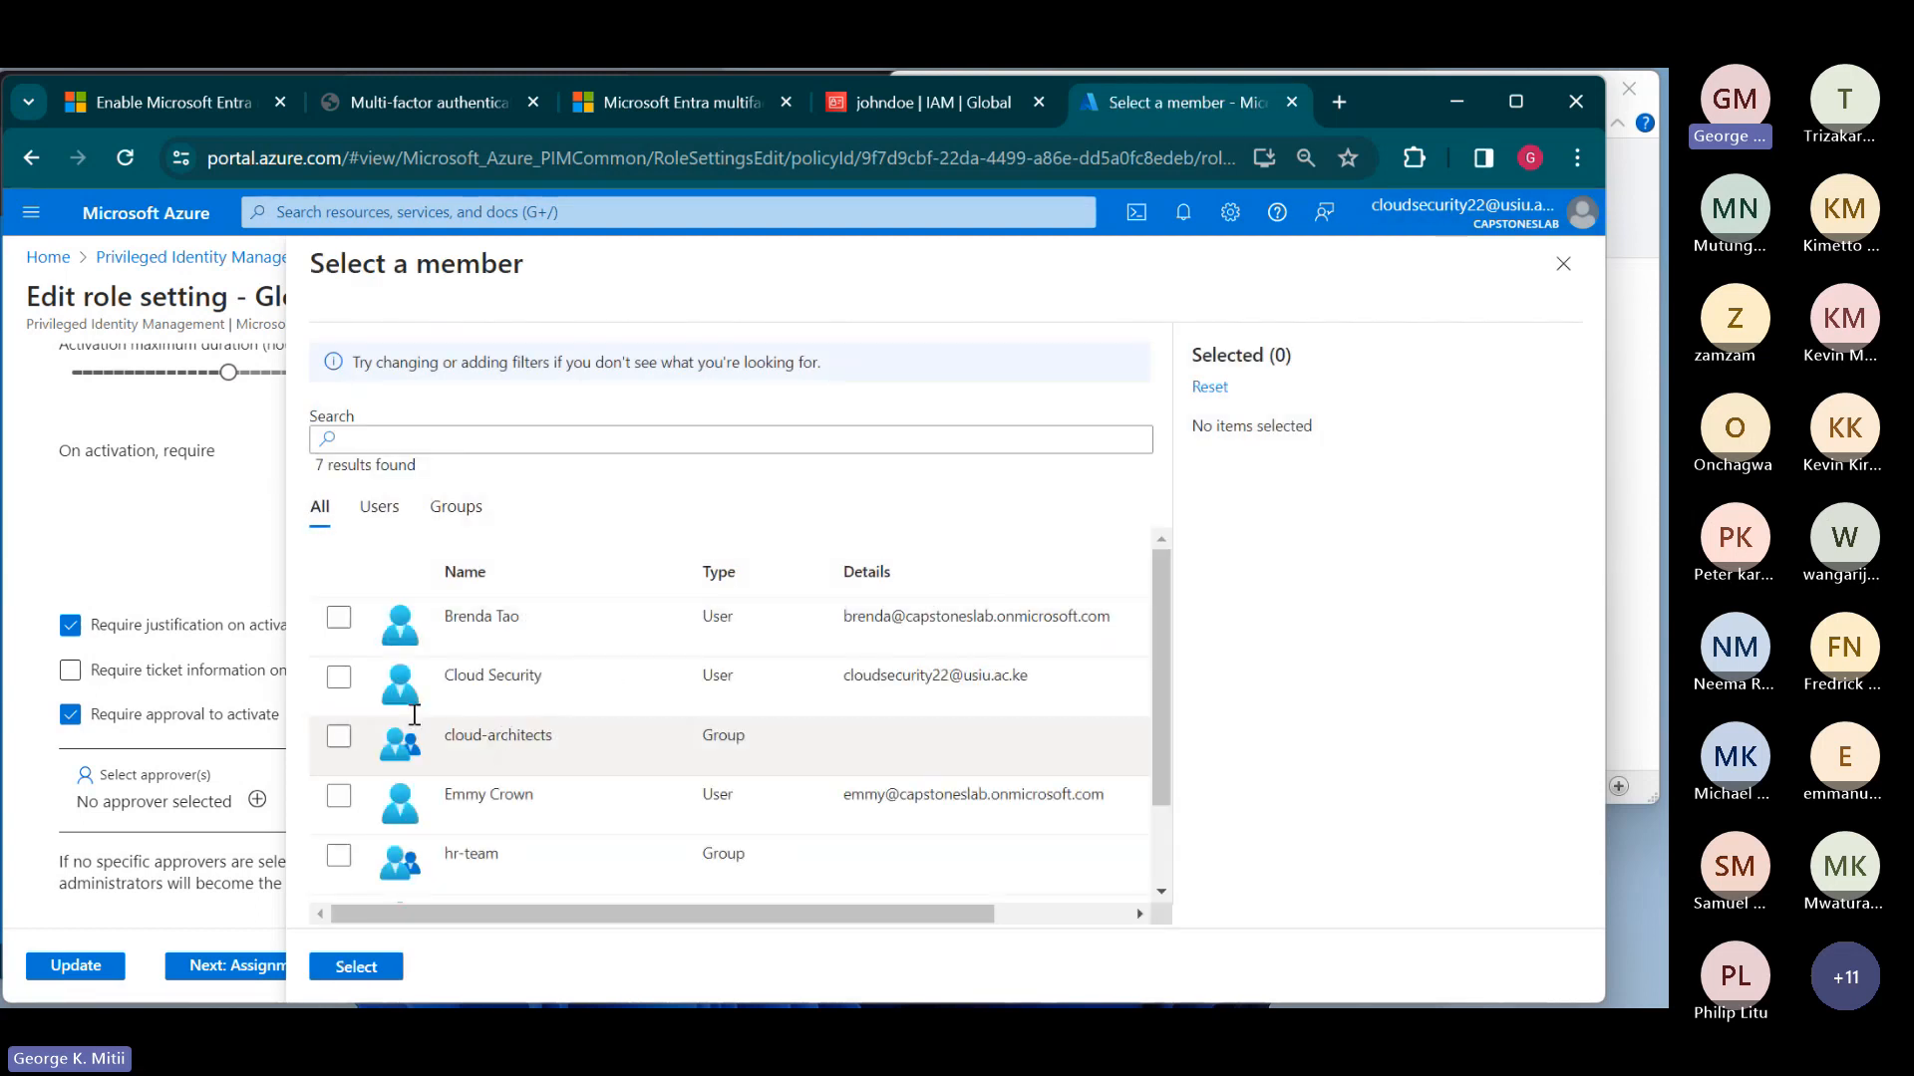
{"action": "left_click", "coordinate": [339, 679]}
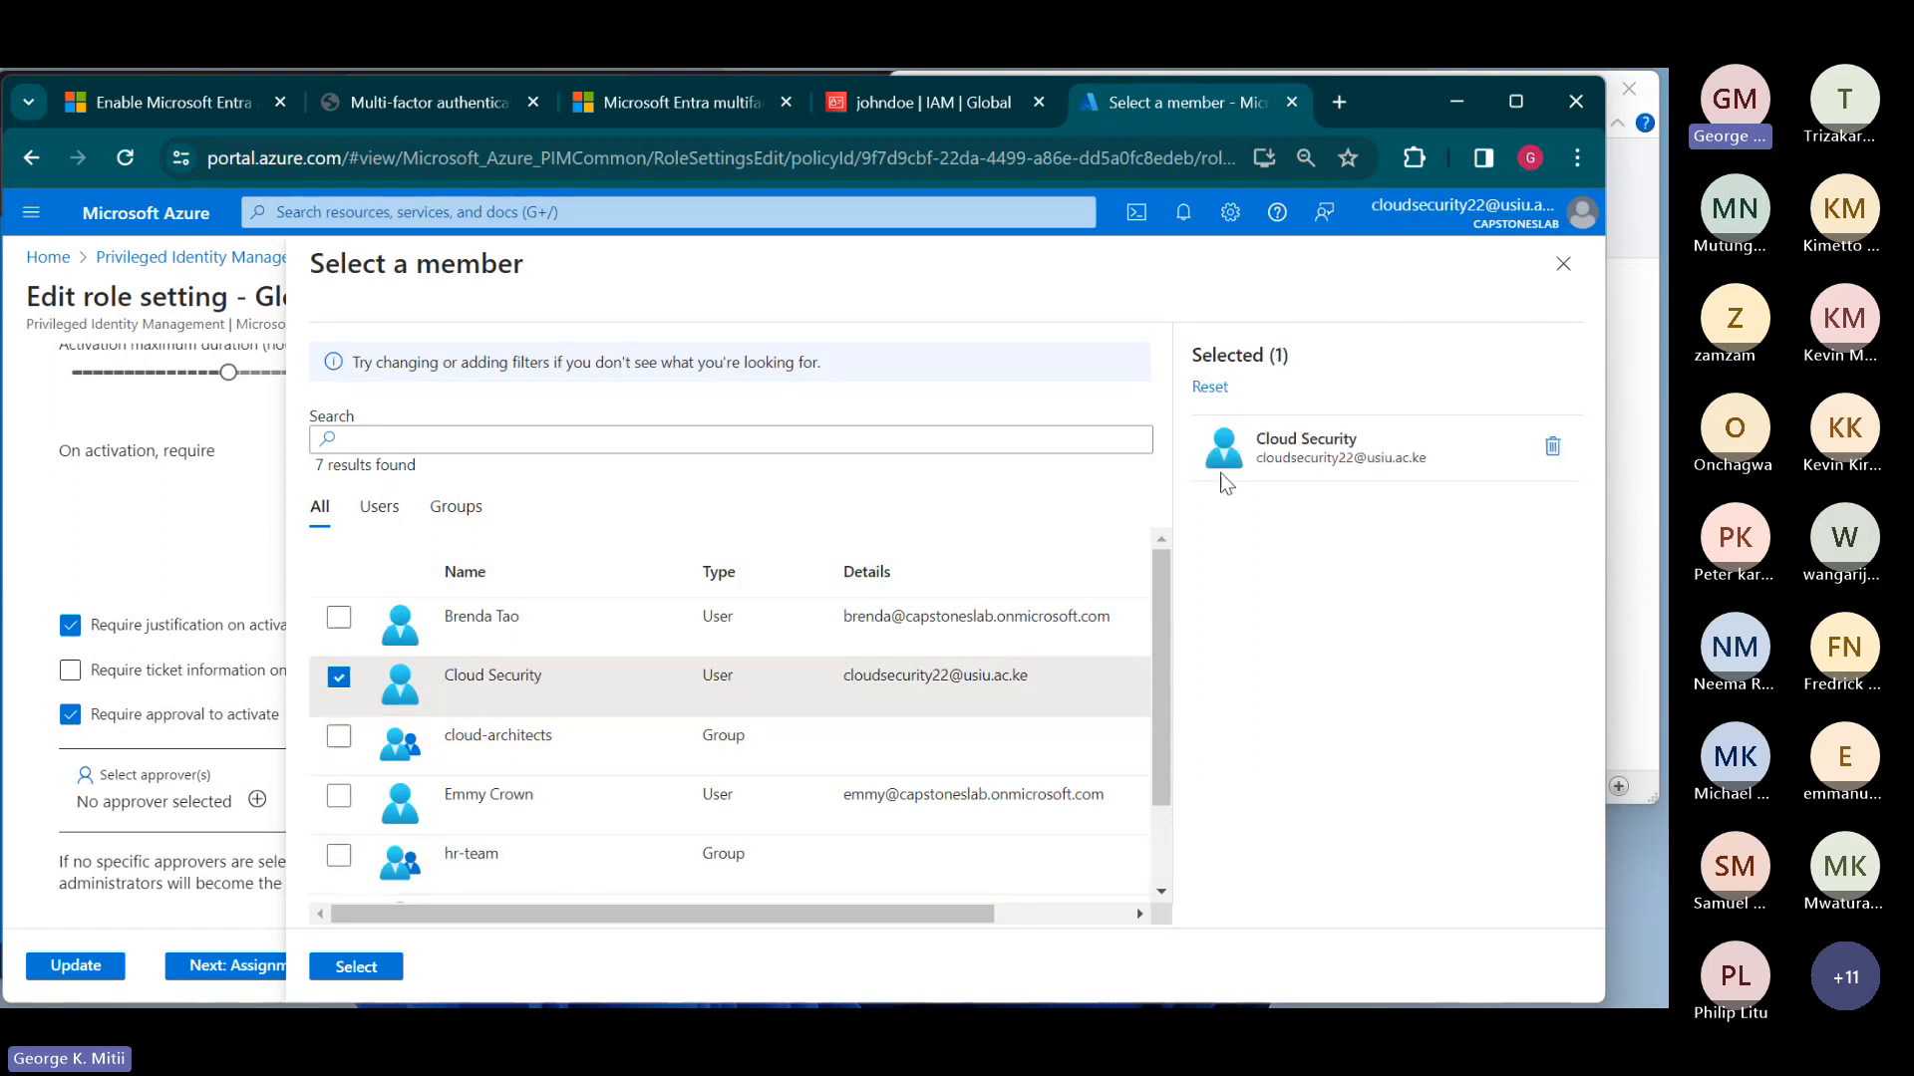
{"action": "left_click", "coordinate": [344, 966]}
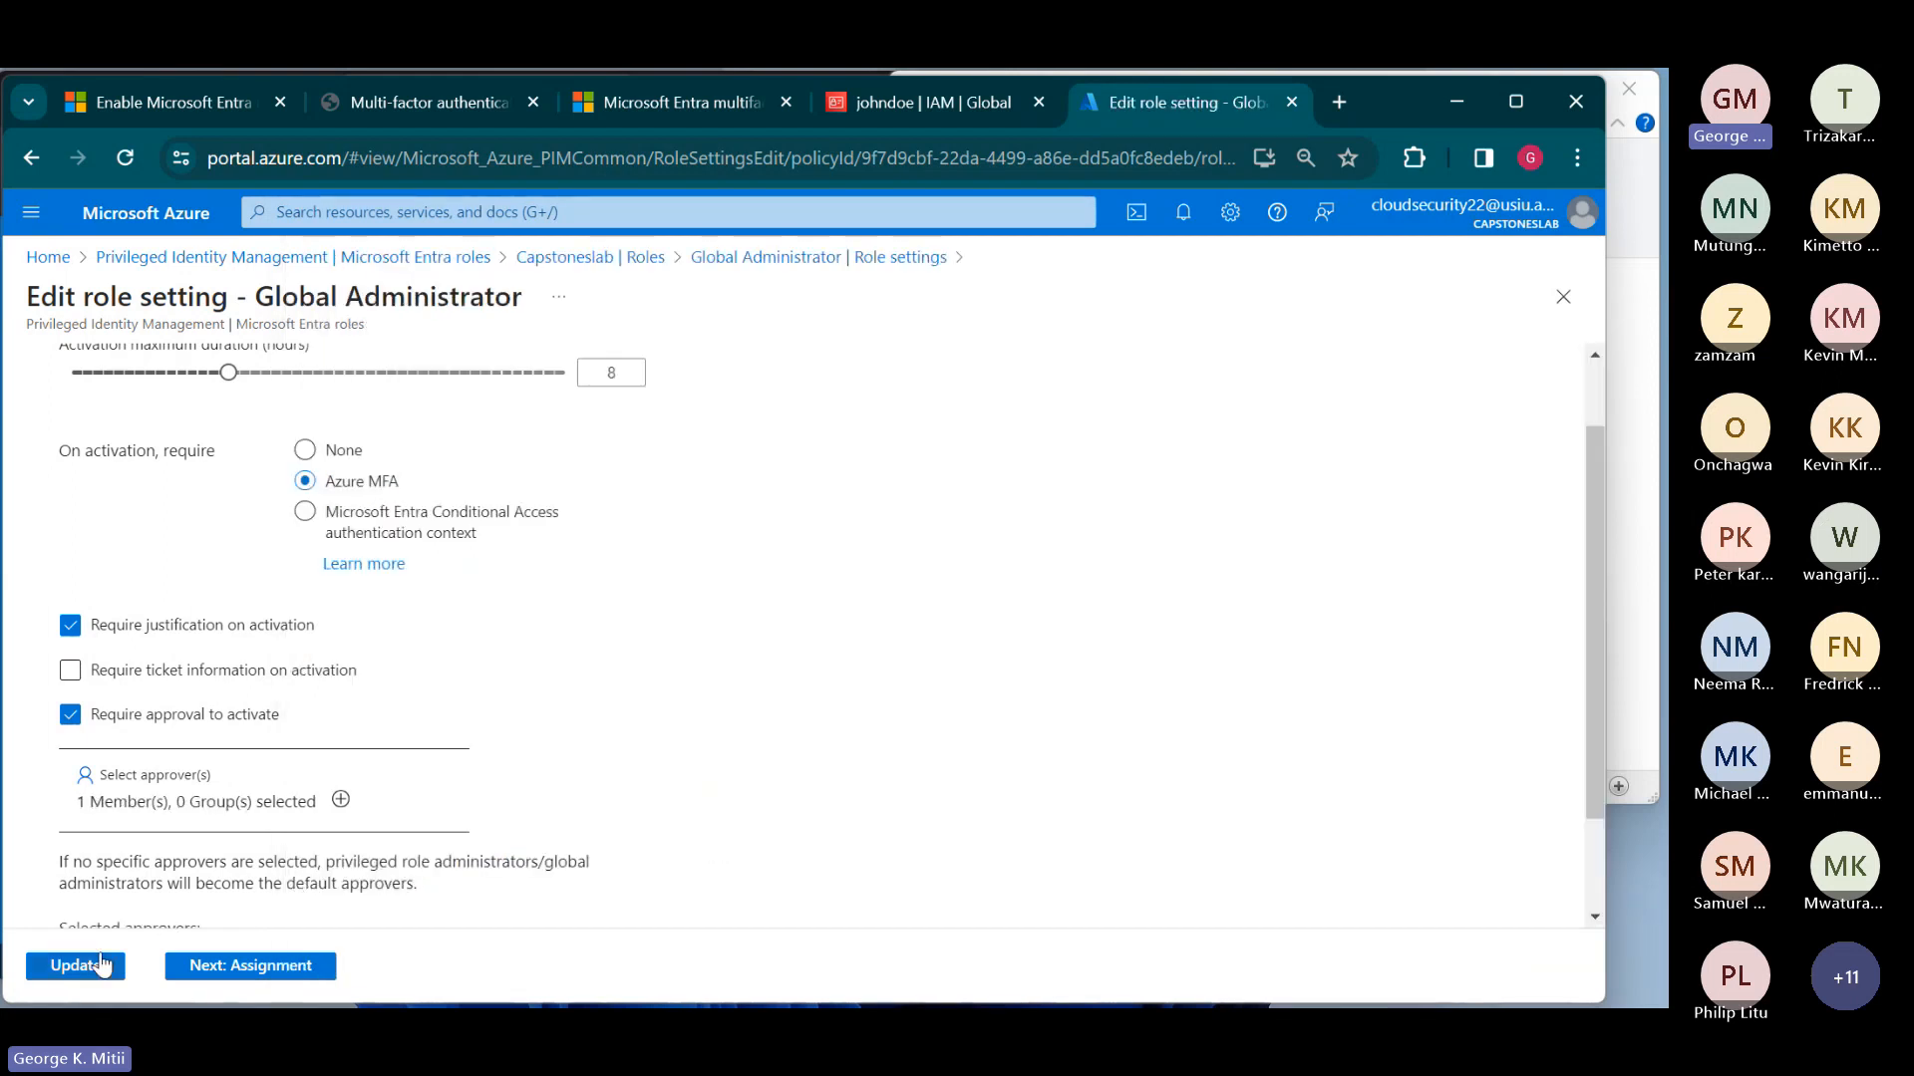
{"action": "scroll", "coordinate": [376, 670], "scroll_direction": "up", "scroll_amount": 3}
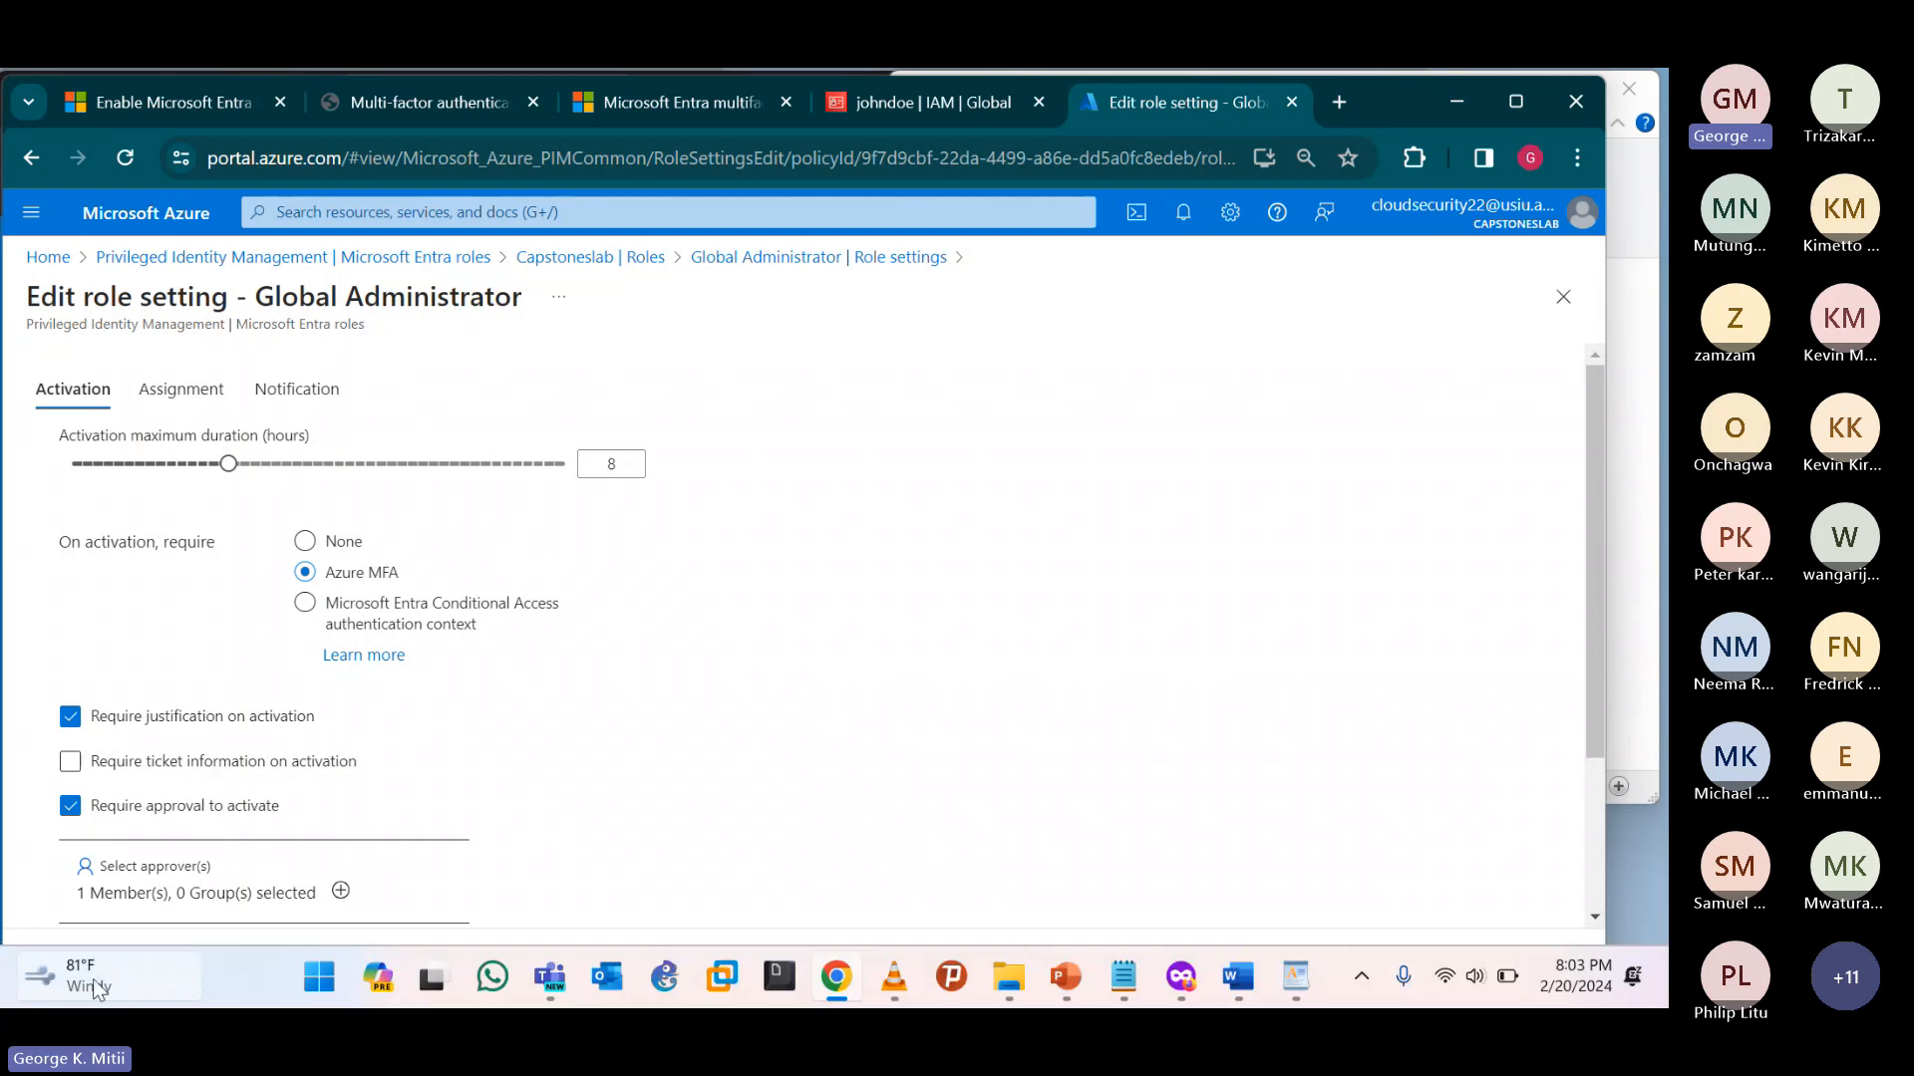
{"action": "left_click", "coordinate": [75, 967]}
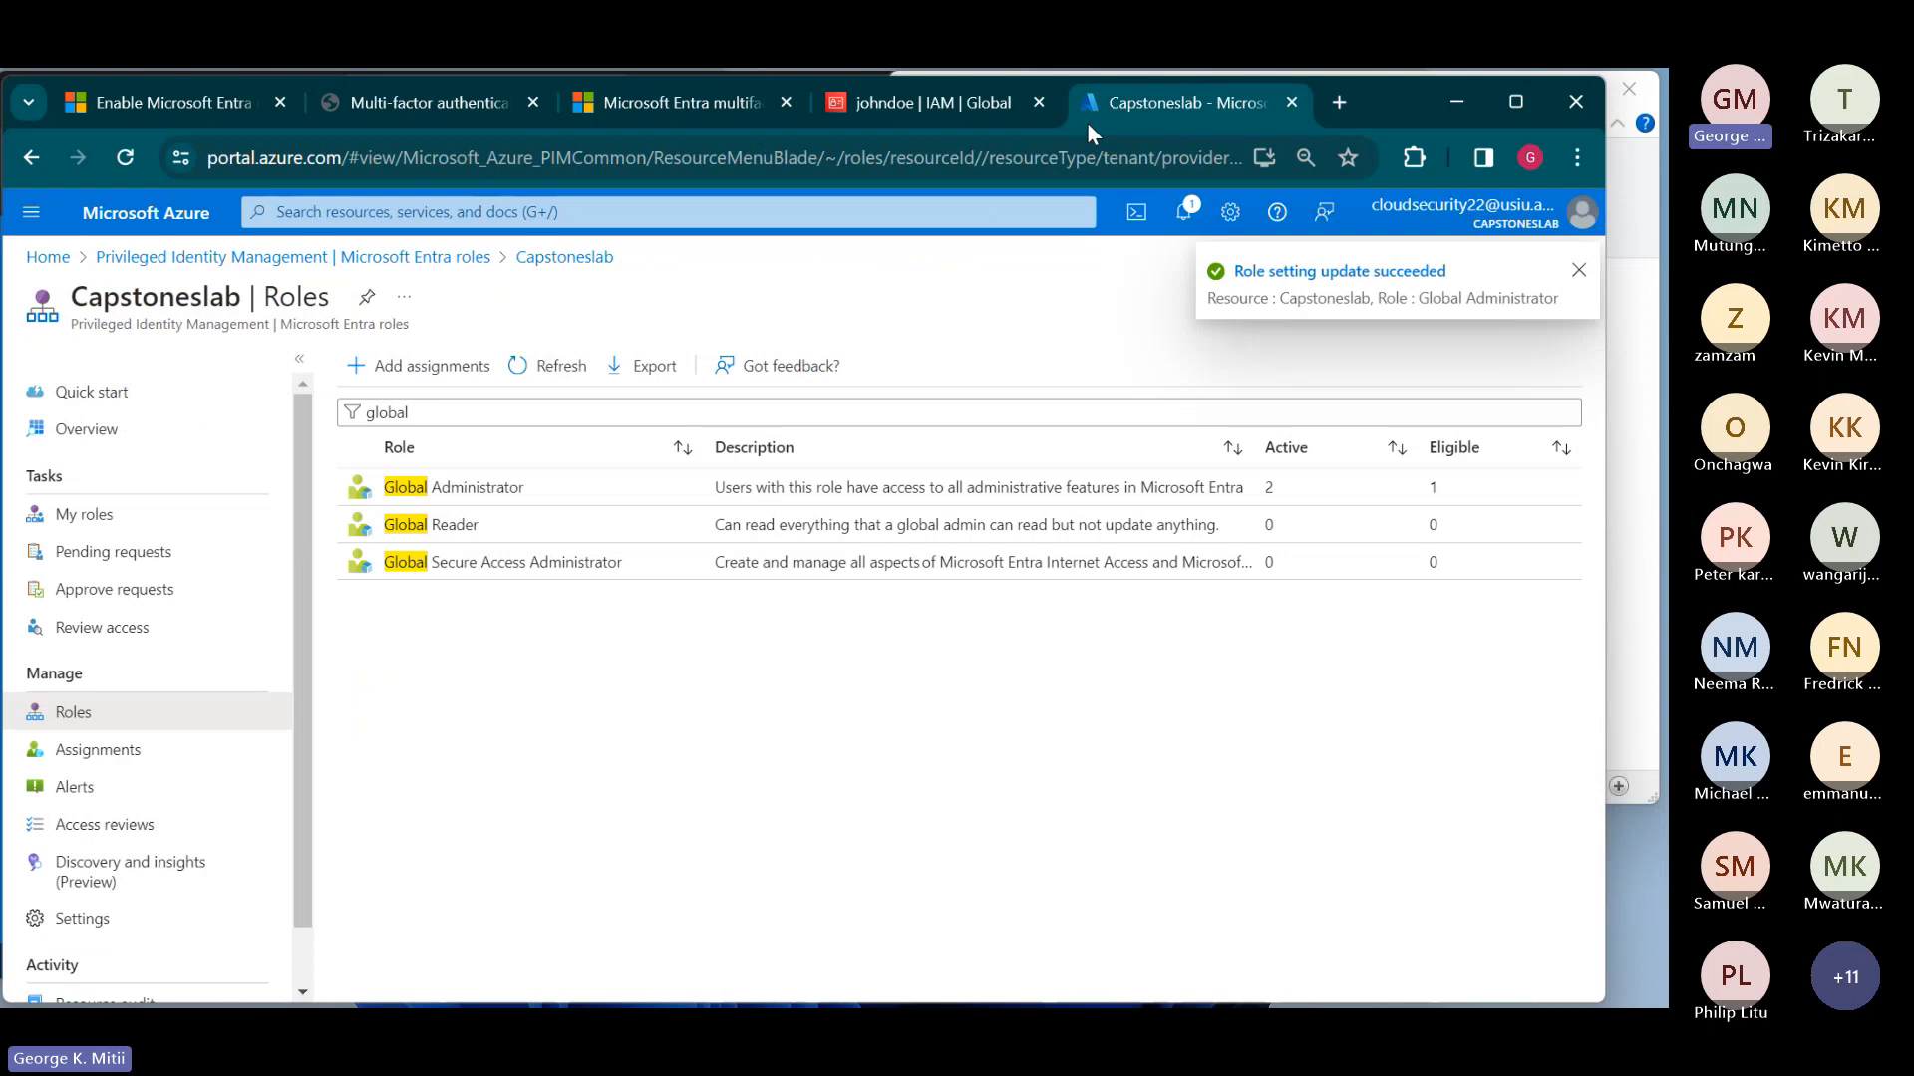
Sign the test user back in with the pasted password in the private window.
{"action": "left_click", "coordinate": [788, 978]}
{"action": "left_click", "coordinate": [705, 641]}
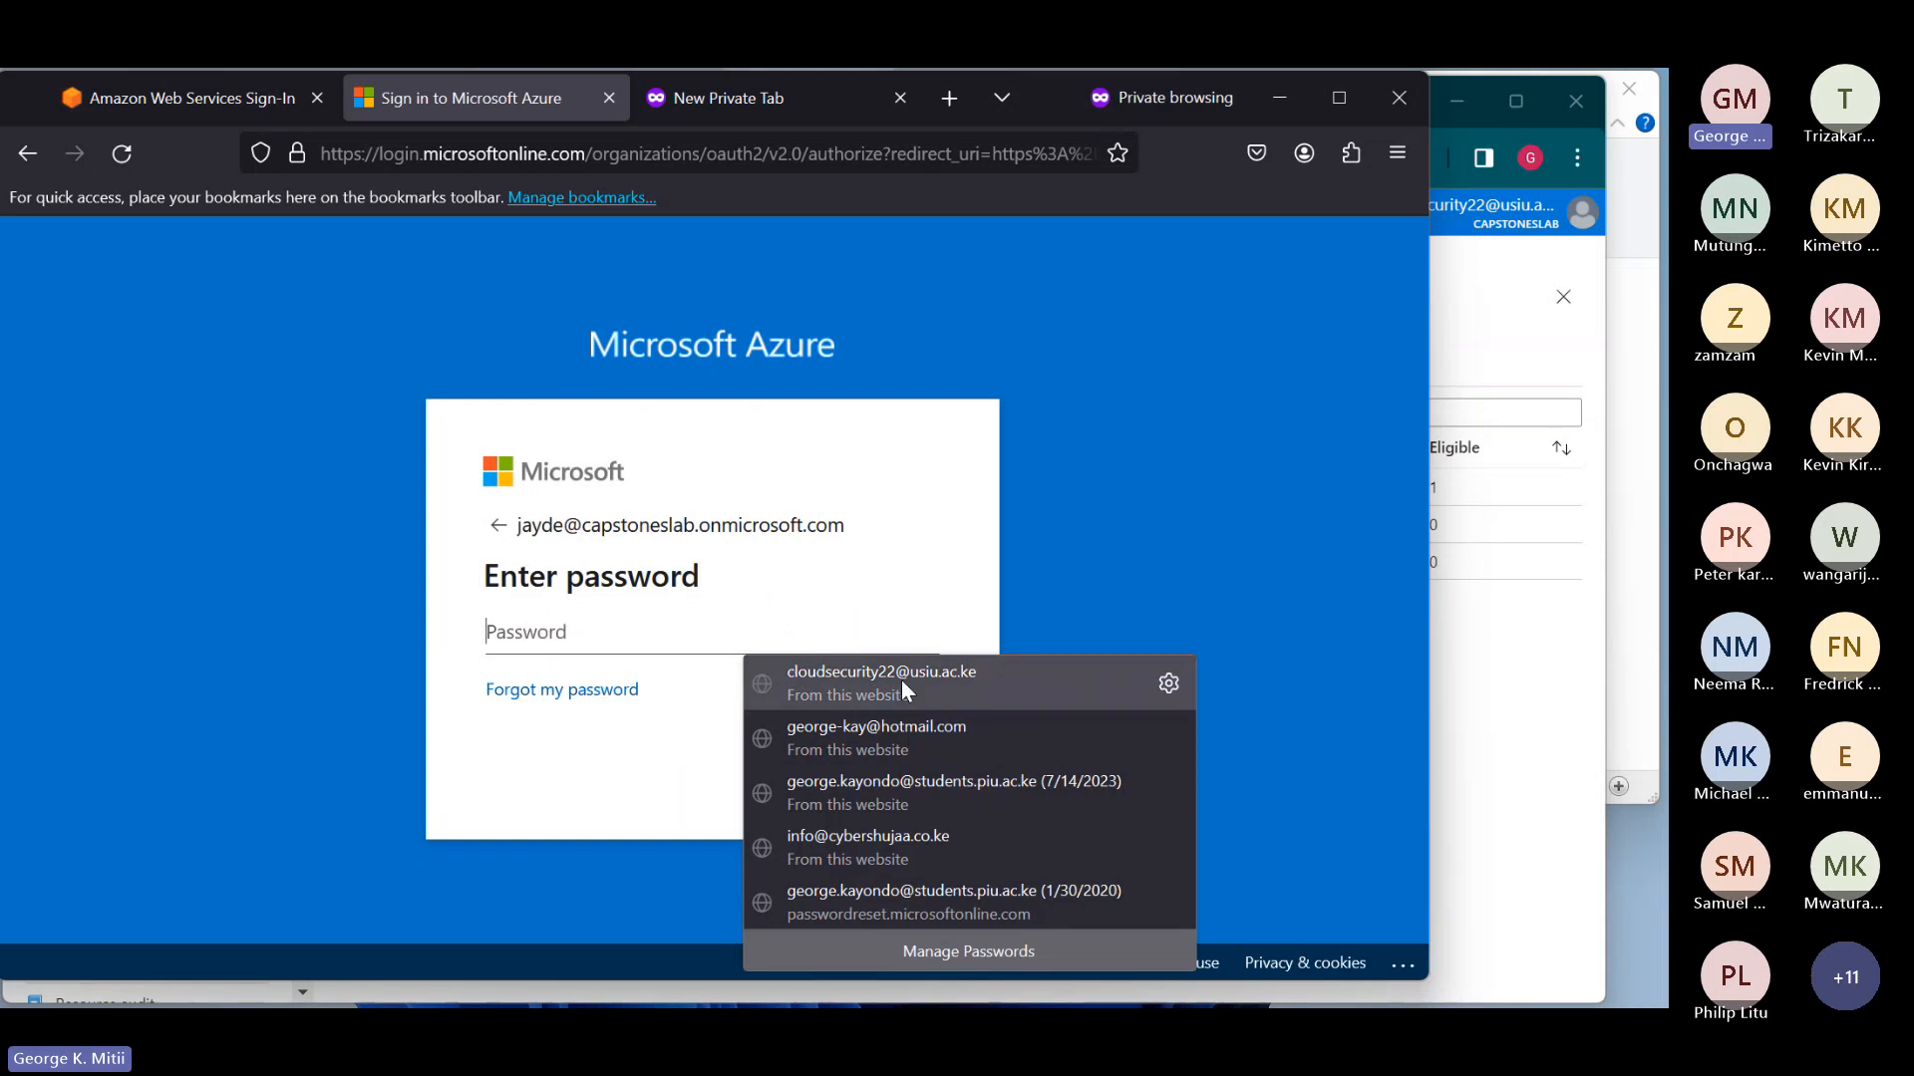
{"action": "left_click", "coordinate": [658, 649]}
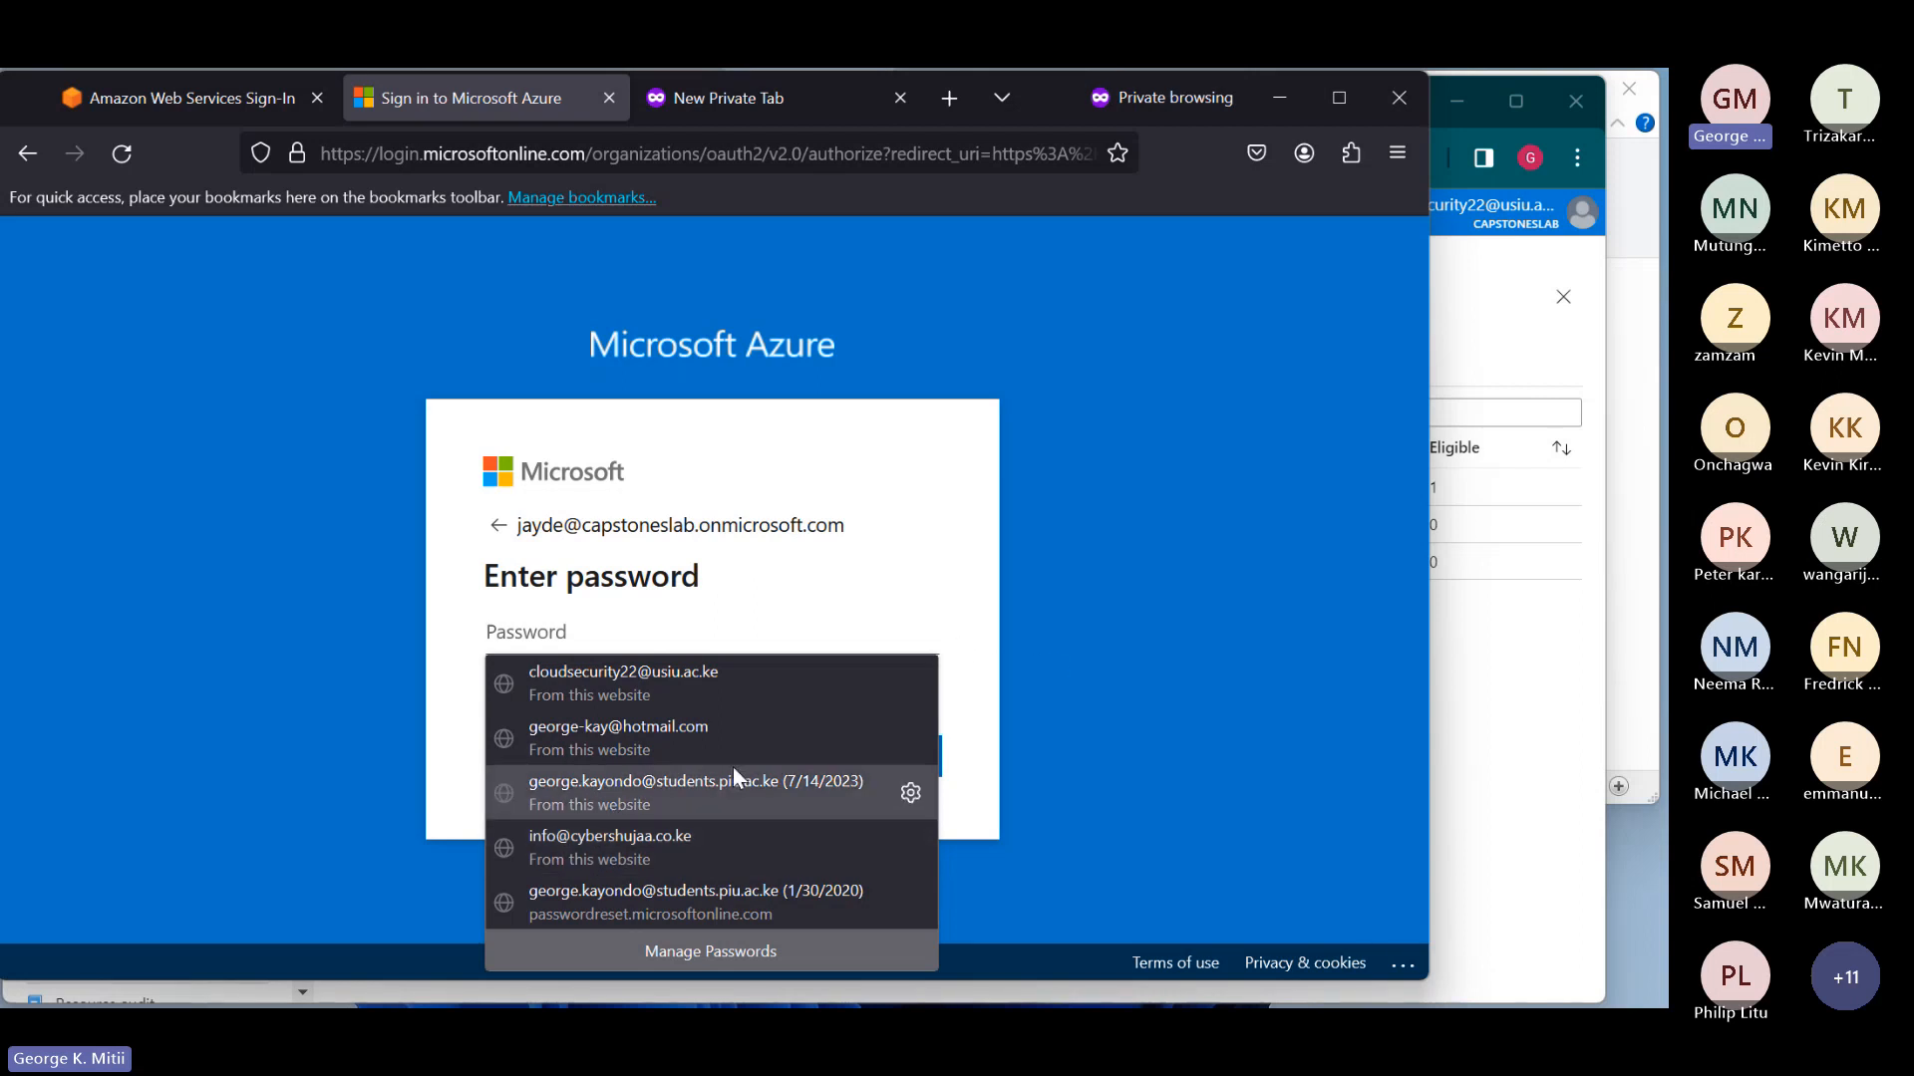
{"action": "left_click", "coordinate": [703, 638]}
{"action": "key", "text": "ctrl+v"}
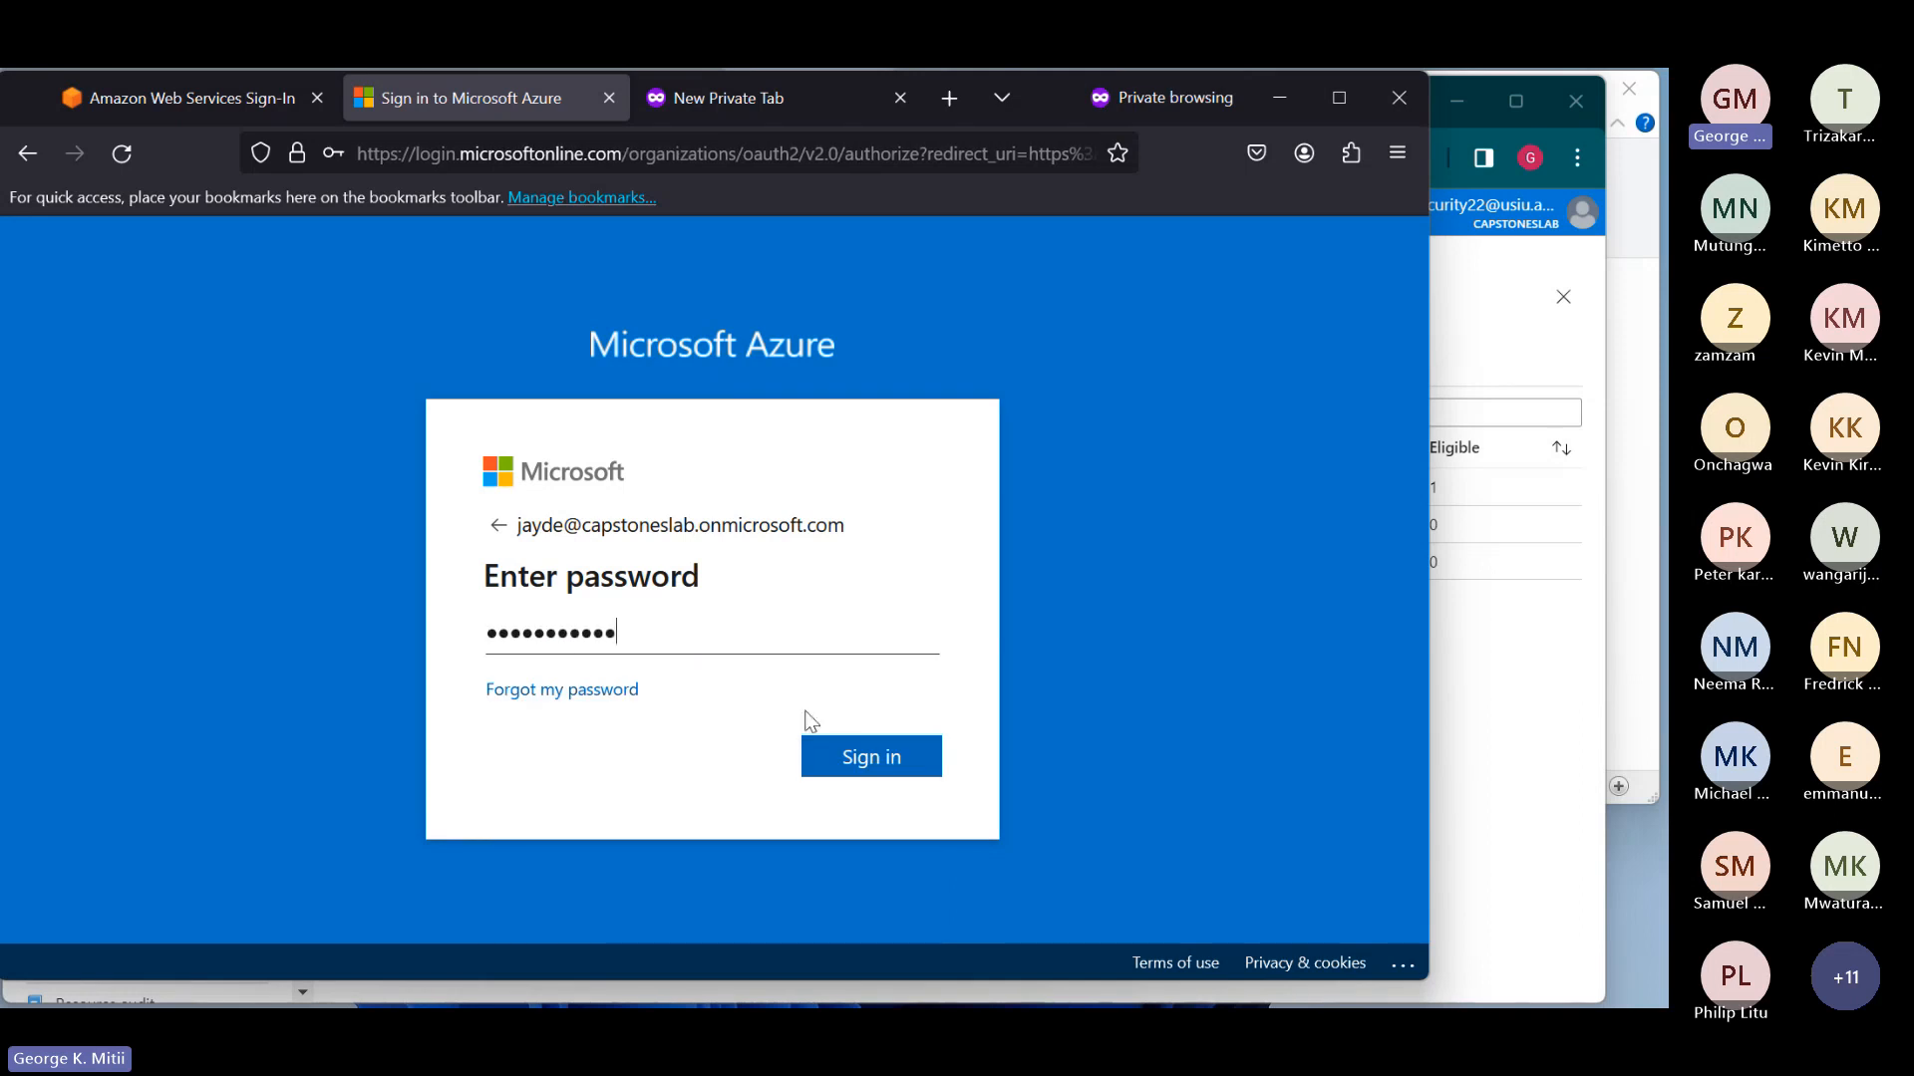
{"action": "left_click", "coordinate": [863, 765]}
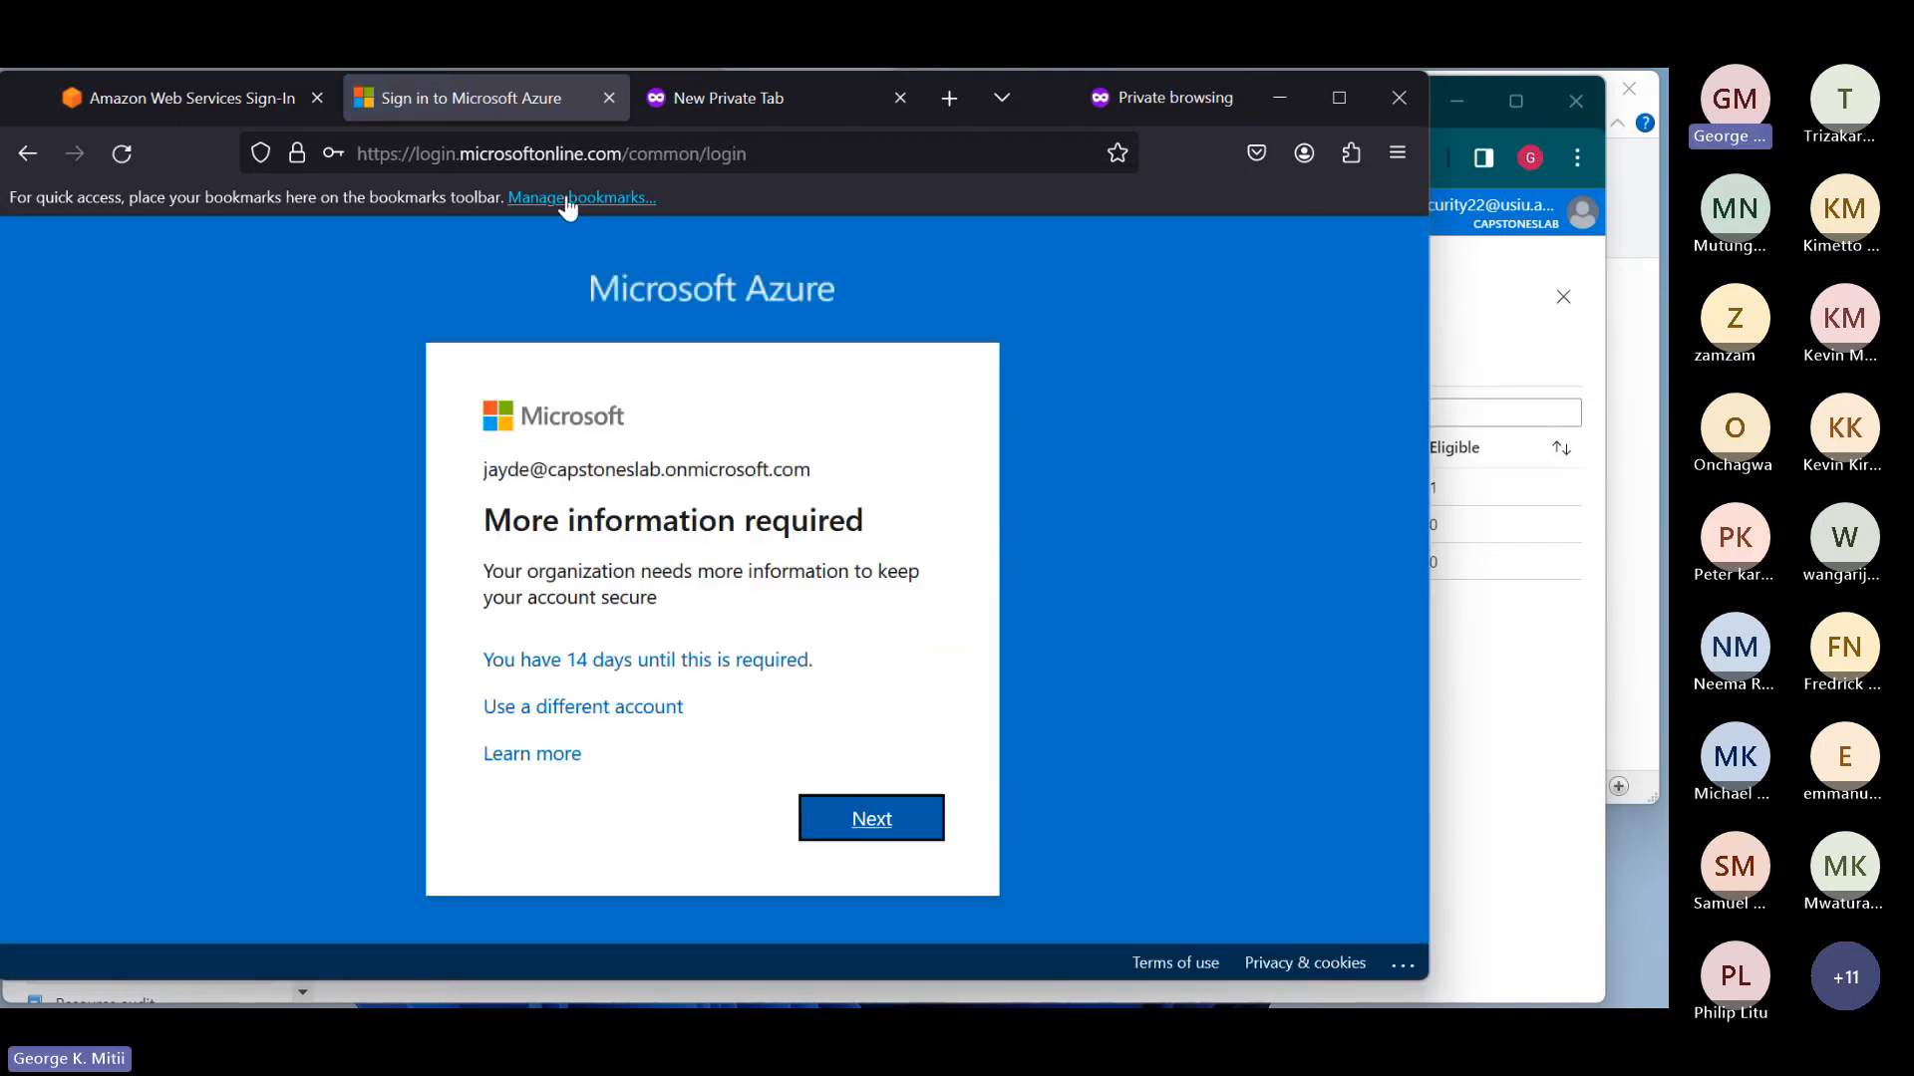
Postpone the security registration, stay signed in, and reload the Azure home page.
{"action": "left_click", "coordinate": [740, 668]}
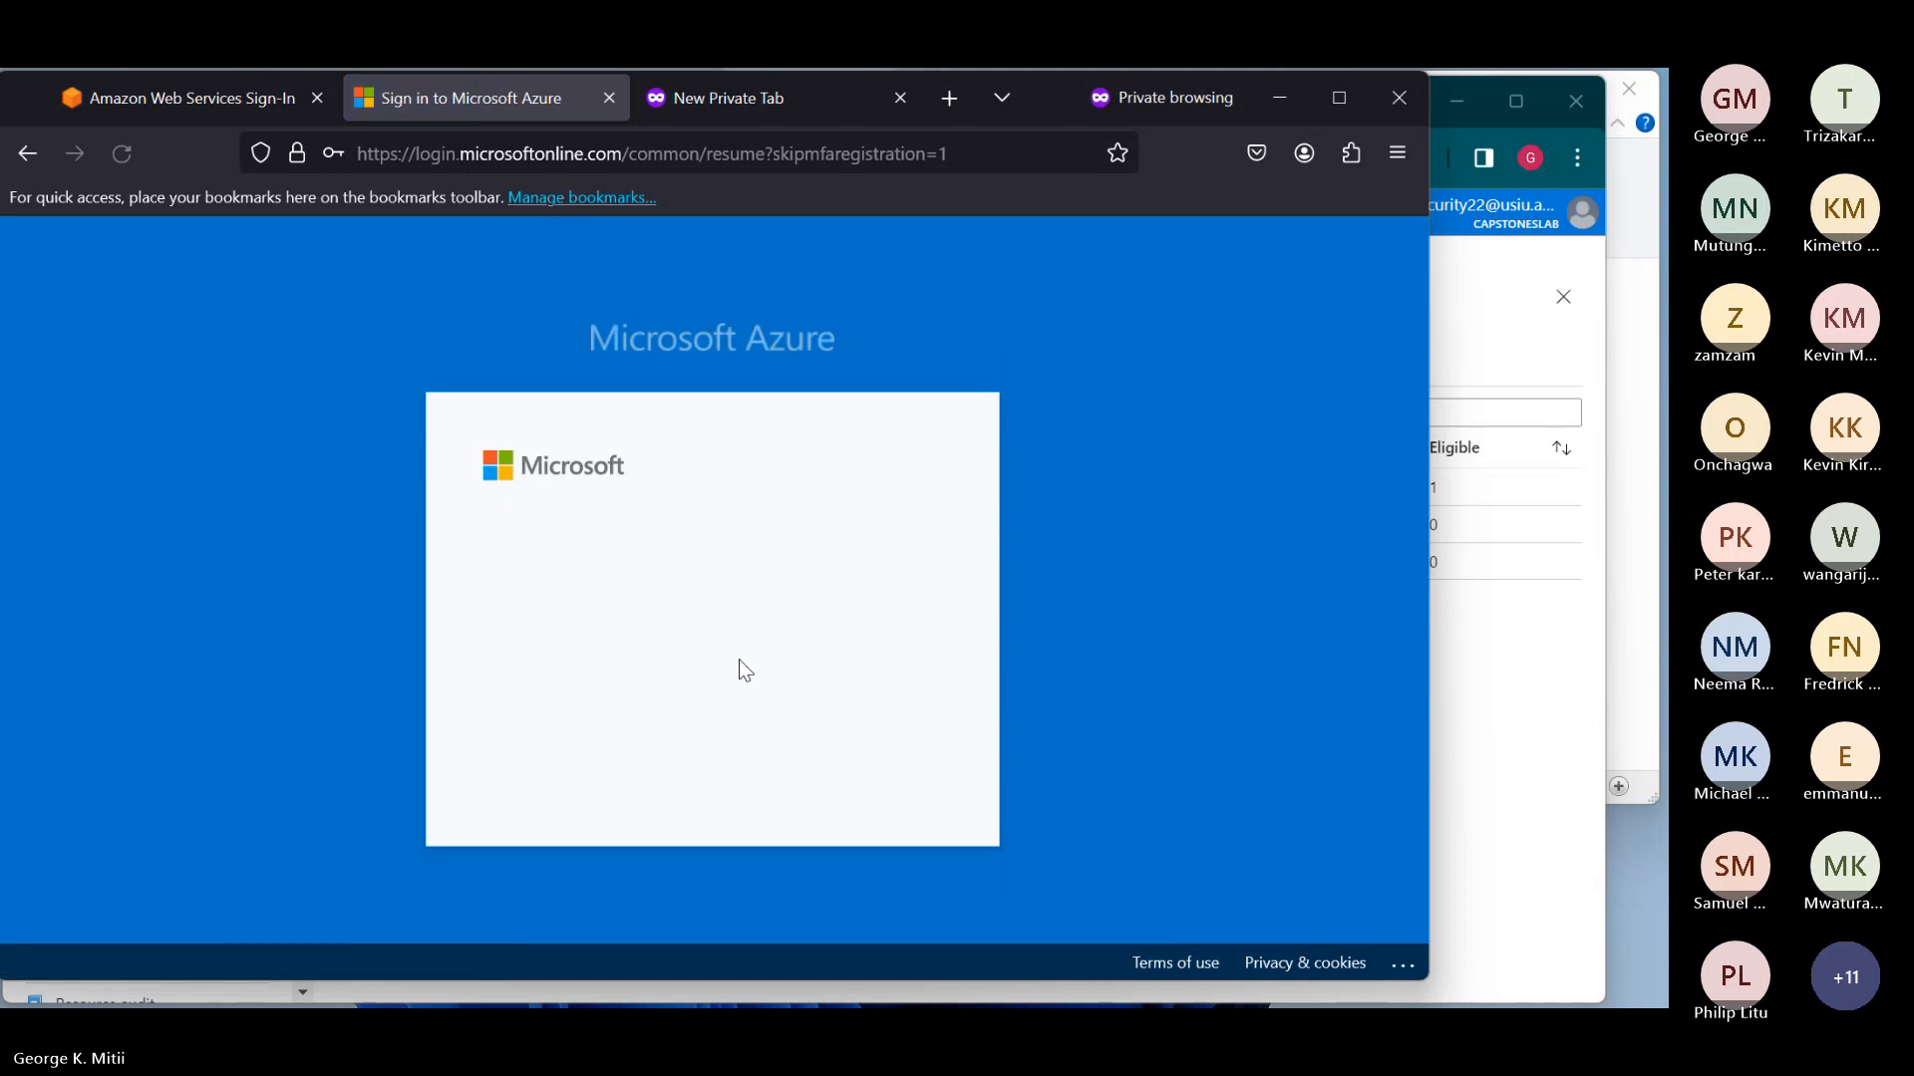
{"action": "left_click", "coordinate": [837, 770]}
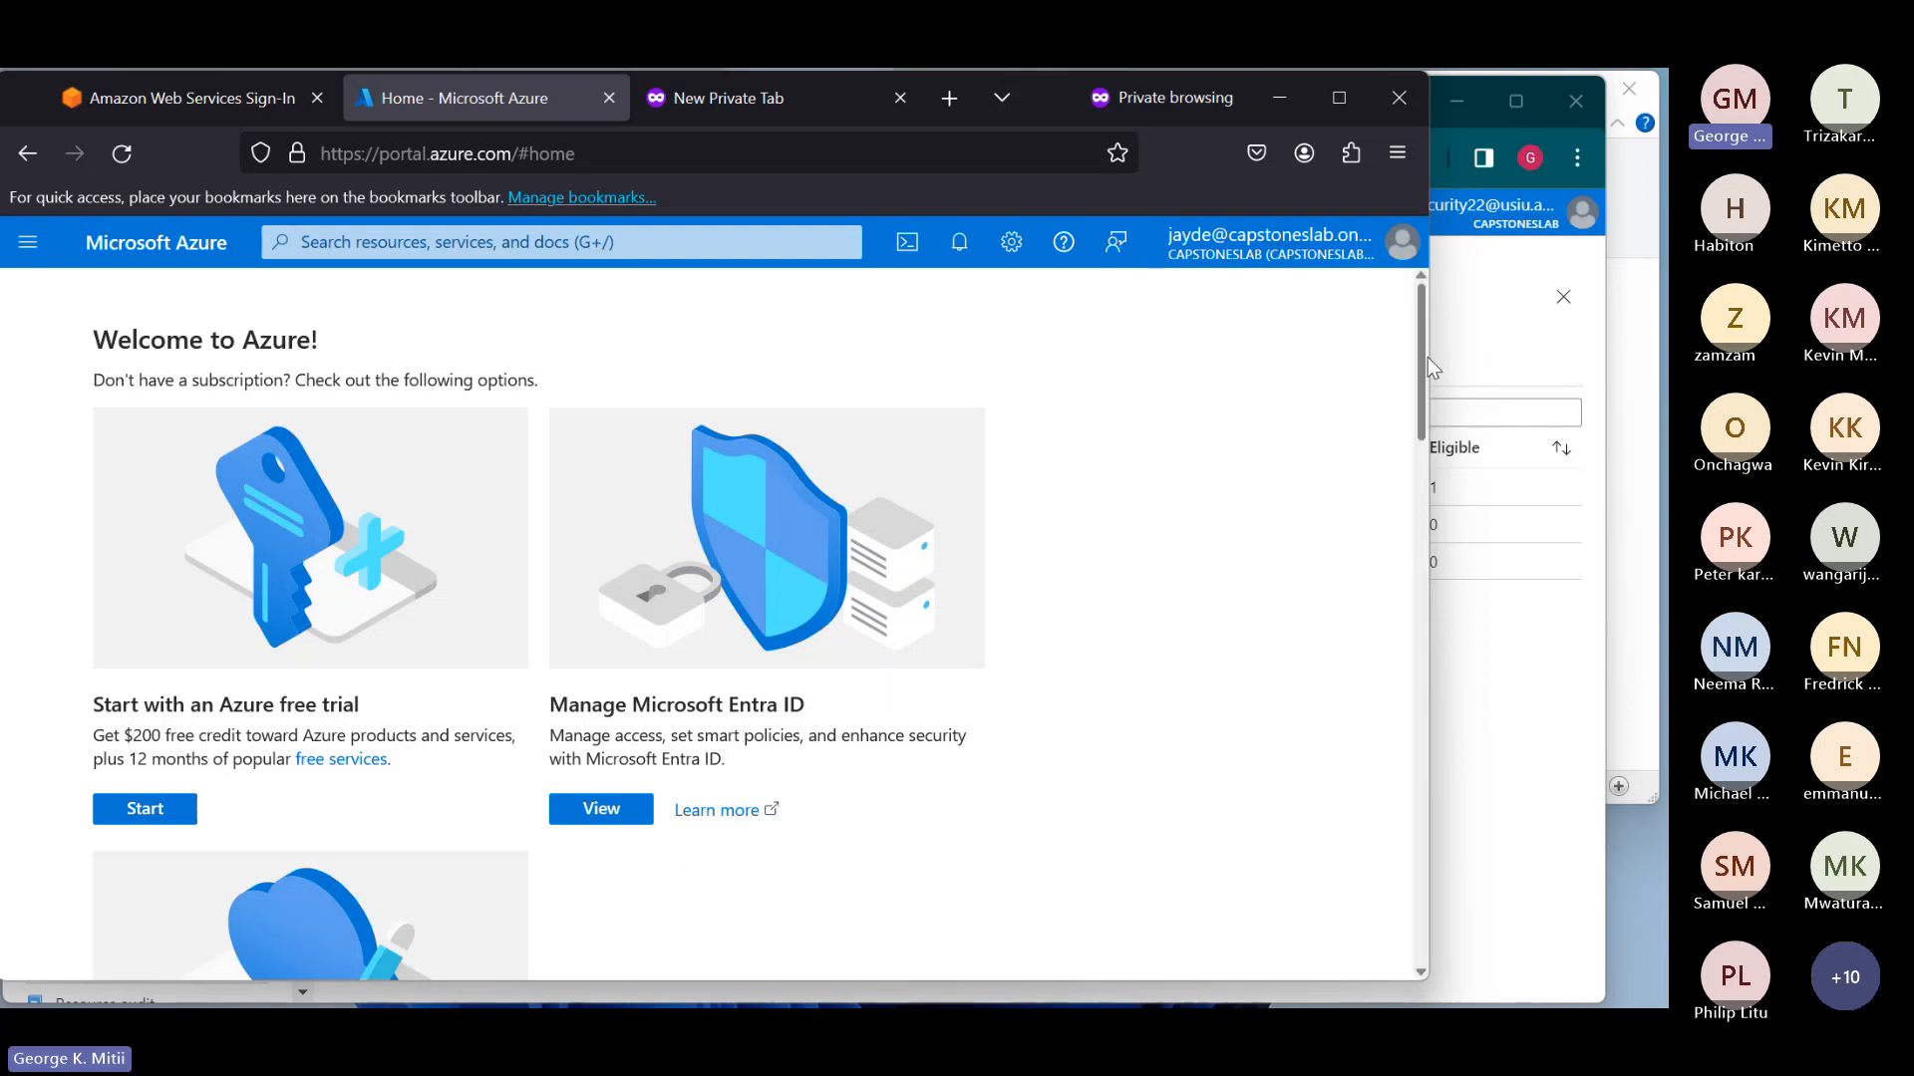
{"action": "left_click_drag", "start_coordinate": [1429, 359], "coordinate": [1483, 359]}
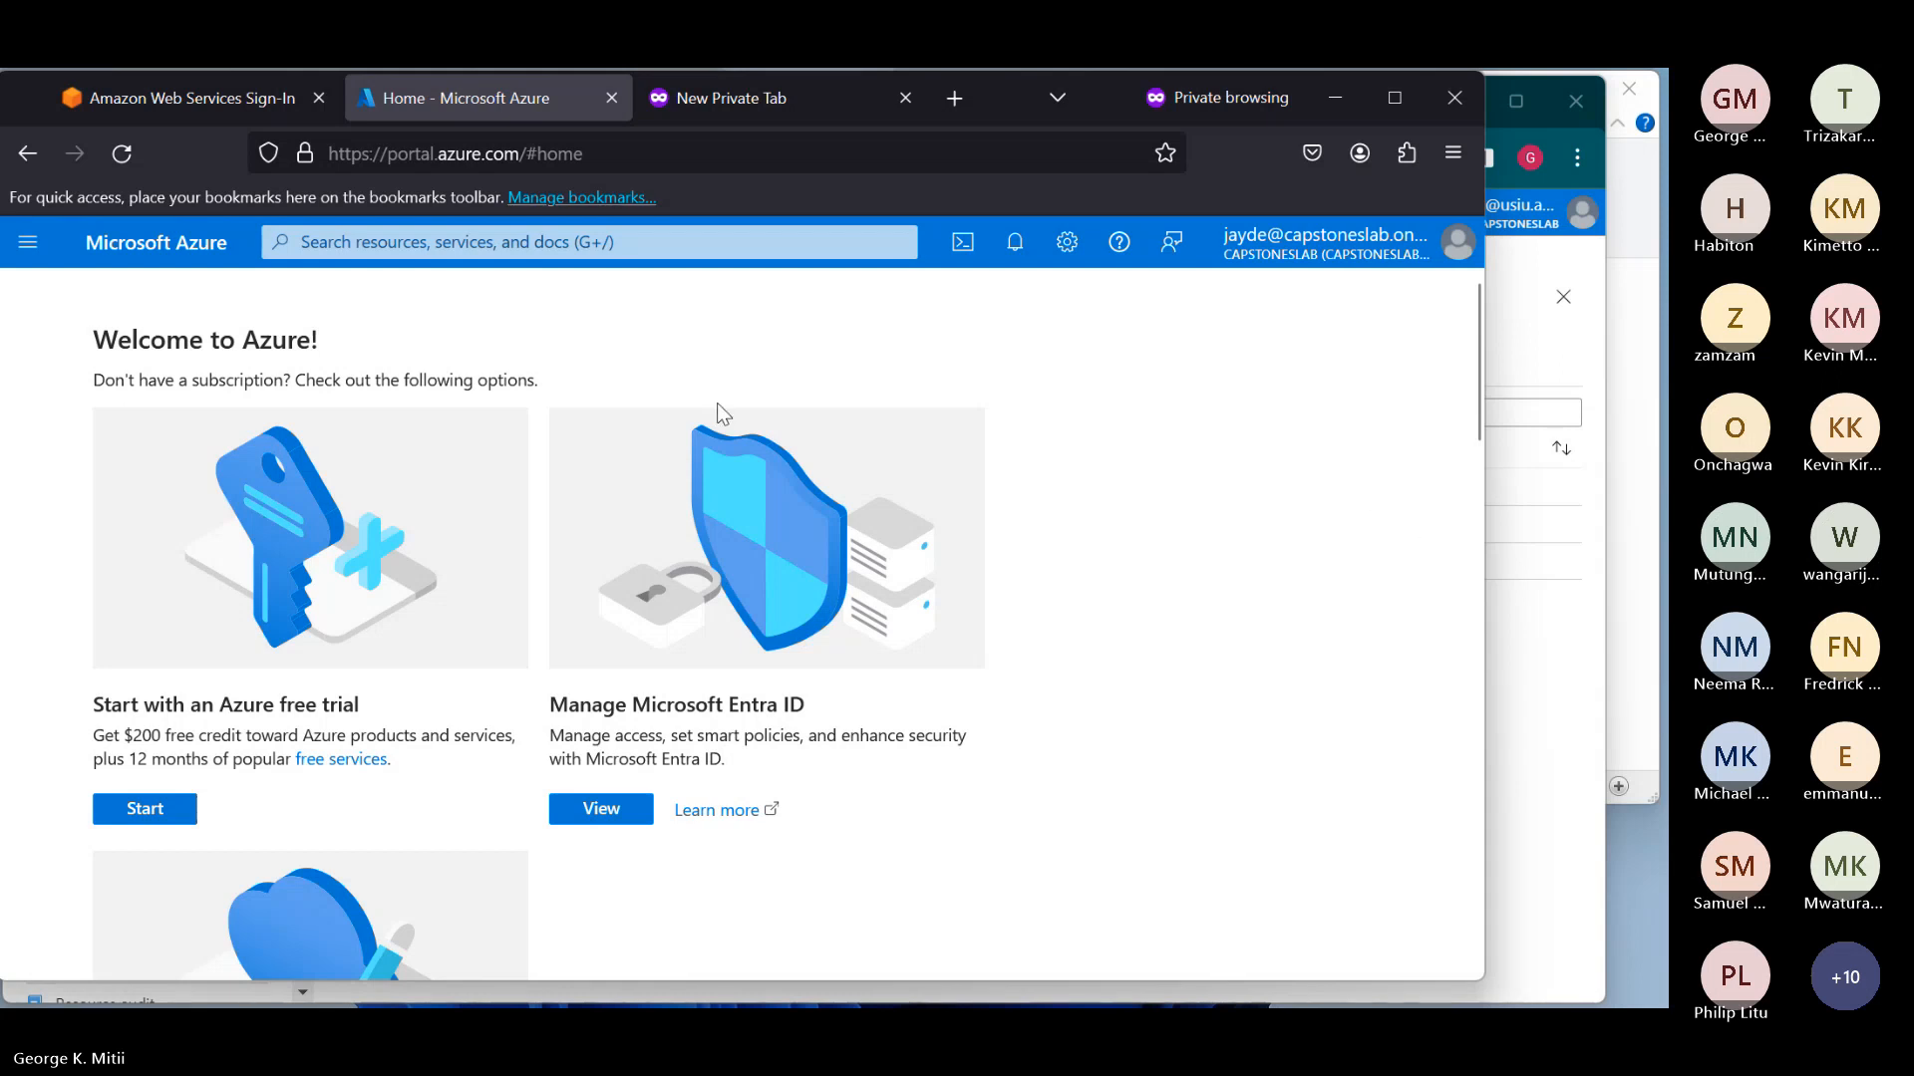
{"action": "left_click", "coordinate": [135, 155]}
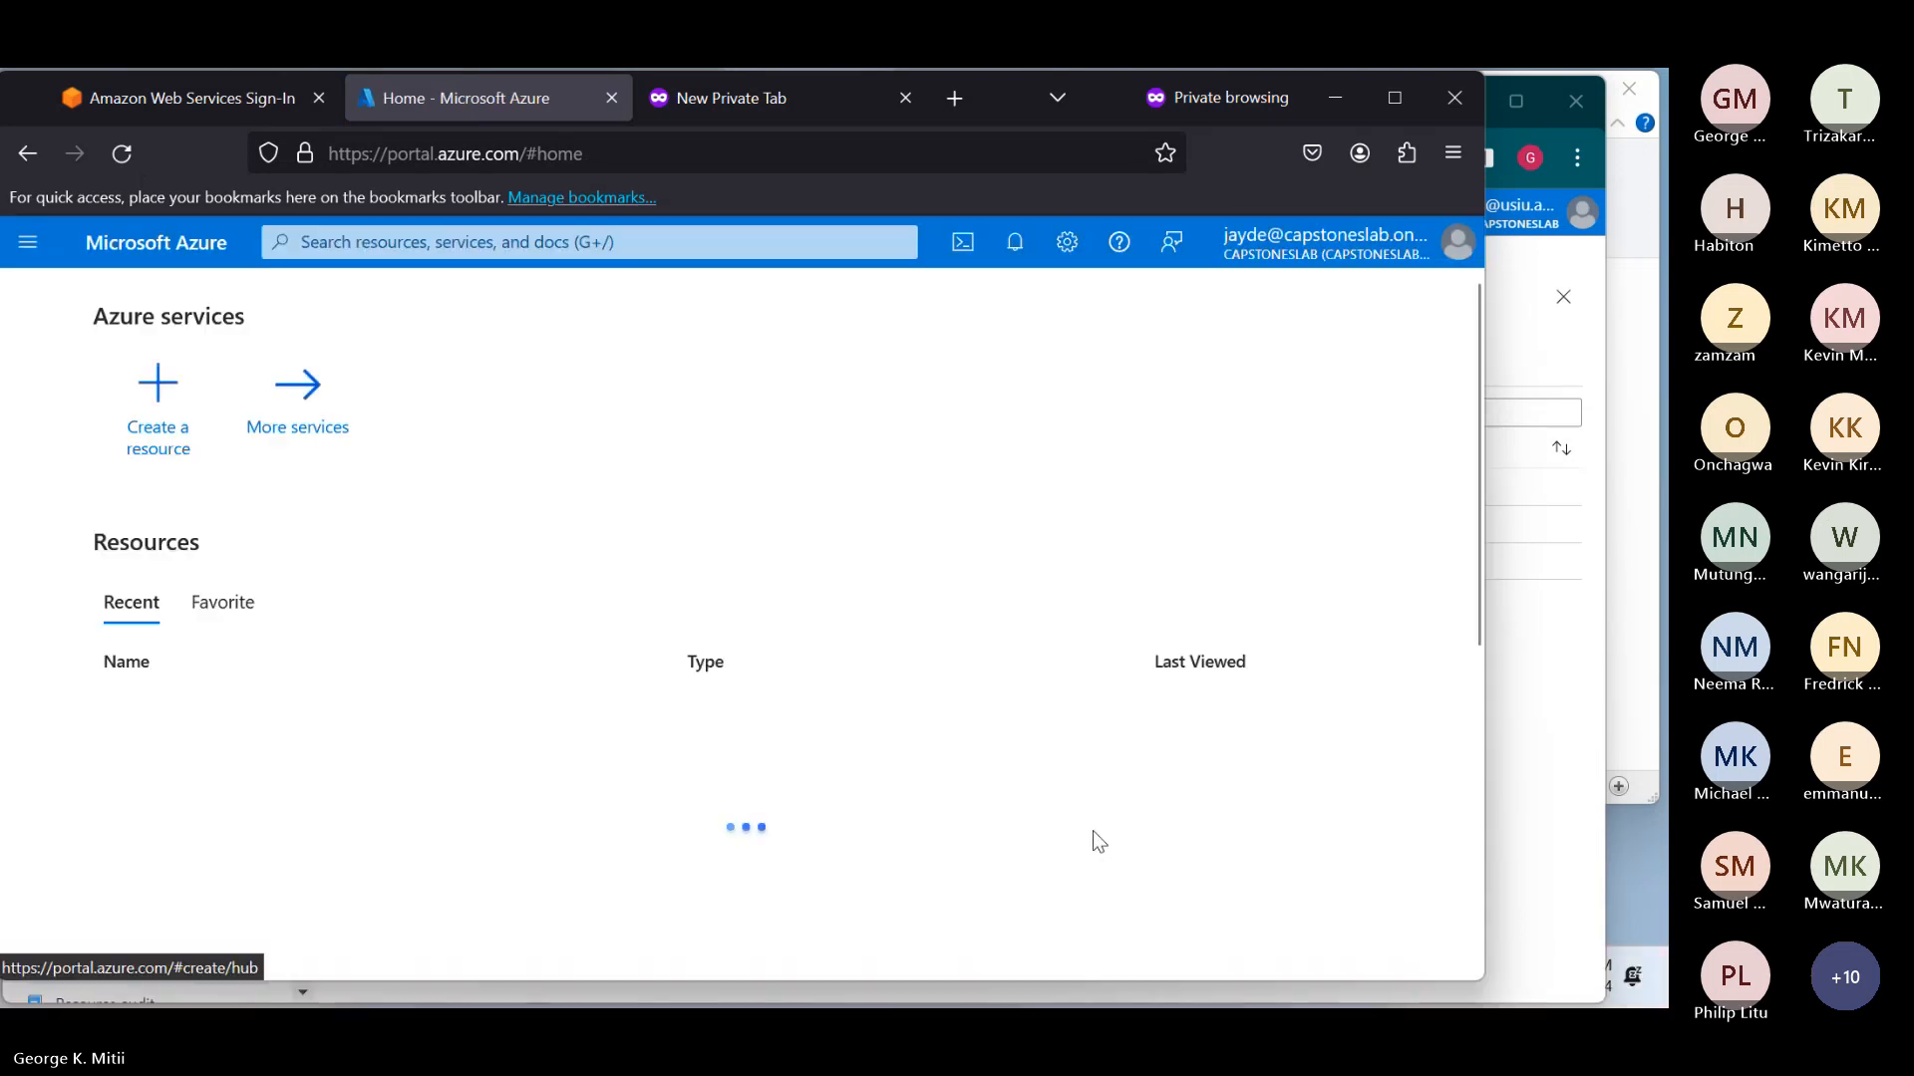
{"action": "mouse_move", "coordinate": [1144, 979]}
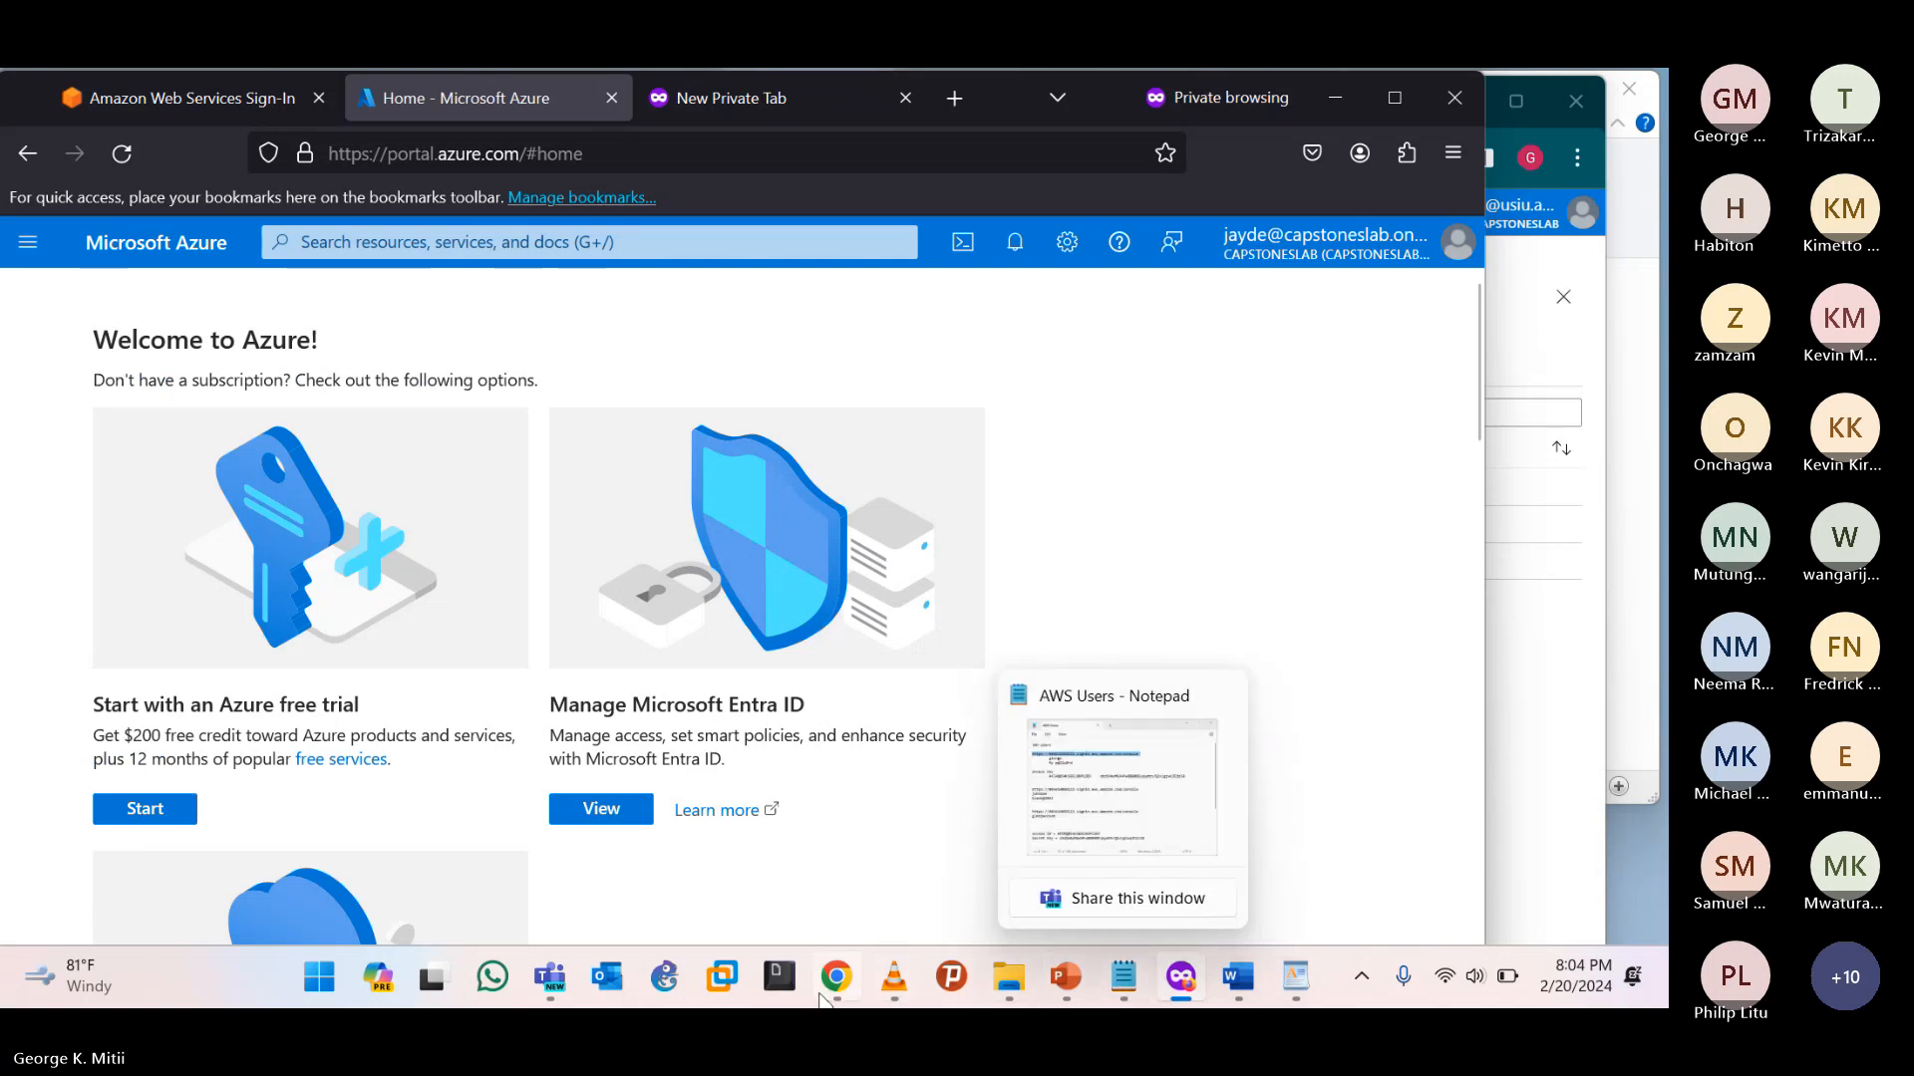
{"action": "mouse_move", "coordinate": [549, 977]}
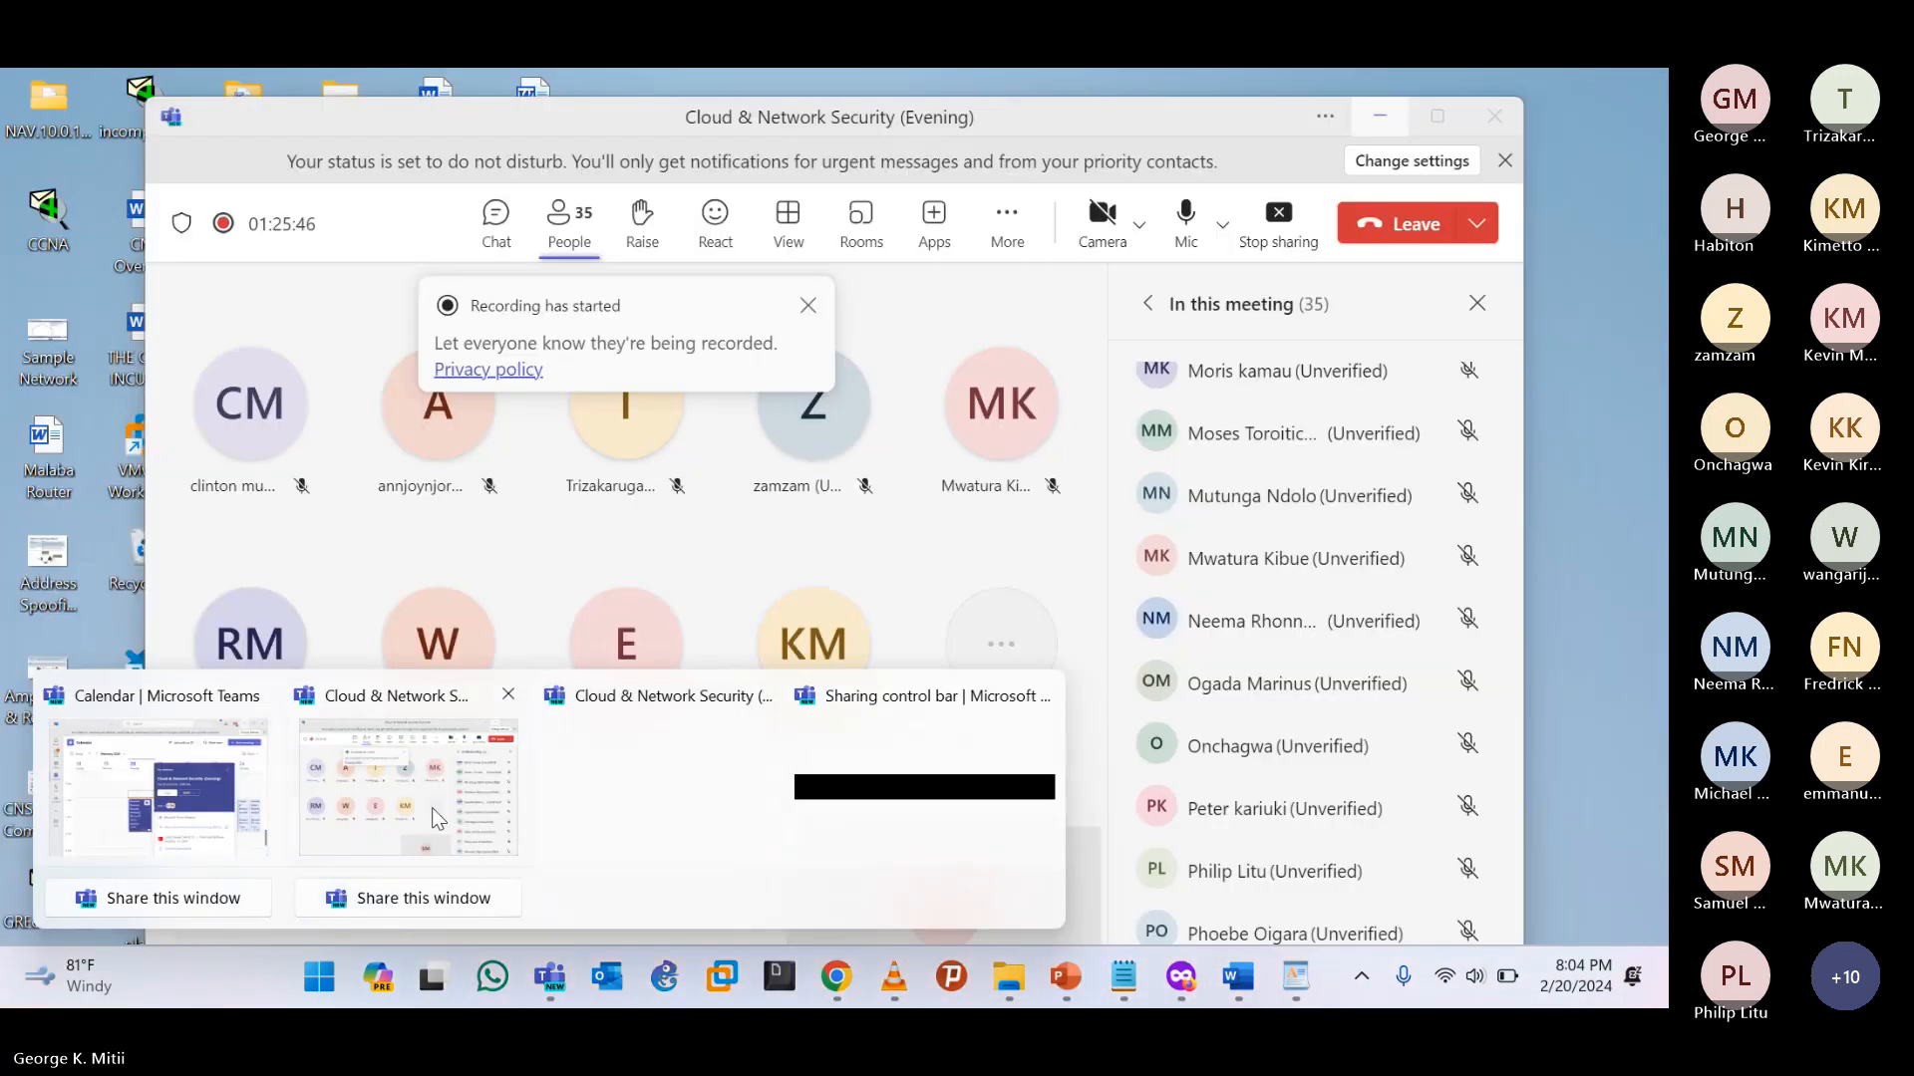
{"action": "left_click", "coordinate": [433, 812]}
{"action": "scroll", "coordinate": [1321, 603], "scroll_direction": "up", "scroll_amount": 1}
{"action": "scroll", "coordinate": [1321, 603], "scroll_direction": "up", "scroll_amount": 10}
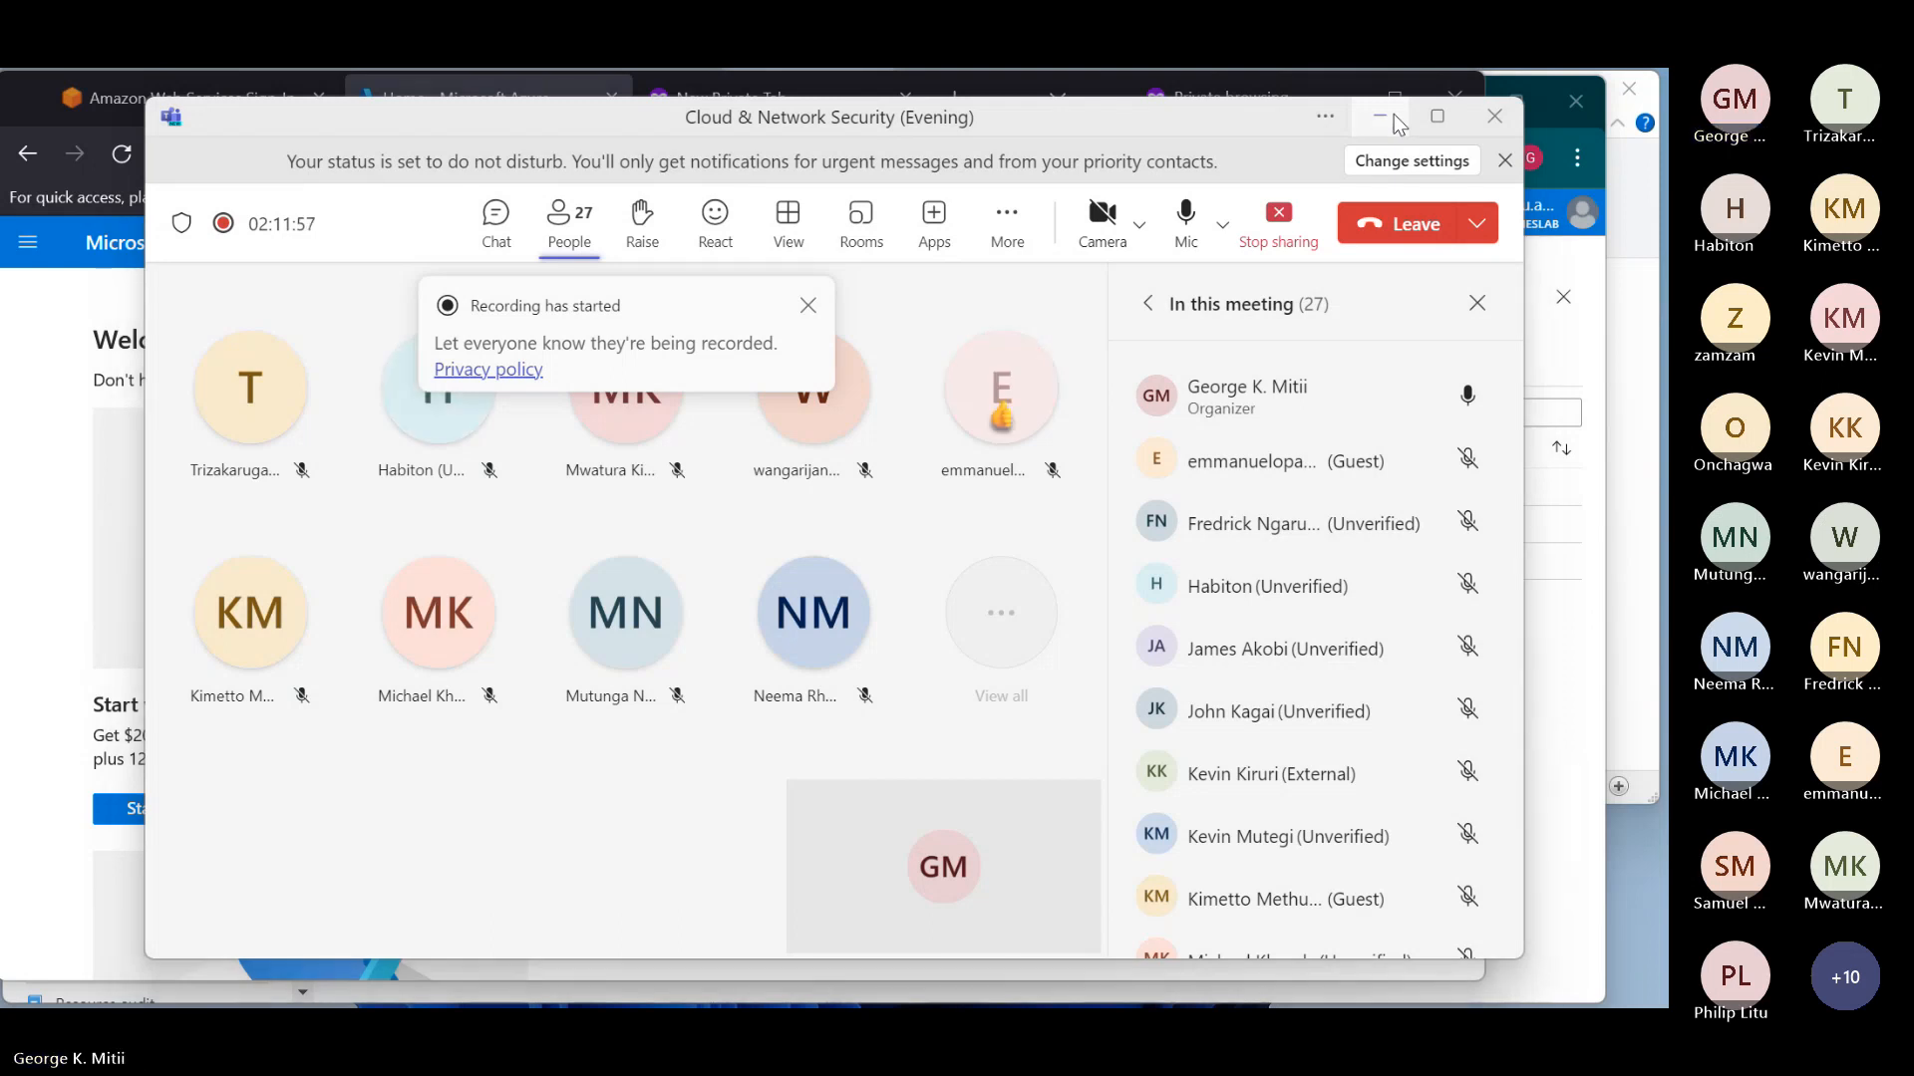
{"action": "left_click", "coordinate": [1393, 113]}
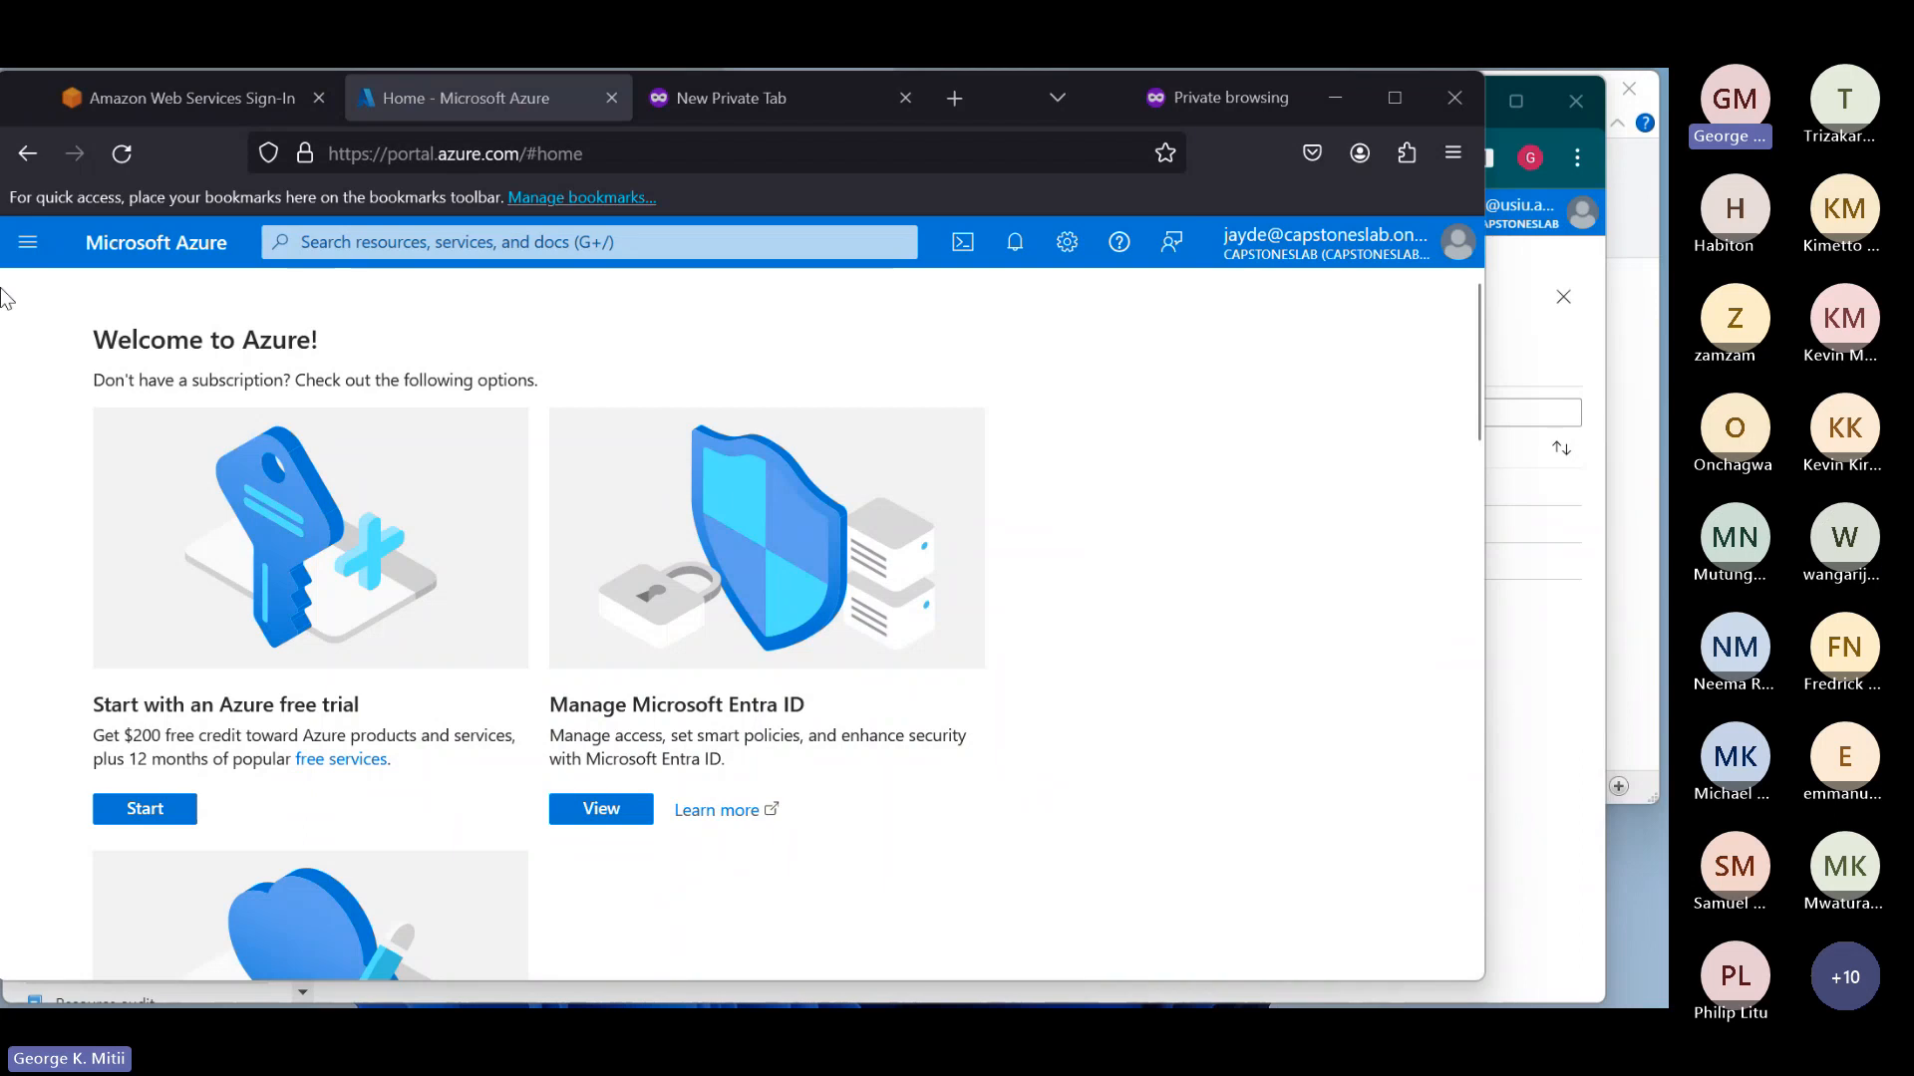
Open the test user's Assigned roles page through Microsoft Entra ID > Users.
{"action": "left_click", "coordinate": [34, 247]}
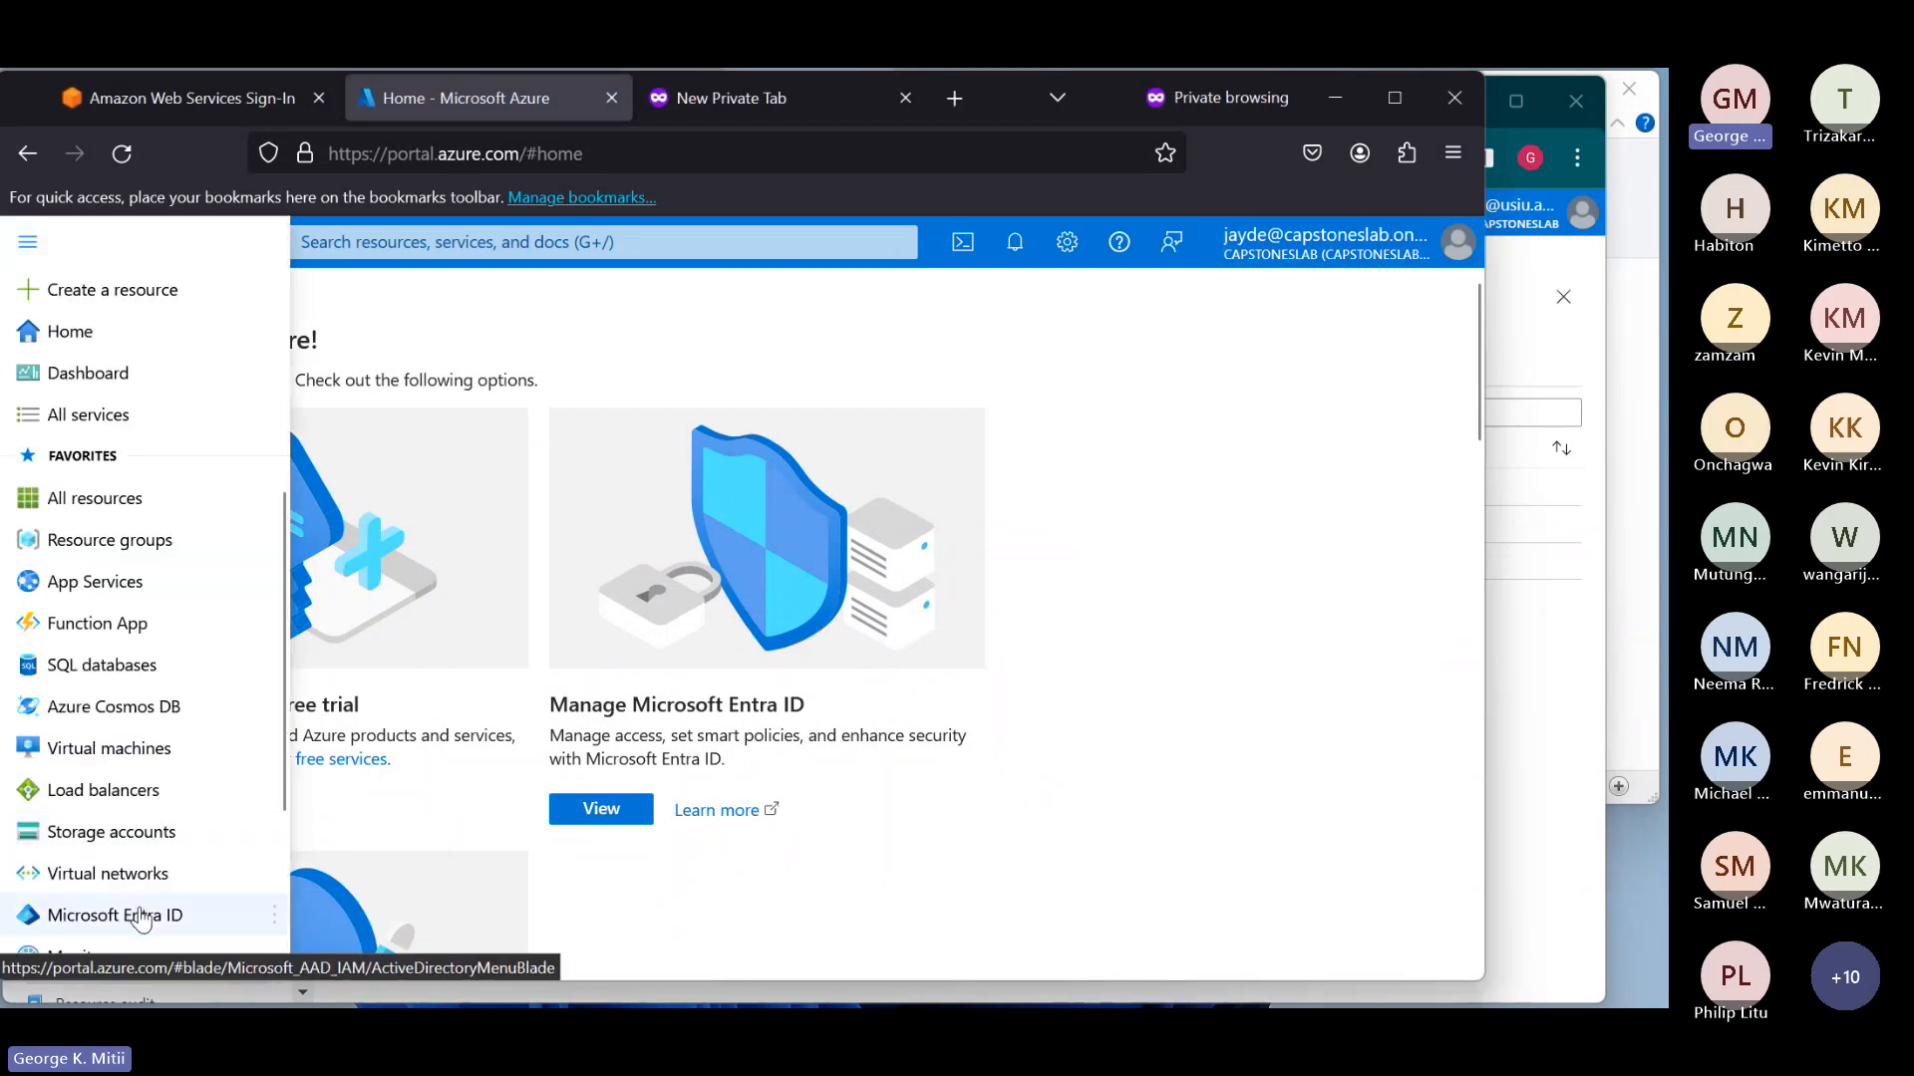
{"action": "scroll", "coordinate": [160, 890], "scroll_direction": "down", "scroll_amount": 2}
{"action": "left_click", "coordinate": [189, 782]}
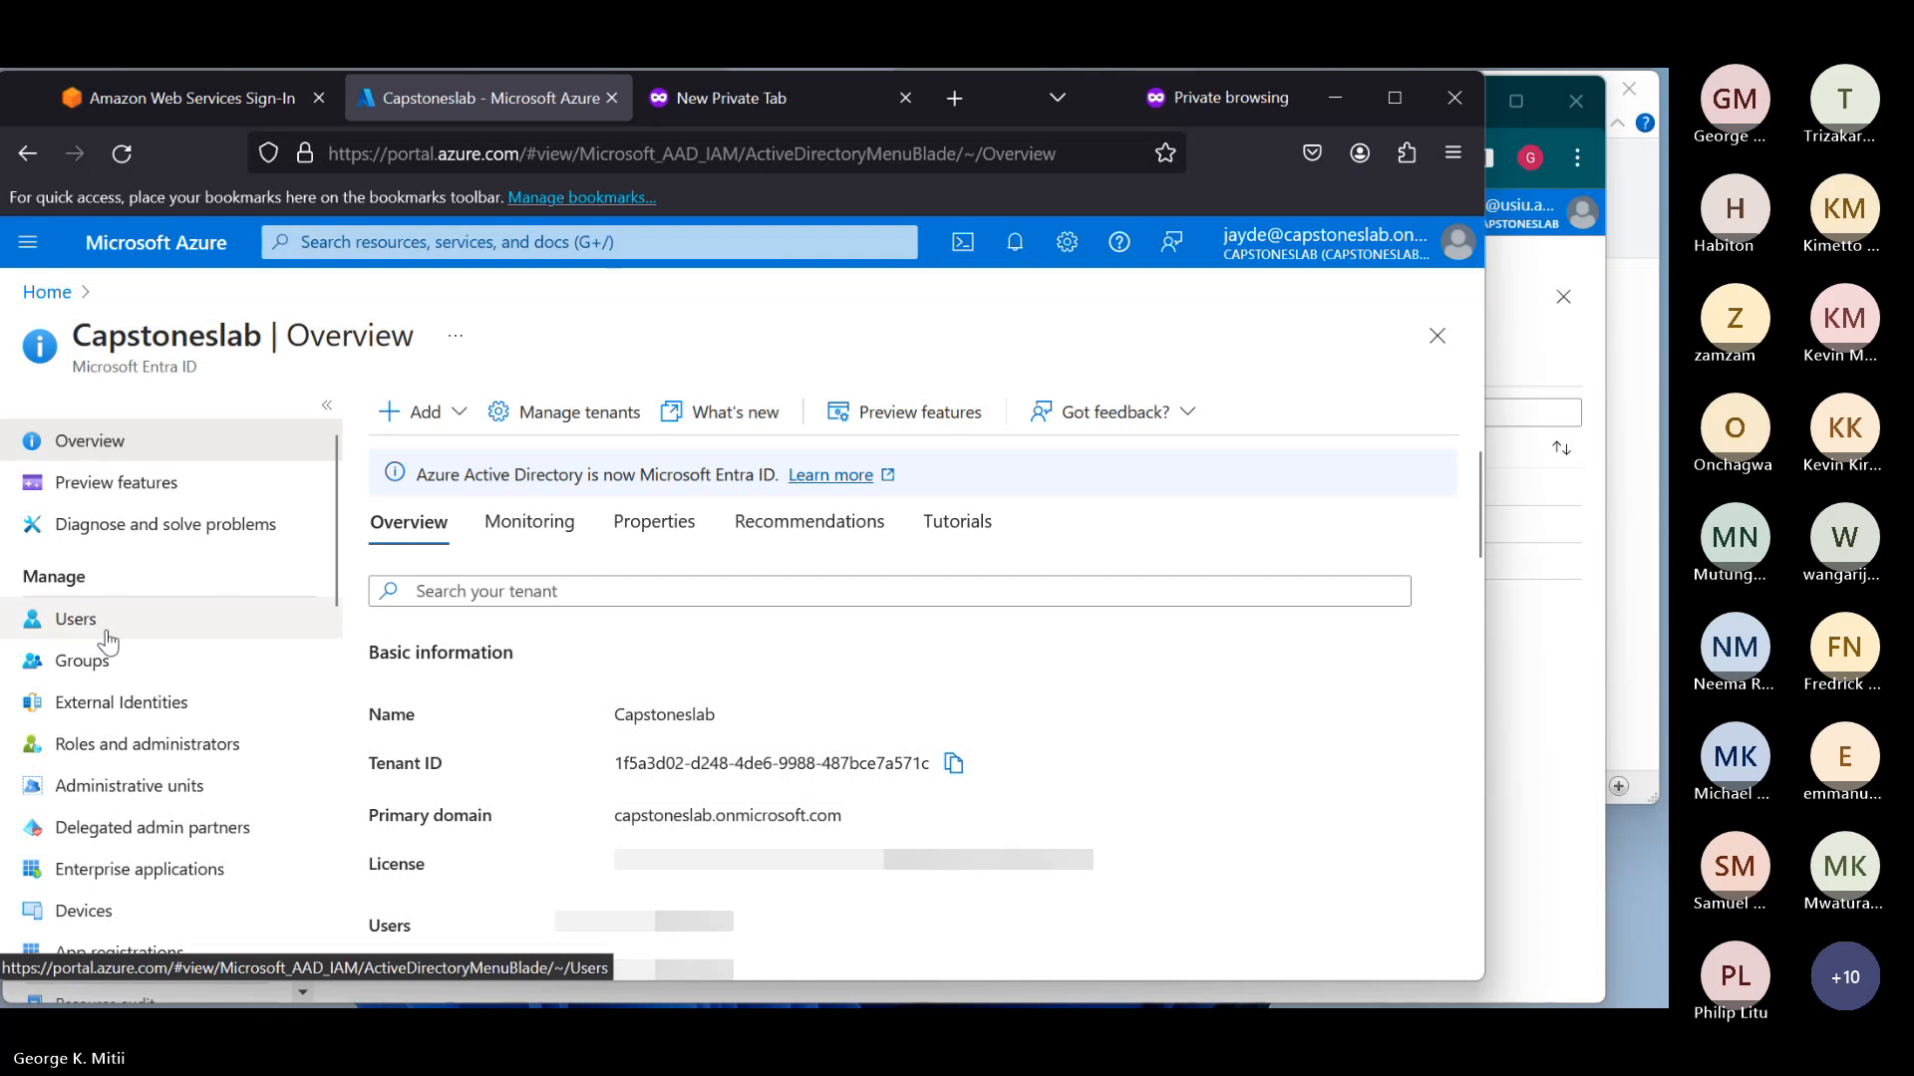
{"action": "left_click", "coordinate": [101, 638]}
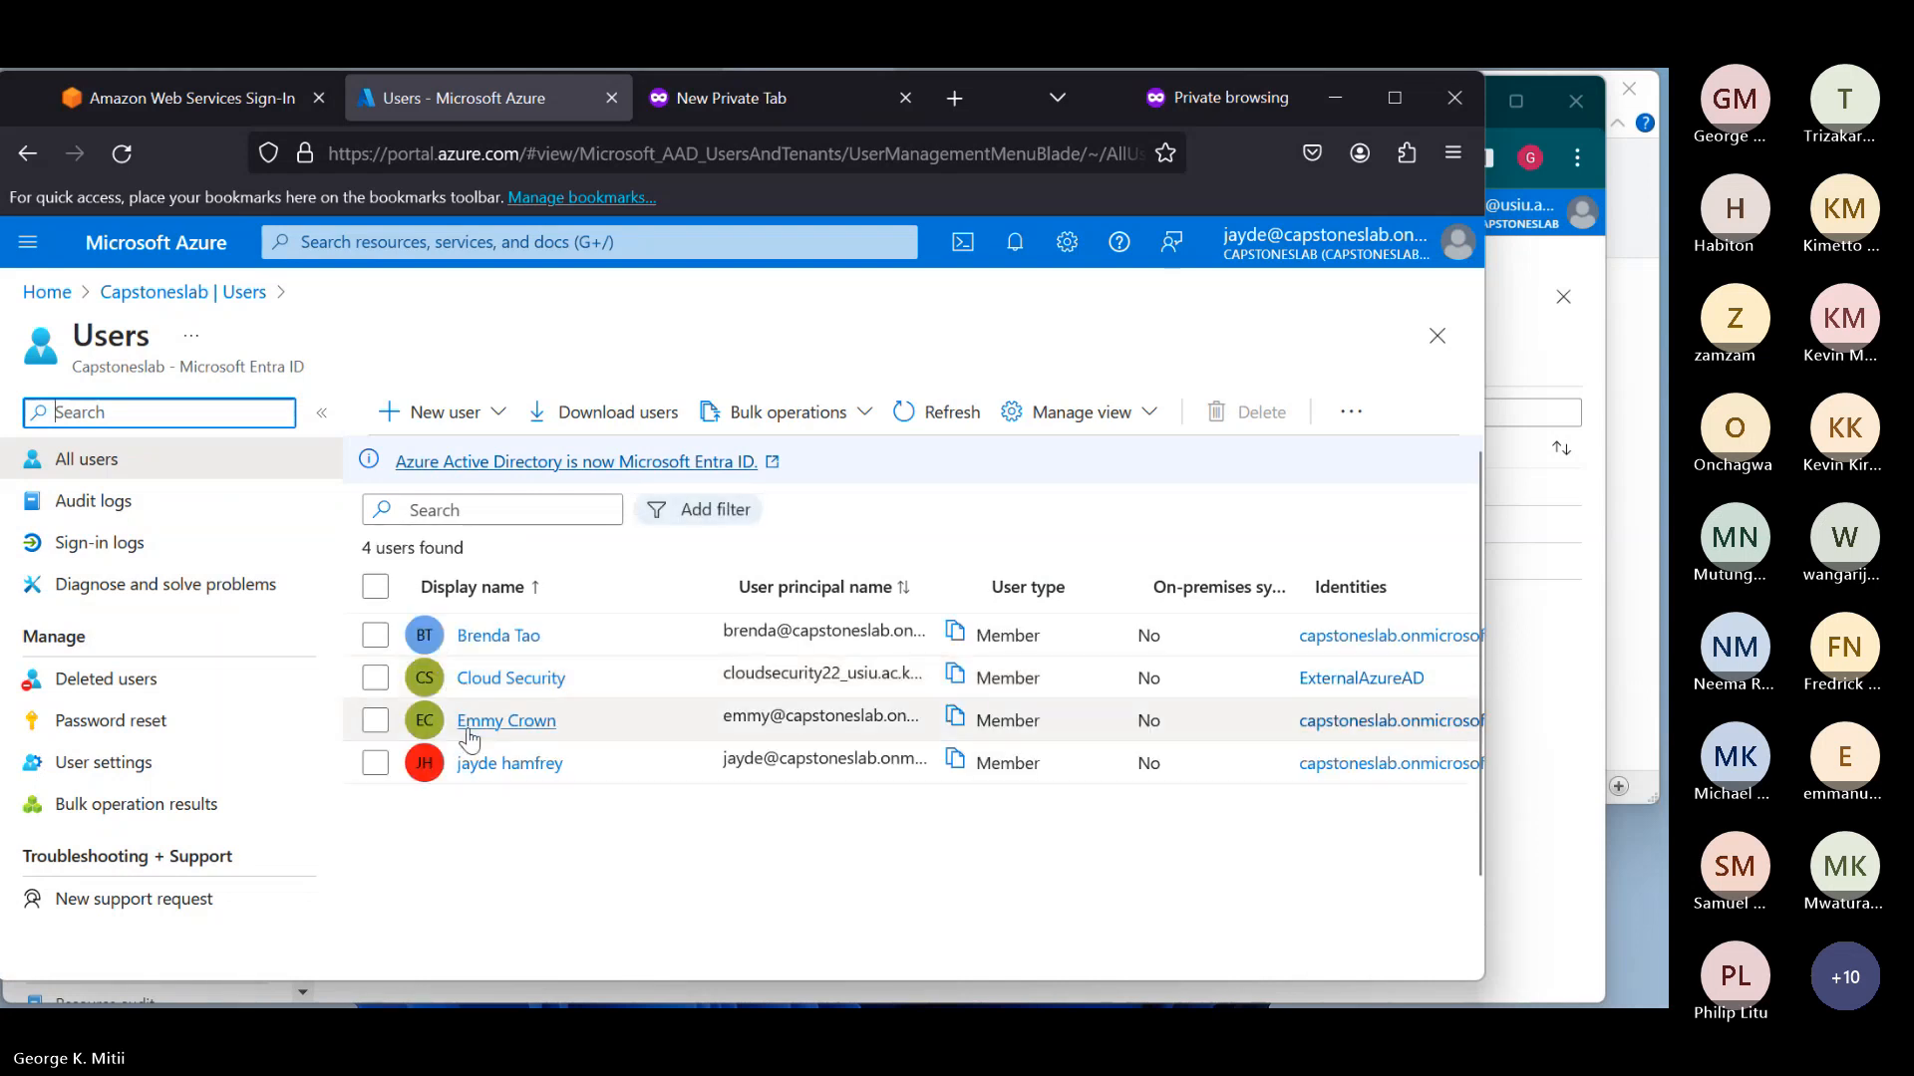
{"action": "left_click", "coordinate": [510, 763]}
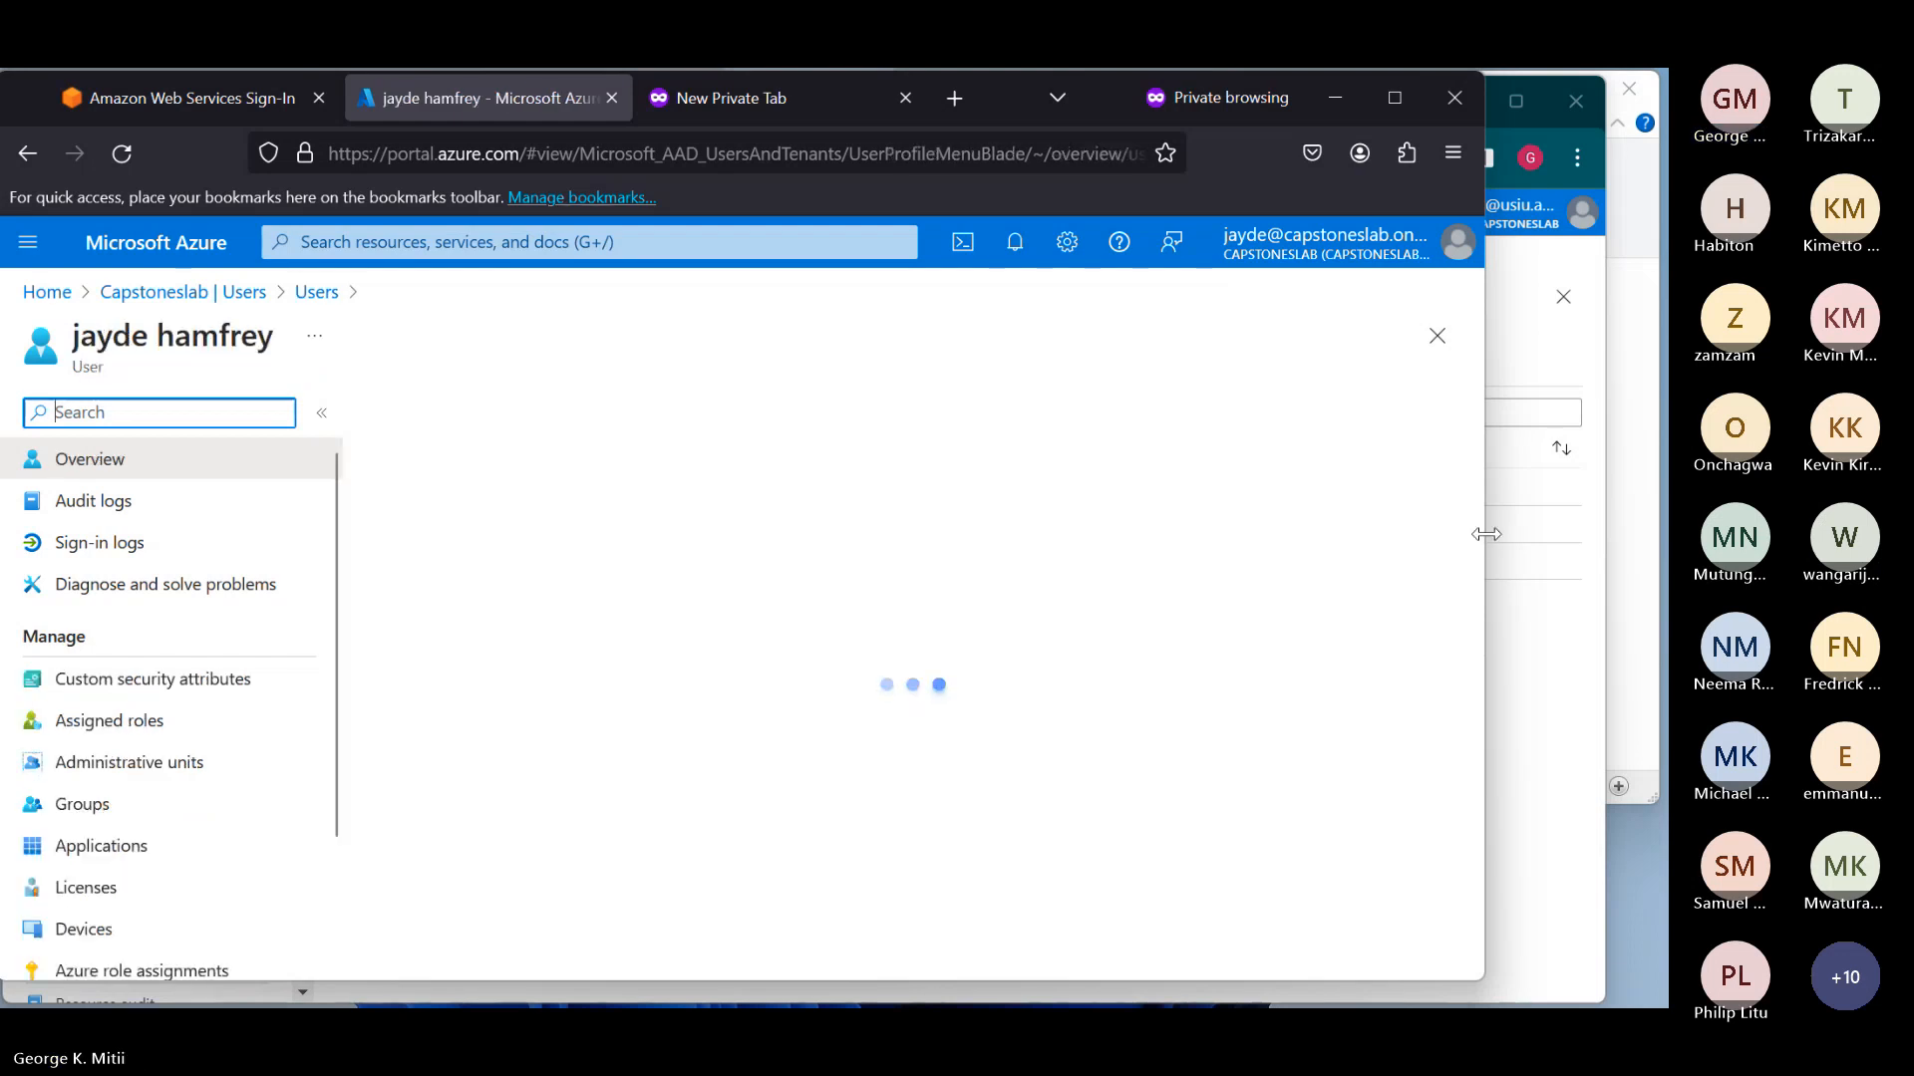
{"action": "left_click_drag", "start_coordinate": [1484, 528], "coordinate": [1541, 528]}
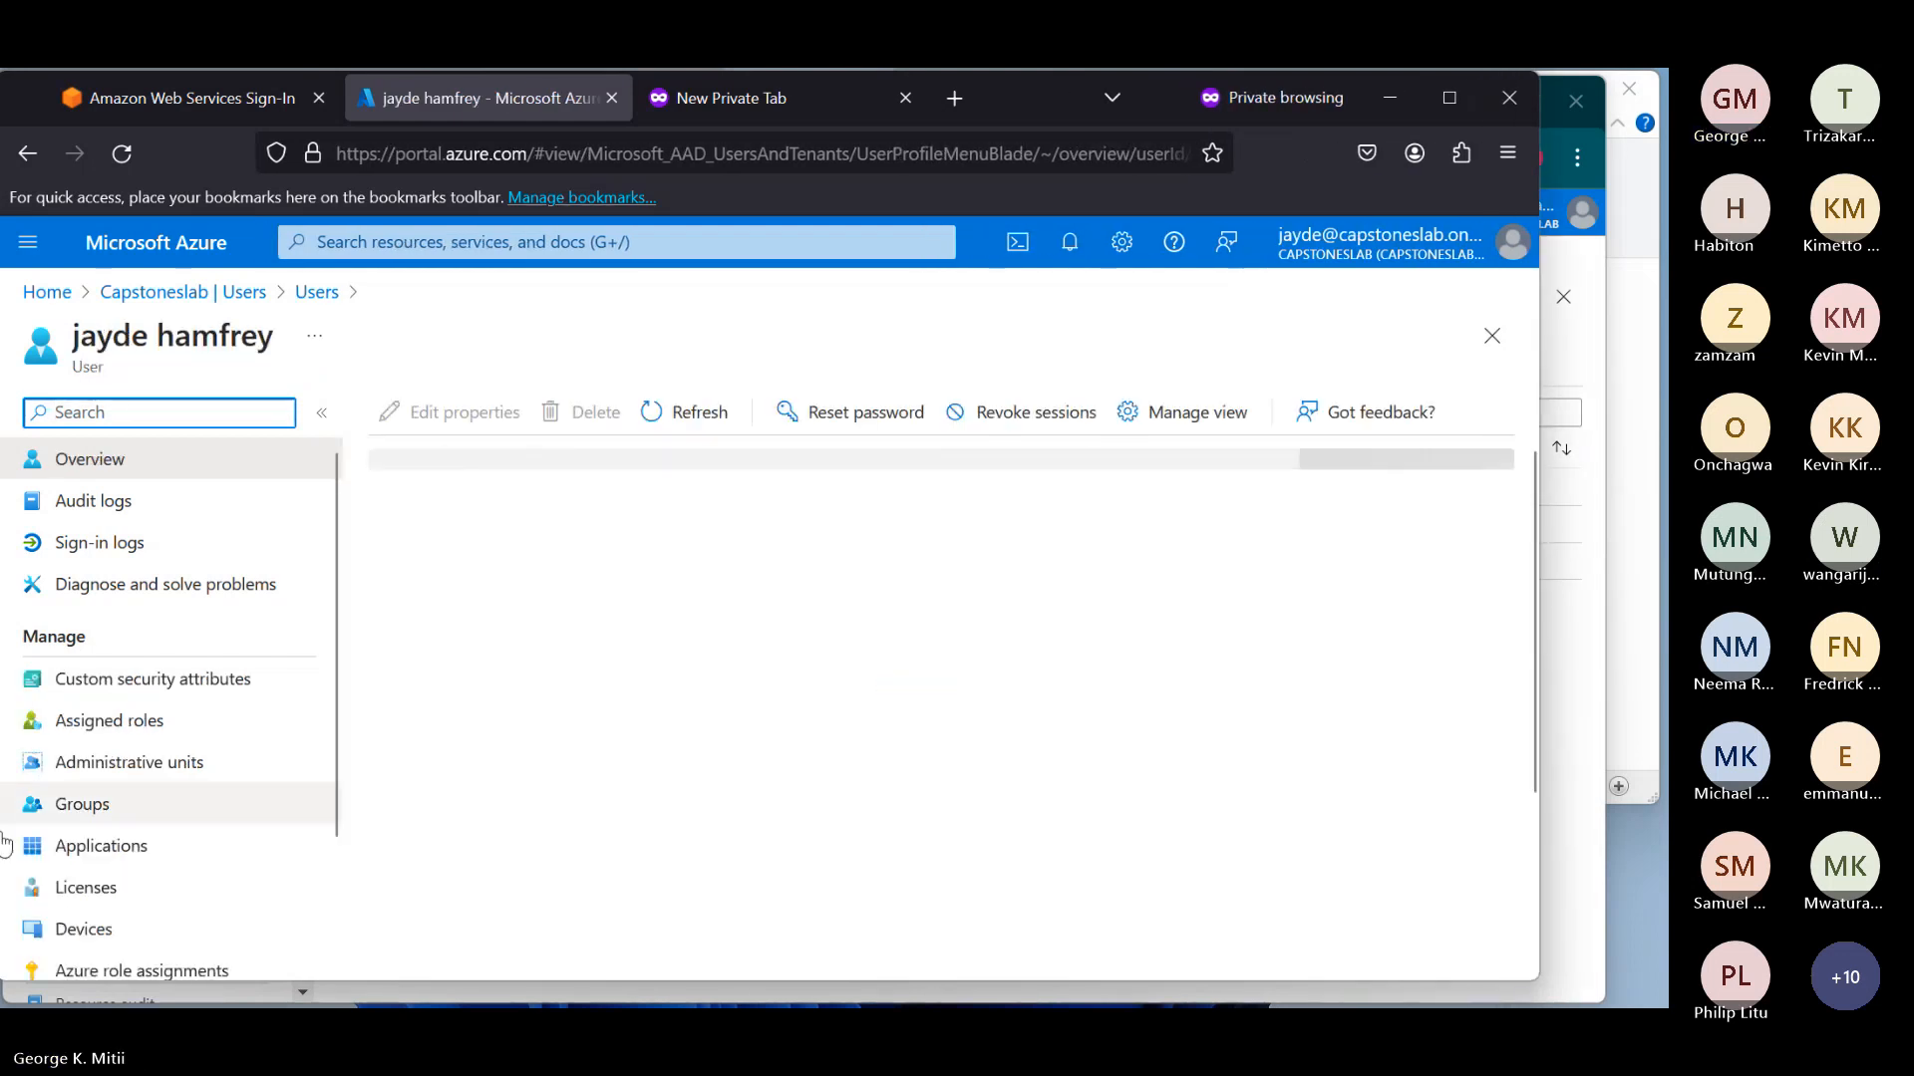
{"action": "left_click", "coordinate": [213, 731]}
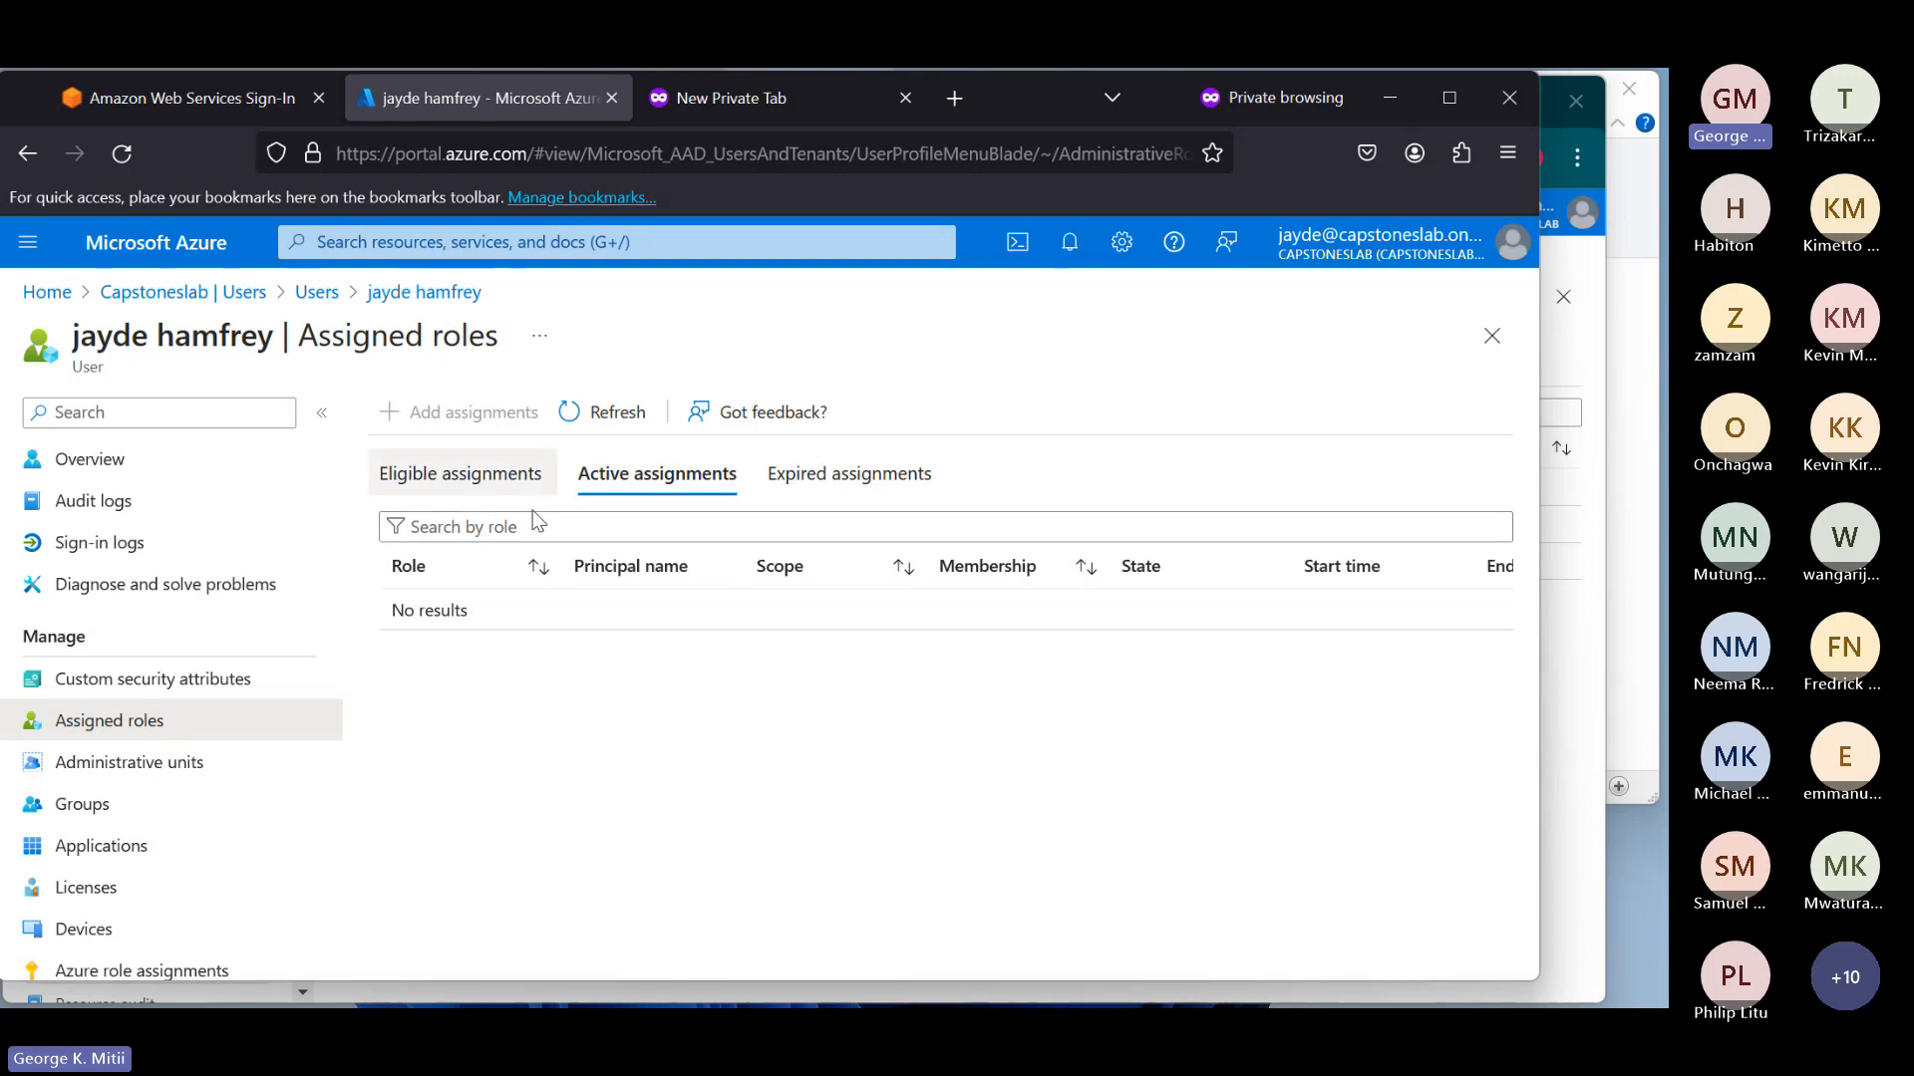
Show the Eligible assignments listing Global Administrator, maximising the window to widen the table.
{"action": "left_click", "coordinate": [479, 492]}
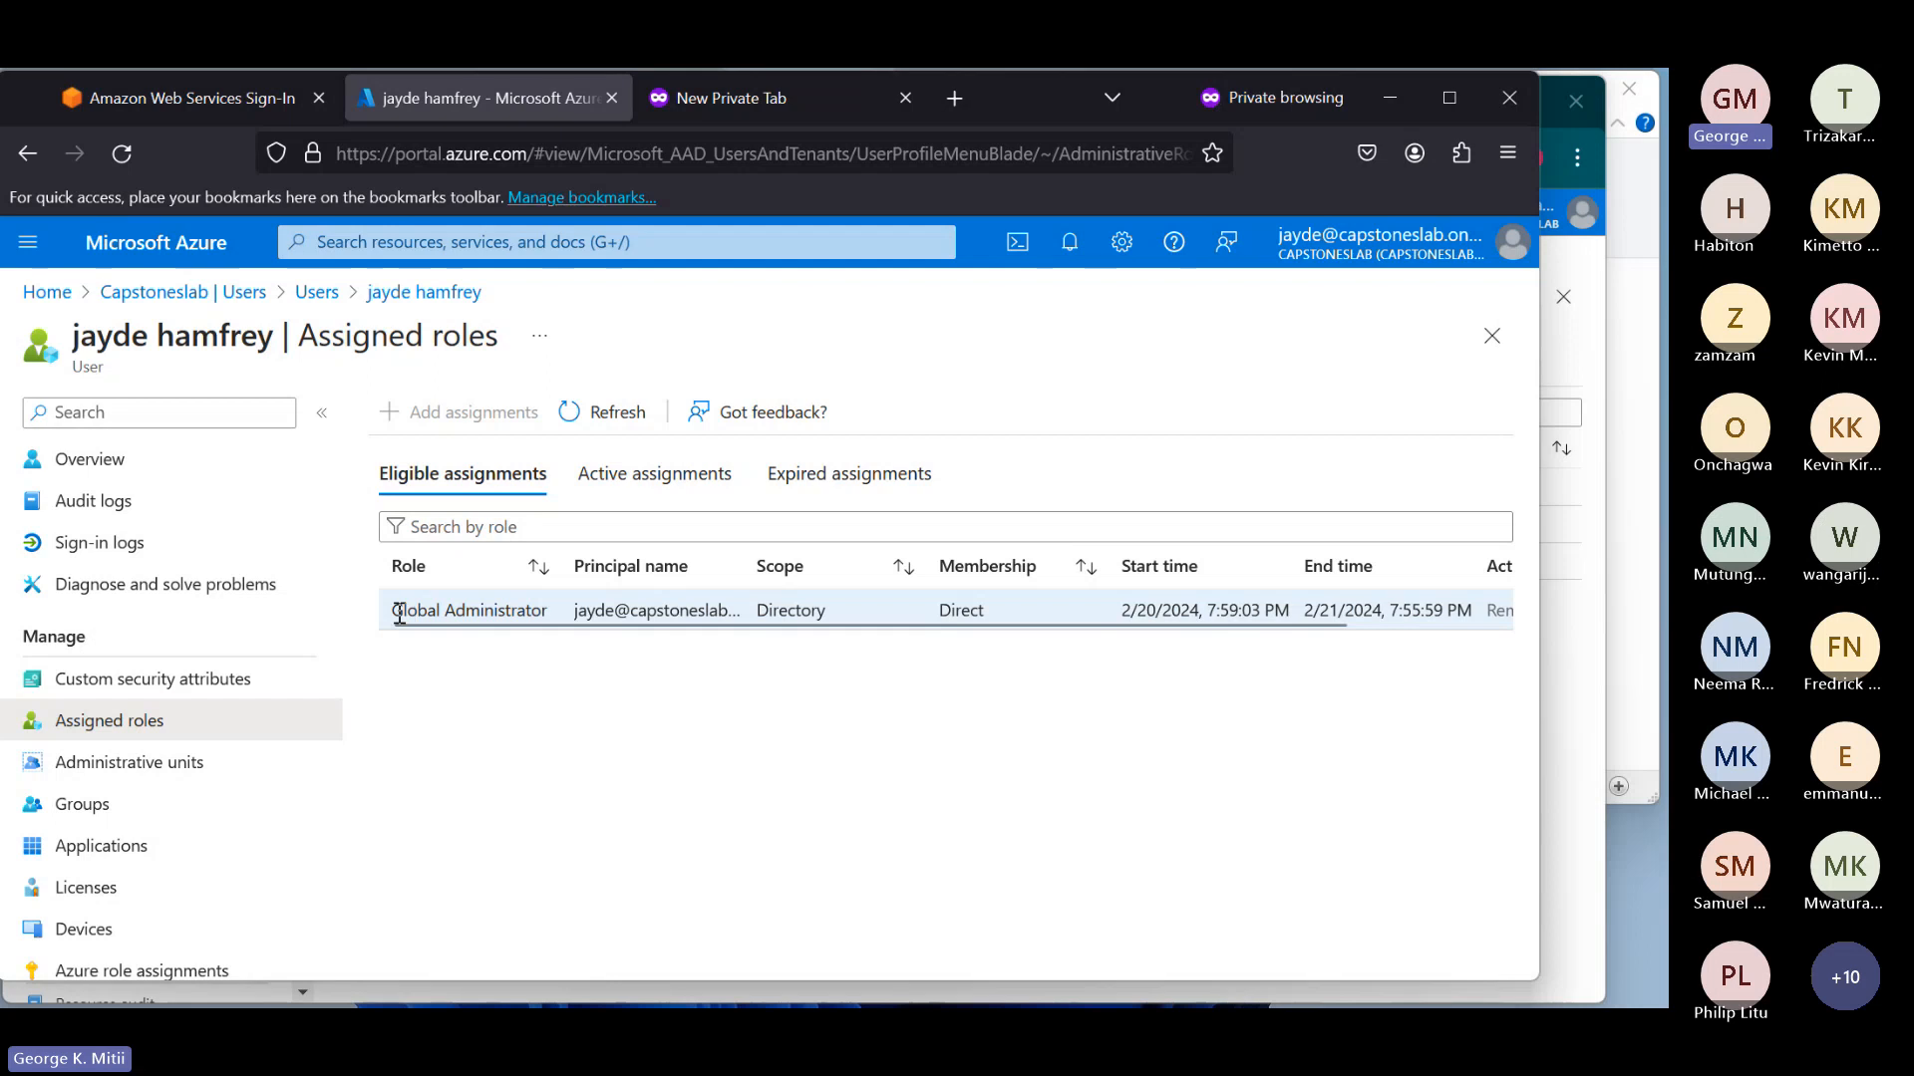
{"action": "left_click_drag", "start_coordinate": [400, 613], "coordinate": [558, 613]}
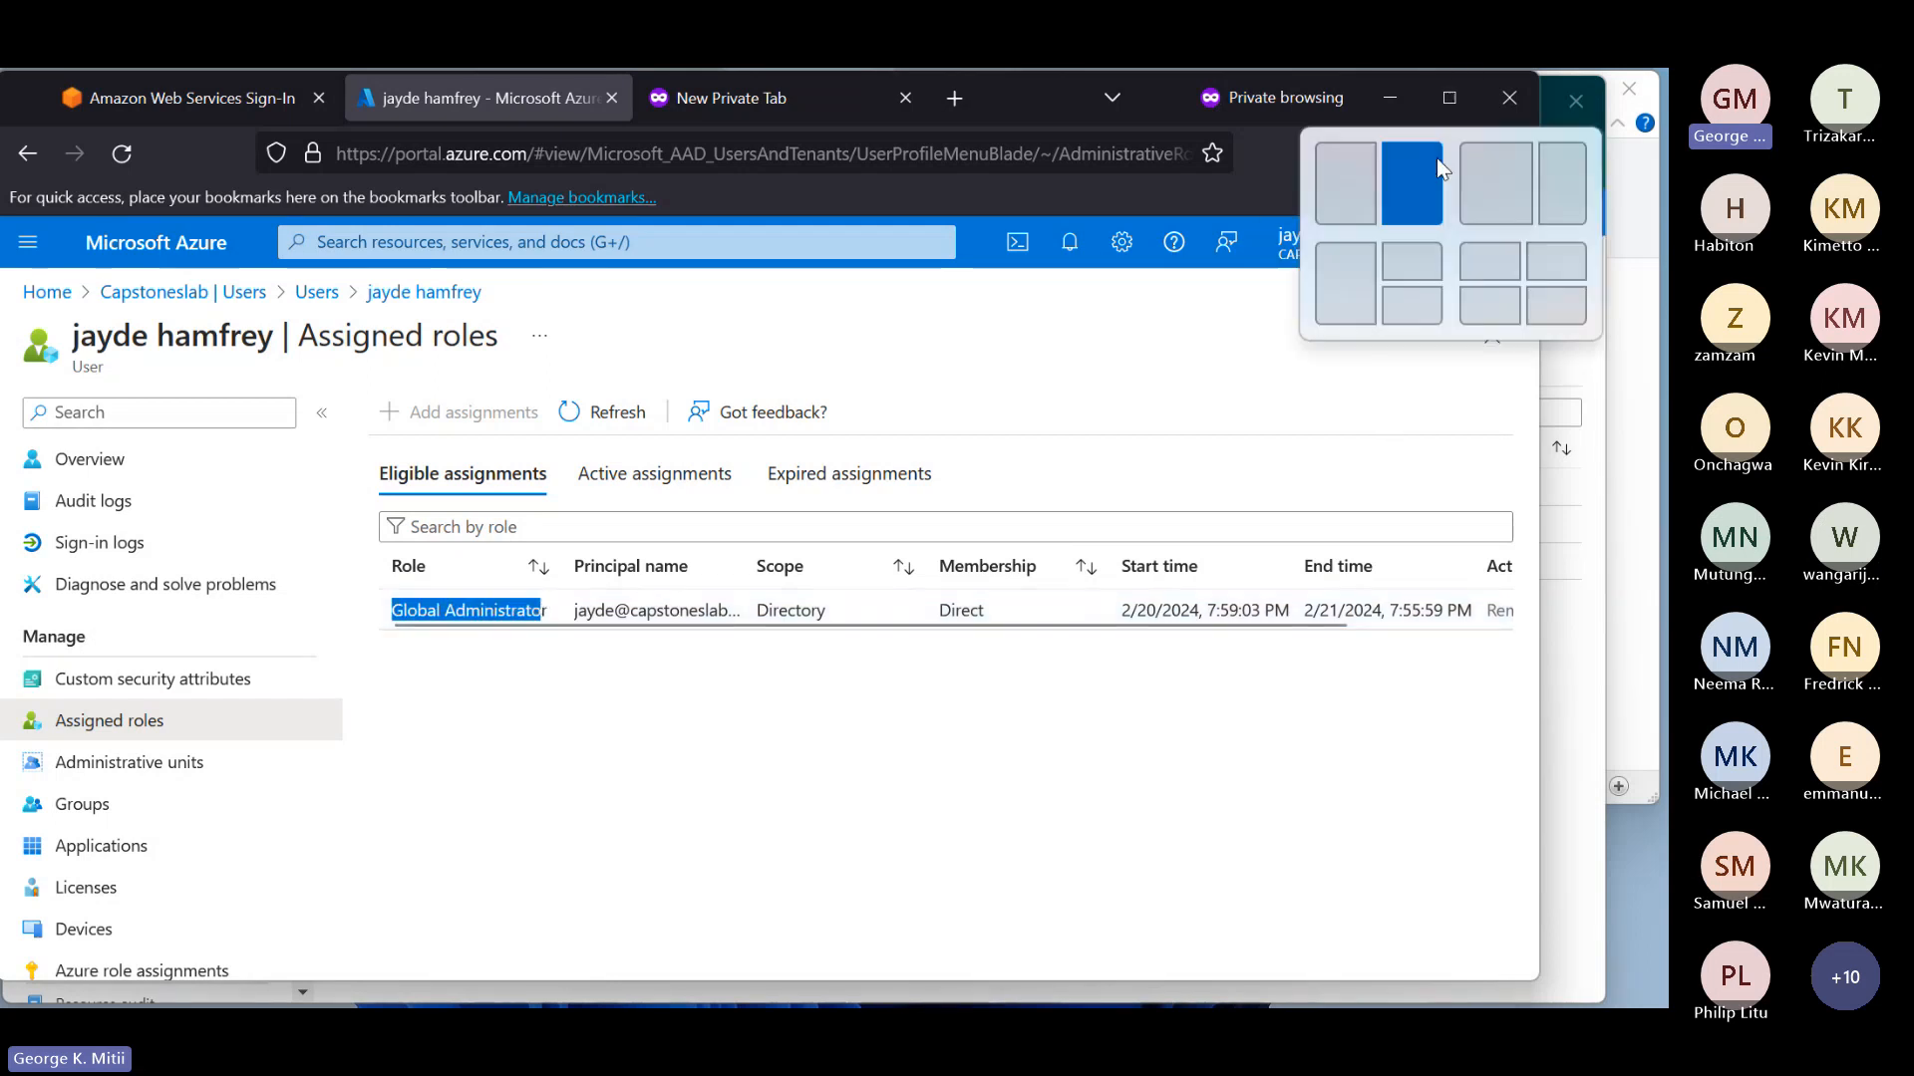
{"action": "left_click", "coordinate": [1449, 98]}
{"action": "left_click", "coordinate": [918, 805]}
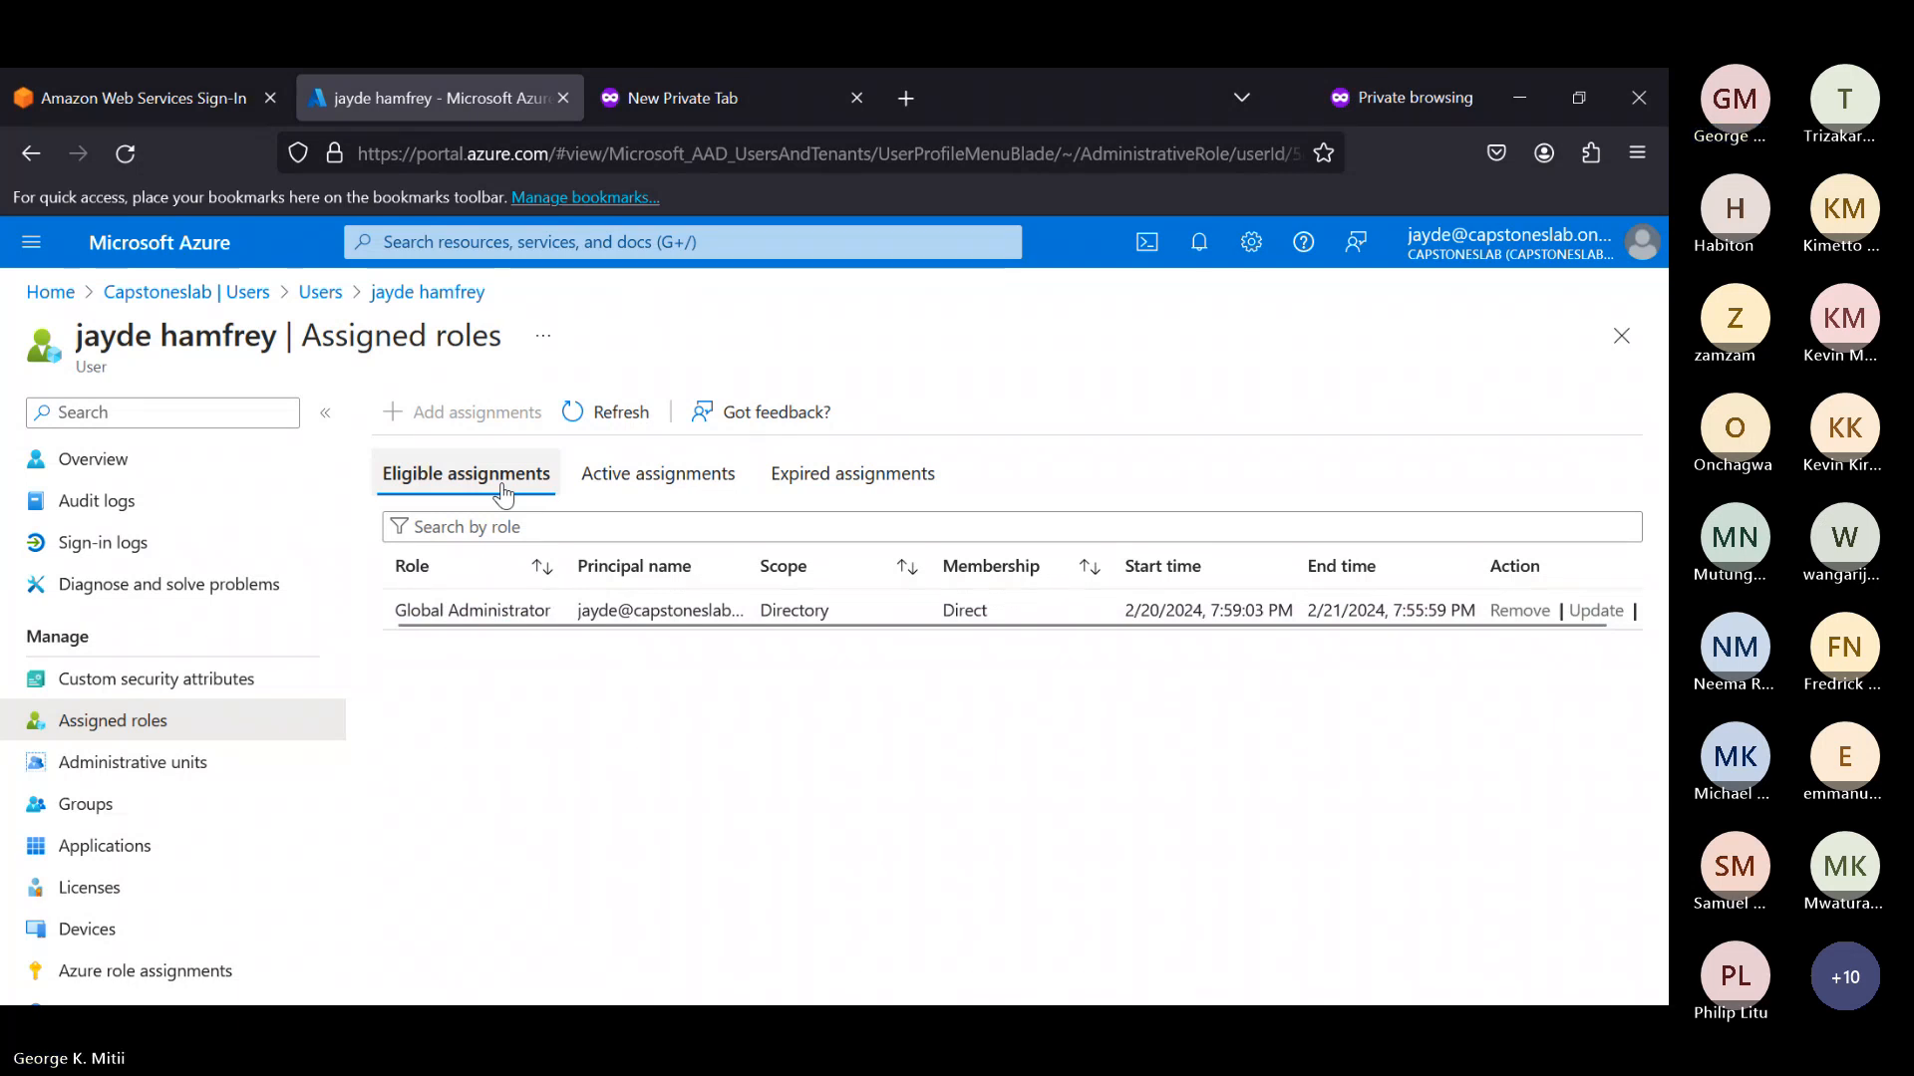
{"action": "left_click", "coordinate": [329, 419]}
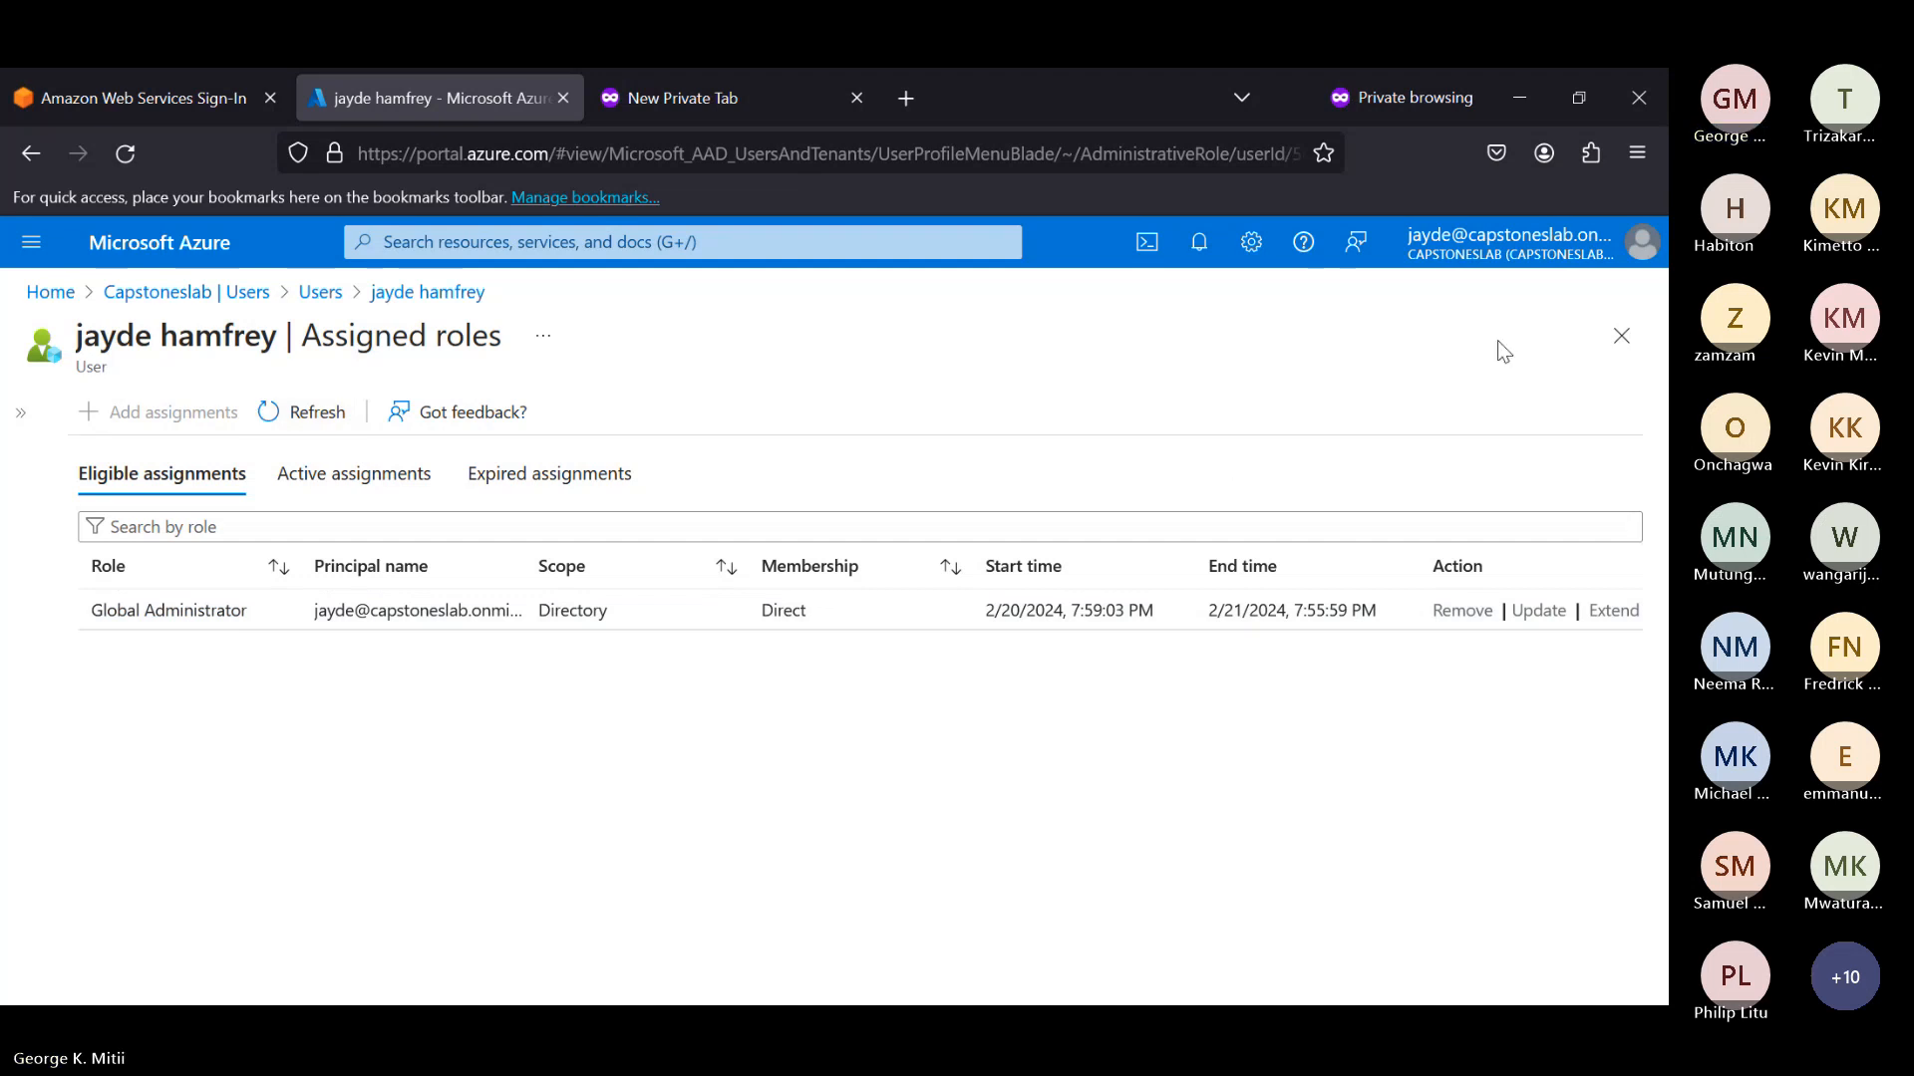
{"action": "left_click", "coordinate": [21, 413]}
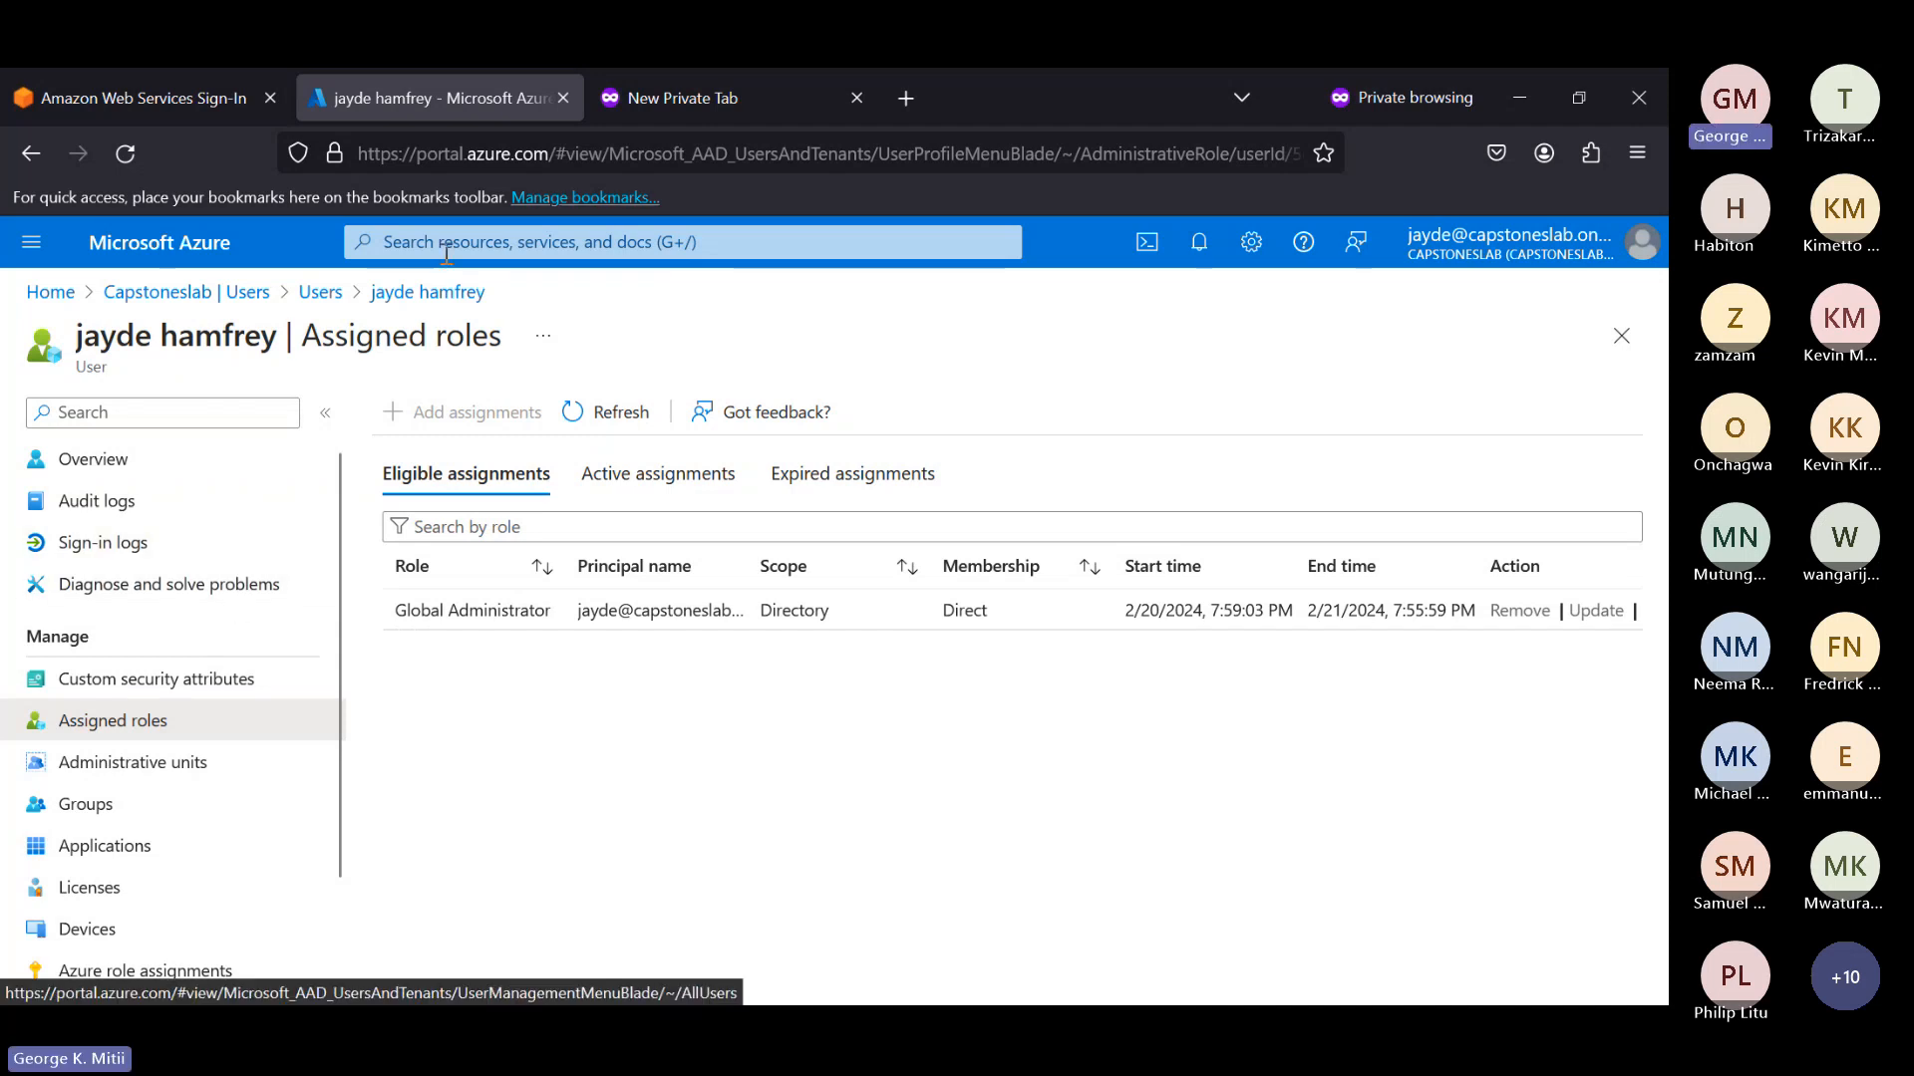
Open PIM My roles and start activating the eligible Global Administrator role.
{"action": "left_click", "coordinate": [540, 248]}
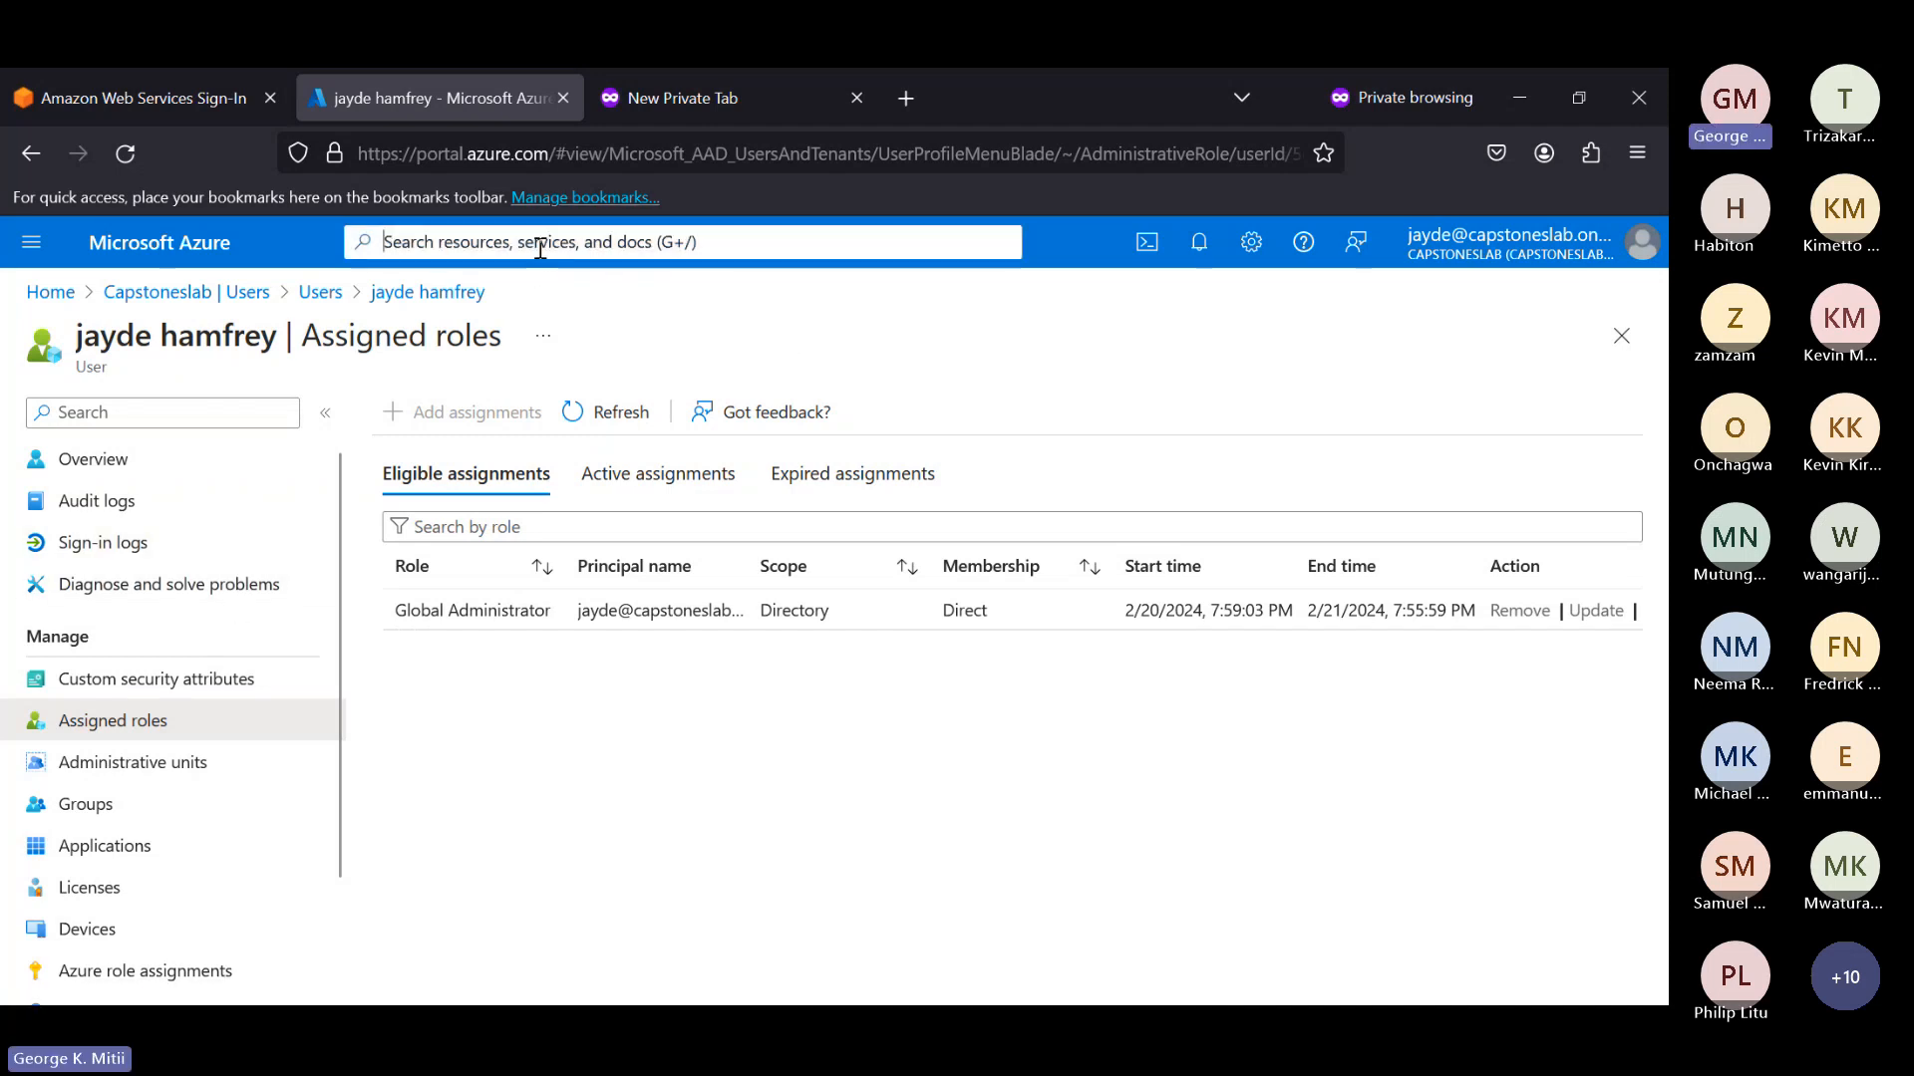
{"action": "type", "text": "pim"}
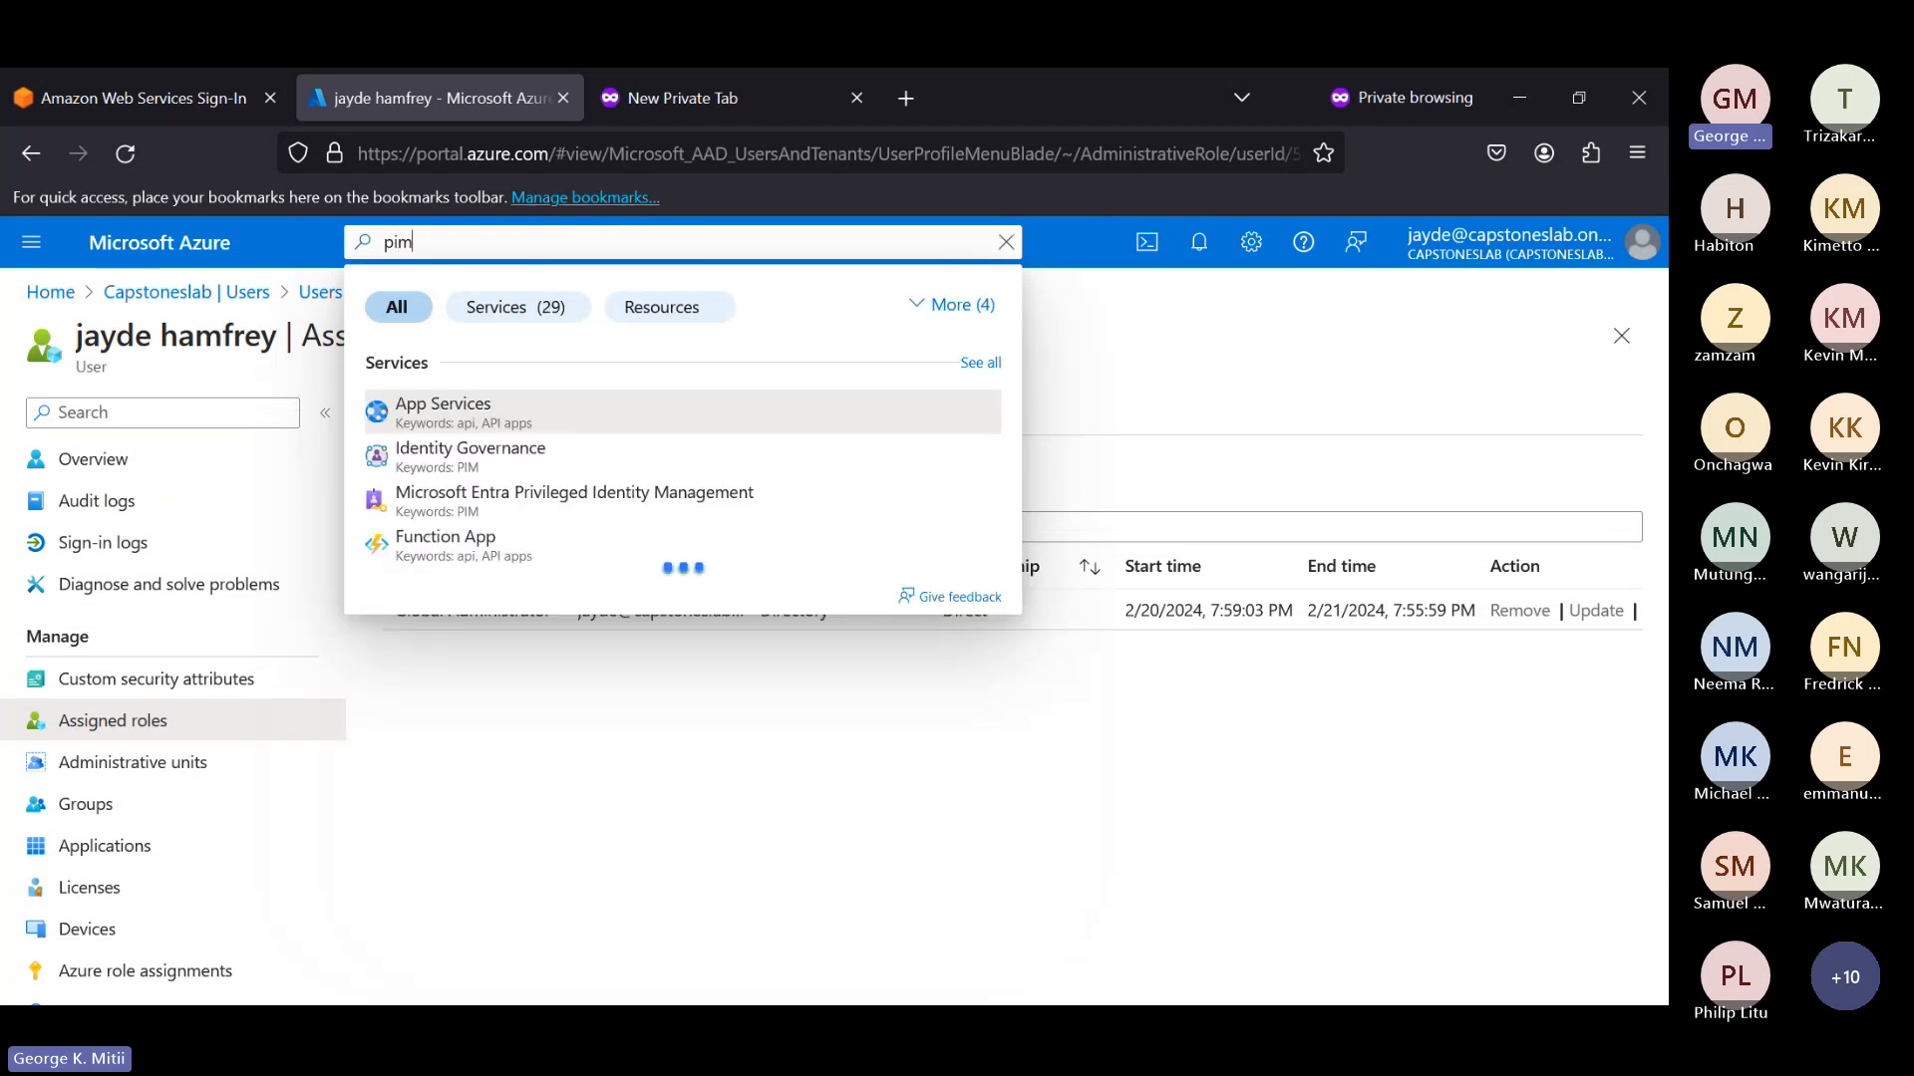
{"action": "left_click", "coordinate": [563, 456]}
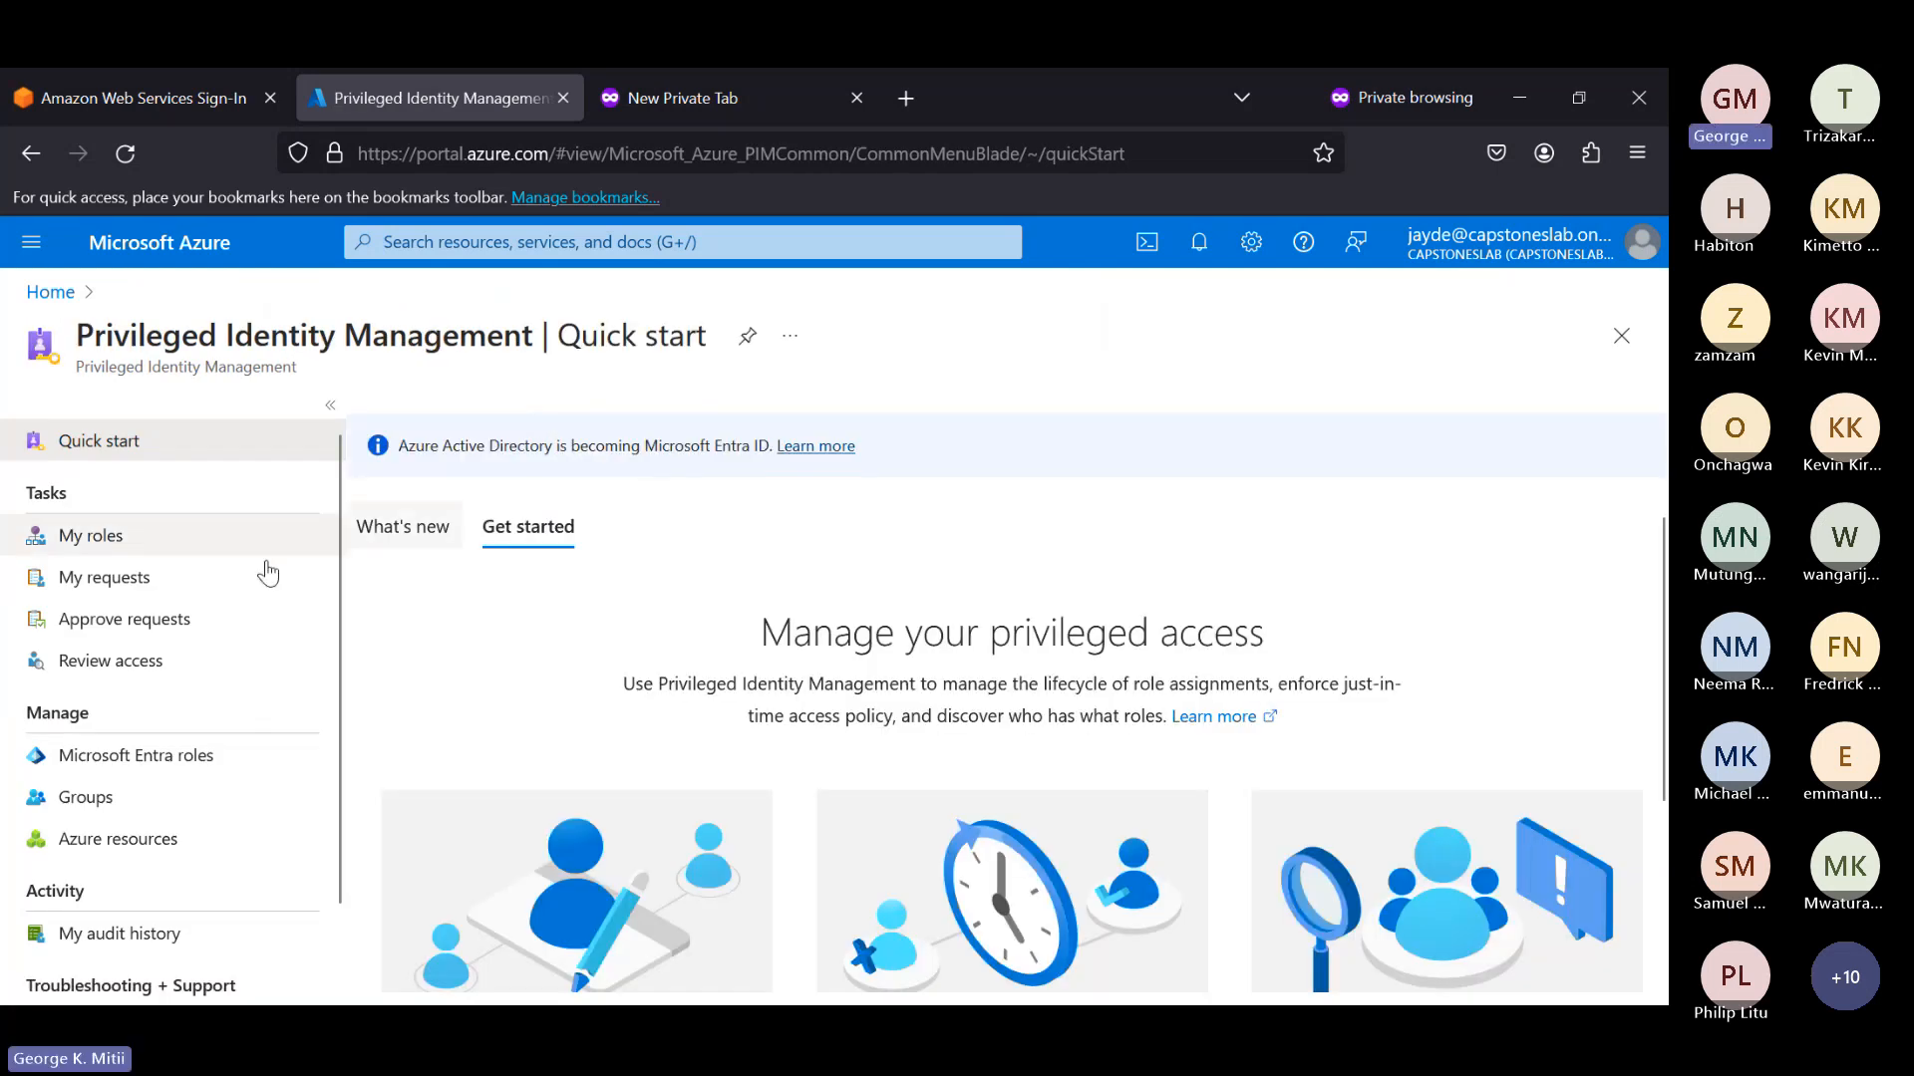
{"action": "left_click", "coordinate": [179, 543]}
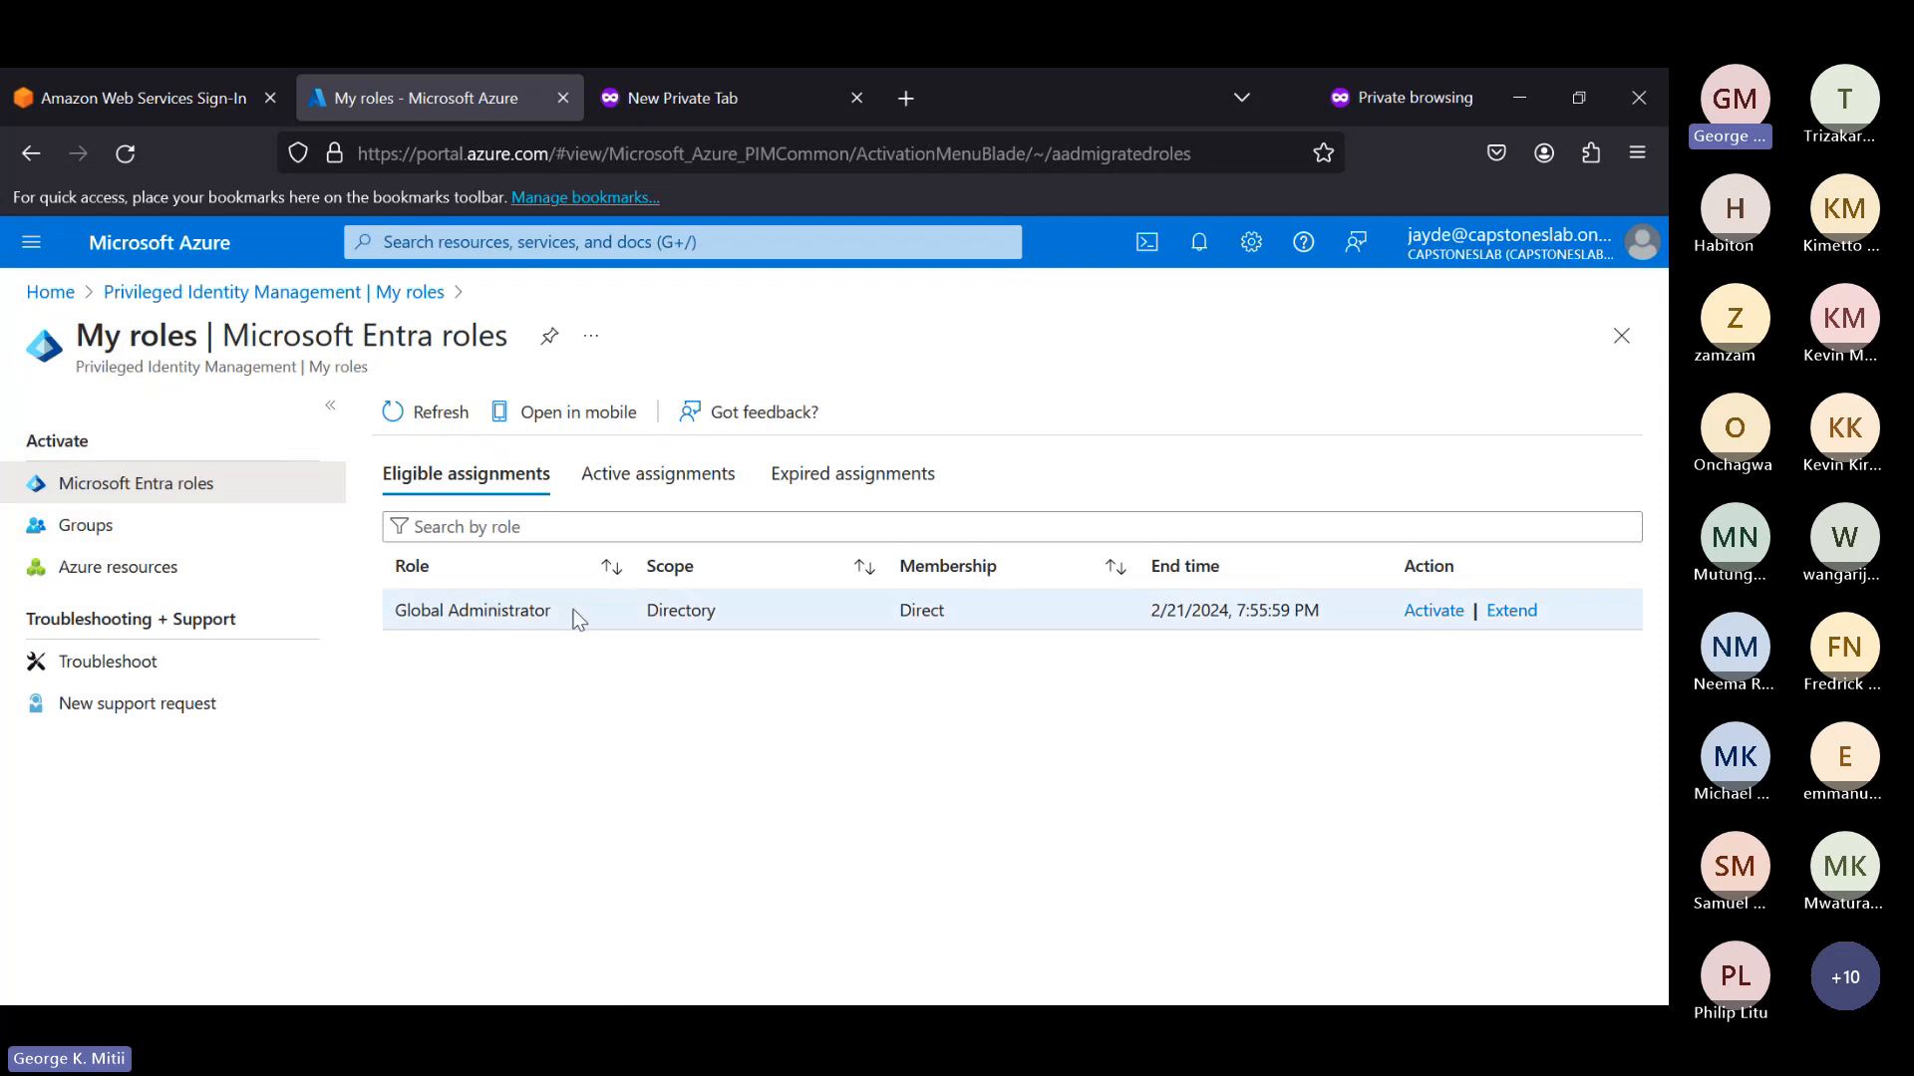
{"action": "left_click", "coordinate": [1434, 612]}
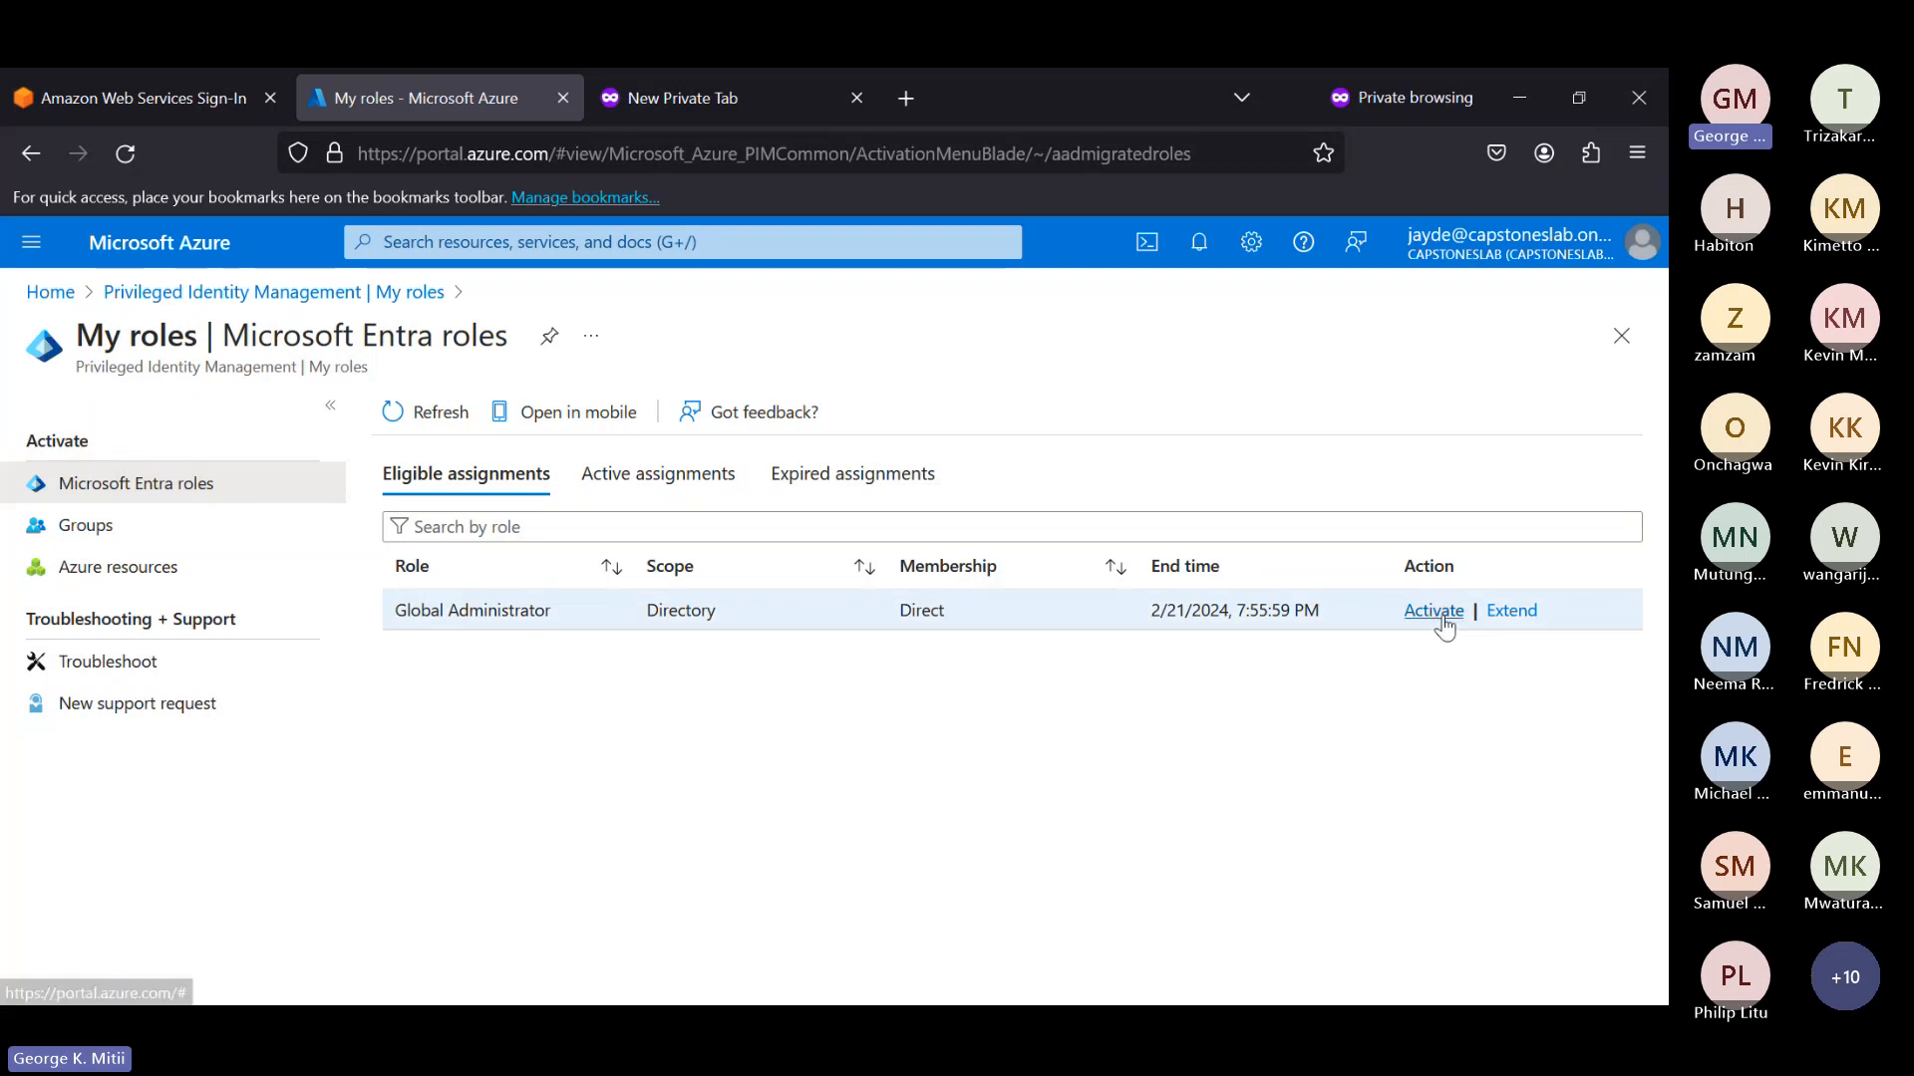
{"action": "left_click", "coordinate": [1442, 618]}
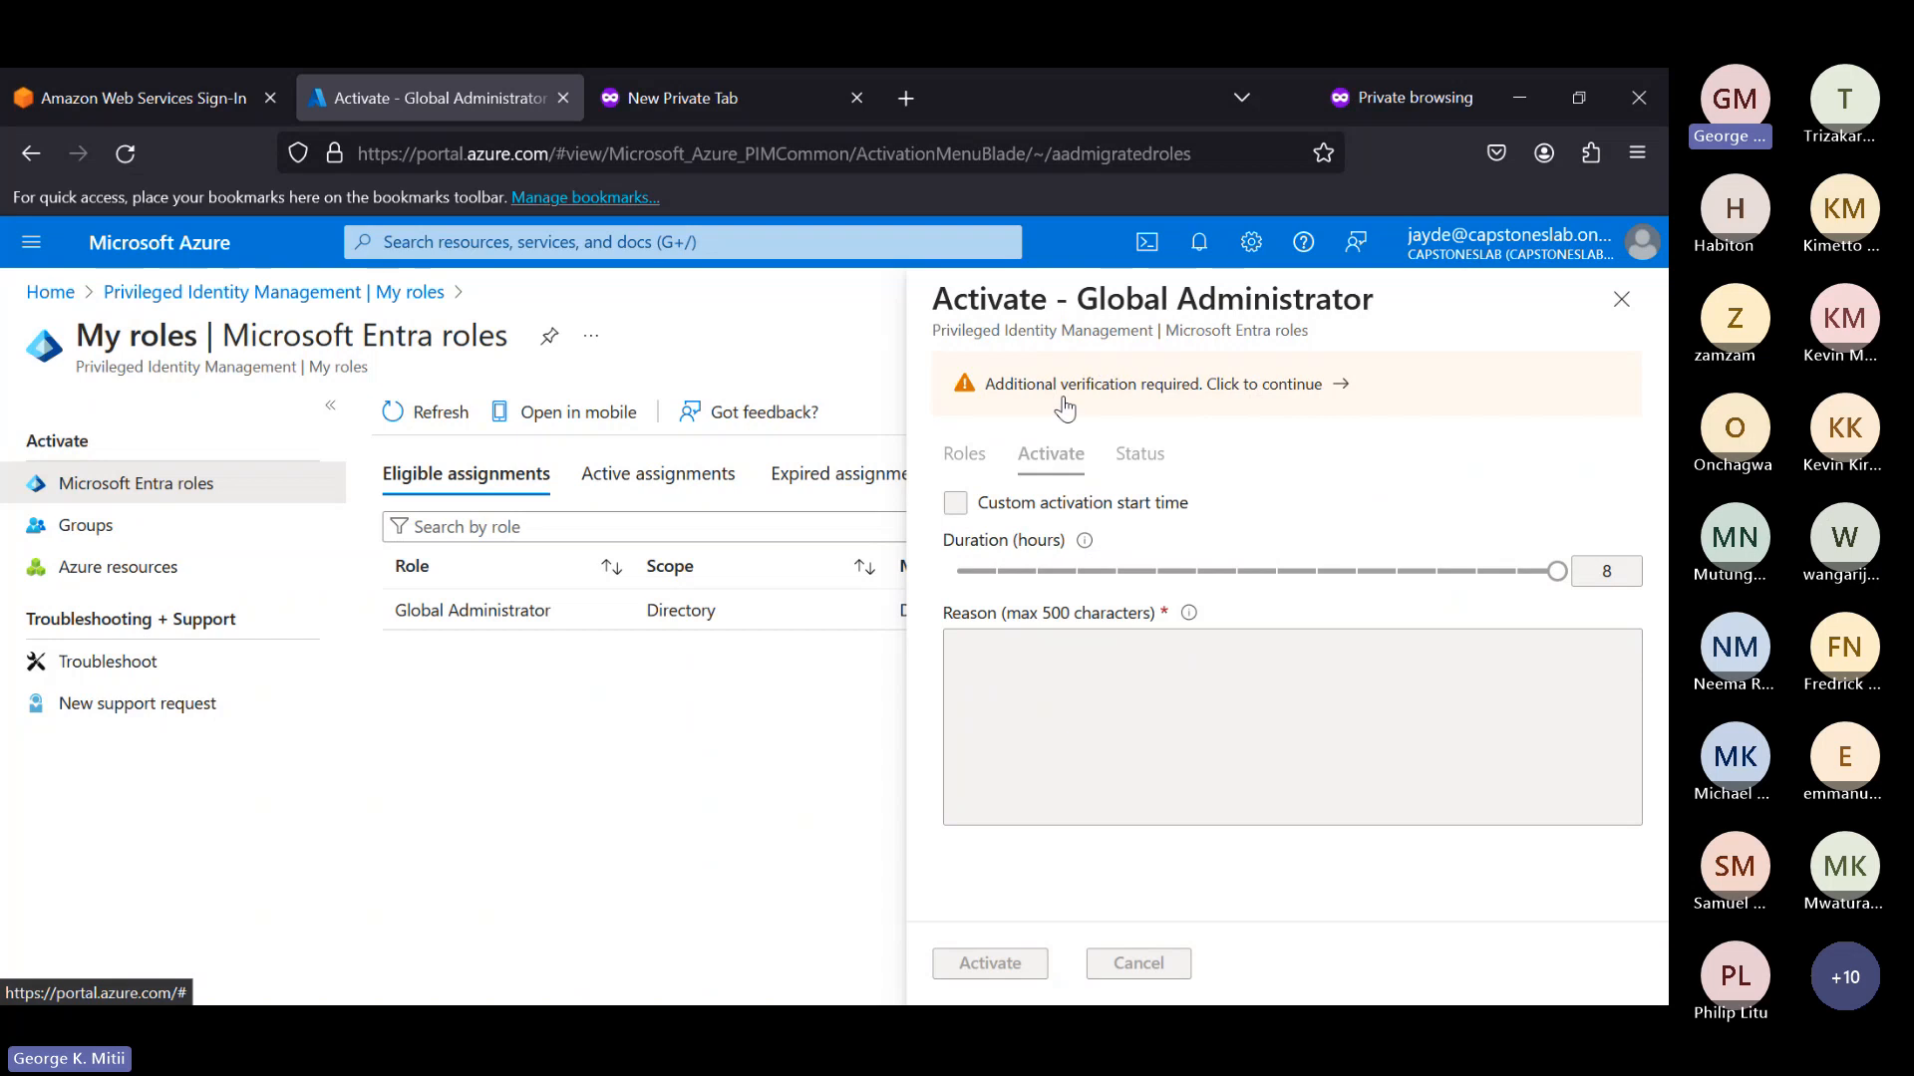
Continue the additional verification and proceed past the 'More information required' prompt.
{"action": "left_click", "coordinate": [1307, 393]}
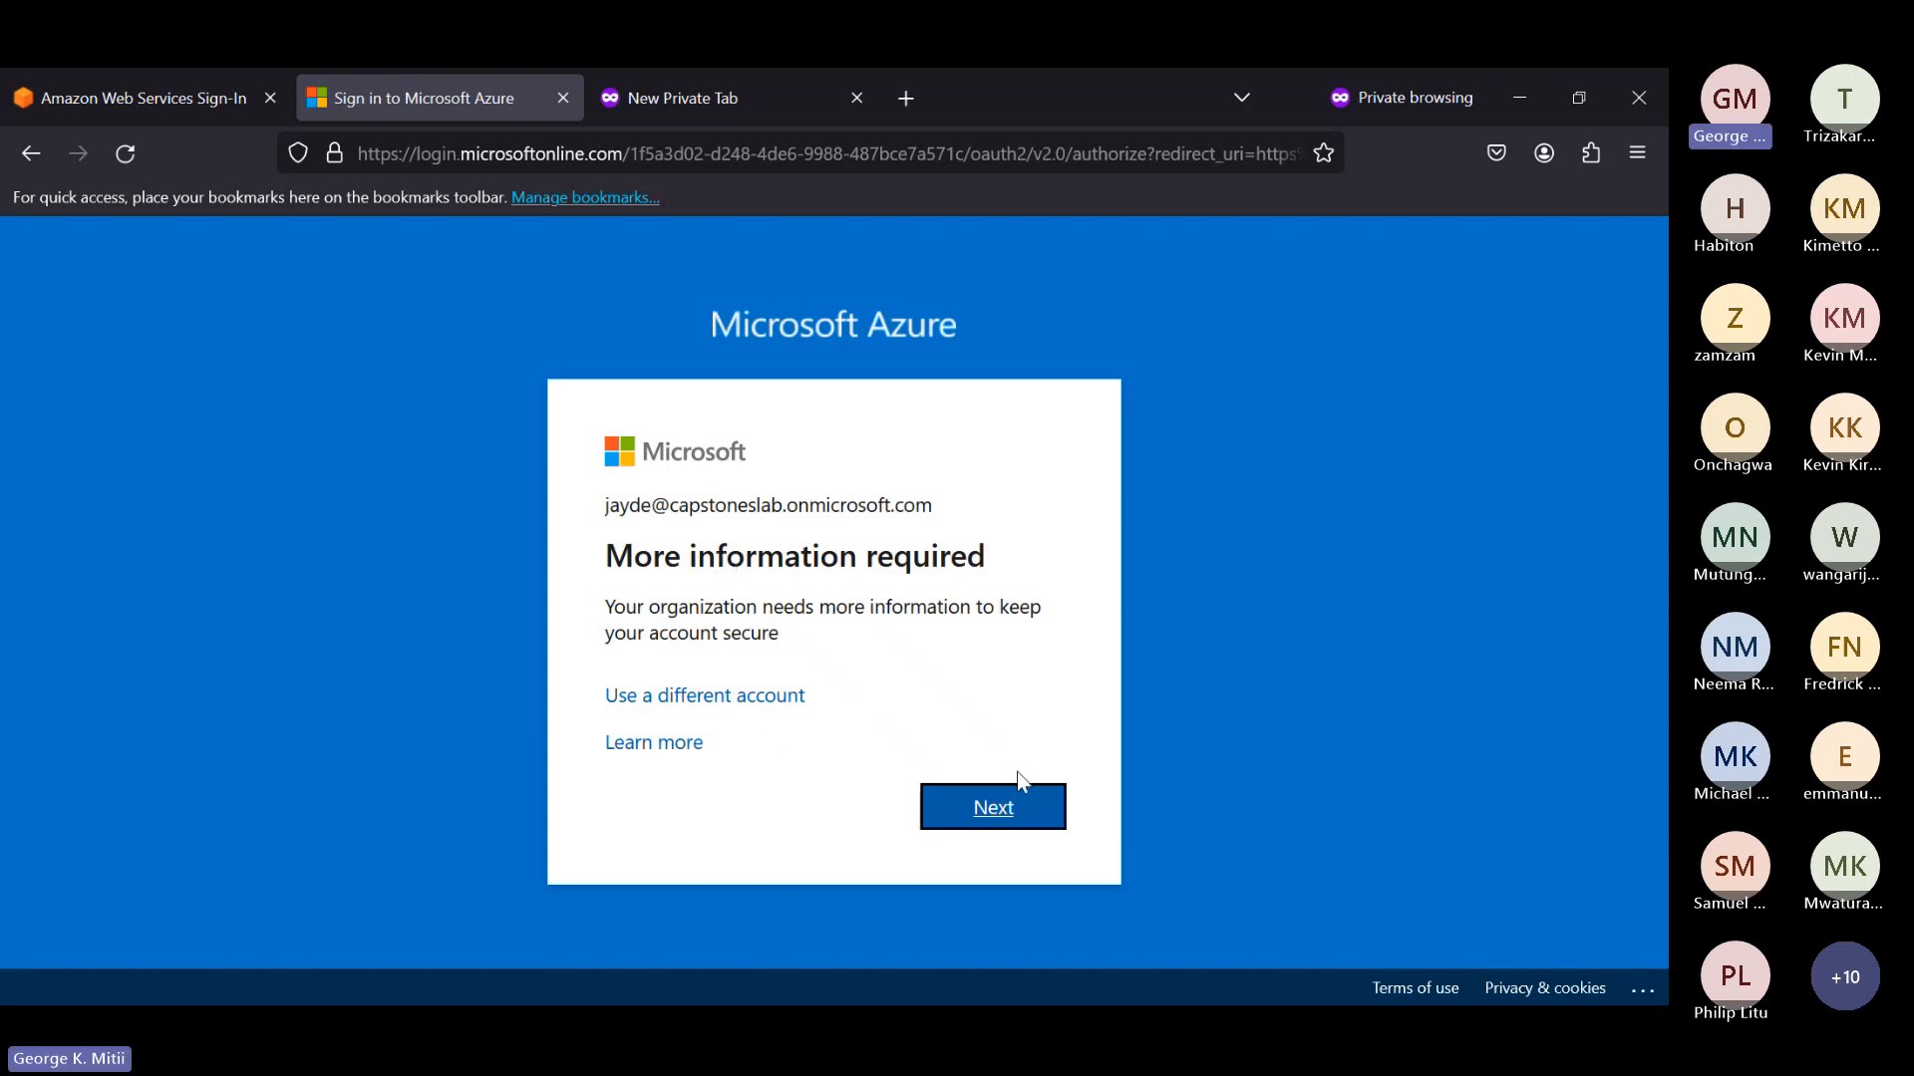
{"action": "left_click", "coordinate": [998, 811]}
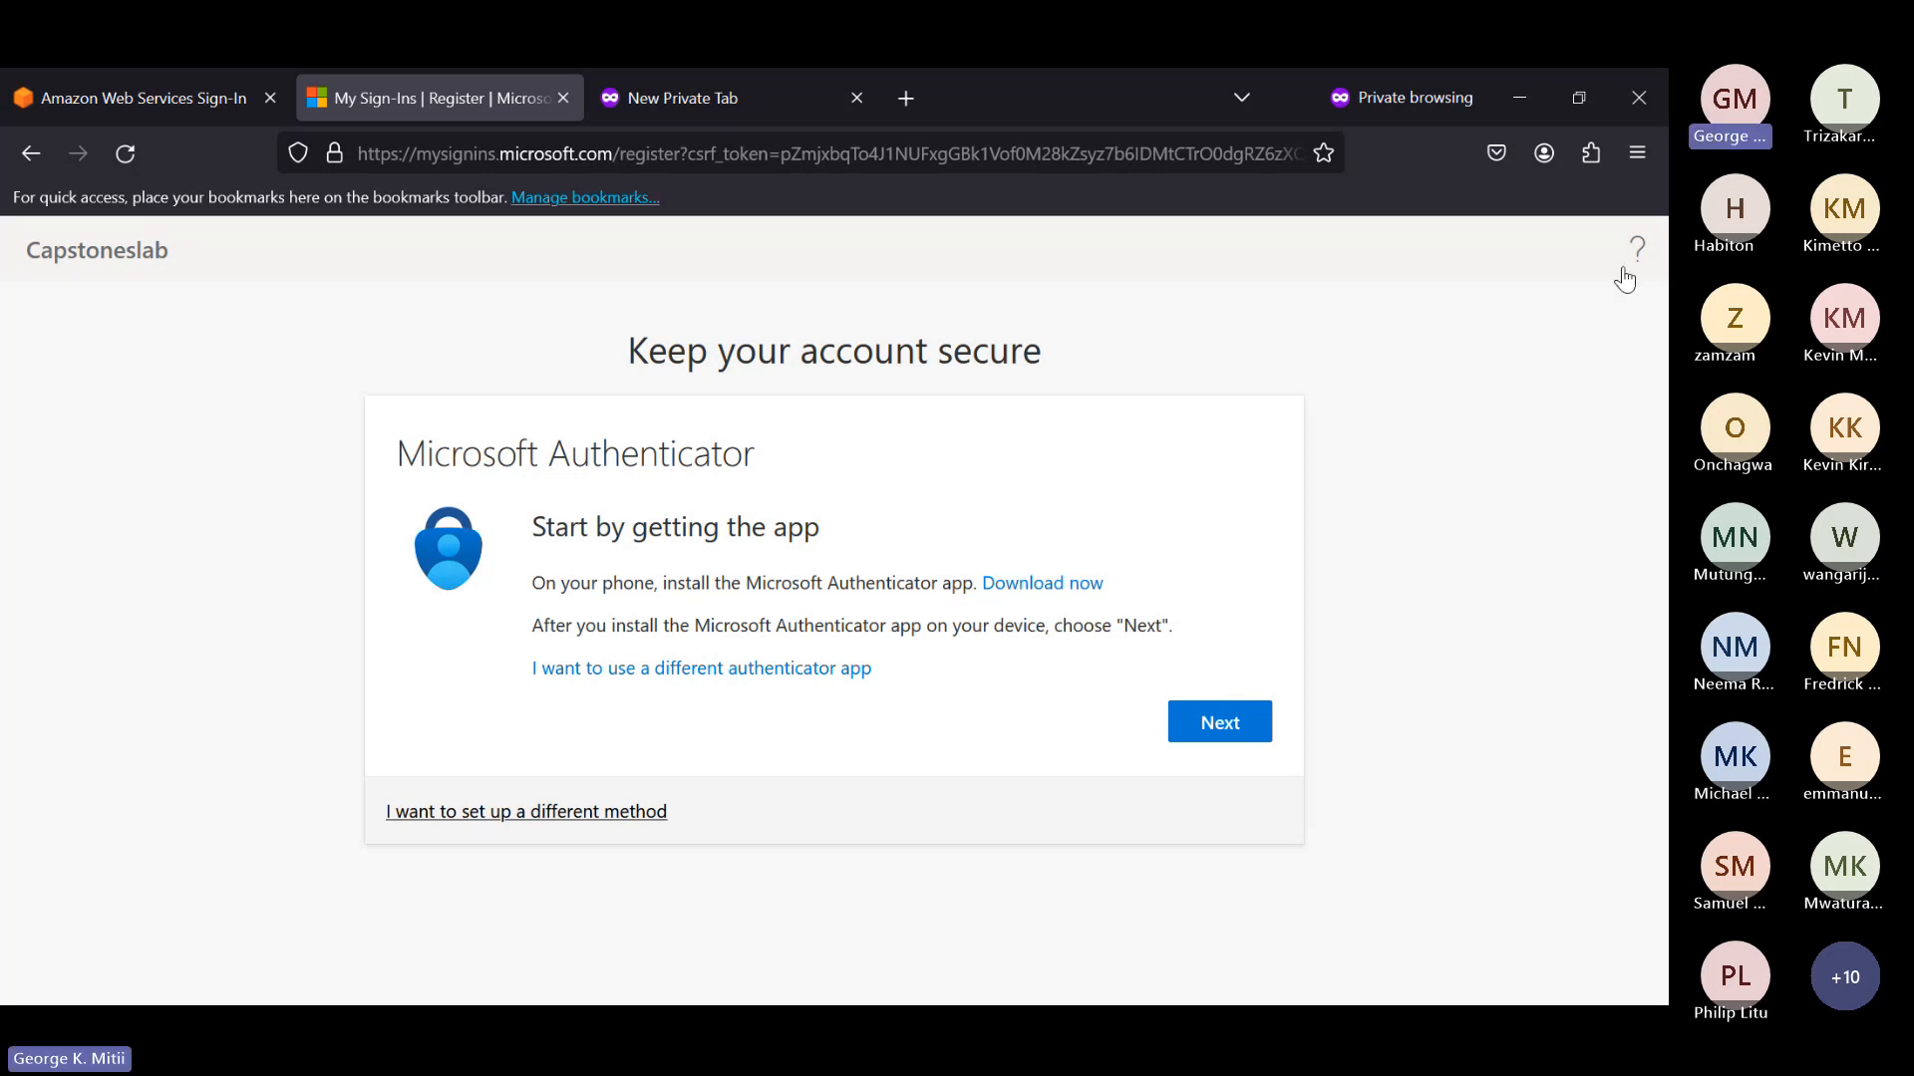
Step through the Authenticator setup to the QR code page, reloading the registration page once.
{"action": "left_click", "coordinate": [1211, 732]}
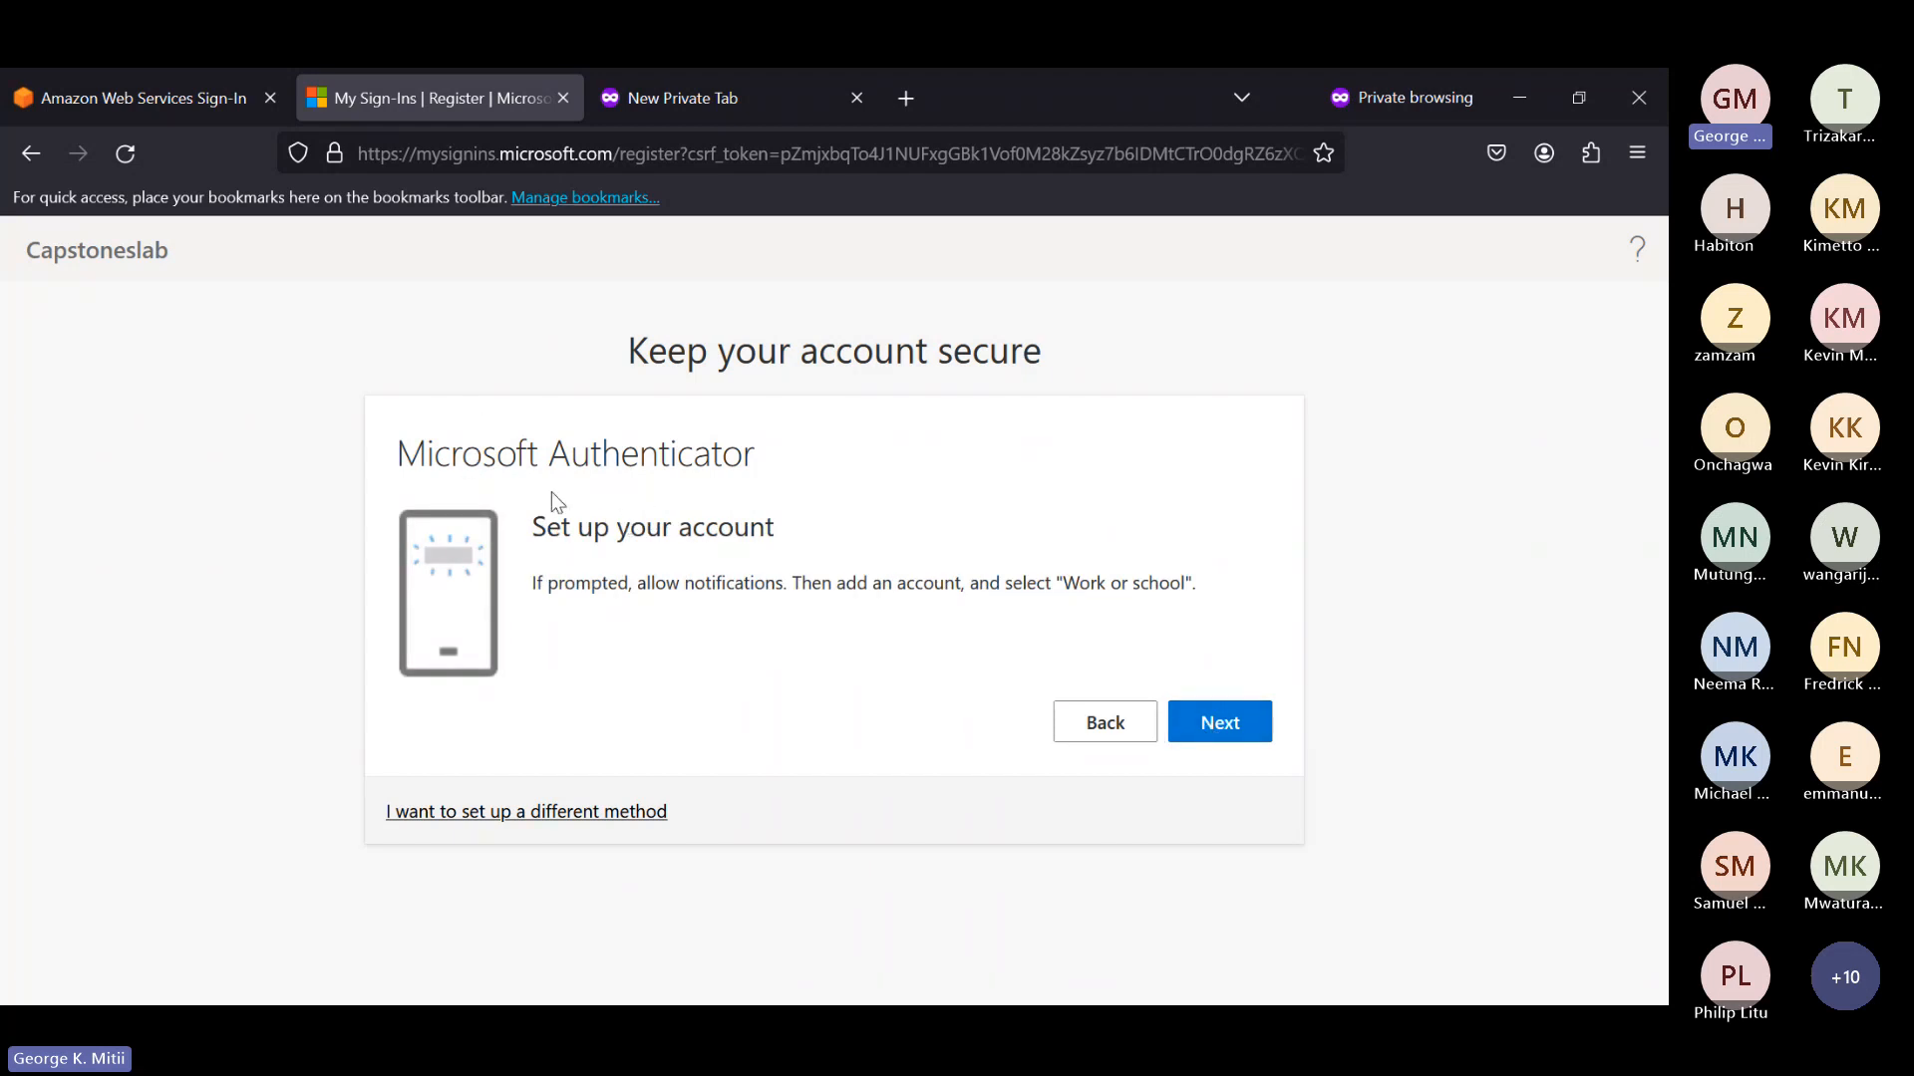
{"action": "left_click", "coordinate": [1215, 733]}
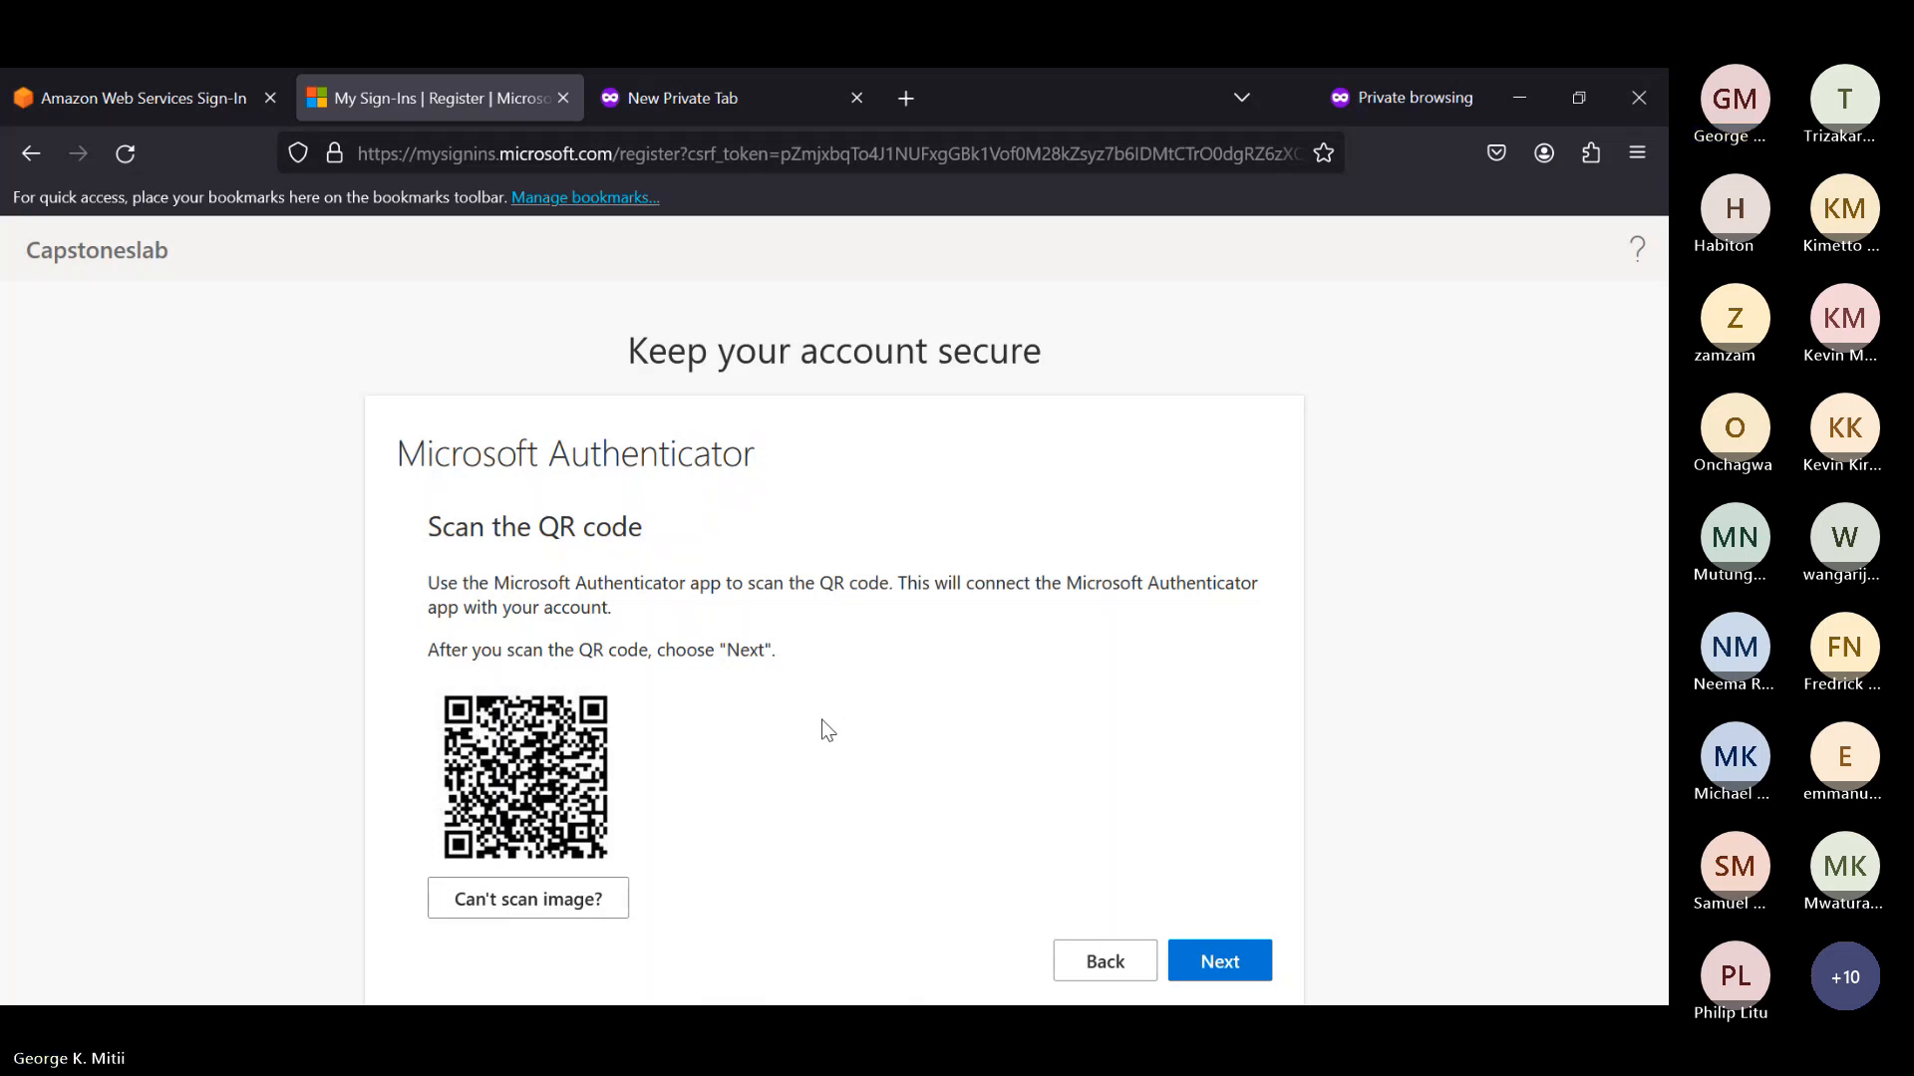
{"action": "left_click", "coordinate": [1177, 944]}
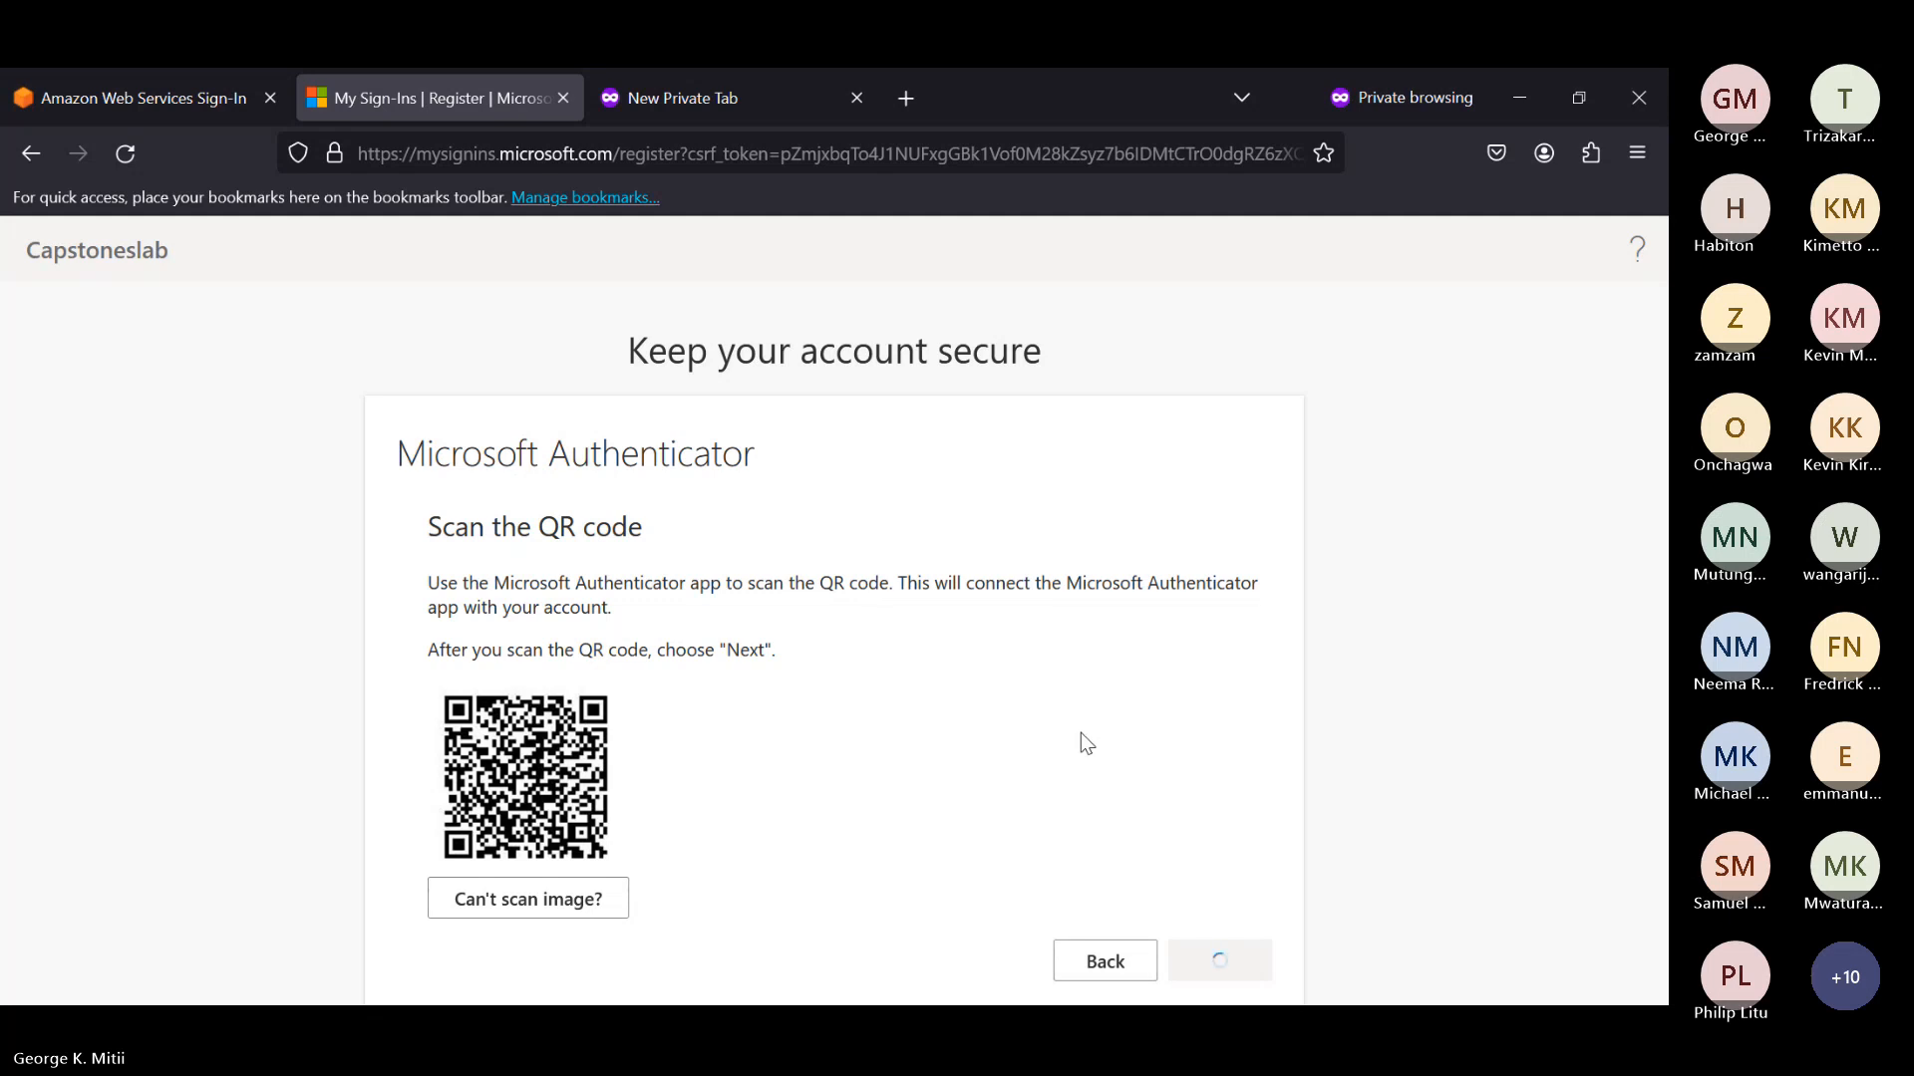
{"action": "left_click", "coordinate": [125, 154]}
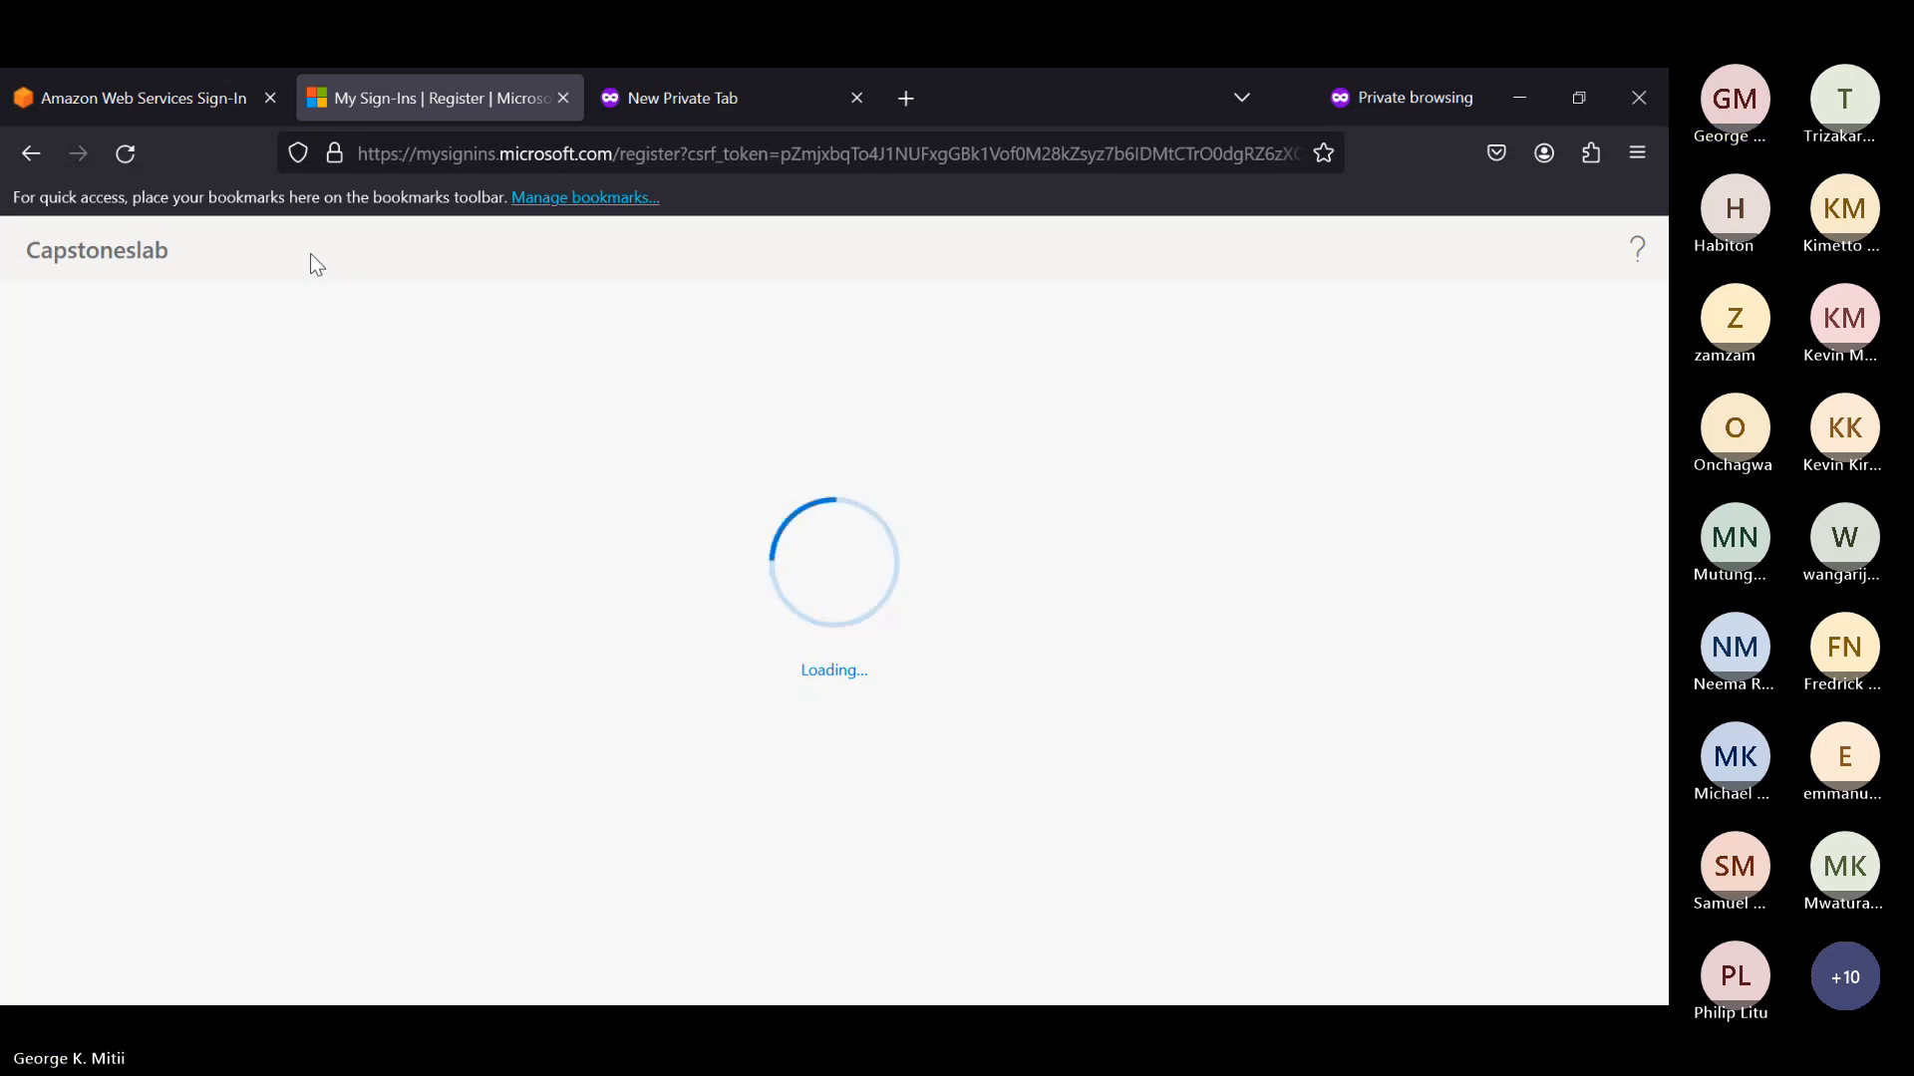
{"action": "left_click", "coordinate": [1241, 738]}
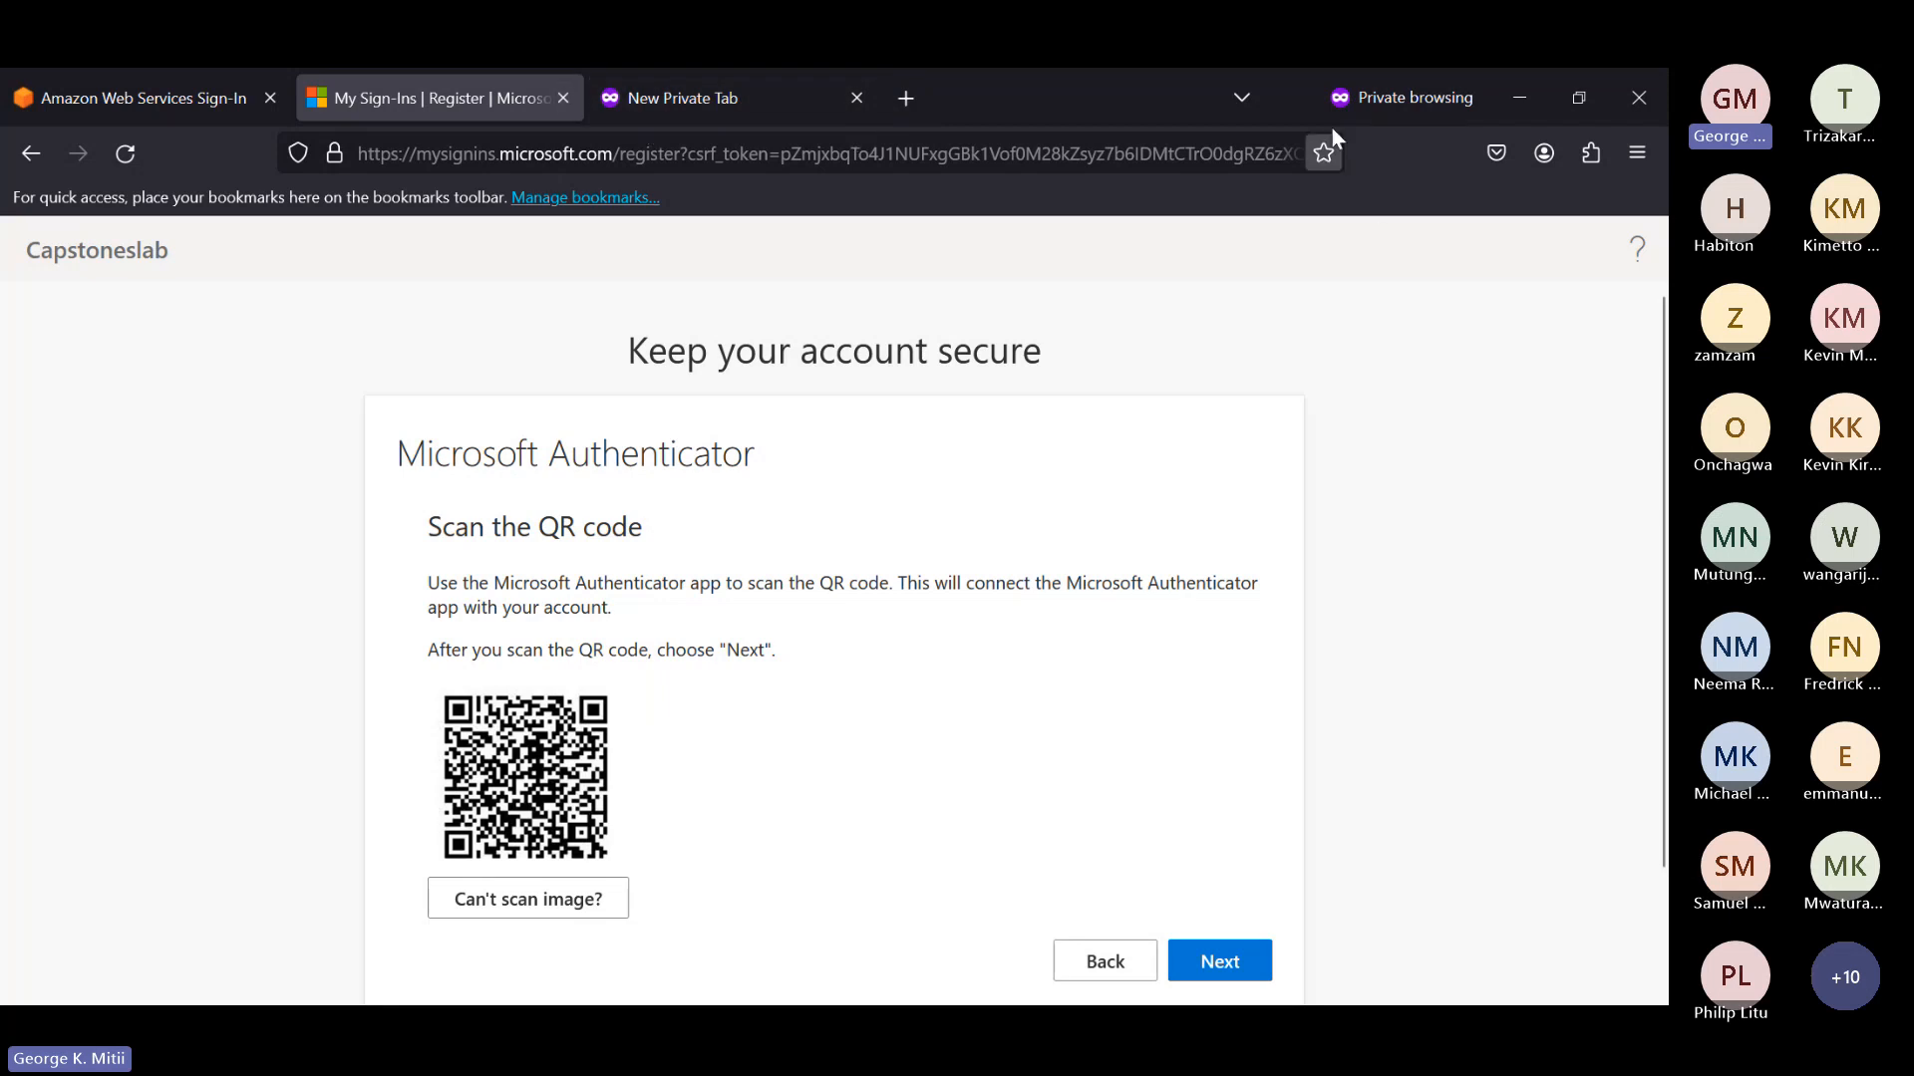
Show the manual setup code instead of the QR, then close the tab and minimise Firefox.
{"action": "mouse_move", "coordinate": [1555, 120]}
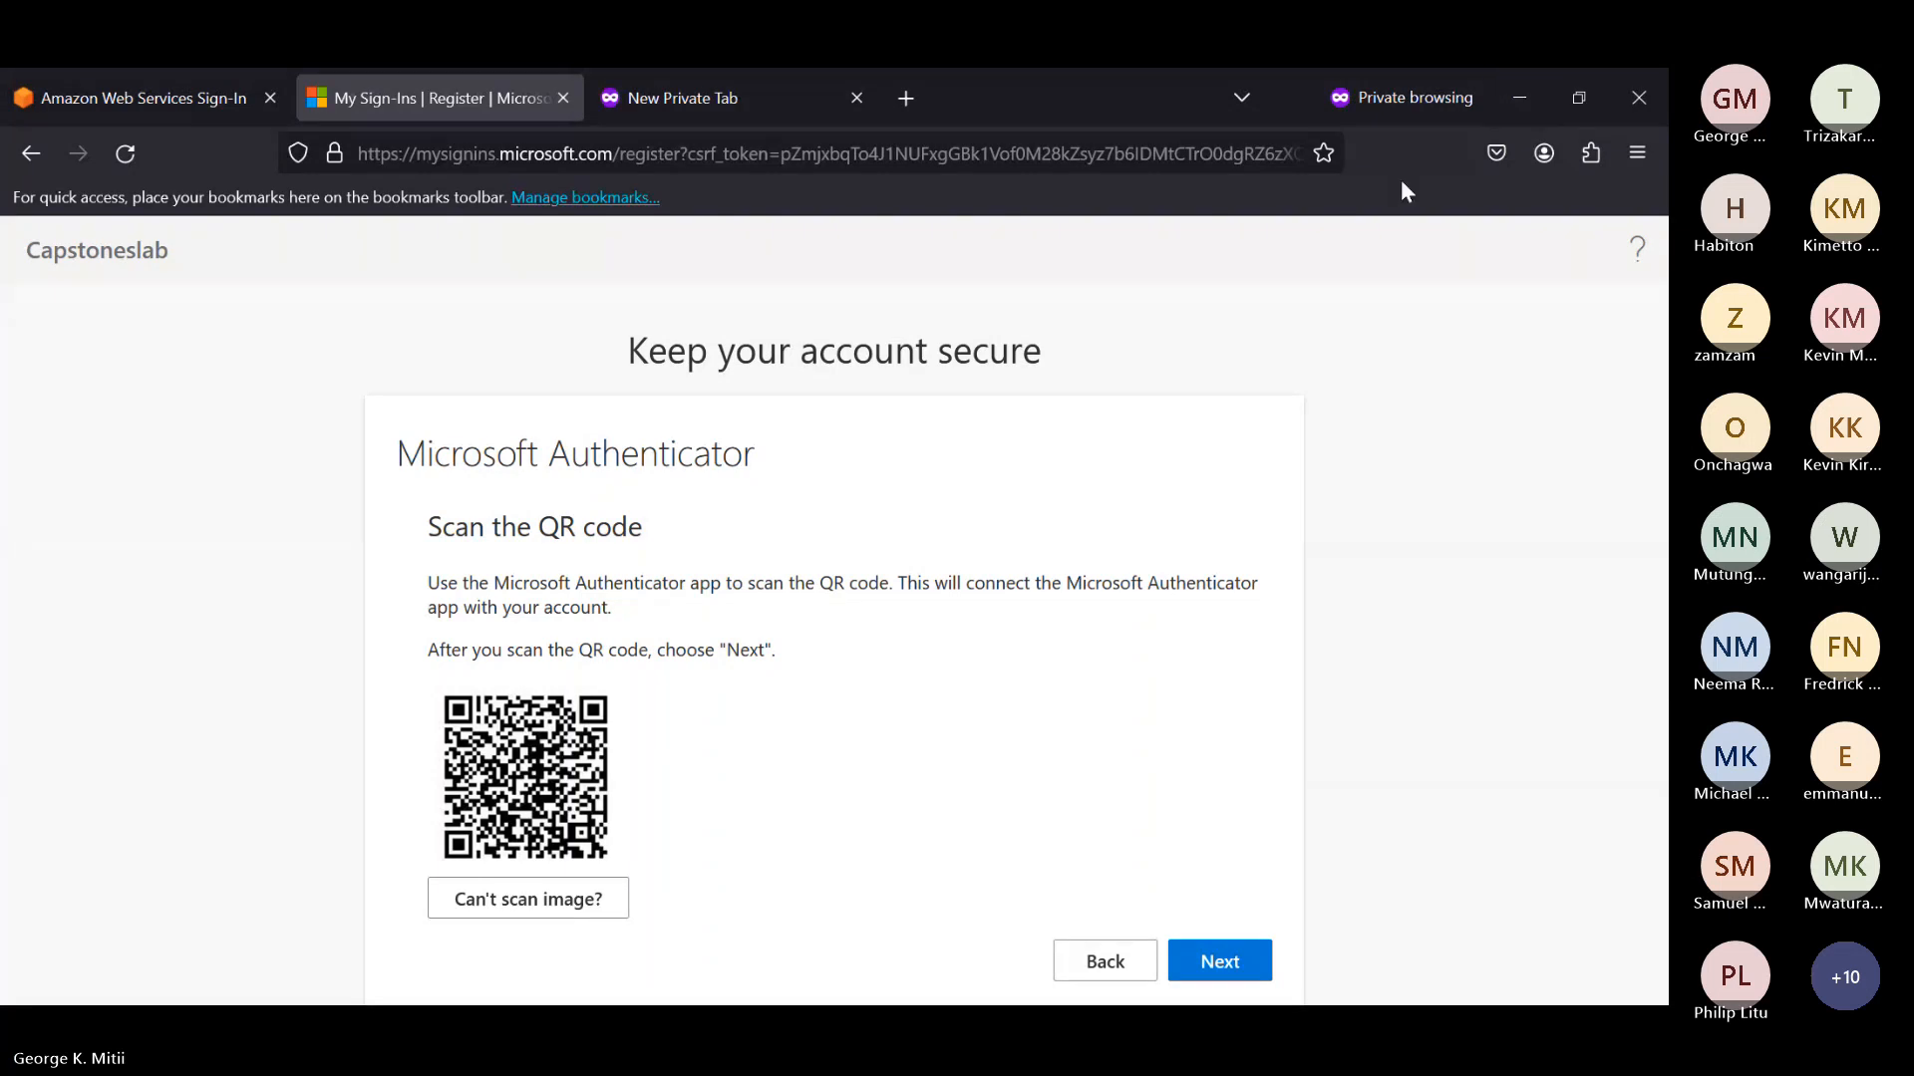
{"action": "left_click", "coordinate": [555, 903]}
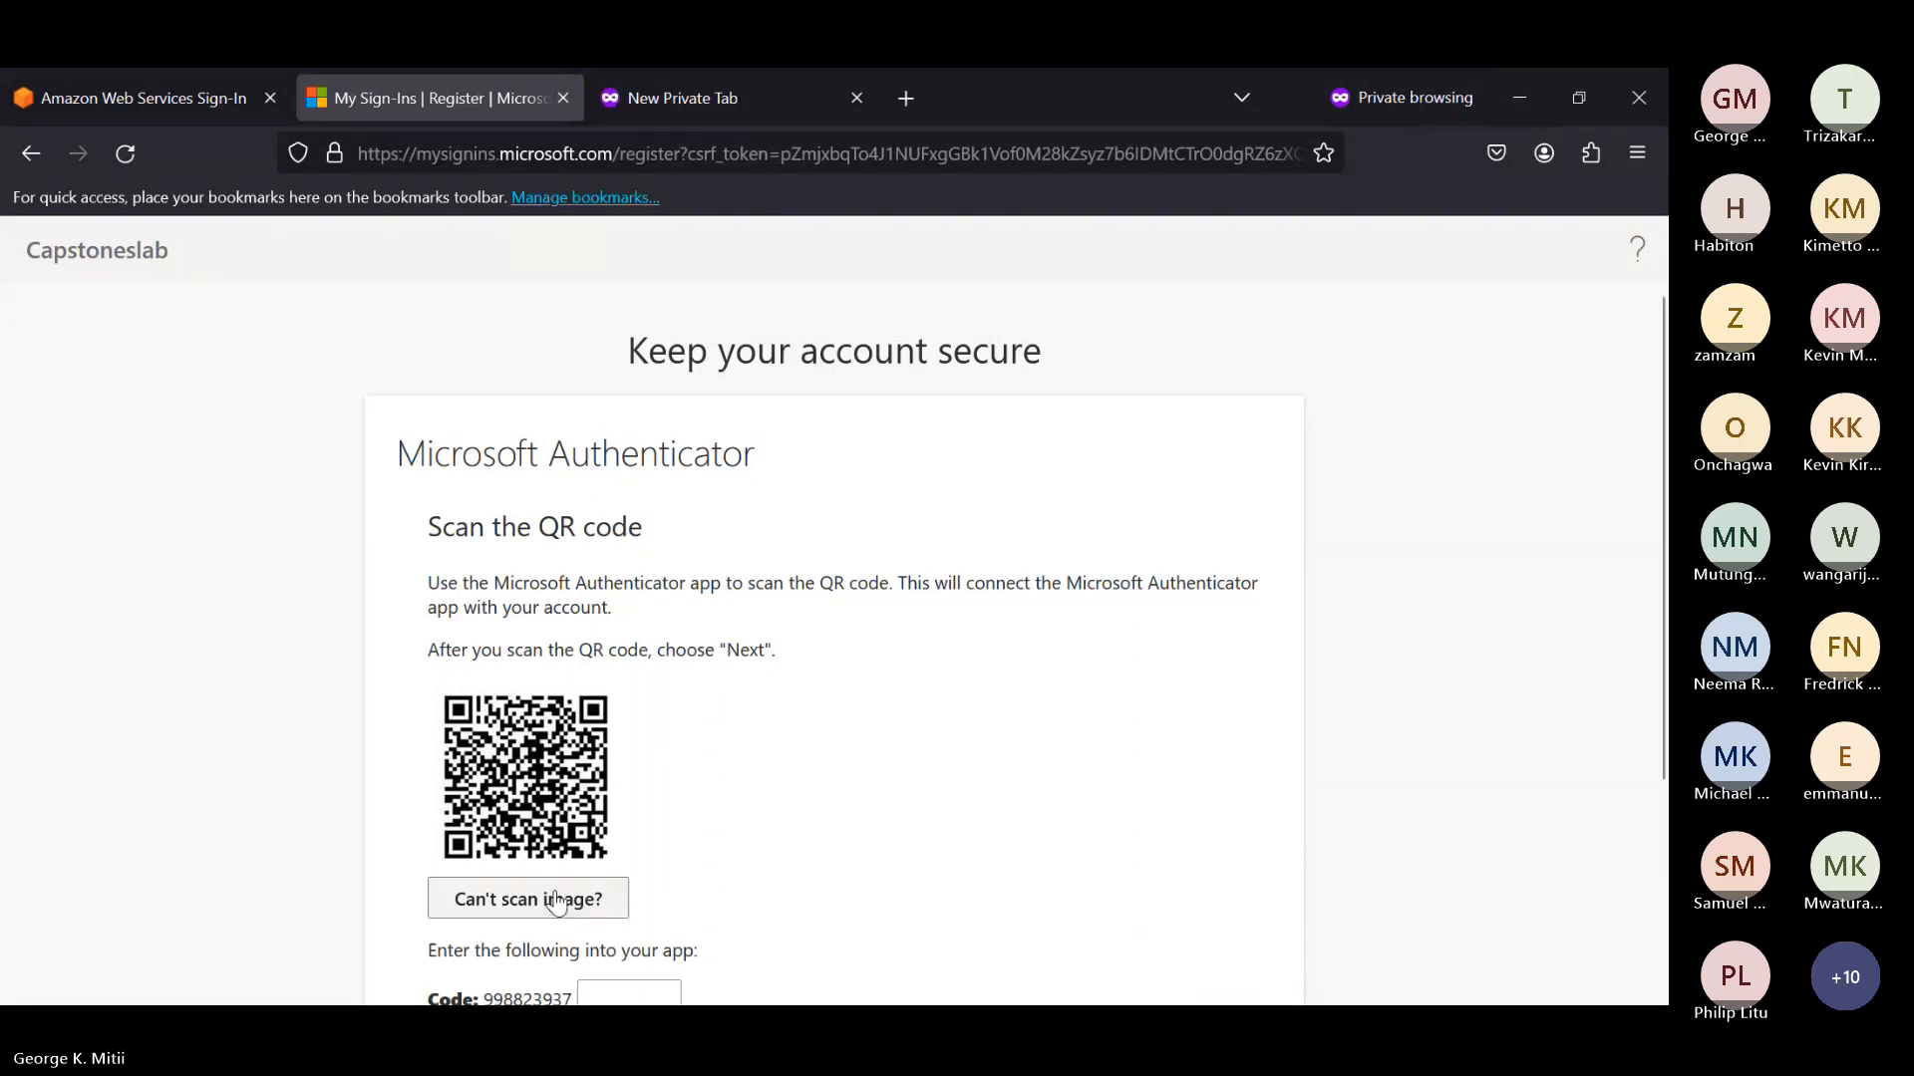
{"action": "scroll", "coordinate": [908, 883], "scroll_direction": "down", "scroll_amount": 3}
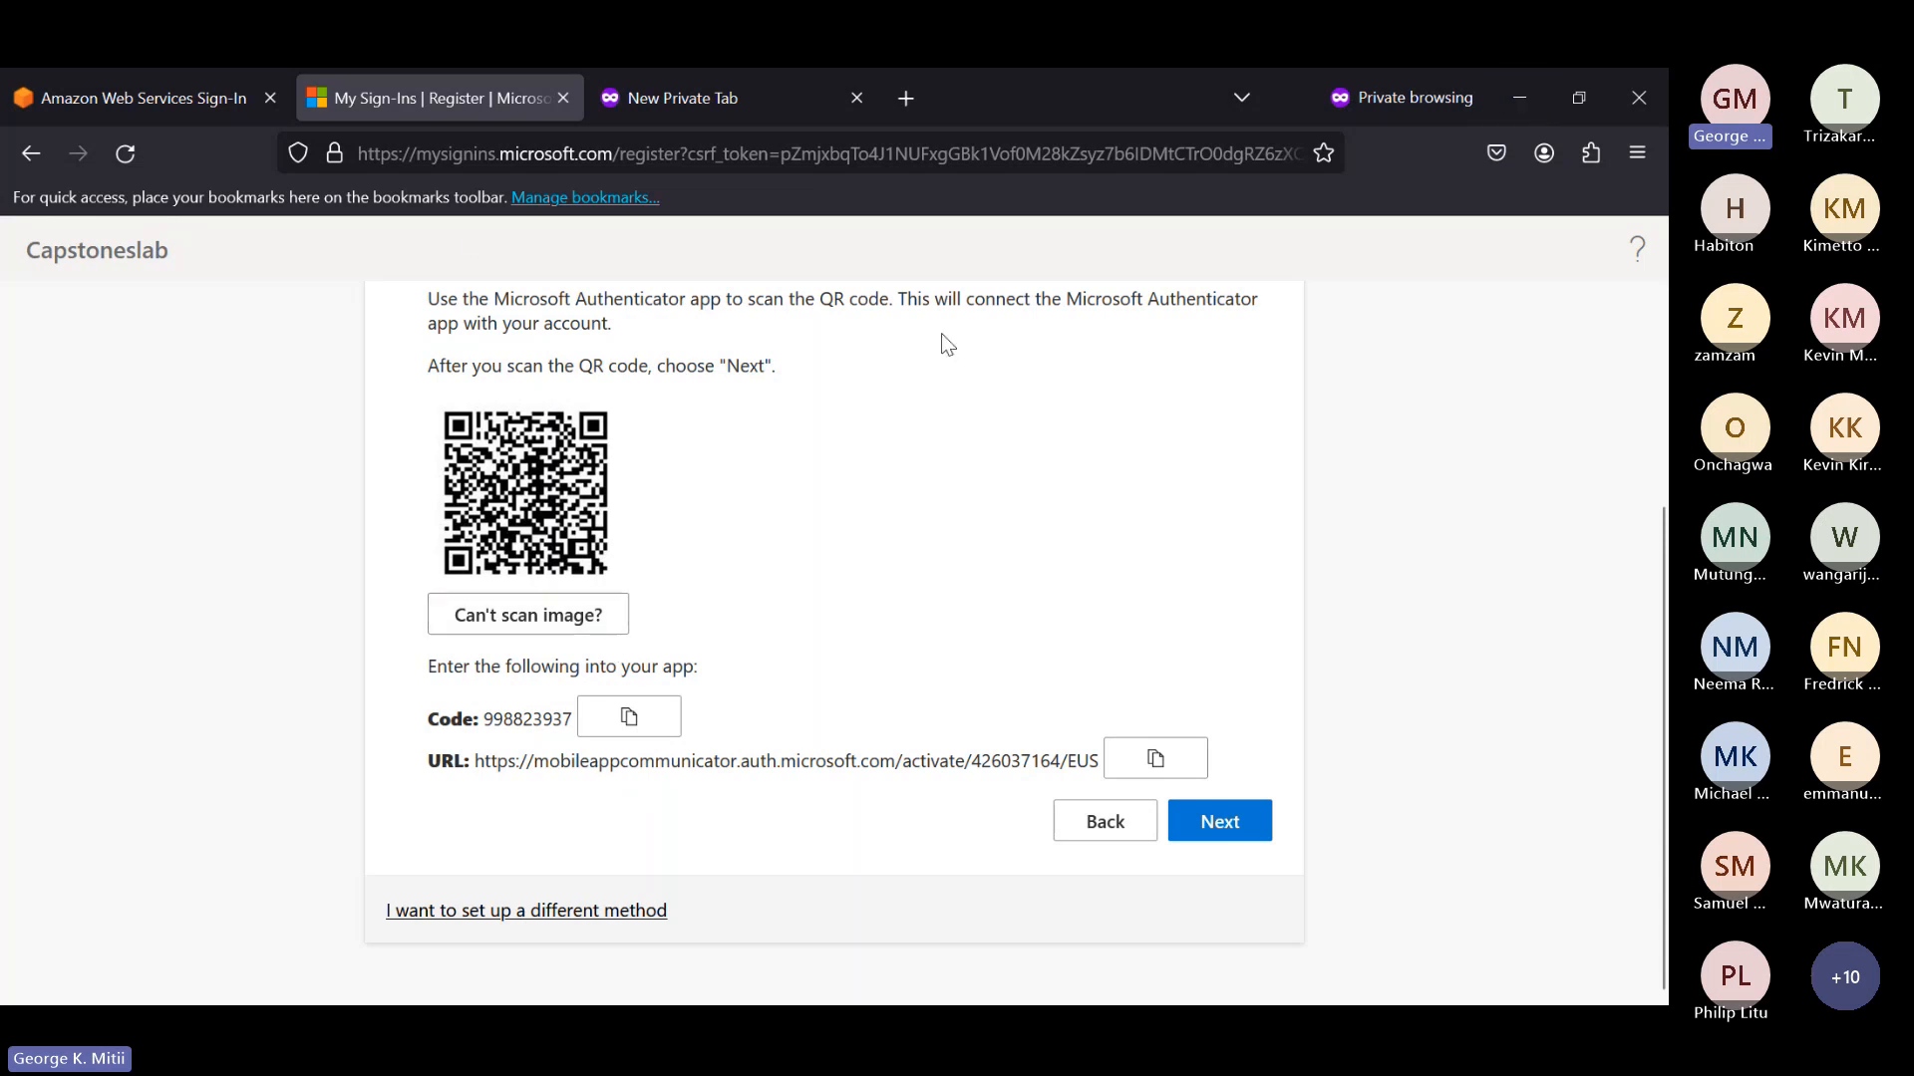
{"action": "left_click", "coordinate": [566, 106]}
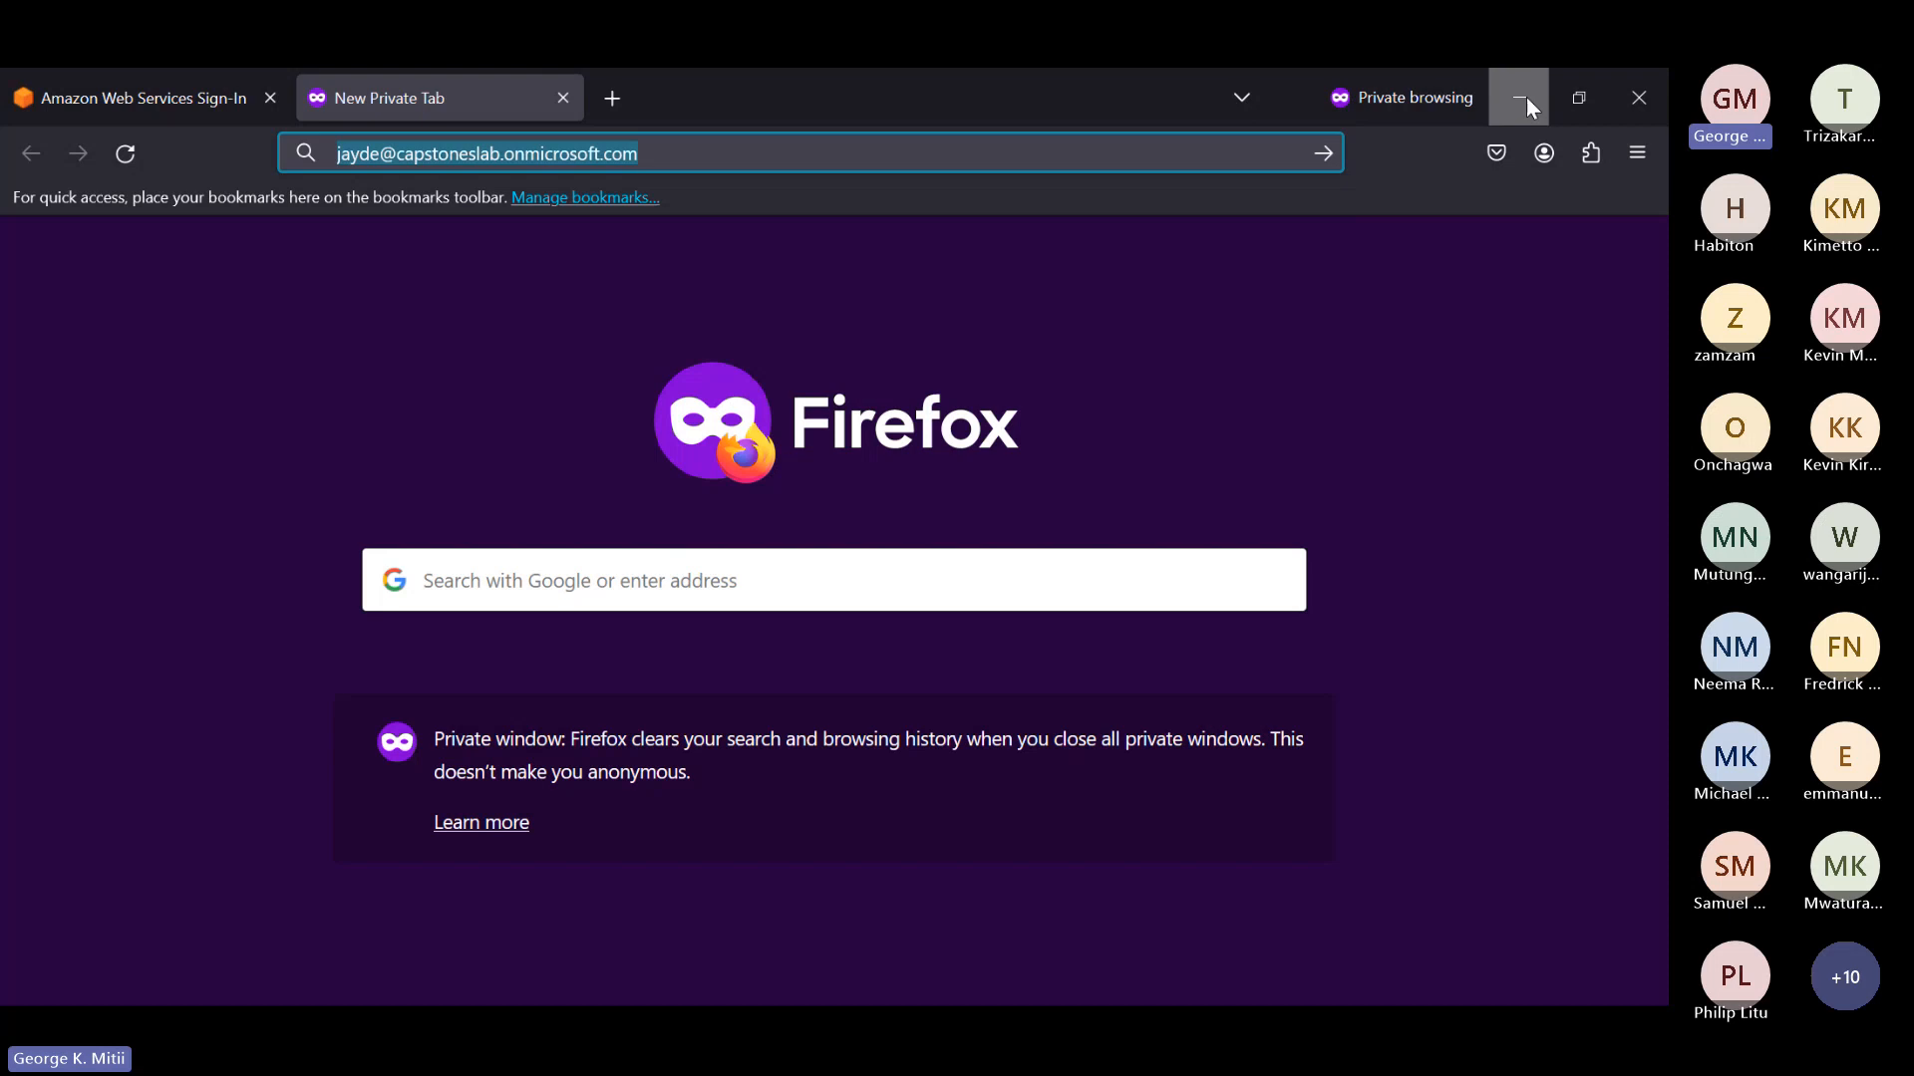
{"action": "left_click", "coordinate": [1520, 98]}
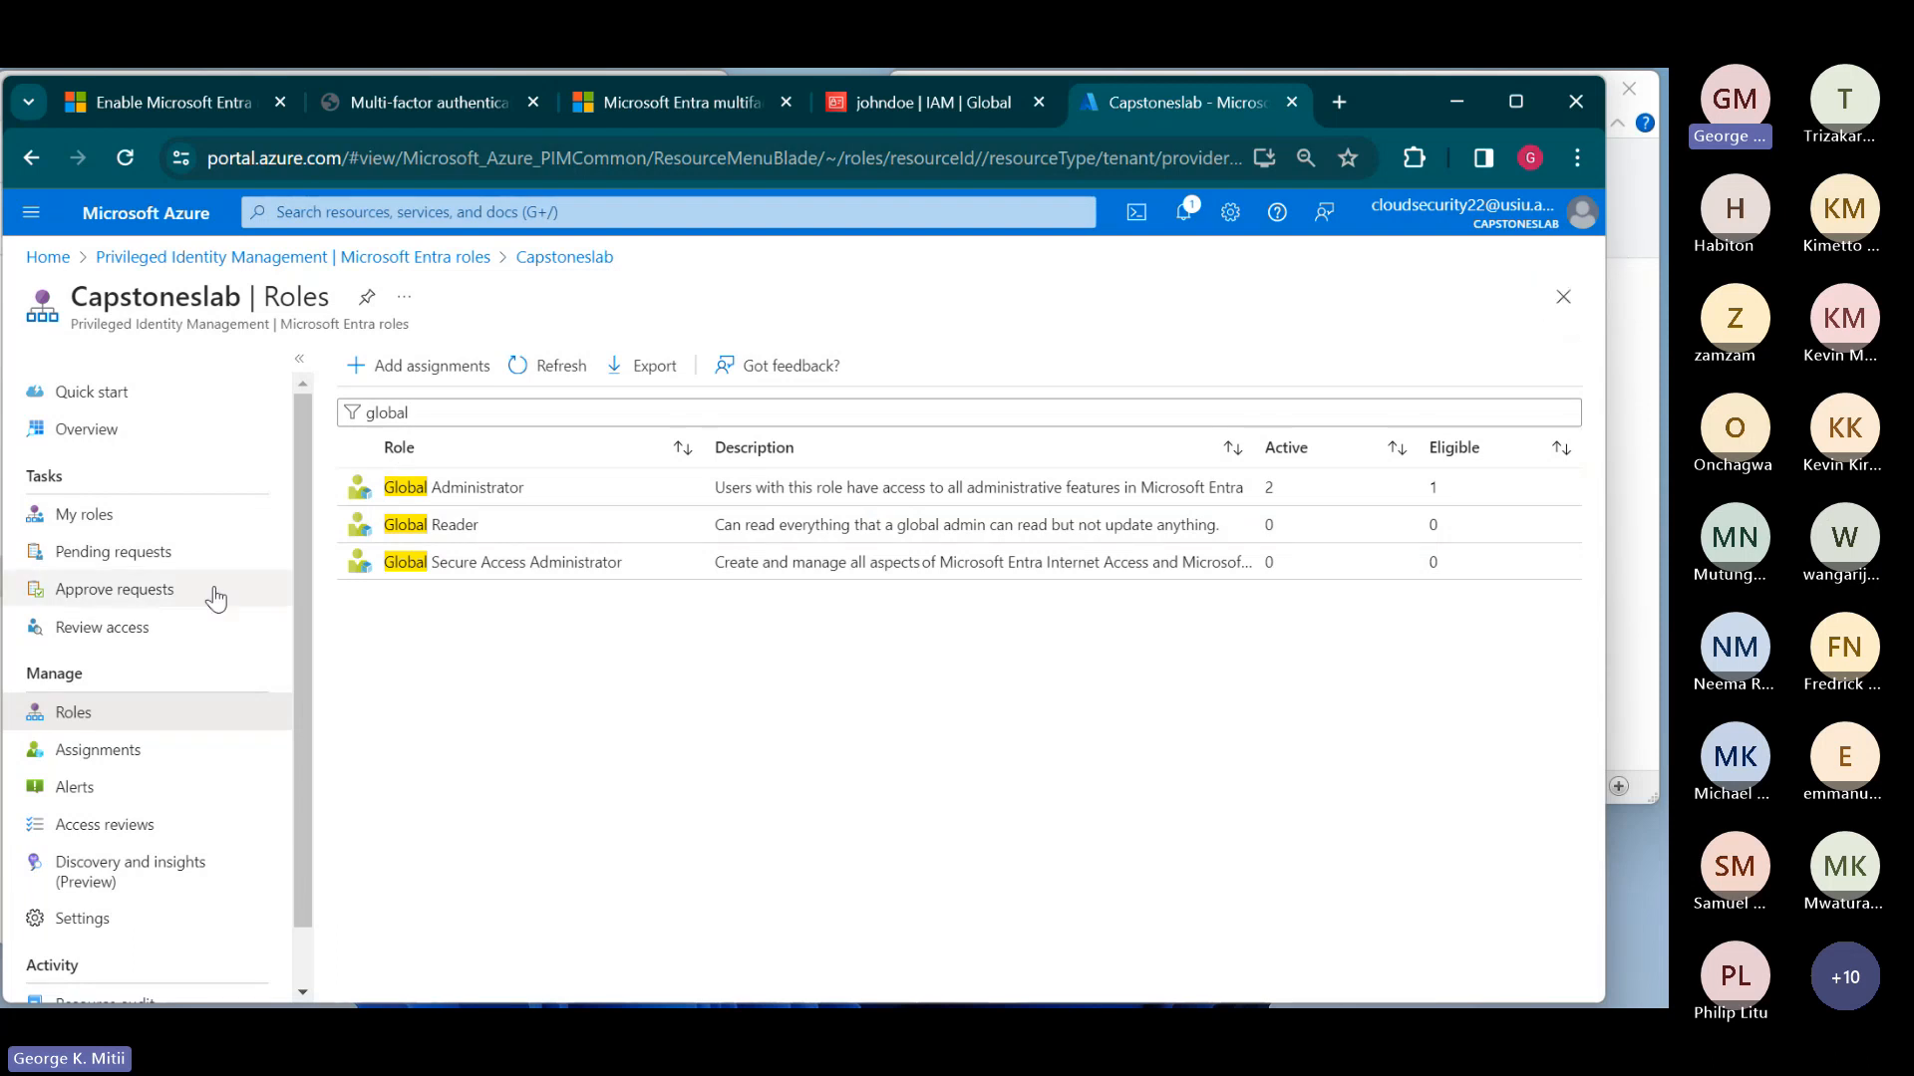
Search the portal for 'pim' and open Microsoft Entra Privileged Identity Management.
{"action": "left_click", "coordinate": [526, 218]}
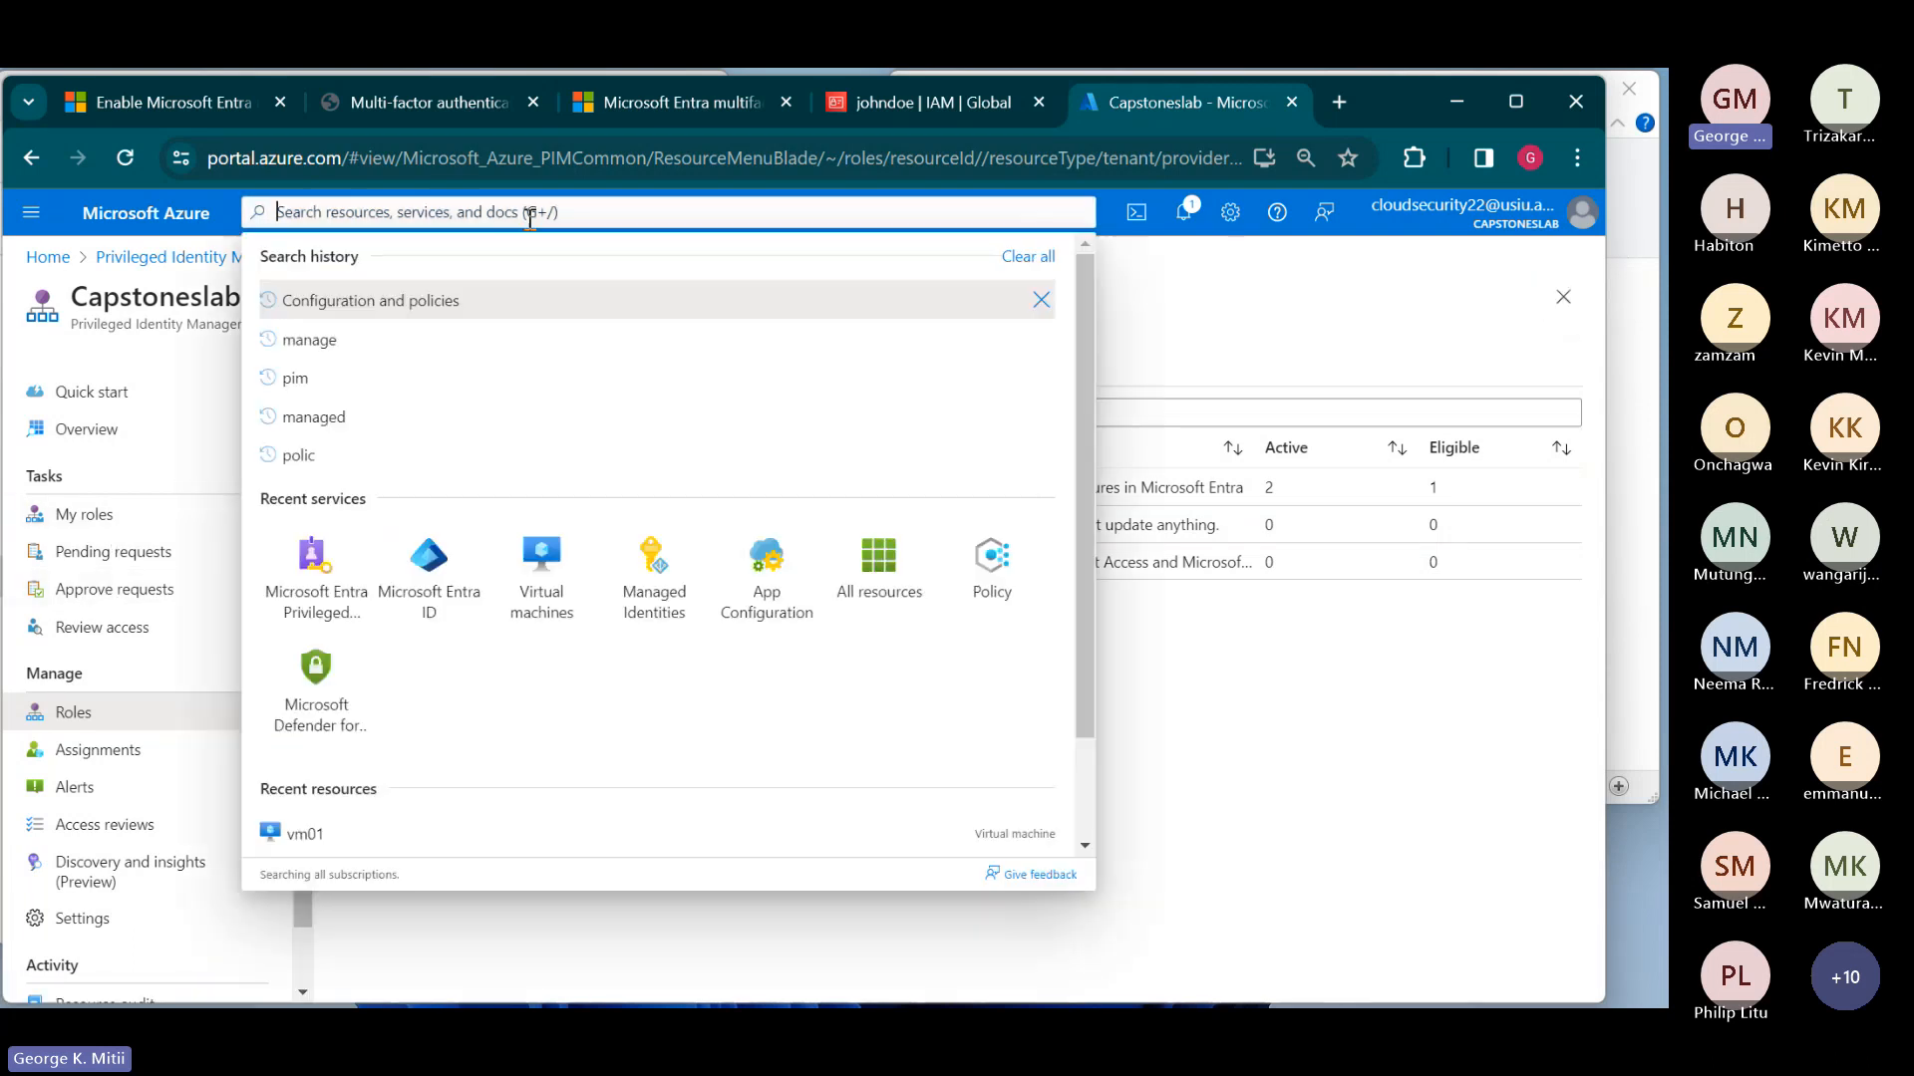
{"action": "type", "text": "pim"}
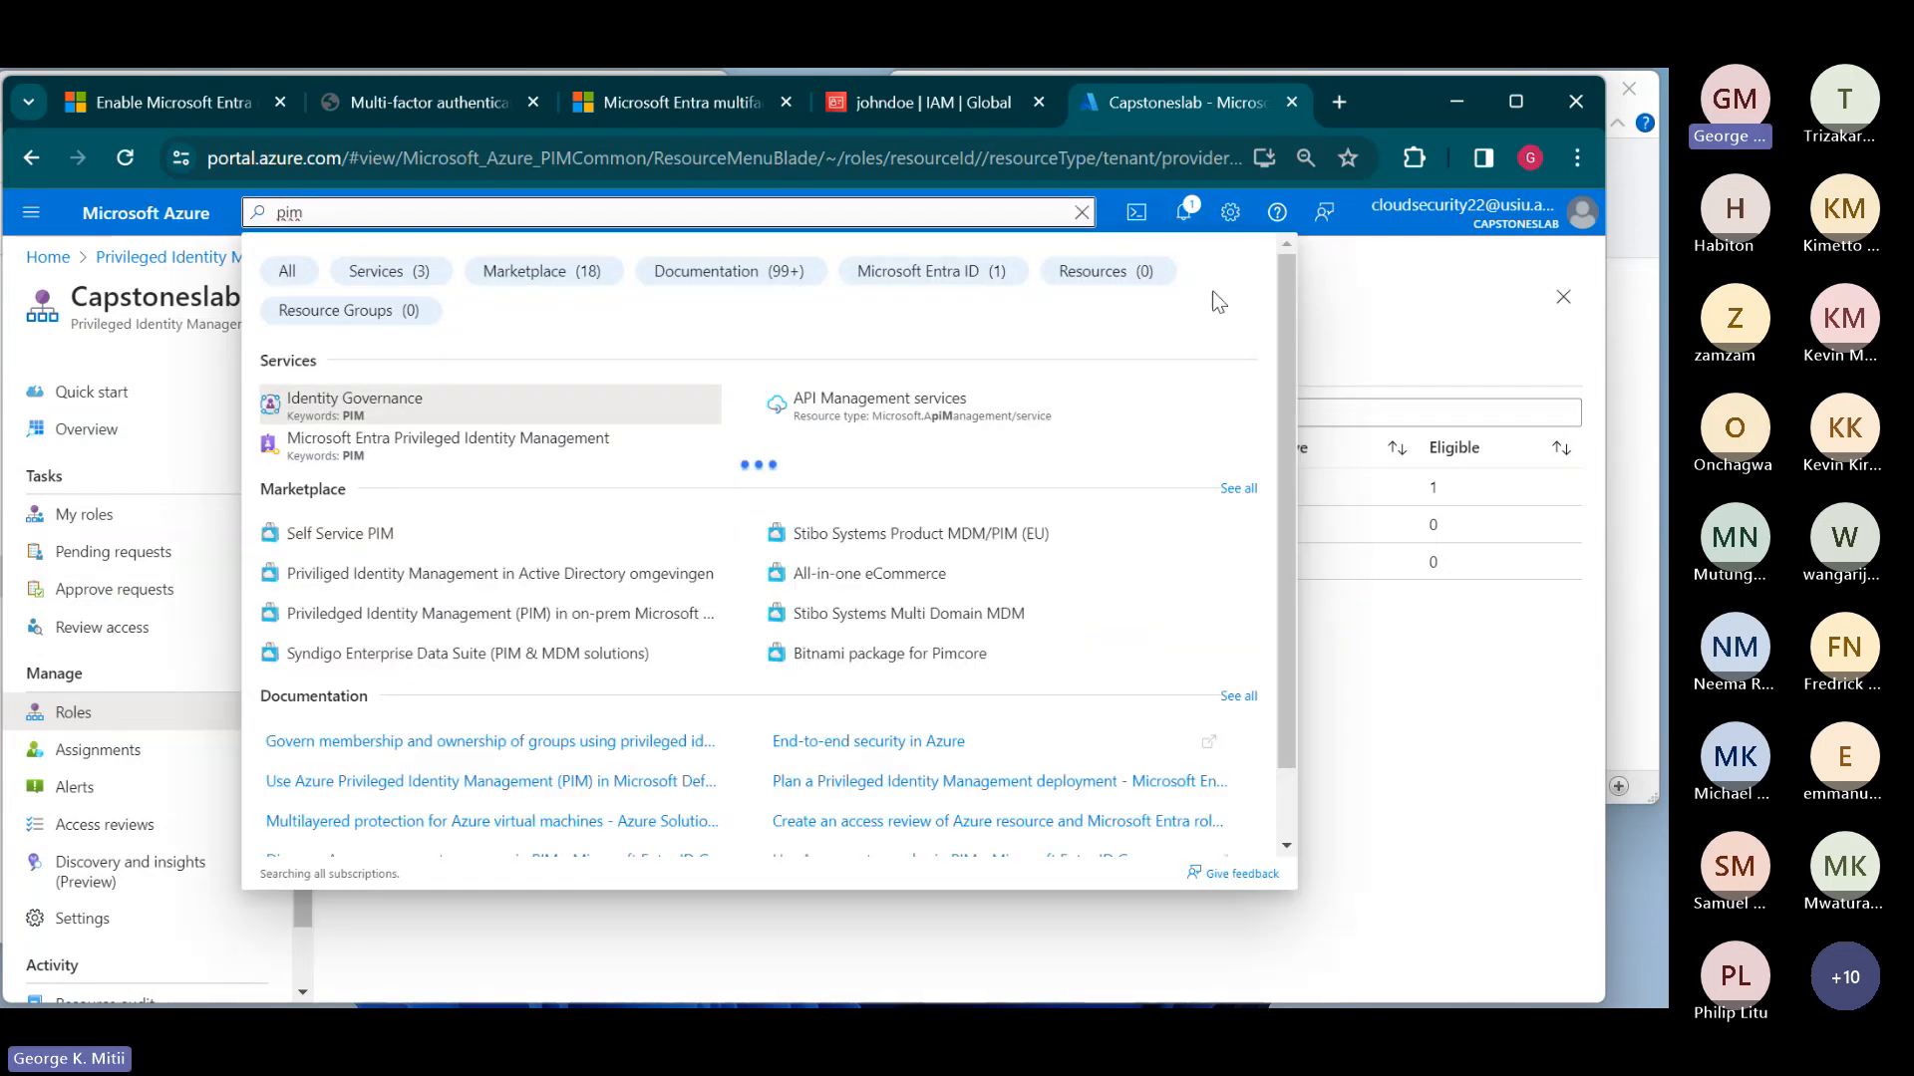
{"action": "left_click", "coordinate": [444, 446]}
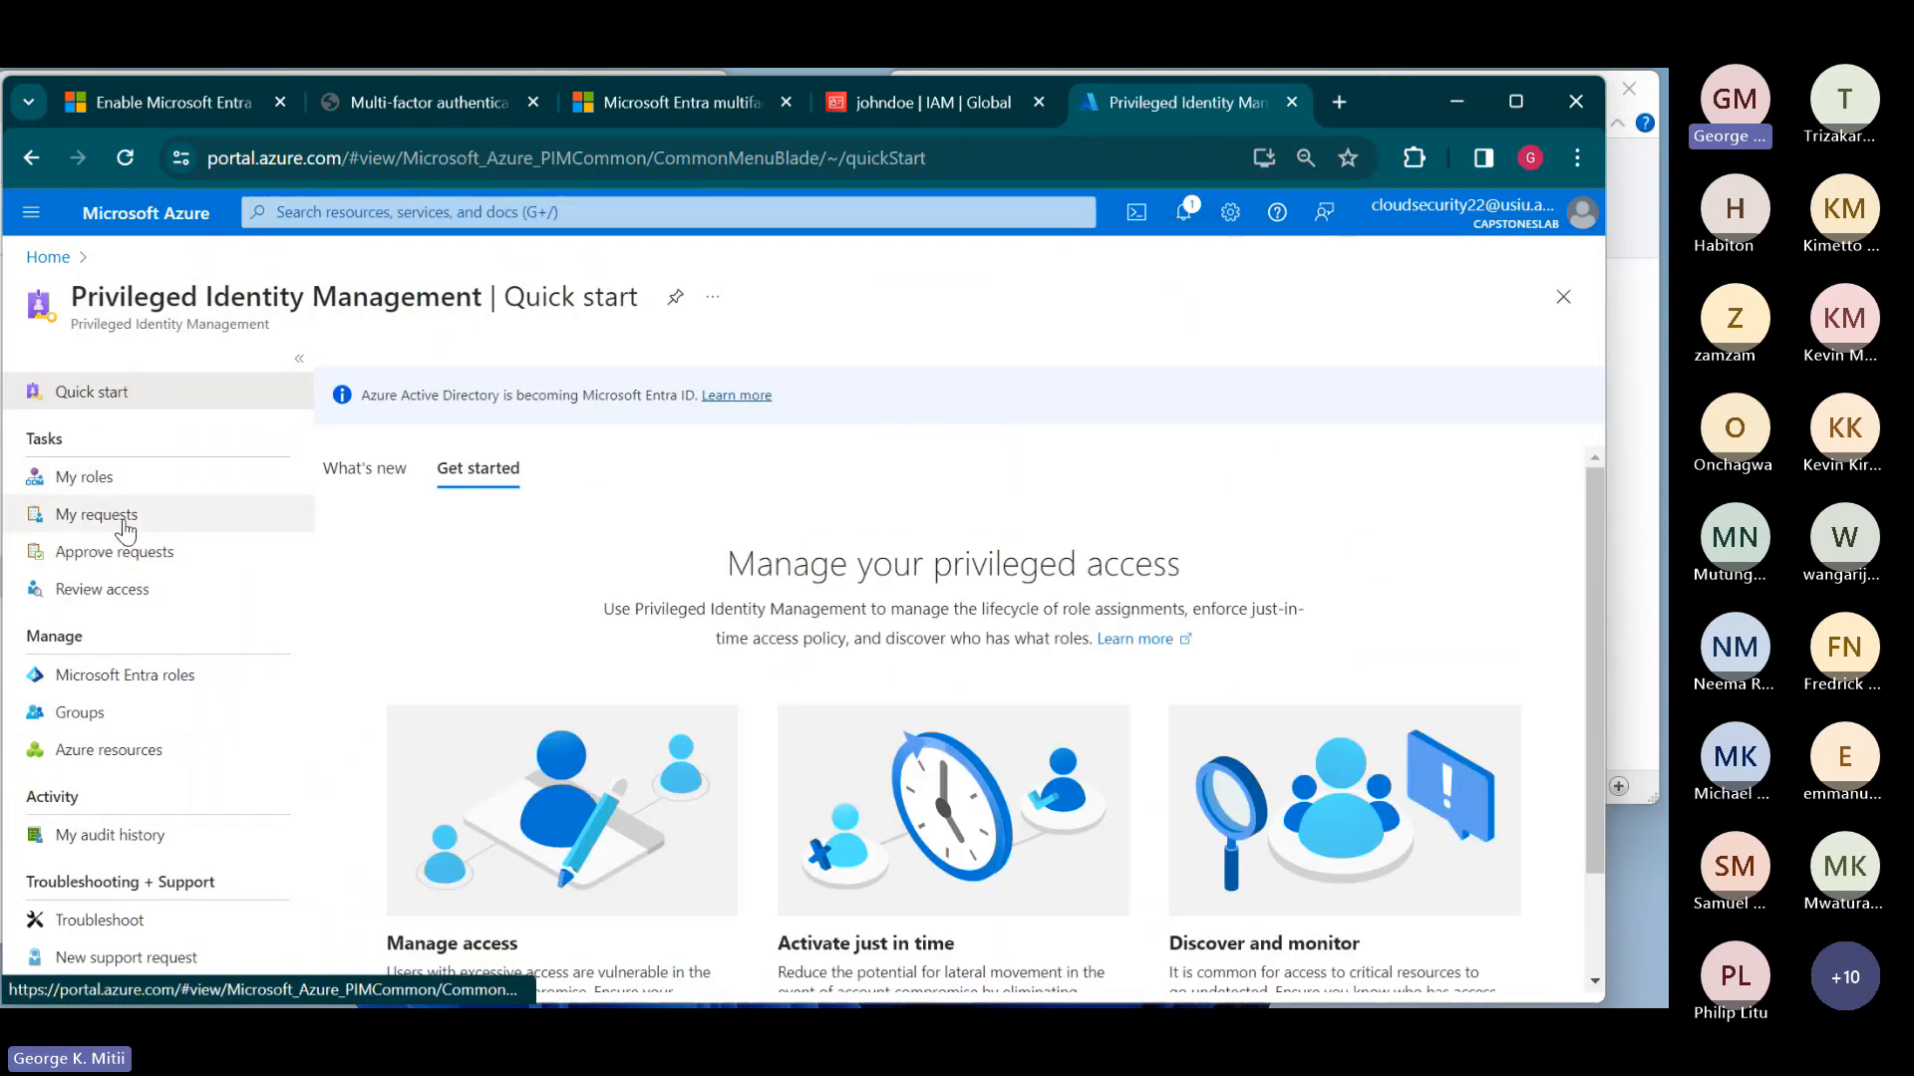
Open PIM's Approve requests page and annotate where activation requests get approved or denied.
{"action": "left_click", "coordinate": [138, 570]}
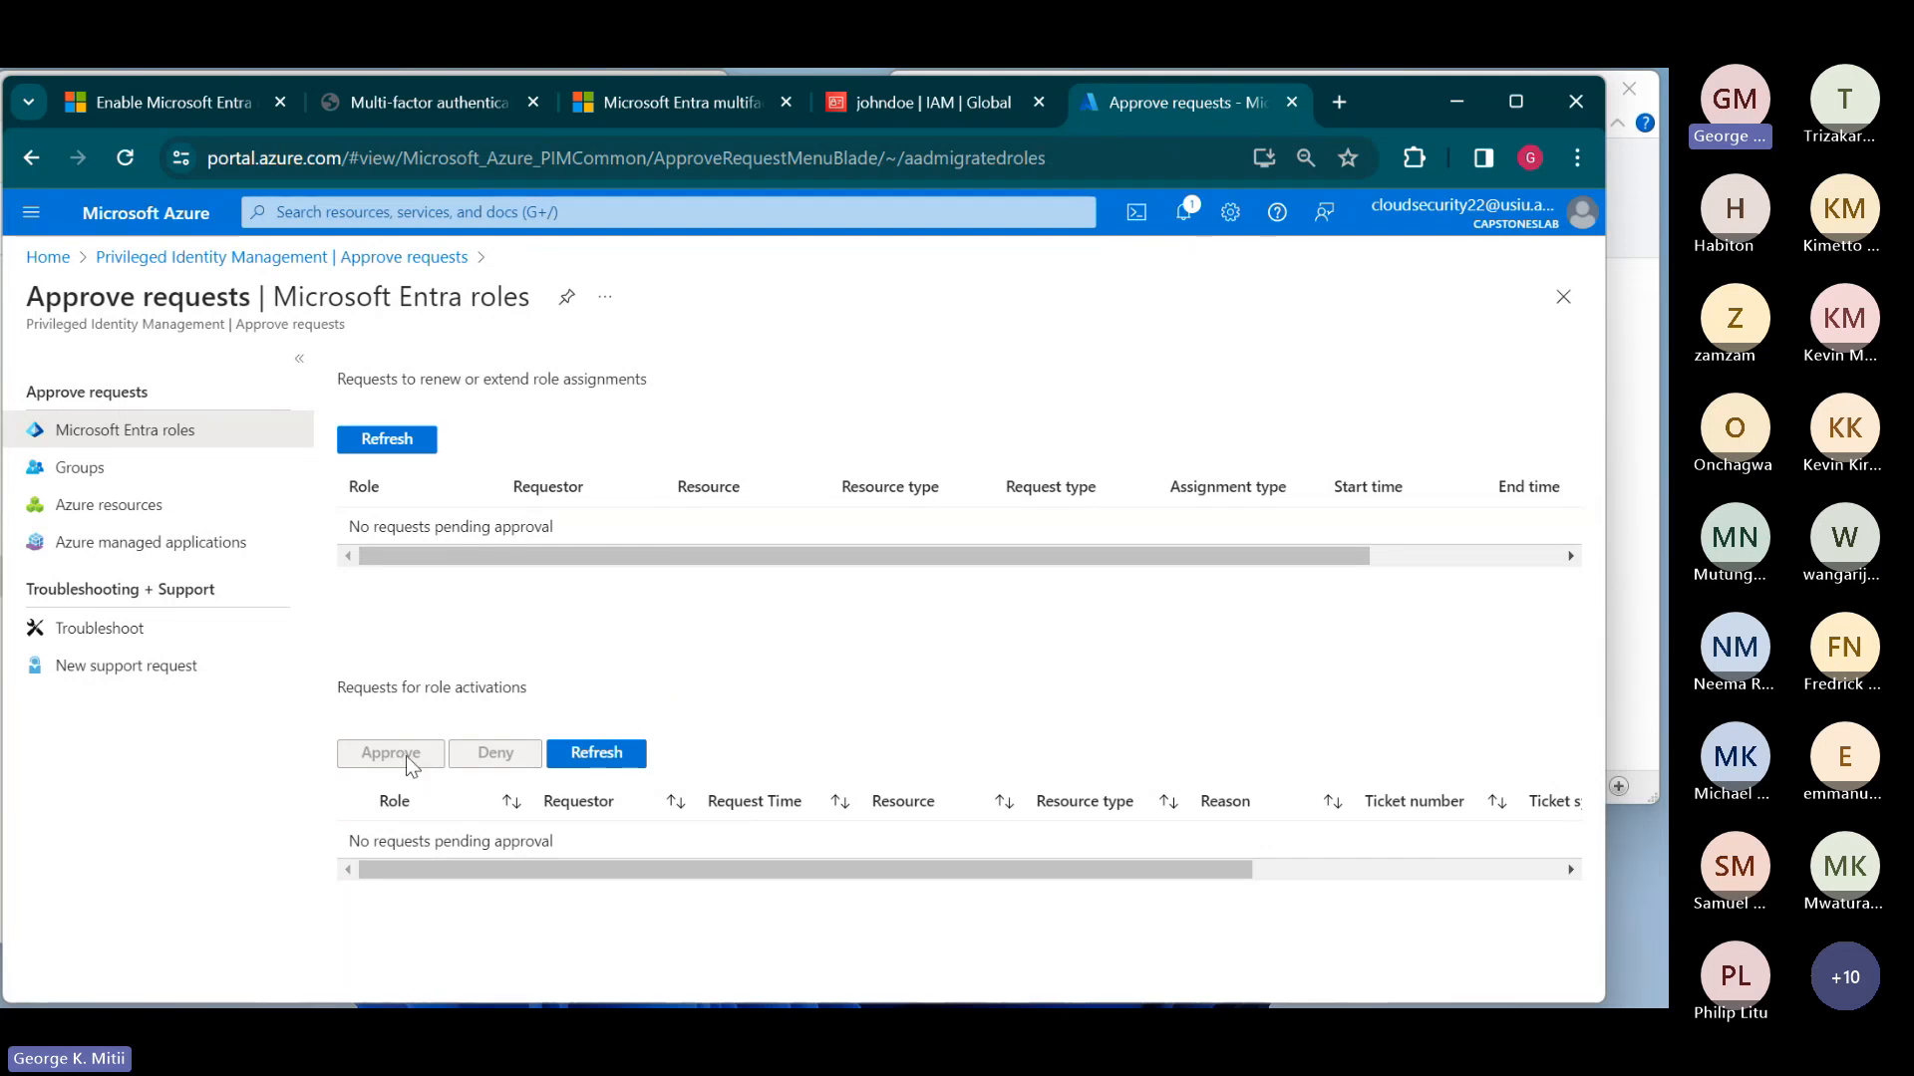
{"action": "key", "text": "ctrl+2"}
{"action": "left_click_drag", "start_coordinate": [330, 715], "coordinate": [553, 776]}
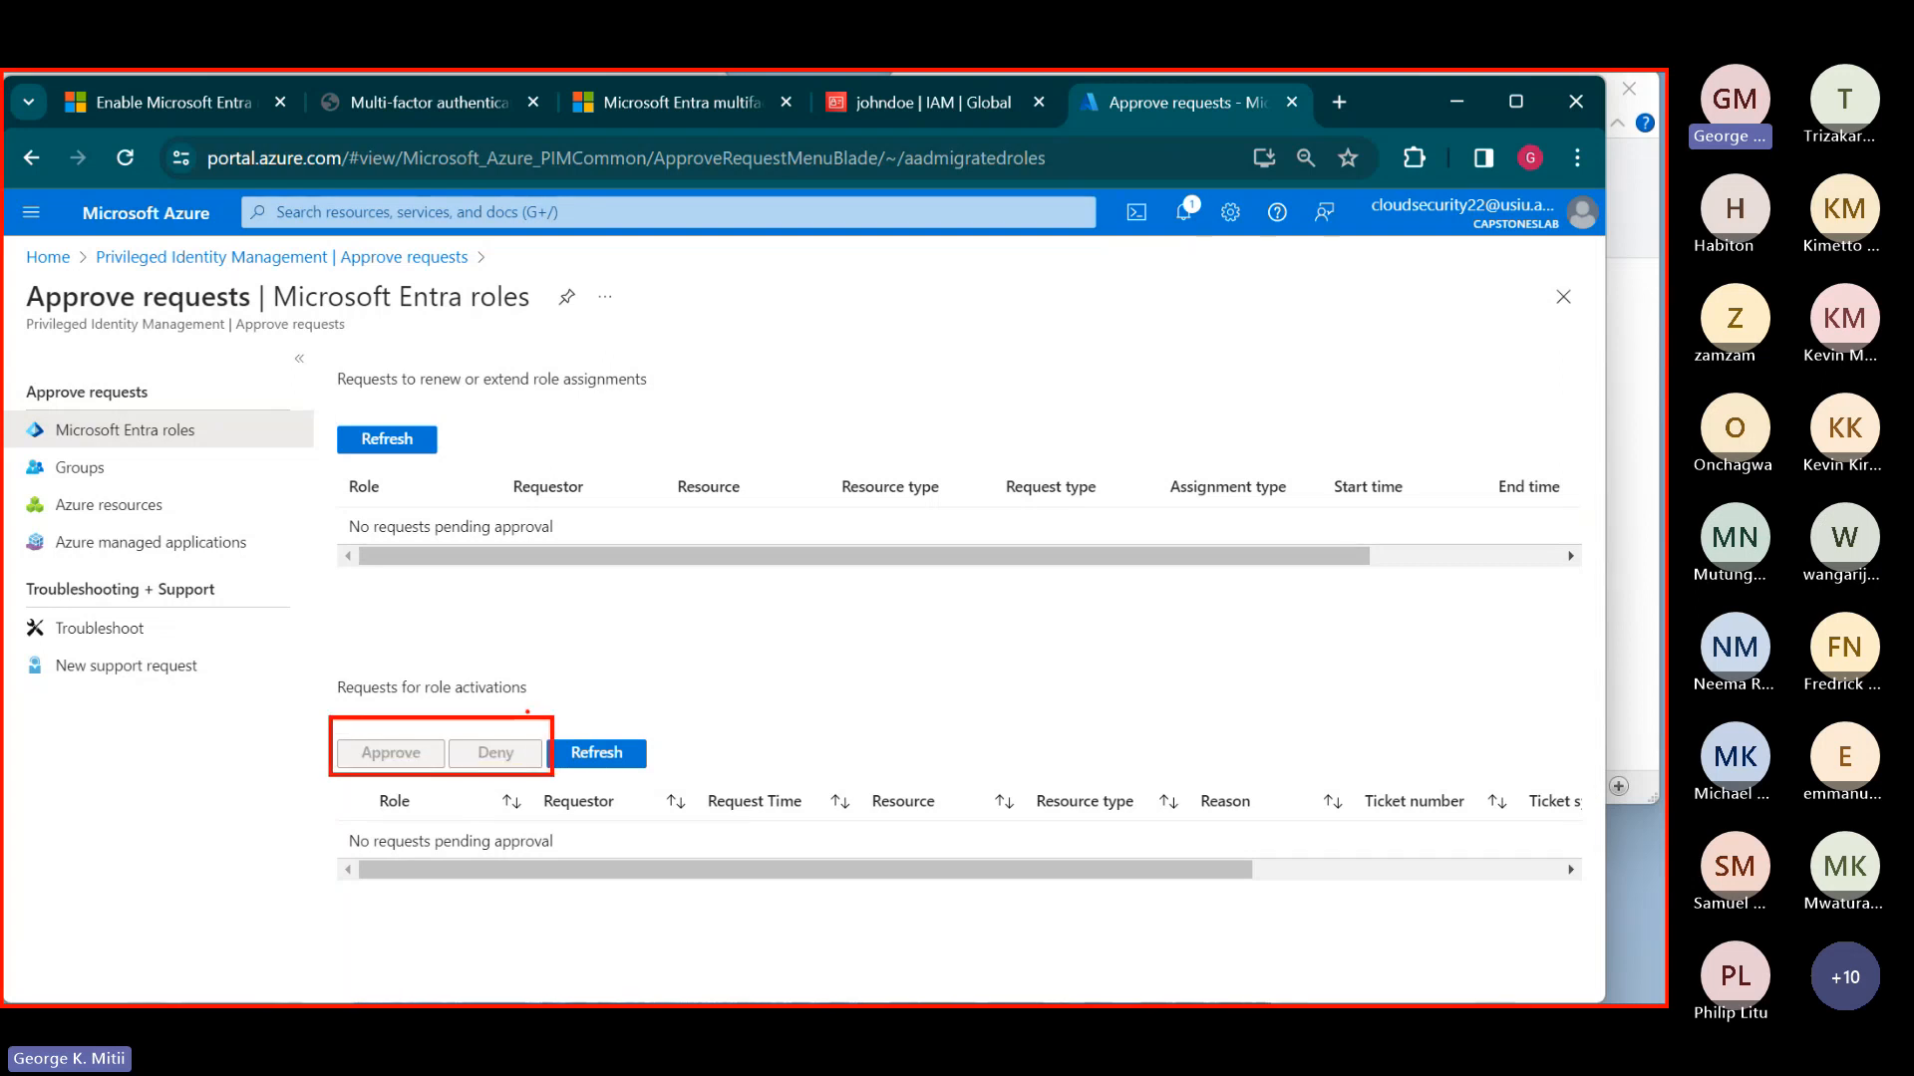
{"action": "left_click_drag", "start_coordinate": [526, 711], "coordinate": [713, 540]}
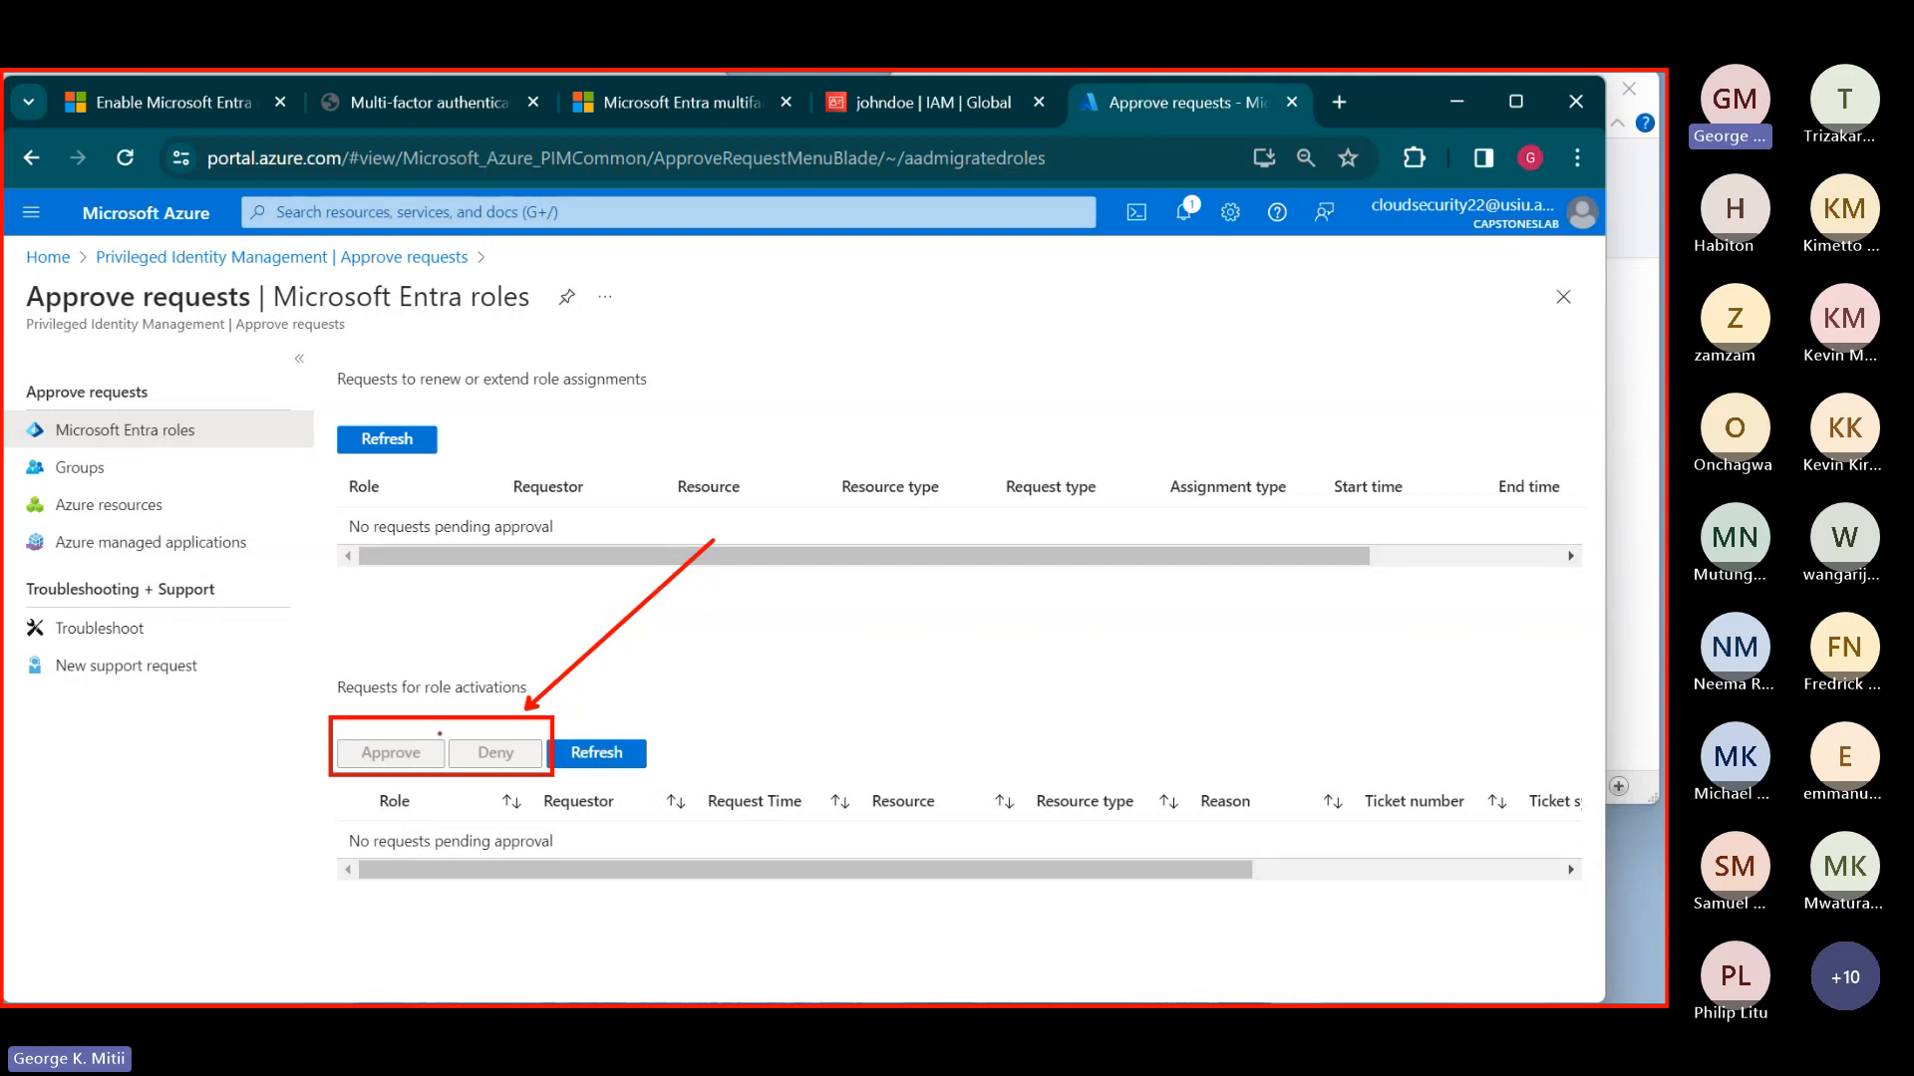
{"action": "key", "text": "Escape"}
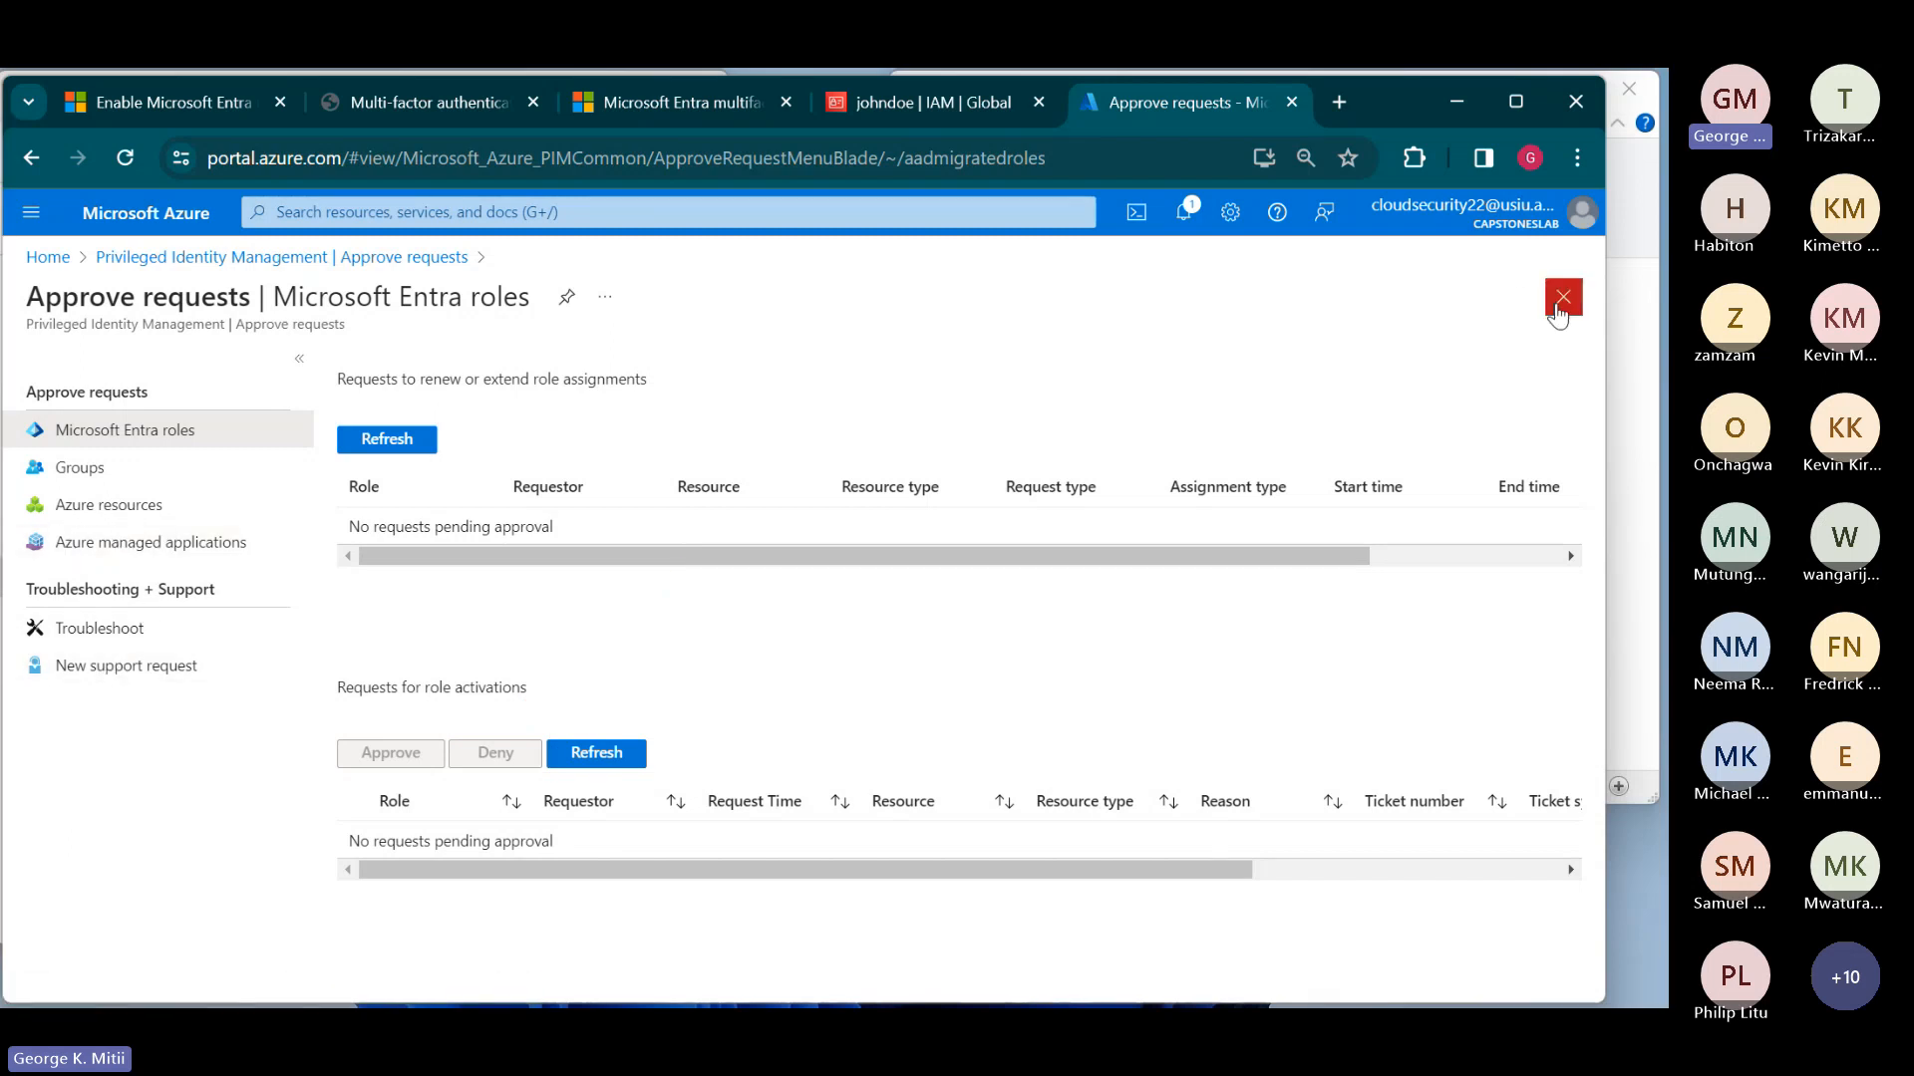
Close Approve requests and search the portal for 'access re'.
{"action": "left_click", "coordinate": [1561, 299]}
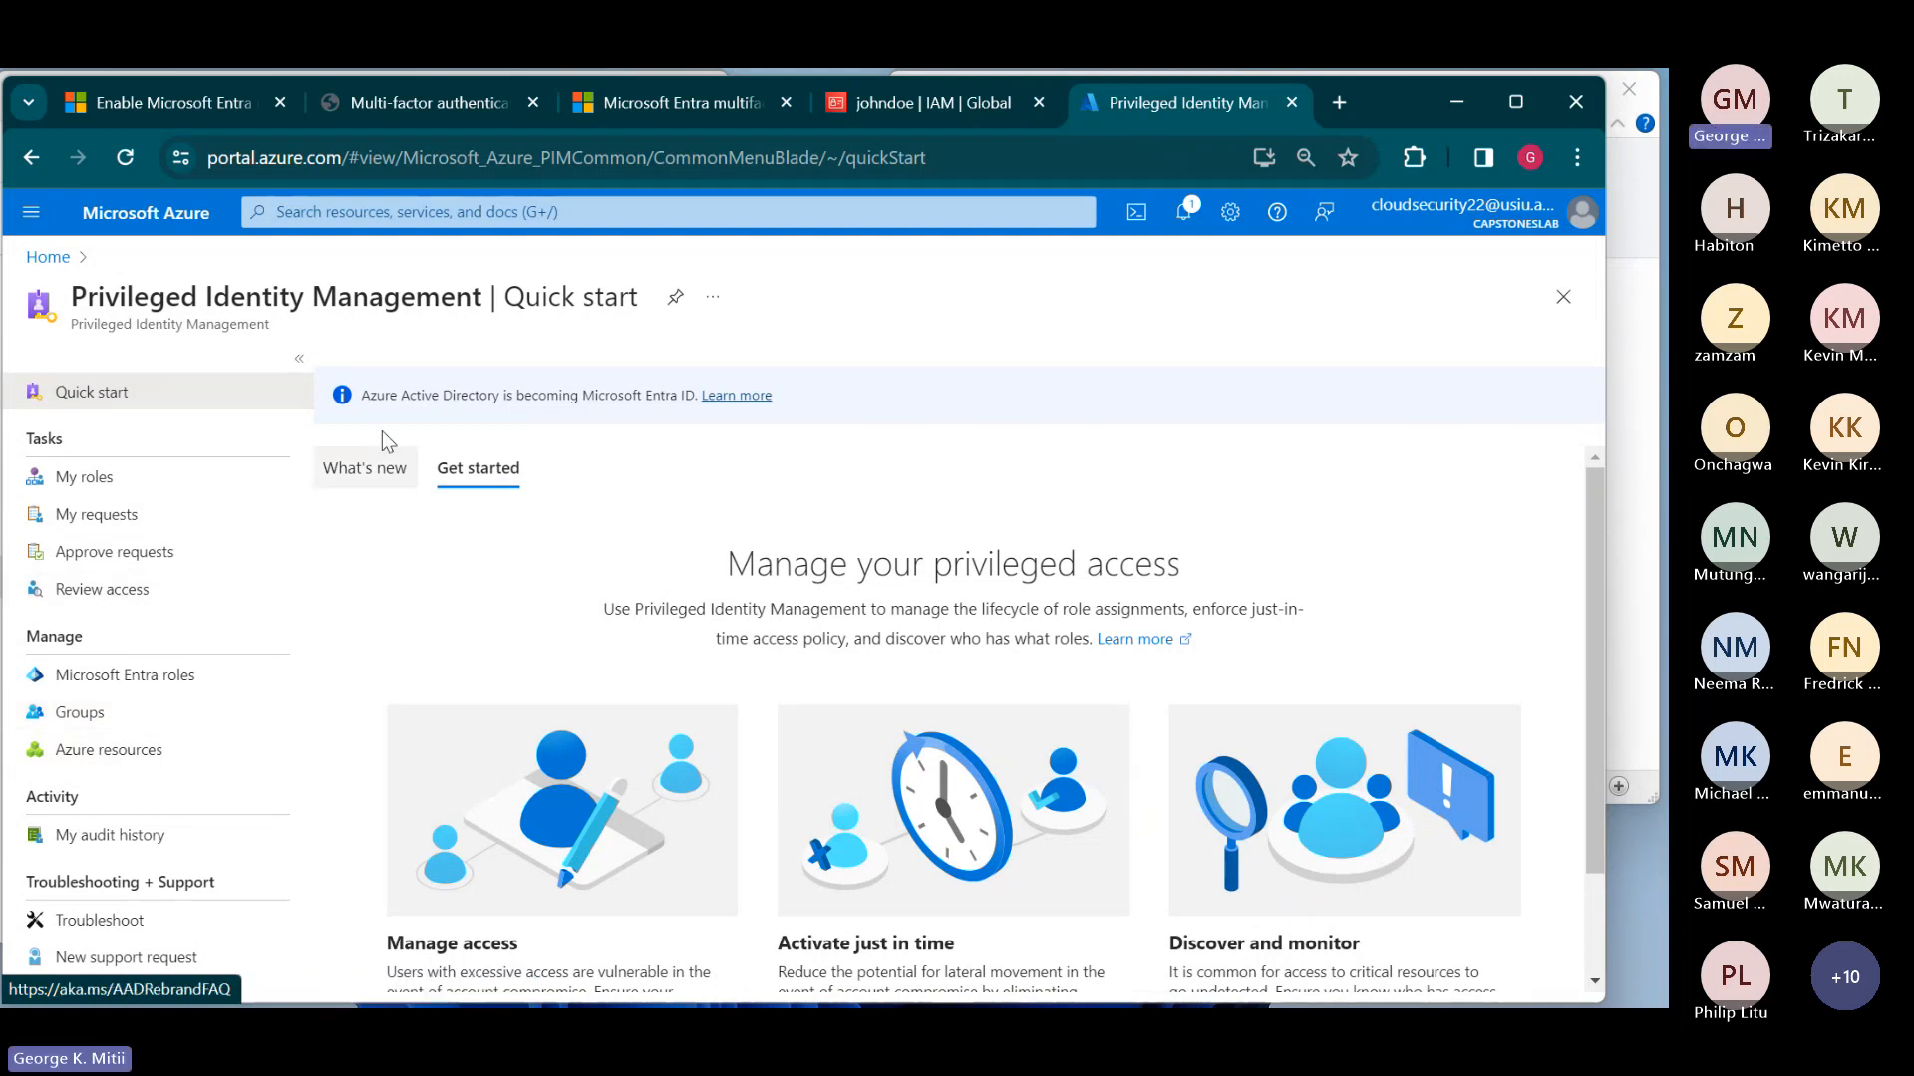
{"action": "left_click", "coordinate": [467, 213]}
{"action": "type", "text": "access re"}
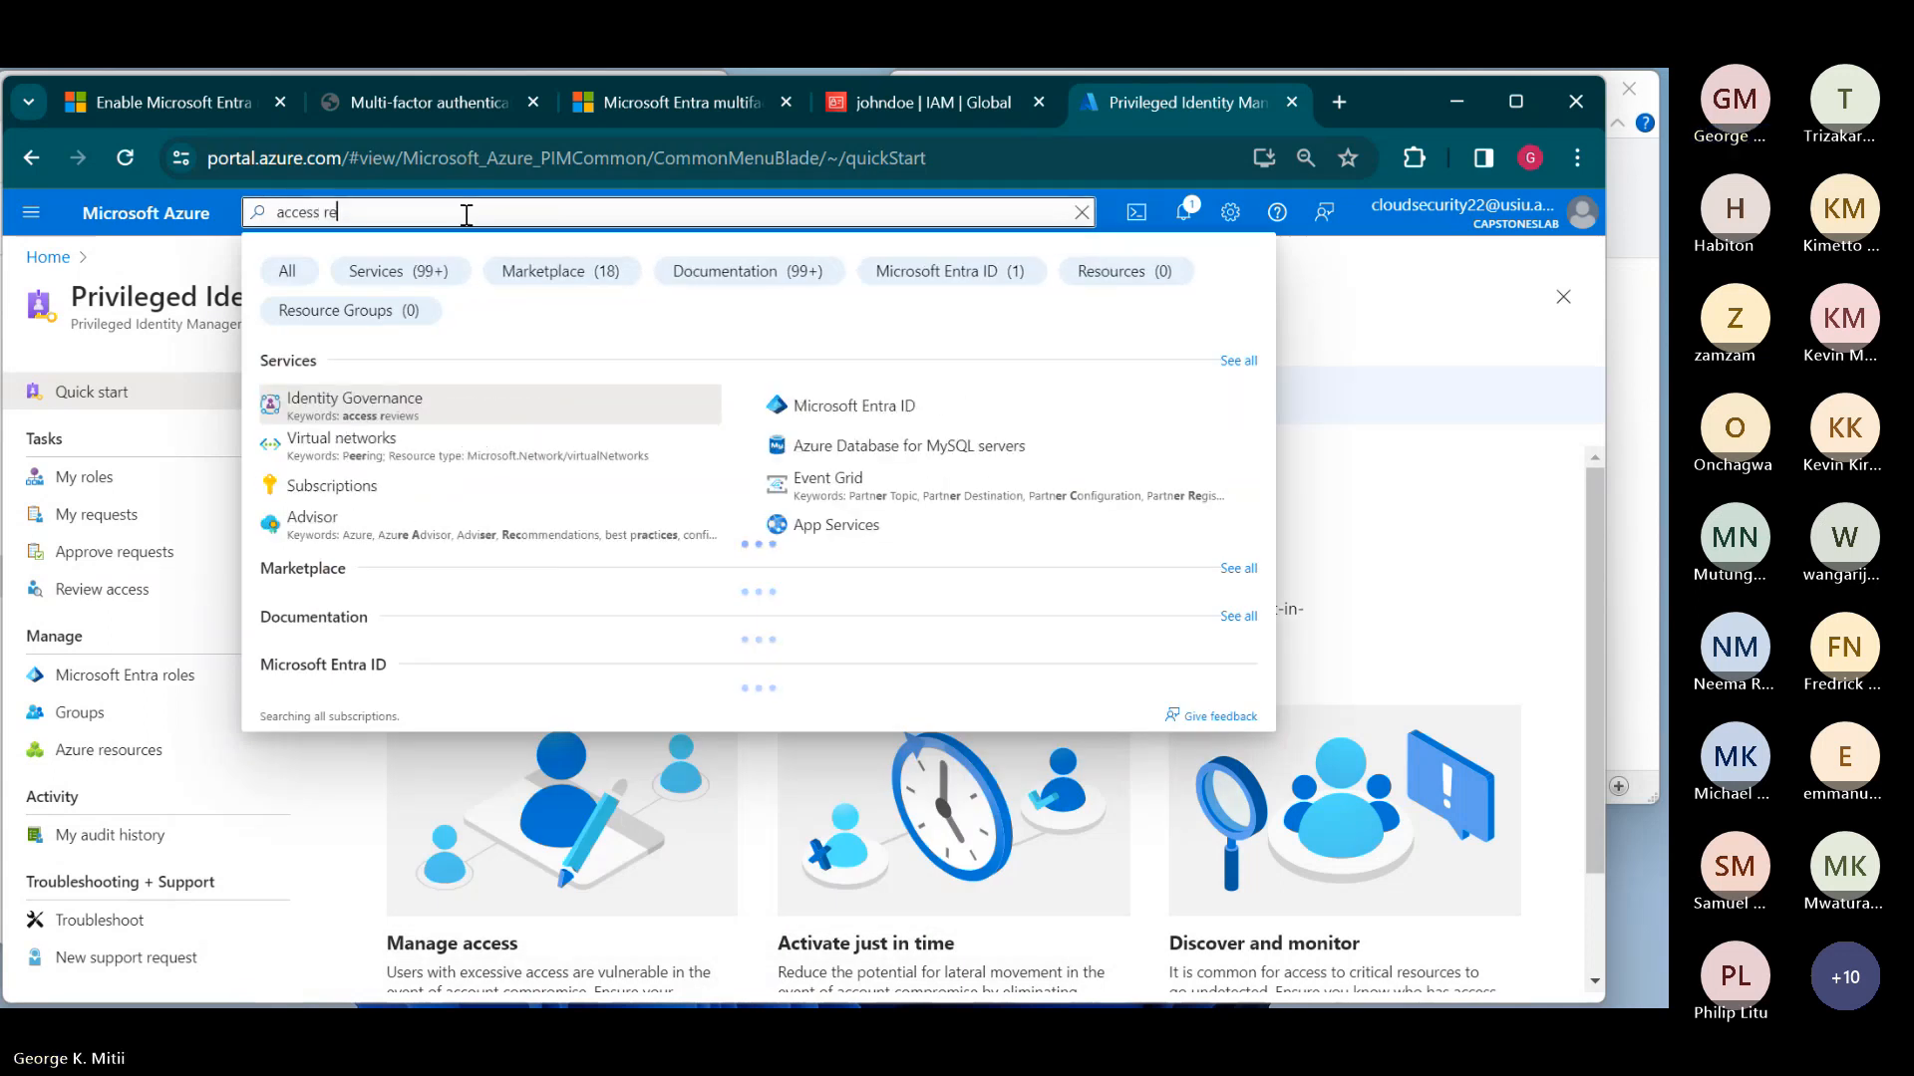
Open Identity Governance and its Access reviews list, which shows no reviews.
{"action": "left_click", "coordinate": [492, 416]}
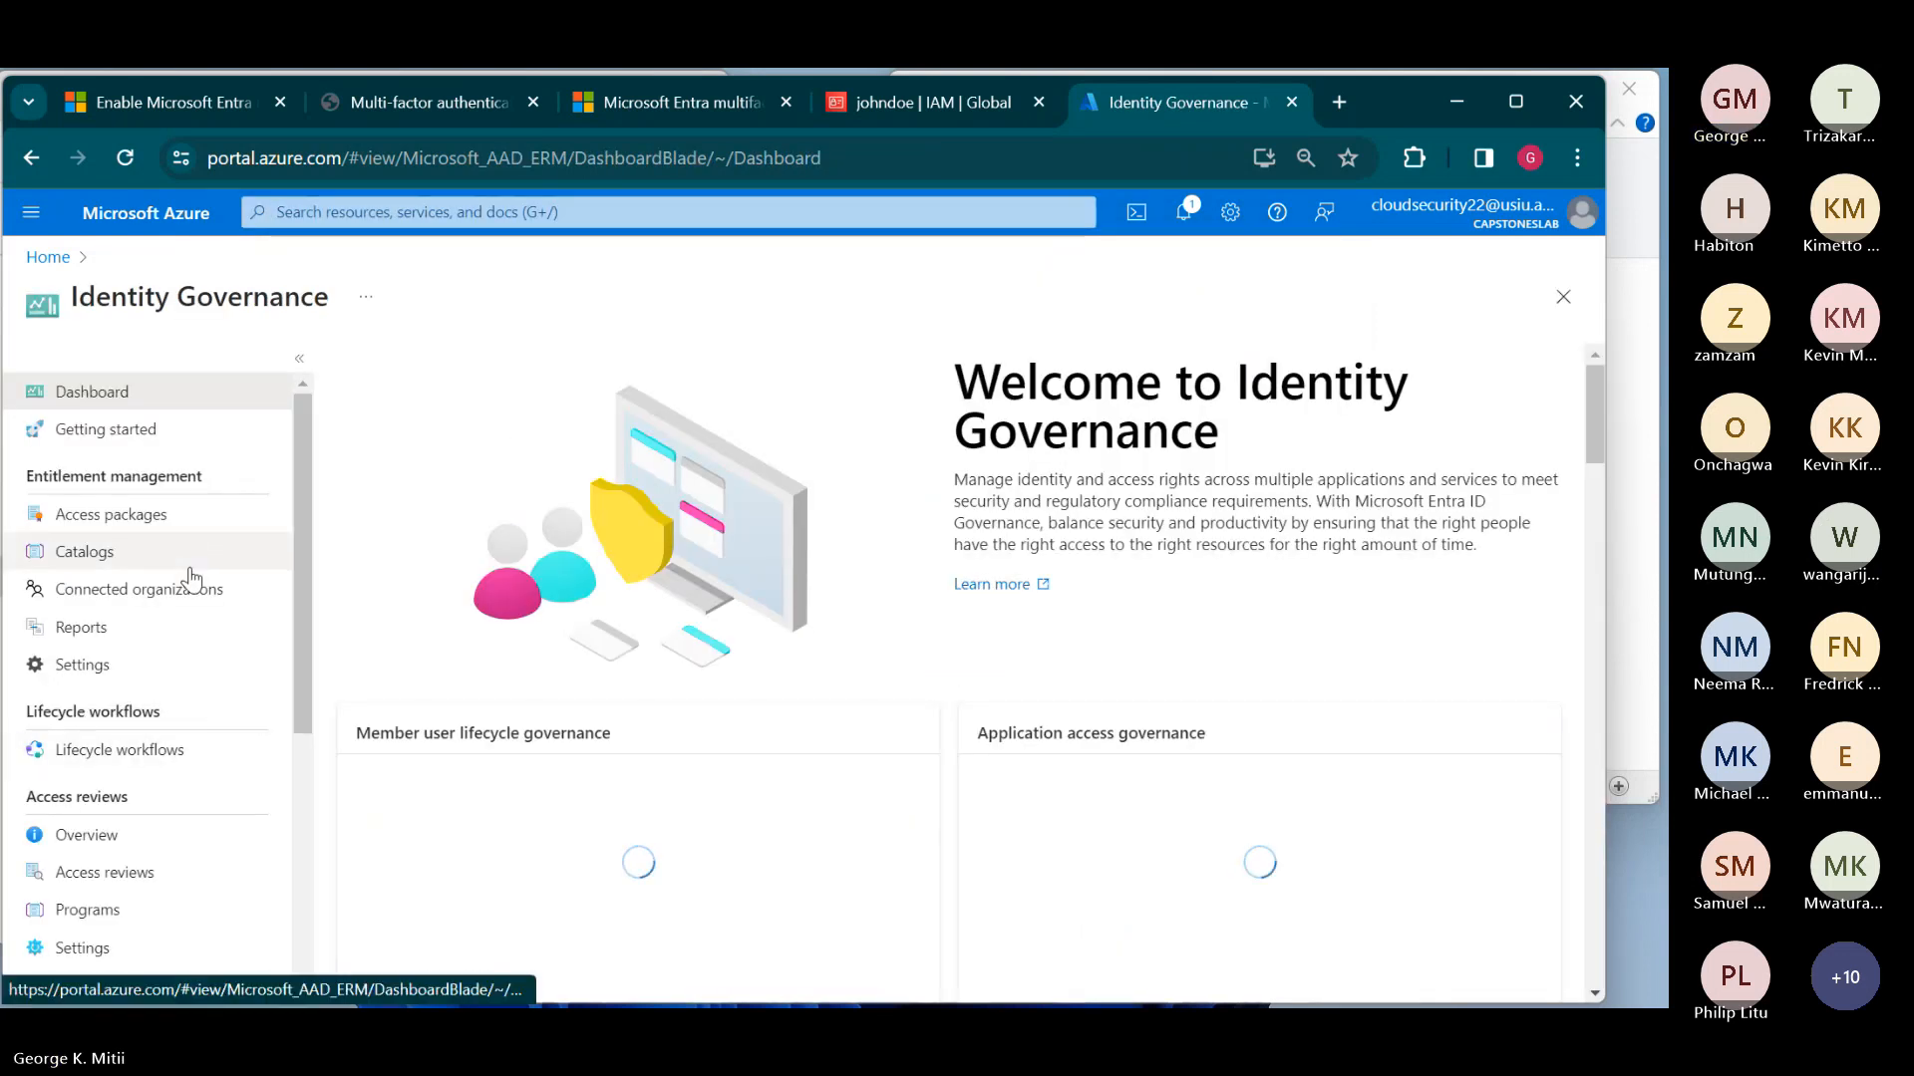
{"action": "scroll", "coordinate": [189, 797], "scroll_direction": "down", "scroll_amount": 3}
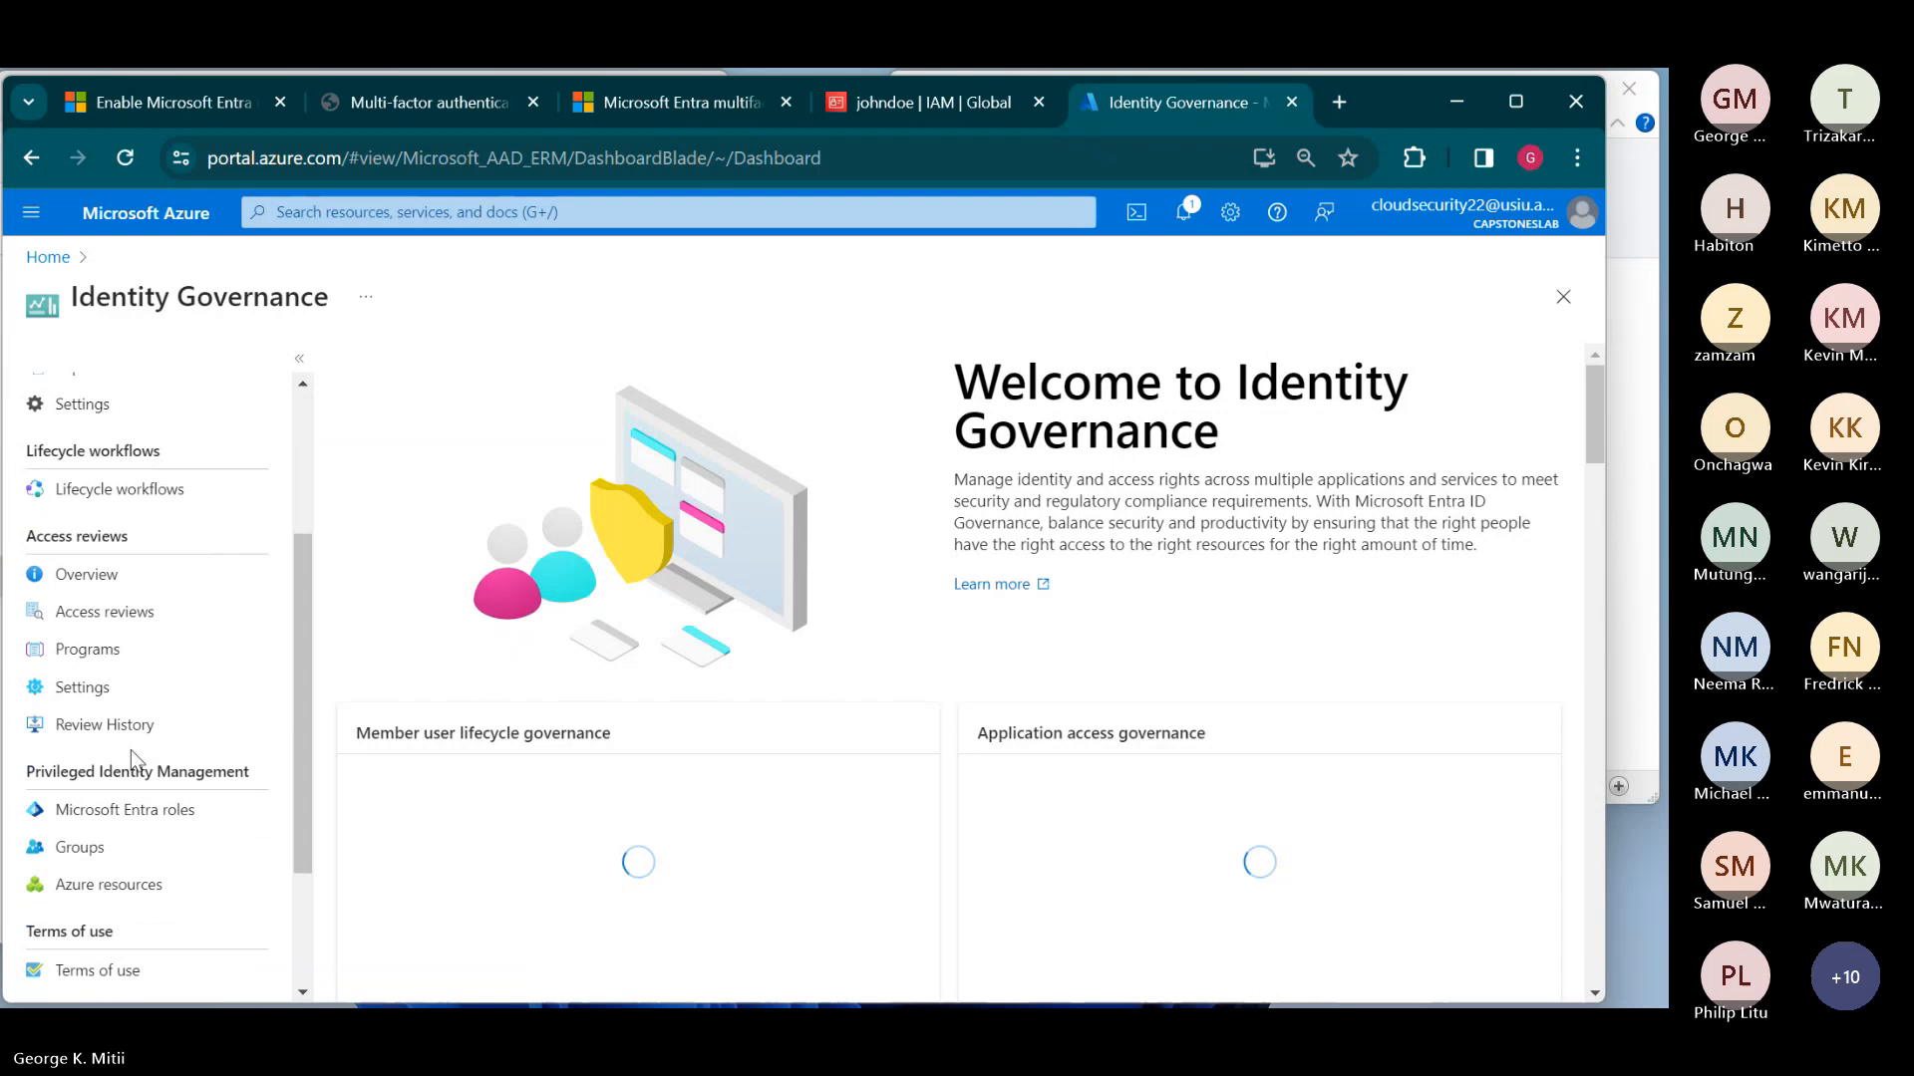
{"action": "left_click", "coordinate": [155, 624]}
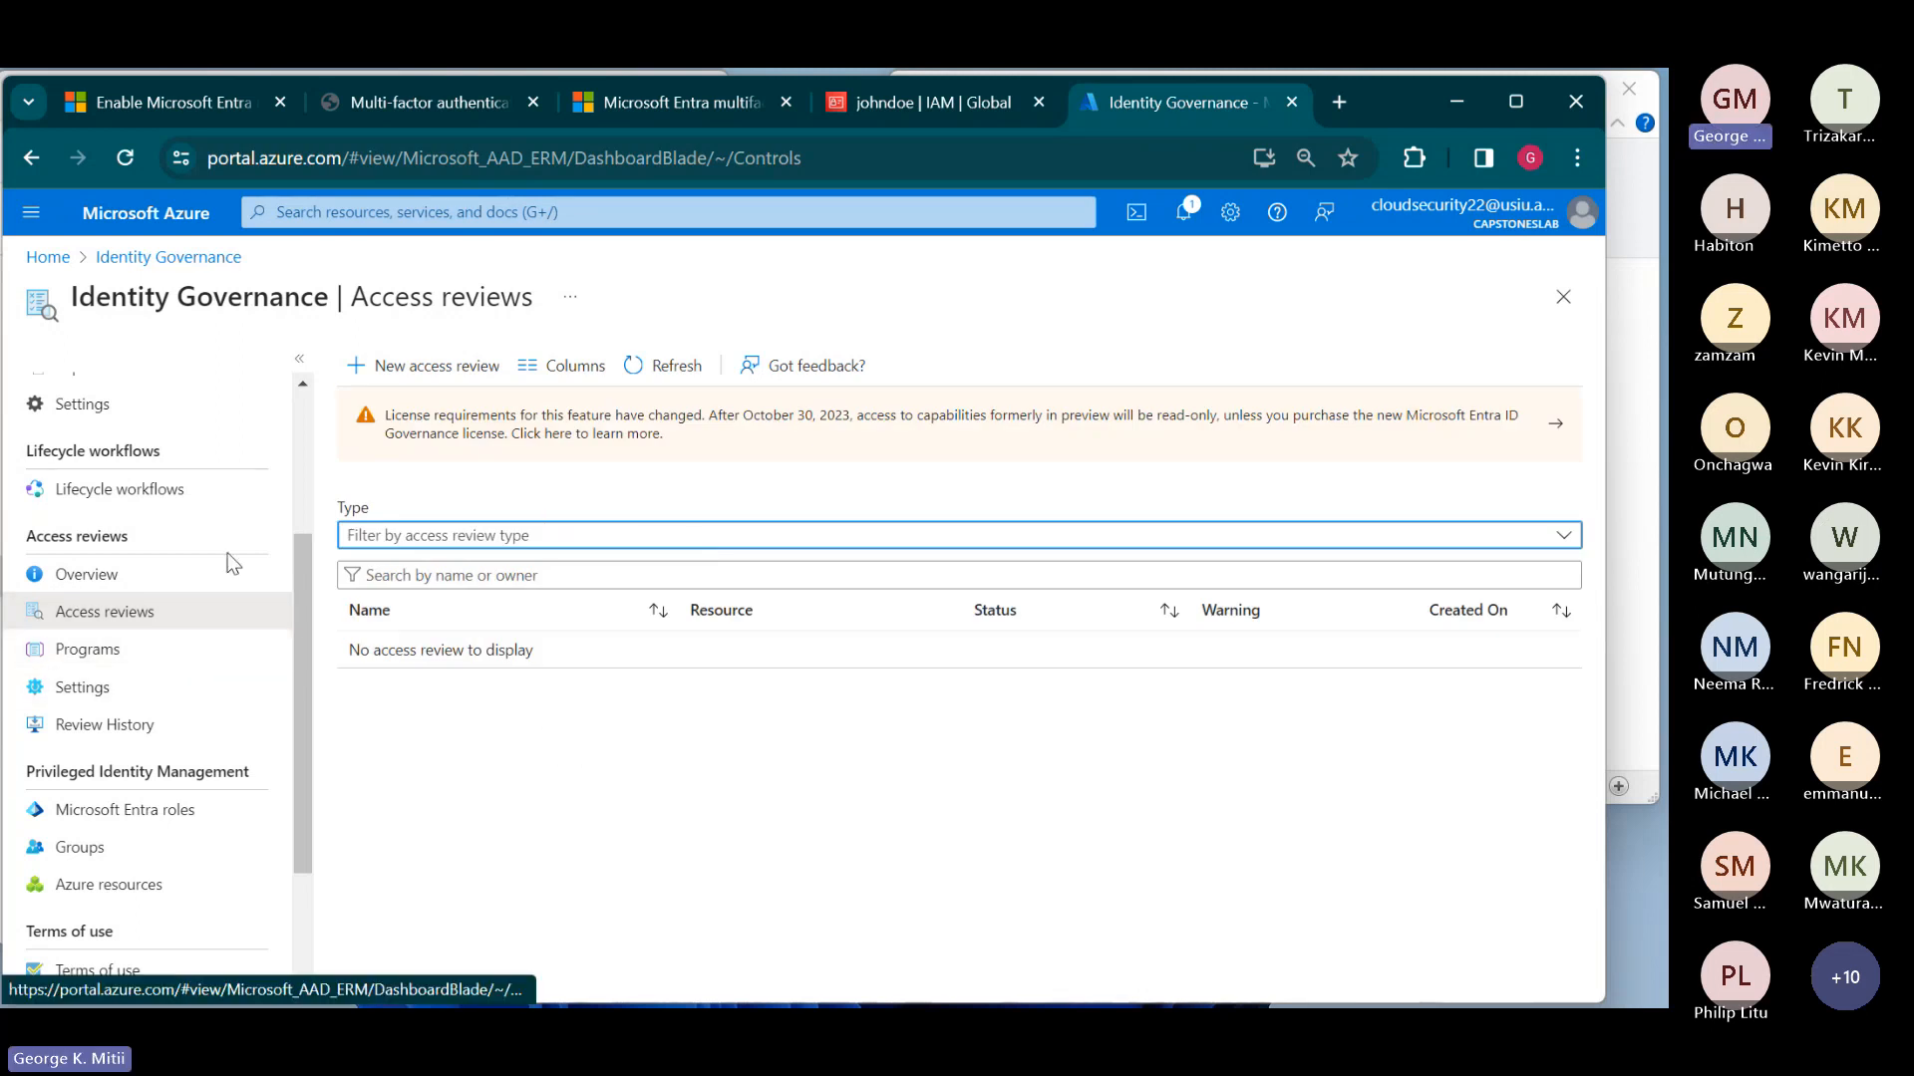
Start a new access review and list review types: Teams + Groups or Applications.
{"action": "left_click", "coordinate": [419, 369]}
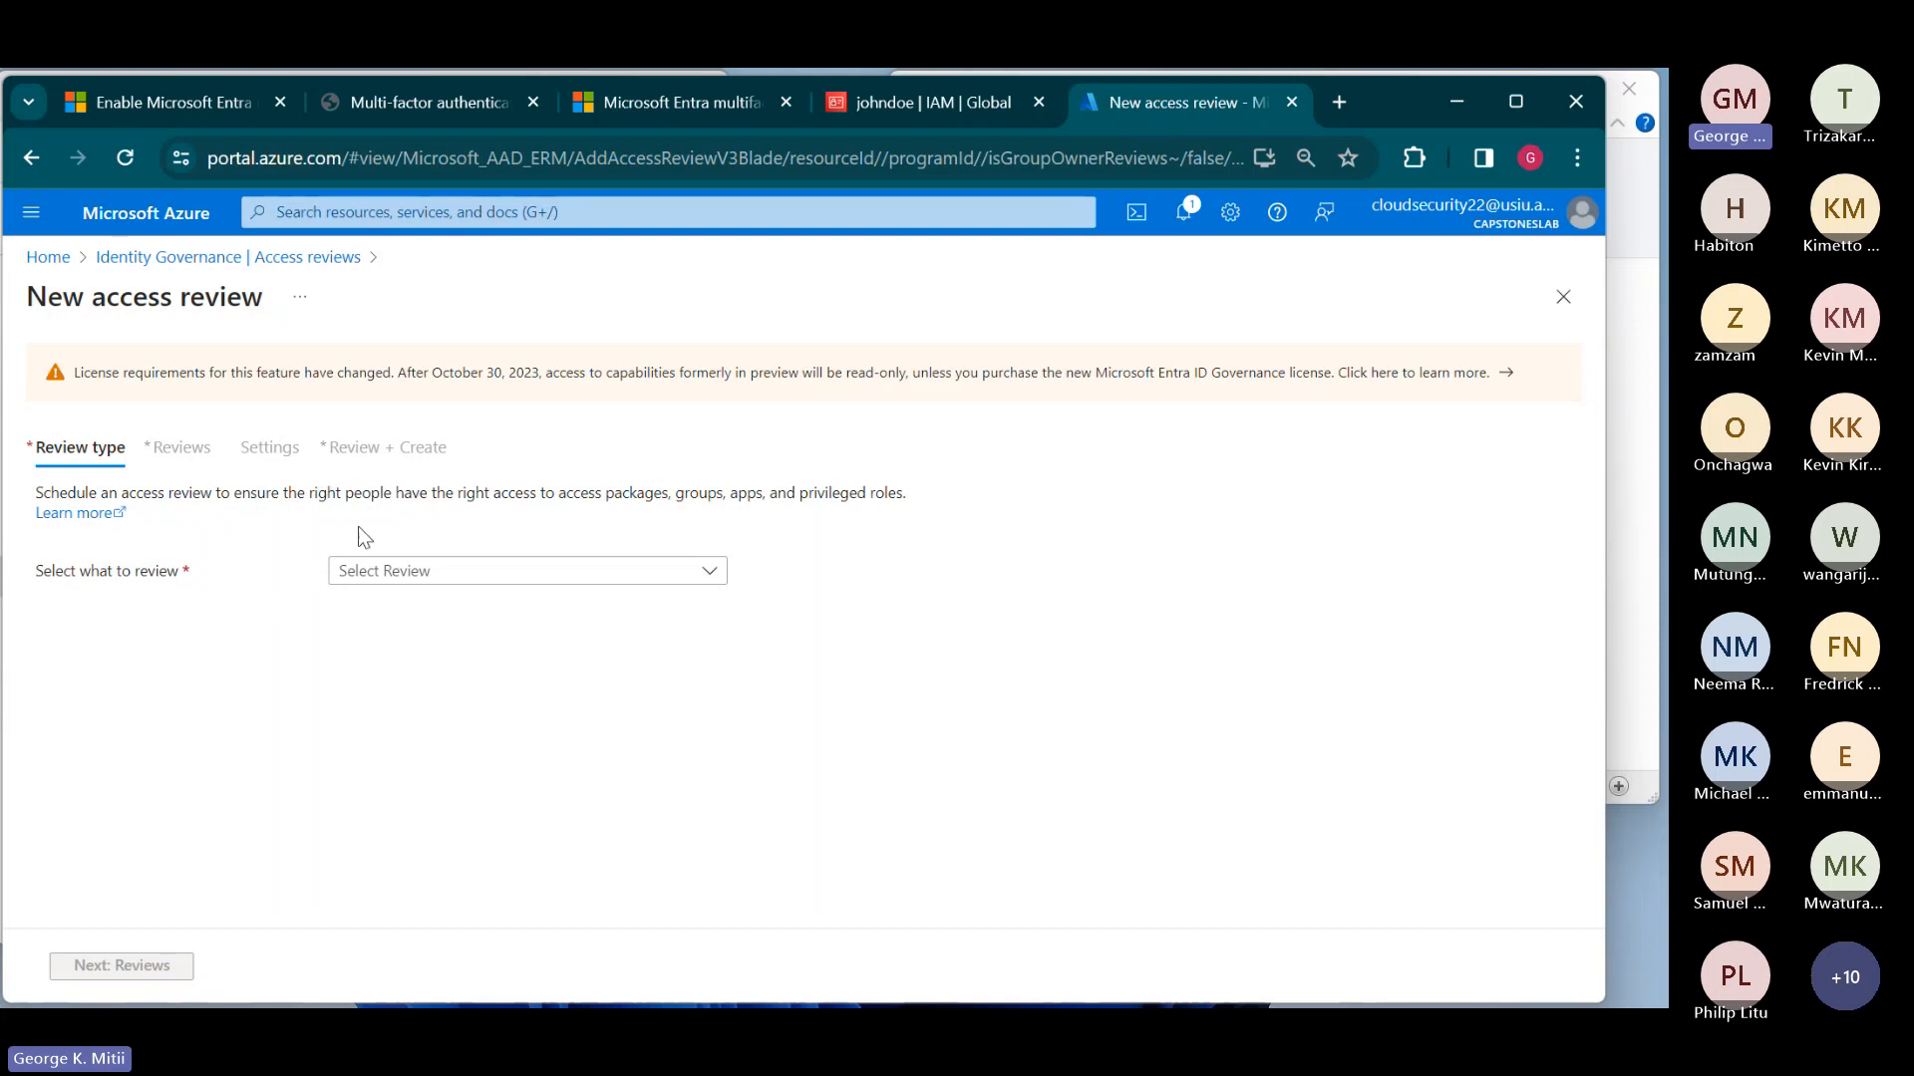
{"action": "left_click", "coordinate": [399, 570]}
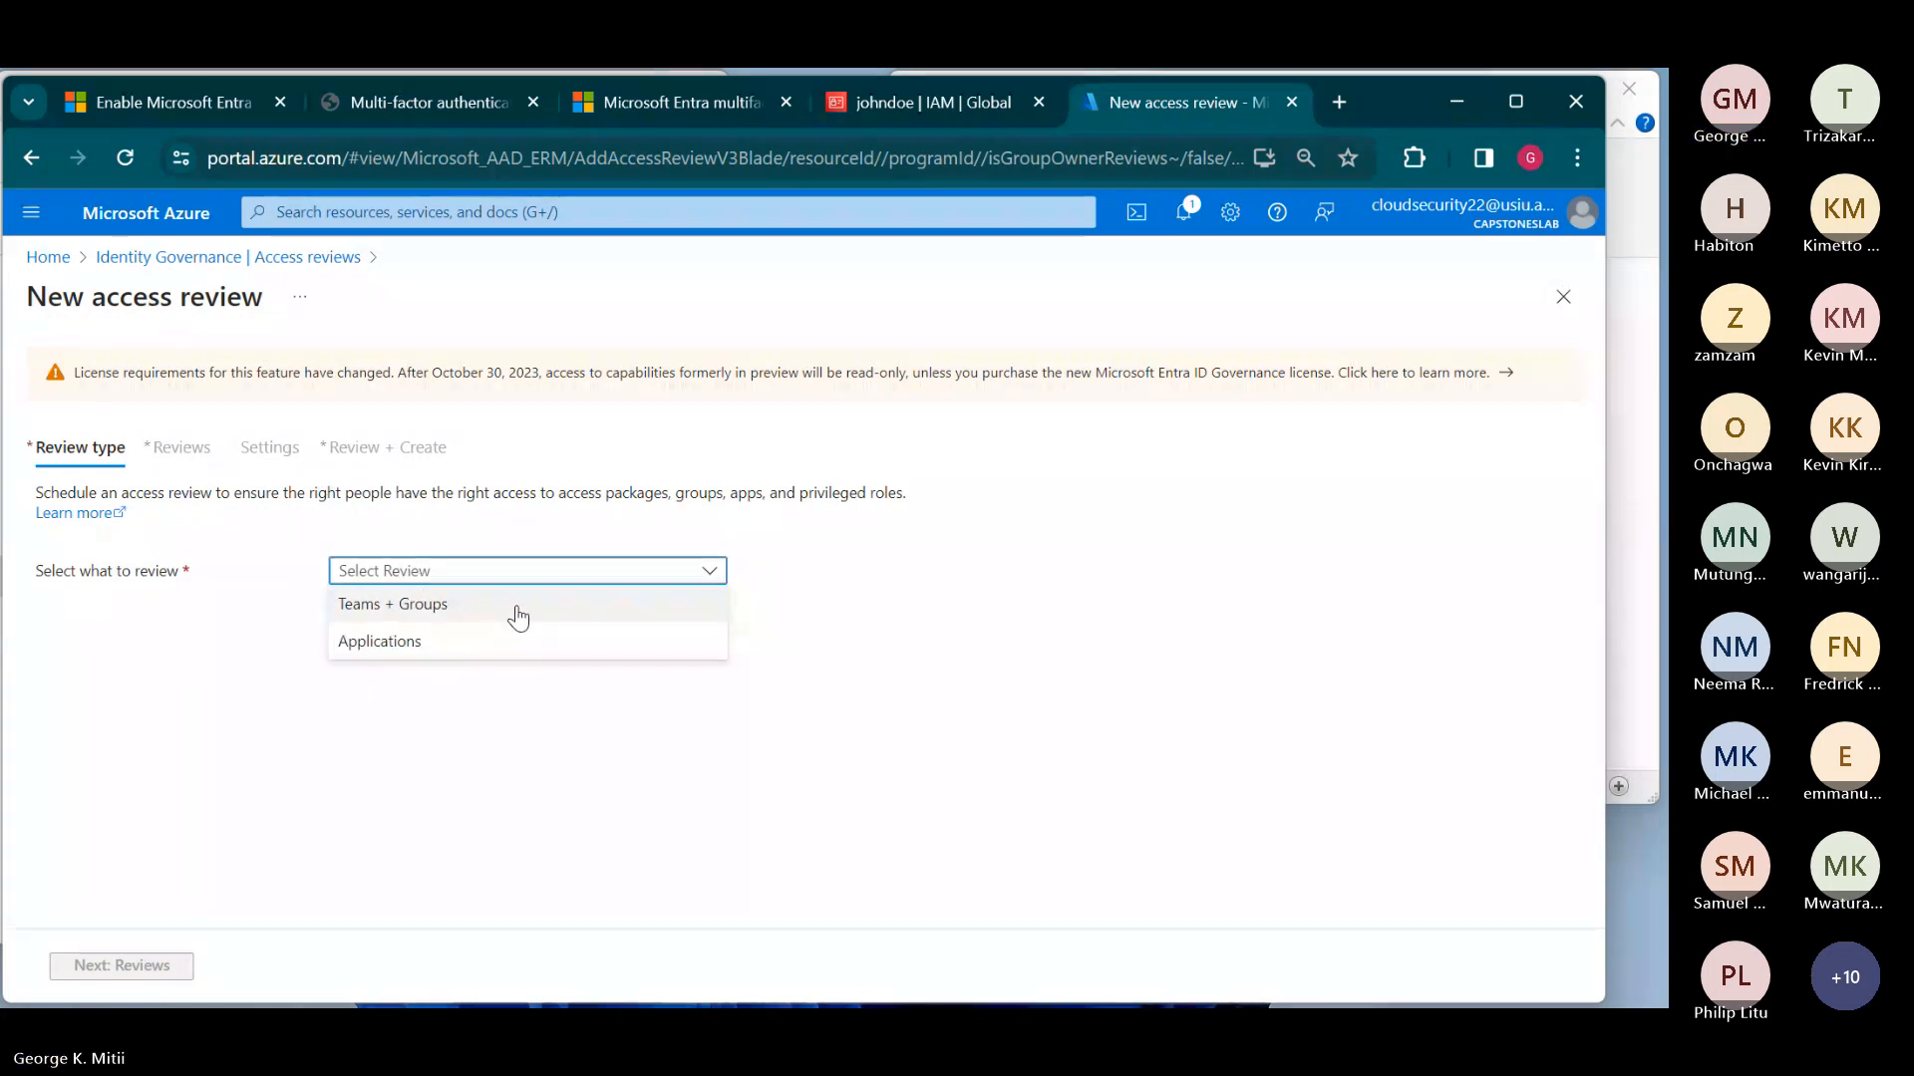
Discard the new access review, reopen PIM via 'pim' search, and check its empty Review access list.
{"action": "left_click", "coordinate": [1577, 301]}
{"action": "left_click", "coordinate": [440, 213]}
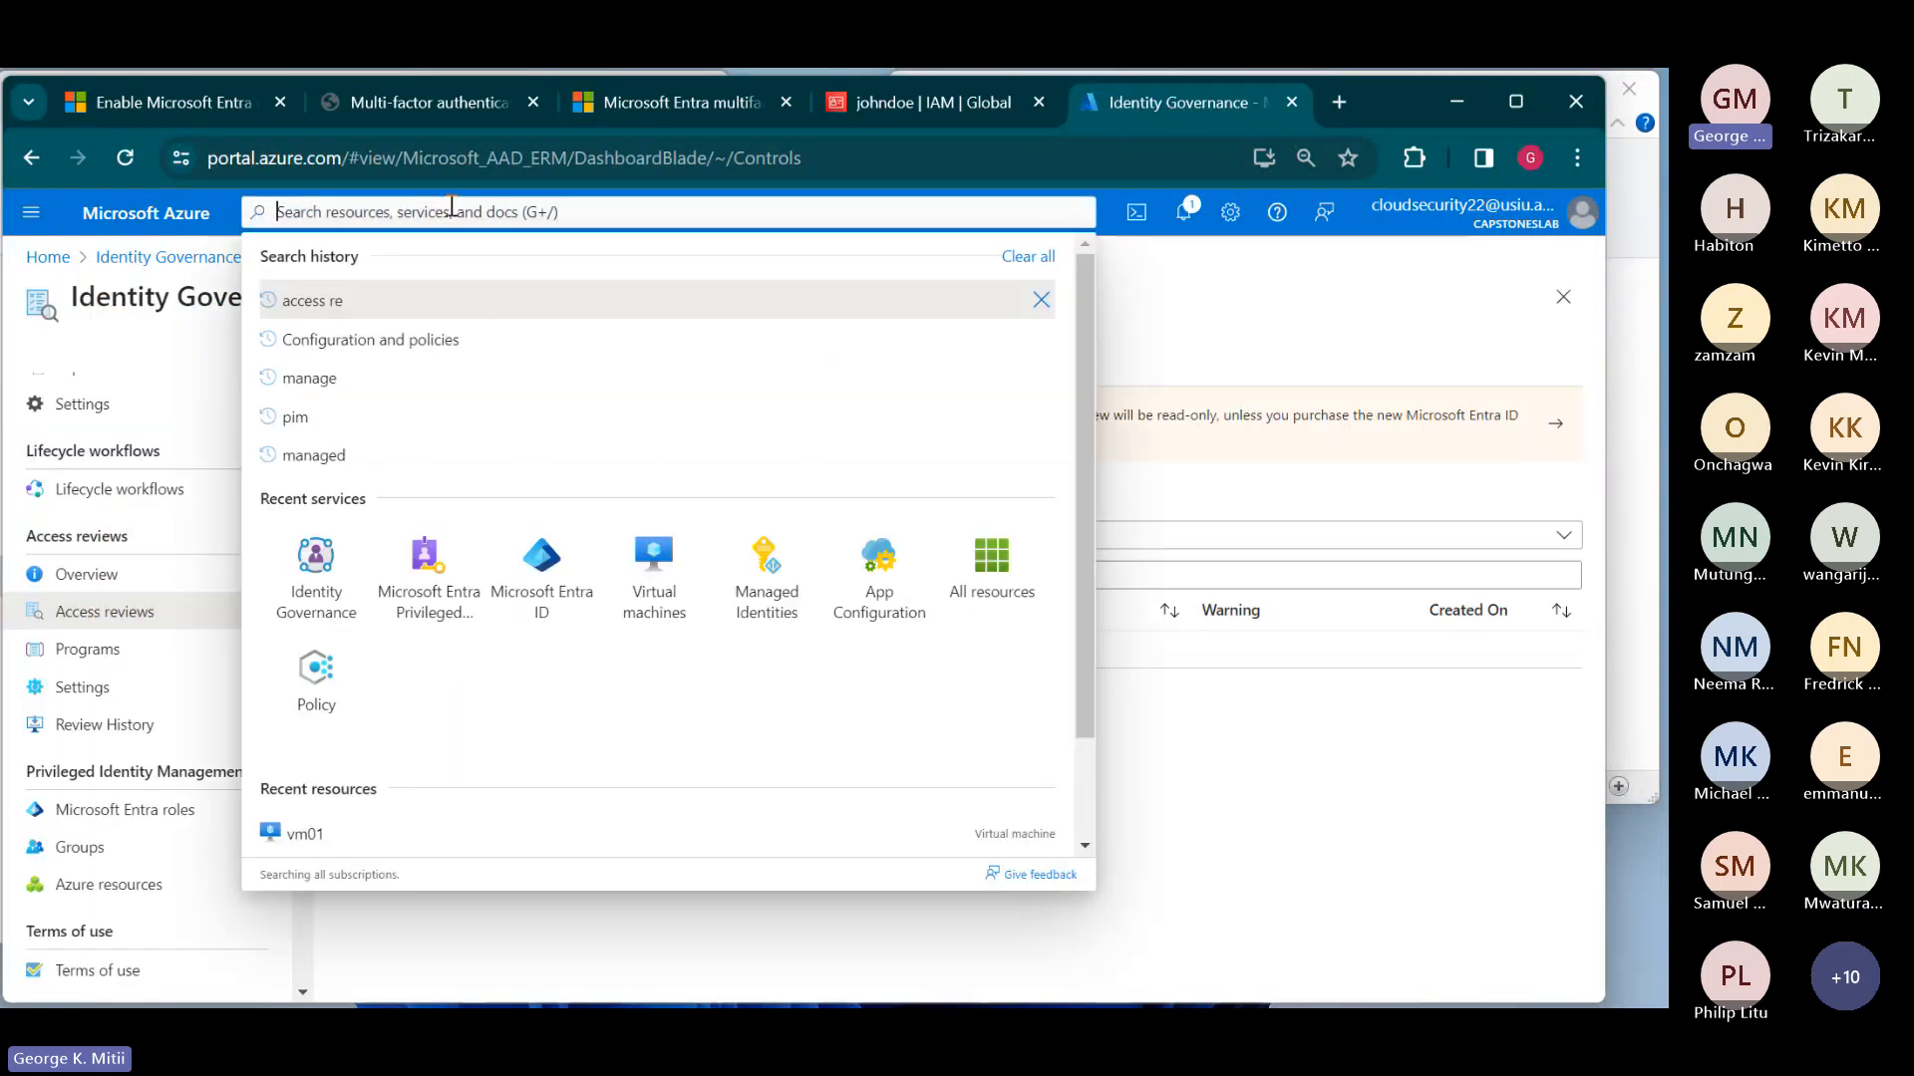
{"action": "type", "text": "pim"}
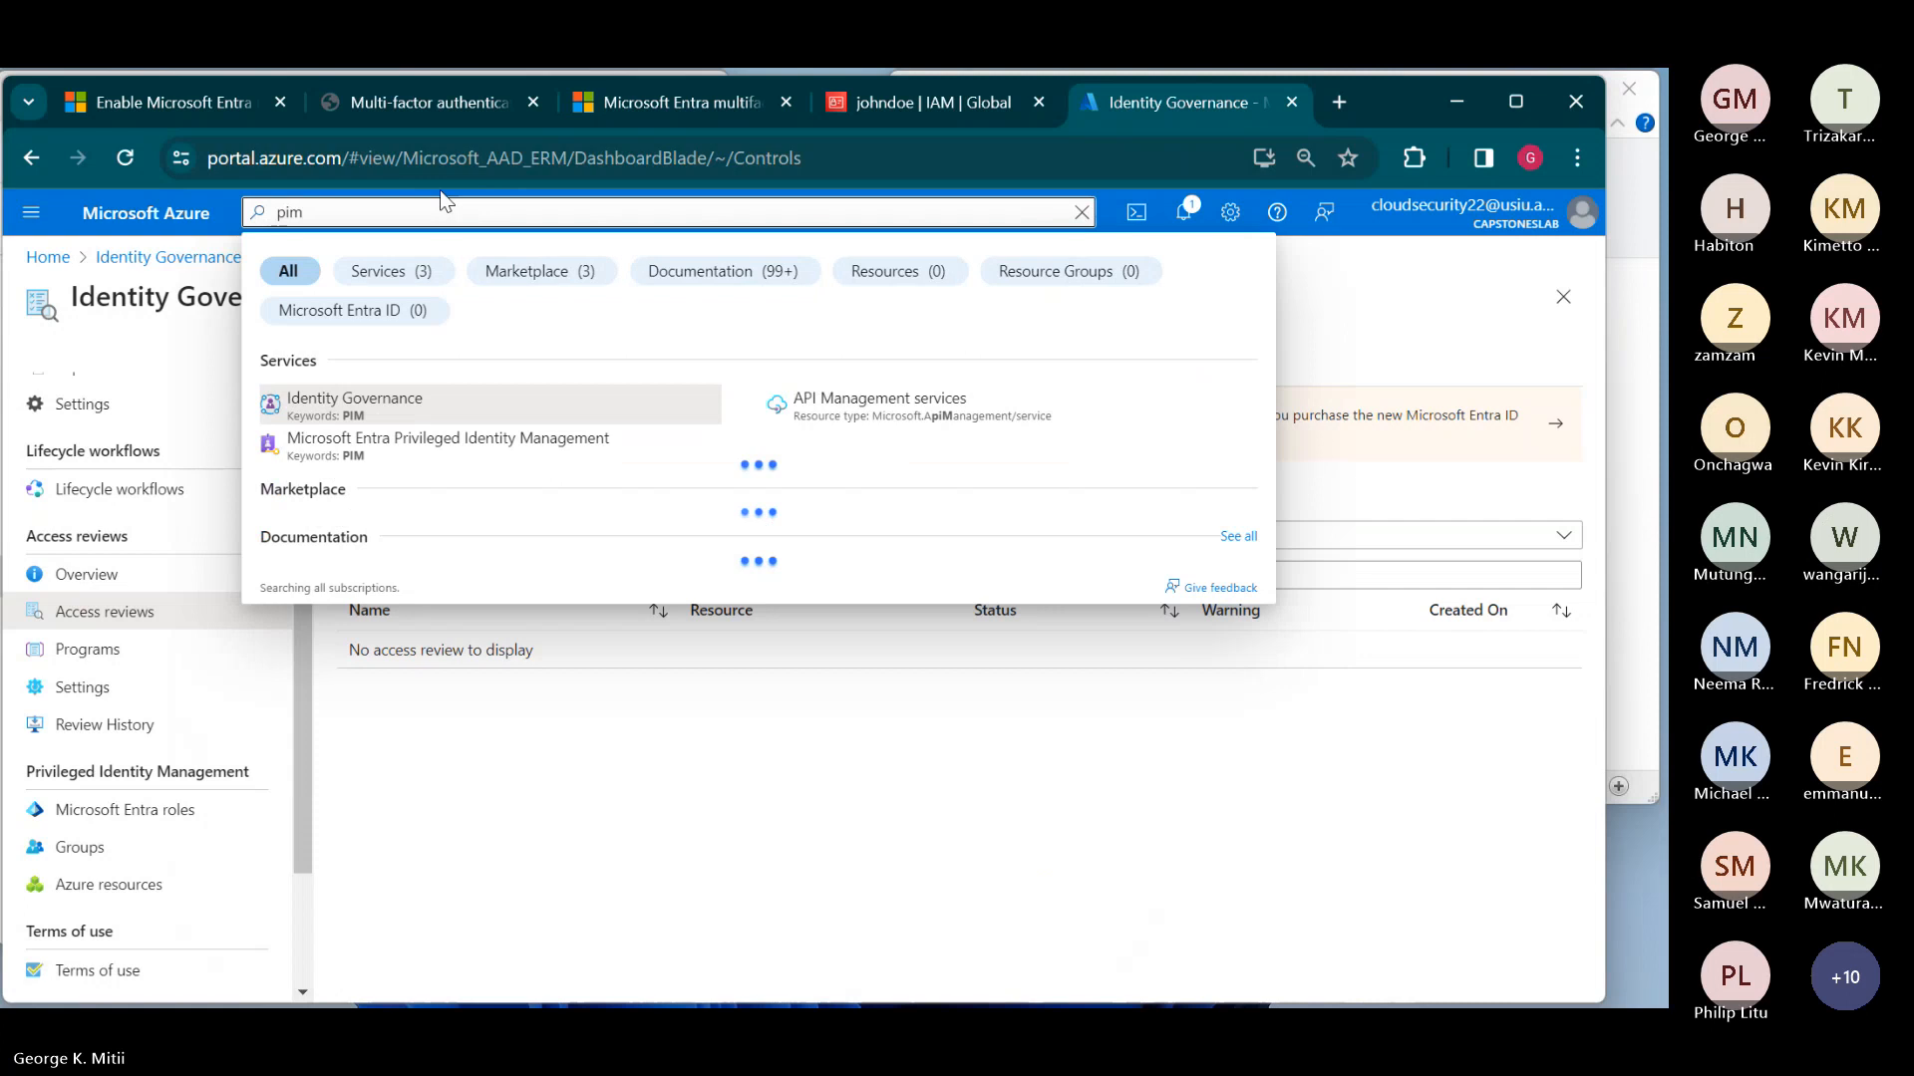
{"action": "left_click", "coordinate": [498, 453]}
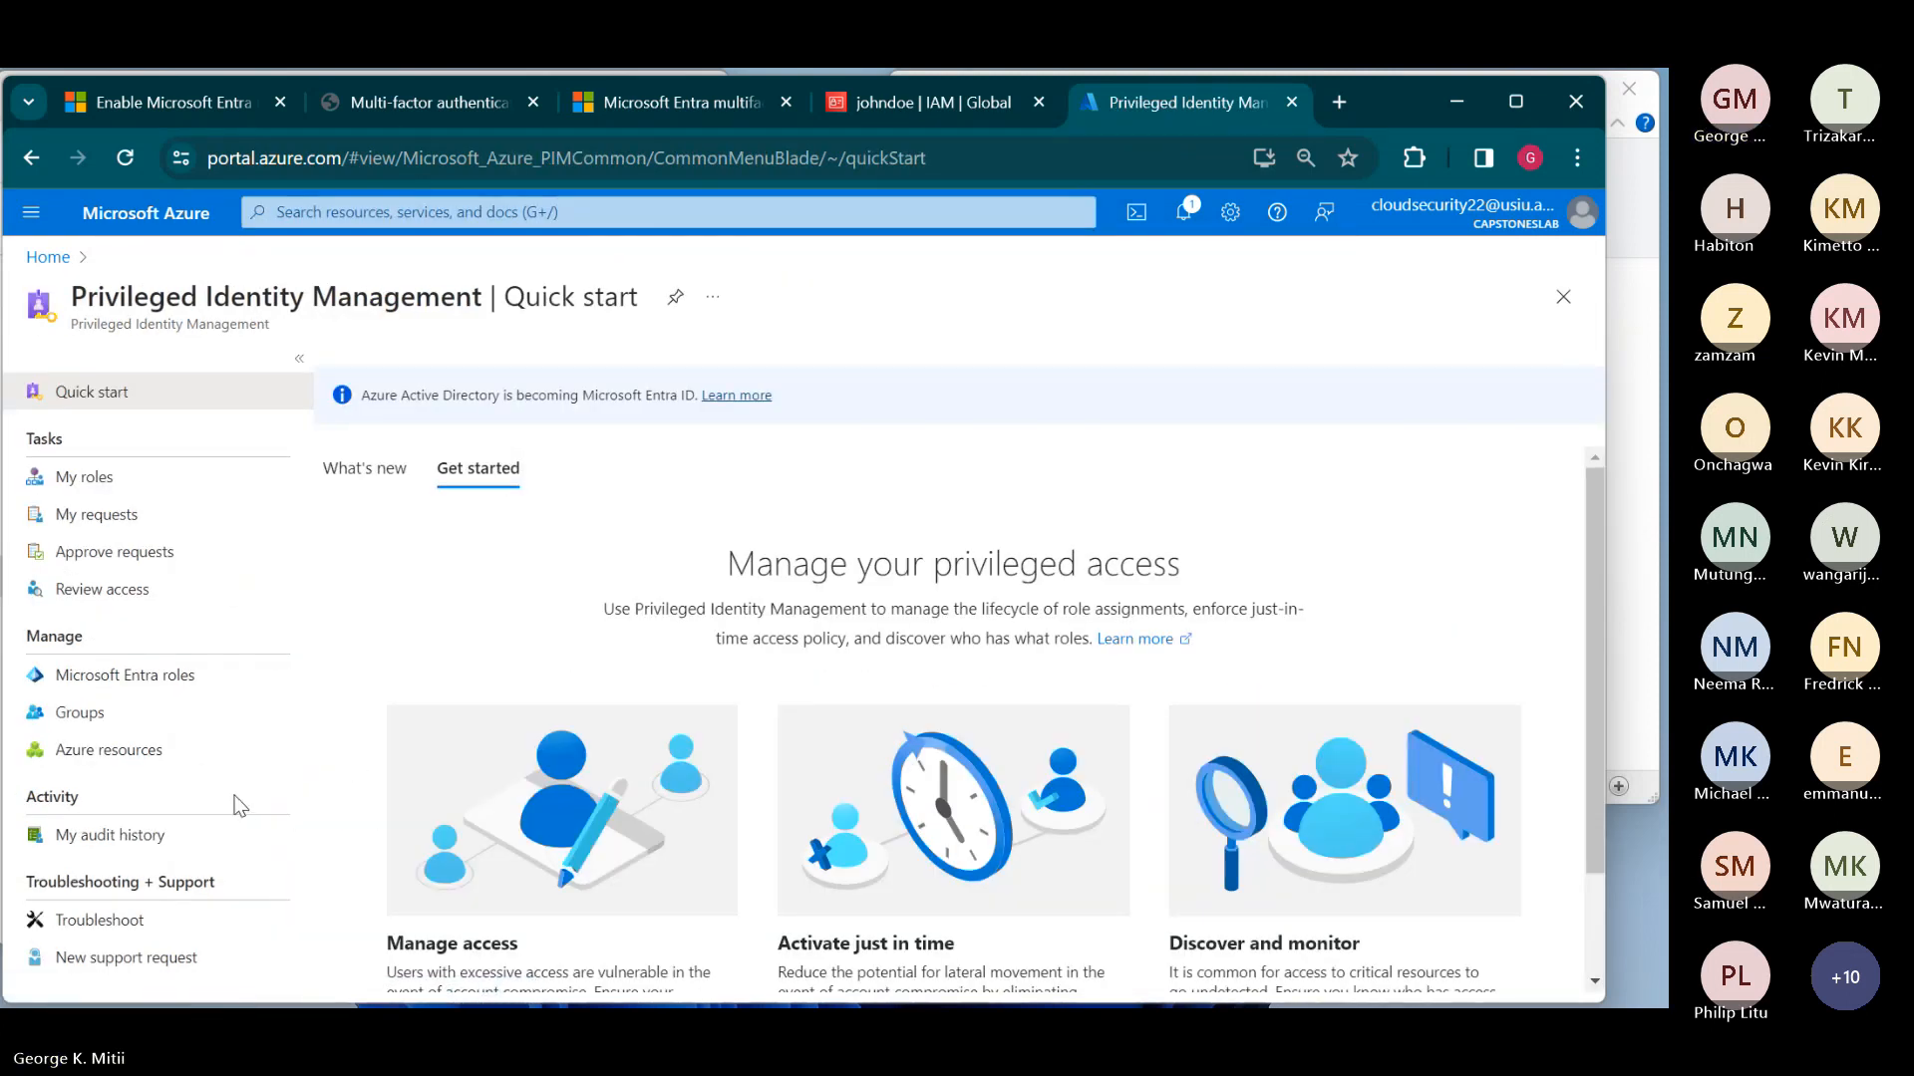
{"action": "left_click", "coordinate": [157, 598]}
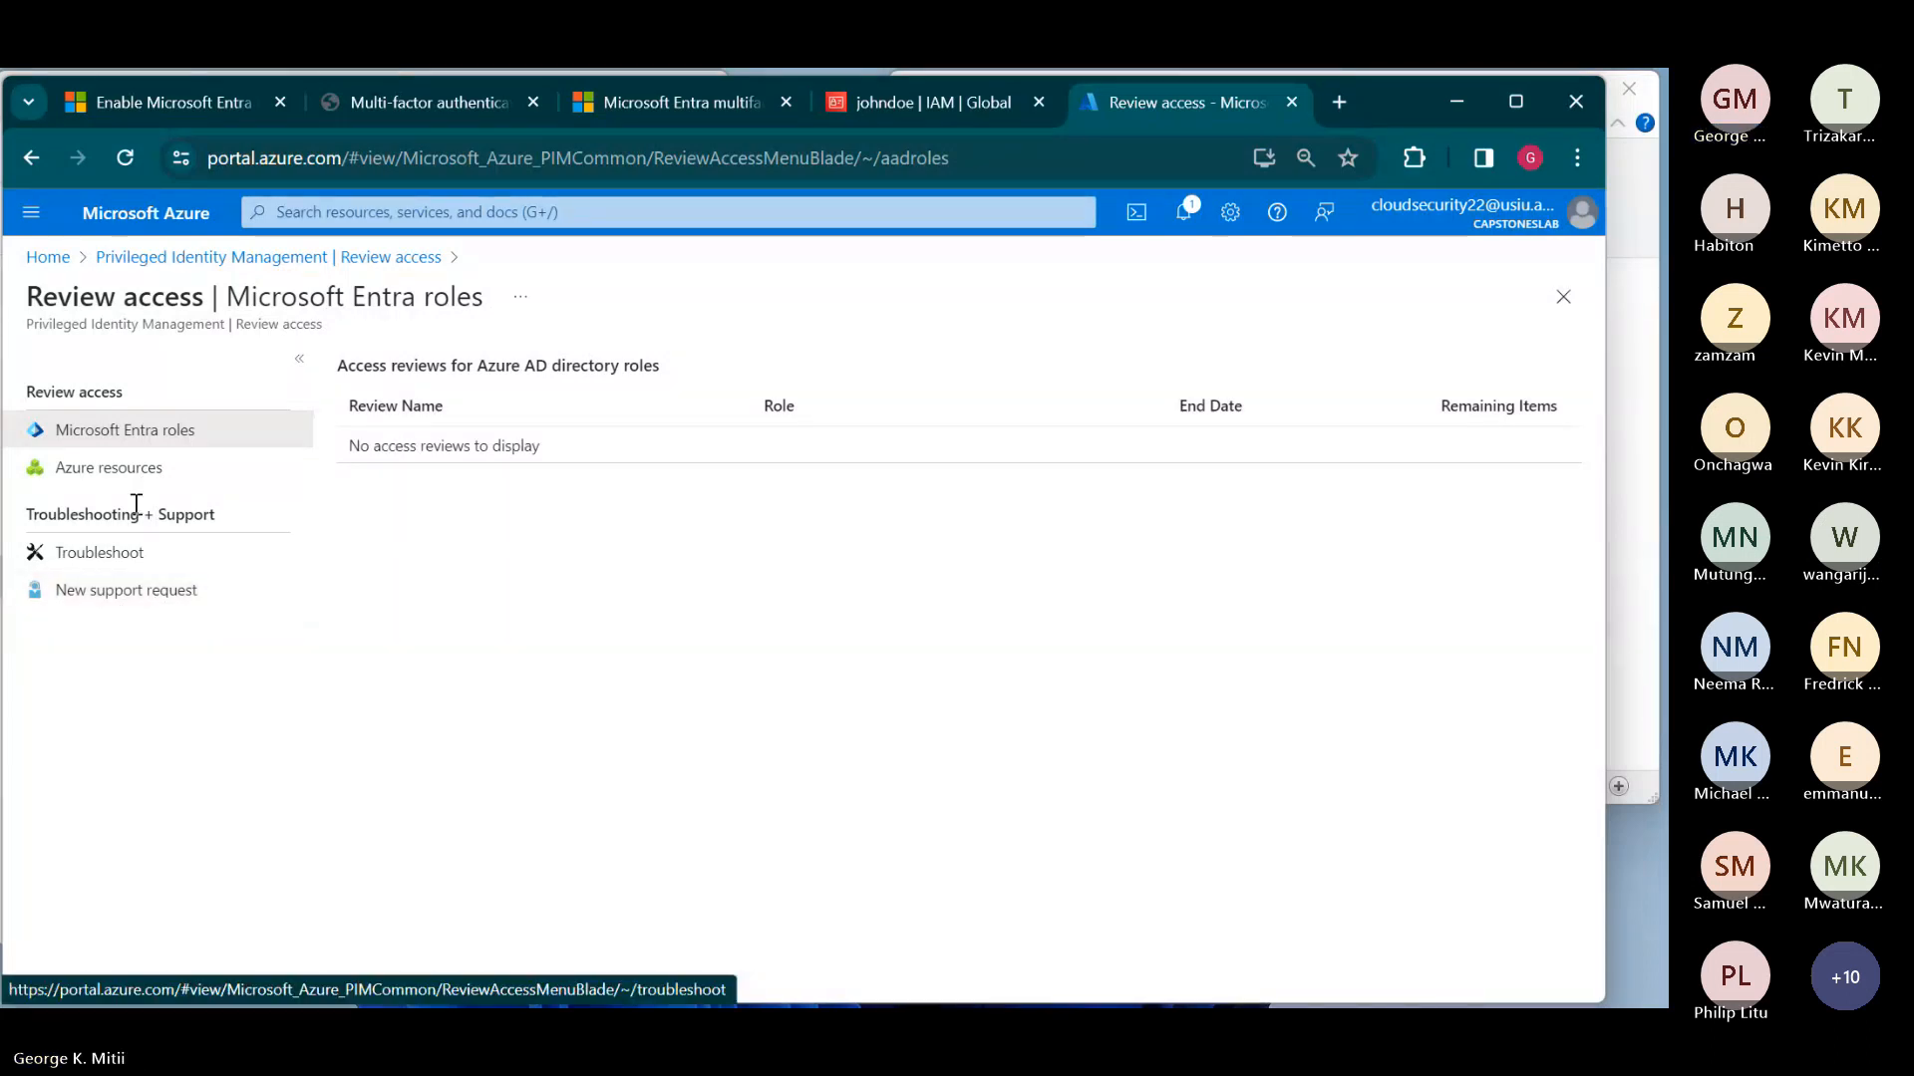
{"action": "left_click", "coordinate": [1562, 297]}
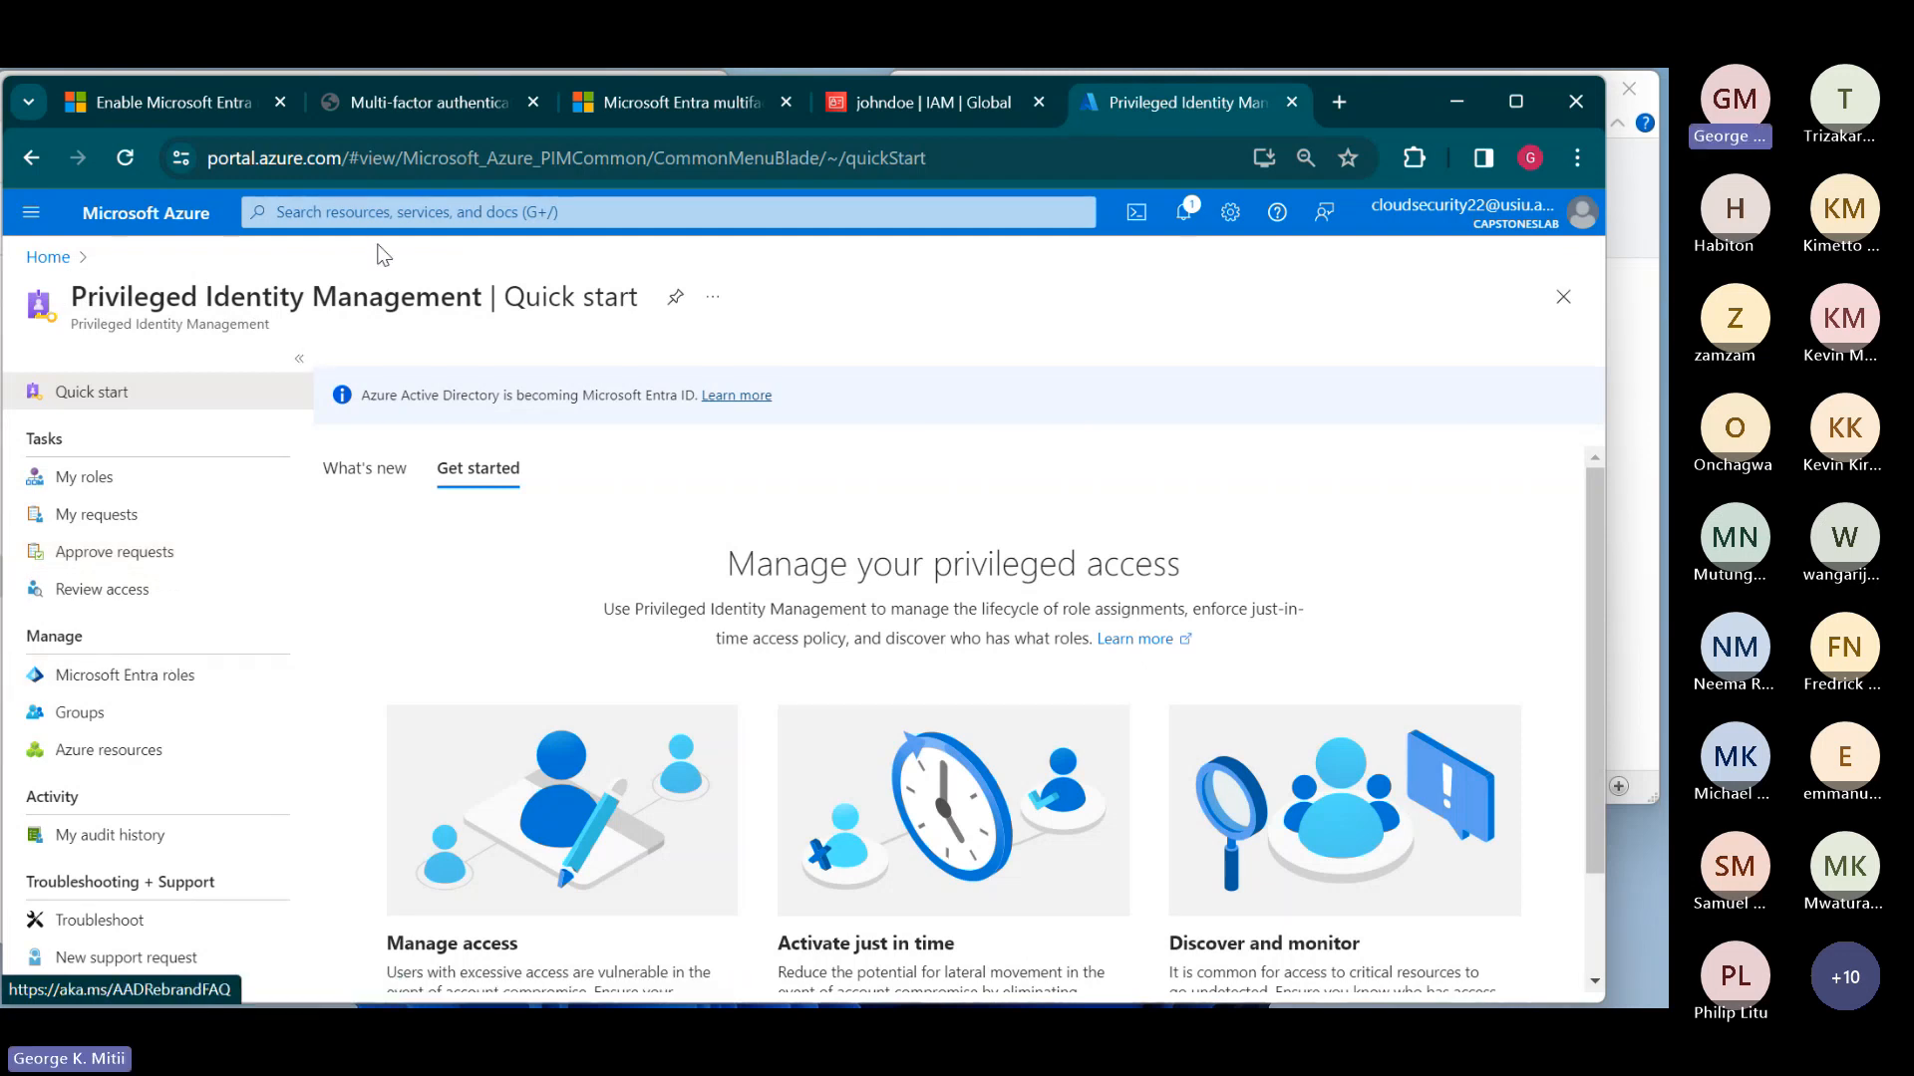
Reopen Identity Governance from recent services and go to its Access reviews list.
{"action": "left_click", "coordinate": [382, 212]}
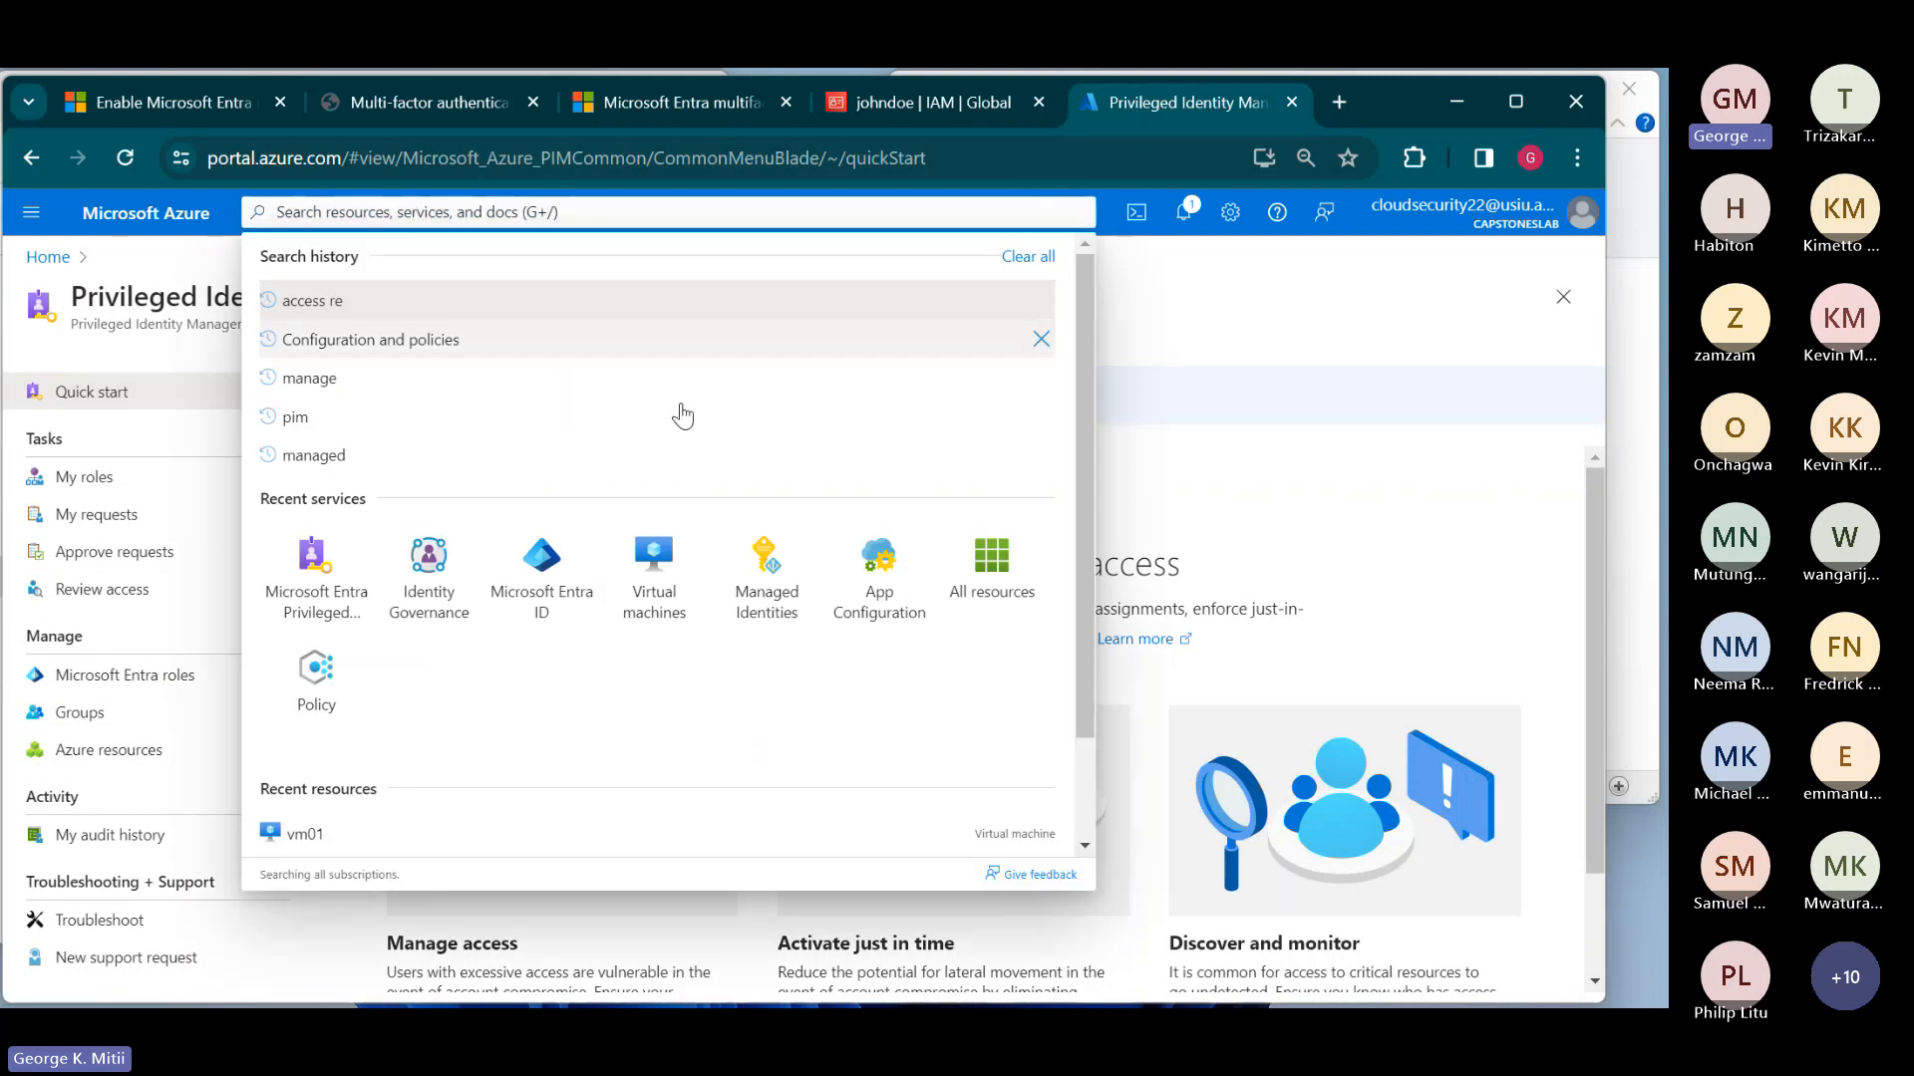
{"action": "left_click", "coordinate": [445, 613]}
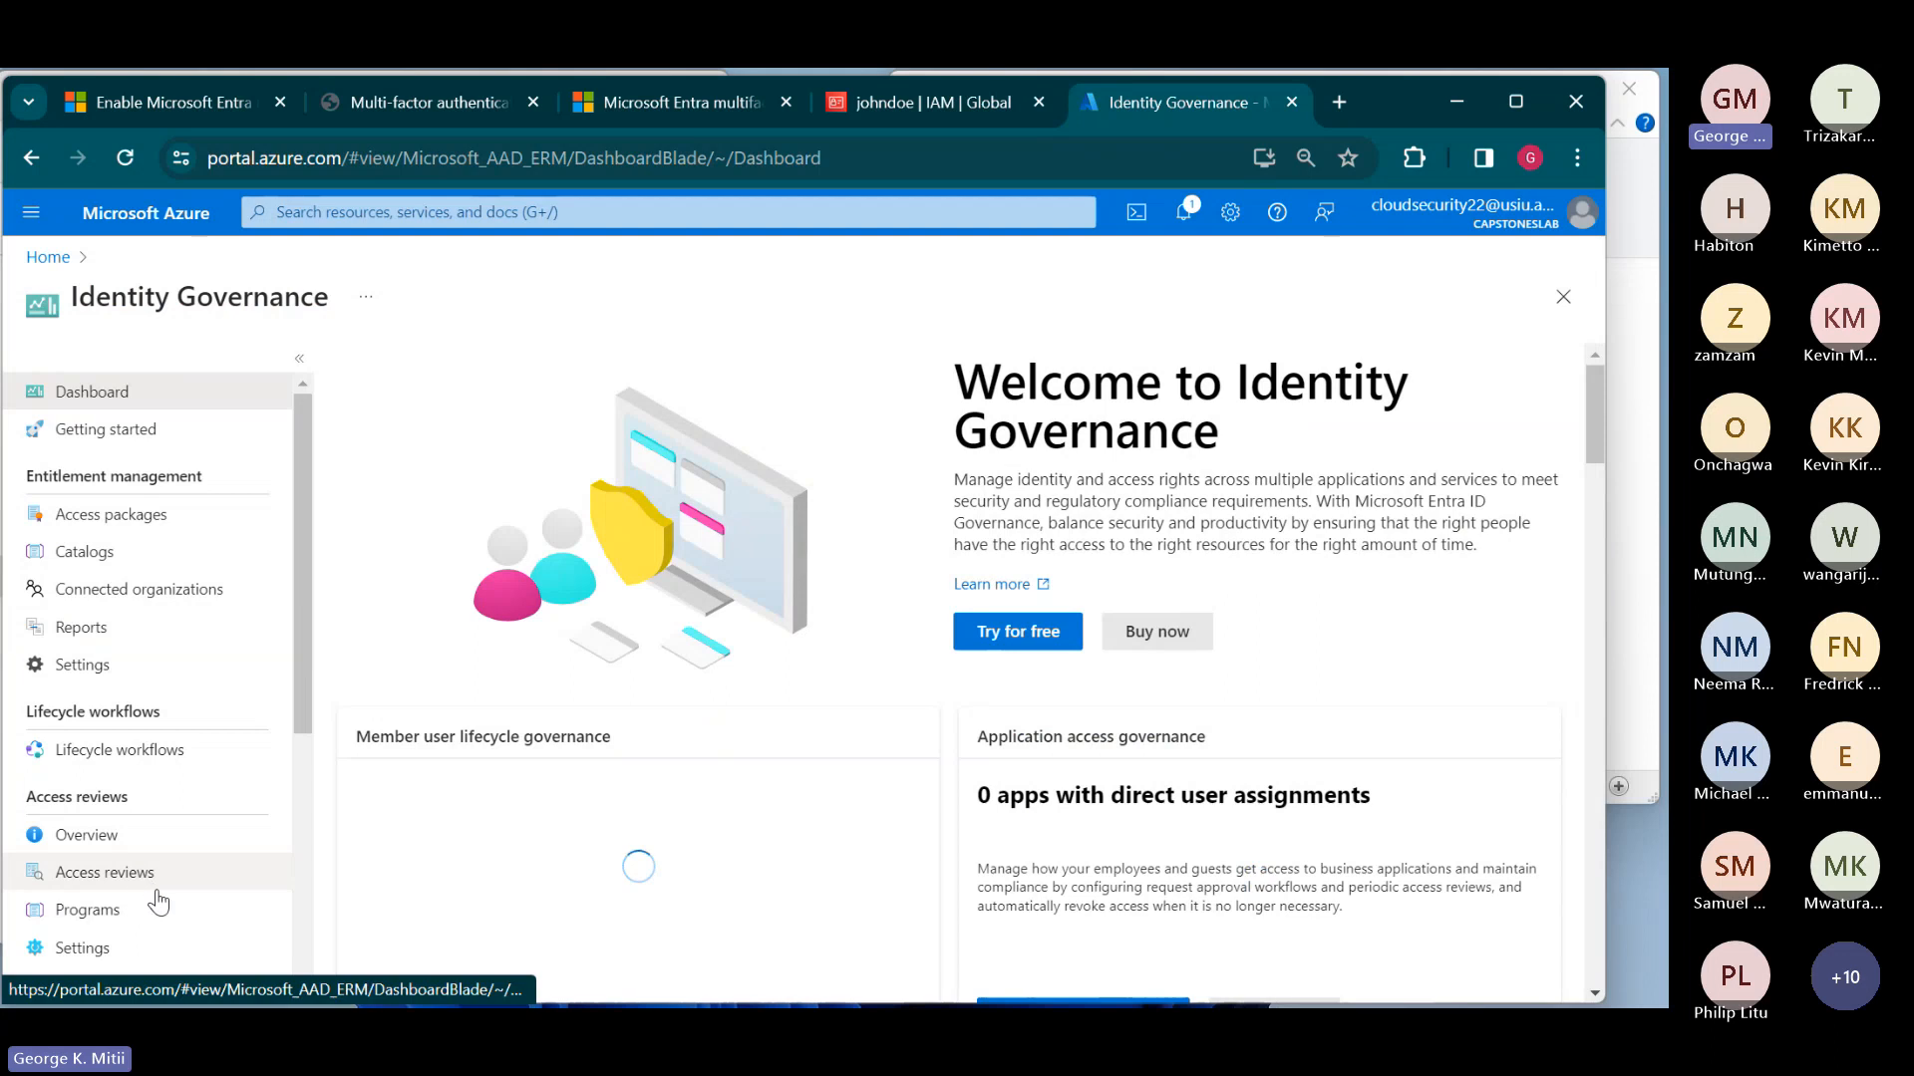
{"action": "scroll", "coordinate": [162, 895], "scroll_direction": "down", "scroll_amount": 1}
{"action": "scroll", "coordinate": [163, 895], "scroll_direction": "down", "scroll_amount": 3}
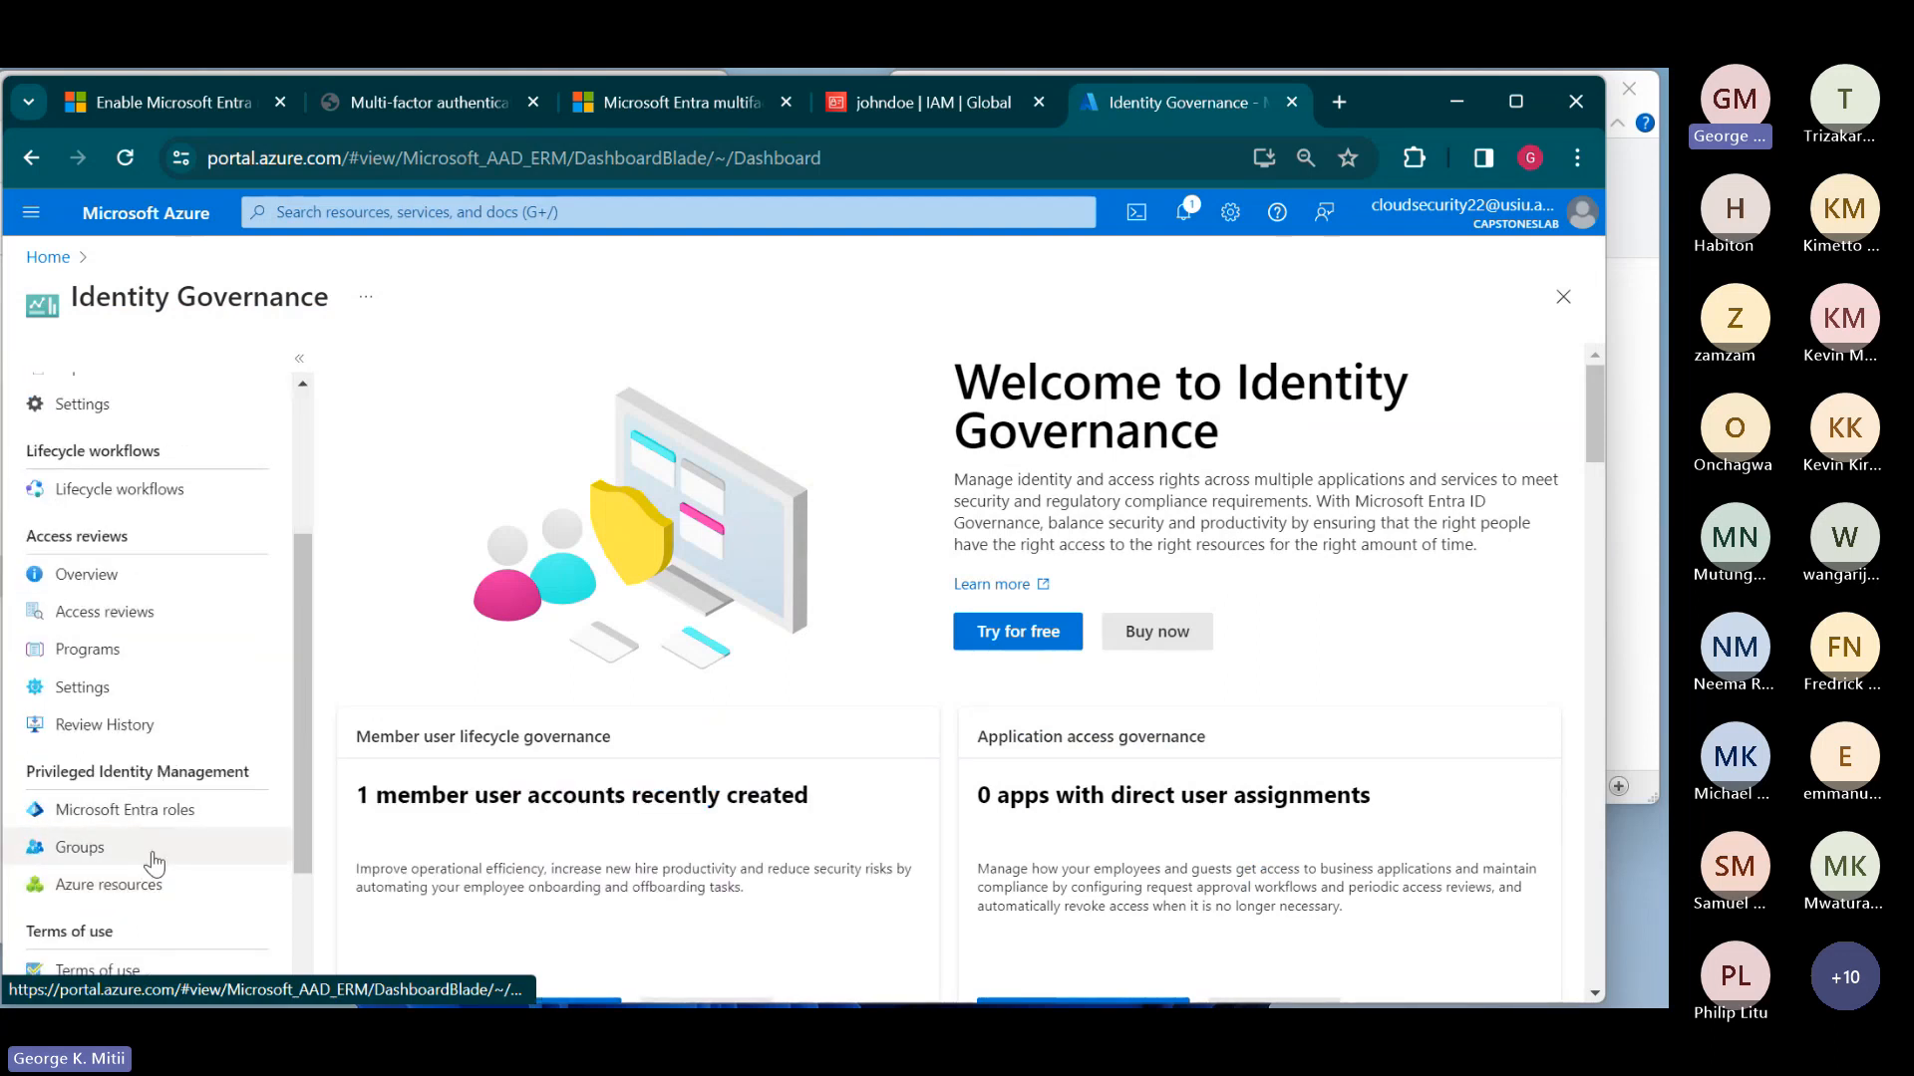
{"action": "scroll", "coordinate": [152, 864], "scroll_direction": "down", "scroll_amount": 2}
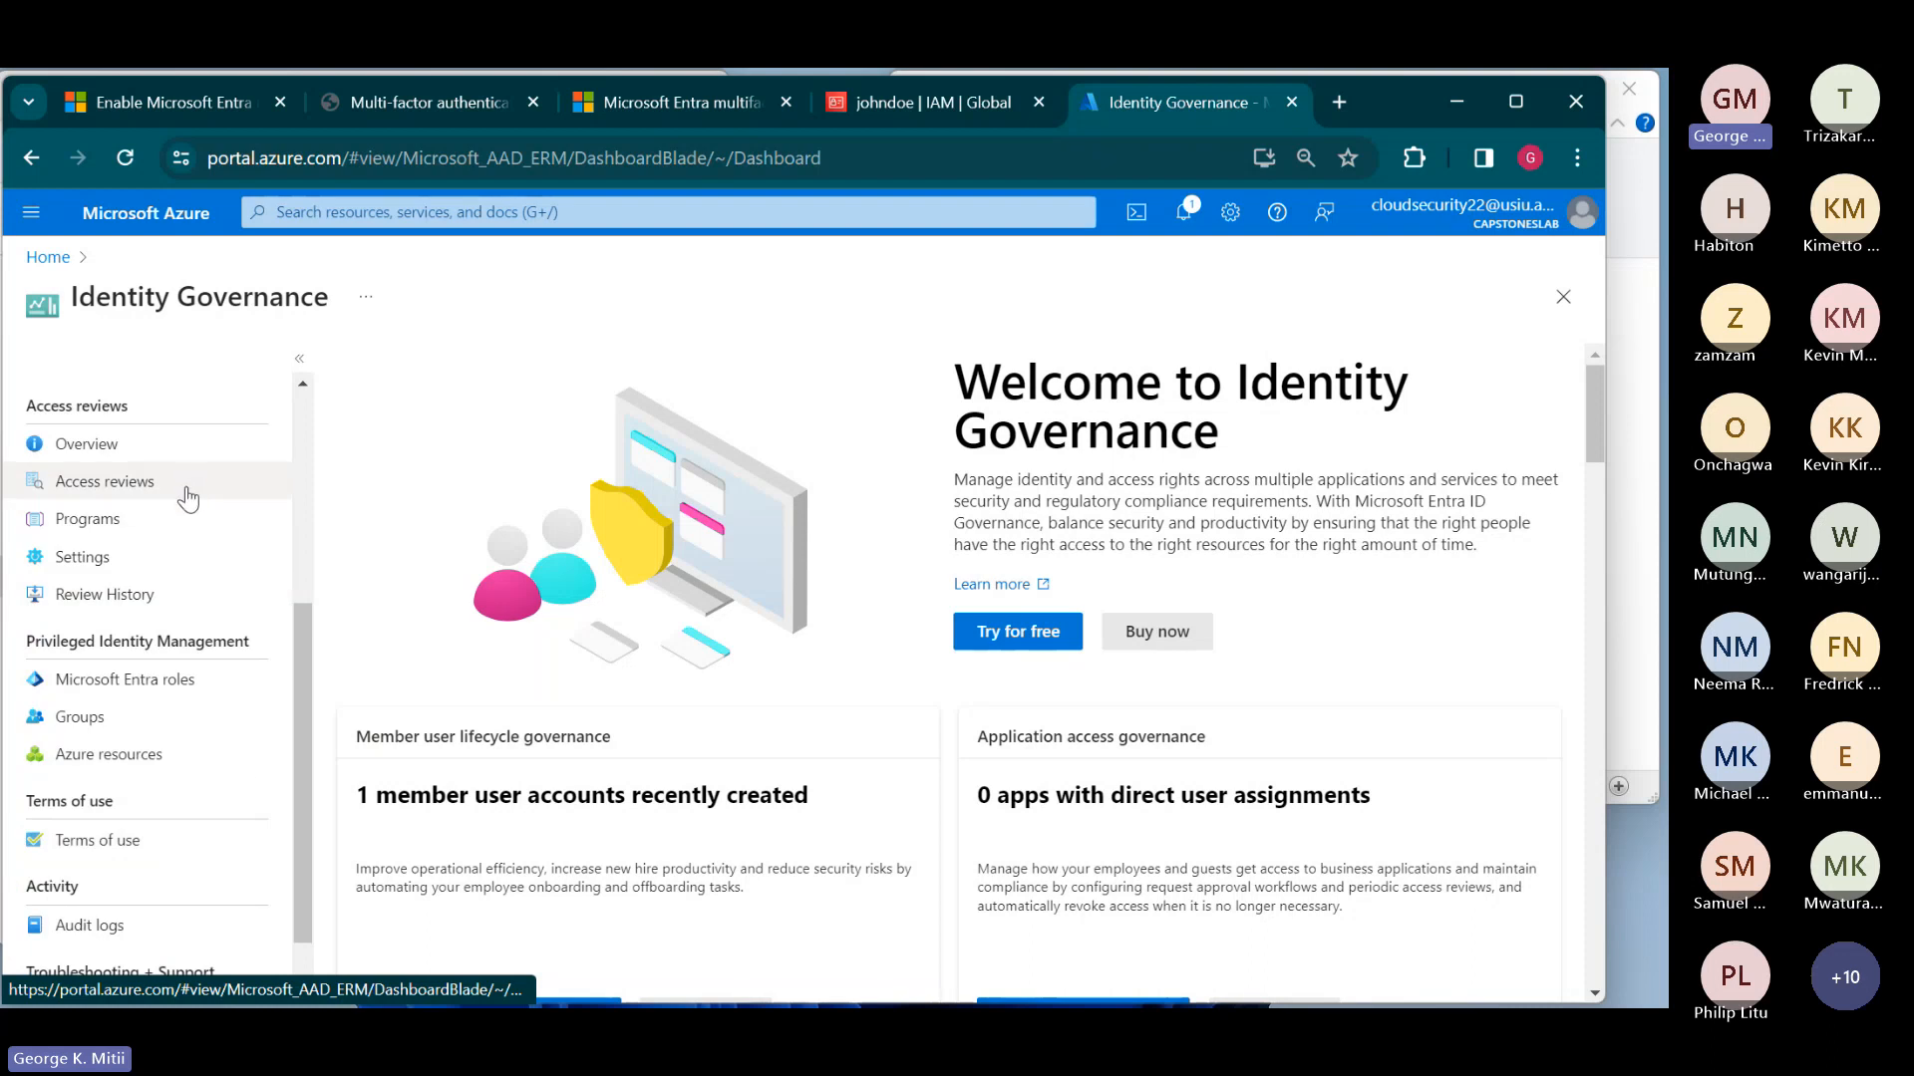
{"action": "scroll", "coordinate": [187, 498], "scroll_direction": "up", "scroll_amount": 5}
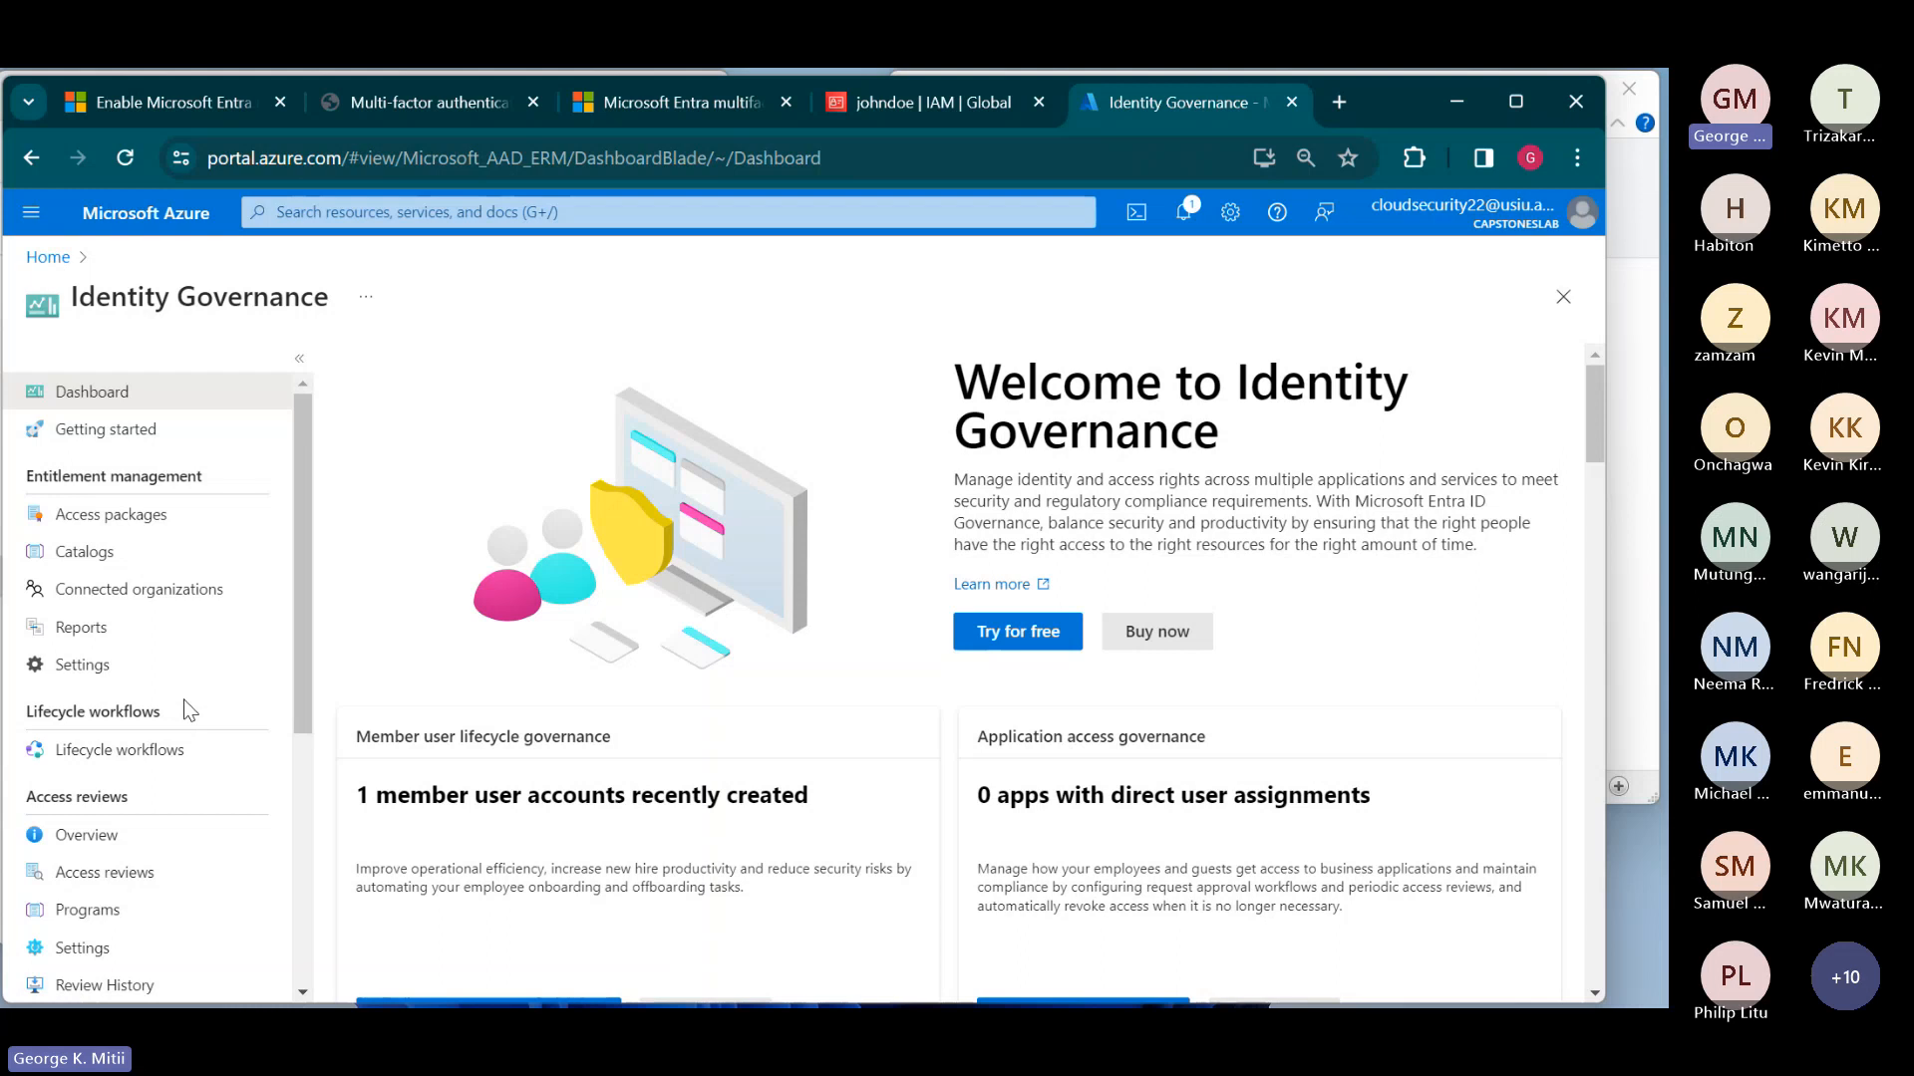
{"action": "scroll", "coordinate": [187, 687], "scroll_direction": "down", "scroll_amount": 3}
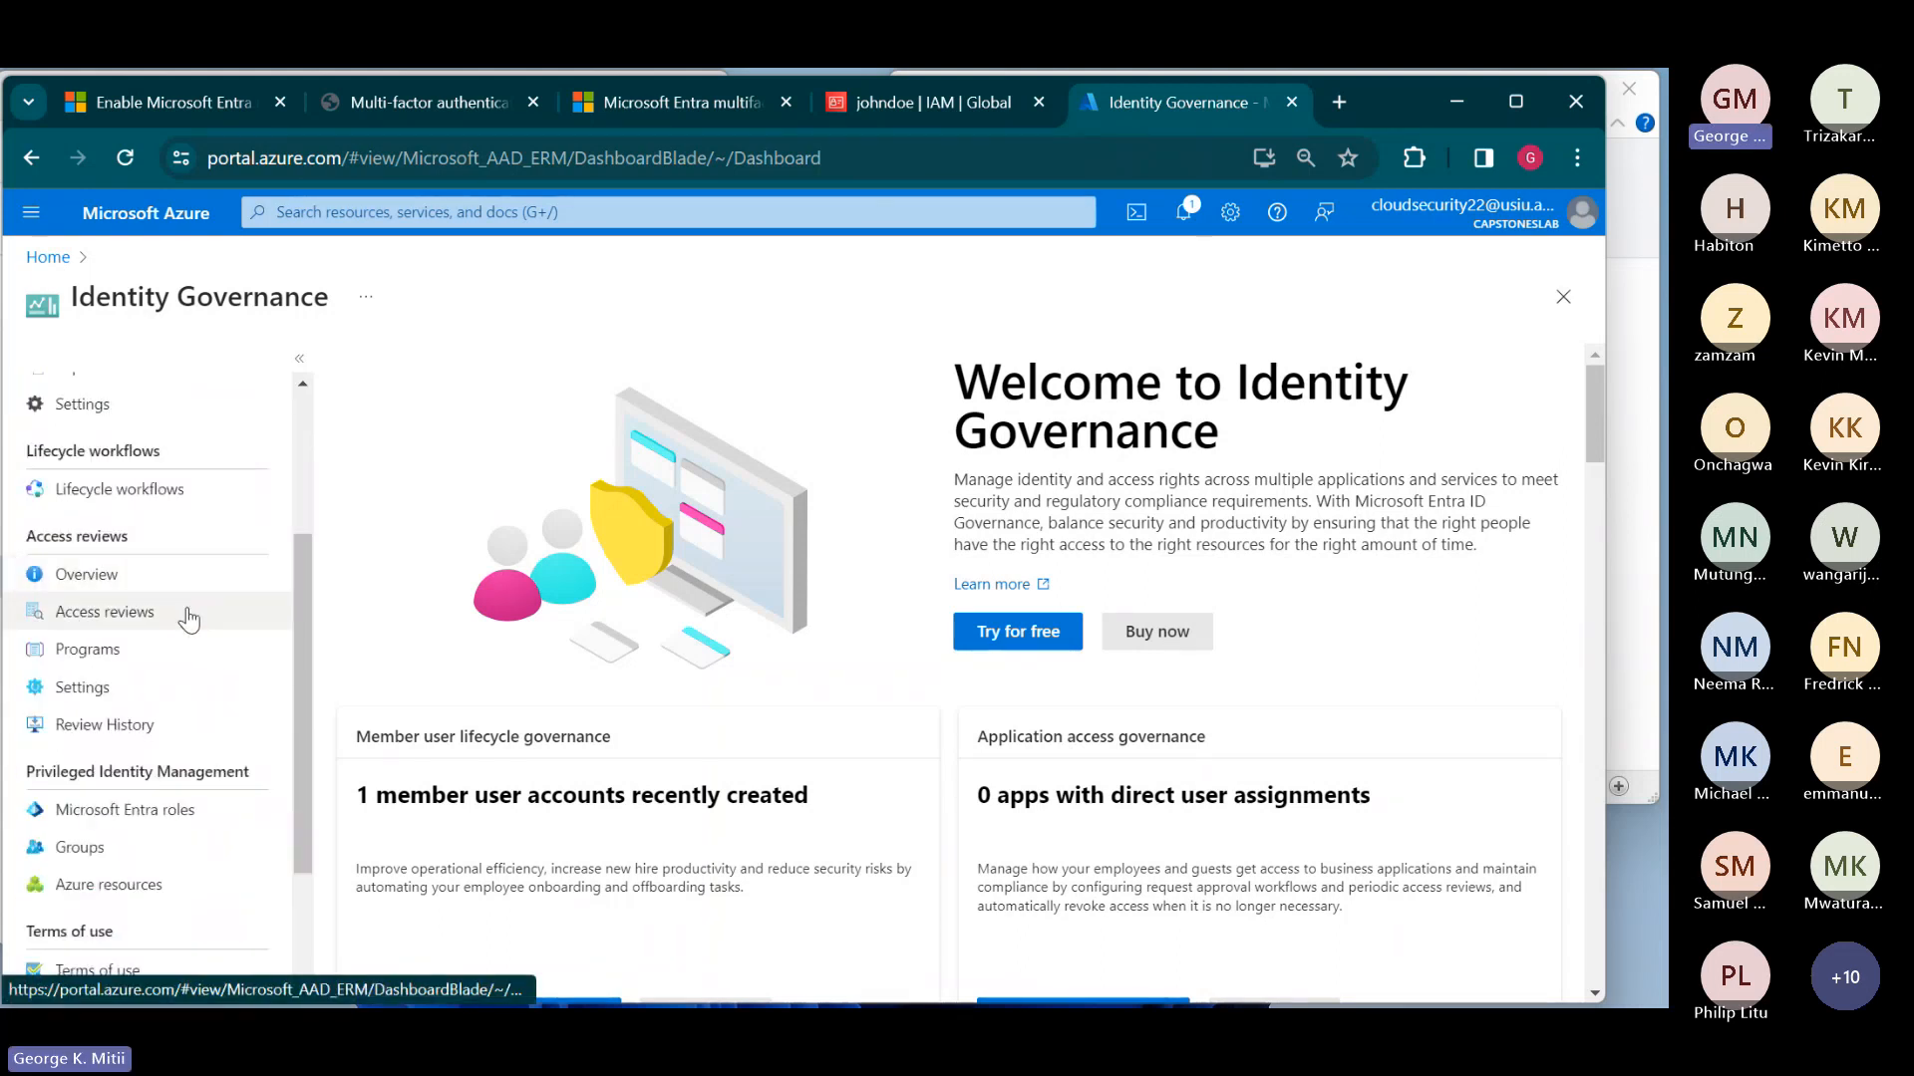
{"action": "left_click", "coordinate": [188, 618]}
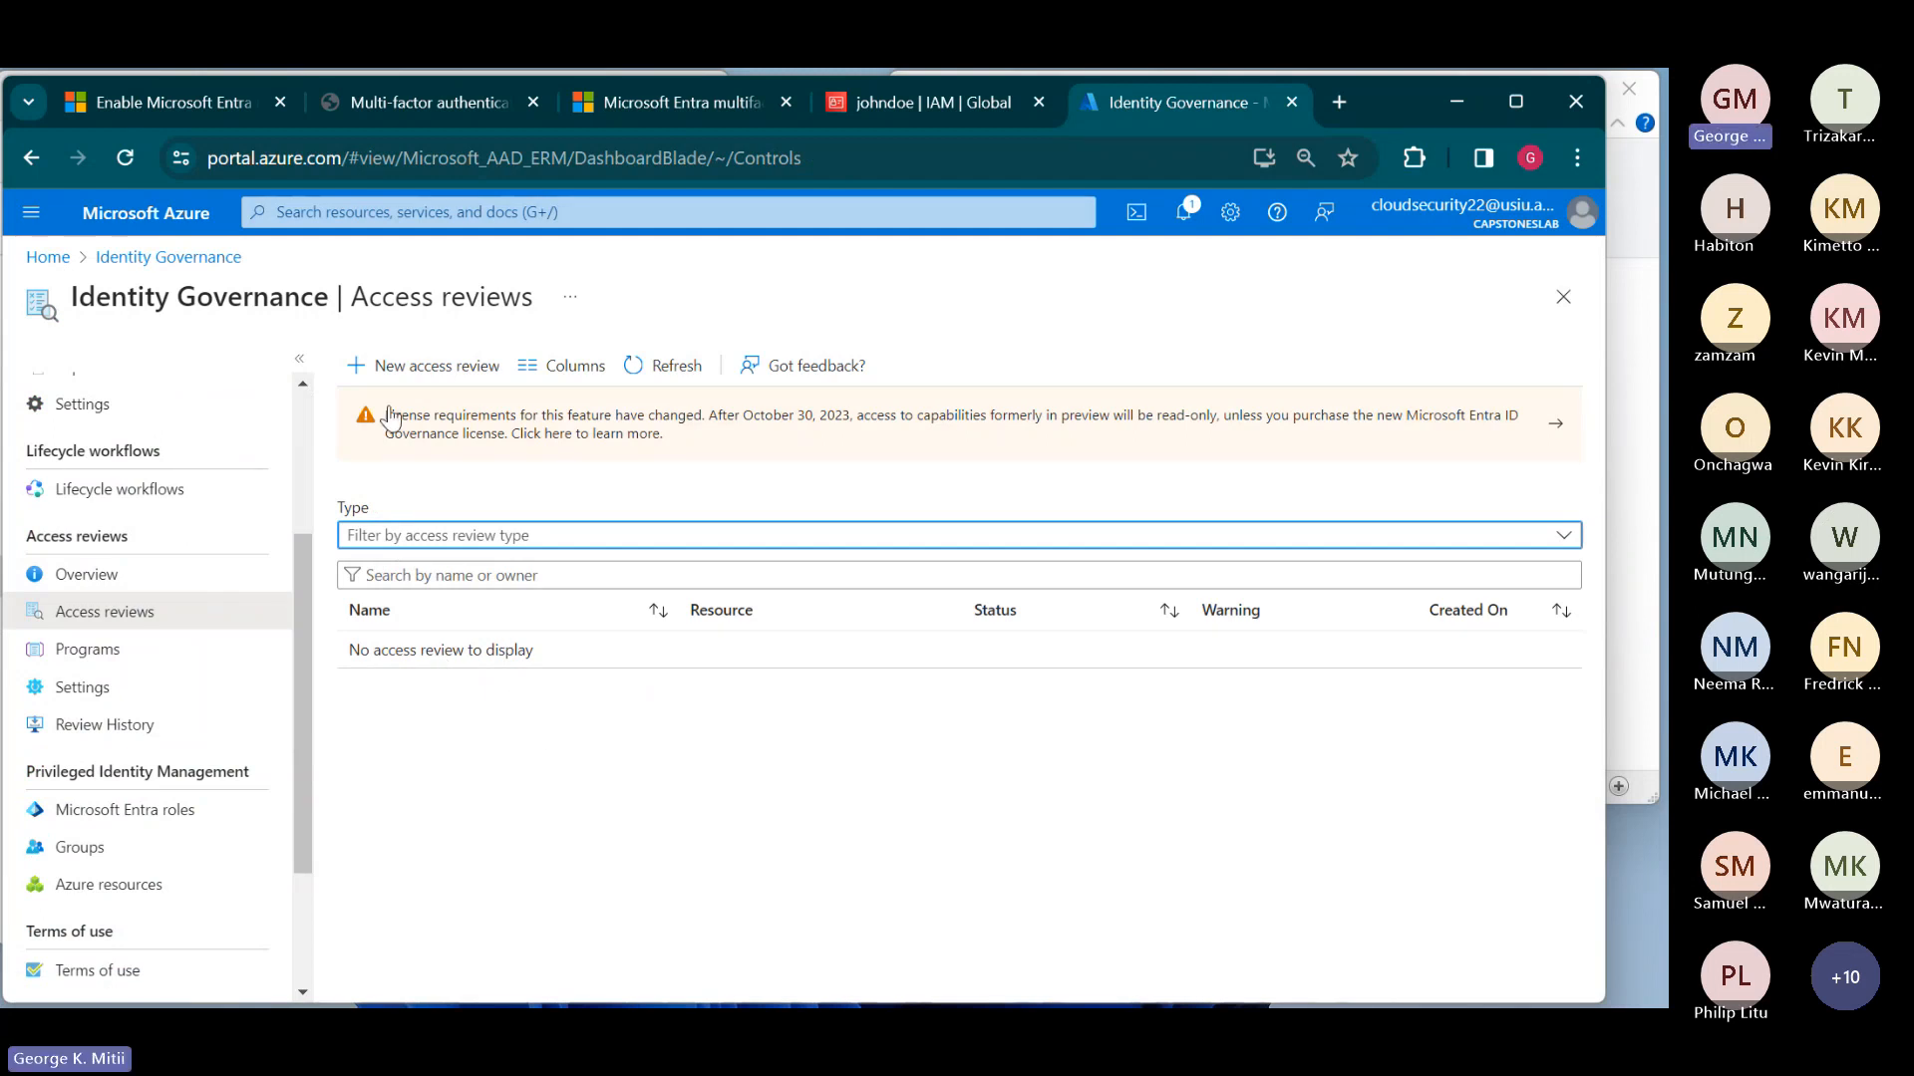
Open the New access review form, then close it and Access reviews to reach Home.
{"action": "left_click", "coordinate": [397, 366]}
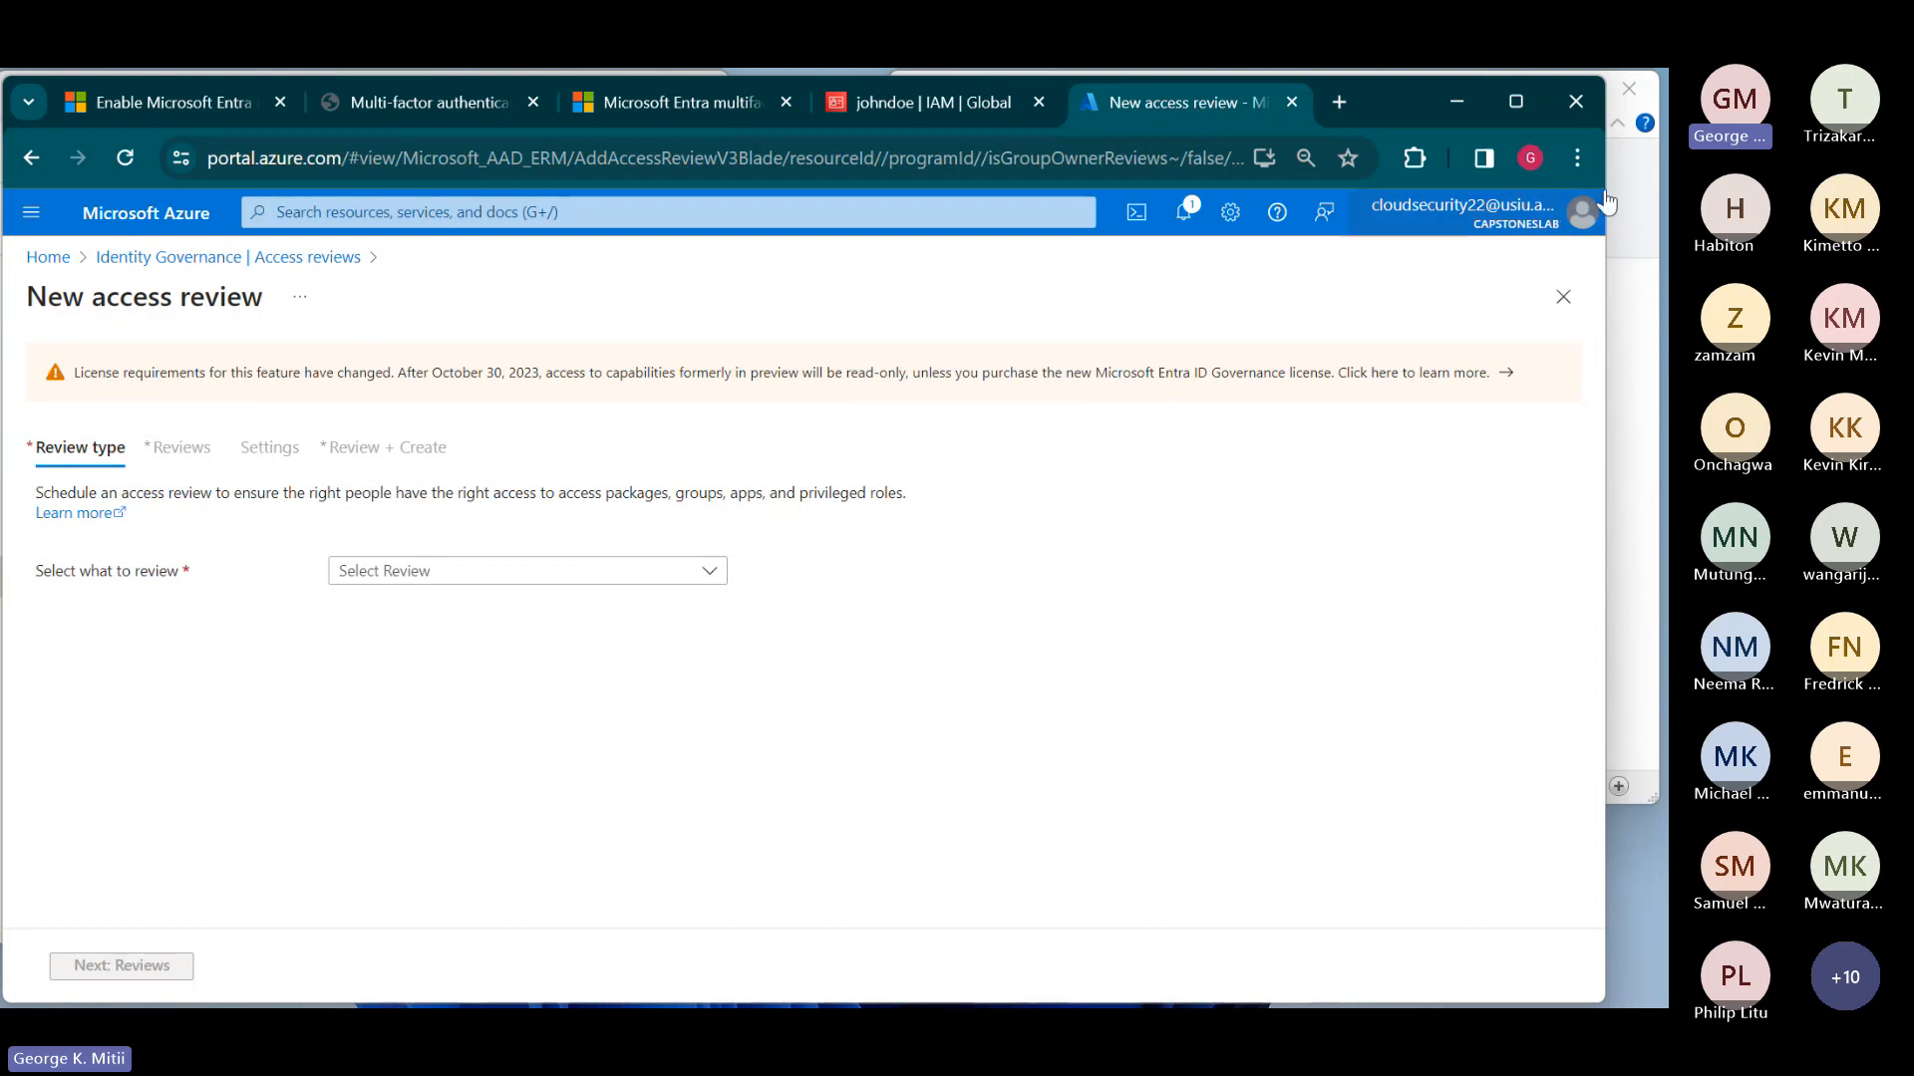
{"action": "left_click", "coordinate": [1565, 297]}
{"action": "left_click", "coordinate": [1563, 297]}
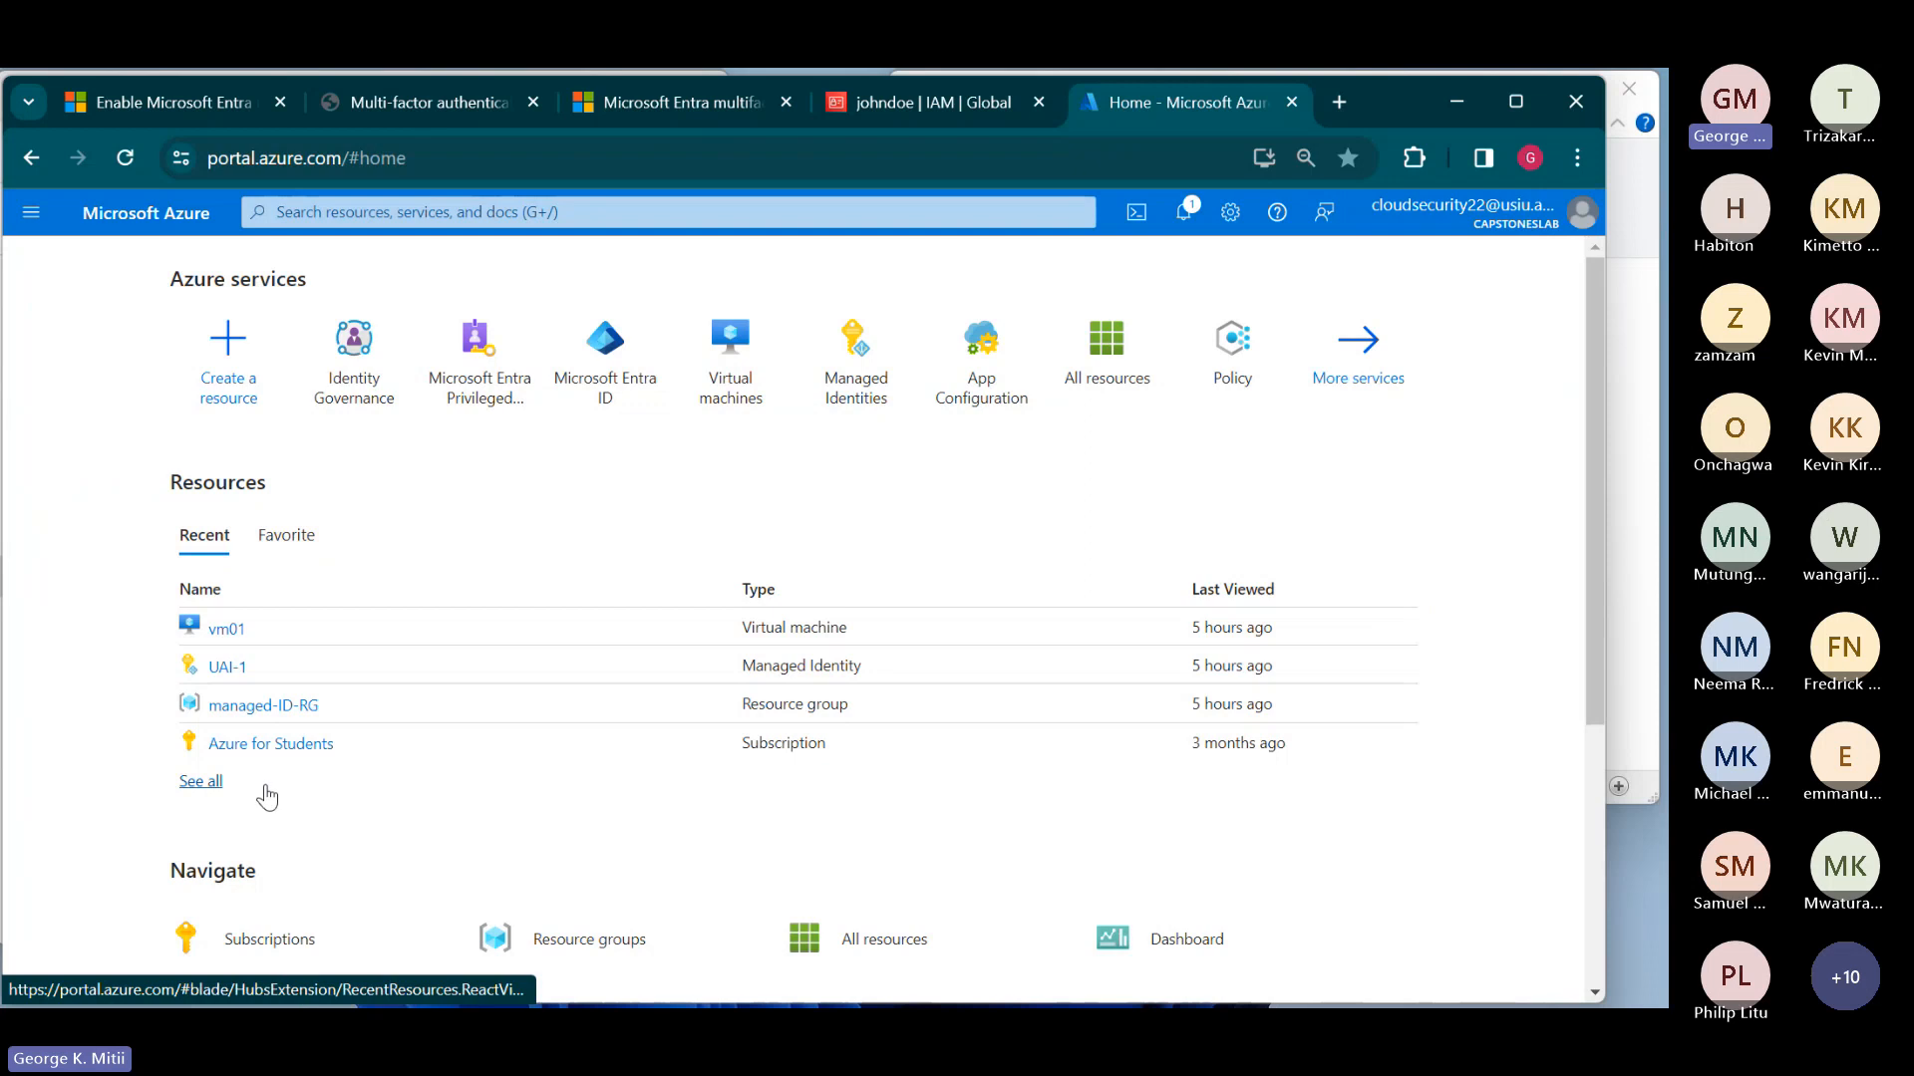
Open vm01 from Recent resources and go to its Access control (IAM) page.
{"action": "left_click", "coordinate": [226, 629]}
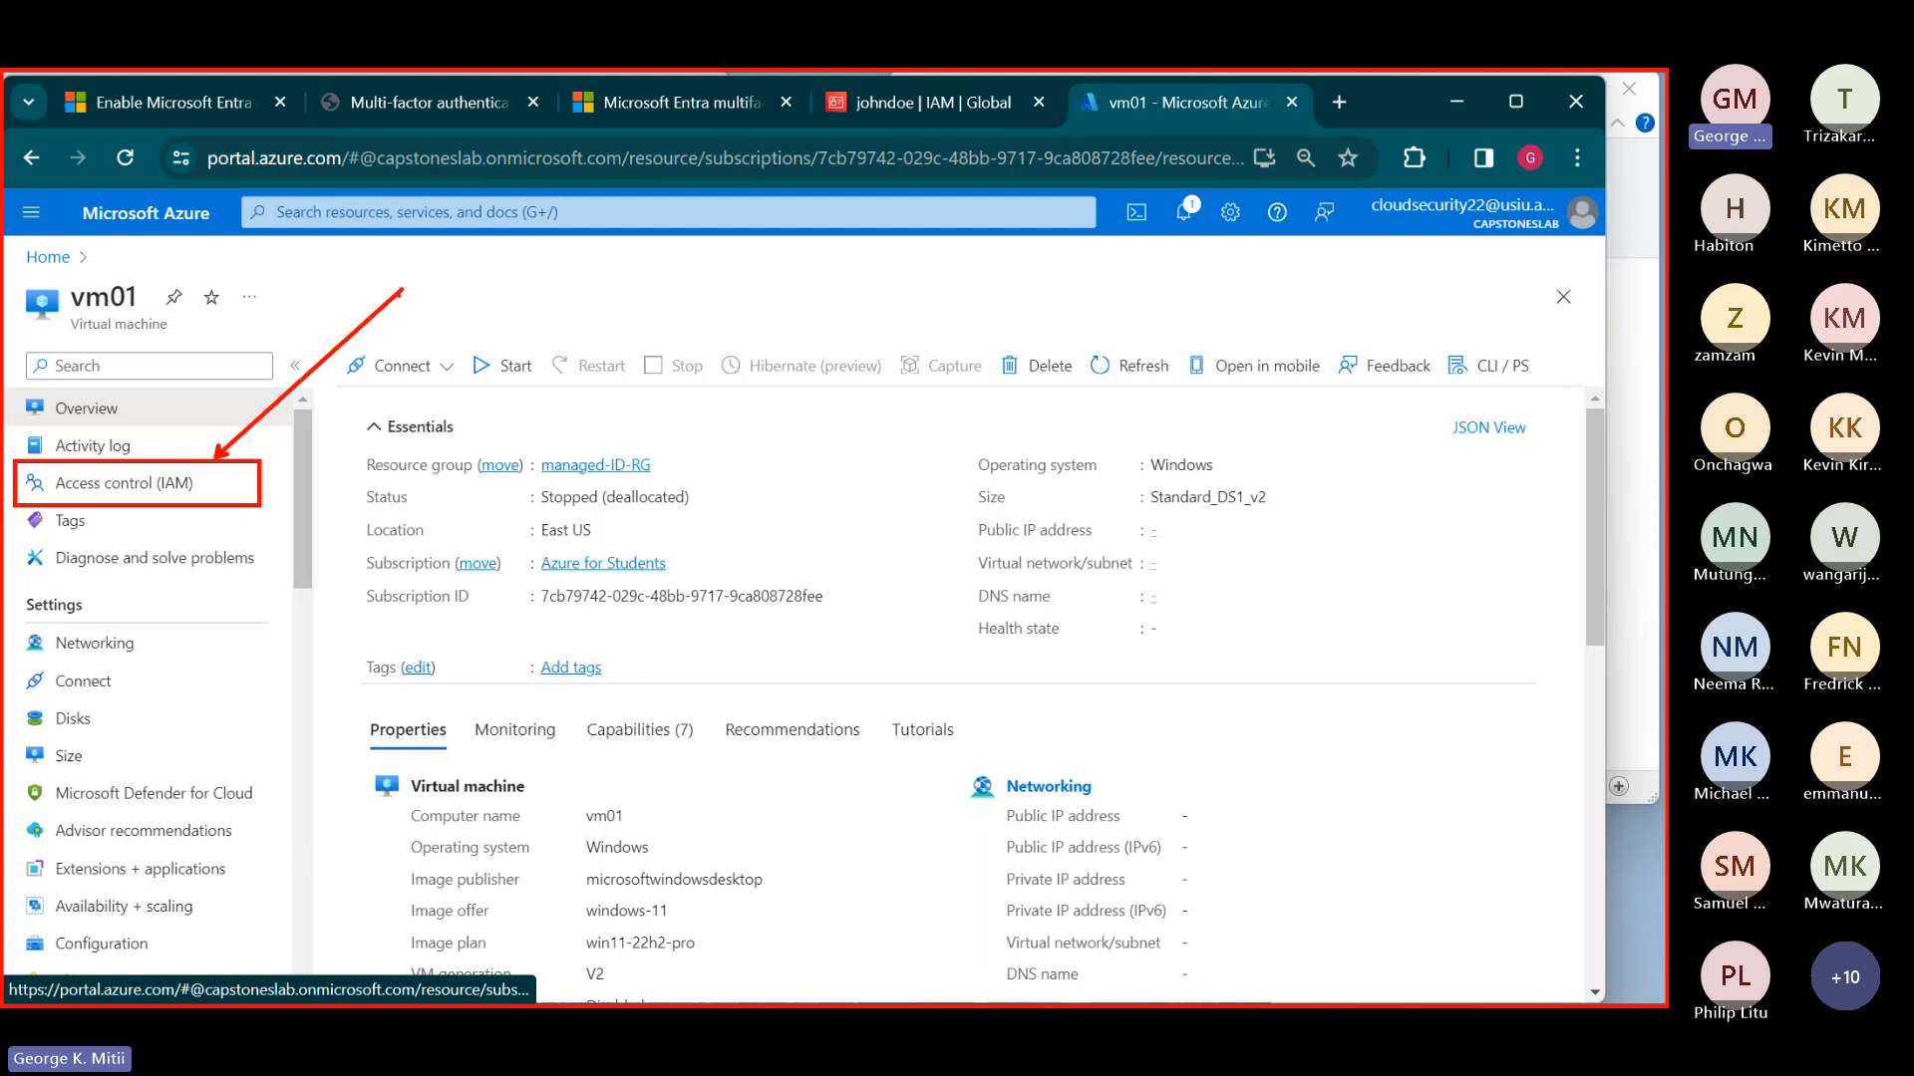
{"action": "left_click", "coordinate": [160, 485]}
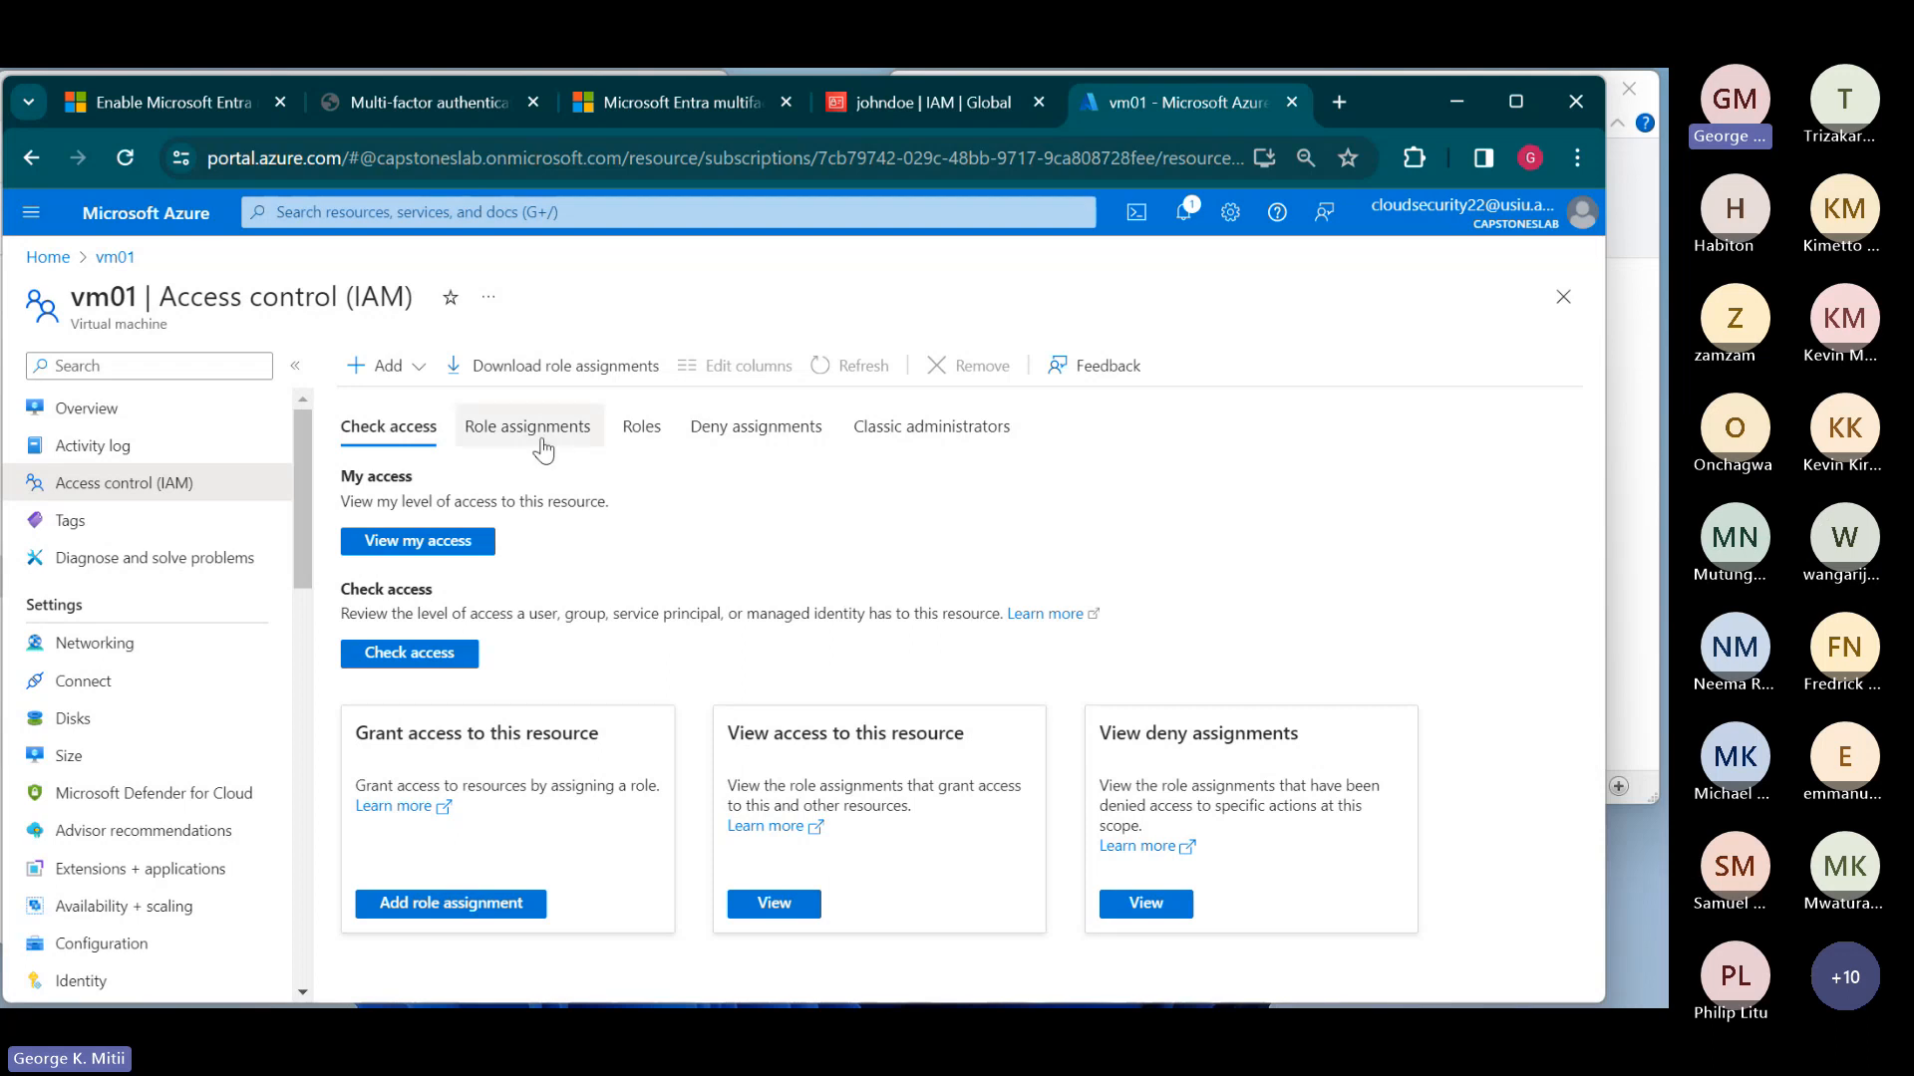
View vm01's Roles and Role assignments tabs, dismissing the error notices.
{"action": "left_click", "coordinate": [642, 430]}
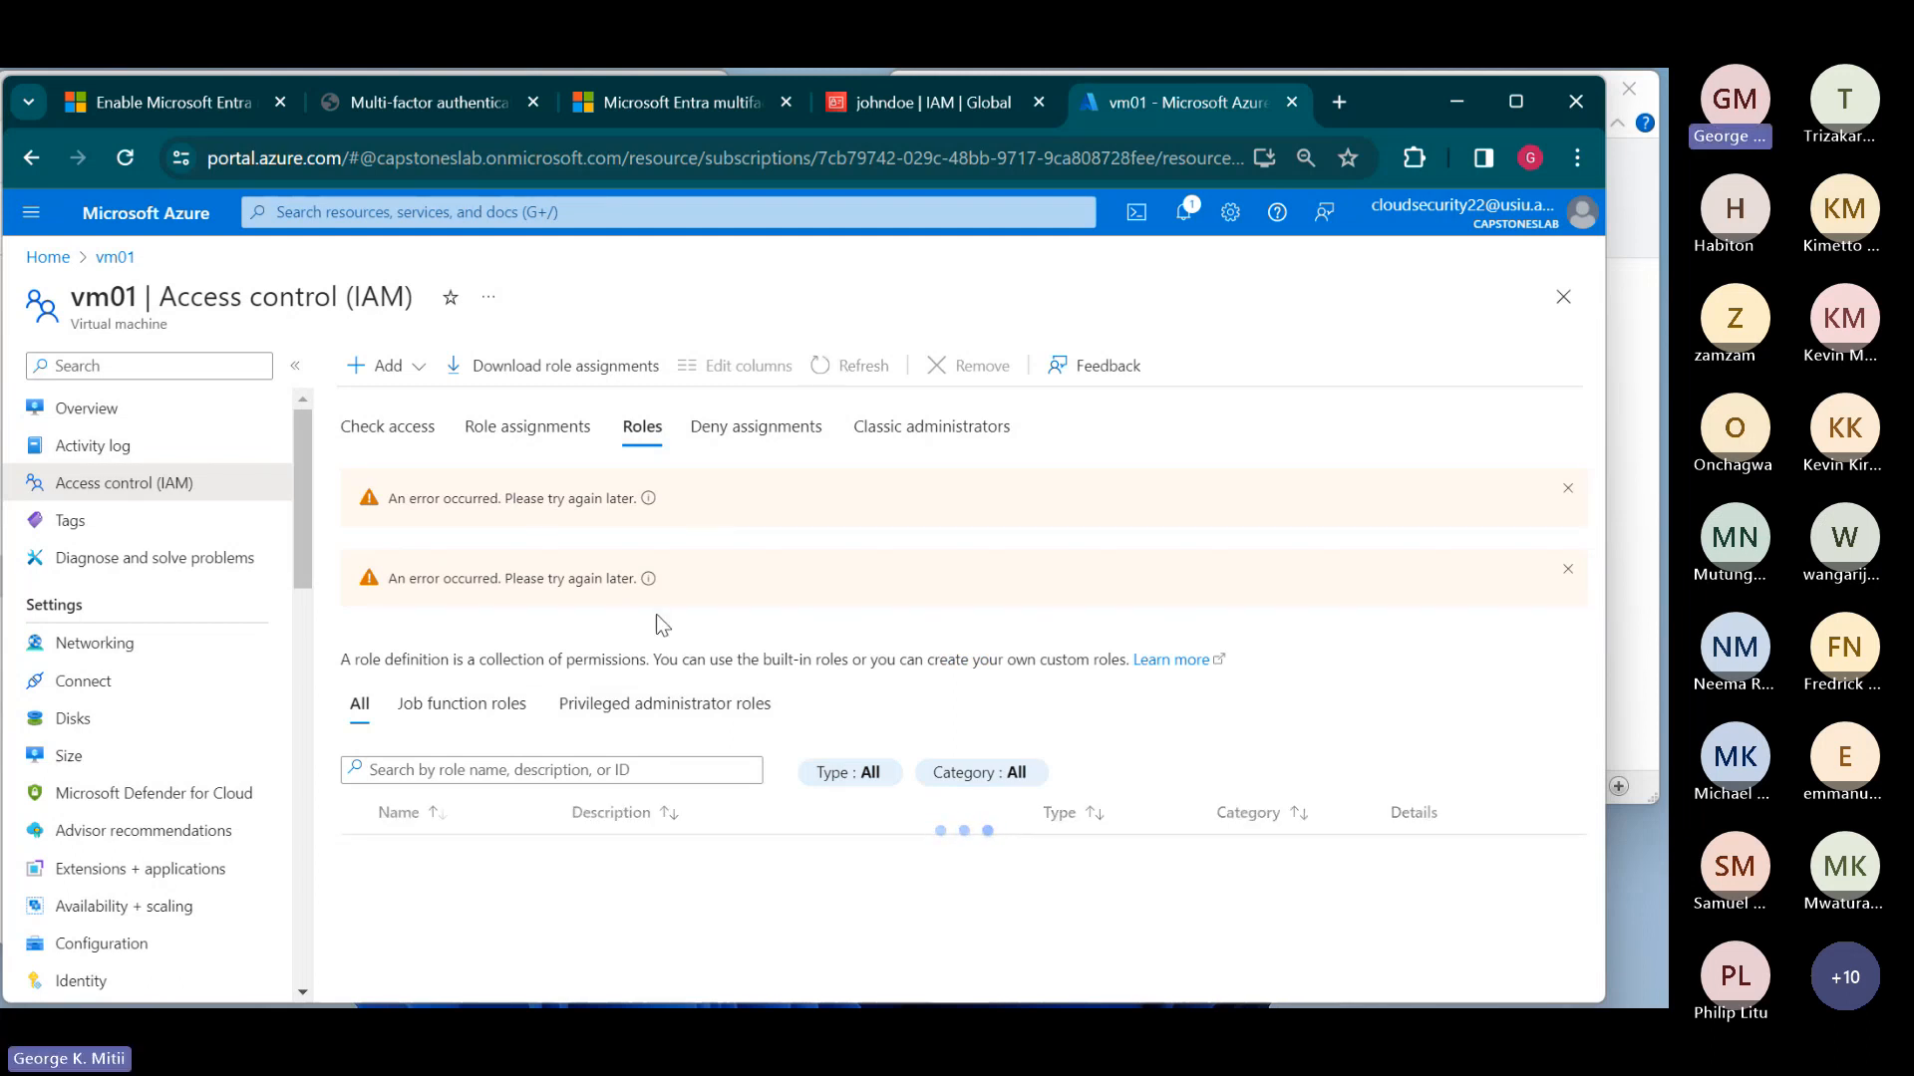
{"action": "left_click", "coordinate": [1561, 495]}
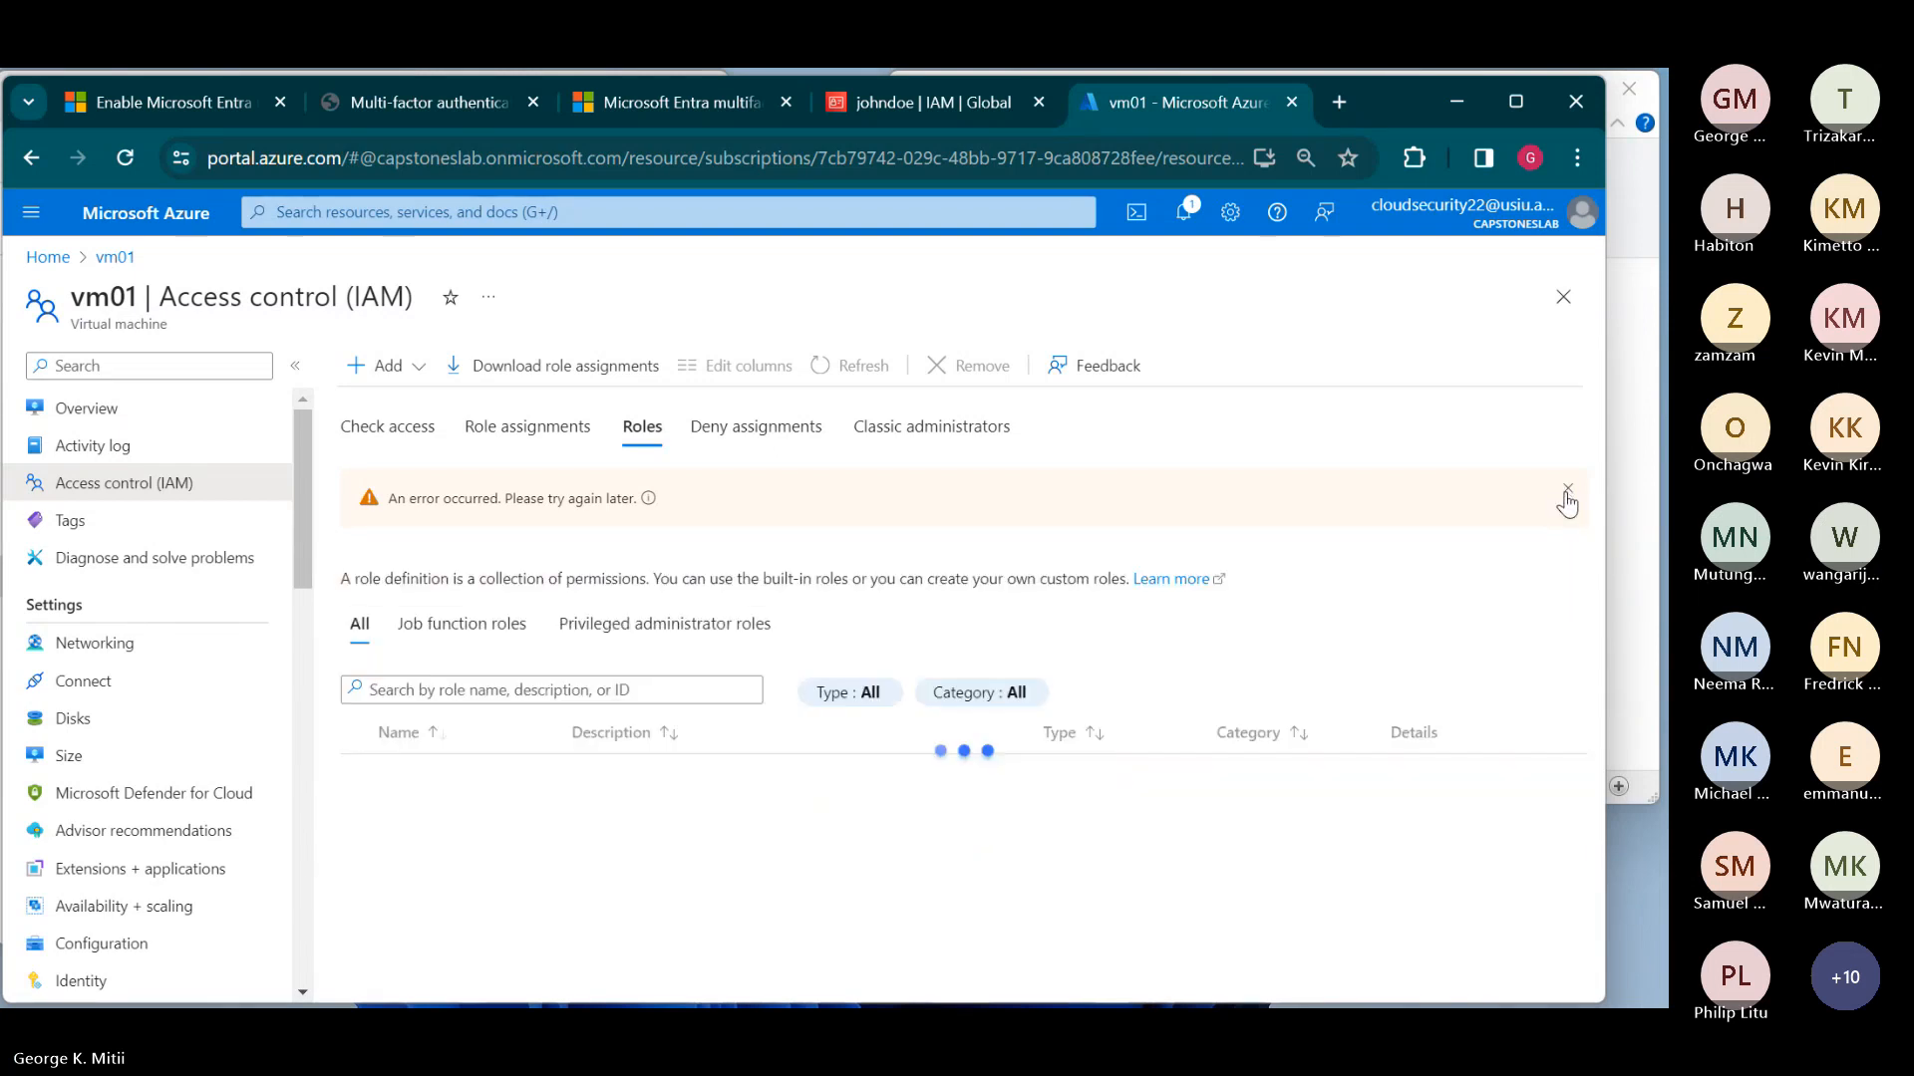
{"action": "left_click", "coordinate": [1566, 497]}
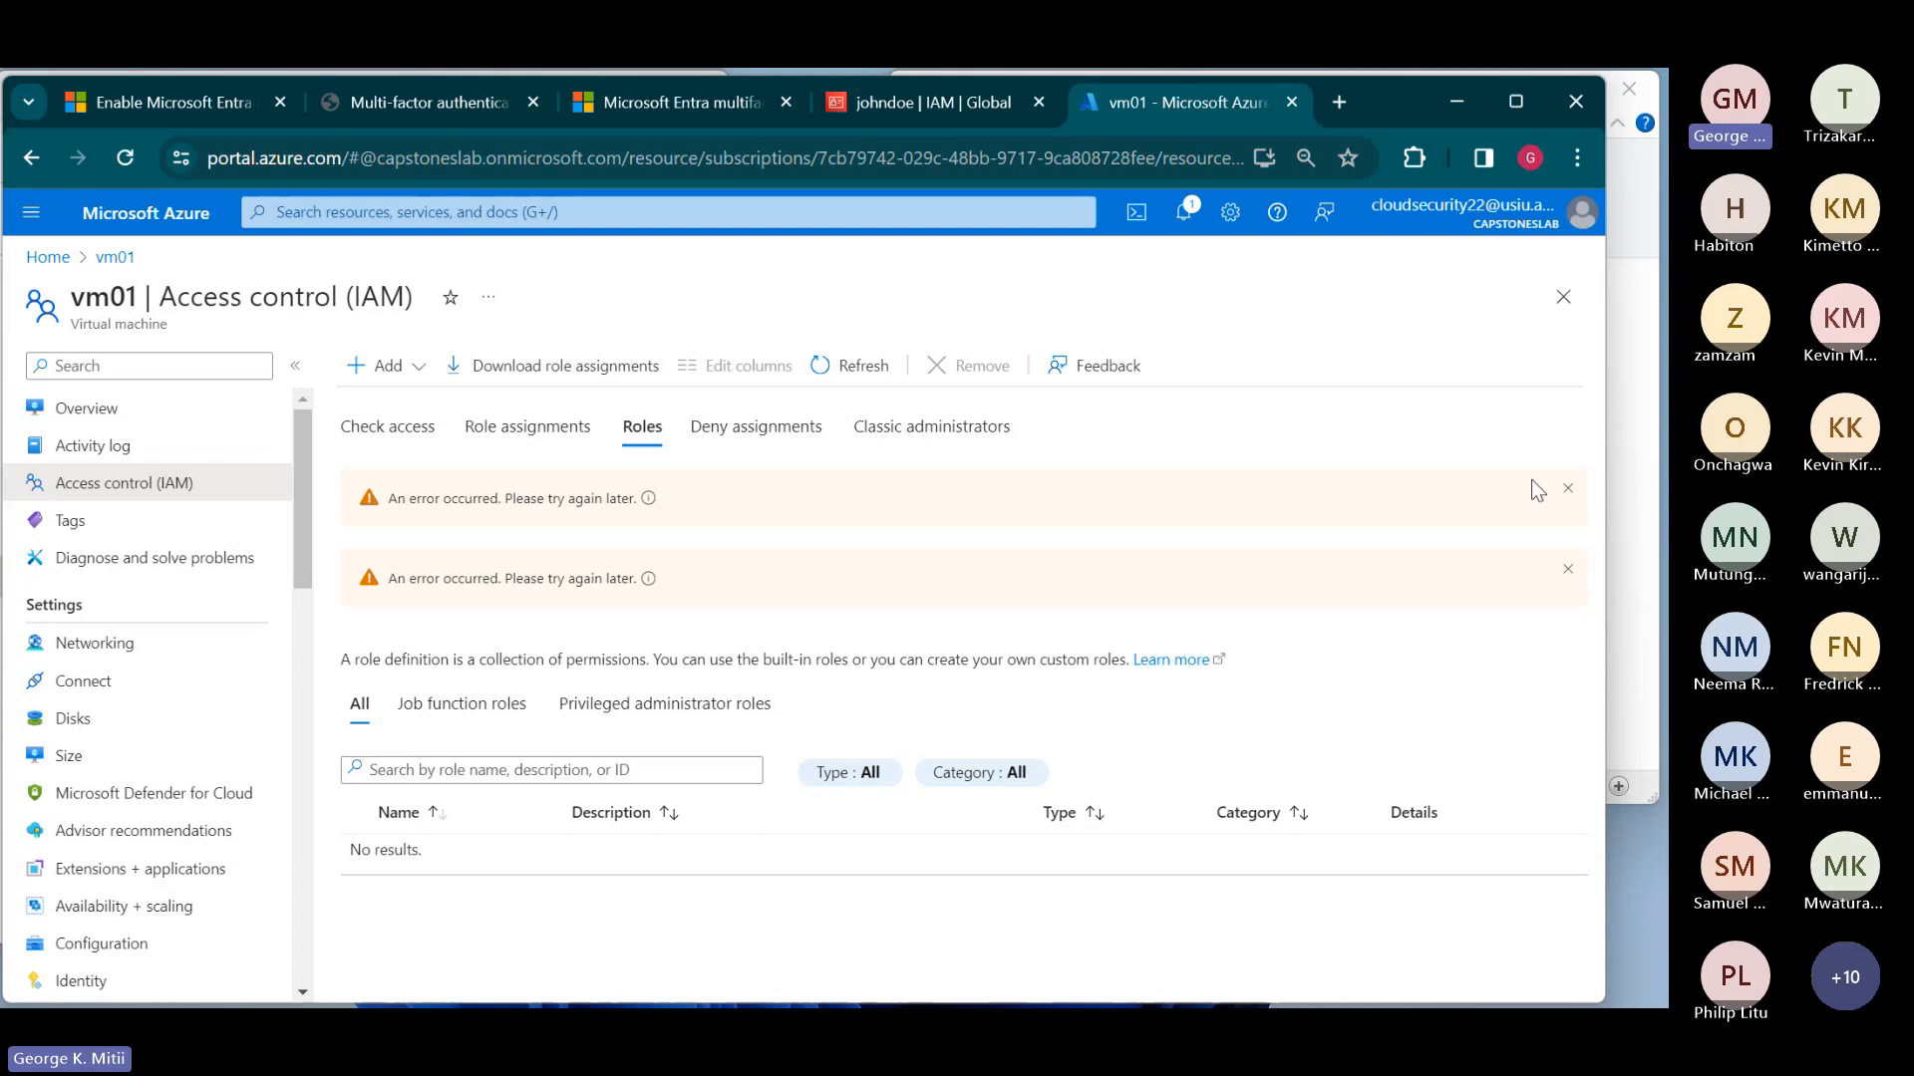
{"action": "left_click", "coordinate": [563, 429]}
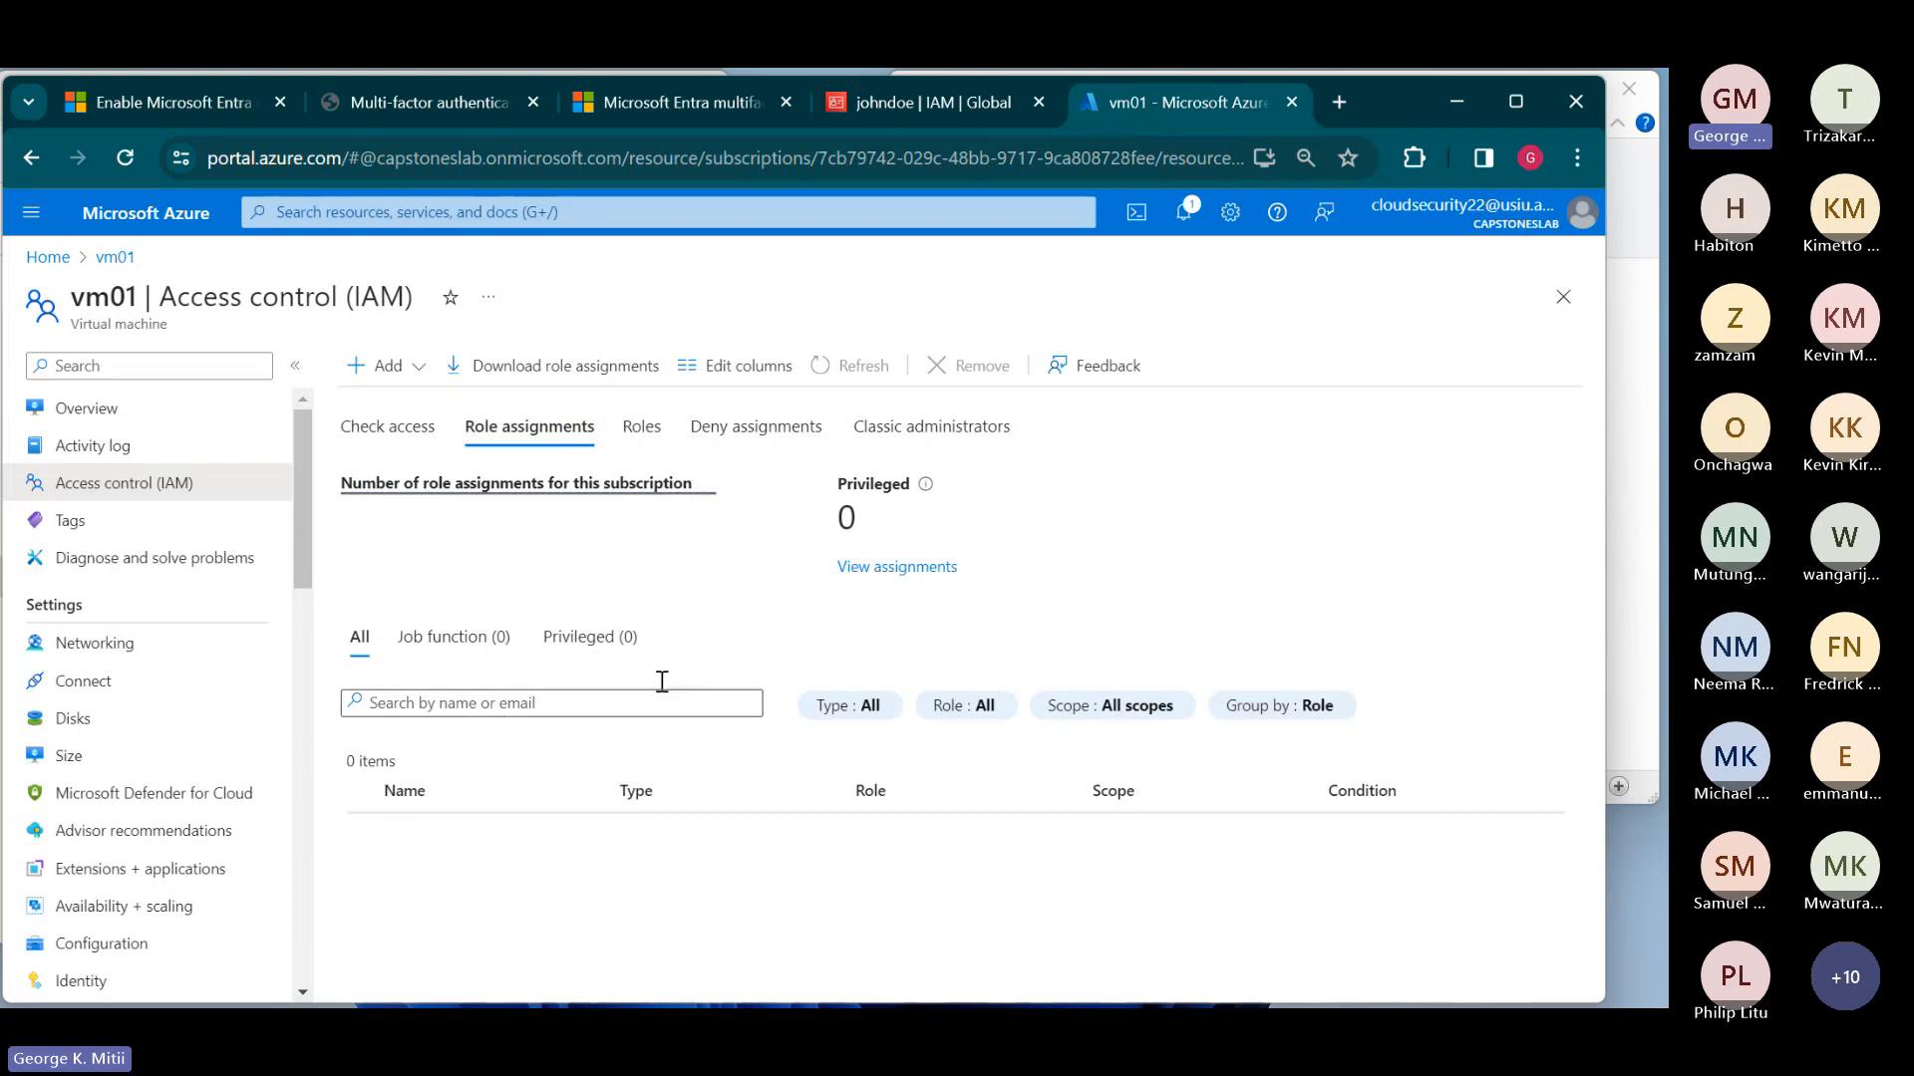
{"action": "left_click", "coordinate": [662, 443]}
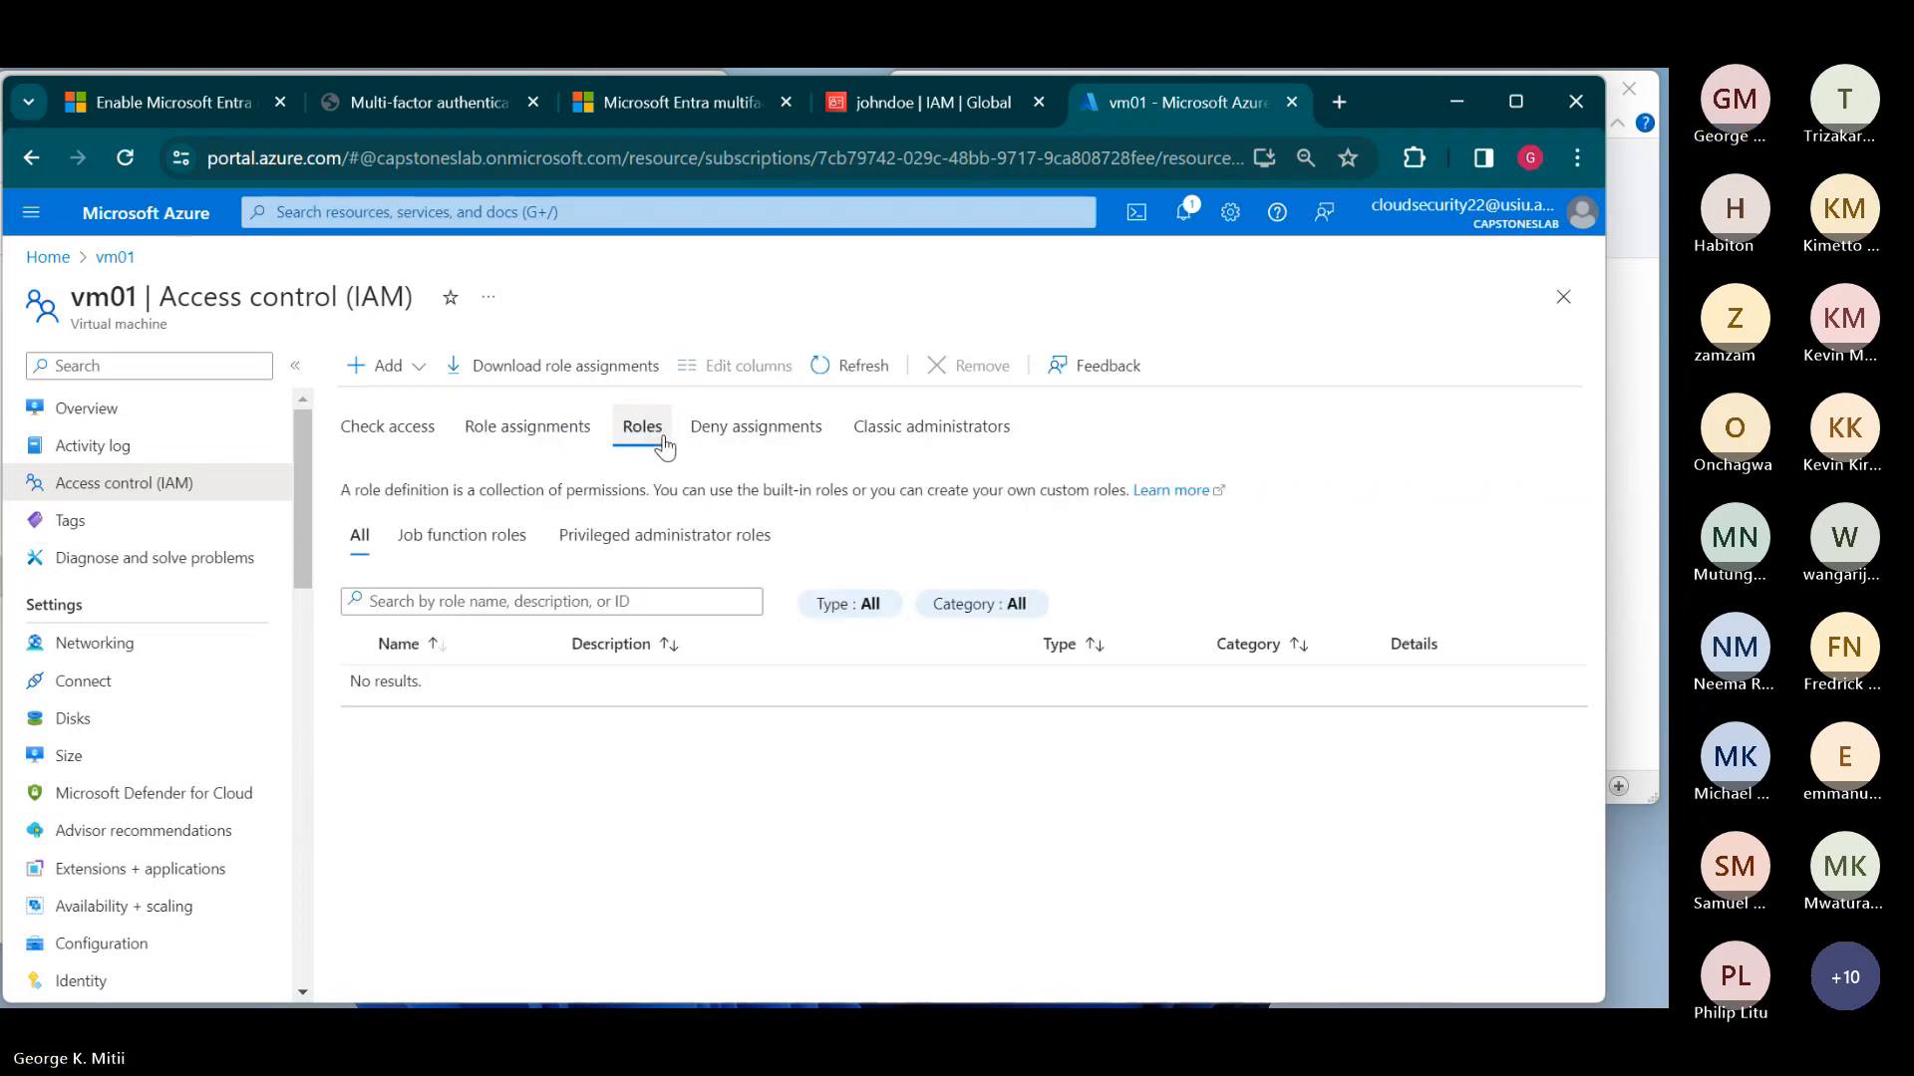
Filter vm01's roles by Job function, Privileged, then All, and dismiss two errors.
{"action": "left_click", "coordinate": [461, 536]}
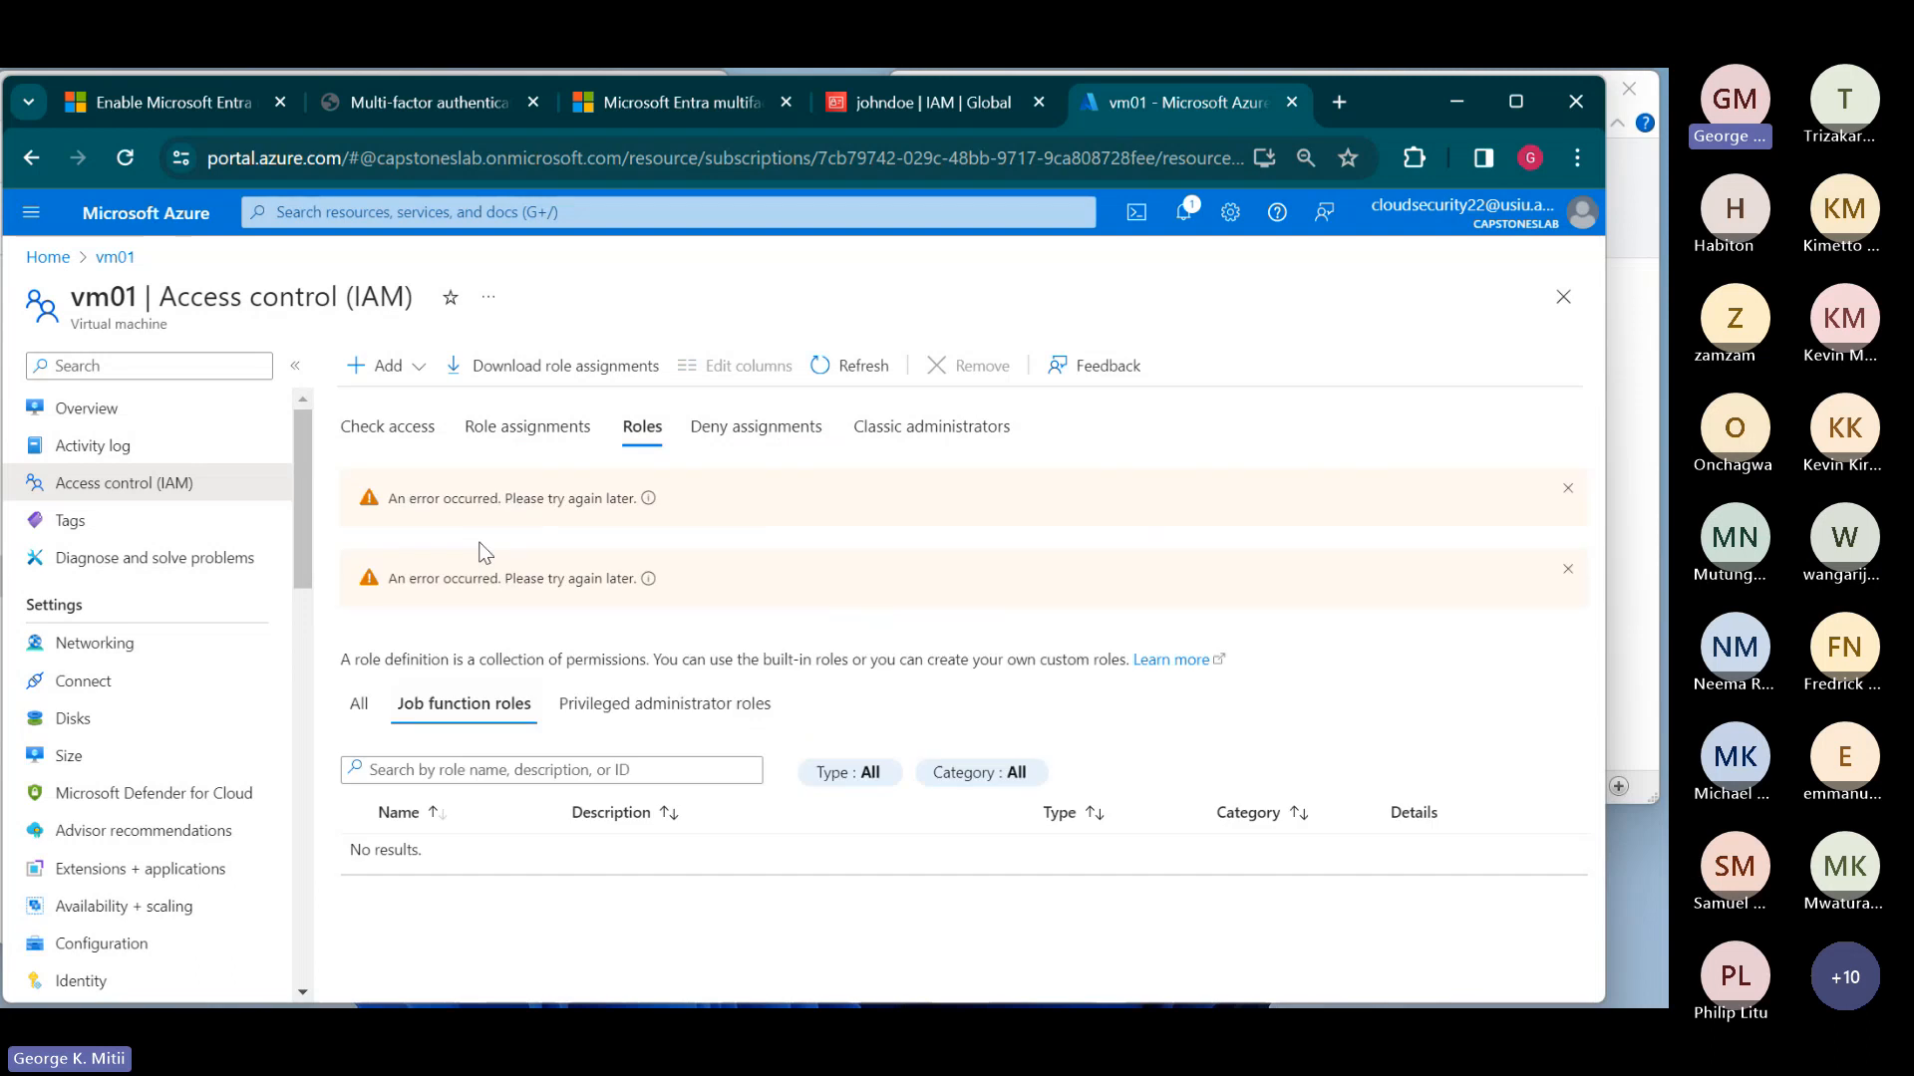
{"action": "left_click", "coordinate": [666, 699]}
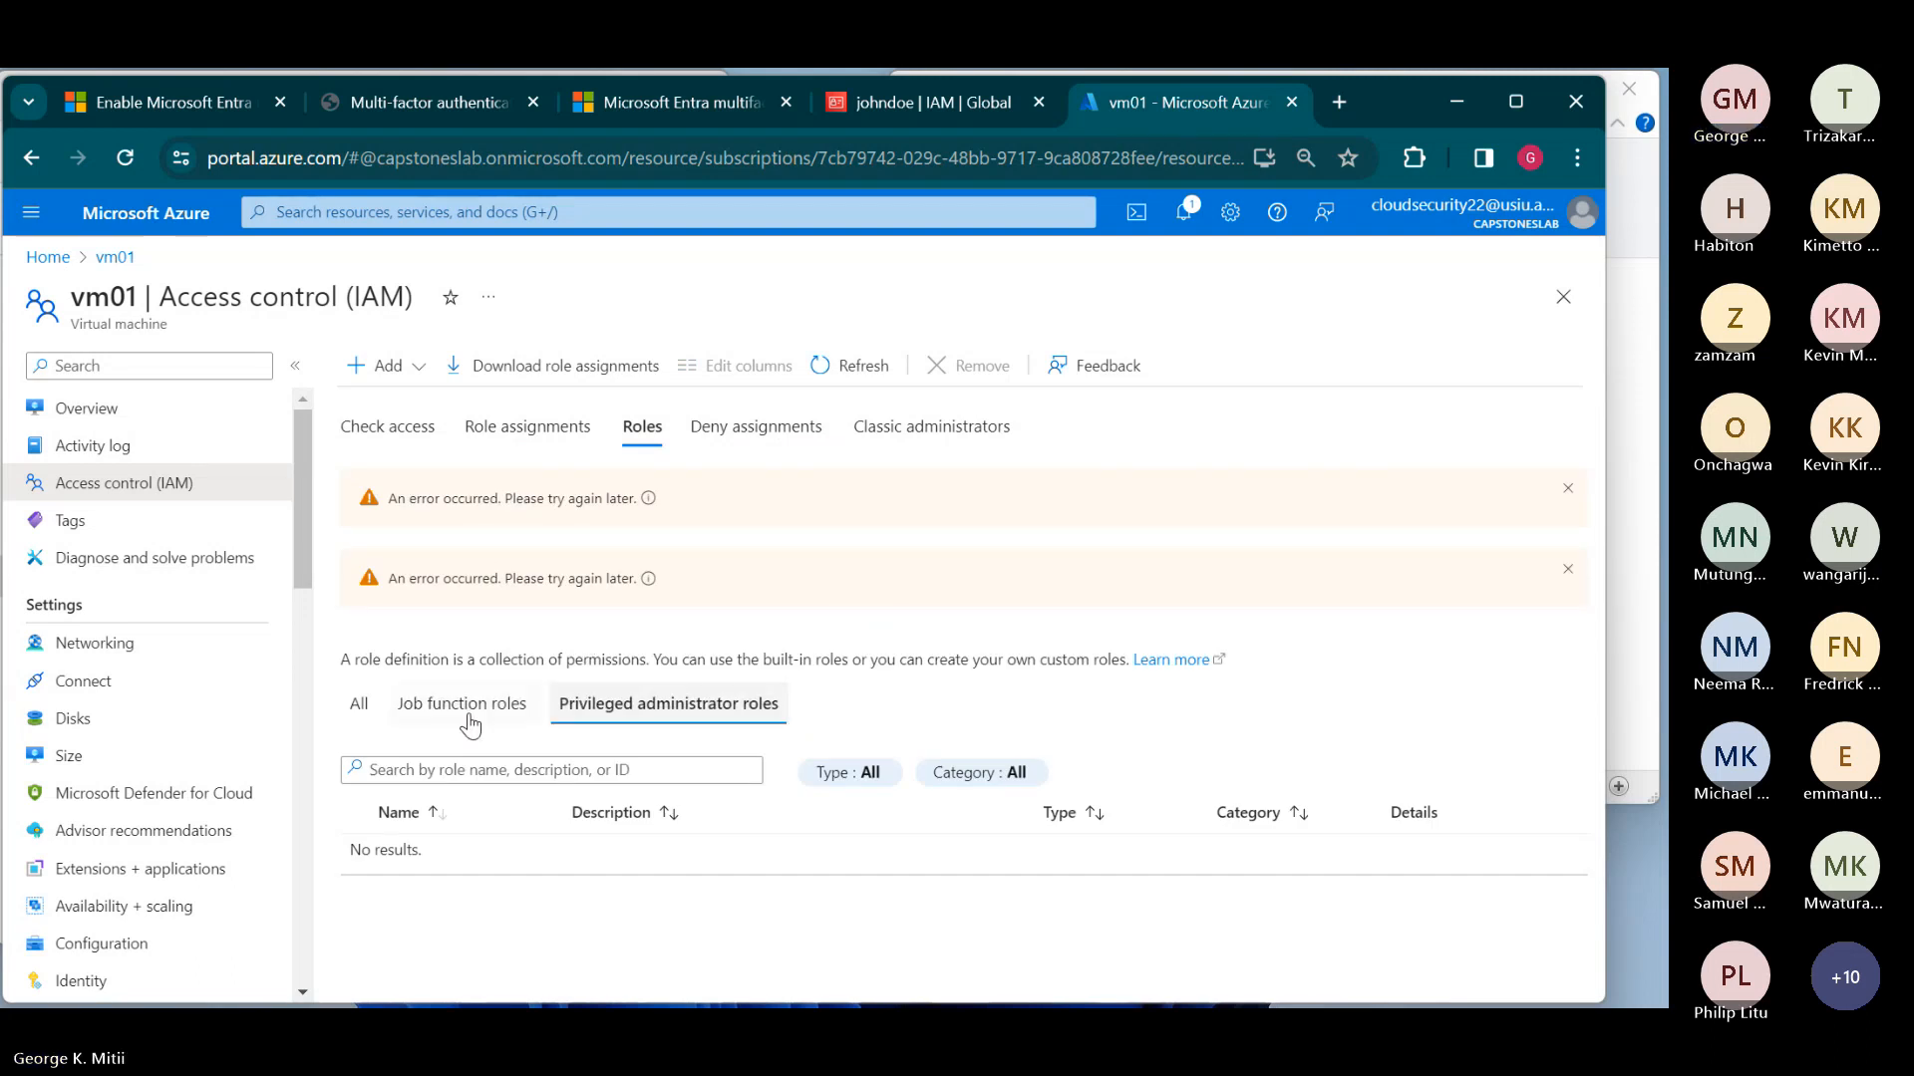
{"action": "left_click", "coordinate": [365, 717]}
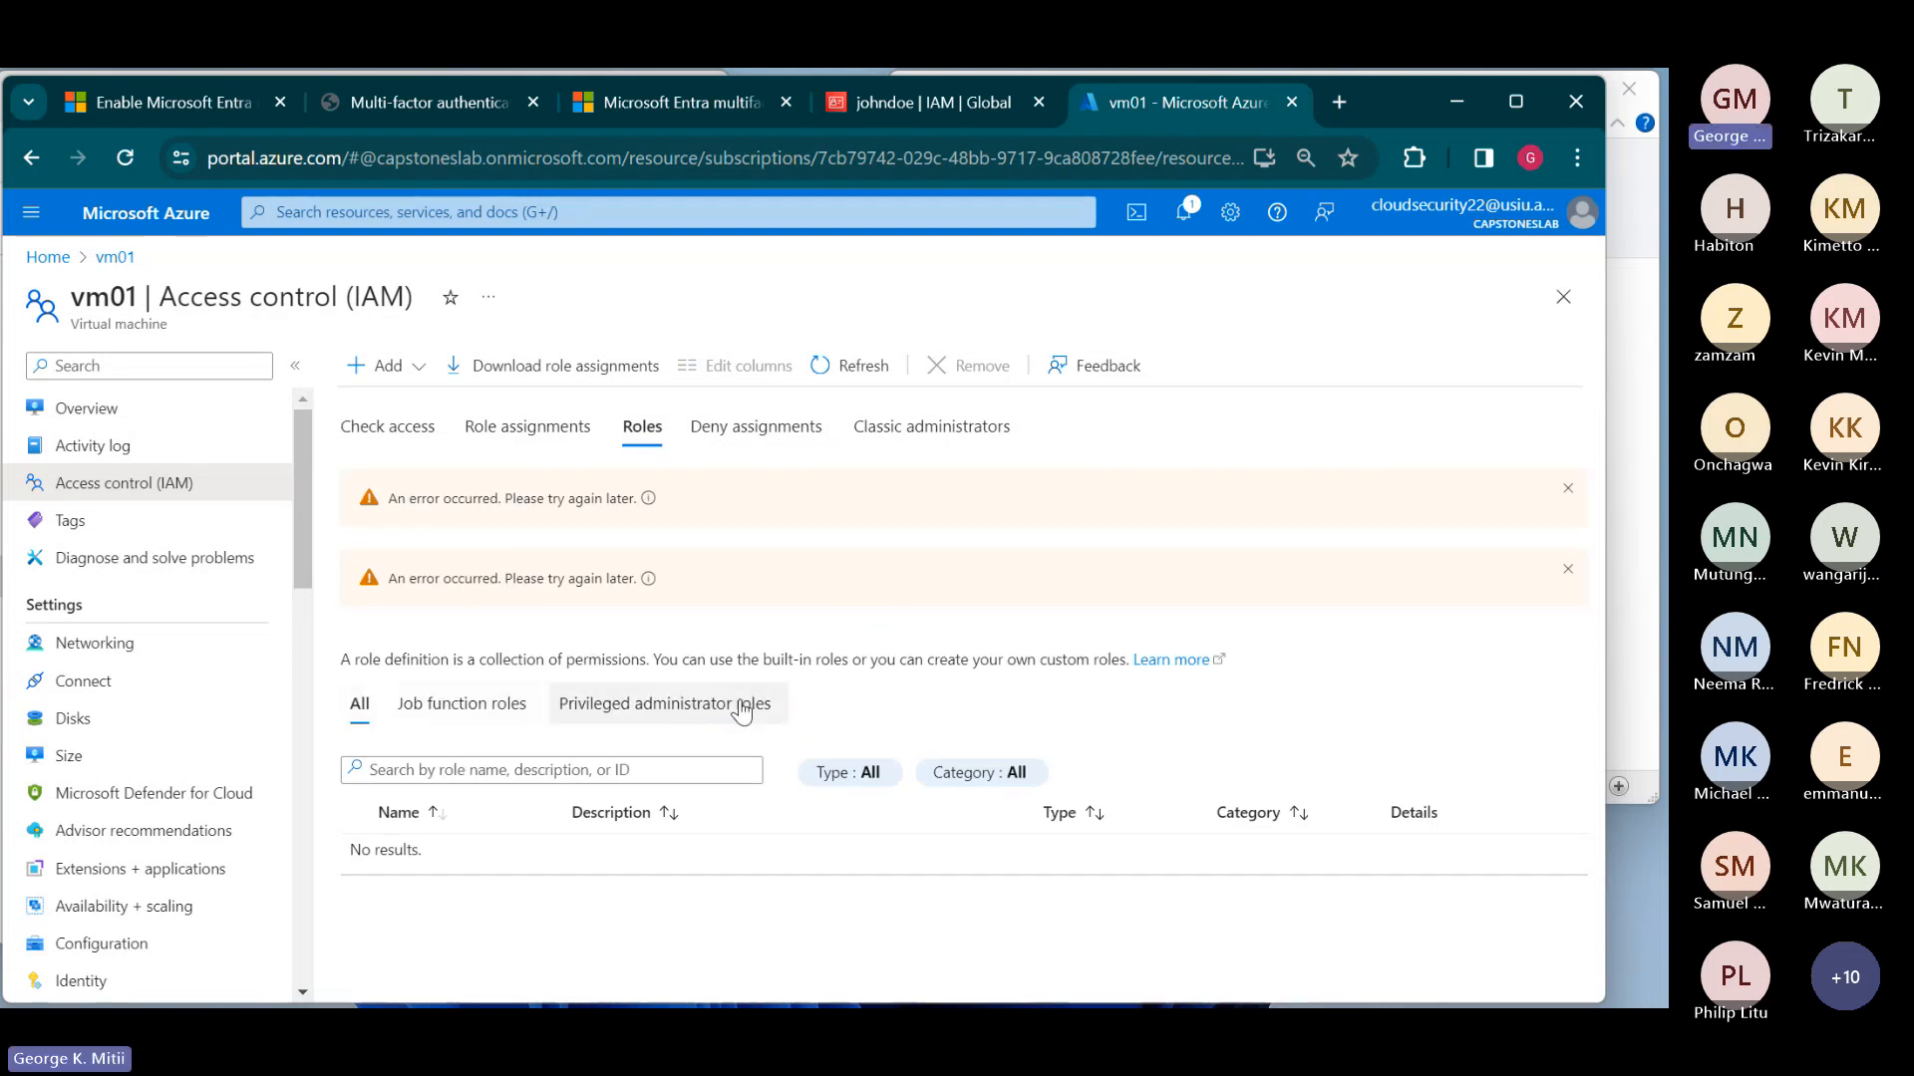
{"action": "left_click", "coordinate": [1568, 488]}
{"action": "left_click", "coordinate": [1568, 499]}
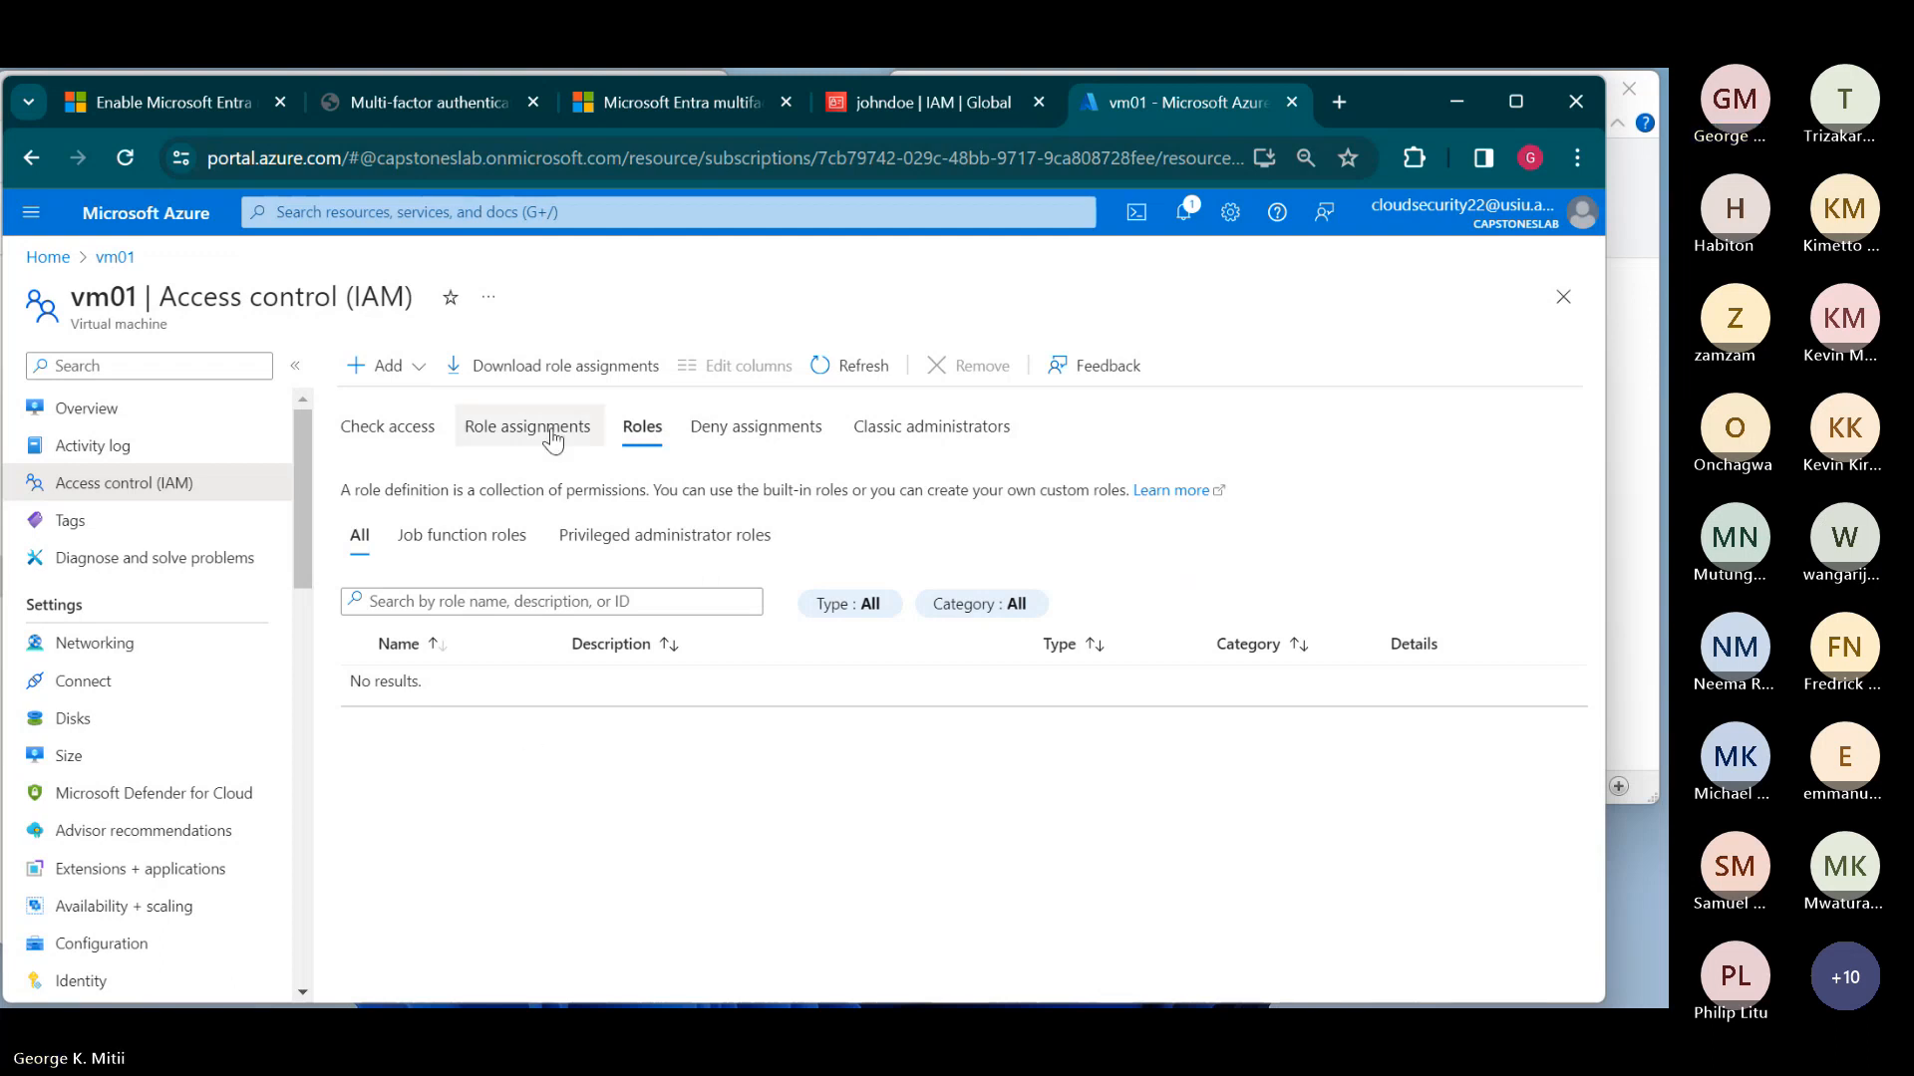
Recheck the Job function roles, then close vm01's IAM page to return Home.
{"action": "left_click", "coordinate": [430, 546]}
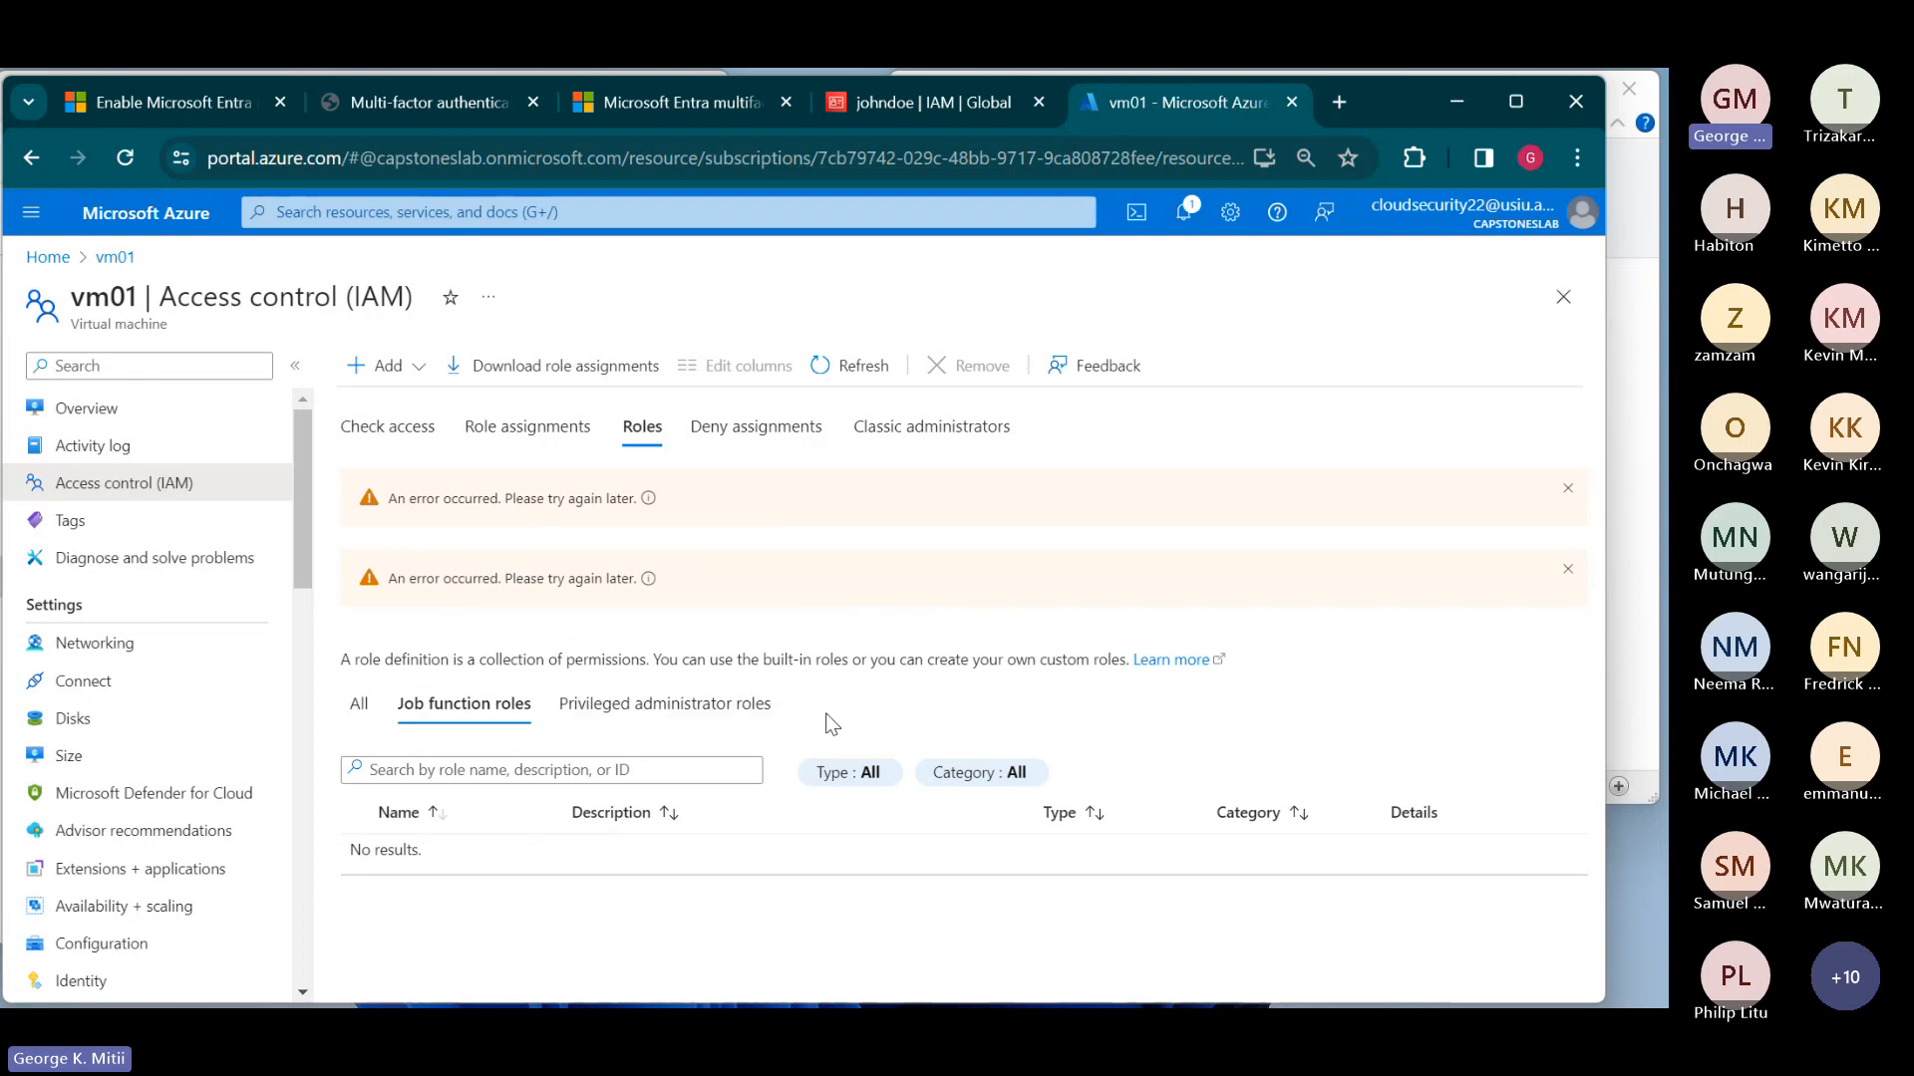
{"action": "scroll", "coordinate": [239, 770], "scroll_direction": "down", "scroll_amount": 2}
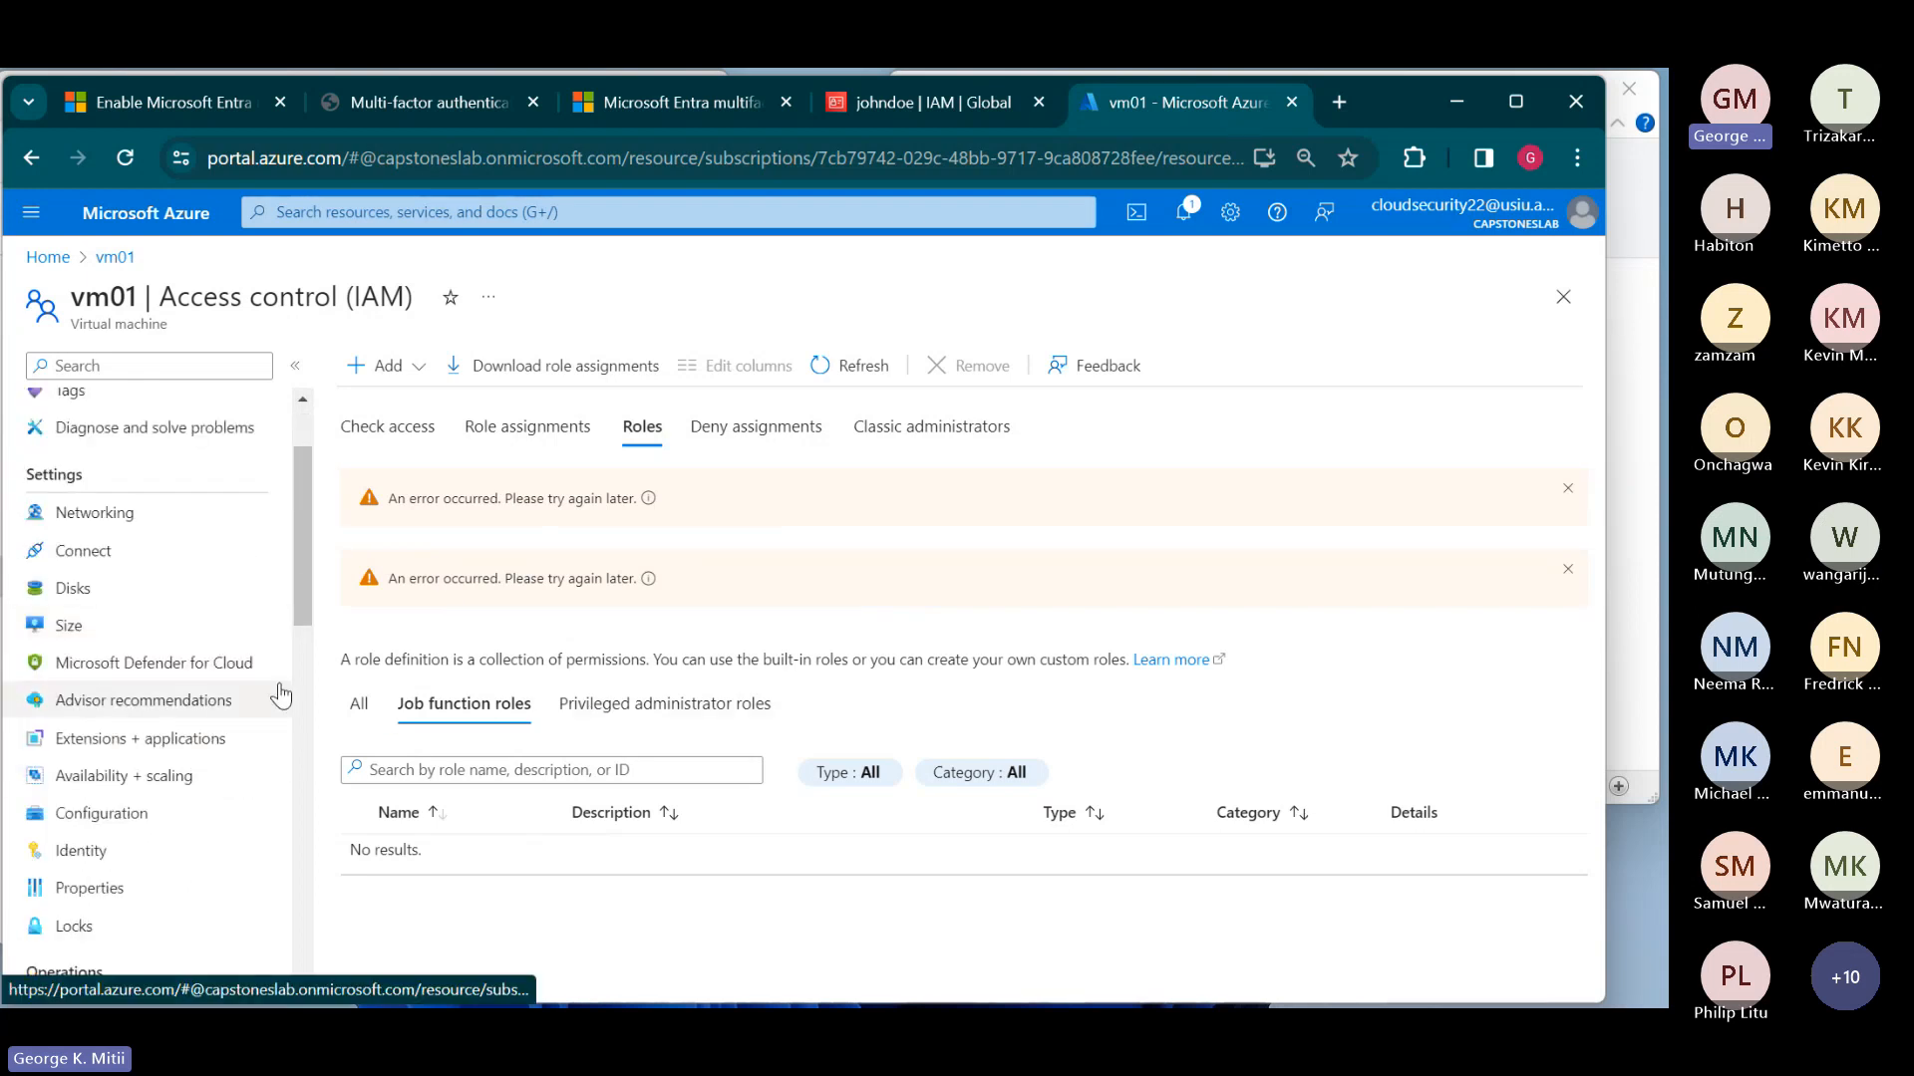
{"action": "scroll", "coordinate": [225, 829], "scroll_direction": "up", "scroll_amount": 2}
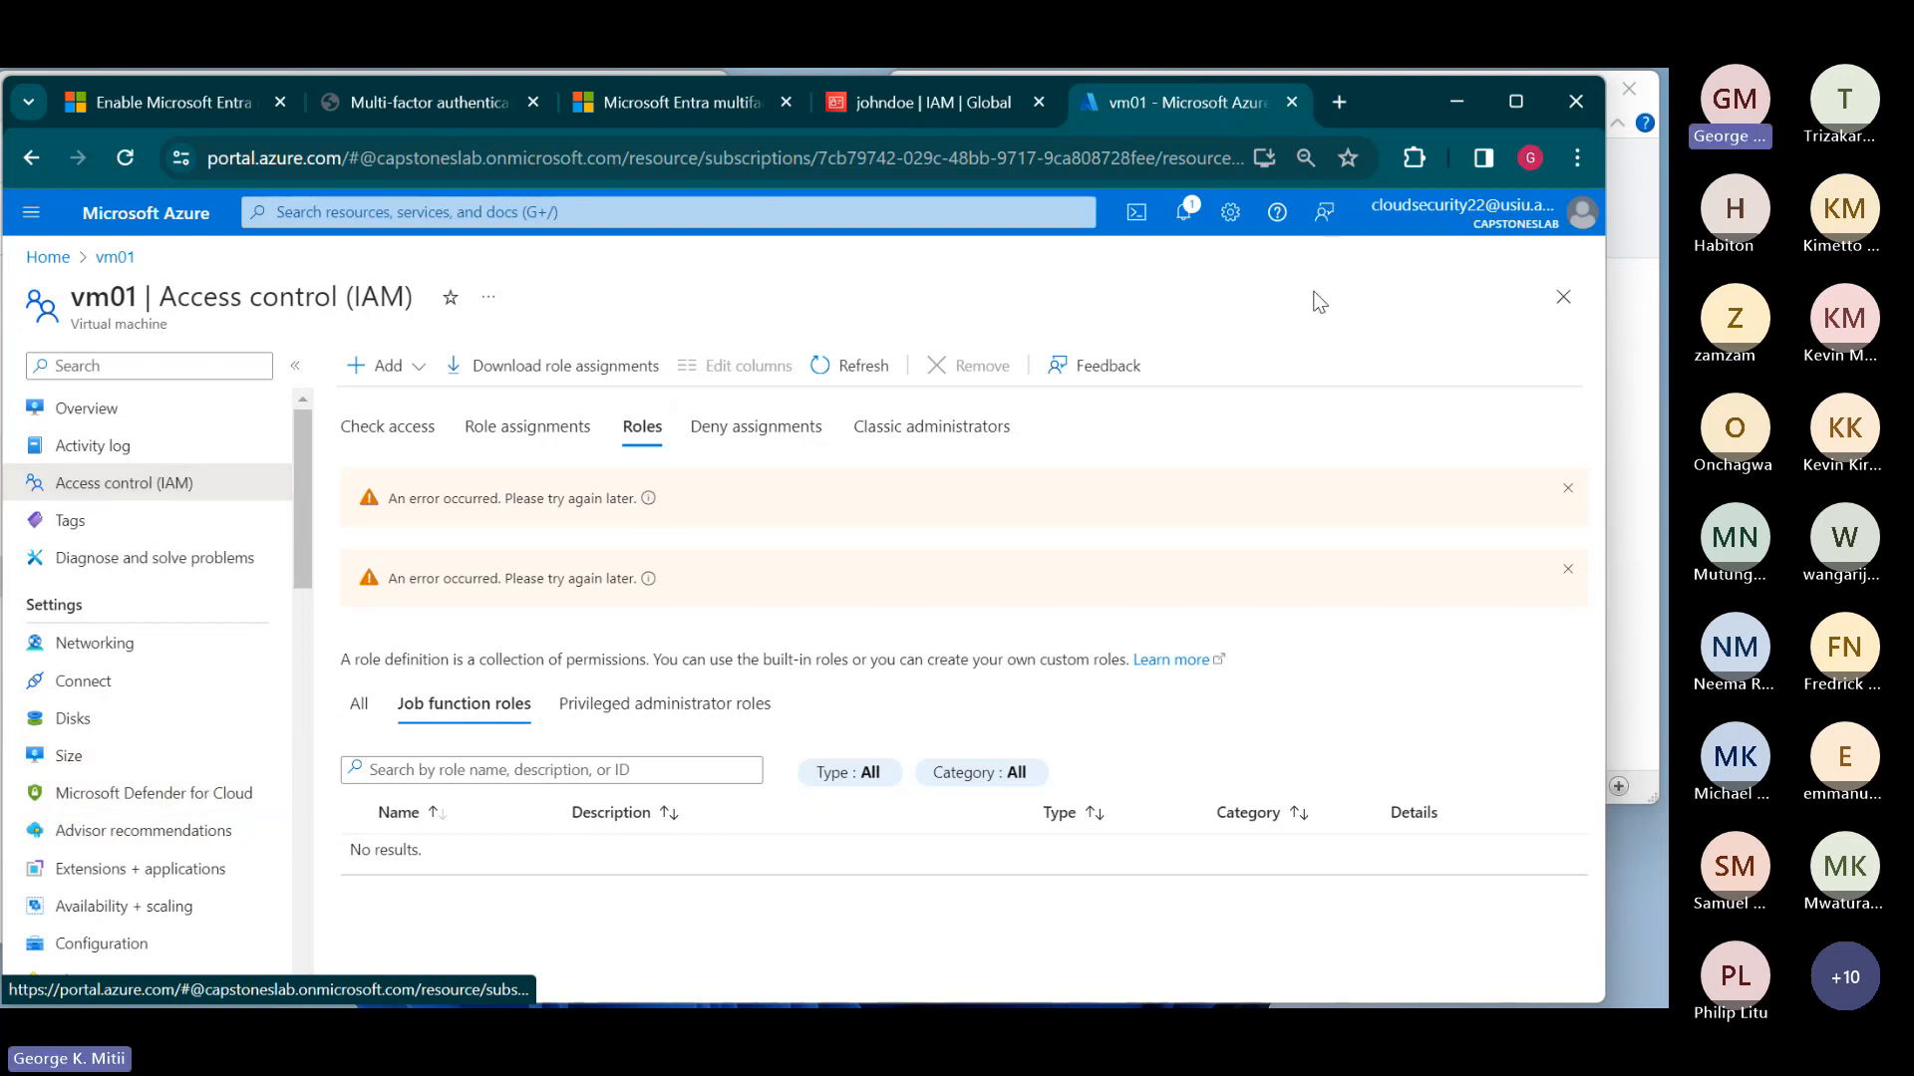
{"action": "left_click", "coordinate": [1563, 297]}
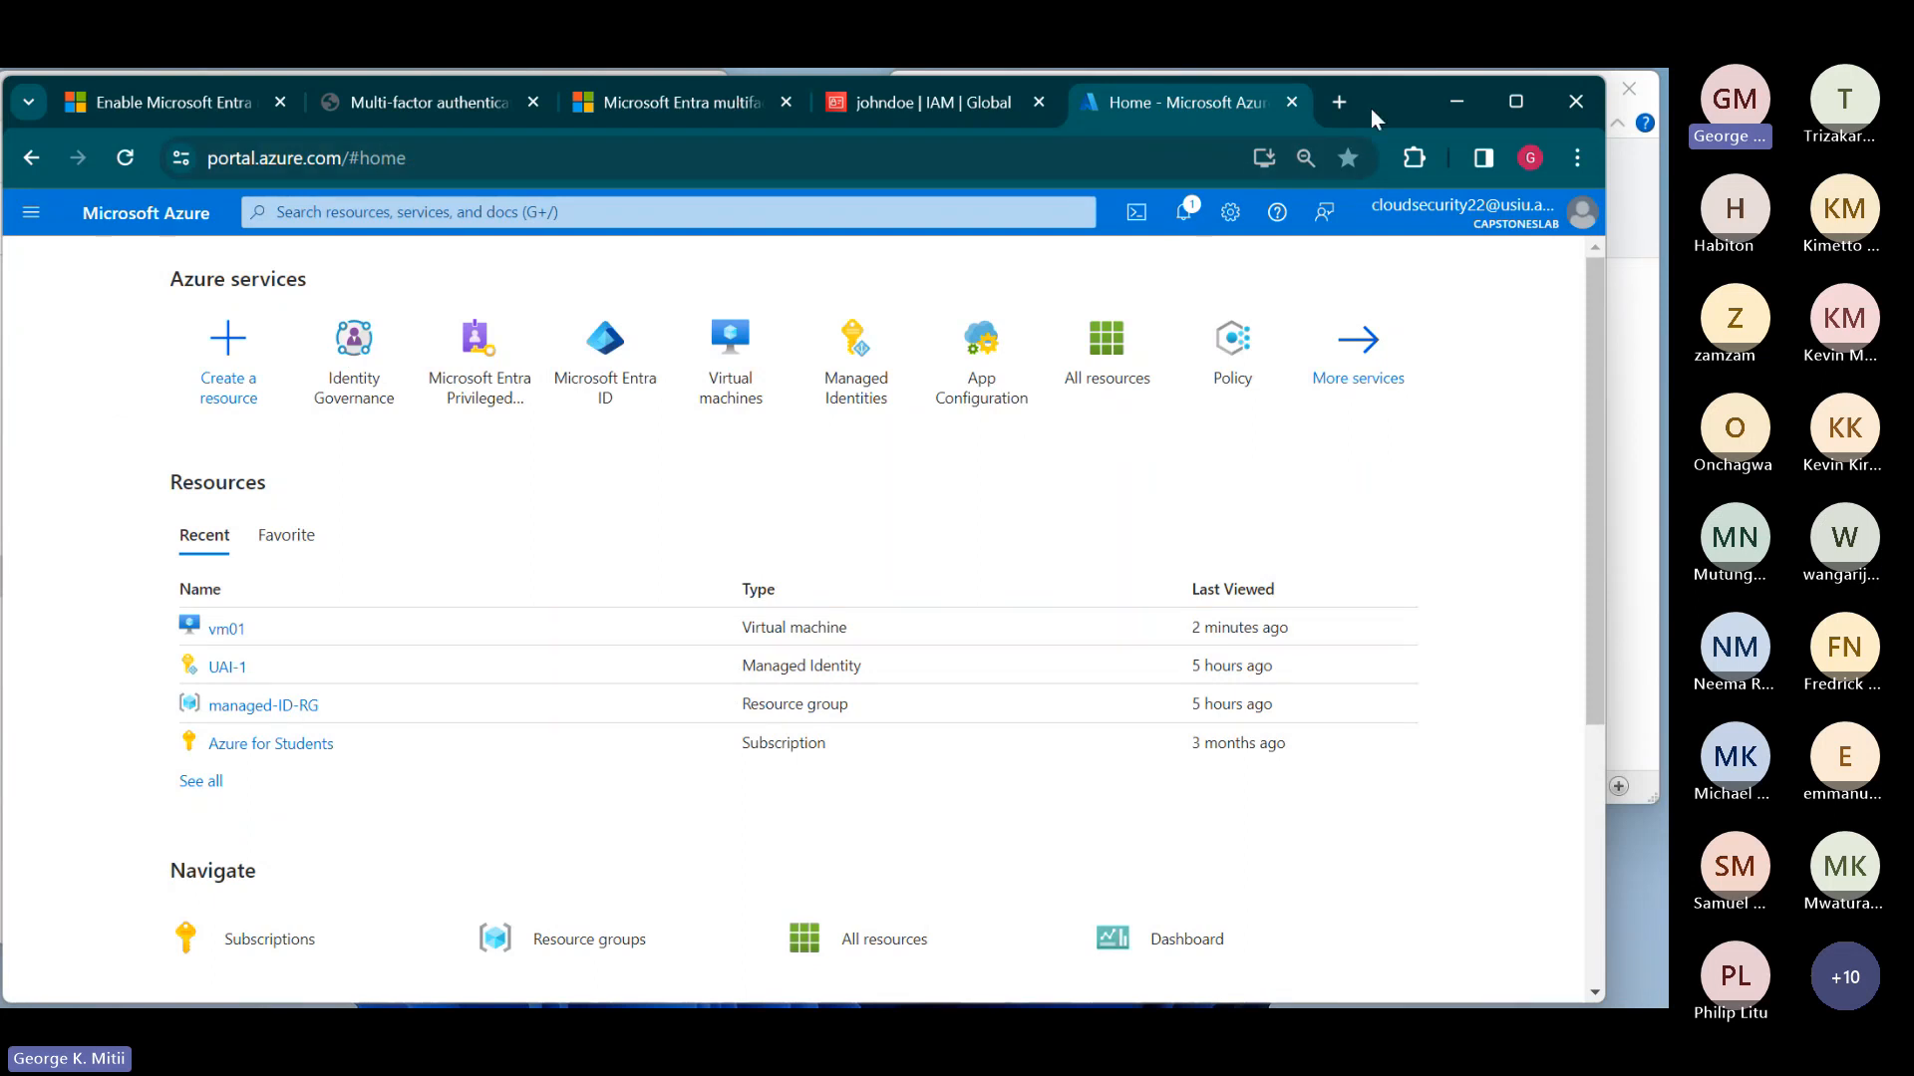
Minimize Chrome, show the desktop, and bring the Cloud & Network Security (Evening) Teams meeting forward.
{"action": "left_click", "coordinate": [1473, 100]}
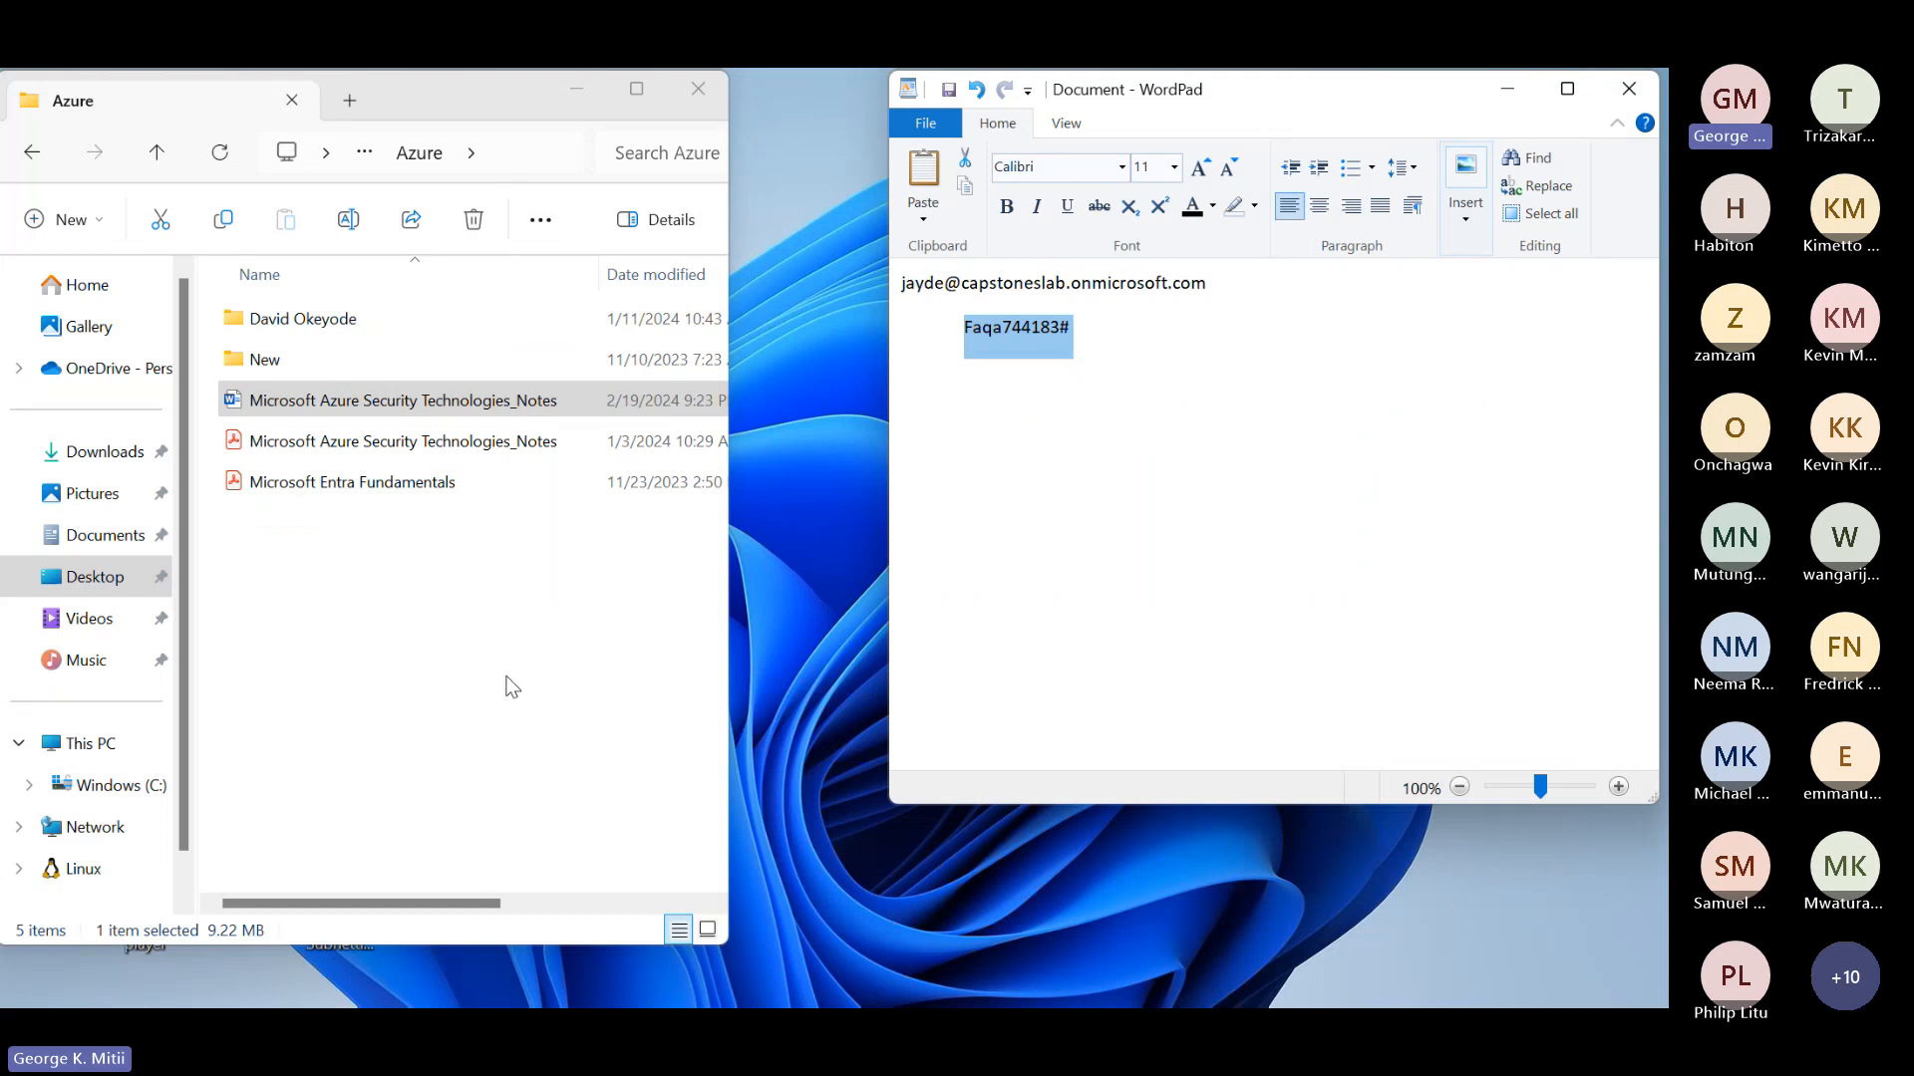
{"action": "key", "text": "super+d"}
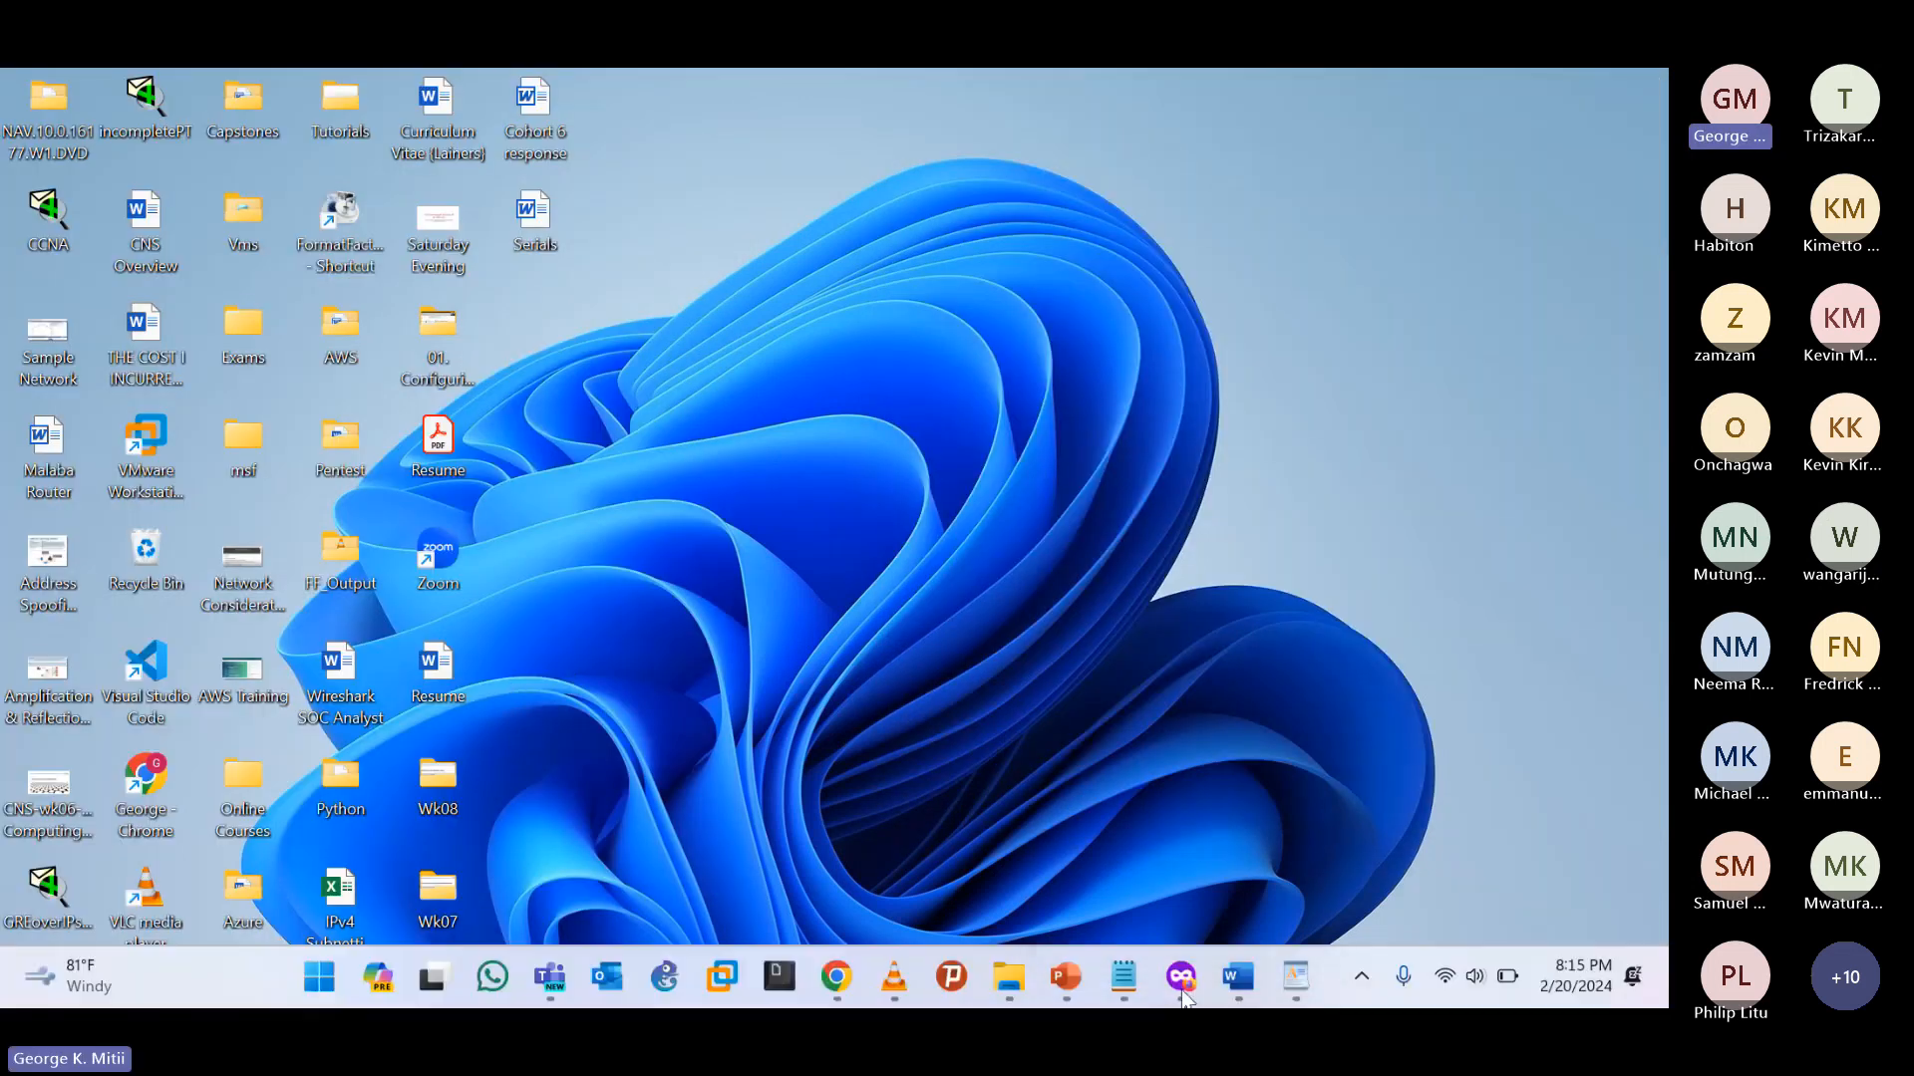
{"action": "mouse_move", "coordinate": [1051, 977]}
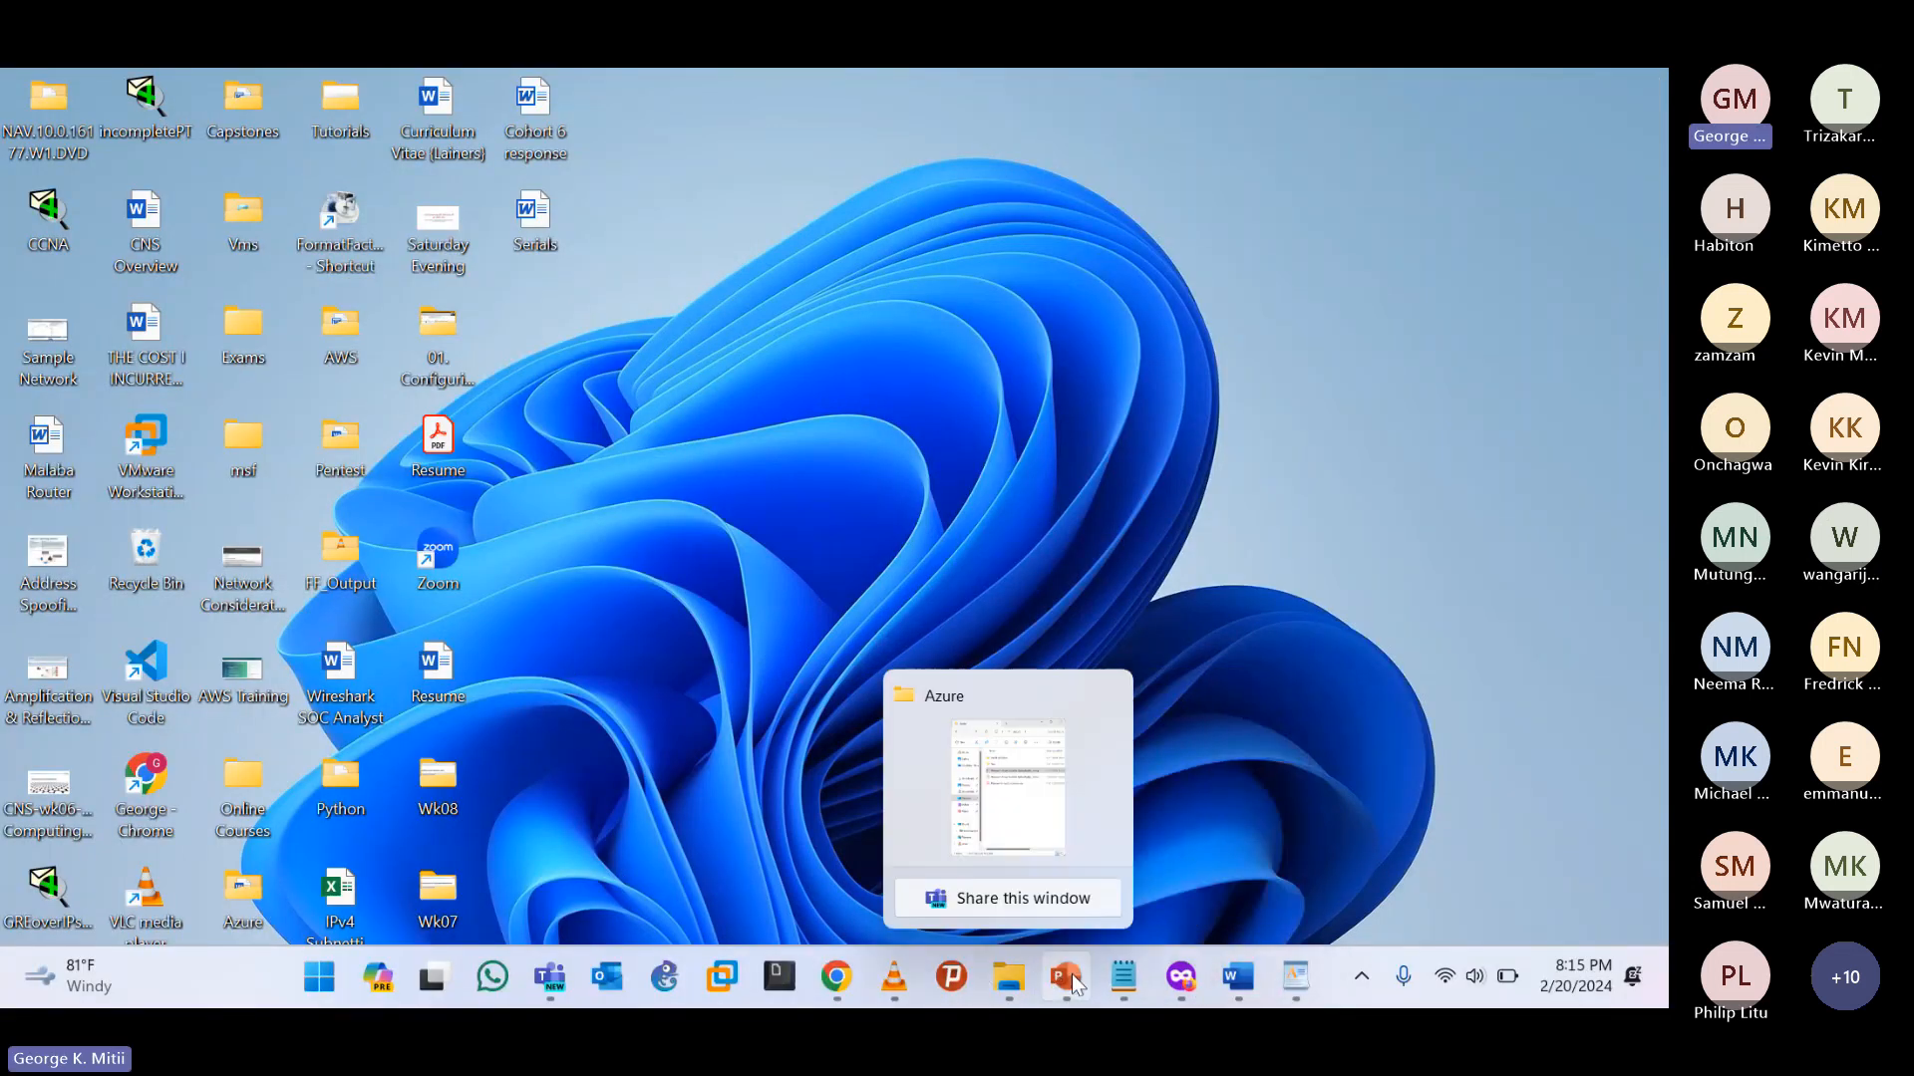
{"action": "mouse_move", "coordinate": [1239, 981]}
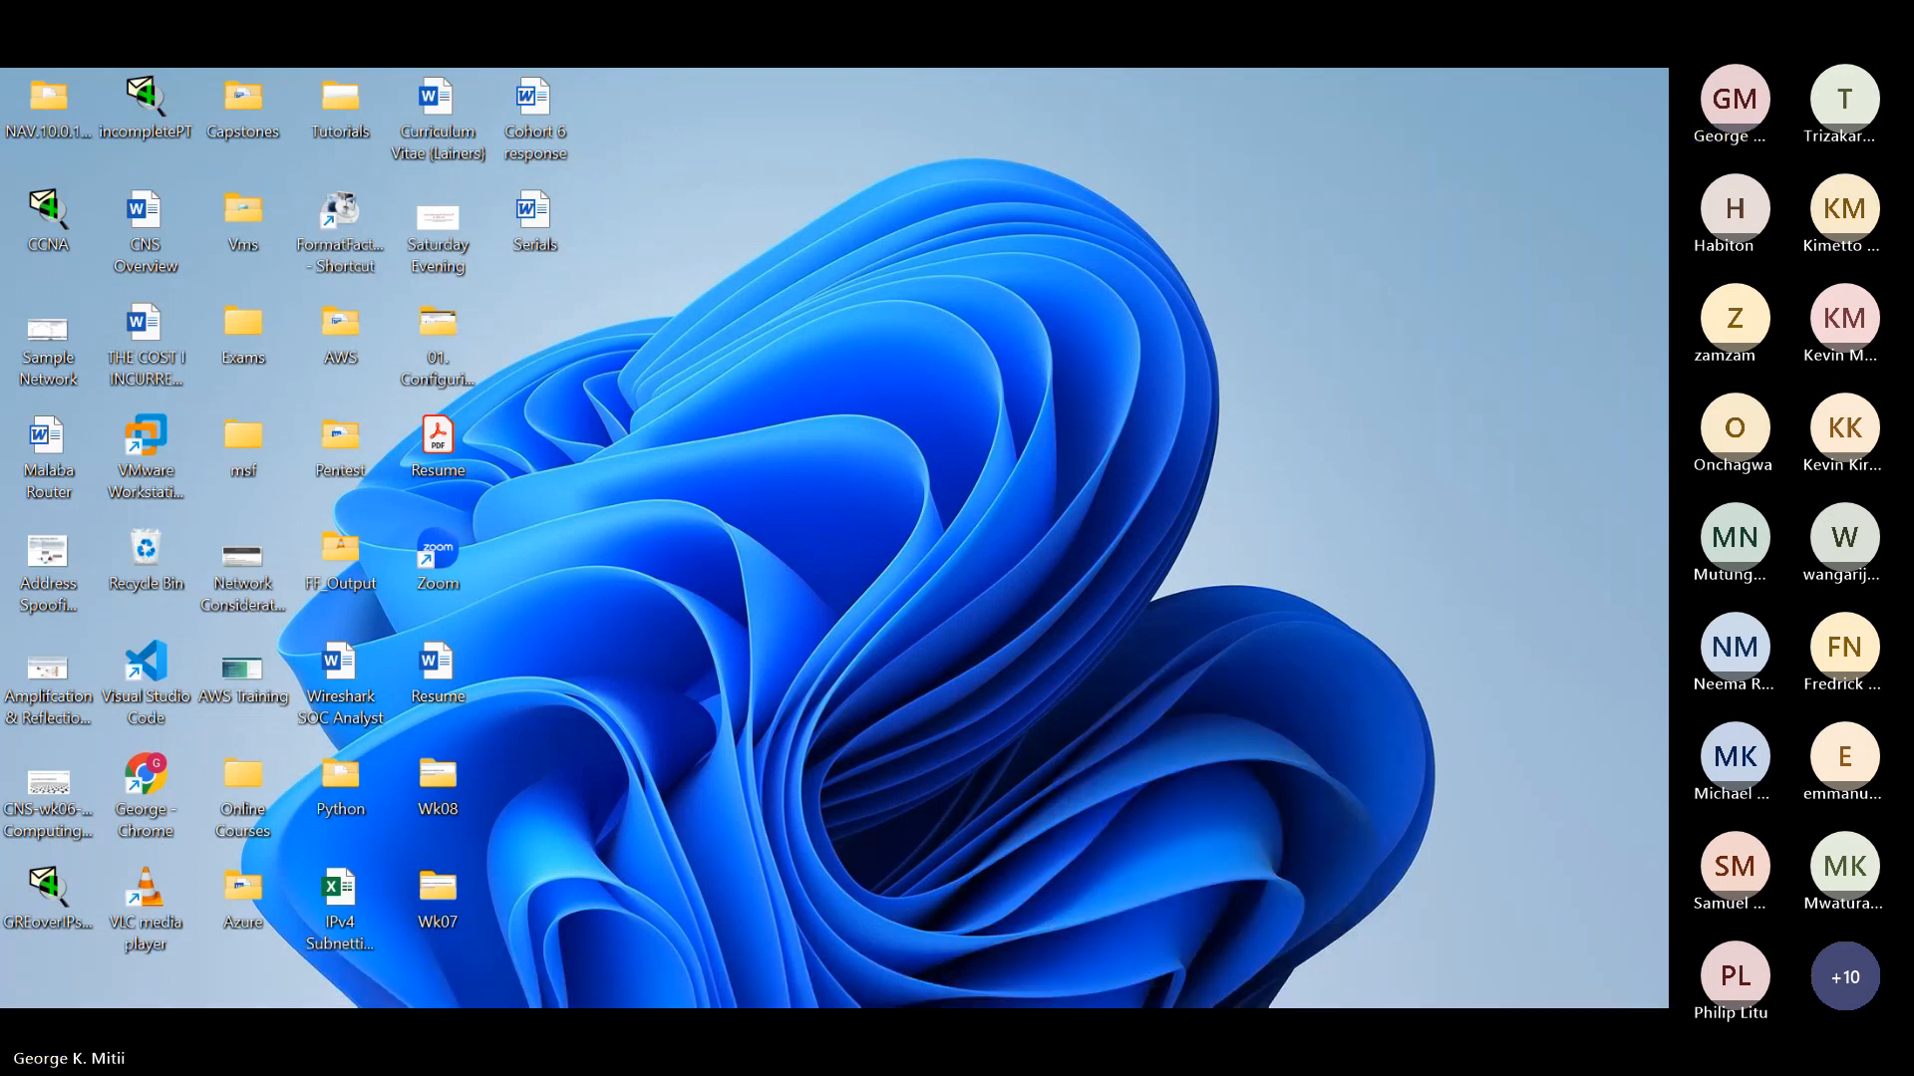
{"action": "key", "text": "super"}
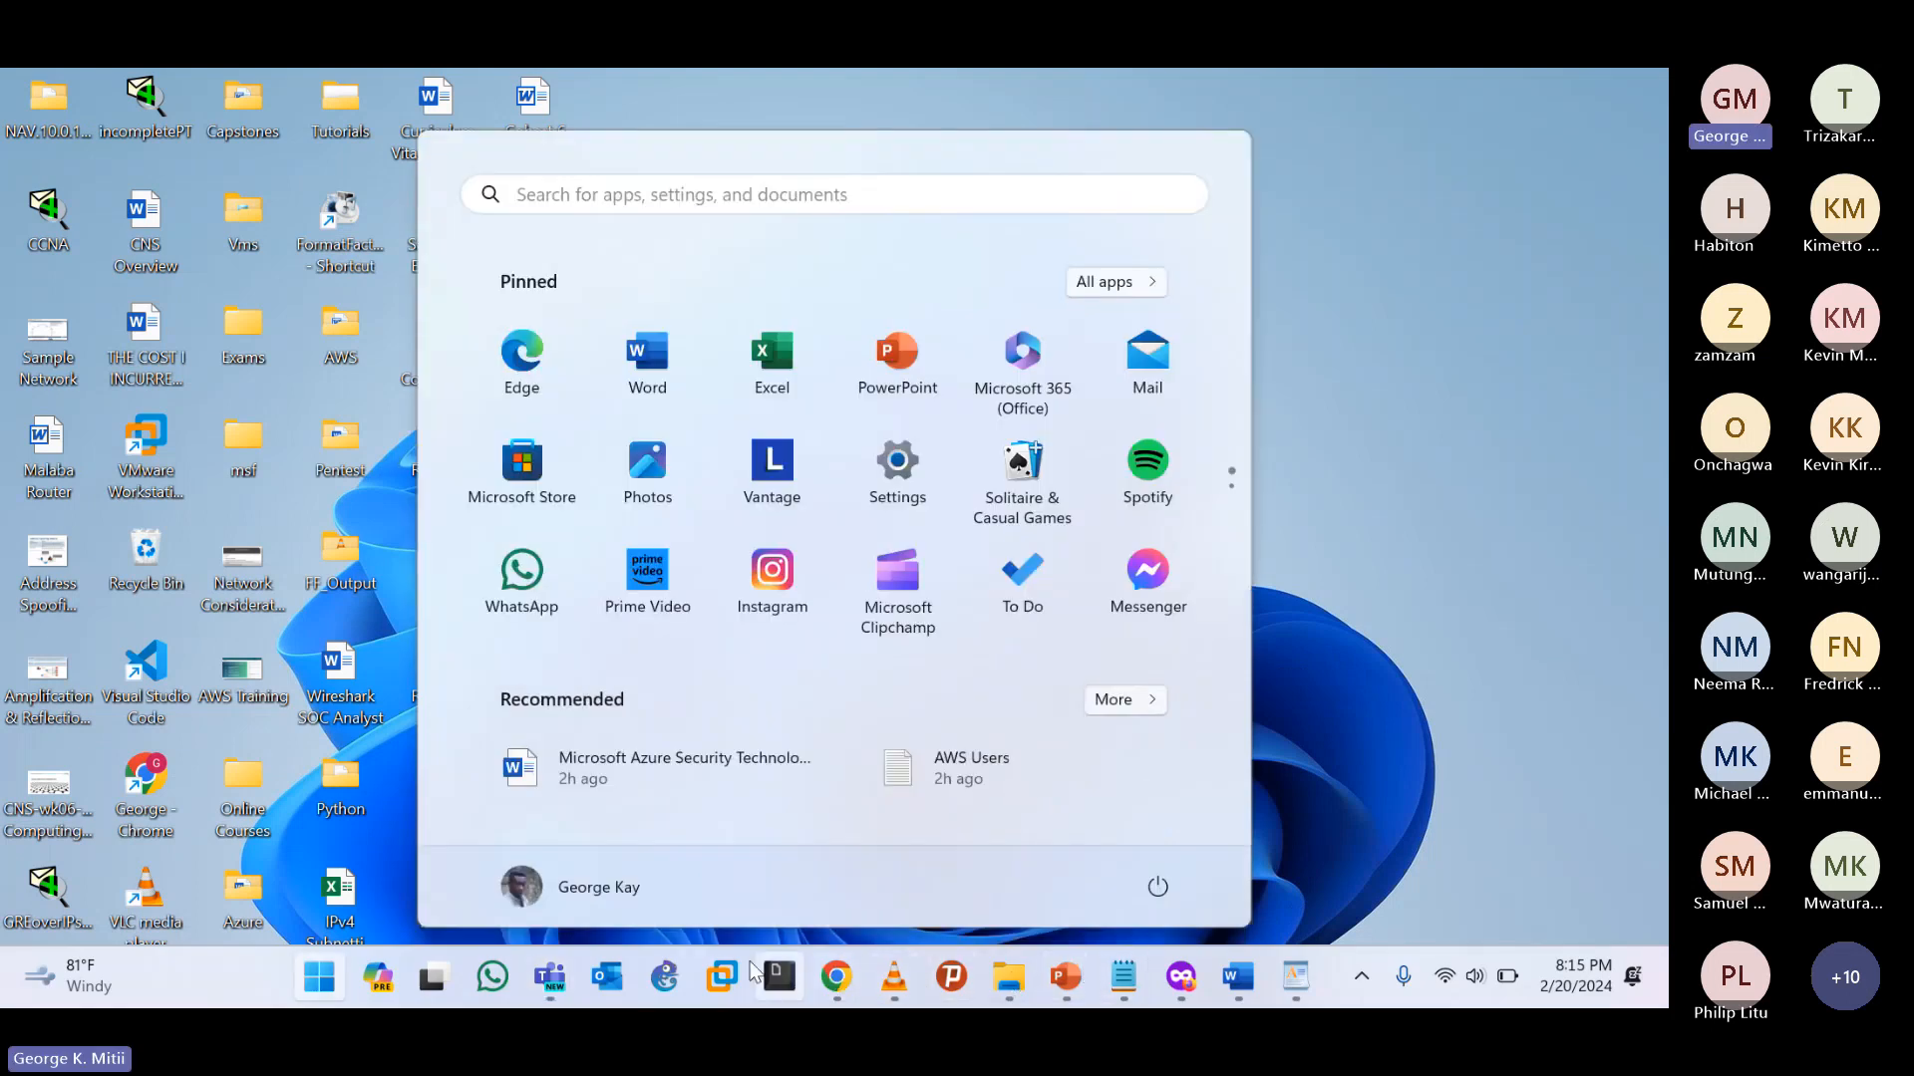
{"action": "mouse_move", "coordinate": [549, 979]}
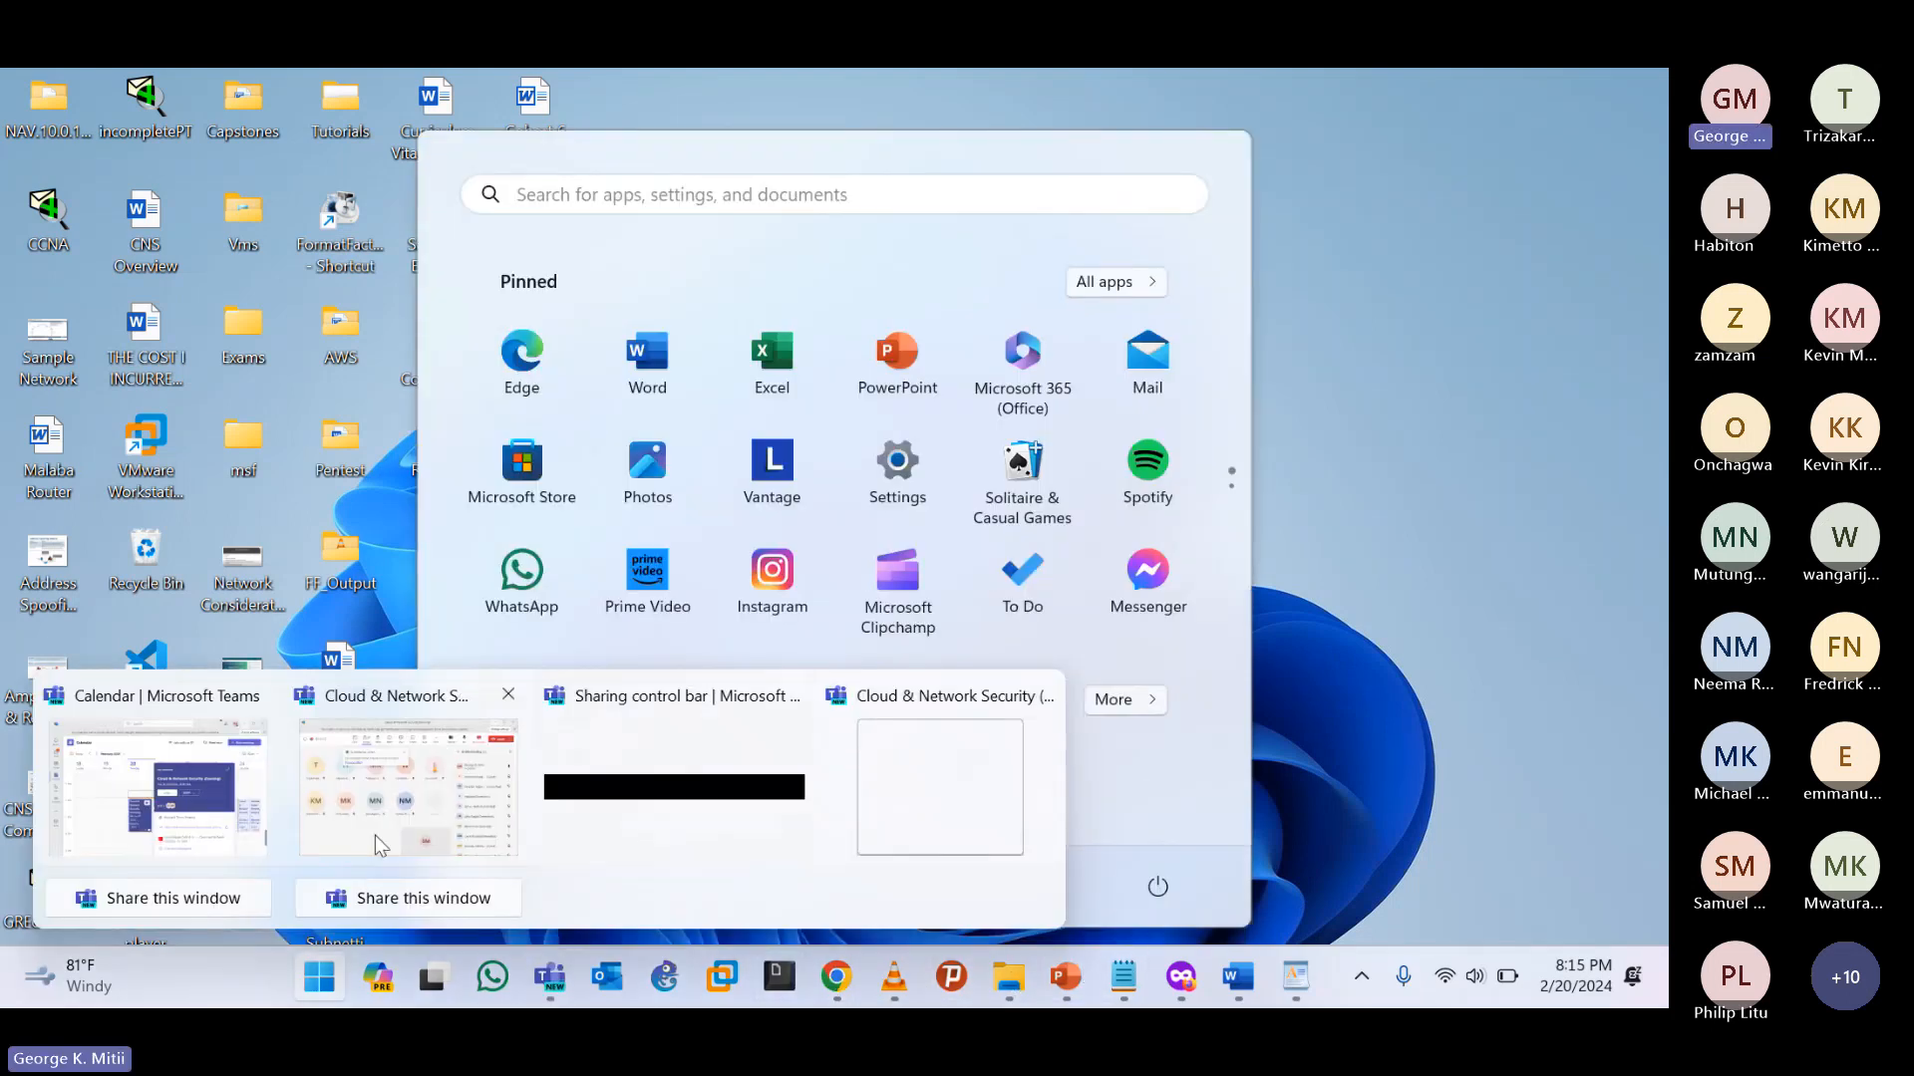
{"action": "left_click", "coordinate": [374, 835]}
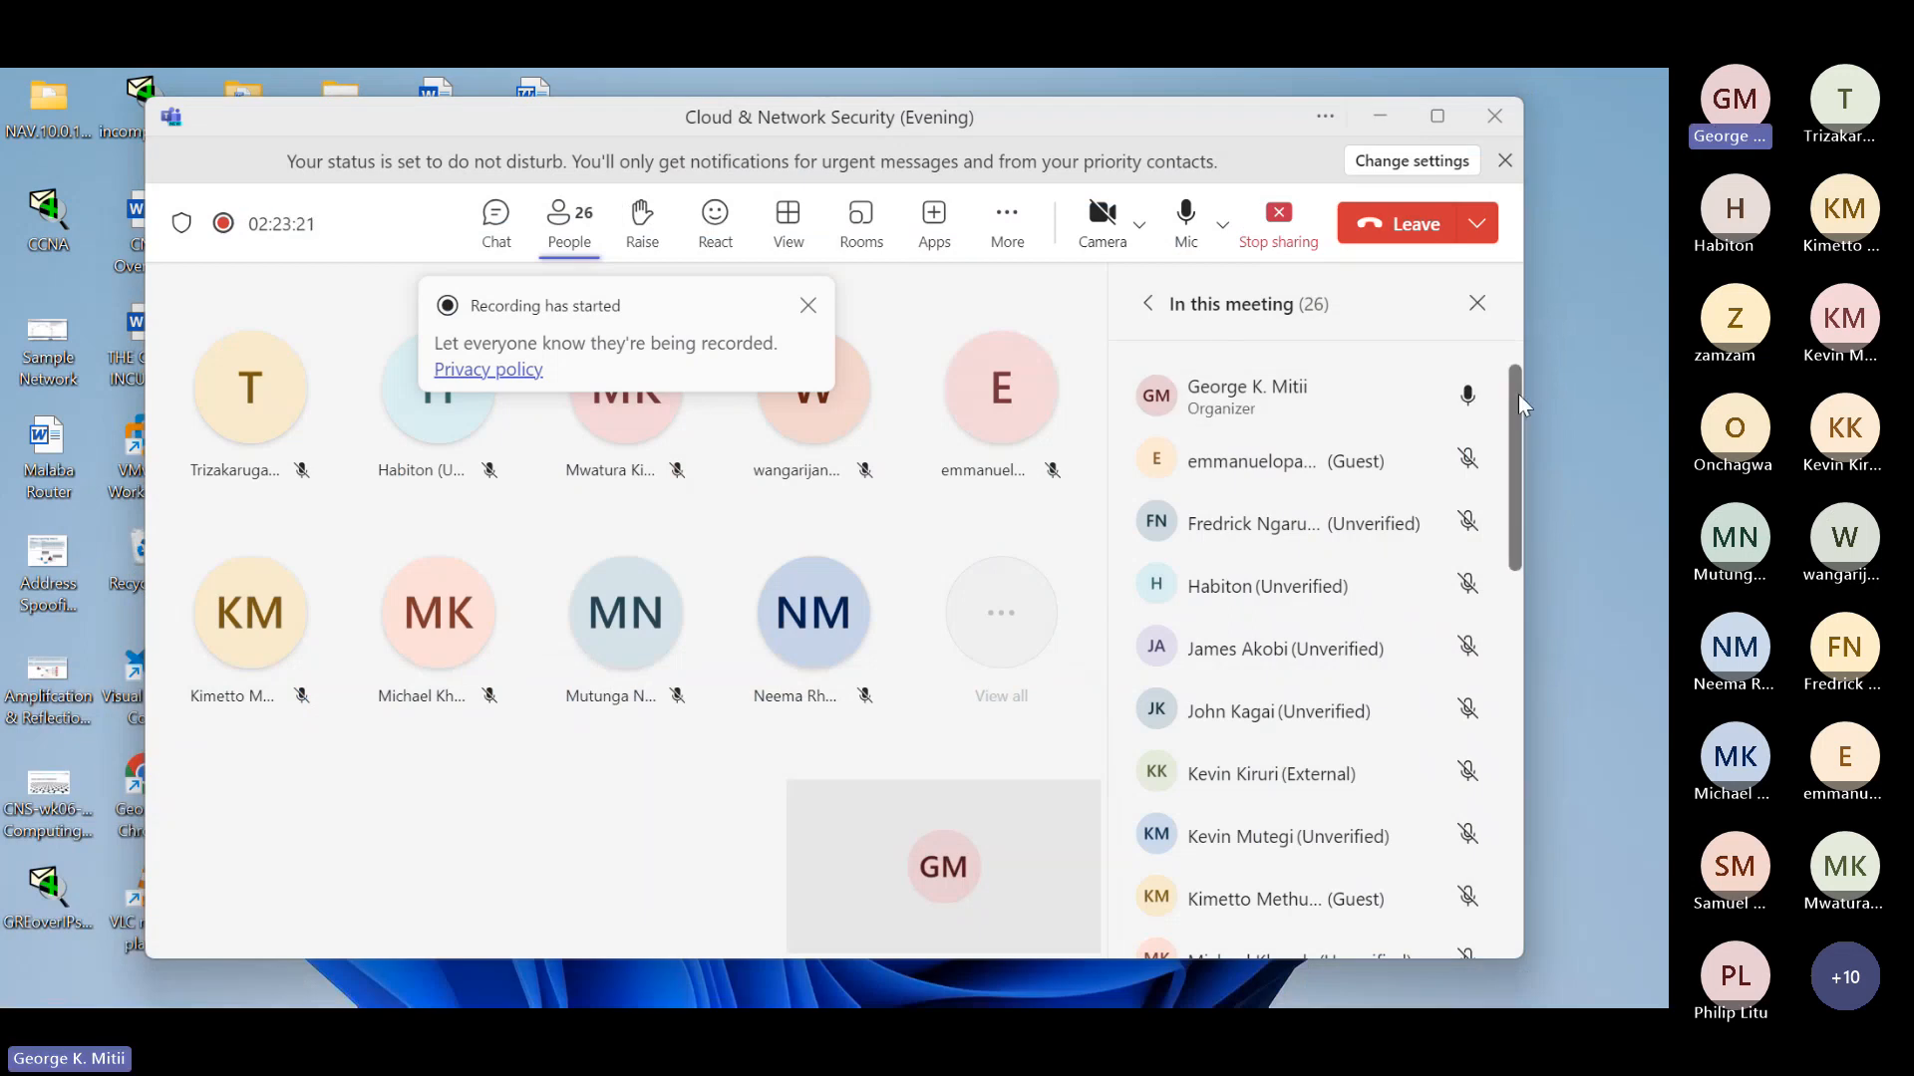